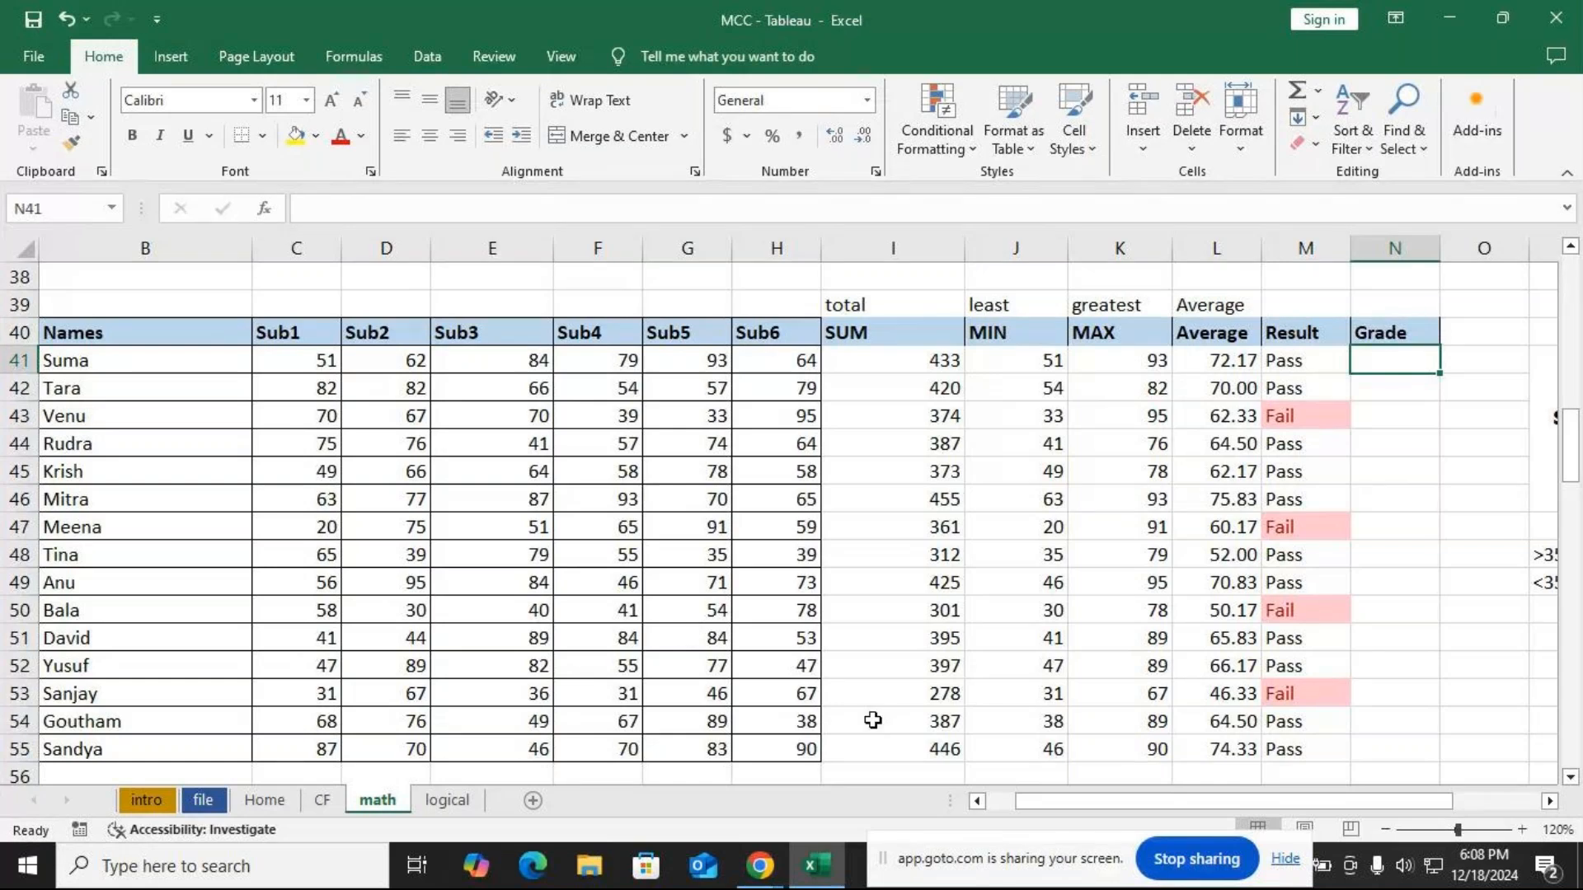
# Review the empty Grade column and the students' totals in the SUM column of the marks table
pyautogui.moveTo(1039, 812); pyautogui.dragTo(1035, 805)
pyautogui.moveTo(1393, 360); pyautogui.dragTo(1365, 750)
pyautogui.click(1489, 366)
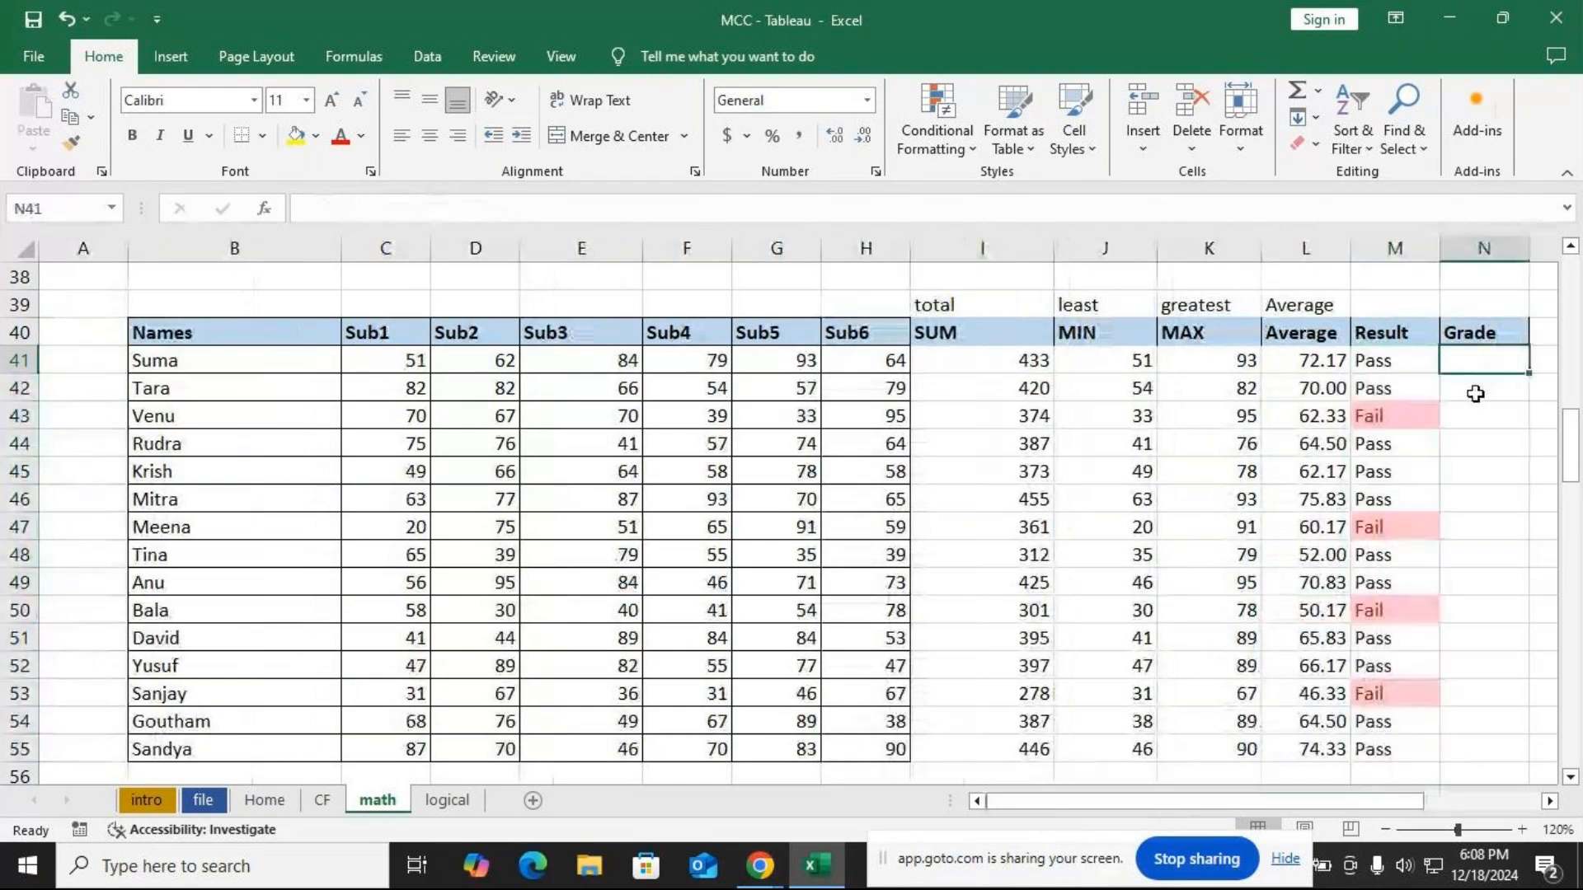
pyautogui.moveTo(1577, 456)
pyautogui.mouseDown()
pyautogui.moveTo(1579, 425)
pyautogui.moveTo(1578, 458)
pyautogui.mouseUp()
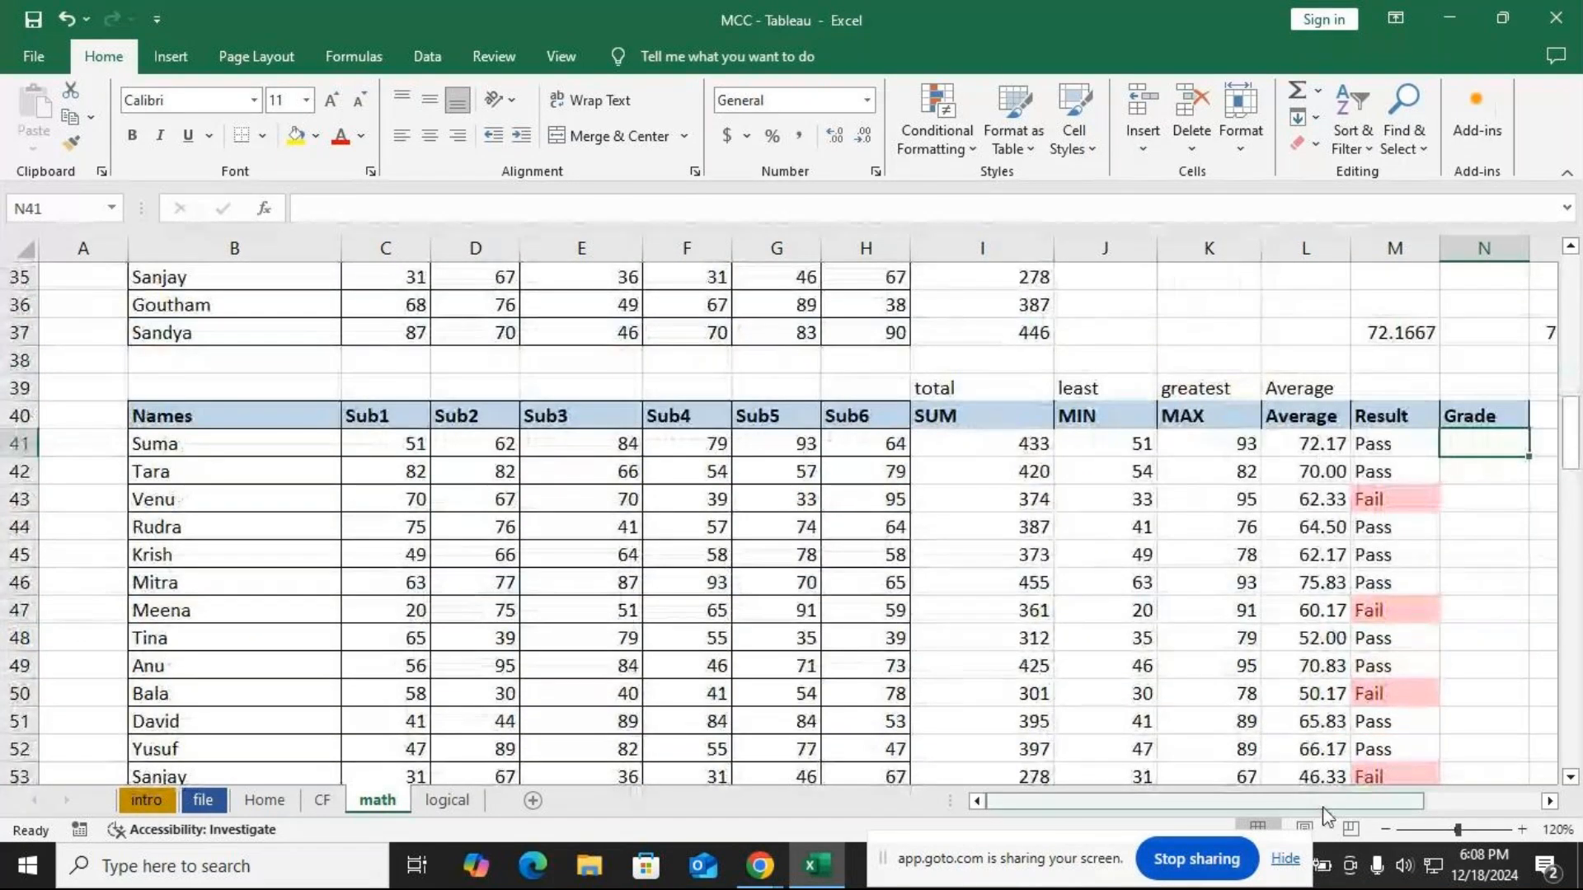
pyautogui.scroll(-1, 1109, 462)
pyautogui.moveTo(1025, 365); pyautogui.dragTo(1025, 750)
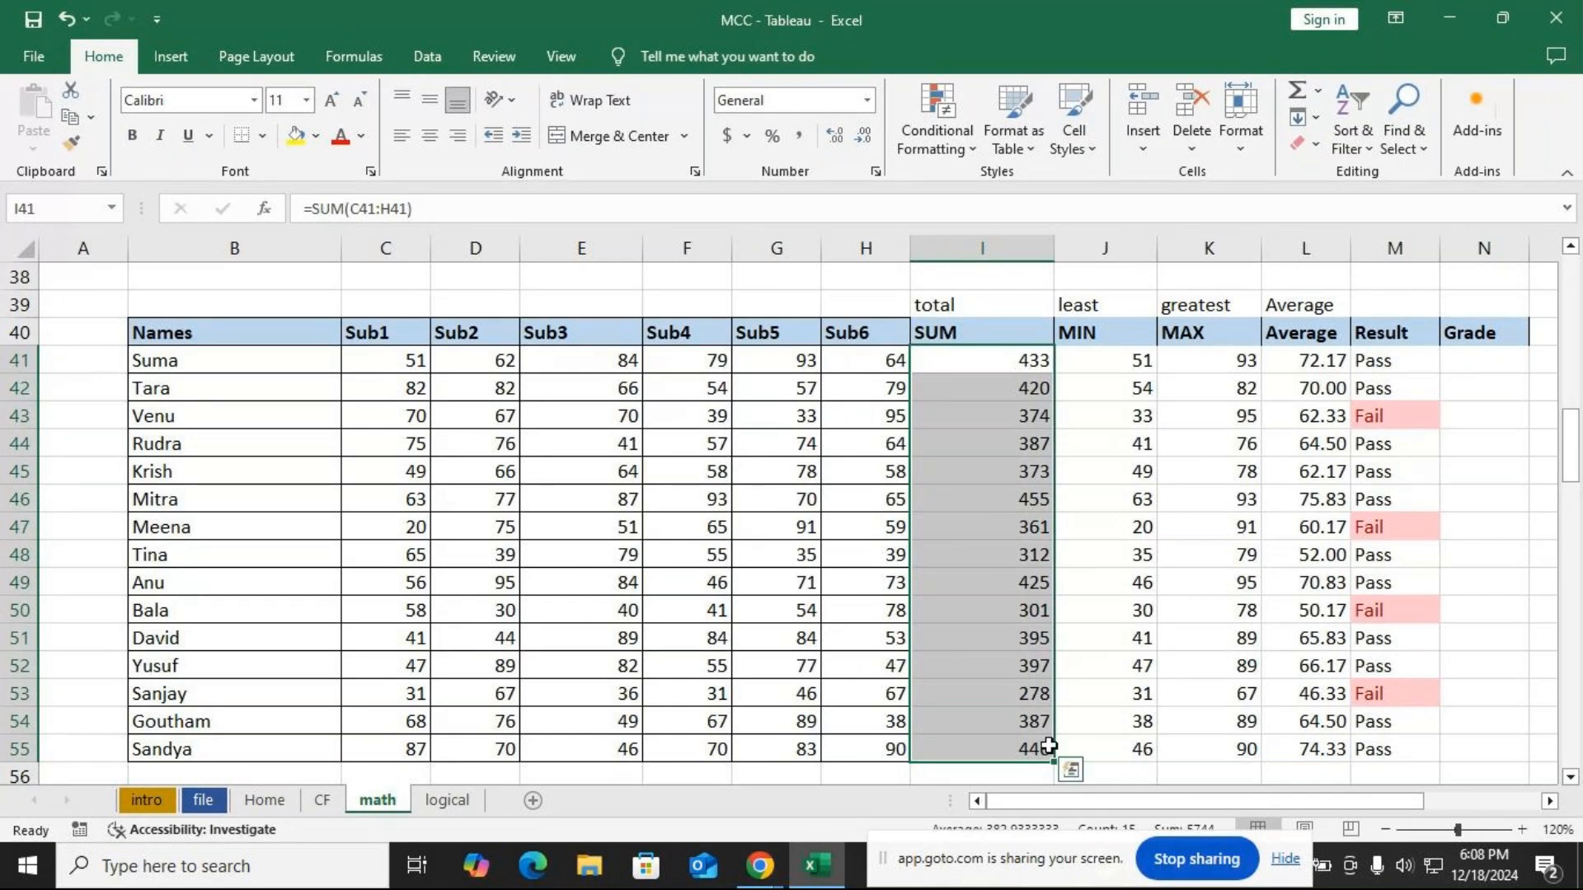
# Note the first grade criterion beside the table, entering >425 in A41 and A in A42
pyautogui.click(83, 363)
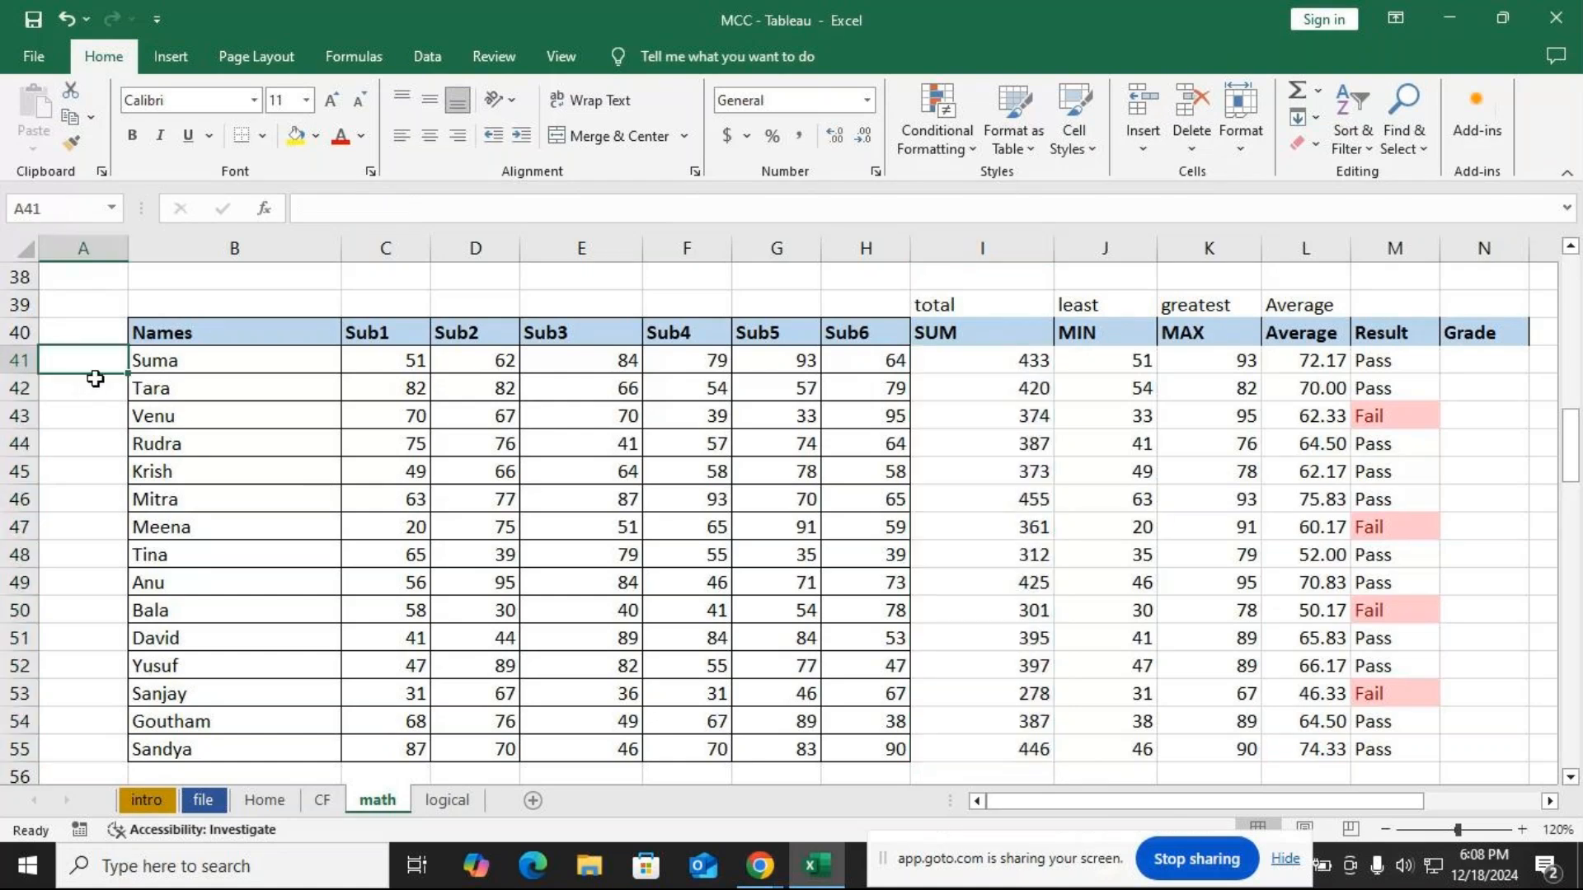
pyautogui.write('>')
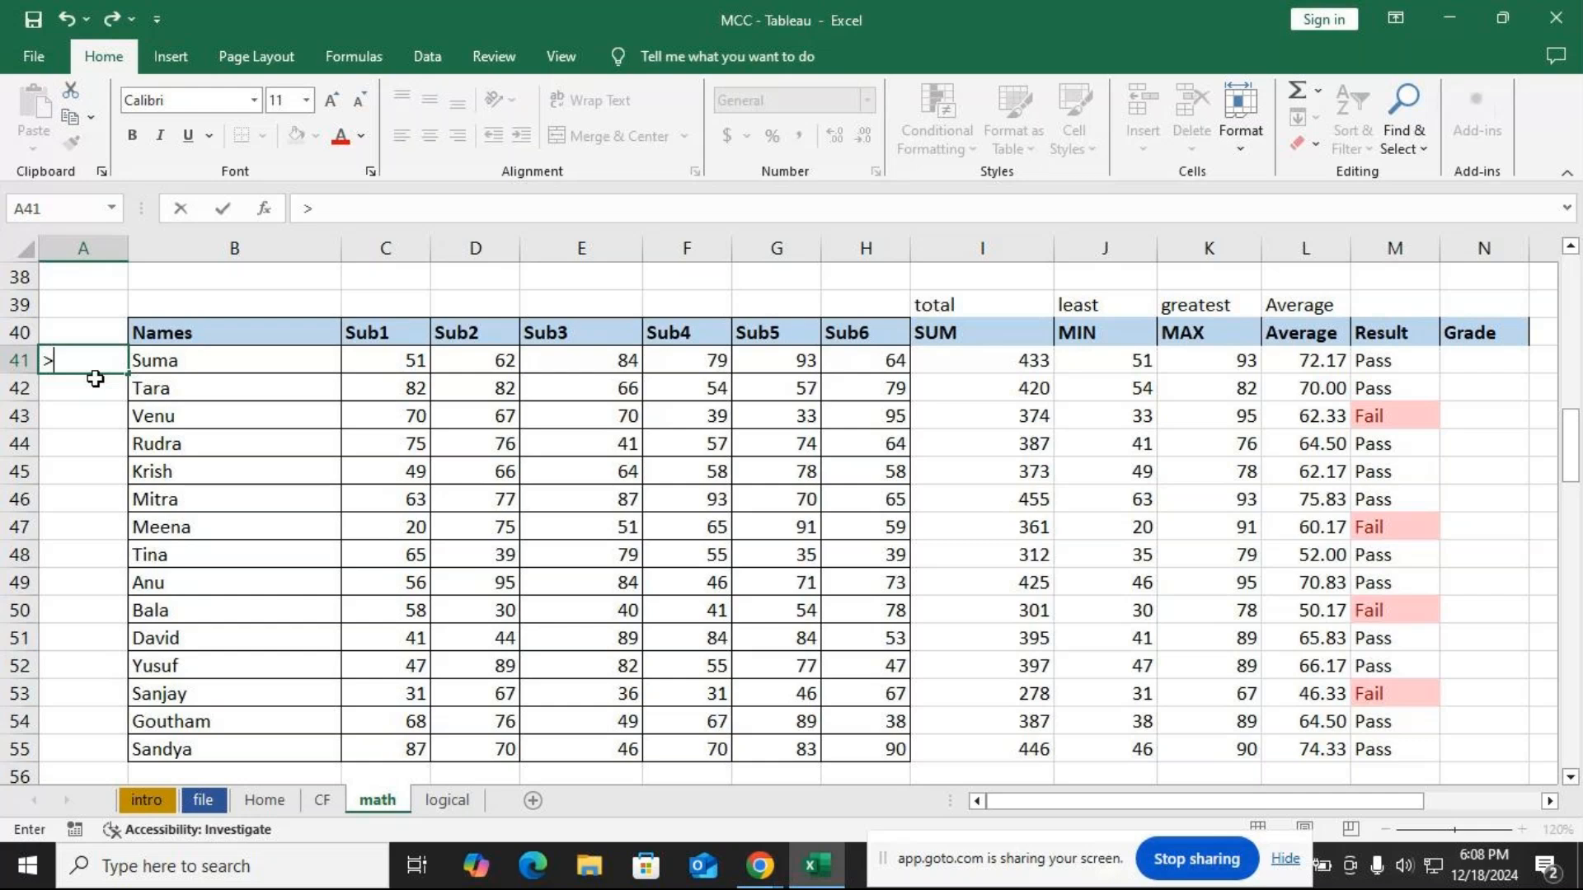
pyautogui.write('425')
pyautogui.press('Return')
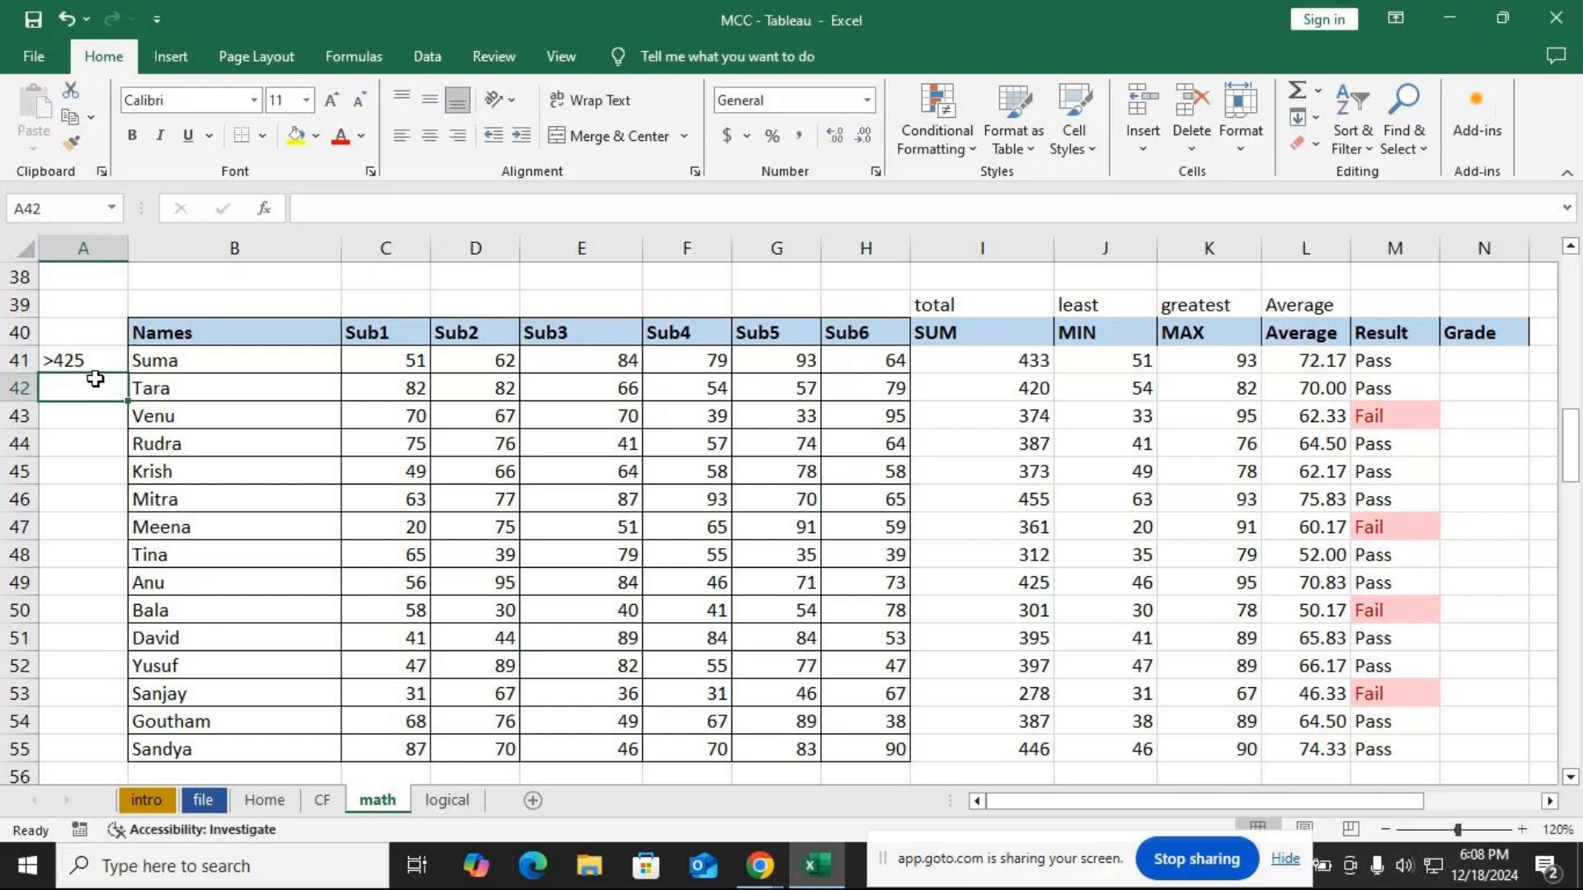
pyautogui.write('A')
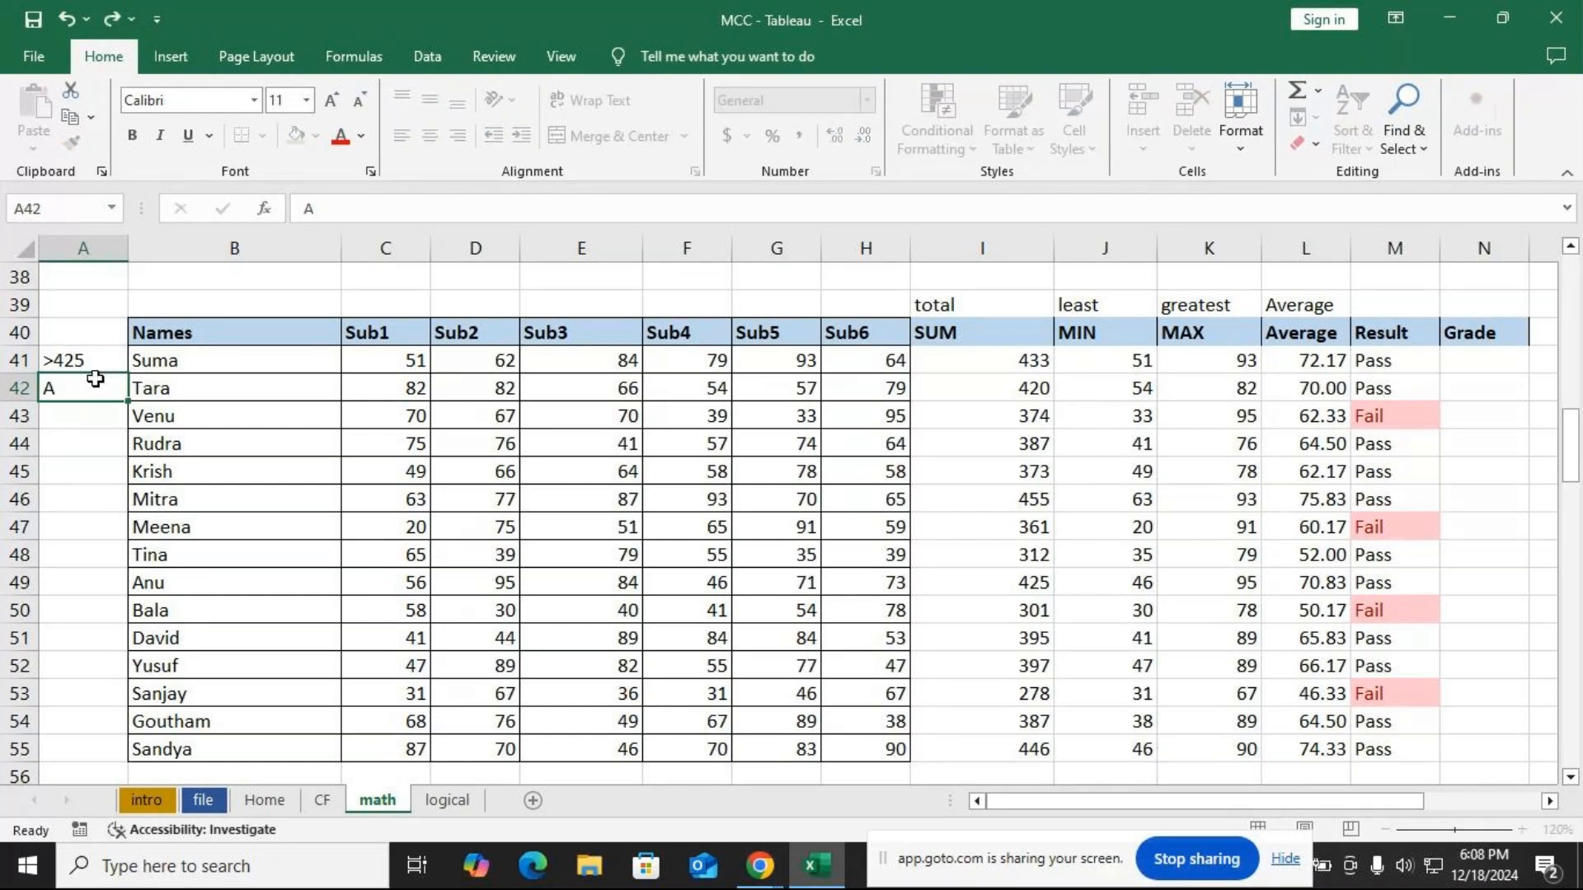
pyautogui.press('Return')
# Note the second grade criterion, entering >325 in A44 and B in A45
pyautogui.press('Return')
pyautogui.write('>')
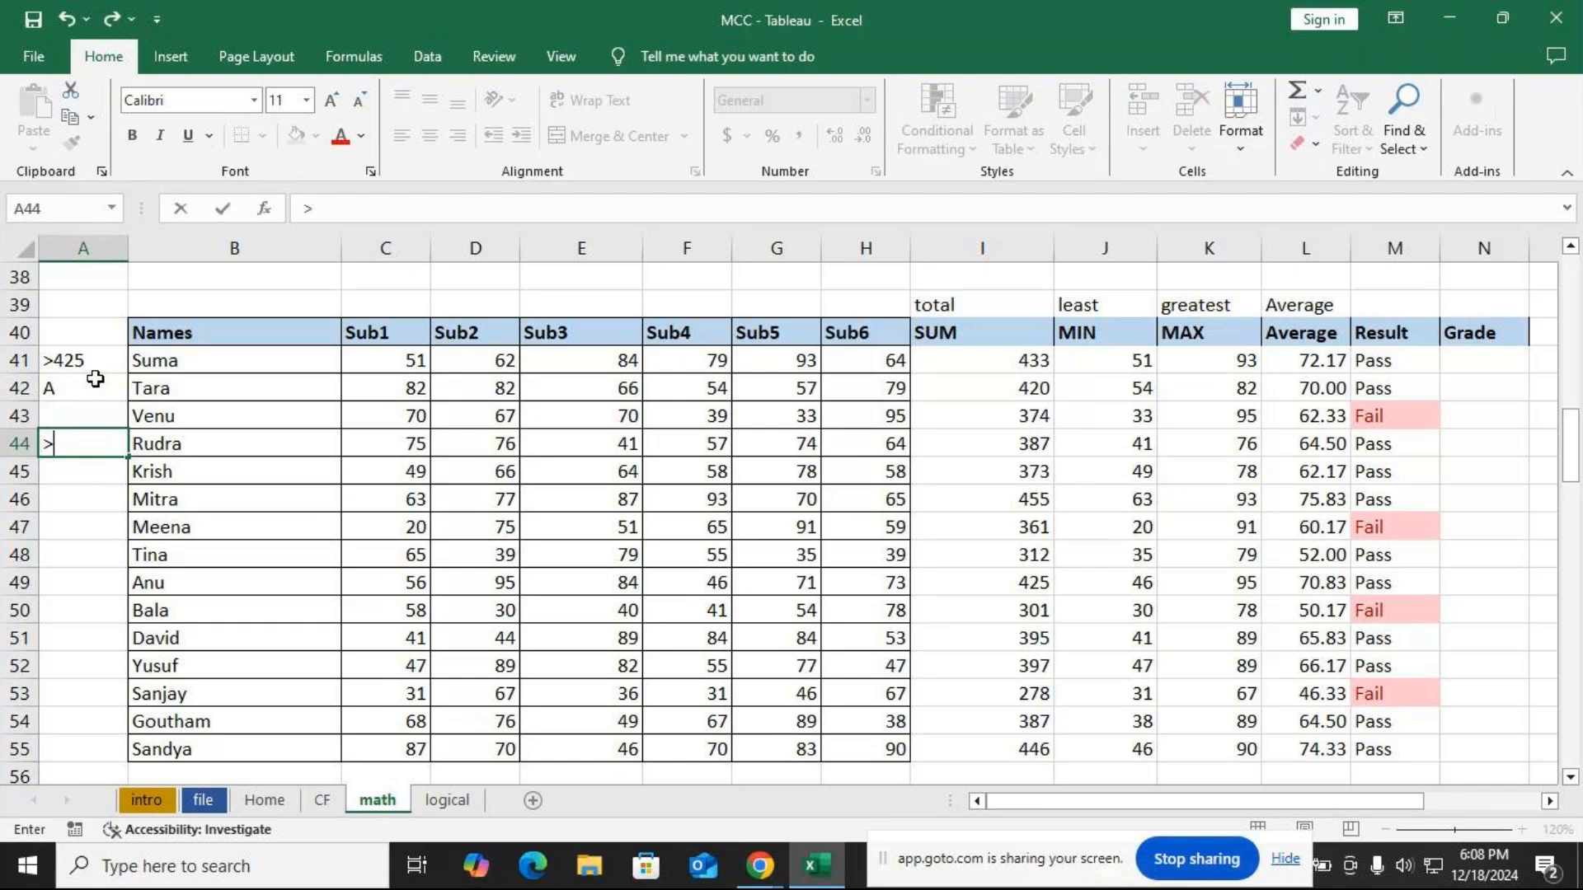
pyautogui.write('325')
pyautogui.press('Return')
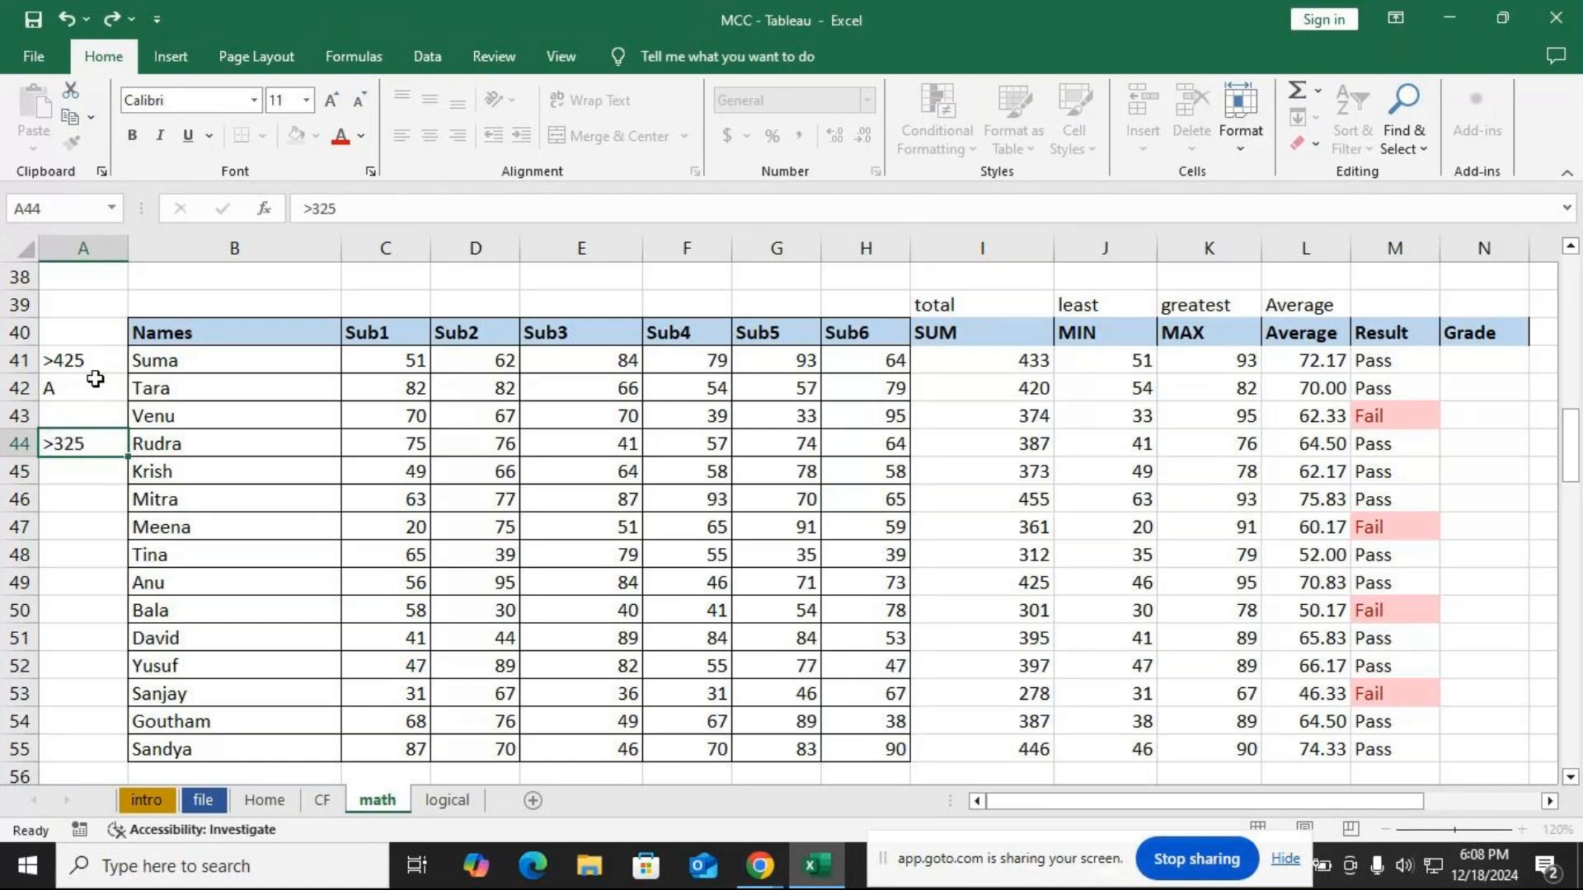
pyautogui.write('B')
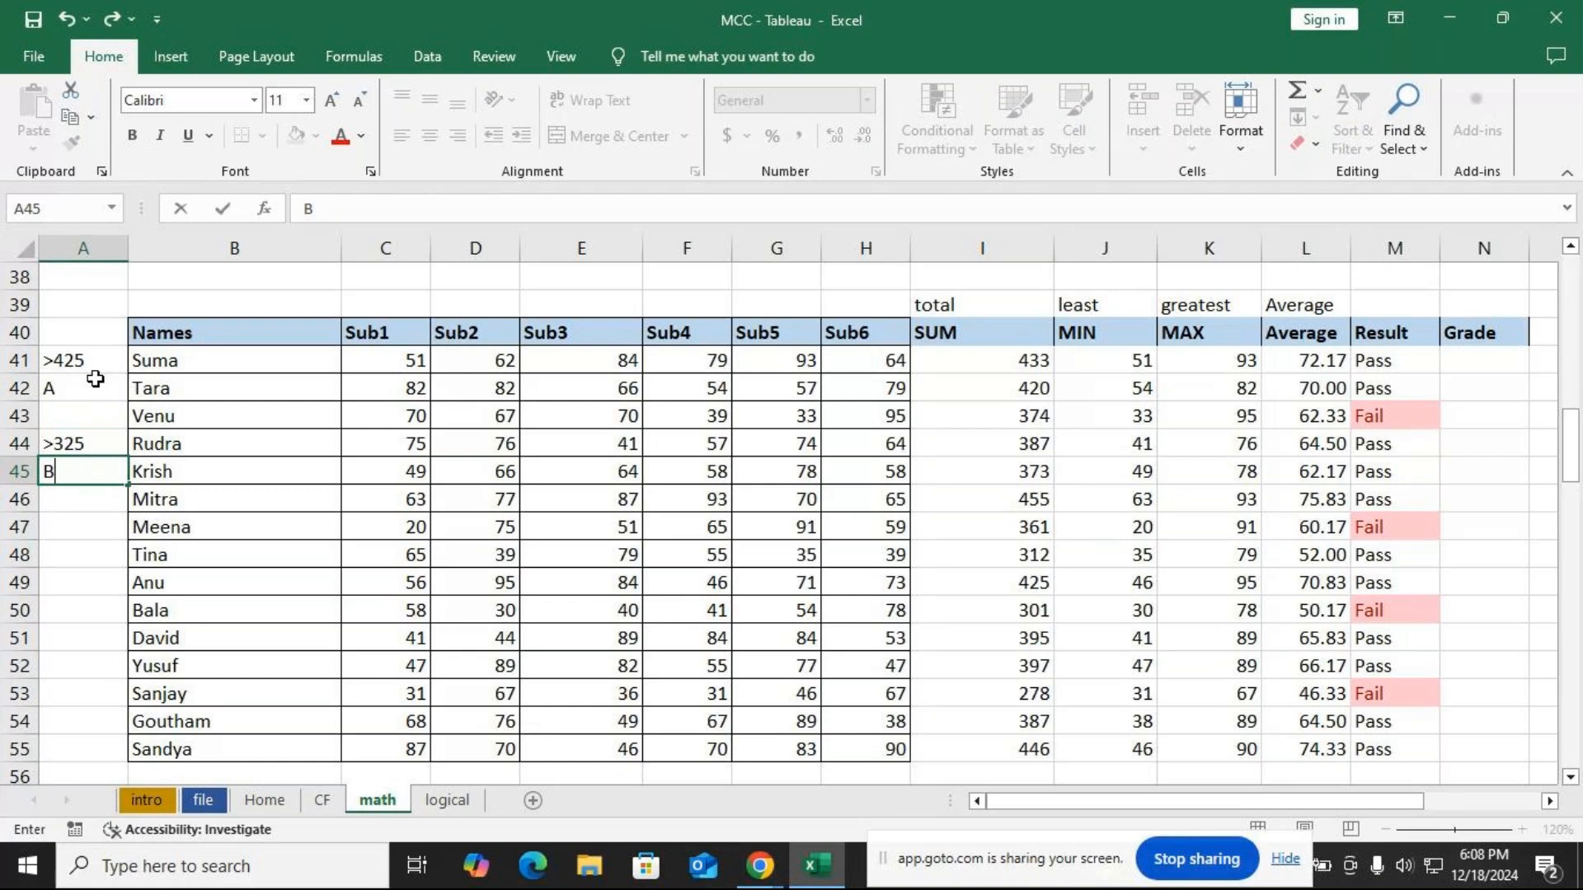
pyautogui.press('Return')
# Note the third grade criterion, entering >225 in A47 and C in A48
pyautogui.press('Return')
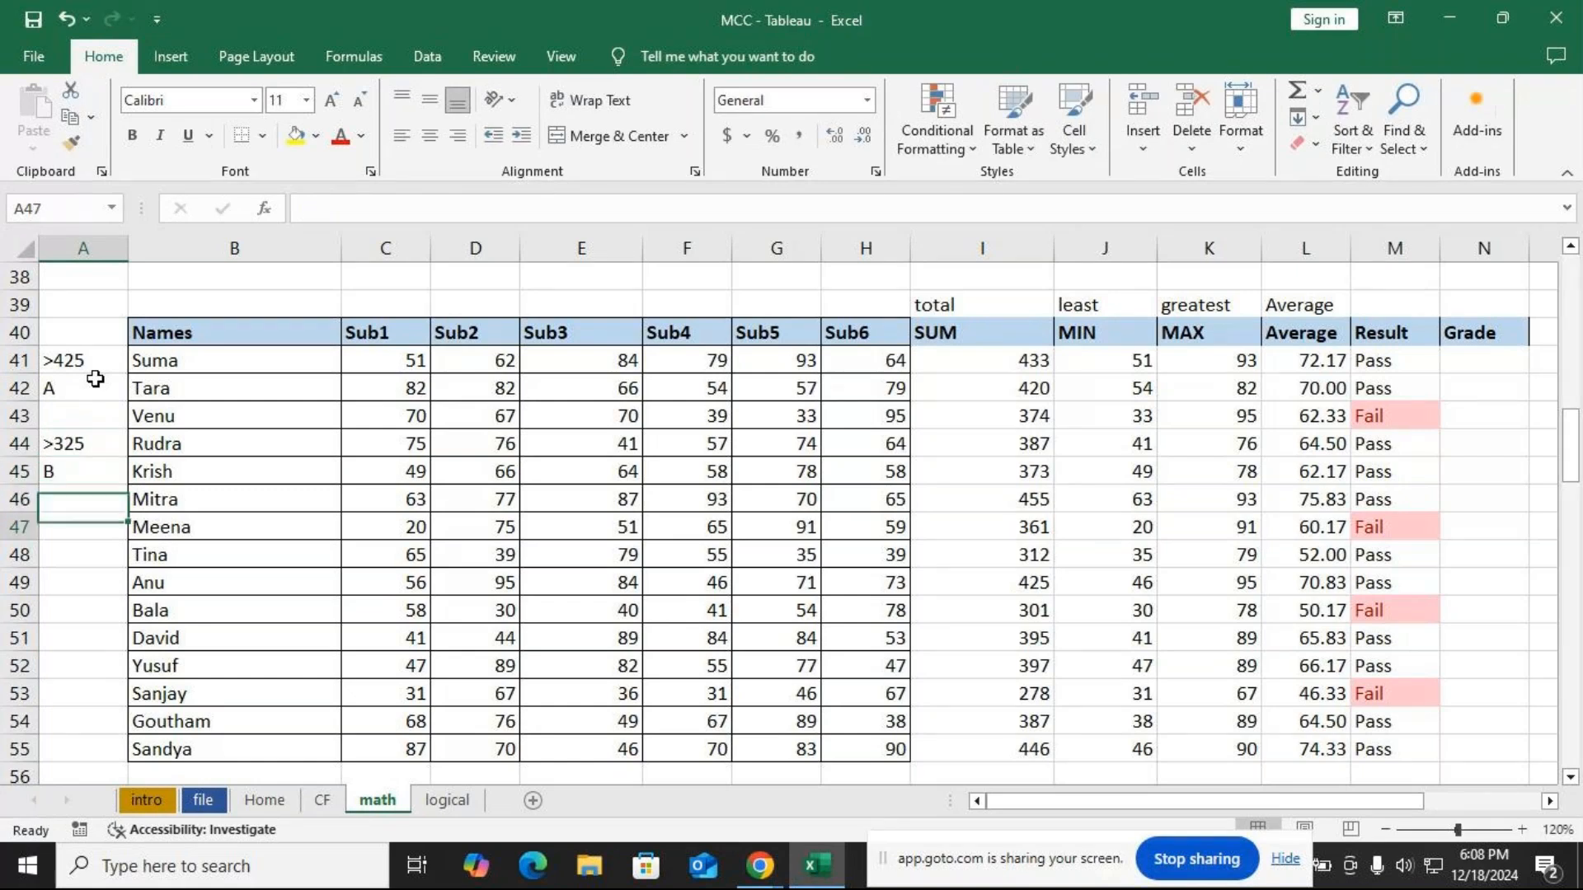
pyautogui.write('>')
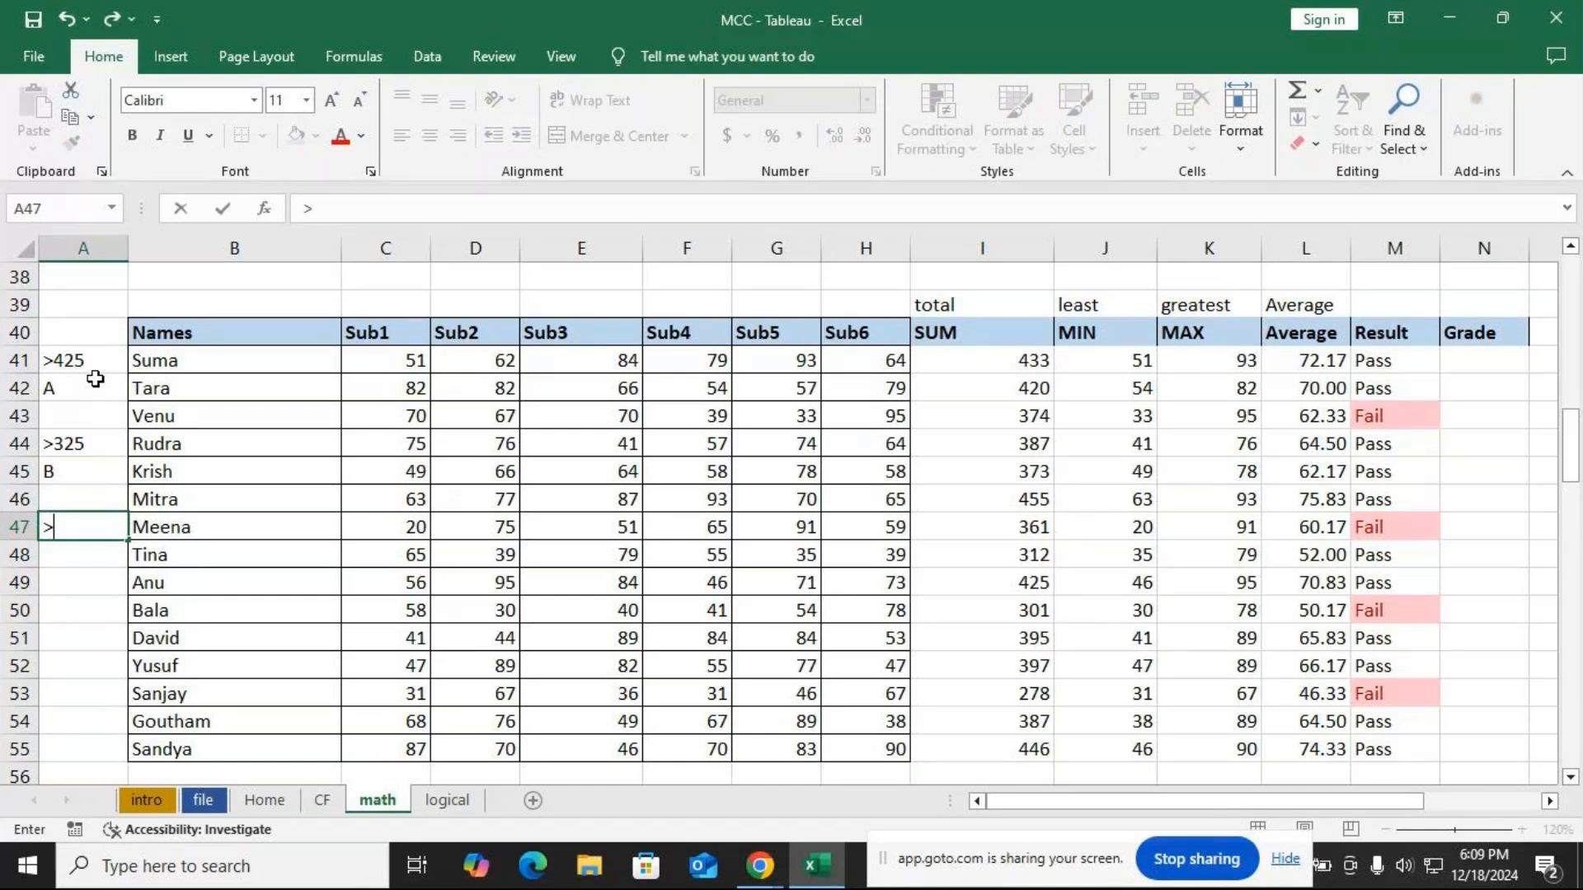
pyautogui.write('225')
pyautogui.press('Return')
pyautogui.write('C')
pyautogui.hotkey('ctrl', 'Return')
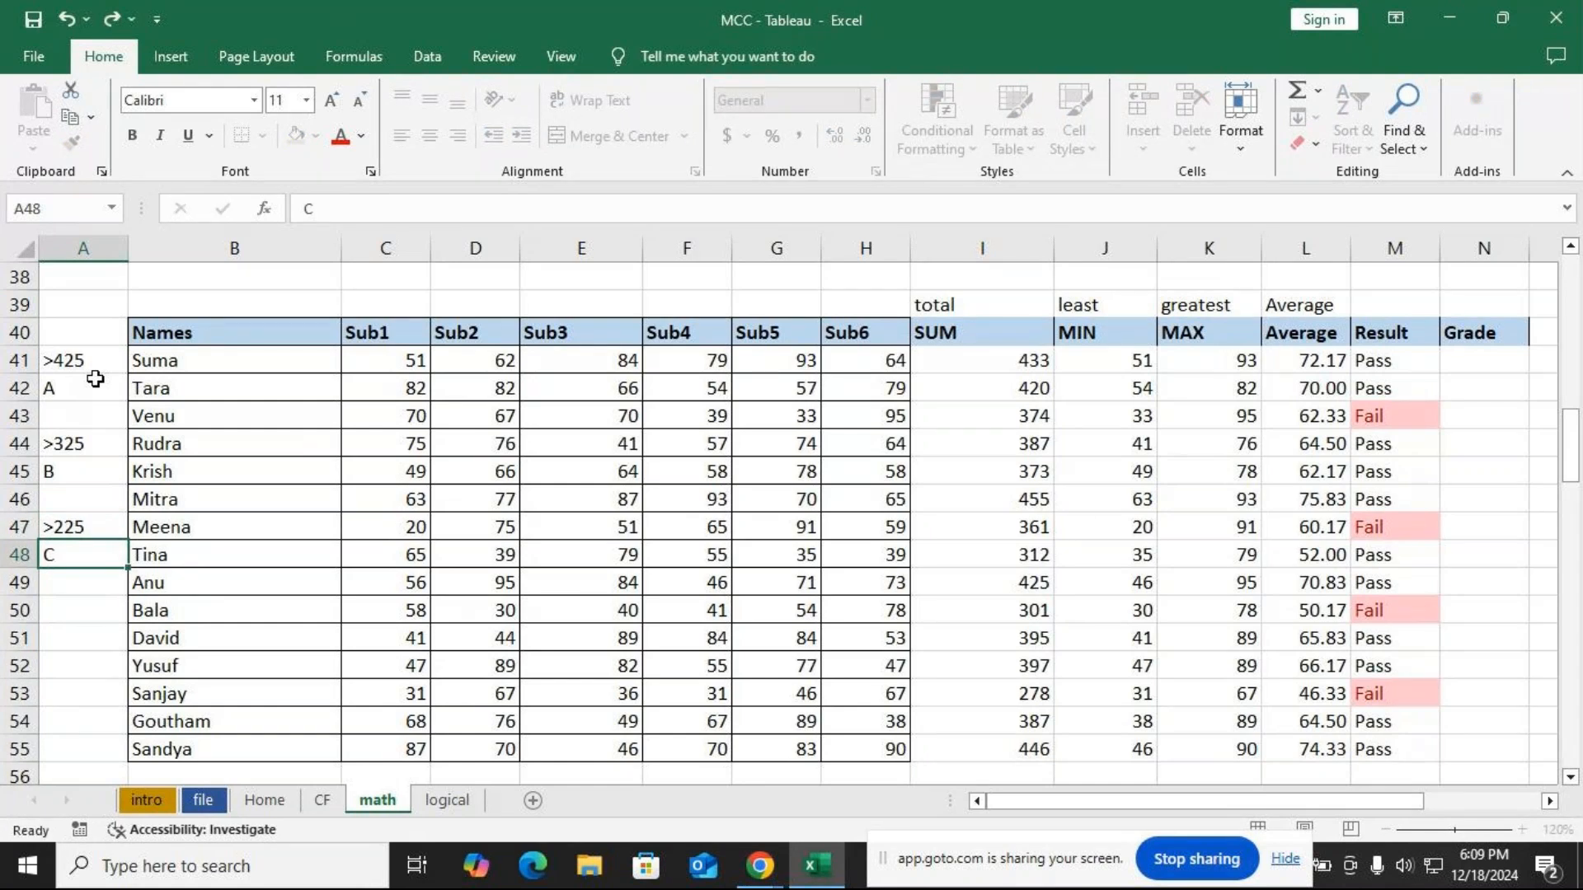
# Note the last grade criterion, entering <225 in A50 and D in A51
pyautogui.press('Down')
pyautogui.press('Down')
pyautogui.write('<225')
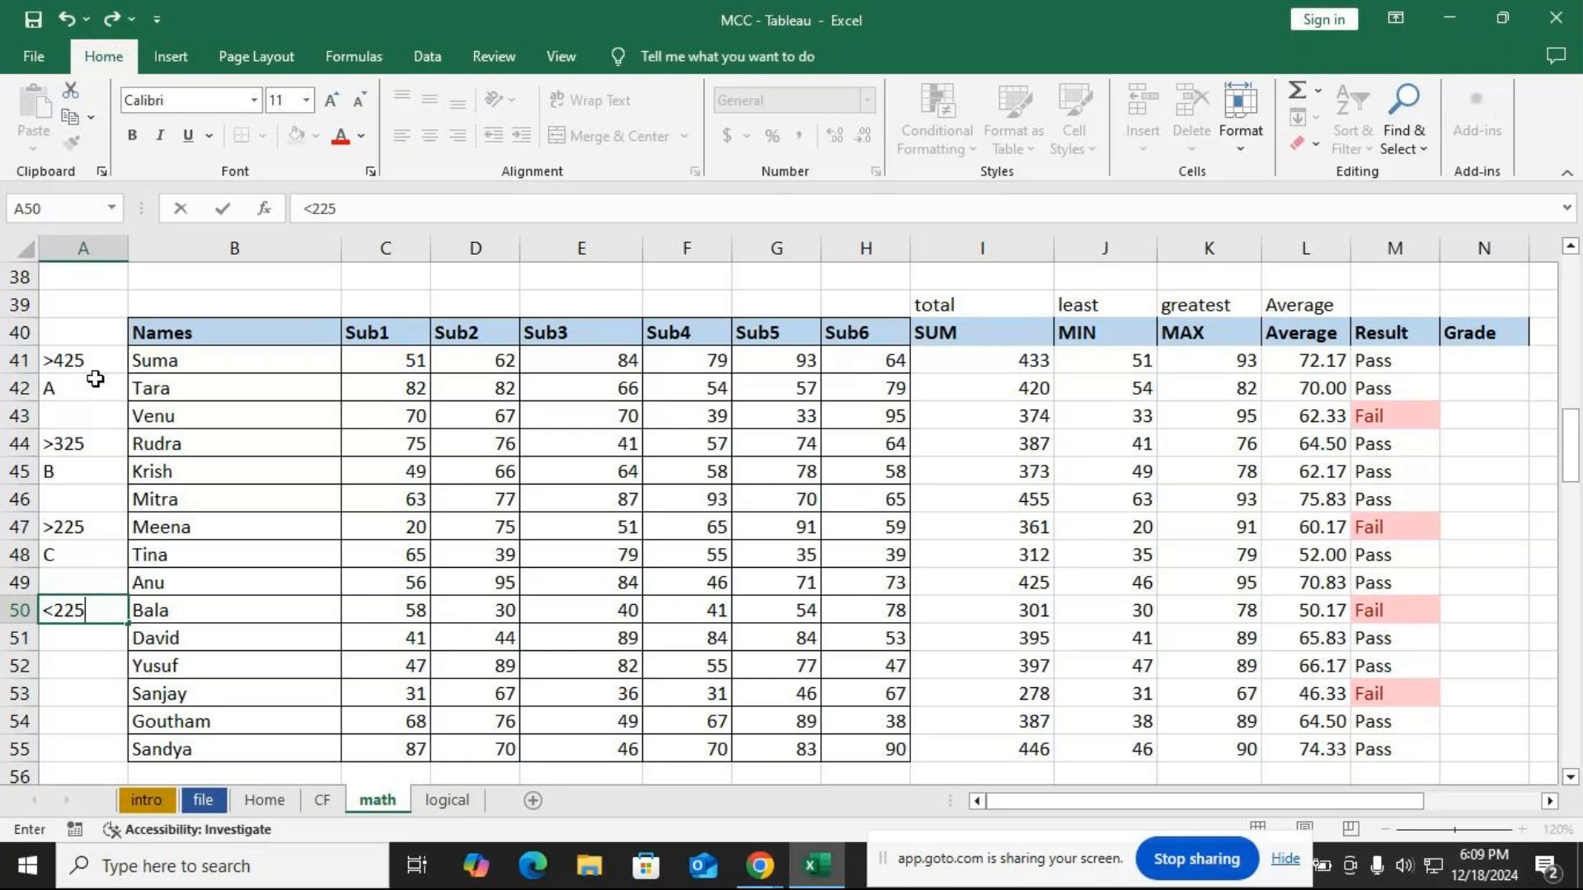
pyautogui.press('Return')
pyautogui.write('D')
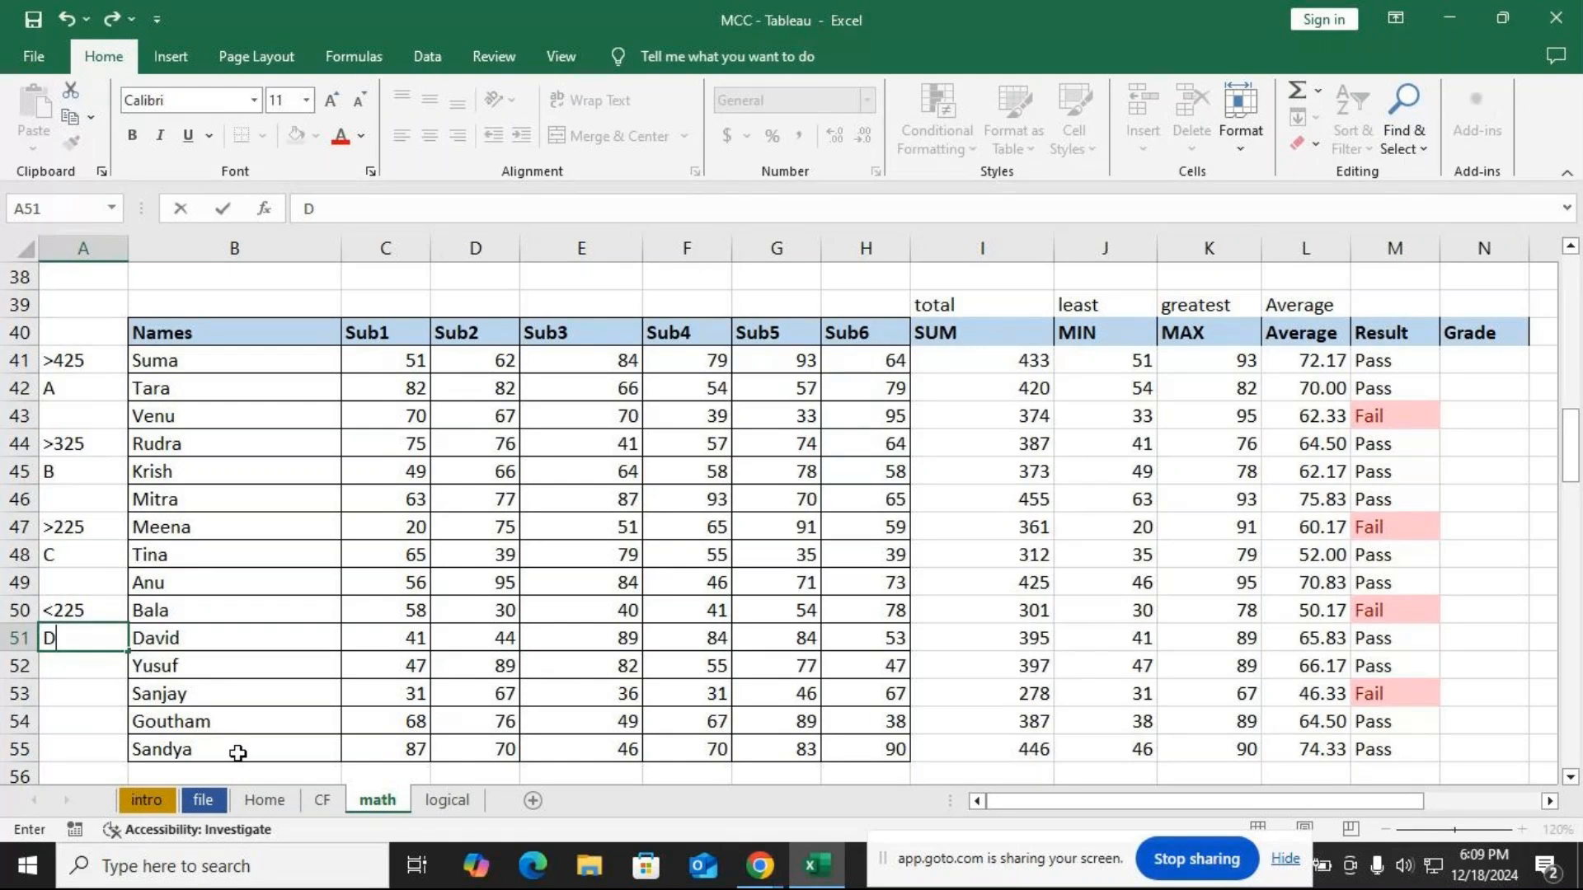
pyautogui.click(1030, 693)
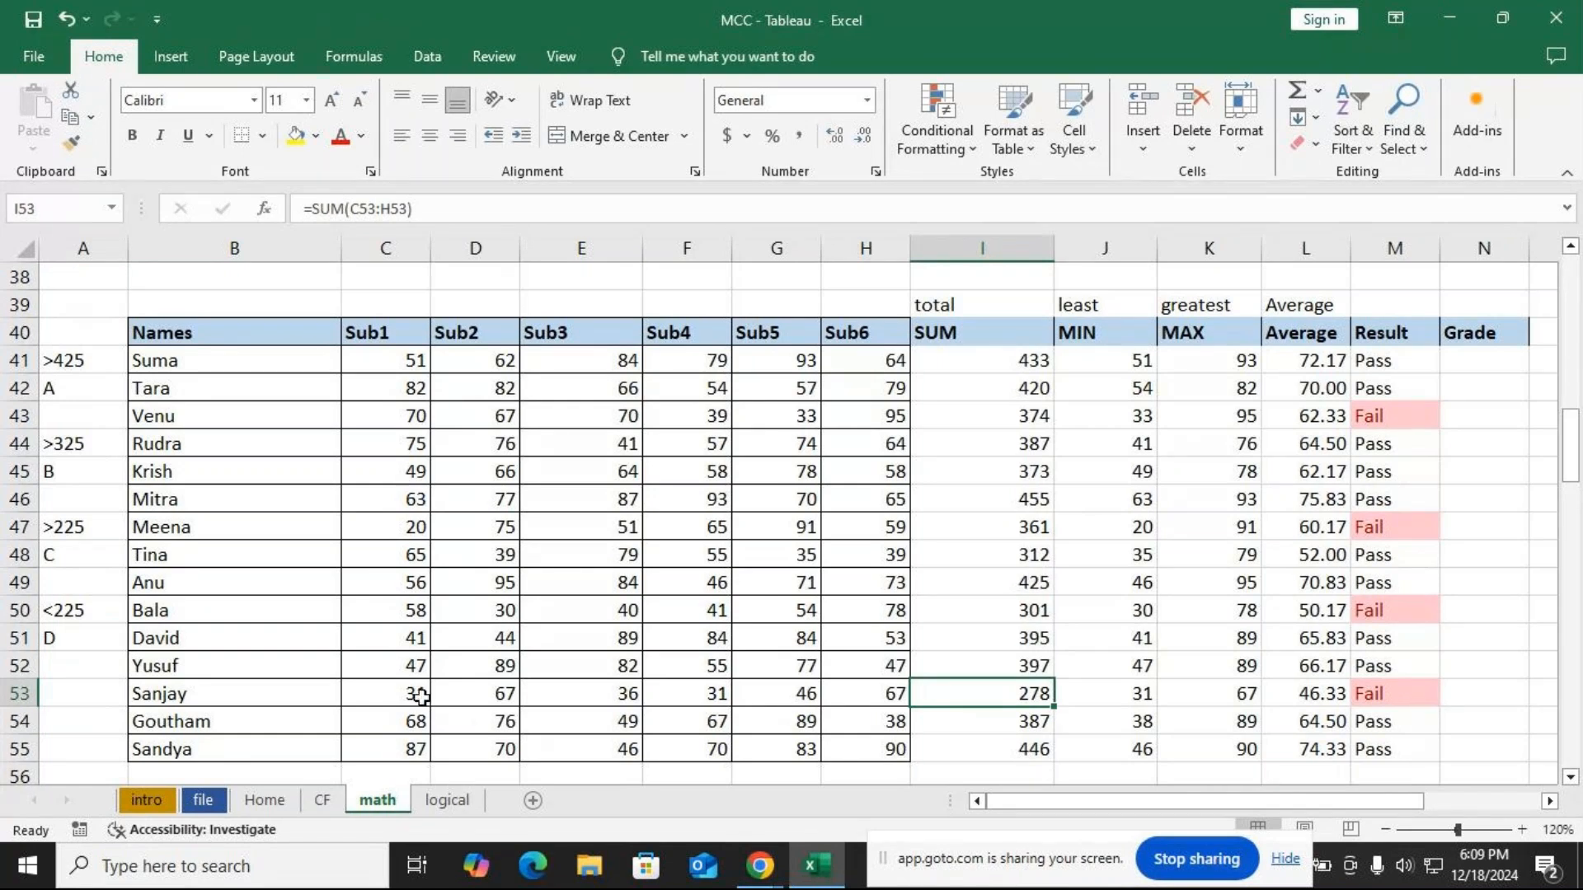
# Set the Sub2 and Sub6 marks in row 53 to 37 each
pyautogui.click(466, 695)
pyautogui.write('3')
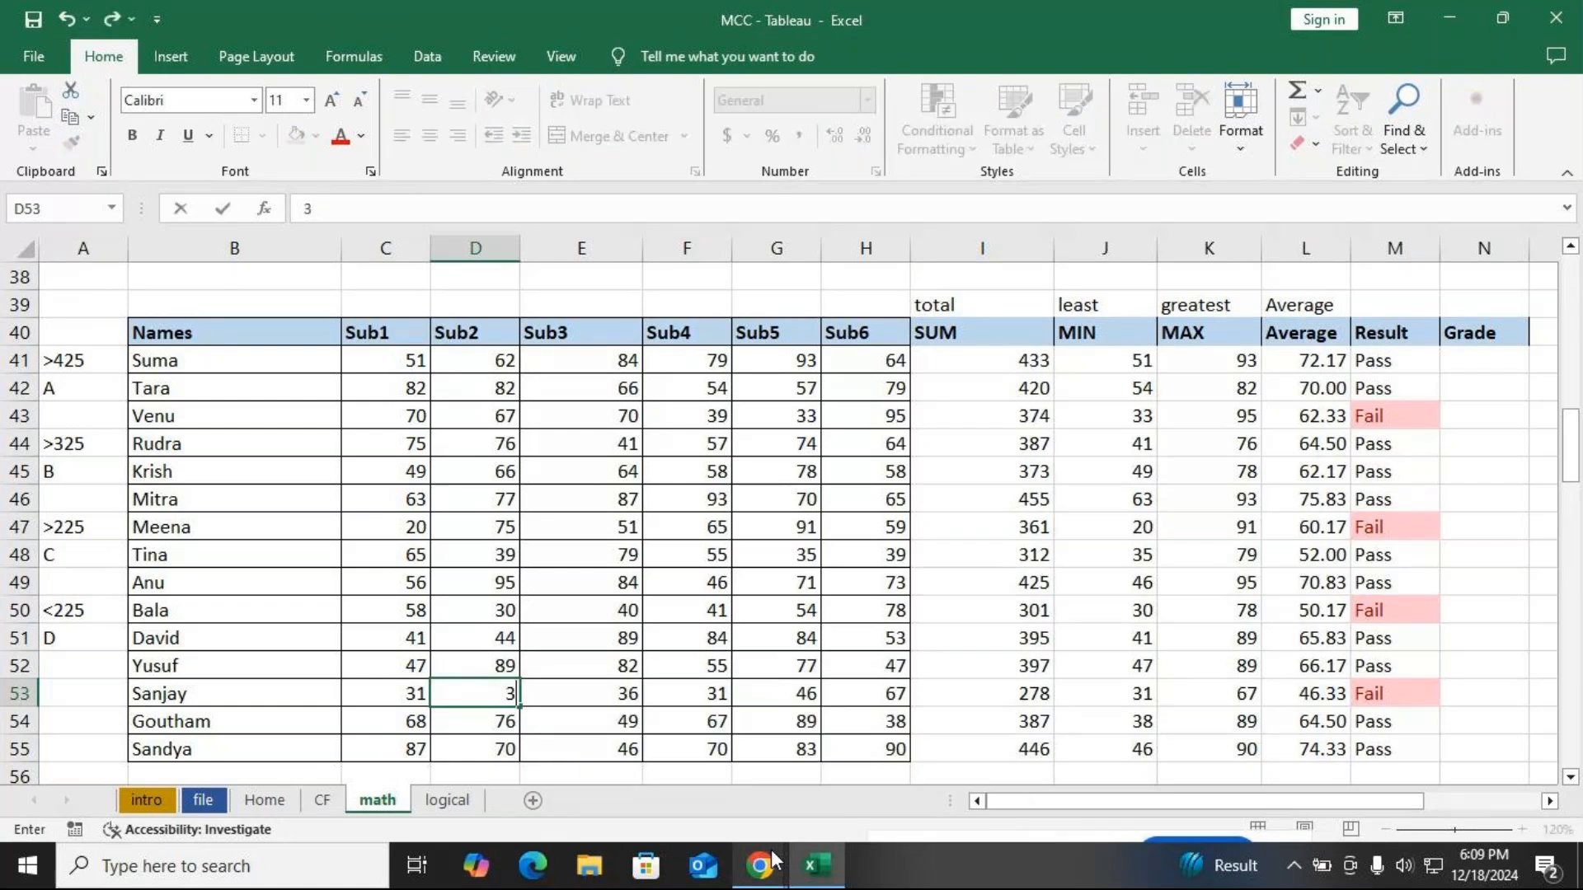
pyautogui.write('7')
pyautogui.press('Tab')
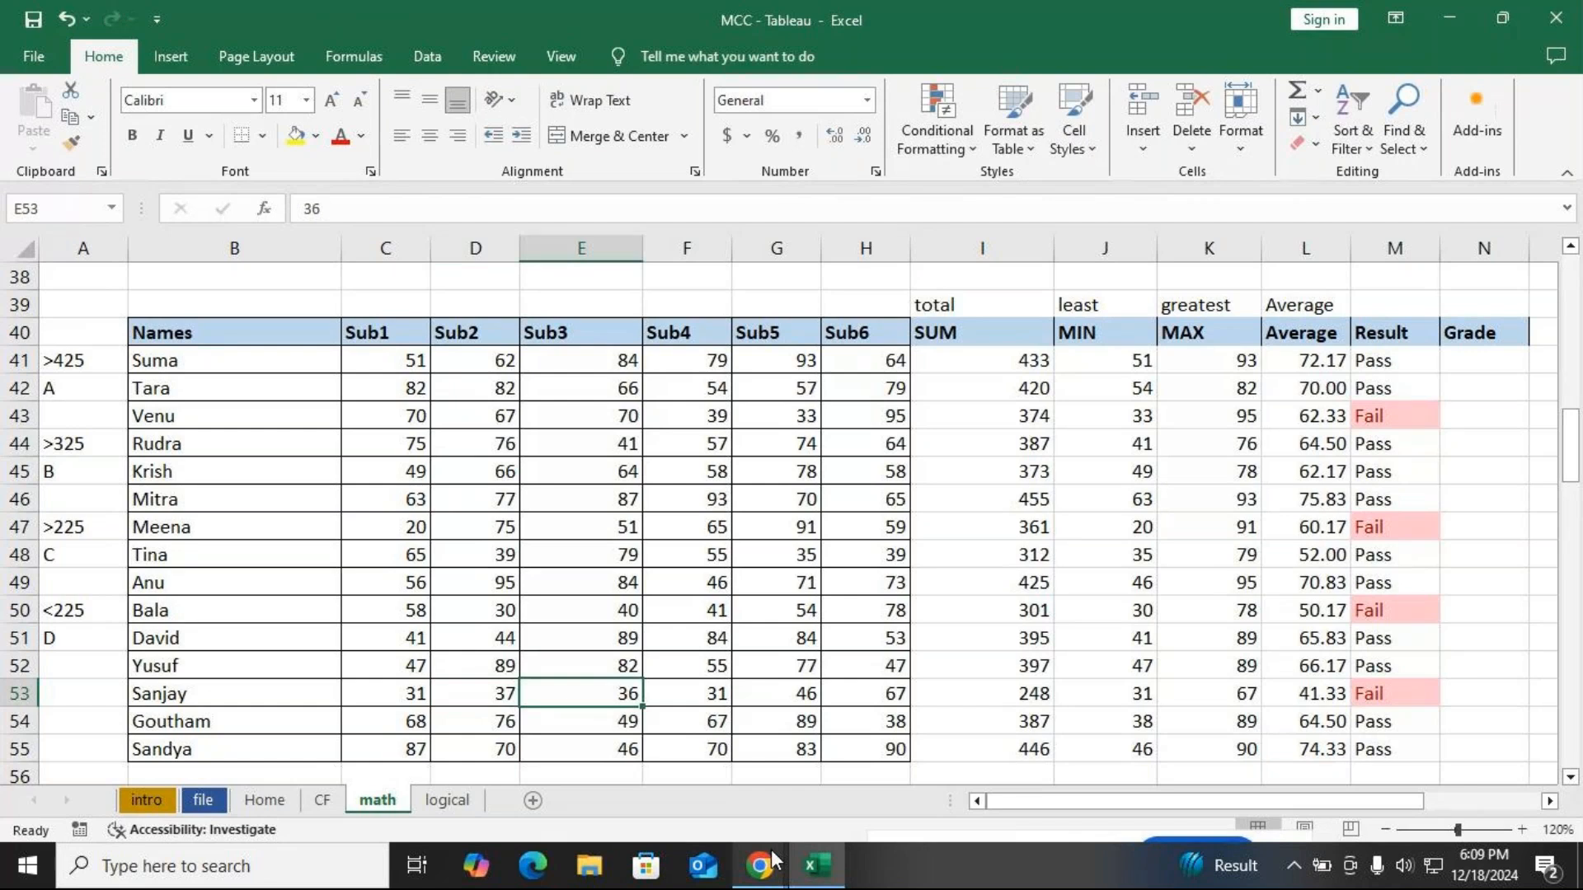
pyautogui.press('Tab')
pyautogui.press('Tab')
pyautogui.press('Tab')
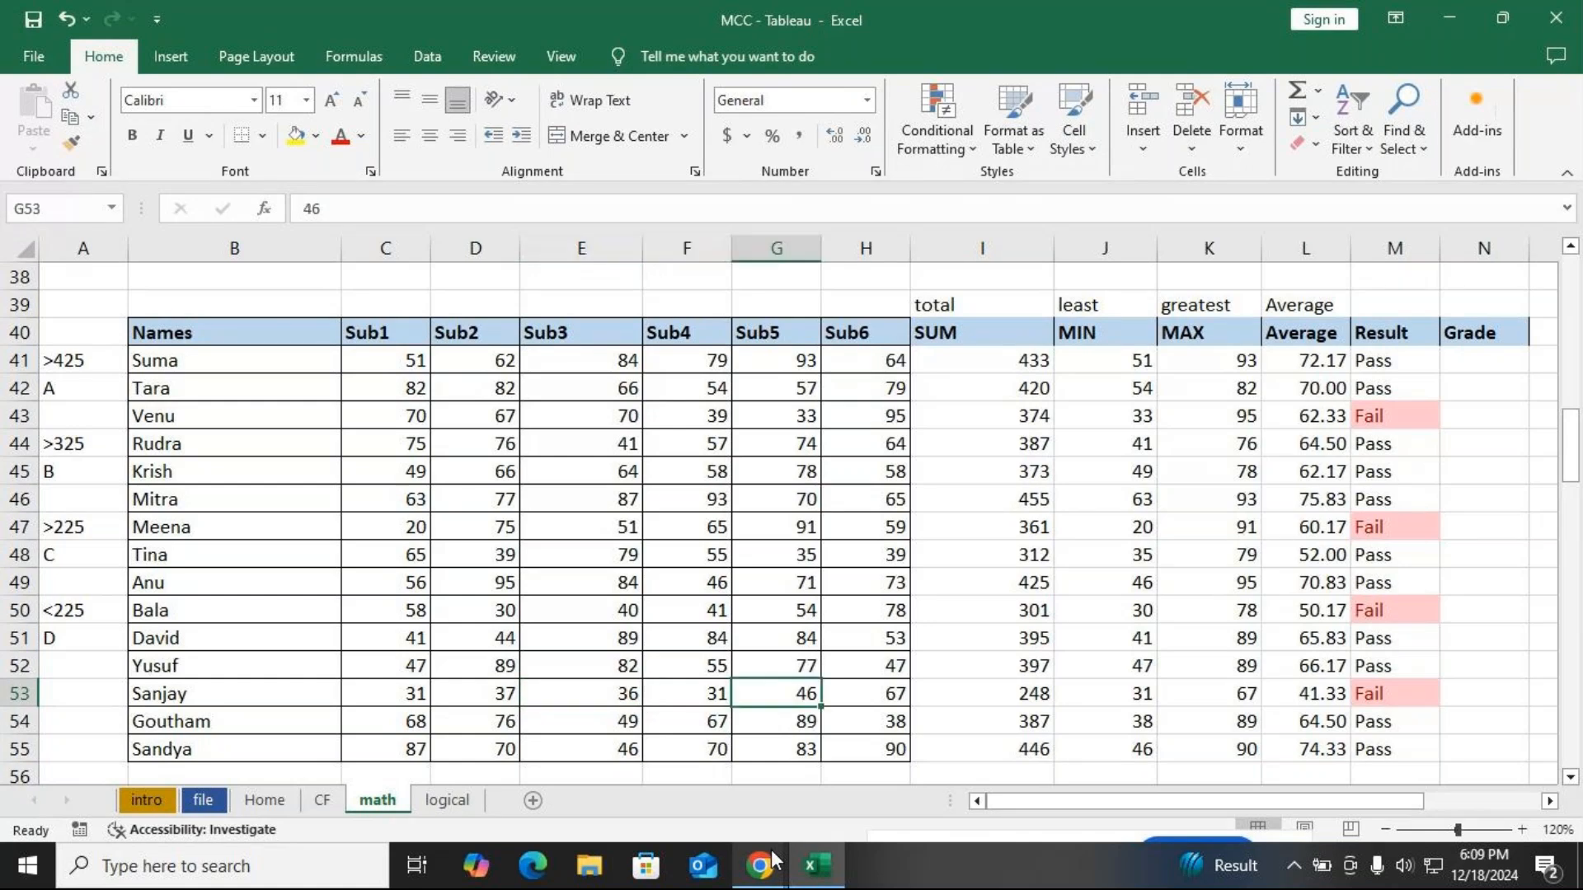
pyautogui.write('37')
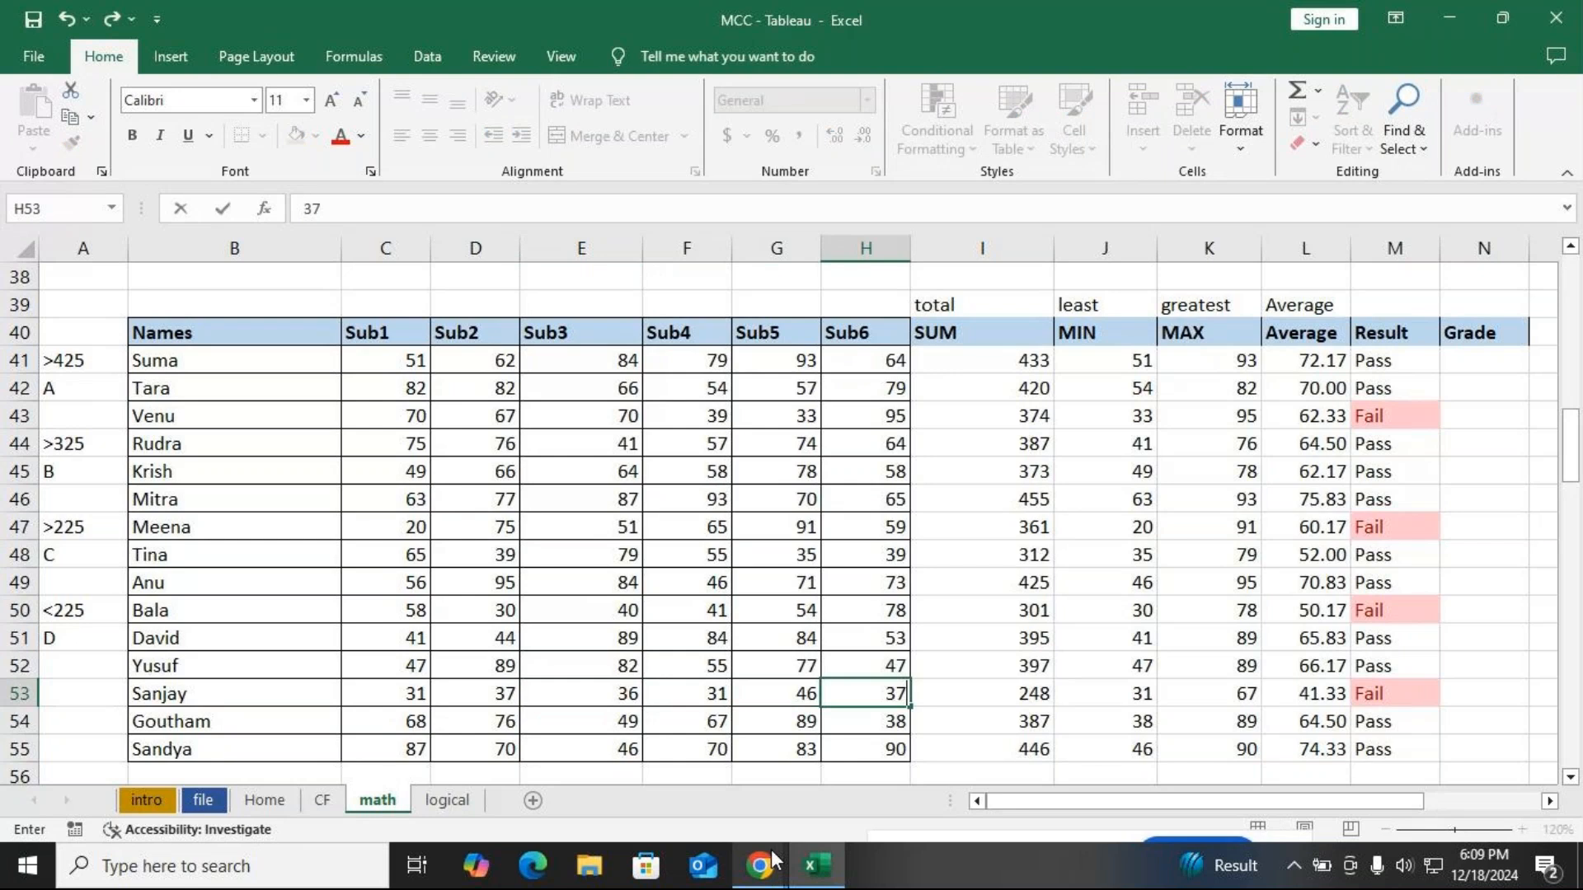
pyautogui.press('Return')
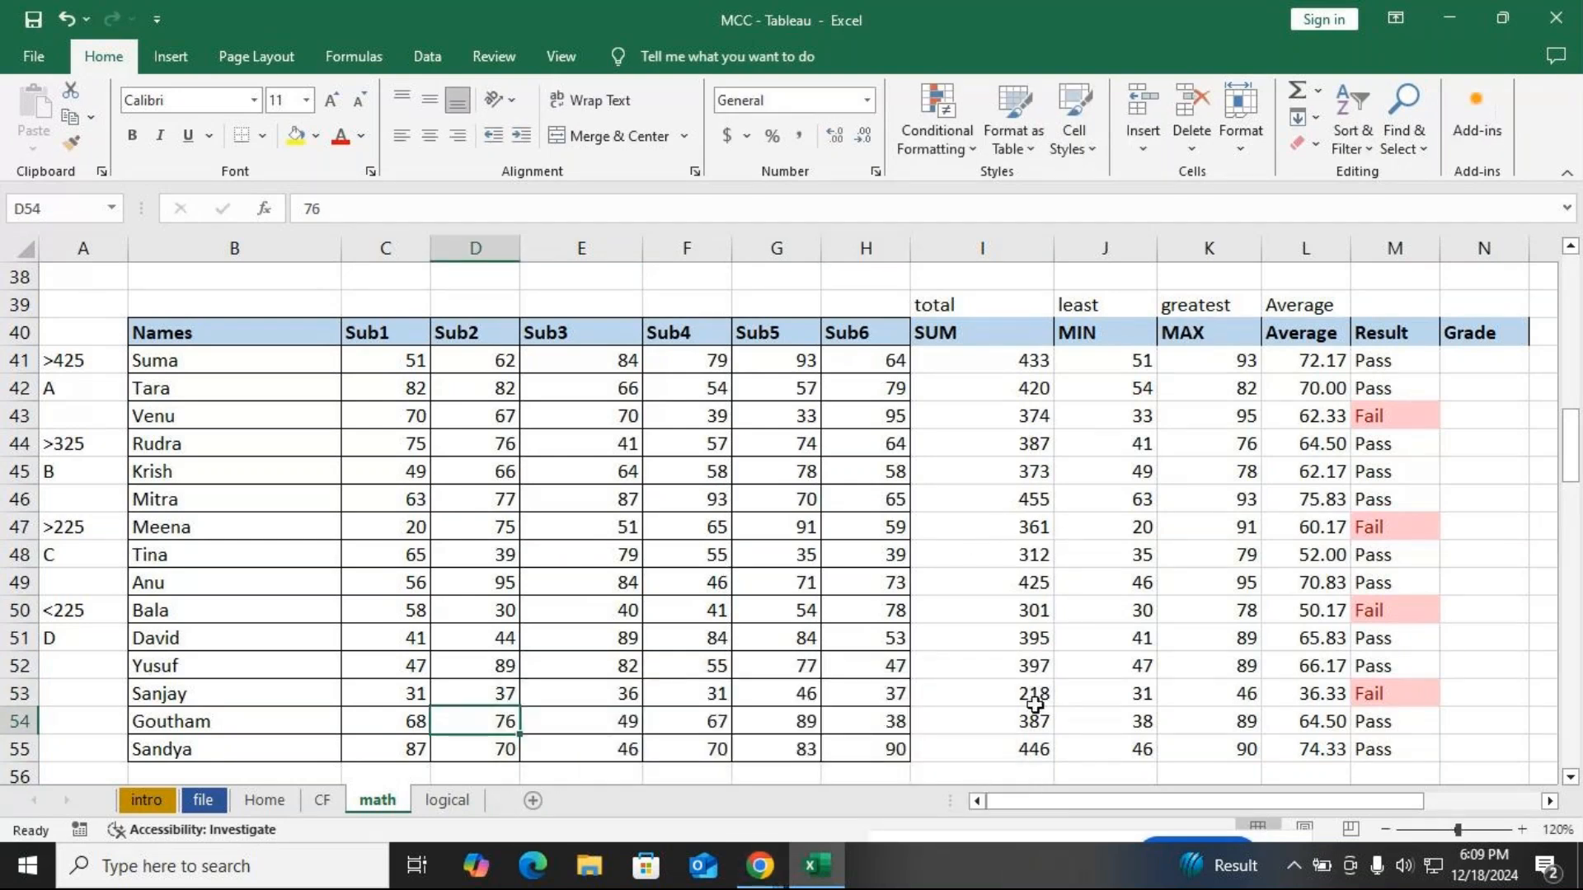
# Compare the total in row 50 with the grade criteria listed in A41:A51
pyautogui.click(1029, 611)
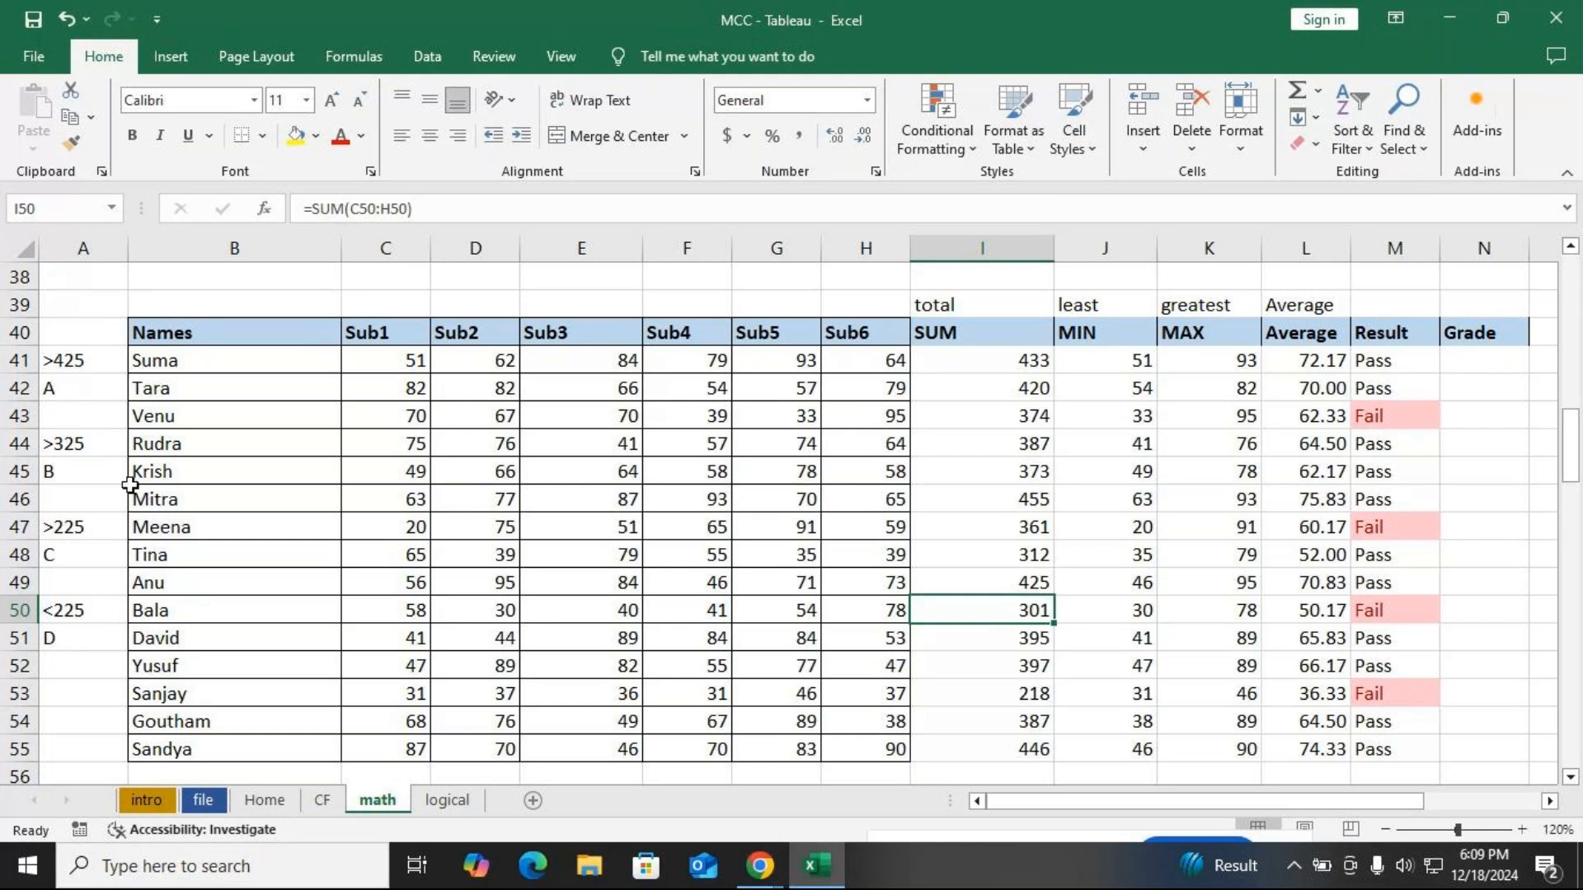
pyautogui.click(61, 371)
pyautogui.moveTo(61, 370); pyautogui.dragTo(58, 640)
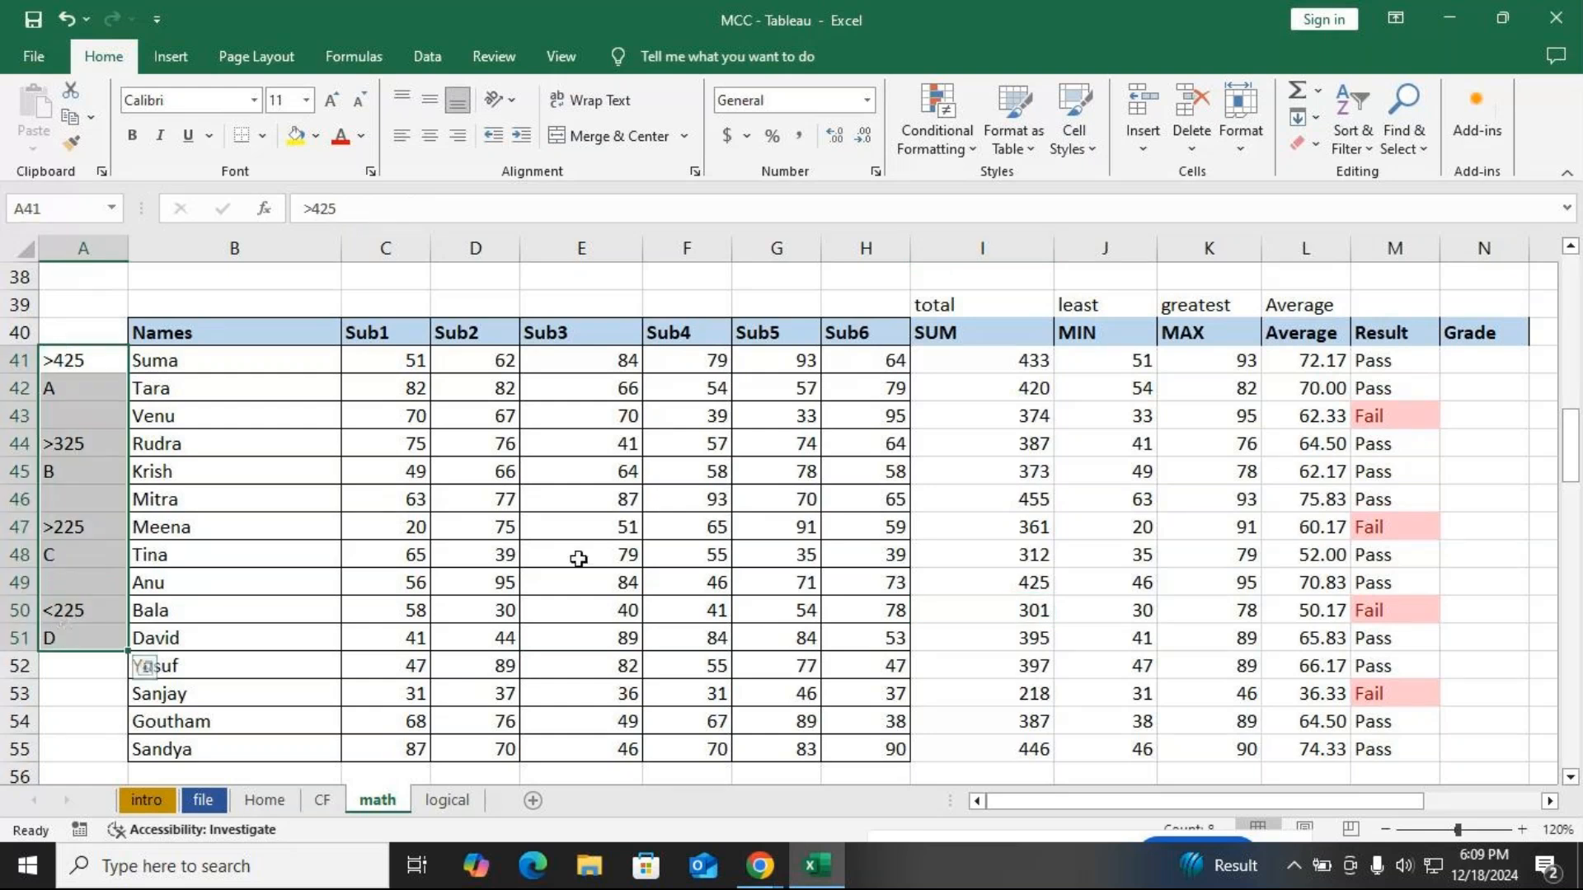
# Examine the logical test, value if true and value if false arguments of the IF formula in M41
pyautogui.doubleClick(1397, 359)
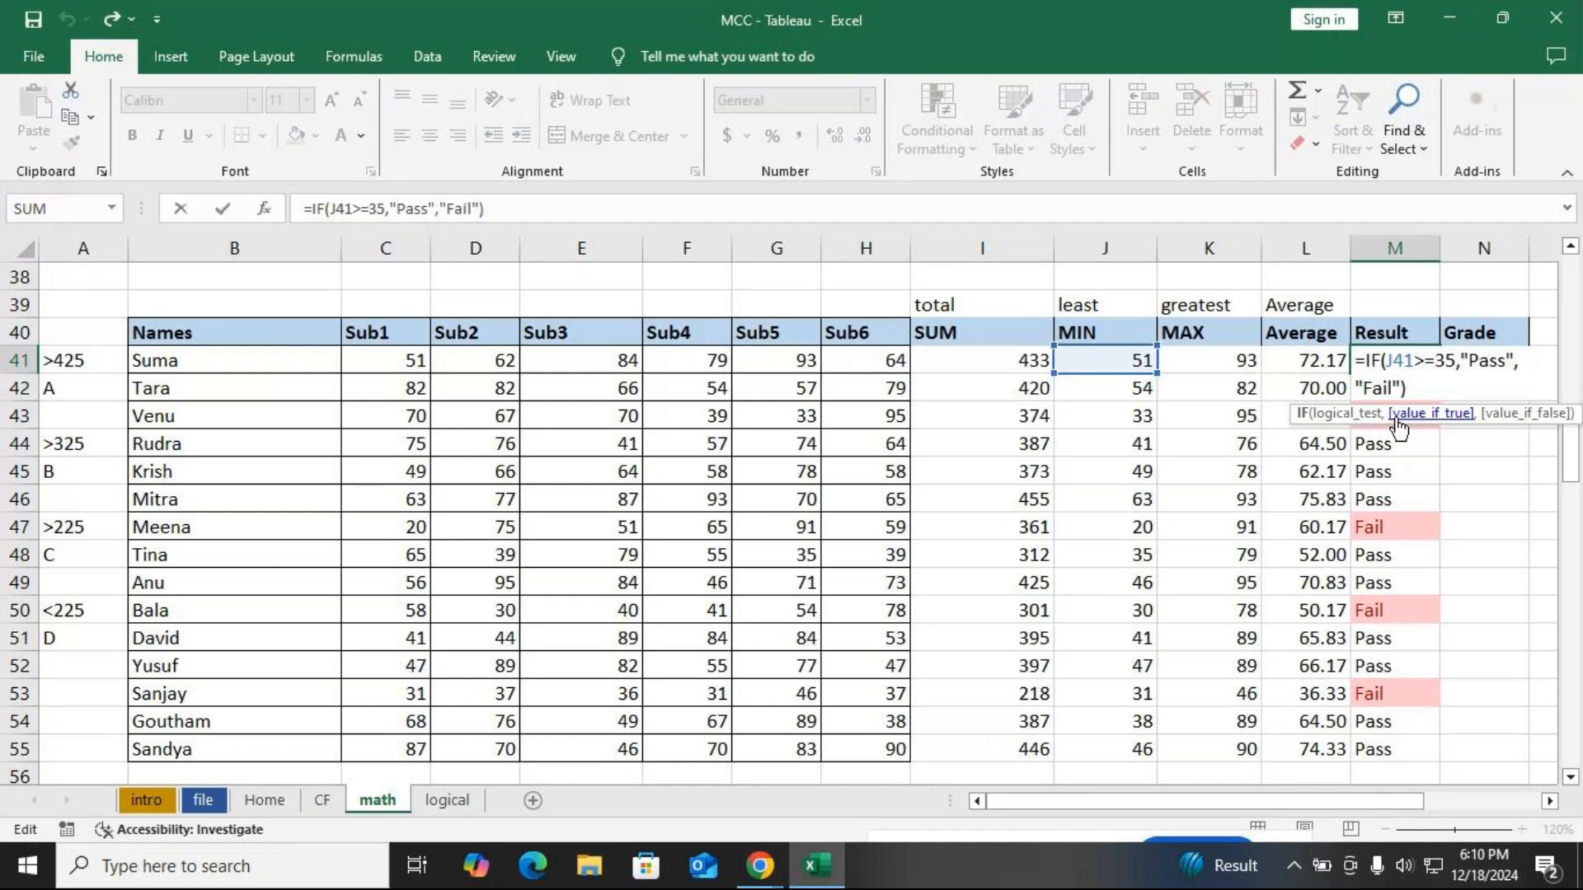
pyautogui.click(1333, 415)
pyautogui.moveTo(1476, 422); pyautogui.dragTo(1166, 286)
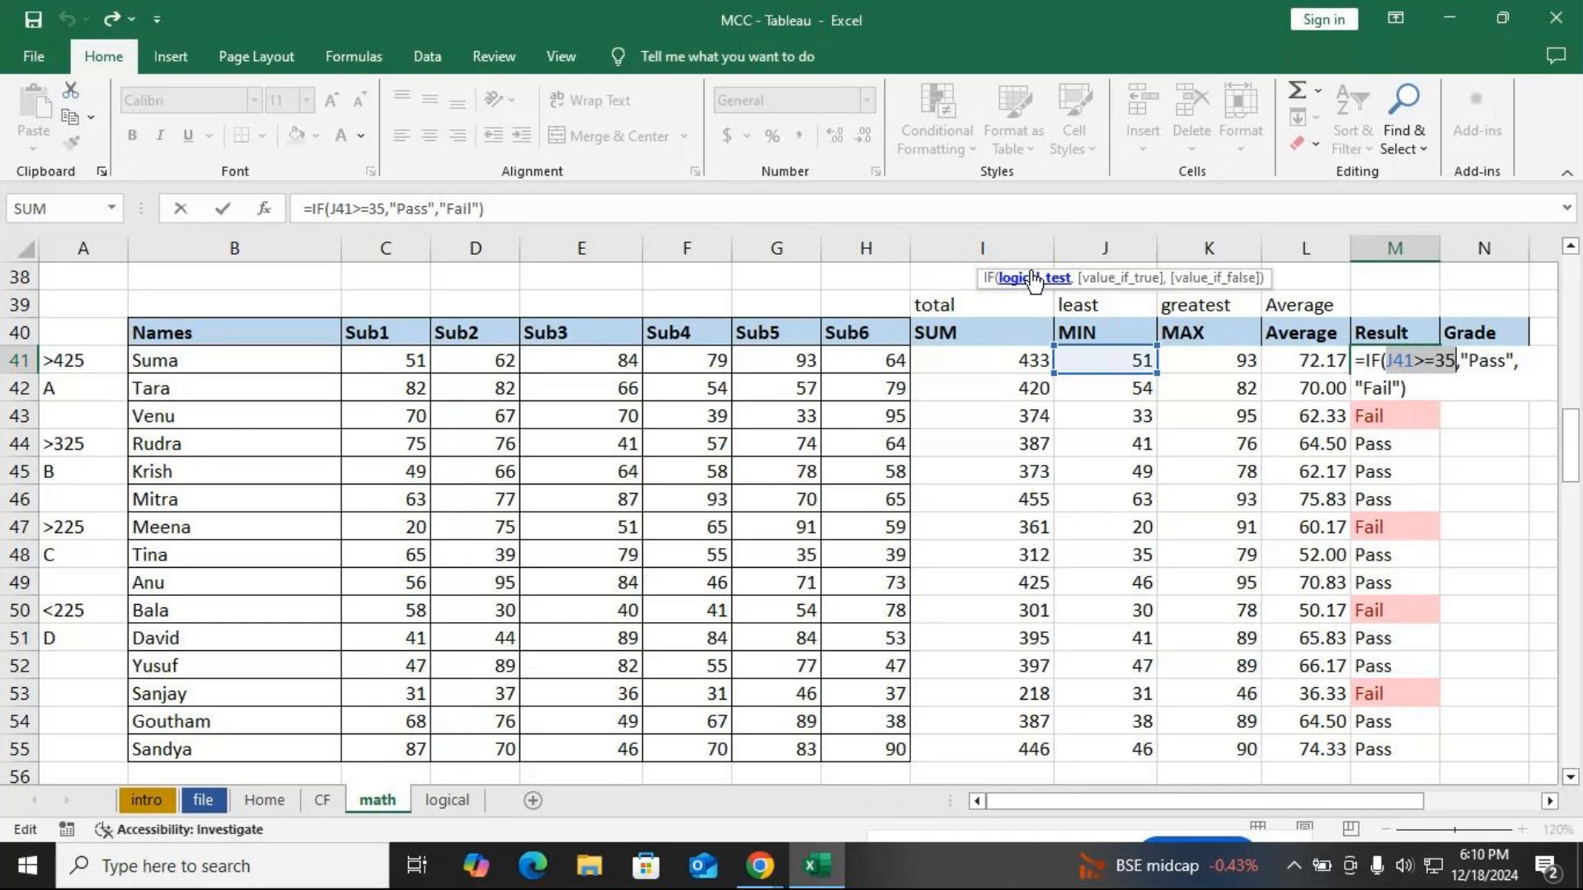
pyautogui.click(1149, 281)
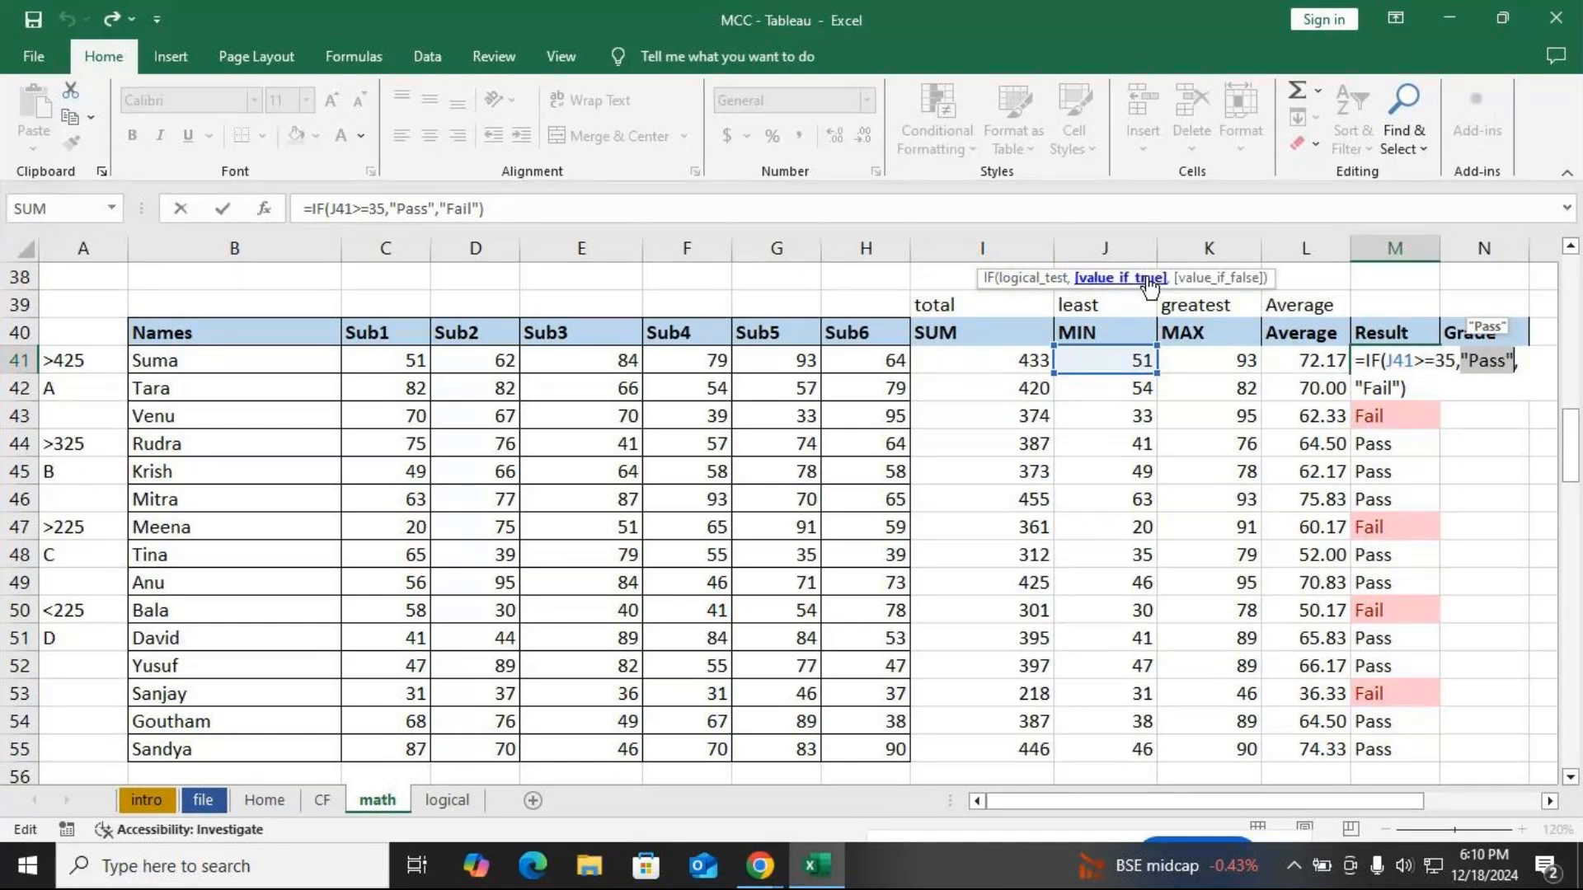
pyautogui.click(1210, 279)
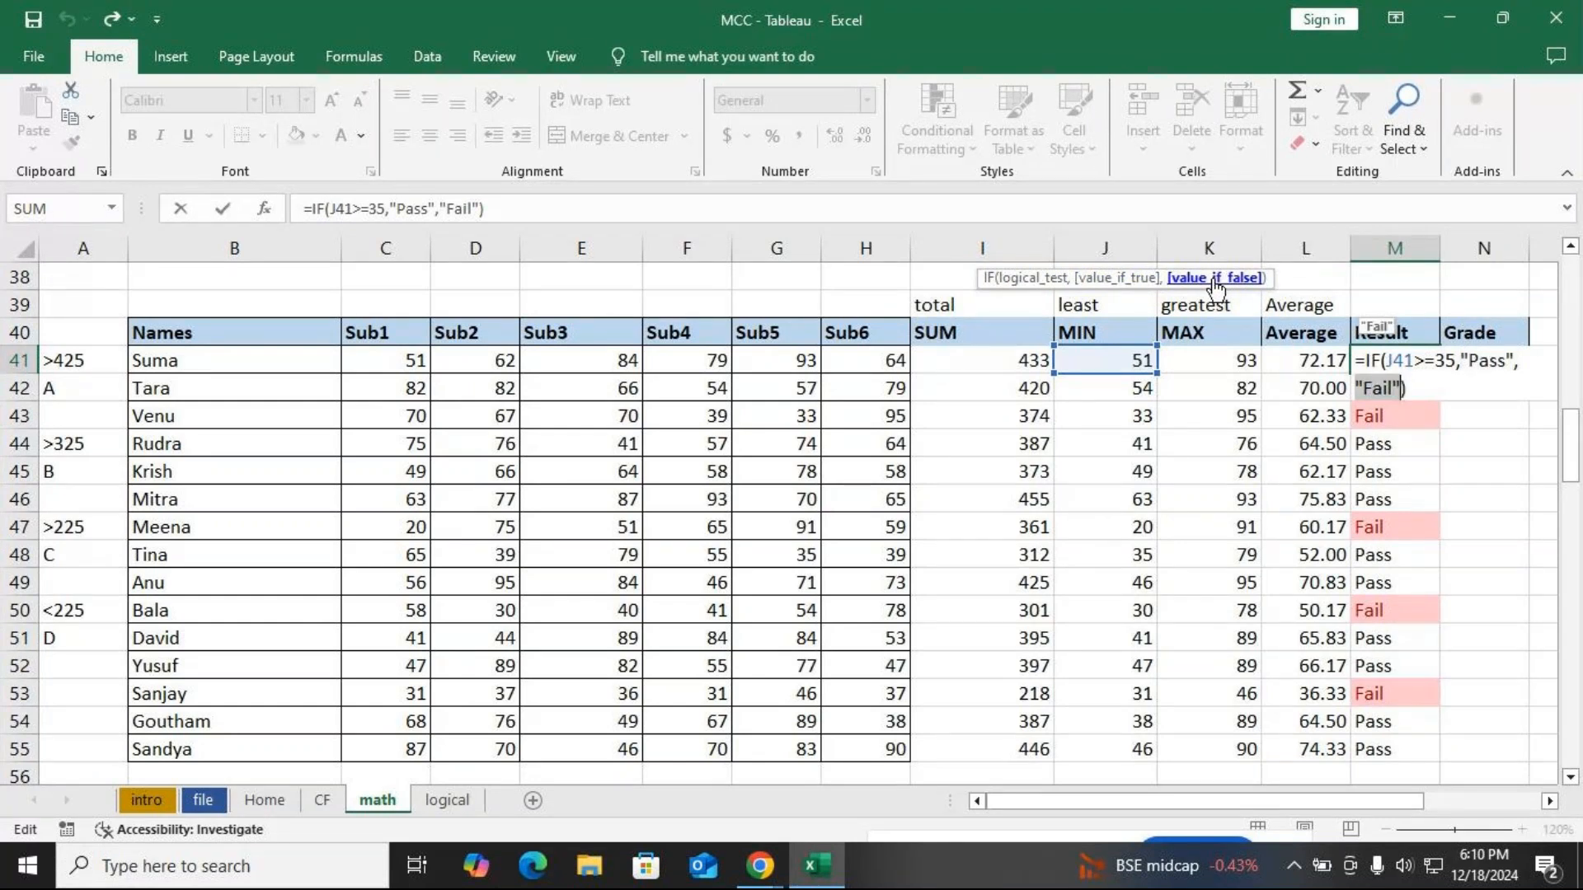
pyautogui.press('Return')
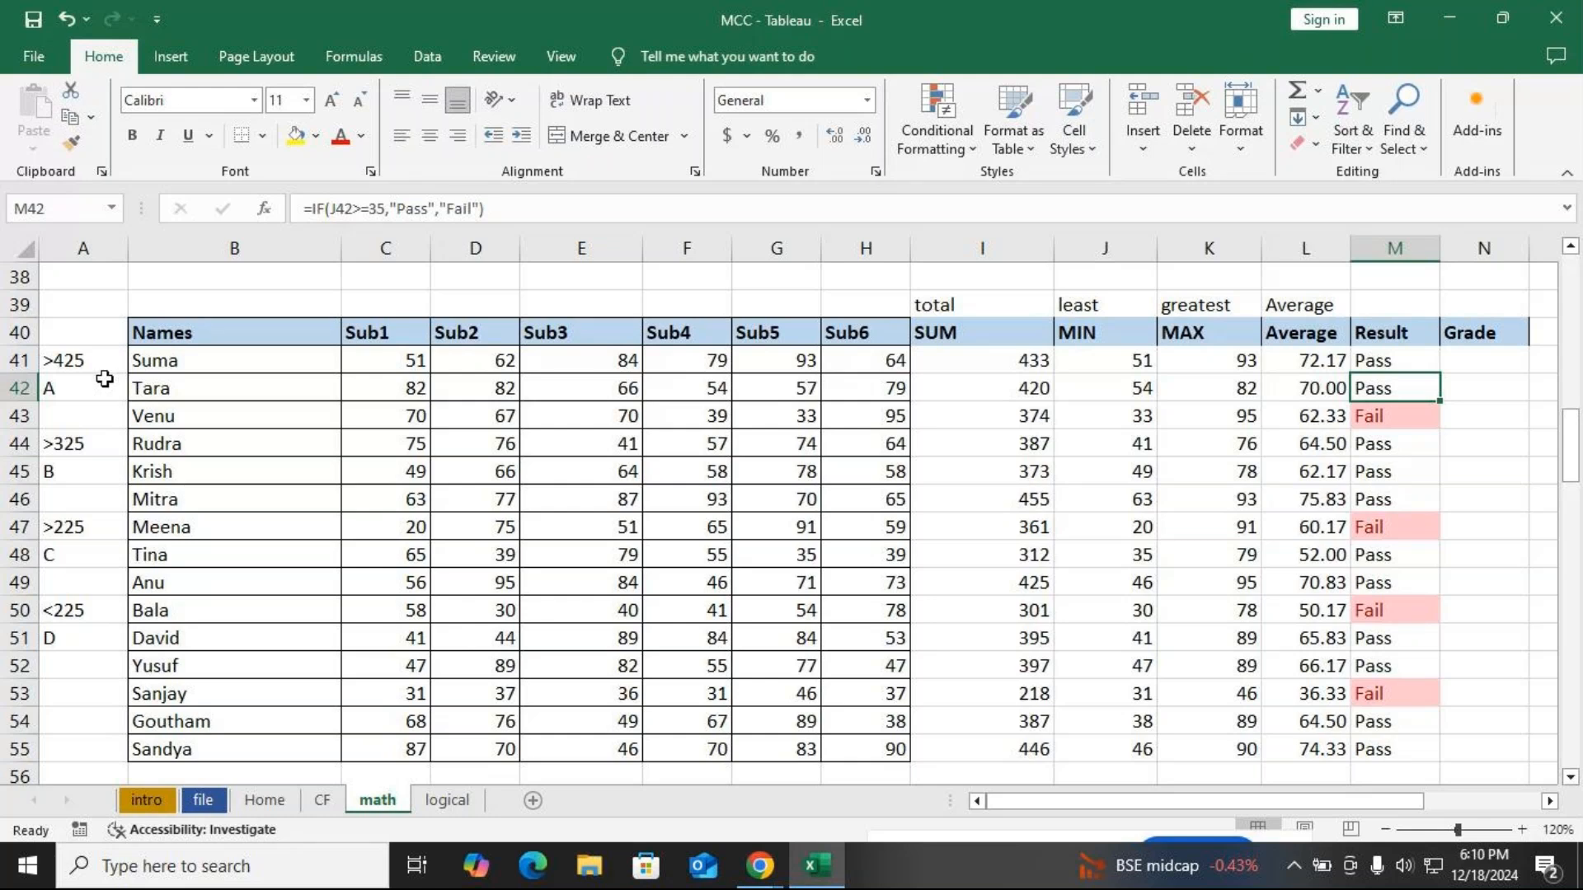
# Go over the grade criteria in A41:A51 again, including the <225 band for grade D
pyautogui.moveTo(92, 363); pyautogui.dragTo(75, 639)
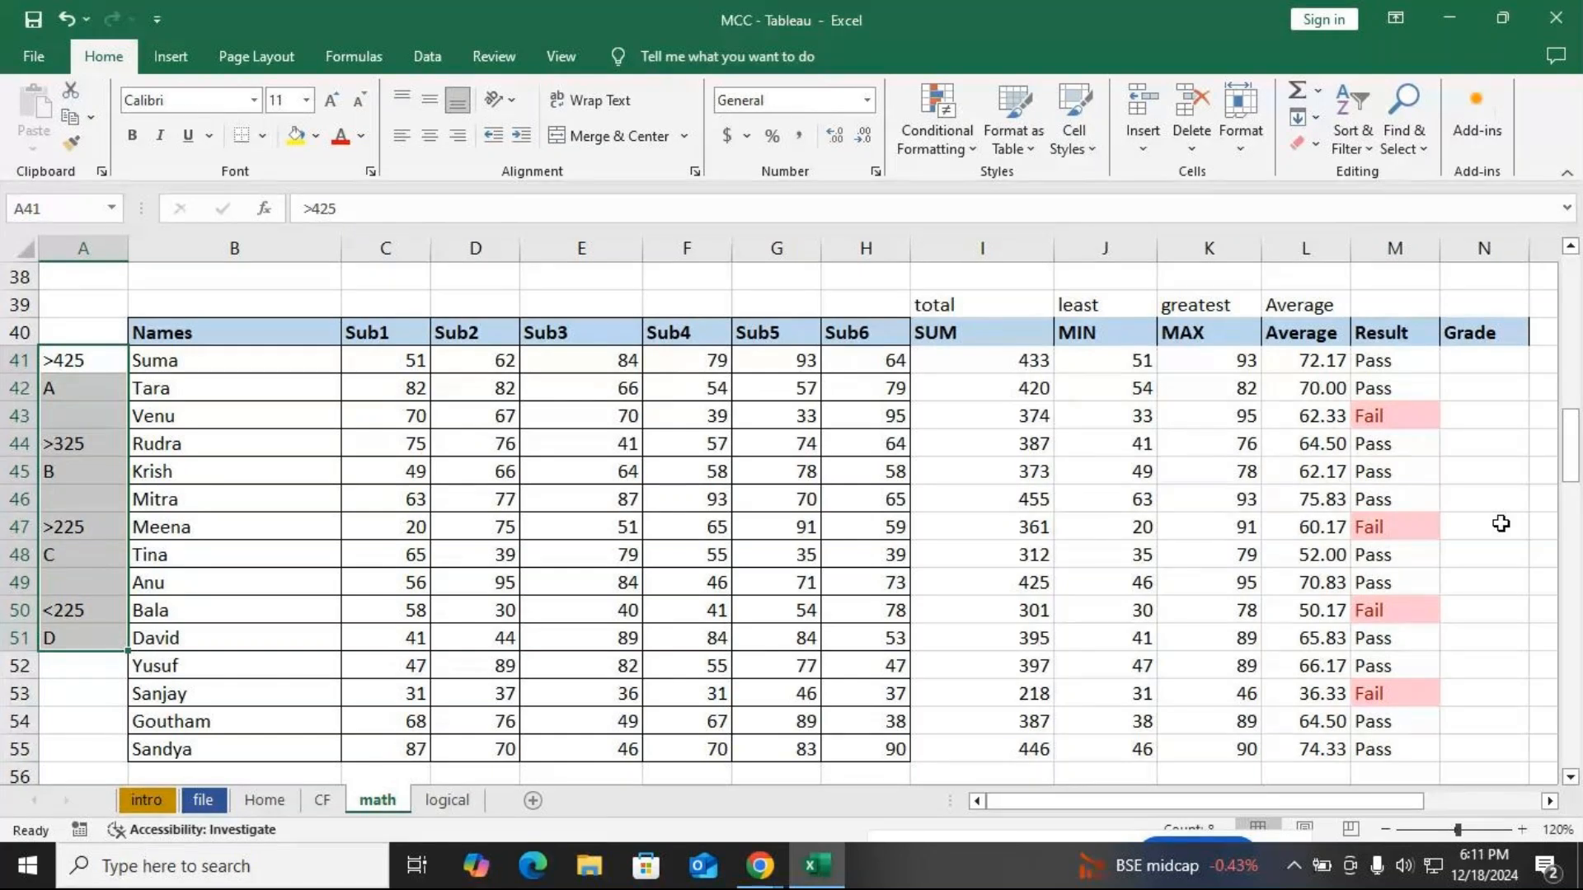
pyautogui.keyDown('shift'); pyautogui.click(73, 607); pyautogui.keyUp('shift')
pyautogui.moveTo(73, 608); pyautogui.dragTo(74, 636)
# Start an IF formula in N41 that returns "A Grade" when the total in I41 is >=425
pyautogui.click(1470, 360)
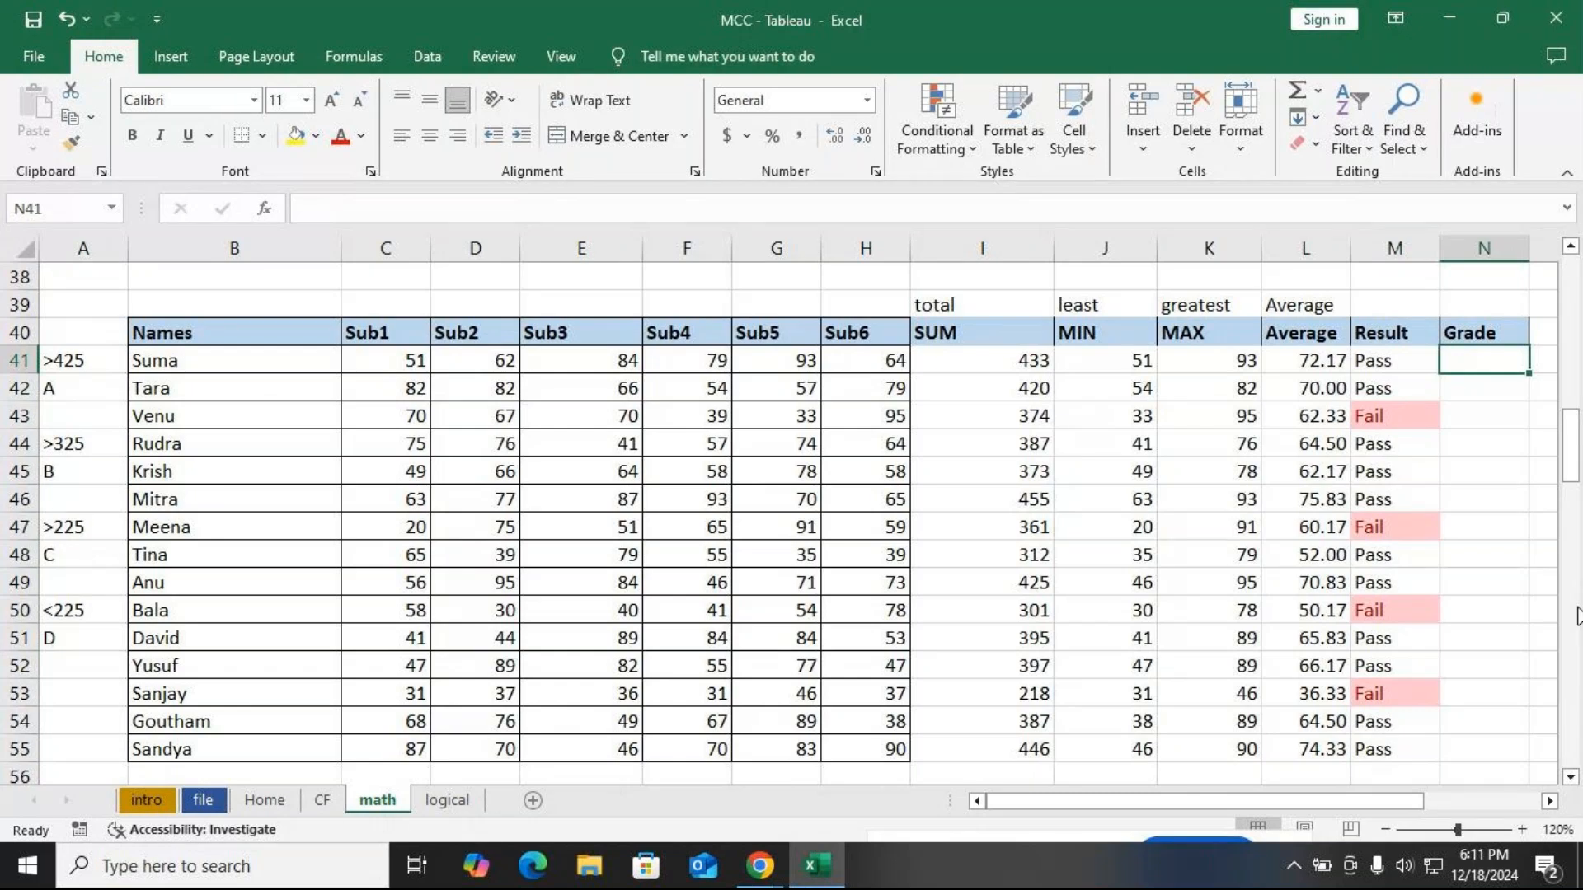
pyautogui.write('=IF(')
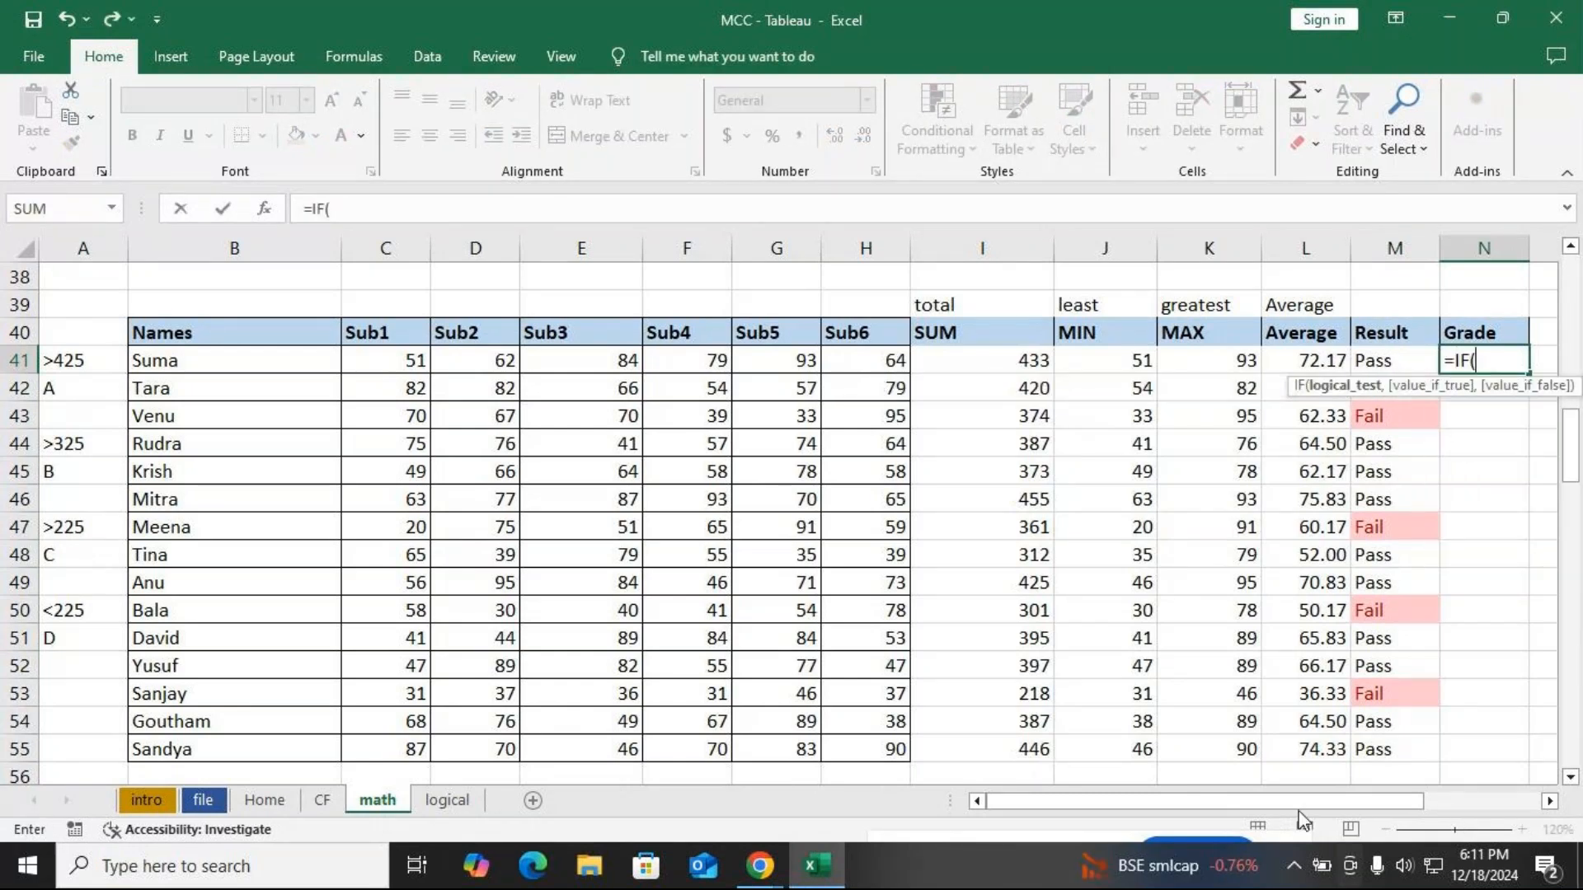
pyautogui.moveTo(1299, 801); pyautogui.dragTo(1383, 802)
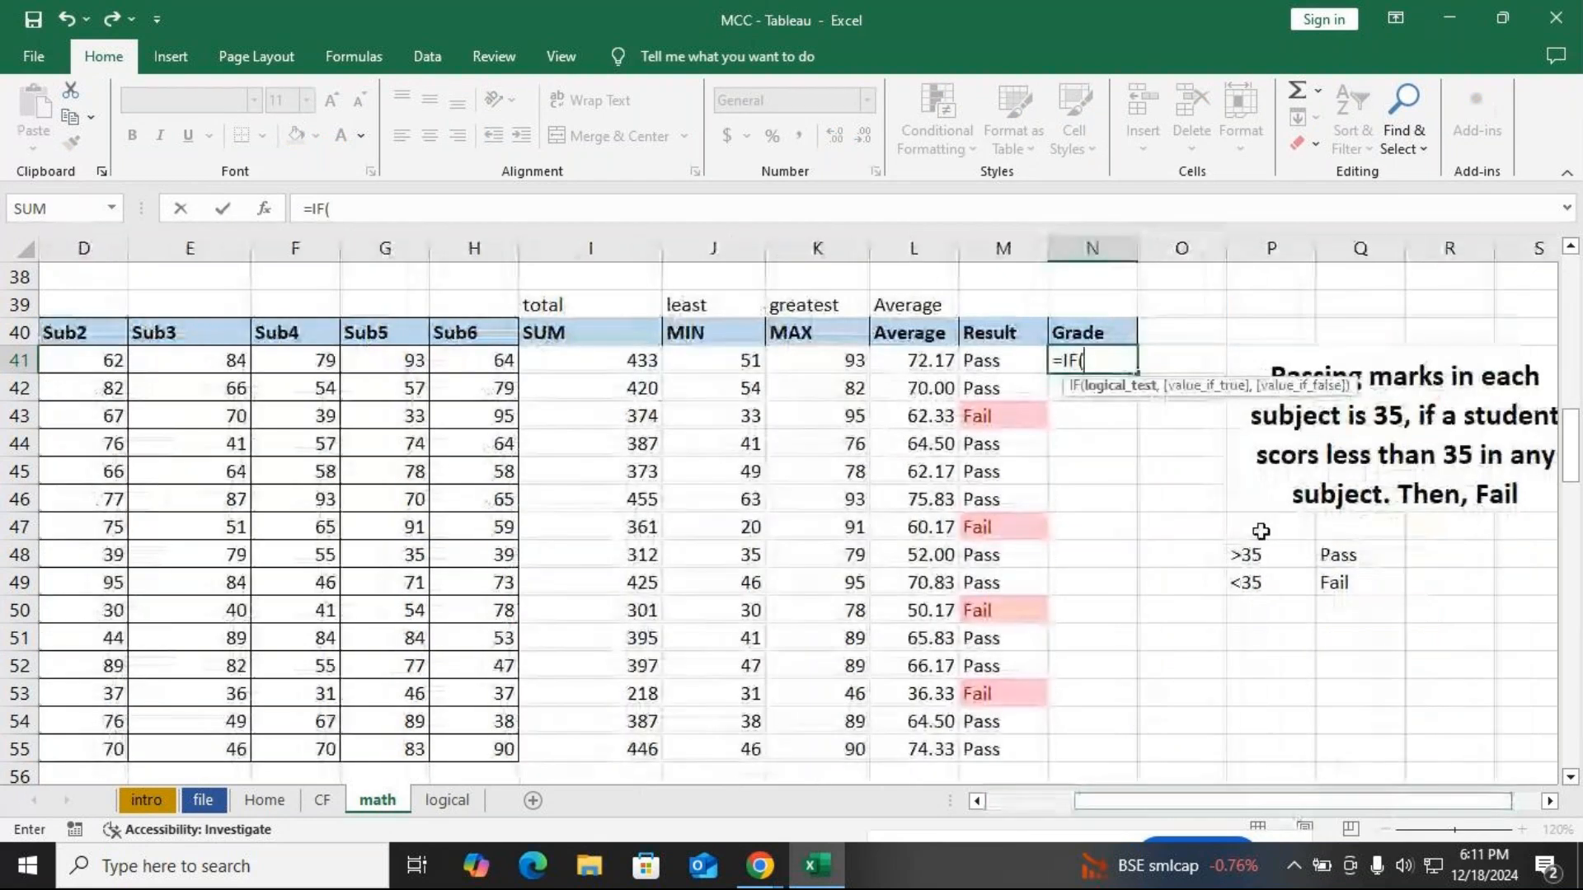
pyautogui.click(636, 364)
pyautogui.moveTo(1181, 800); pyautogui.dragTo(1092, 794)
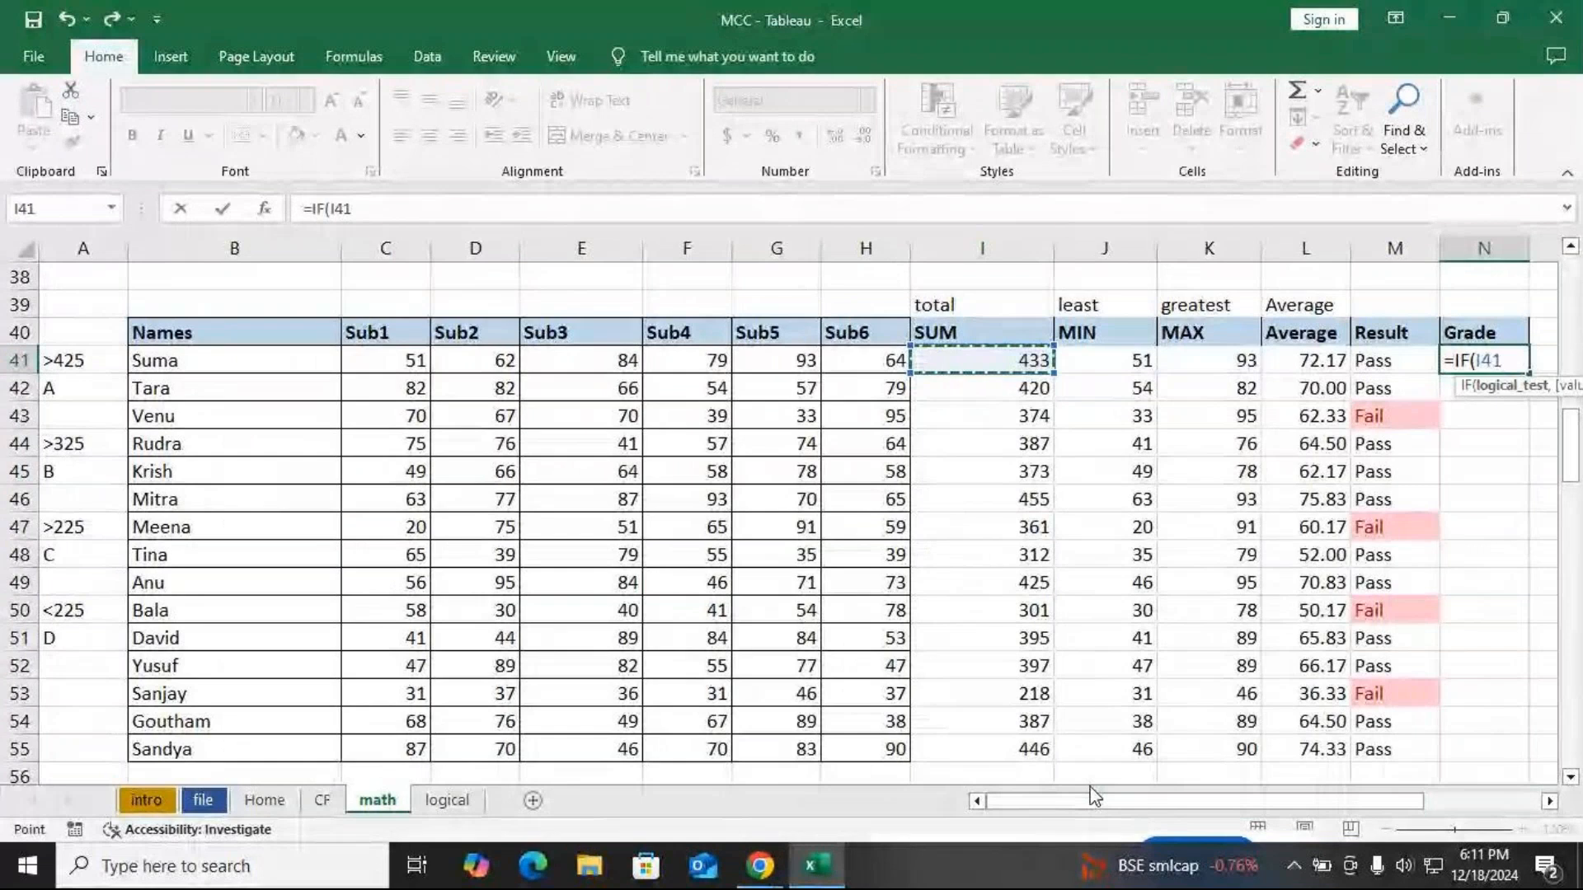
pyautogui.write('>=')
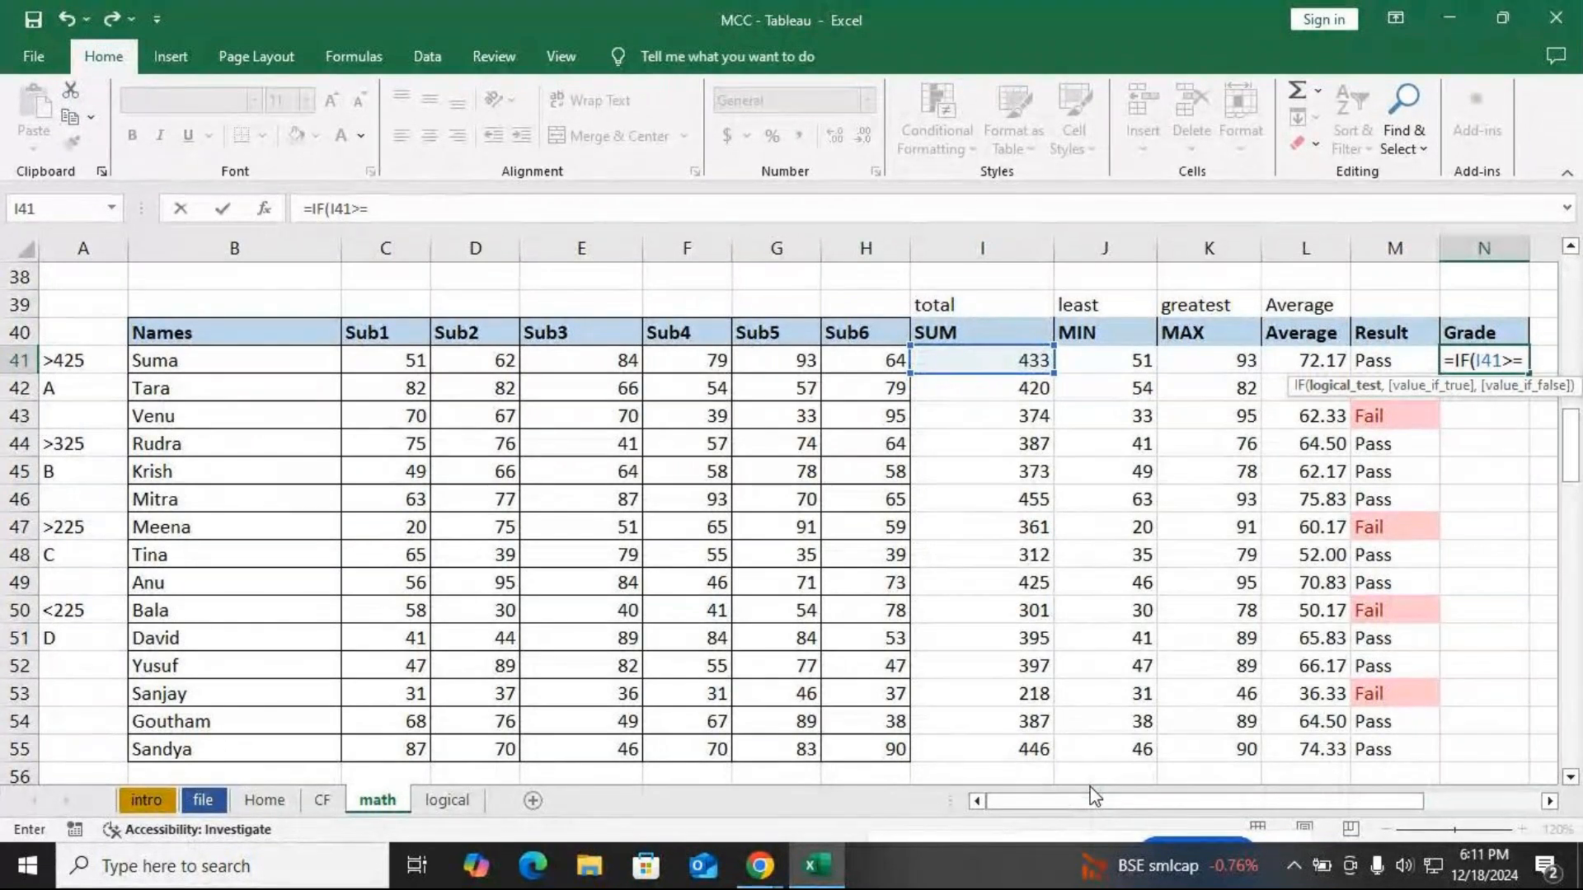
pyautogui.write('425,')
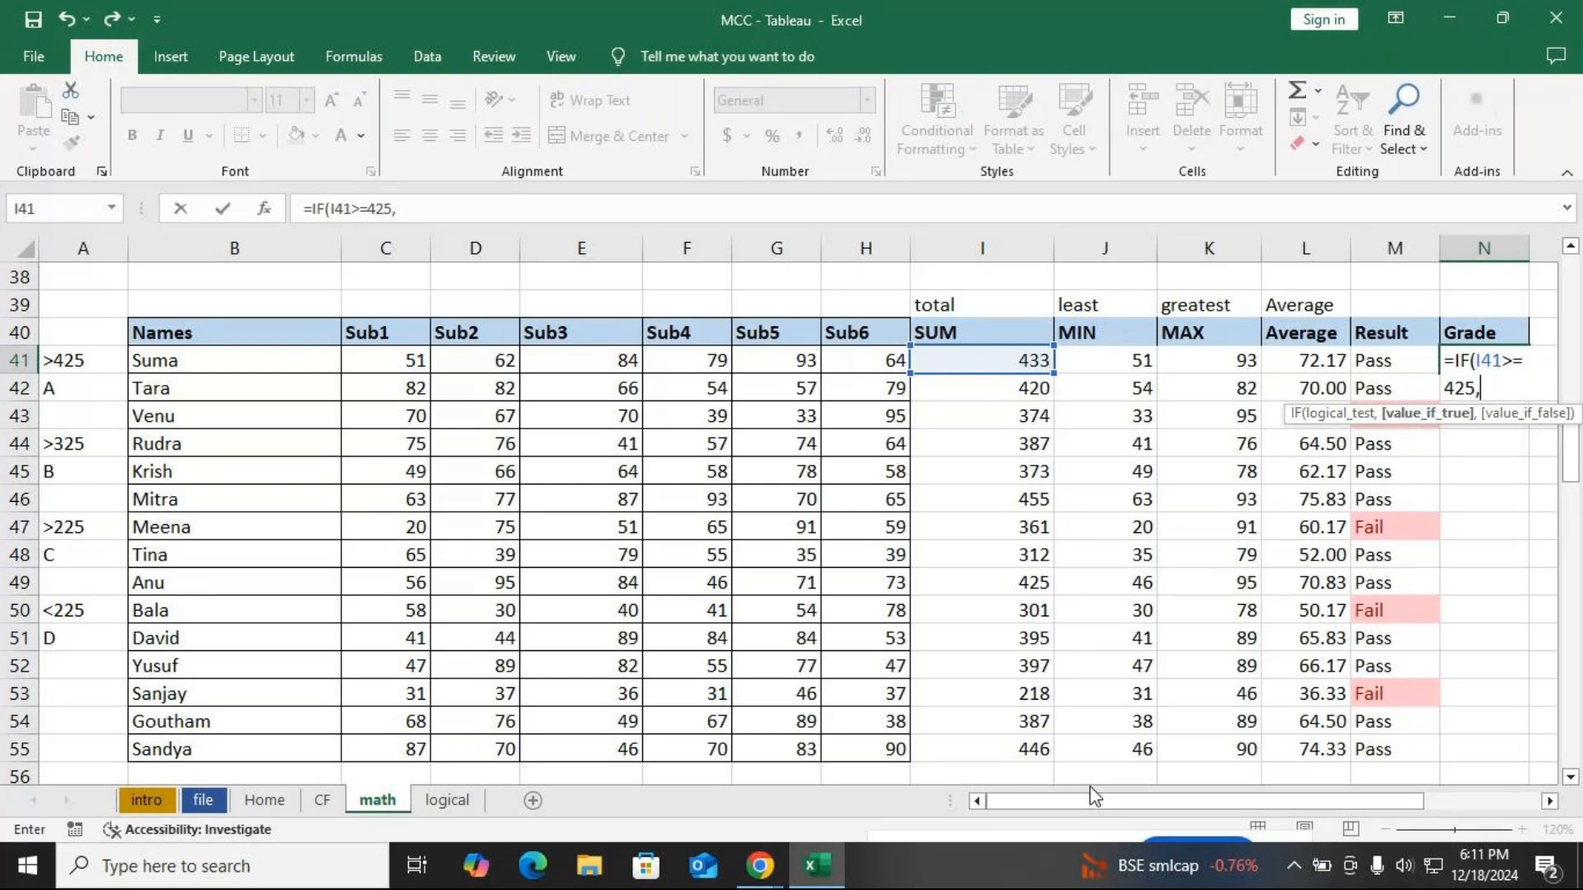
pyautogui.write('"')
pyautogui.write('A Grade')
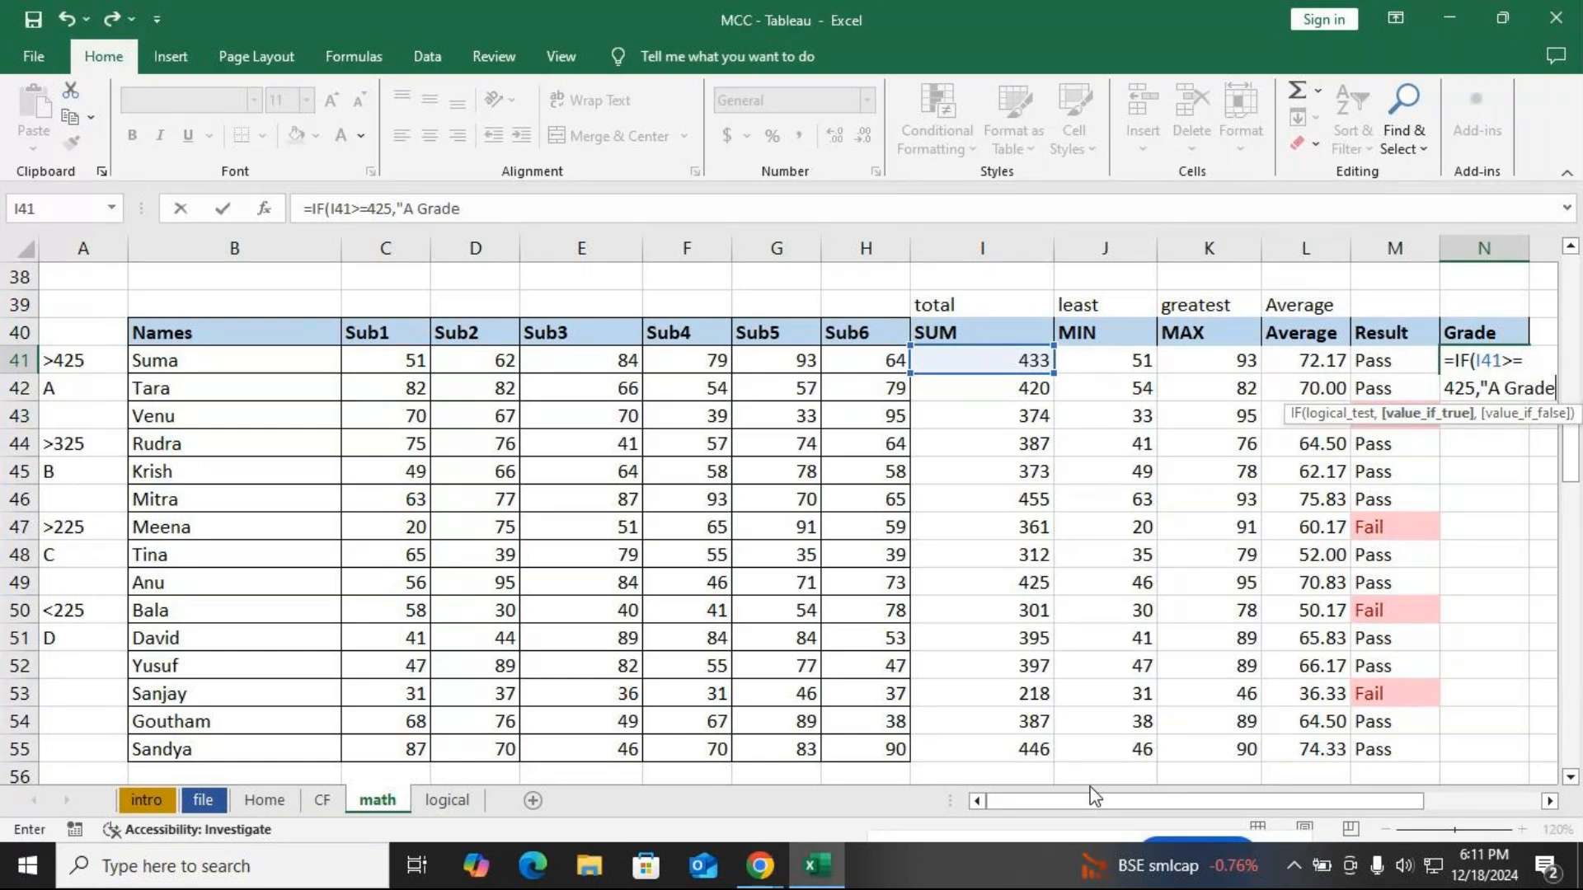
pyautogui.write('",')
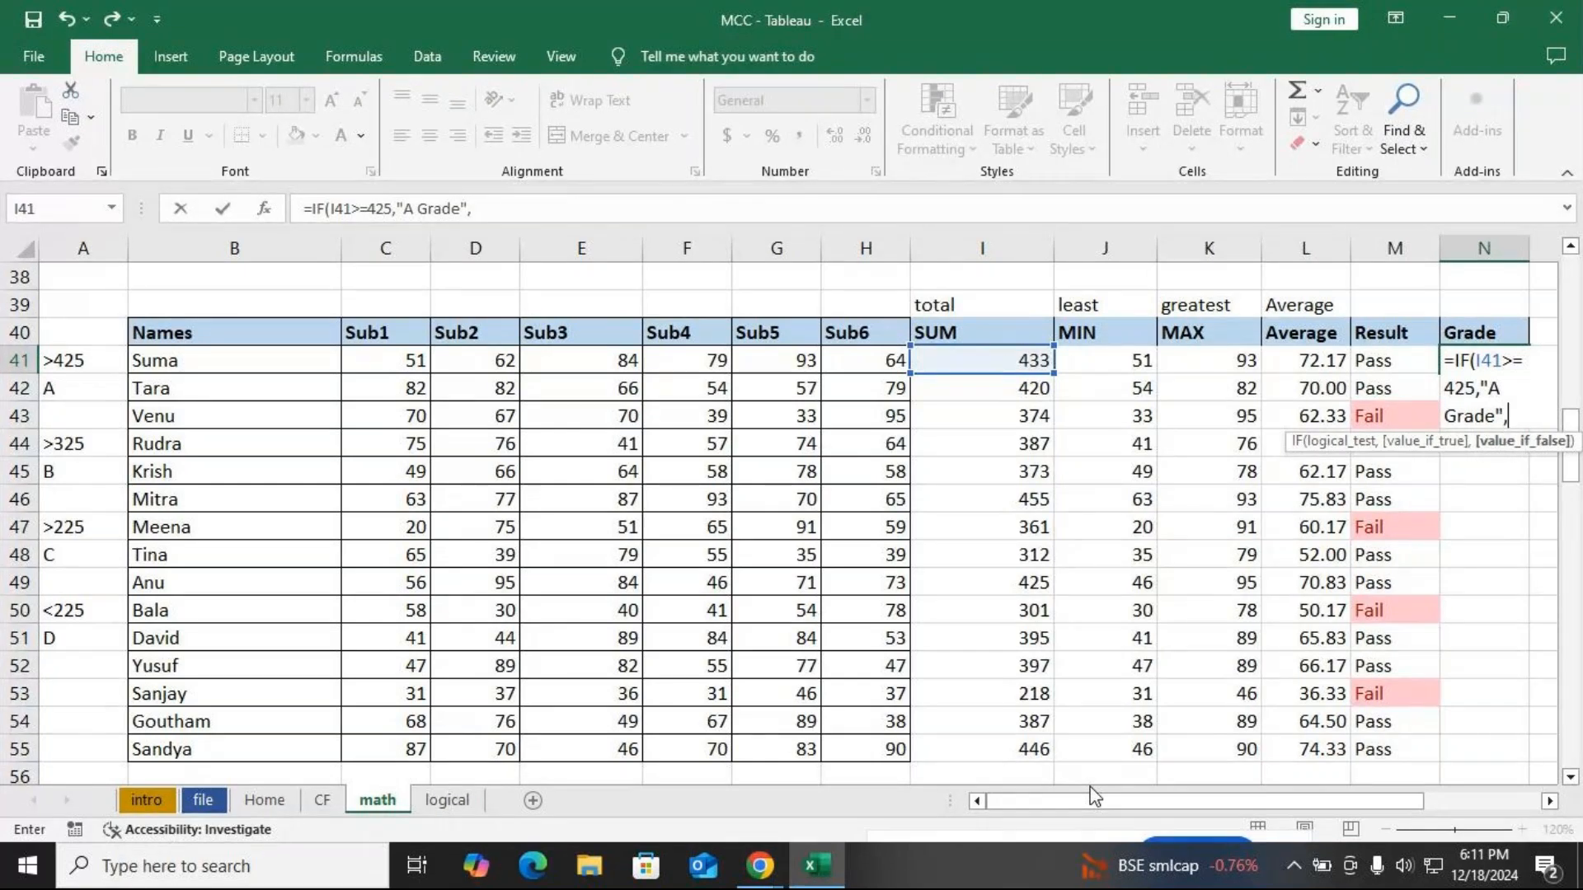
# Nest a second IF as the value if false, returning "B Grade" when I41>=325
pyautogui.write('if')
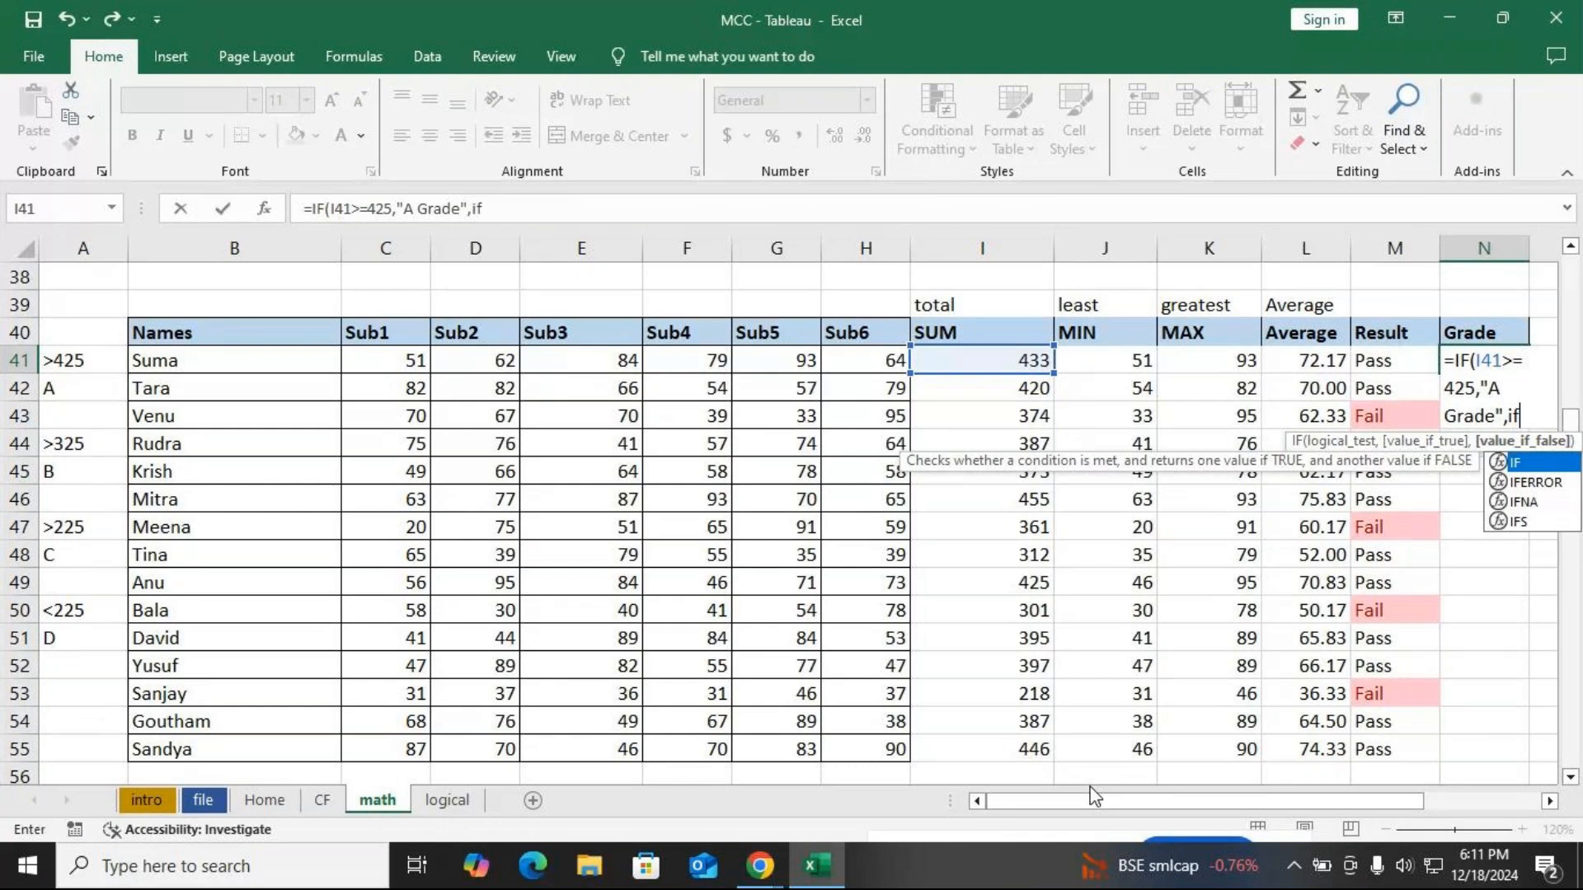
pyautogui.press('Tab')
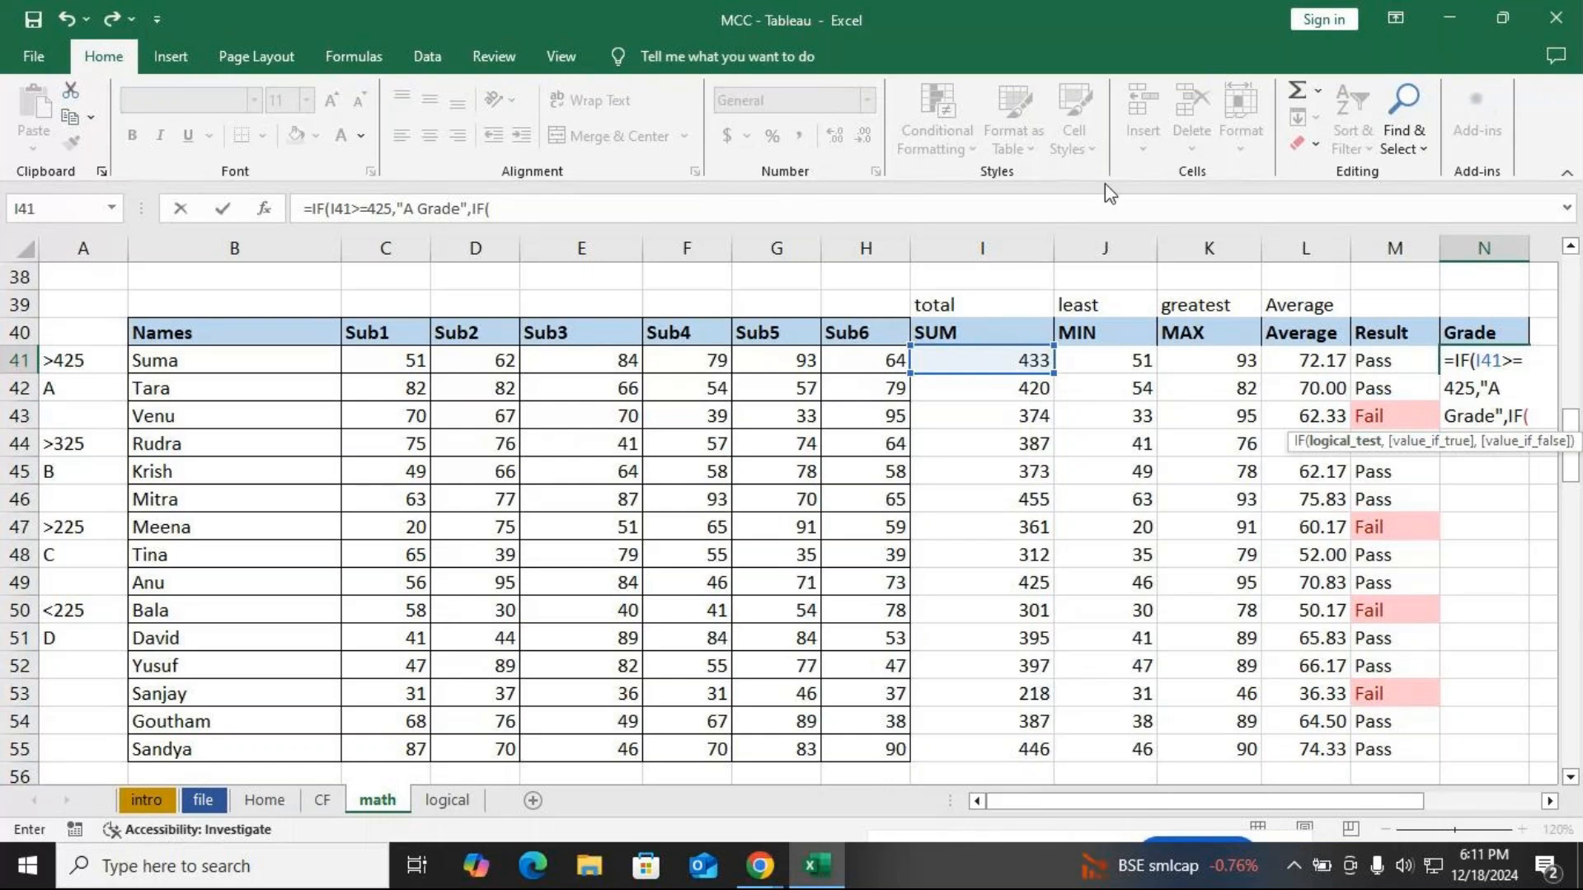
pyautogui.click(954, 360)
pyautogui.write('>')
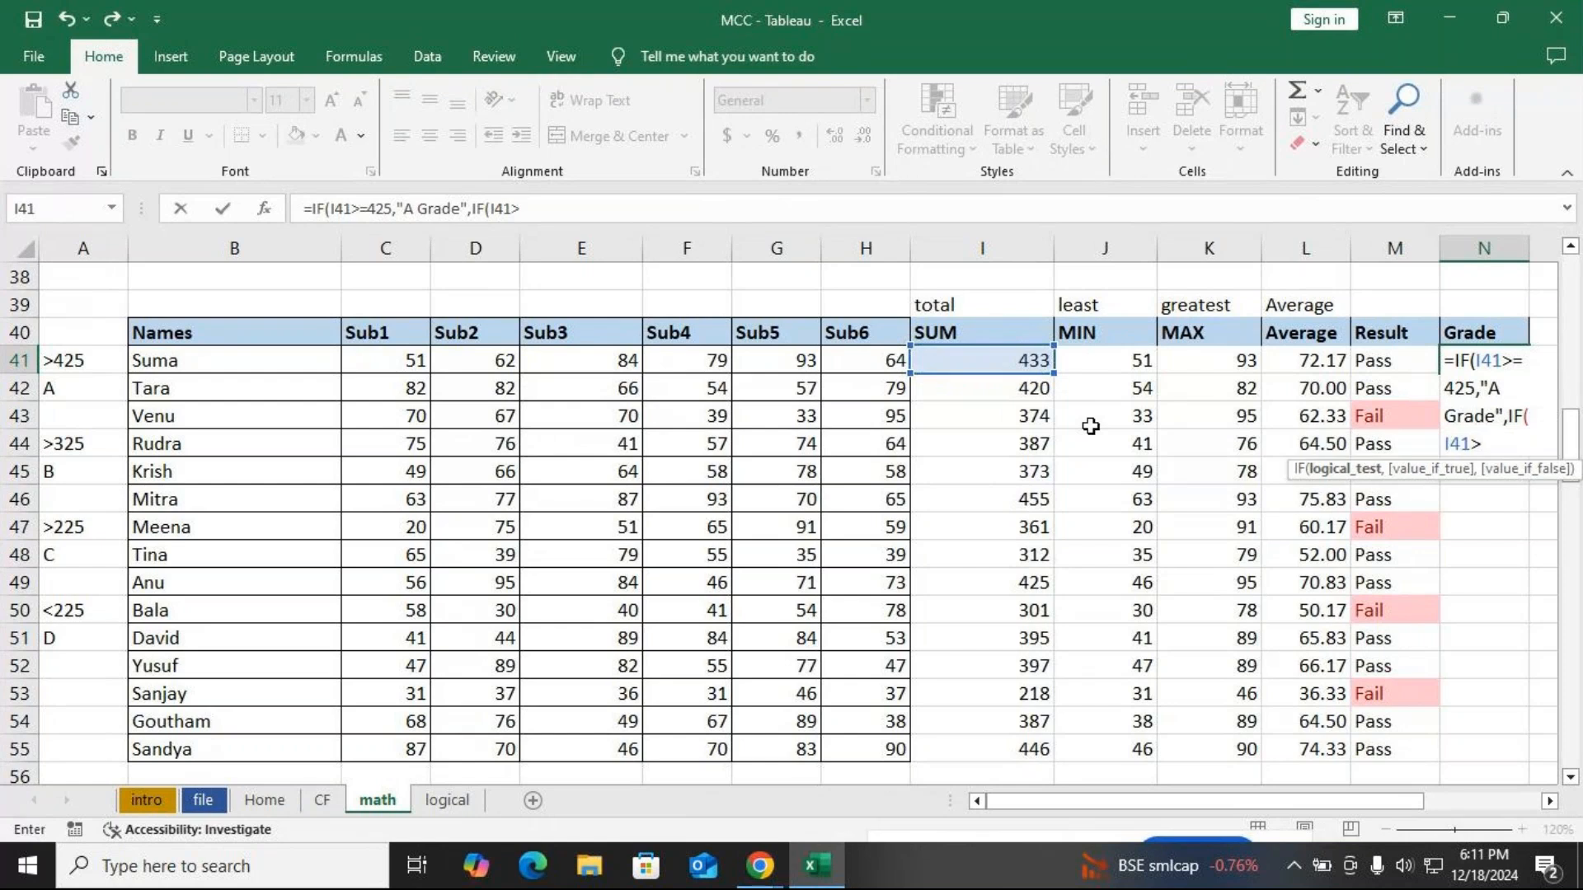
pyautogui.write('=325')
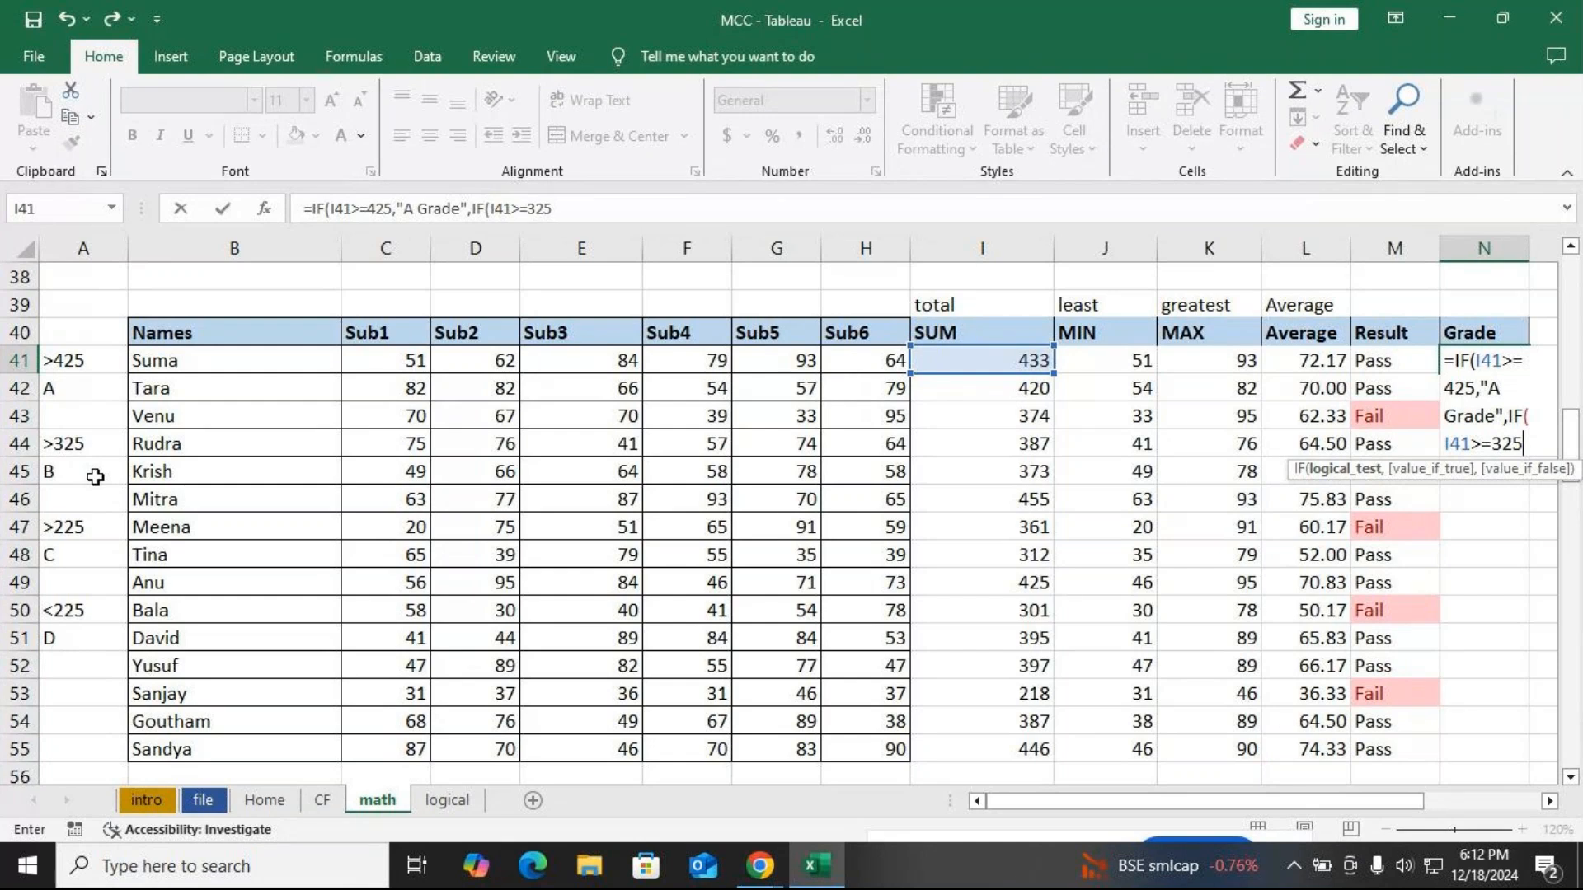
pyautogui.write(',')
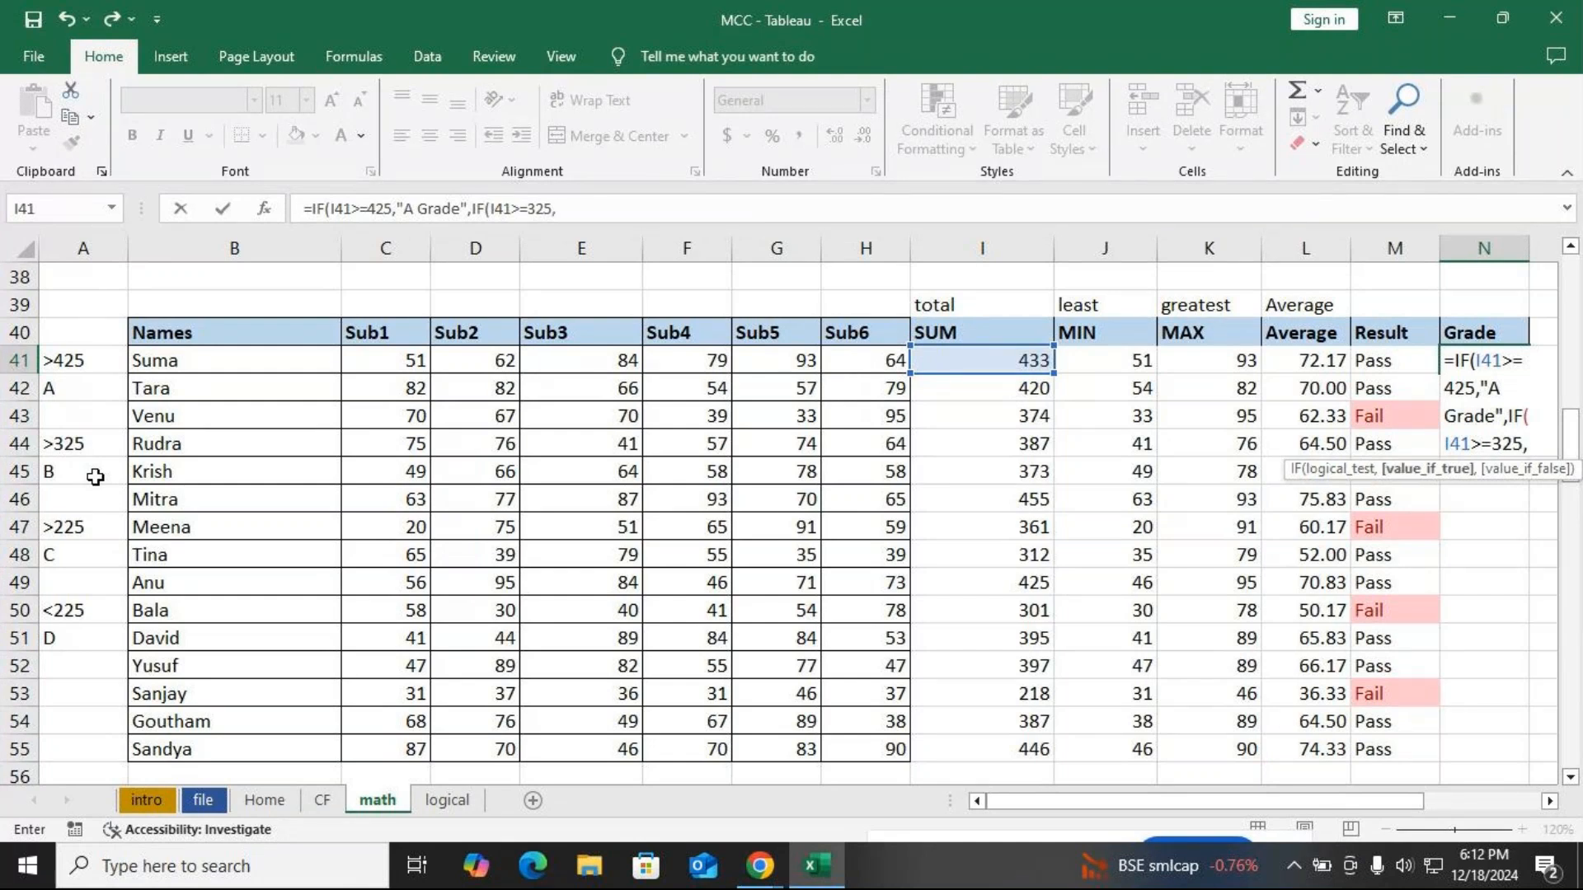
pyautogui.write('"B Gr')
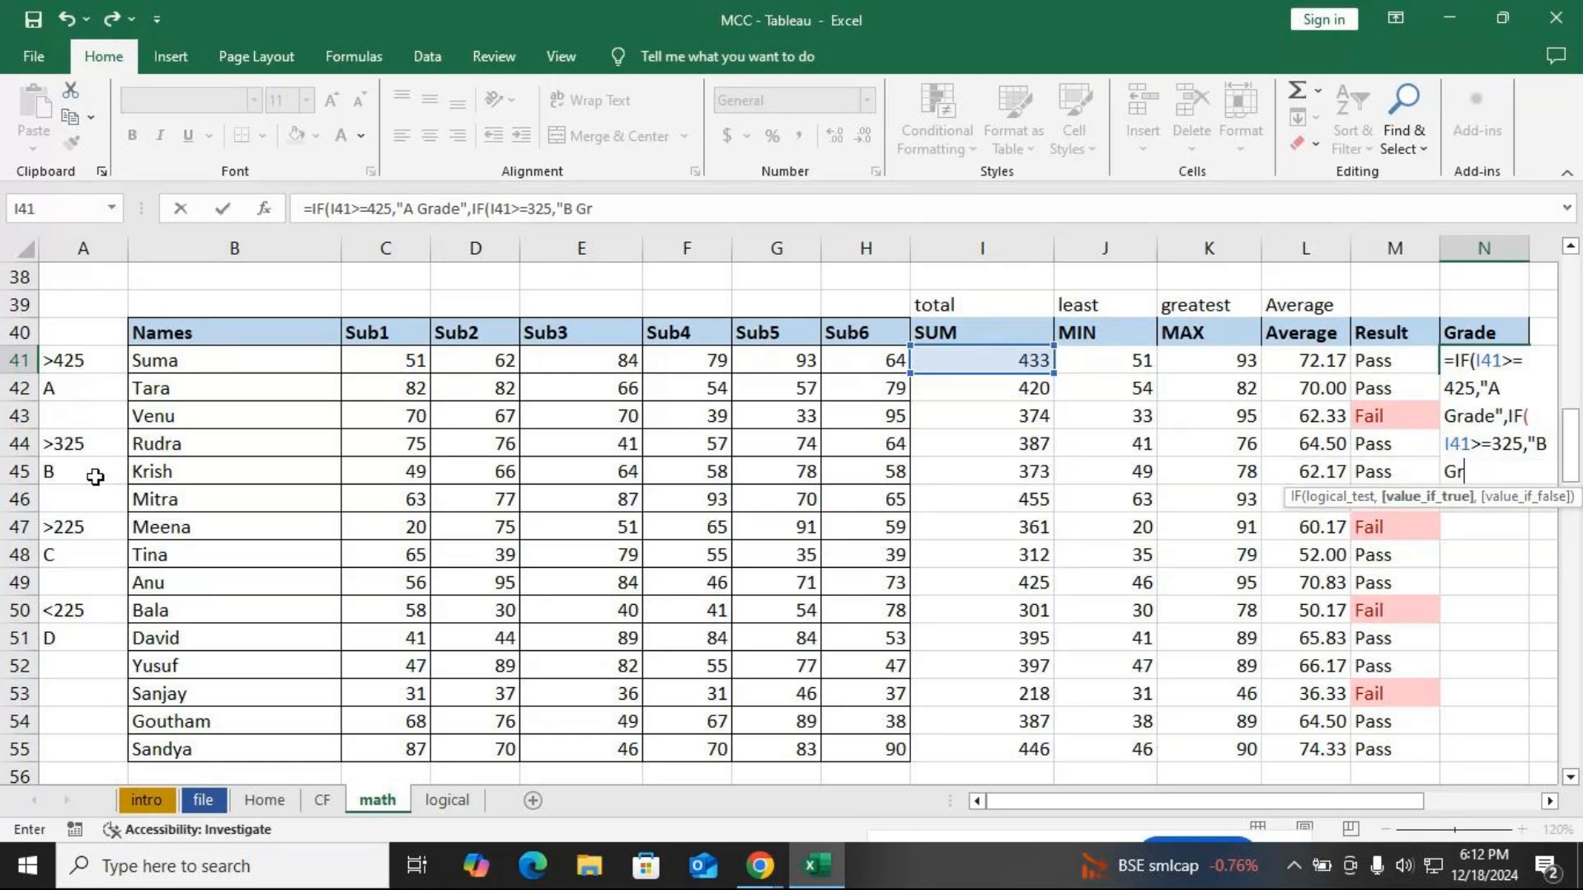
pyautogui.write('ade",')
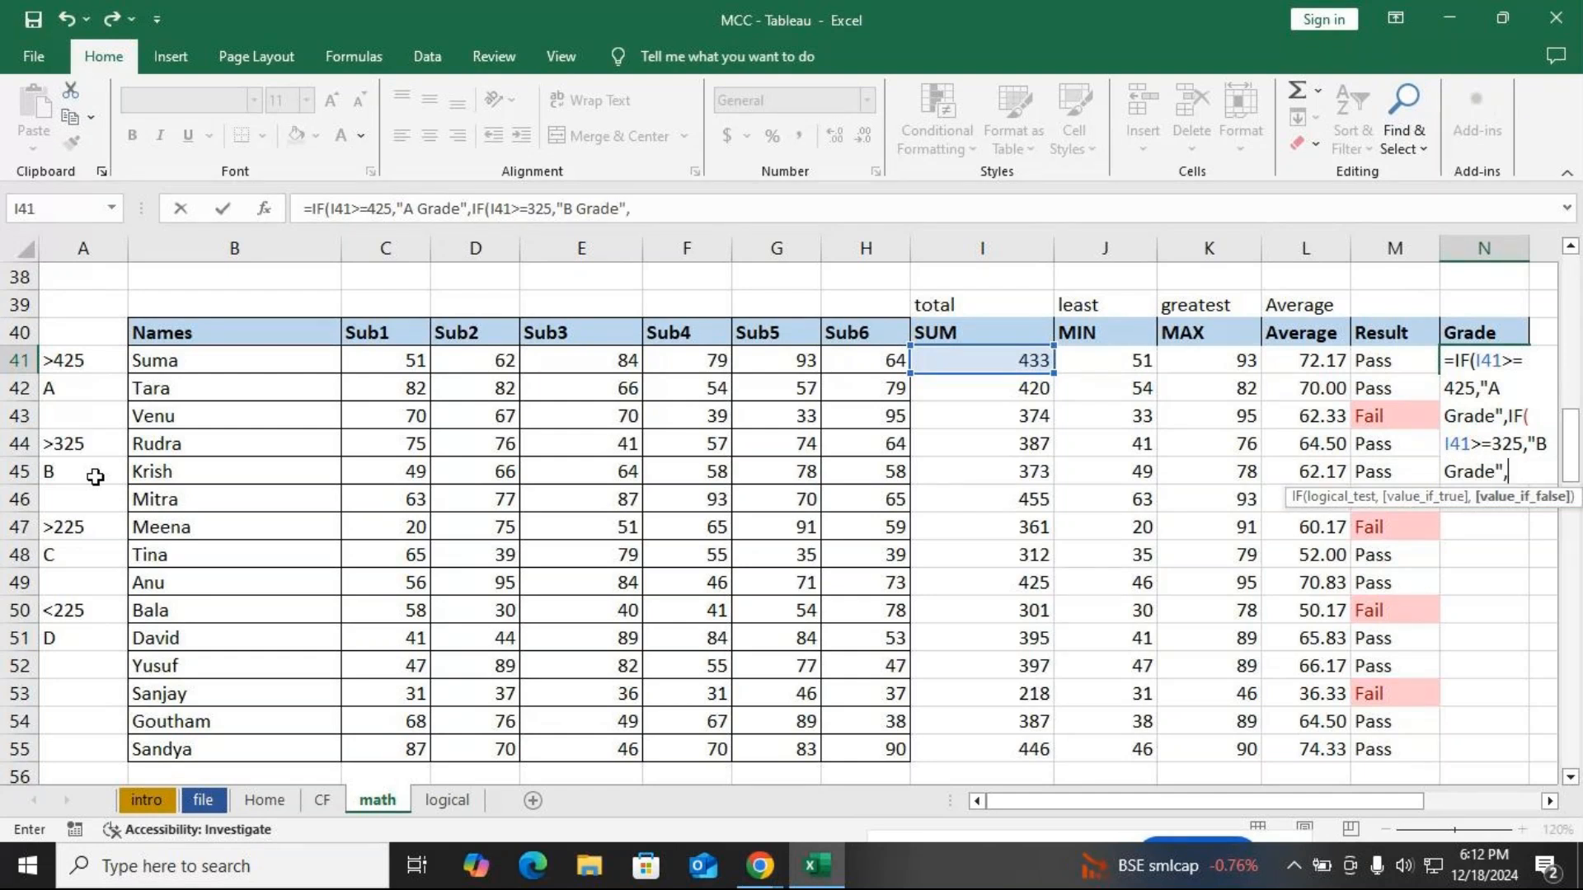
# Nest a third IF in the grade formula, returning "C Grade" when I41>=225
pyautogui.write('i')
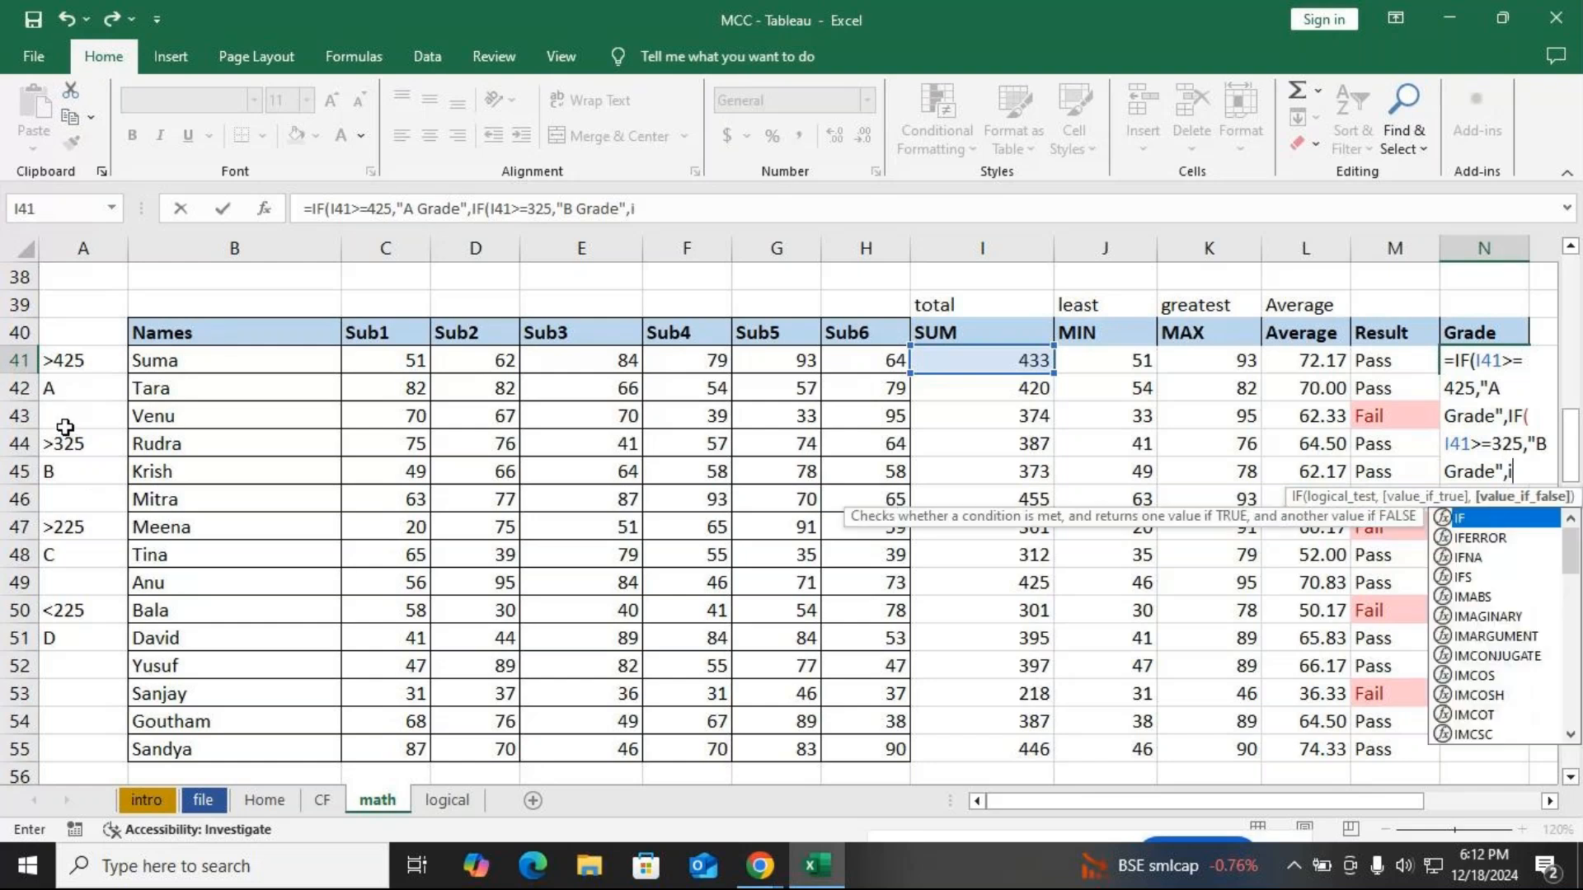
pyautogui.write('f')
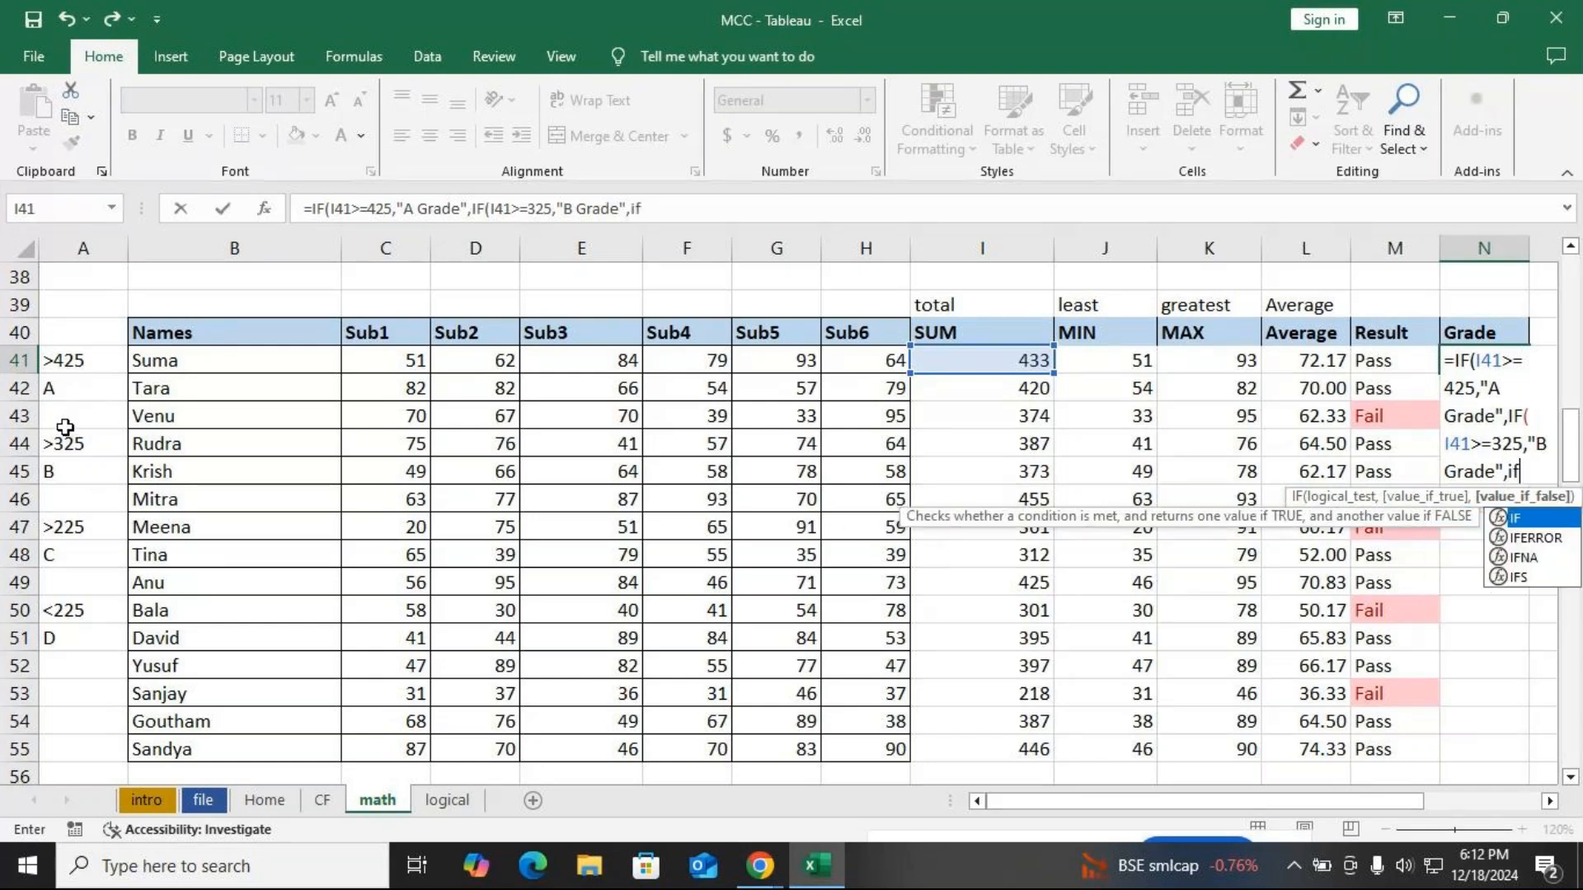
pyautogui.press('Tab')
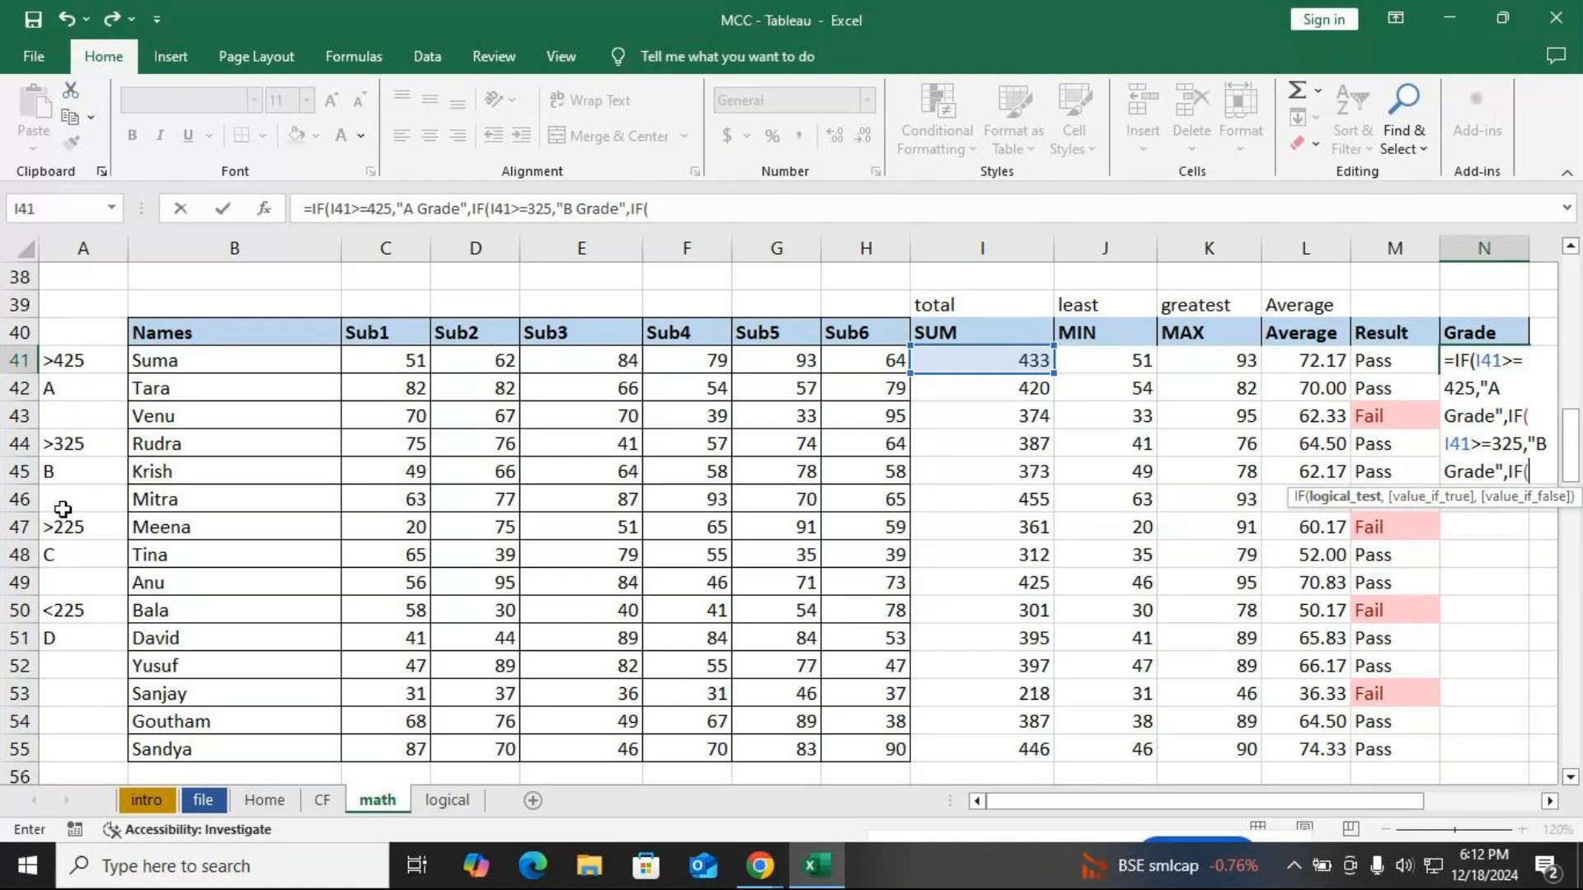
pyautogui.click(968, 361)
pyautogui.write('>=')
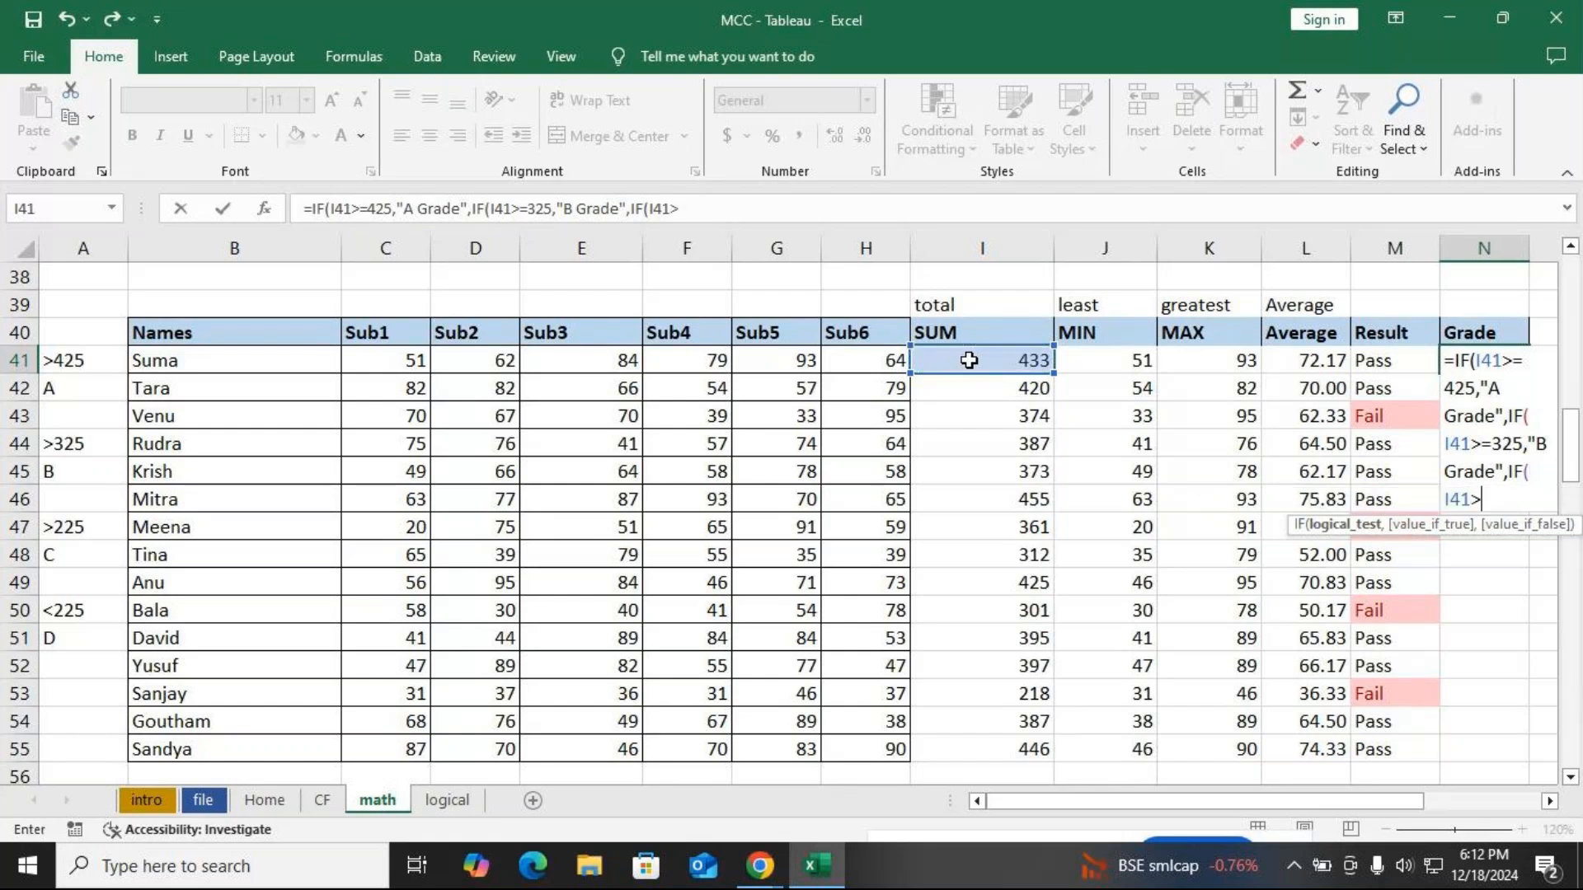
pyautogui.write('225,')
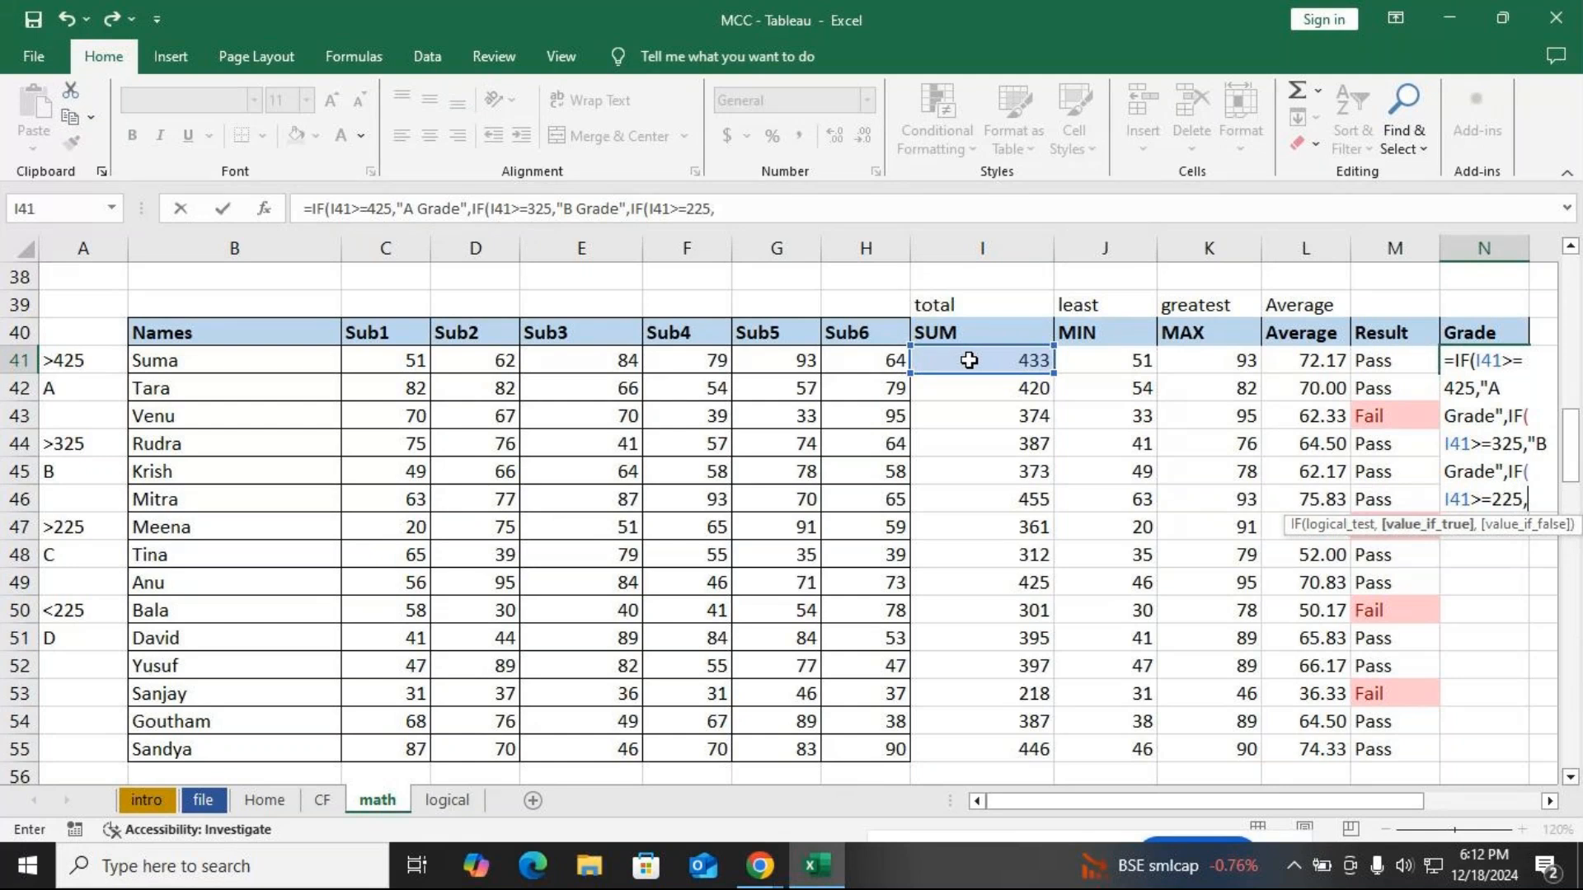
pyautogui.write('"C Gra')
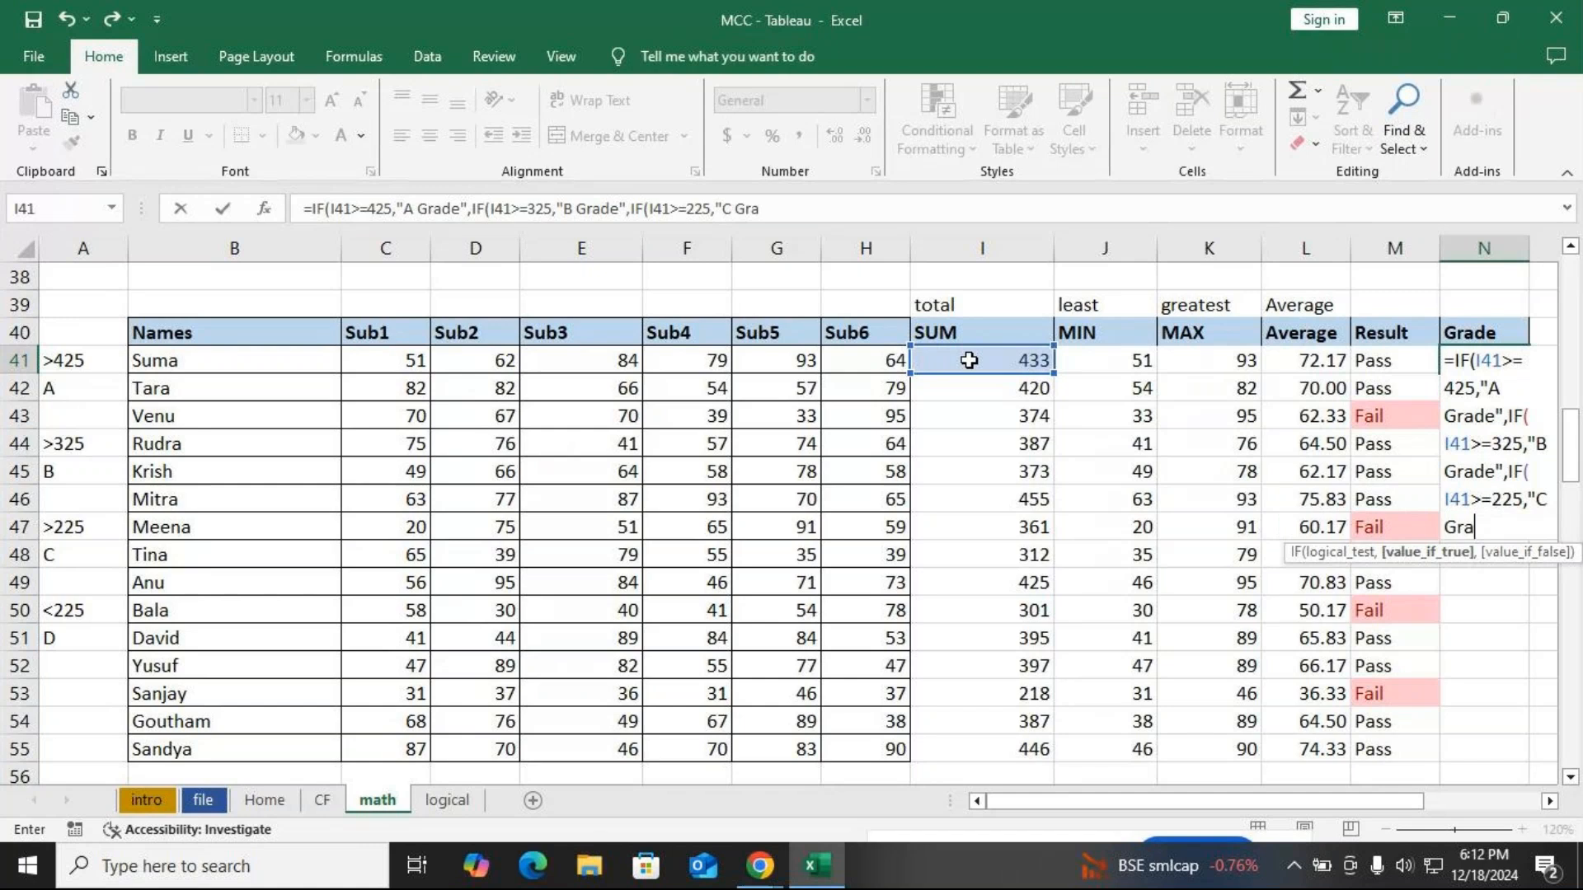
pyautogui.write('de",')
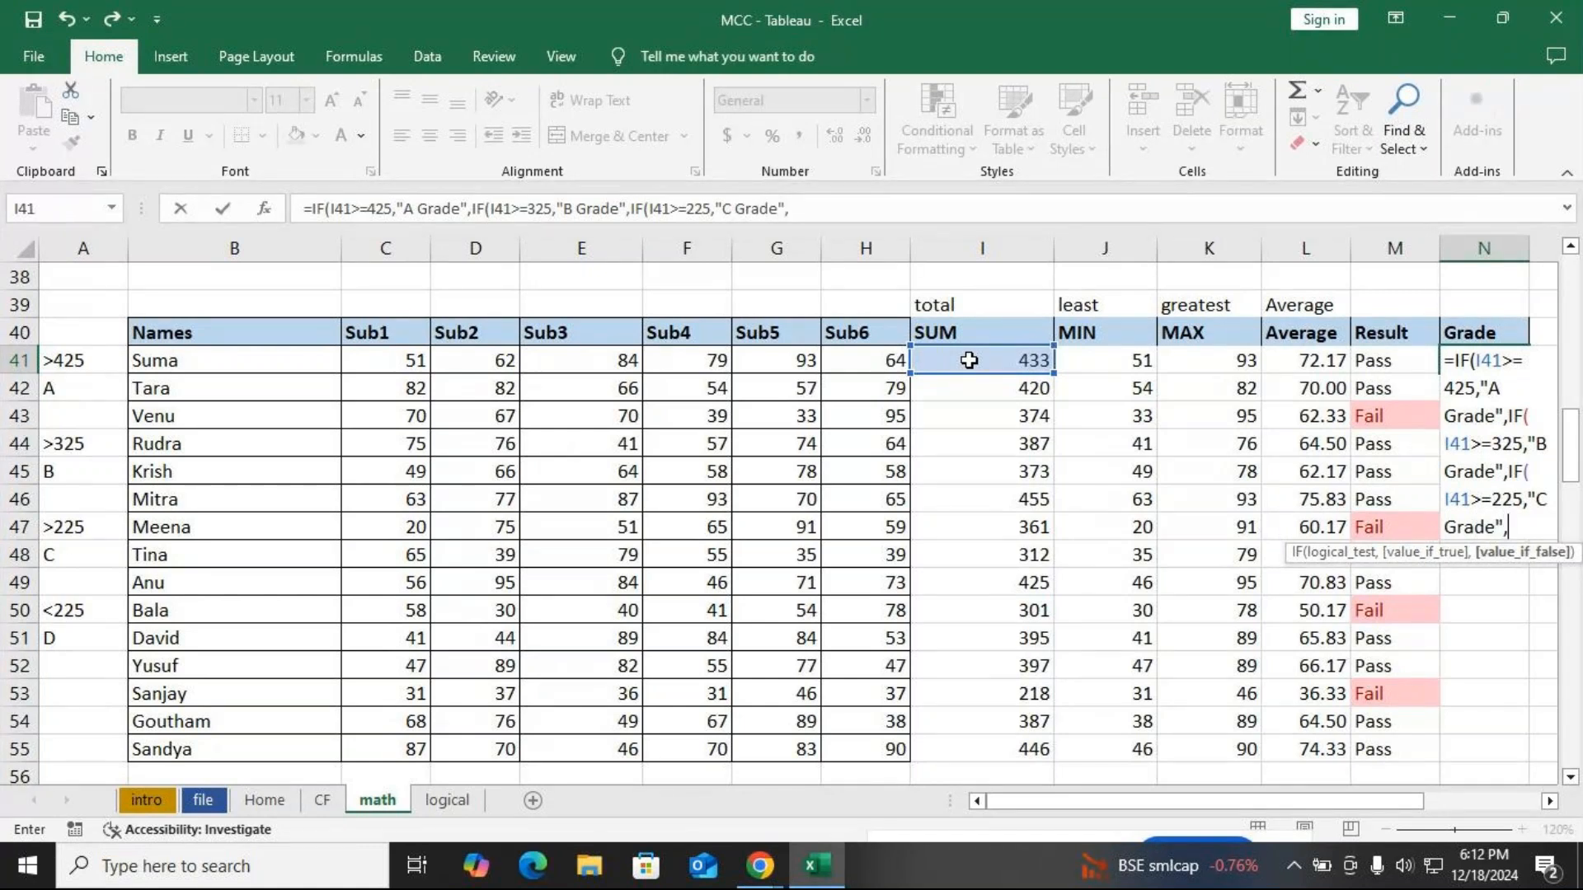
# Nest a fourth IF in the grade formula, returning "D Grade" when I41<225, and close its parenthesis
pyautogui.write('if')
pyautogui.press('Tab')
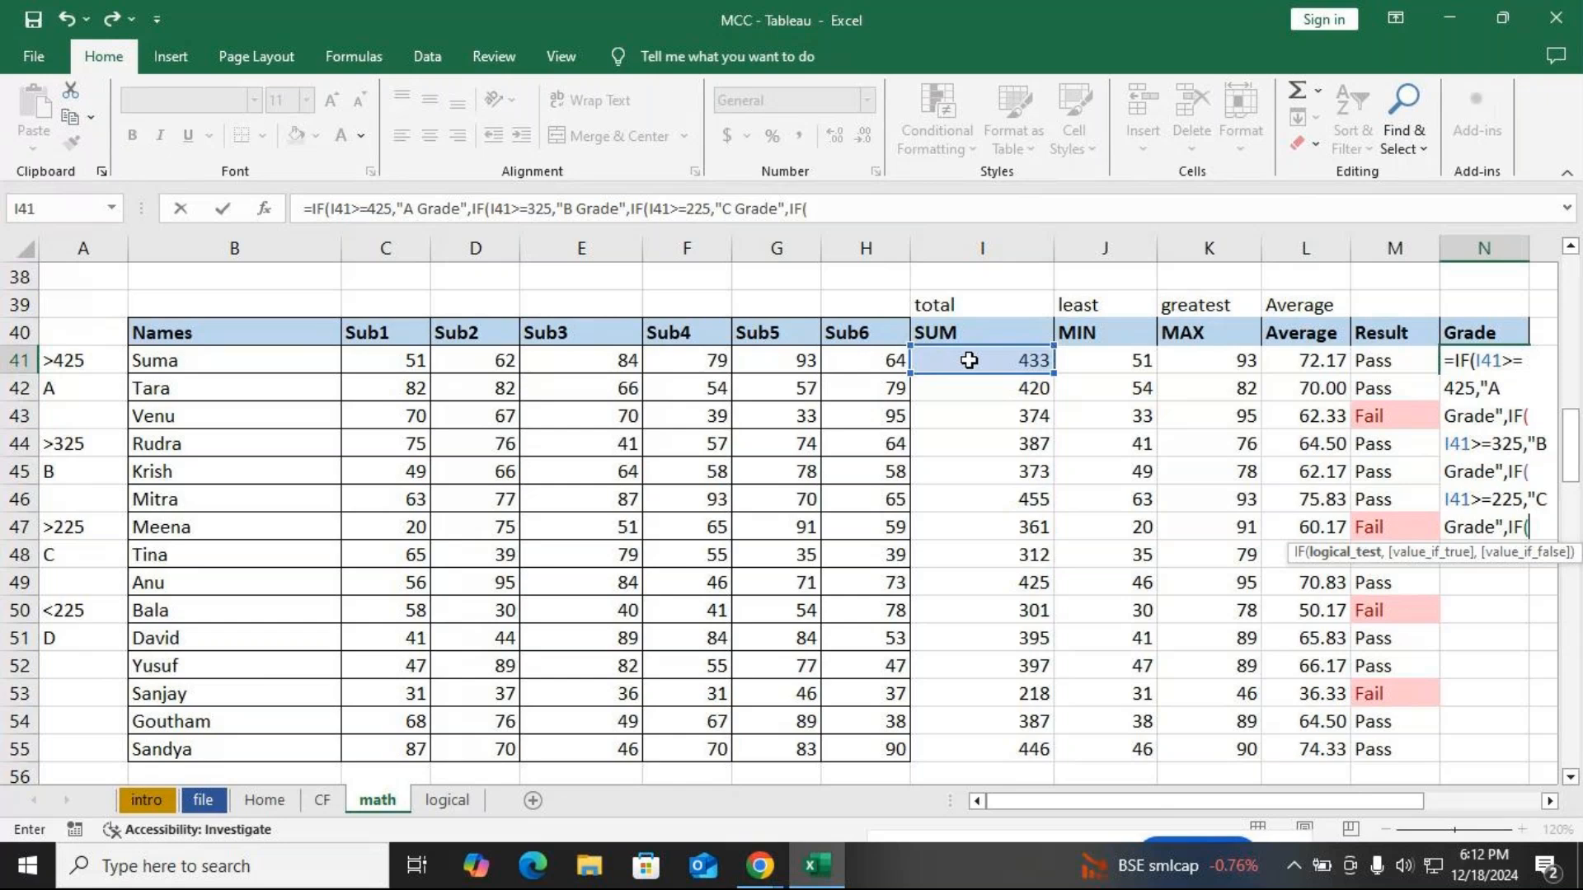
pyautogui.click(977, 357)
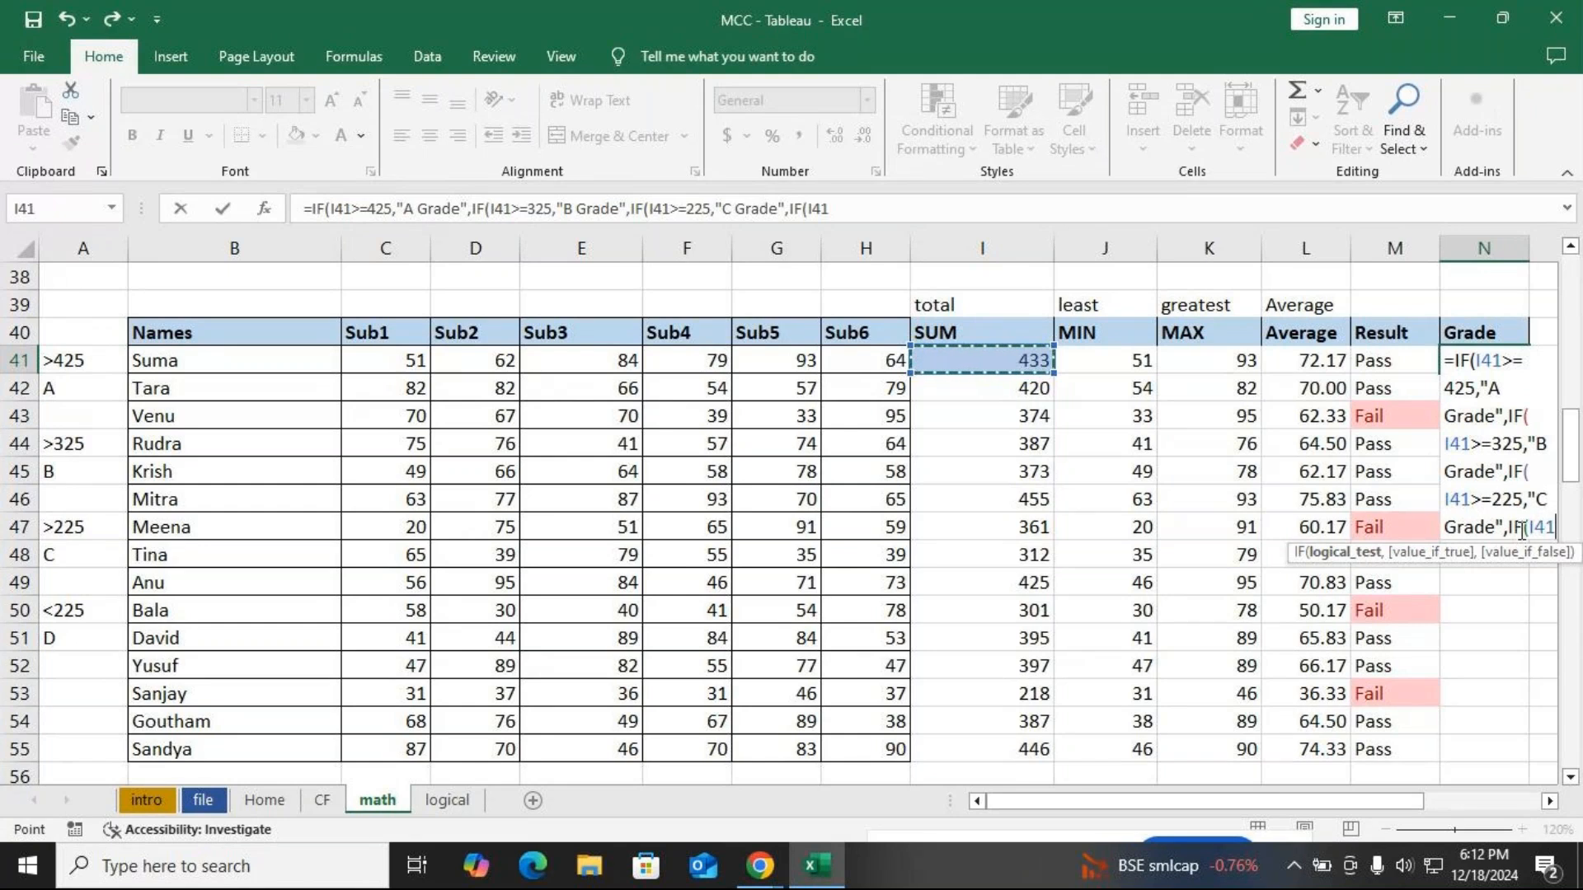
pyautogui.write('<')
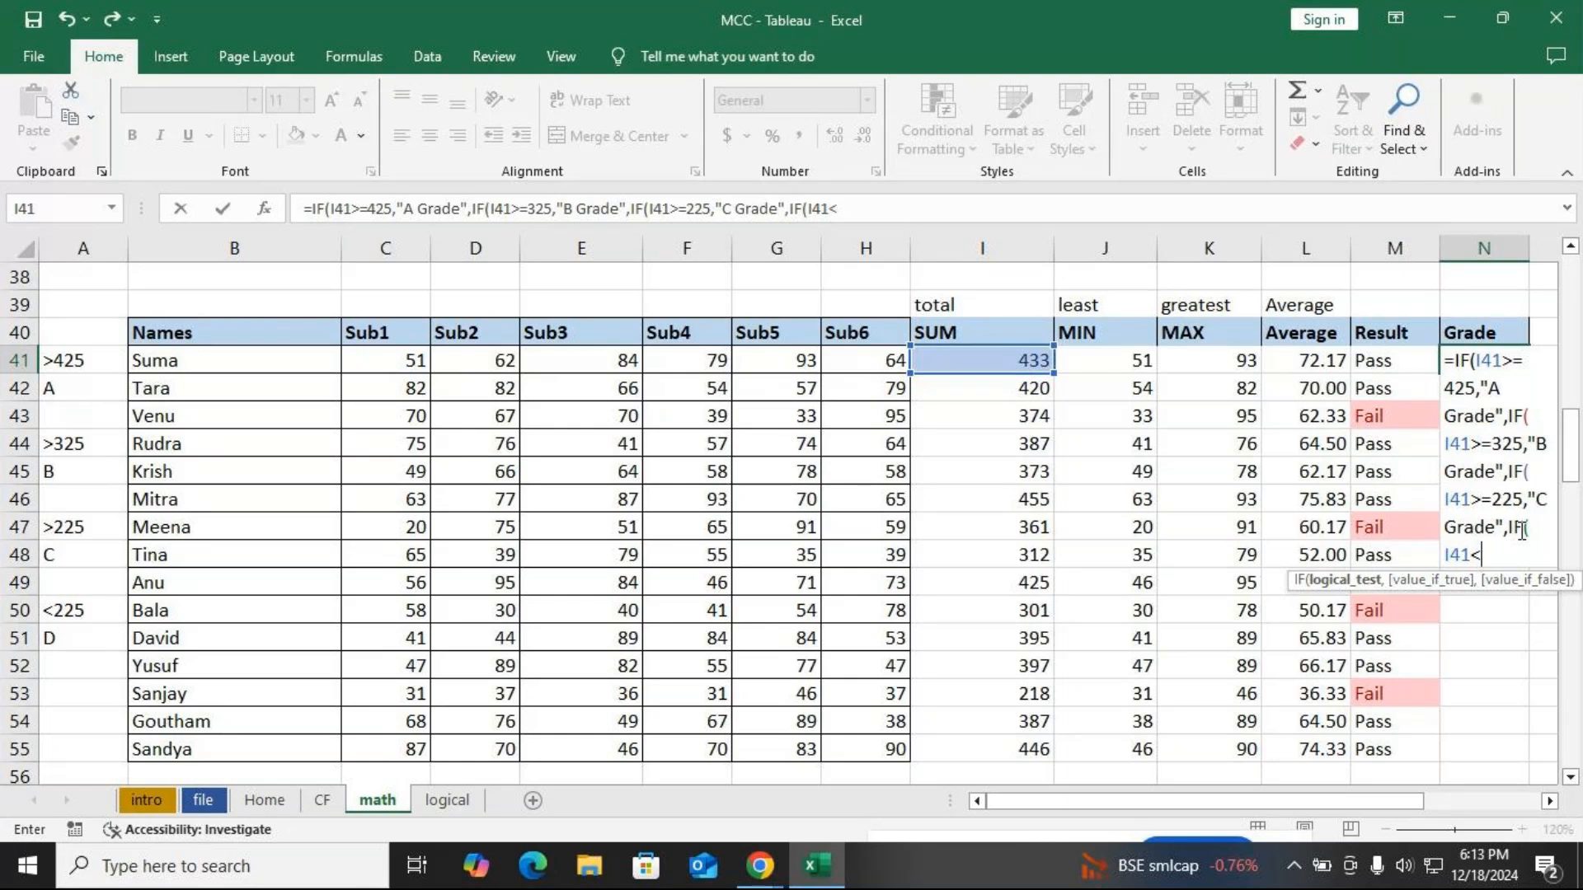
pyautogui.write('225,"')
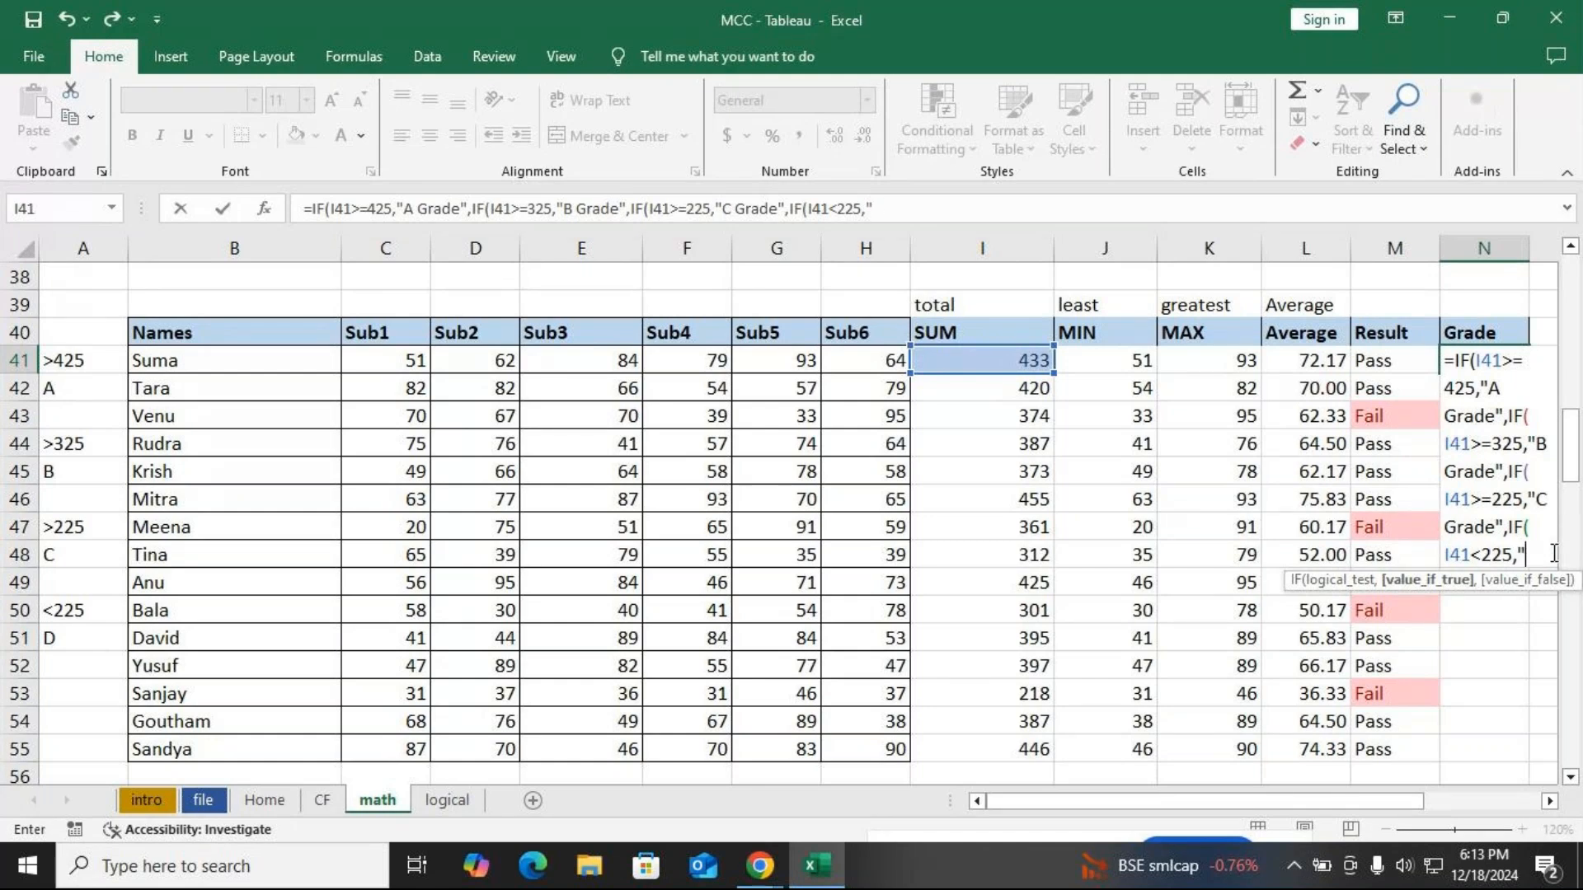
pyautogui.write('D grad')
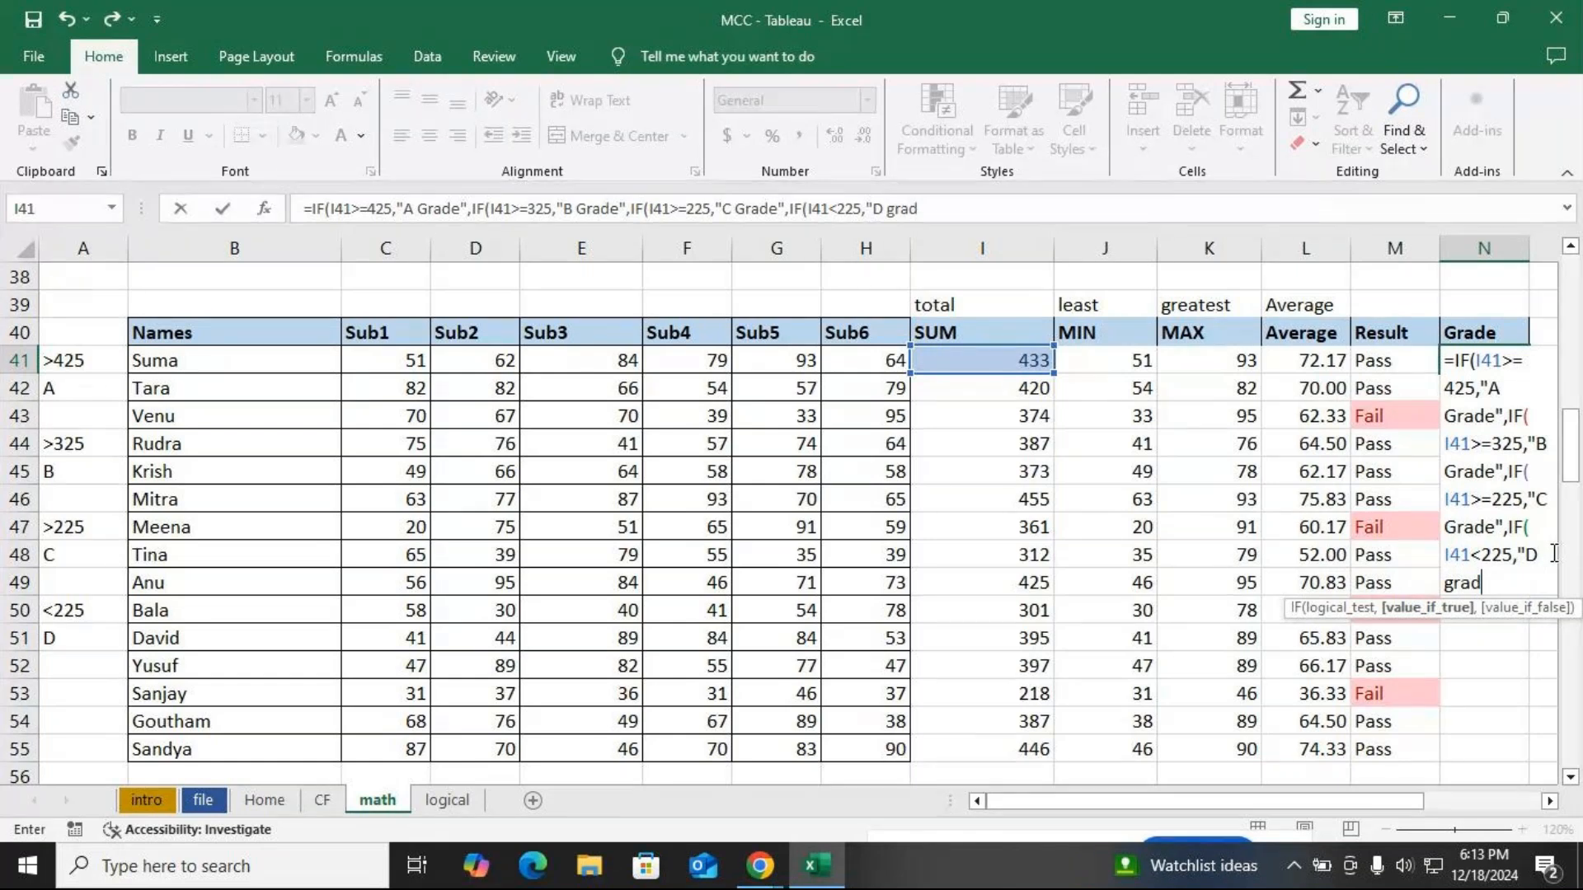
pyautogui.press('BackSpace')
pyautogui.press('BackSpace')
pyautogui.press('BackSpace')
pyautogui.press('BackSpace')
pyautogui.write('Gr')
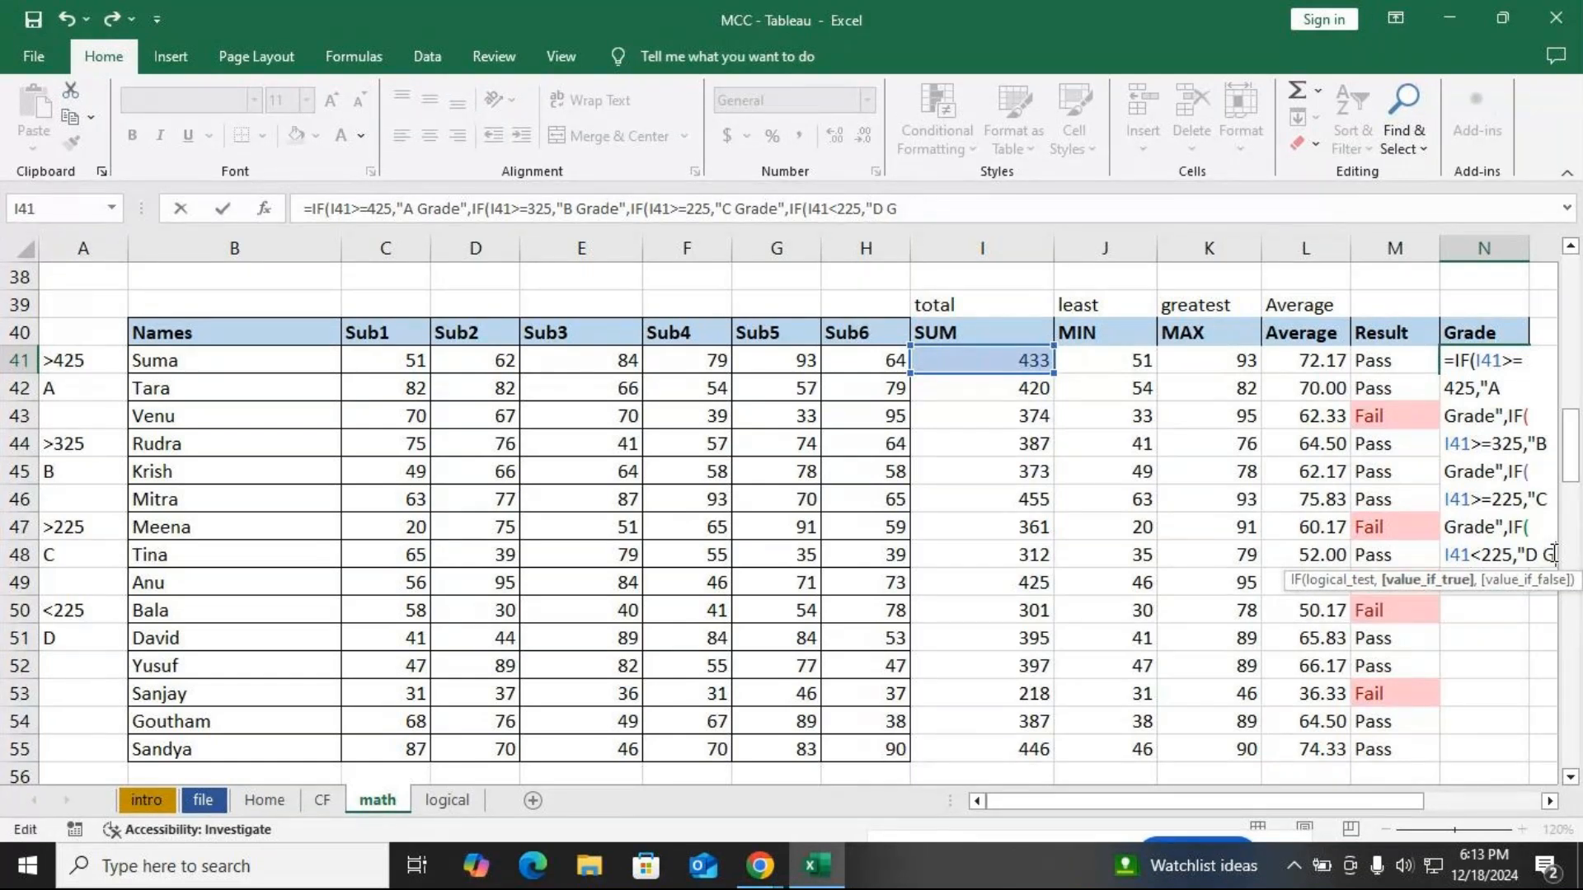
pyautogui.write('ade")')
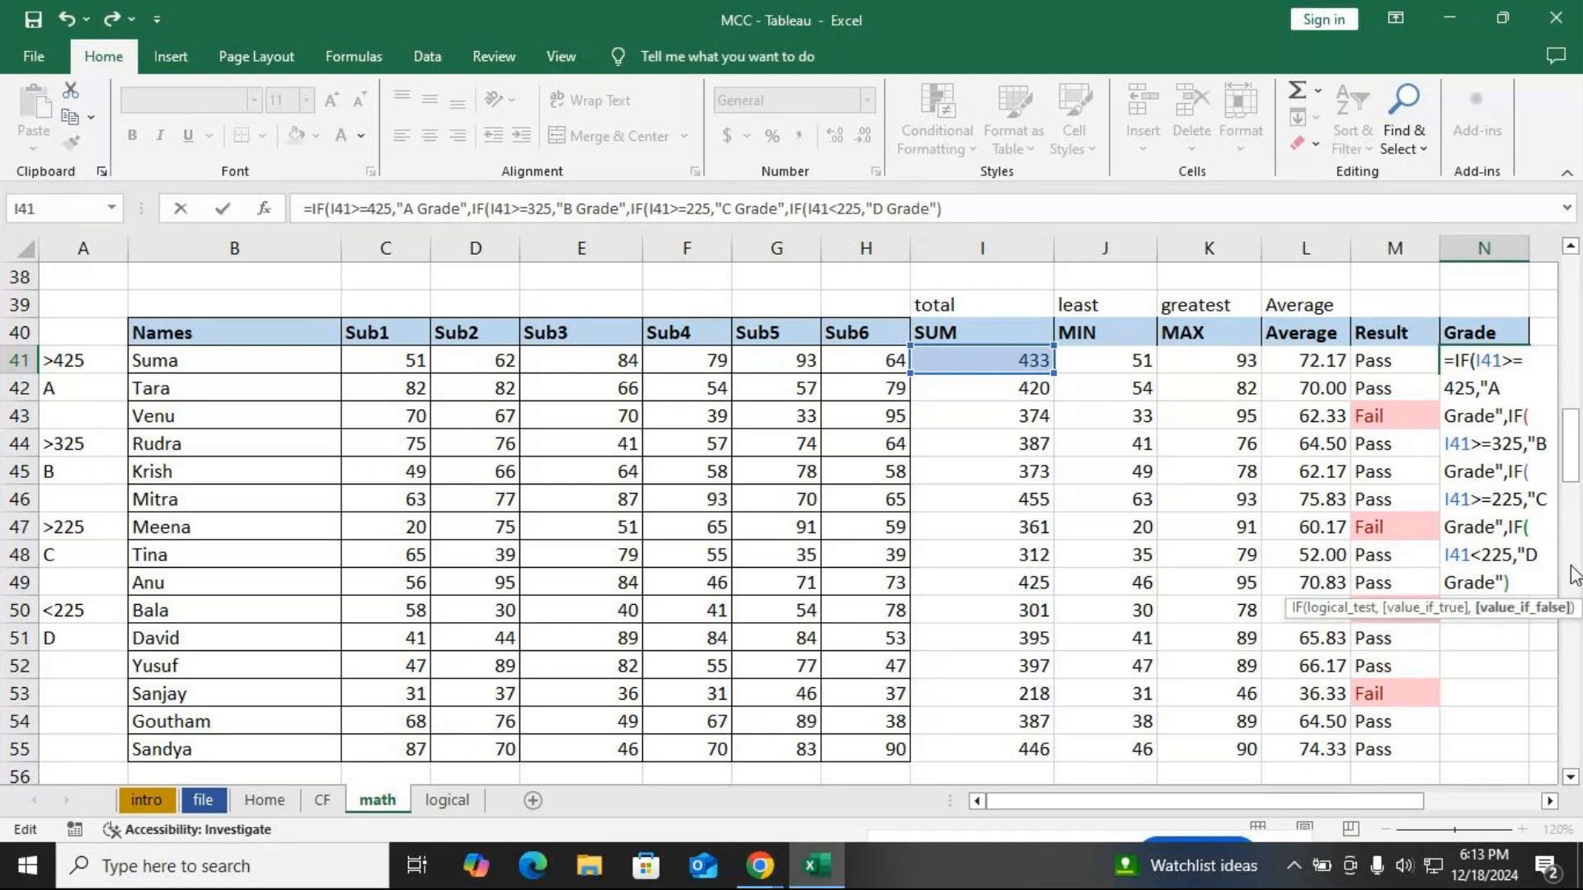
# Complete the N41 formula with the three remaining closing parentheses and fill it down the Grade column to N55
pyautogui.hscroll(3, 1550, 655)
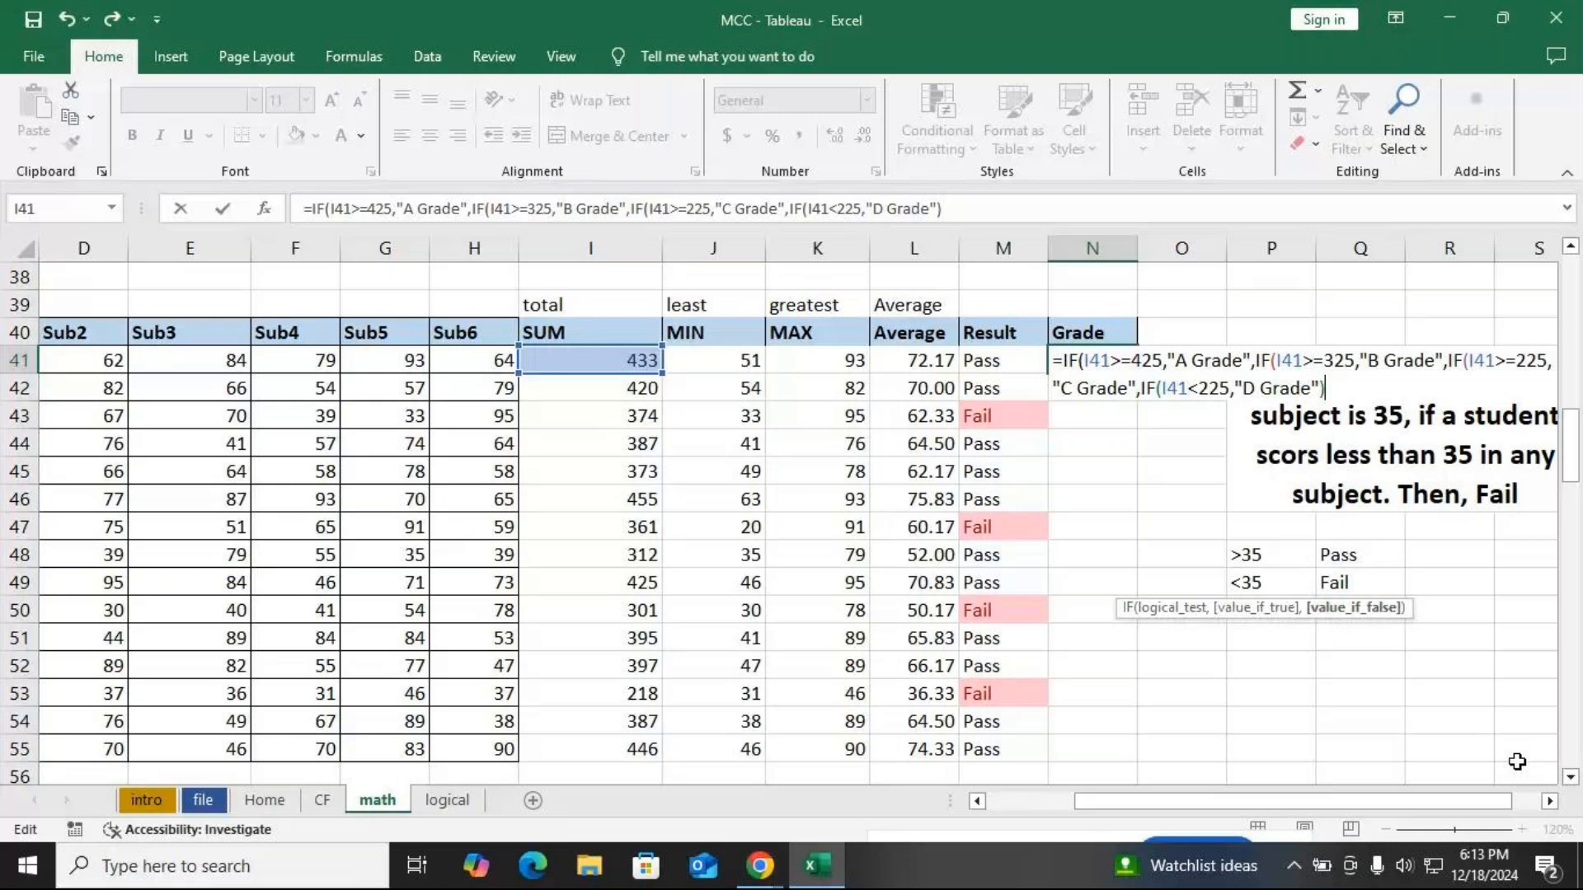
pyautogui.write(')))')
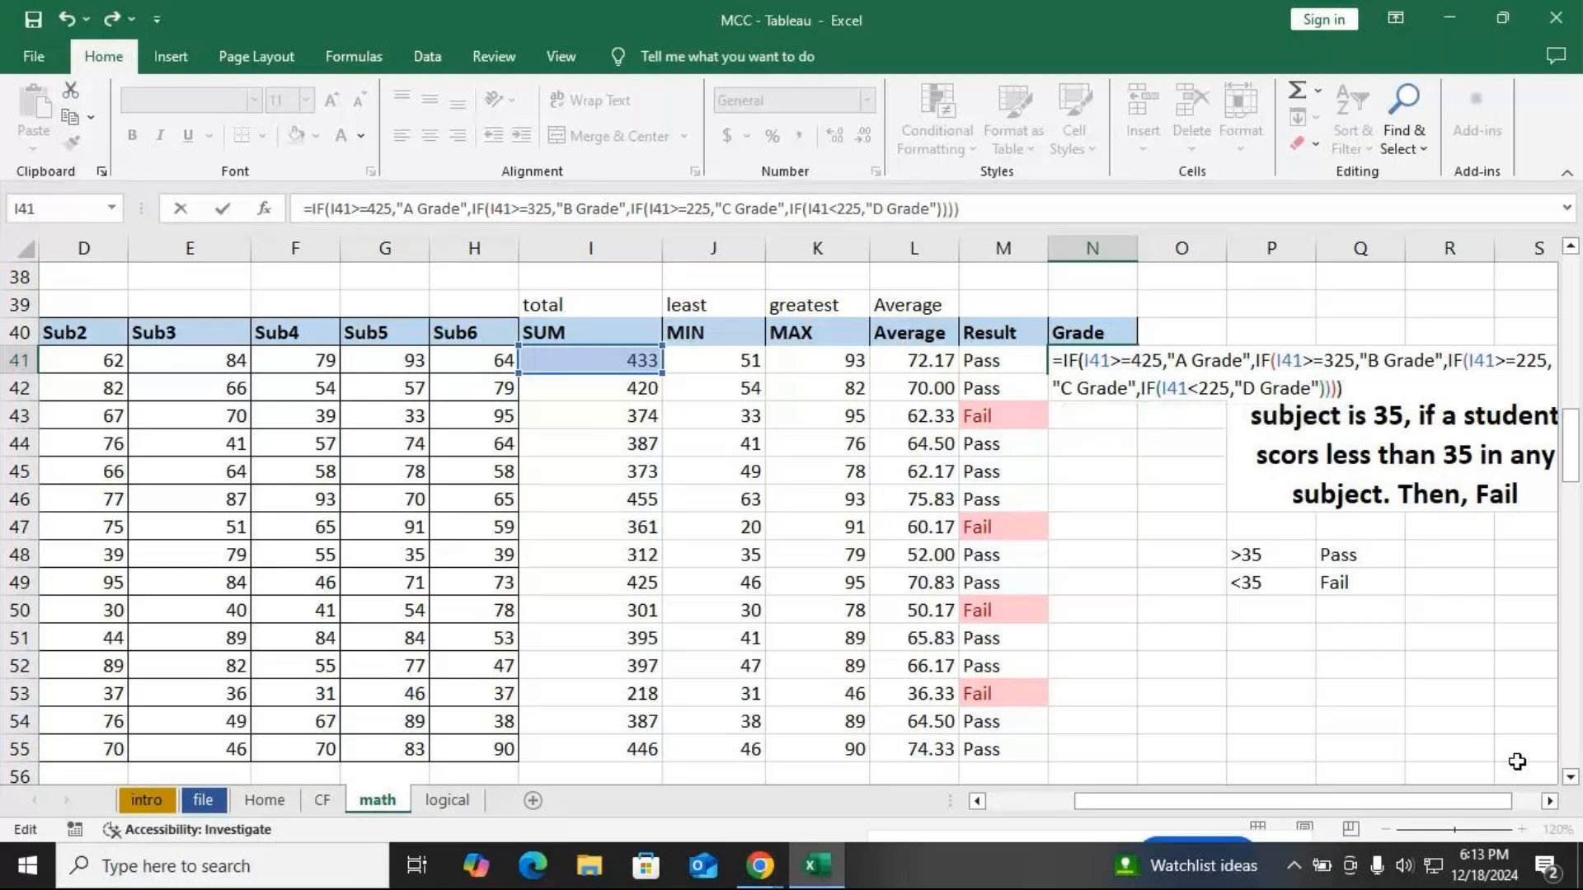
pyautogui.press('Return')
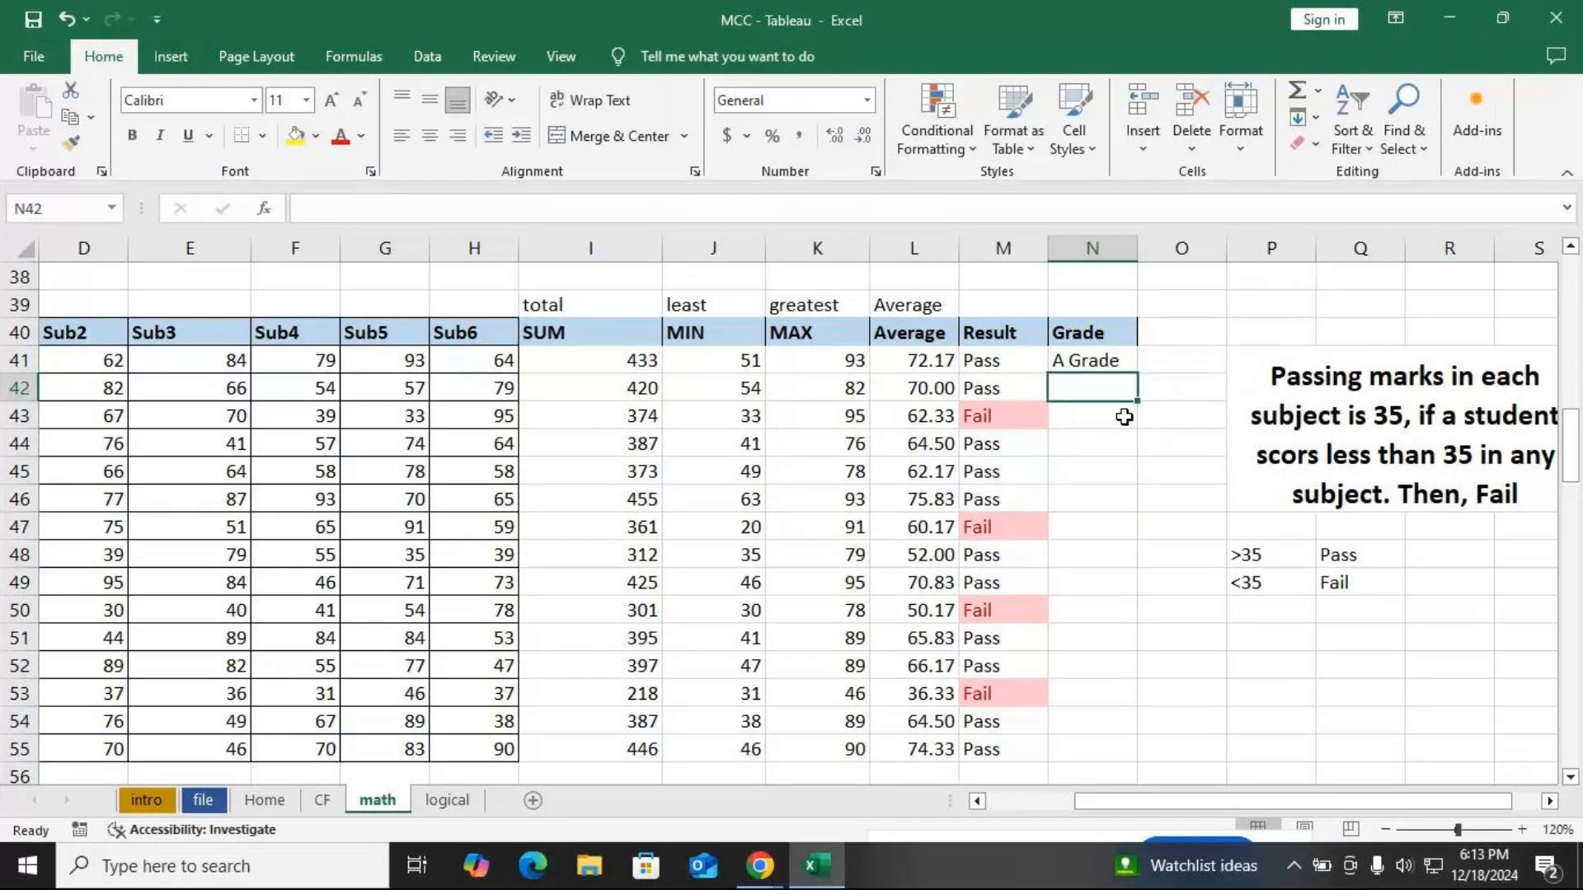
pyautogui.click(1105, 363)
pyautogui.moveTo(1142, 375); pyautogui.dragTo(1134, 755)
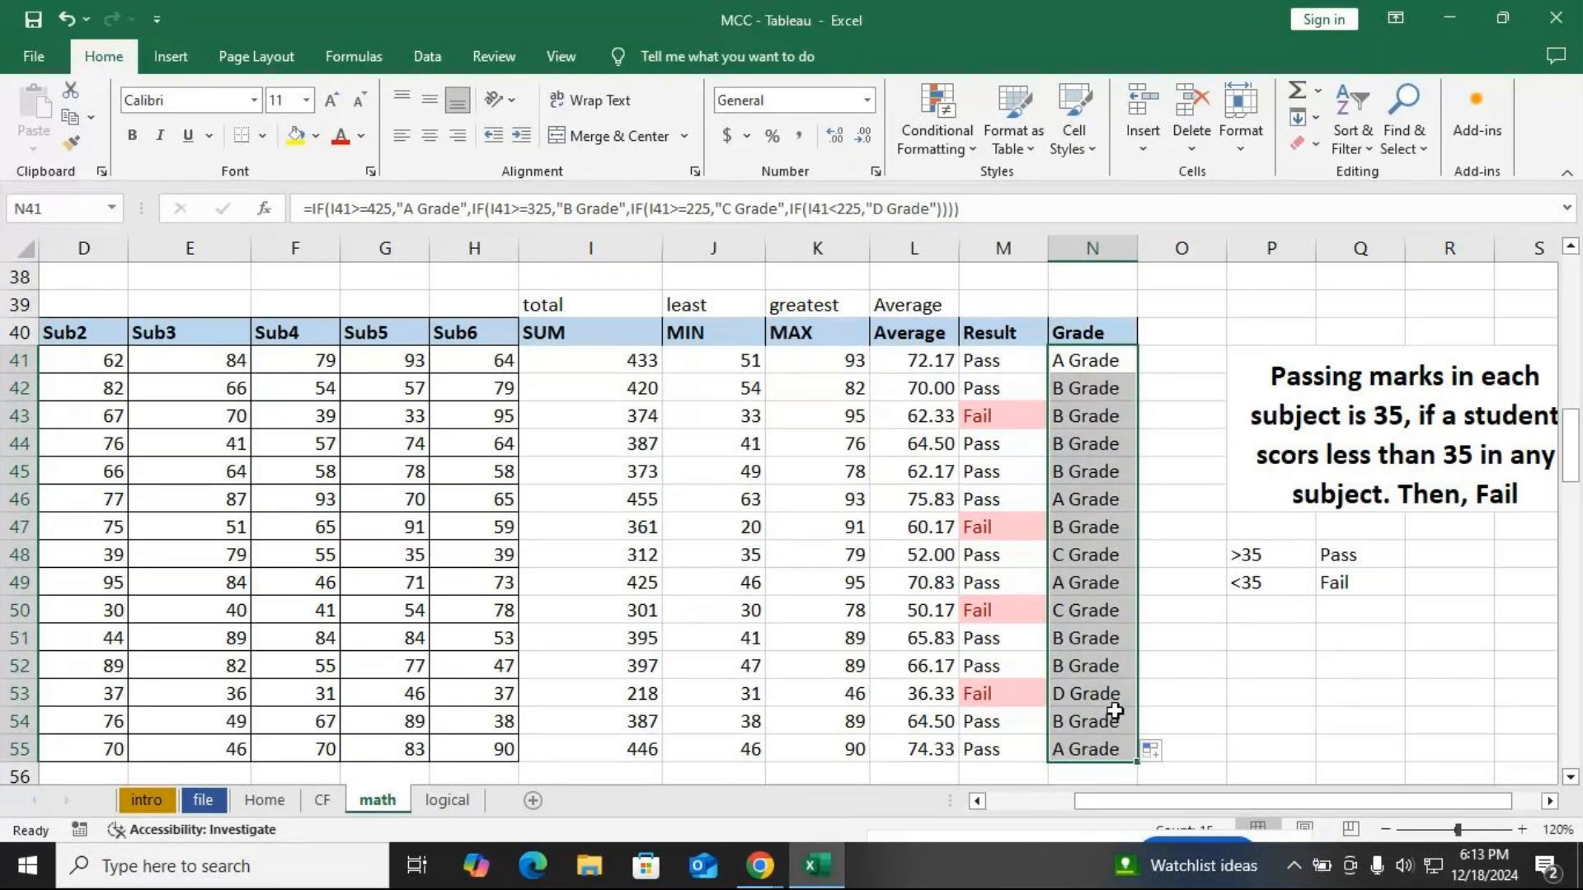
# Open the grade formula in N51 to examine its nested IF conditions
pyautogui.click(1084, 648)
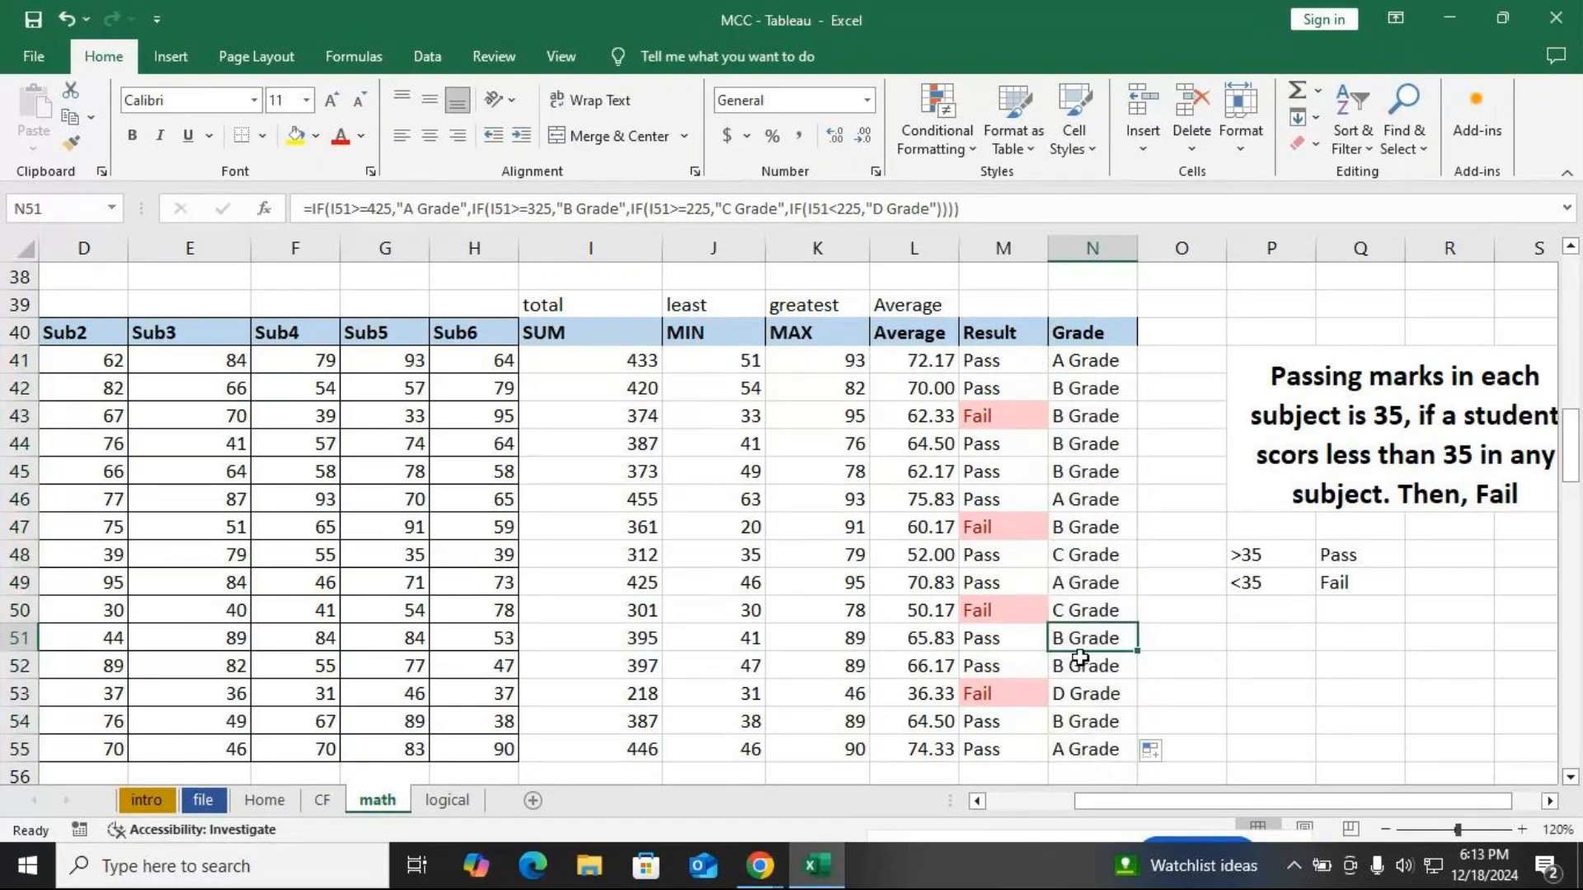
pyautogui.press('F2')
pyautogui.moveTo(1215, 801); pyautogui.dragTo(1253, 800)
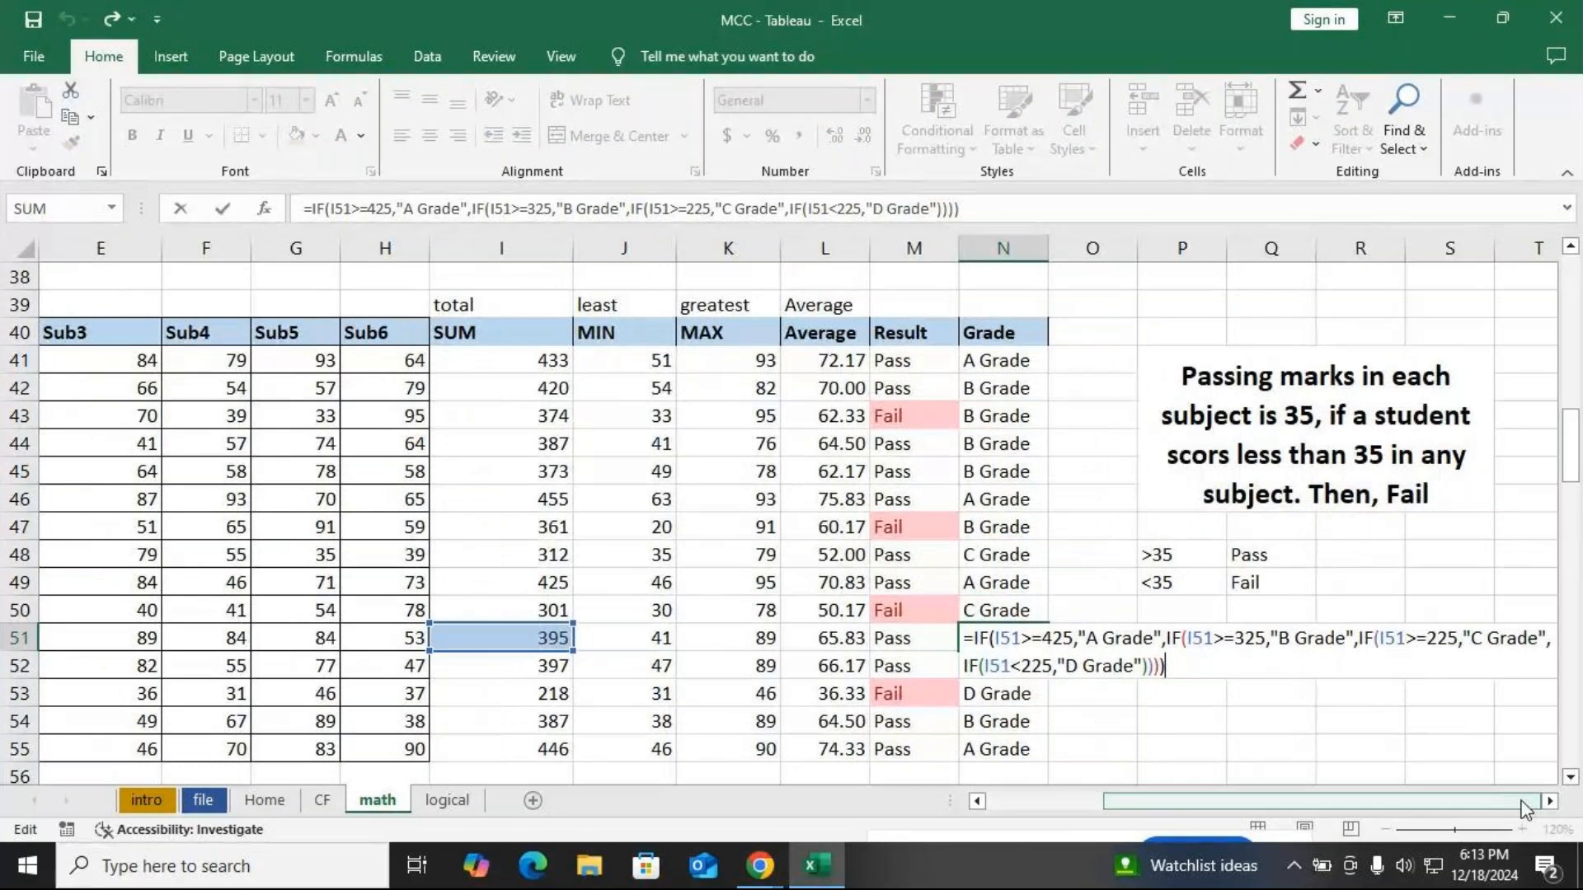
# Switch to the GoTo Meeting window, toggle the microphone, and return to the Excel workbook
pyautogui.hotkey('alt', 'Tab')
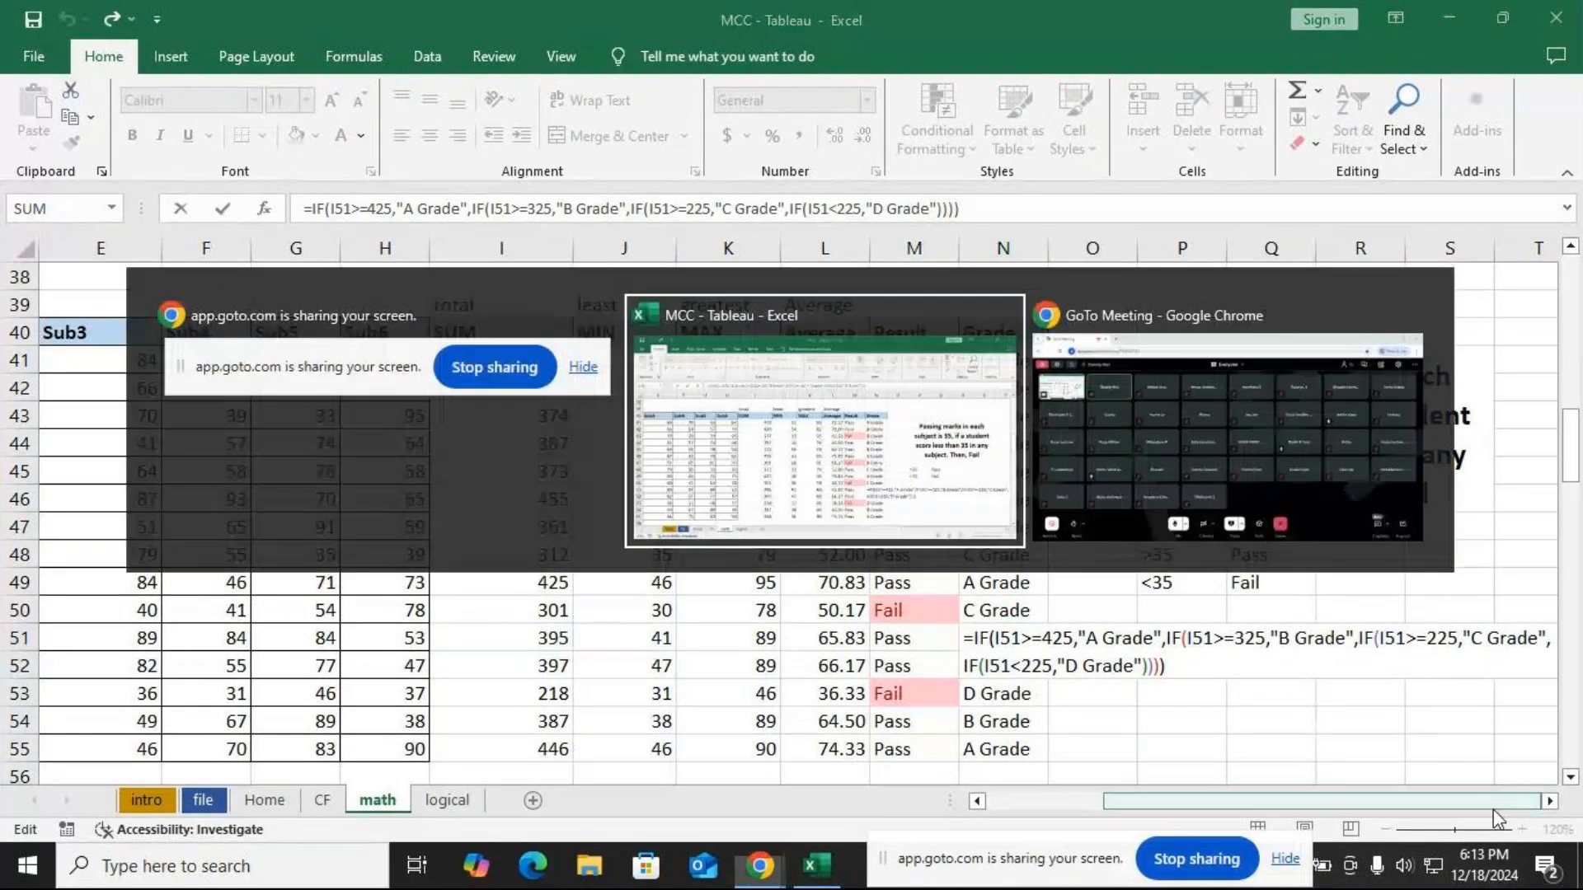
pyautogui.hotkey('alt', 'Tab')
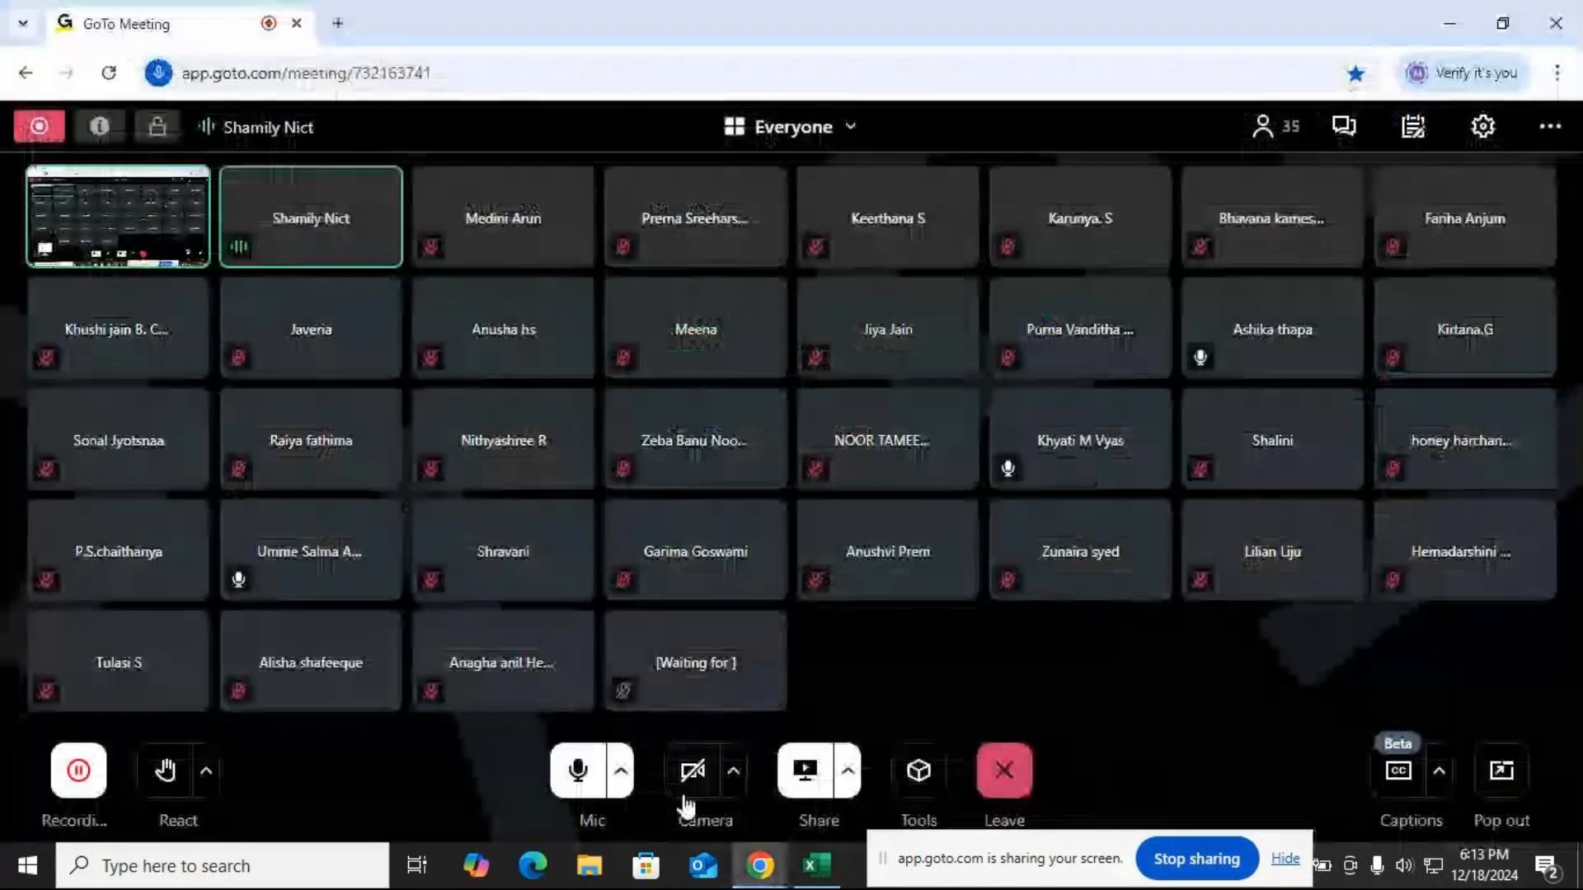
pyautogui.click(581, 774)
pyautogui.hotkey('alt', 'Tab')
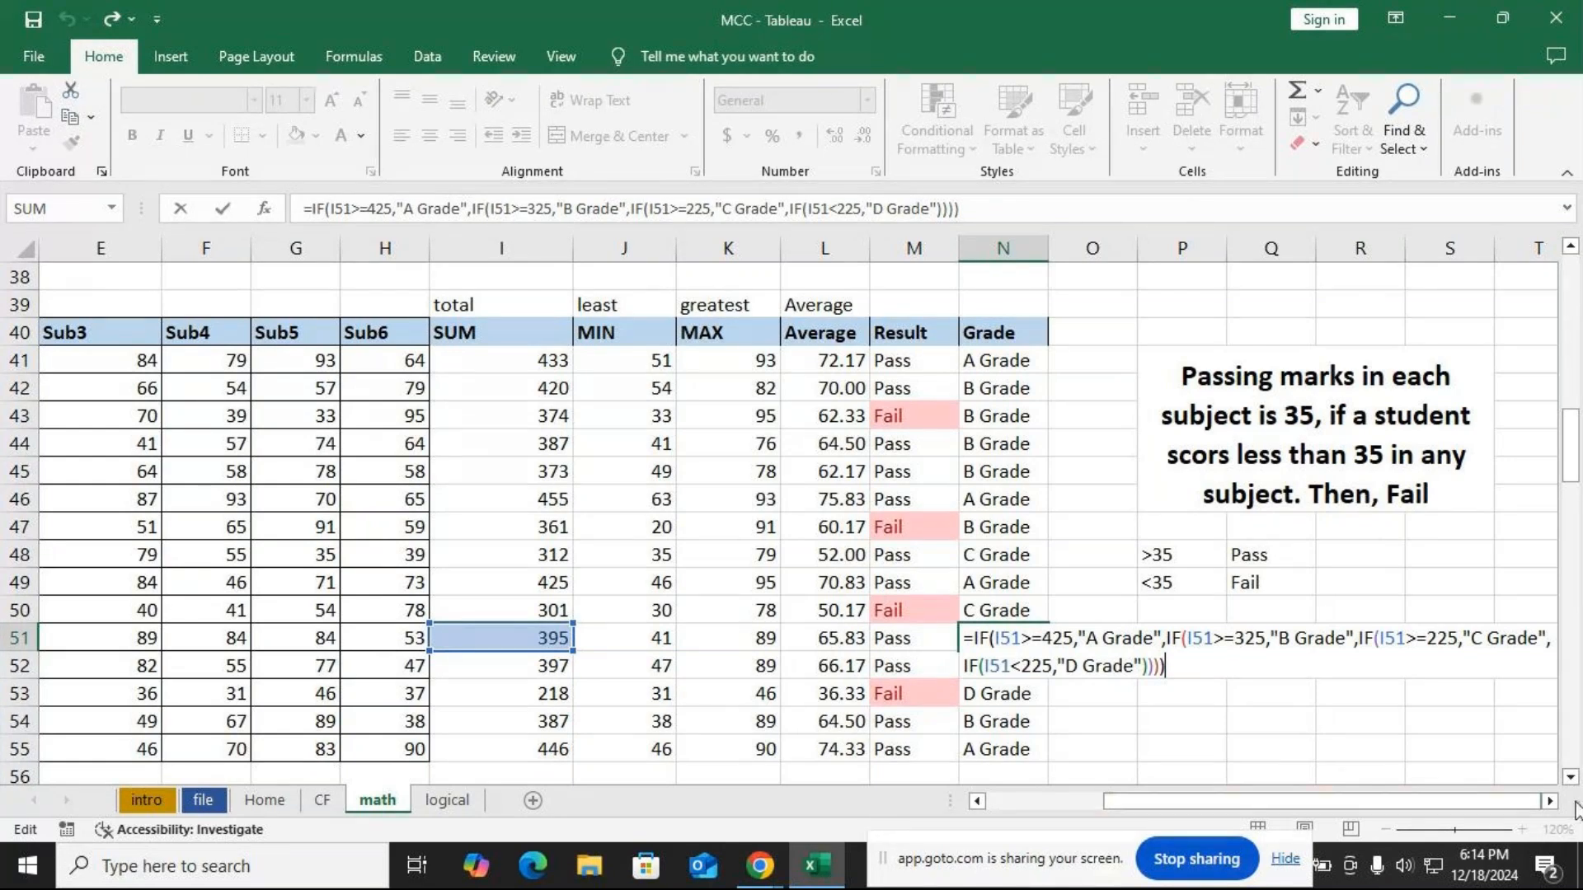
# Examine the complete nested IF formula in N51 on a single line
pyautogui.click(1550, 803)
pyautogui.click(1550, 802)
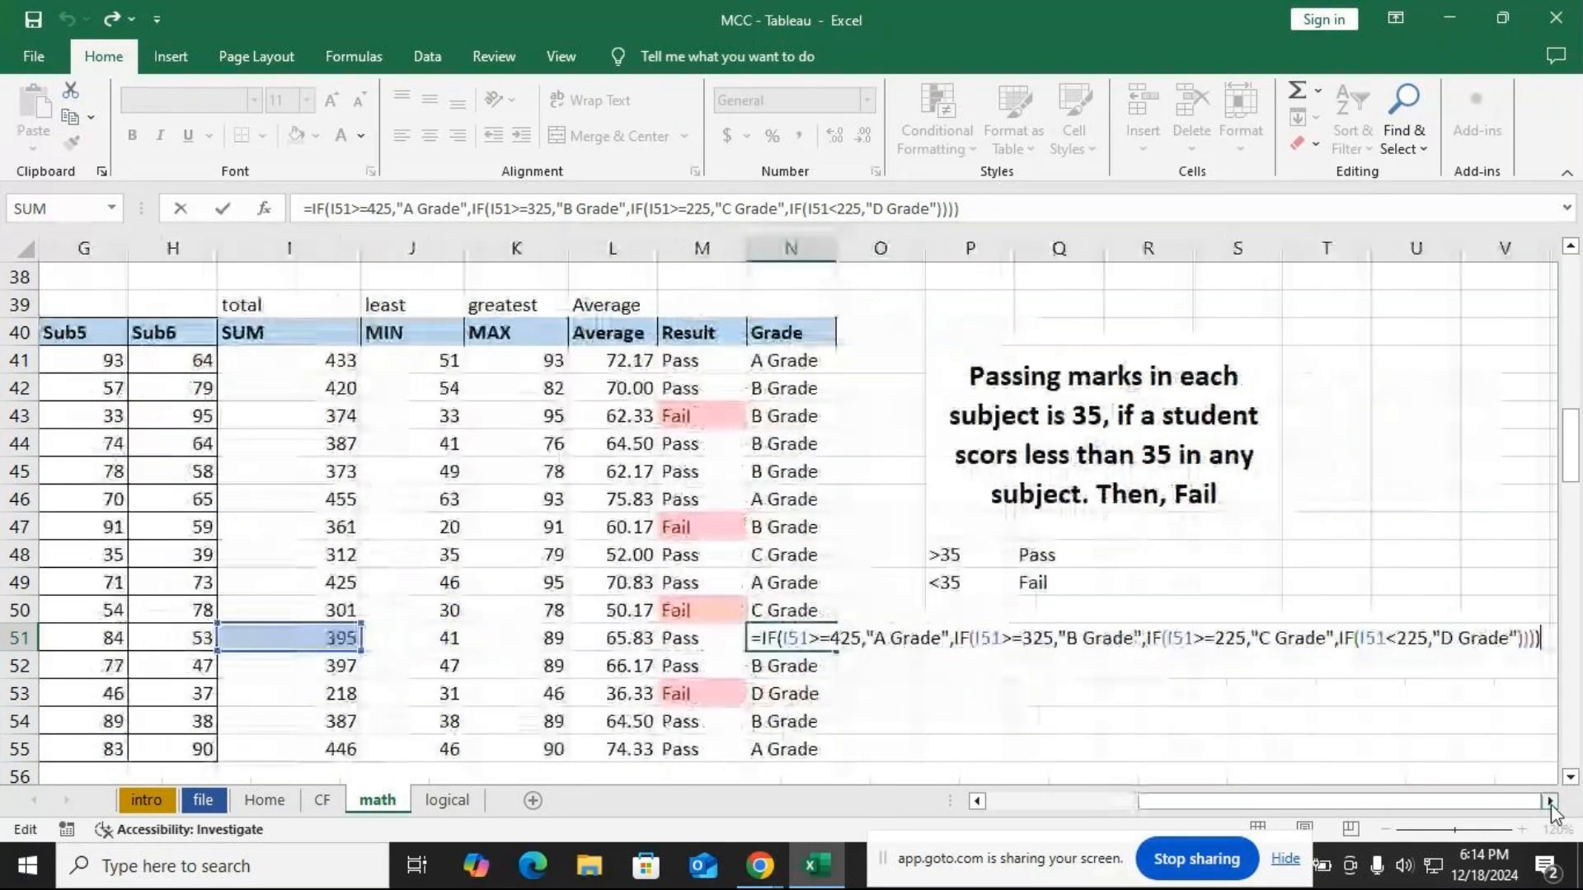
pyautogui.click(1550, 803)
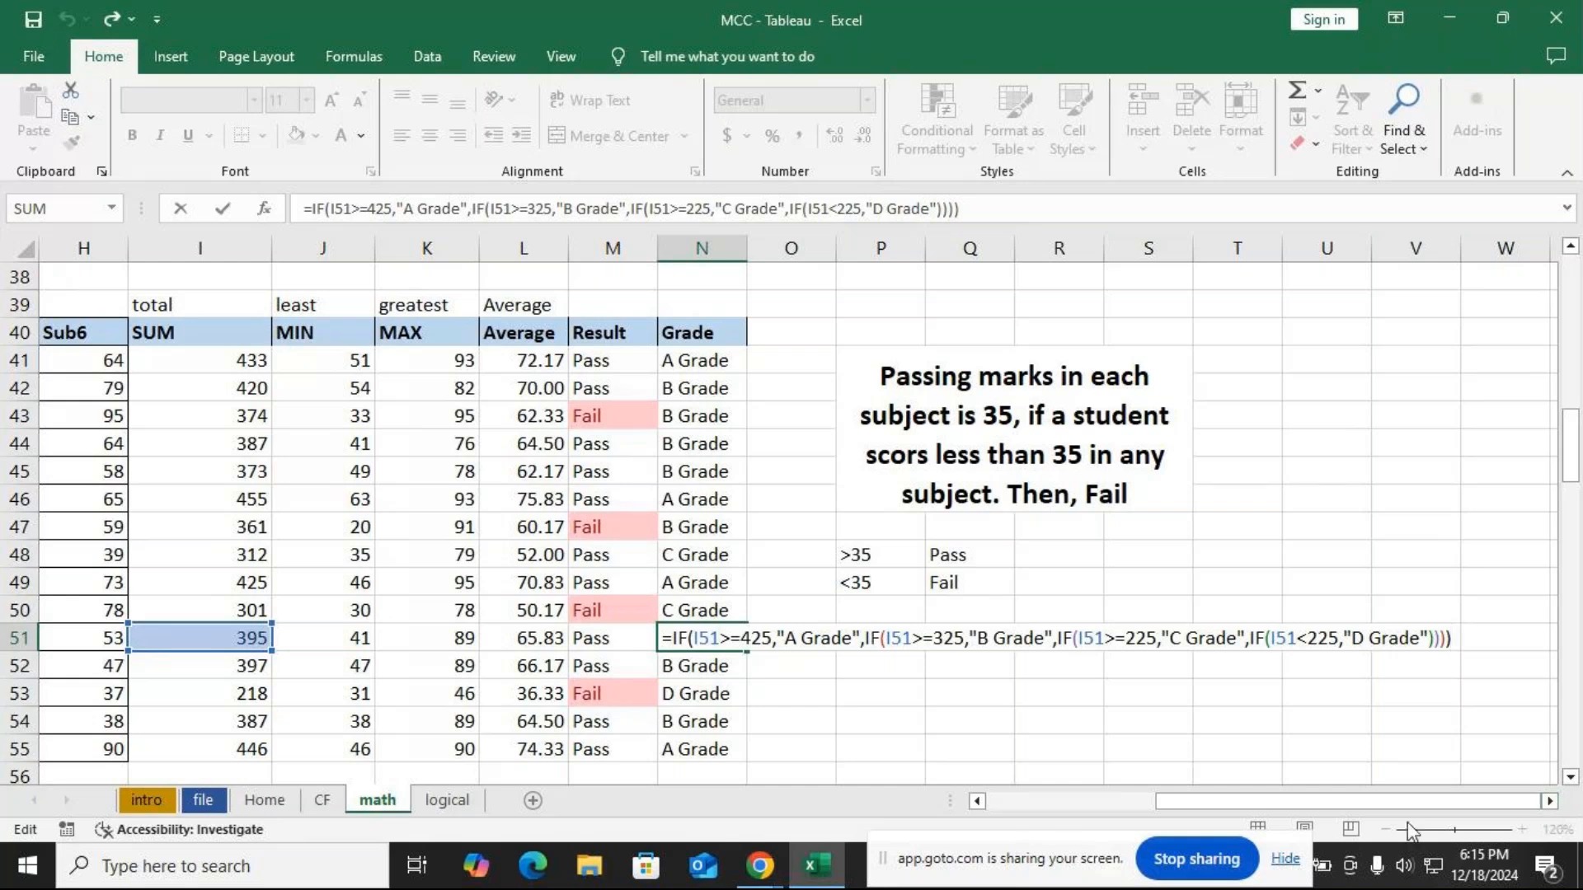
# Go back to the GoTo Meeting call to toggle the microphone, and return to the Excel formula in N51
pyautogui.click(759, 869)
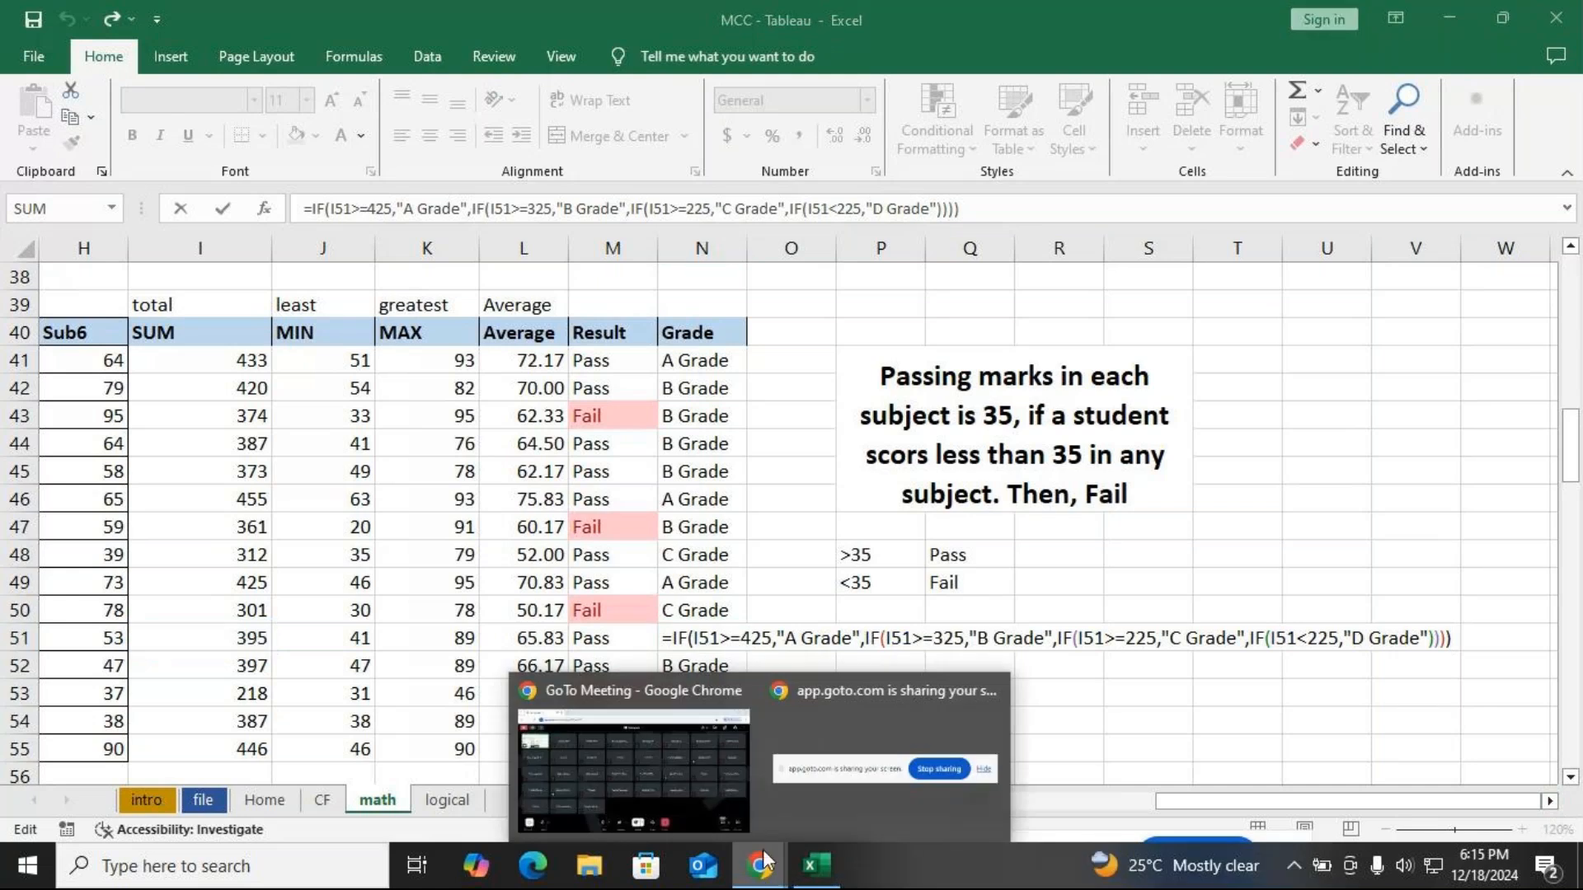
pyautogui.click(740, 805)
pyautogui.click(572, 775)
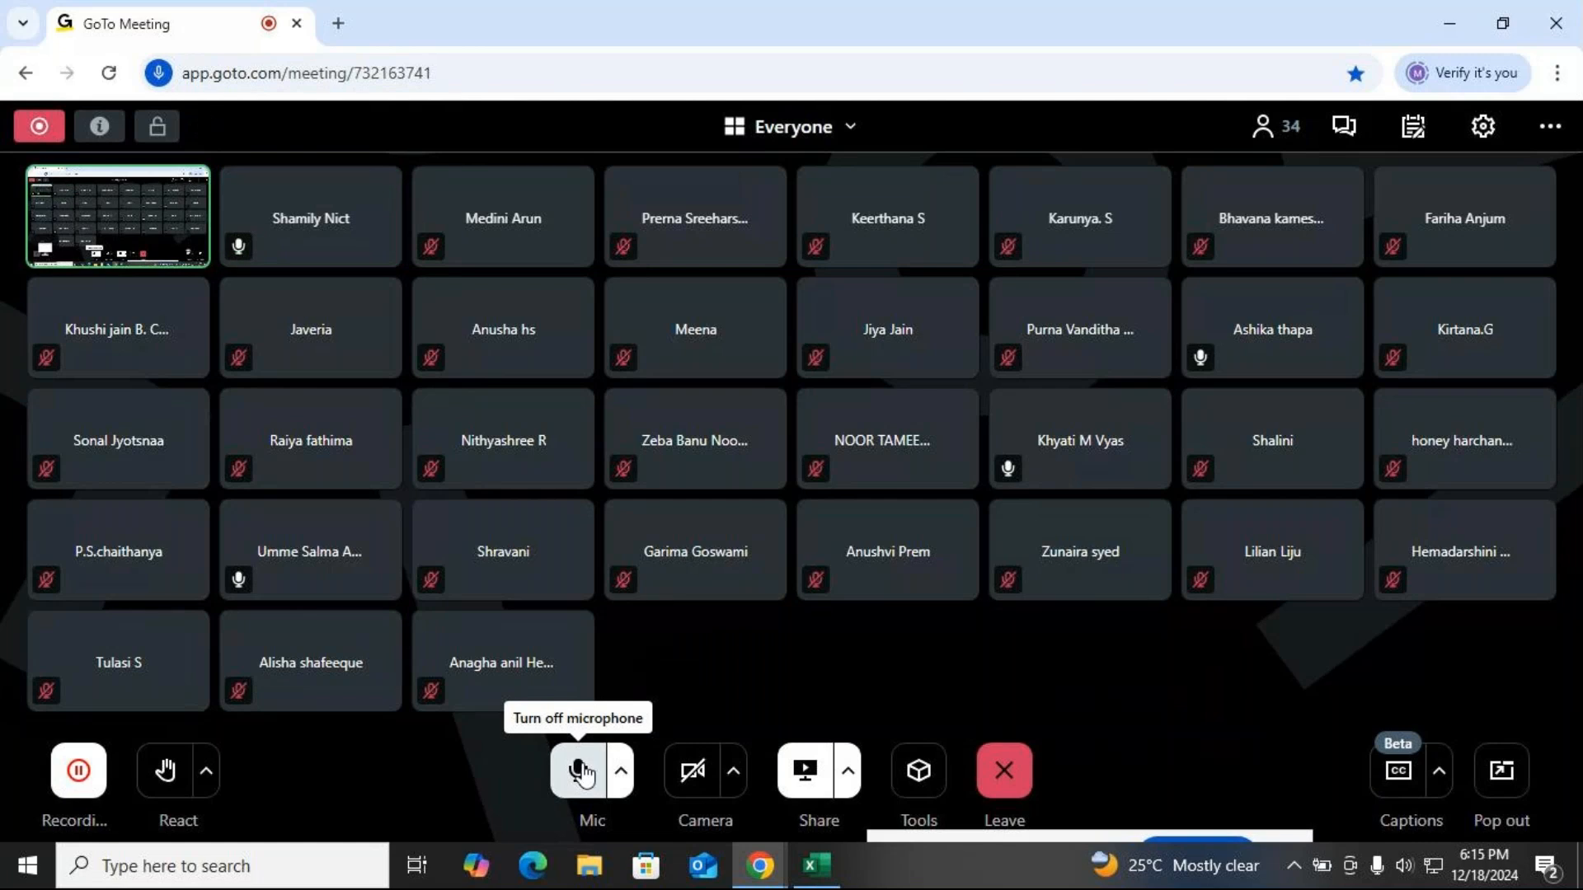
pyautogui.click(579, 772)
pyautogui.click(819, 867)
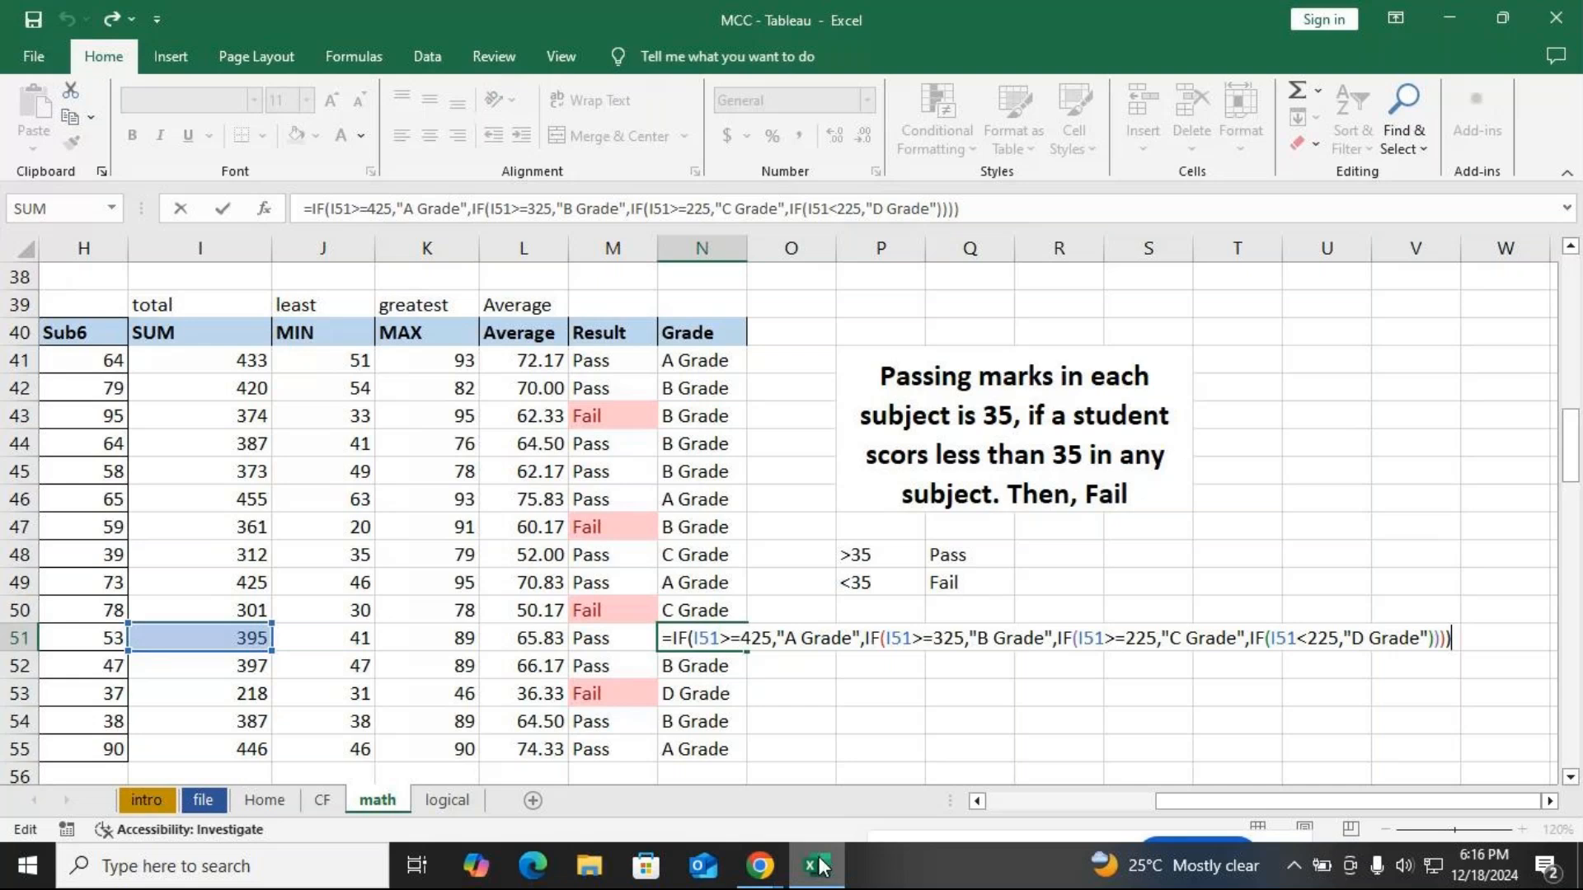
# Close the N51 formula and compare the Result in M43 with the Grade in N43
pyautogui.hotkey('alt', 'Tab')
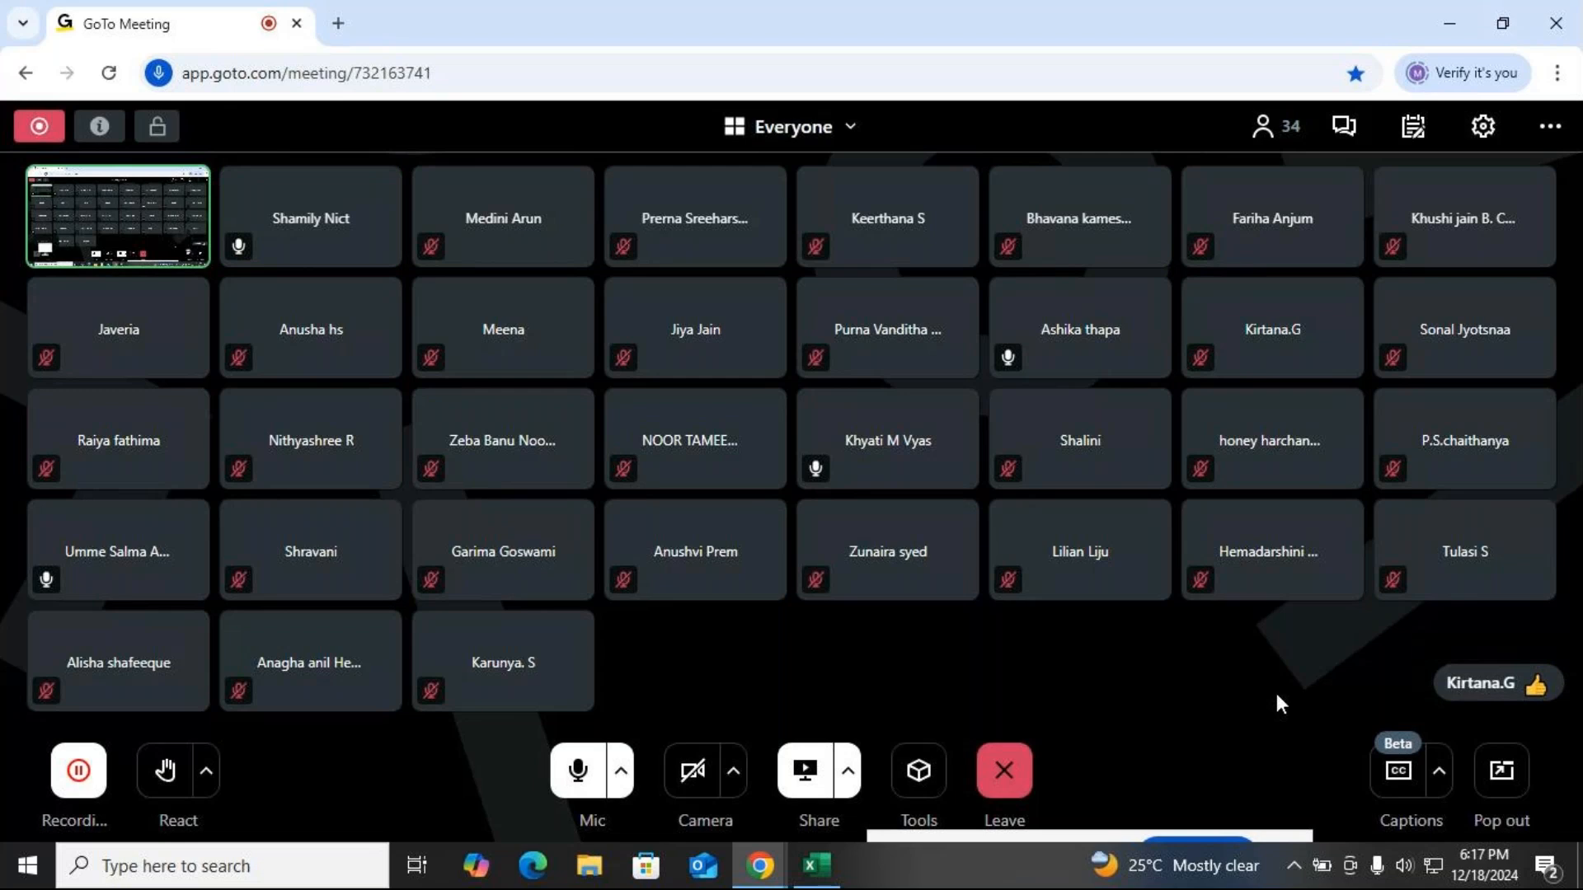
pyautogui.hotkey('alt', 'Tab')
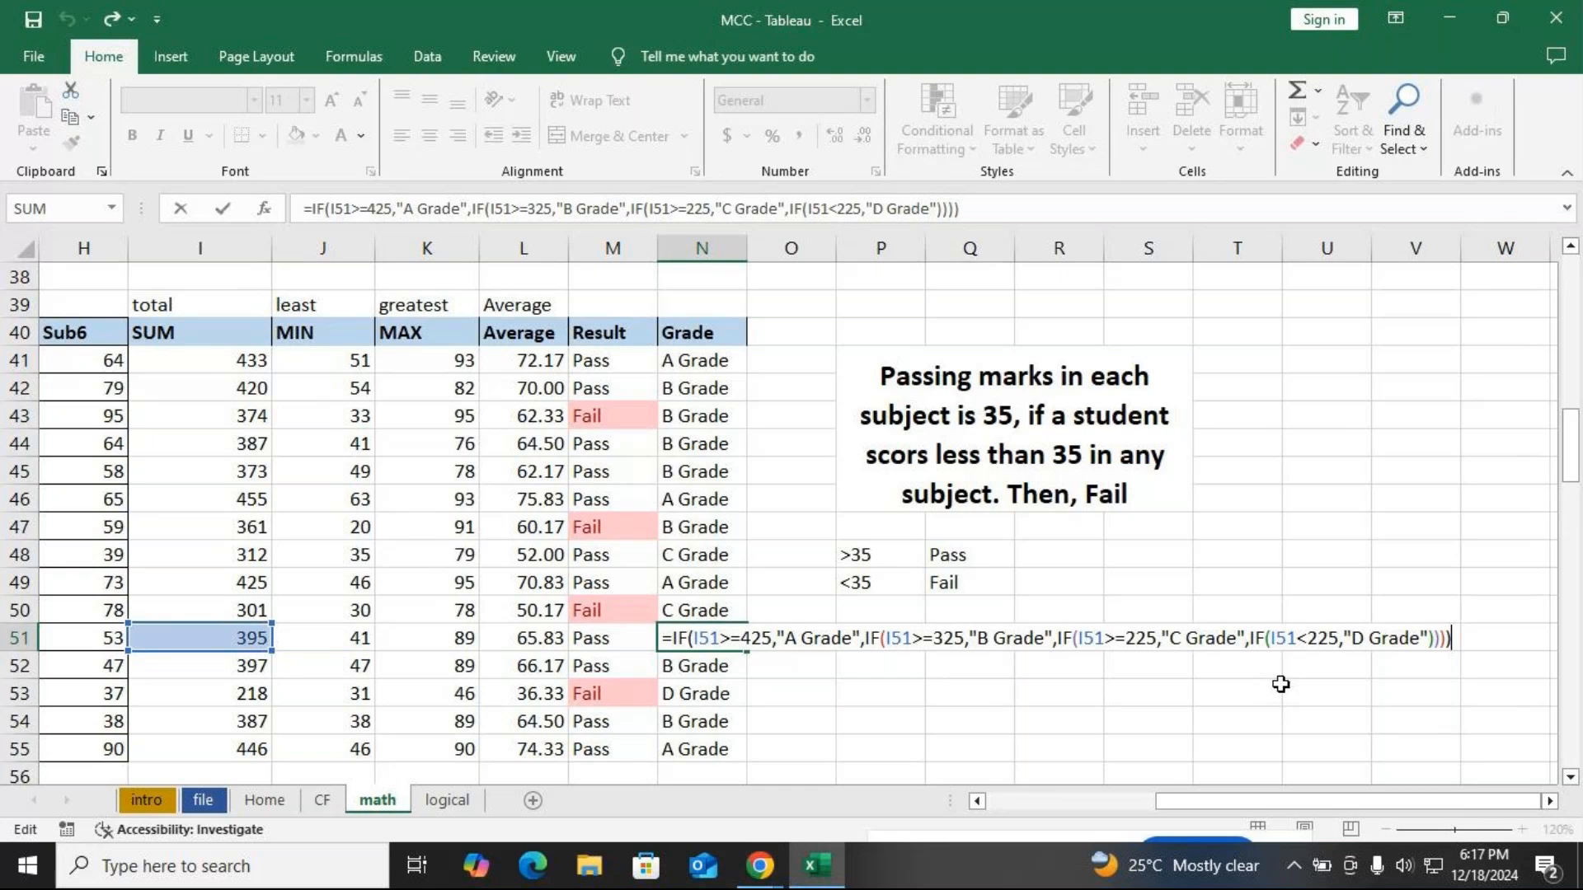
pyautogui.press('Return')
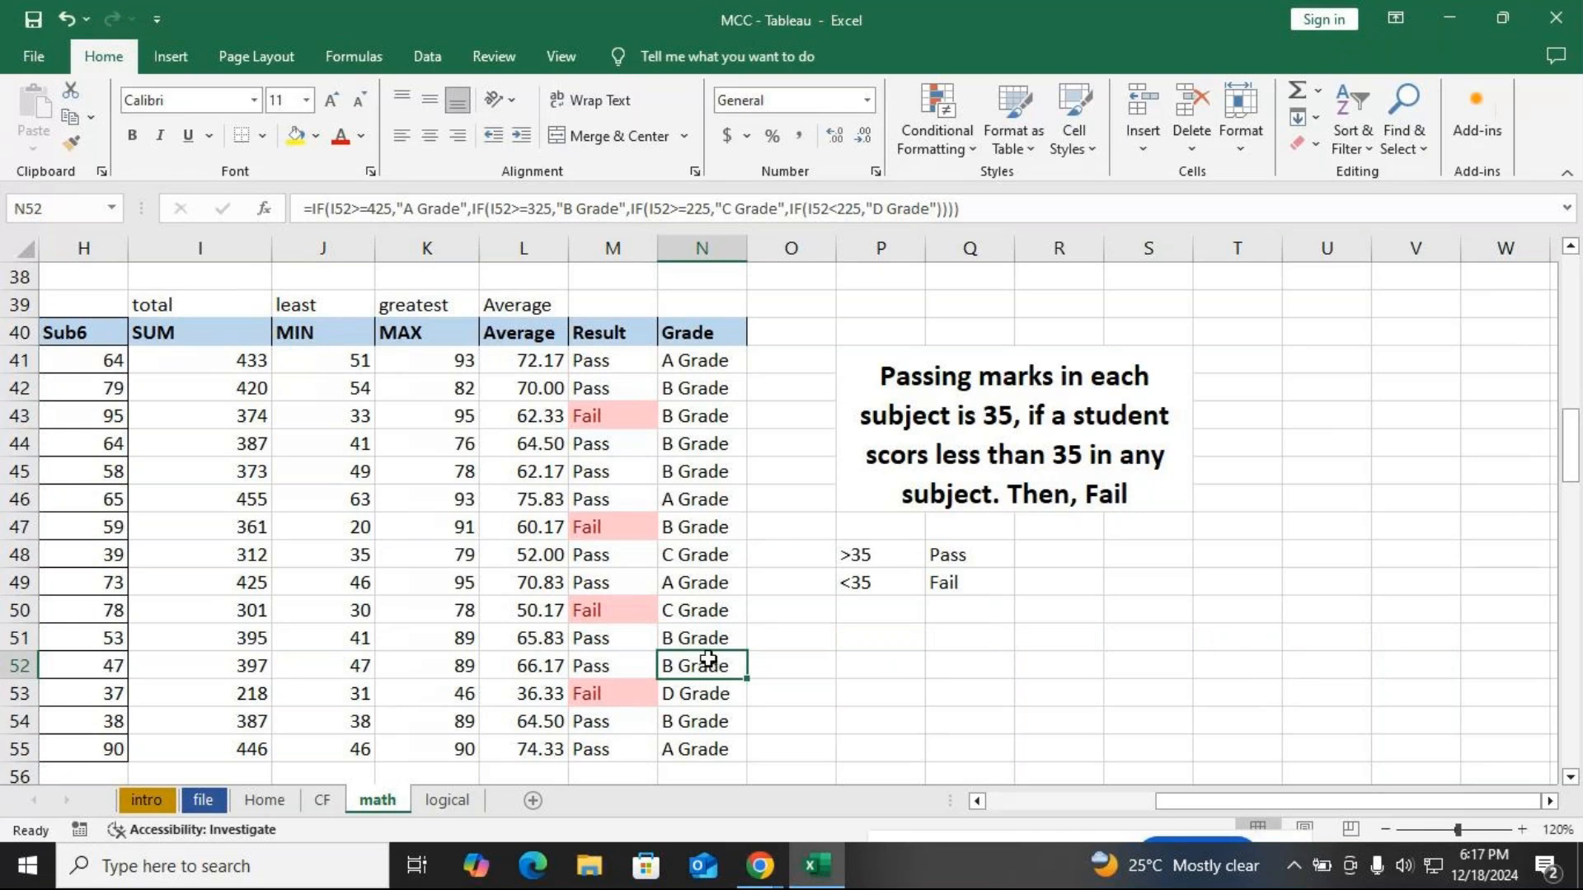
pyautogui.moveTo(606, 417); pyautogui.dragTo(755, 429)
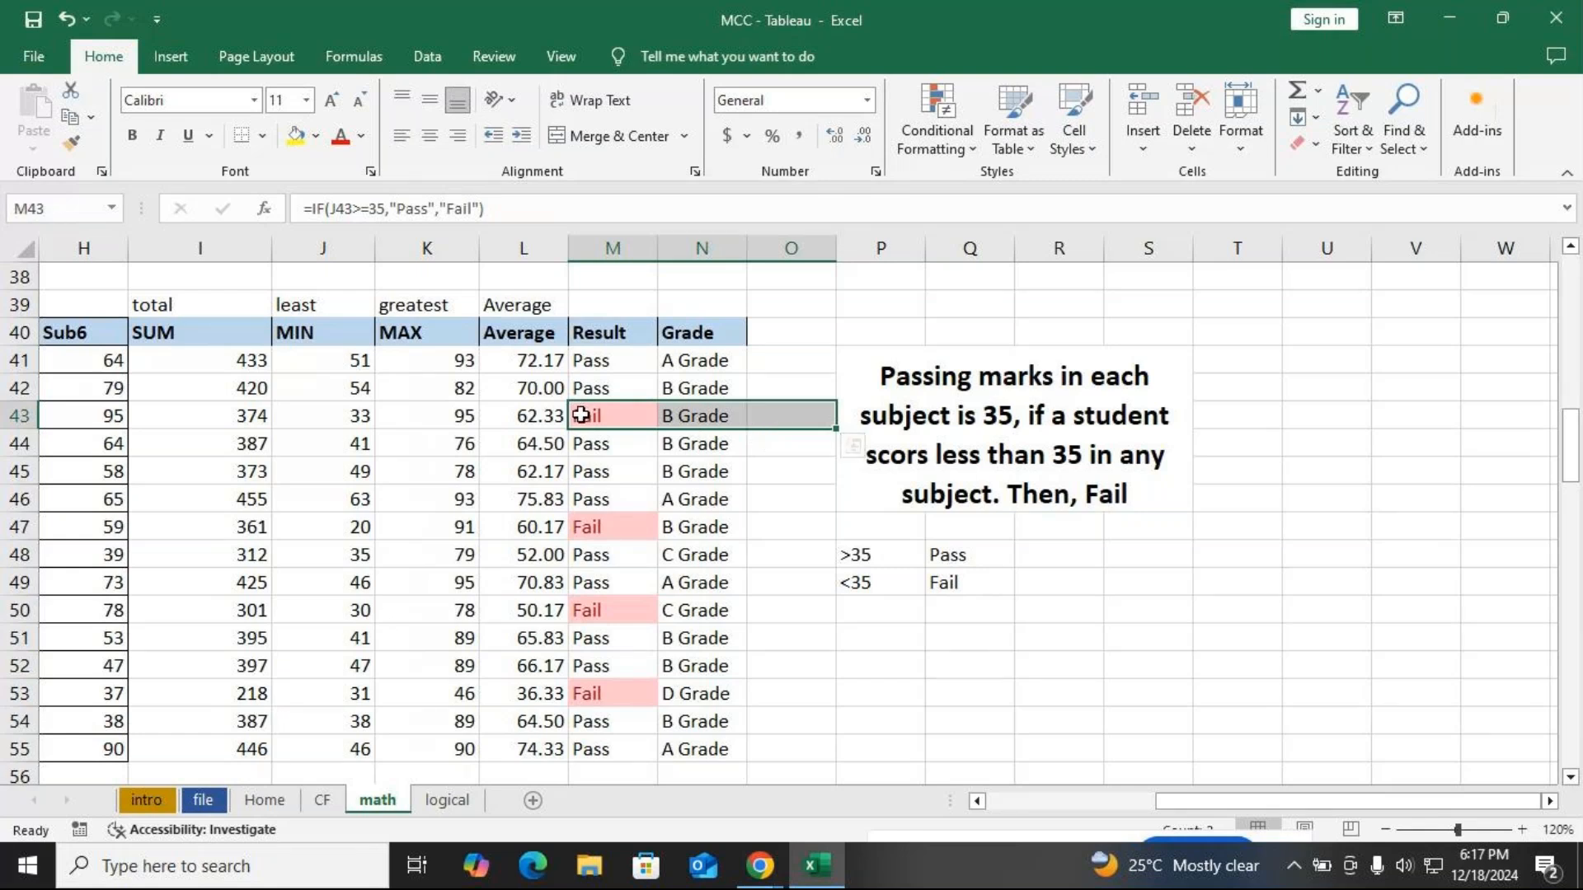
pyautogui.click(709, 418)
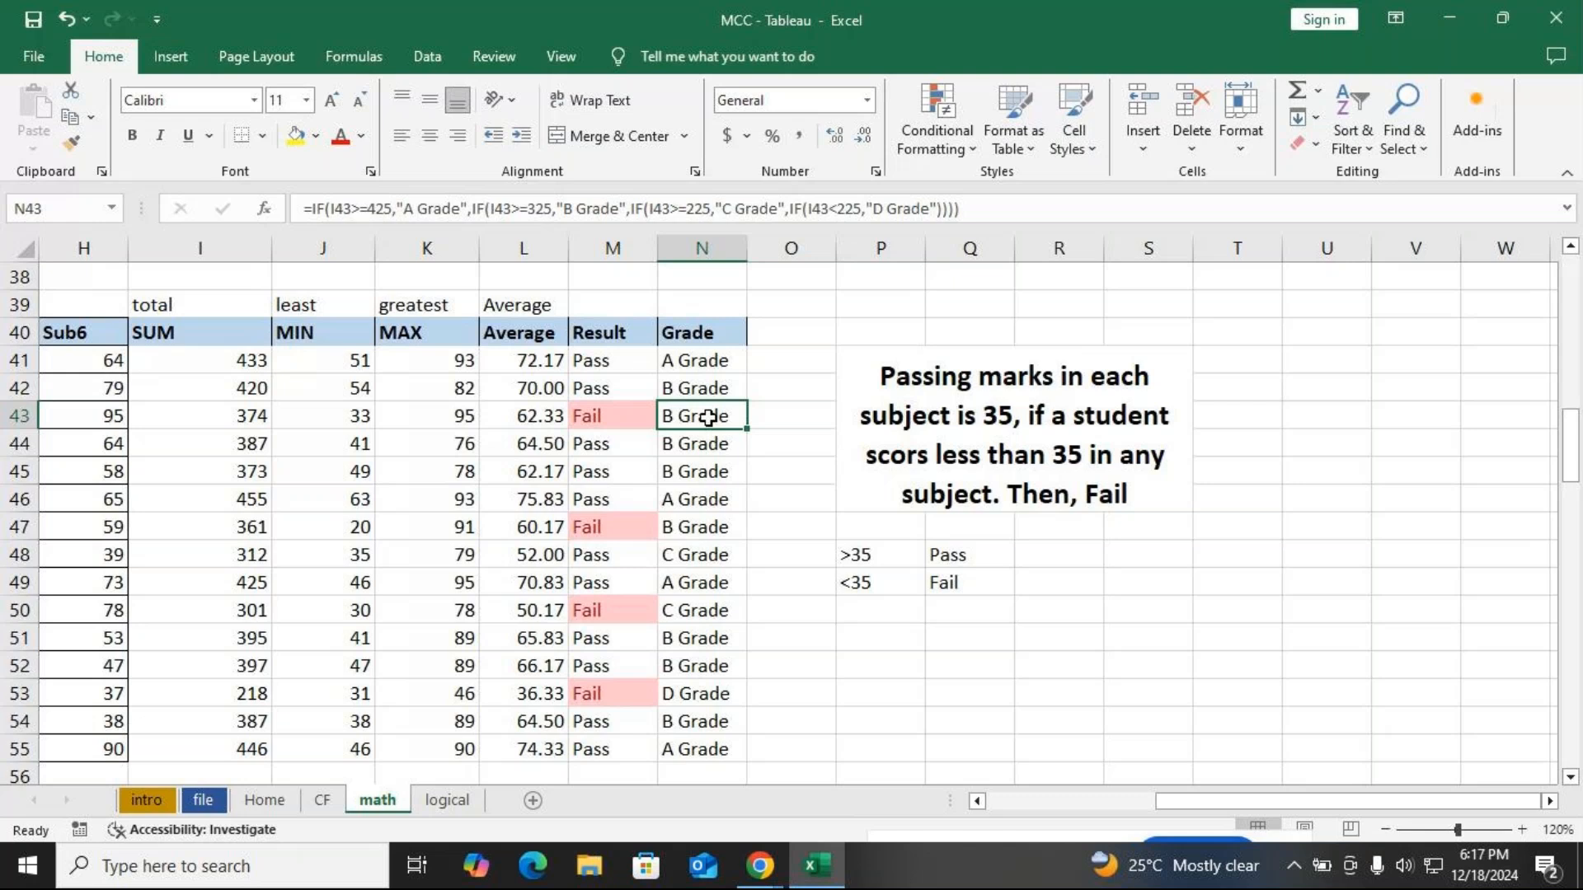
# Wrap the N41 grade formula in an outer IF that tests M41="Pass", with the existing nested IFs as the value if true
pyautogui.doubleClick(691, 363)
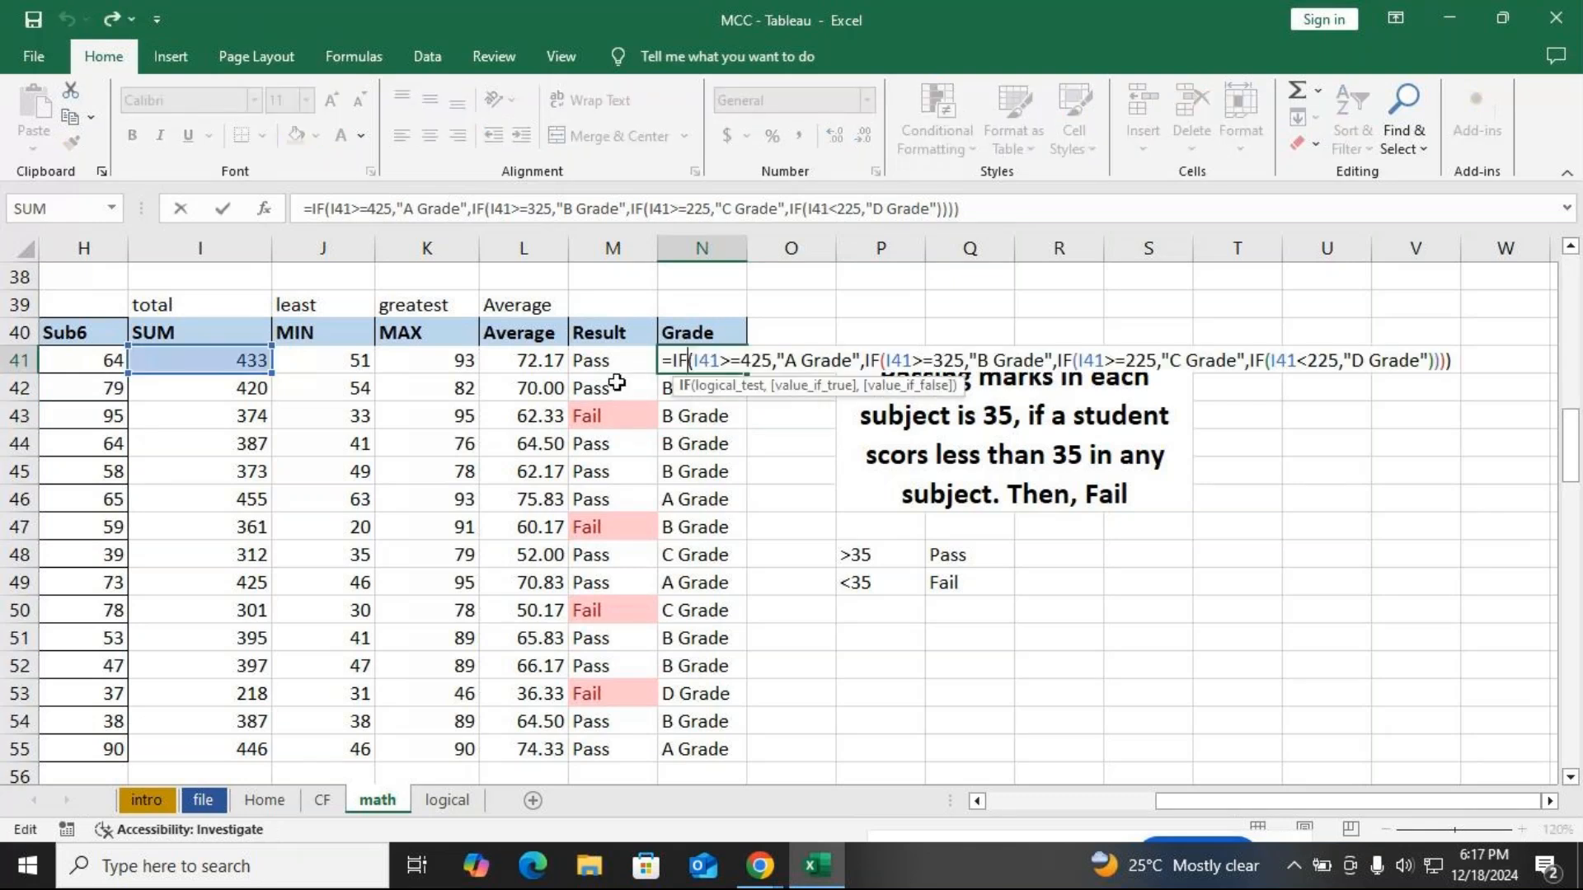
pyautogui.click(673, 362)
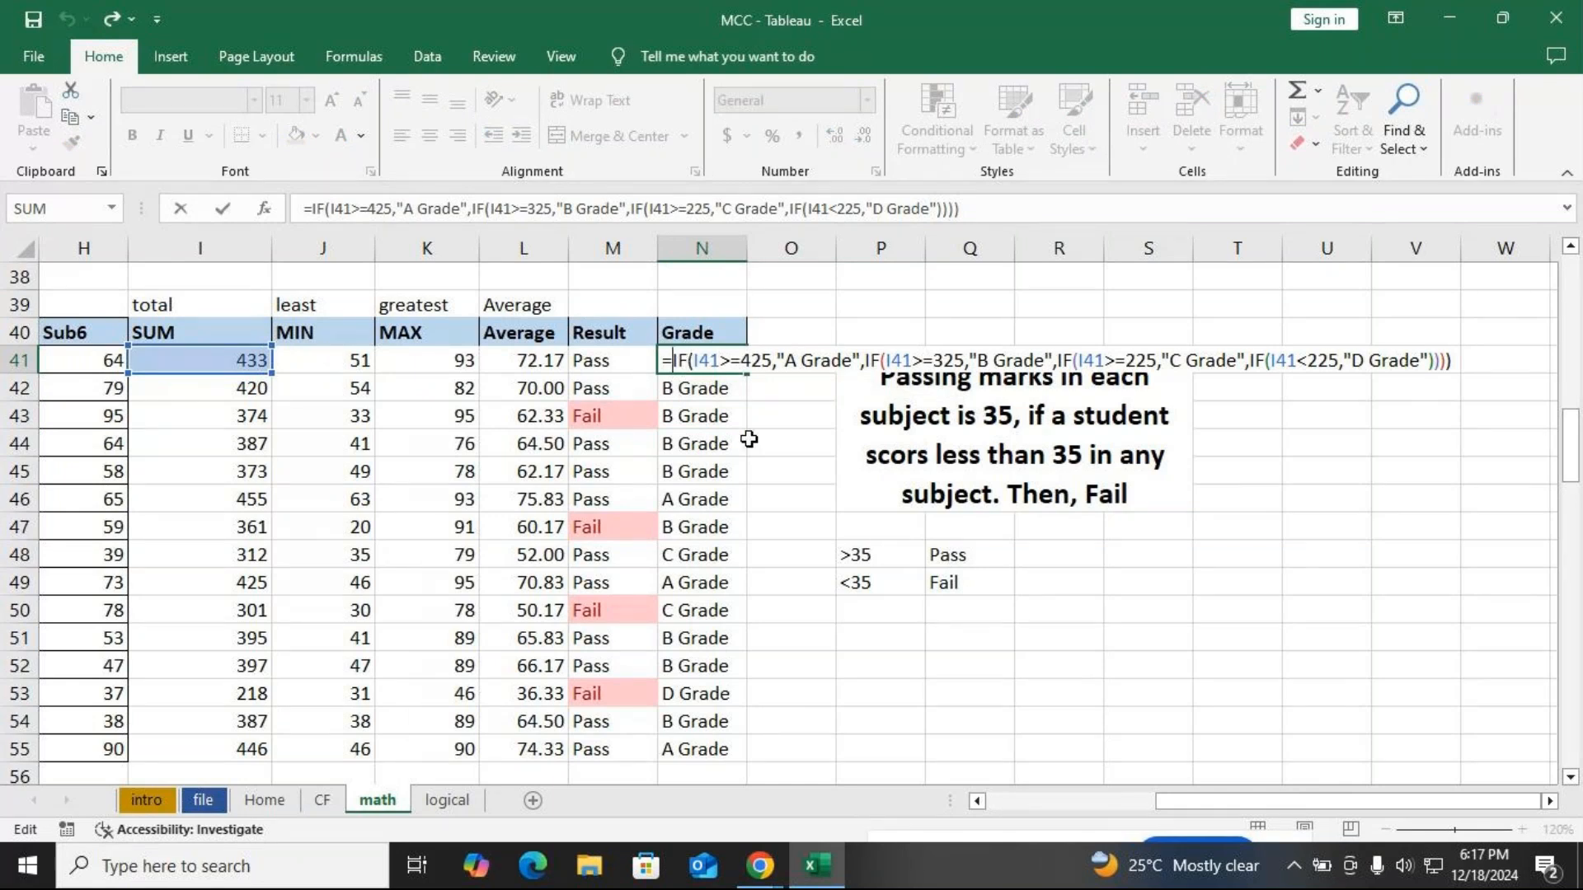
pyautogui.write('IF(')
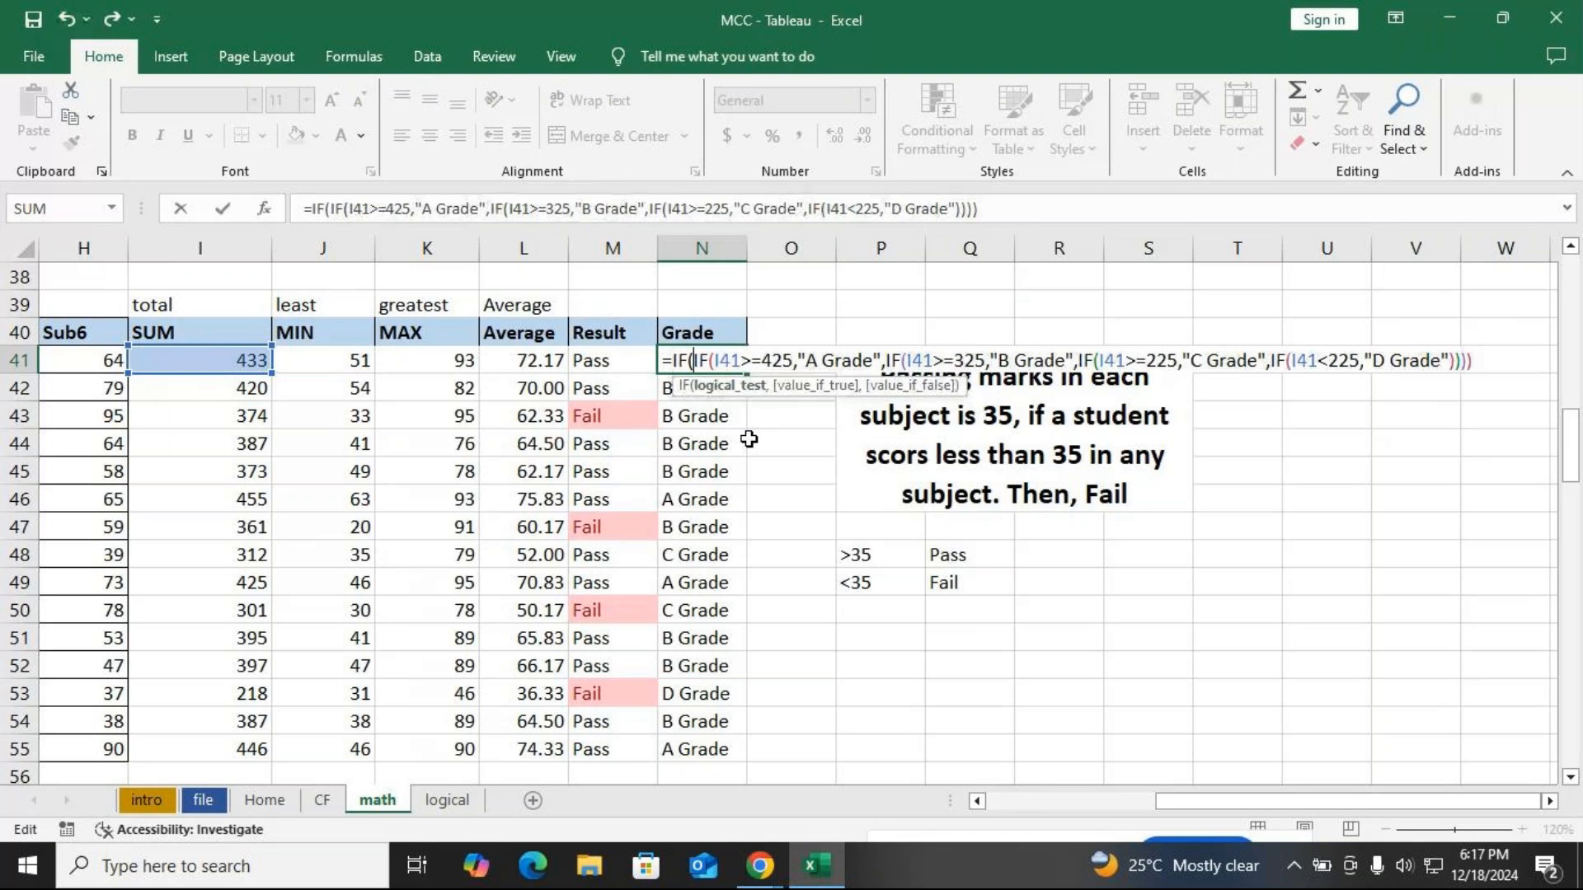
pyautogui.click(597, 360)
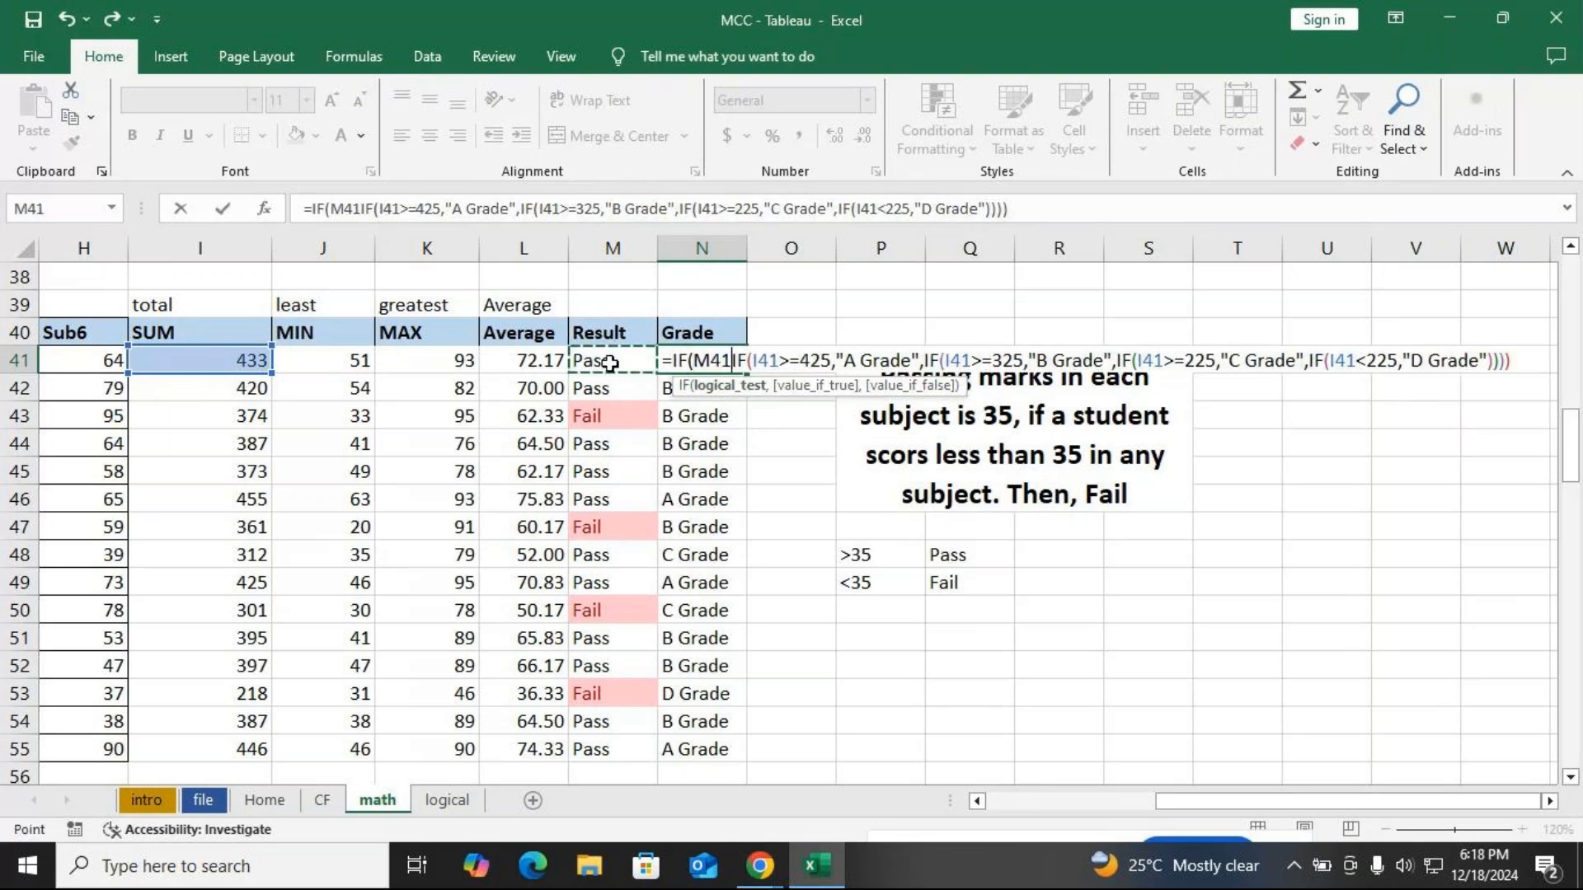
pyautogui.write('=')
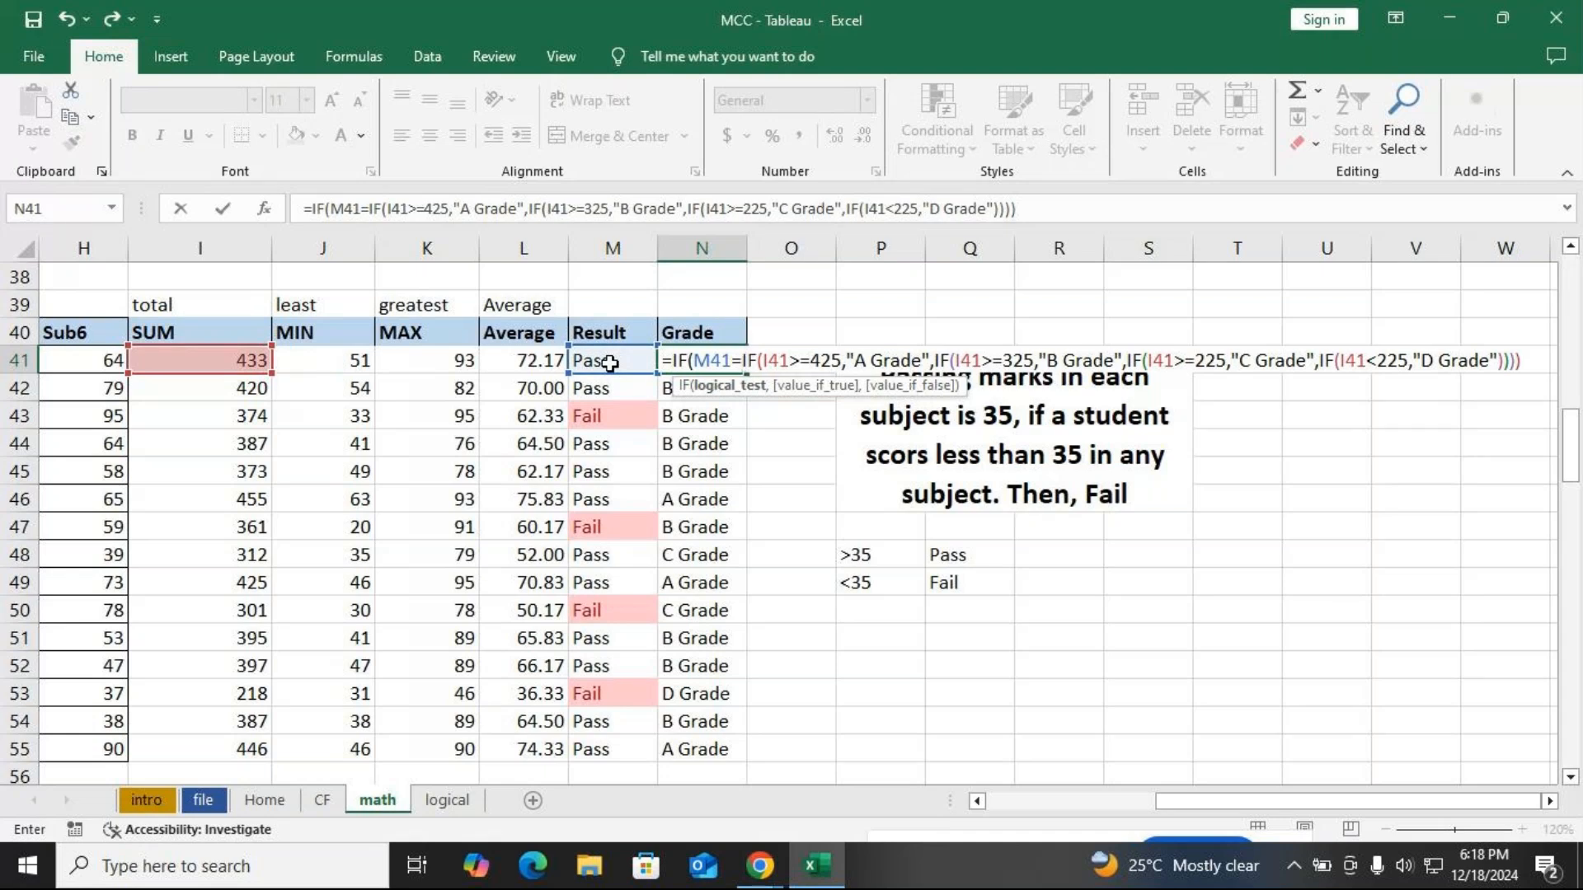
pyautogui.write('"Pass')
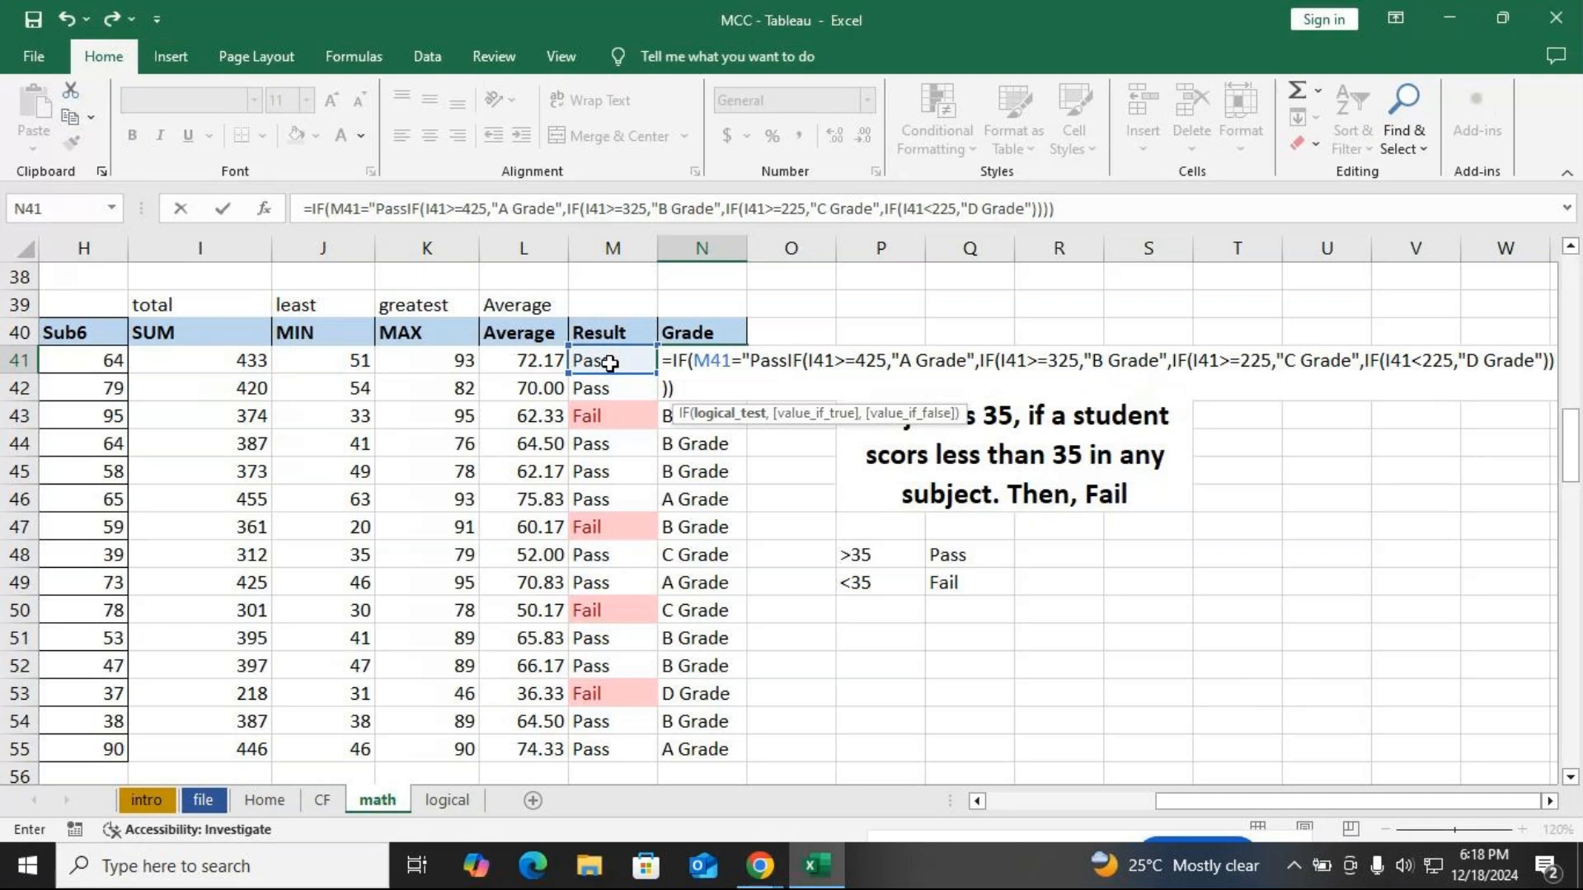
pyautogui.write('",')
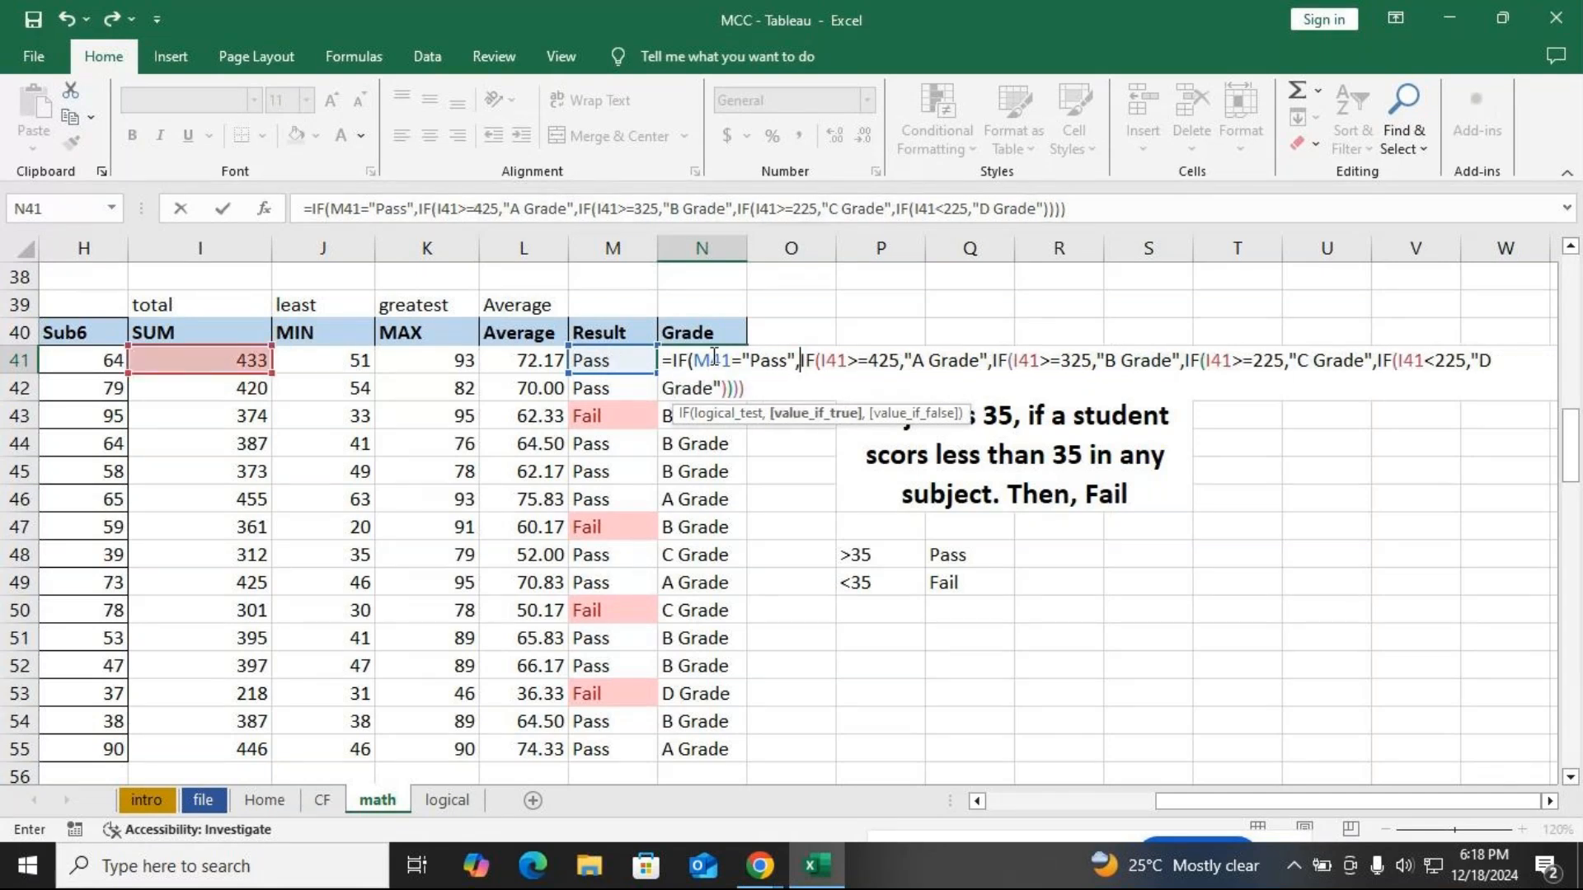
# Add "Fail" as the outer IF's value if false in N41, close its parenthesis and commit the formula
pyautogui.click(798, 362)
pyautogui.click(763, 390)
pyautogui.write(',')
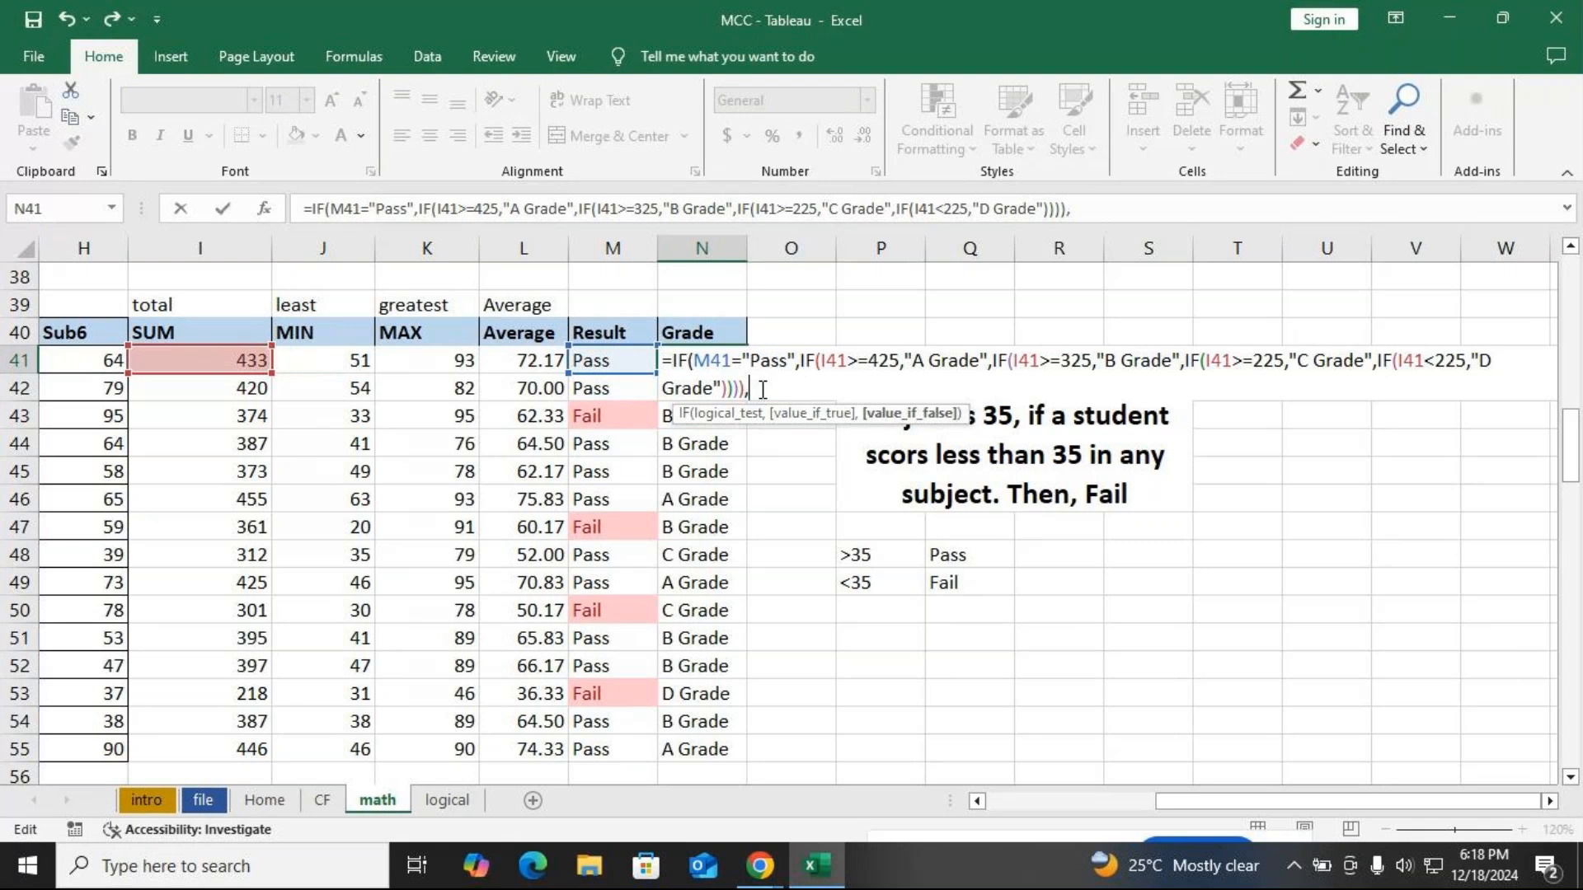
pyautogui.write('"Fail")')
pyautogui.press('Return')
# Fill the N41 formula down the Grade column to N55, and undo the fill
pyautogui.click(702, 352)
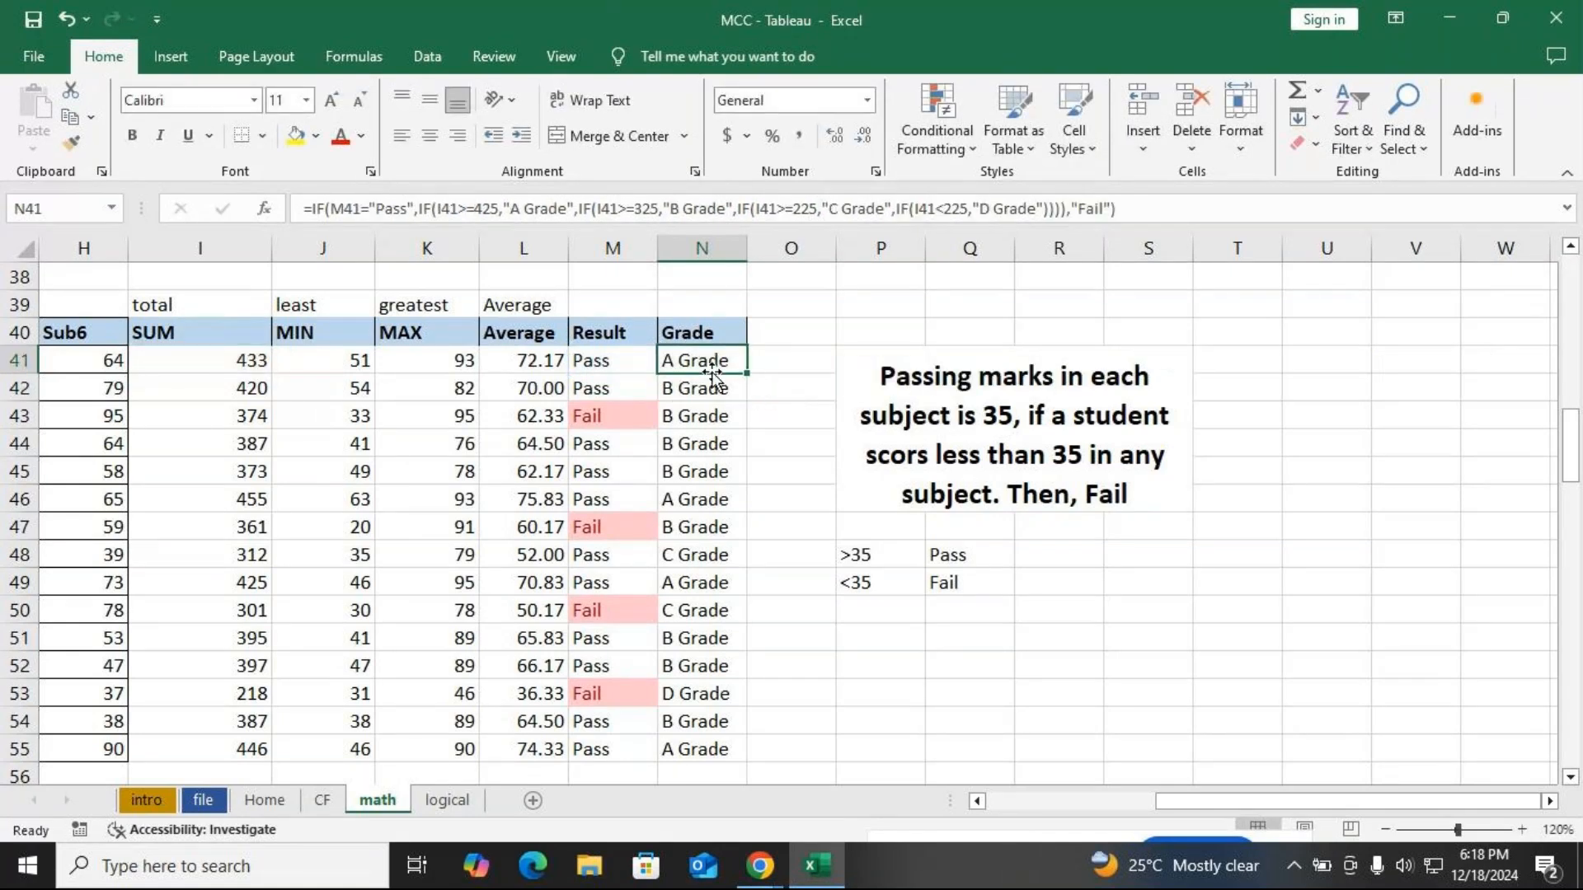
pyautogui.doubleClick(746, 373)
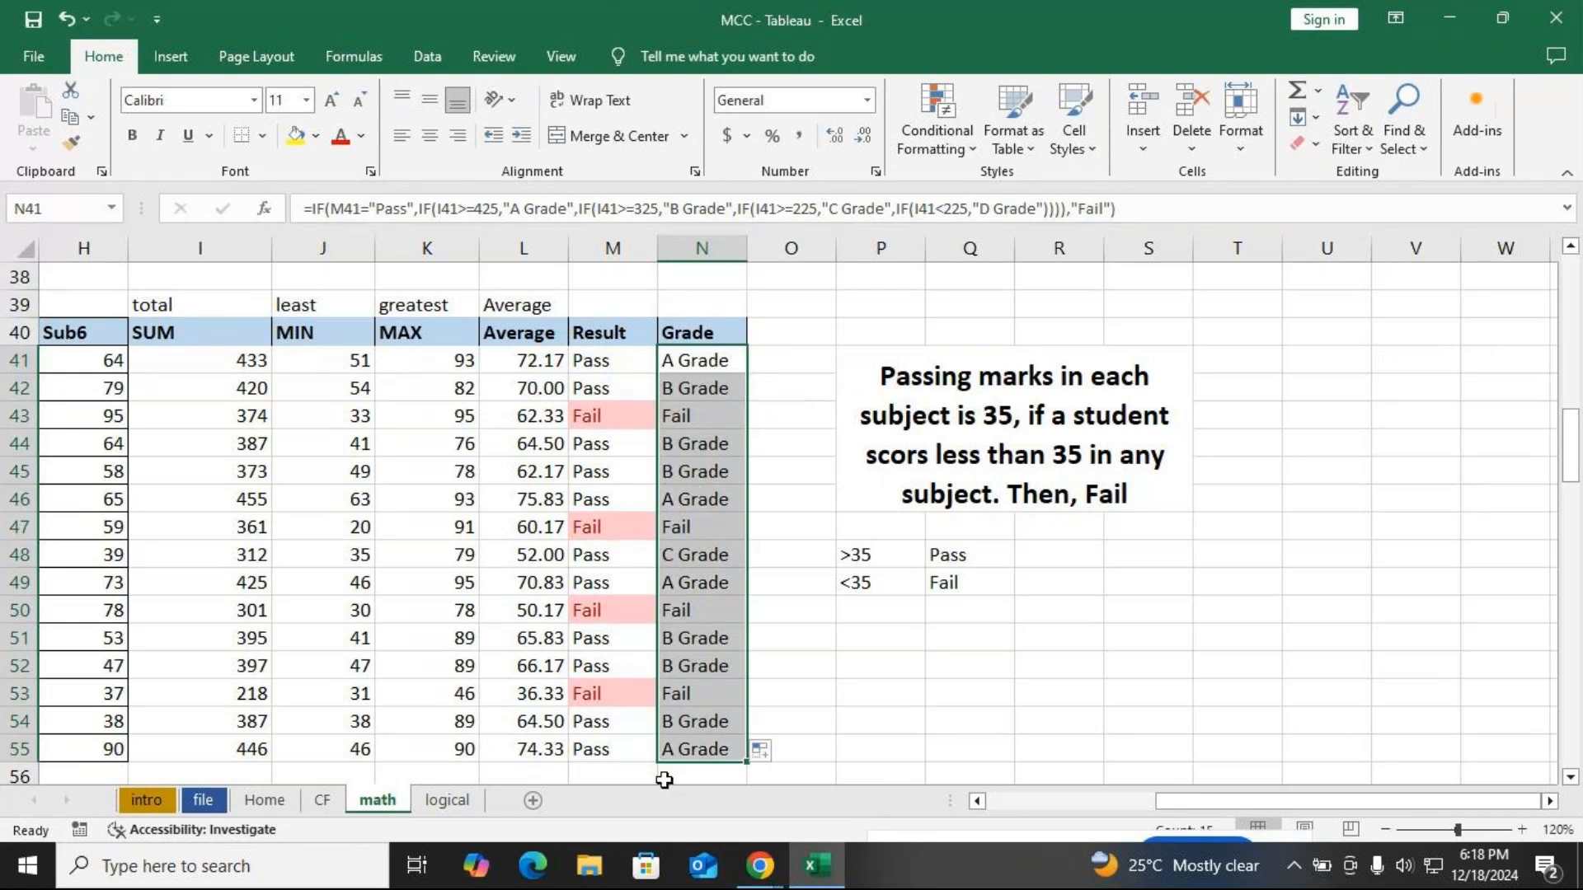
pyautogui.hotkey('ctrl', 'z')
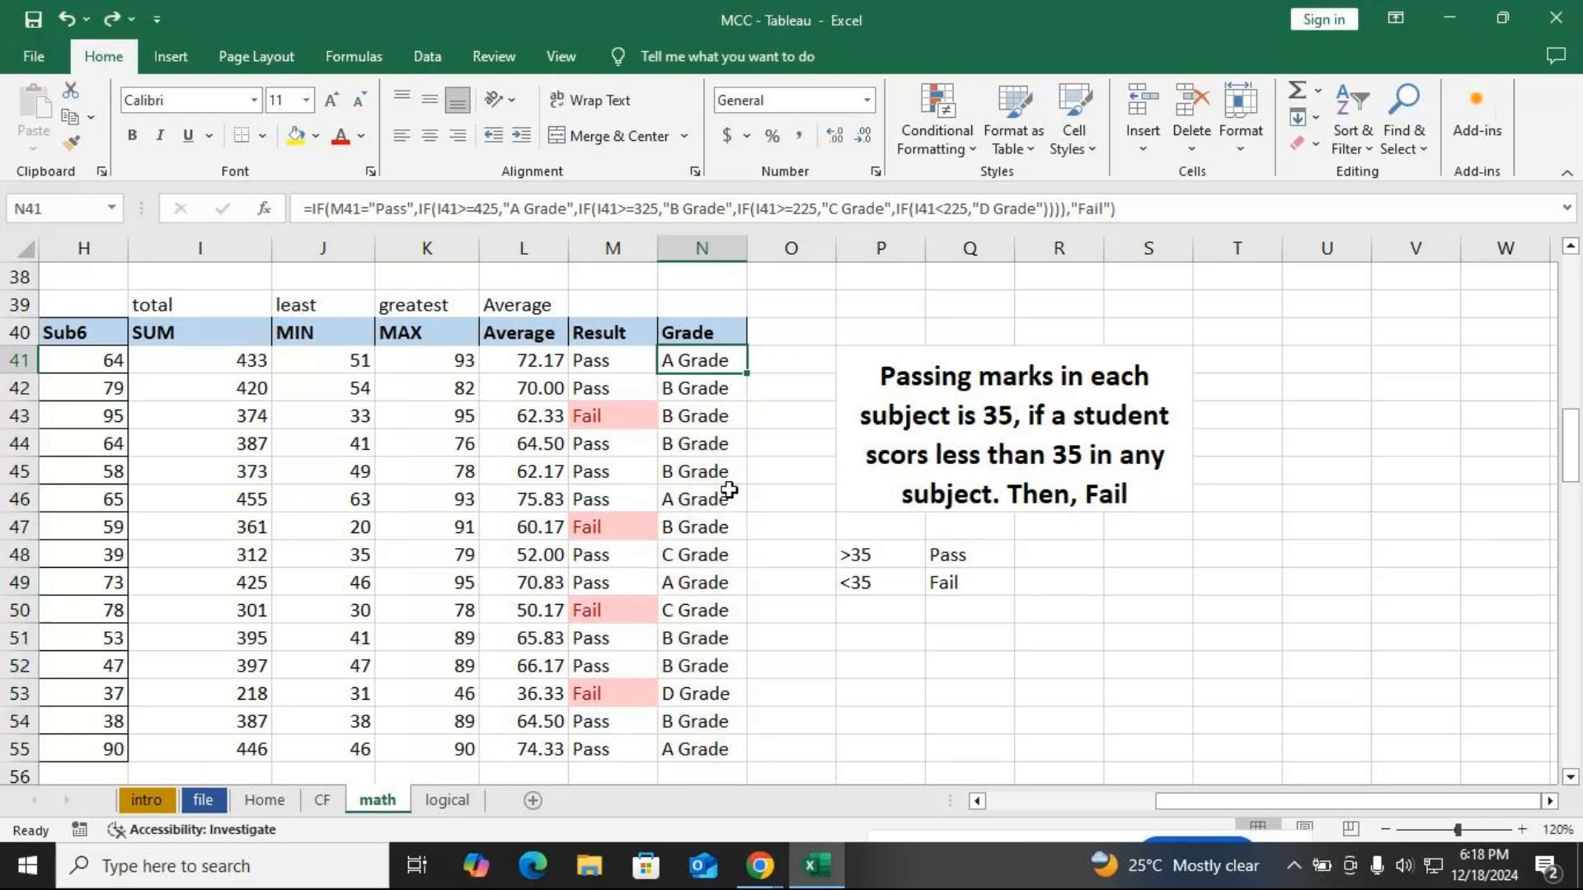
pyautogui.doubleClick(722, 360)
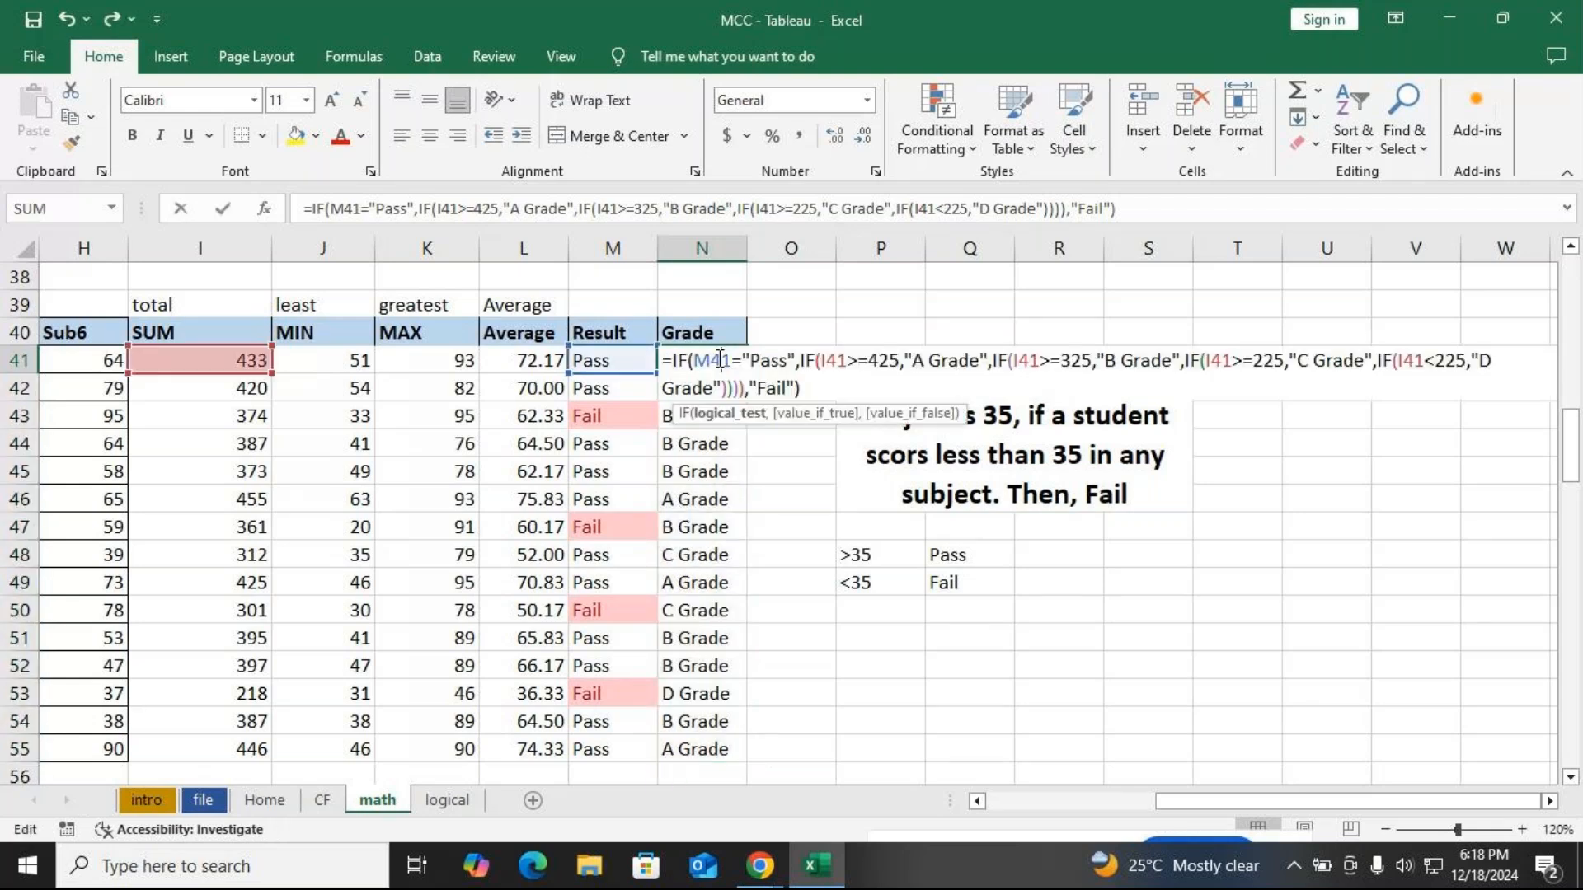
pyautogui.click(674, 360)
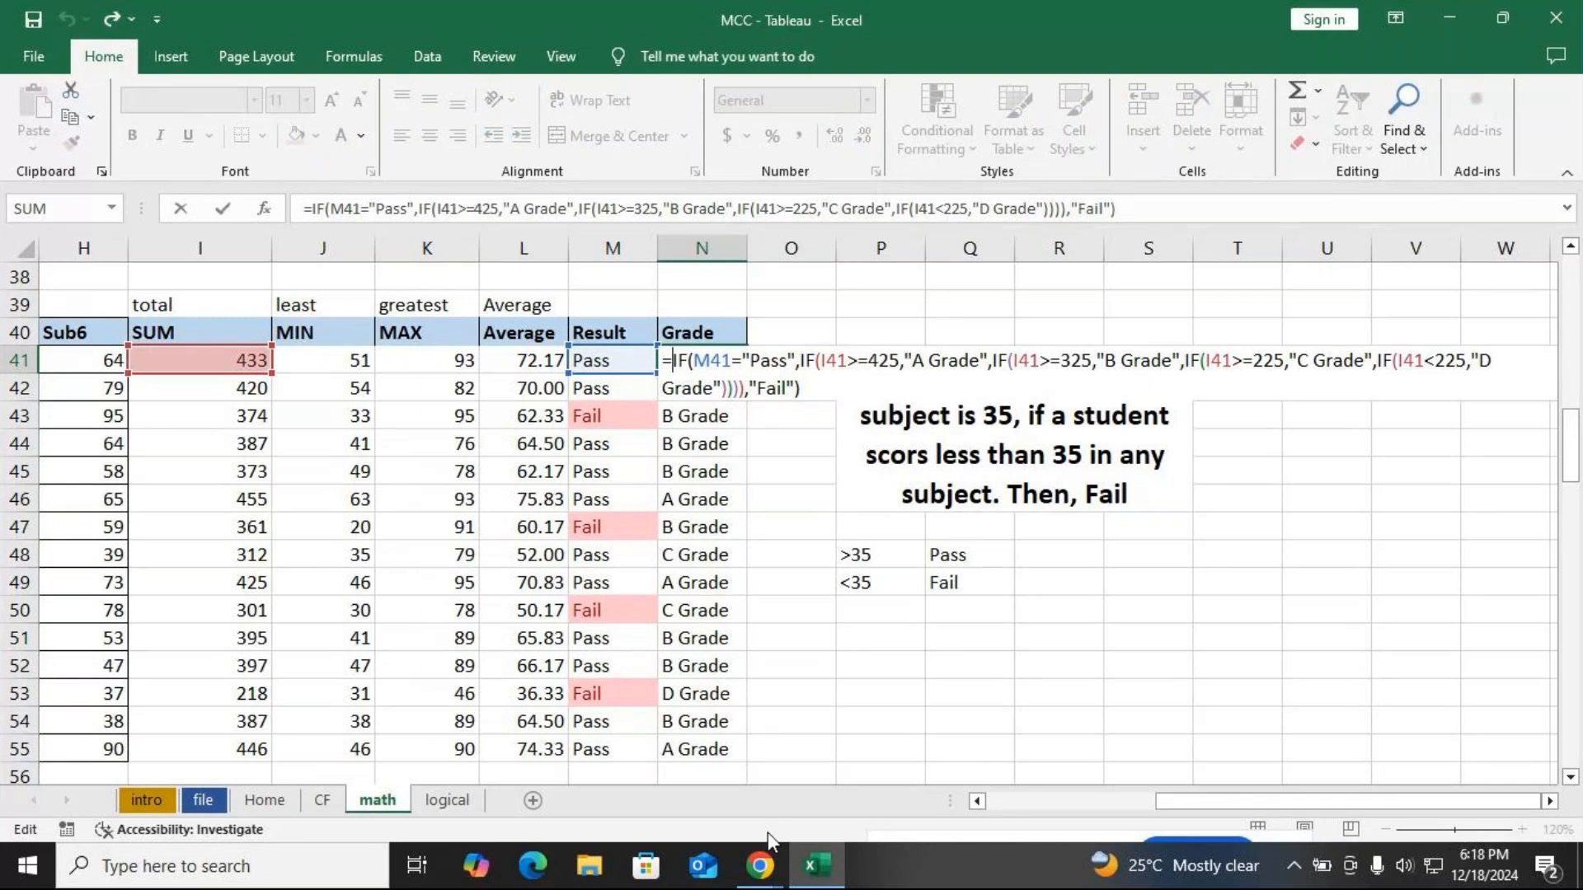
pyautogui.write('if')
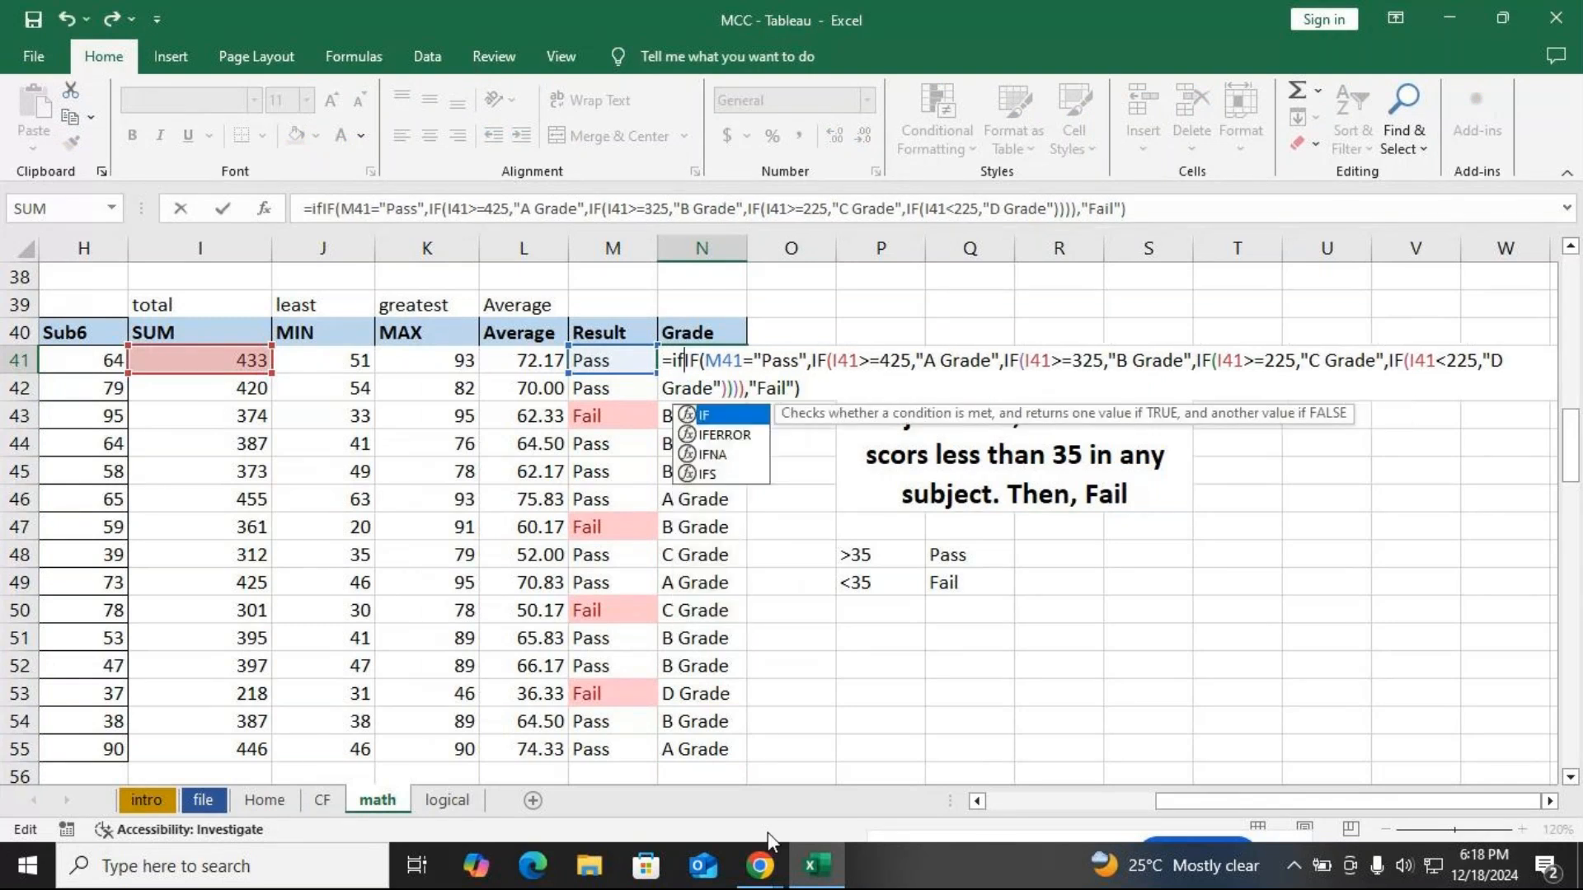
pyautogui.press('Tab')
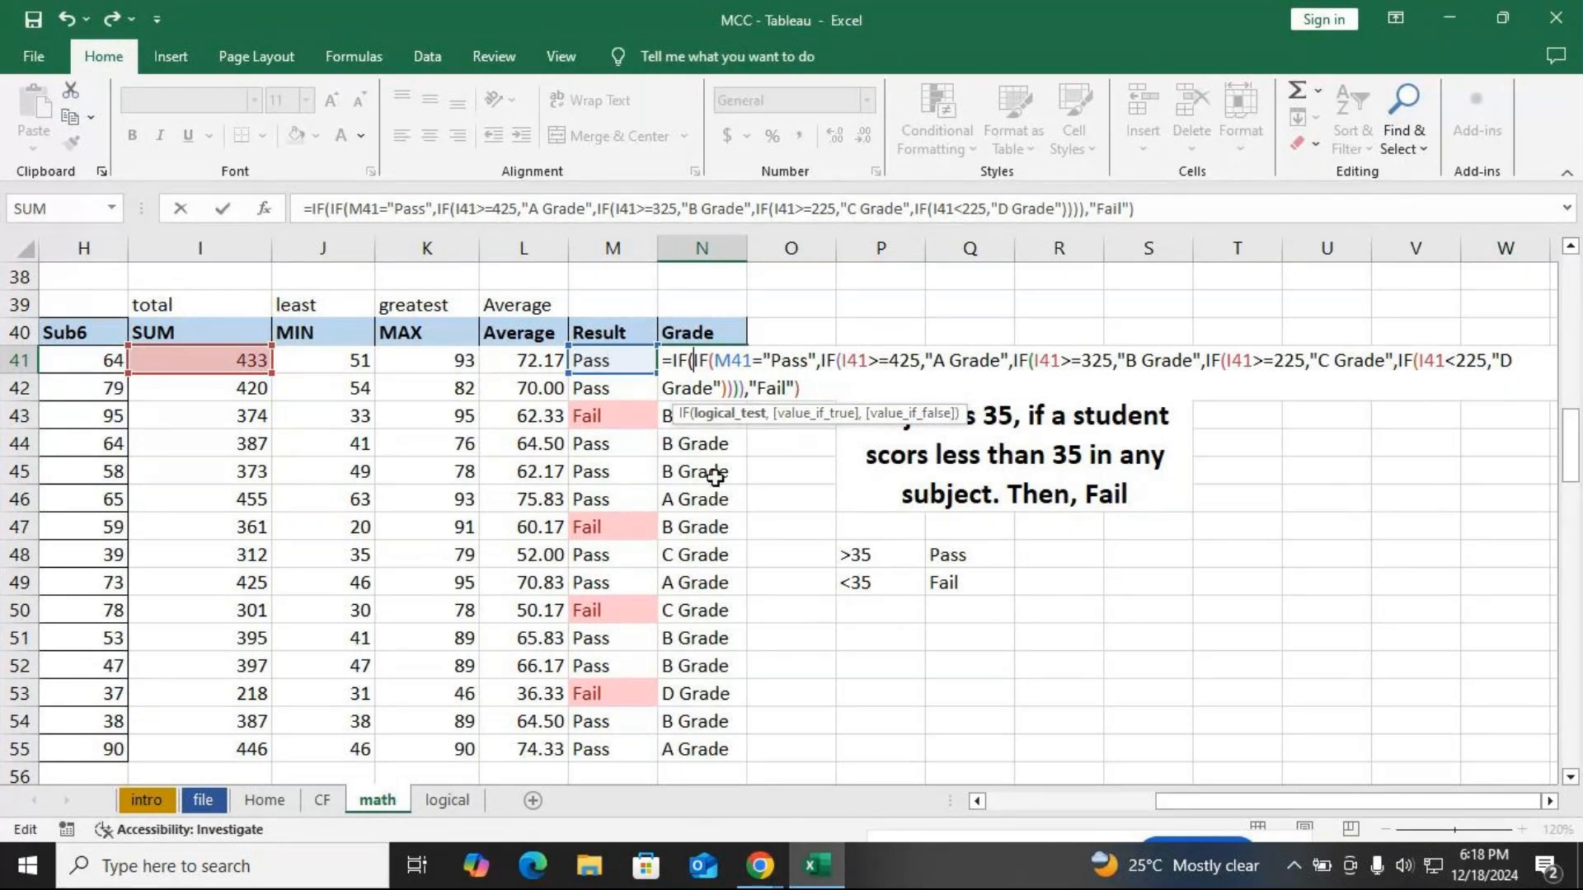
pyautogui.press('BackSpace')
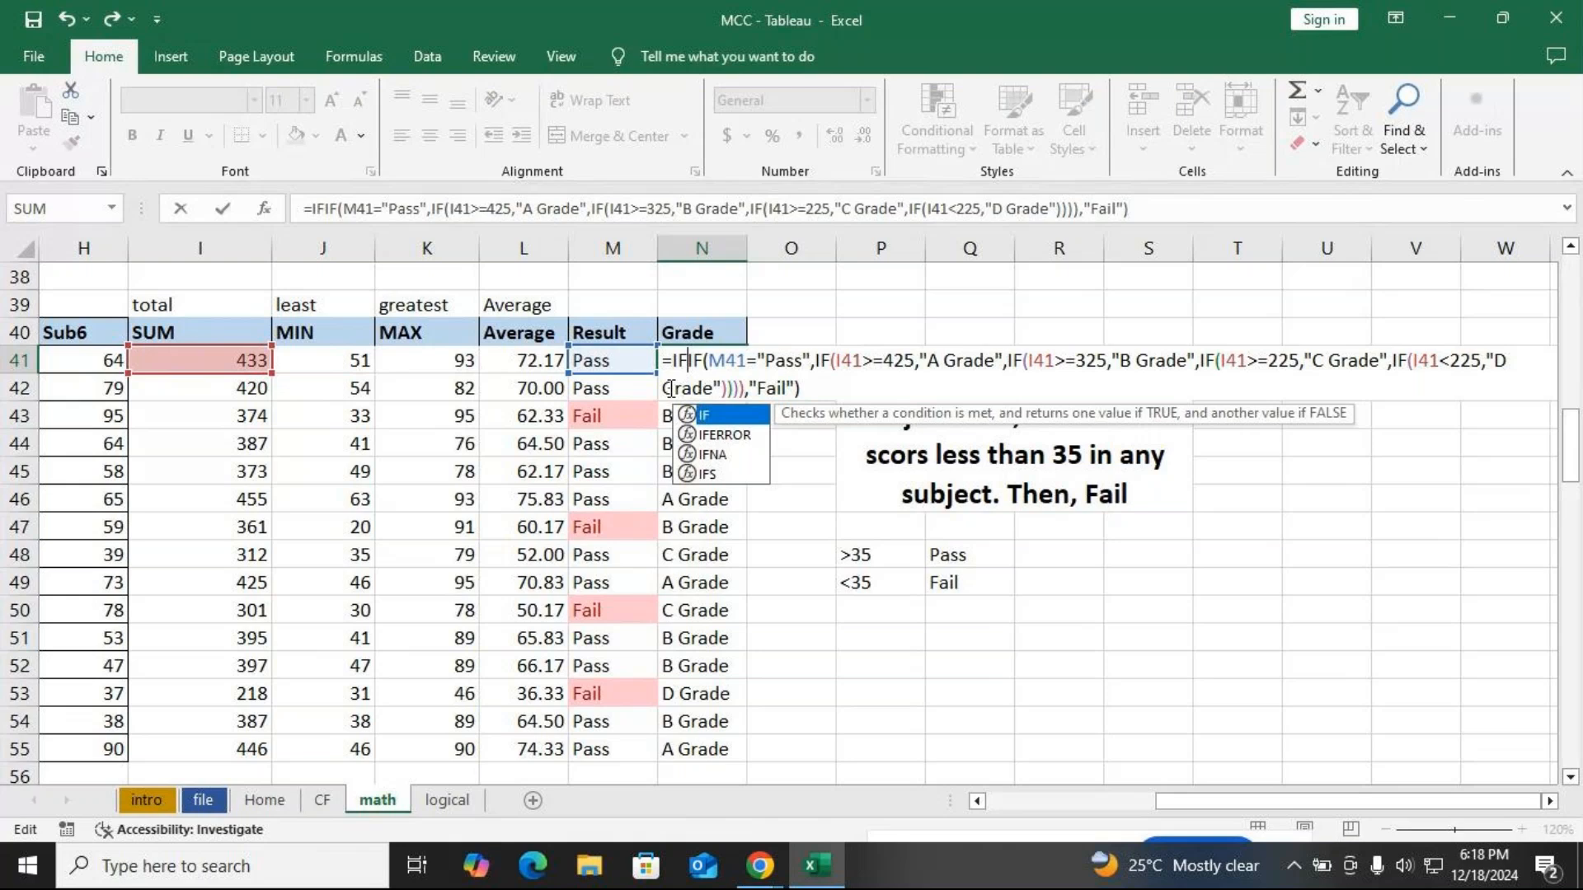
pyautogui.press('BackSpace')
pyautogui.press('BackSpace')
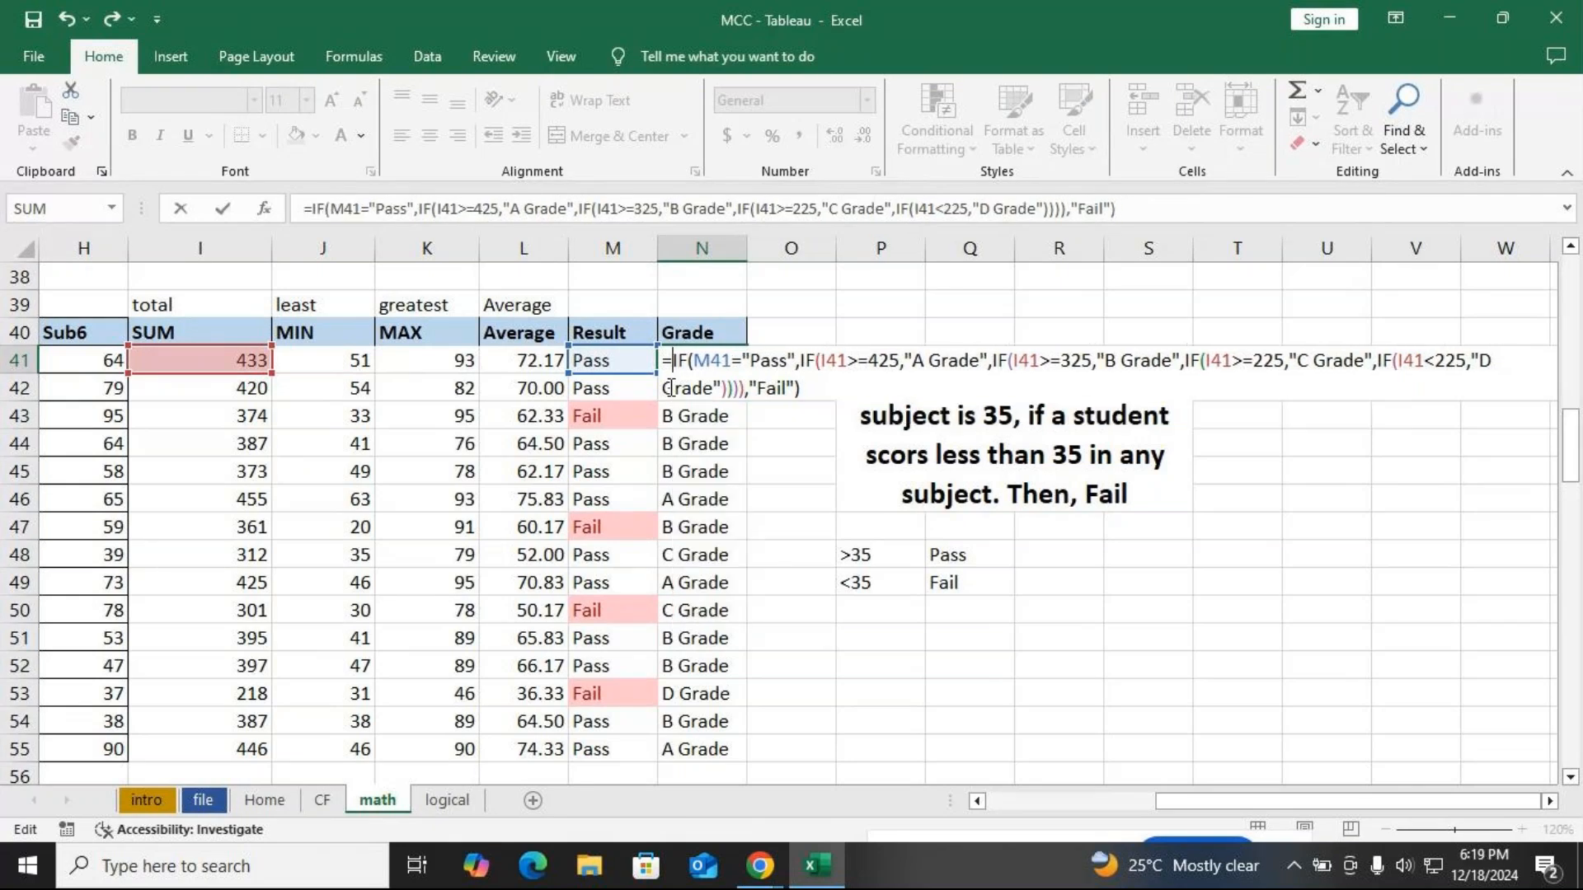
# Examine the M41="Pass" test in the N41 formula, close the formula and reselect N41
pyautogui.click(732, 360)
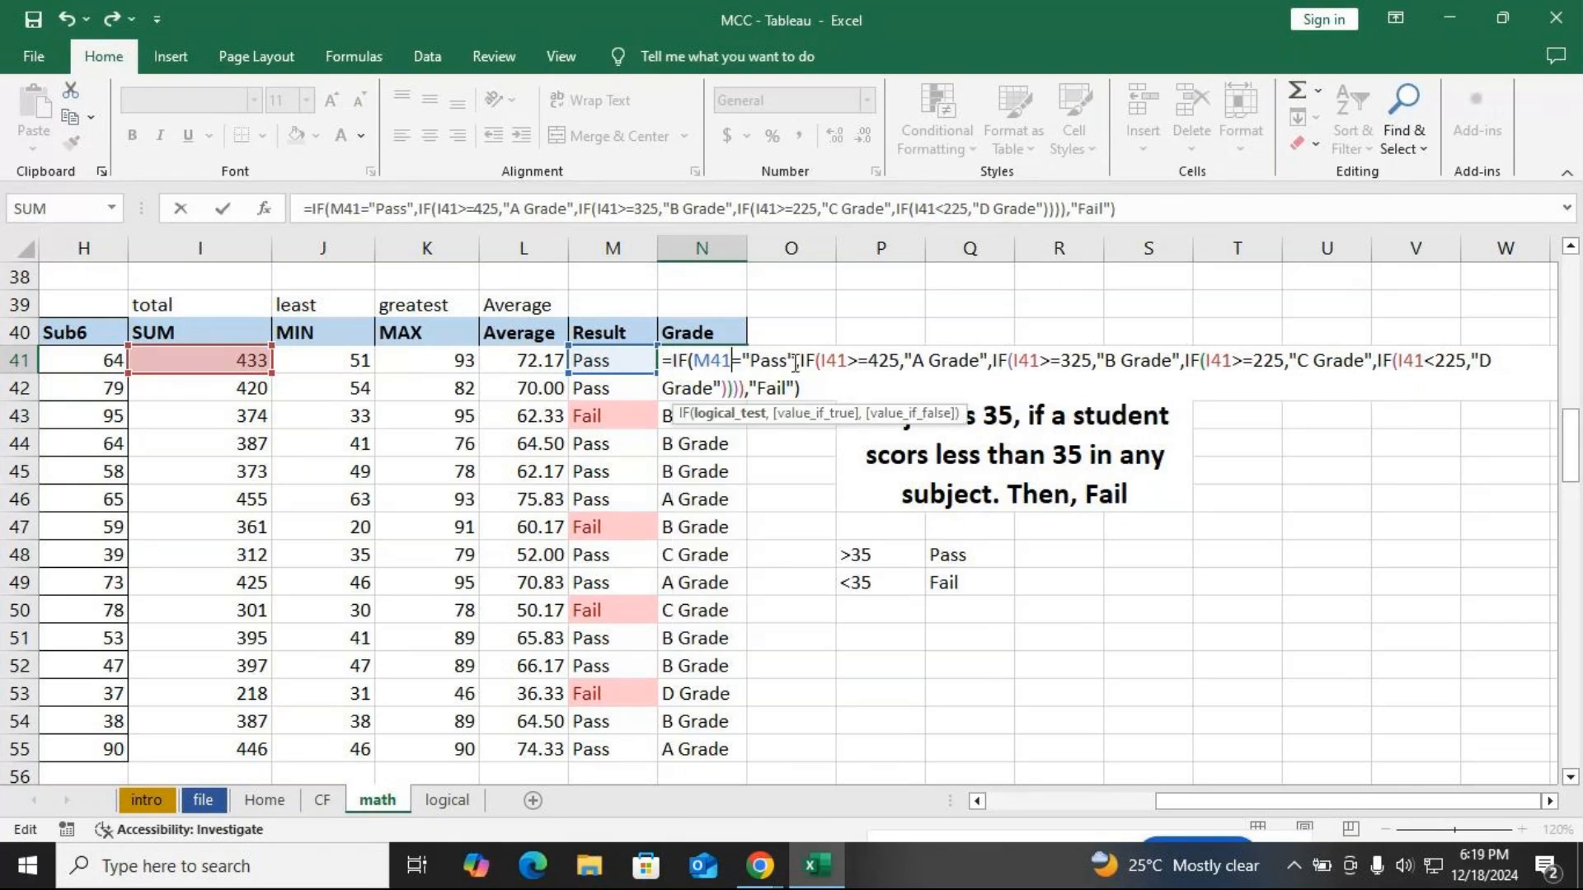
pyautogui.click(796, 360)
pyautogui.press('Return')
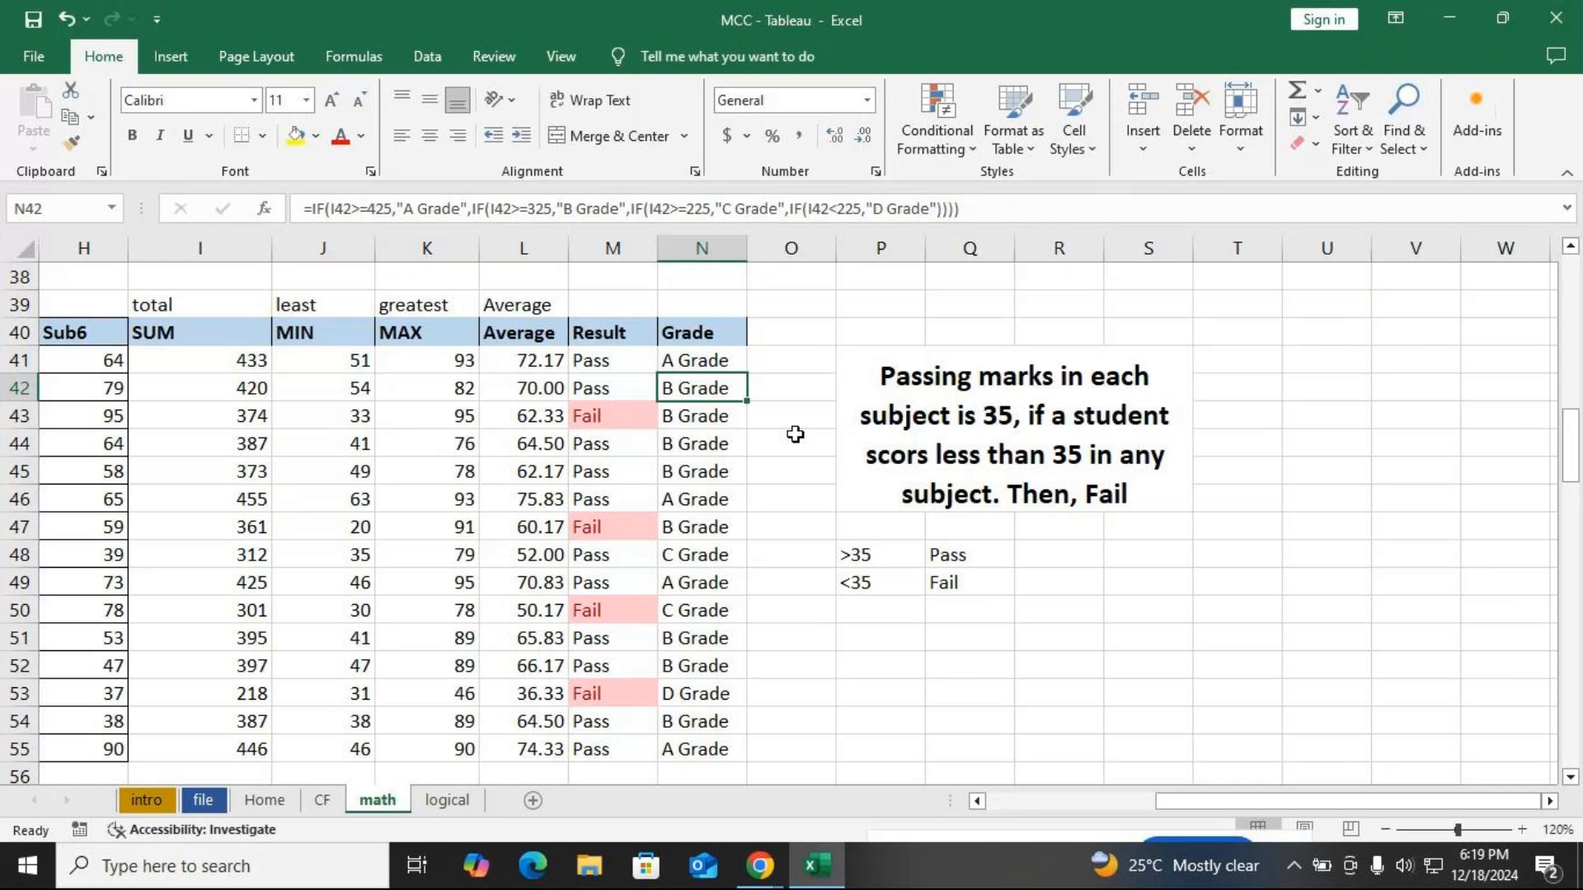
pyautogui.press('Up')
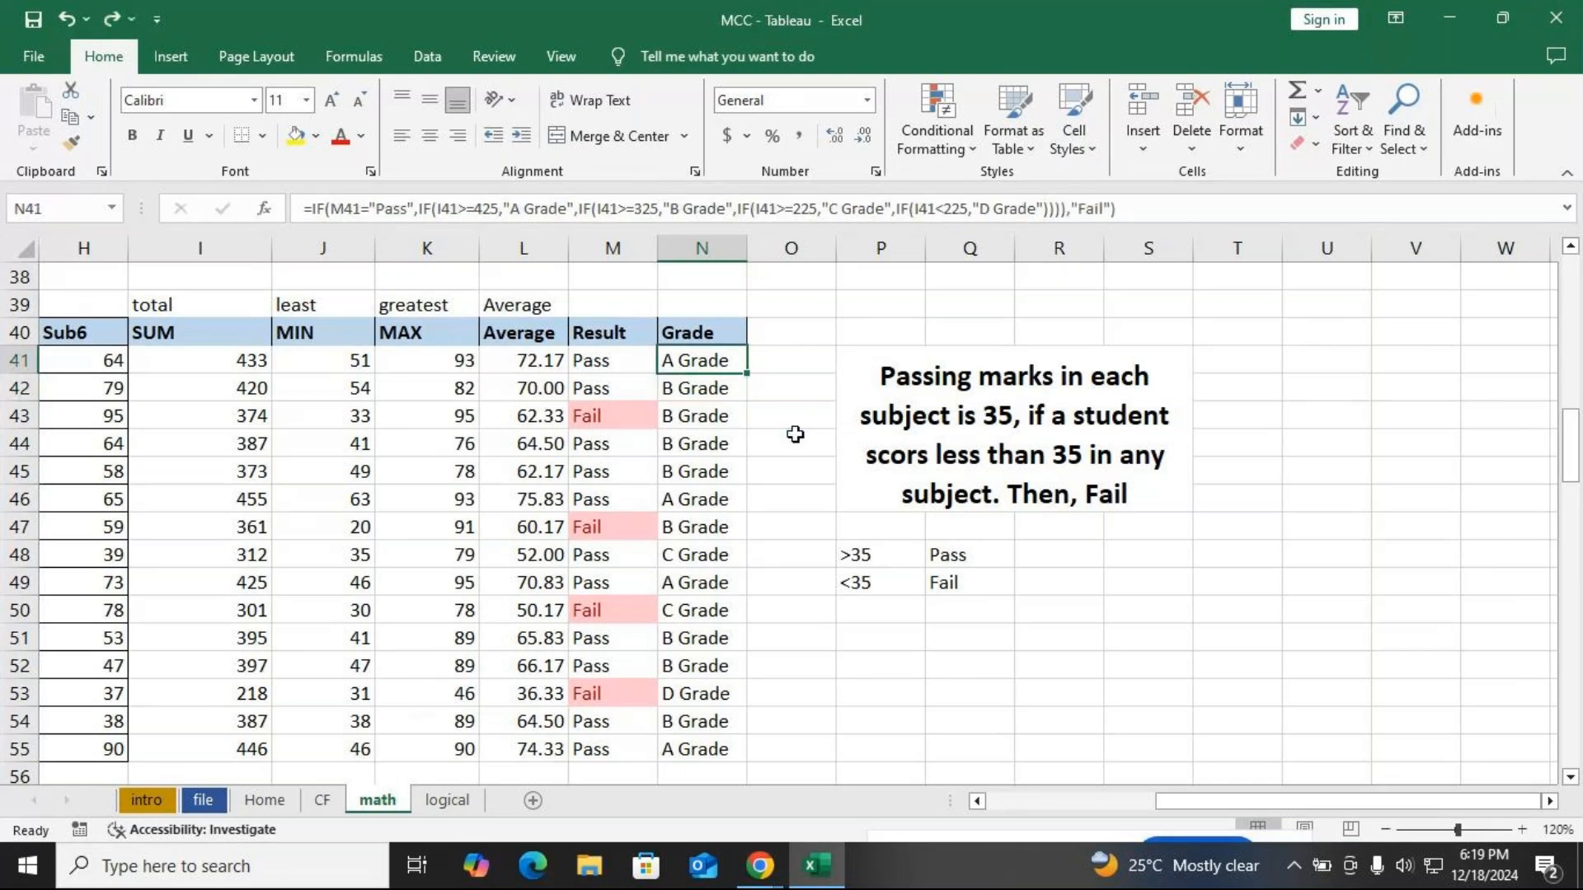
# Undo the N41 edit and wrap its nested IFs again in an outer IF that tests M41="Pass", with them as the value if true
pyautogui.hotkey('ctrl', 'z')
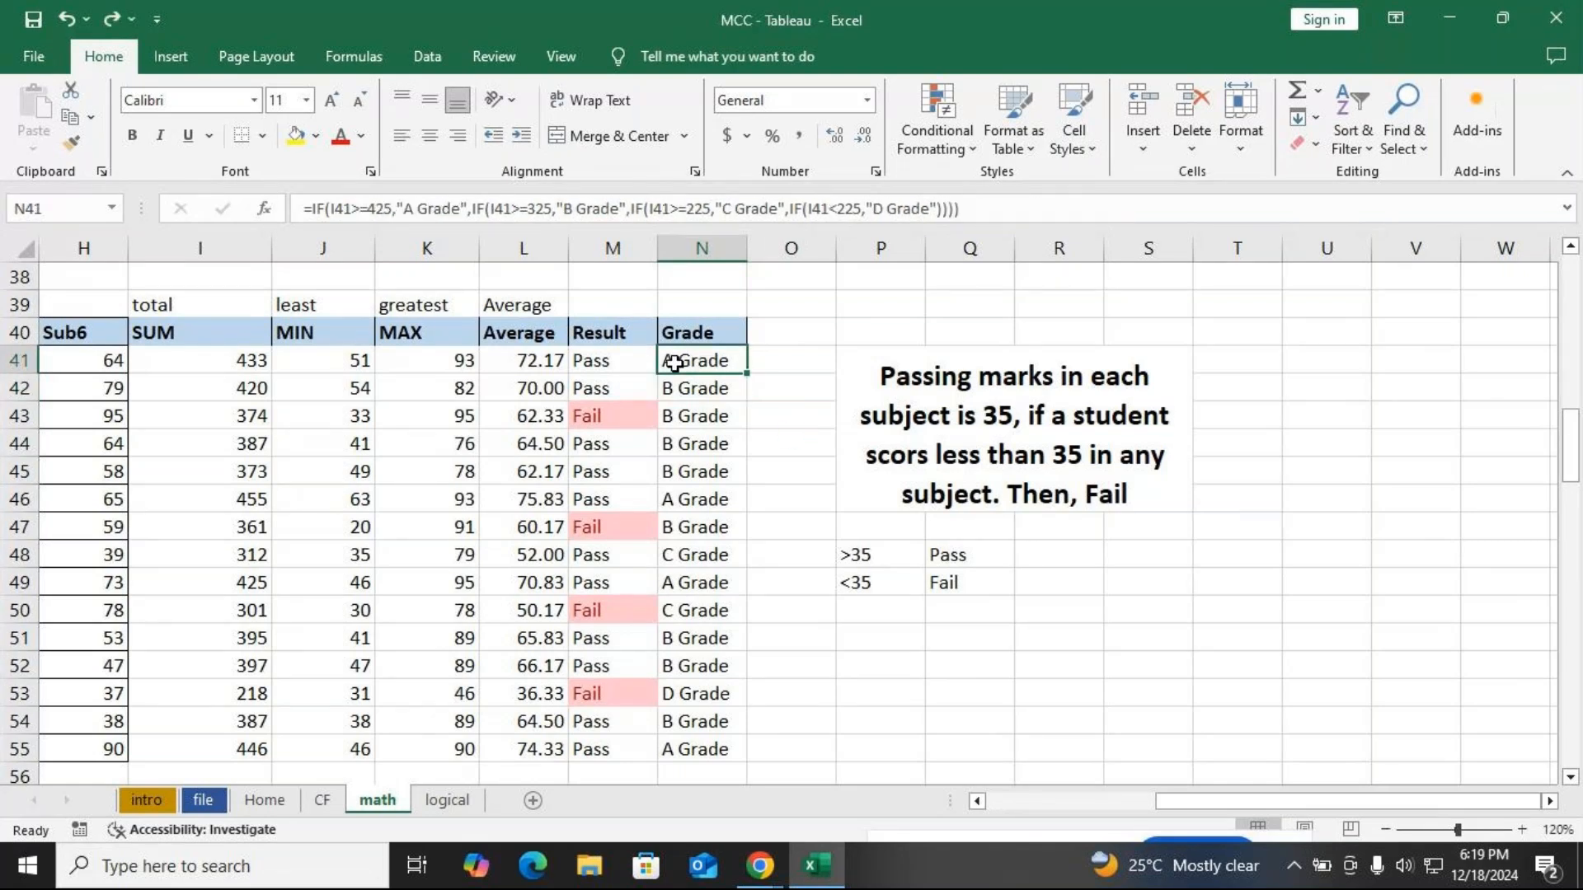
pyautogui.doubleClick(689, 360)
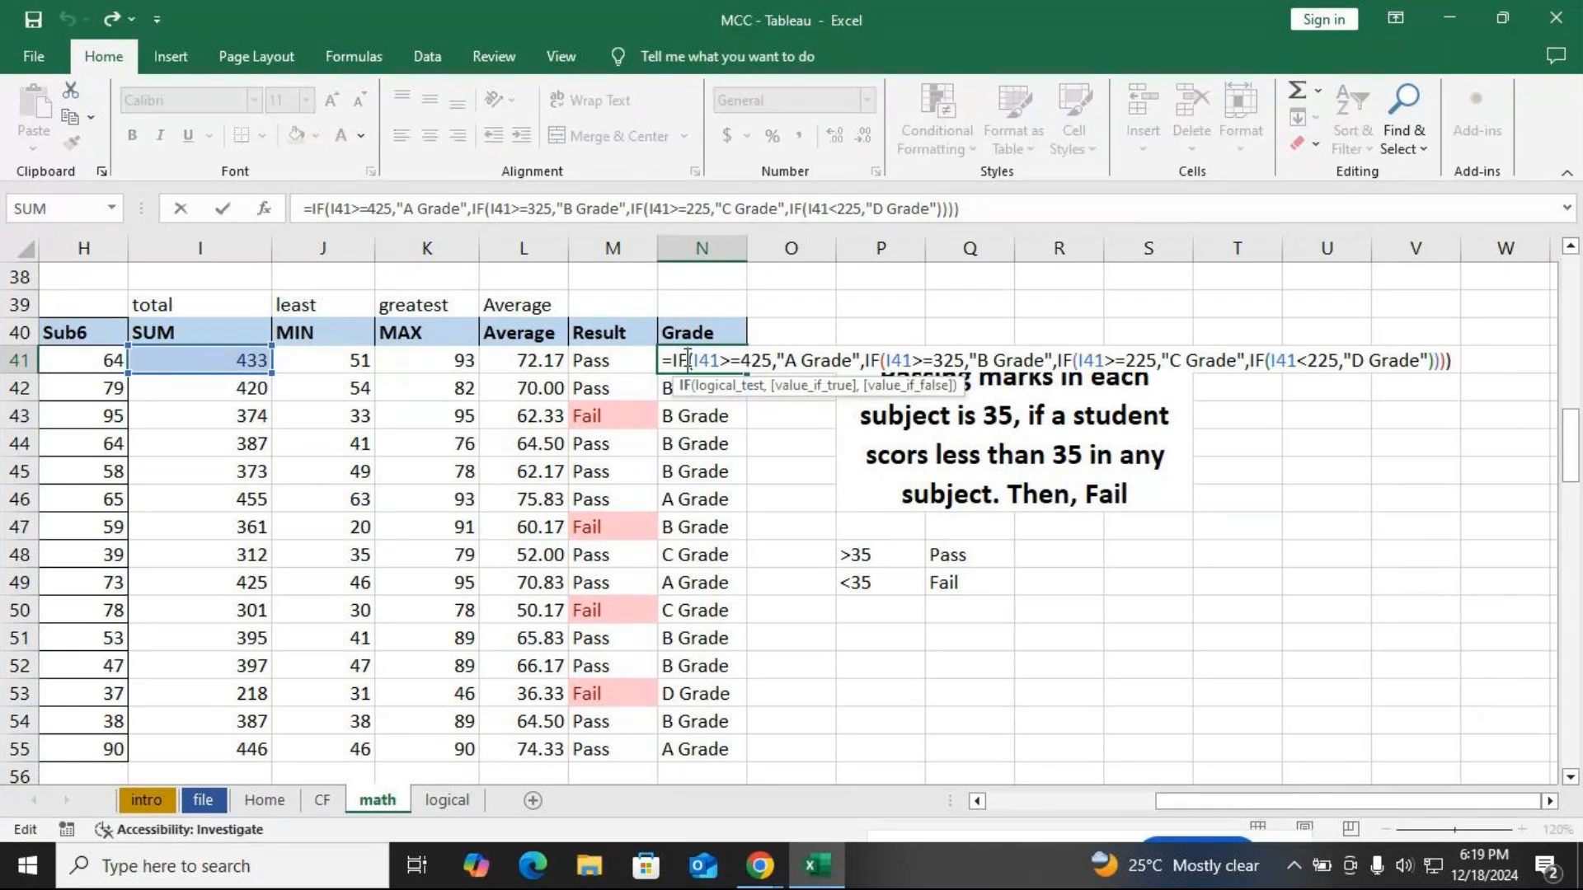
pyautogui.press('Left')
pyautogui.press('Left')
pyautogui.write('if')
pyautogui.press('Tab')
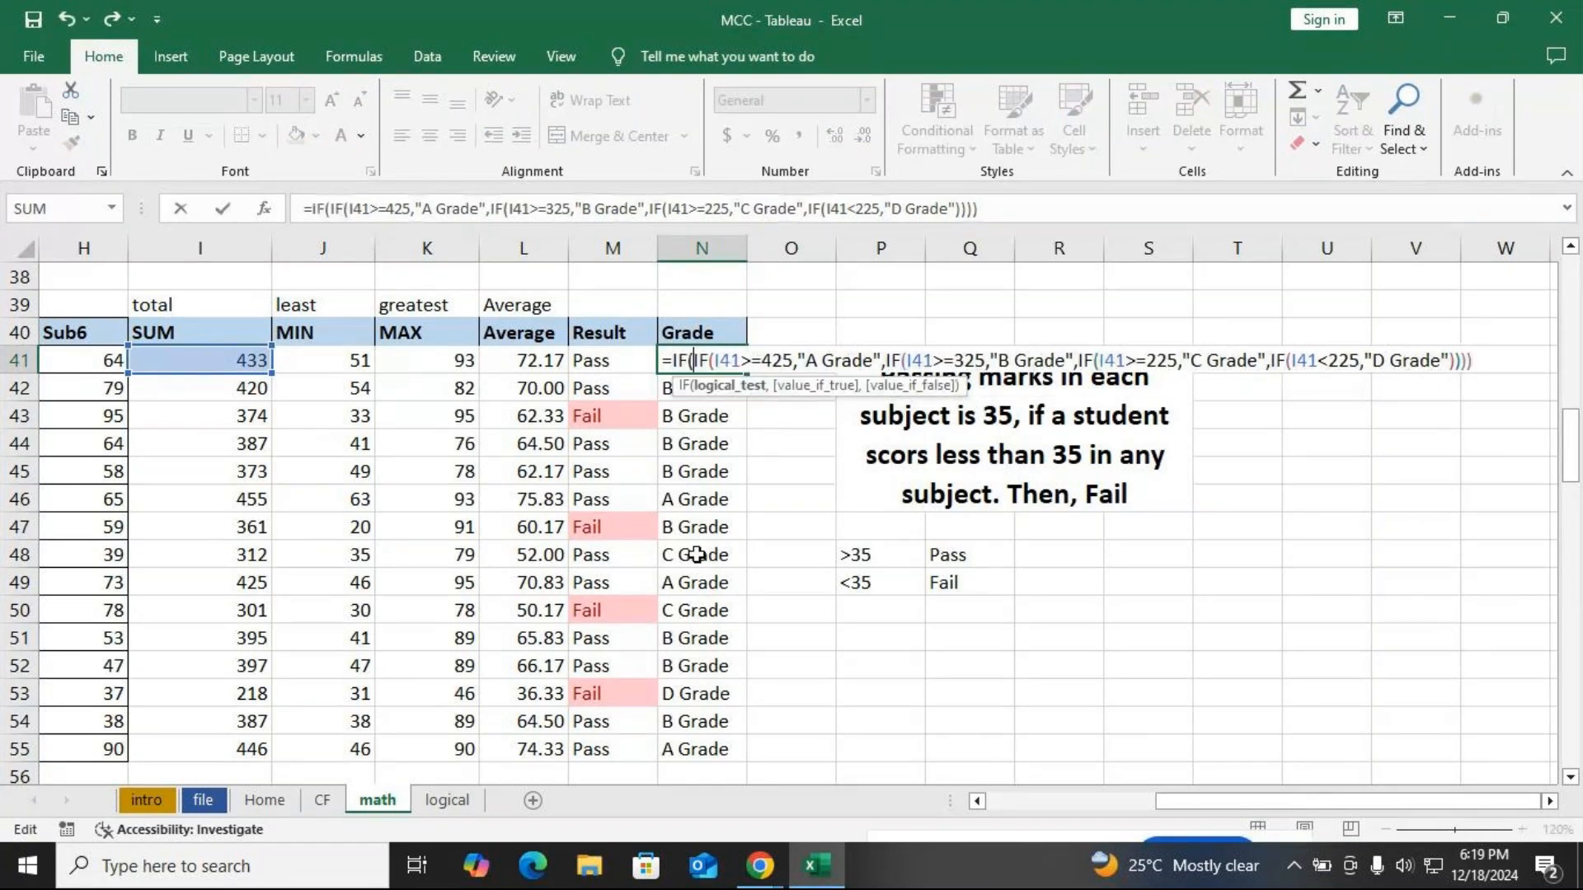
pyautogui.click(615, 358)
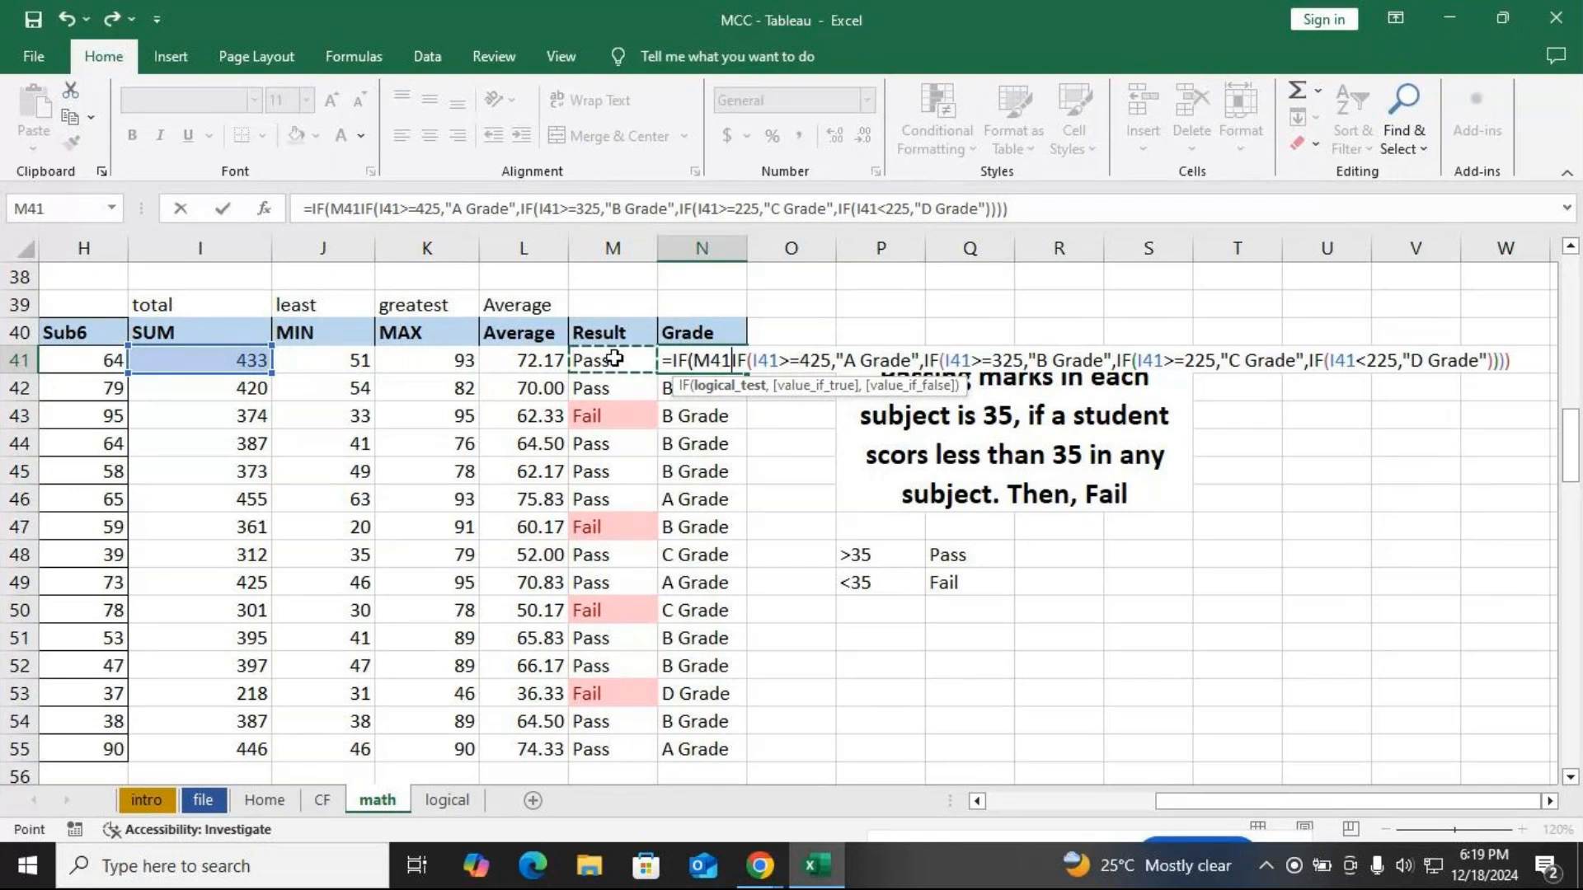
pyautogui.write('=')
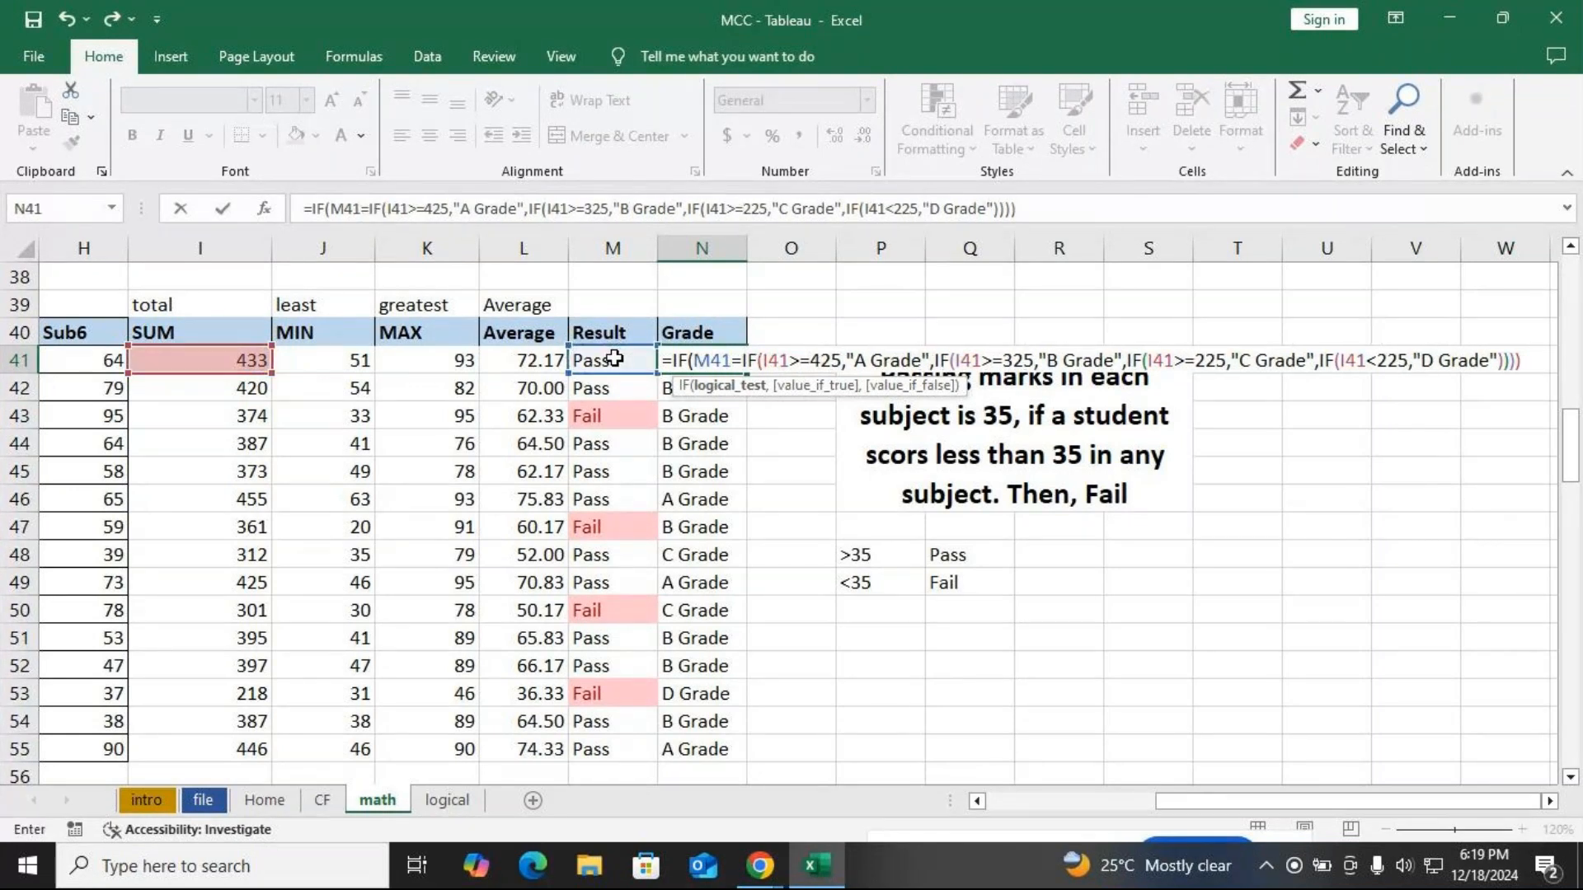
pyautogui.write('"')
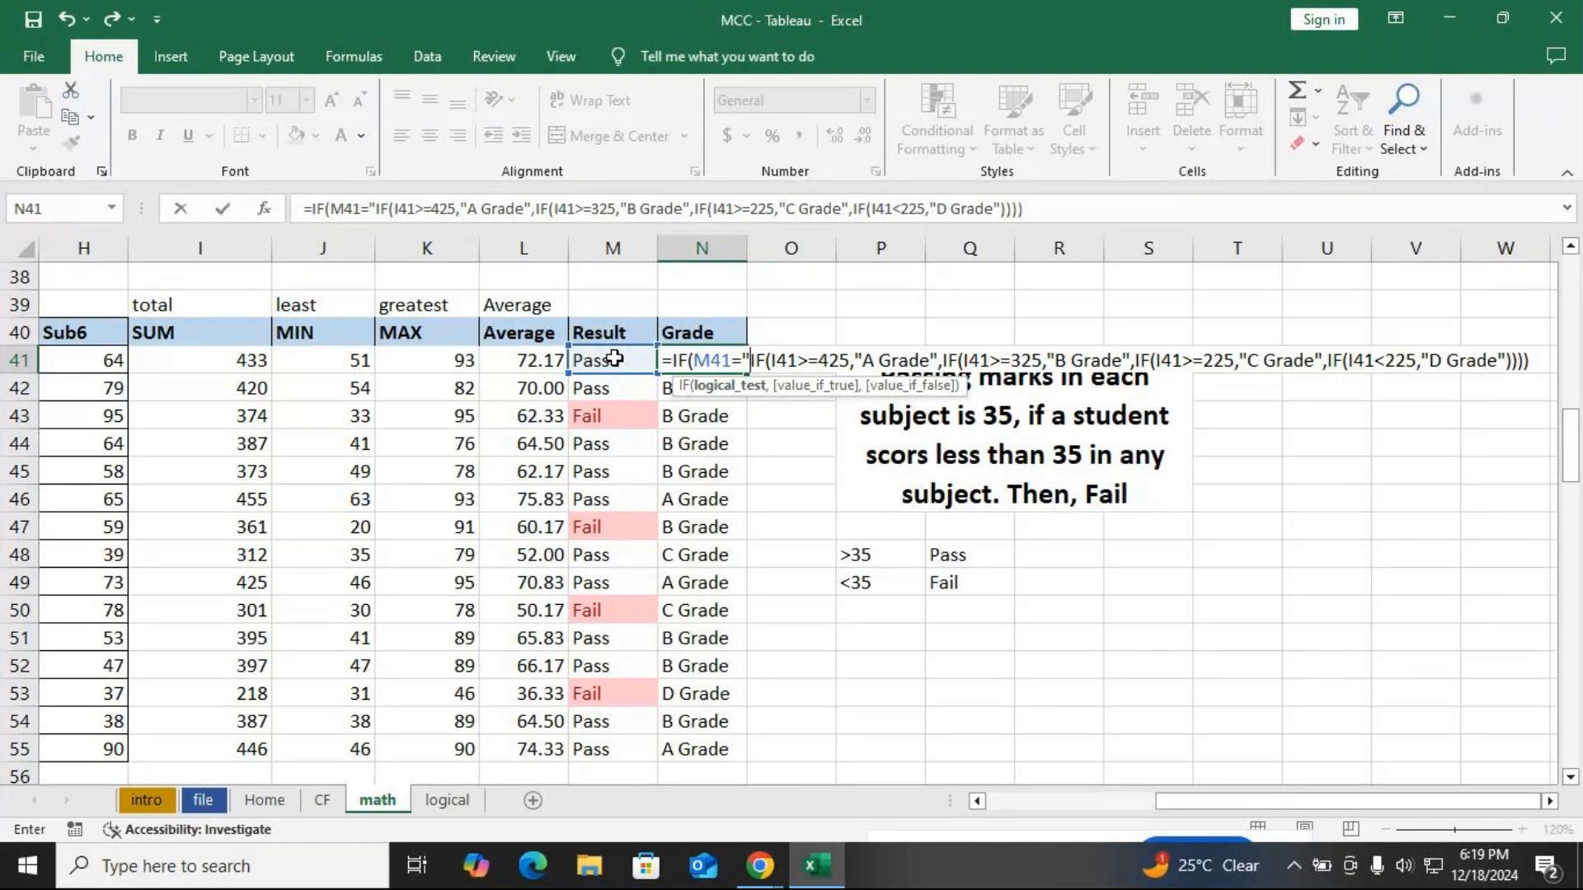
pyautogui.write('Pass')
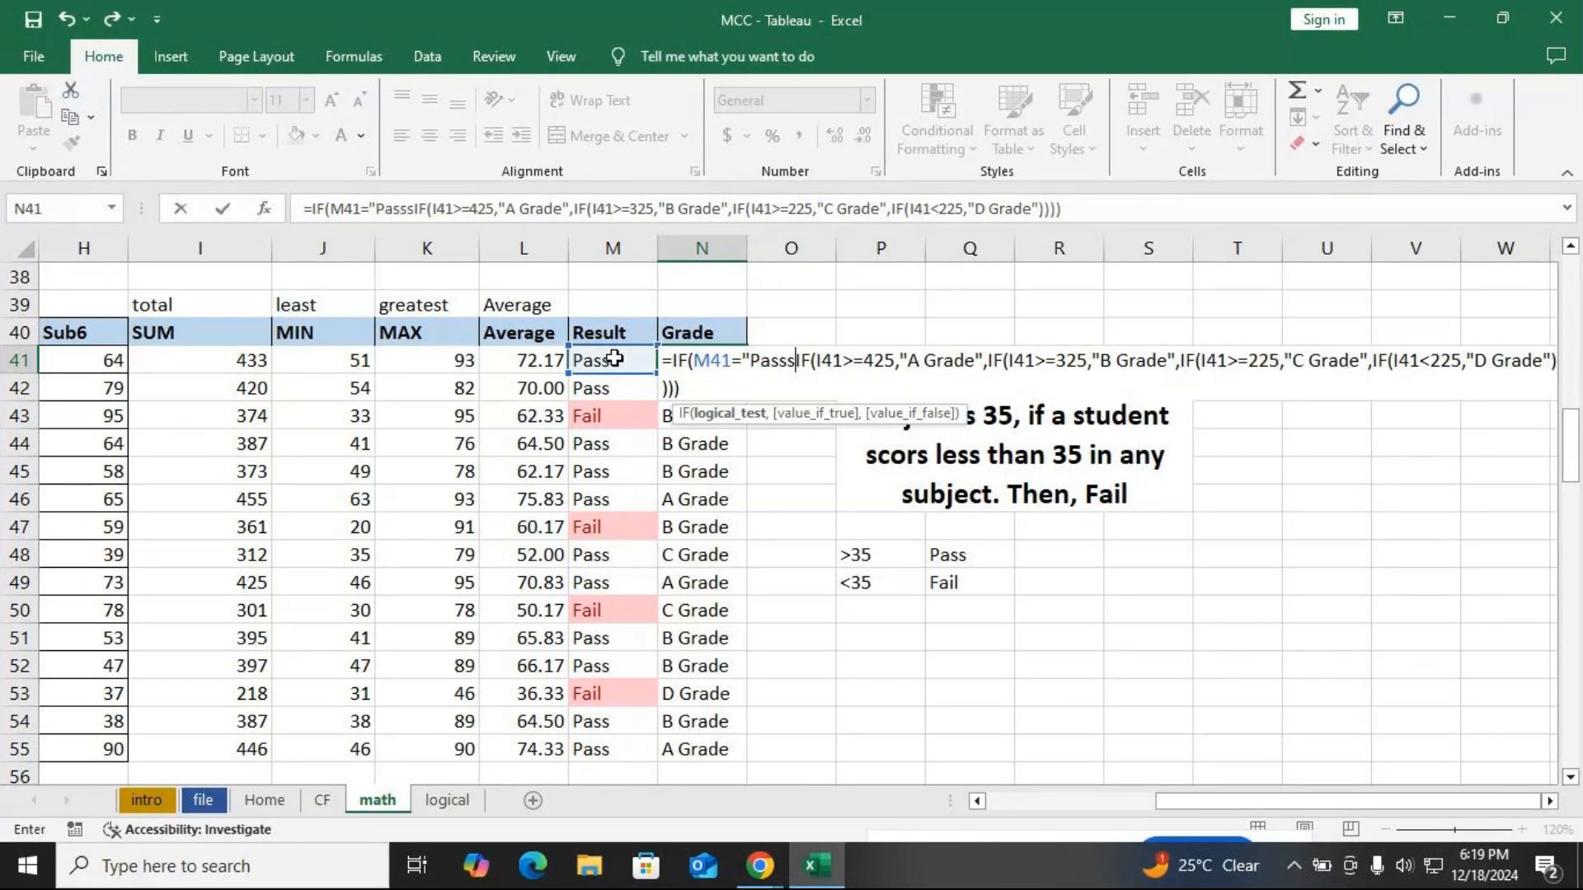
pyautogui.write('",')
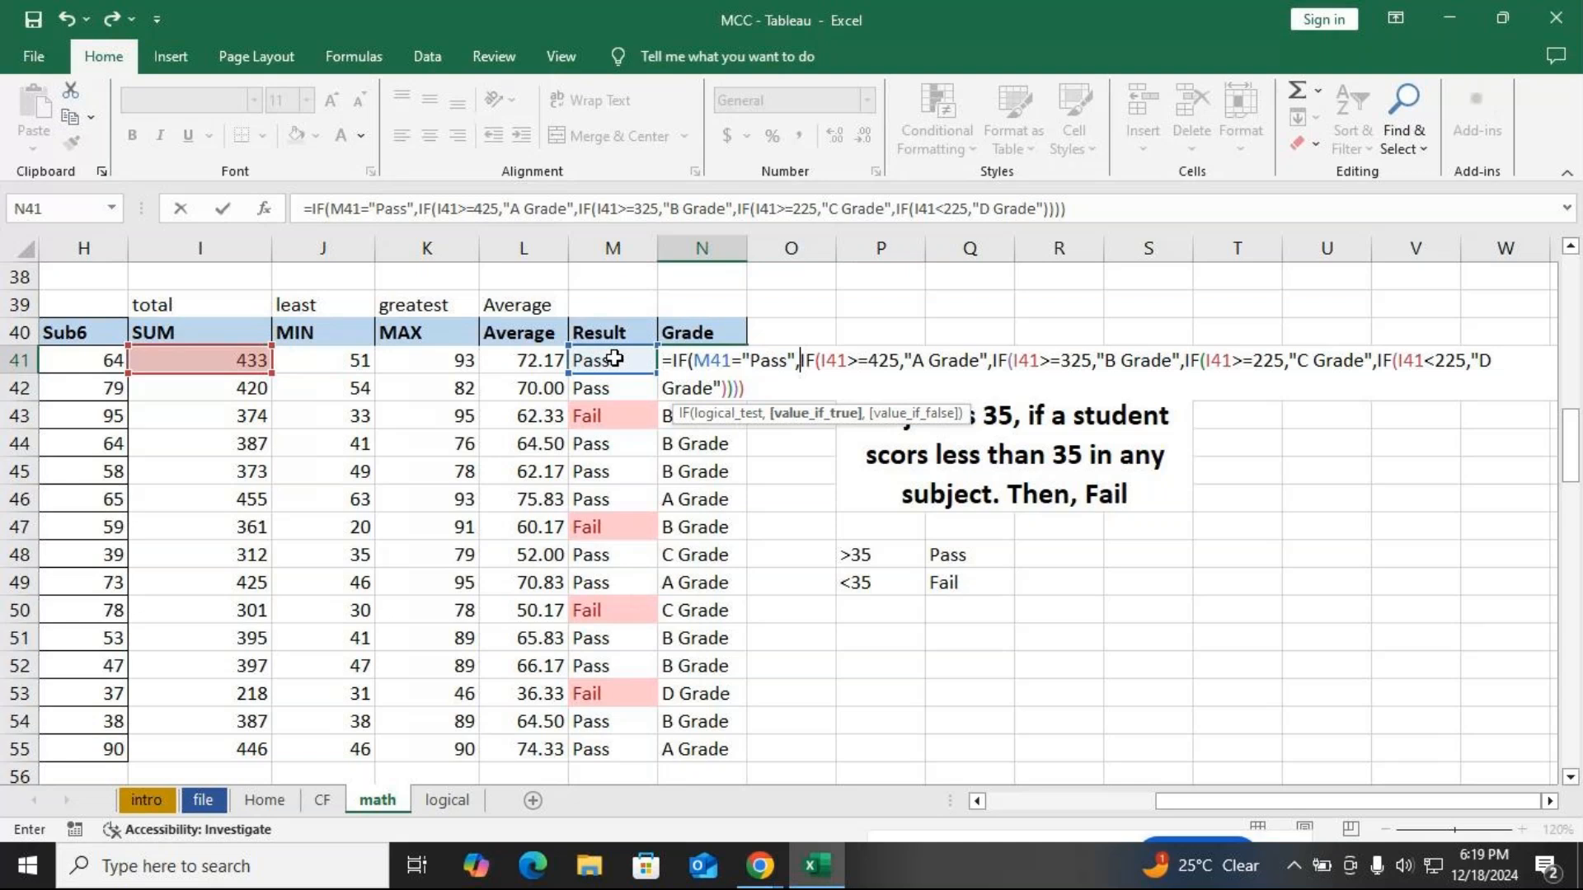
# Examine the logical test and value-if-true arguments of the outer IF in N41
pyautogui.click(749, 388)
pyautogui.click(817, 424)
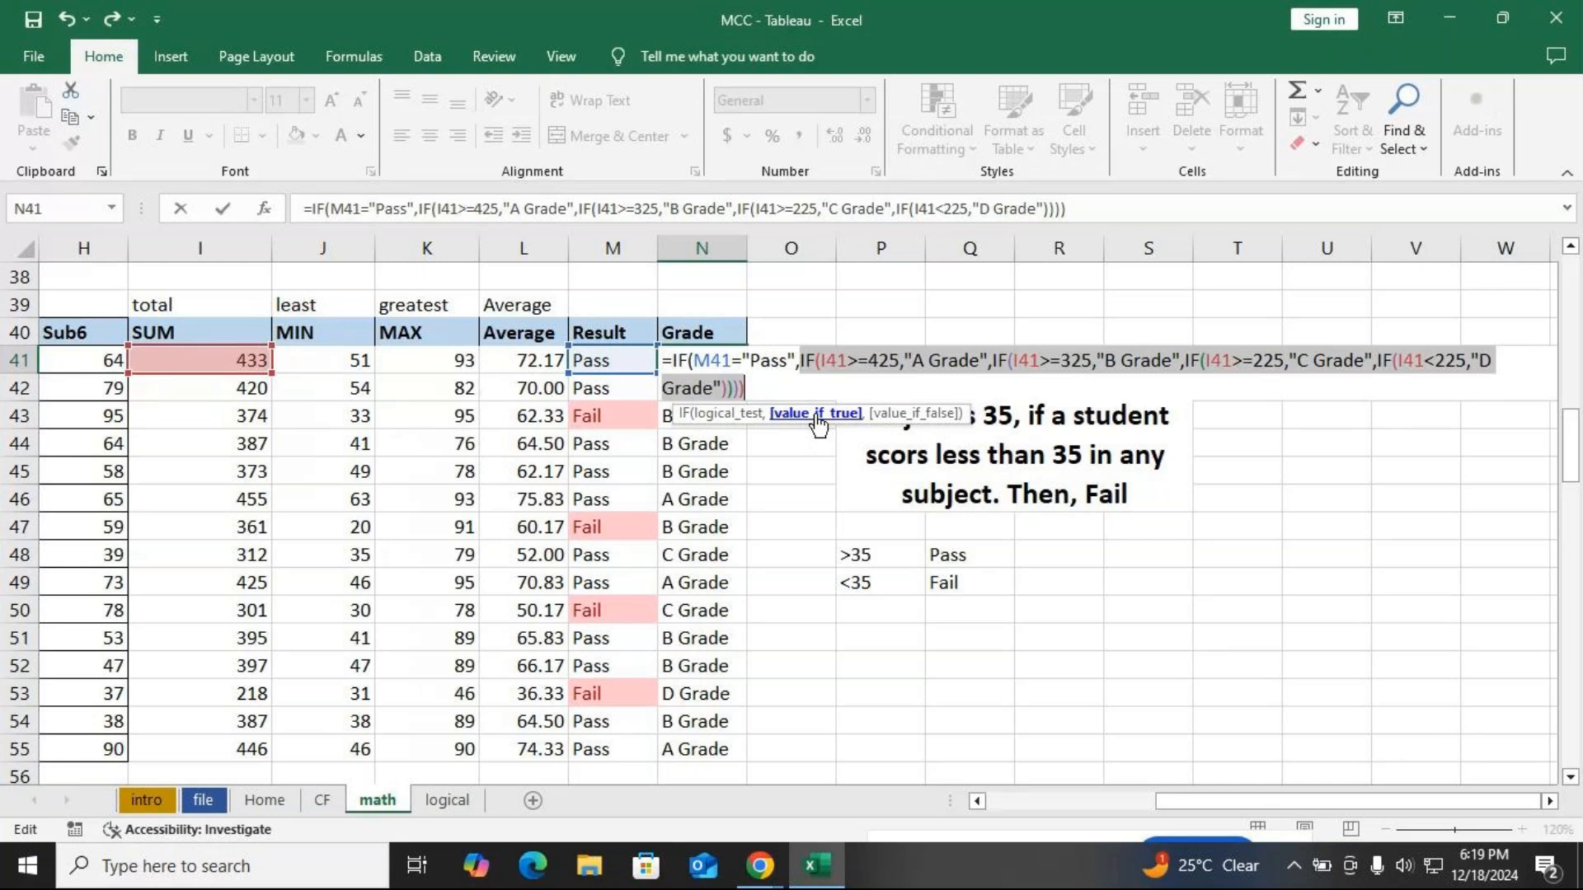
pyautogui.click(729, 421)
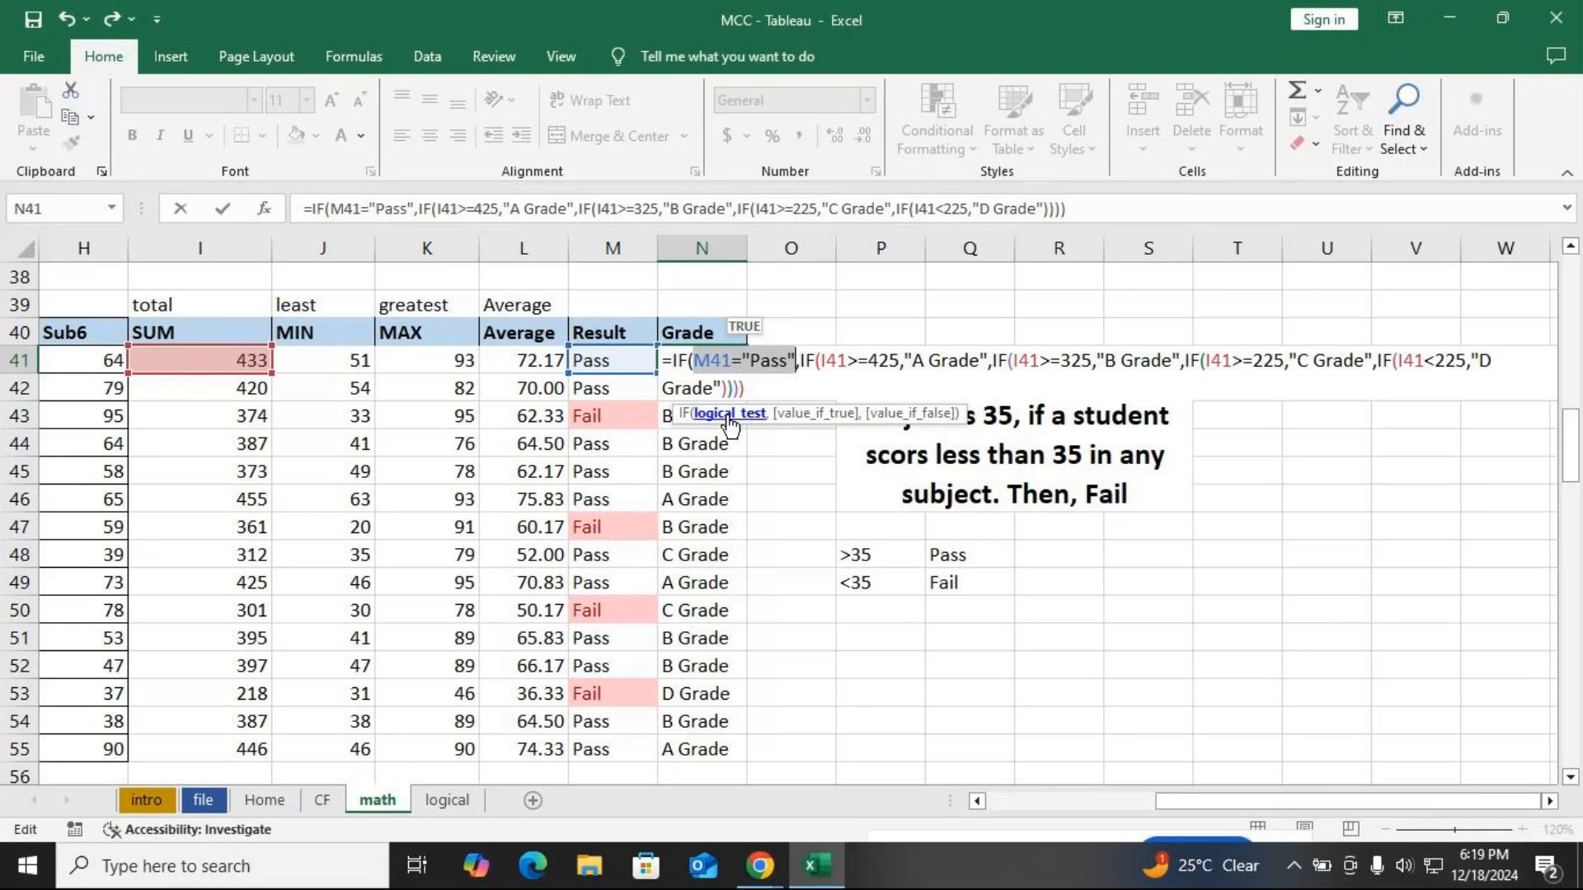
pyautogui.click(804, 414)
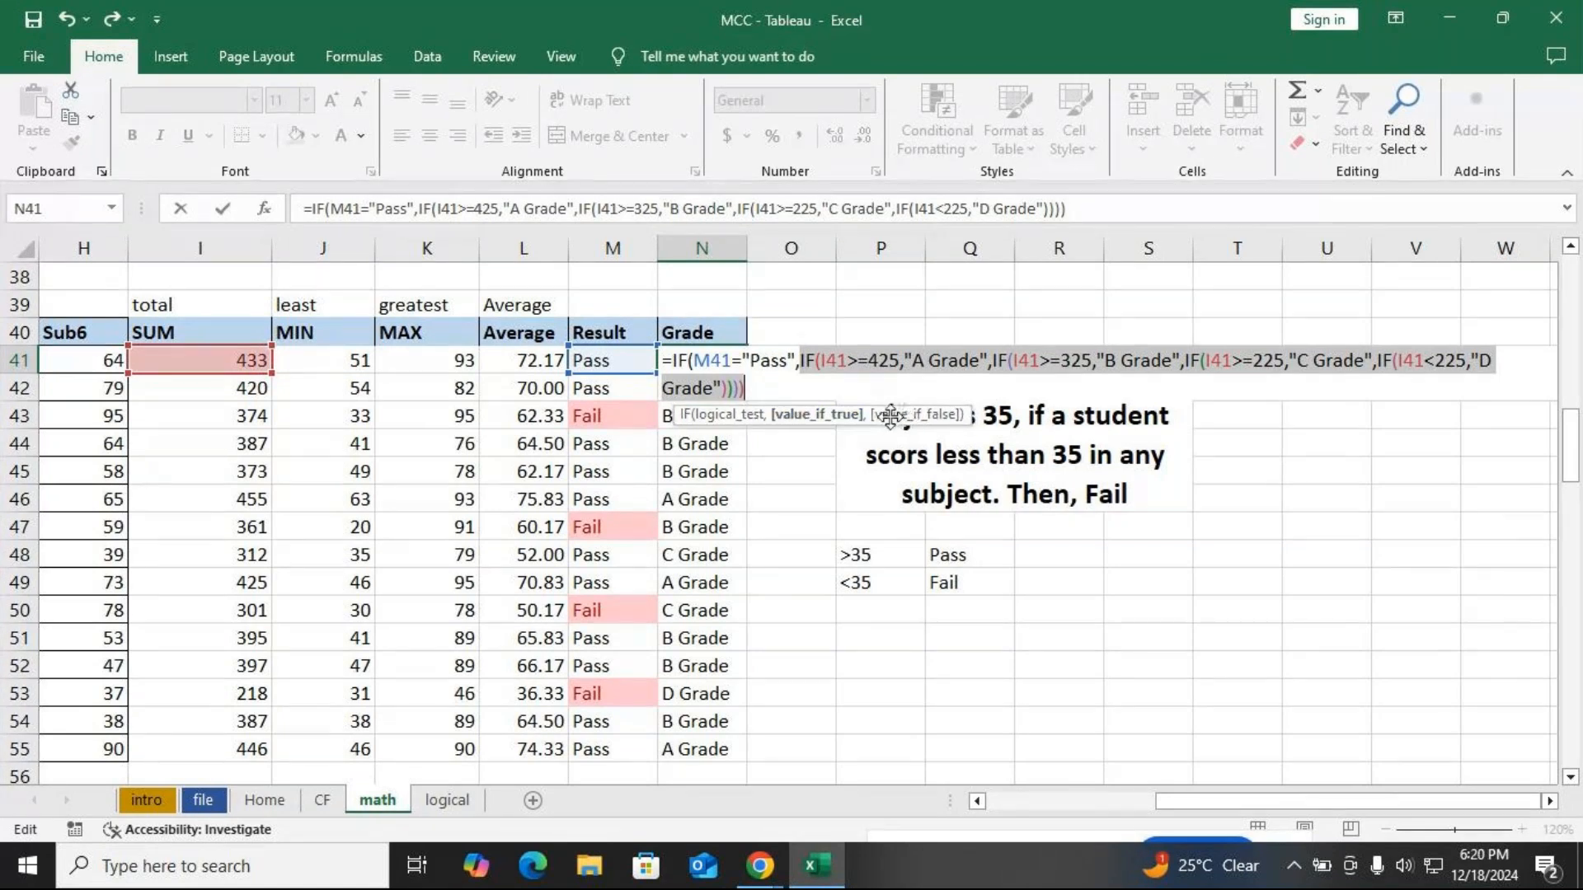
# Keep the nested IFs as the value if true in N41, add "Fail" as the value if false and commit the formula
pyautogui.write(',,')
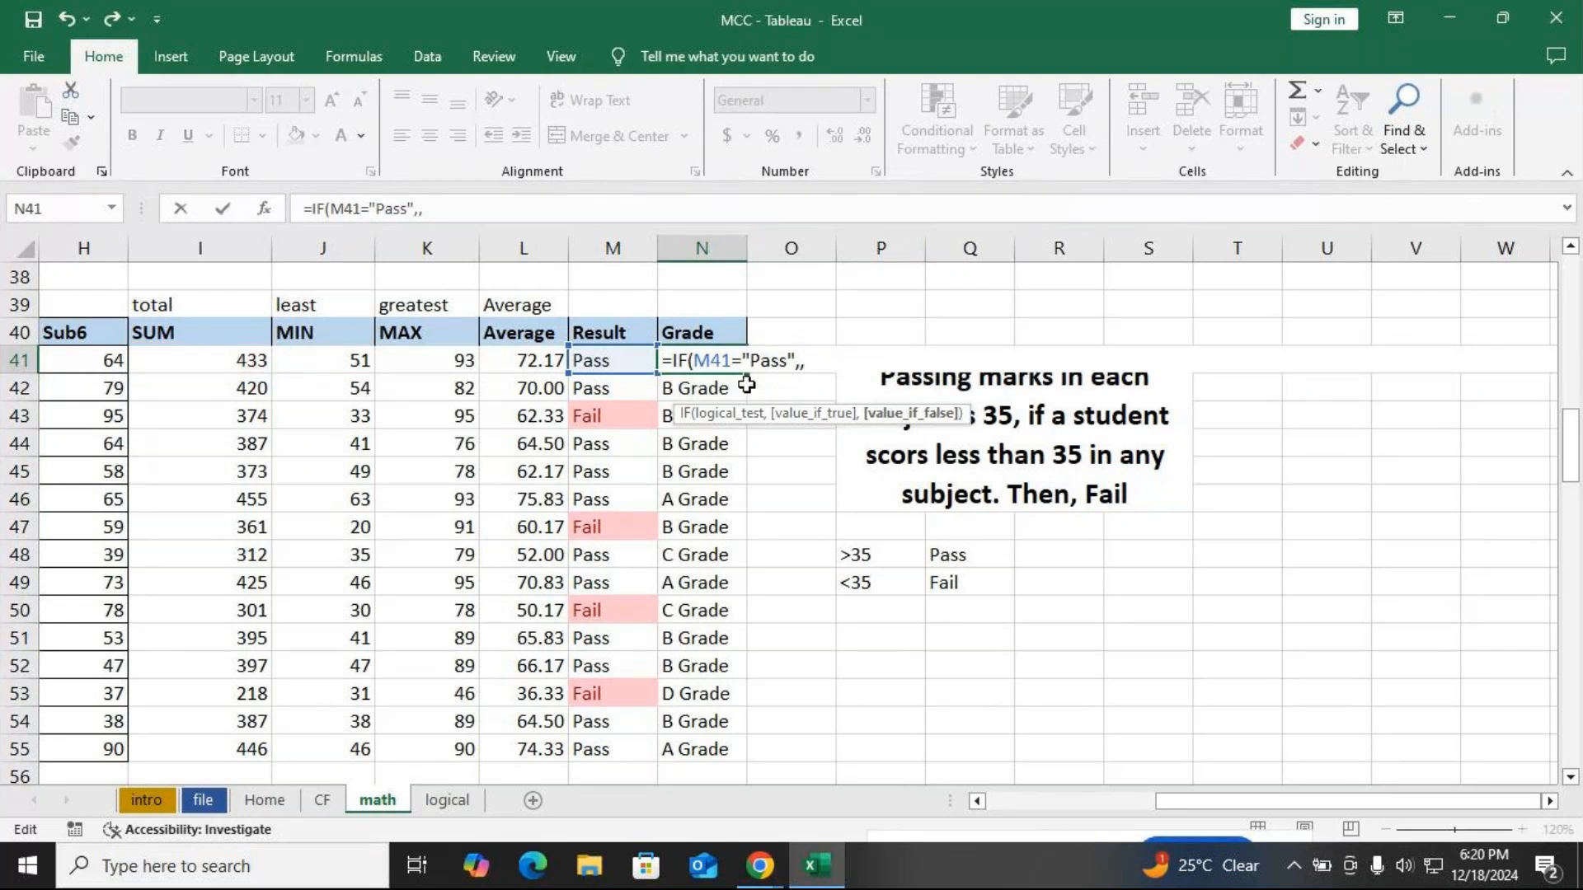
pyautogui.press('BackSpace')
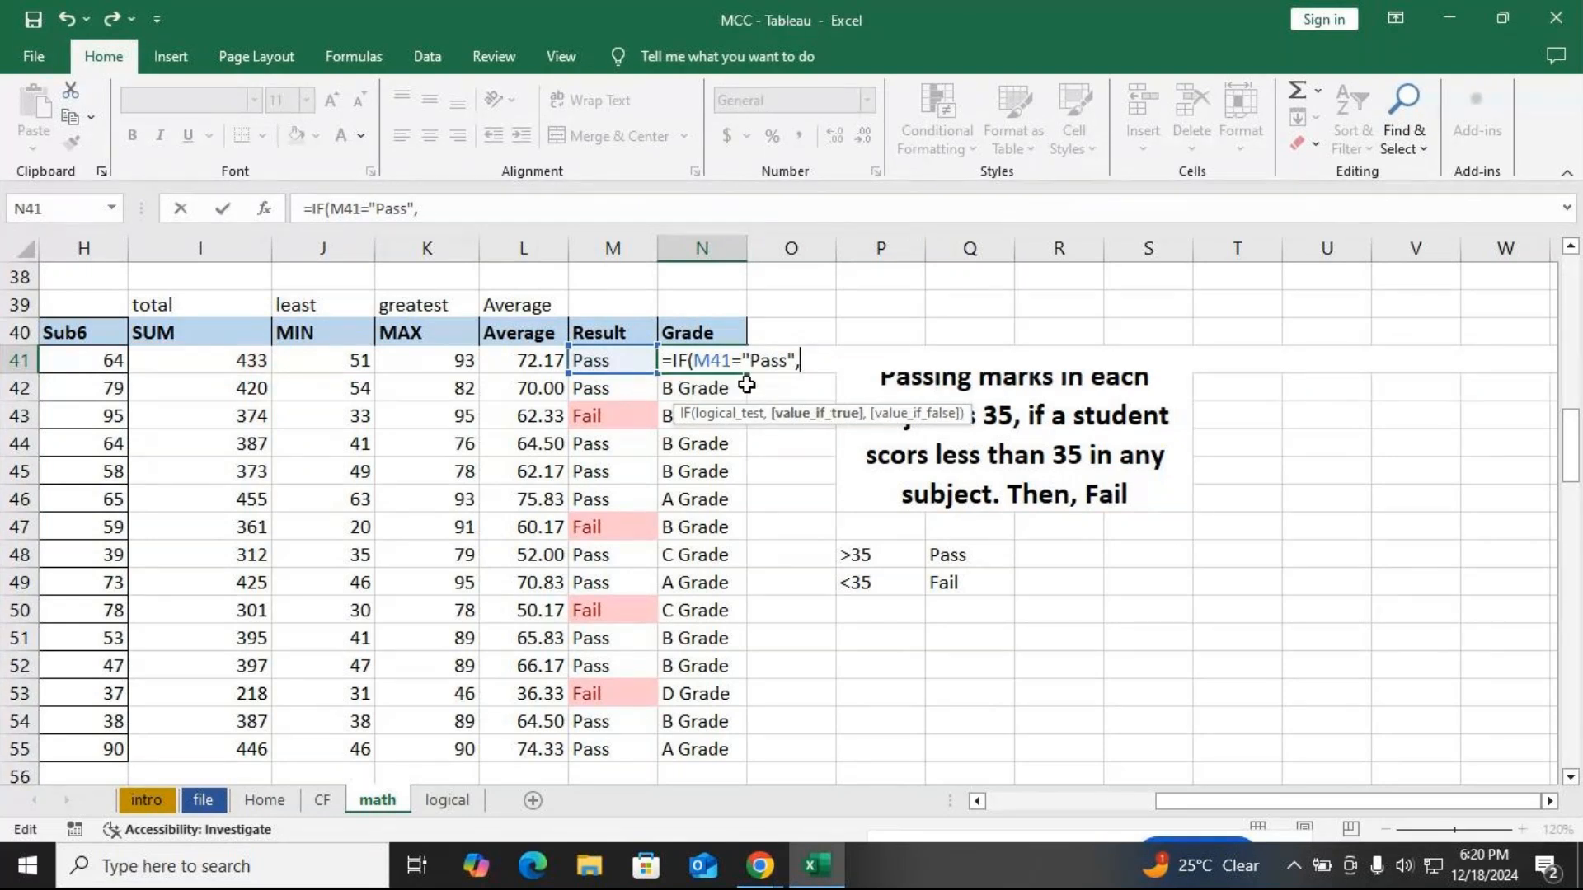
pyautogui.write('IF(I41>=425,"A Grade",IF(I41>=325,"B Grade",IF(I41>=225,"C Grade",IF(I41<225,"D Grade")))),')
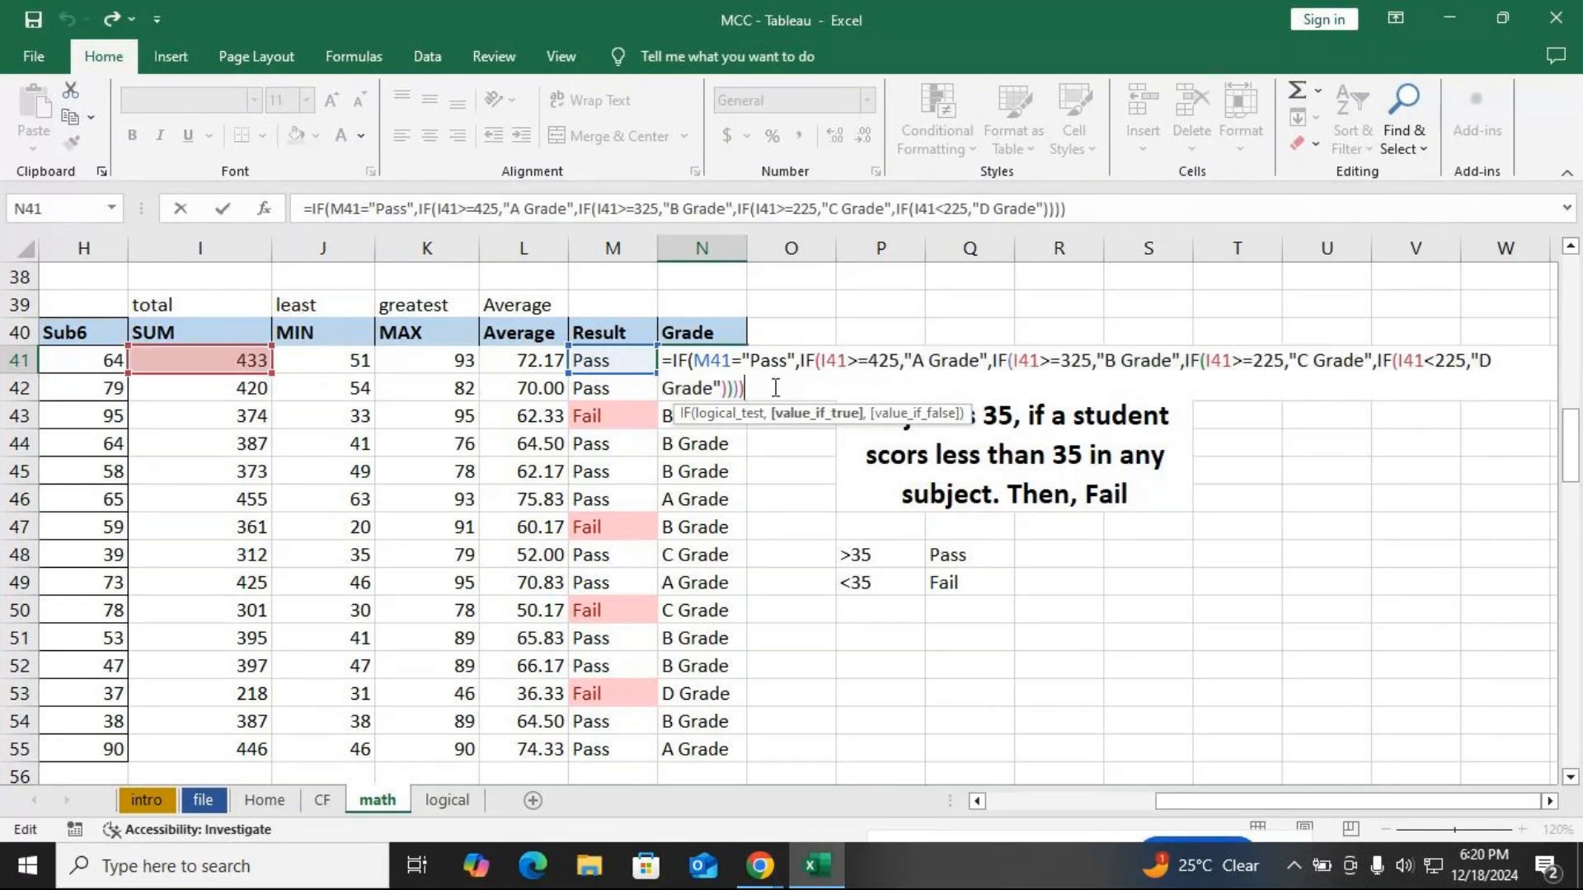
pyautogui.write('"')
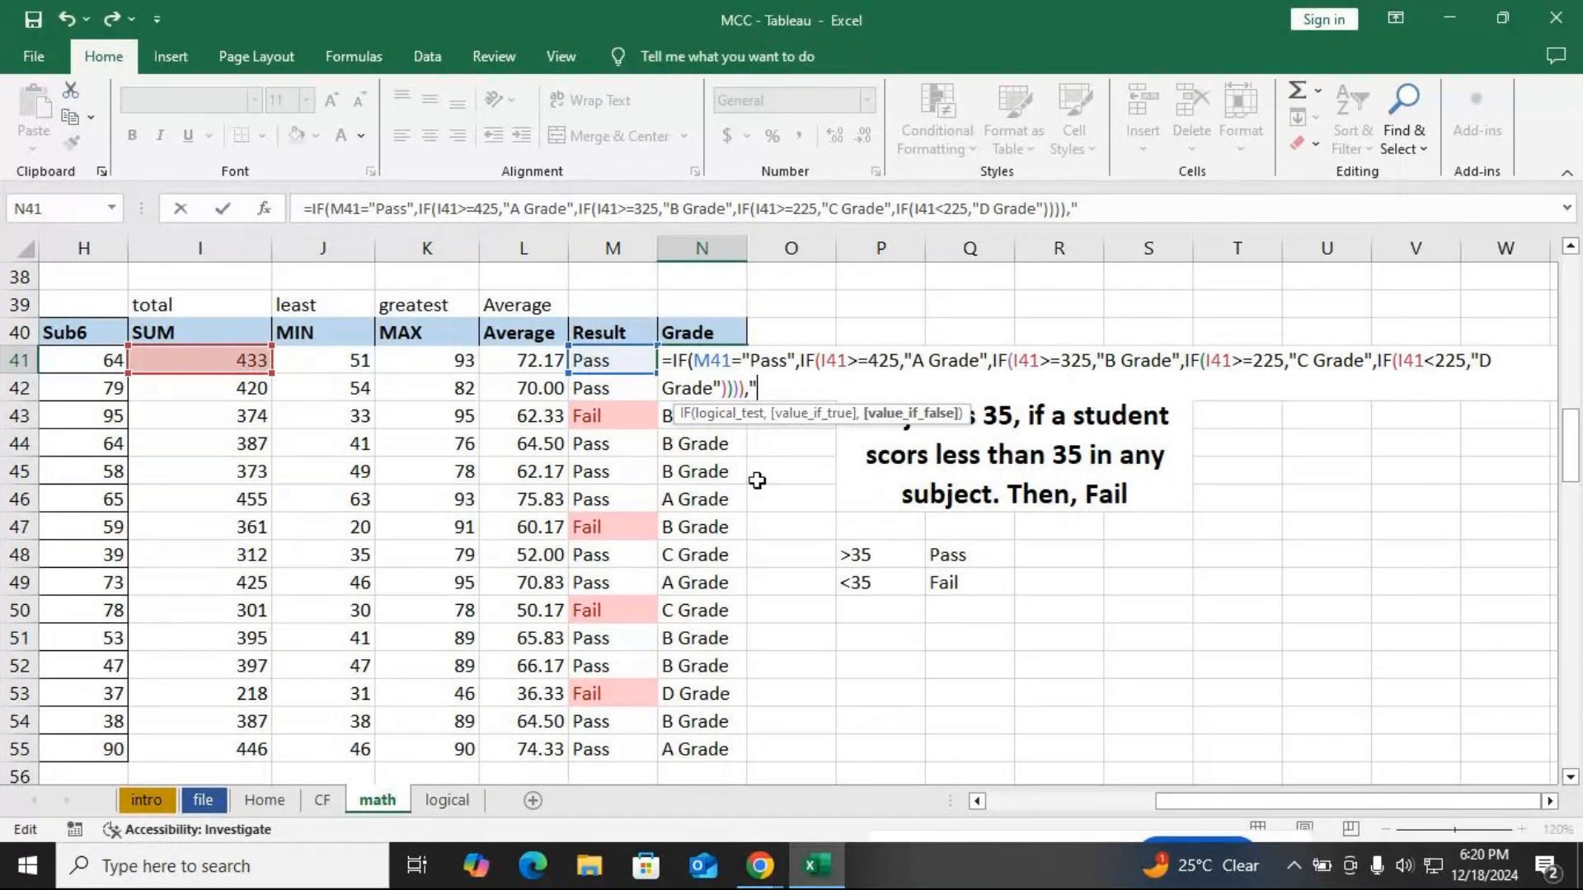
pyautogui.write('Fail")')
pyautogui.press('Return')
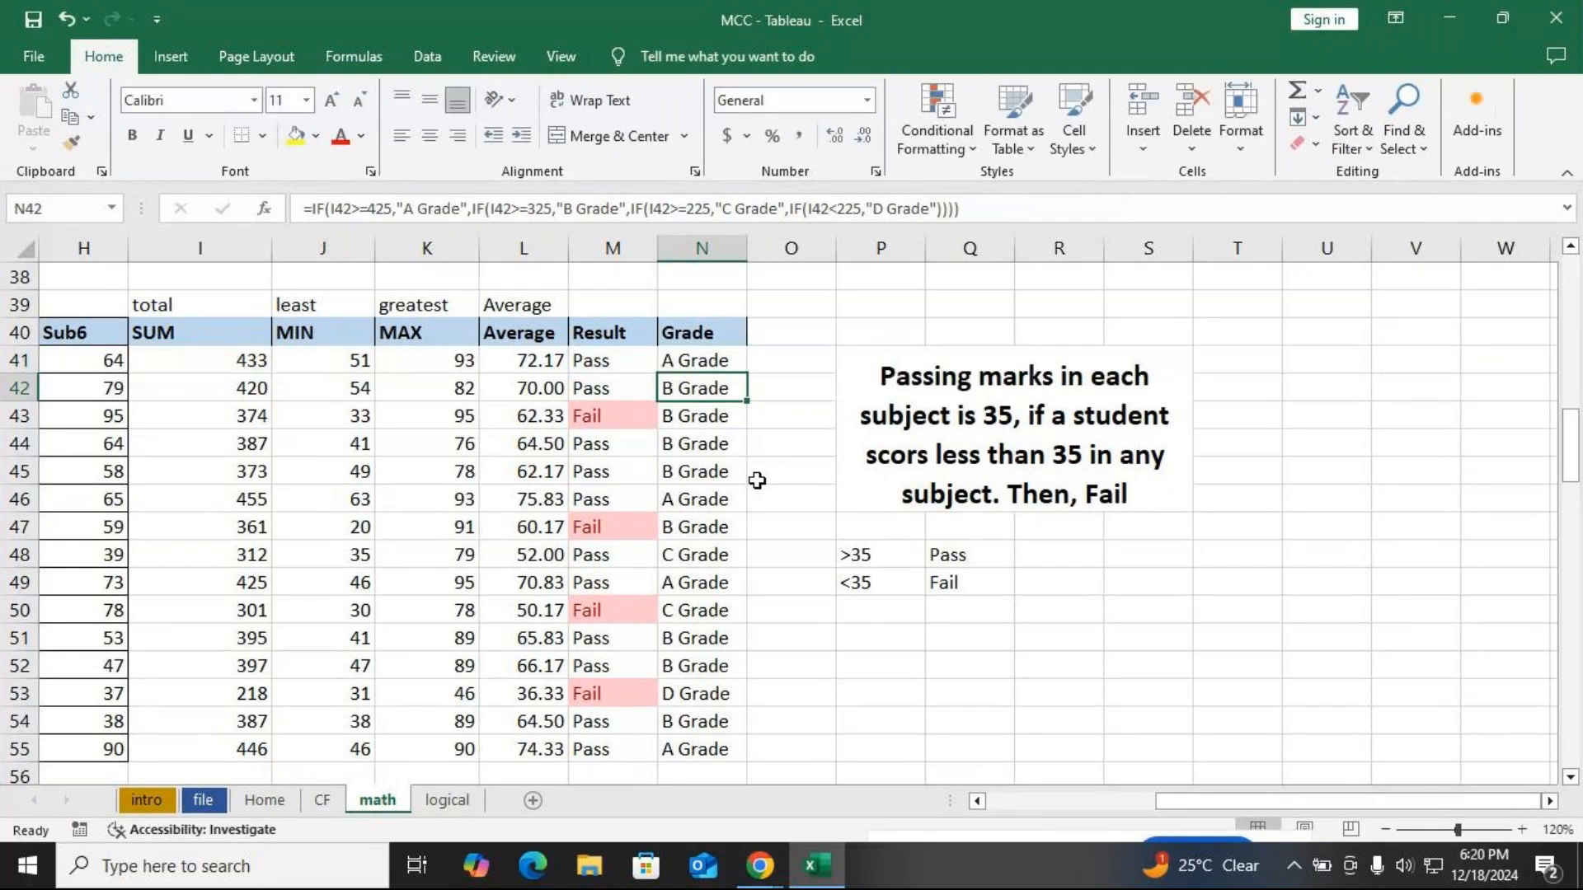
# Fill the N41 formula down the Grade column to N55 and compare Result with Grade in the failed students' rows
pyautogui.click(722, 358)
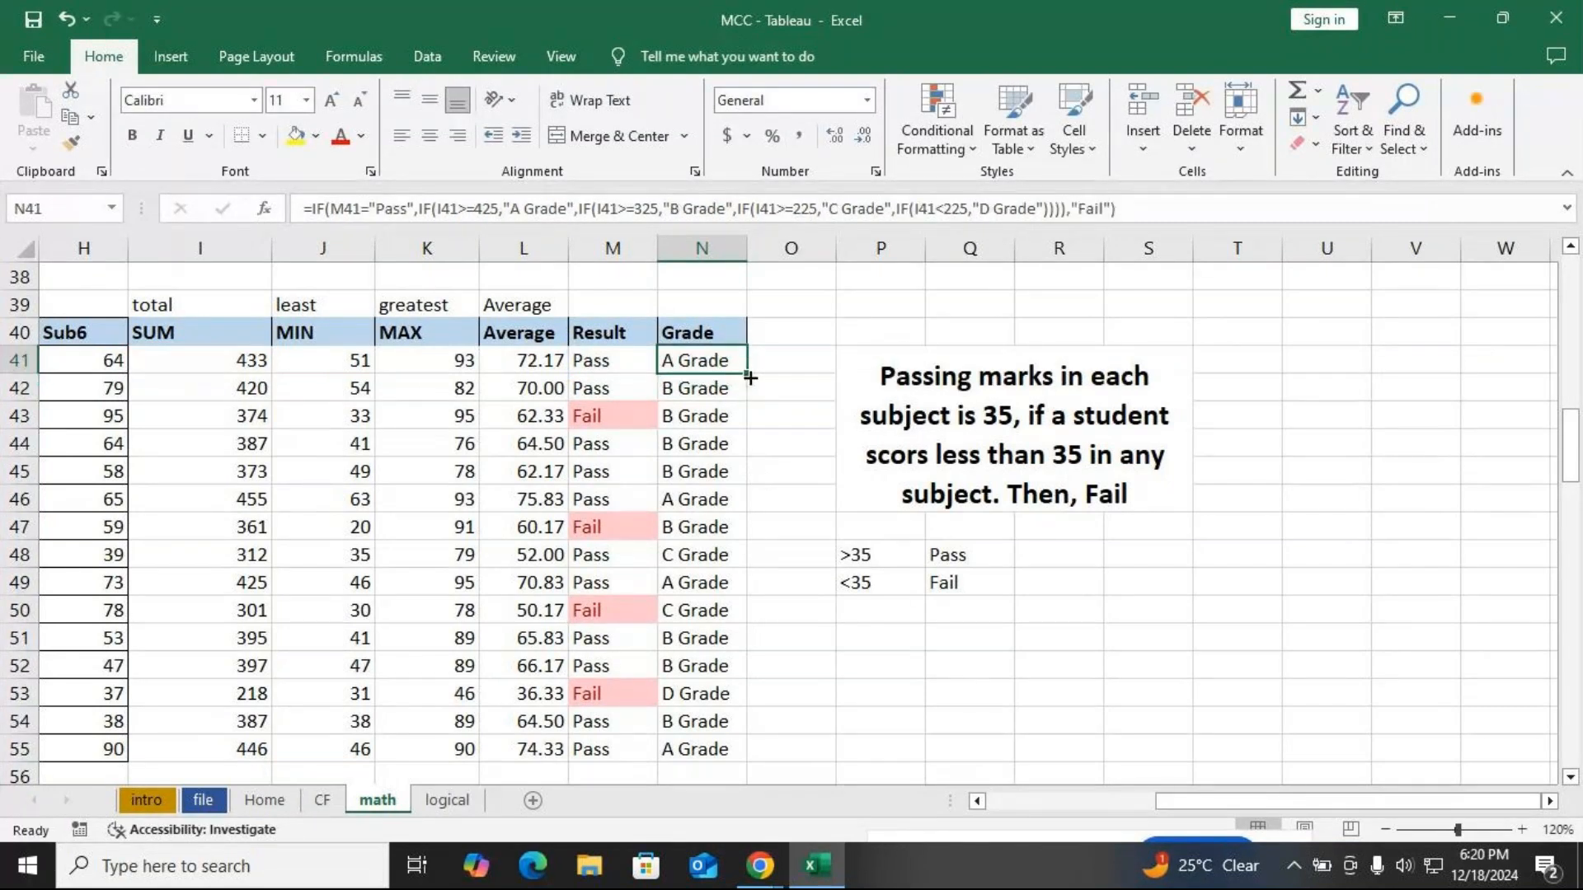
pyautogui.doubleClick(748, 375)
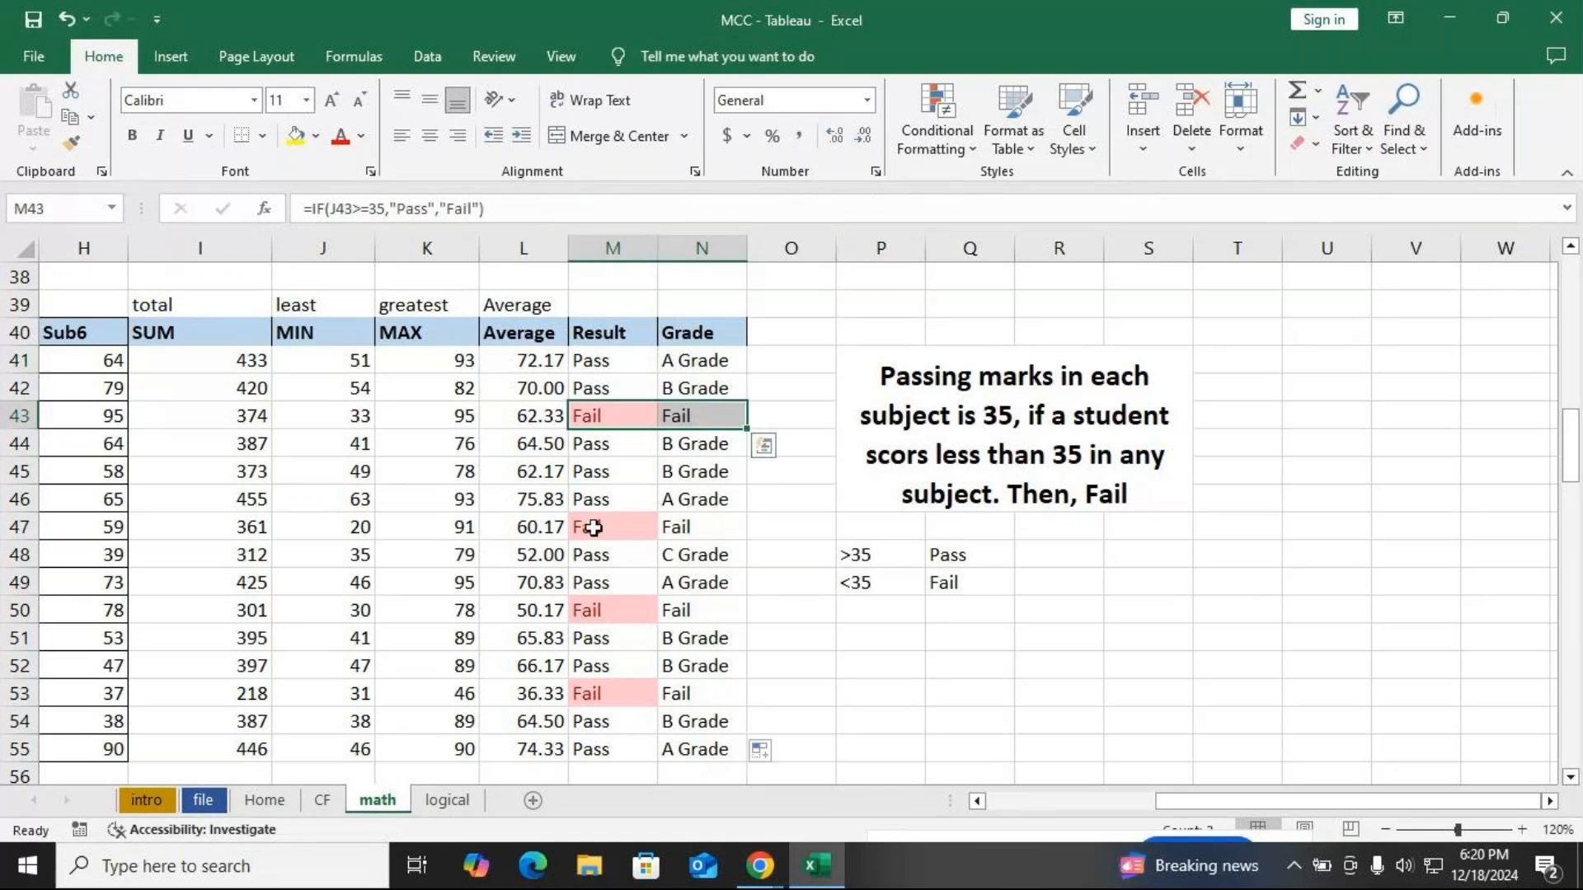
pyautogui.moveTo(594, 529); pyautogui.dragTo(706, 528)
pyautogui.moveTo(610, 610); pyautogui.dragTo(701, 611)
pyautogui.moveTo(602, 694); pyautogui.dragTo(728, 696)
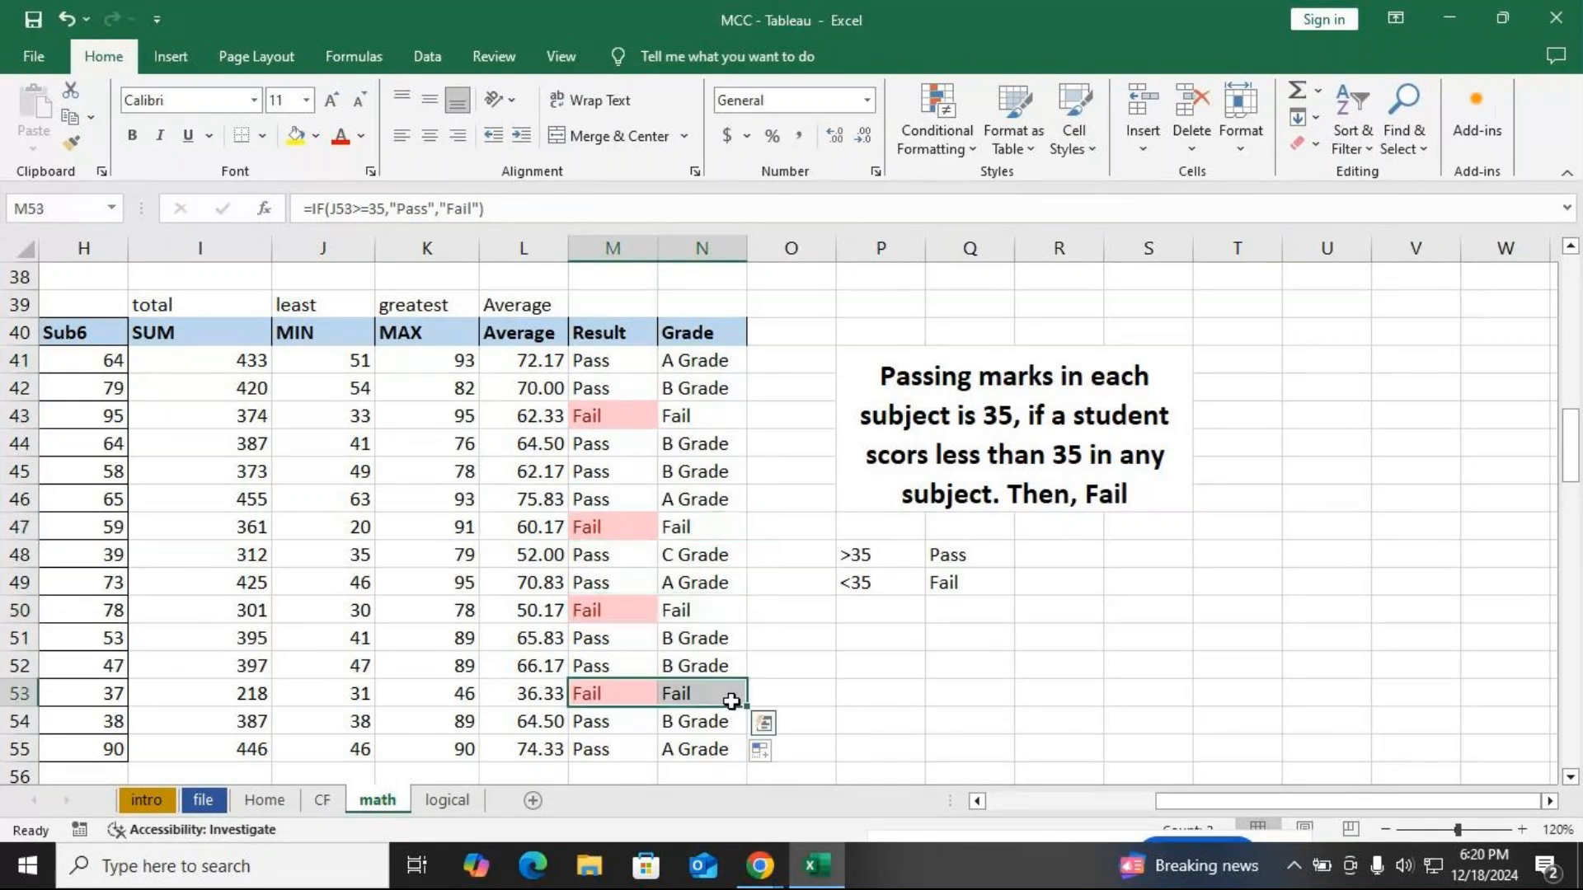
# Examine the filled grade formulas in N50 and N51, opening N51 to show its references
pyautogui.click(698, 613)
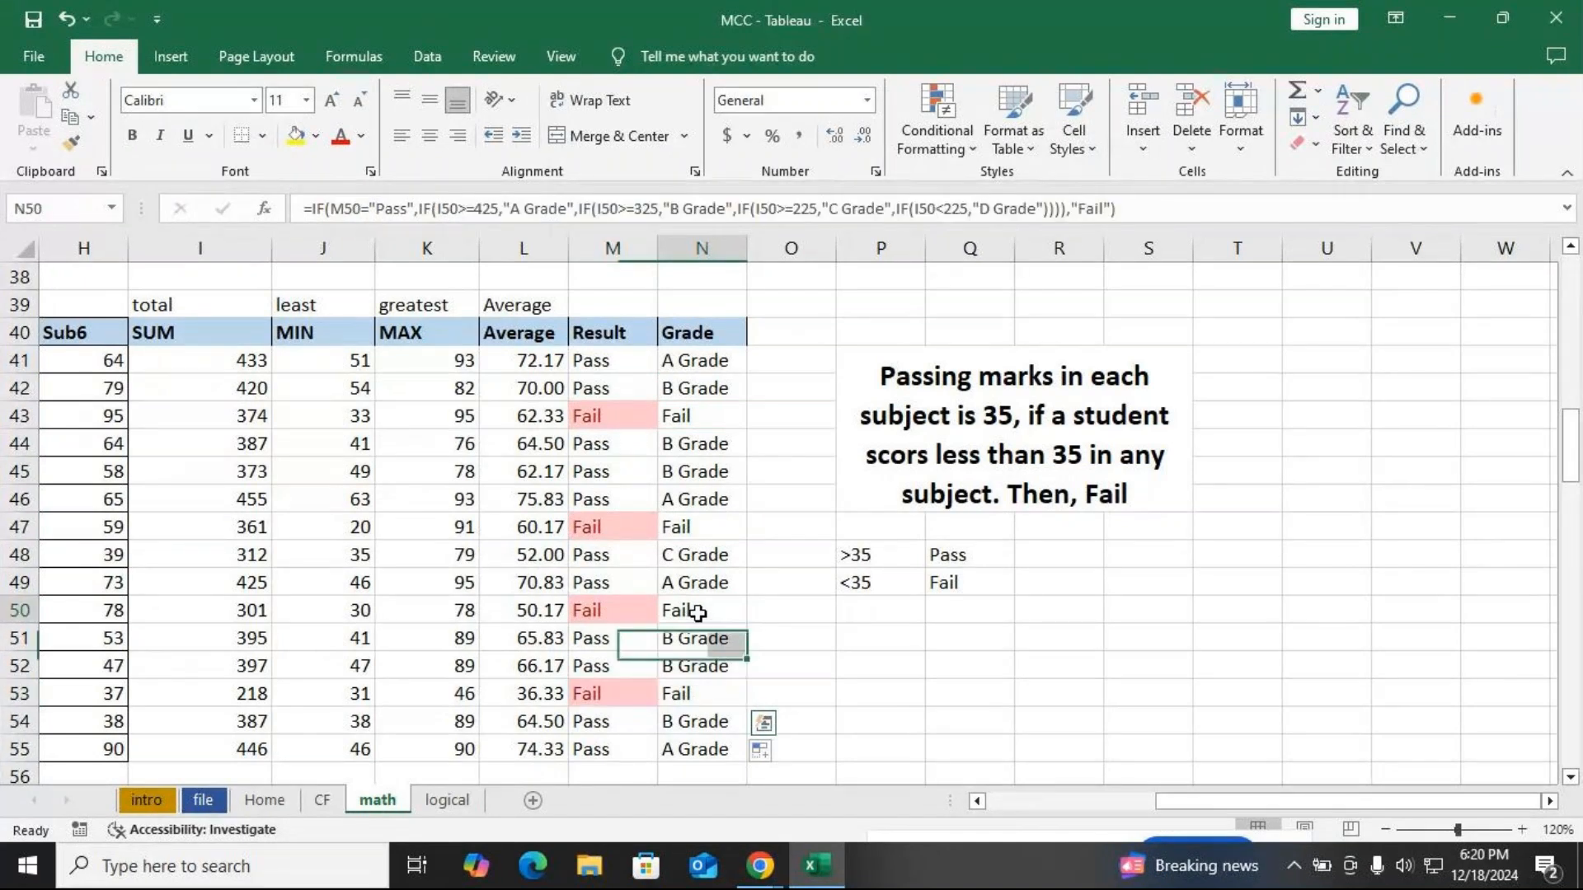
pyautogui.click(700, 637)
pyautogui.doubleClick(700, 637)
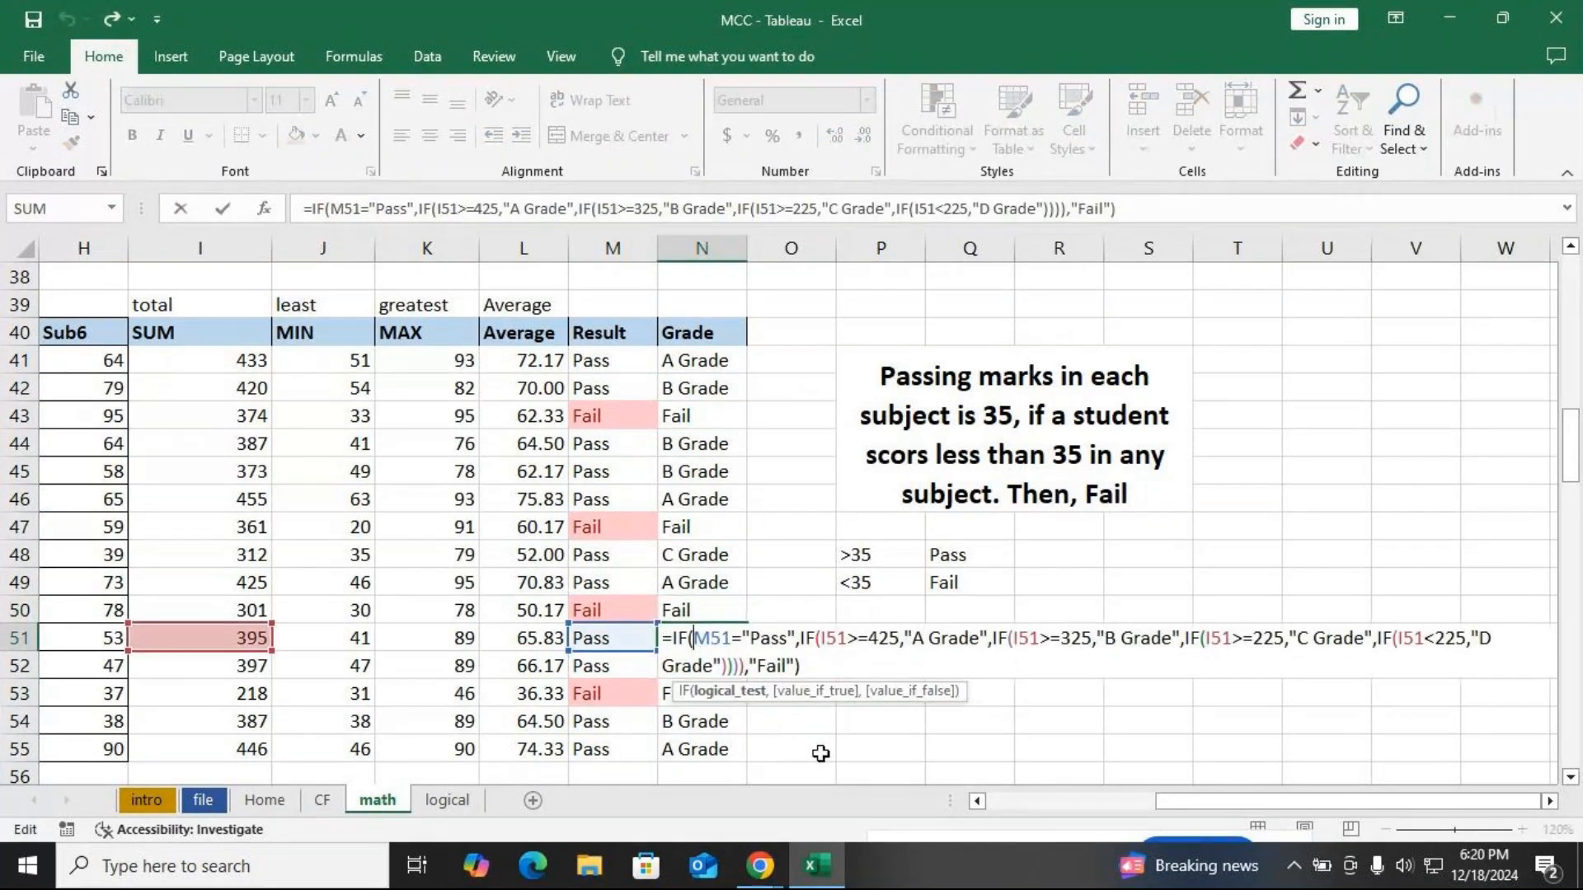
# Switch to the GoTo Meeting window in Chrome, turn the microphone on and return to the Excel workbook
pyautogui.click(759, 866)
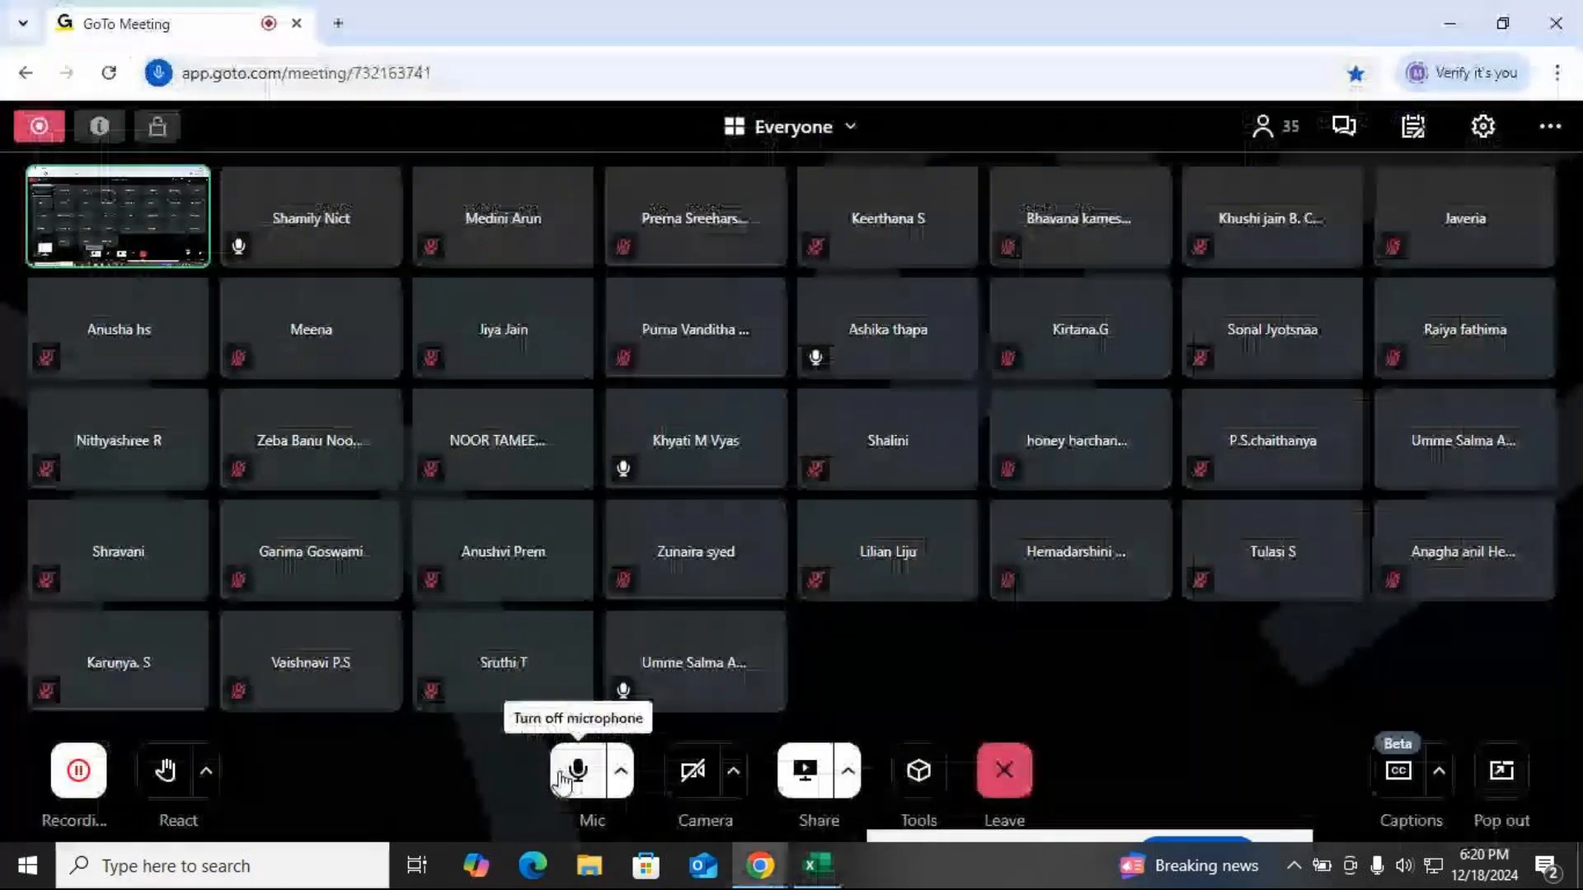
pyautogui.hotkey('alt', 'Tab')
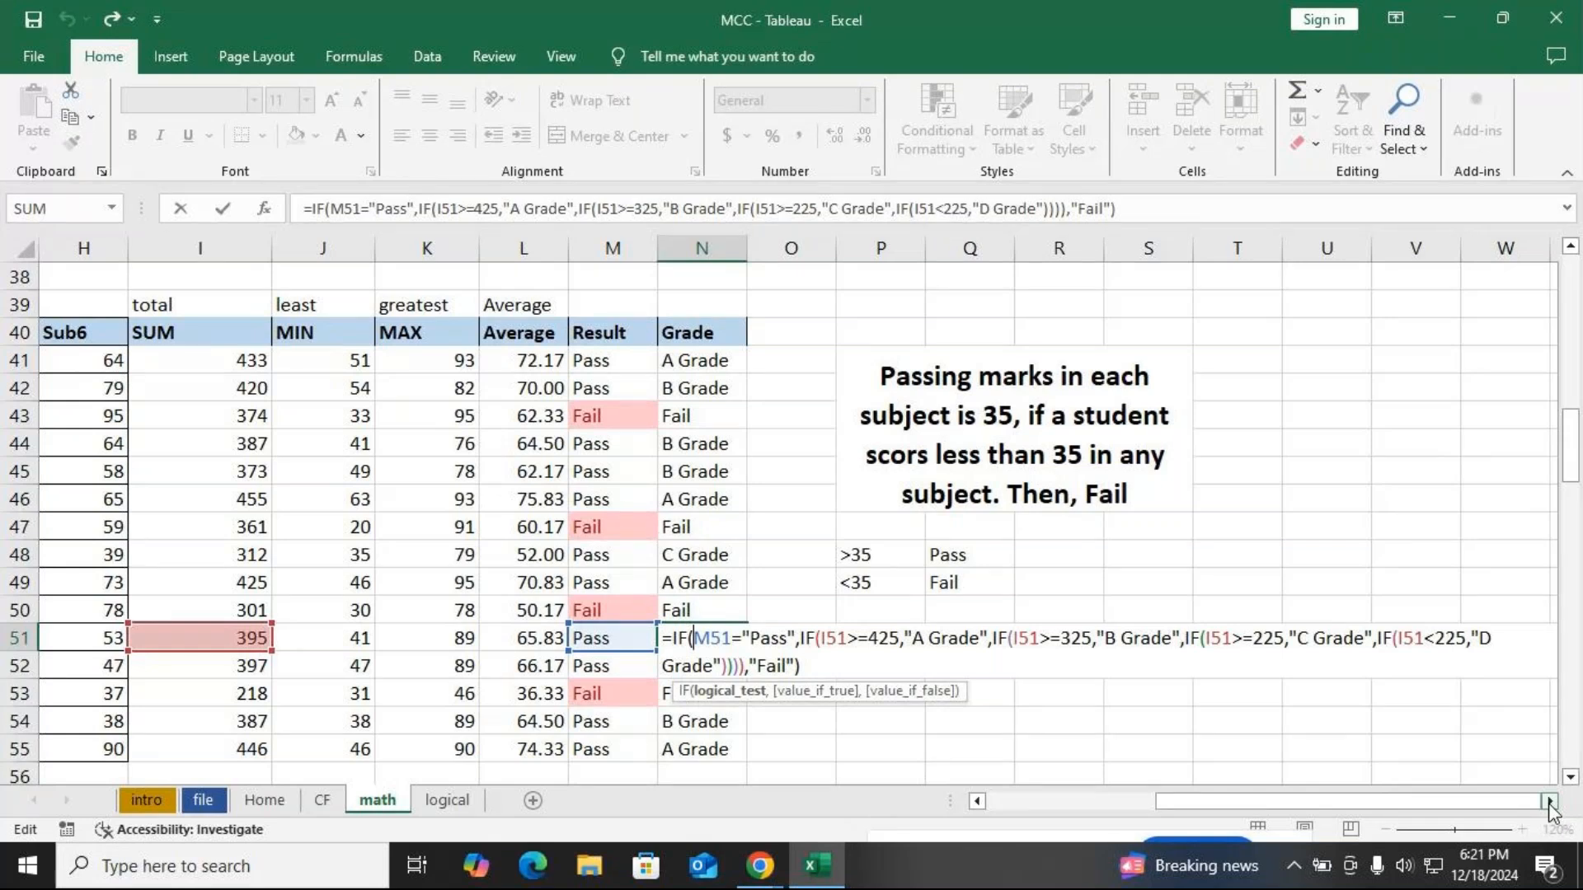
pyautogui.hotkey('alt', 'Tab')
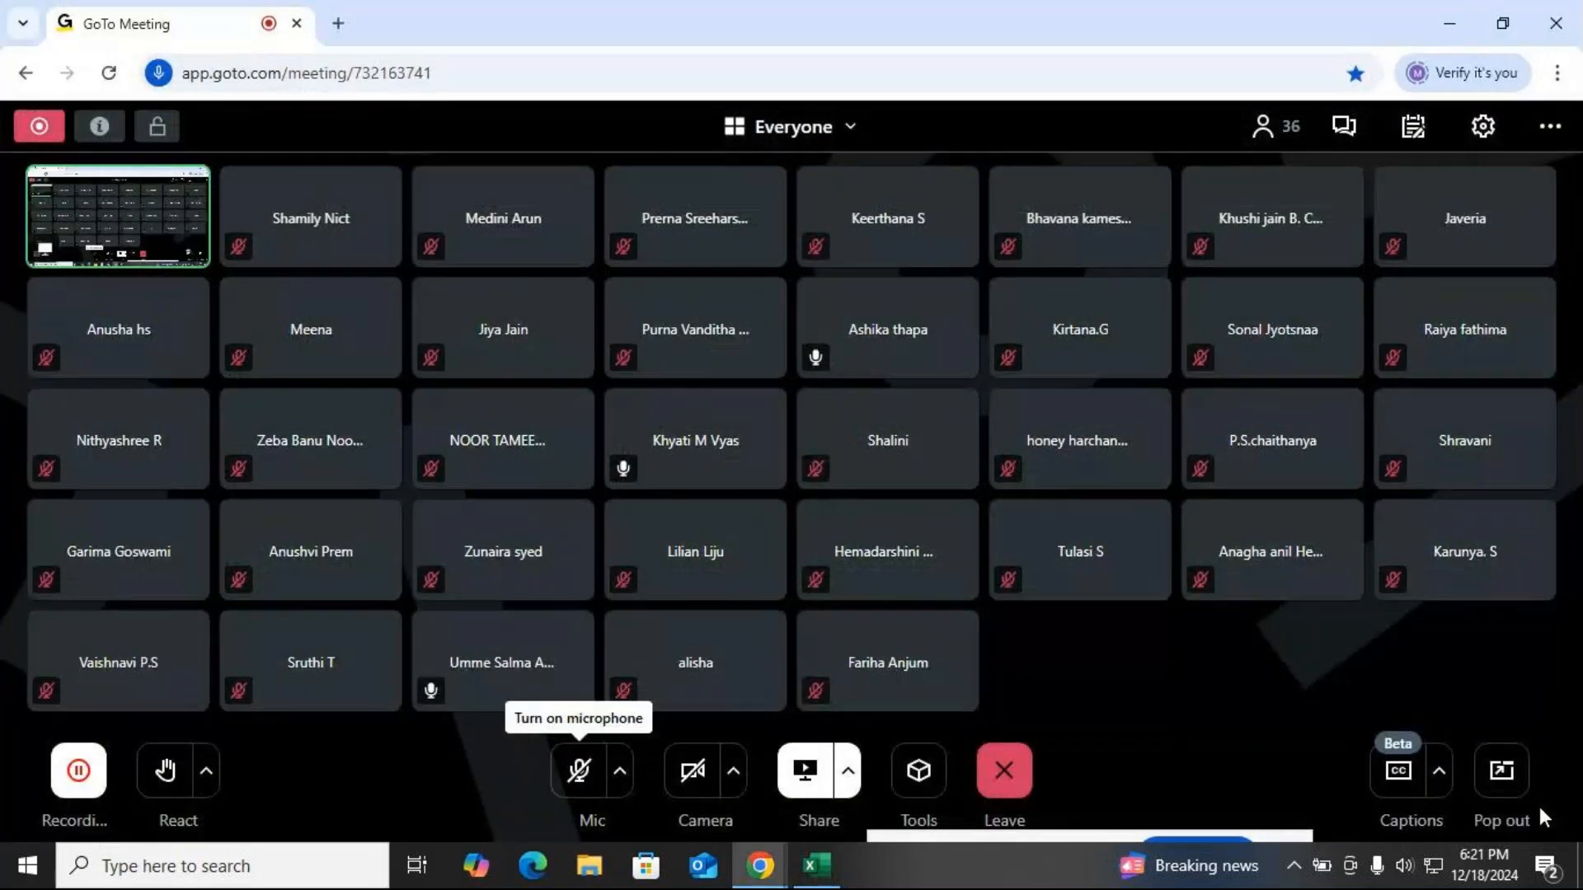
pyautogui.click(578, 771)
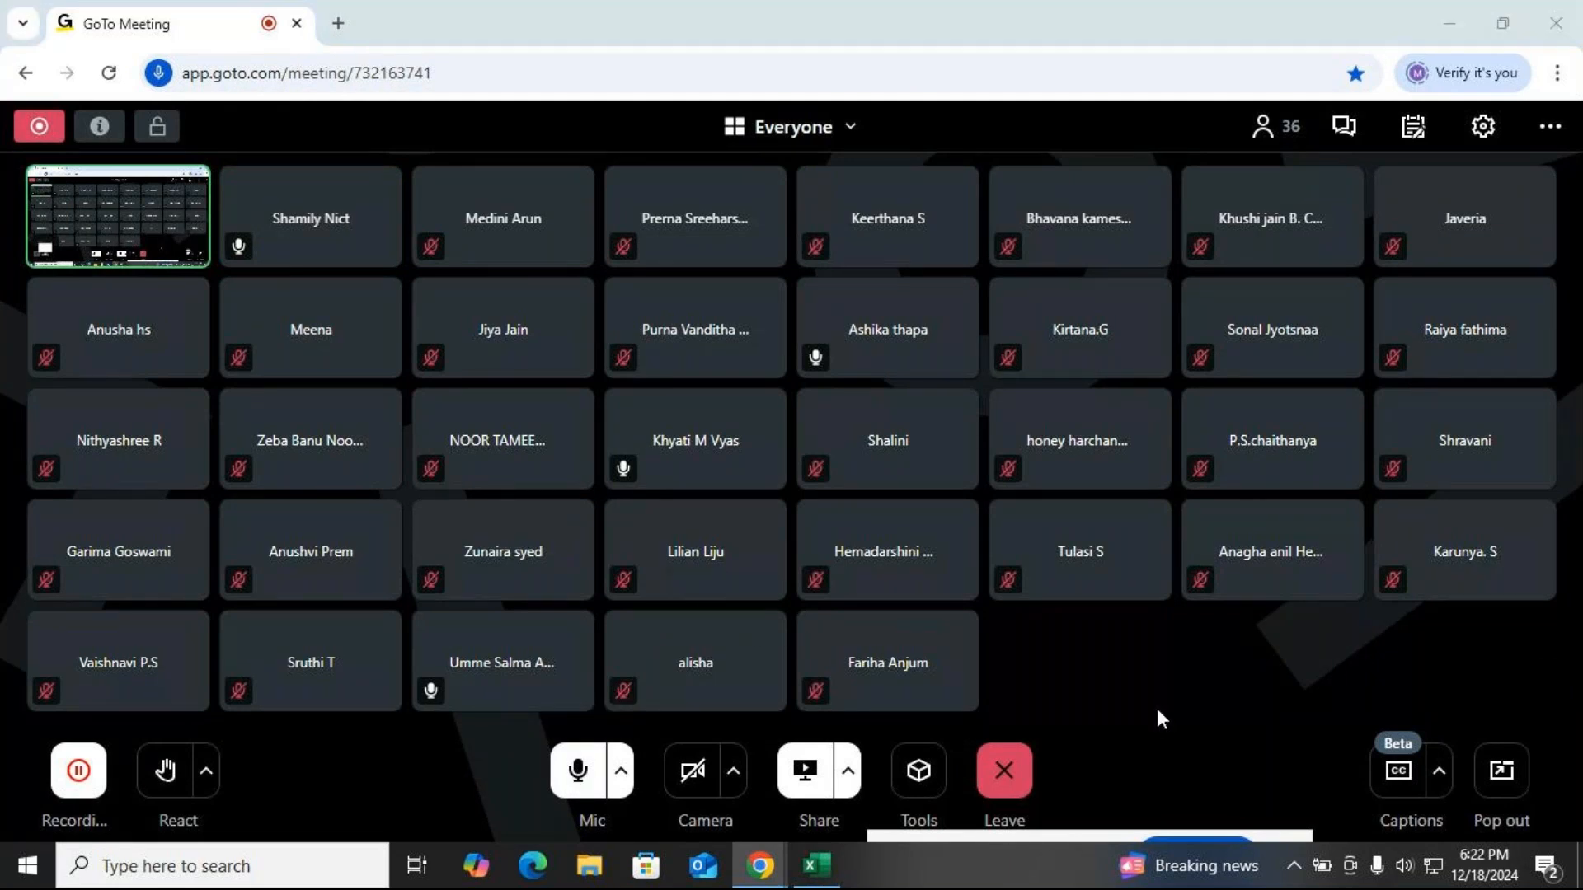
pyautogui.hotkey('alt', 'Tab')
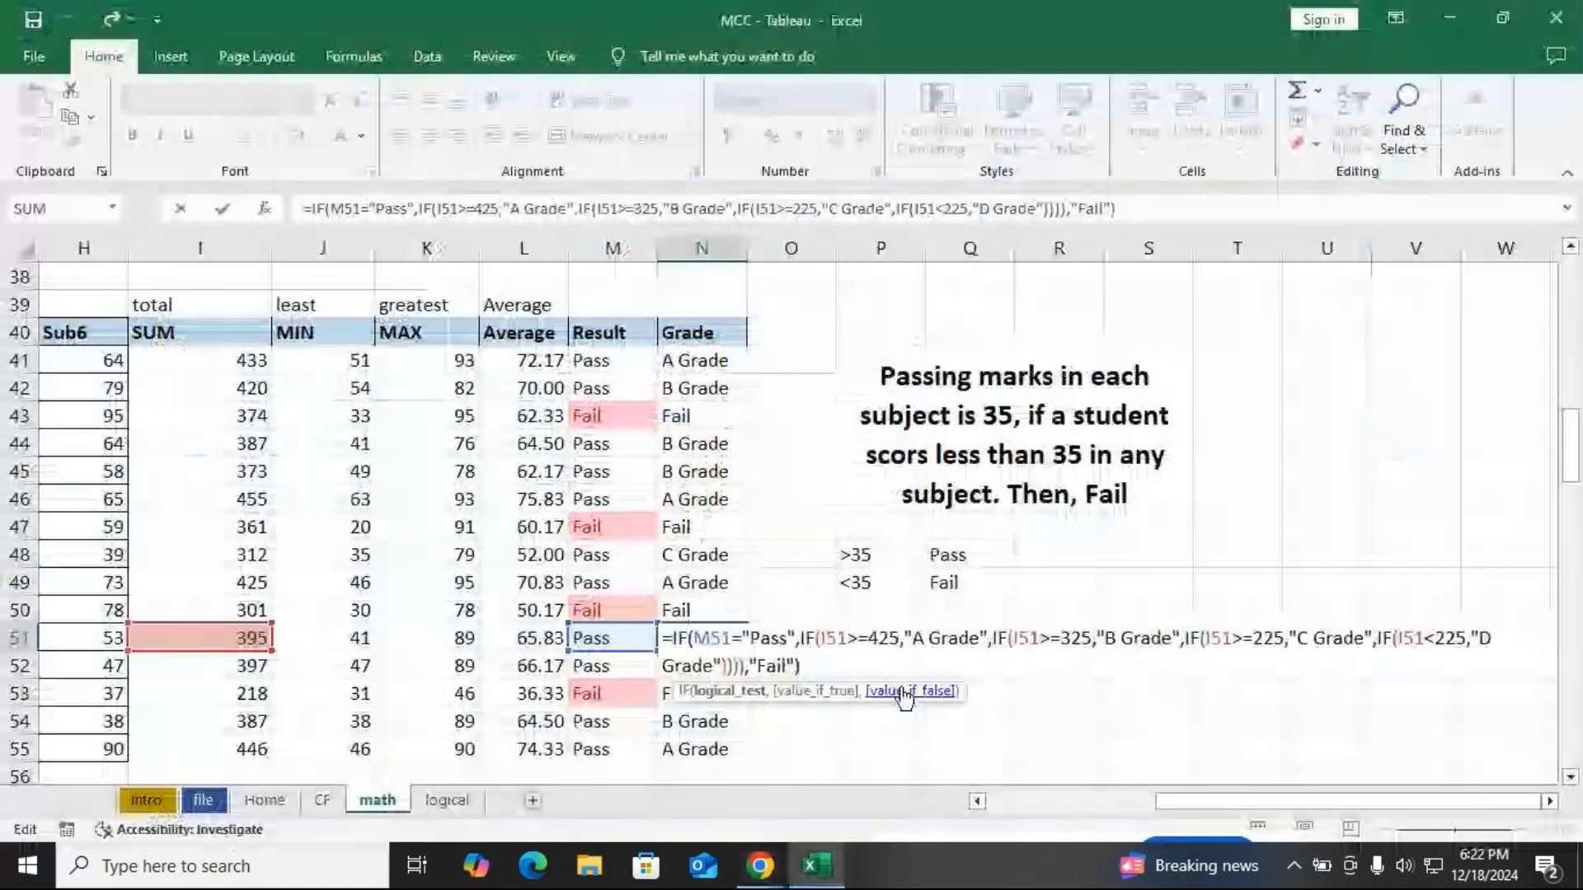
# Close the N51 formula and look over the stock table and its reorder condition on the logical sheet
pyautogui.press('Return')
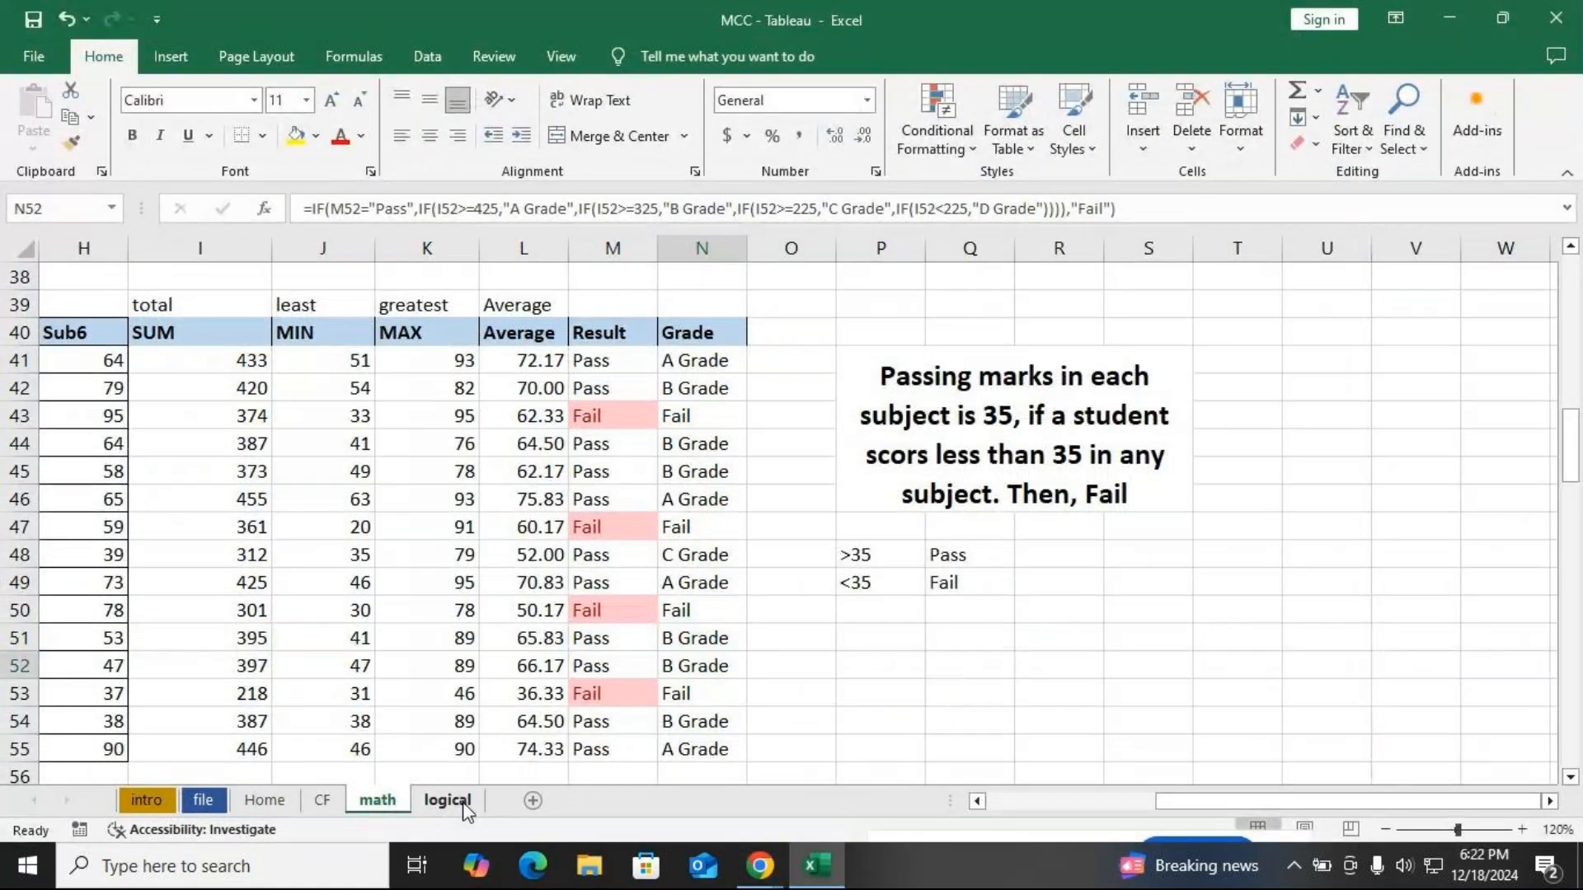
pyautogui.click(446, 799)
pyautogui.scroll(-4, 413, 558)
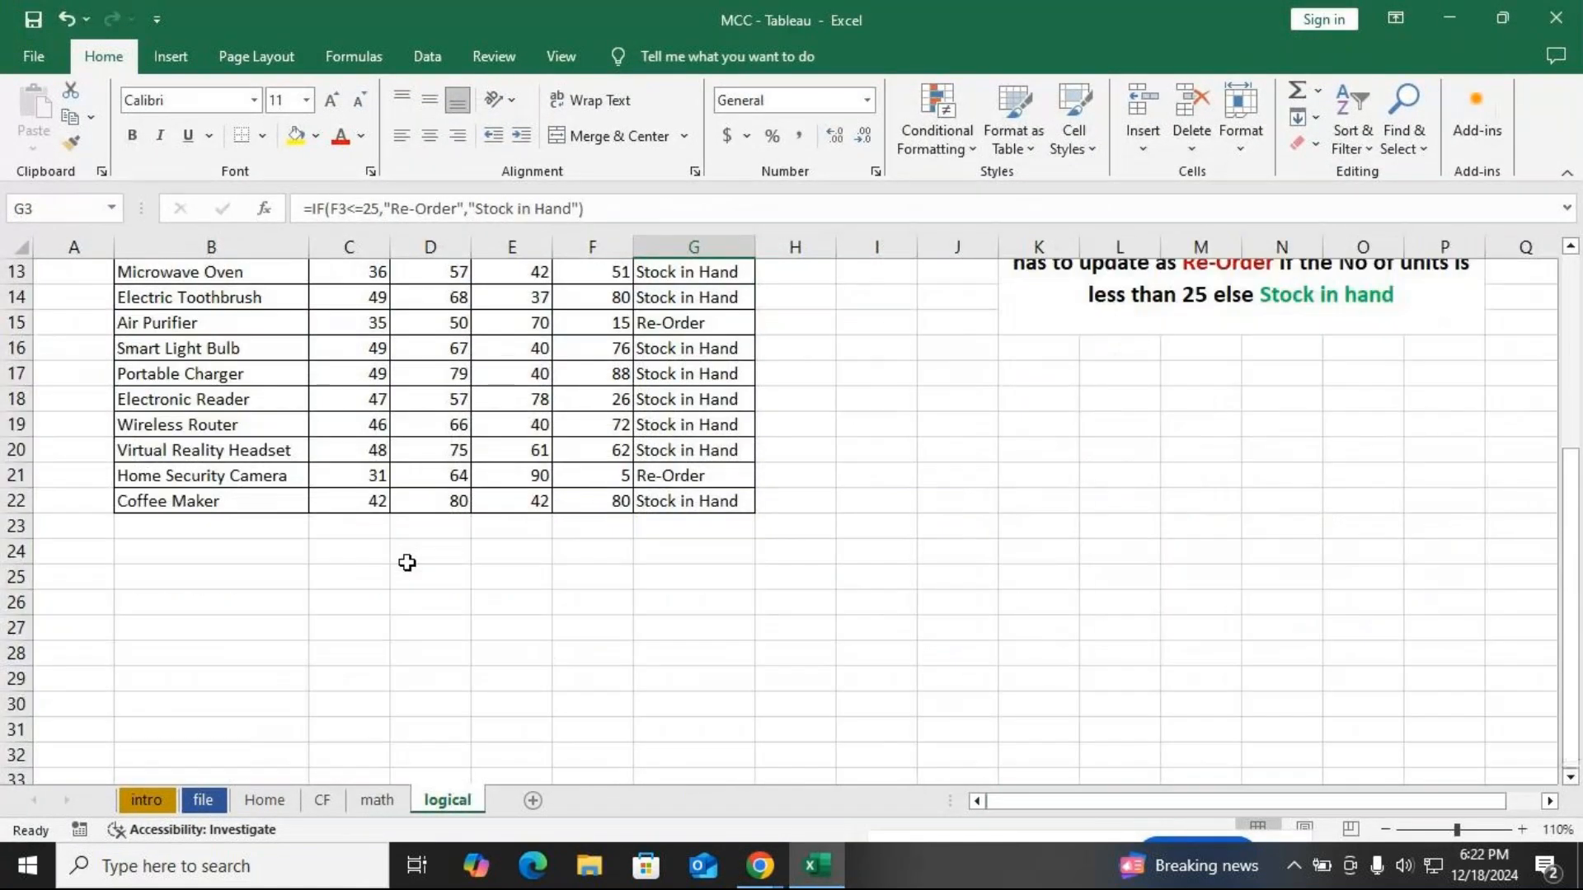
pyautogui.scroll(3, 407, 561)
pyautogui.scroll(1, 407, 561)
pyautogui.scroll(-2, 419, 551)
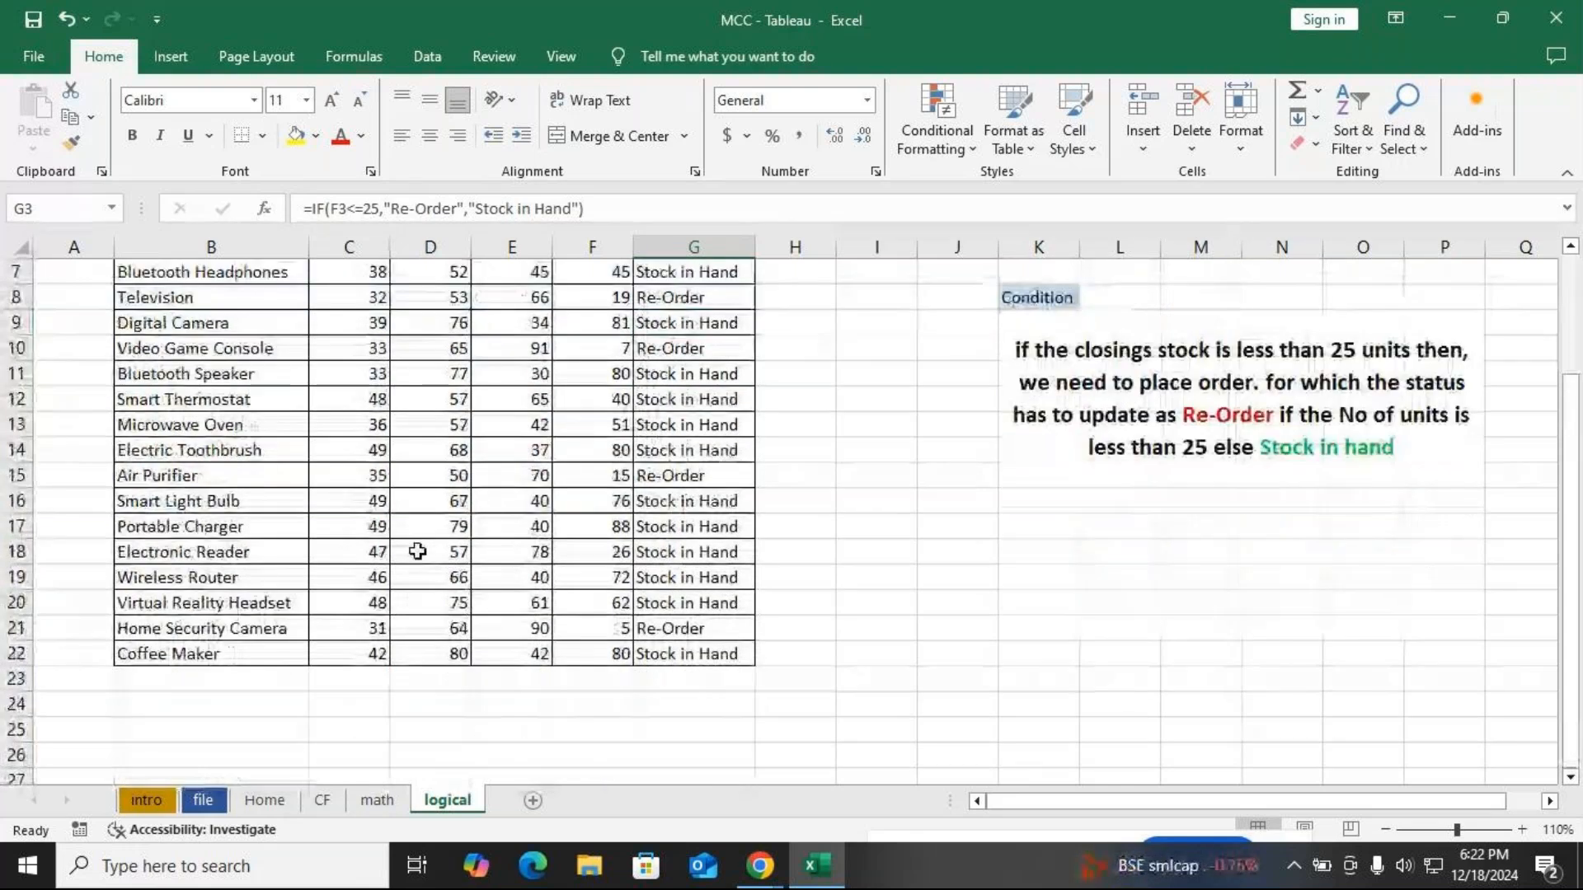
pyautogui.scroll(2, 418, 551)
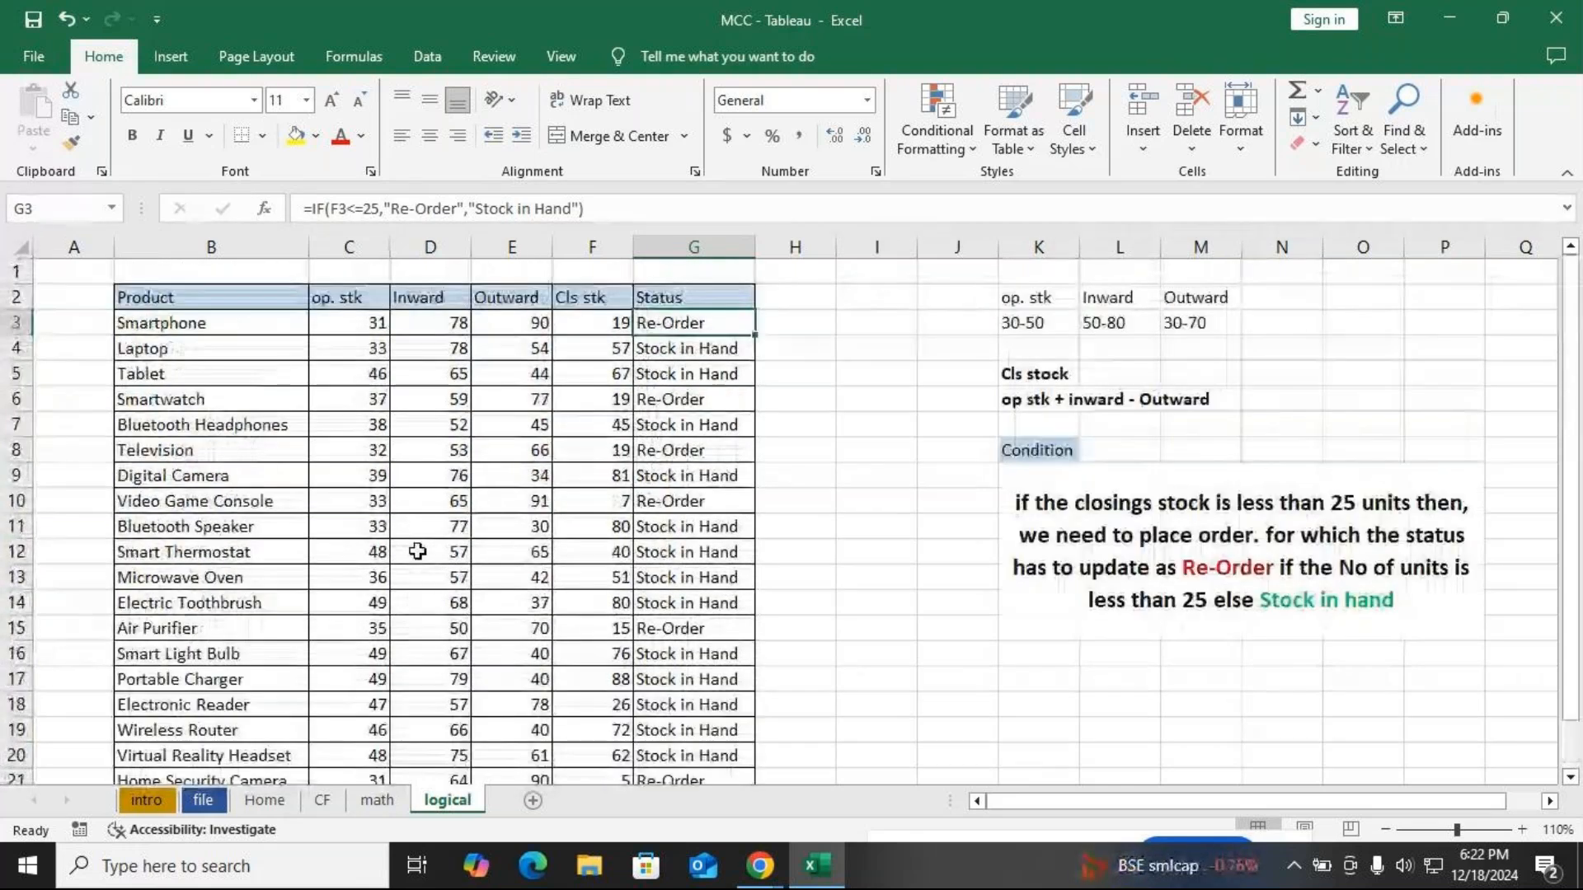
# Copy the Names list B40:B54 from the math sheet and paste it at B26 on the logical sheet
pyautogui.click(380, 809)
pyautogui.moveTo(1158, 803); pyautogui.dragTo(973, 804)
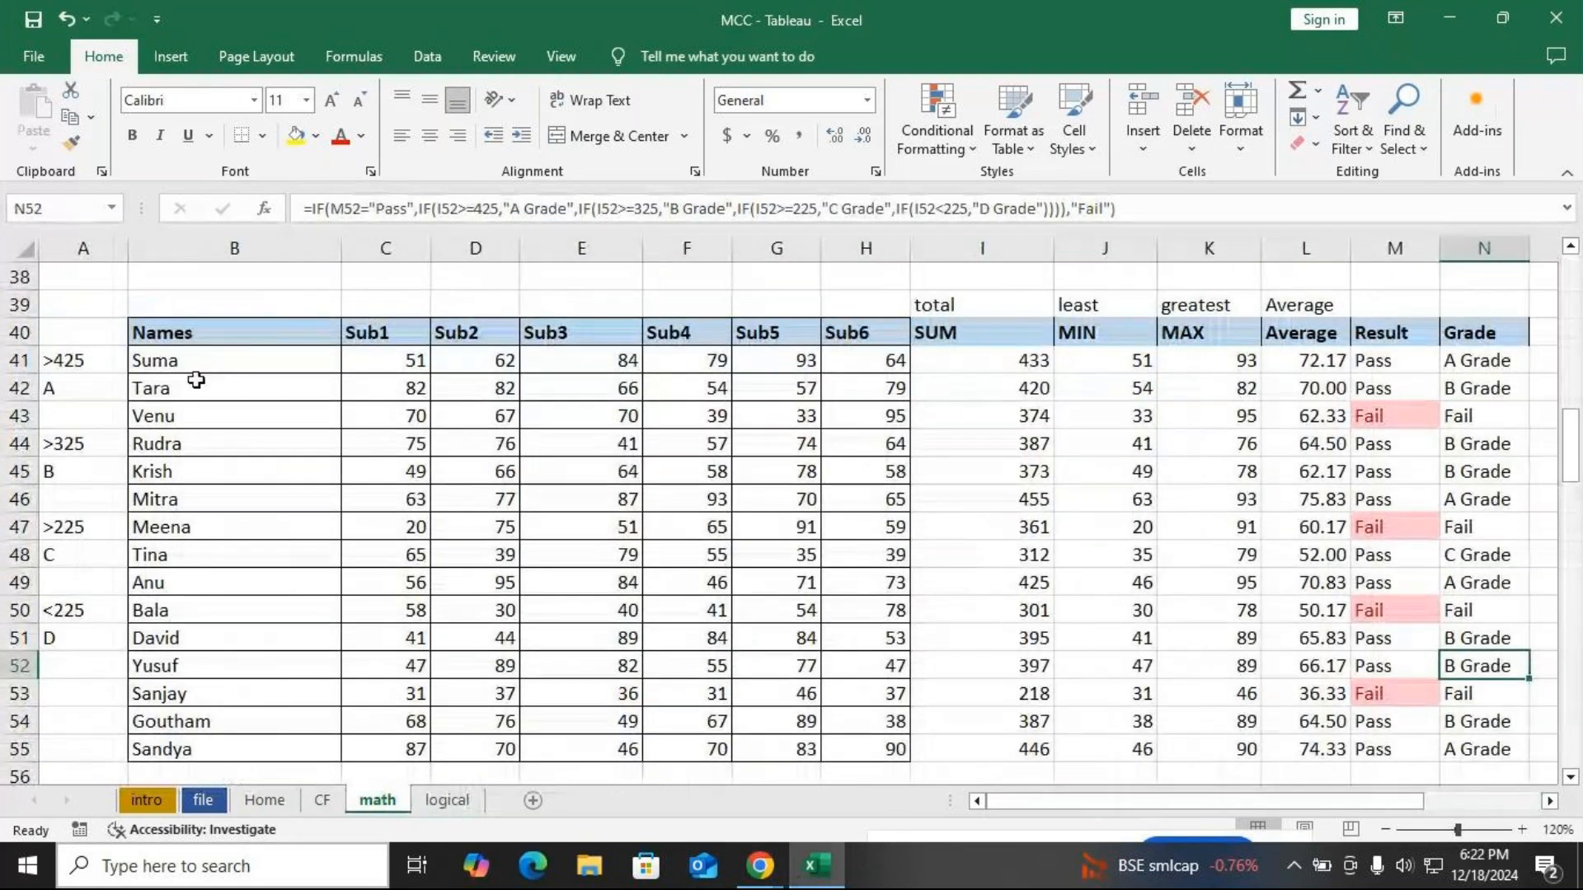
pyautogui.moveTo(164, 333); pyautogui.dragTo(155, 726)
pyautogui.hotkey('ctrl', 'c')
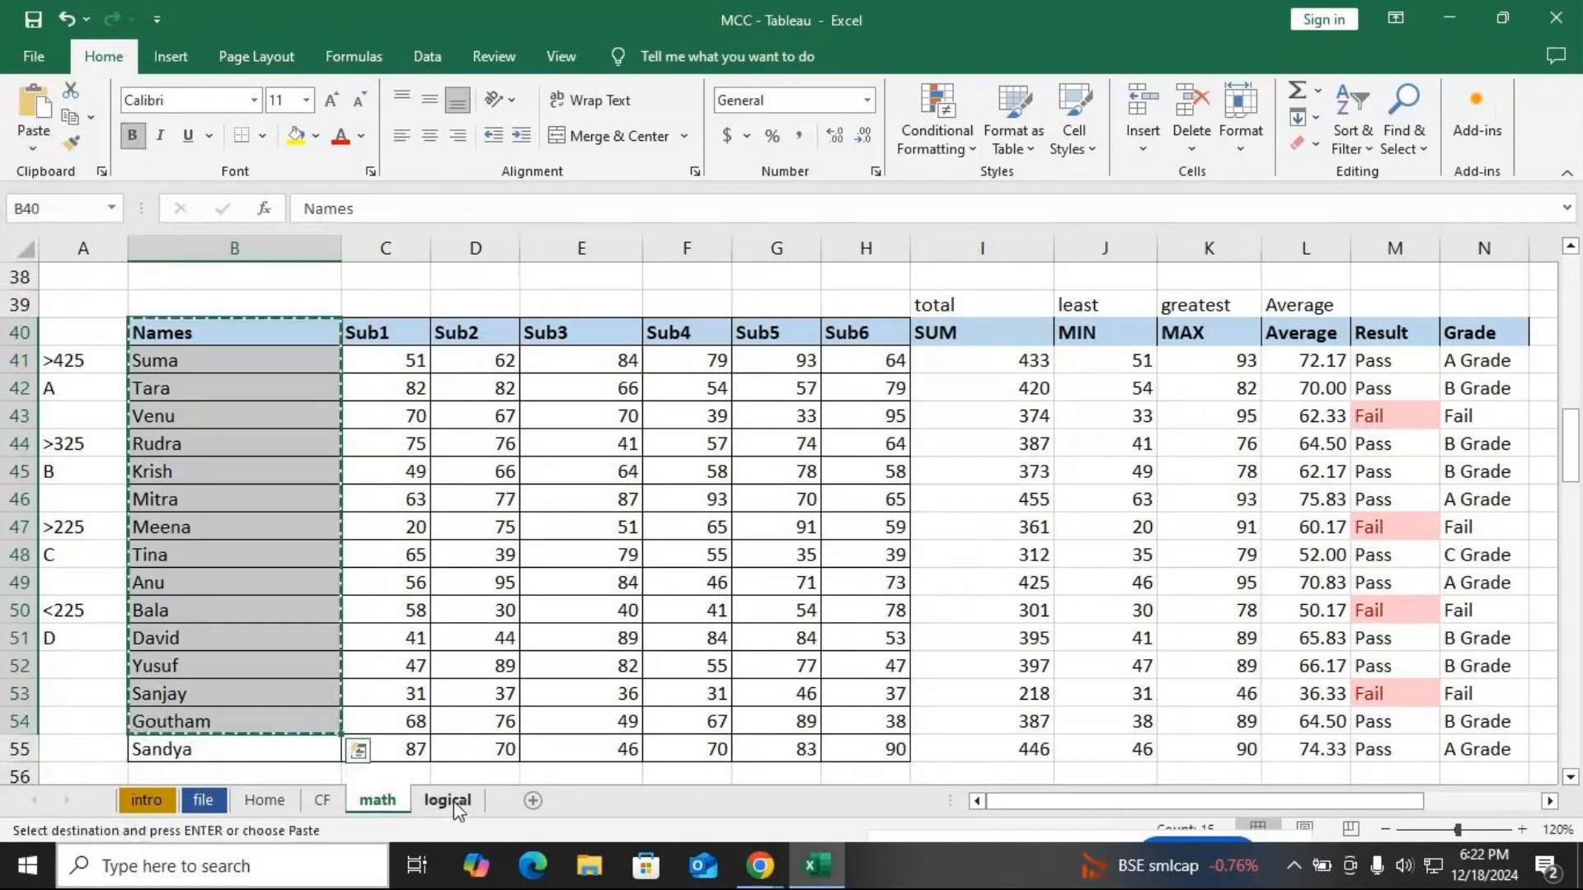
pyautogui.click(447, 800)
pyautogui.scroll(-4, 240, 678)
pyautogui.click(175, 600)
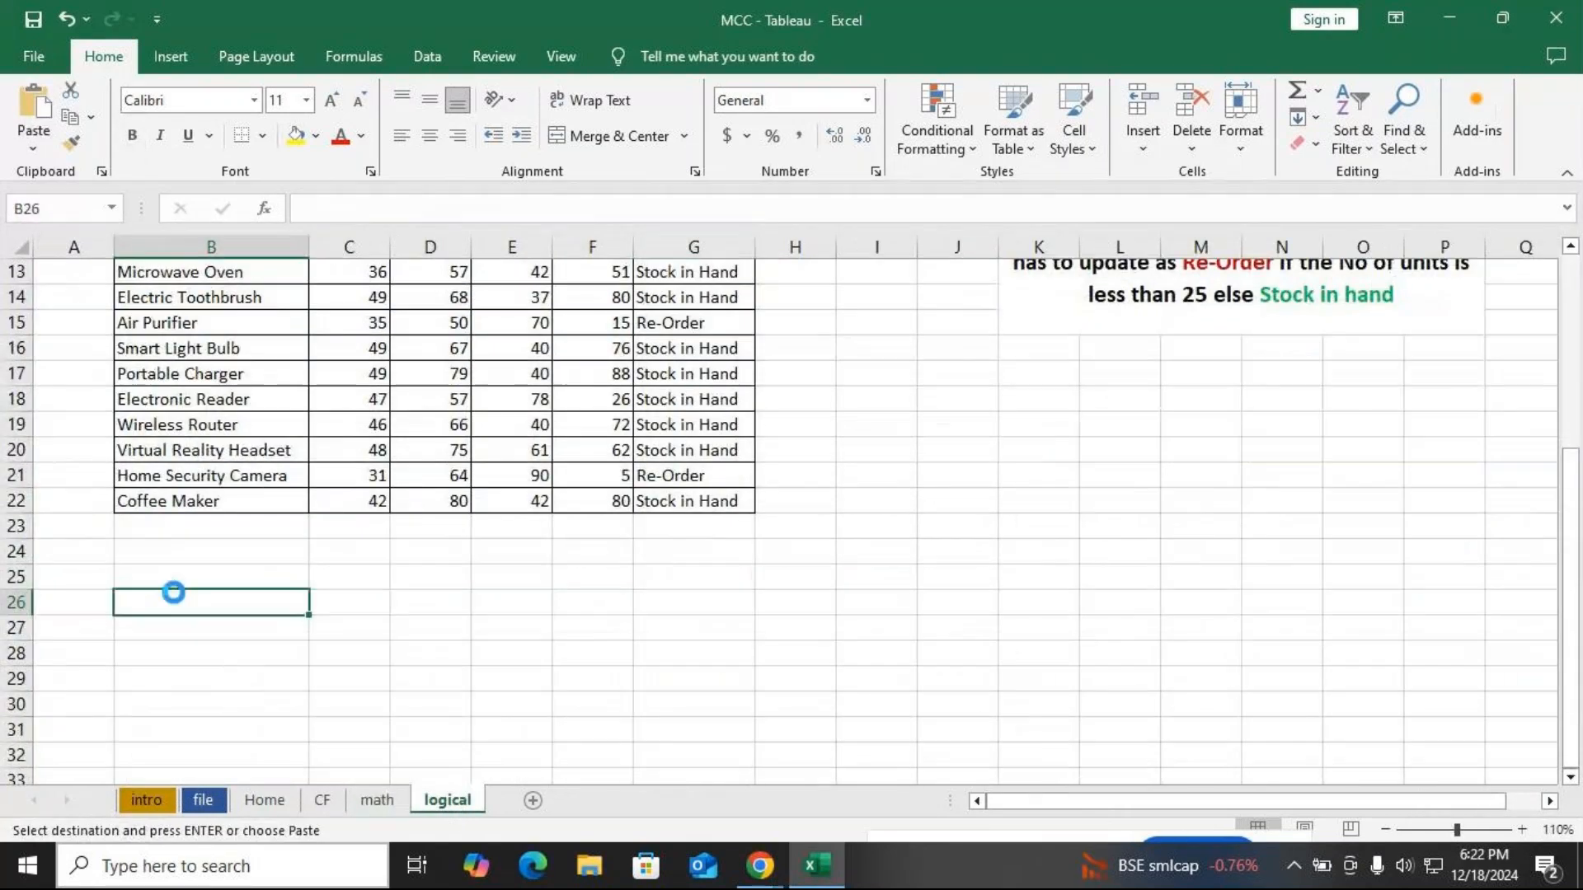
pyautogui.hotkey('ctrl', 'v')
# Add the header Age in C26 and enter the ages 10, 18, 42, 63 and 74 in C27:C31
pyautogui.scroll(-2, 336, 615)
pyautogui.click(362, 447)
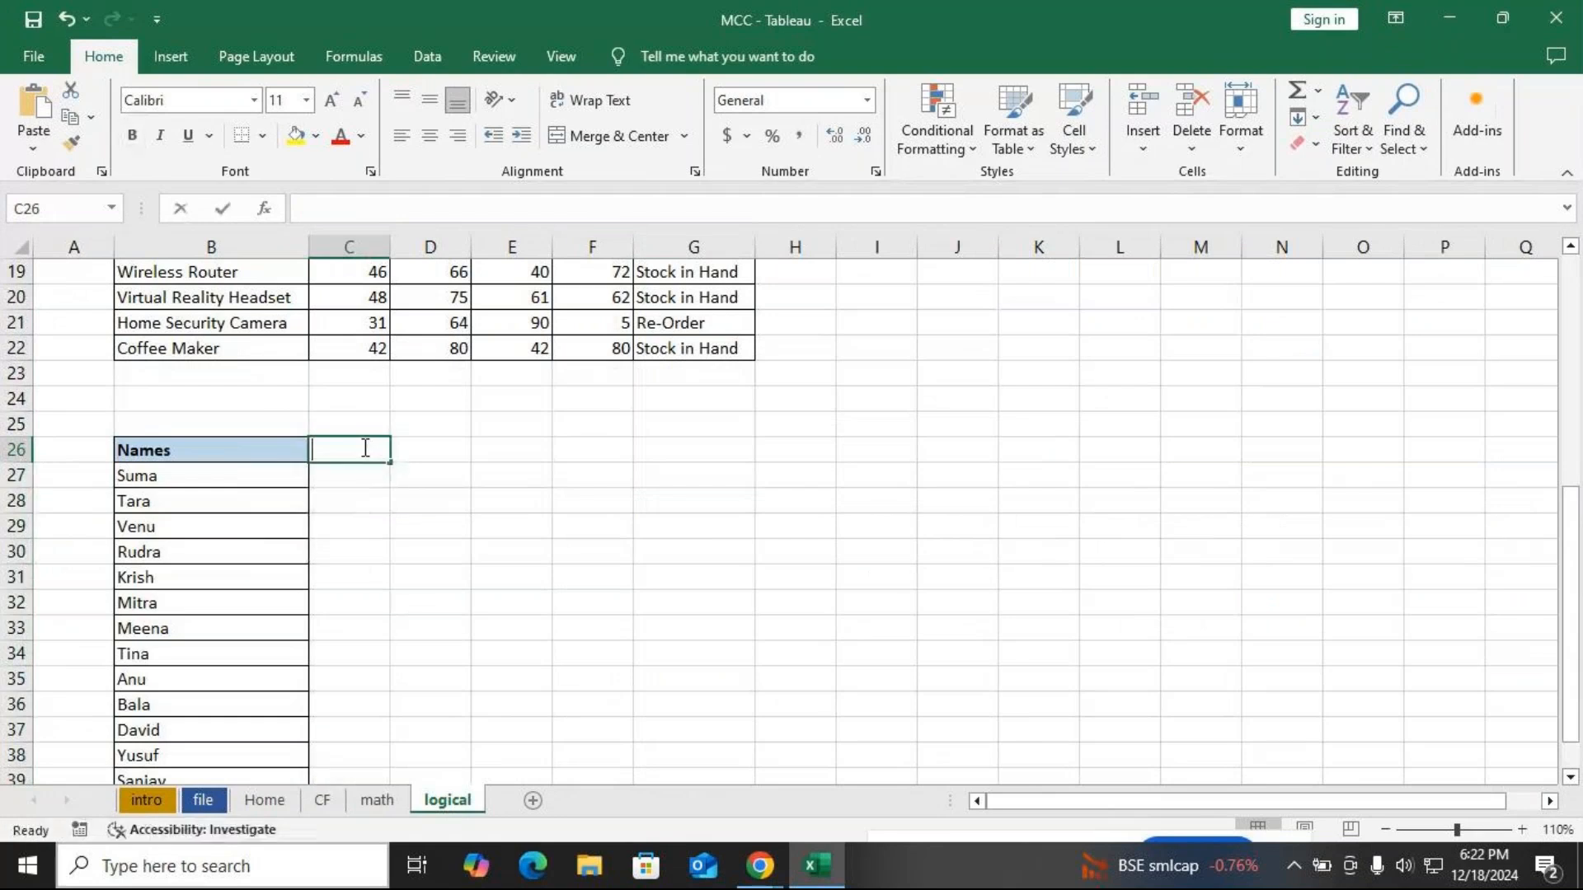
pyautogui.write('Age')
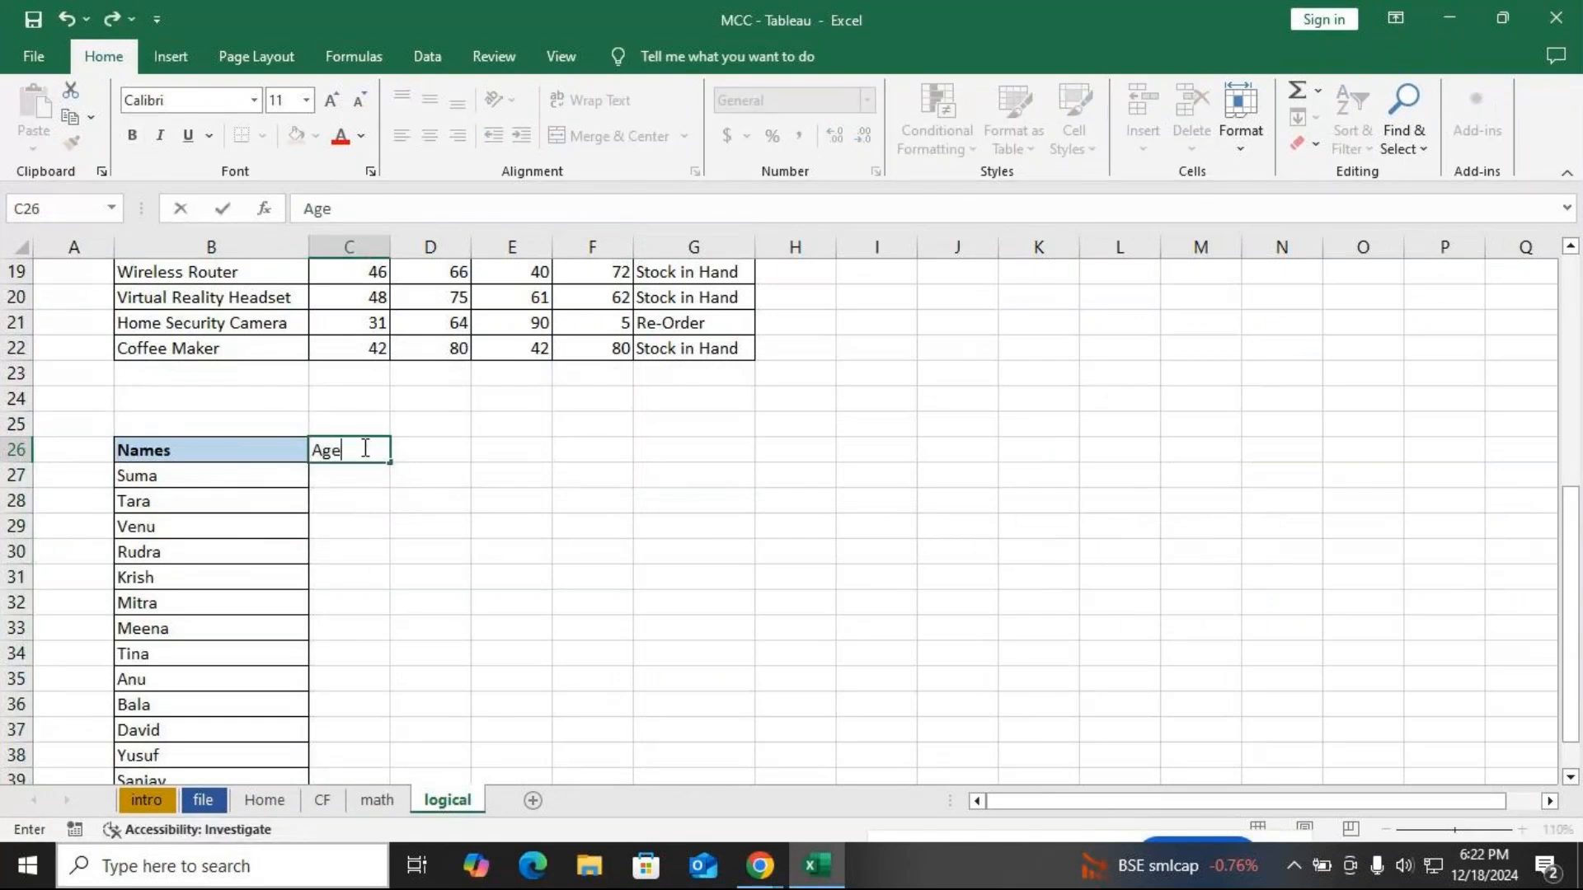
pyautogui.press('Return')
pyautogui.write('10')
pyautogui.press('Return')
pyautogui.write('18')
pyautogui.press('Return')
pyautogui.write('42')
pyautogui.press('Return')
pyautogui.write('63')
pyautogui.press('Return')
pyautogui.write('74')
pyautogui.press('Return')
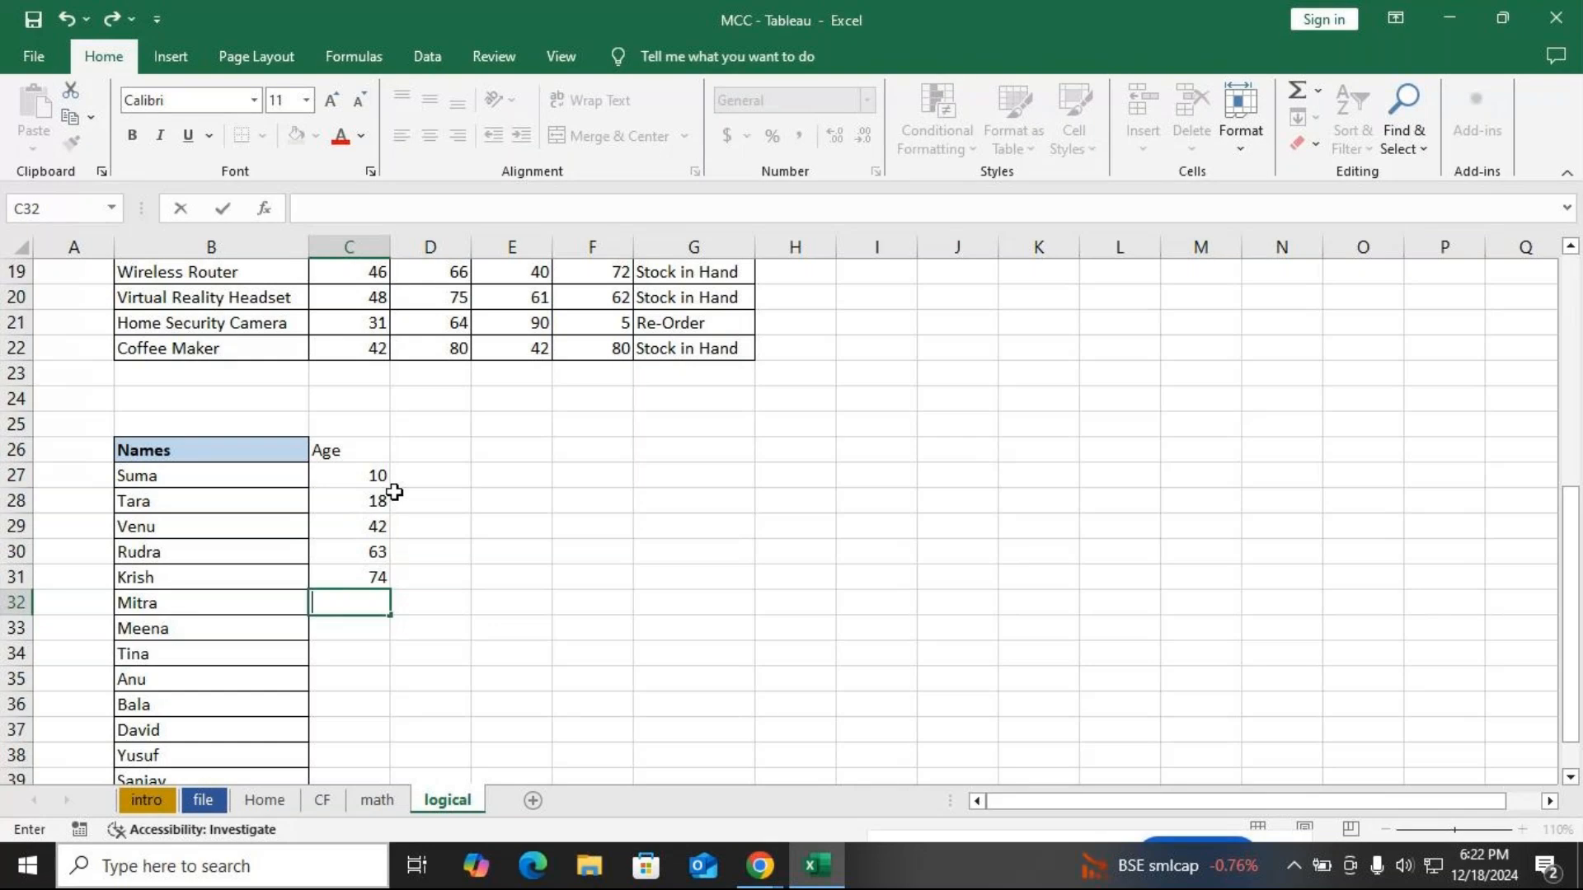
# Continue the Age column with 26, 31, 12 and 52 in C32:C35
pyautogui.write('26')
pyautogui.press('Return')
pyautogui.write('31')
pyautogui.press('Return')
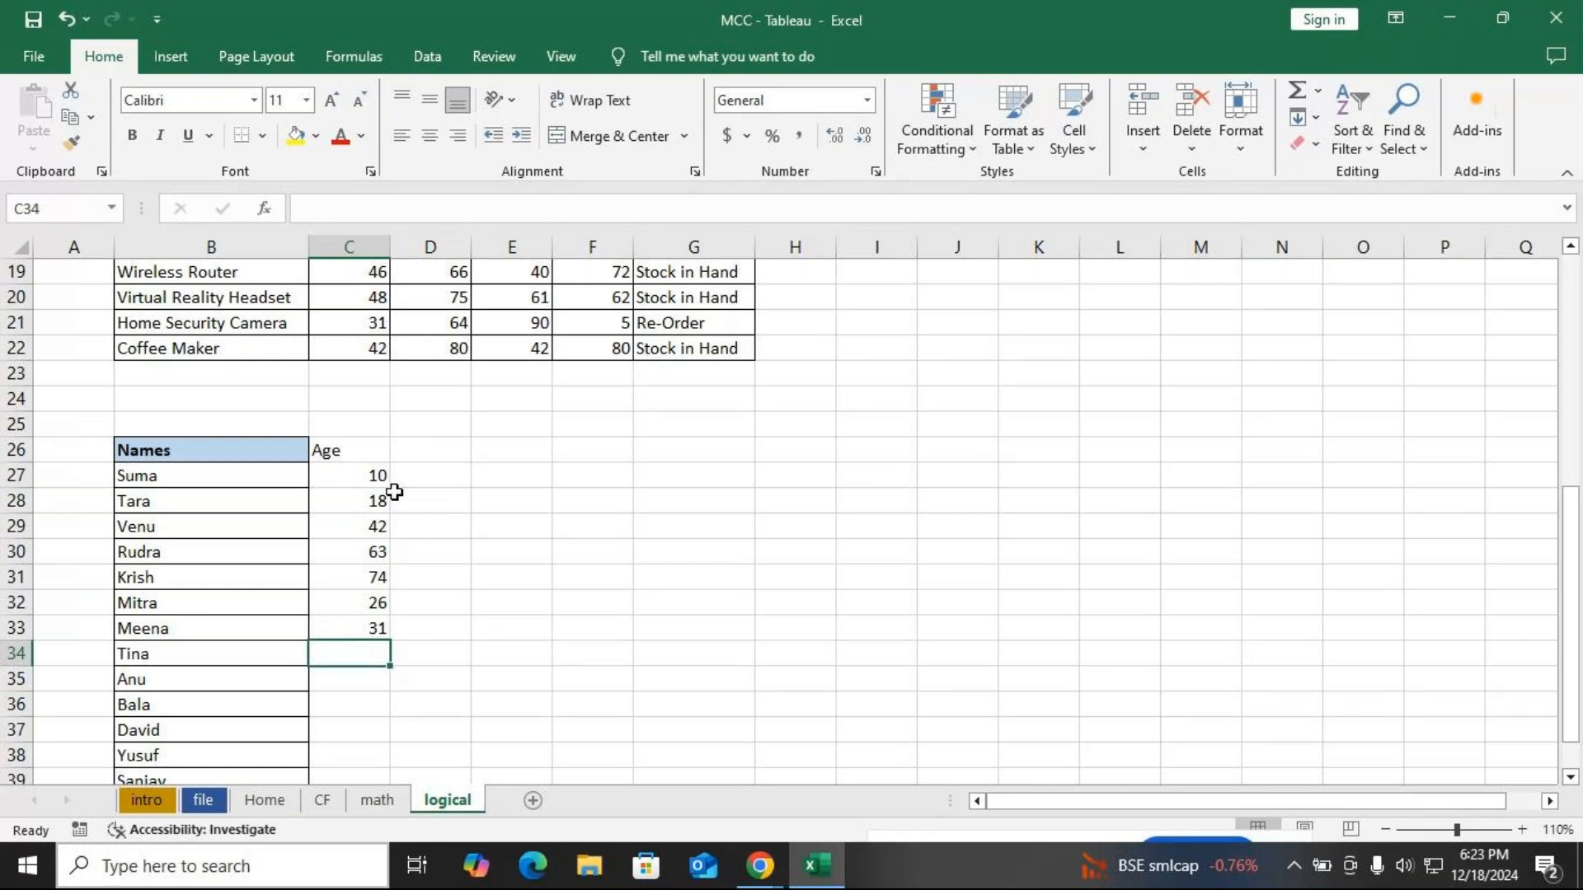
pyautogui.write('12')
pyautogui.press('Return')
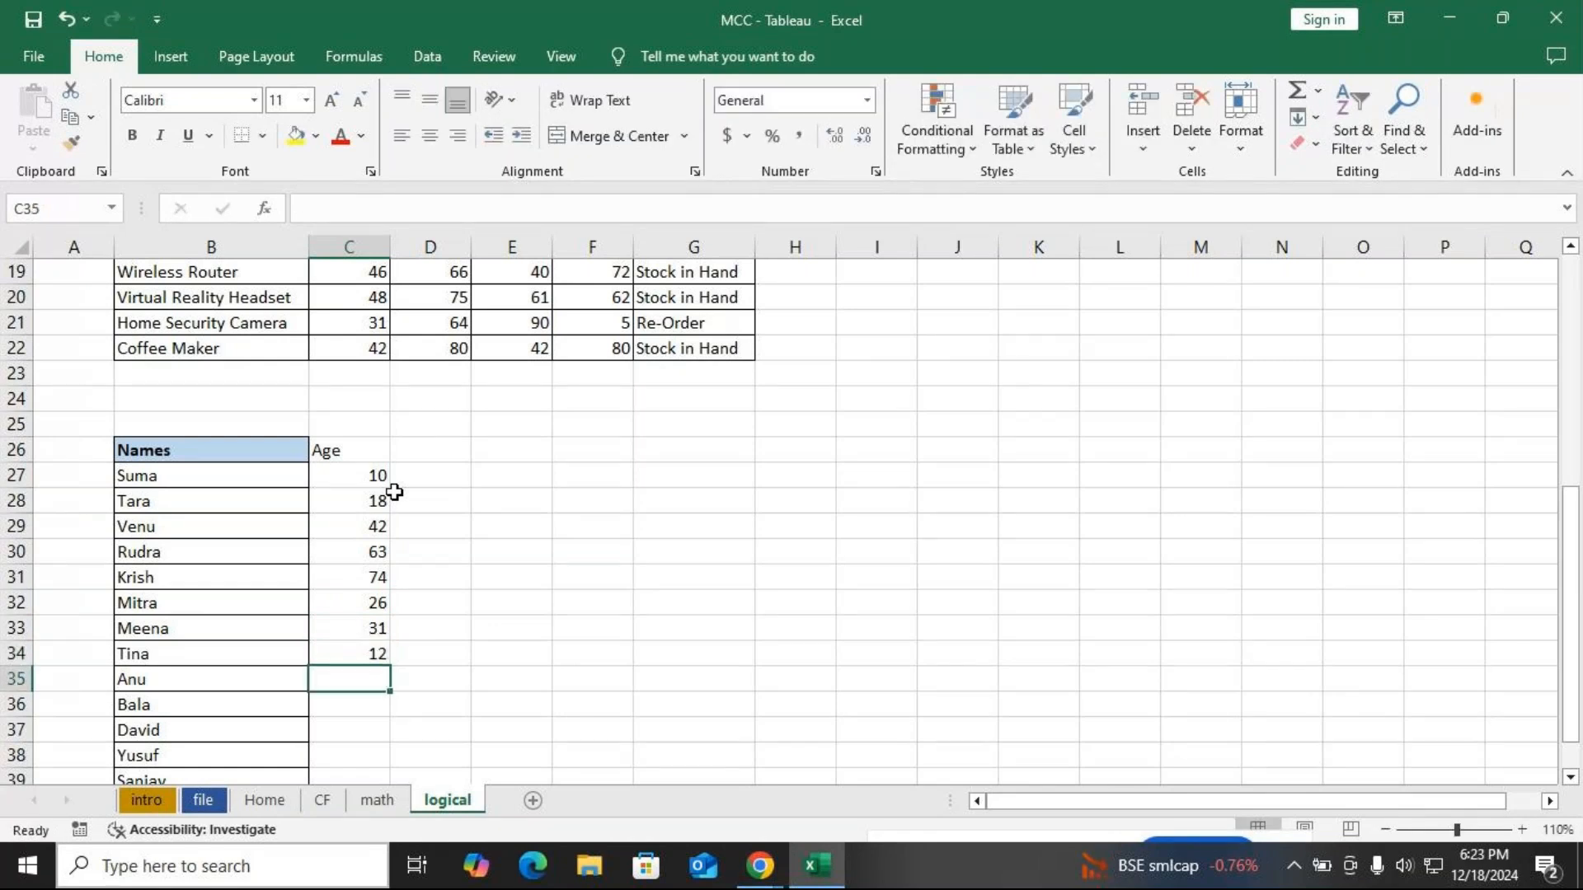
pyautogui.write('17')
pyautogui.press('Return')
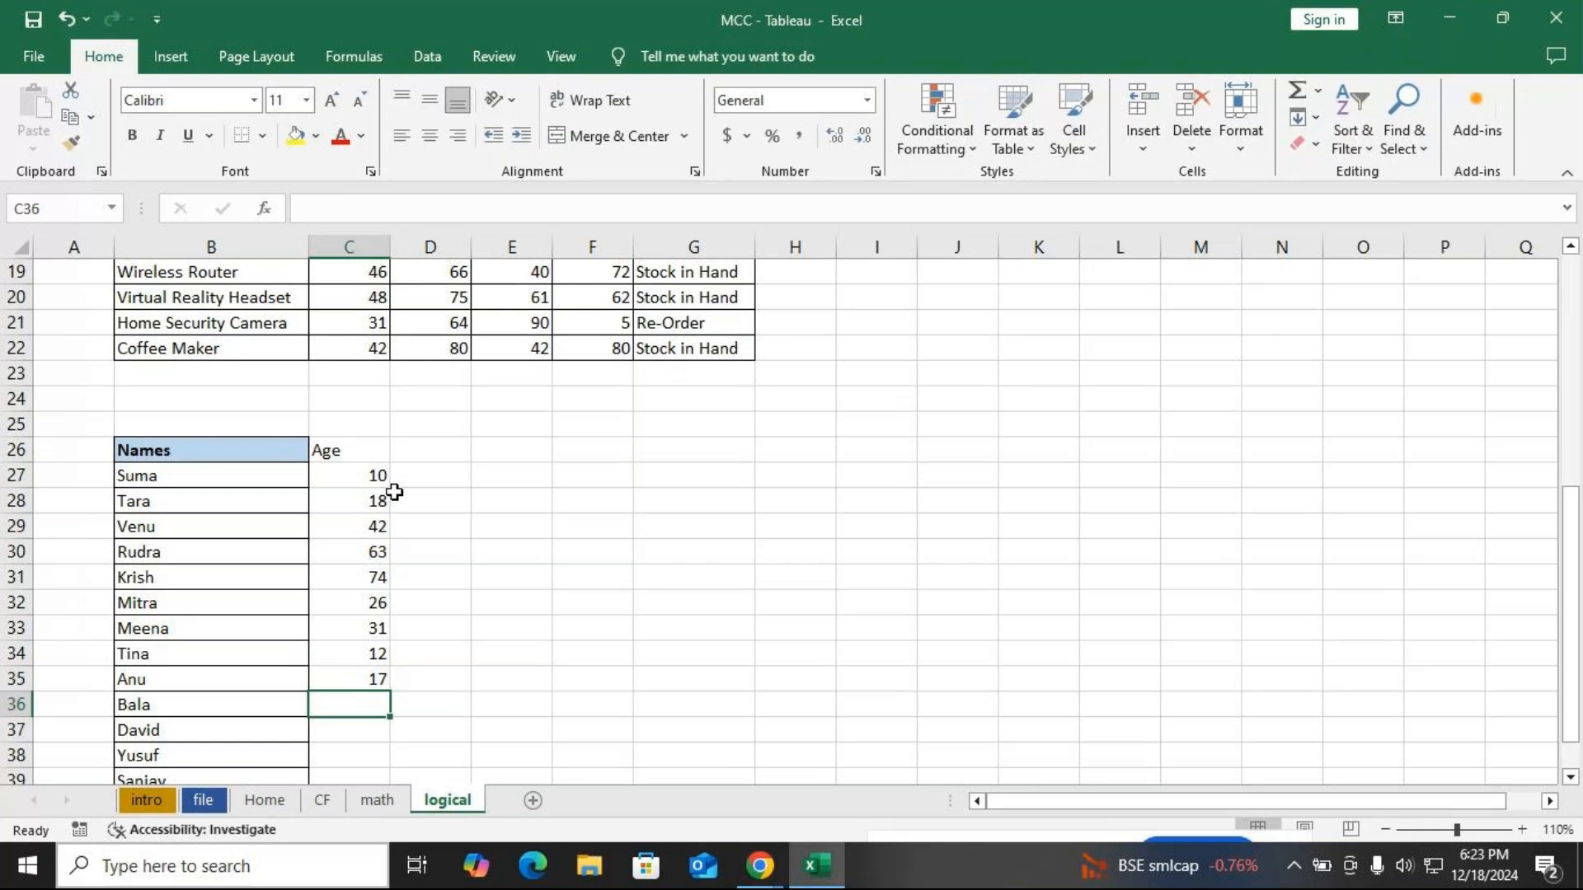
pyautogui.press('Up')
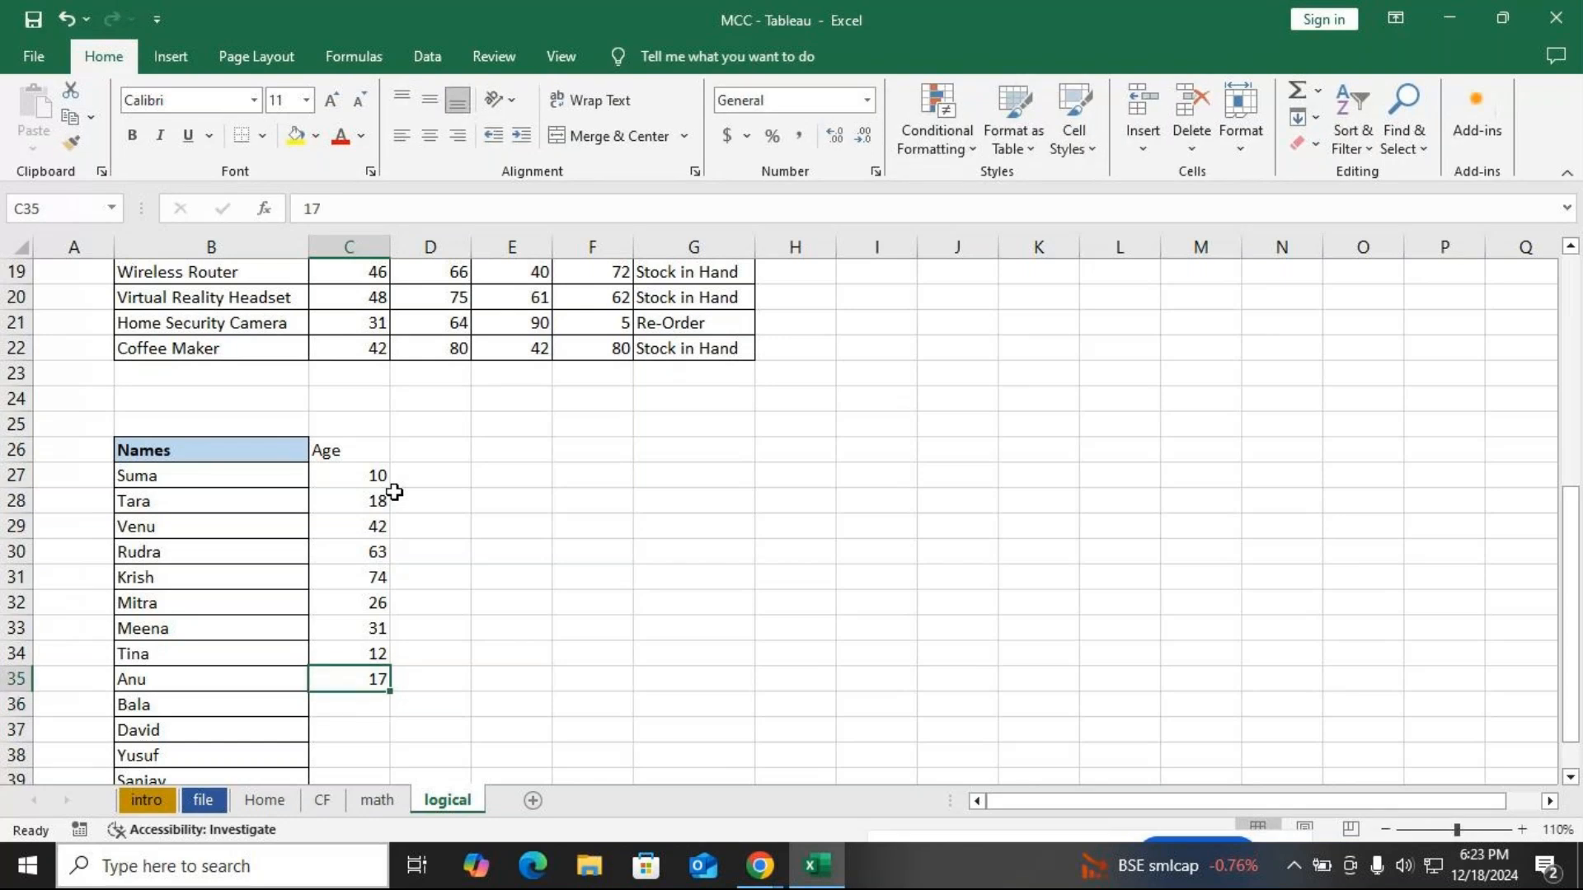
pyautogui.write('52')
pyautogui.press('Return')
# Complete the Age column with 17, 19, 36, 22 and 20 in C36:C40
pyautogui.write('17')
pyautogui.press('Return')
pyautogui.write('19')
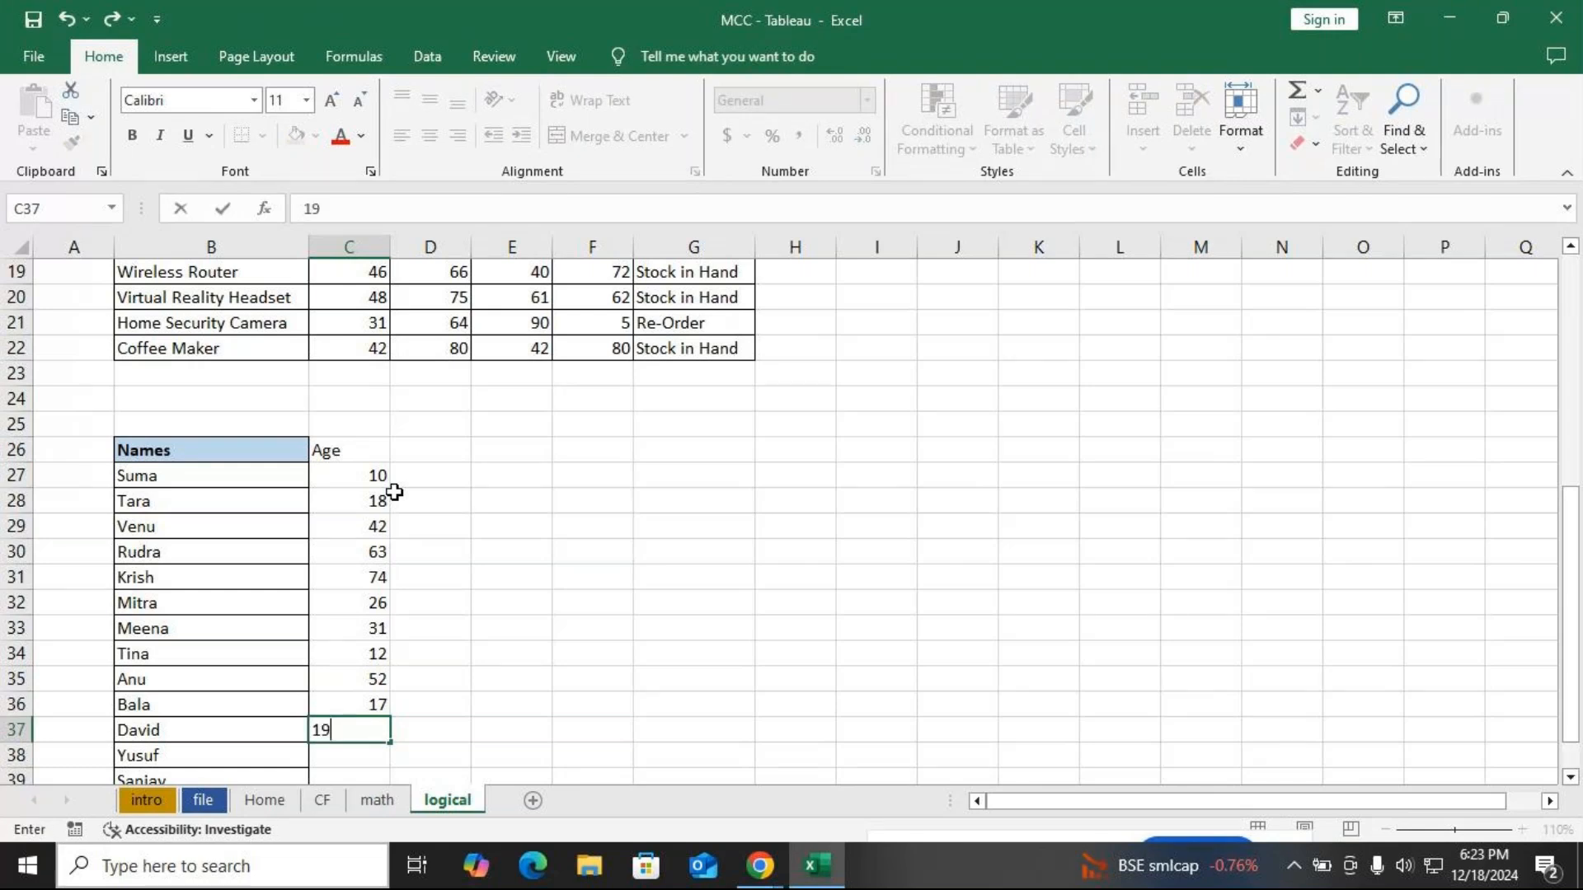
pyautogui.press('Return')
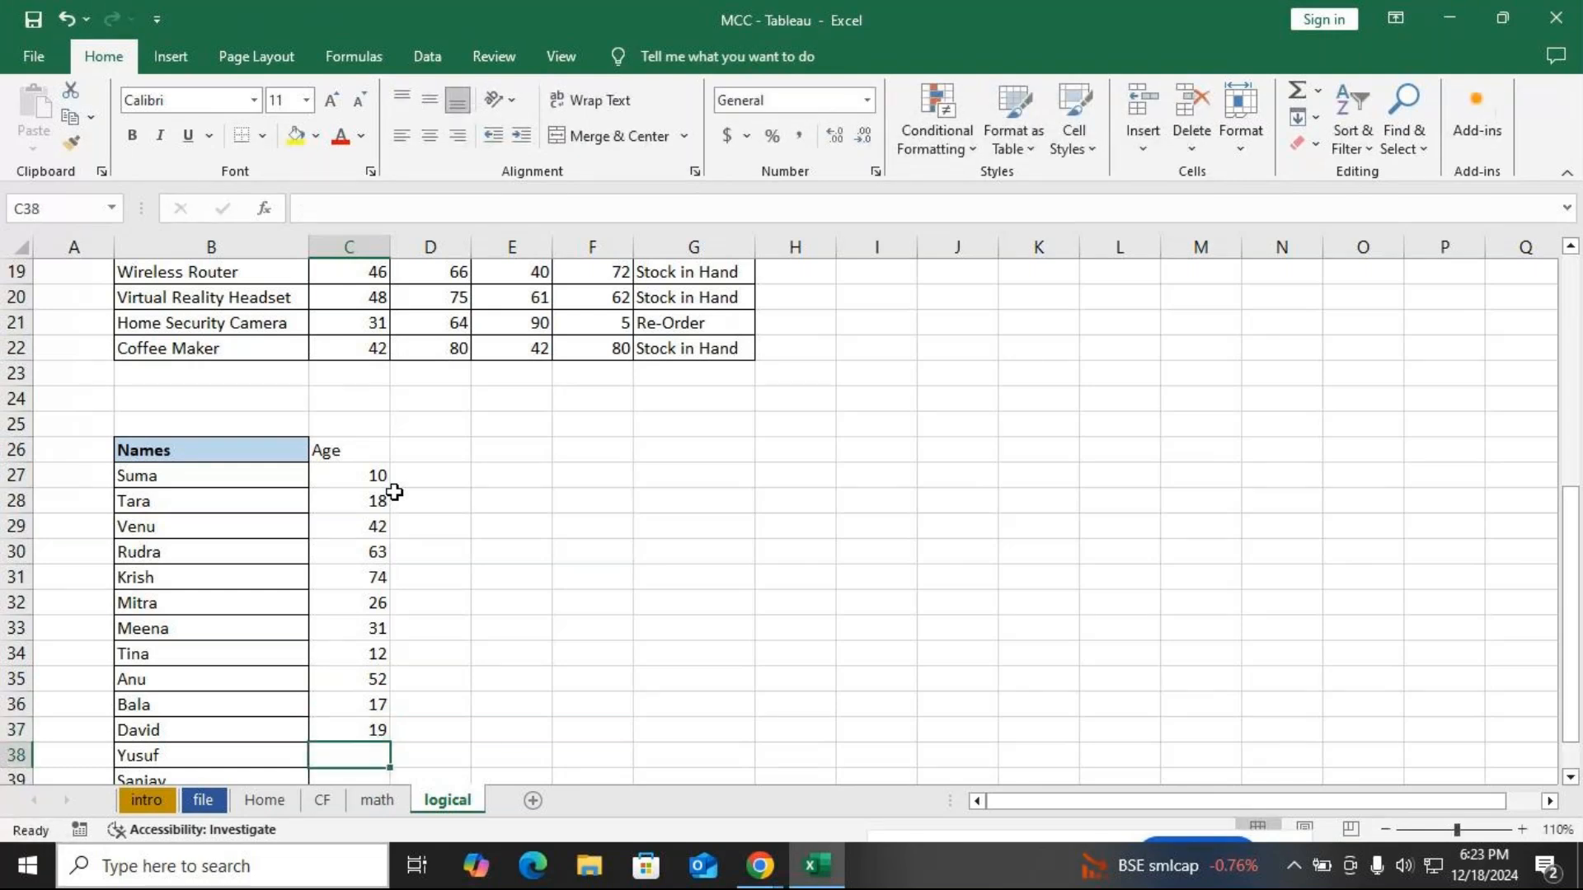
pyautogui.write('36')
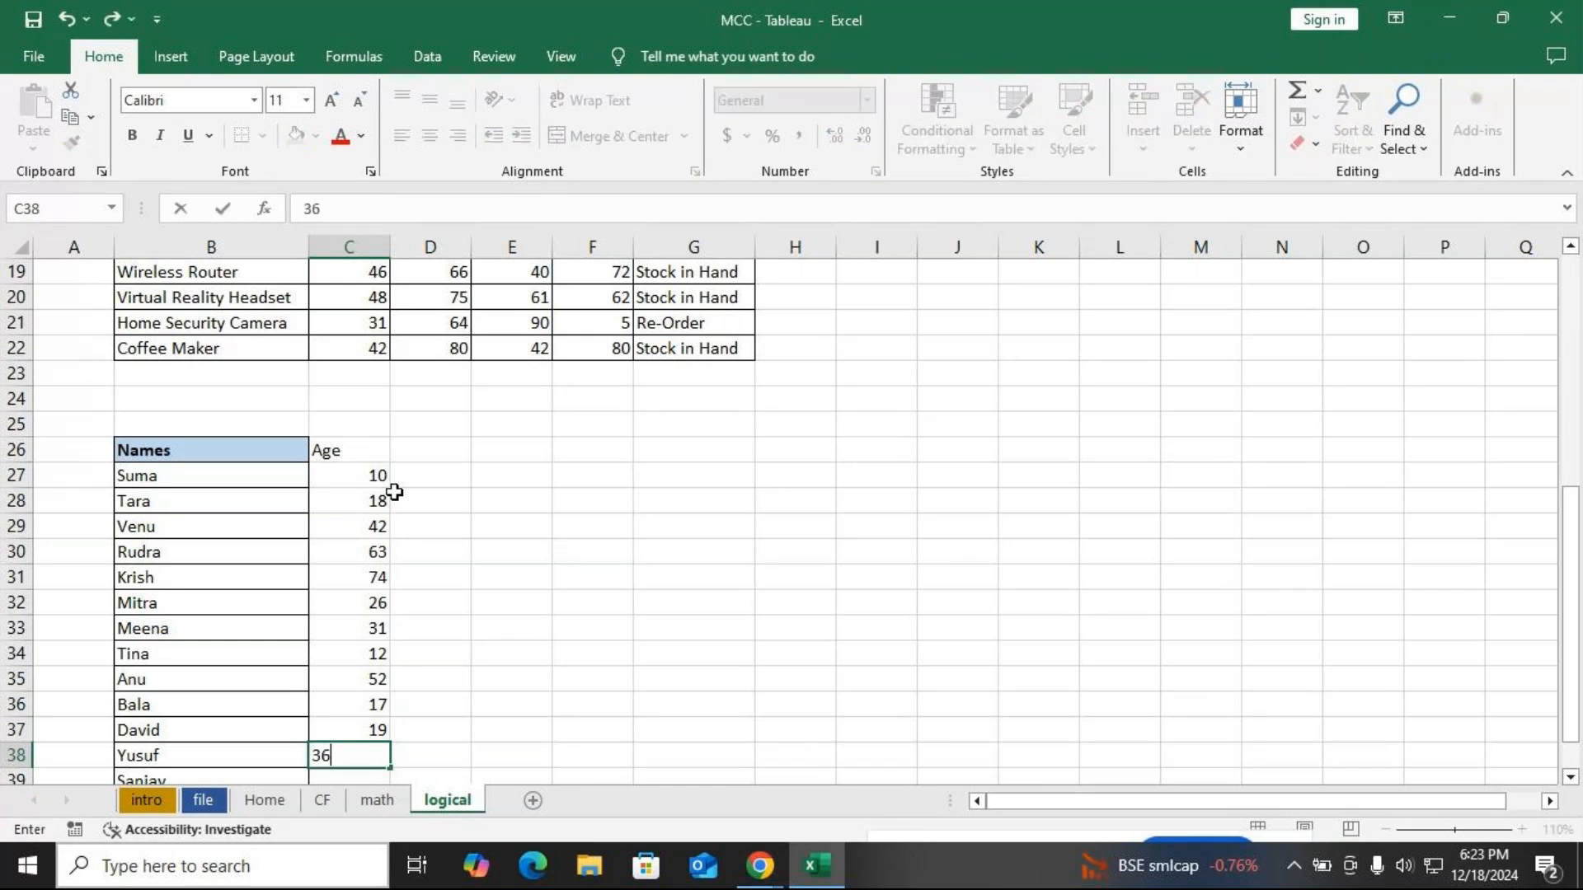
pyautogui.press('Return')
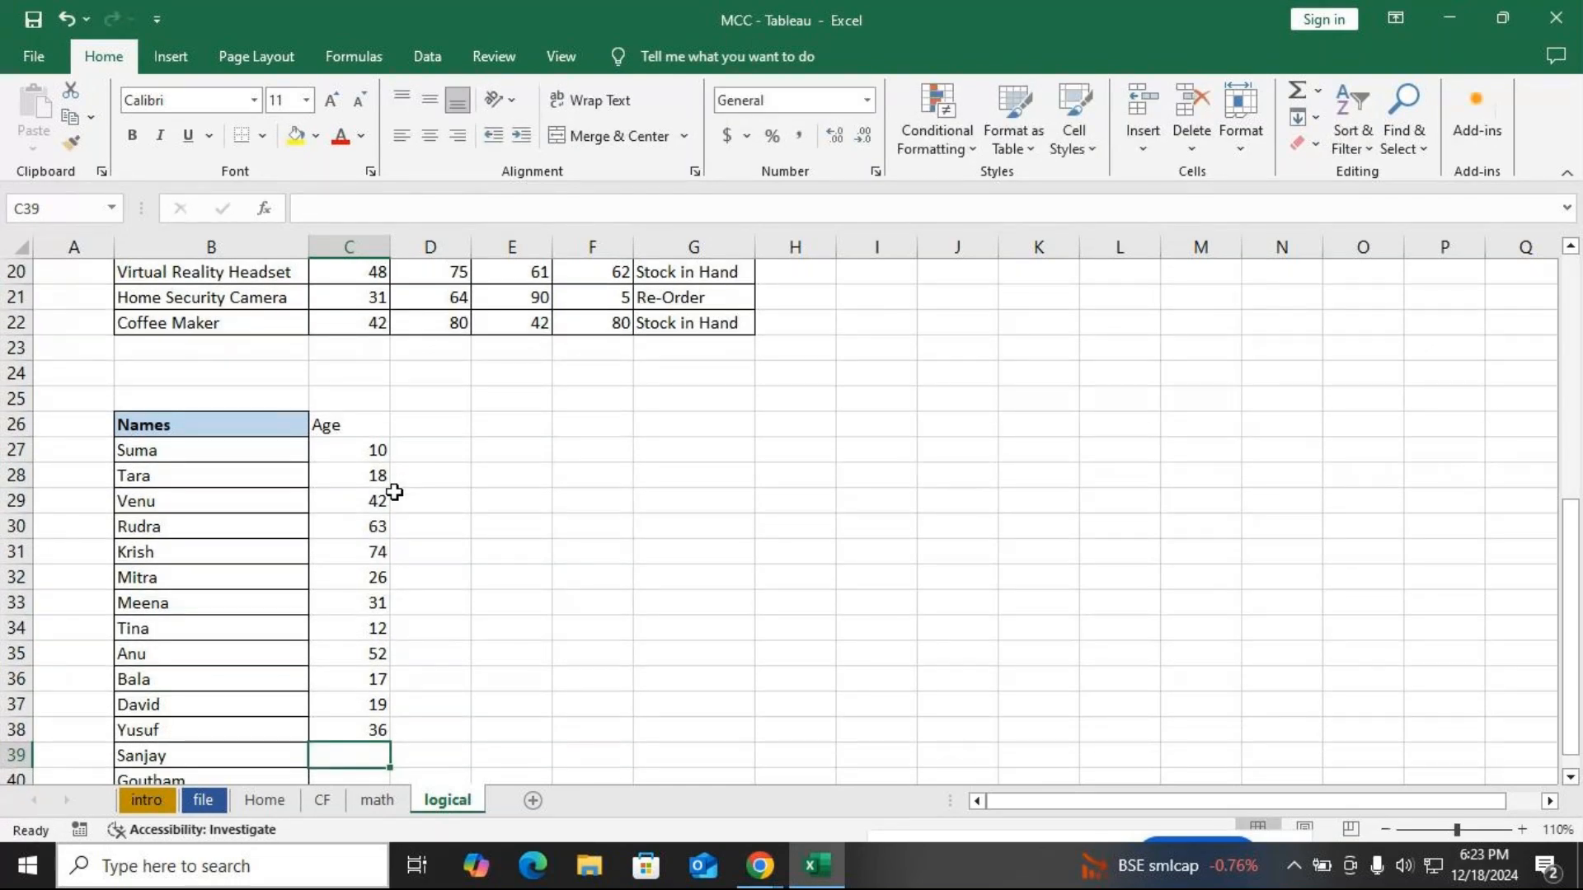
pyautogui.write('22')
pyautogui.press('Return')
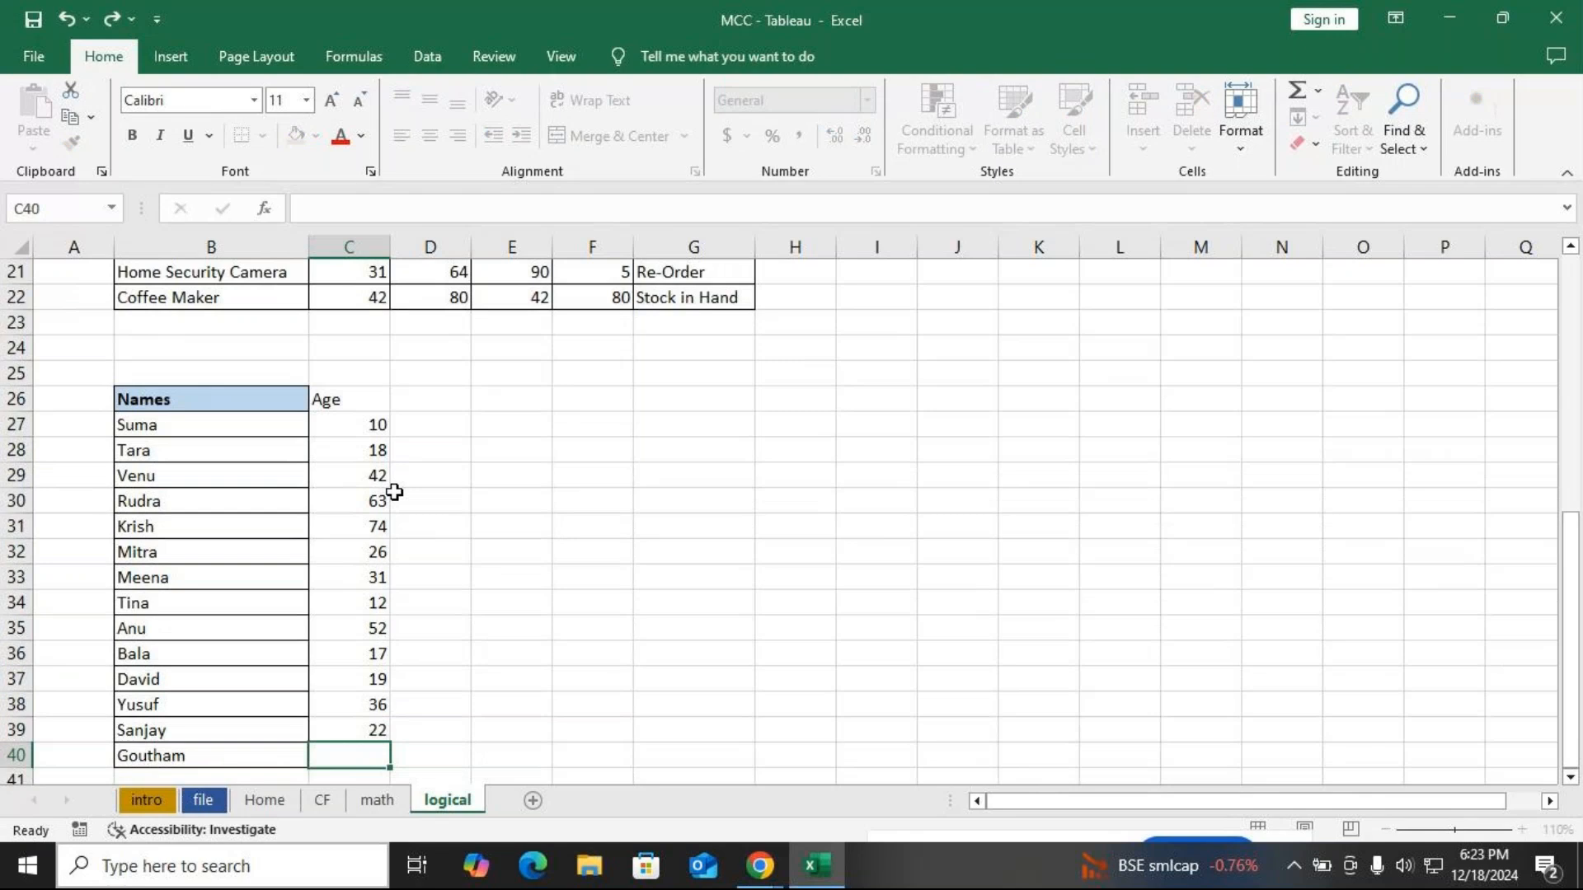
pyautogui.write('20')
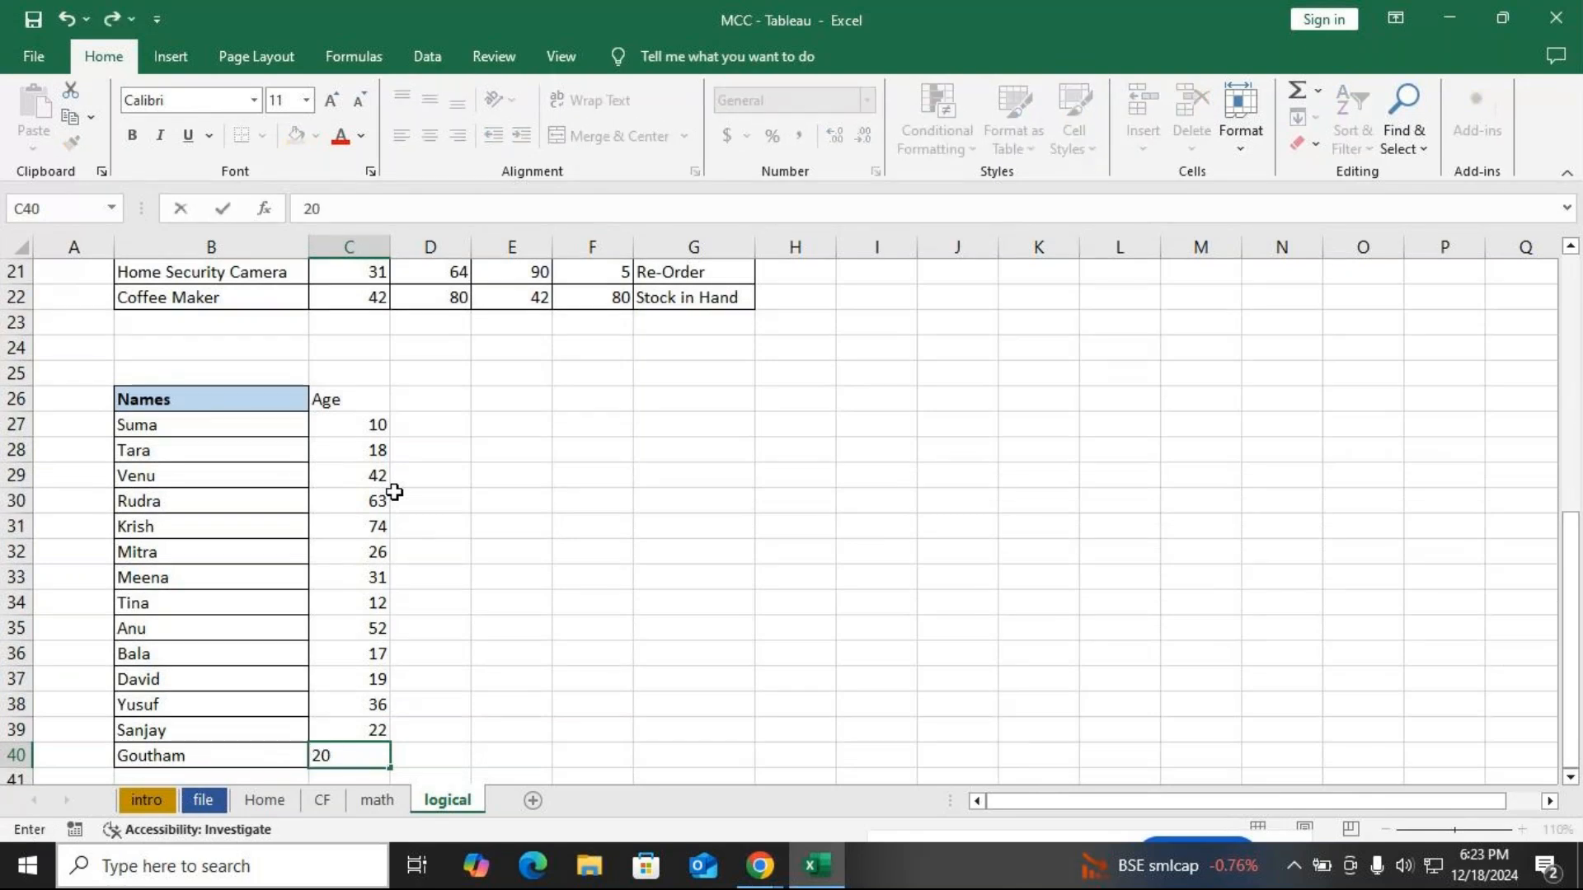
pyautogui.press('Return')
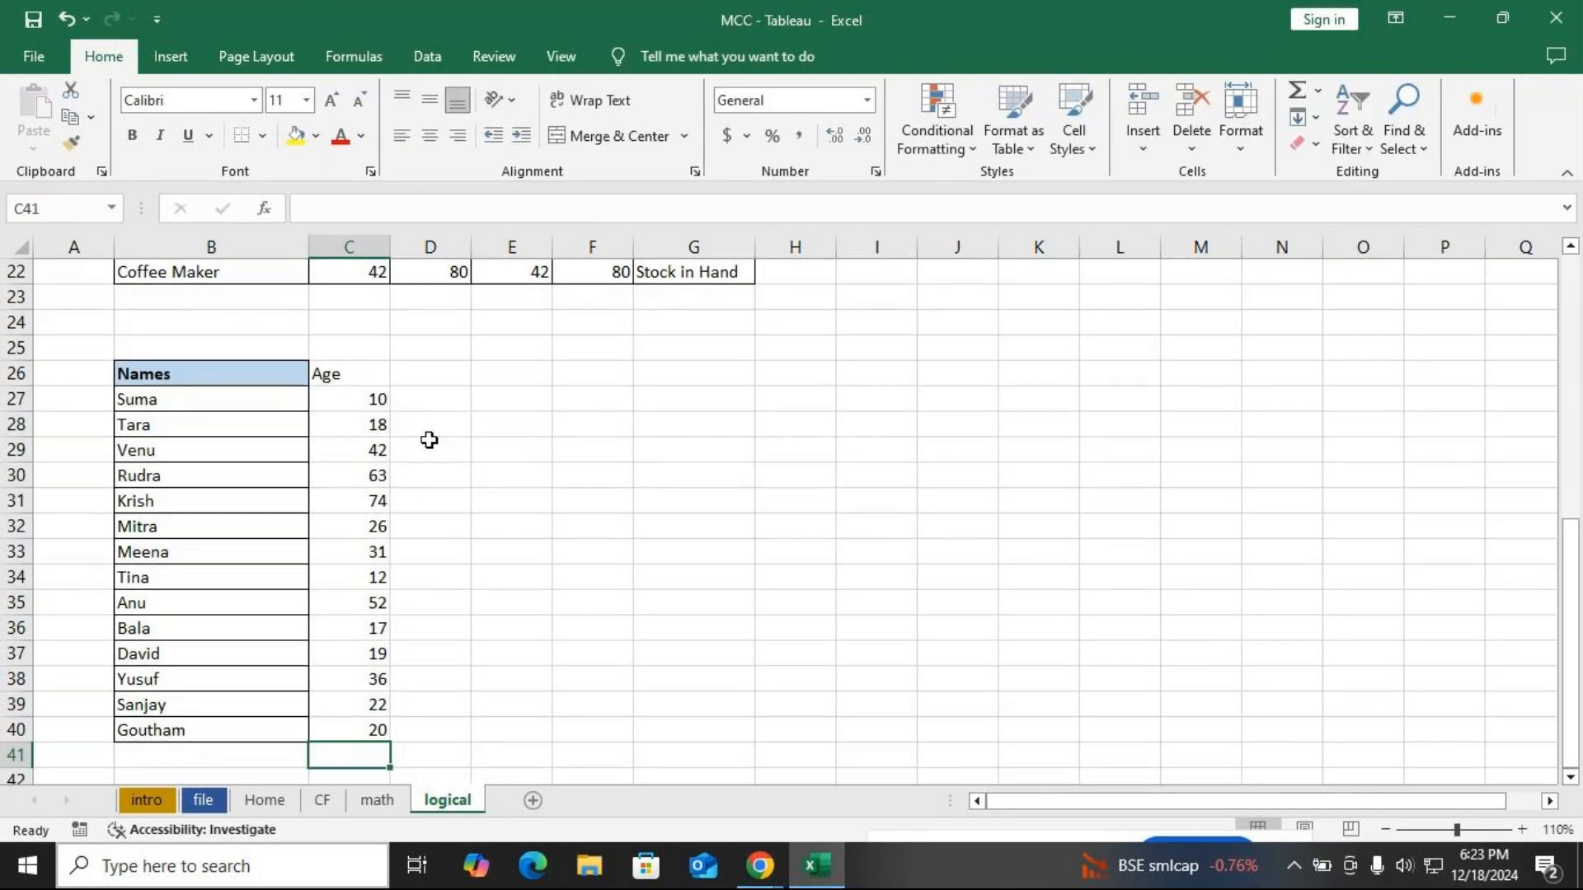
pyautogui.click(279, 373)
pyautogui.click(71, 141)
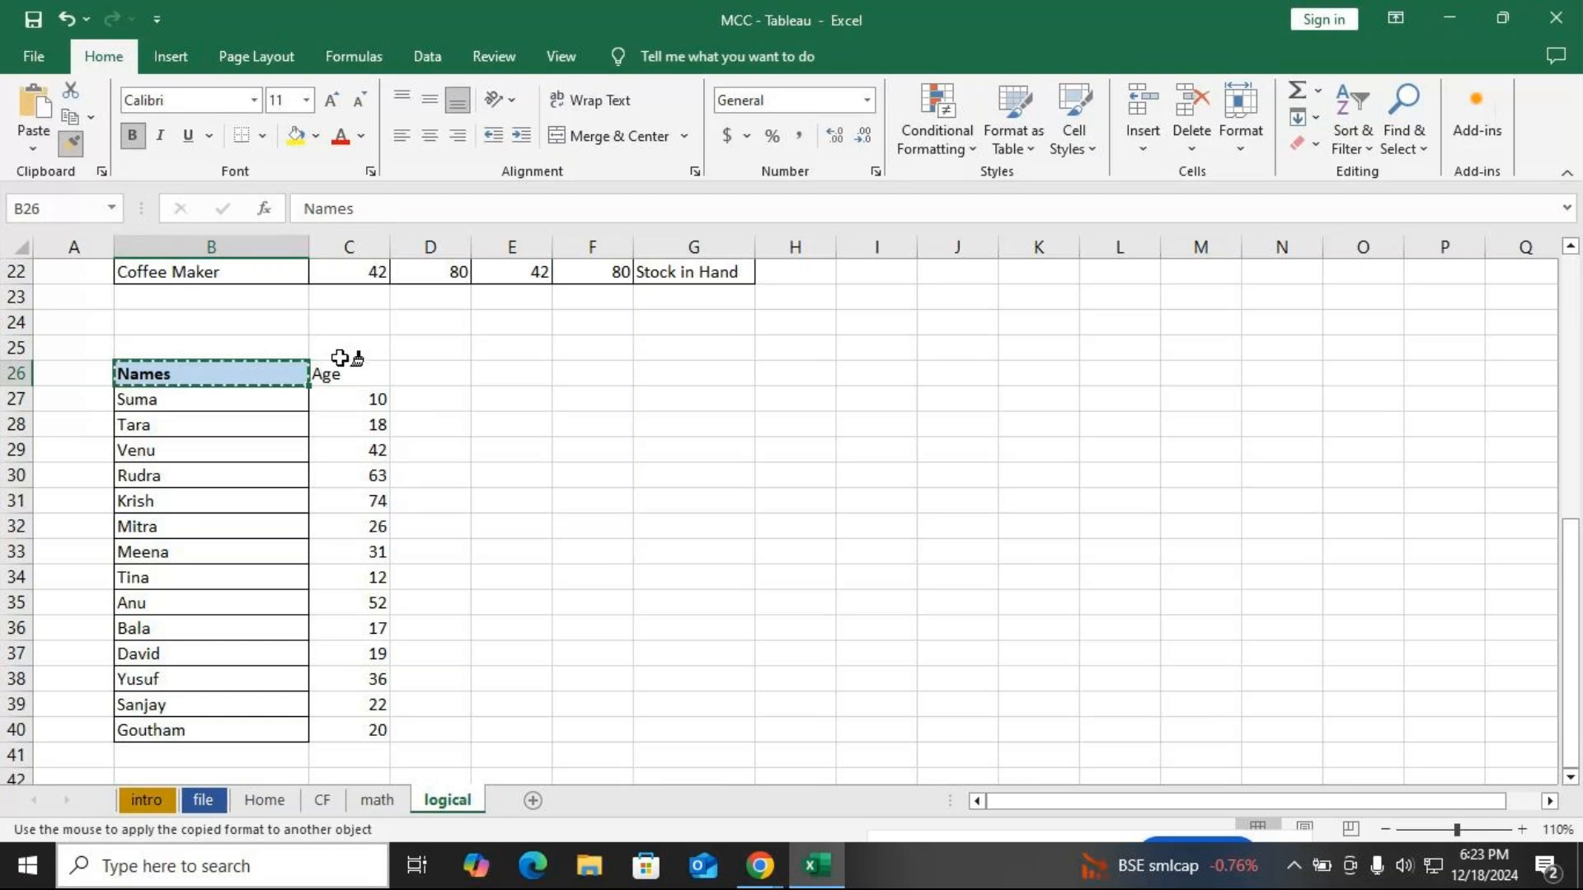
pyautogui.click(339, 358)
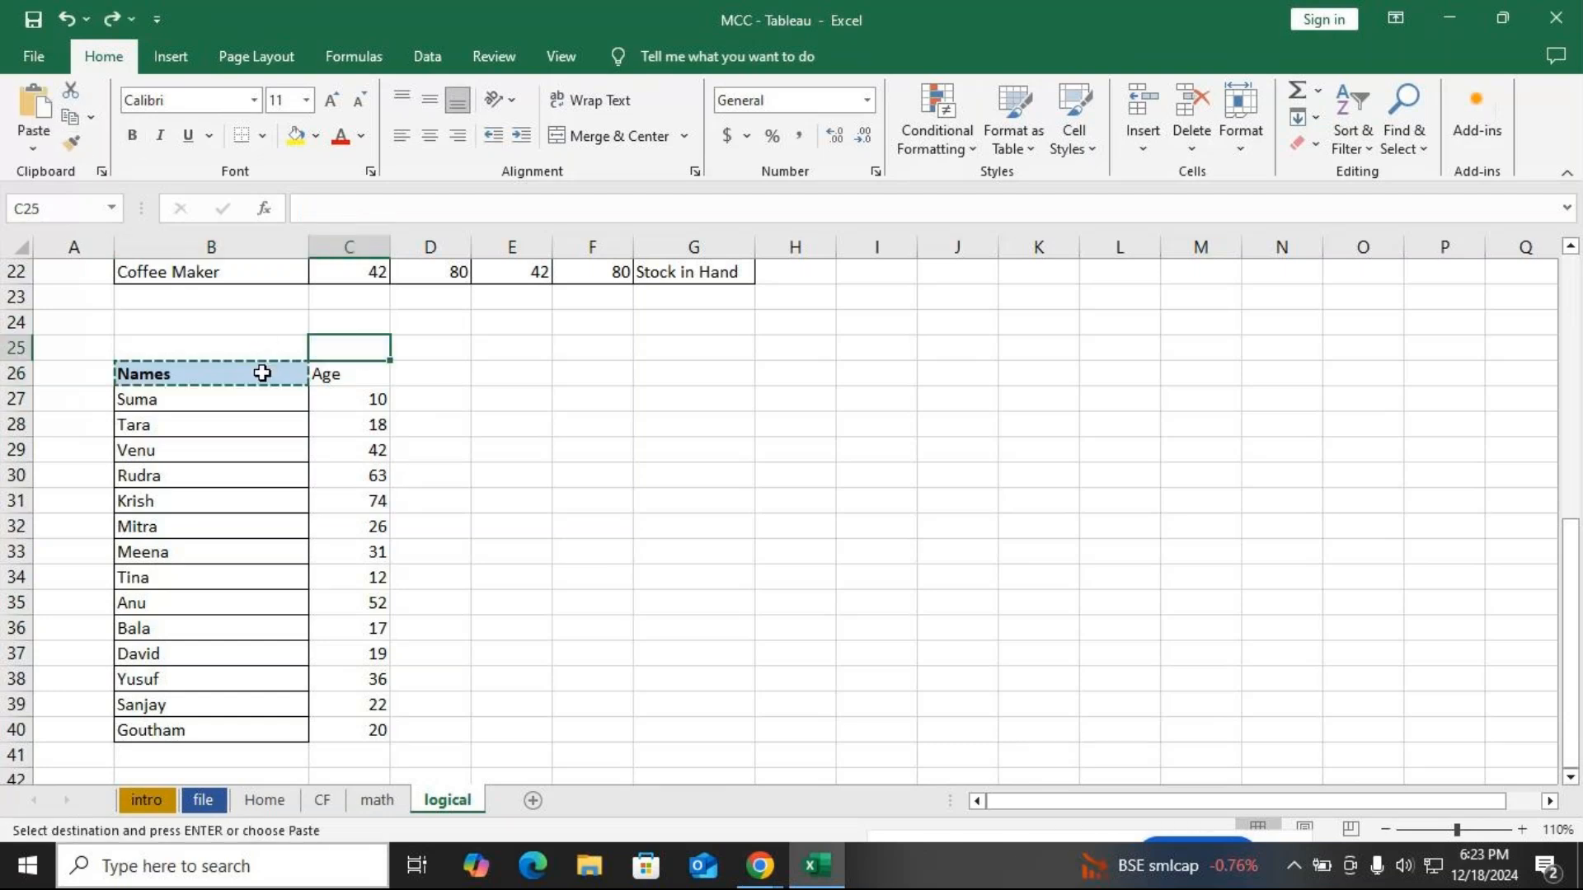
pyautogui.click(346, 379)
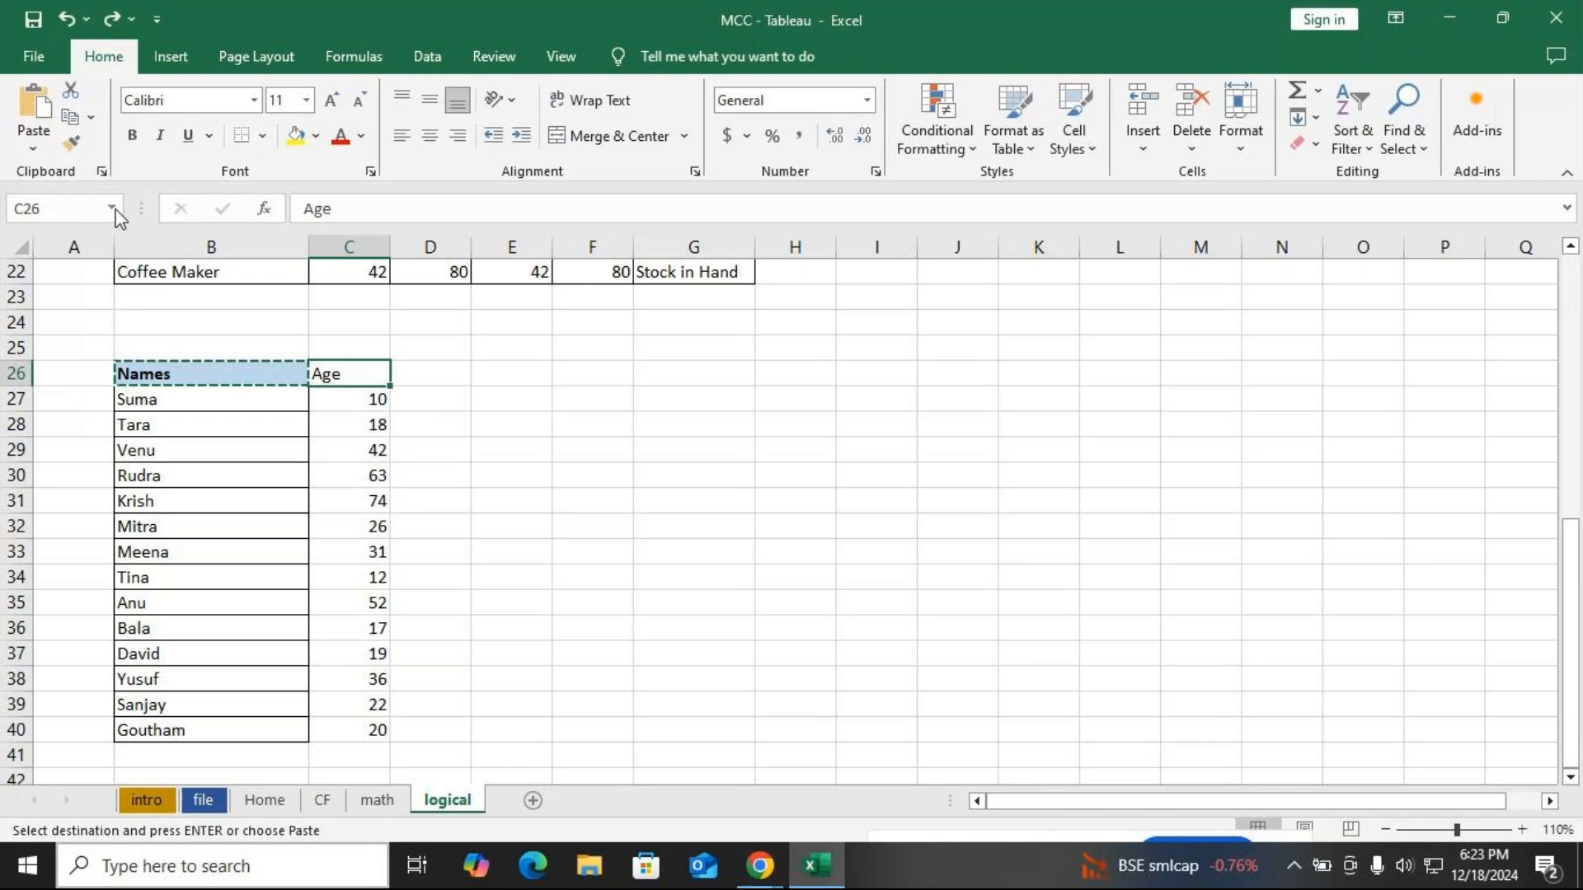
pyautogui.click(71, 142)
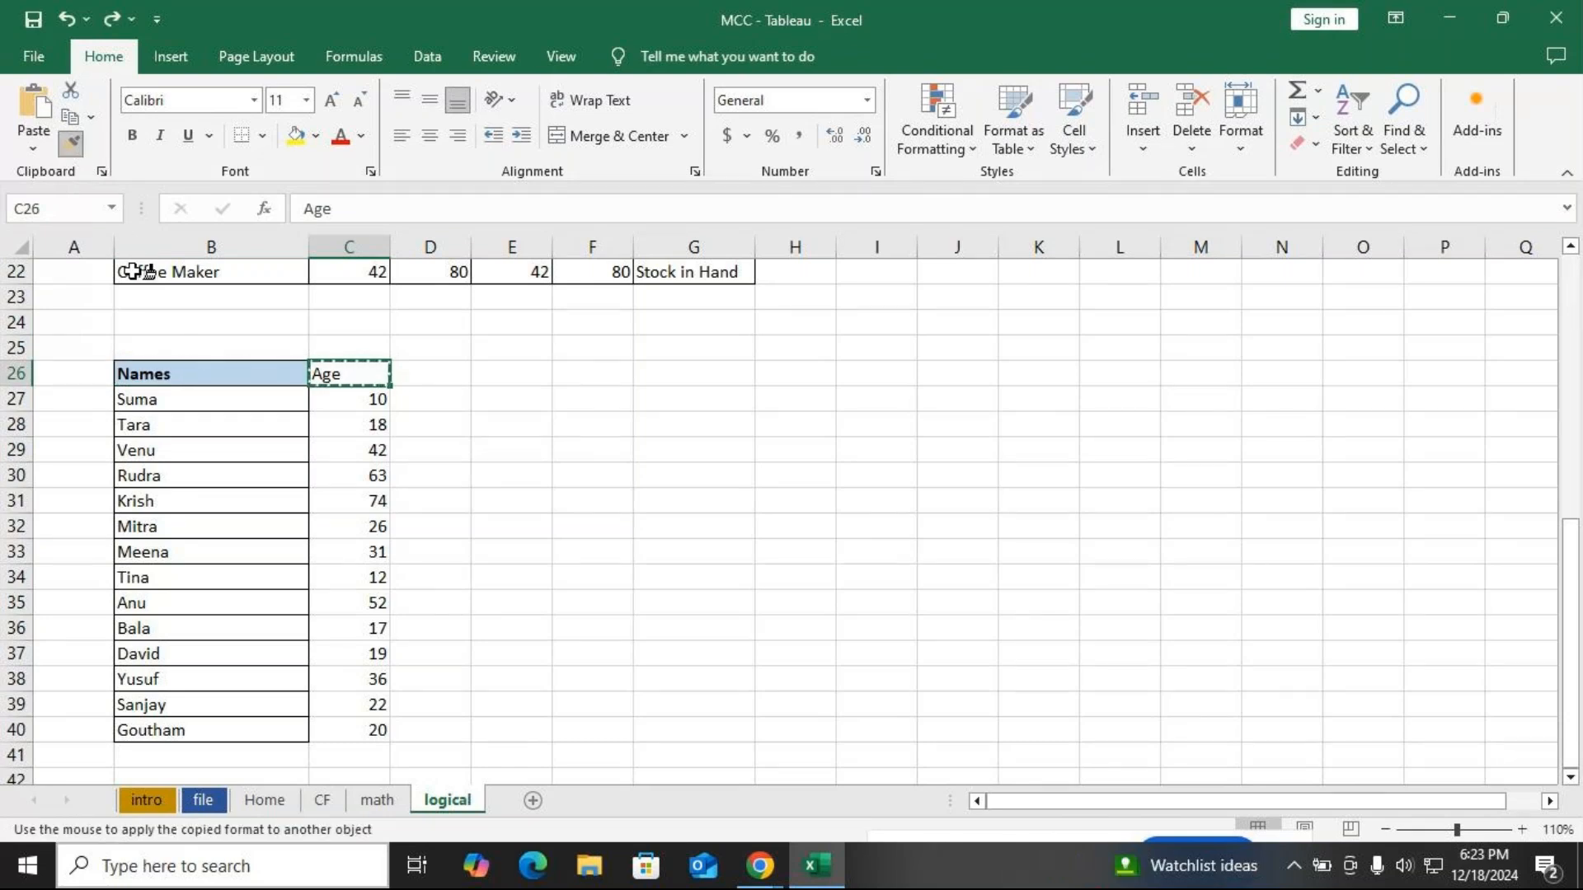
pyautogui.click(142, 373)
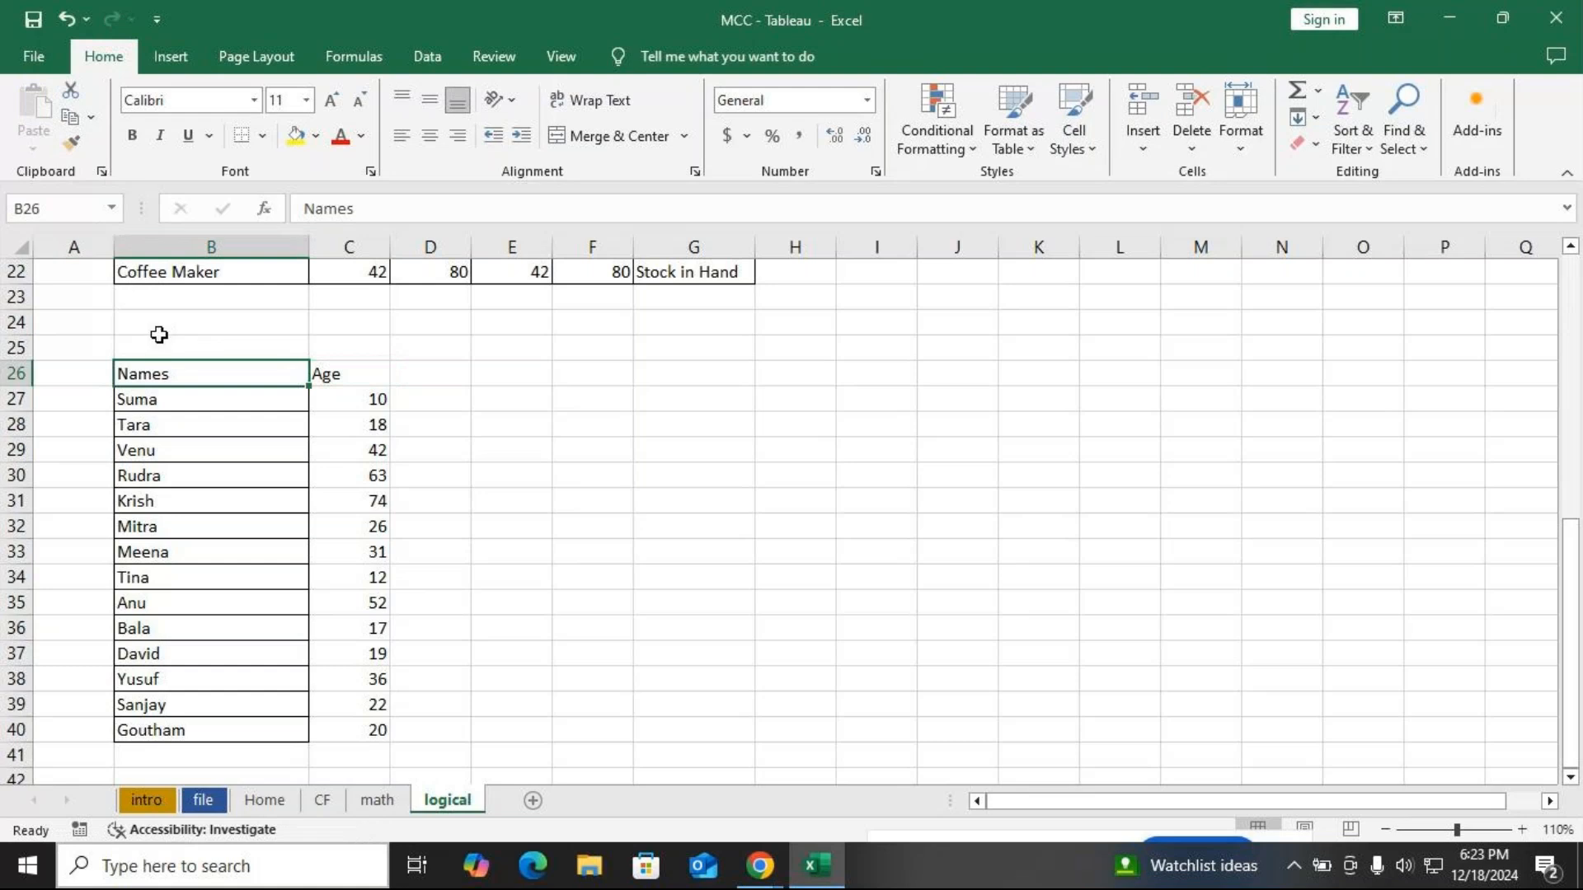
pyautogui.hotkey('ctrl', 'z')
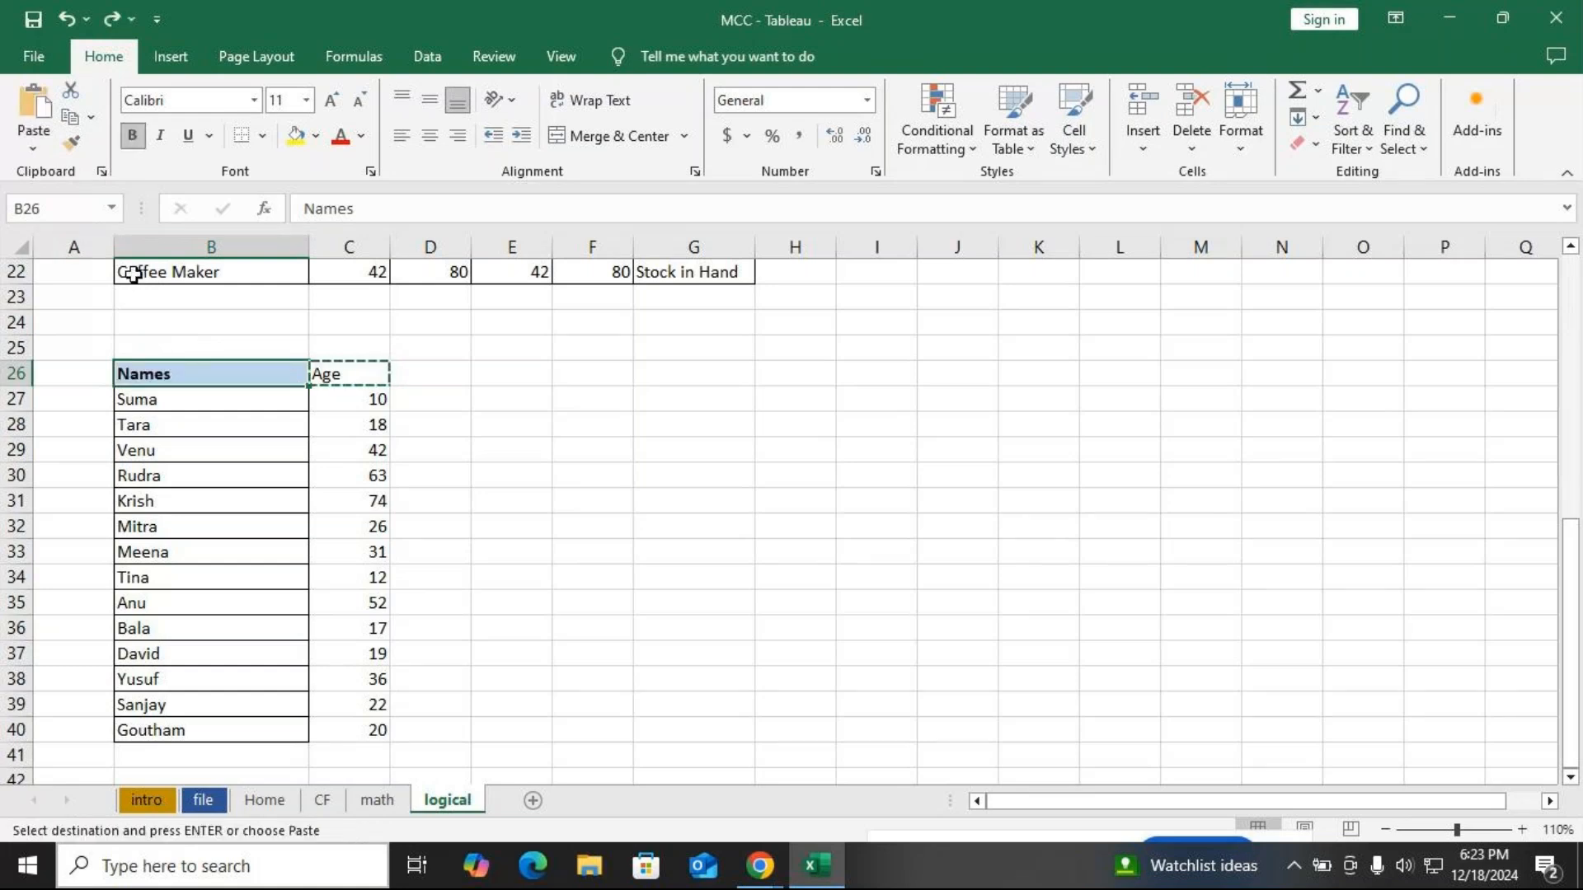
# Copy the Names header's formatting onto the Age header in C26 and add the header Voting in D26
pyautogui.click(70, 144)
pyautogui.click(322, 372)
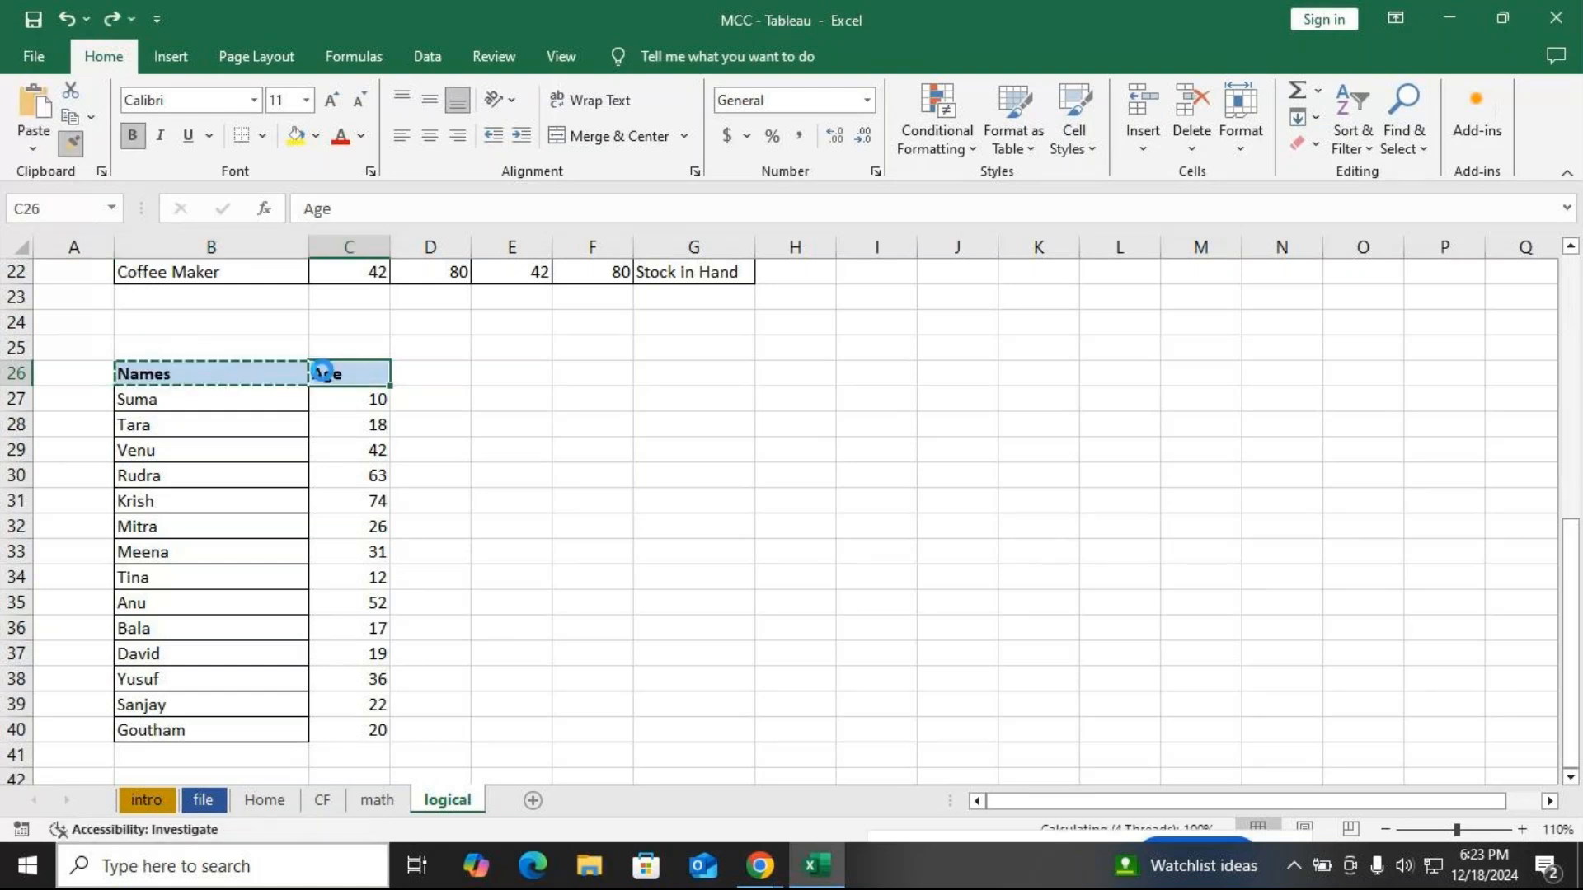
pyautogui.click(427, 376)
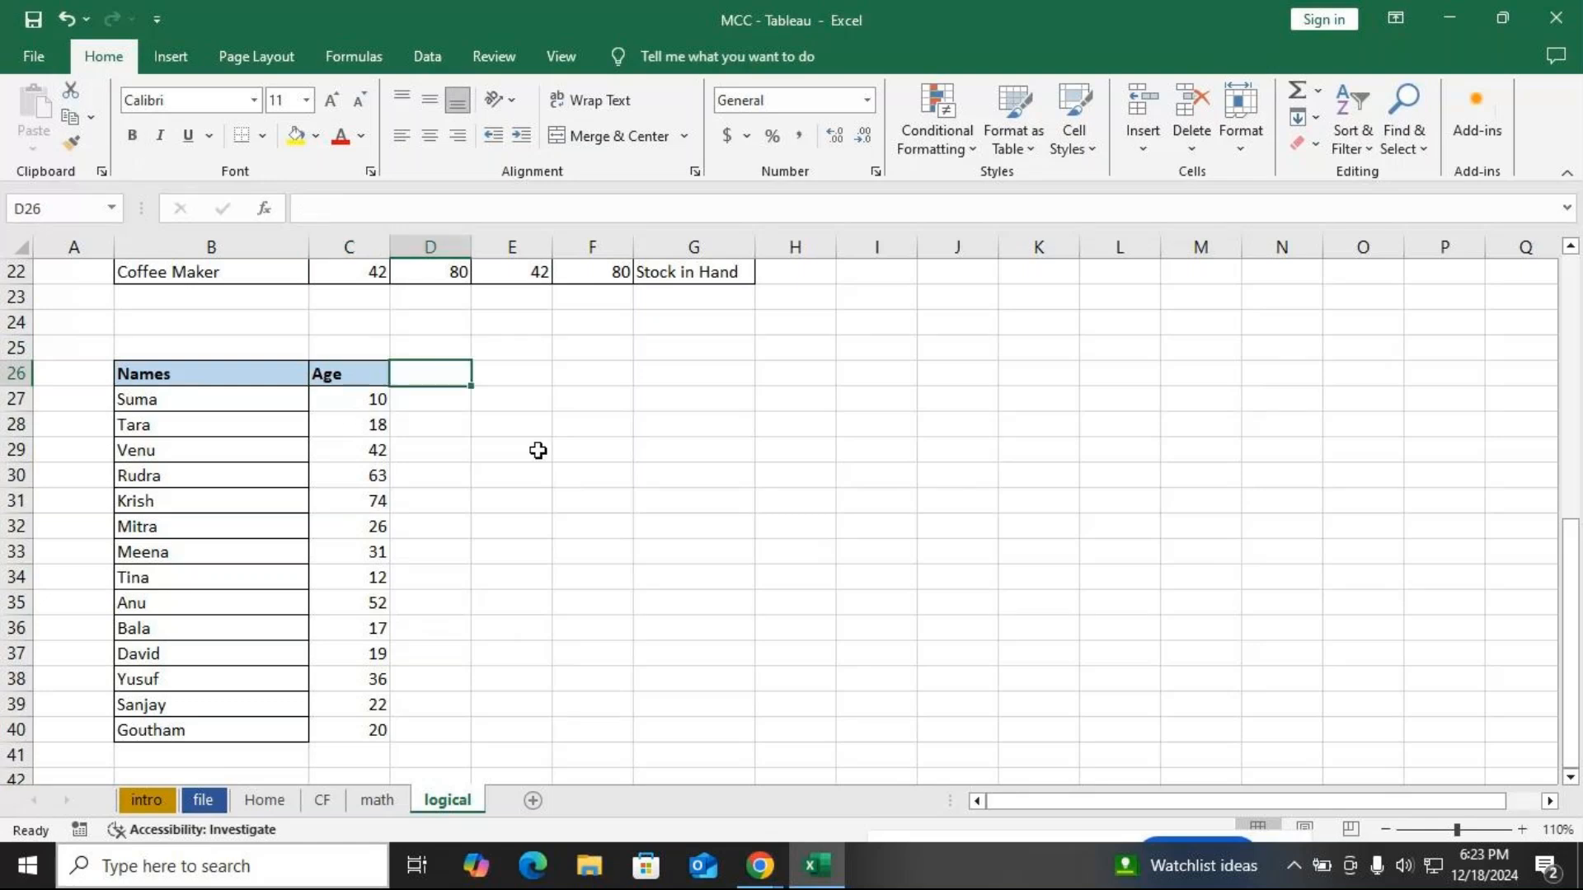
pyautogui.write('V')
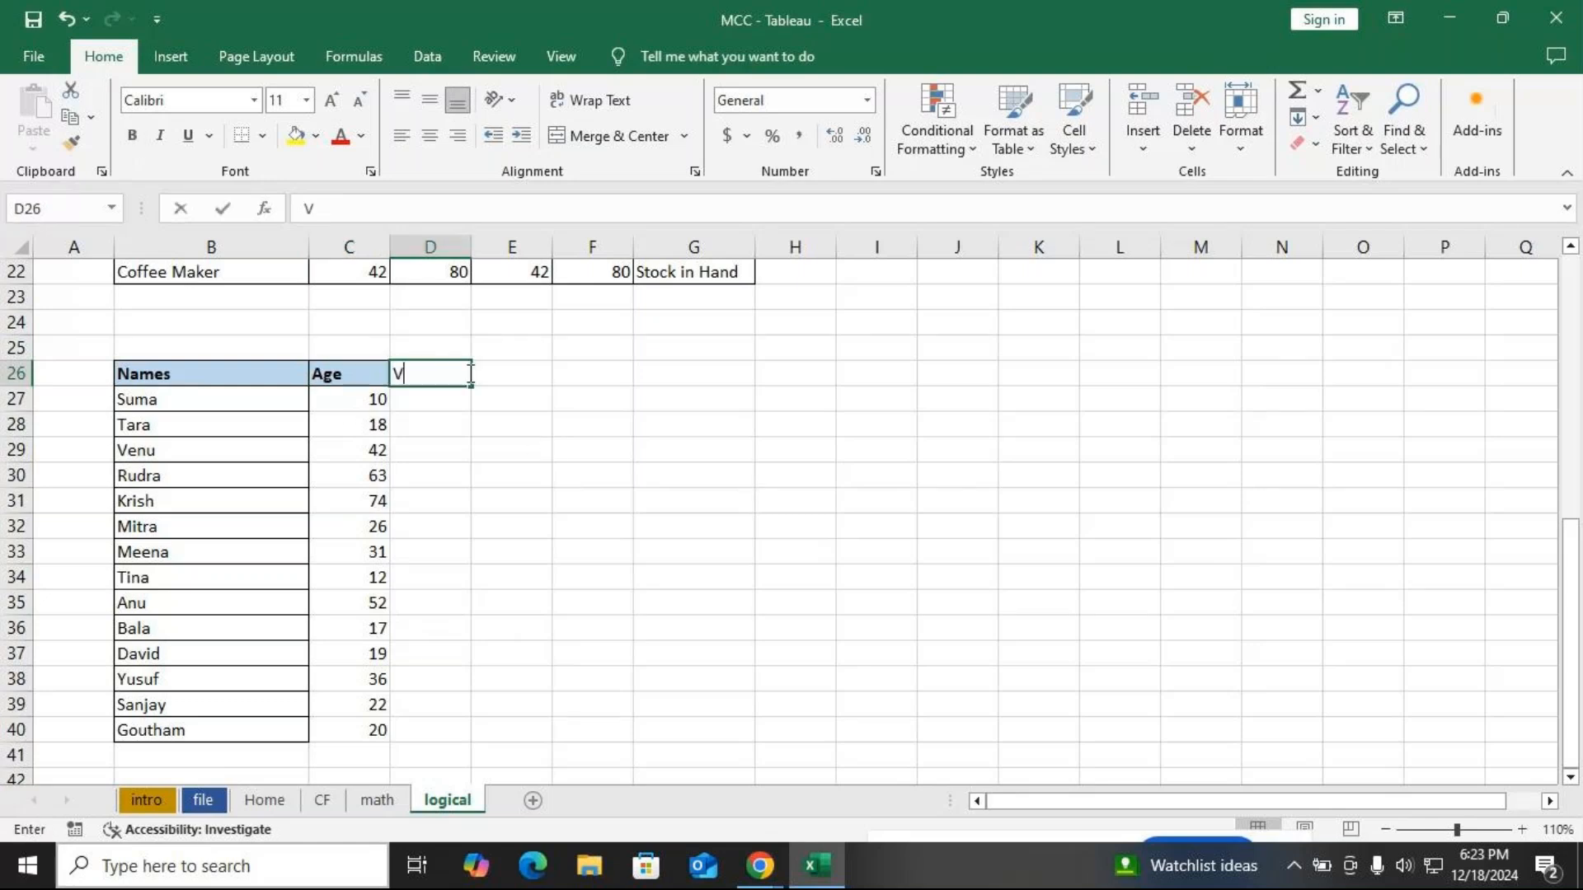
pyautogui.write('oting')
pyautogui.press('Return')
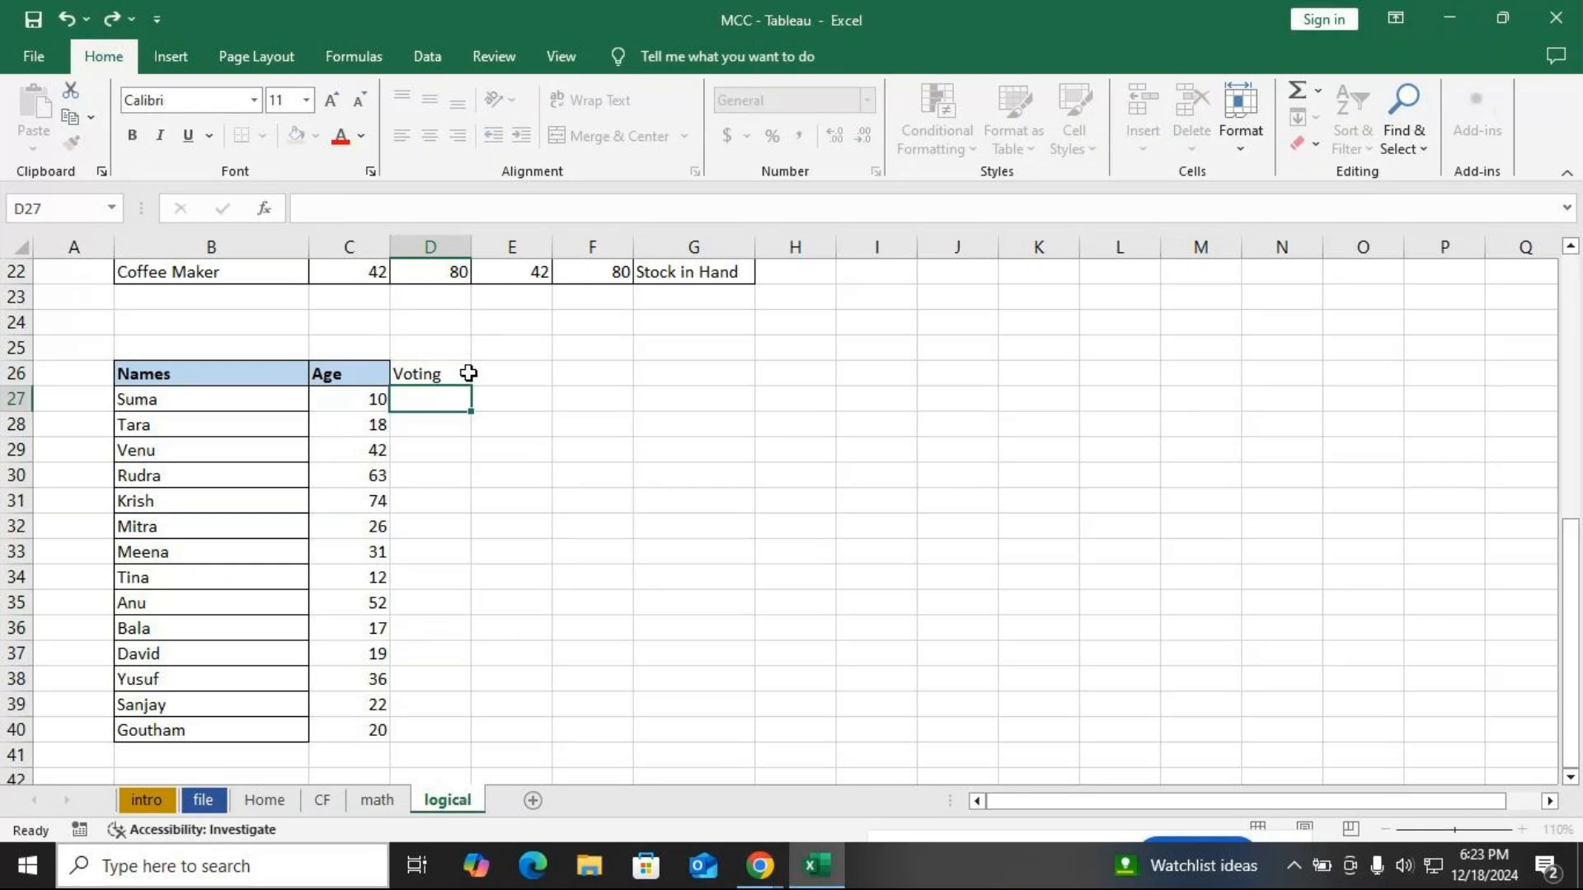
# Note the voting criteria beside the table: >=18 with Elegible in H27:I27 and <18 with Not Elegible in H28:I28
pyautogui.click(815, 402)
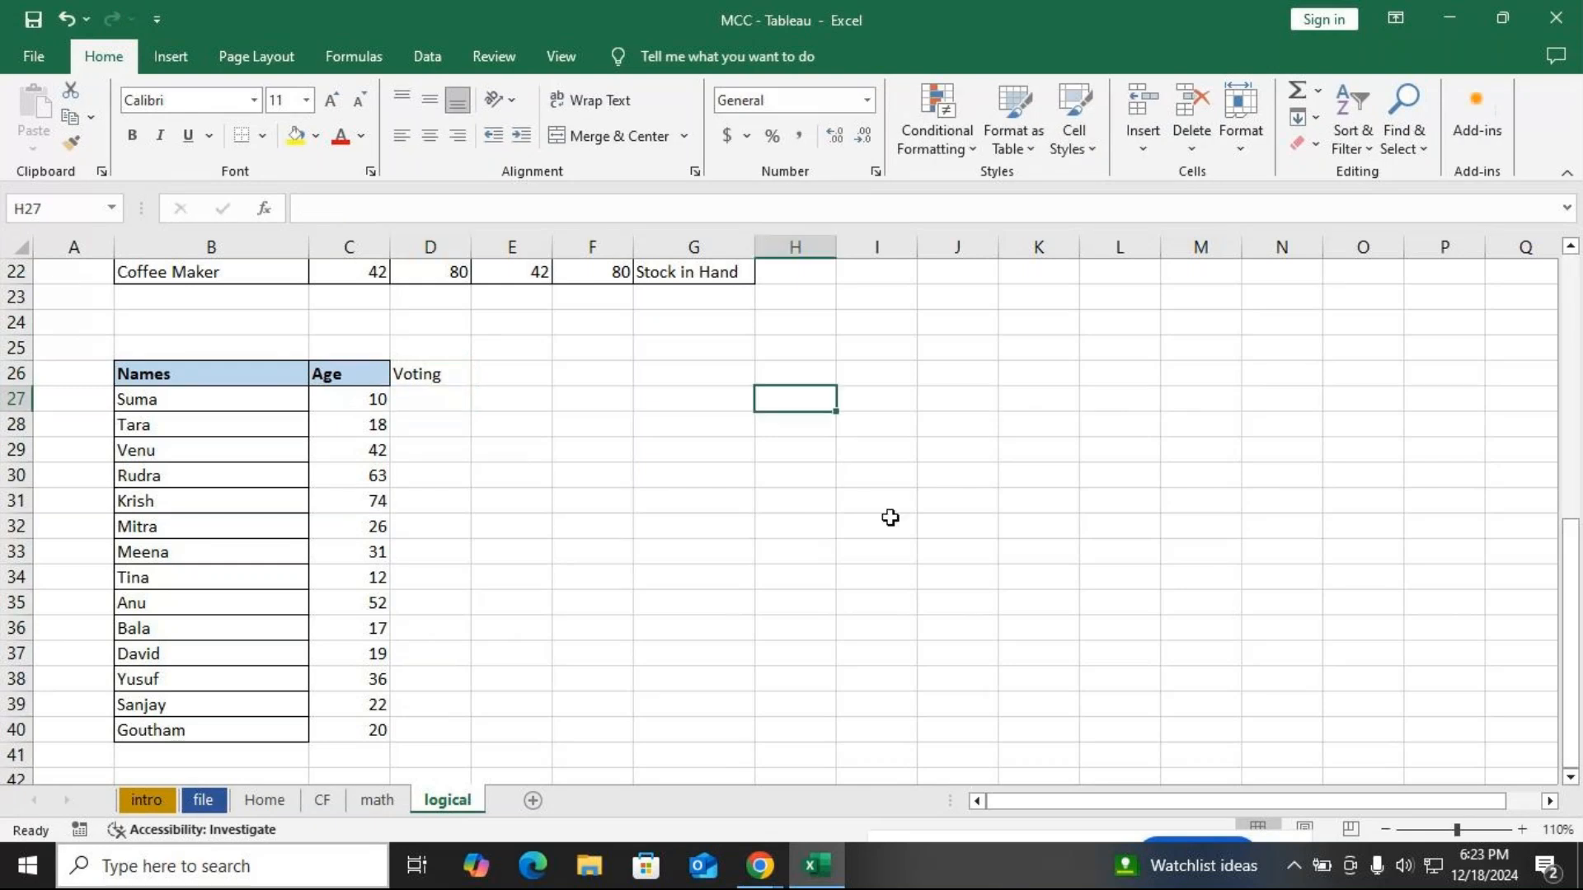
pyautogui.write('>')
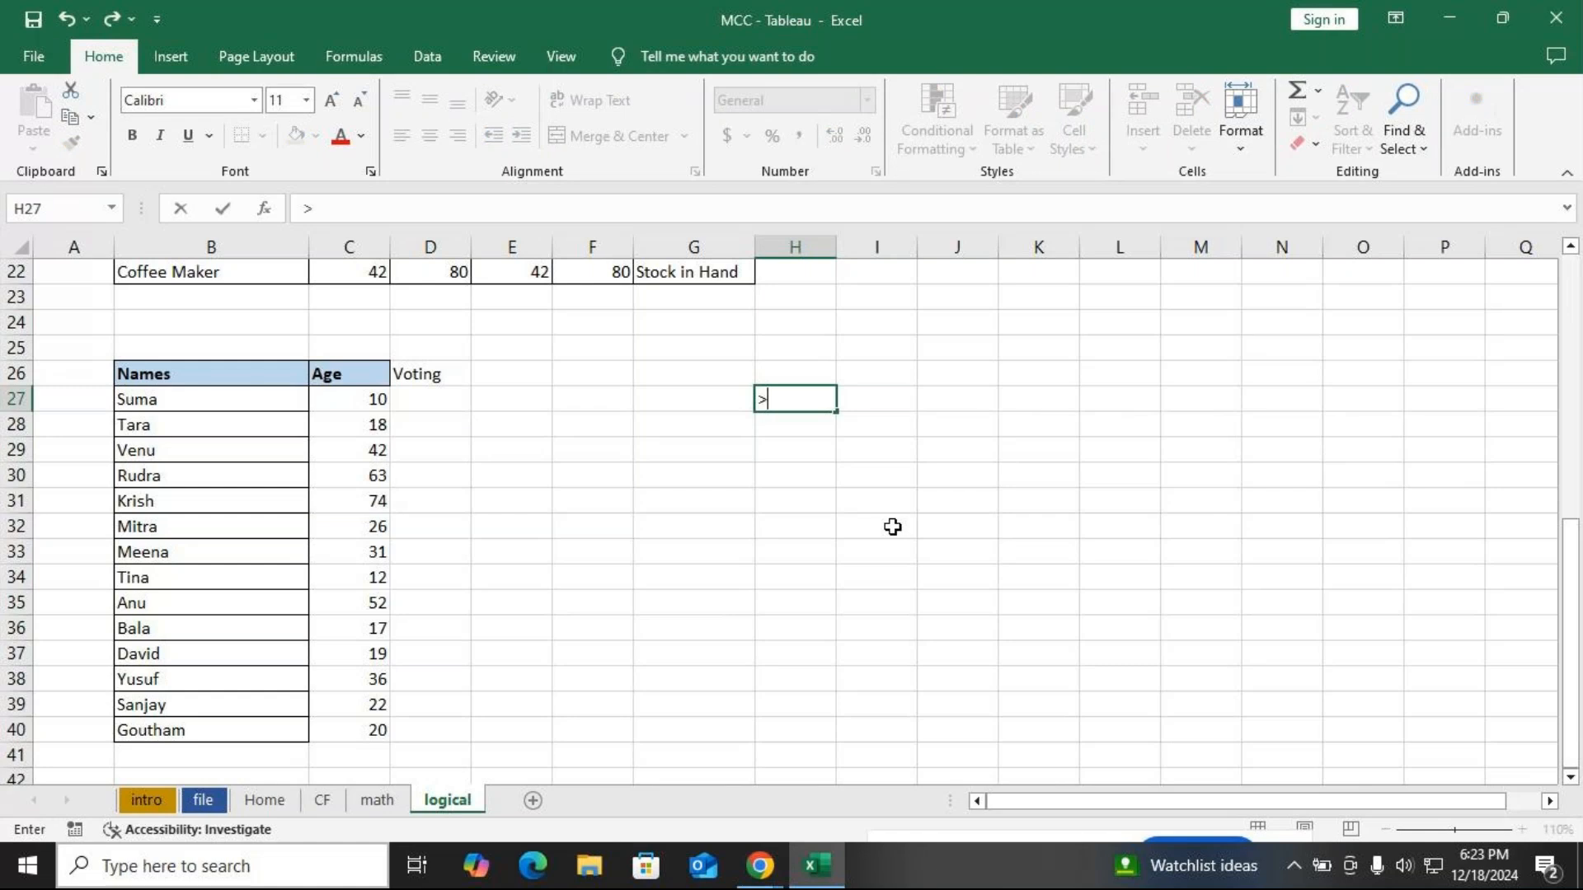
pyautogui.write('=18')
pyautogui.press('Tab')
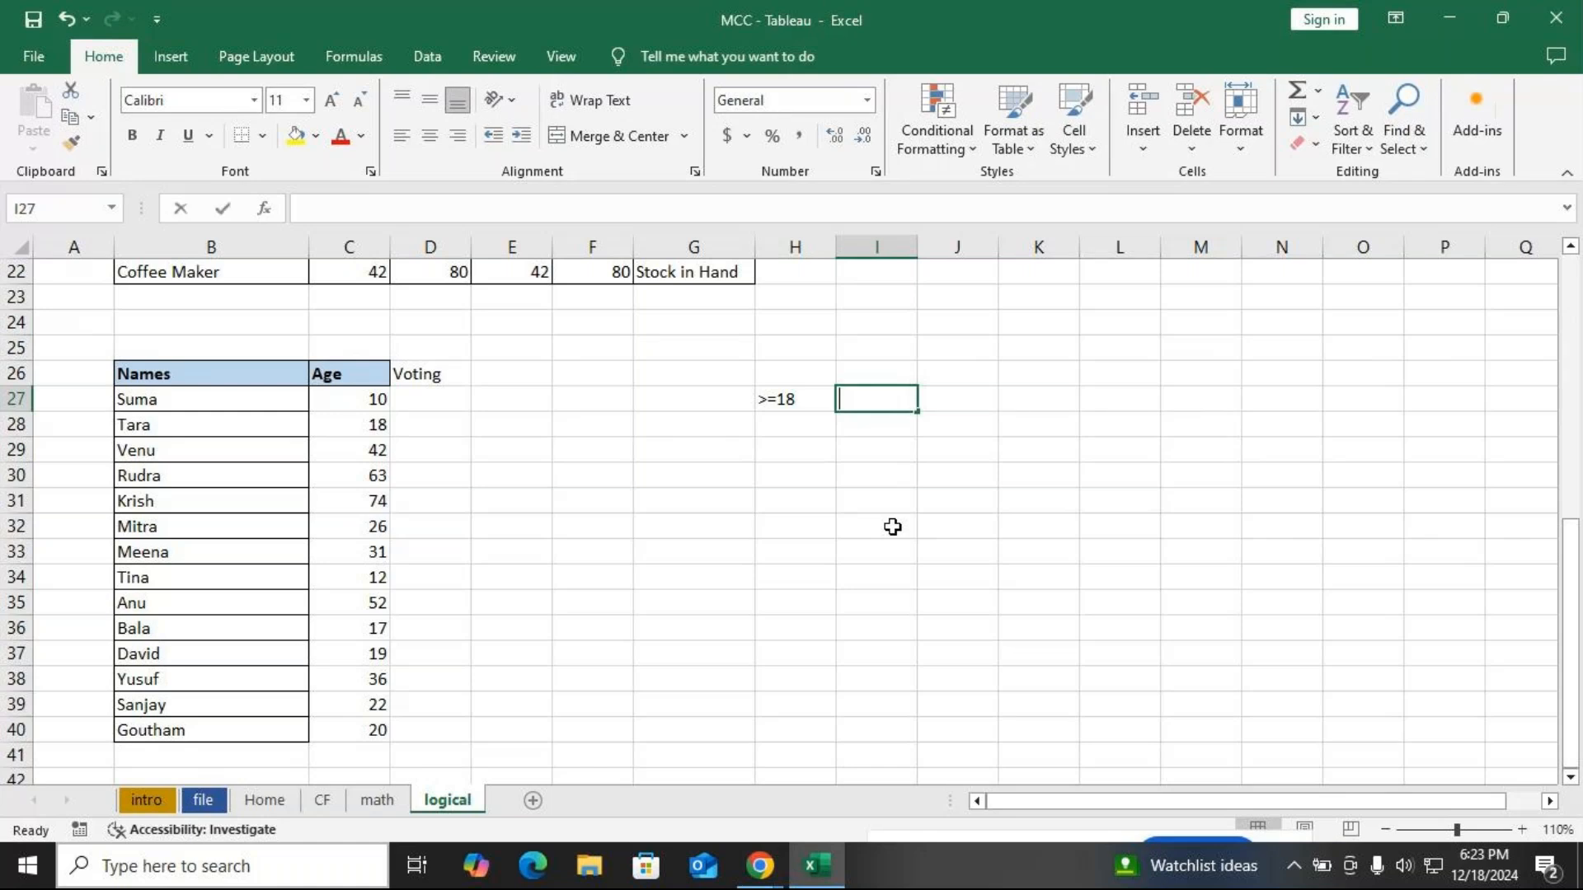
pyautogui.write('Elegible')
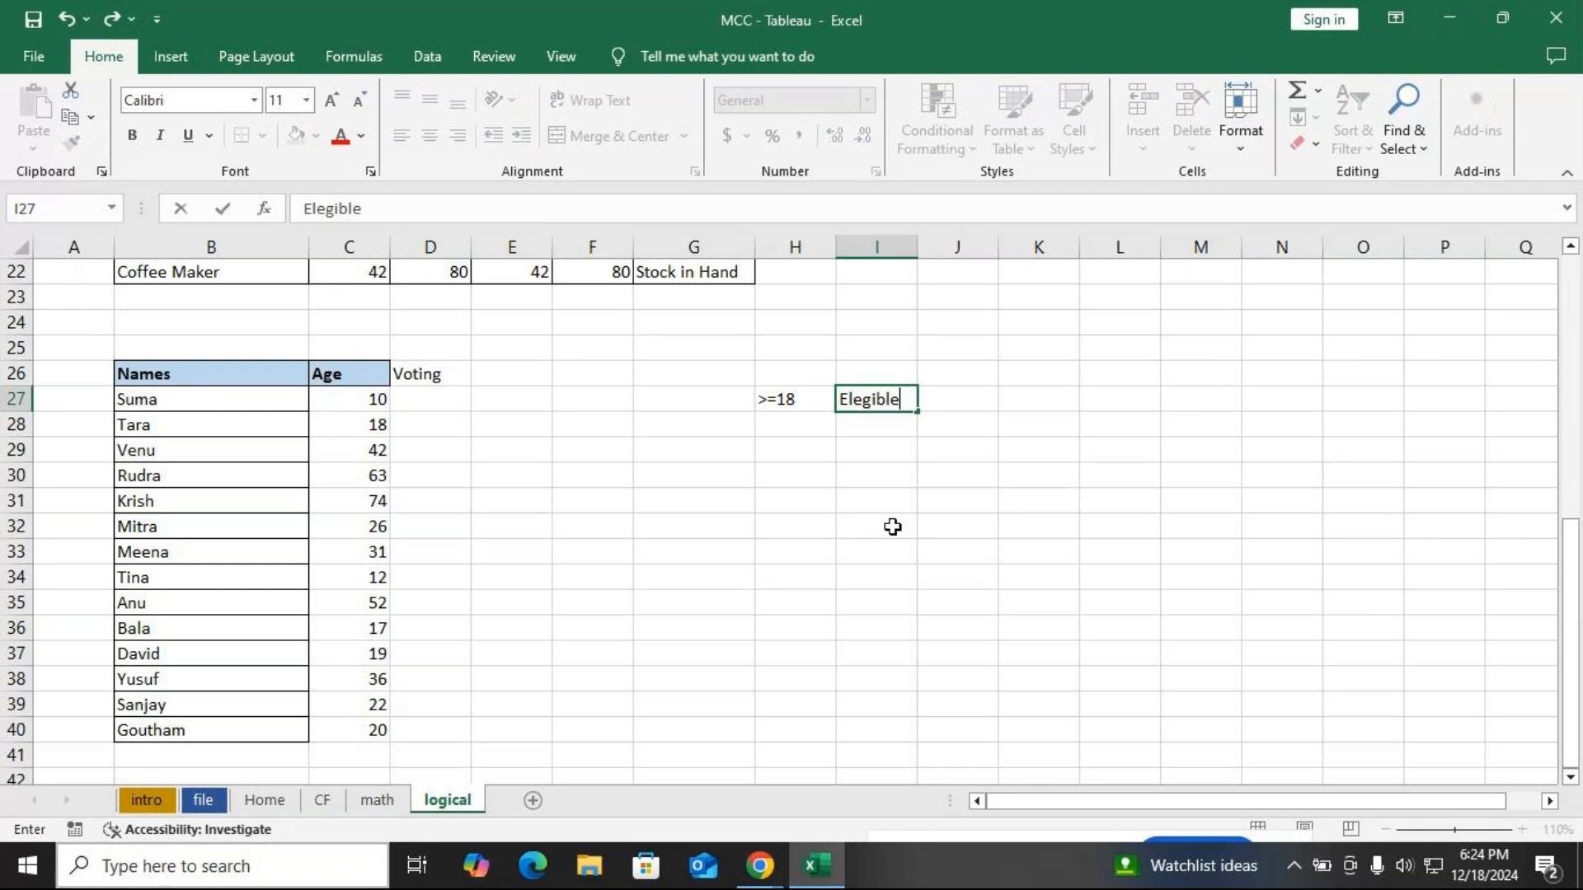
pyautogui.press('Return')
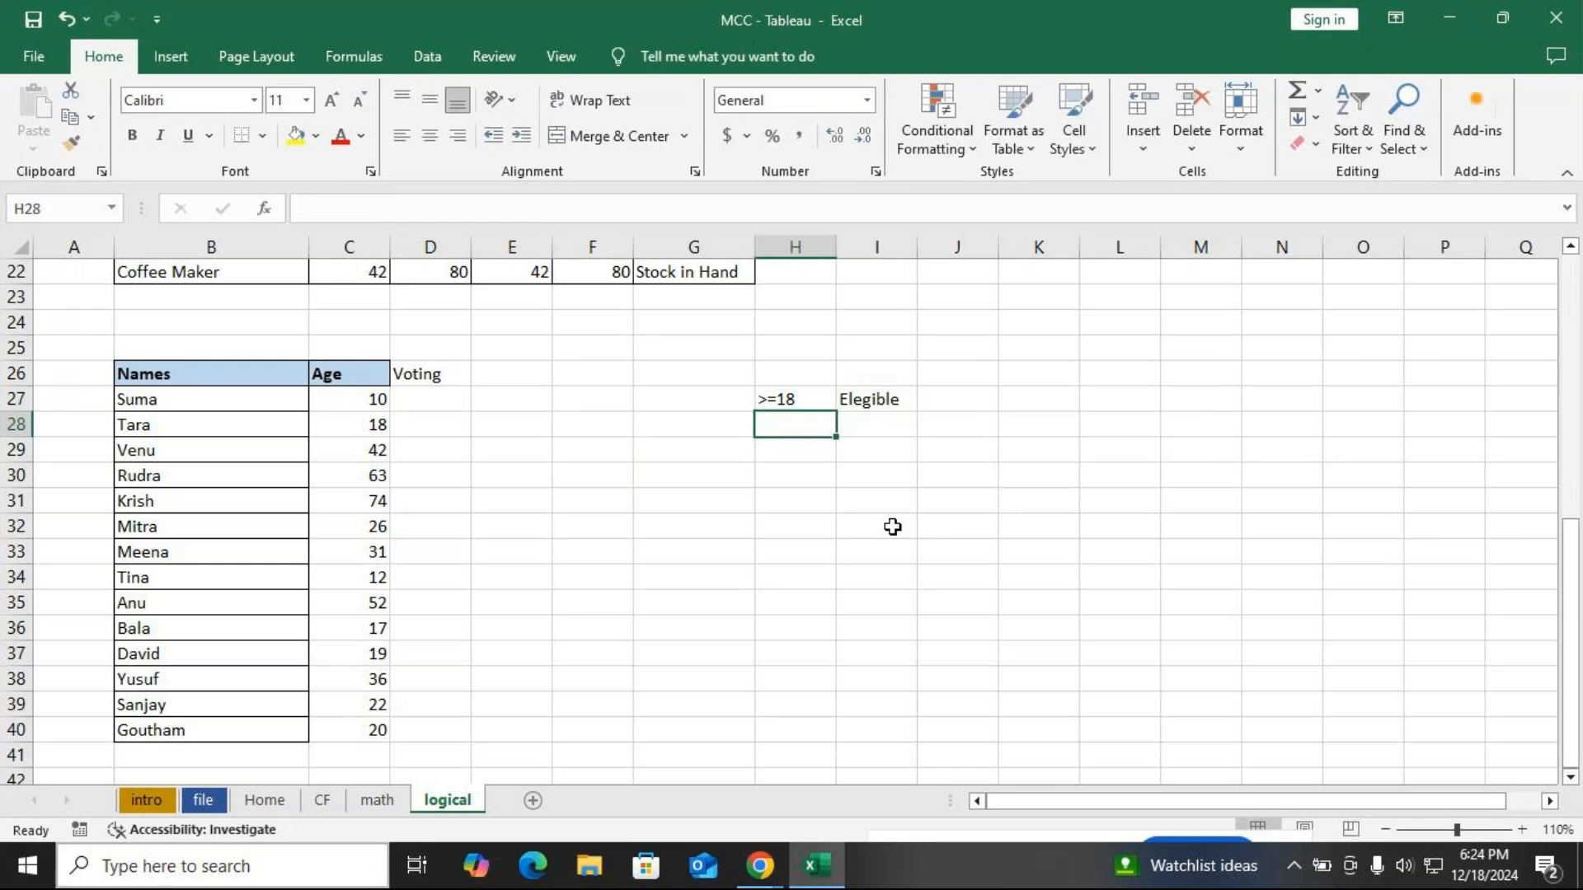
pyautogui.write('<18')
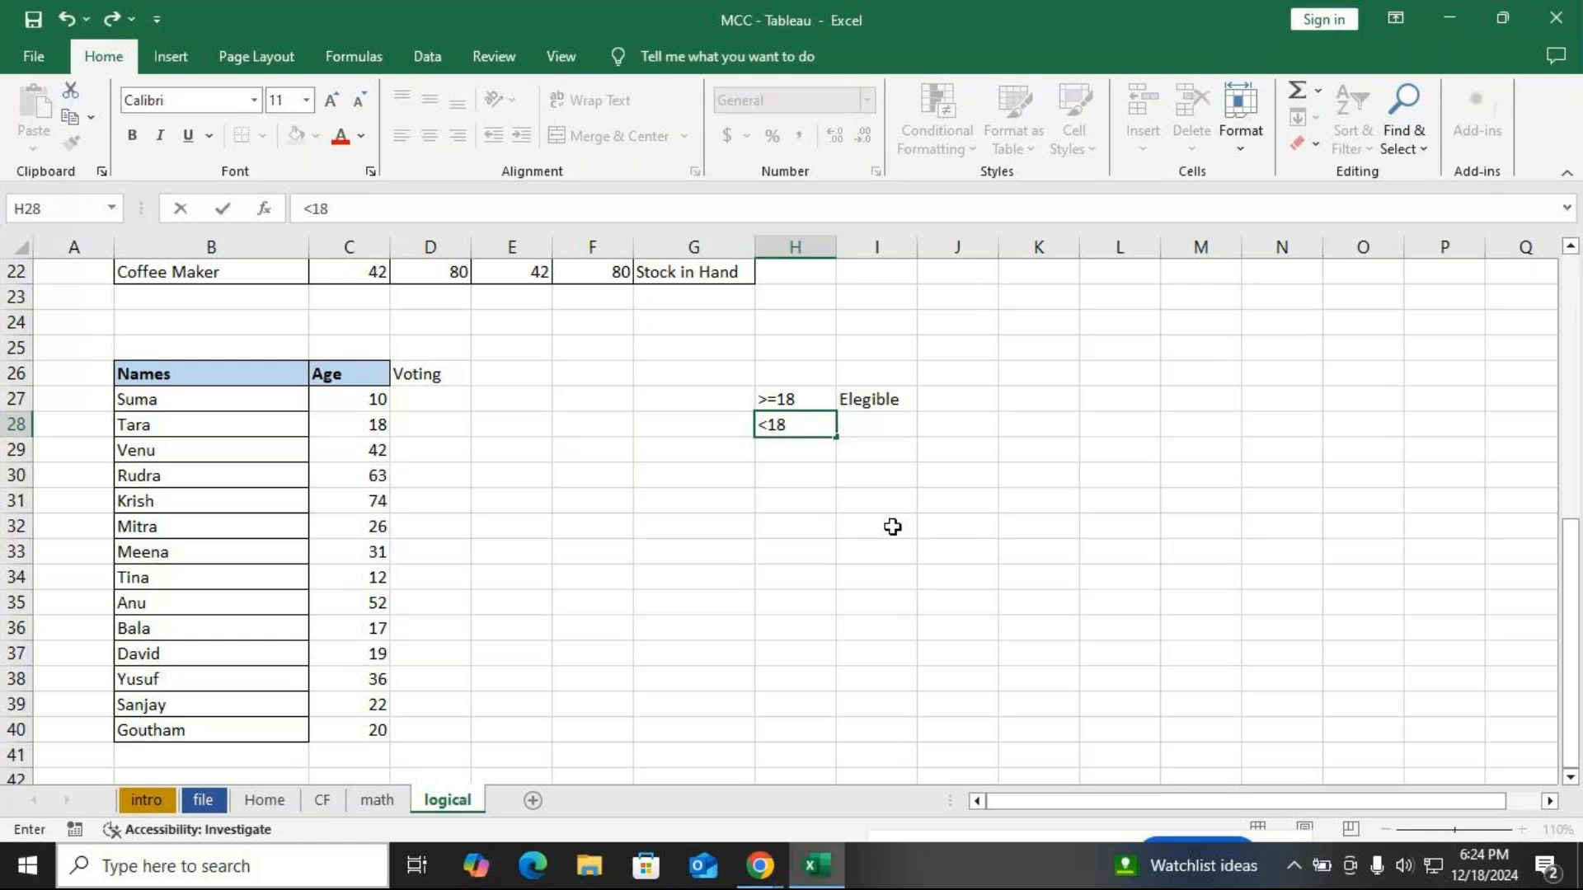
pyautogui.press('Tab')
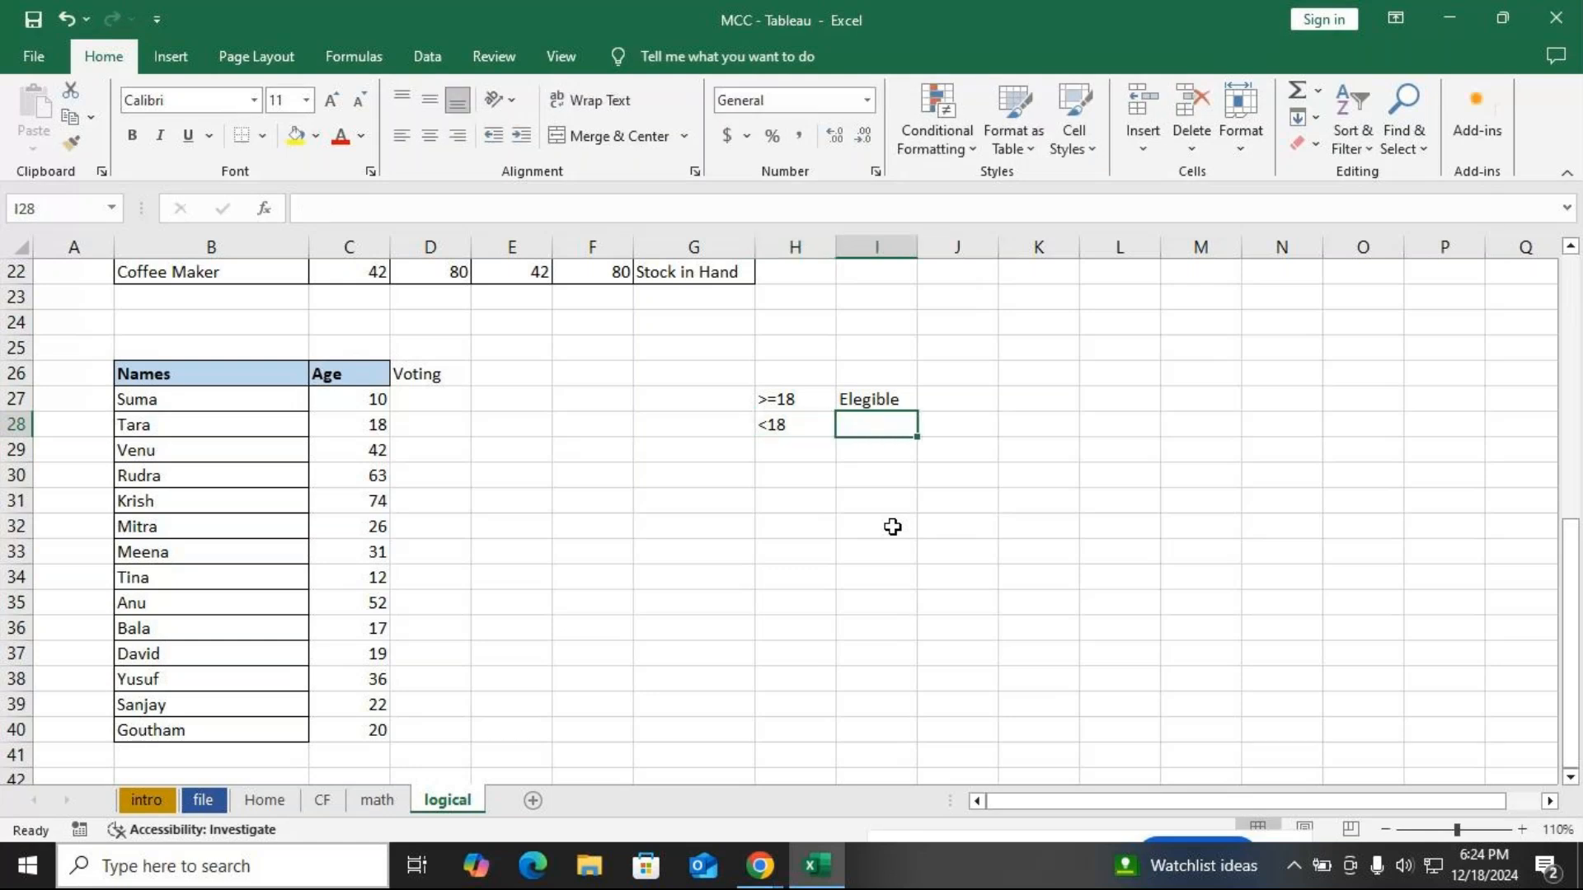
pyautogui.write('Not ')
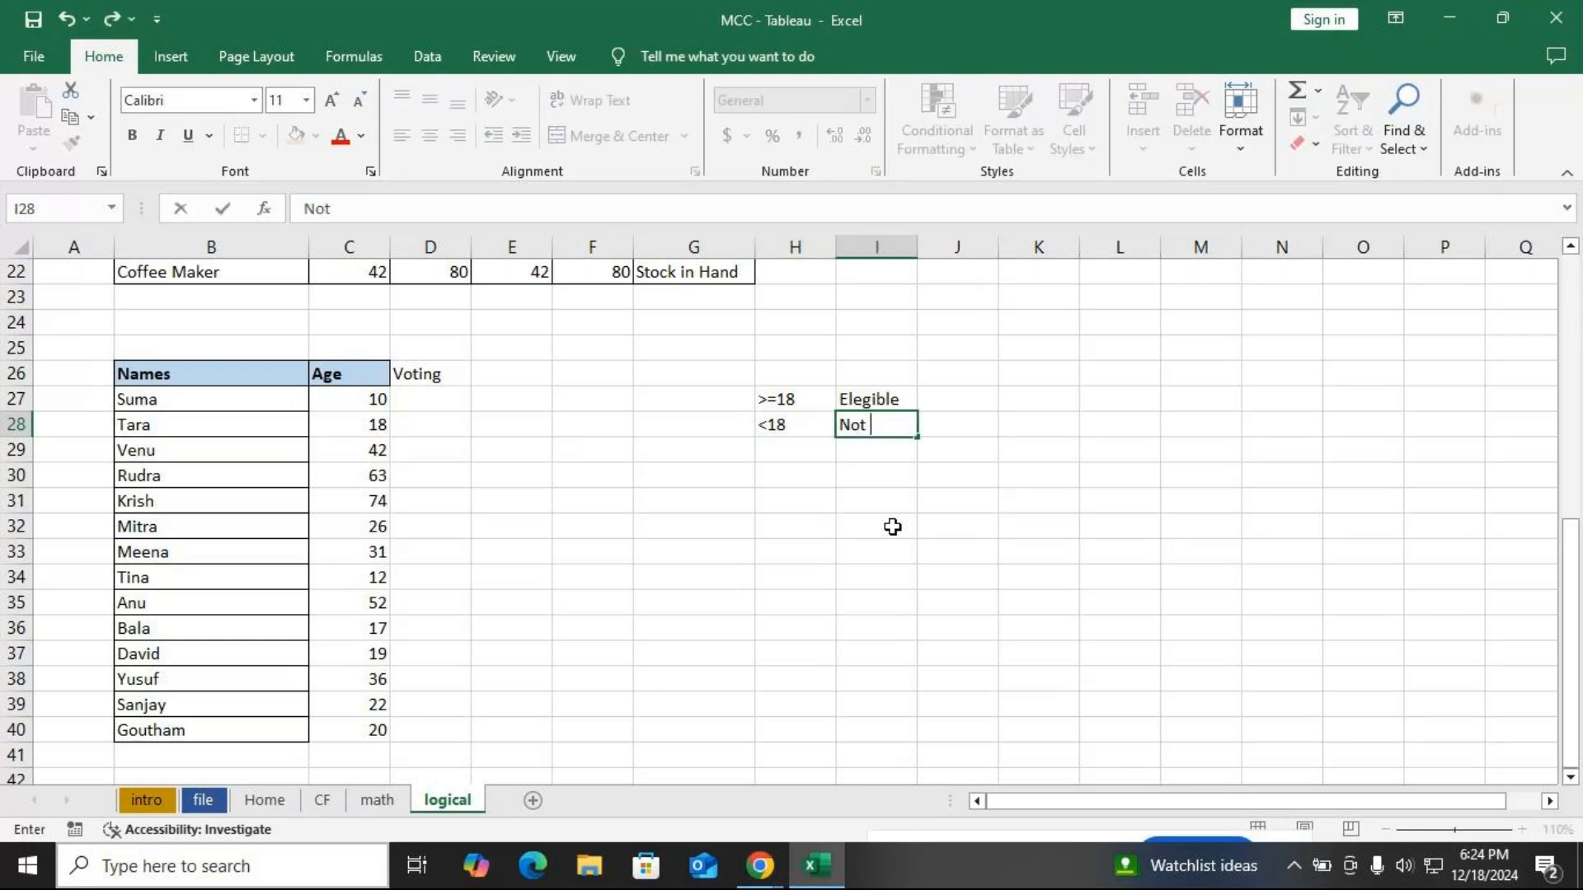
pyautogui.write('Elegible')
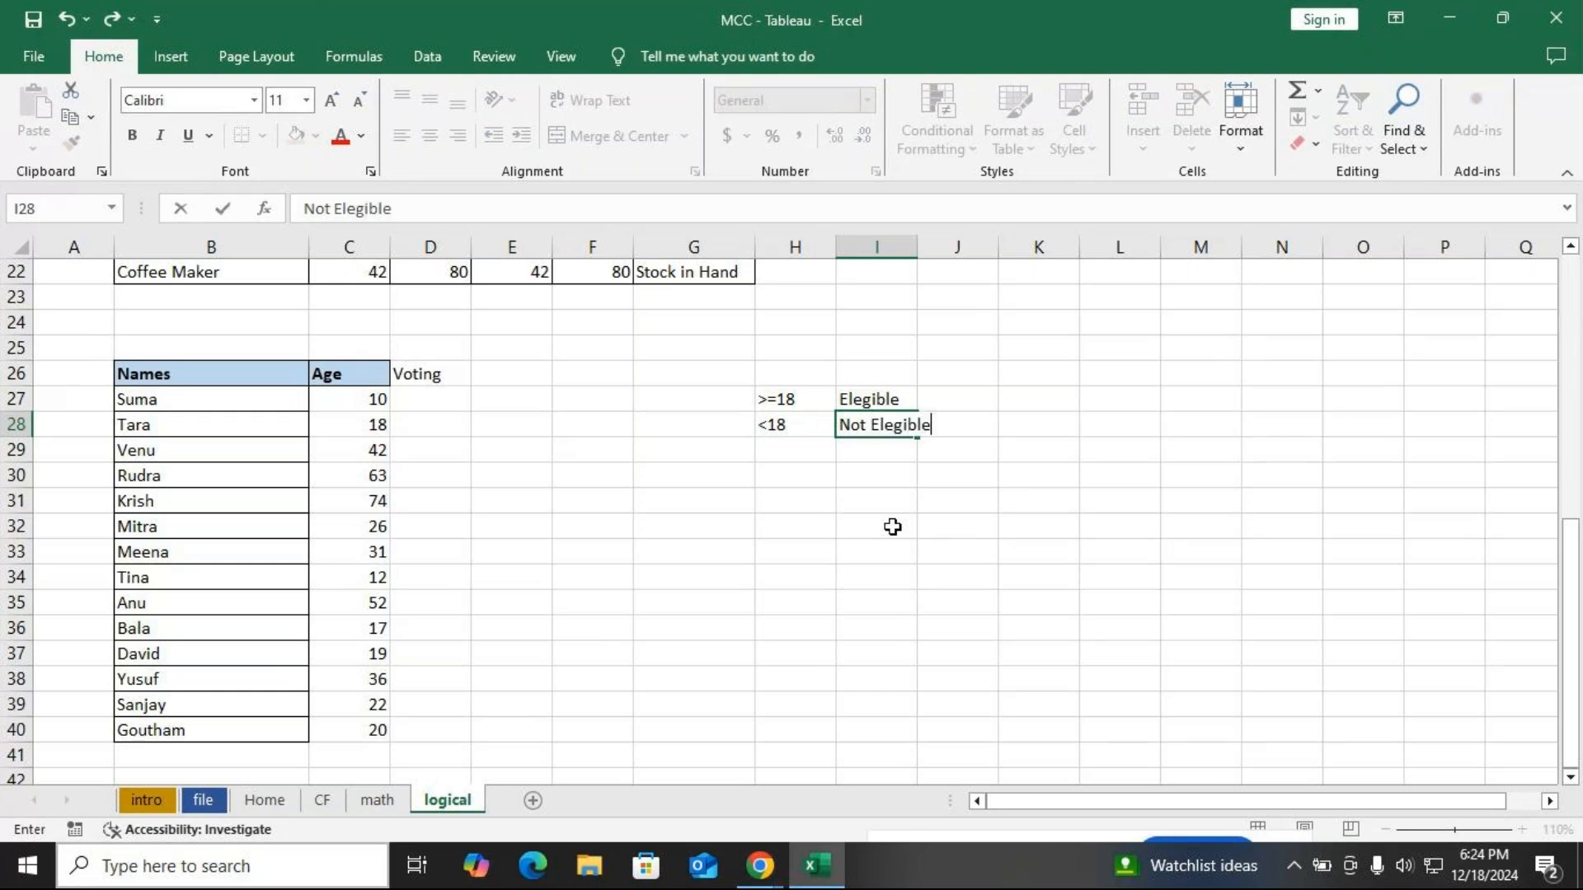
pyautogui.press('Return')
# Copy the Age header's formatting onto the Voting header in D26 with Format Painter
pyautogui.click(332, 372)
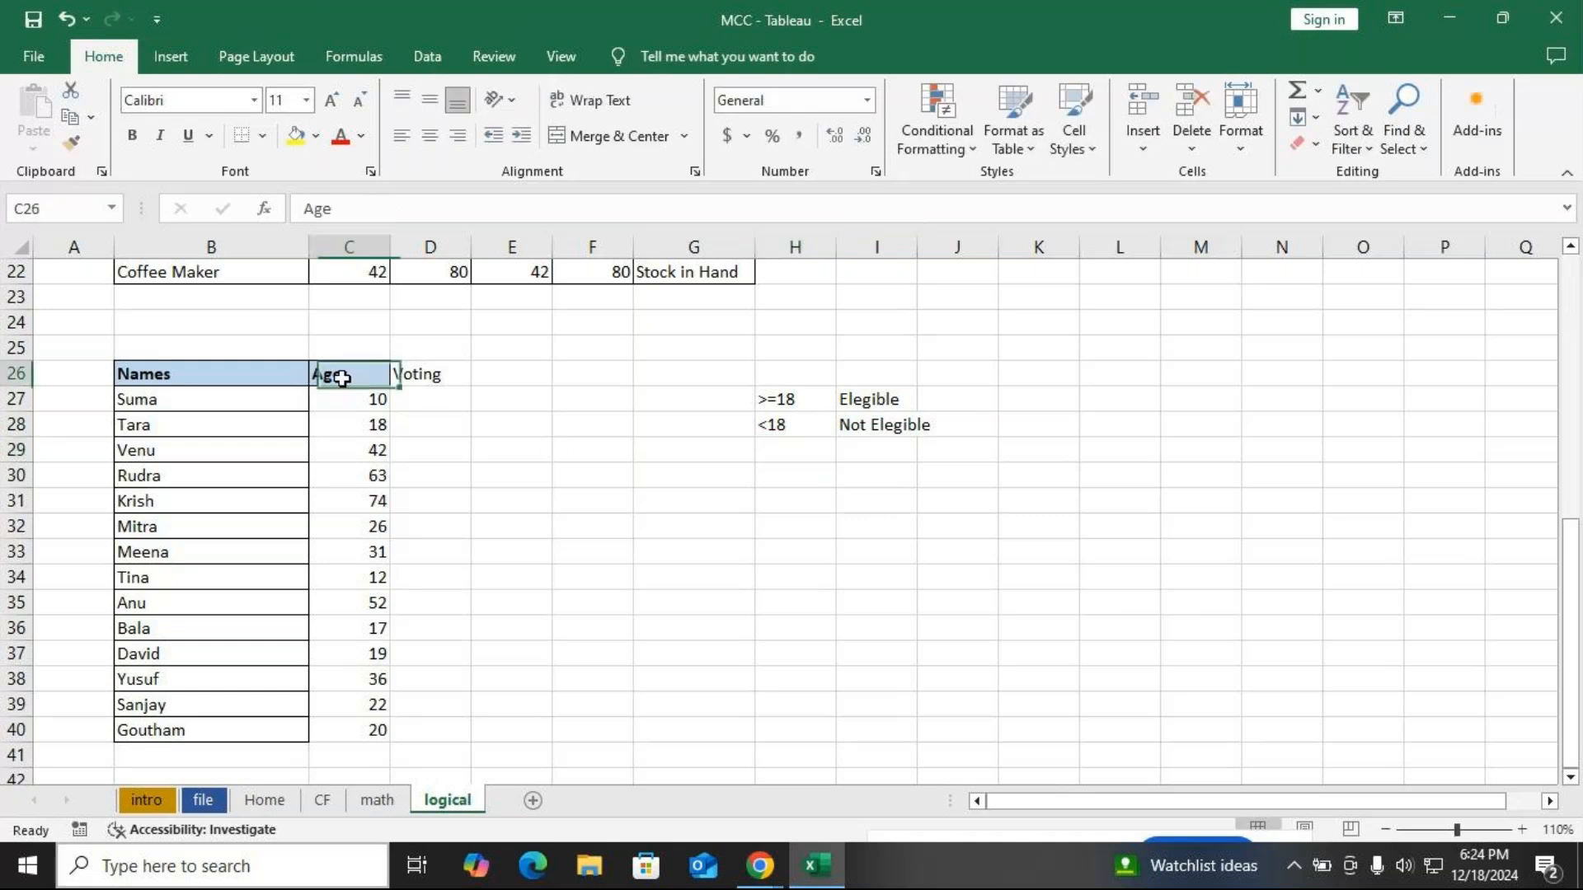
pyautogui.click(71, 142)
pyautogui.click(419, 374)
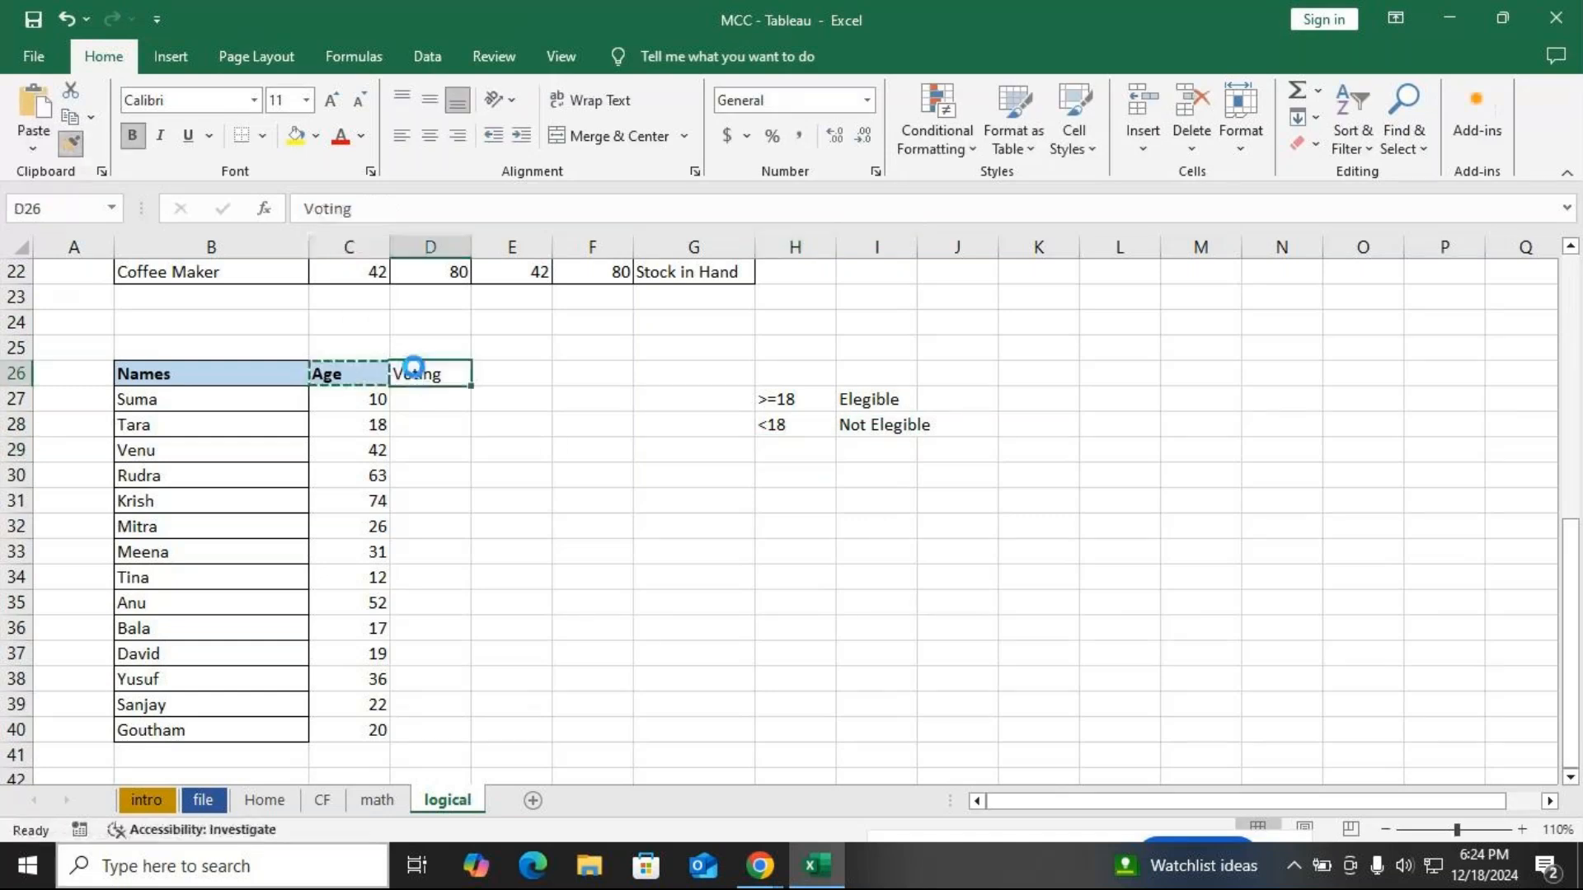
# Apply All Borders to the whole Names, Age and Voting table, B26:D40
pyautogui.click(341, 405)
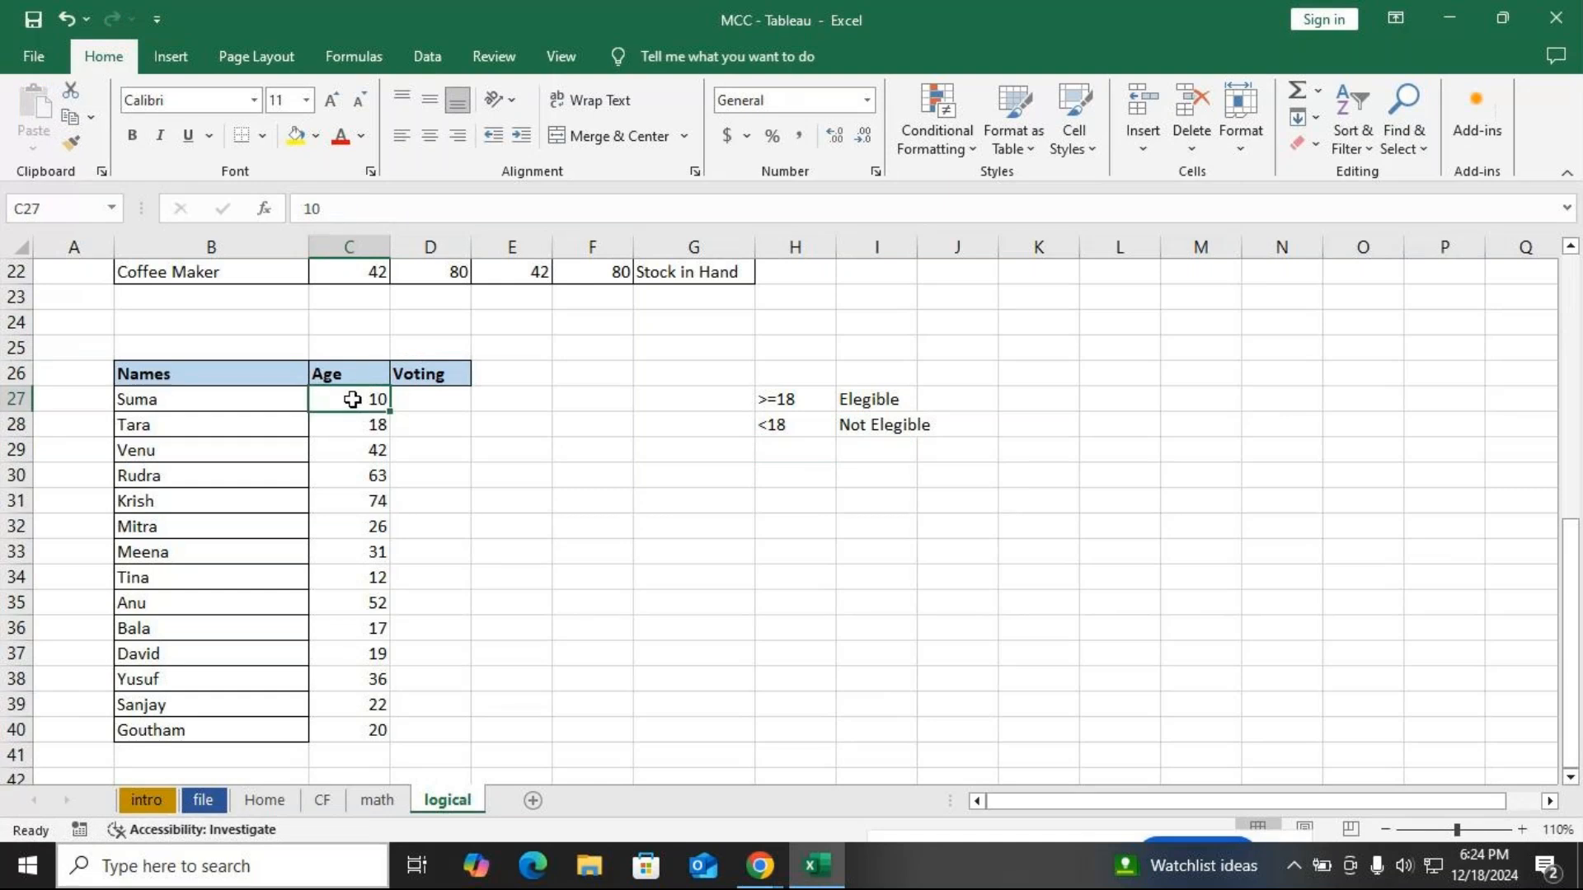
pyautogui.hotkey('ctrl', 'a')
pyautogui.click(262, 136)
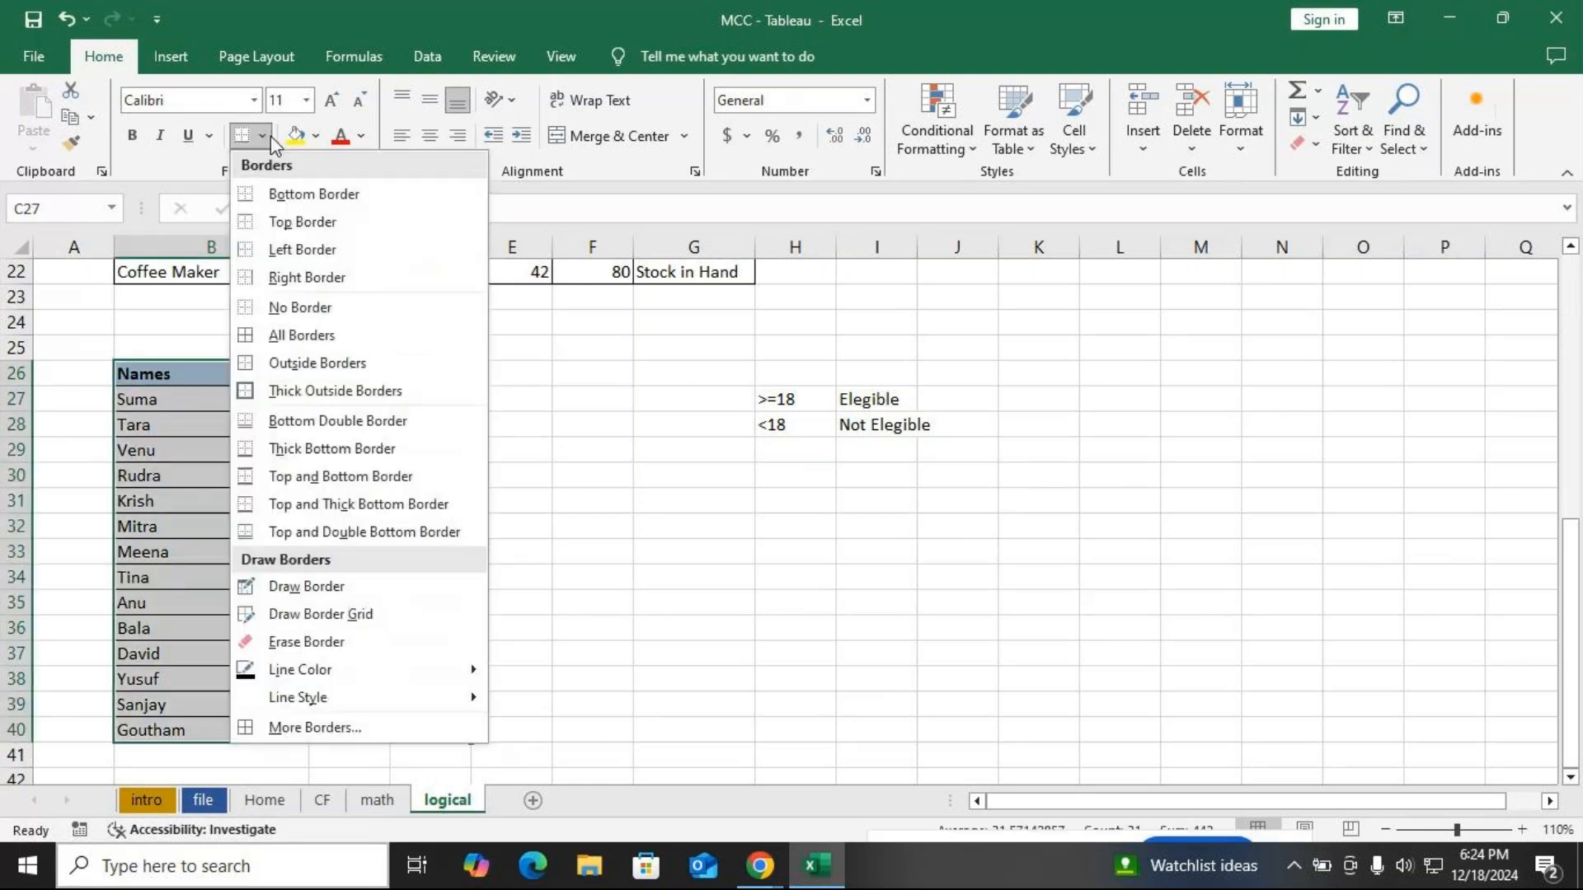
pyautogui.click(326, 339)
pyautogui.click(556, 521)
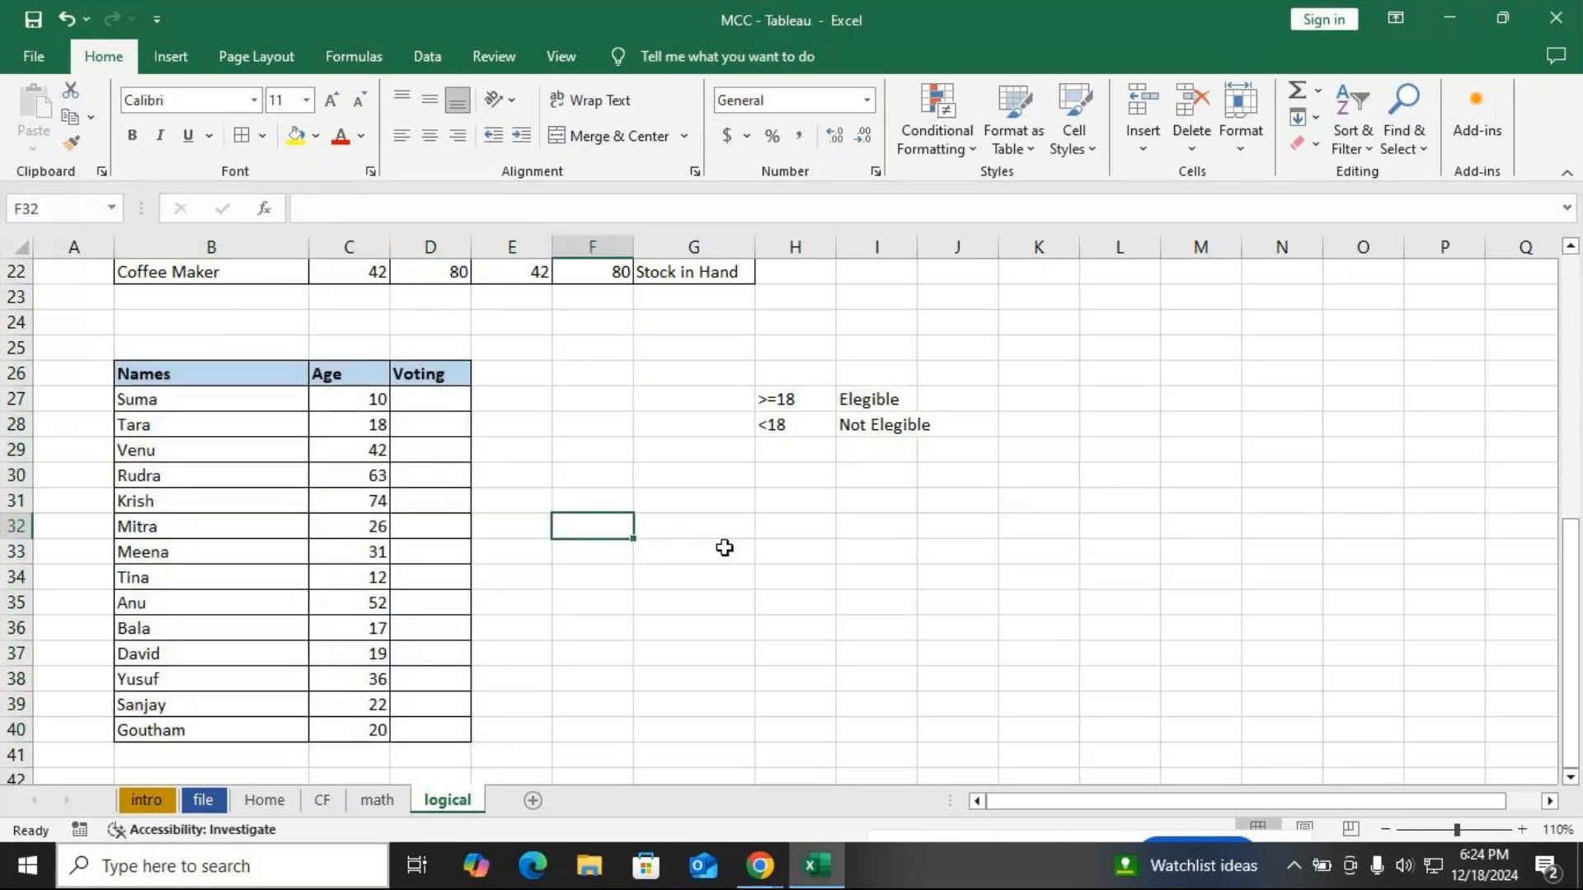
# Check the GoTo Meeting window and return to the Excel workbook
pyautogui.click(433, 401)
pyautogui.scroll(1, 605, 454)
pyautogui.scroll(2, 578, 511)
pyautogui.scroll(-1, 541, 569)
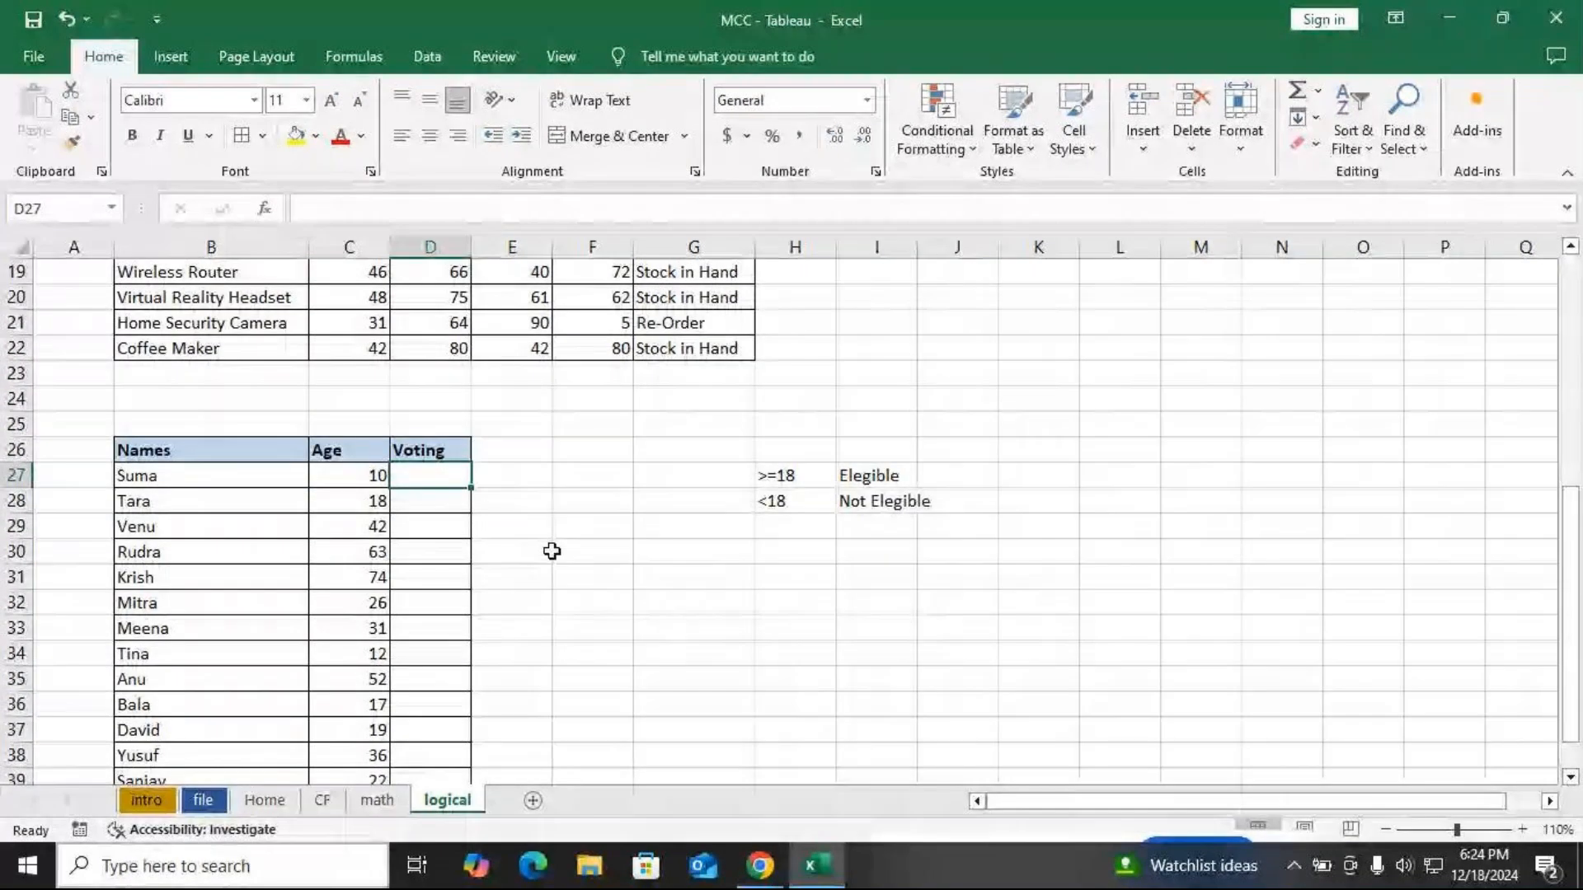
pyautogui.scroll(-1, 554, 534)
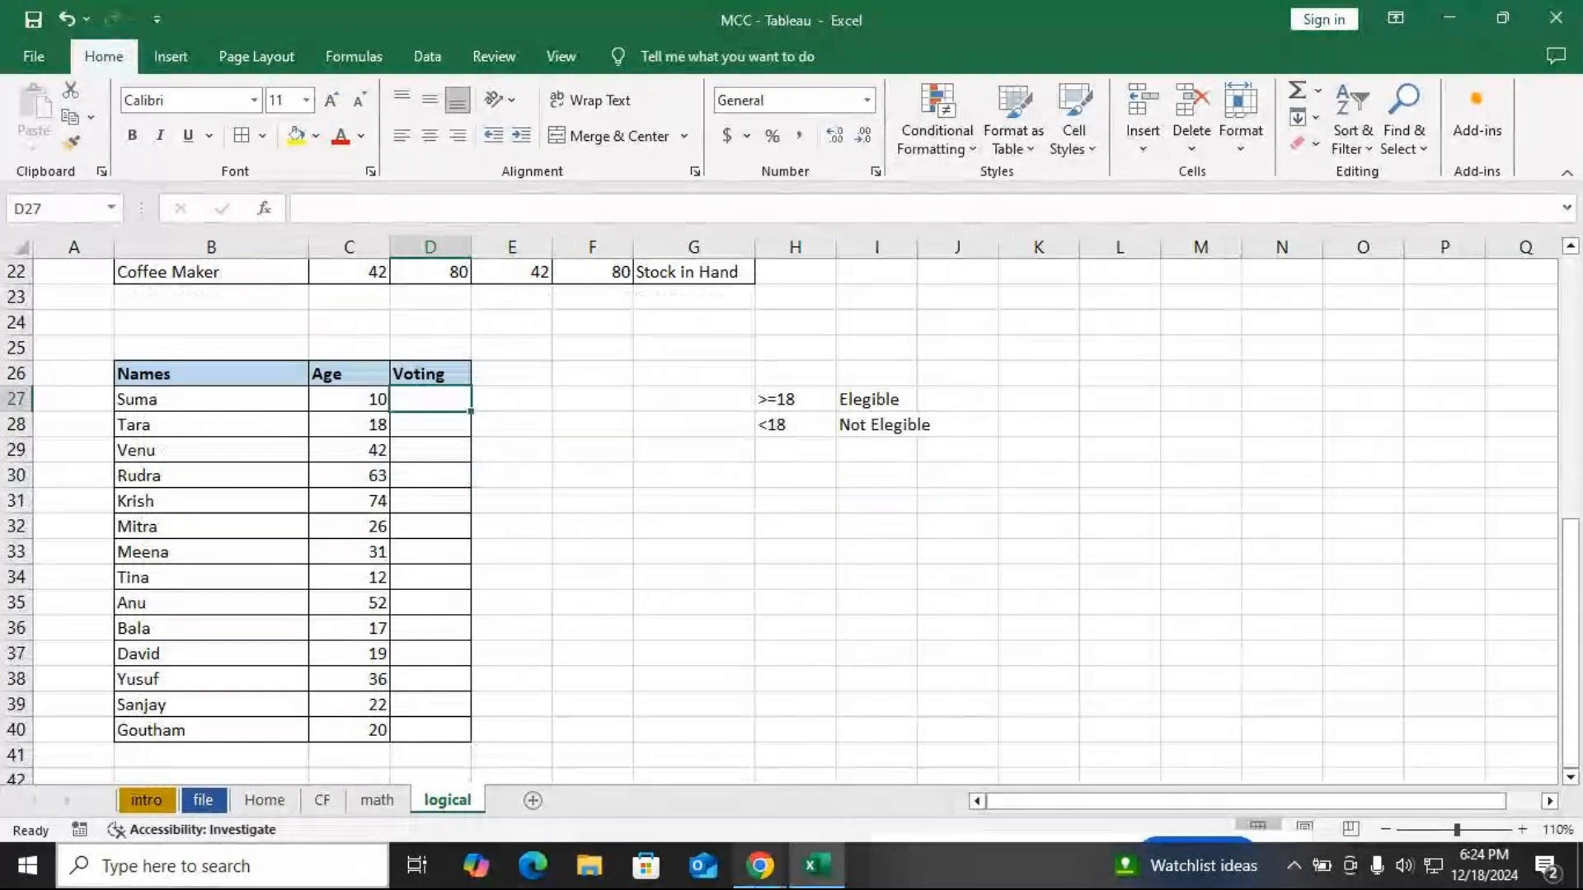
pyautogui.click(760, 866)
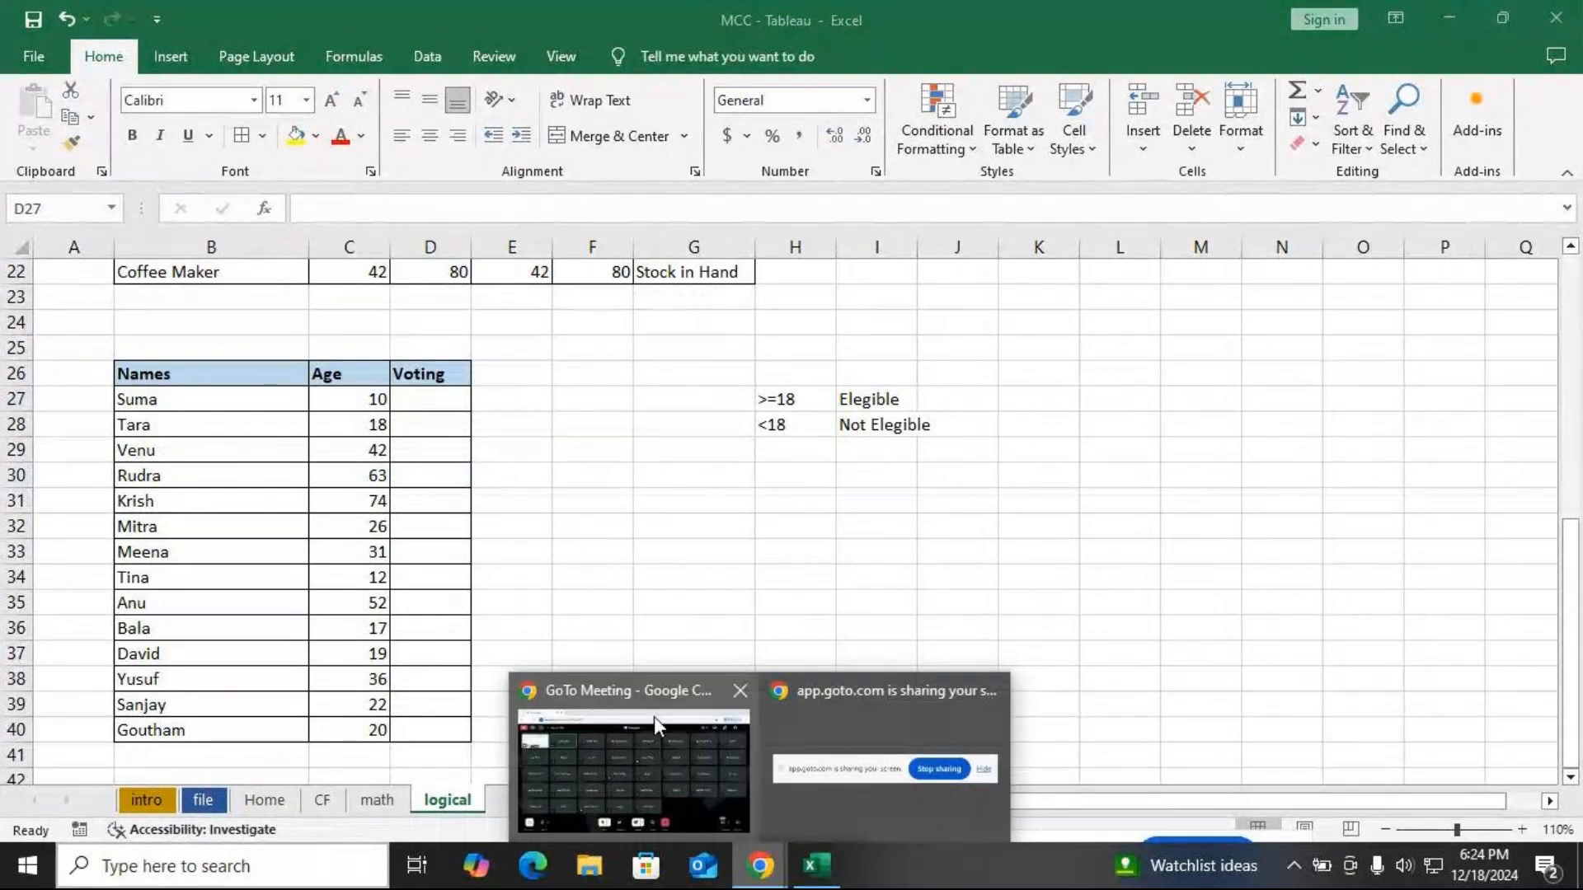
pyautogui.click(654, 716)
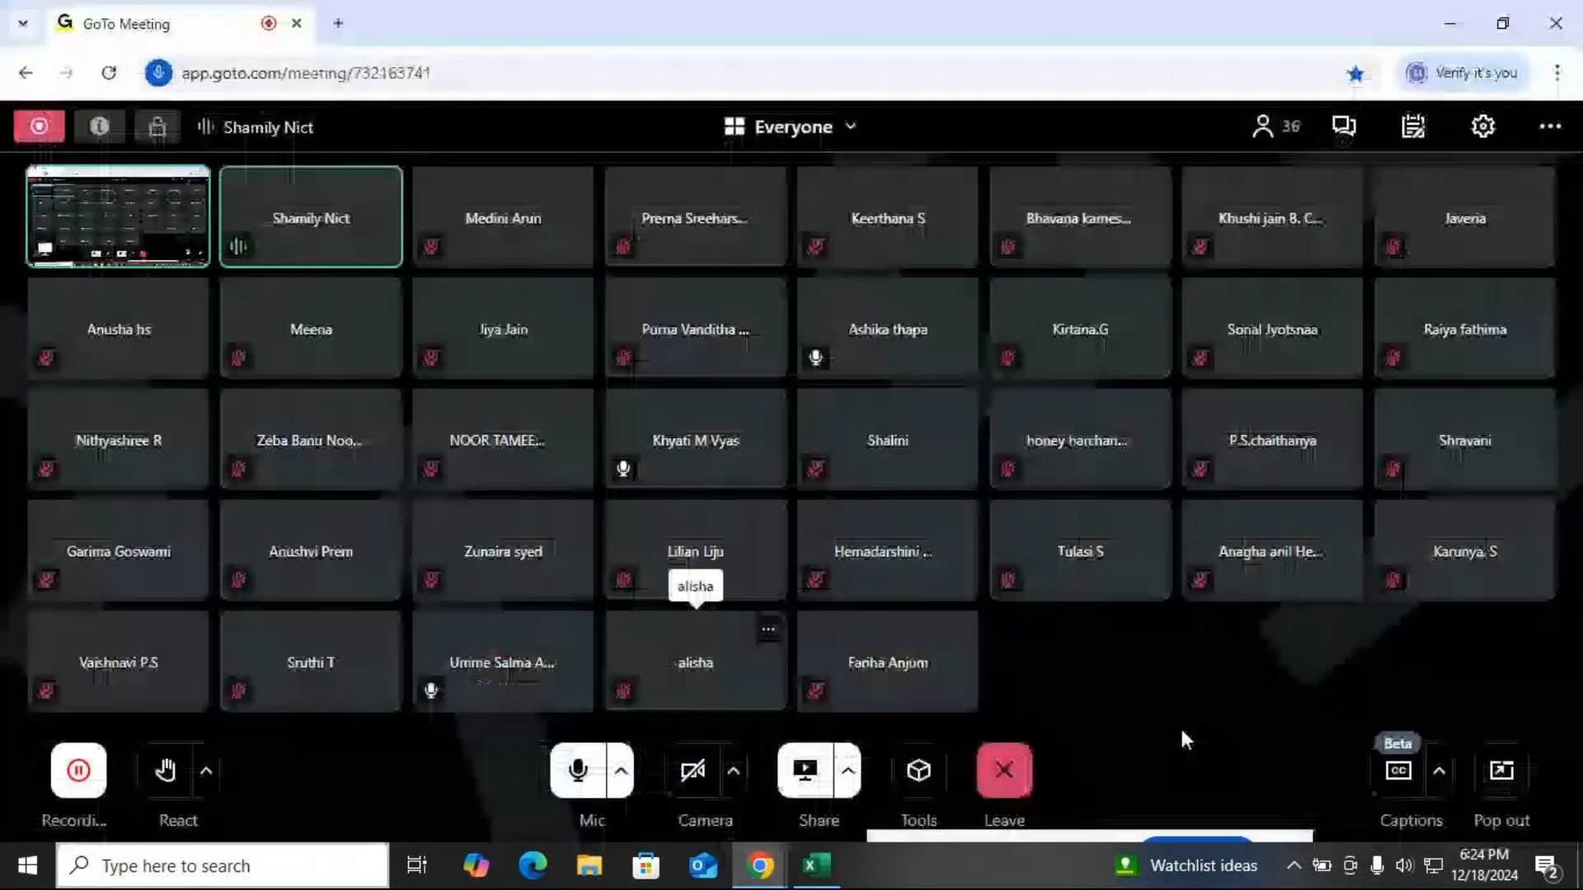
pyautogui.click(815, 864)
# Review the two voting criteria rows beside the table, >=18 Elegible and <18 Not Elegible
pyautogui.click(757, 399)
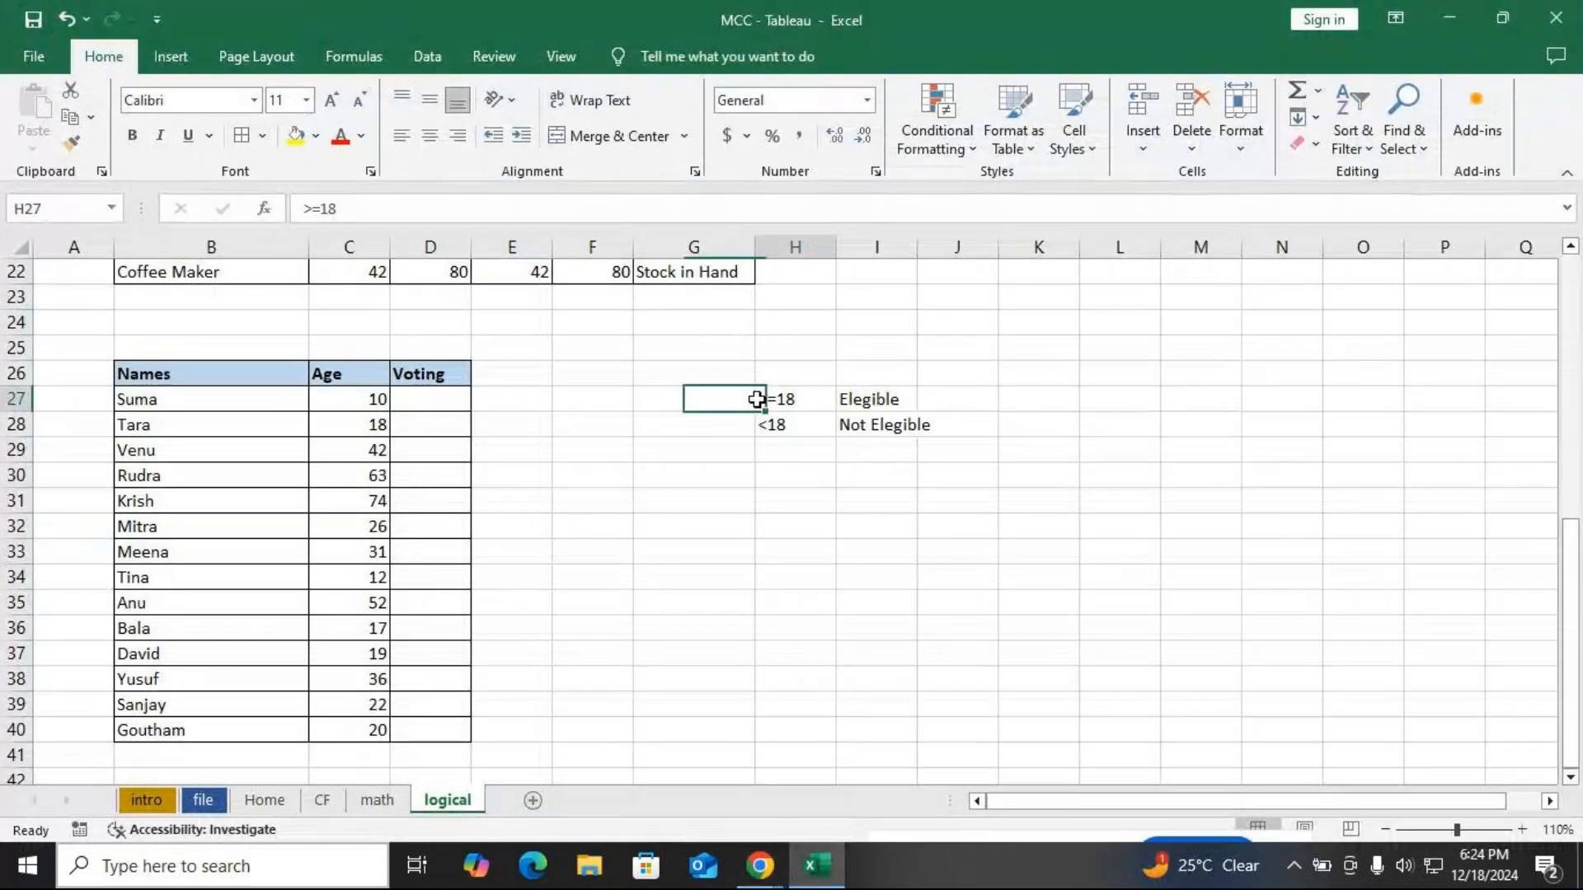
pyautogui.keyDown('shift'); pyautogui.click(947, 393); pyautogui.keyUp('shift')
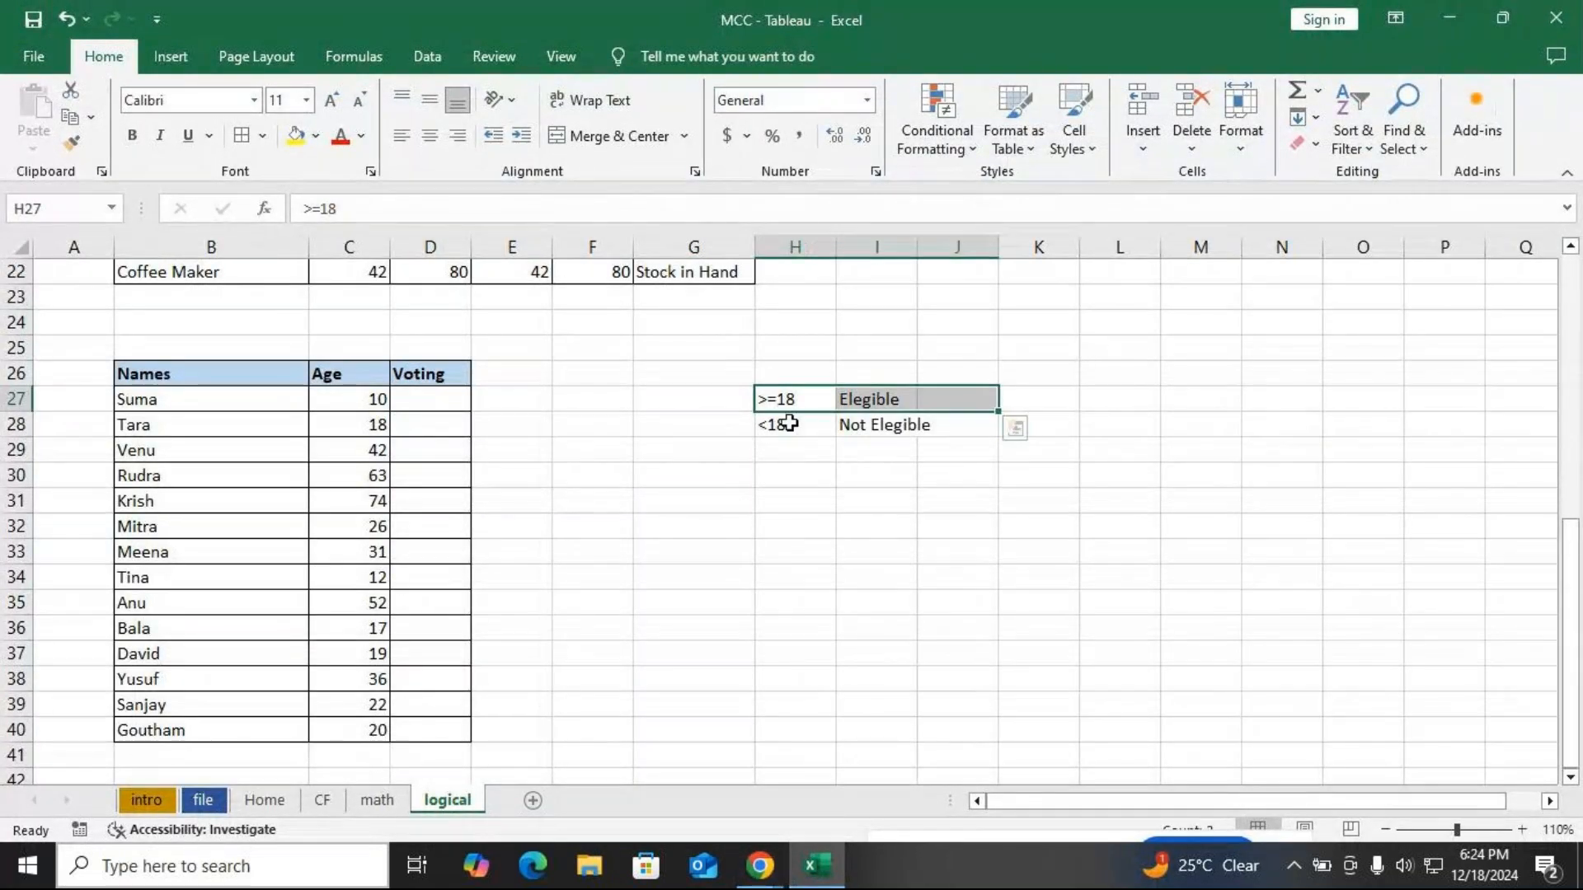
pyautogui.moveTo(771, 422); pyautogui.dragTo(947, 424)
pyautogui.moveTo(778, 399); pyautogui.dragTo(954, 399)
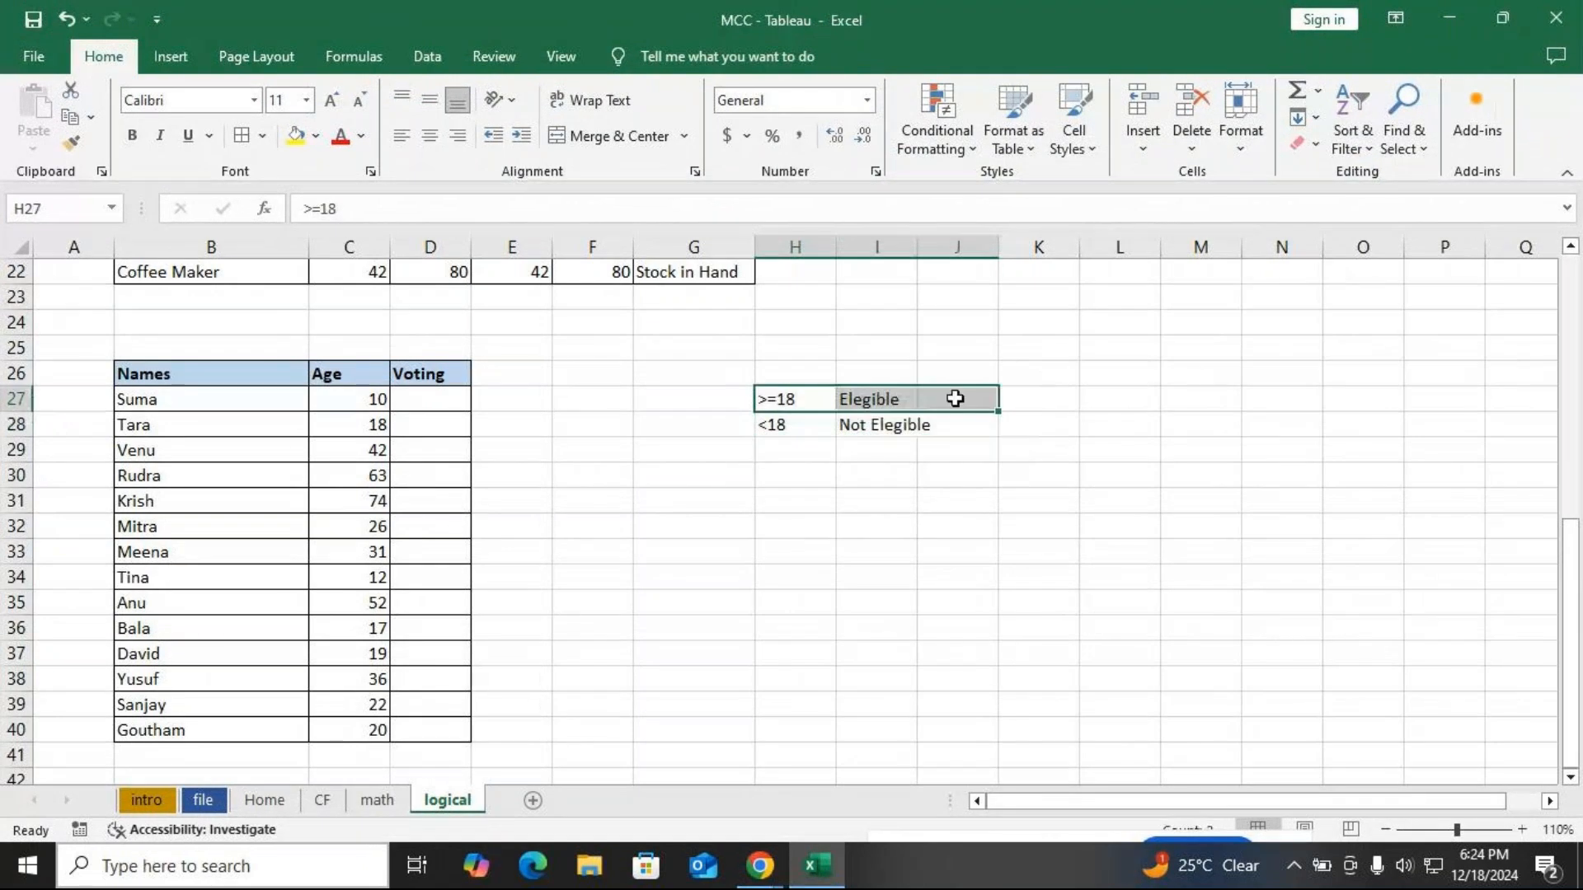
pyautogui.click(736, 424)
pyautogui.keyDown('shift'); pyautogui.click(954, 417); pyautogui.keyUp('shift')
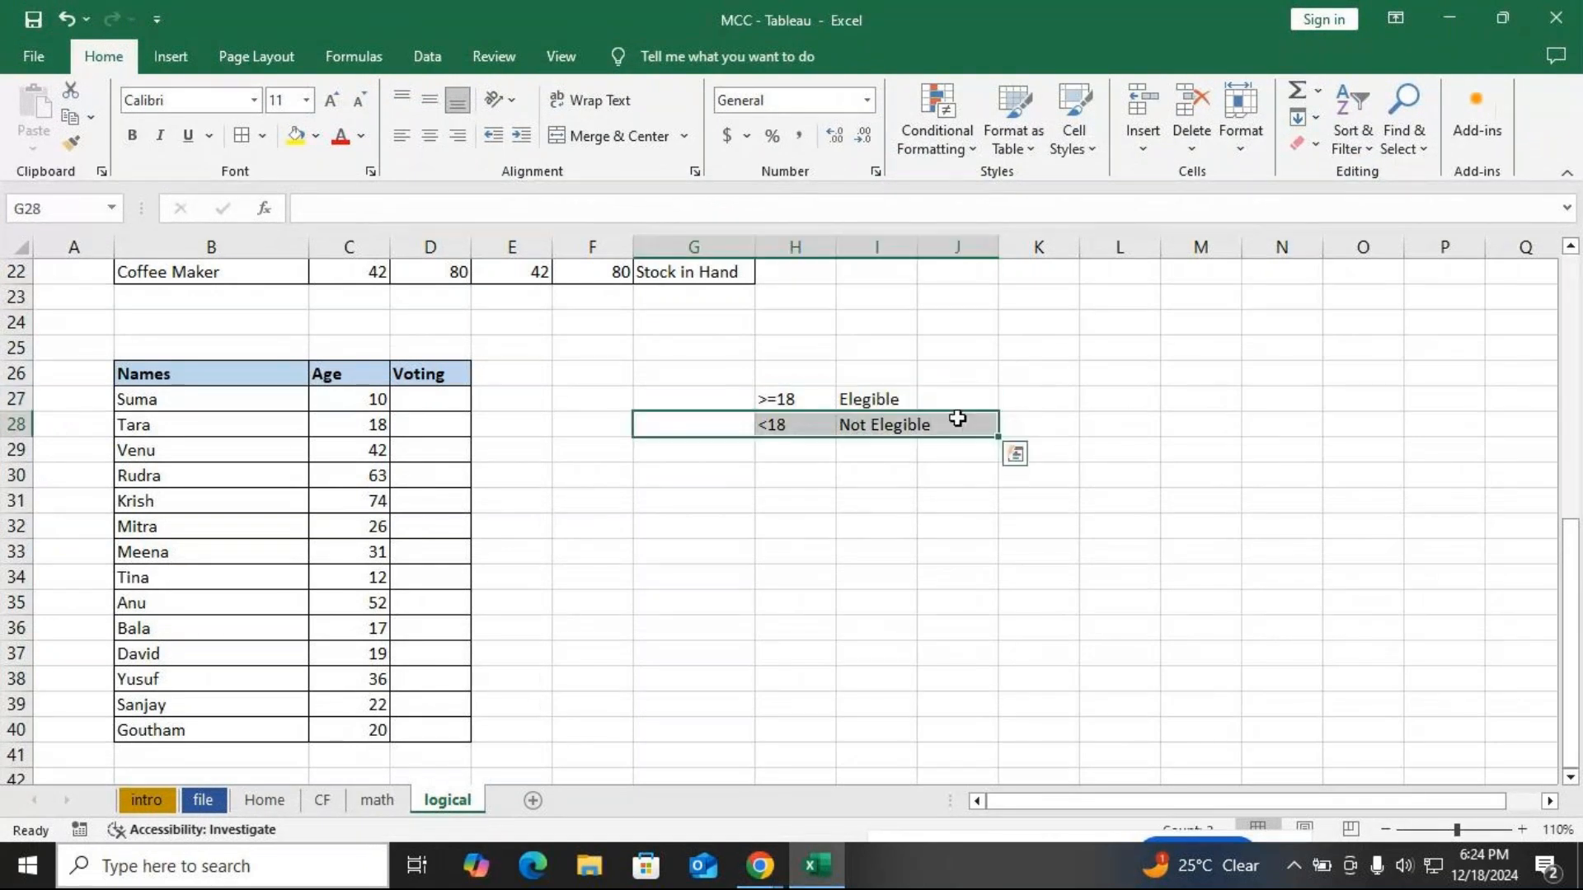
# Start an IF formula in D27 that tests C27>=18 and gives "Elegible" as the value if true
pyautogui.click(436, 398)
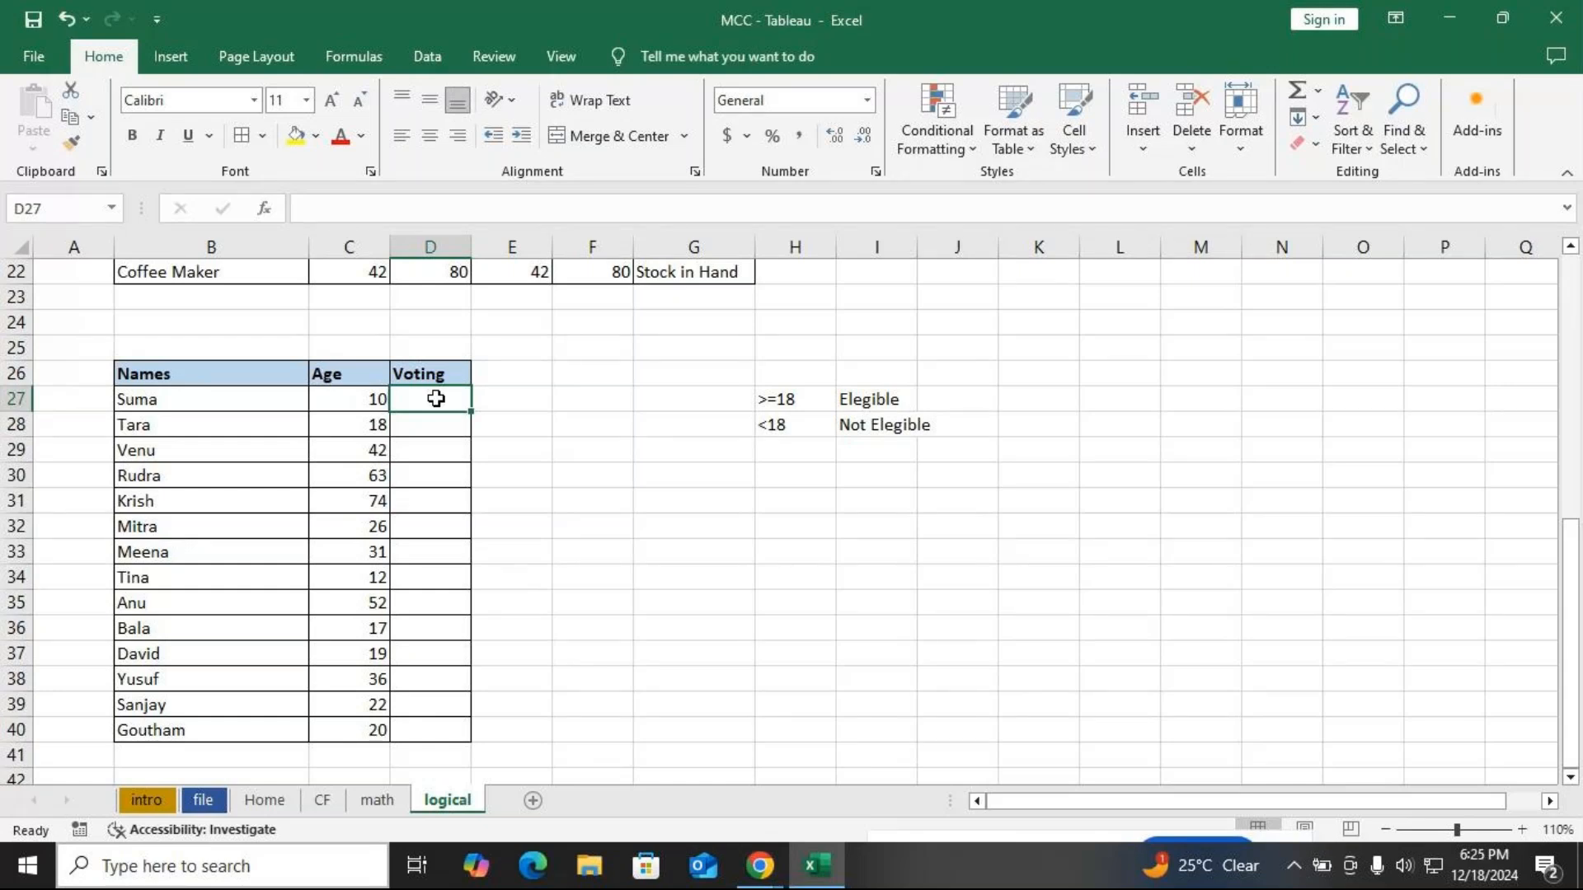
pyautogui.hotkey('alt', 'Tab')
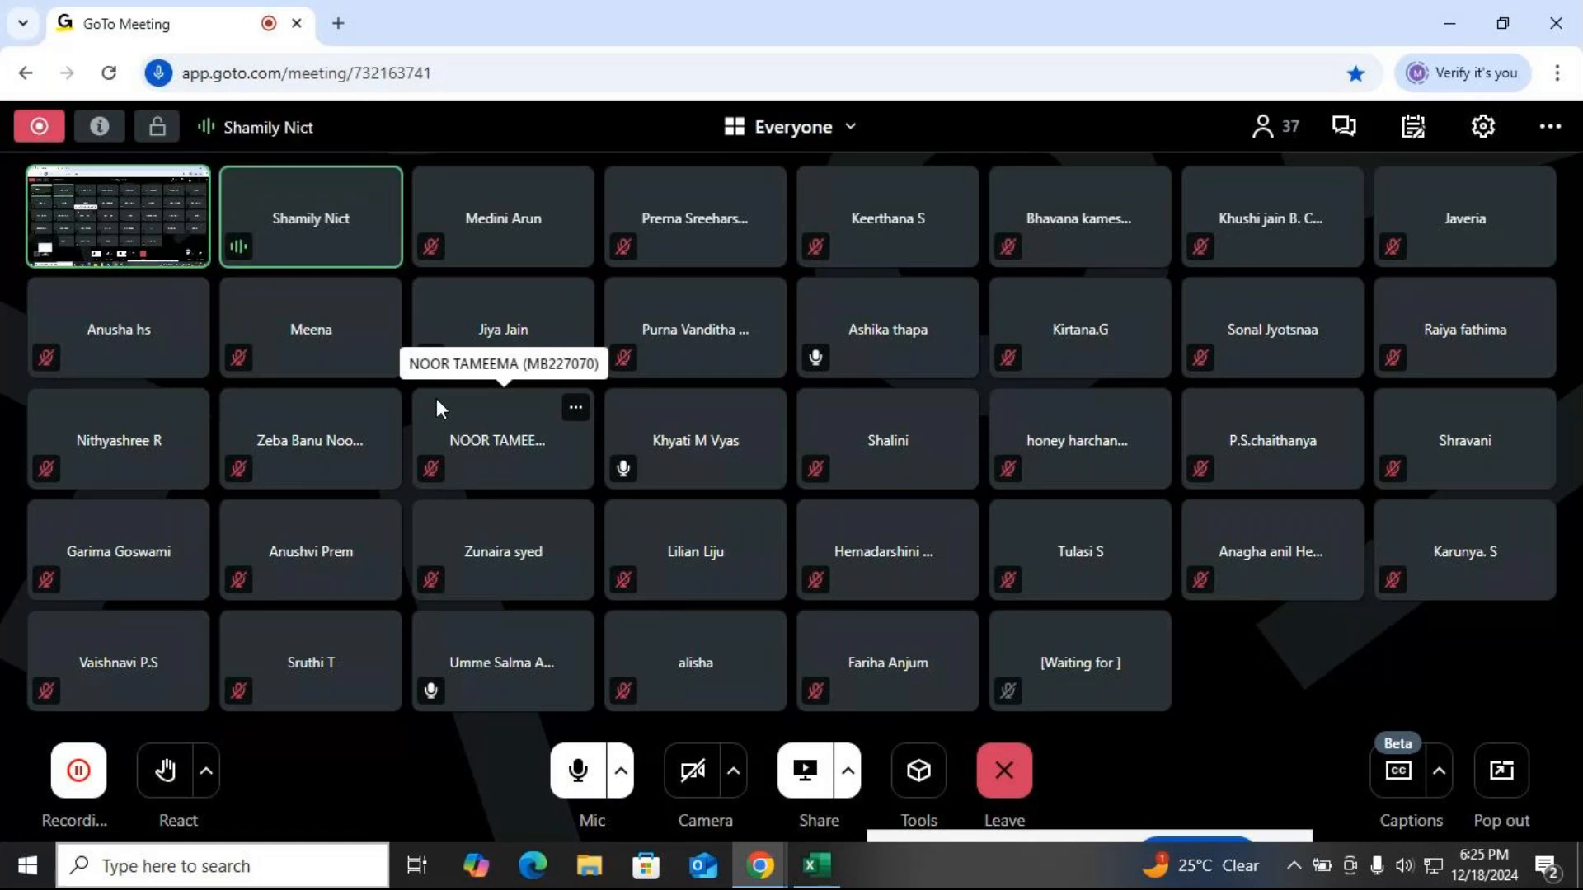
pyautogui.hotkey('alt', 'Tab')
pyautogui.write('=')
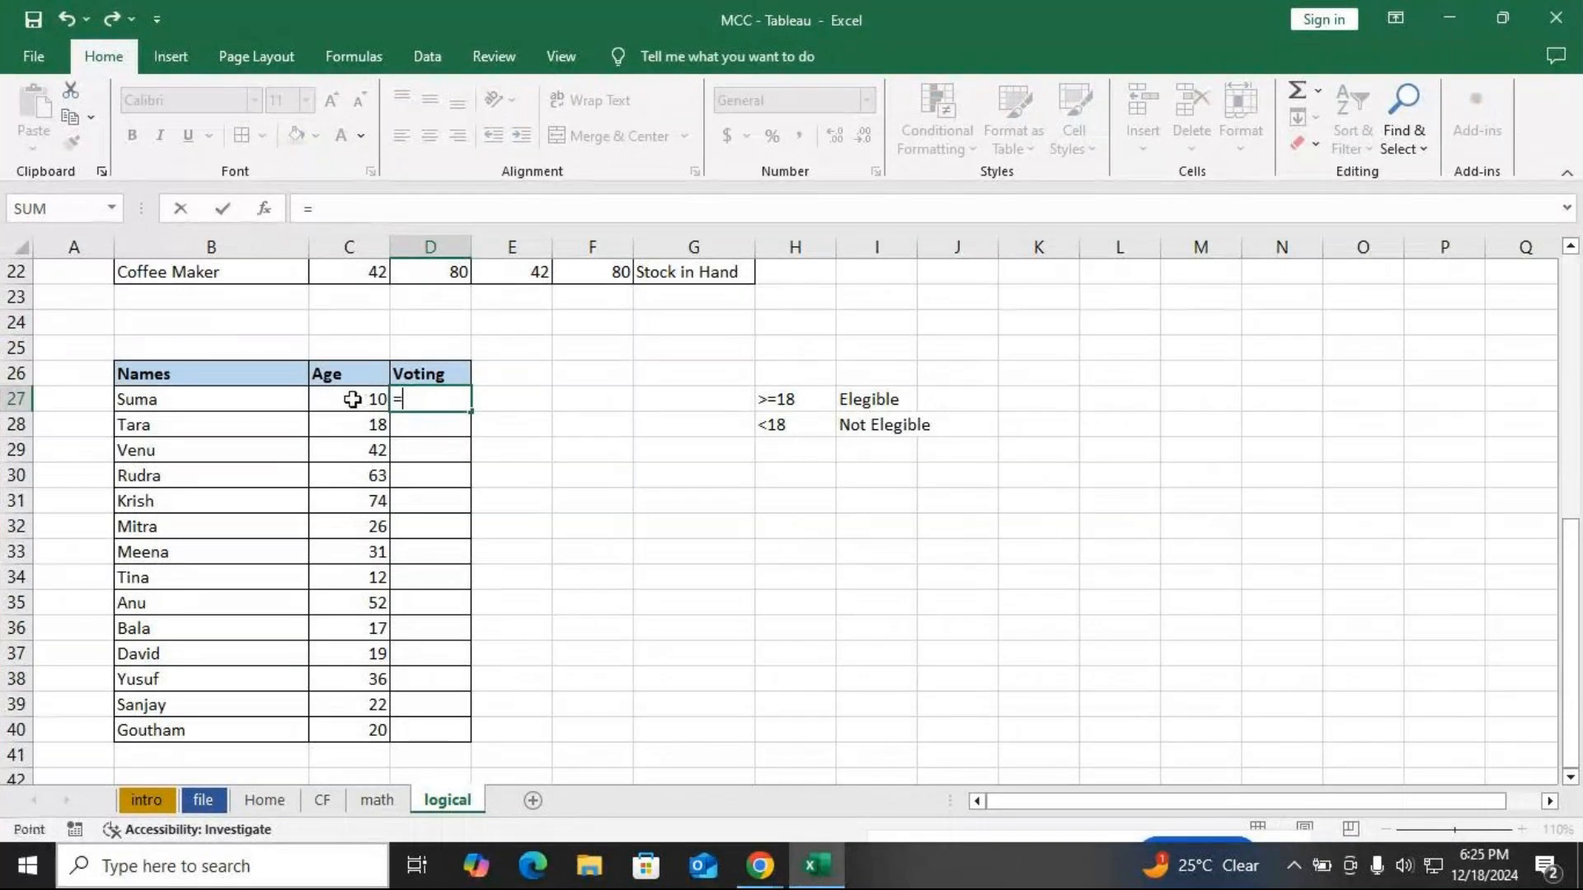
pyautogui.click(350, 399)
pyautogui.press('BackSpace')
pyautogui.press('BackSpace')
pyautogui.press('BackSpace')
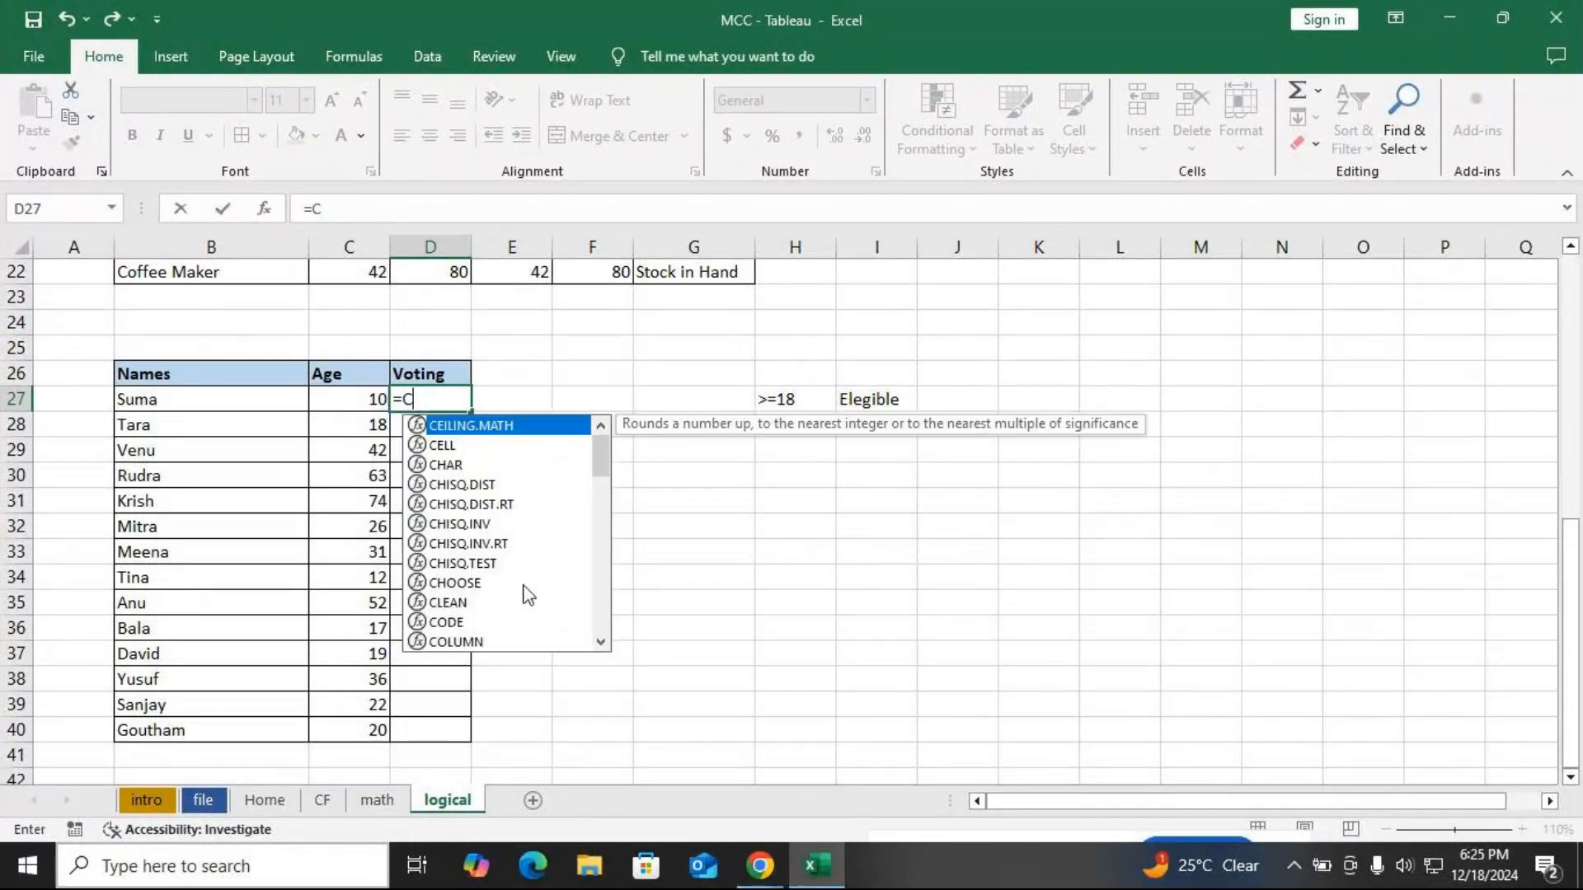
pyautogui.write('if')
pyautogui.press('Tab')
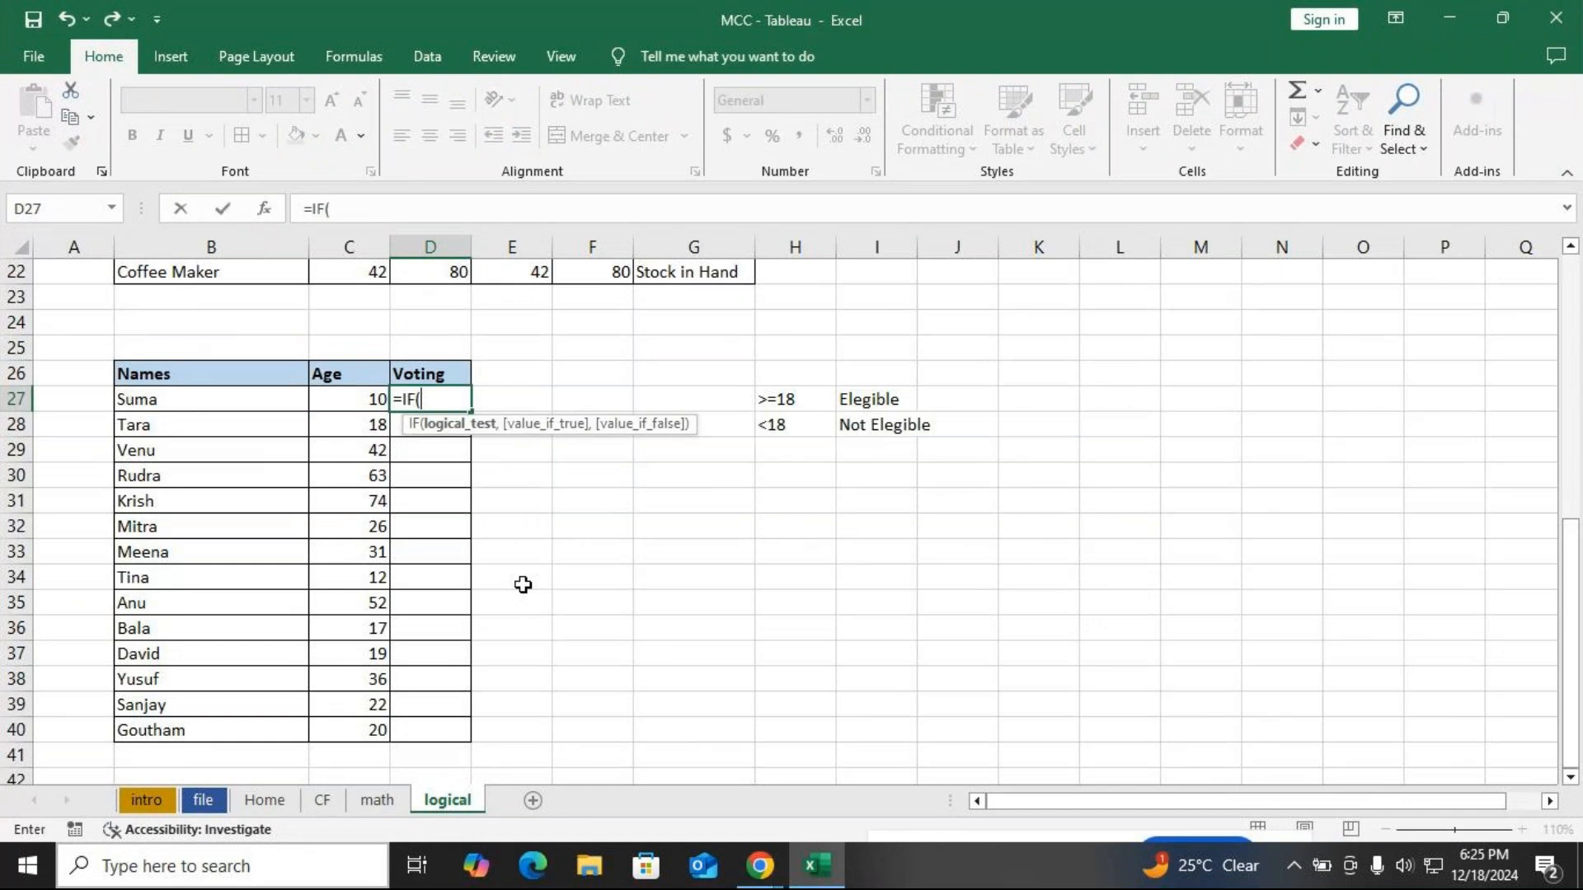
pyautogui.click(367, 399)
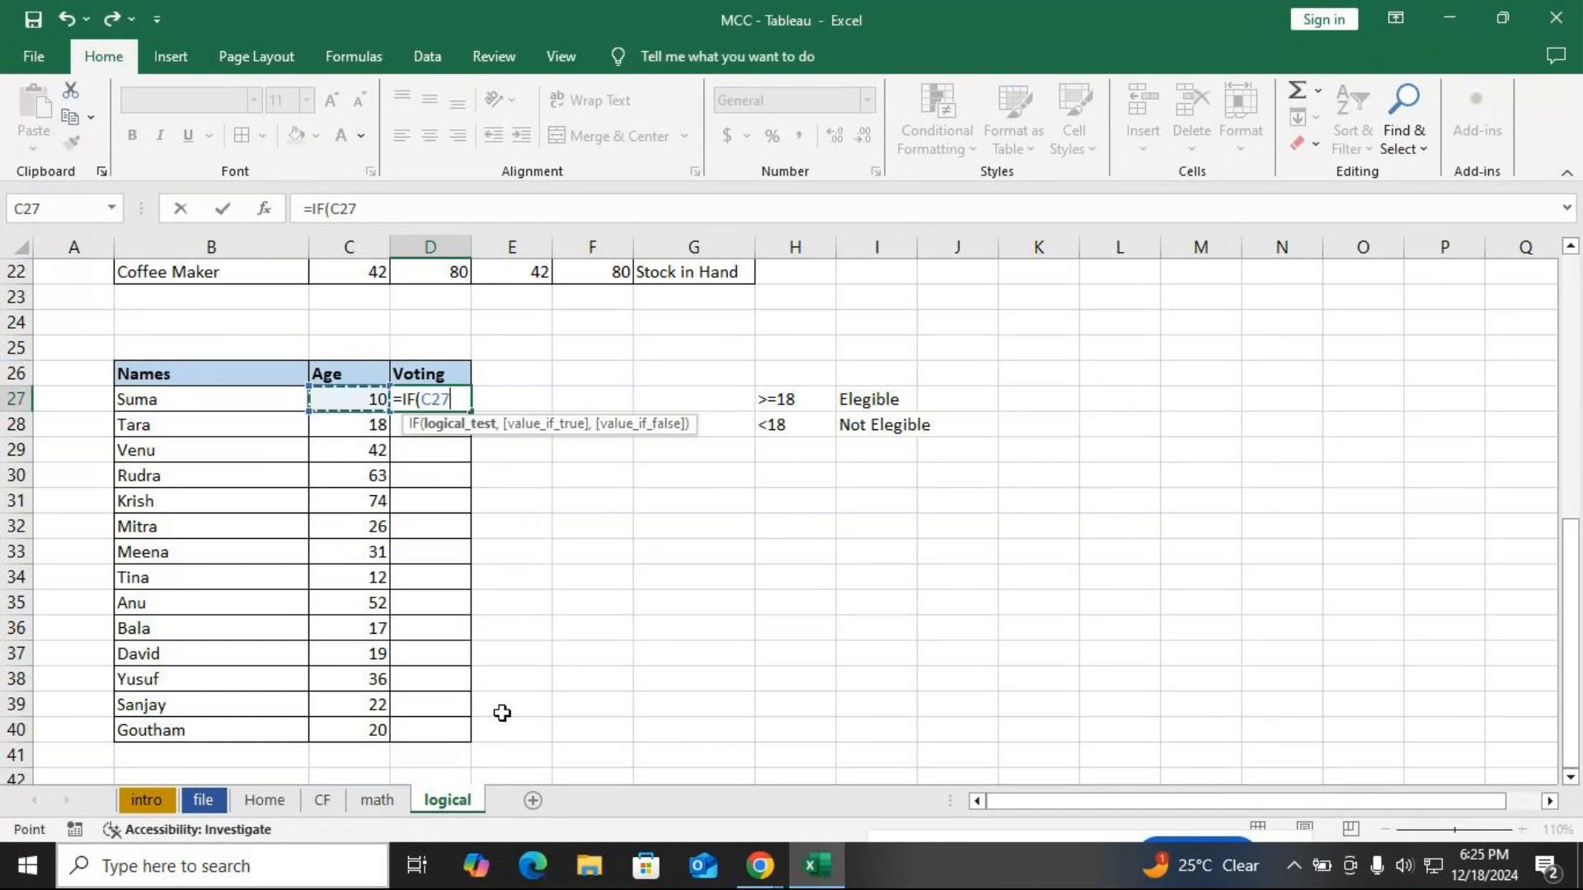
pyautogui.write('>=18,"')
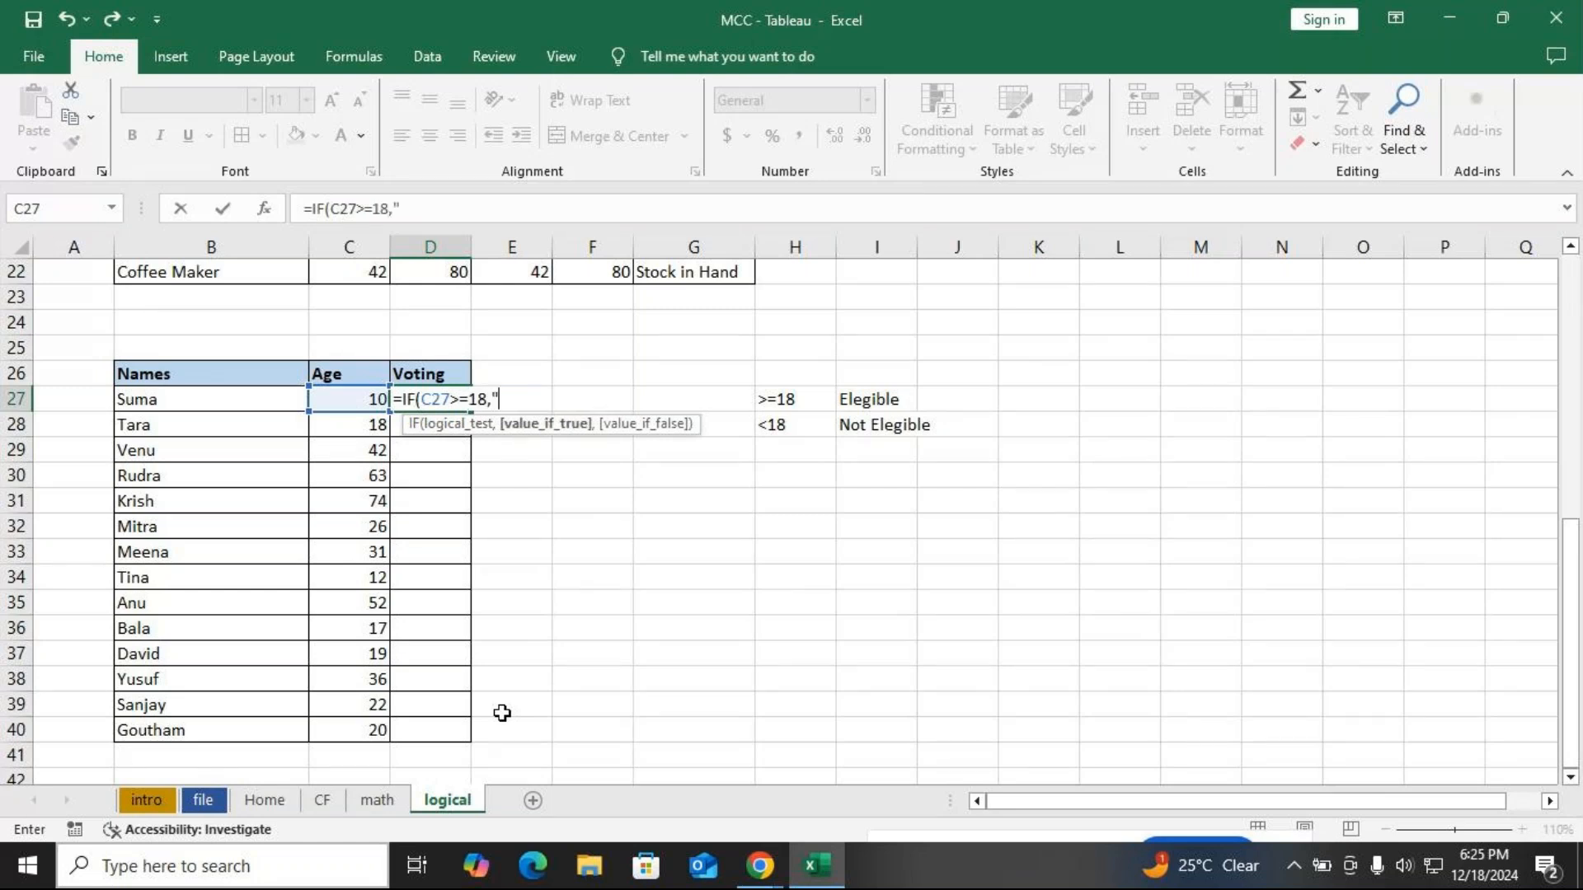
pyautogui.write('Elegible",')
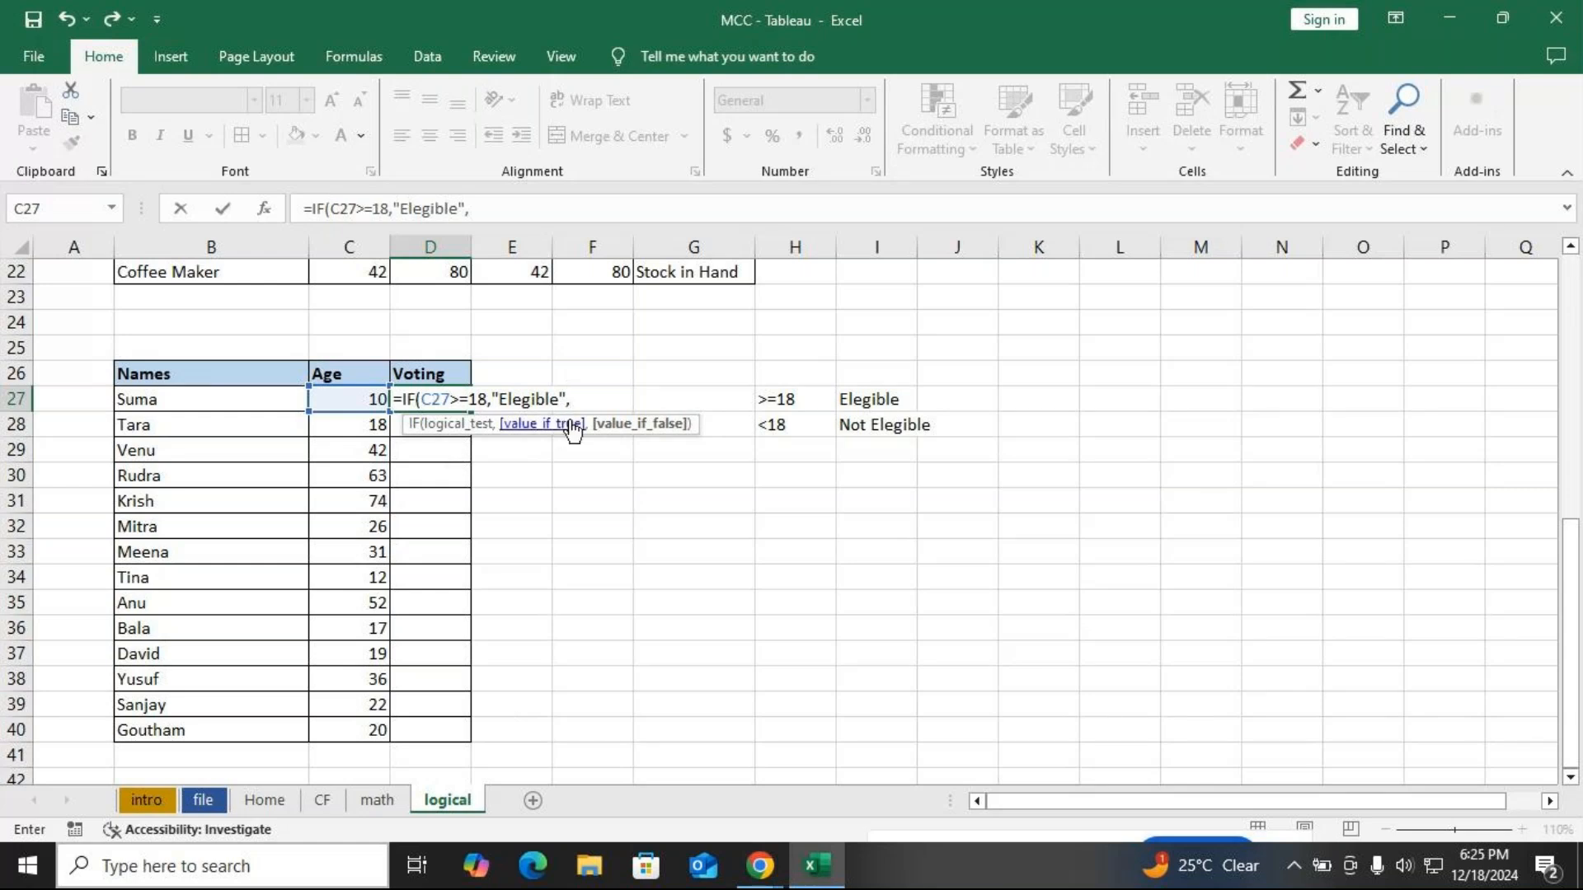
# Add "Not Elegibl" as the value if false and close the IF formula in D27
pyautogui.write('"E')
pyautogui.press('BackSpace')
pyautogui.write('Not ')
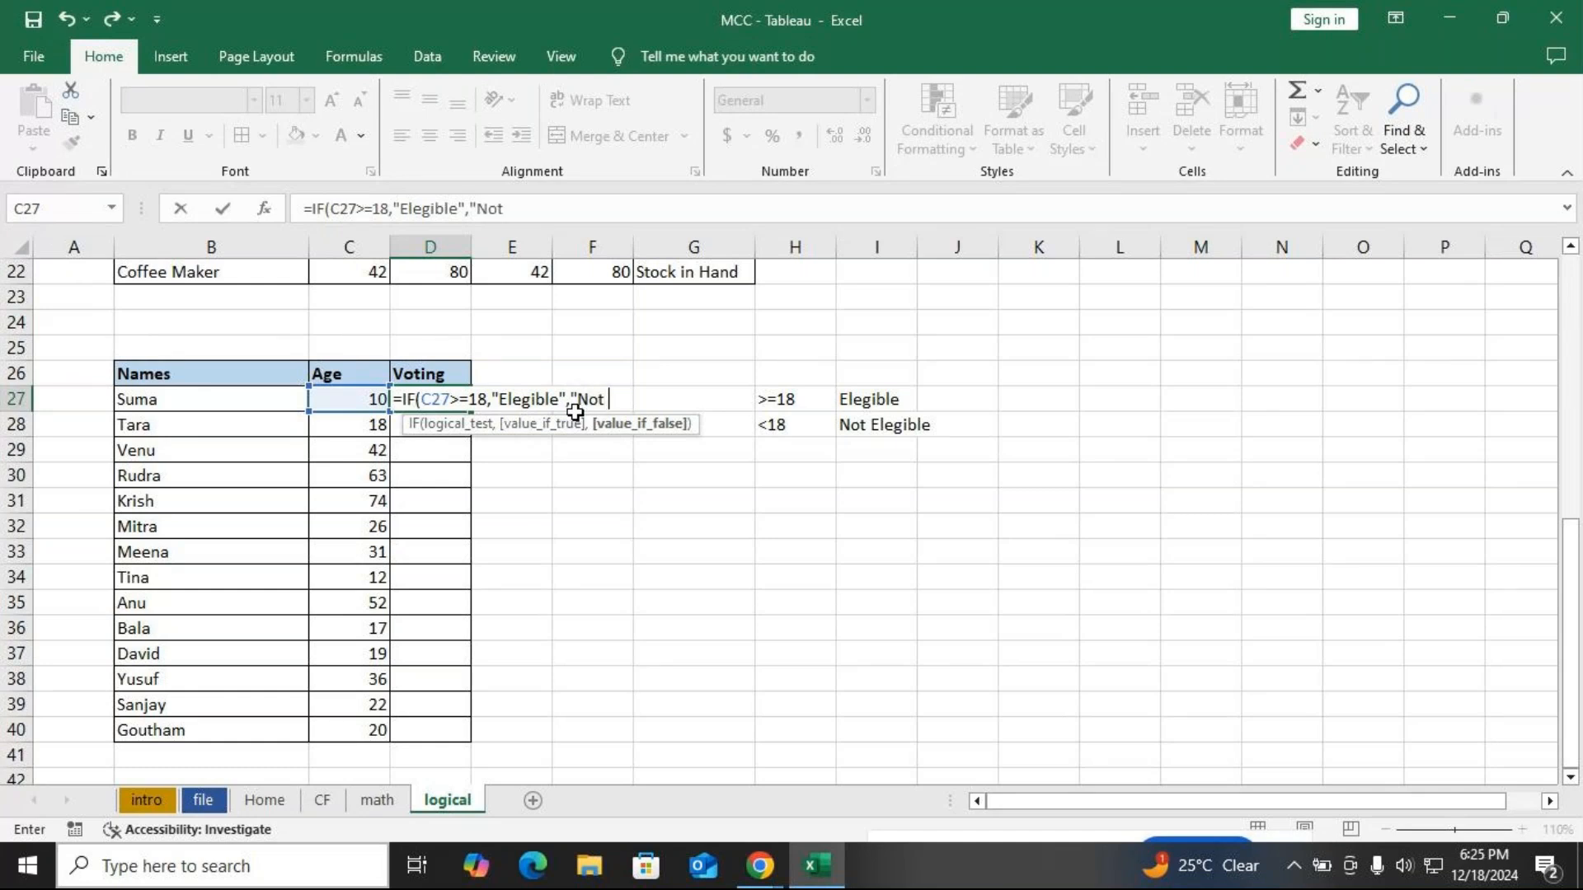
pyautogui.write('e')
pyautogui.press('BackSpace')
pyautogui.write('Elegibl"')
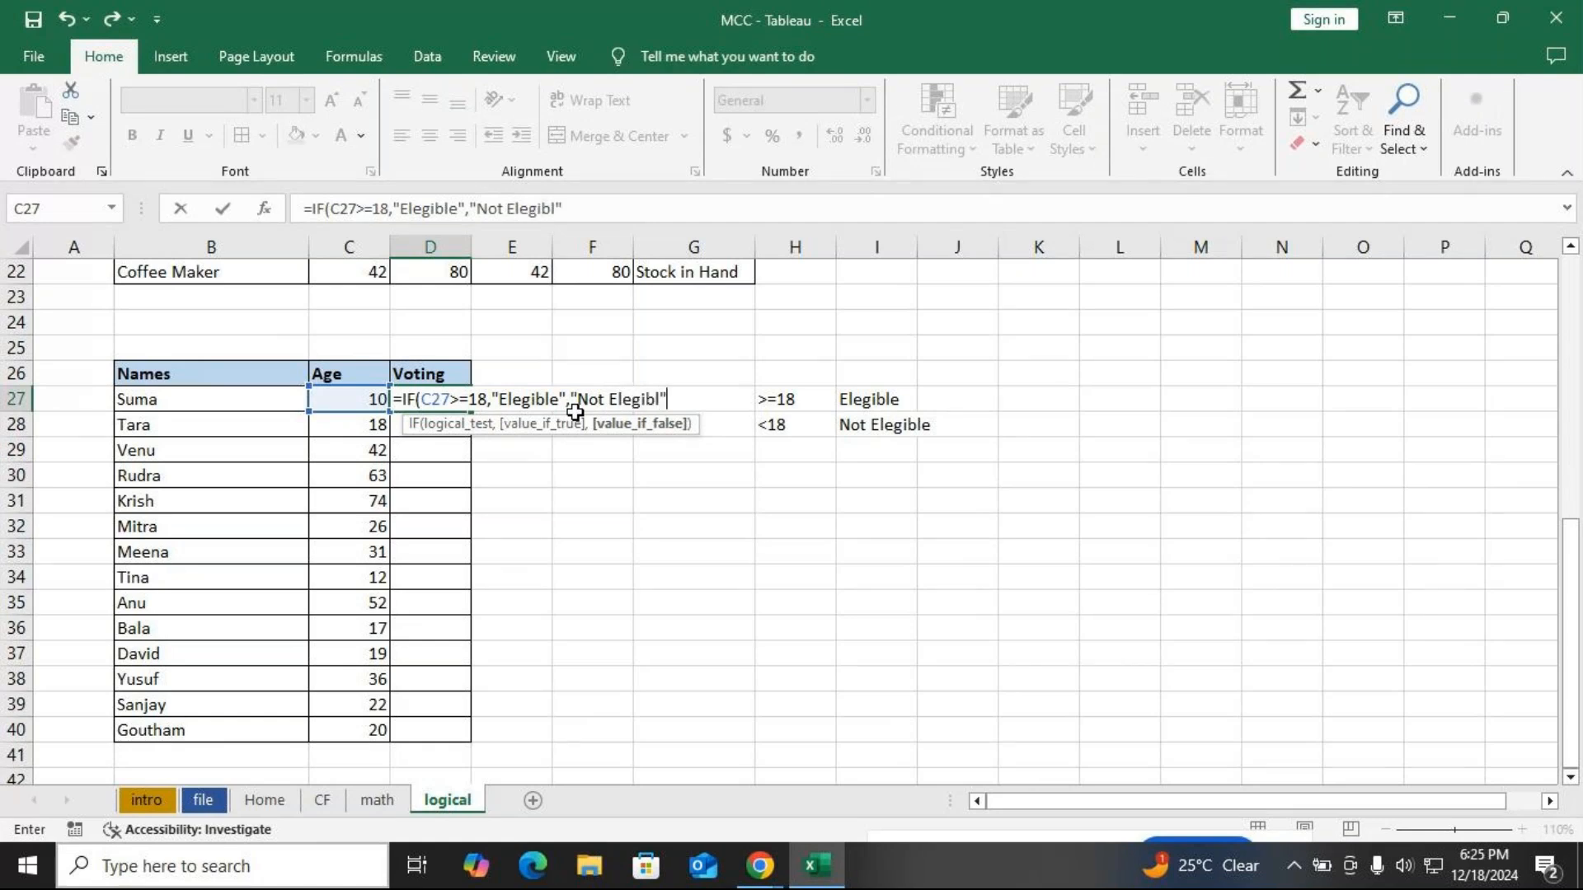
pyautogui.write(')')
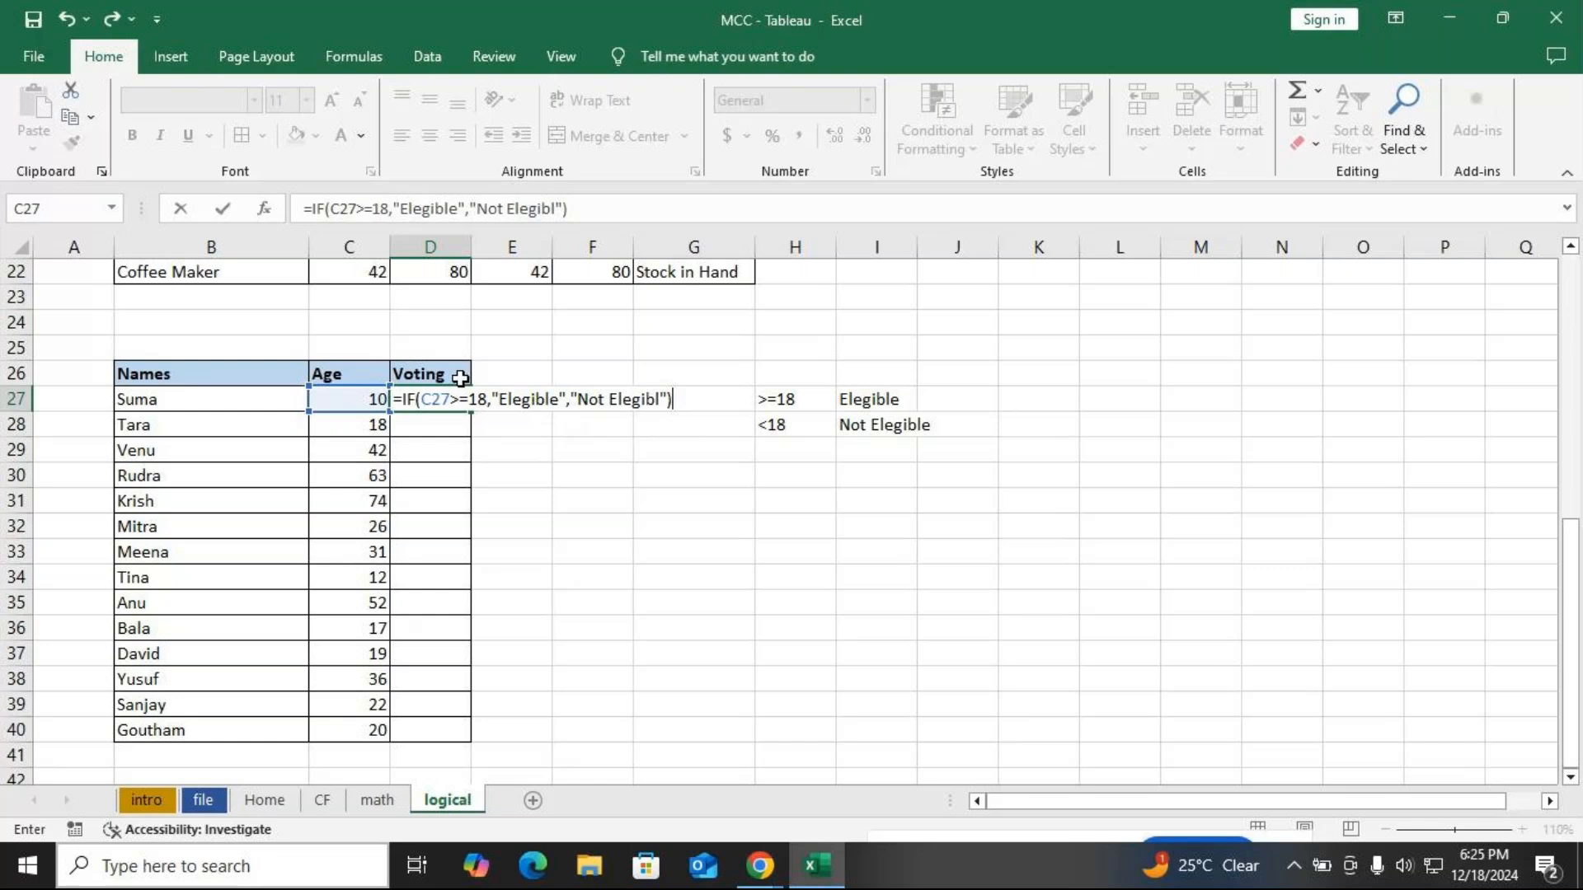
# Review the IF formula's three arguments, correct the false text to "Not Elegible" and enter the formula in D27
pyautogui.click(433, 402)
pyautogui.click(456, 425)
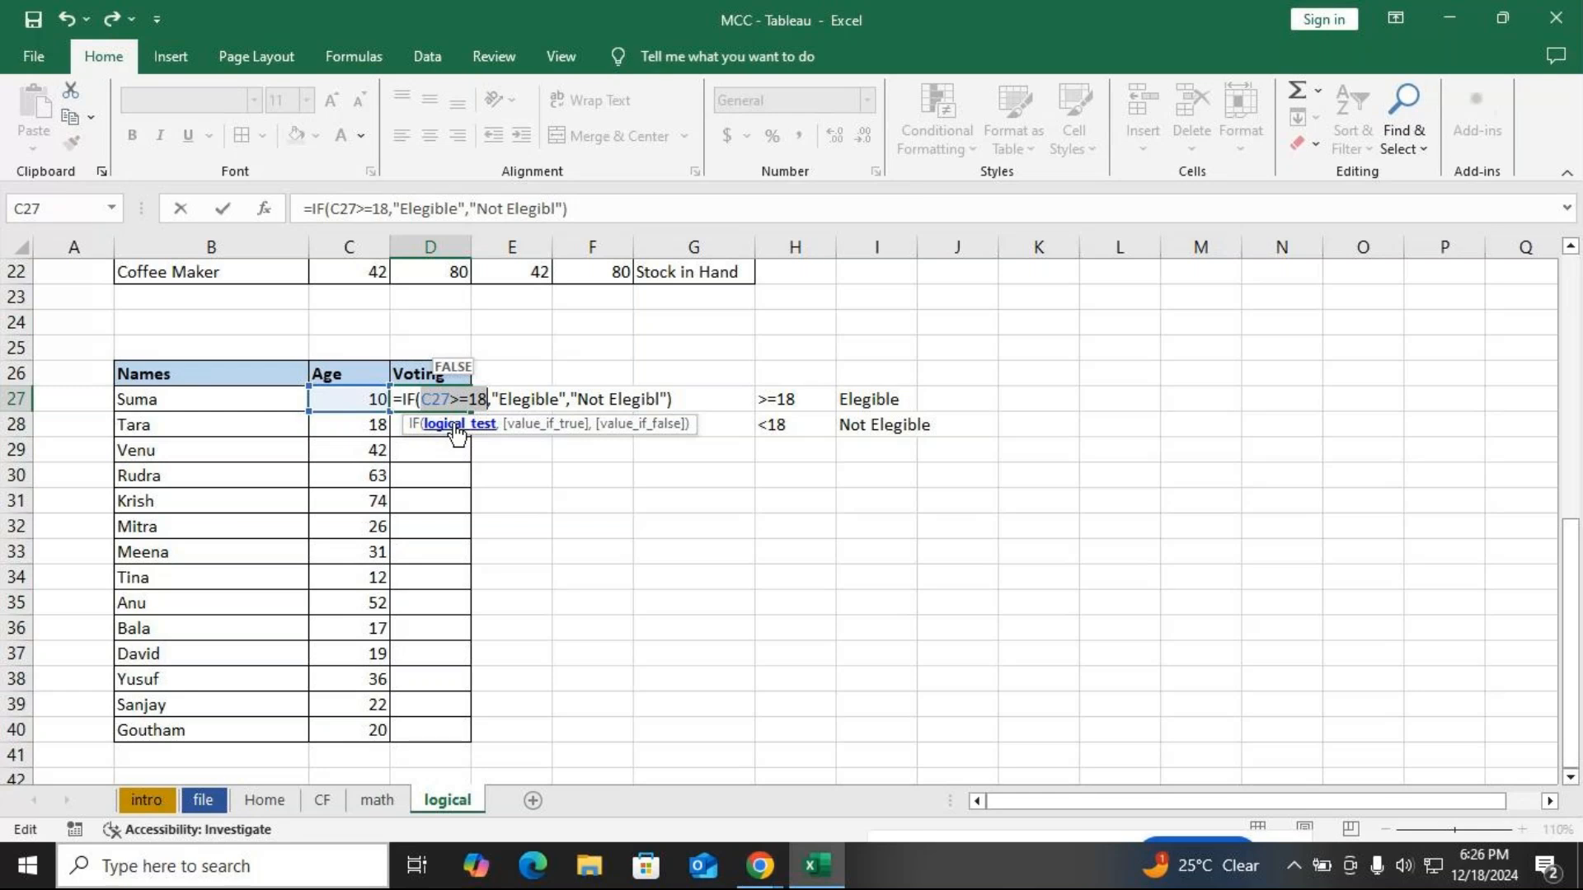
pyautogui.click(533, 425)
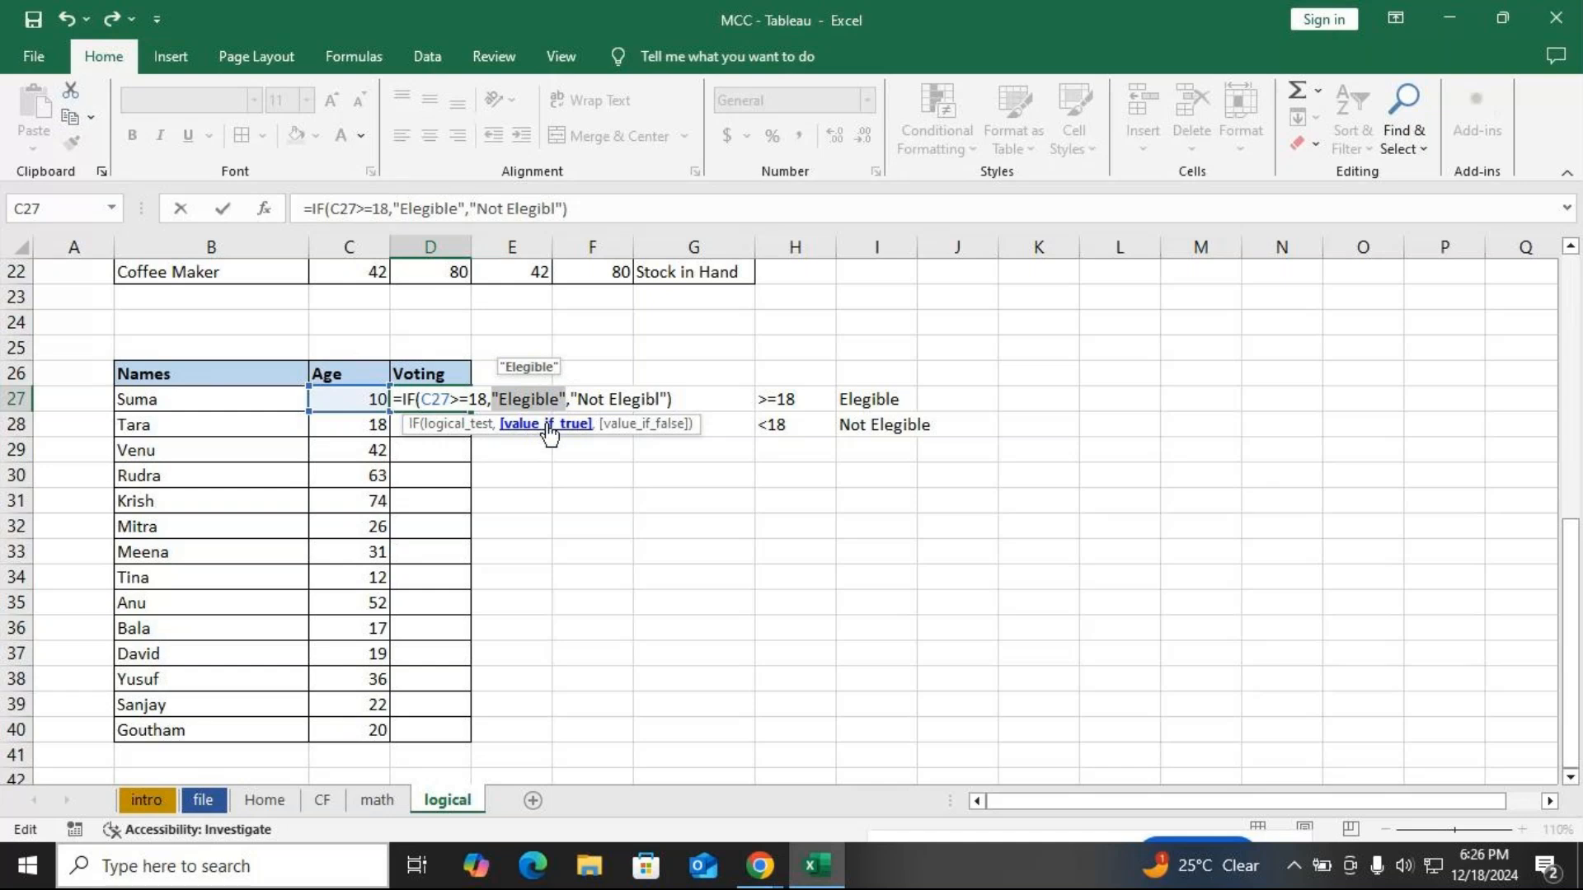
pyautogui.click(648, 427)
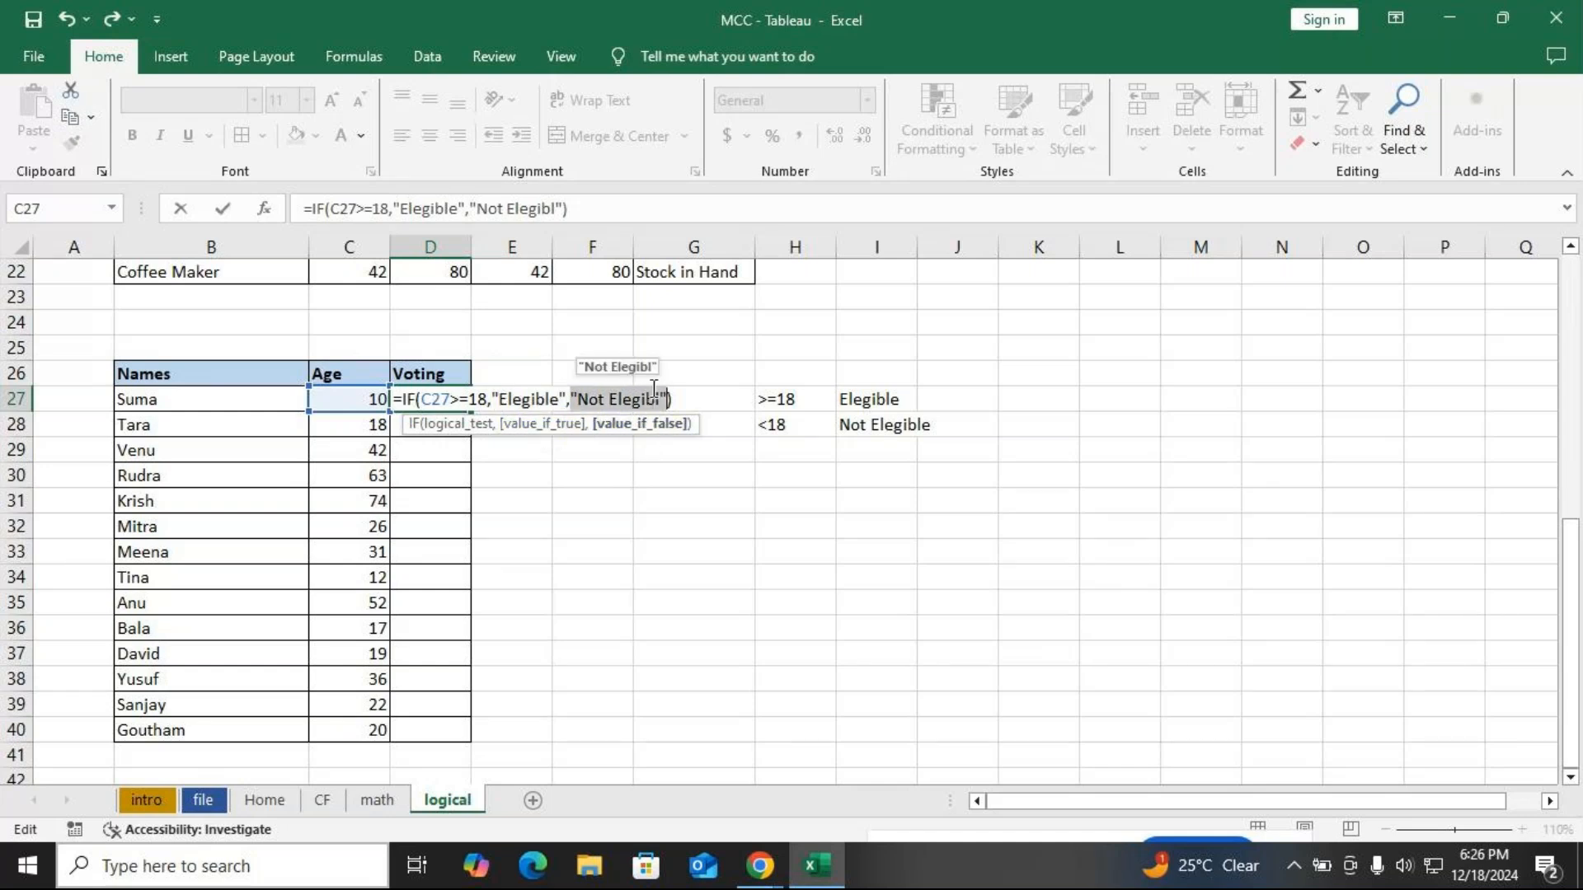
pyautogui.click(658, 399)
pyautogui.write('e')
pyautogui.press('Return')
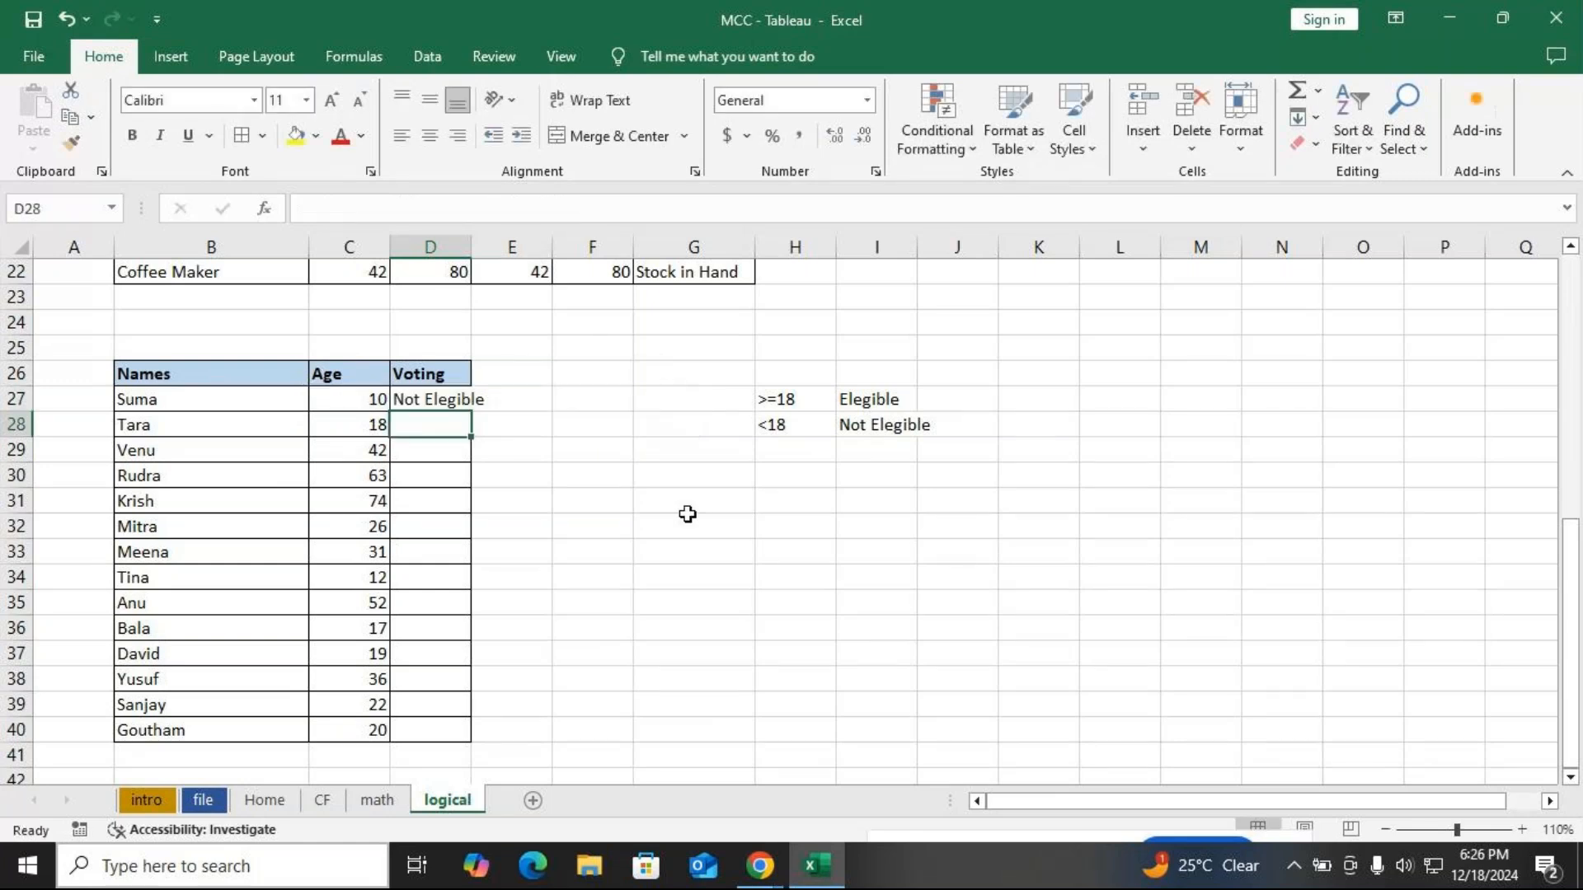
# Fill the Voting formula from D27 down to D40 and check the copies in D34 and D36
pyautogui.click(457, 403)
pyautogui.moveTo(470, 410); pyautogui.dragTo(462, 730)
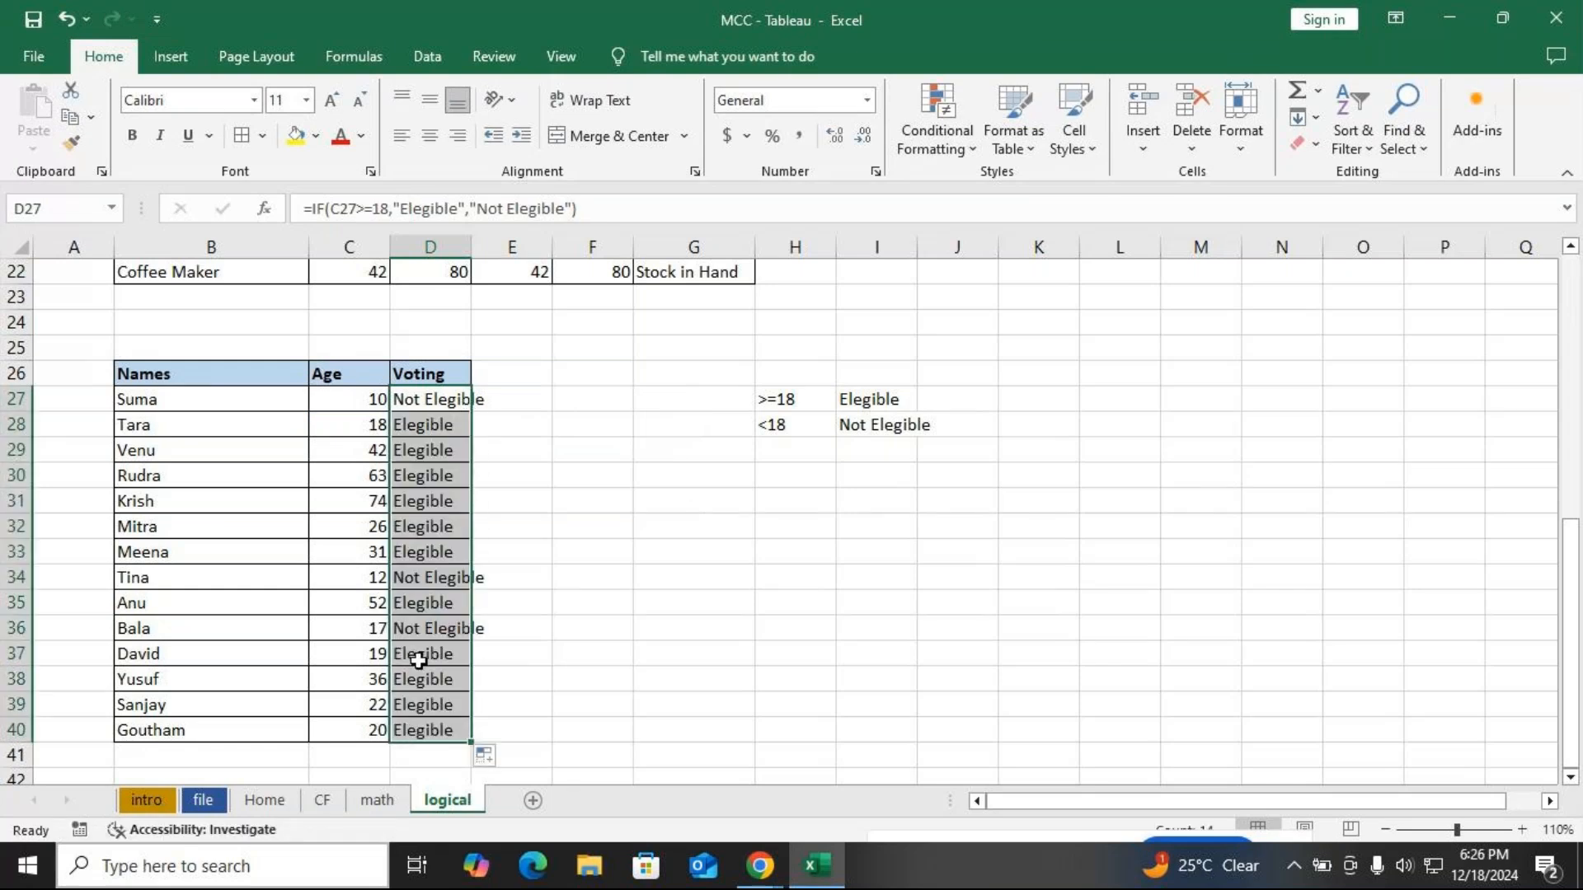
pyautogui.click(418, 581)
pyautogui.click(421, 631)
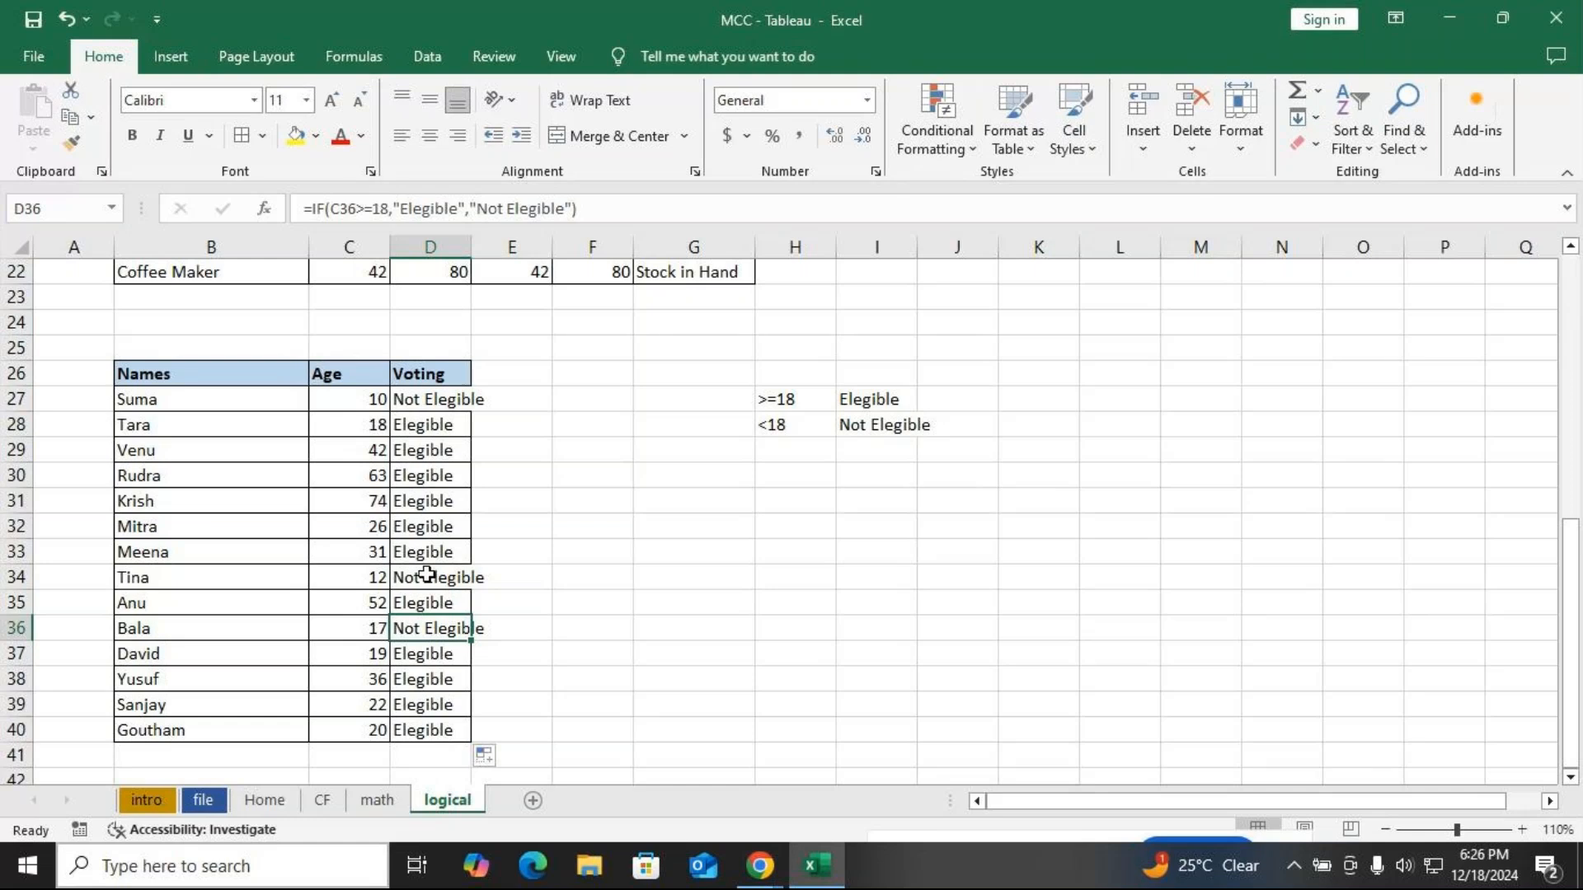
# Test the Voting formula by setting the age in C32 to 16 and to 18
pyautogui.click(384, 530)
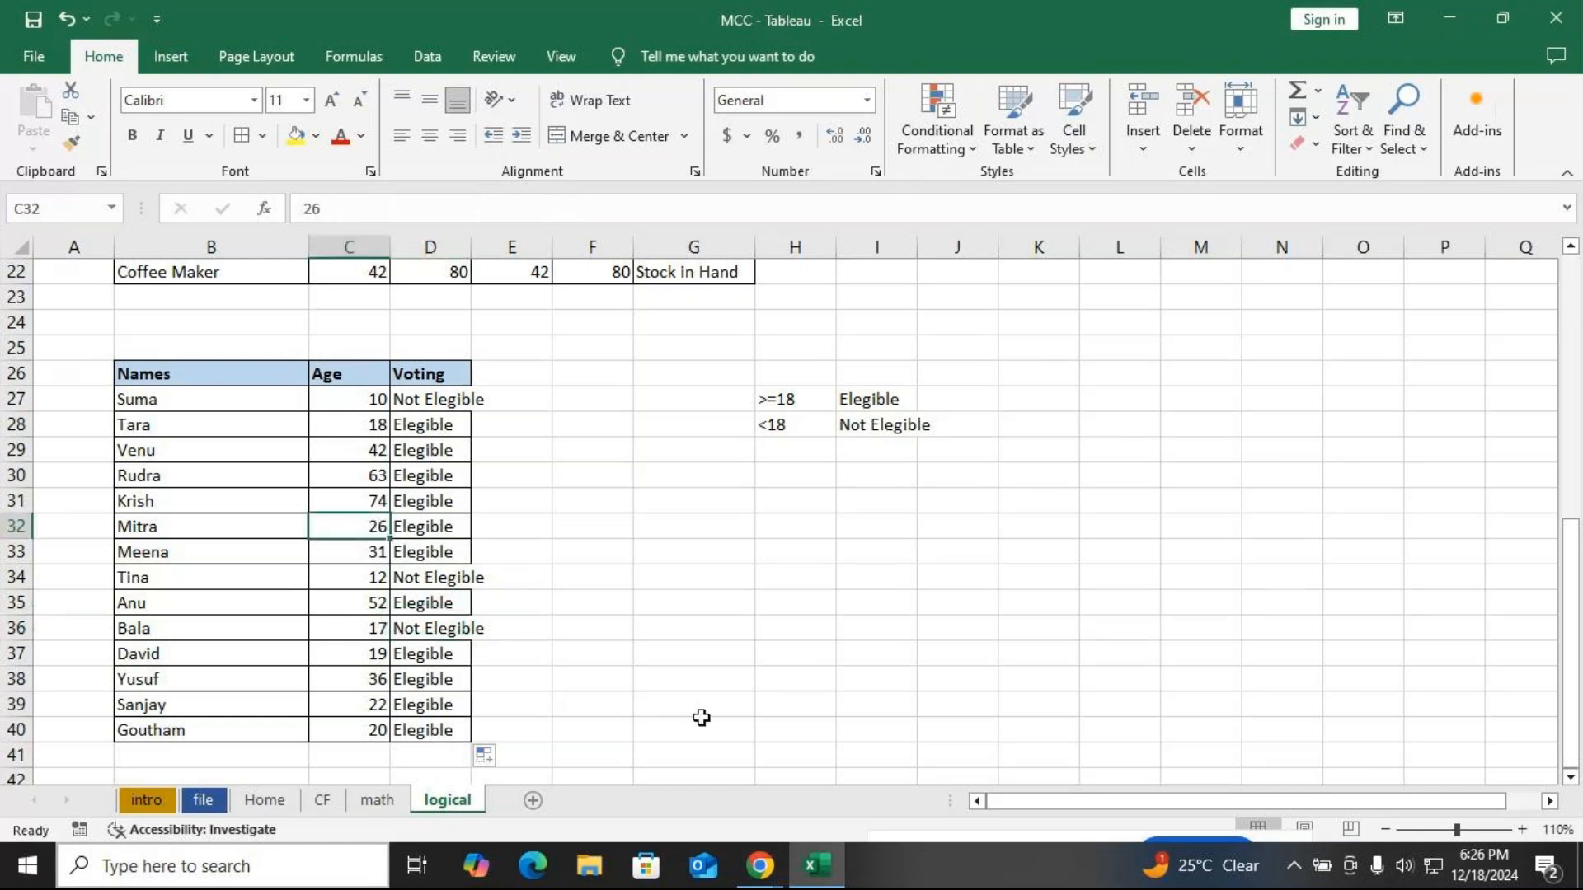
pyautogui.write('16')
pyautogui.press('Return')
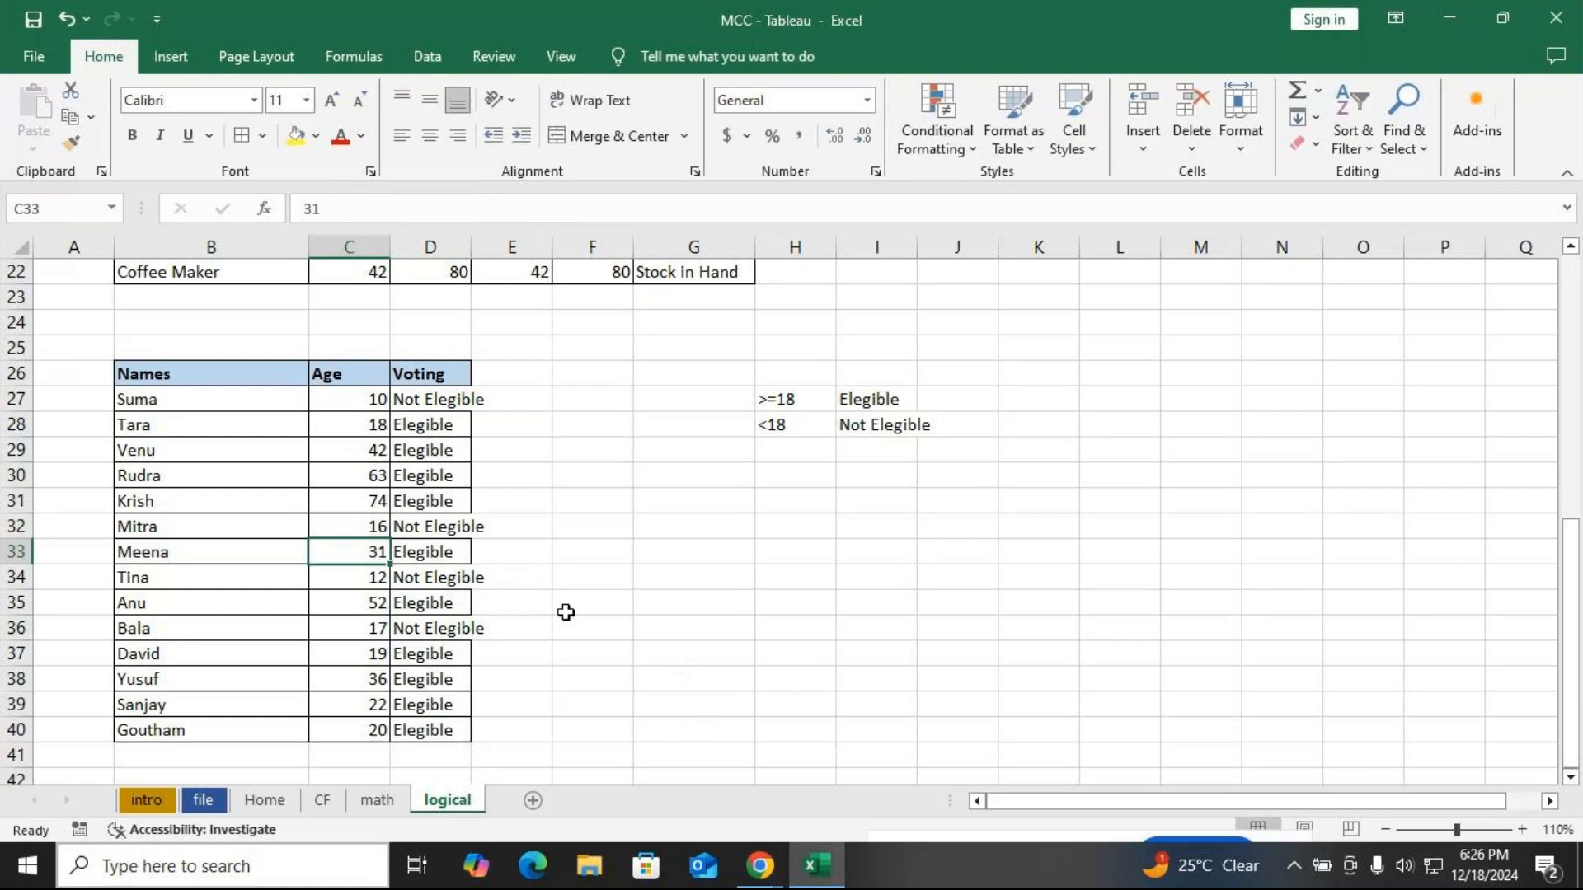
pyautogui.click(352, 521)
pyautogui.write('18')
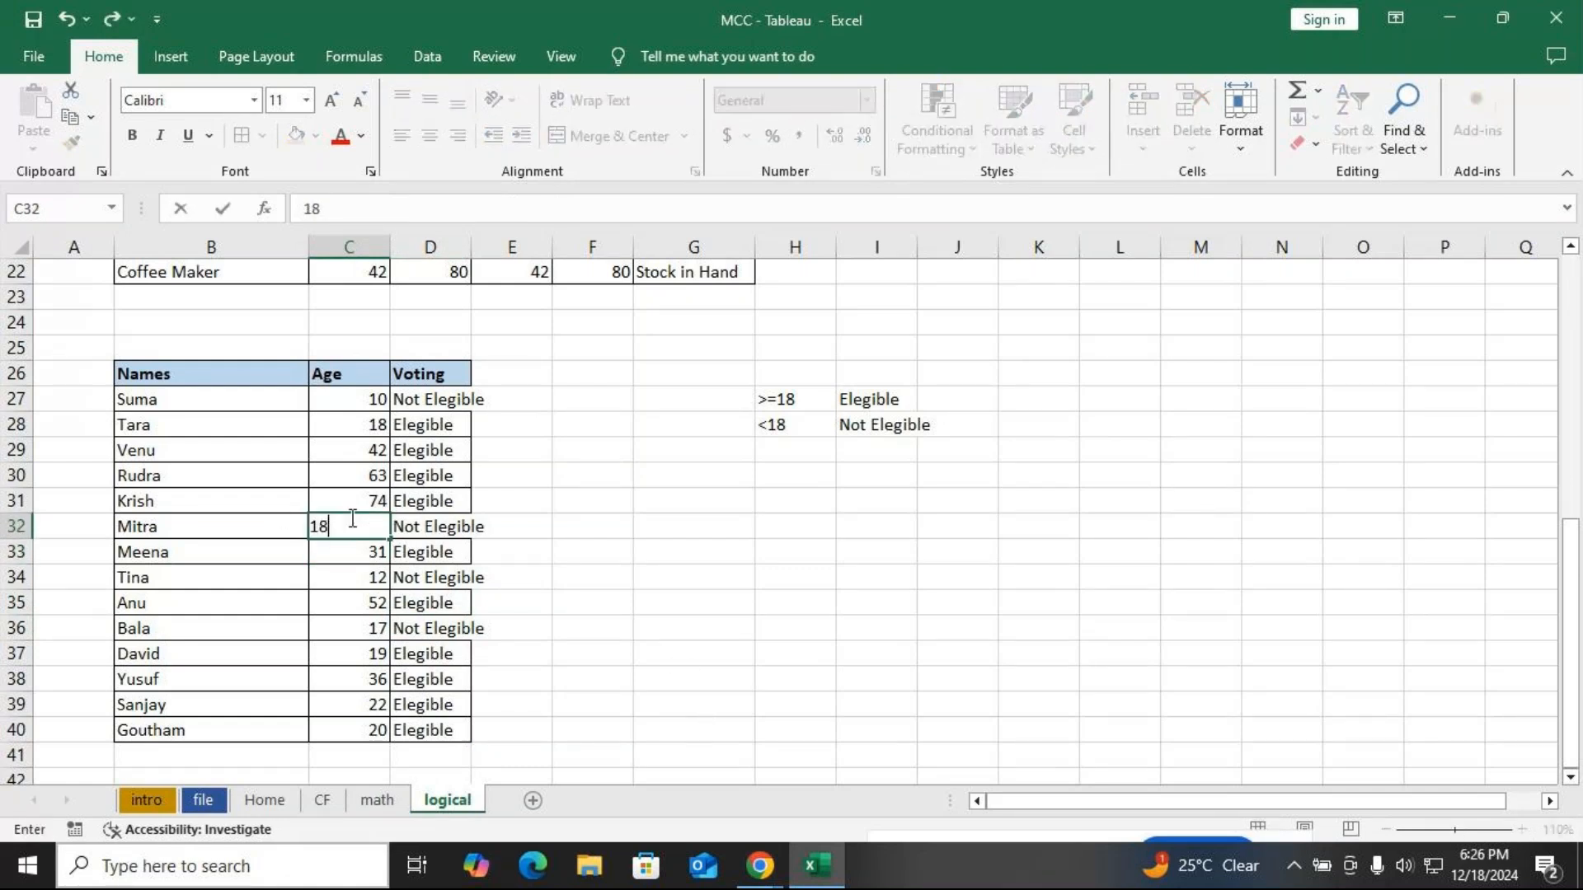
pyautogui.press('Return')
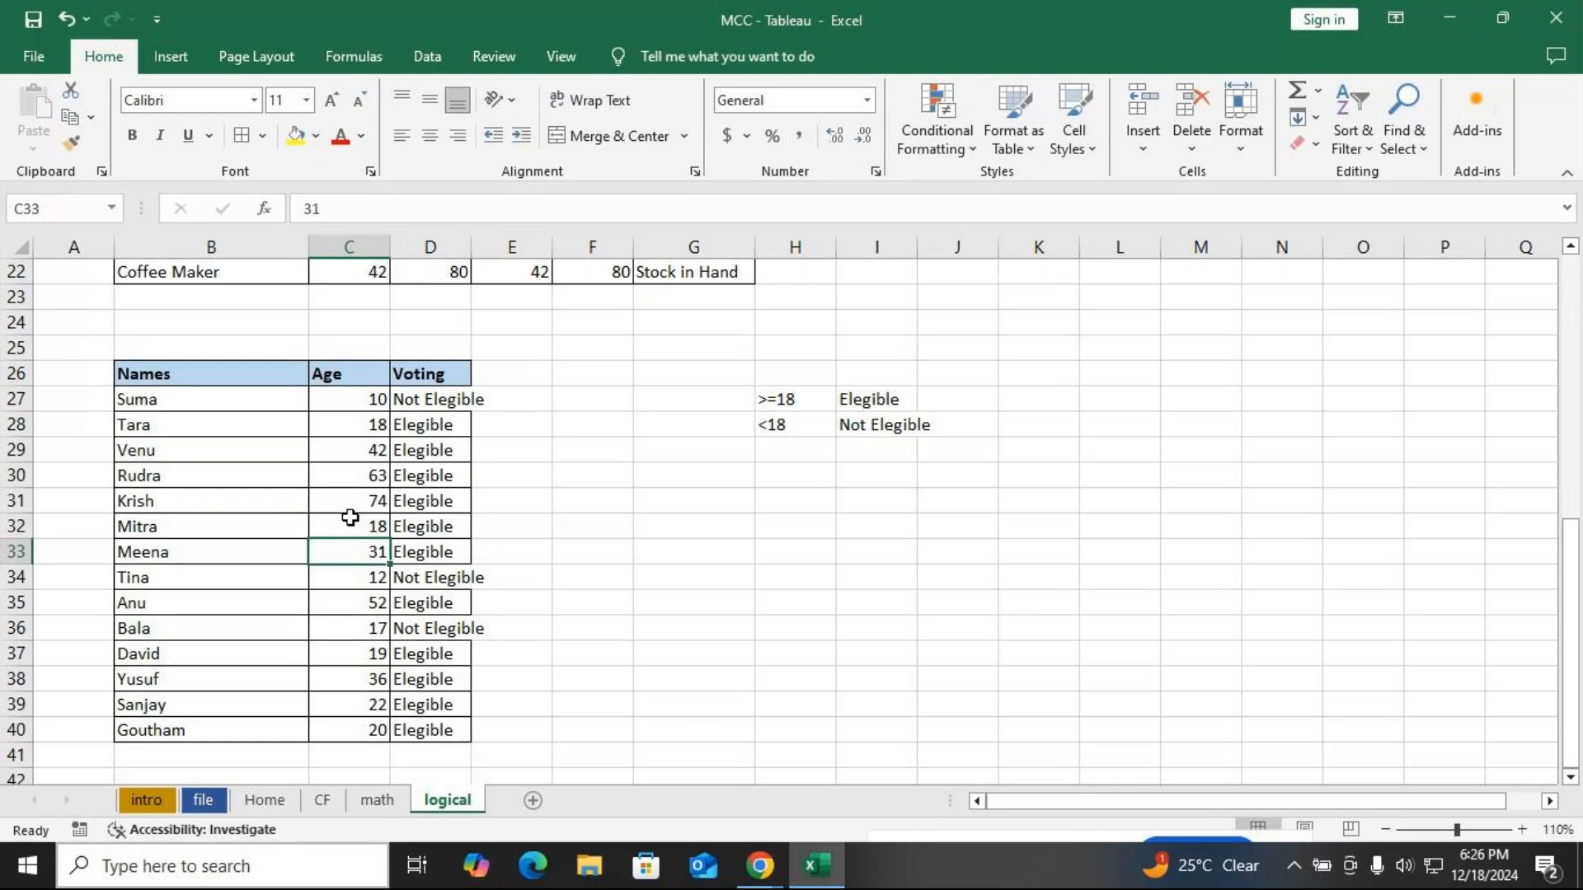
# Set the age in C32 to 16 and the age in C38 to 11
pyautogui.click(350, 516)
pyautogui.write('16')
pyautogui.press('Return')
pyautogui.click(367, 683)
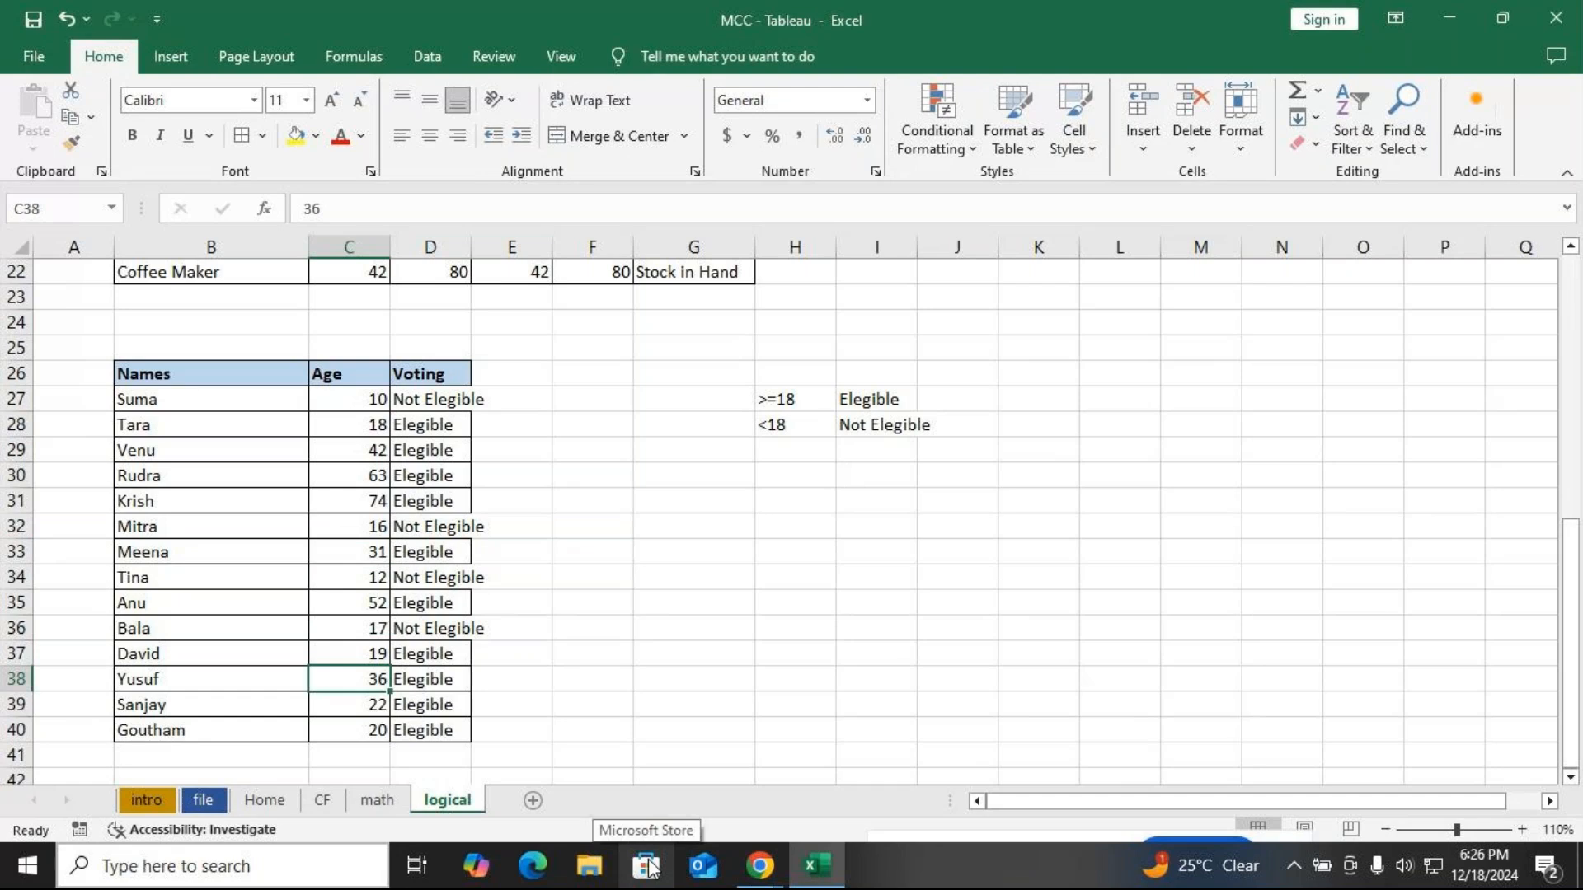
pyautogui.write('11')
pyautogui.press('Return')
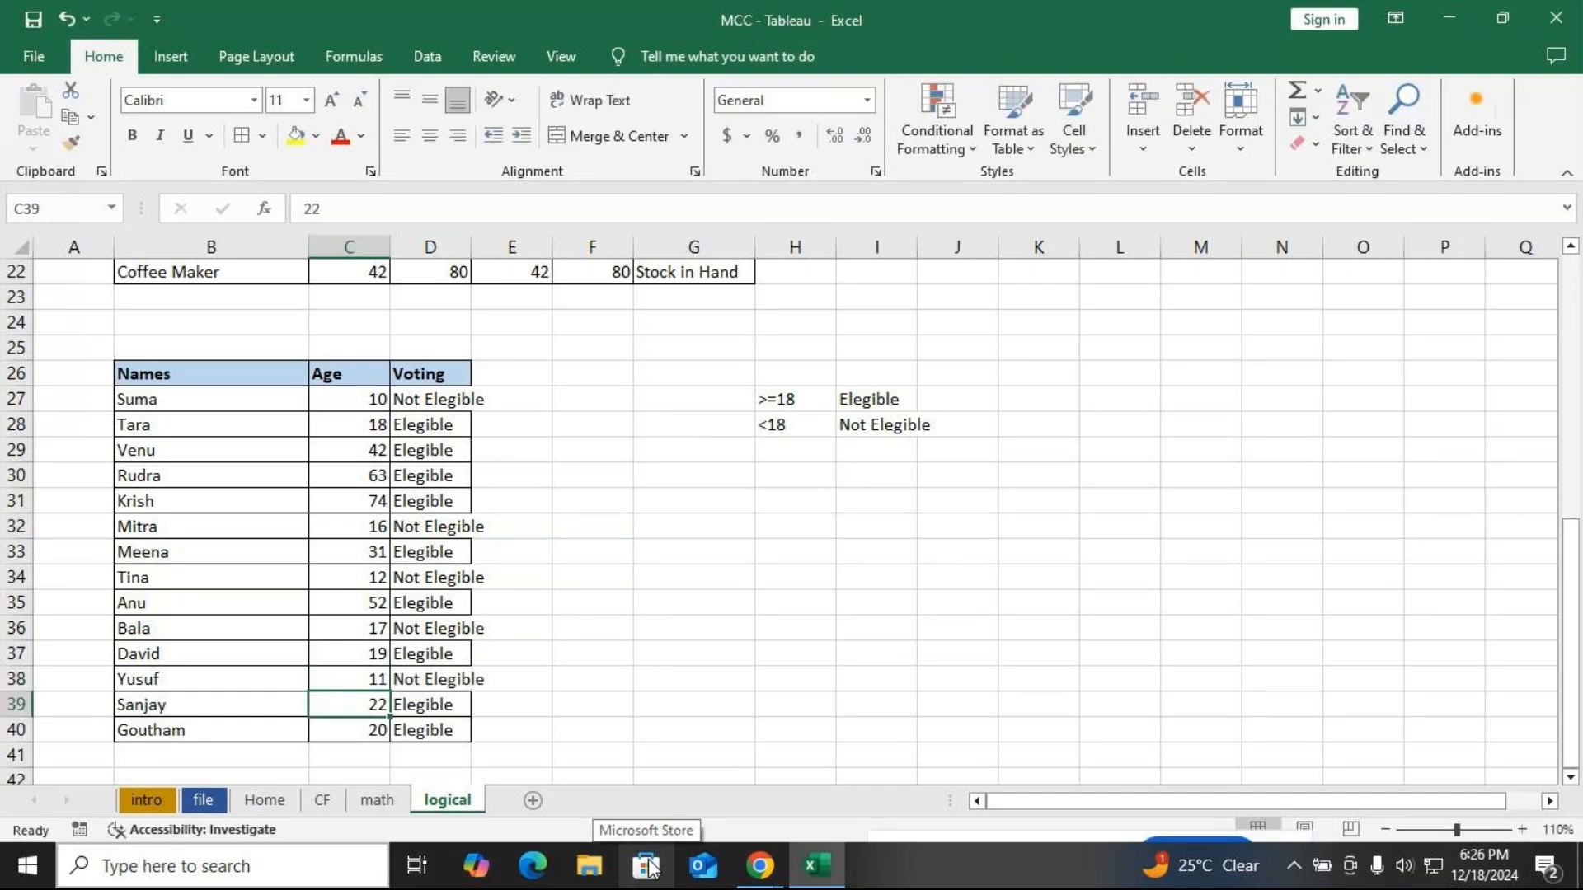
# Copy the Names column with its header from B26:B40 and paste it at B44
pyautogui.moveTo(140, 373); pyautogui.dragTo(148, 710)
pyautogui.hotkey('ctrl', 'c')
pyautogui.scroll(-3, 169, 657)
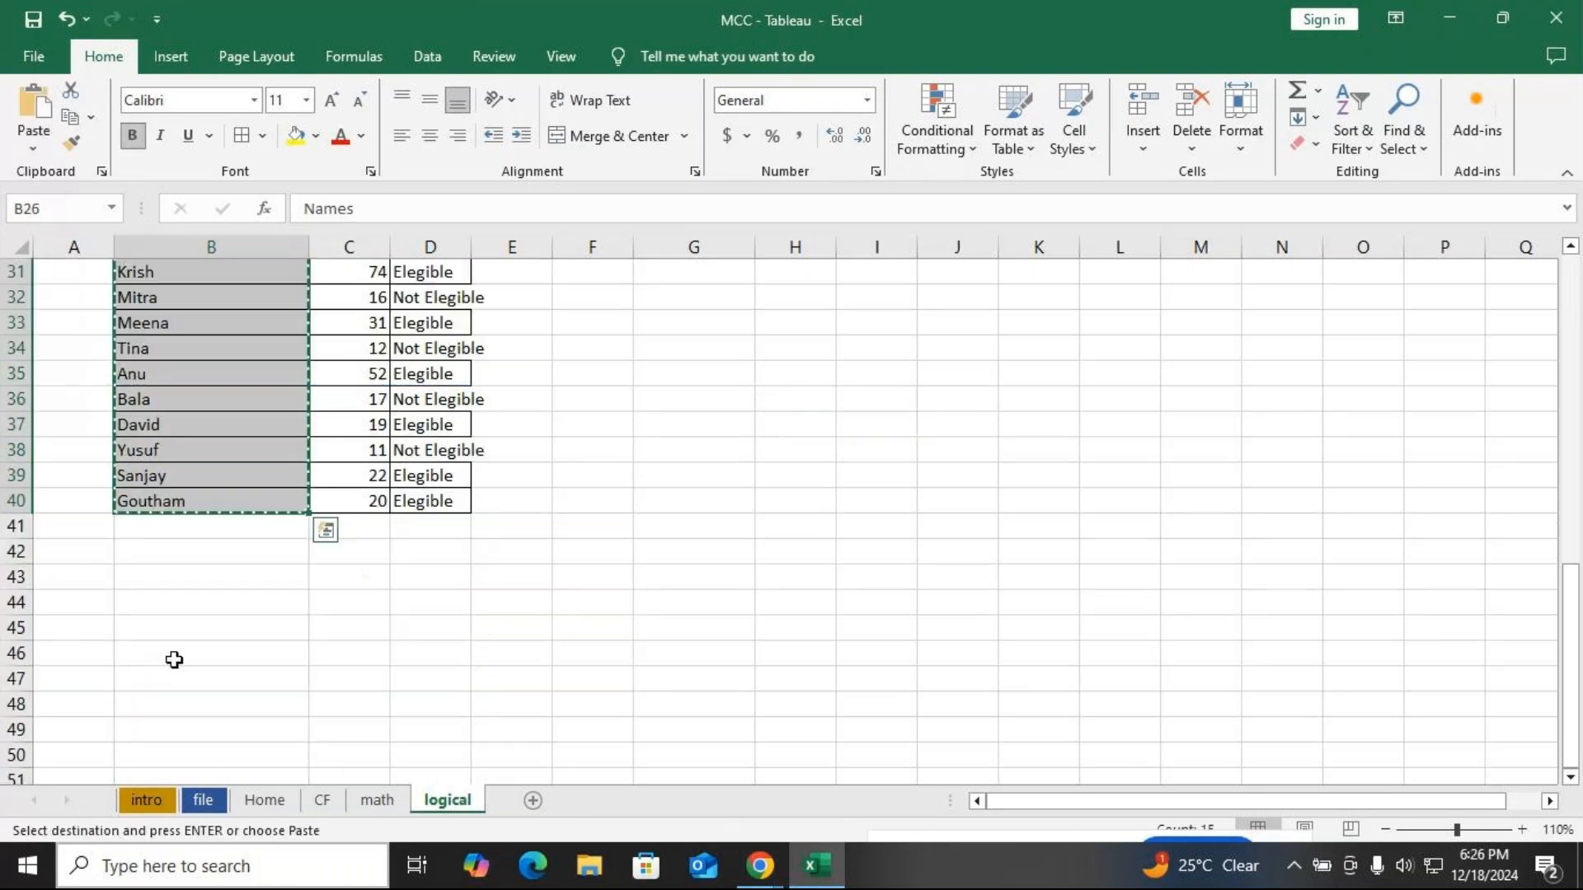
pyautogui.click(165, 601)
pyautogui.hotkey('ctrl', 'v')
# Enter the header "Experience" in C44 beside the copied Names column
pyautogui.click(368, 618)
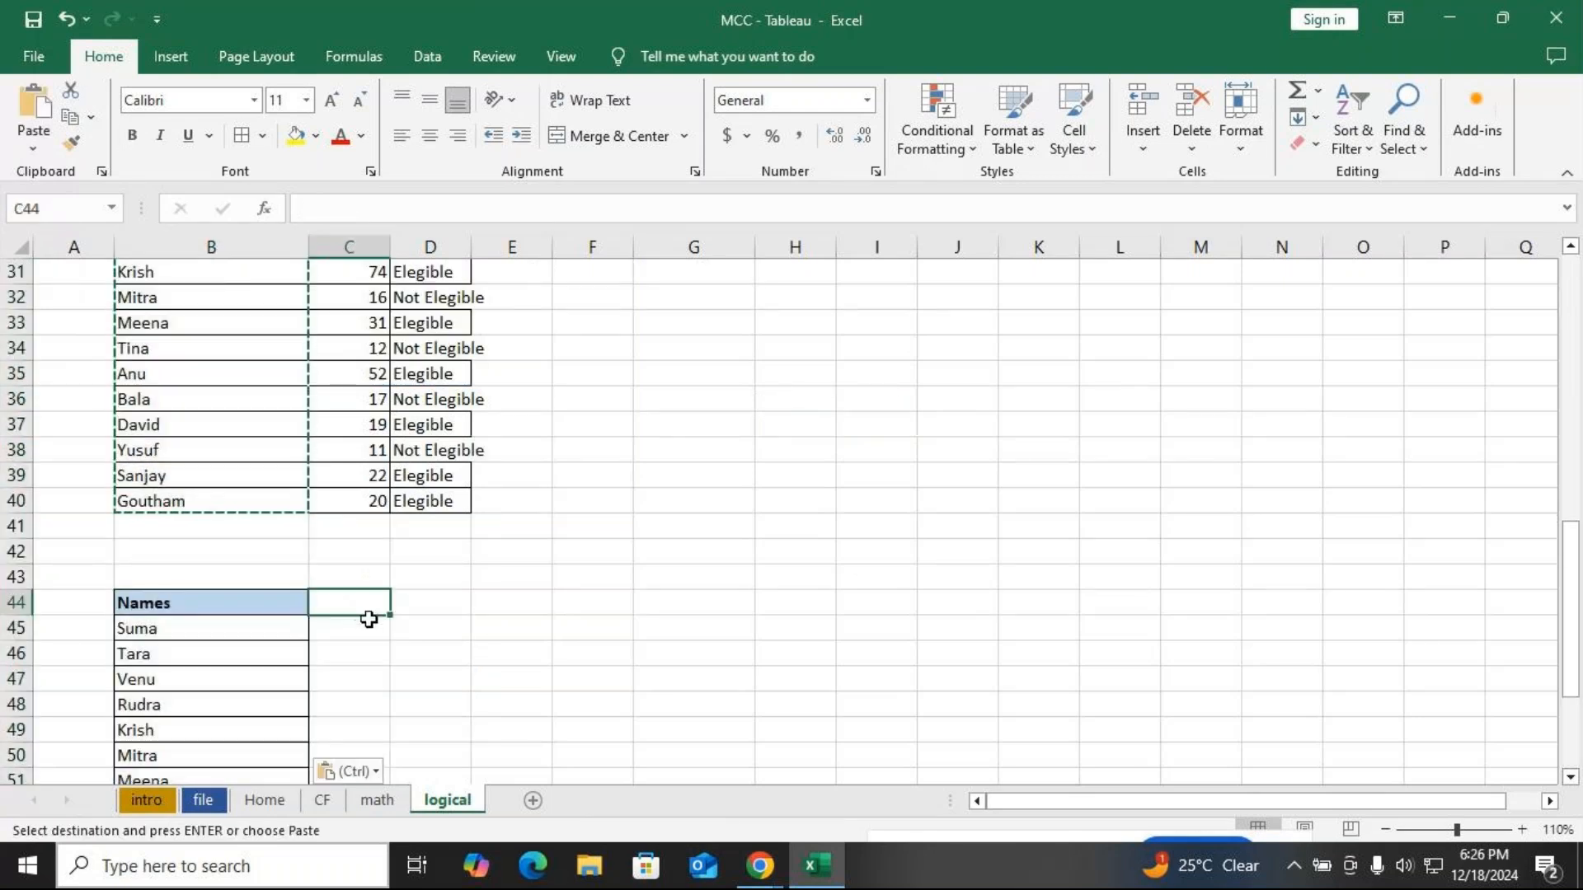
pyautogui.write('eXP')
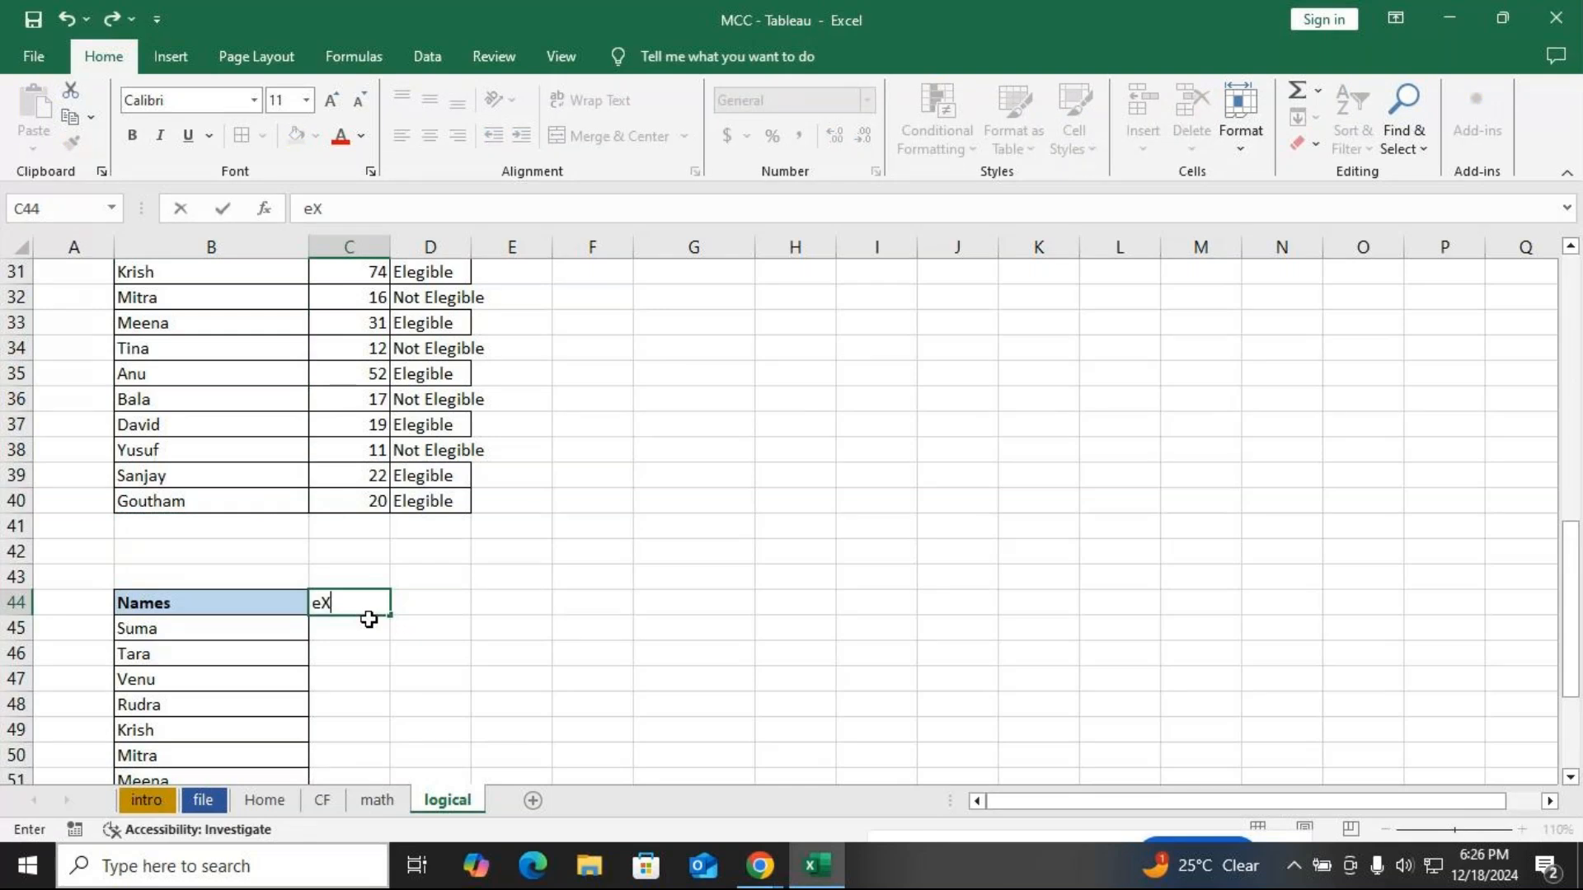
pyautogui.press('BackSpace')
pyautogui.press('BackSpace')
pyautogui.press('BackSpace')
pyautogui.write('eX')
pyautogui.press('BackSpace')
pyautogui.press('BackSpace')
pyautogui.write('Experience')
pyautogui.press('Return')
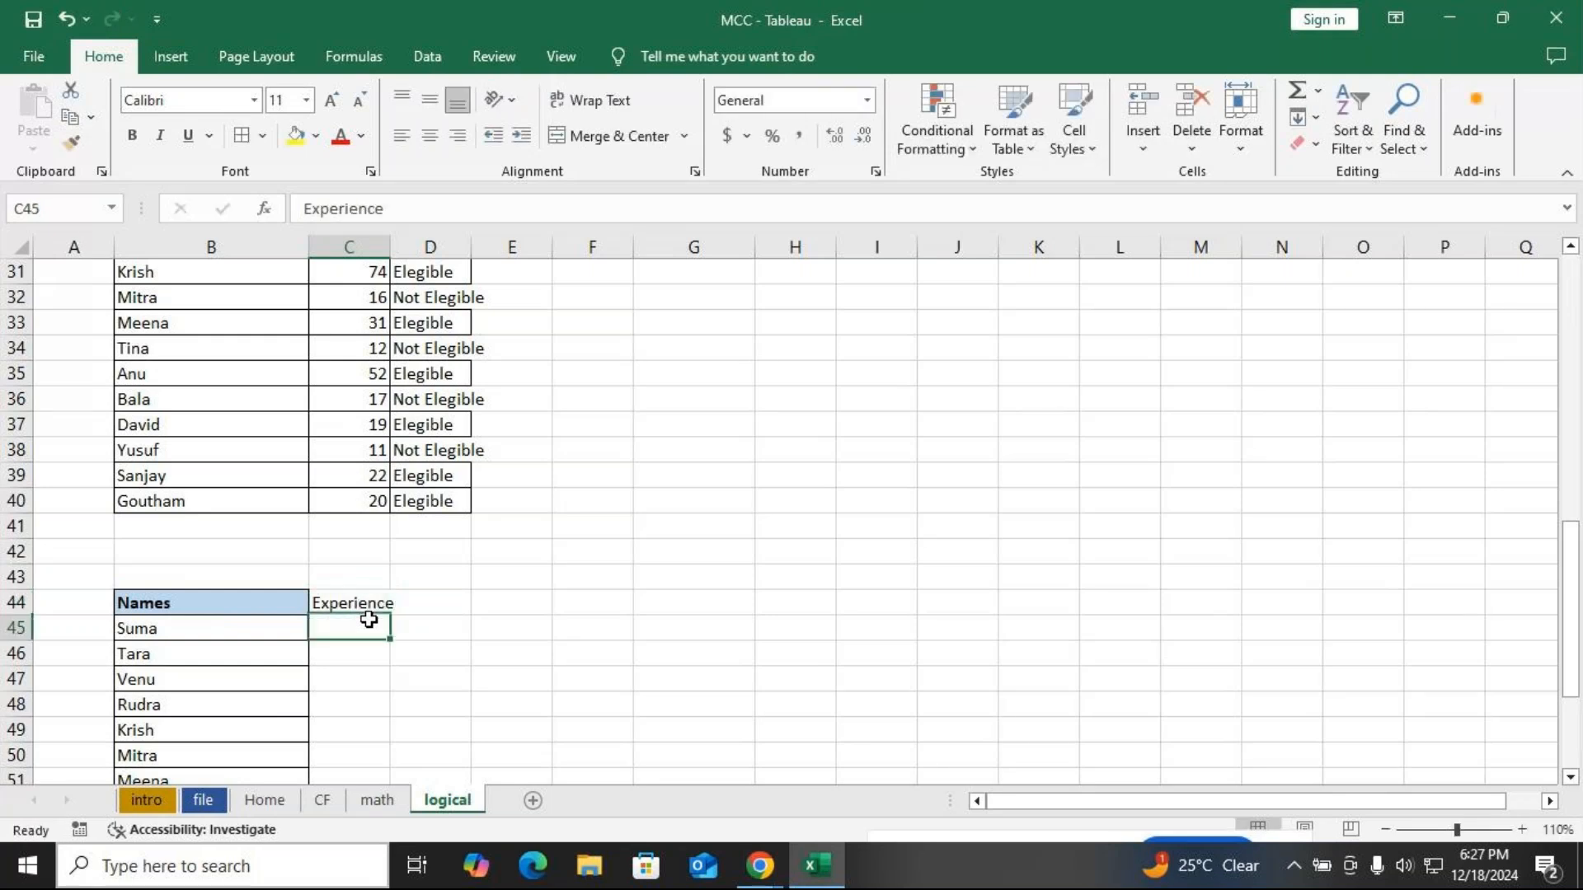
# Enter the experience values 2, 10, 0, 1.6 and 5 in C45:C49
pyautogui.write('2')
pyautogui.press('Return')
pyautogui.write('10')
pyautogui.press('Return')
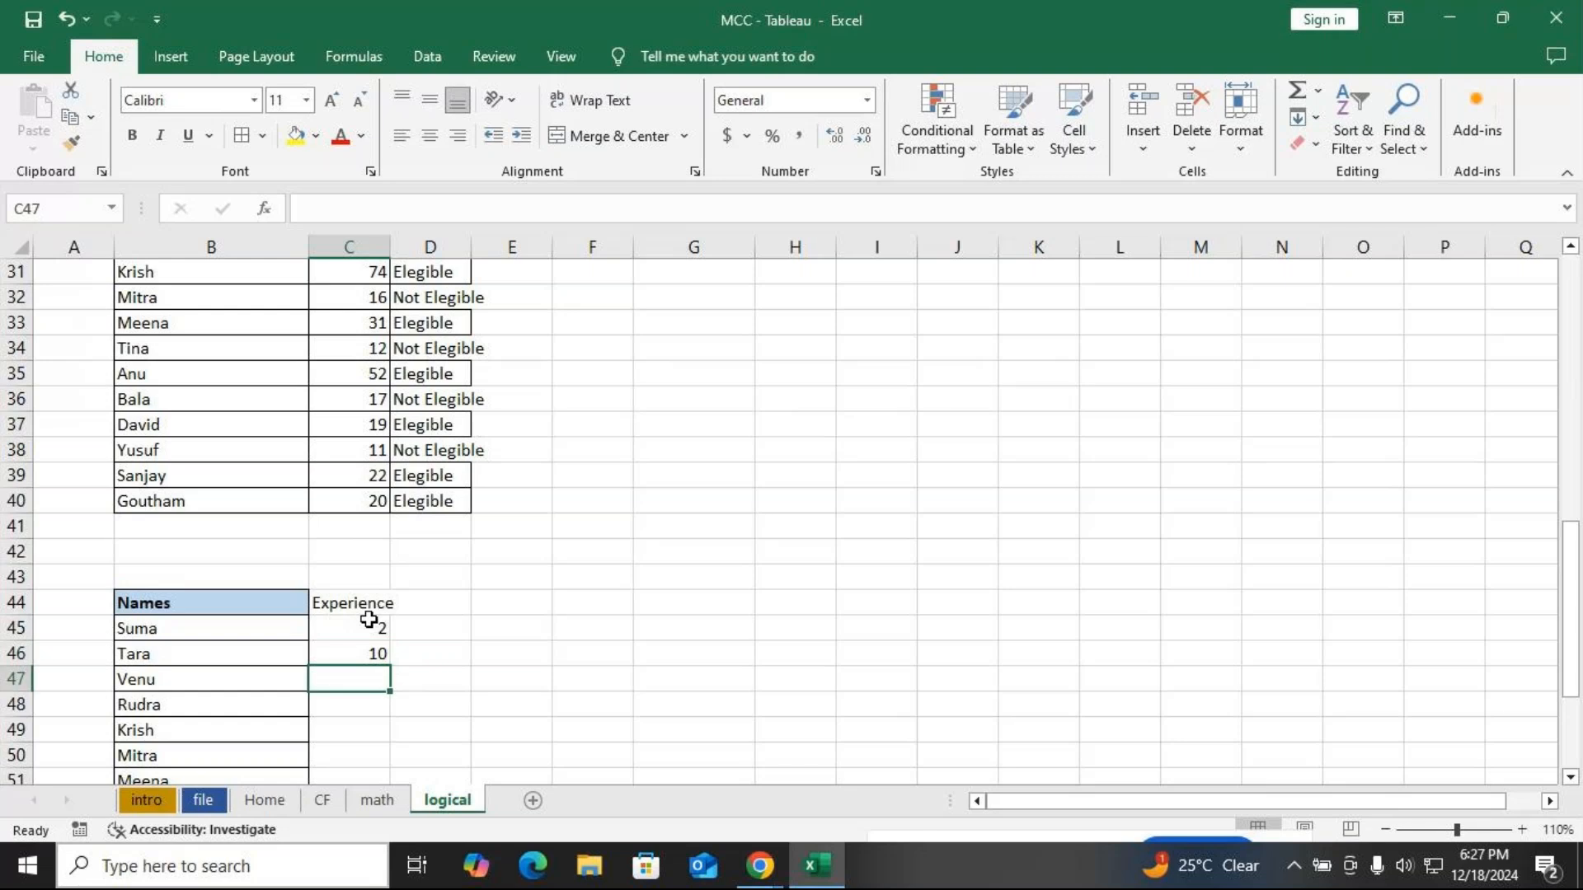
pyautogui.write('0.')
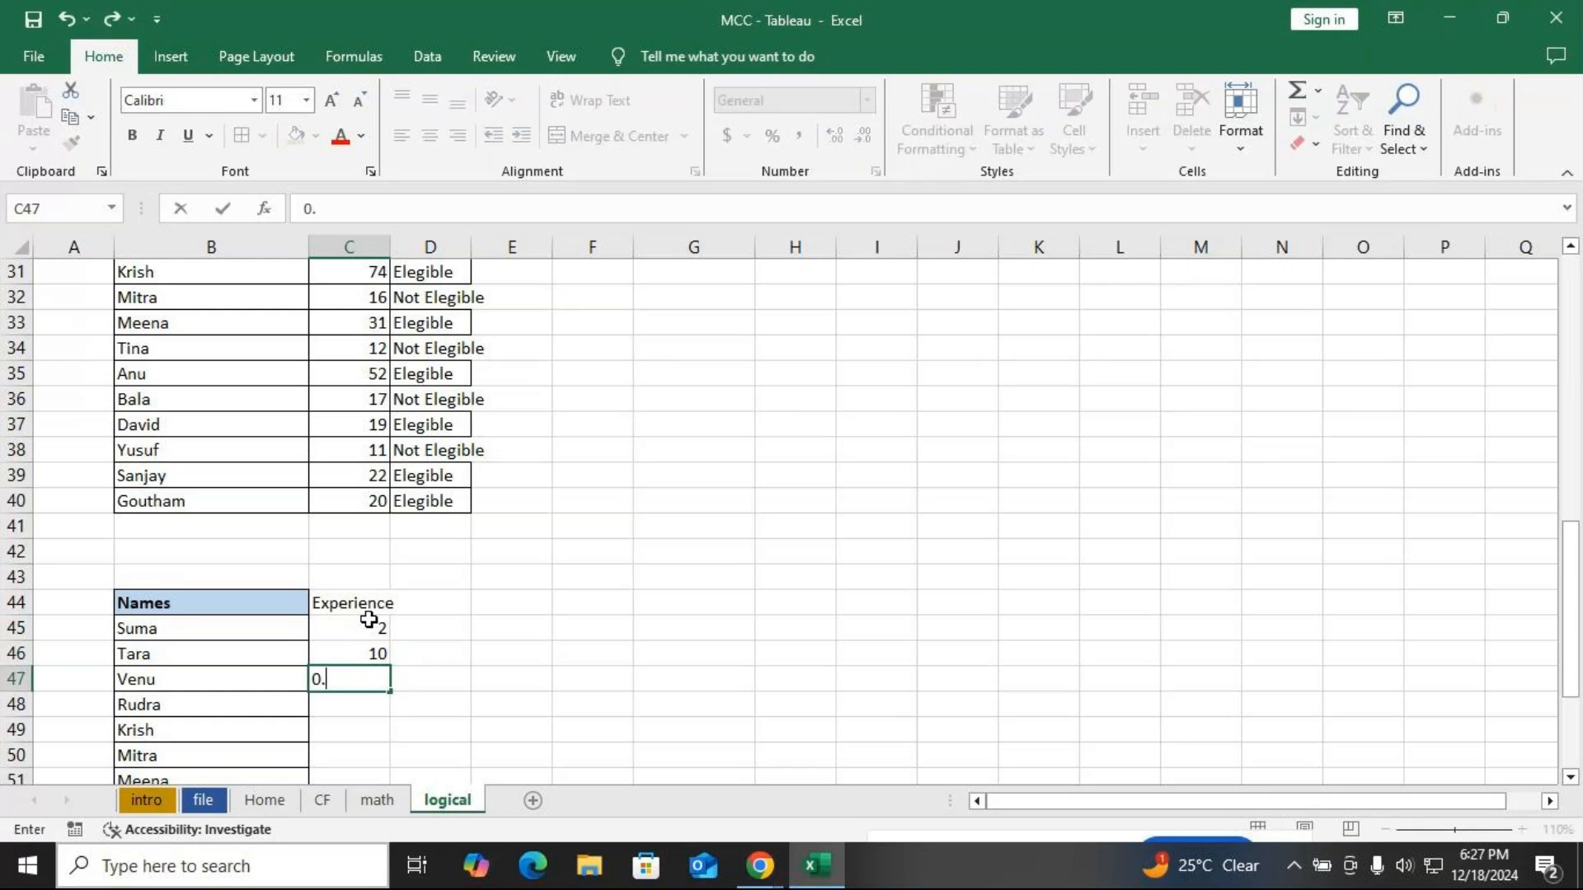
pyautogui.press('Return')
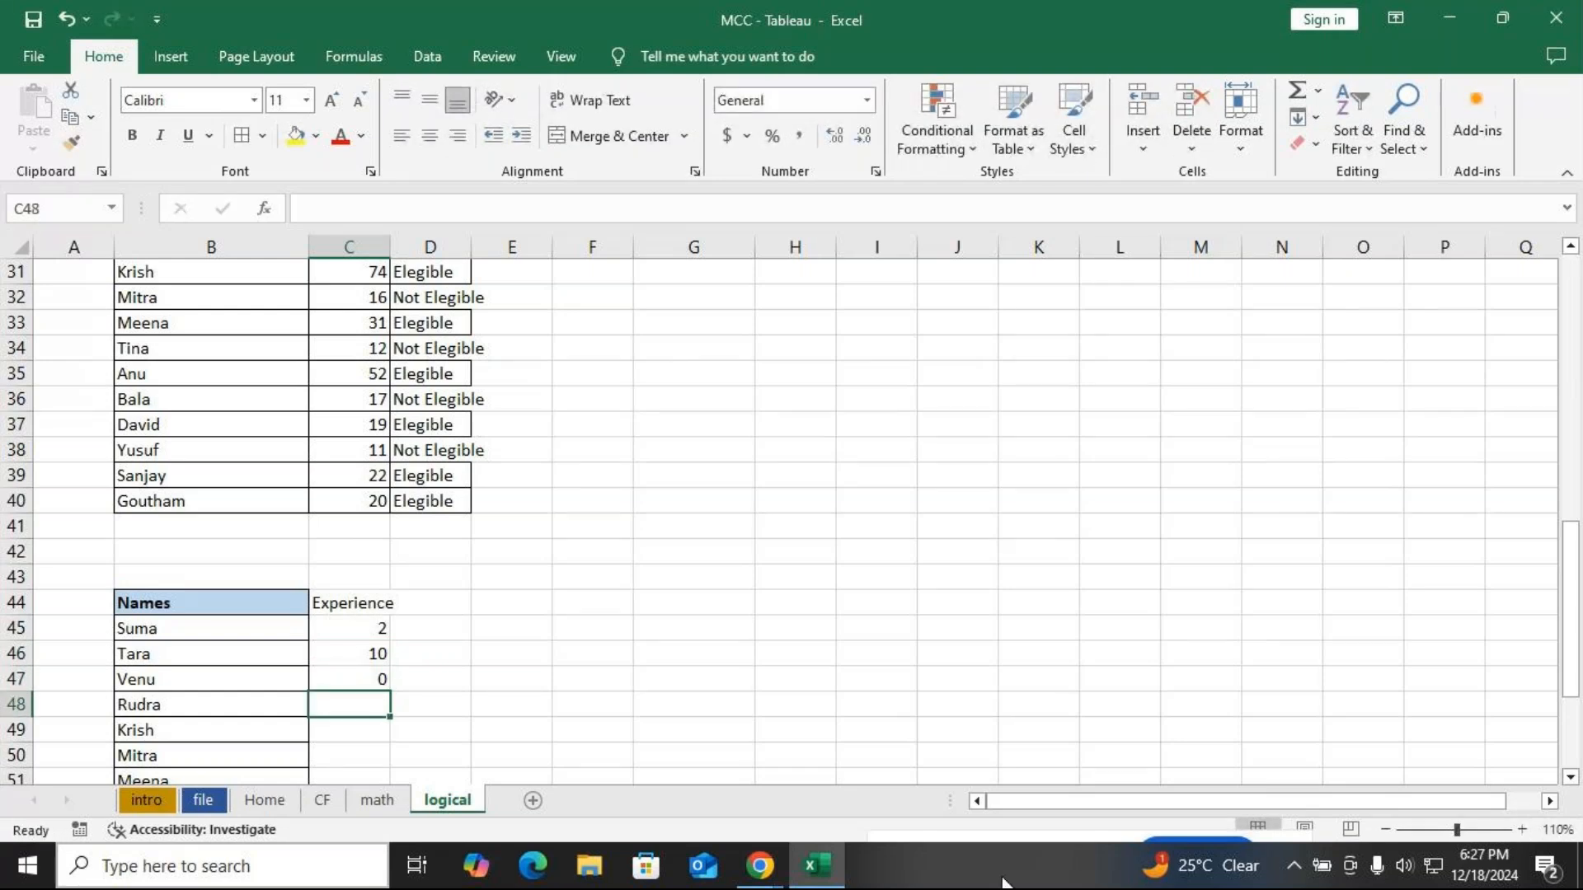
pyautogui.write('1.6')
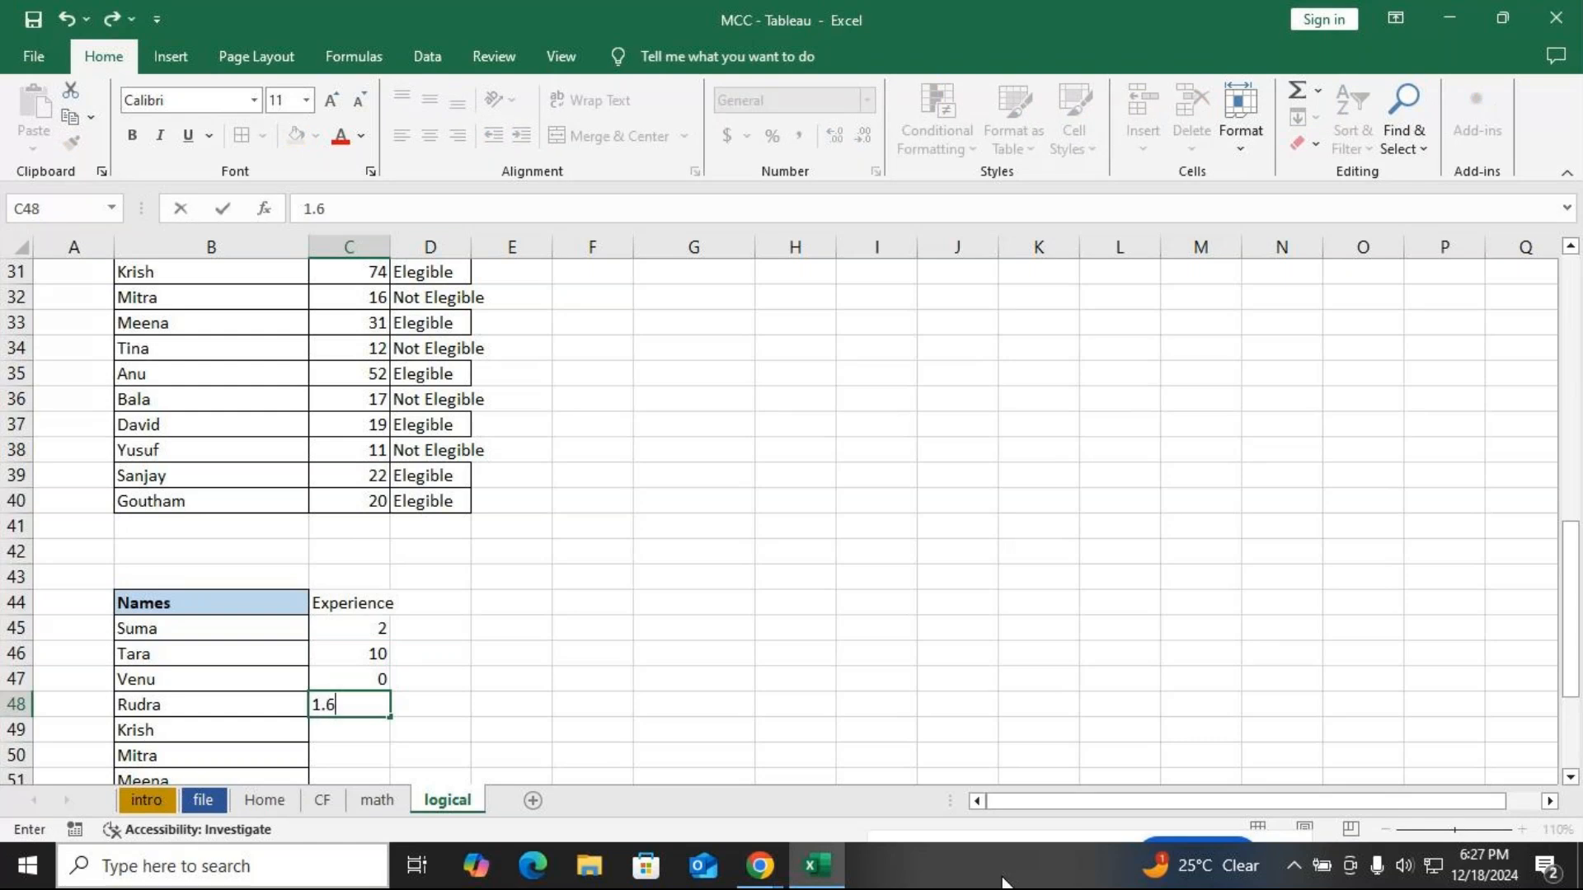
pyautogui.press('Return')
pyautogui.write('5')
pyautogui.press('Return')
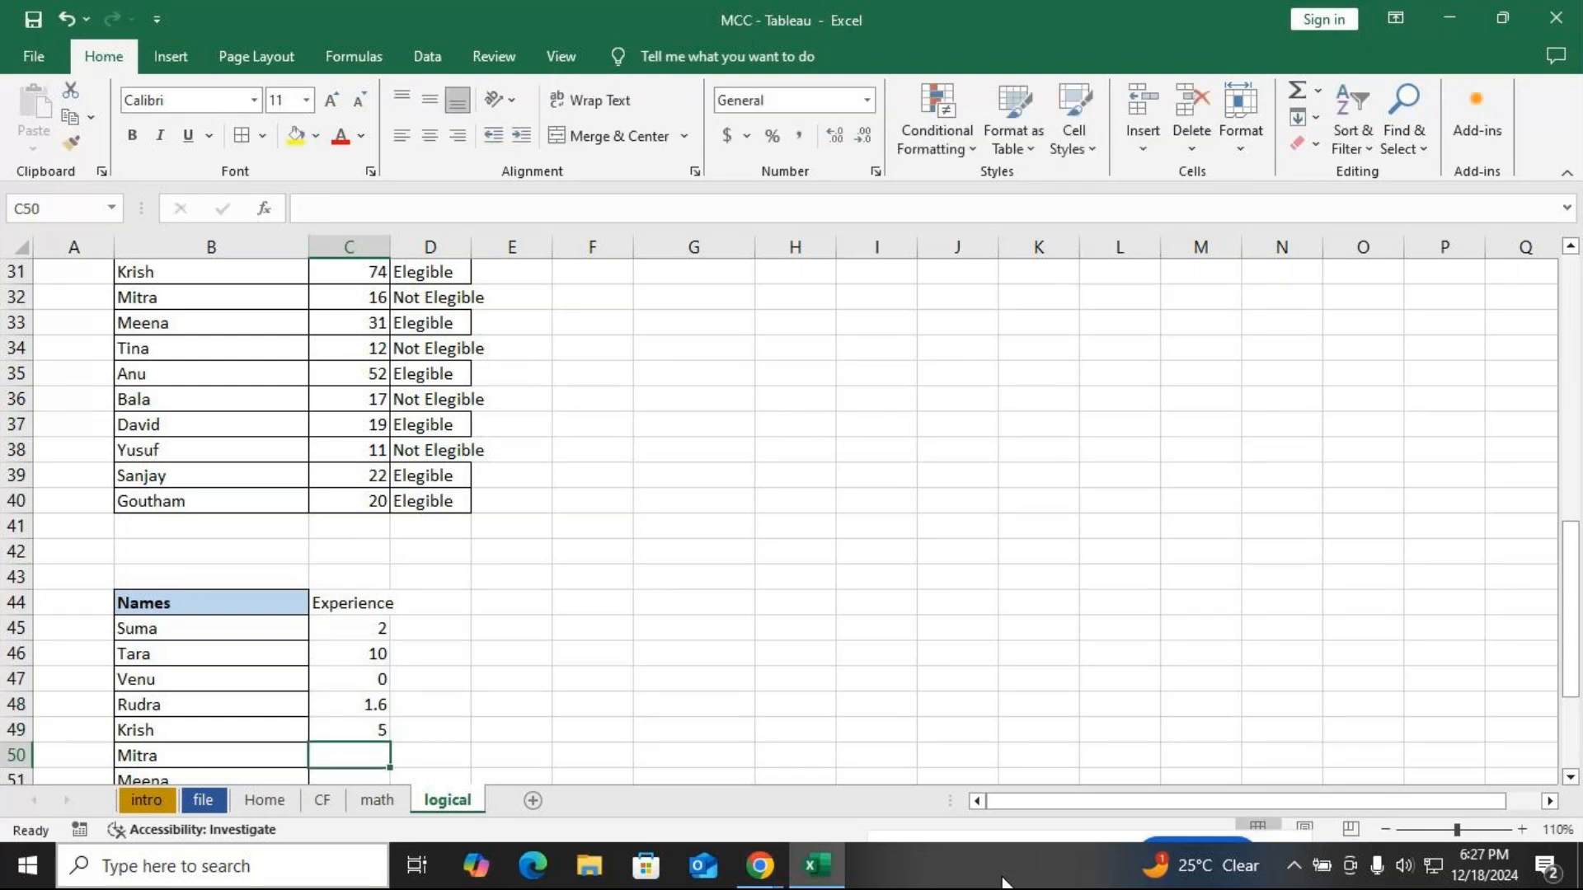
# Enter the experience values 7, 0.6, 0.9 and 15 in C50:C53
pyautogui.write('7')
pyautogui.press('Return')
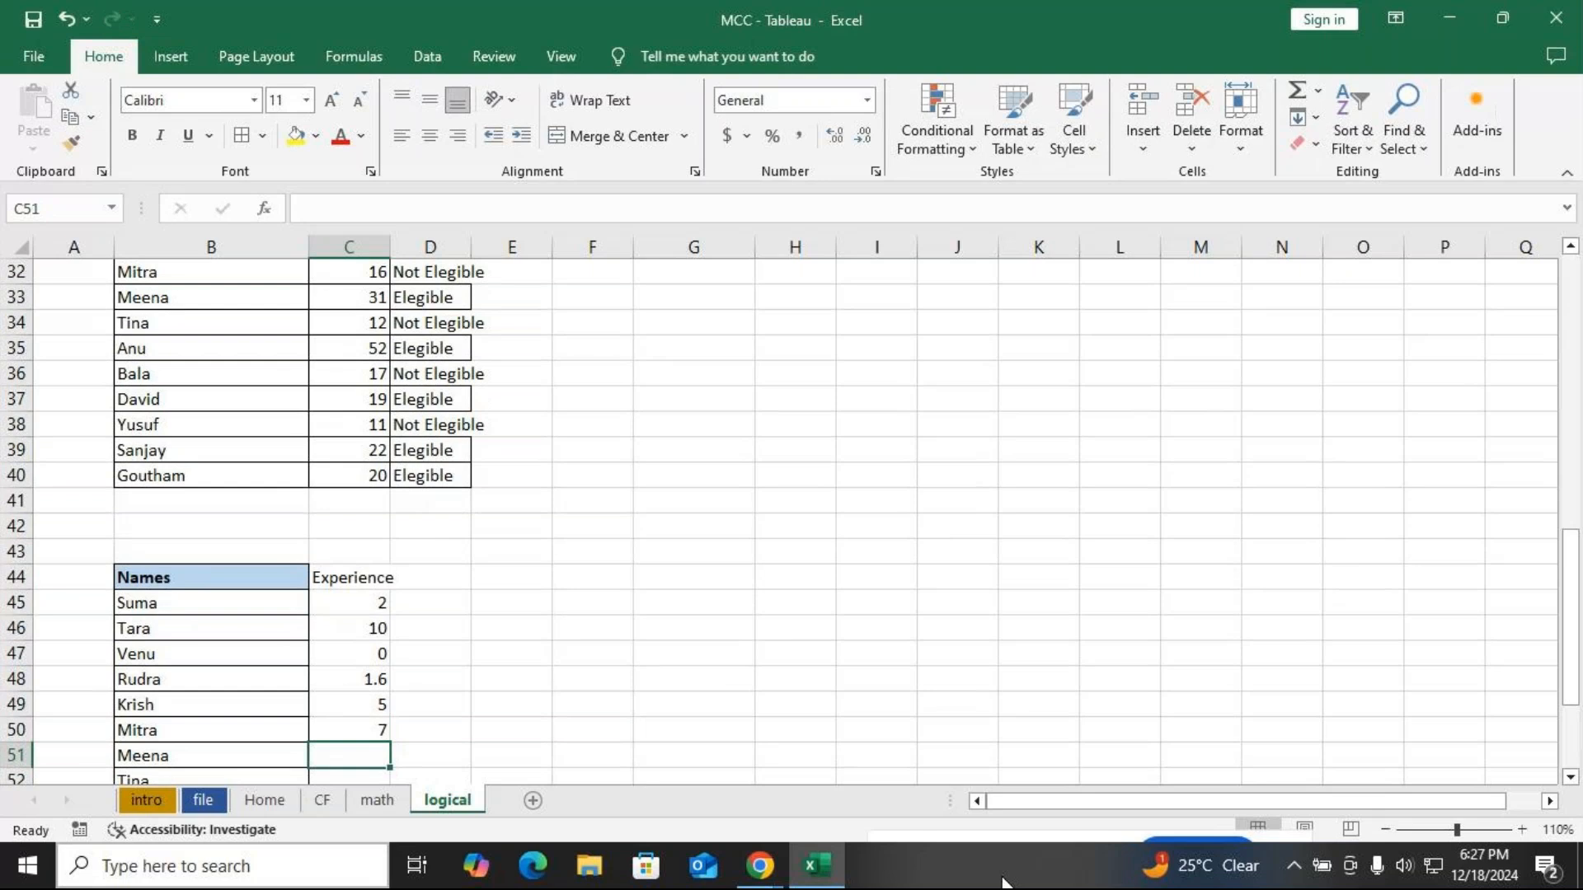
pyautogui.write('.')
pyautogui.press('BackSpace')
pyautogui.write('.6')
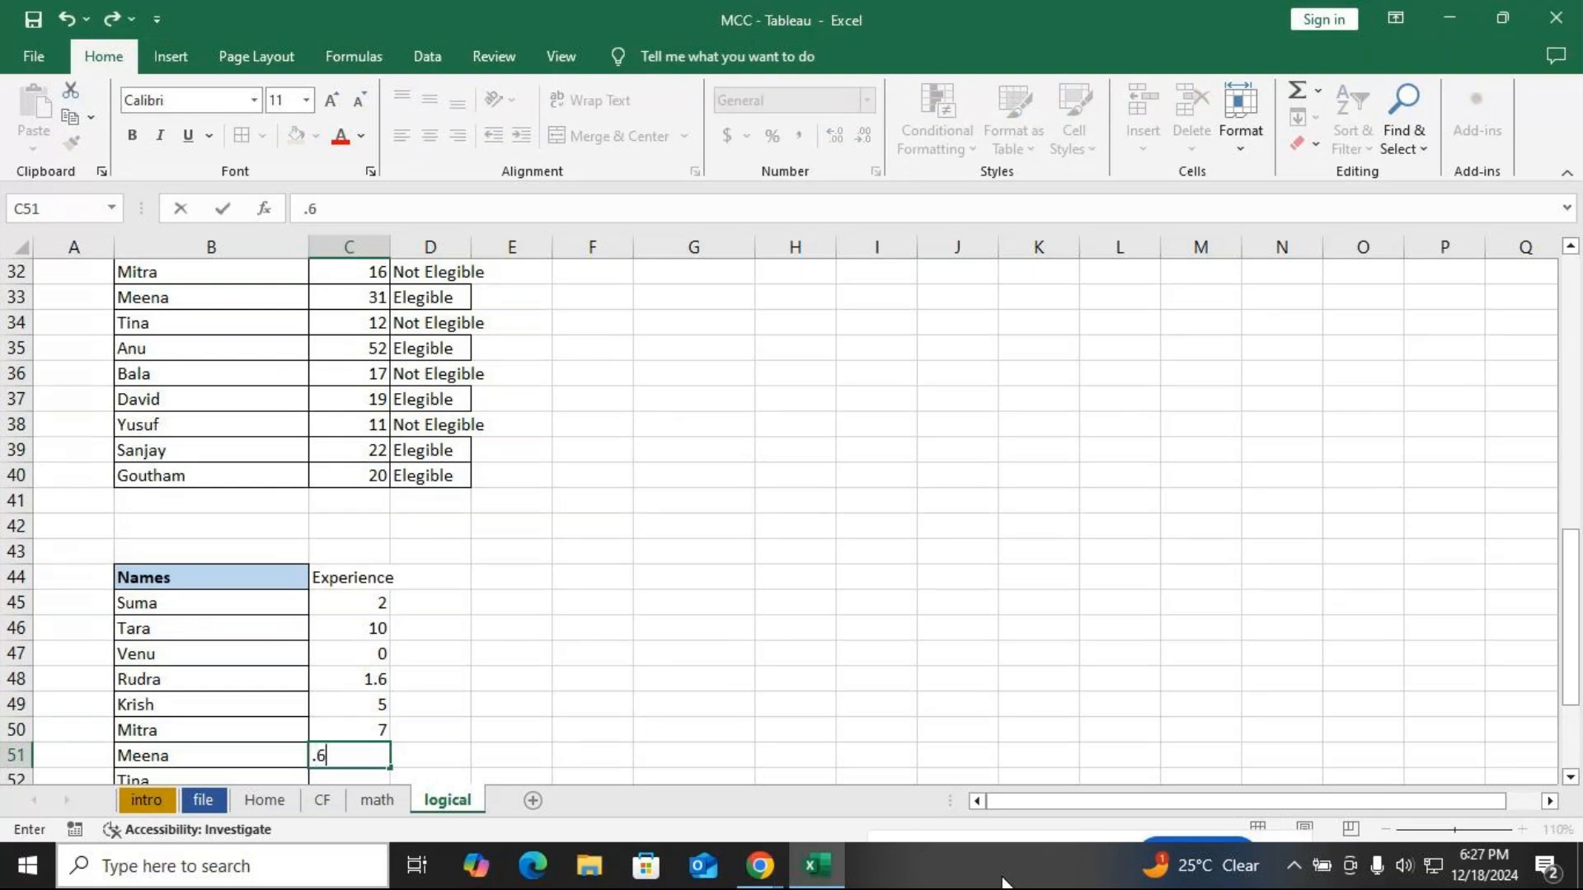
pyautogui.press('Return')
pyautogui.write('.9')
pyautogui.hotkey('ctrl', 'Return')
pyautogui.press('Return')
pyautogui.write('15')
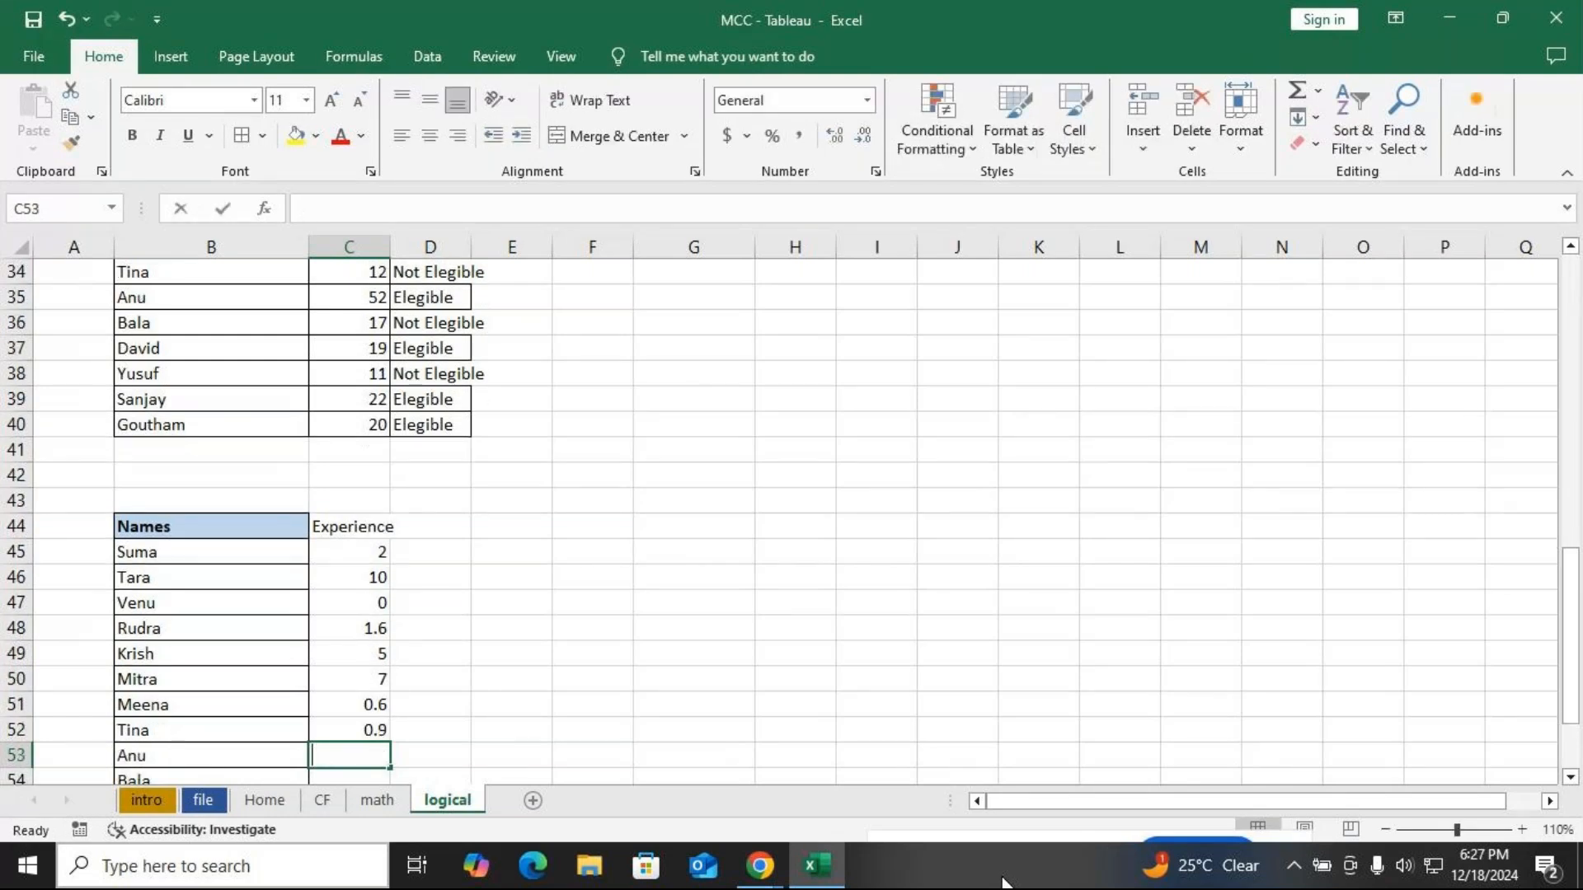
pyautogui.press('Return')
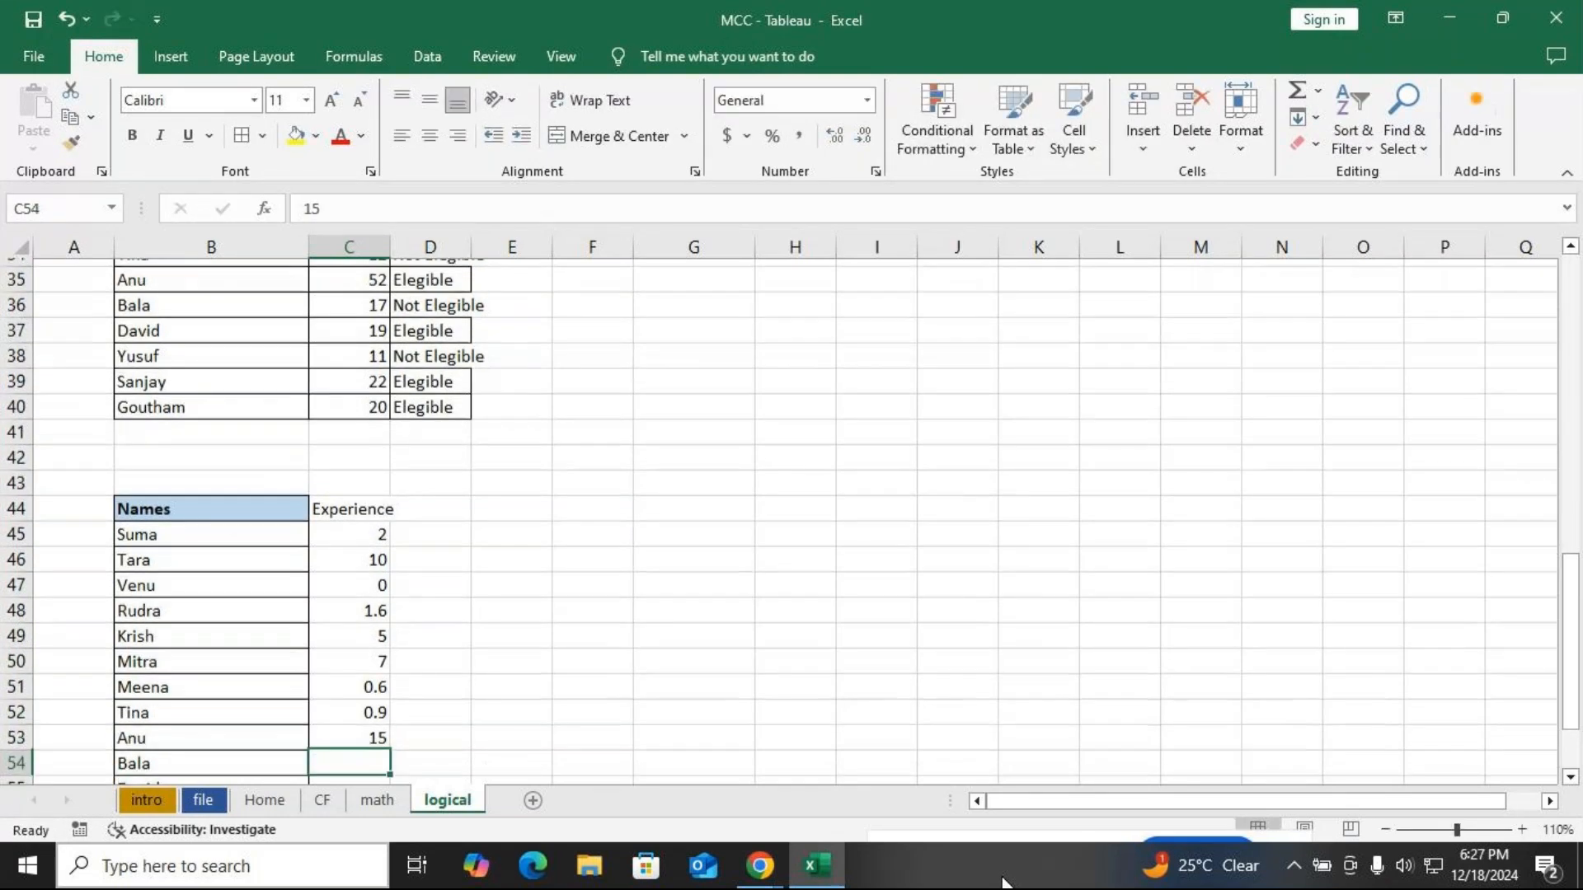
# Complete the Experience column by entering 3, 1, 5, 1.9 and 2 in C54:C58
pyautogui.write('50')
pyautogui.press('BackSpace')
pyautogui.press('BackSpace')
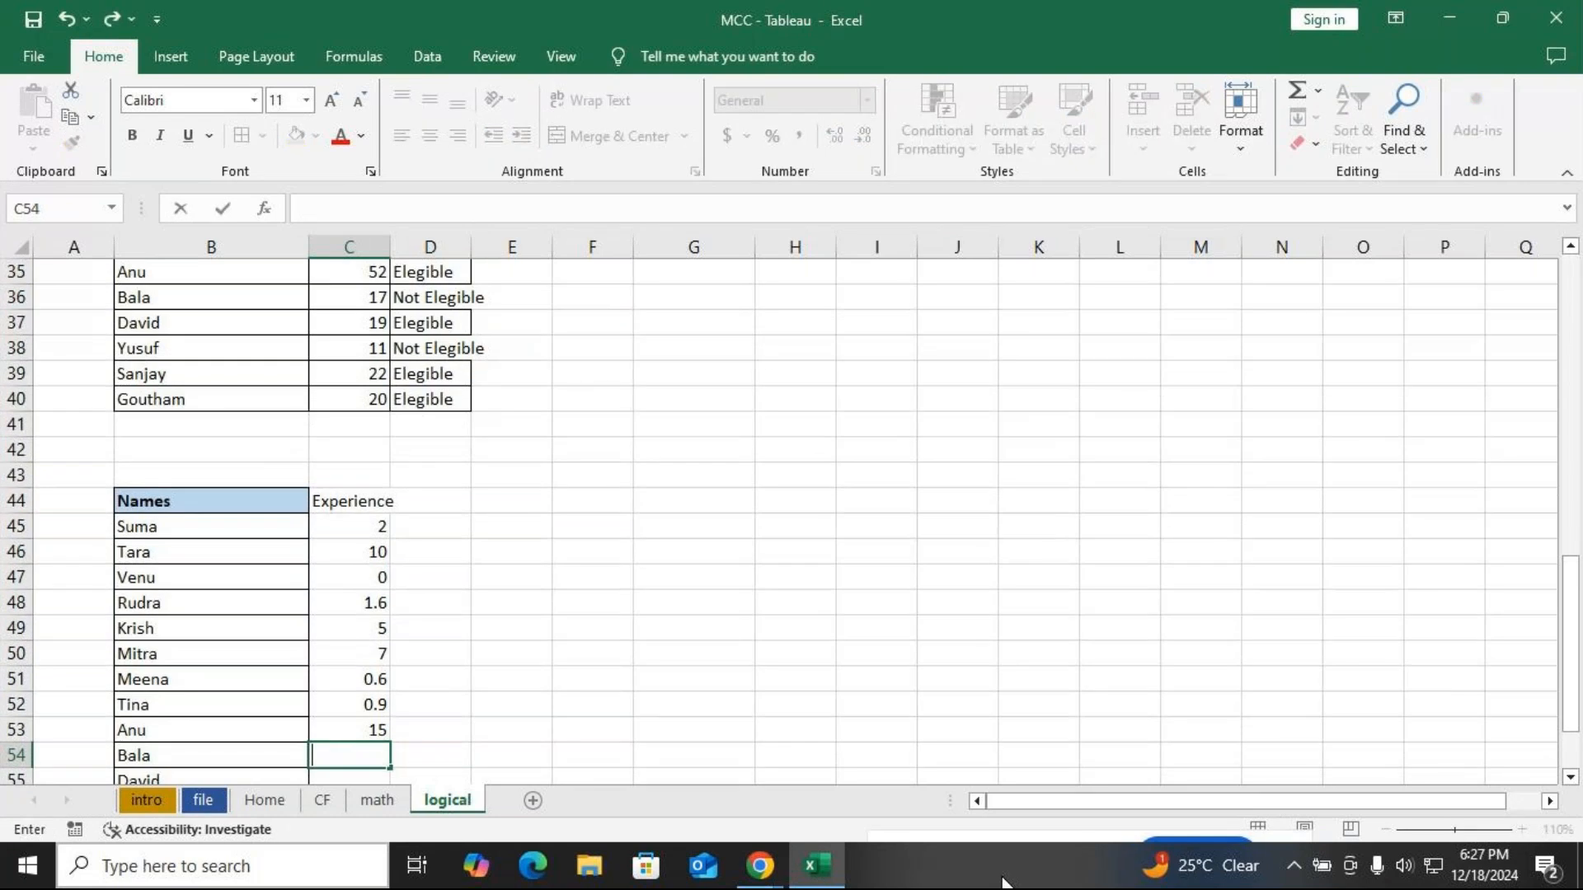
pyautogui.write('3')
pyautogui.press('Return')
pyautogui.write('1')
pyautogui.press('Return')
pyautogui.write('5')
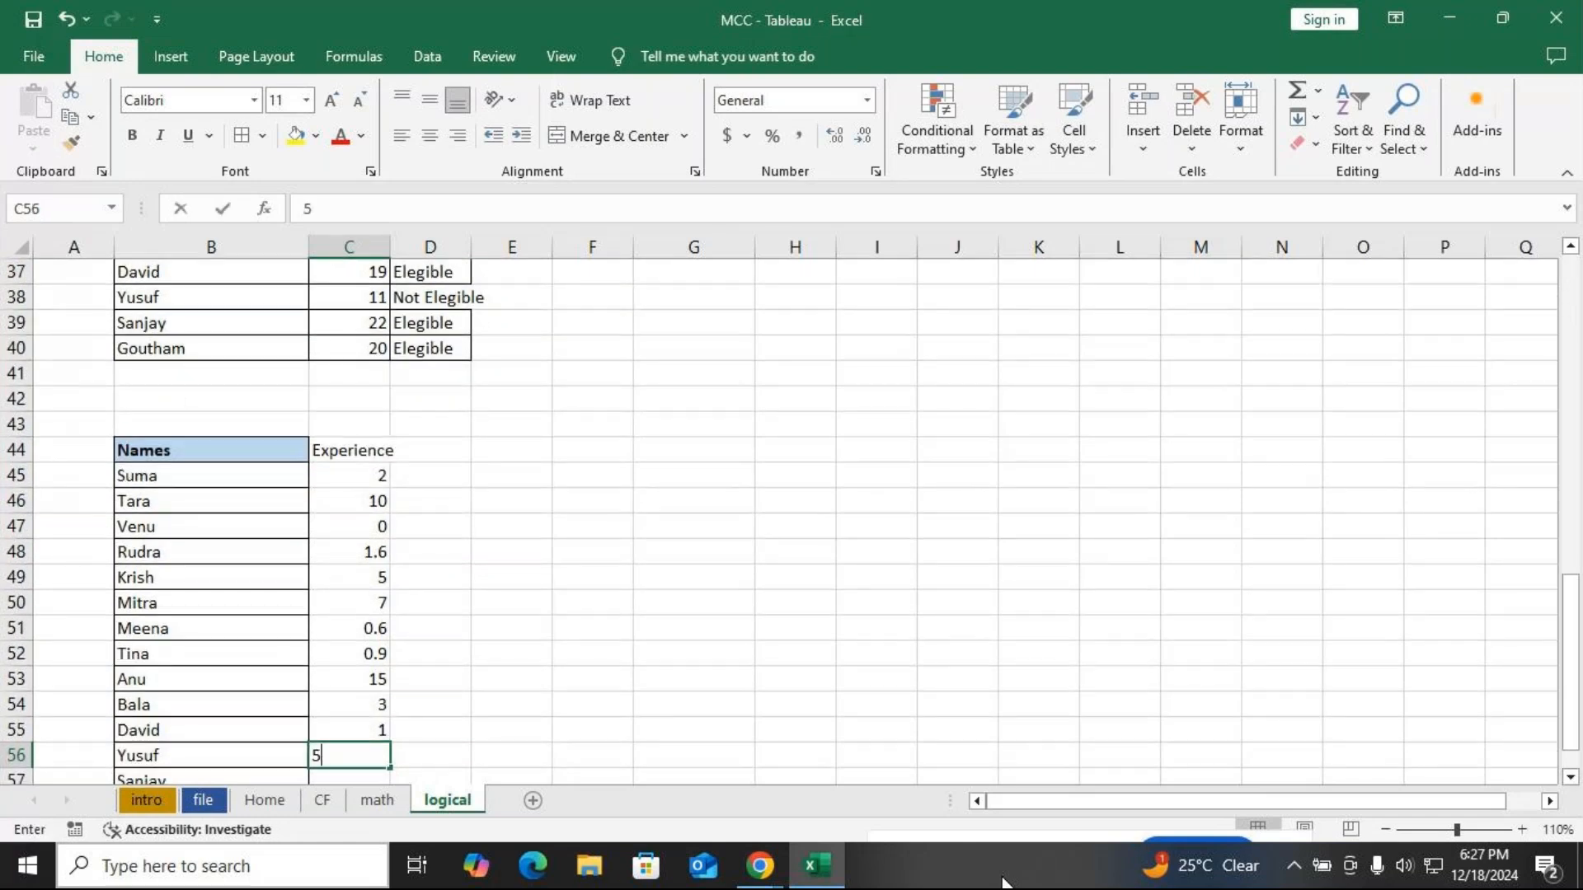
pyautogui.press('Return')
pyautogui.write('1.')
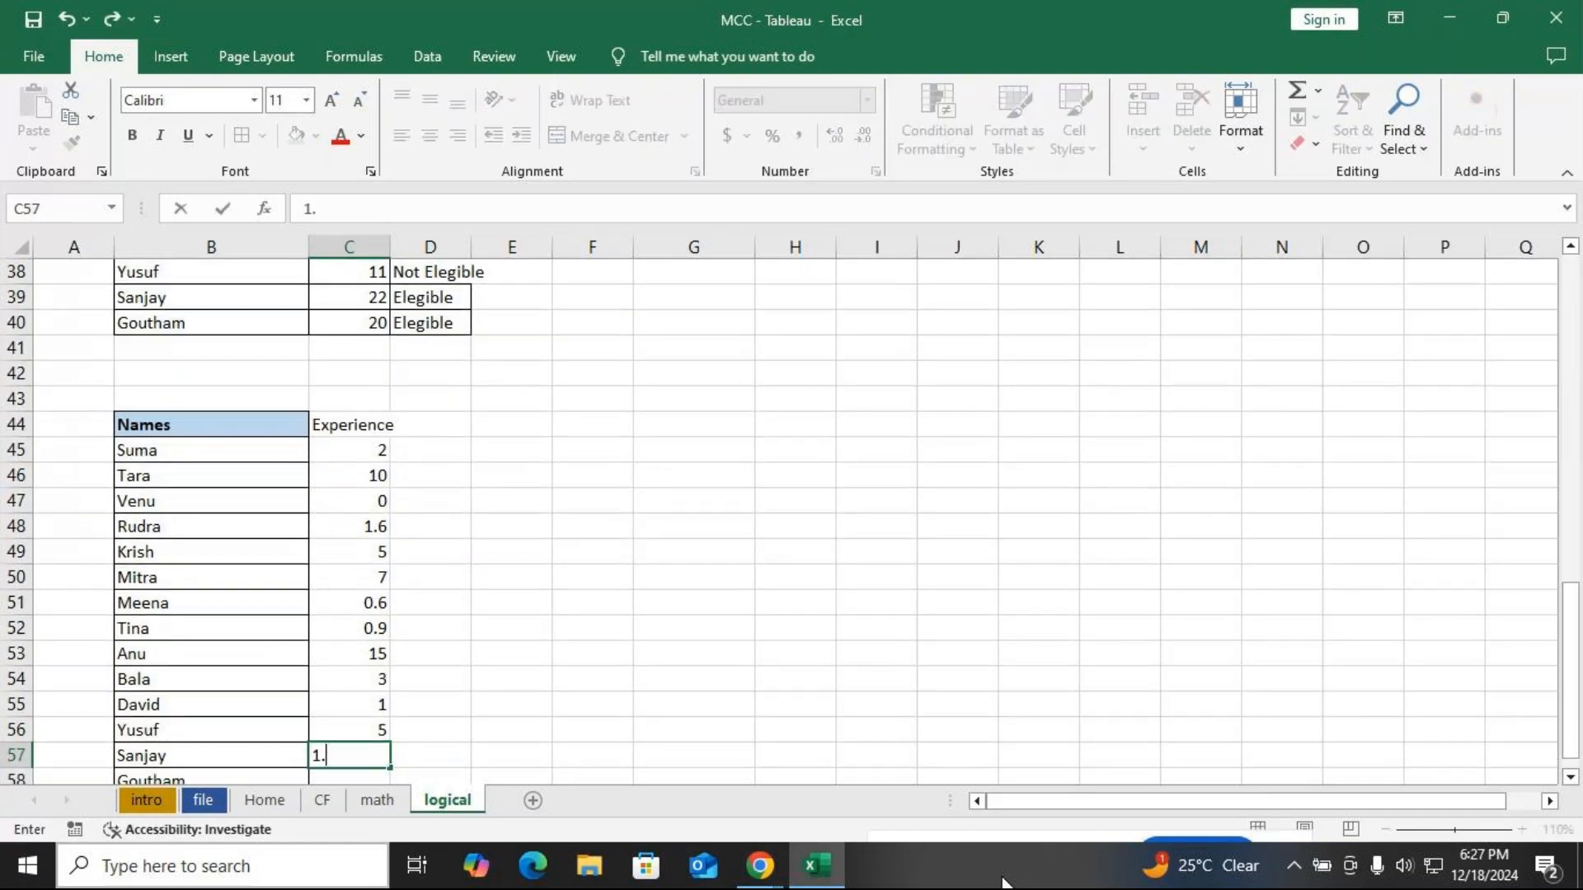
pyautogui.write('9')
pyautogui.press('Return')
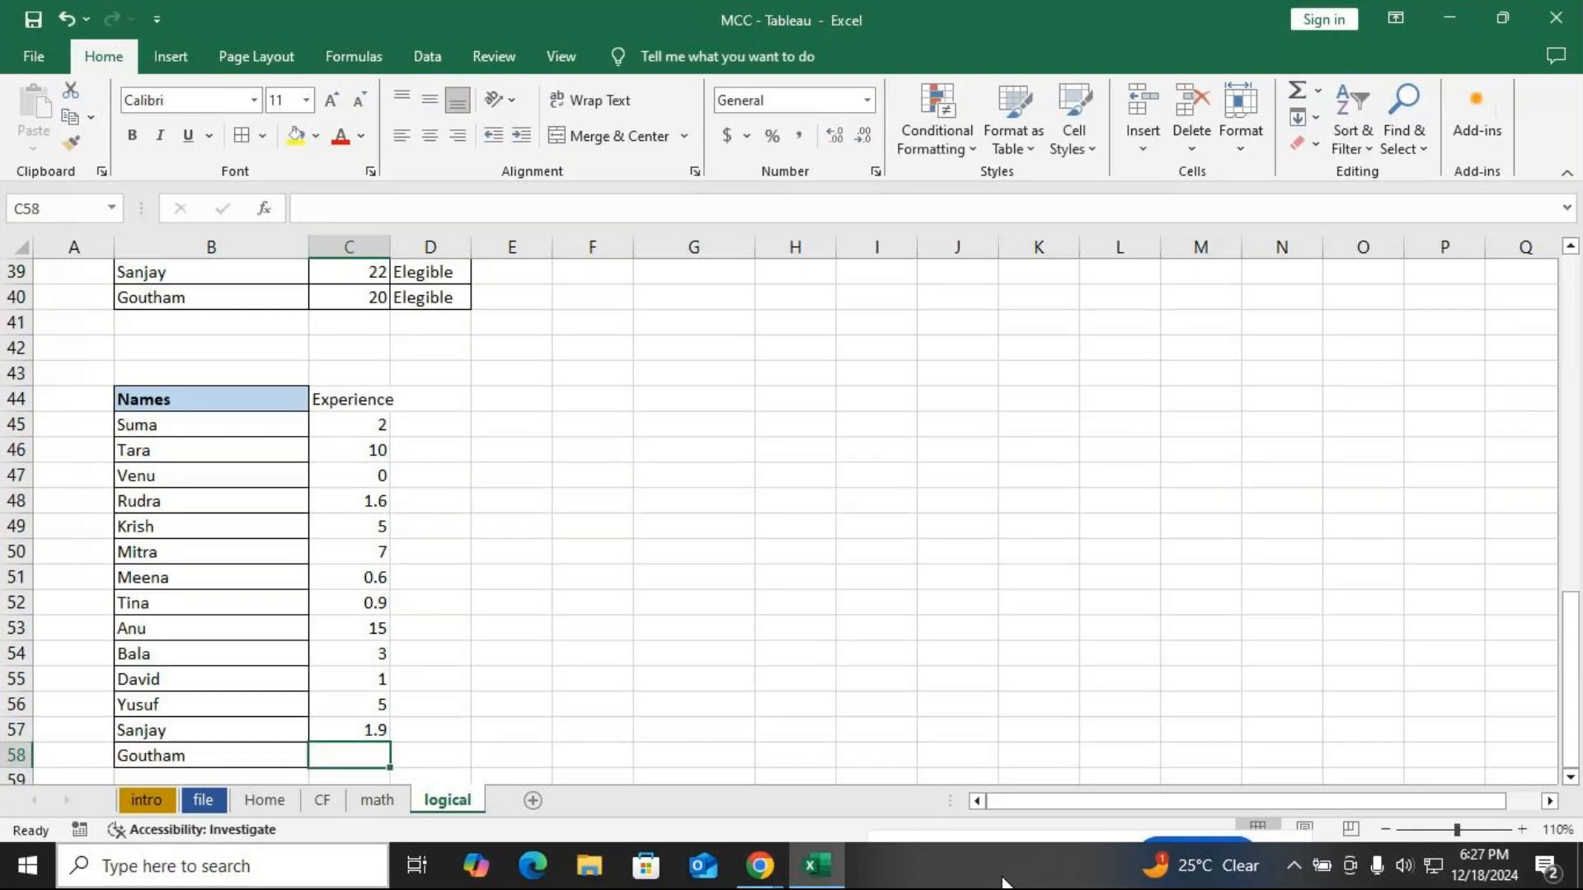
pyautogui.write('2')
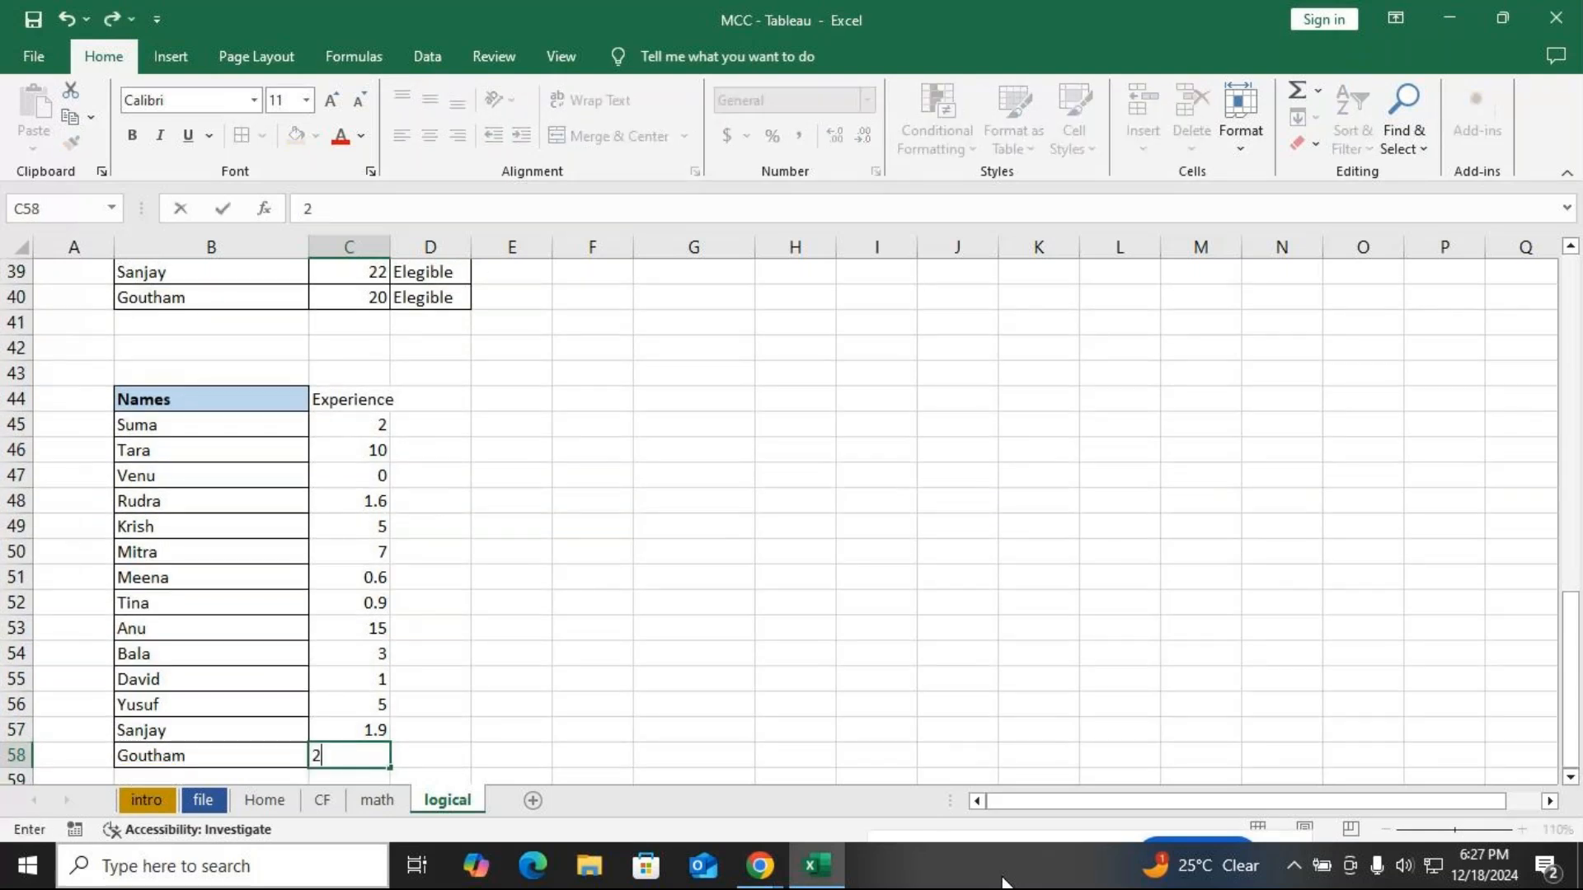
pyautogui.press('Return')
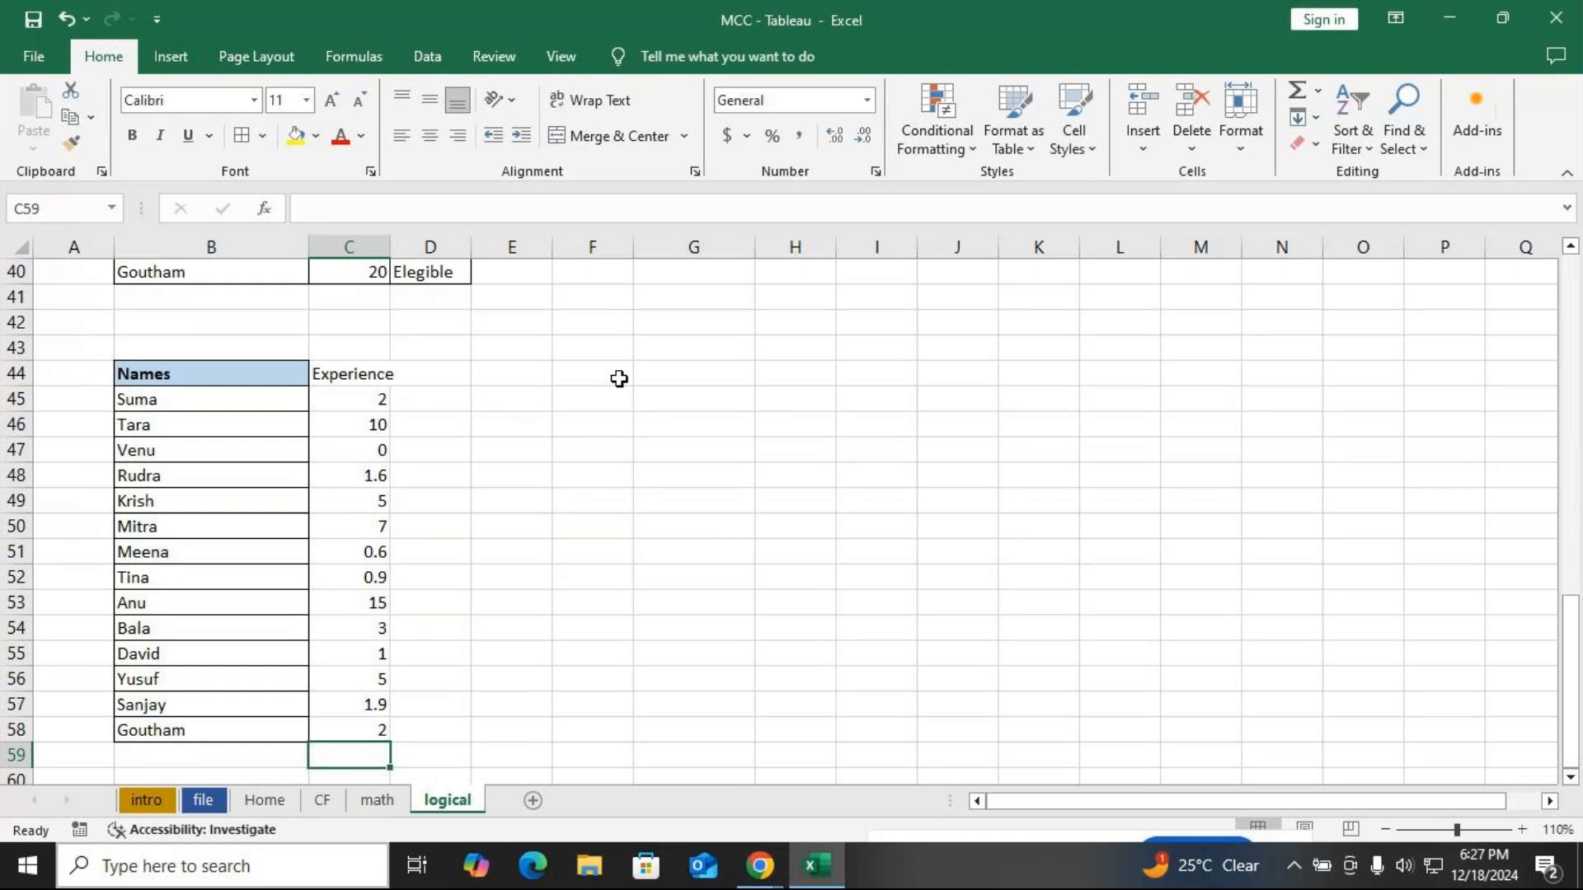
# Enter the header "Shortlist" in D44
pyautogui.click(457, 375)
pyautogui.write('Shrt')
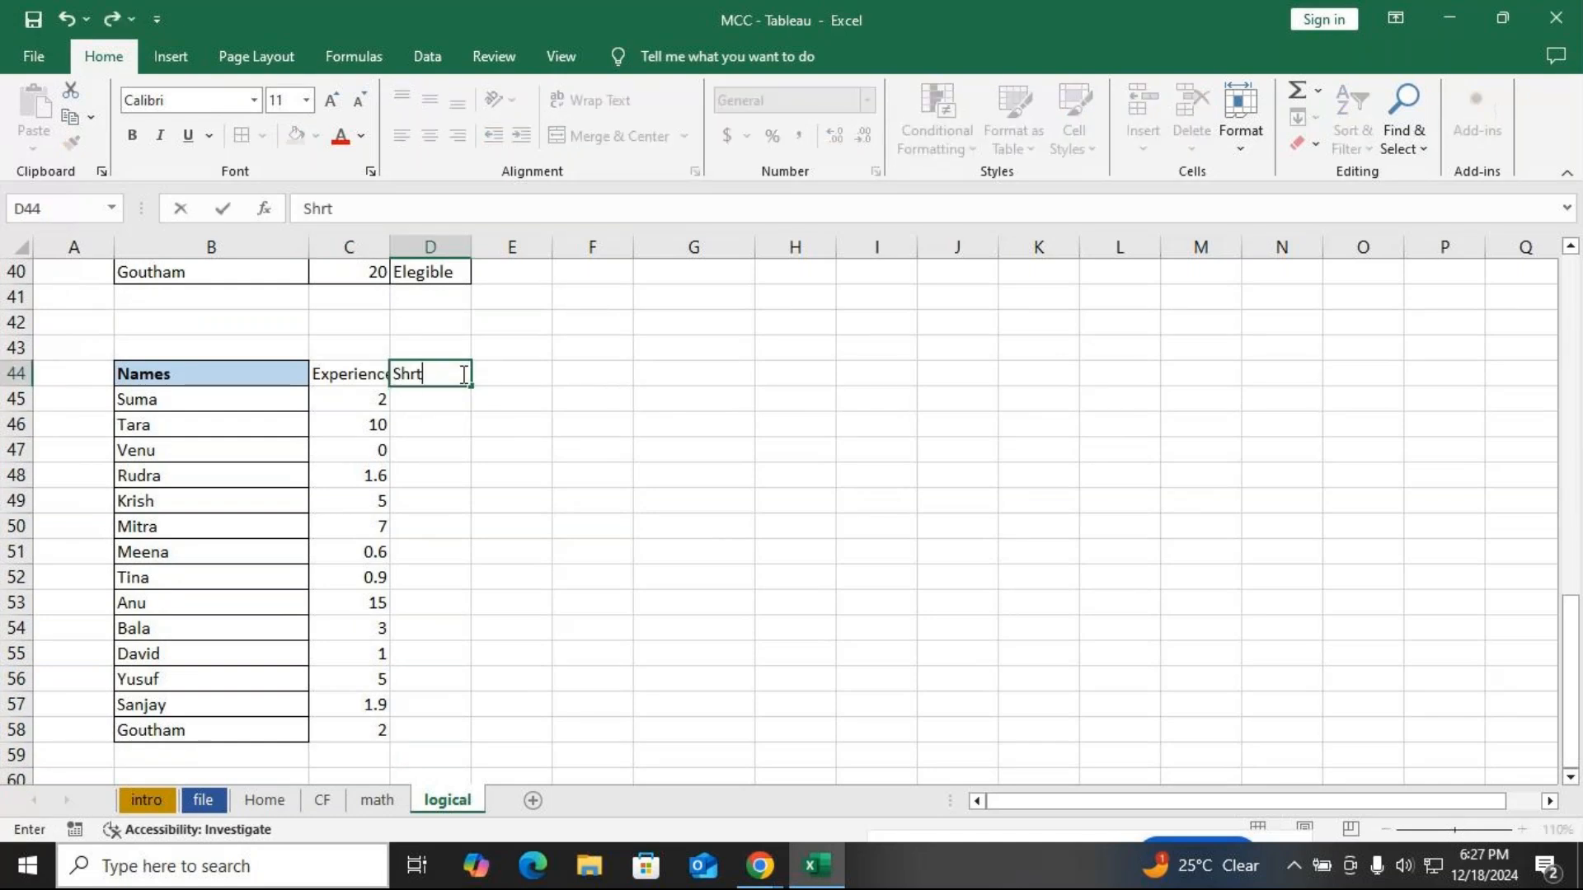
pyautogui.write('lish')
pyautogui.press('BackSpace')
pyautogui.press('BackSpace')
pyautogui.press('BackSpace')
pyautogui.press('BackSpace')
pyautogui.press('BackSpace')
pyautogui.press('BackSpace')
pyautogui.write('ortlist')
pyautogui.press('Return')
# Note the first shortlisting rule in row 44: "expr" in G44, "<=2" in H44 and "Selected" in I44
pyautogui.click(727, 361)
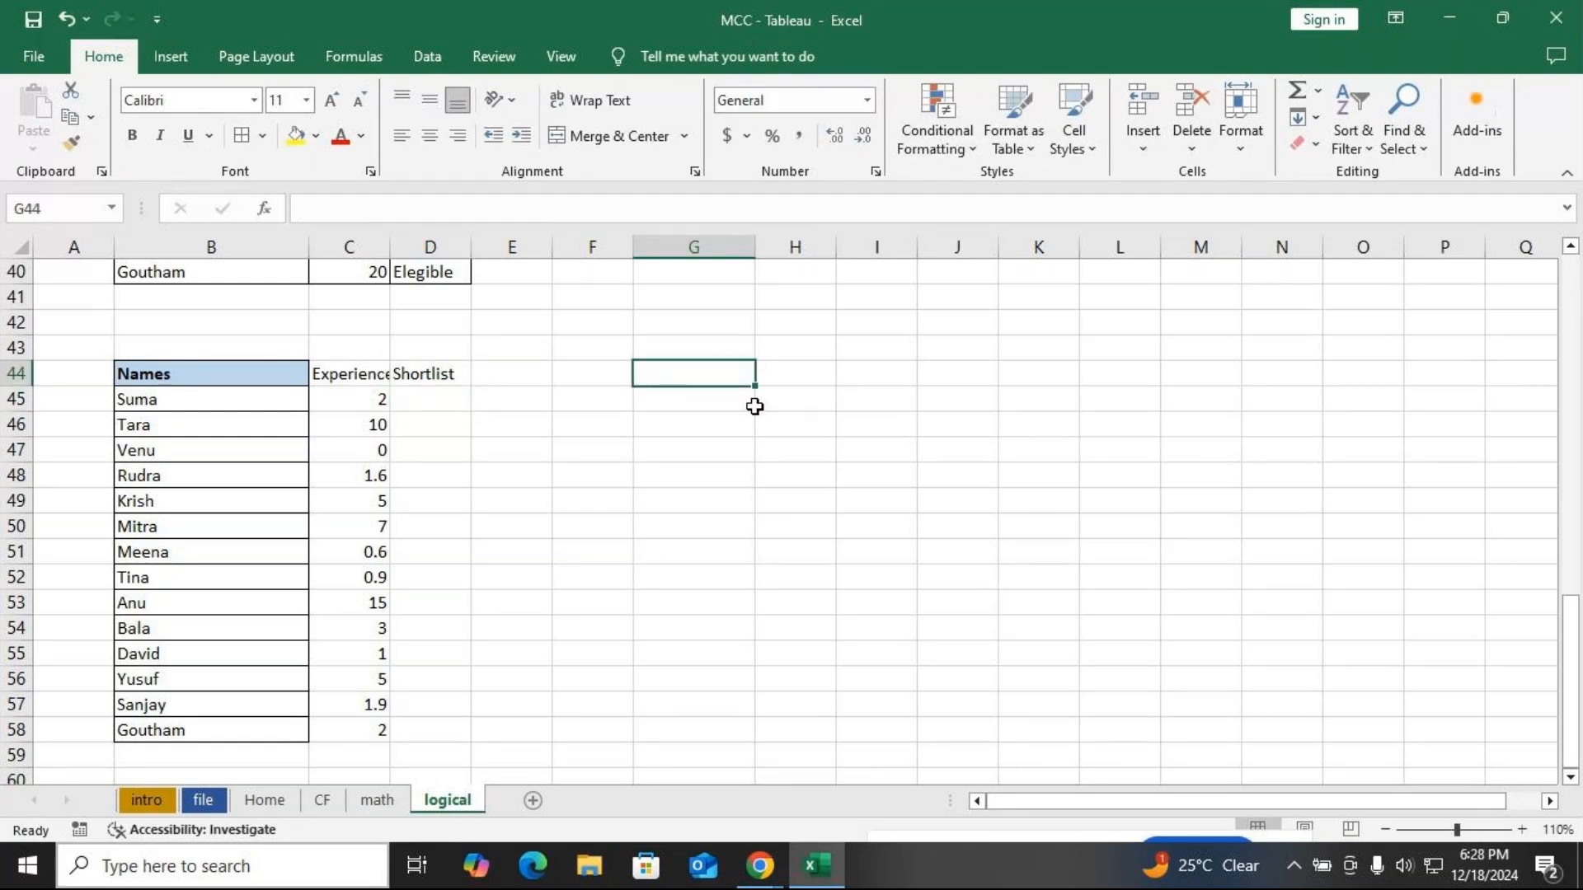
pyautogui.write('e')
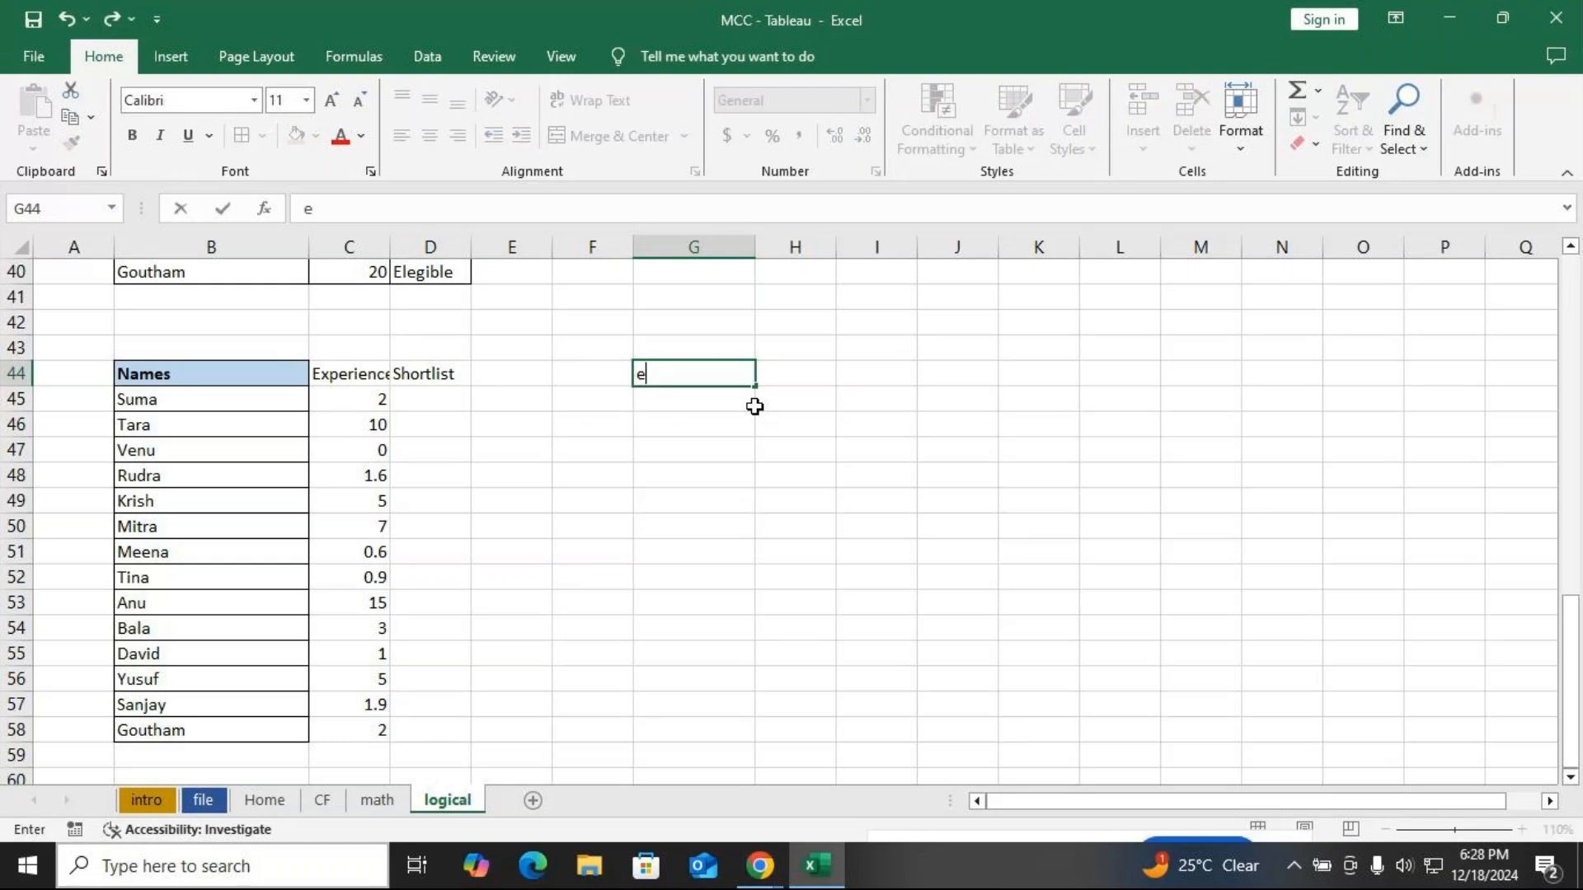
pyautogui.write('xpr')
pyautogui.press('Return')
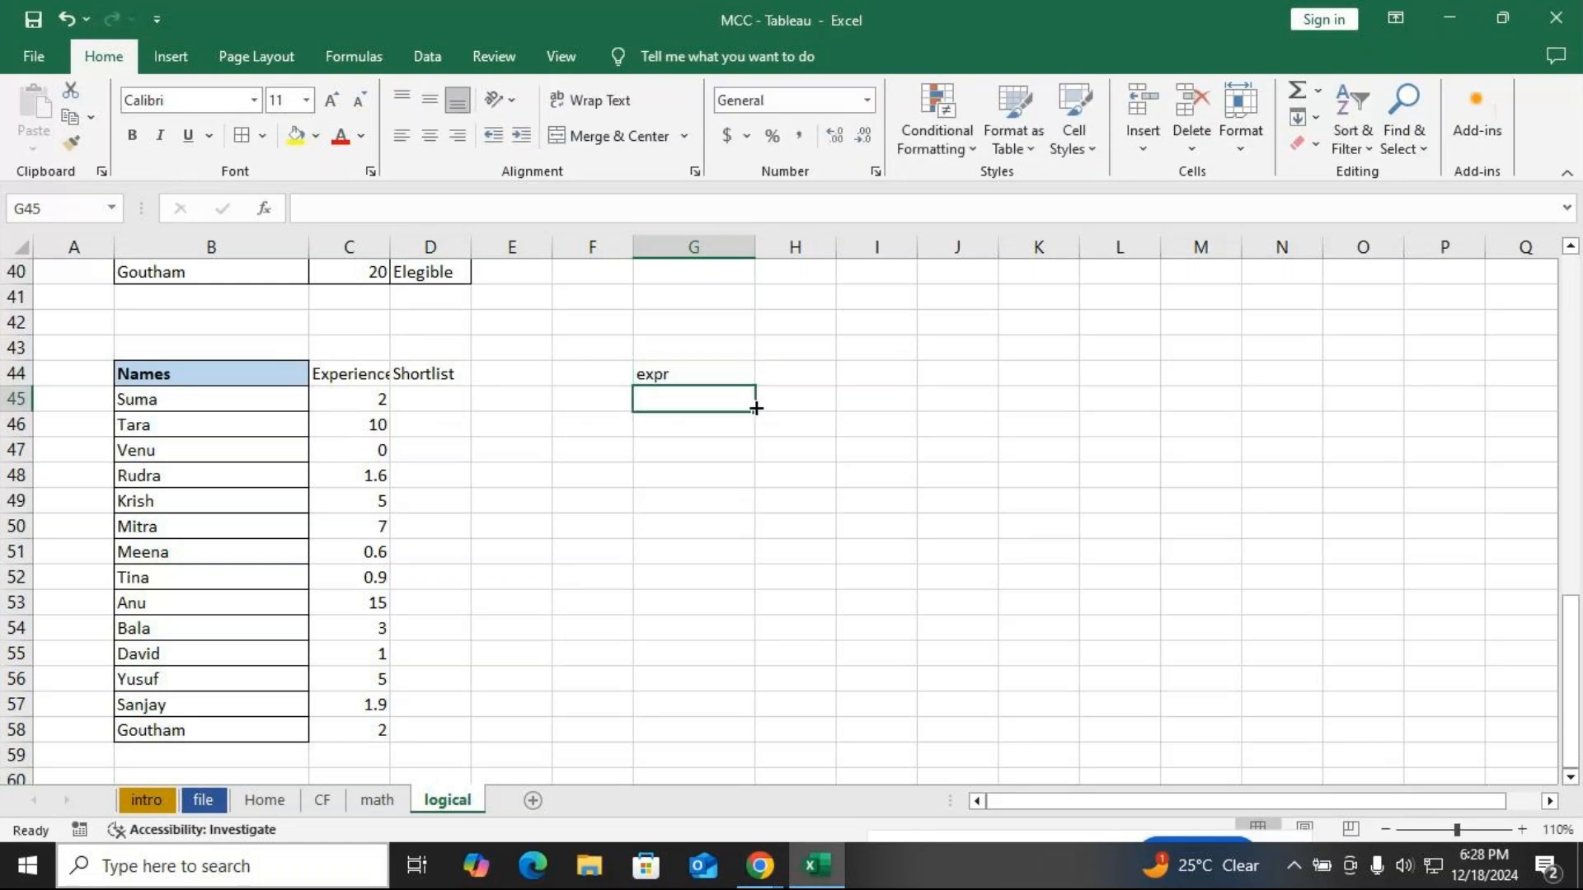
pyautogui.press('Up')
pyautogui.press('Right')
pyautogui.write('<')
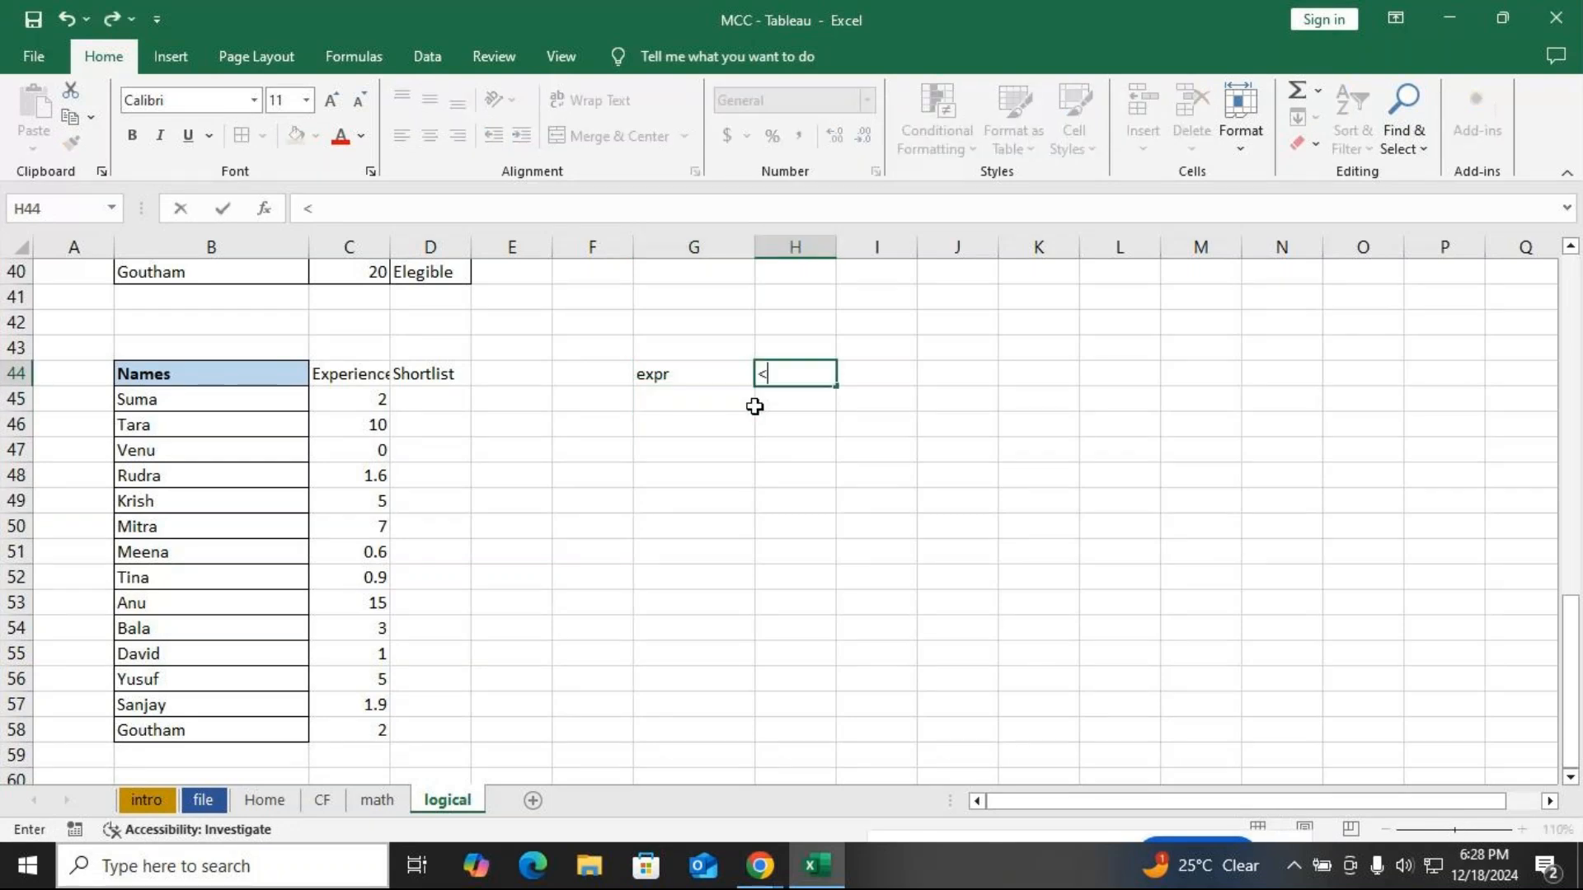
pyautogui.write('=2')
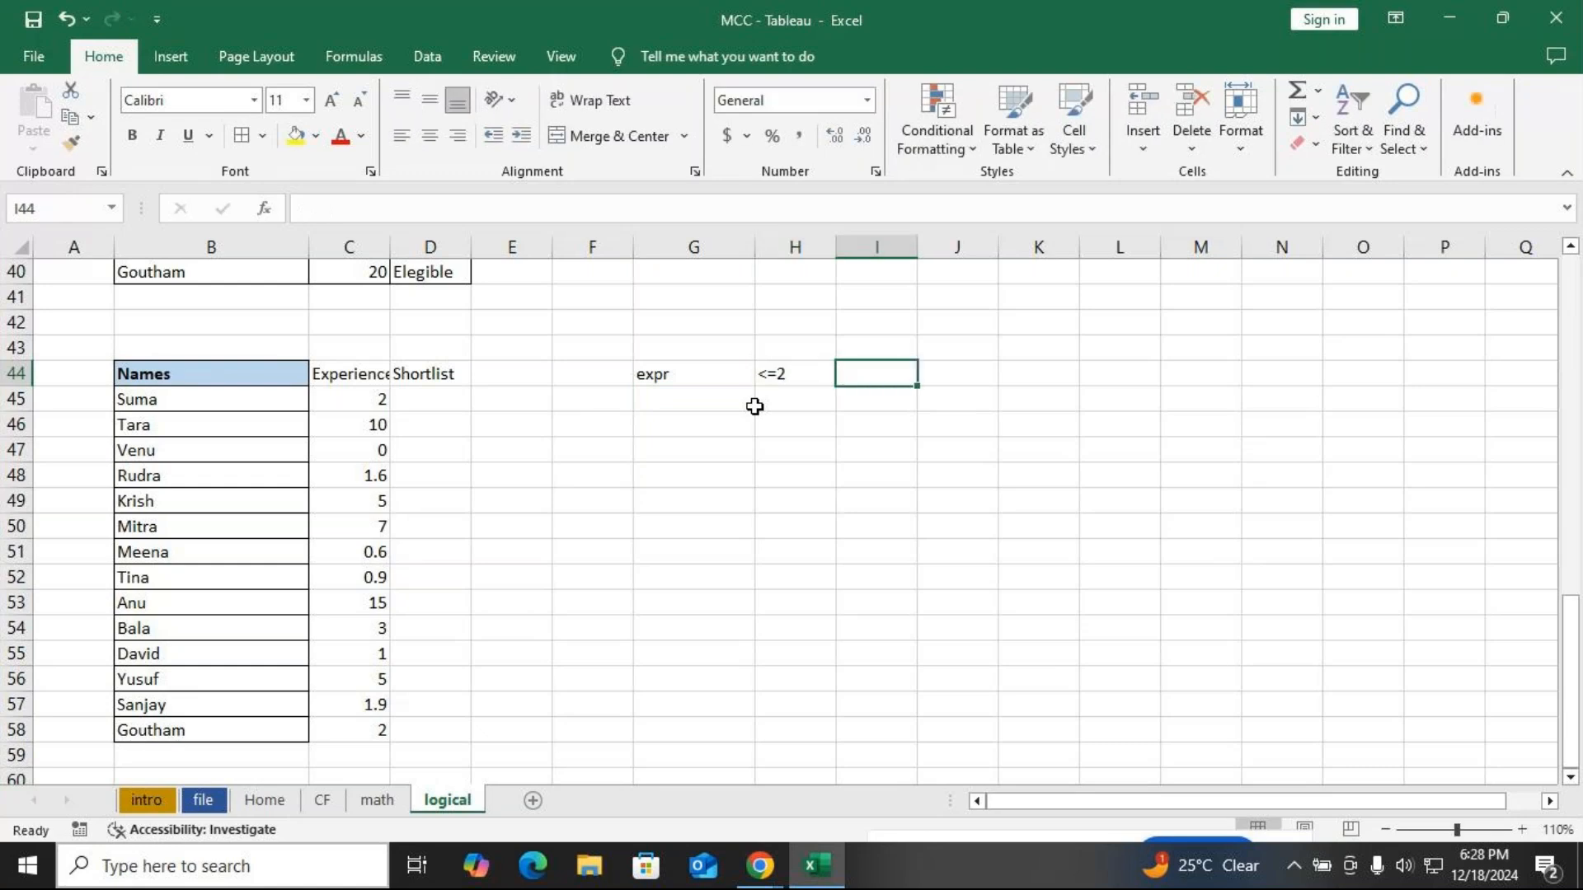
pyautogui.write('Selected')
# Note the second shortlisting rule with ">2" in H45 and "Rejected" in I45
pyautogui.click(756, 406)
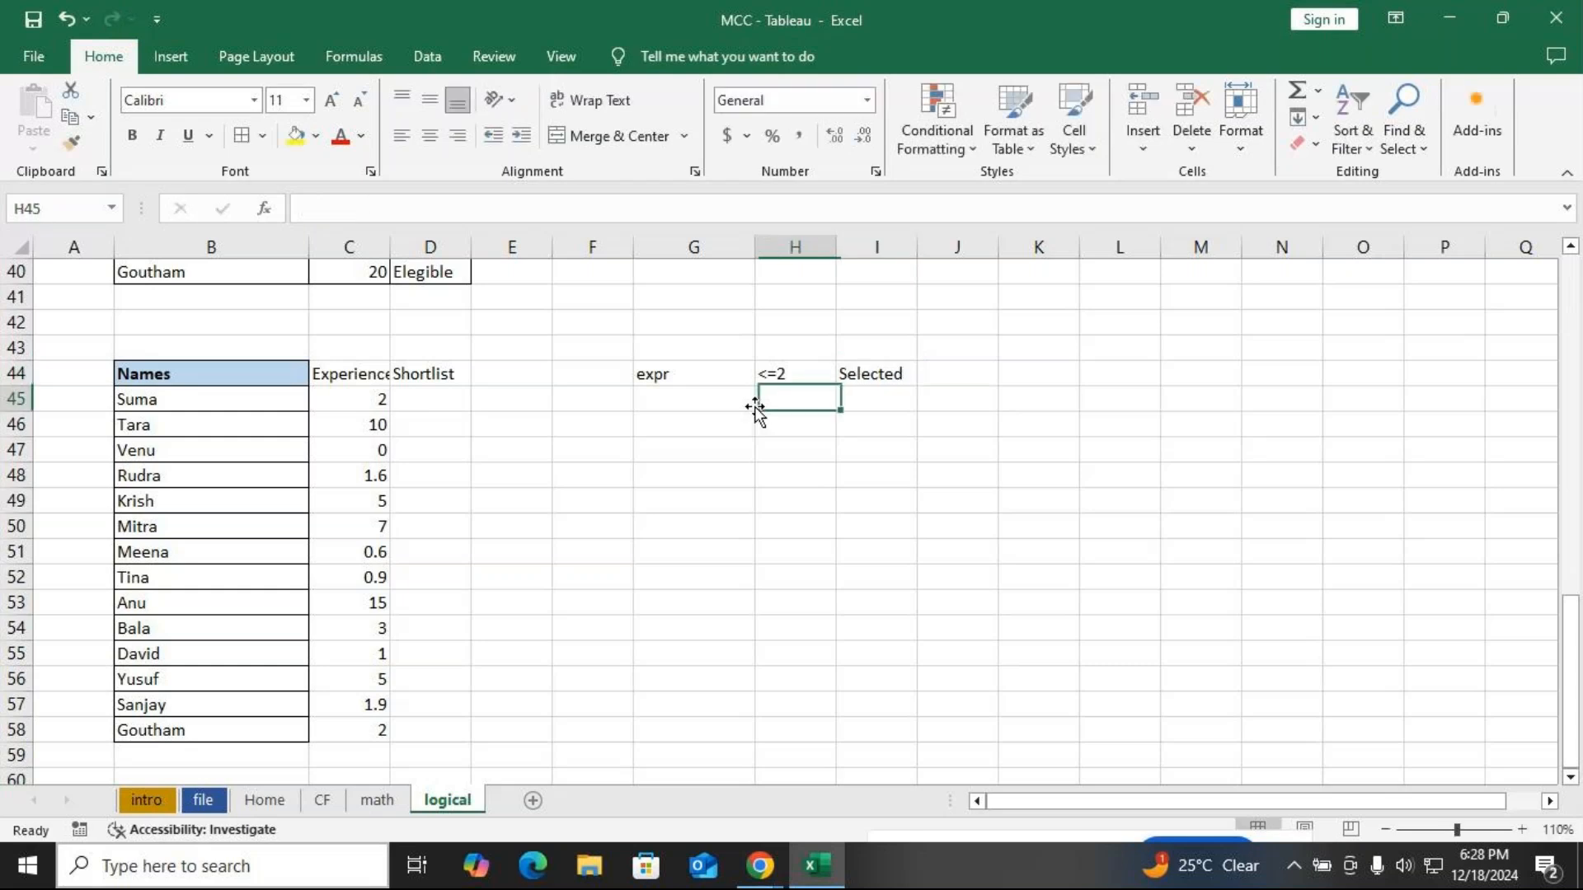
pyautogui.write('>2')
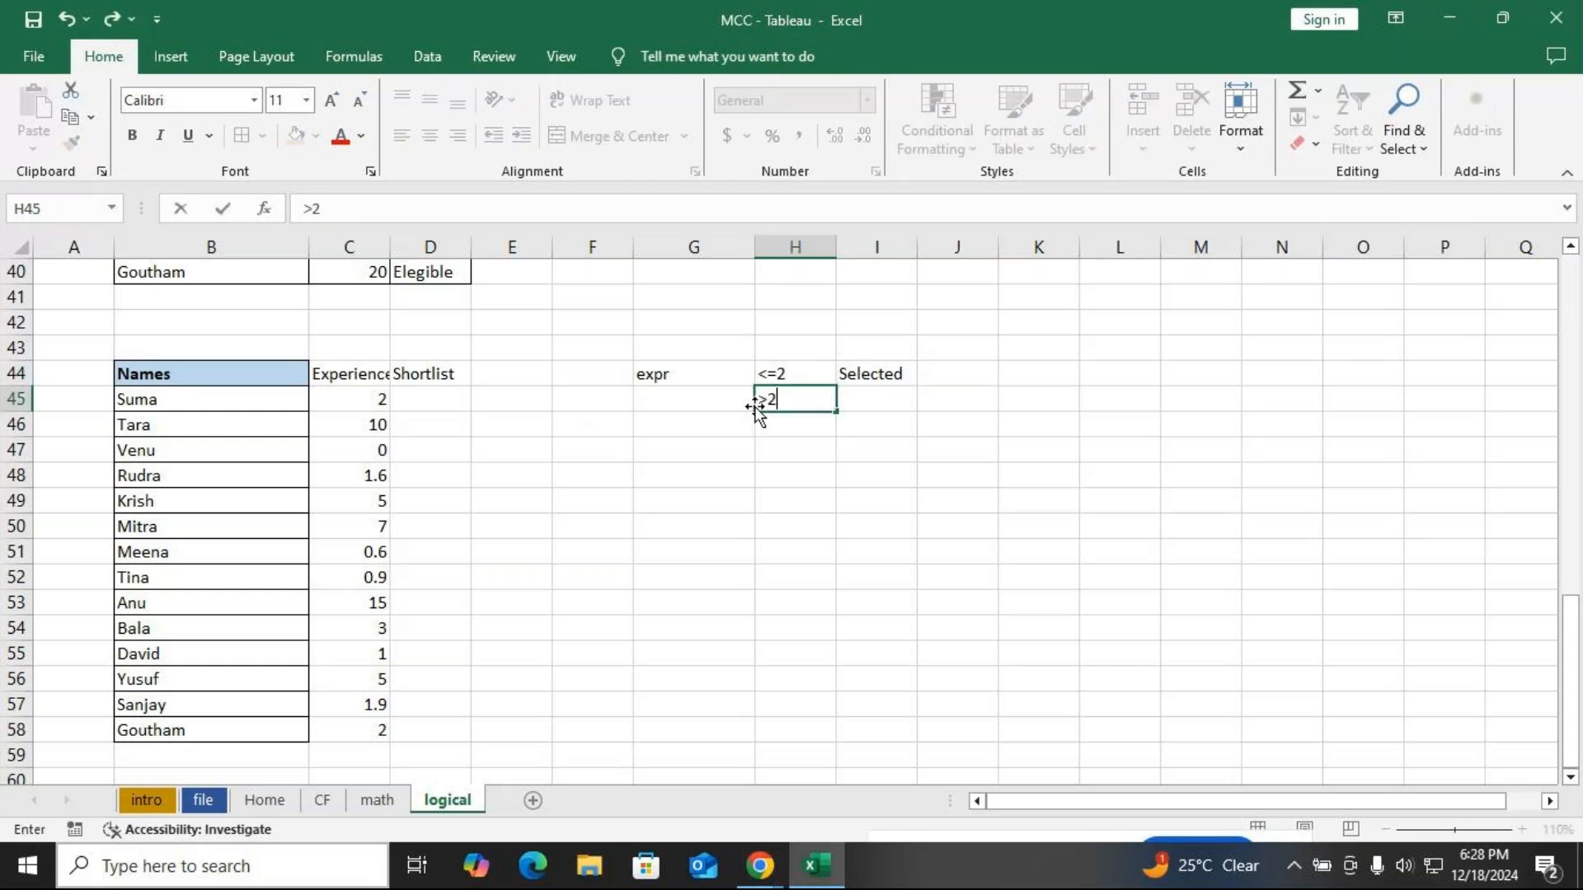
pyautogui.press('Tab')
pyautogui.write('Rej')
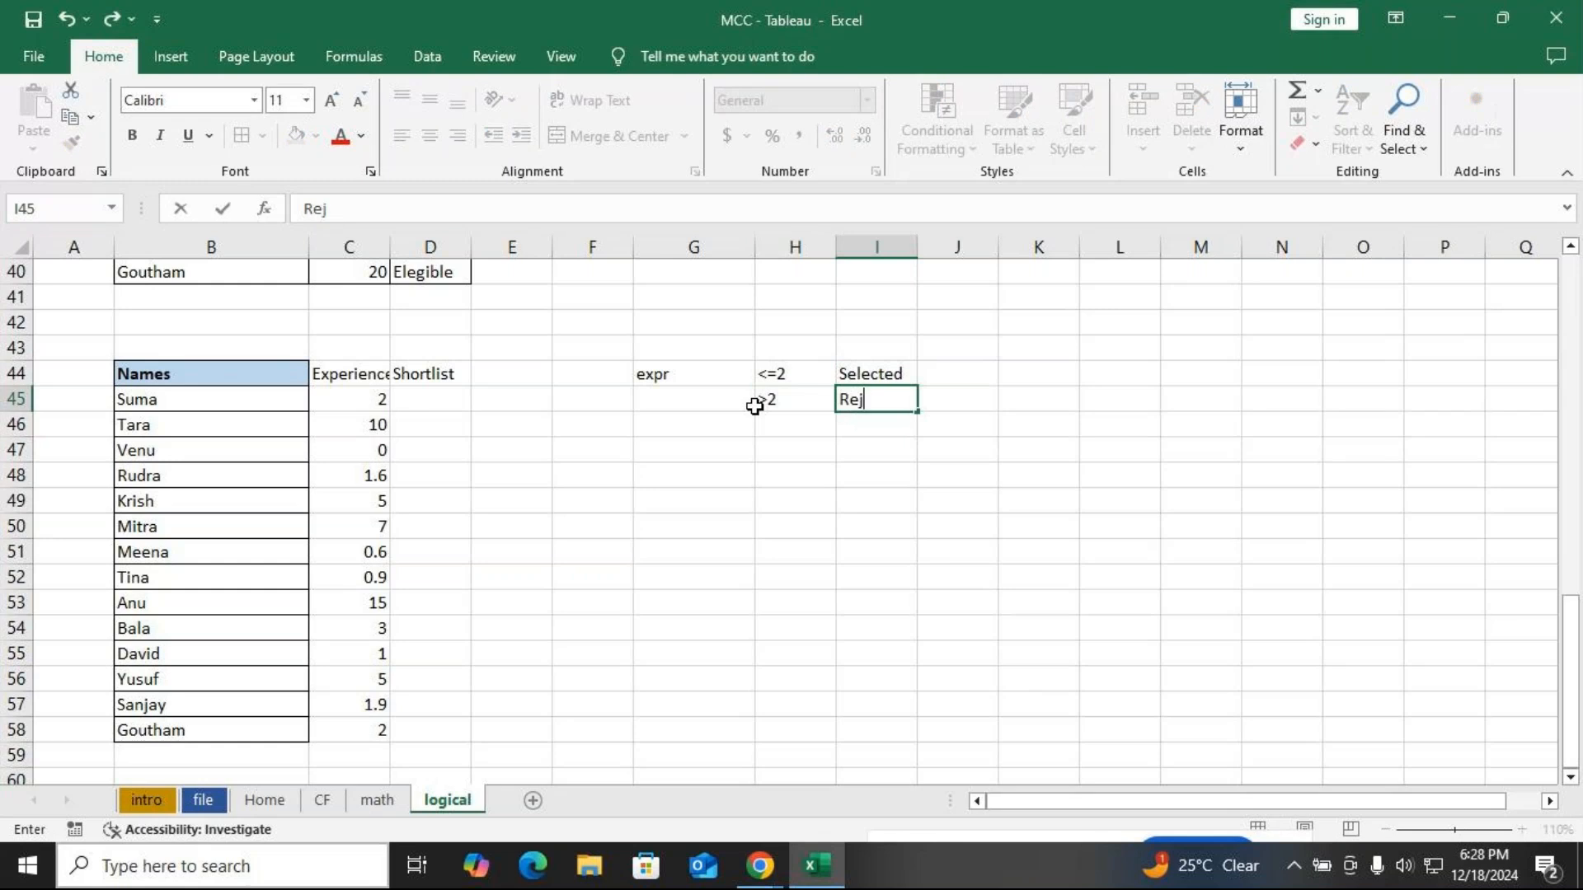
pyautogui.write('ectef')
pyautogui.press('BackSpace')
pyautogui.write('d')
pyautogui.hotkey('ctrl', 'Return')
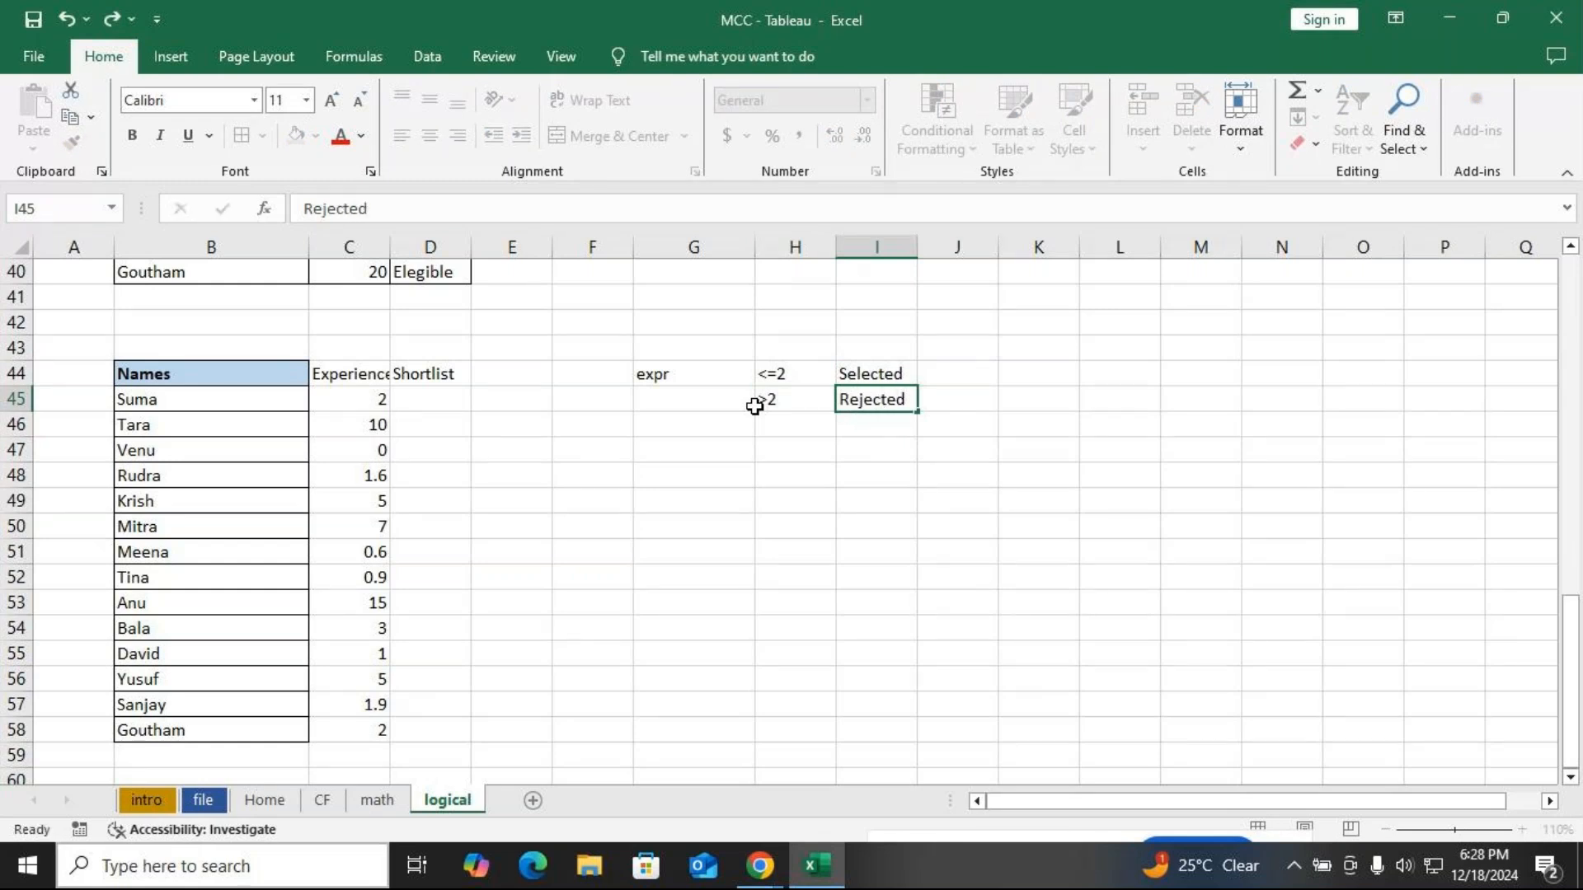
pyautogui.press('Return')
# Copy the Names header formatting onto the Experience and Shortlist headers in C44:D44 with Format Painter
pyautogui.click(361, 368)
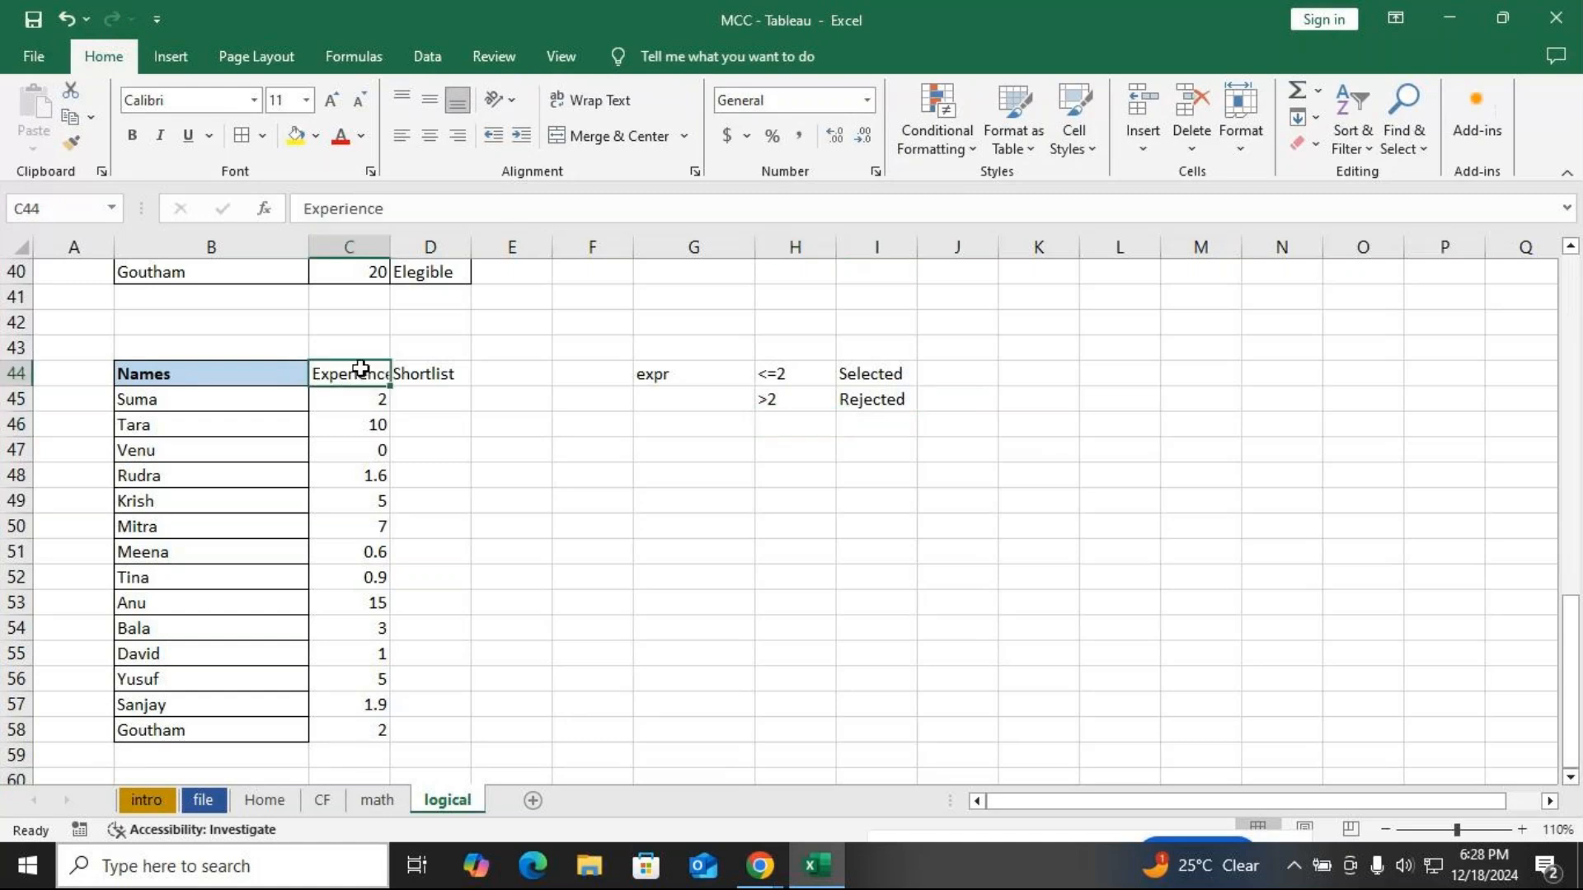
pyautogui.click(149, 368)
pyautogui.click(71, 142)
pyautogui.moveTo(367, 371)
pyautogui.mouseDown()
pyautogui.moveTo(410, 373)
pyautogui.moveTo(375, 476)
pyautogui.moveTo(379, 726)
pyautogui.mouseUp()
pyautogui.click(435, 415)
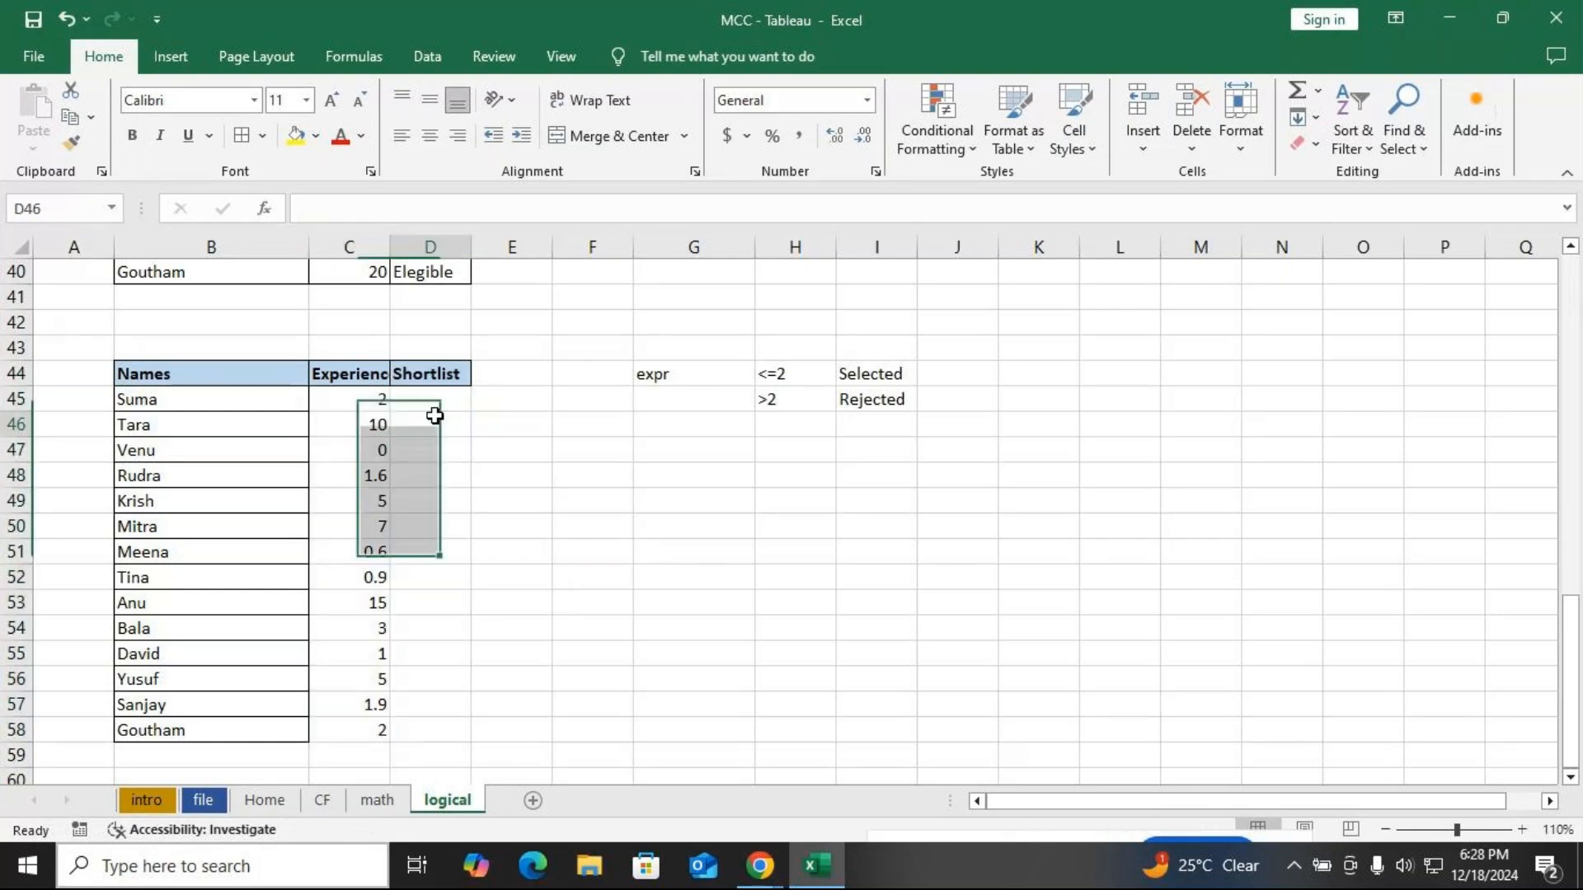
# Apply all borders to the whole table B44:D58 and select D45 in the Shortlist column
pyautogui.click(332, 450)
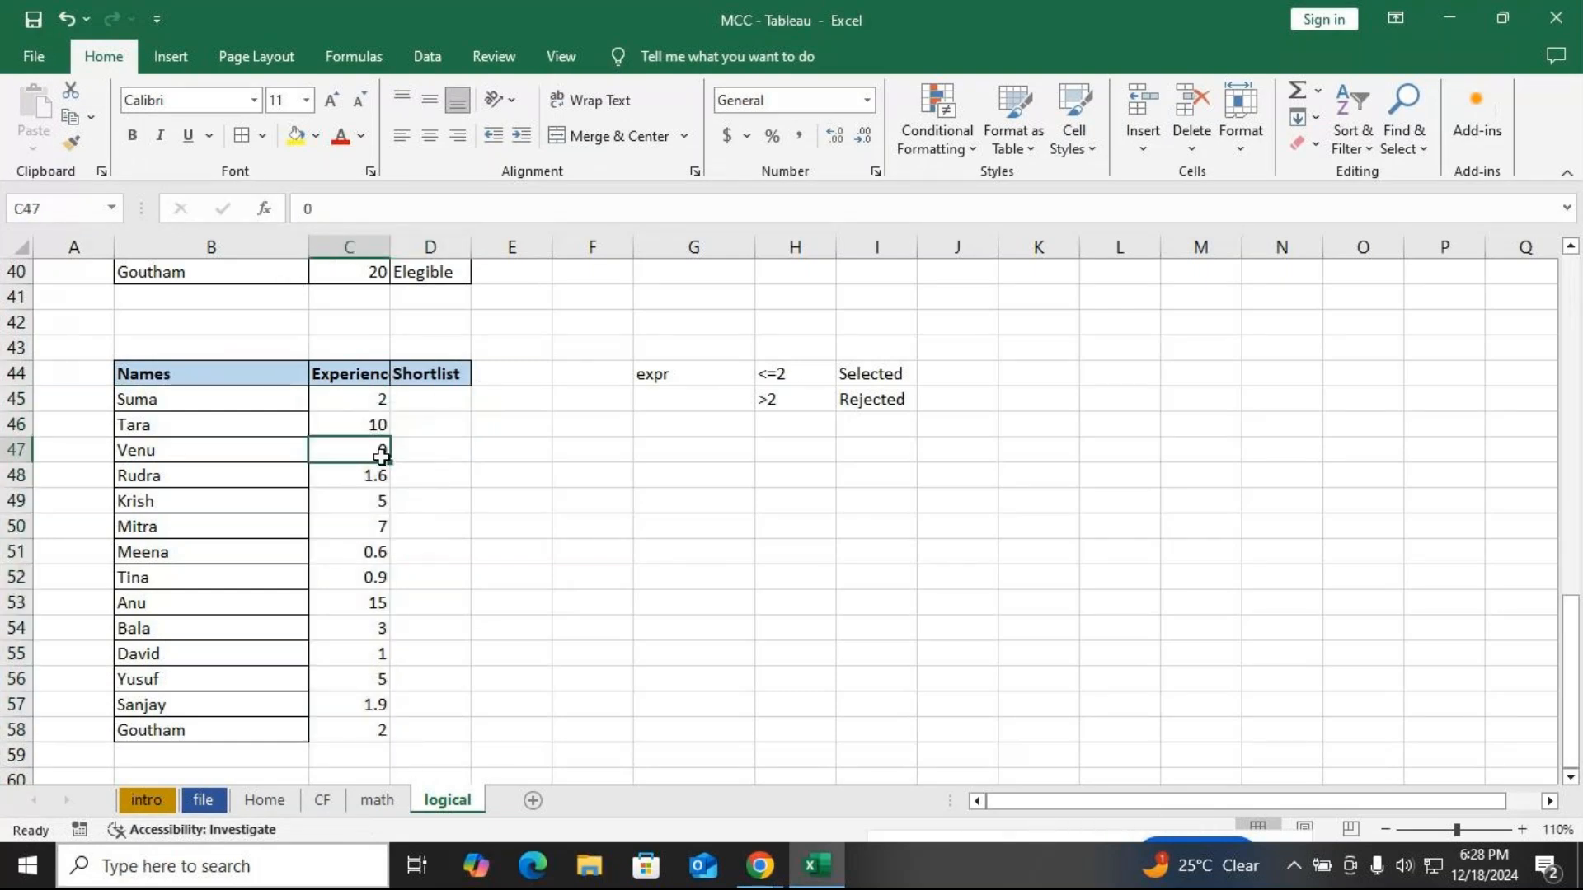
pyautogui.hotkey('ctrl', 'a')
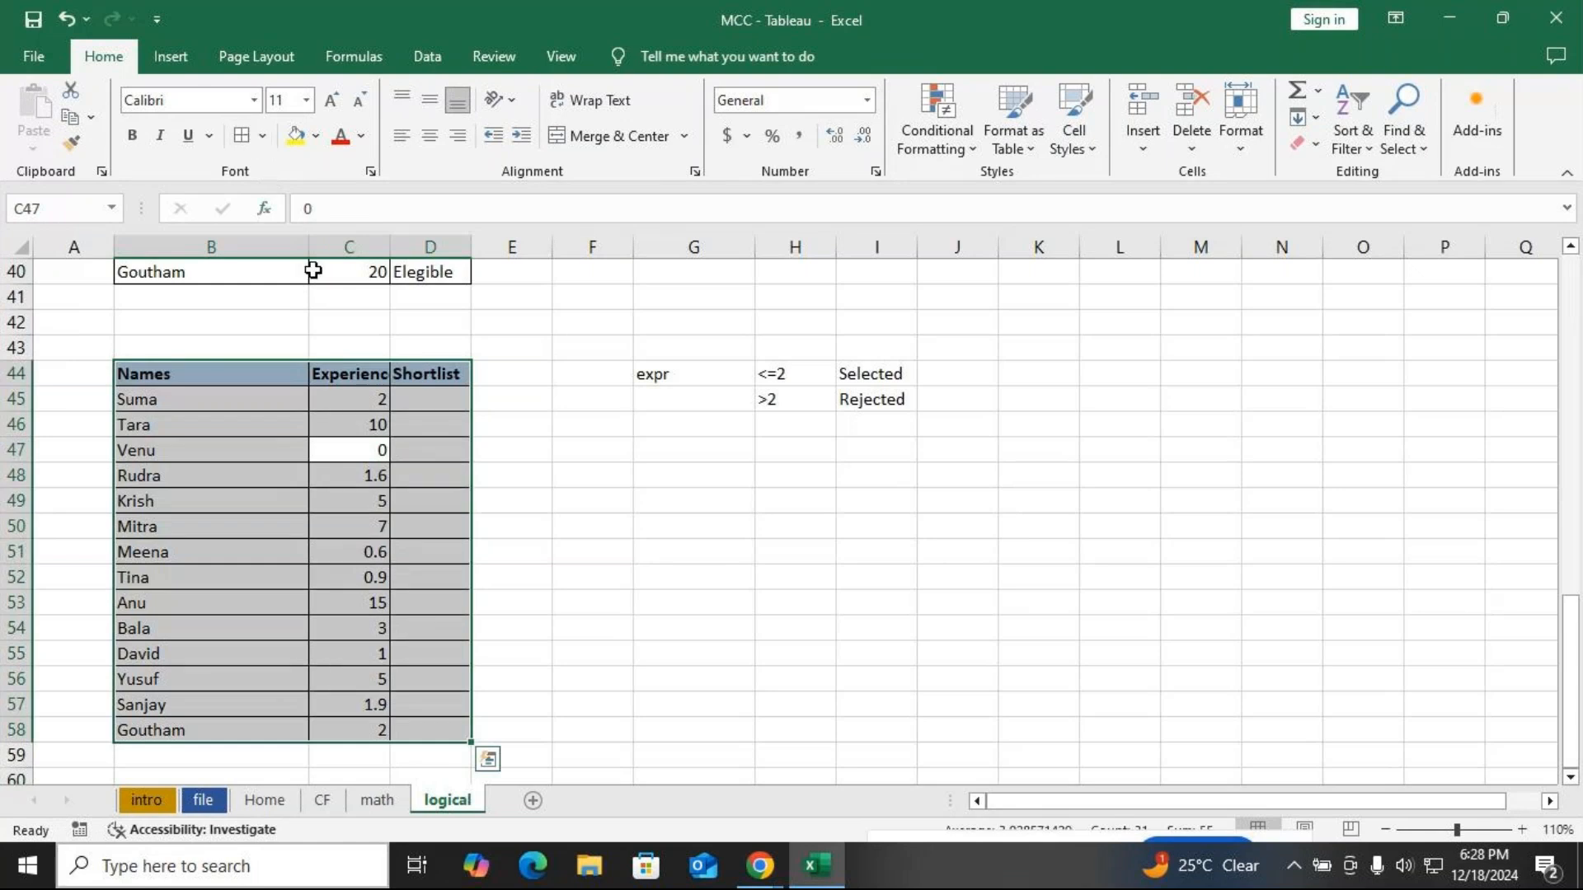
pyautogui.click(422, 399)
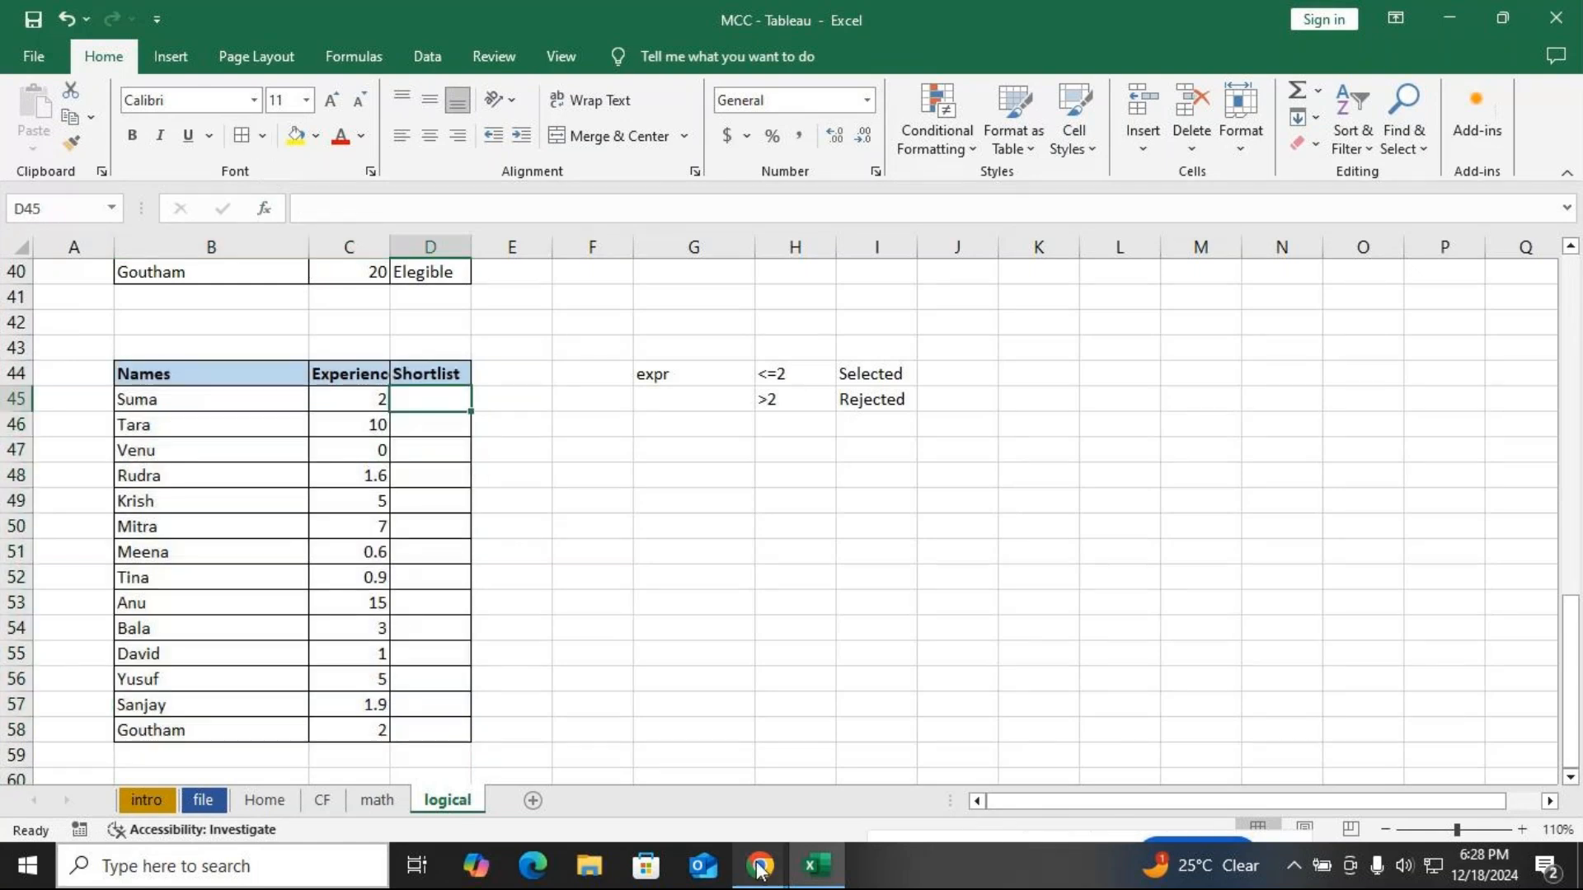
pyautogui.moveTo(760, 866)
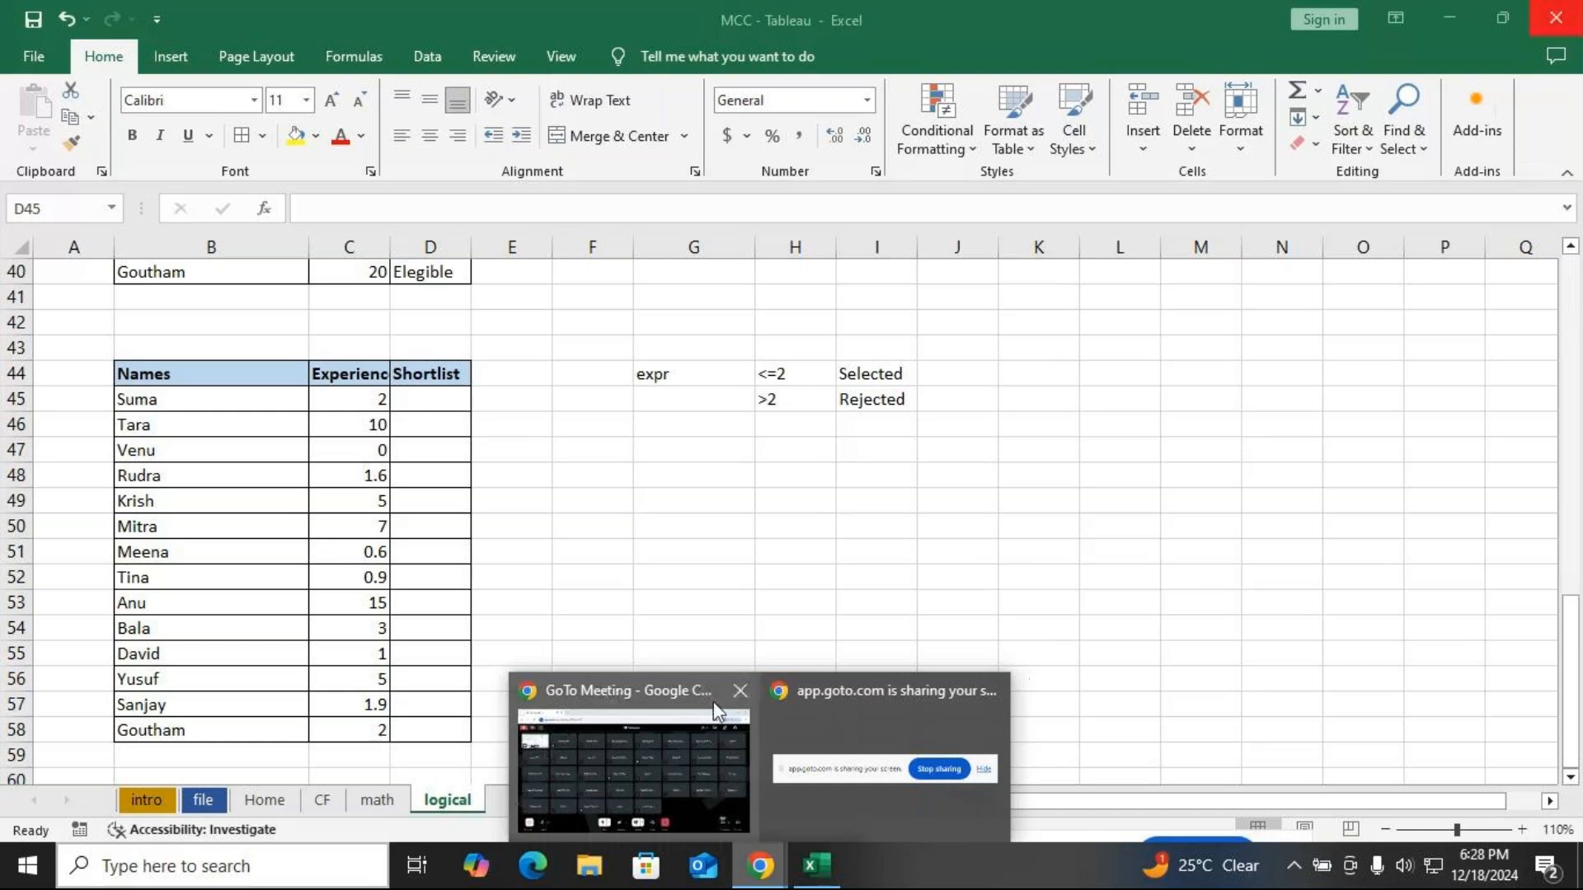
# Switch to the GoTo Meeting window, try it narrowed beside the workbook, and return it to full size
pyautogui.click(714, 701)
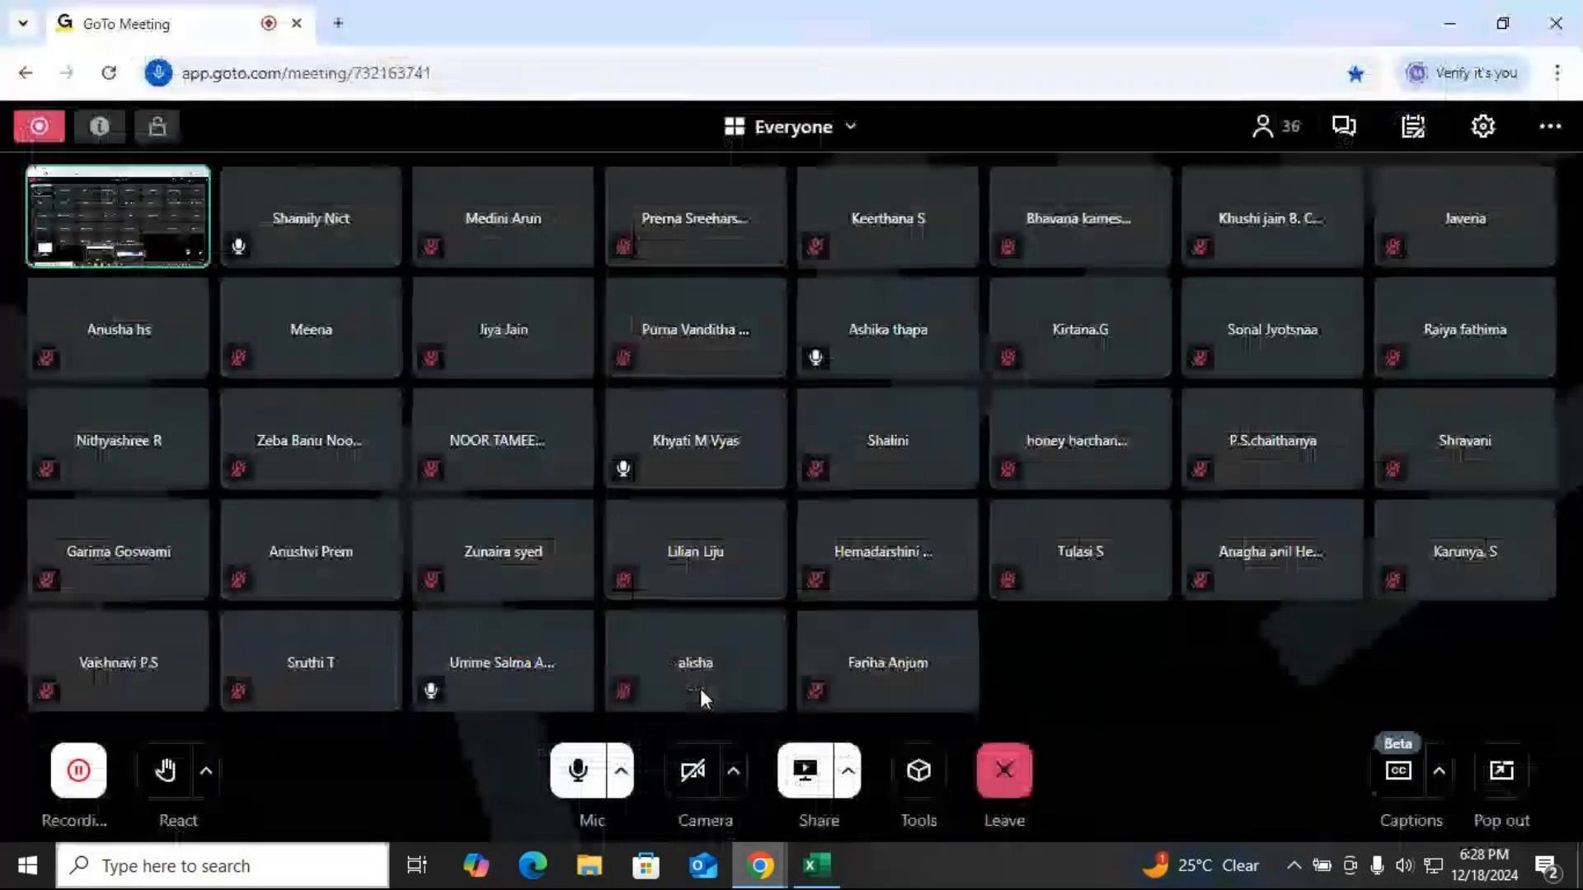
pyautogui.click(1505, 28)
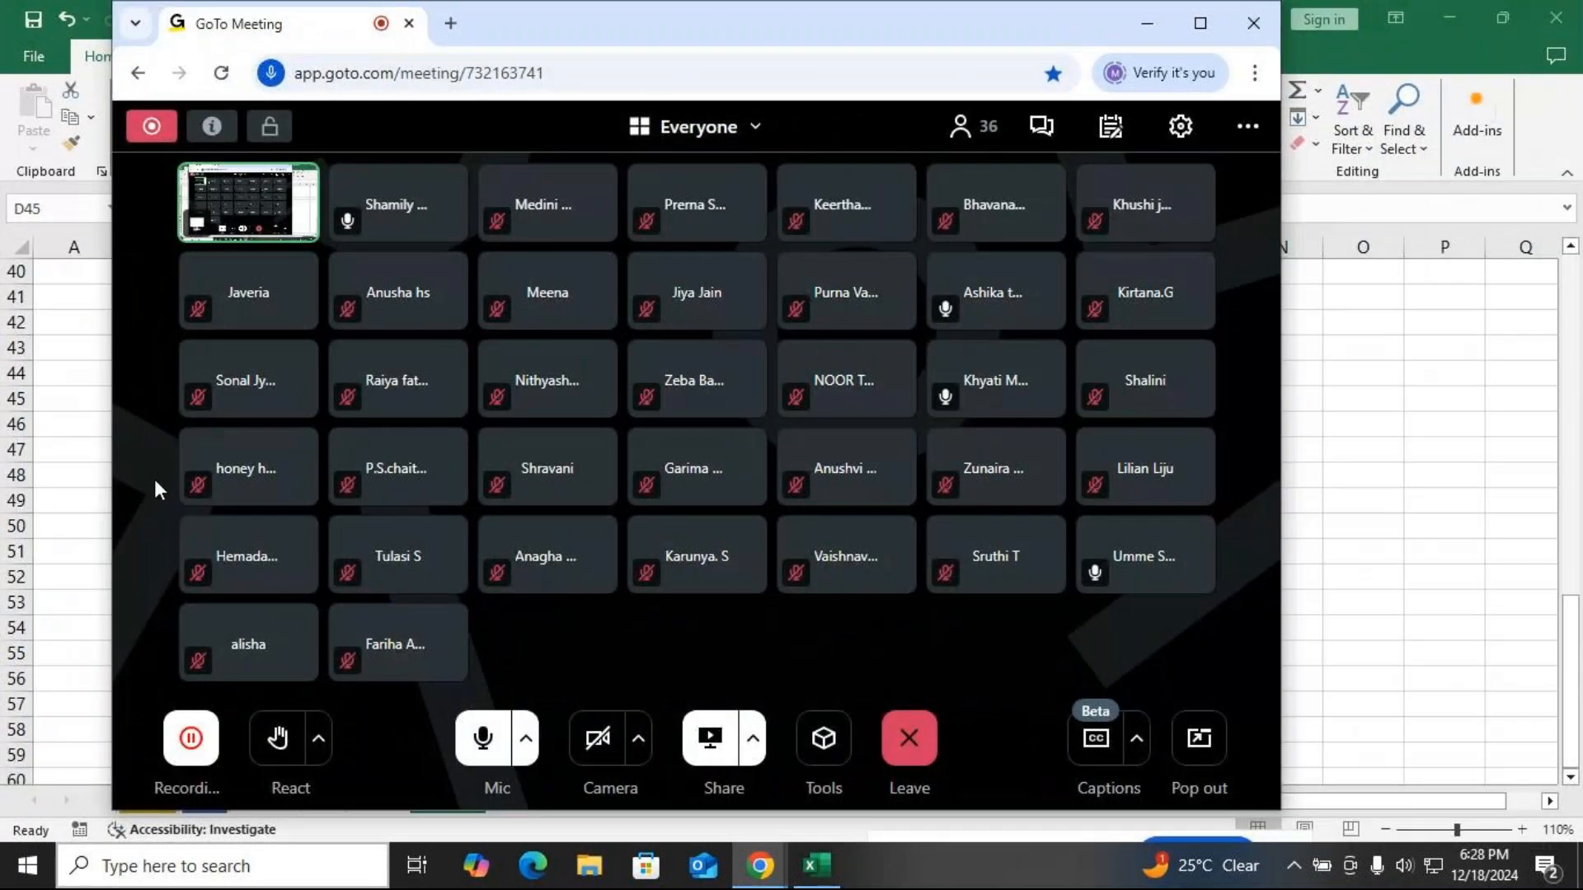
pyautogui.moveTo(113, 474); pyautogui.dragTo(702, 462)
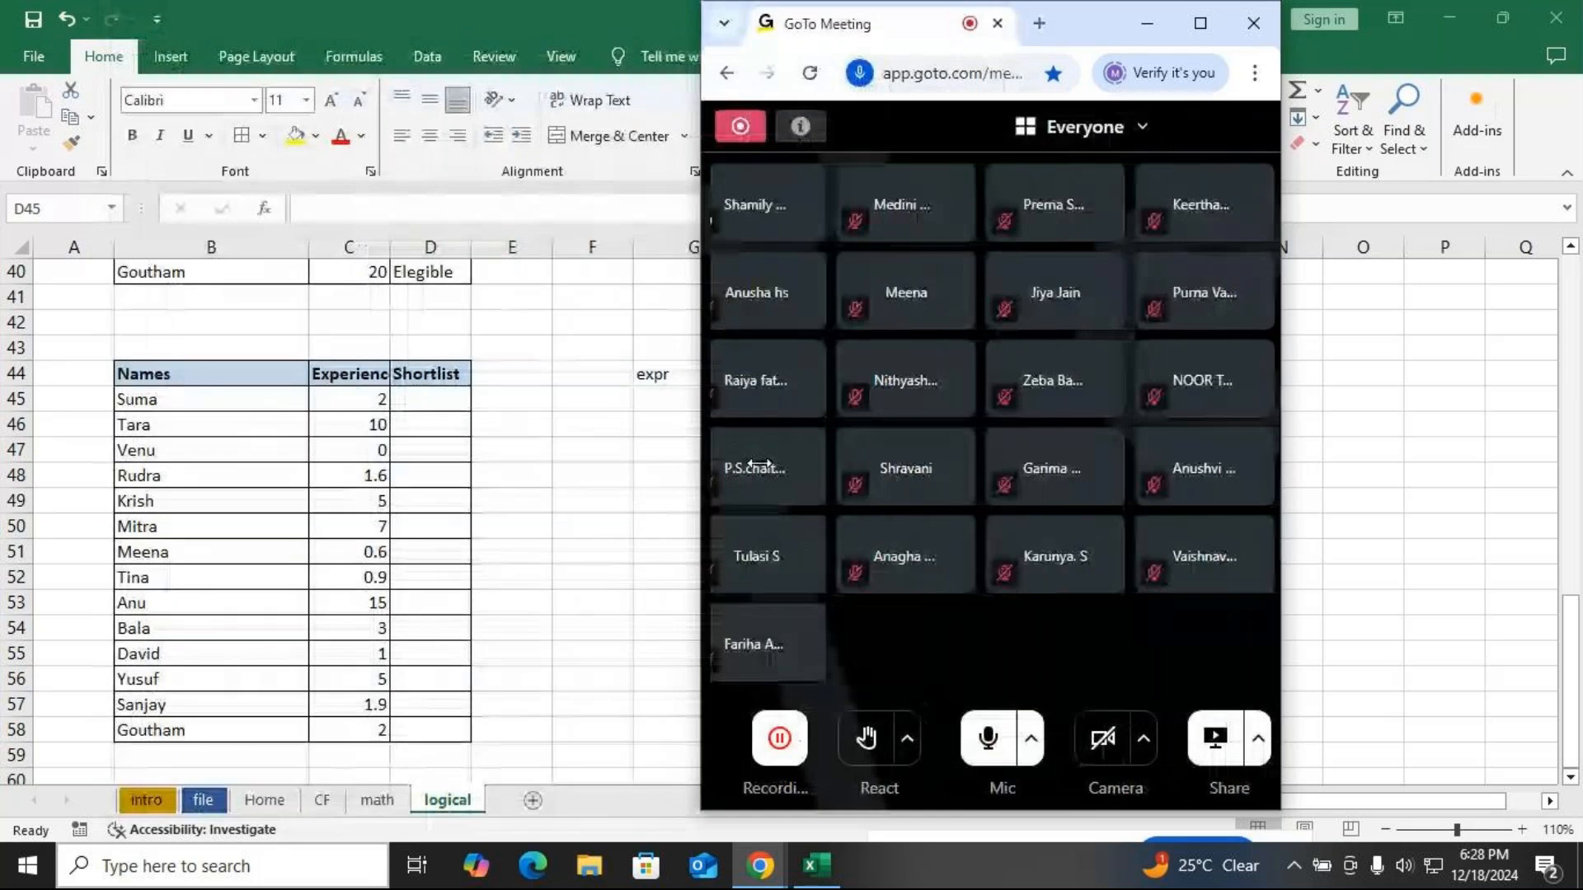
pyautogui.moveTo(1100, 25); pyautogui.dragTo(1349, 28)
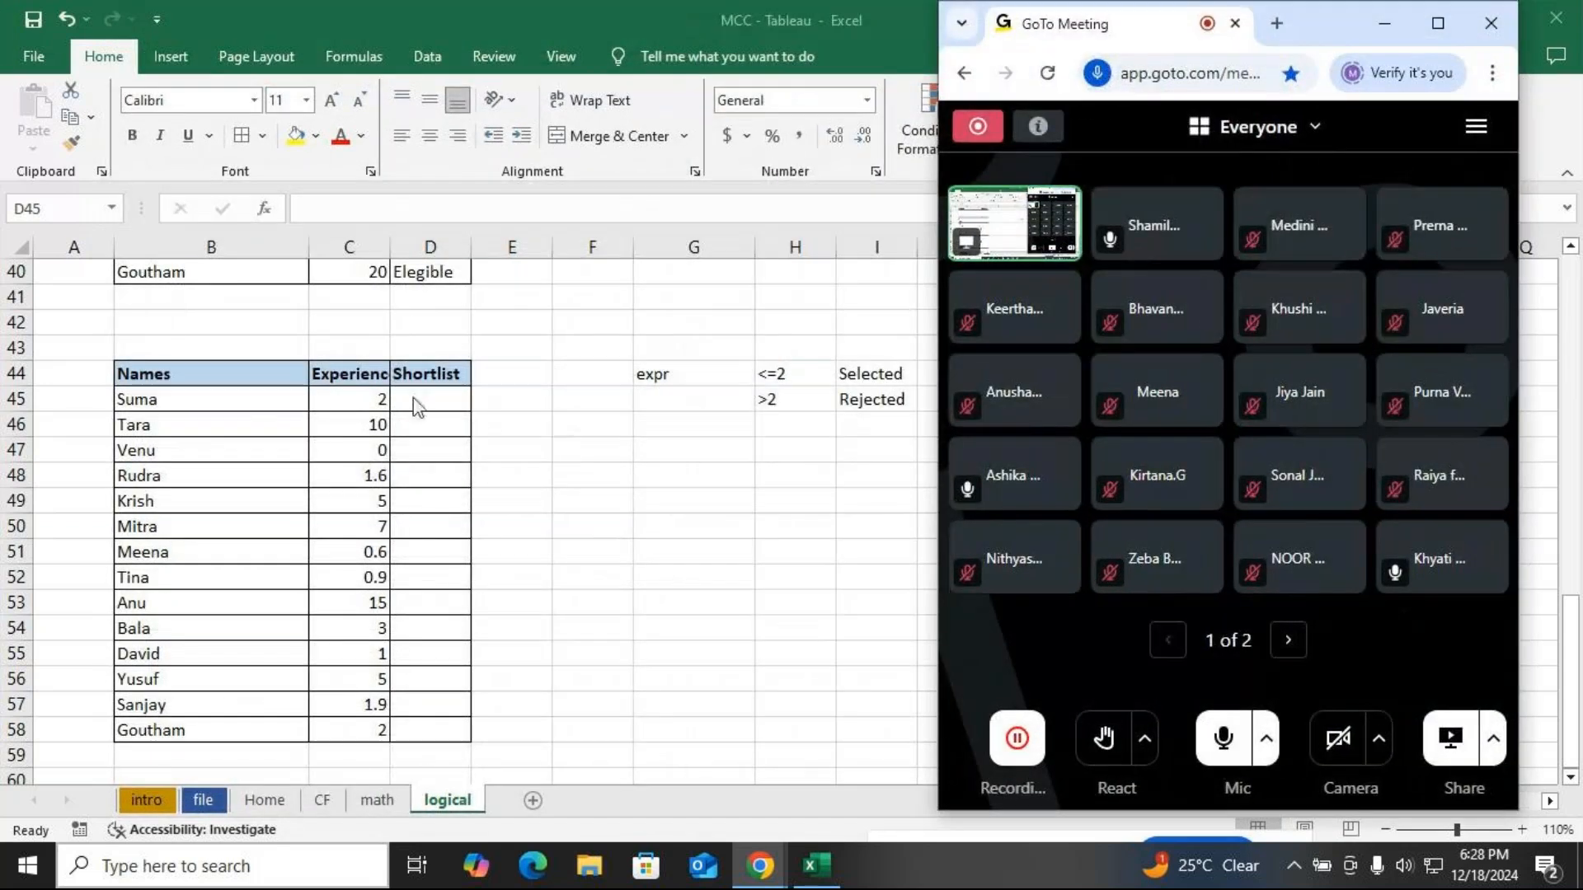
pyautogui.click(1446, 20)
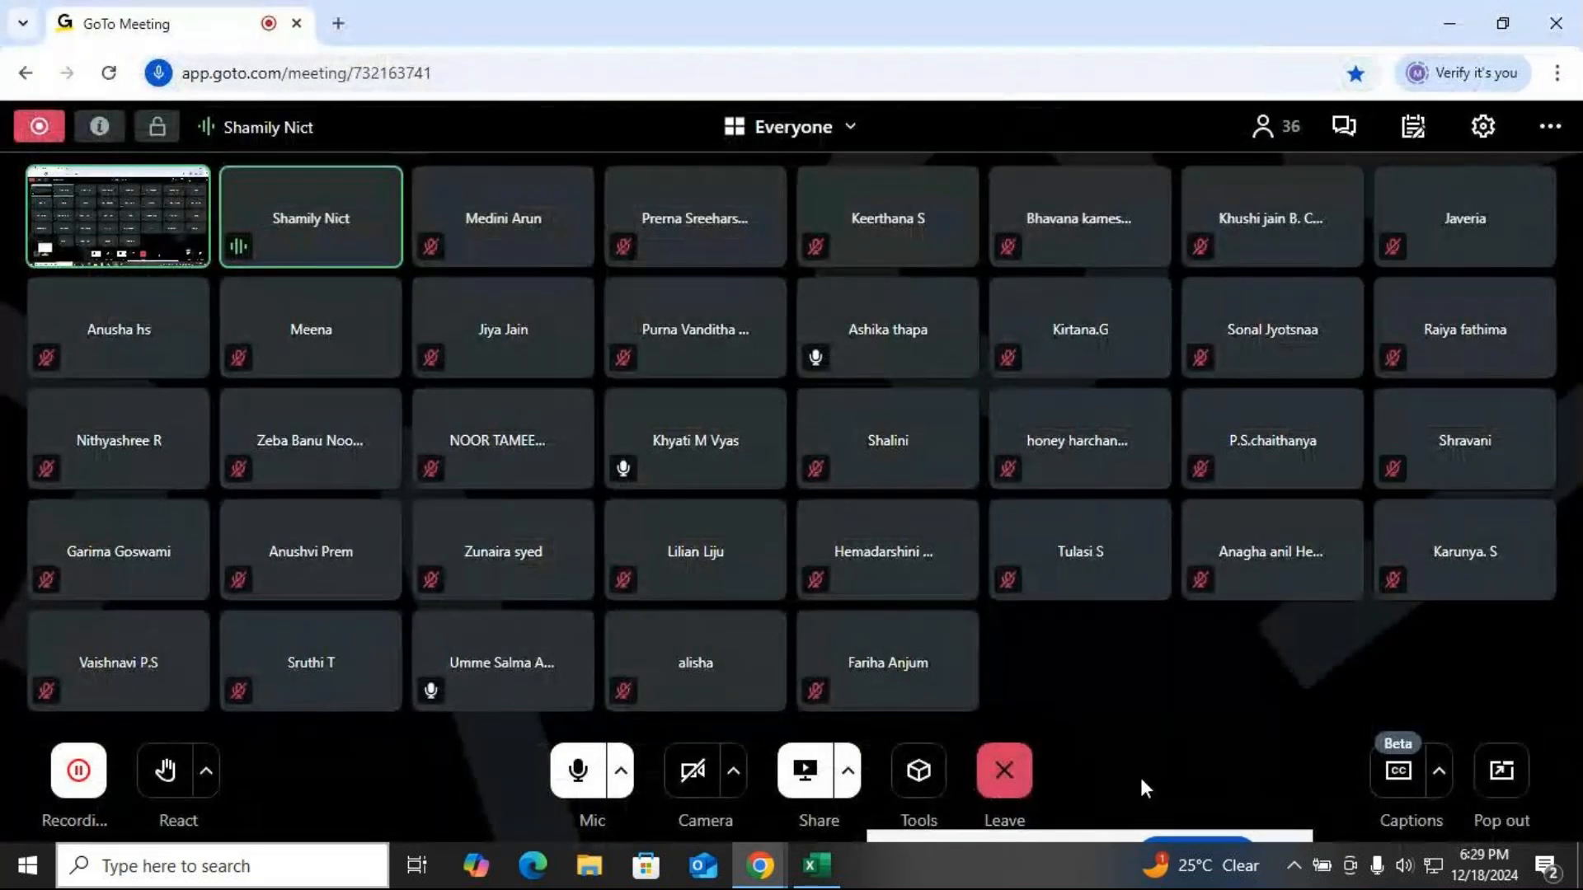
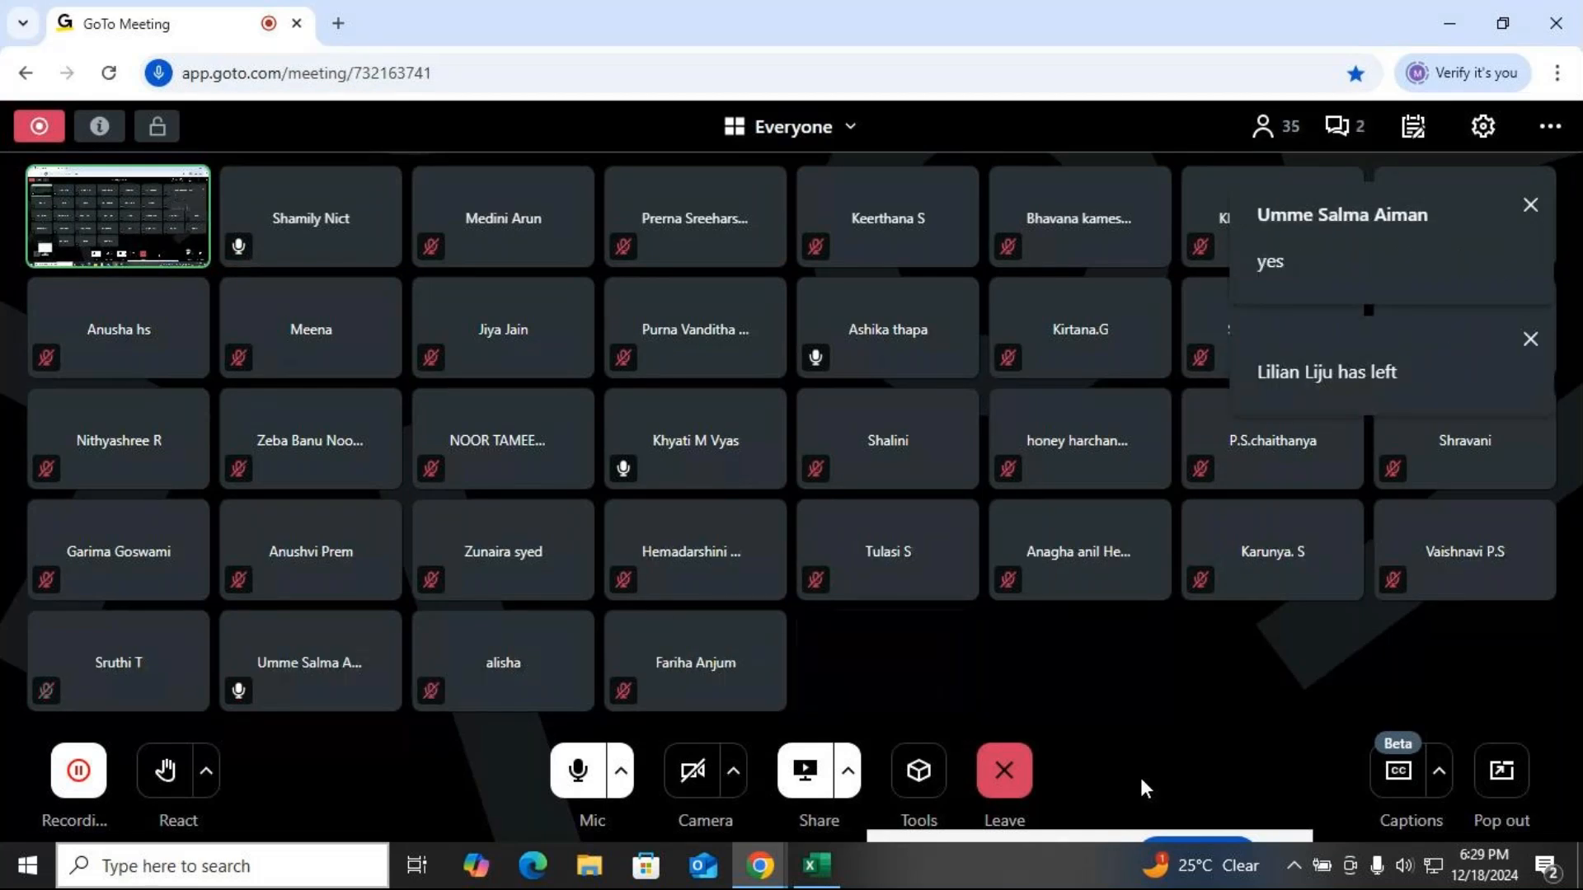
# Open the meeting chat, compare the suggested IF formula with the rule in H44:I44, and copy the formula text
pyautogui.click(1333, 129)
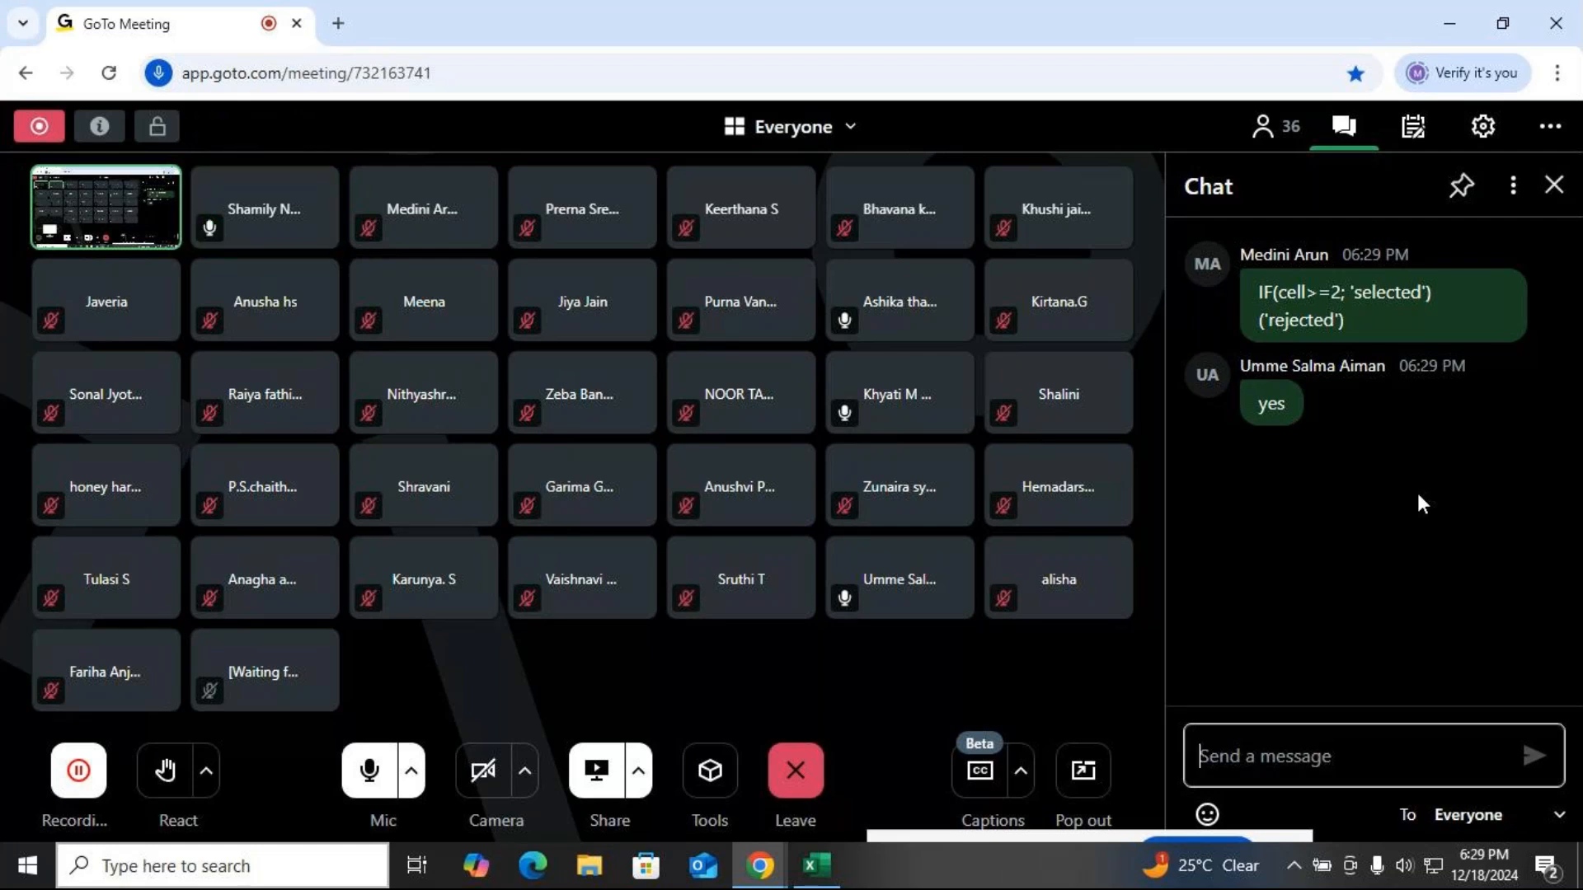
pyautogui.hotkey('alt', 'Tab')
pyautogui.moveTo(770, 372); pyautogui.dragTo(894, 363)
pyautogui.hotkey('alt', 'Tab')
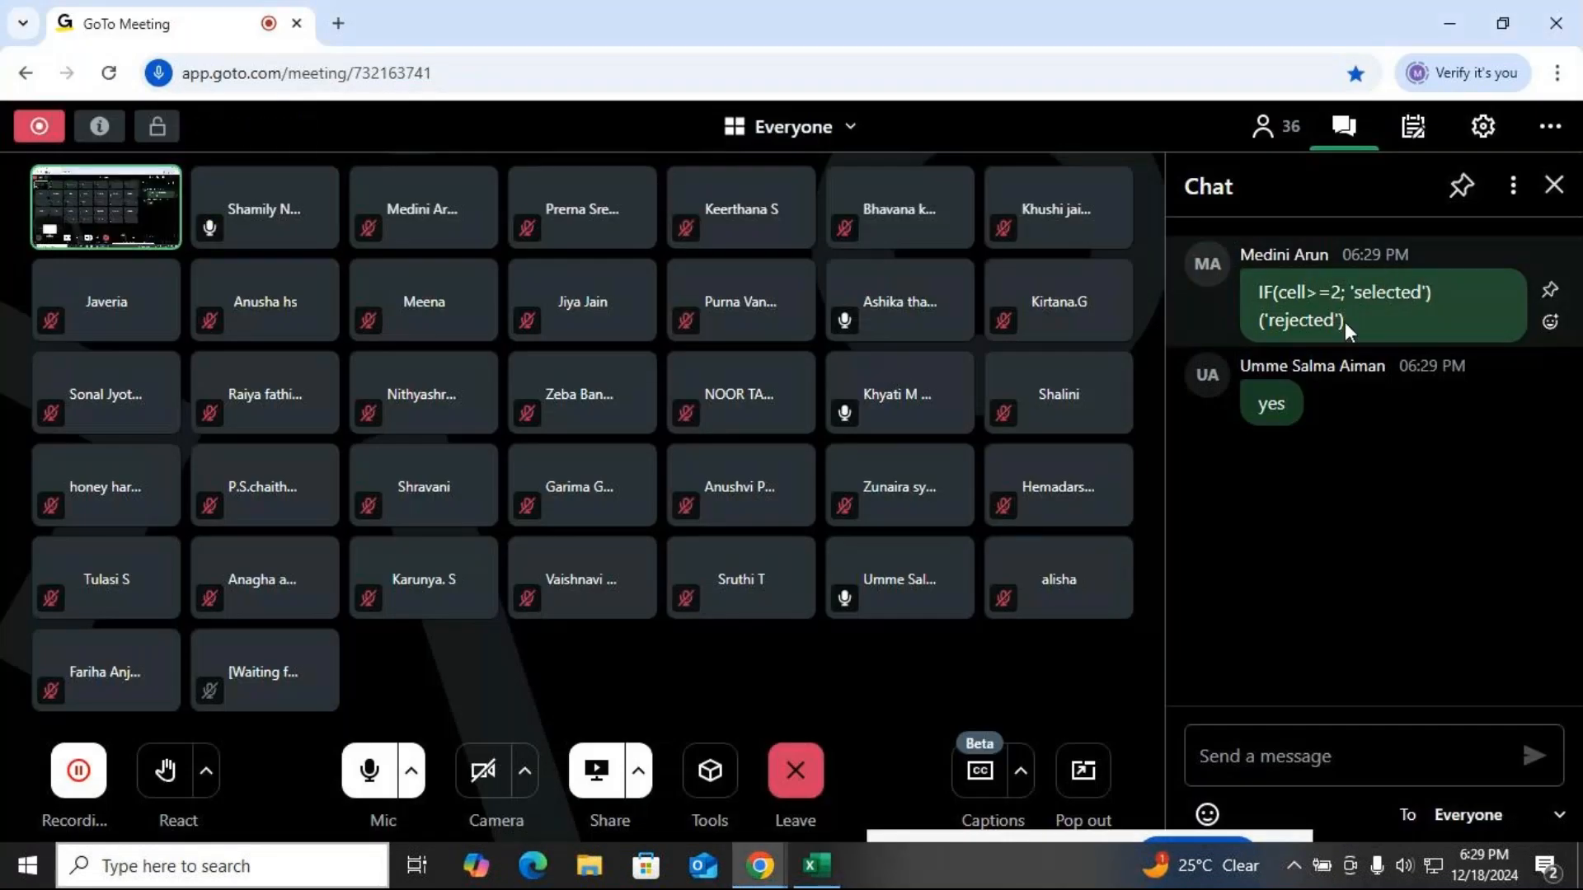
pyautogui.moveTo(1349, 330); pyautogui.dragTo(1261, 303)
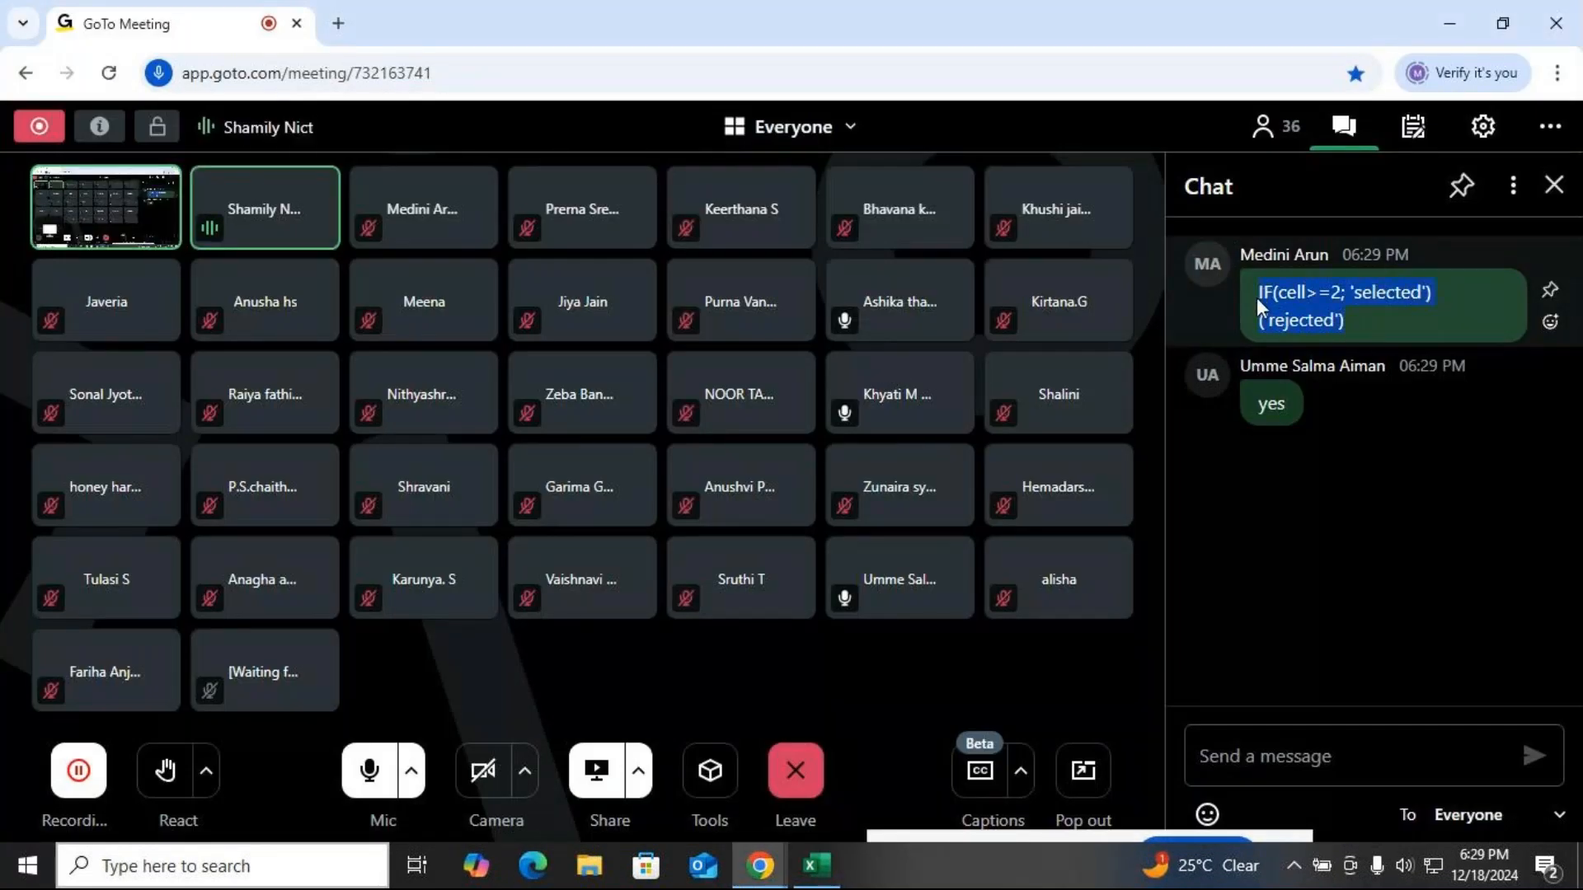
# Switch back to Excel and paste the chat text IF(cell>=2; 'selected')('rejected') into D45
pyautogui.hotkey('alt', 'Tab')
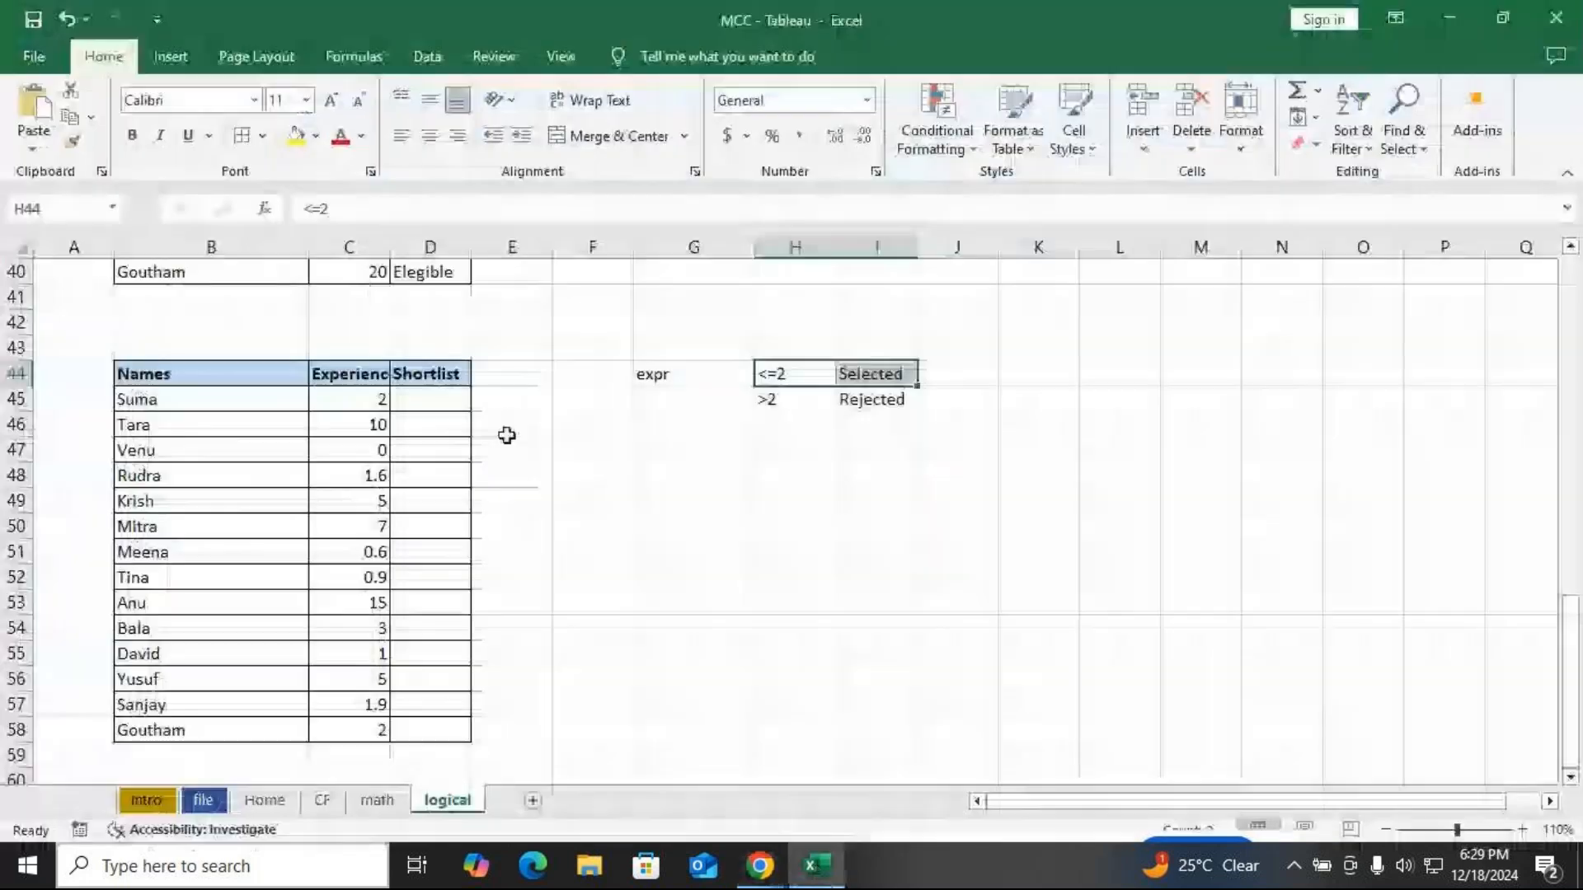
pyautogui.click(430, 399)
pyautogui.click(380, 207)
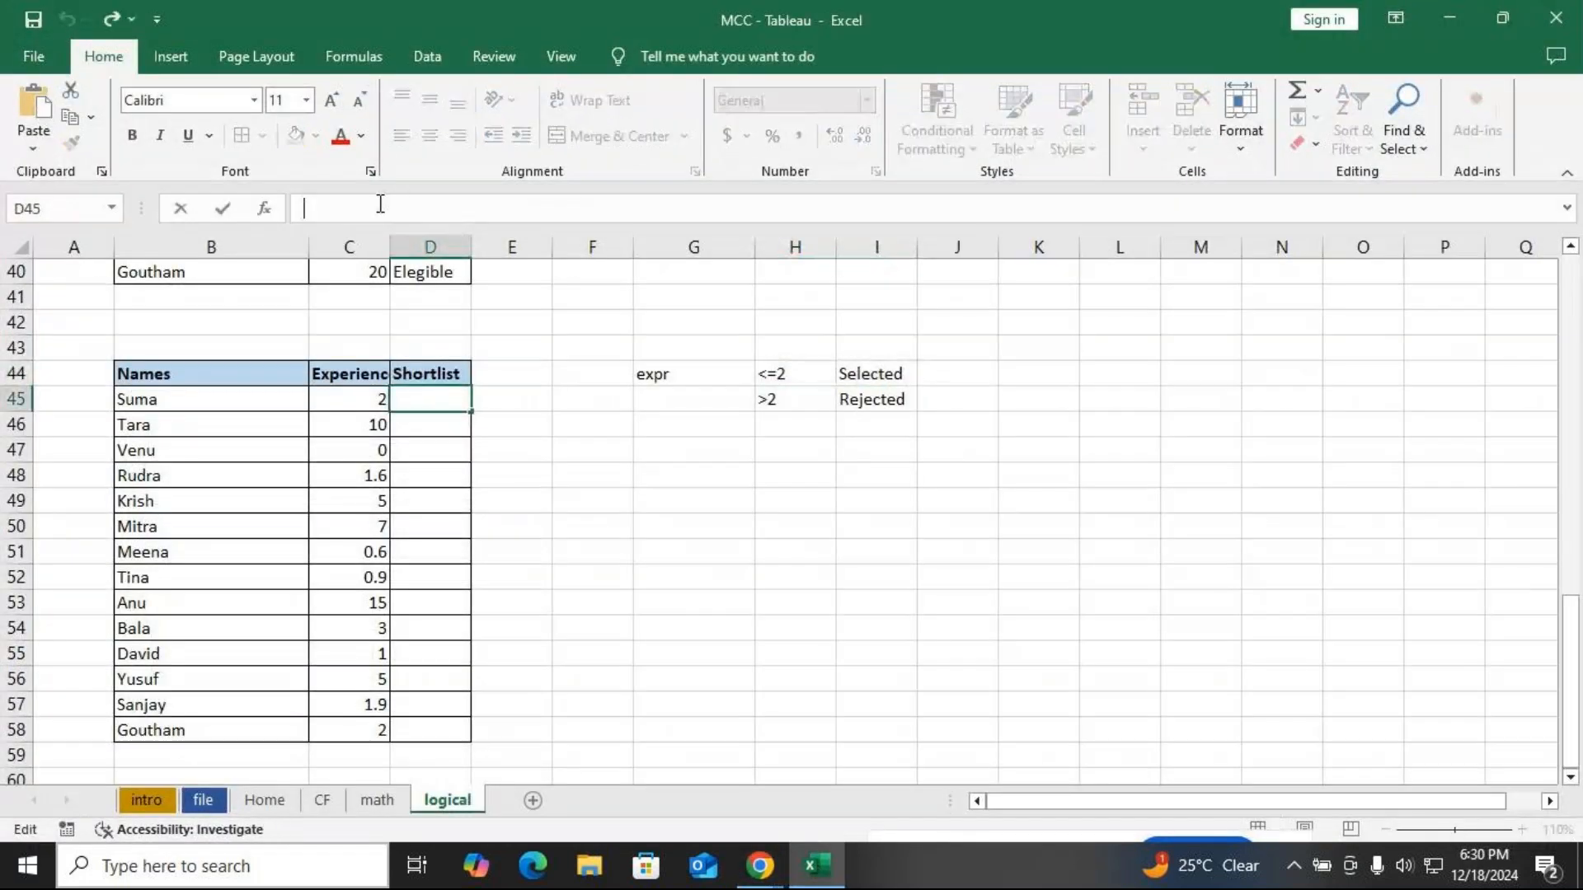
pyautogui.write("IF(cell>=2;'selected')('rejected')")
pyautogui.click(381, 208)
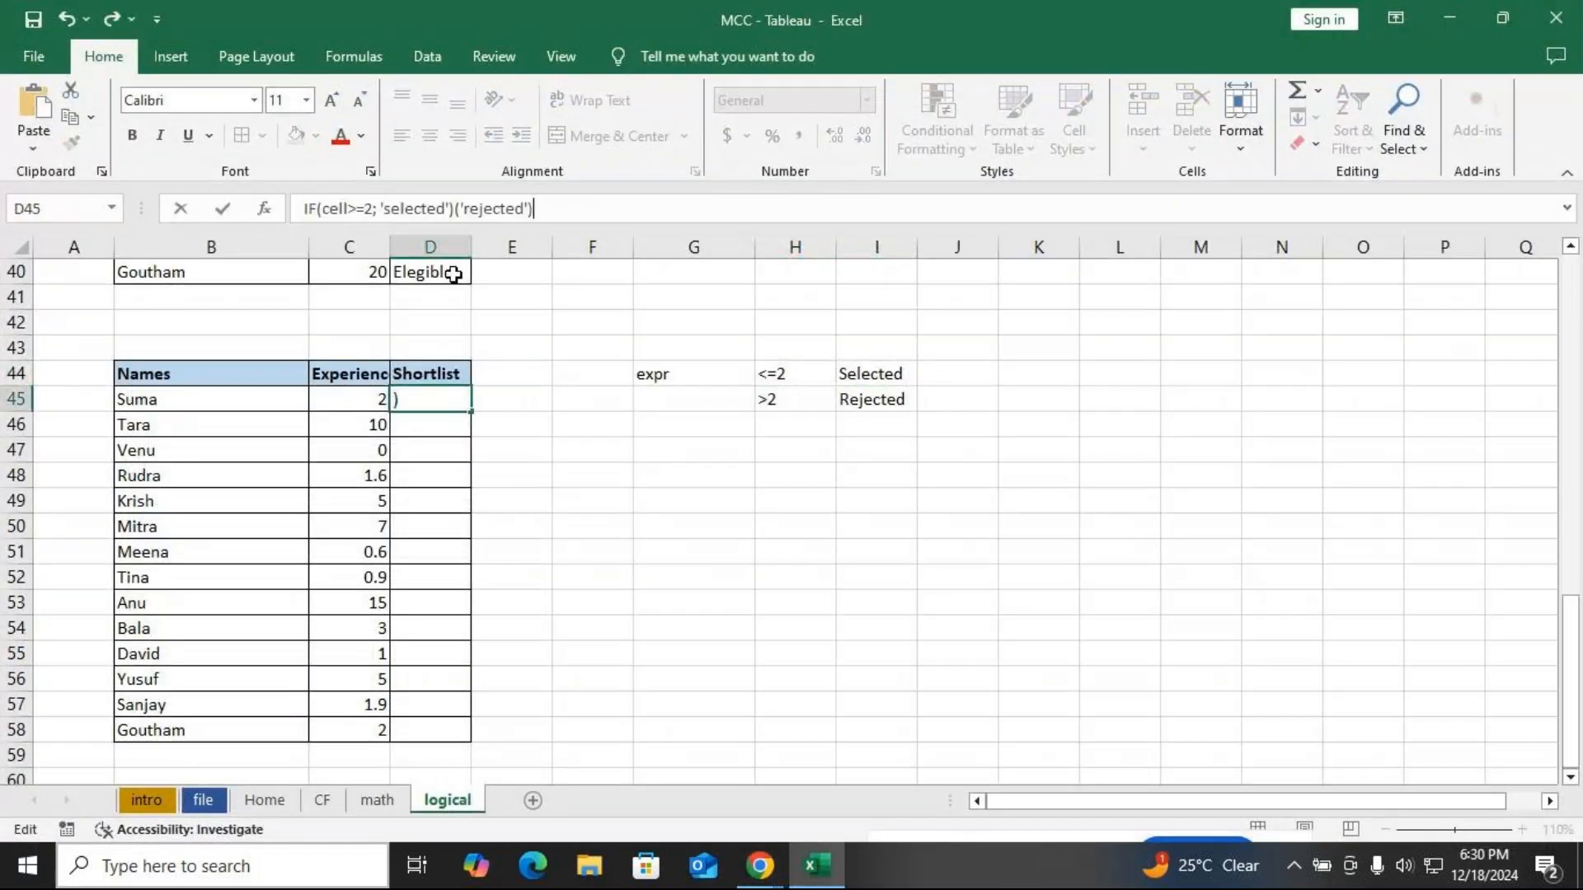
# Remove the placeholder word "cell" from the pasted IF text in D45
pyautogui.click(352, 208)
pyautogui.press('BackSpace')
pyautogui.press('BackSpace')
pyautogui.press('BackSpace')
pyautogui.press('BackSpace')
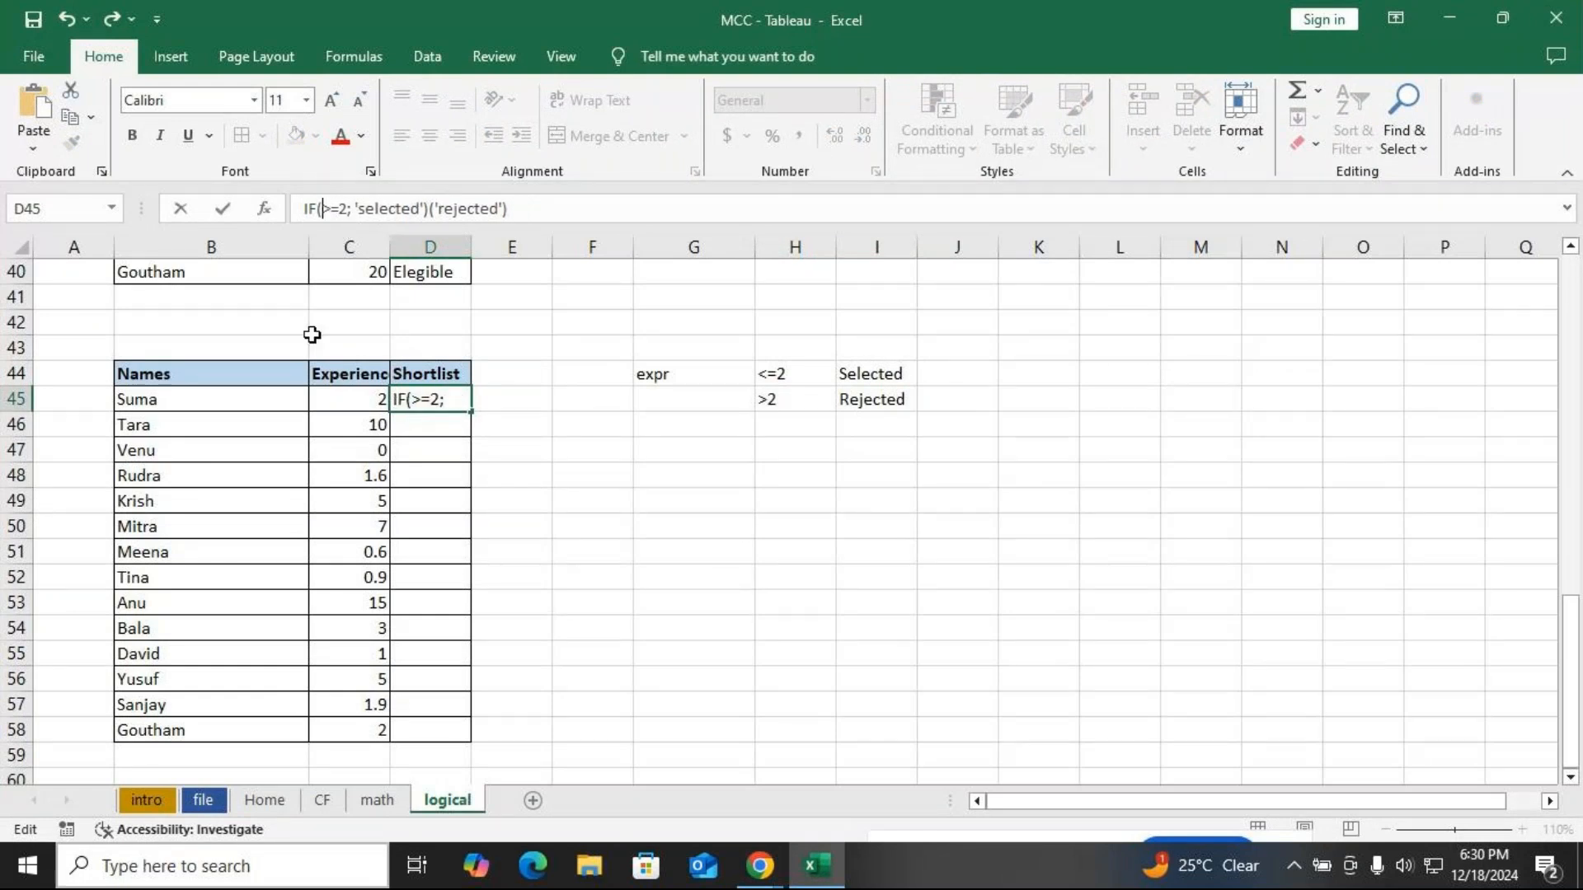
# Turn the D45 text into a formula with a leading equals sign and reference C45 as the tested cell
pyautogui.click(376, 402)
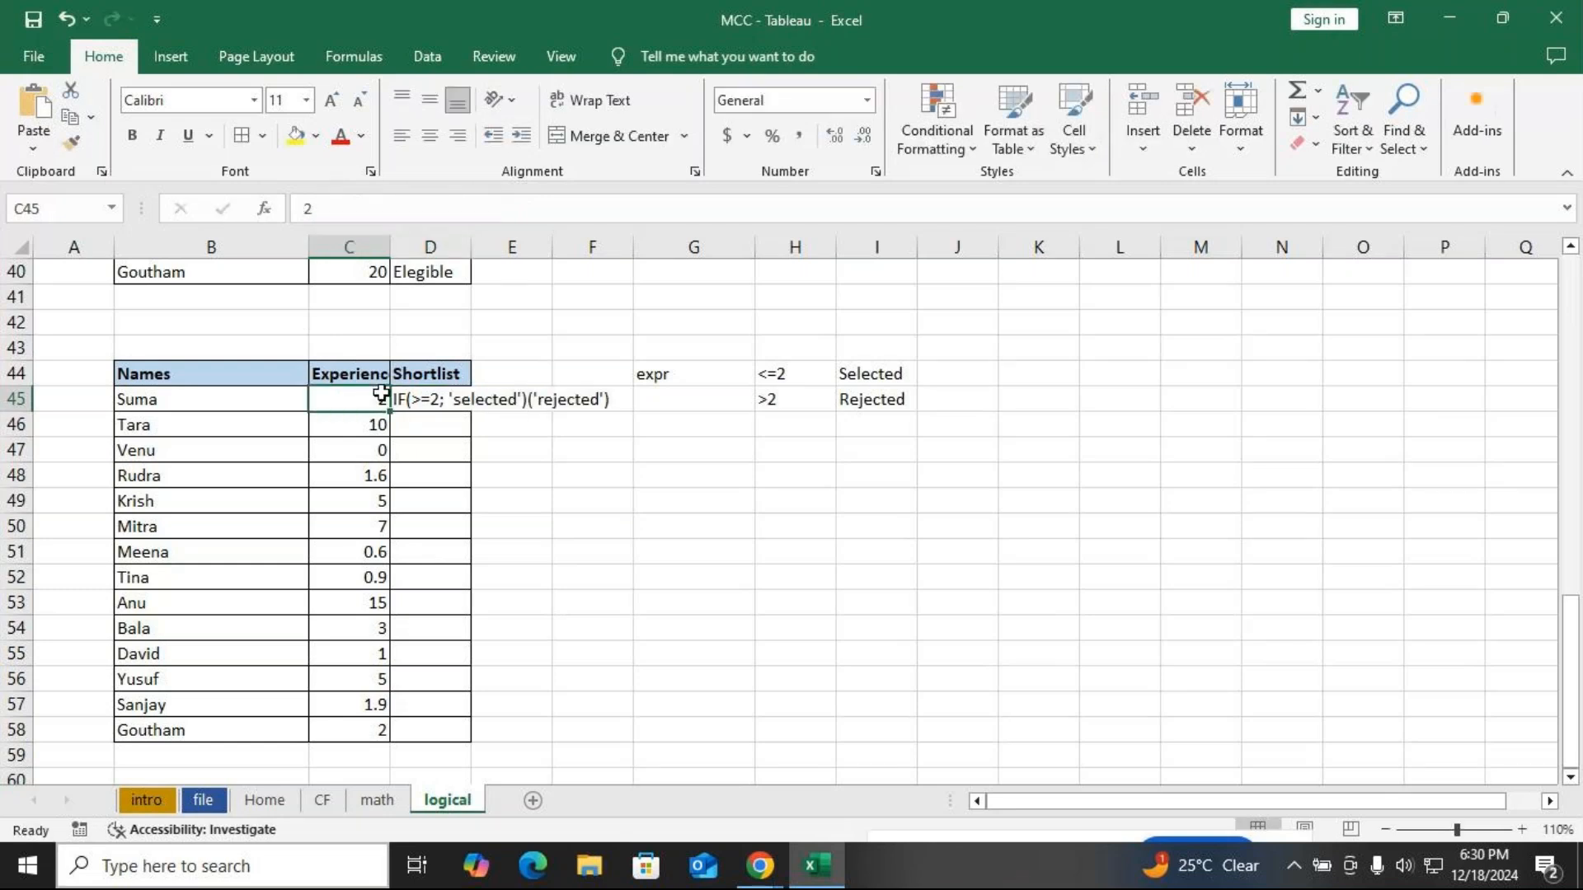
pyautogui.doubleClick(425, 403)
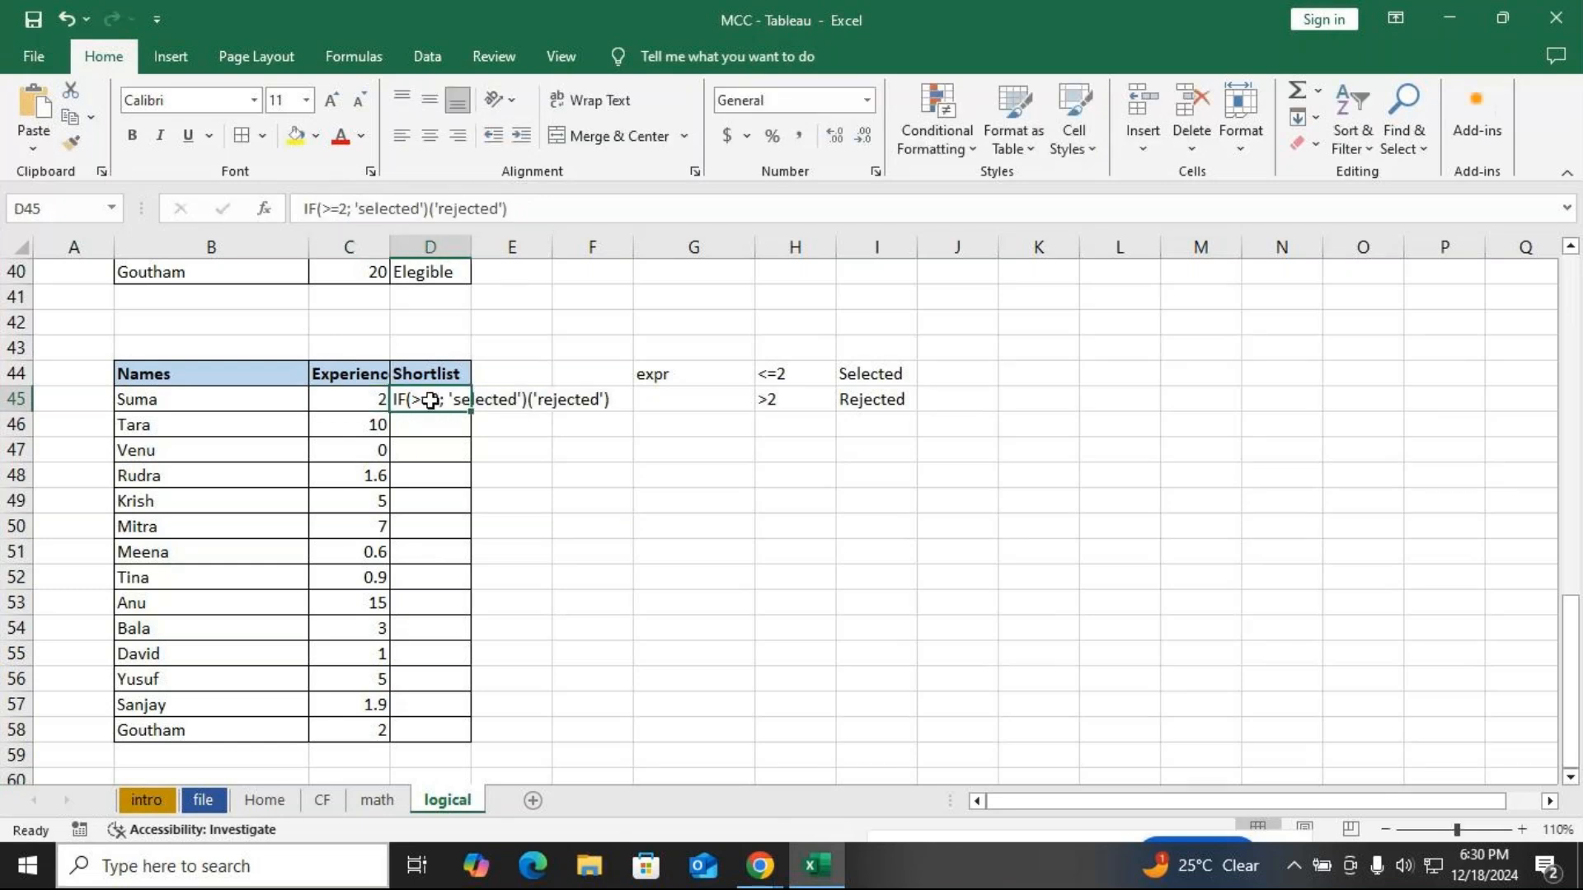
pyautogui.click(371, 403)
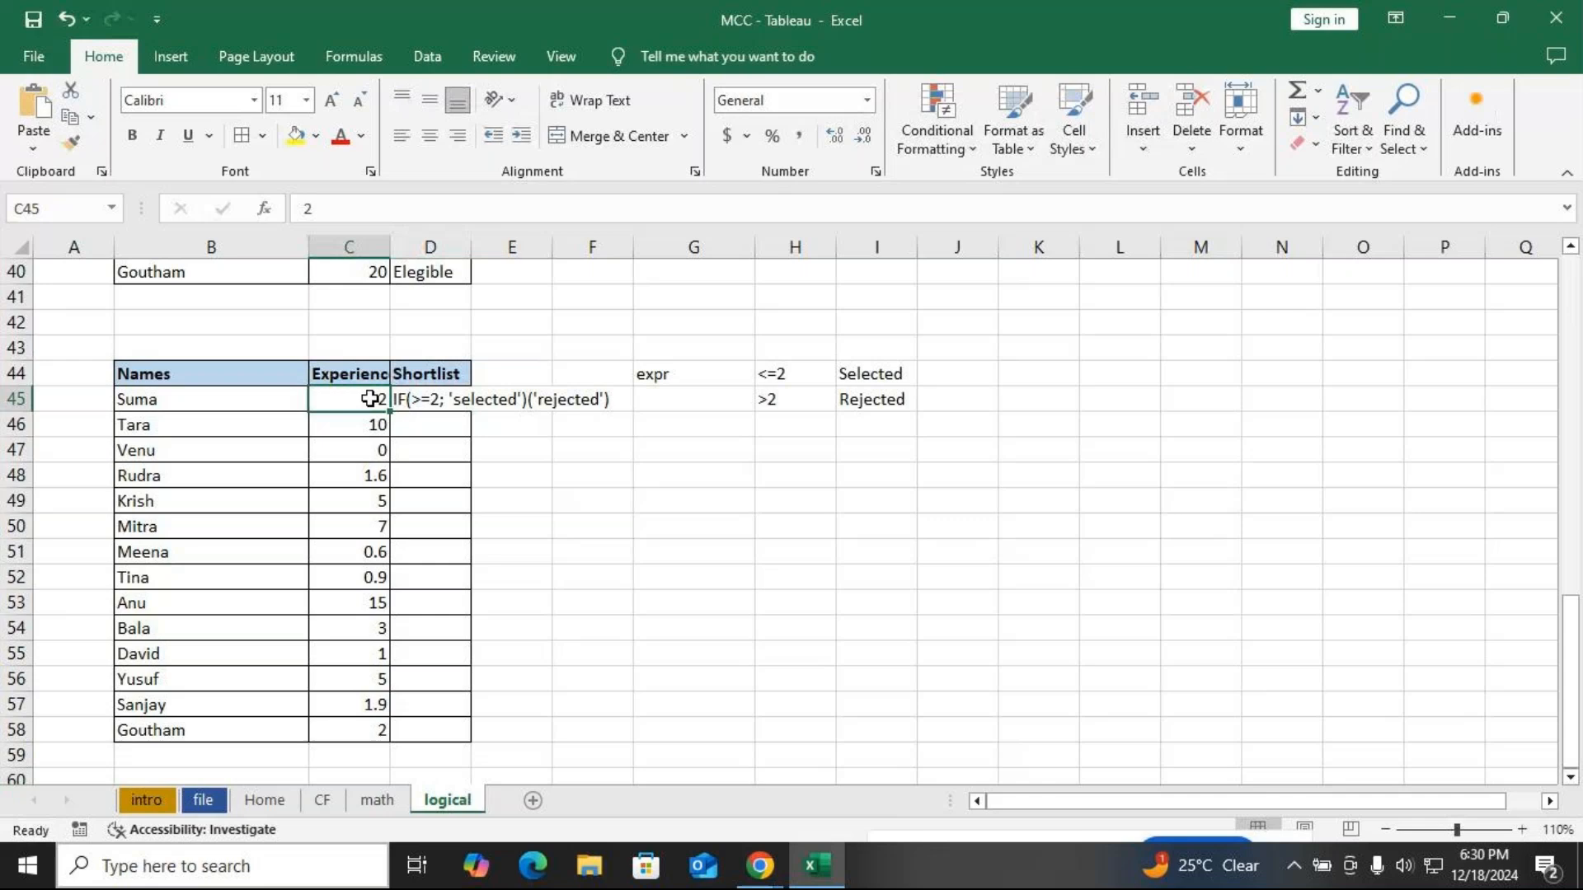
pyautogui.click(410, 398)
pyautogui.doubleClick(404, 399)
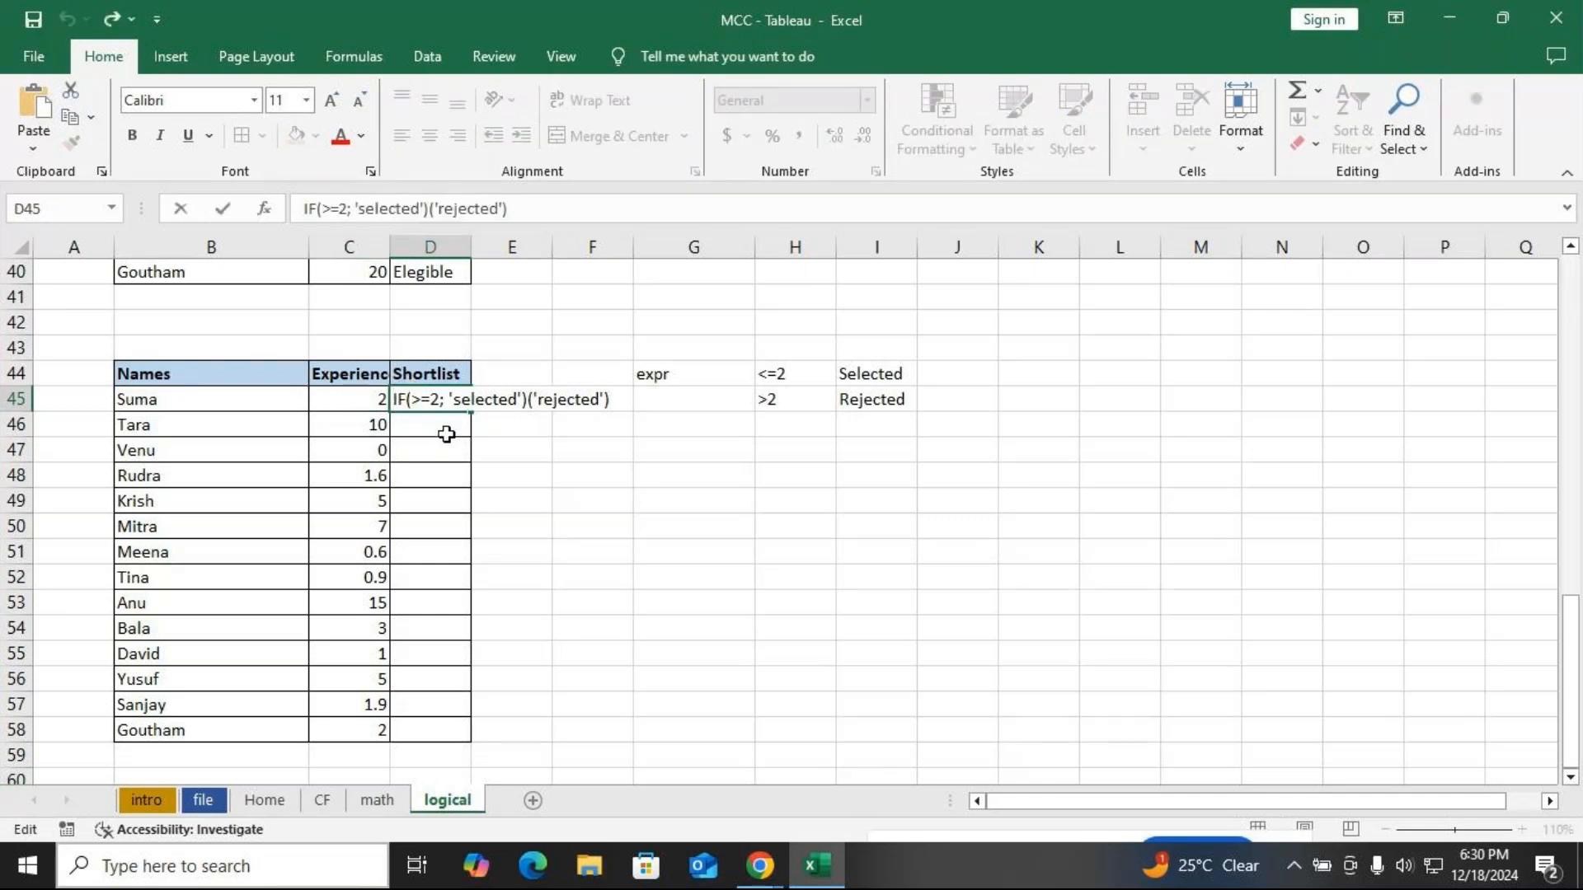
pyautogui.write('=')
pyautogui.click(416, 401)
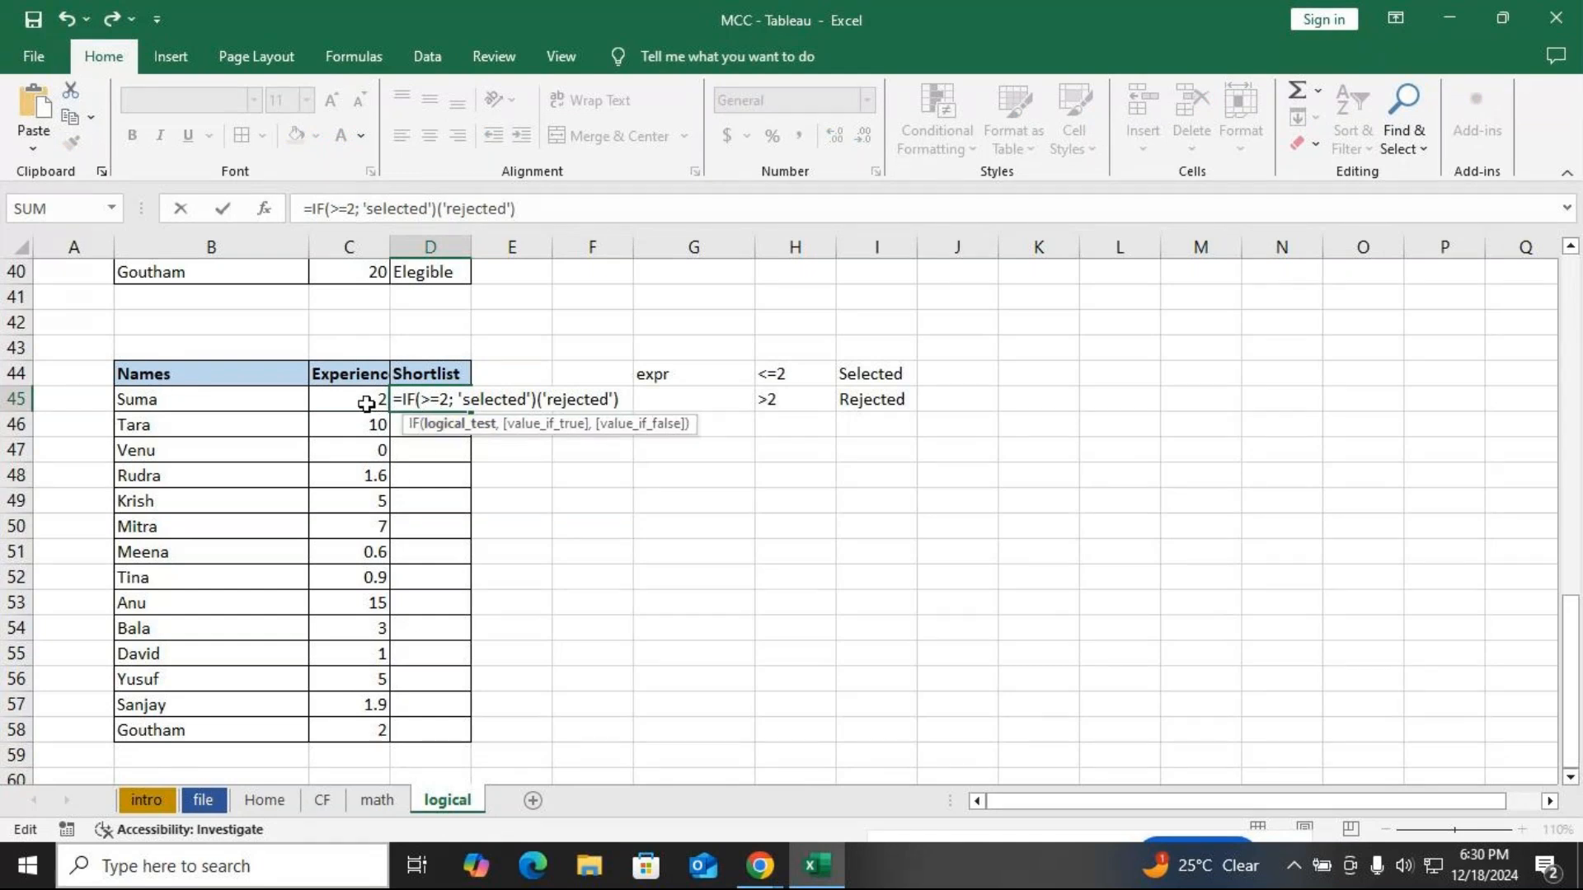
pyautogui.click(366, 399)
# Correct the logical test in D45 to C45<=2 and follow it with a comma instead of the semicolon and space
pyautogui.click(454, 399)
pyautogui.press('Right')
pyautogui.press('BackSpace')
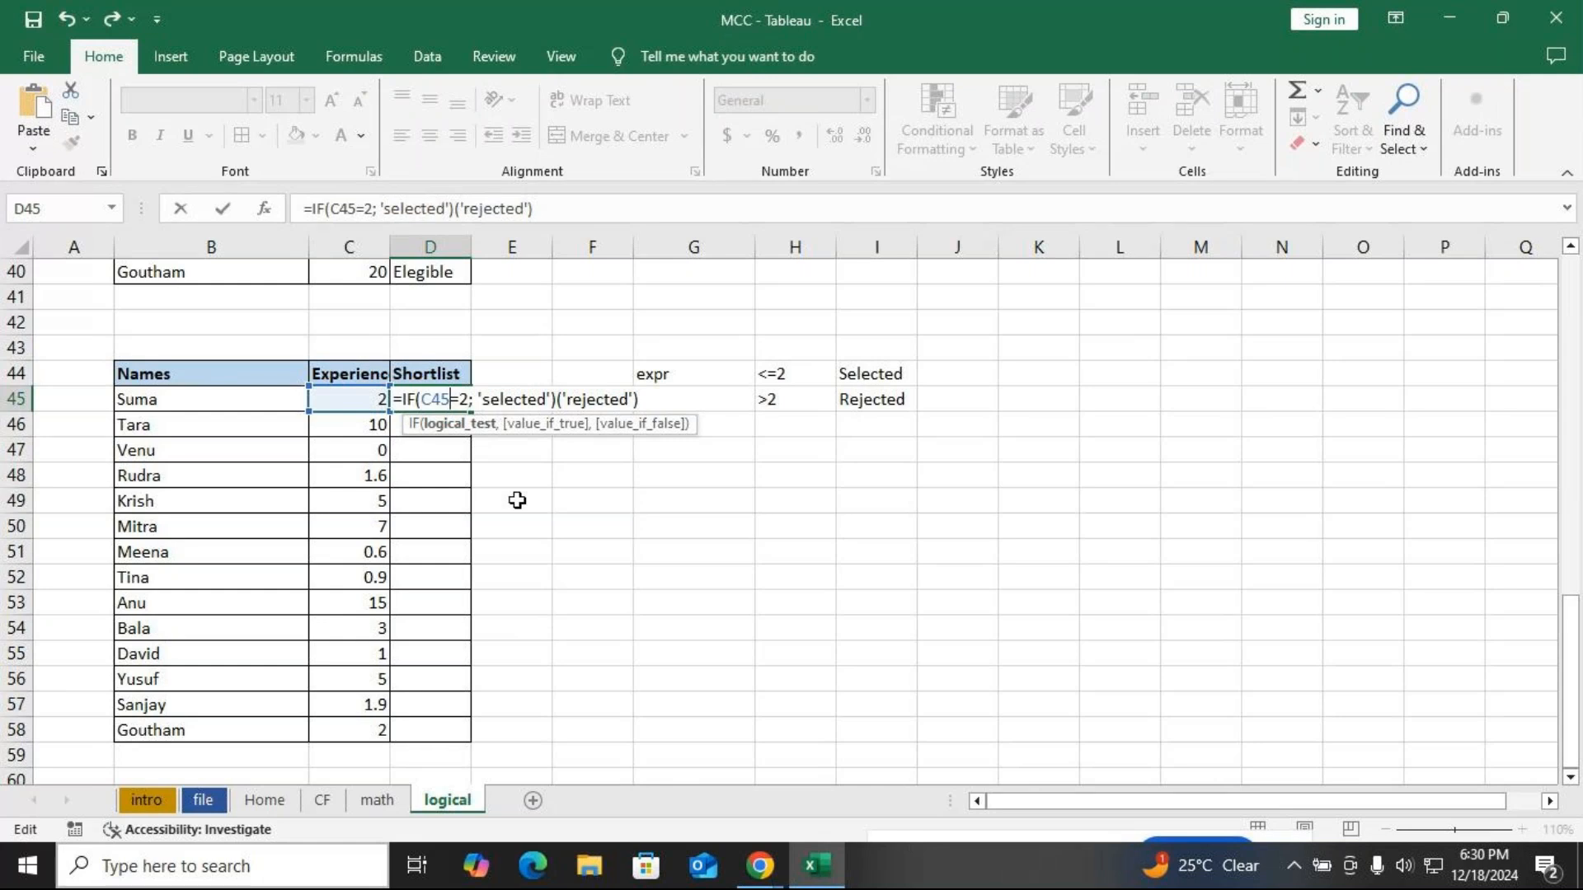
pyautogui.write('<')
pyautogui.press('Right')
pyautogui.press('Right')
pyautogui.press('Right')
pyautogui.press('BackSpace')
pyautogui.write(',')
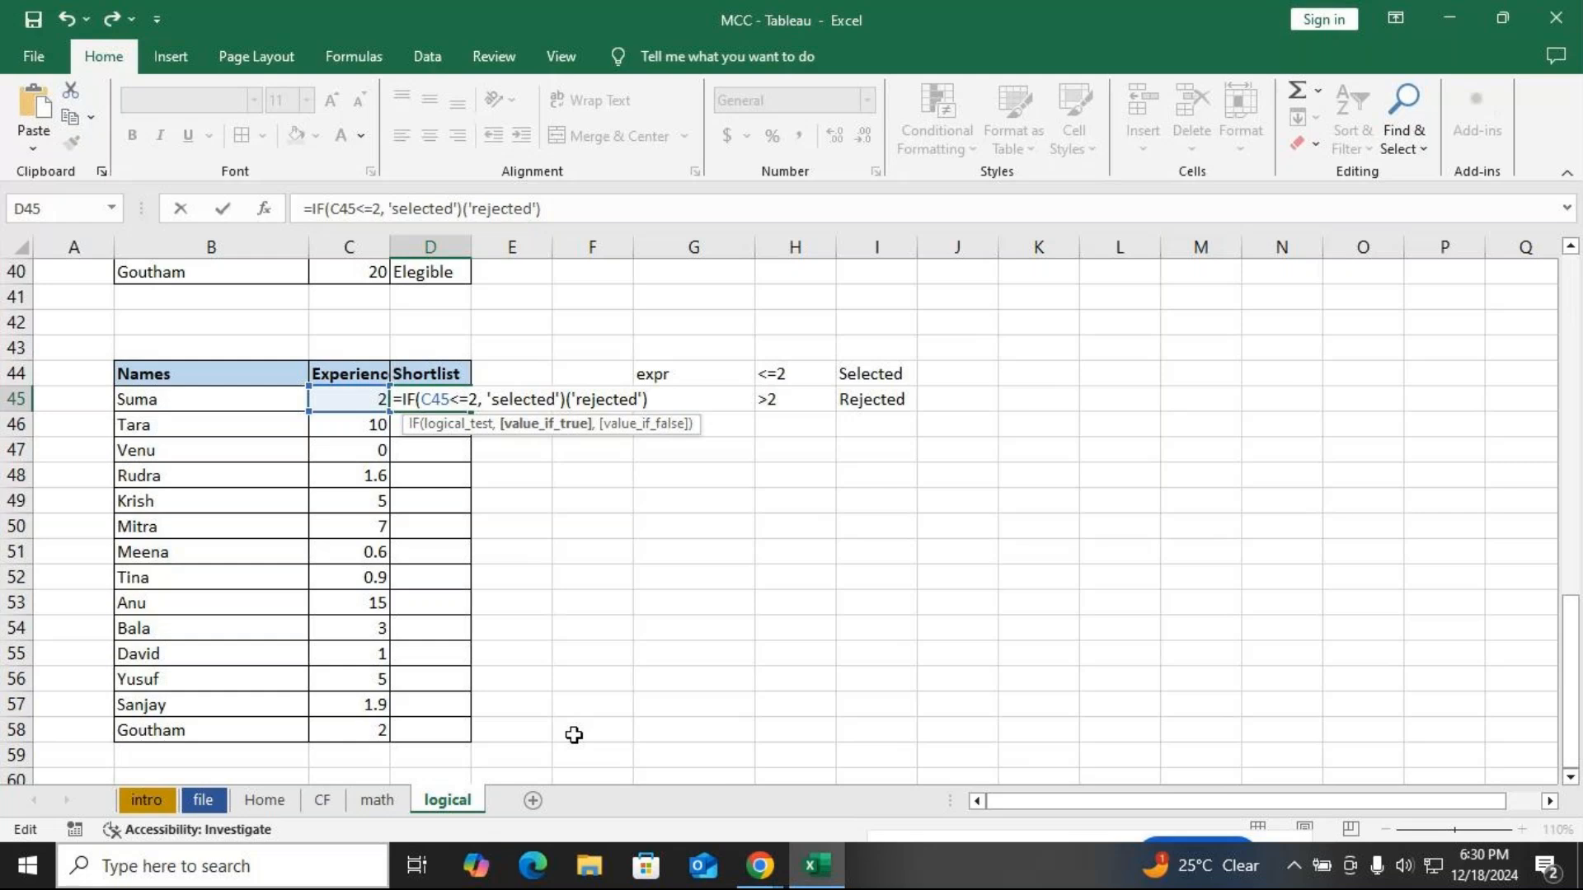
pyautogui.press('Delete')
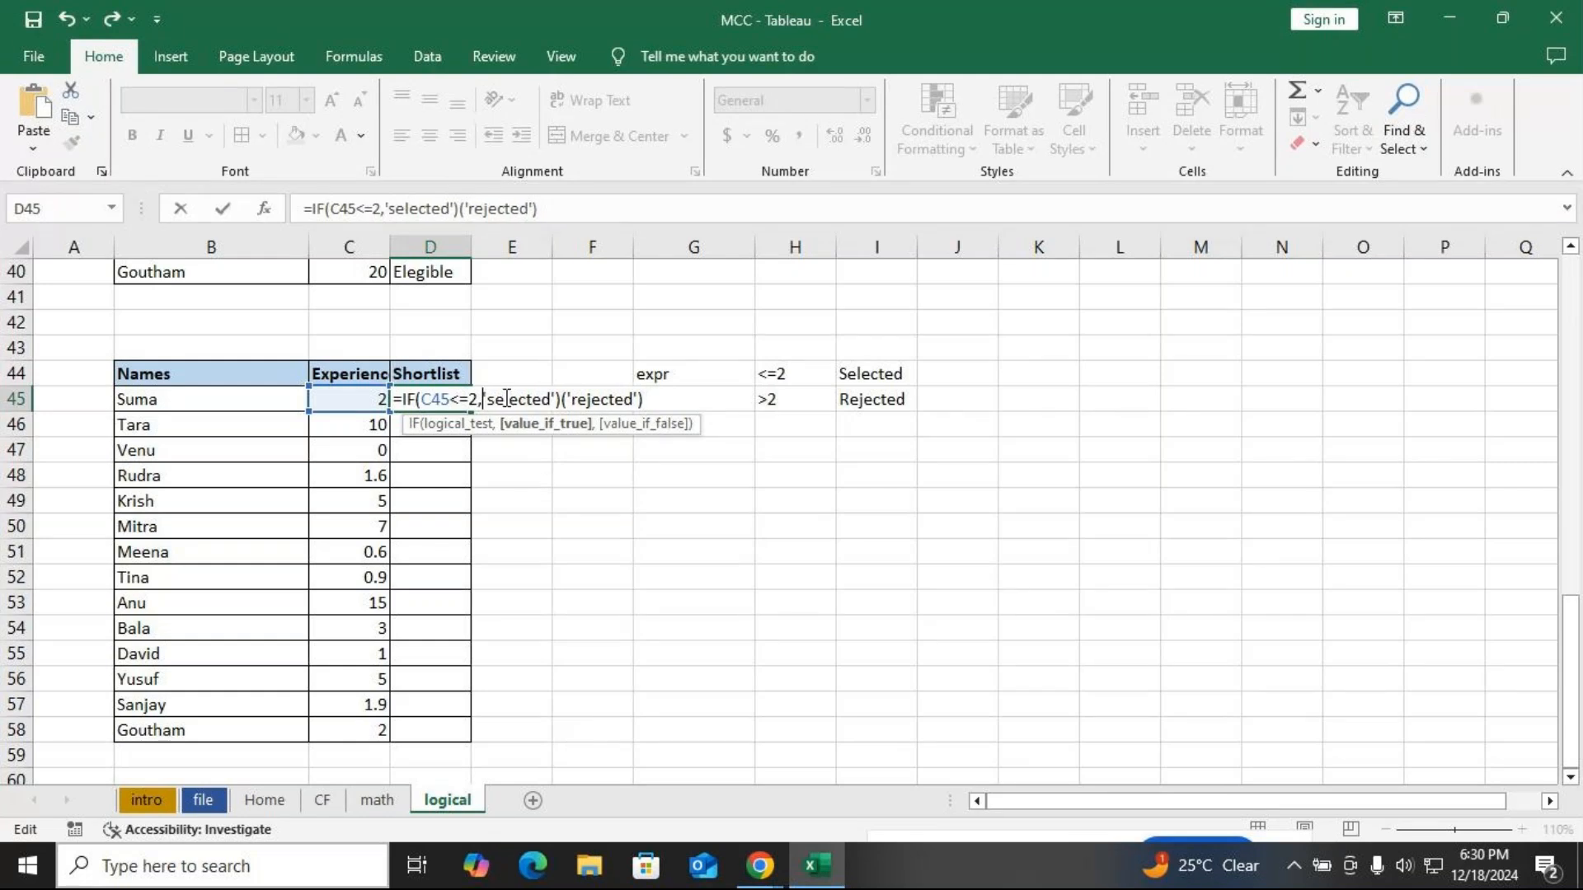
# Replace the single quotes around selected in the D45 formula with double quotes
pyautogui.press('Delete')
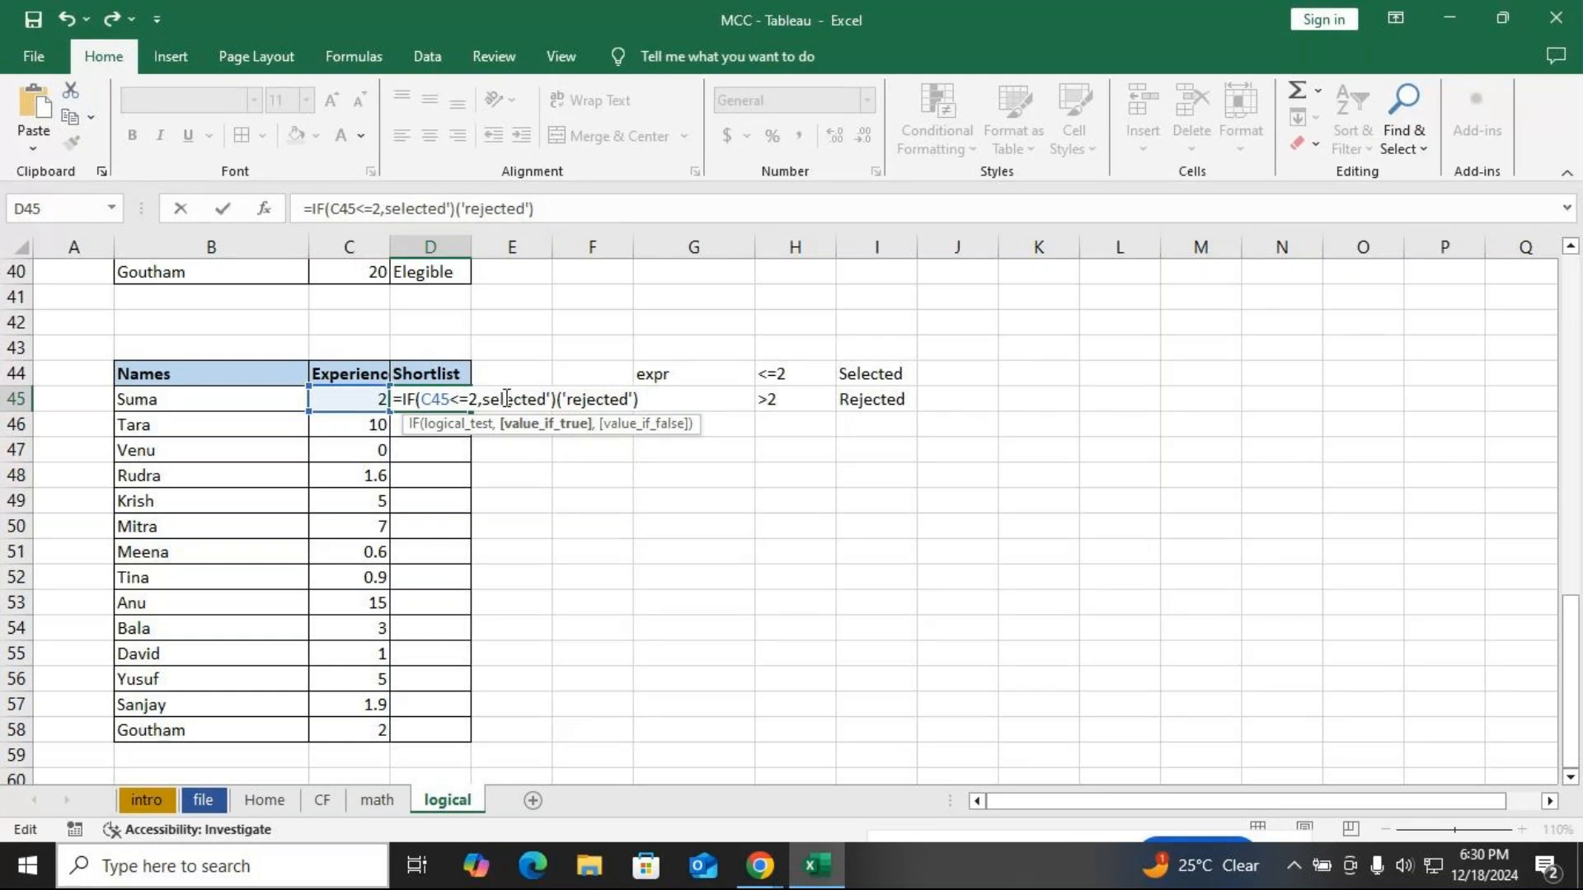
pyautogui.write('"')
pyautogui.click(562, 399)
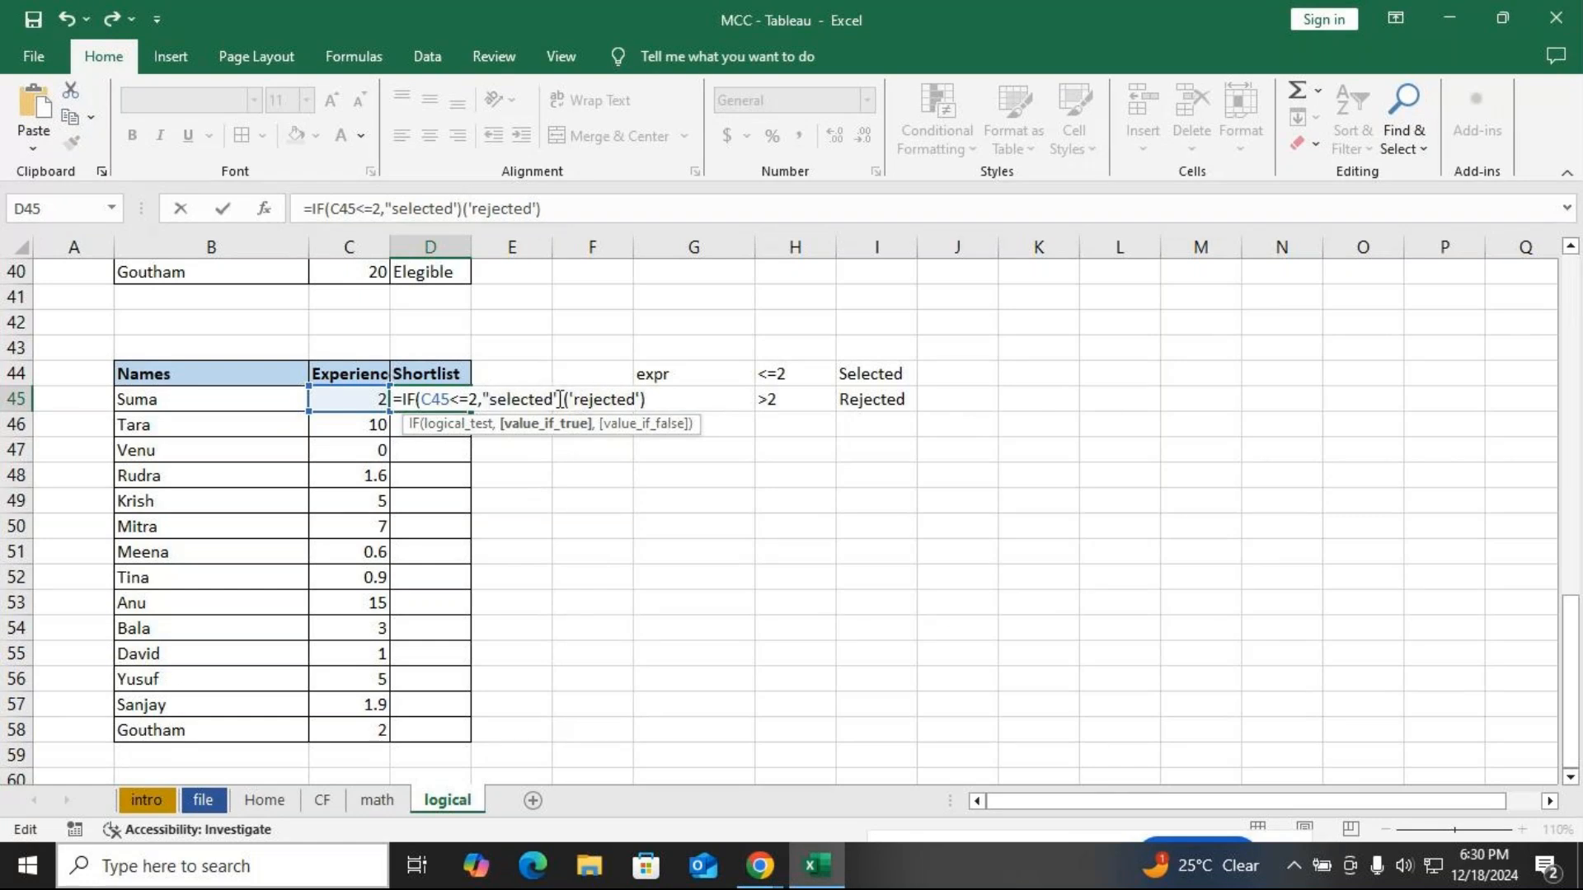
pyautogui.press('BackSpace')
pyautogui.write('"')
# Make "rejected" the comma-separated, double-quoted false value and commit =IF(C45<=2,"selected","rejected") in D45
pyautogui.click(639, 399)
pyautogui.click(568, 399)
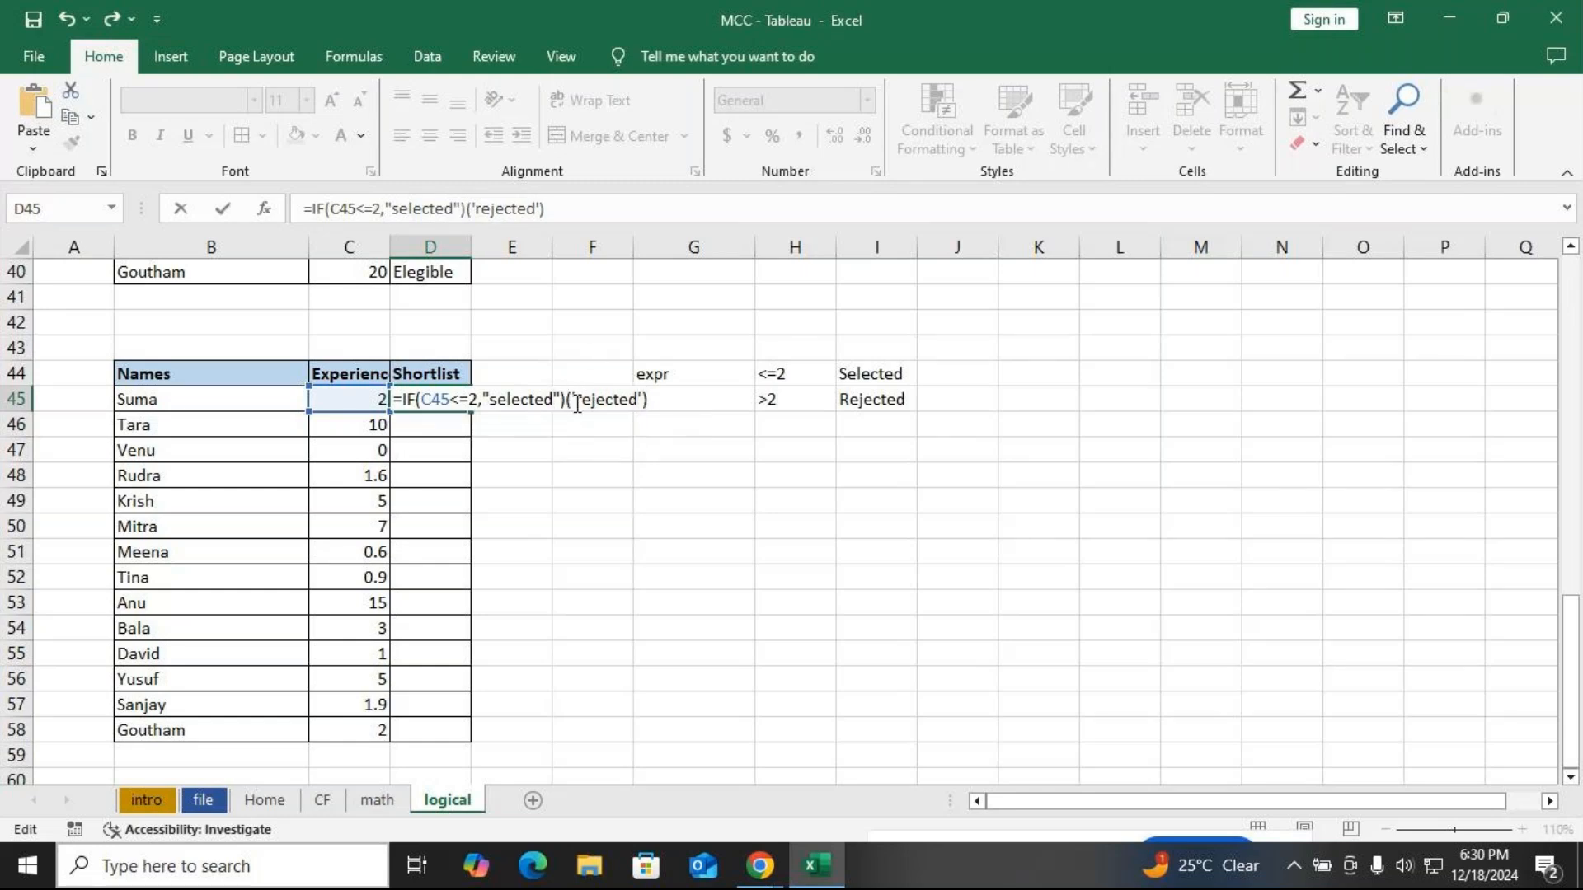
pyautogui.press('BackSpace')
pyautogui.press('BackSpace')
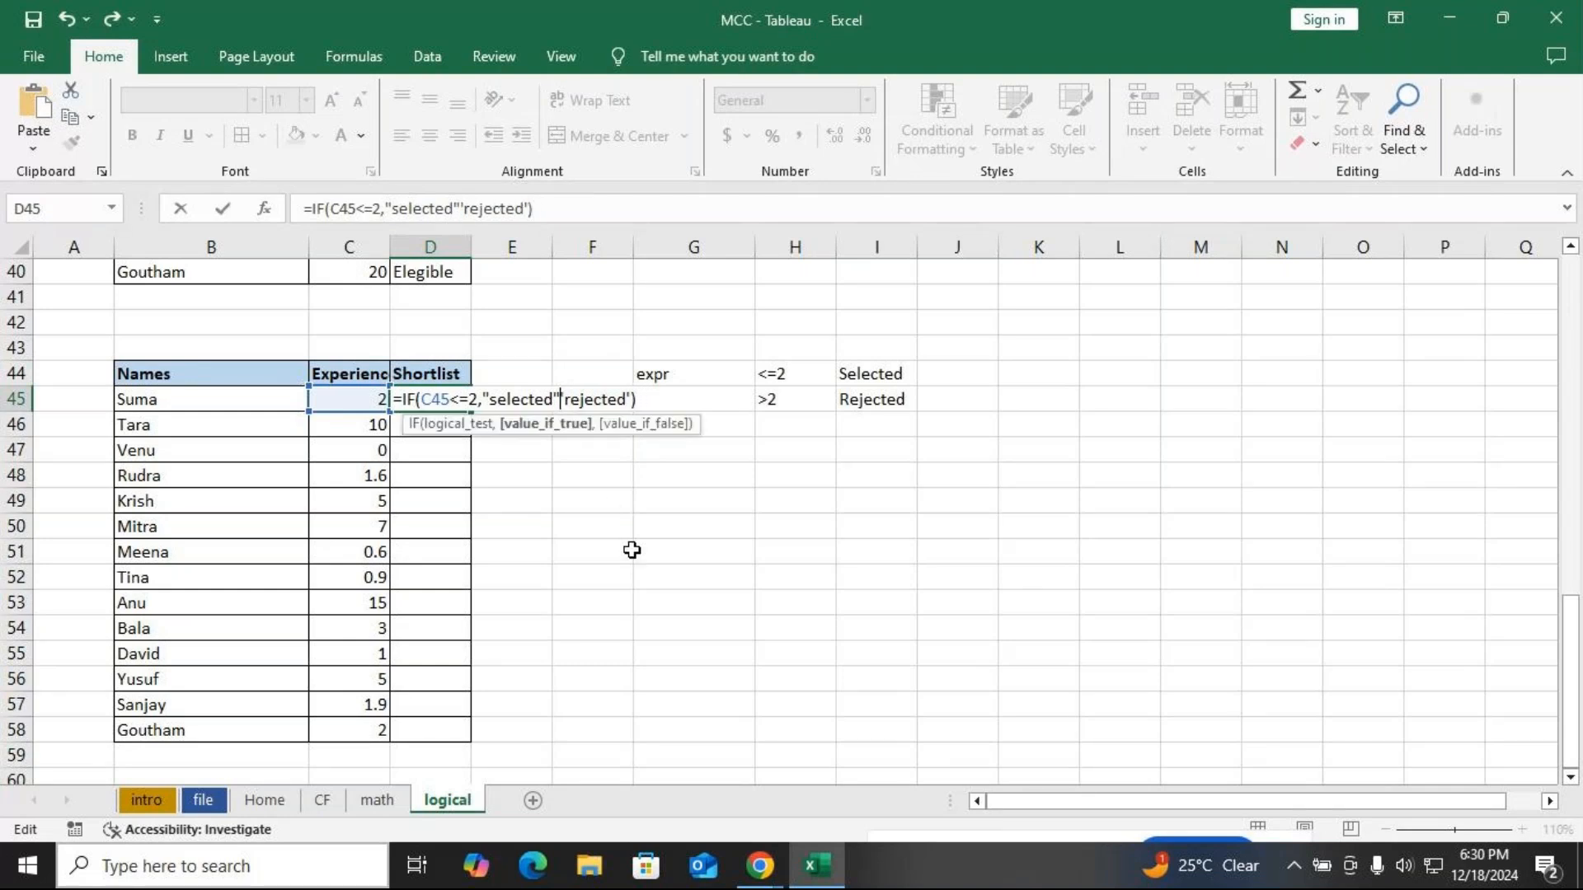
pyautogui.write(',')
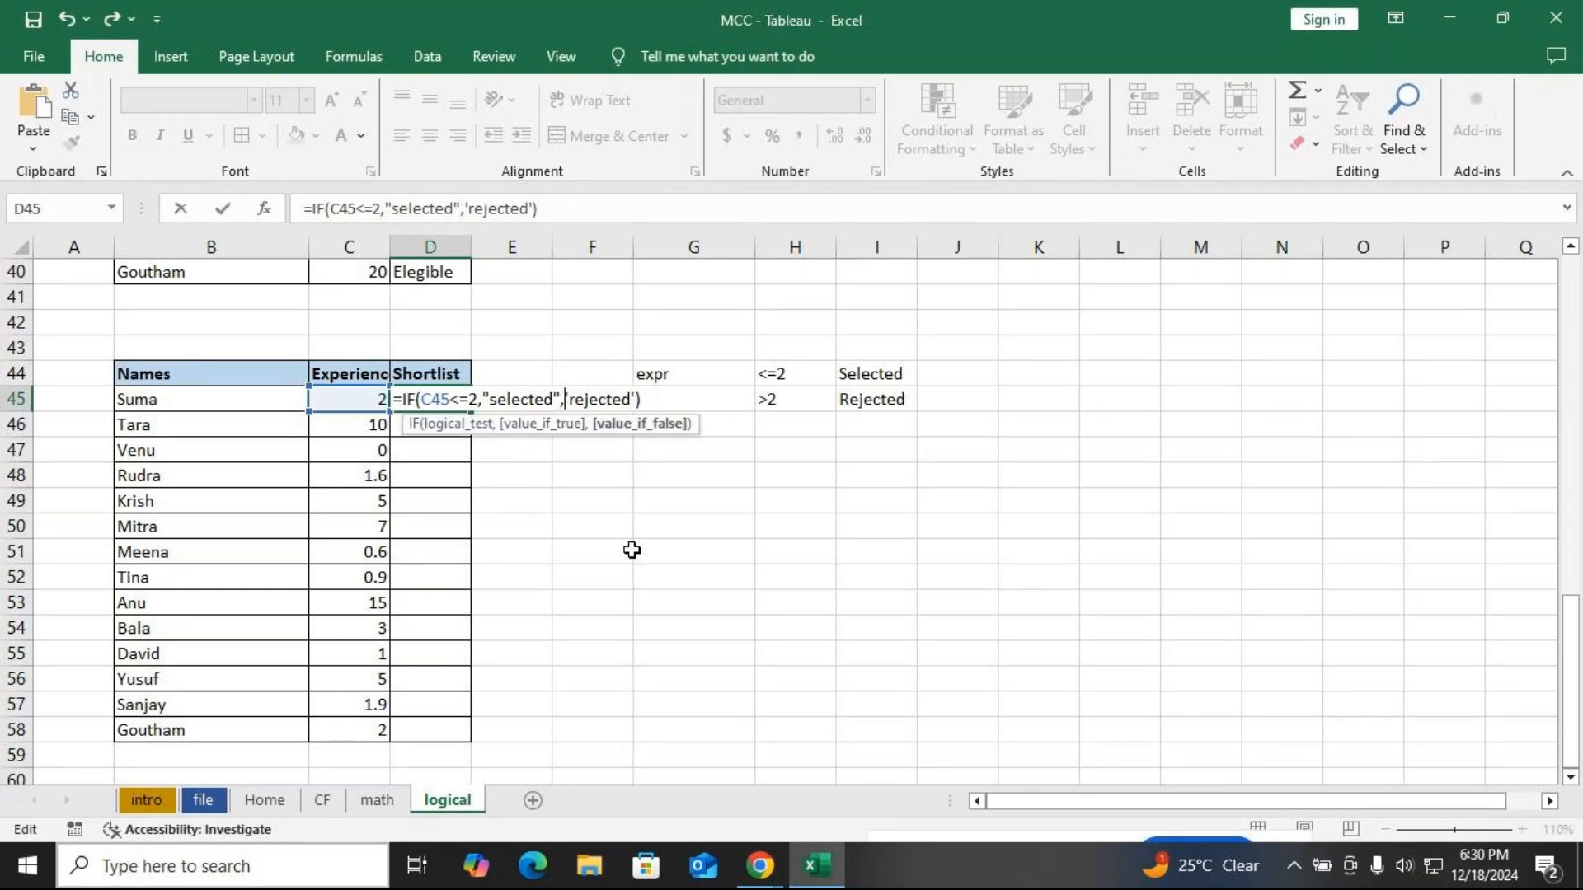
pyautogui.write('"')
pyautogui.press('Delete')
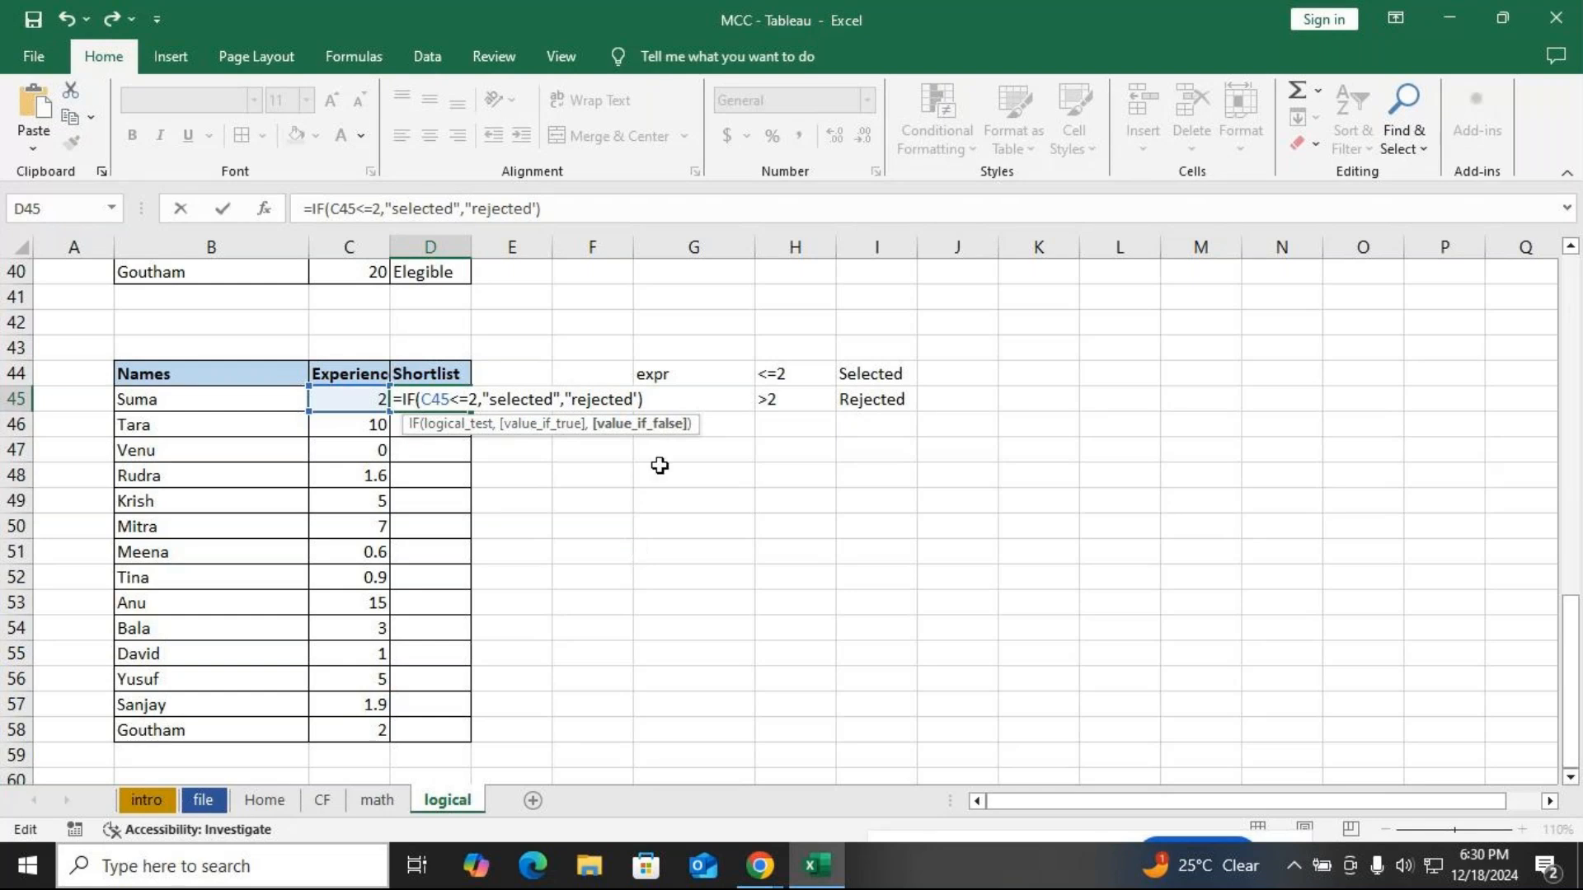
pyautogui.moveTo(639, 401); pyautogui.dragTo(648, 389)
pyautogui.press('BackSpace')
pyautogui.write('"')
pyautogui.press('Return')
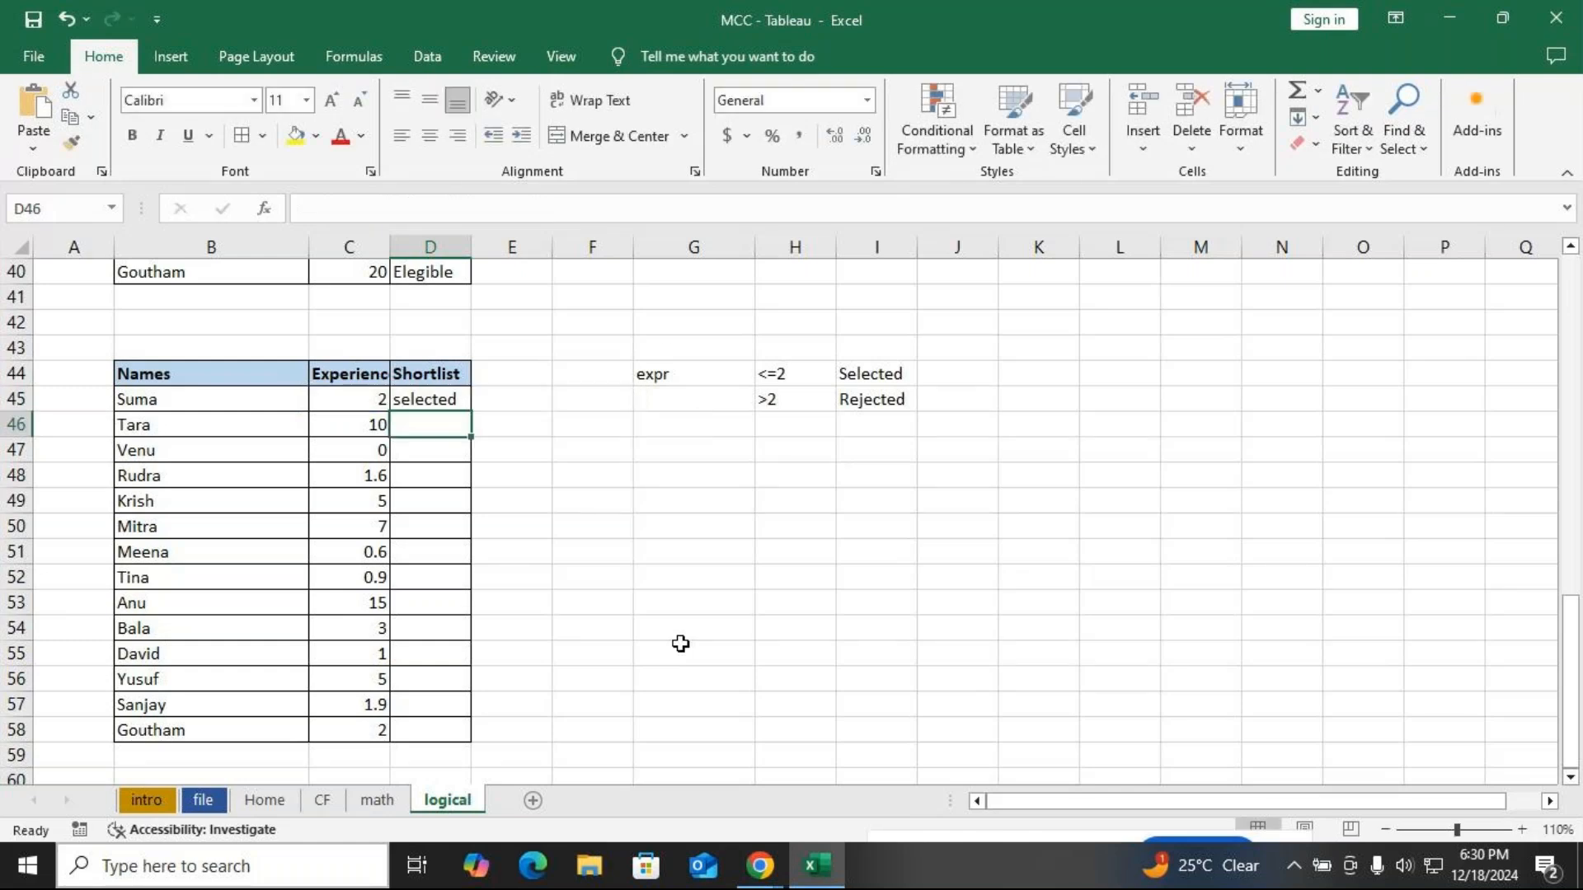
# Fill the D45 formula down the Shortlist column to D58 and check the copied formula in D46
pyautogui.click(428, 399)
pyautogui.doubleClick(464, 416)
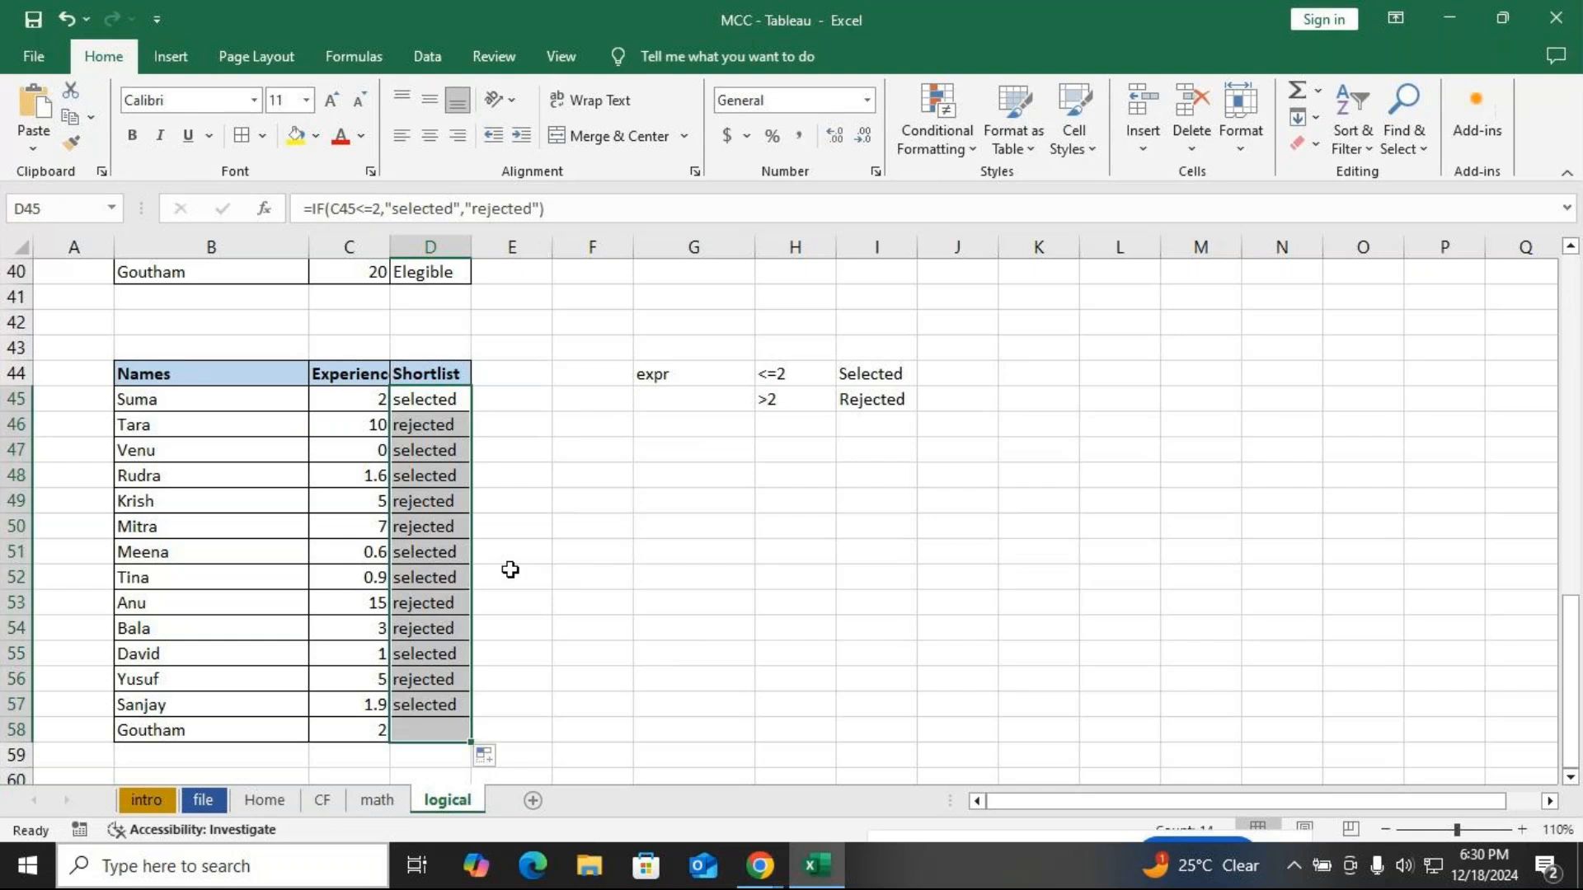
pyautogui.click(414, 423)
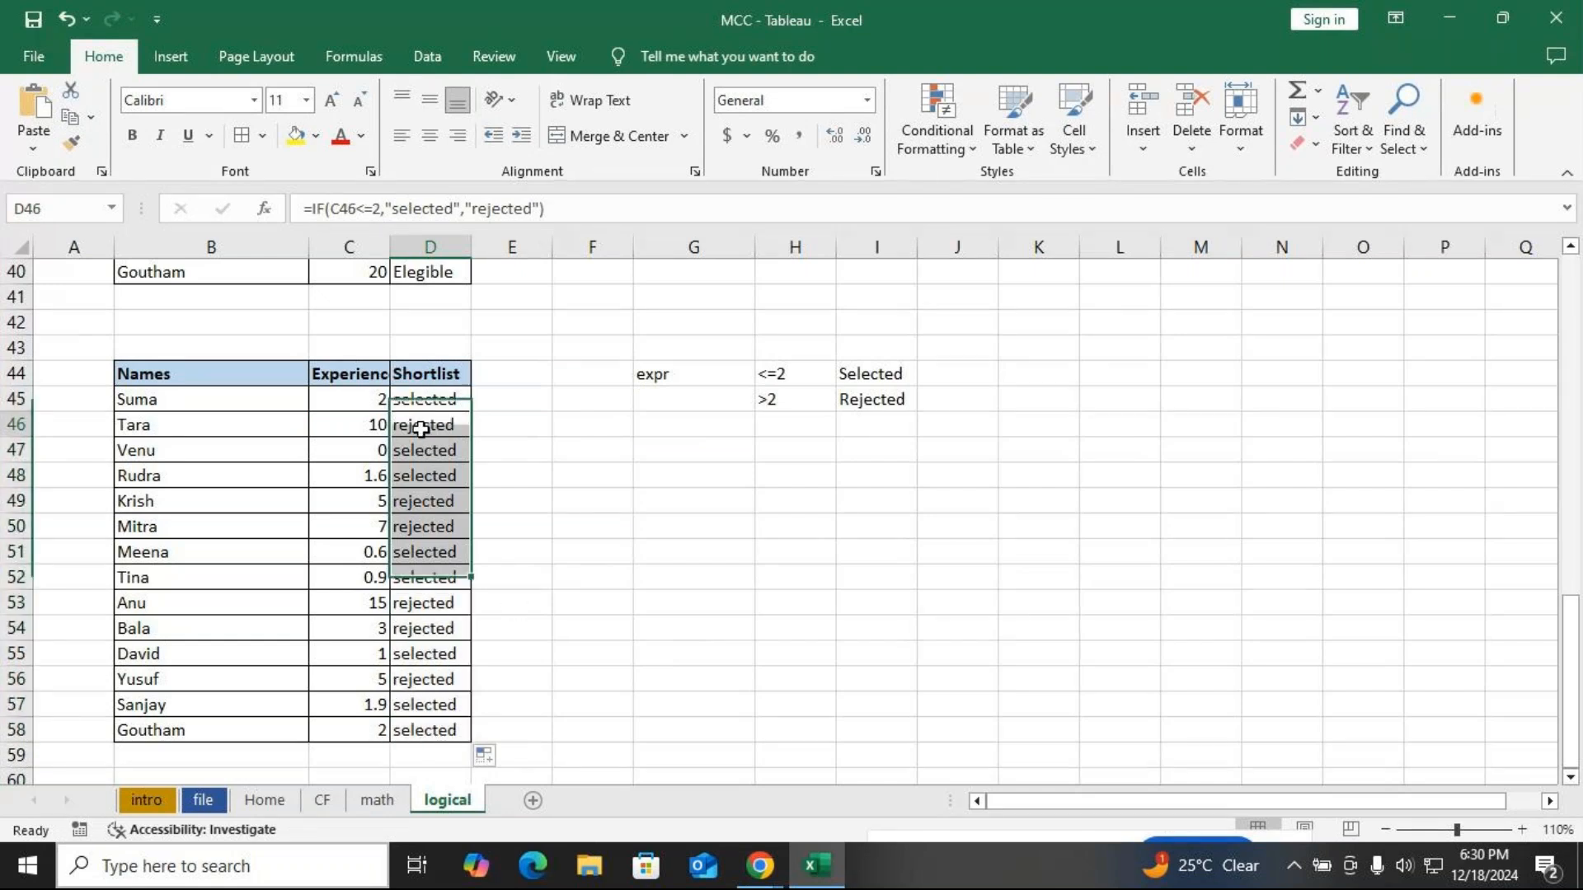
# Highlight cells in D45:D58 containing the text "rejected" with Light Red Fill with Dark Red Text
pyautogui.moveTo(449, 399); pyautogui.dragTo(421, 731)
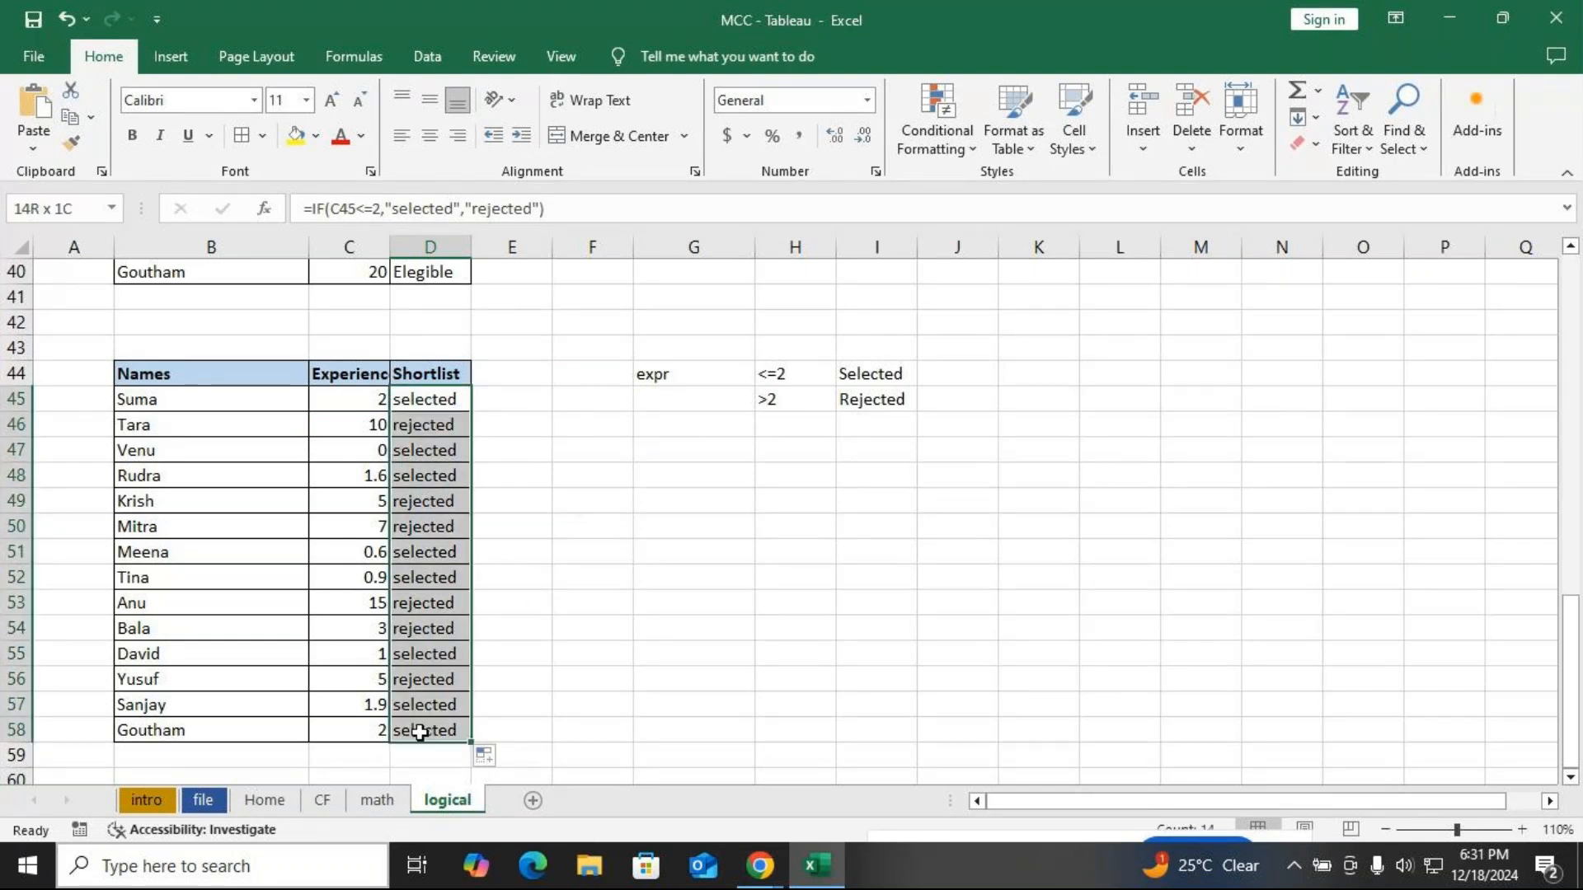
pyautogui.click(920, 103)
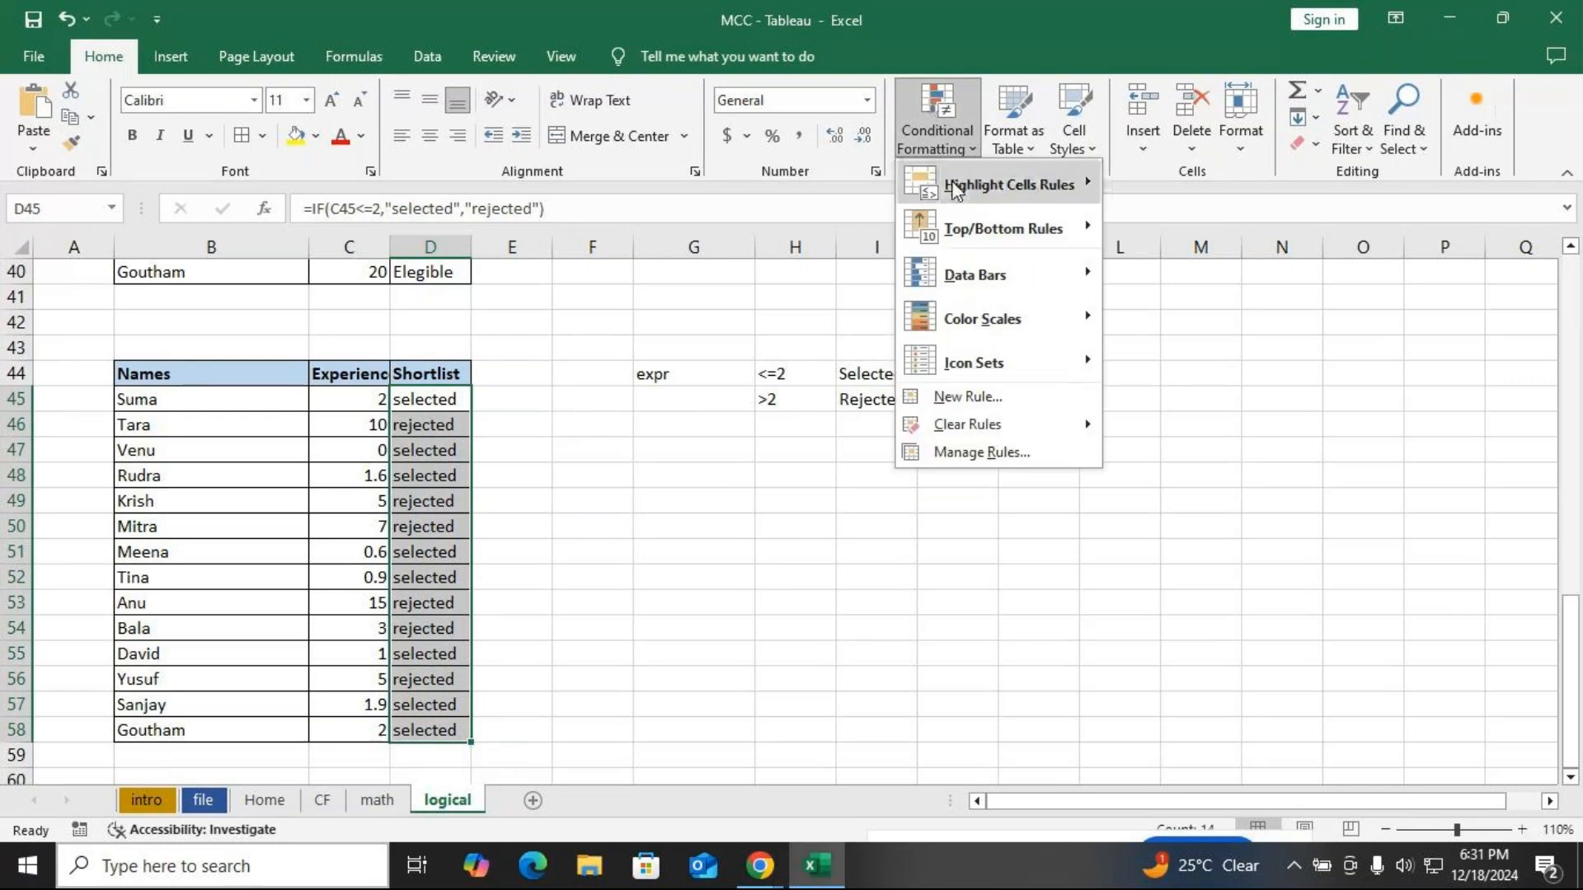
pyautogui.moveTo(1010, 185)
pyautogui.click(1174, 366)
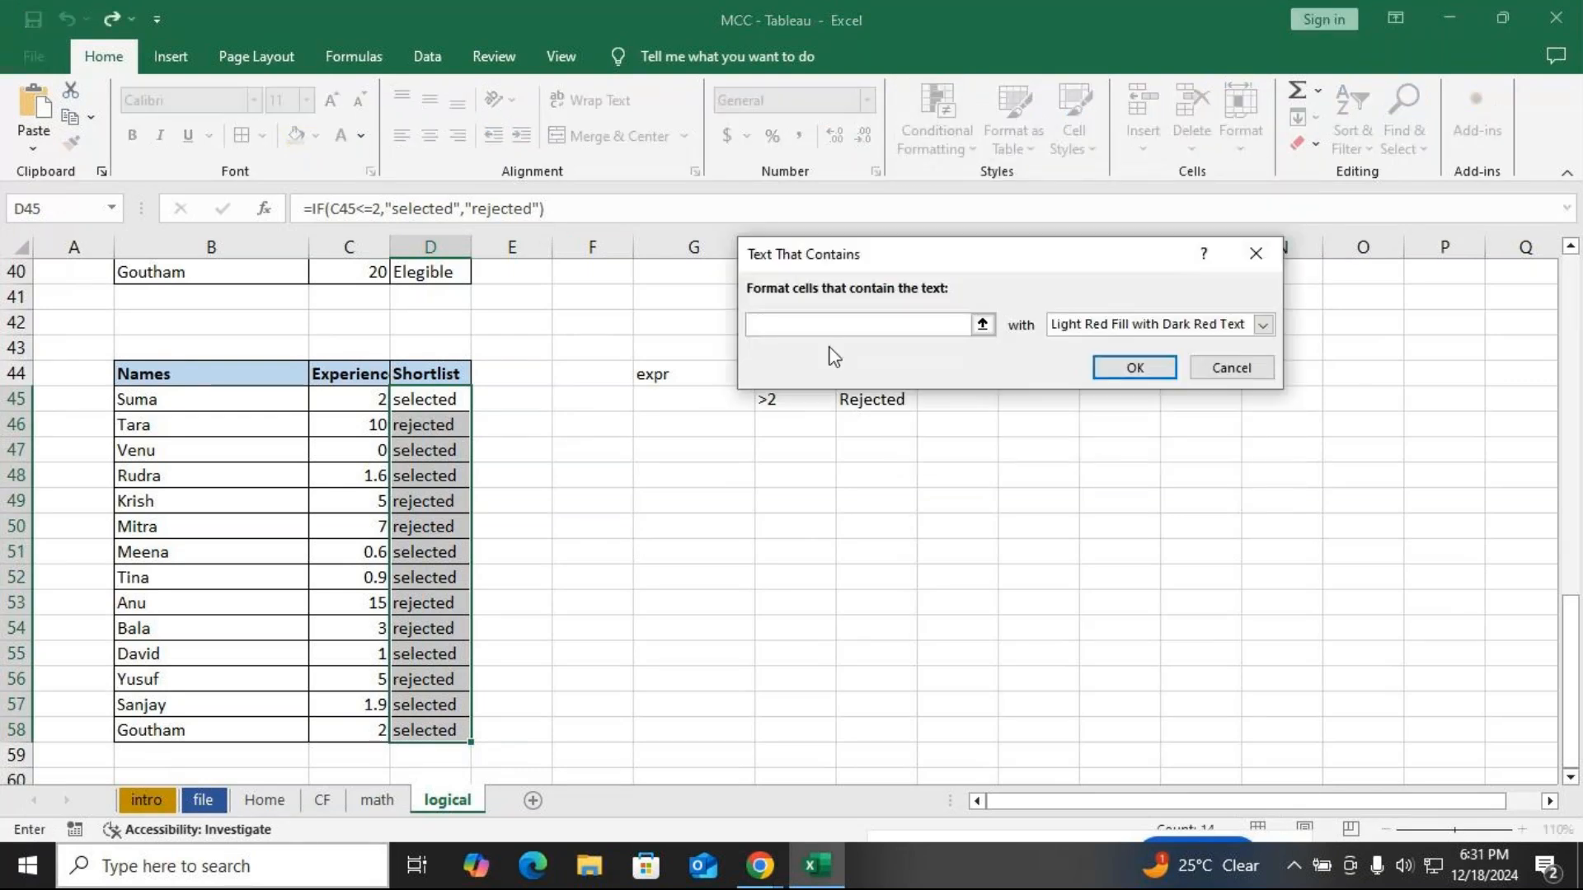
pyautogui.write('reject')
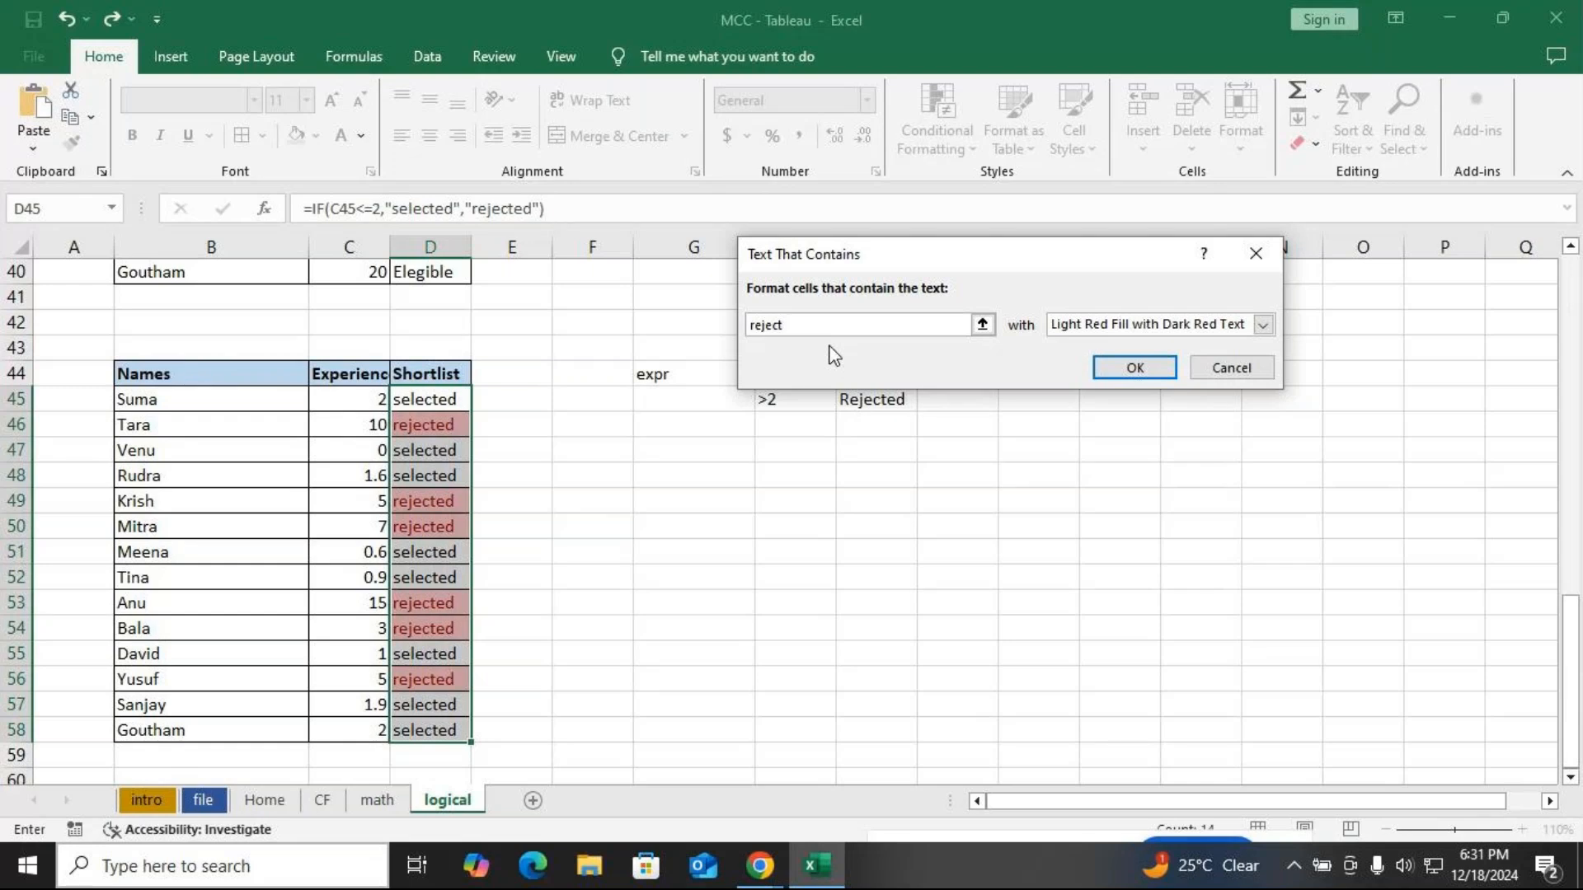
pyautogui.write('ed')
pyautogui.click(1165, 368)
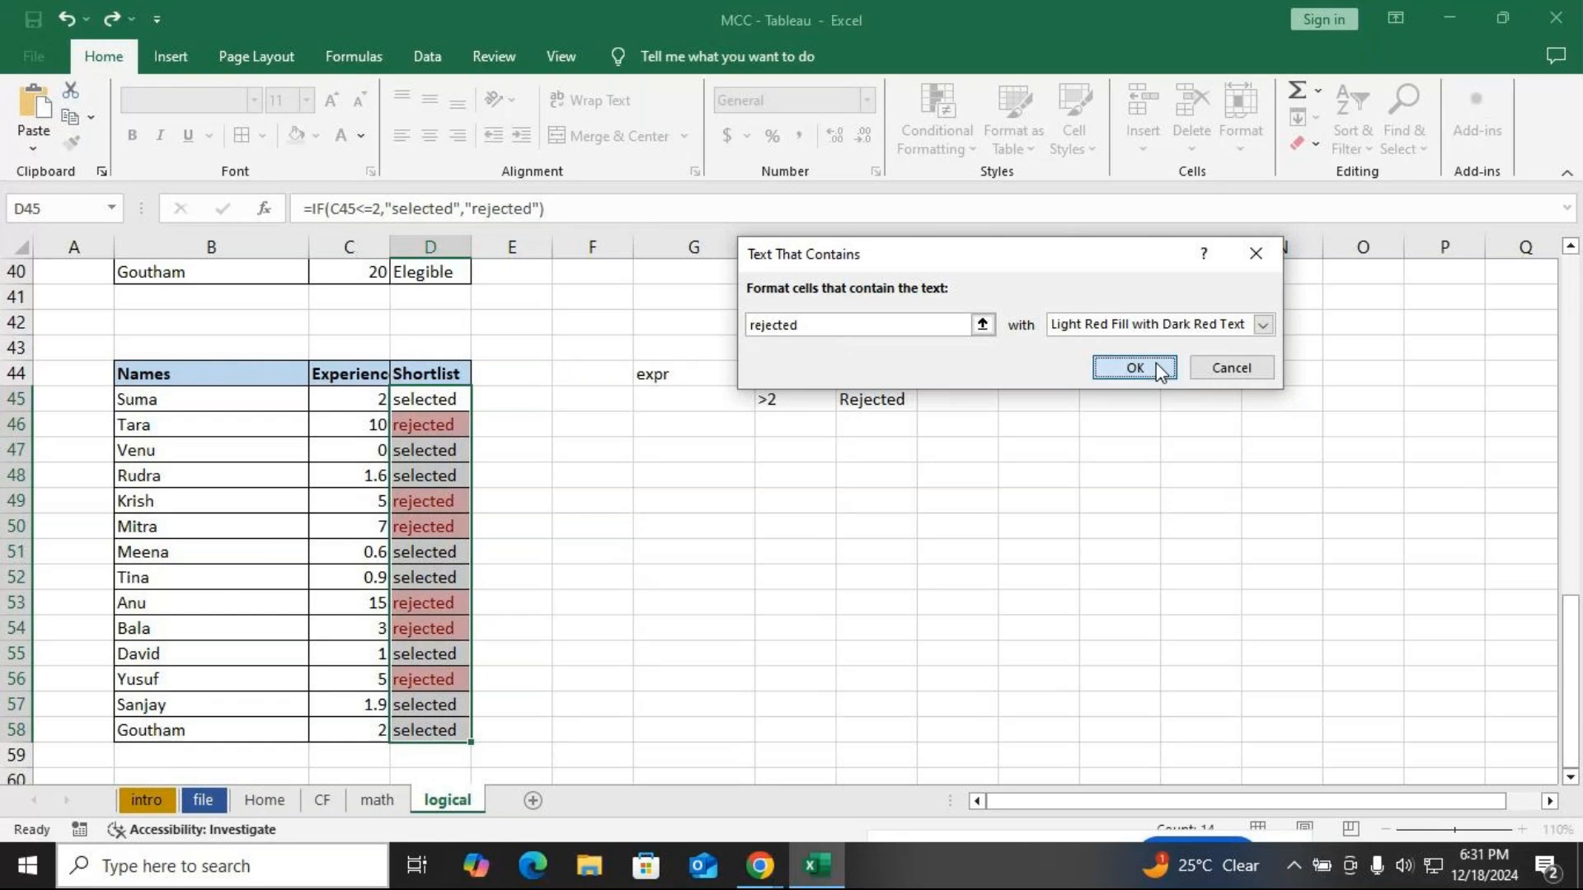
# Switch to the GoTo Meeting browser window, close its chat panel and return to the Excel workbook
pyautogui.click(841, 602)
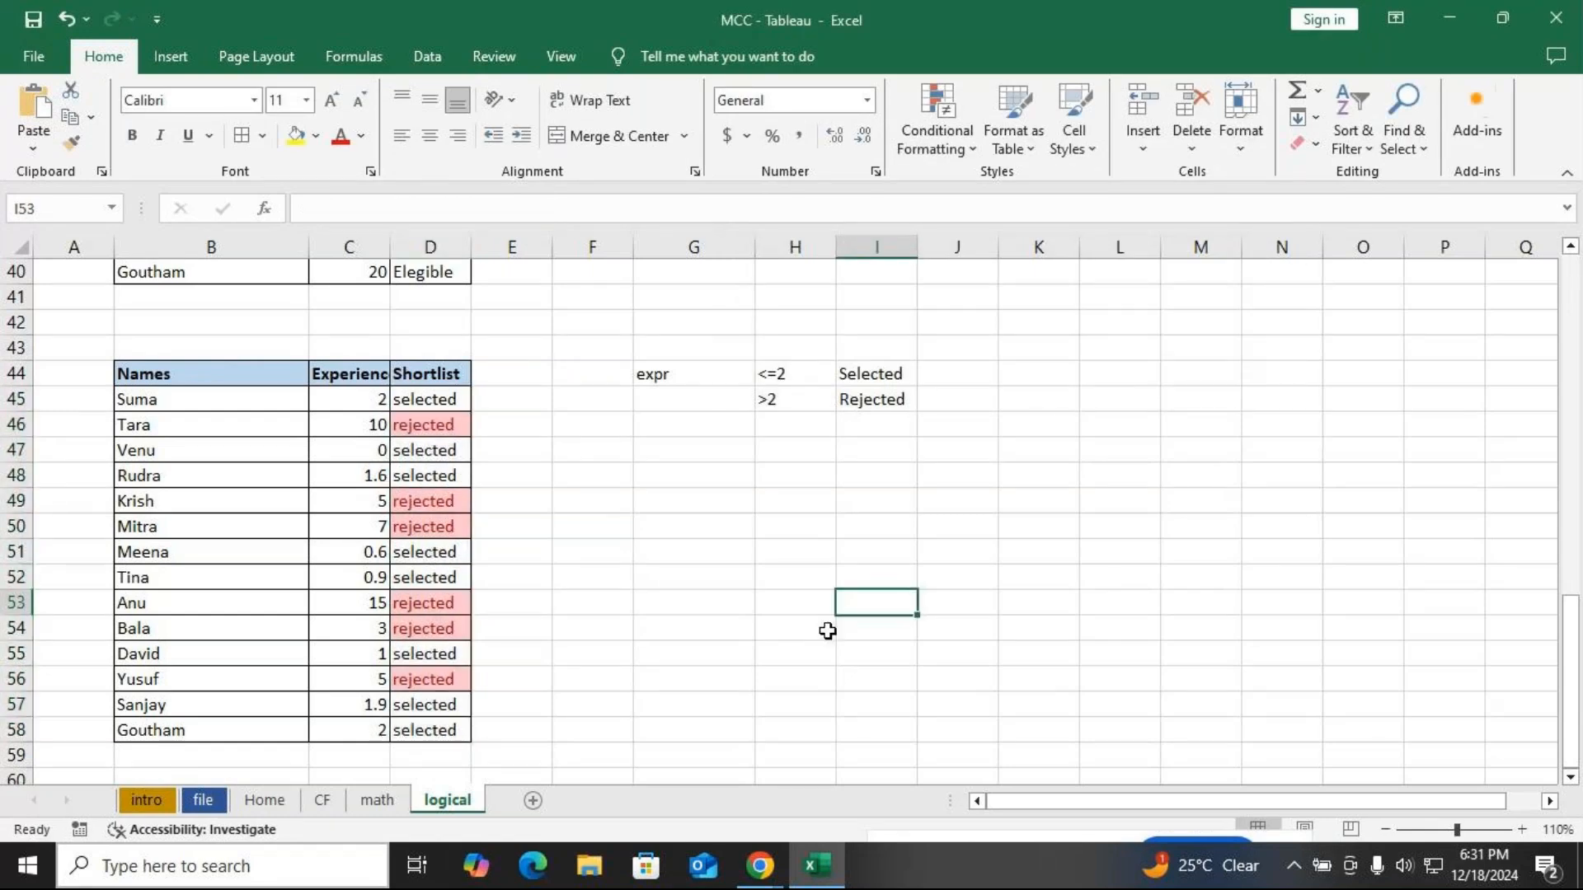
pyautogui.moveTo(760, 866)
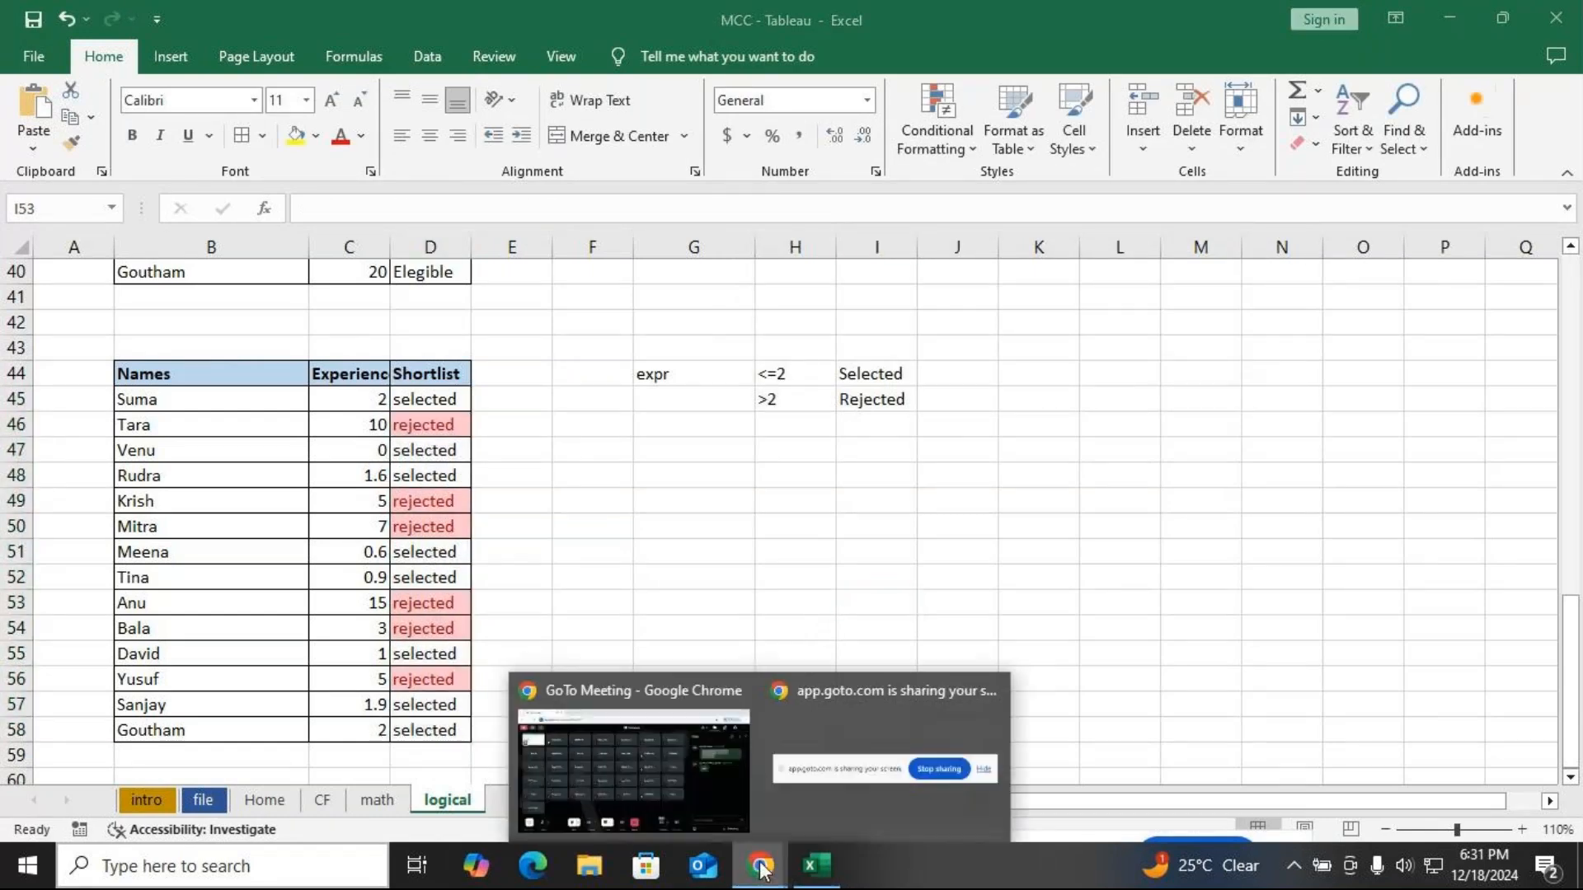
pyautogui.click(734, 804)
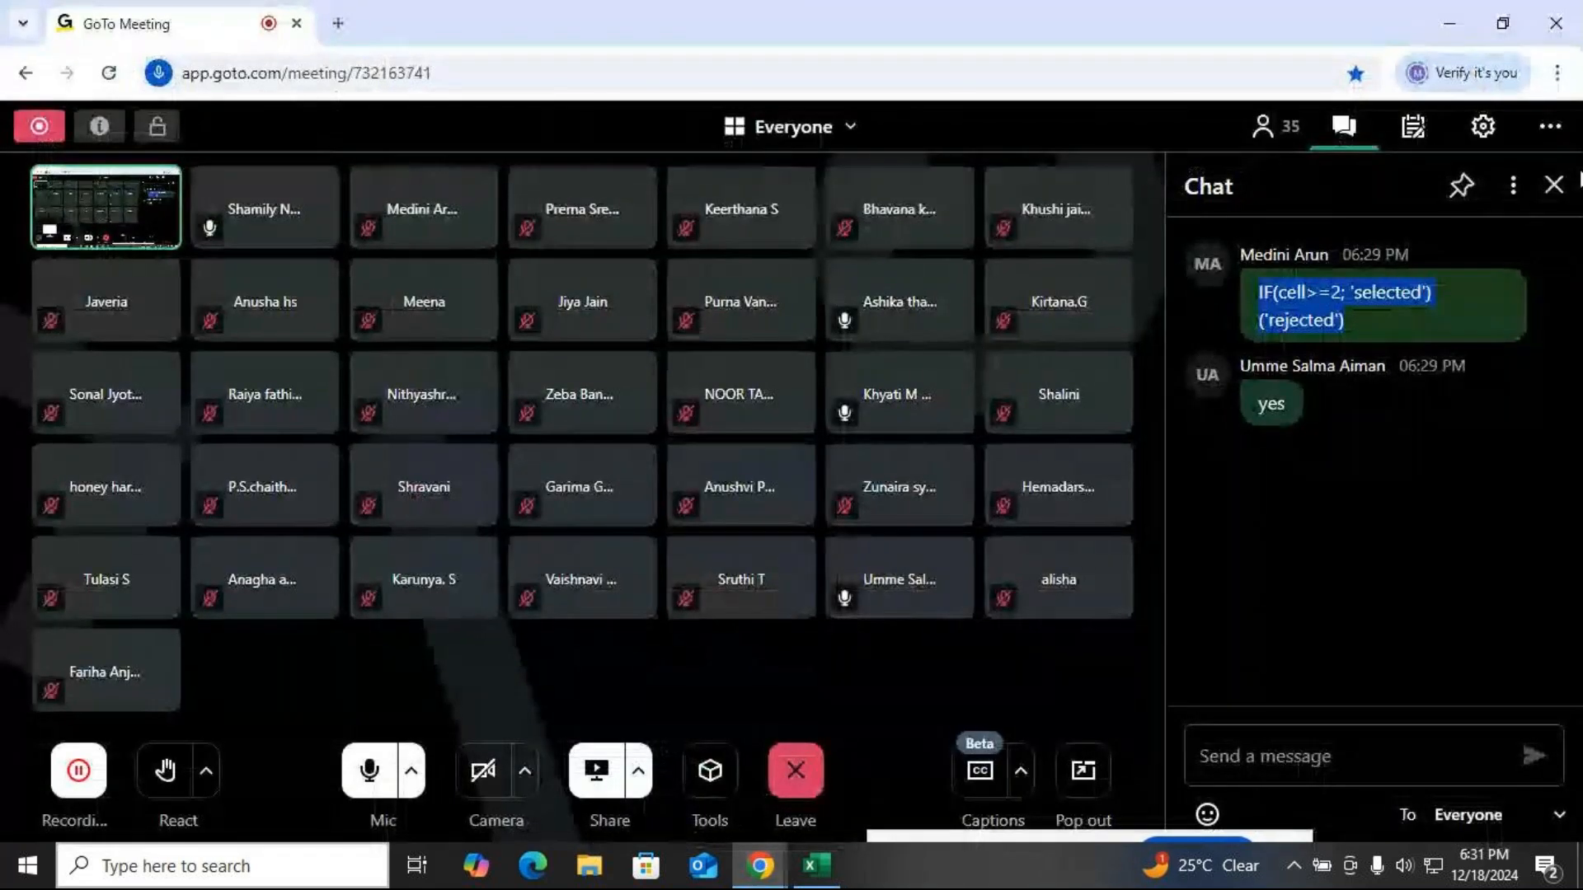
pyautogui.click(1555, 187)
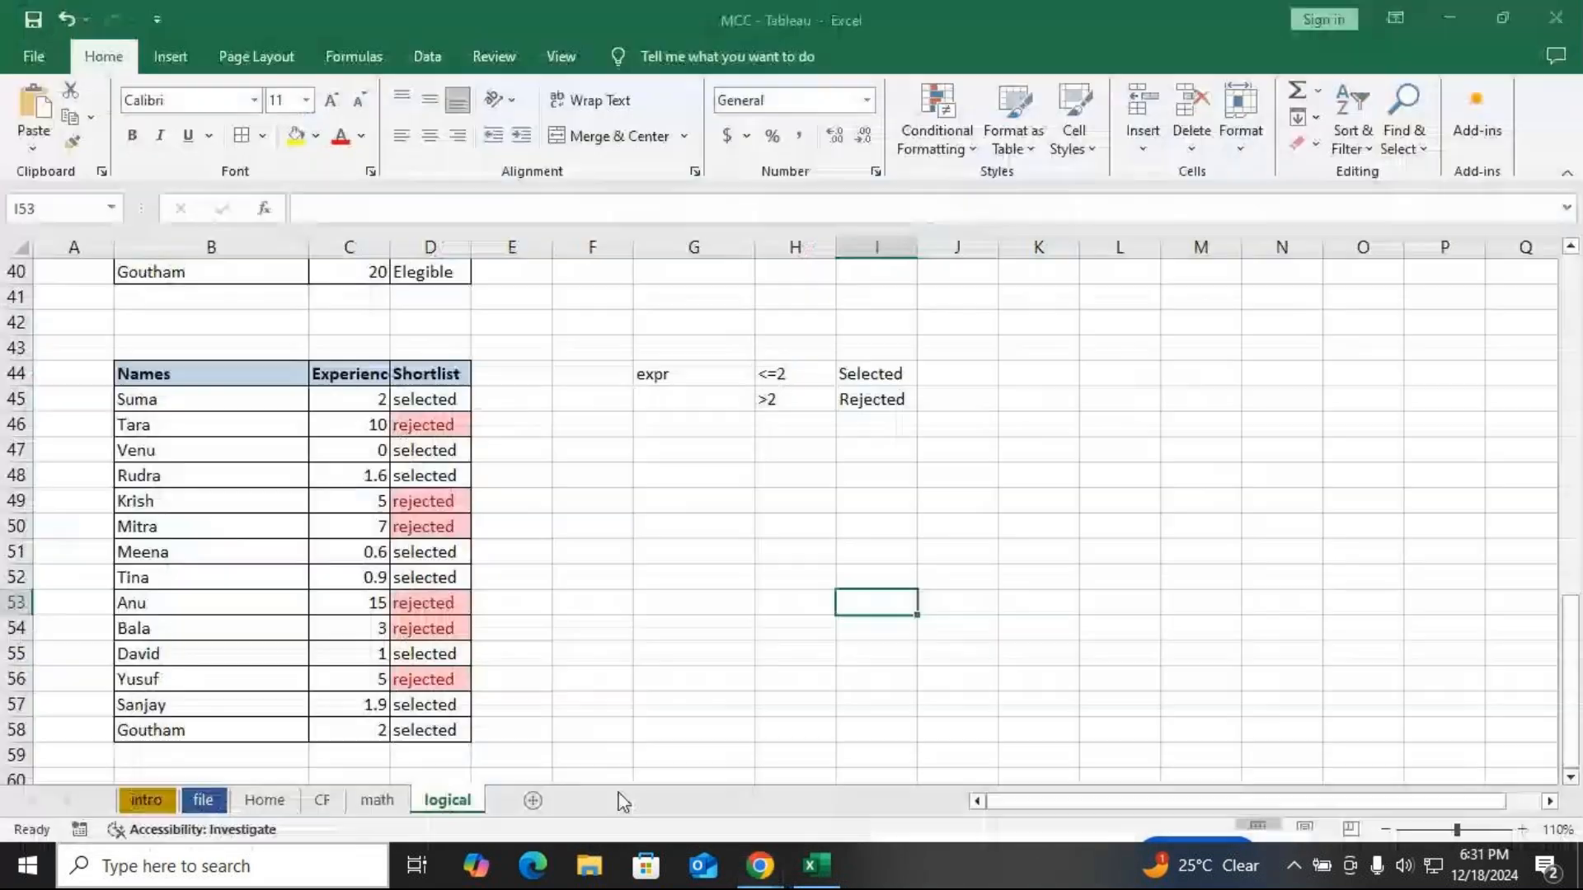
pyautogui.click(815, 865)
# Copy the bordered Names column, B44:B58, including its header, and paste it at B61
pyautogui.scroll(-2, 560, 581)
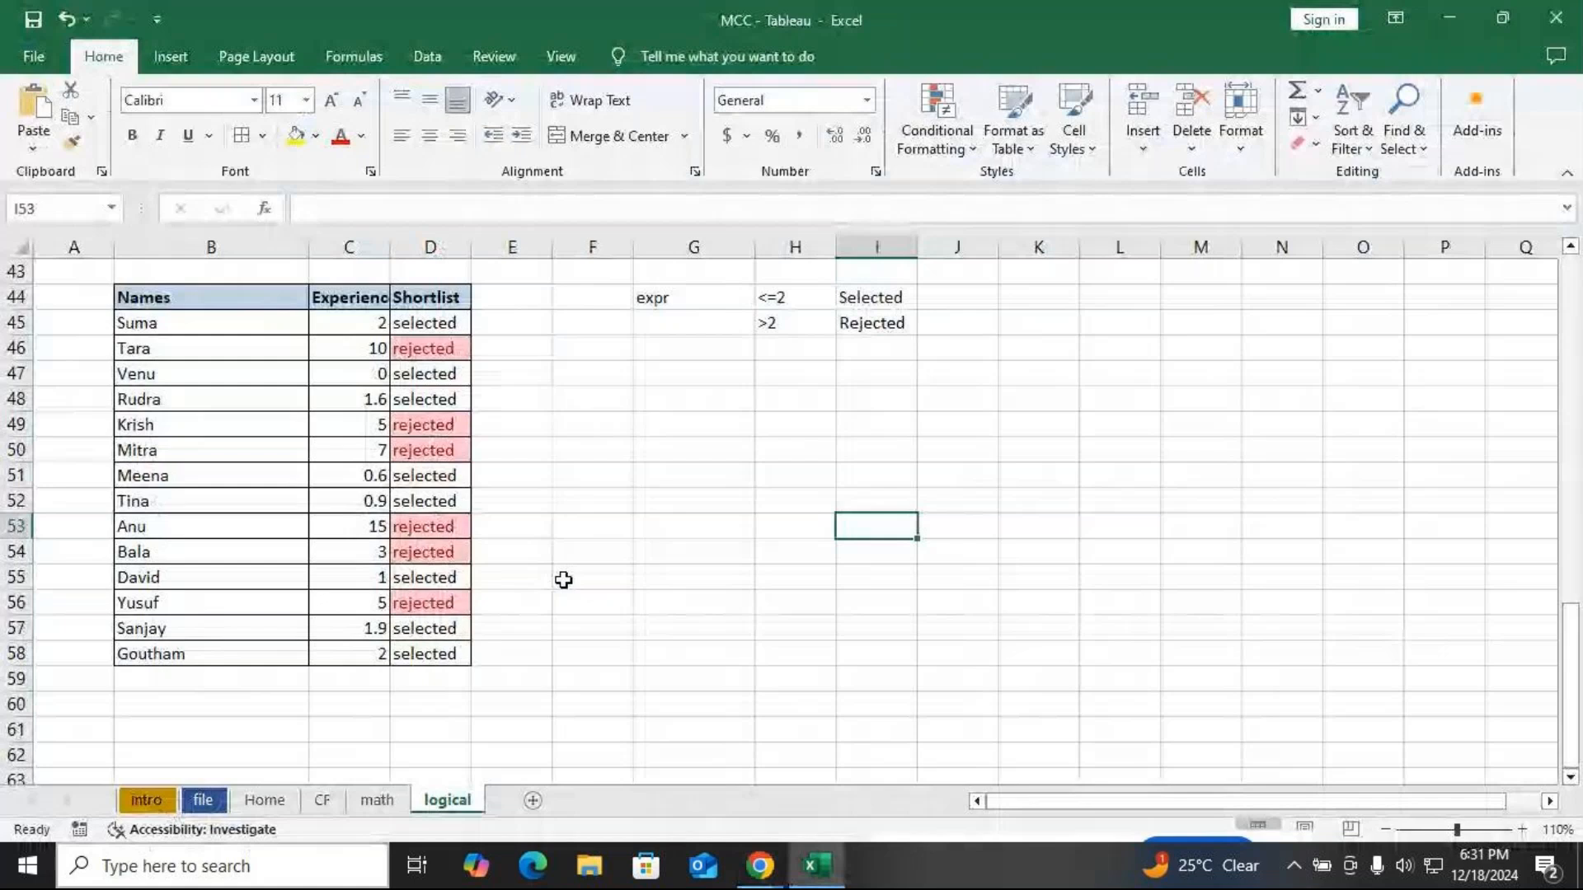
pyautogui.scroll(1, 312, 505)
pyautogui.moveTo(165, 297); pyautogui.dragTo(160, 640)
pyautogui.hotkey('ctrl', 'c')
pyautogui.scroll(-1, 160, 640)
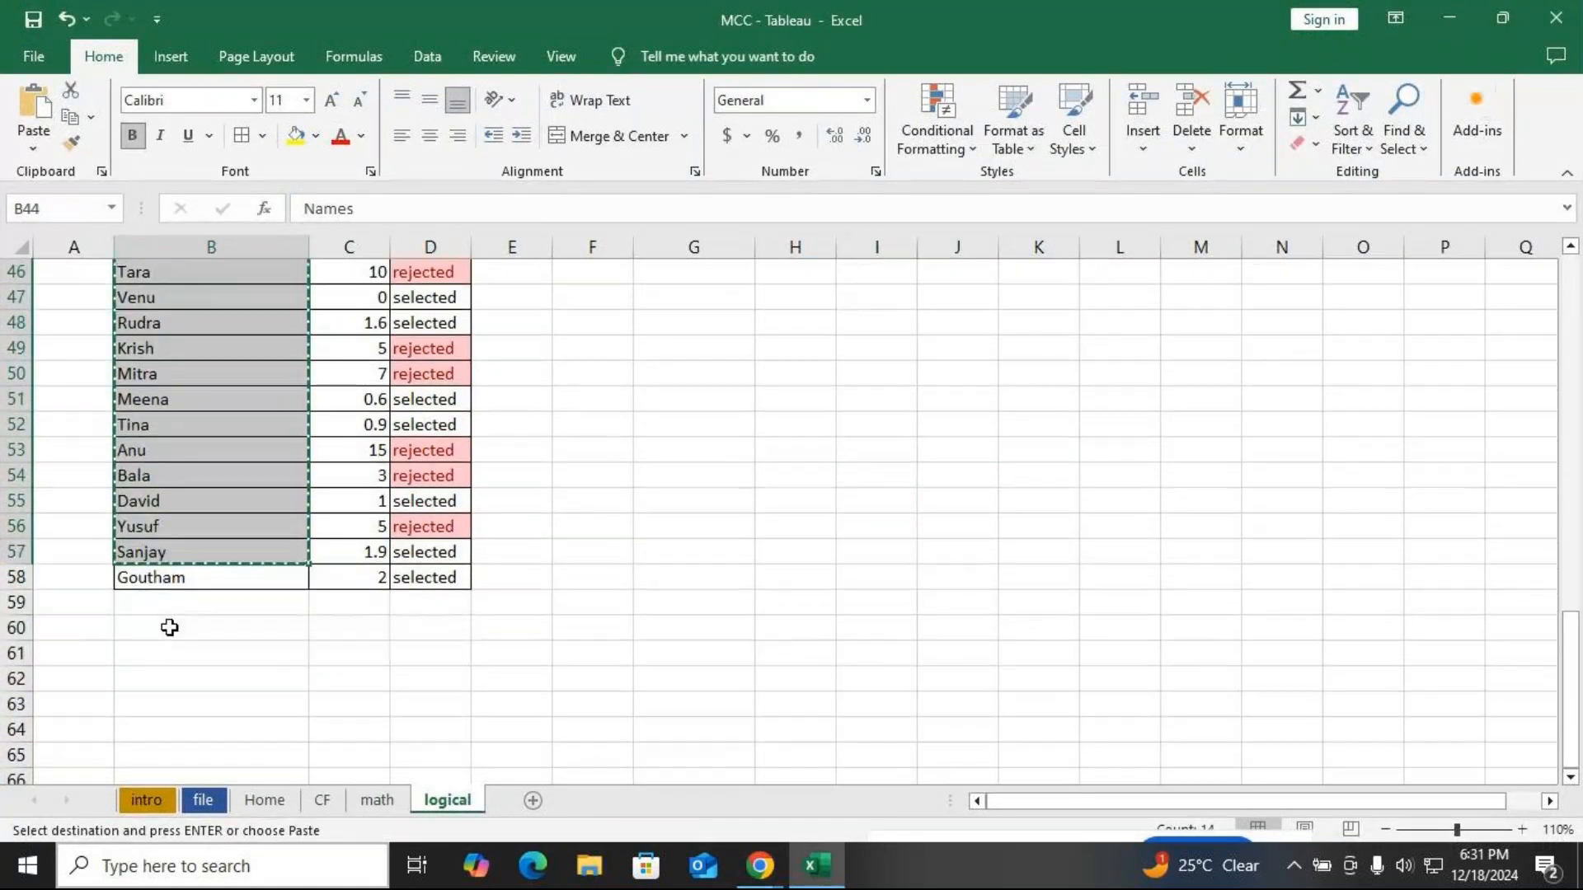
pyautogui.scroll(3, 168, 629)
pyautogui.hotkey('shift', 'Down')
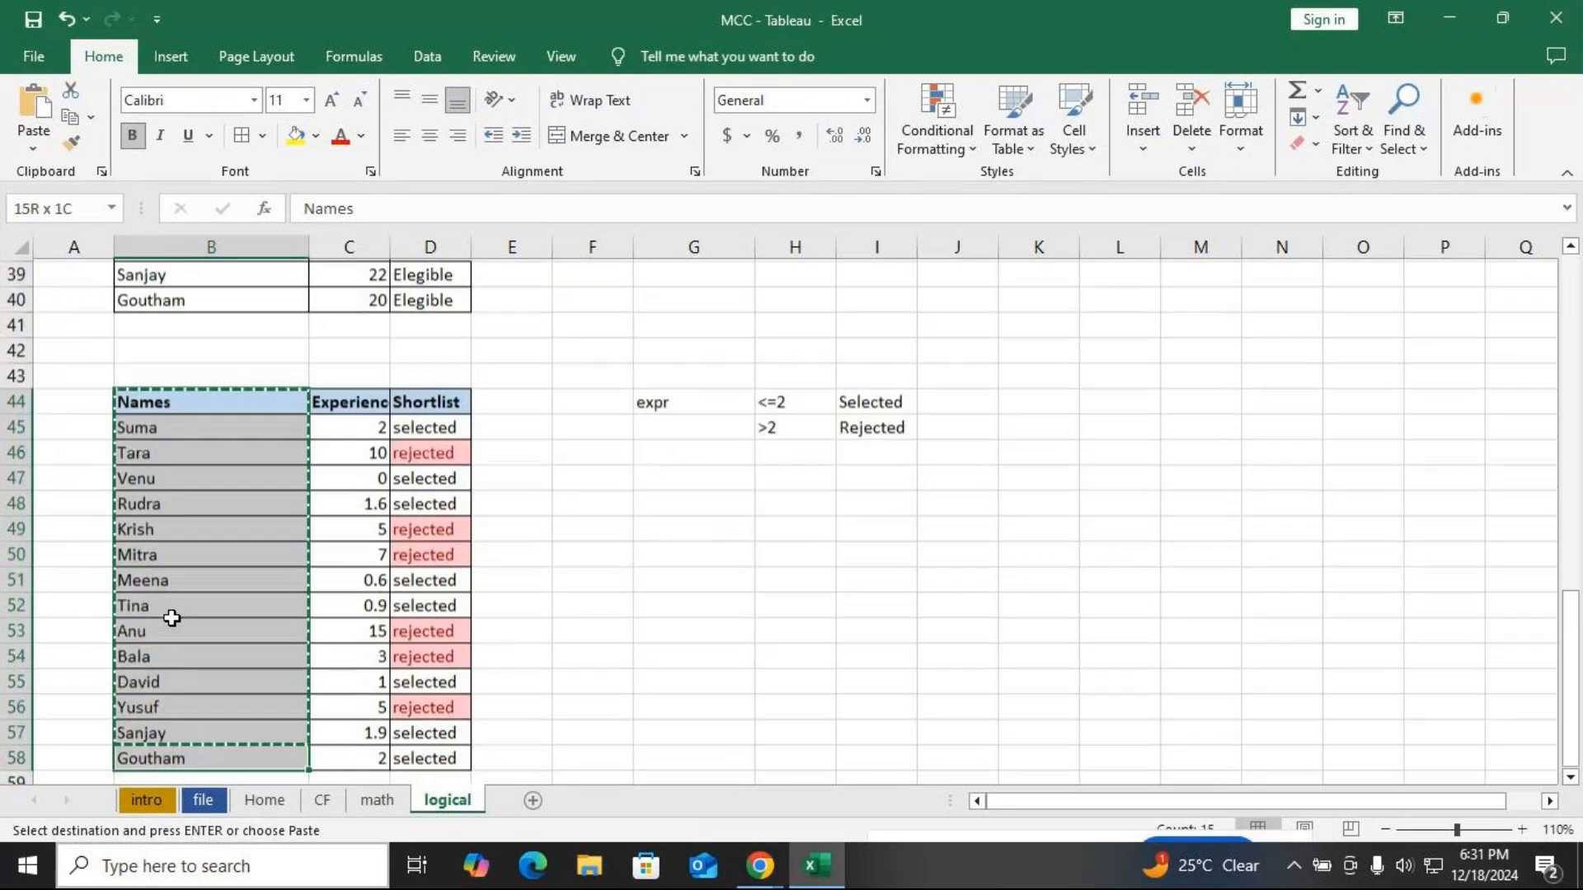
pyautogui.scroll(-3, 172, 617)
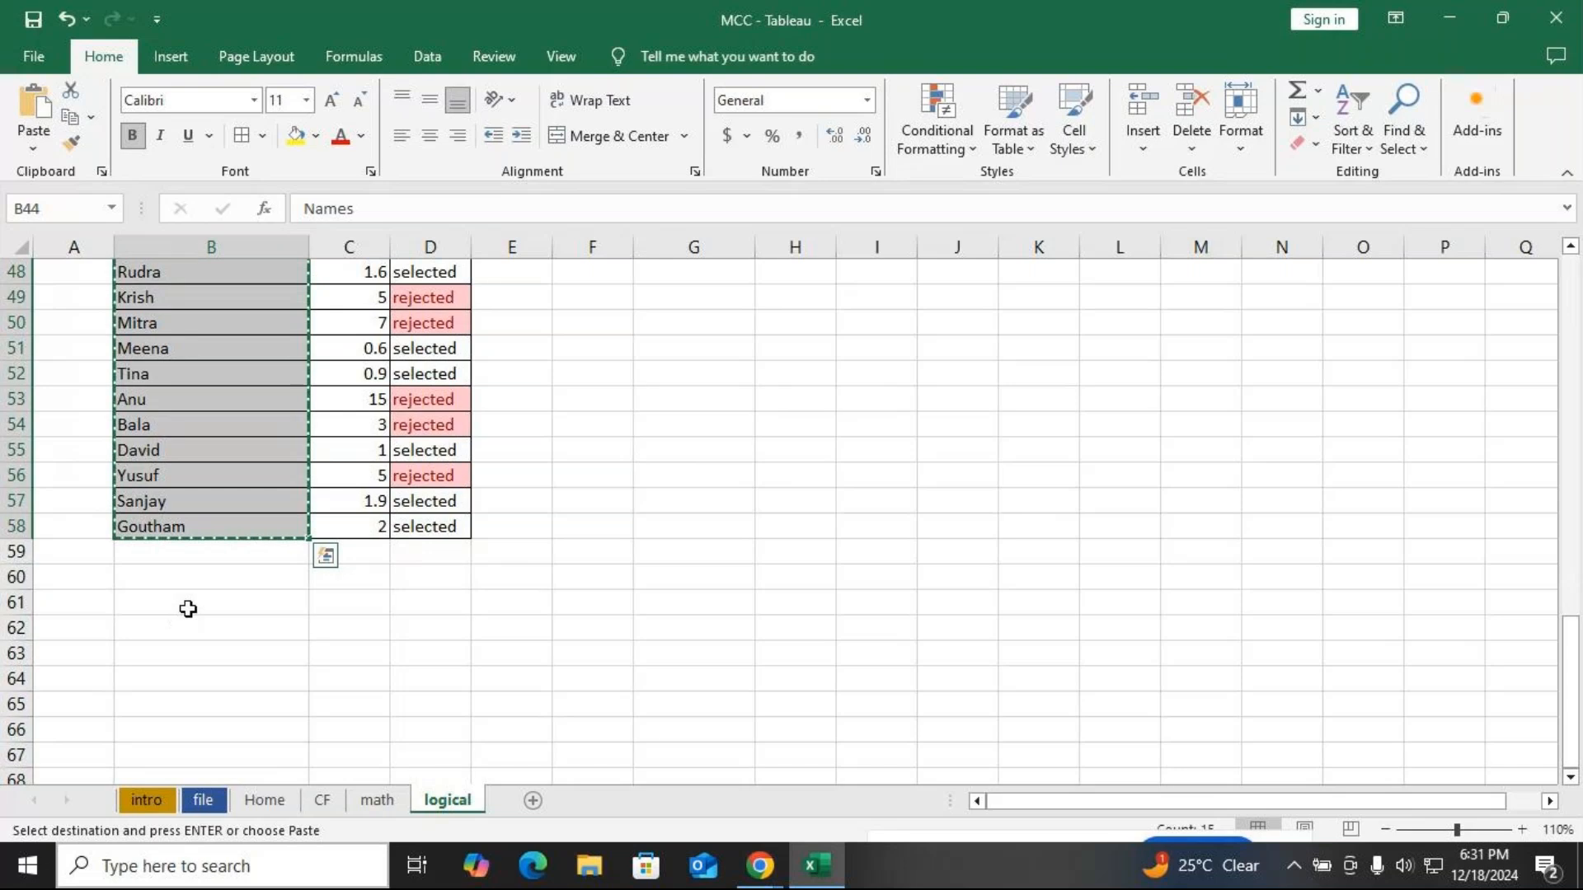
pyautogui.click(188, 608)
pyautogui.hotkey('ctrl', 'v')
pyautogui.scroll(-2, 474, 559)
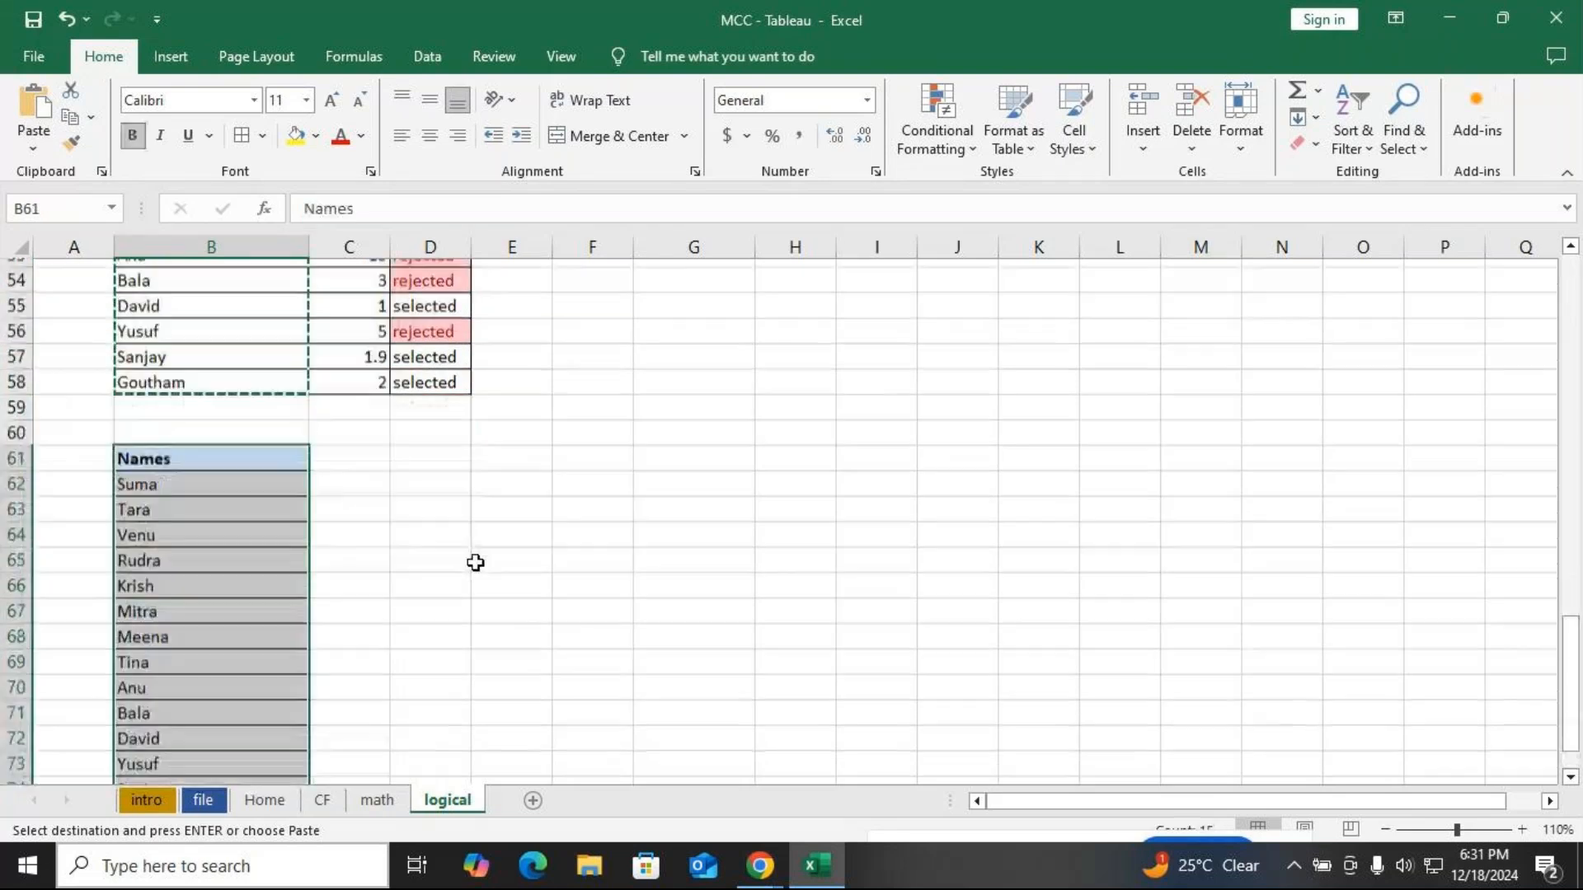
pyautogui.scroll(-1, 315, 437)
pyautogui.scroll(-1, 314, 437)
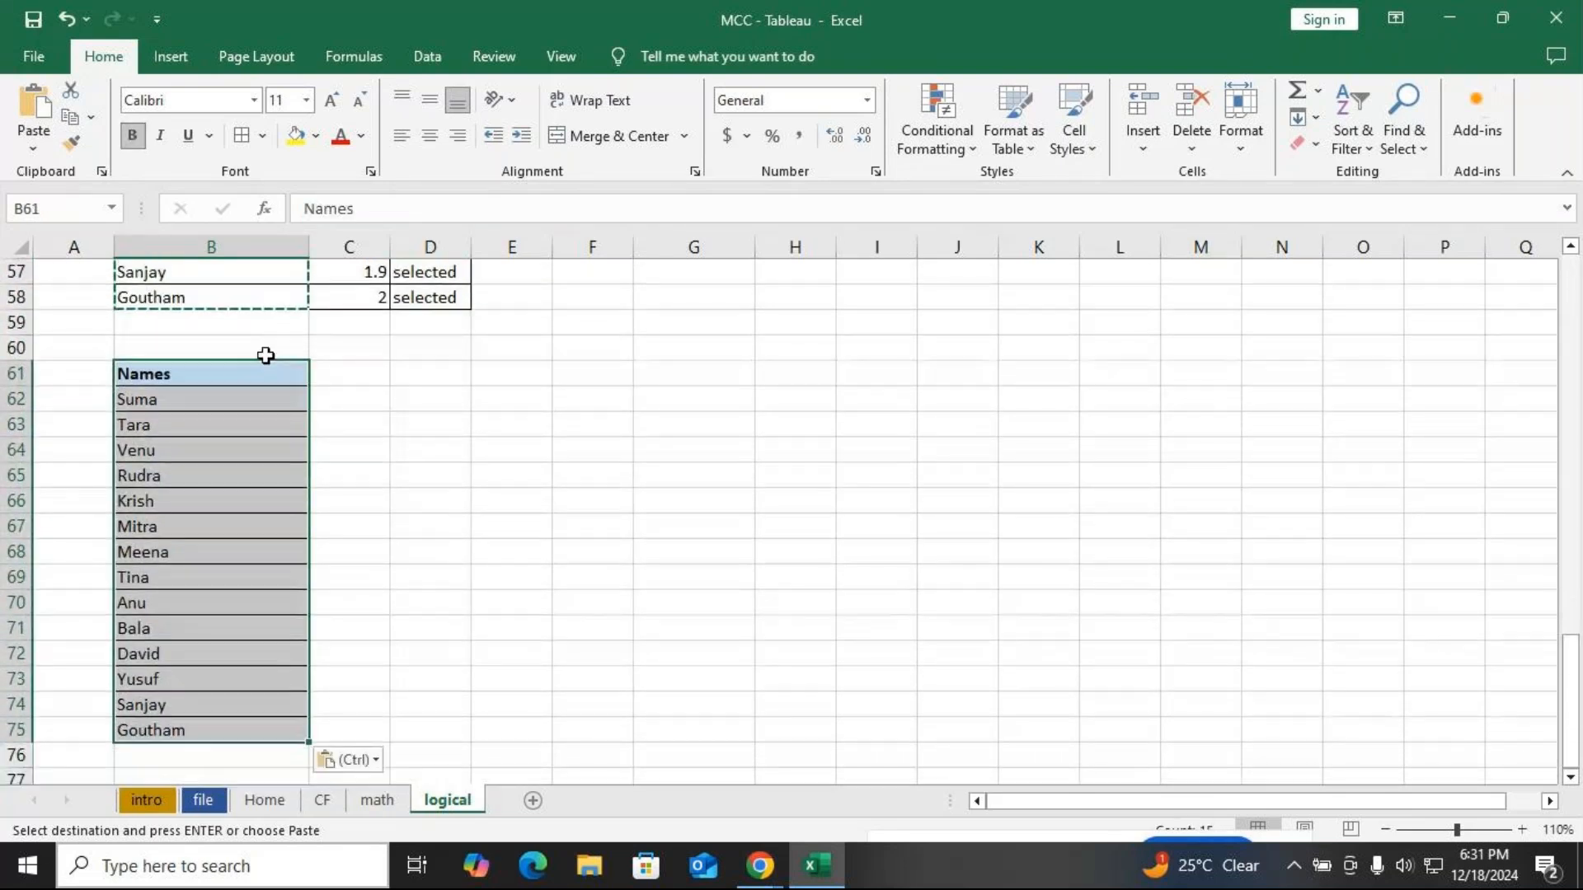
# Enter the header "Qualification" in C61 beside the copied Names header
pyautogui.click(352, 374)
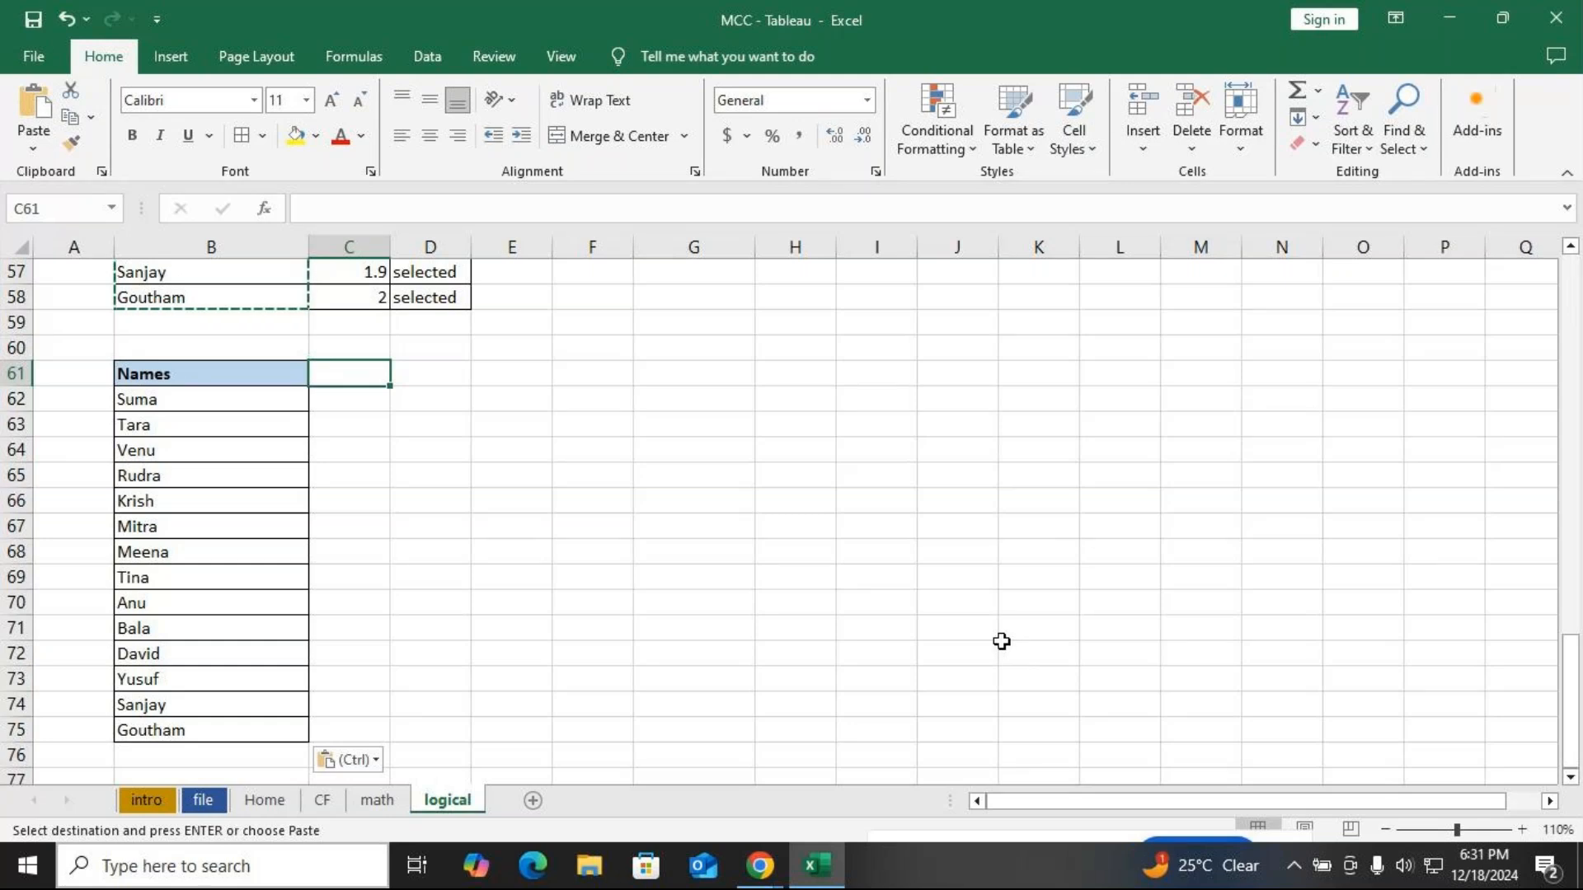
pyautogui.write('Quali')
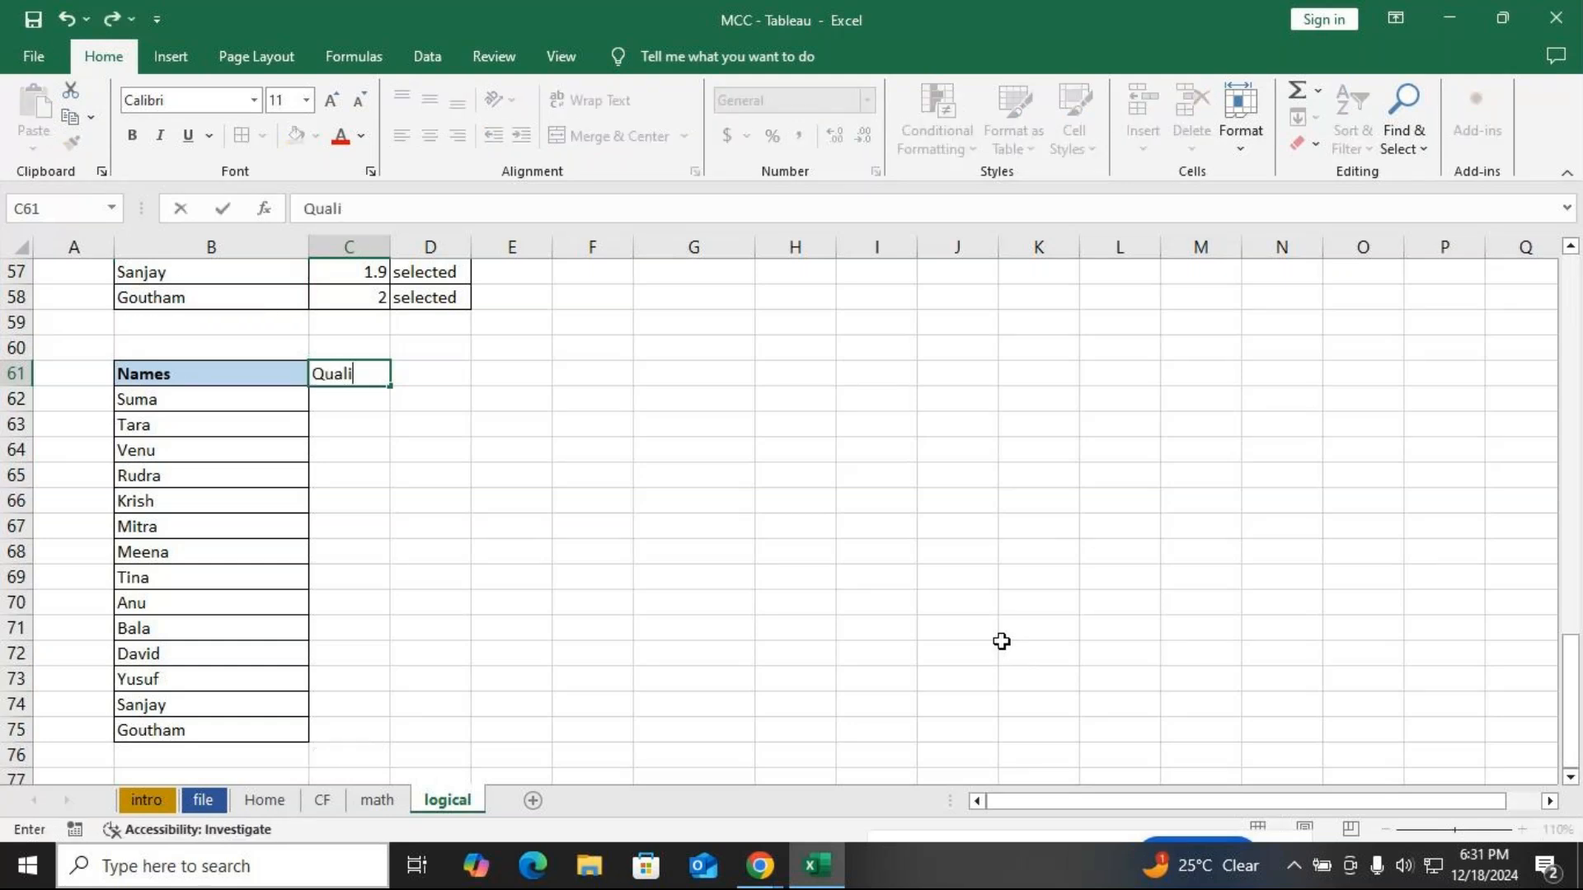
pyautogui.write('fication')
pyautogui.press('Return')
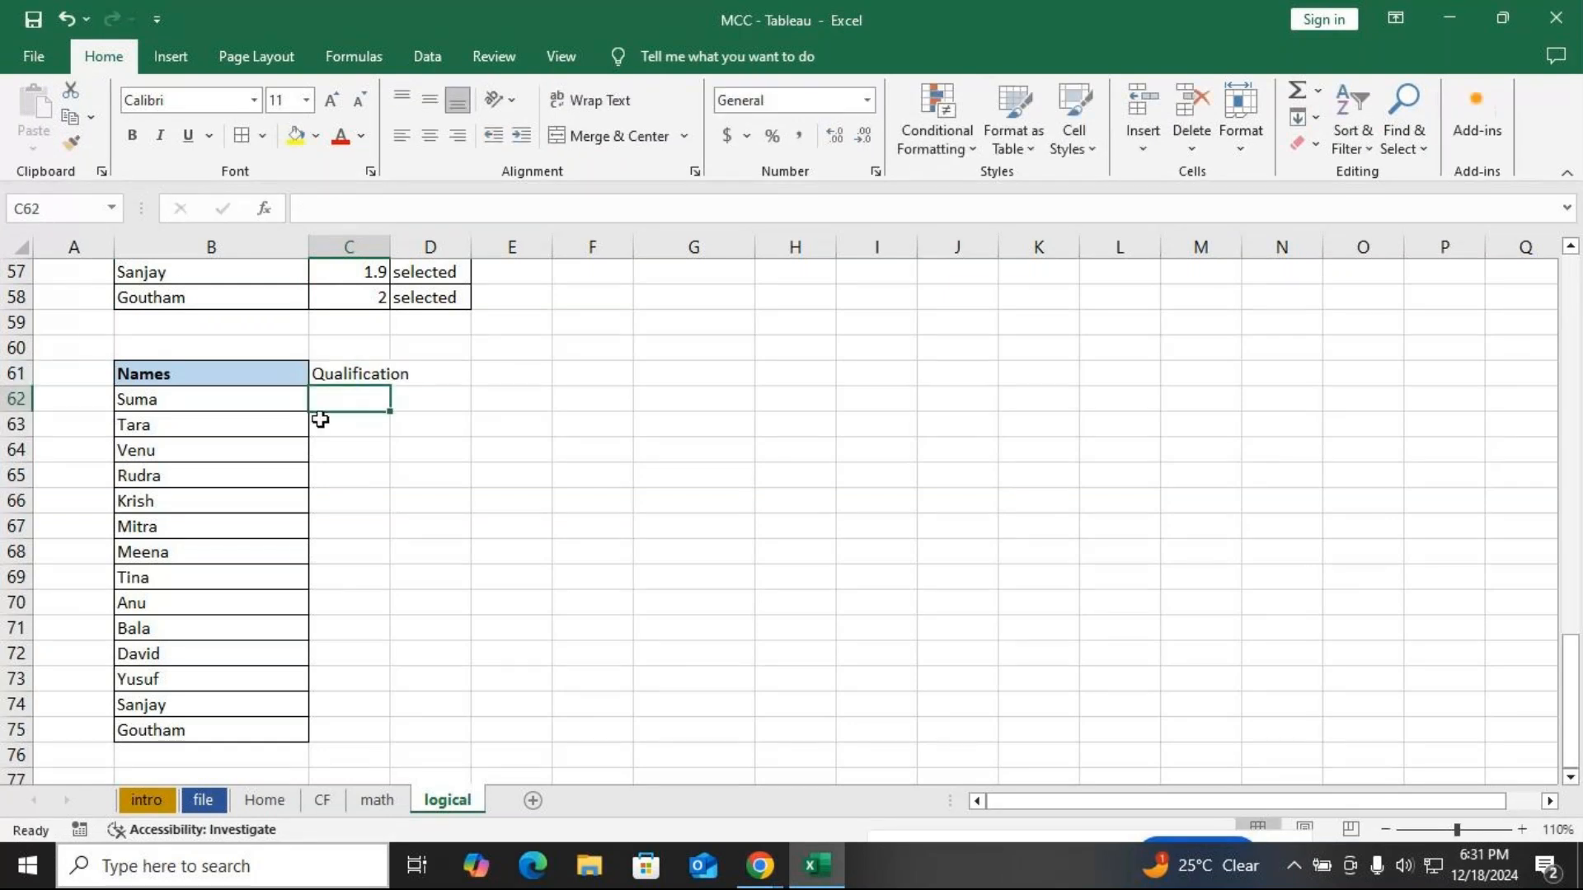
# Enter the first three qualifications, B.com, MBA and BBA, in cells C62 to C64
pyautogui.write('B.com')
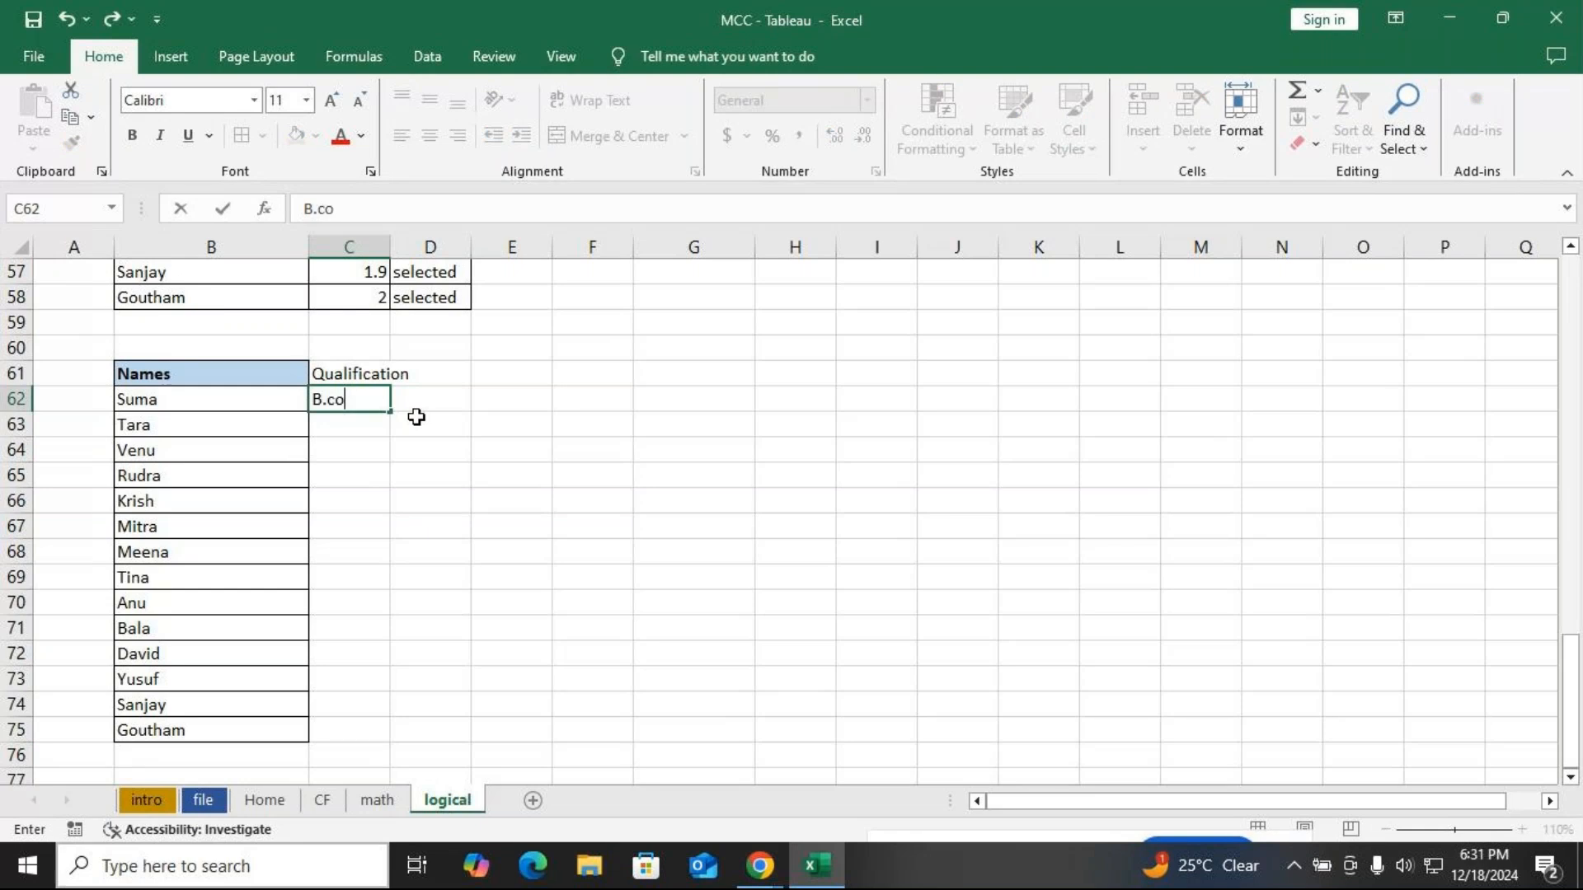
pyautogui.press('Return')
pyautogui.write('BBA')
pyautogui.press('BackSpace')
pyautogui.press('BackSpace')
pyautogui.press('BackSpace')
pyautogui.write('MBA')
pyautogui.press('Return')
pyautogui.write('BBA')
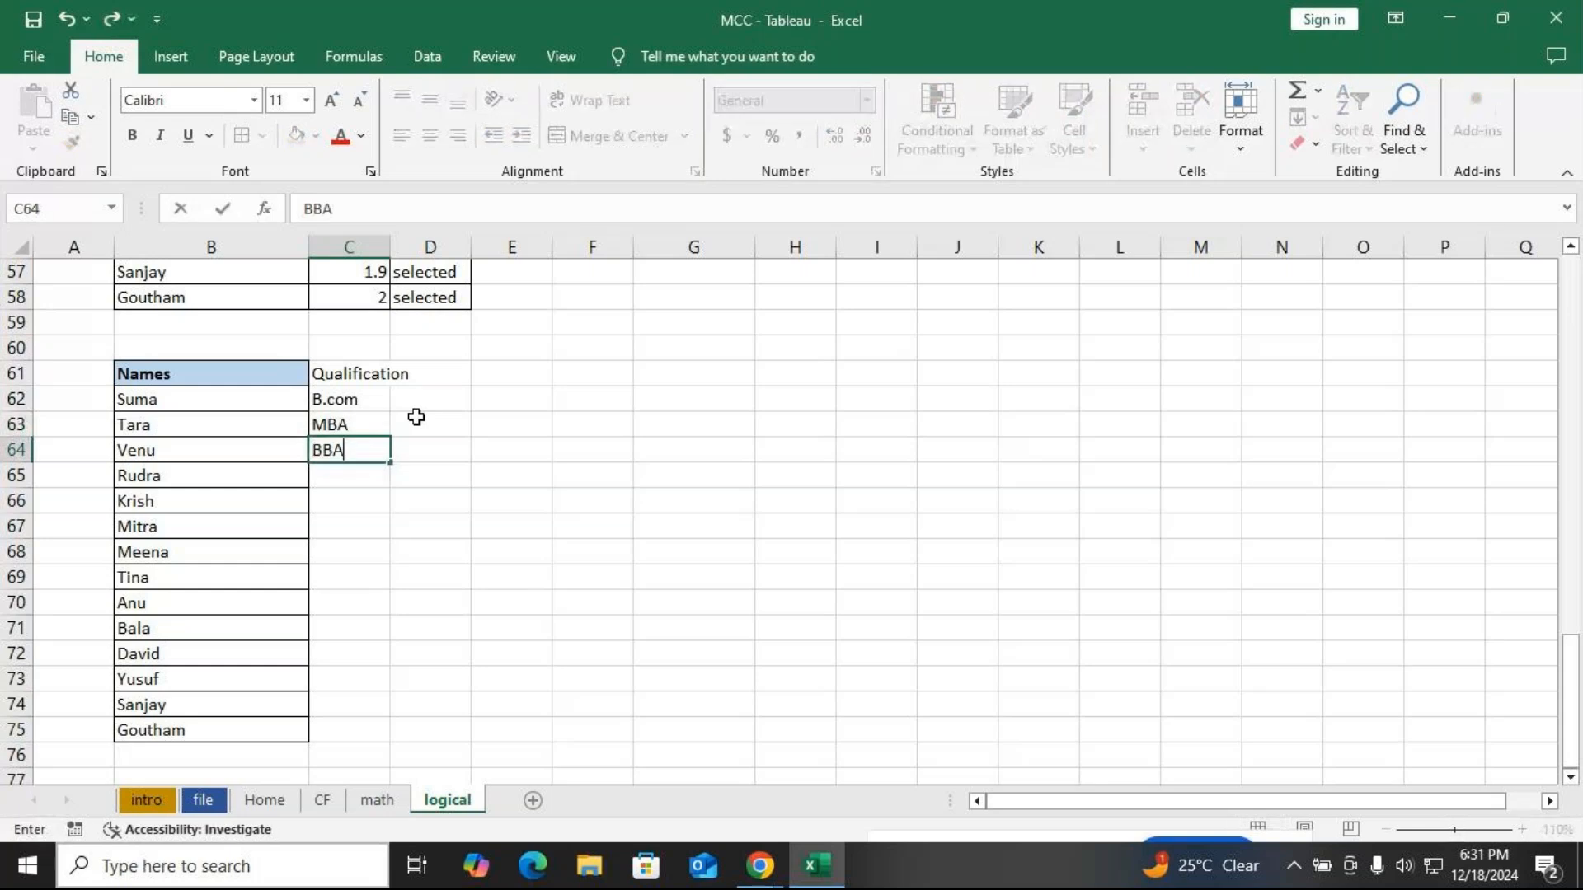
pyautogui.press('Return')
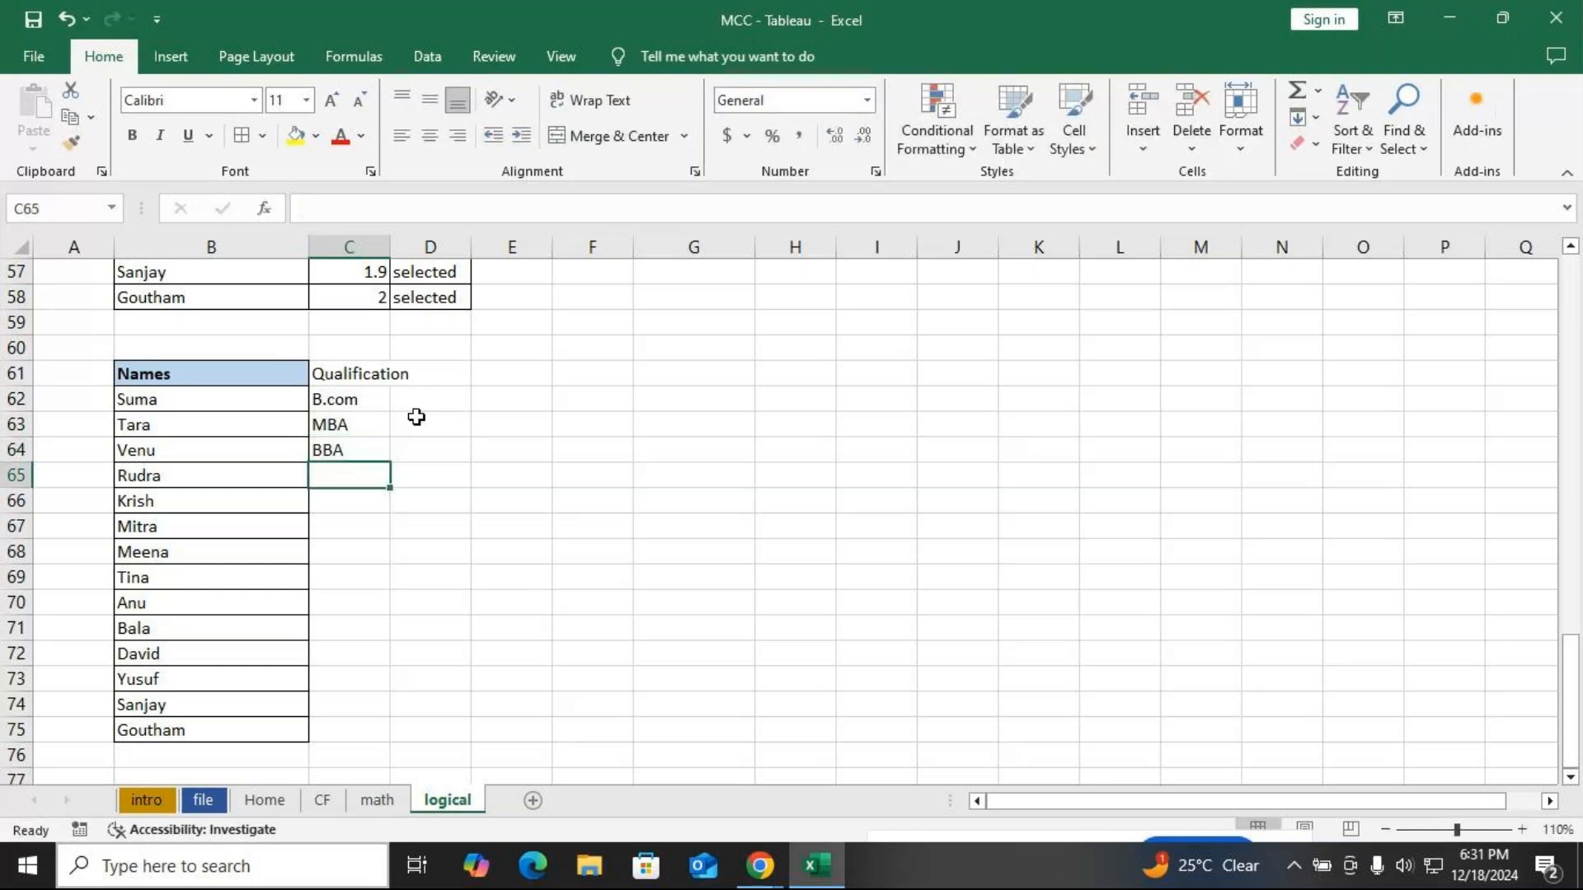
# Repeat the C62:C64 qualifications down the column through C75 and clear the surplus BBA in C76
pyautogui.moveTo(353, 404); pyautogui.dragTo(347, 442)
pyautogui.hotkey('ctrl', 'c')
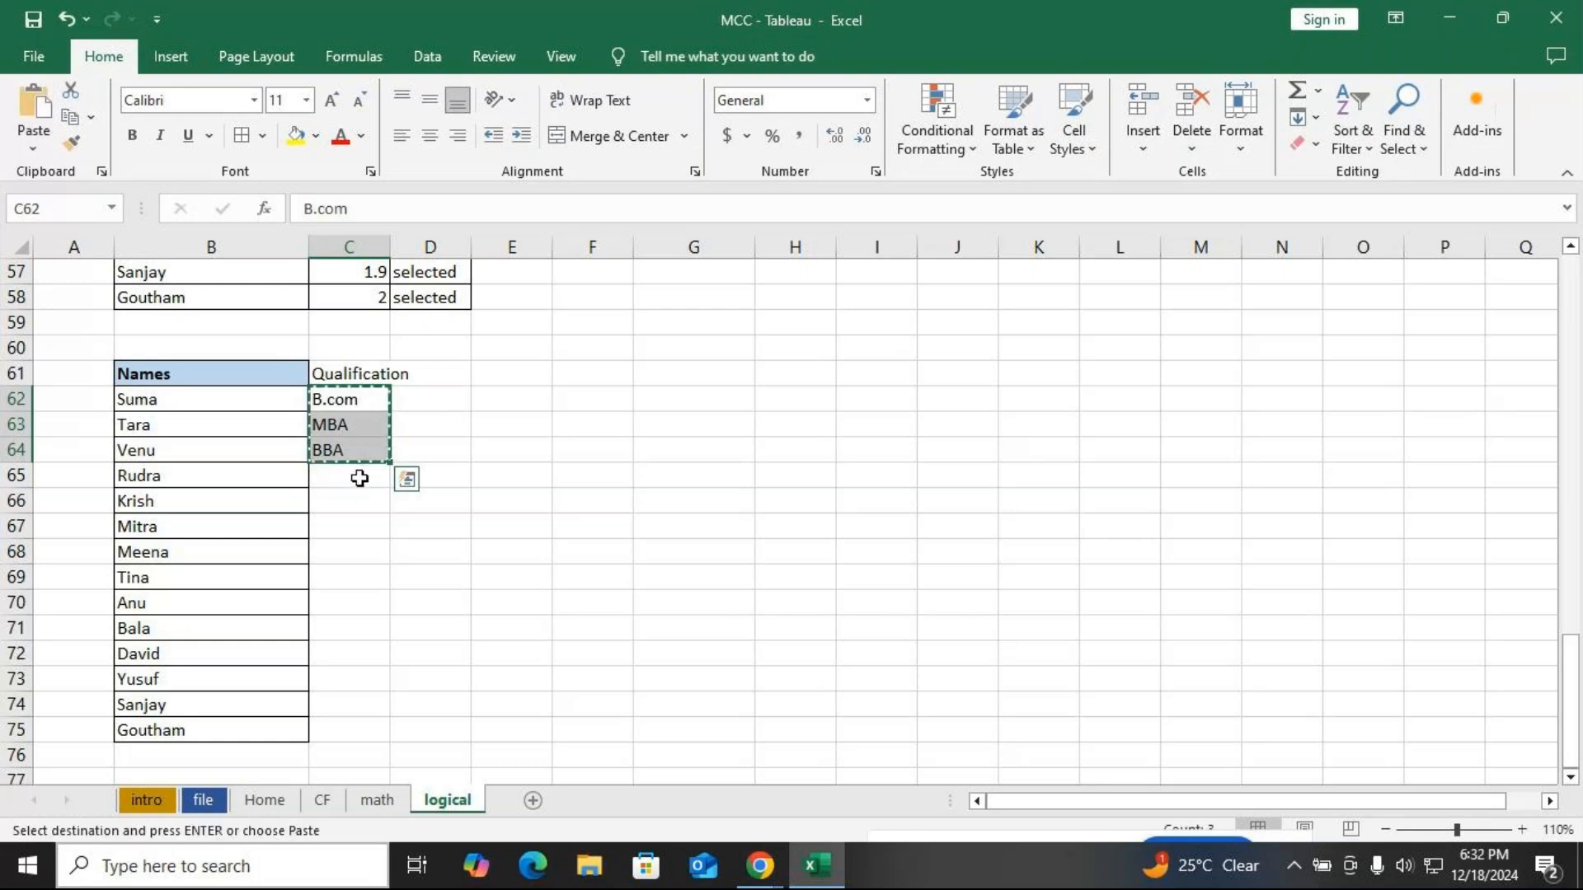
pyautogui.click(360, 478)
pyautogui.hotkey('ctrl', 'v')
pyautogui.click(340, 557)
pyautogui.hotkey('ctrl', 'v')
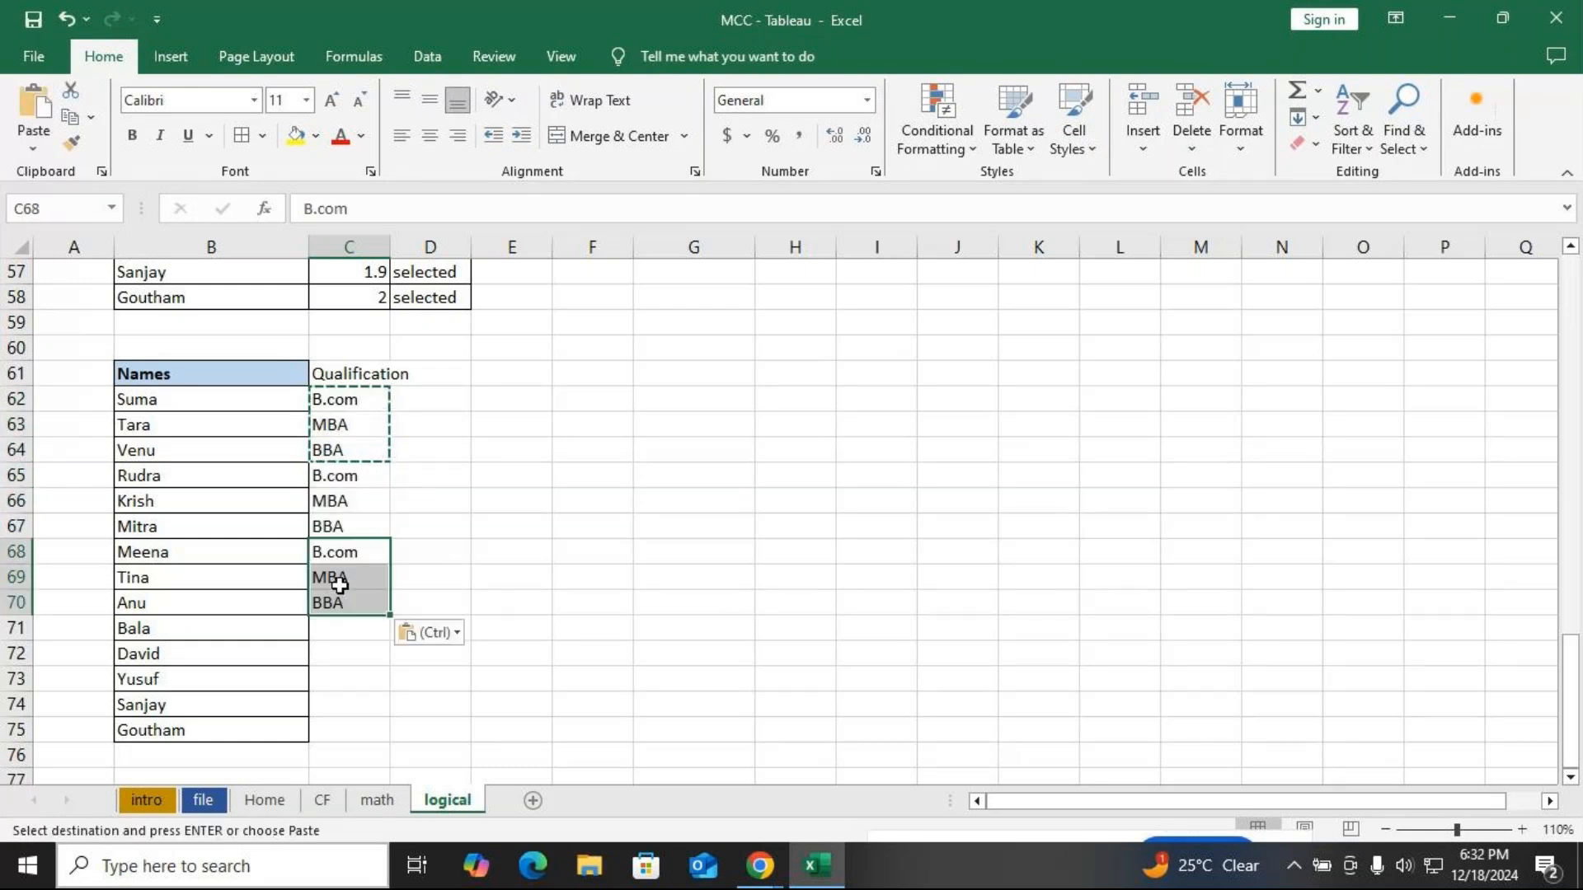
pyautogui.click(332, 628)
pyautogui.hotkey('ctrl', 'v')
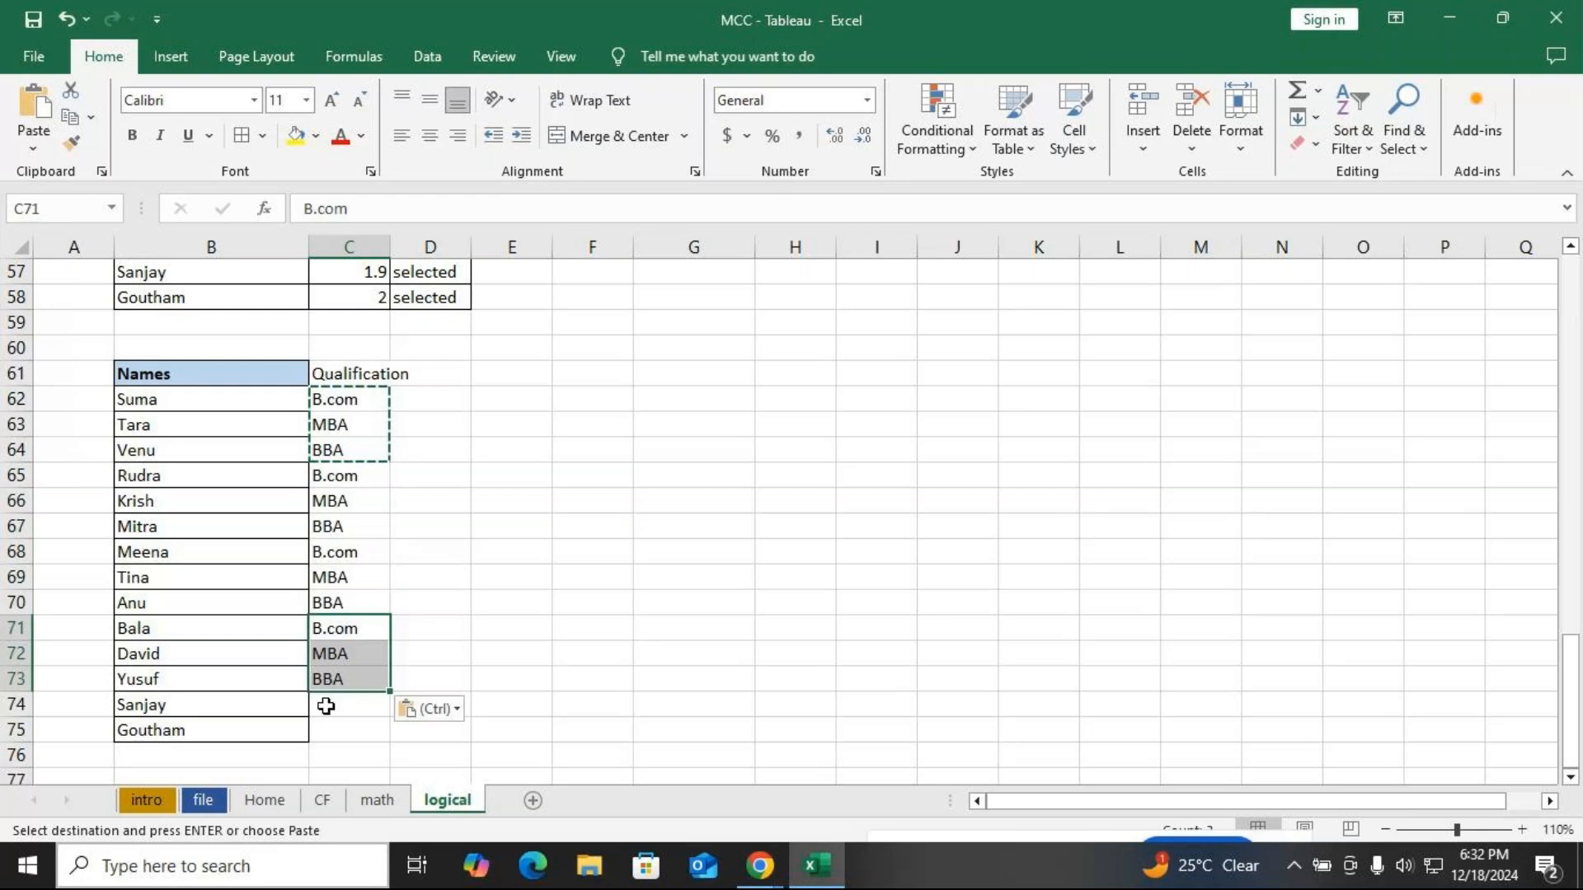
pyautogui.click(326, 701)
pyautogui.hotkey('ctrl', 'v')
pyautogui.click(349, 752)
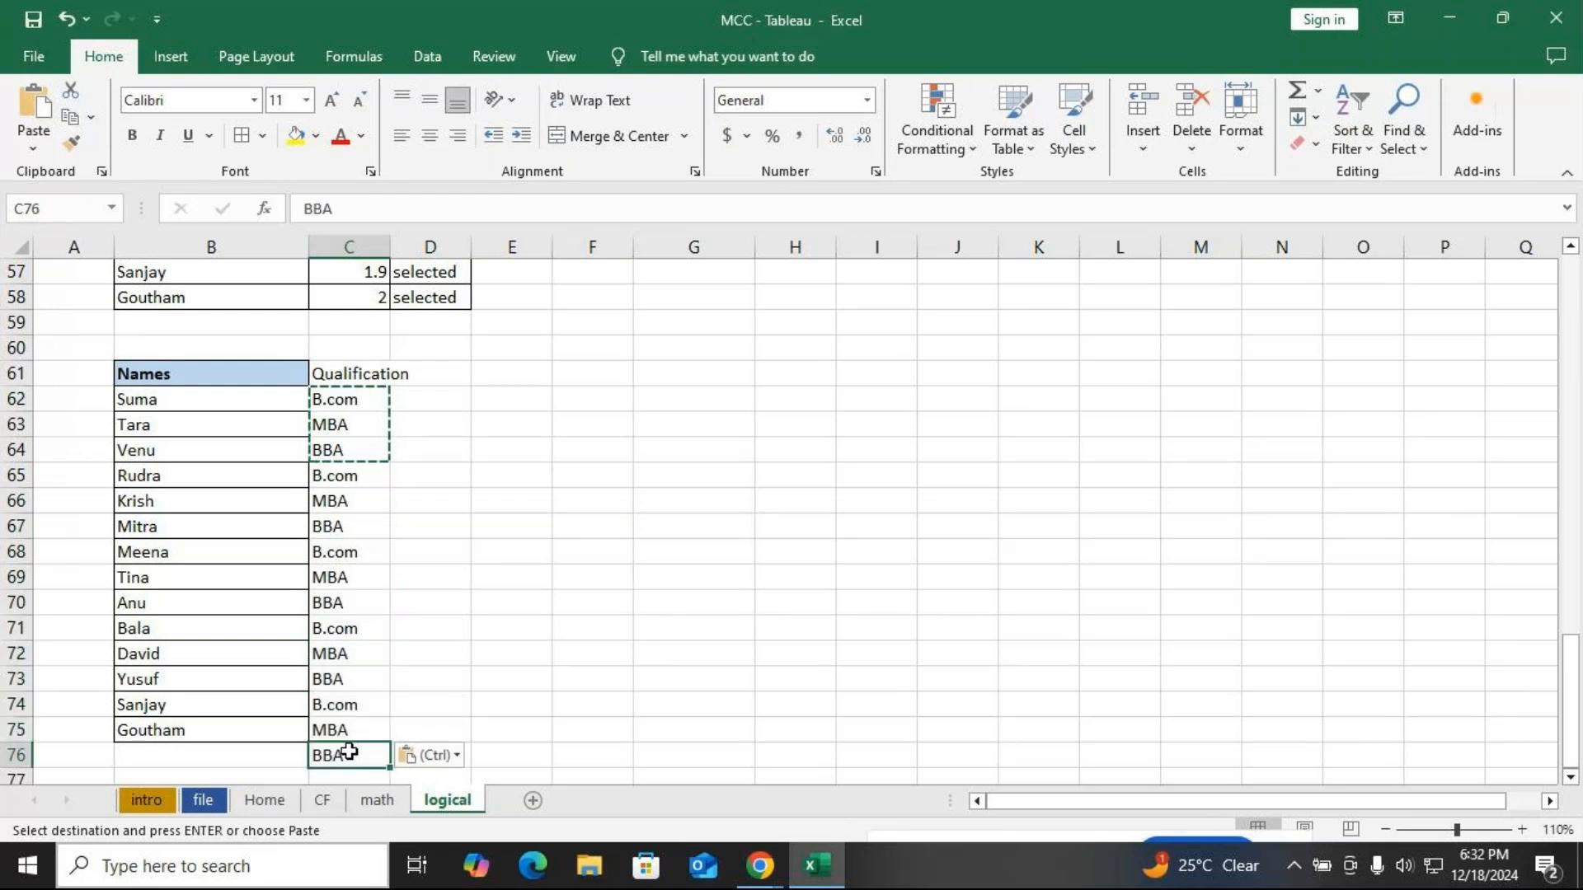
pyautogui.press('Delete')
pyautogui.press('Return')
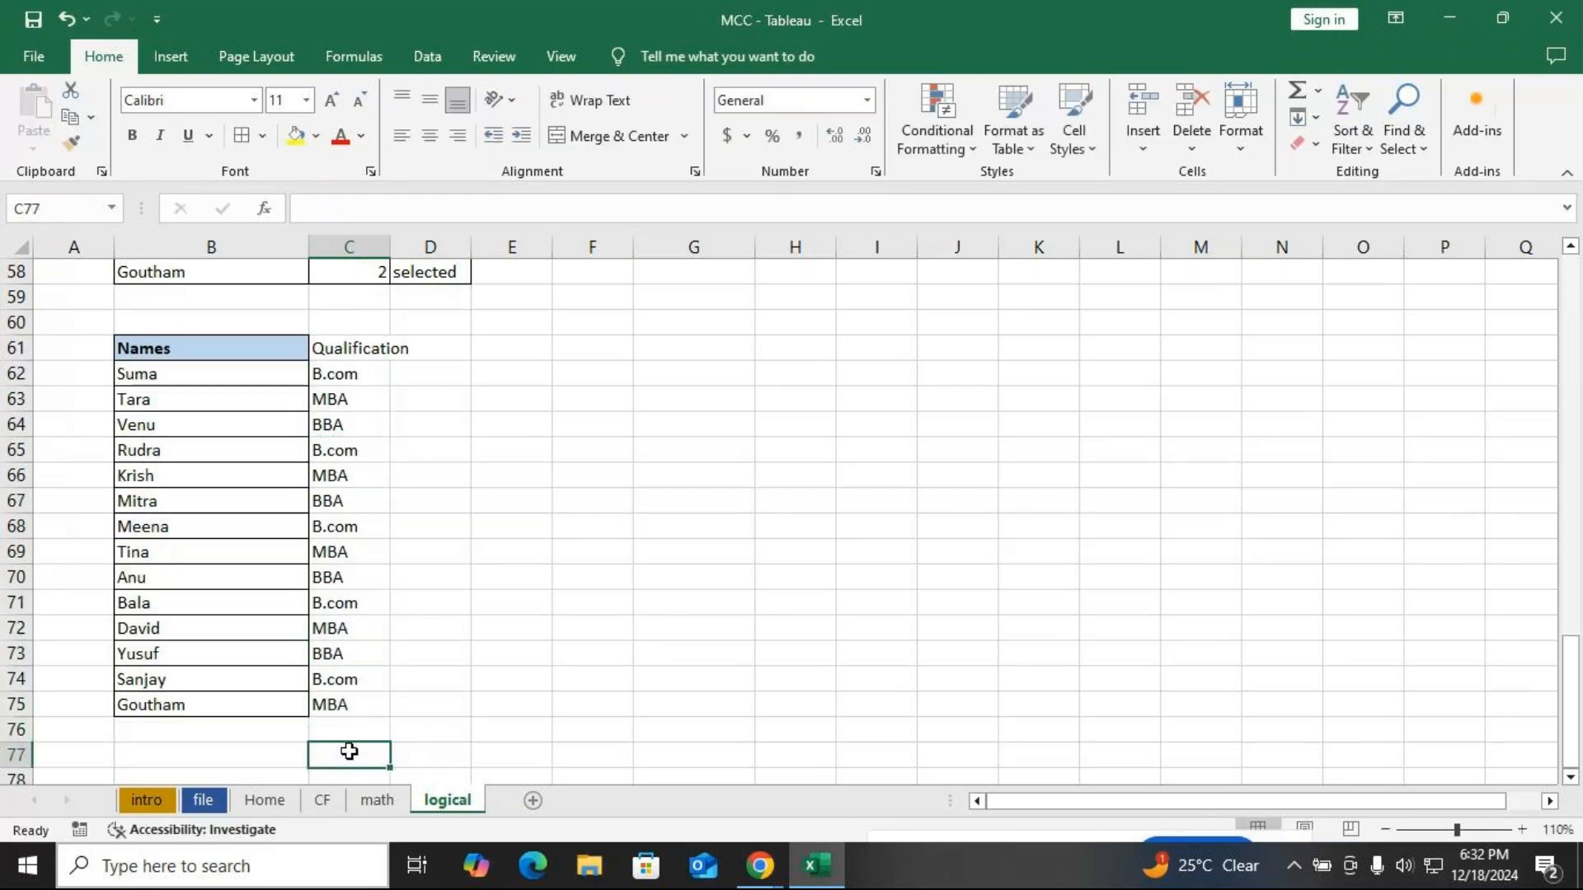
# Vary the qualifications by changing C73 to BCA, C69 to MA and C67 to BA
pyautogui.click(347, 658)
pyautogui.write('BCA')
pyautogui.press('Return')
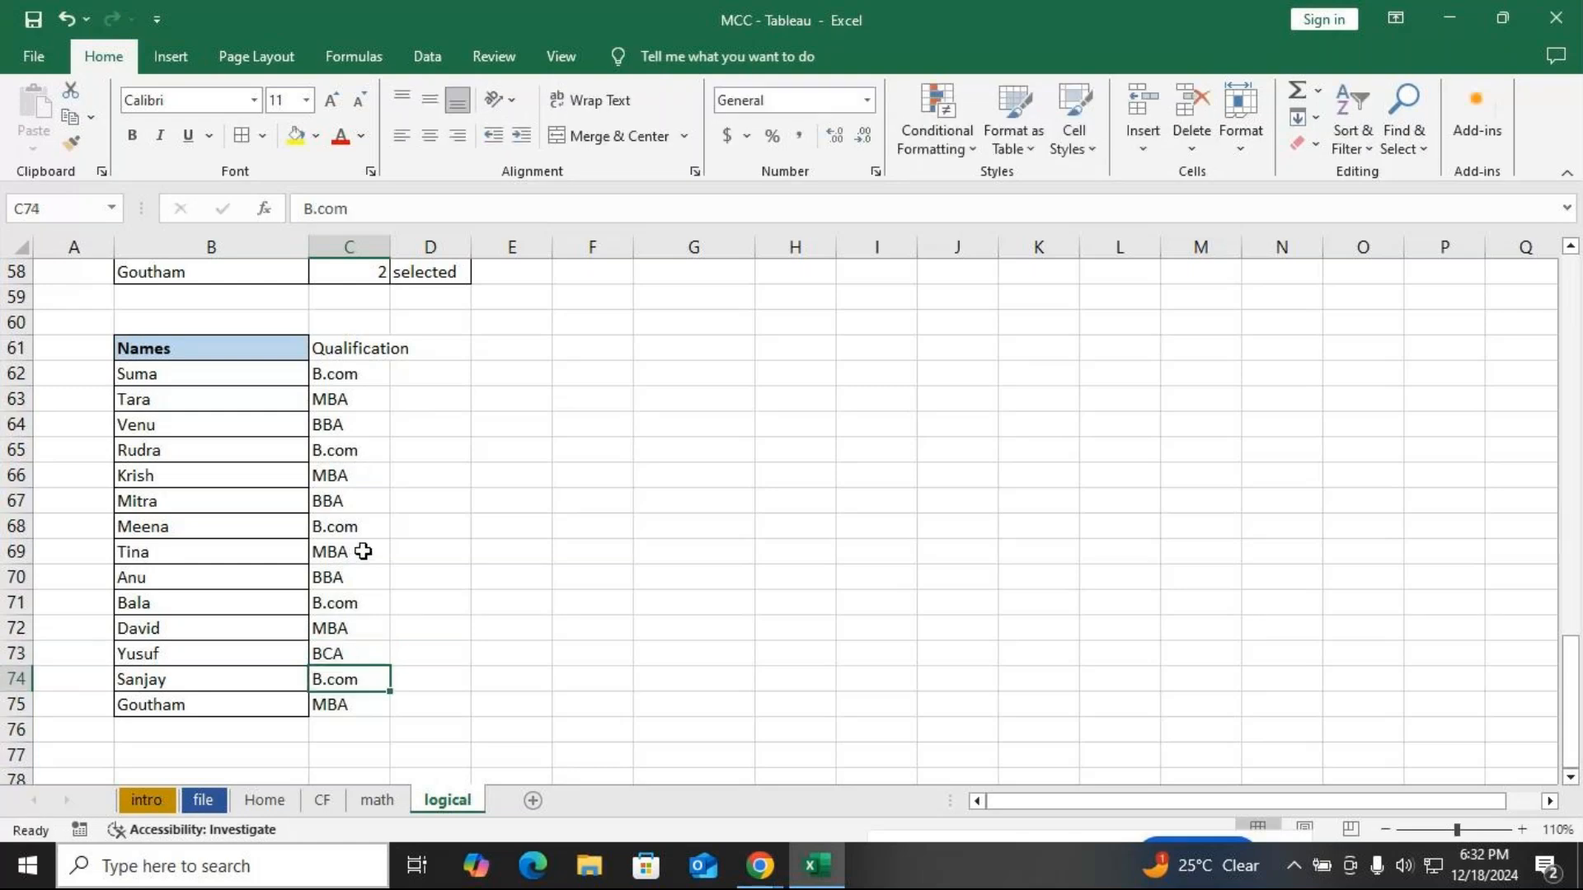
pyautogui.click(375, 559)
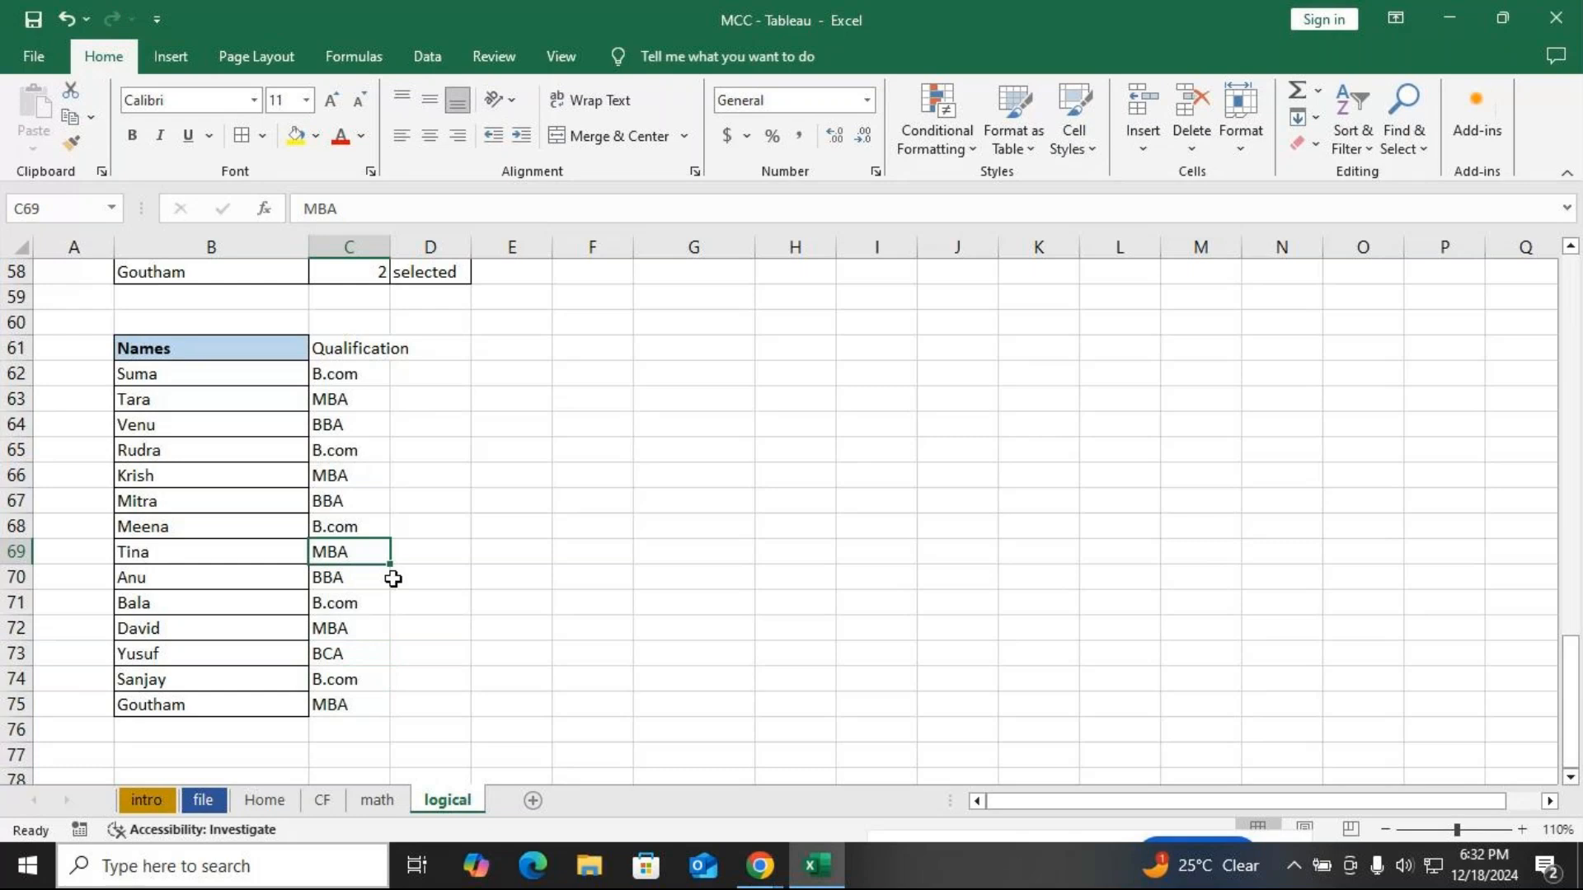
pyautogui.write('MA')
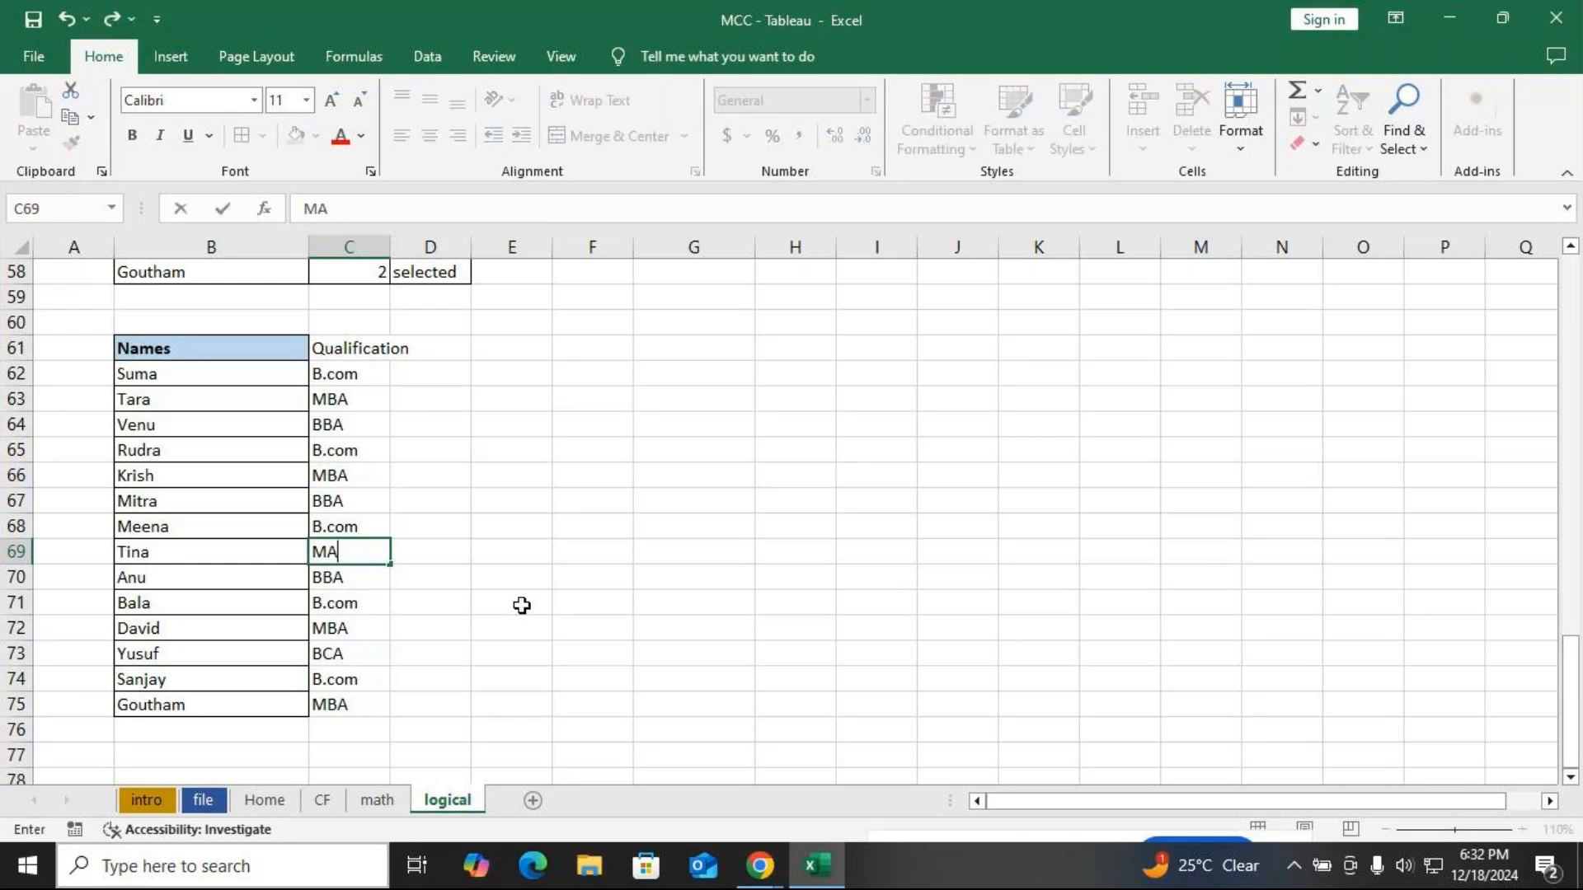
pyautogui.click(354, 502)
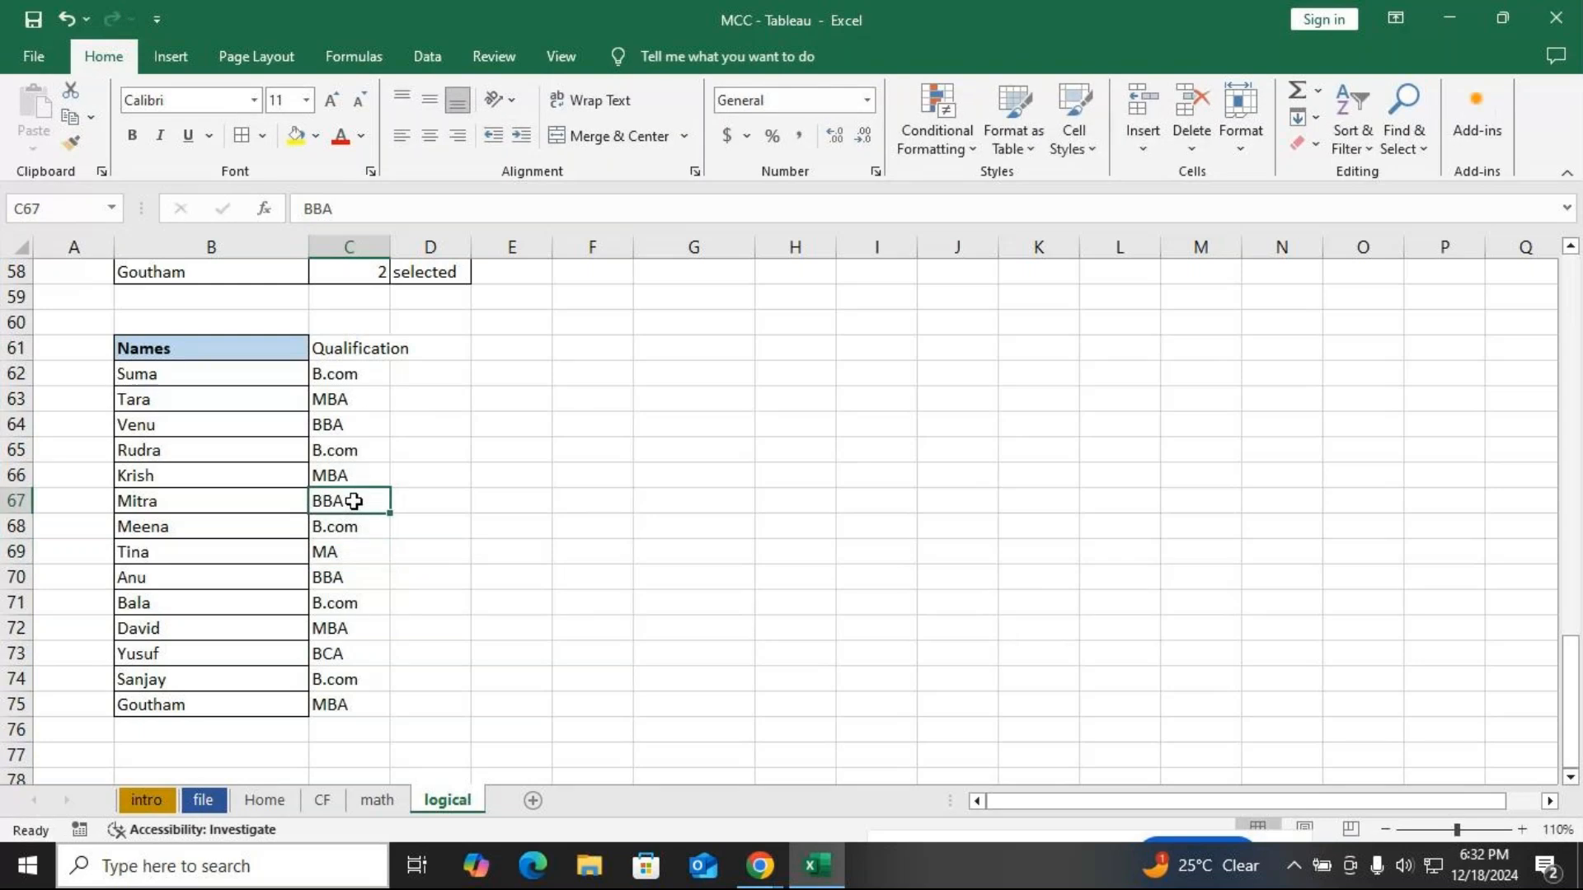
pyautogui.write('BA')
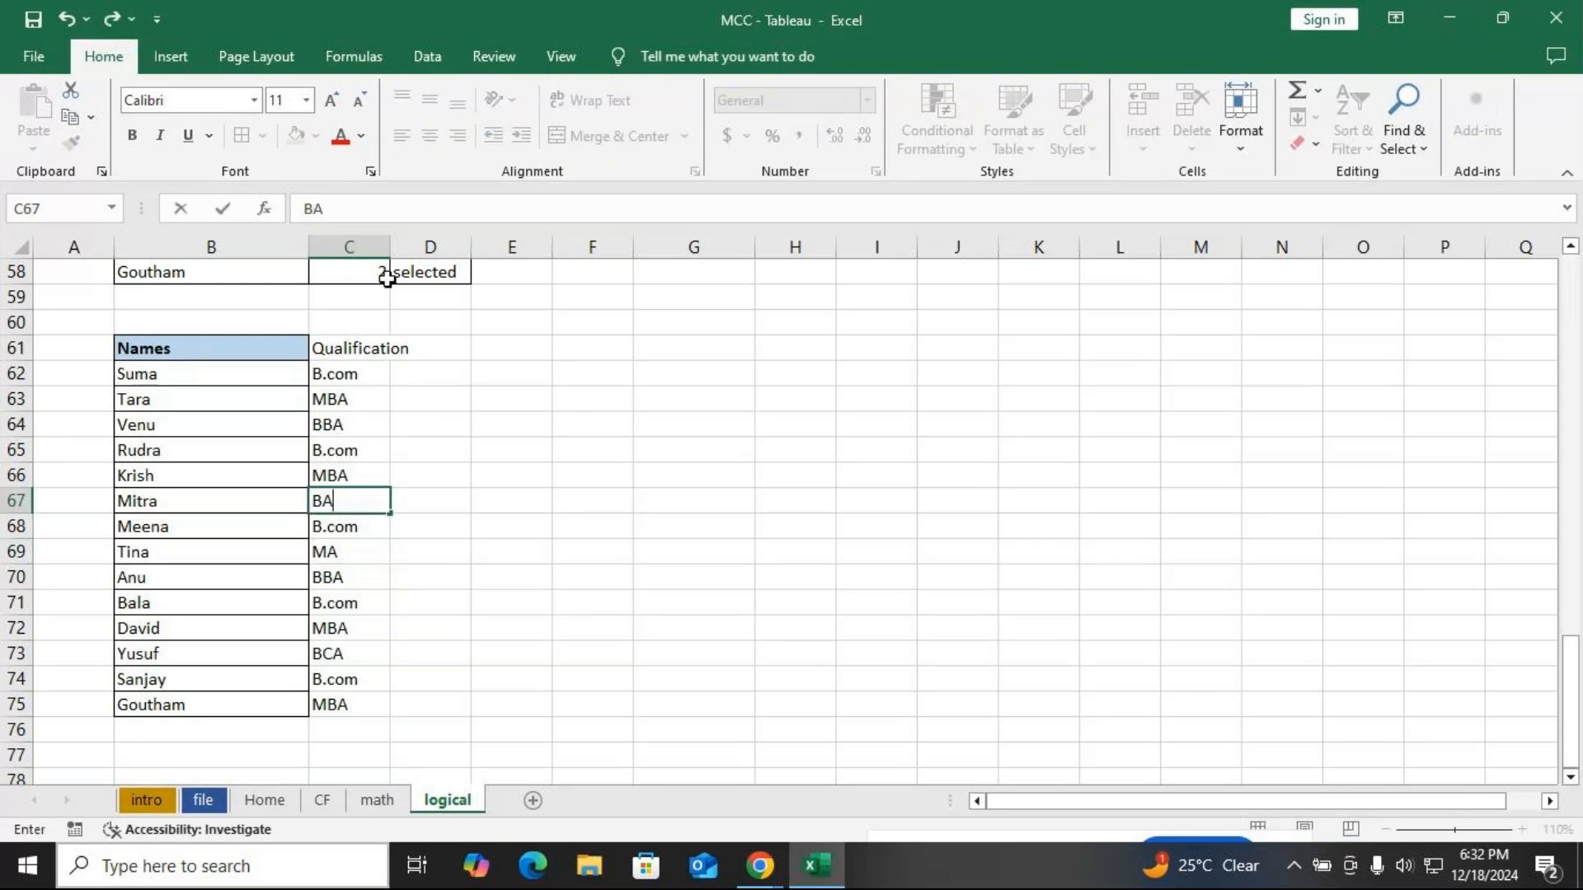
# Autofit column C so its width suits the Qualification header
pyautogui.click(349, 248)
pyautogui.doubleClick(390, 248)
pyautogui.click(394, 373)
# Copy the Qualification column C61:C75 and paste it at B79 as the start of another table
pyautogui.moveTo(366, 352); pyautogui.dragTo(346, 700)
pyautogui.hotkey('ctrl', 'c')
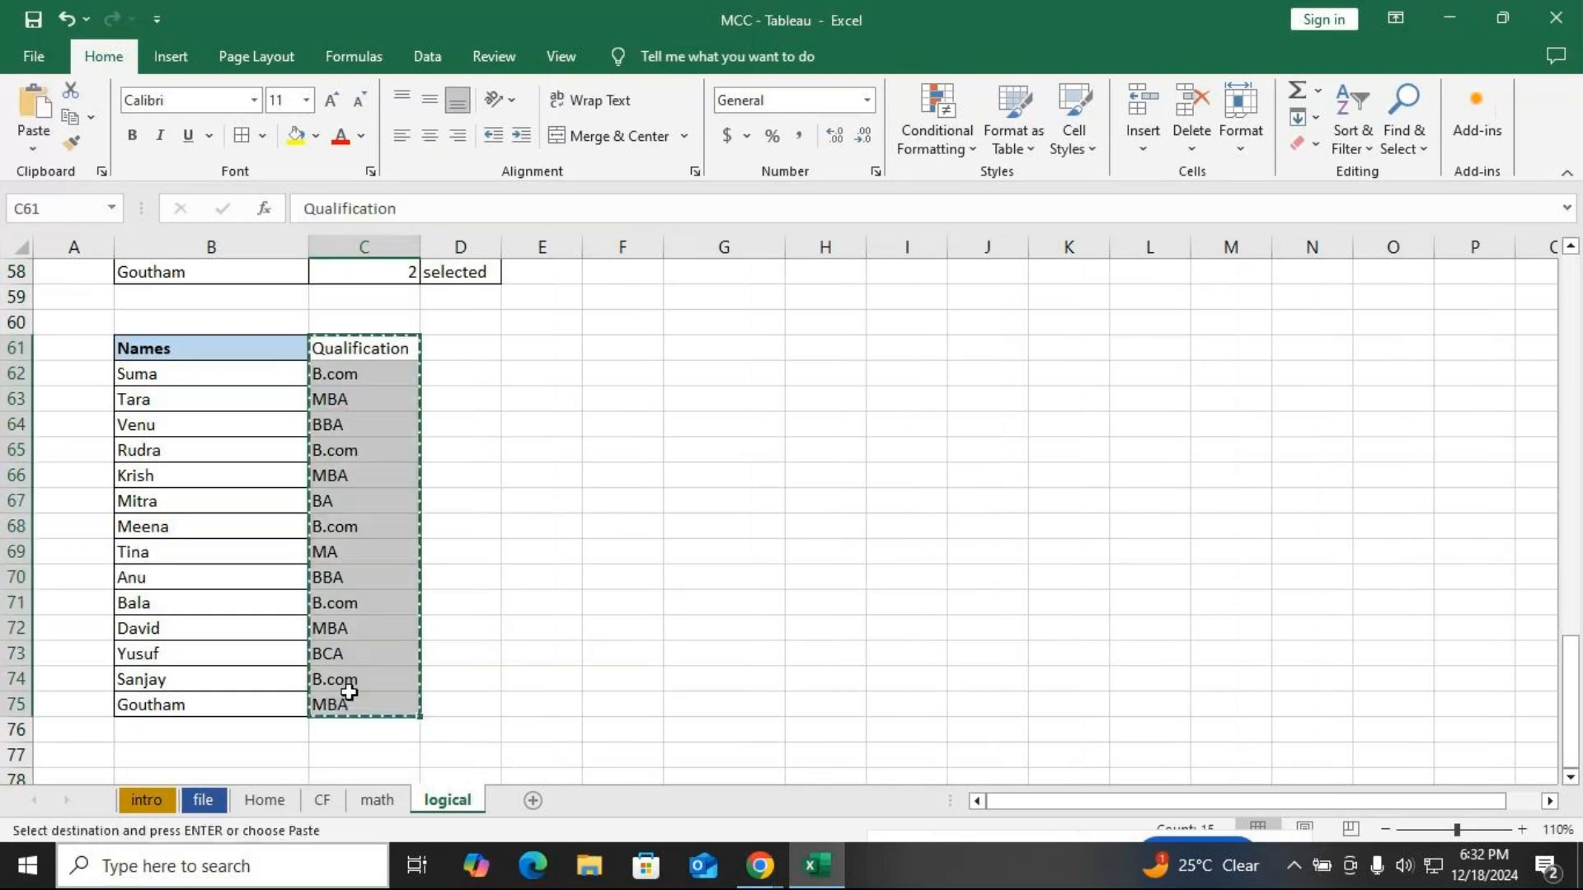
pyautogui.scroll(-4, 349, 689)
pyautogui.click(206, 505)
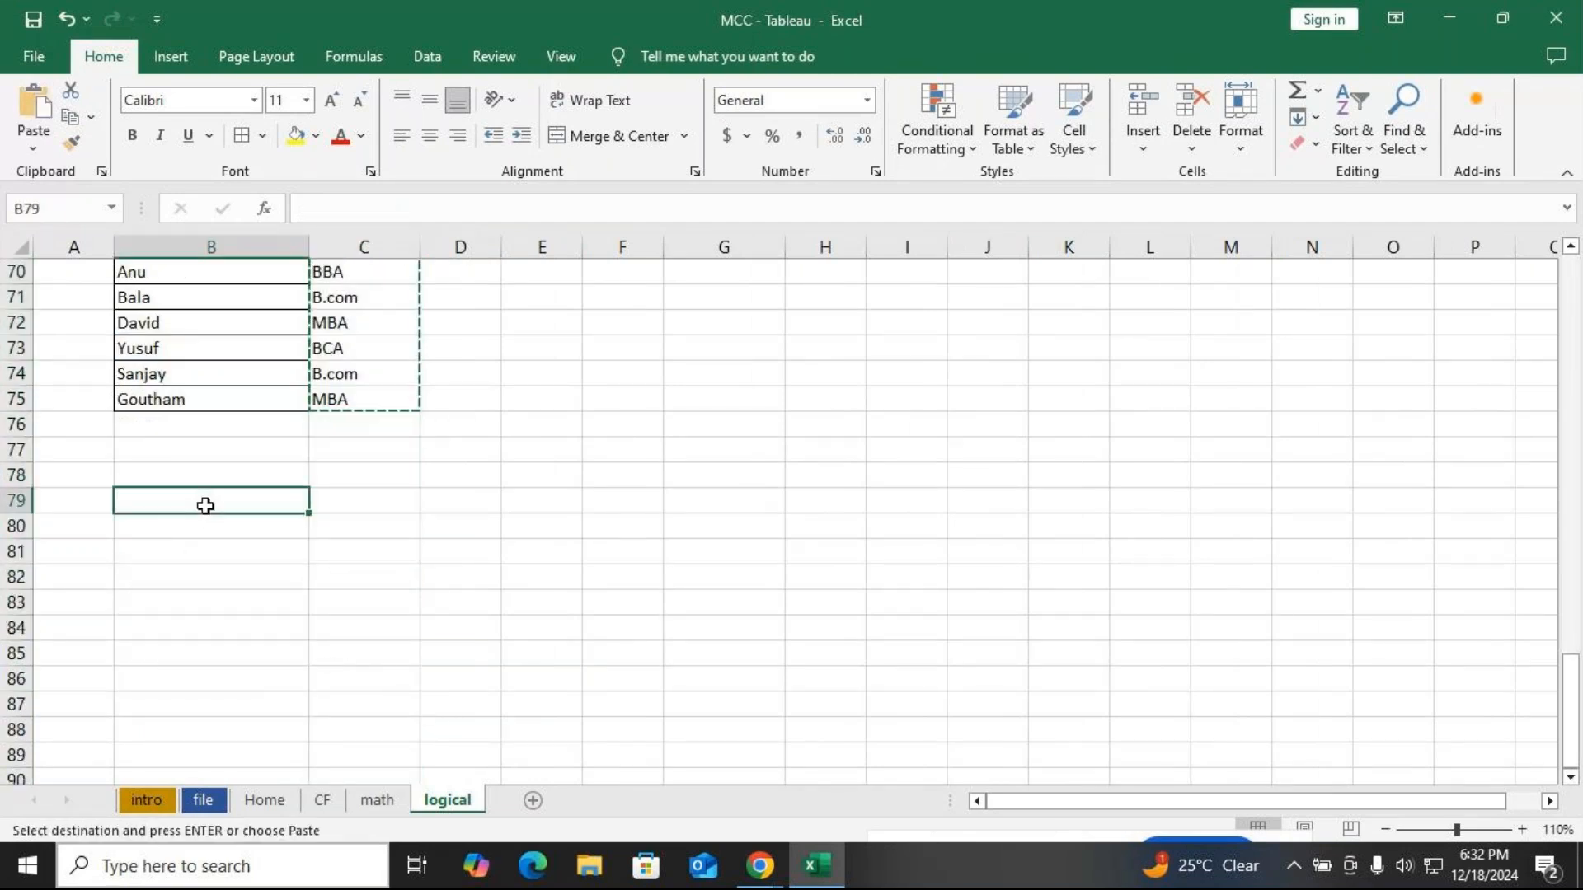
pyautogui.hotkey('ctrl', 'v')
pyautogui.scroll(-2, 209, 503)
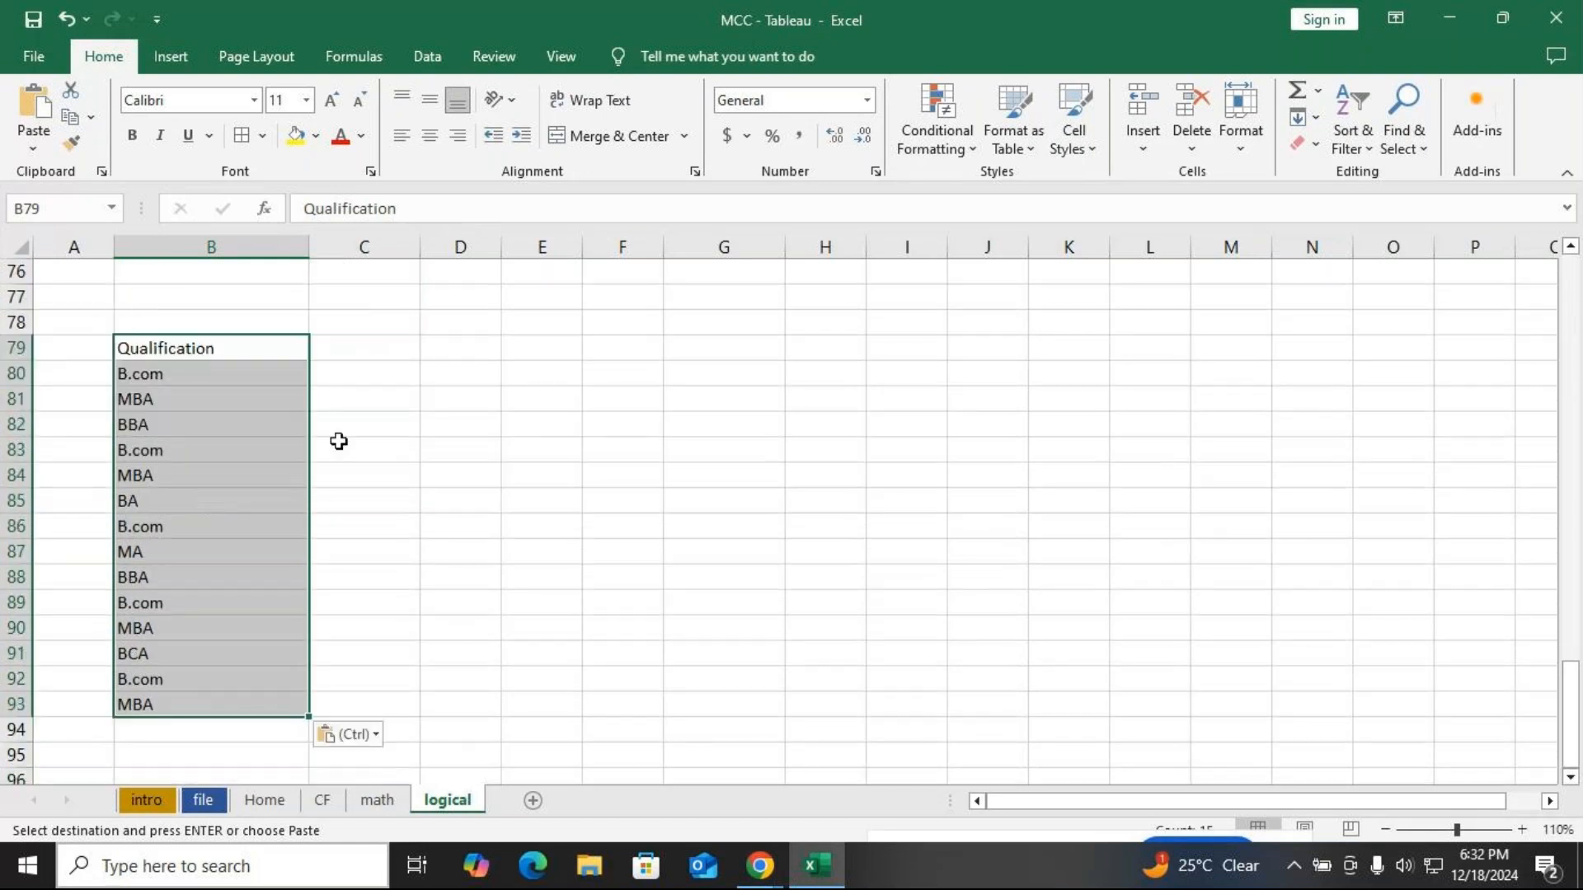
pyautogui.click(347, 345)
# Enter the heading "Condition" in H81, with B.com in H83 and BBA in H84 beneath it
pyautogui.click(827, 401)
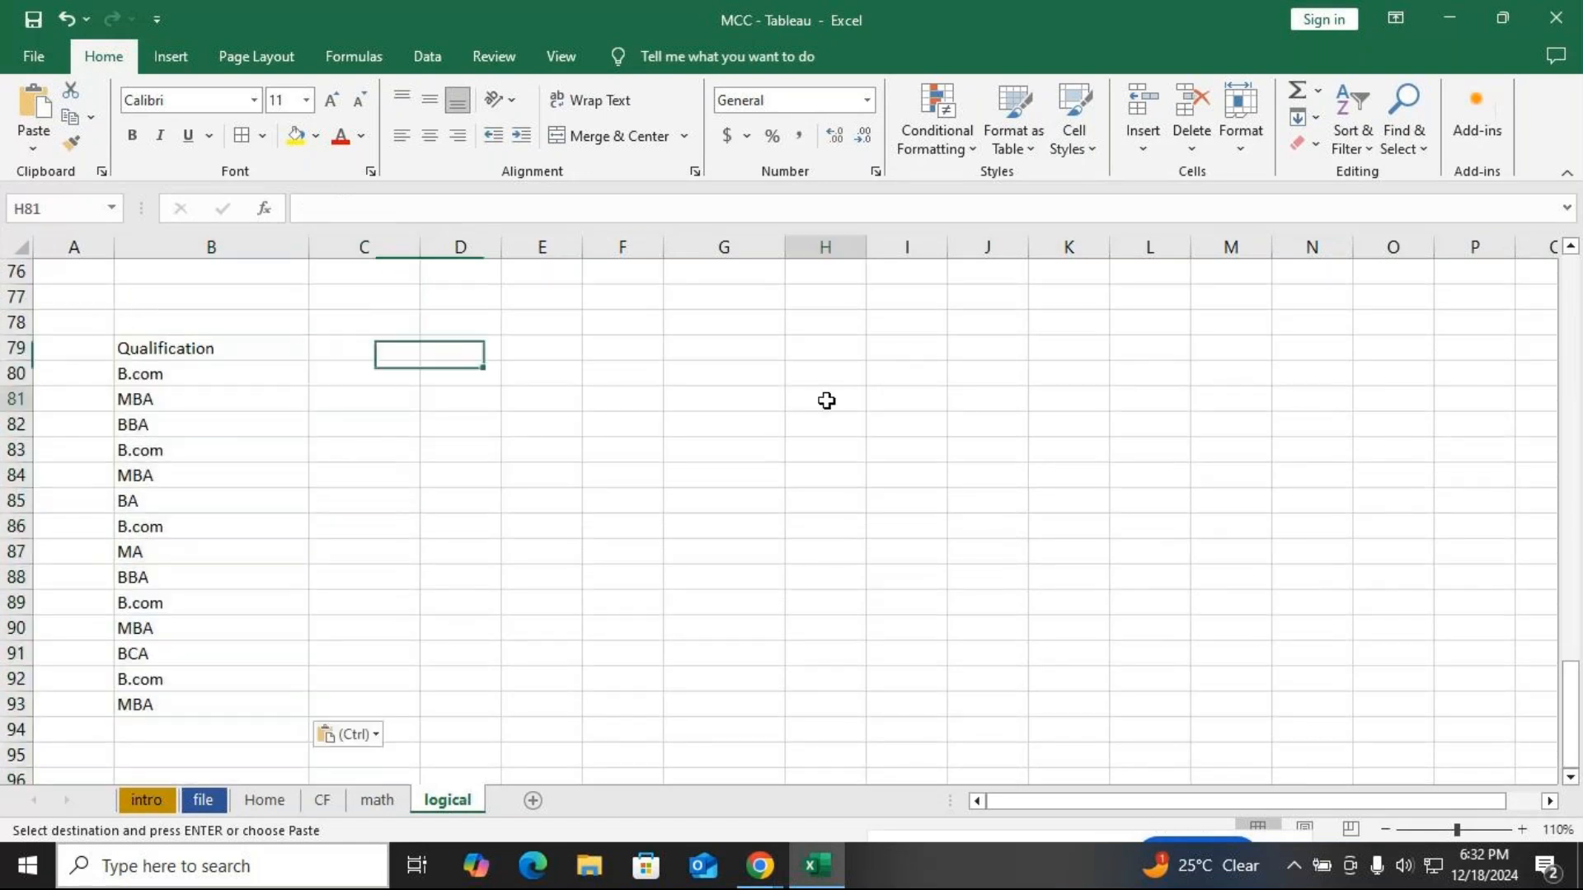
pyautogui.write('Condition')
pyautogui.press('Return')
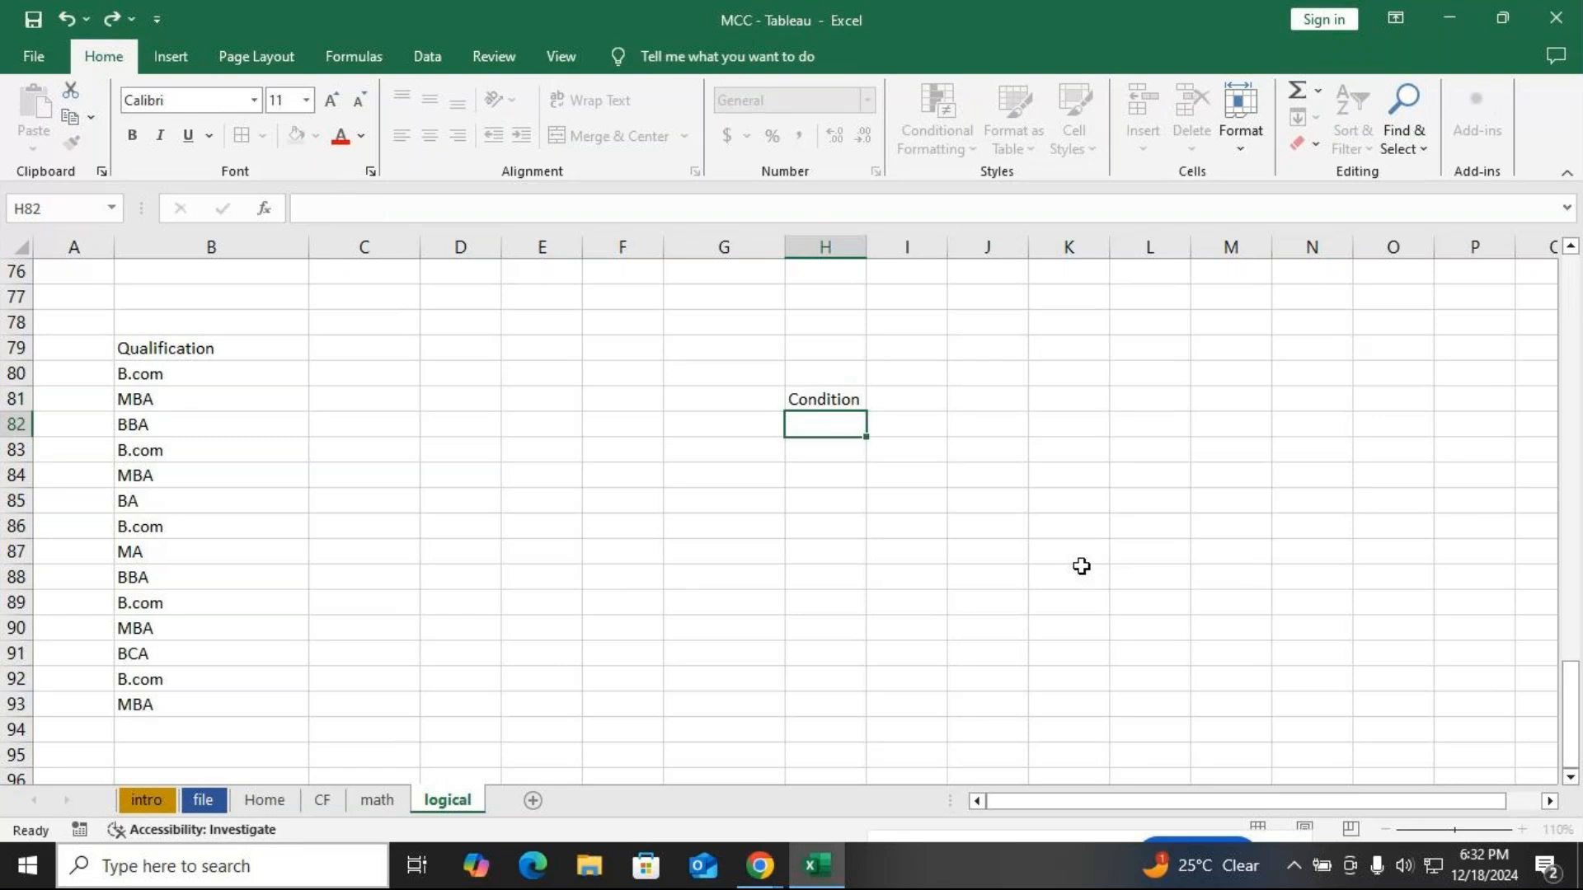
pyautogui.press('Return')
pyautogui.write('B.com')
pyautogui.press('Return')
pyautogui.write('BB')
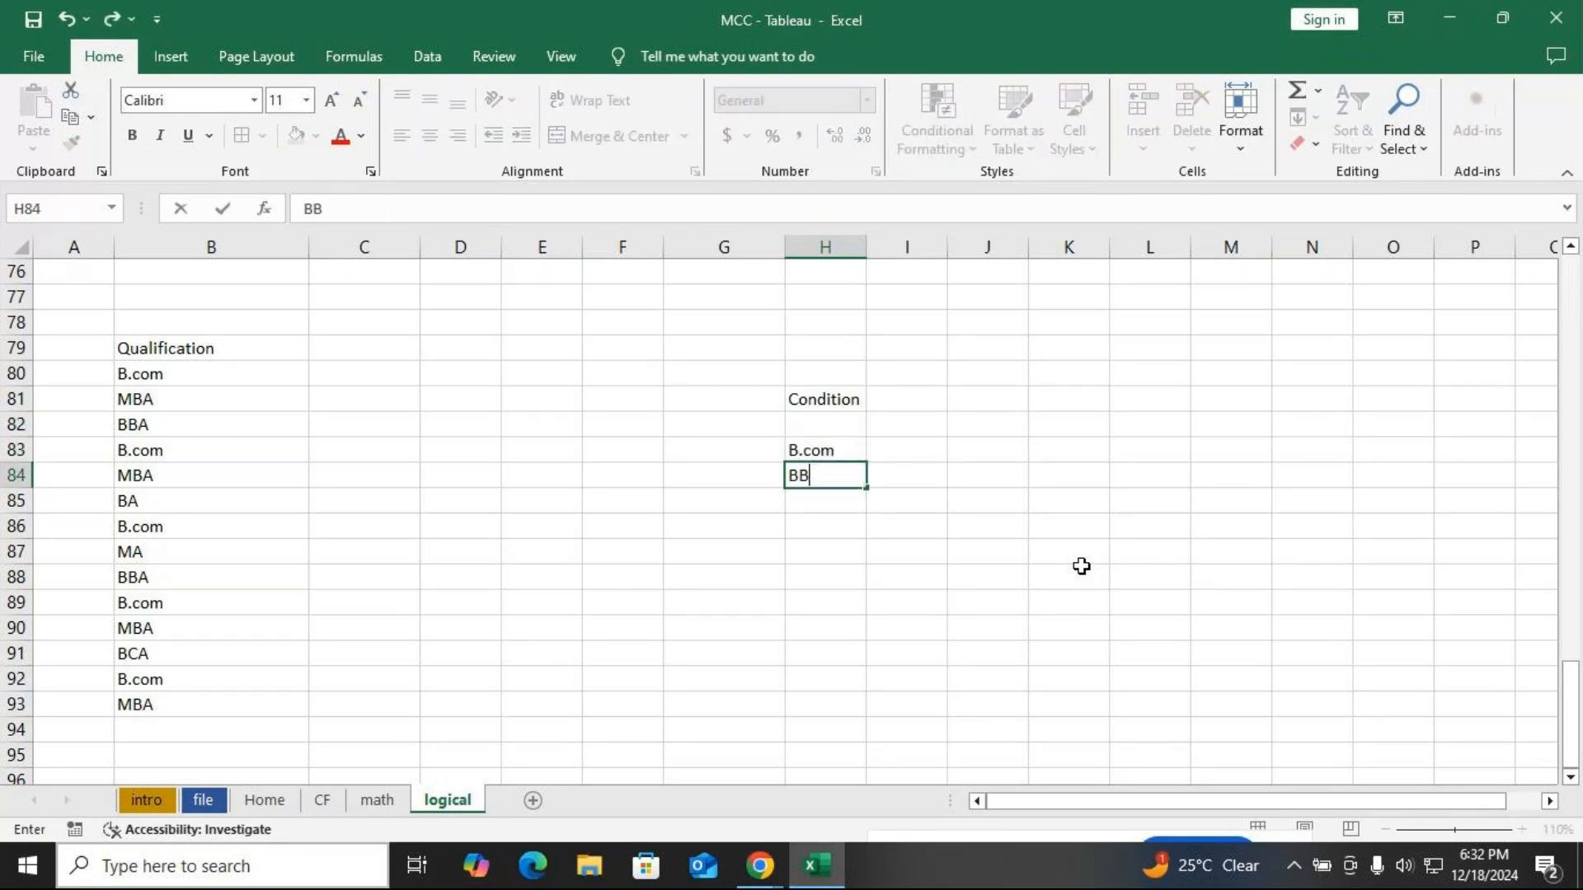
pyautogui.write('A')
pyautogui.click(932, 489)
# Label the condition list by entering "Qualification" in G83
pyautogui.click(705, 449)
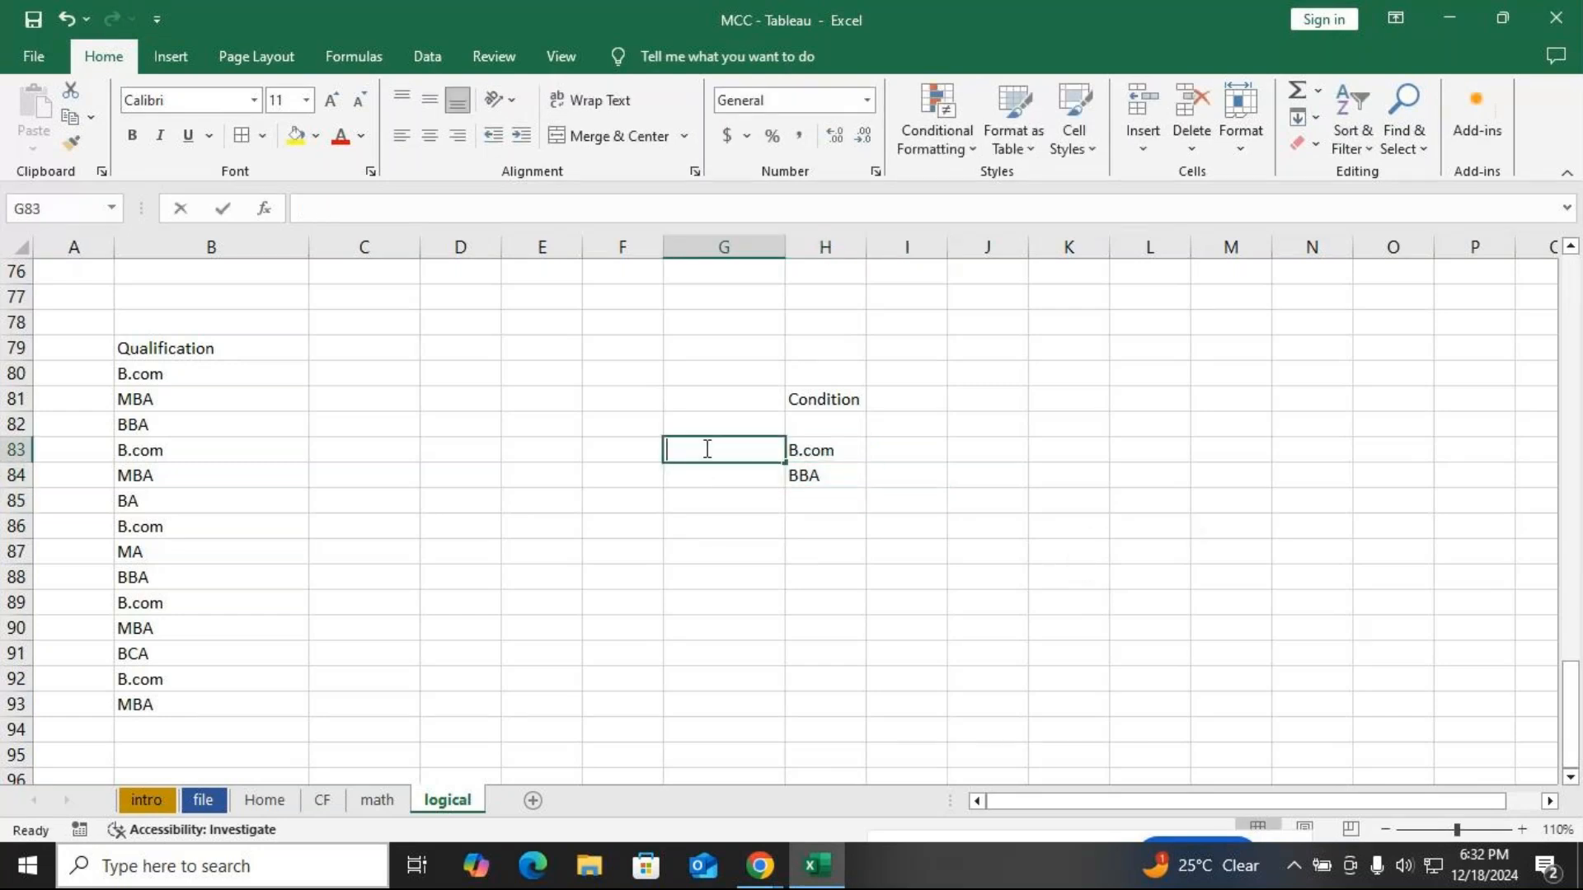
pyautogui.write('Qunlif')
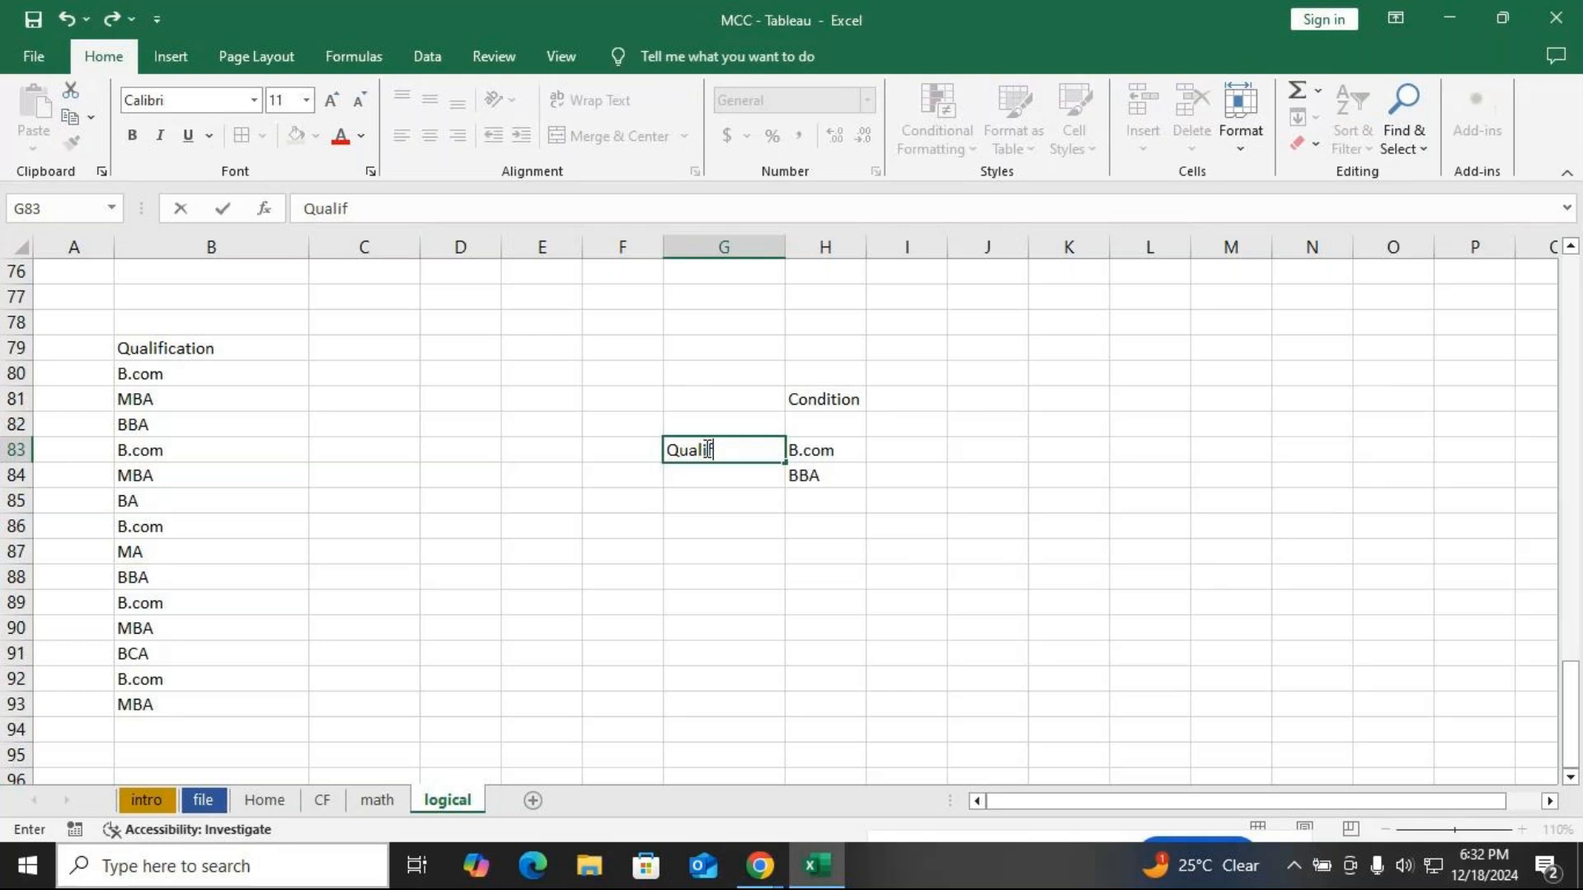
pyautogui.write('ication')
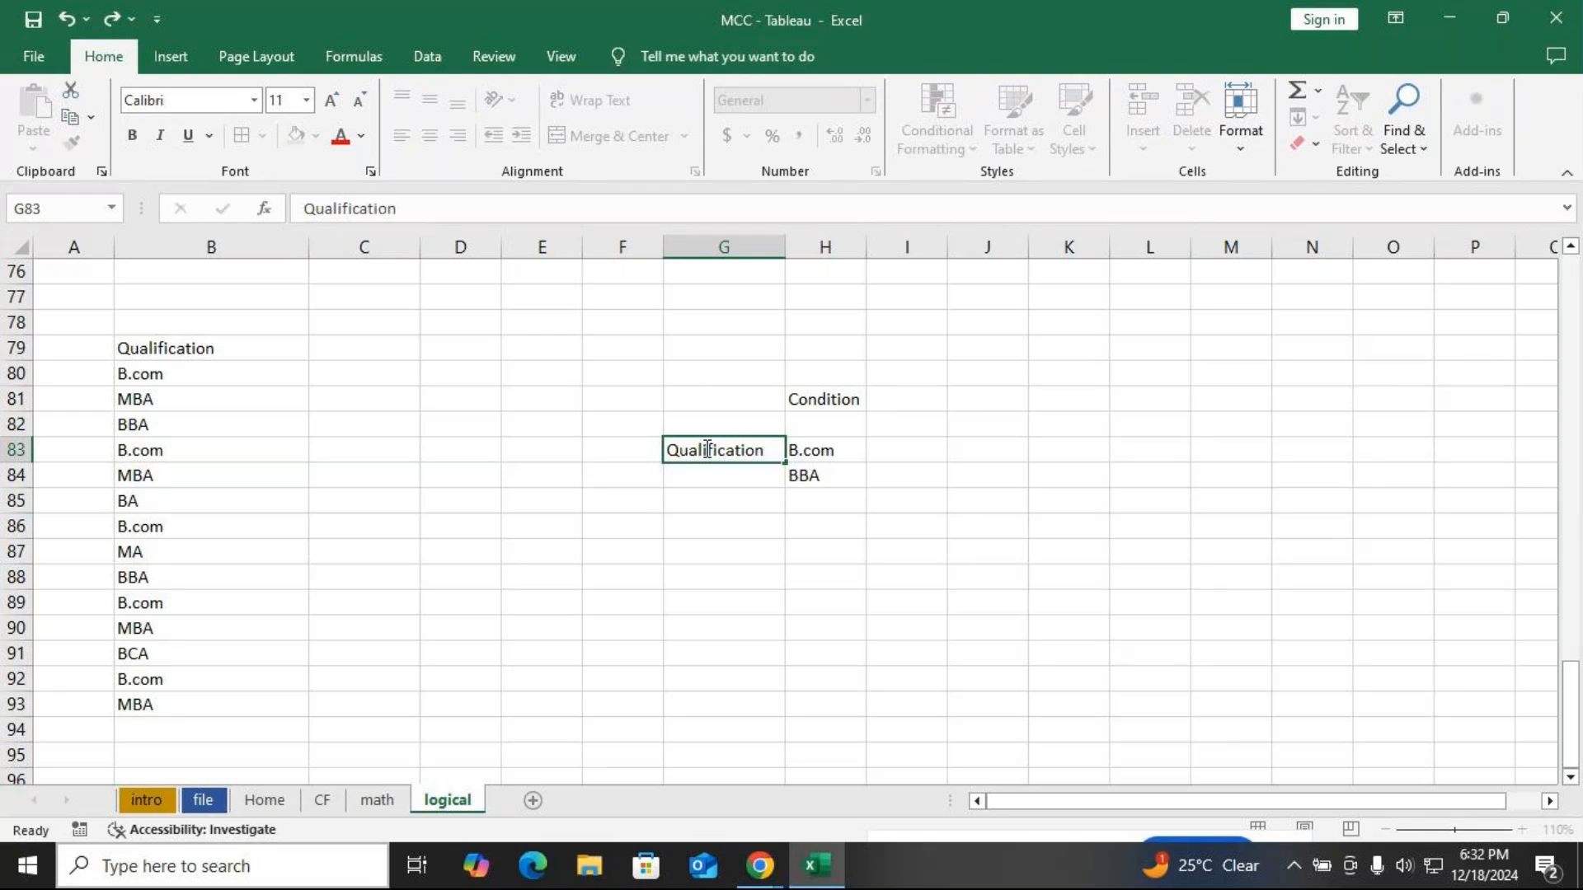
# Enter the outcome "Select" in I83 beside the B.com condition
pyautogui.press('Tab')
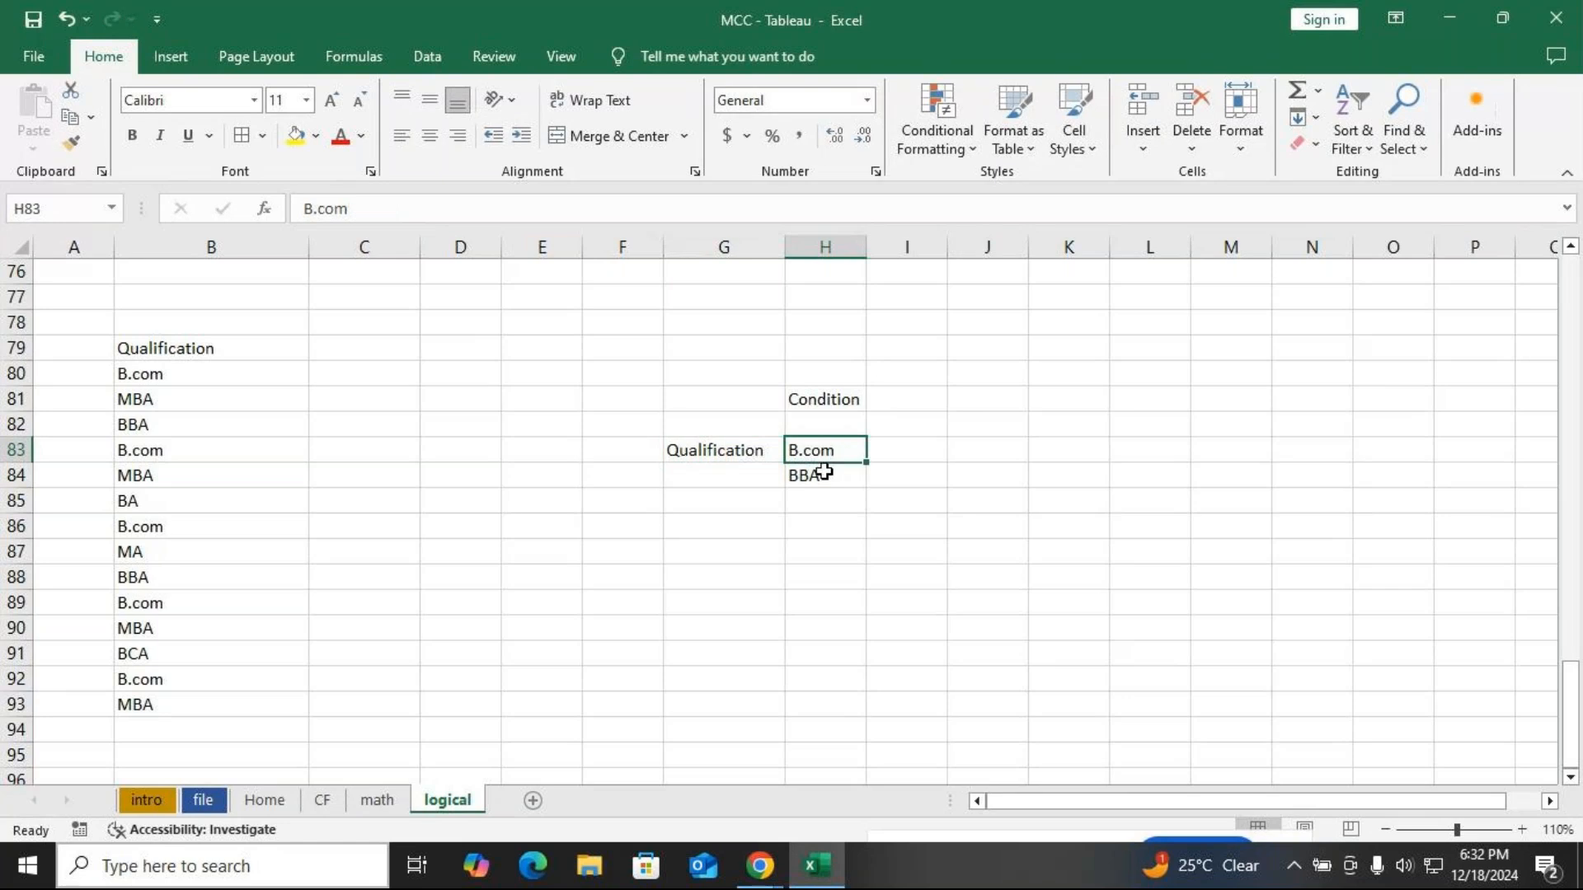
pyautogui.click(907, 450)
pyautogui.write('Se')
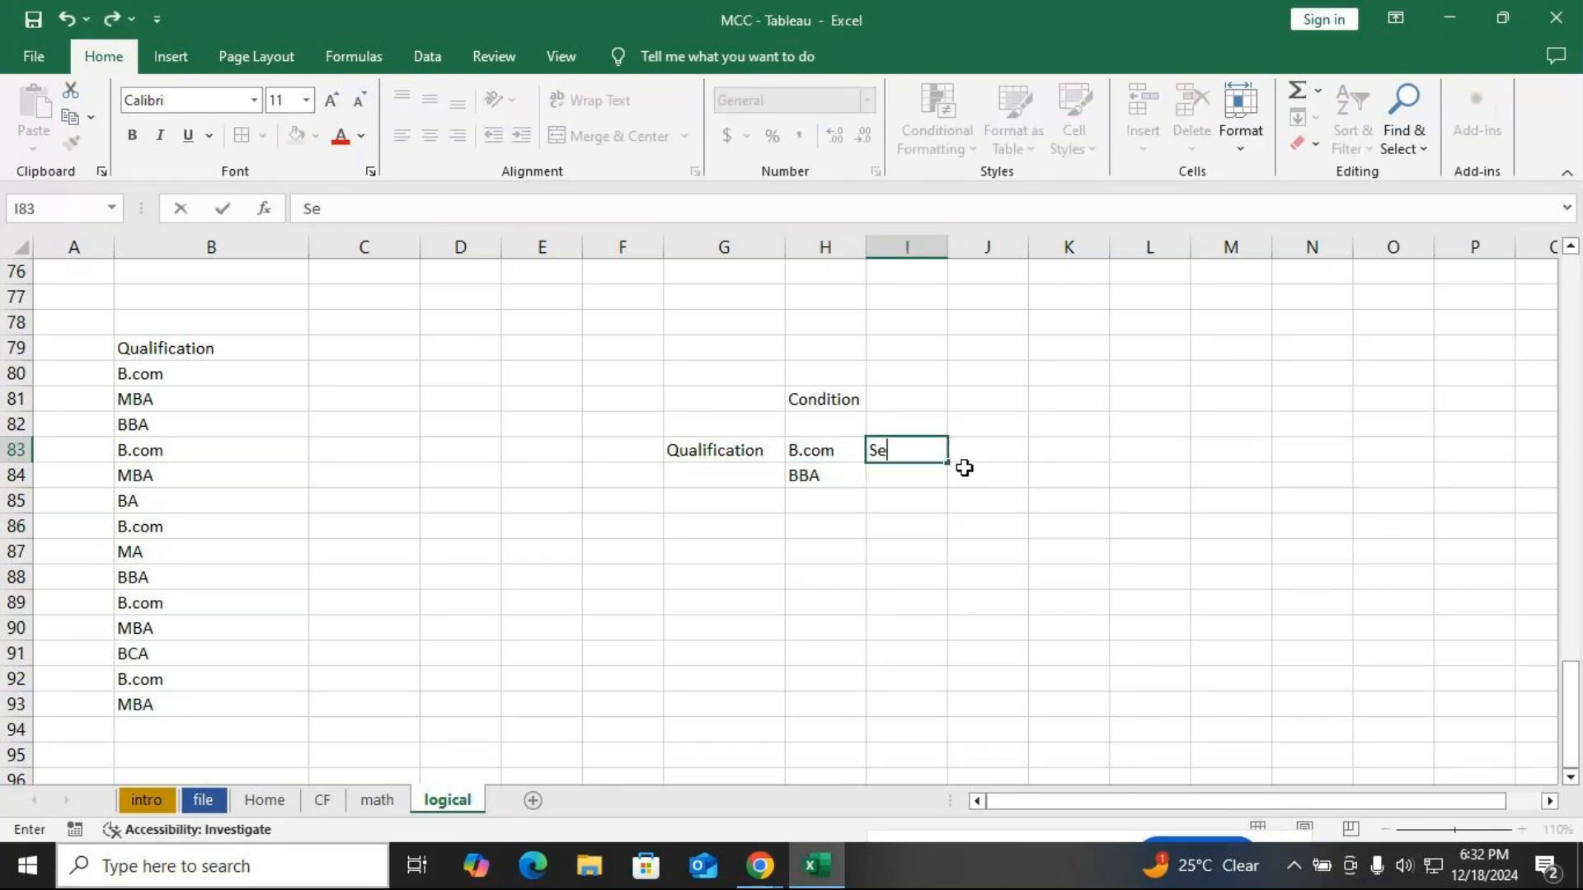
pyautogui.write('lect')
pyautogui.press('Tab')
# Enter "other - Qualification" in J83 and "Reject" beneath it in J84 for the remaining cases
pyautogui.write('o')
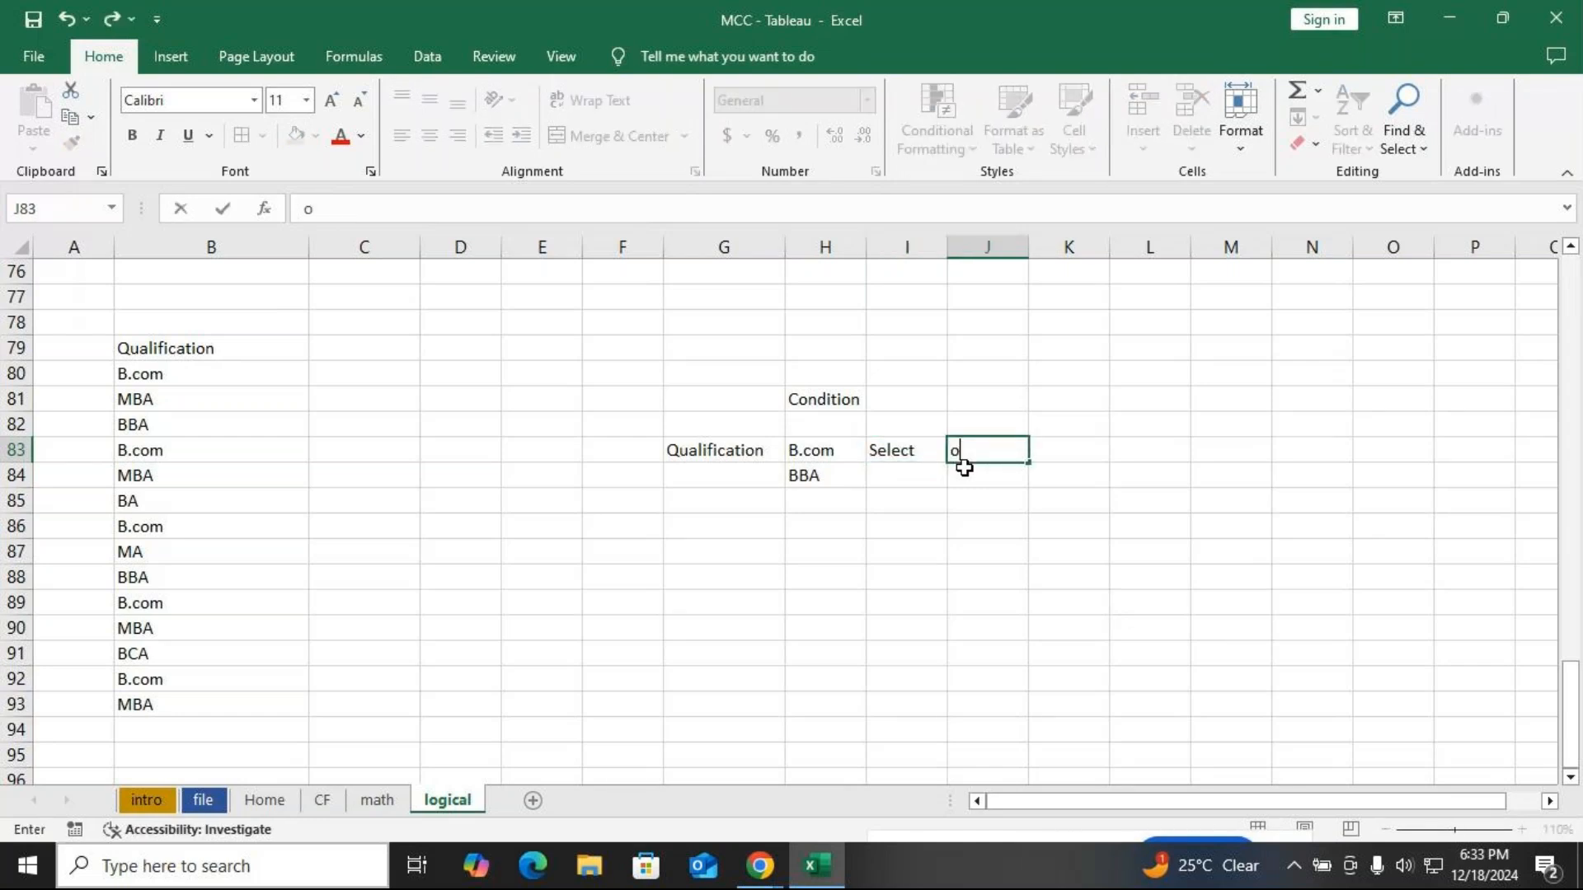
pyautogui.write('ther - Qualification')
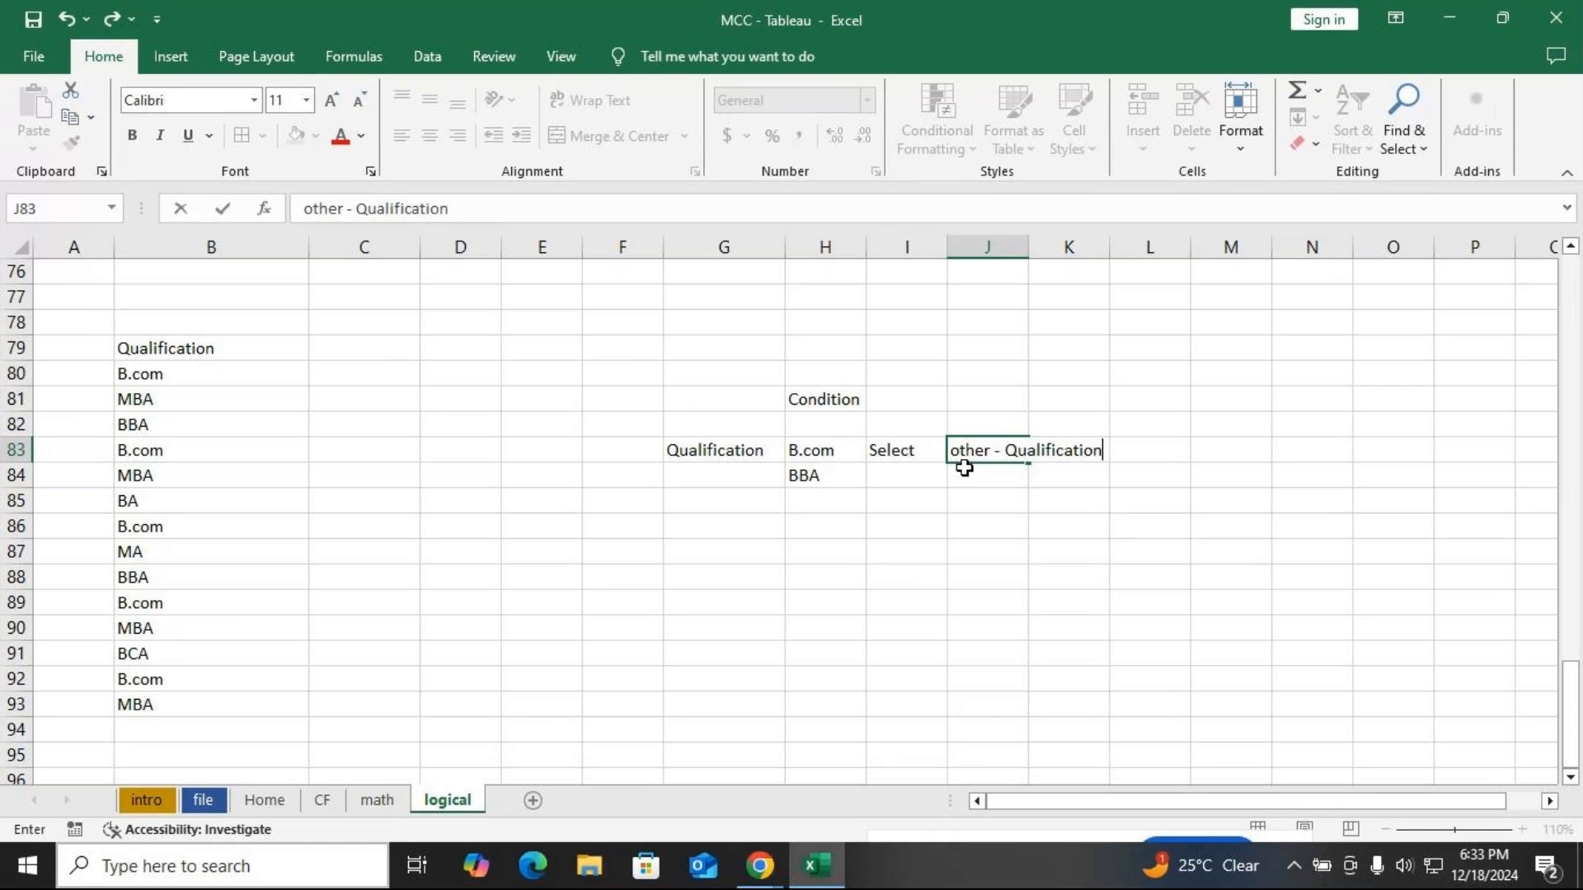
pyautogui.press('Return')
pyautogui.write('Re')
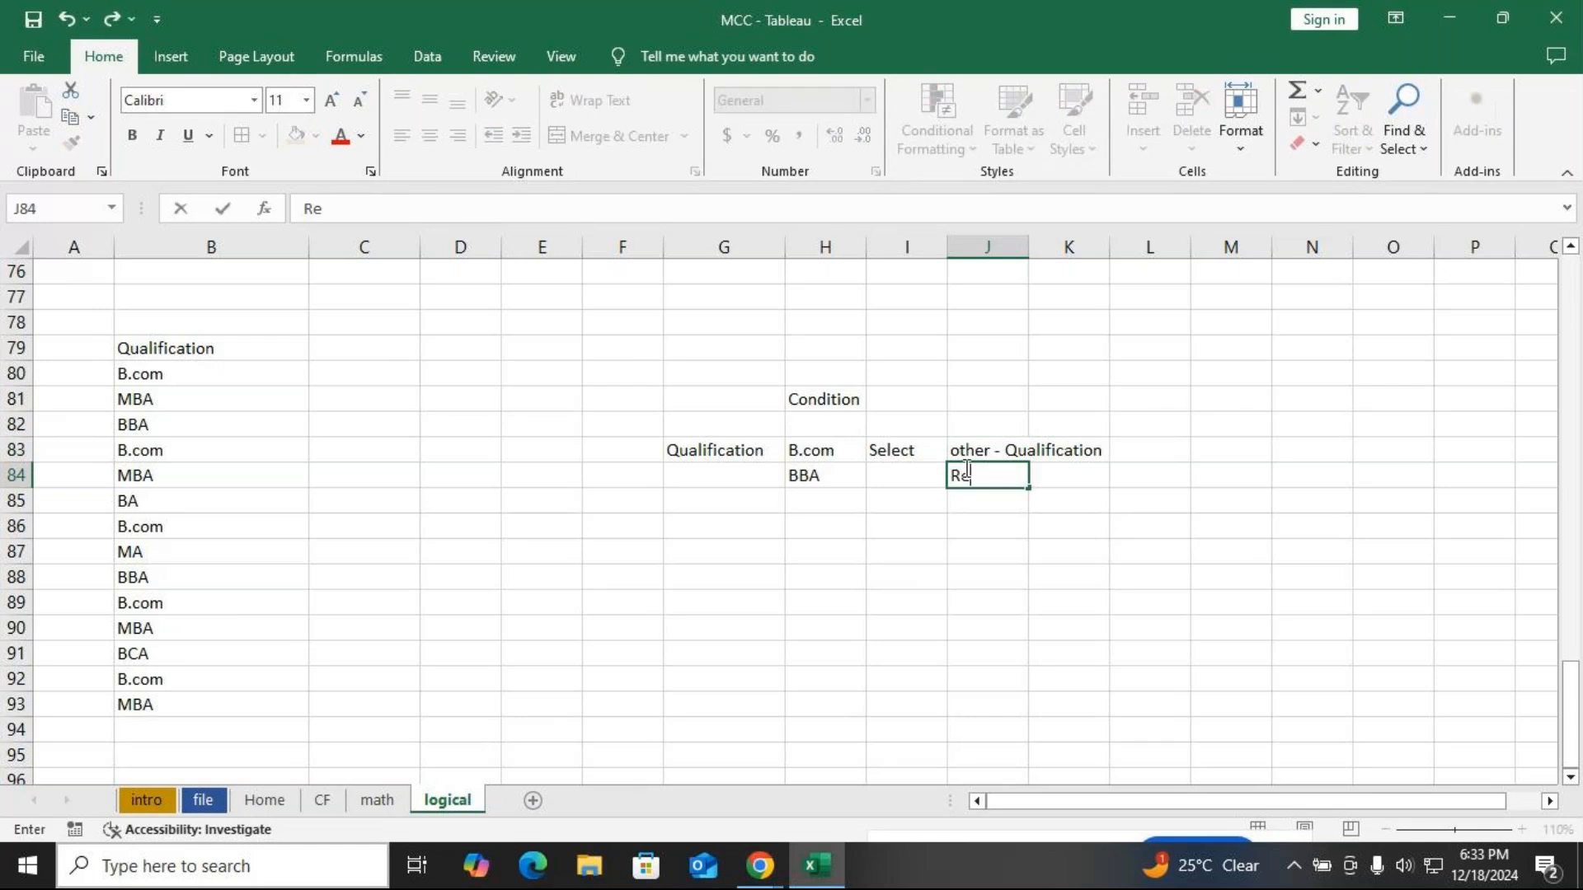
pyautogui.write('ject')
pyautogui.press('Return')
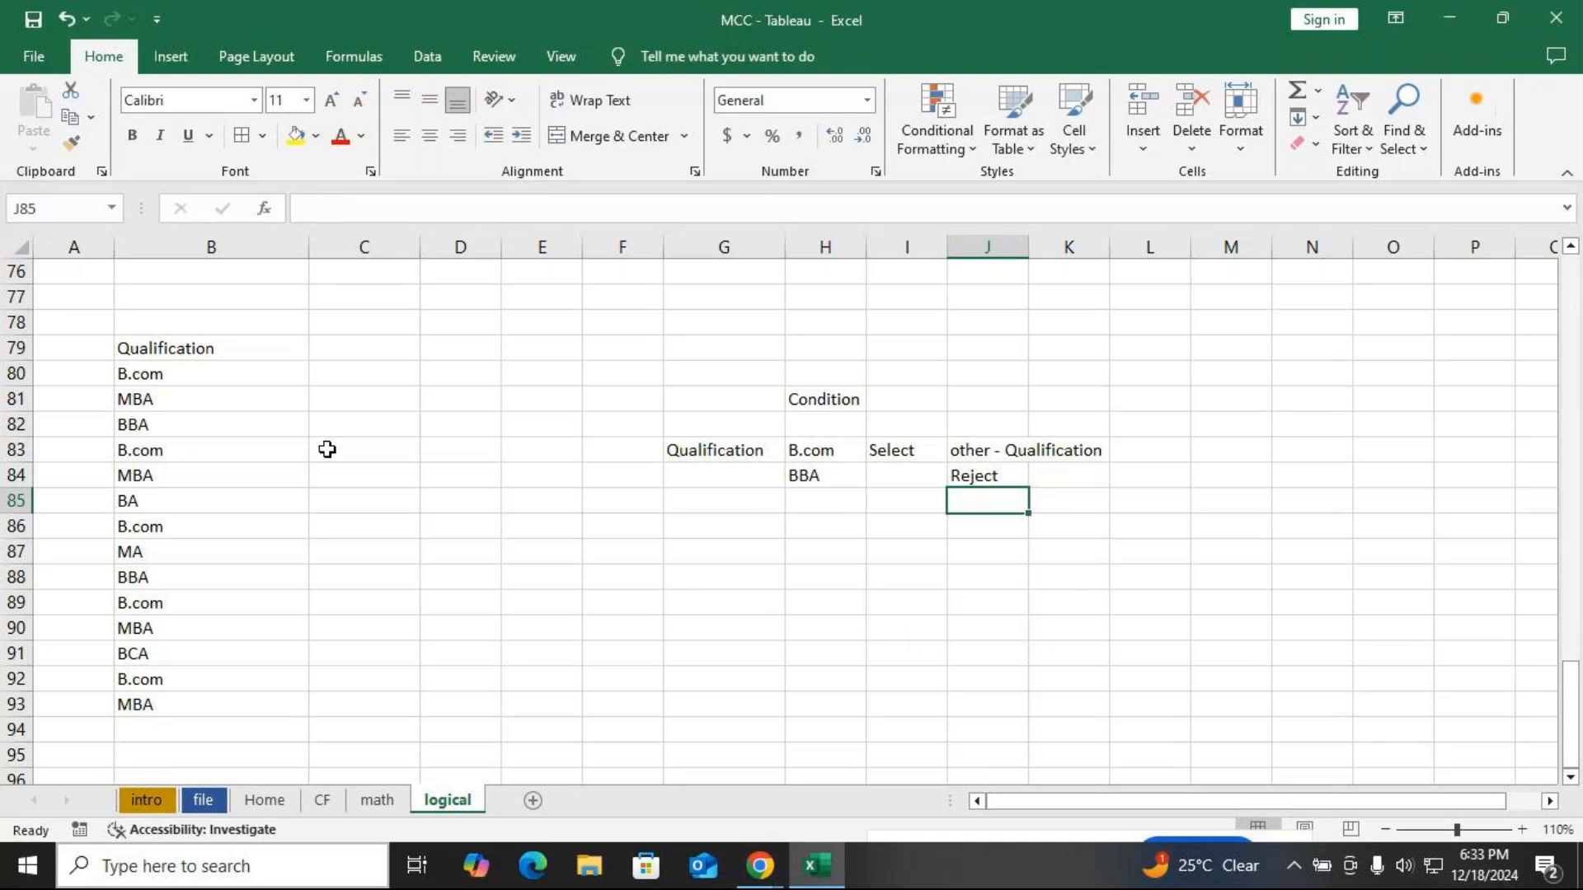
# Review the logical test of the IF formula in D47 and compare it with the qualification conditions in G83:K84
pyautogui.scroll(6, 809, 459)
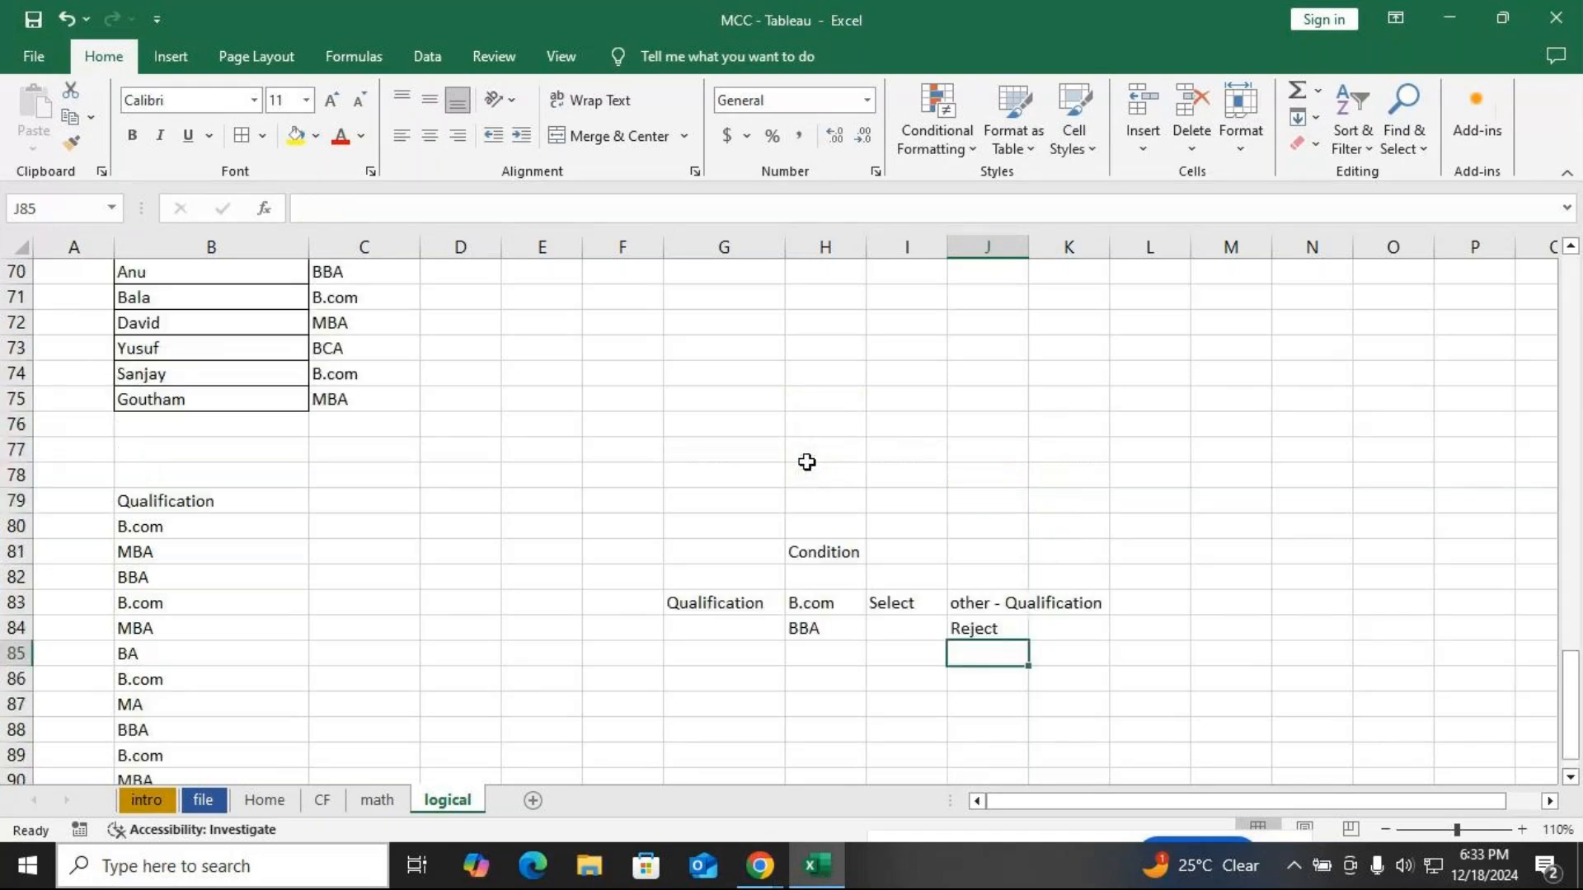
pyautogui.click(355, 379)
pyautogui.click(342, 399)
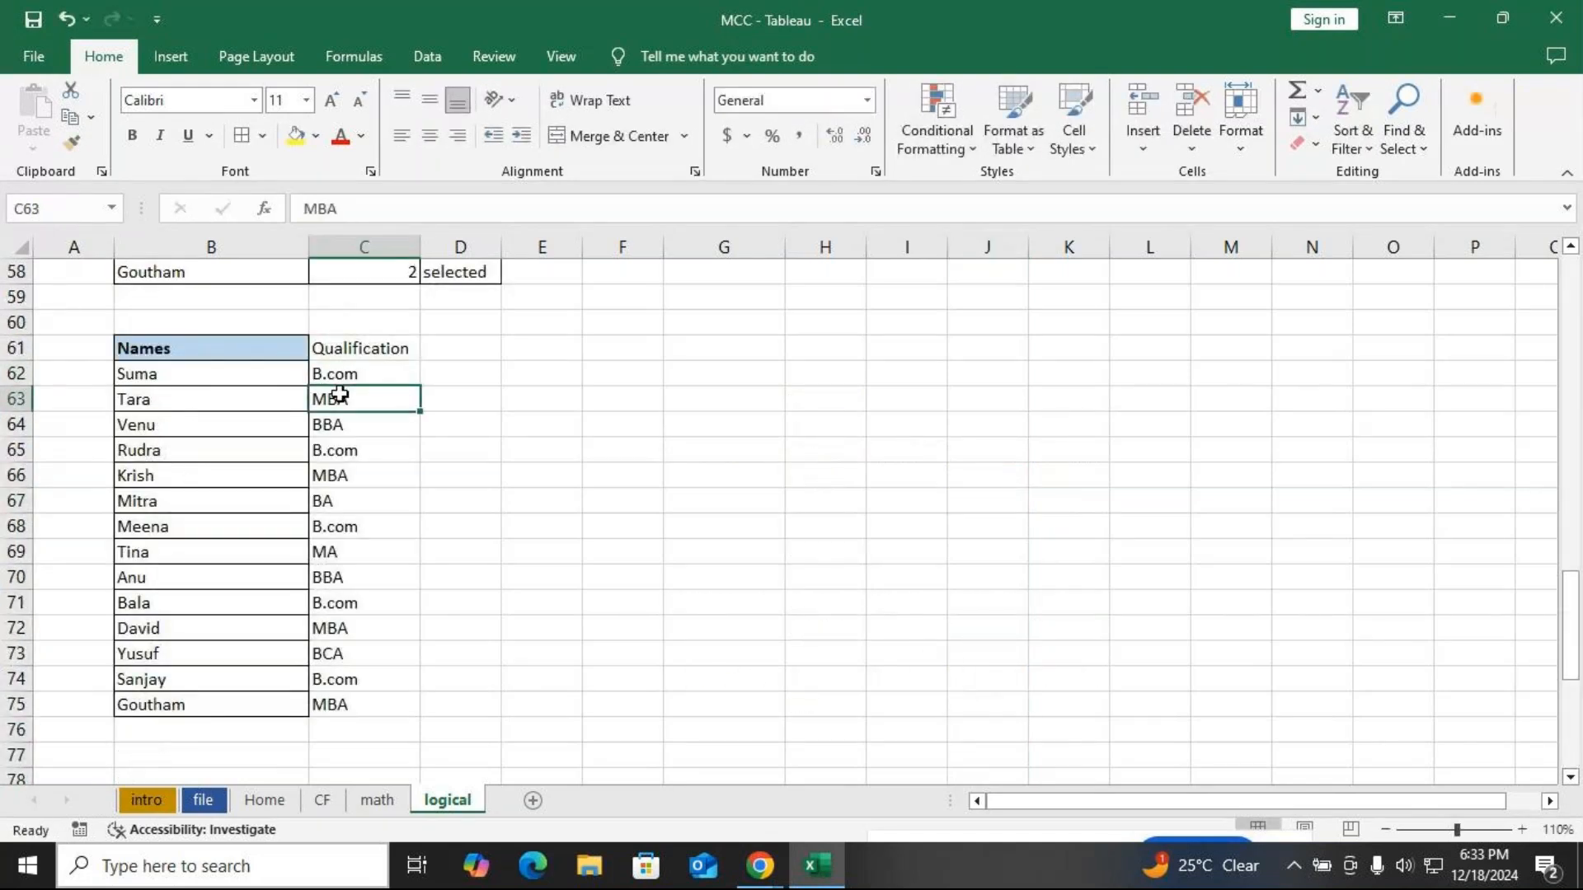
pyautogui.scroll(4, 366, 378)
pyautogui.click(487, 299)
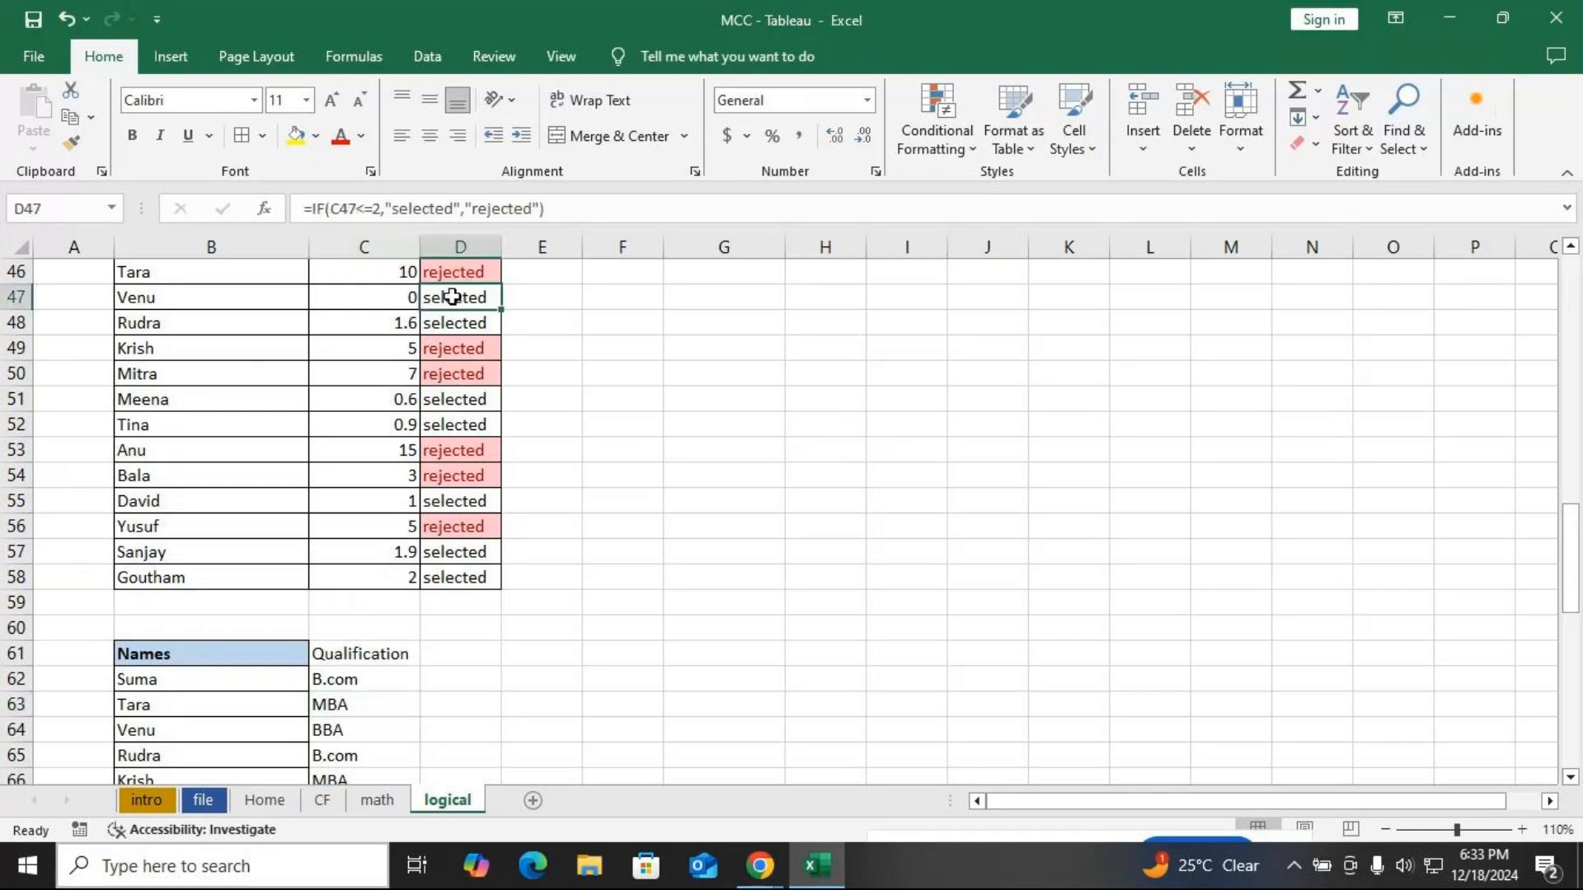
pyautogui.doubleClick(493, 301)
pyautogui.click(491, 321)
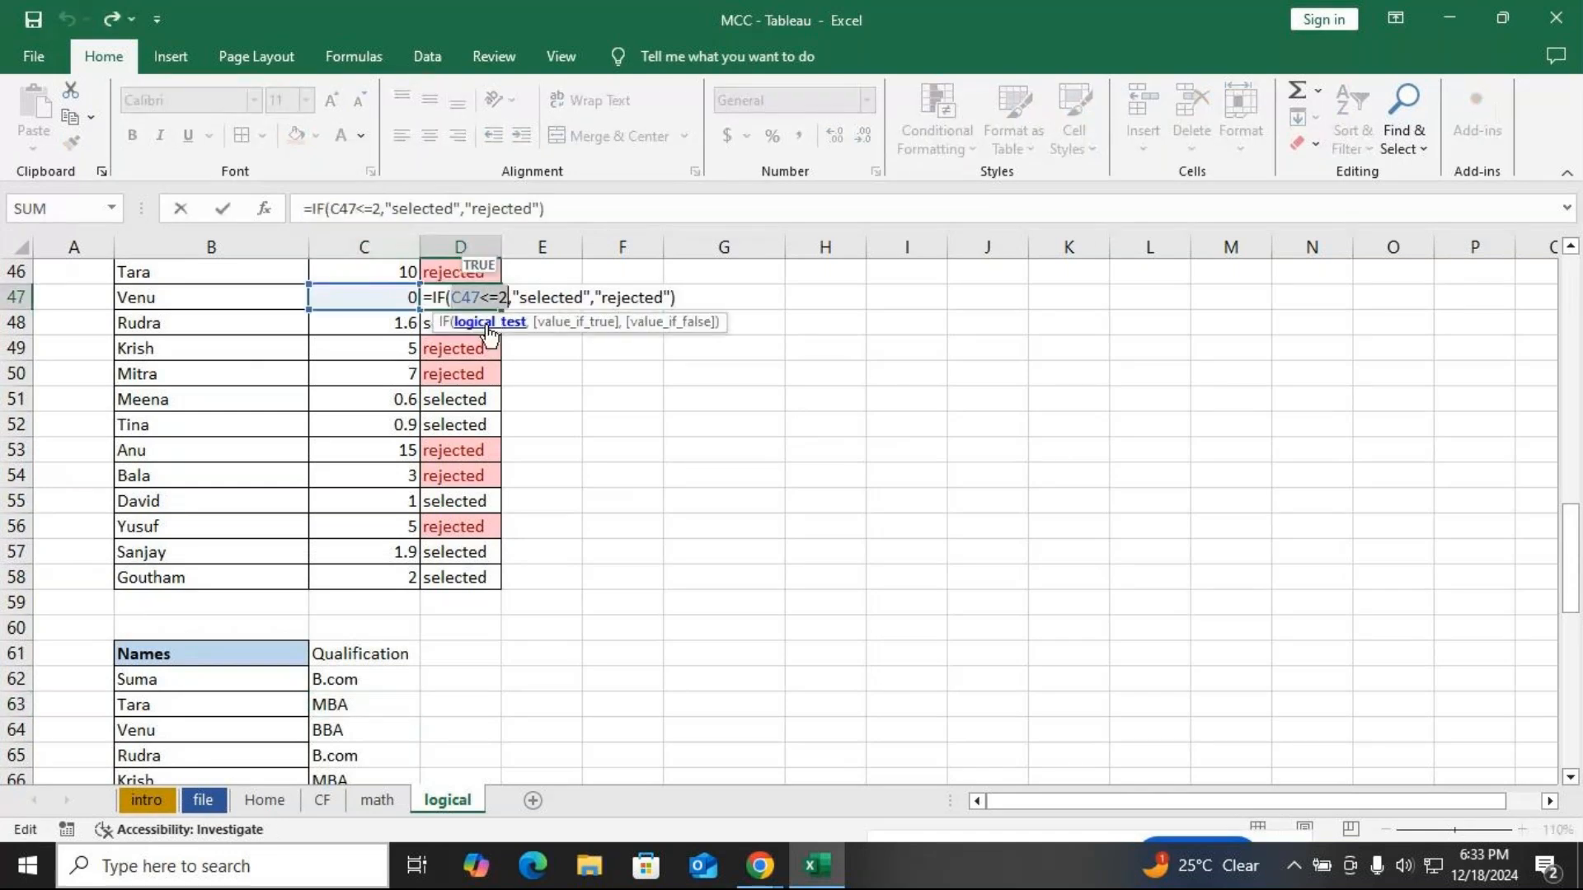
pyautogui.press('Return')
pyautogui.scroll(-7, 495, 335)
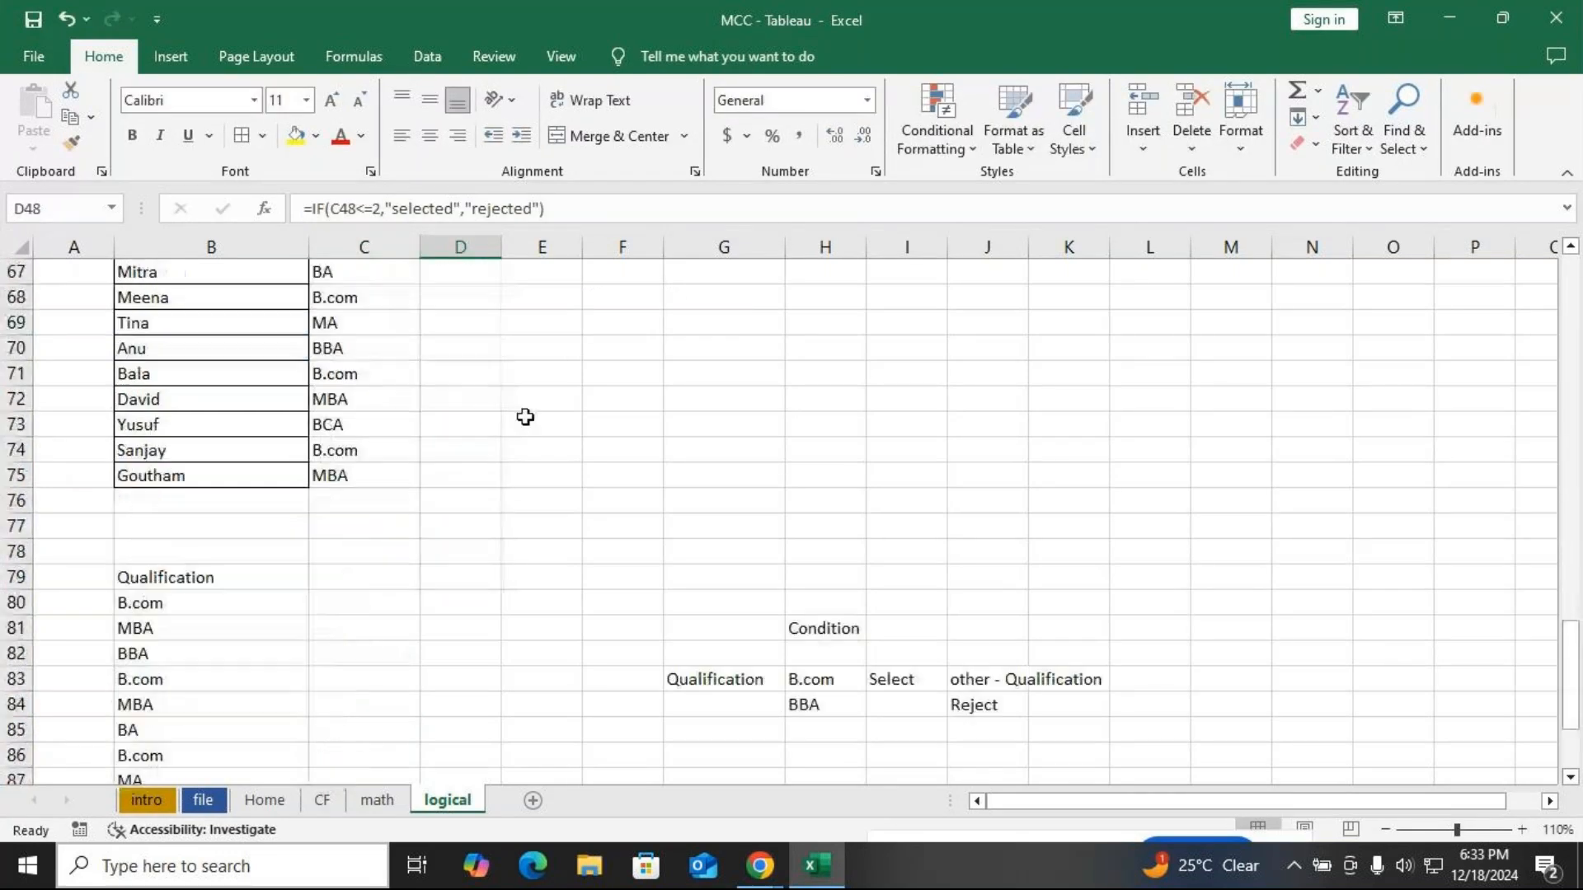
pyautogui.click(827, 706)
pyautogui.scroll(-1, 809, 679)
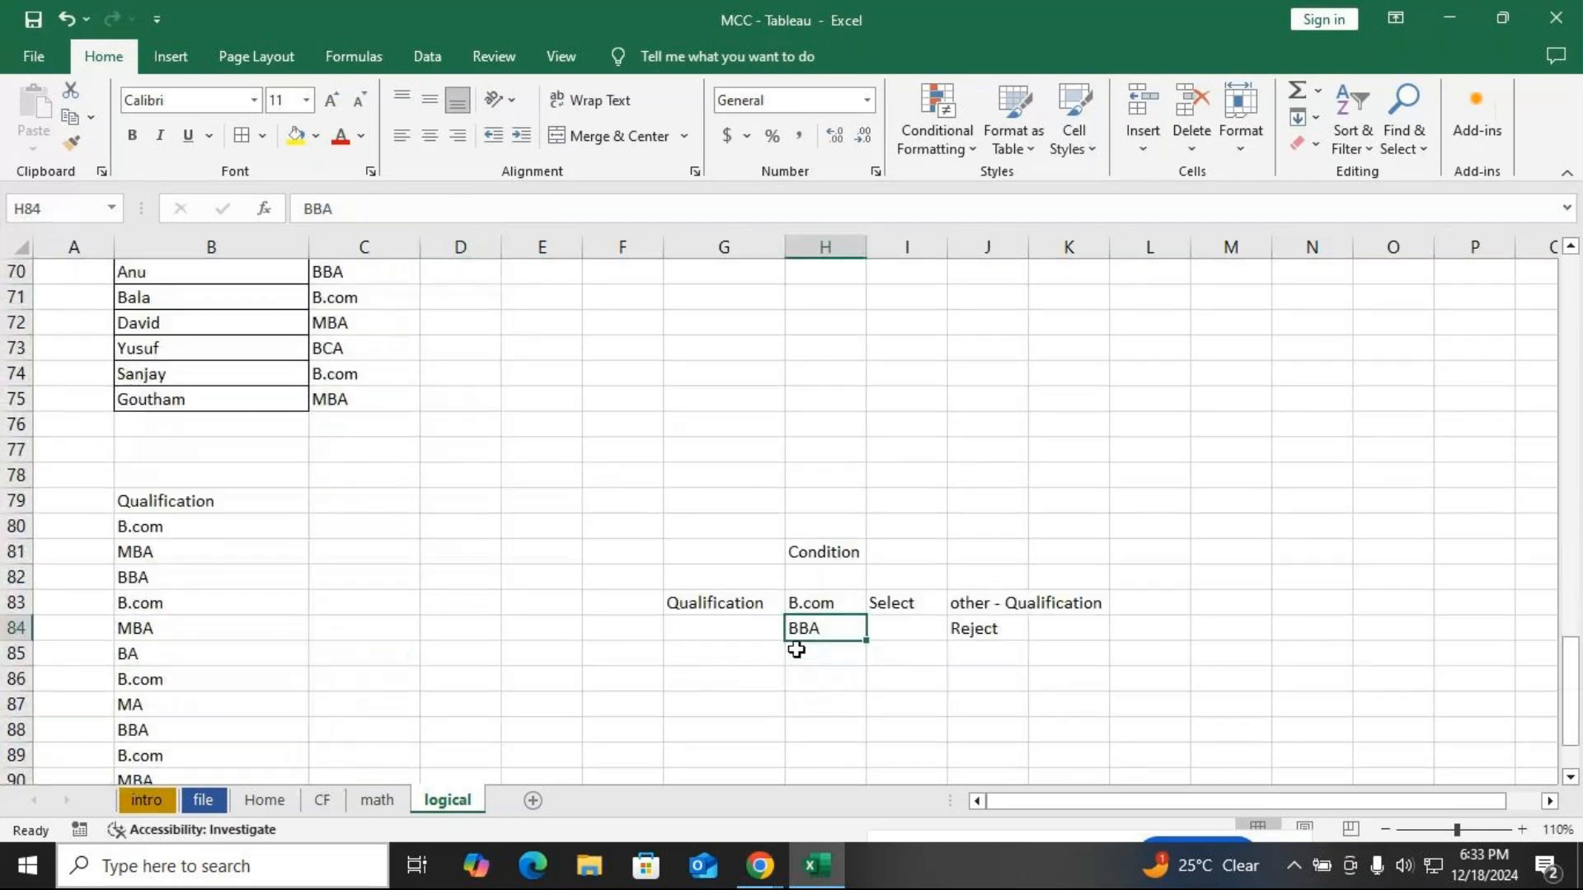
pyautogui.scroll(-1, 801, 622)
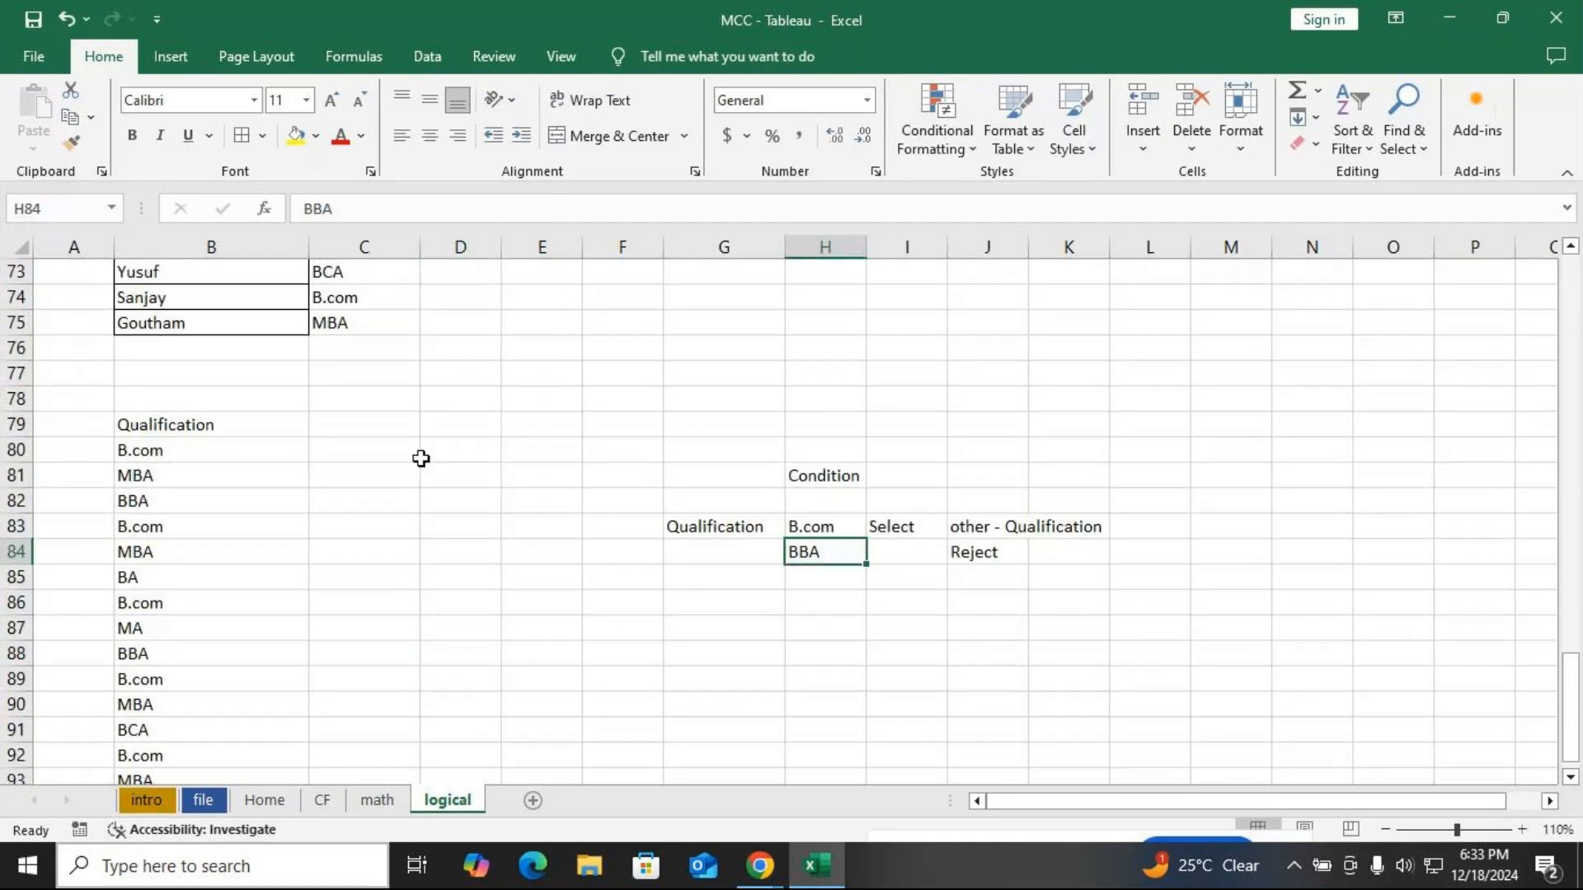
pyautogui.moveTo(682, 495); pyautogui.dragTo(1117, 580)
# Enter the heading "Shortlist" in D61, beside the Qualification column
pyautogui.scroll(1, 341, 460)
pyautogui.scroll(5, 341, 460)
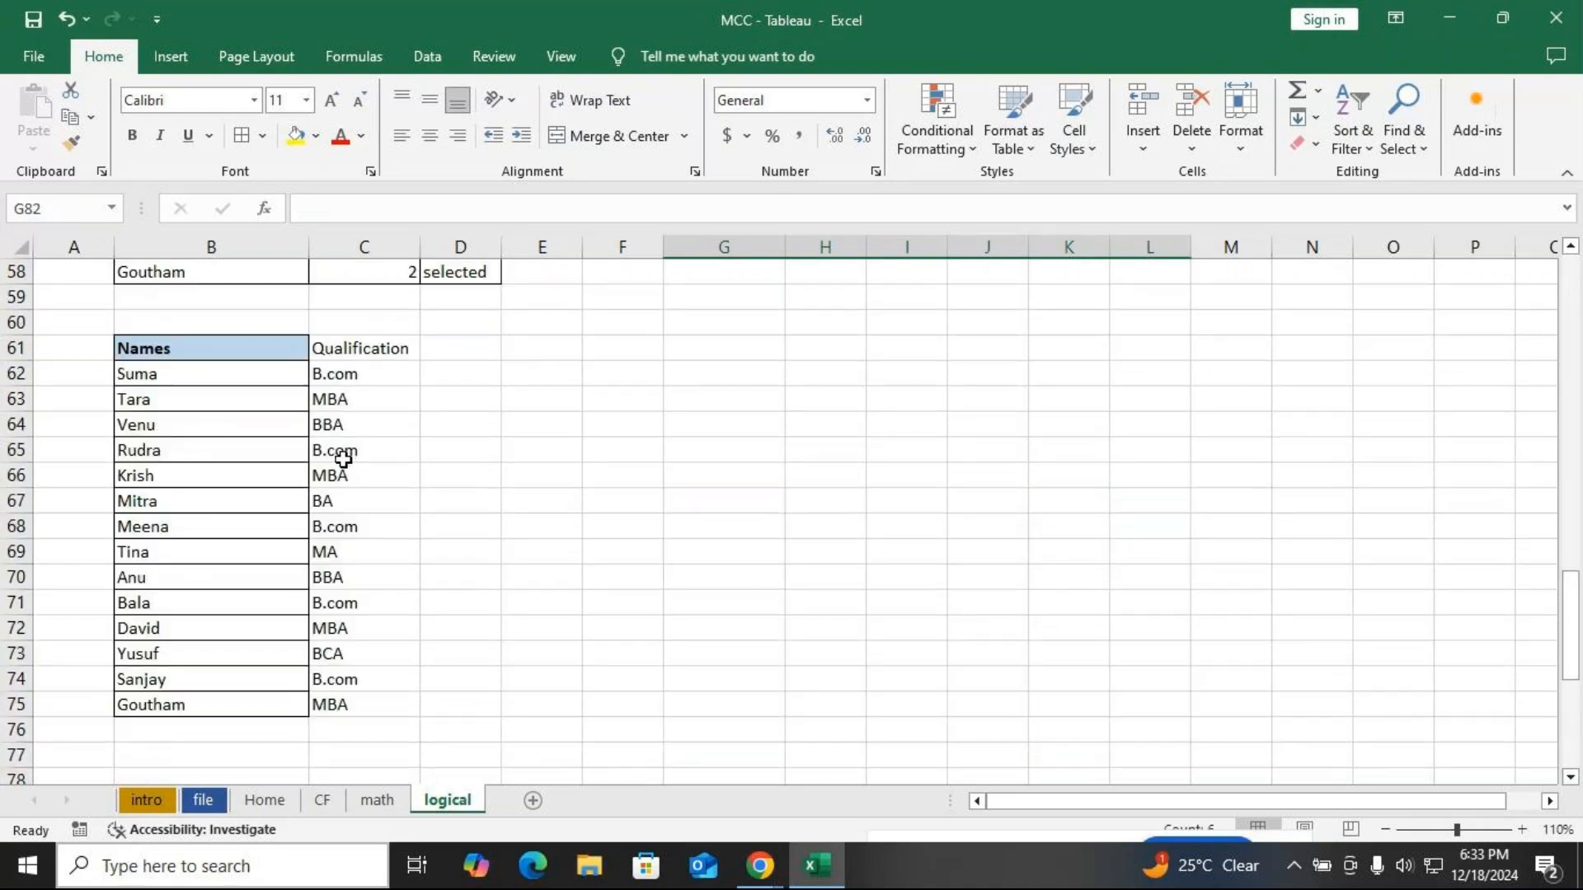
pyautogui.click(459, 353)
pyautogui.doubleClick(452, 353)
pyautogui.write('Shortis')
pyautogui.press('BackSpace')
pyautogui.press('BackSpace')
pyautogui.write('is')
pyautogui.press('BackSpace')
pyautogui.press('BackSpace')
pyautogui.write('list')
pyautogui.press('Return')
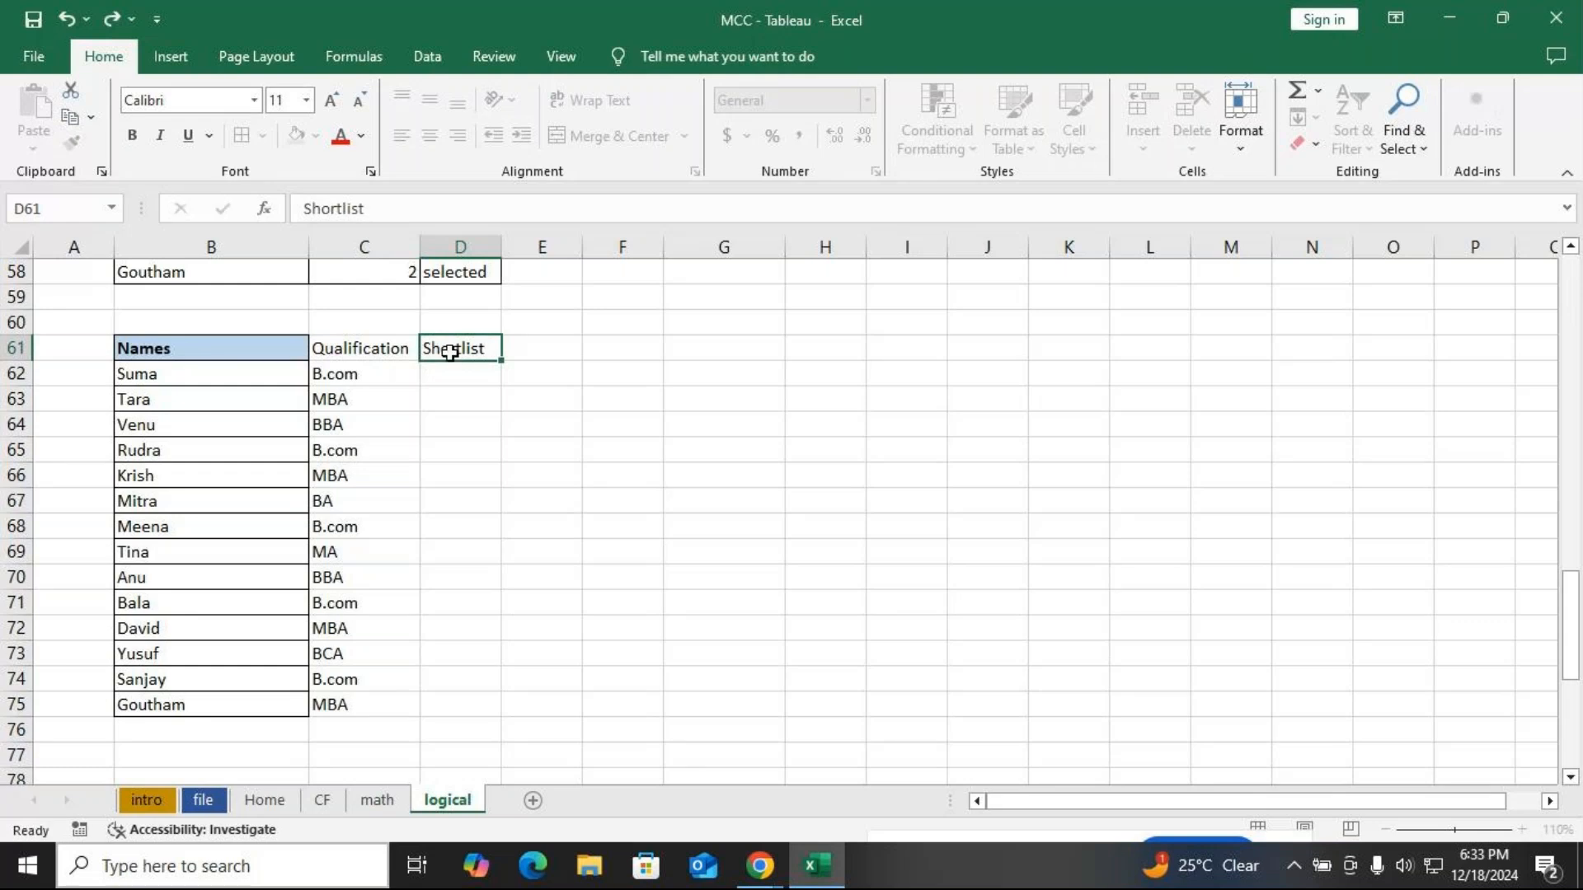
# Begin an IF formula in D62 with the logical test C62="B.com"
pyautogui.write('=')
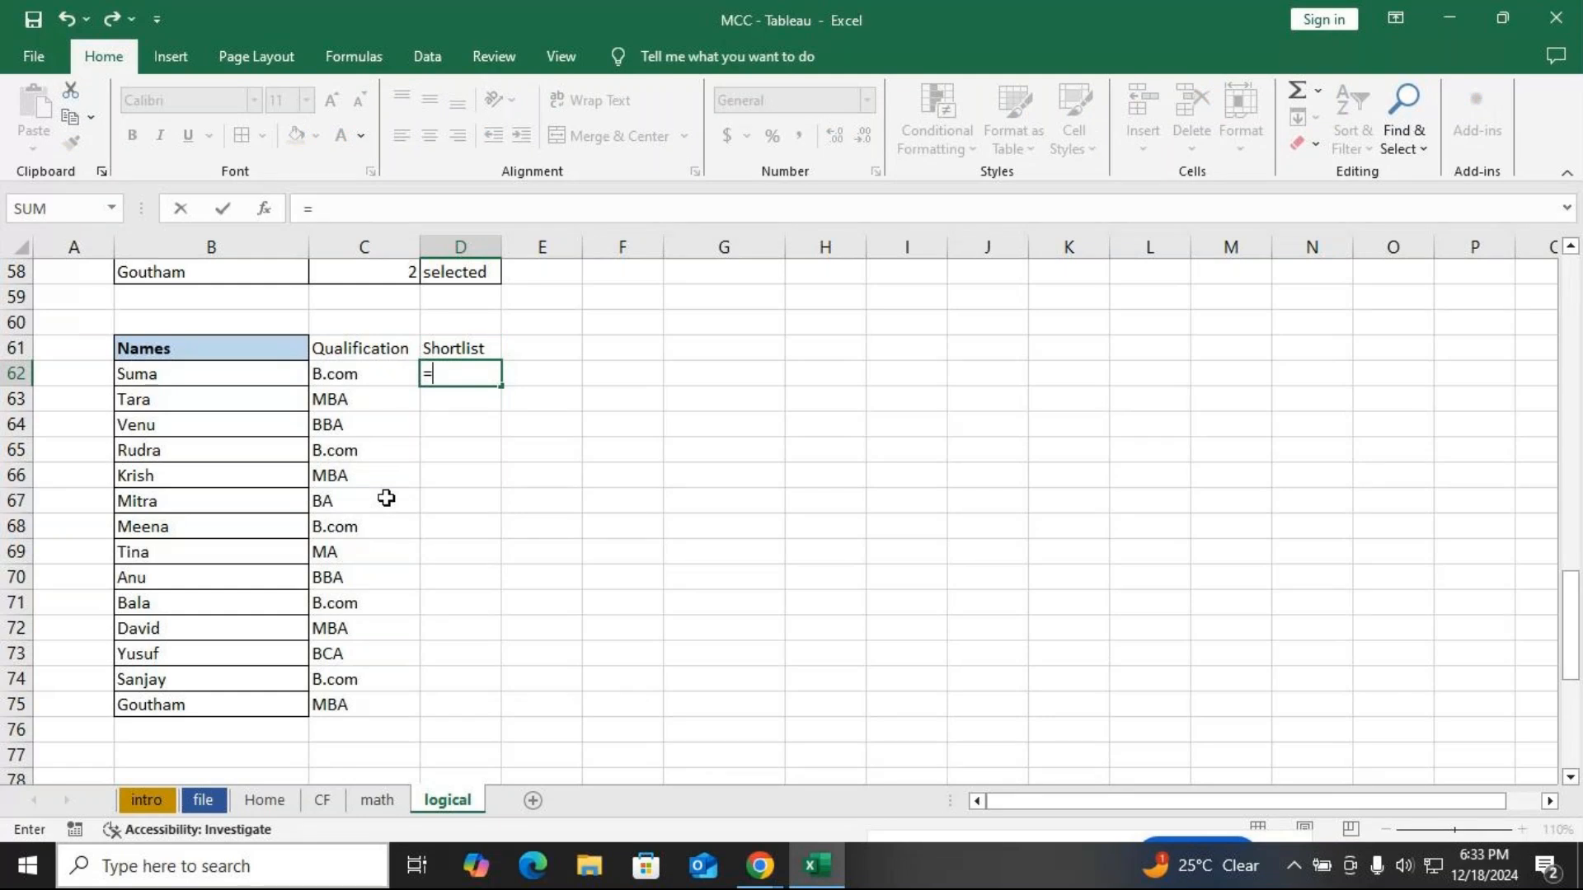
pyautogui.click(358, 373)
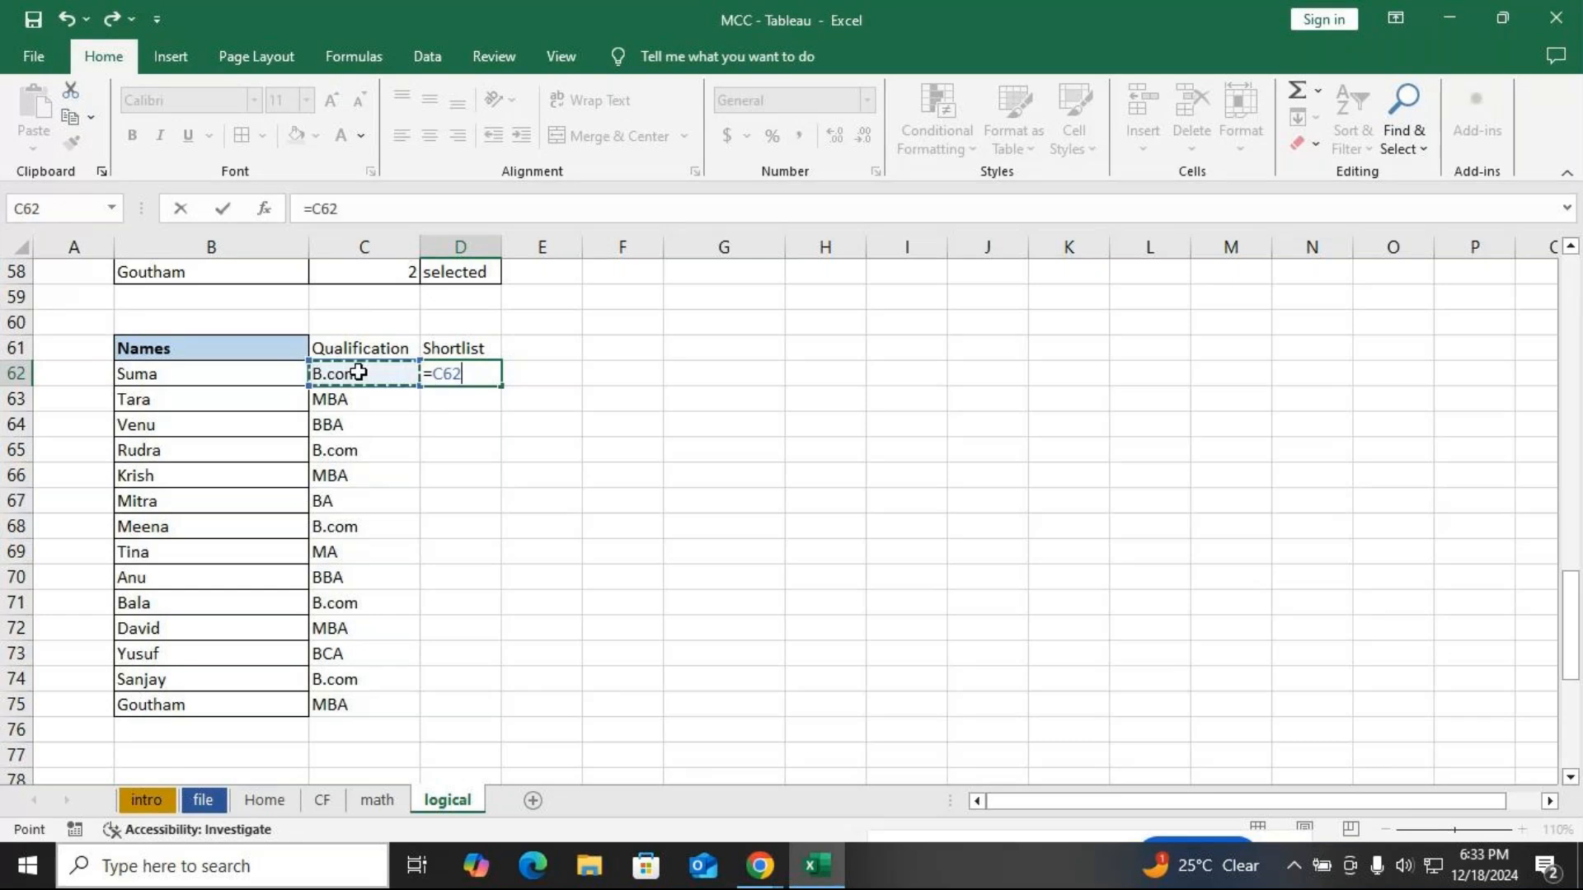
pyautogui.press('BackSpace')
pyautogui.press('BackSpace')
pyautogui.press('BackSpace')
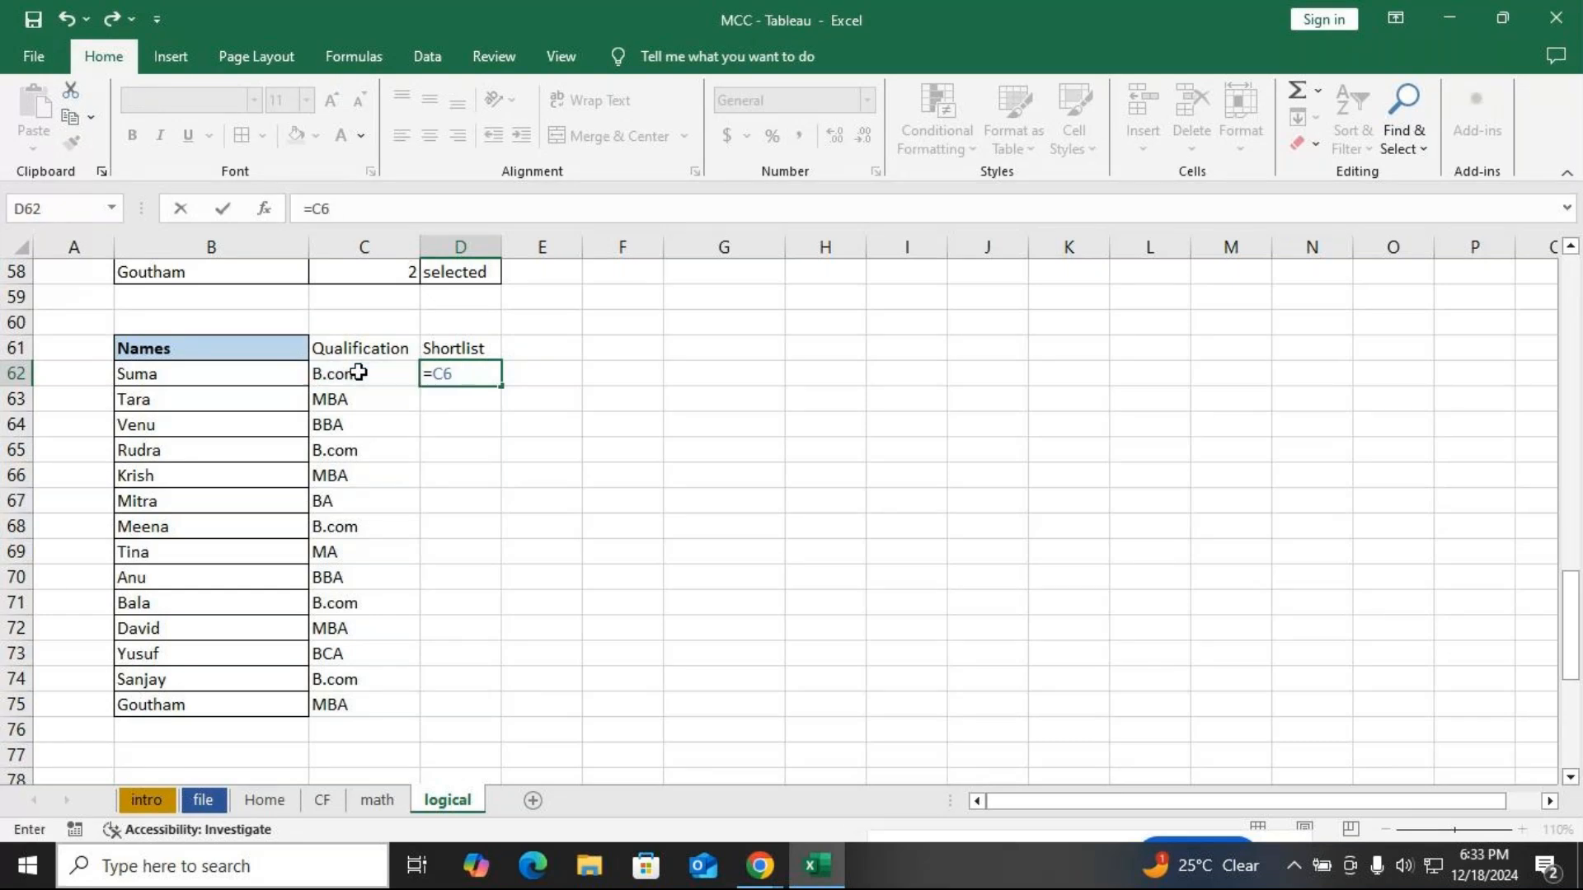
pyautogui.write('if')
pyautogui.press('Tab')
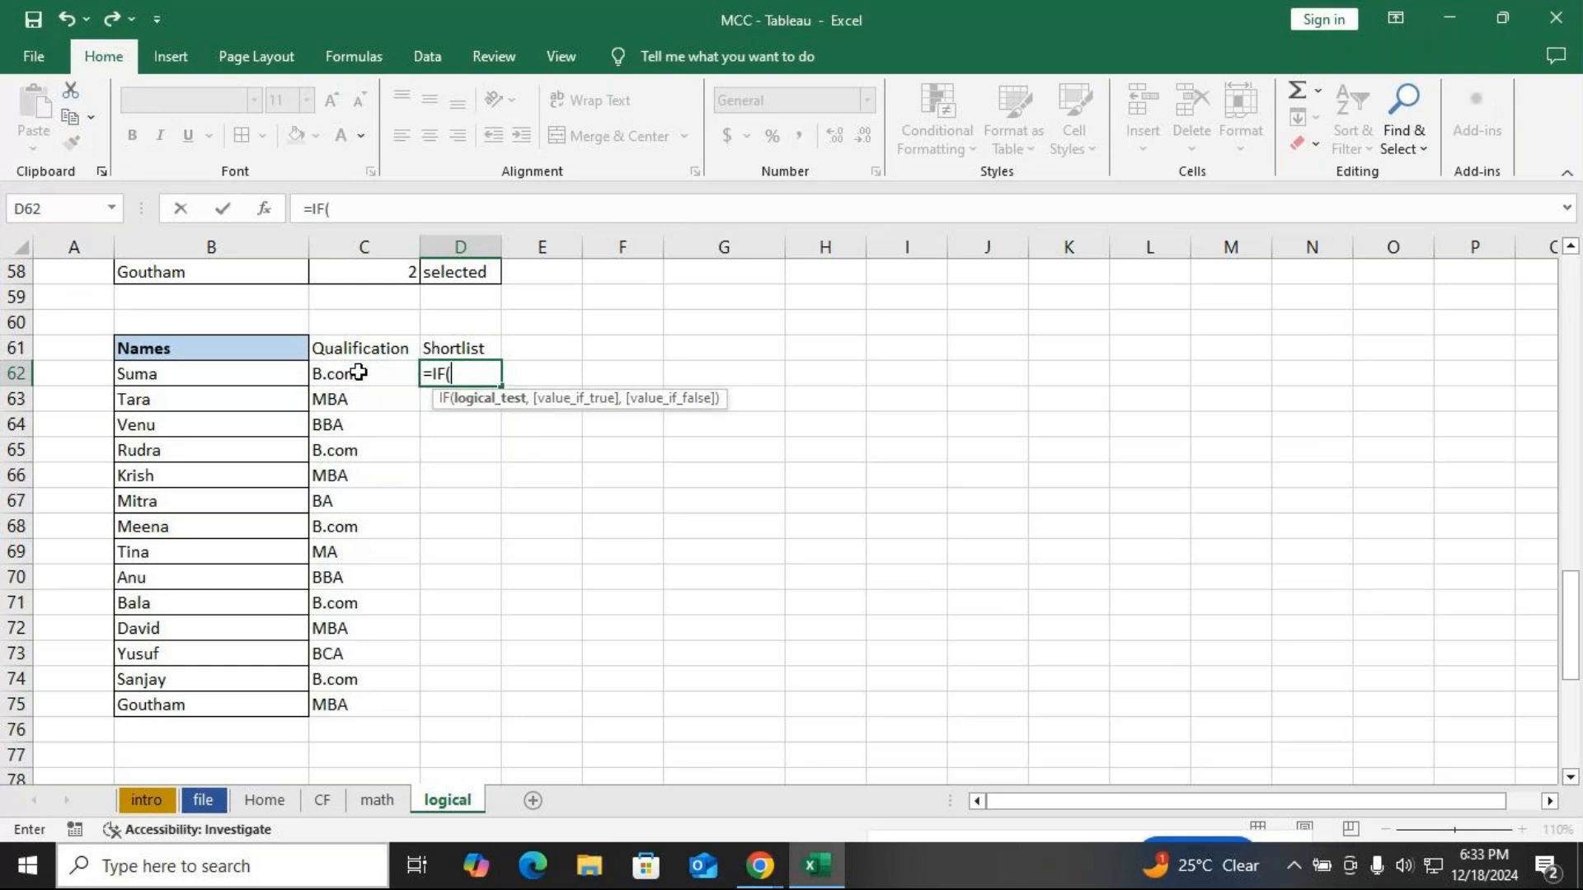
pyautogui.click(333, 371)
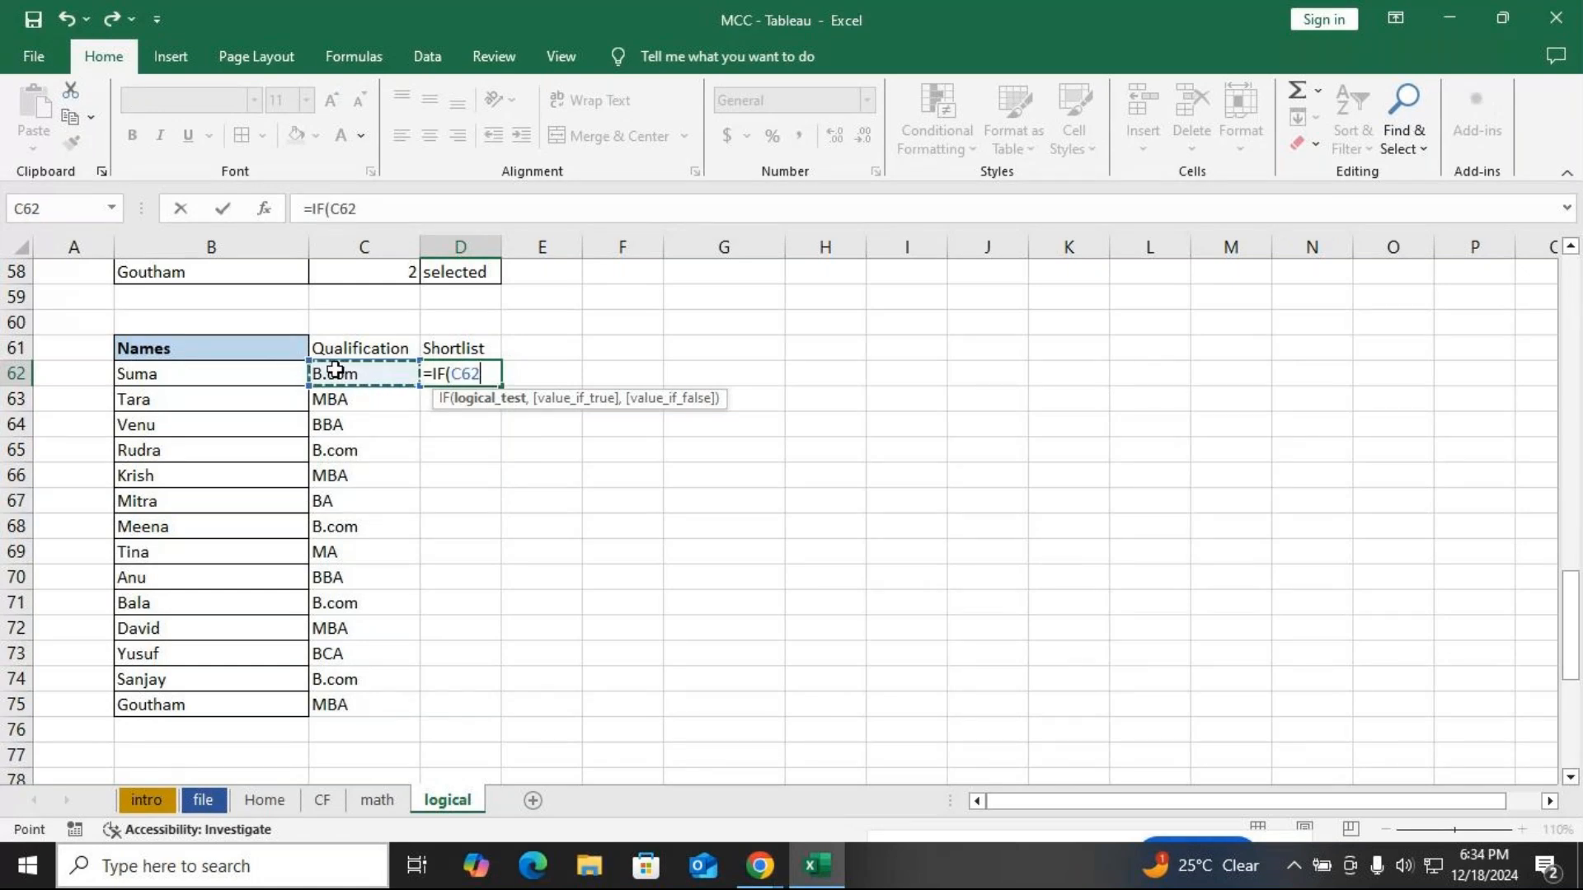
pyautogui.write('="')
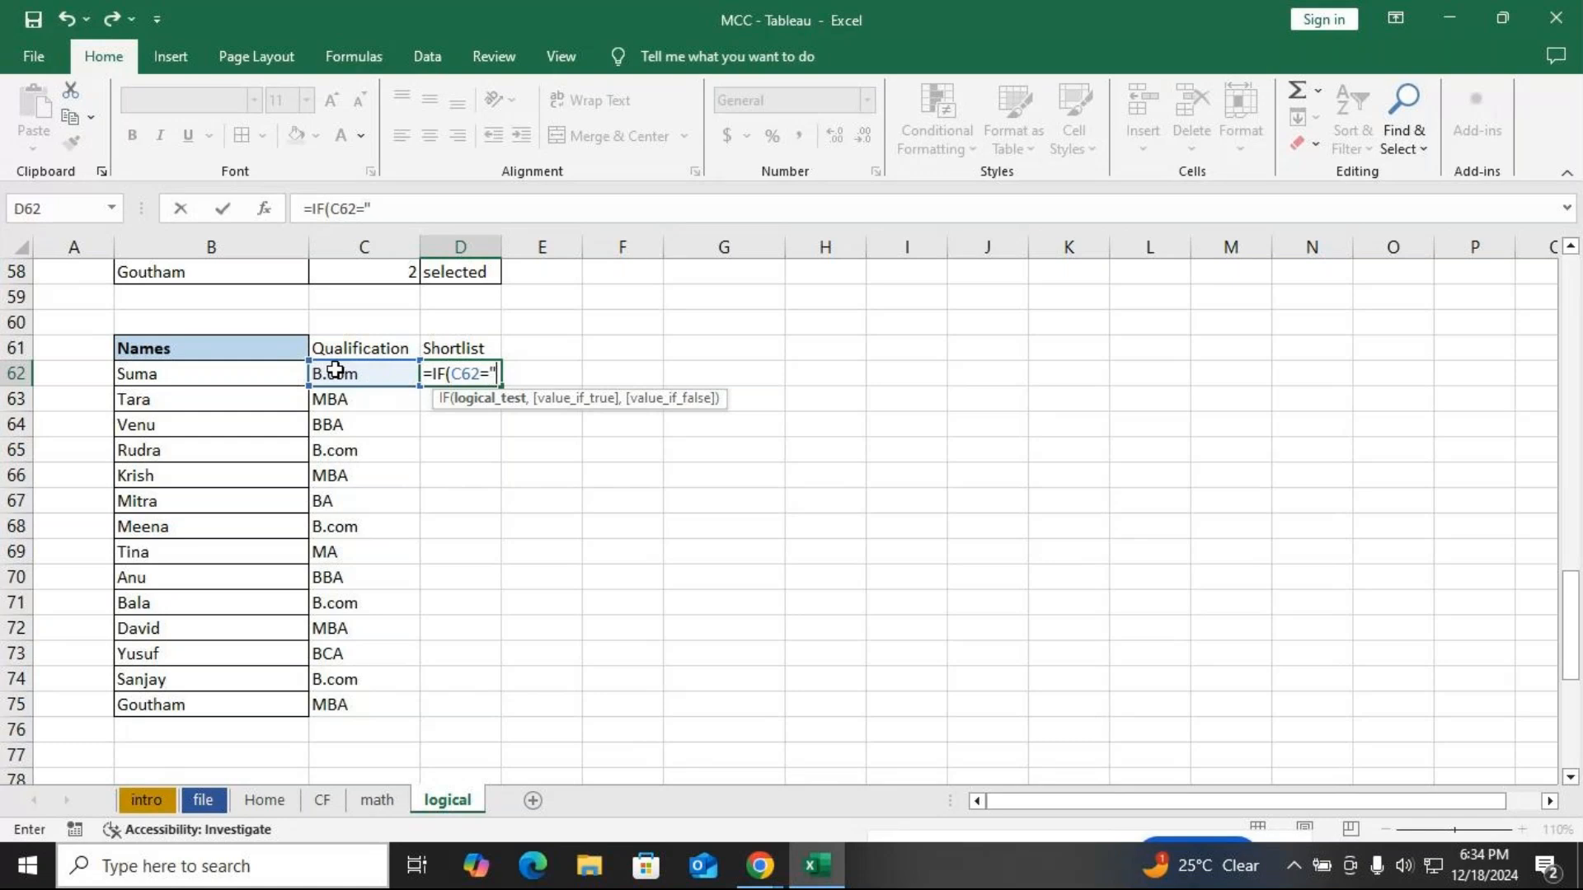
pyautogui.write('B.com",')
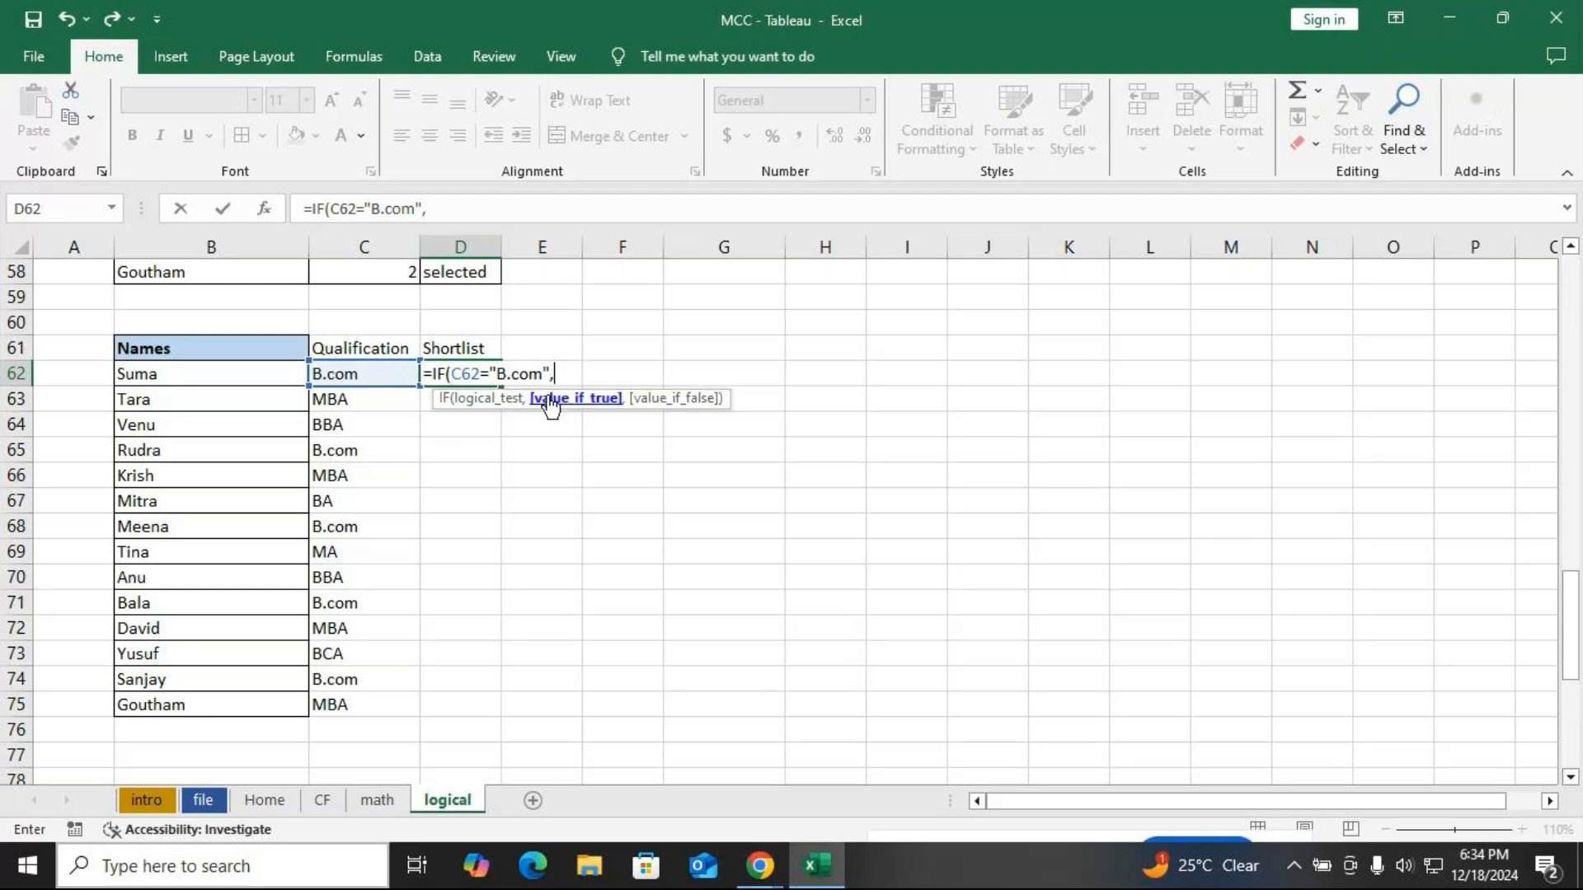
# Give the D62 formula "Selected" as its value if true and move on to the value if false
pyautogui.write('"Selectd')
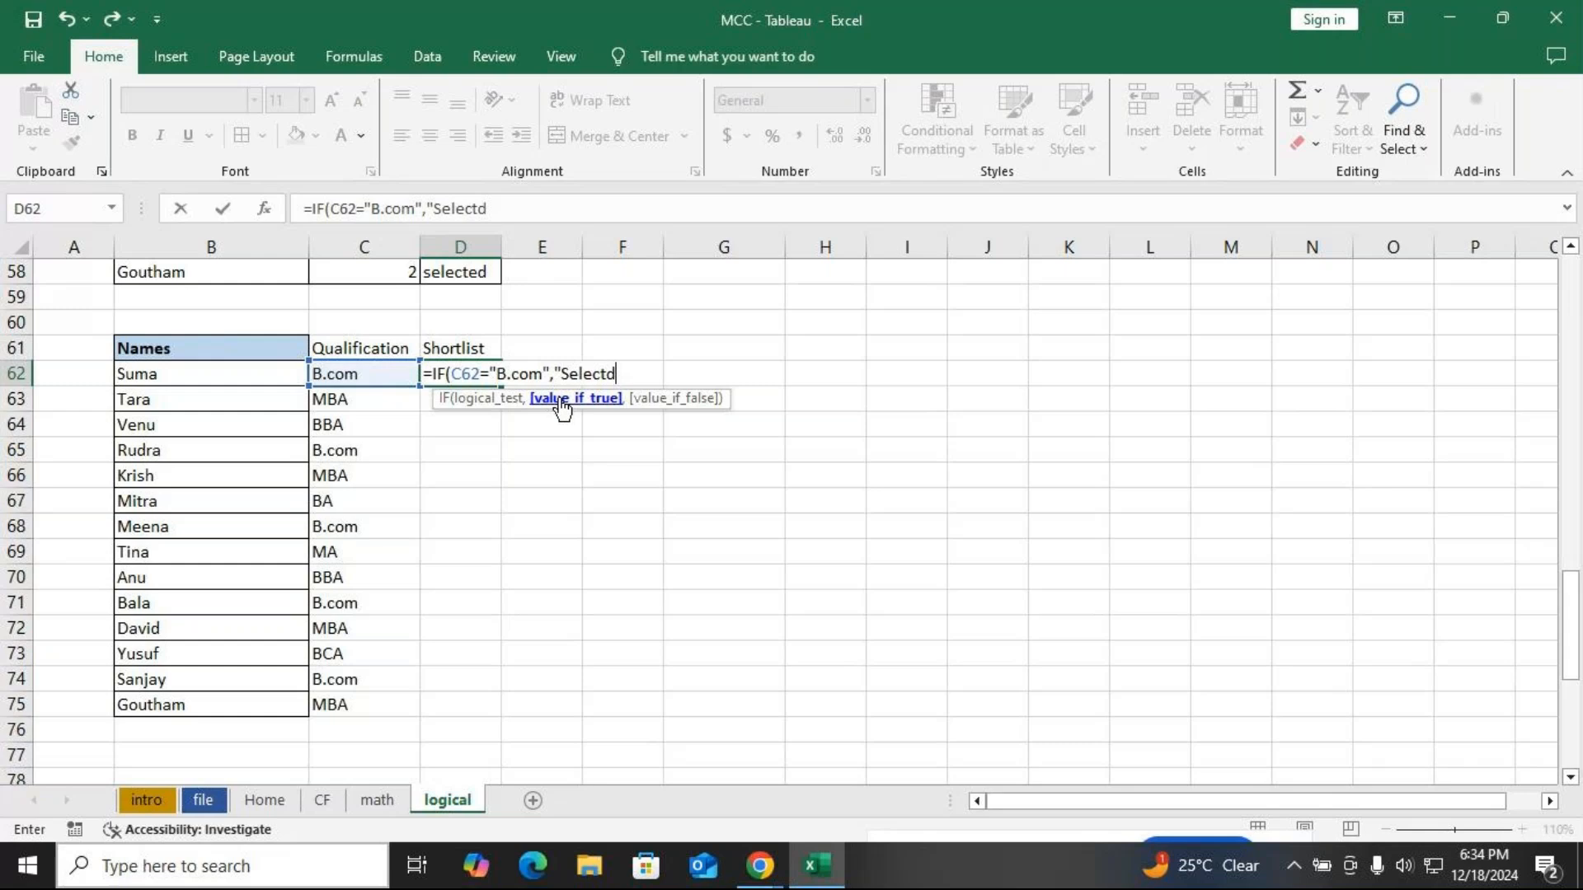
pyautogui.press('BackSpace')
pyautogui.write('ed",')
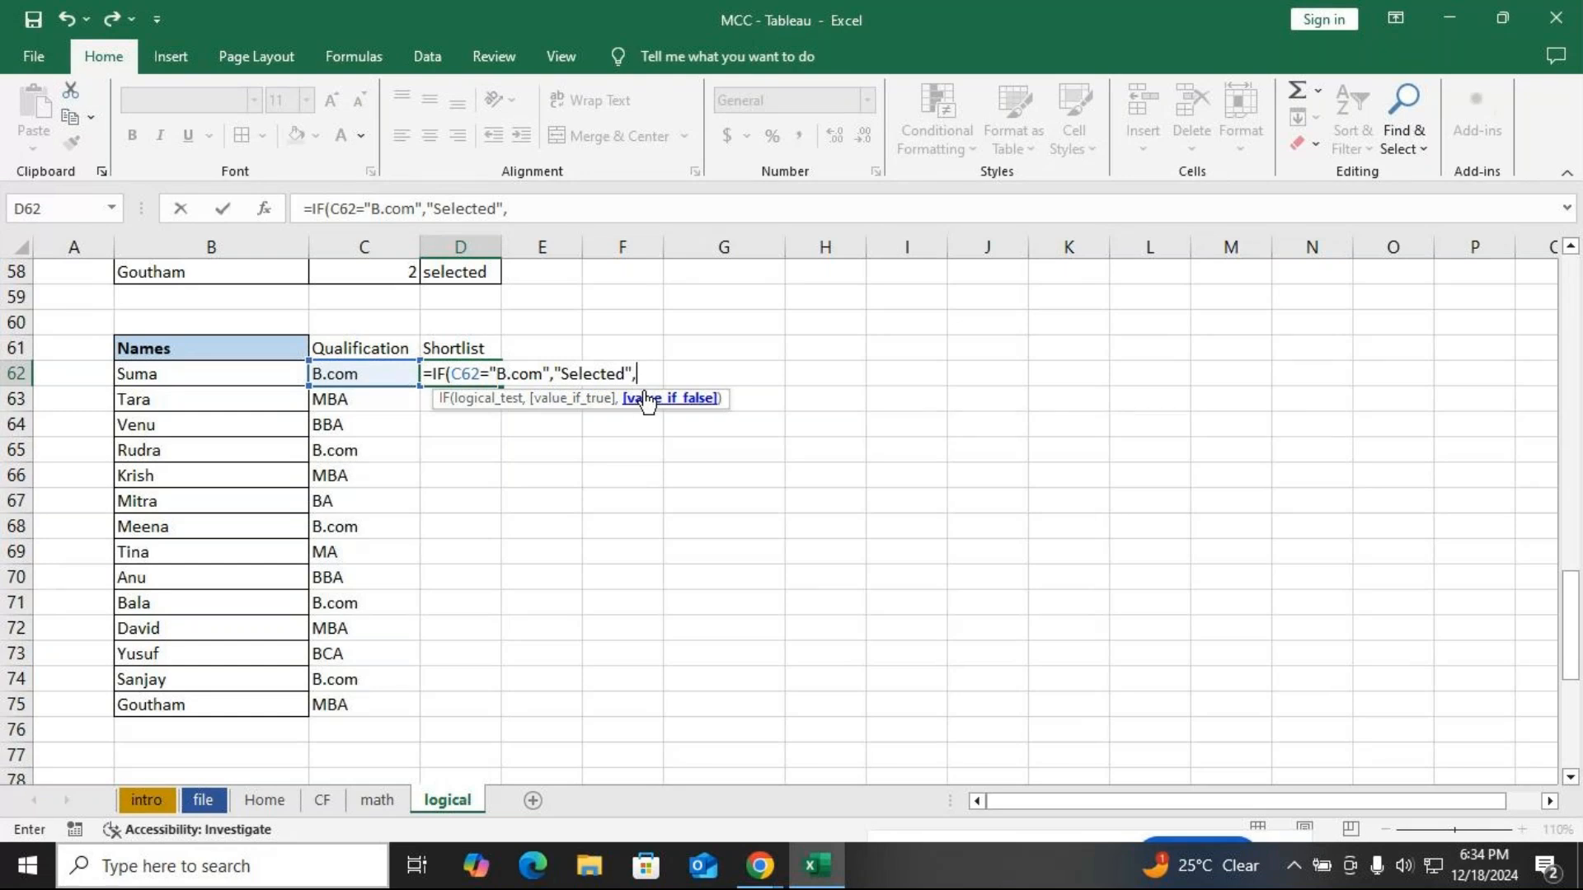
# Nest a second IF as the value if false, testing C62="BBA" and returning "Selected"
pyautogui.write('if')
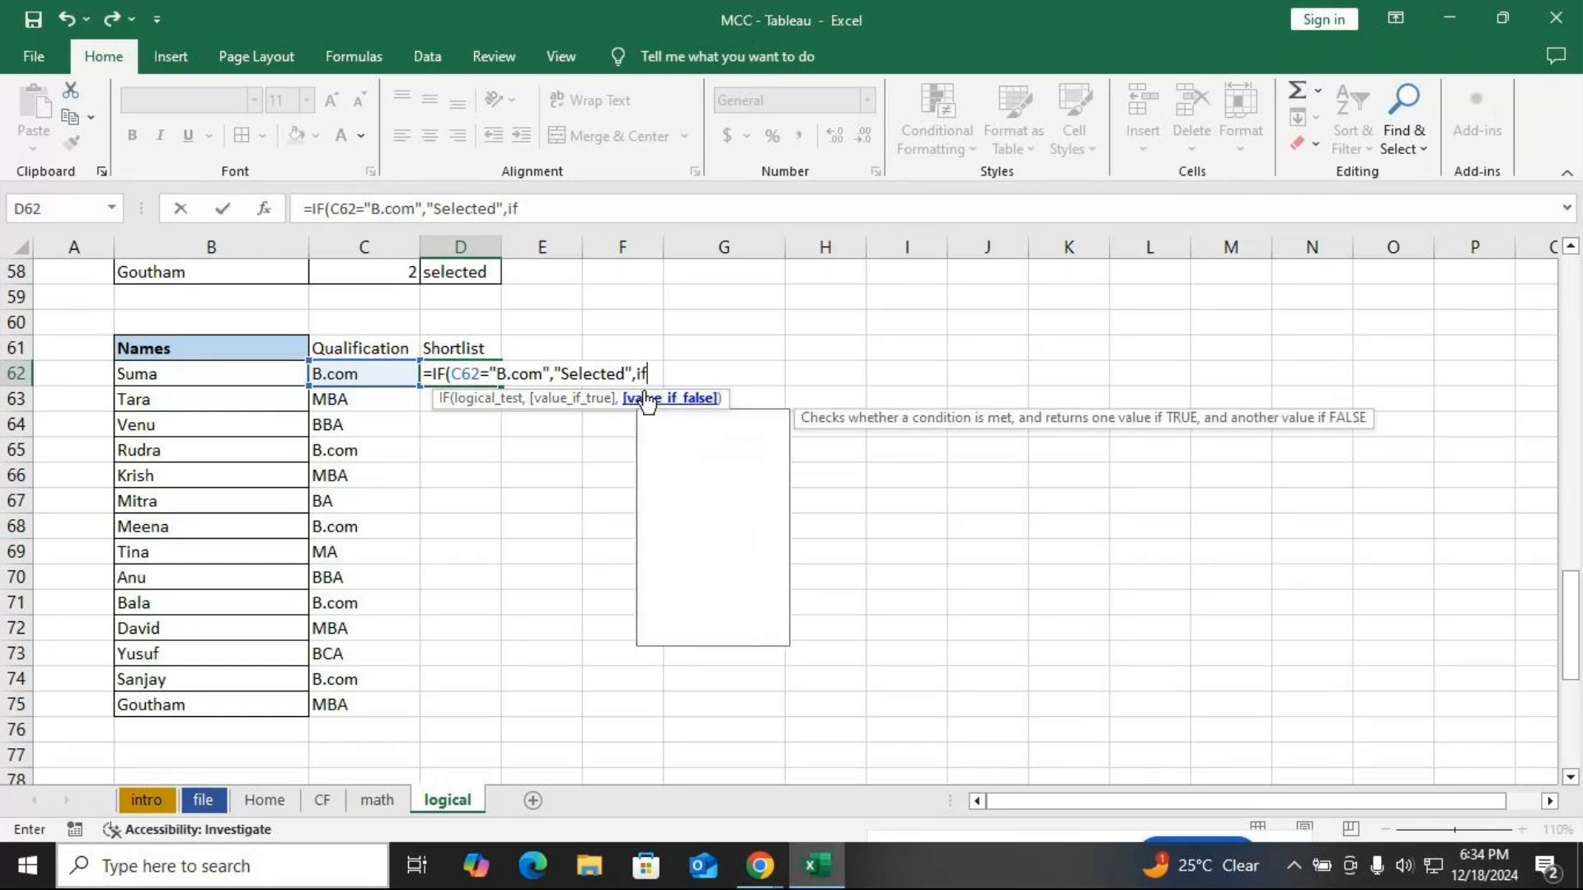
pyautogui.press('Tab')
pyautogui.press('BackSpace')
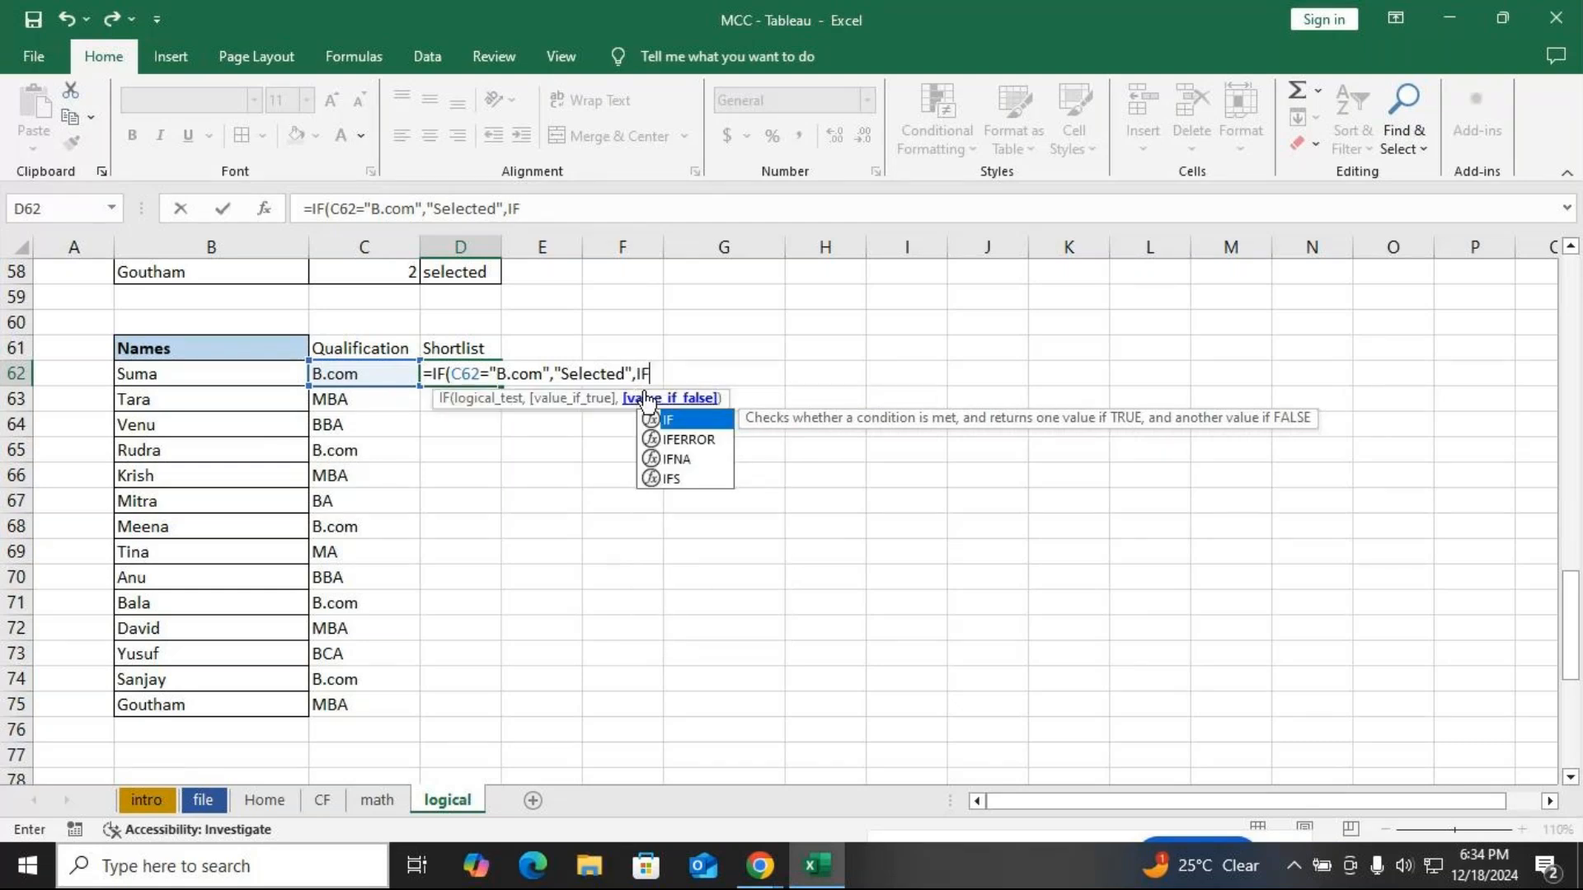
pyautogui.write('(')
pyautogui.click(373, 375)
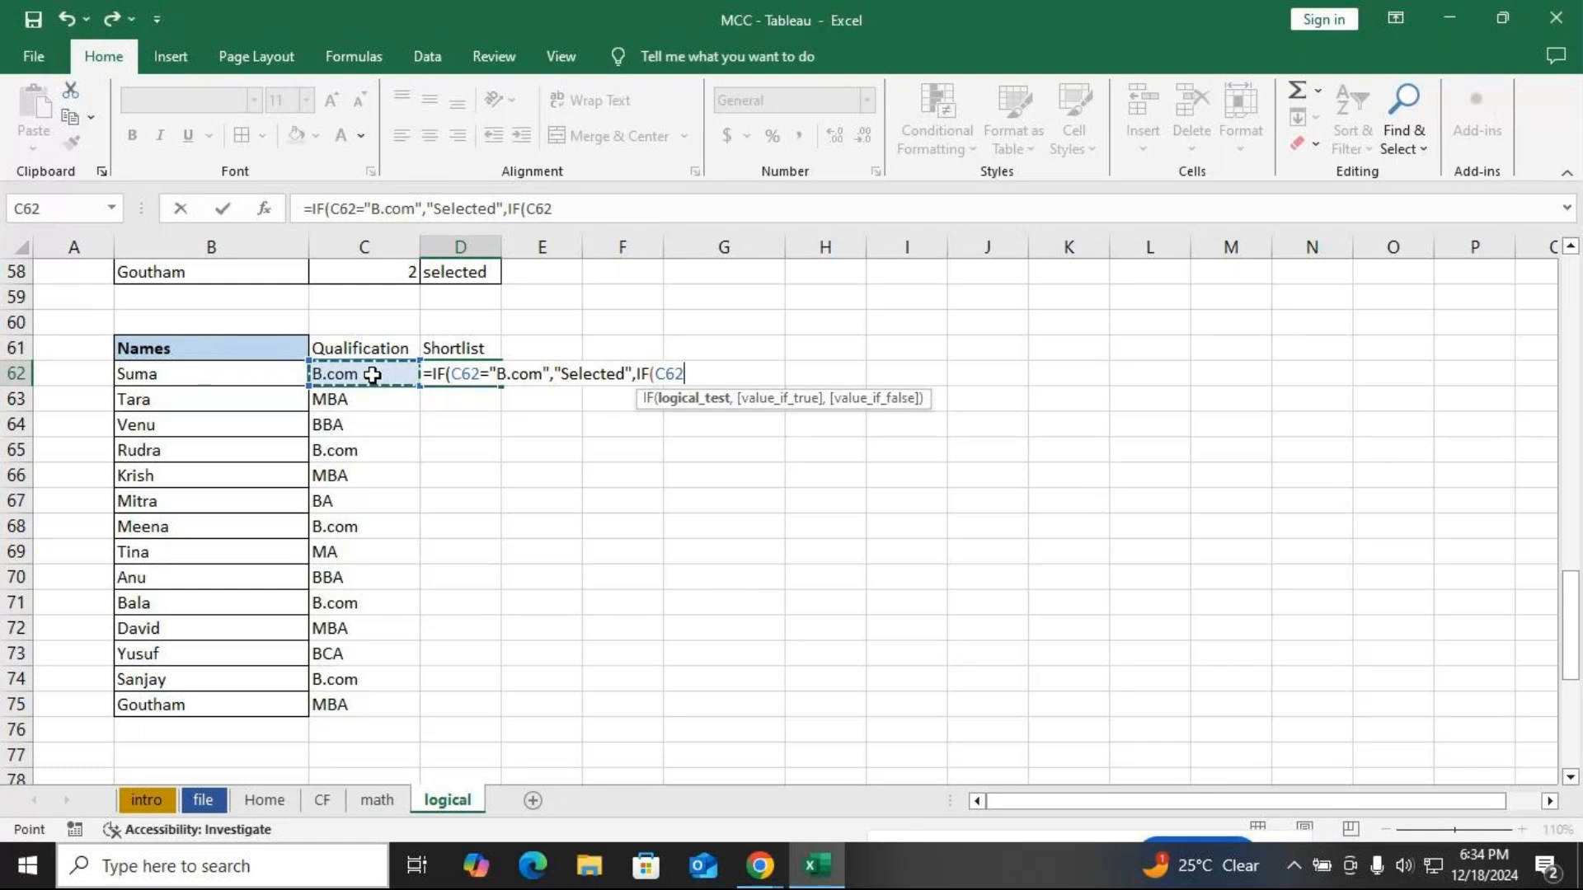
pyautogui.write('="BBA')
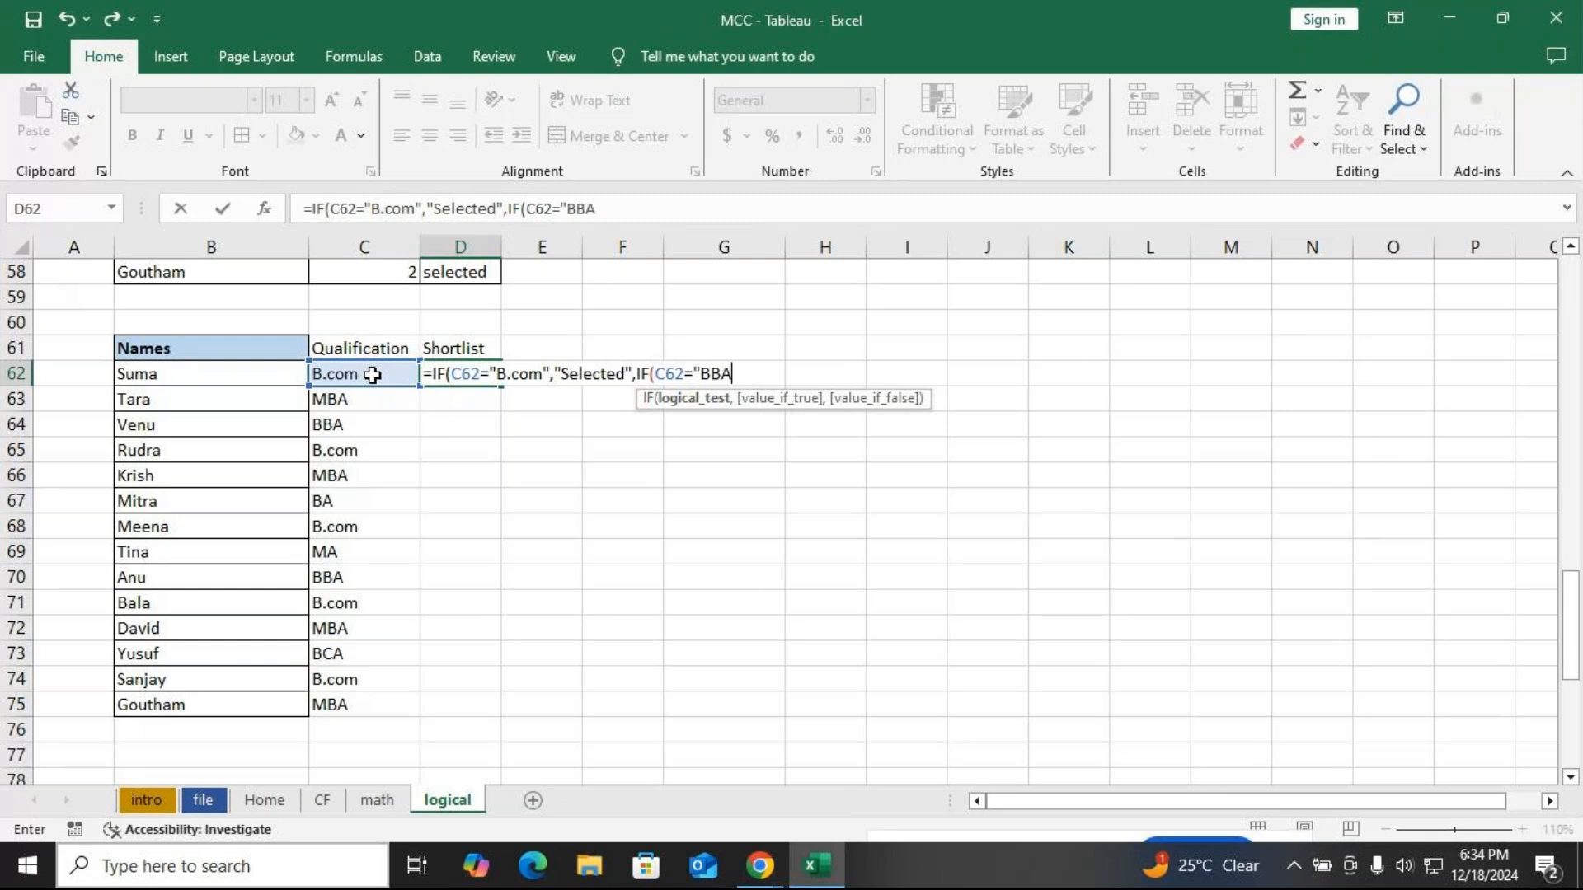
pyautogui.write('","')
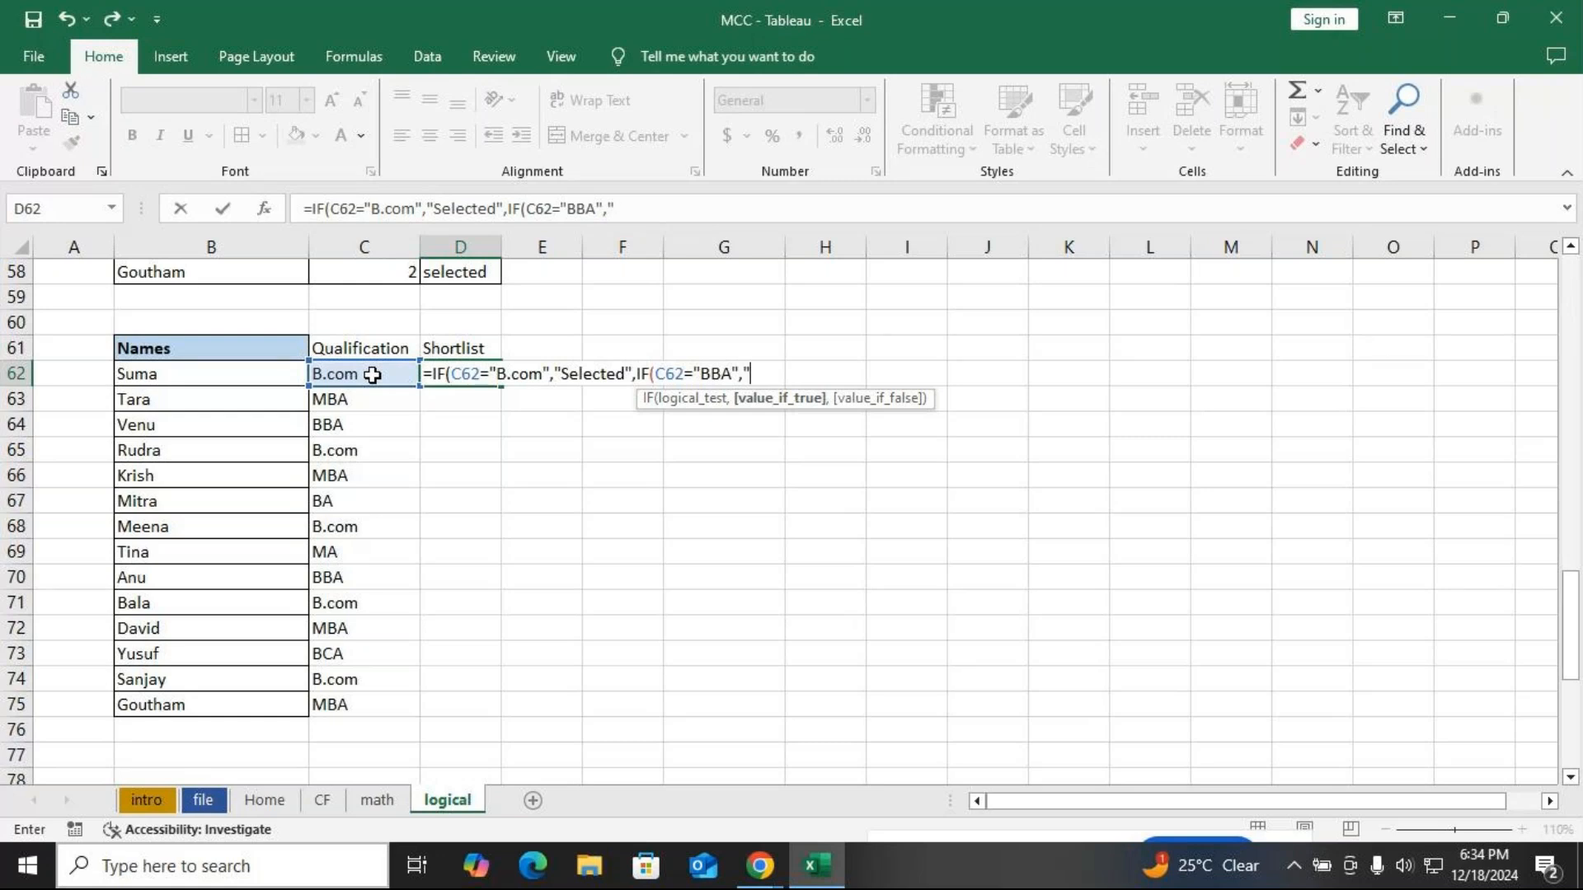
pyautogui.write('Selected')
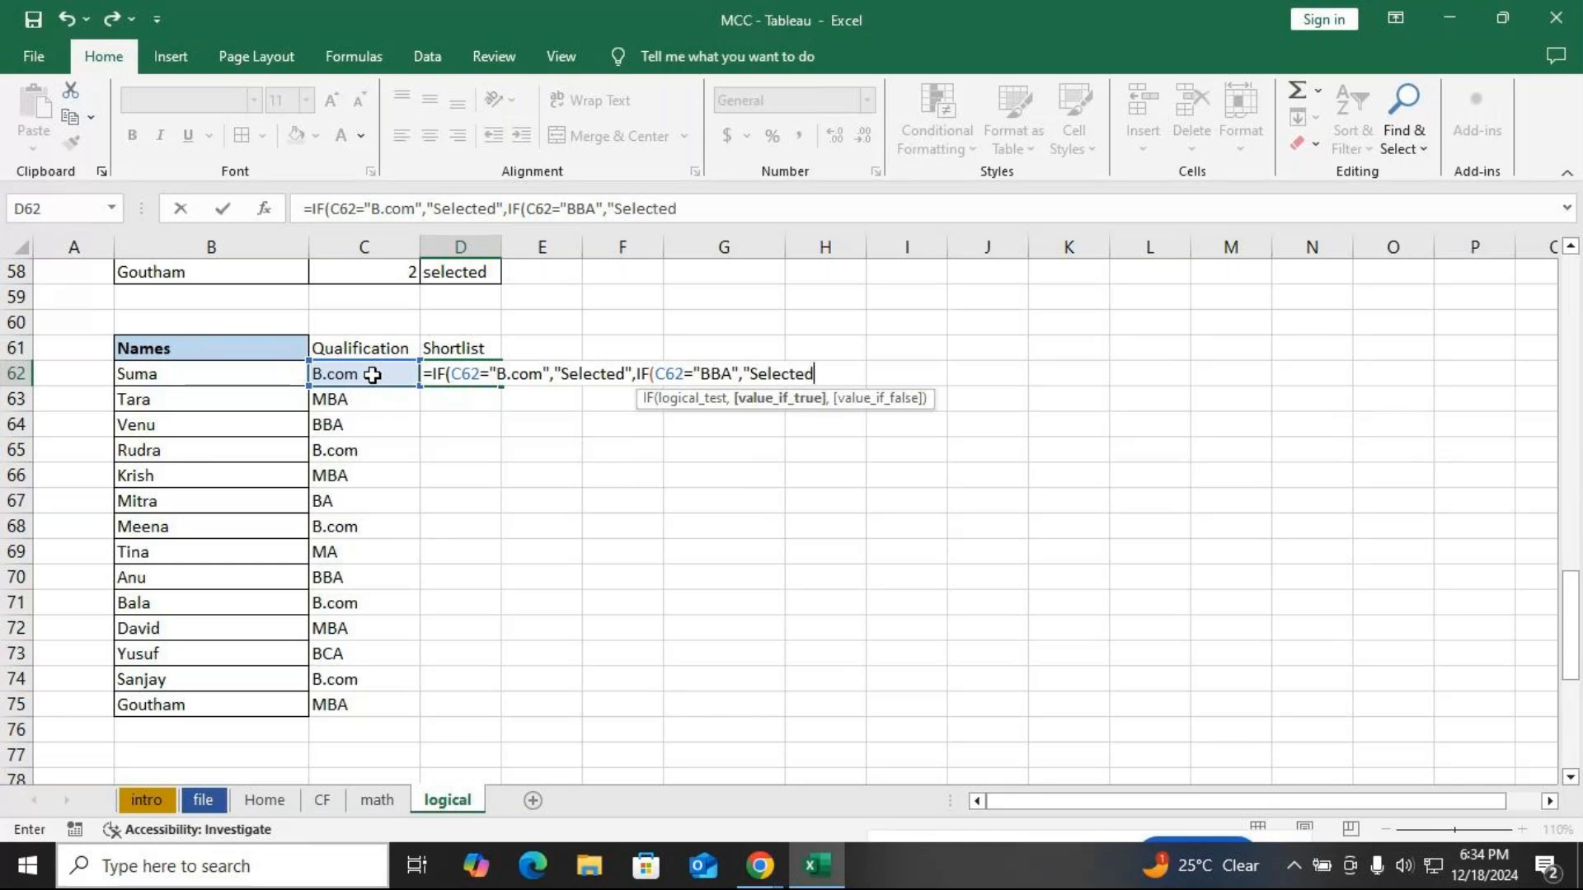
pyautogui.write('")')
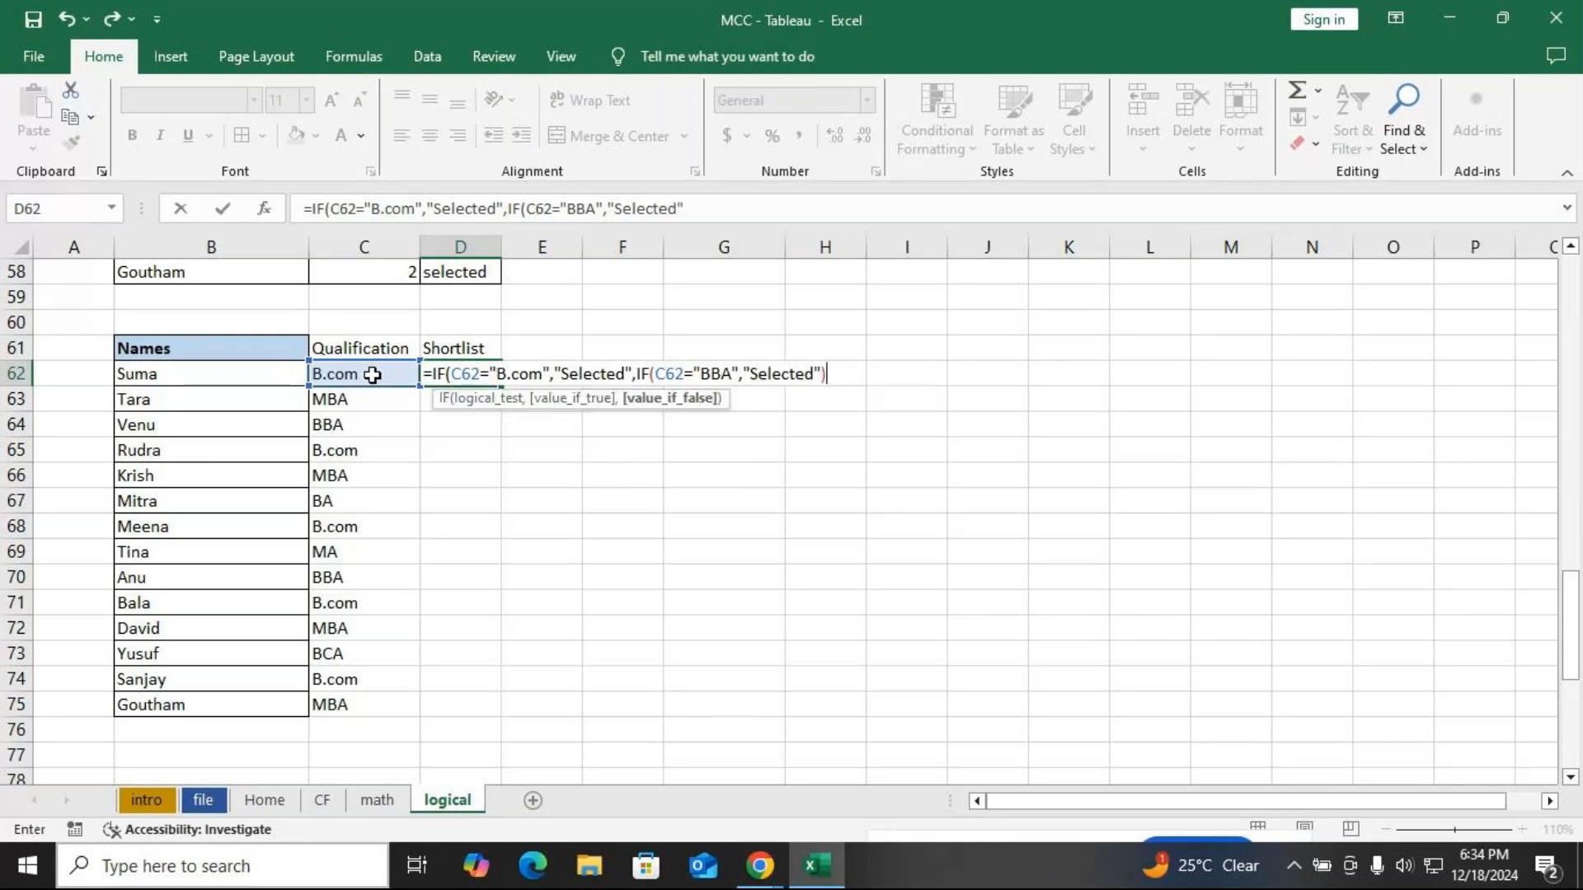
pyautogui.press('BackSpace')
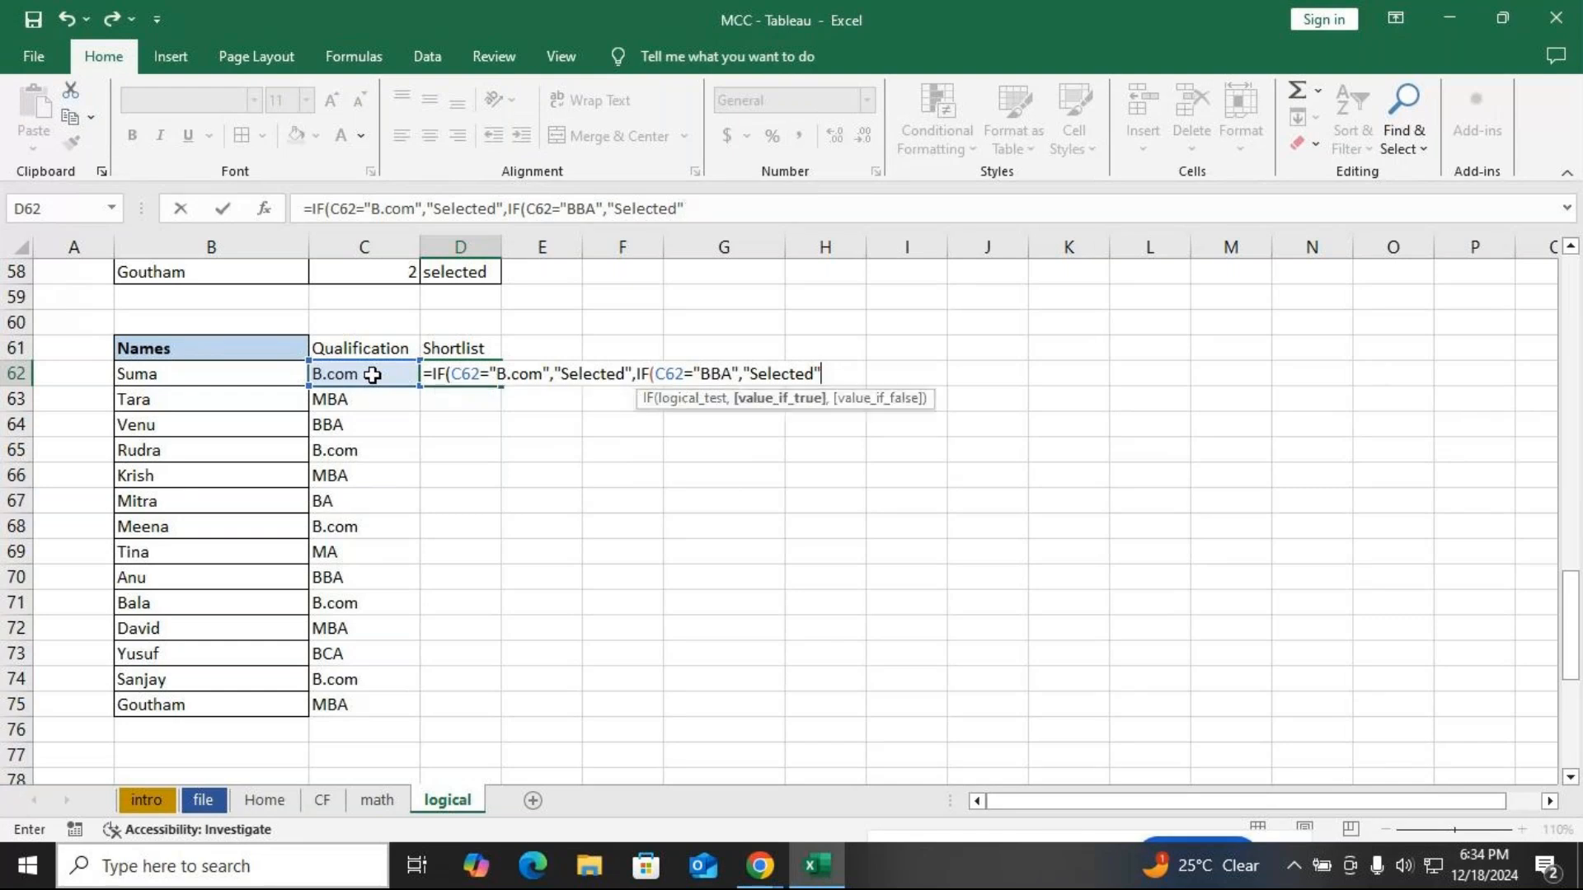
# Check the nested IF's arguments, close its parenthesis after "Selected" and add a comma after it
pyautogui.click(699, 399)
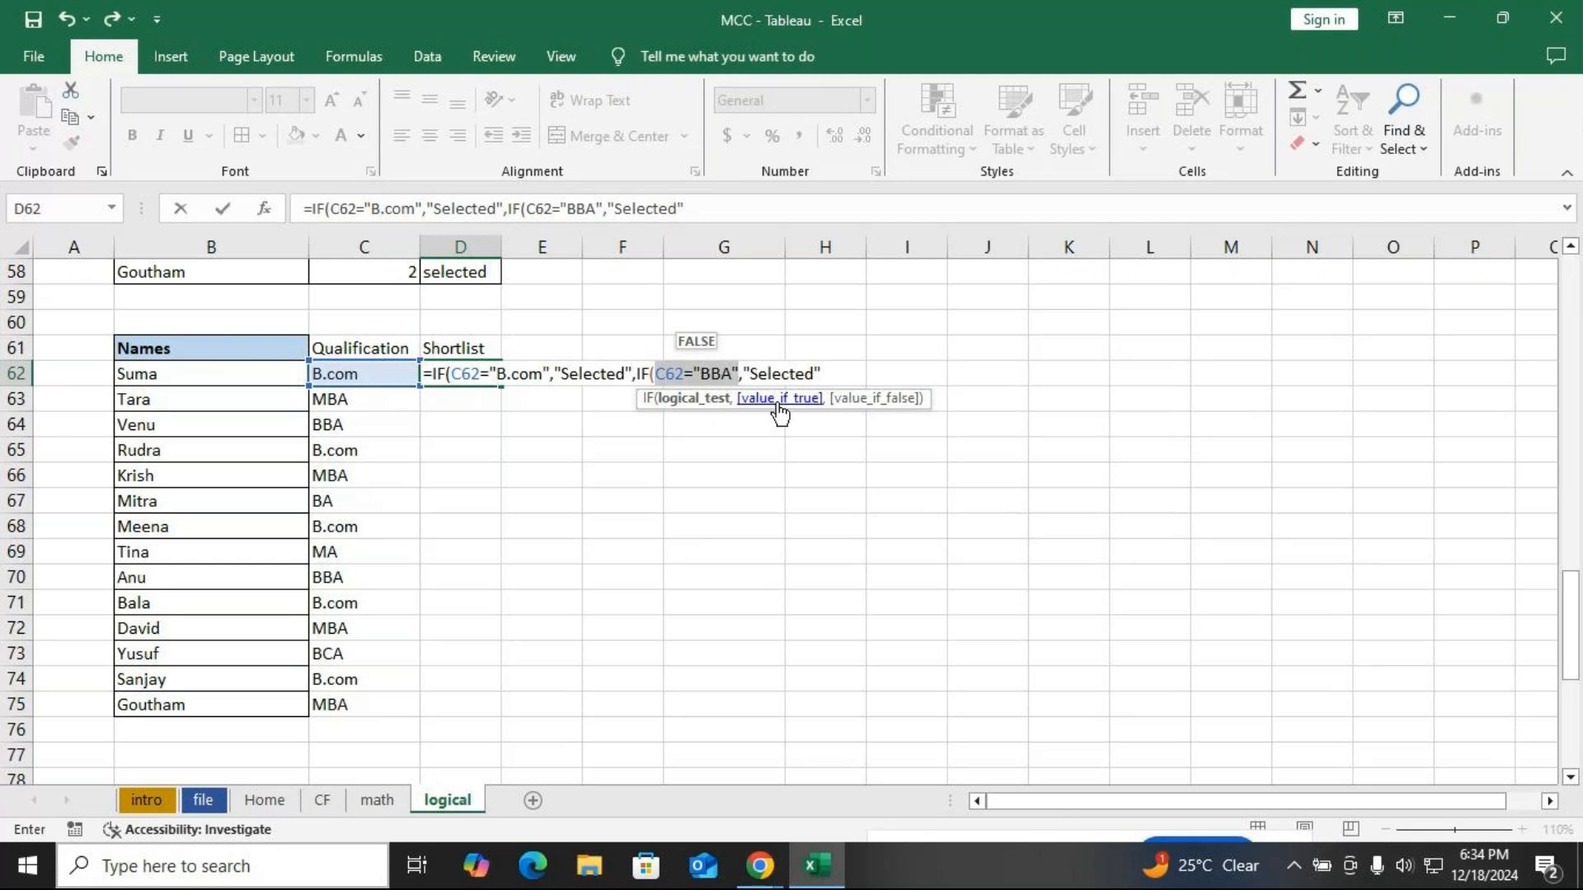
pyautogui.click(780, 400)
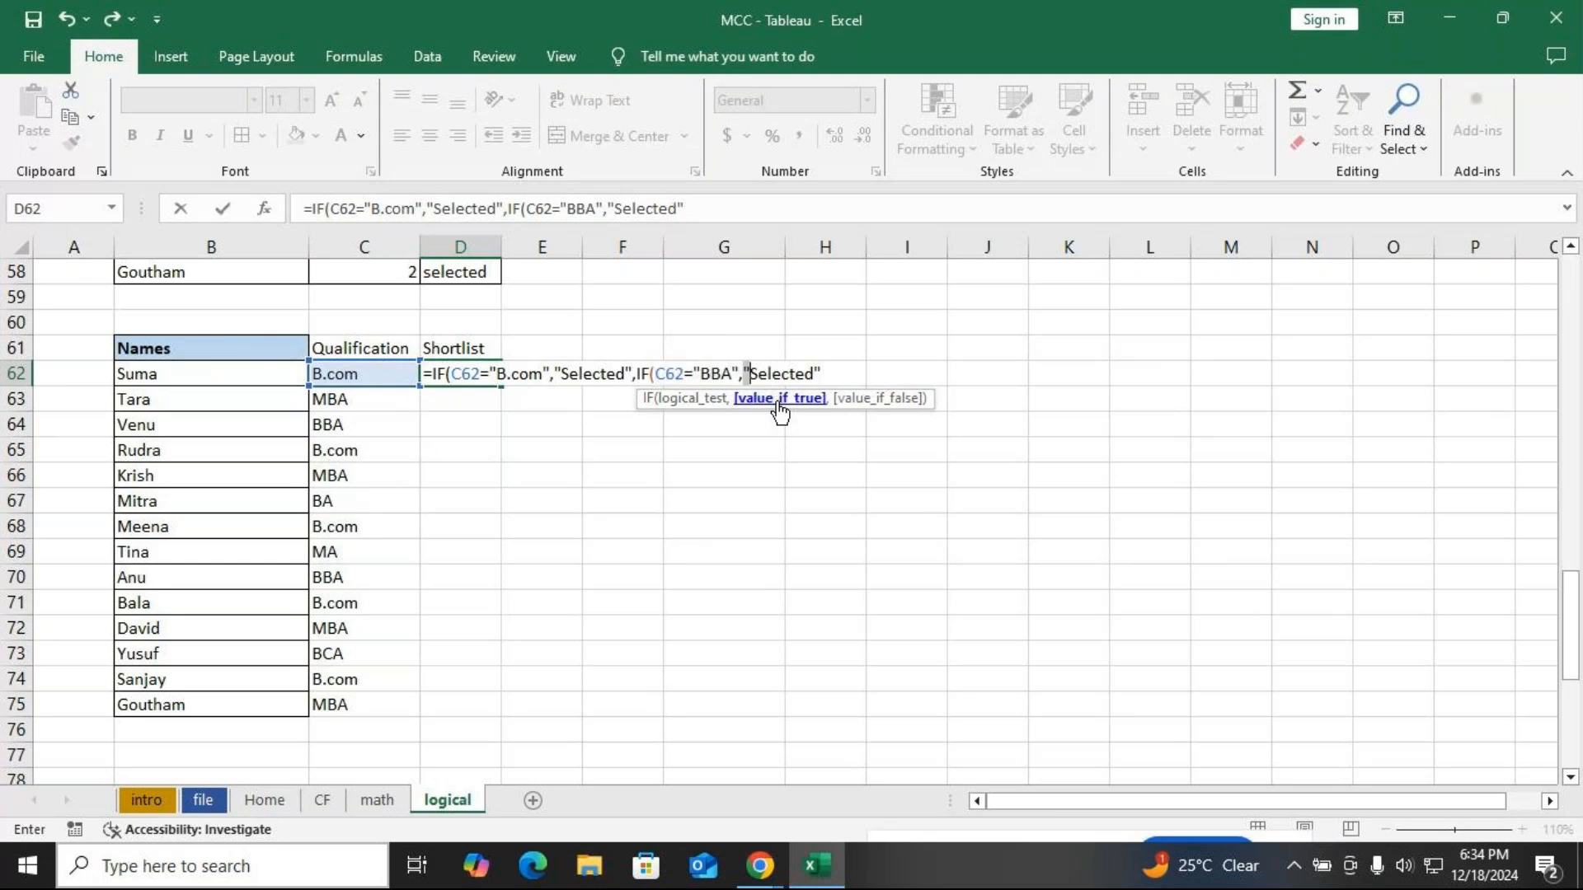
pyautogui.click(841, 366)
pyautogui.write(',')
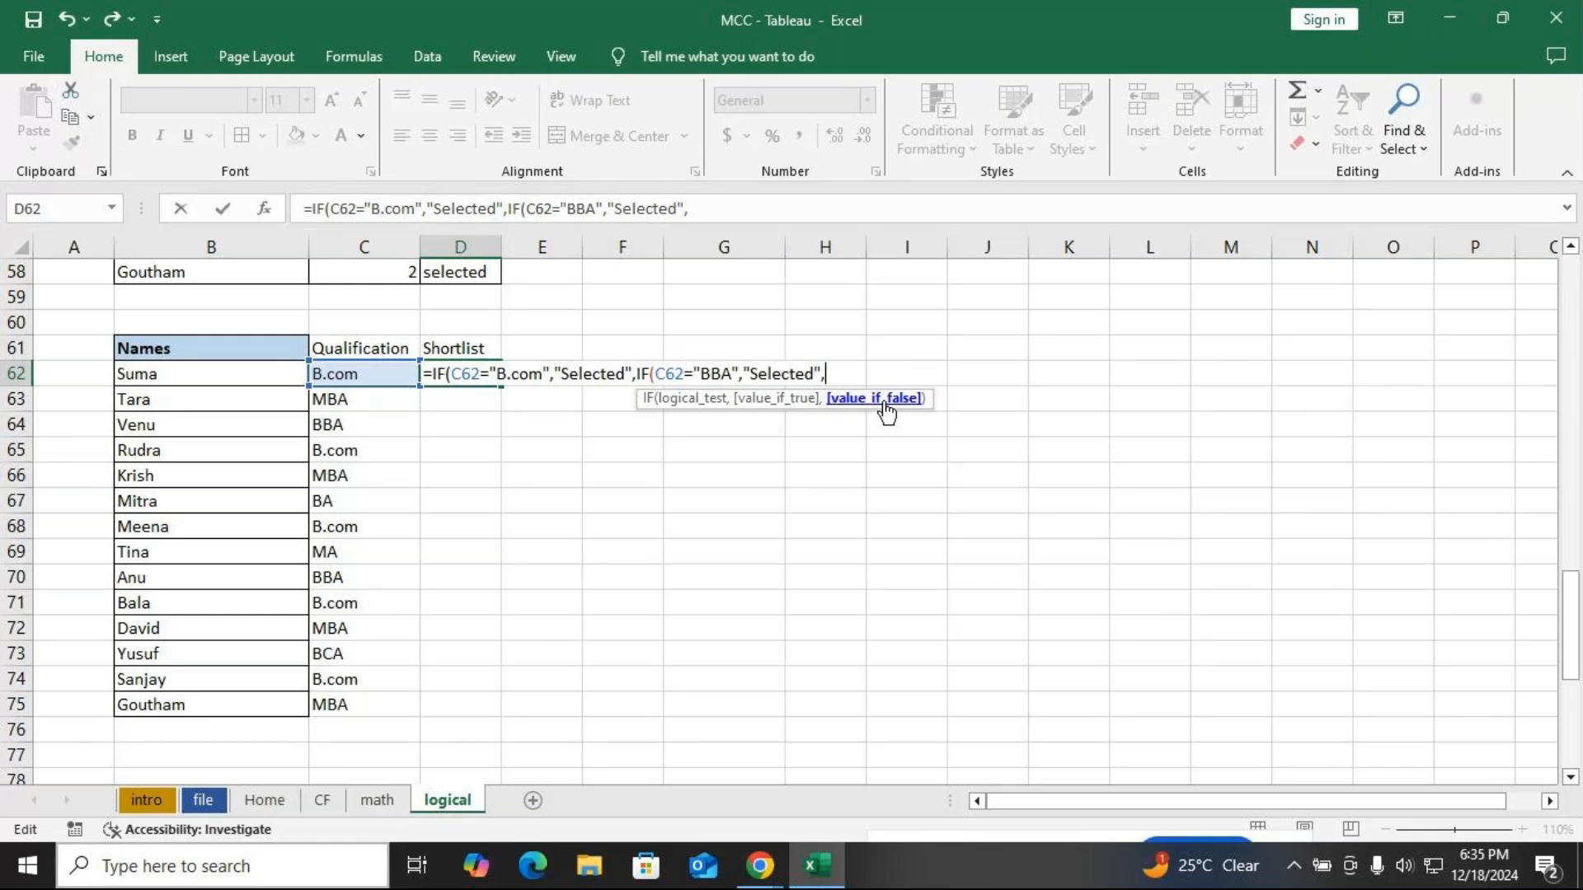
pyautogui.press('BackSpace')
pyautogui.write(')')
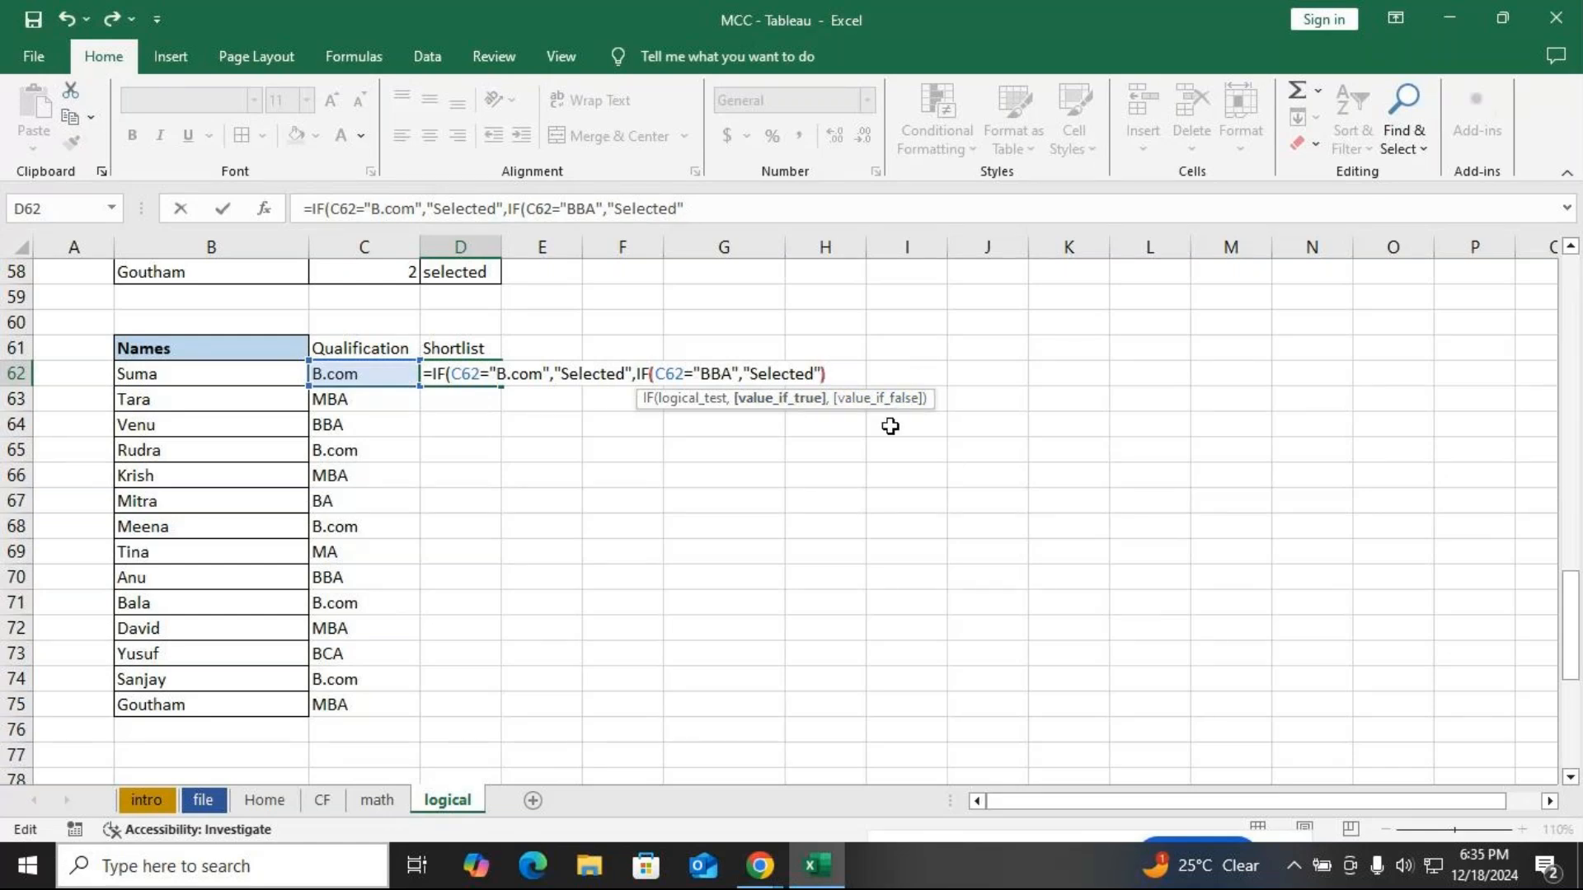
pyautogui.write(',')
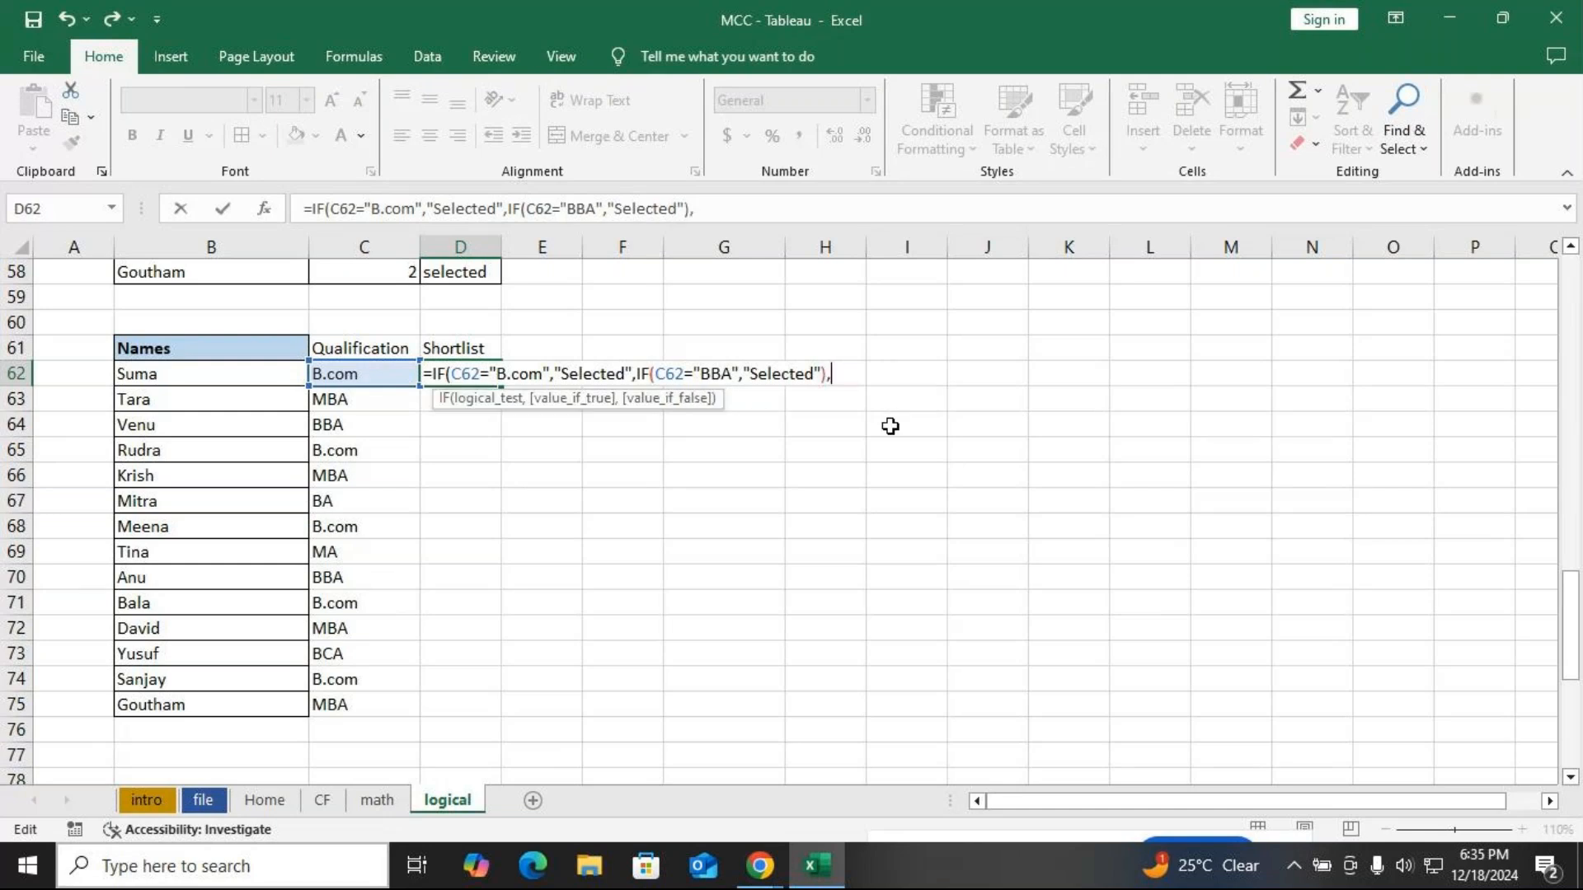
# Highlight the outer IF's arguments and the nested IF's logical test in the D62 formula to check its structure
pyautogui.click(471, 375)
pyautogui.click(486, 399)
pyautogui.click(569, 399)
pyautogui.click(675, 399)
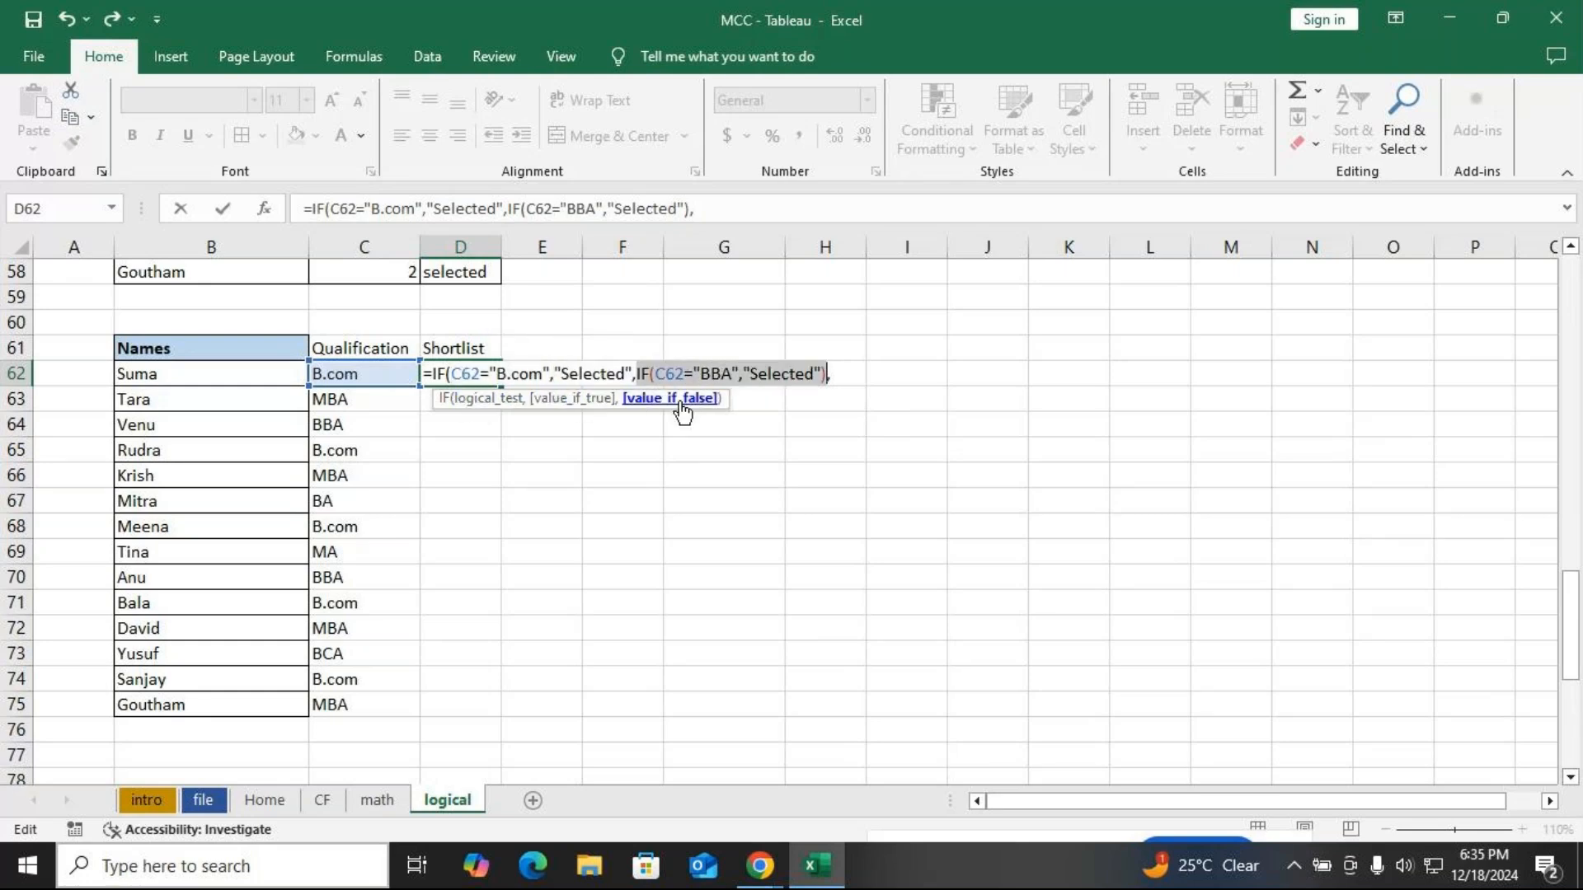
pyautogui.click(713, 375)
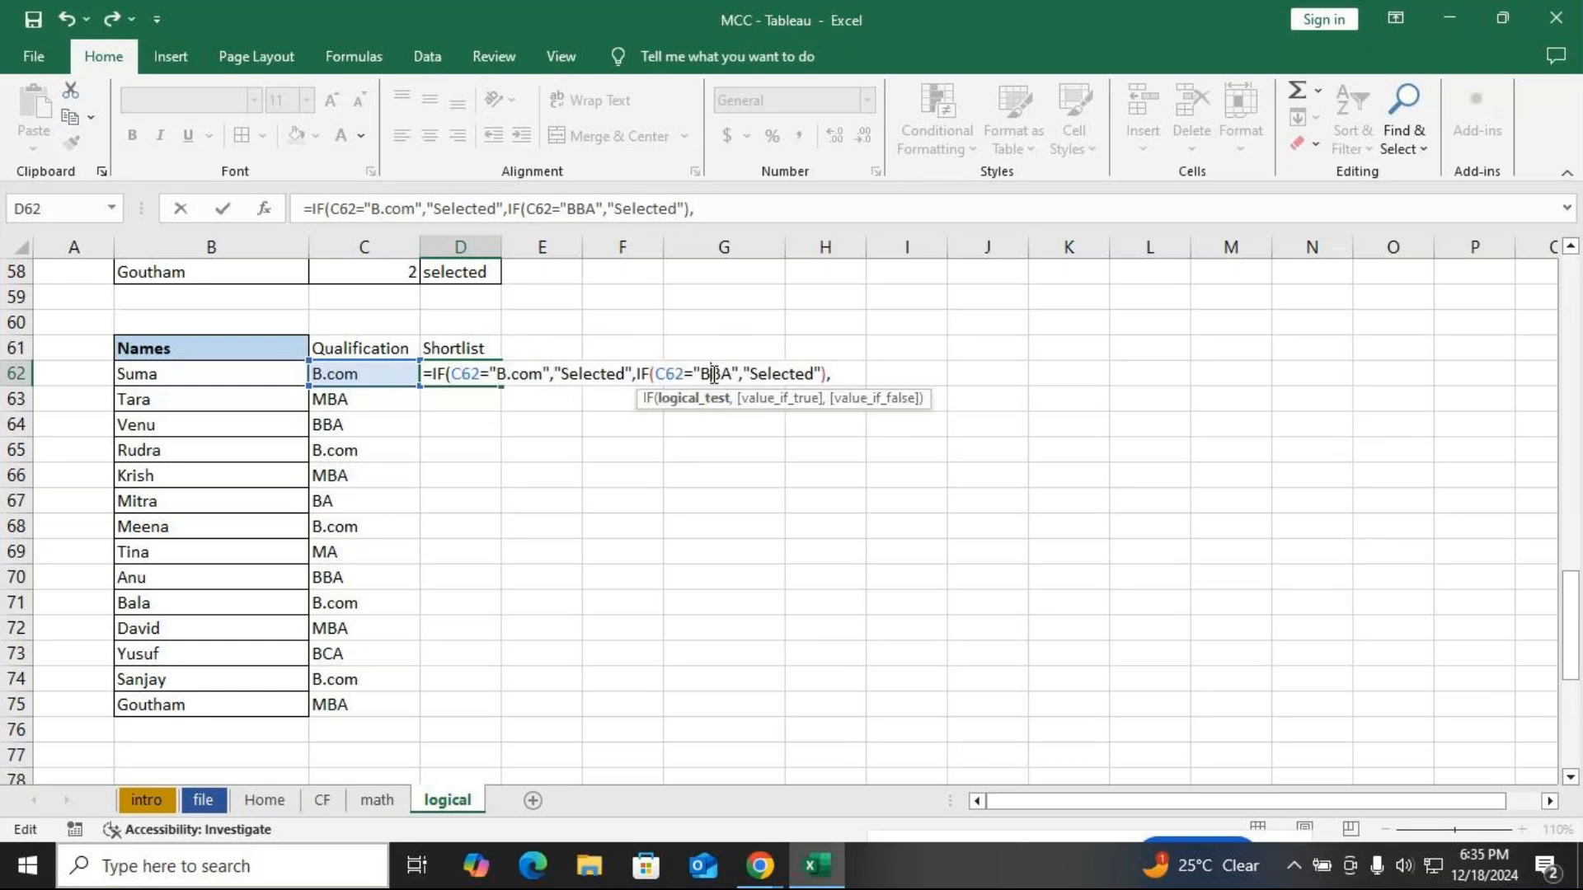
pyautogui.click(688, 399)
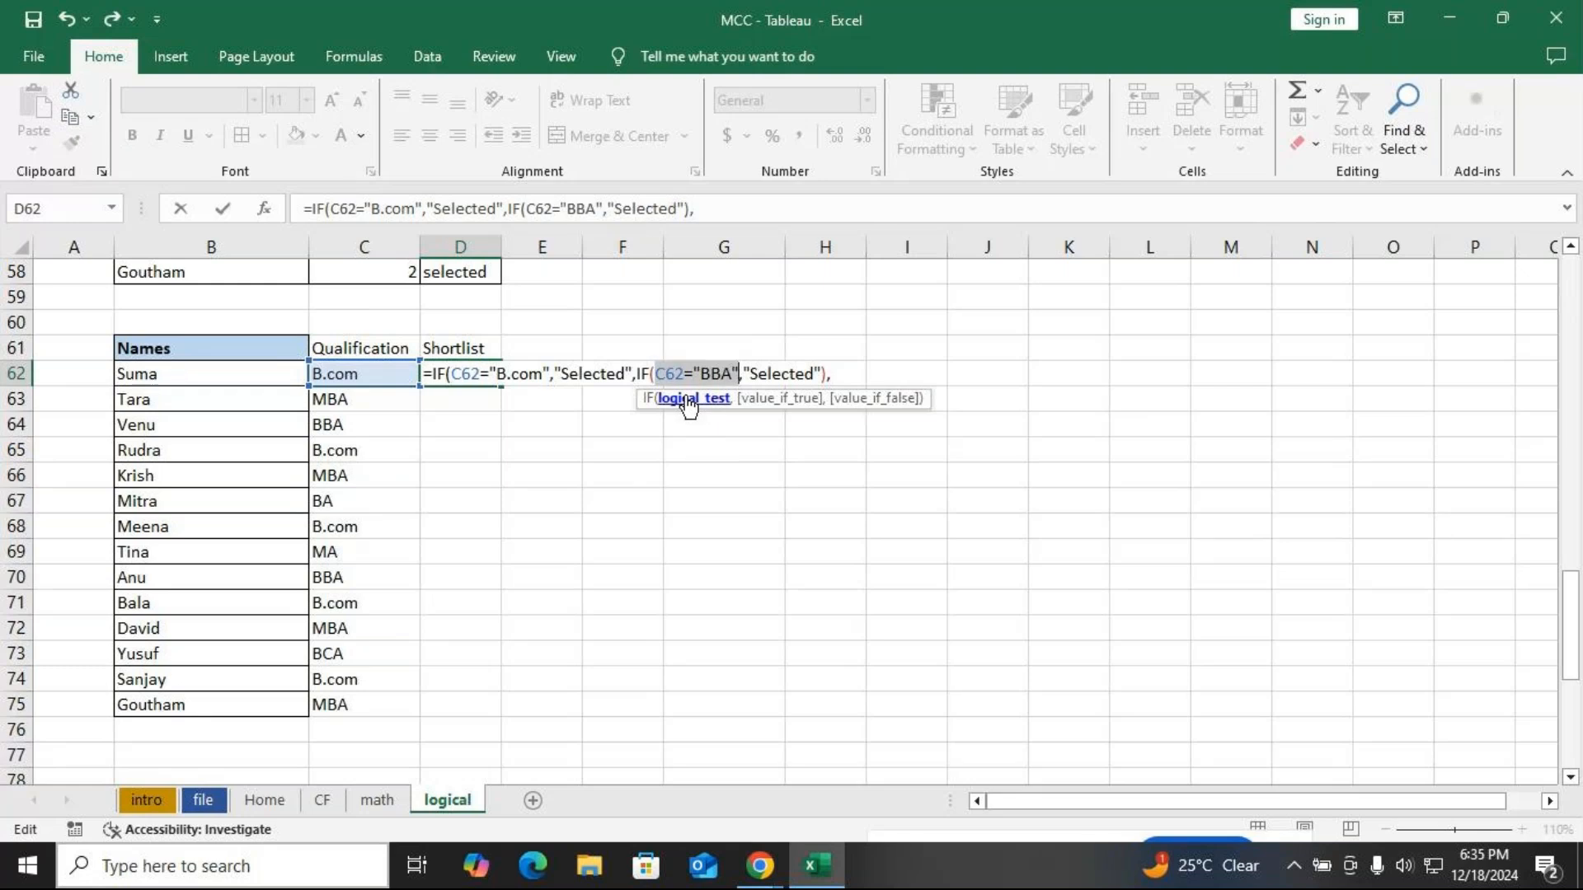
# Complete the nested IF formula in D62 with "Rejected" as the inner IF's false value, close both functions and enter it
pyautogui.click(797, 399)
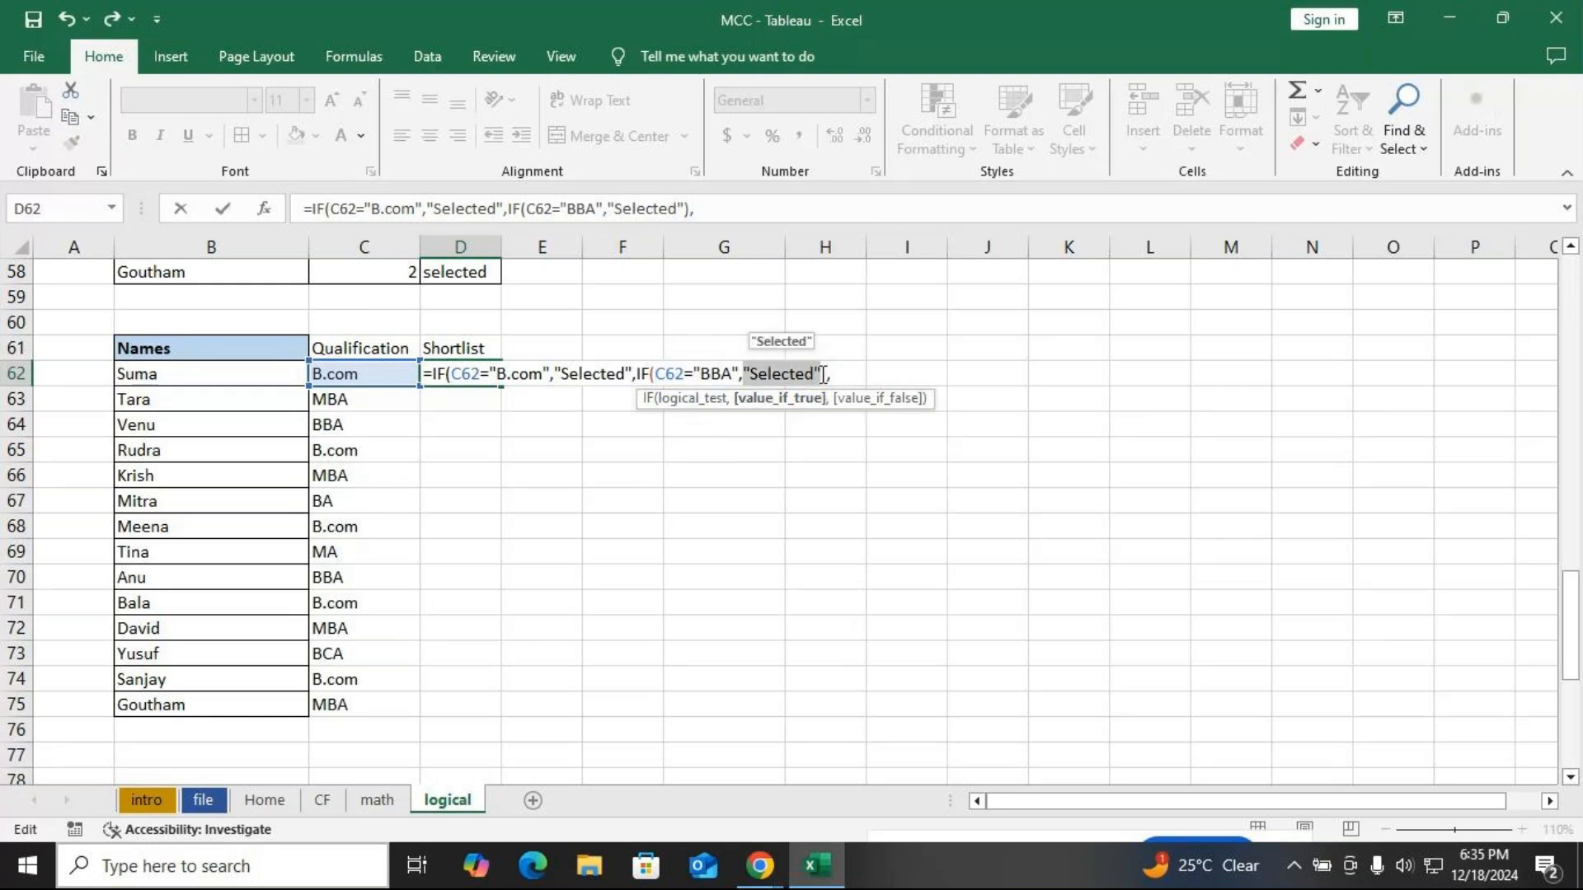
pyautogui.click(852, 379)
pyautogui.press('BackSpace')
pyautogui.press('BackSpace')
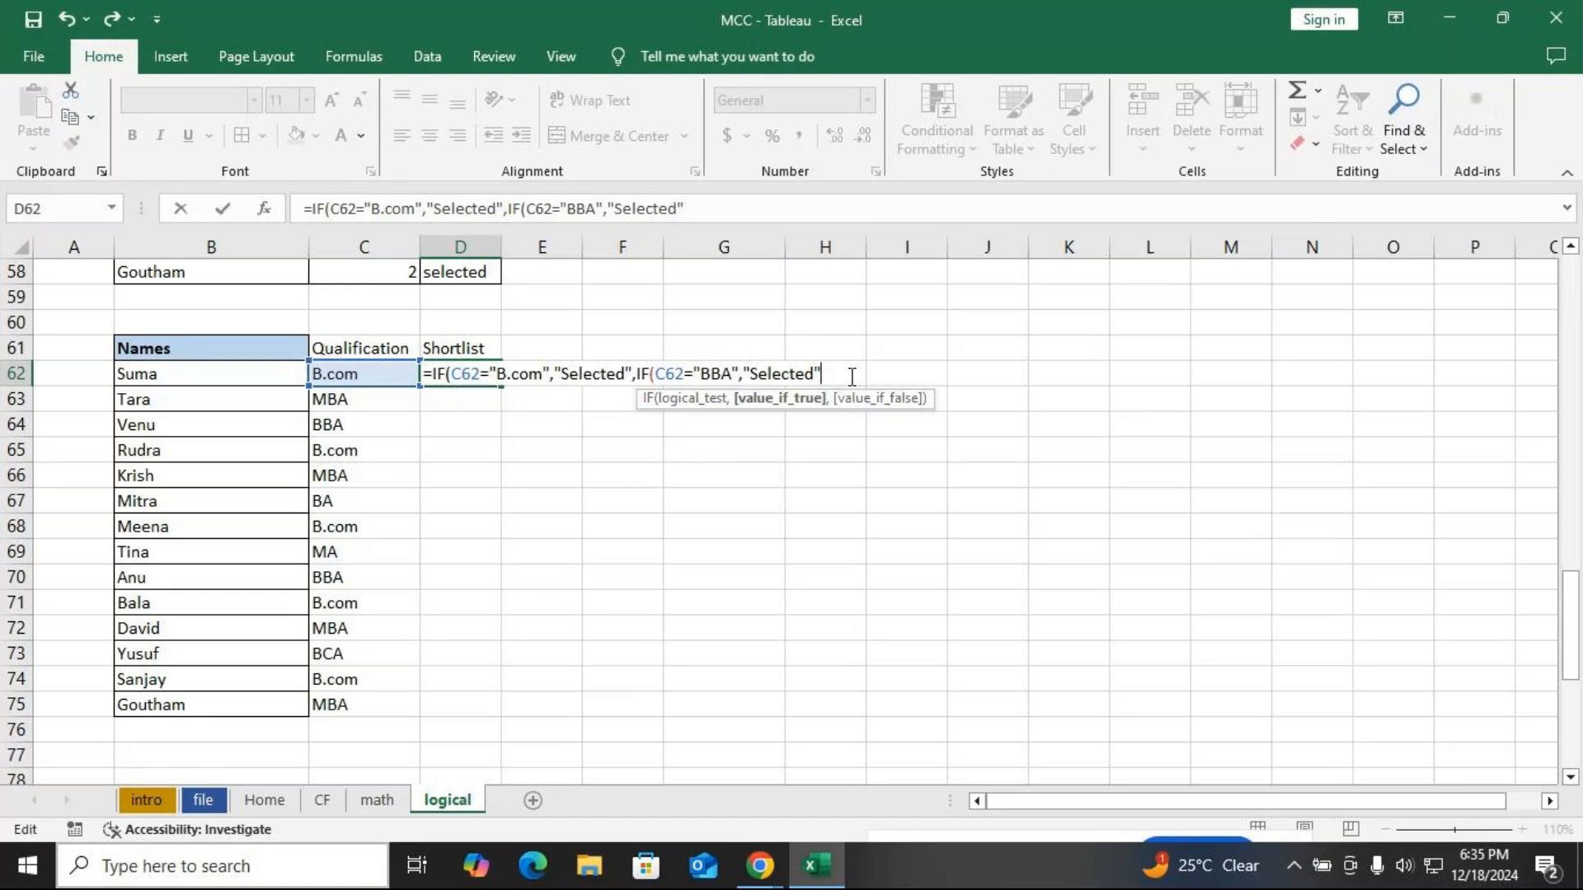
pyautogui.write(',"')
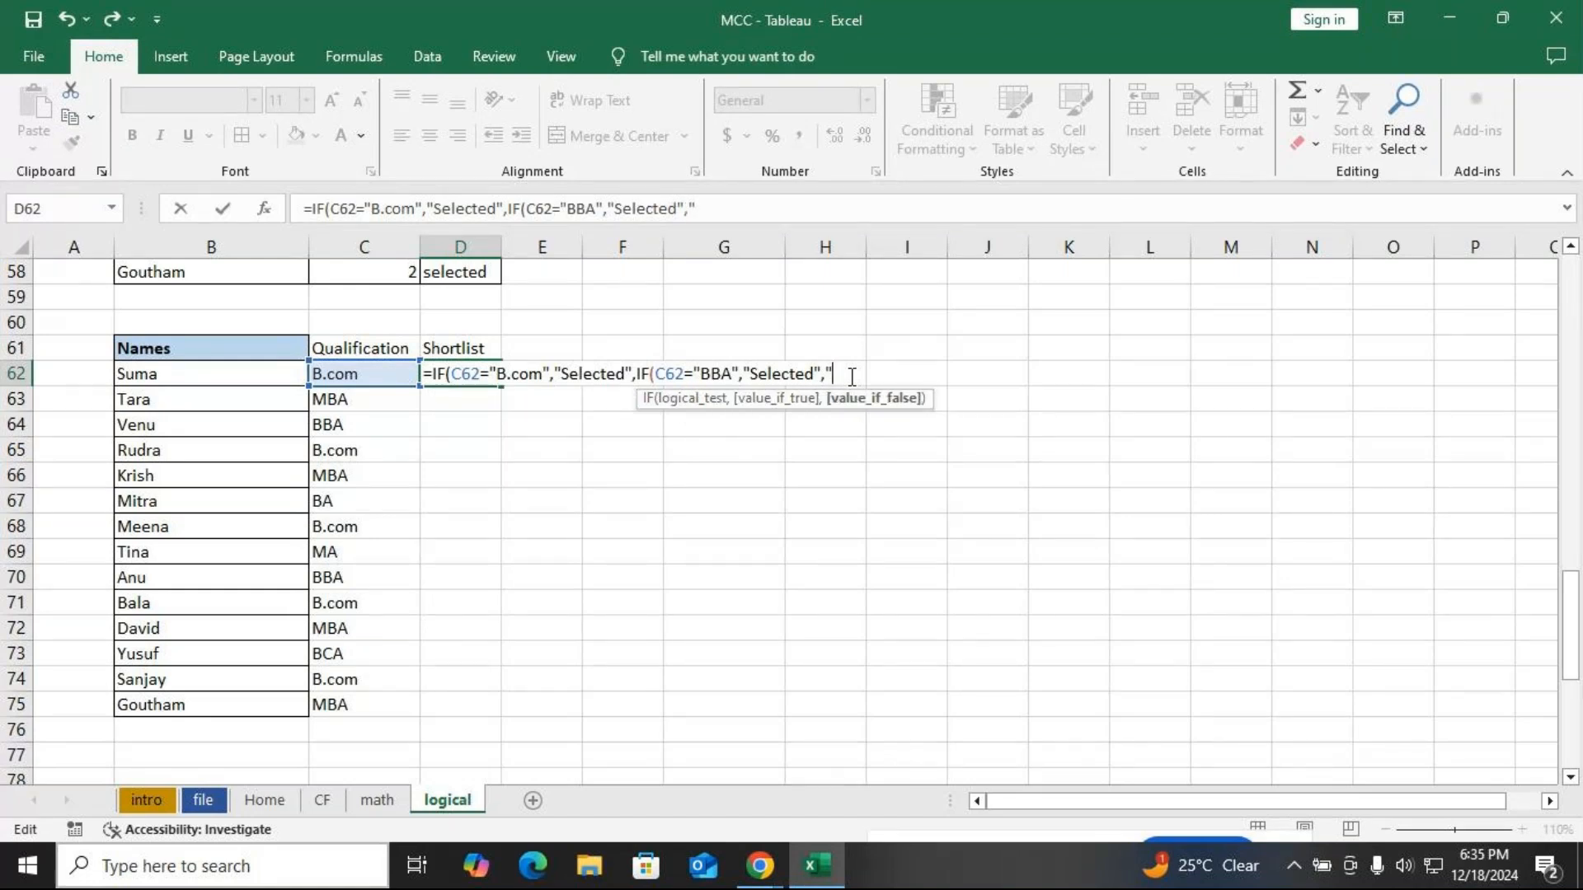
pyautogui.write('Rejected')
pyautogui.press('BackSpace')
pyautogui.write('ed")')
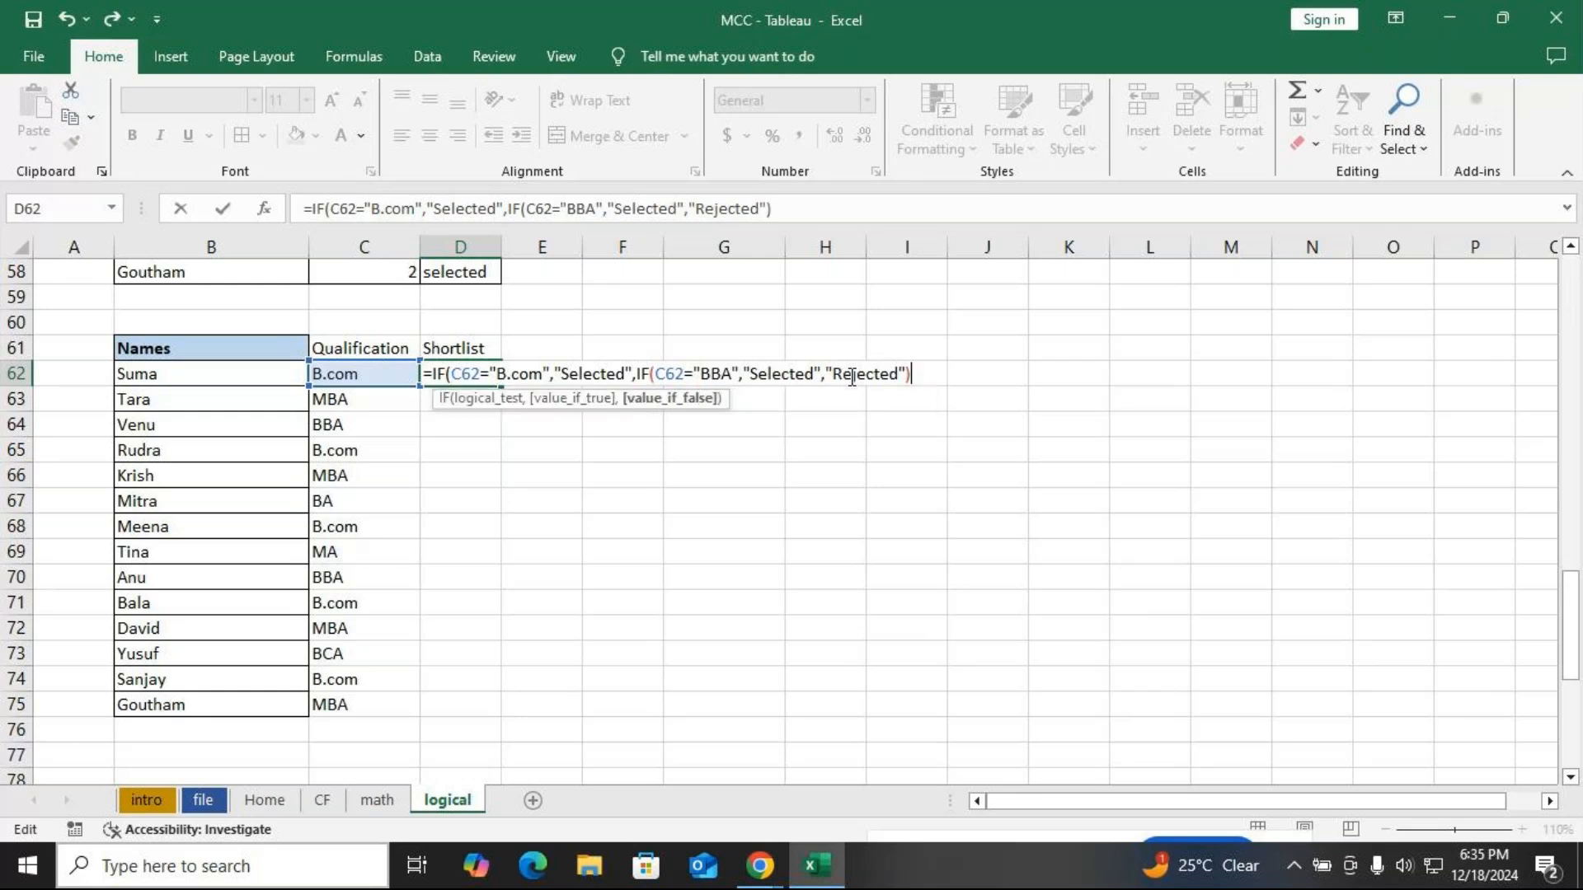
pyautogui.write(')')
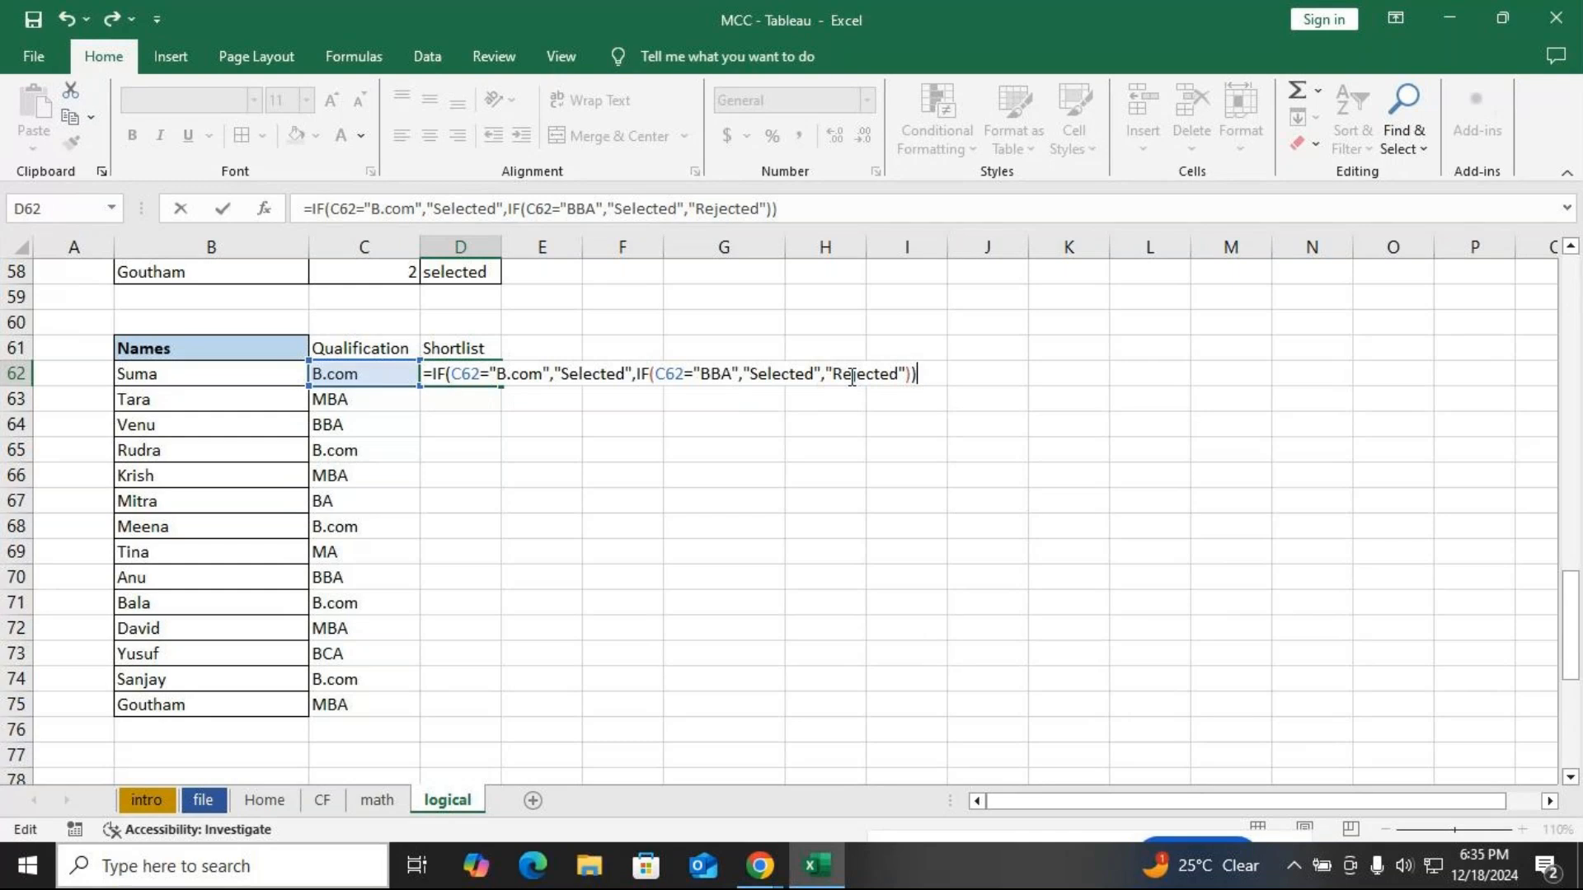
pyautogui.press('Return')
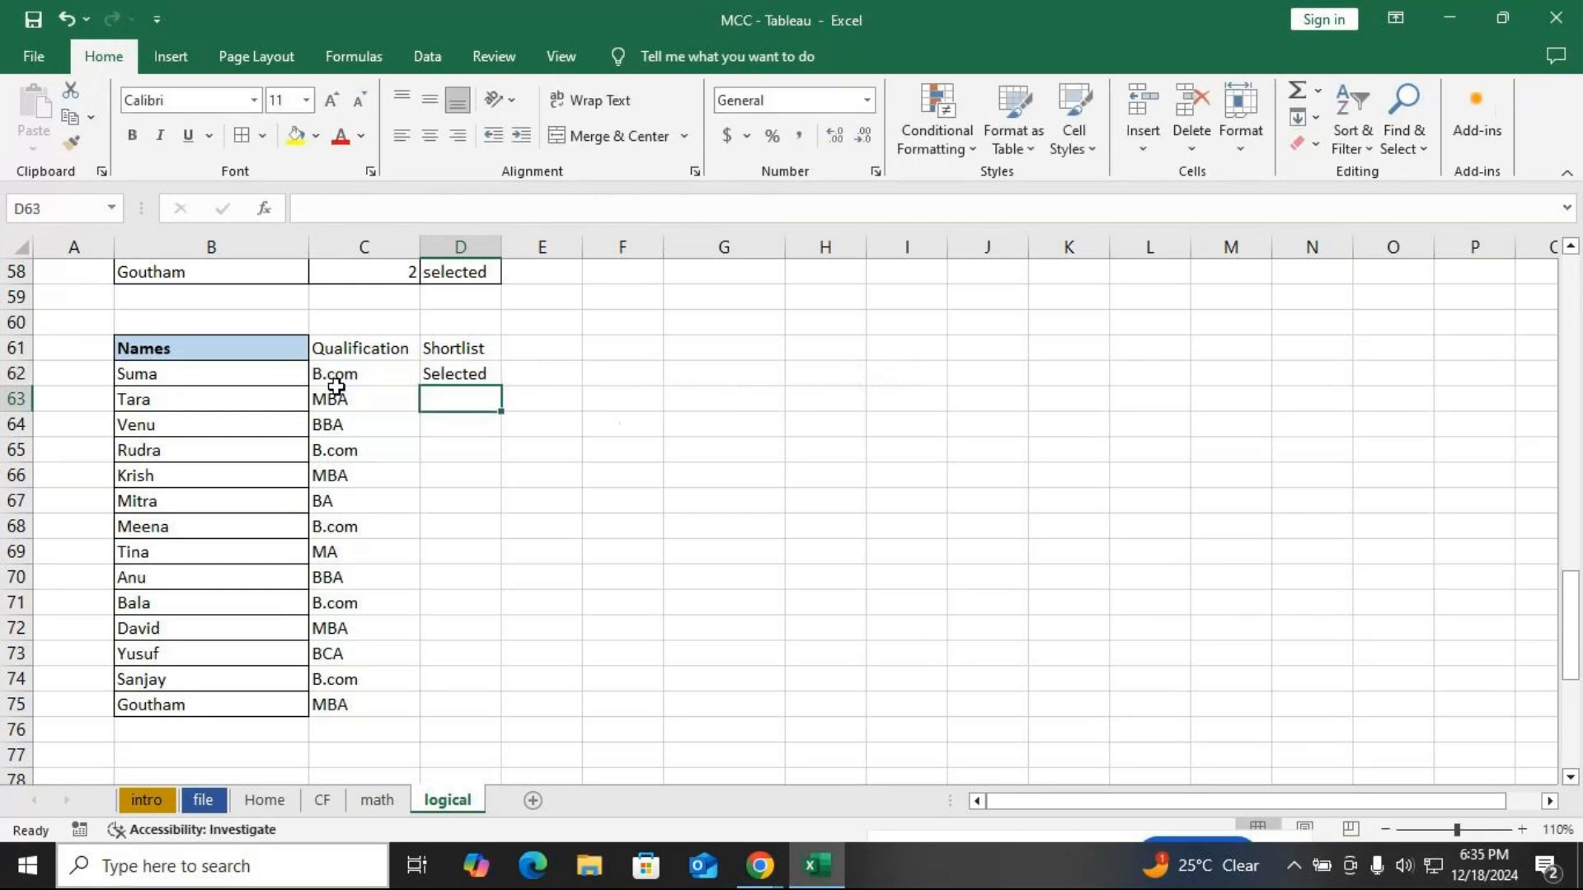
# Fill the nested IF formula from D62 down through D75 in the Shortlist column
pyautogui.click(336, 381)
pyautogui.click(459, 381)
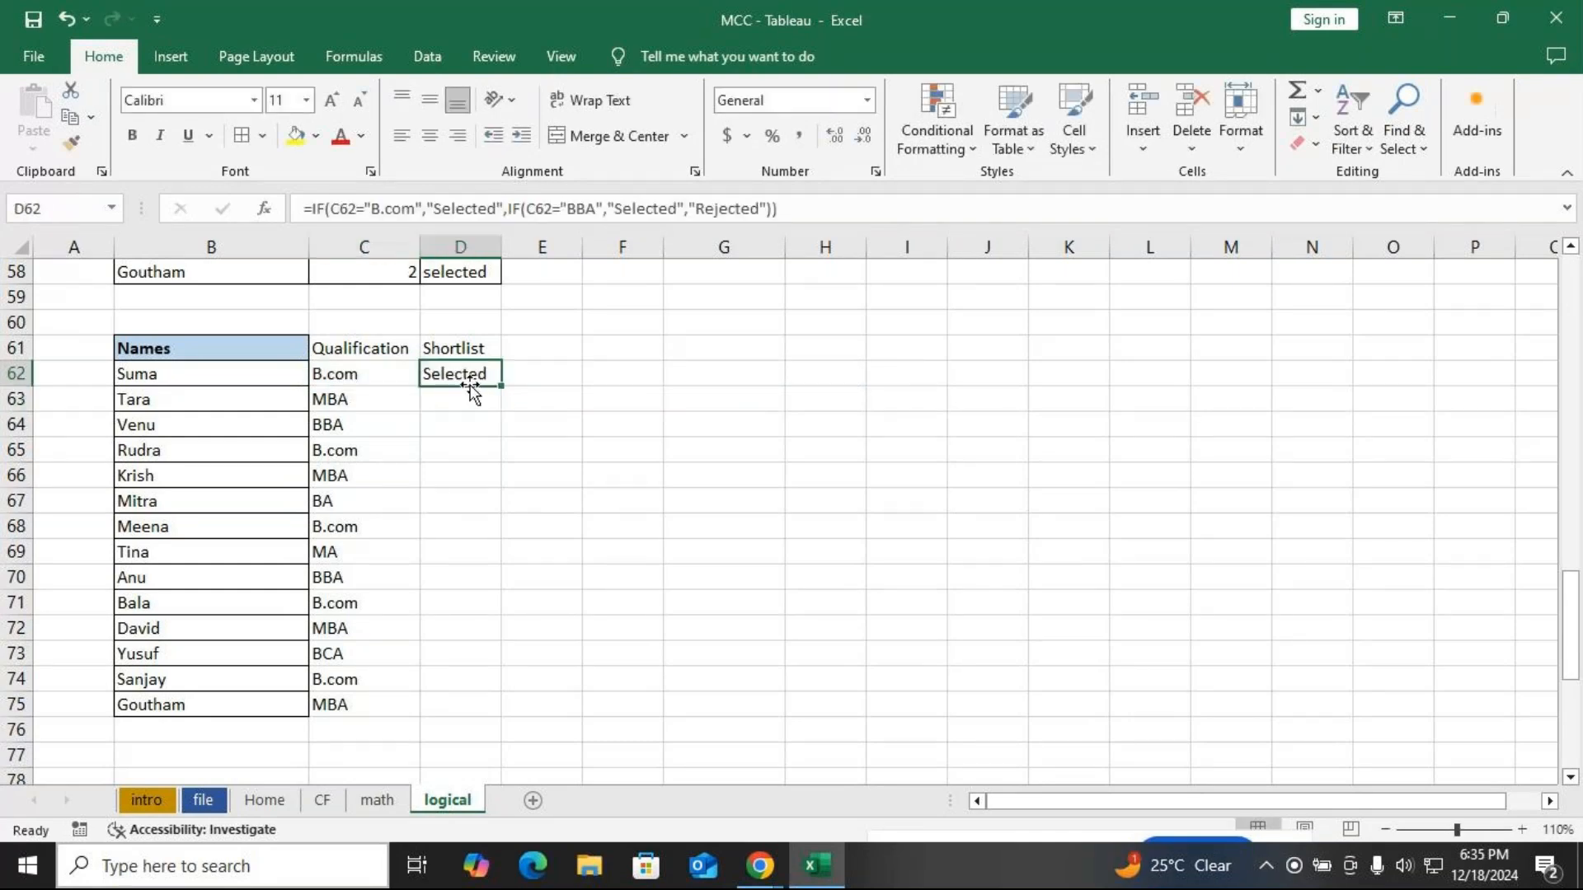
pyautogui.moveTo(502, 388); pyautogui.dragTo(507, 429)
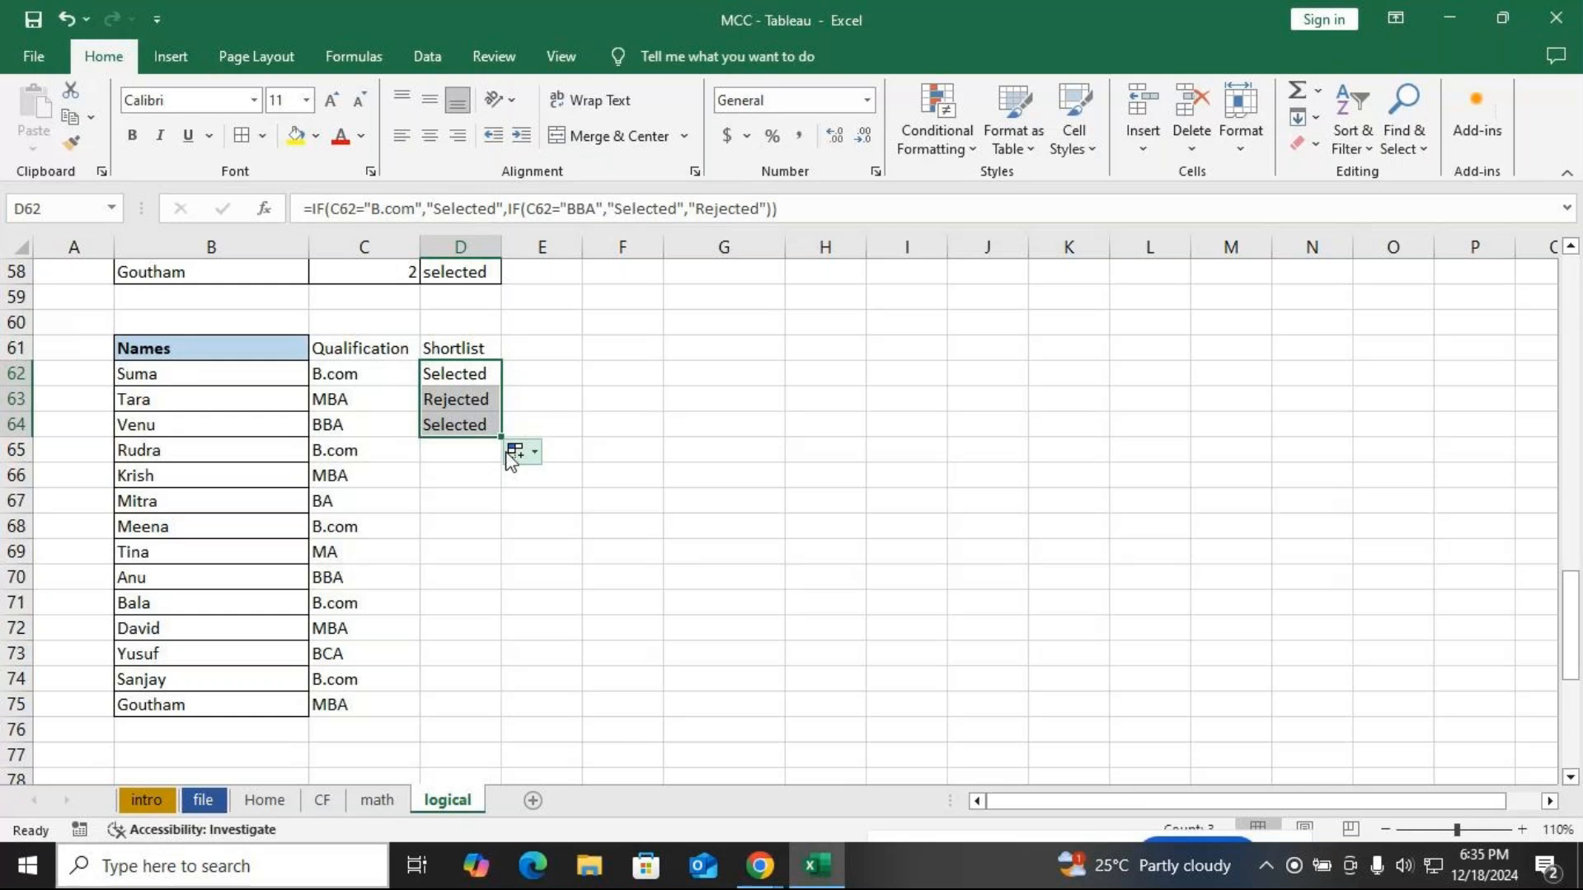
pyautogui.moveTo(503, 438); pyautogui.dragTo(454, 717)
# Examine the logical test, true value and false value of the outer and inner IF in the D62 formula
pyautogui.doubleClick(459, 371)
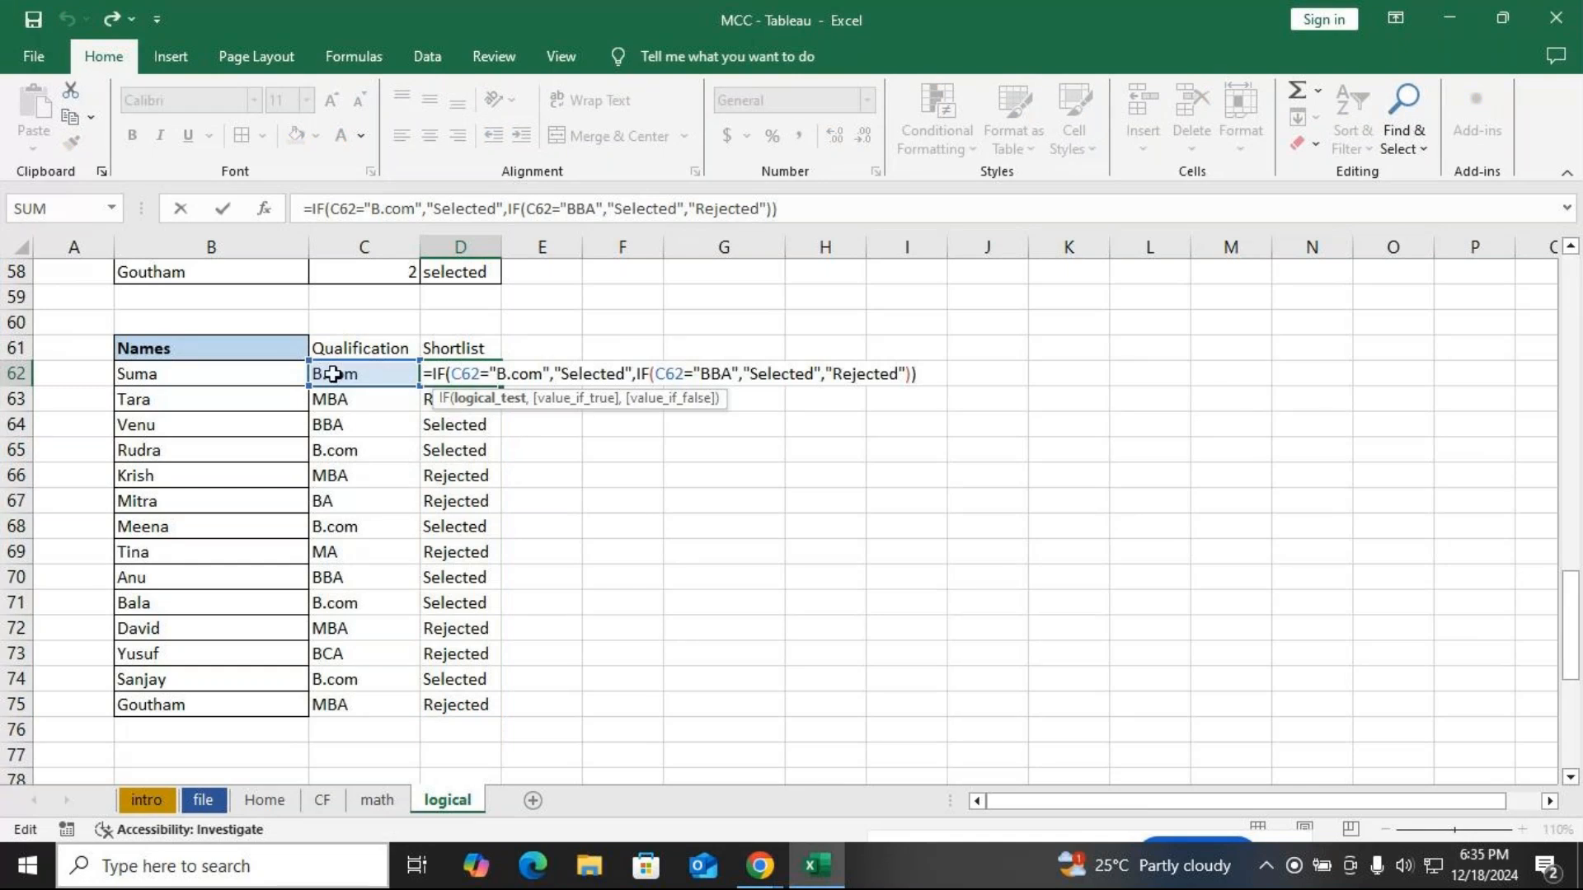
pyautogui.click(481, 400)
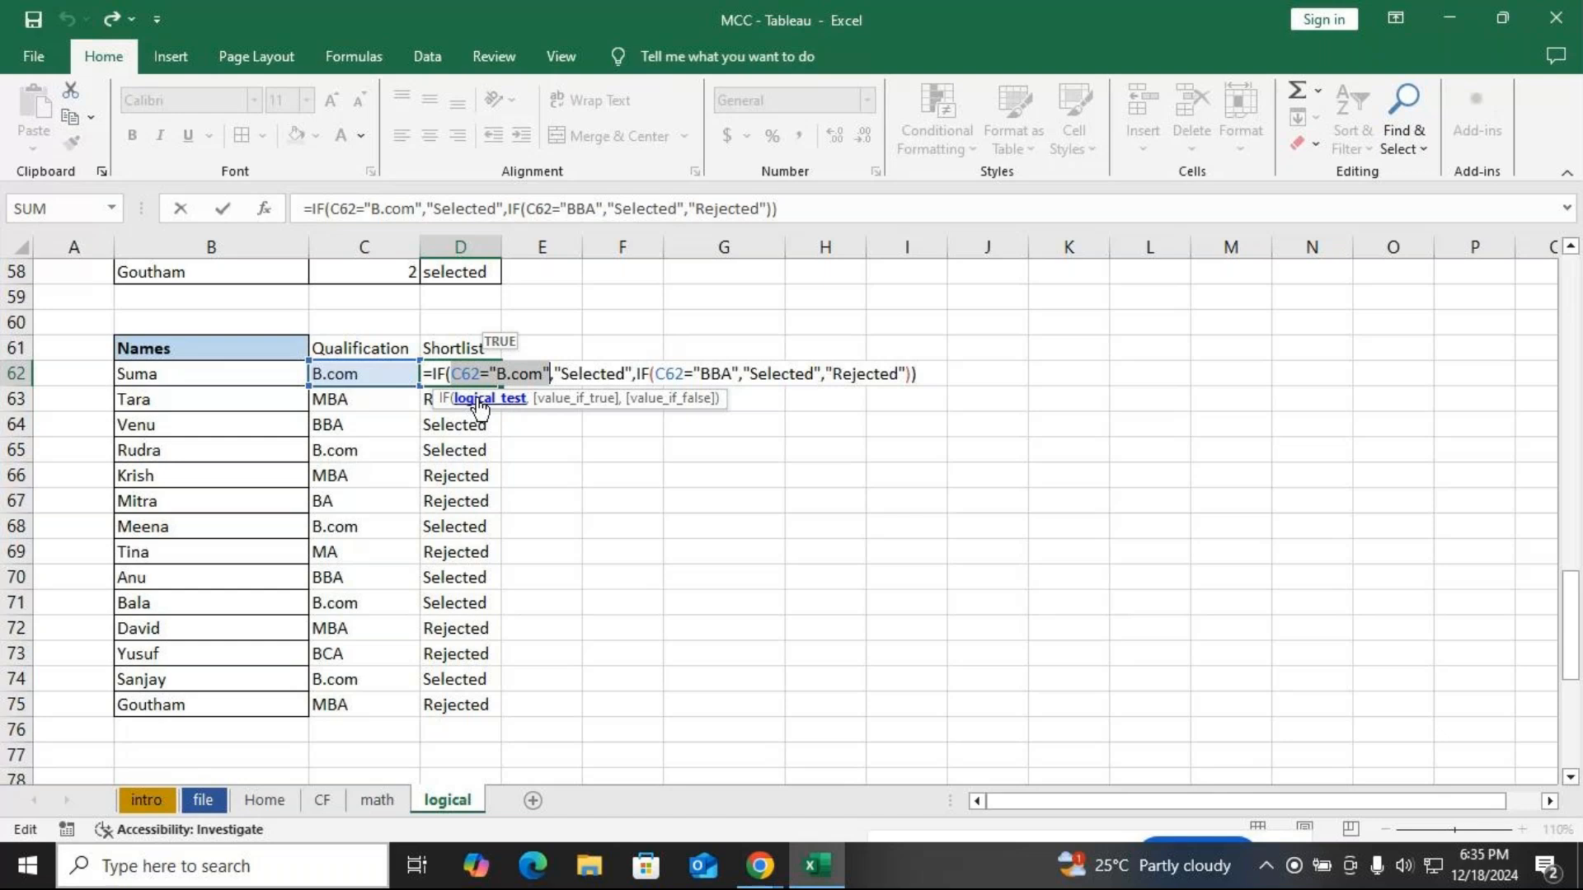
pyautogui.click(561, 400)
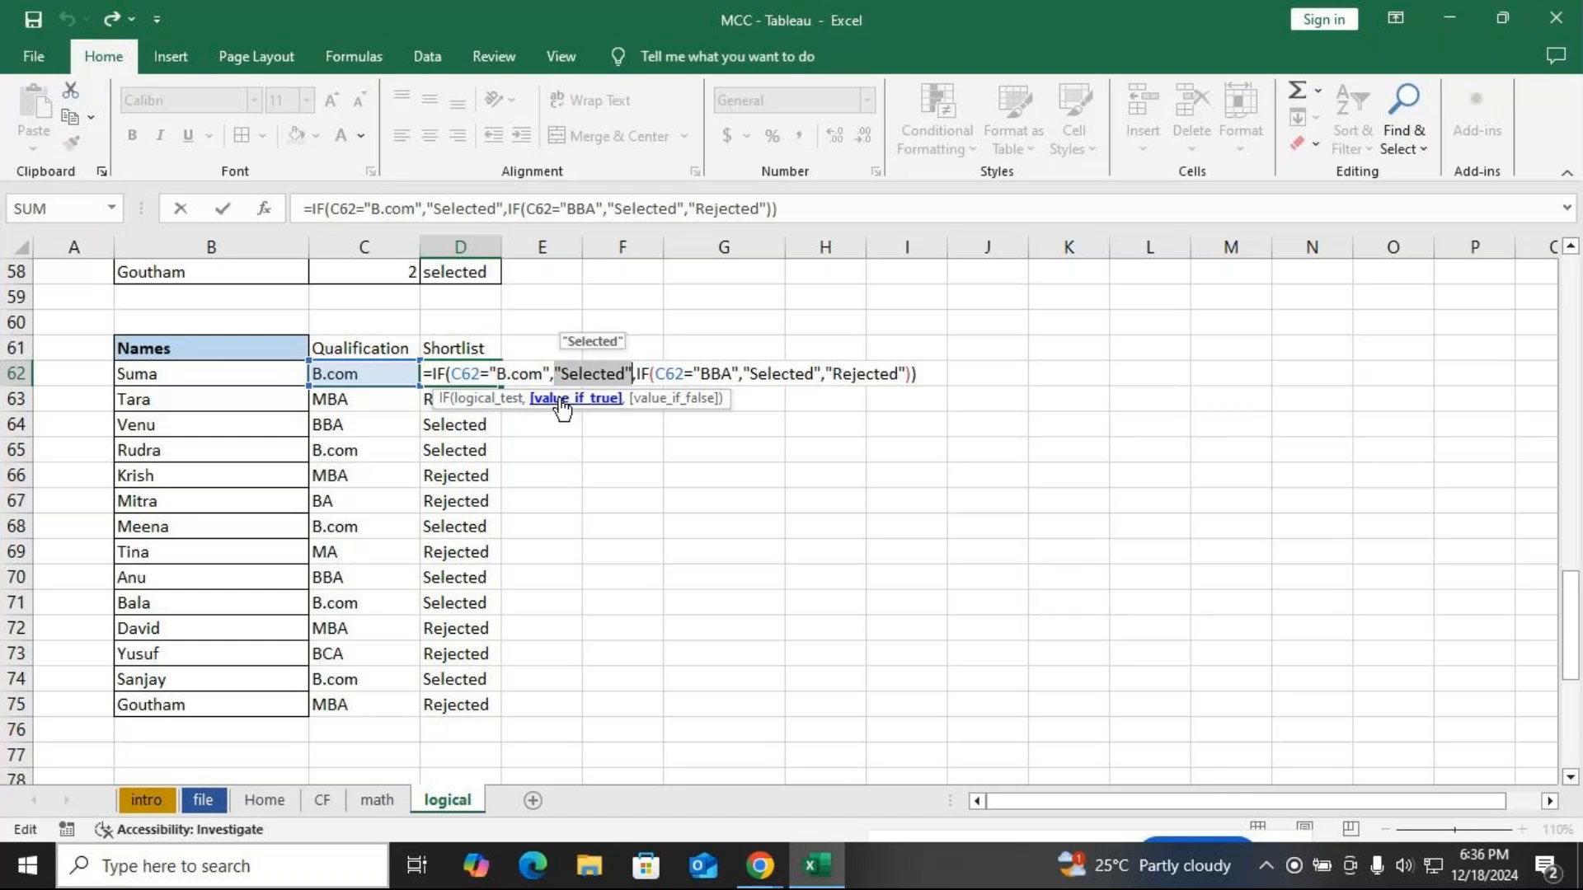
pyautogui.click(669, 400)
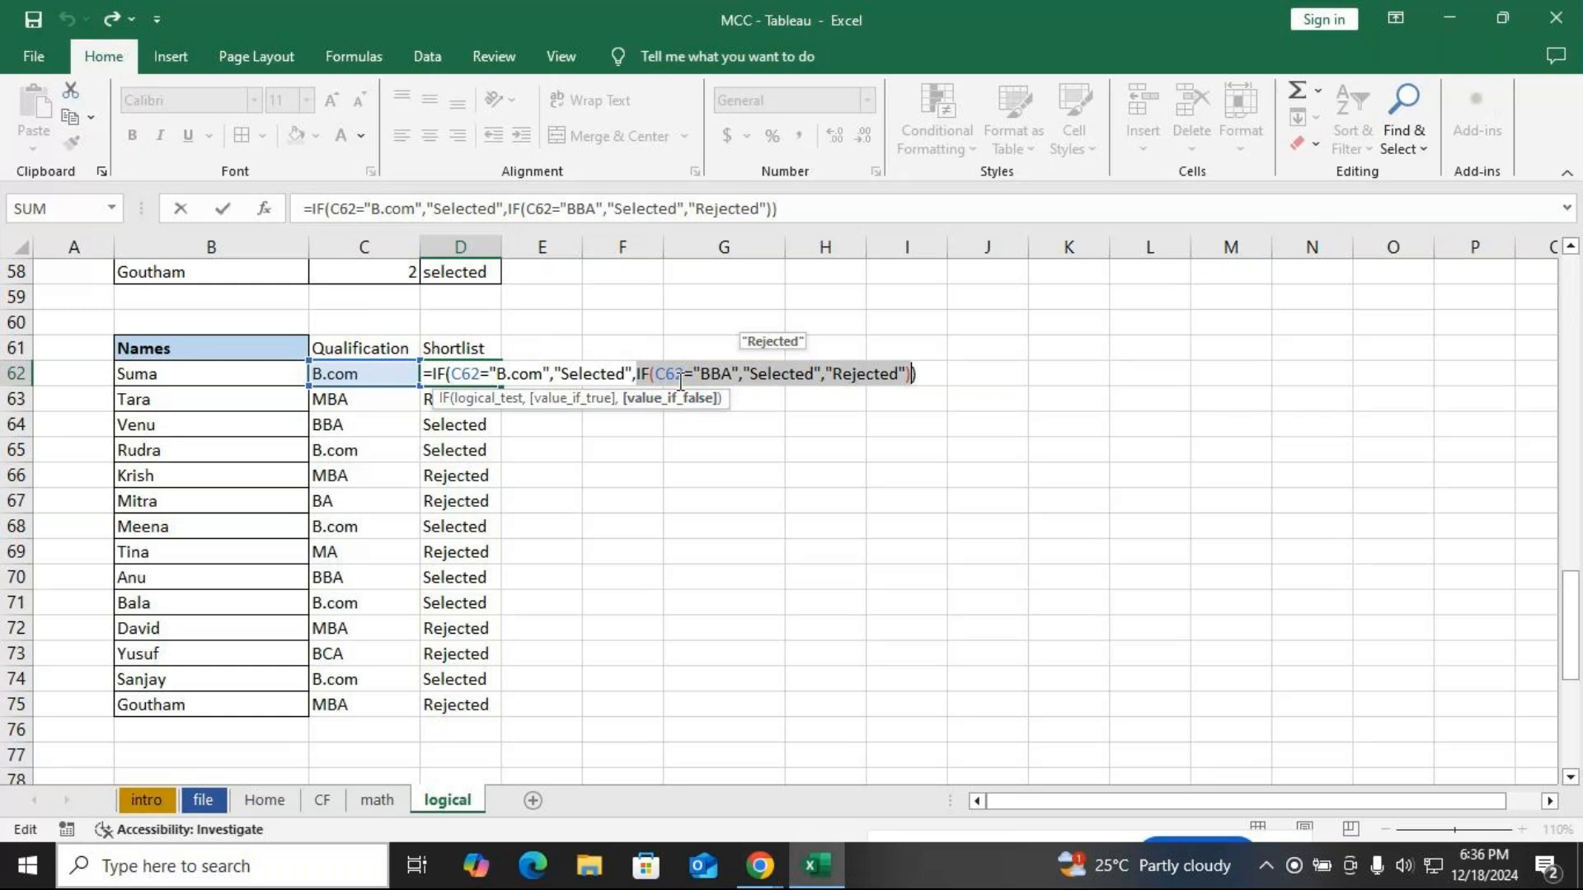
pyautogui.click(680, 379)
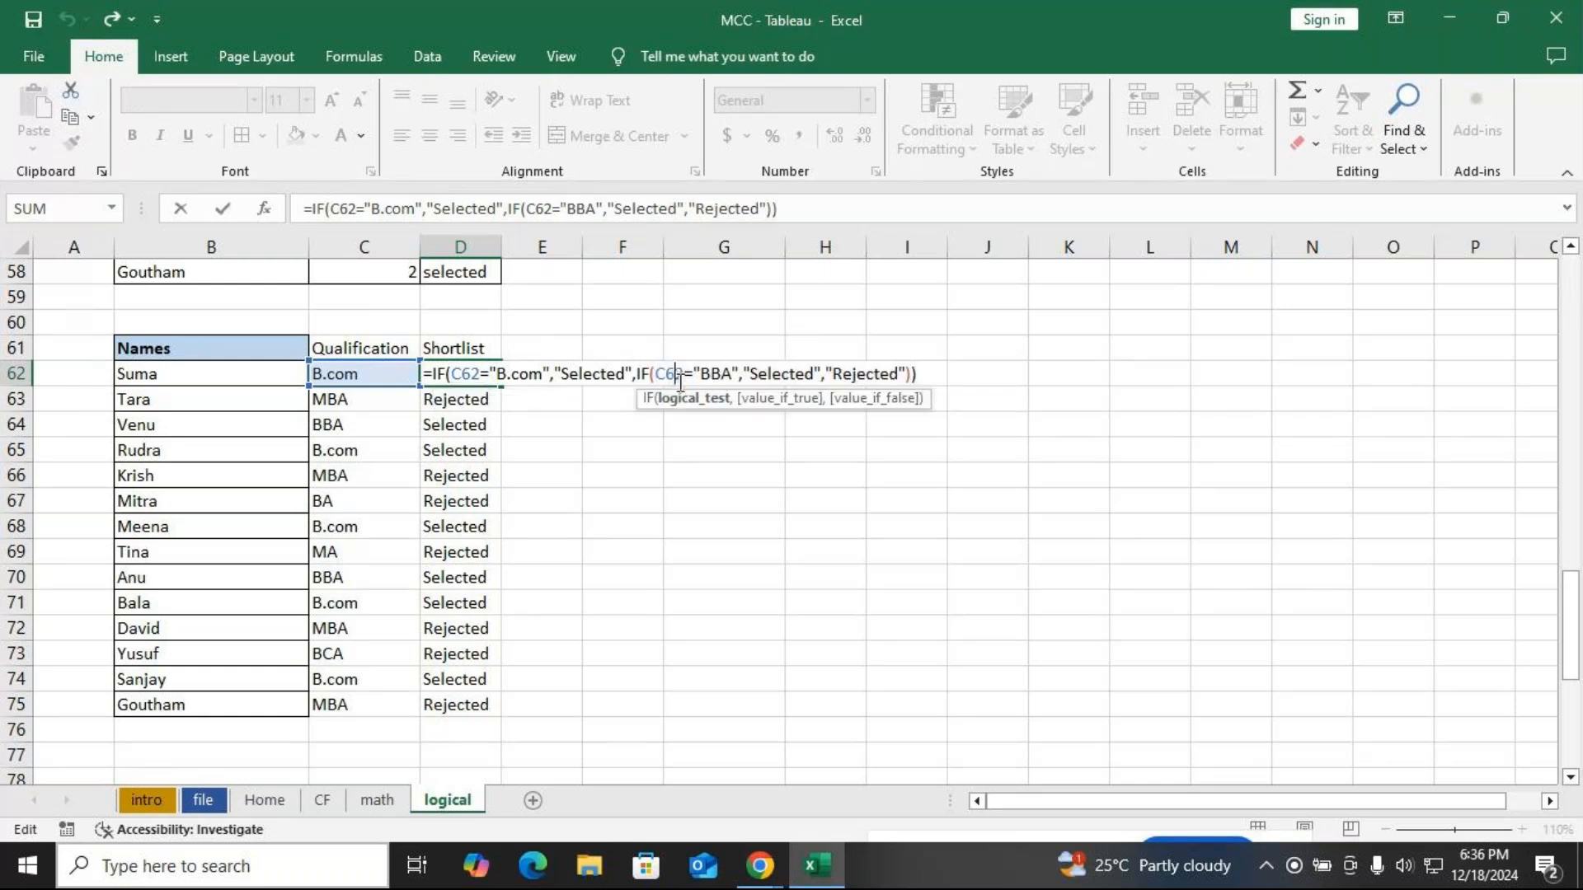
pyautogui.click(695, 401)
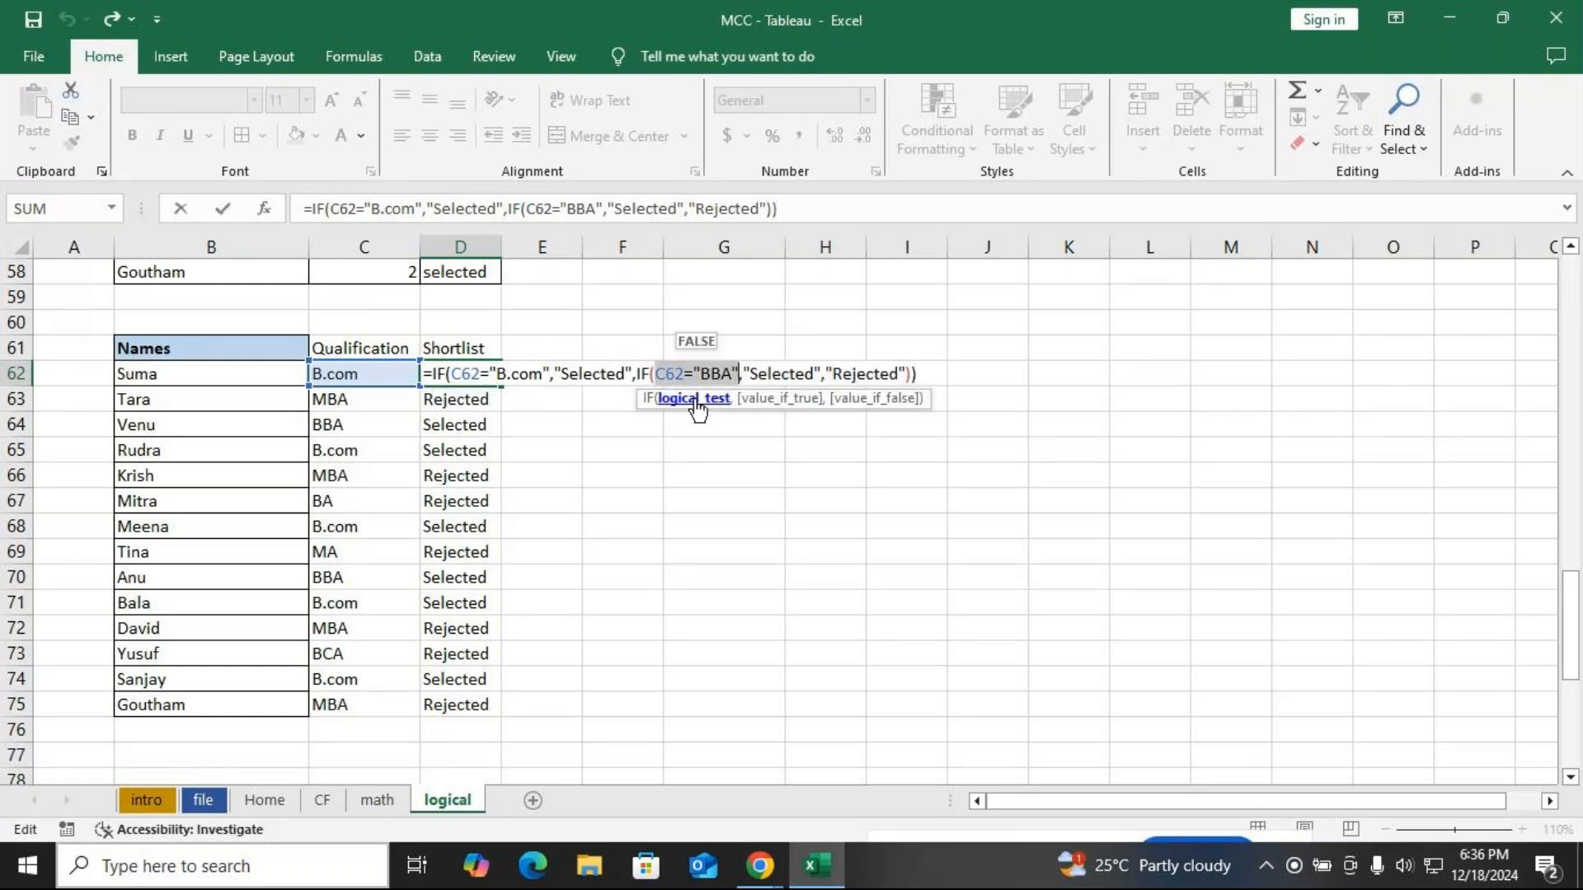
pyautogui.click(769, 401)
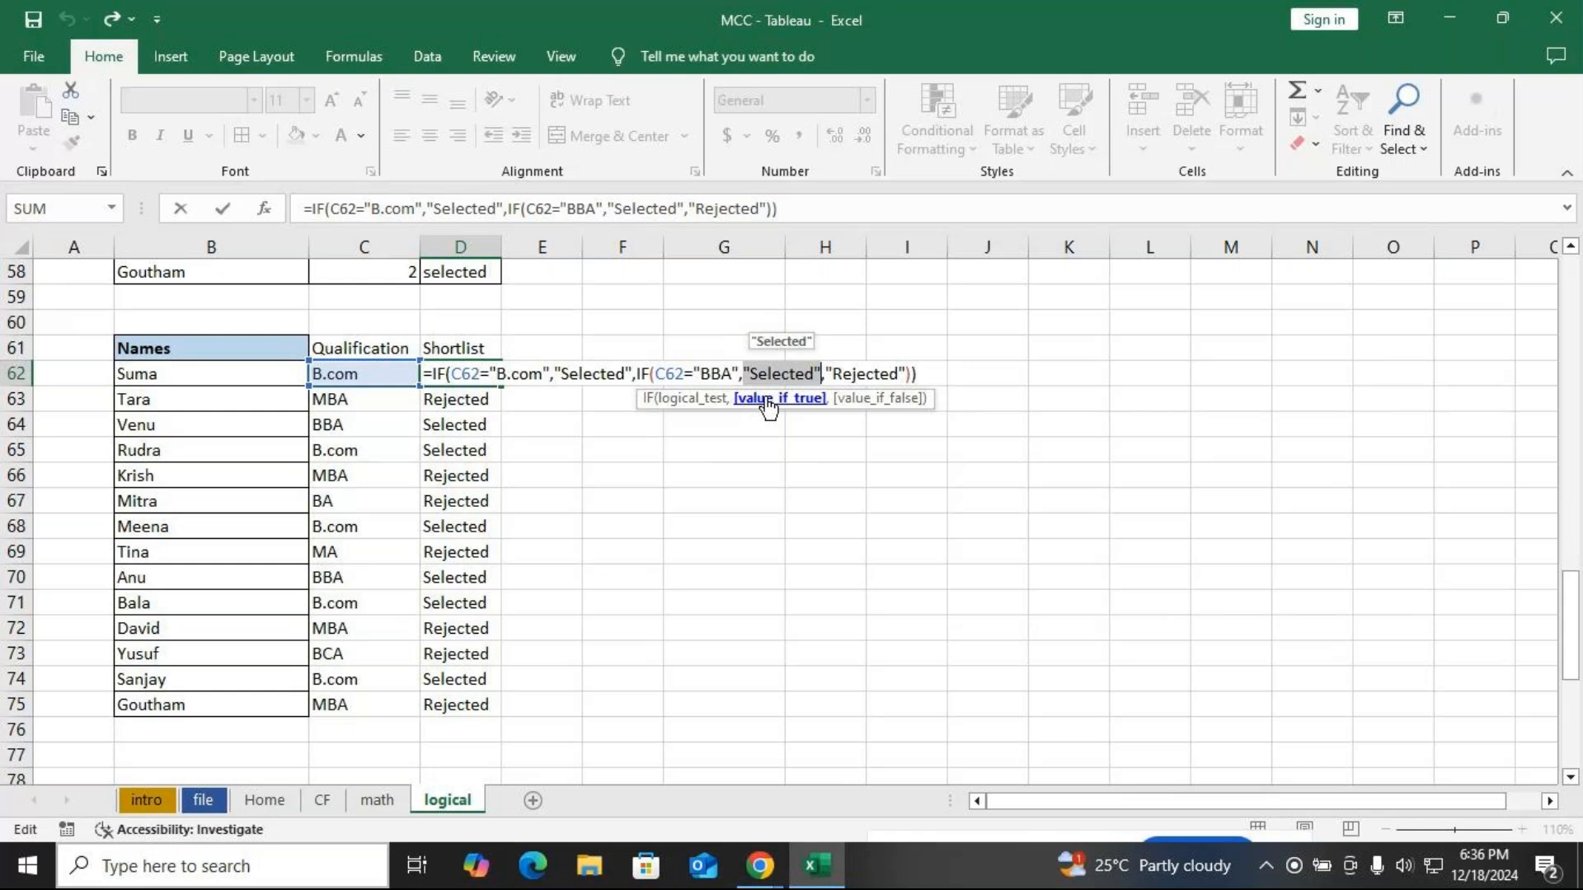
pyautogui.click(870, 401)
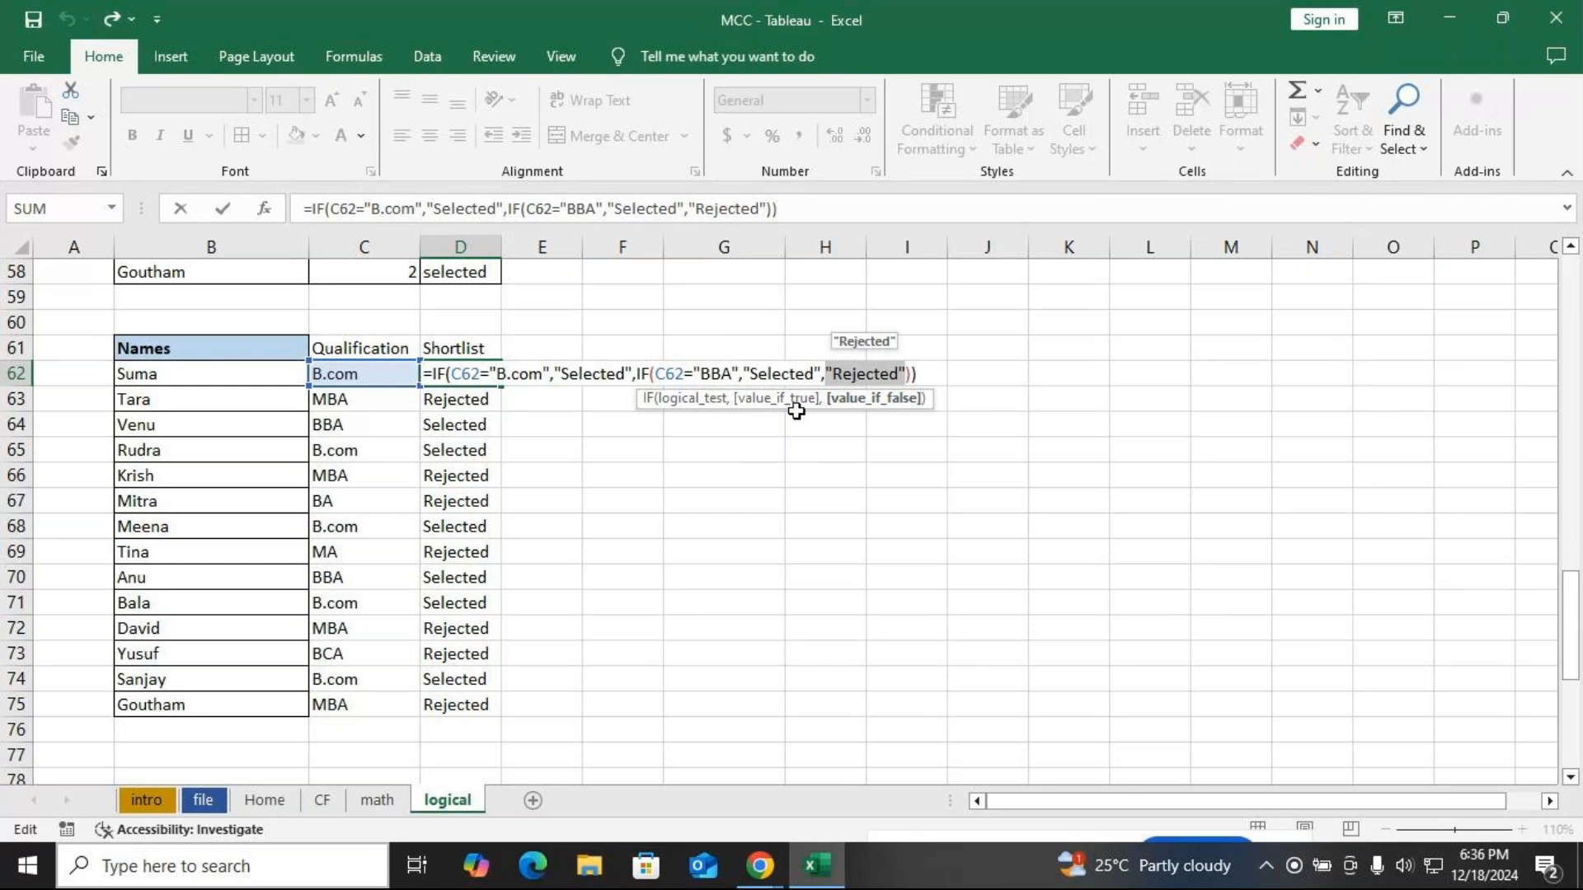
pyautogui.click(925, 373)
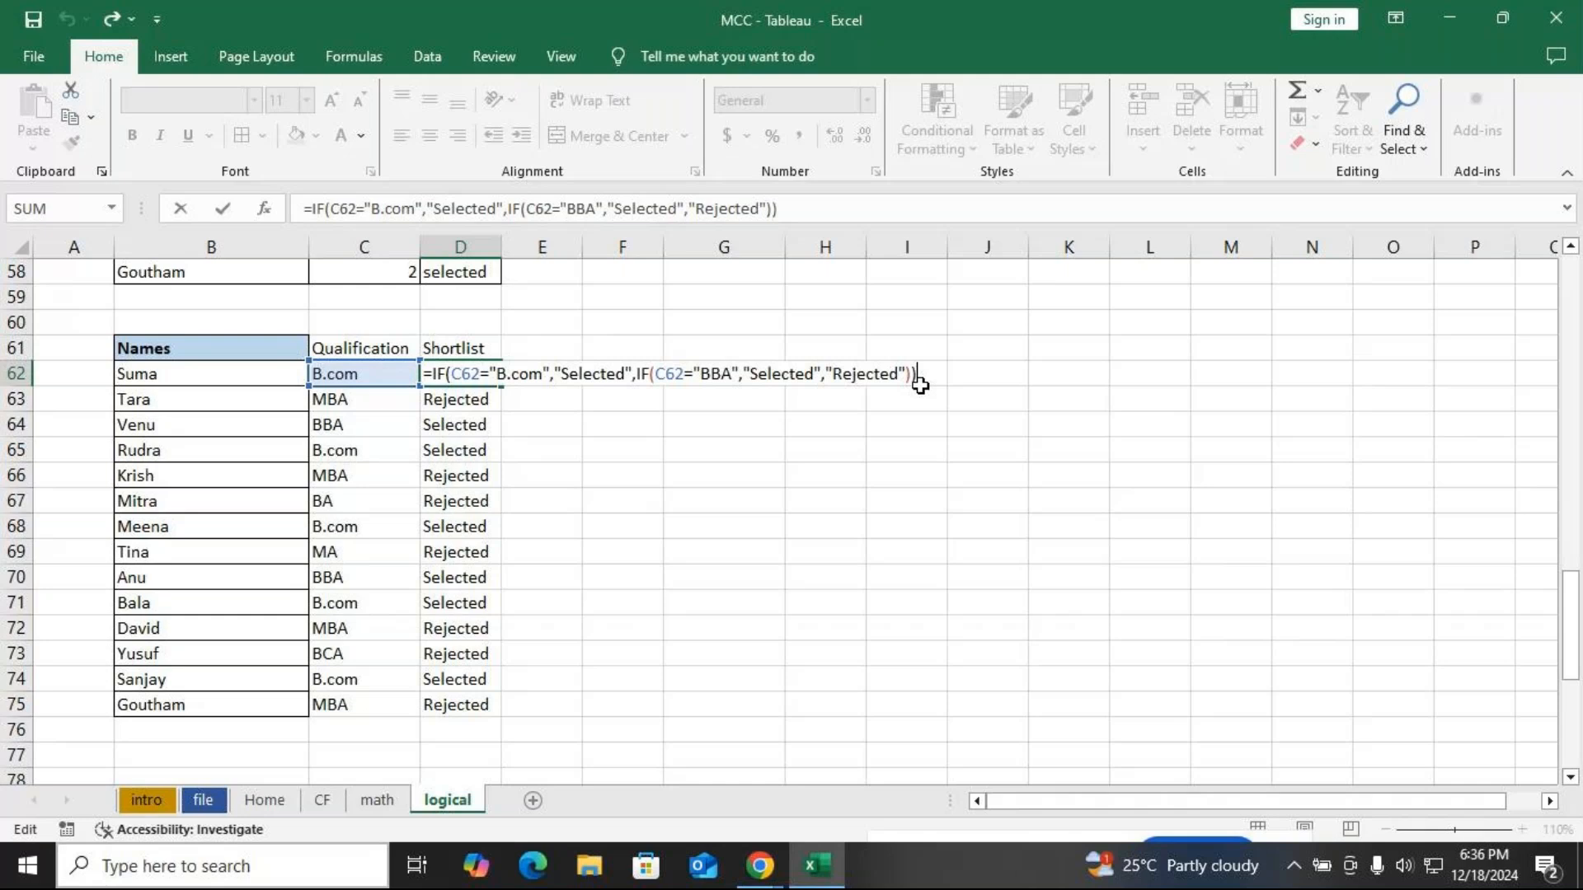
# Switch to GoTo Meeting, mute the microphone and return to the Excel workbook
pyautogui.hotkey('alt', 'Tab')
pyautogui.click(589, 770)
pyautogui.hotkey('alt', 'Tab')
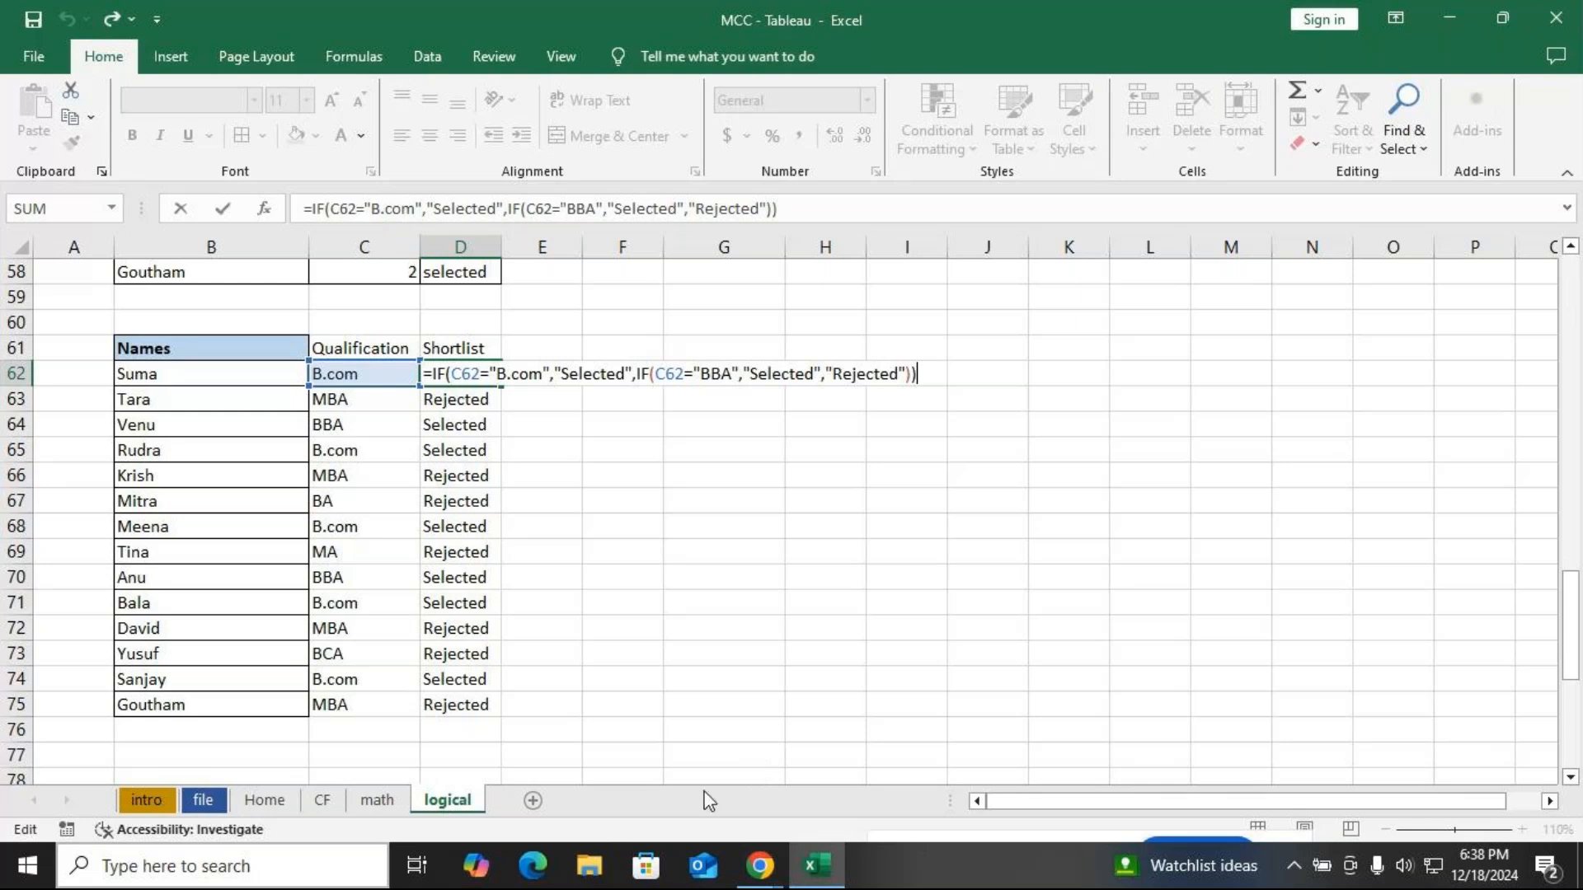
# Switch to GoTo Meeting, turn the microphone on and return to the Excel workbook
pyautogui.hotkey('alt', 'Tab')
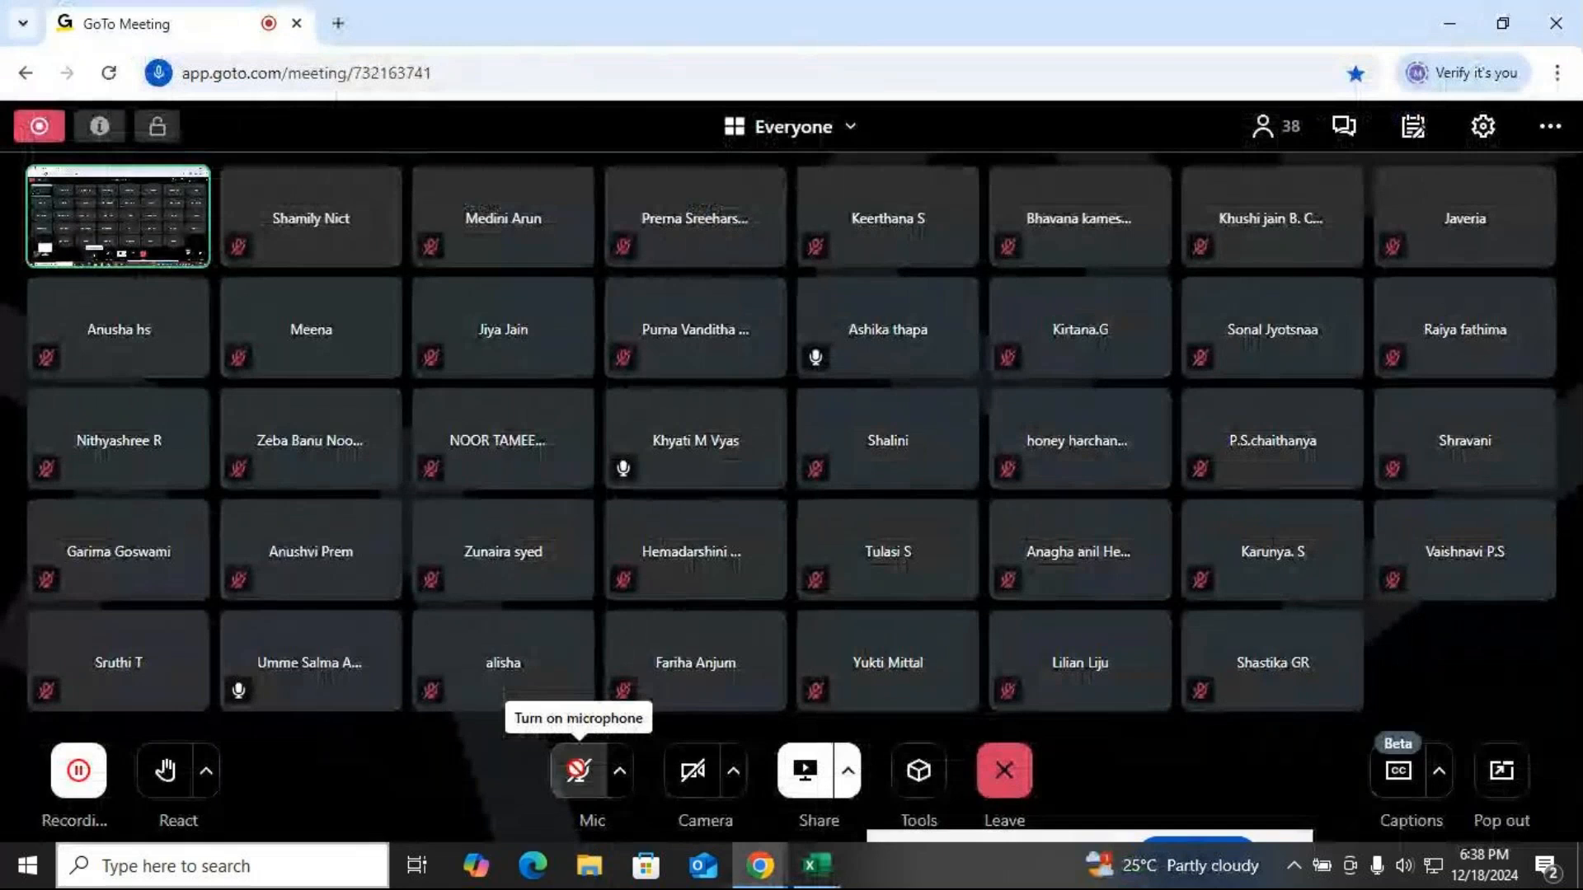
pyautogui.click(607, 793)
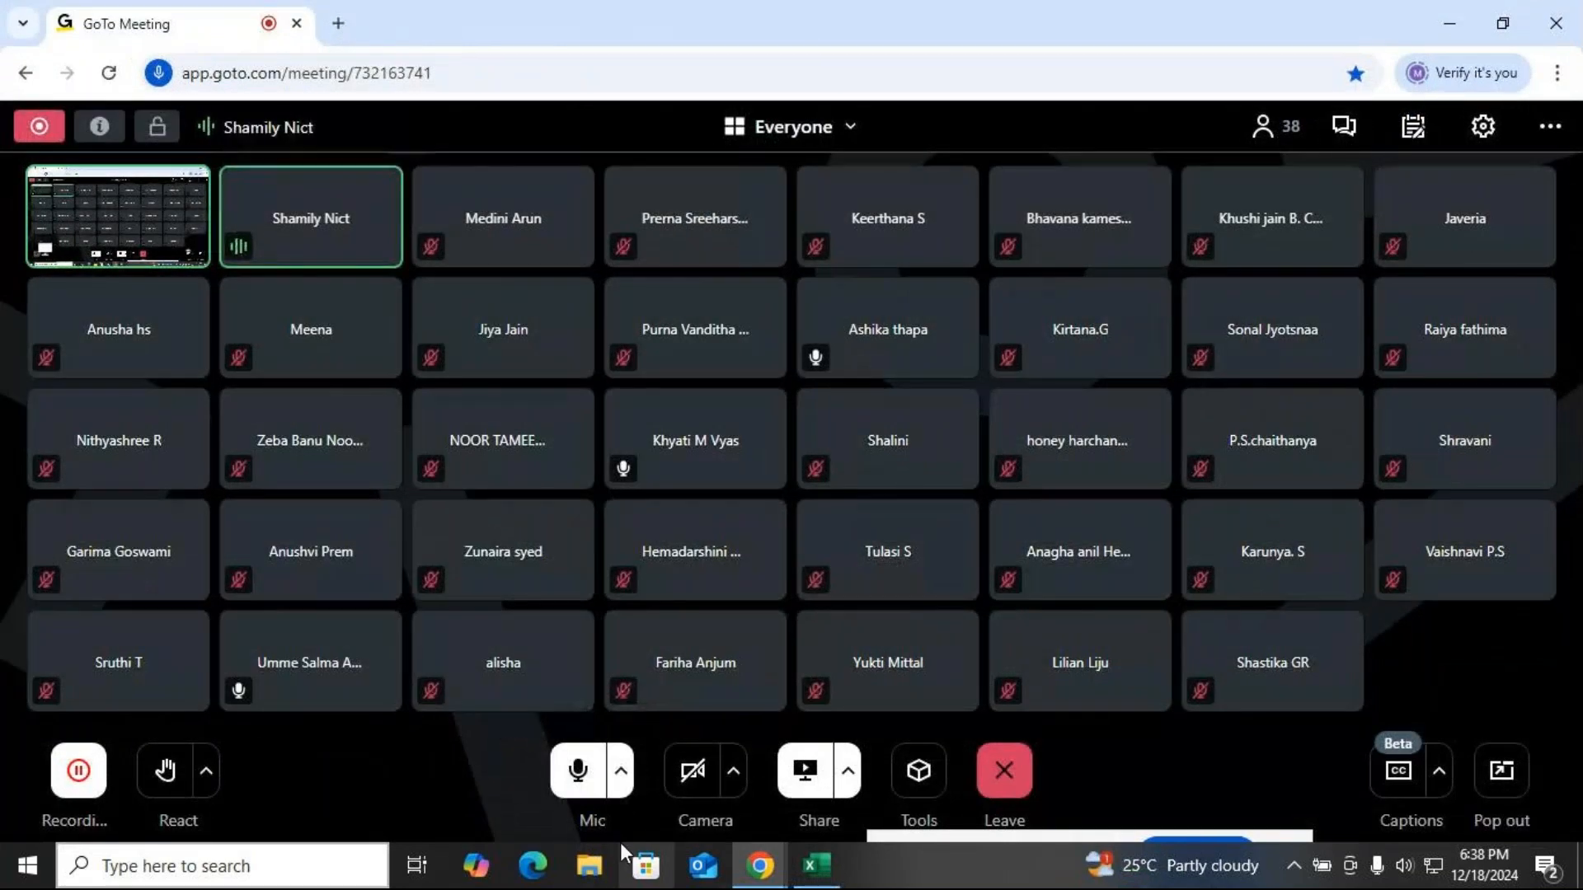
pyautogui.hotkey('alt', 'Tab')
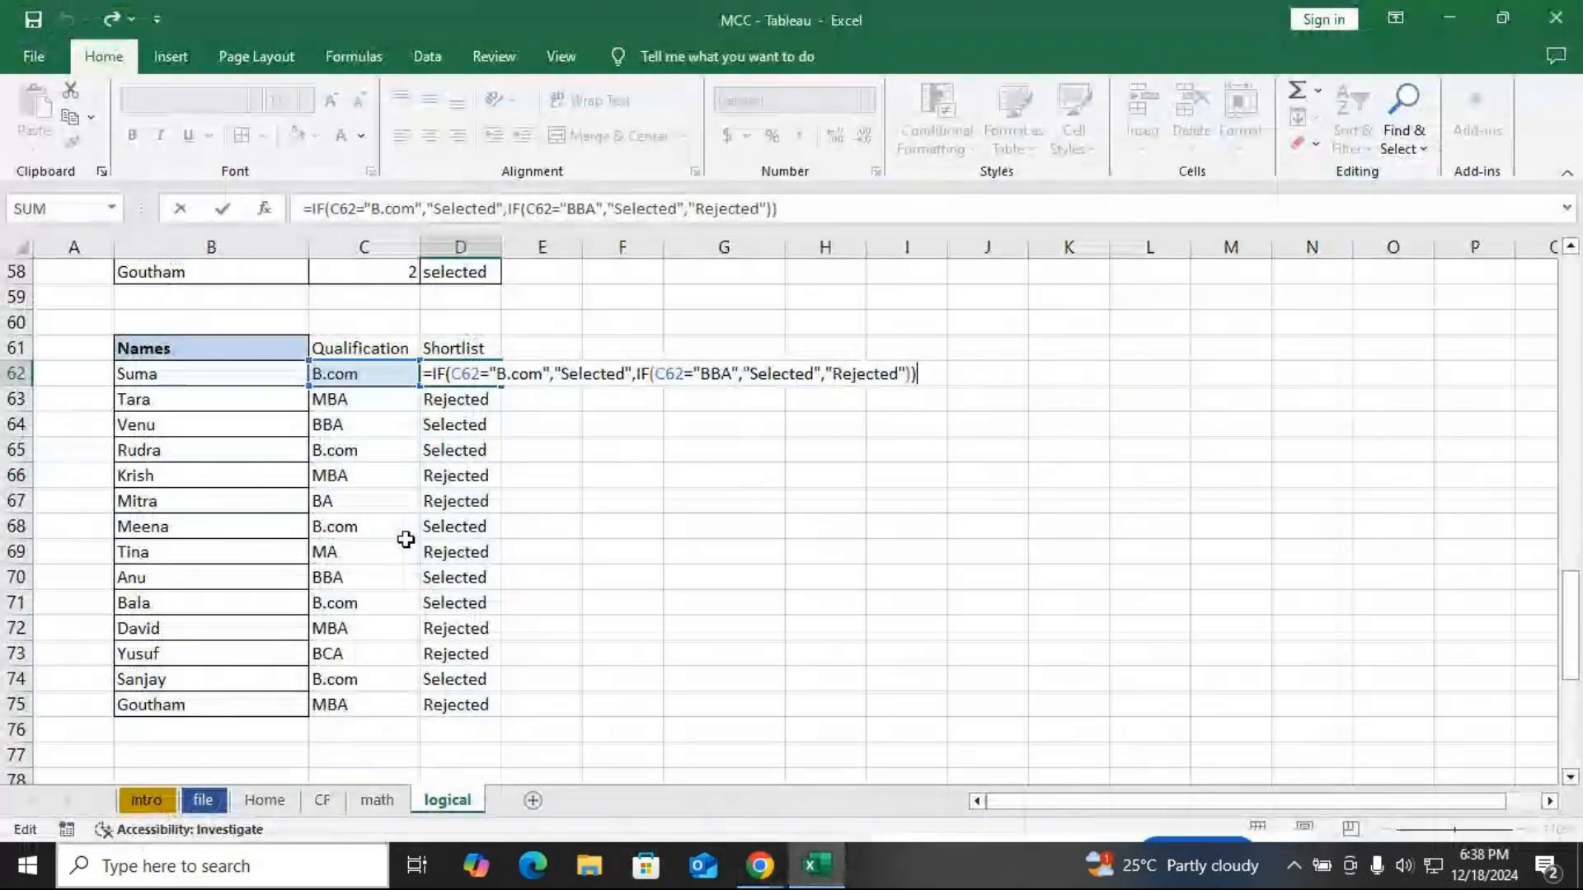
# Look over the nested IF formula in D62 once more and leave cell editing
pyautogui.press('Return')
pyautogui.doubleClick(478, 375)
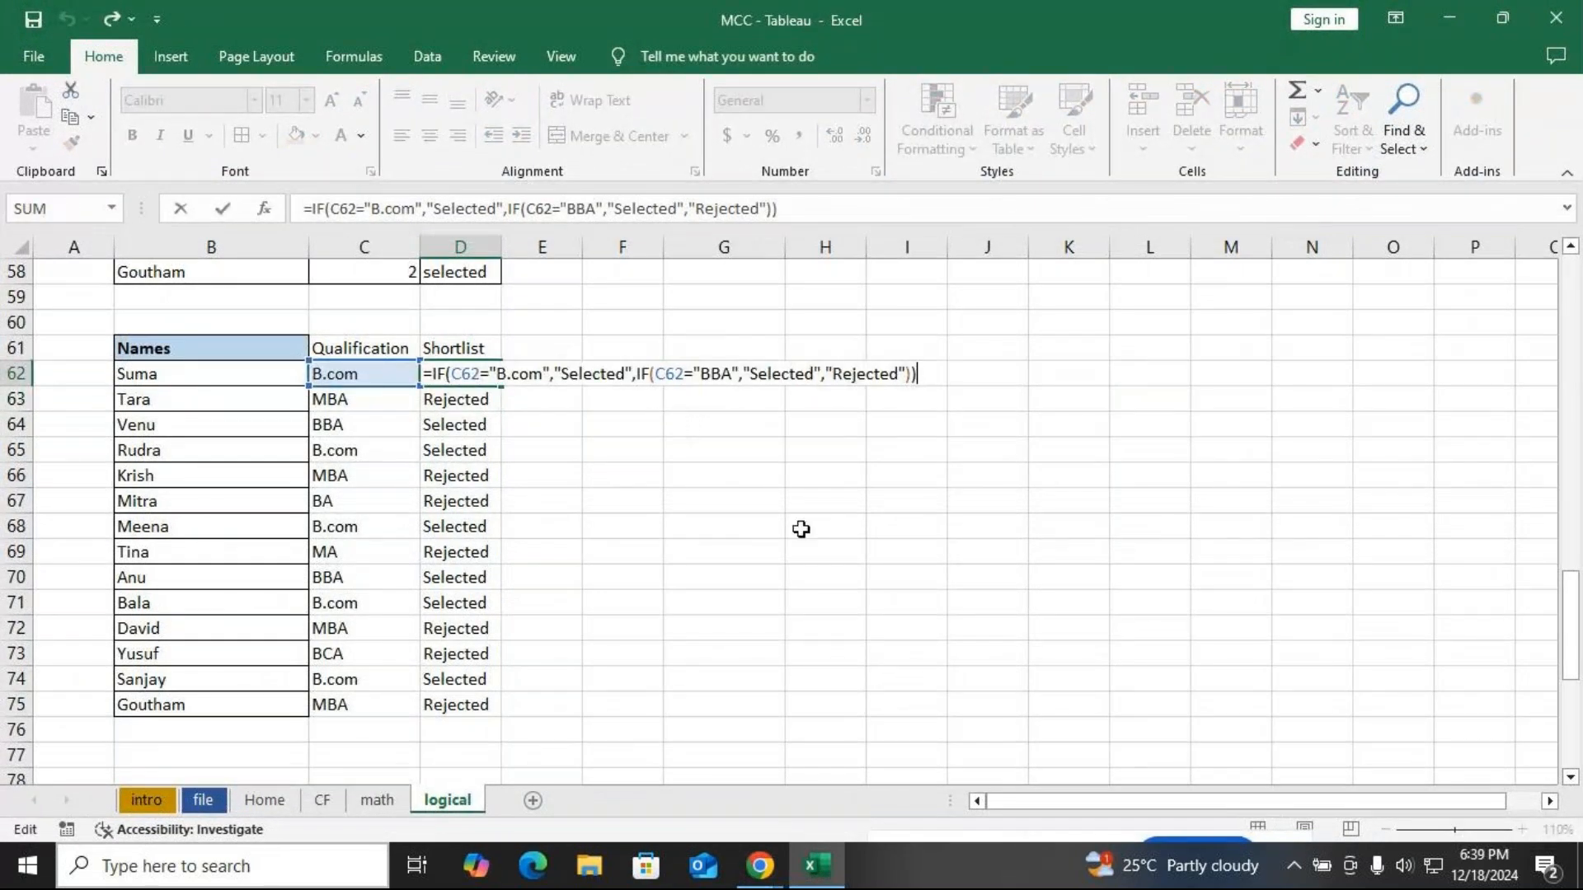
pyautogui.click(697, 519)
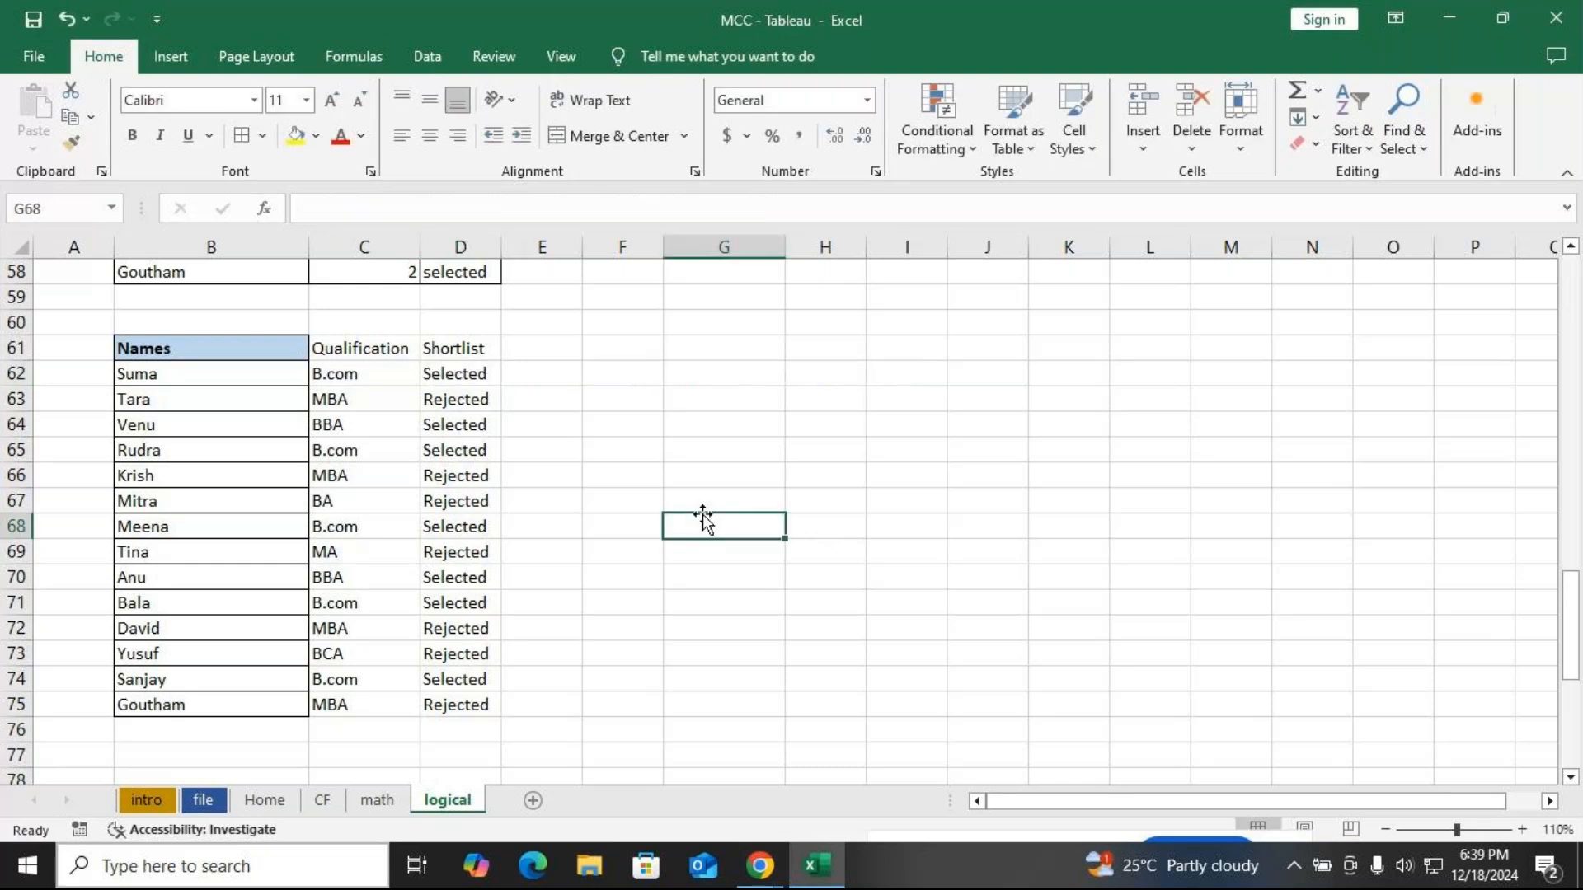
# Examine the qualification conditions in G83:J84 and compare them with the nested IF formula in D74
pyautogui.click(828, 403)
pyautogui.click(820, 375)
pyautogui.scroll(-2, 840, 537)
pyautogui.scroll(-2, 840, 536)
pyautogui.click(804, 610)
pyautogui.click(823, 627)
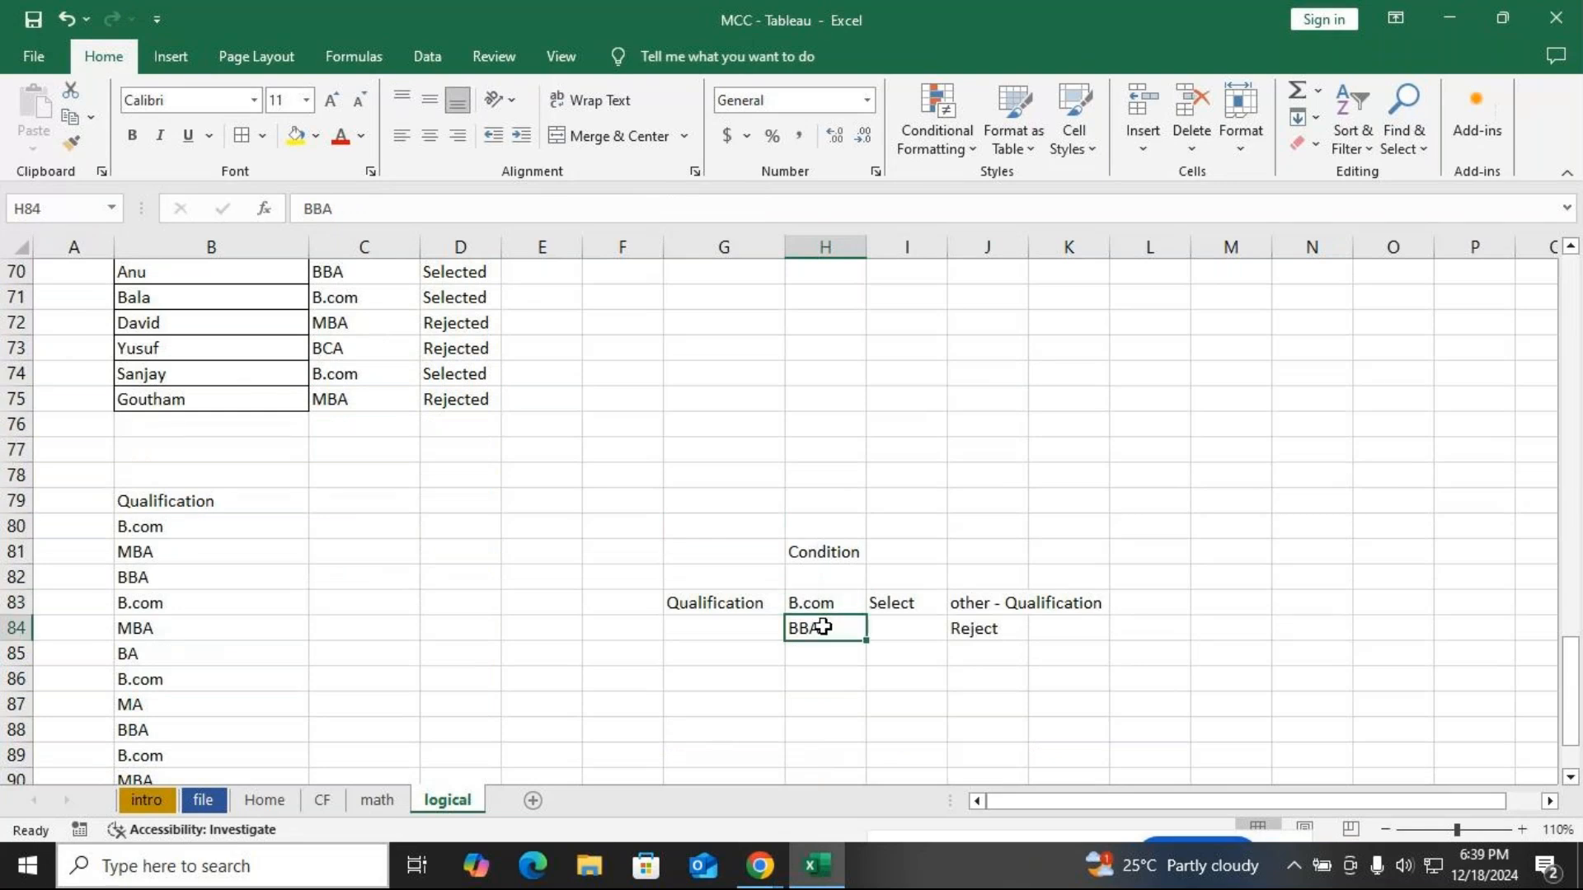
pyautogui.click(797, 606)
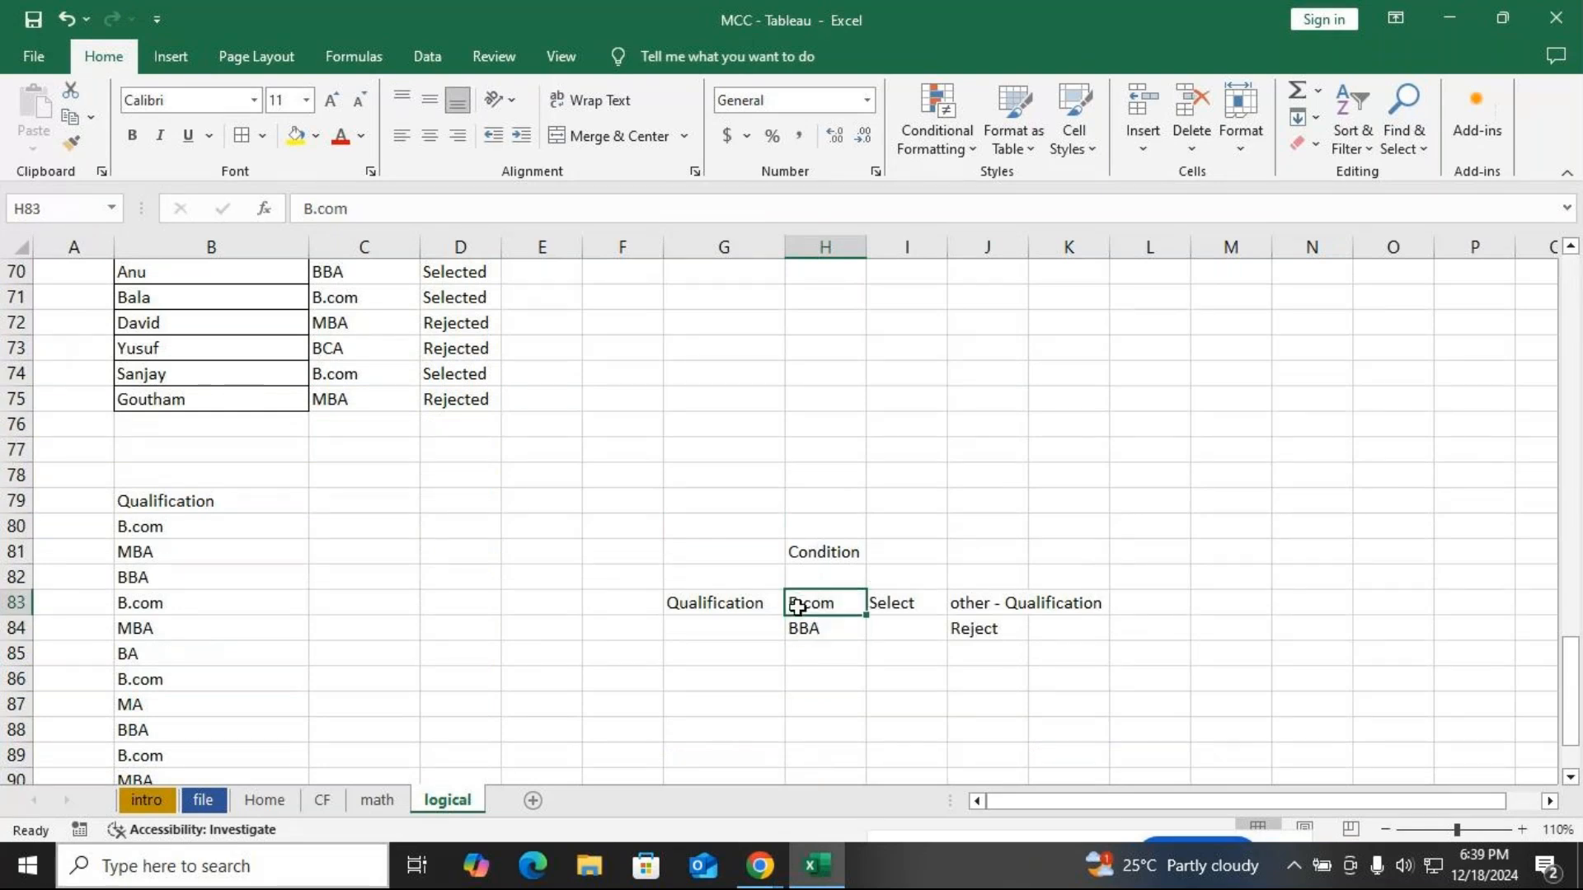
pyautogui.scroll(1, 797, 607)
pyautogui.click(474, 450)
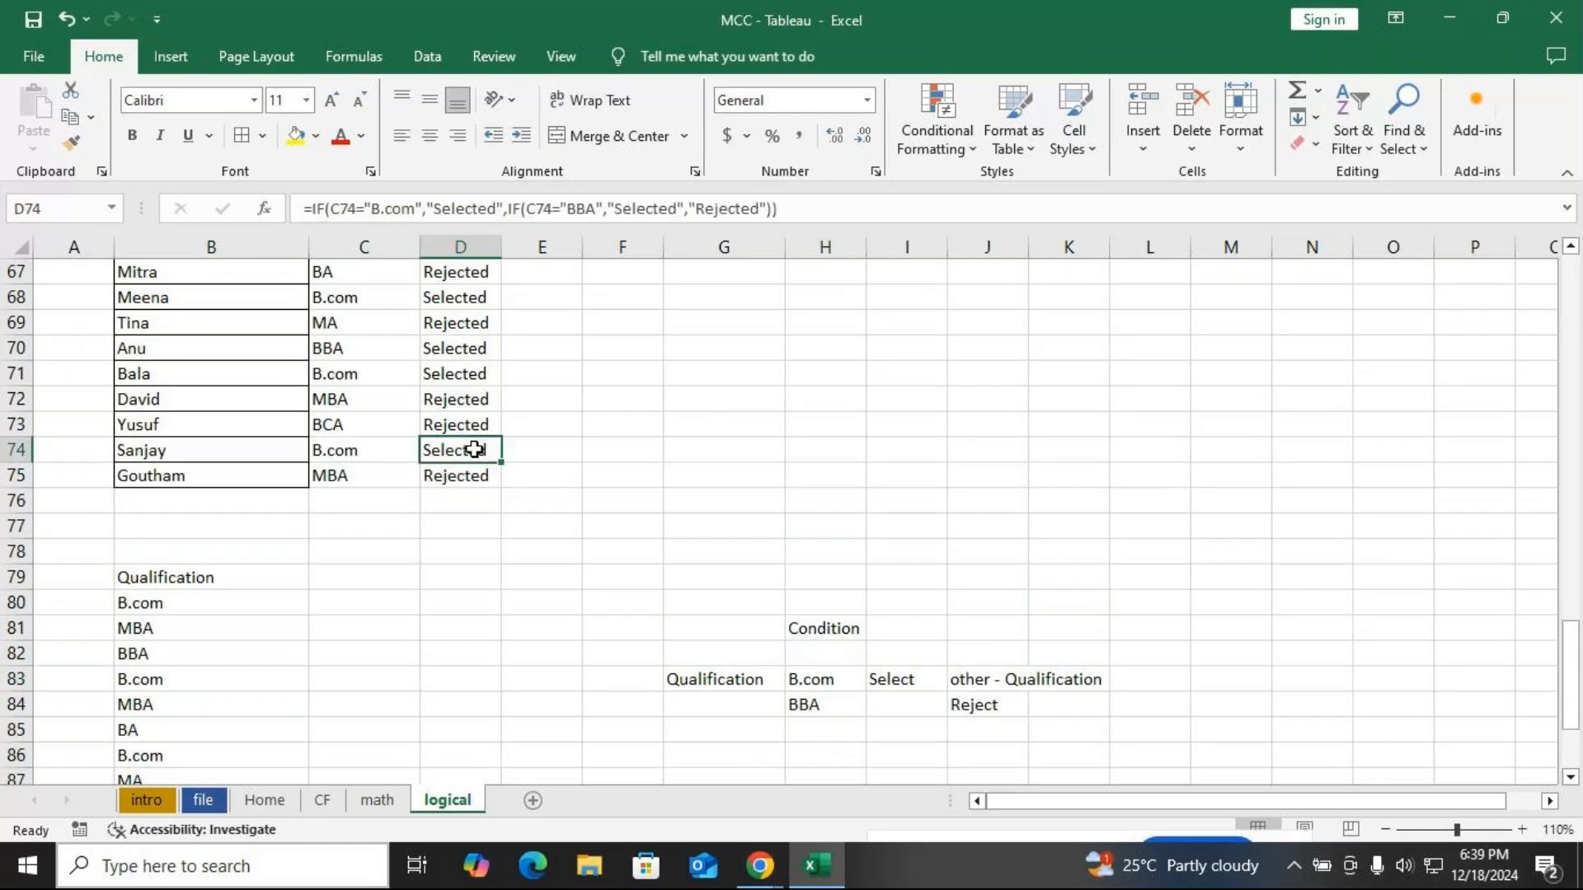
pyautogui.moveTo(820, 678); pyautogui.dragTo(819, 706)
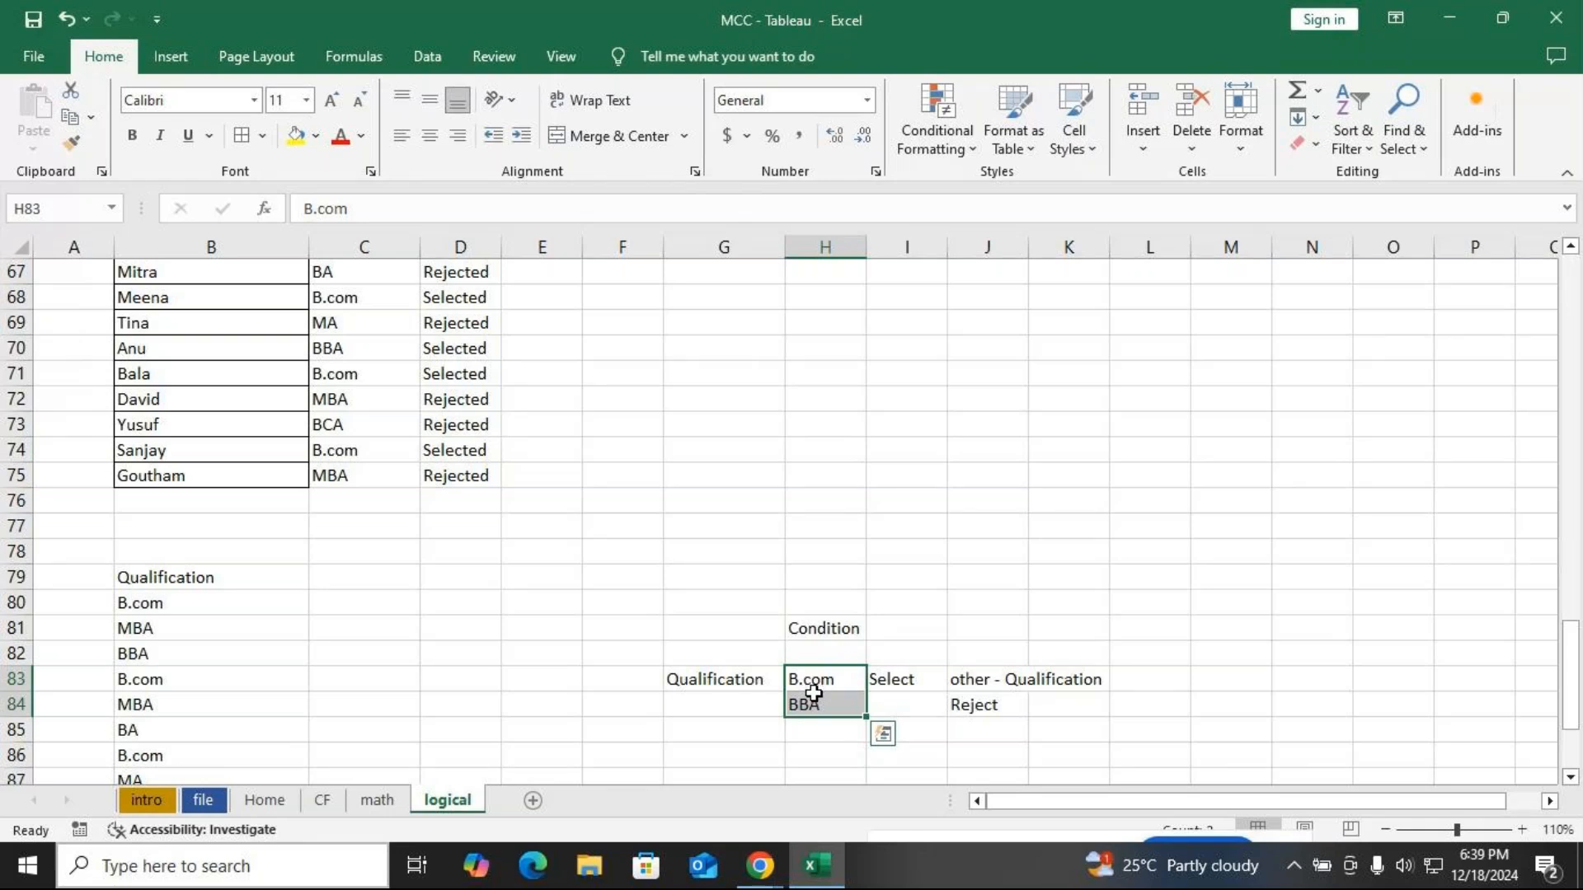
pyautogui.click(813, 689)
pyautogui.click(813, 706)
pyautogui.click(460, 452)
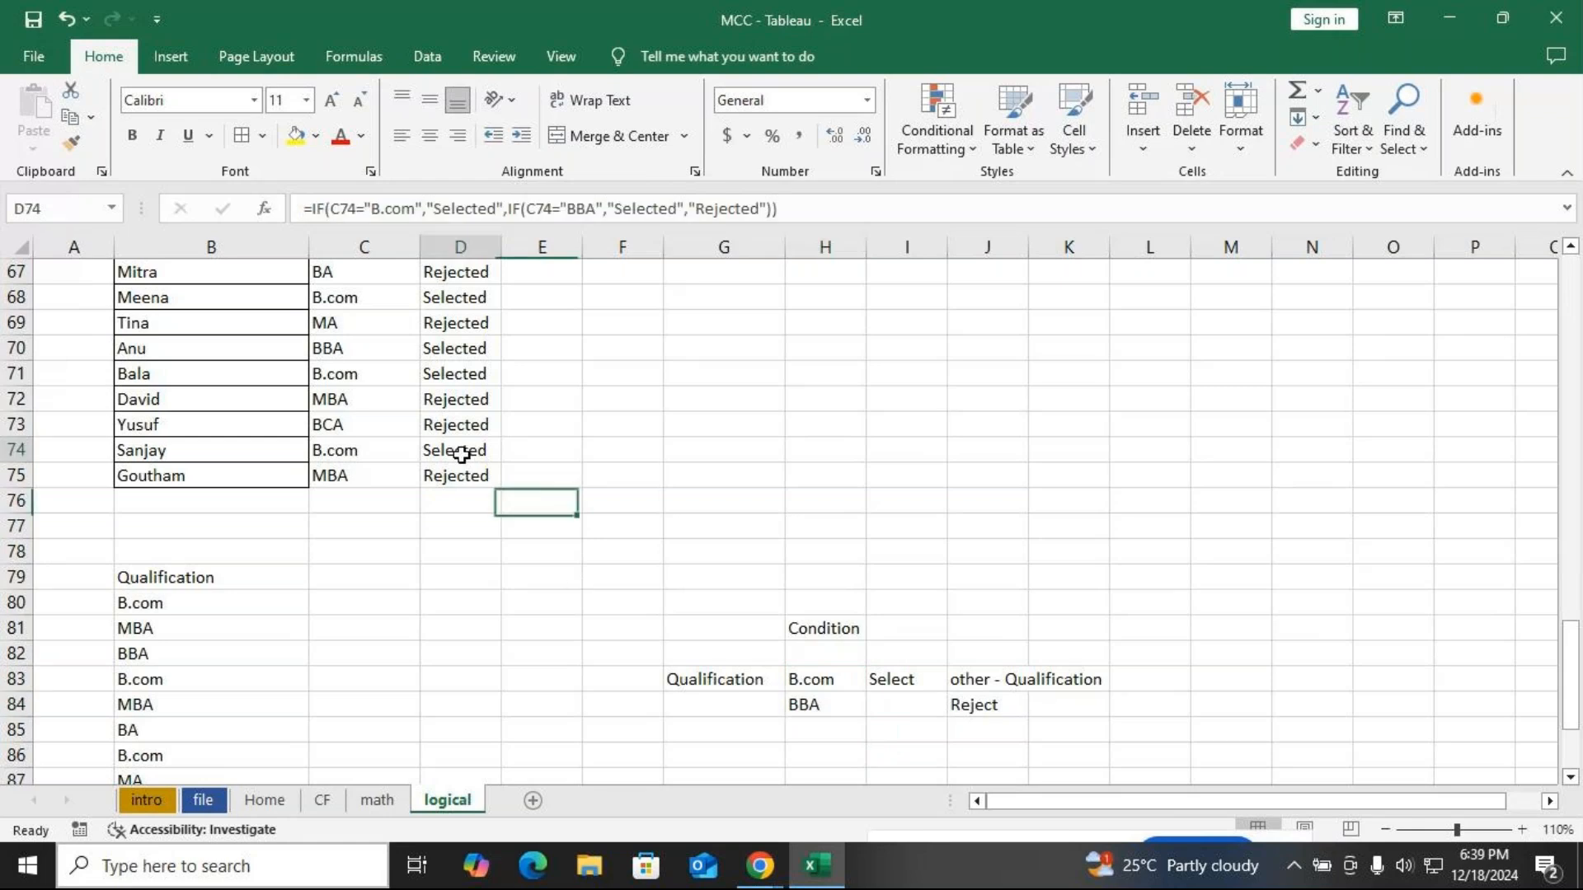
pyautogui.moveTo(816, 684); pyautogui.dragTo(814, 729)
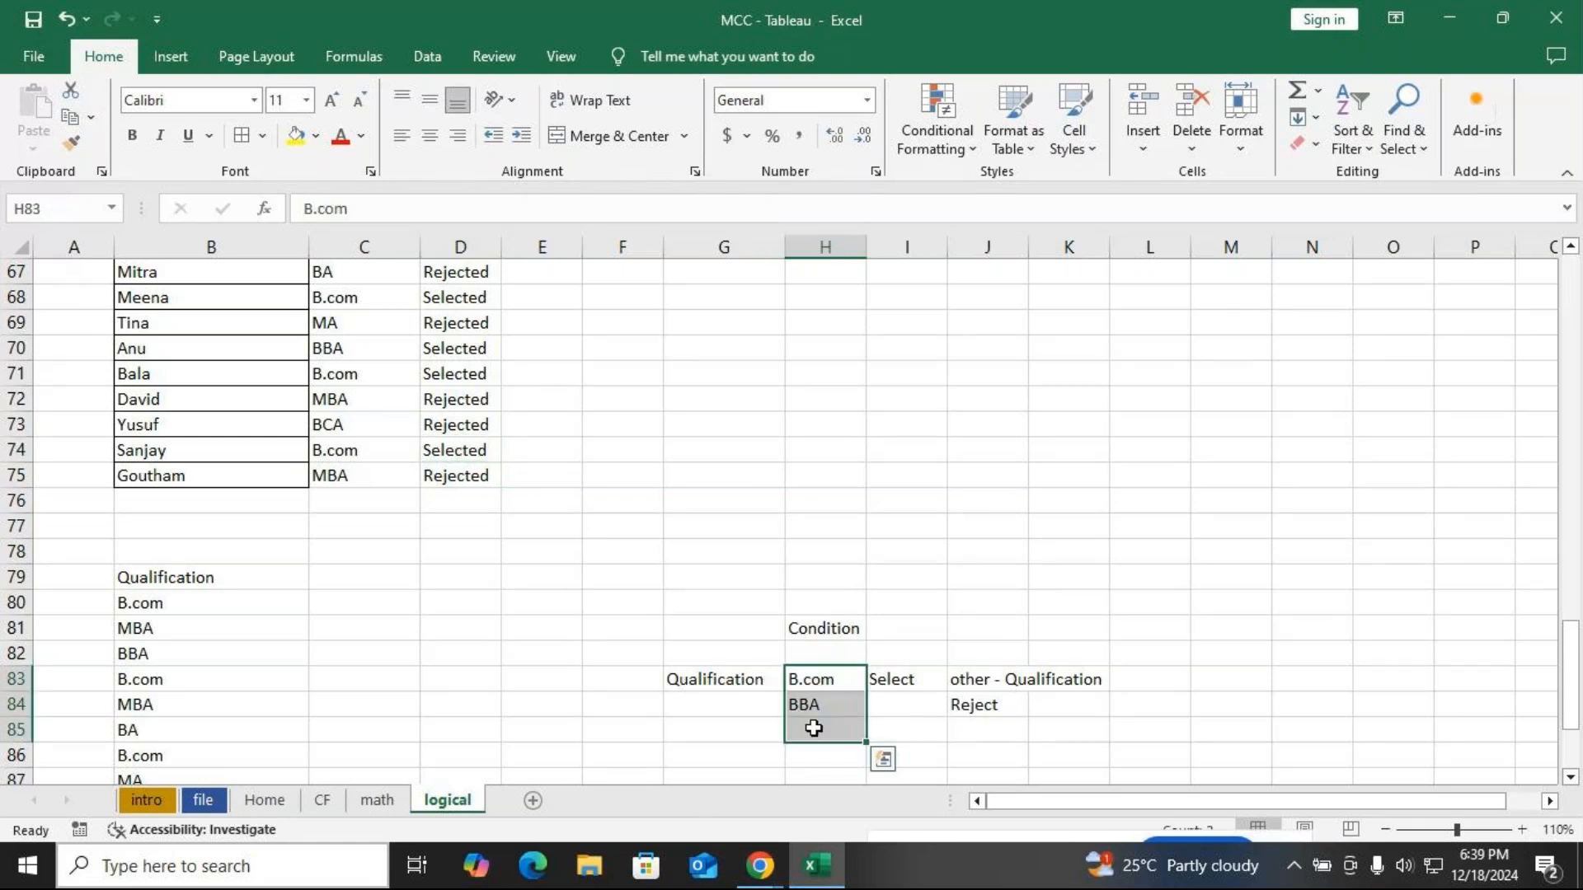
pyautogui.moveTo(987, 681); pyautogui.dragTo(1006, 724)
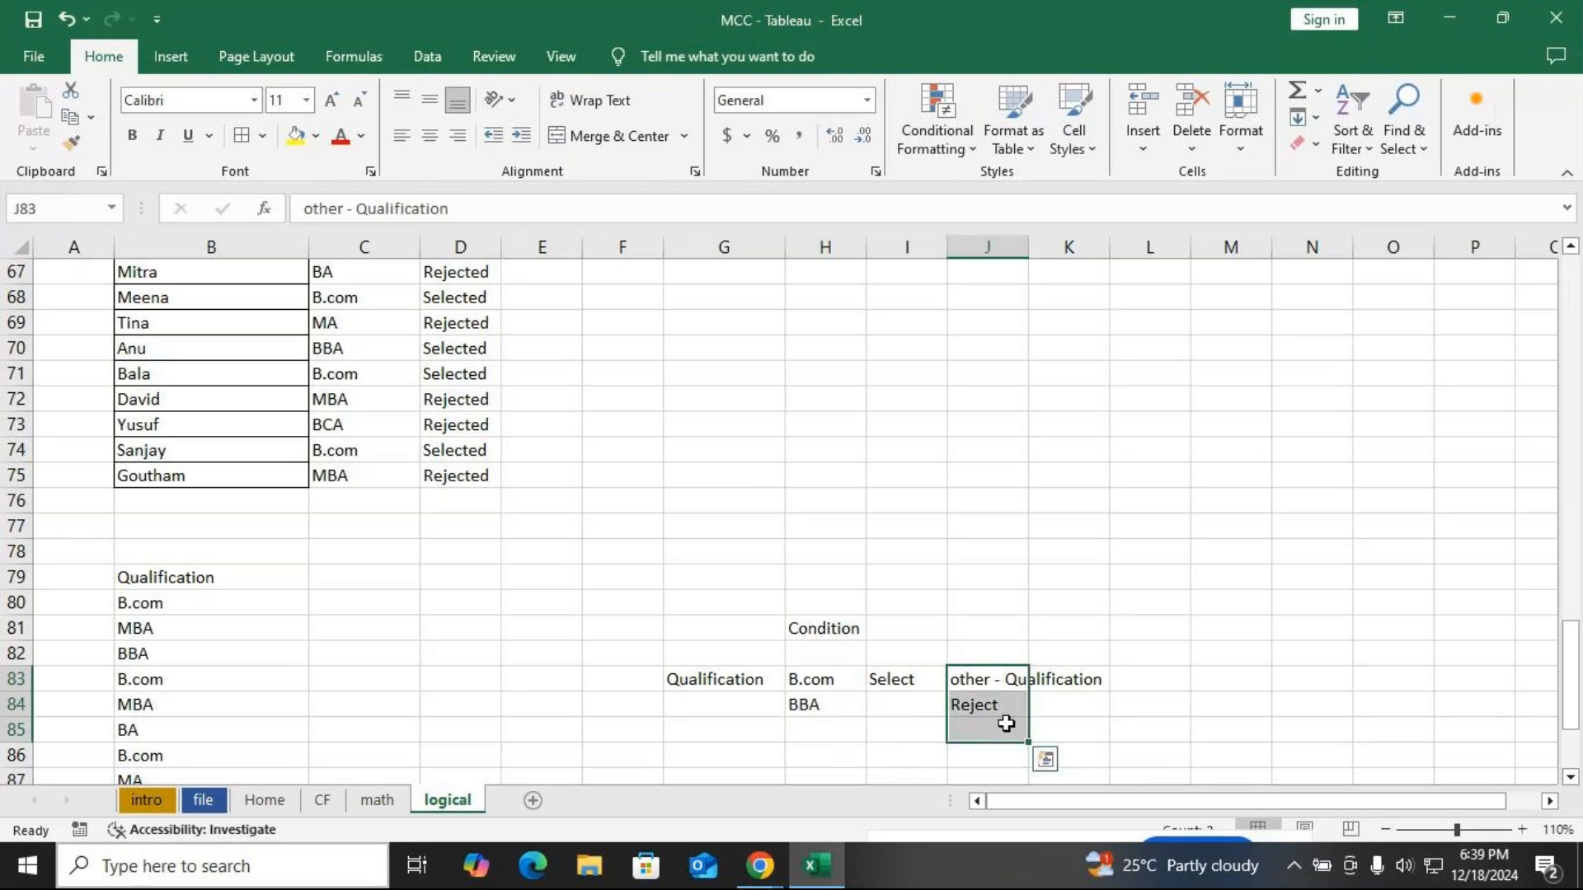
pyautogui.click(374, 606)
pyautogui.moveTo(778, 672); pyautogui.dragTo(802, 707)
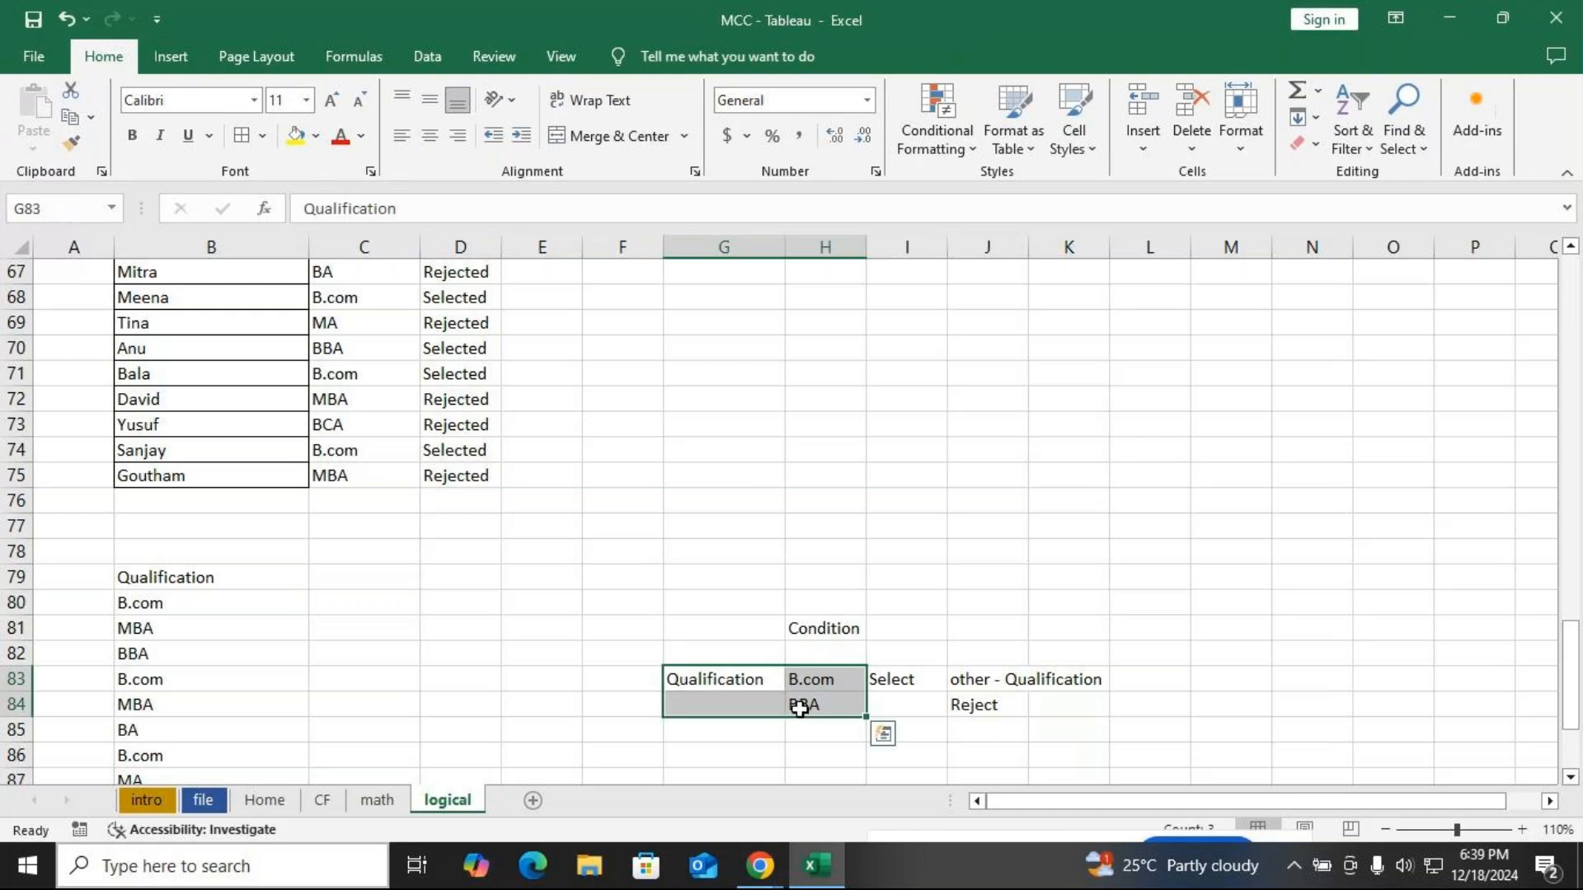
# Enter the column header OR in C79 beside the Qualification header
pyautogui.click(363, 577)
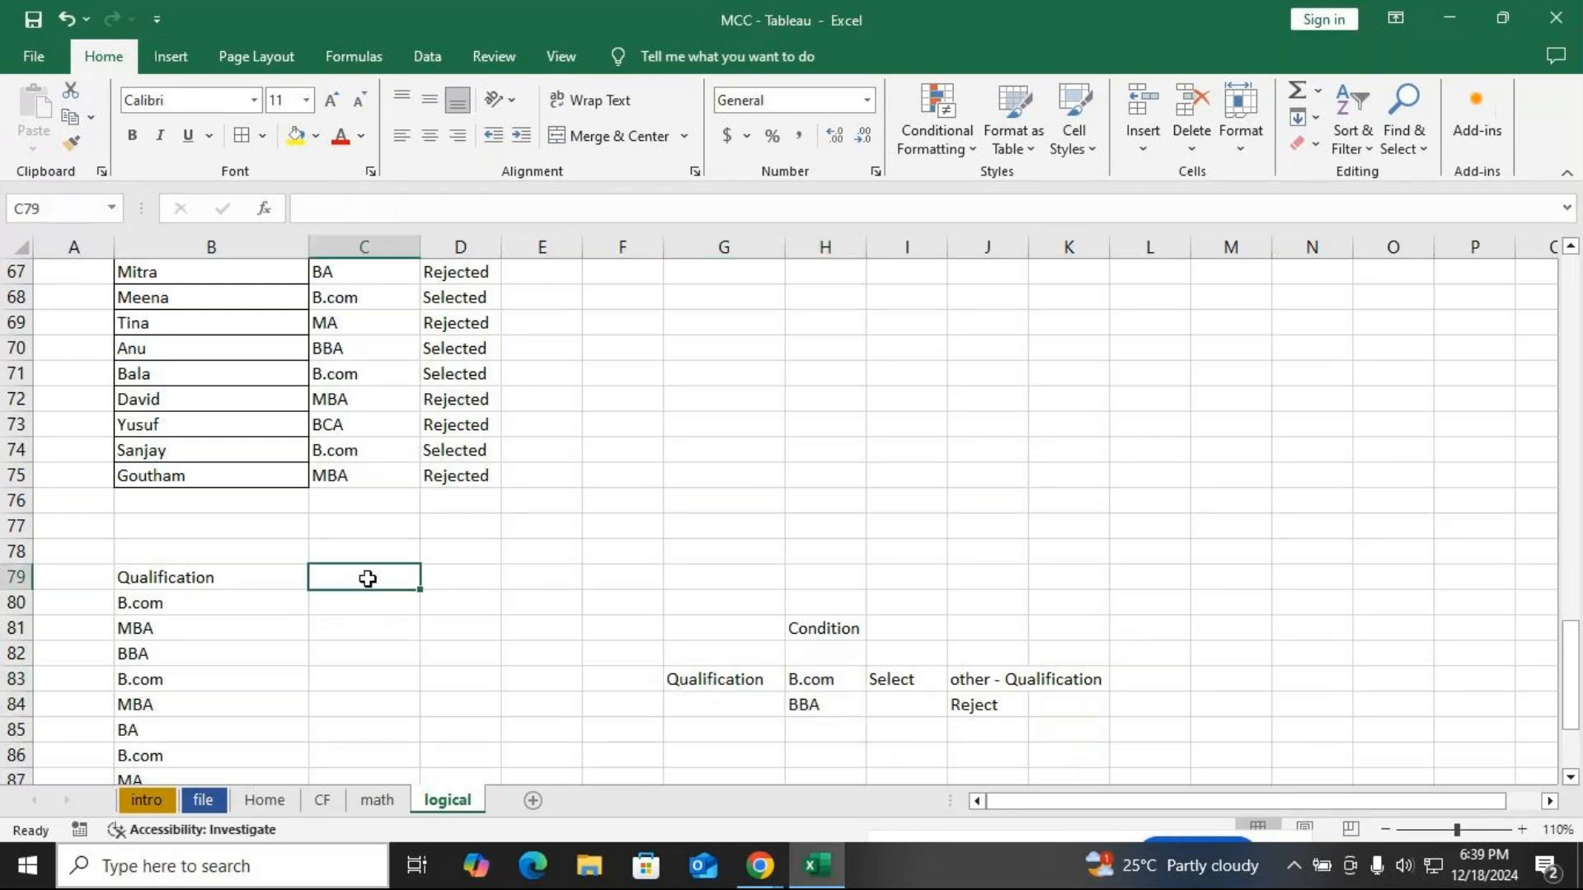
pyautogui.write('OP')
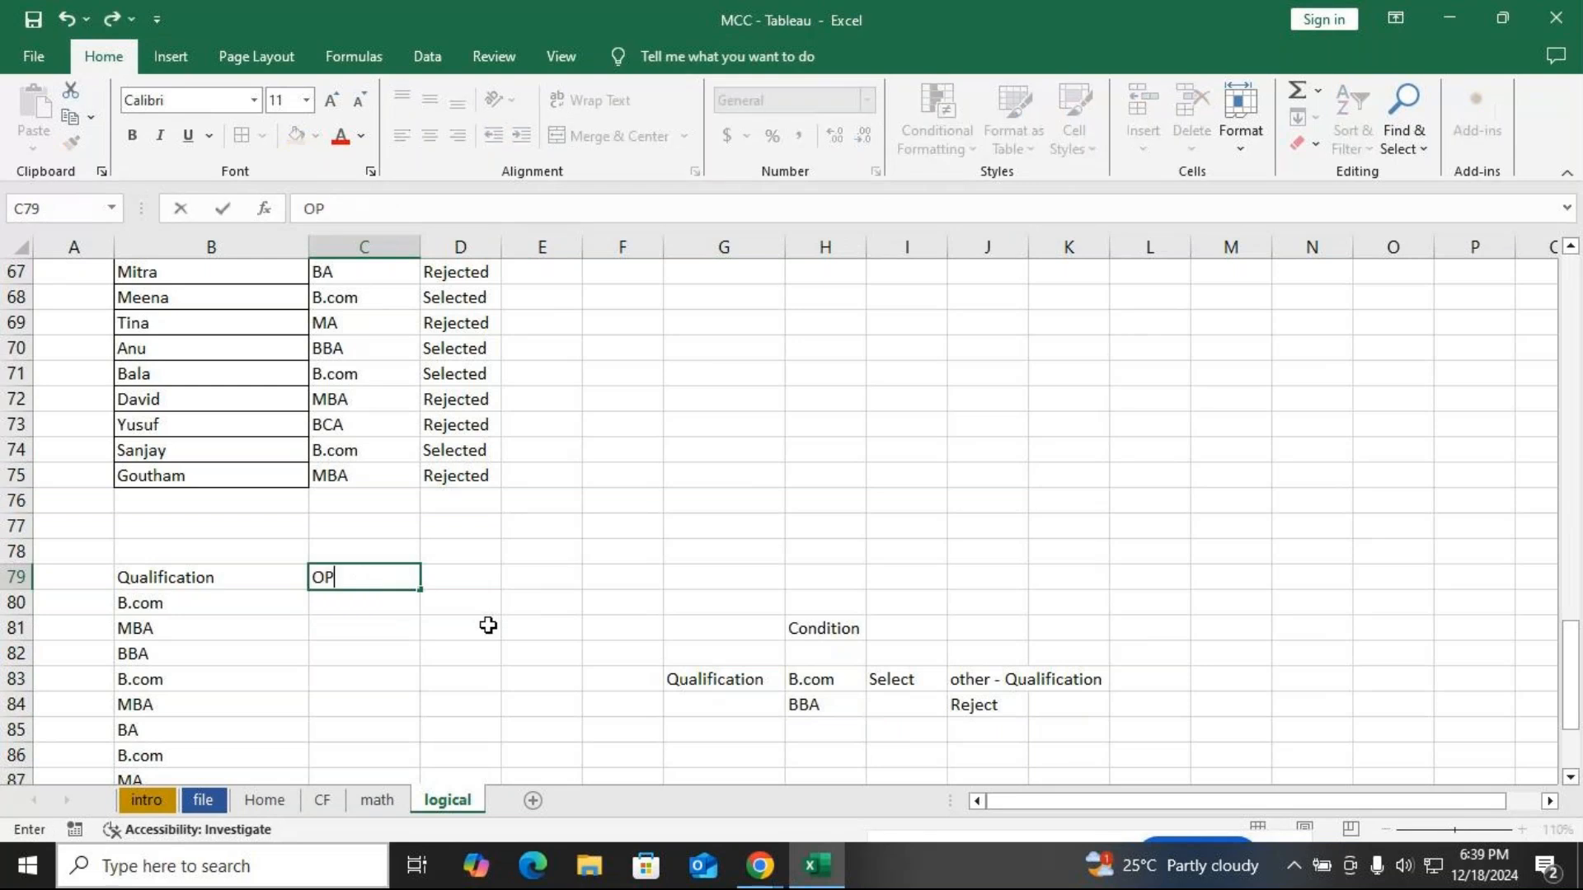
pyautogui.press('BackSpace')
pyautogui.write('R')
pyautogui.press('Return')
# Enter the formula =OR(B80="B.com",B80="BBA") in C80 to test the first qualification
pyautogui.write('=or')
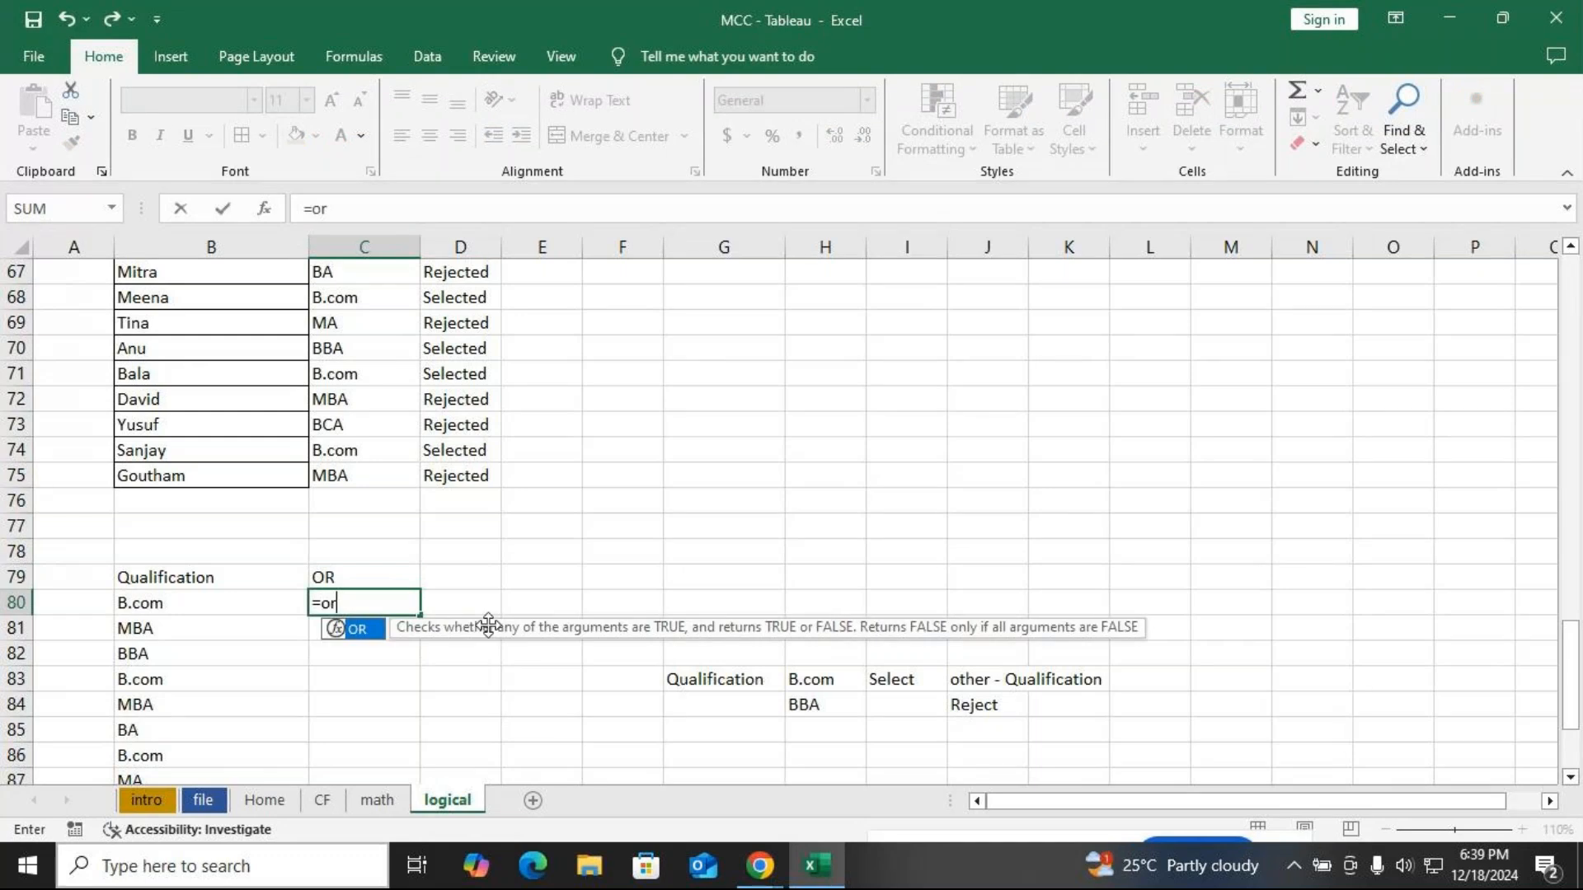
pyautogui.press('Down')
pyautogui.write('(')
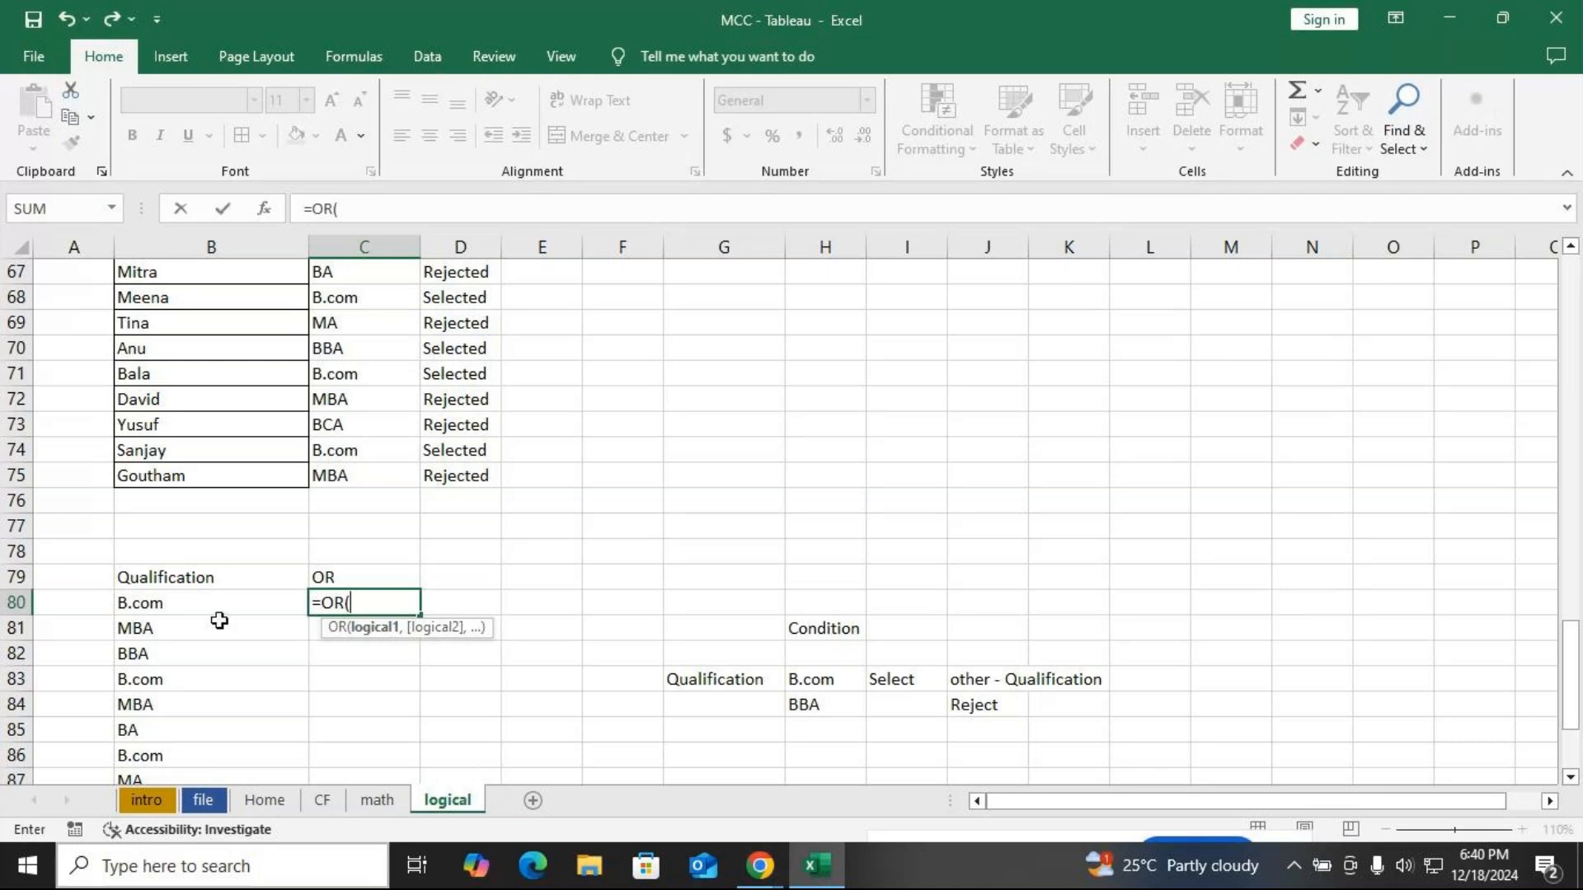
pyautogui.click(137, 604)
pyautogui.write('=')
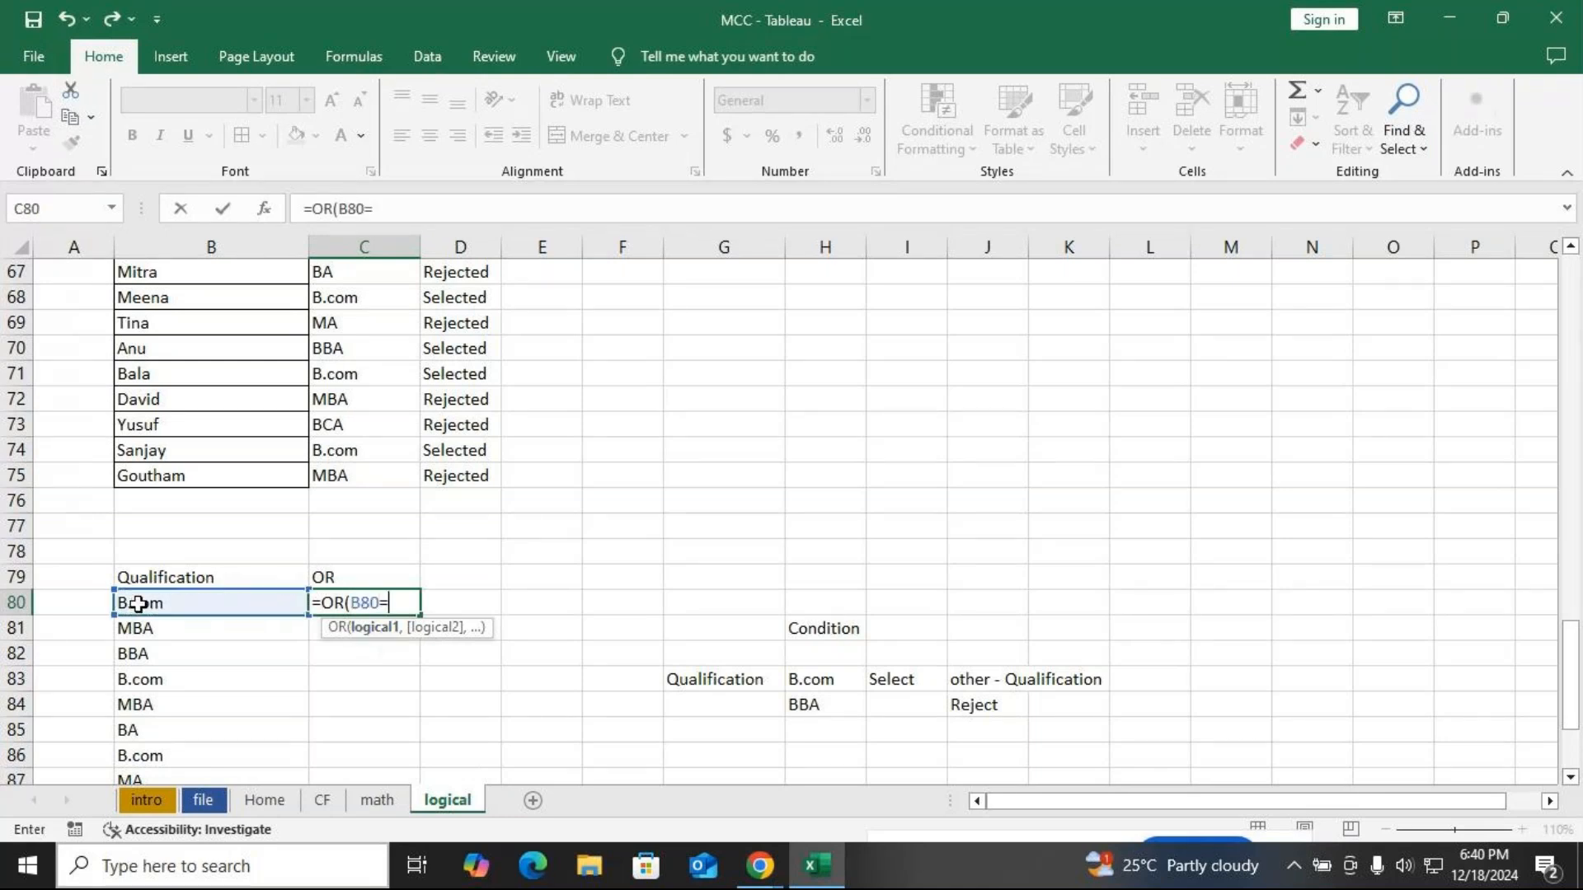
pyautogui.write('"B.com"')
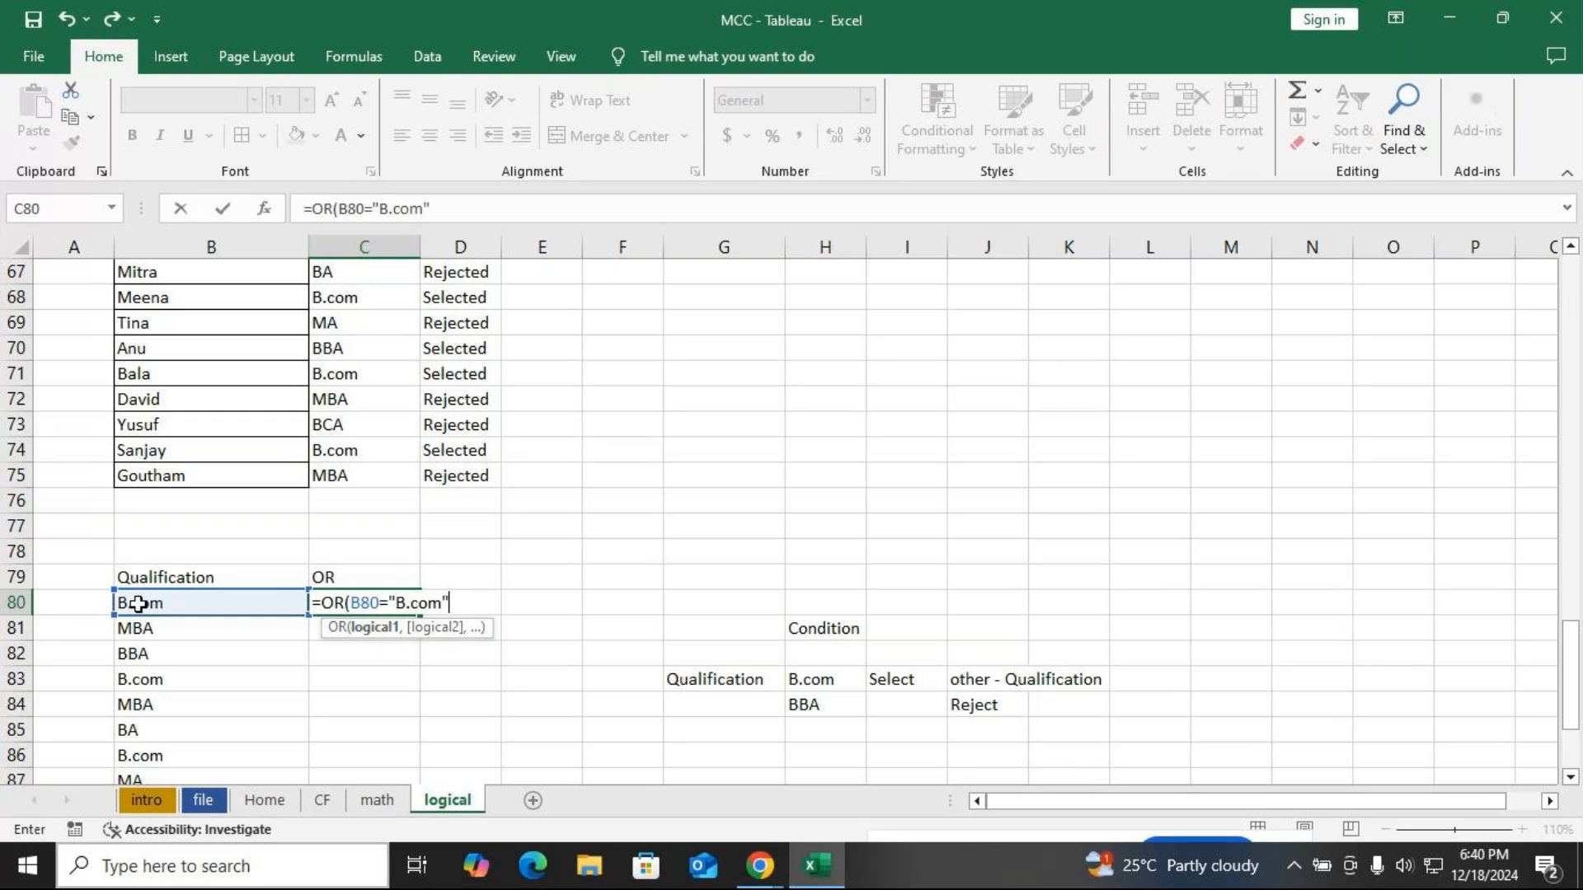
pyautogui.write(',')
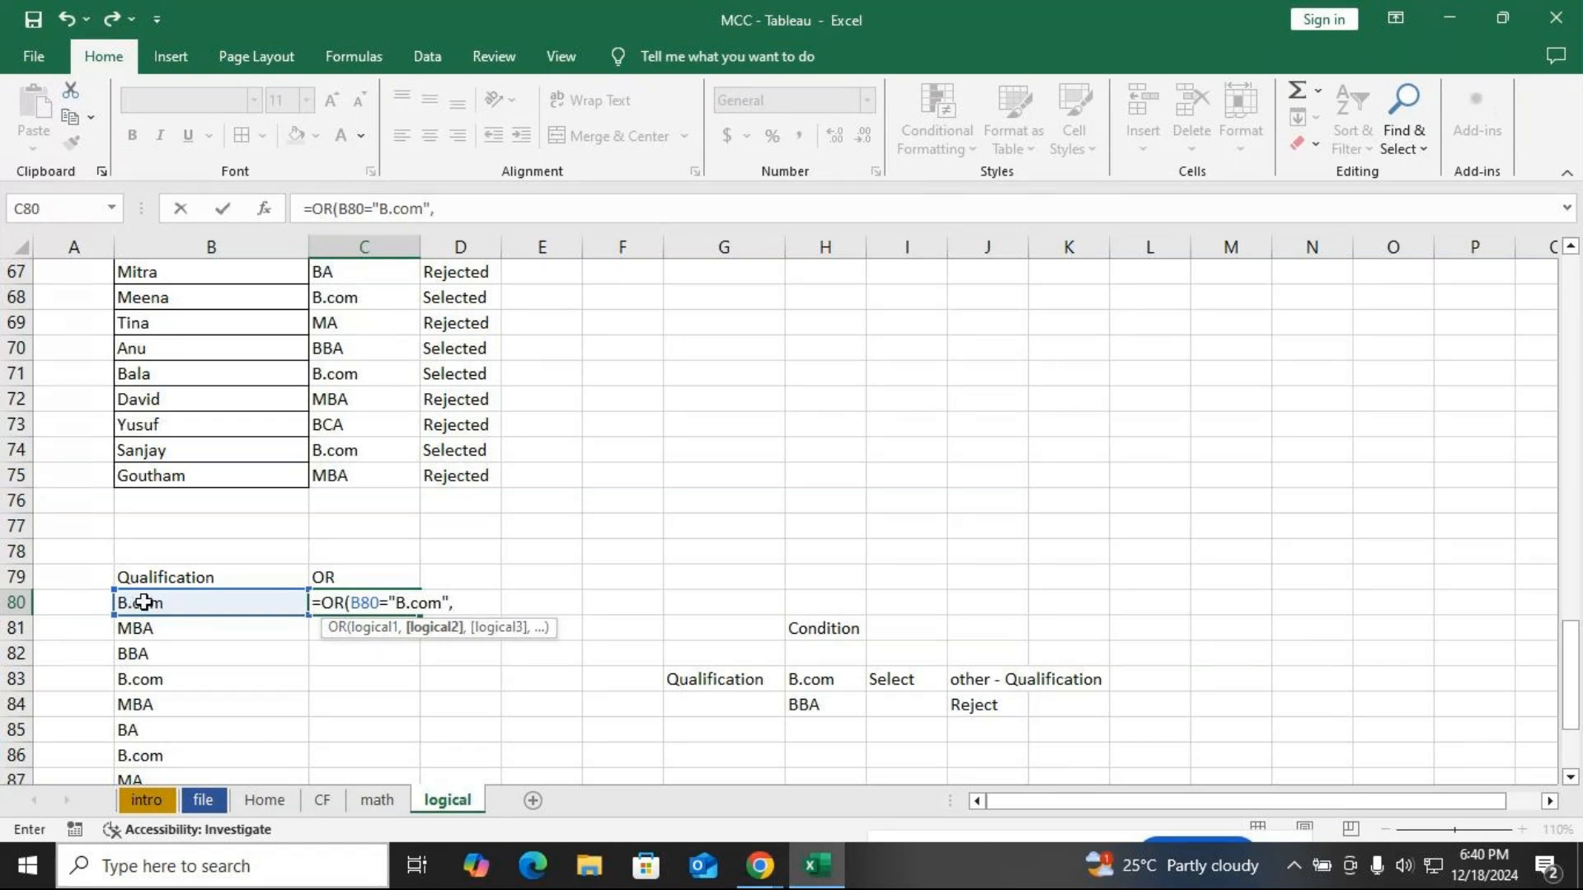
pyautogui.click(145, 602)
pyautogui.write('=')
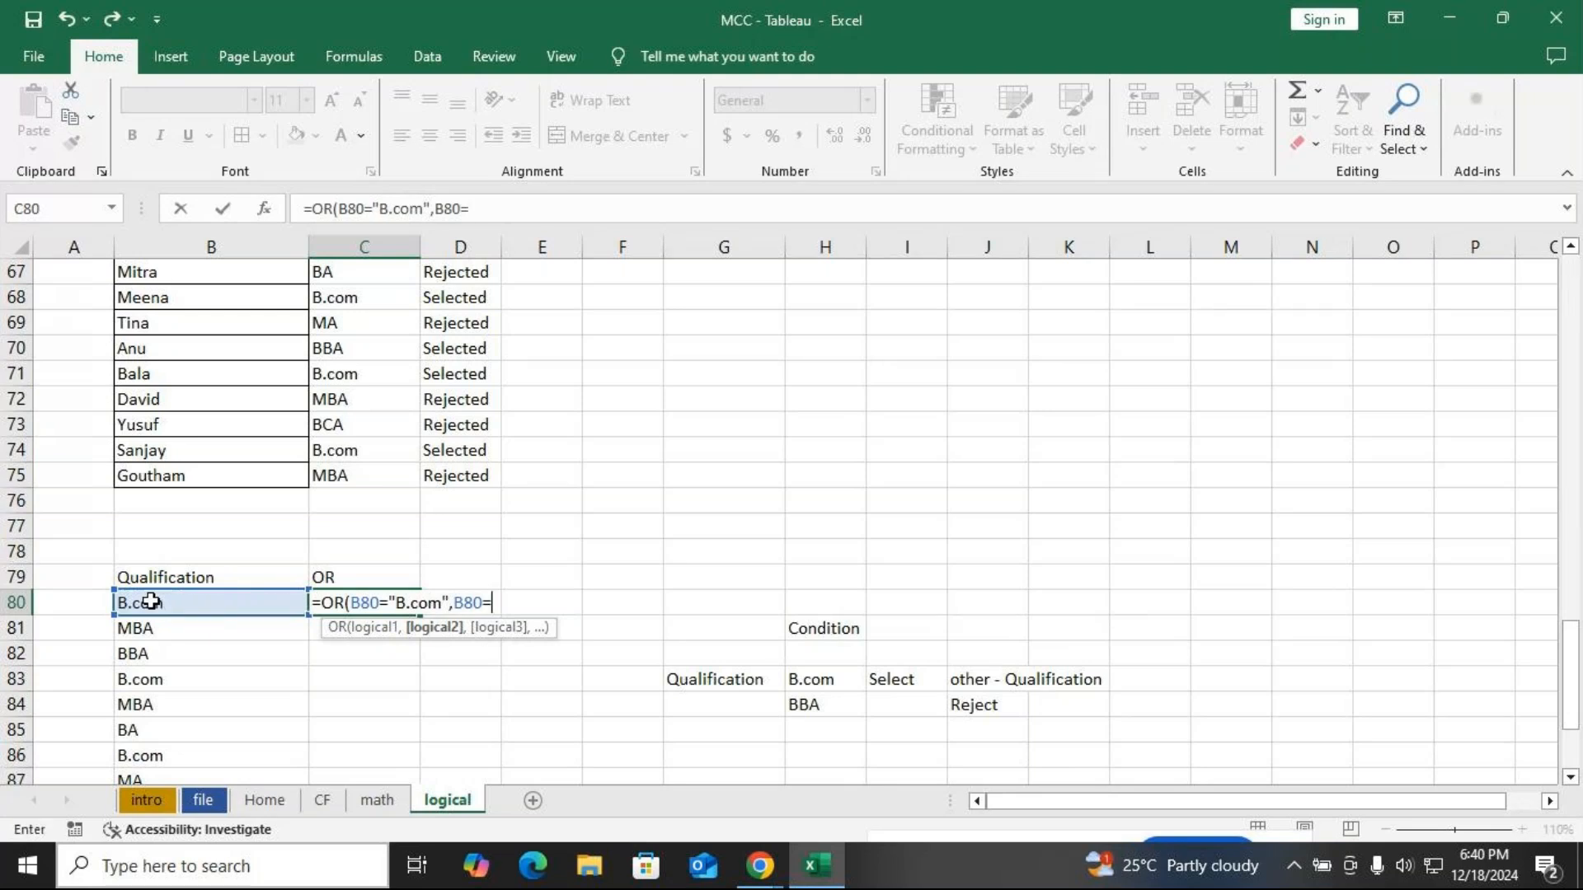
pyautogui.write('"BBA"')
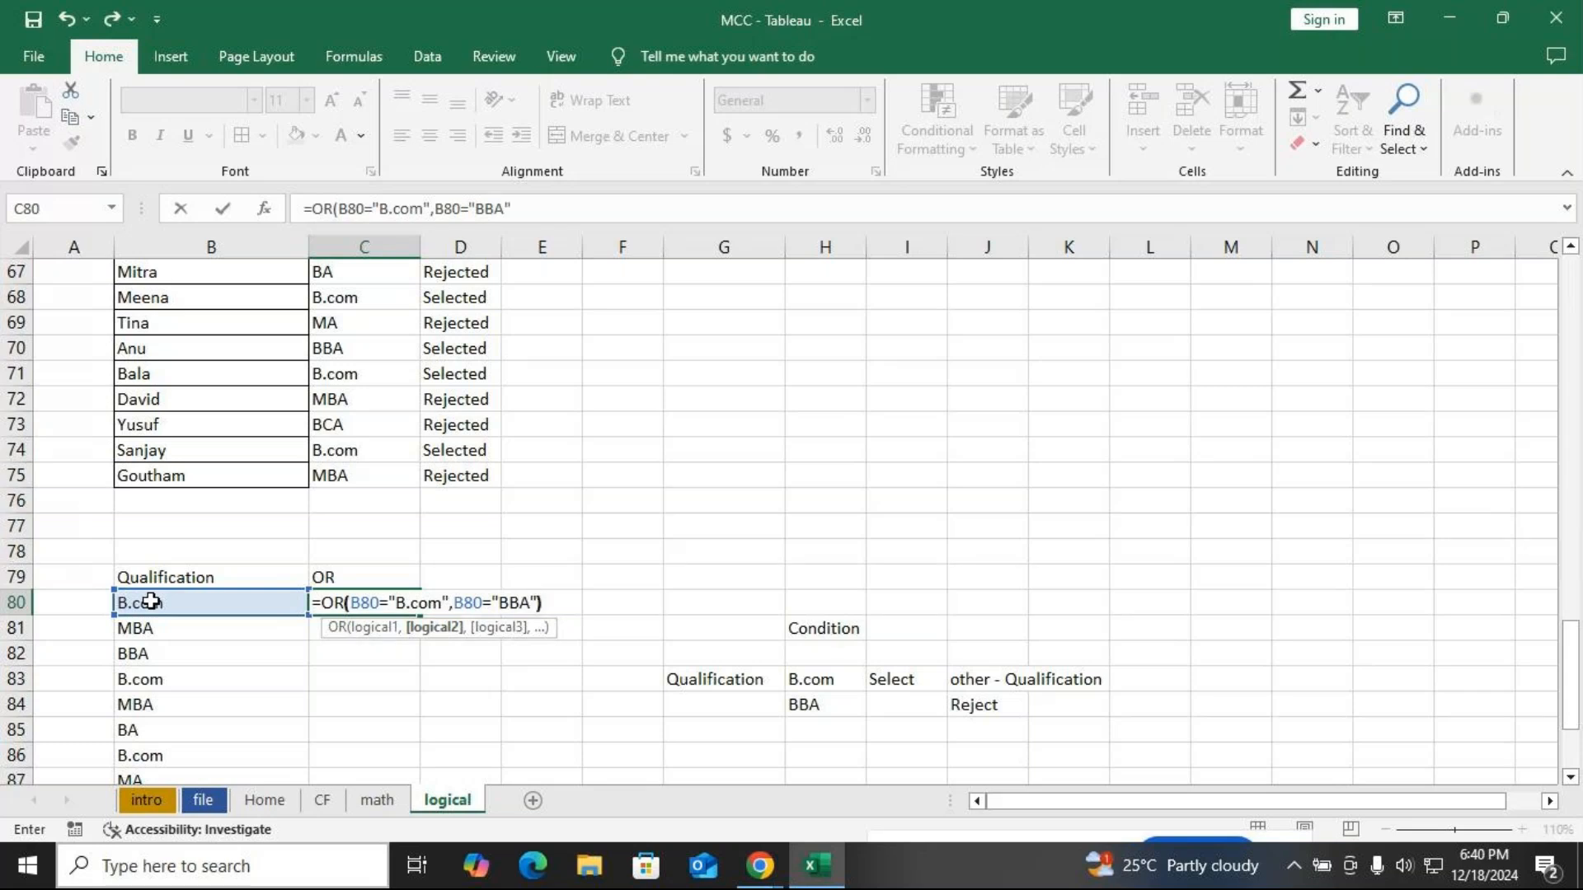
pyautogui.write(')')
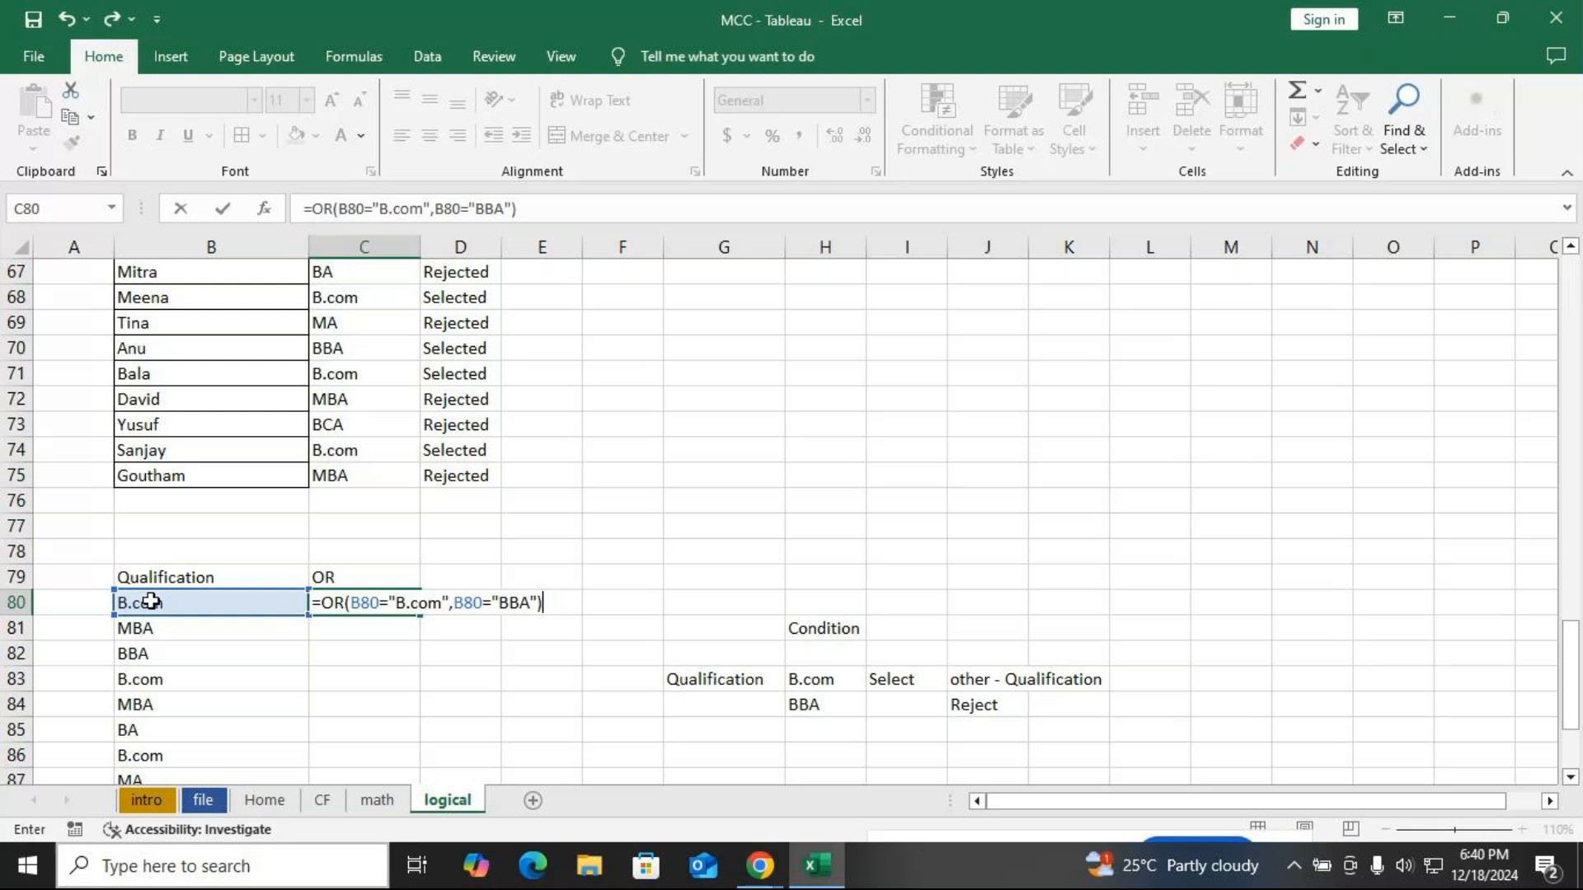
pyautogui.press('Return')
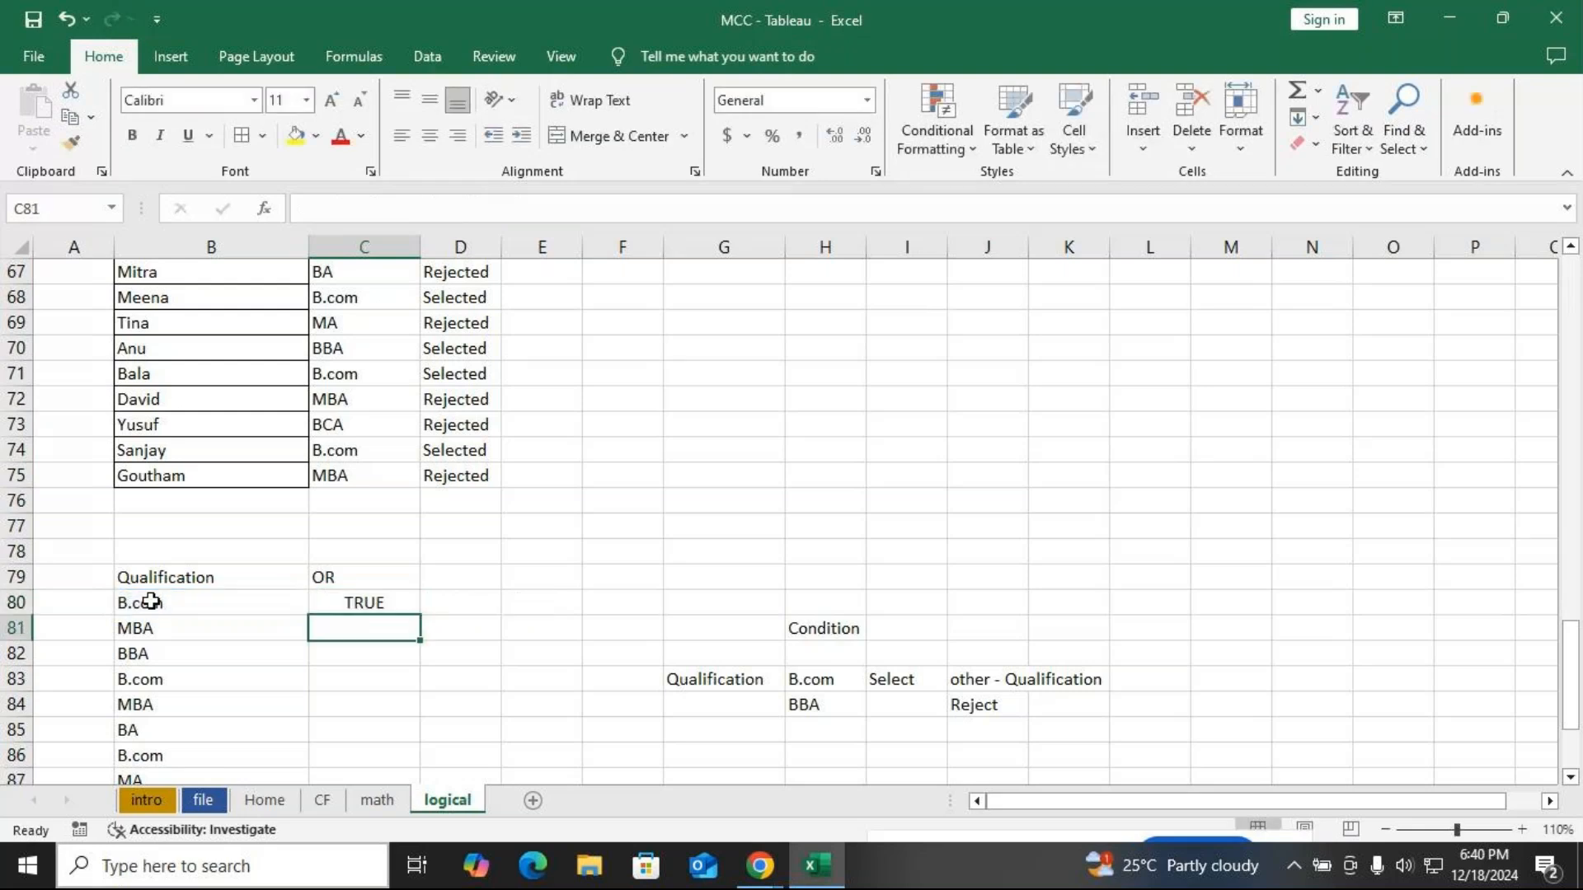
# Fill the OR formula from C80 down to C93 for all listed qualifications
pyautogui.scroll(-1, 298, 561)
pyautogui.scroll(-1, 297, 561)
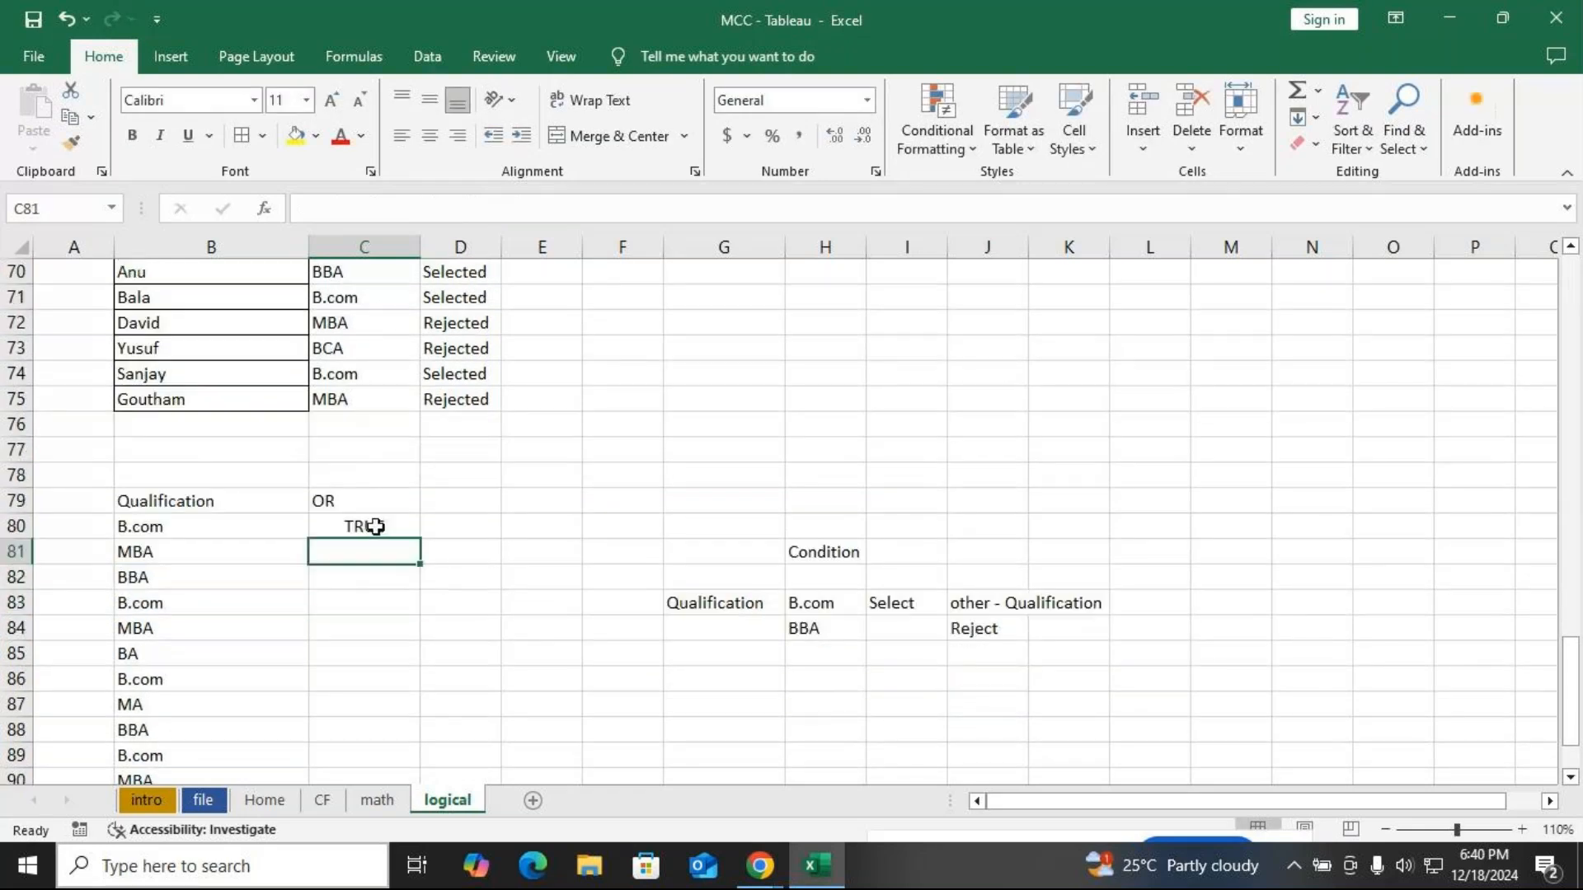
pyautogui.click(370, 522)
pyautogui.moveTo(421, 540); pyautogui.dragTo(378, 739)
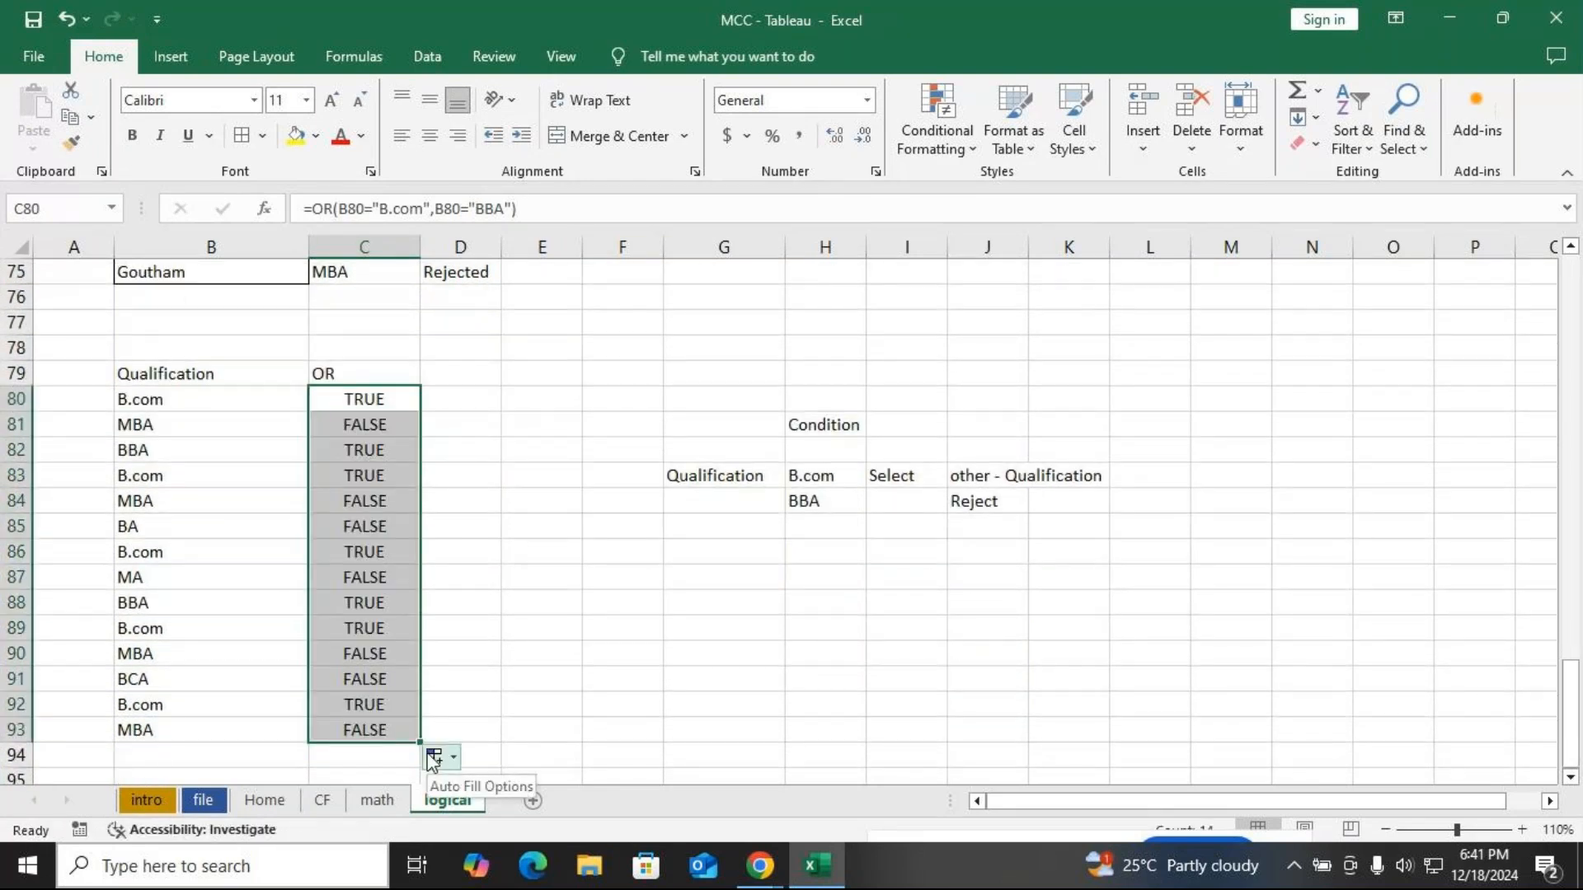
# Rename the Shortlist header in D61 to Shortlist1
pyautogui.scroll(2, 426, 734)
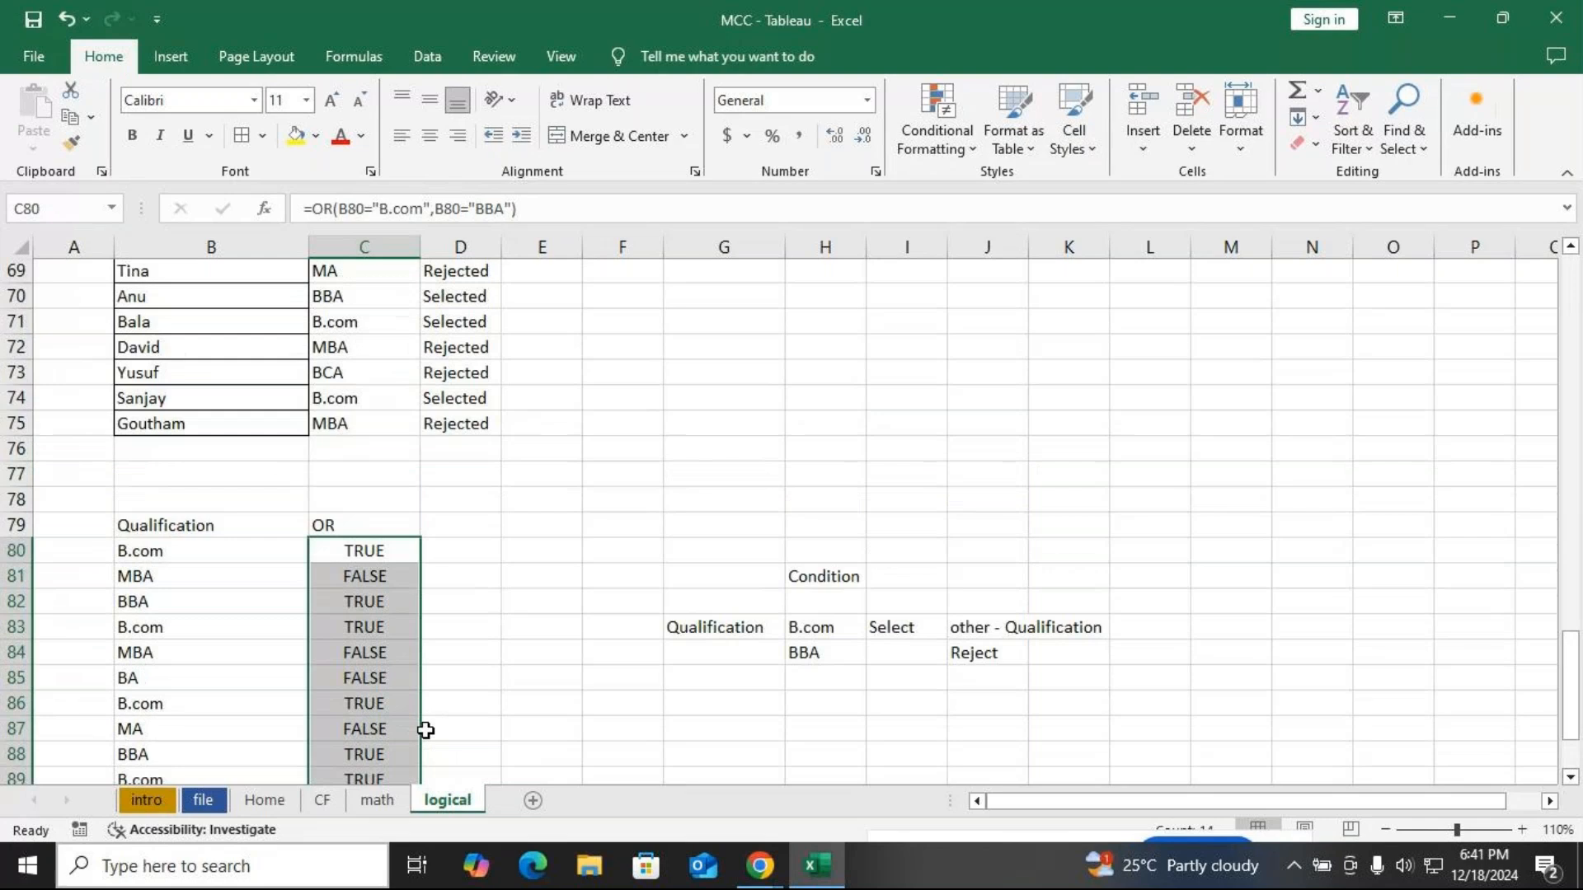
pyautogui.scroll(3, 426, 731)
pyautogui.doubleClick(481, 298)
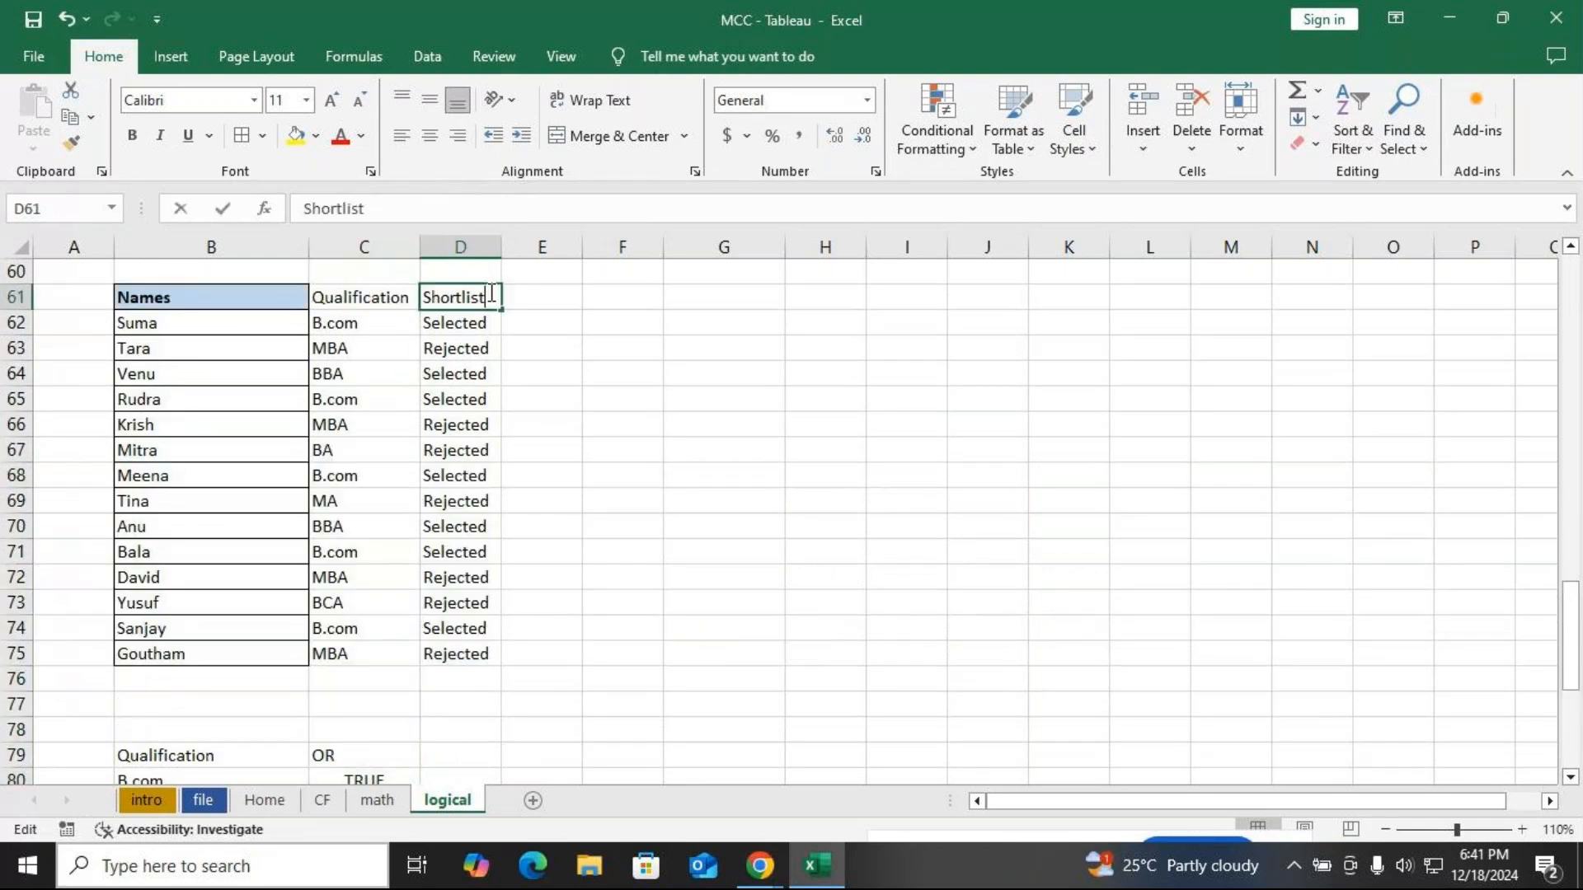
pyautogui.write('1')
pyautogui.press('Return')
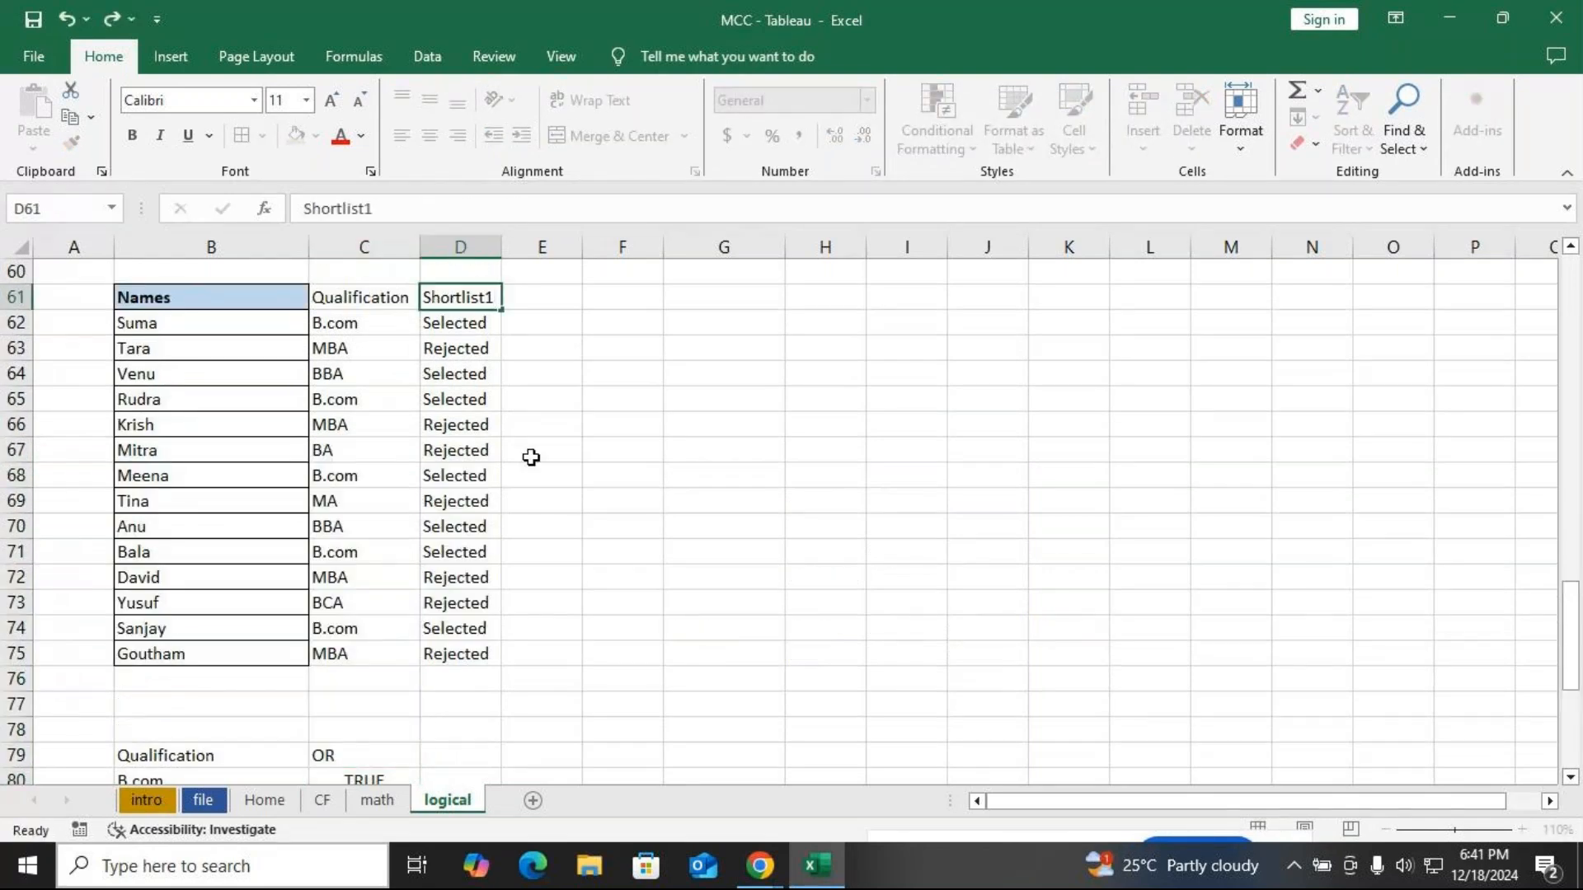
# Copy the Shortlist1 header into F61 and change the copy to Shortlist2
pyautogui.click(620, 300)
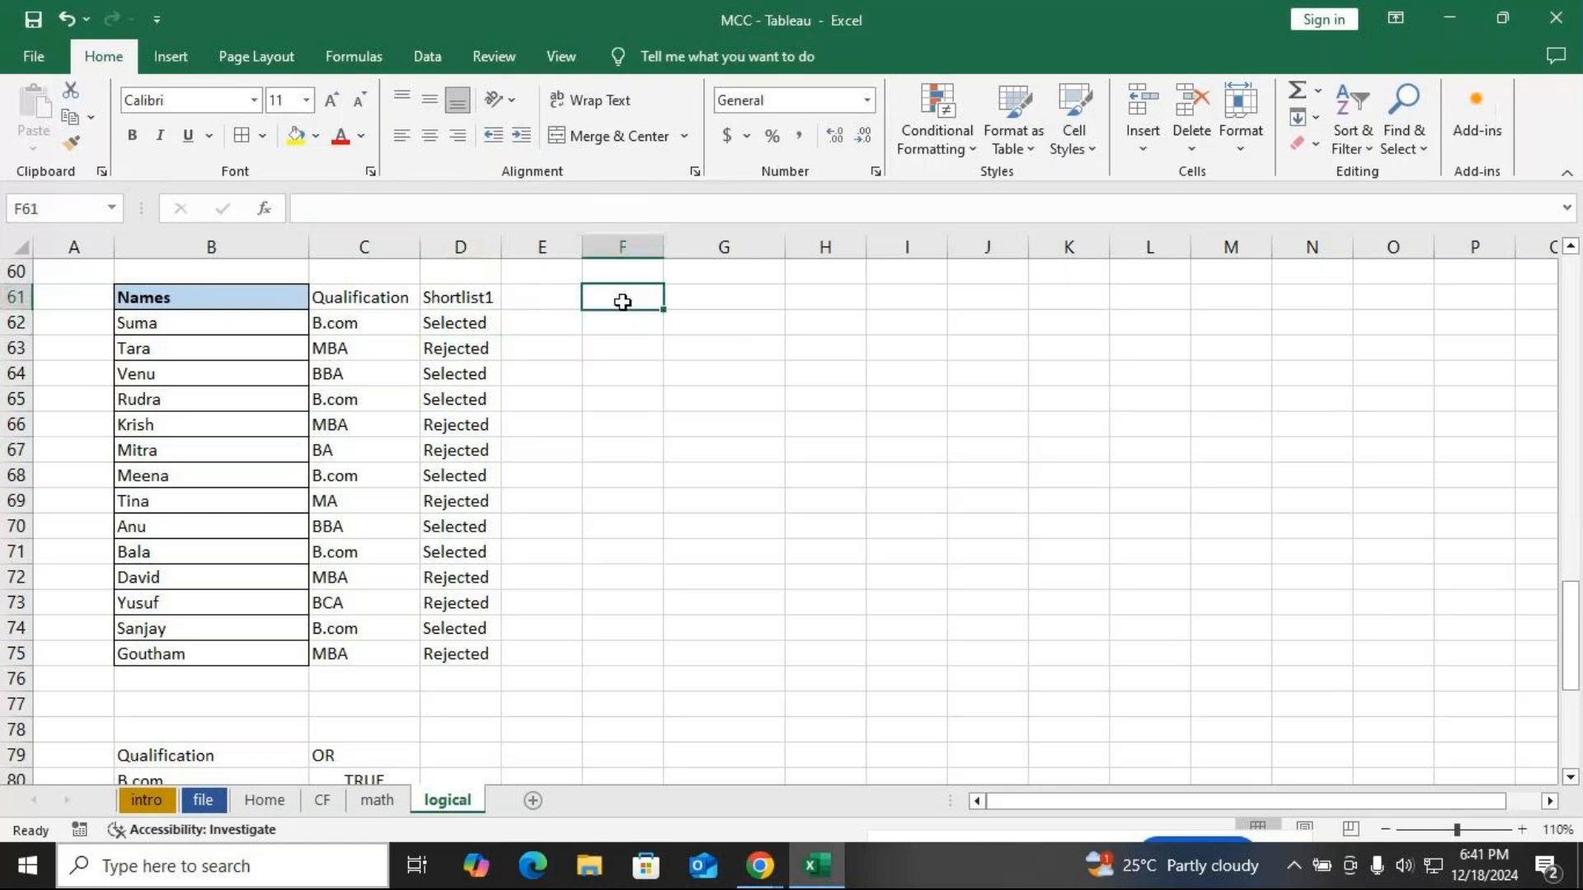
pyautogui.click(445, 301)
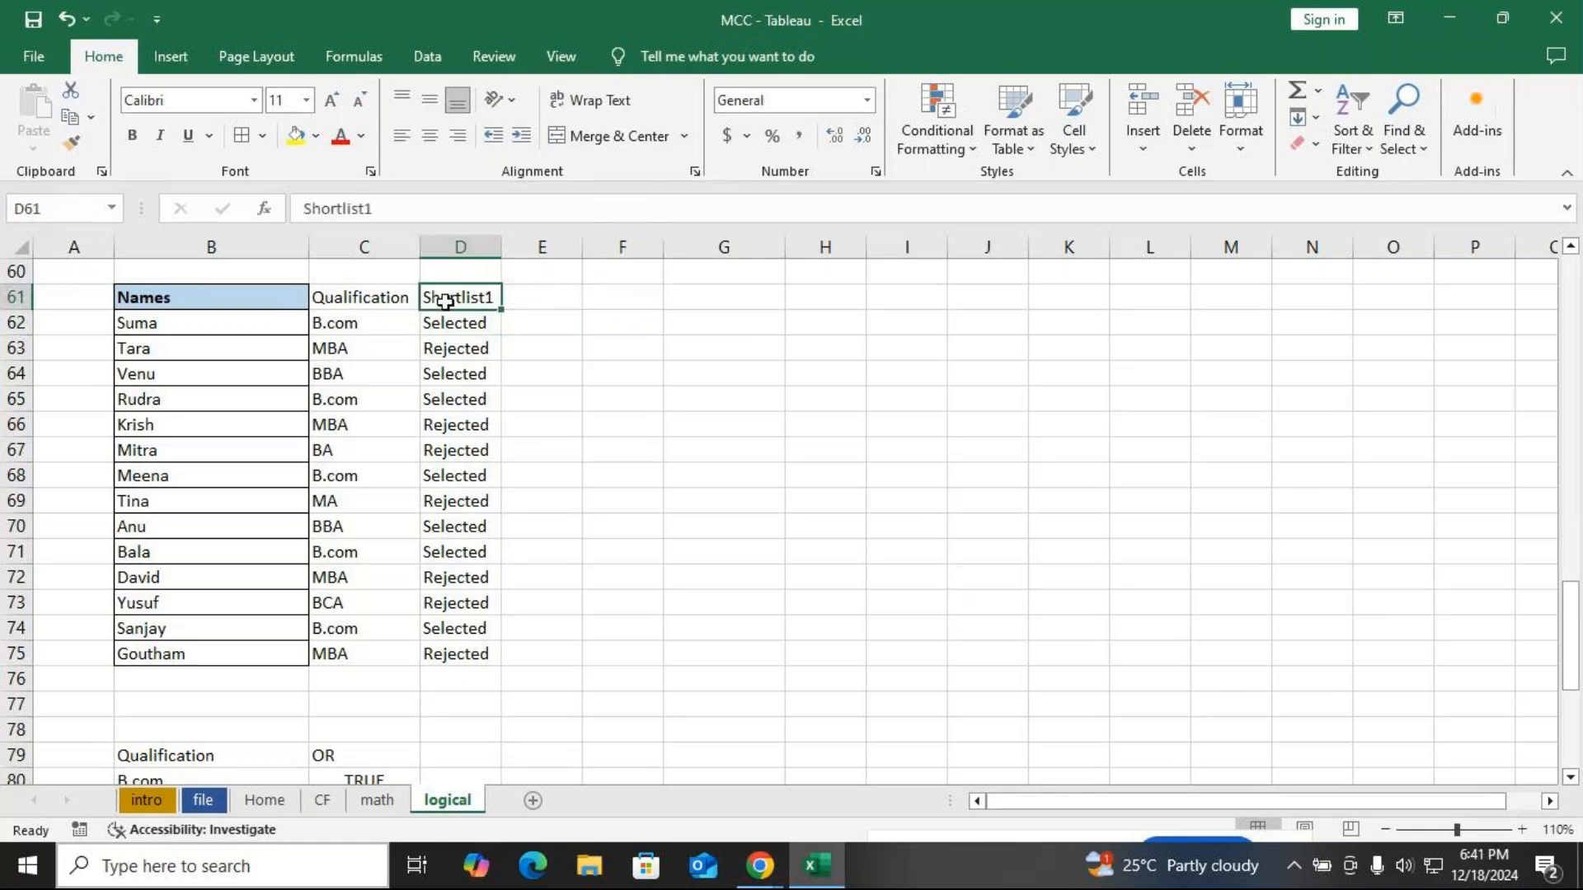
pyautogui.hotkey('ctrl', 'c')
pyautogui.click(623, 301)
pyautogui.hotkey('ctrl', 'v')
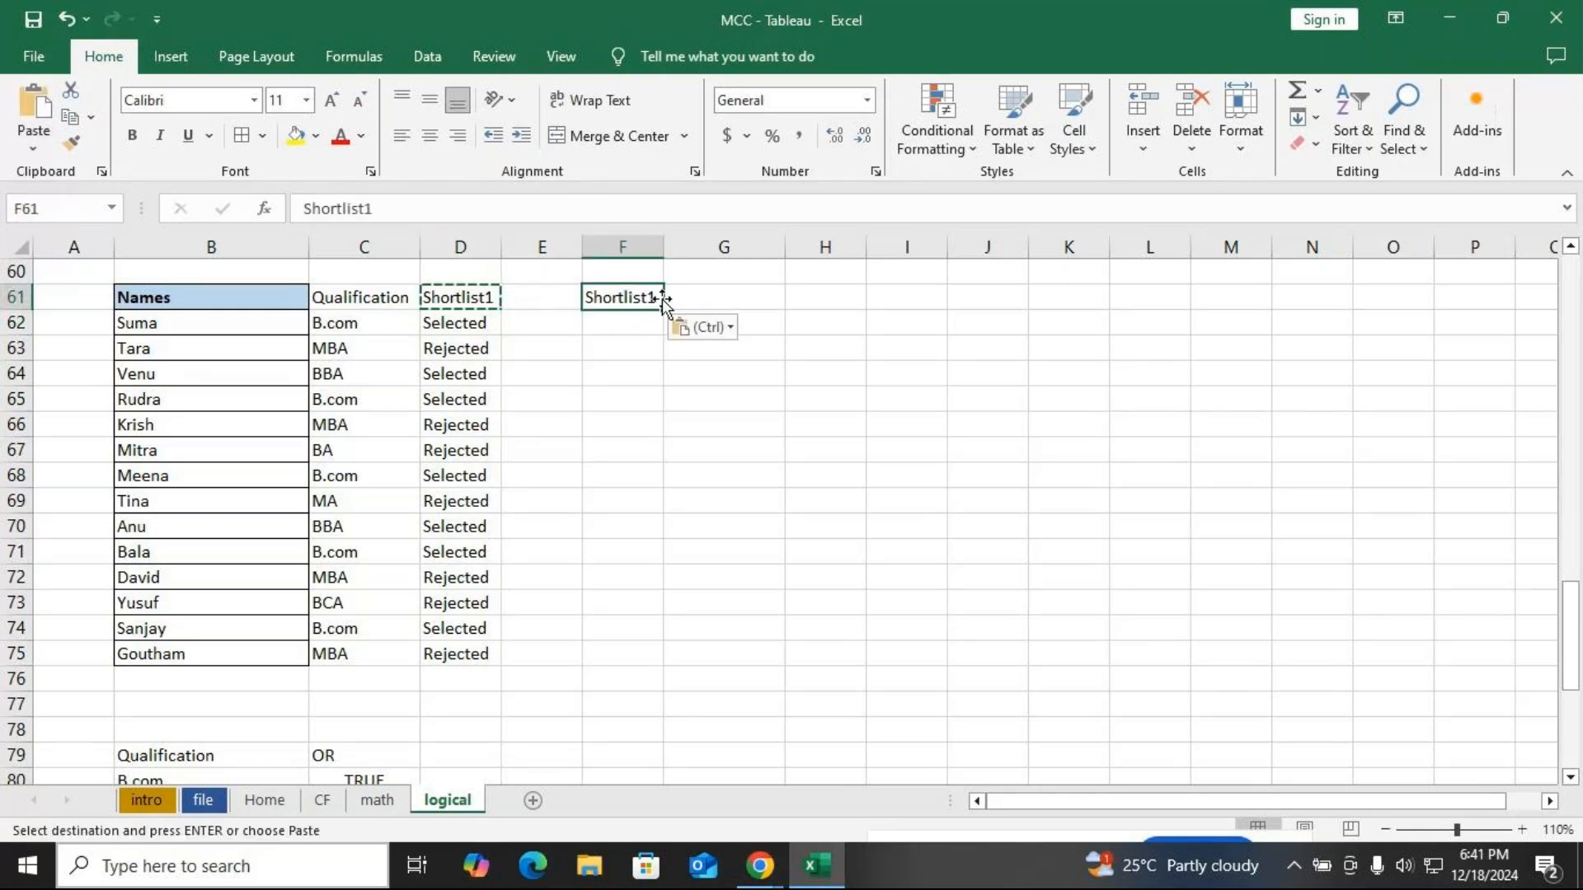
pyautogui.press('Escape')
pyautogui.press('F2')
pyautogui.press('BackSpace')
pyautogui.write('2')
pyautogui.press('Return')
# Nest the OR formula in C80 inside an IF function as its logical test
pyautogui.scroll(-2, 663, 484)
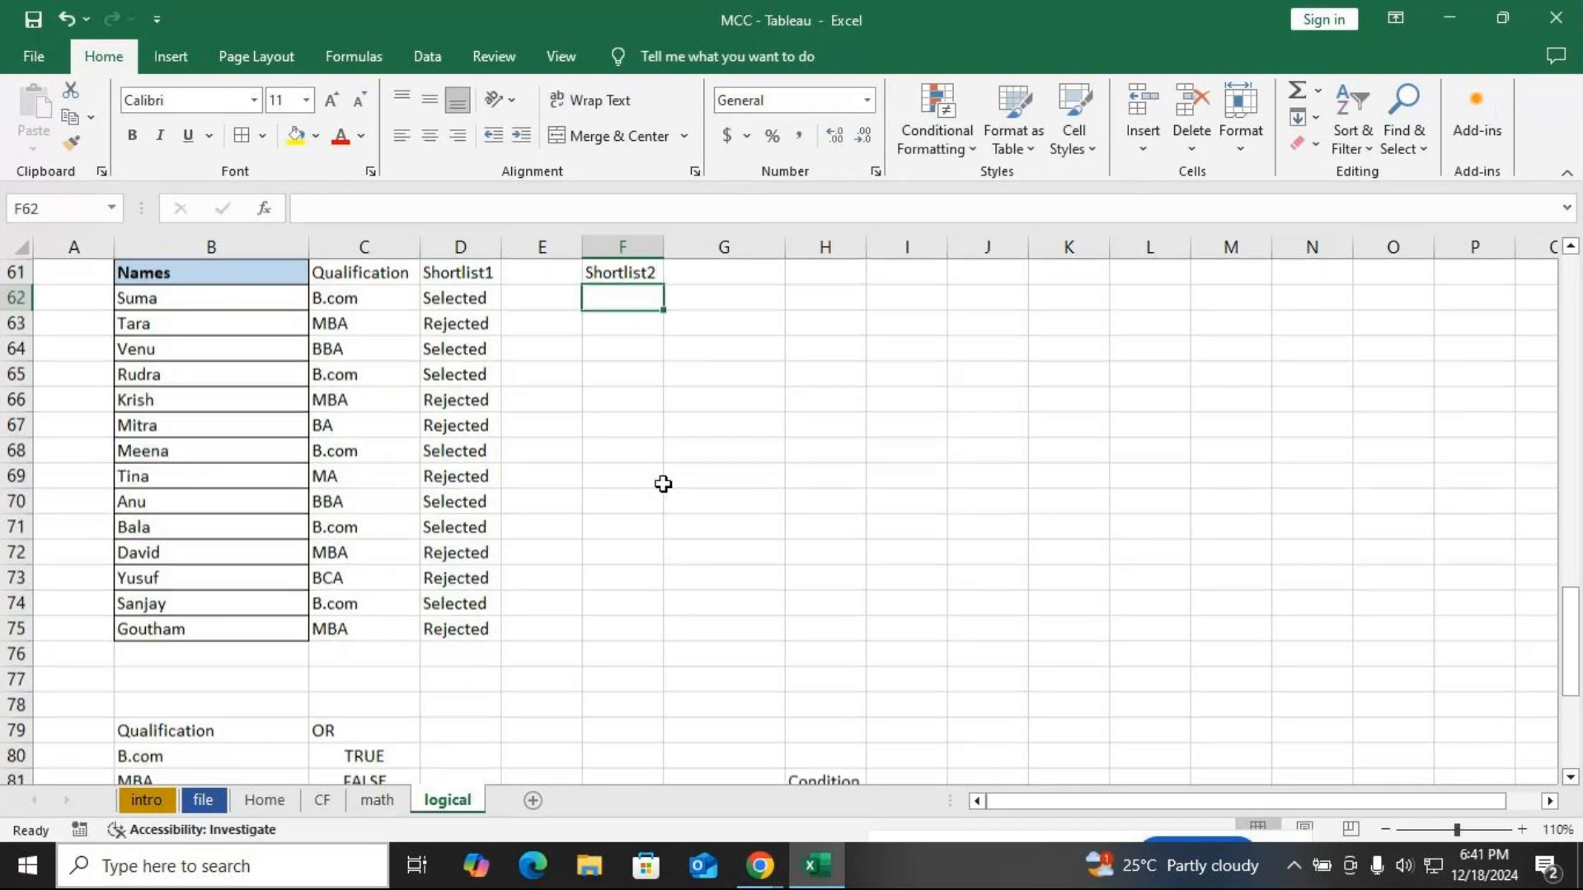
pyautogui.click(348, 624)
pyautogui.doubleClick(348, 624)
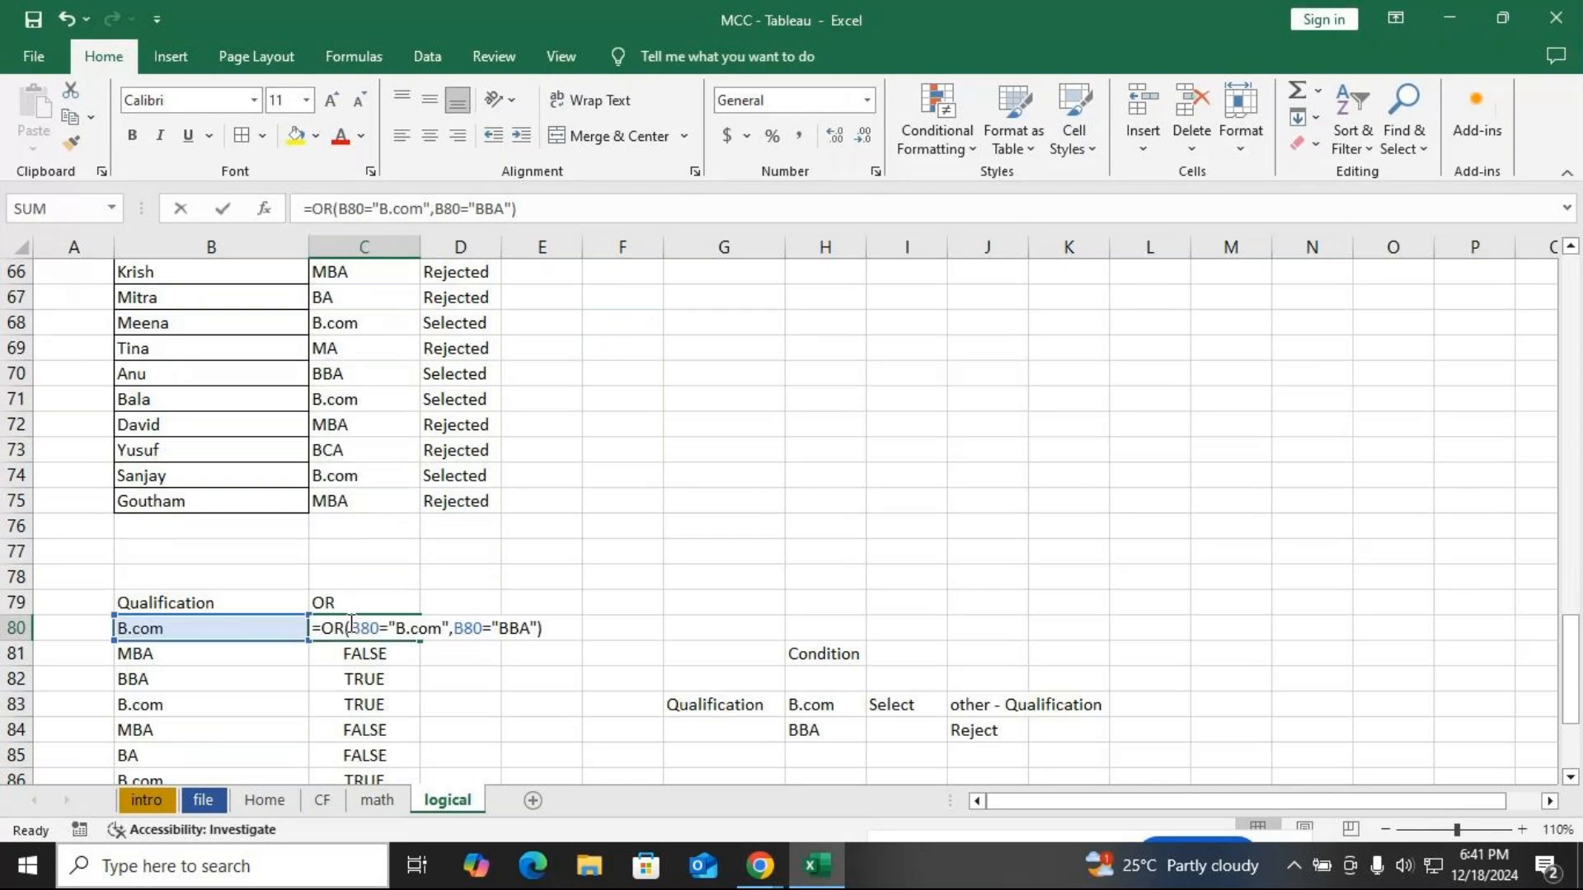
pyautogui.moveTo(320, 628); pyautogui.dragTo(543, 628)
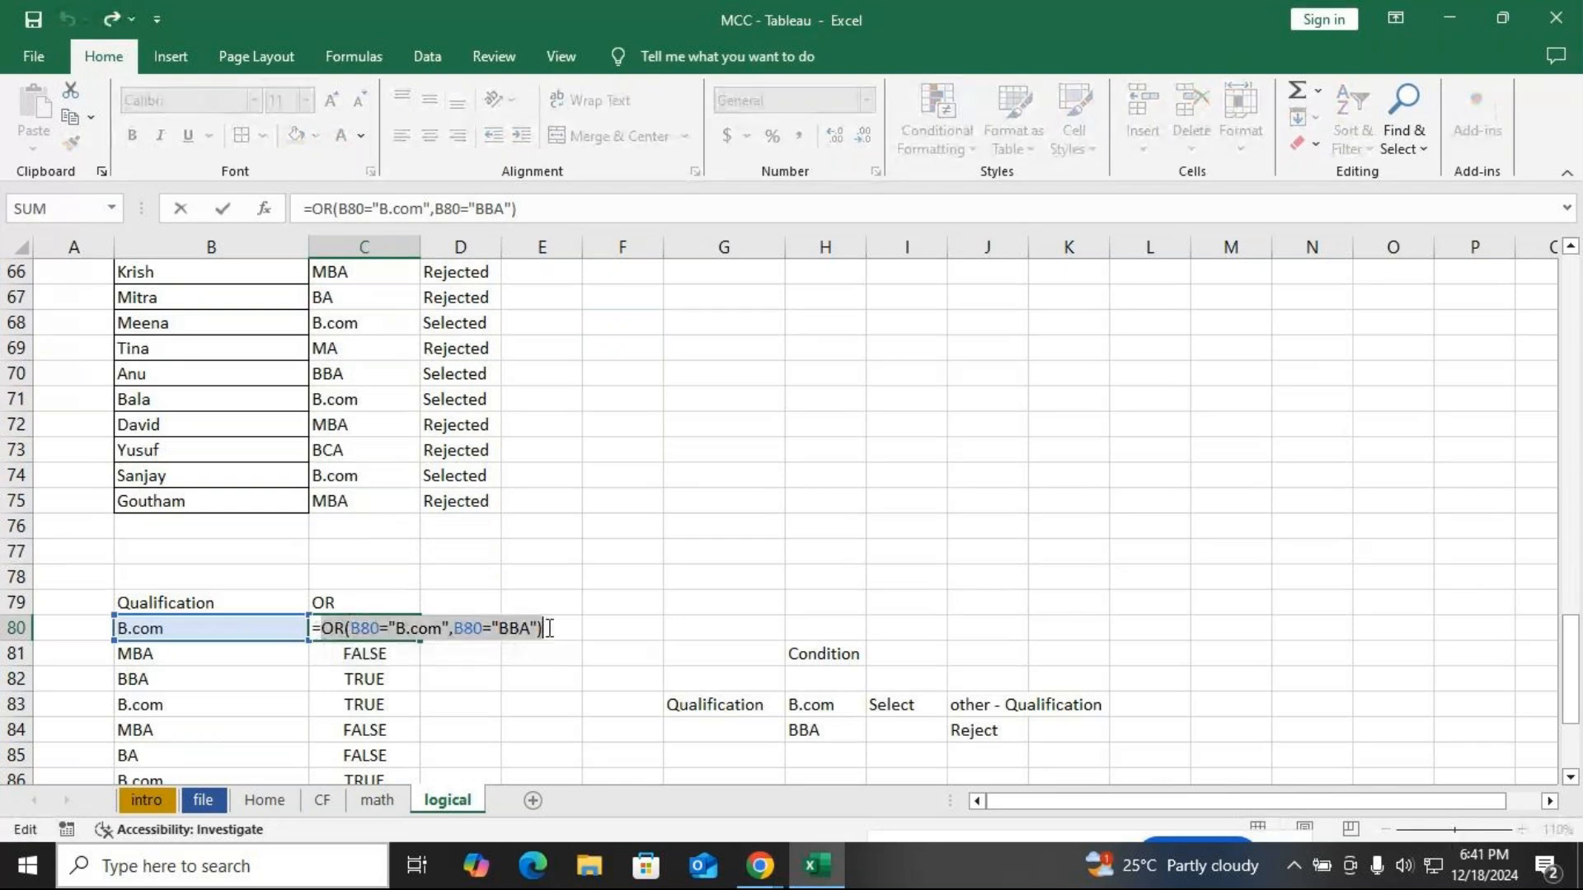
pyautogui.click(324, 629)
pyautogui.write('if')
pyautogui.press('Tab')
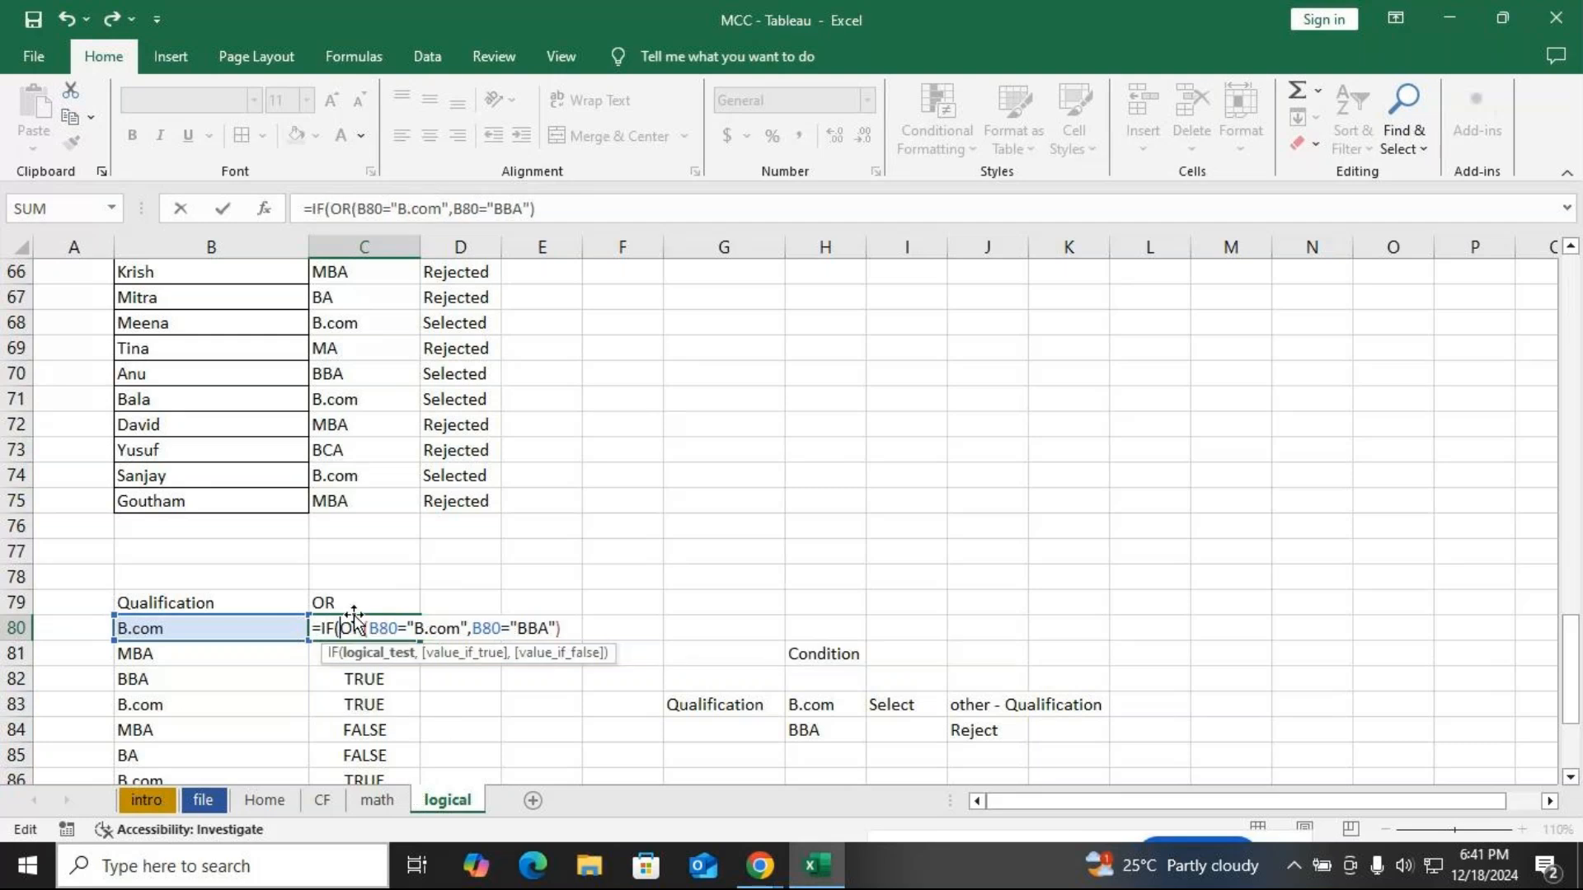
pyautogui.click(363, 653)
# Complete the IF formula in C80 with "Selected" as the true result and "Rejected" as the false result
pyautogui.click(574, 628)
pyautogui.write(',')
pyautogui.write('"')
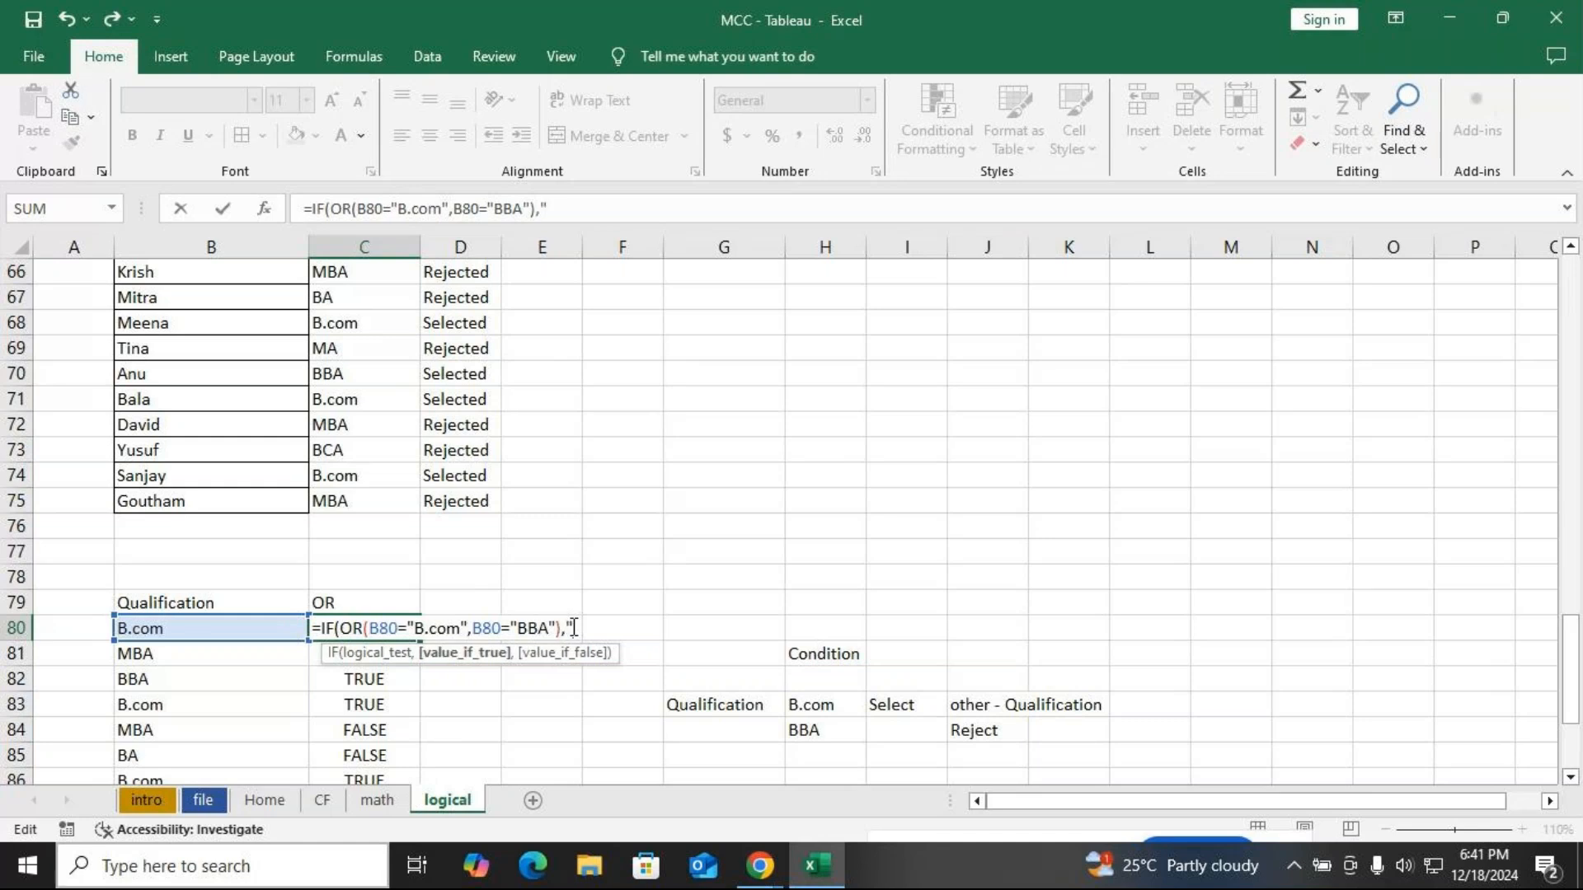
pyautogui.write('Selected",')
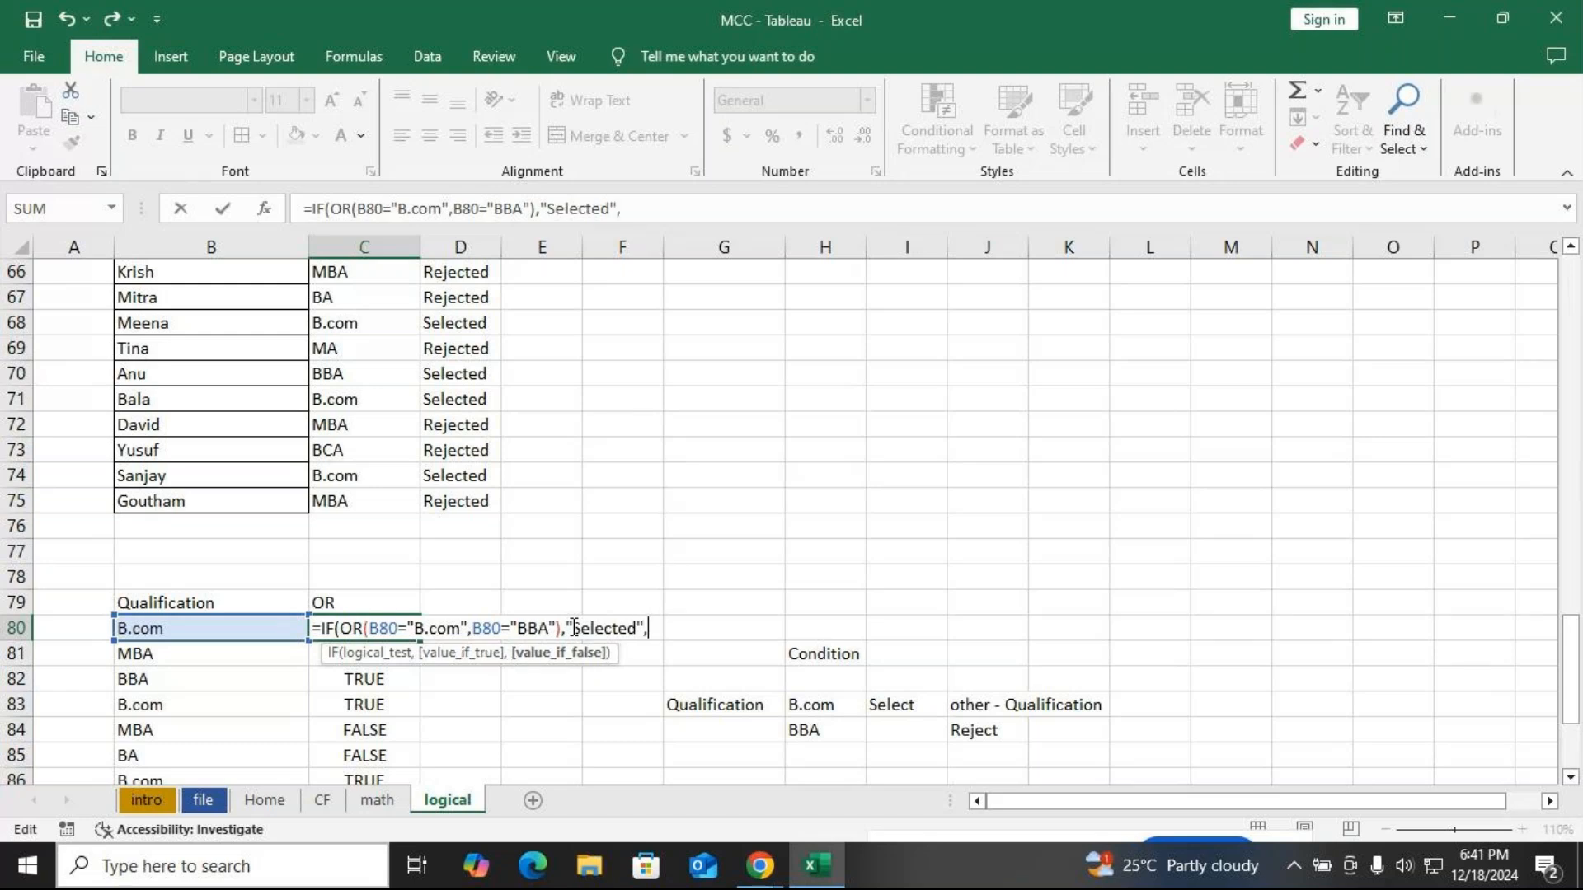
pyautogui.write('"Rejecte')
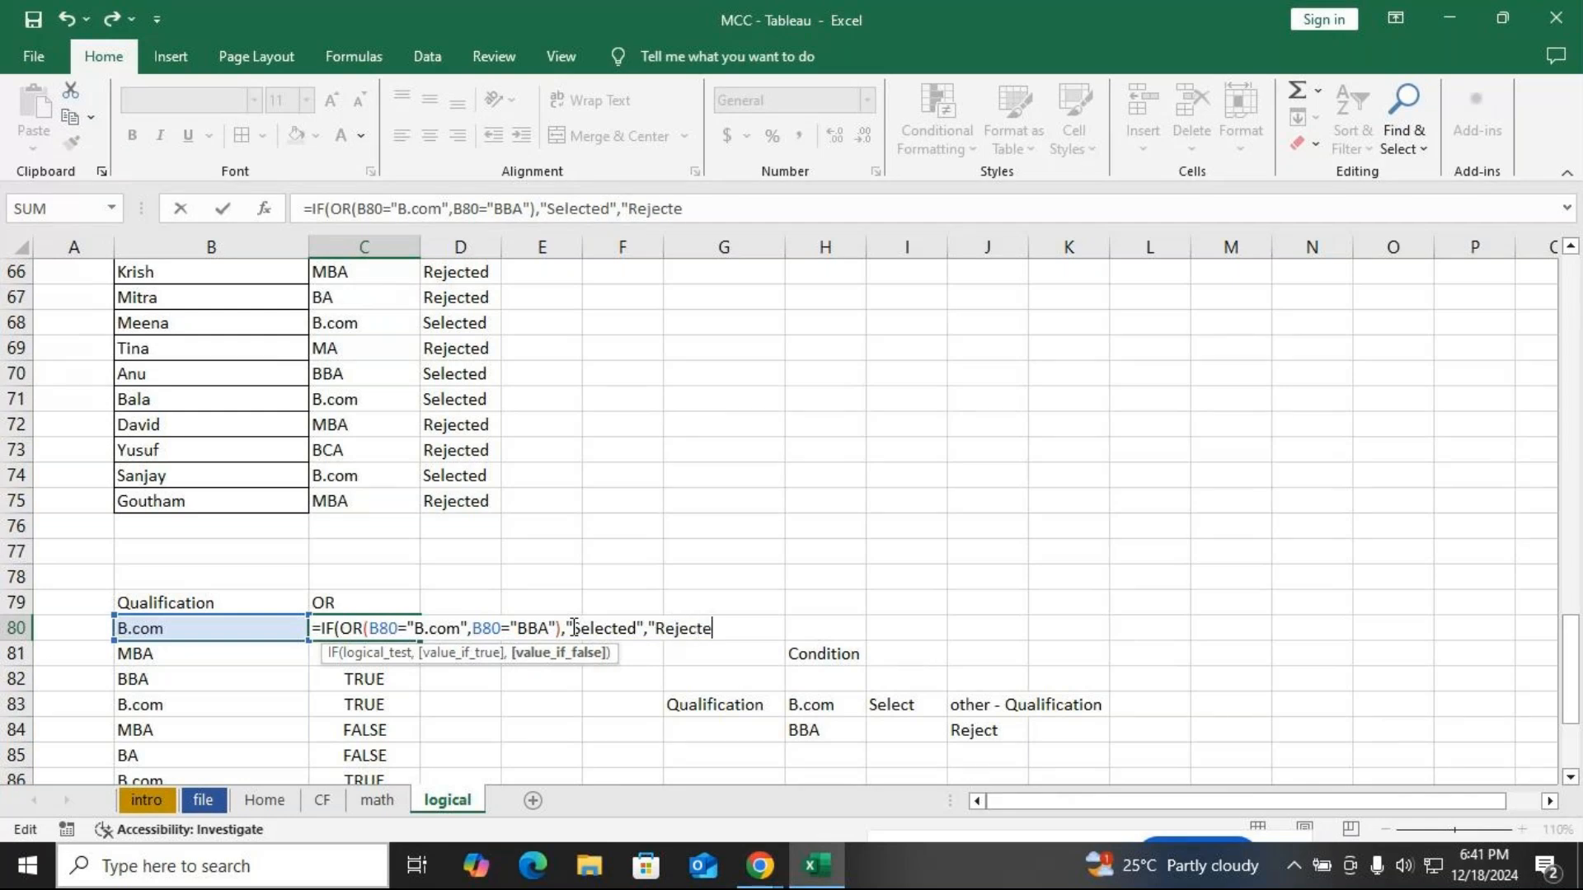
pyautogui.write('d")')
pyautogui.press('Return')
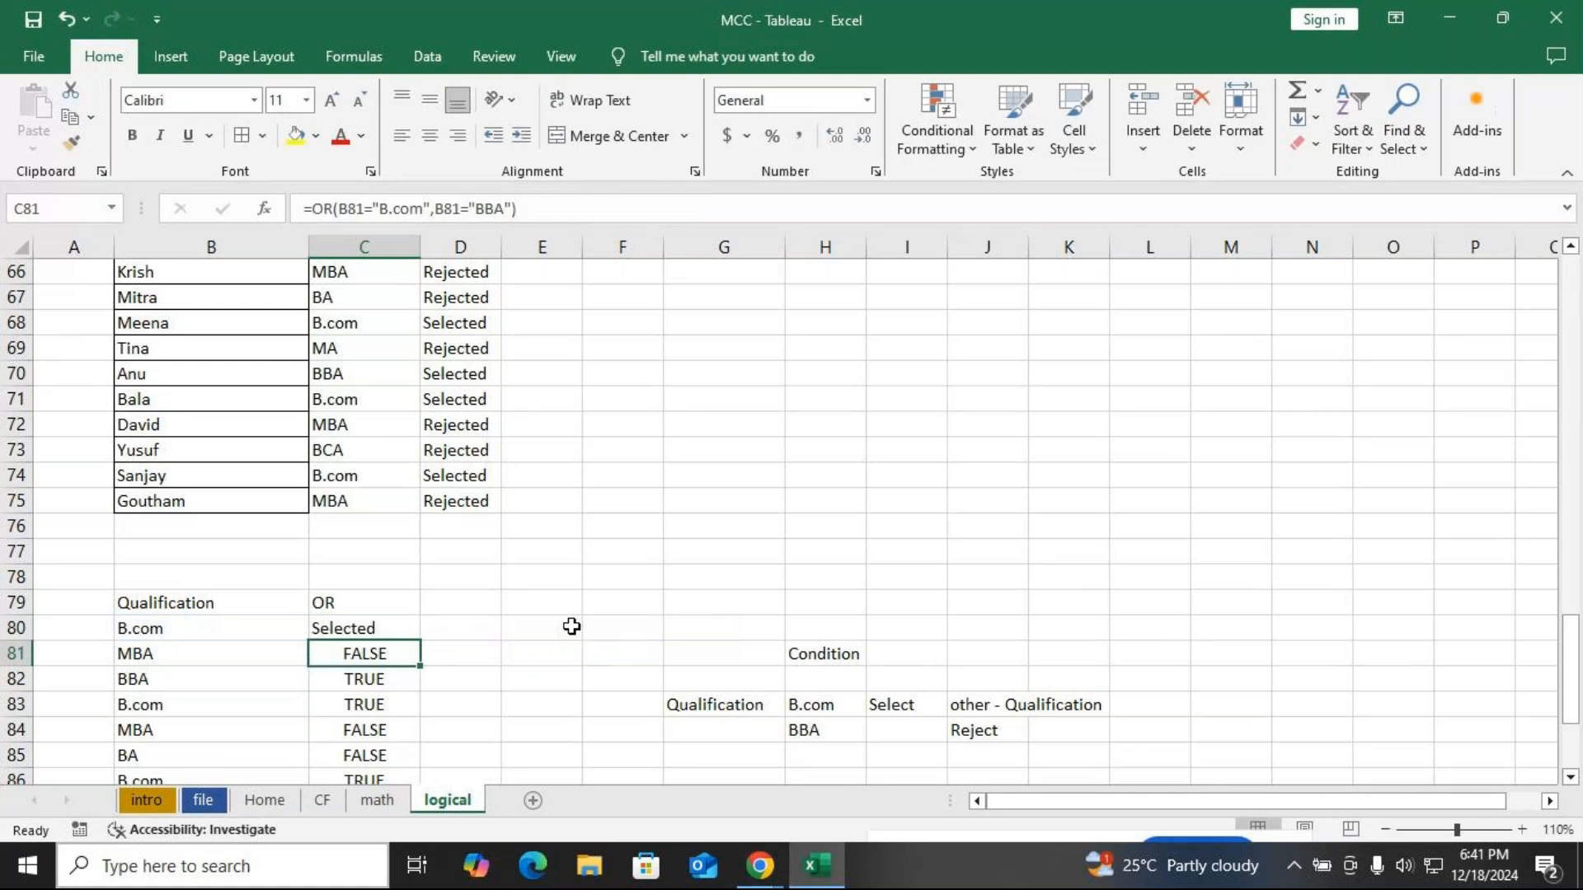
# Fill the IF and OR formula from C80 down the OR column to C93
pyautogui.press('Up')
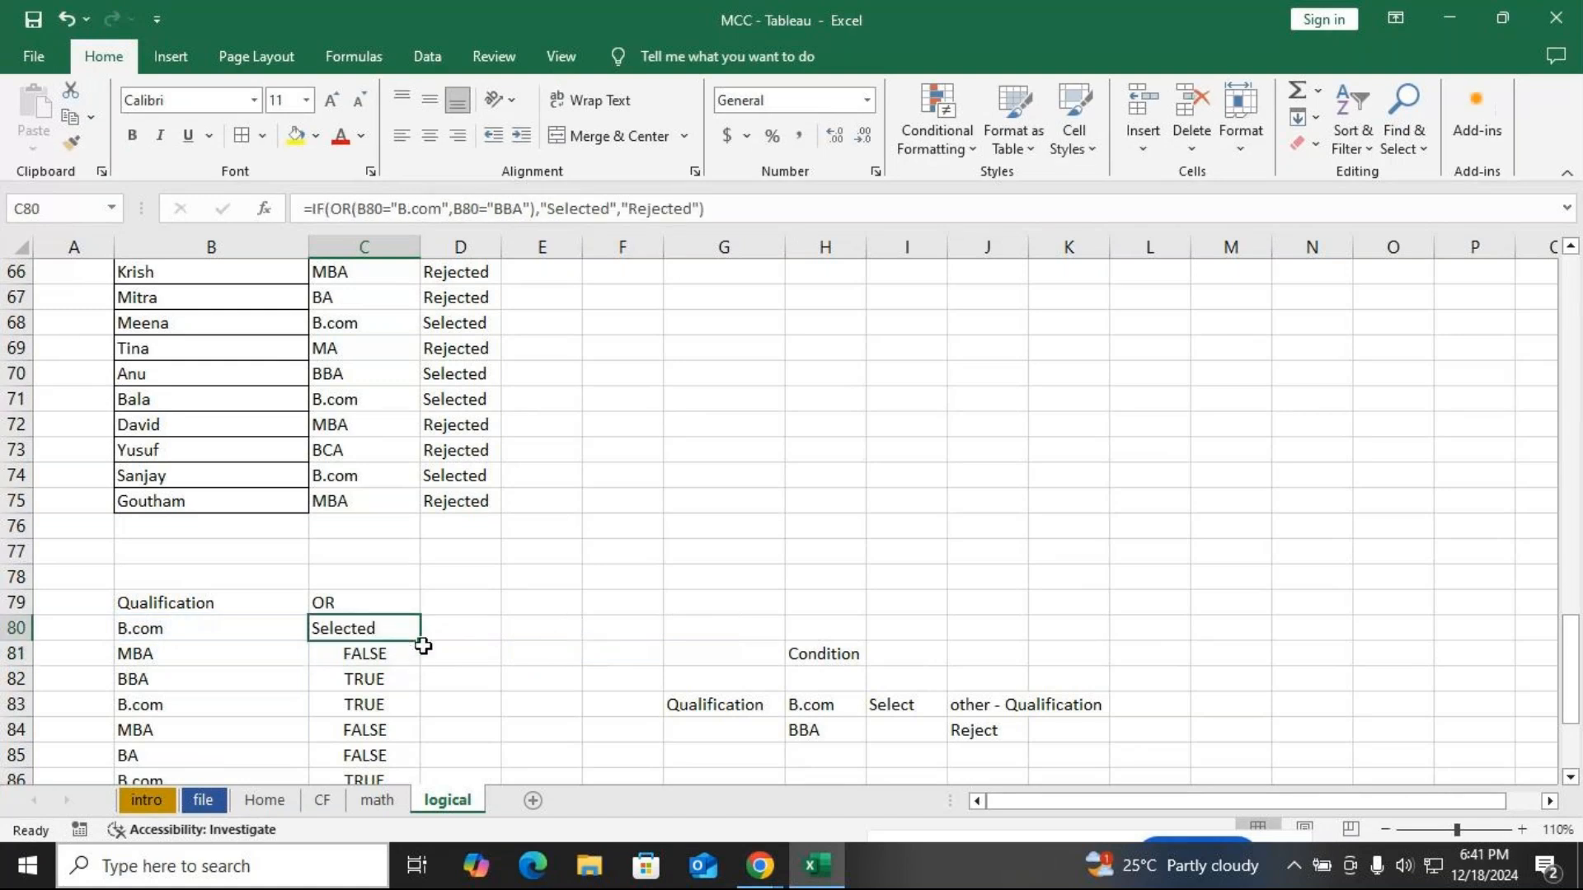
pyautogui.doubleClick(420, 641)
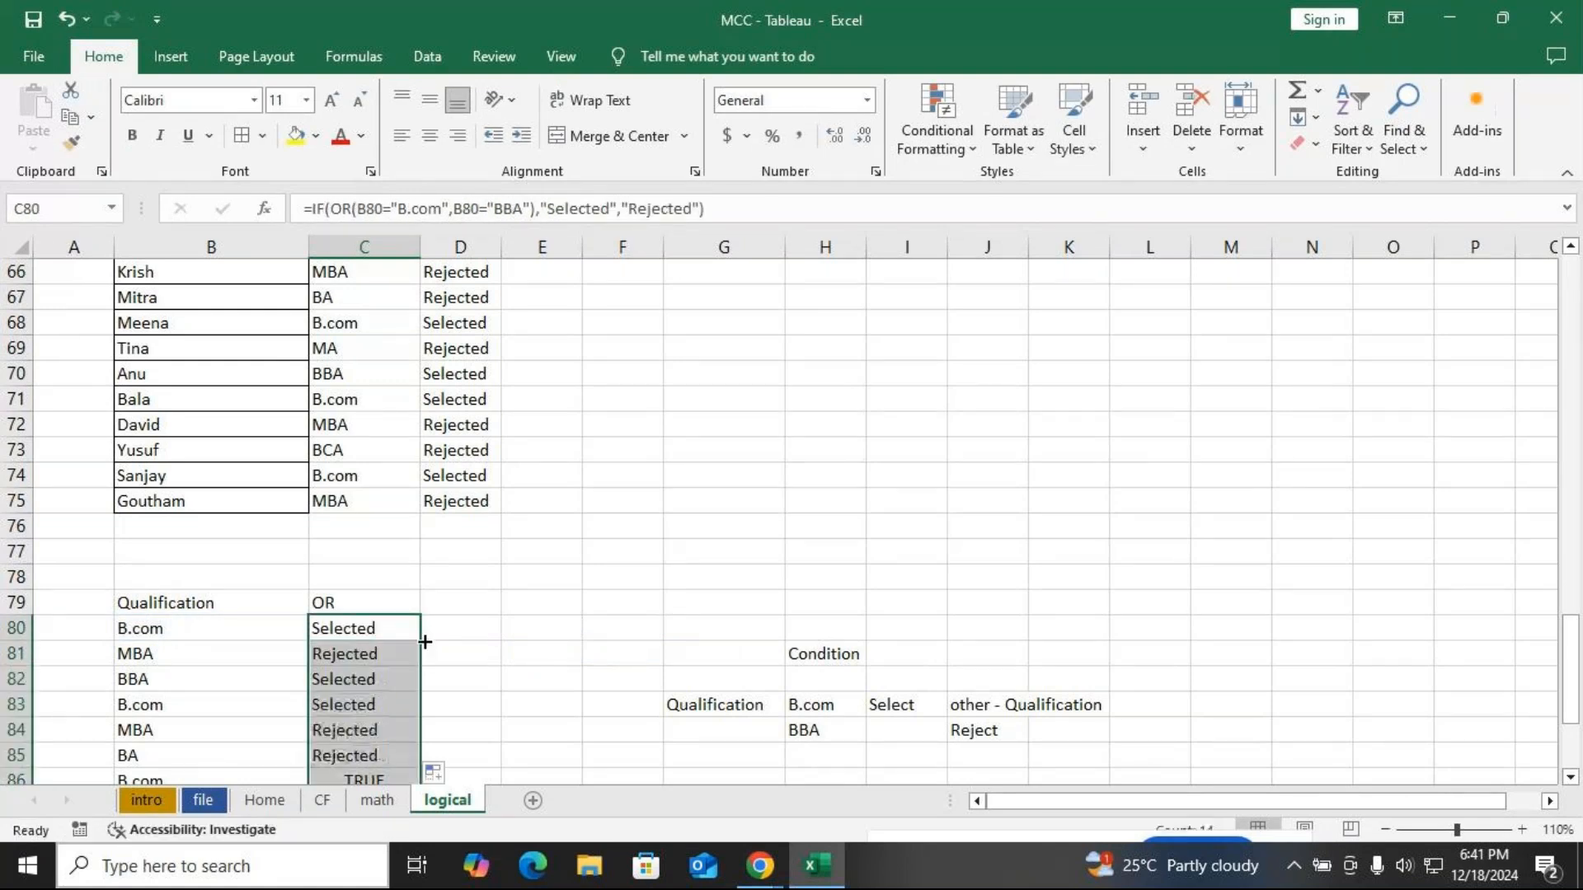
pyautogui.scroll(-2, 425, 642)
pyautogui.scroll(2, 424, 642)
# Start an IF formula in F62 whose logical test is OR(C62="B.com",C62="BBA")
pyautogui.scroll(3, 423, 642)
pyautogui.click(623, 399)
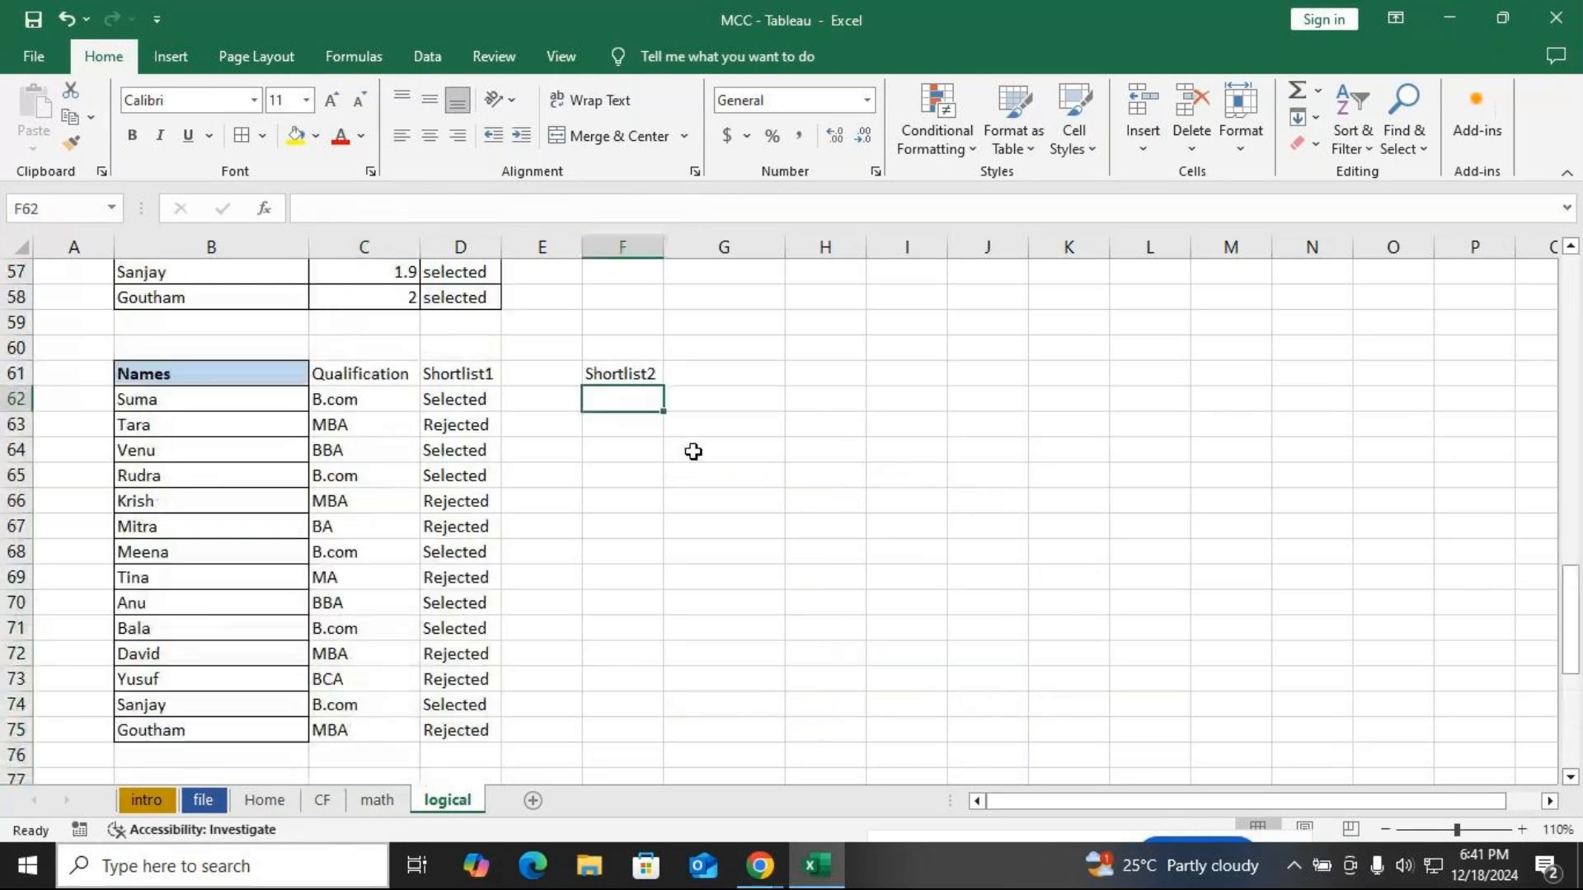
pyautogui.write('=if')
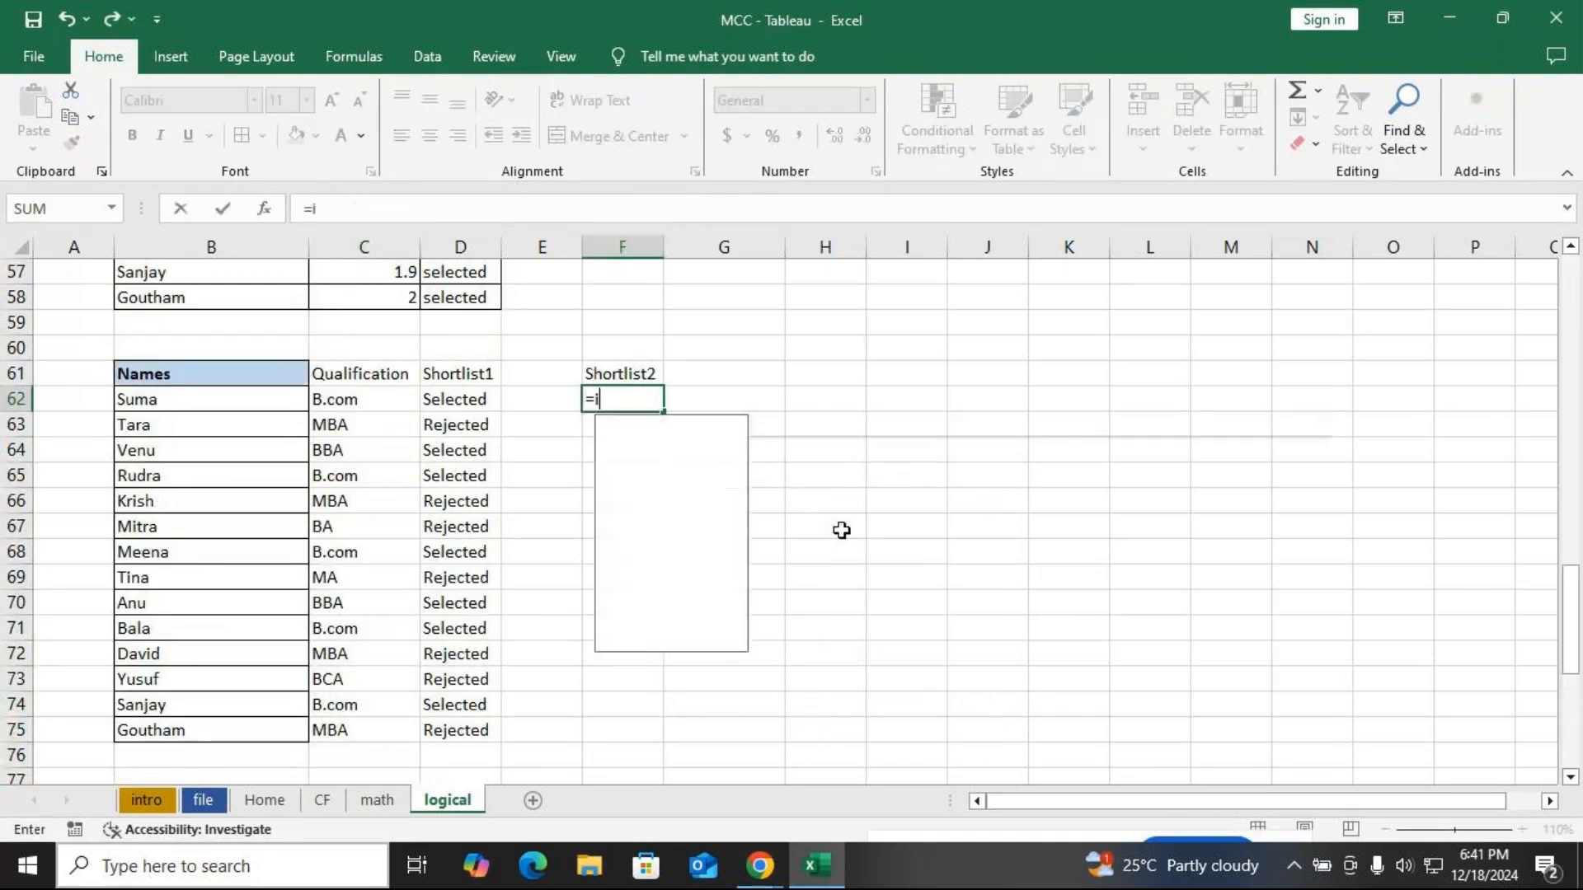
pyautogui.press('Tab')
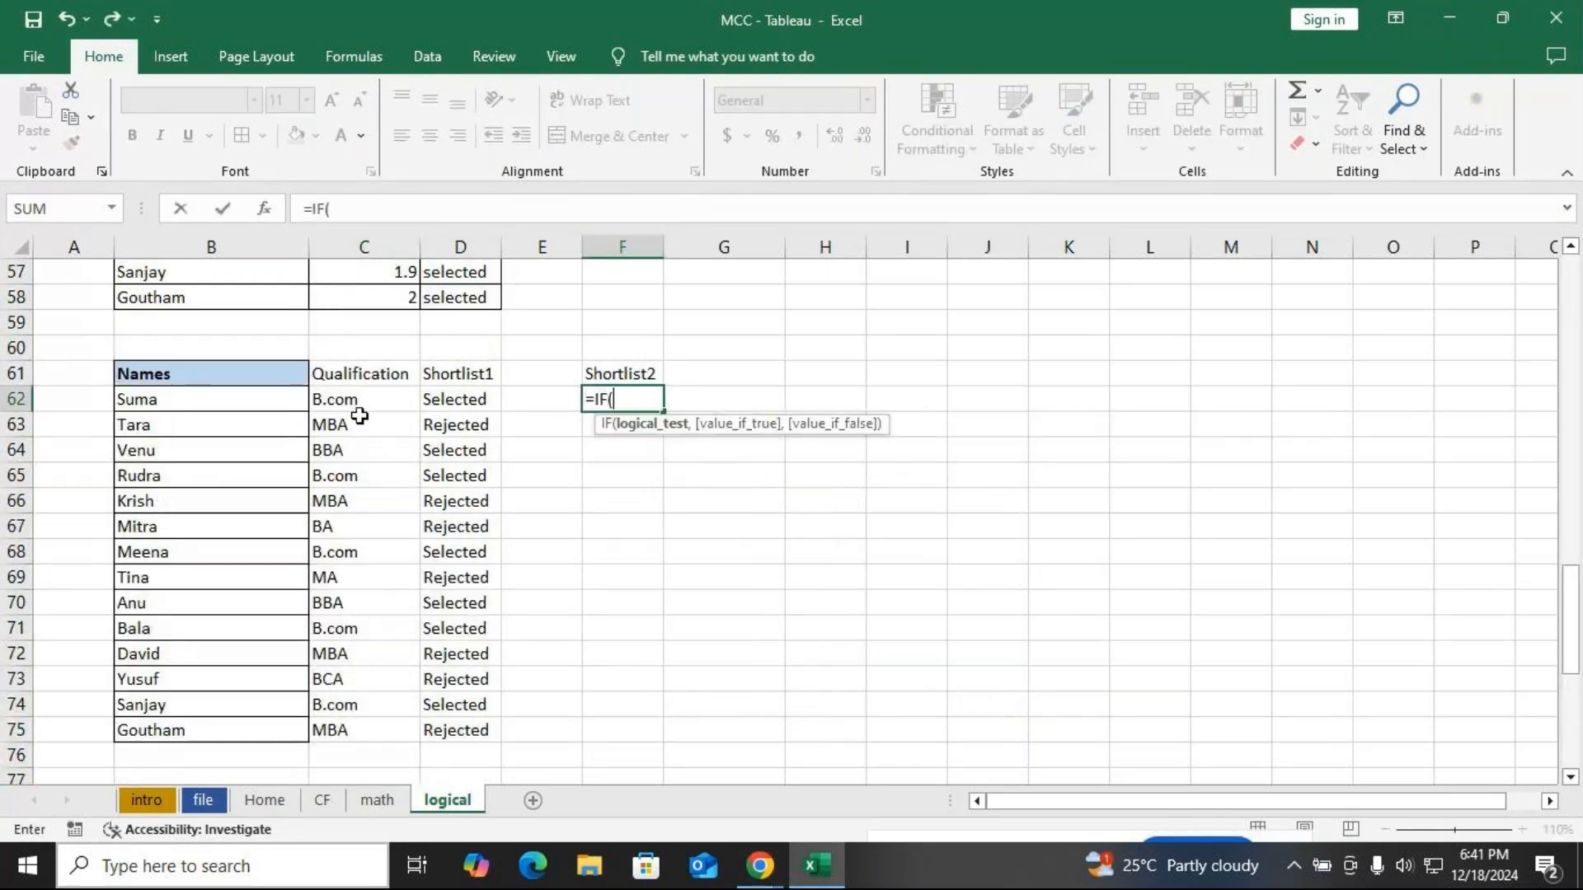
pyautogui.write('or')
pyautogui.press('Tab')
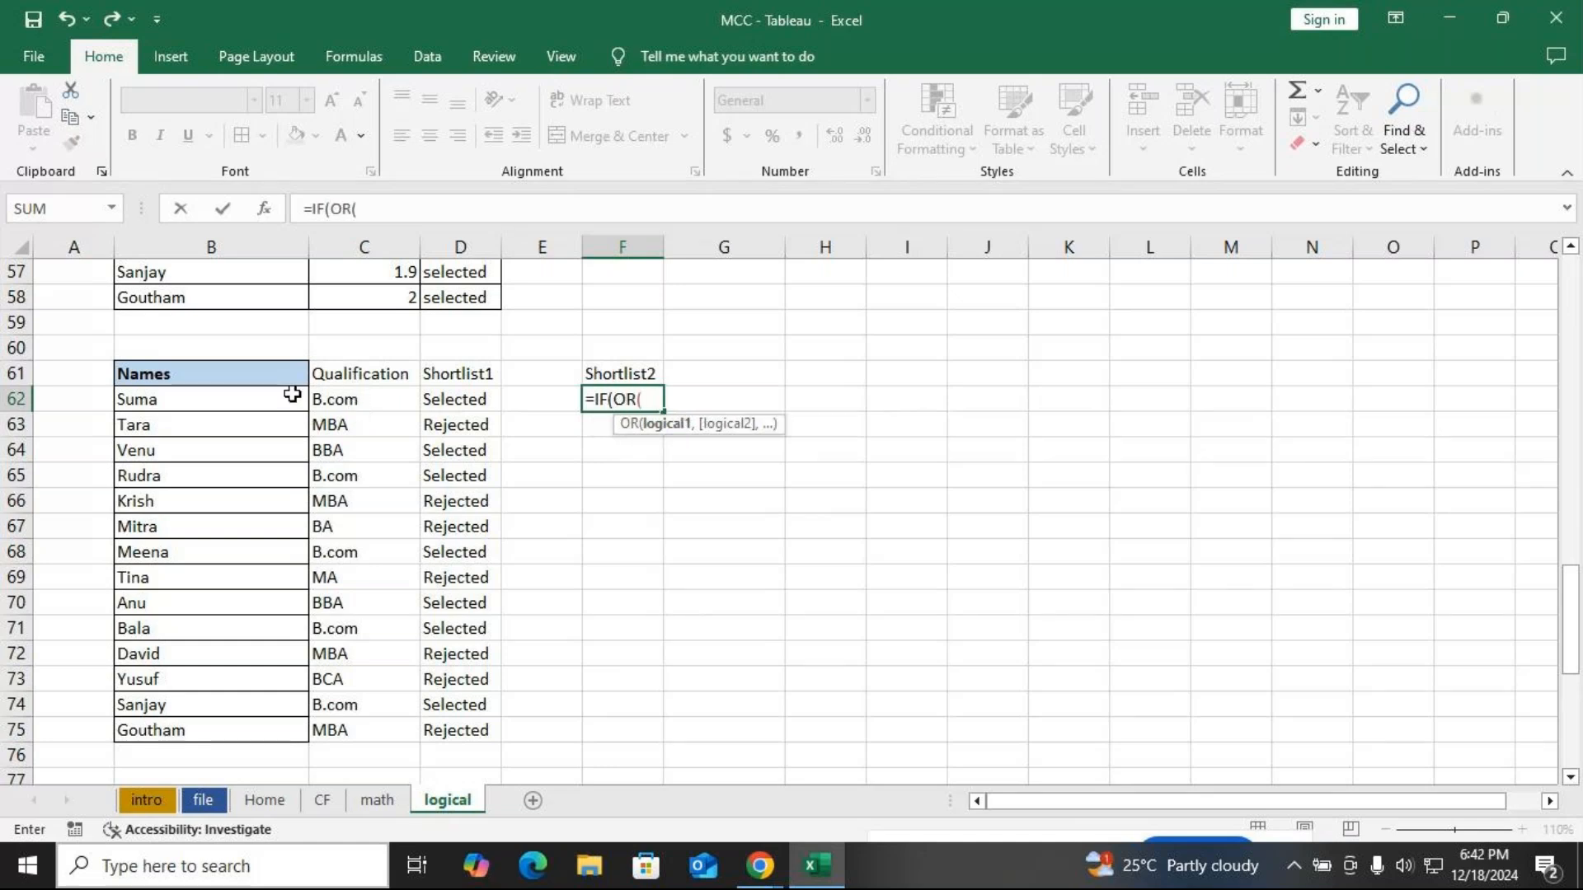
pyautogui.click(353, 399)
pyautogui.write('="B.com"')
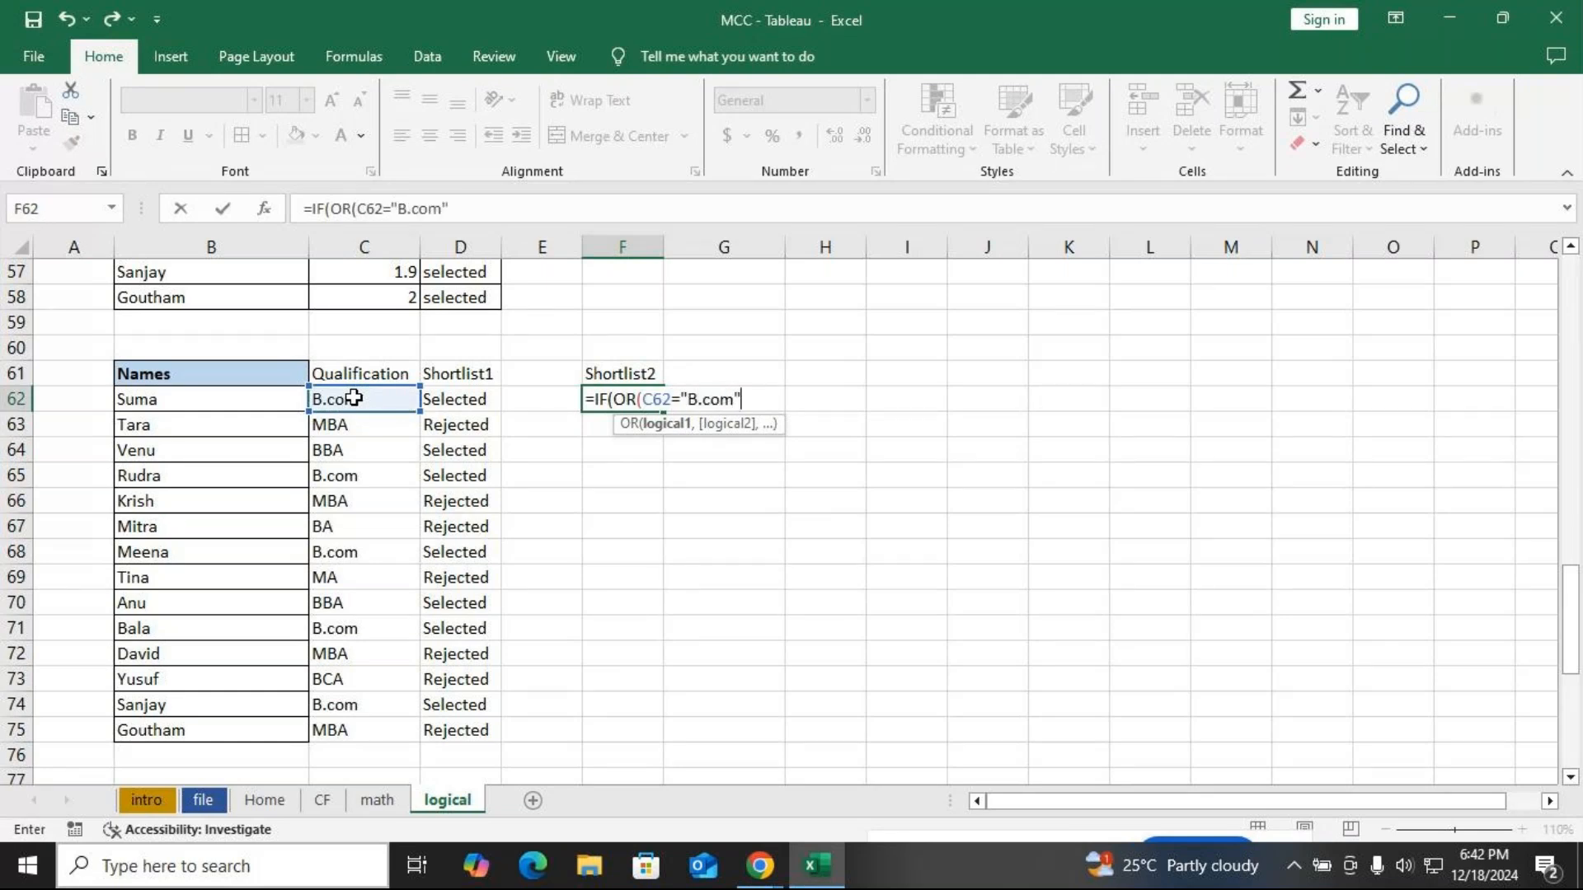
pyautogui.write(',')
pyautogui.click(354, 398)
pyautogui.write('="B')
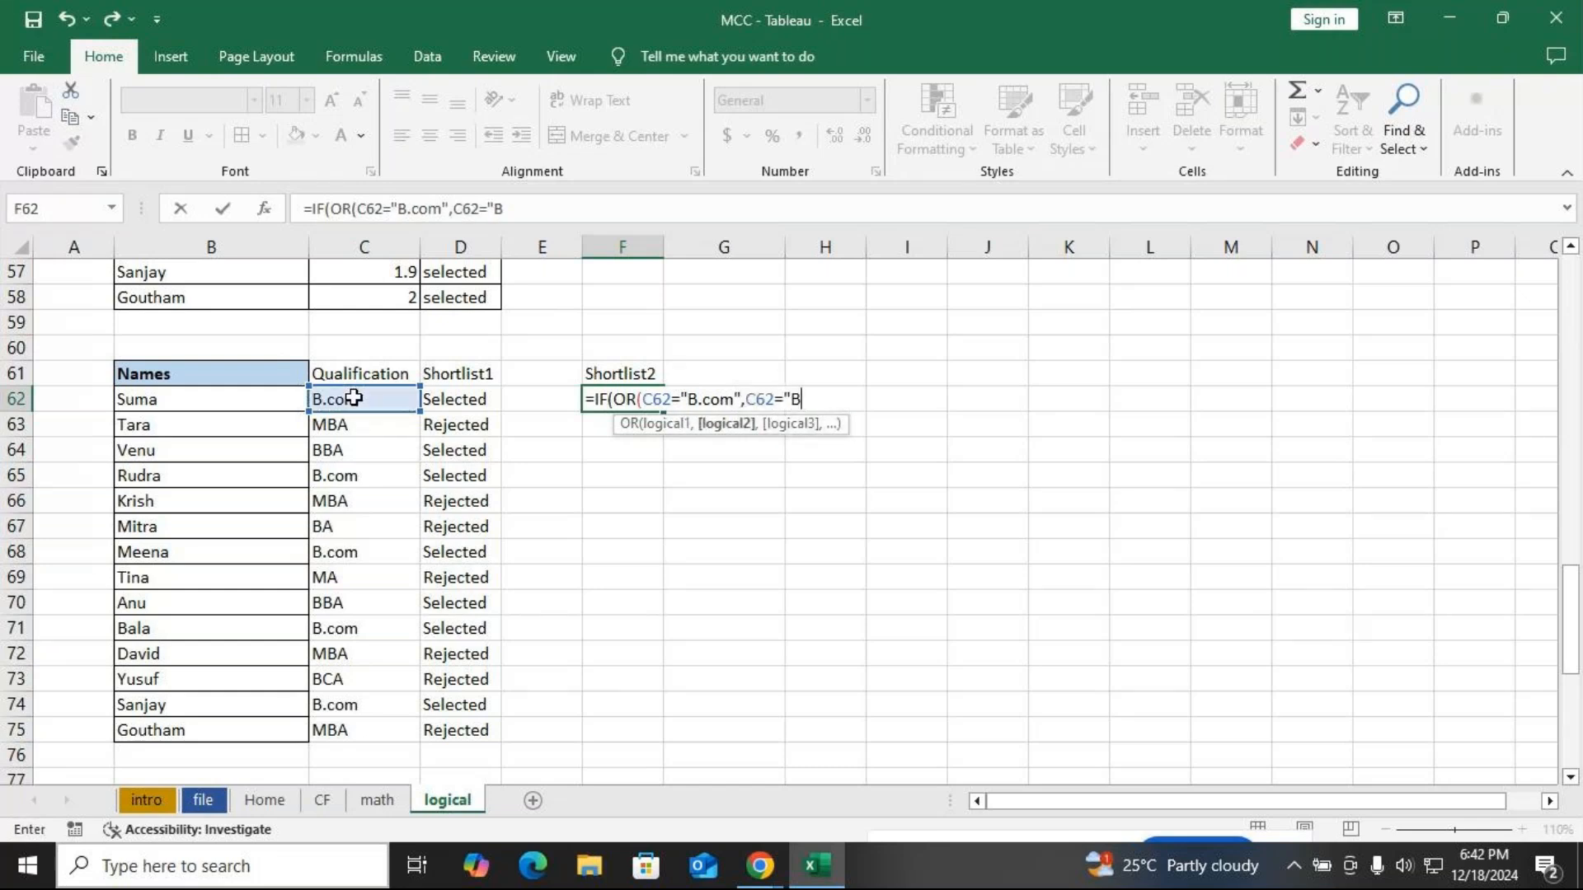
pyautogui.write('BA"),')
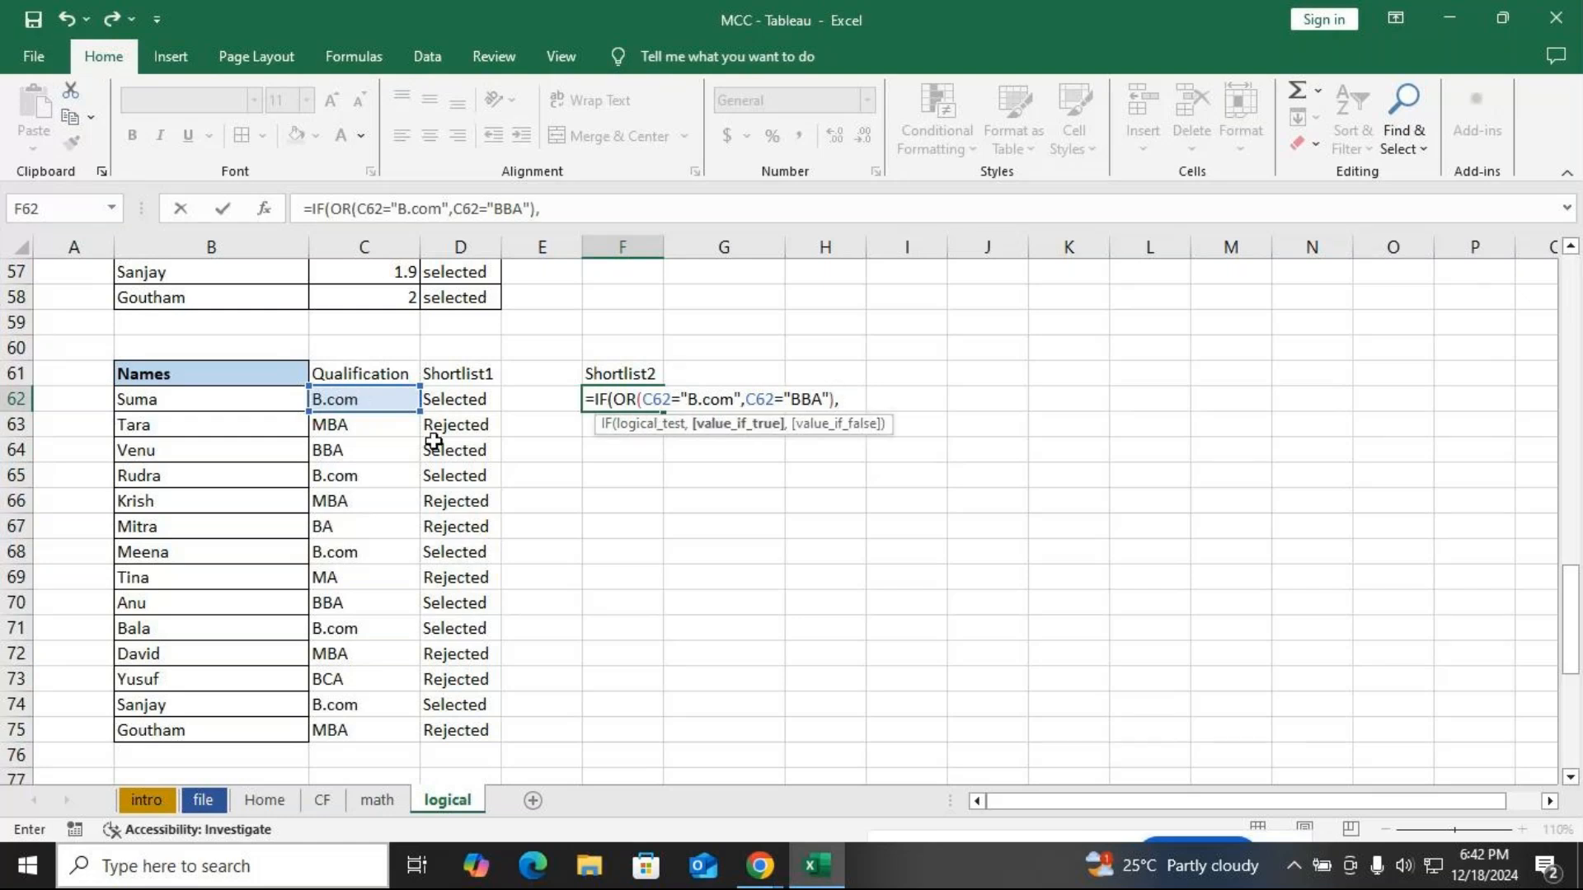
# Add "Selected" as the true result and "Rejected" as the false result of the IF formula in F62
pyautogui.write('"Sele')
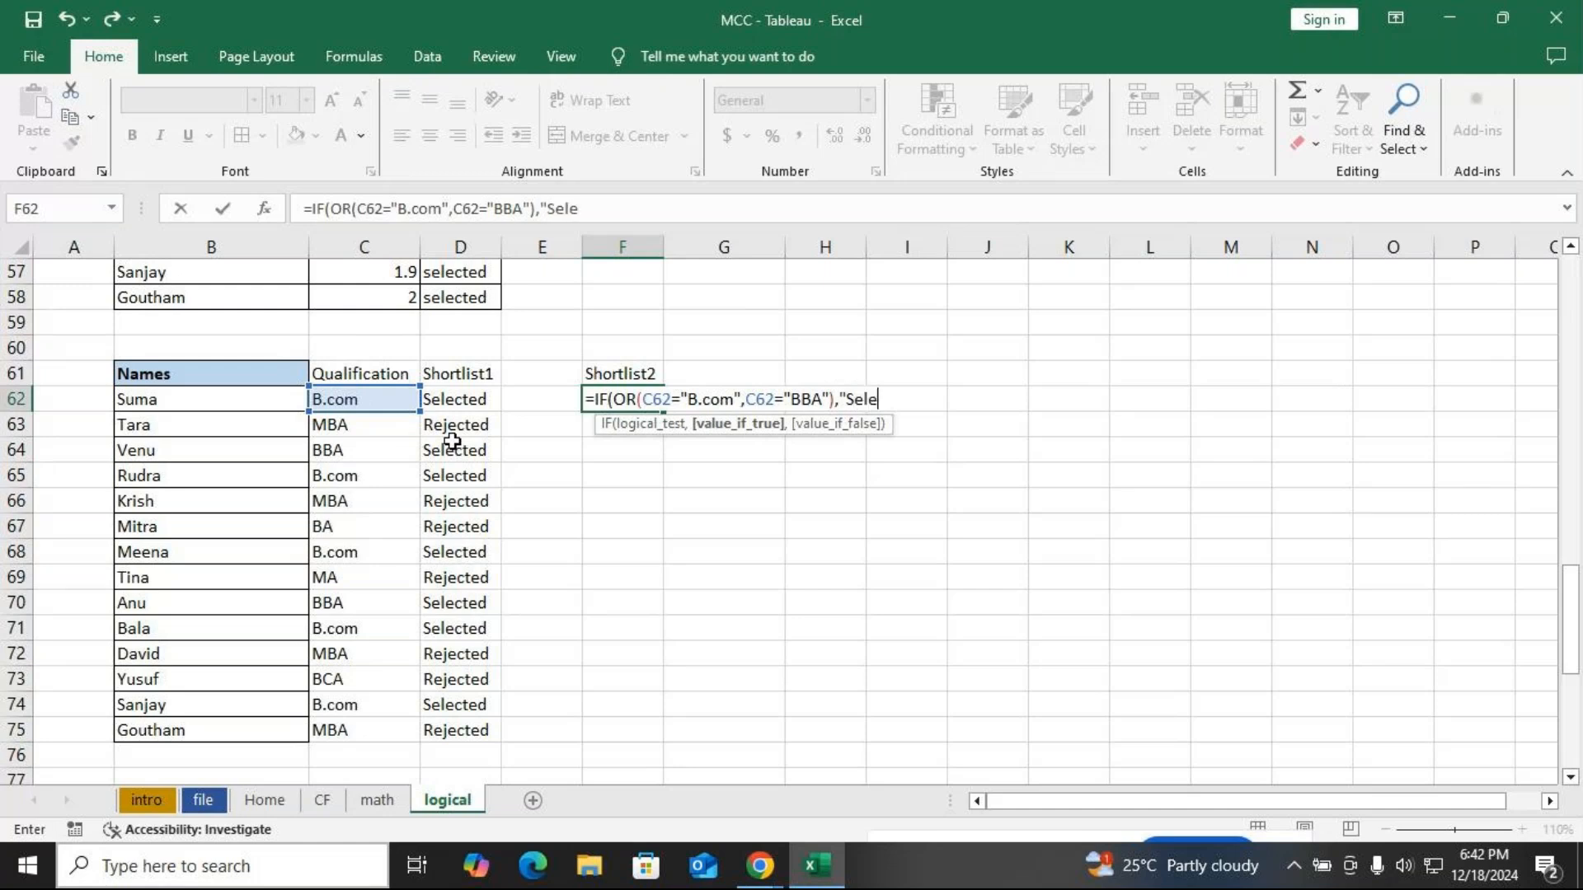
pyautogui.write('cted","Rejec')
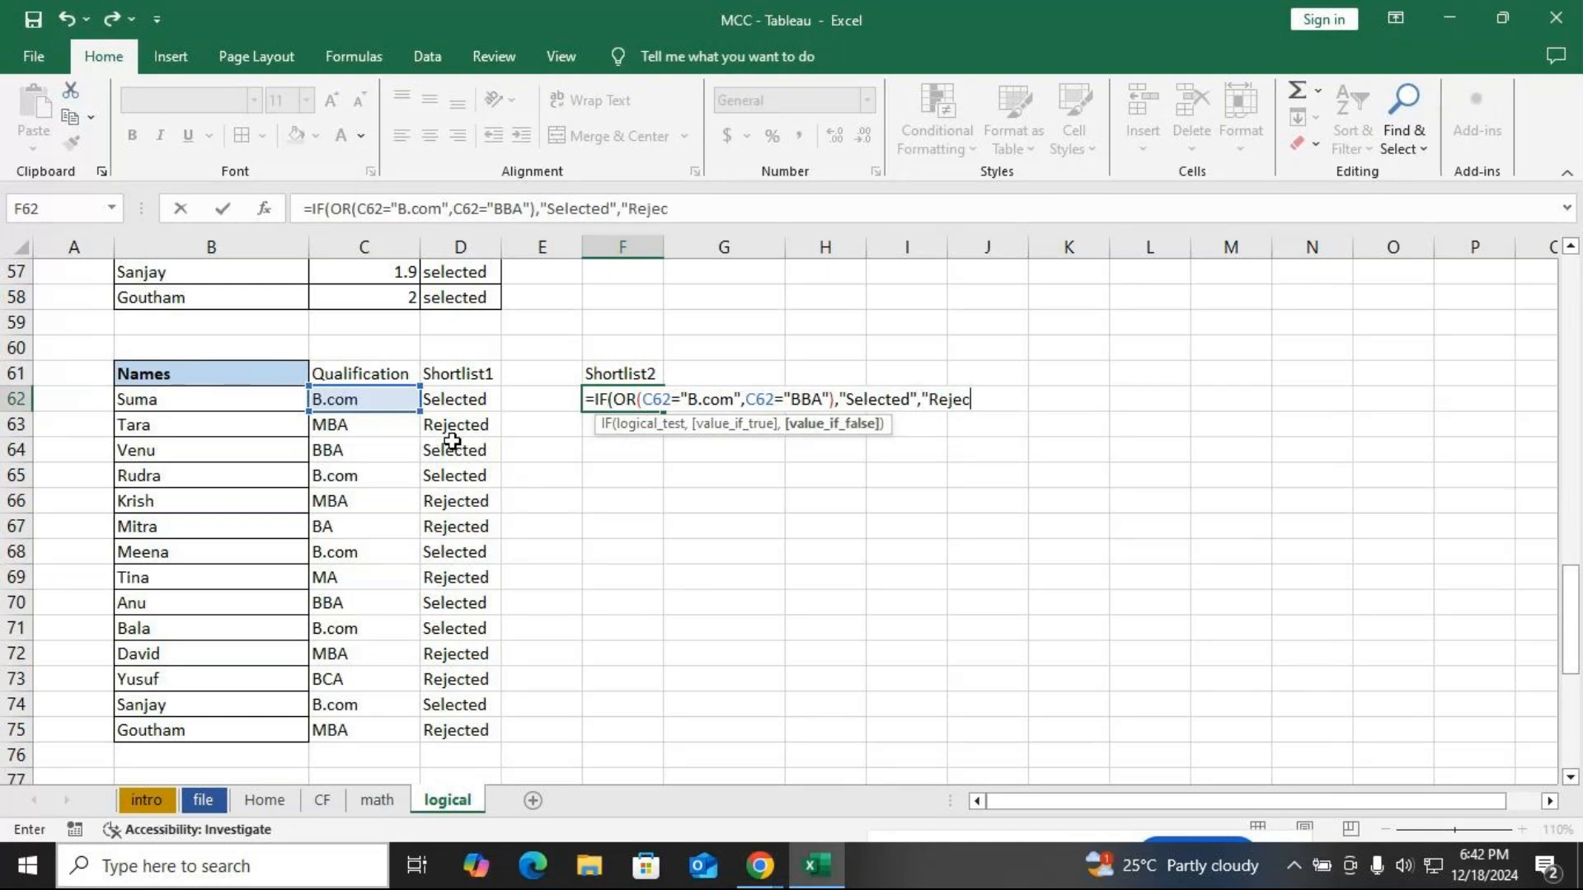
pyautogui.write('ted")')
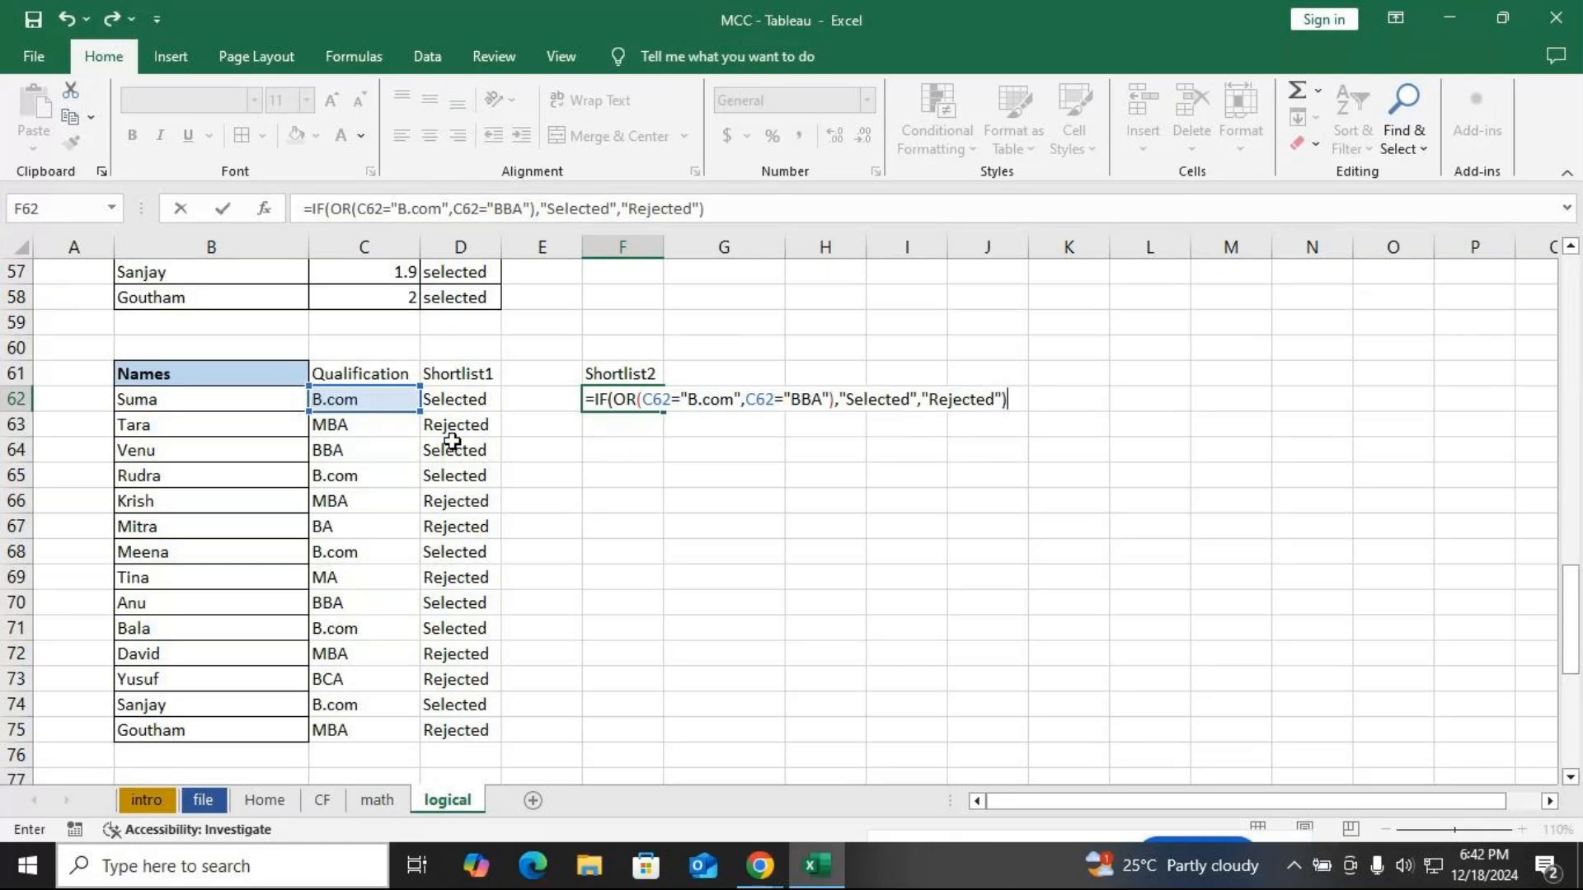
# Examine the F62 formula argument by argument: both OR conditions, the value if true and the value if false
pyautogui.click(624, 401)
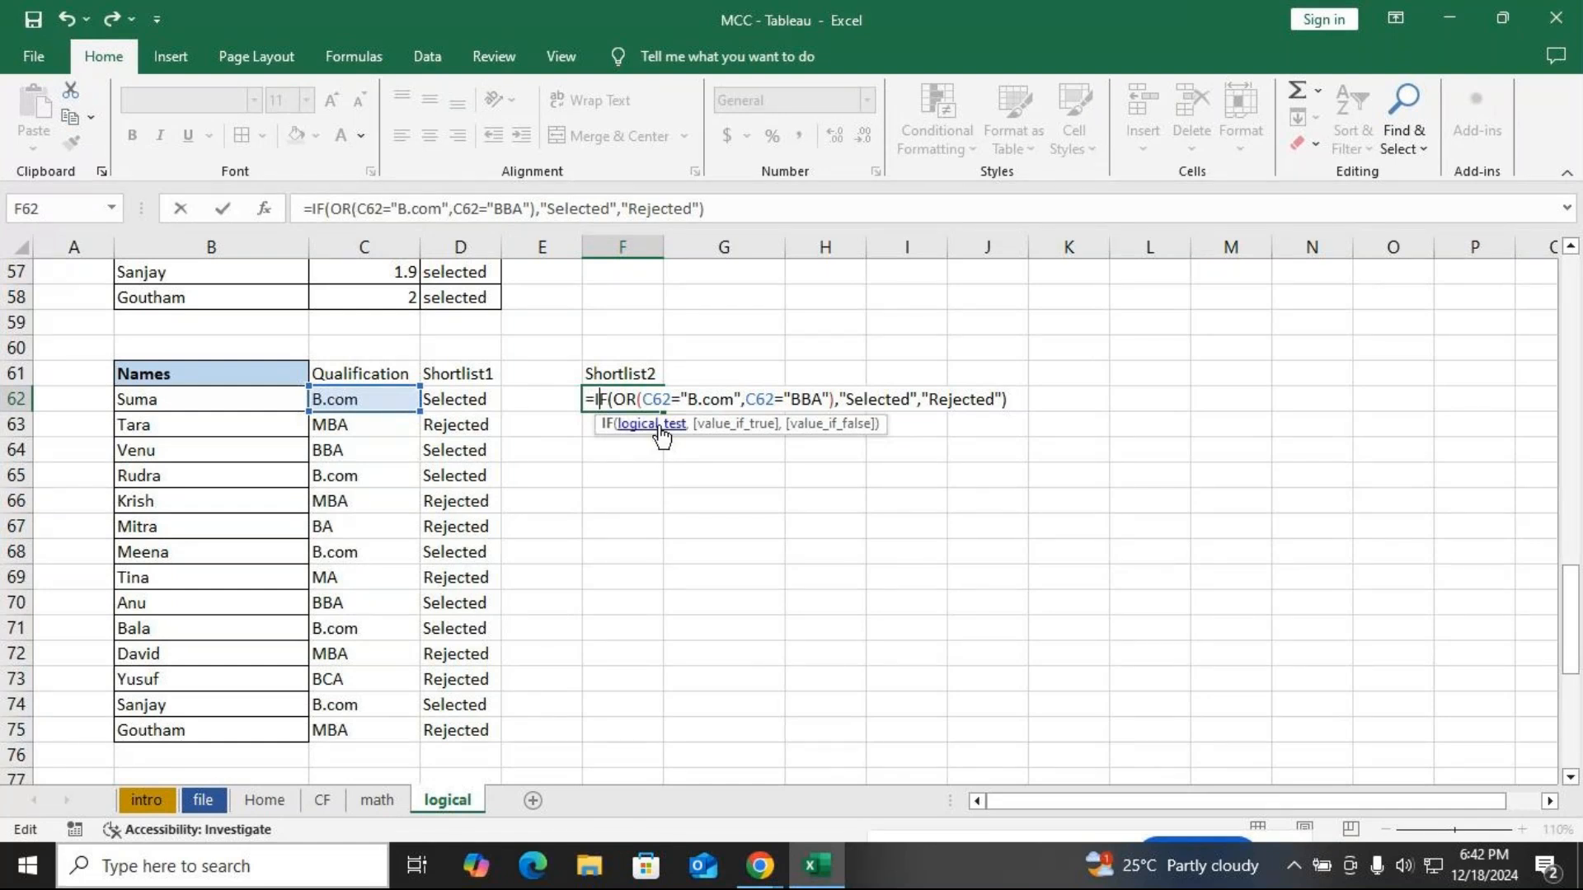
pyautogui.press('Right')
pyautogui.press('Right')
pyautogui.press('Right')
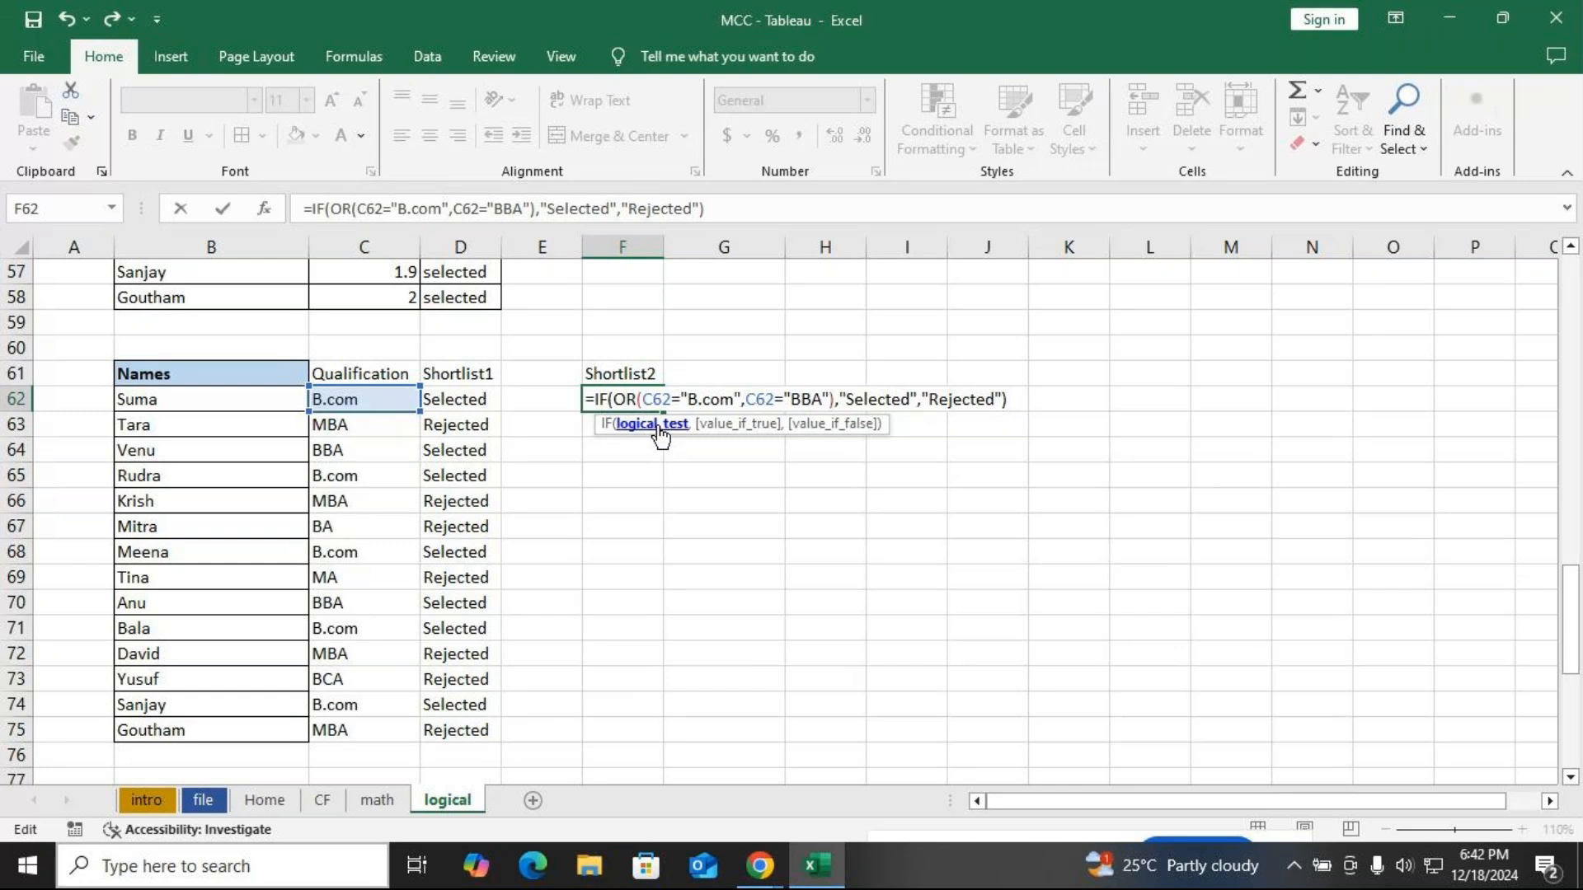
pyautogui.click(661, 425)
pyautogui.click(672, 399)
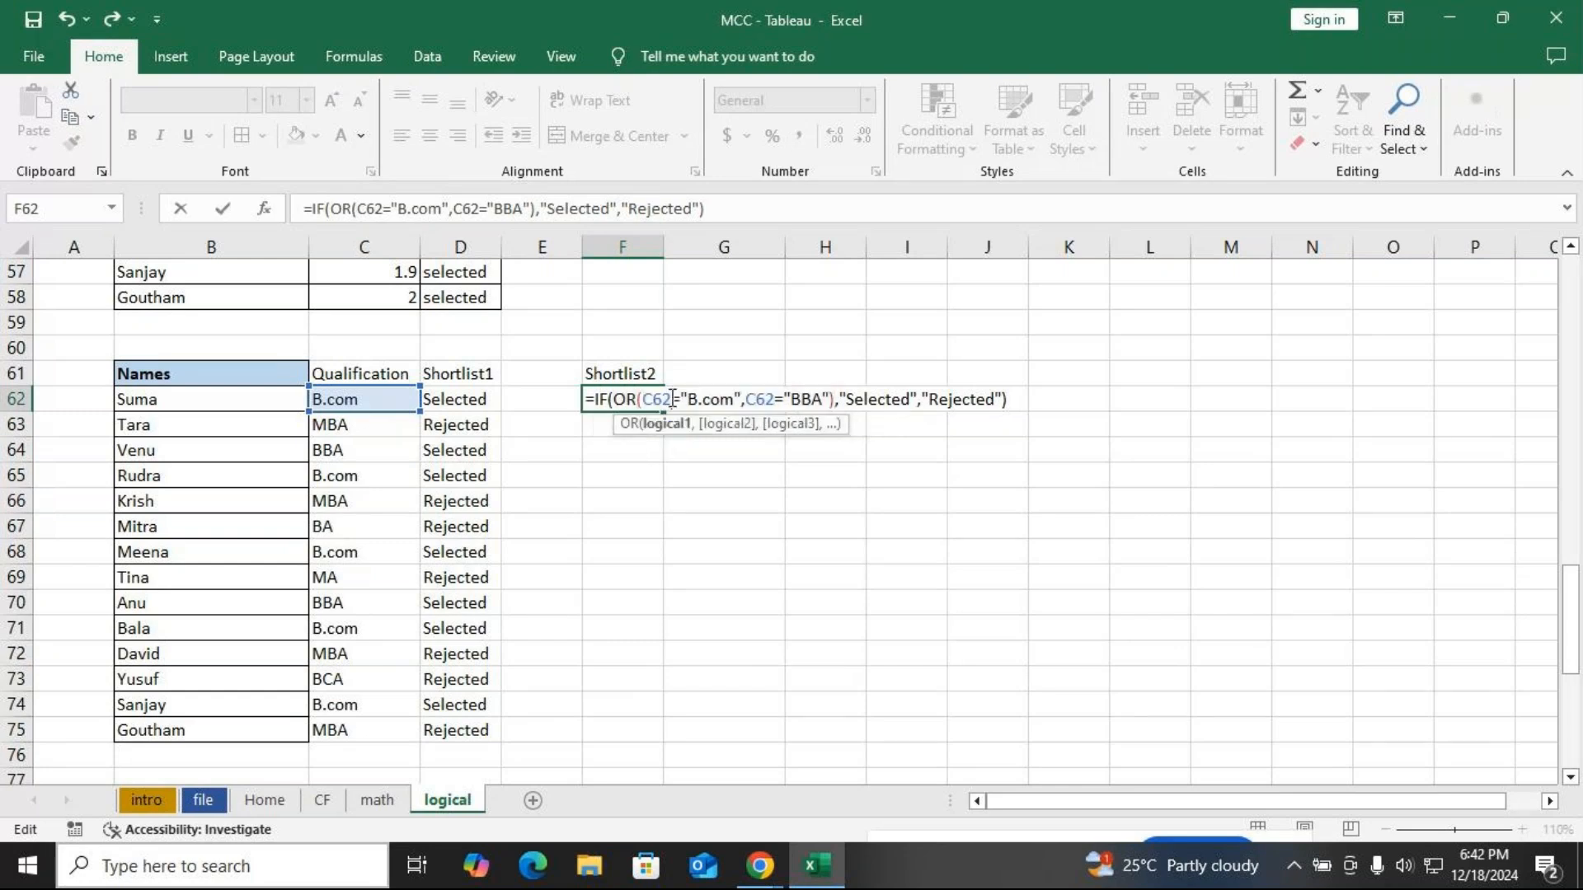
pyautogui.click(666, 426)
pyautogui.click(724, 424)
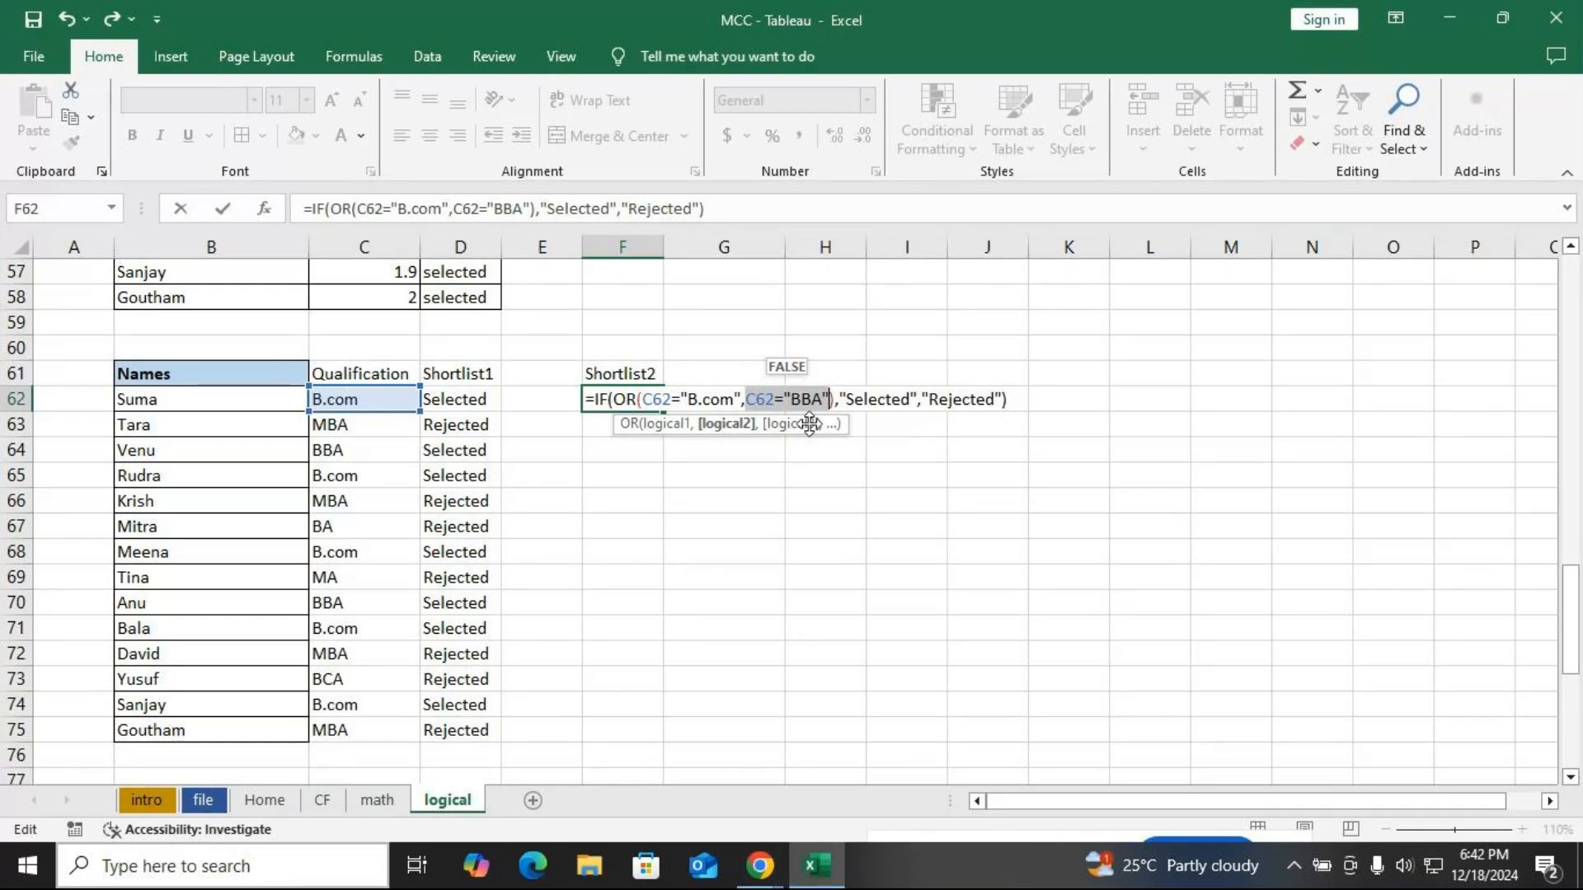
pyautogui.click(670, 425)
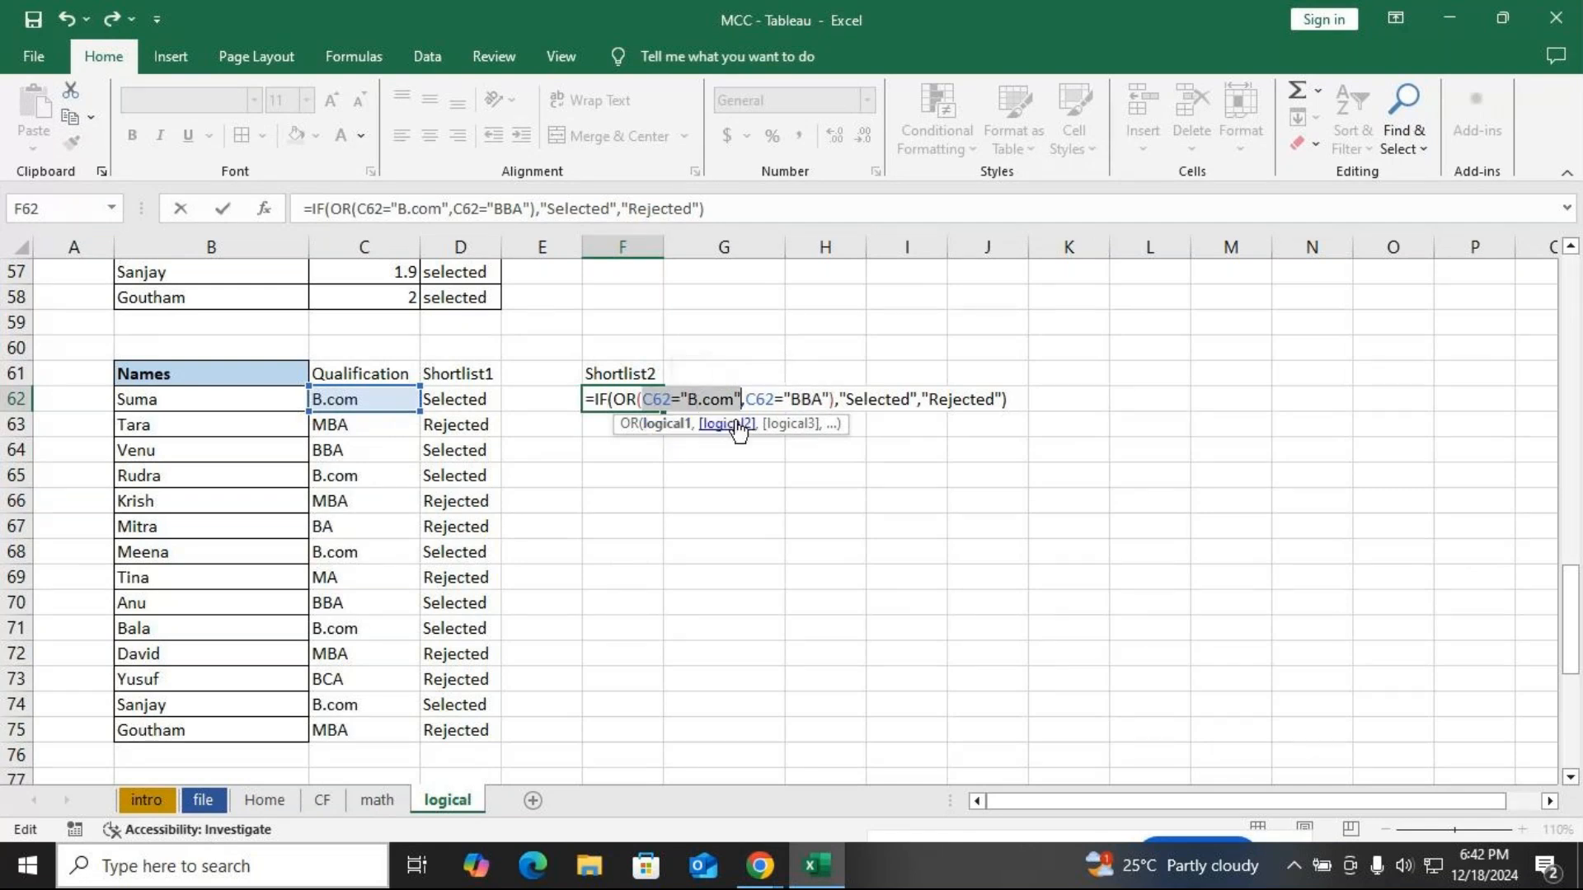
pyautogui.click(726, 425)
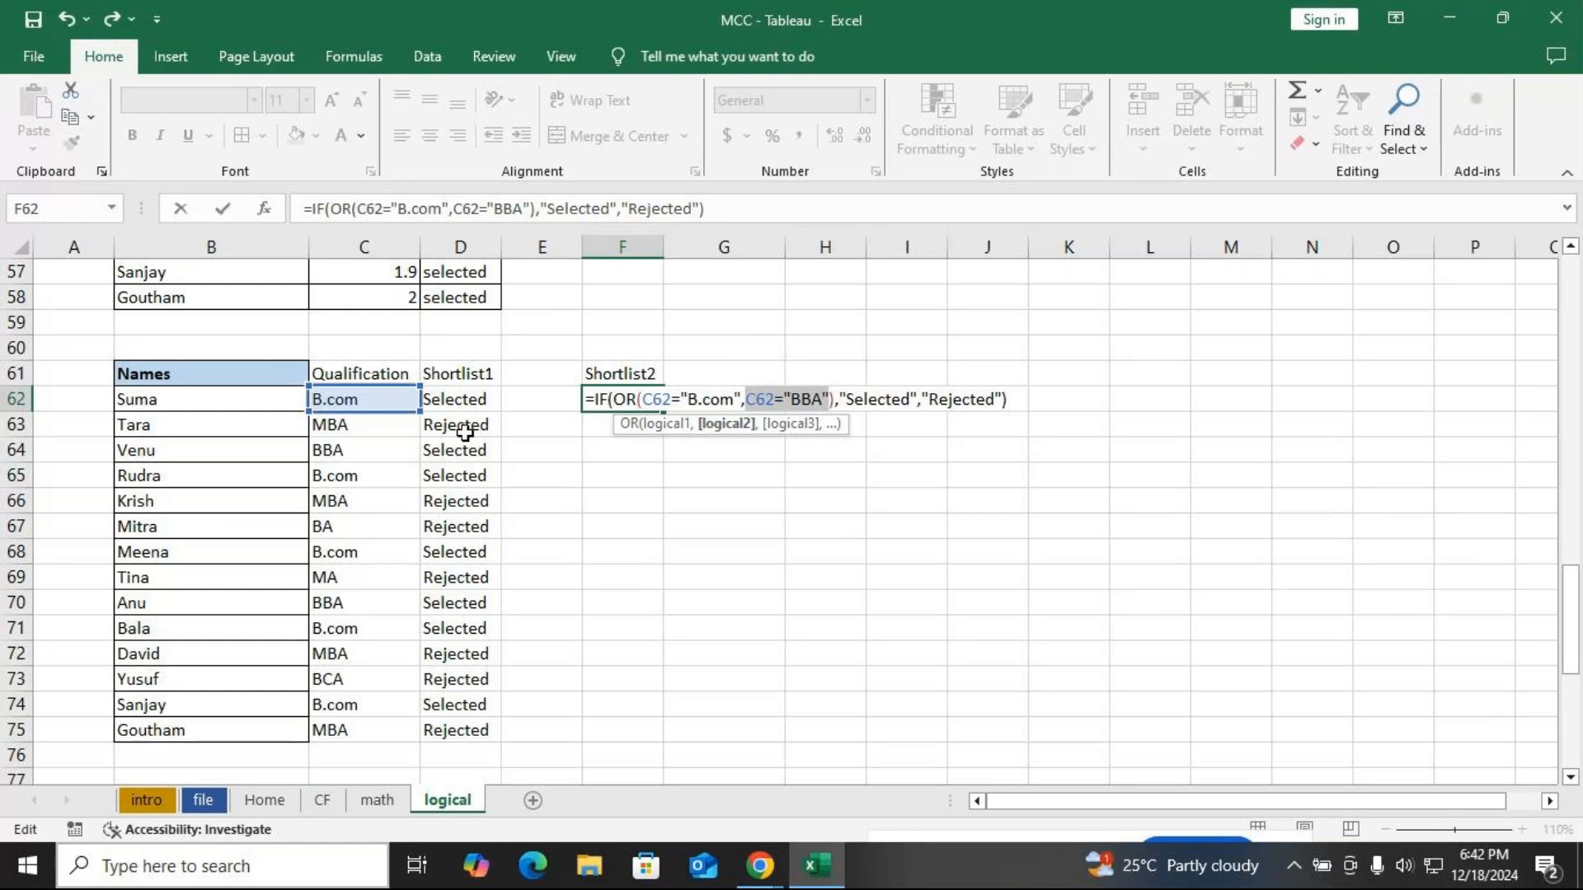
pyautogui.click(677, 425)
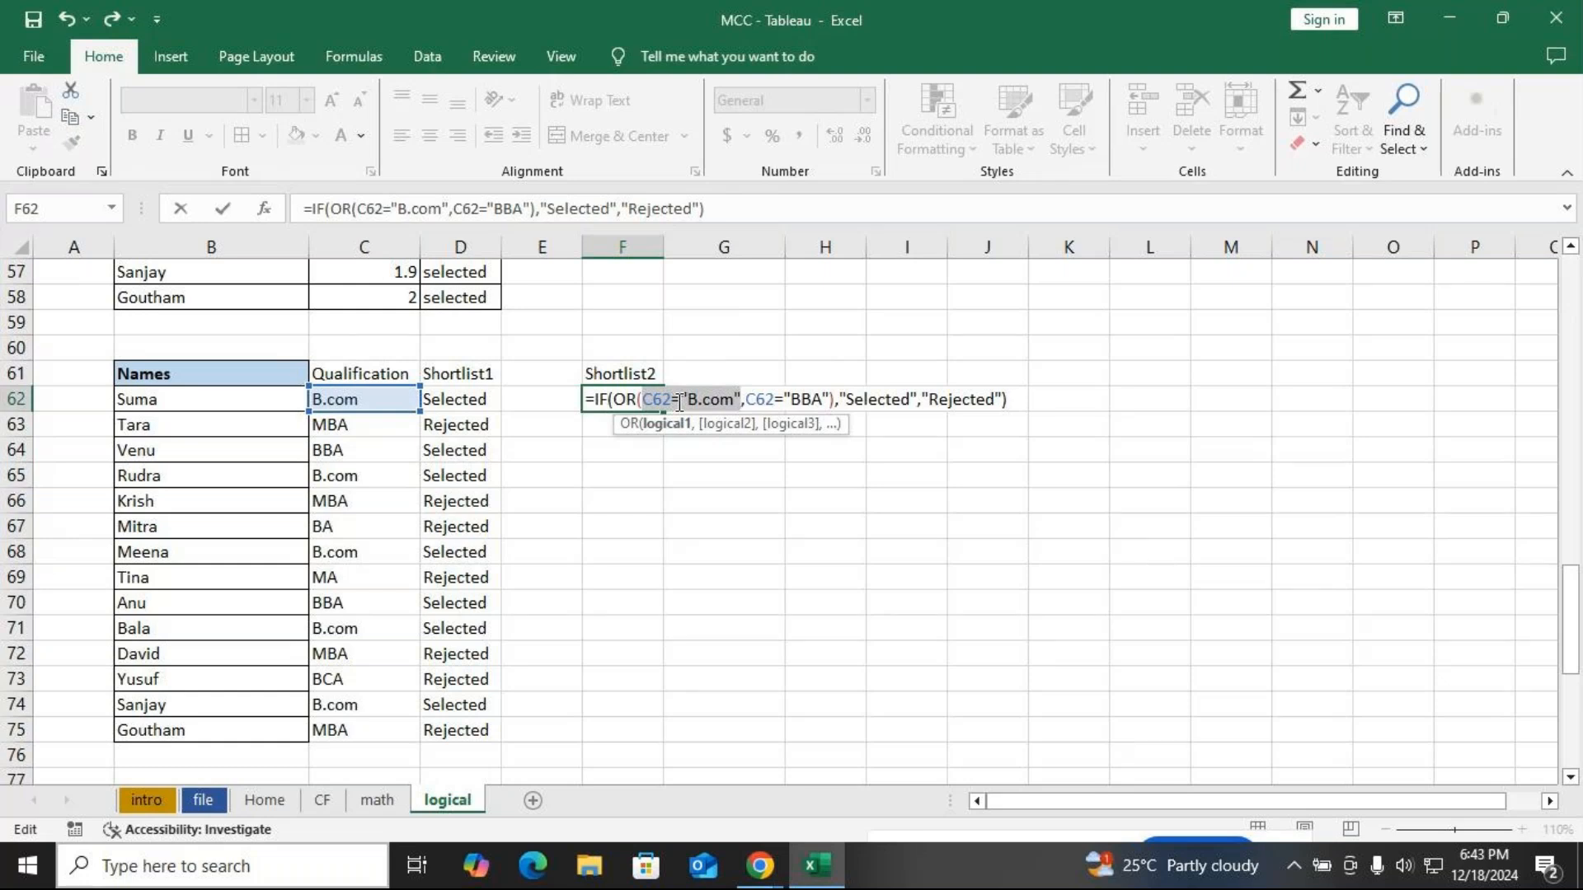
pyautogui.click(861, 399)
pyautogui.click(764, 430)
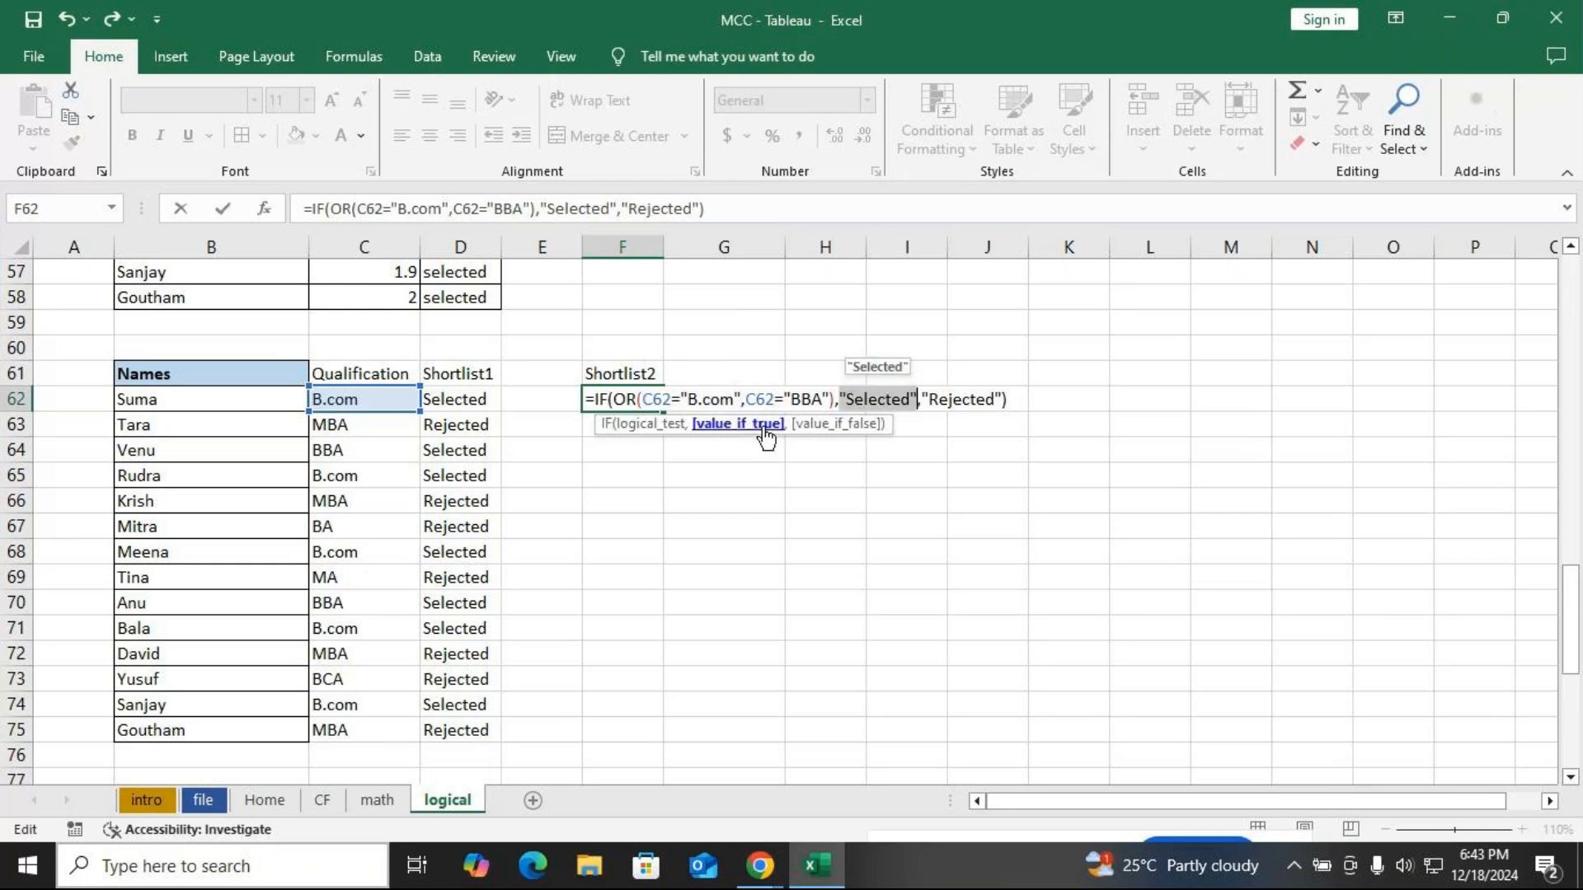
pyautogui.click(838, 424)
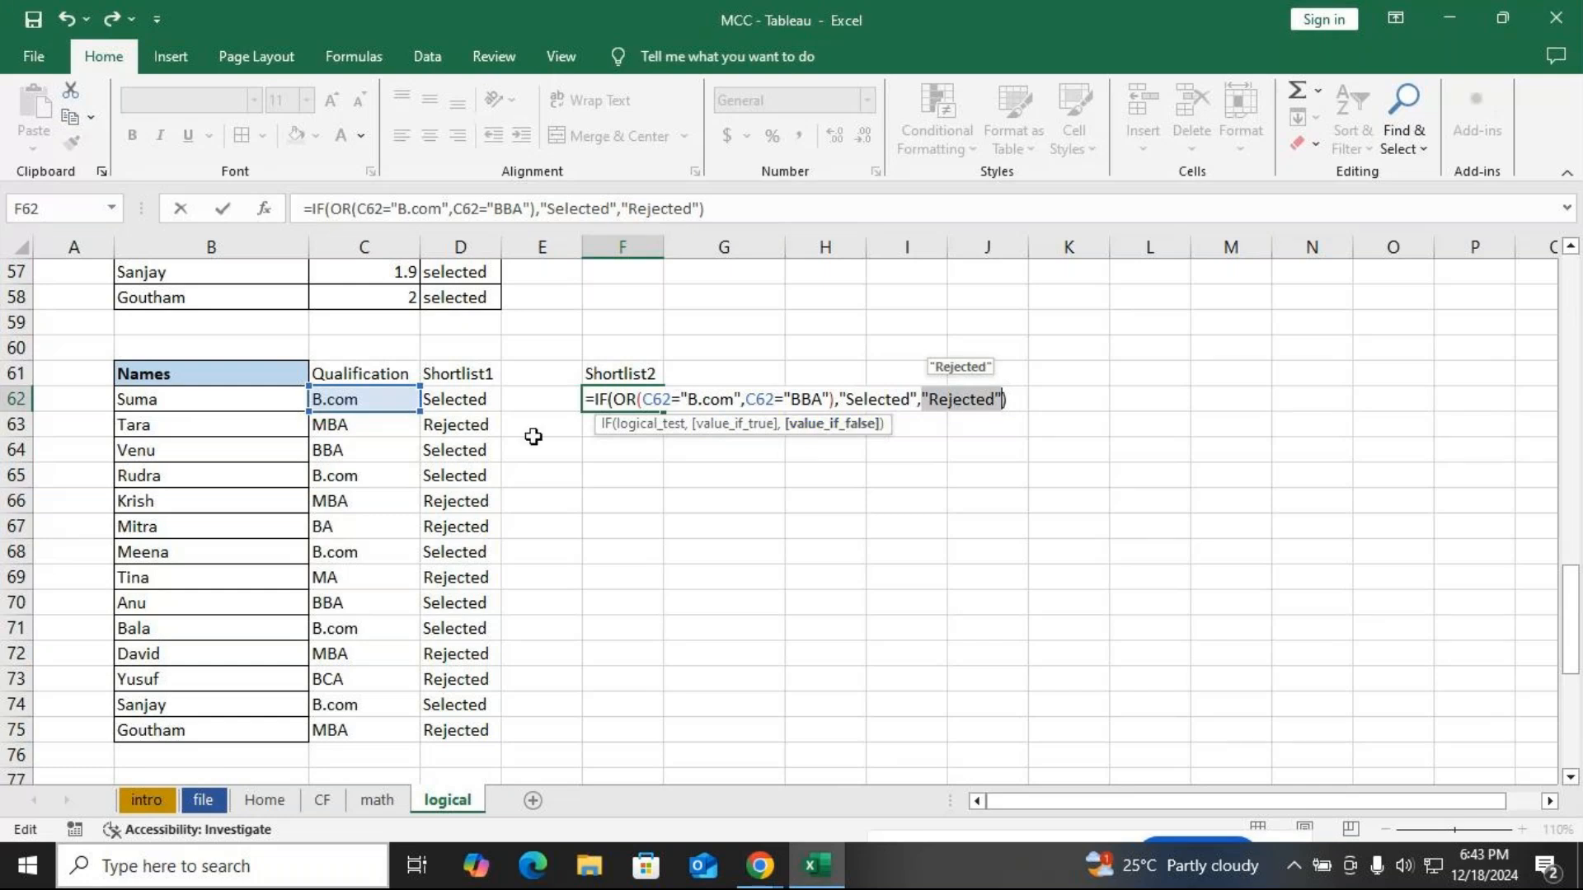
# Confirm the IF and OR formula in F62 and fill it down the Shortlist2 column to F75
pyautogui.press('Return')
pyautogui.click(622, 397)
pyautogui.moveTo(662, 410); pyautogui.dragTo(658, 730)
# Compare the Shortlist1 and Shortlist2 results row by row between rows 64 and 75
pyautogui.click(436, 729)
pyautogui.moveTo(436, 729); pyautogui.dragTo(606, 728)
pyautogui.moveTo(461, 680); pyautogui.dragTo(610, 679)
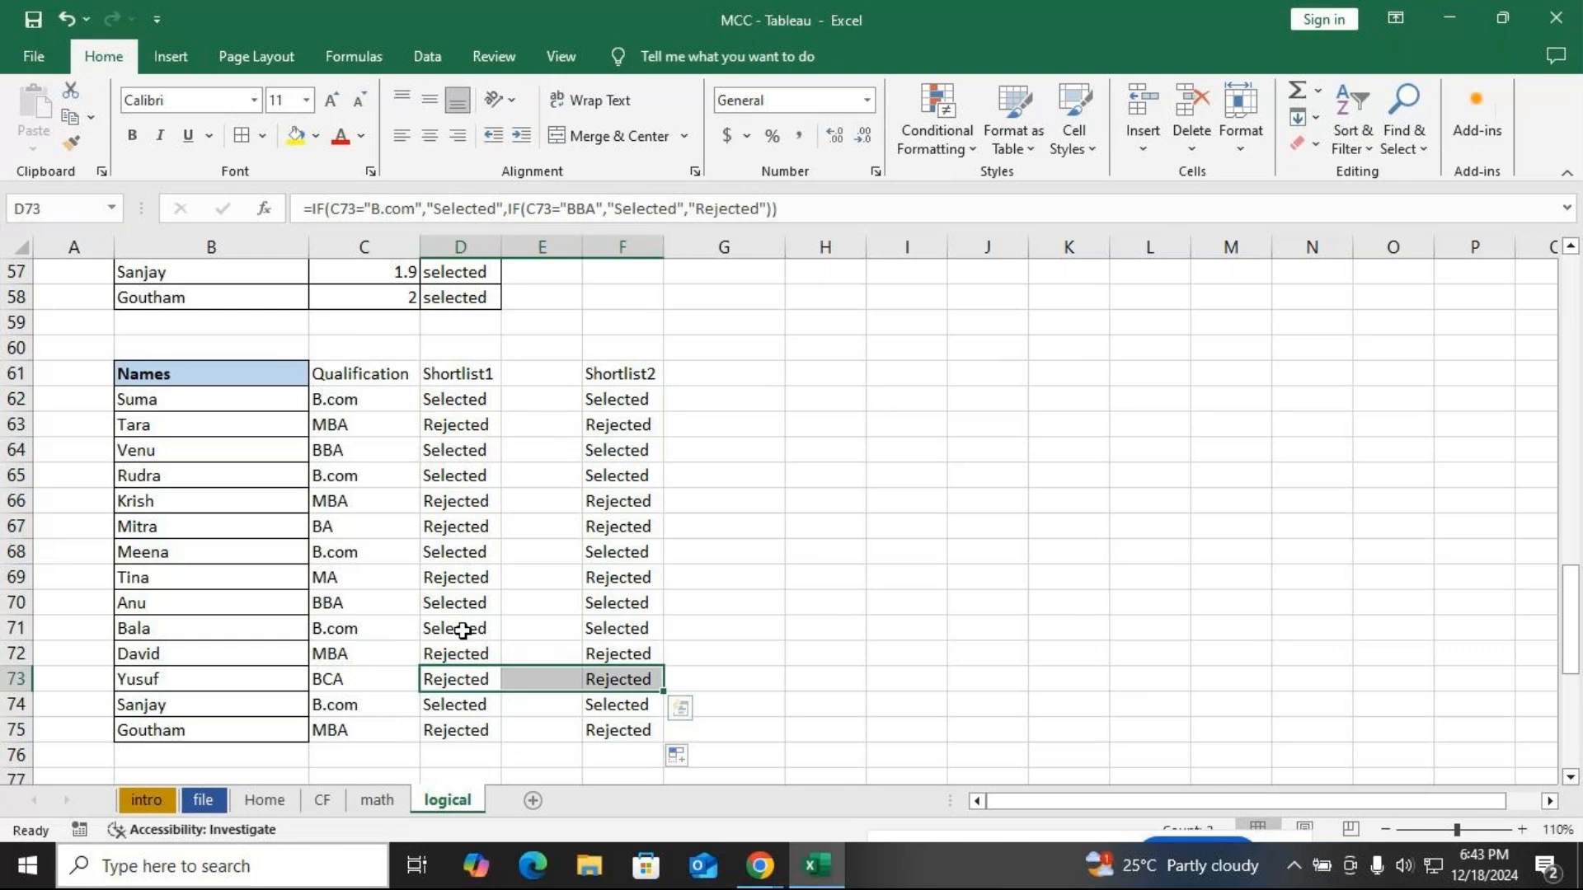
pyautogui.moveTo(462, 630); pyautogui.dragTo(628, 636)
pyautogui.moveTo(461, 578); pyautogui.dragTo(622, 577)
pyautogui.moveTo(459, 501); pyautogui.dragTo(654, 524)
pyautogui.moveTo(460, 450); pyautogui.dragTo(620, 476)
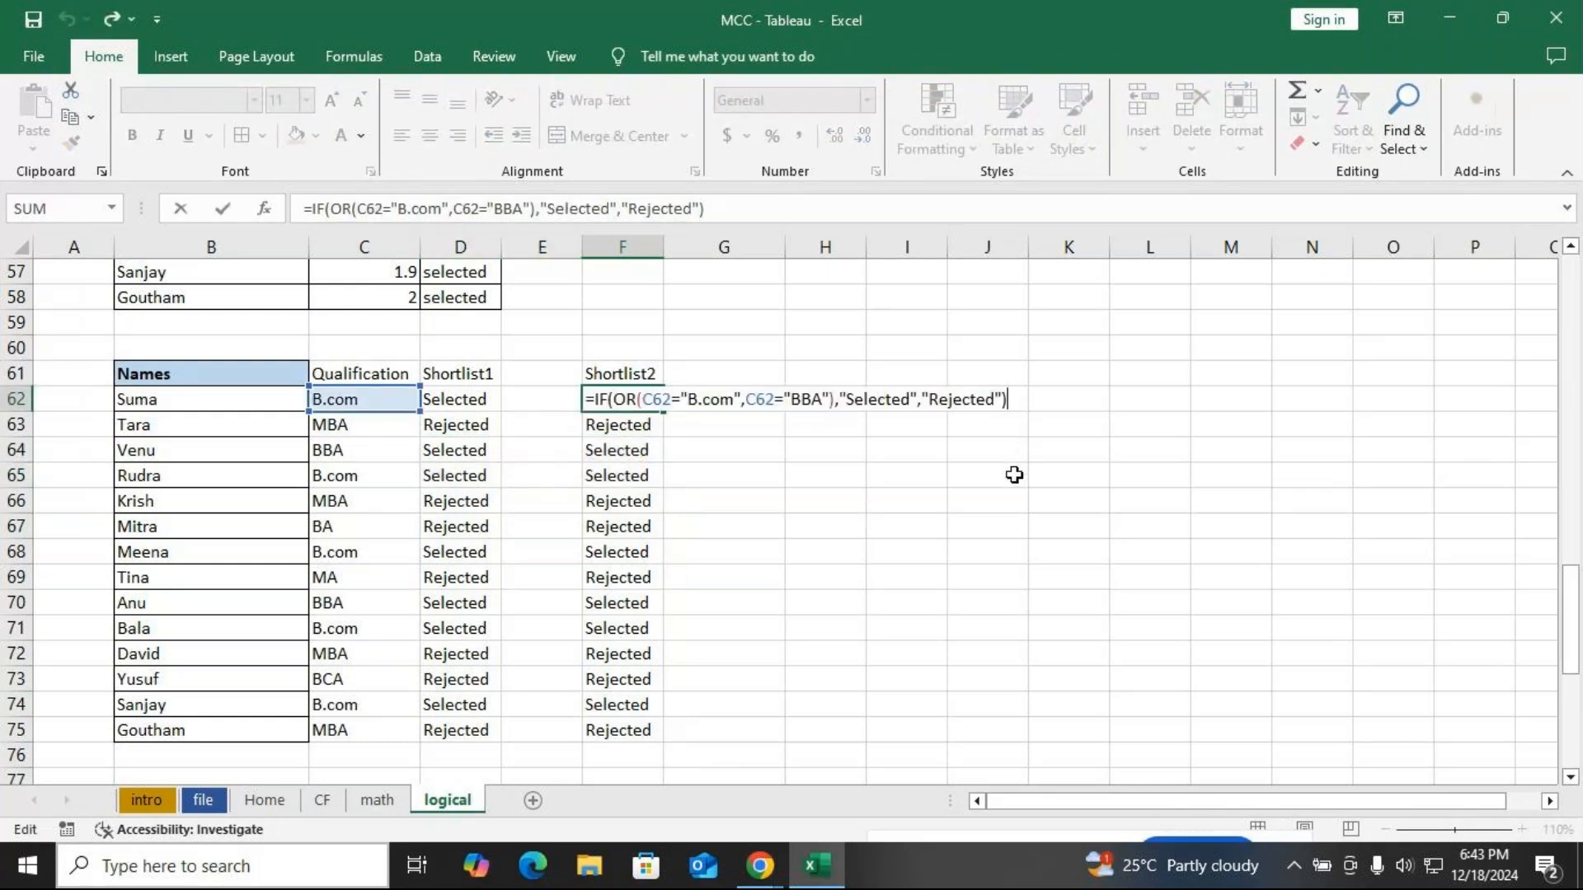
# Switch to the GoTo Meeting browser window, mute the microphone and return to the Excel workbook
pyautogui.hotkey('alt', 'Tab')
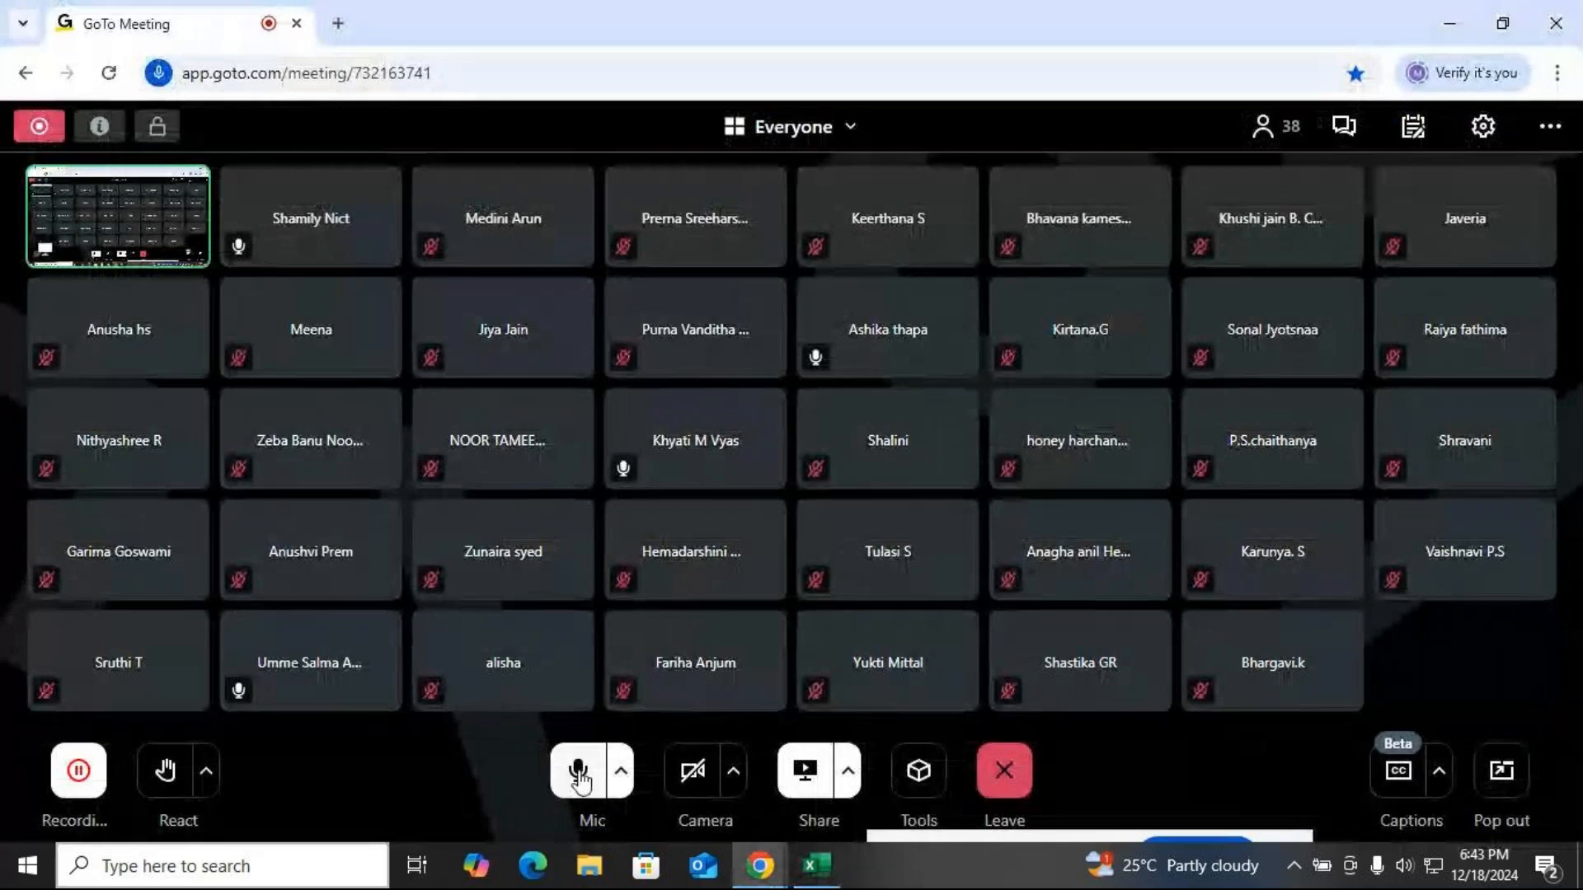
pyautogui.click(585, 773)
pyautogui.hotkey('alt', 'Tab')
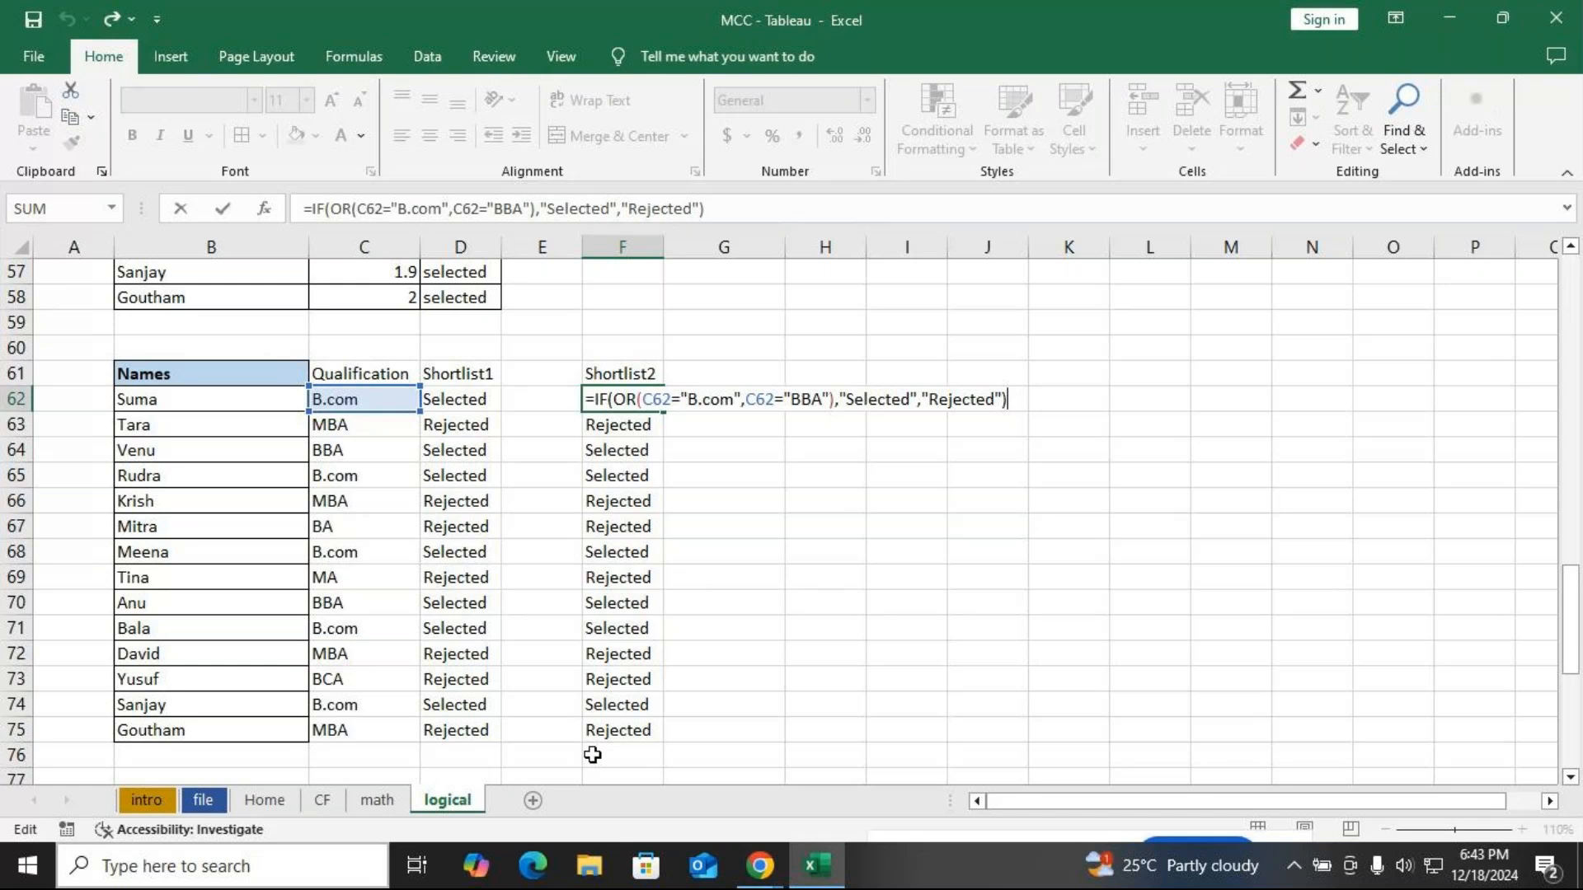
pyautogui.hotkey('alt', 'Tab')
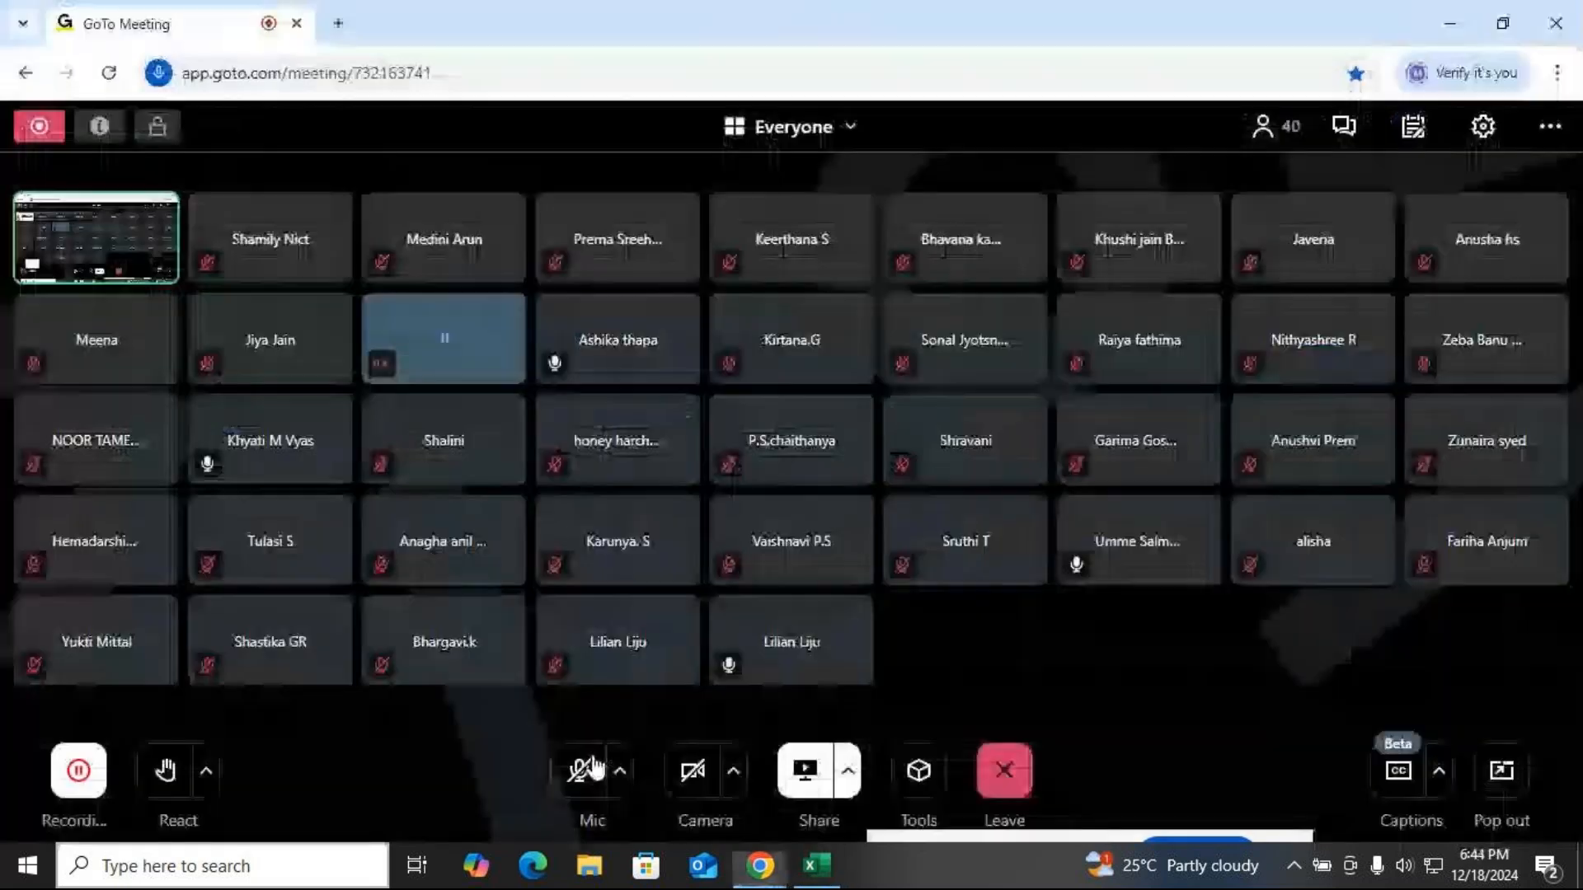
pyautogui.hotkey('alt', 'Tab')
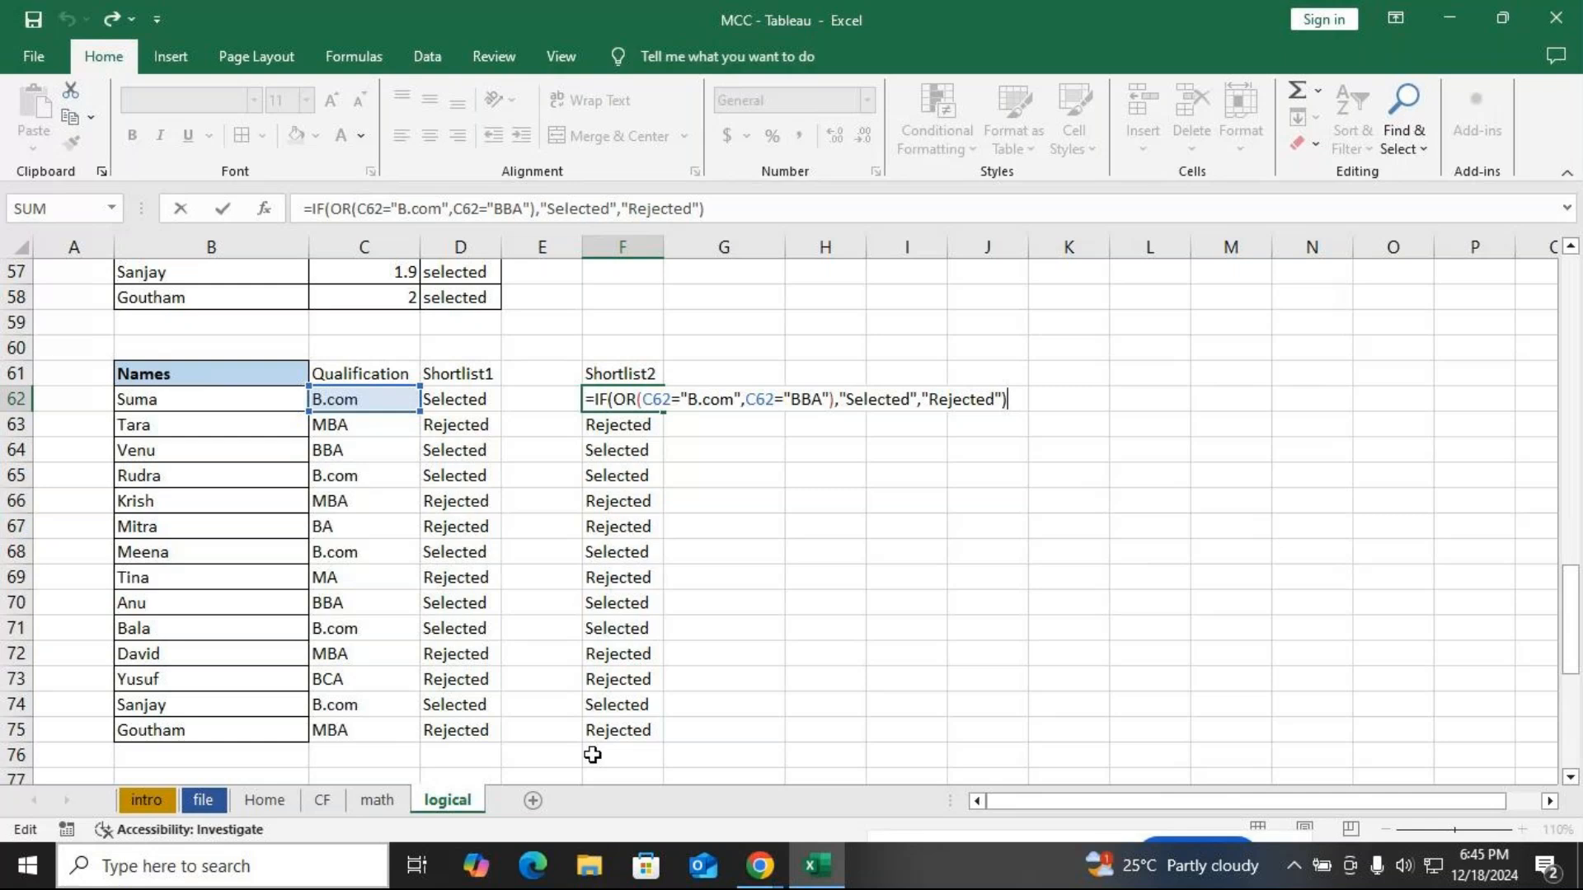
# Turn the microphone back on in GoTo Meeting, return to the Excel workbook and close the F62 formula unchanged
pyautogui.hotkey('alt', 'Tab')
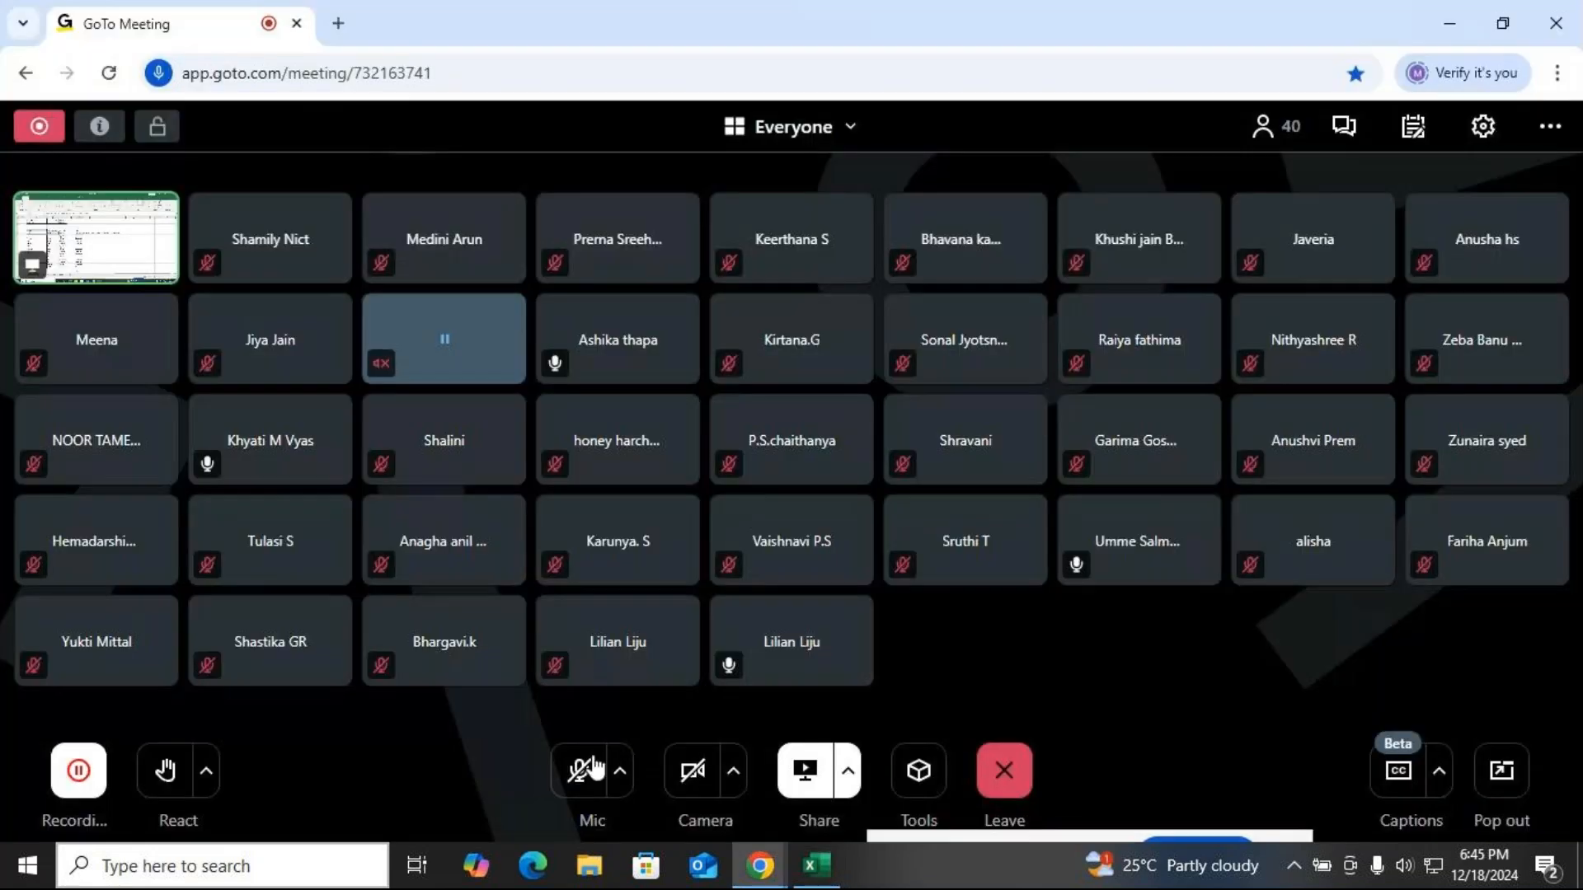
pyautogui.click(584, 772)
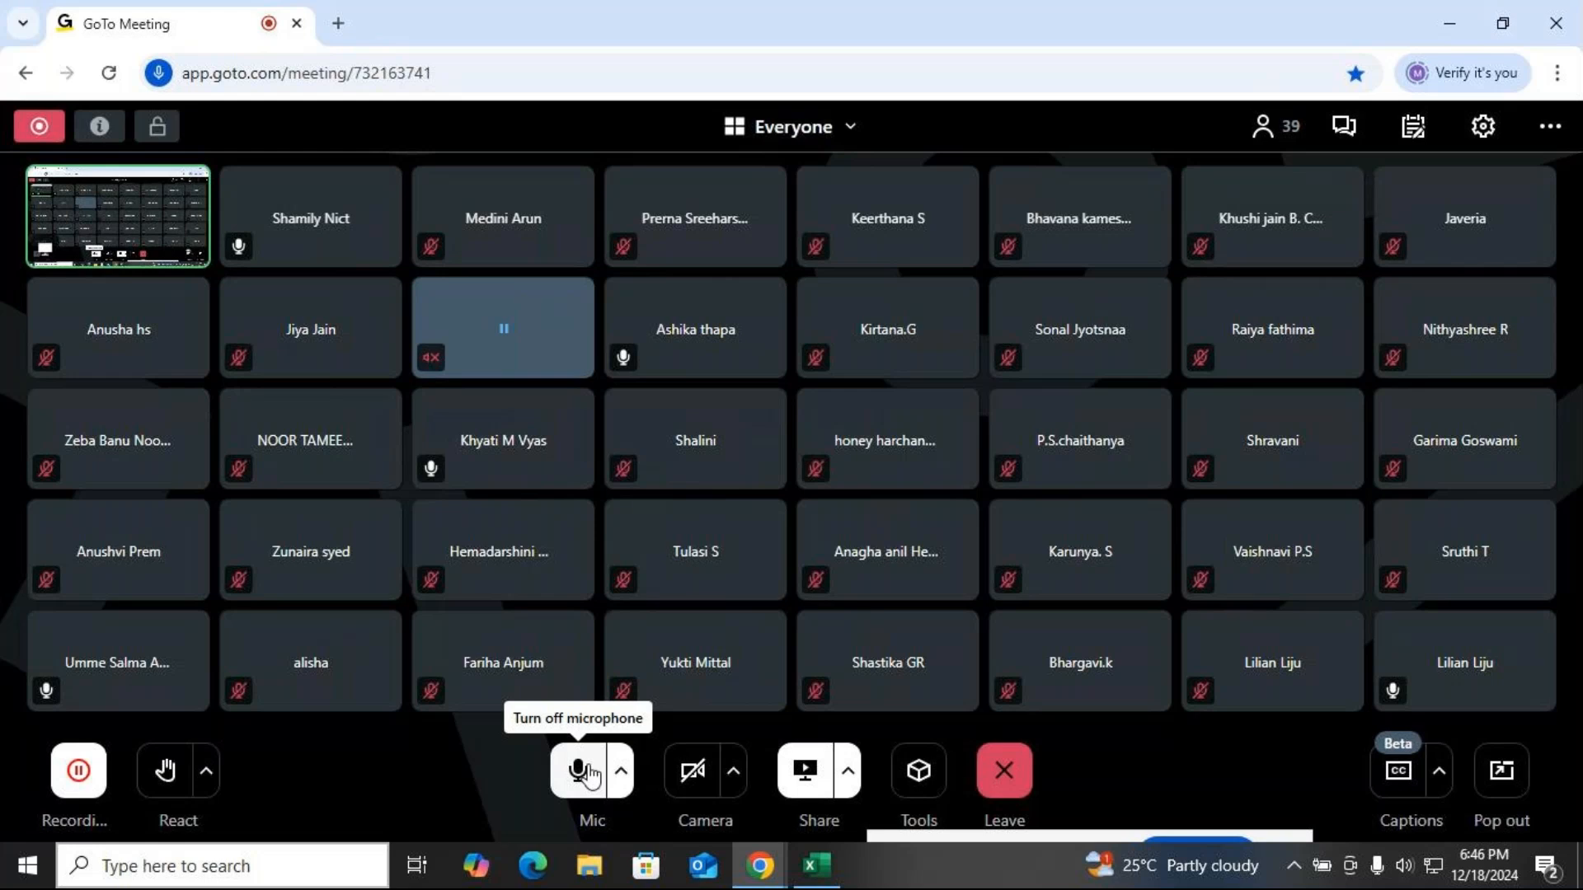
pyautogui.hotkey('alt', 'Tab')
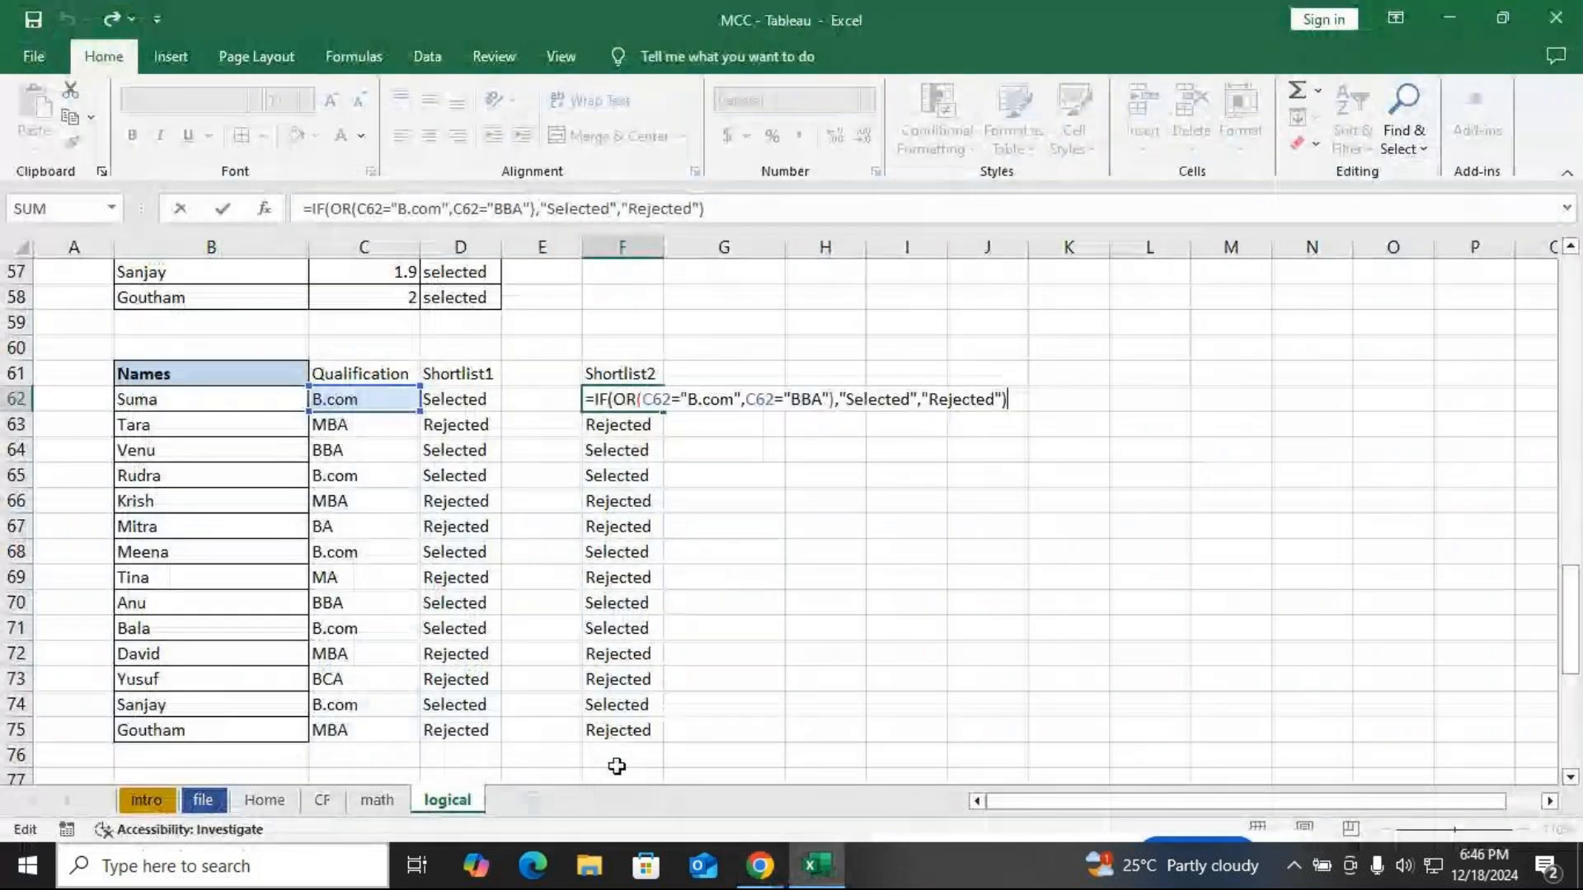
pyautogui.press('Return')
# Copy the Names column B61:B75 and paste it below the OR table, starting at B97
pyautogui.scroll(-2, 685, 774)
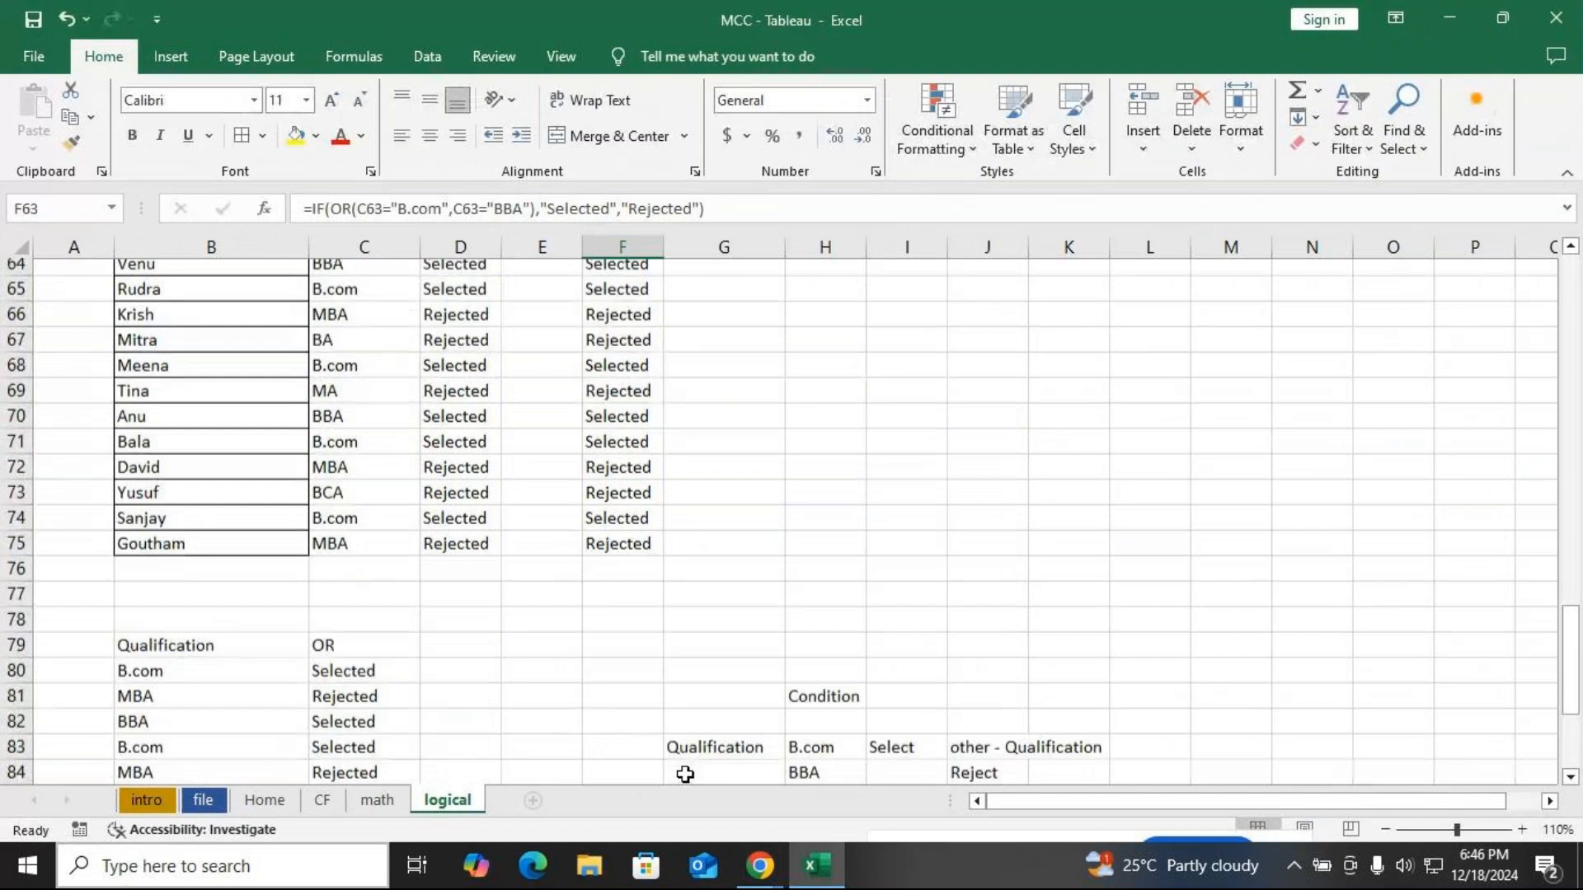
pyautogui.scroll(3, 685, 774)
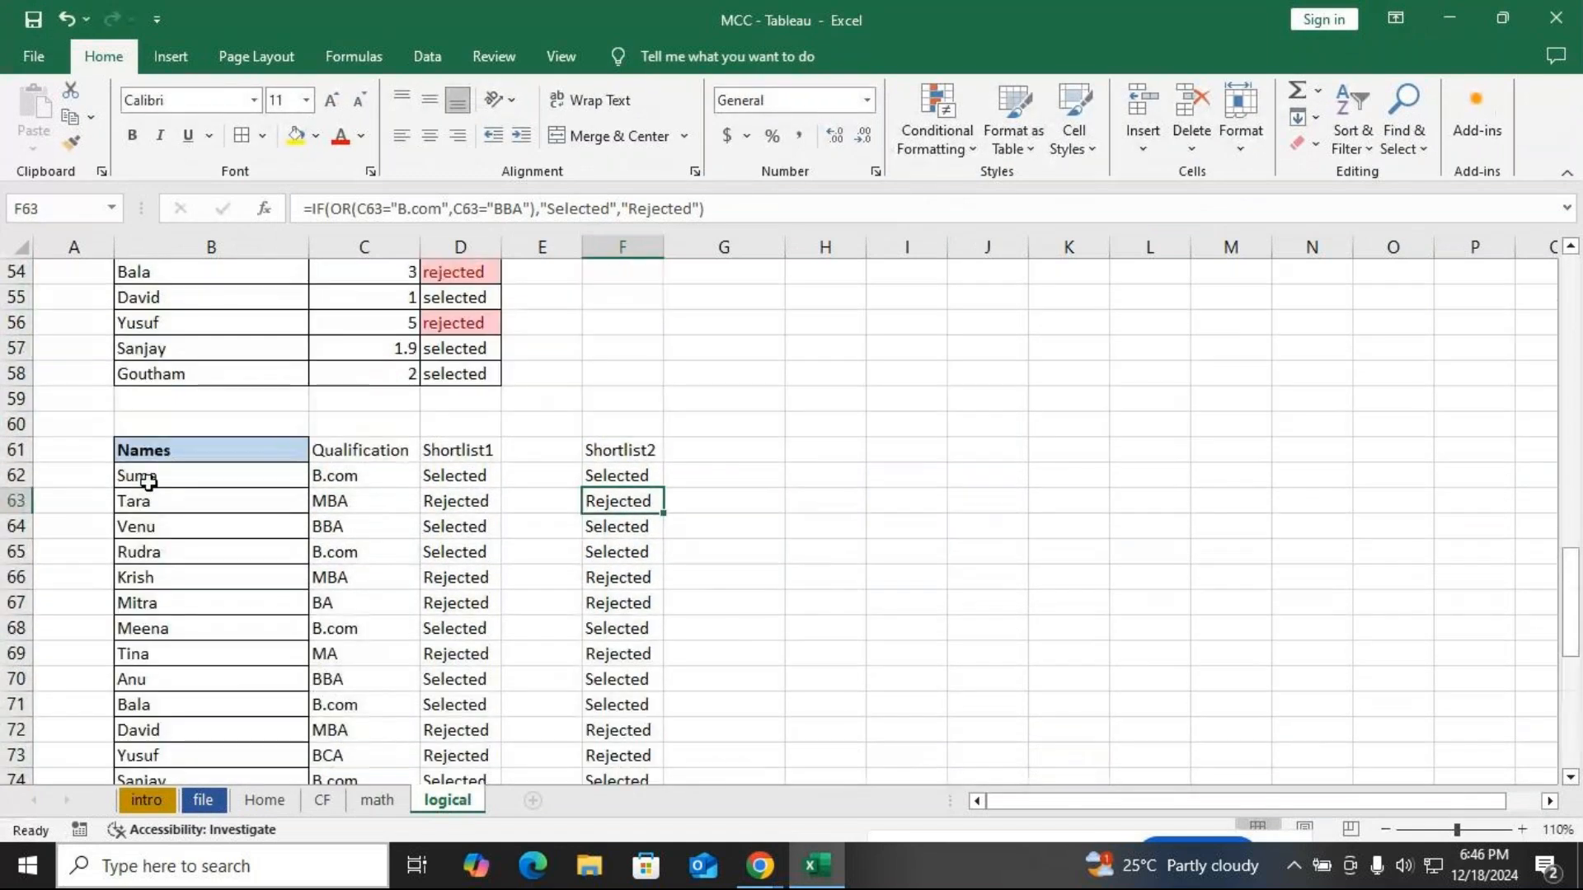
pyautogui.moveTo(136, 434); pyautogui.dragTo(136, 740)
pyautogui.moveTo(201, 812); pyautogui.dragTo(201, 745)
pyautogui.hotkey('ctrl', 'c')
pyautogui.scroll(-10, 199, 748)
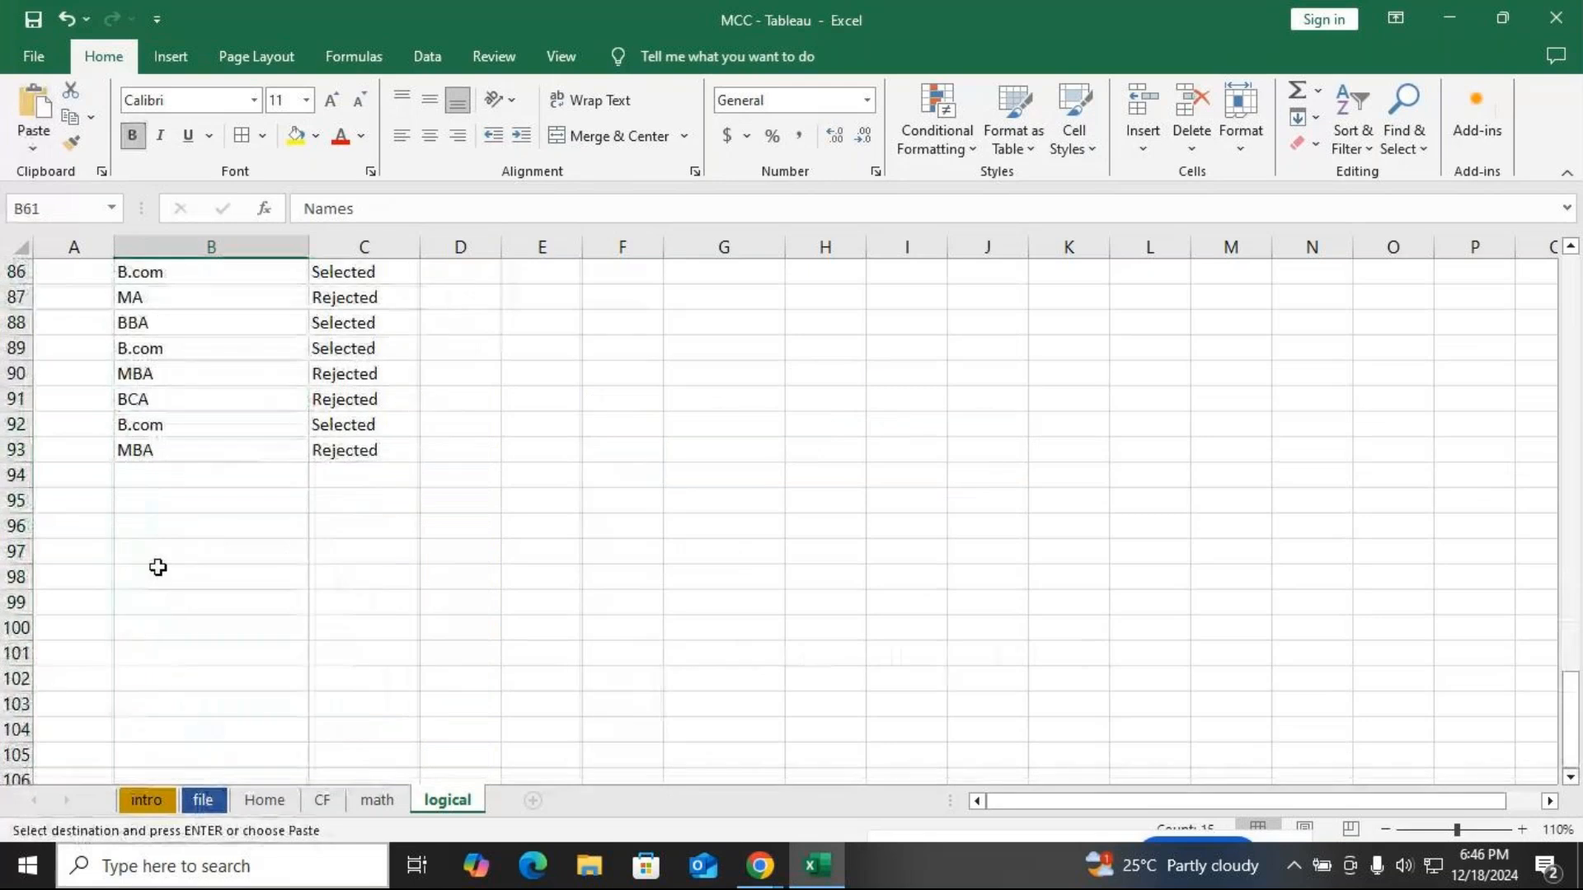
pyautogui.click(172, 551)
pyautogui.hotkey('ctrl', 'v')
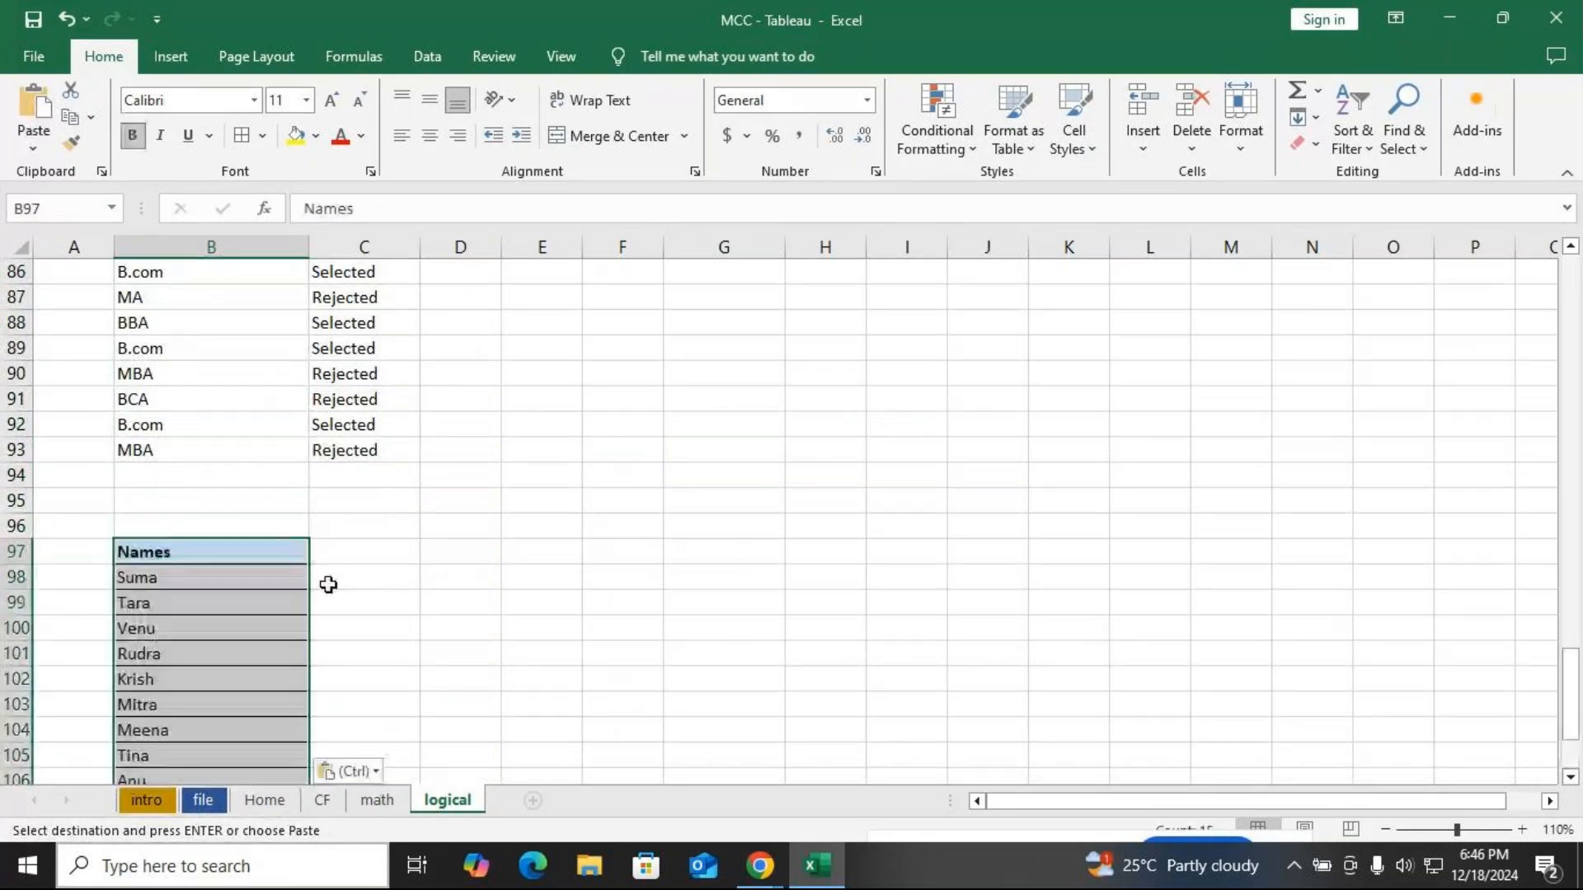
pyautogui.scroll(-1, 331, 584)
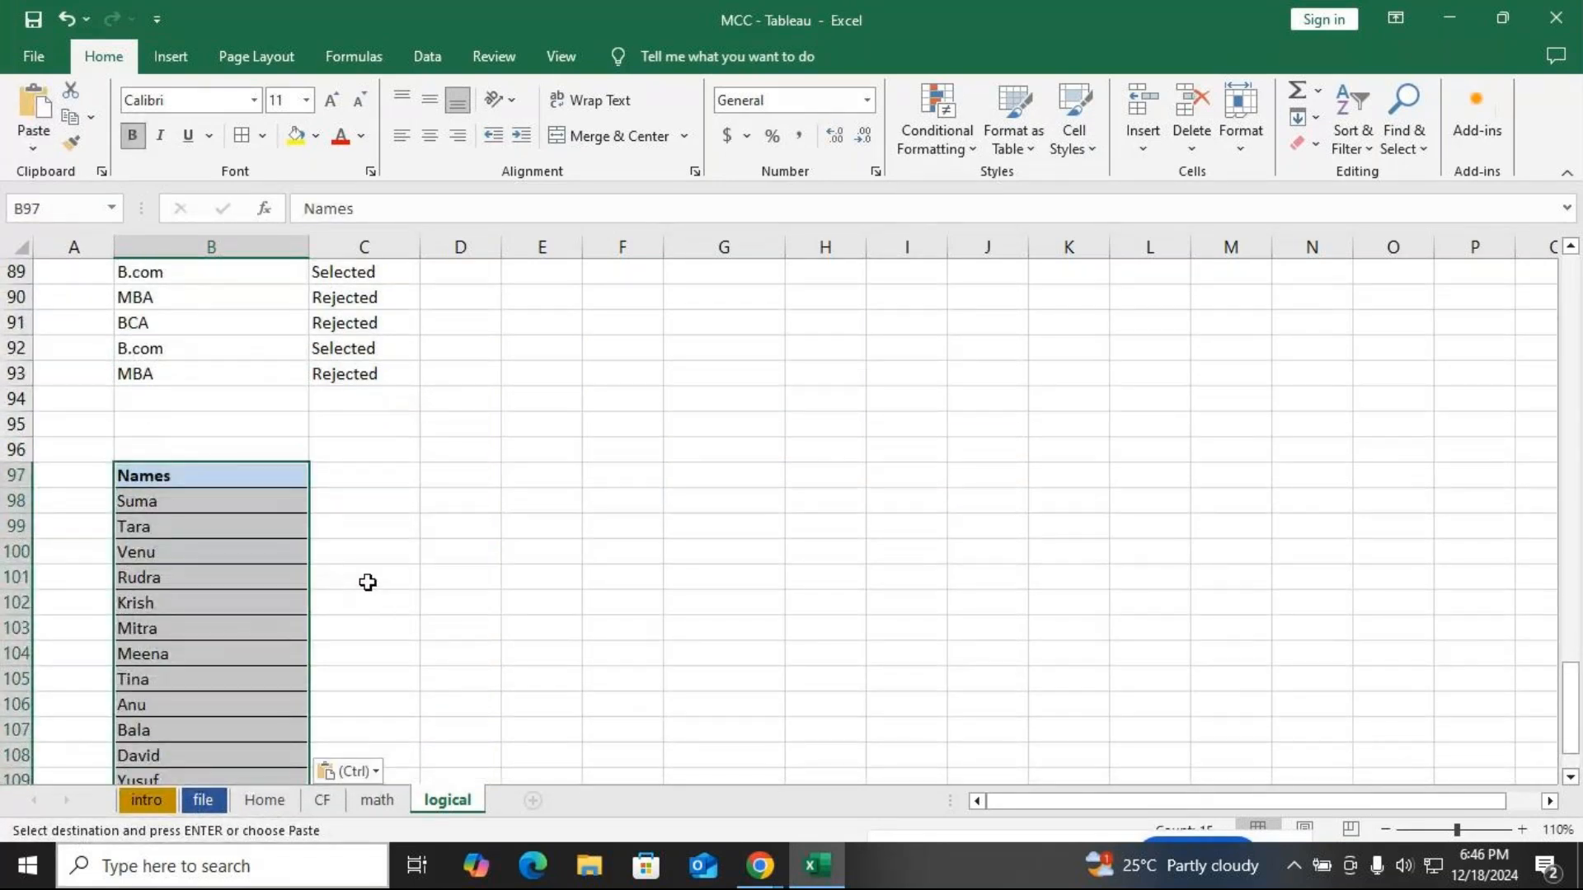
# Enter the header AY1 in C97, beside the copied Names header
pyautogui.click(352, 480)
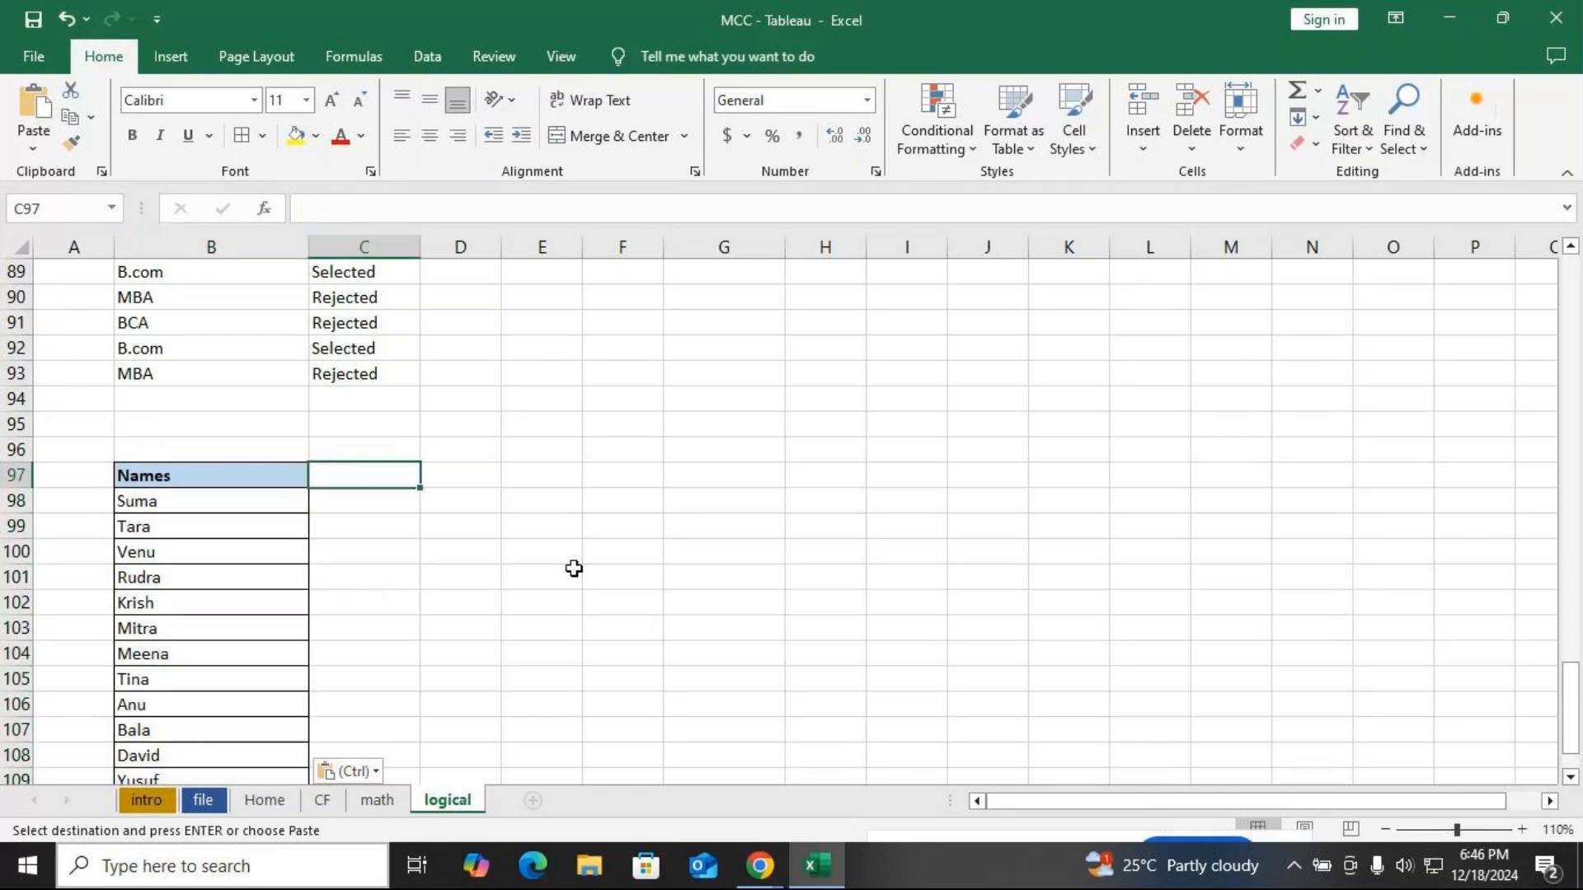
pyautogui.write('AY1')
pyautogui.press('Tab')
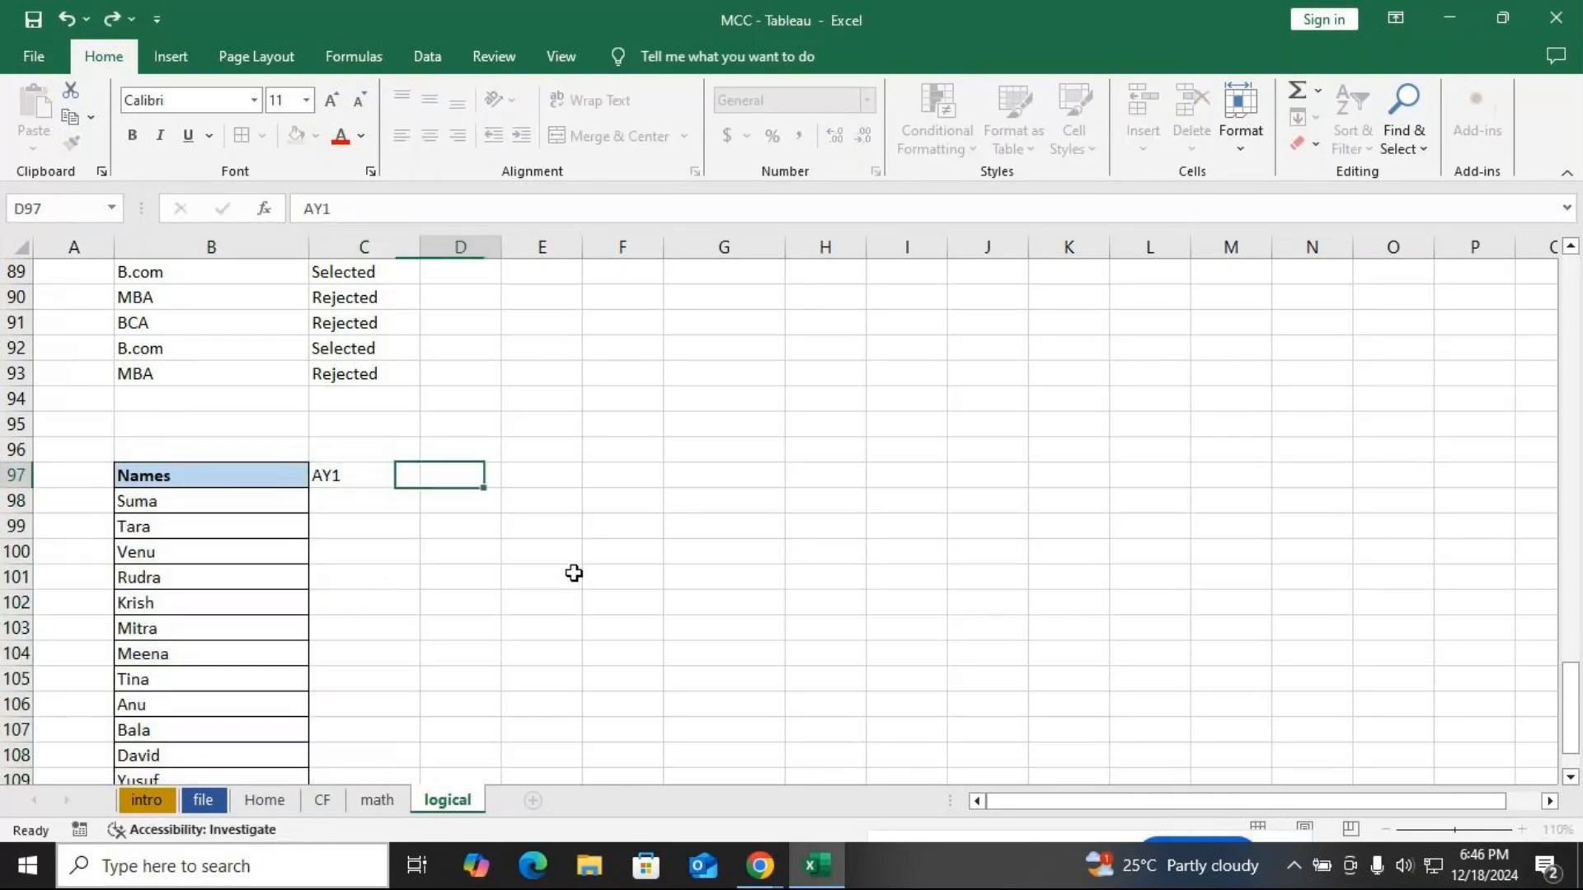
# Enter the headers AY2 in D97 and AY3 in E97, beside the AY1 header
pyautogui.write('AY2')
pyautogui.press('Tab')
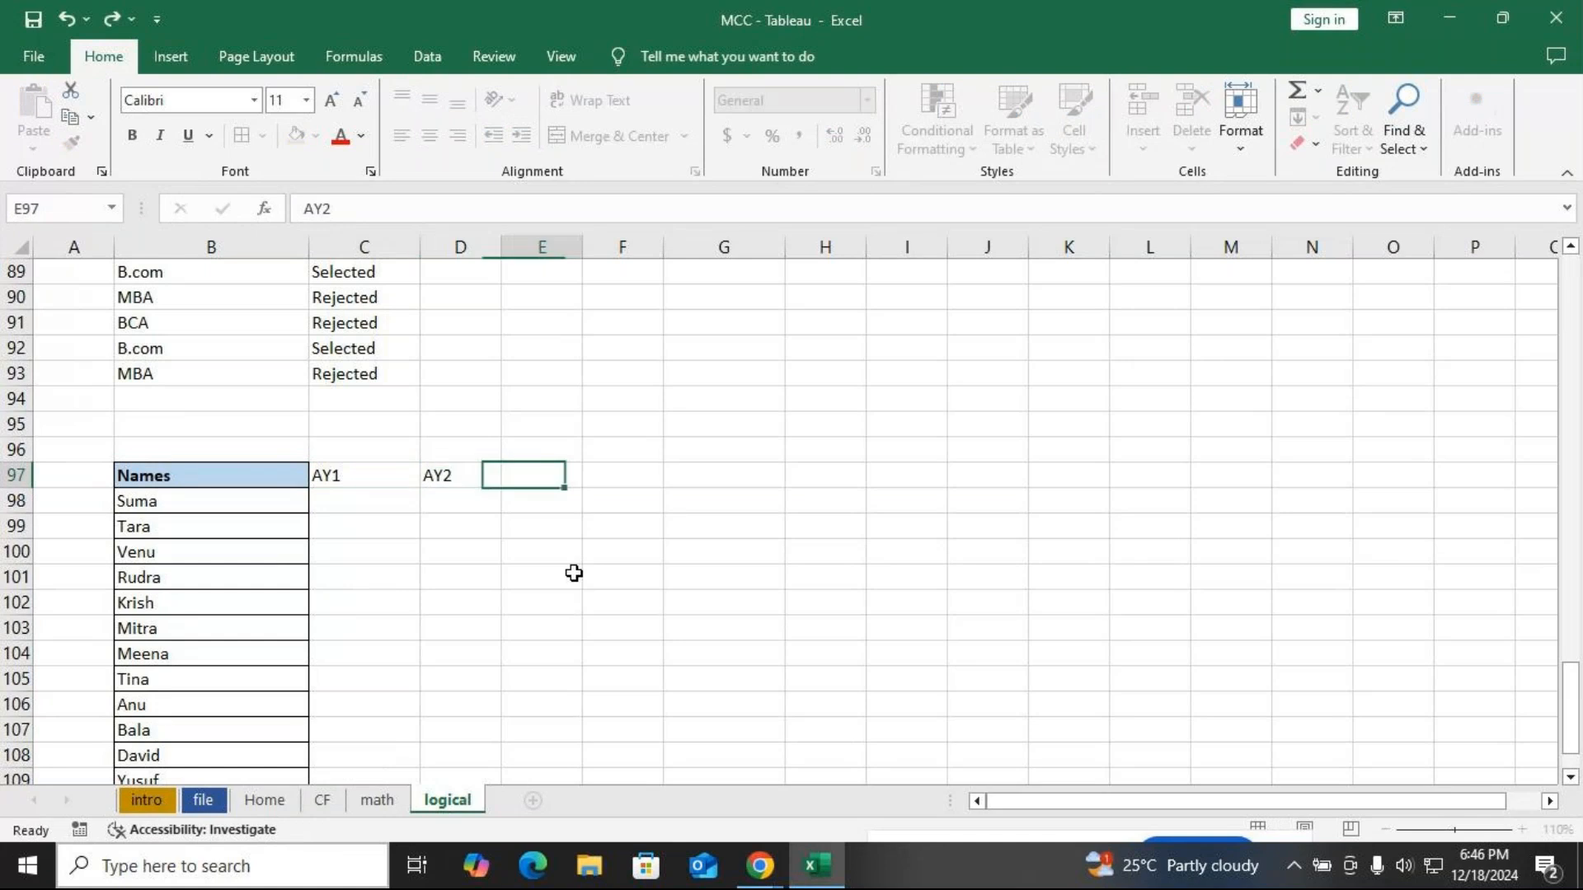
pyautogui.write('AY3')
pyautogui.press('Return')
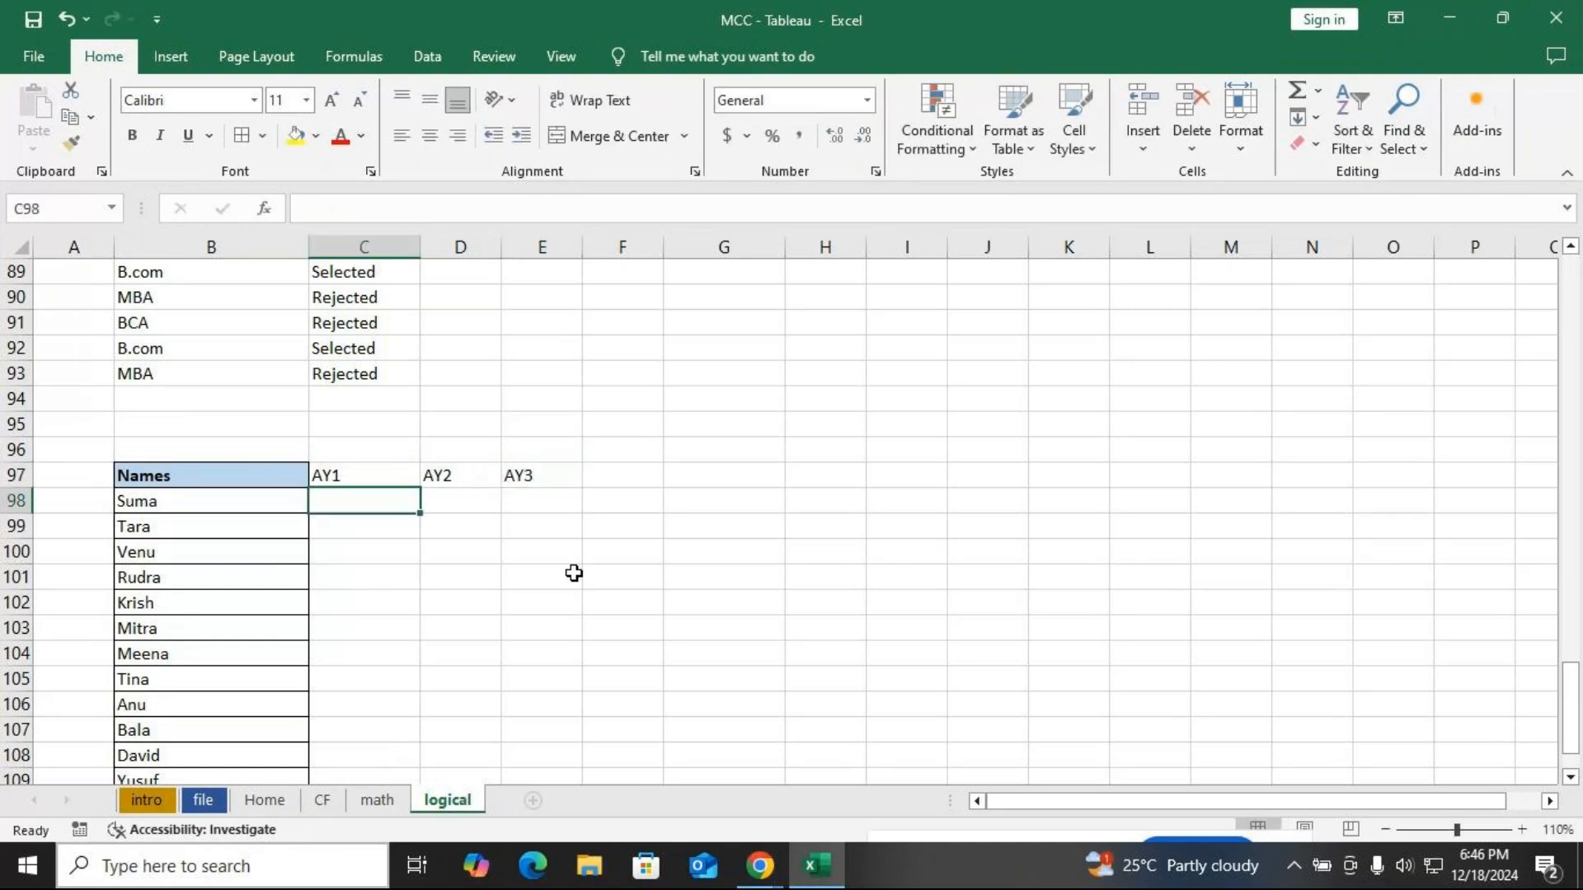
# Enter PASS in C98 as the AY1 result for the first name
pyautogui.scroll(-1, 590, 570)
pyautogui.scroll(-2, 590, 569)
pyautogui.write('PAs')
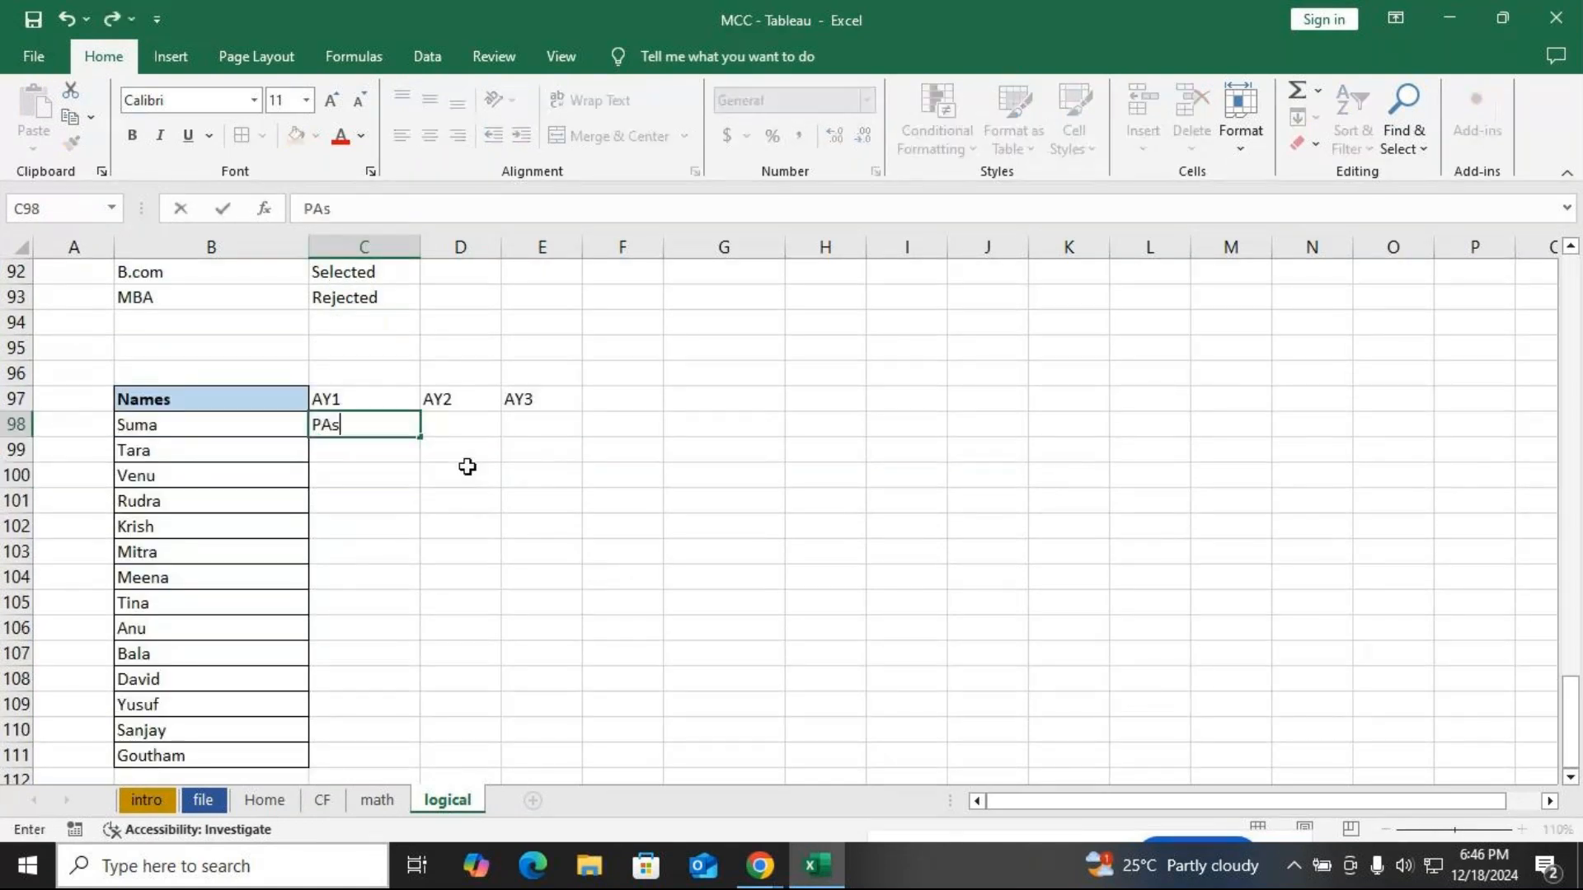
pyautogui.press('BackSpace')
pyautogui.press('BackSpace')
pyautogui.write('Ass')
pyautogui.press('BackSpace')
pyautogui.press('BackSpace')
pyautogui.press('BackSpace')
pyautogui.write('ASS')
pyautogui.press('Tab')
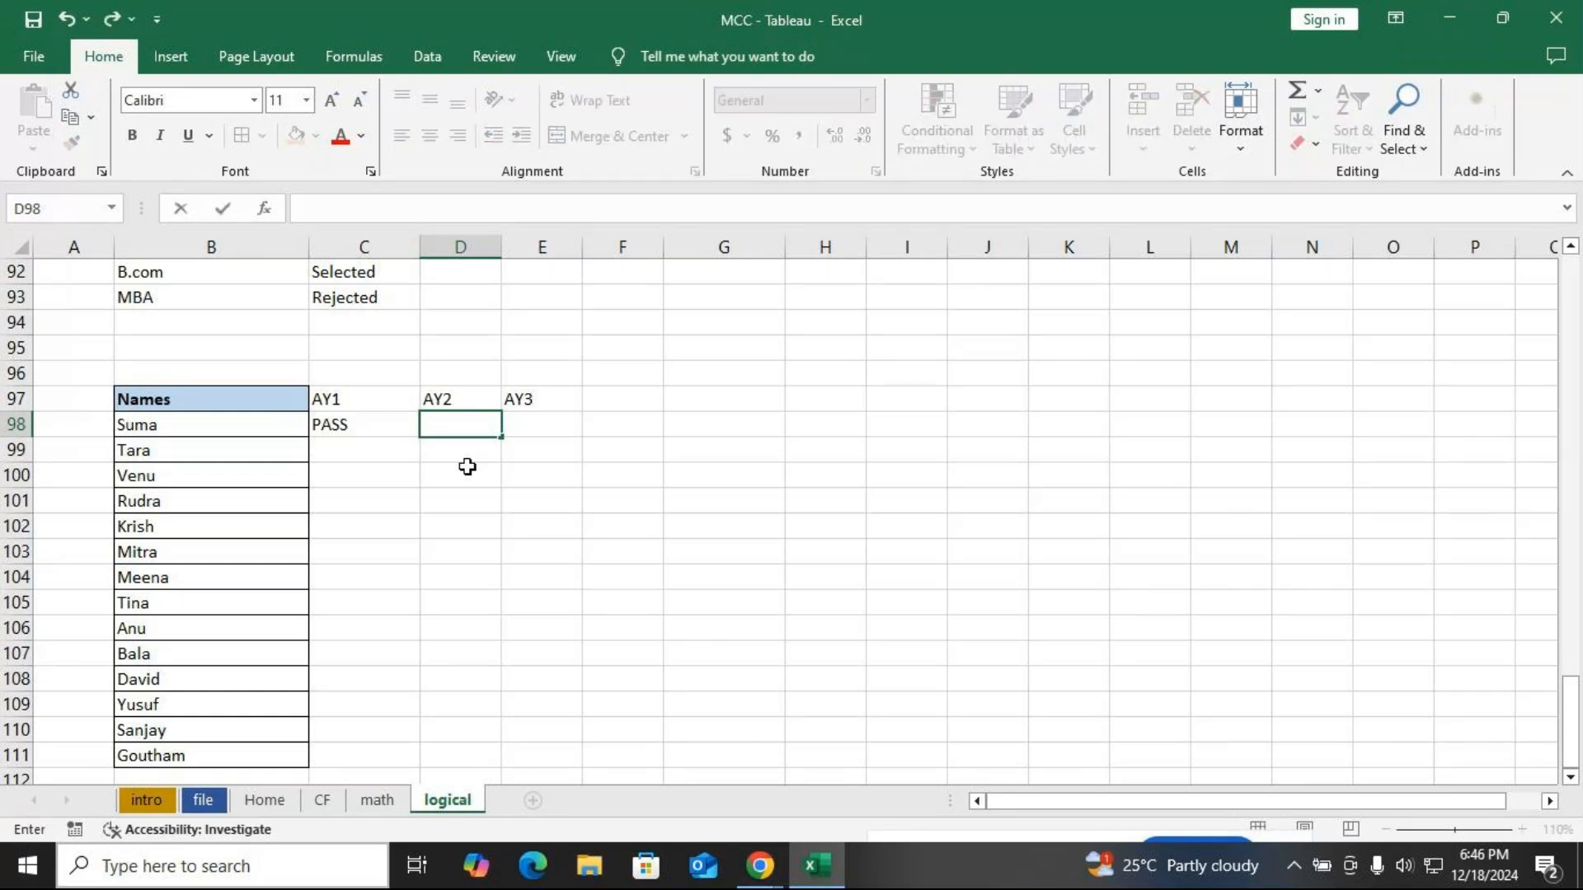
# Copy the PASS entry from C98 into D98 and E98
pyautogui.press('Left')
pyautogui.hotkey('ctrl', 'c')
pyautogui.press('Right')
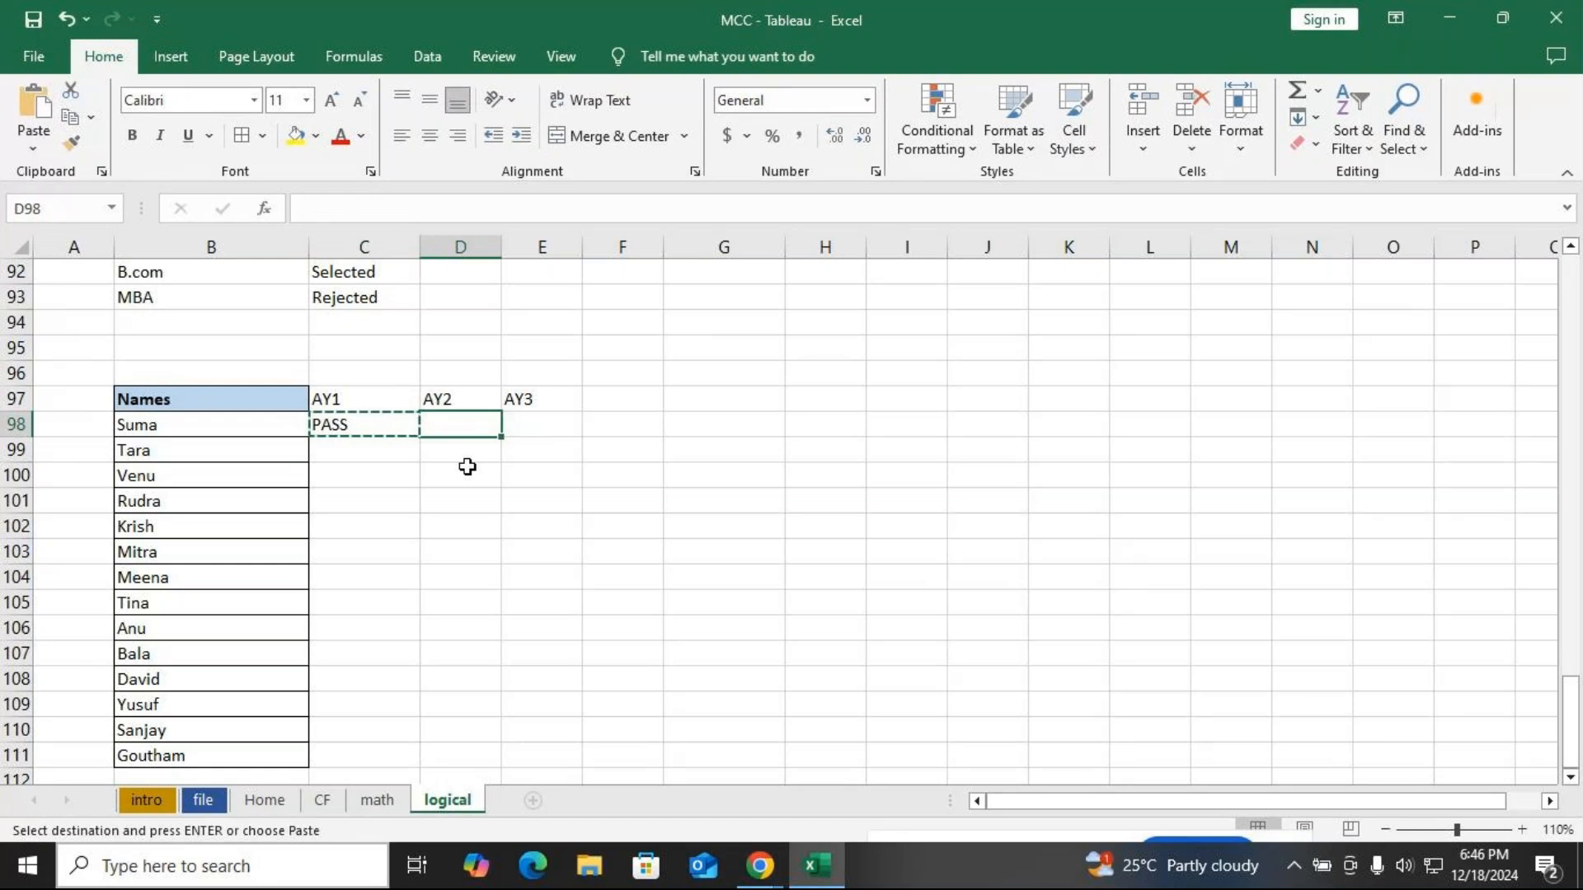
pyautogui.hotkey('ctrl', 'v')
pyautogui.press('Right')
pyautogui.hotkey('ctrl', 'v')
# Paste PASS into C99:E99 for the second name's three results
pyautogui.press('Left')
pyautogui.press('Left')
pyautogui.press('Down')
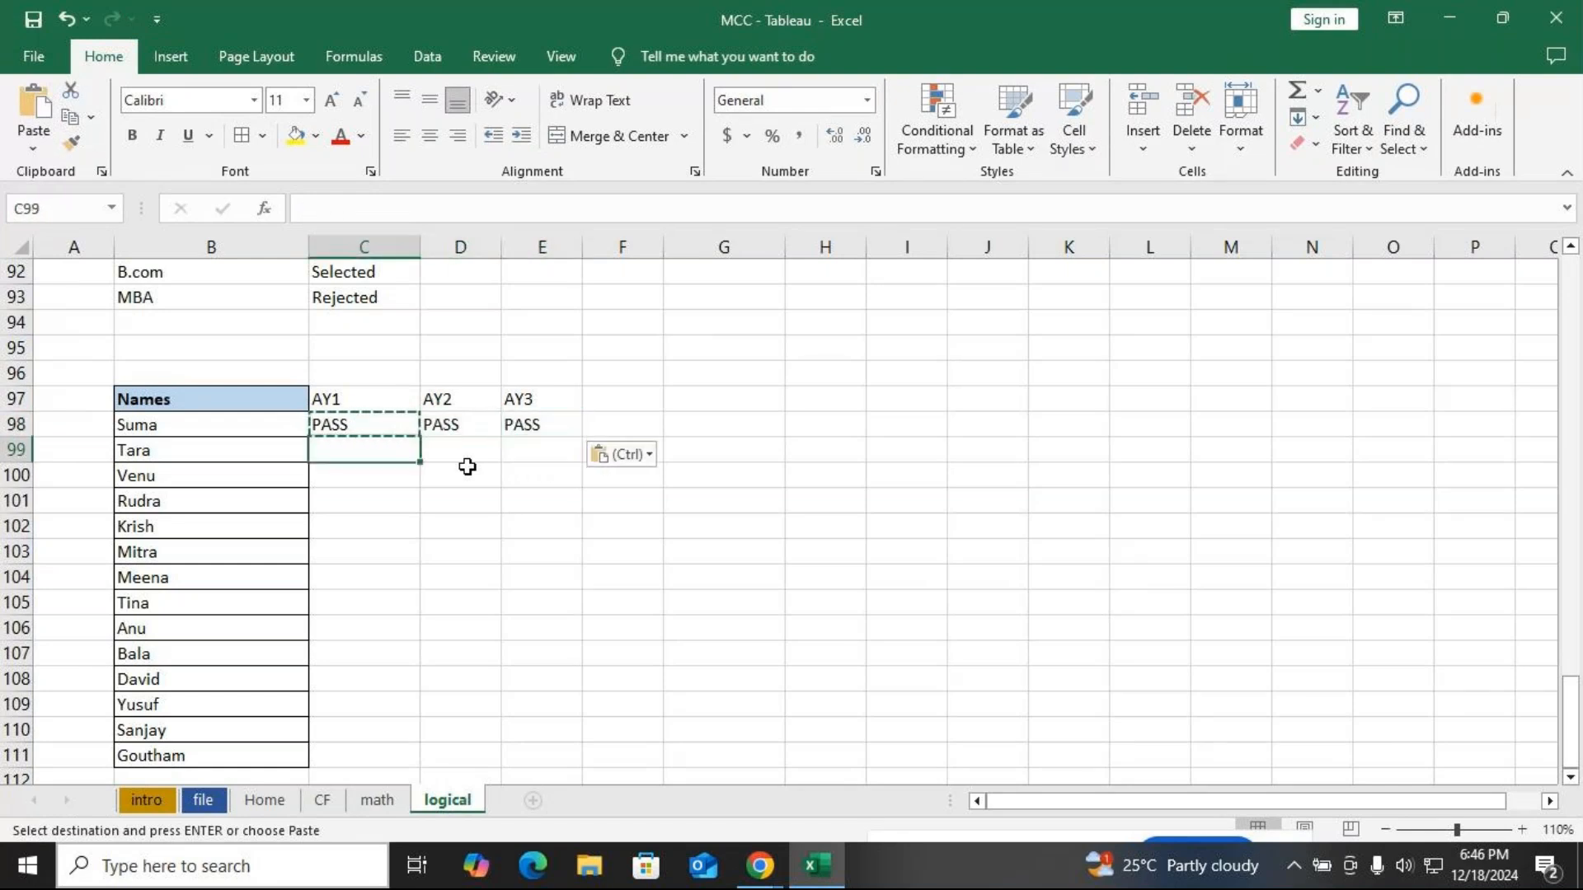
pyautogui.hotkey('ctrl', 'v')
pyautogui.press('Right')
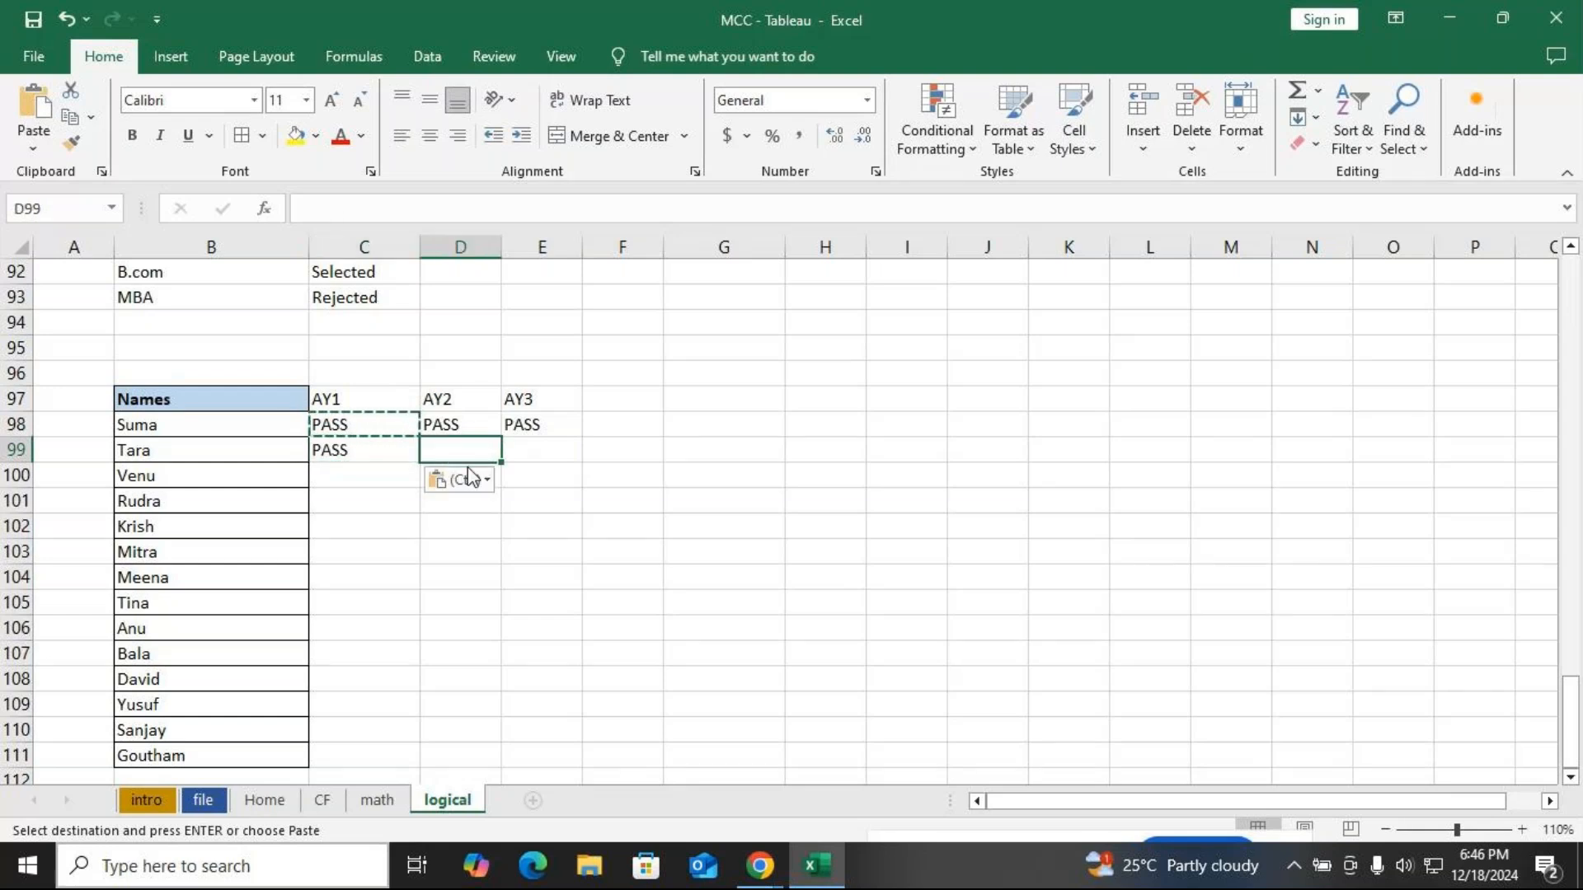
pyautogui.hotkey('shift', 'Right')
pyautogui.hotkey('ctrl', 'v')
# Paste PASS into D100 and across all three result cells in C101:E101
pyautogui.press('Down')
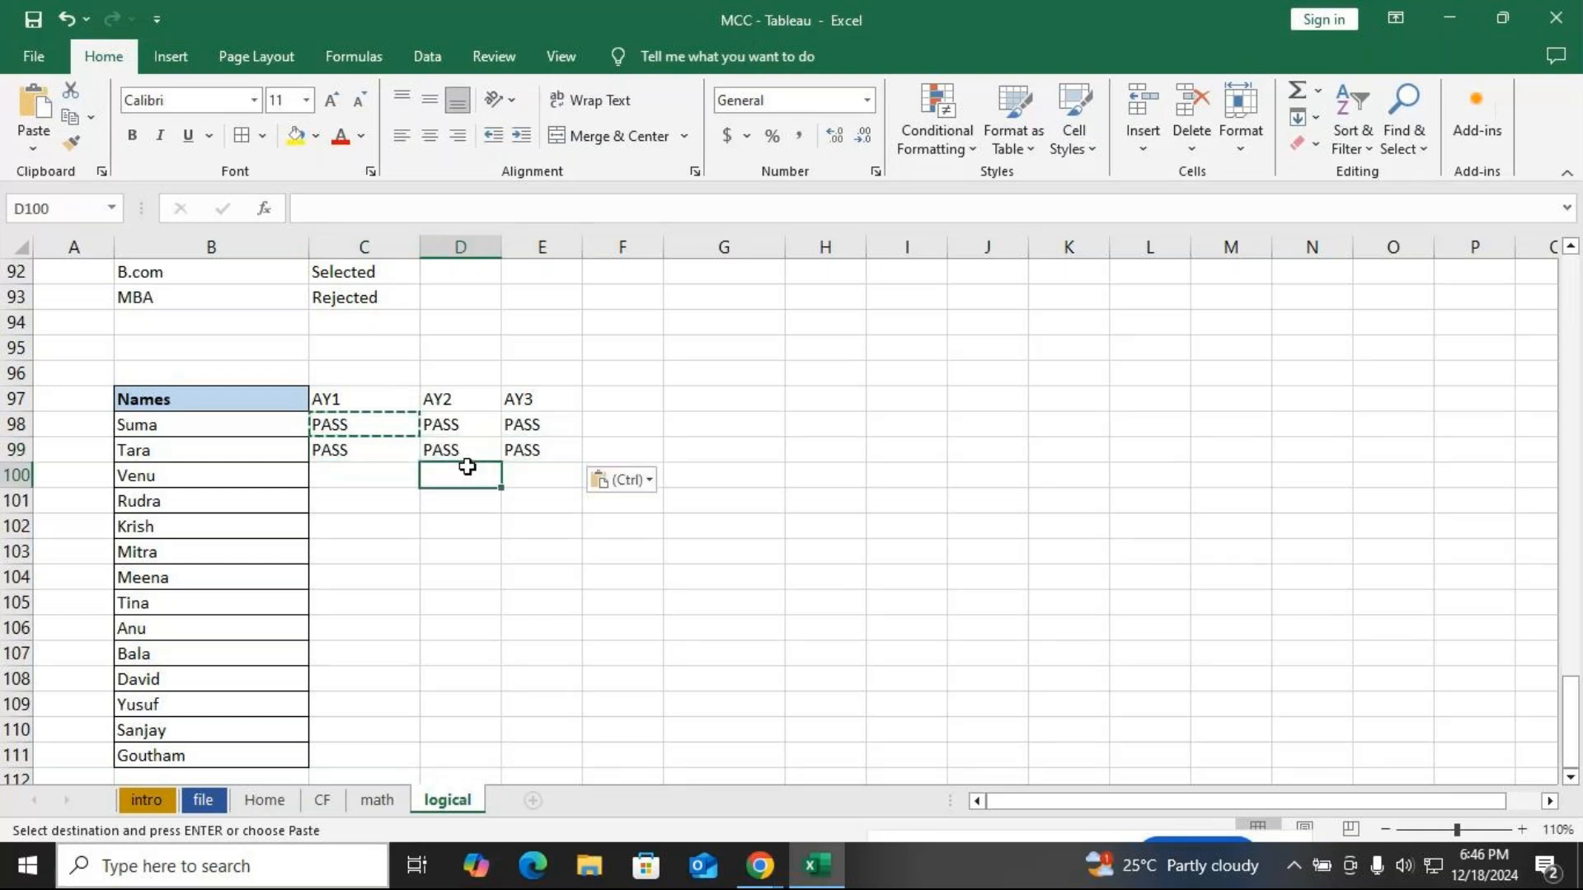
pyautogui.hotkey('ctrl', 'v')
pyautogui.press('Left')
pyautogui.press('Down')
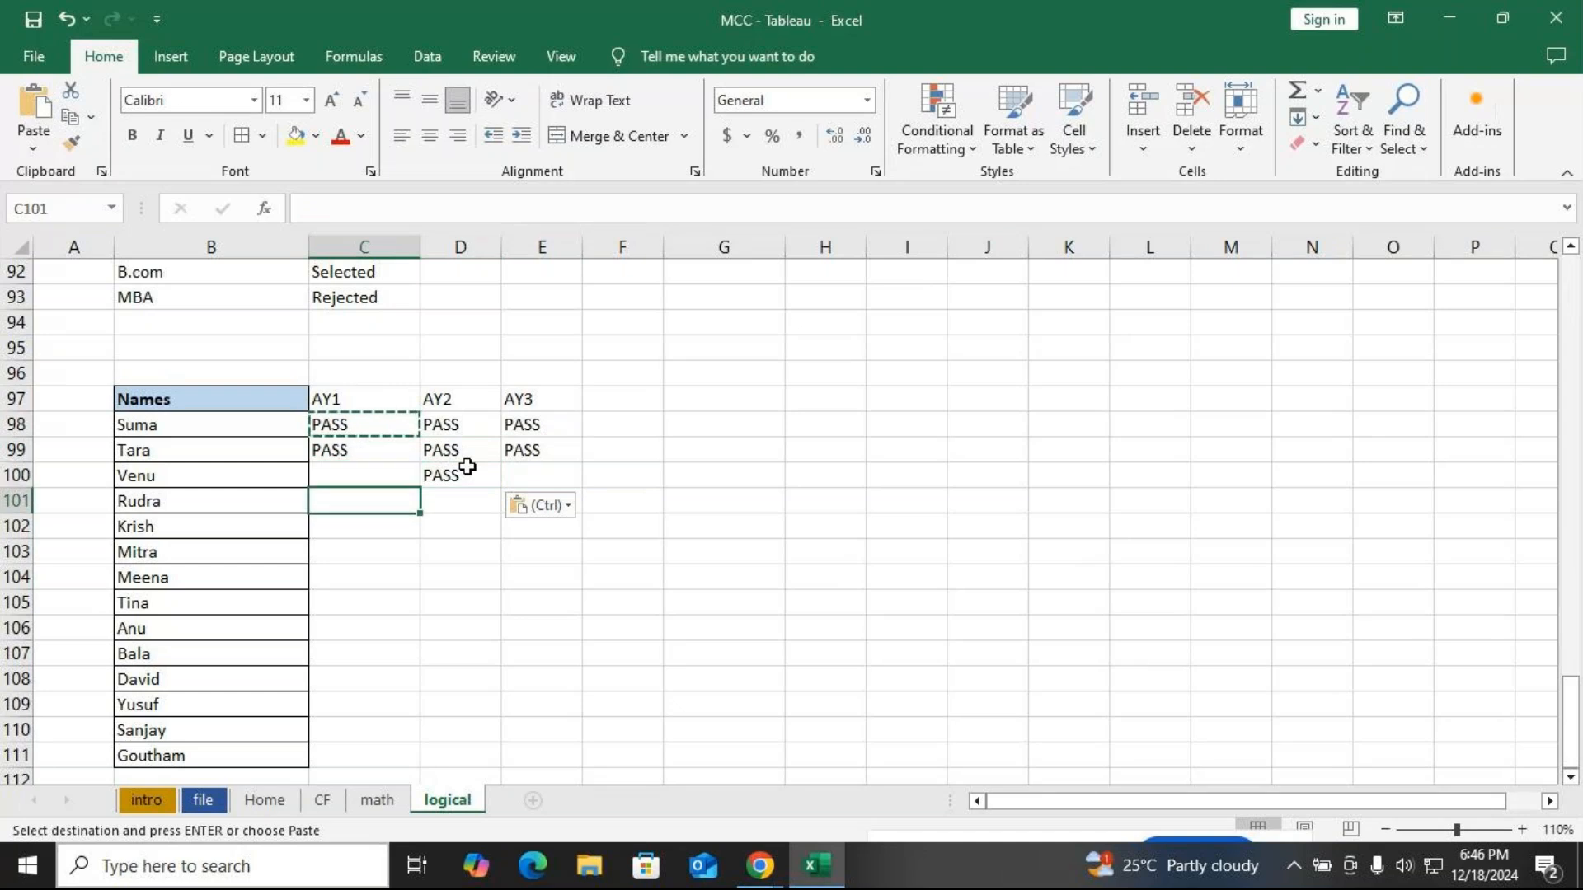
pyautogui.hotkey('ctrl', 'v')
pyautogui.press('Right')
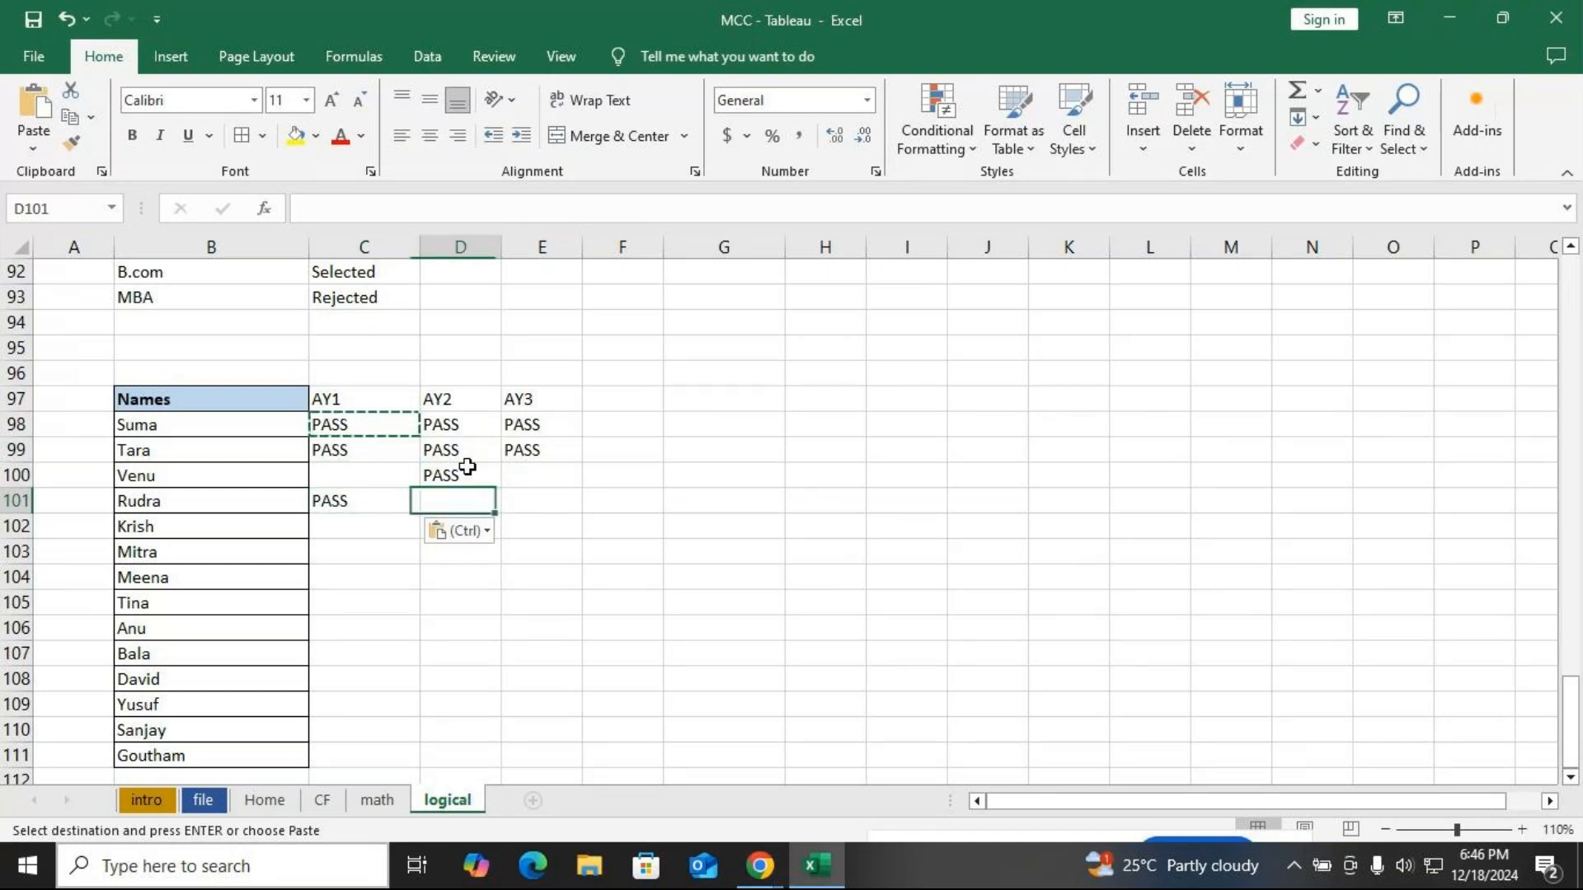
pyautogui.hotkey('ctrl', 'v')
pyautogui.press('Right')
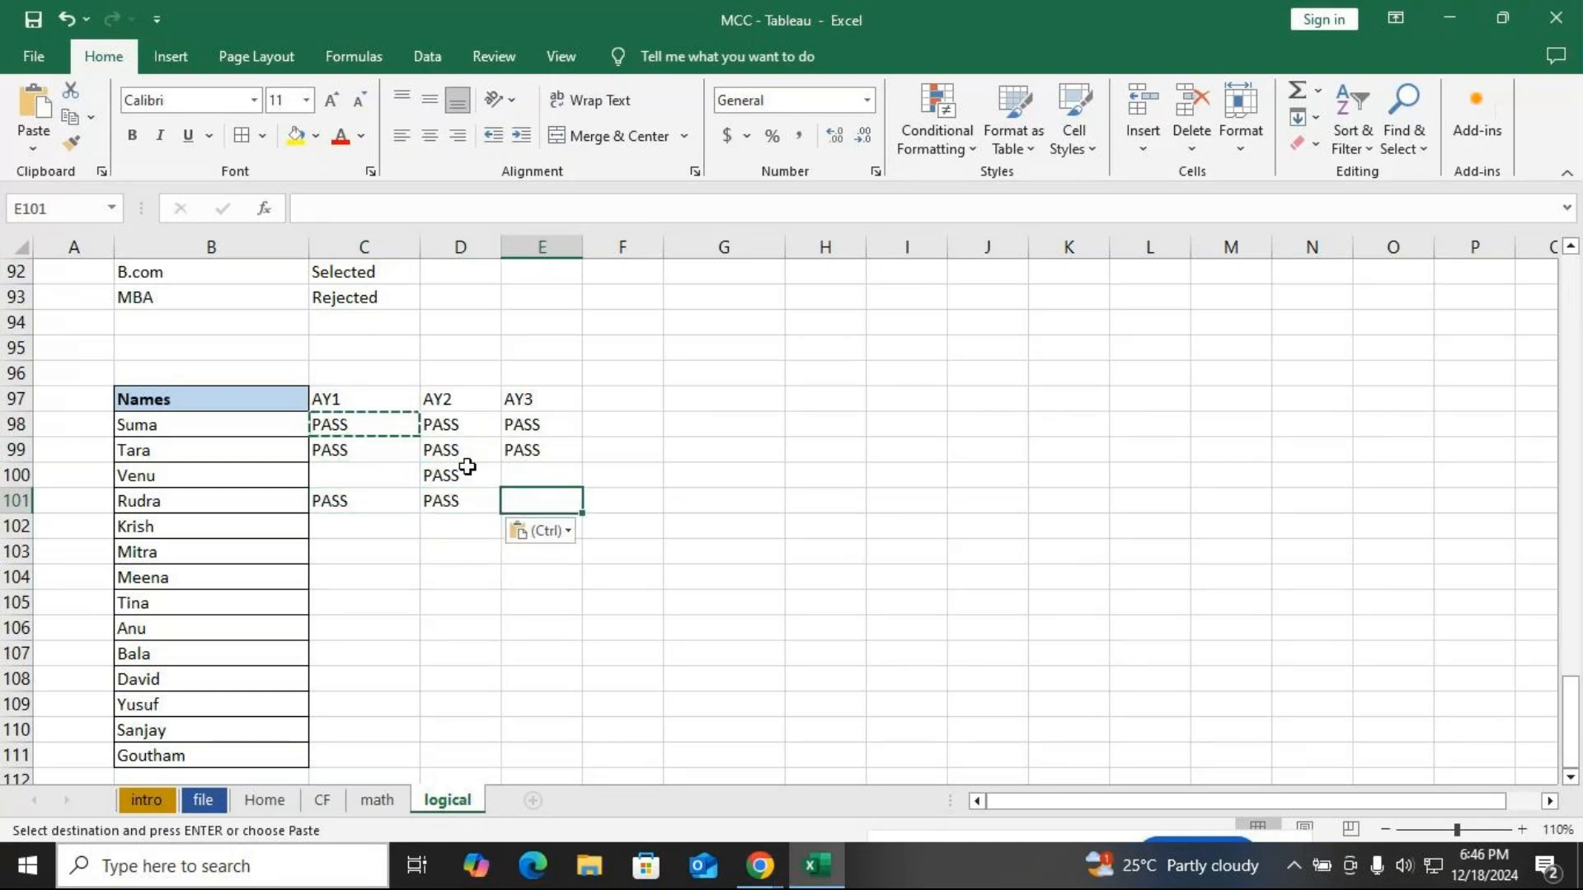
pyautogui.hotkey('ctrl', 'v')
# Paste PASS into E102 and across the next name's results in C103:E103
pyautogui.press('Down')
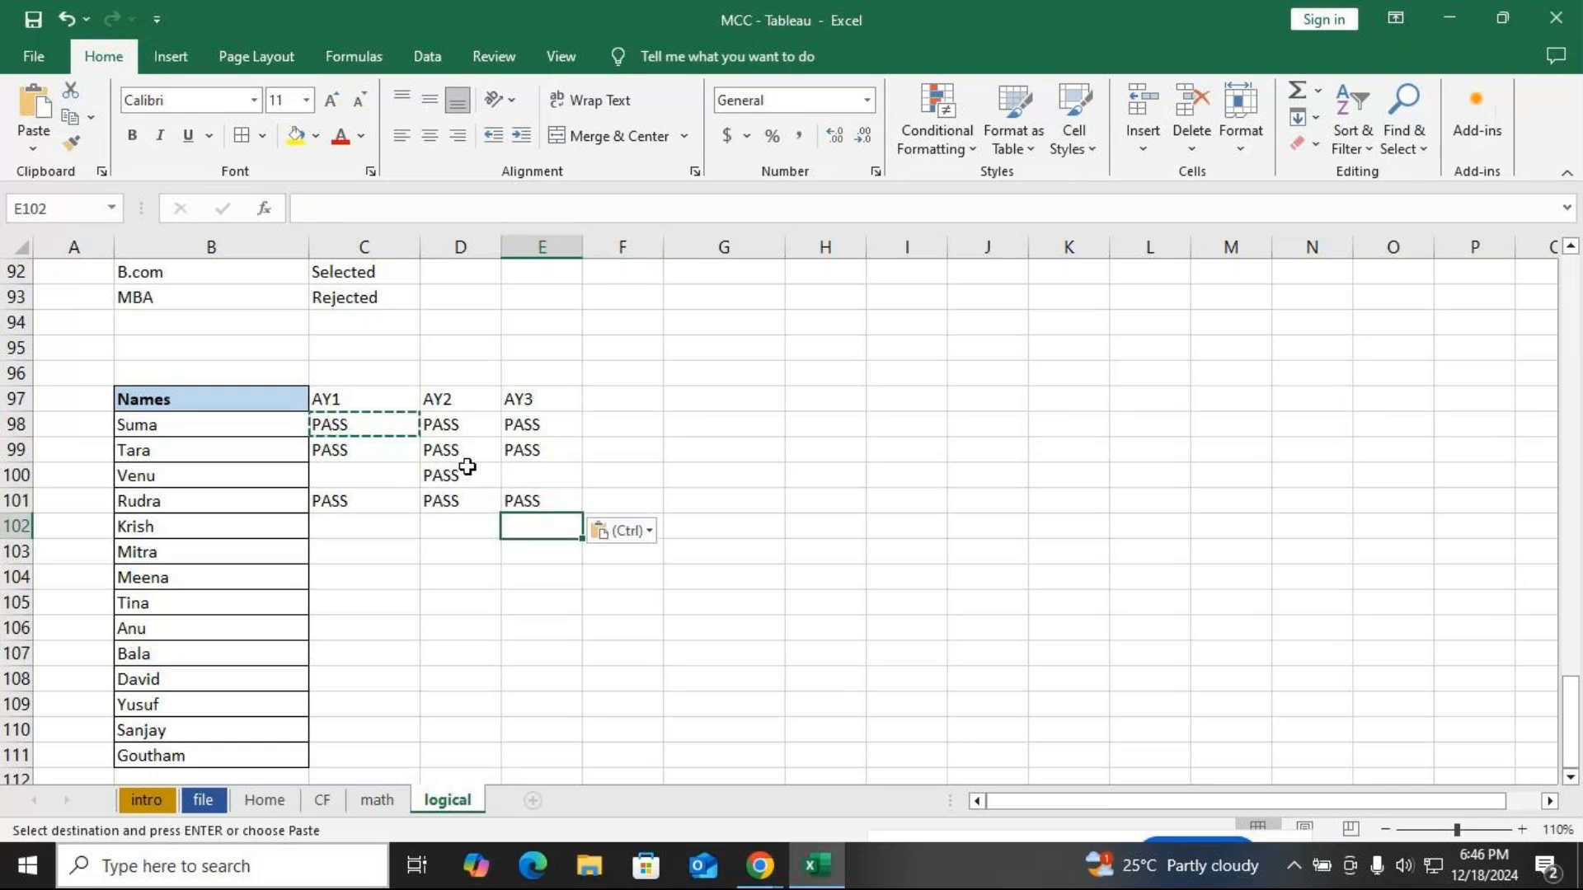
pyautogui.hotkey('ctrl', 'v')
pyautogui.press('Down')
pyautogui.press('Left')
pyautogui.press('Left')
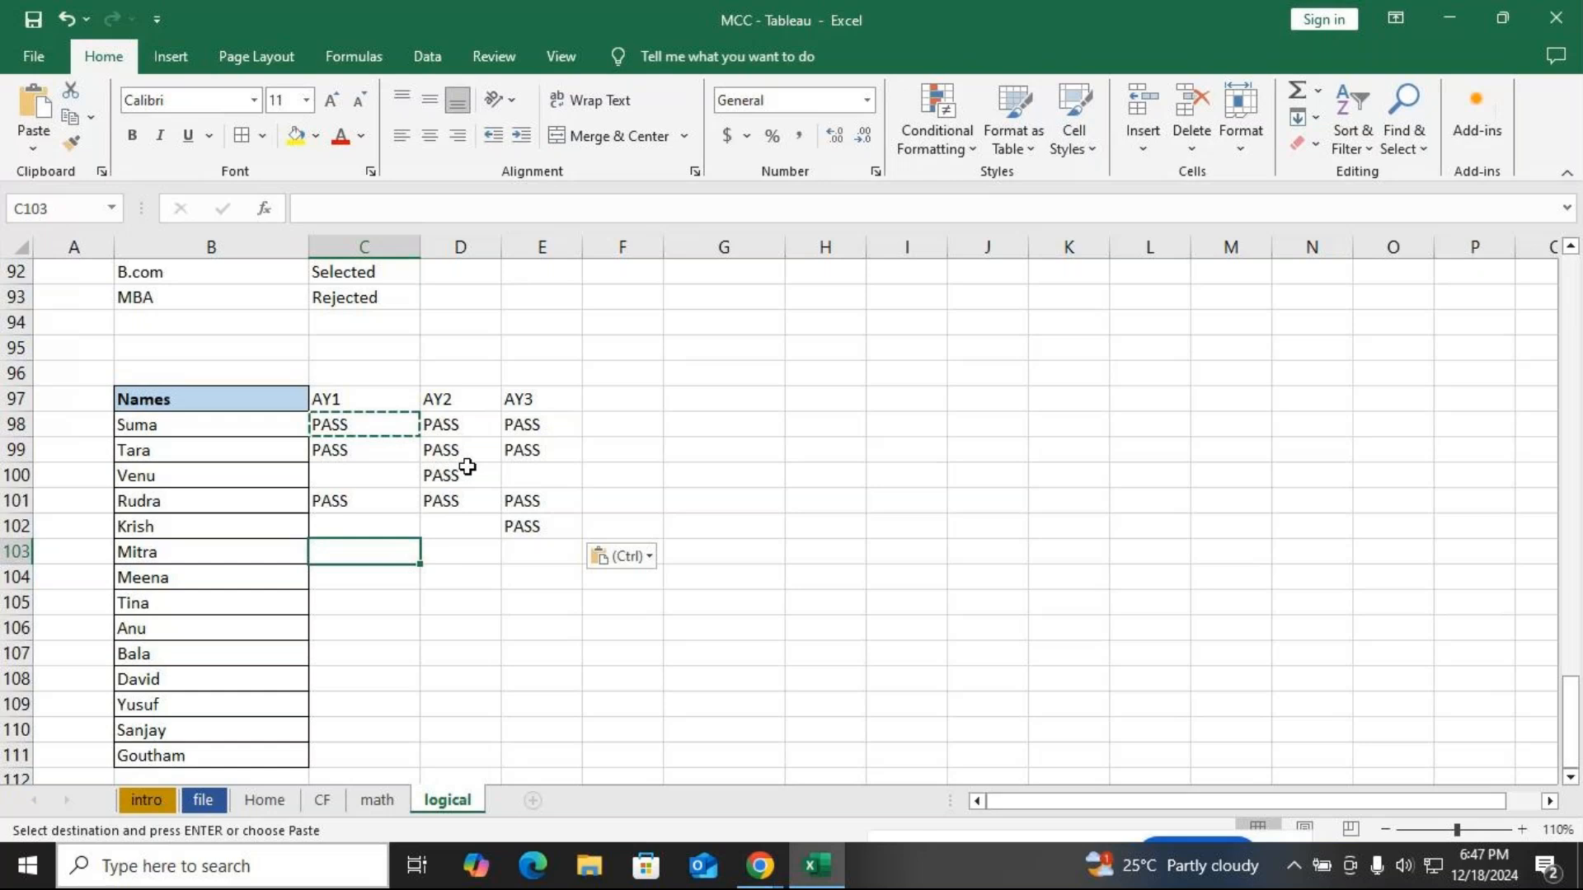
pyautogui.hotkey('shift', 'Right')
pyautogui.hotkey('shift', 'Right')
pyautogui.hotkey('ctrl', 'v')
# Paste PASS across C104:E104 and into C105 in the AY1 column
pyautogui.press('Right')
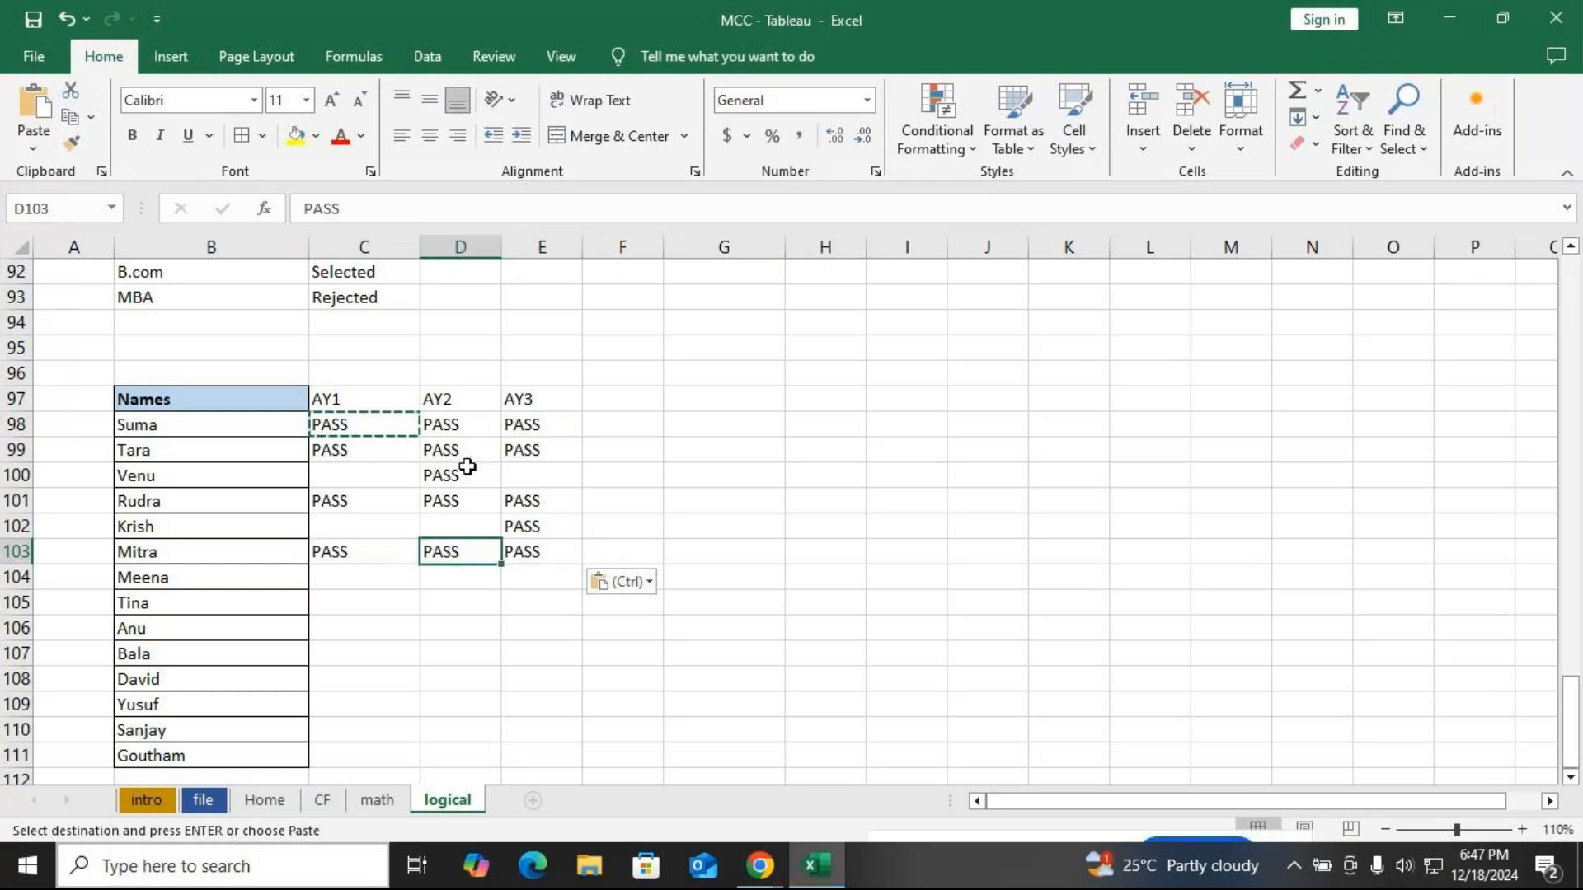
pyautogui.press('Down')
pyautogui.press('Left')
pyautogui.hotkey('shift', 'Right')
pyautogui.hotkey('shift', 'Right')
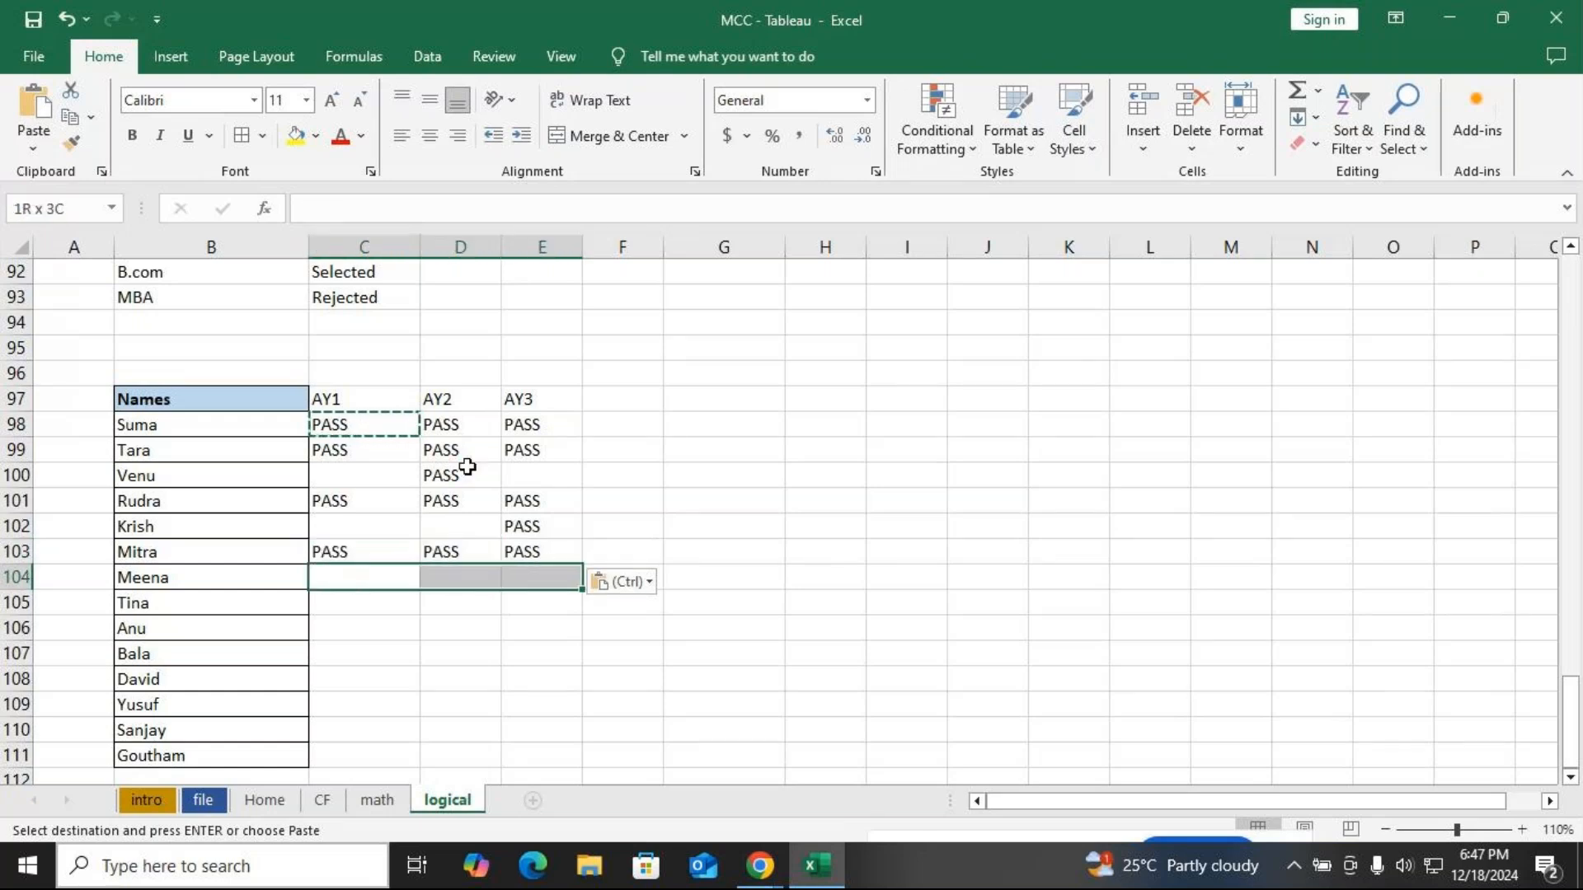
pyautogui.hotkey('ctrl', 'v')
pyautogui.press('Down')
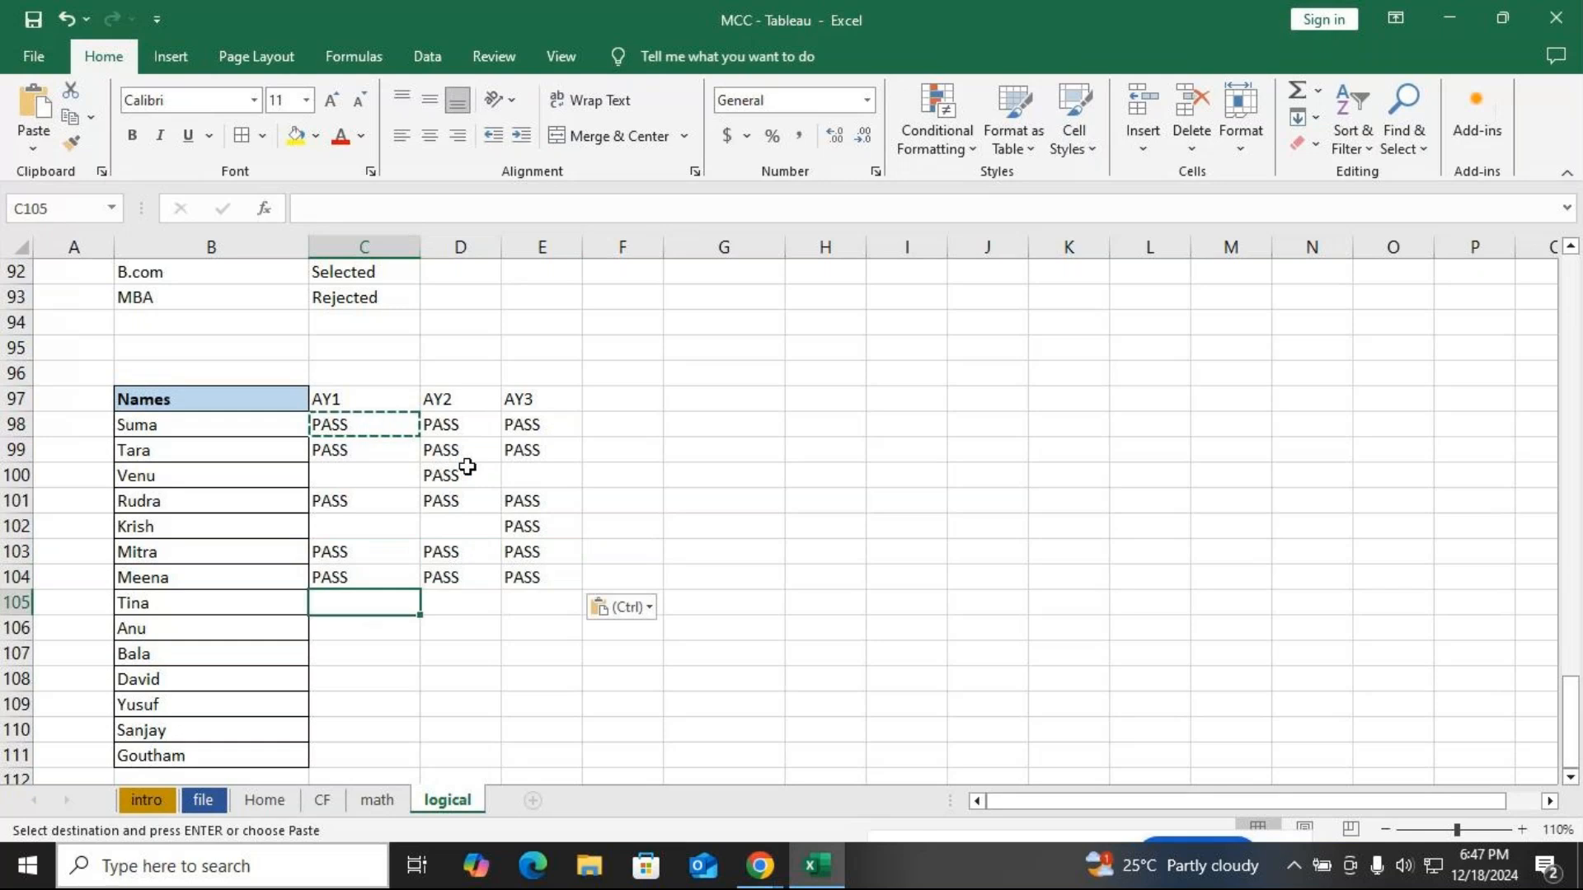
pyautogui.hotkey('ctrl', 'v')
# Paste PASS into the two-row result block C107:E108, leaving row 106 blank
pyautogui.press('Down')
pyautogui.press('Down')
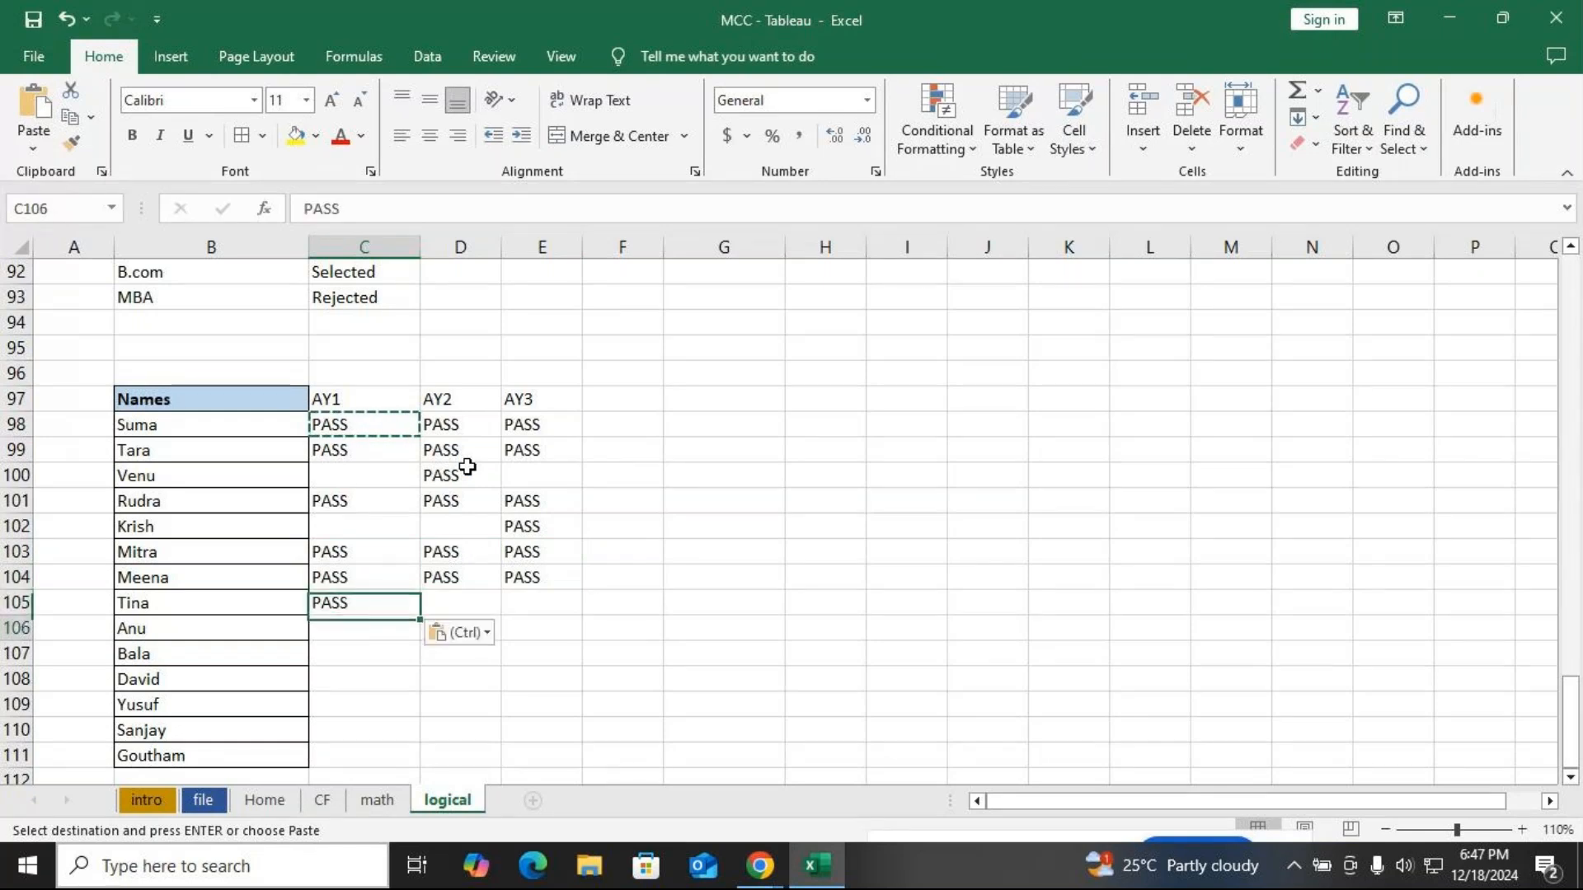
pyautogui.hotkey('shift', 'Right')
pyautogui.hotkey('shift', 'Right')
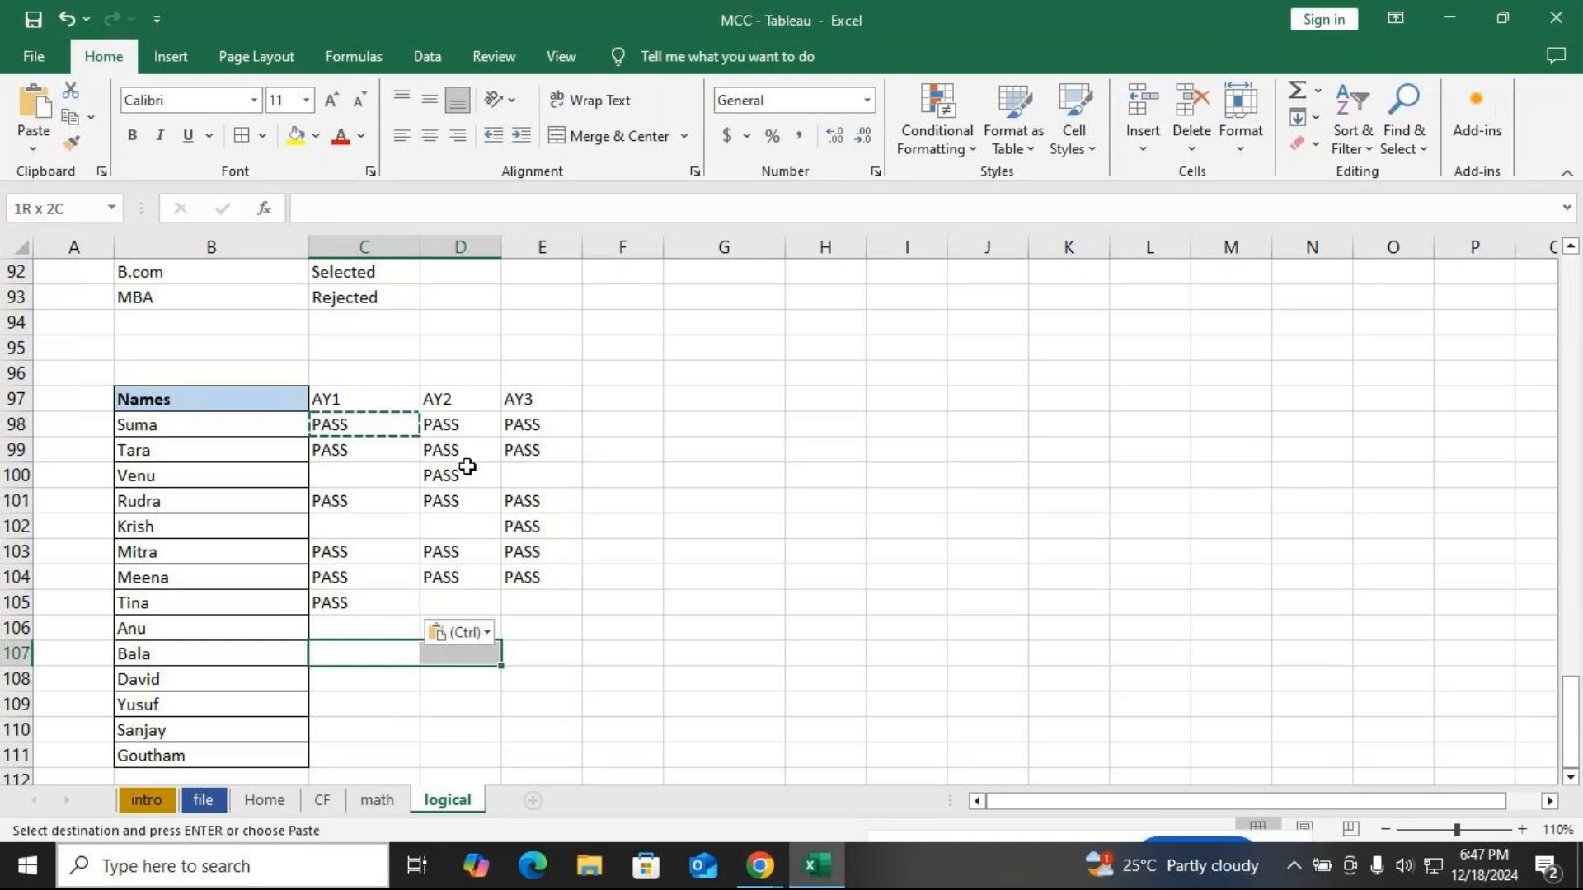
pyautogui.hotkey('shift', 'Down')
pyautogui.hotkey('ctrl', 'v')
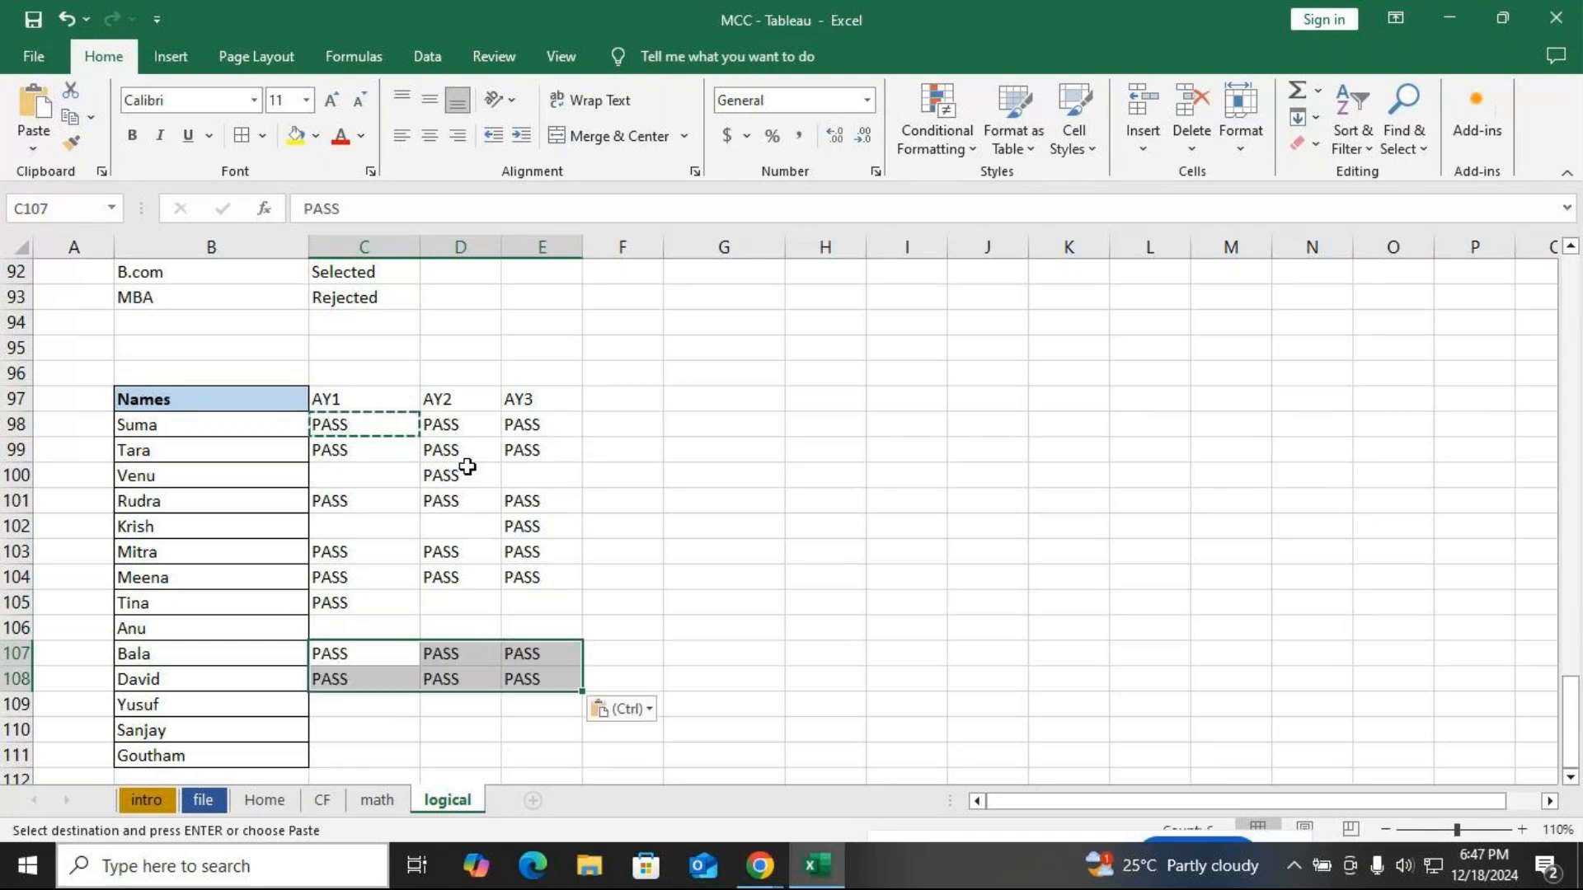
# Paste PASS into C109 and D109, leaving the AY3 cell of that row blank
pyautogui.press('Down')
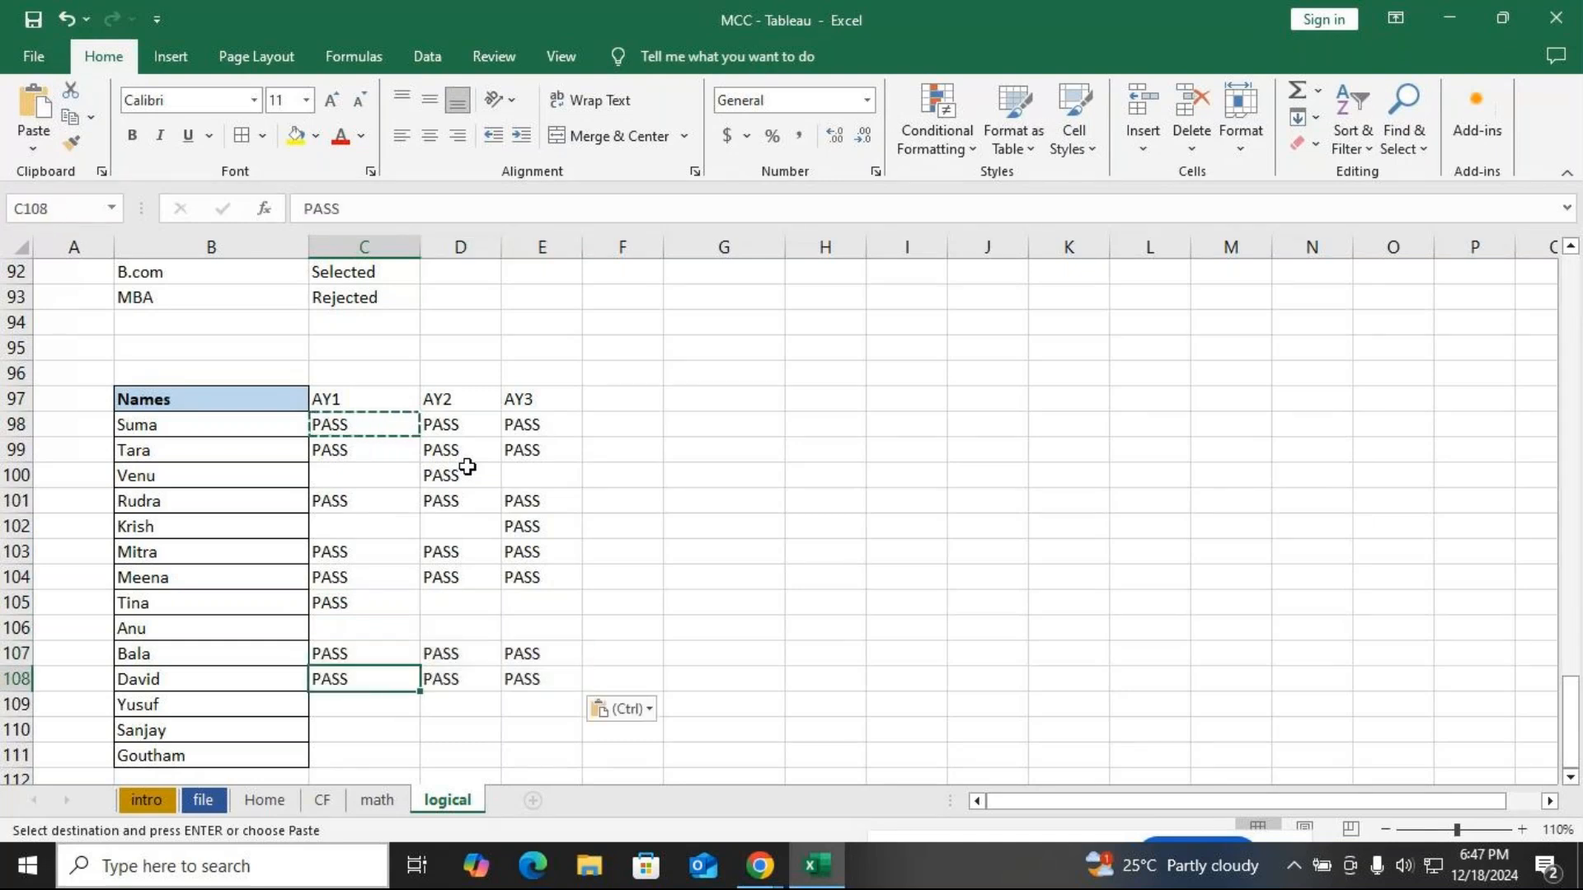
pyautogui.press('Down')
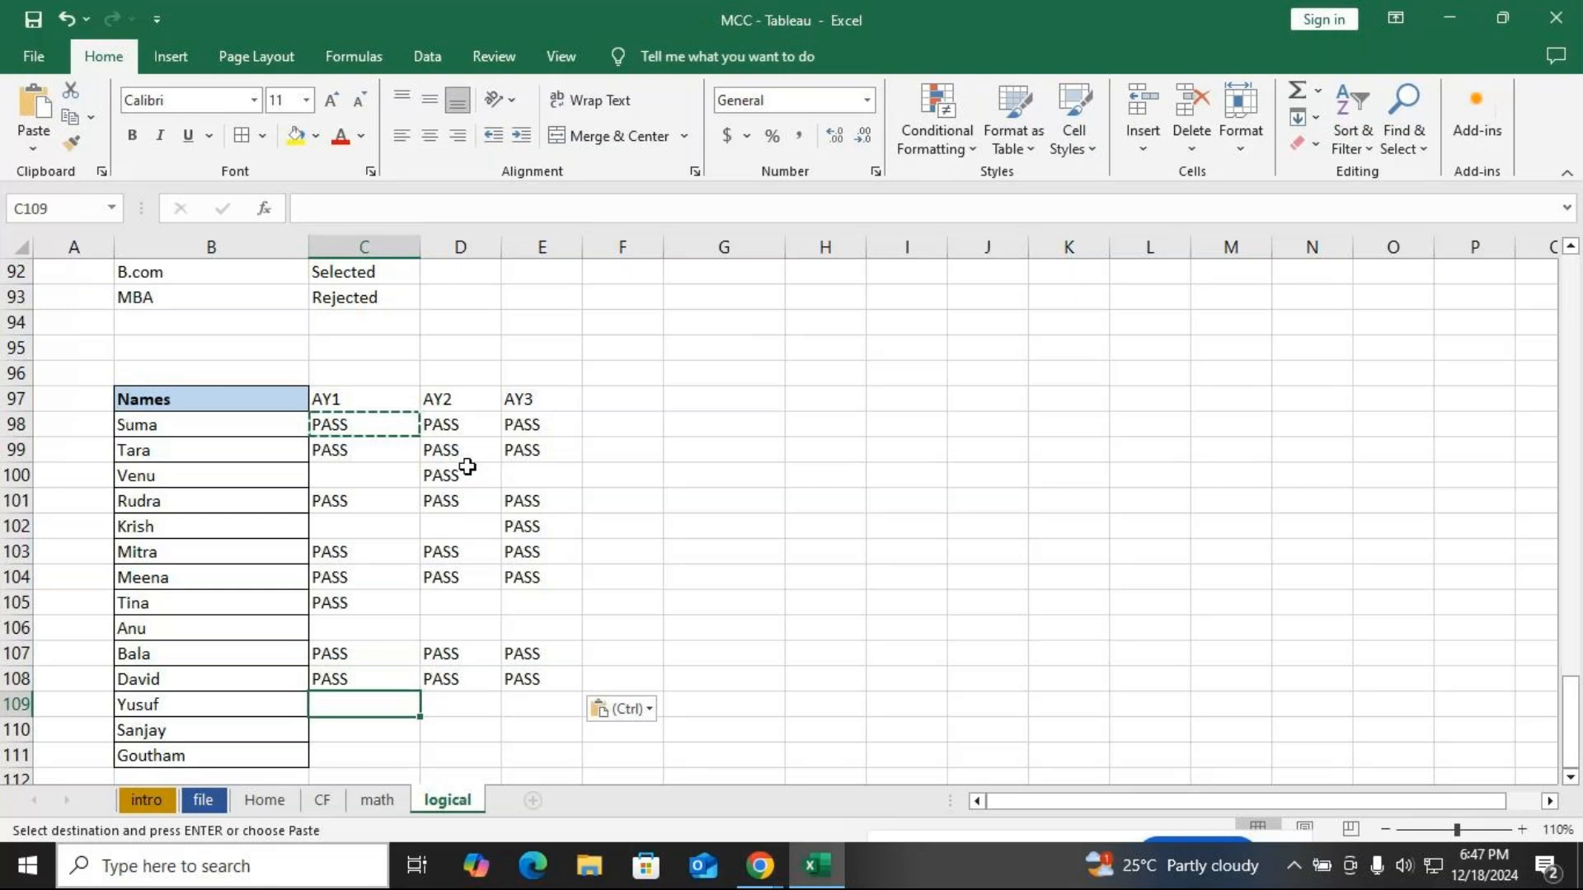
pyautogui.hotkey('ctrl', 'v')
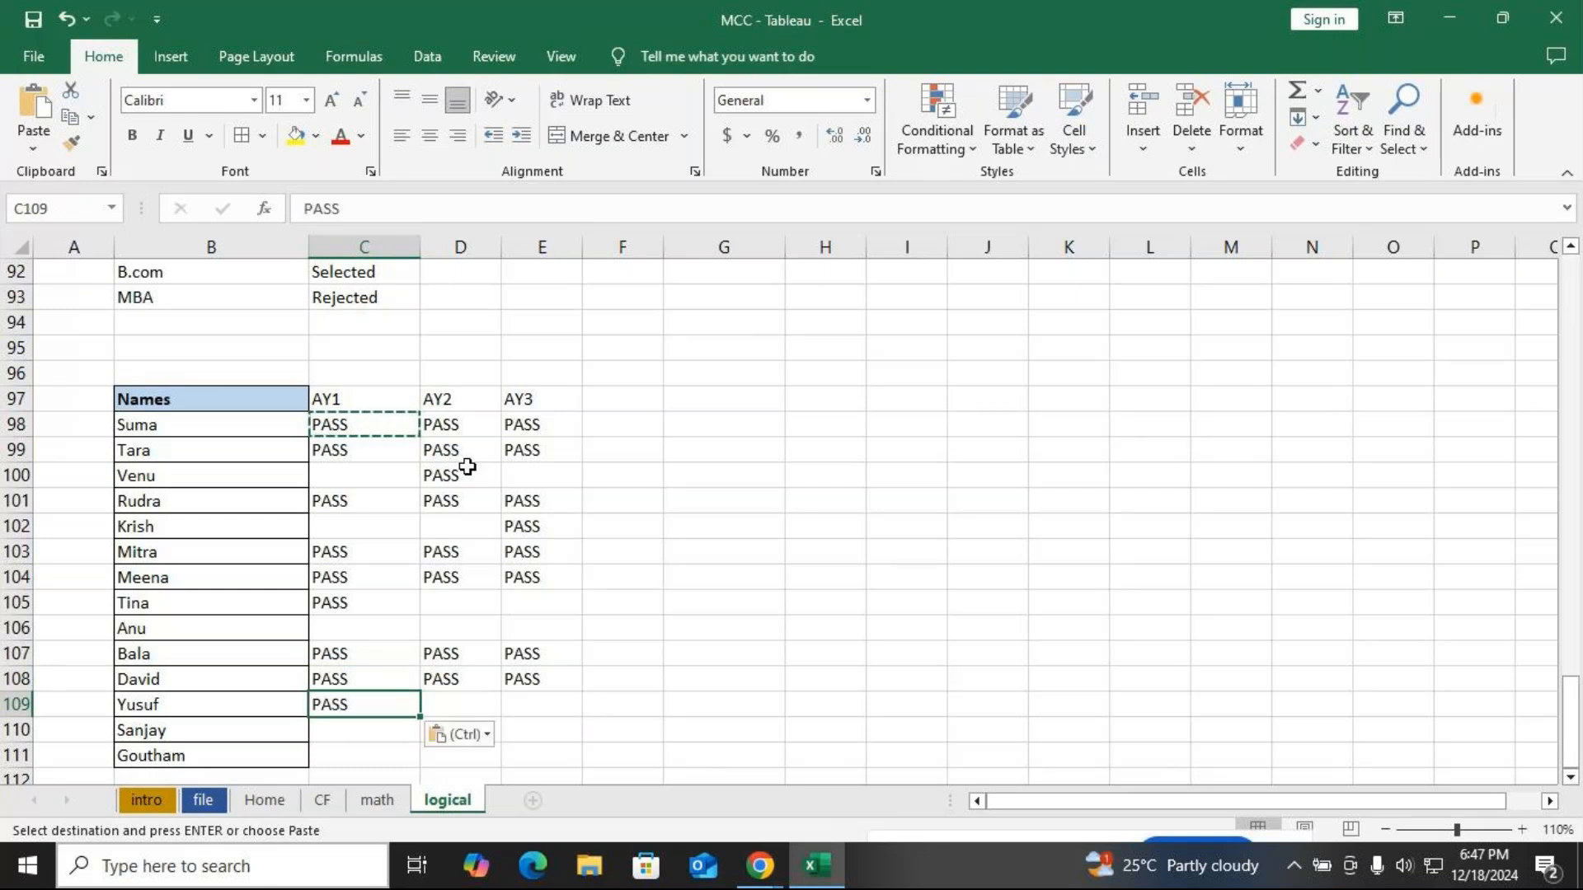
pyautogui.press('Right')
pyautogui.hotkey('ctrl', 'v')
# Paste PASS across the three result cells C110:E110
pyautogui.press('Down')
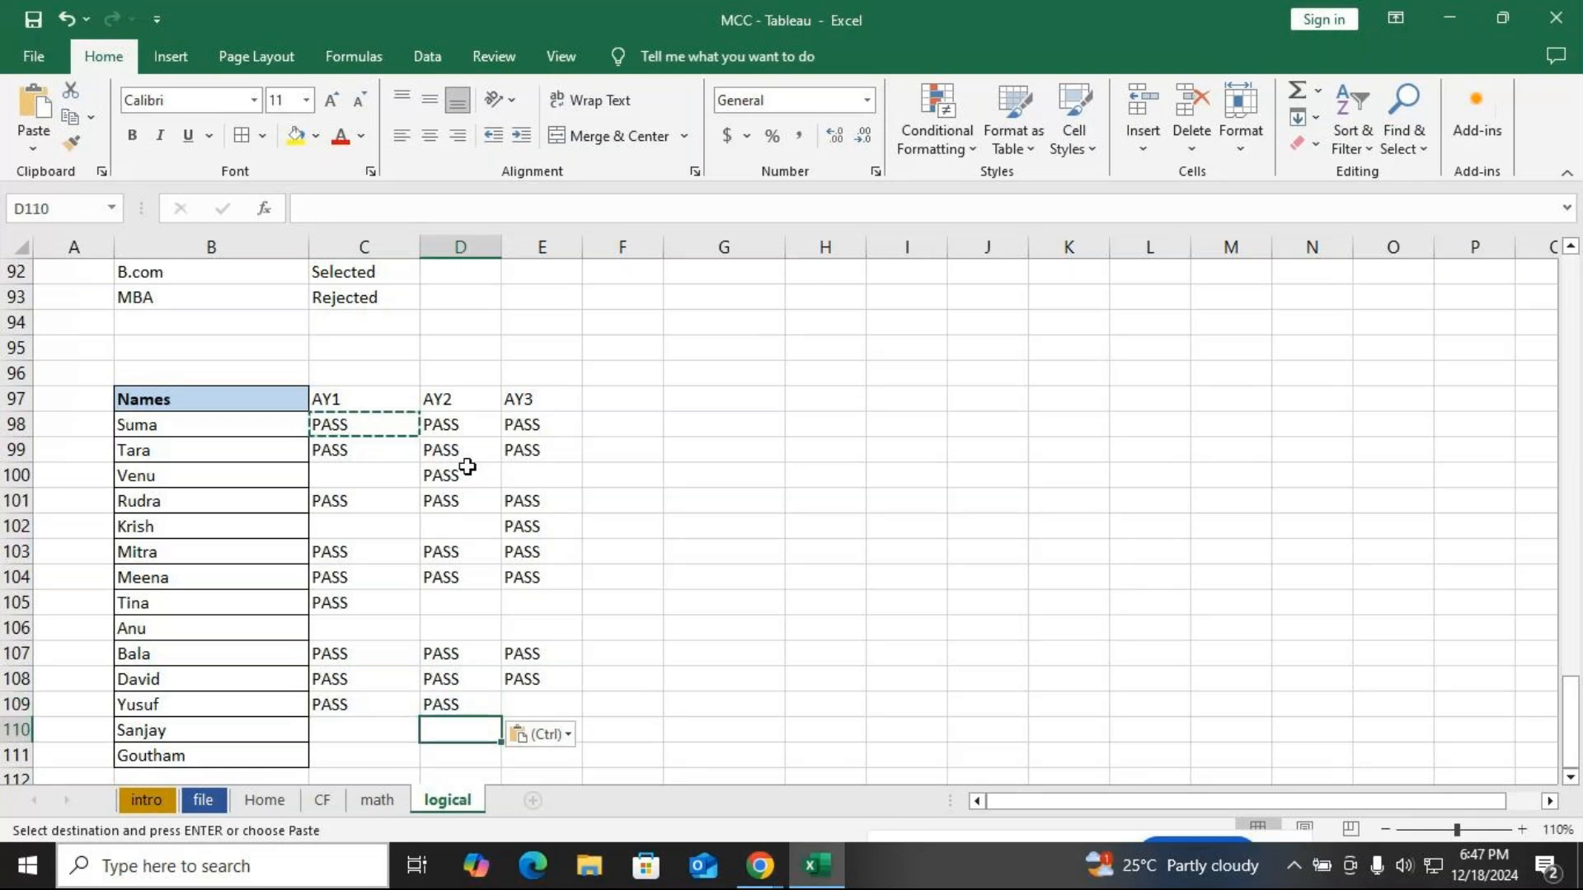
pyautogui.press('Left')
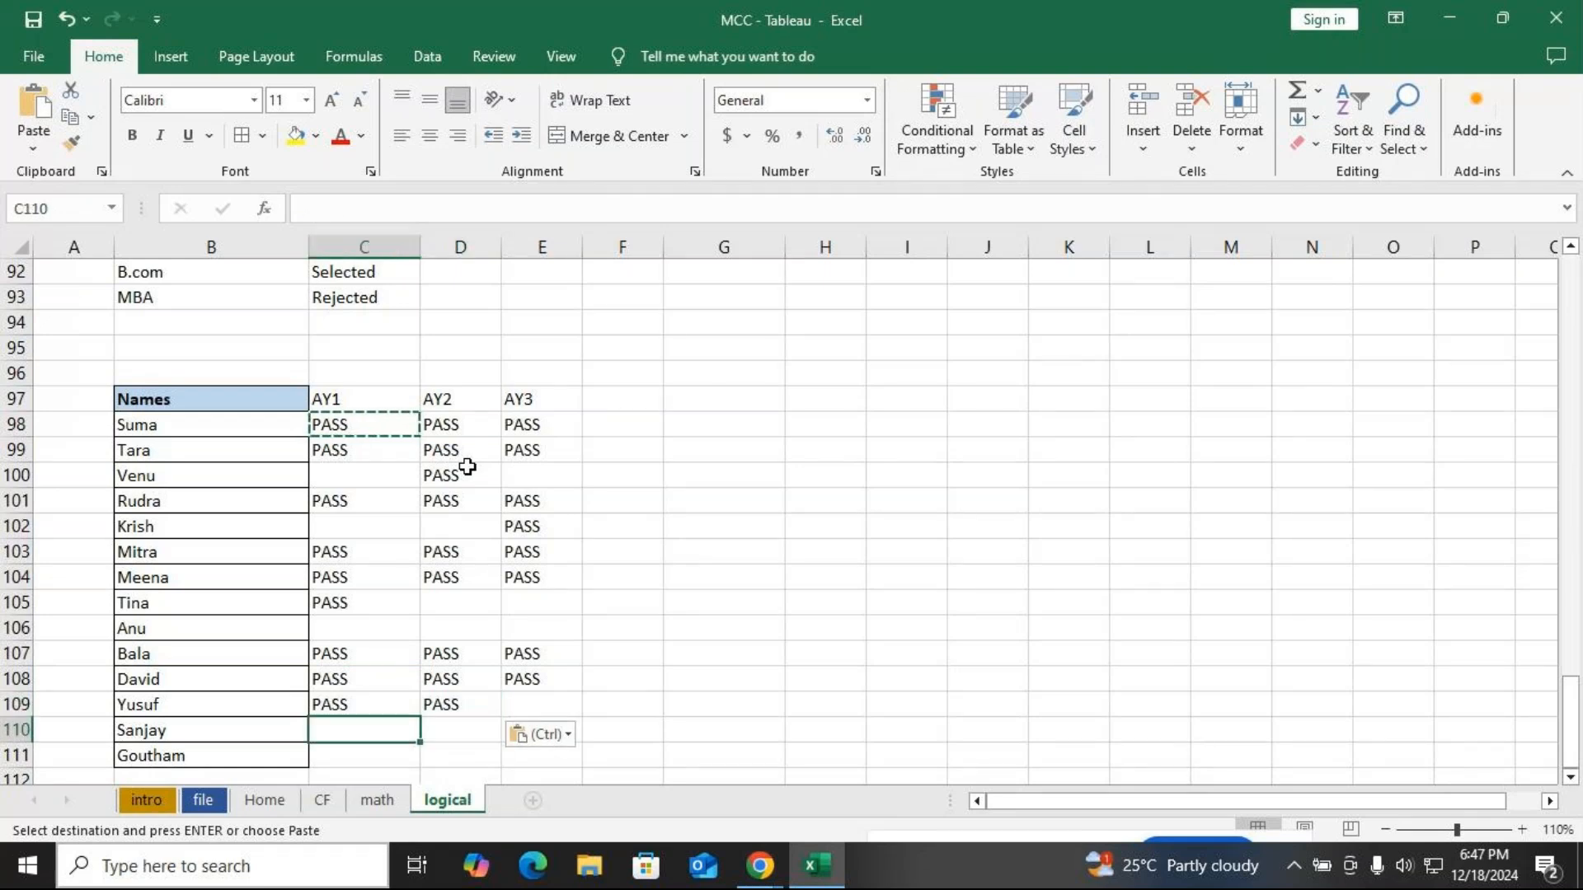
pyautogui.hotkey('shift', 'Right')
pyautogui.hotkey('shift', 'Right')
pyautogui.hotkey('ctrl', 'v')
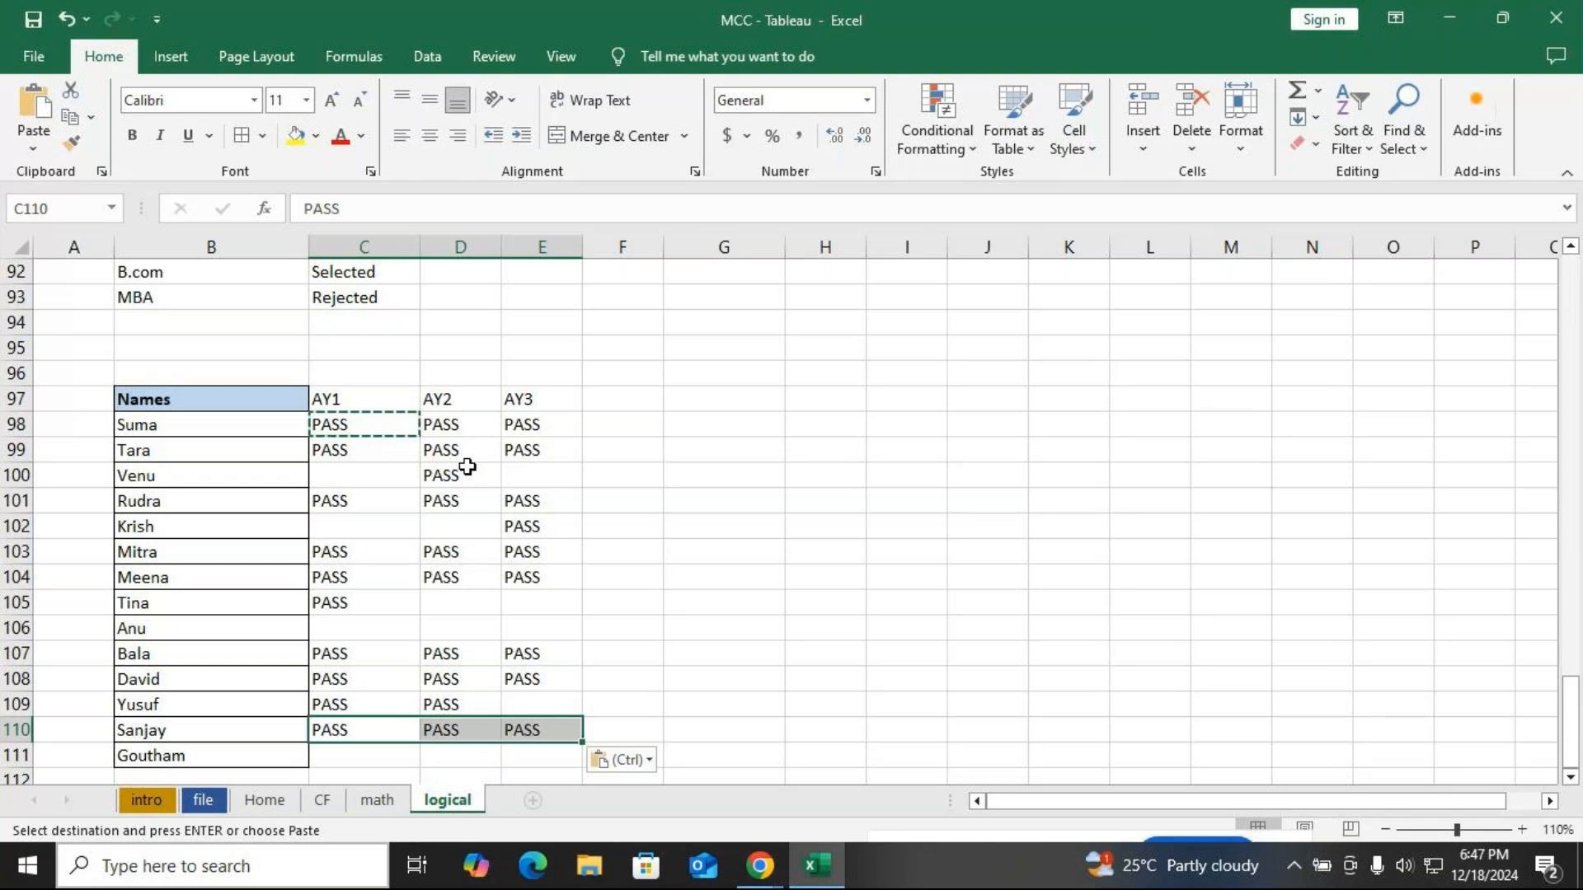
# Paste PASS across C111:E111, the last name's row
pyautogui.press('Down')
pyautogui.press('ctrl')
pyautogui.press('Right')
pyautogui.press('Right')
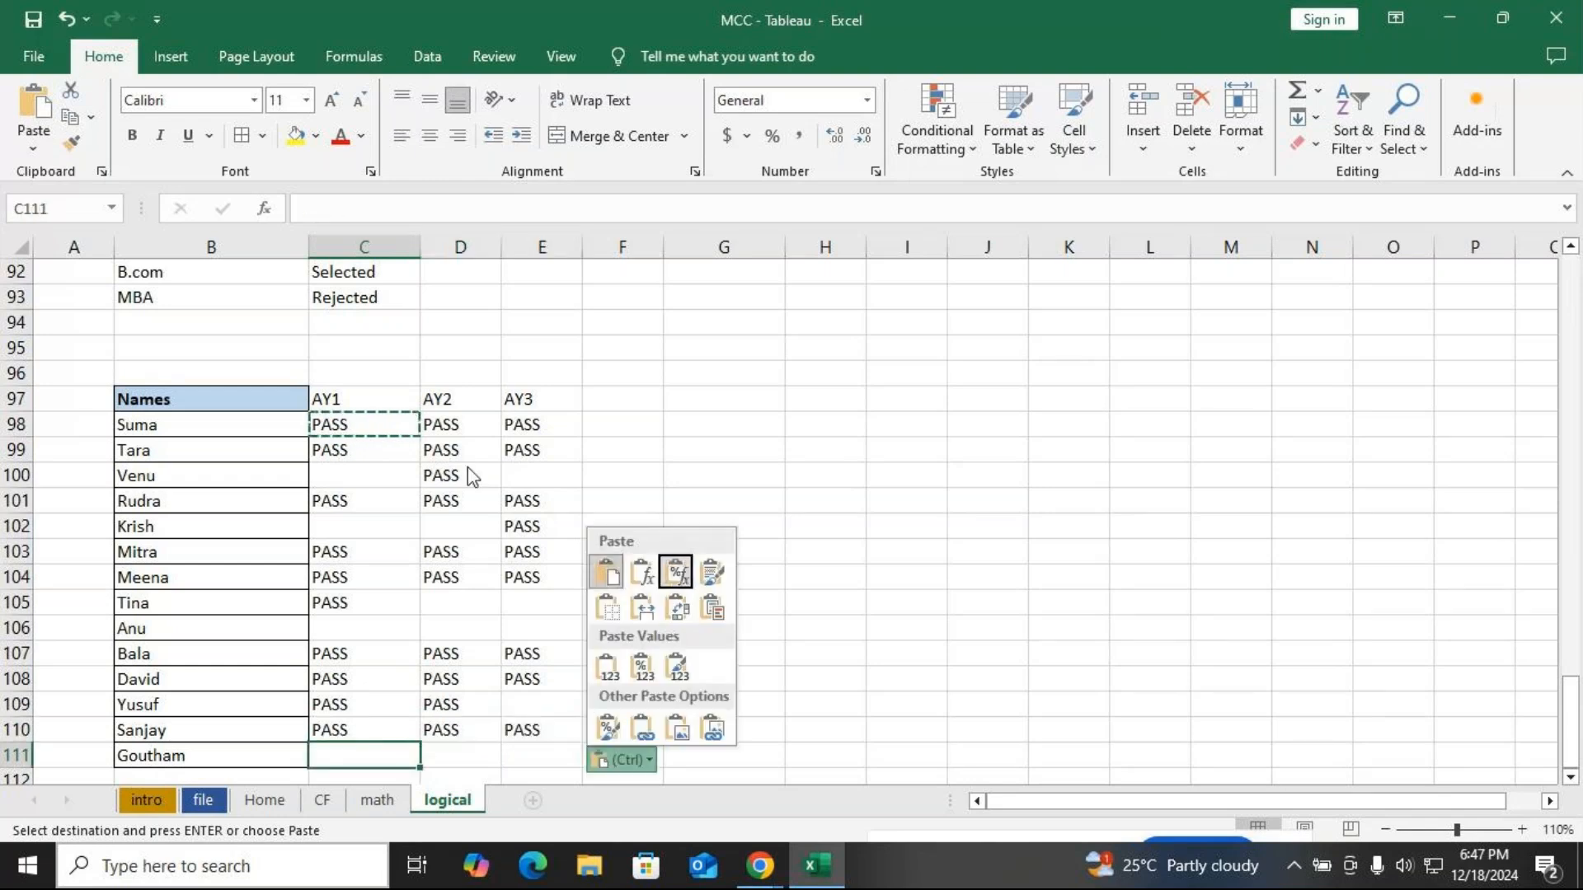
pyautogui.click(388, 750)
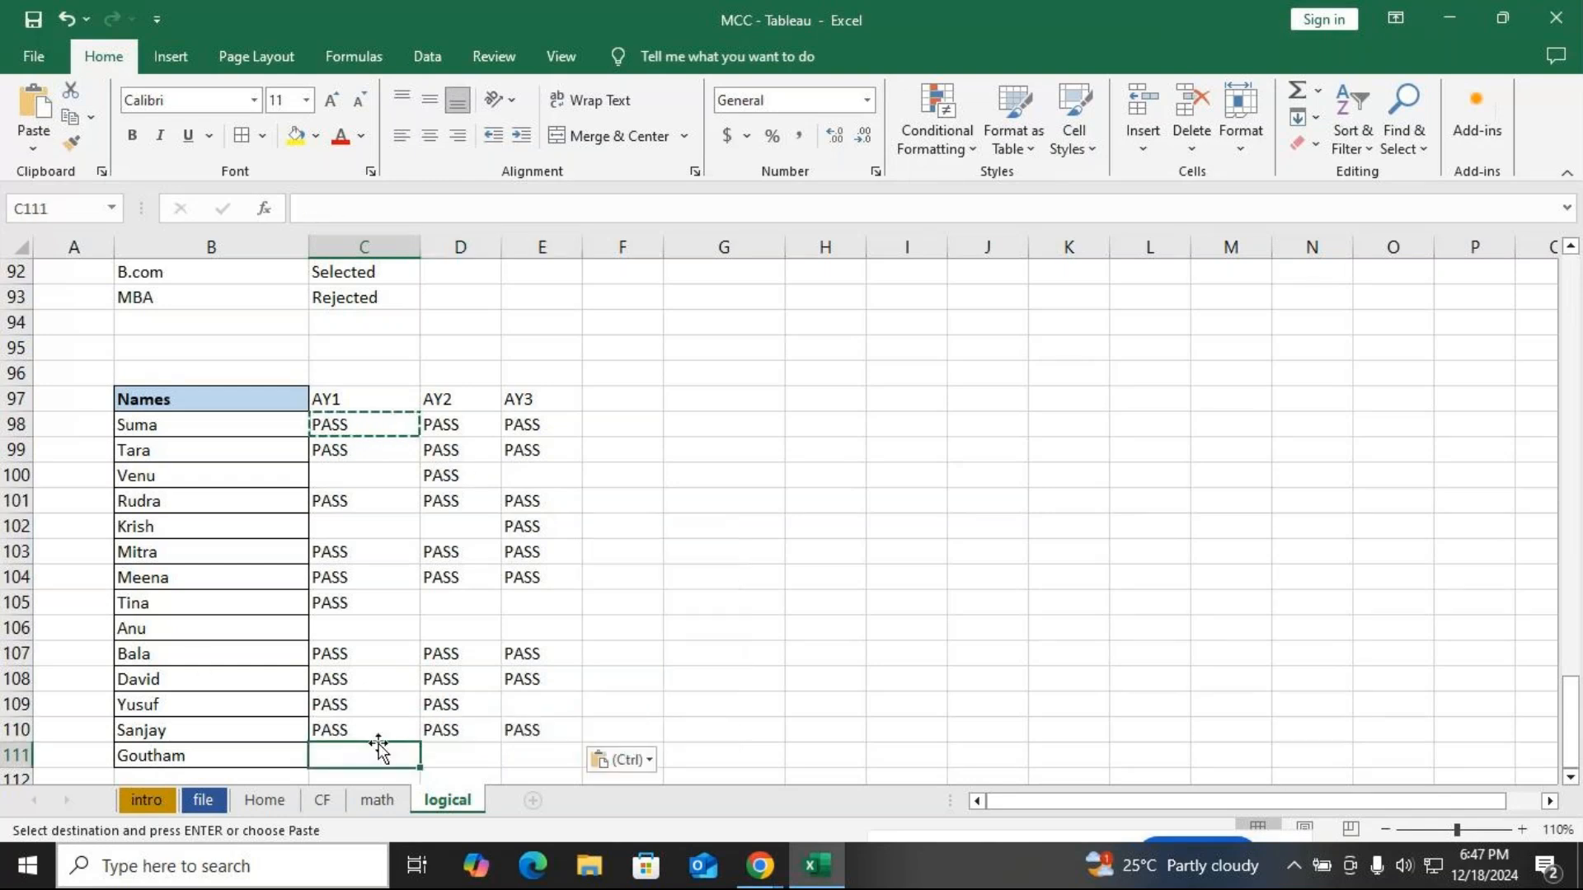
pyautogui.hotkey('shift', 'Right')
pyautogui.hotkey('shift', 'Right')
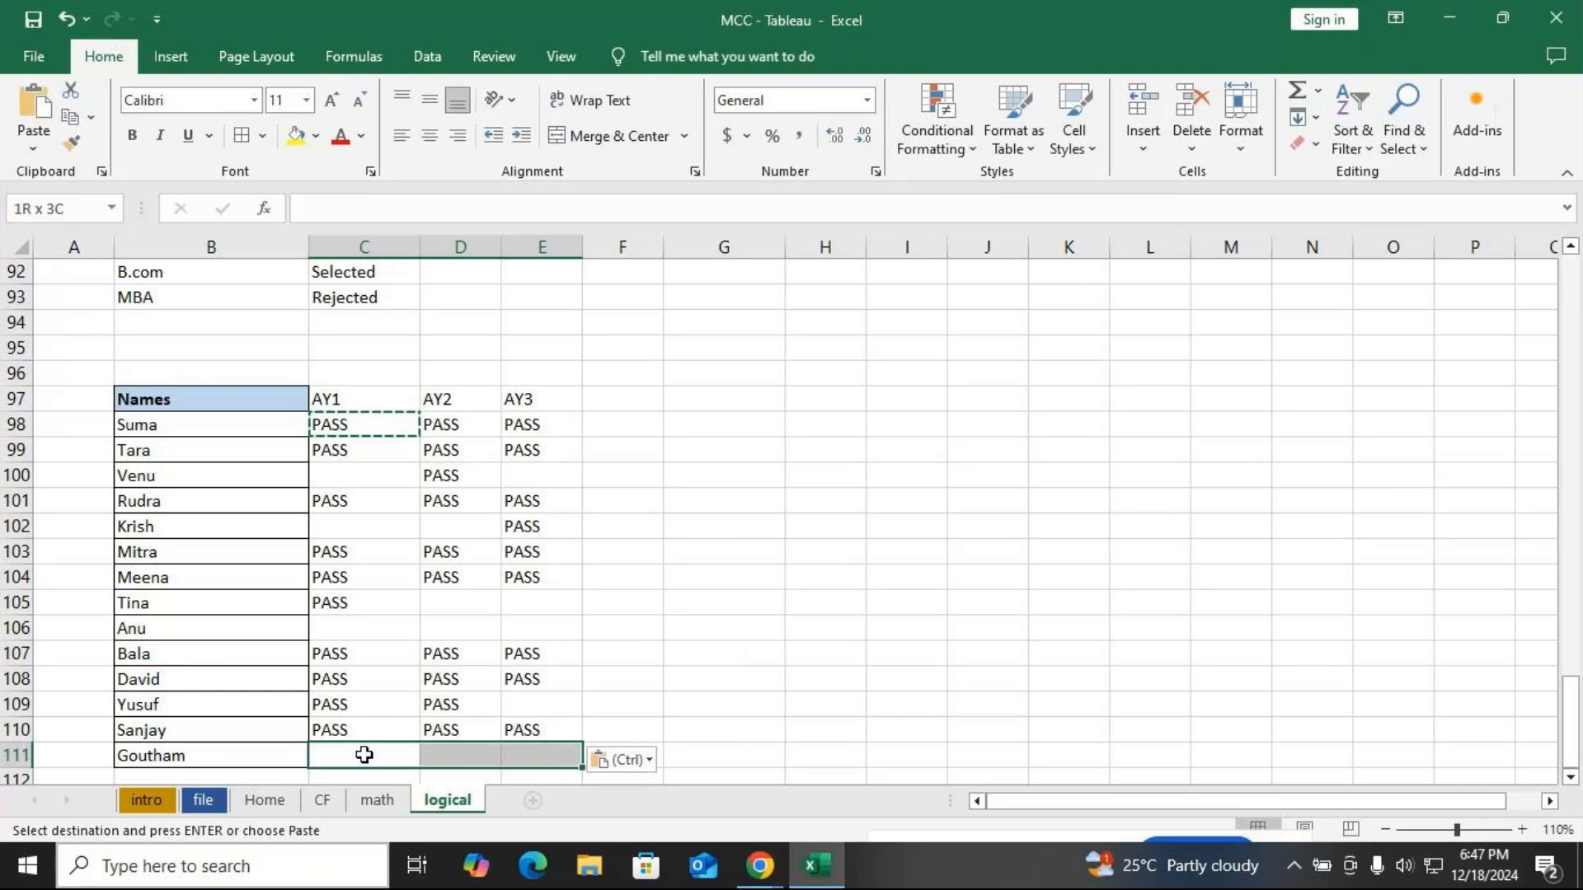
pyautogui.hotkey('ctrl', 'v')
# Enter Fail in the blank AY1 cell C100
pyautogui.click(399, 481)
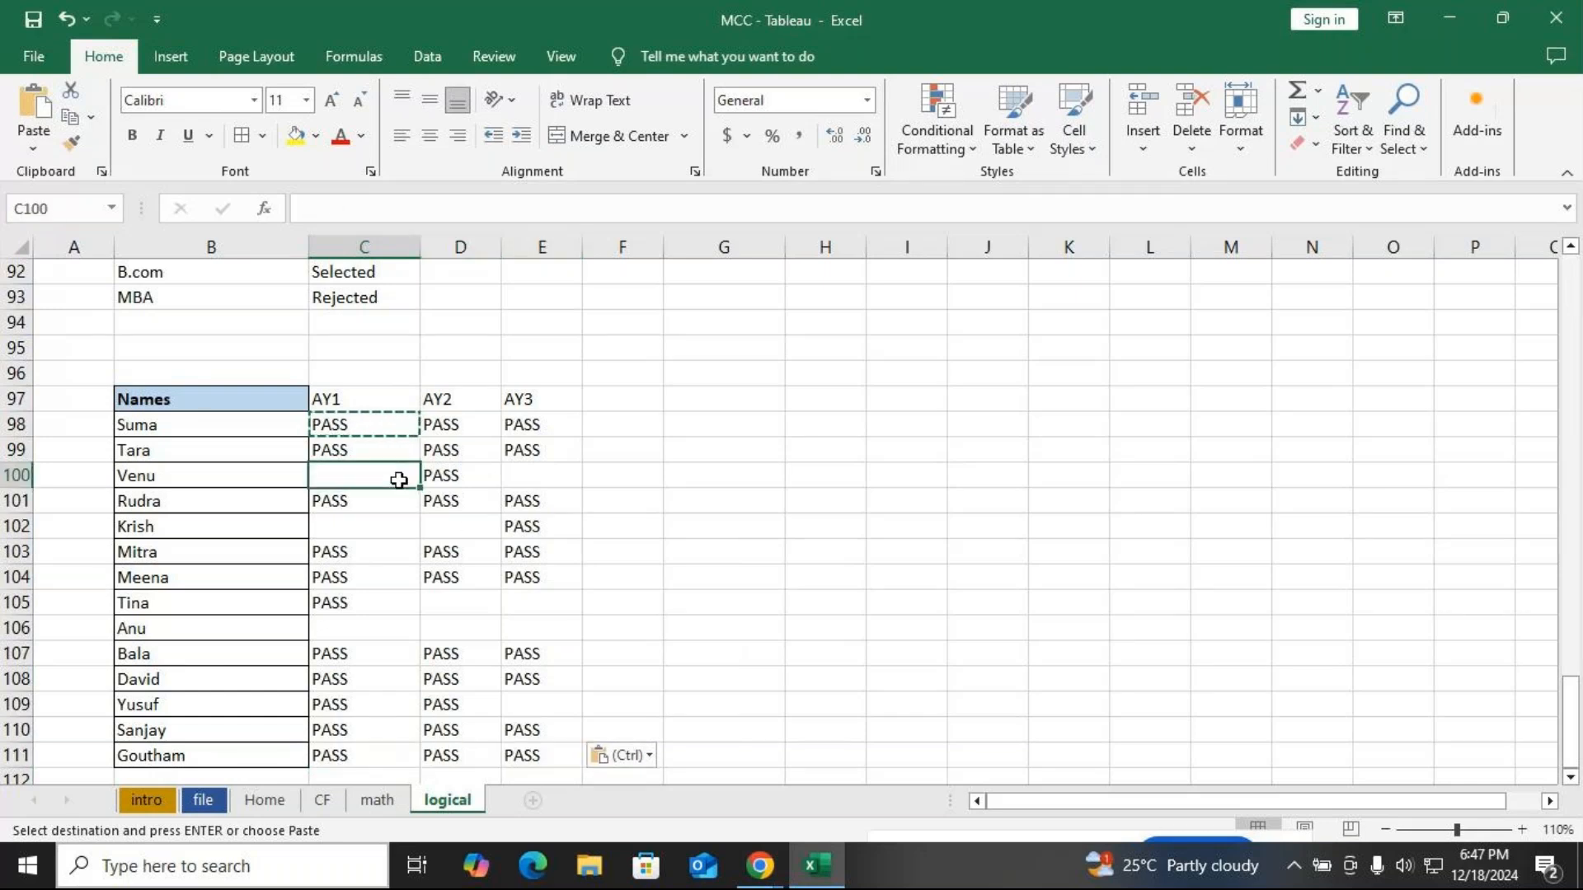
pyautogui.write('Fail')
pyautogui.press('Return')
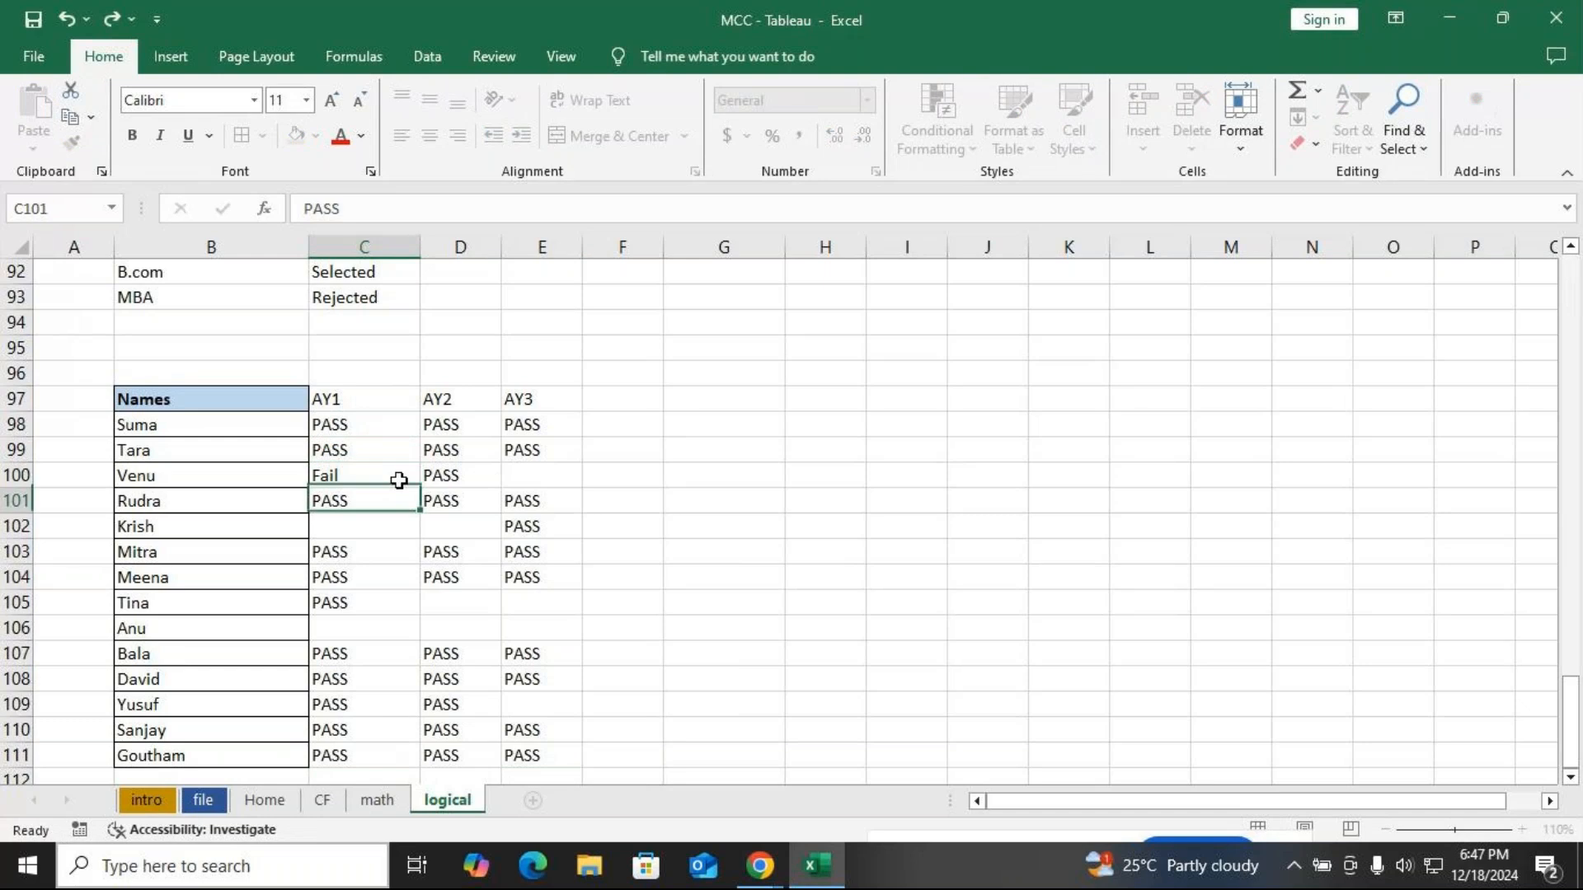
# Copy the Fail entry from C100 into the blank AY3 cell E100
pyautogui.click(399, 481)
pyautogui.hotkey('ctrl', 'c')
pyautogui.press('Right')
pyautogui.press('Right')
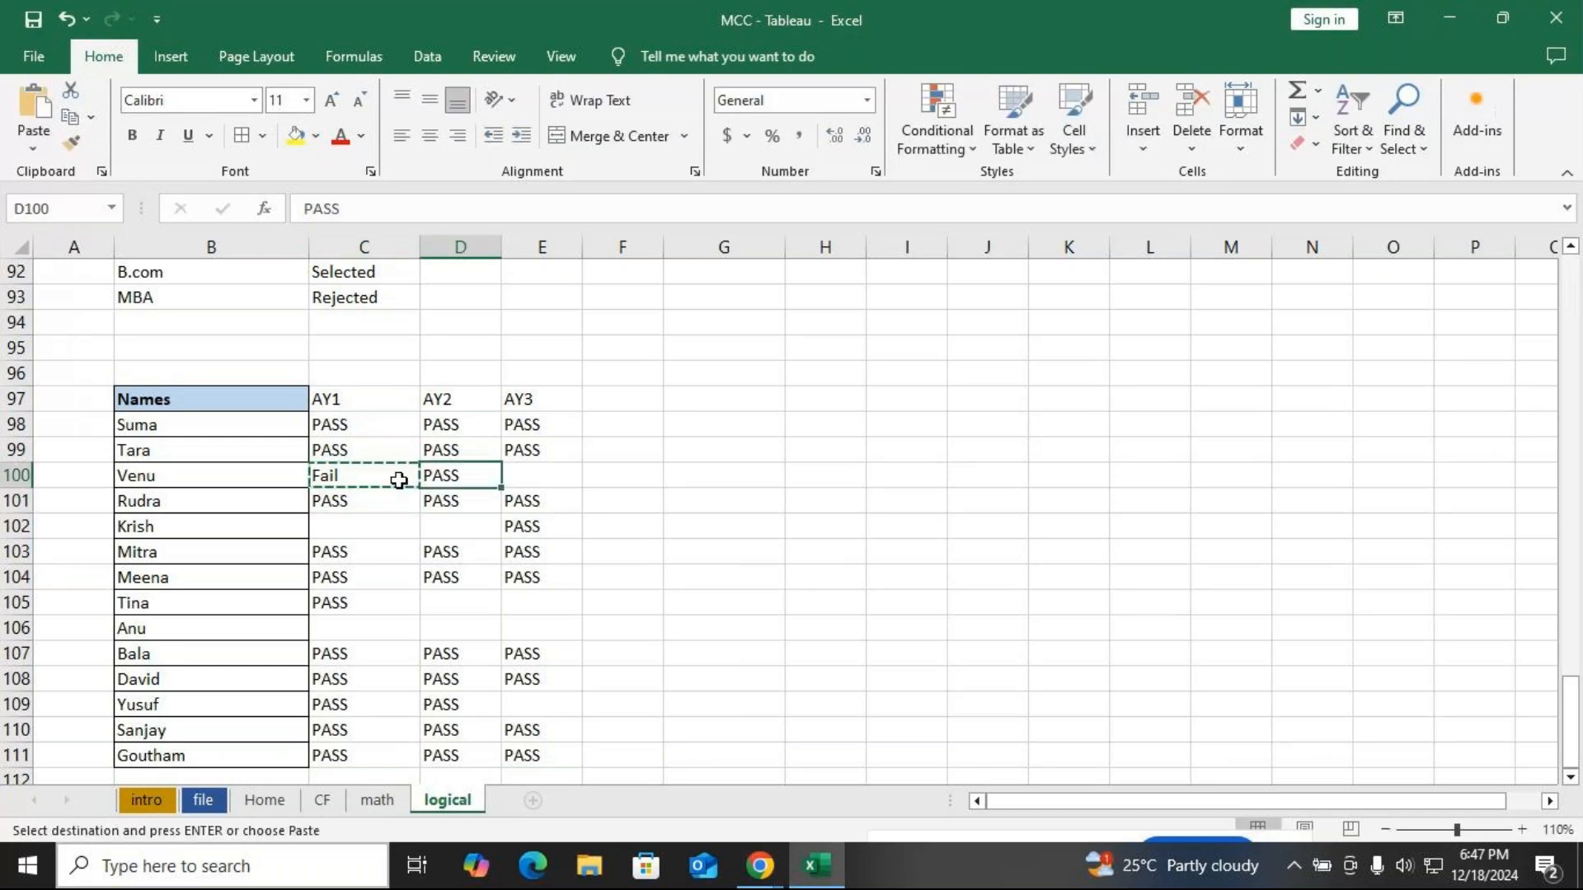
pyautogui.hotkey('ctrl', 'v')
# Paste Fail into the blank cells C102 and D102
pyautogui.click(374, 533)
pyautogui.hotkey('ctrl', 'v')
pyautogui.press('Right')
pyautogui.hotkey('ctrl', 'v')
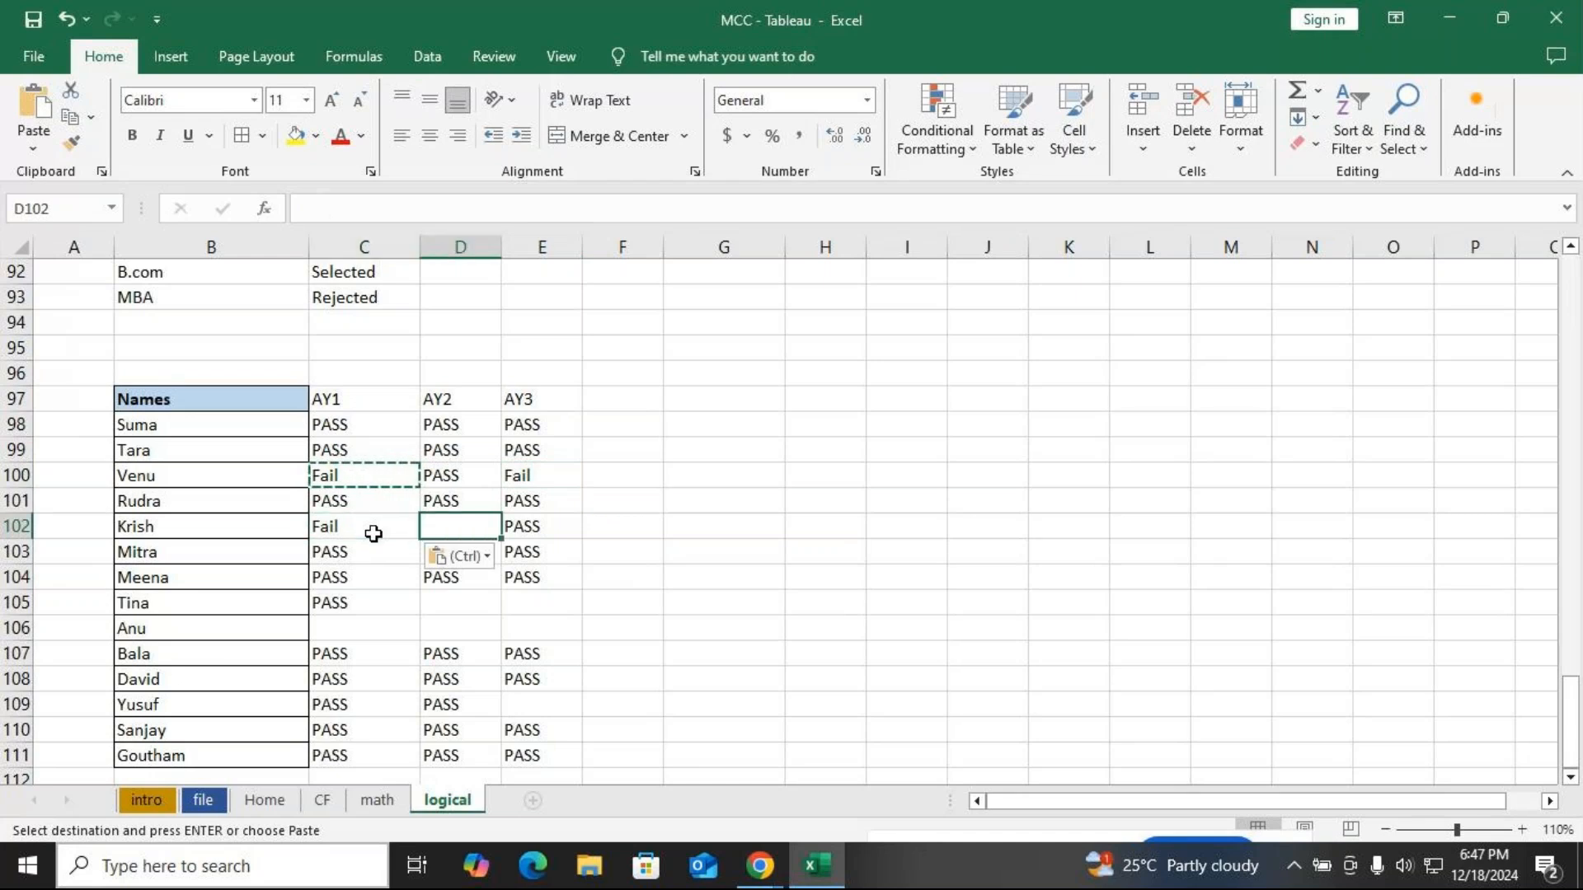
# Copy the Fail entry from D102 into the blank AY2 and AY3 cells D105:E105
pyautogui.press('Down')
pyautogui.press('Down')
pyautogui.press('Down')
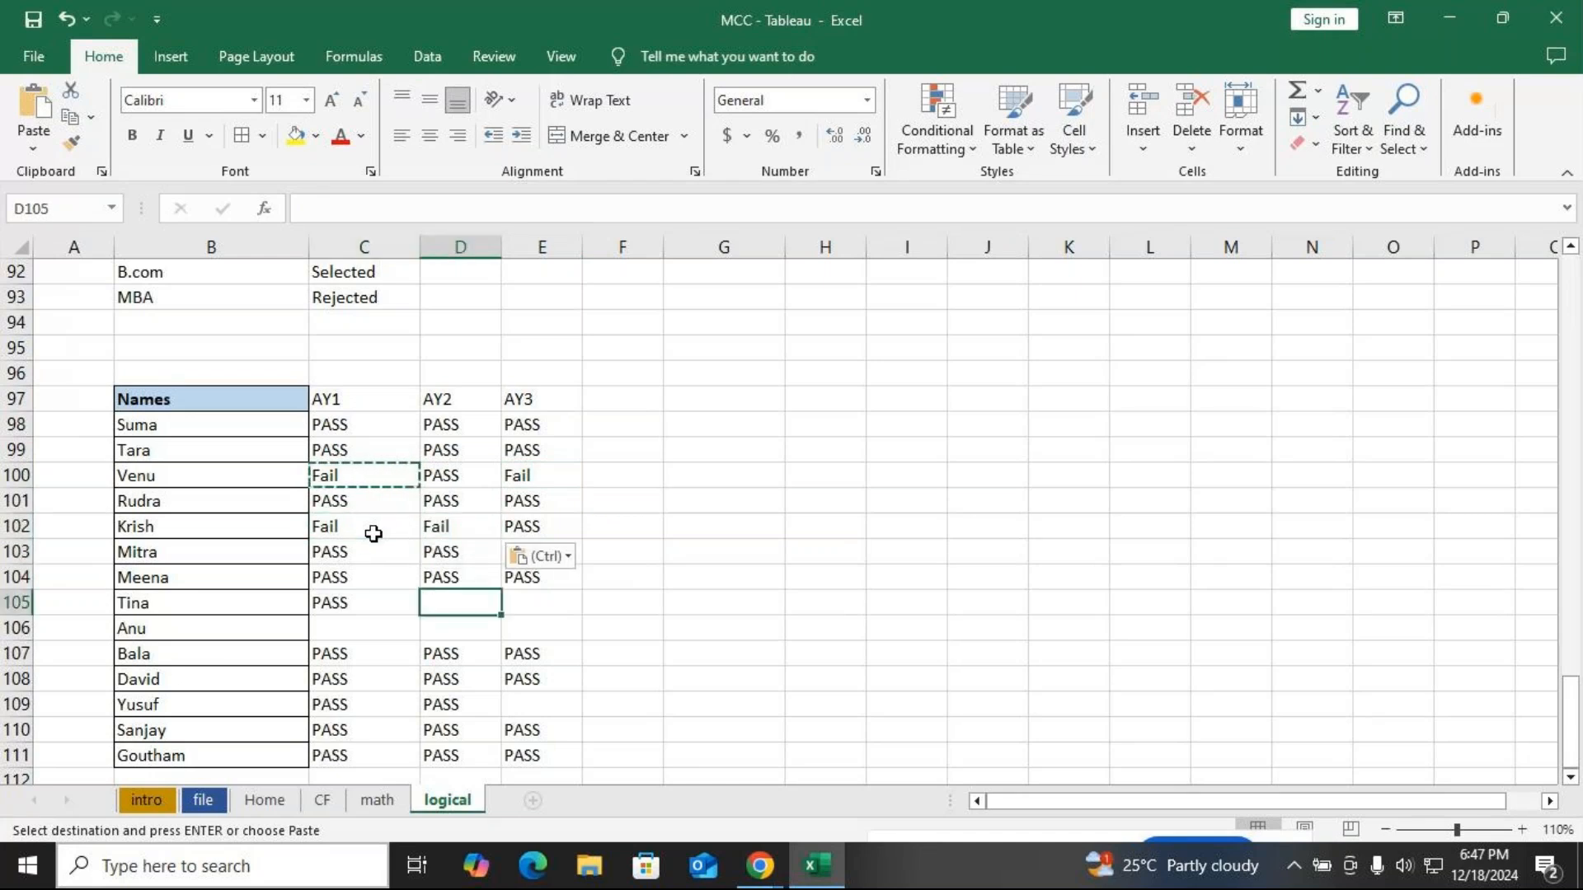
pyautogui.press('Up')
pyautogui.press('Up')
pyautogui.press('Up')
pyautogui.press('ctrl')
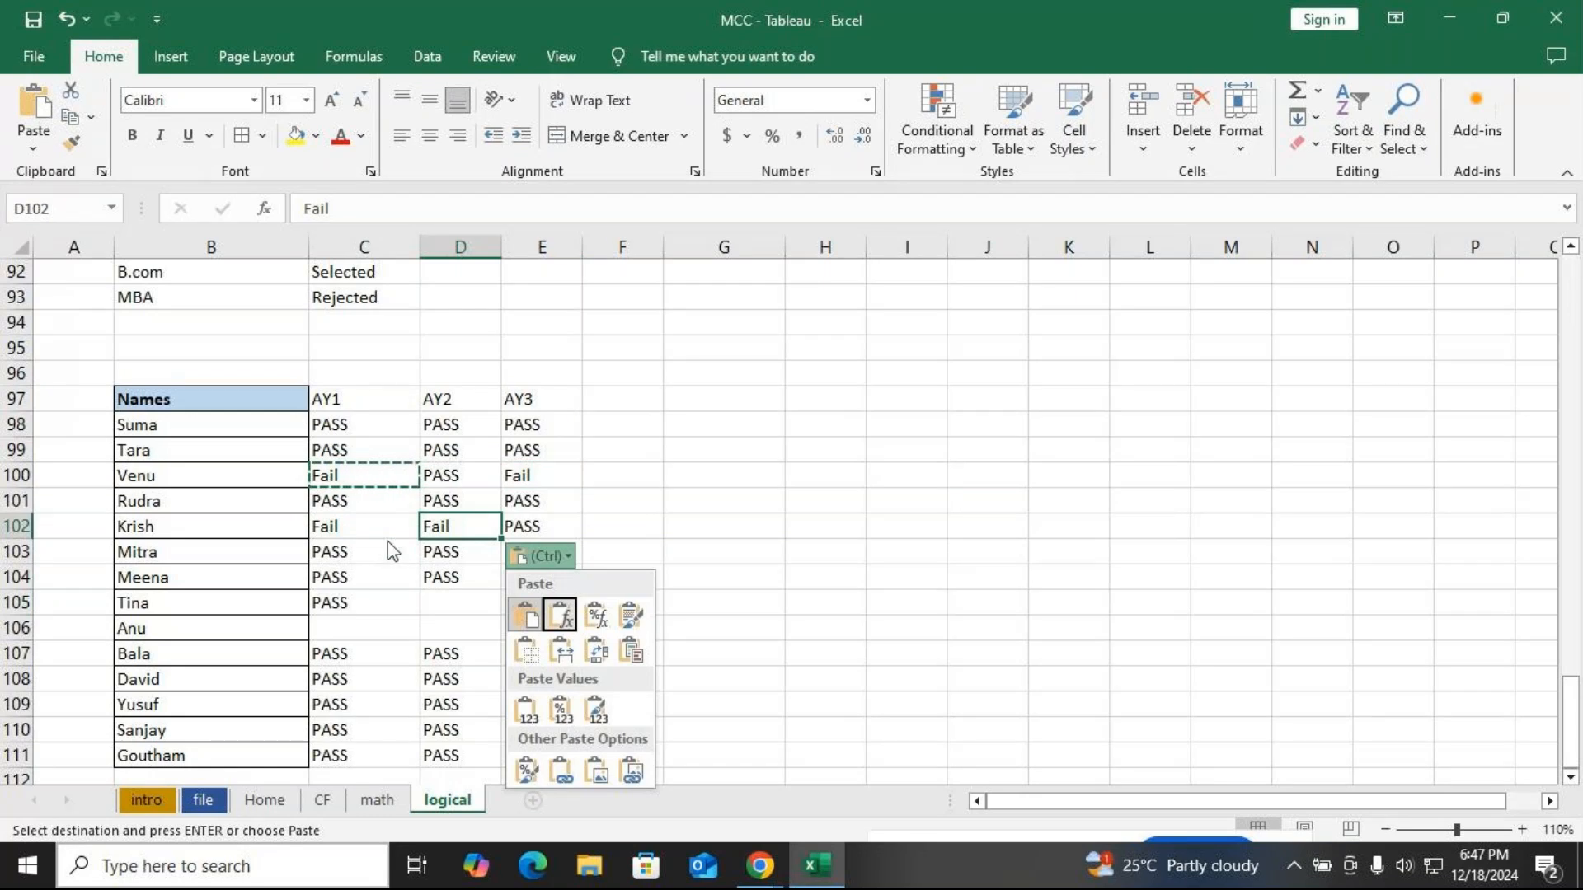
pyautogui.click(456, 526)
pyautogui.hotkey('ctrl', 'c')
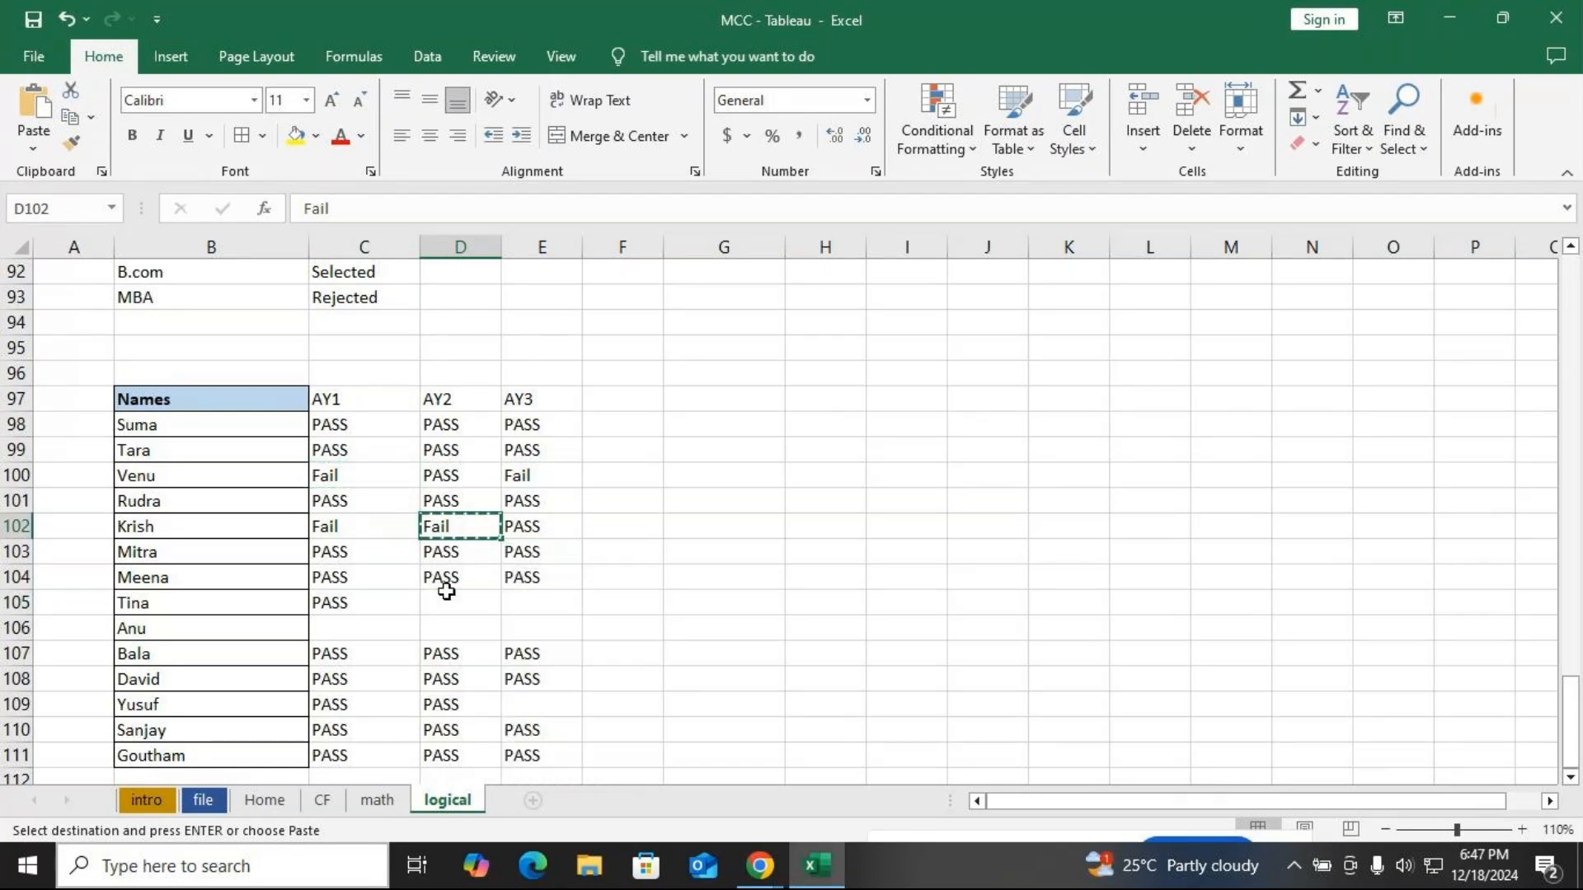
pyautogui.moveTo(446, 591); pyautogui.dragTo(512, 601)
pyautogui.hotkey('ctrl', 'v')
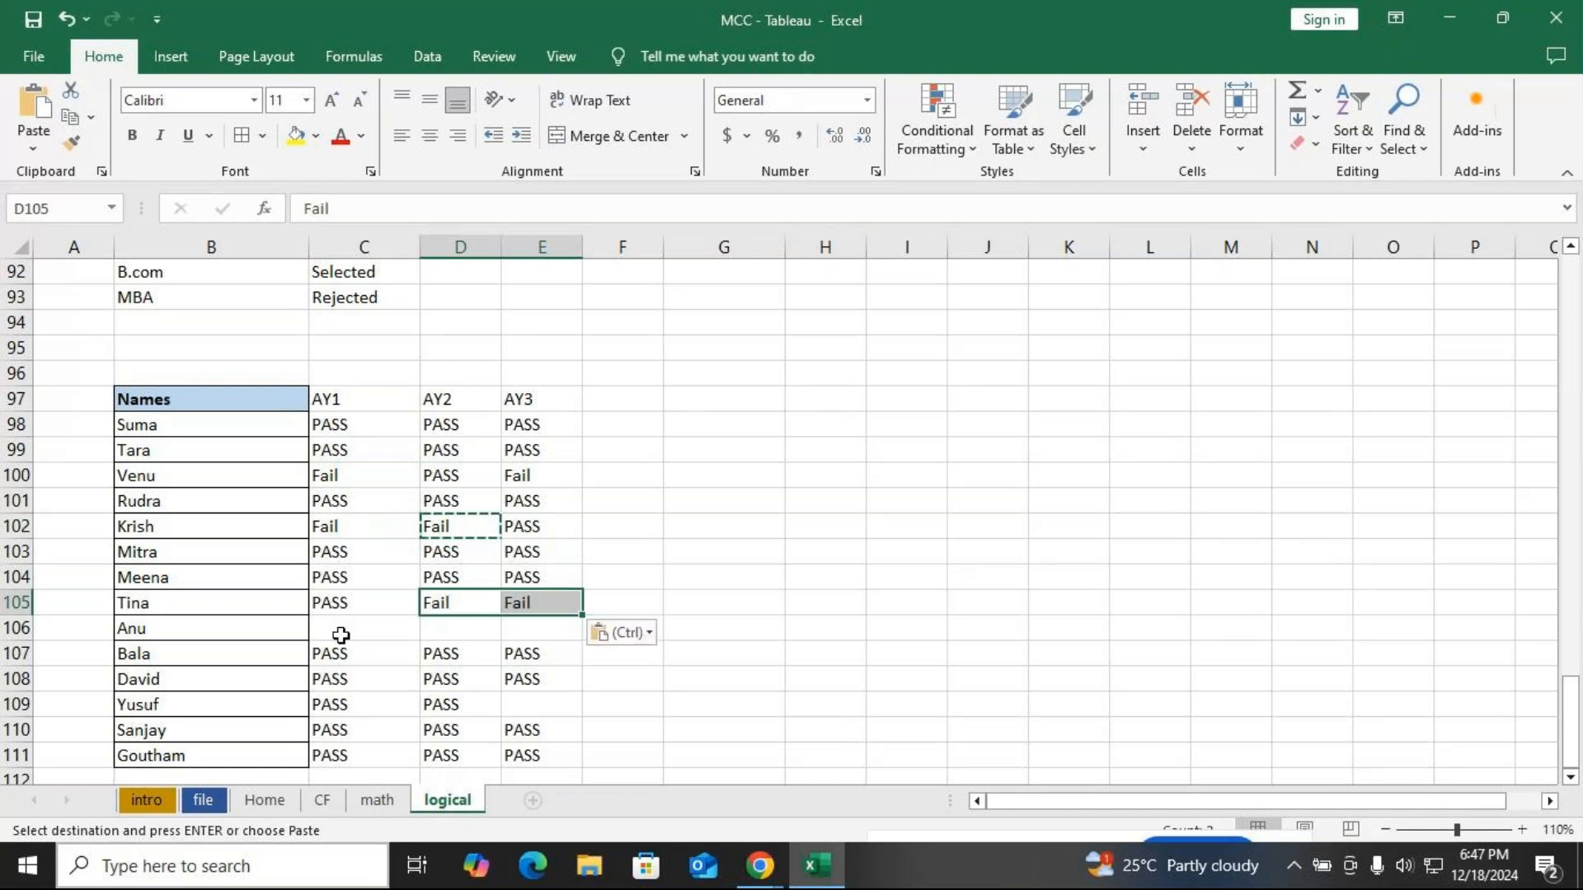
# Paste Fail into the blank cells C106:E106 and into the blank AY3 cell E109
pyautogui.moveTo(340, 635); pyautogui.dragTo(498, 625)
pyautogui.hotkey('ctrl', 'v')
pyautogui.scroll(-1, 487, 654)
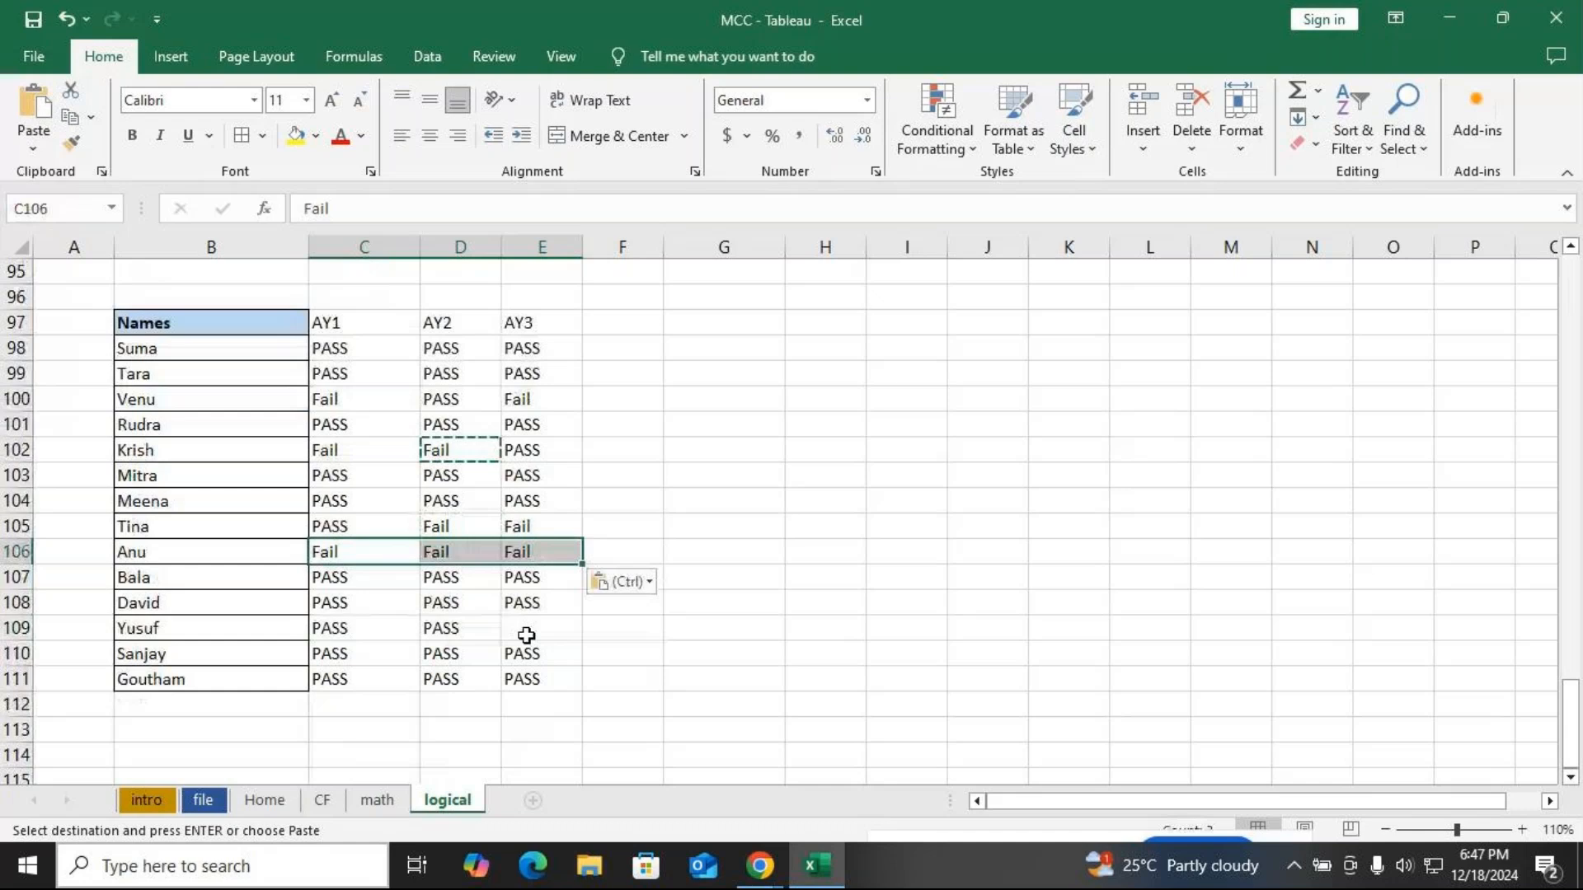
pyautogui.click(526, 636)
pyautogui.hotkey('ctrl', 'v')
pyautogui.press('Escape')
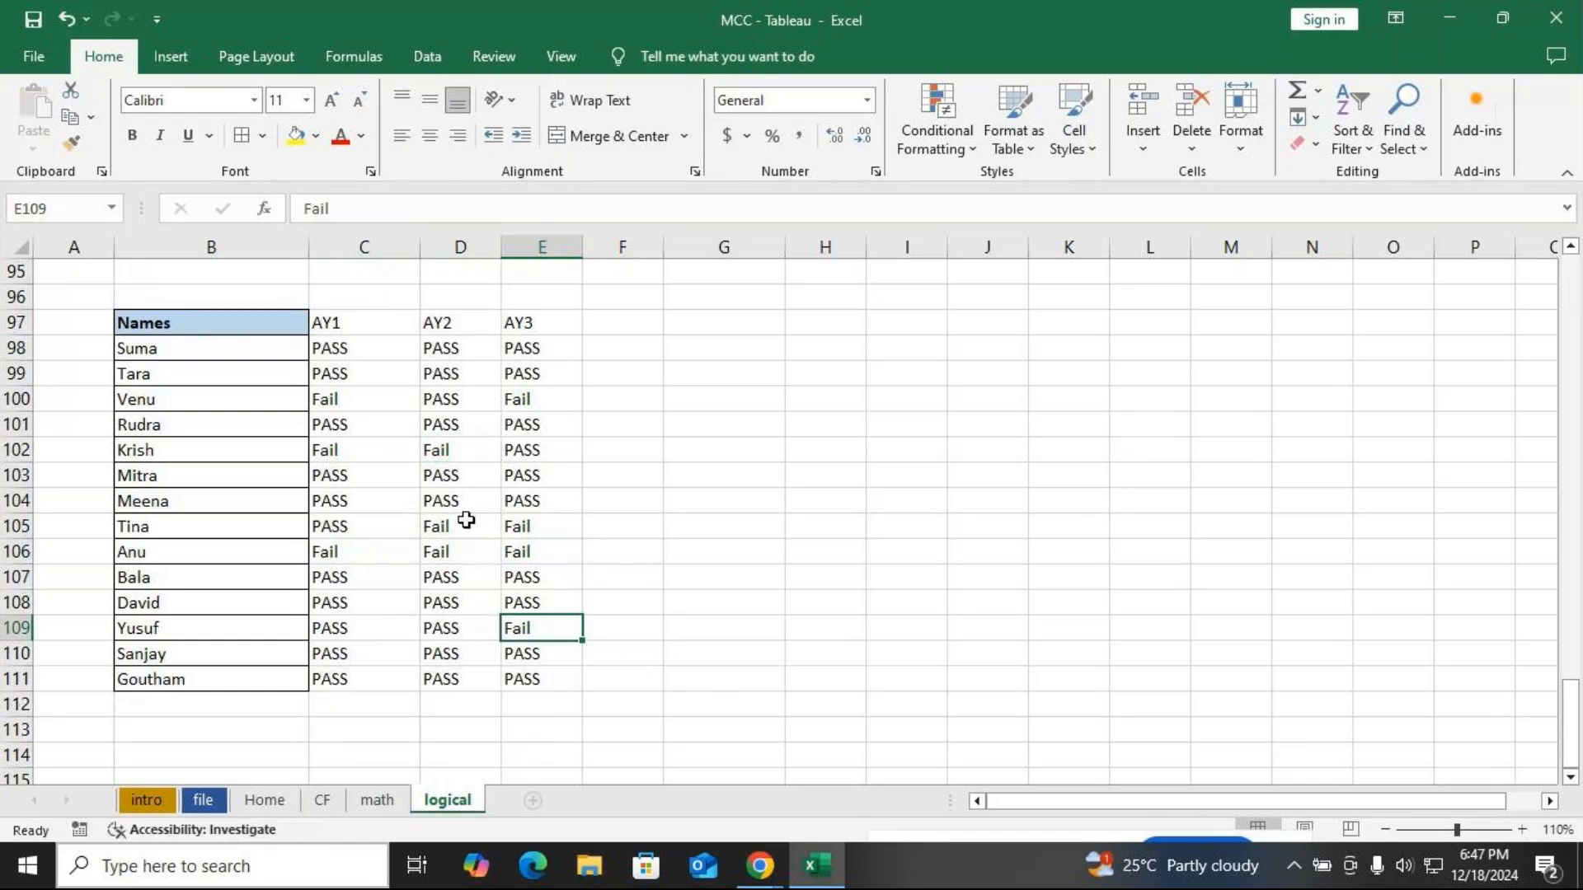
# Copy the Names header's formatting onto the AY1 and AY2 headers in C97:D97
pyautogui.click(206, 323)
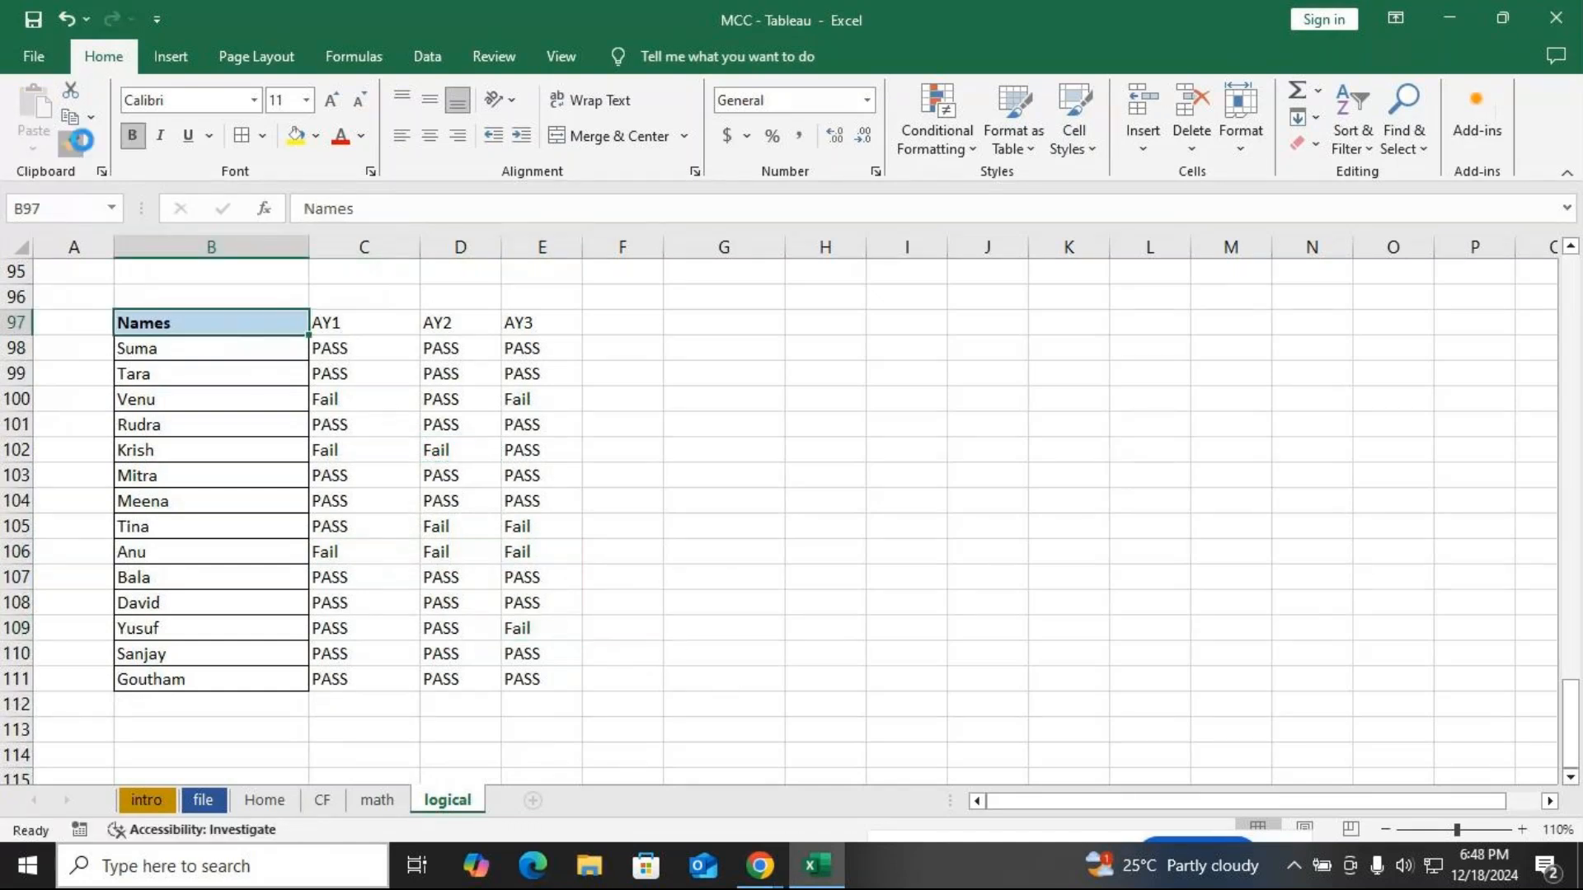
pyautogui.click(78, 140)
pyautogui.moveTo(322, 322); pyautogui.dragTo(493, 324)
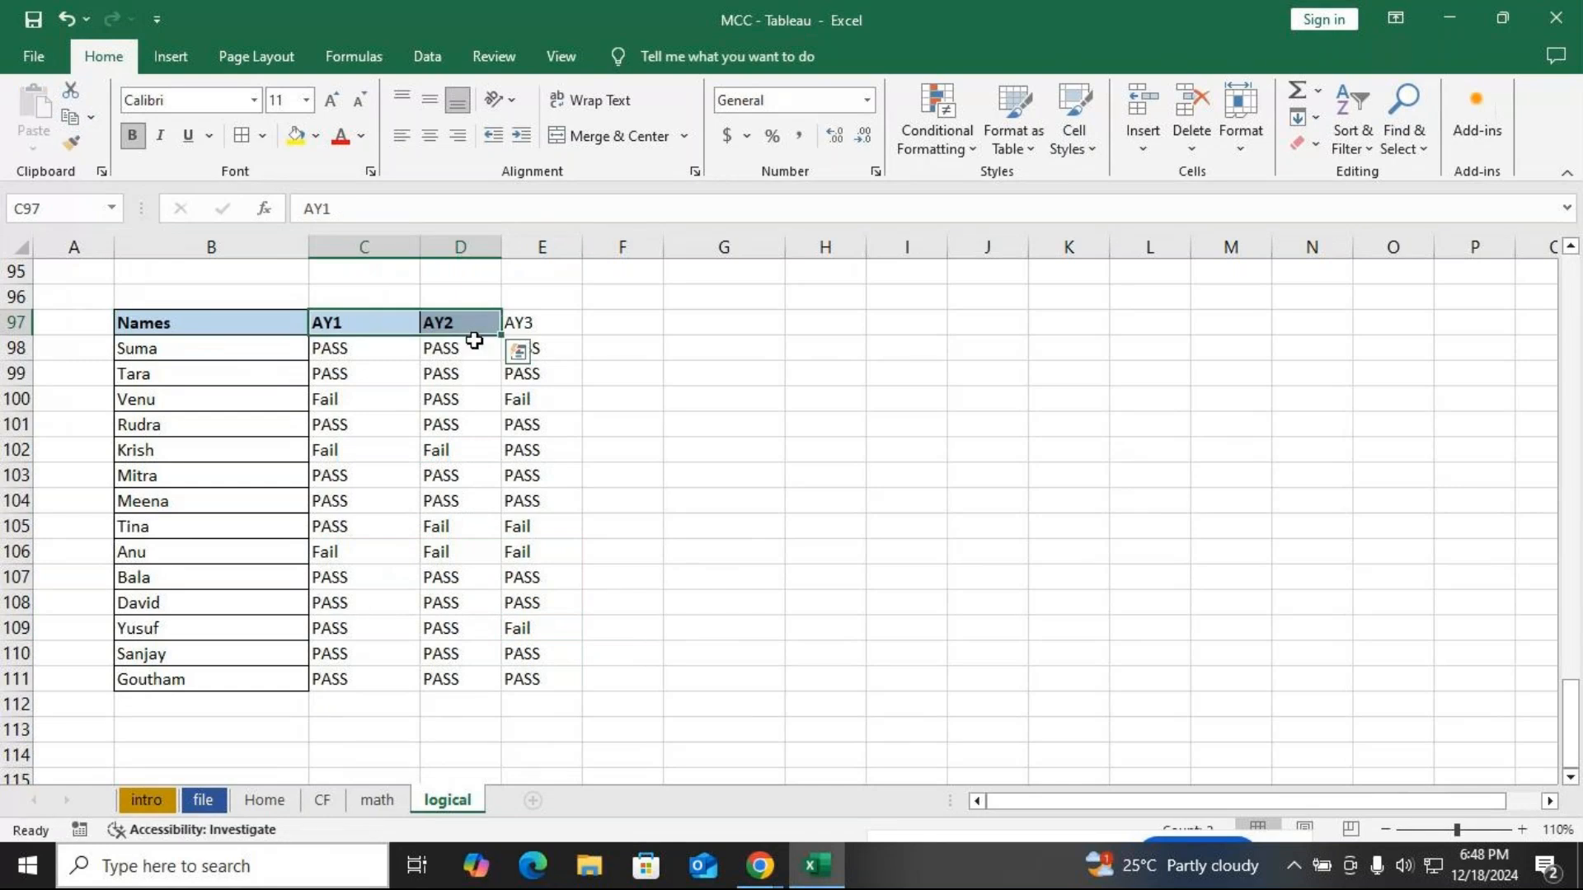
pyautogui.click(76, 148)
pyautogui.moveTo(520, 322); pyautogui.dragTo(619, 322)
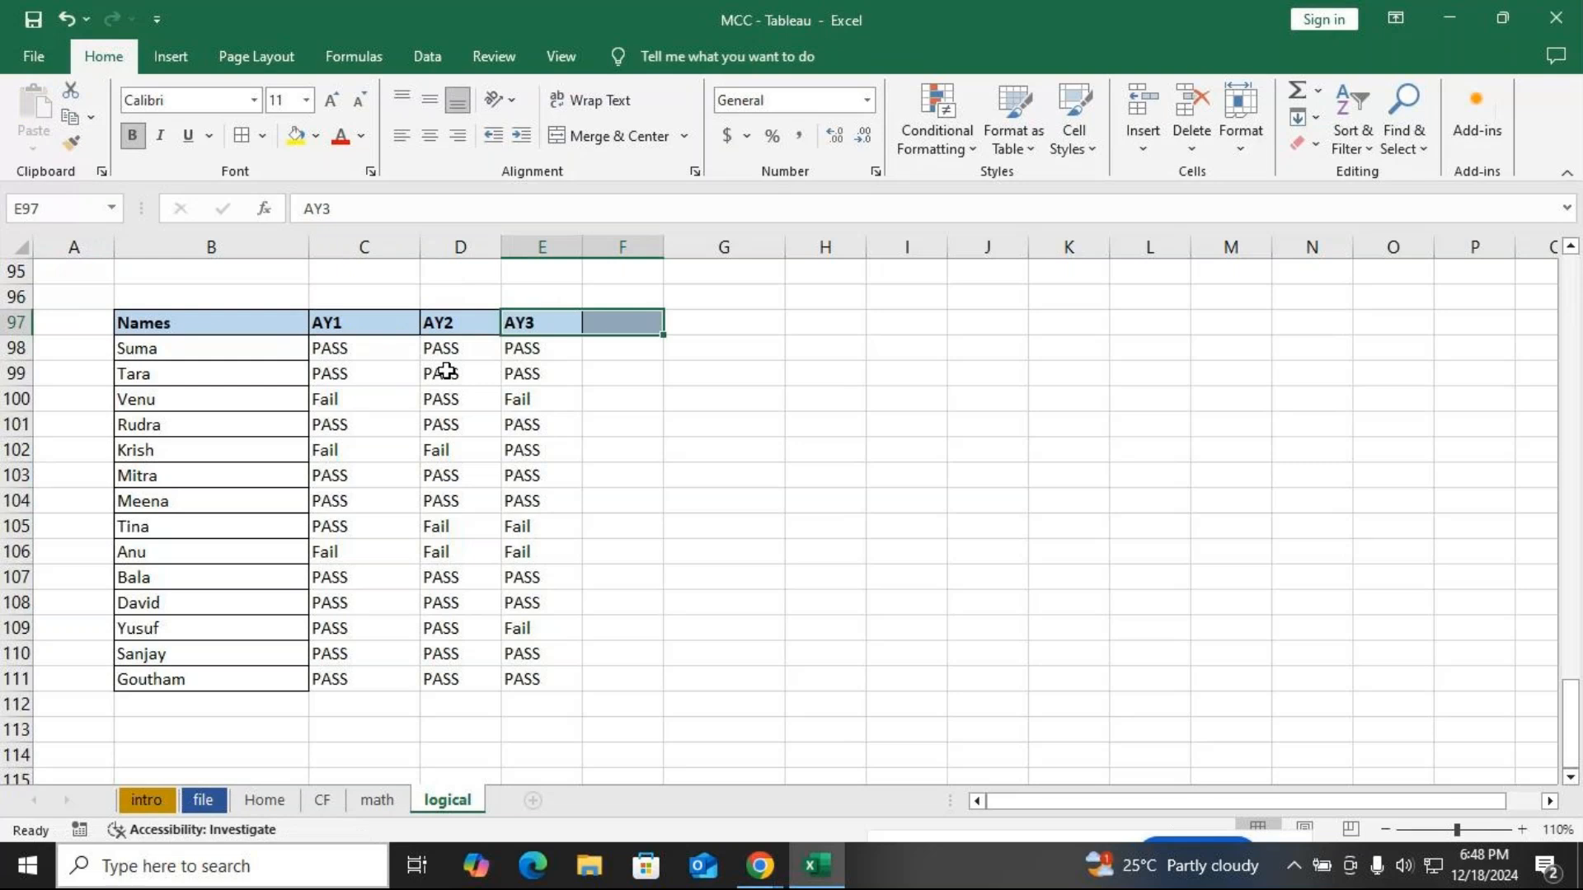
pyautogui.hotkey('ctrl', 'z')
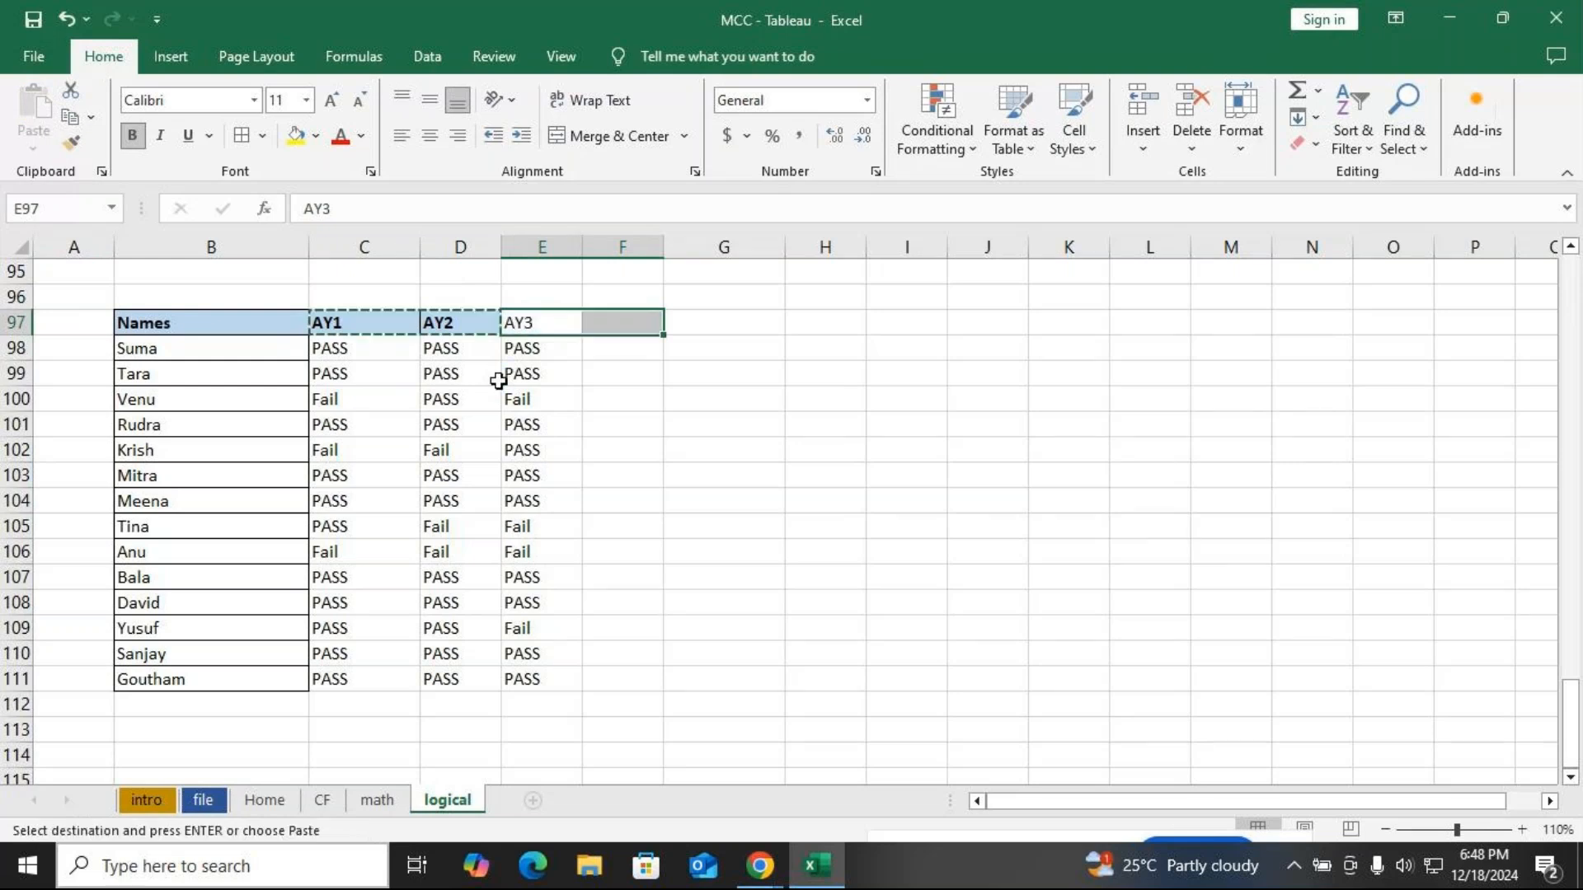
# Copy the AY2 header's formatting onto the AY3 header in E97 and add borders to all cells of the names table
pyautogui.click(452, 322)
pyautogui.click(73, 144)
pyautogui.click(536, 321)
pyautogui.click(429, 445)
pyautogui.hotkey('ctrl', 'a')
# Enter the header Result in F97, beside AY3
pyautogui.click(620, 320)
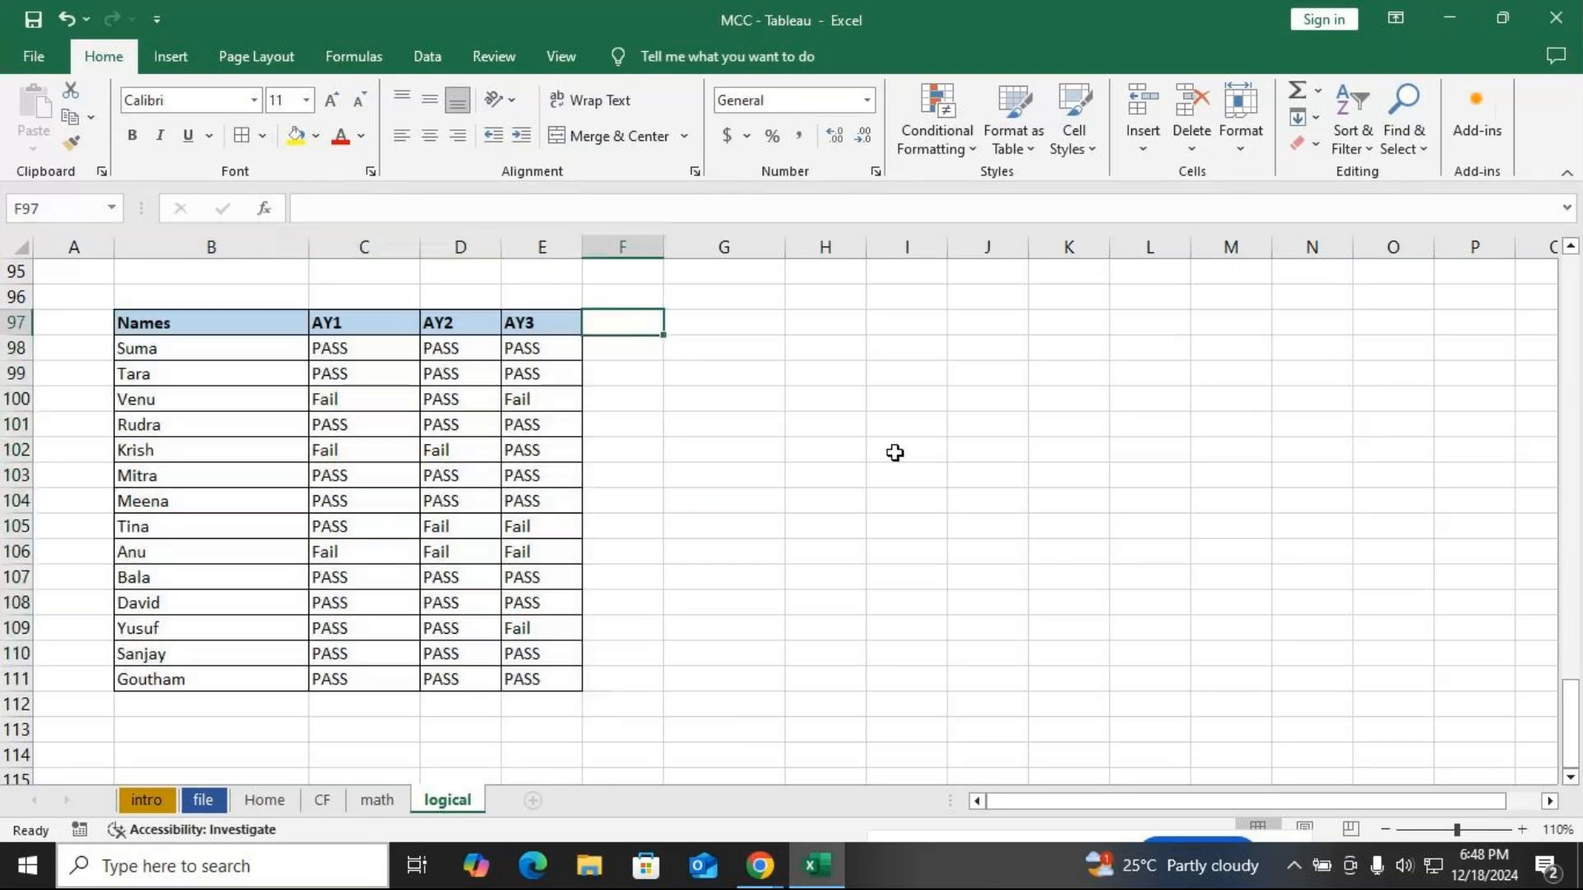
pyautogui.write('Res')
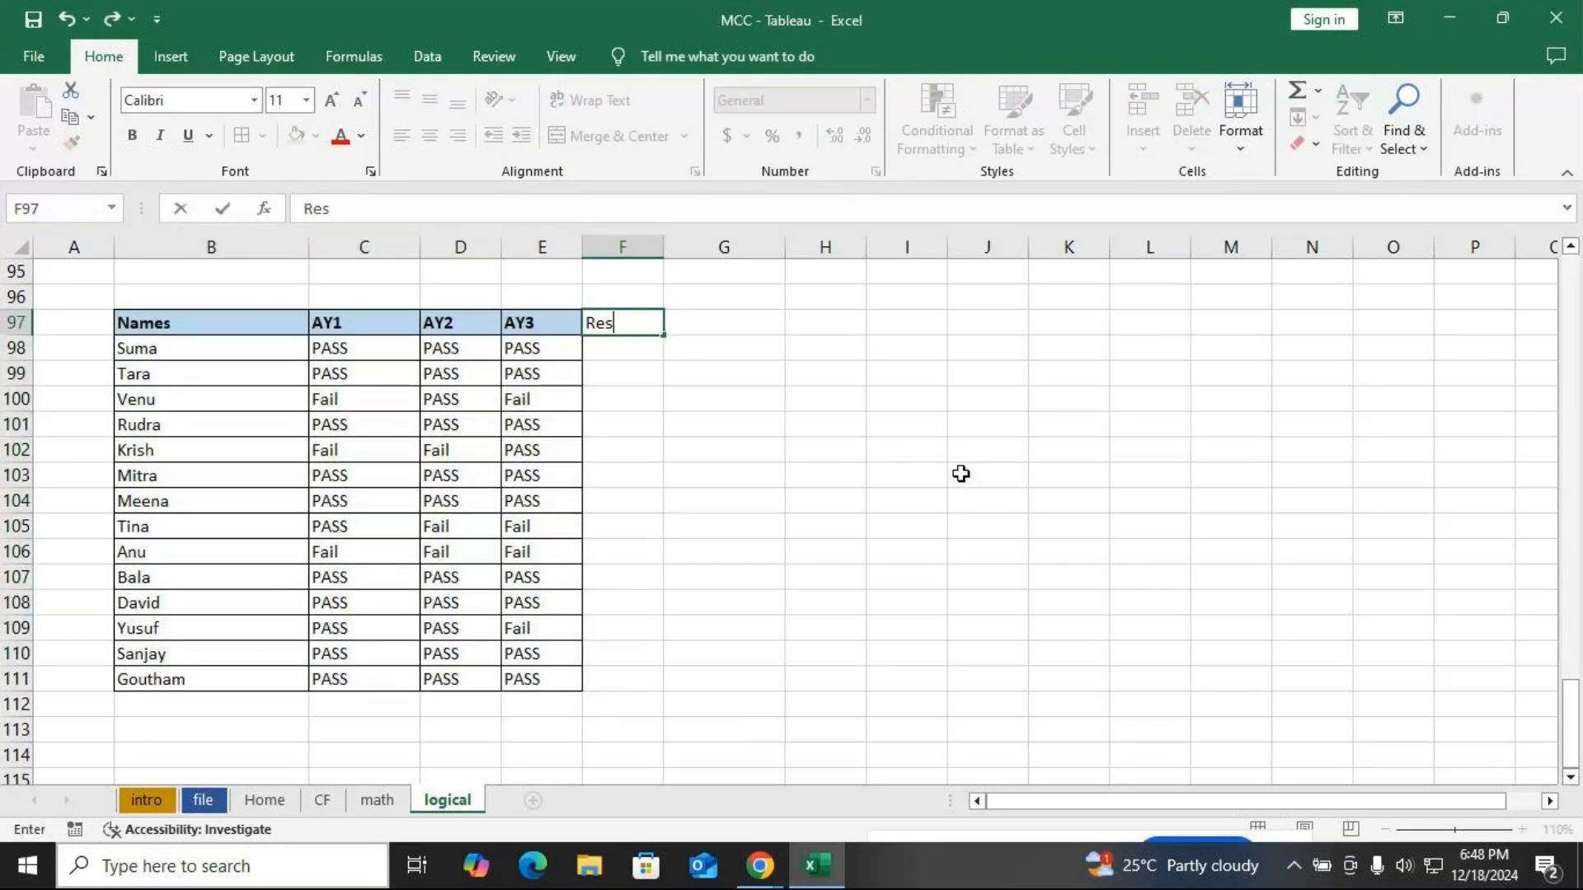
pyautogui.write('ult')
pyautogui.press('Tab')
# Enter the condition note "All 3 AY = Pass -- Graduate" in I97
pyautogui.press('Tab')
pyautogui.press('Tab')
pyautogui.write('Al')
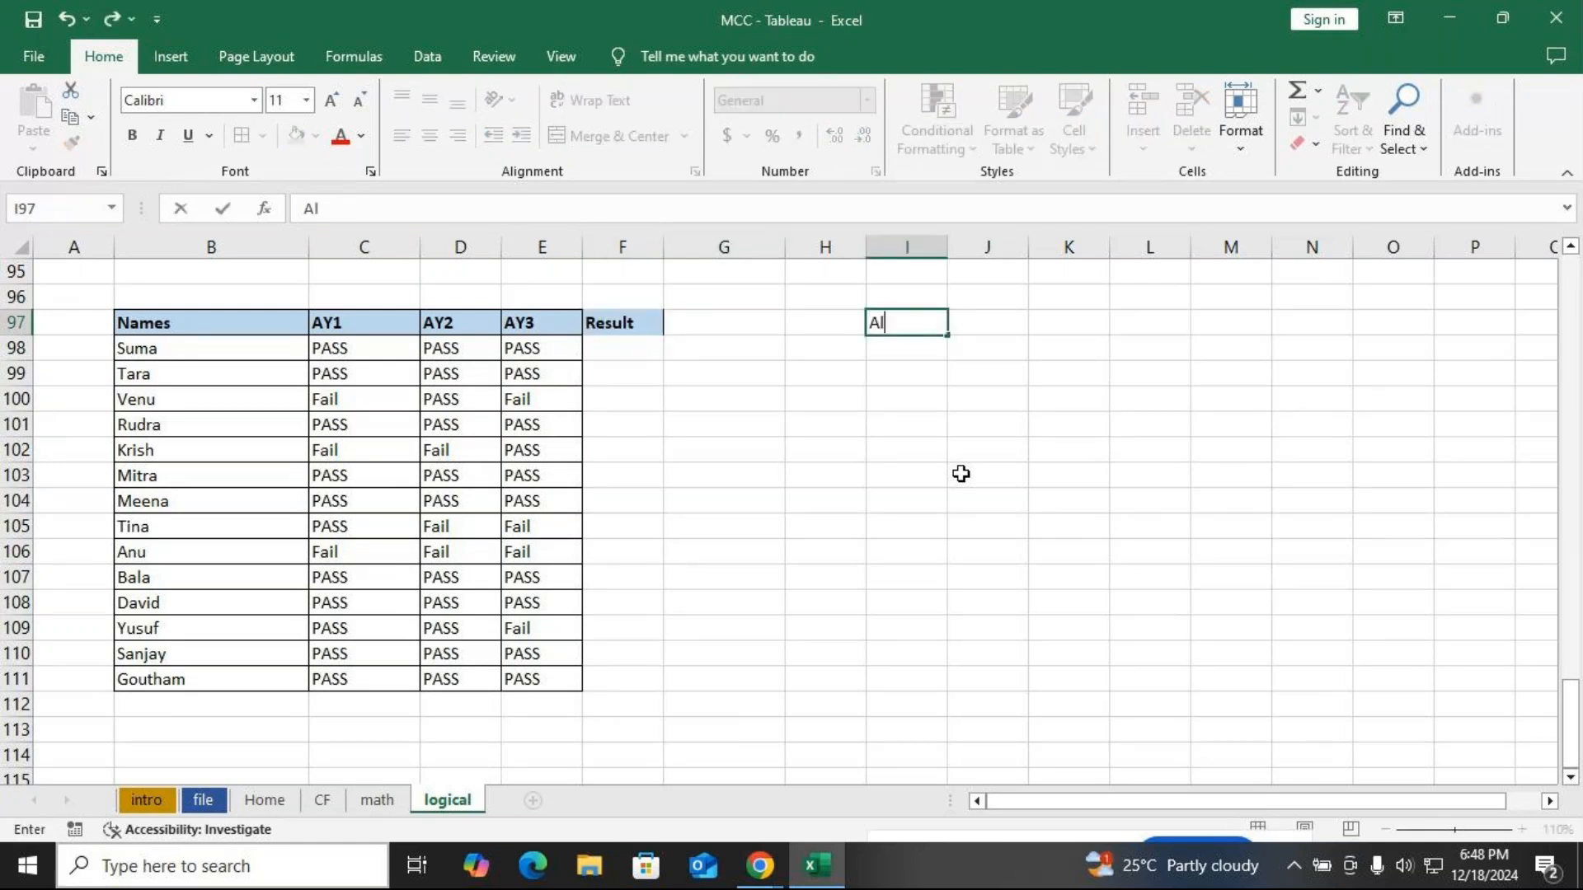
pyautogui.write('l 3 AY = Pass -- Grad')
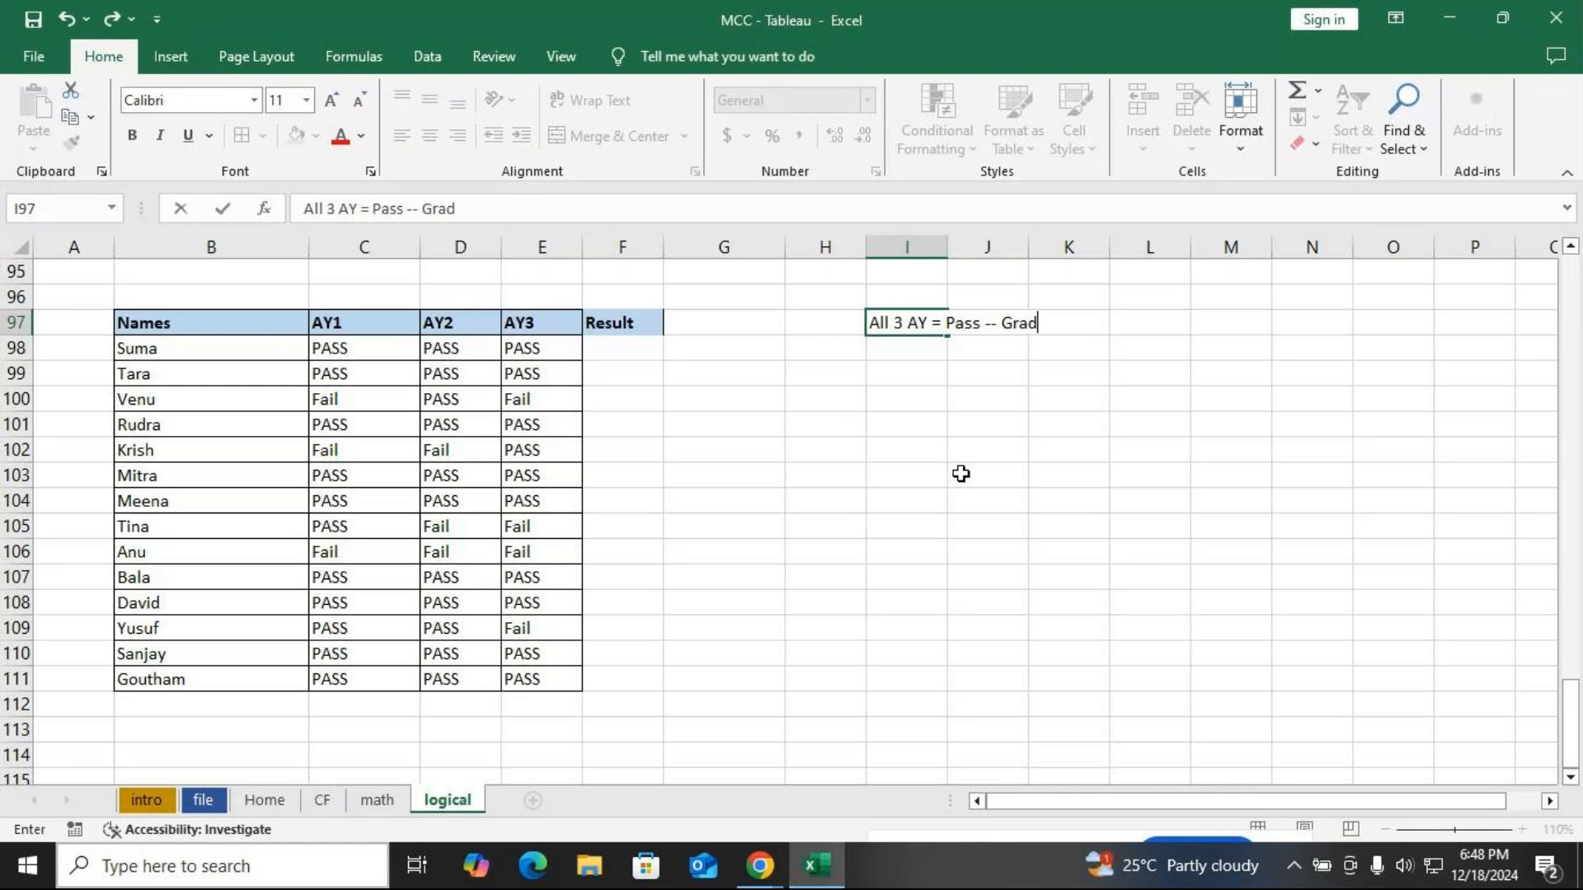
pyautogui.write('uate')
pyautogui.press('Return')
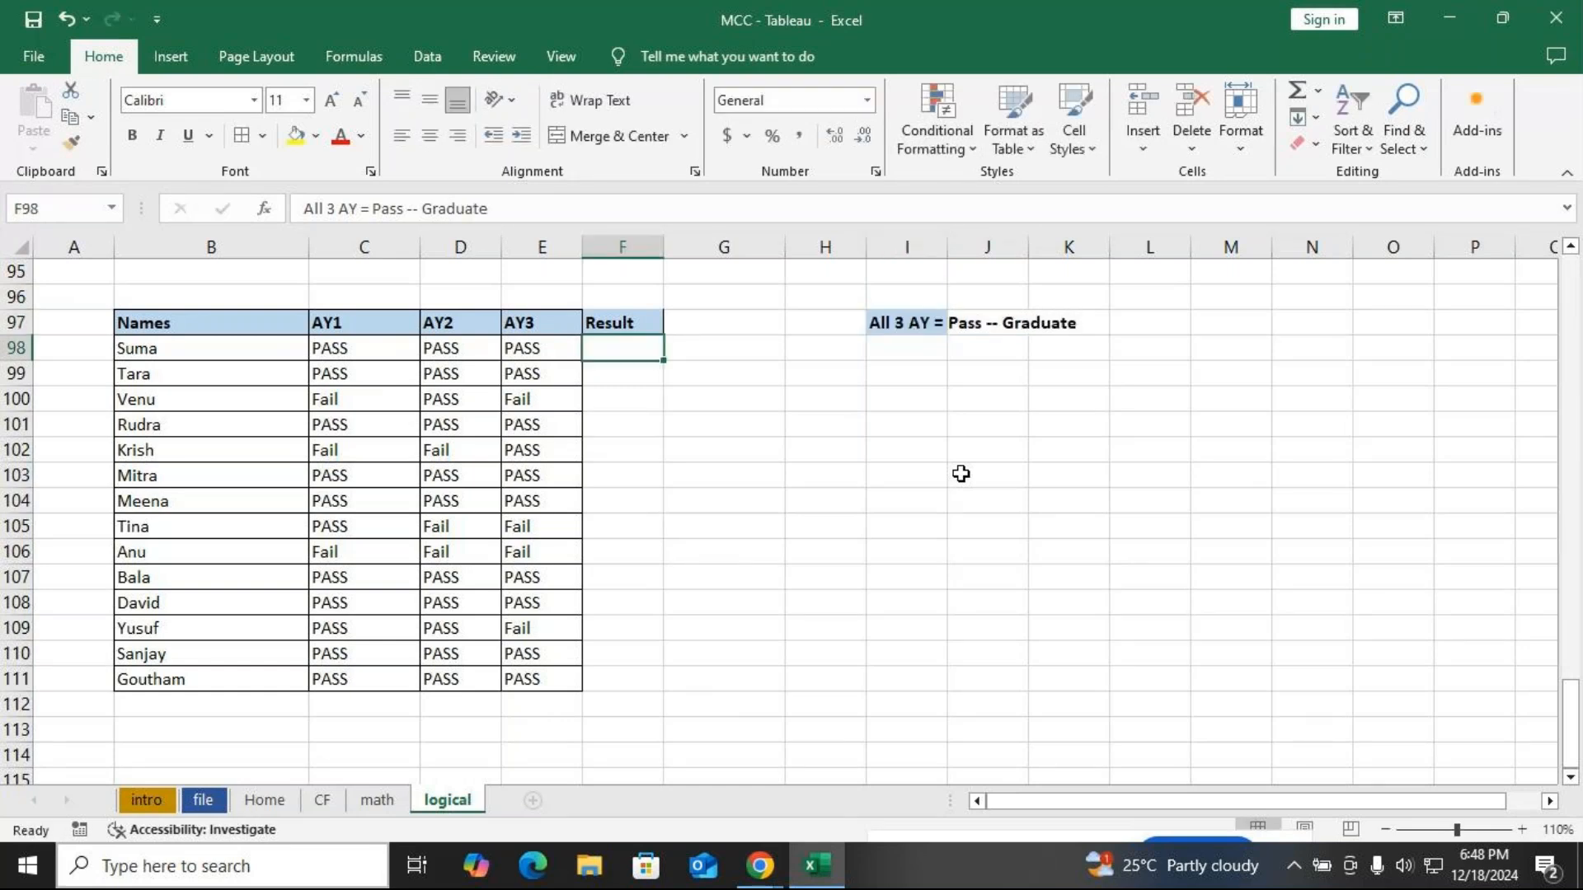
# Widen column I to fit the condition note and enter Else below it in I98
pyautogui.moveTo(947, 247); pyautogui.dragTo(1097, 272)
pyautogui.click(1007, 354)
pyautogui.doubleClick(1009, 357)
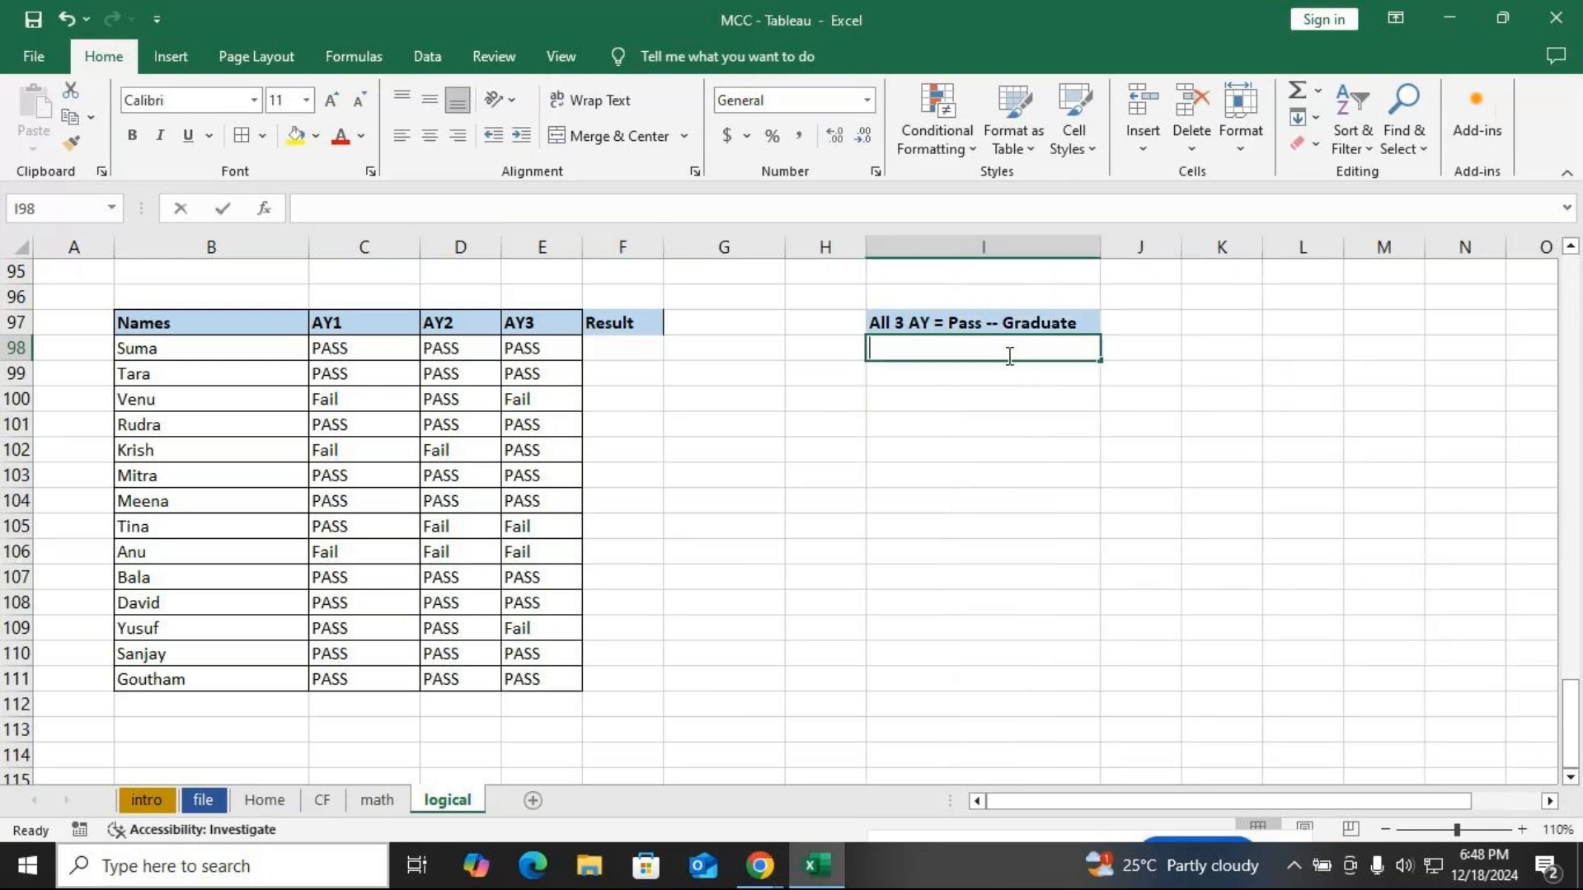
pyautogui.write('Else')
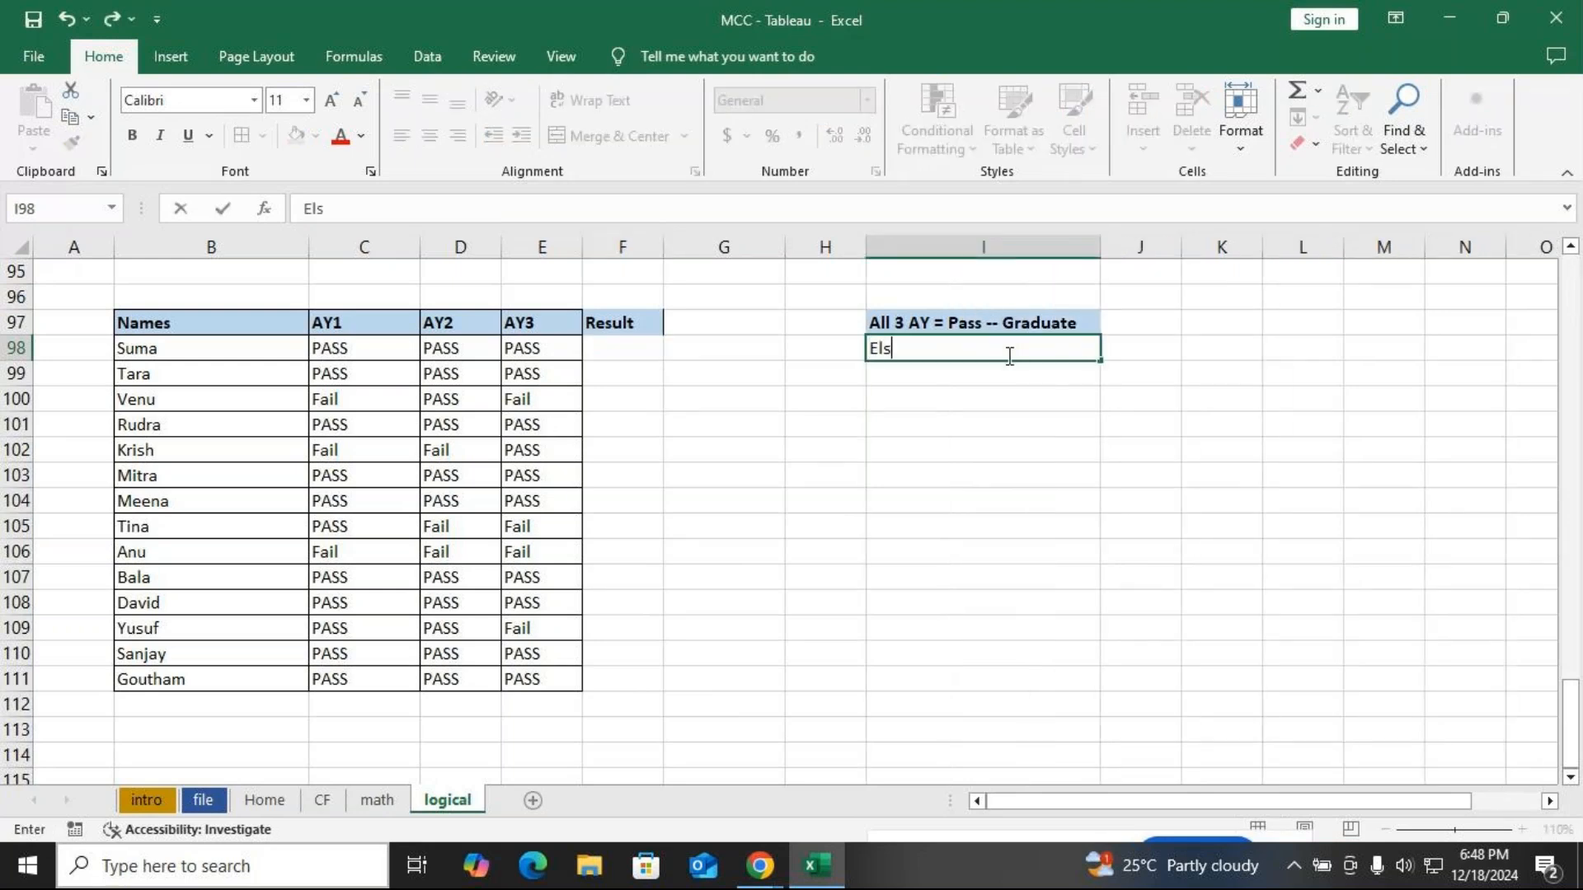
pyautogui.press('Return')
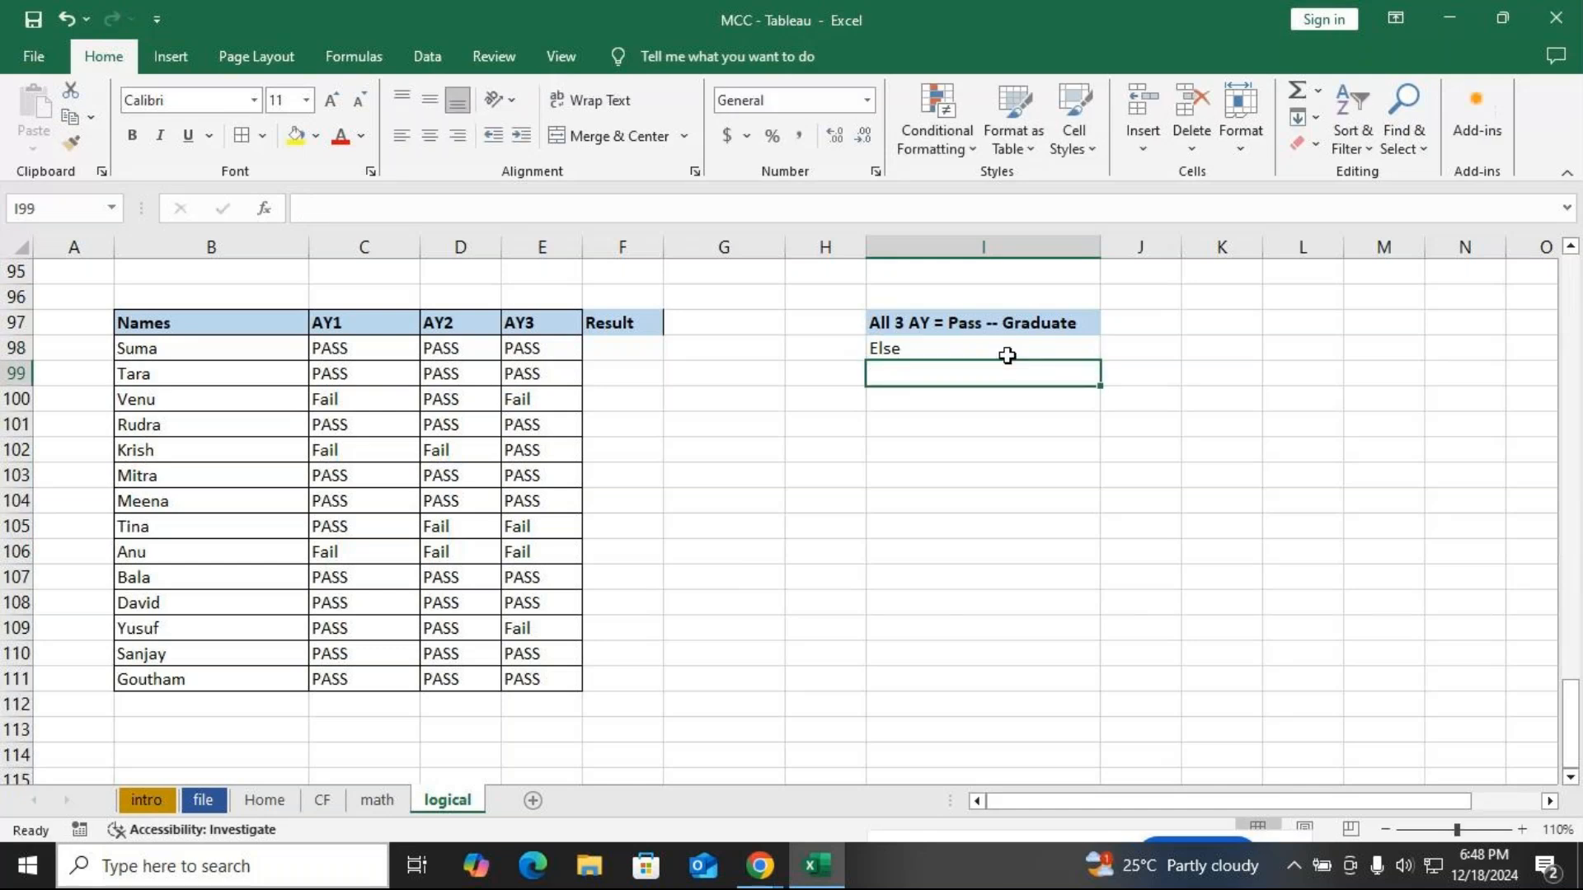
# Enter "Leave the field Blank" in I99, below Else
pyautogui.write("'")
pyautogui.press('BackSpace')
pyautogui.write('Leac')
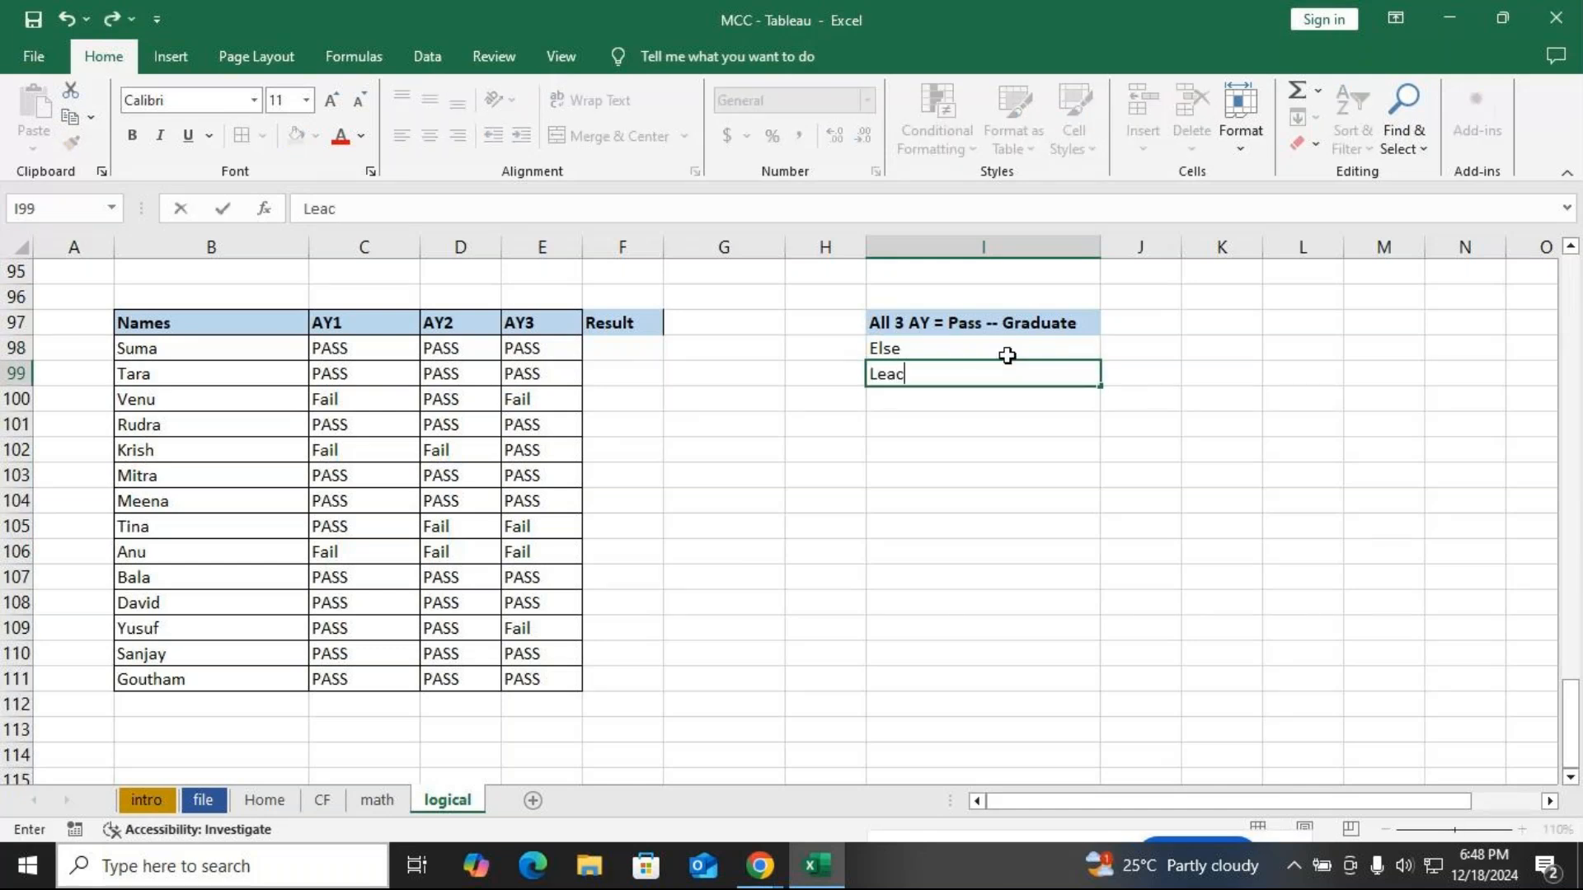
pyautogui.press('BackSpace')
pyautogui.write('ve the g')
pyautogui.press('BackSpace')
pyautogui.write('f')
pyautogui.write('ile')
pyautogui.press('BackSpace')
pyautogui.press('BackSpace')
pyautogui.write('eld B')
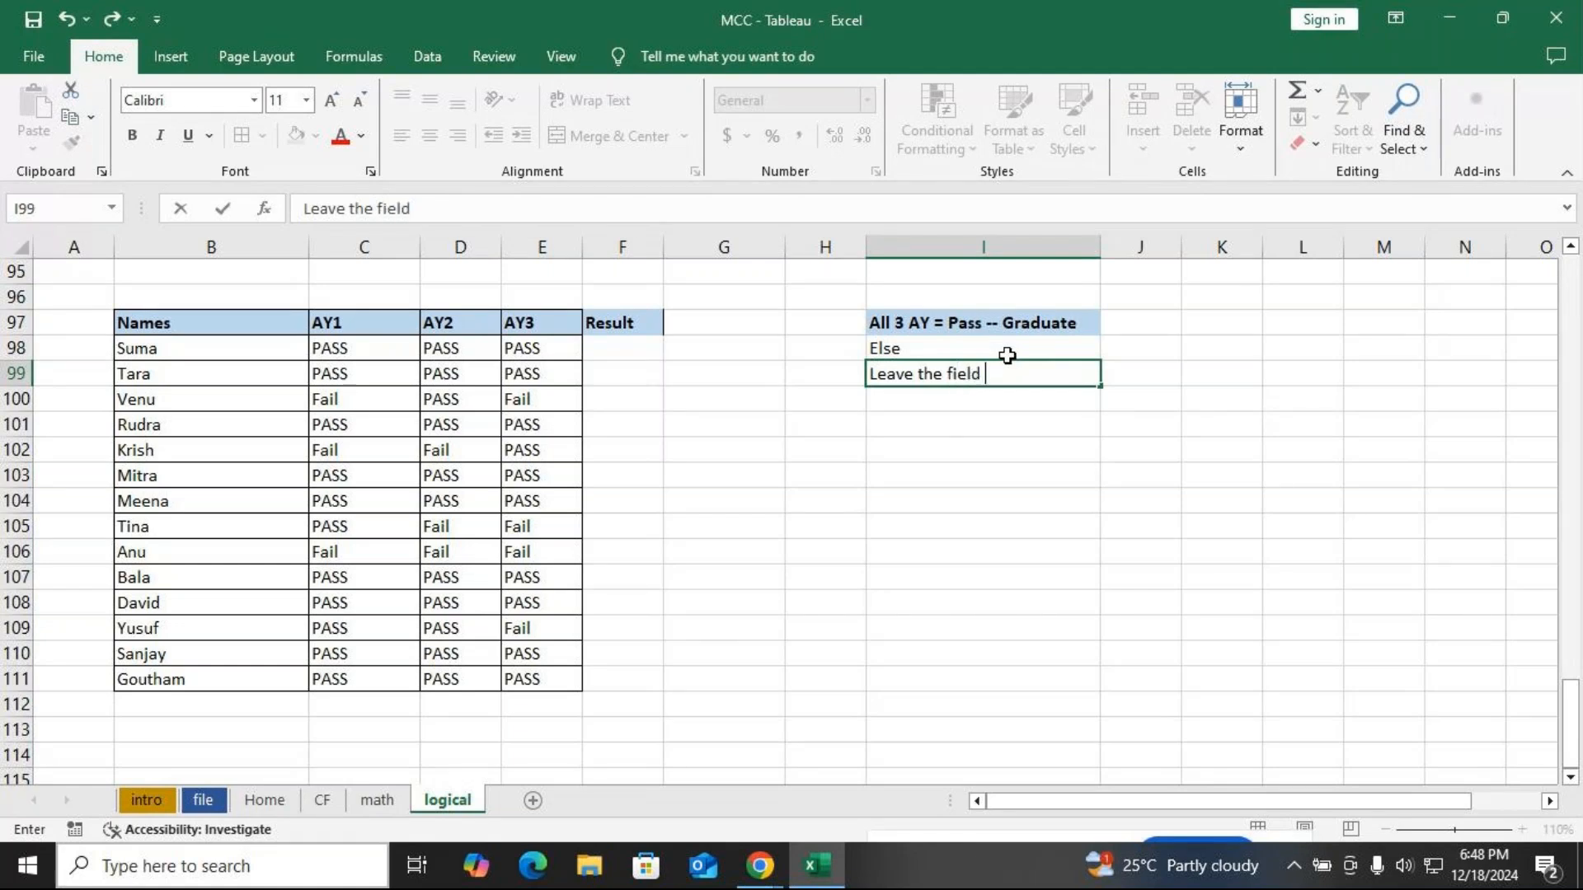
pyautogui.write('lank')
pyautogui.press('Return')
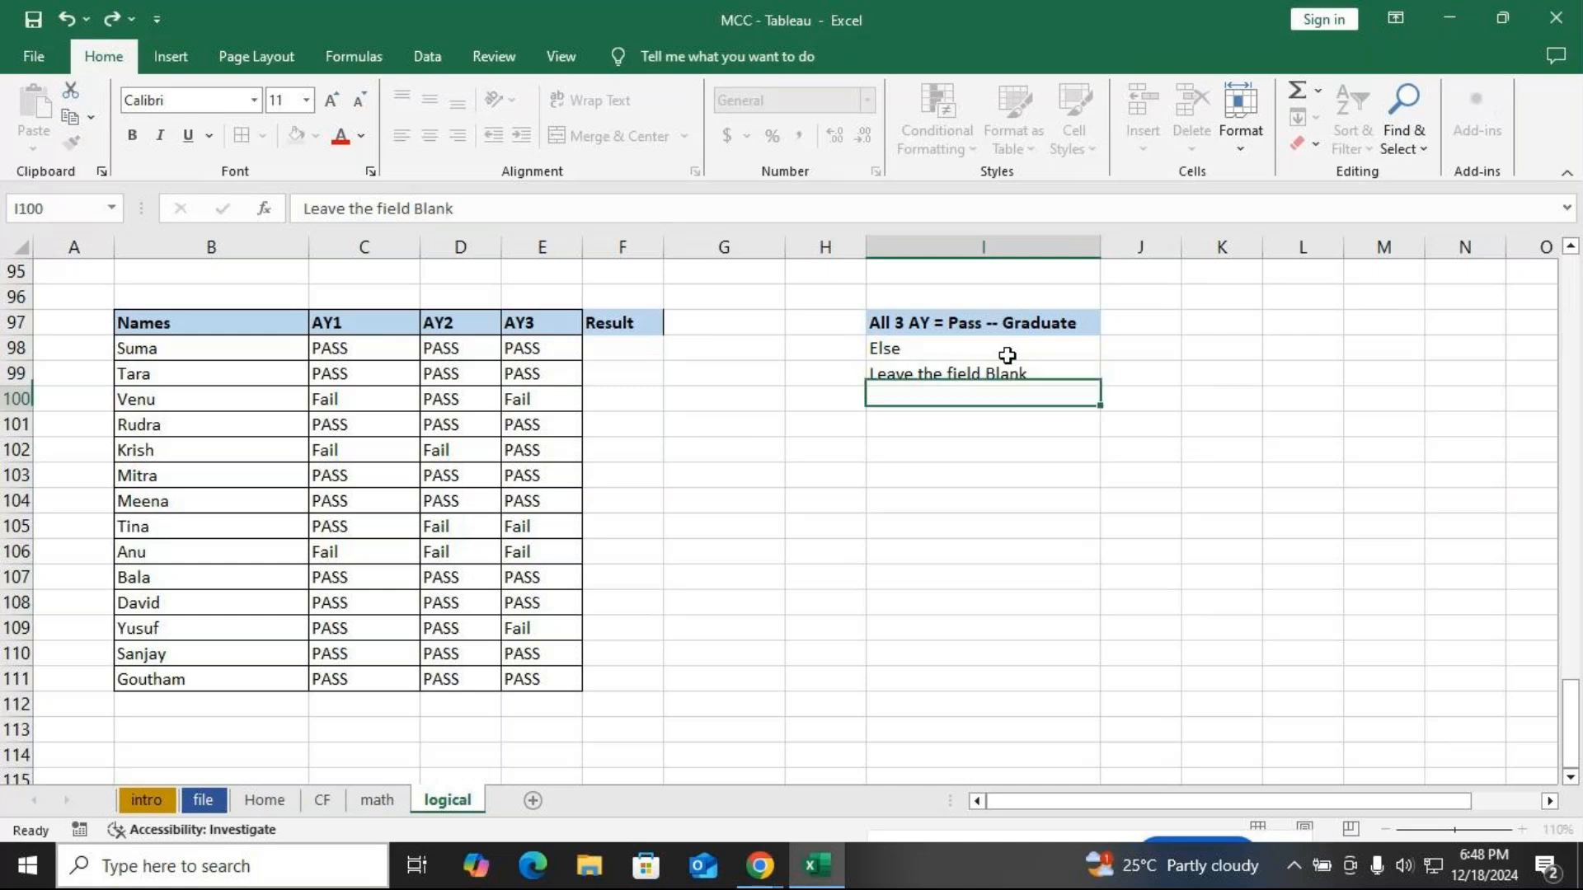
pyautogui.click(625, 341)
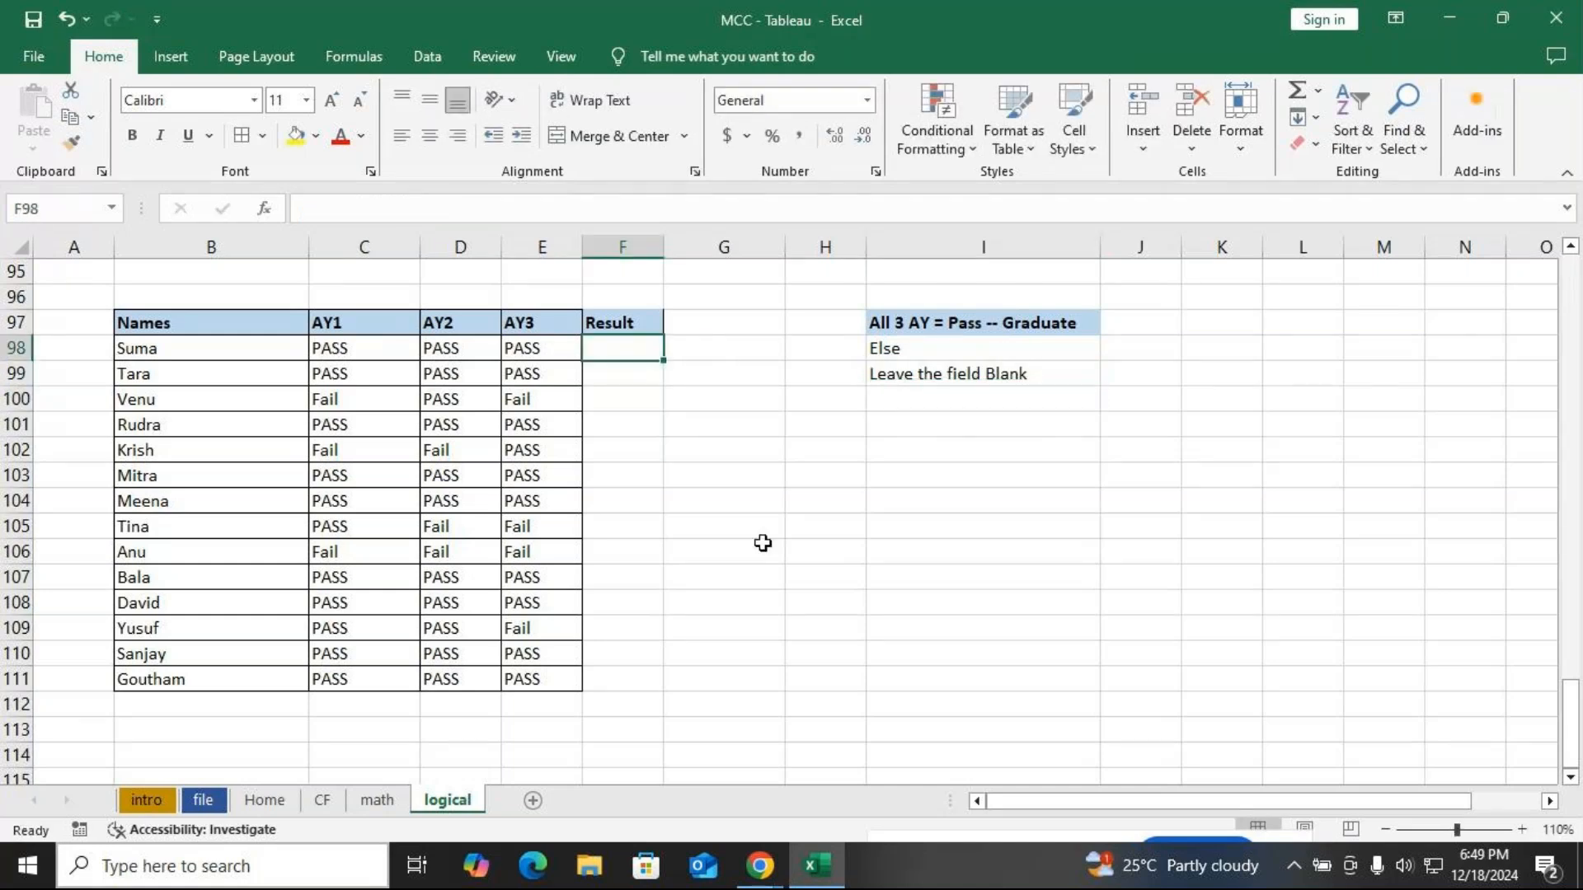
pyautogui.write('=')
pyautogui.press('BackSpace')
# Review the earlier OR example's qualification list and its select and reject conditions in rows 79 to 93
pyautogui.scroll(5, 916, 591)
pyautogui.scroll(2, 825, 462)
pyautogui.scroll(-1, 809, 437)
pyautogui.click(1130, 427)
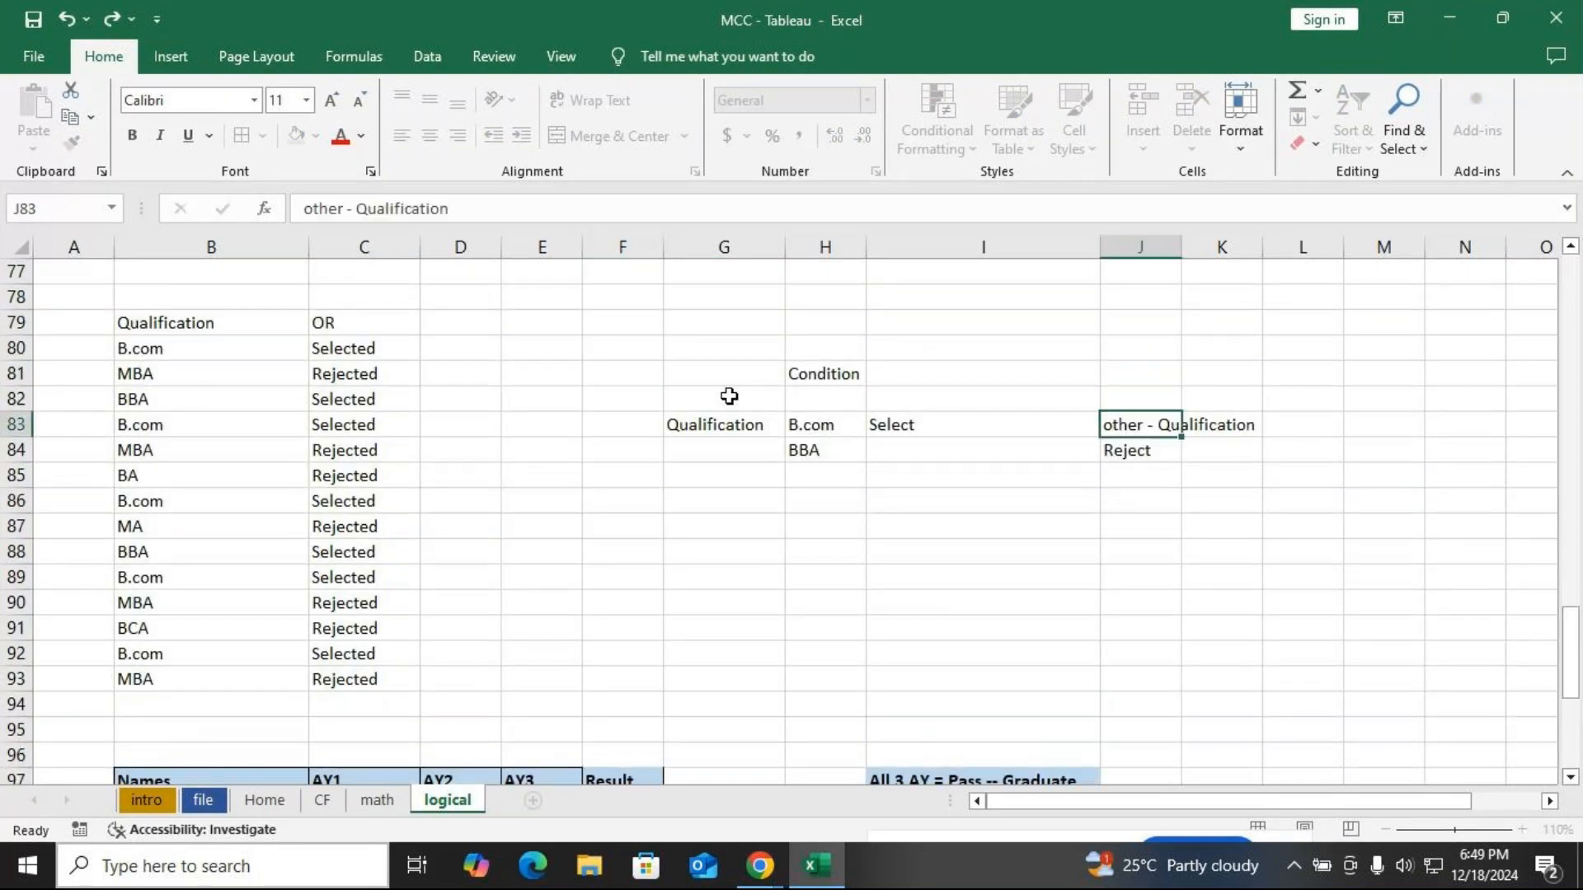
pyautogui.moveTo(163, 346); pyautogui.dragTo(168, 374)
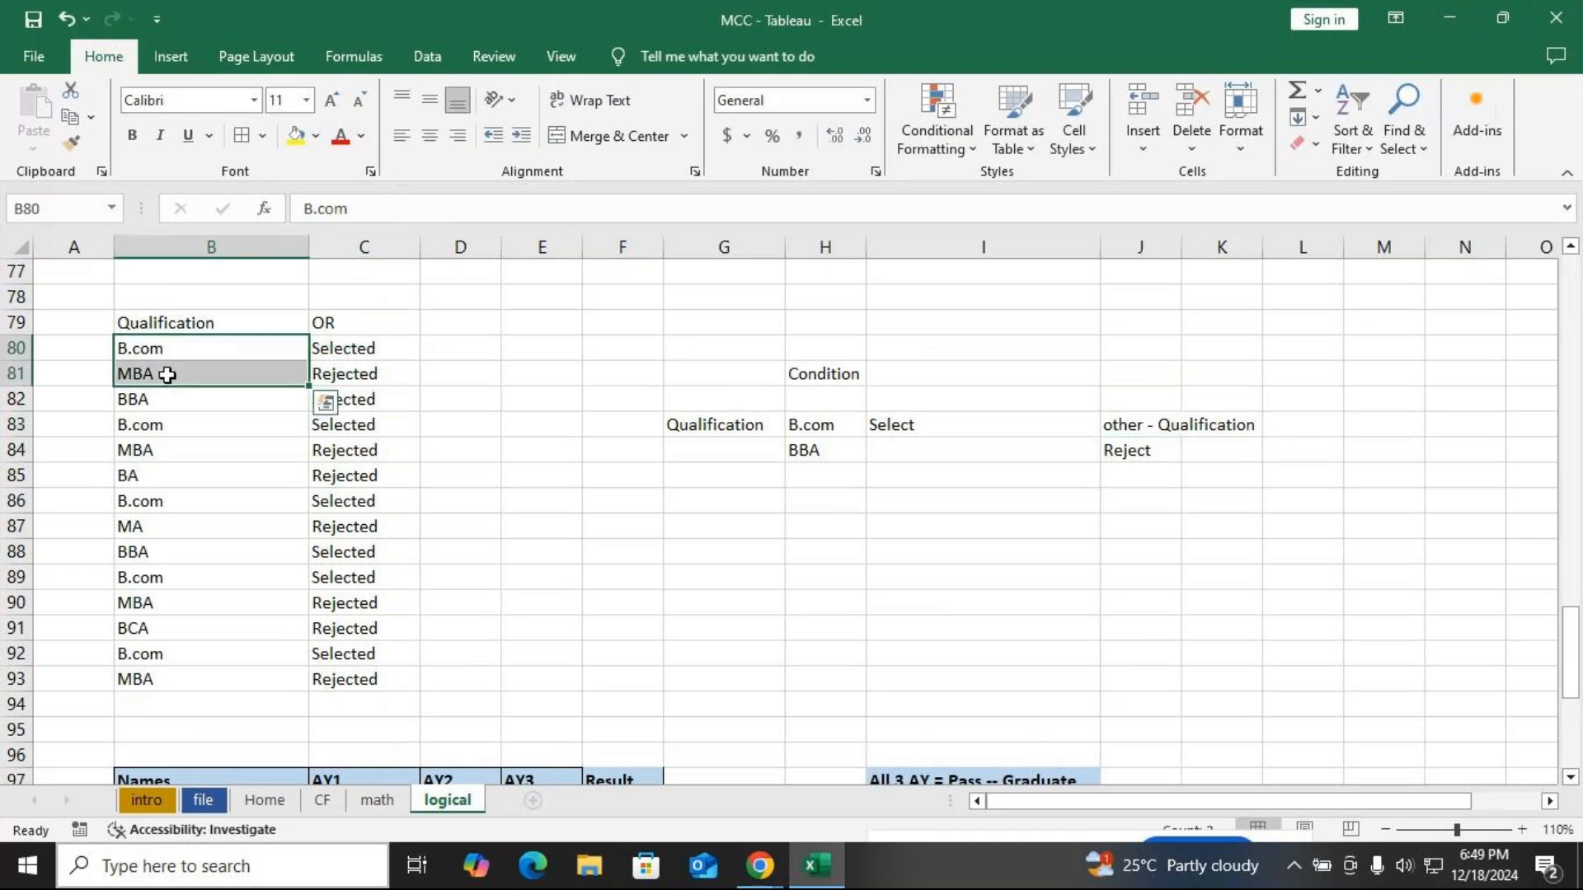
pyautogui.click(818, 448)
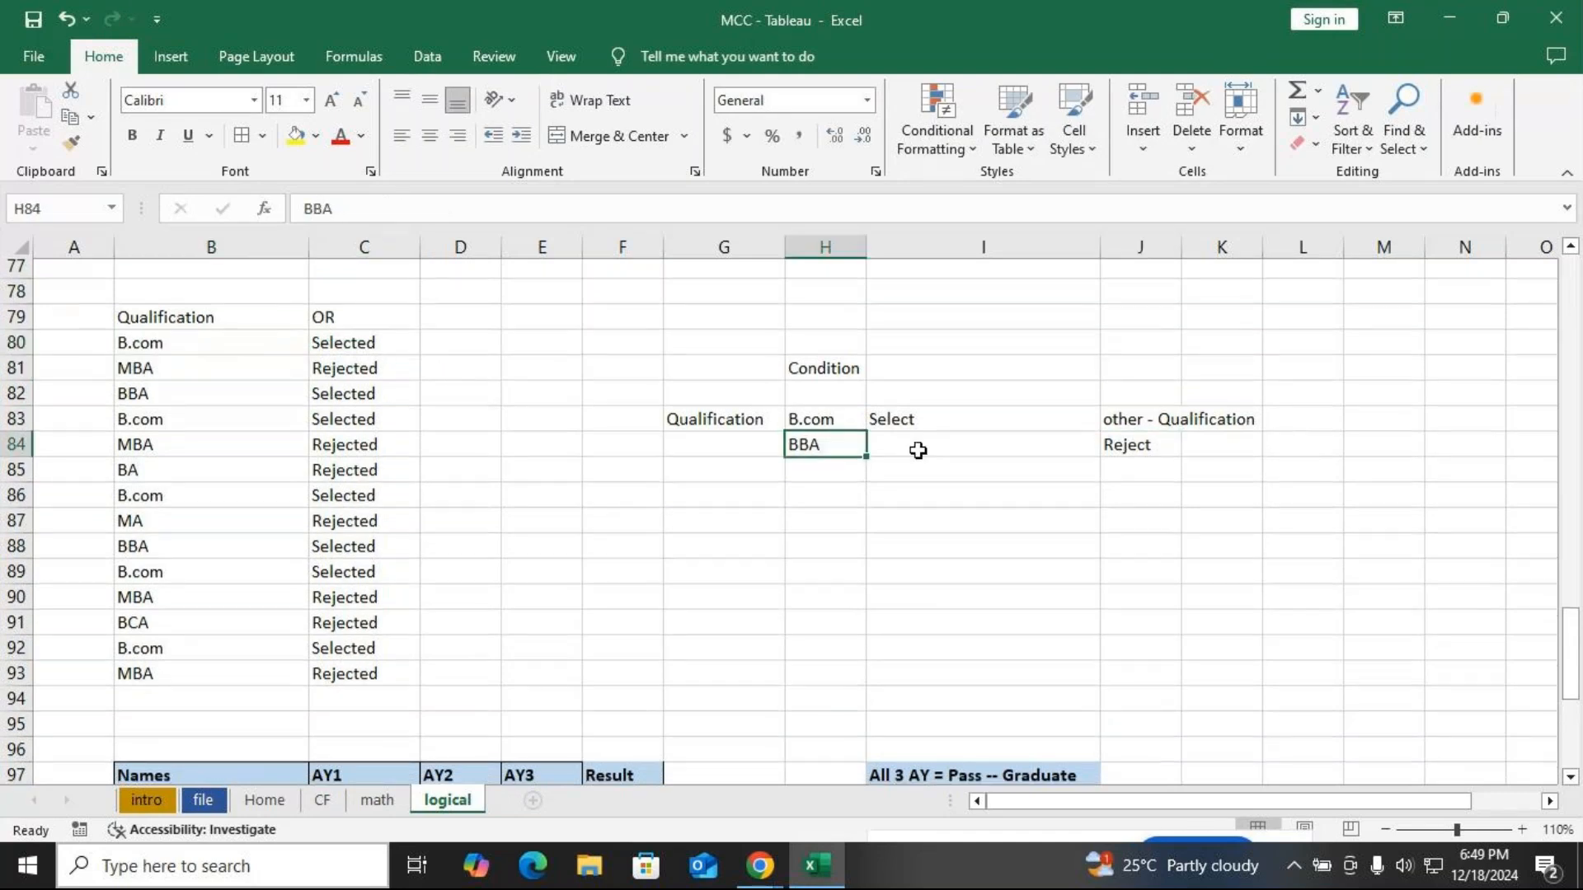
# Examine the Graduate condition note in I97:I99 against the AY1 to AY3 results in rows 98, 100 and 109
pyautogui.scroll(-4, 918, 450)
pyautogui.click(886, 549)
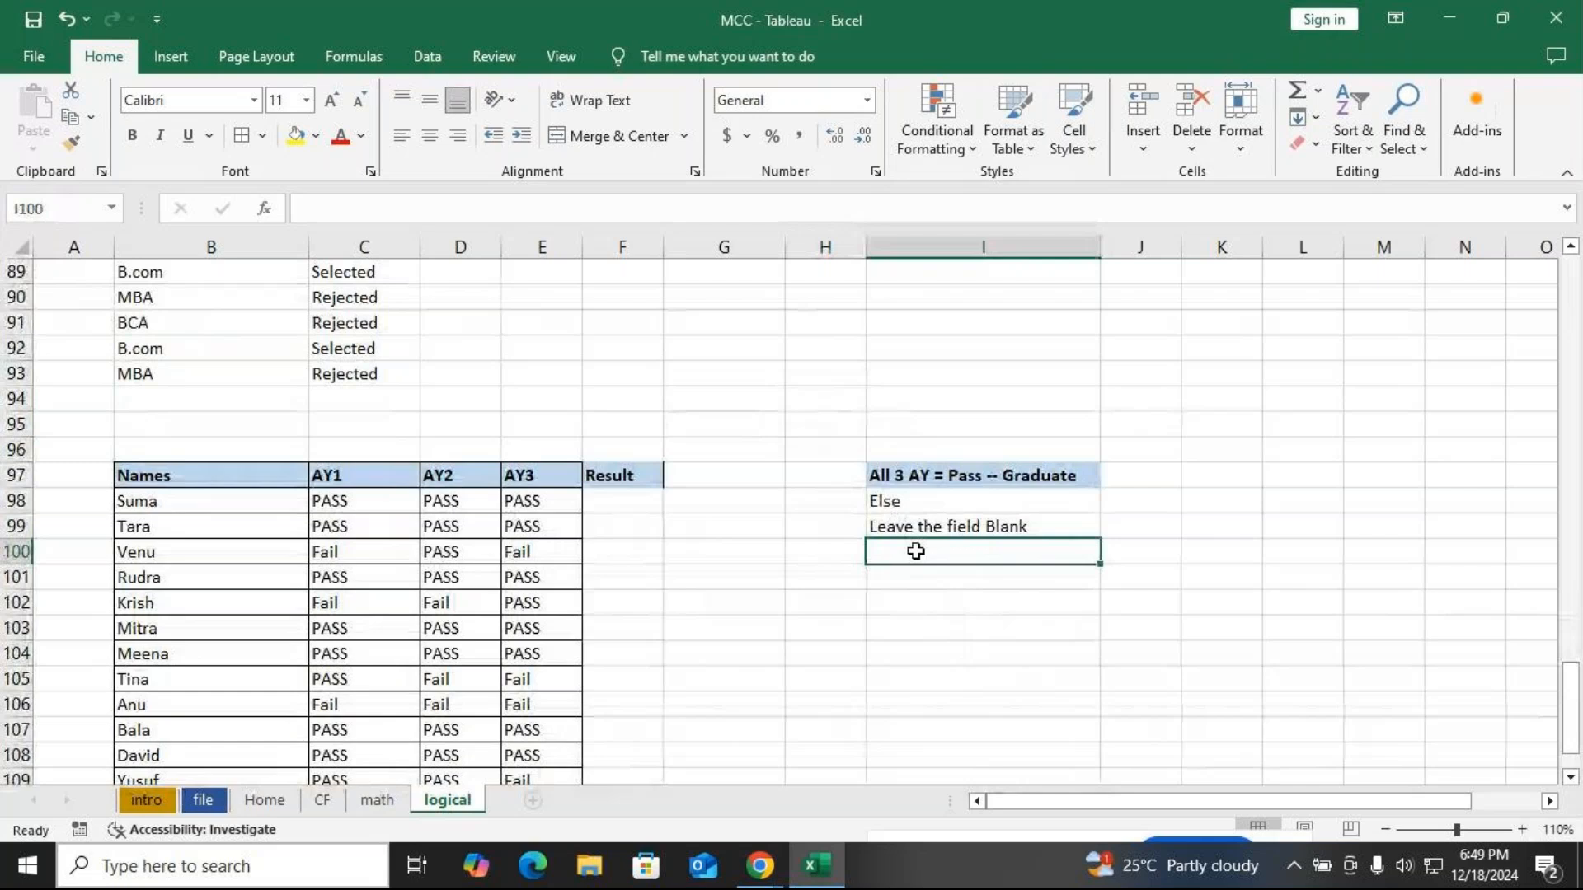
pyautogui.moveTo(940, 478); pyautogui.dragTo(1076, 498)
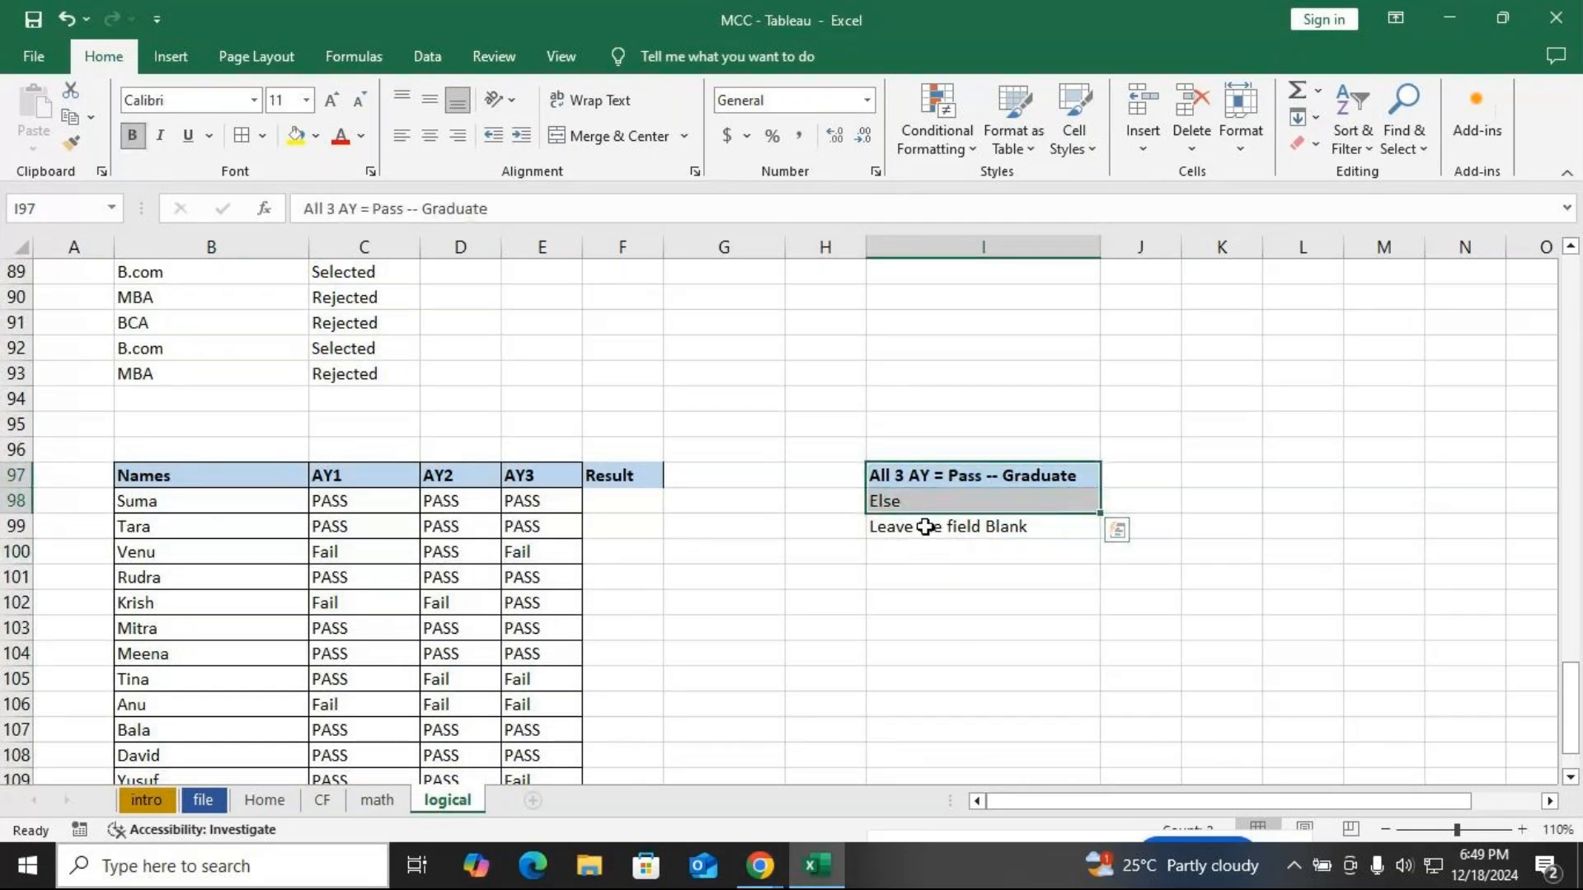
pyautogui.click(1050, 477)
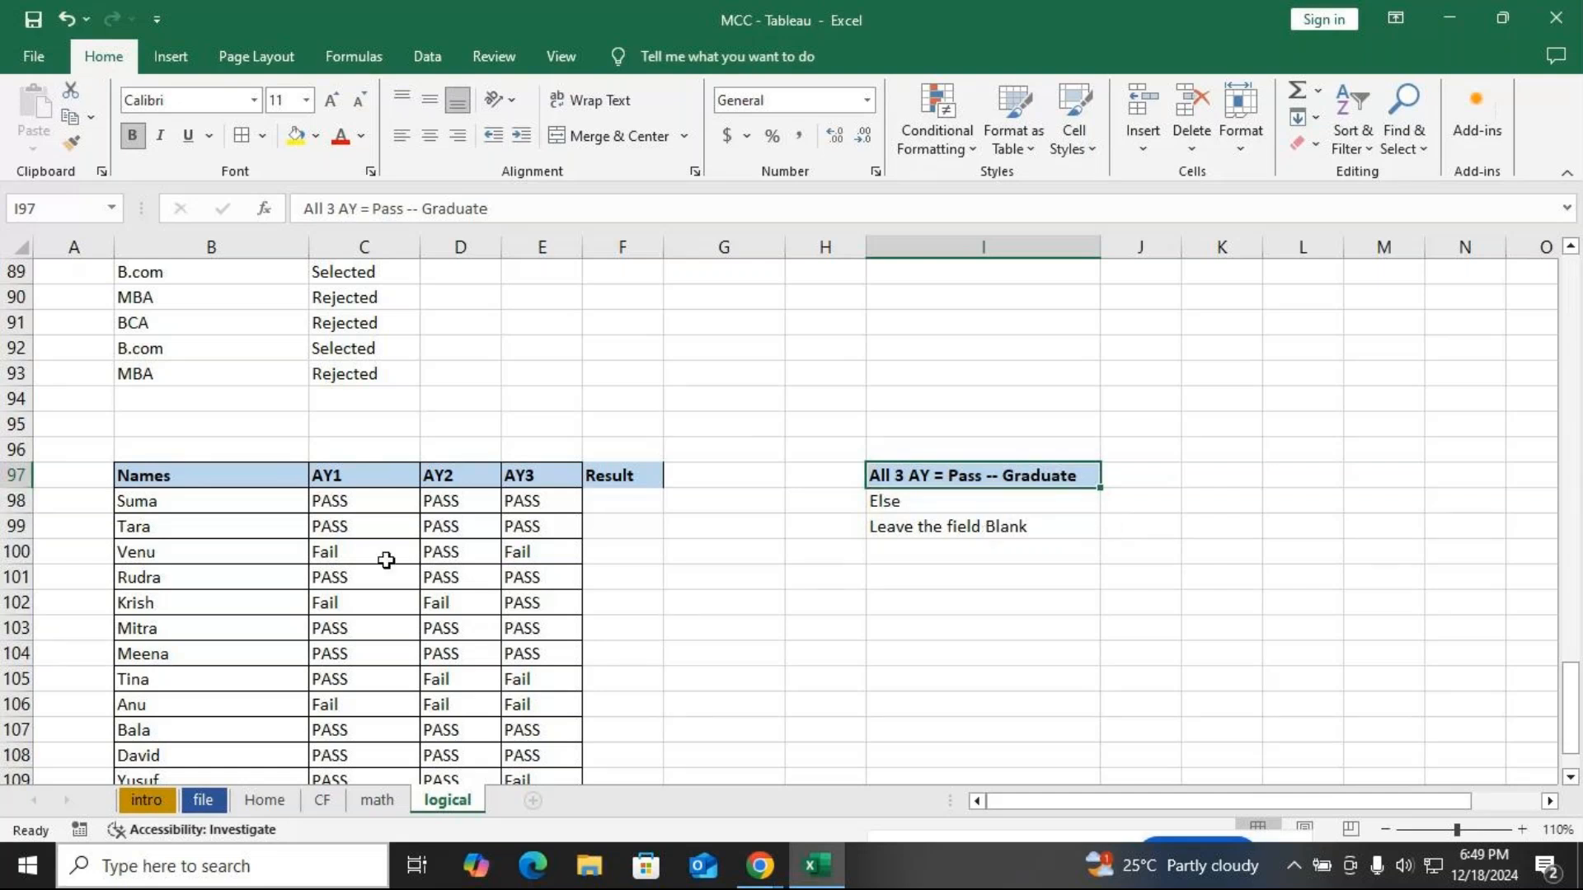
pyautogui.scroll(-1, 397, 544)
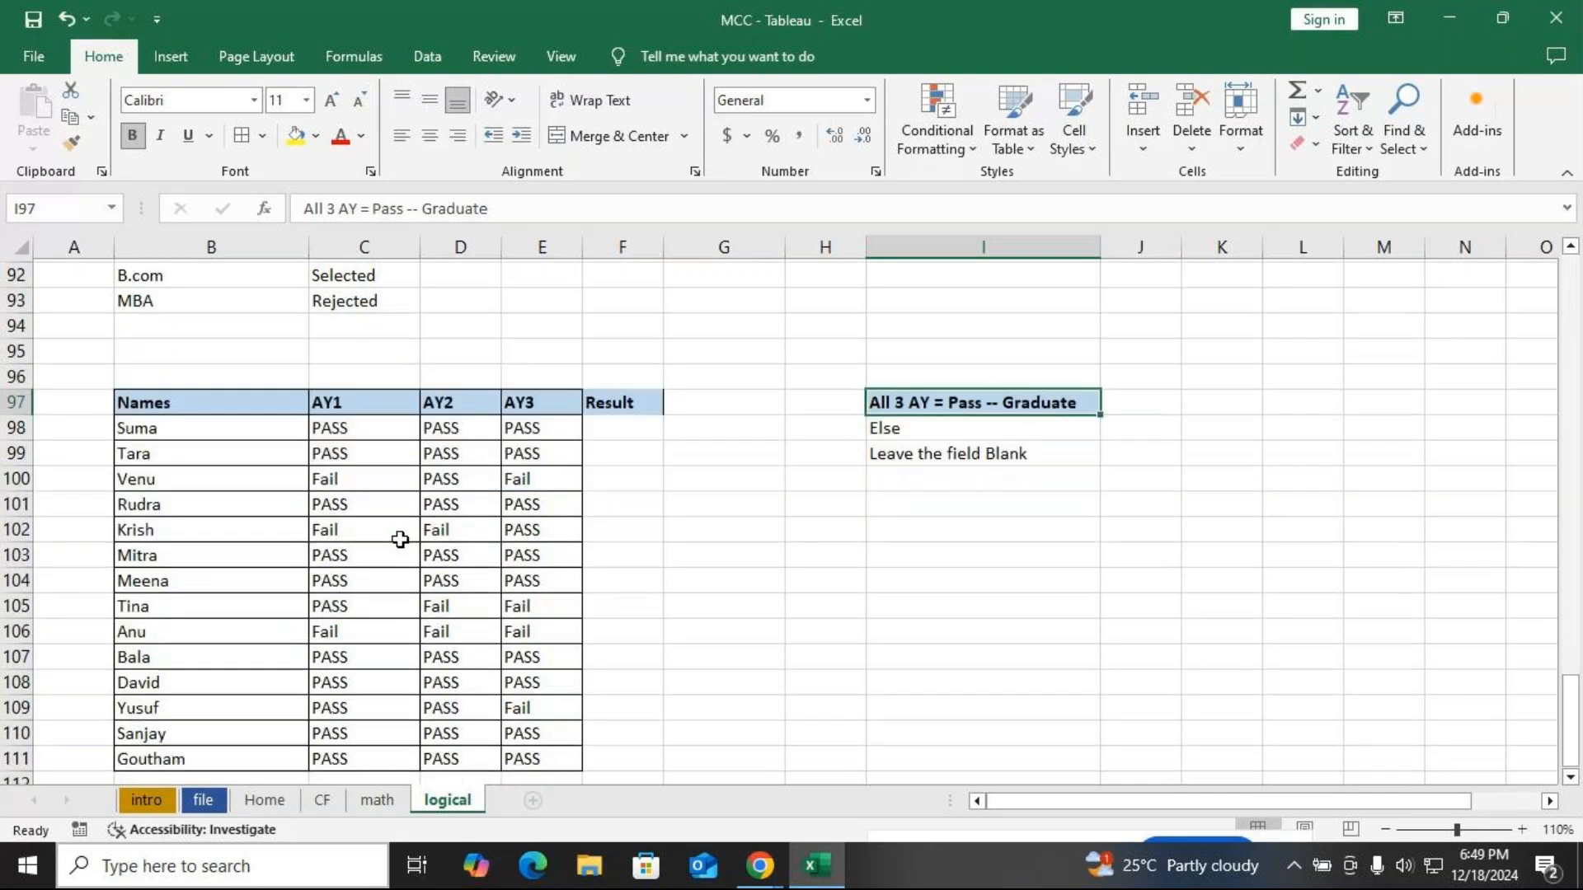
pyautogui.moveTo(362, 476); pyautogui.dragTo(528, 475)
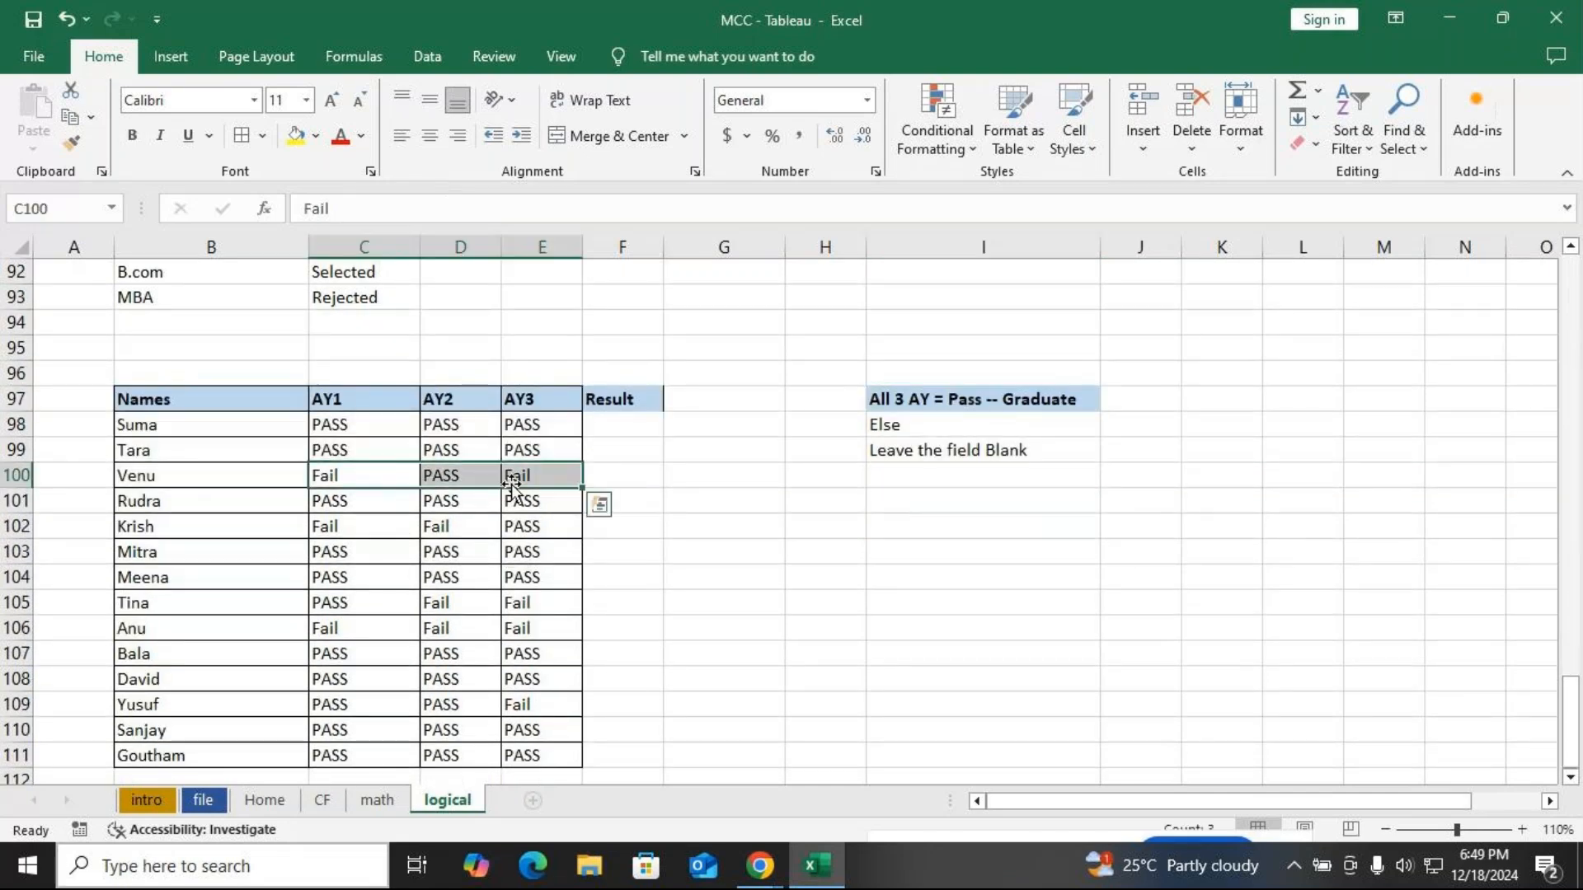
pyautogui.press('Right')
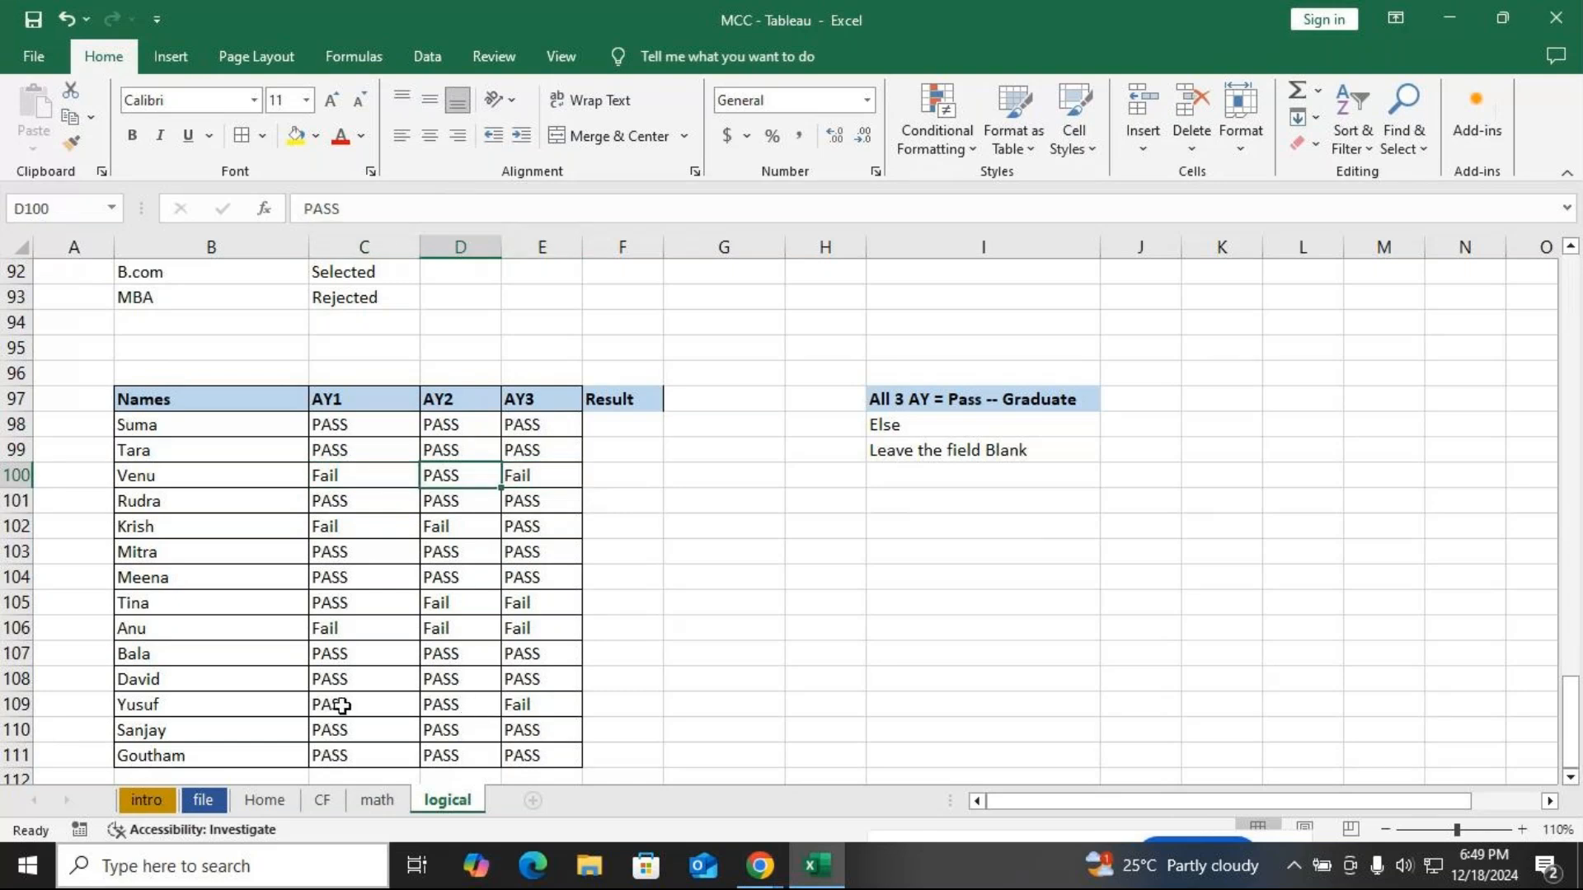
pyautogui.moveTo(343, 707); pyautogui.dragTo(565, 732)
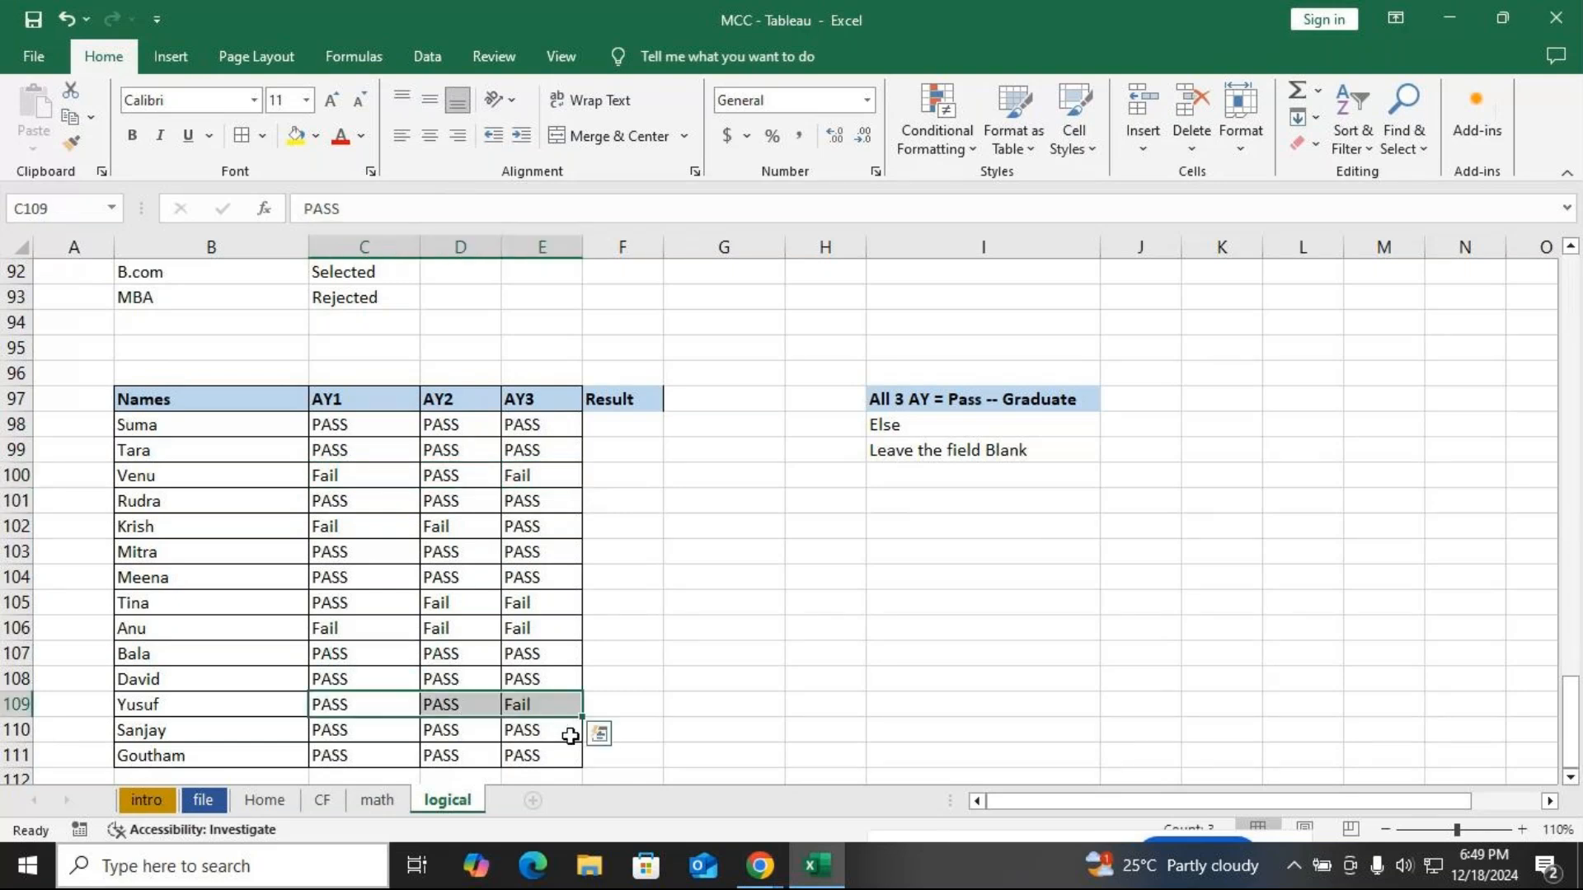
pyautogui.click(622, 422)
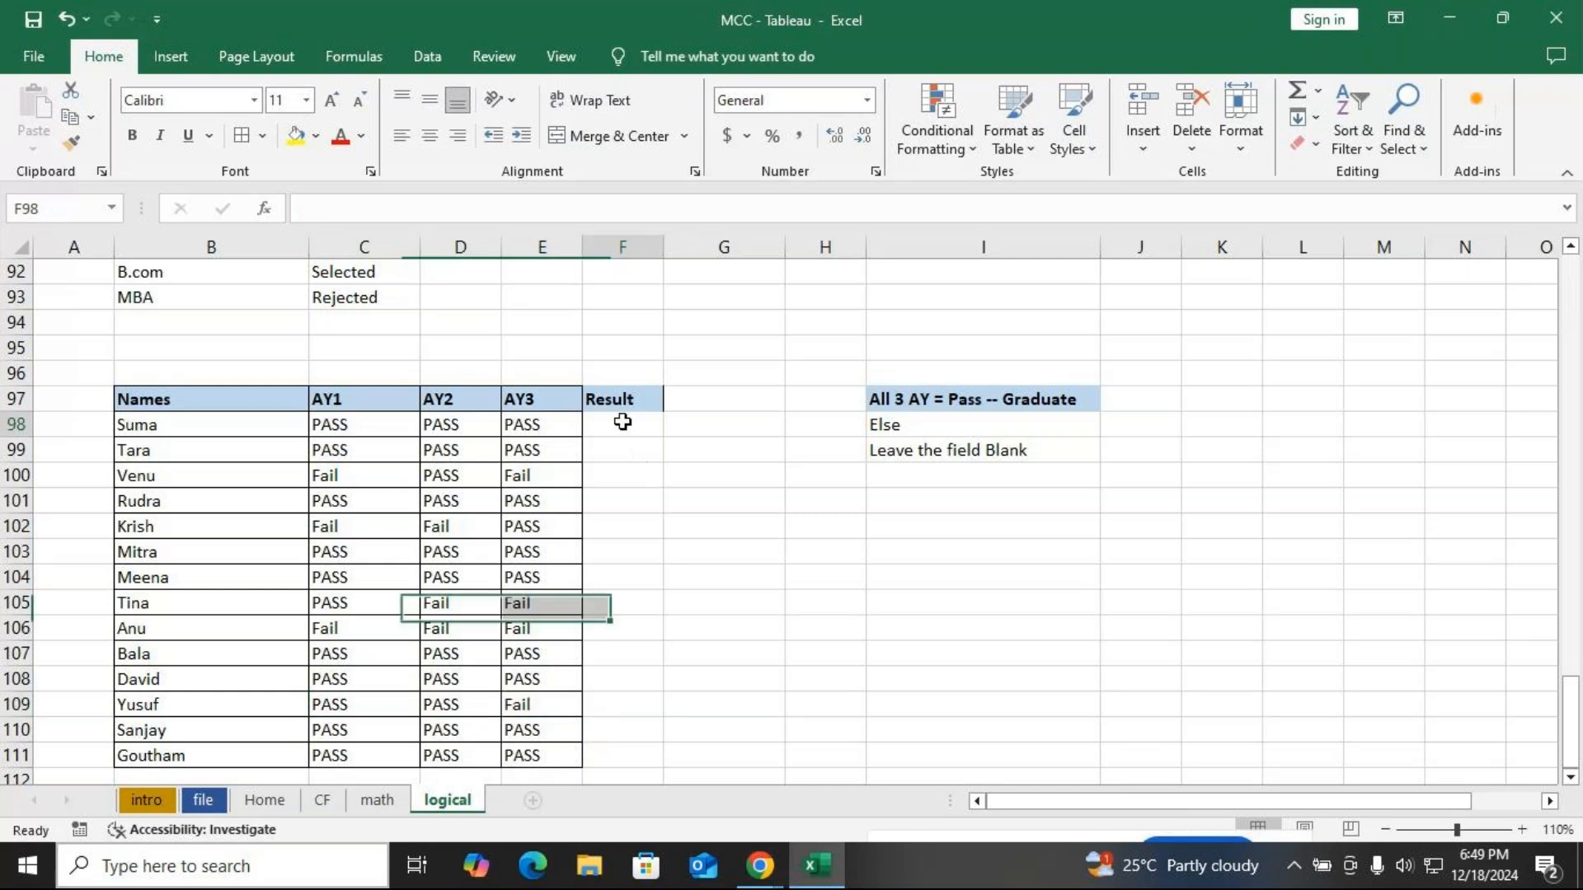
pyautogui.moveTo(328, 423); pyautogui.dragTo(523, 424)
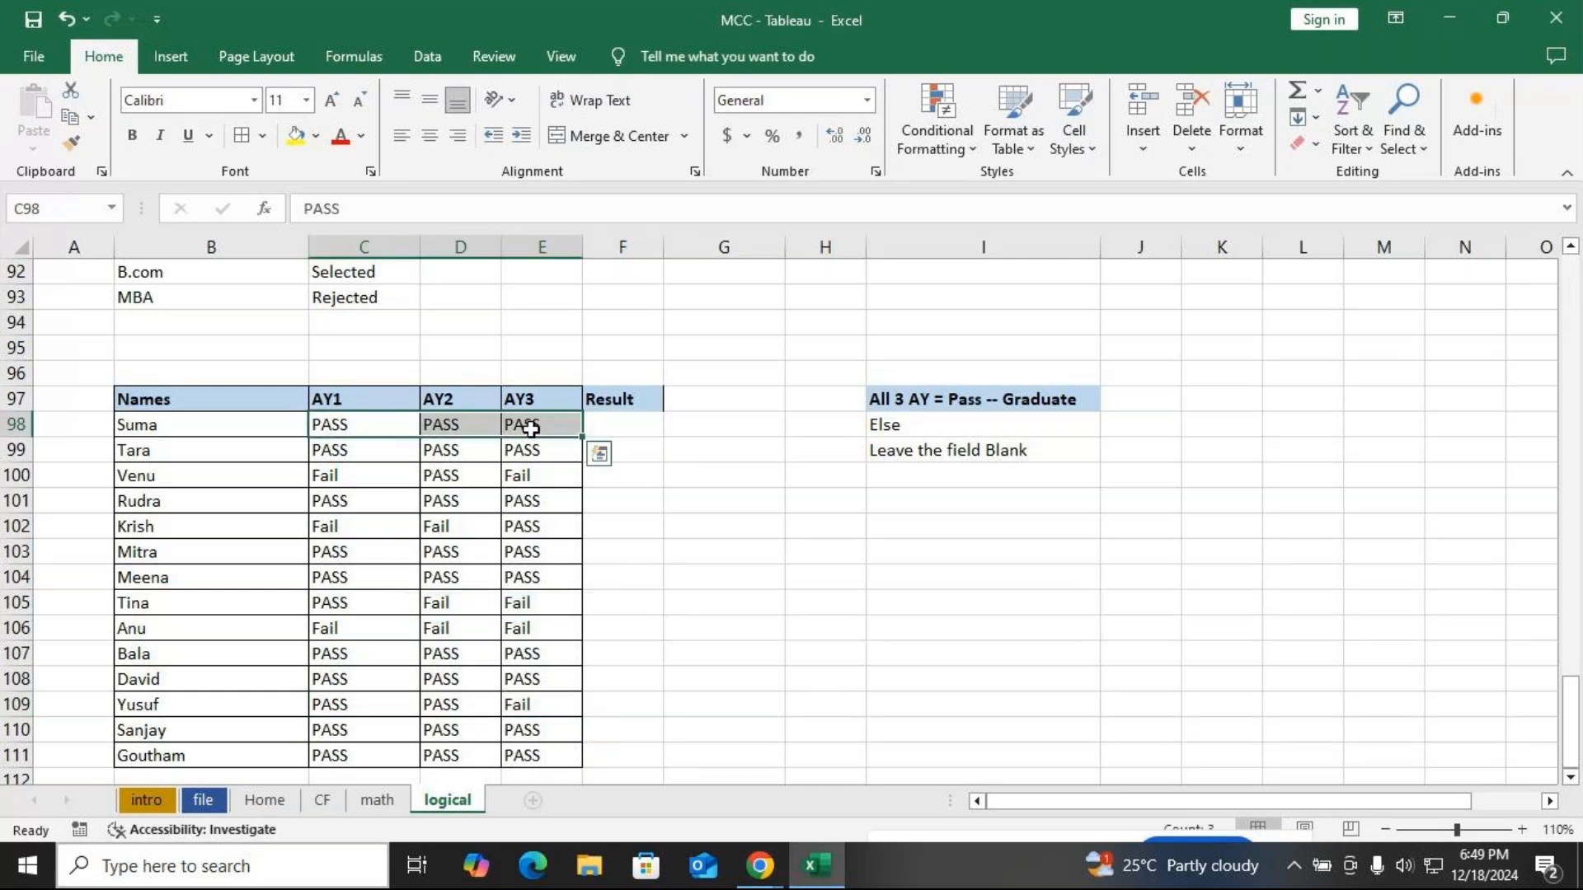
pyautogui.scroll(3, 541, 449)
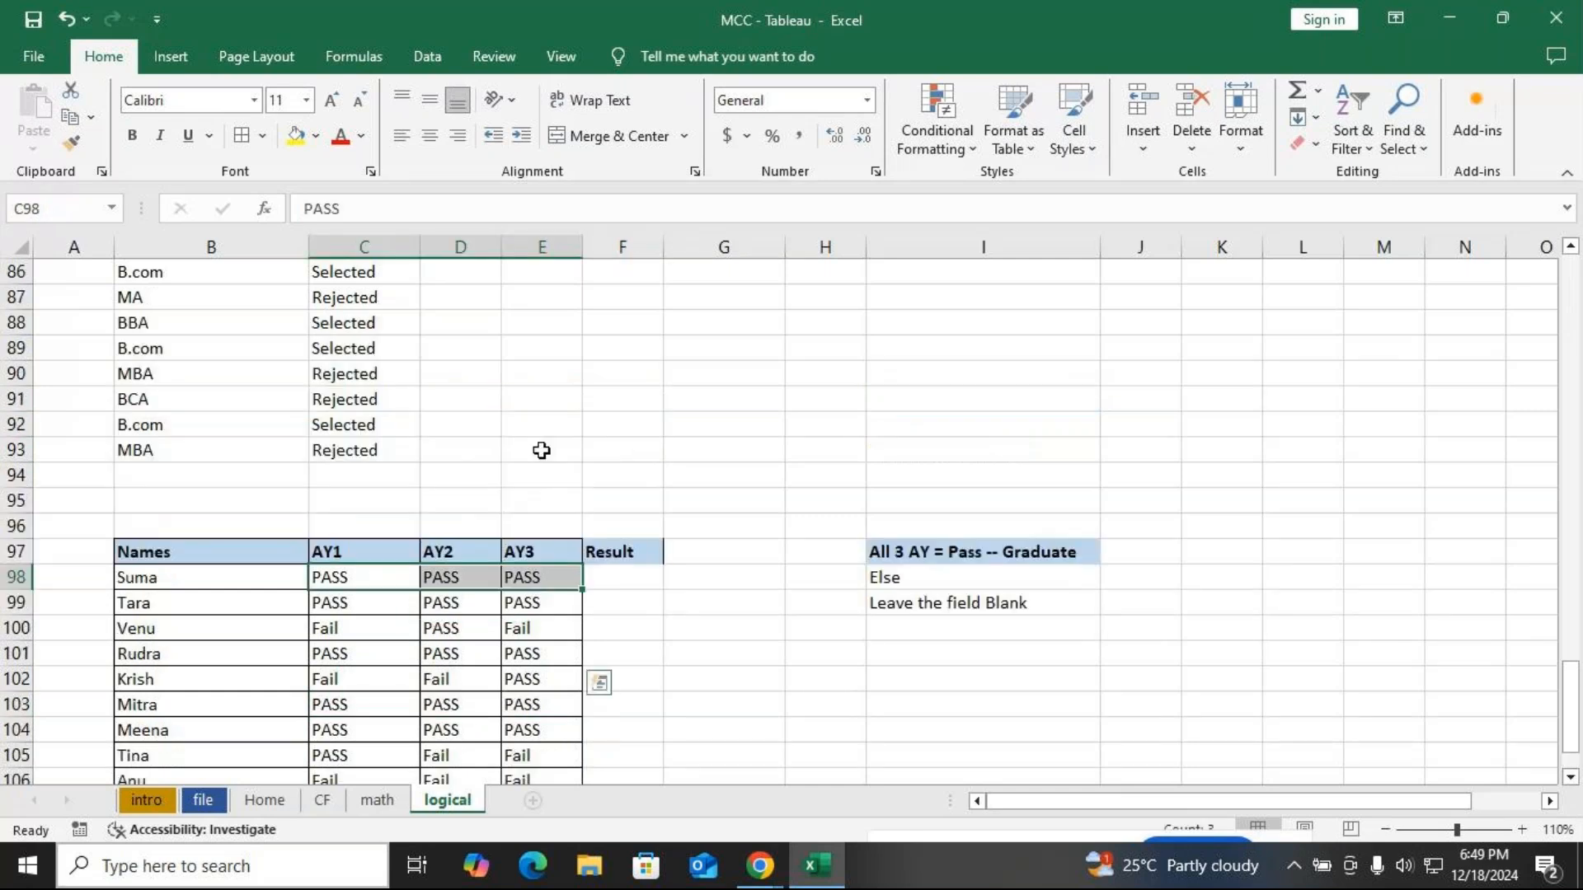
# Inspect the IF and OR formula in F62 of the earlier Shortlist2 column without changing it
pyautogui.scroll(9, 502, 449)
pyautogui.click(592, 419)
pyautogui.click(352, 209)
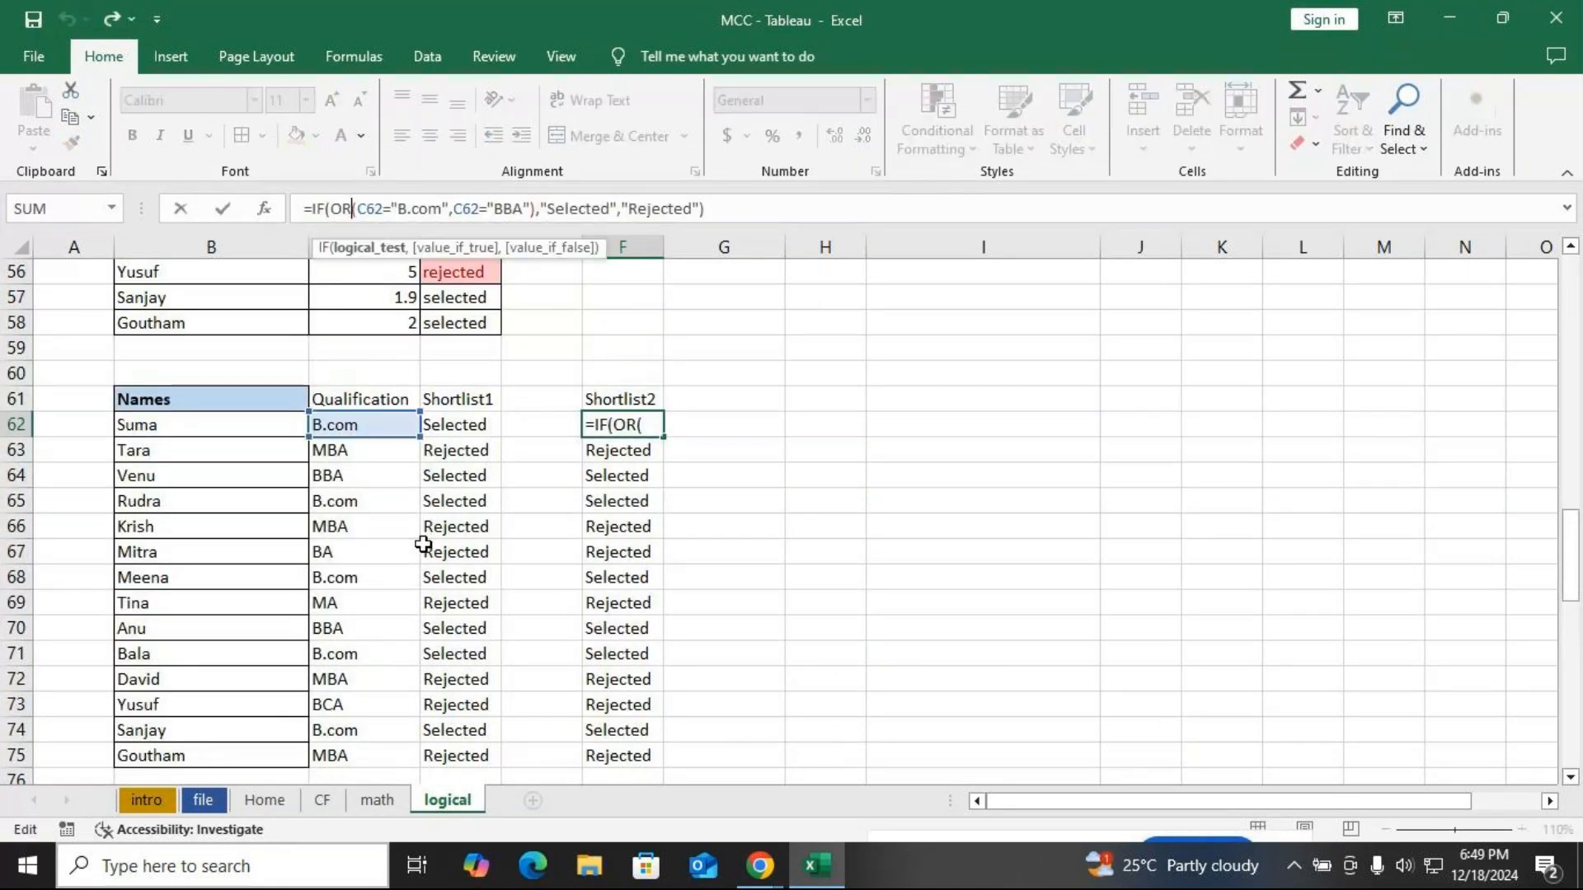
pyautogui.press('Return')
# Start an AND formula in Result cell F98 with C98="Pass" as its first condition
pyautogui.scroll(-6, 624, 637)
pyautogui.scroll(-5, 624, 637)
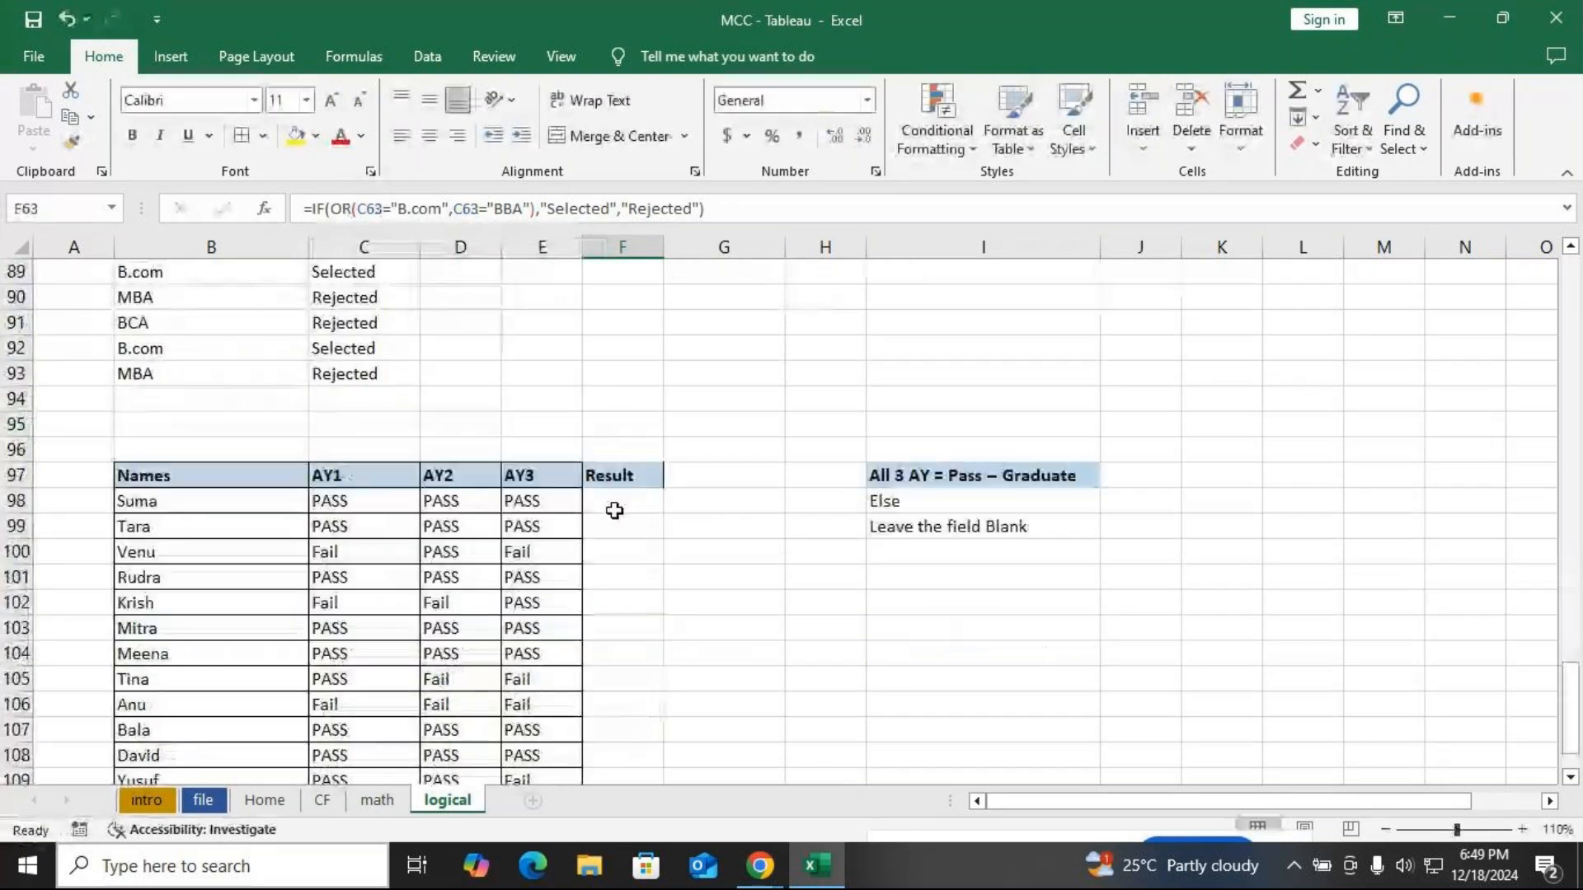
pyautogui.click(628, 500)
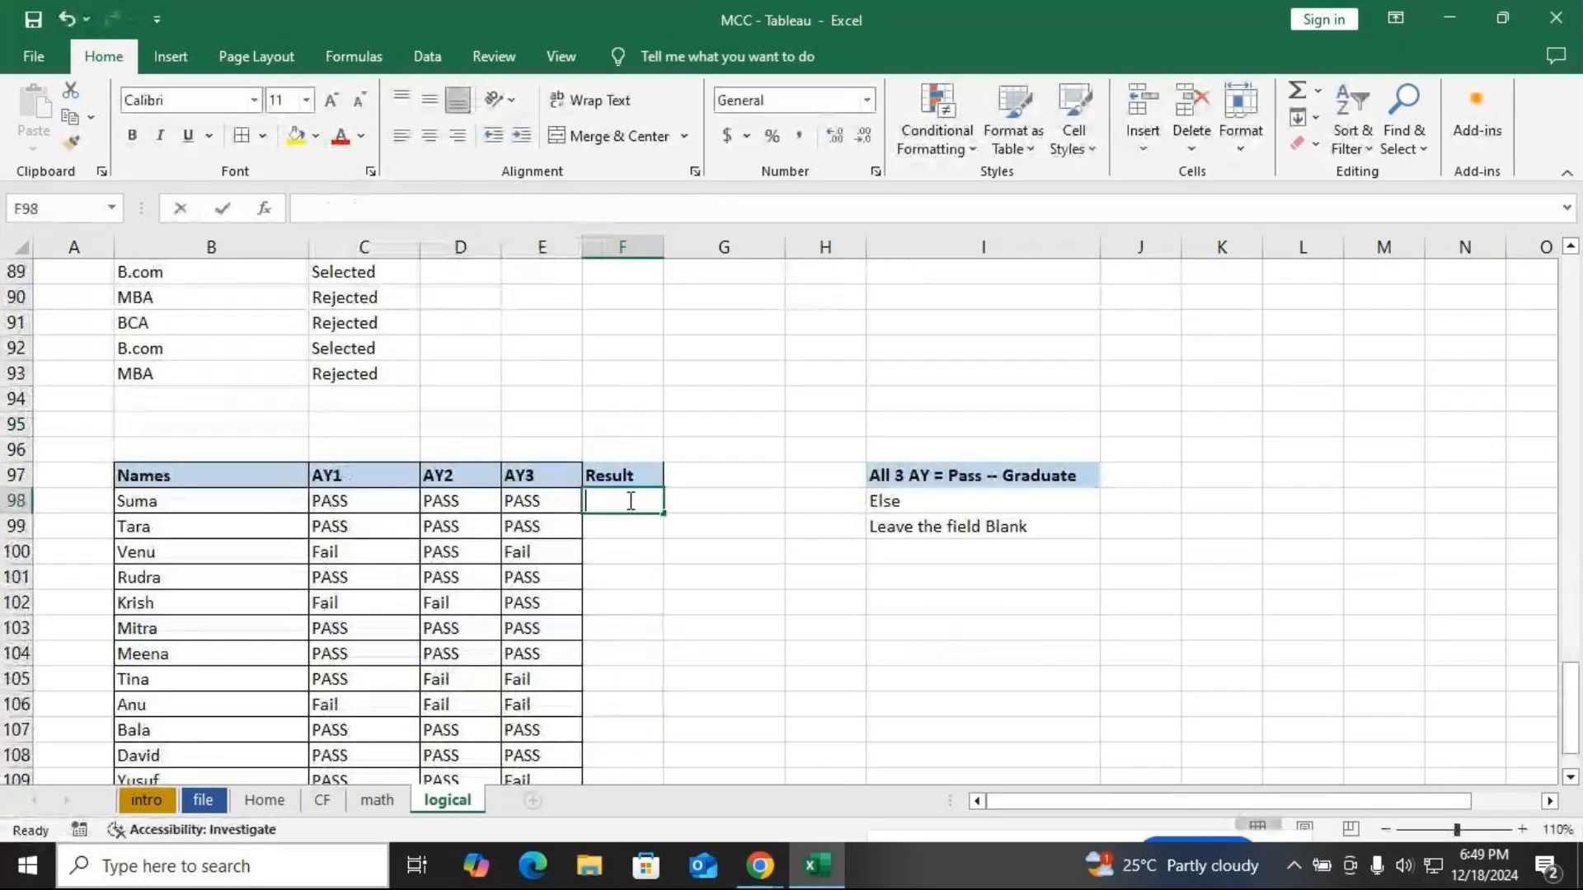
pyautogui.write('=and')
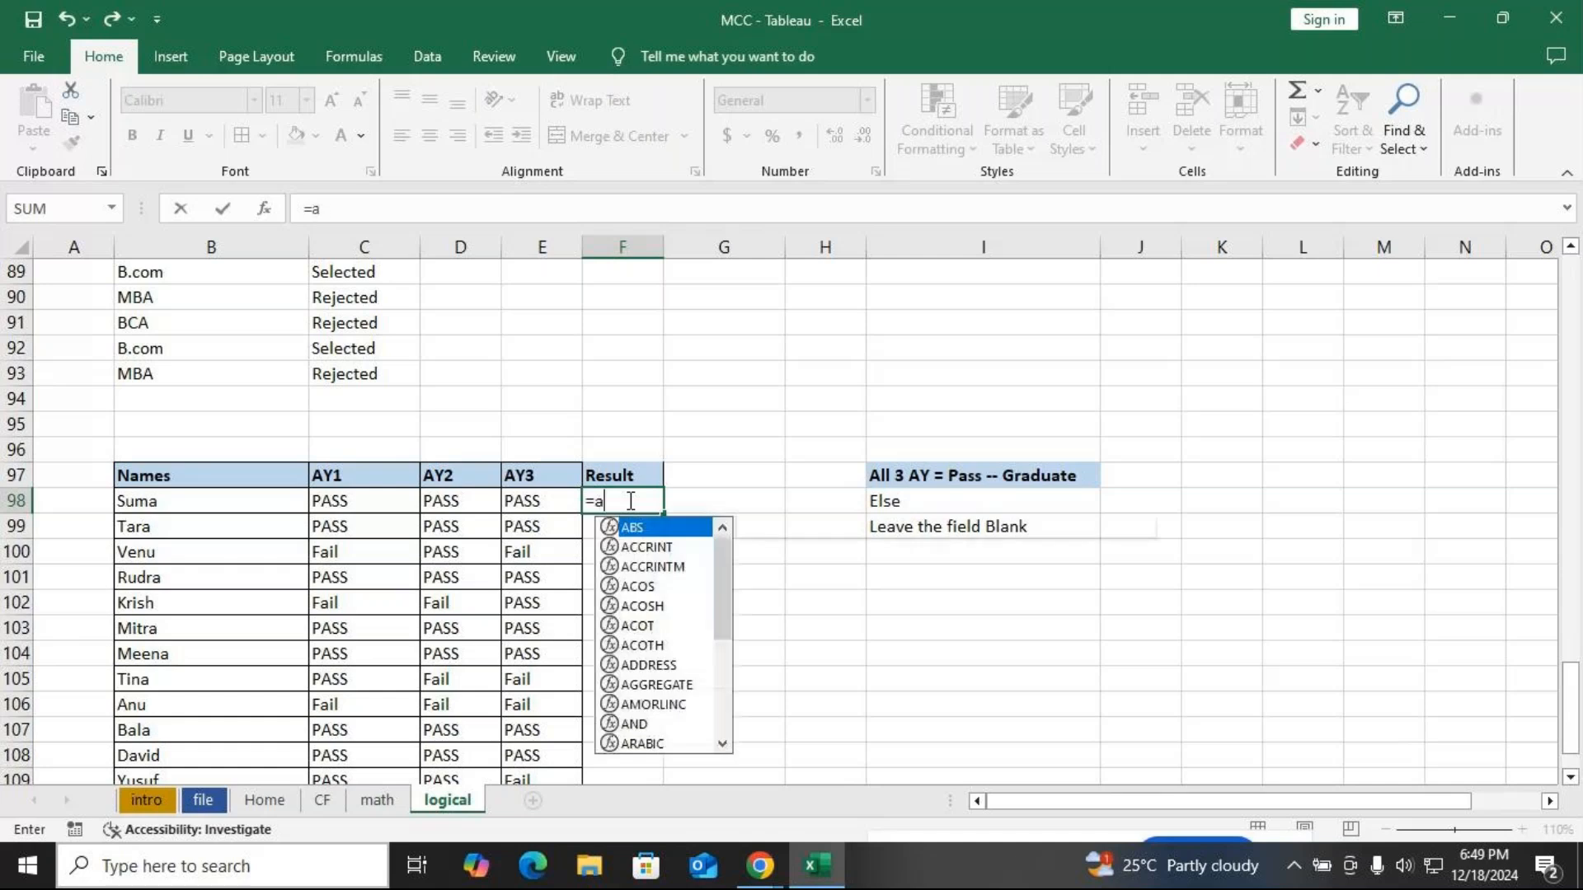
pyautogui.press('Tab')
pyautogui.press('BackSpace')
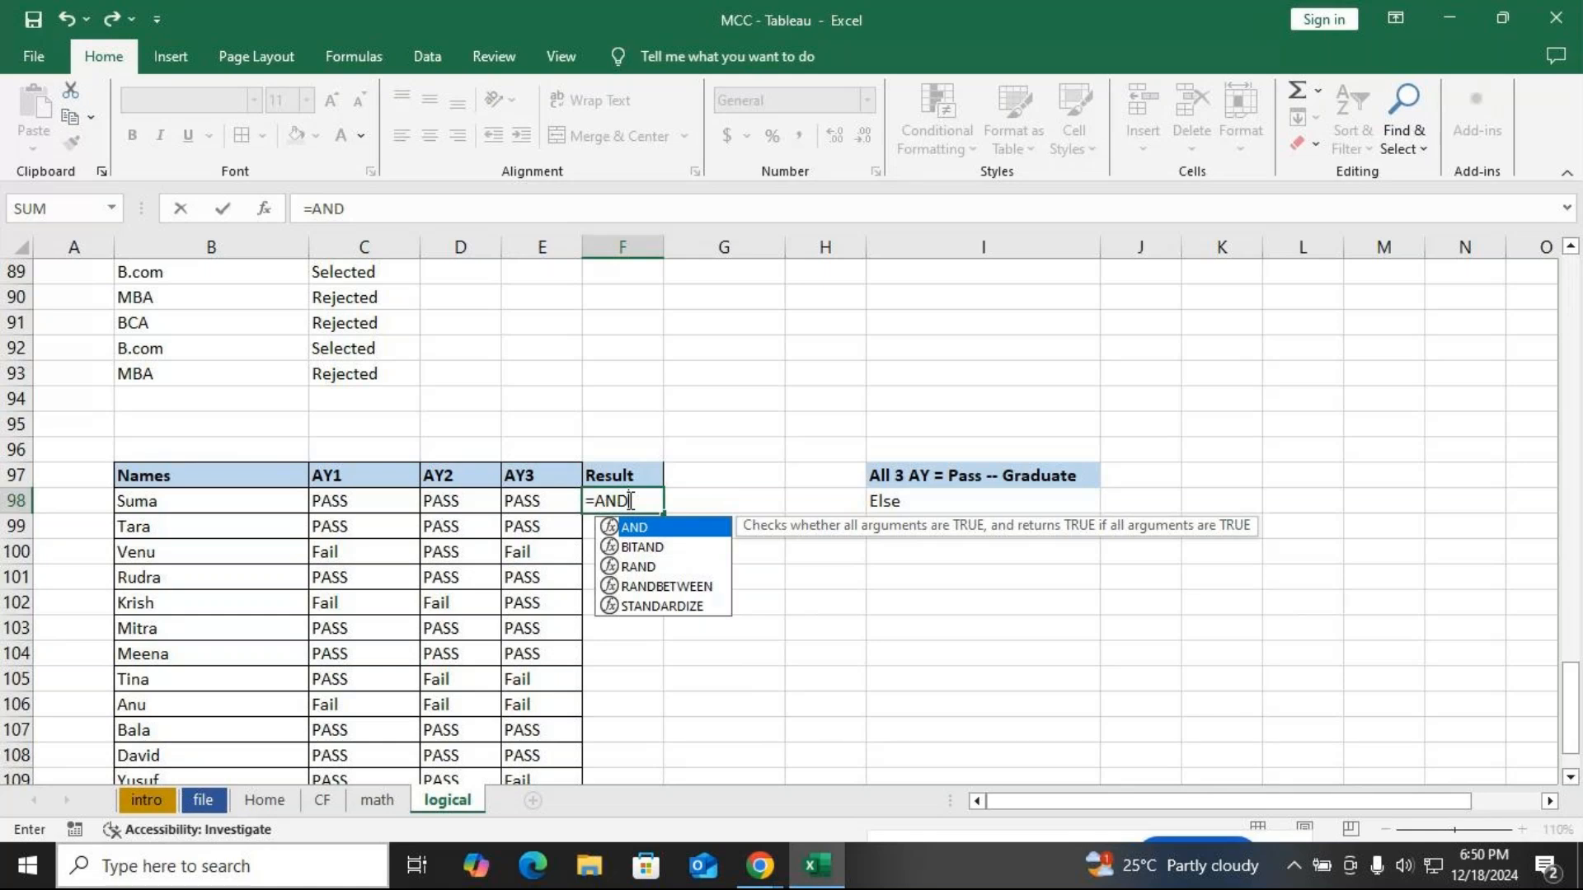
pyautogui.write('(')
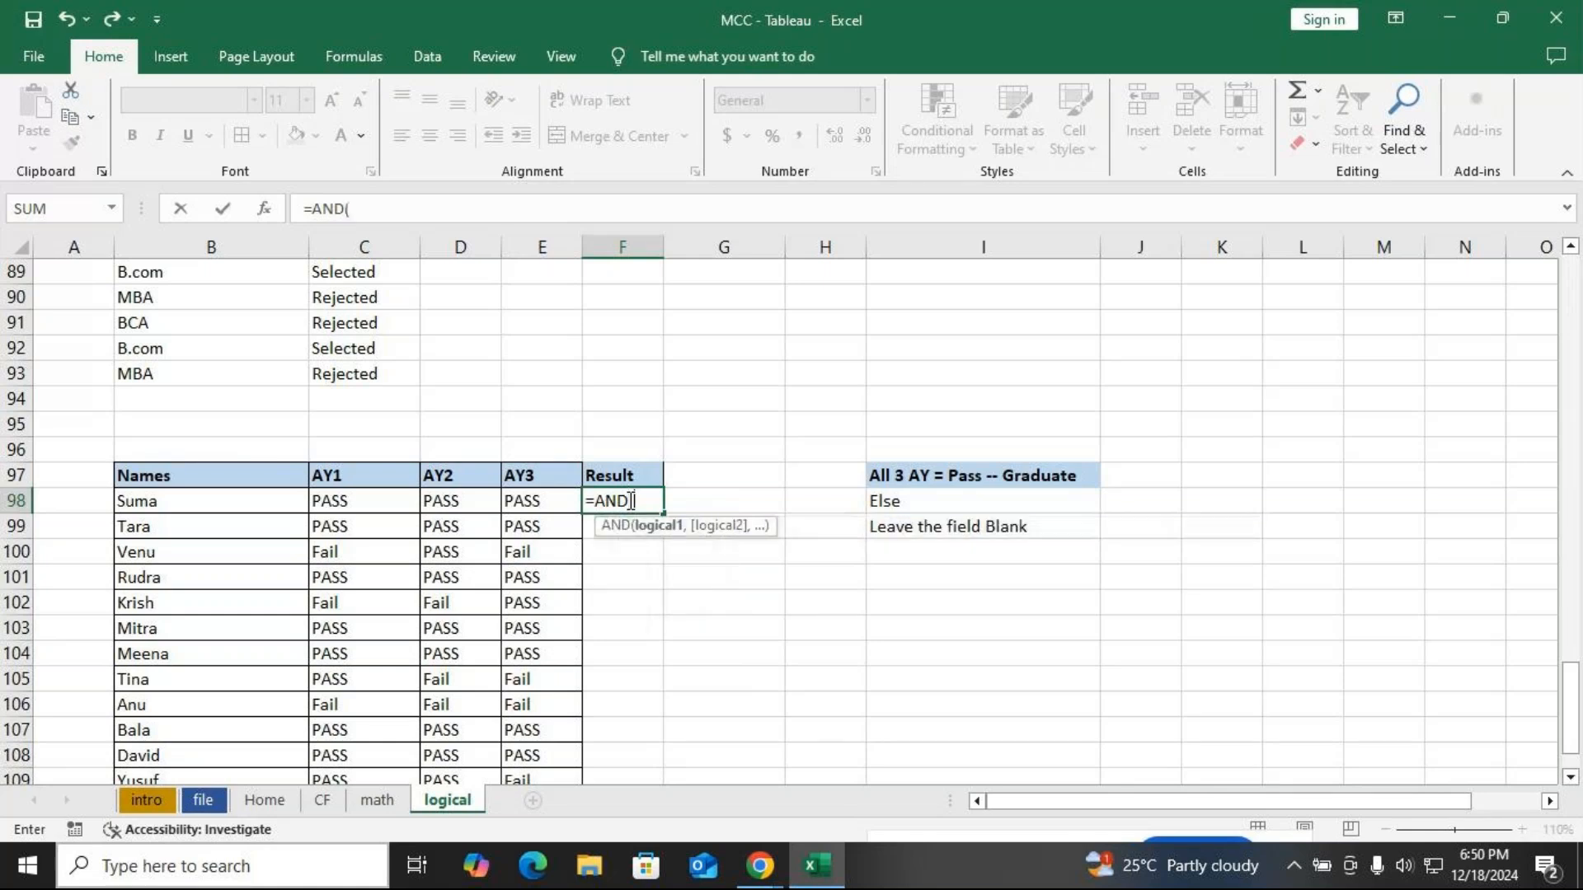
pyautogui.click(361, 502)
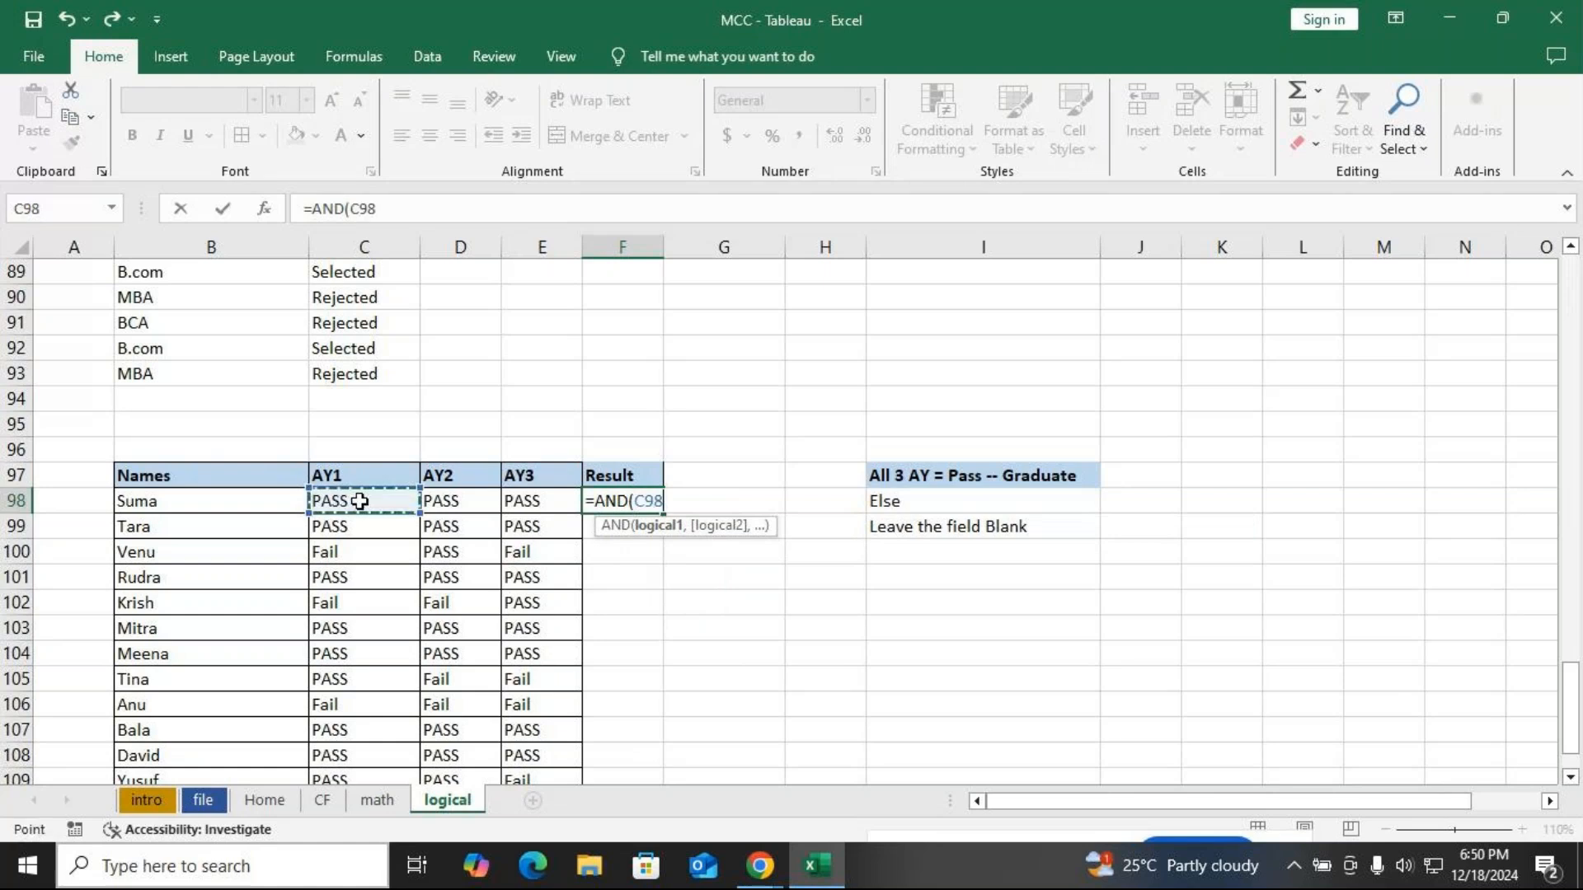
pyautogui.write('="PAss')
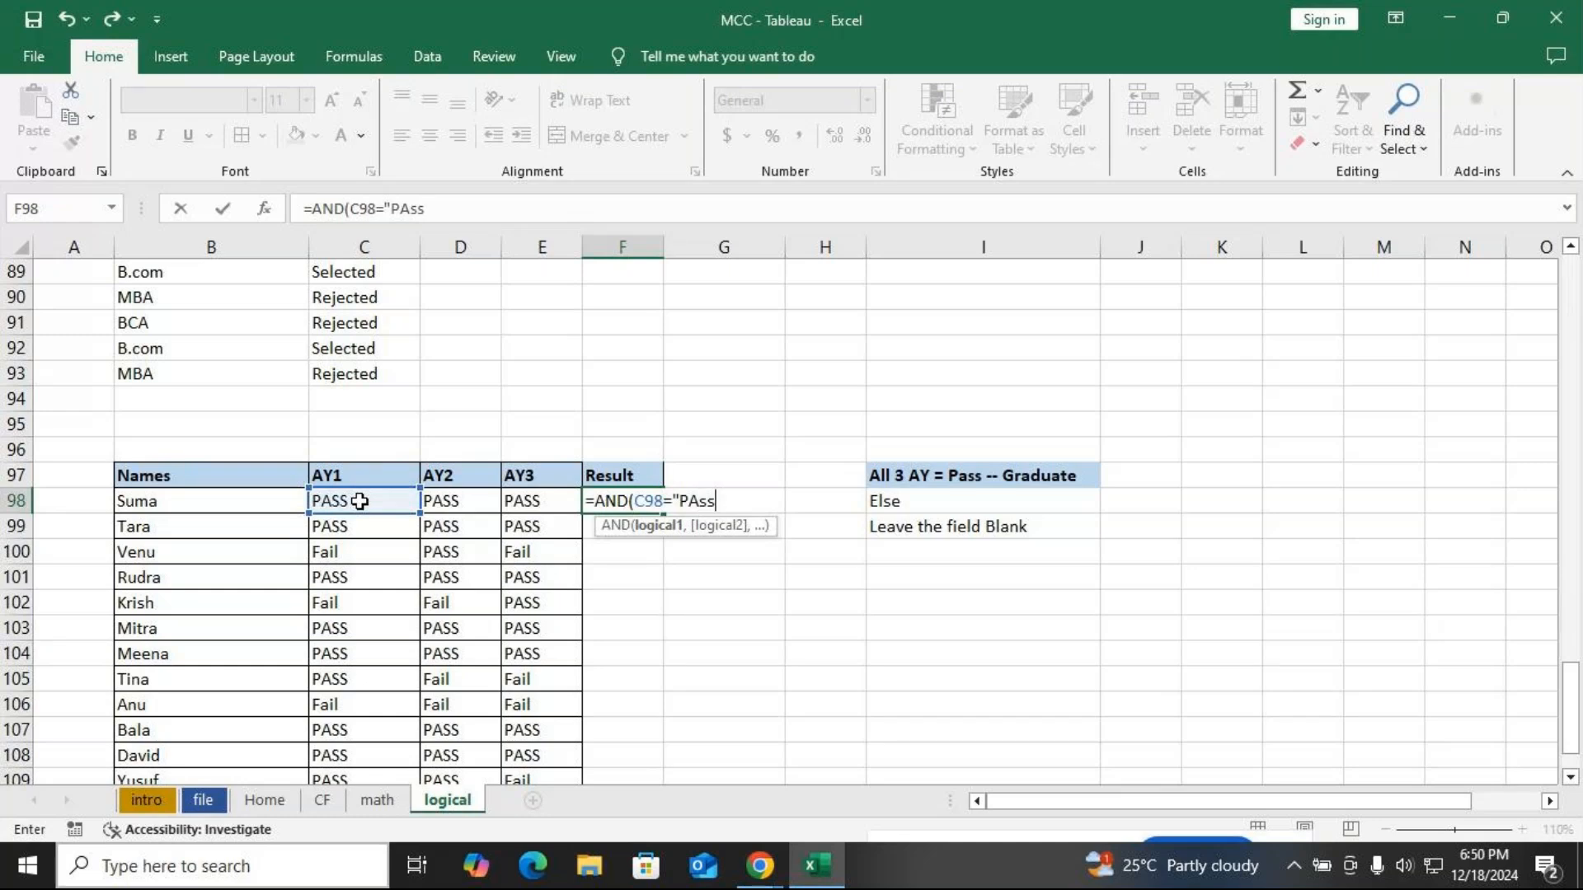
pyautogui.press('BackSpace')
pyautogui.press('BackSpace')
pyautogui.press('BackSpace')
pyautogui.write('ass",')
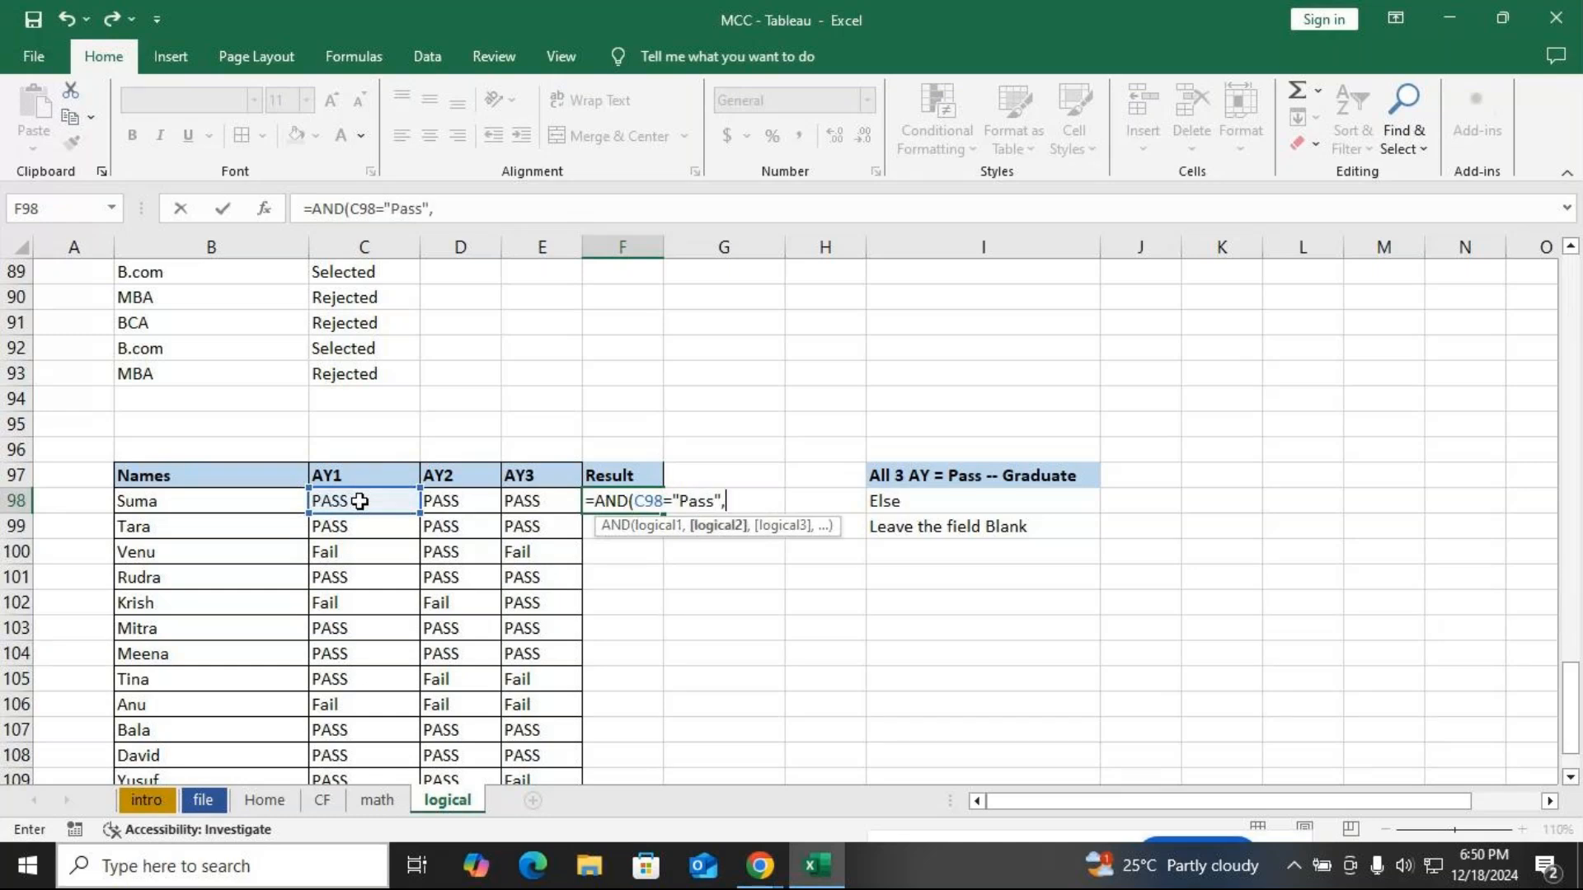
# Complete the AND formula in F98 with the conditions D98="Pass" and E98="Pass"
pyautogui.click(456, 503)
pyautogui.write('="')
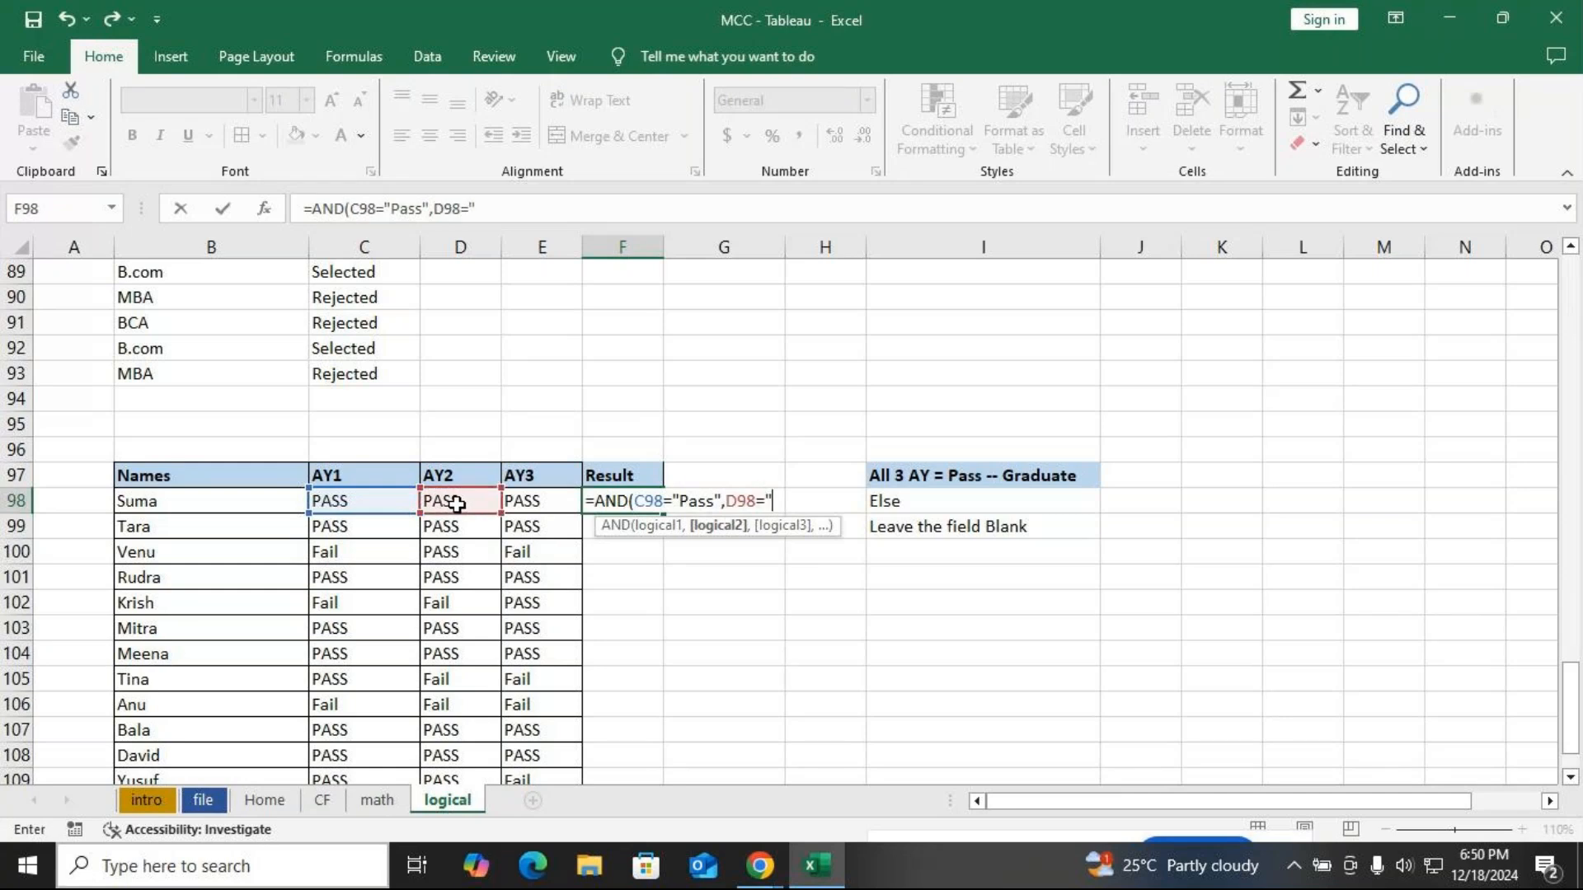
pyautogui.write('Pass",')
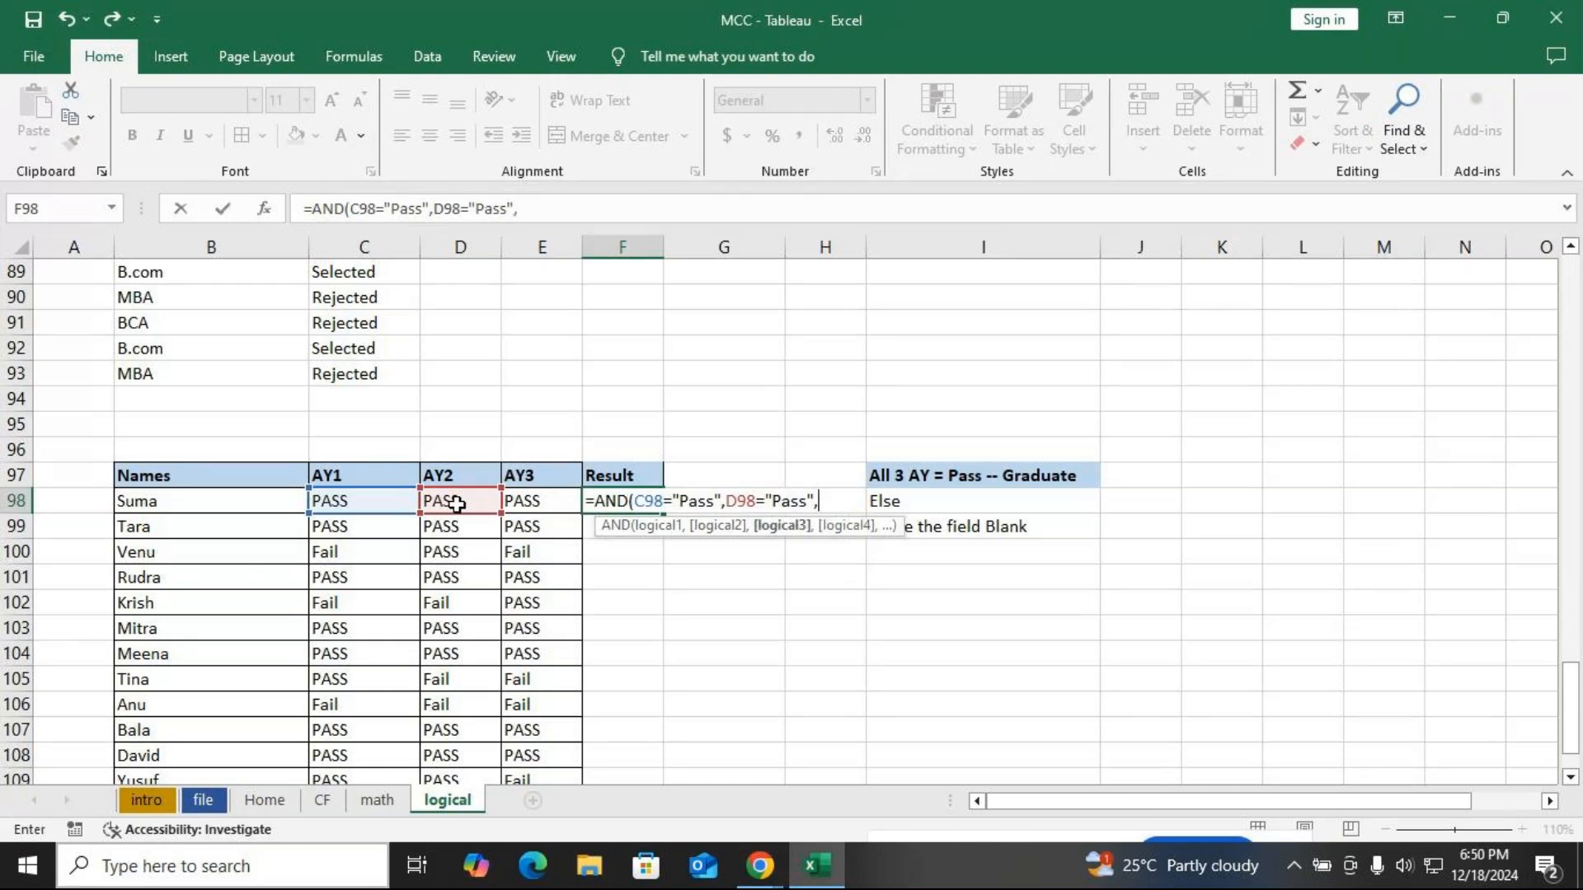
pyautogui.click(525, 501)
pyautogui.write('=')
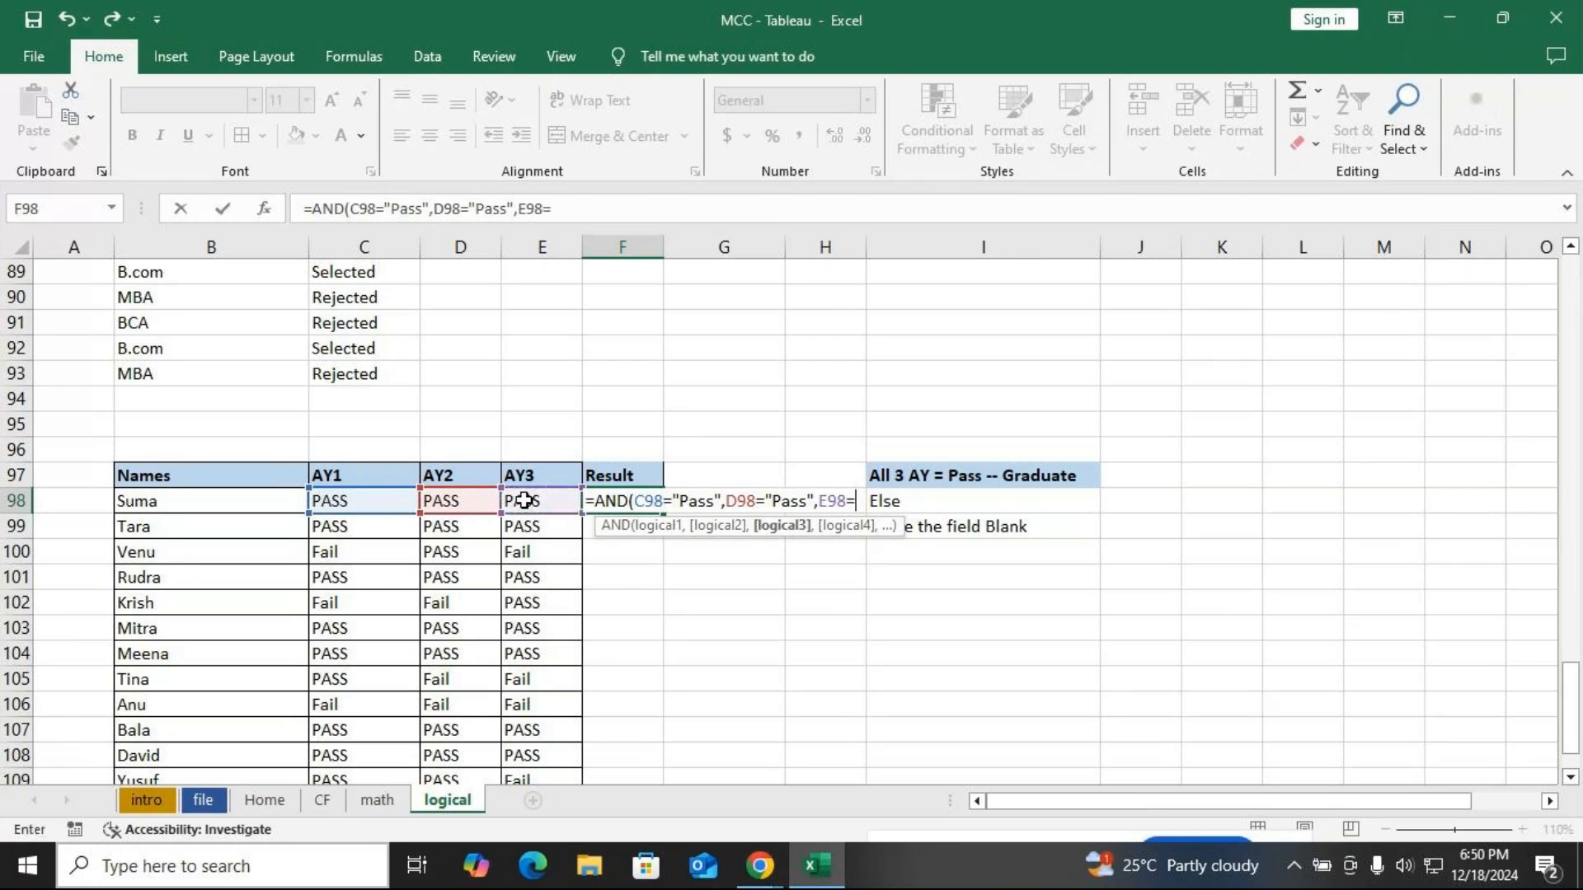
pyautogui.write('"Pass")')
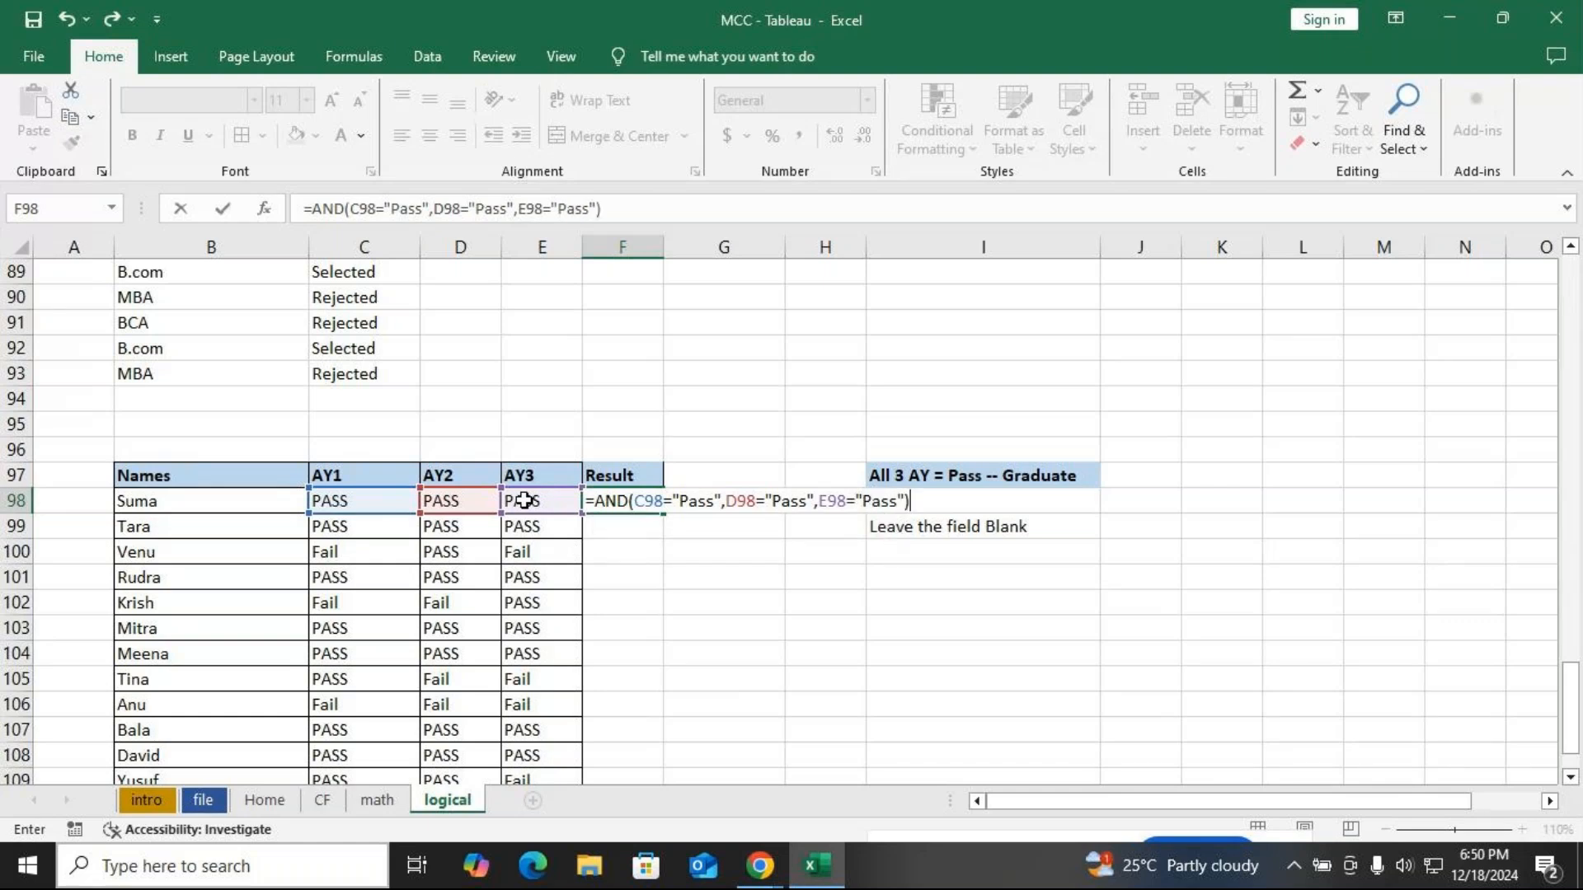
pyautogui.press('Return')
# Fill the AND formula from F98 down through F102
pyautogui.scroll(-1, 632, 504)
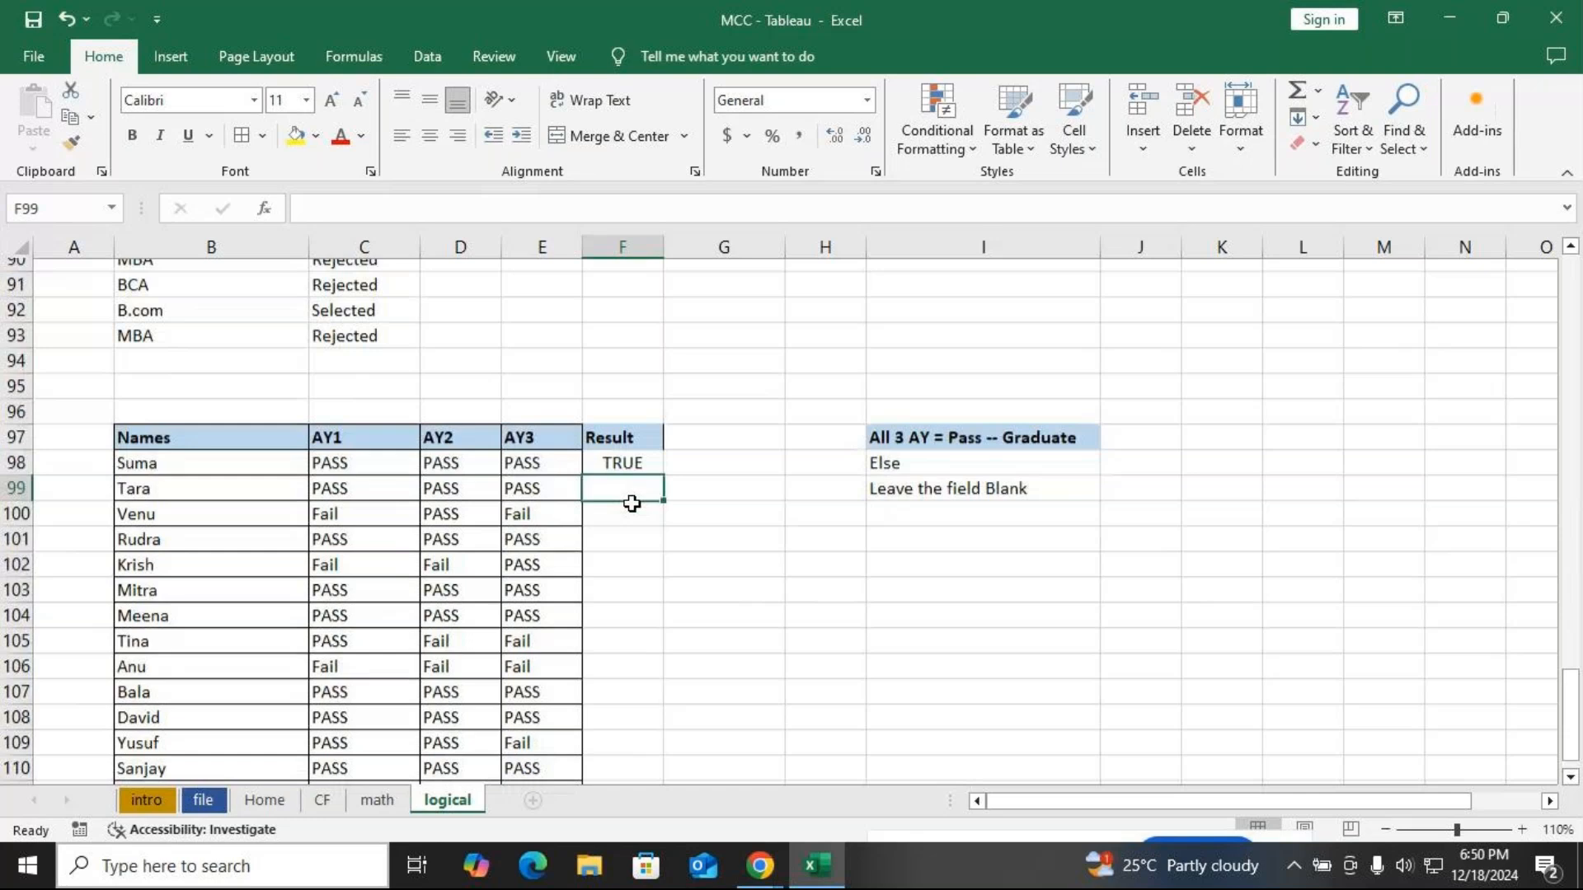
pyautogui.scroll(-1, 630, 502)
pyautogui.press('Up')
pyautogui.moveTo(659, 458); pyautogui.dragTo(656, 532)
# Compare the row 100 results with F100 and copy PASS from D100 into E100
pyautogui.moveTo(329, 477); pyautogui.dragTo(629, 475)
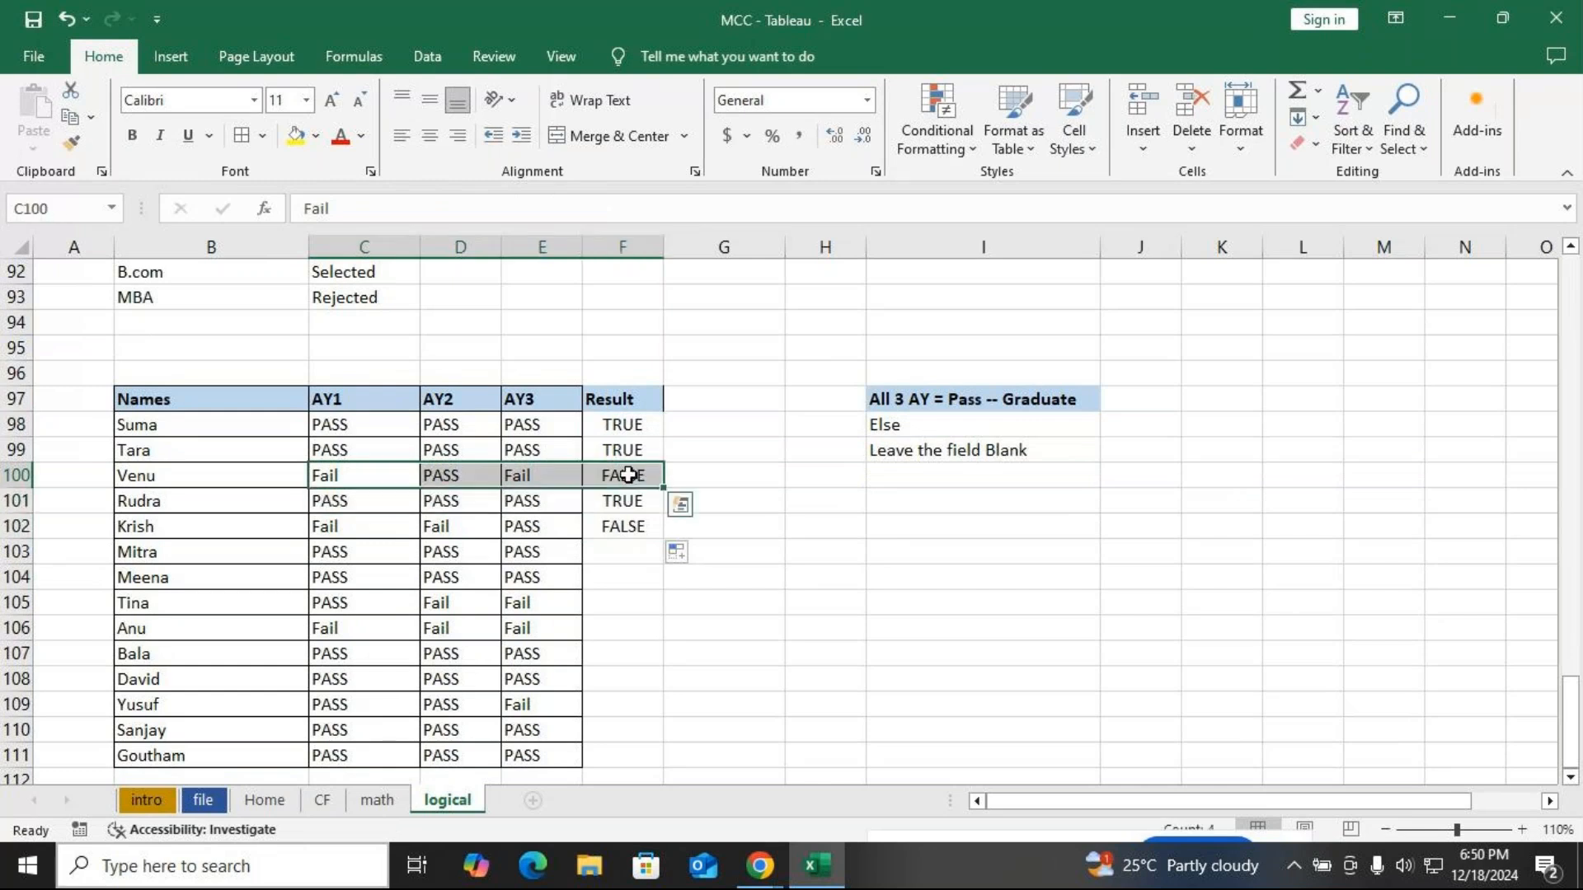
pyautogui.click(493, 478)
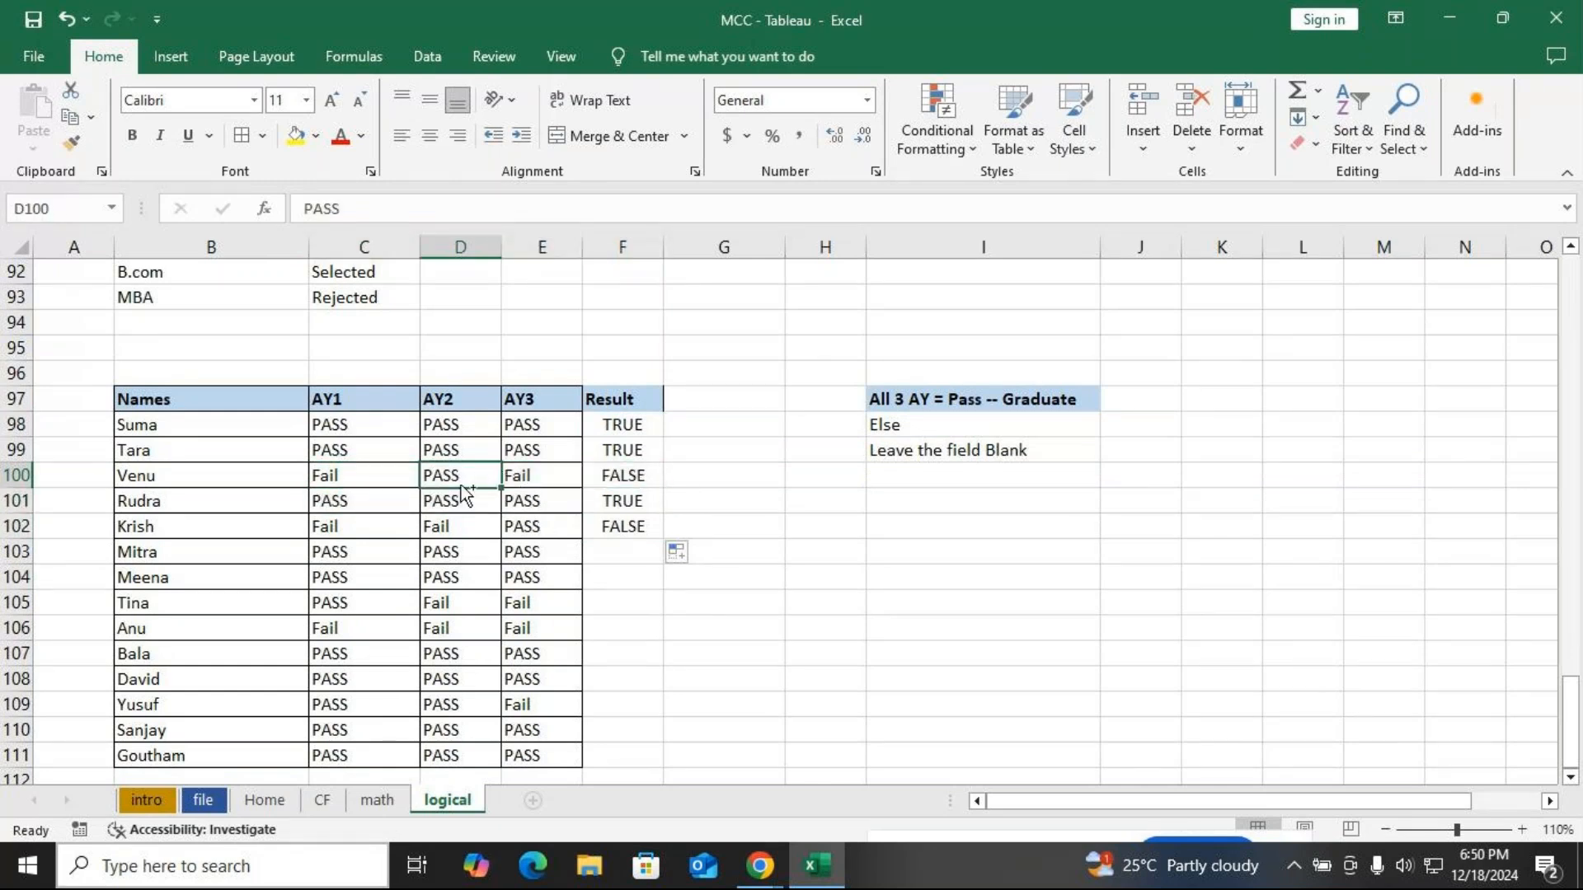
pyautogui.hotkey('ctrl', 'c')
pyautogui.click(530, 476)
pyautogui.hotkey('ctrl', 'v')
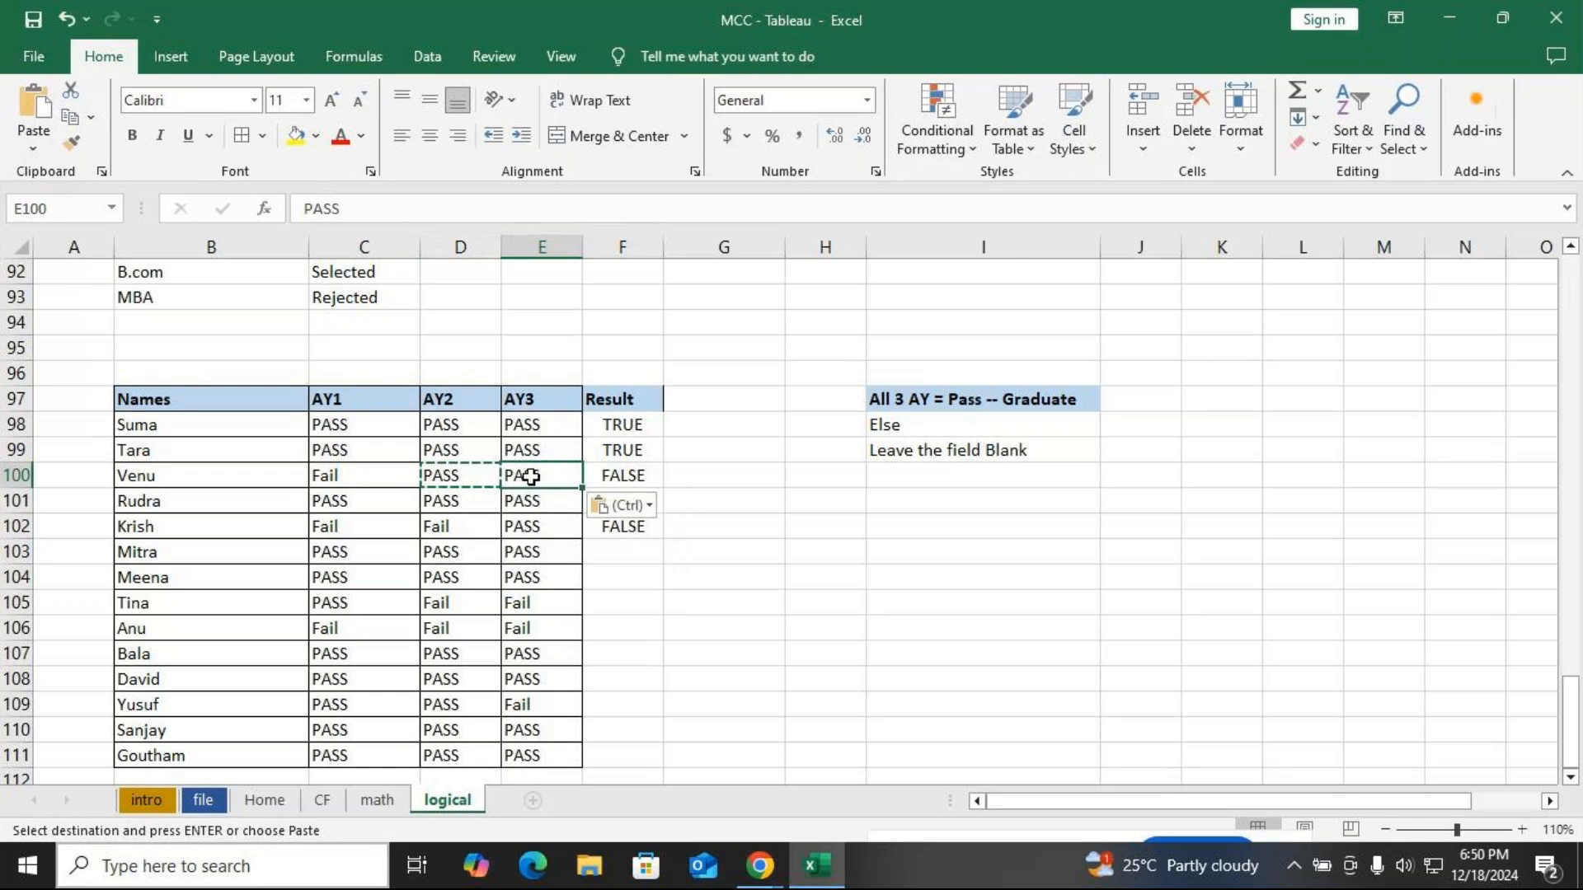
# Test the AND formula by pasting PASS into C100, and undo that paste
pyautogui.click(364, 476)
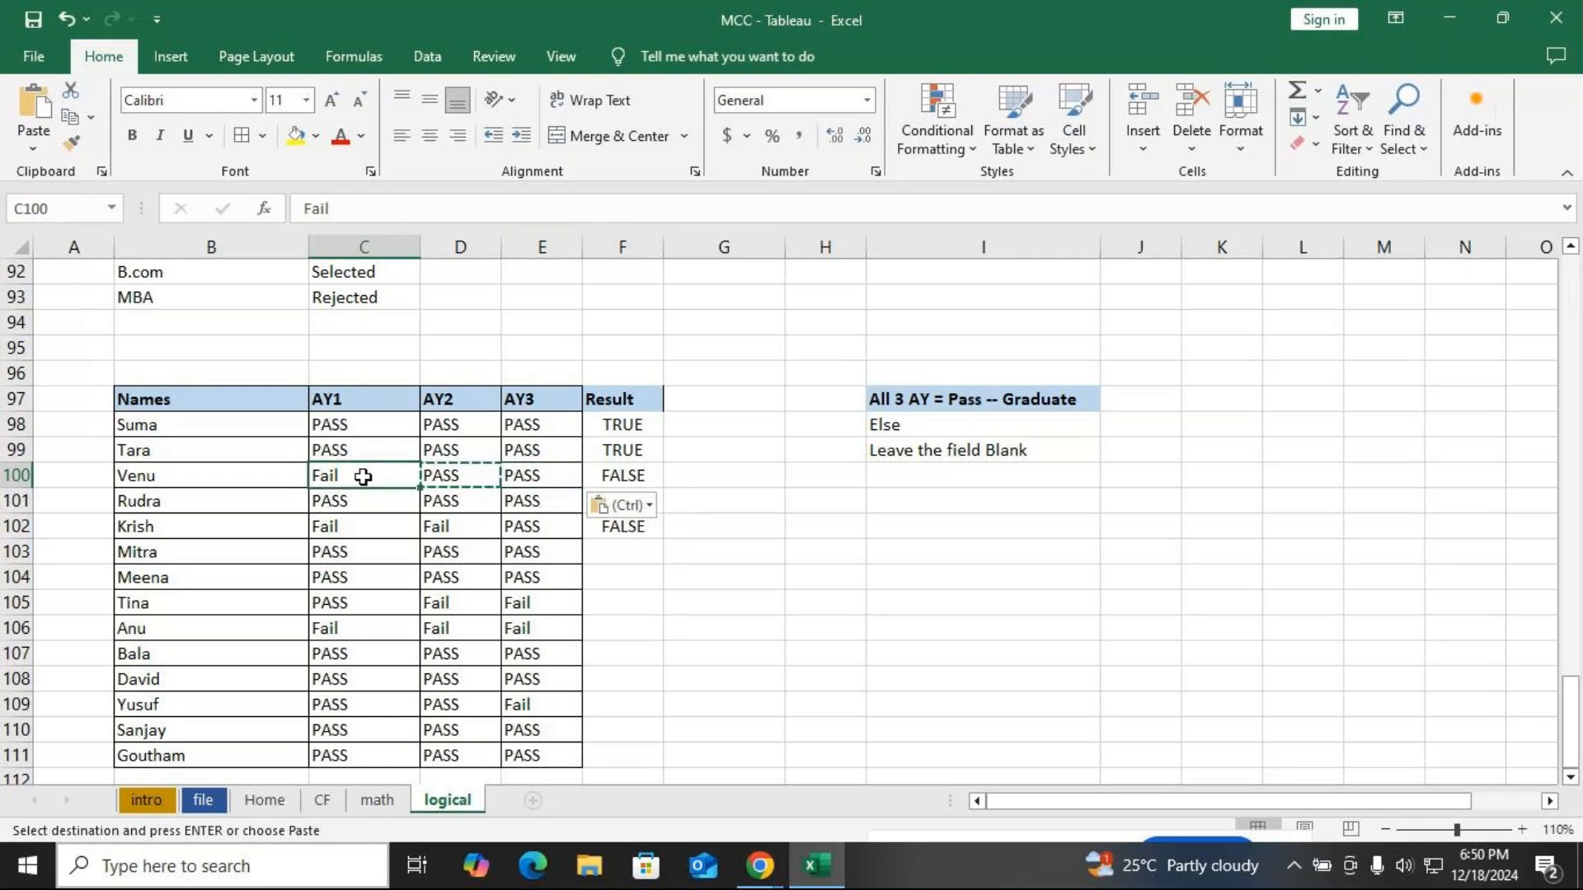
pyautogui.hotkey('ctrl', 'v')
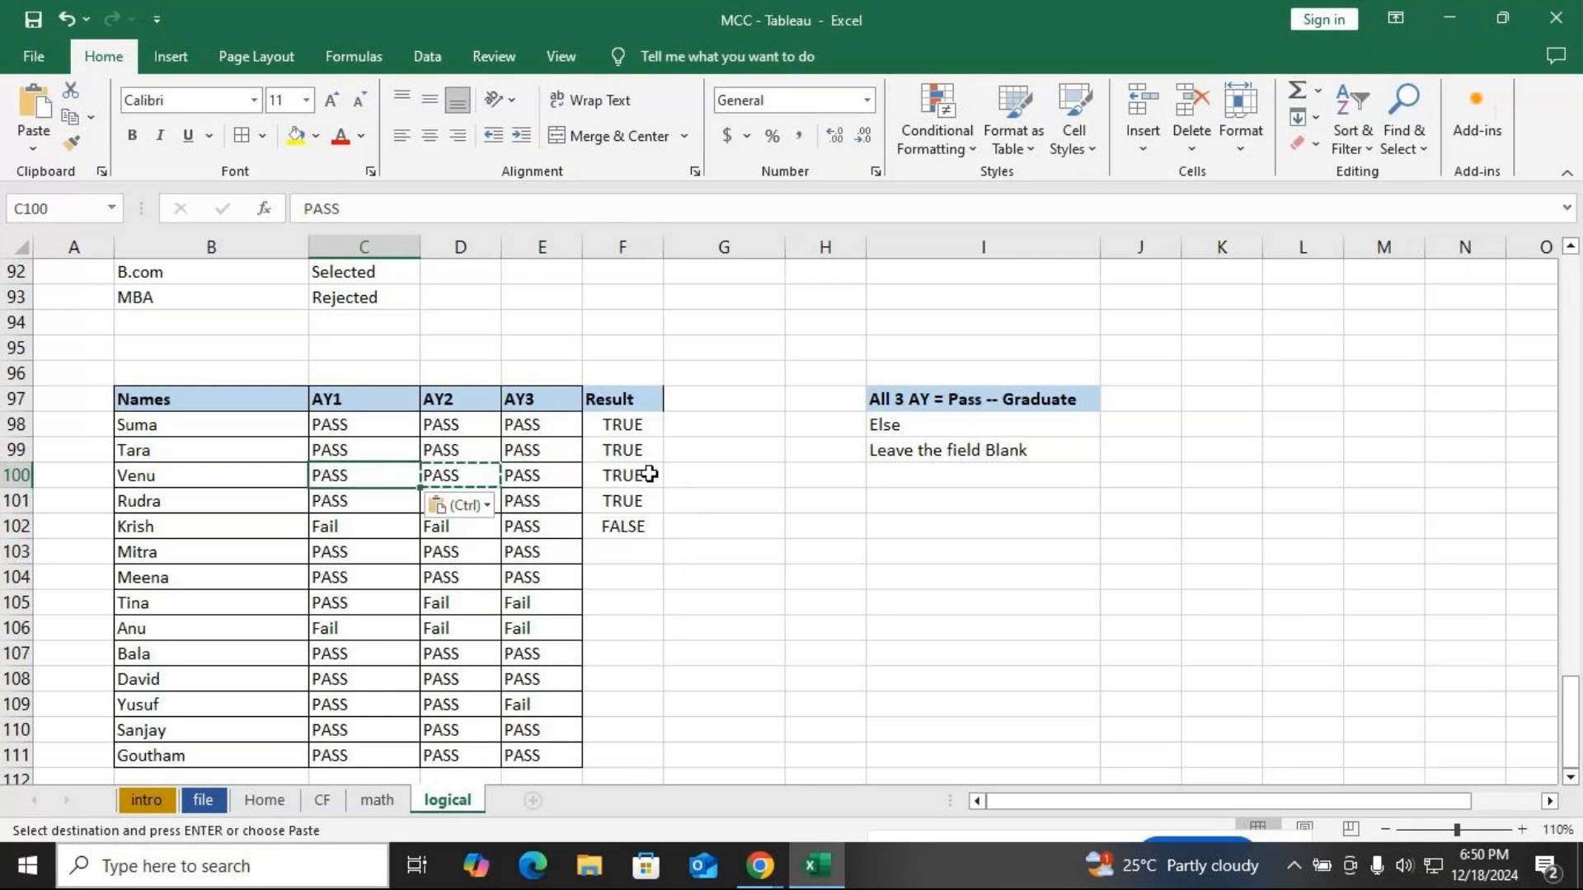
pyautogui.hotkey('ctrl', 'z')
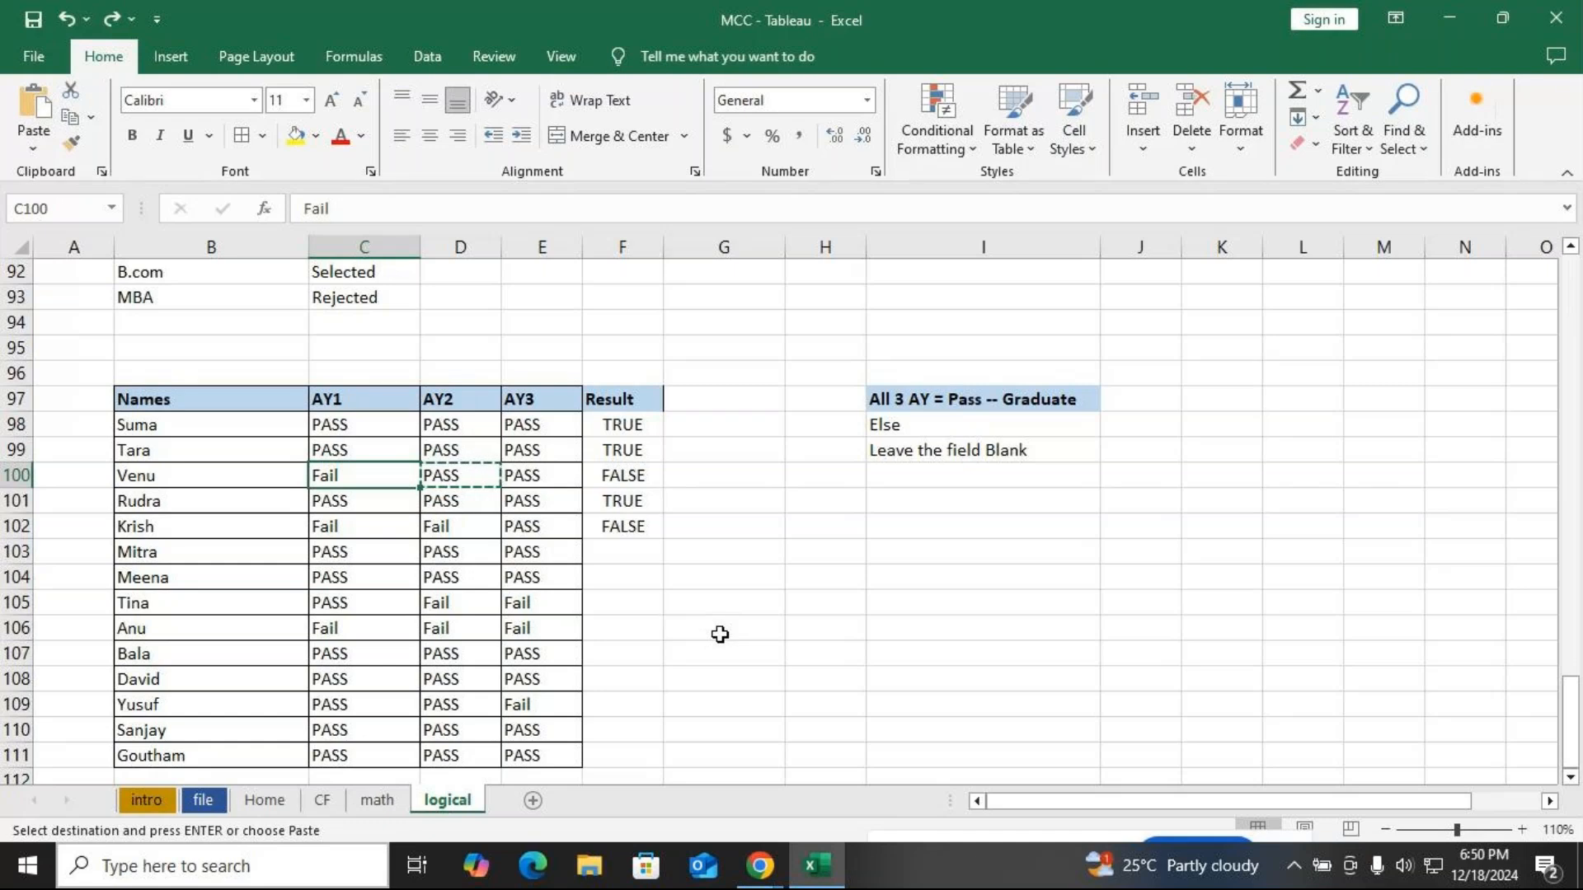
# Wrap the AND test in F98 in an IF returning "Graduate" or "", and fill it down through F102
pyautogui.doubleClick(635, 424)
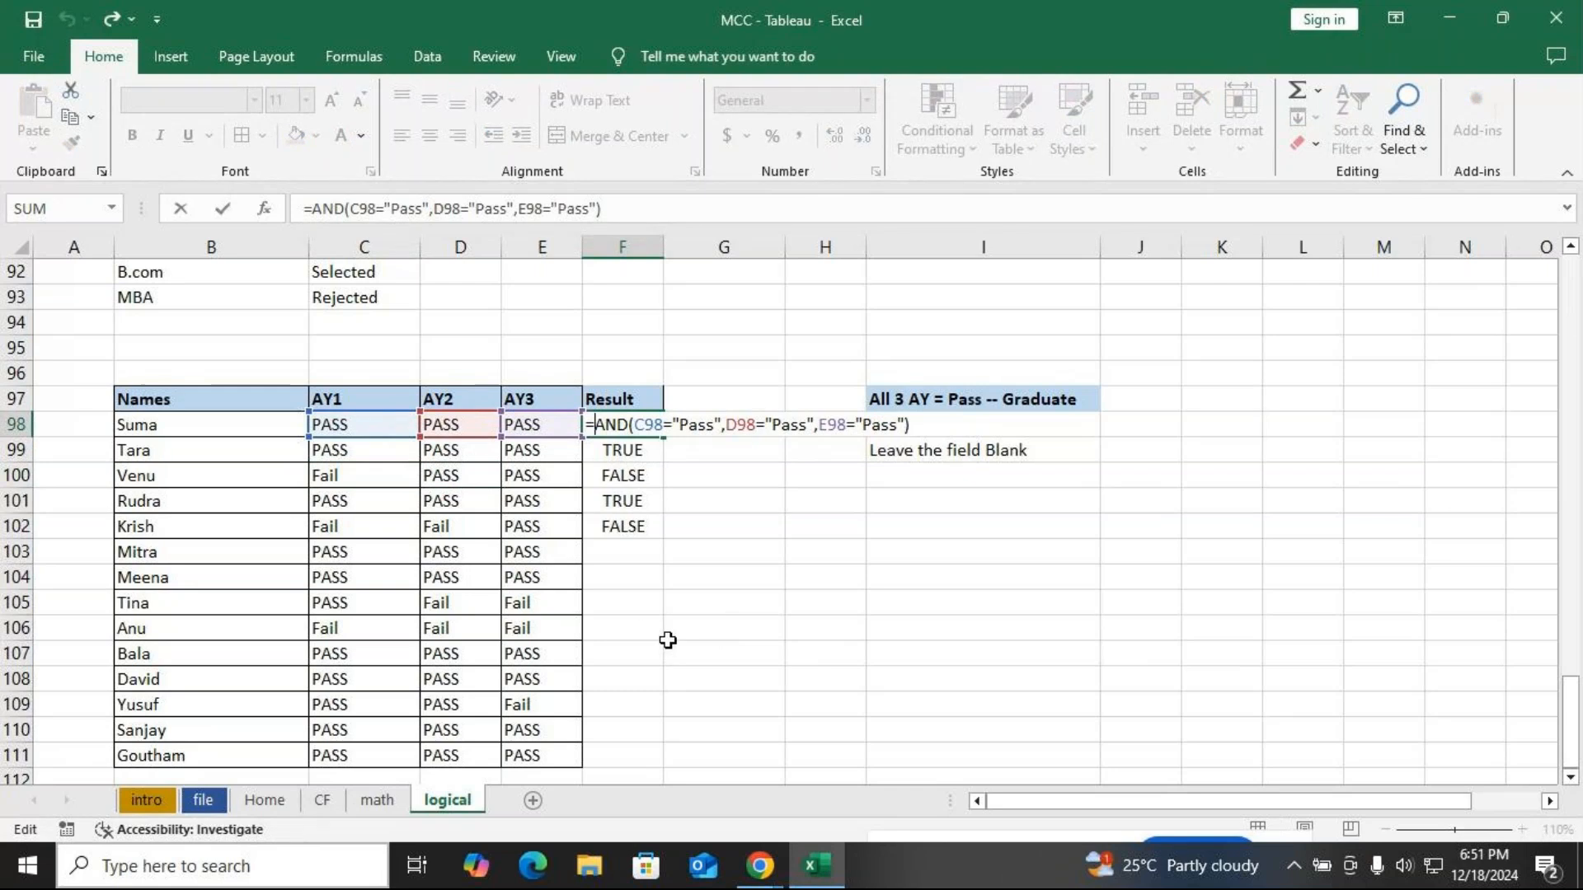
pyautogui.write('IF(')
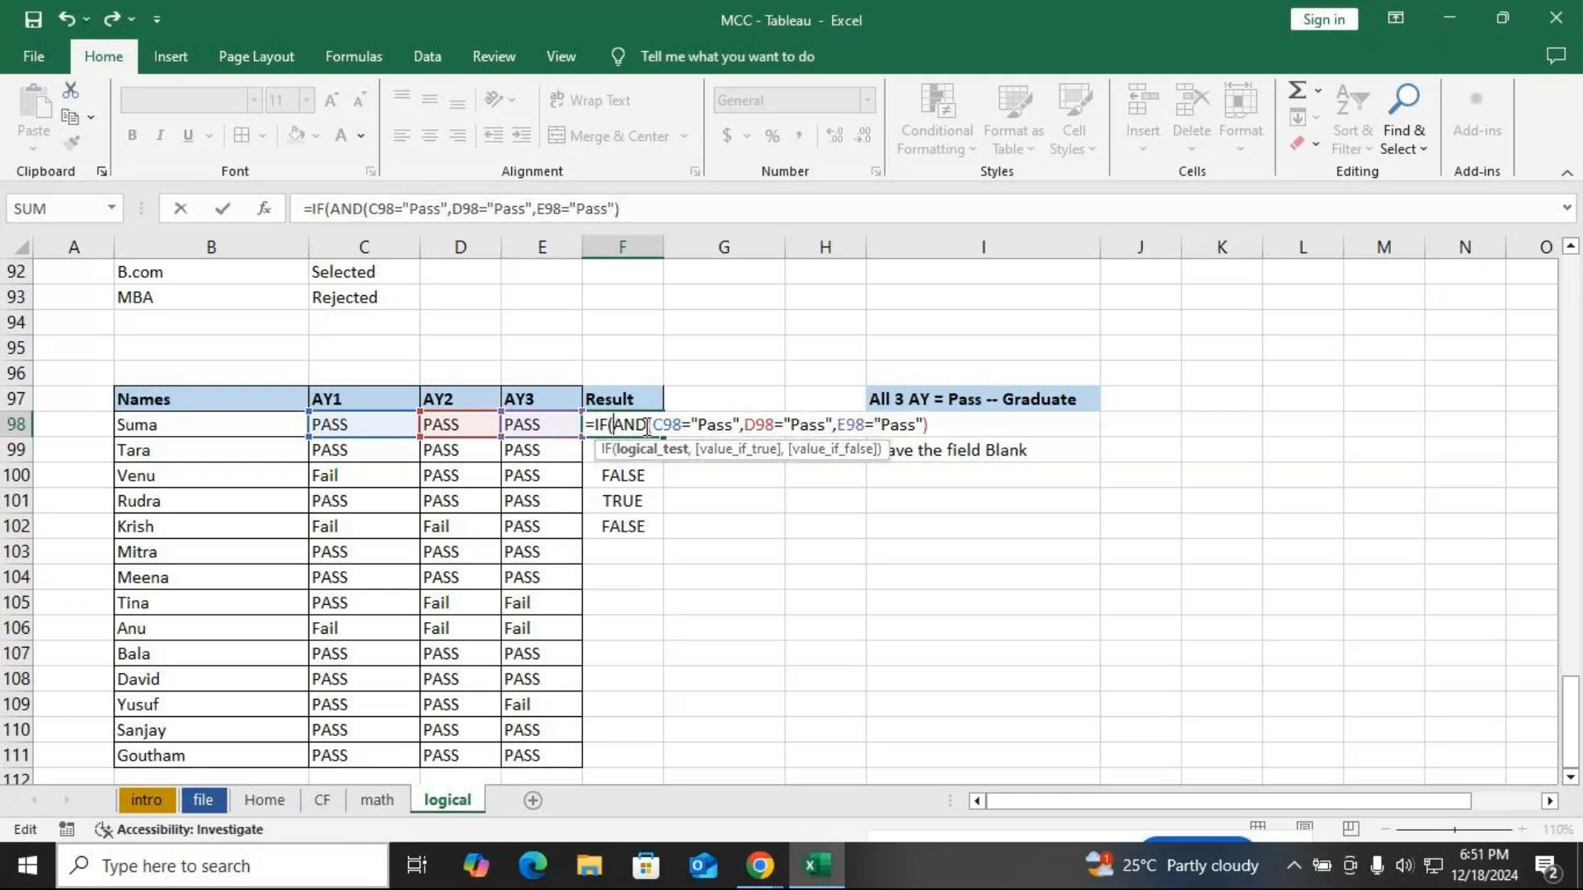
pyautogui.click(650, 452)
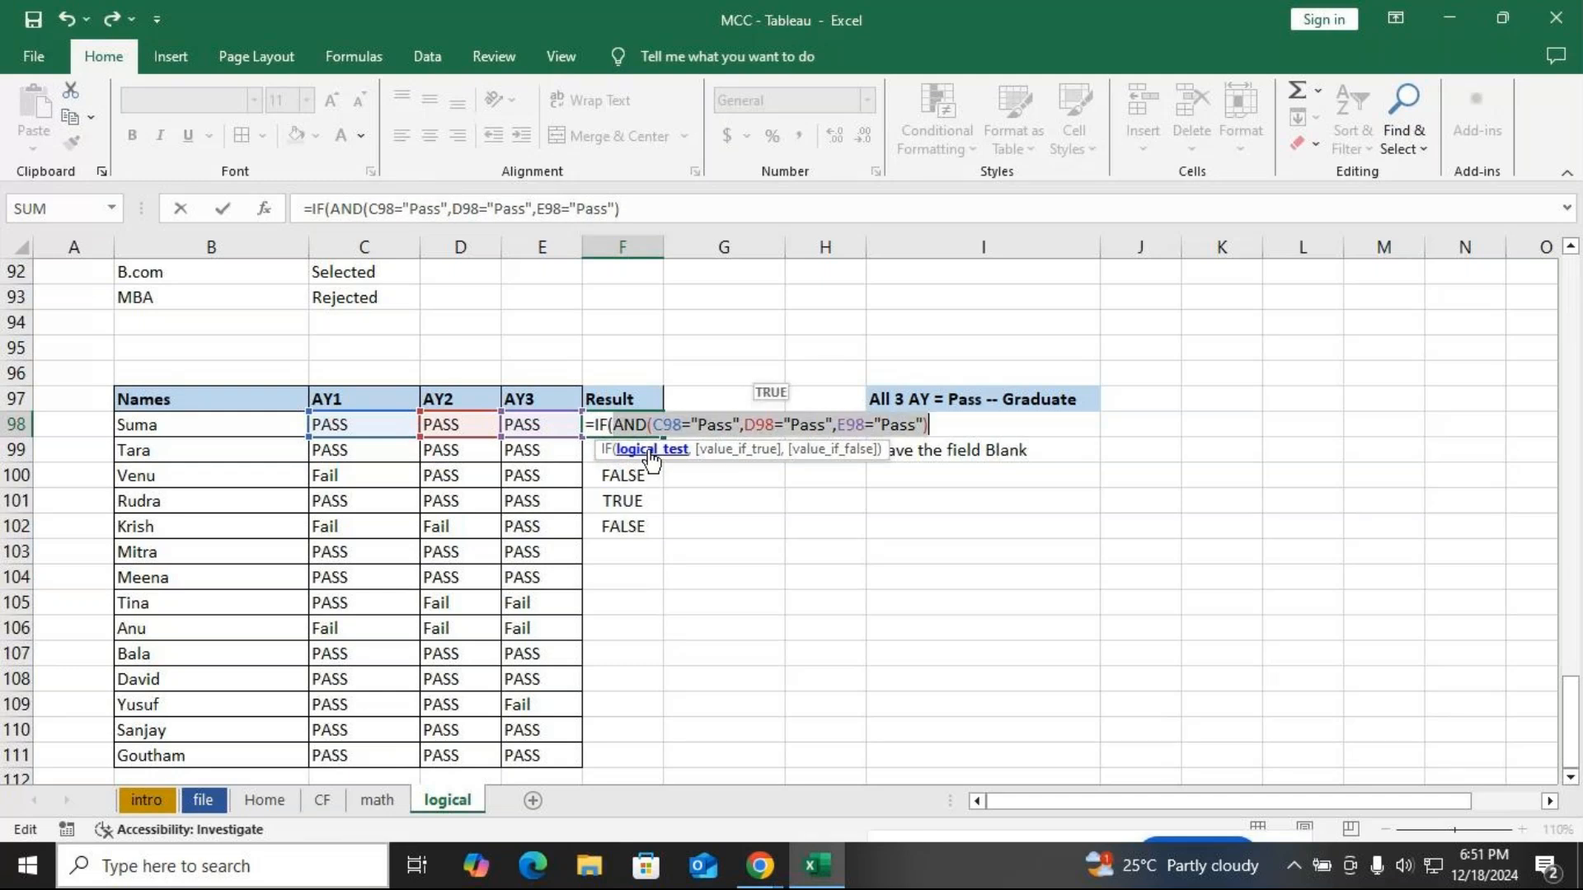
pyautogui.click(950, 424)
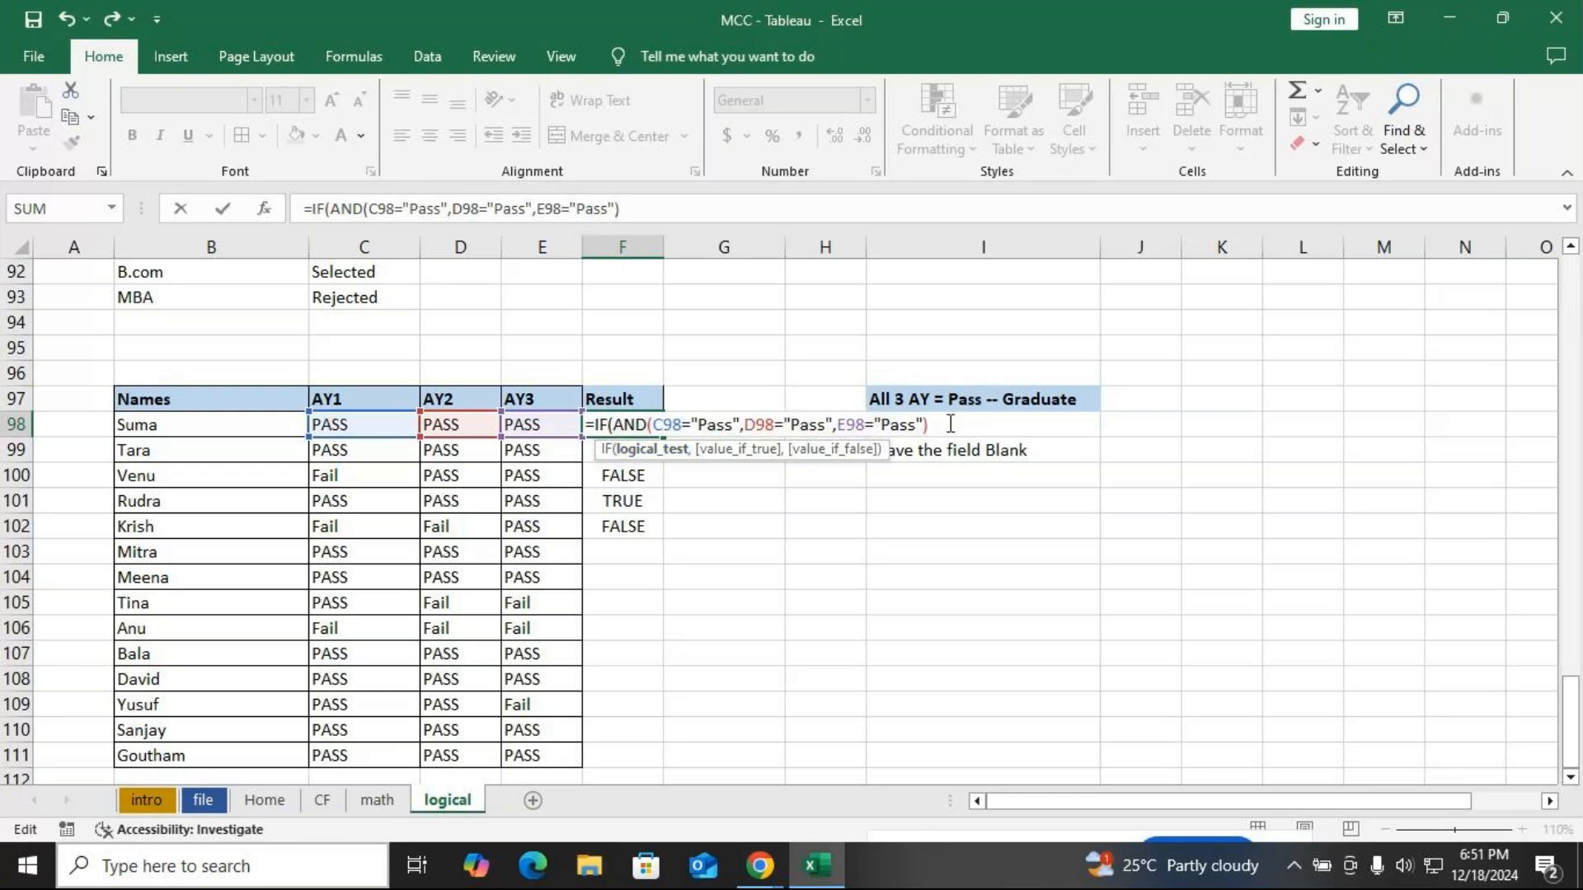
pyautogui.write(',')
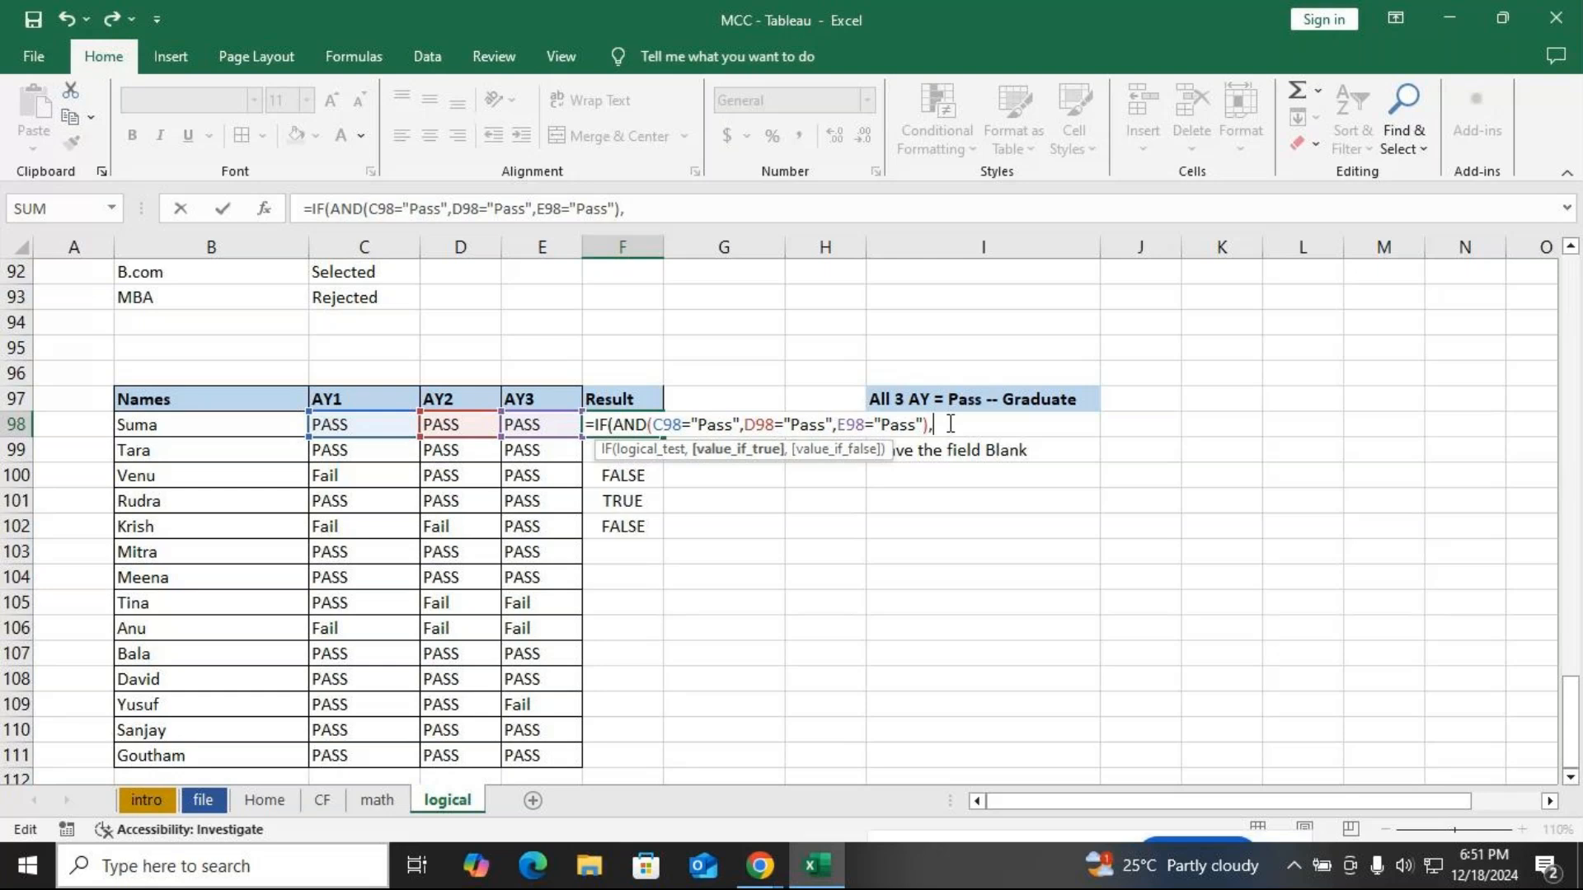
pyautogui.press('BackSpace')
pyautogui.write('"Graduate",')
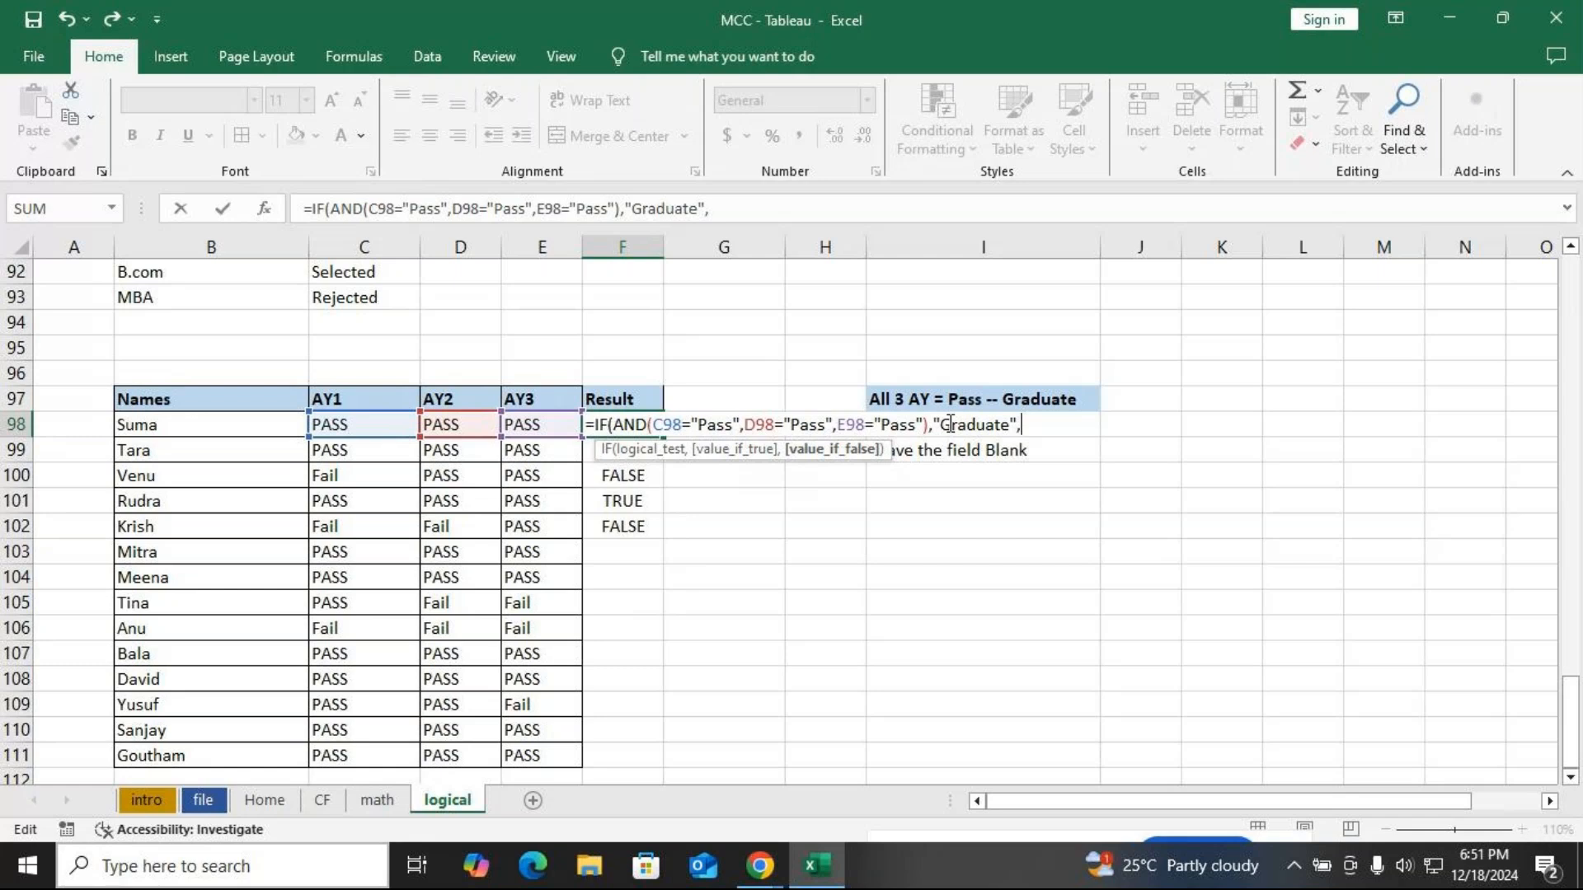
pyautogui.write('"")')
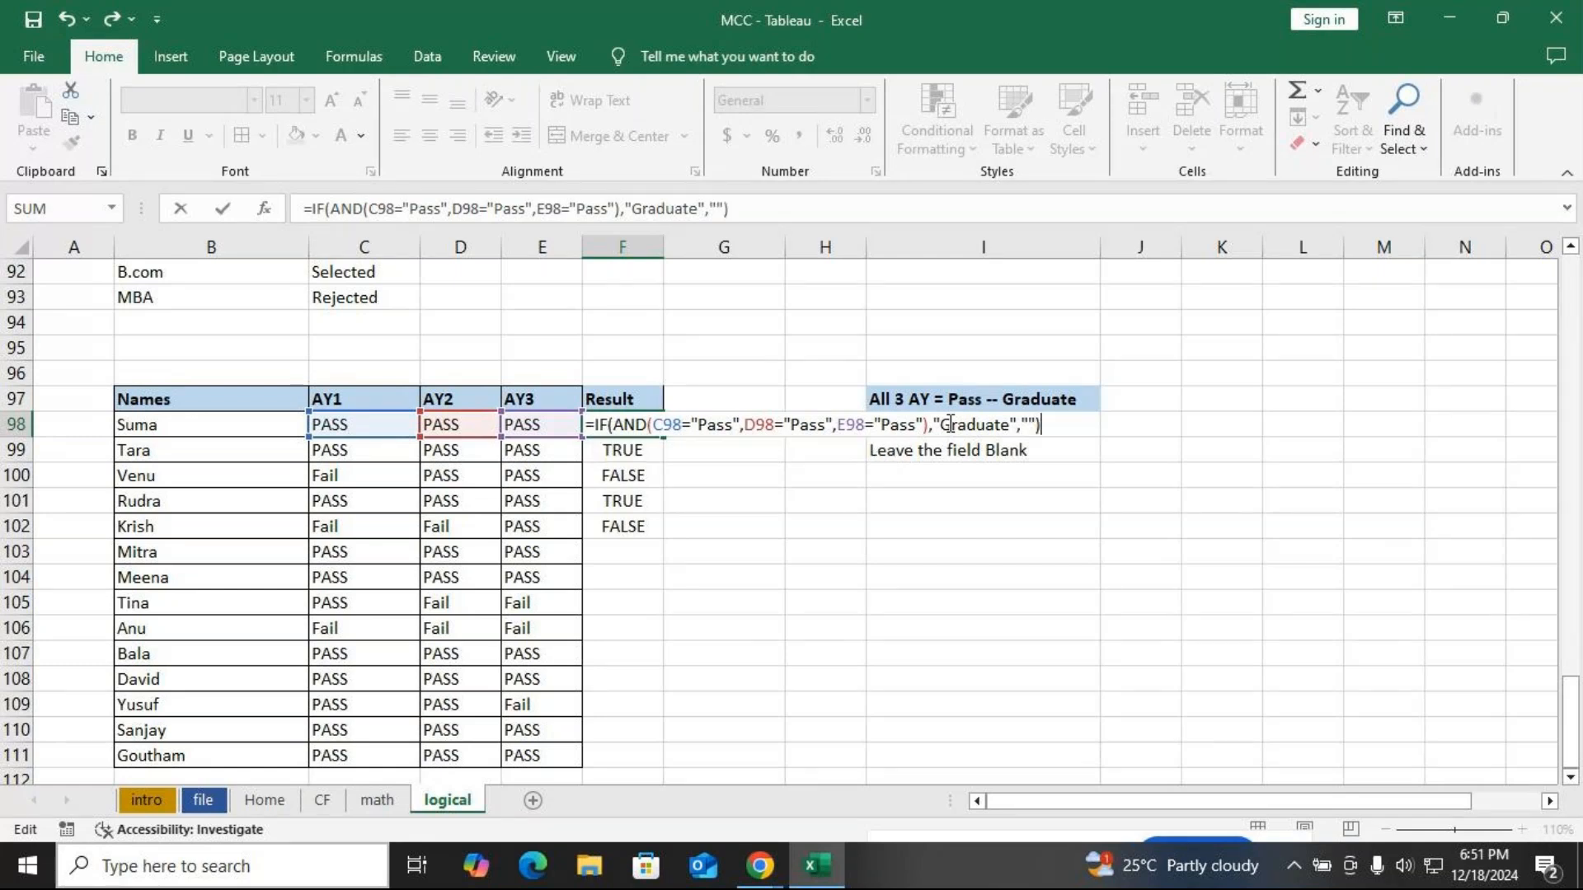
pyautogui.press('Return')
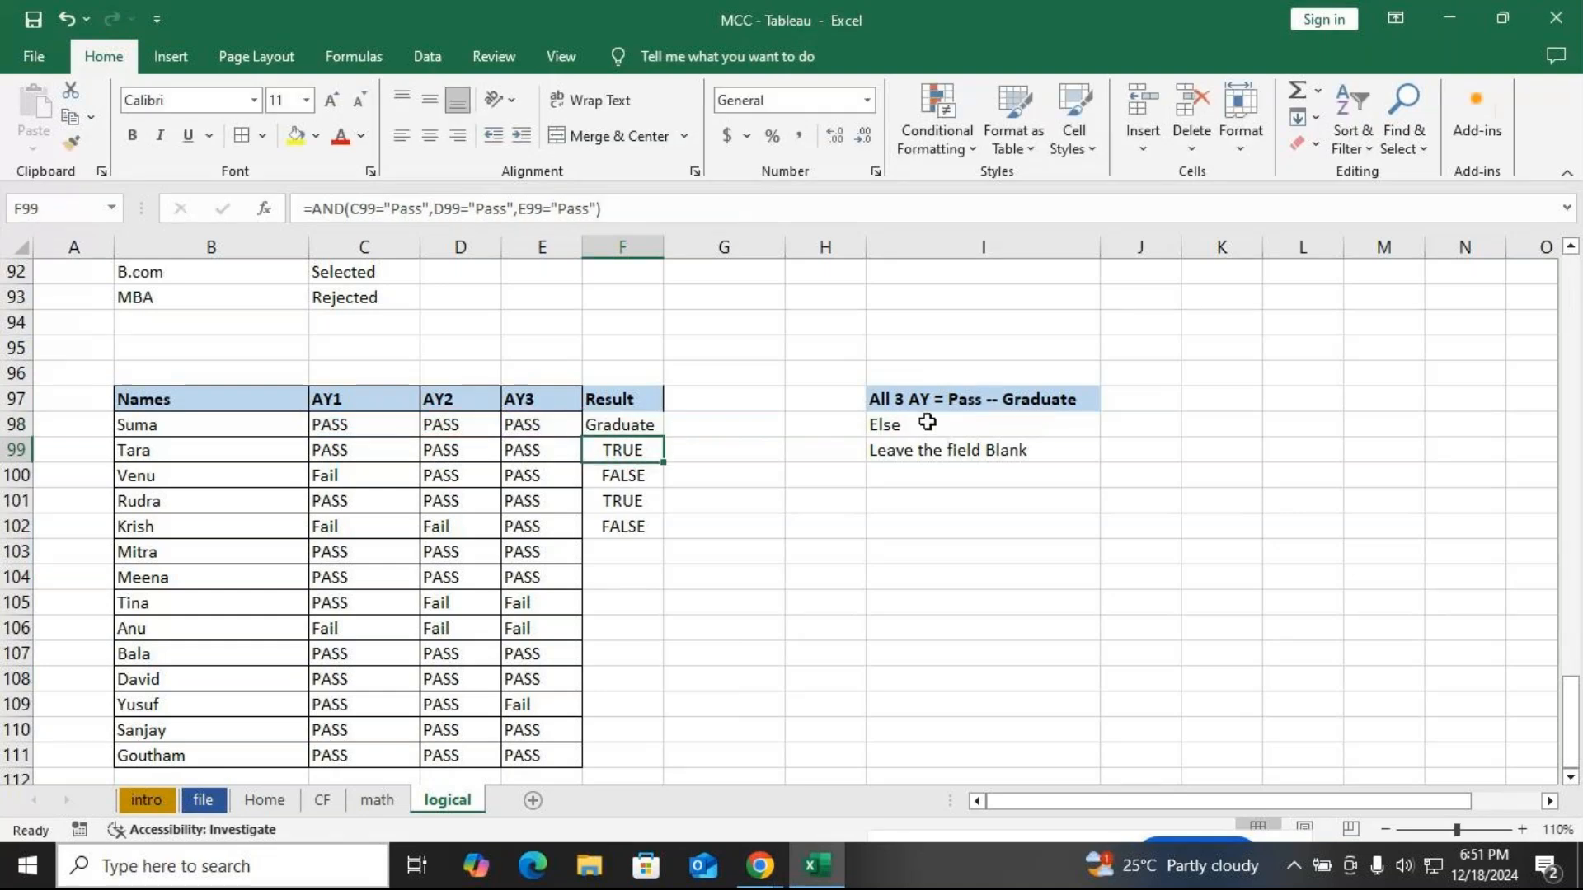
pyautogui.click(617, 422)
pyautogui.moveTo(663, 436); pyautogui.dragTo(653, 535)
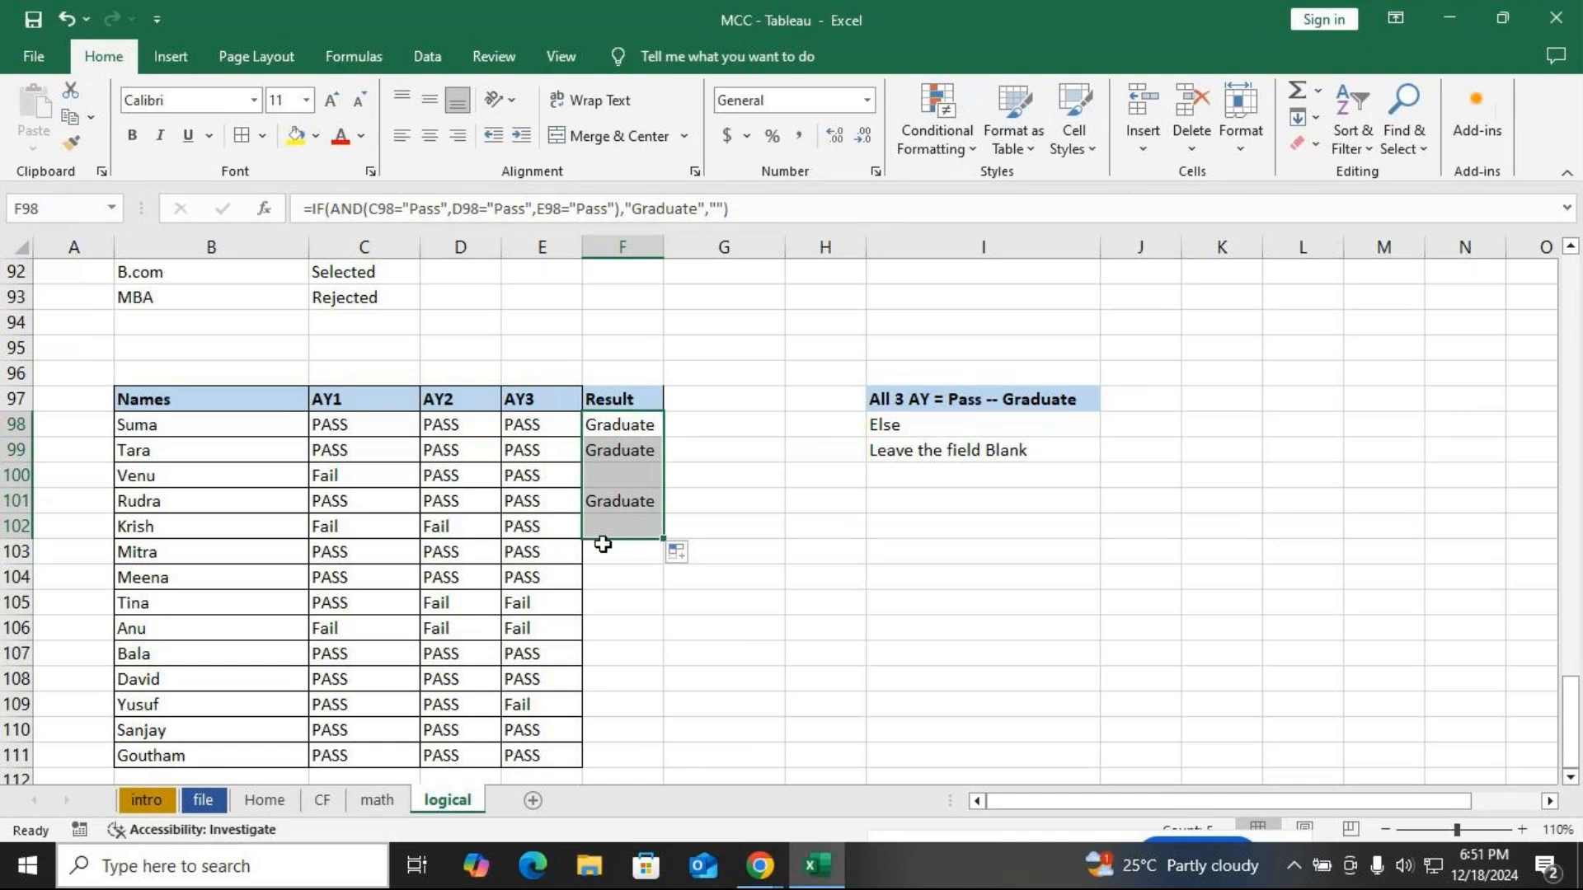
# Start an IF formula in F103 with an AND test that C103, D103 and E103 each equal "Pass"
pyautogui.click(604, 547)
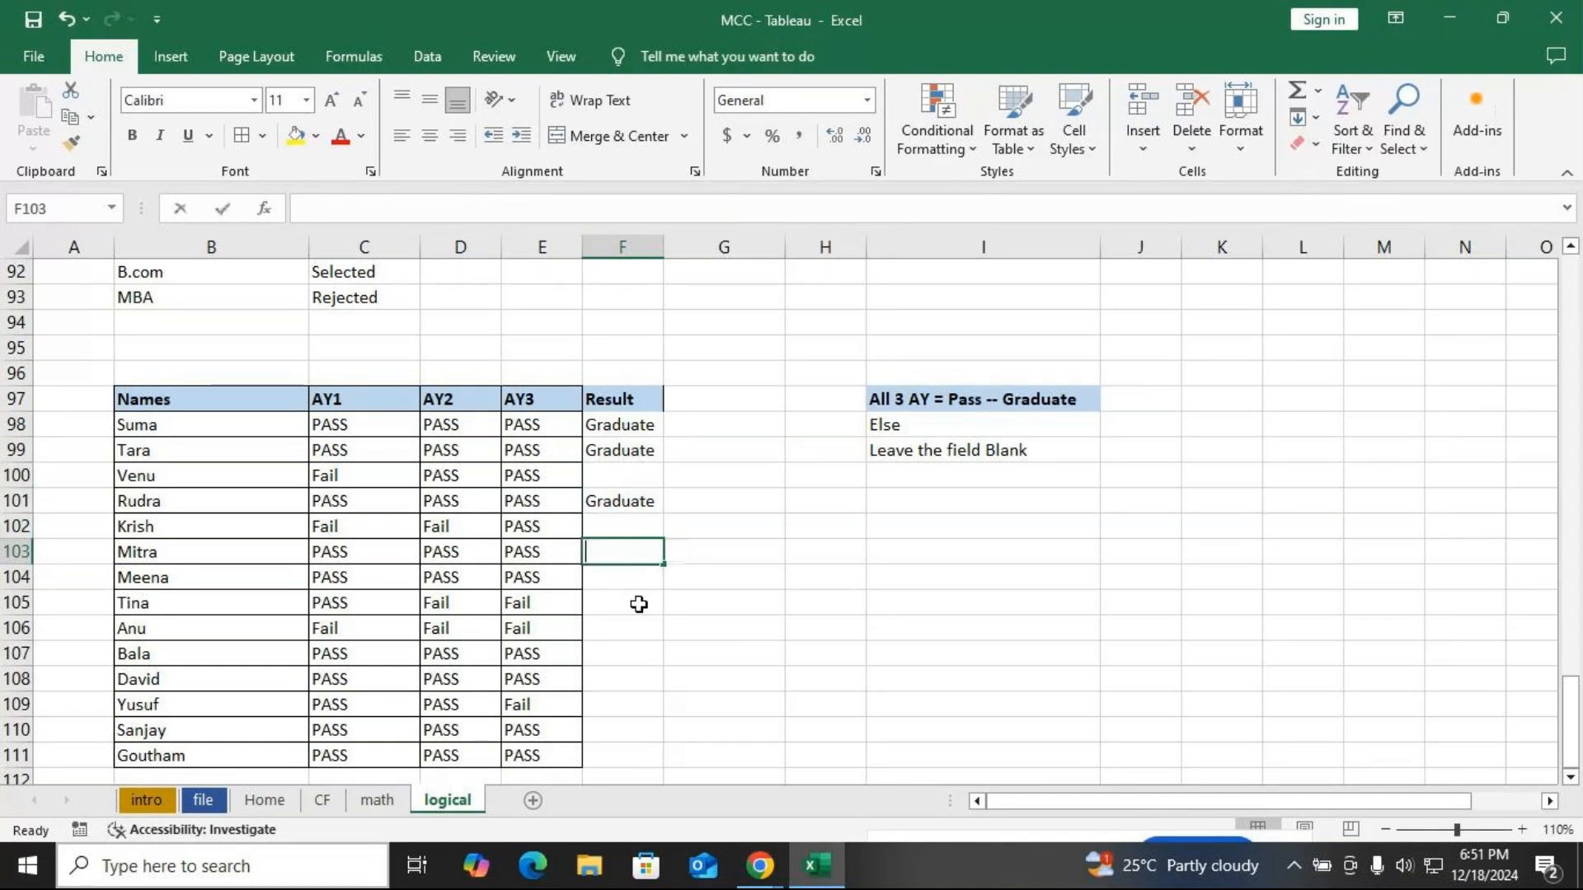
pyautogui.write('=if')
pyautogui.press('Tab')
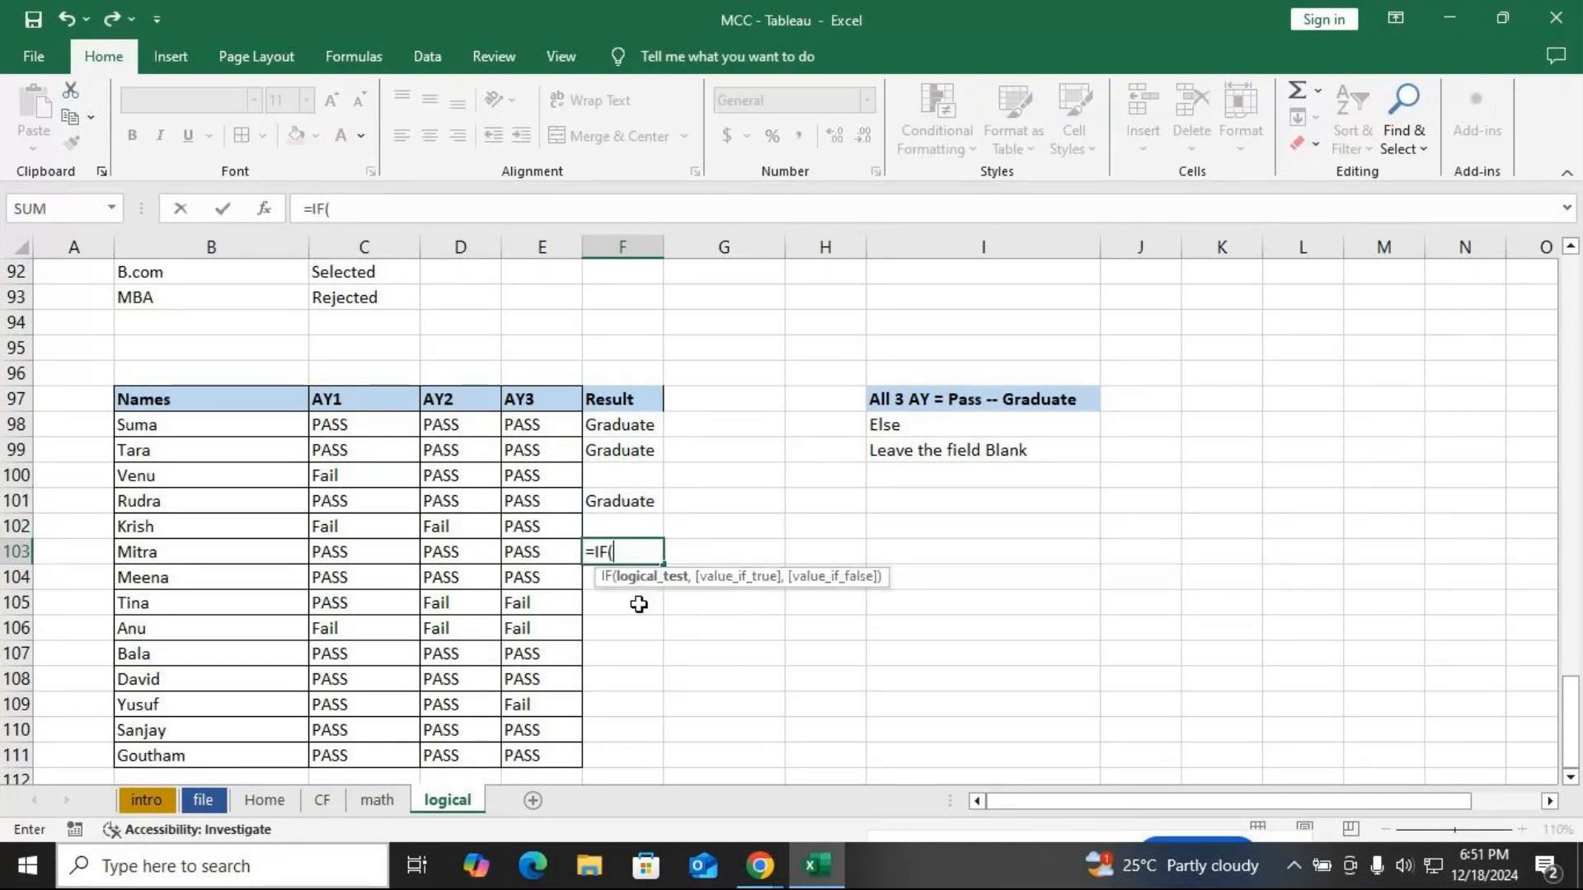
pyautogui.write('and')
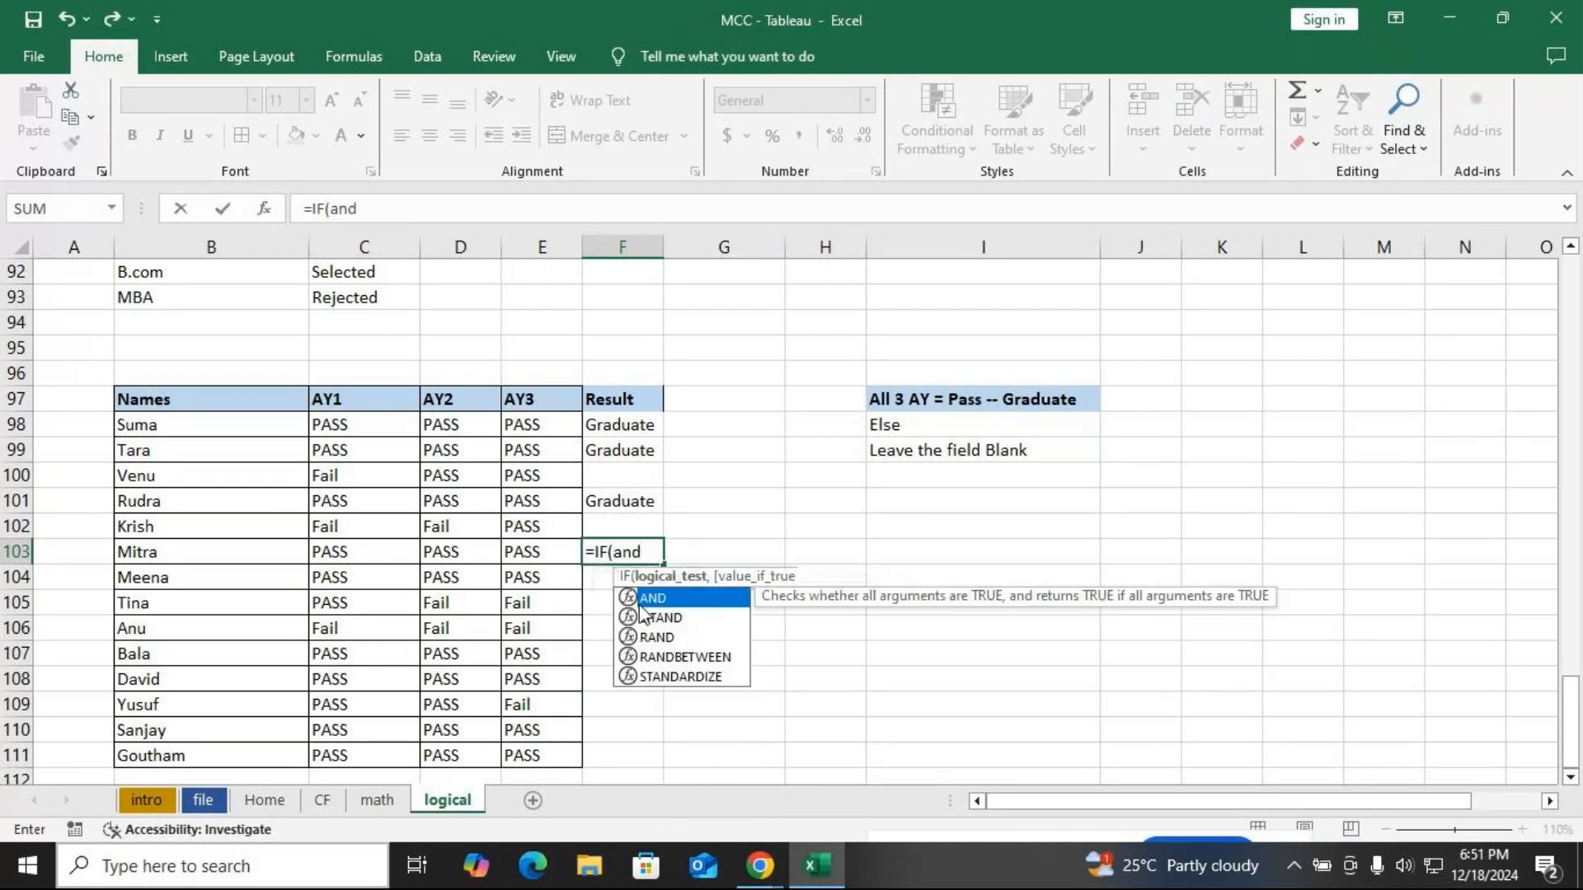
pyautogui.press('Tab')
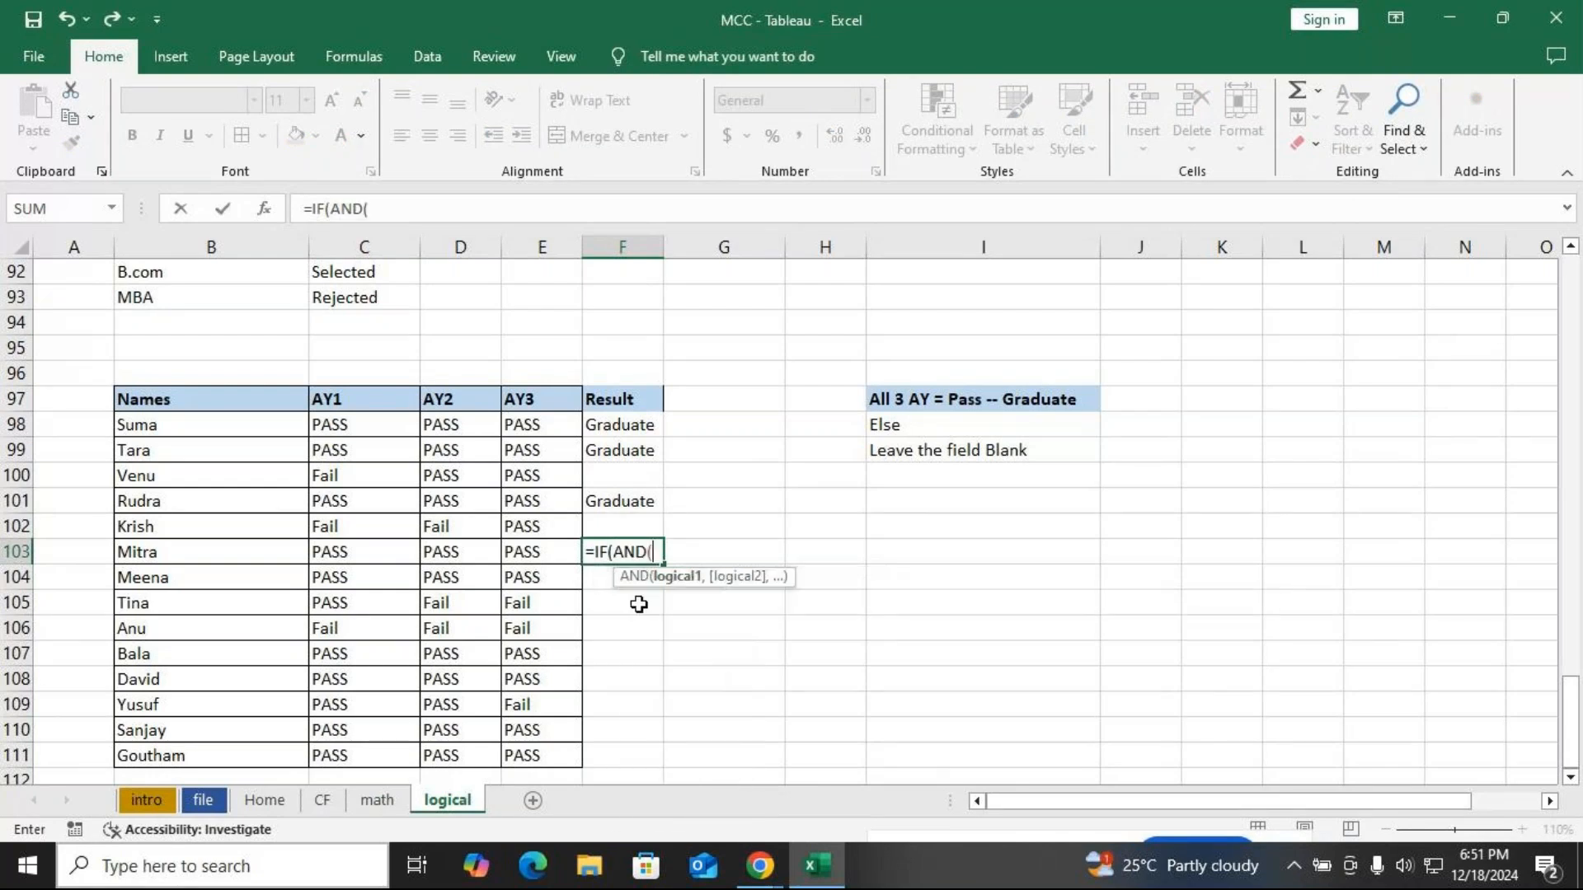
pyautogui.click(330, 552)
pyautogui.write('=')
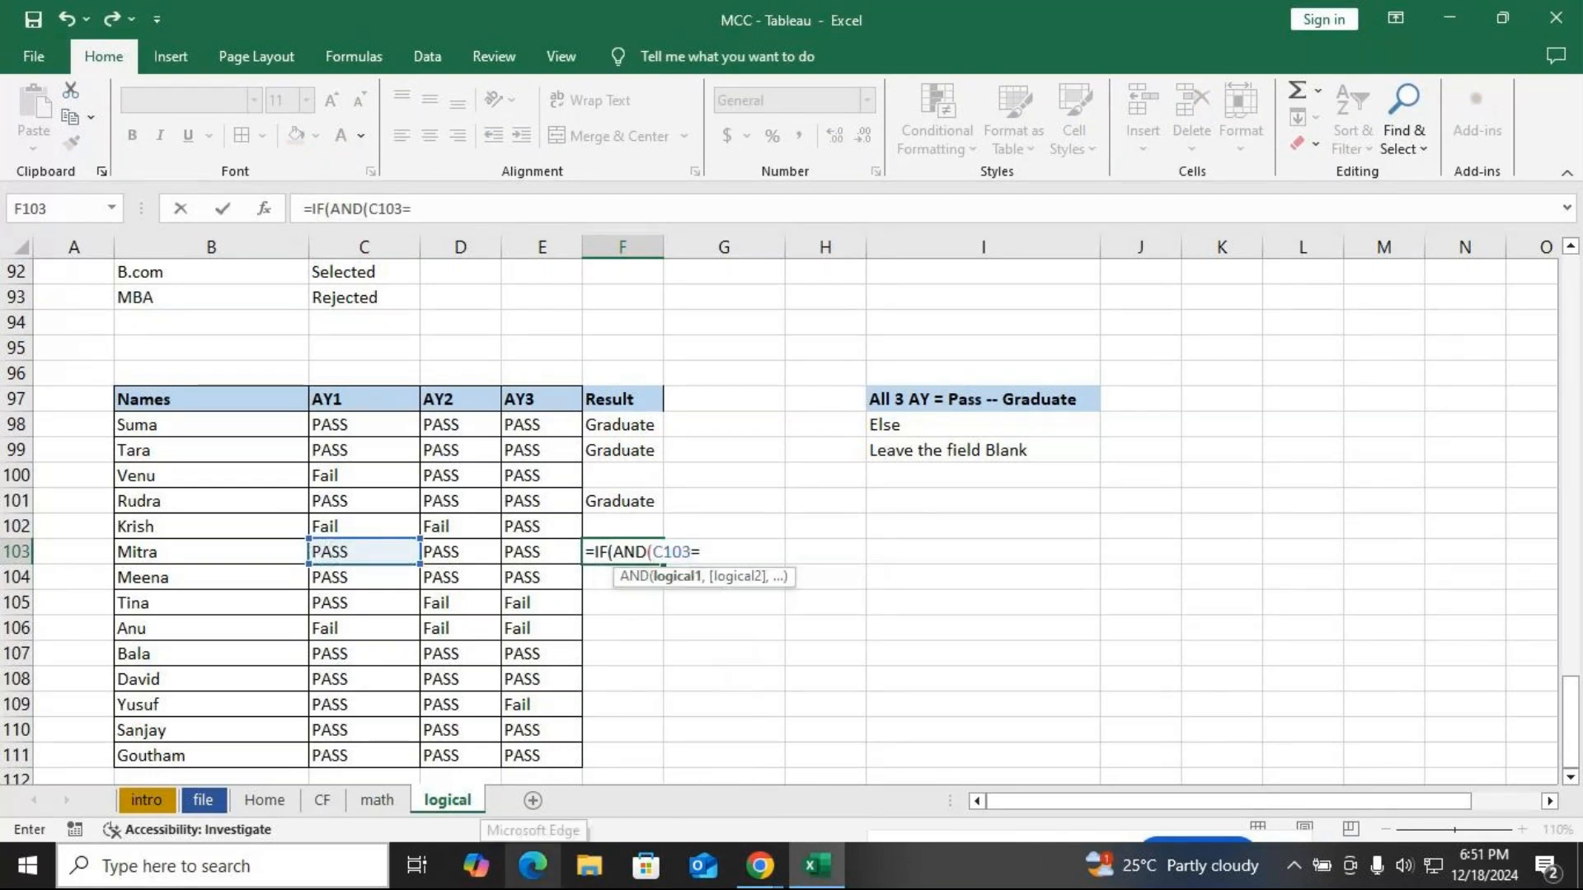
pyautogui.write('"Pass",')
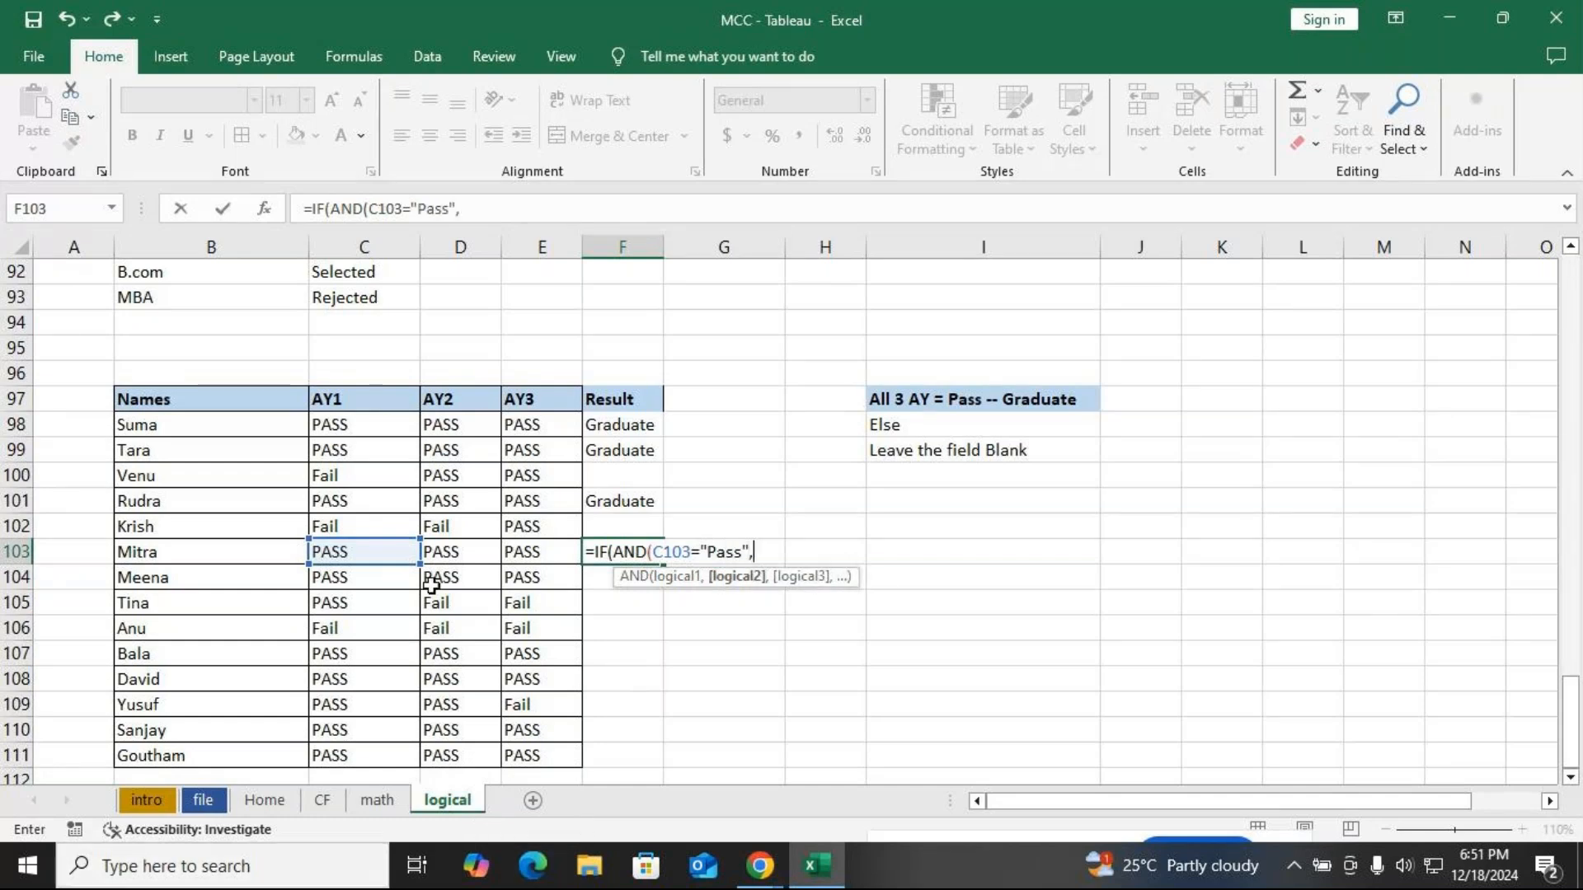
pyautogui.click(450, 549)
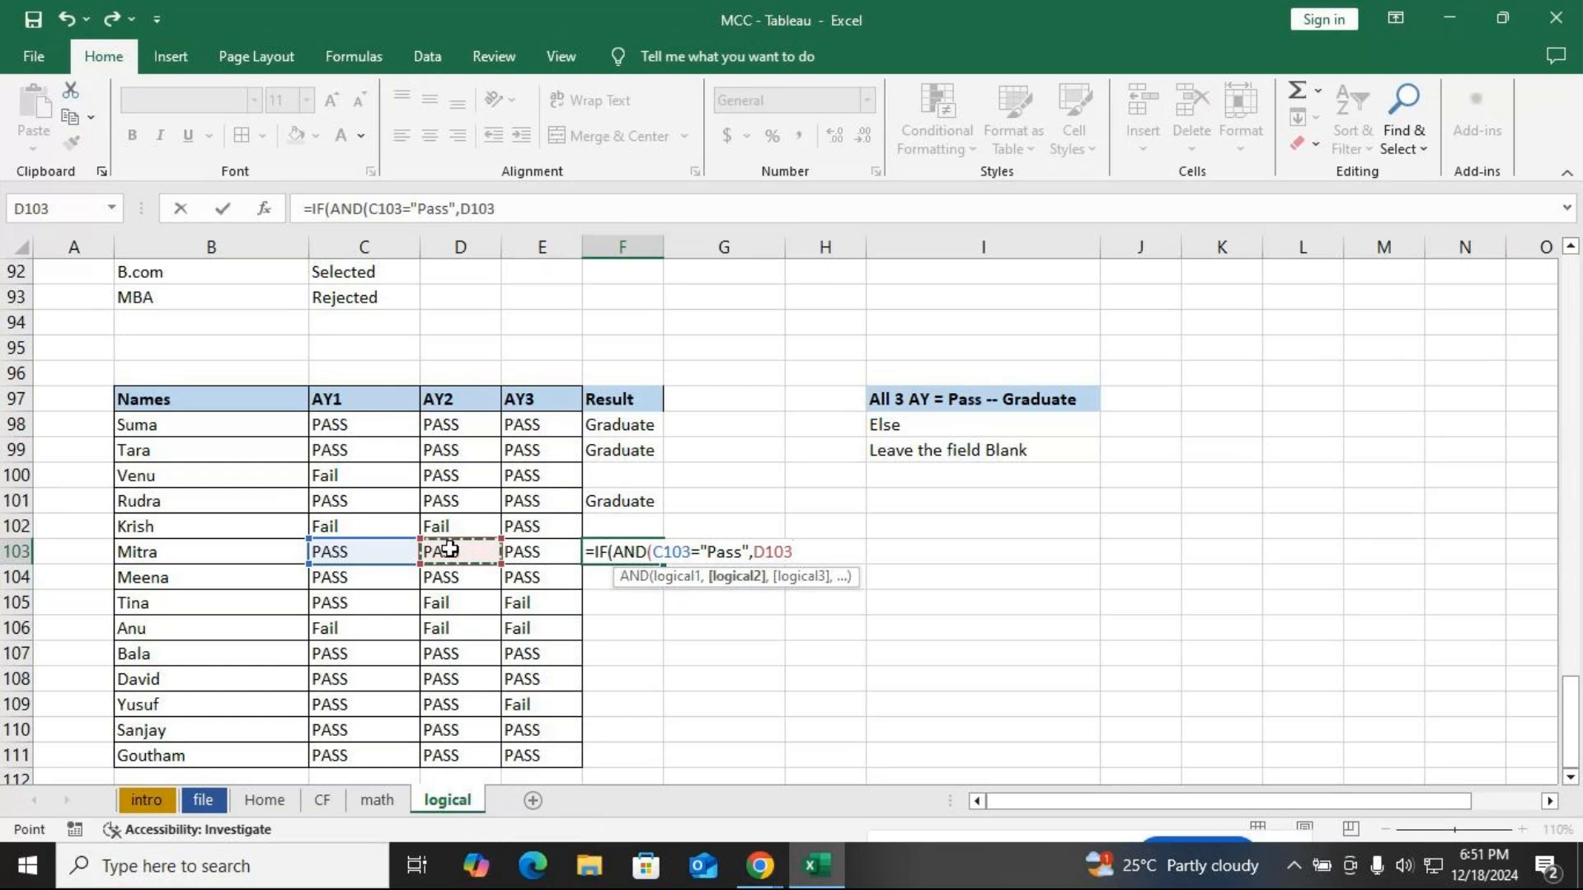
pyautogui.write('="Pass",')
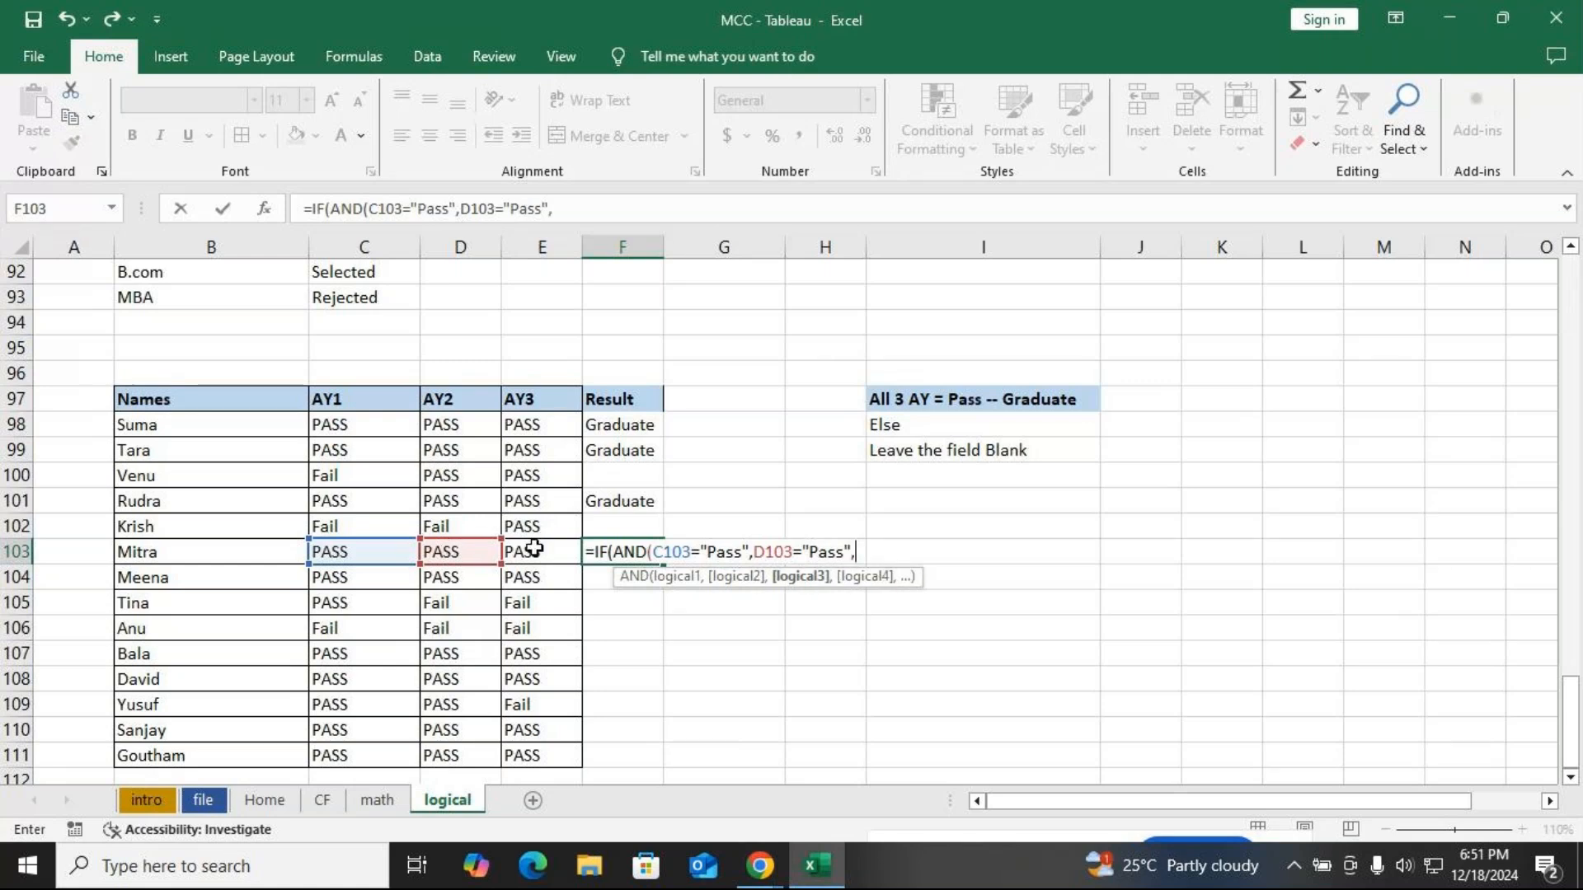
pyautogui.click(532, 551)
pyautogui.write('="Pass"')
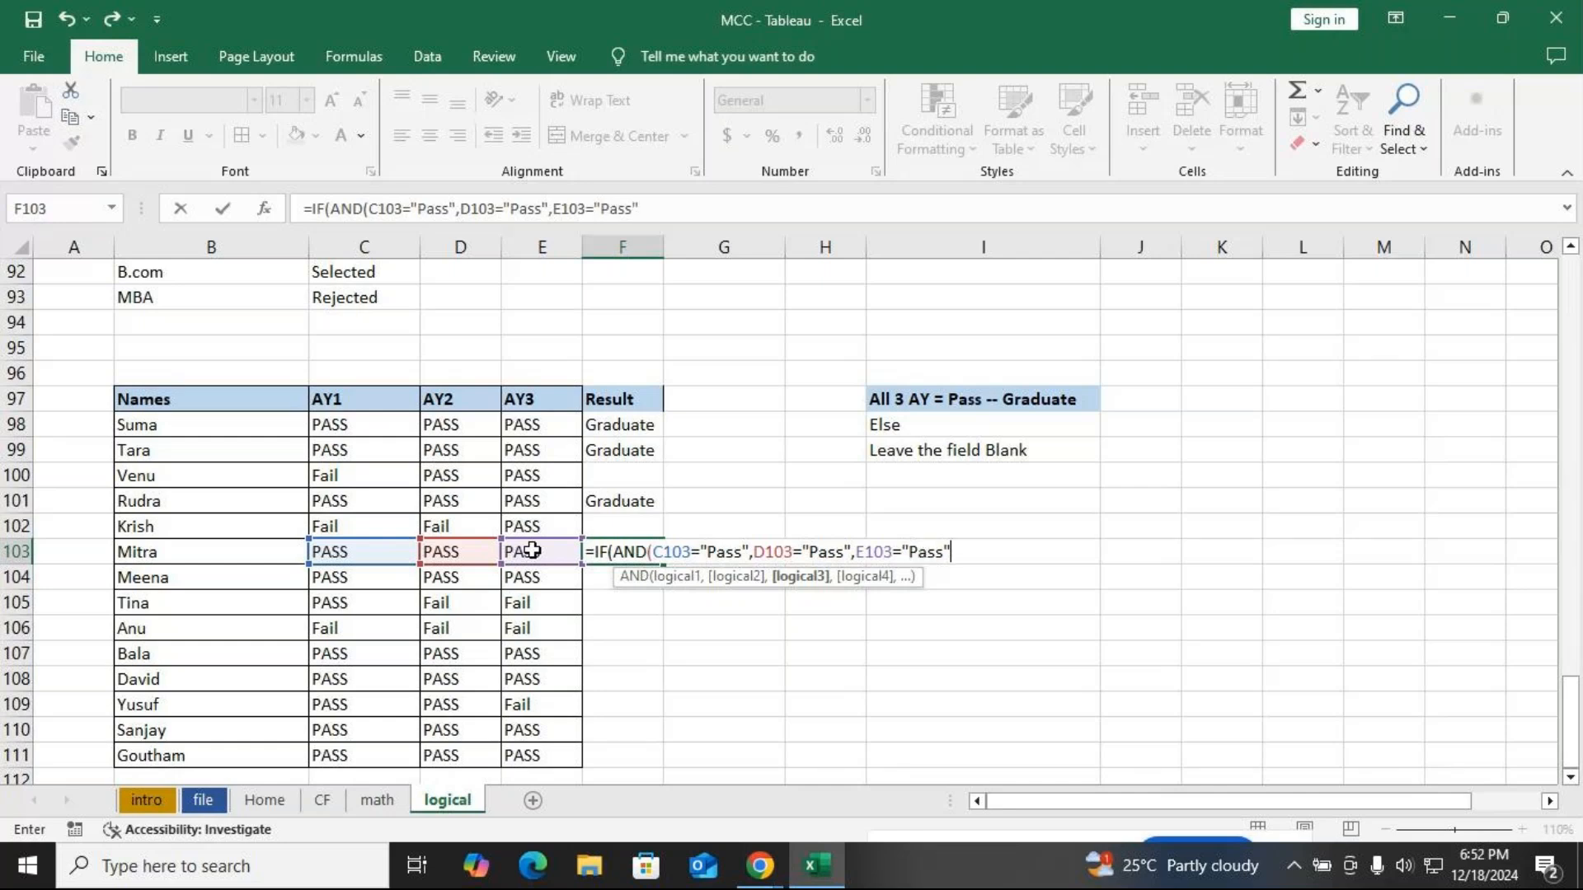
pyautogui.write(')')
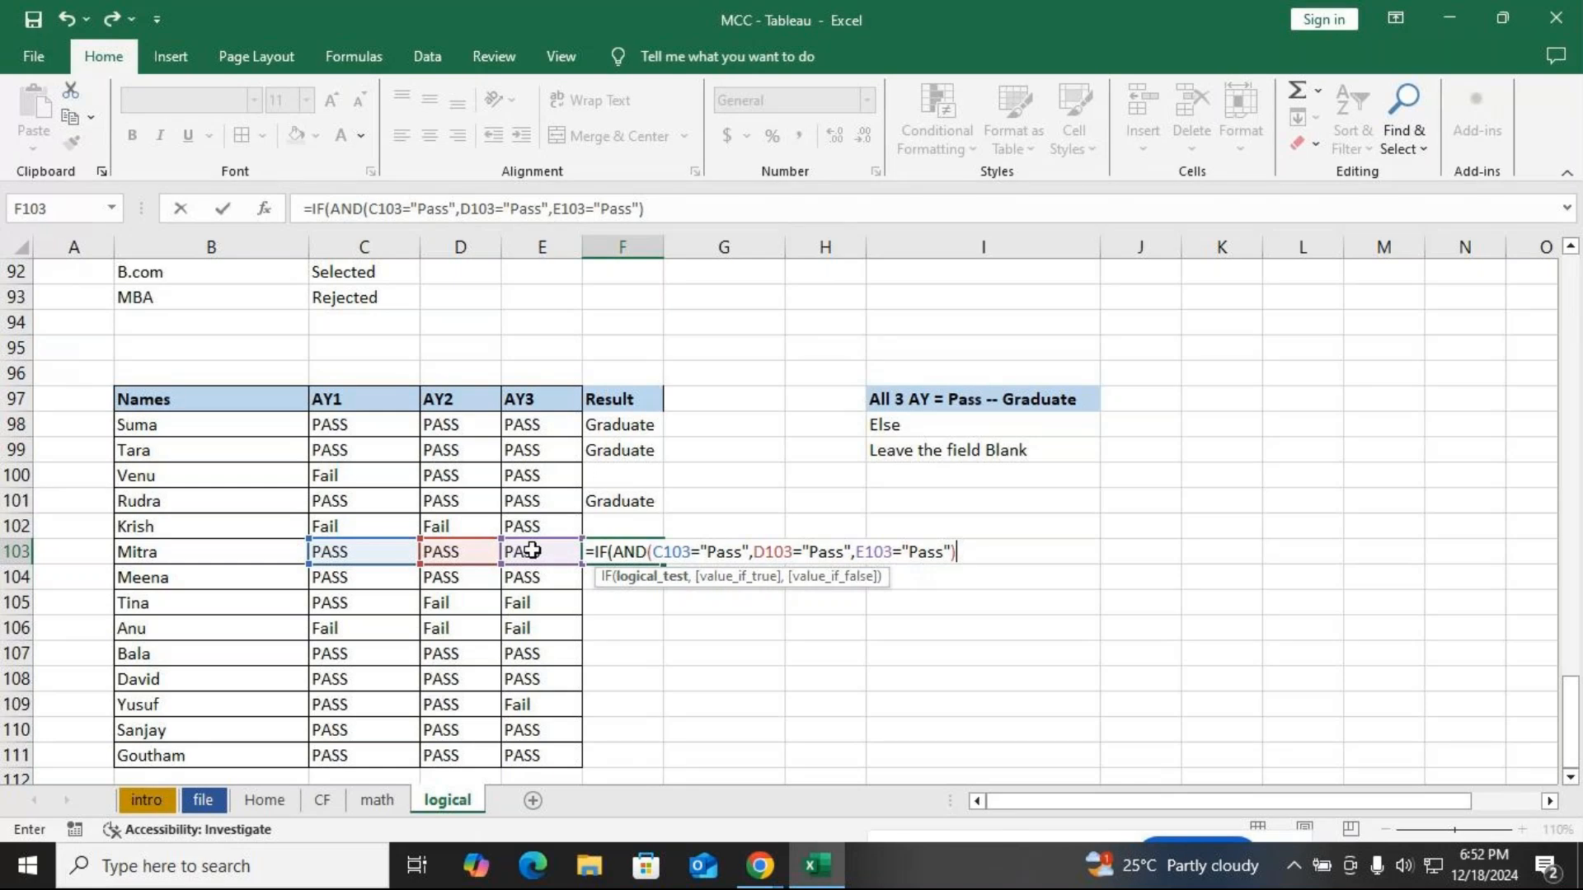
# Complete the F103 formula with "Graduate" if true and "" if false, and fill it down through F111
pyautogui.write(',')
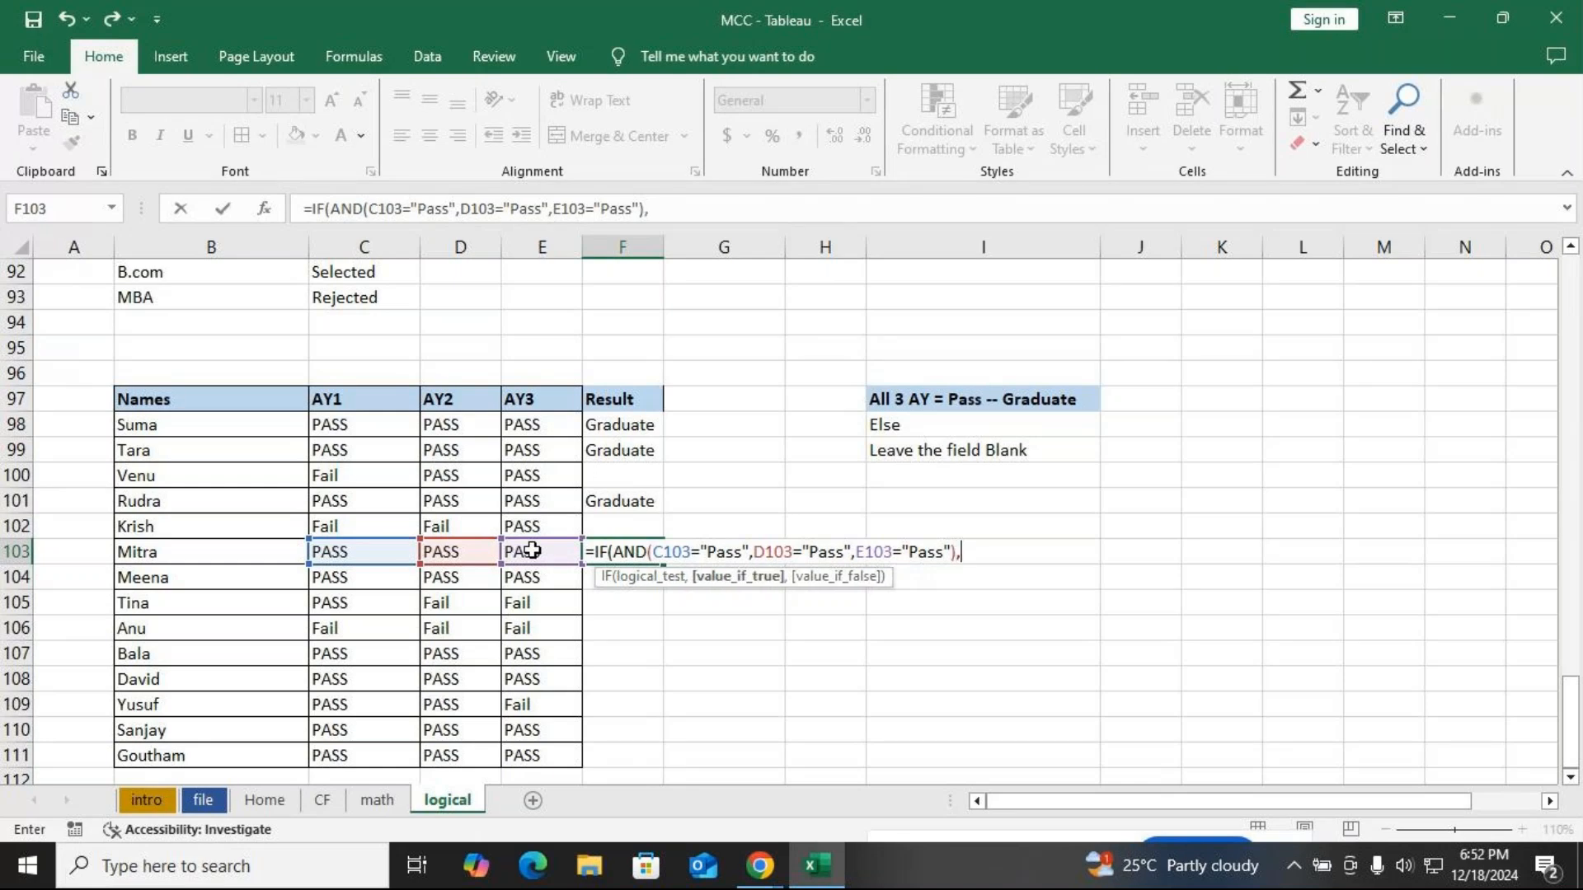
pyautogui.write('"Graduat')
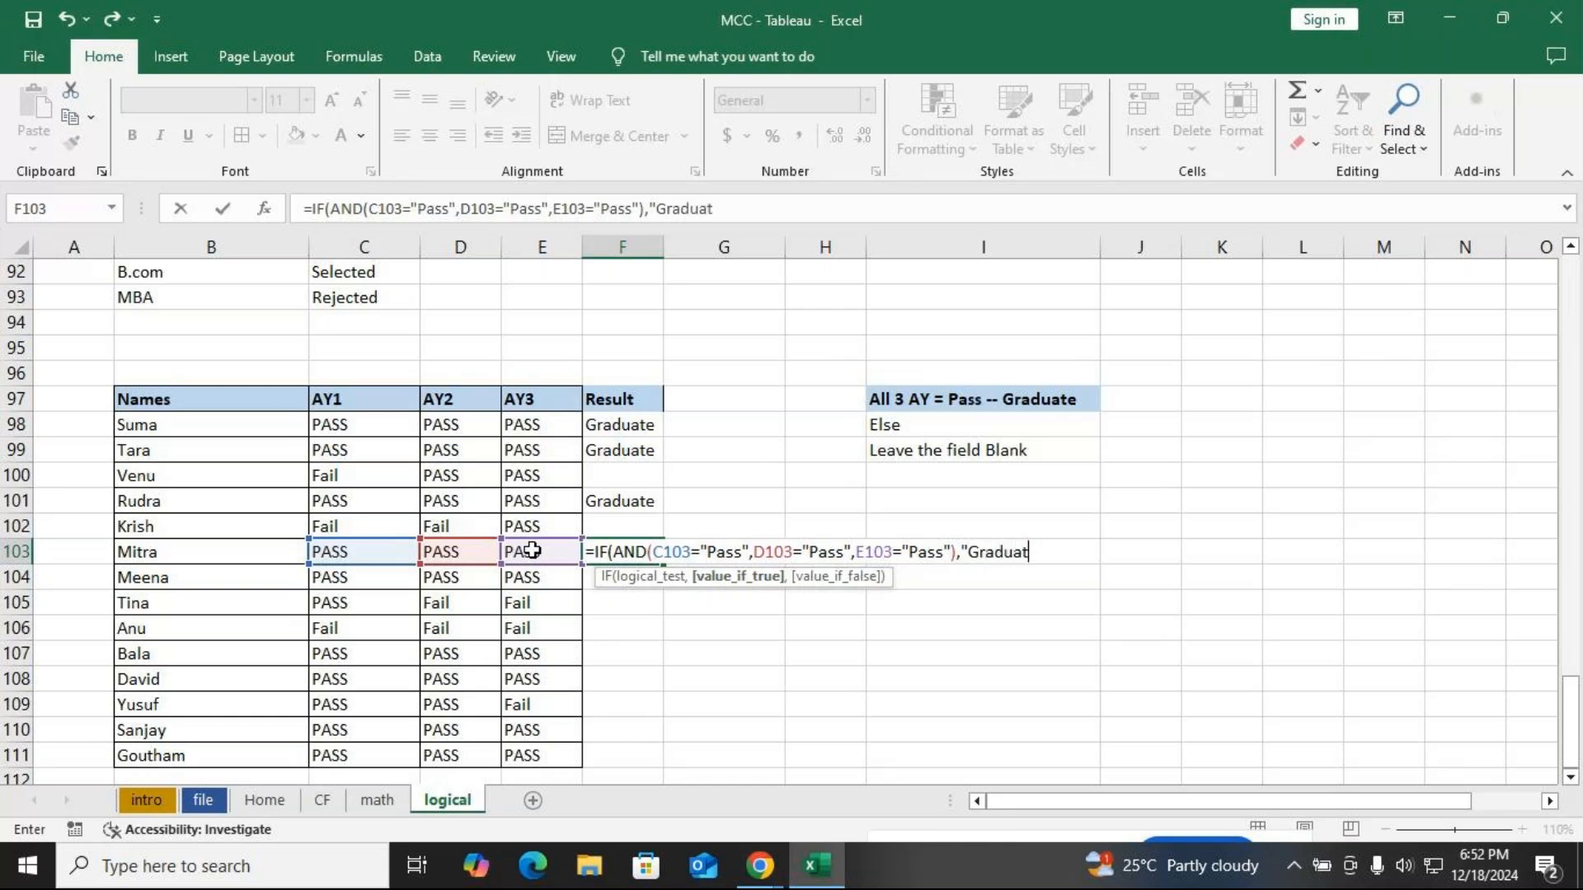
pyautogui.write('e",')
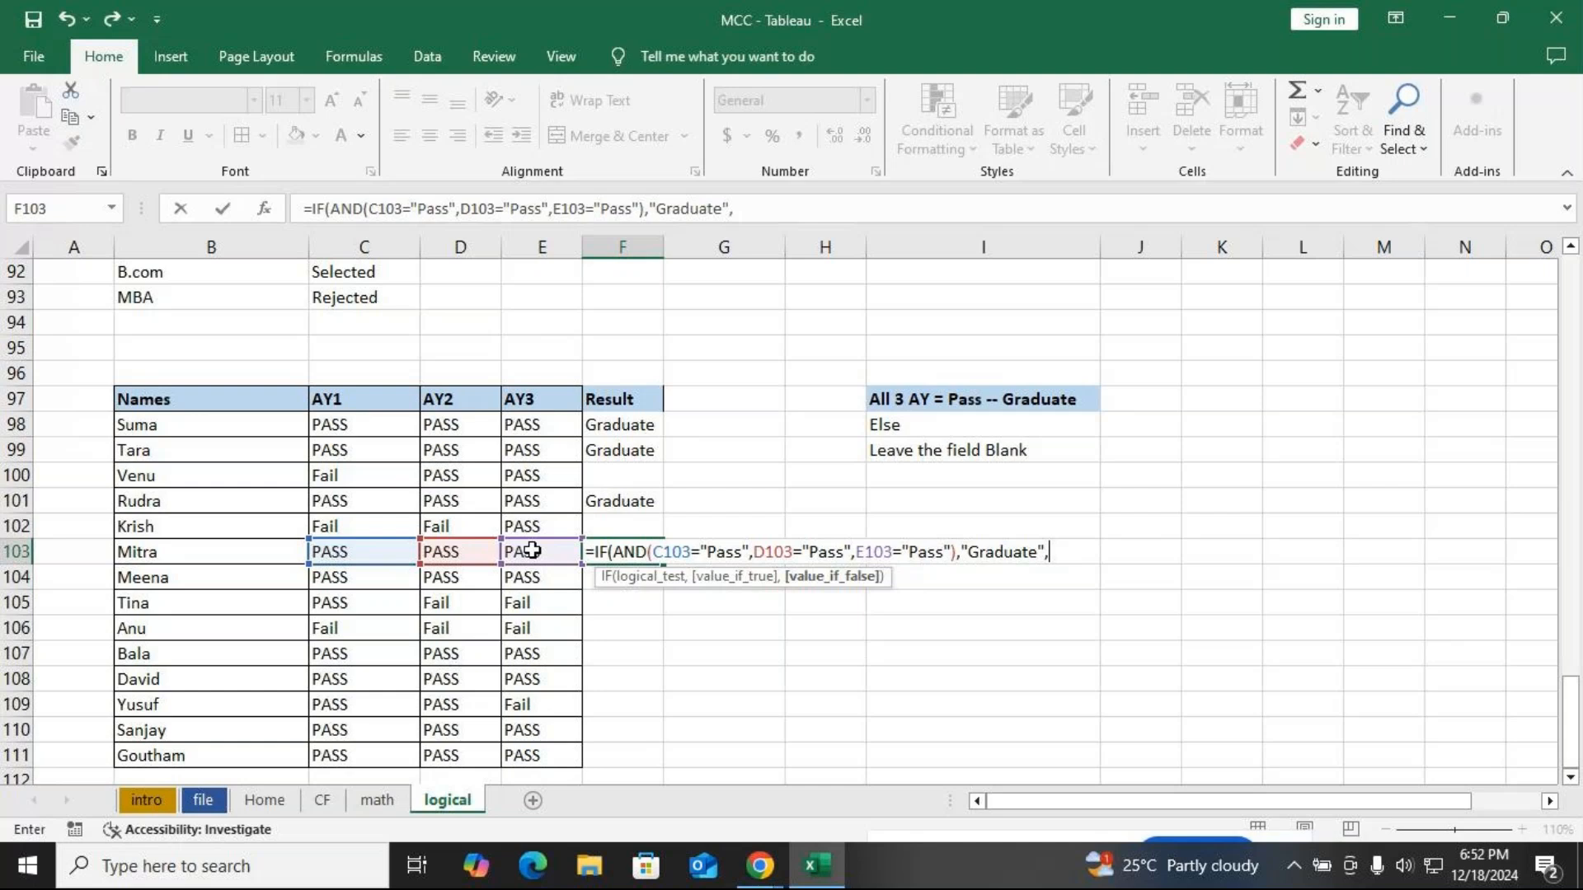
pyautogui.write('"")')
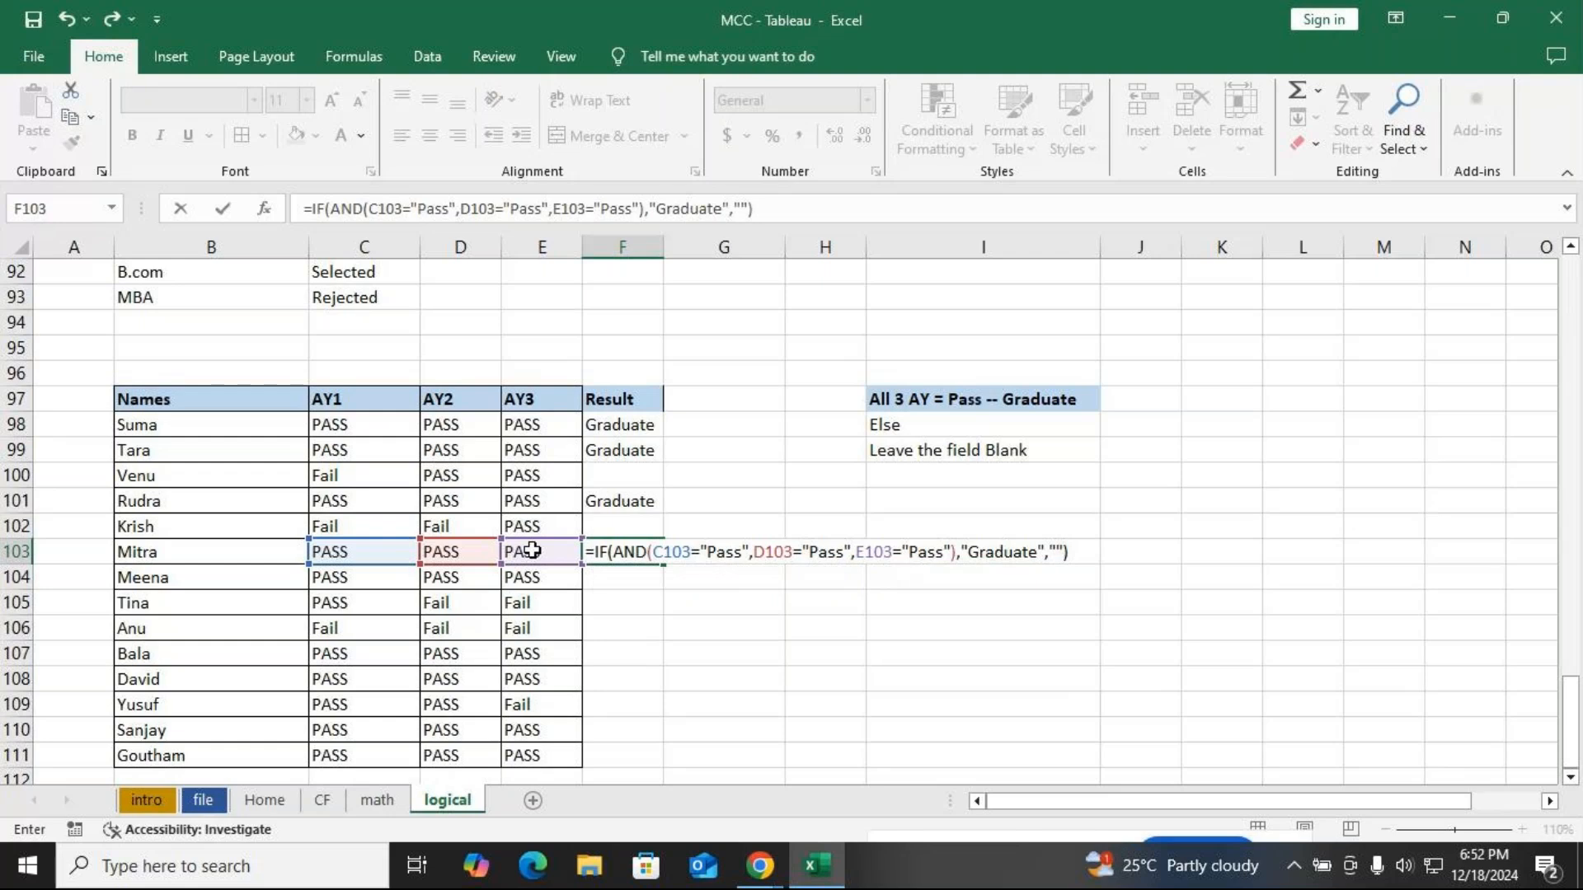
pyautogui.press('Return')
pyautogui.click(619, 551)
pyautogui.moveTo(662, 564); pyautogui.dragTo(657, 767)
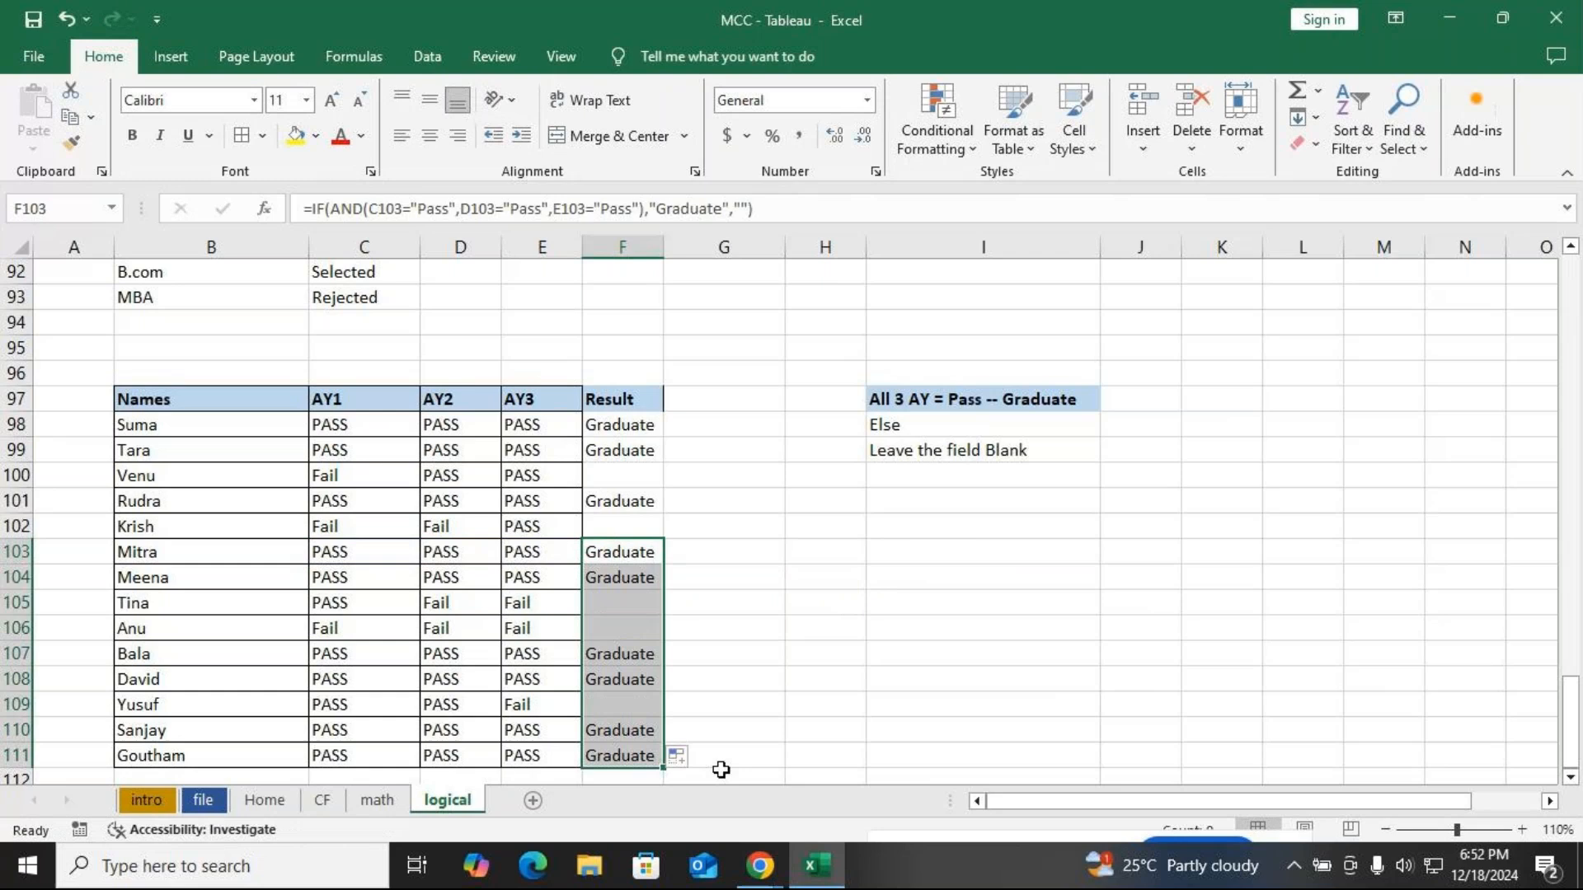
# Open the formula in F104 to show its references, and mute the microphone in GoTo Meeting
pyautogui.doubleClick(621, 577)
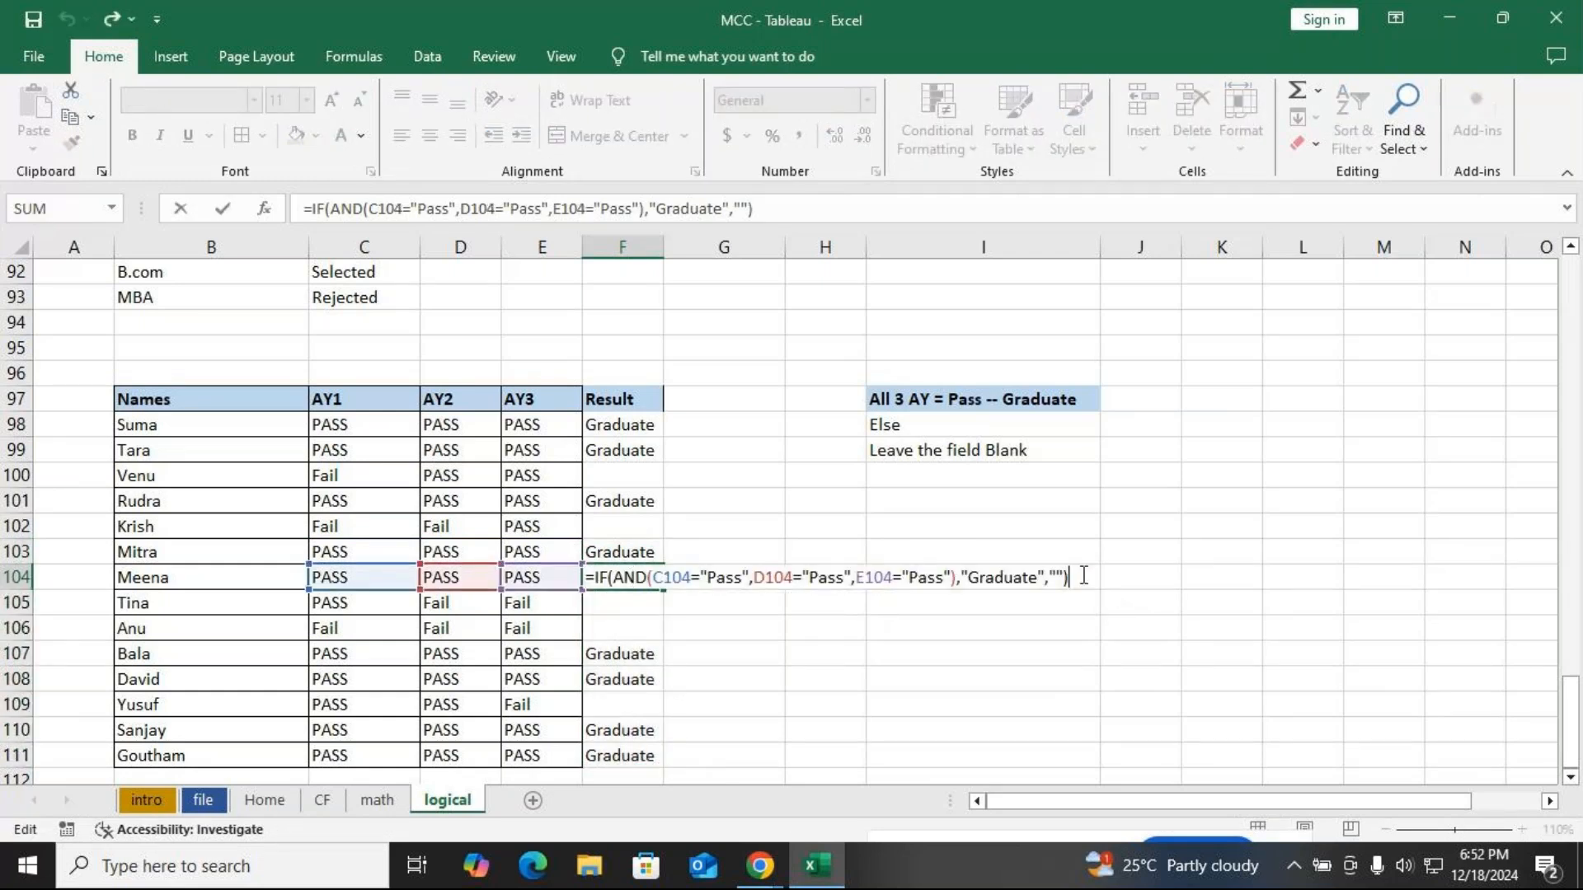
pyautogui.hotkey('alt', 'Tab')
pyautogui.click(581, 770)
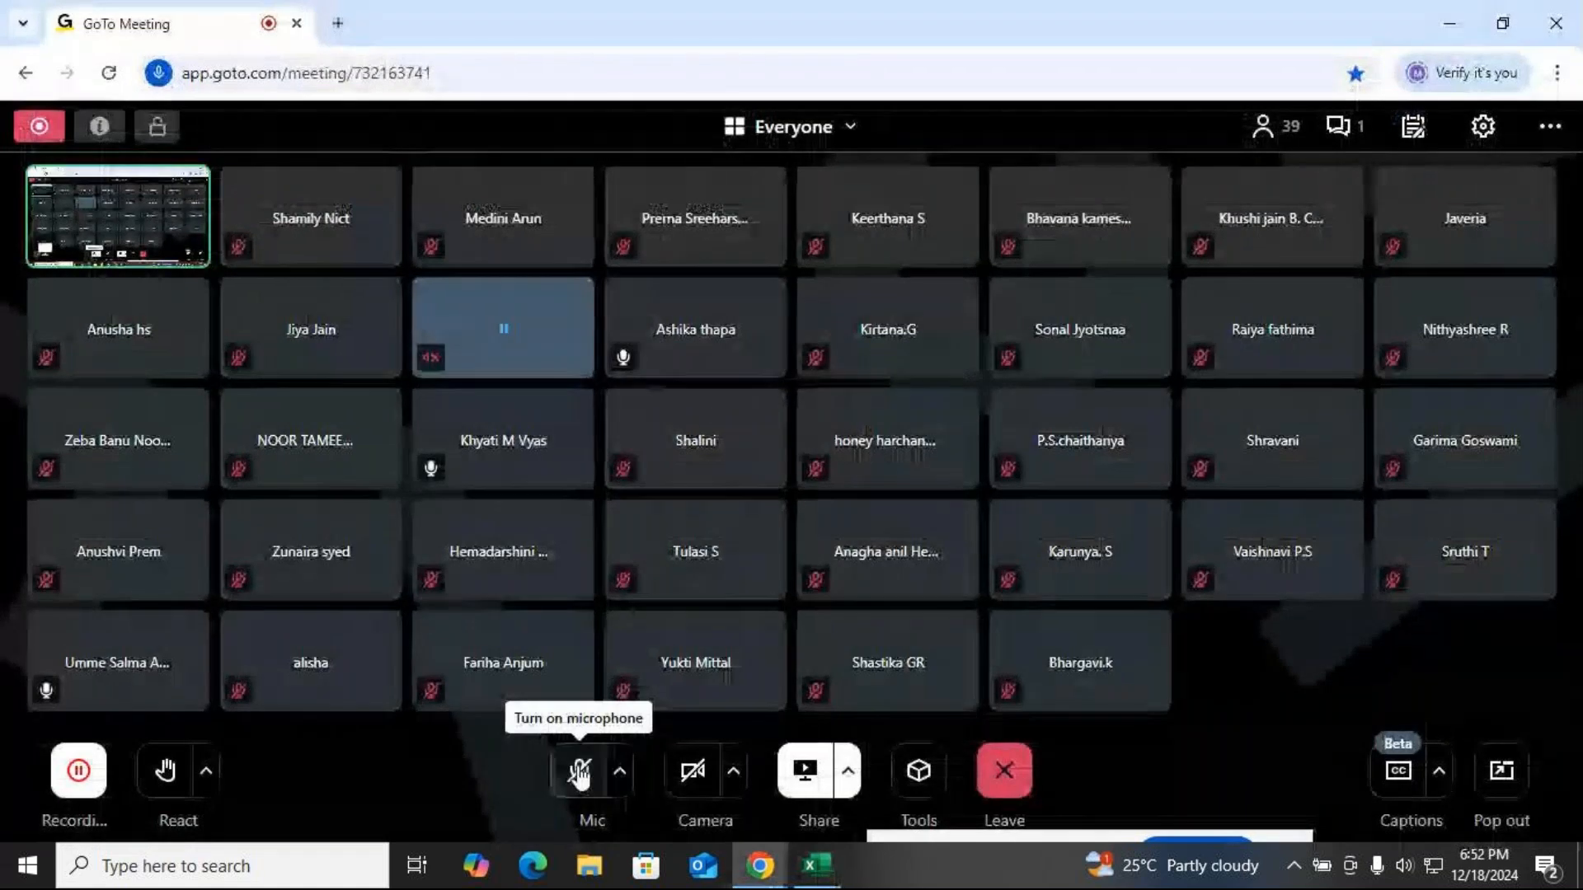
# Open the GoTo Meeting chat and reveal the private message hidden during screen sharing
pyautogui.hotkey('alt', 'Tab')
pyautogui.hotkey('alt', 'Tab')
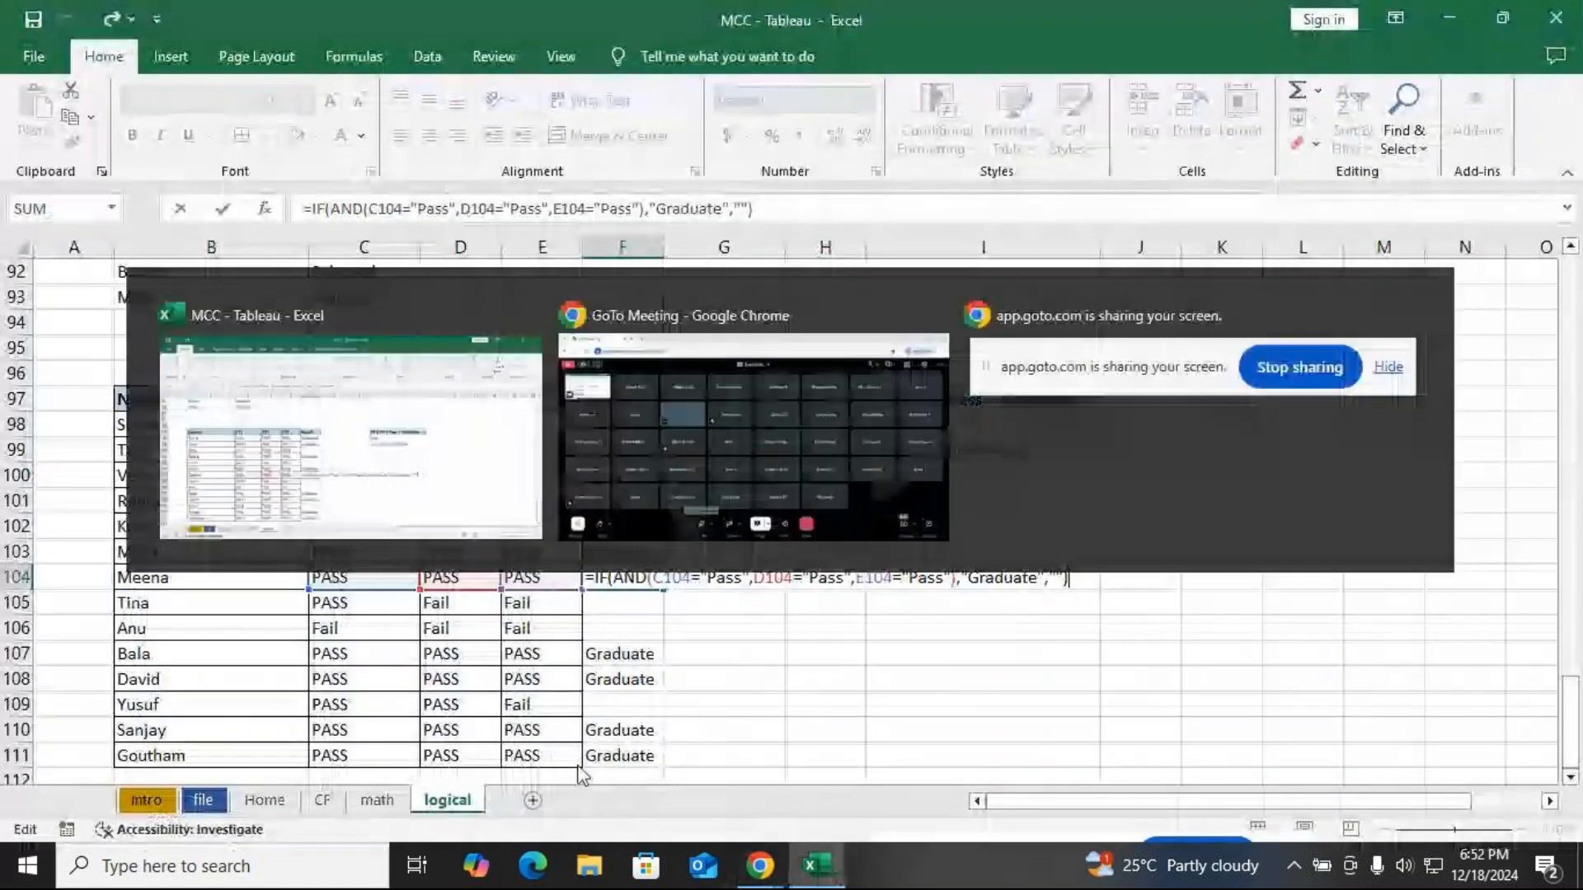
pyautogui.click(1341, 129)
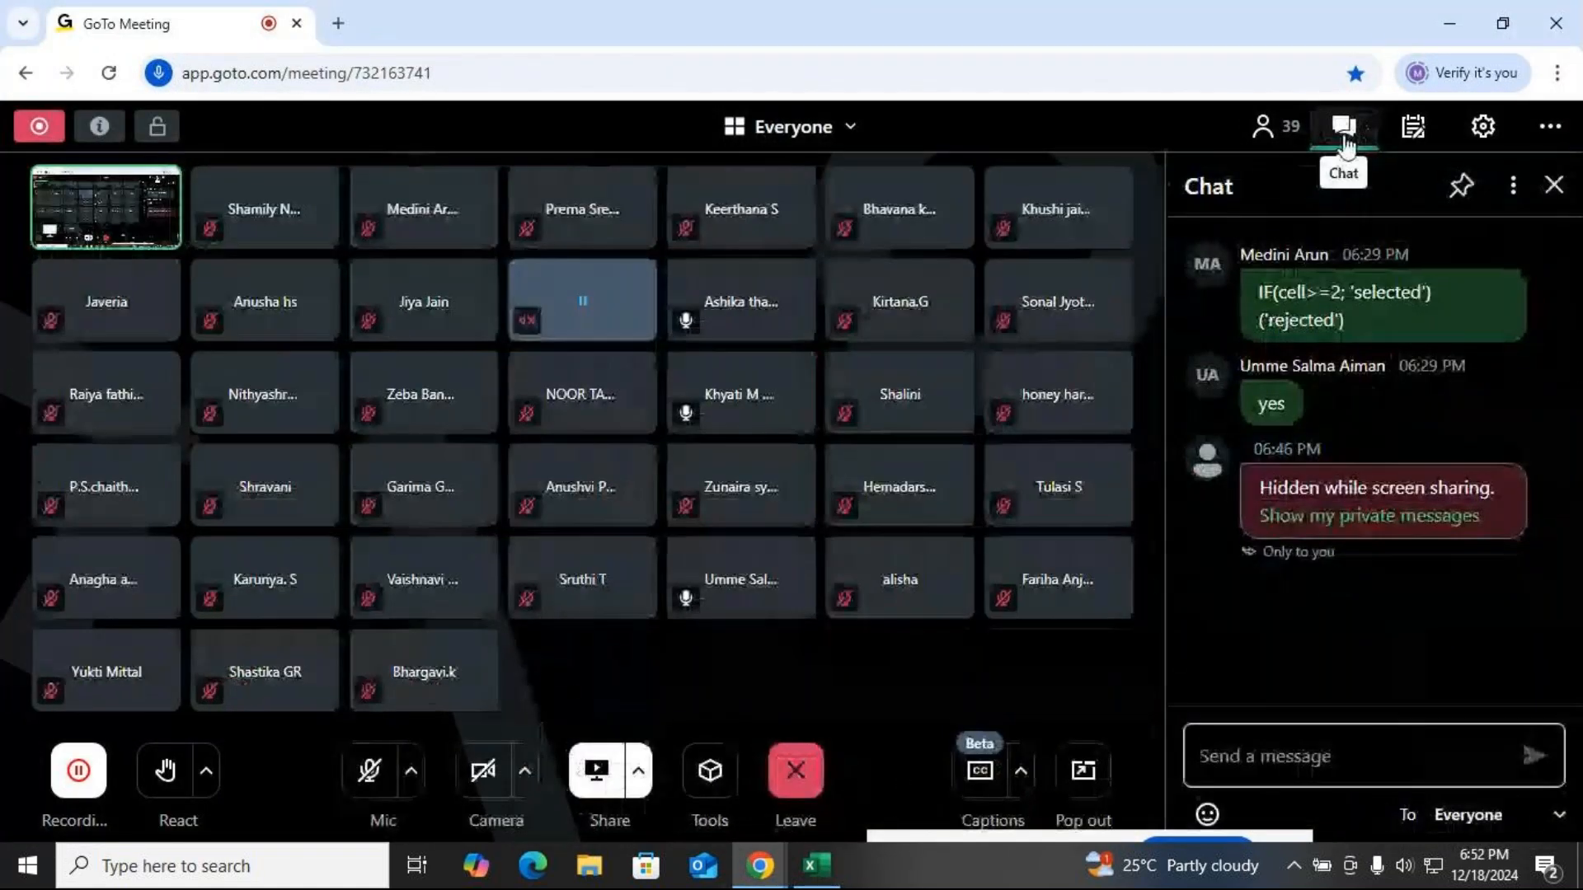
pyautogui.click(1401, 516)
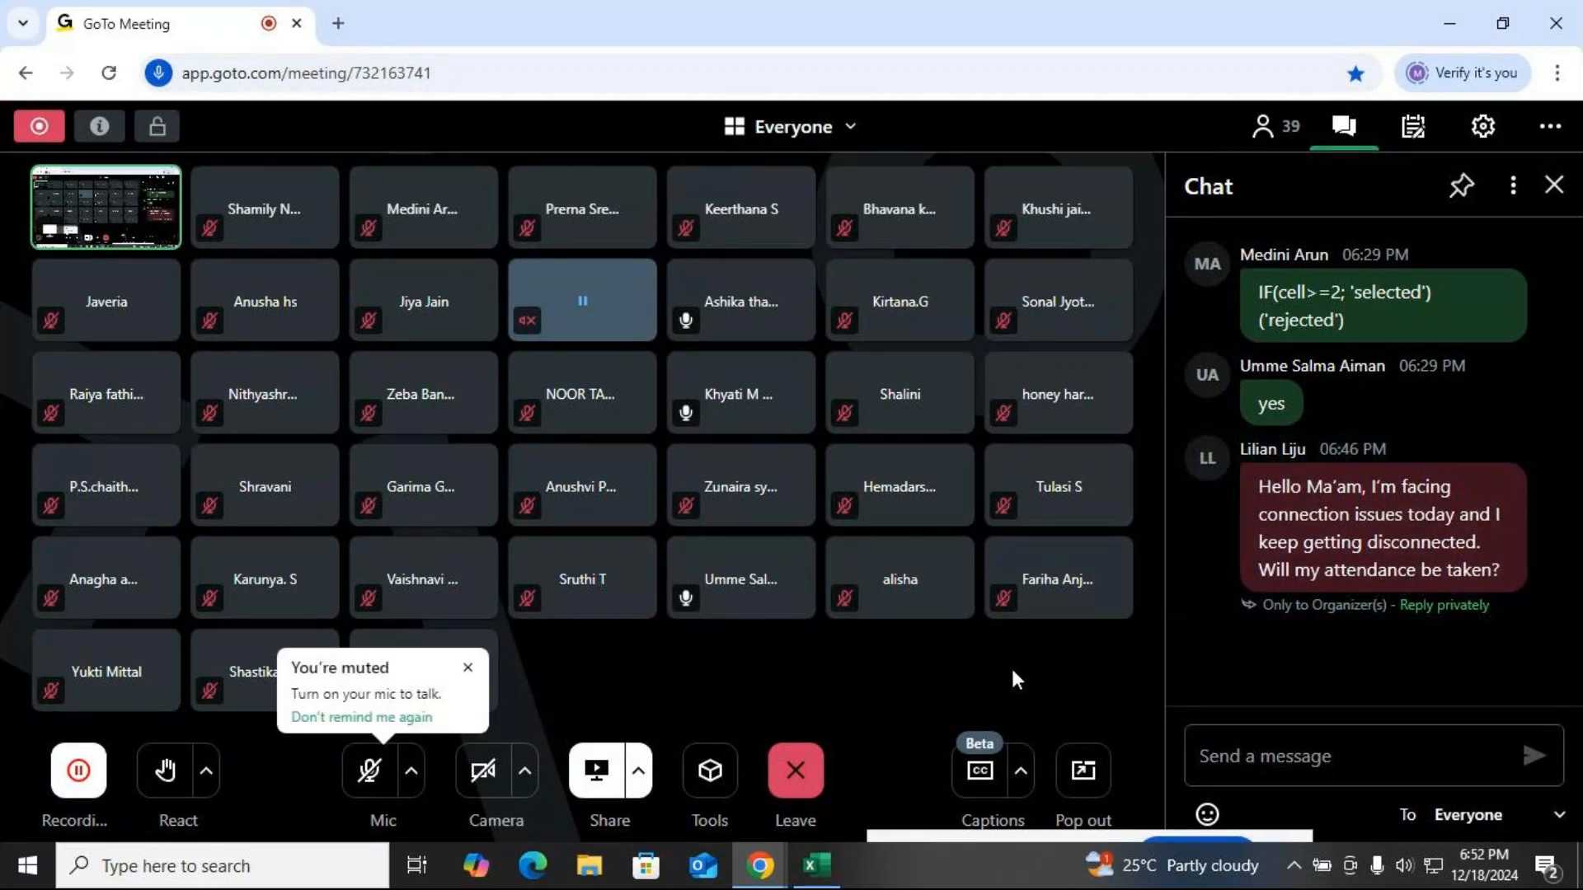
# Turn on the meeting microphone and close the chat
pyautogui.click(369, 775)
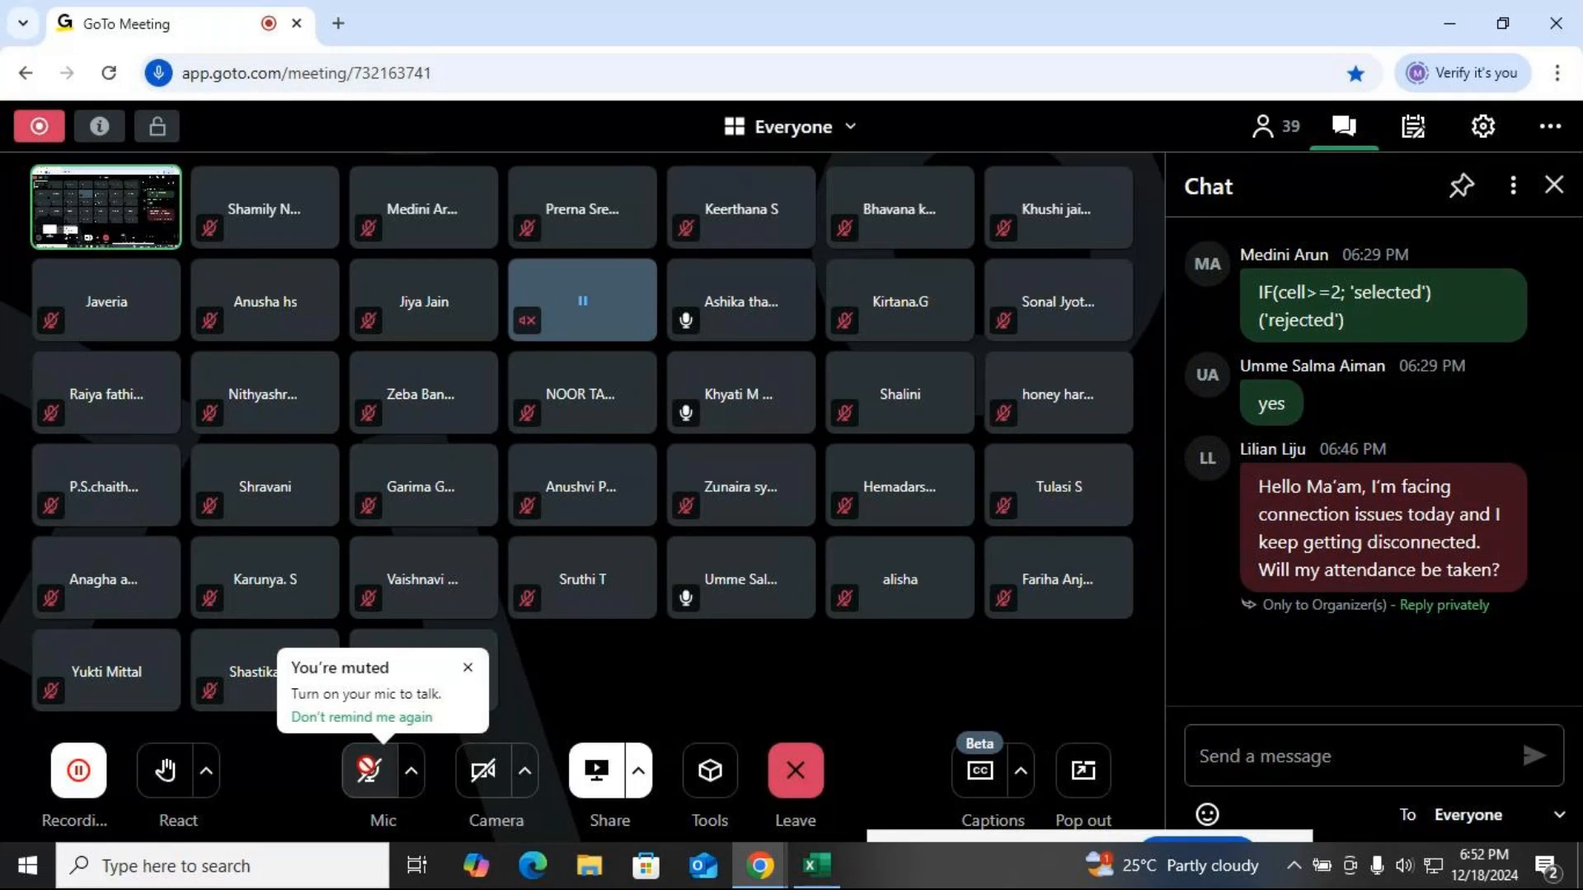
pyautogui.click(1554, 186)
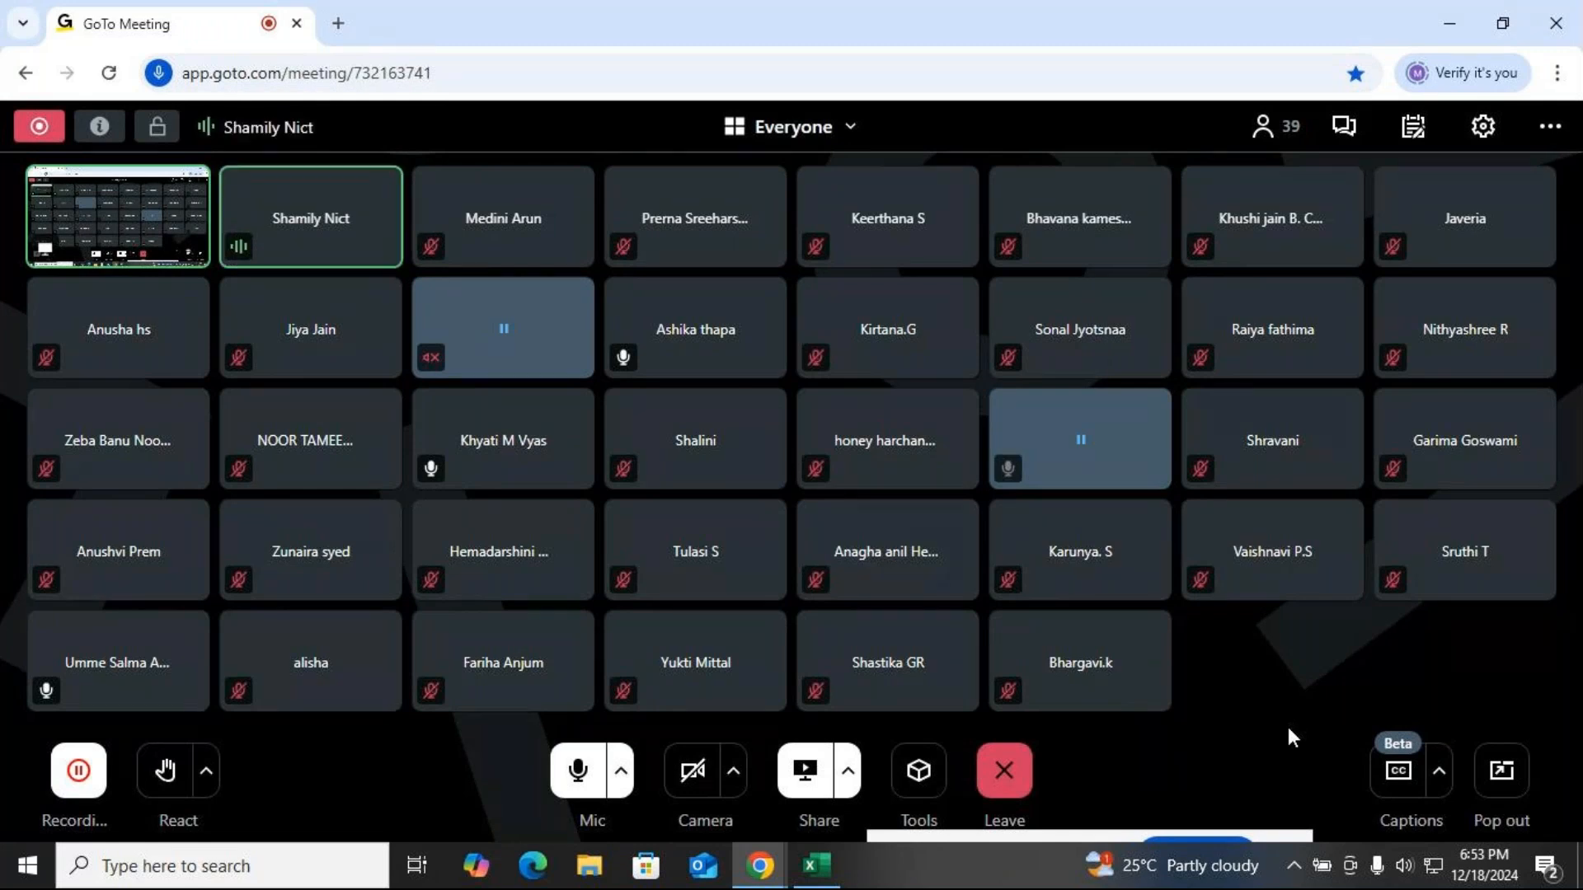
# Mute the meeting microphone and return to the Excel workbook MCC - Tableau
pyautogui.press('alt')
pyautogui.click(578, 771)
pyautogui.hotkey('alt', 'space')
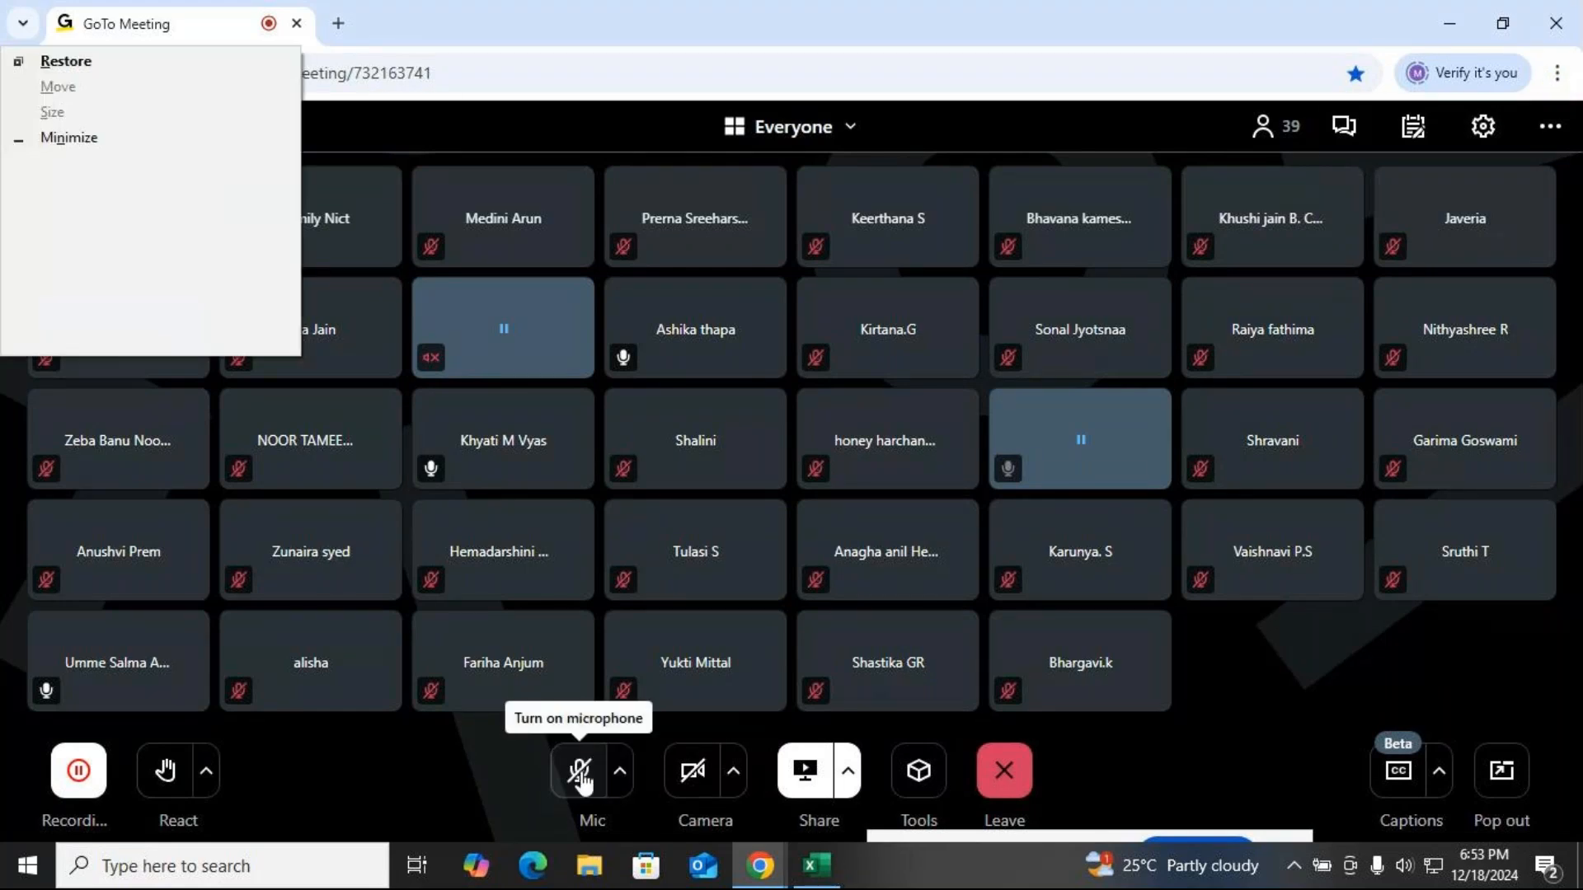
pyautogui.click(392, 785)
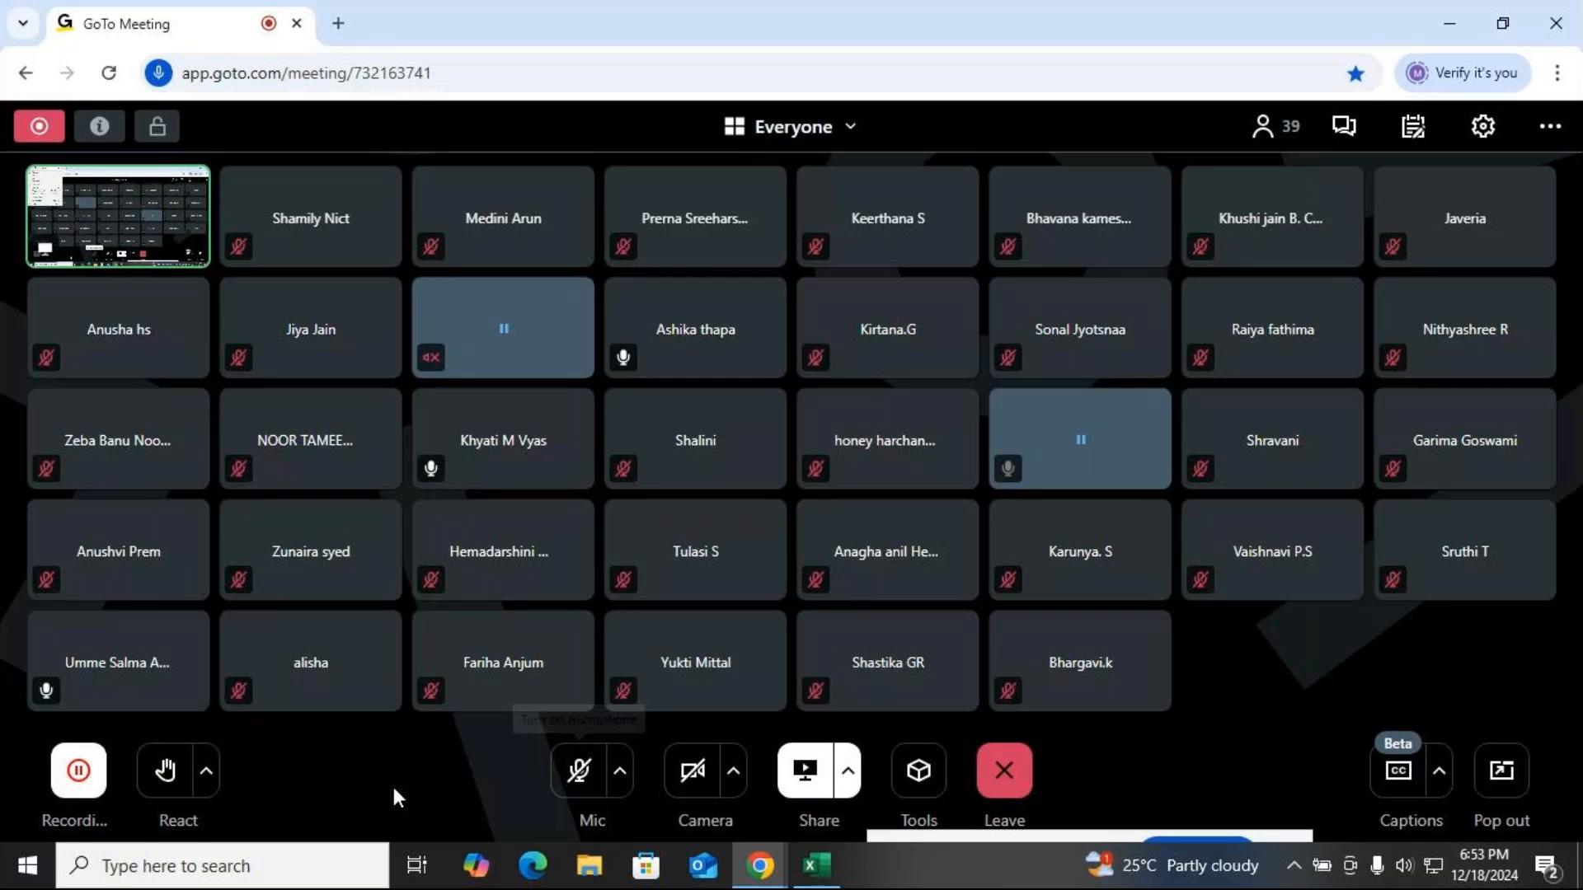
pyautogui.hotkey('alt', 'Tab')
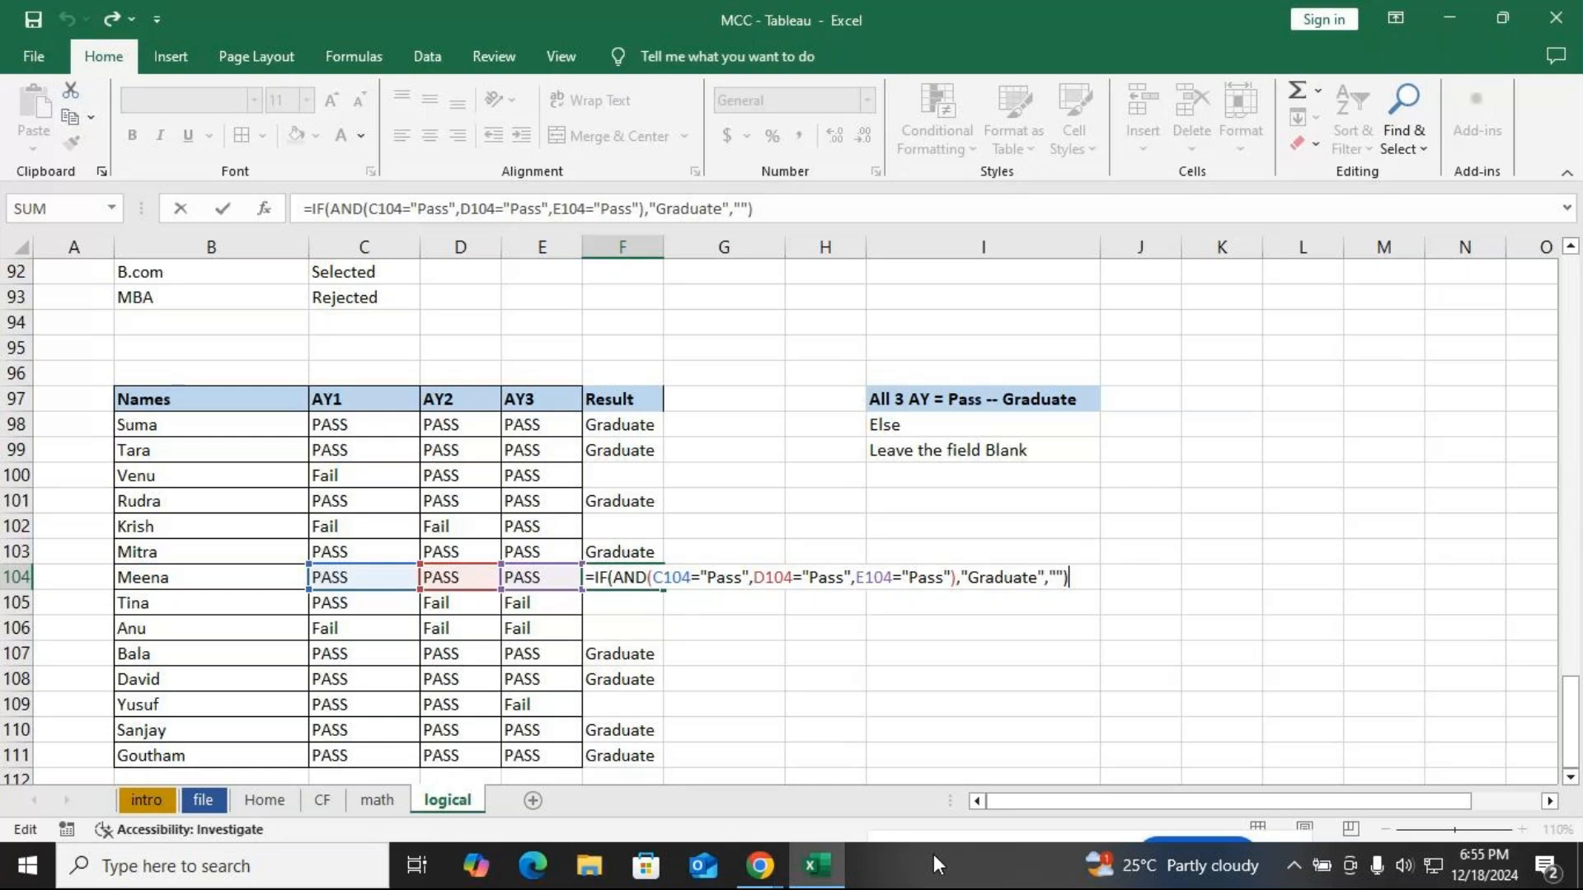
# Switch to GoTo Meeting, unmute the microphone, and go back to the Excel workbook
pyautogui.click(761, 869)
pyautogui.click(701, 820)
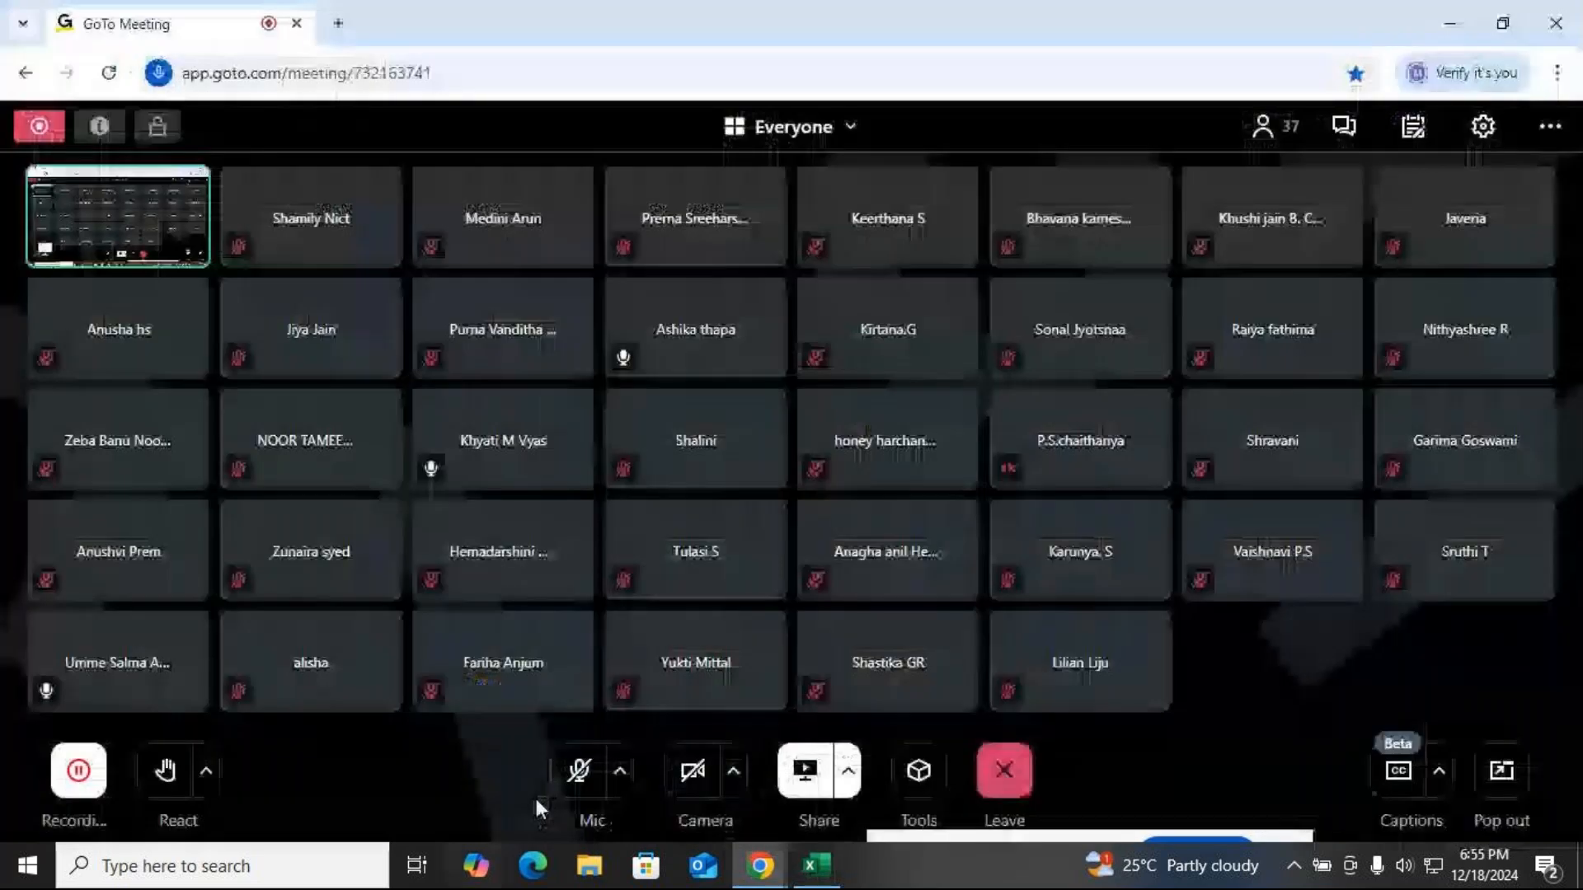
pyautogui.click(578, 775)
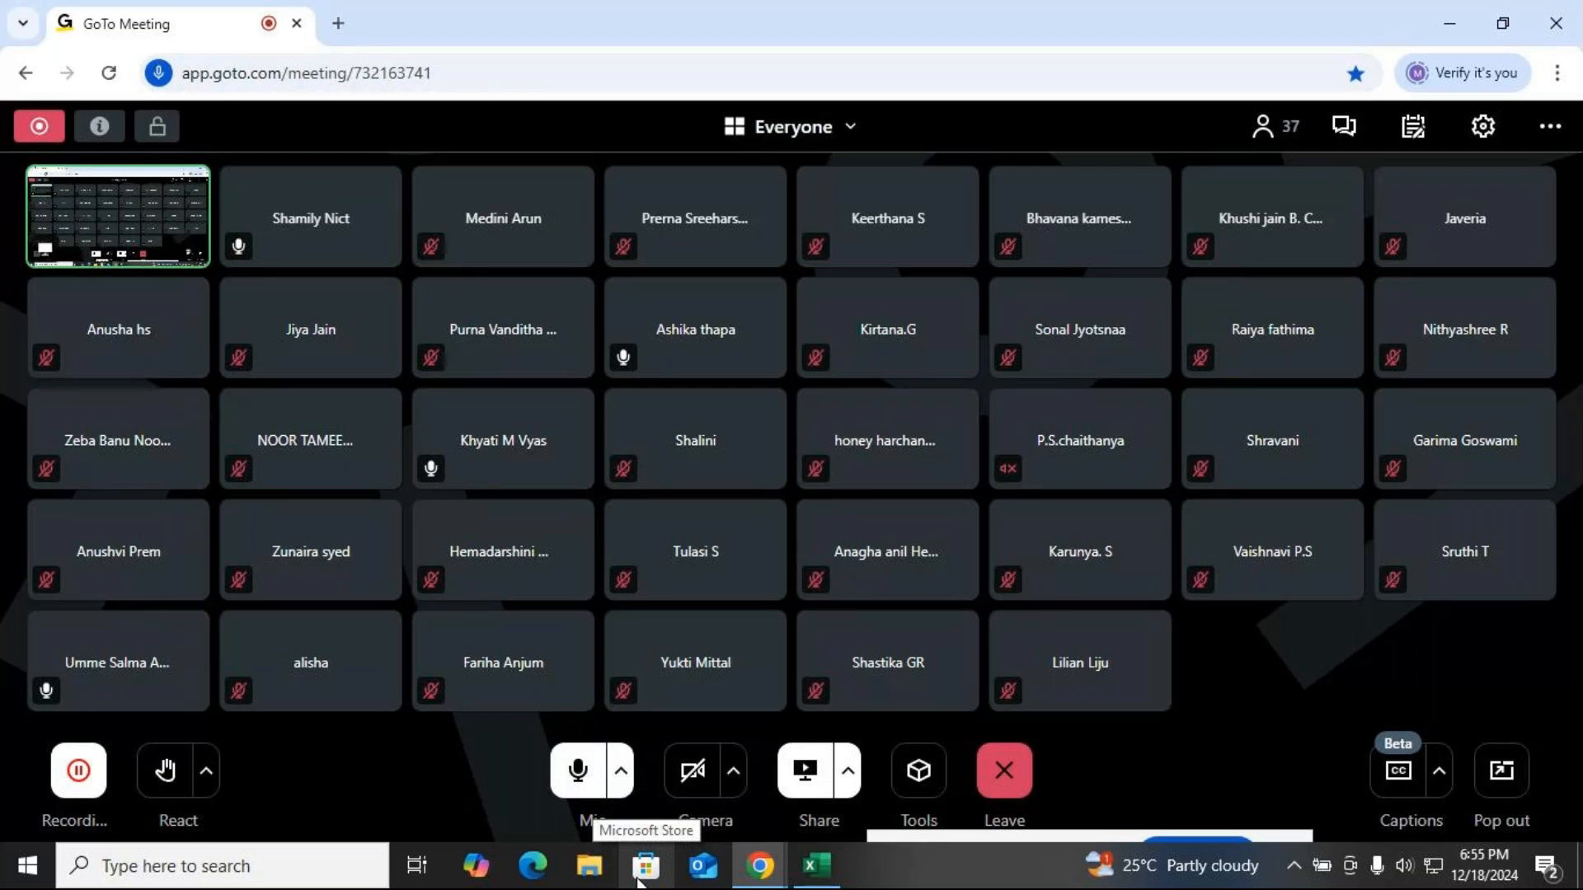
pyautogui.moveTo(760, 866)
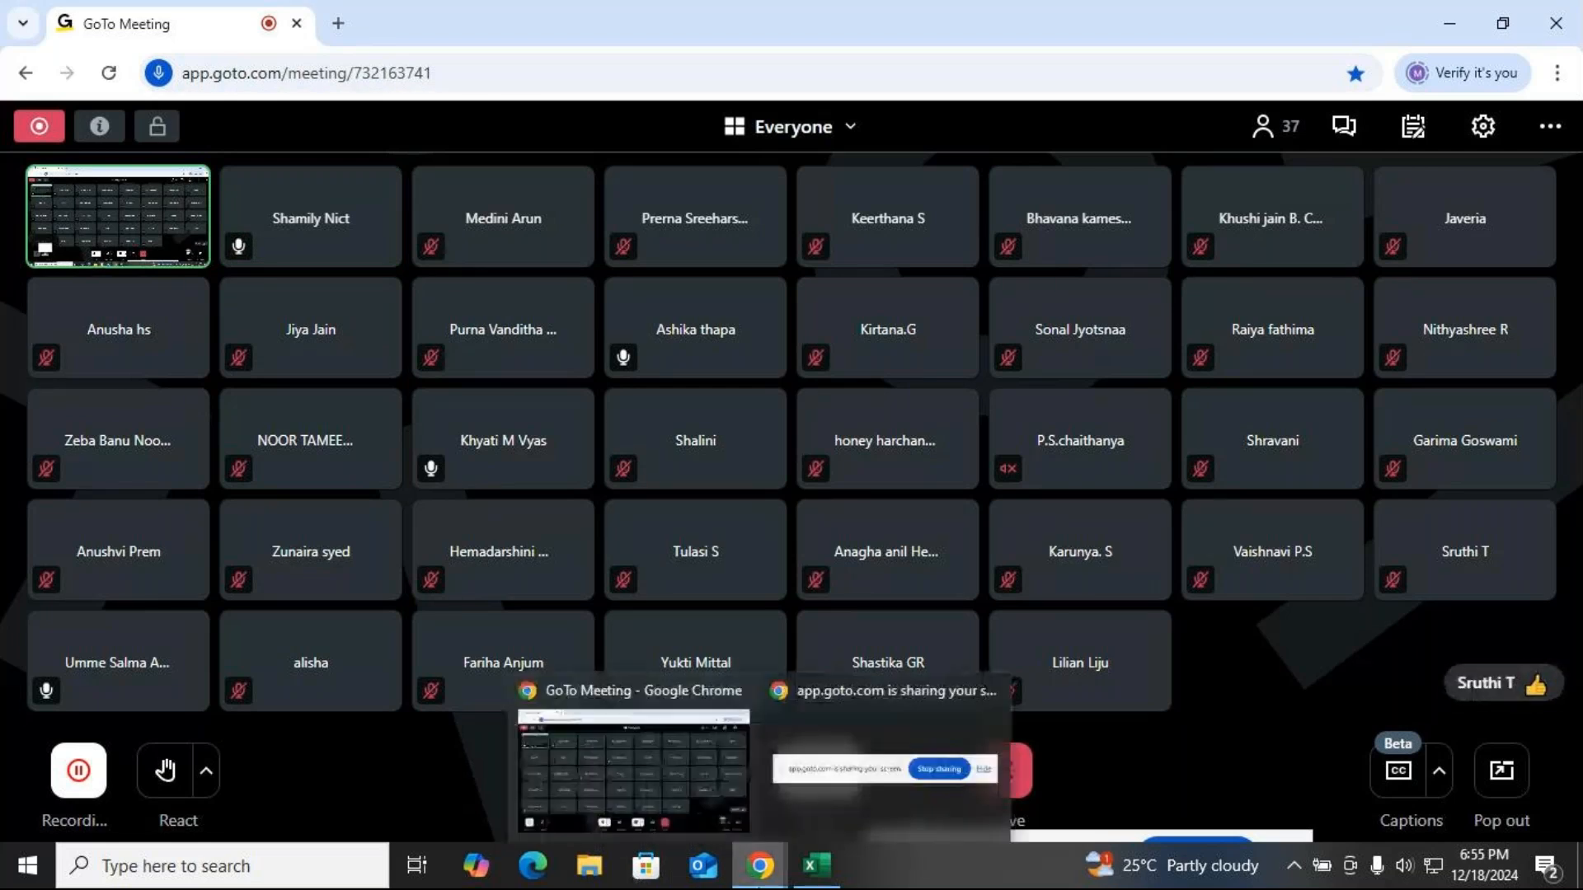
pyautogui.moveTo(828, 867)
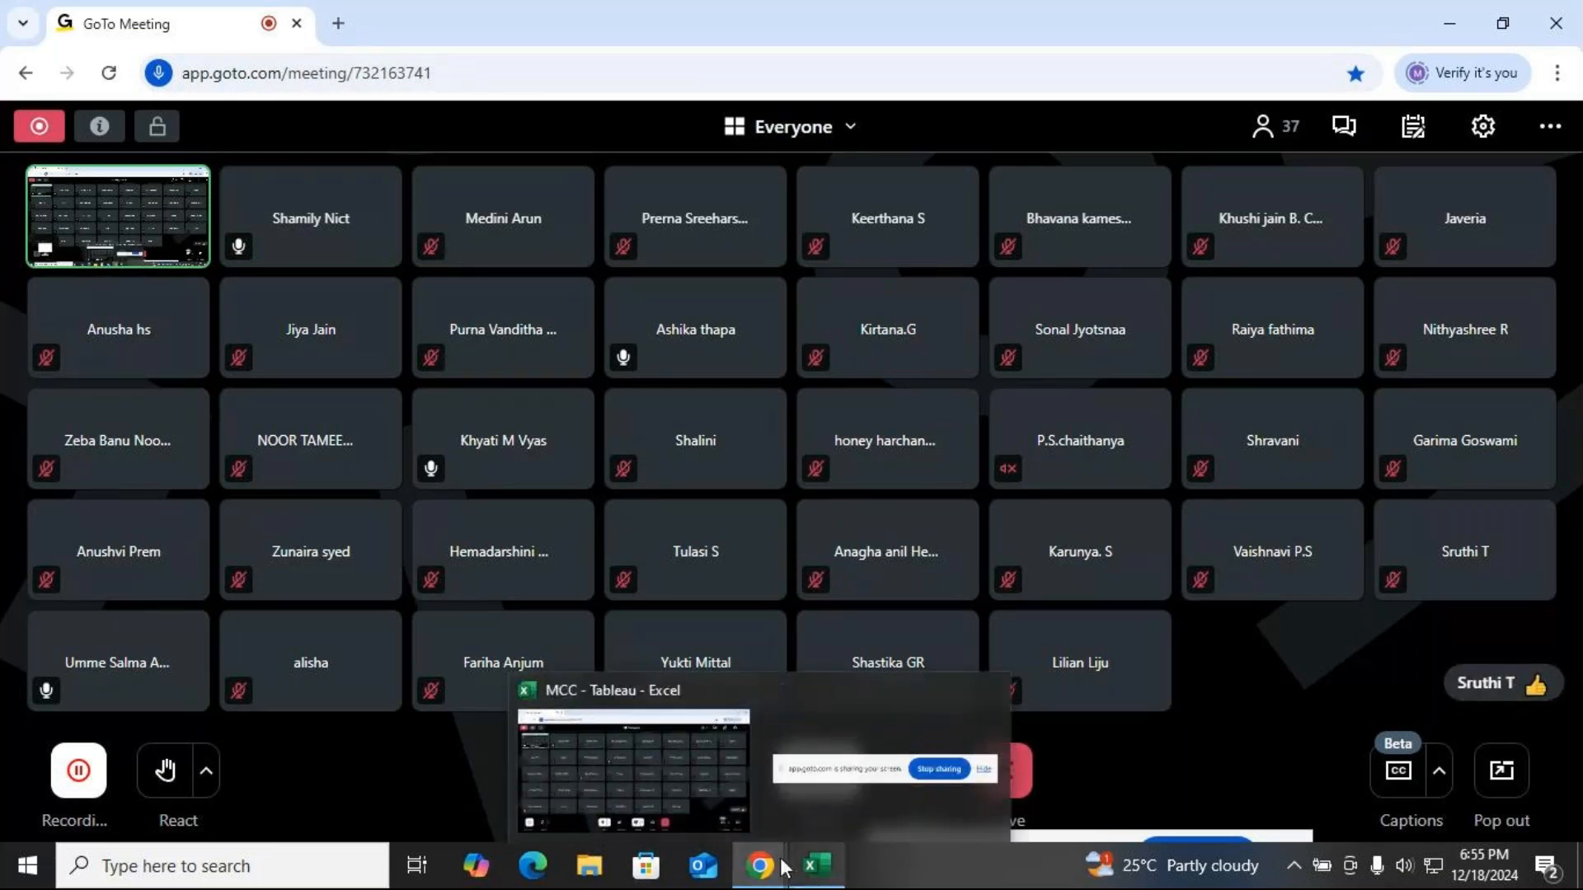
pyautogui.click(829, 868)
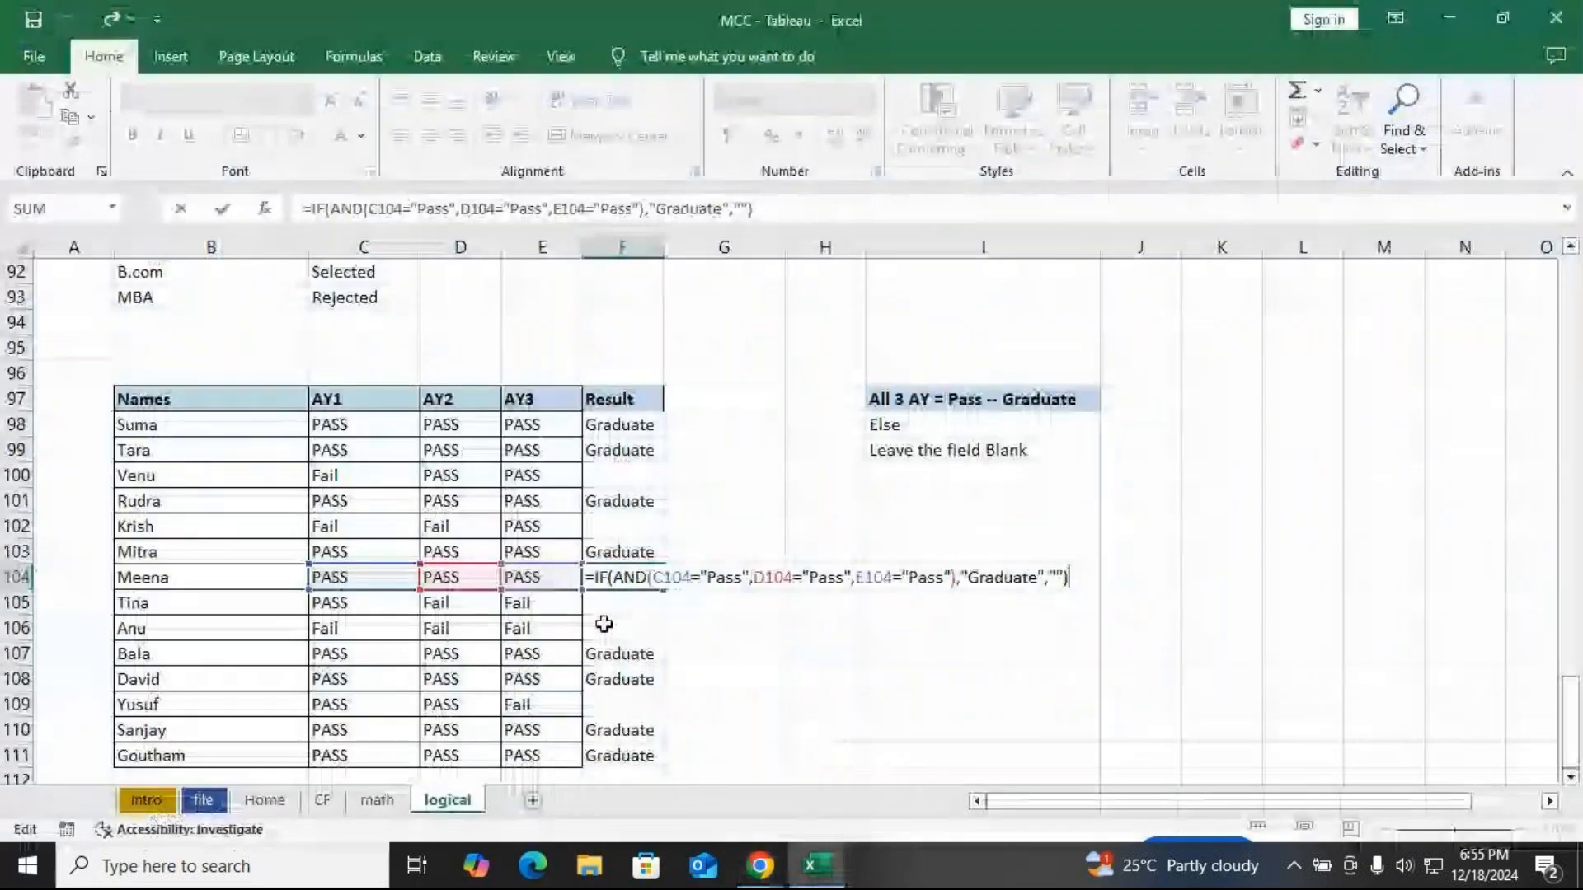
# Look over the whole results table and close the formula in F104 without editing it
pyautogui.scroll(-4, 557, 675)
pyautogui.scroll(3, 557, 757)
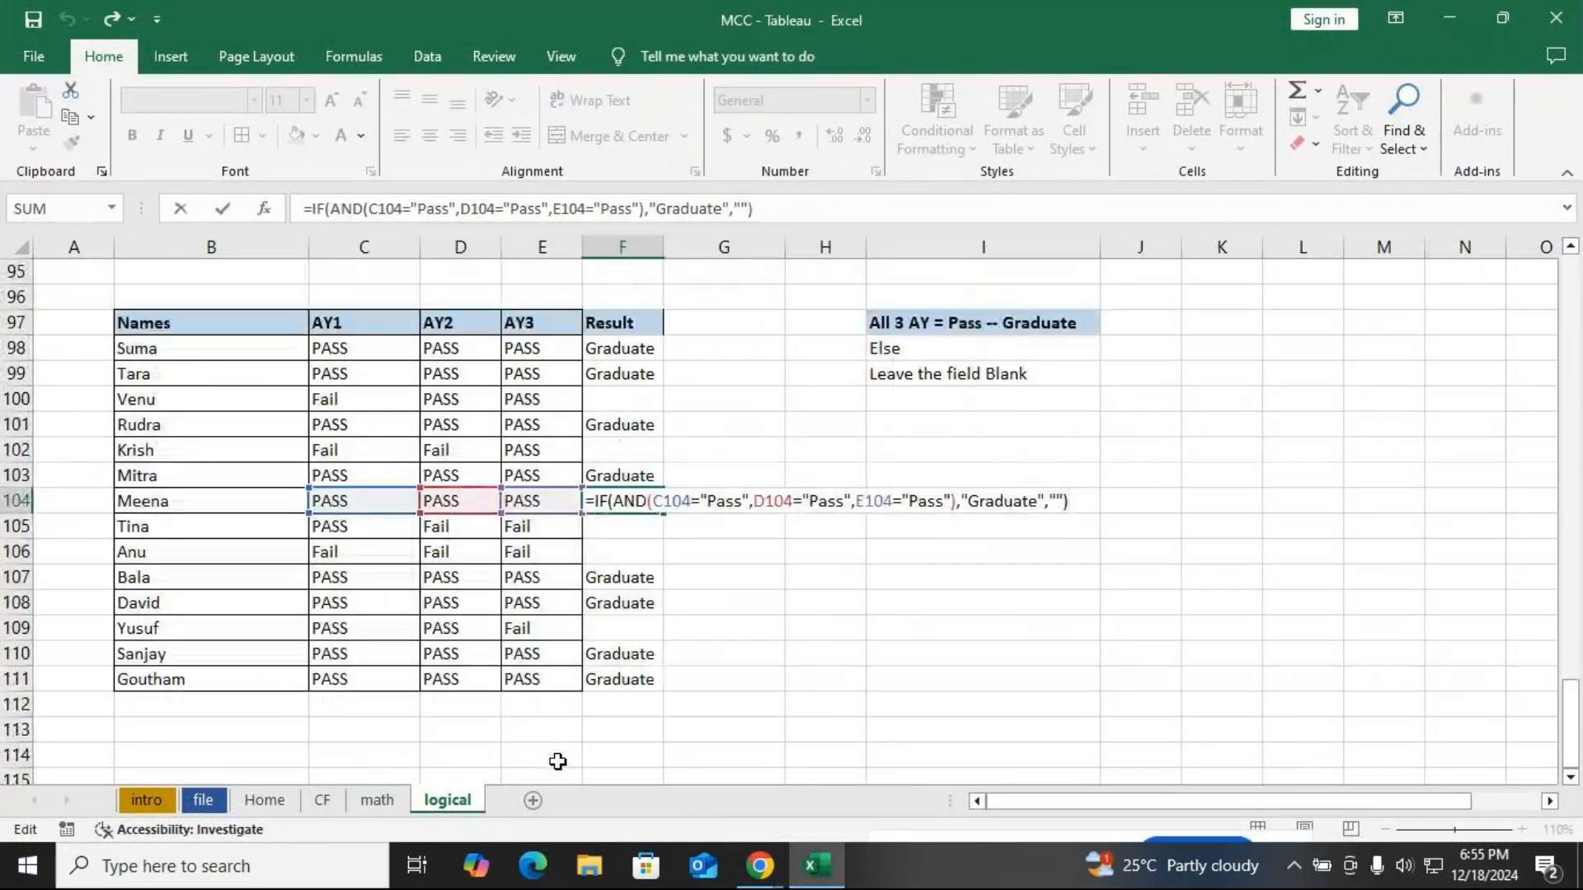
pyautogui.press('Return')
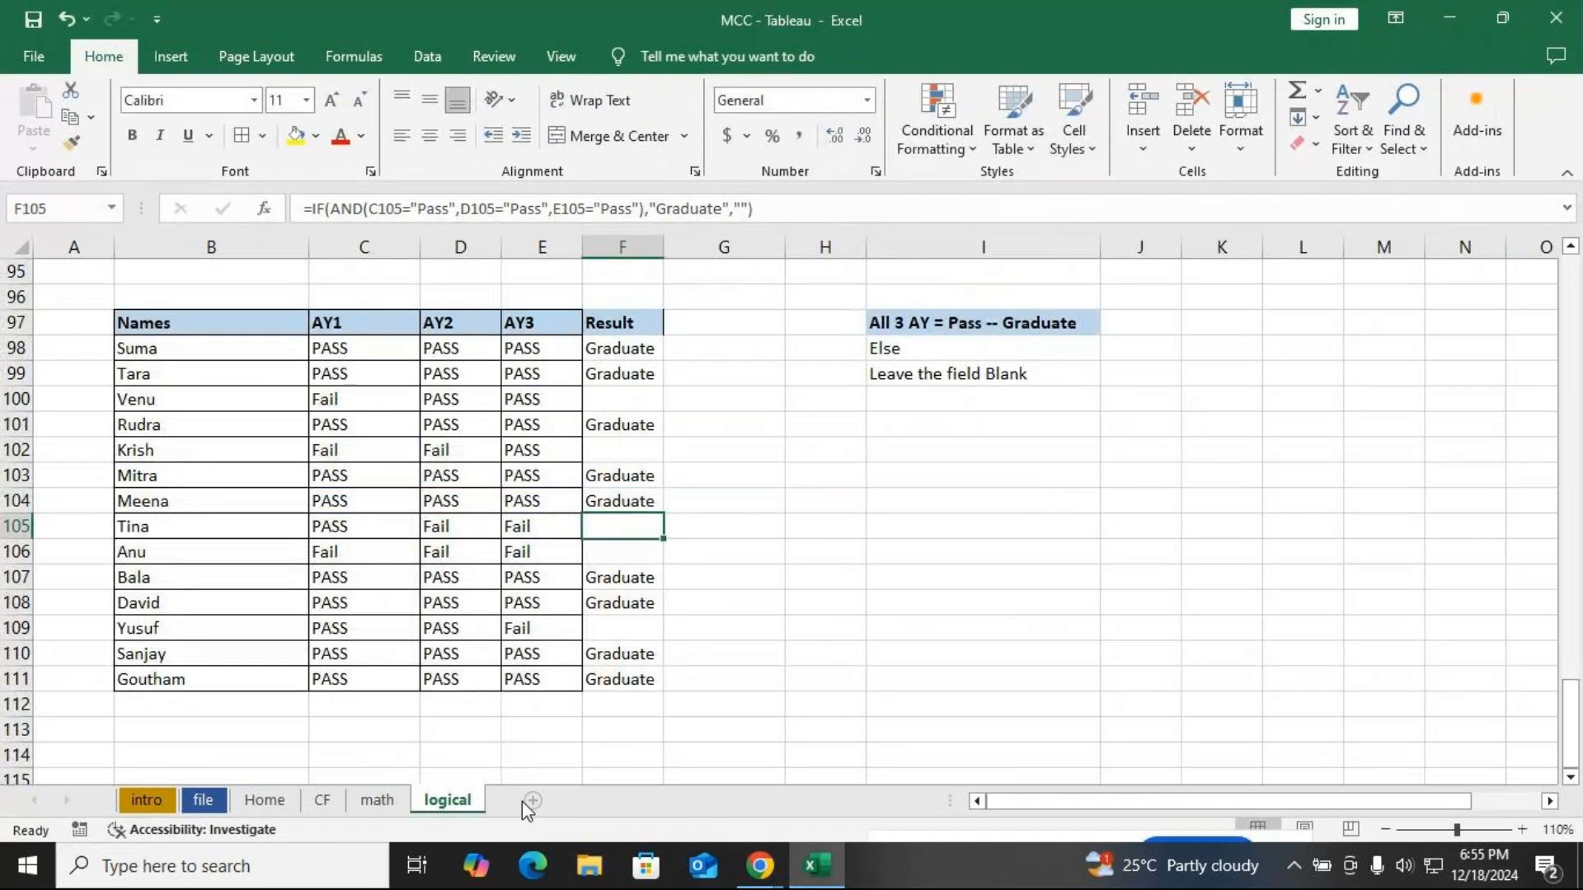
# Add a new worksheet after the logical sheet and name it "Text"
pyautogui.click(532, 801)
pyautogui.rightClick(522, 802)
pyautogui.click(585, 582)
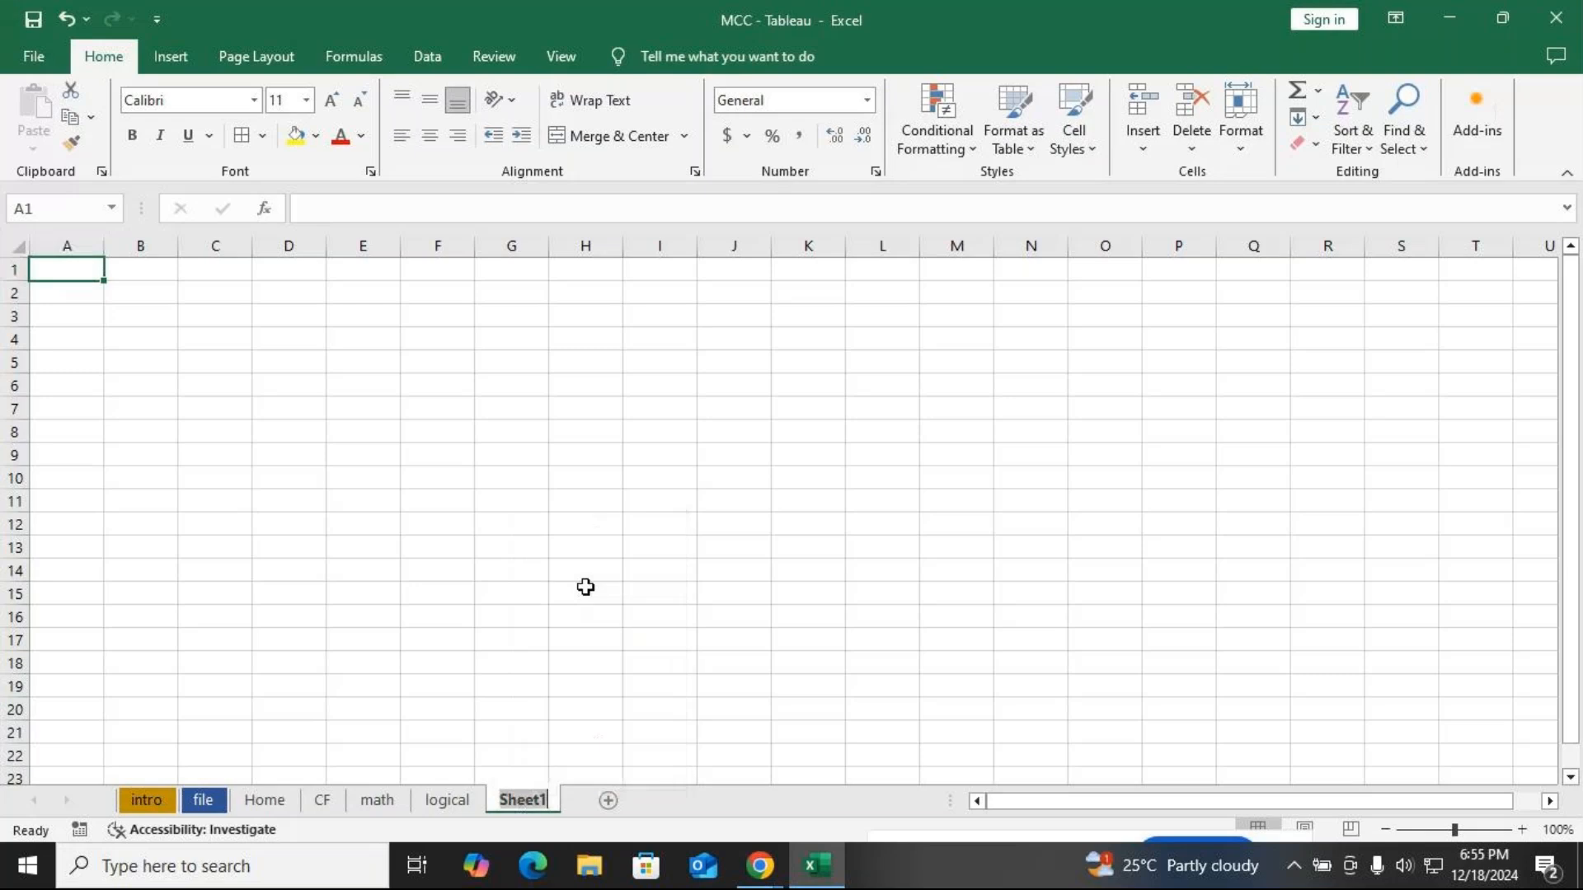
pyautogui.write('Text')
pyautogui.press('Return')
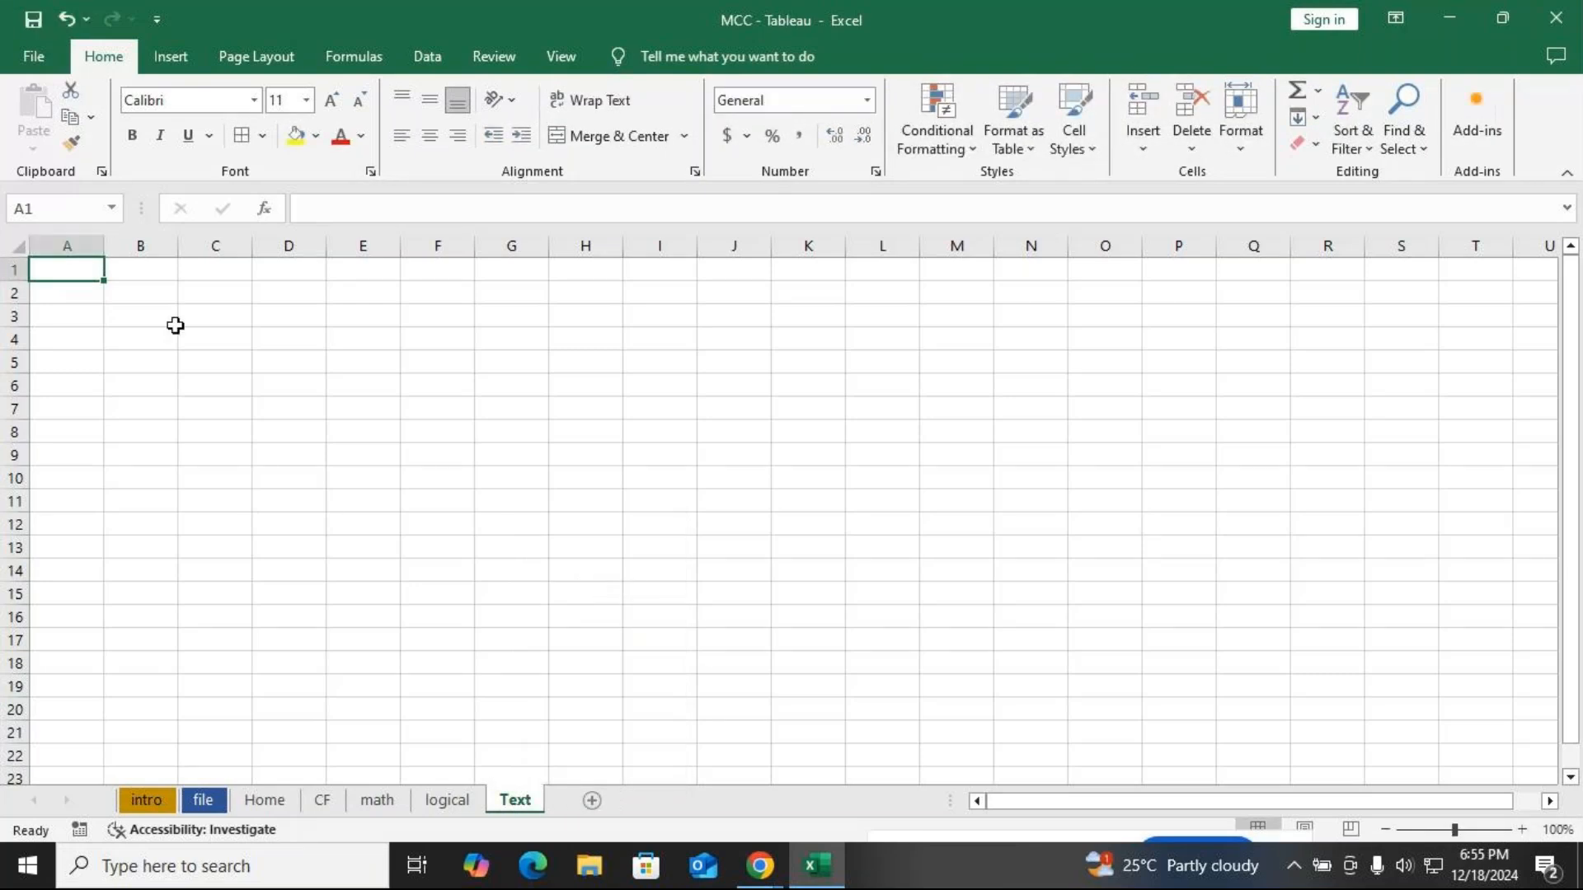
# Select cell B2 on the Text sheet and widen column B to several times its default width
pyautogui.click(159, 288)
pyautogui.moveTo(178, 248); pyautogui.dragTo(450, 247)
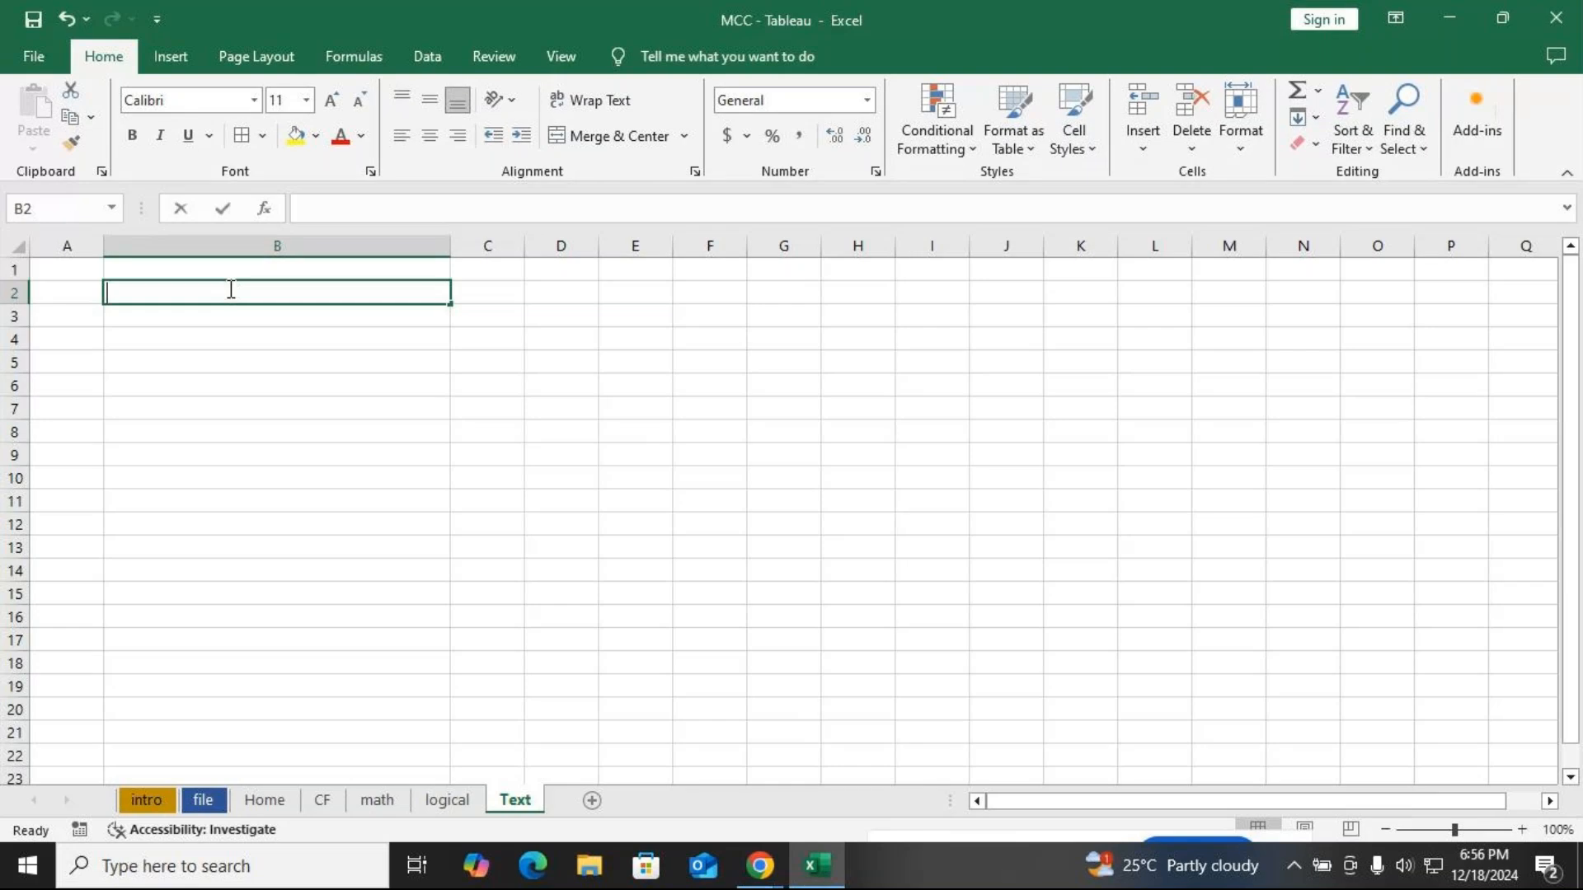
# Enter the mixed-case text "NaTioNal InsTiTute oF ComPuTeR EduCatIon" in cell B2
pyautogui.write('NiC')
pyautogui.press('BackSpace')
pyautogui.press('BackSpace')
pyautogui.press('BackSpace')
pyautogui.write('Na')
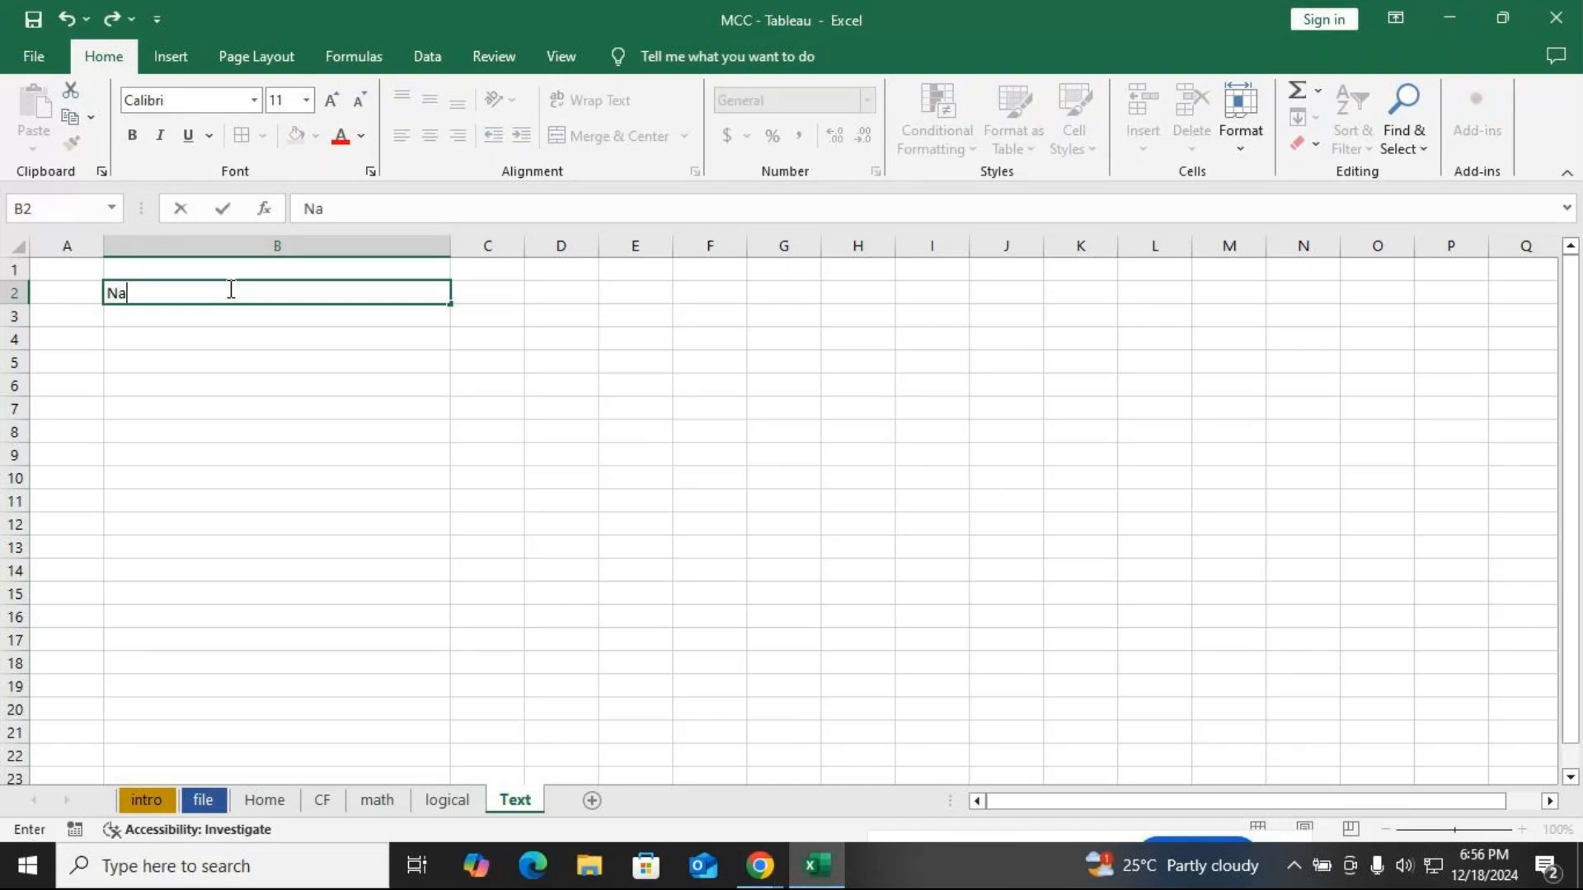
pyautogui.write('TioNal In')
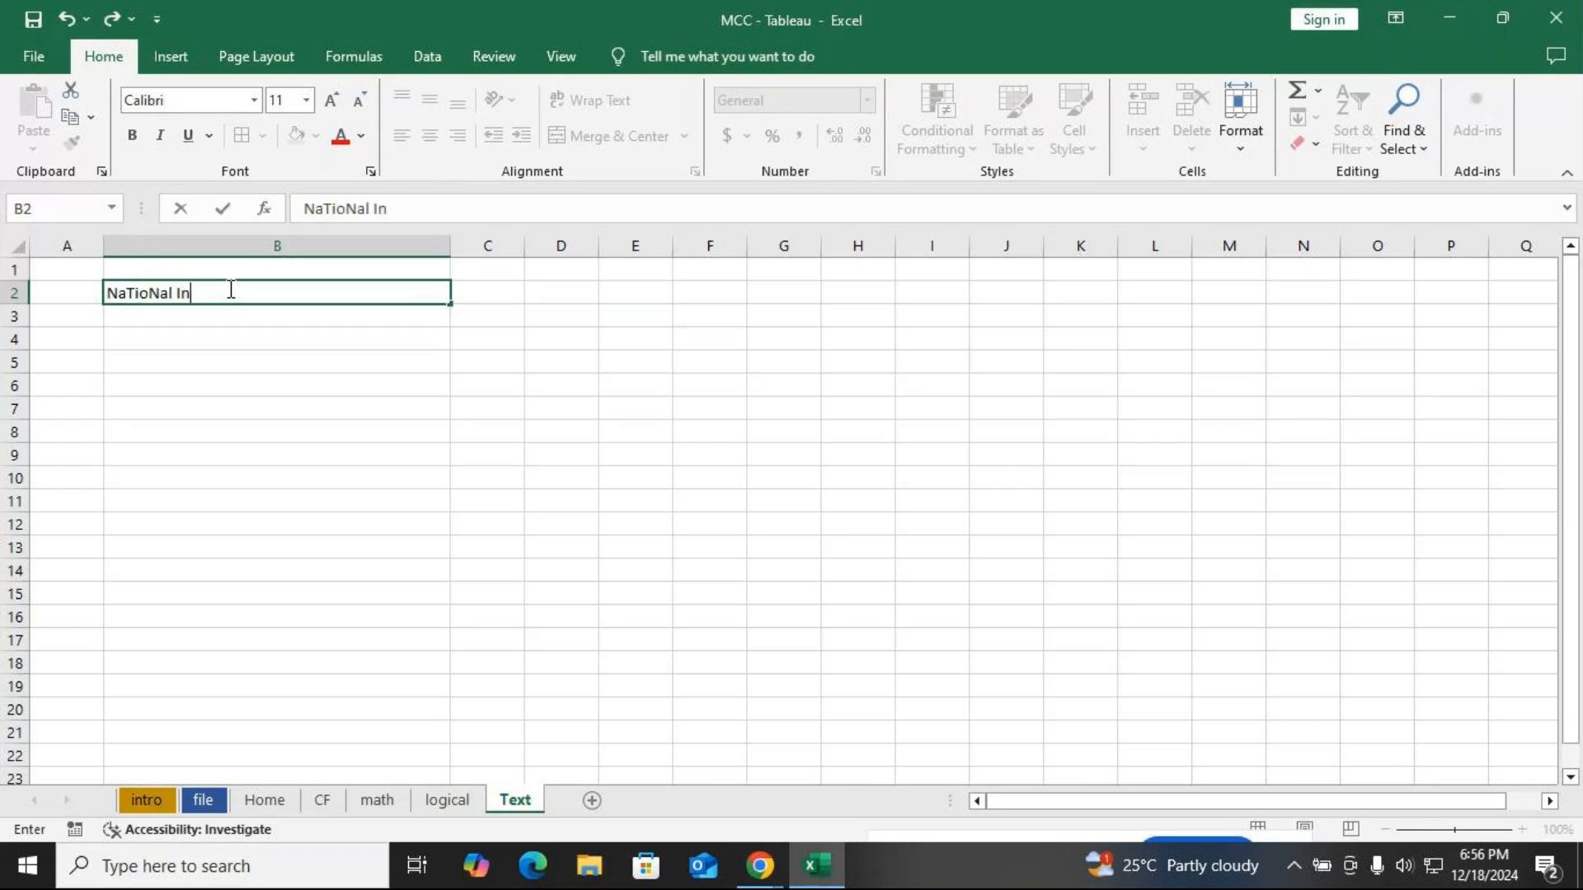
pyautogui.write('sTiTute Of')
pyautogui.press('BackSpace')
pyautogui.press('BackSpace')
pyautogui.write('oF ')
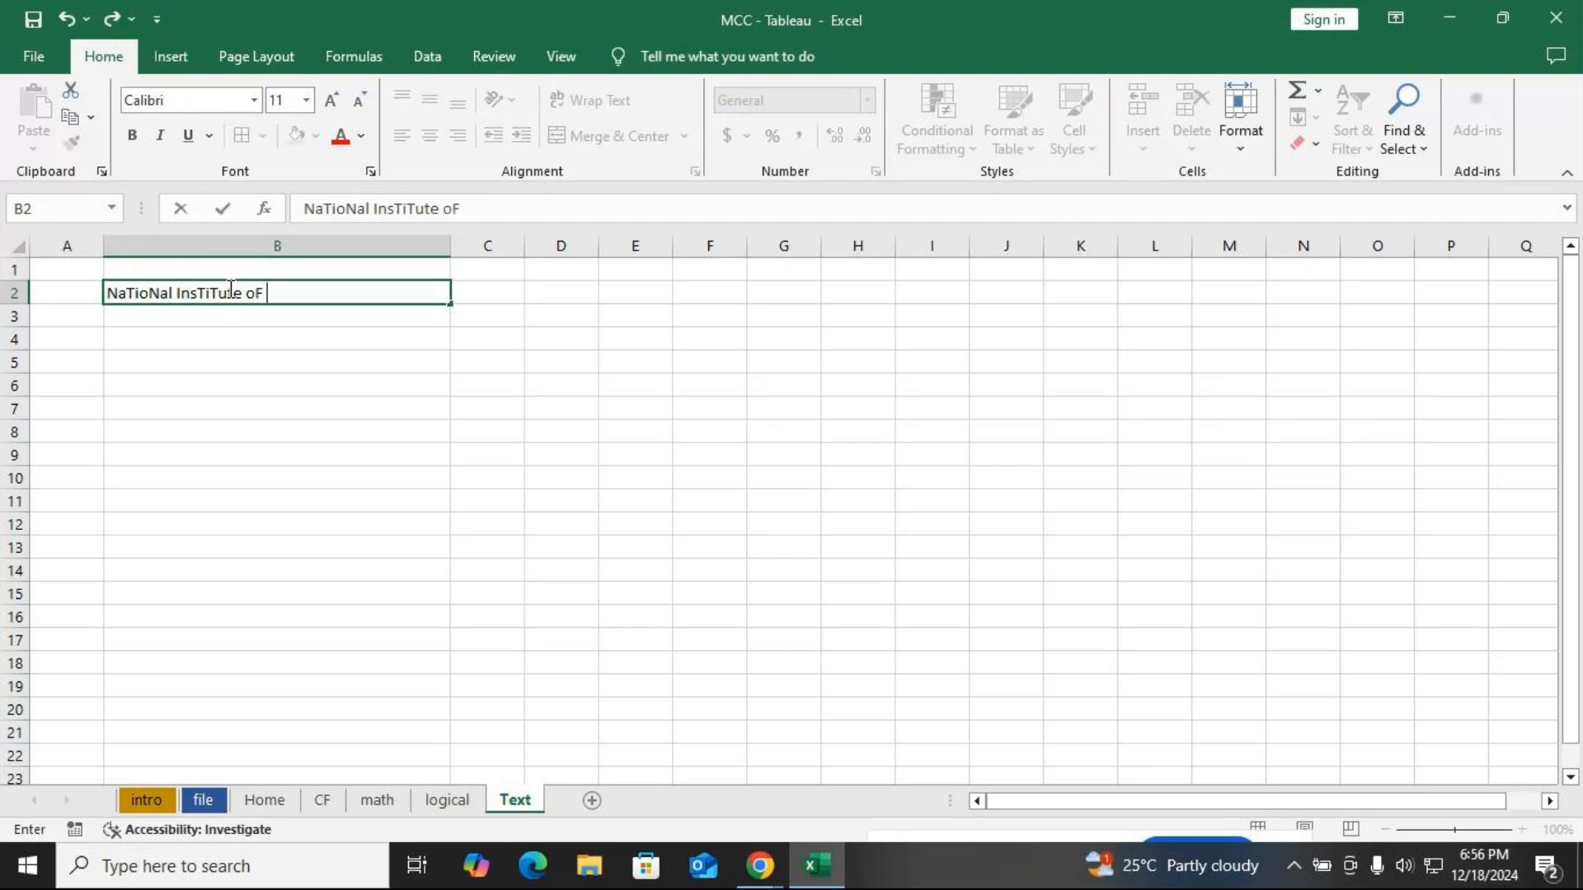
pyautogui.write('ComPuTeR')
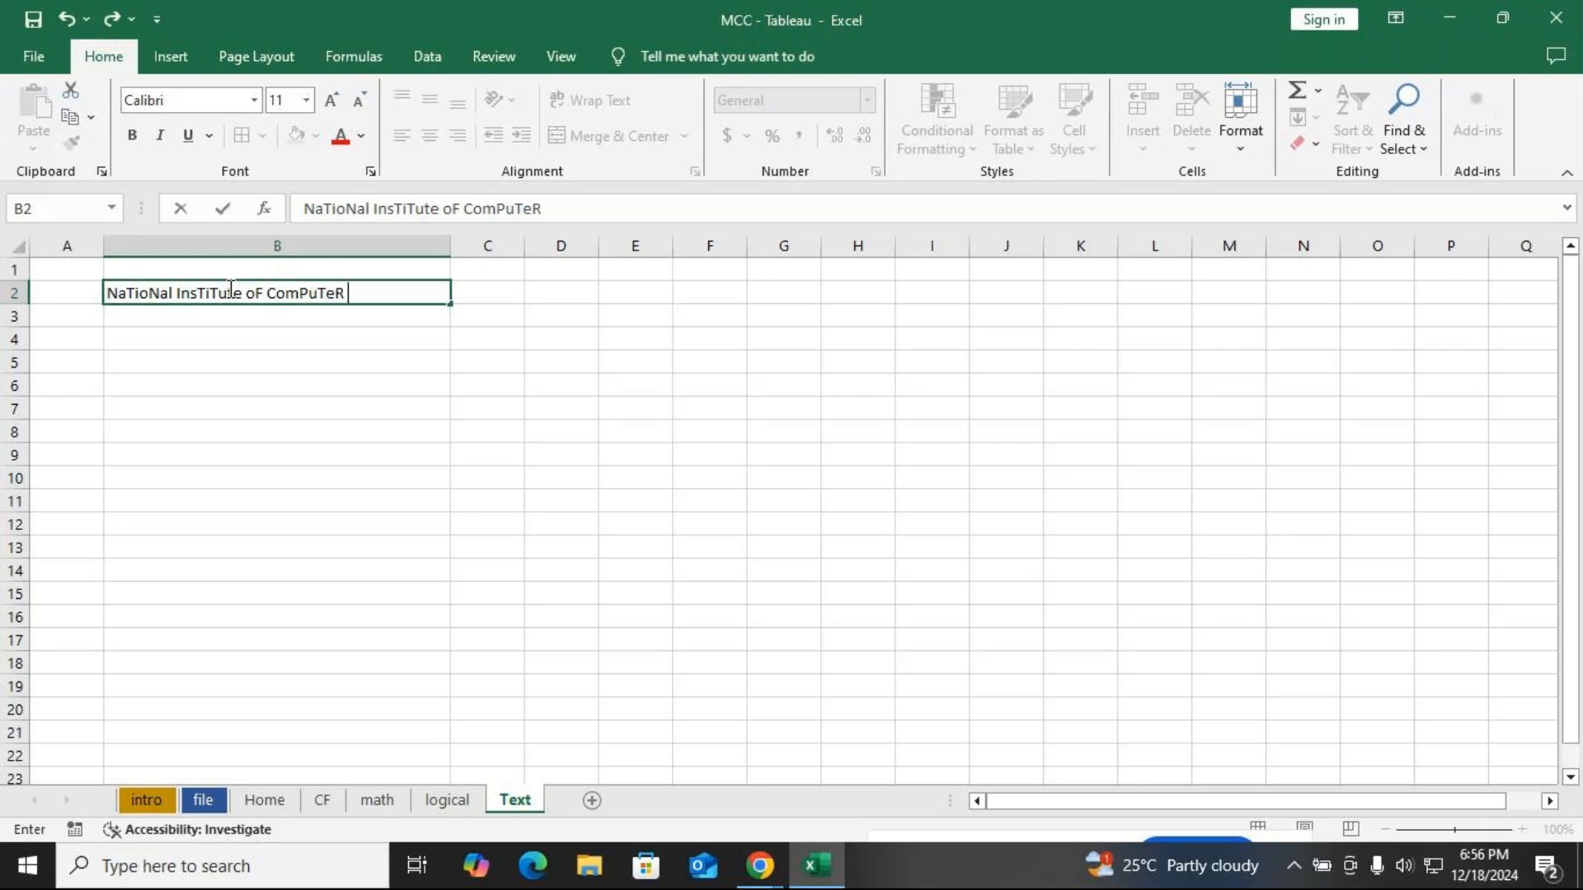
pyautogui.write(' EduCa')
pyautogui.write('t')
pyautogui.write('Ion')
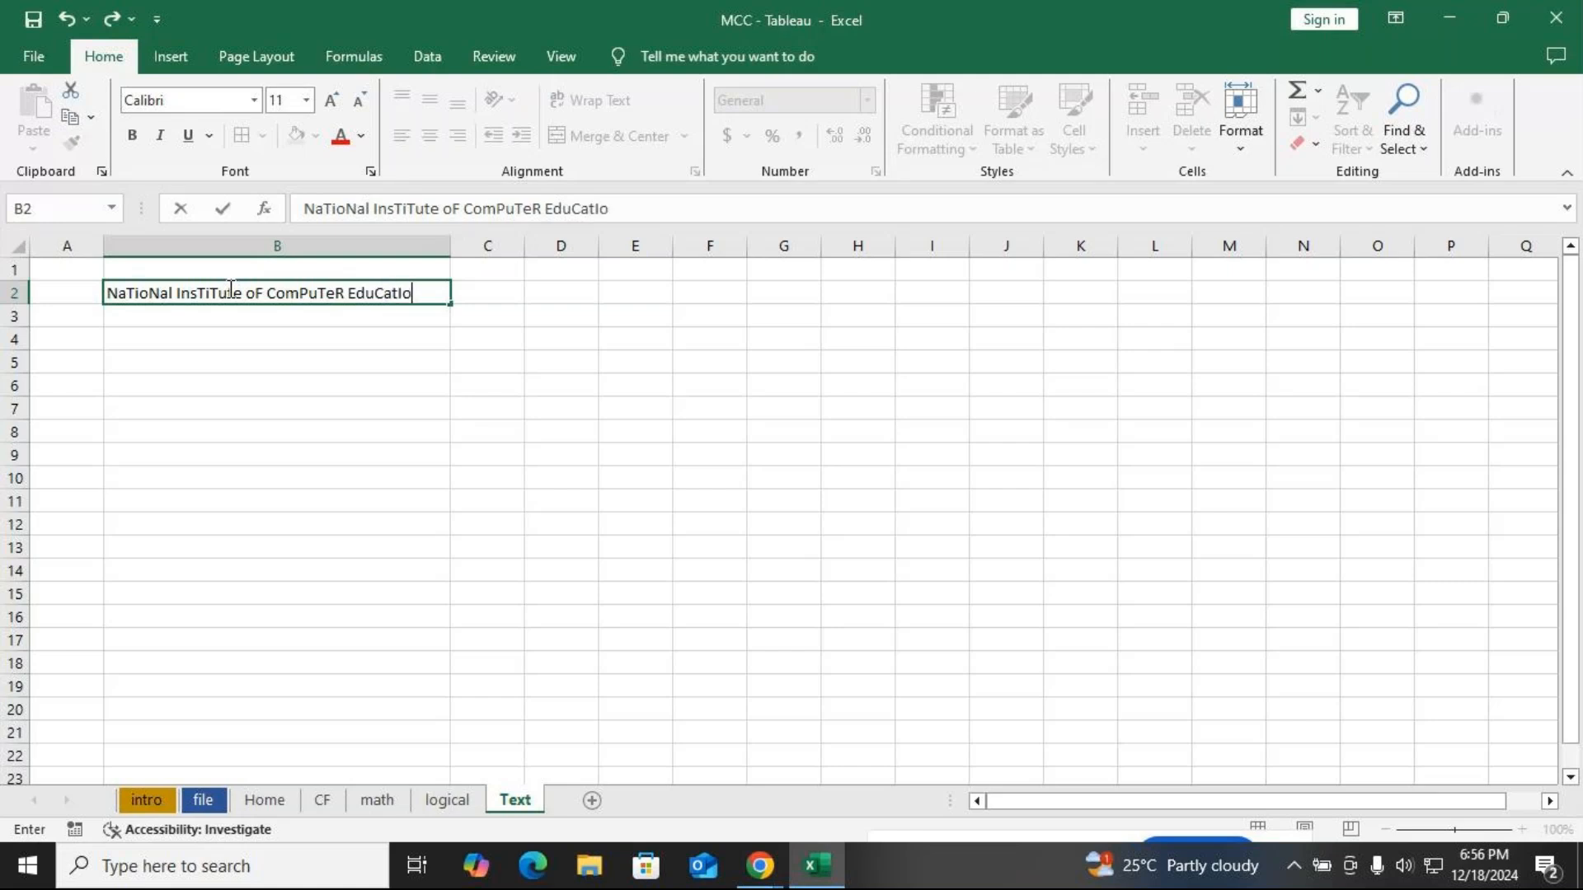
pyautogui.press('Return')
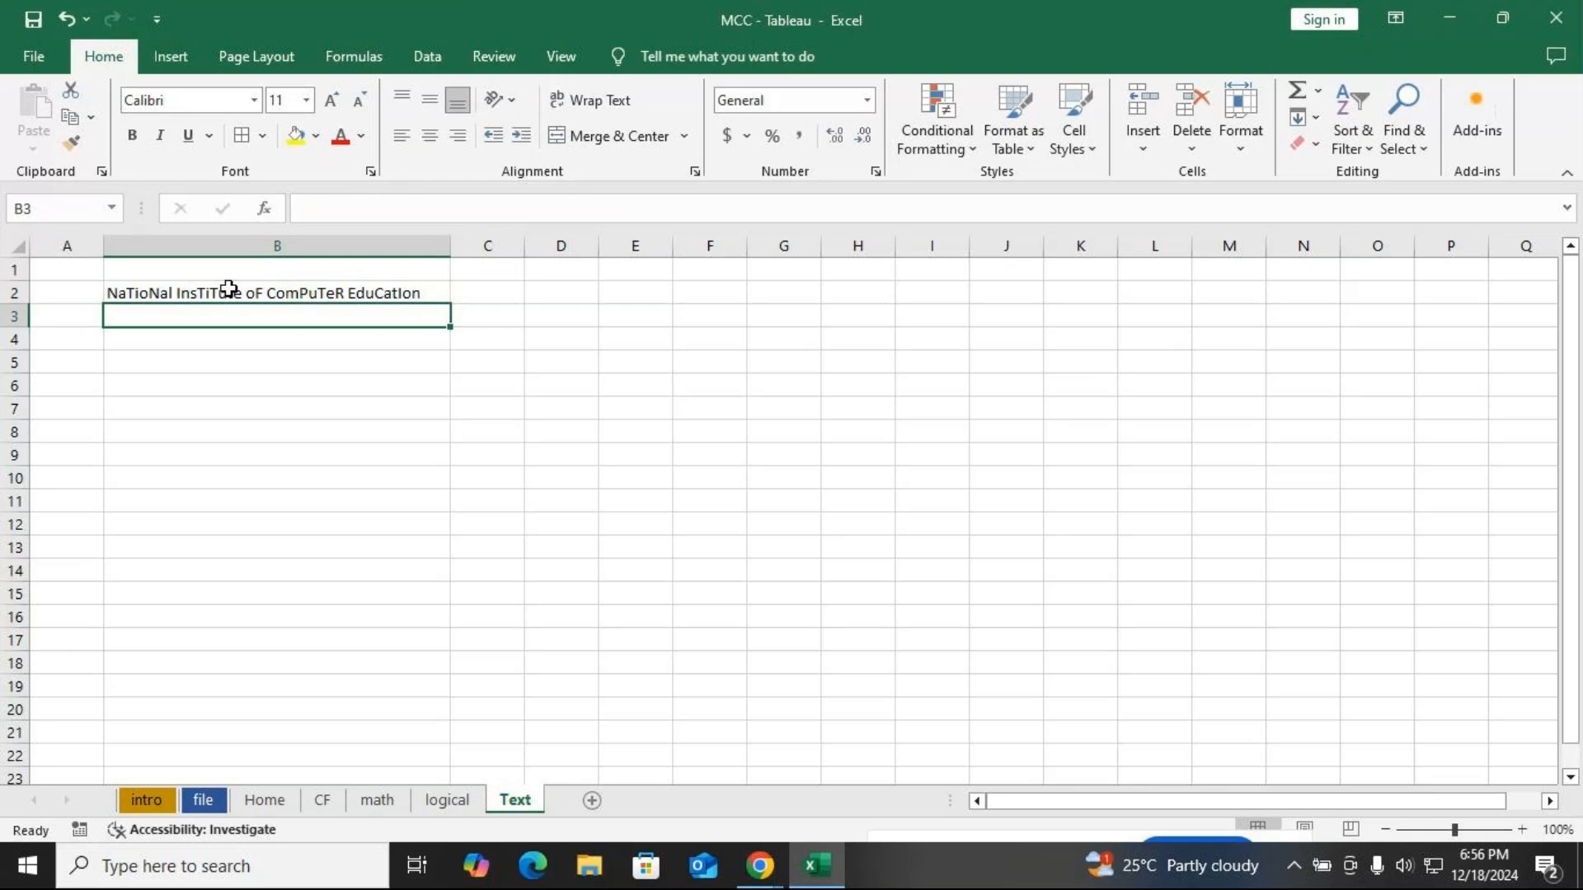
# Copy the mixed-case text from B2 into cells B5, B8 and B11
pyautogui.click(354, 293)
pyautogui.hotkey('ctrl', 'c')
pyautogui.click(307, 361)
pyautogui.hotkey('ctrl', 'v')
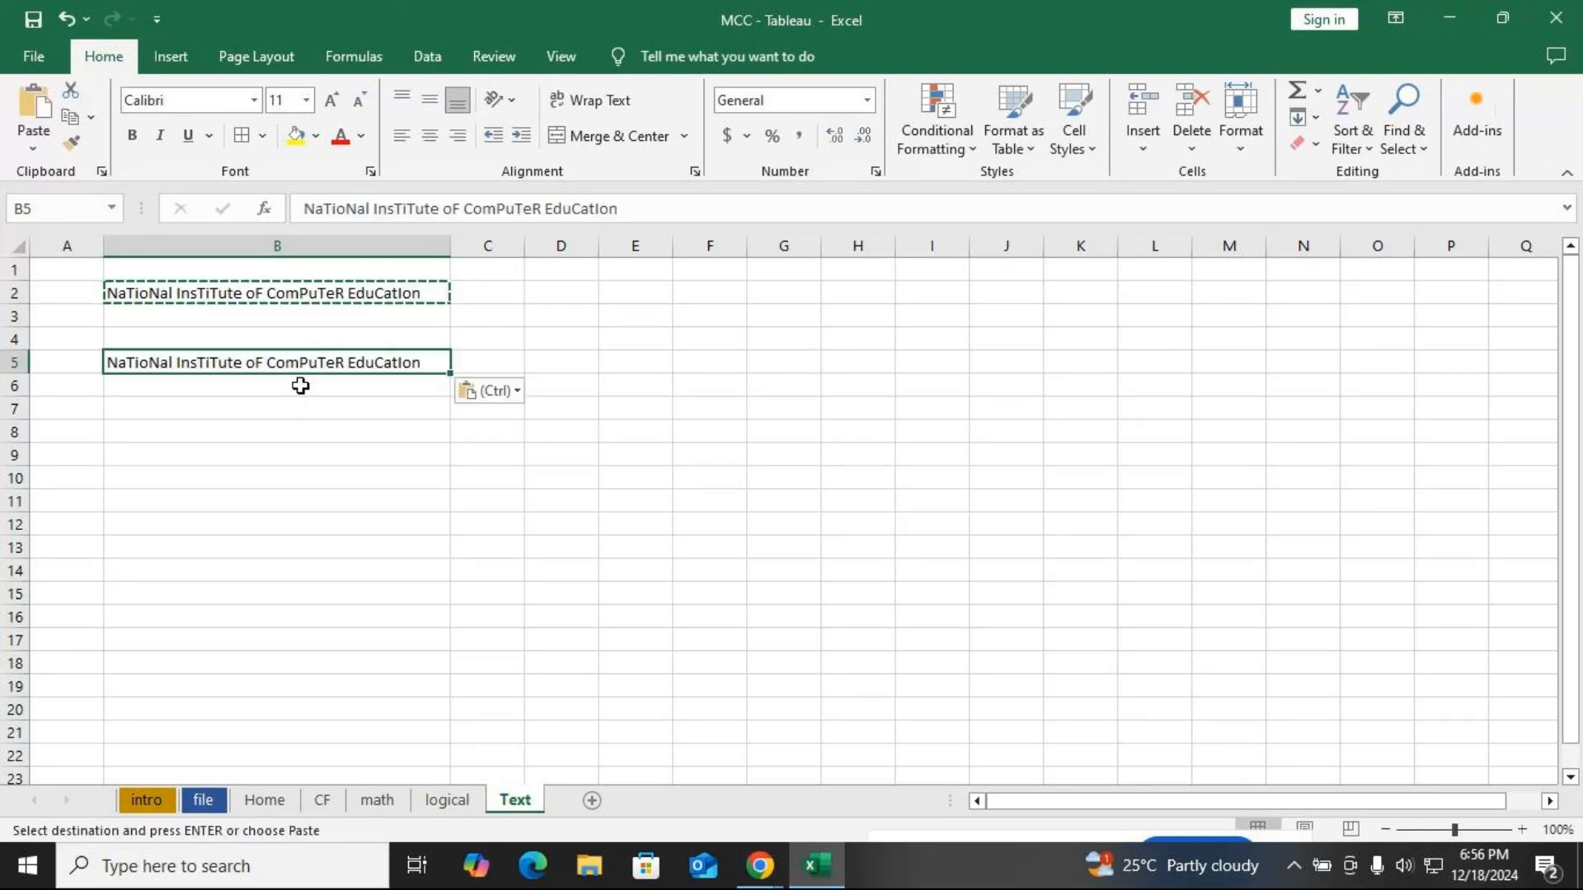
pyautogui.click(284, 430)
pyautogui.hotkey('ctrl', 'v')
pyautogui.click(237, 478)
pyautogui.click(237, 498)
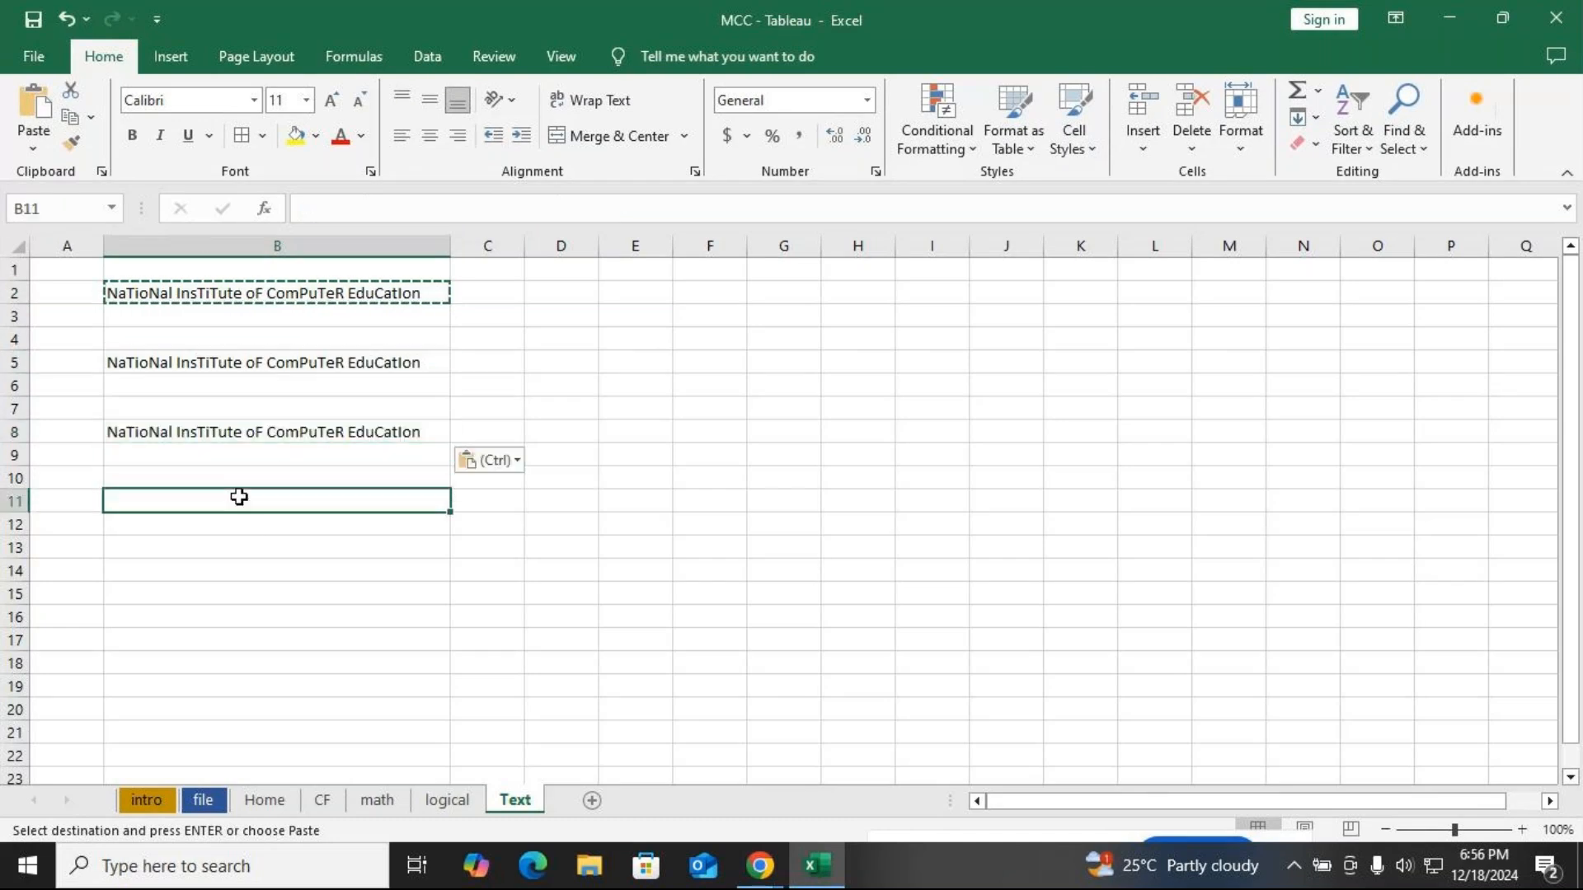
pyautogui.hotkey('ctrl', 'v')
# Widen columns C, D and E, making E the widest, and clear the copy selection around B2
pyautogui.click(555, 341)
pyautogui.moveTo(523, 247); pyautogui.dragTo(1216, 224)
pyautogui.click(408, 301)
pyautogui.press('Escape')
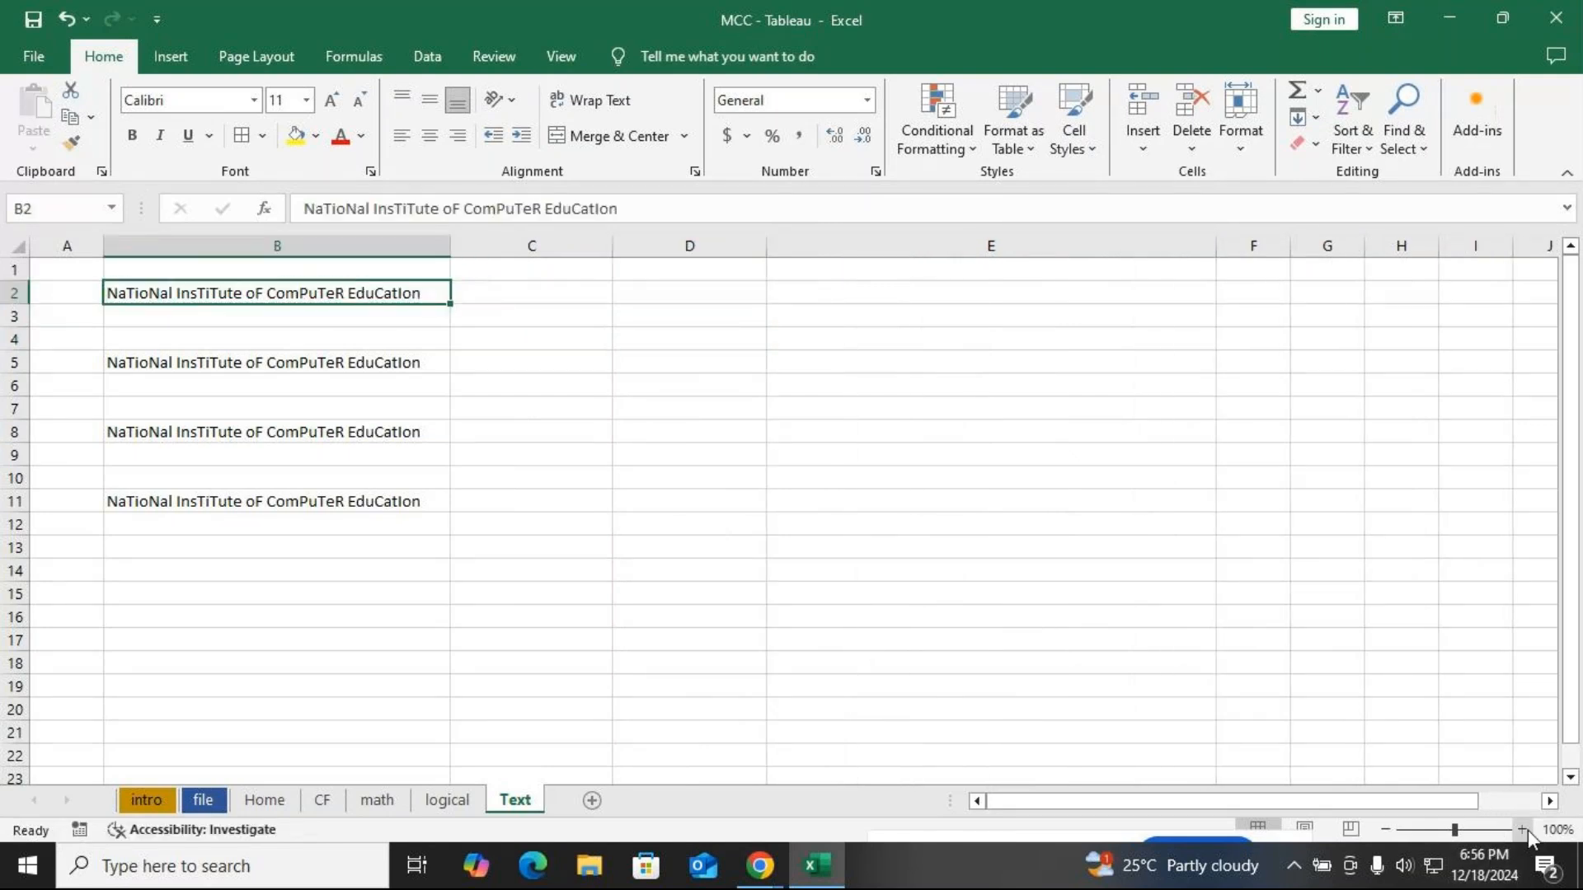
# Apply borders to the text cells B2, B5 and B8
pyautogui.click(1524, 830)
pyautogui.click(1524, 829)
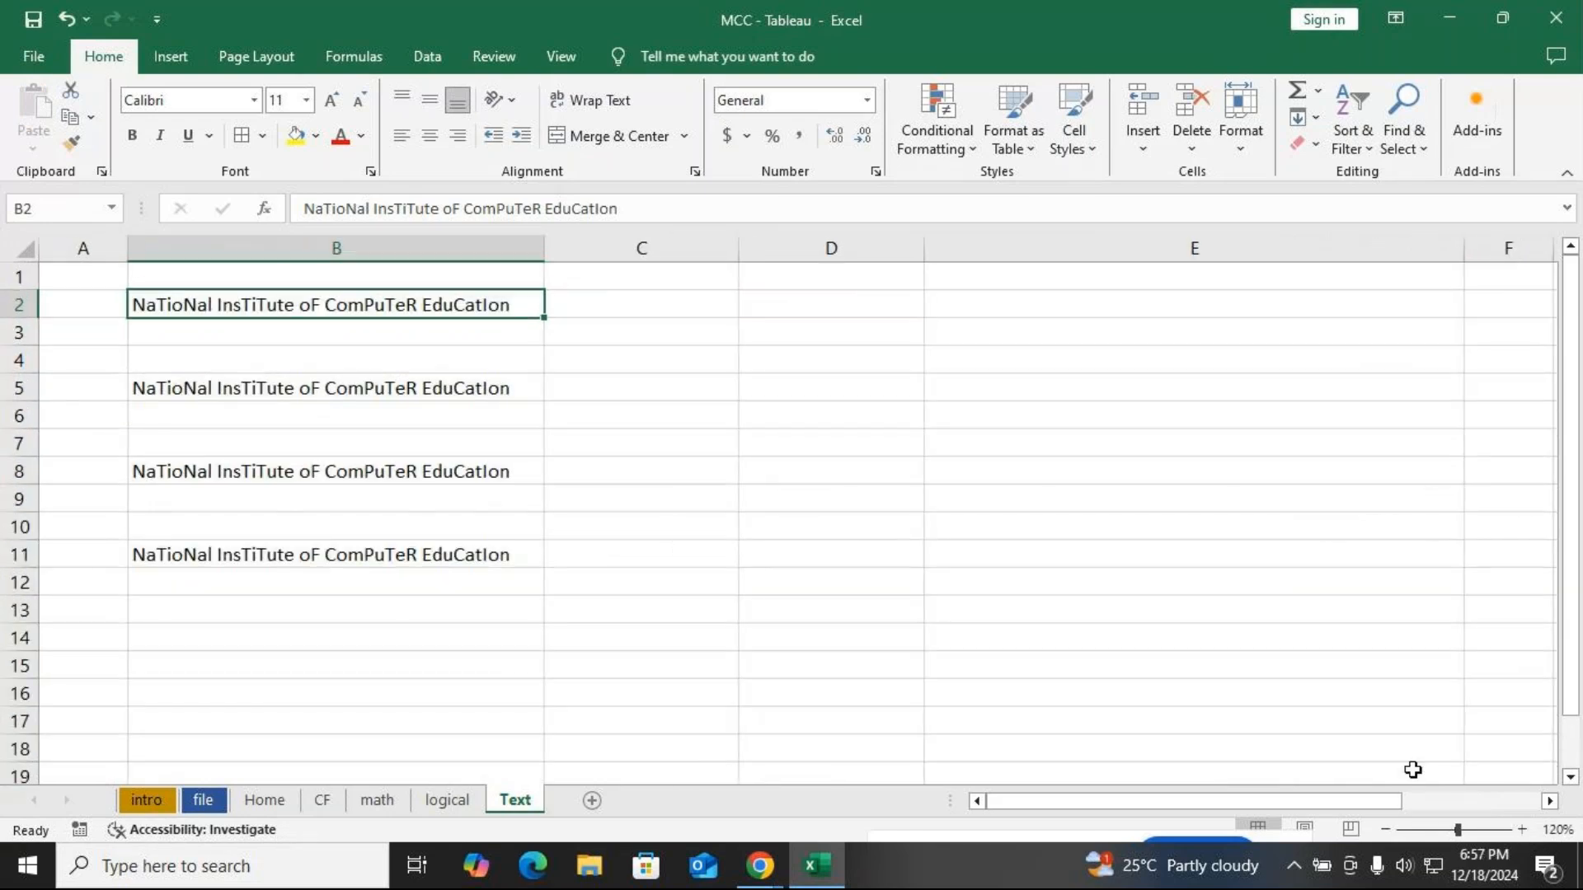
pyautogui.click(600, 310)
pyautogui.click(308, 307)
pyautogui.click(242, 135)
pyautogui.moveTo(235, 384); pyautogui.dragTo(242, 362)
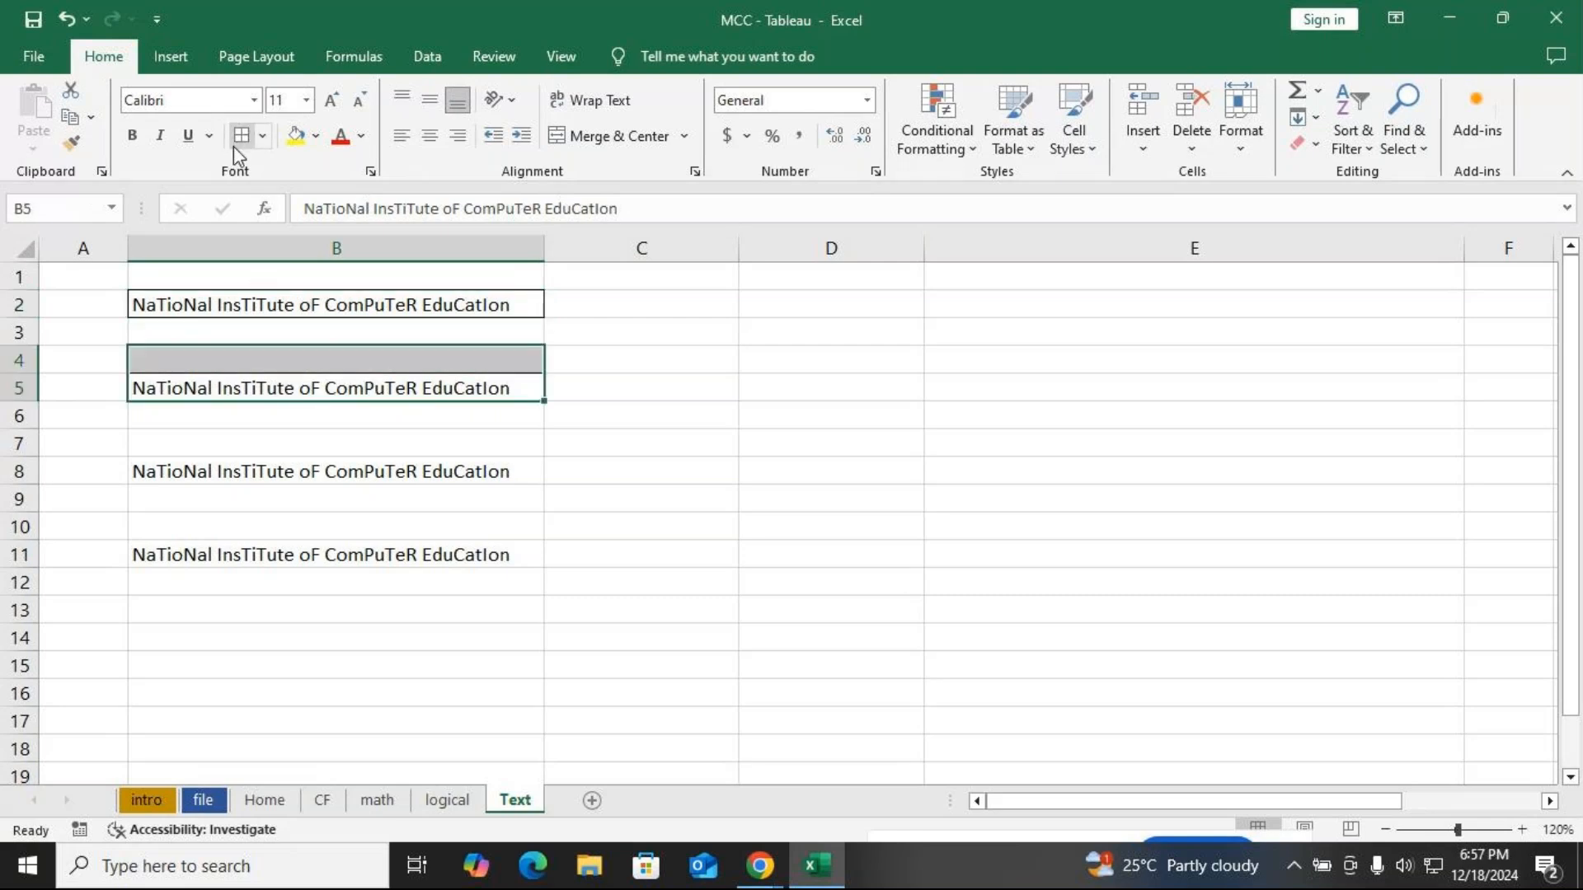
pyautogui.hotkey('ctrl', 'z')
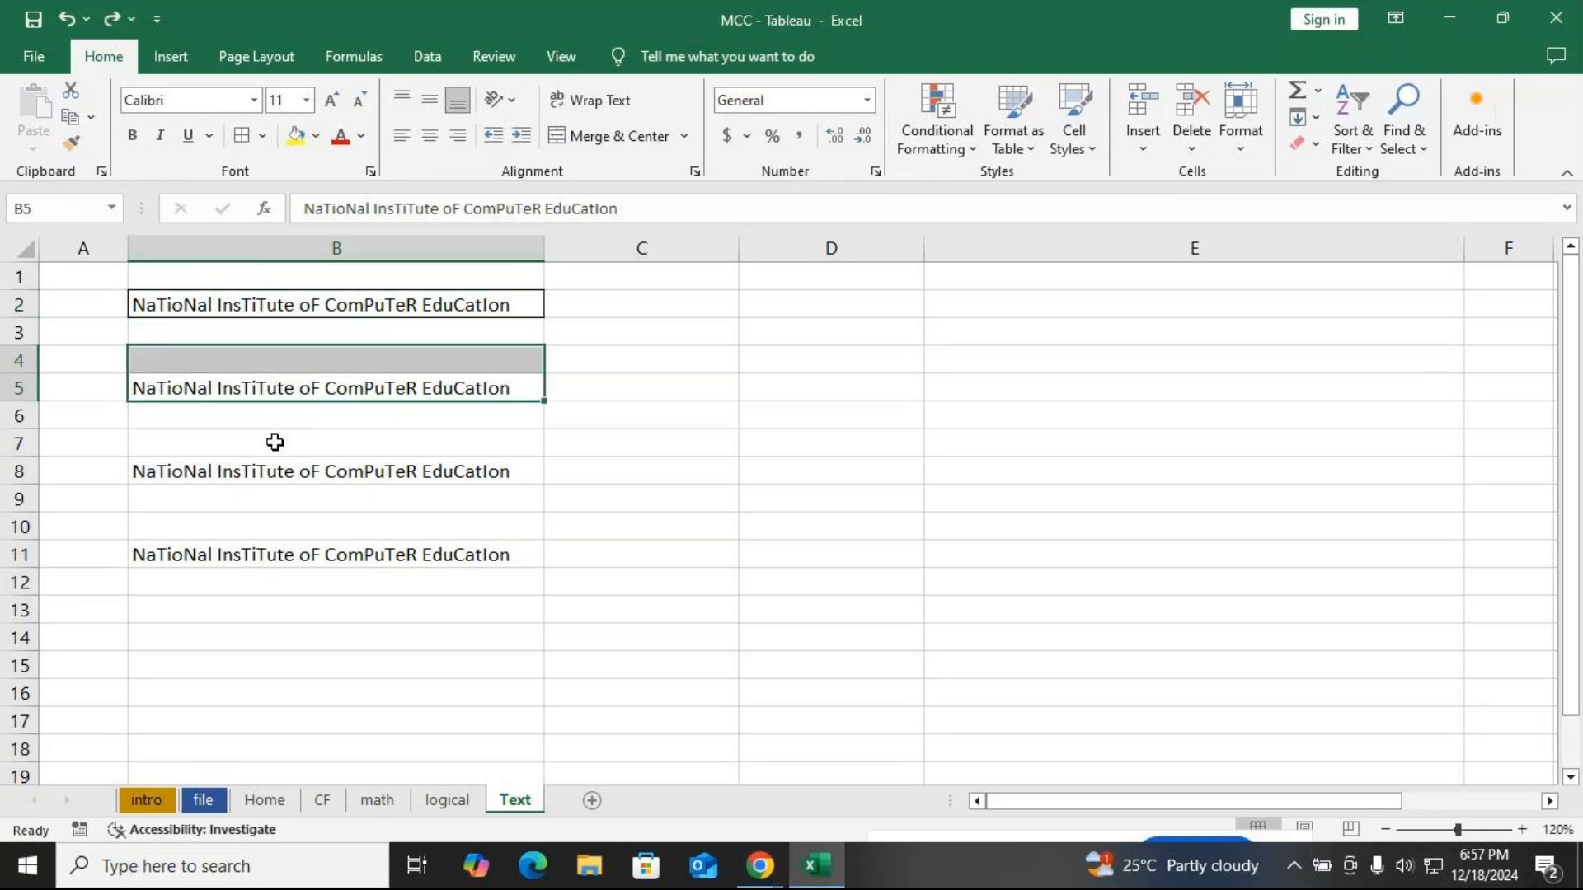
pyautogui.click(276, 442)
pyautogui.click(283, 381)
pyautogui.click(242, 137)
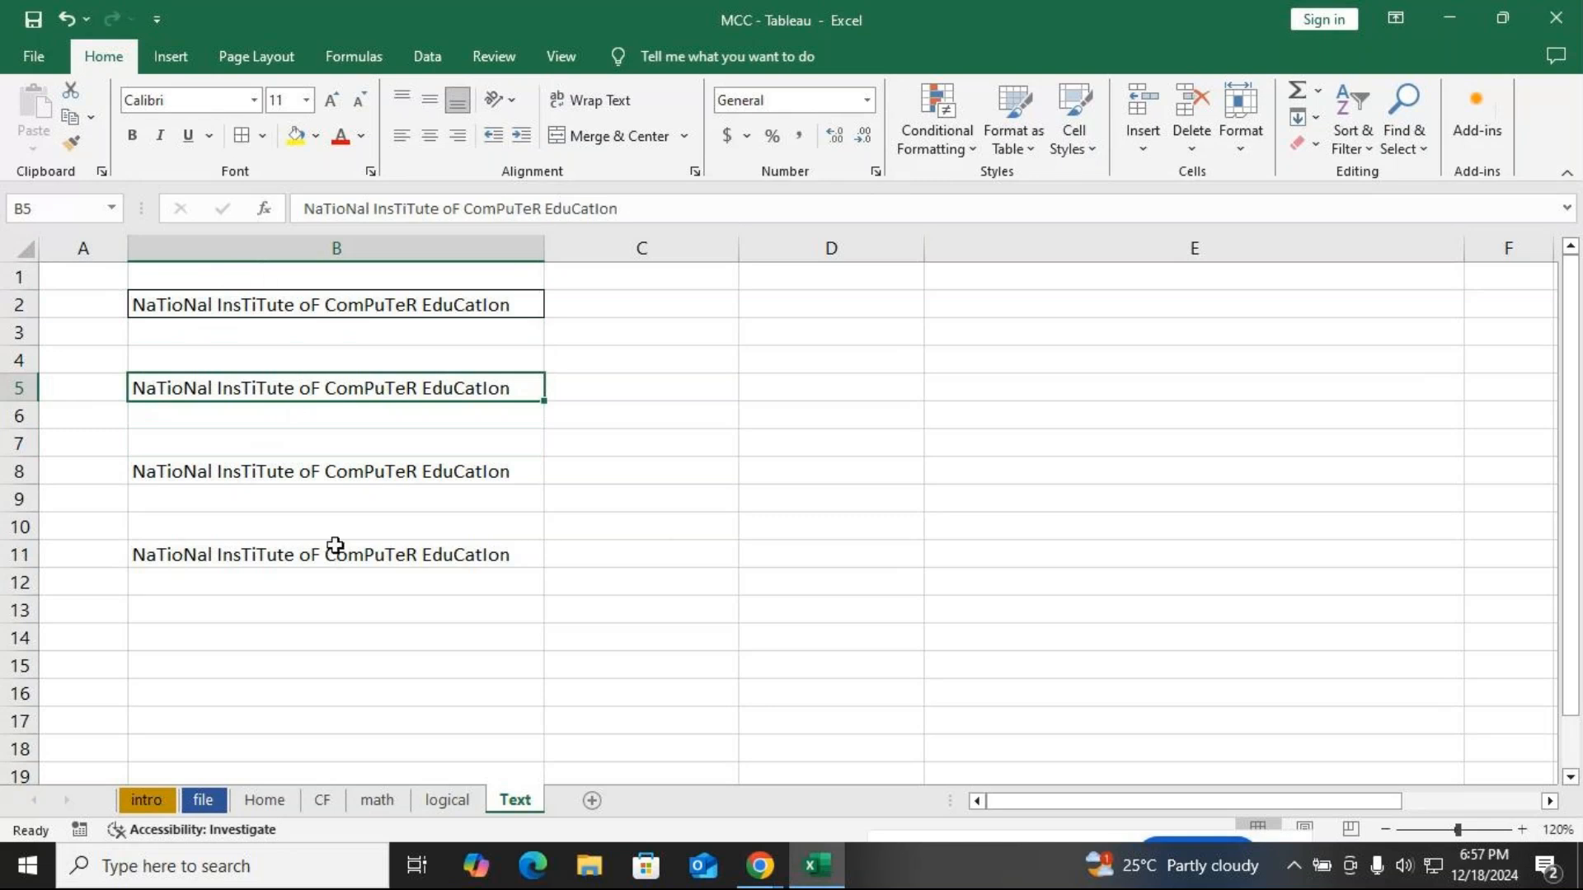
pyautogui.click(328, 466)
pyautogui.click(243, 137)
pyautogui.click(329, 555)
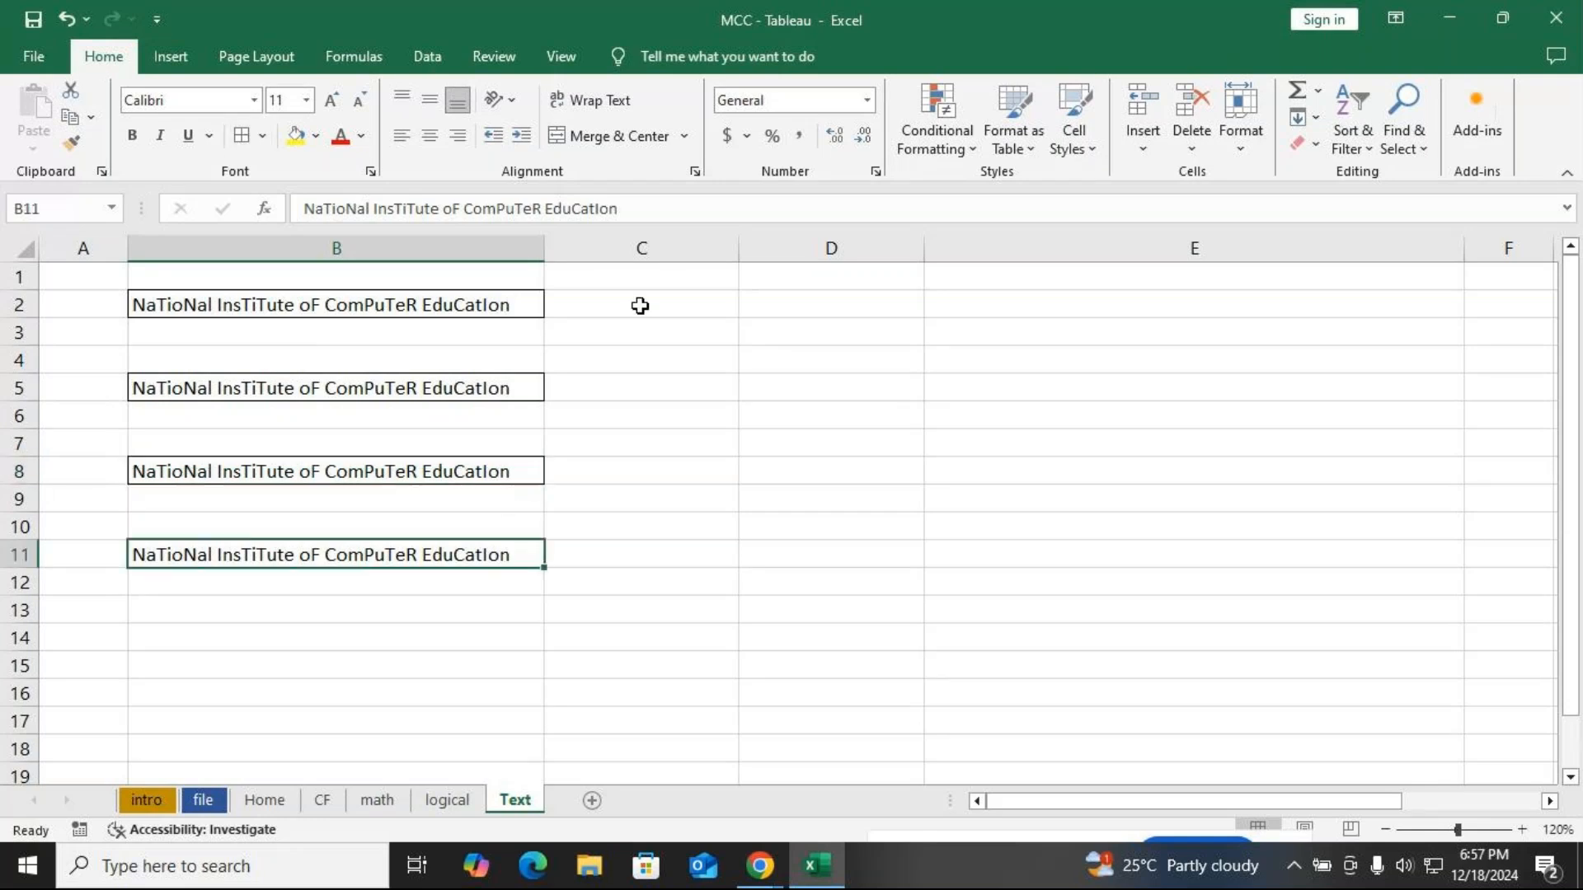
# Write the label "upper case" in cell D2, beside the first text sample
pyautogui.click(779, 309)
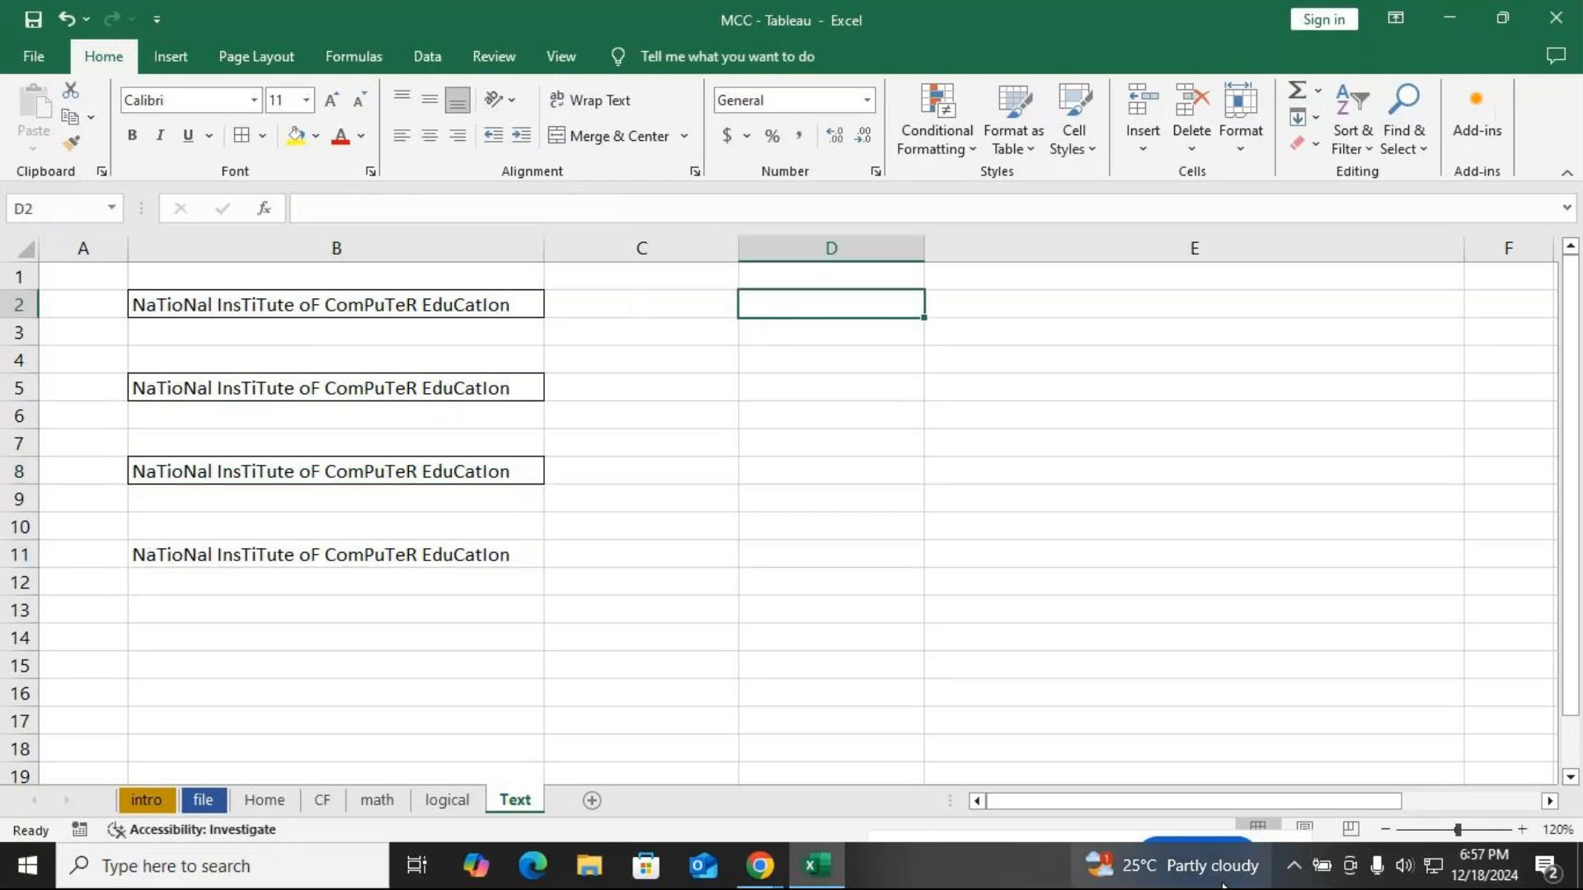
pyautogui.write('upp')
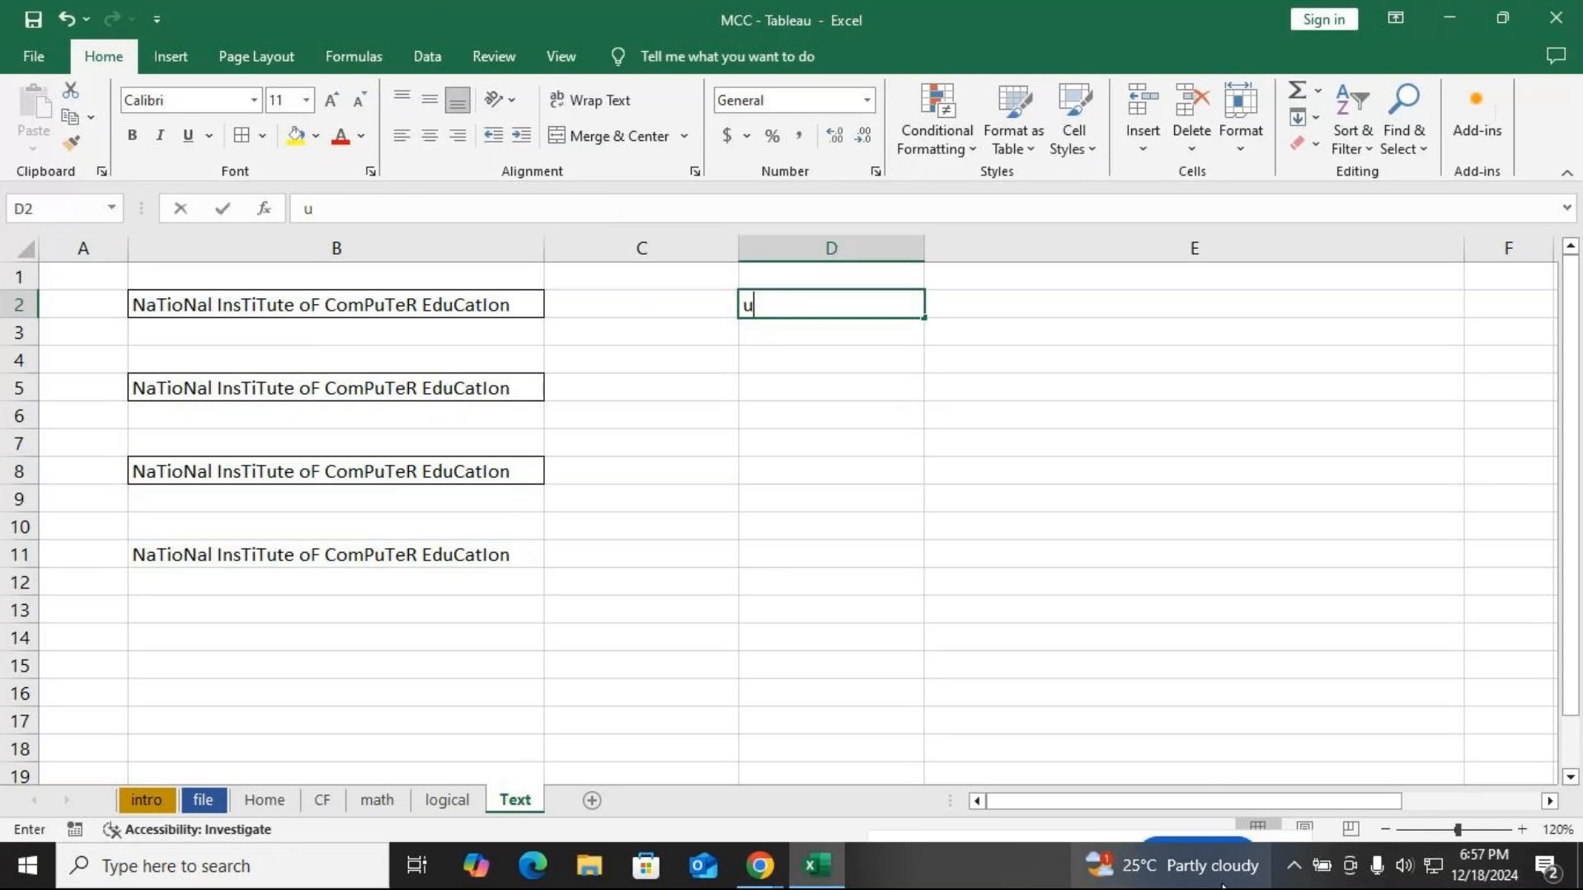
pyautogui.moveTo(1223, 886)
pyautogui.write('rca')
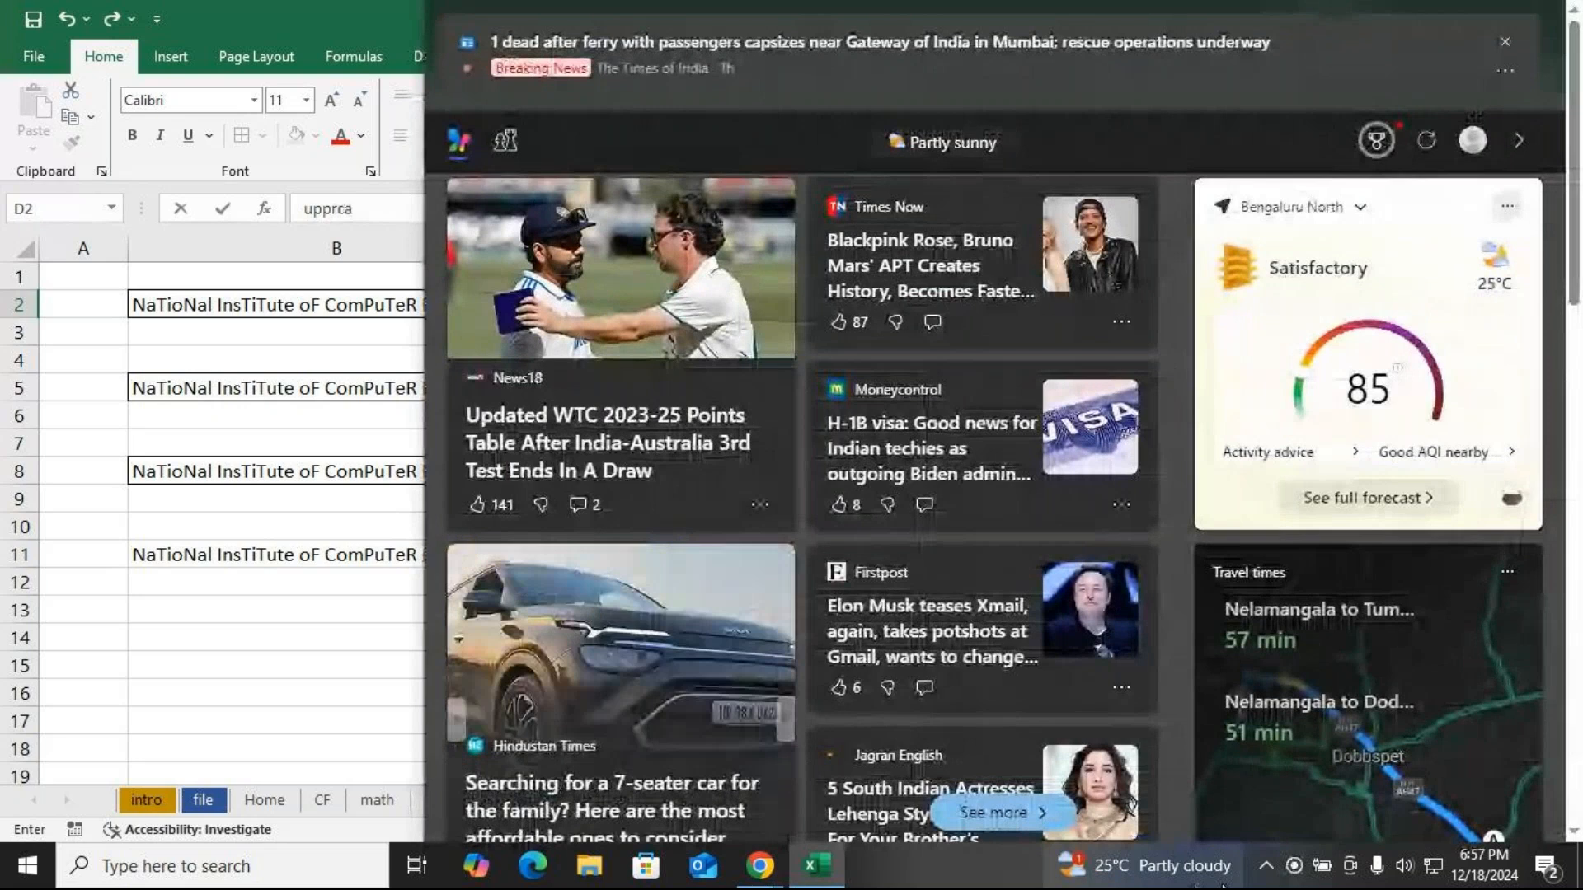
pyautogui.press('BackSpace')
pyautogui.press('BackSpace')
pyautogui.press('BackSpace')
pyautogui.write('er case')
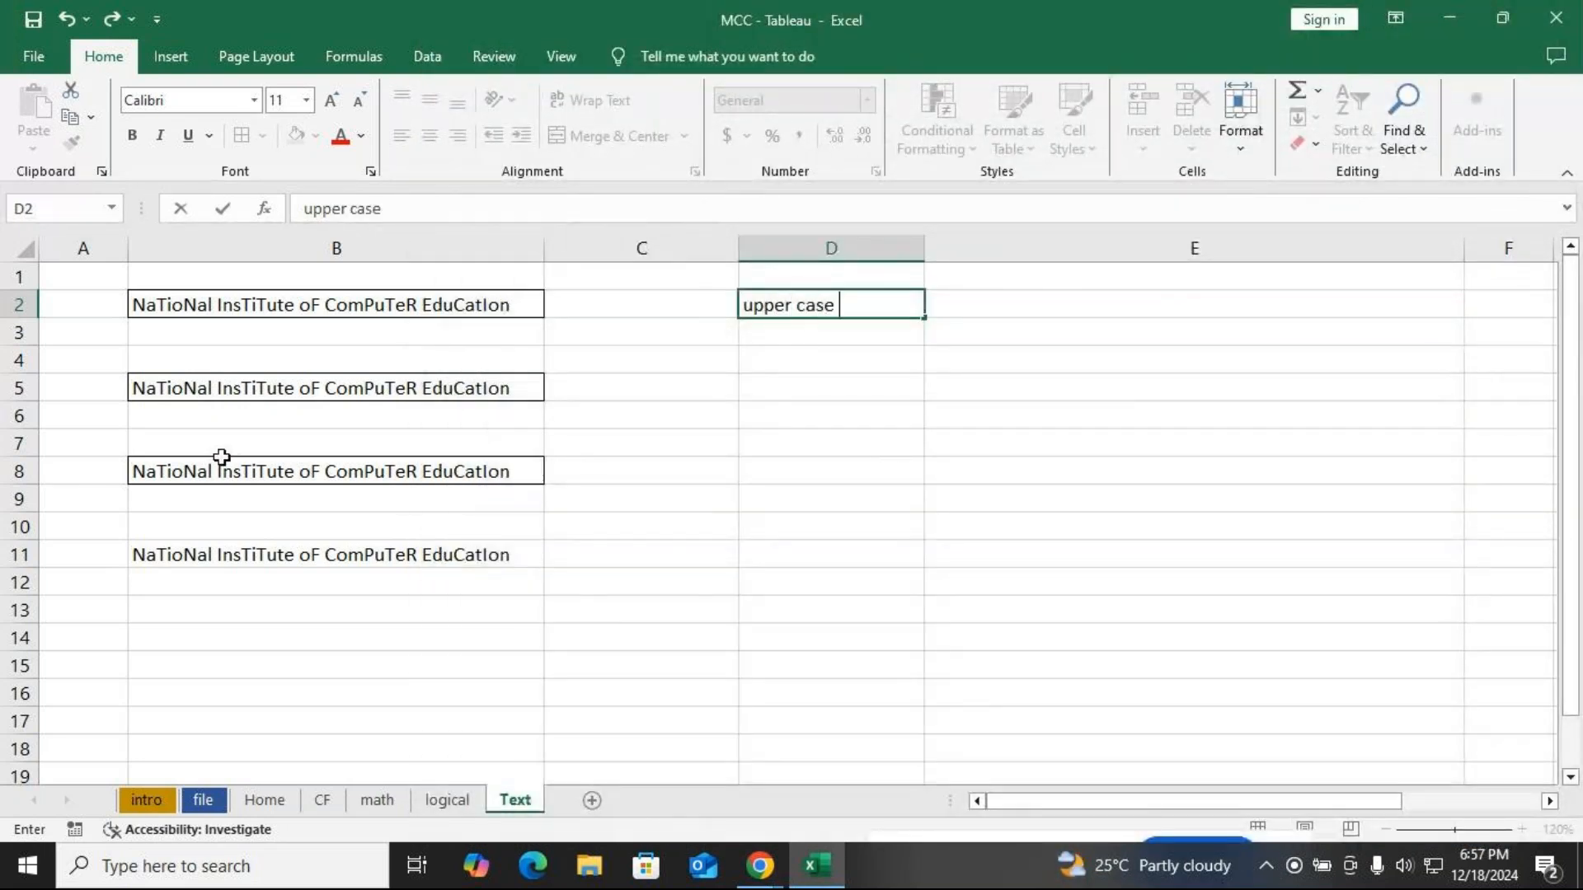
pyautogui.write(' - Capi')
pyautogui.write('talis')
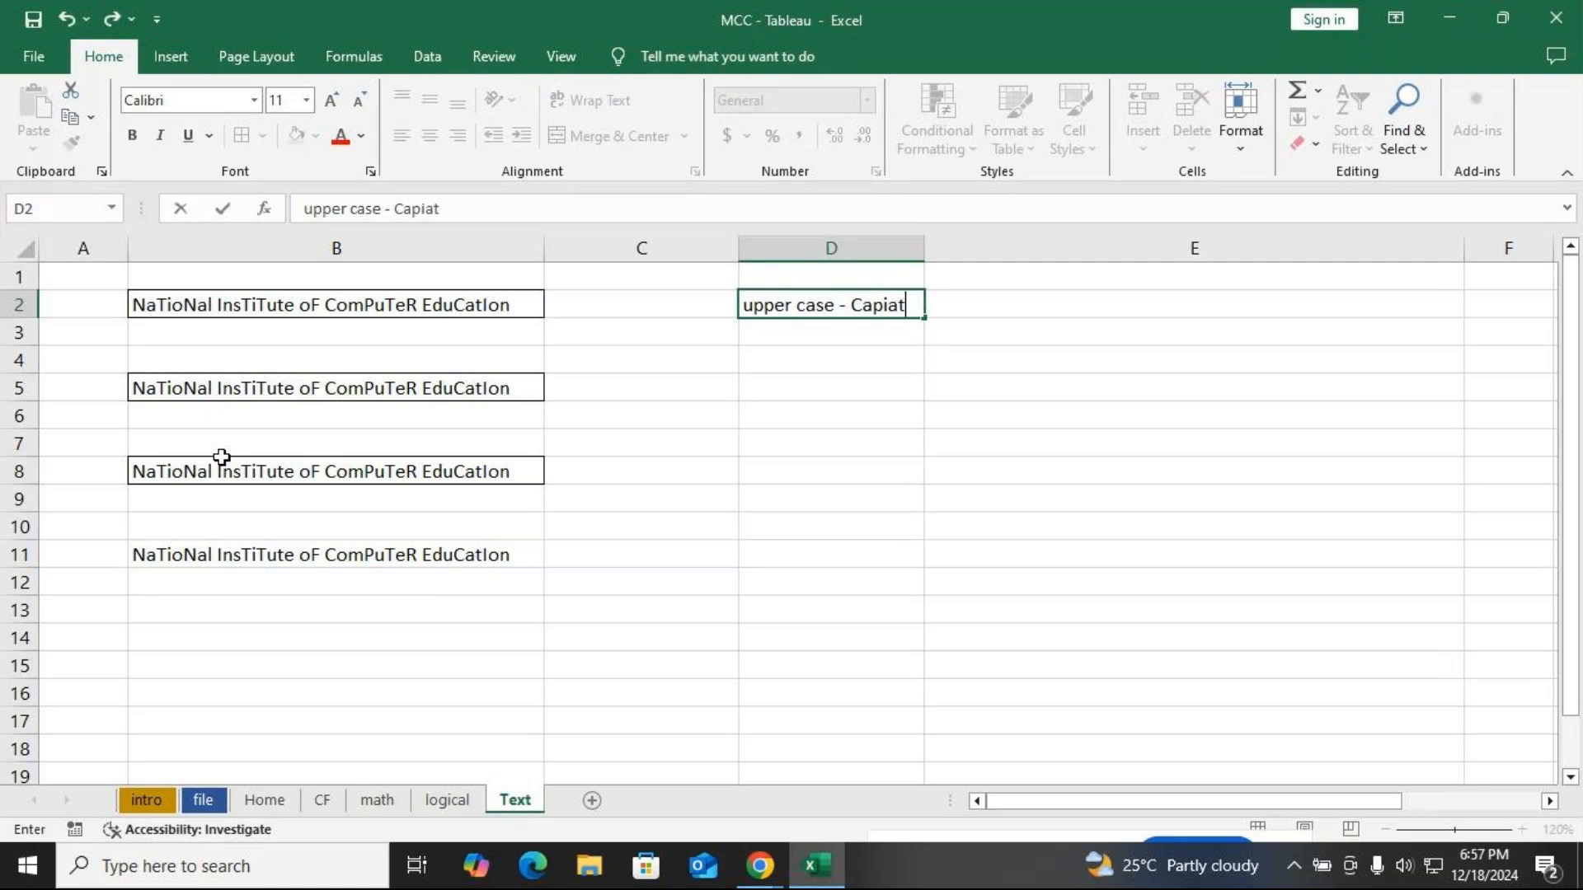
pyautogui.press('BackSpace')
pyautogui.press('BackSpace')
pyautogui.press('BackSpace')
pyautogui.press('BackSpace')
pyautogui.press('BackSpace')
pyautogui.press('BackSpace')
pyautogui.press('BackSpace')
pyautogui.press('BackSpace')
pyautogui.press('BackSpace')
pyautogui.press('BackSpace')
pyautogui.press('BackSpace')
pyautogui.press('BackSpace')
# Commit the label in D2 and write "Capital Letters" below it in D3
pyautogui.press('Return')
pyautogui.write('Capital Letter')
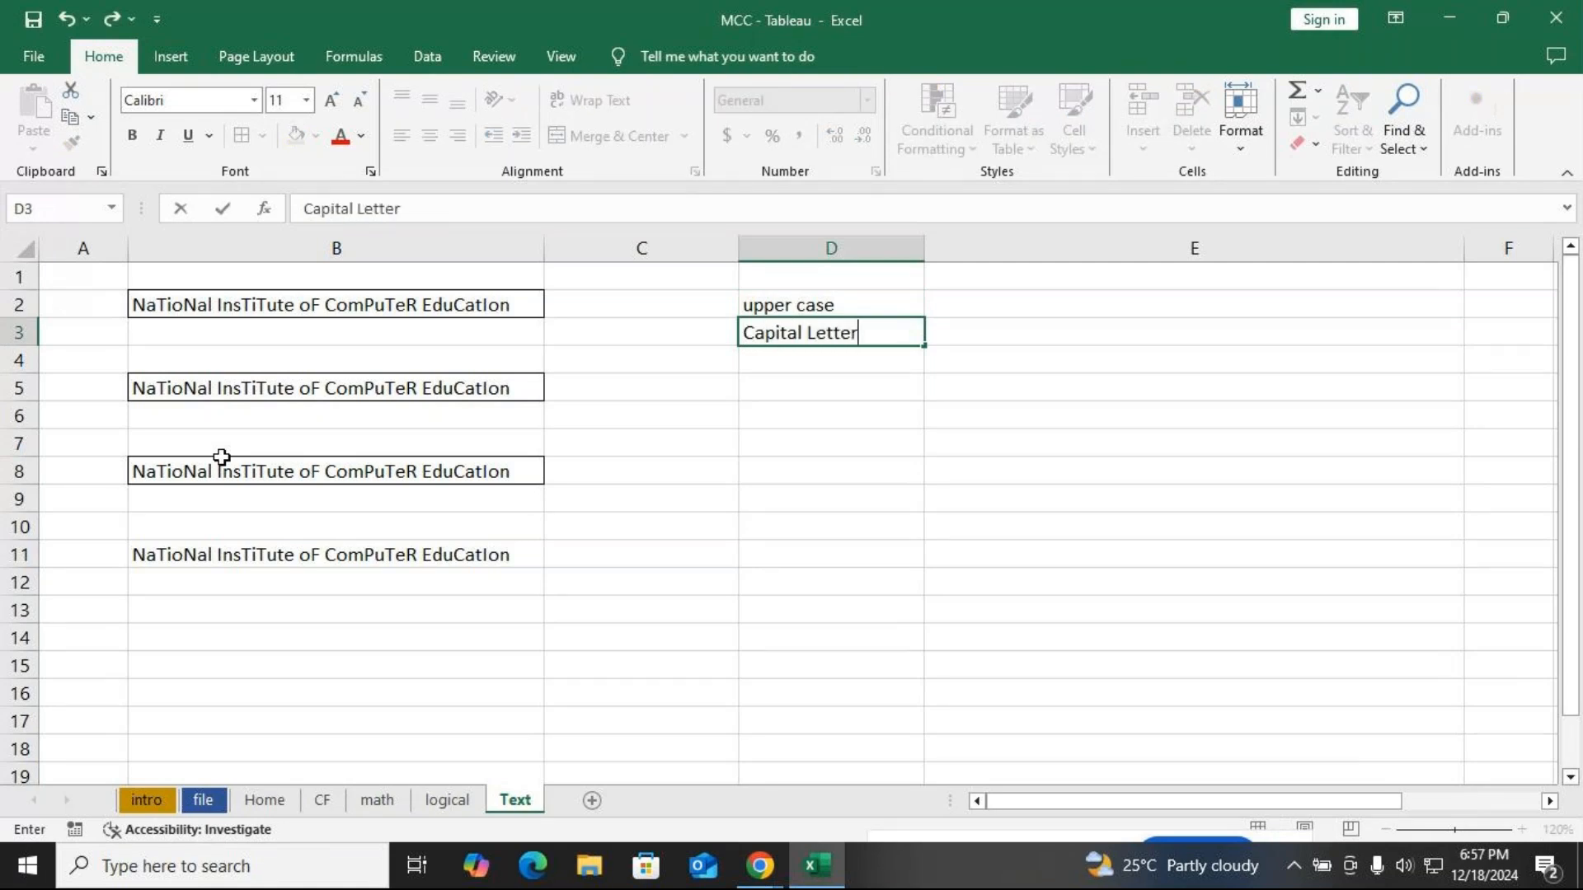
pyautogui.write('s')
# Convert the text in B2 to capitals by entering the formula =UPPER(B2) in cell E2
pyautogui.click(989, 307)
pyautogui.write('=')
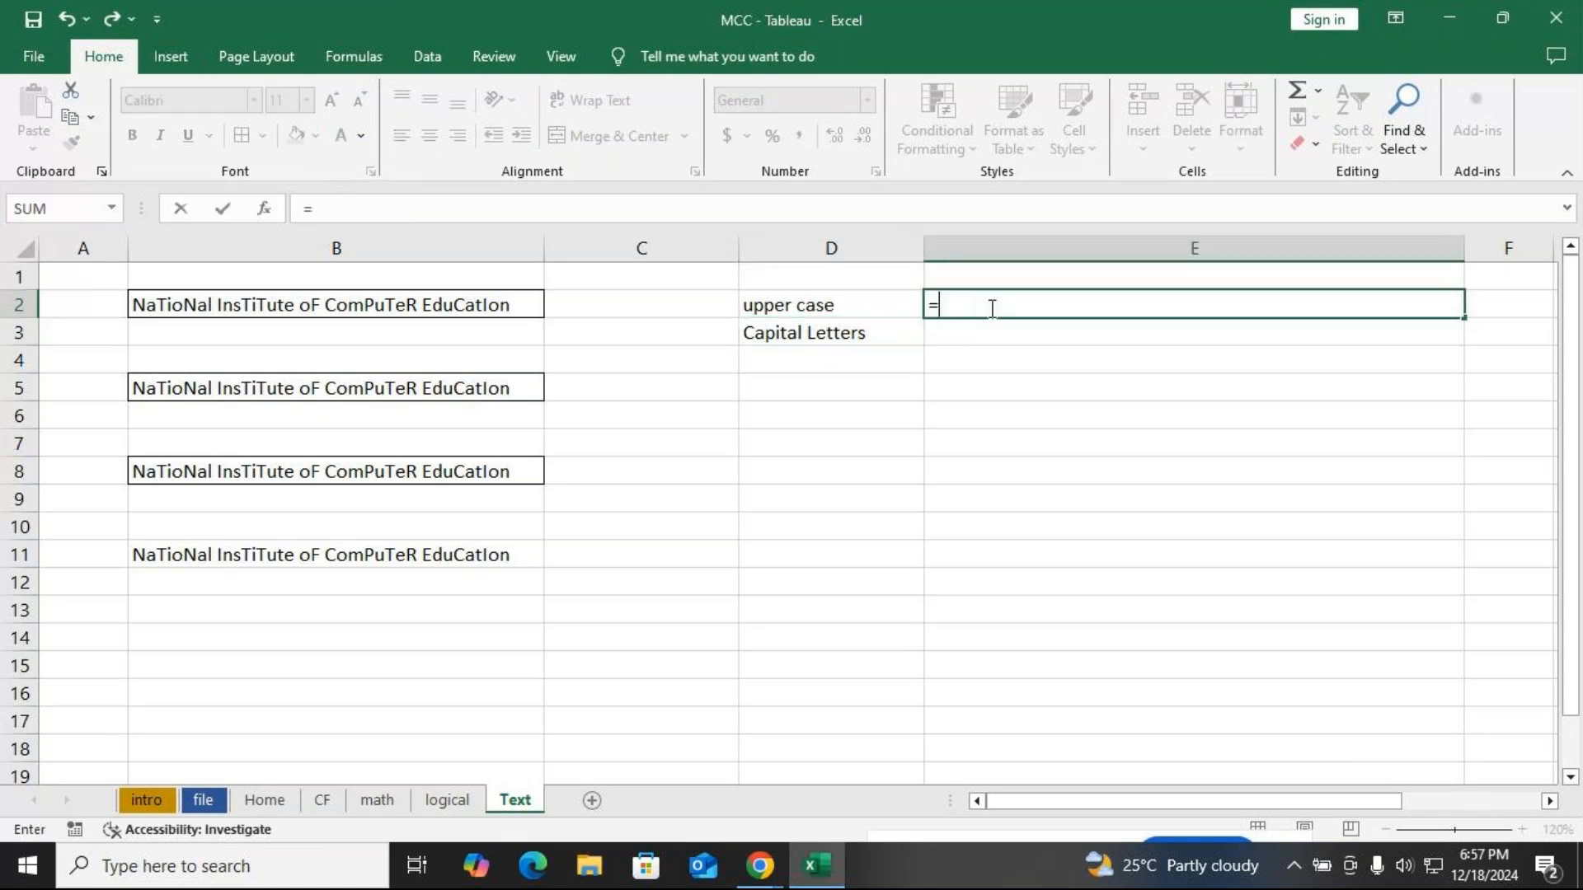
pyautogui.write('upper')
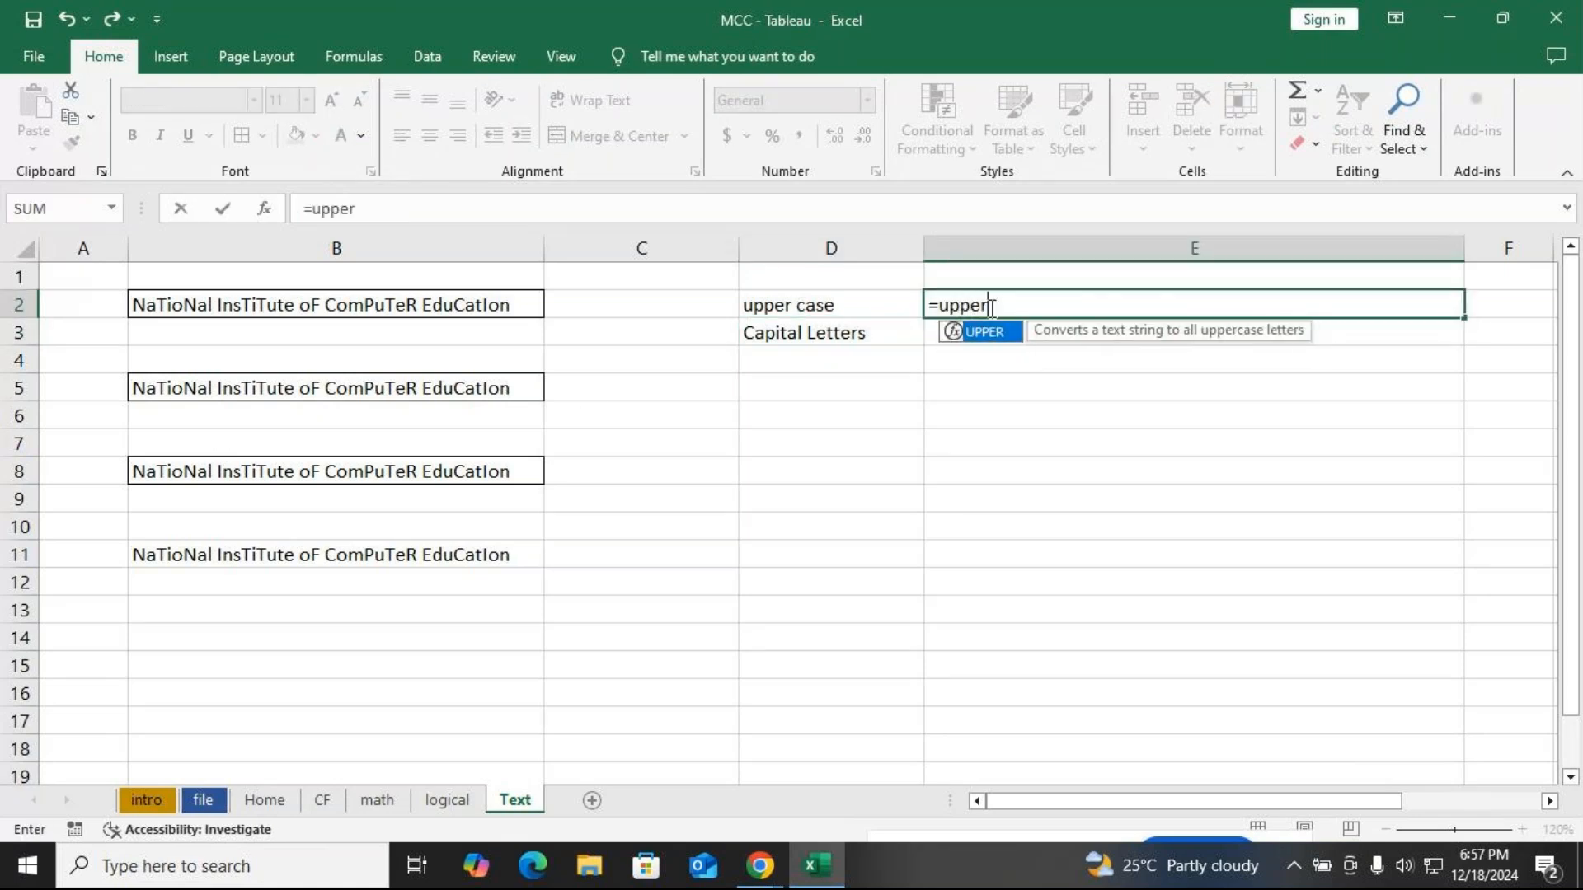
pyautogui.press('Tab')
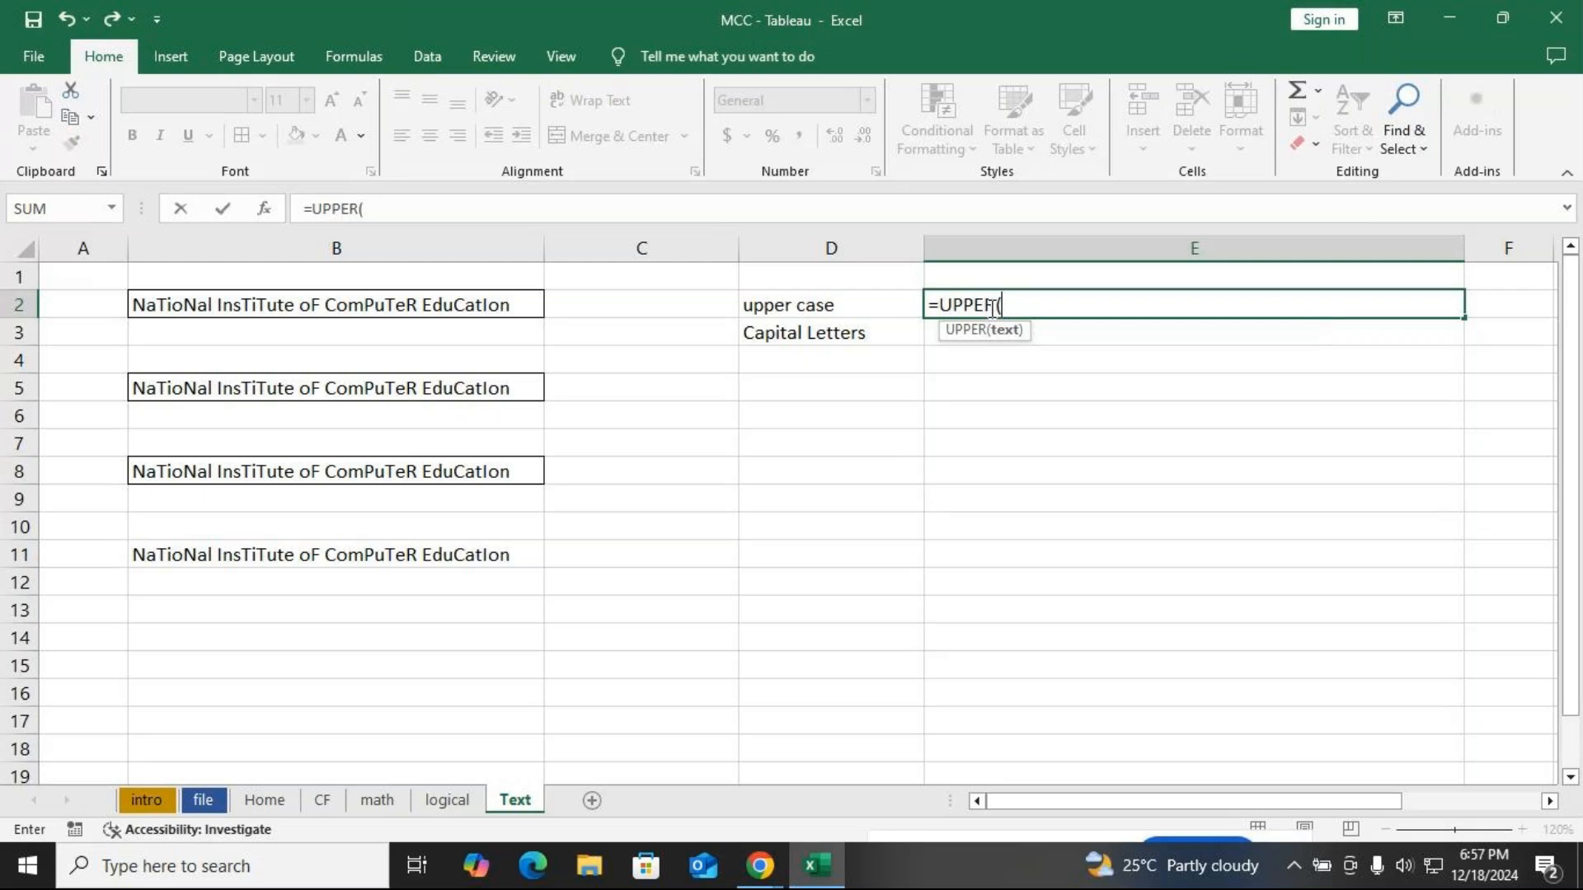
pyautogui.click(262, 302)
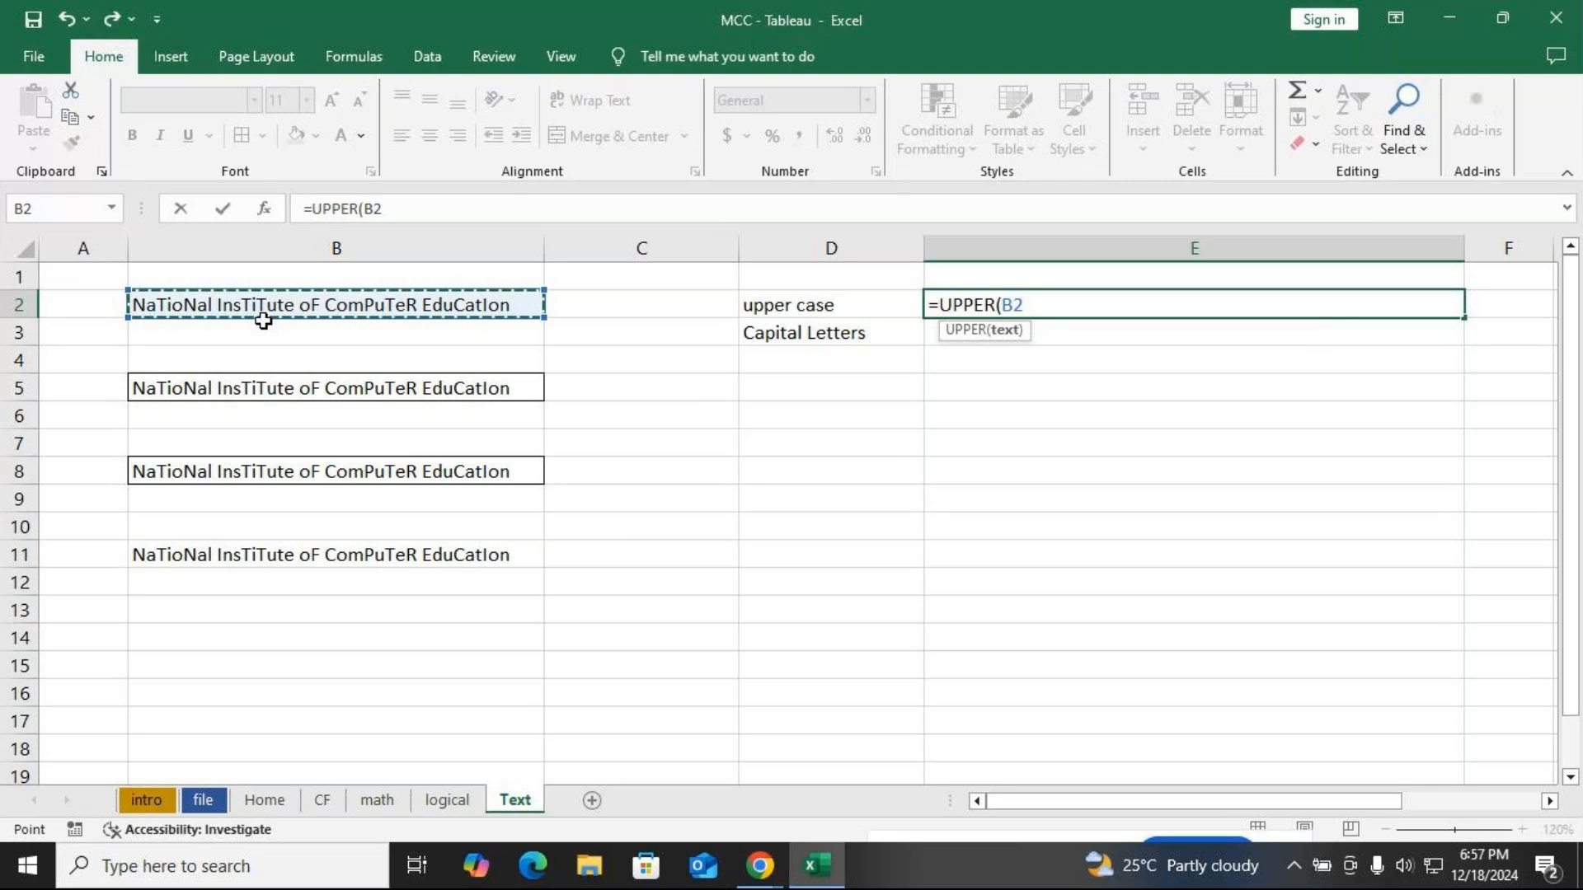
pyautogui.write(')')
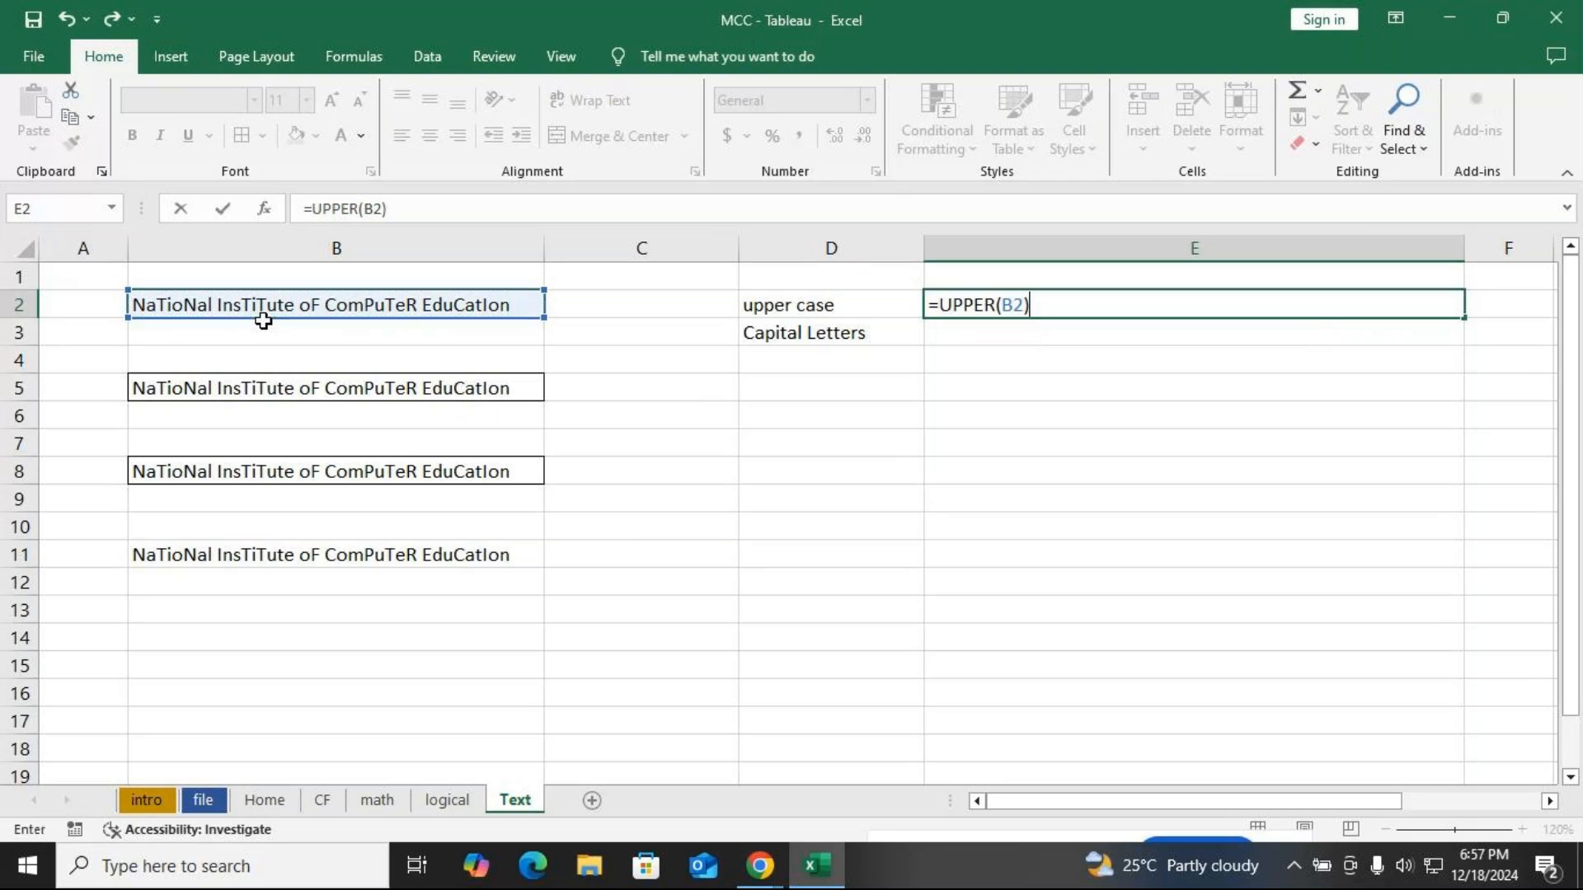
pyautogui.press('Return')
pyautogui.click(952, 305)
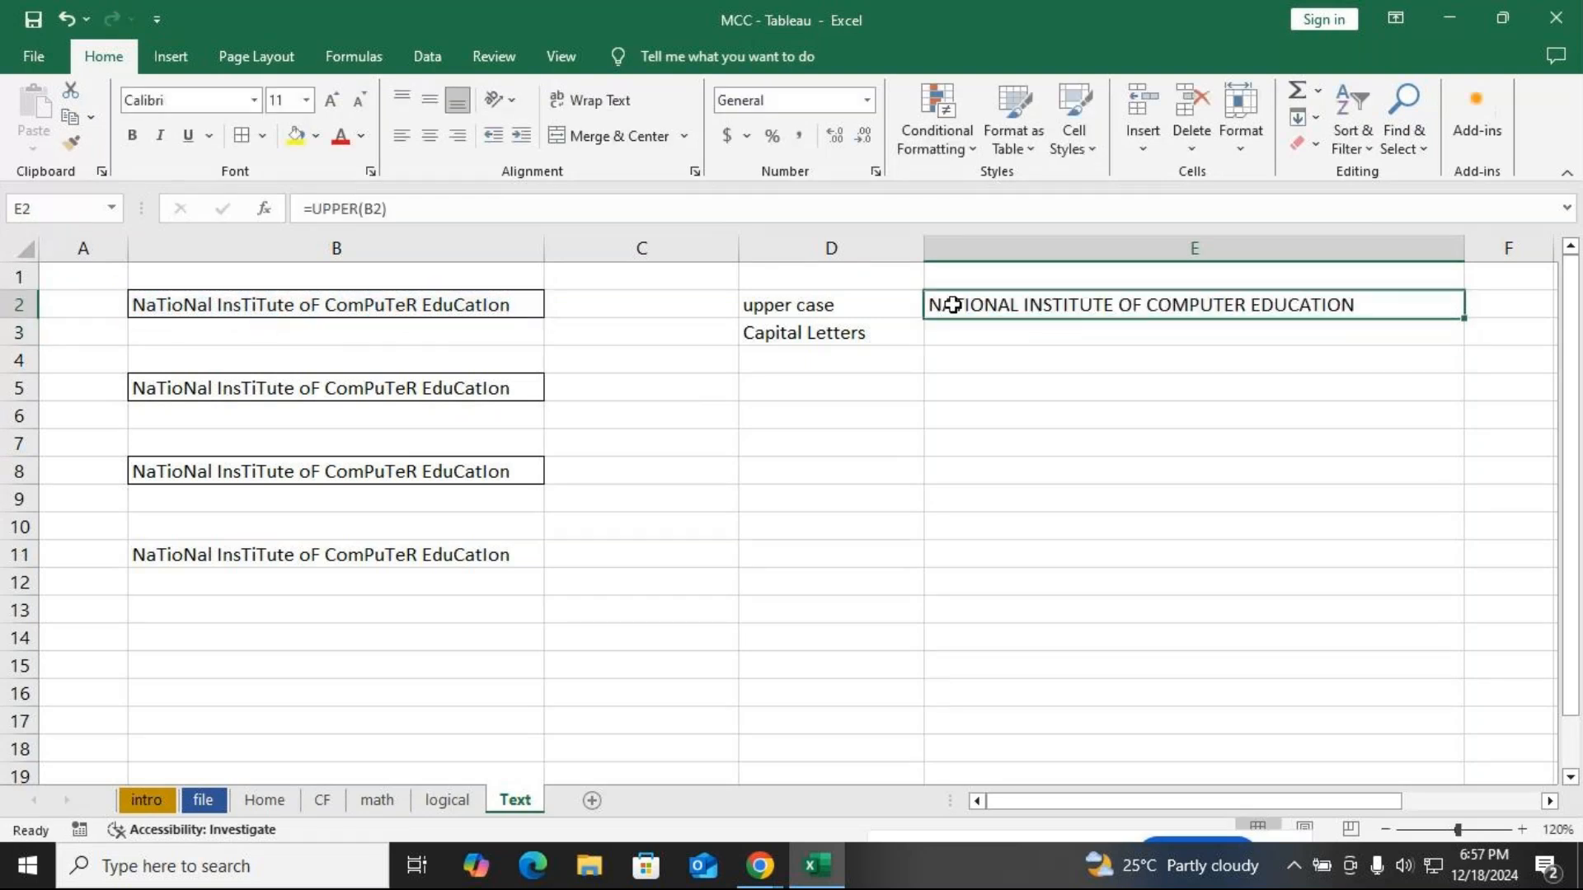
# Enter the label "lower case" in cell D5 and "Small Letter" below it in D6
pyautogui.click(750, 386)
pyautogui.write('lo')
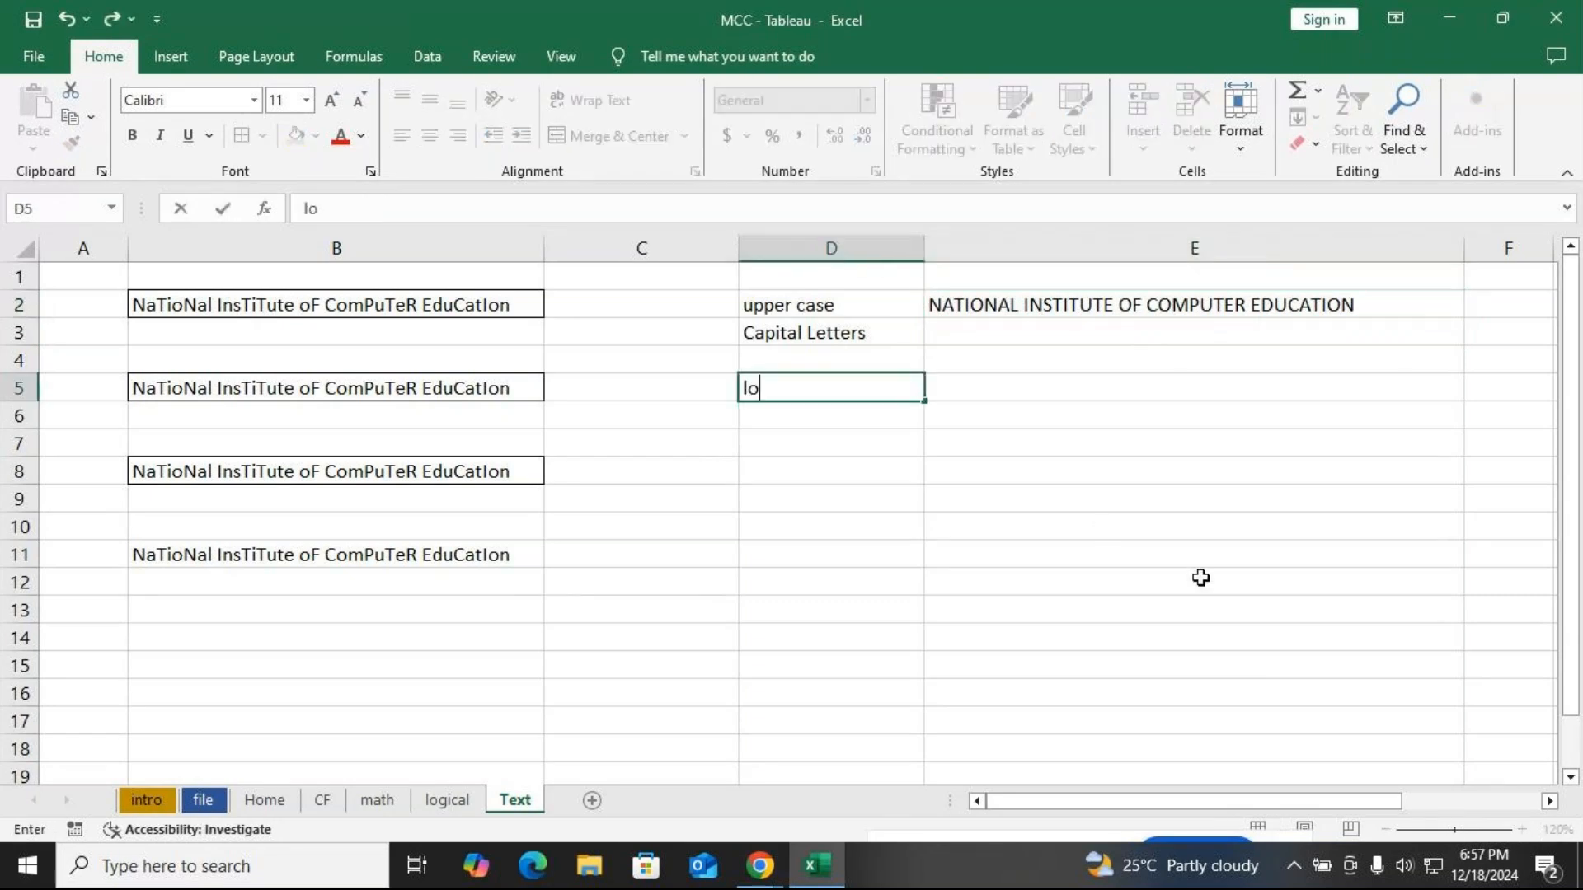
pyautogui.write('wer cas')
pyautogui.press('BackSpace')
pyautogui.write('se')
pyautogui.press('Return')
pyautogui.write('Small Le')
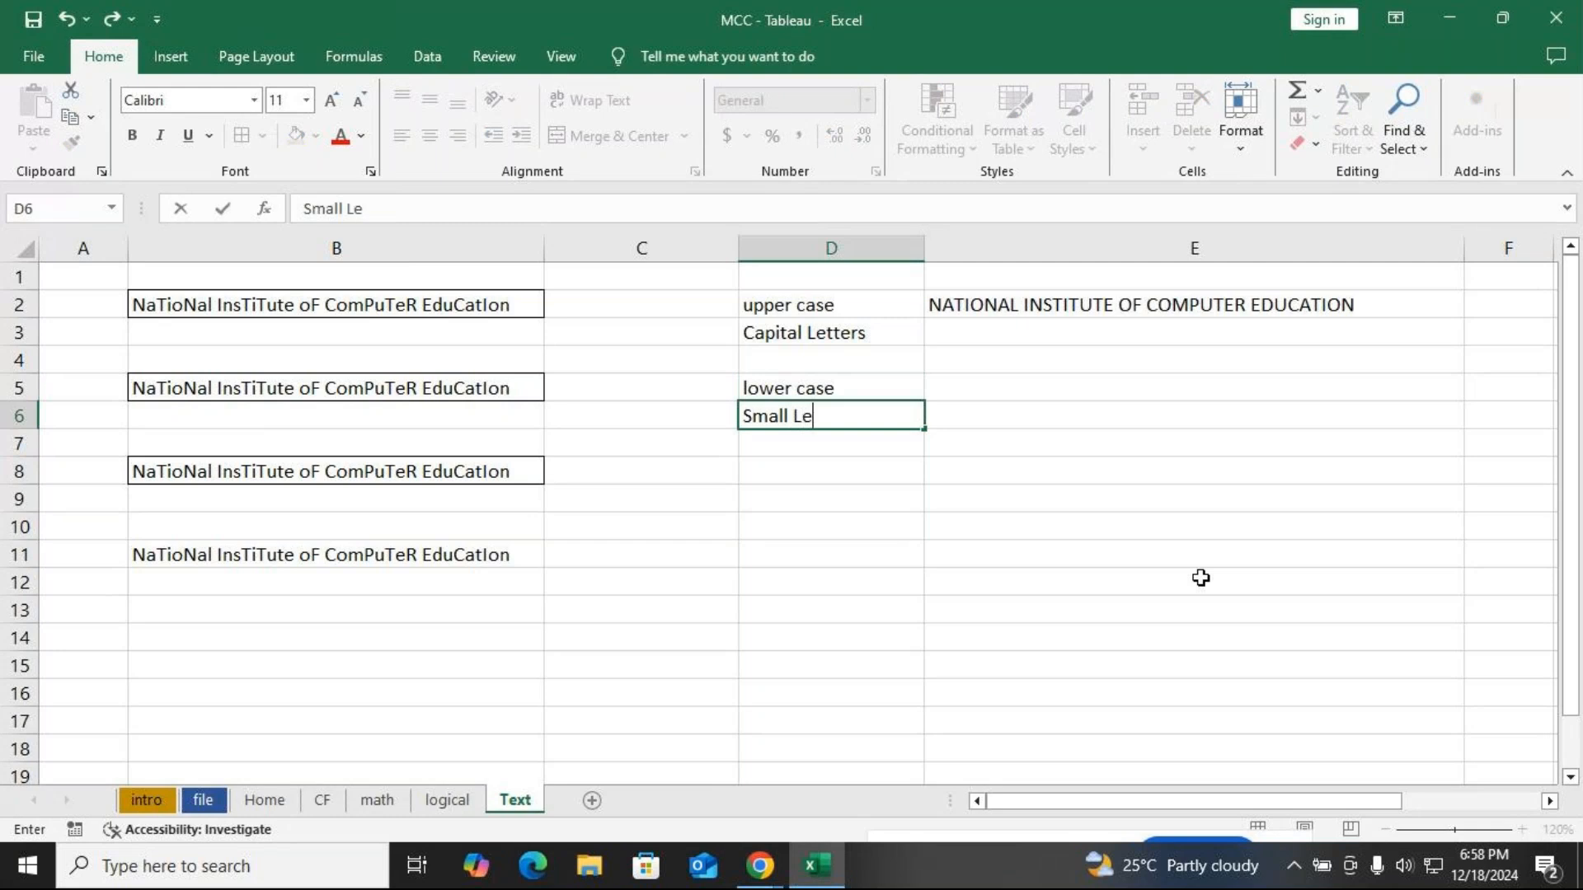
pyautogui.write('tter')
pyautogui.press('Return')
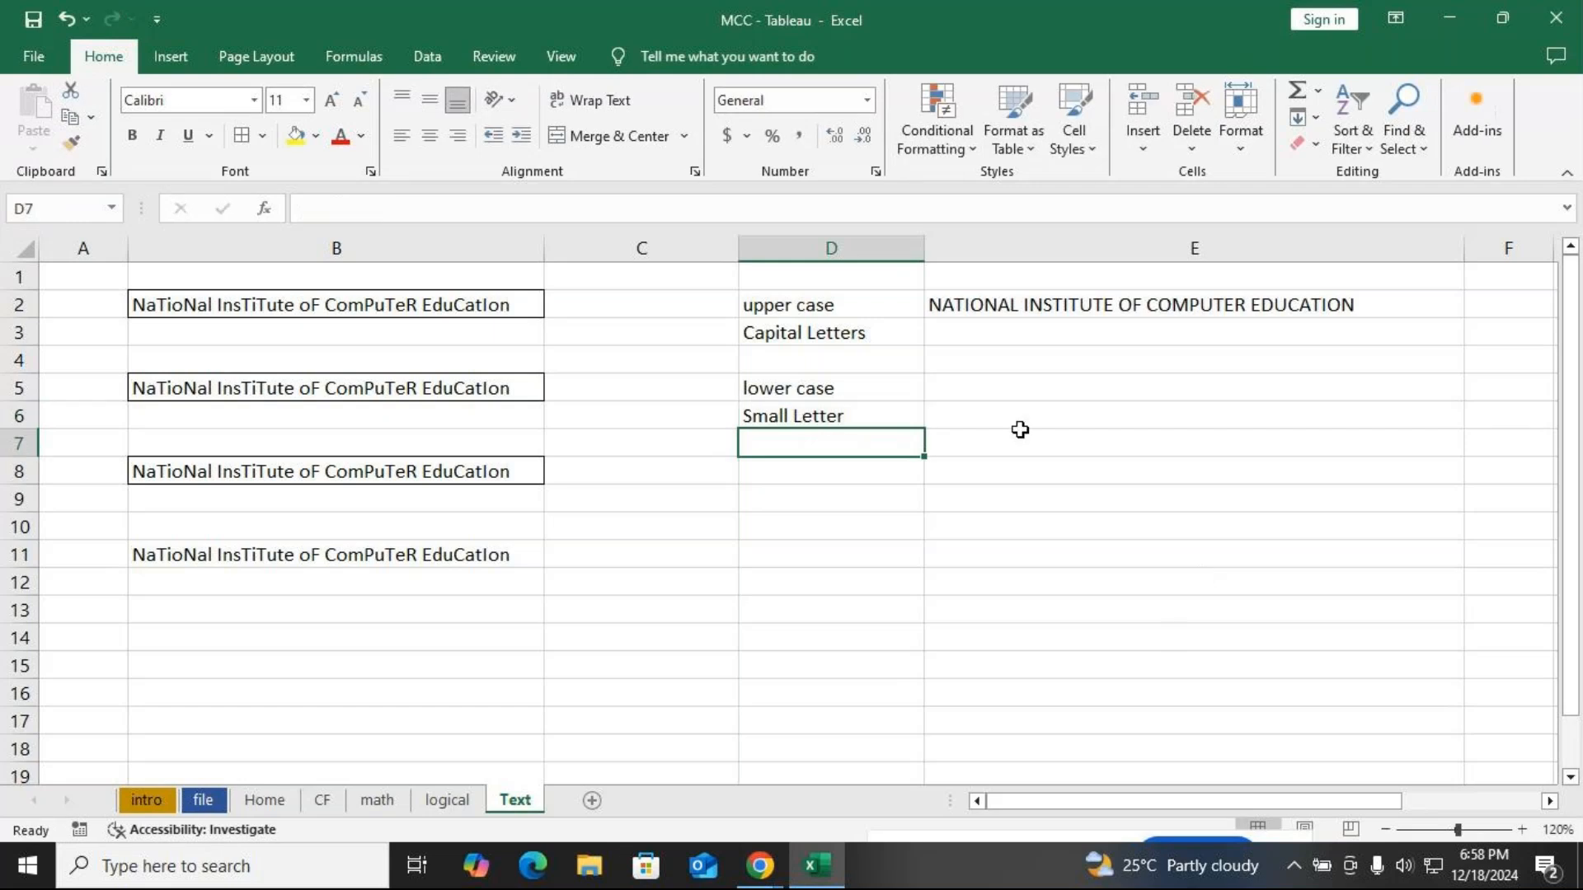
# Convert the text in B5 to small letters by entering the formula =LOWER(B5) in cell E6
pyautogui.click(985, 421)
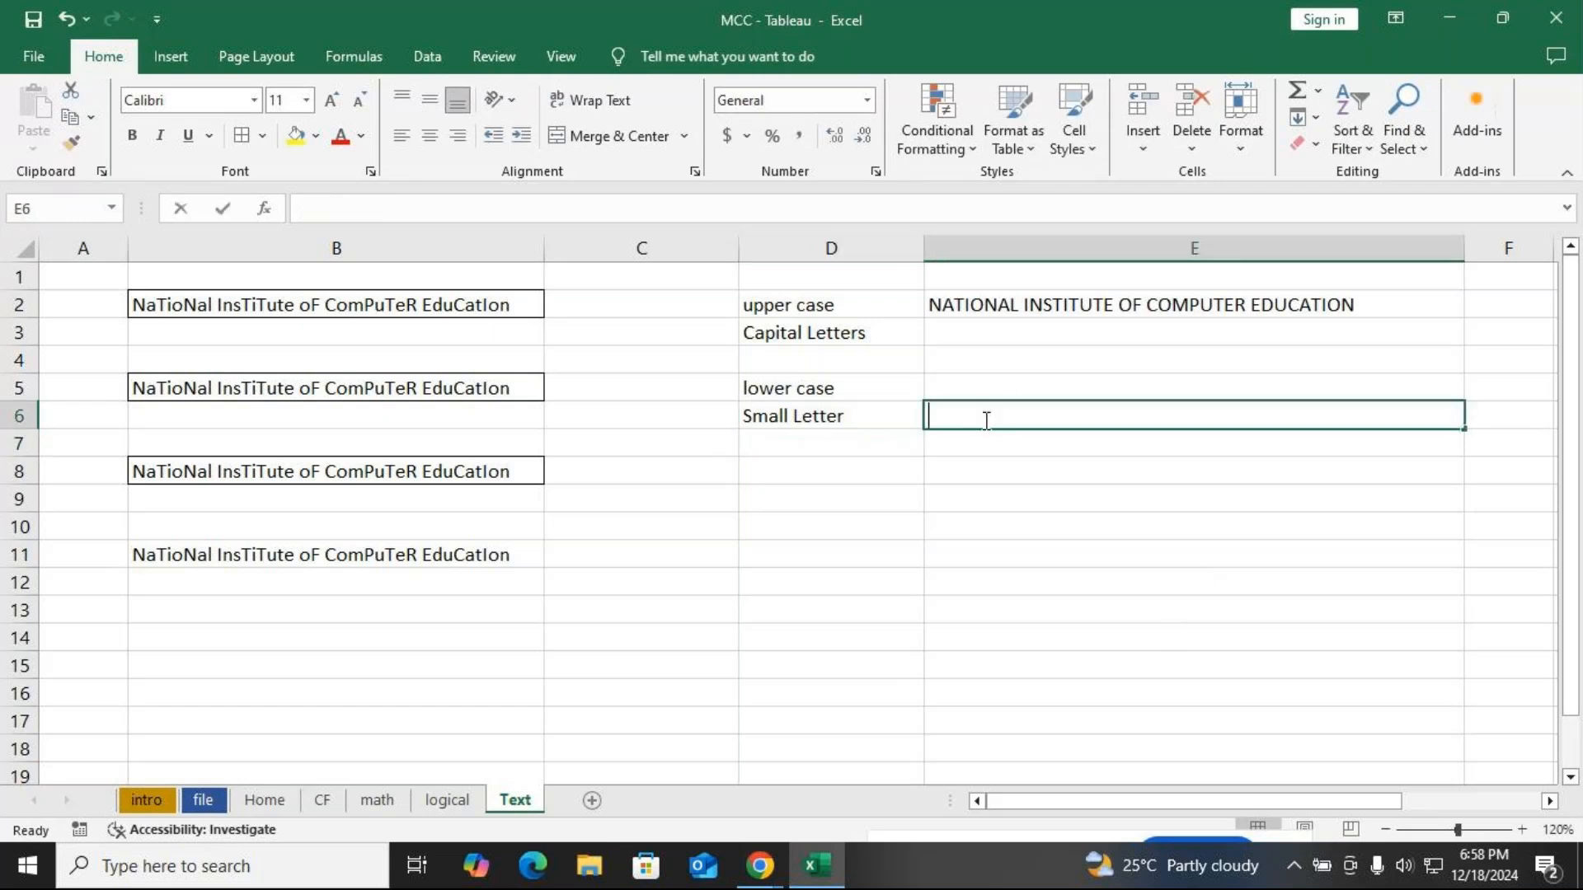
pyautogui.write('=upp')
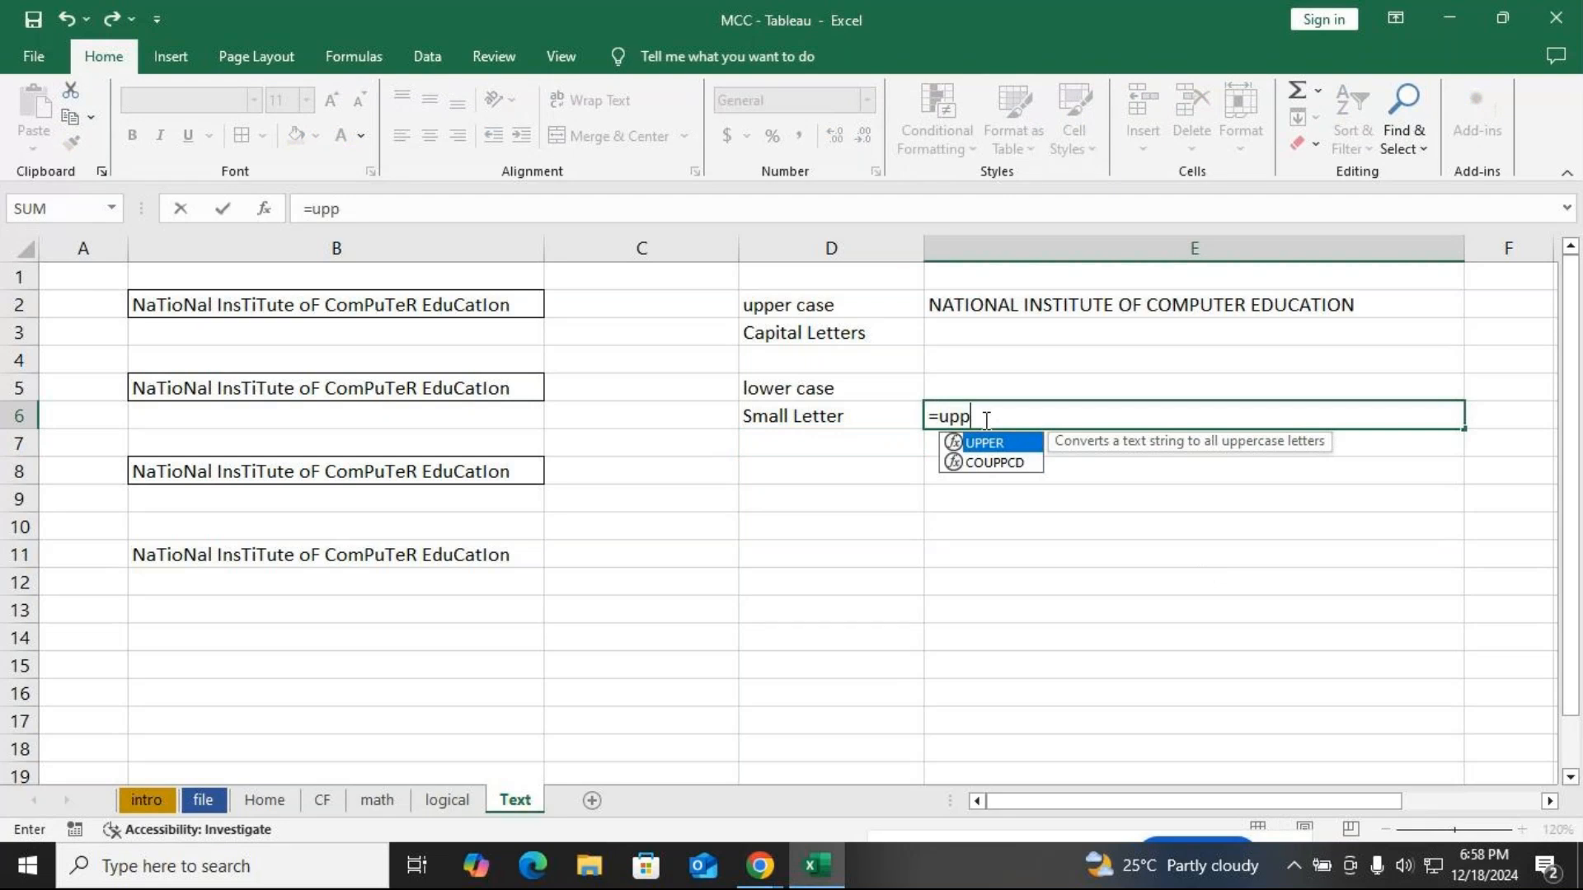
pyautogui.press('BackSpace')
pyautogui.press('BackSpace')
pyautogui.press('BackSpace')
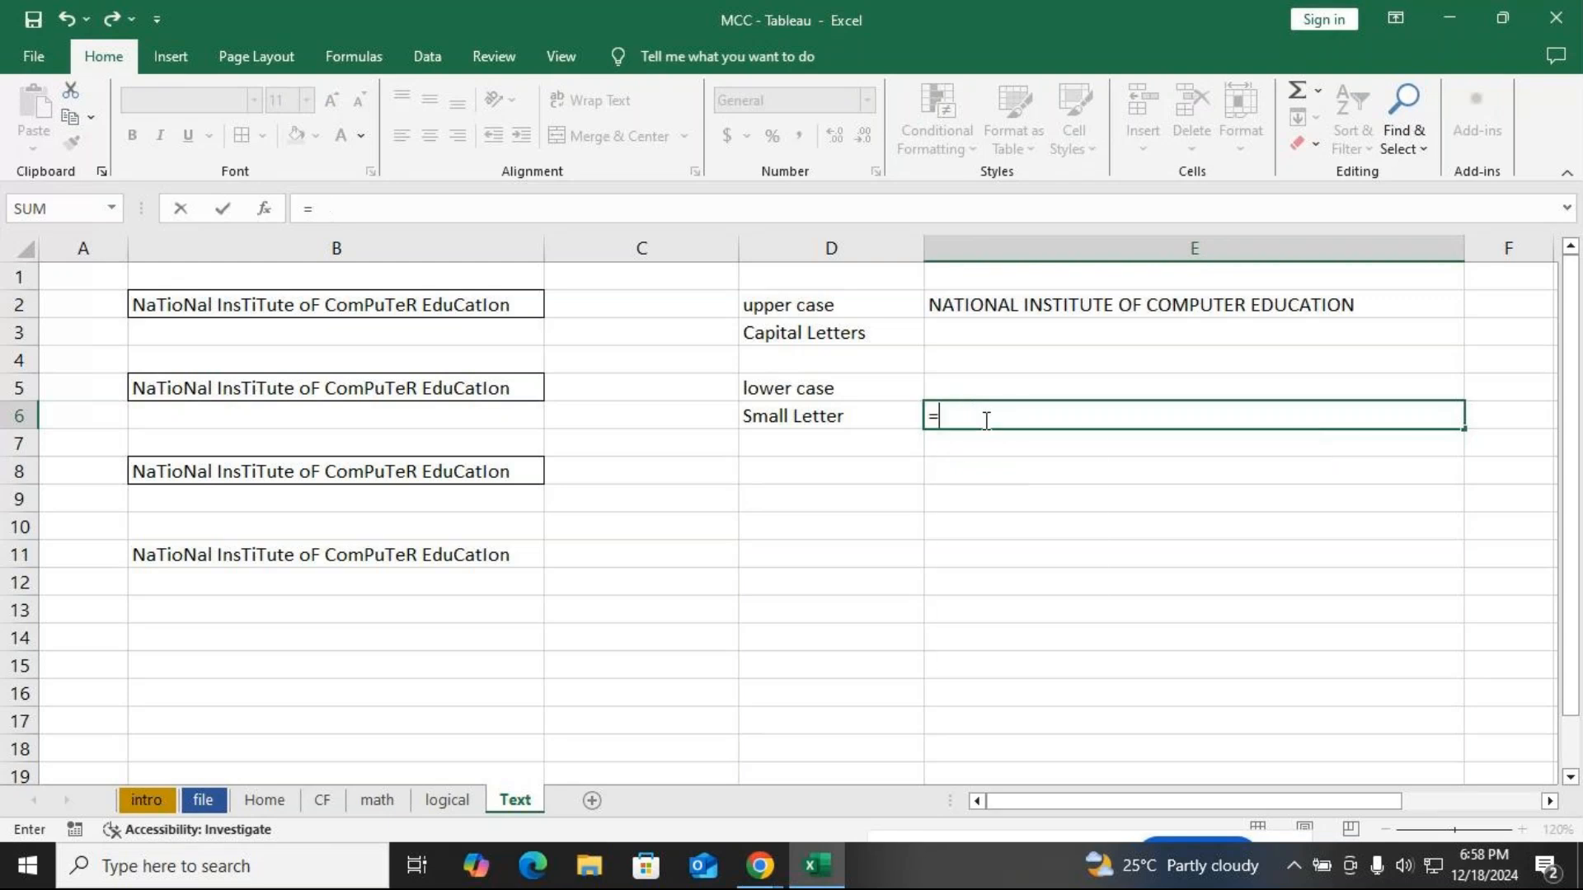
pyautogui.write('low')
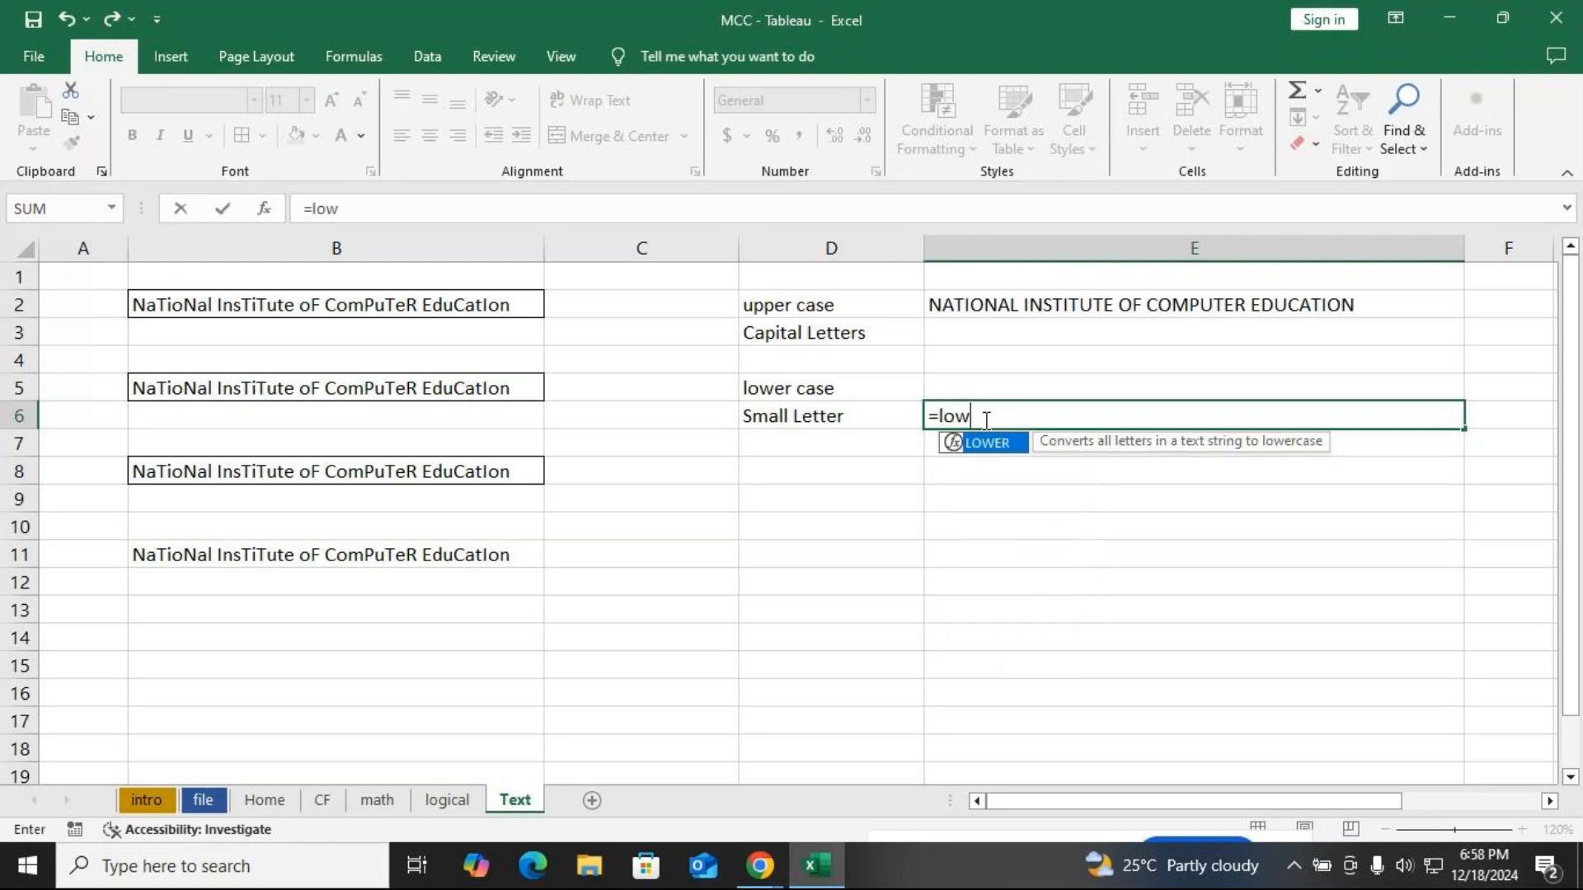
pyautogui.press('Tab')
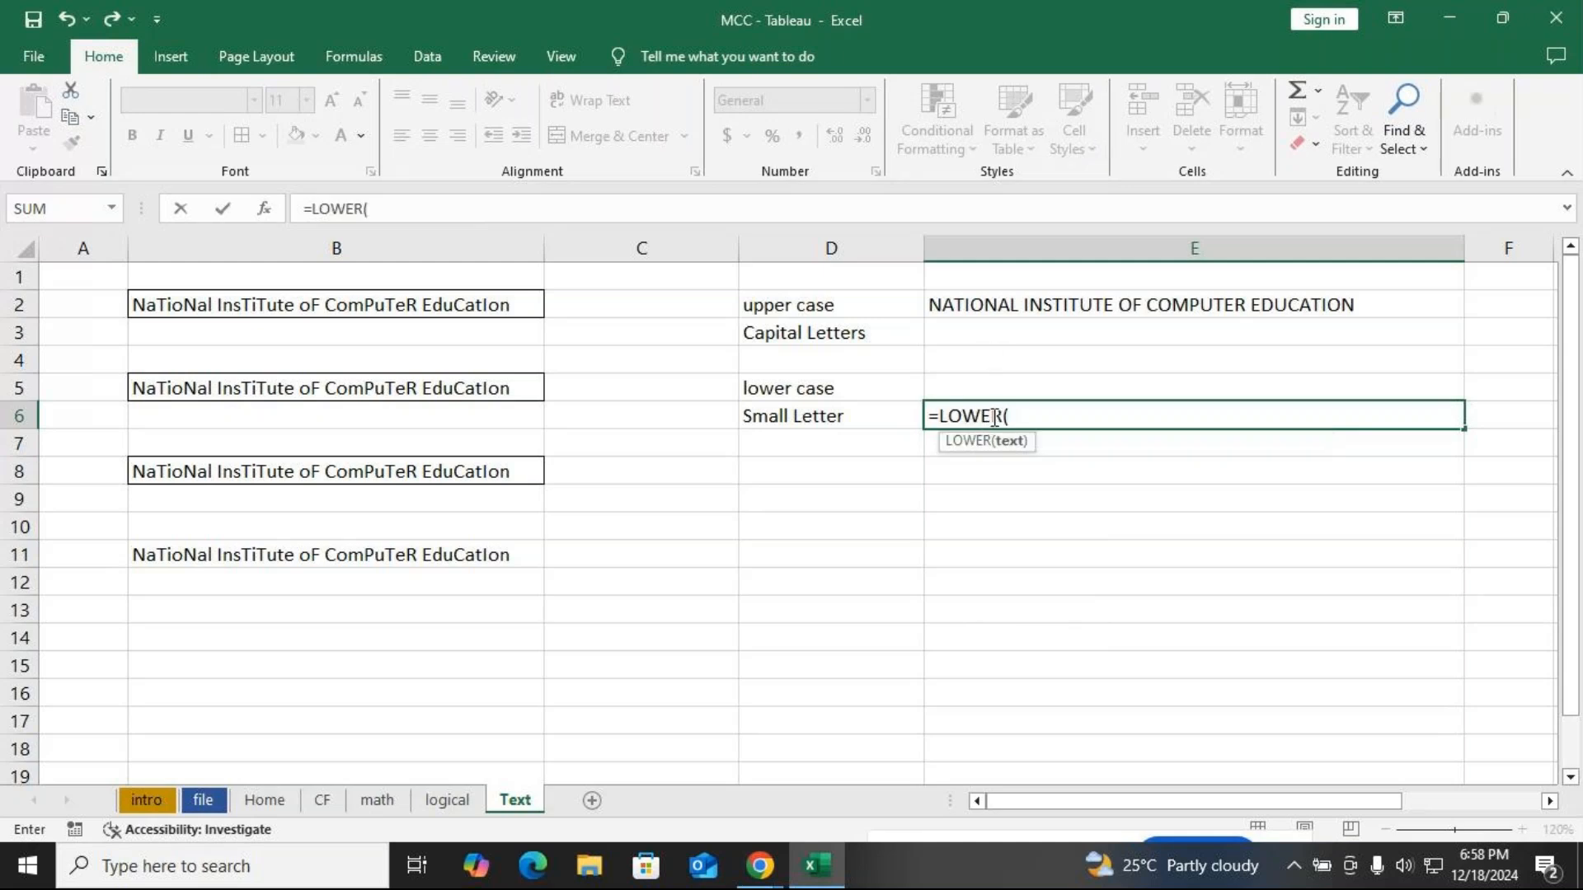
pyautogui.click(280, 389)
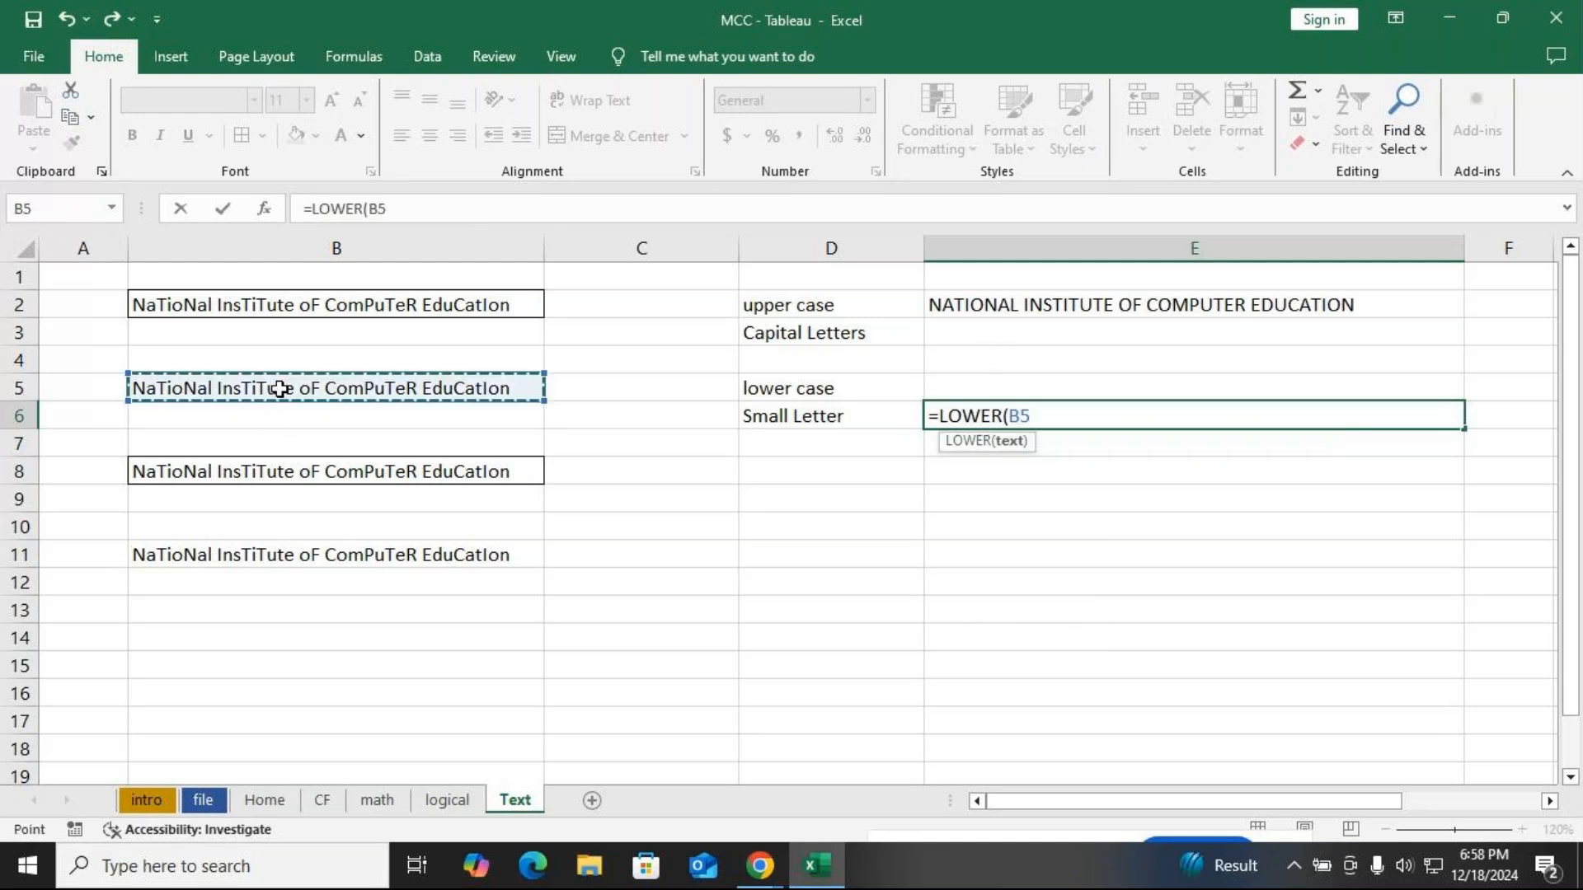
pyautogui.write(')')
pyautogui.press('Return')
# Delete the duplicate sample texts from cells B5 through B11
pyautogui.click(273, 382)
pyautogui.moveTo(273, 382); pyautogui.dragTo(269, 554)
pyautogui.press('Delete')
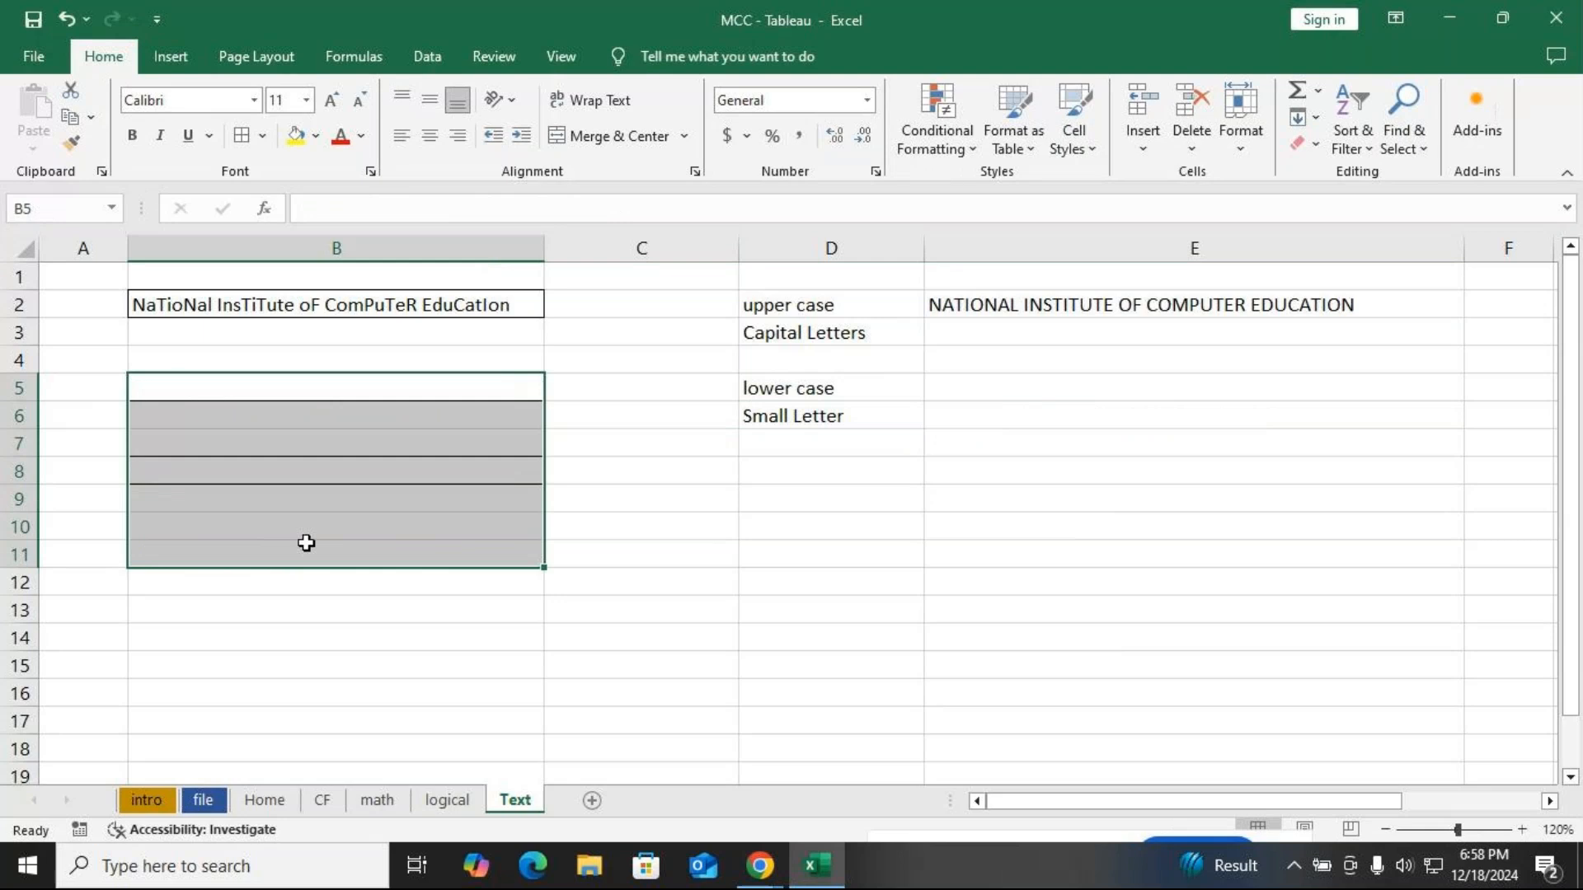
# Clear the leftover cell borders from the emptied range B4:B13
pyautogui.click(306, 543)
pyautogui.moveTo(300, 364); pyautogui.dragTo(307, 601)
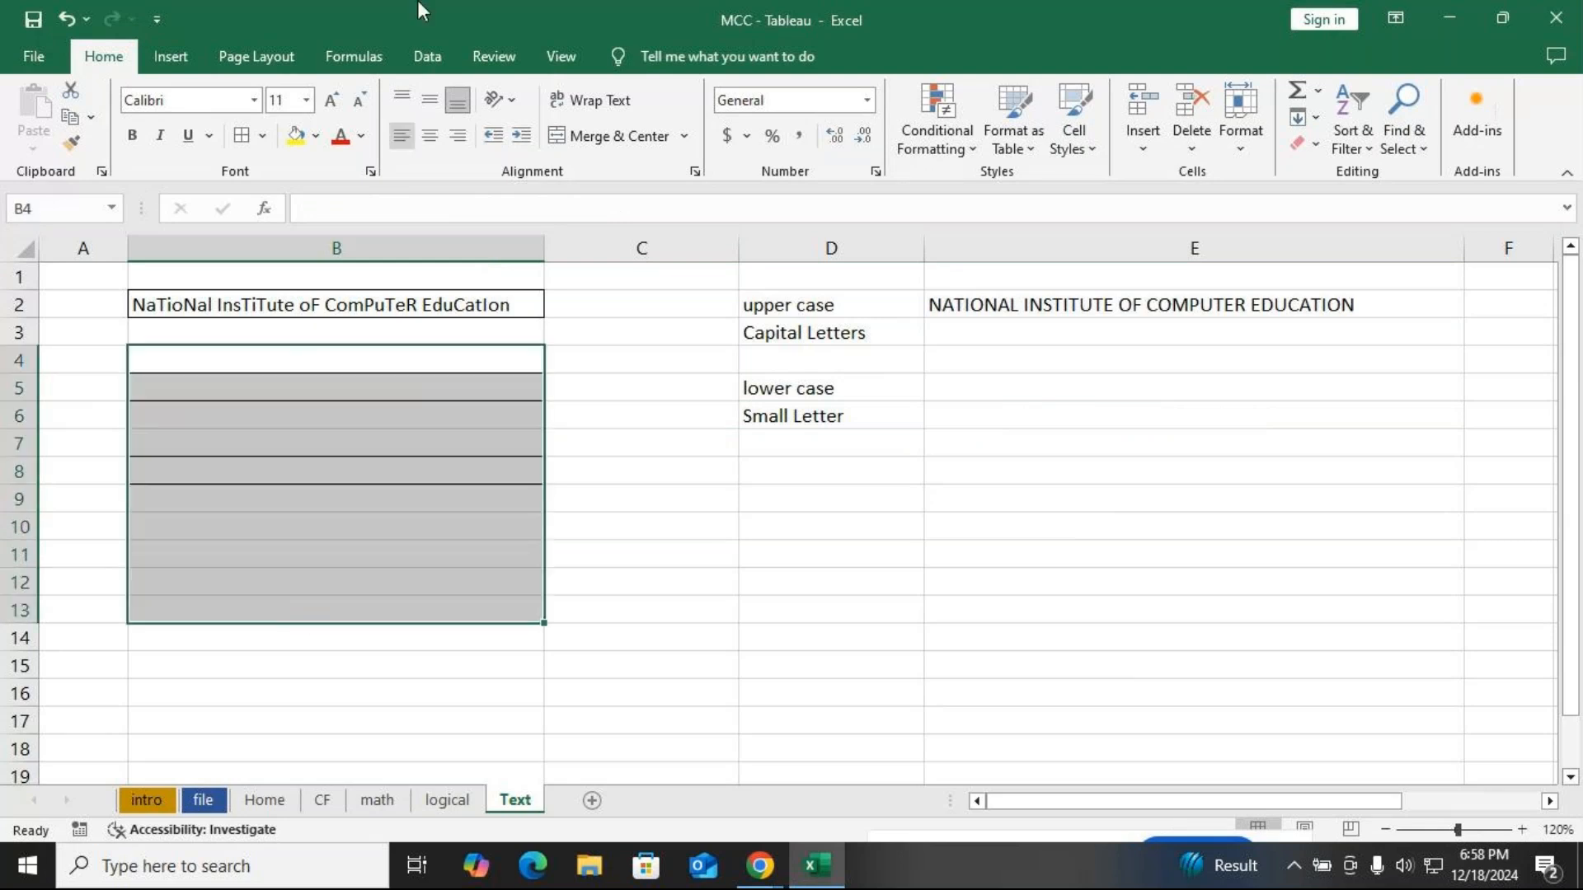
pyautogui.click(1246, 155)
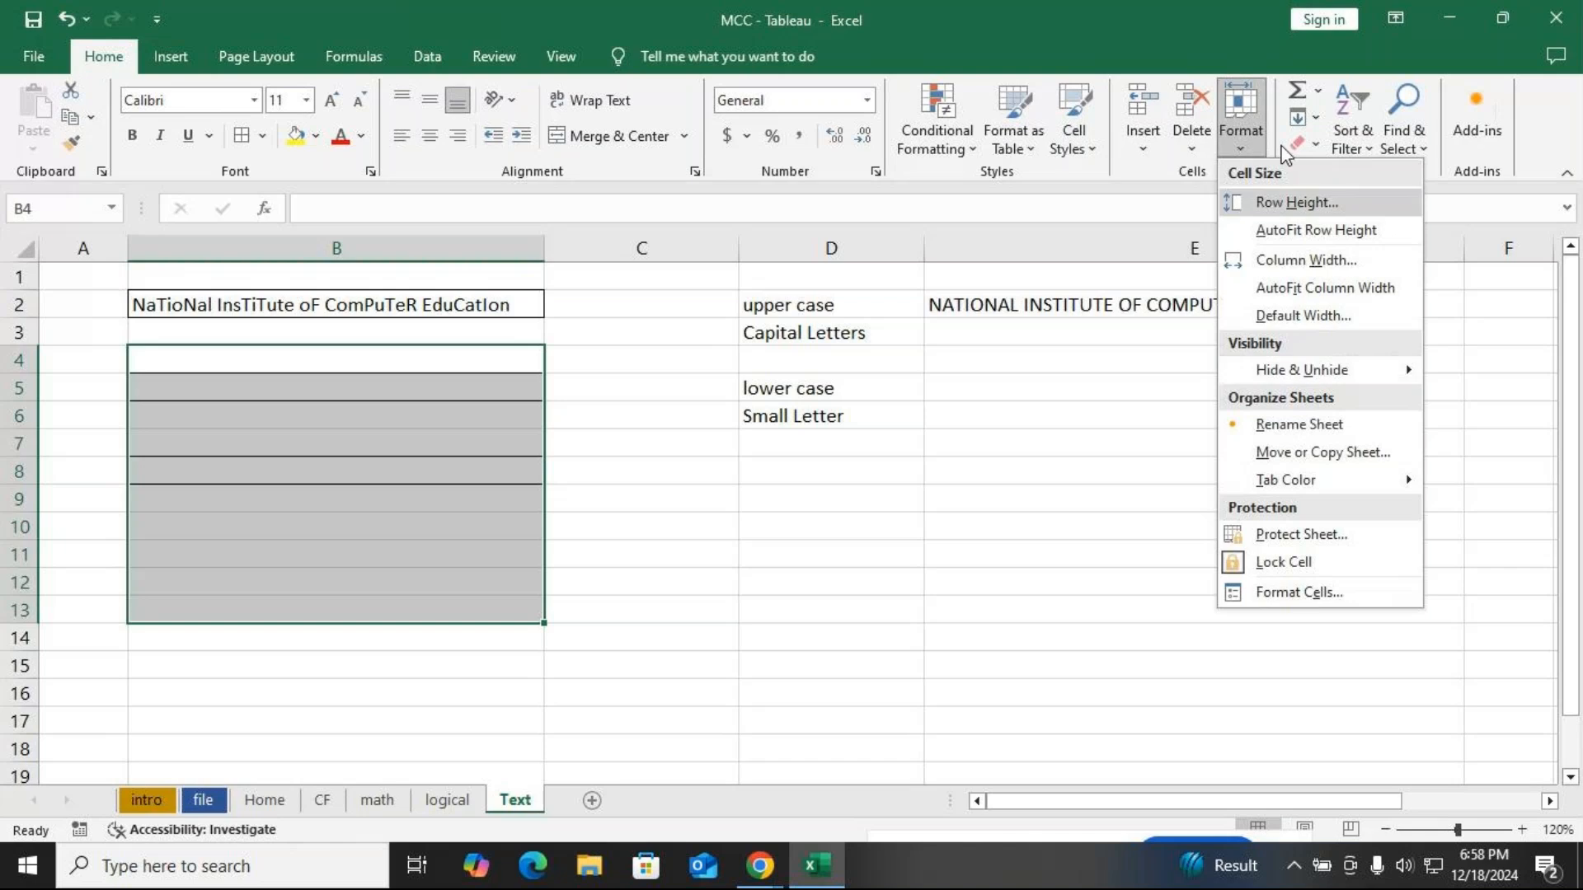
pyautogui.press('Escape')
pyautogui.click(1068, 482)
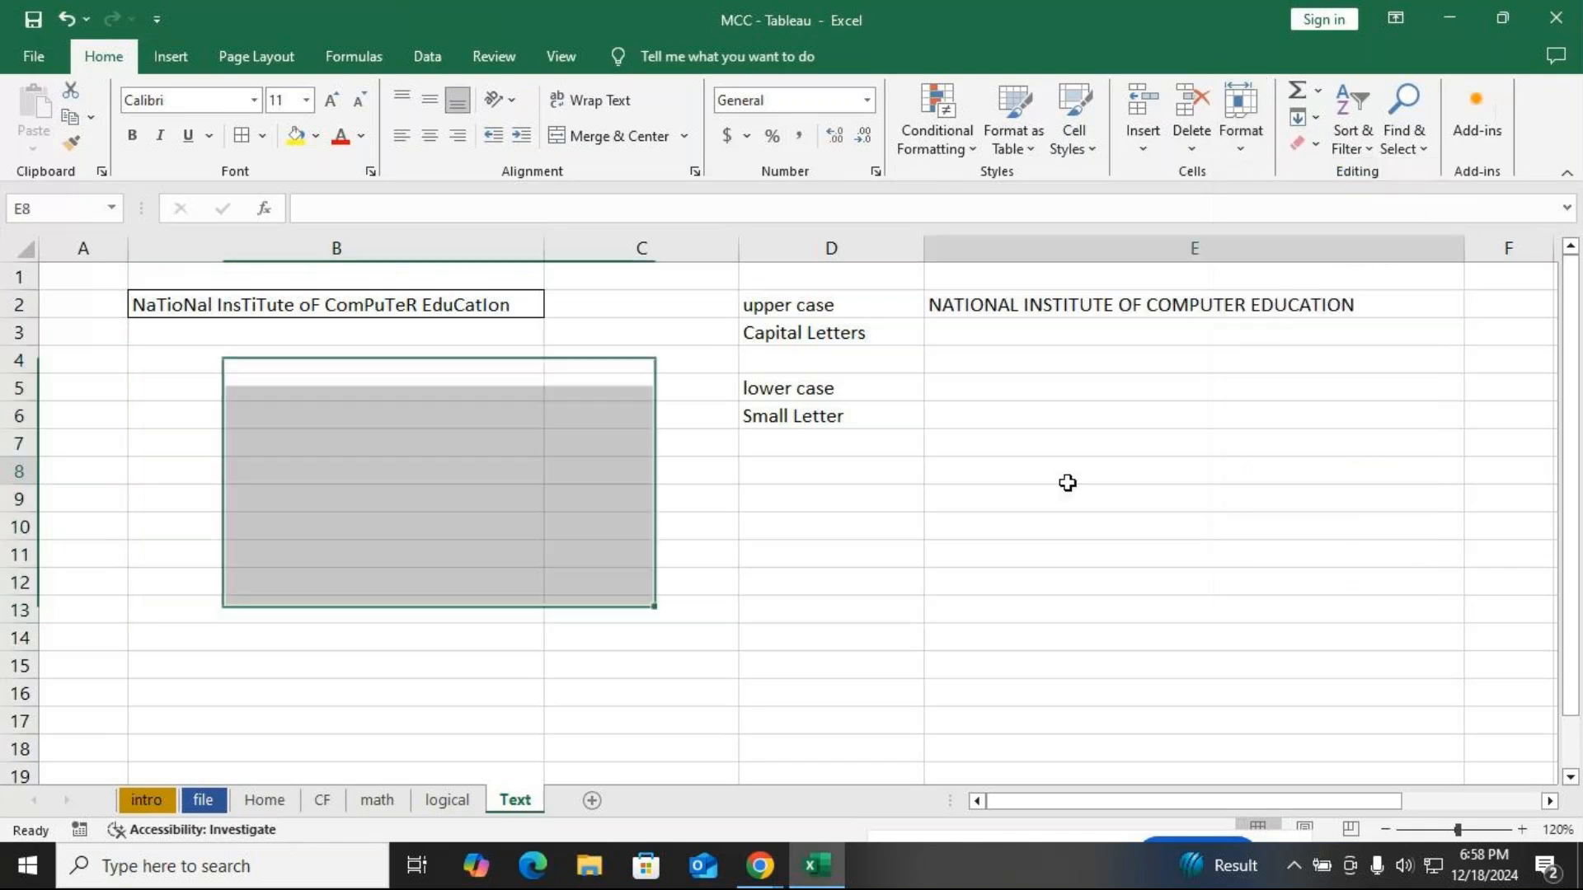
# Change the formula in E6 to =LOWER(B2) so it refers to the remaining text sample
pyautogui.click(963, 389)
pyautogui.click(969, 412)
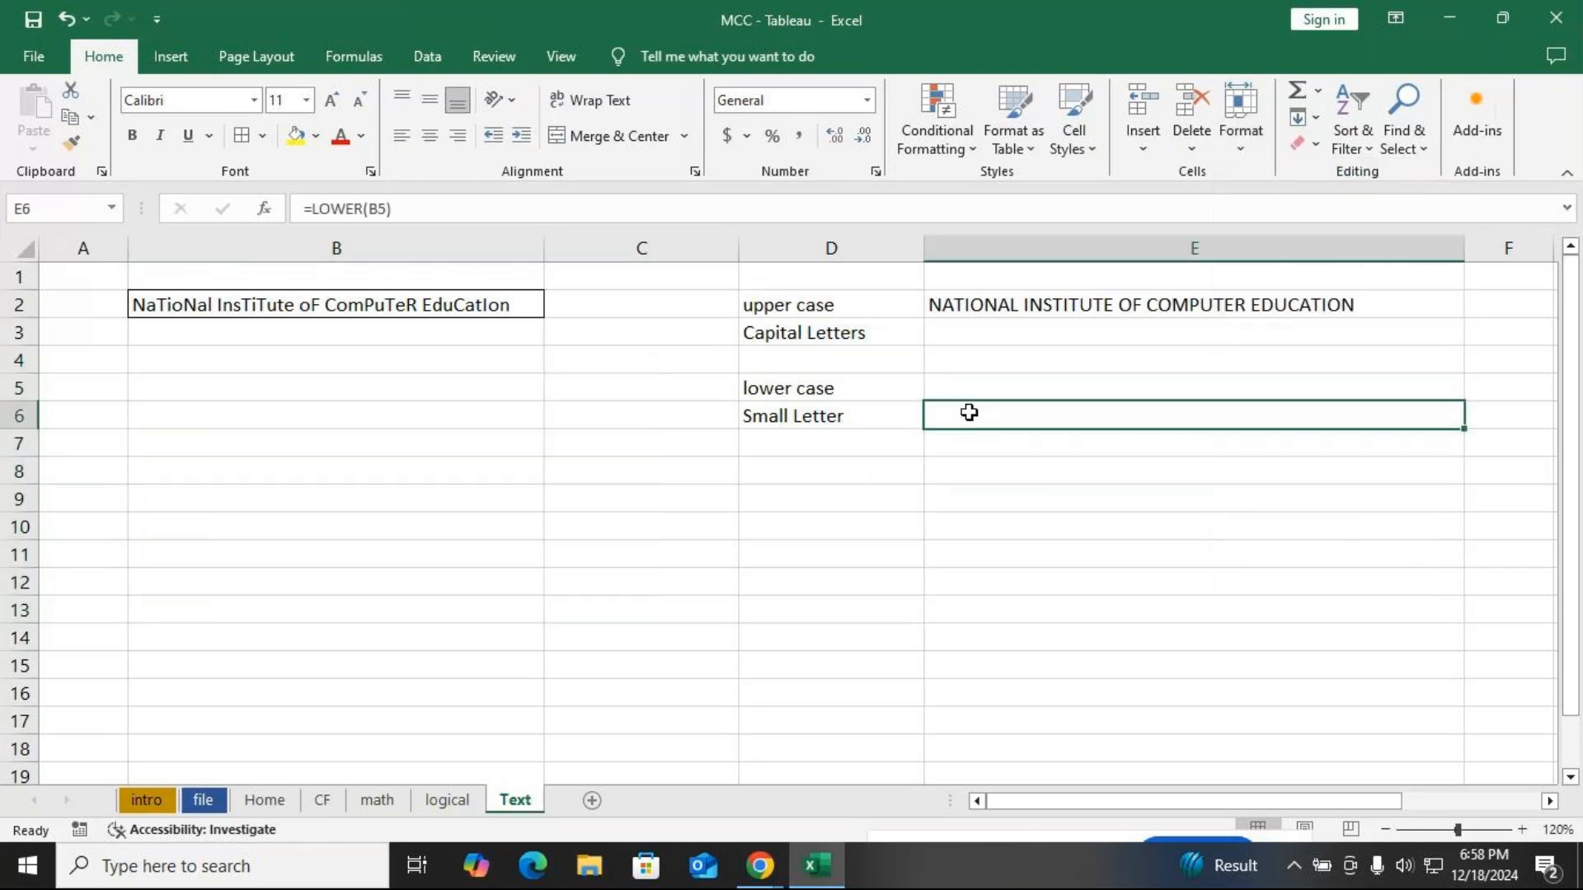
pyautogui.doubleClick(969, 412)
pyautogui.doubleClick(1022, 415)
pyautogui.click(227, 305)
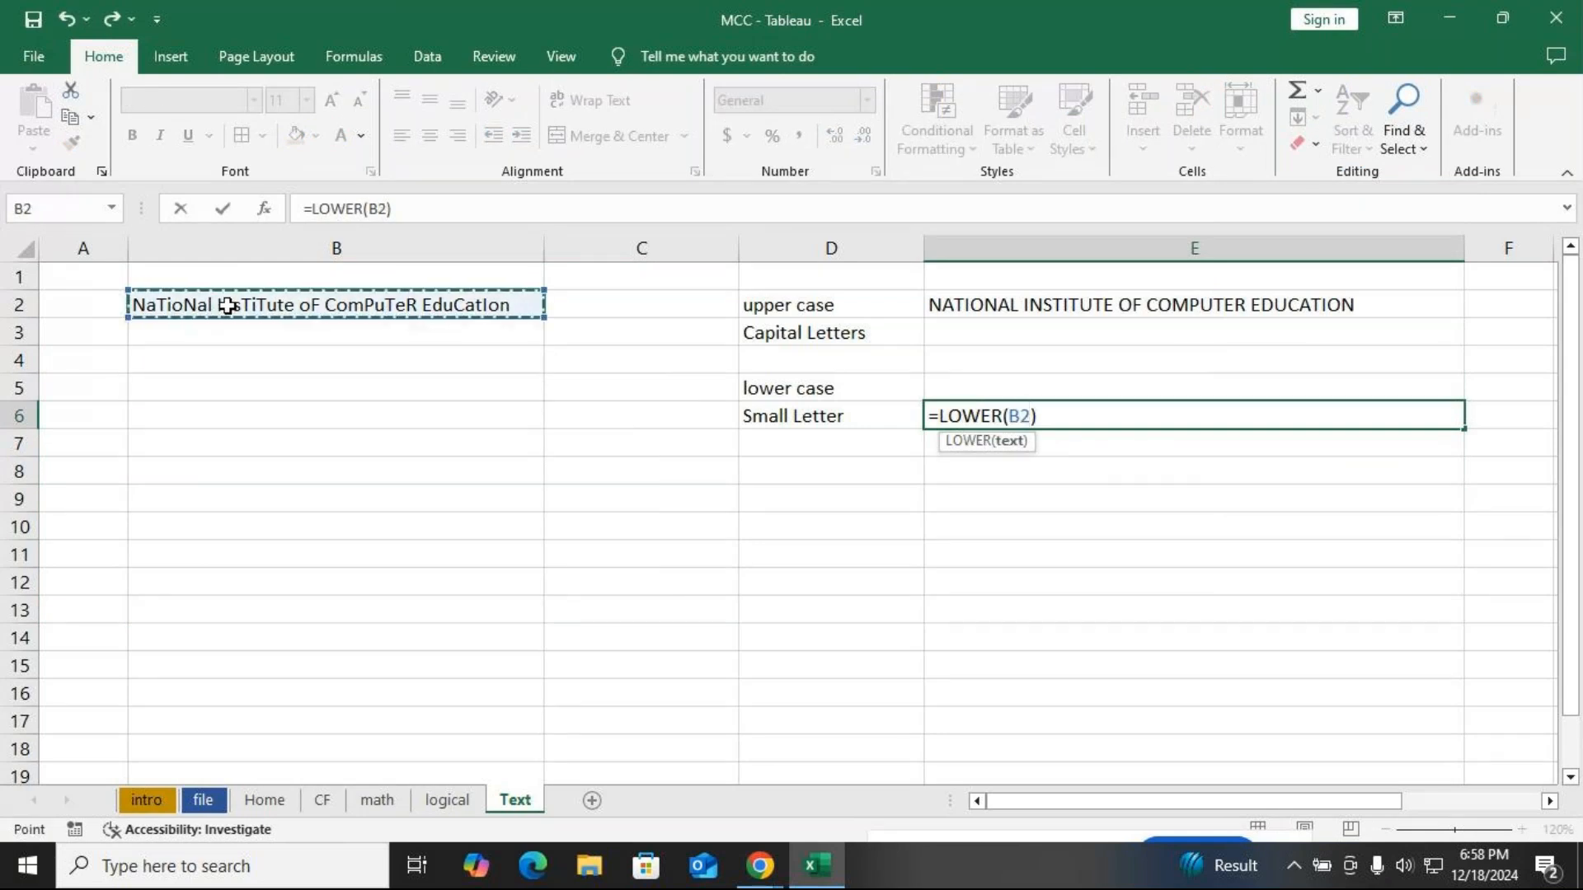
pyautogui.press('Return')
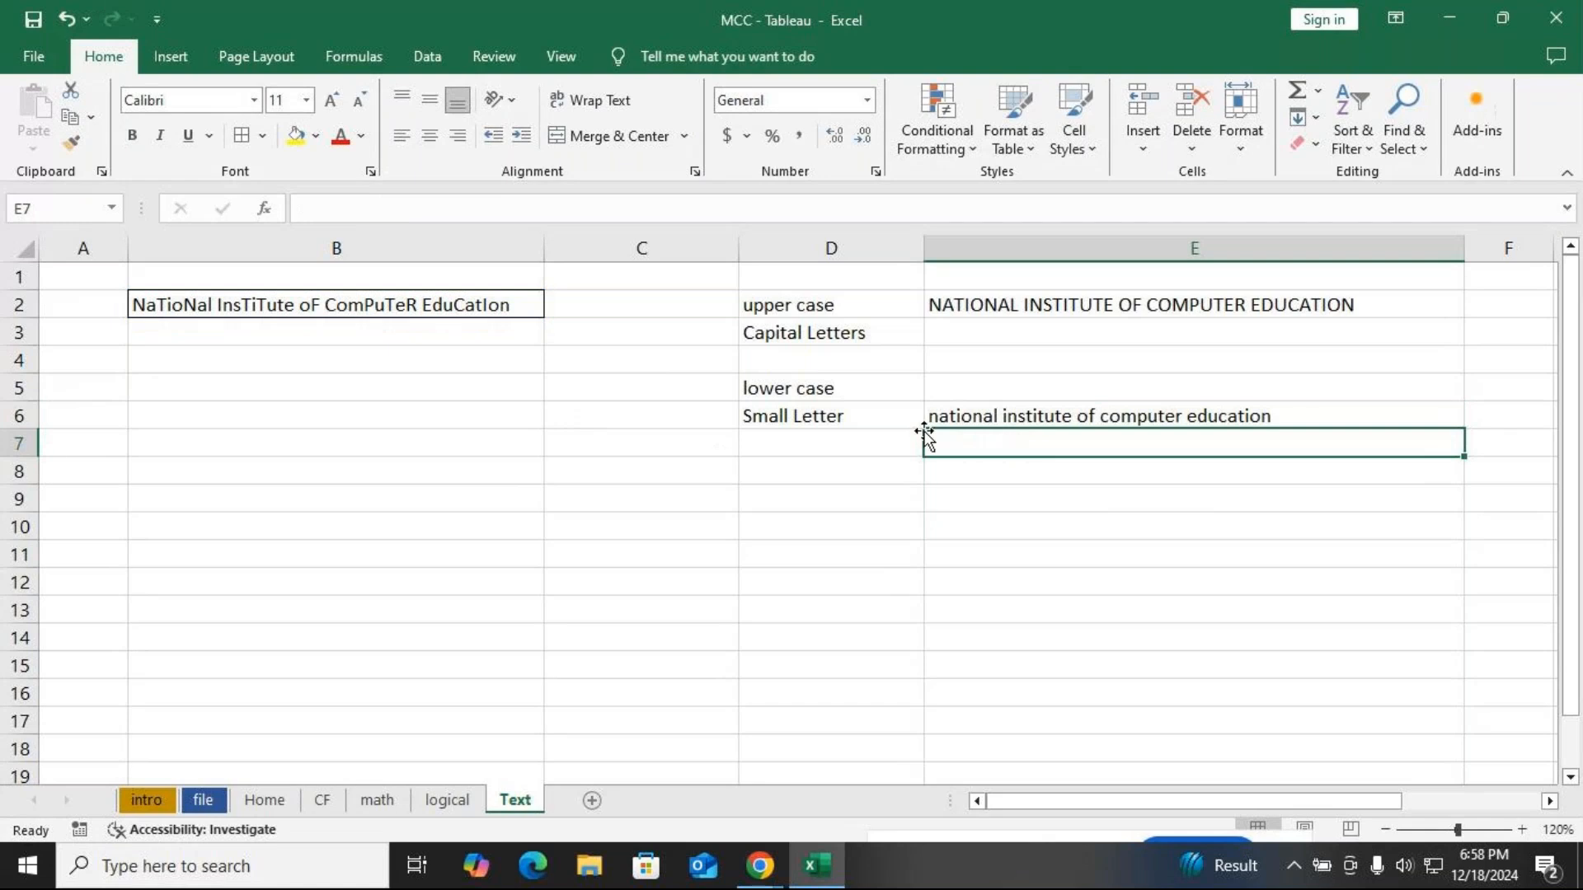
pyautogui.press('Up')
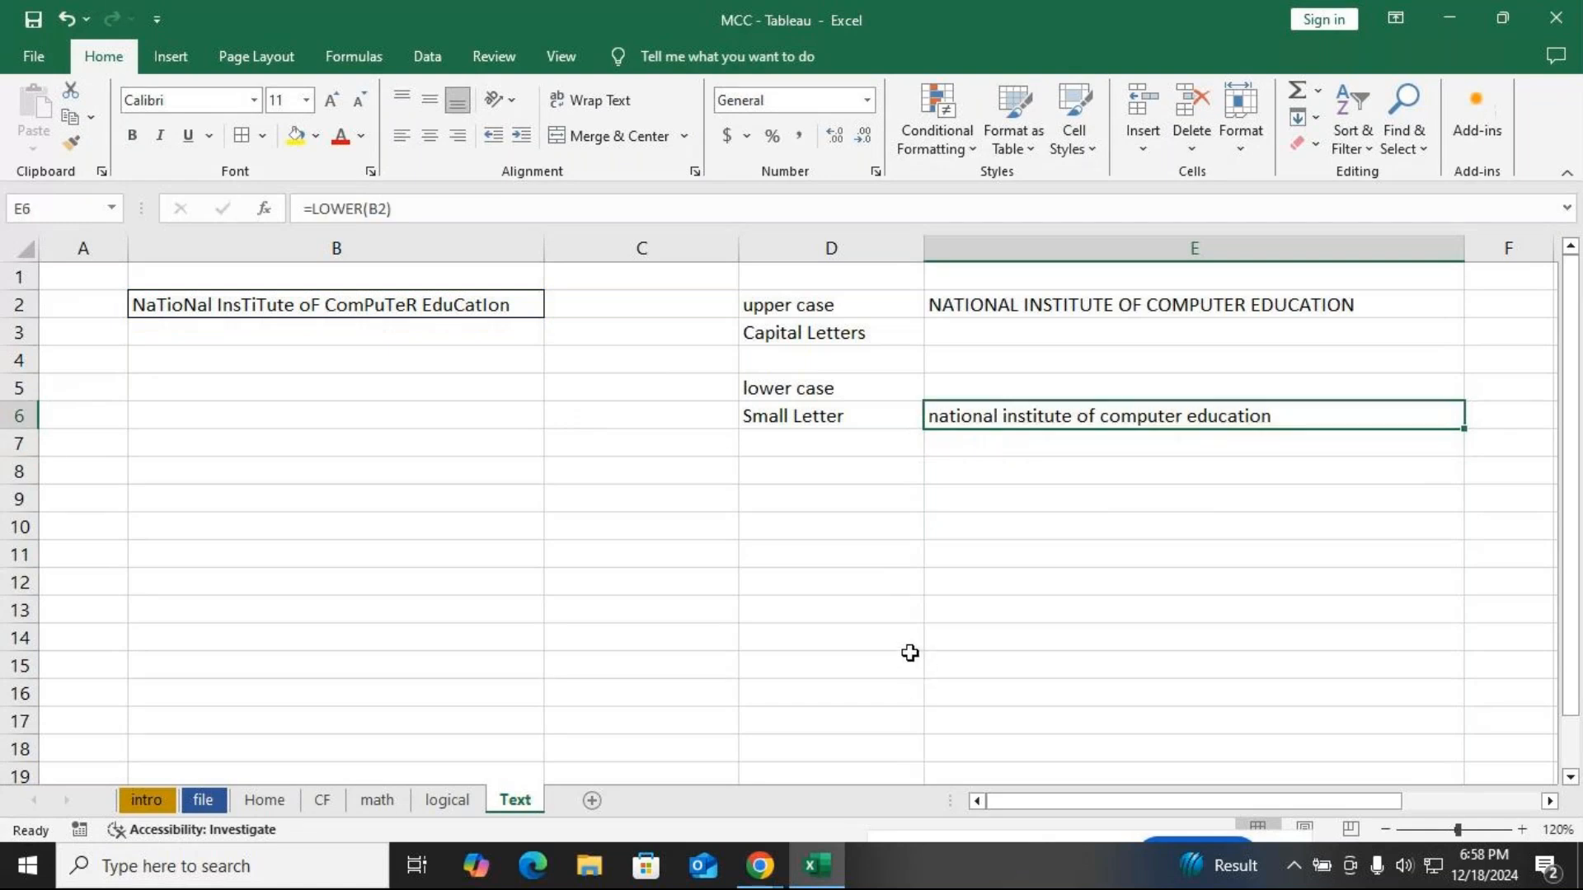
# Enter the label "Proper case" in cell D8
pyautogui.click(813, 482)
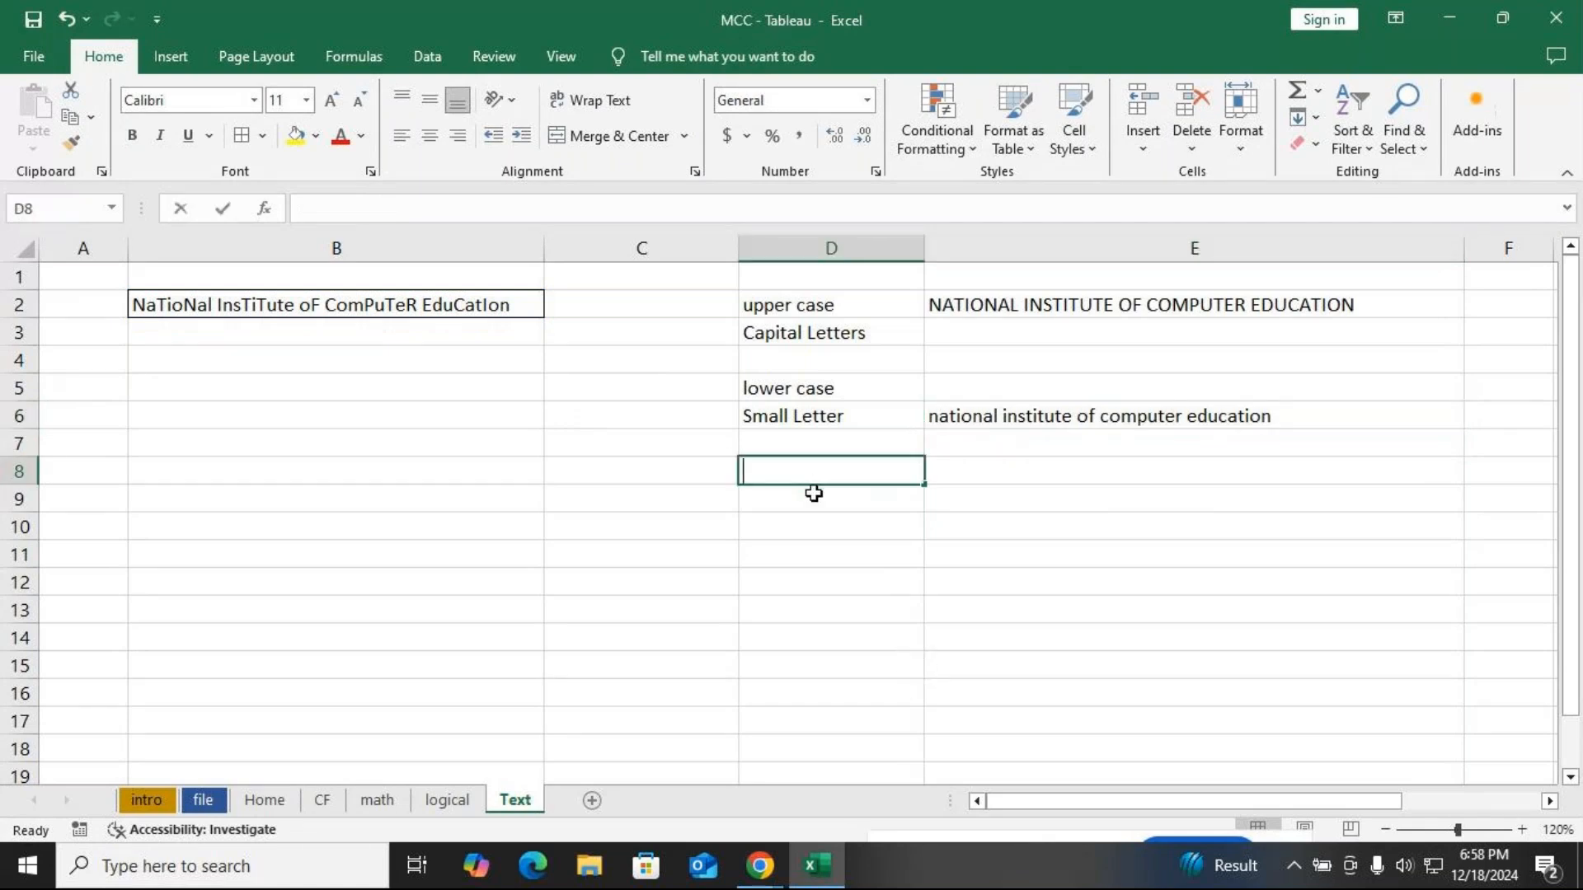
pyautogui.write('Properca')
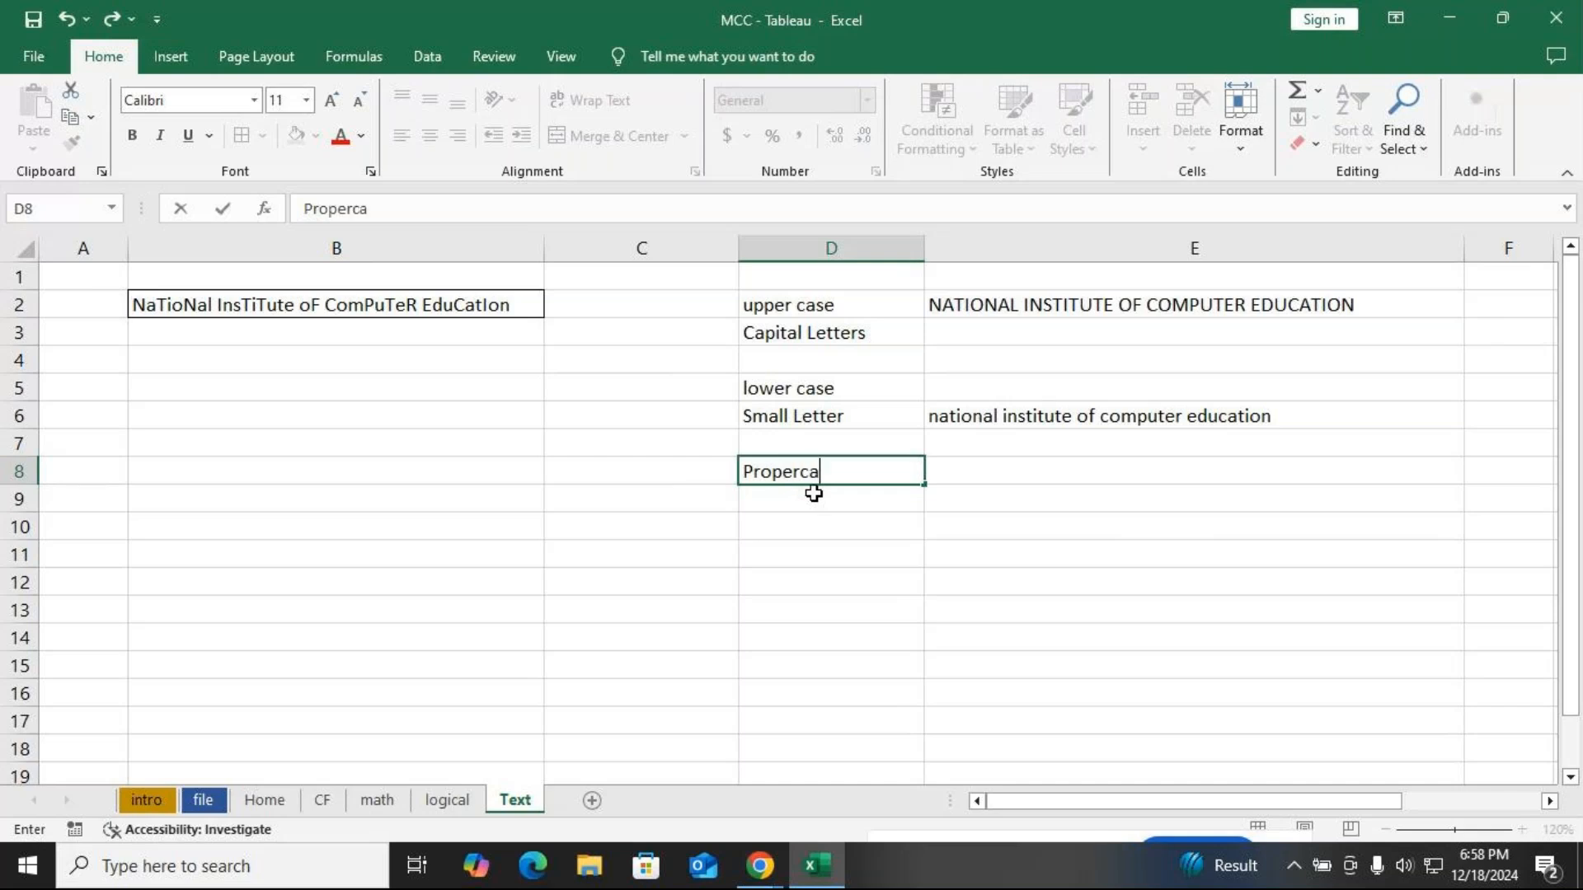
pyautogui.write('se')
pyautogui.press('BackSpace')
pyautogui.press('BackSpace')
pyautogui.press('BackSpace')
pyautogui.press('BackSpace')
pyautogui.press('BackSpace')
pyautogui.write('r case')
pyautogui.press('BackSpace')
pyautogui.write('e')
pyautogui.press('Return')
# Enter the description "Convert 1st letter of Every word in upper case and Rest in Lower case" in cell D9
pyautogui.write('Con')
pyautogui.write('ver')
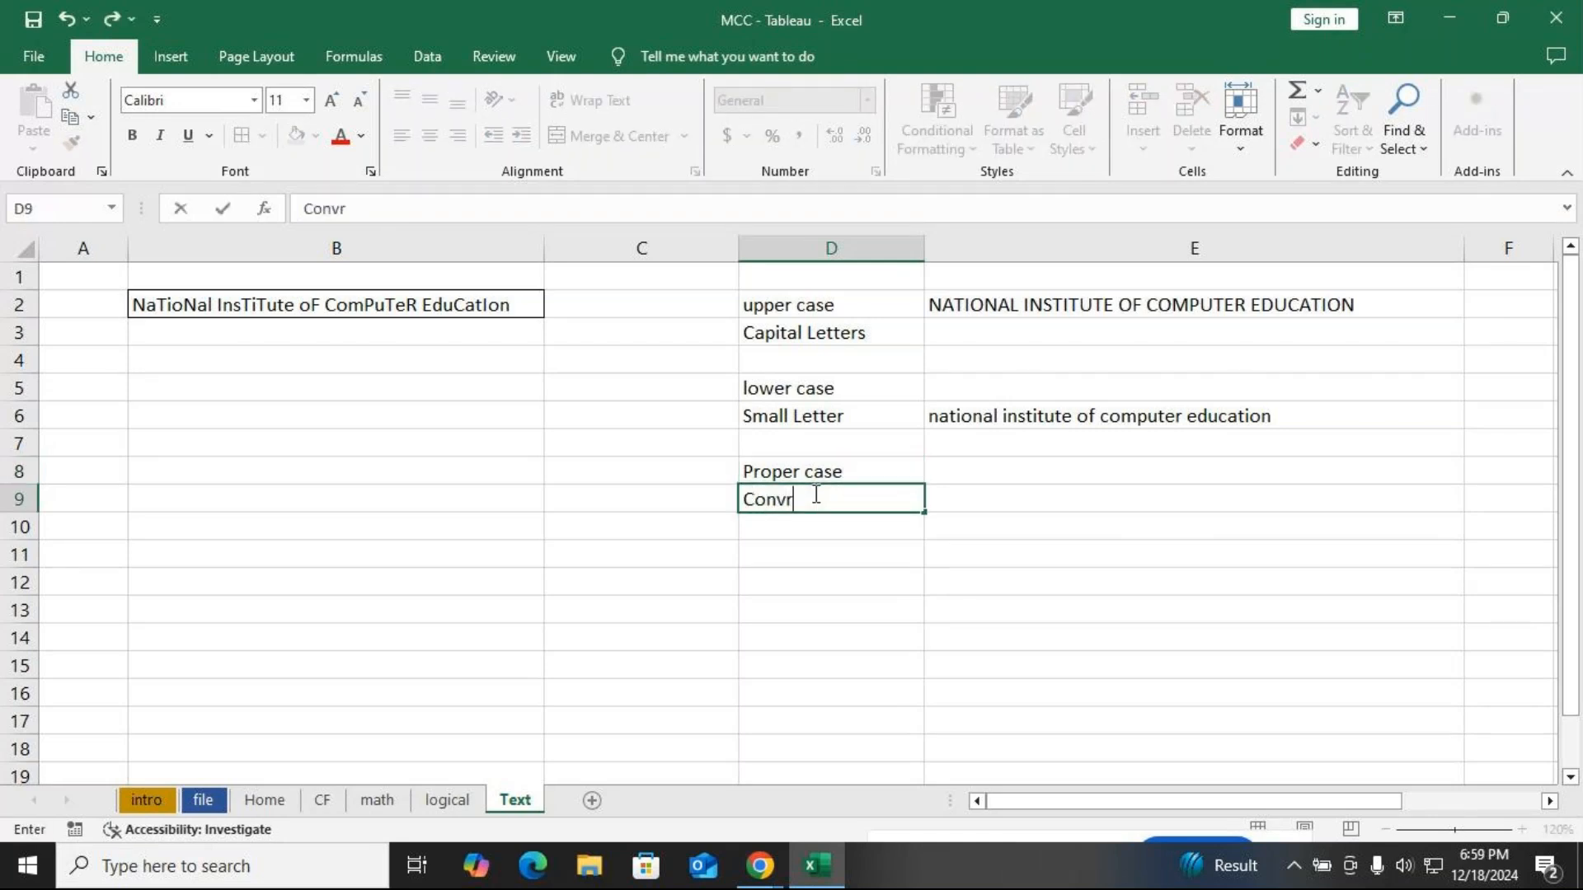
pyautogui.write('t 1st lettr')
pyautogui.press('BackSpace')
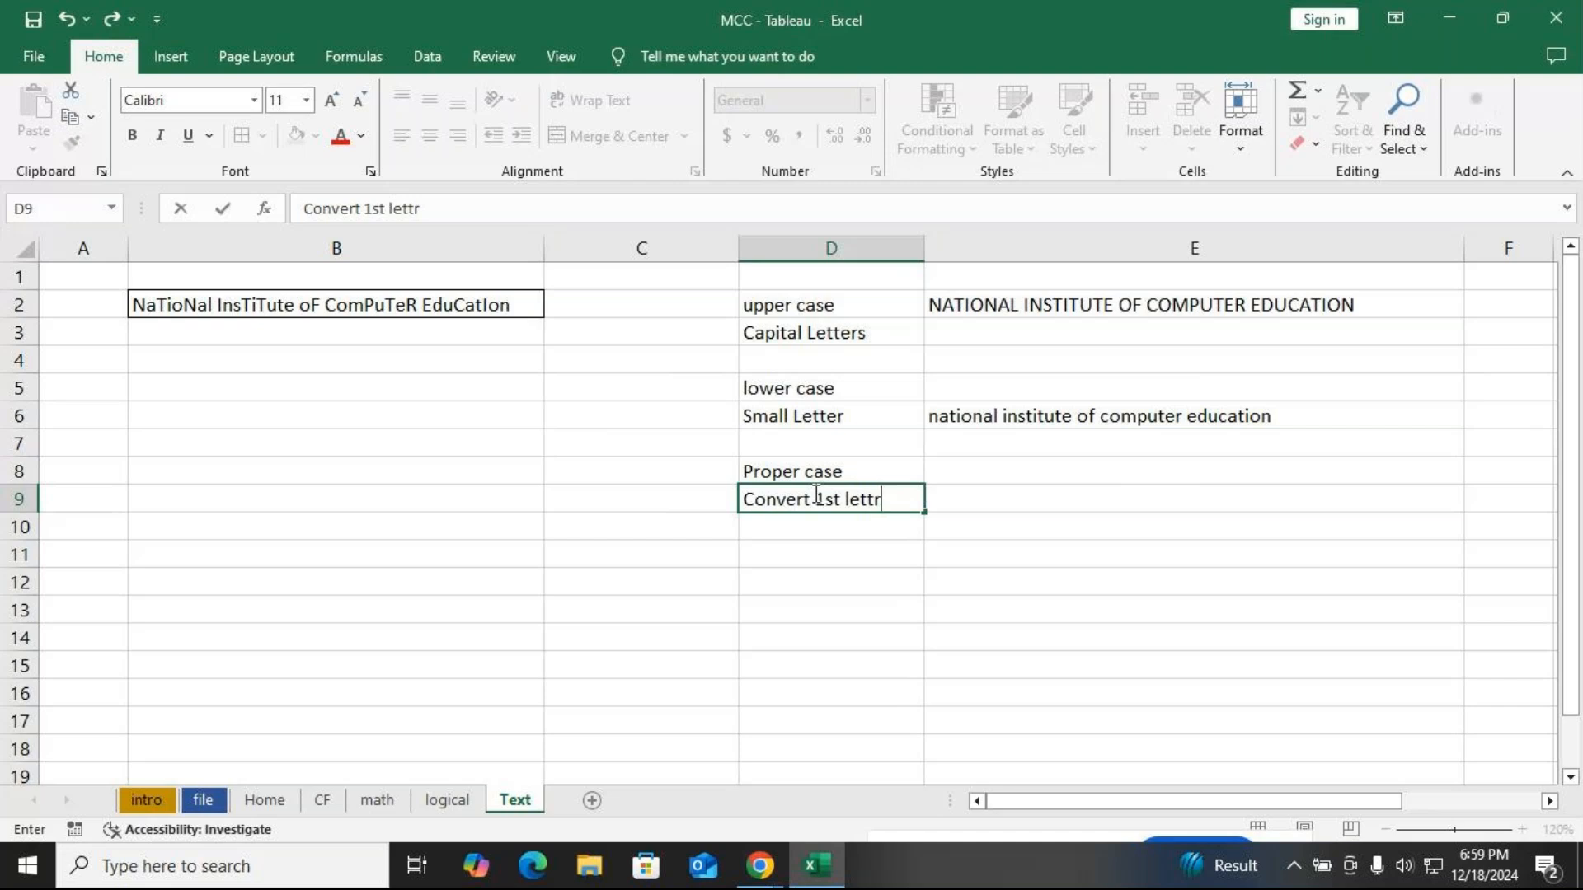
pyautogui.press('BackSpace')
pyautogui.write('er of Evr')
pyautogui.press('BackSpace')
pyautogui.write('ery w')
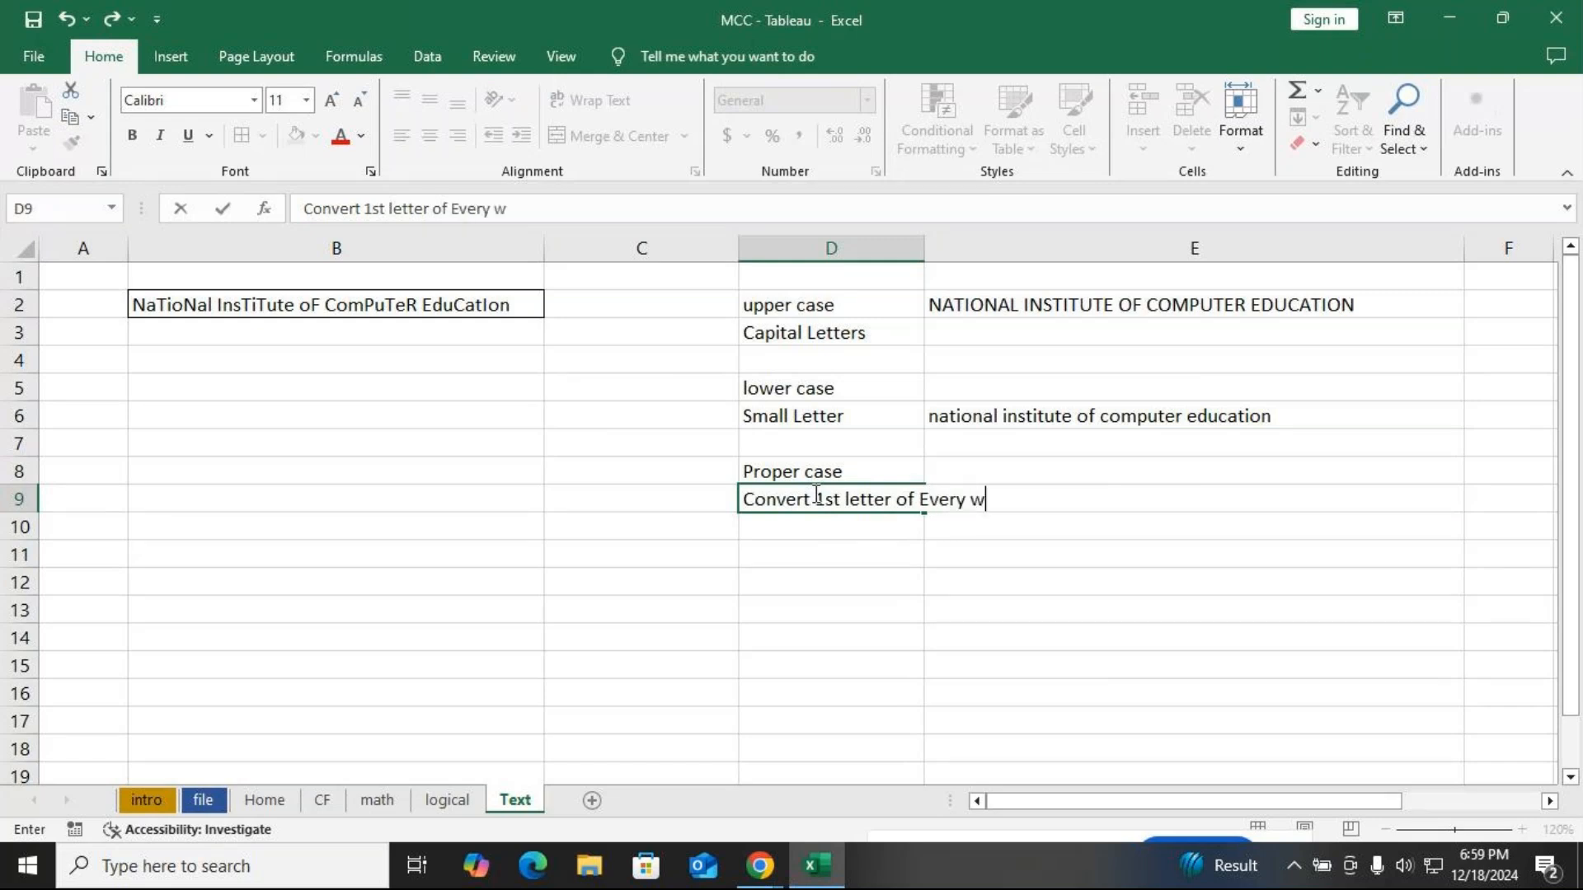
pyautogui.write('ord in uppr')
pyautogui.press('BackSpace')
pyautogui.write('er case')
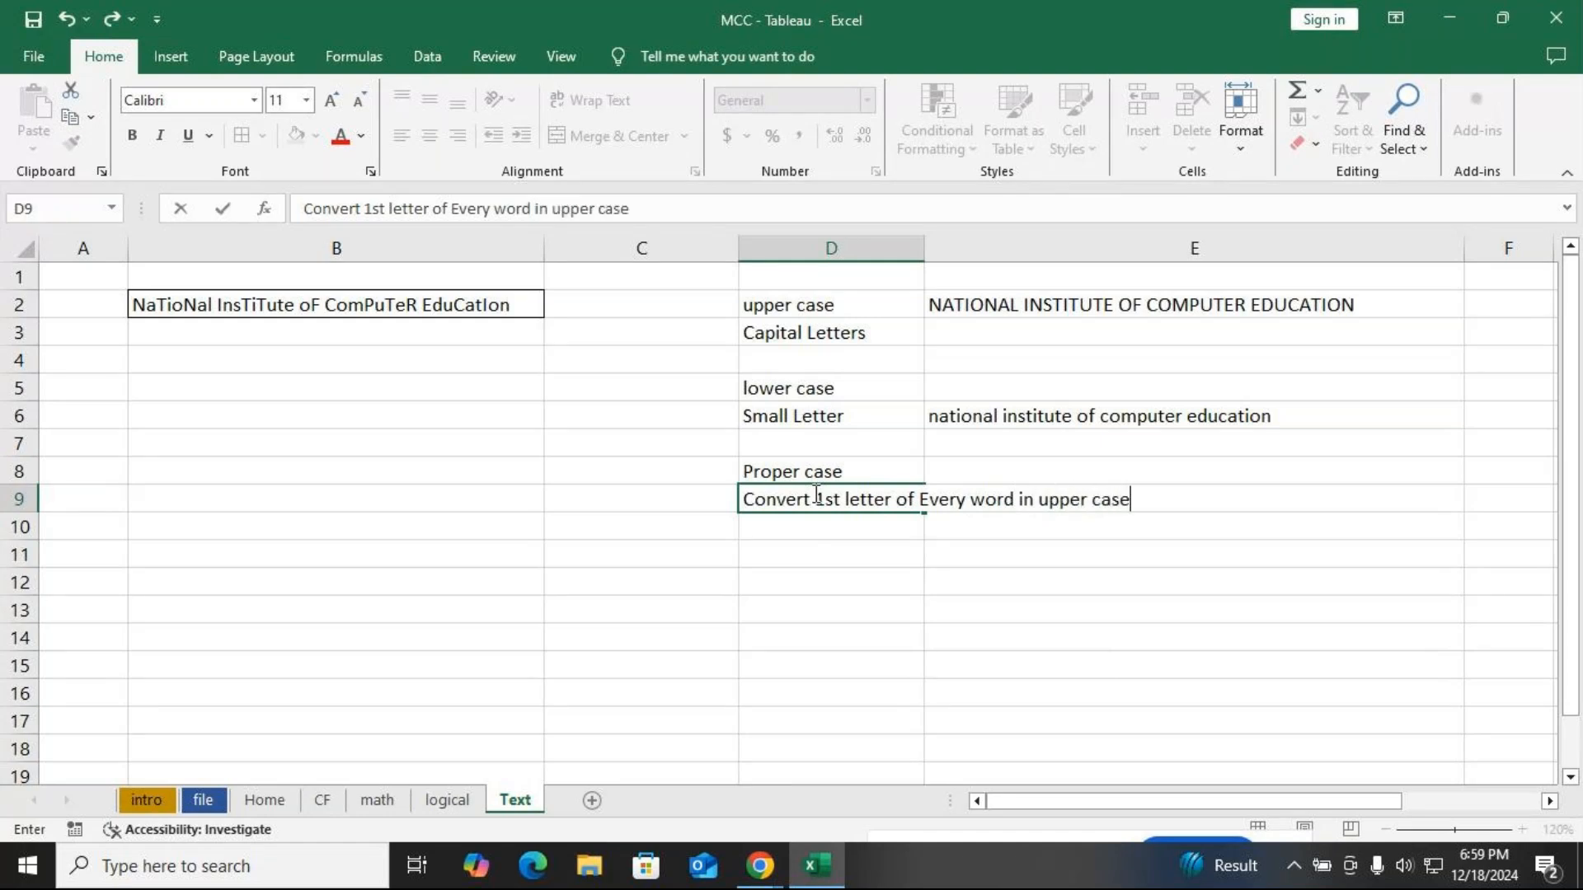
pyautogui.write(' and Rest i')
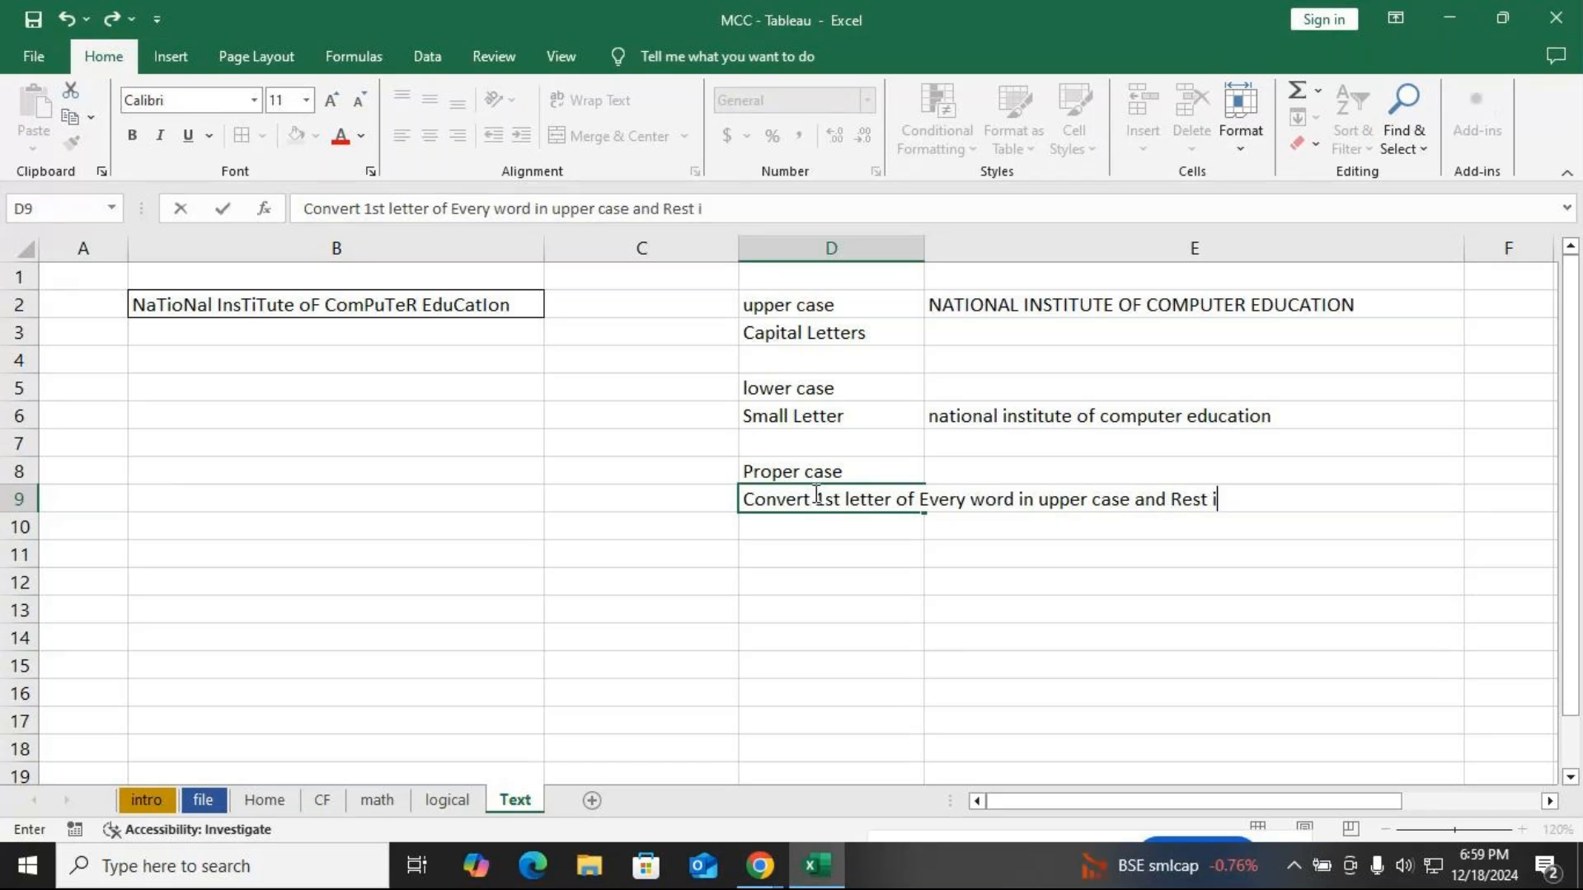
pyautogui.write('n Lower case')
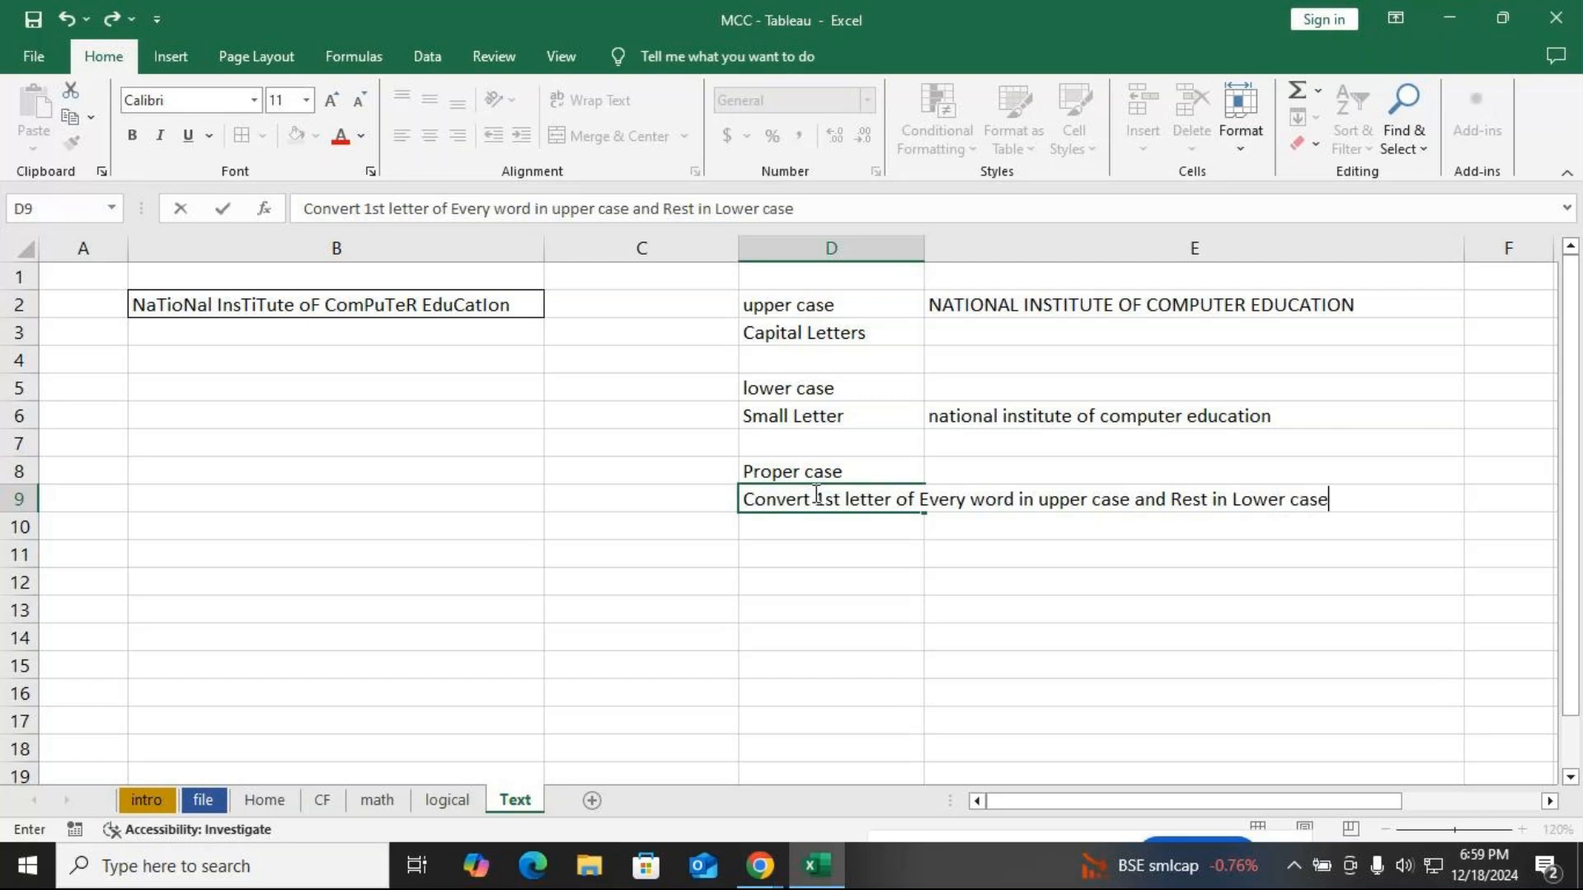
pyautogui.hotkey('alt', 'Tab')
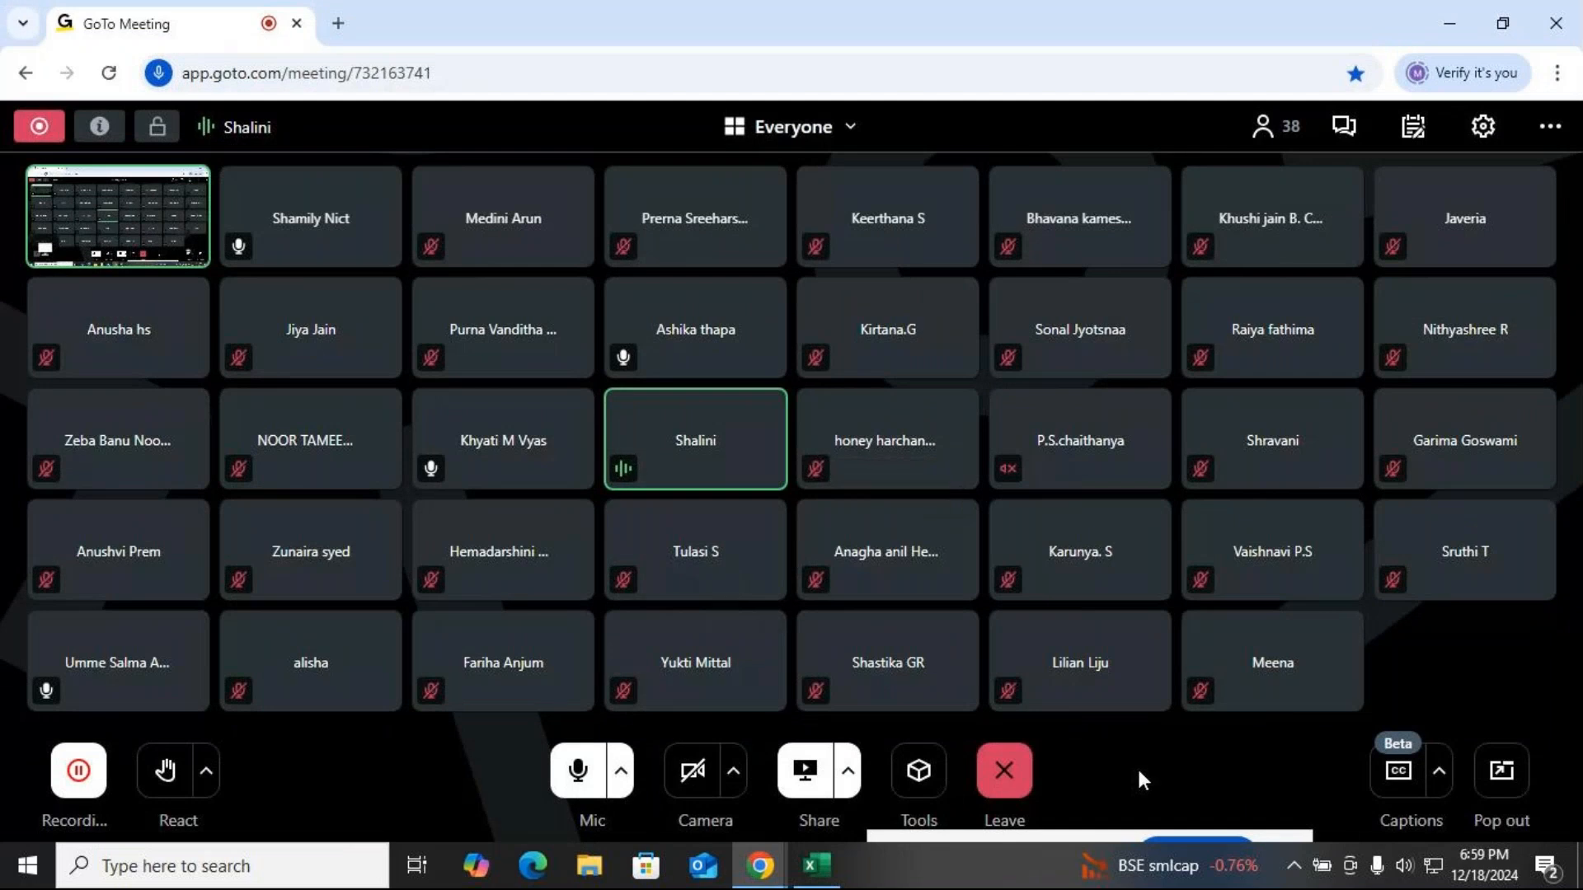
pyautogui.hotkey('alt', 'Tab')
pyautogui.click(425, 536)
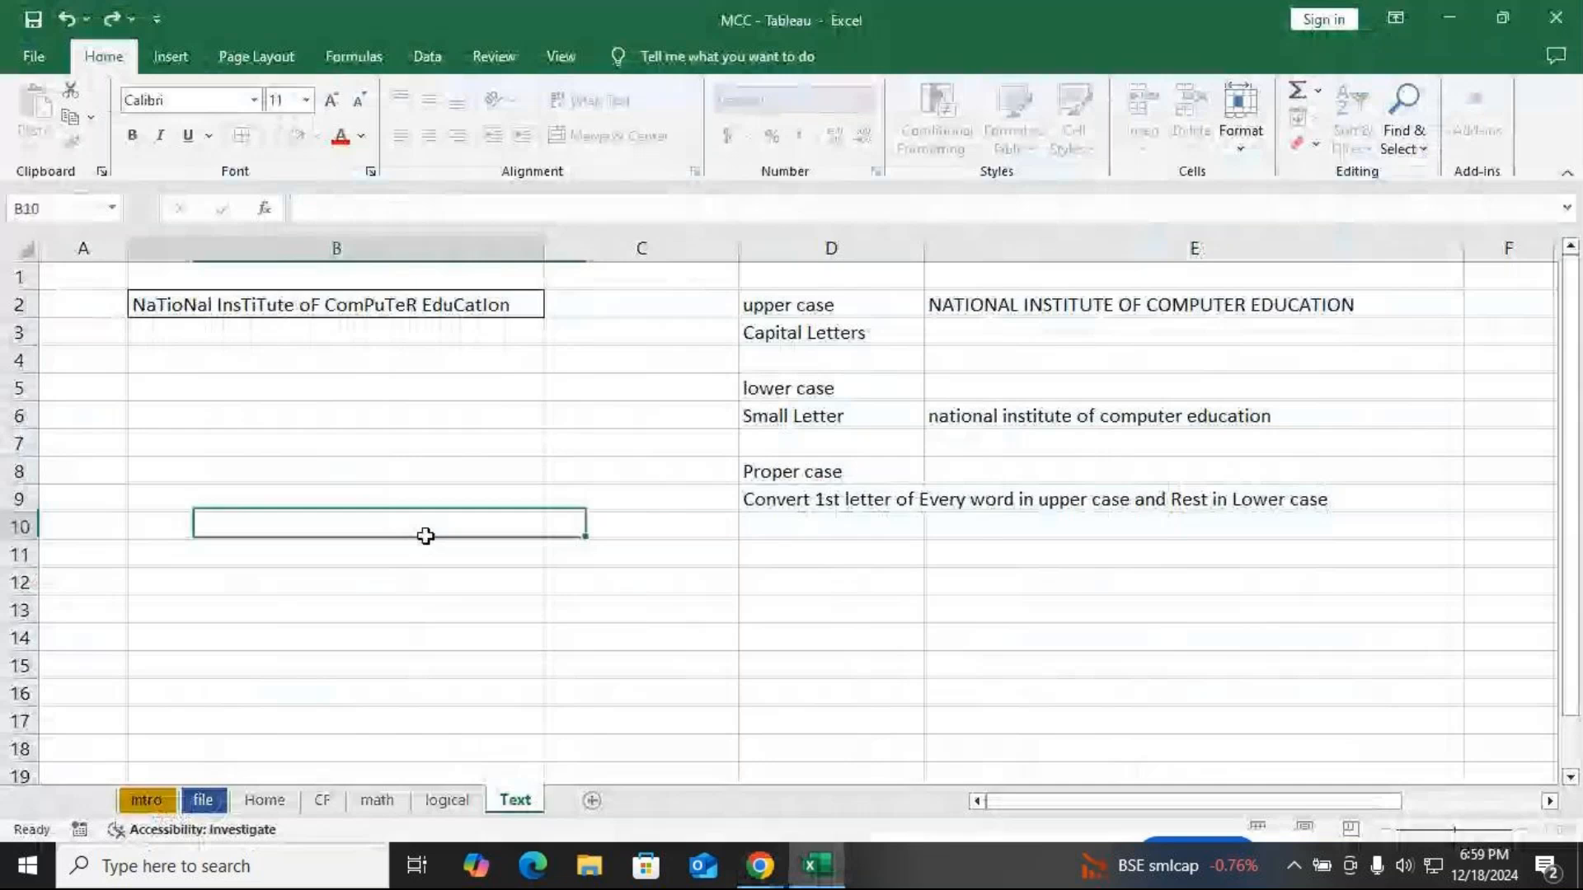
# Merge and center cells D9:D12 and wrap the description text inside the merged cell
pyautogui.click(1016, 497)
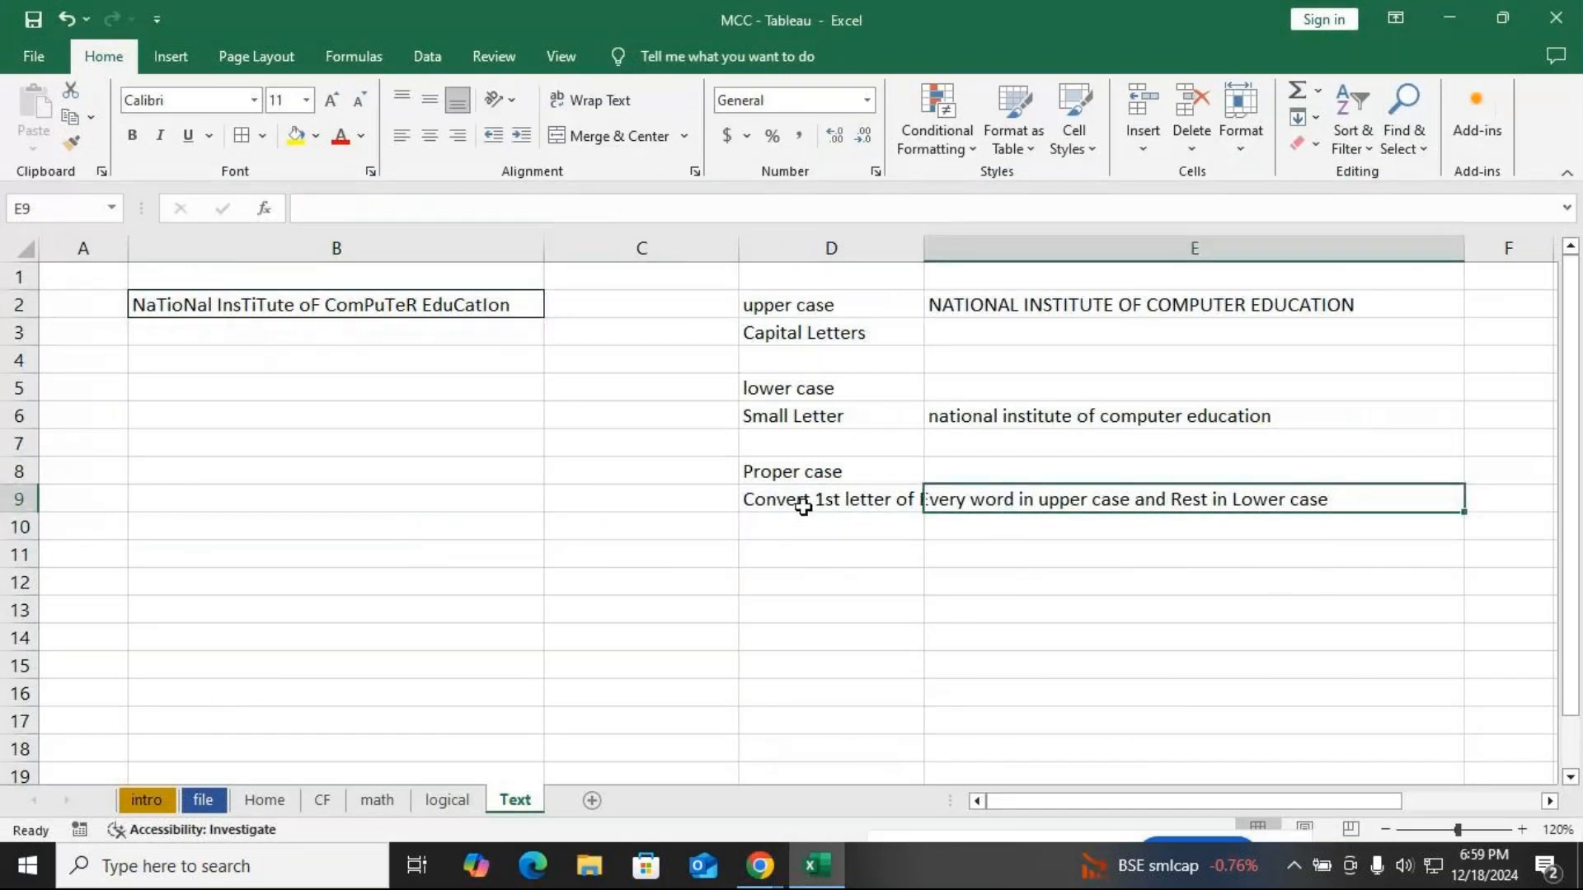
pyautogui.click(800, 498)
pyautogui.moveTo(801, 498); pyautogui.dragTo(805, 576)
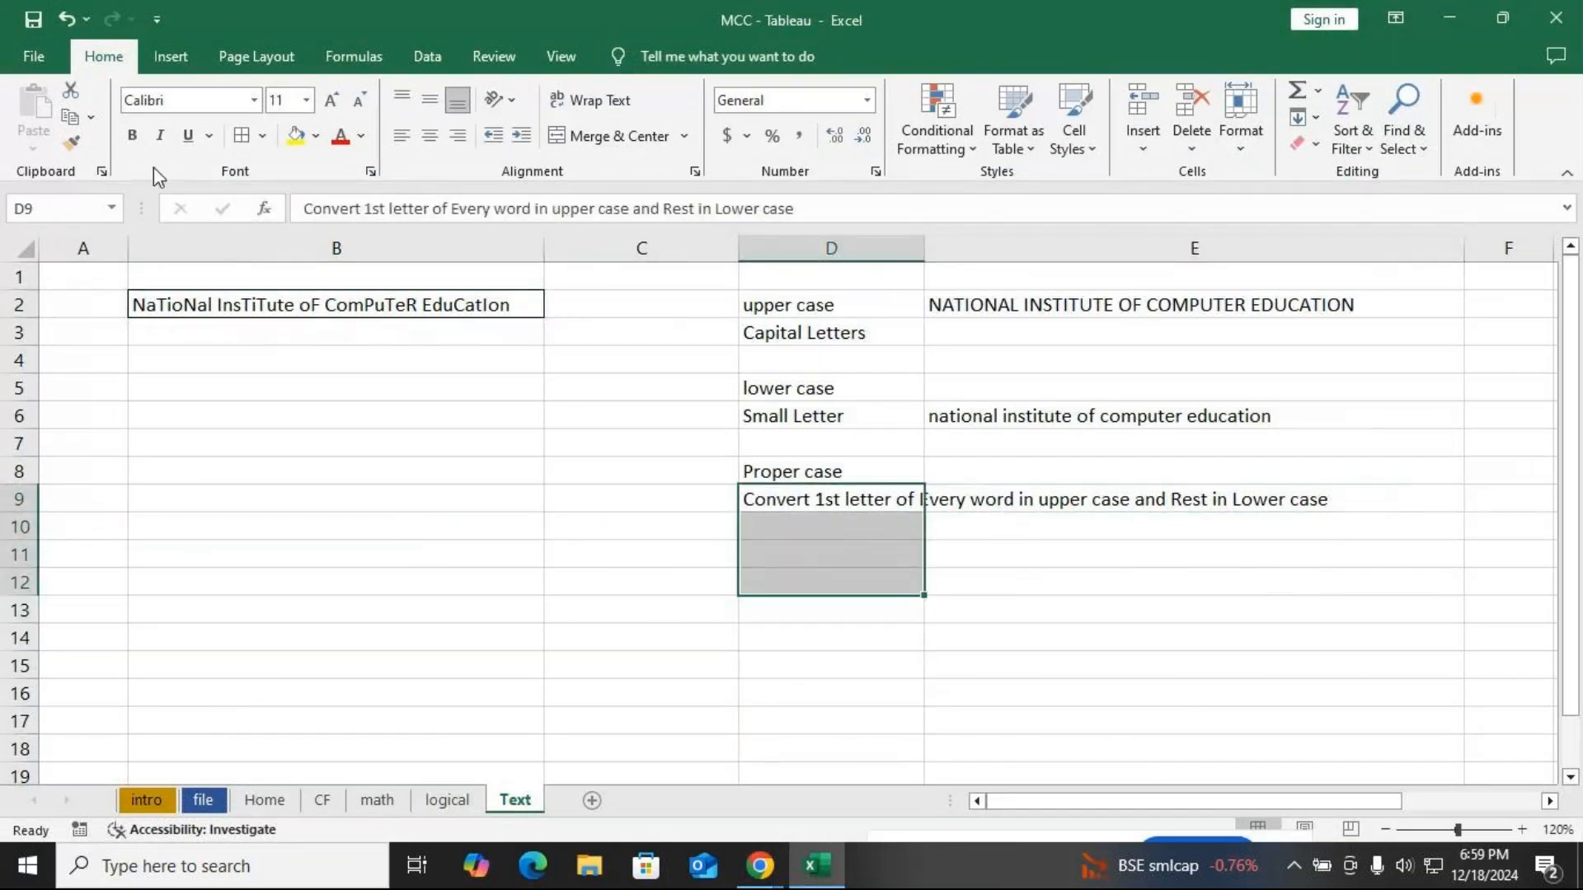
pyautogui.click(635, 133)
pyautogui.click(589, 100)
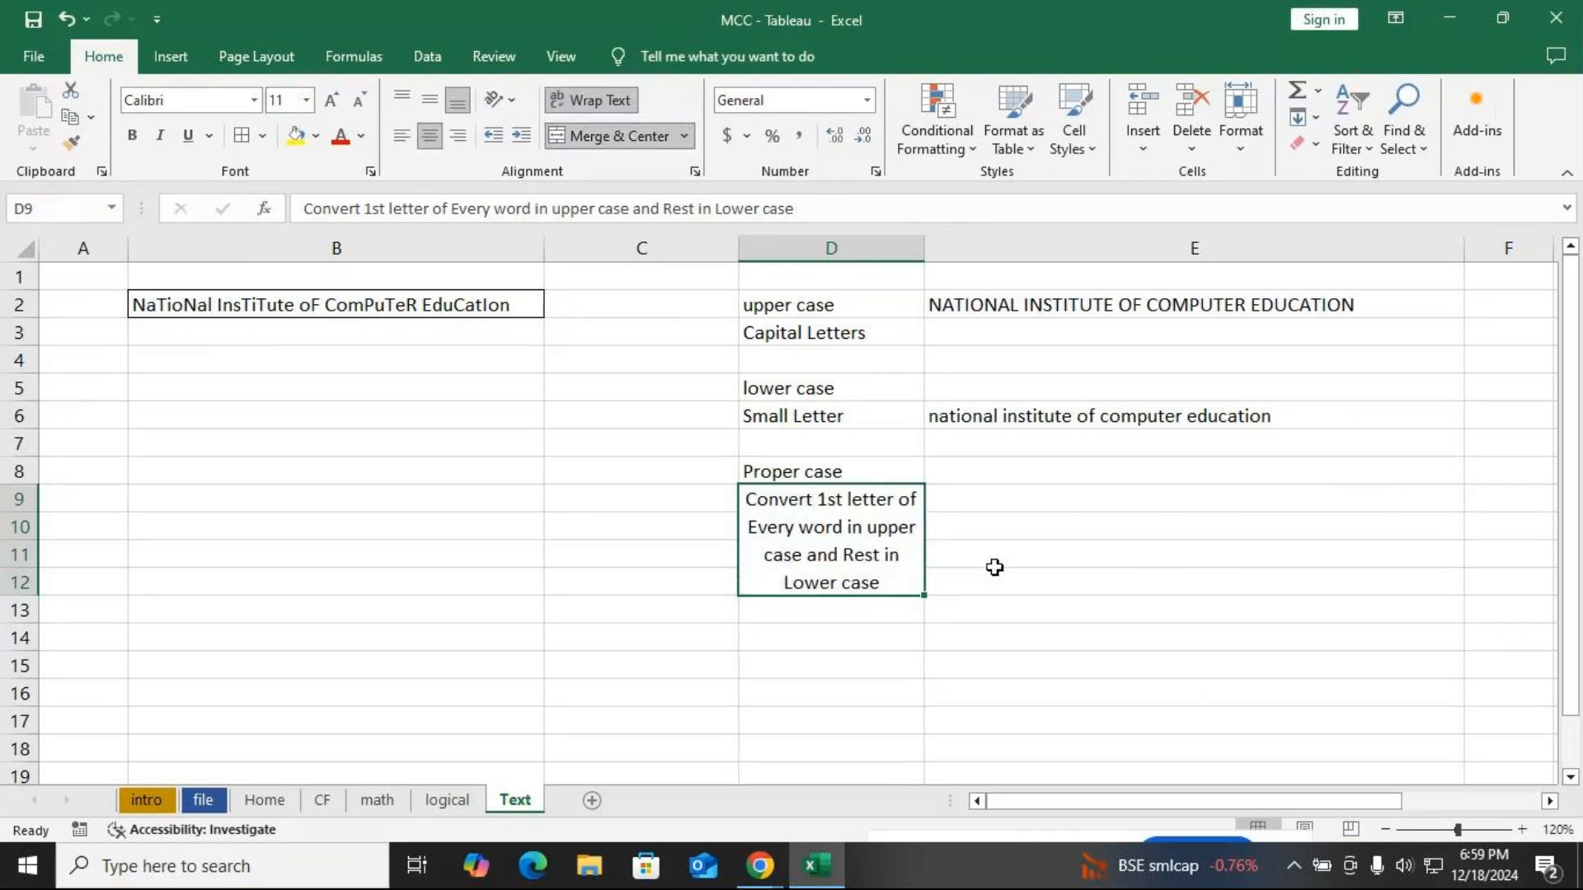
pyautogui.hotkey('alt', 'Tab')
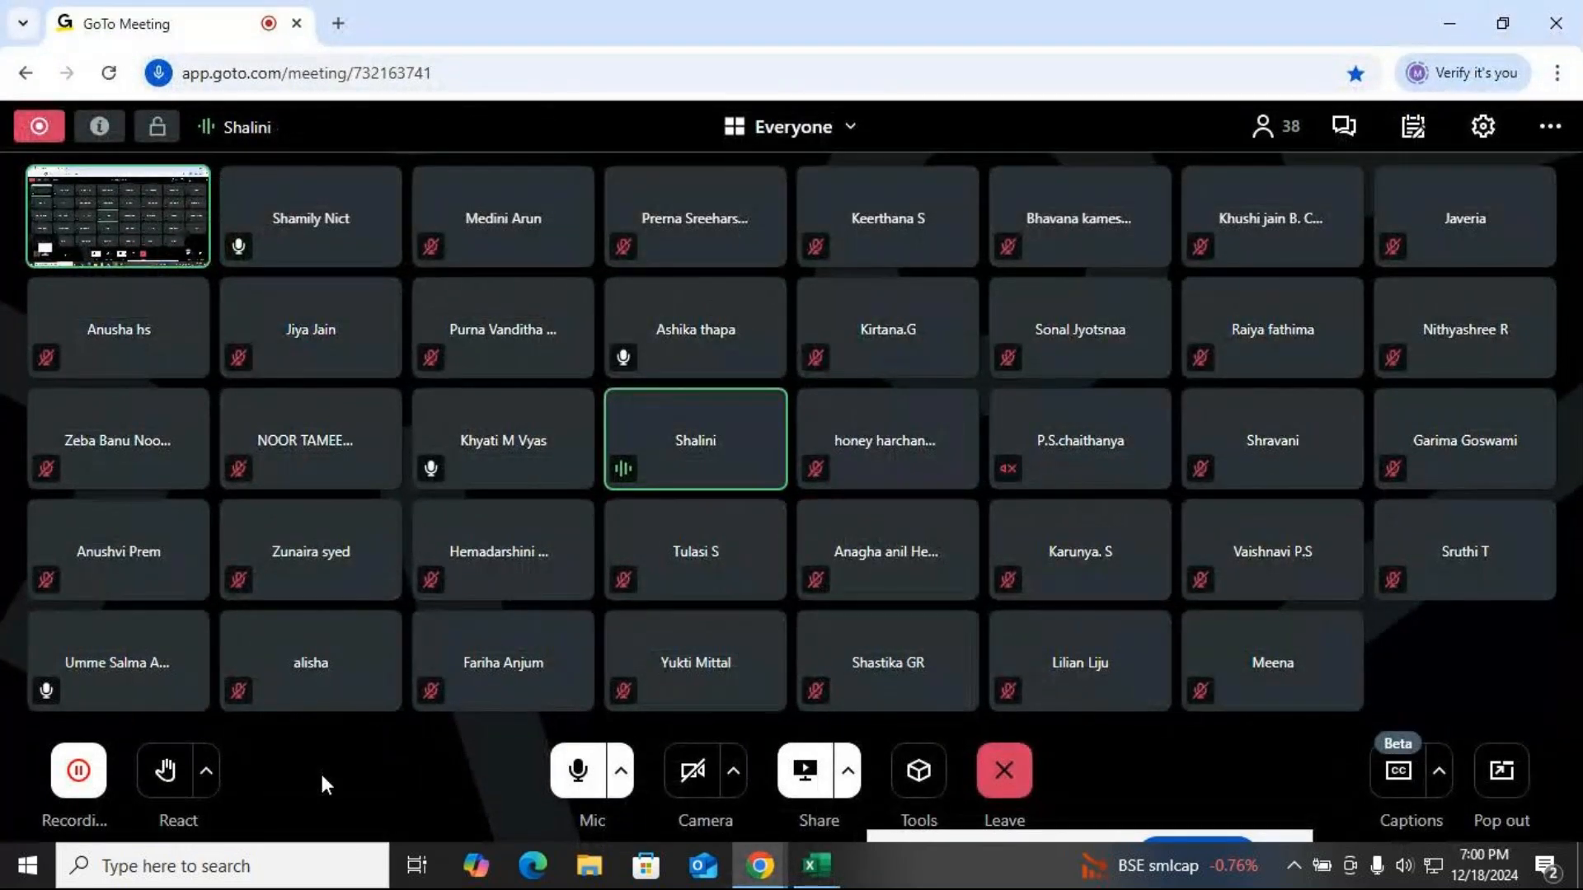
pyautogui.hotkey('alt', 'Tab')
# Delete the formula results from cells E2 through E12
pyautogui.click(413, 636)
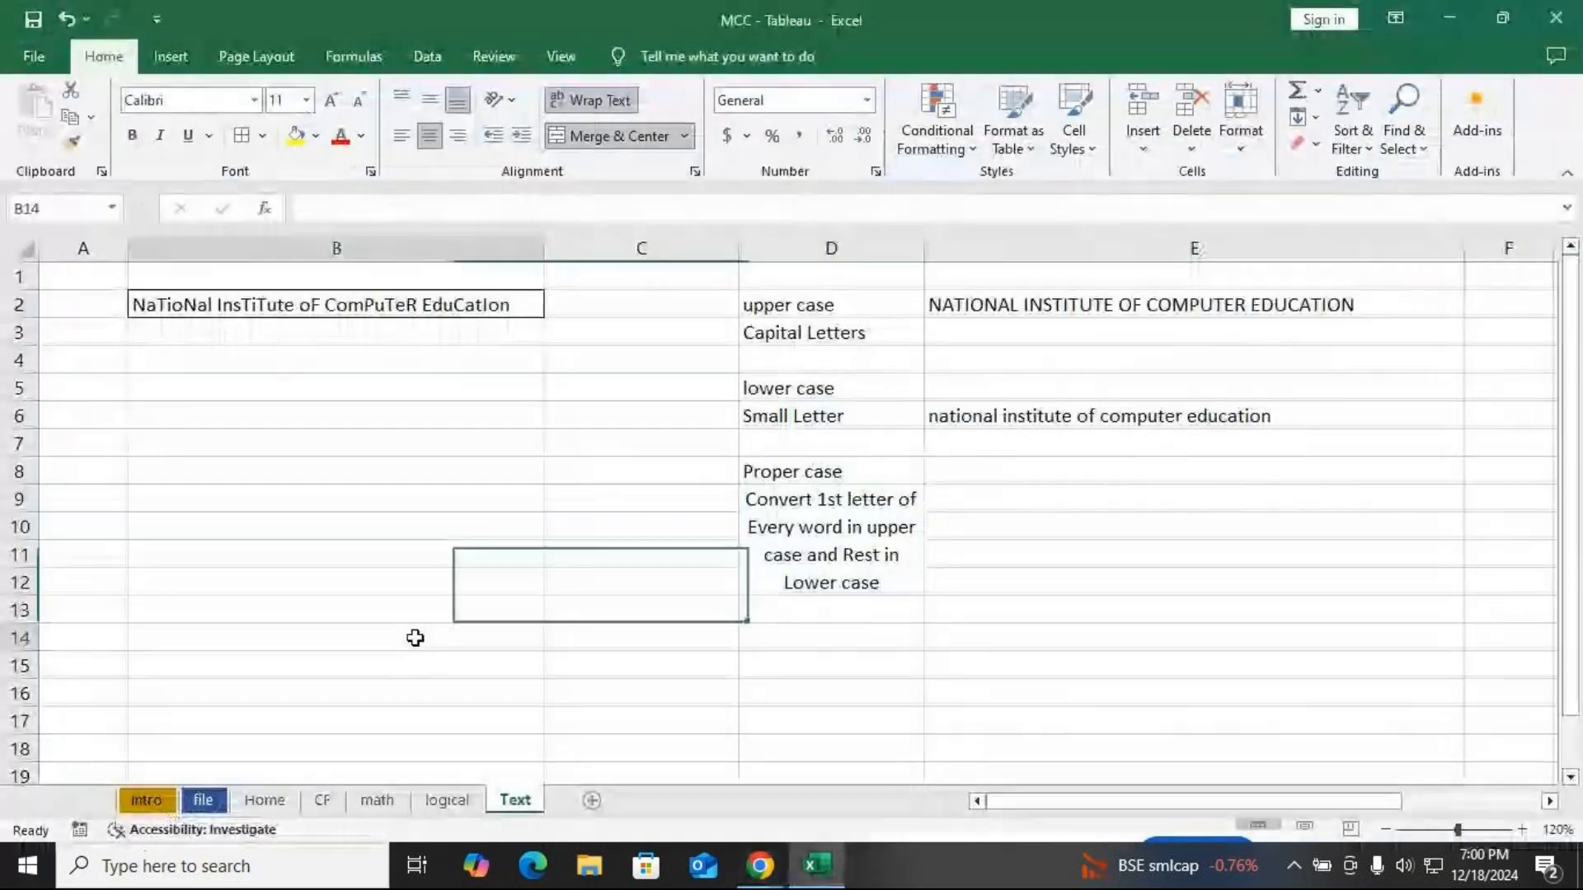
pyautogui.moveTo(1050, 304); pyautogui.dragTo(1047, 591)
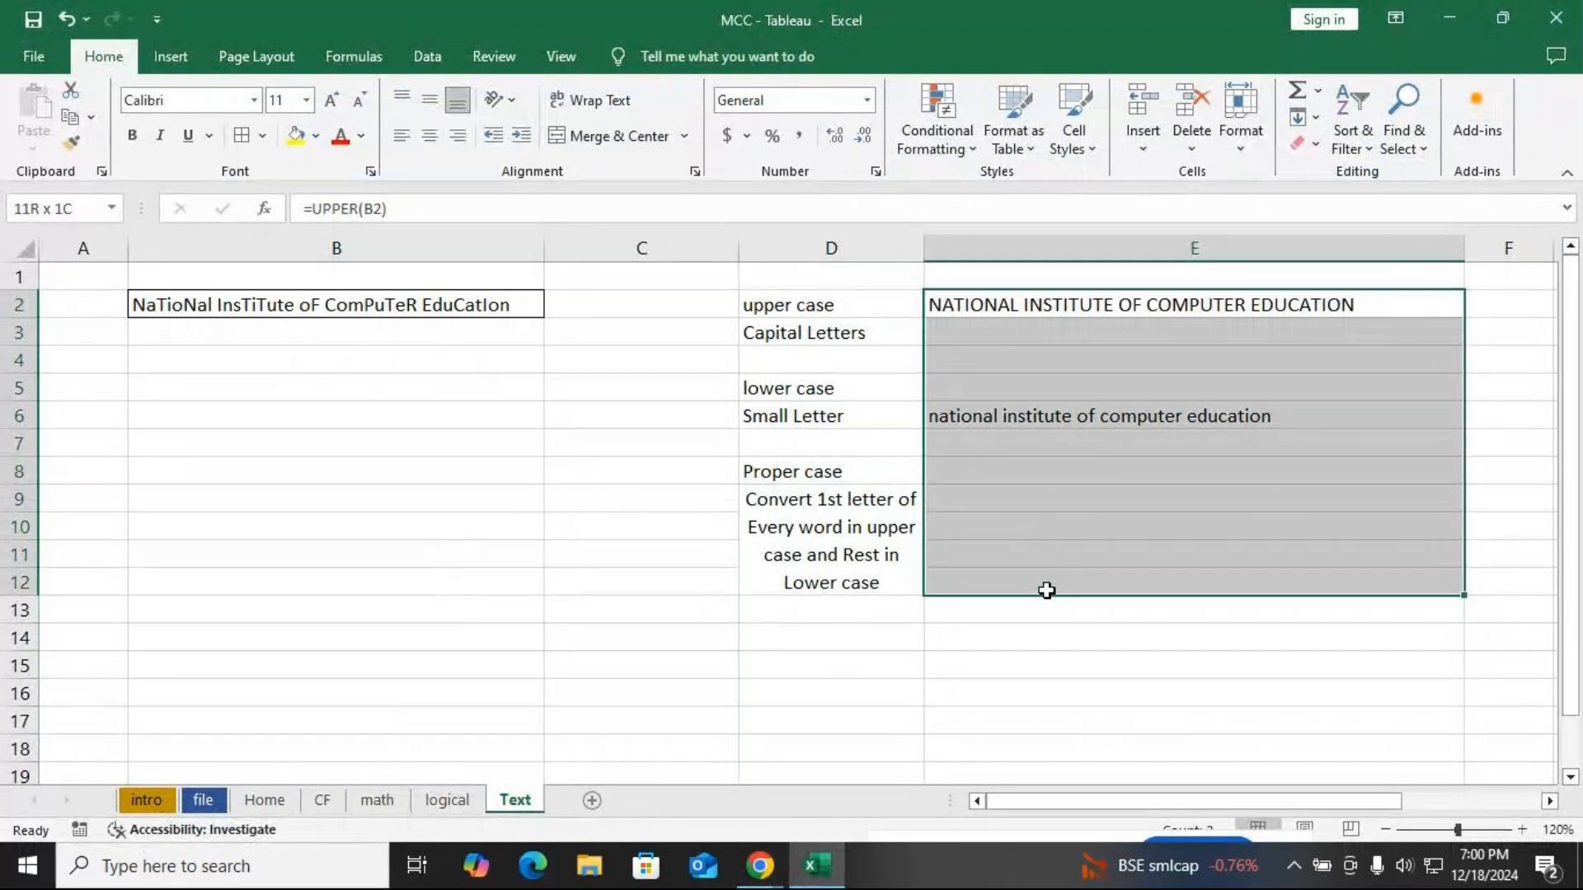
pyautogui.press('Delete')
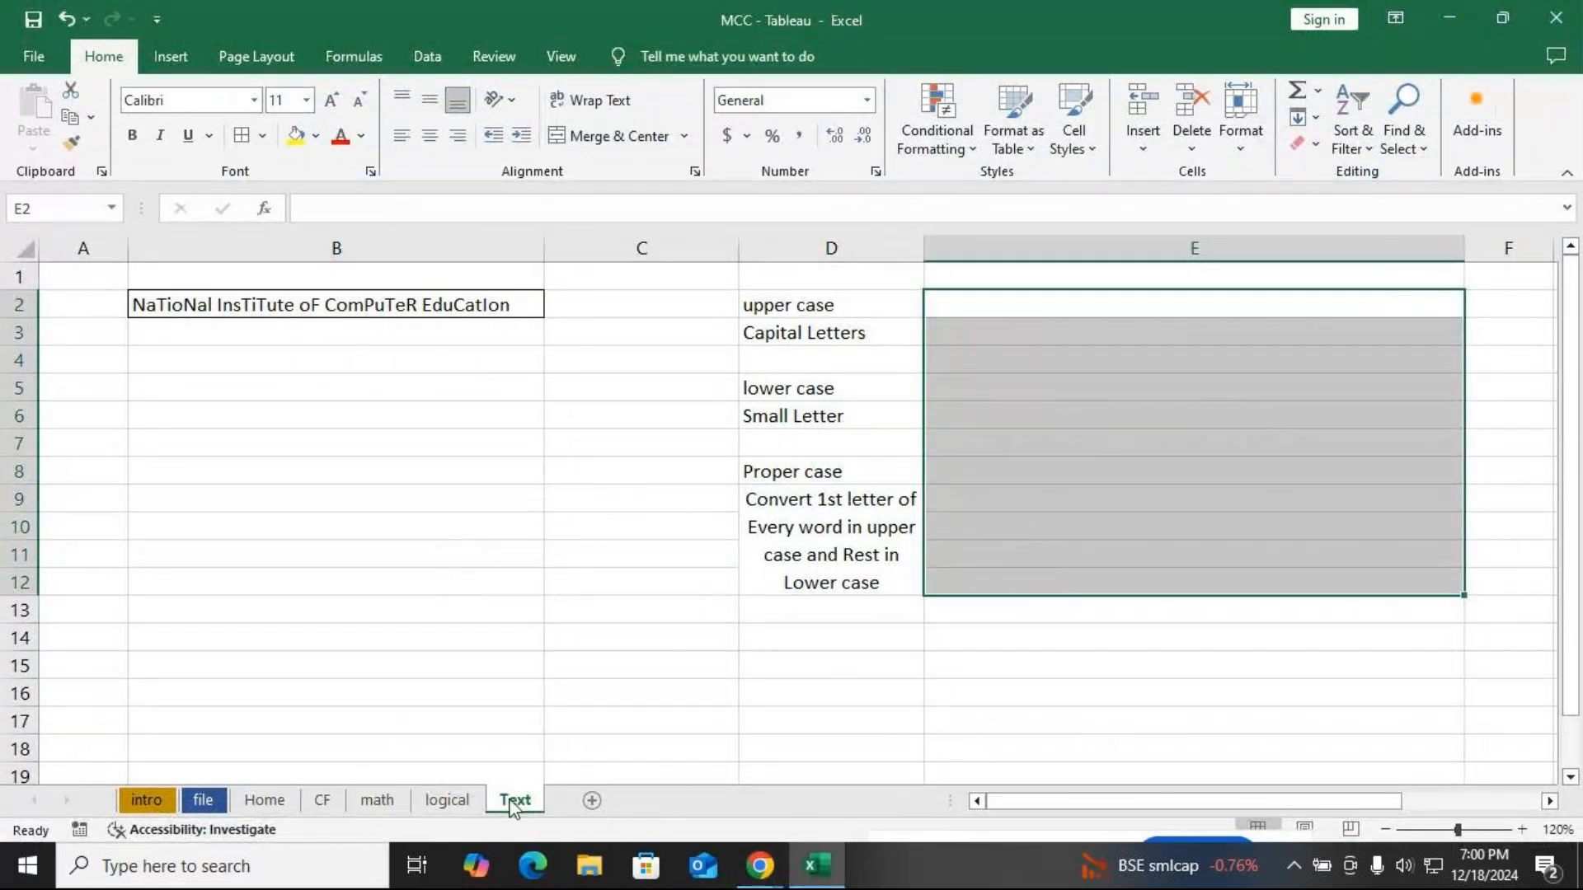
pyautogui.rightClick(513, 805)
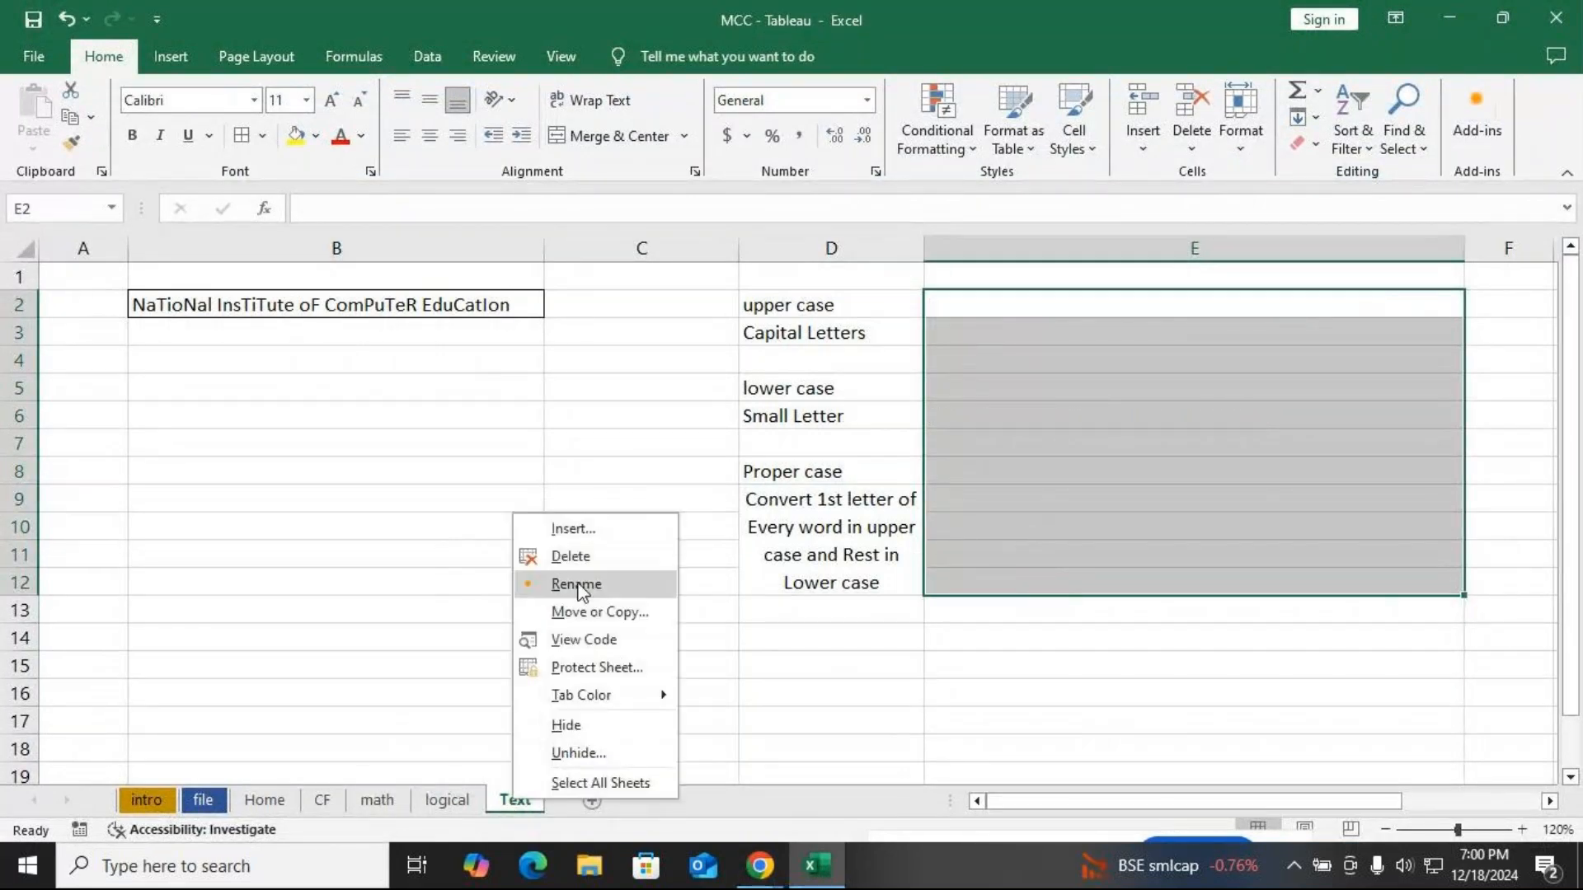
pyautogui.click(582, 591)
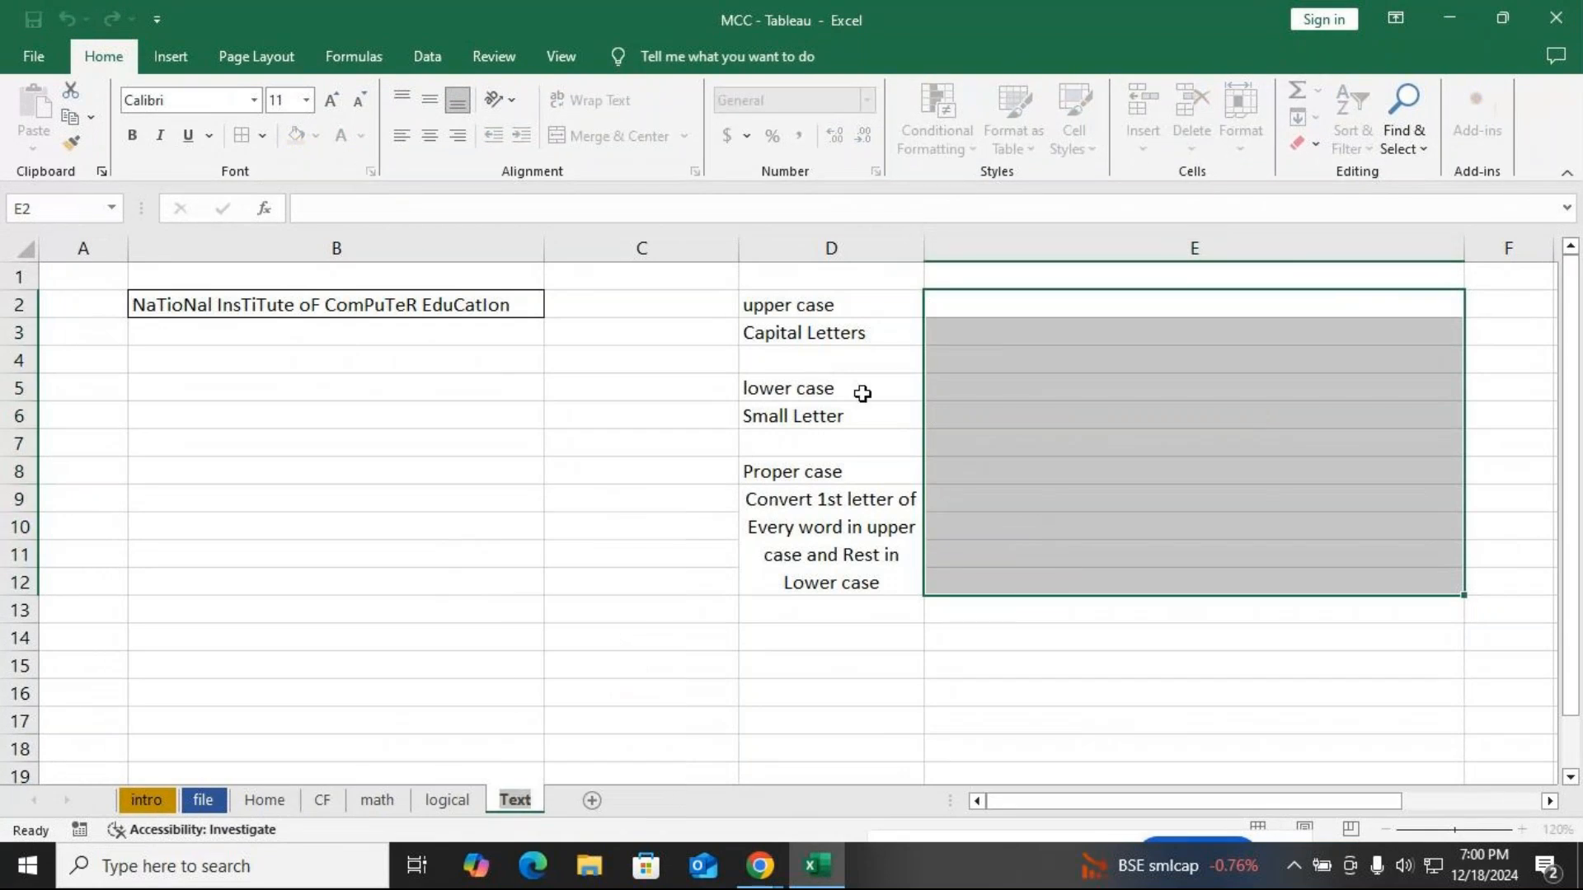
pyautogui.click(1010, 409)
# Enter a formula in cell E2 that converts the text in B2 to upper case with the UPPER function
pyautogui.click(827, 338)
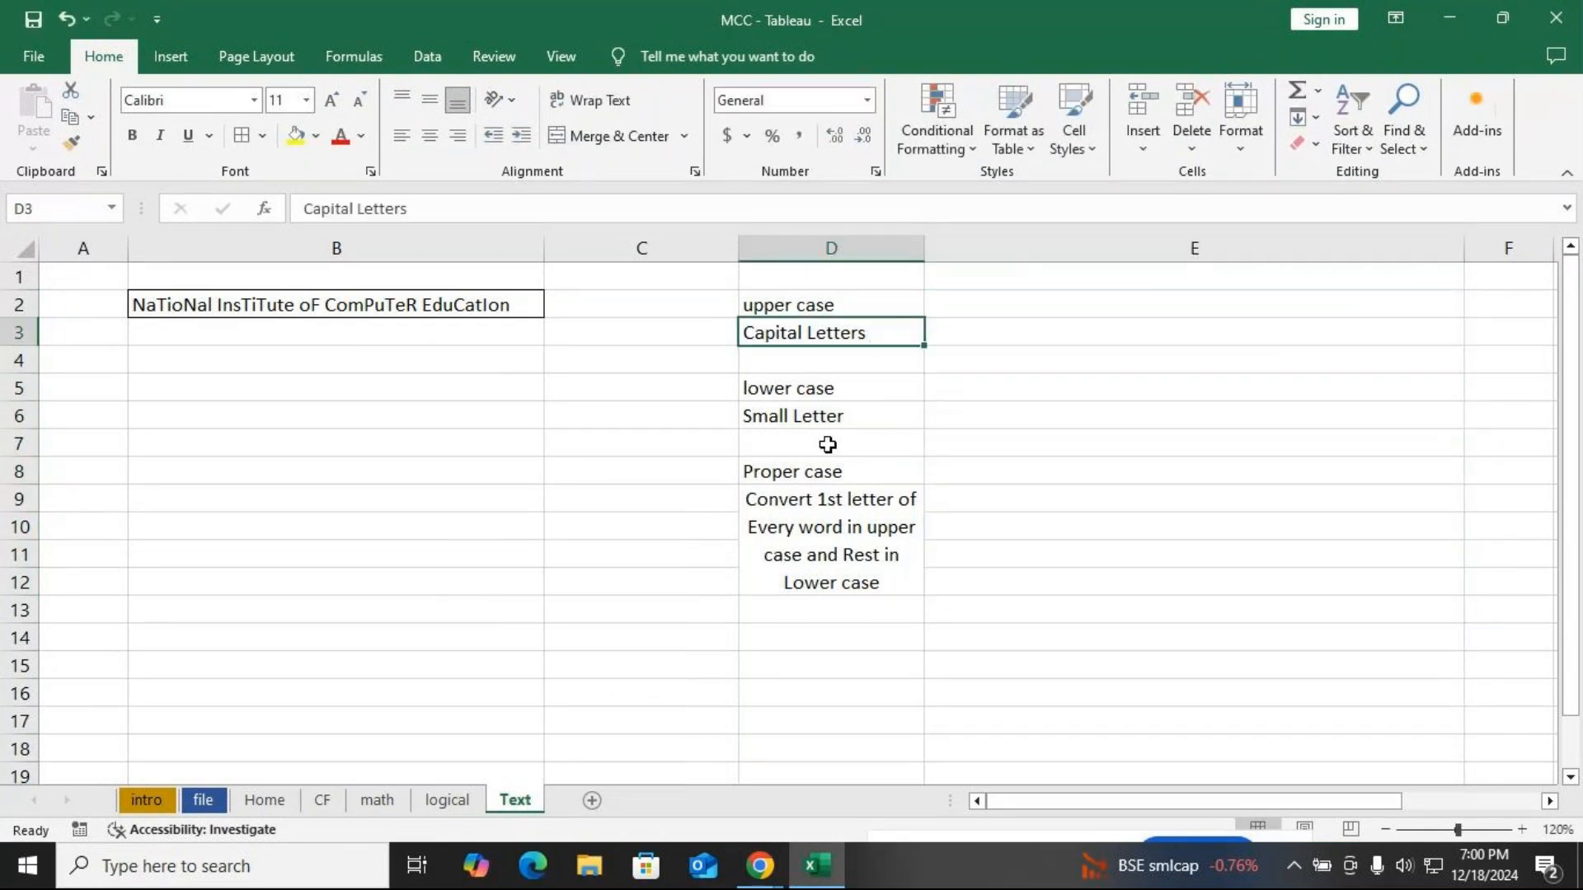
pyautogui.moveTo(1045, 306); pyautogui.dragTo(1054, 624)
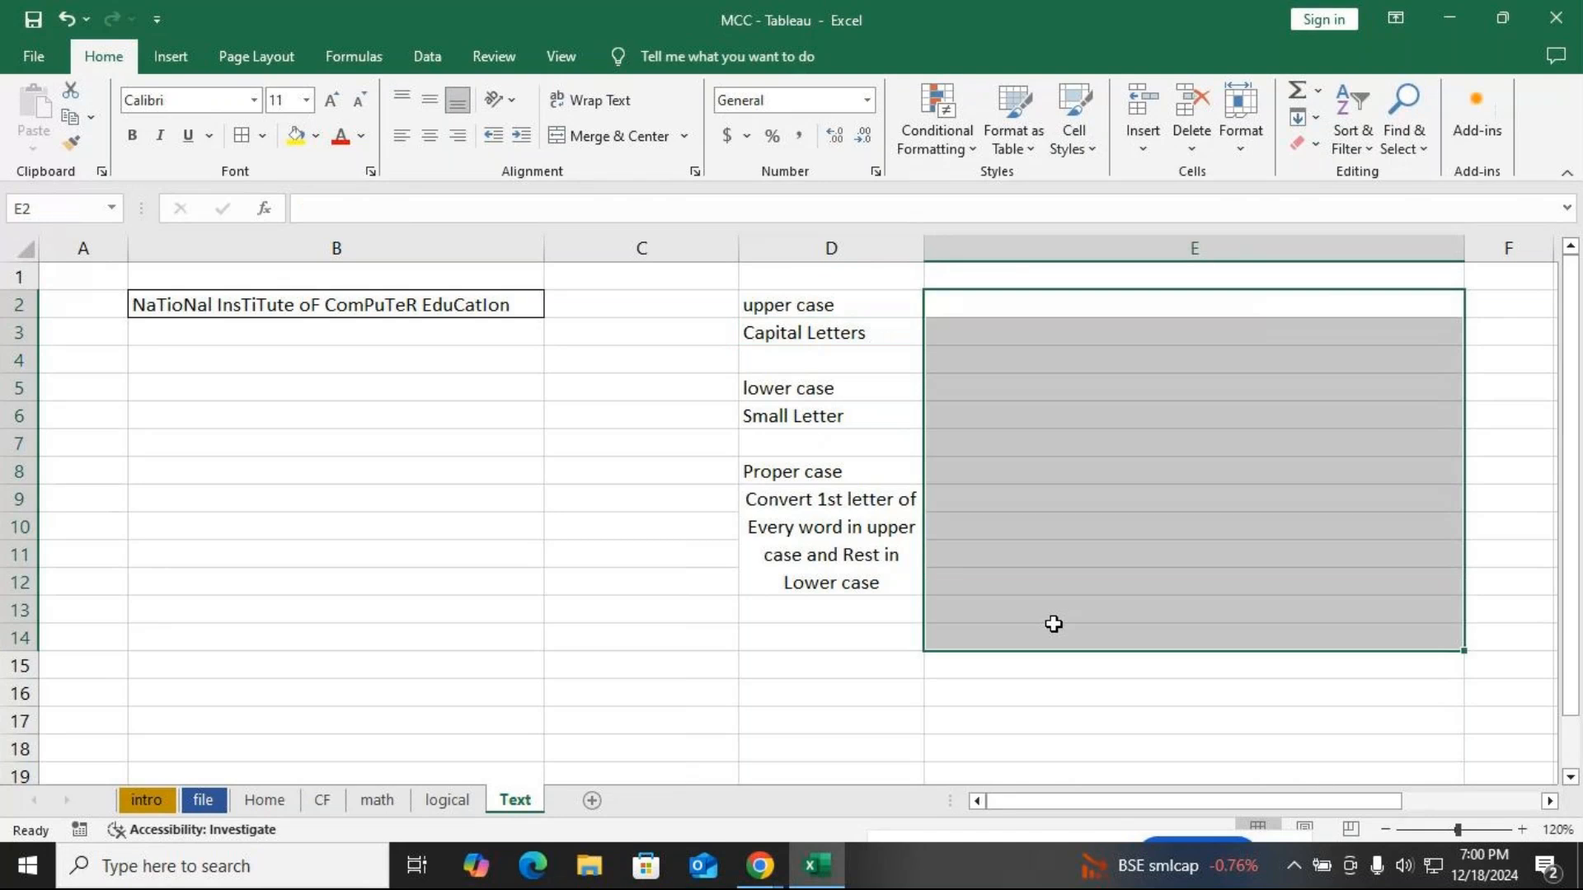
pyautogui.click(1069, 294)
pyautogui.write('=')
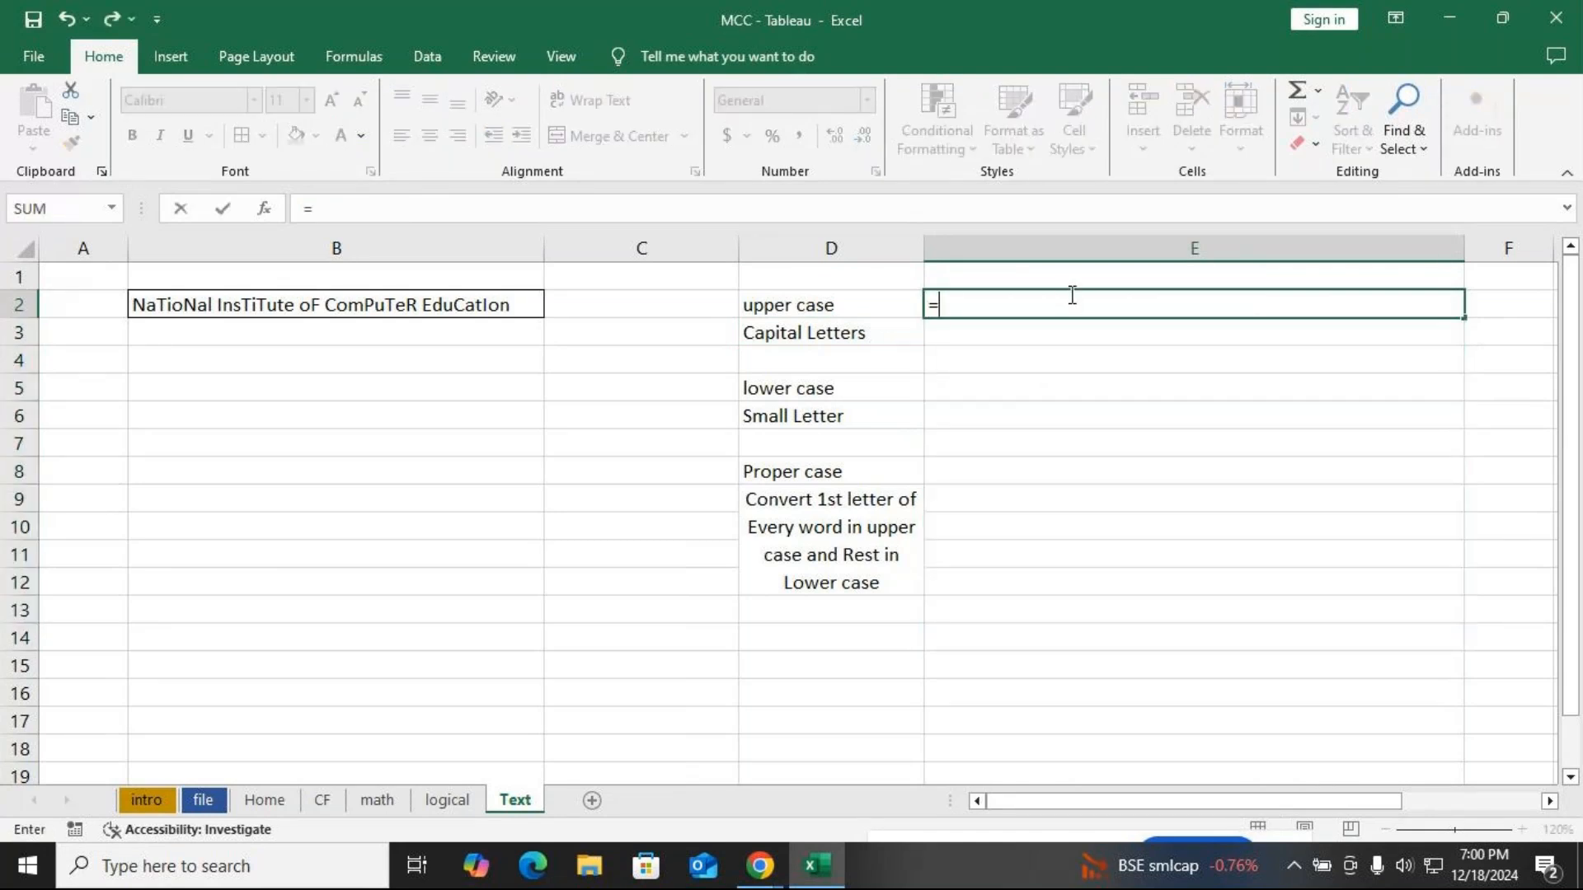
pyautogui.write('upper')
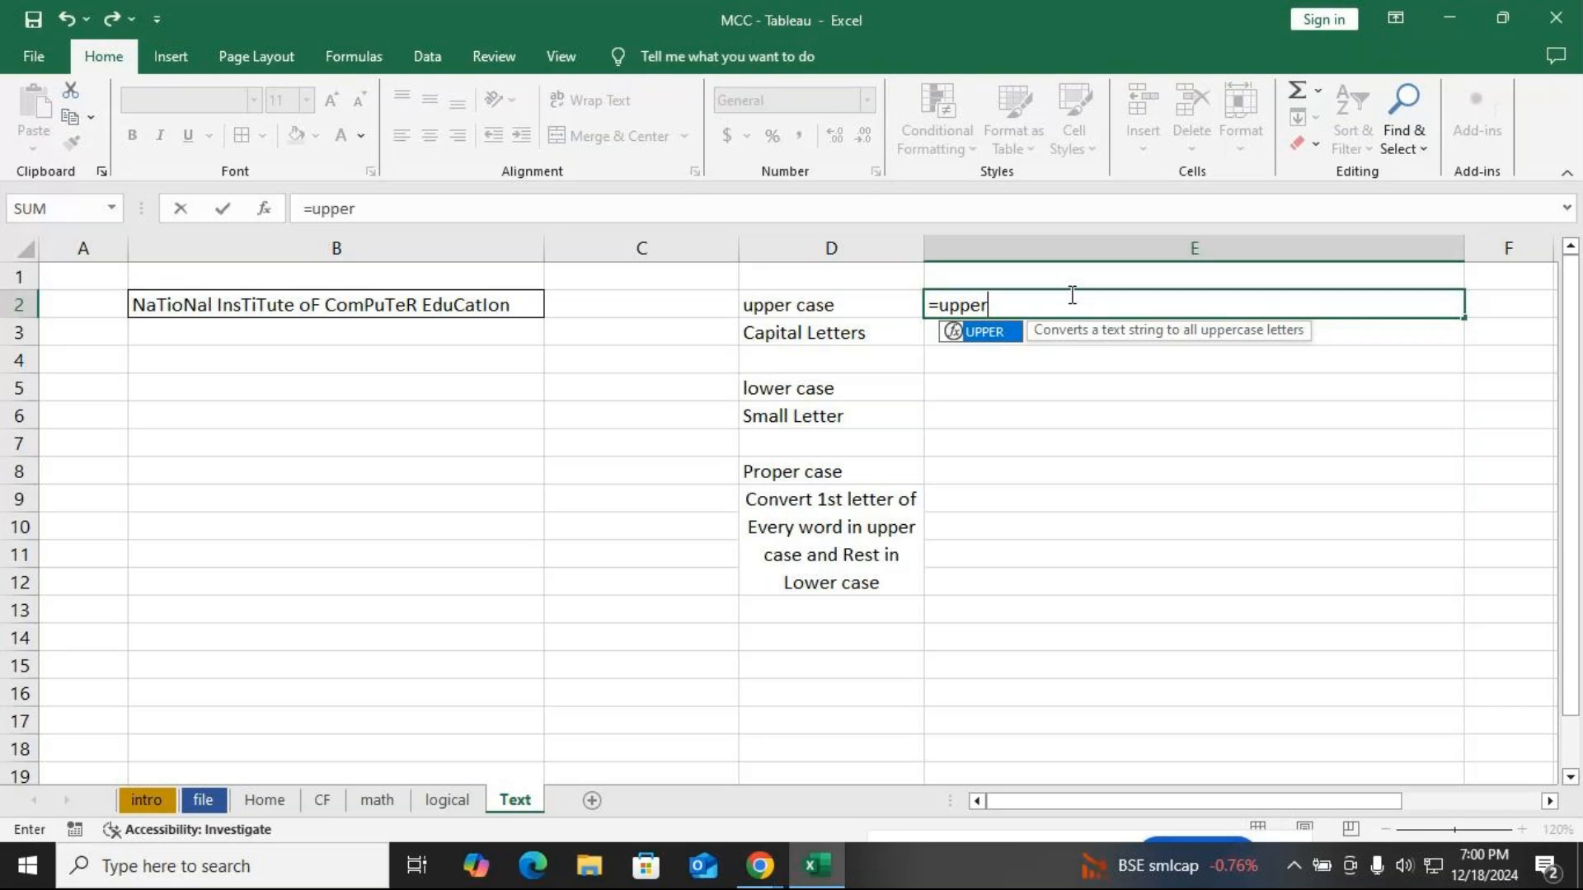
pyautogui.press('Tab')
pyautogui.click(473, 307)
pyautogui.write(')')
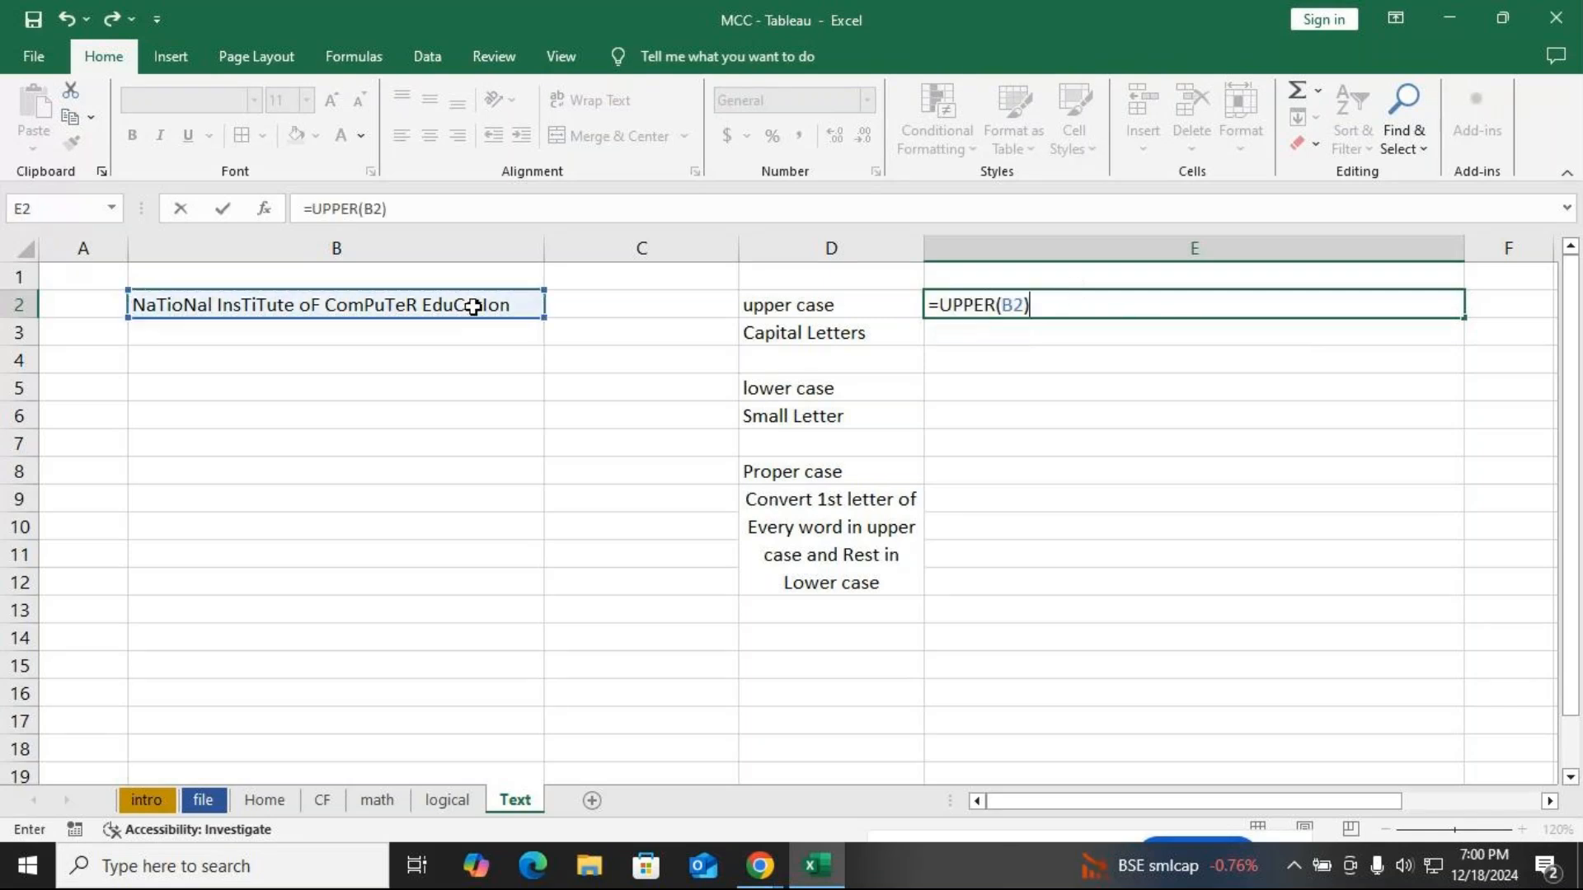
pyautogui.press('Return')
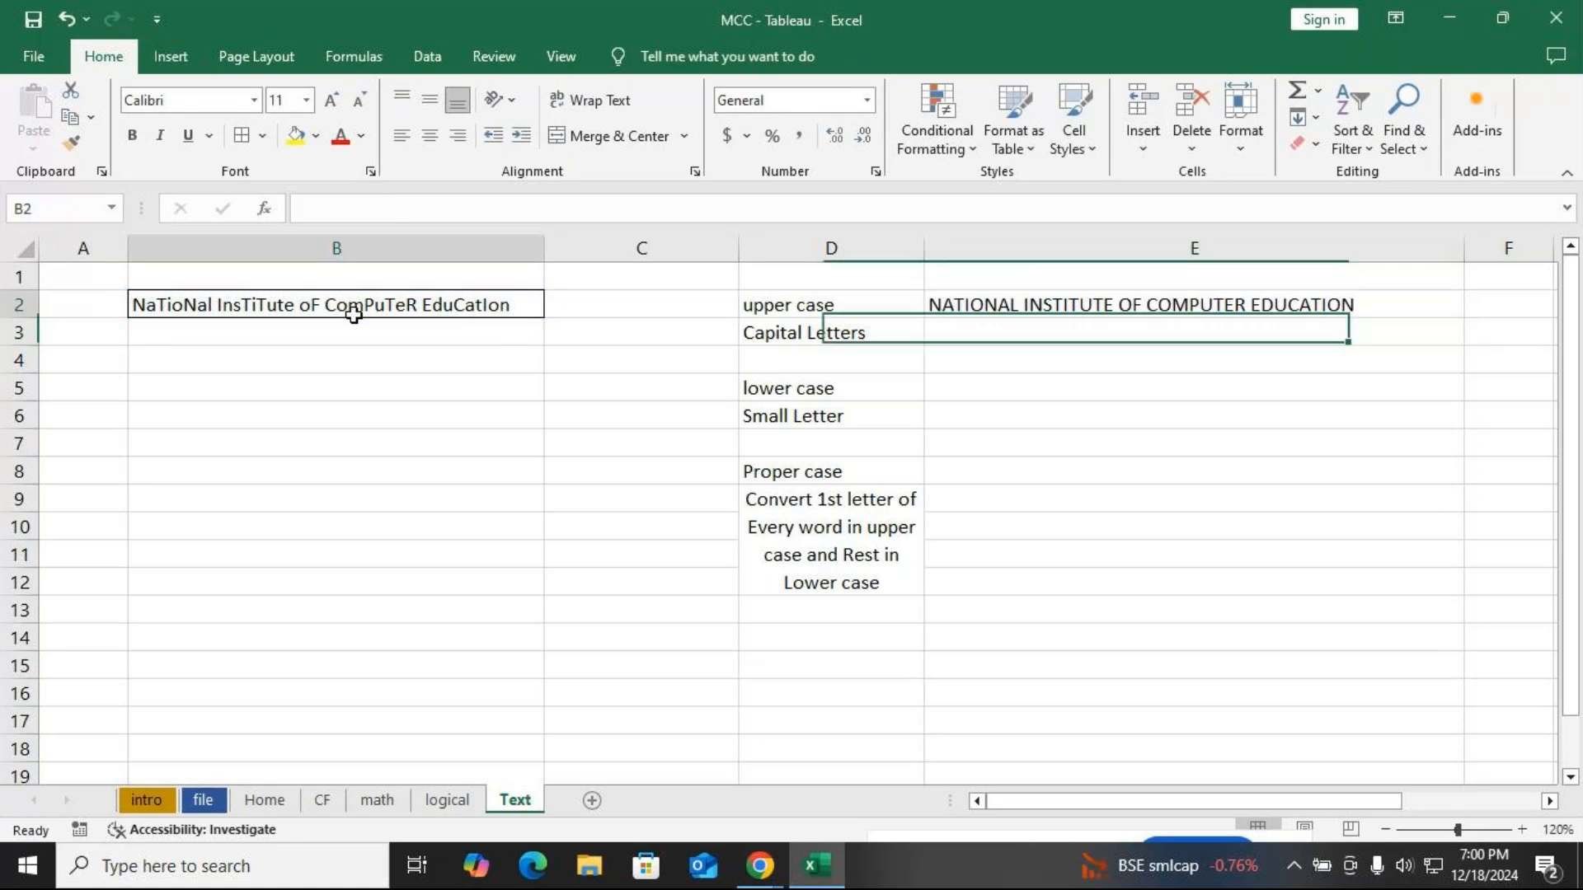
# Compare the source text in B2 with the UPPER formula in cell E2, leaving the formula as it is
pyautogui.click(356, 307)
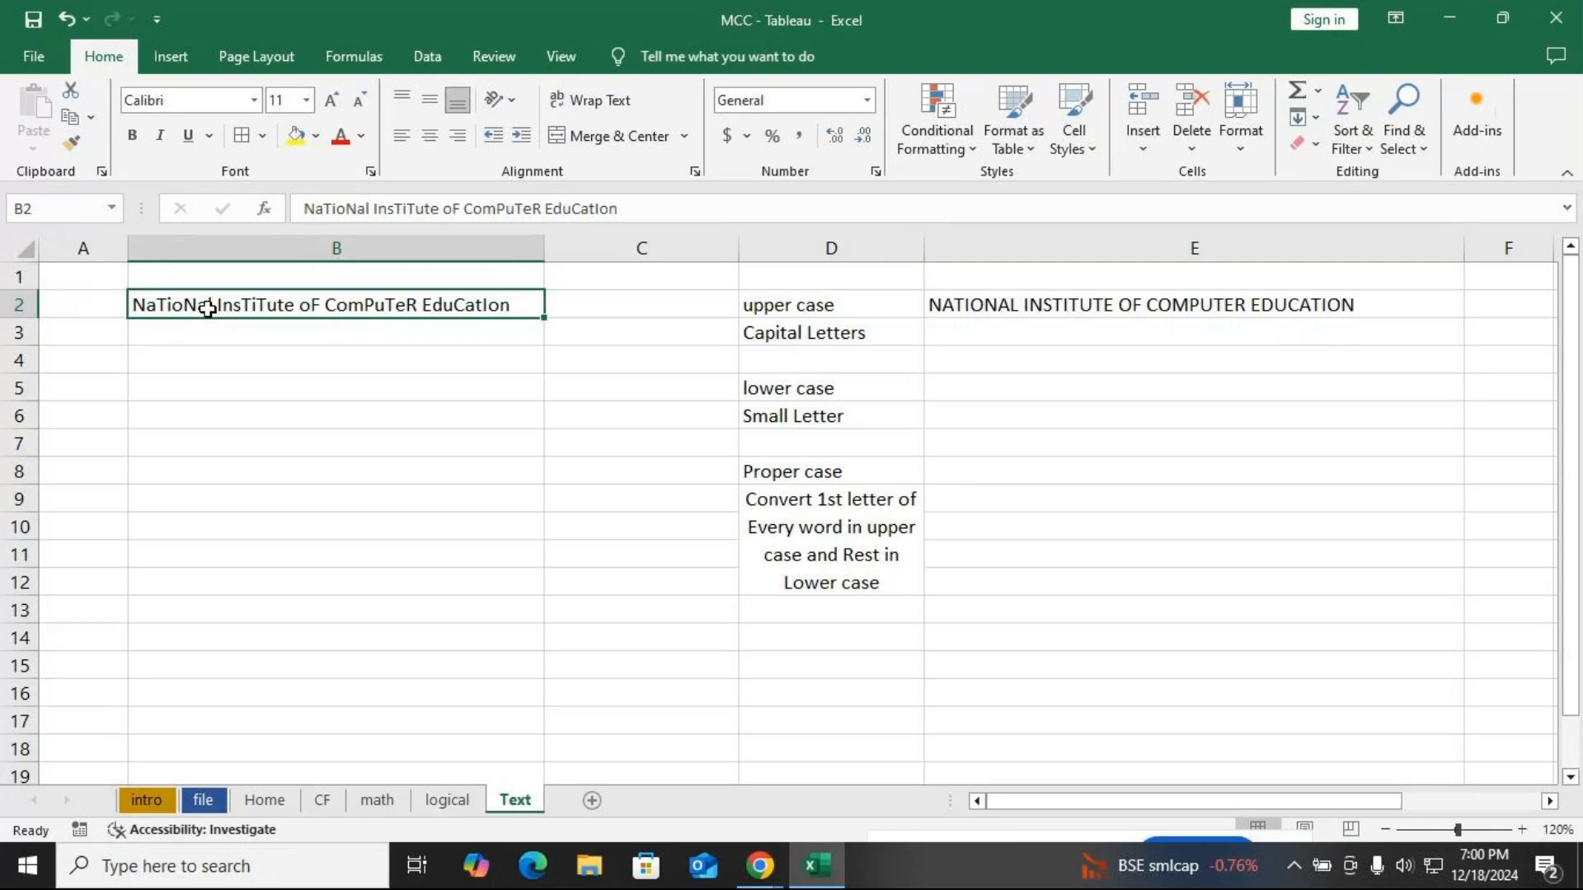
pyautogui.click(804, 337)
pyautogui.click(1034, 305)
pyautogui.doubleClick(1031, 305)
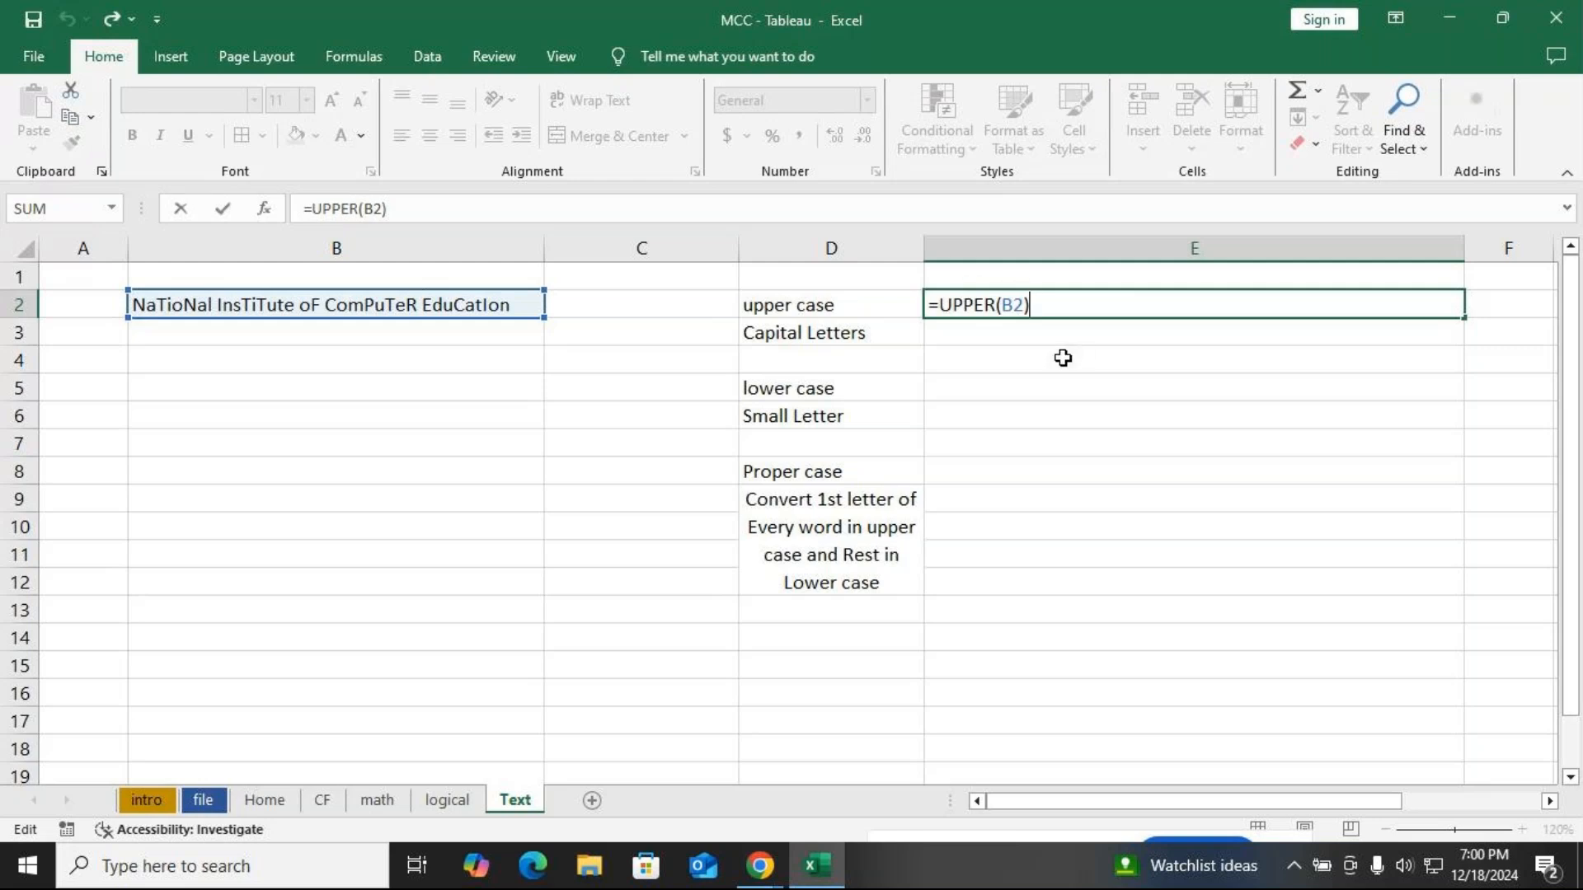
pyautogui.press('Return')
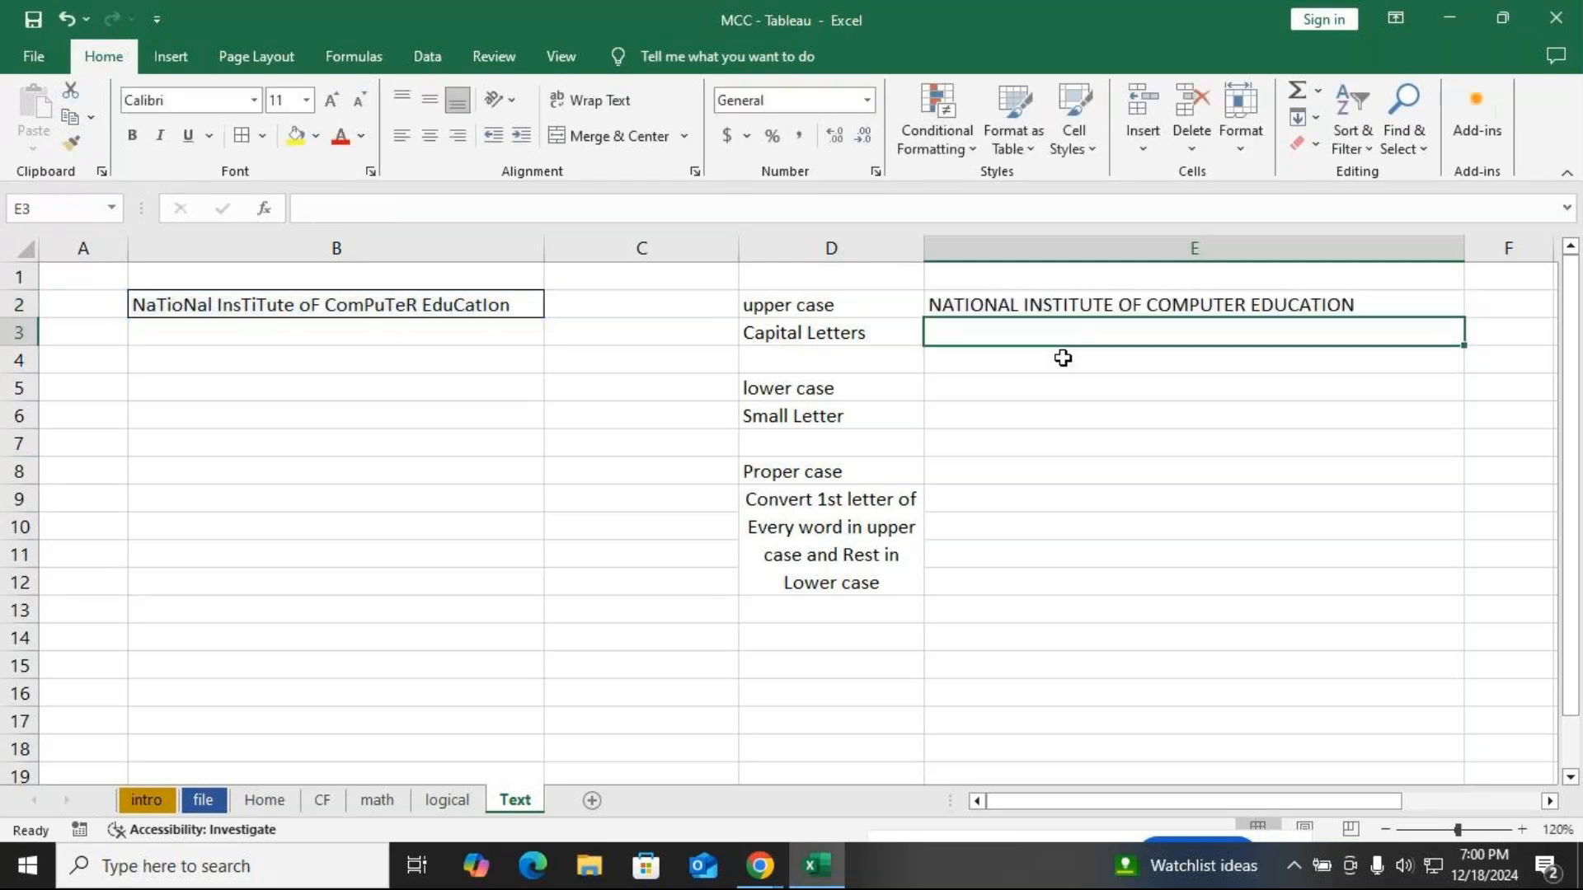
# Enter a formula in cell E5 that converts the text in B2 to lower case with the LOWER function
pyautogui.click(1042, 384)
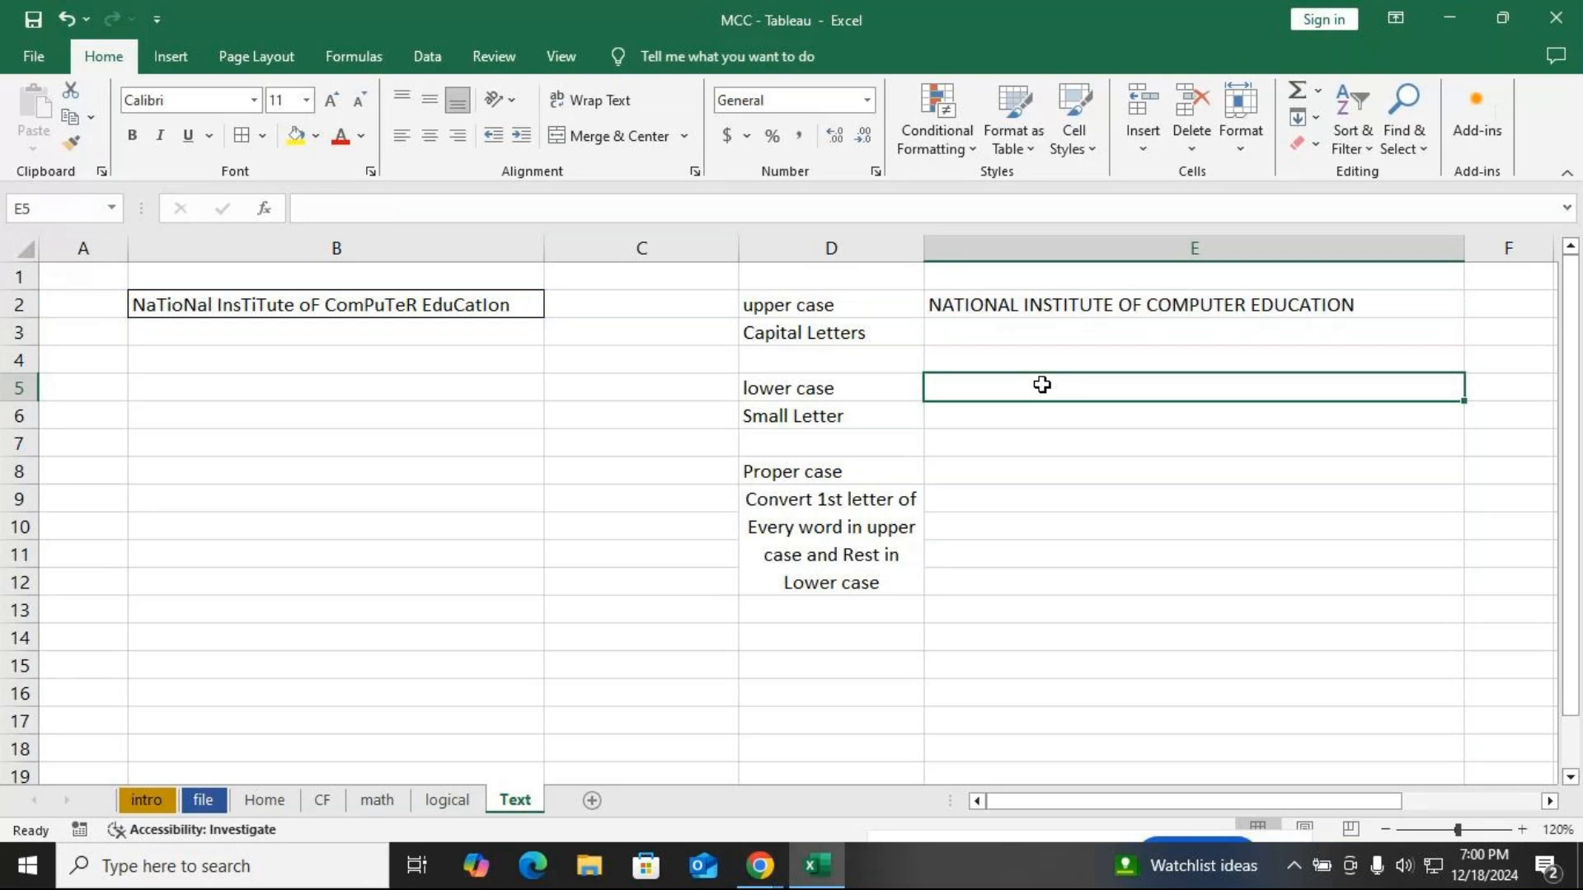
pyautogui.write('=low')
pyautogui.press('Tab')
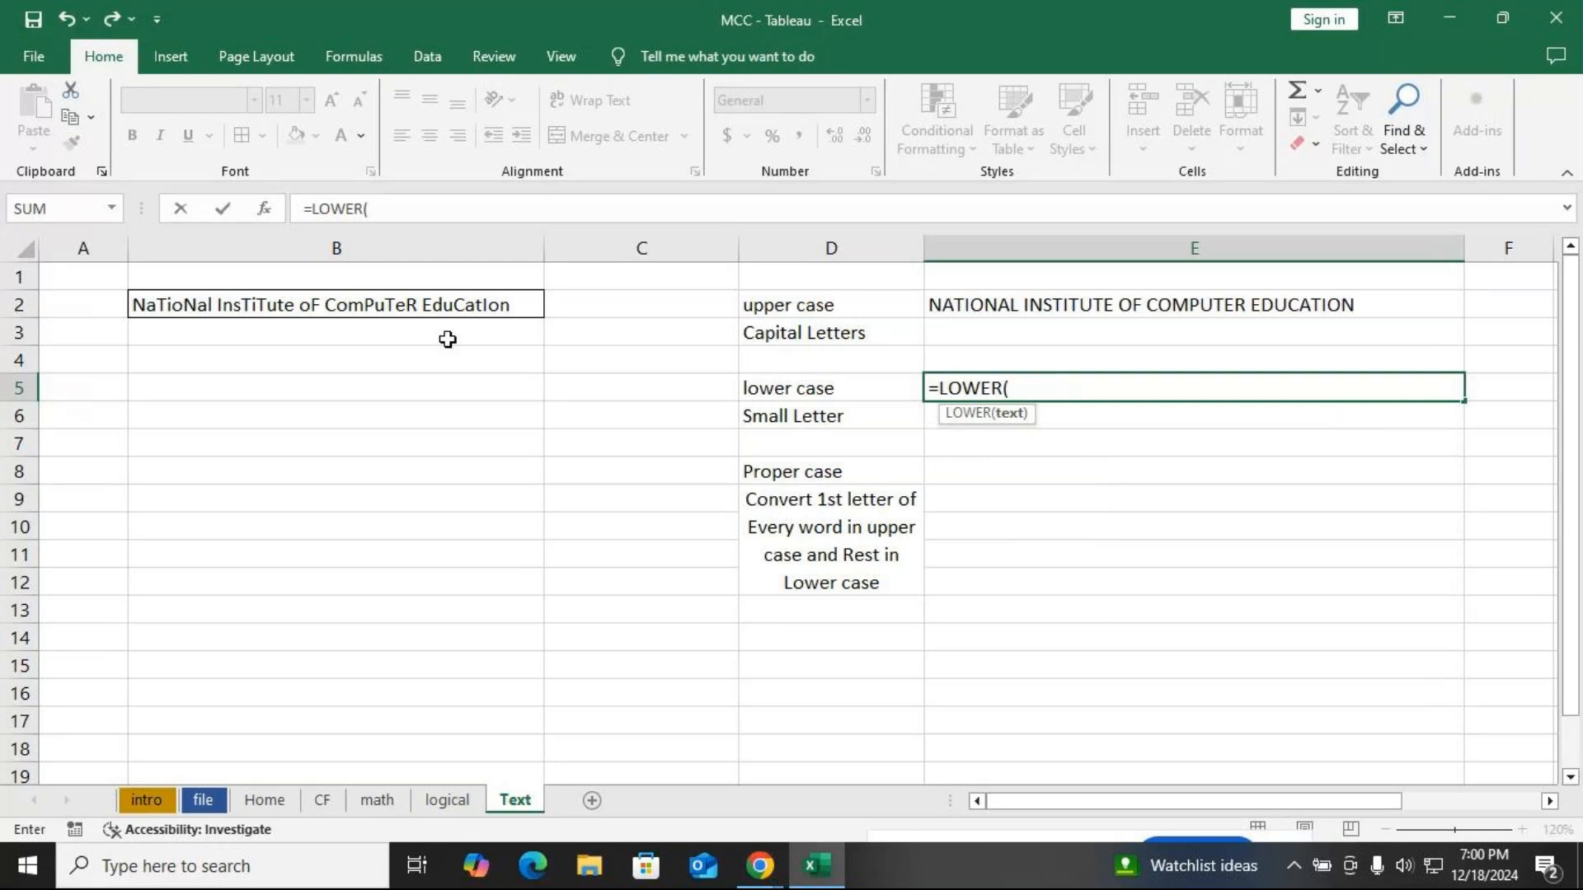
pyautogui.click(408, 303)
pyautogui.write(')')
pyautogui.press('Return')
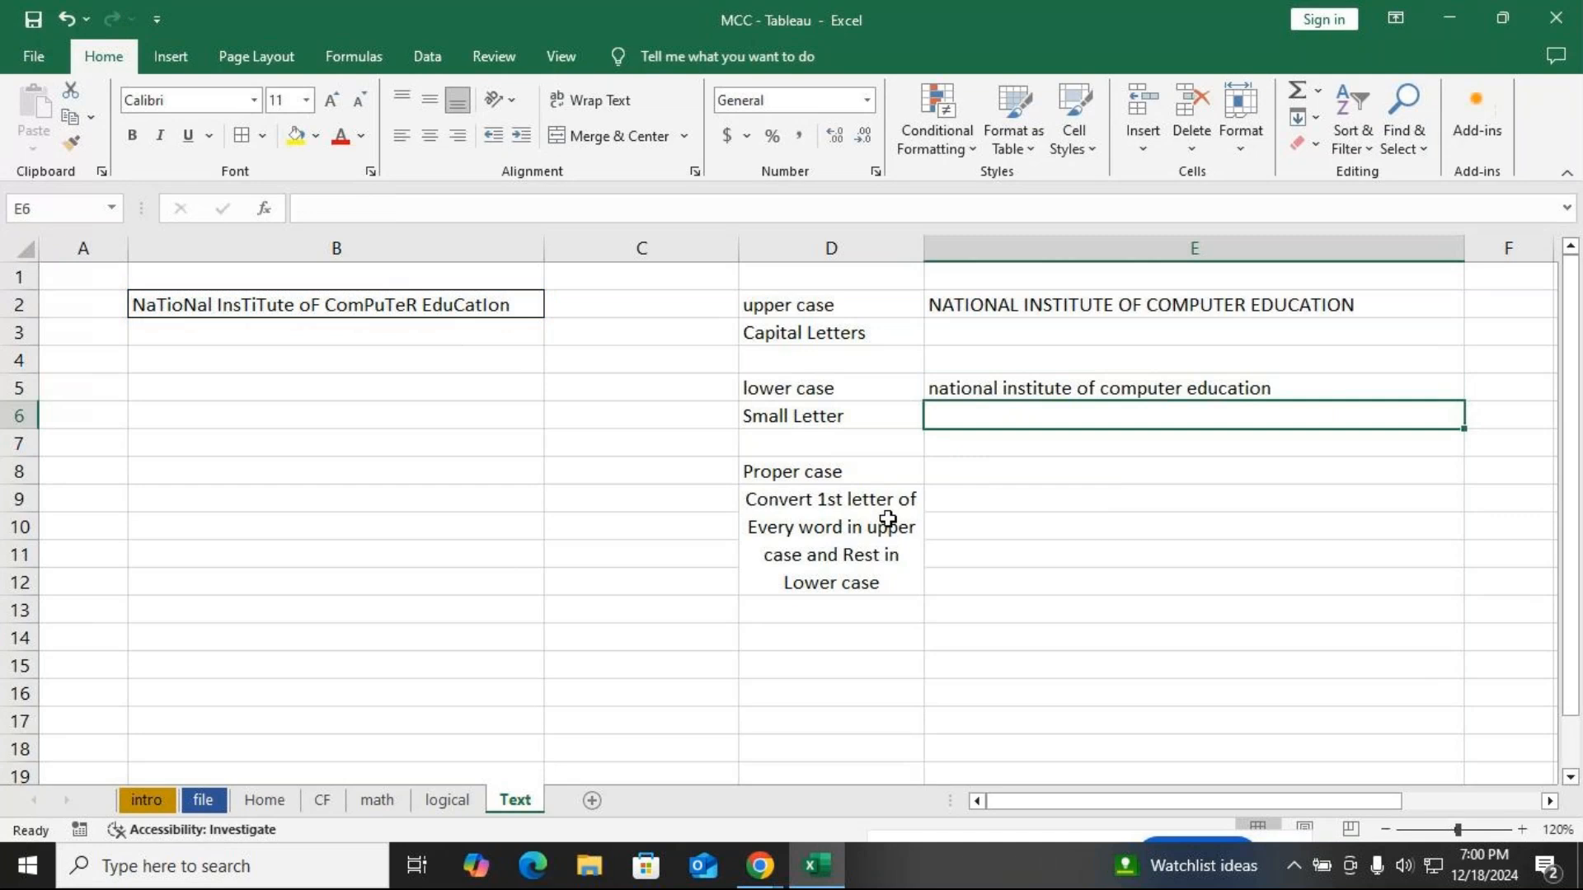
# Enter a formula in cell E8 that converts the text in B2 to proper case with the PROPER function
pyautogui.click(826, 541)
pyautogui.click(989, 470)
pyautogui.click(813, 548)
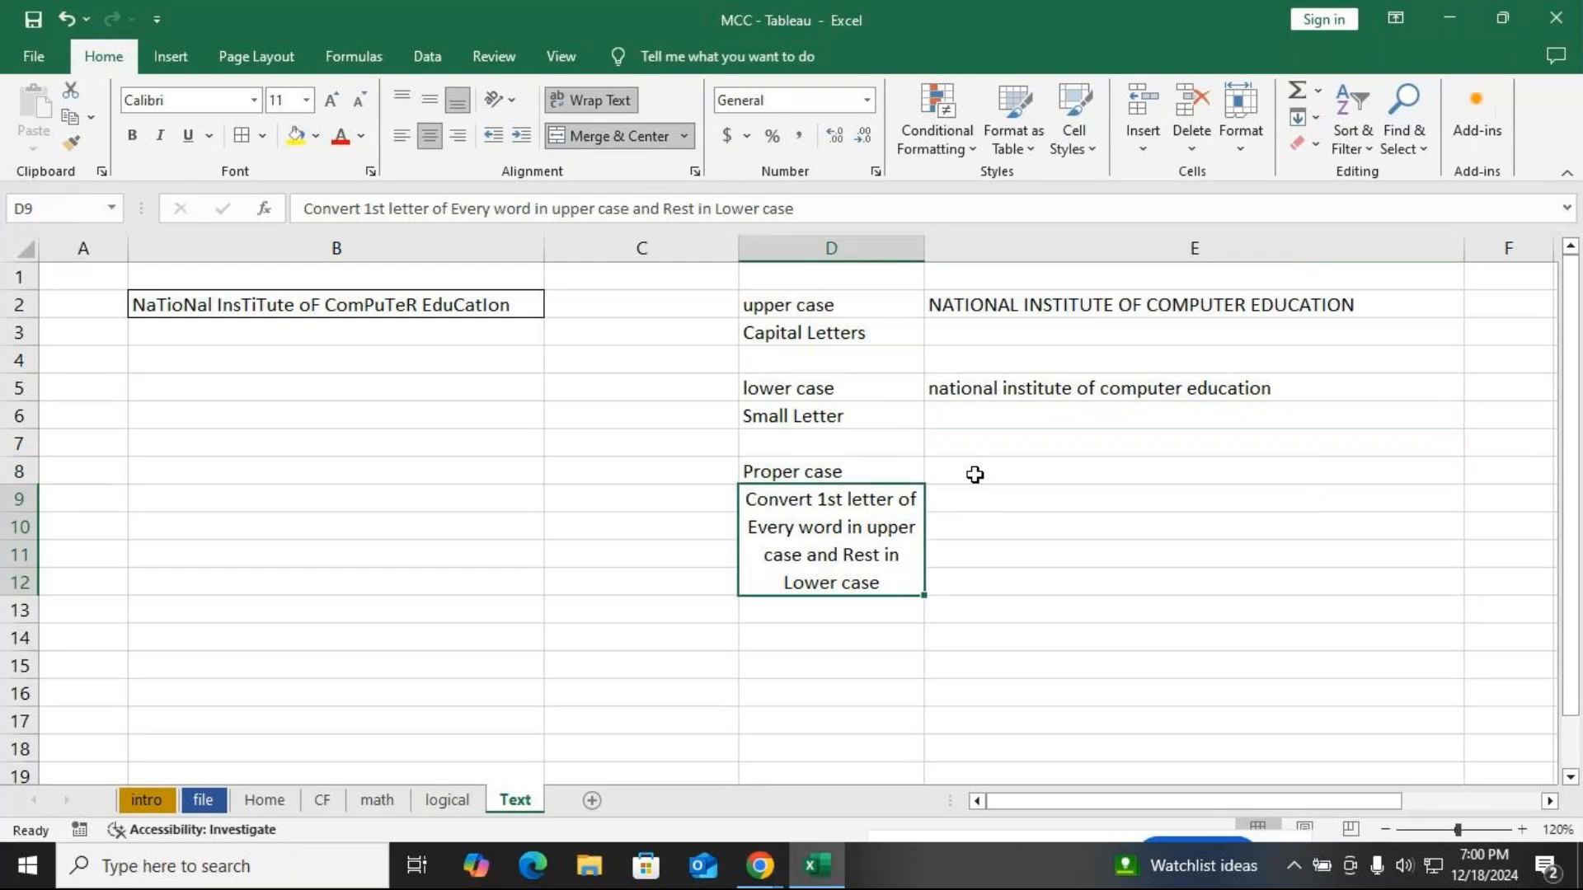
pyautogui.click(974, 475)
pyautogui.write('=')
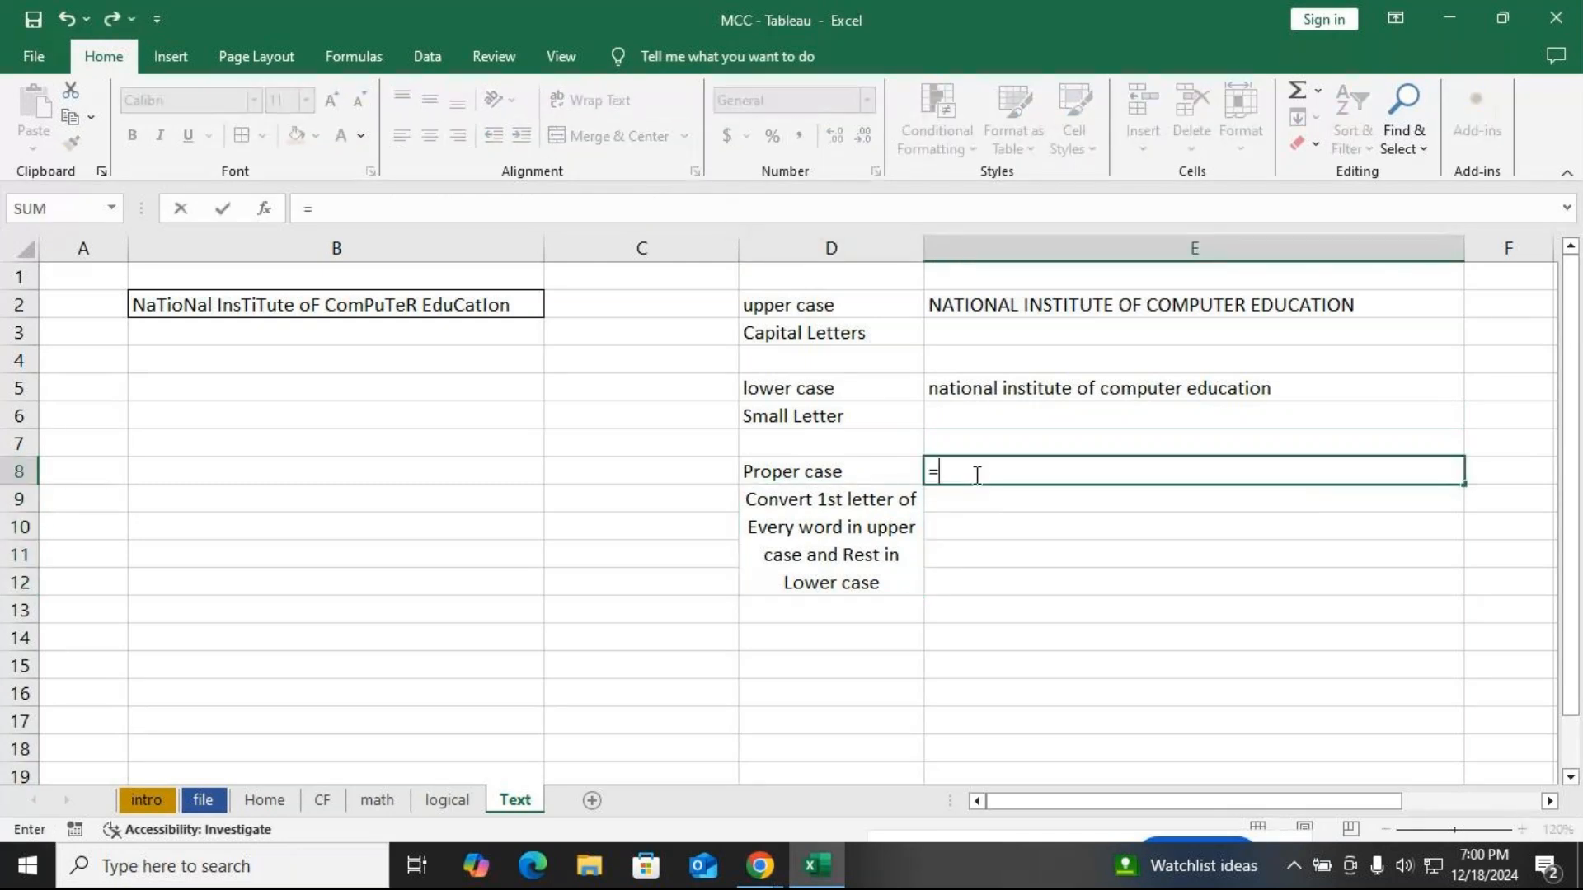
pyautogui.write('prop')
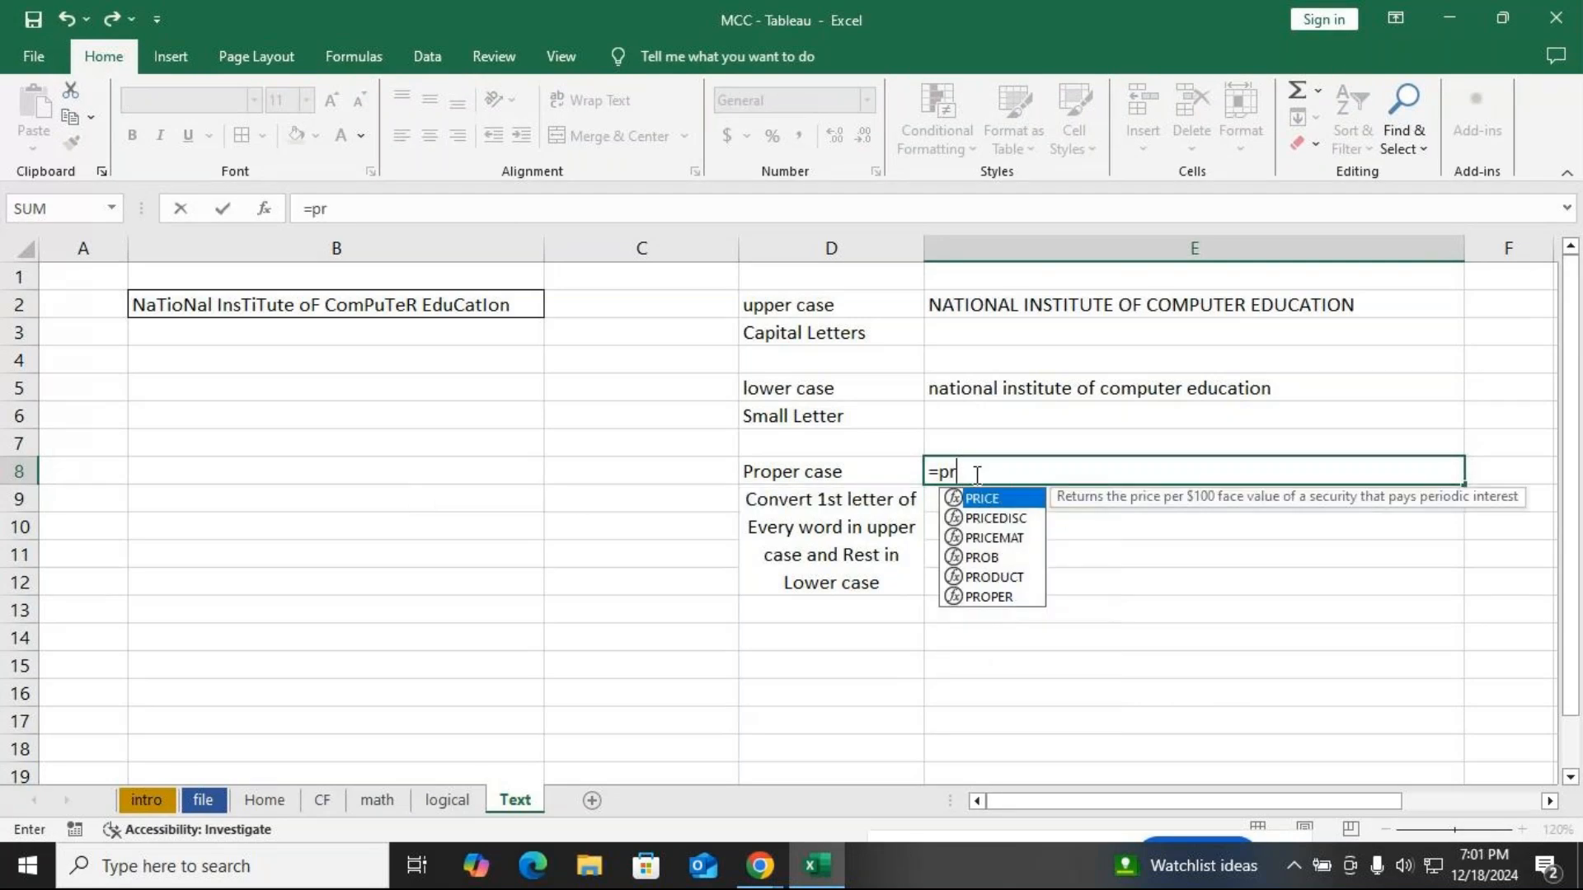
pyautogui.press('Tab')
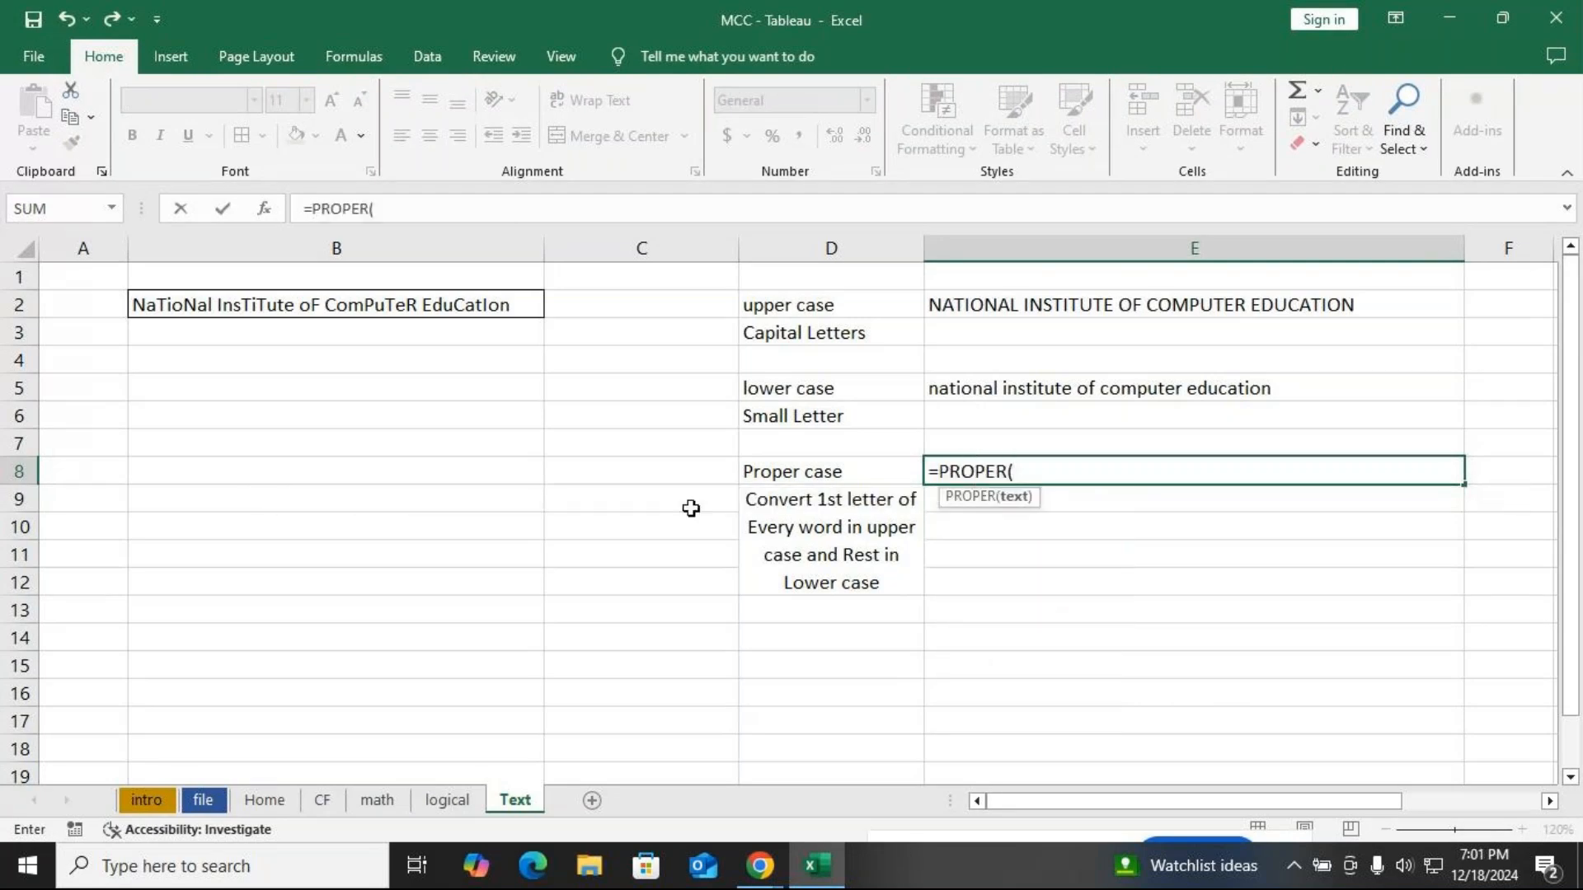
pyautogui.click(346, 301)
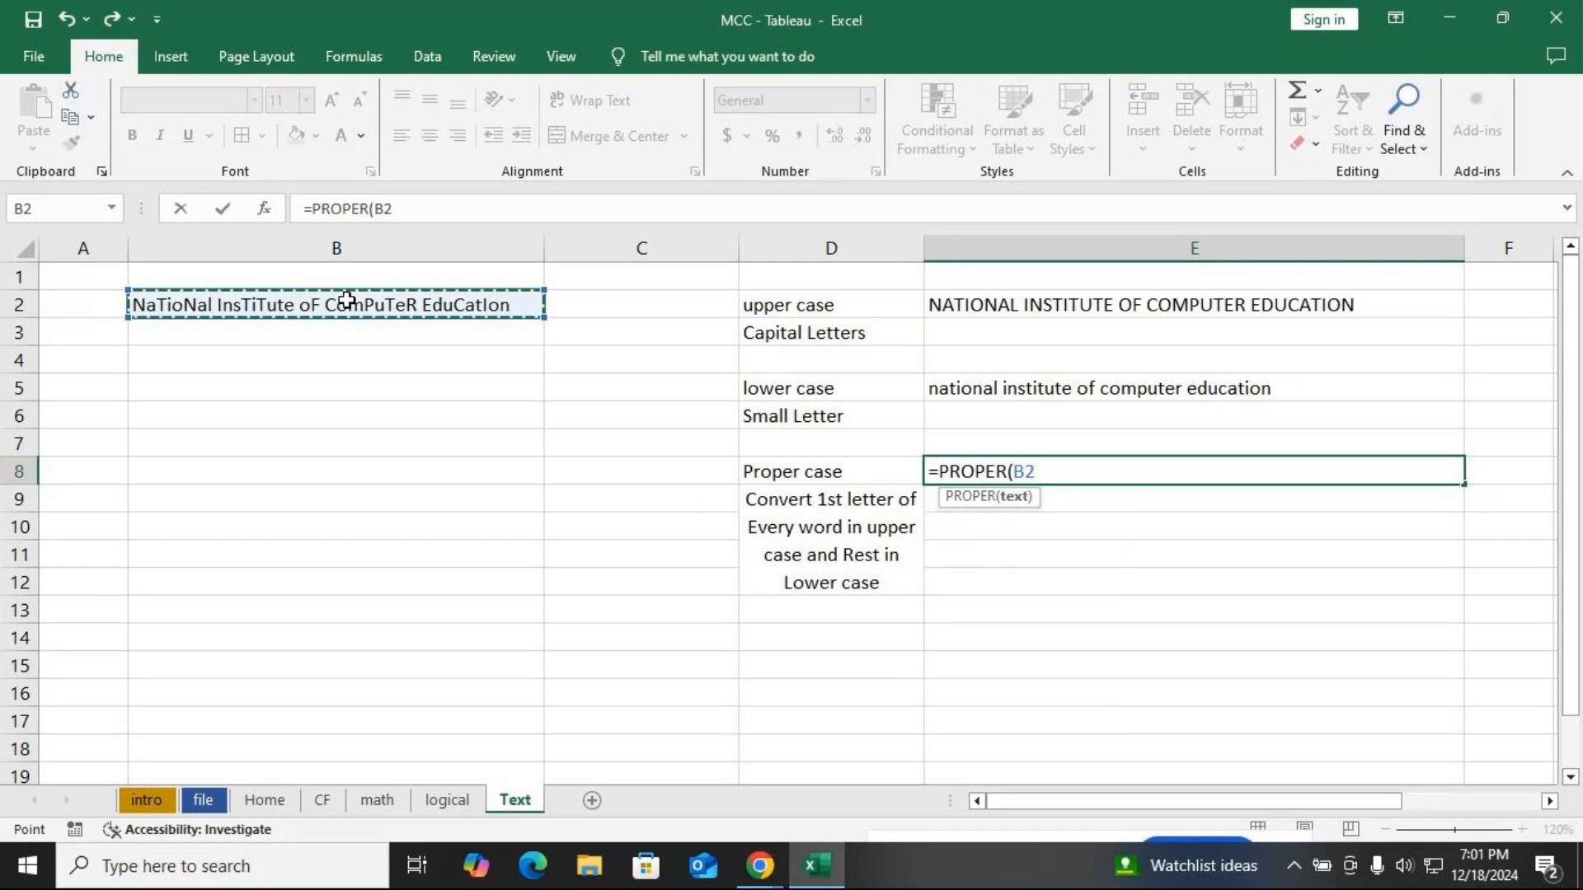
pyautogui.write(')')
pyautogui.press('Return')
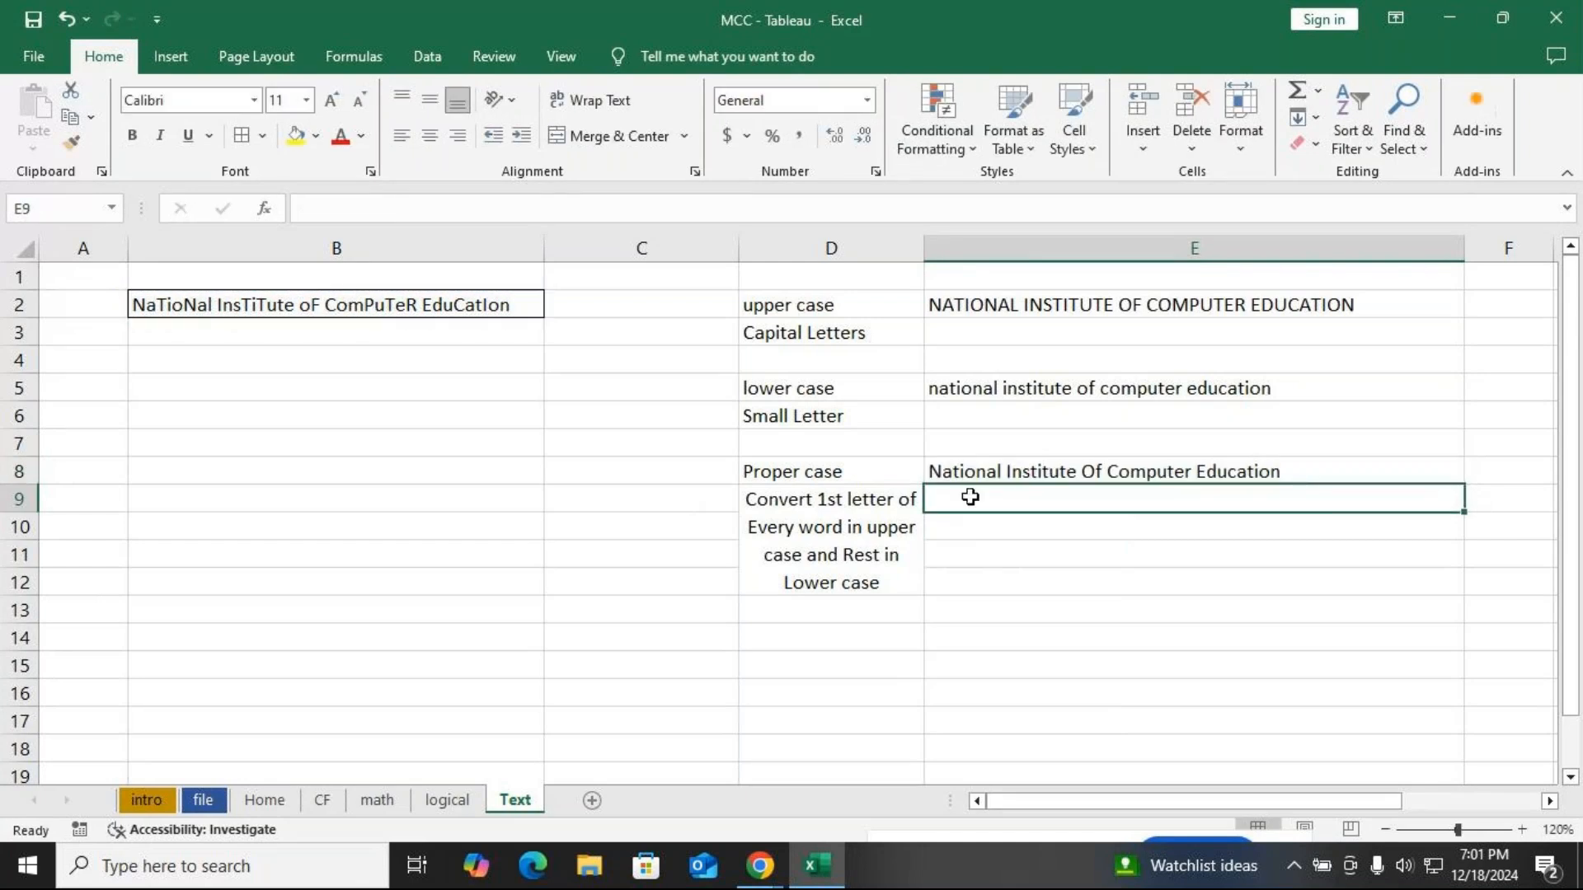
pyautogui.press('Up')
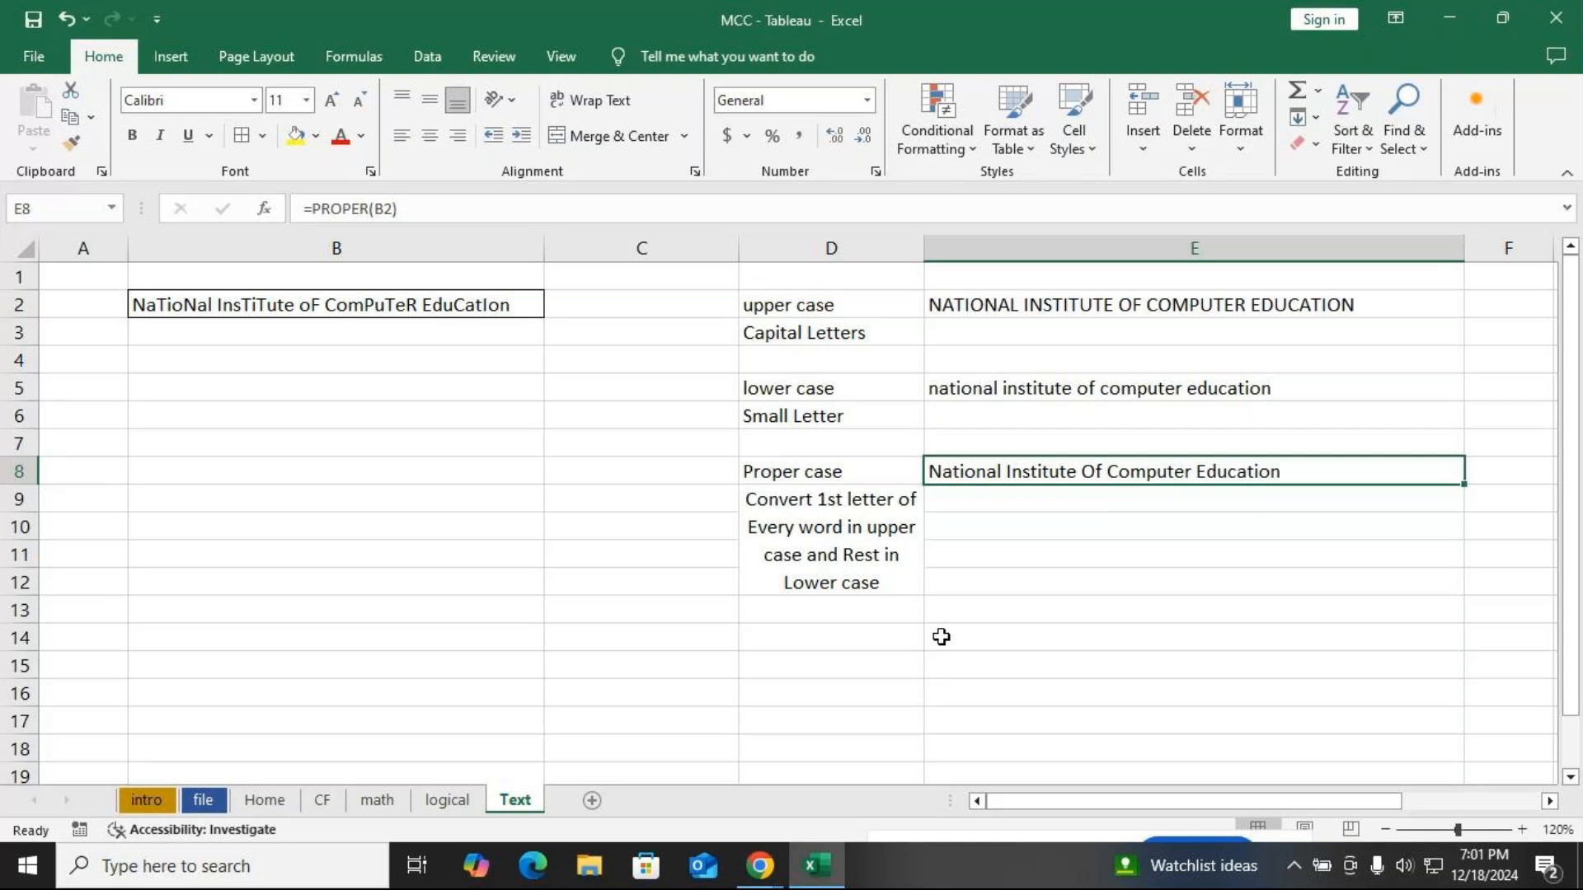
# Apply a red font colour to the labels "upper case", "lower case" and "Proper case" in cells D2, D5 and D8
pyautogui.click(764, 308)
pyautogui.click(764, 383)
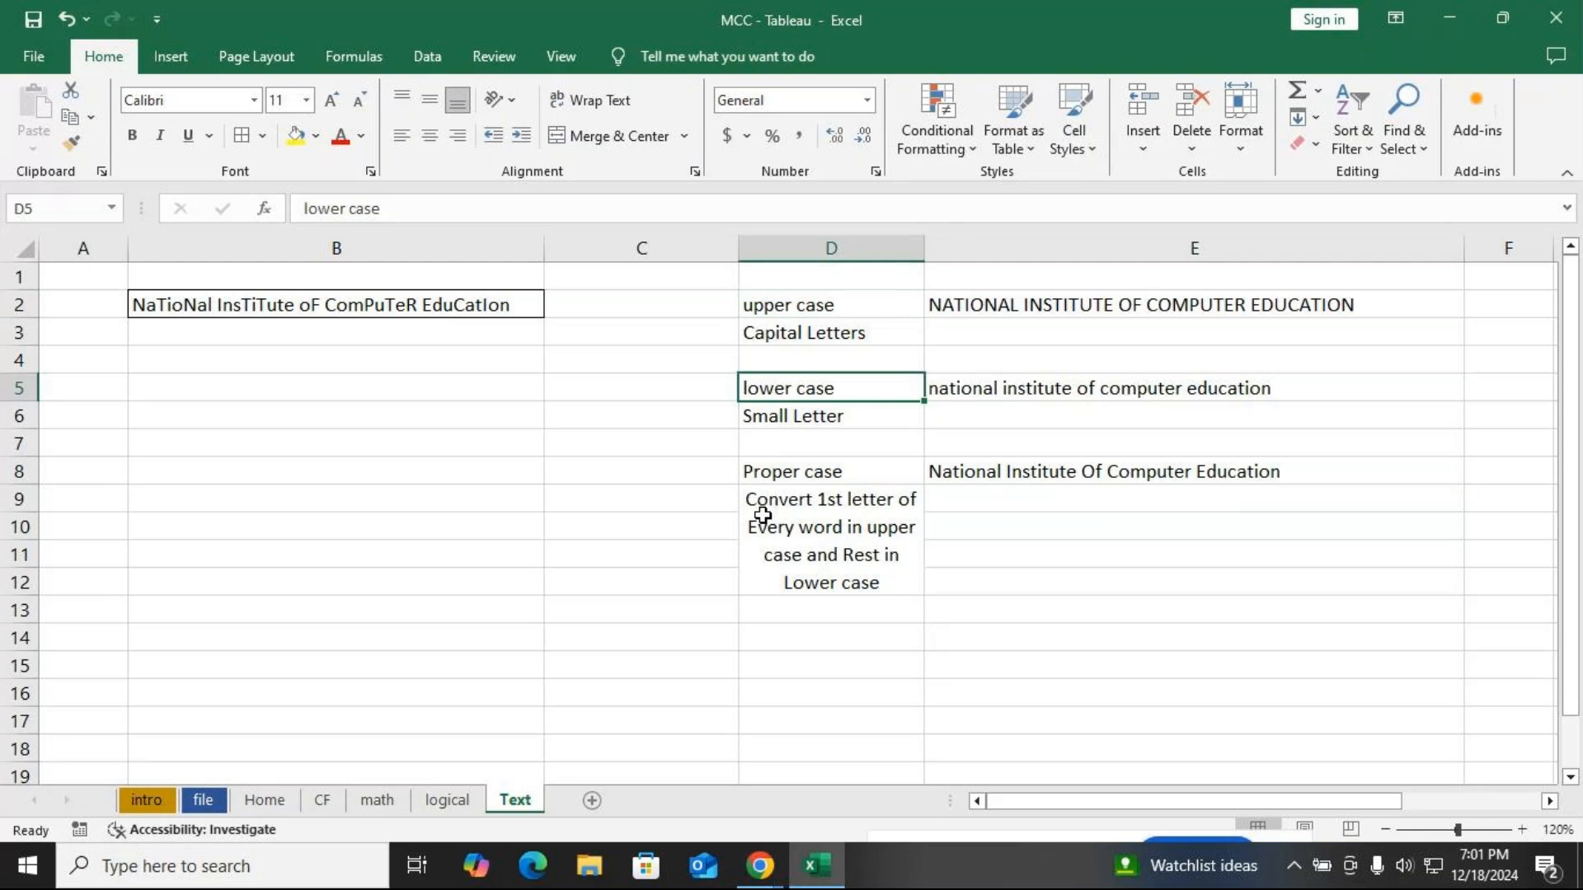
pyautogui.click(770, 470)
pyautogui.click(767, 305)
pyautogui.click(340, 136)
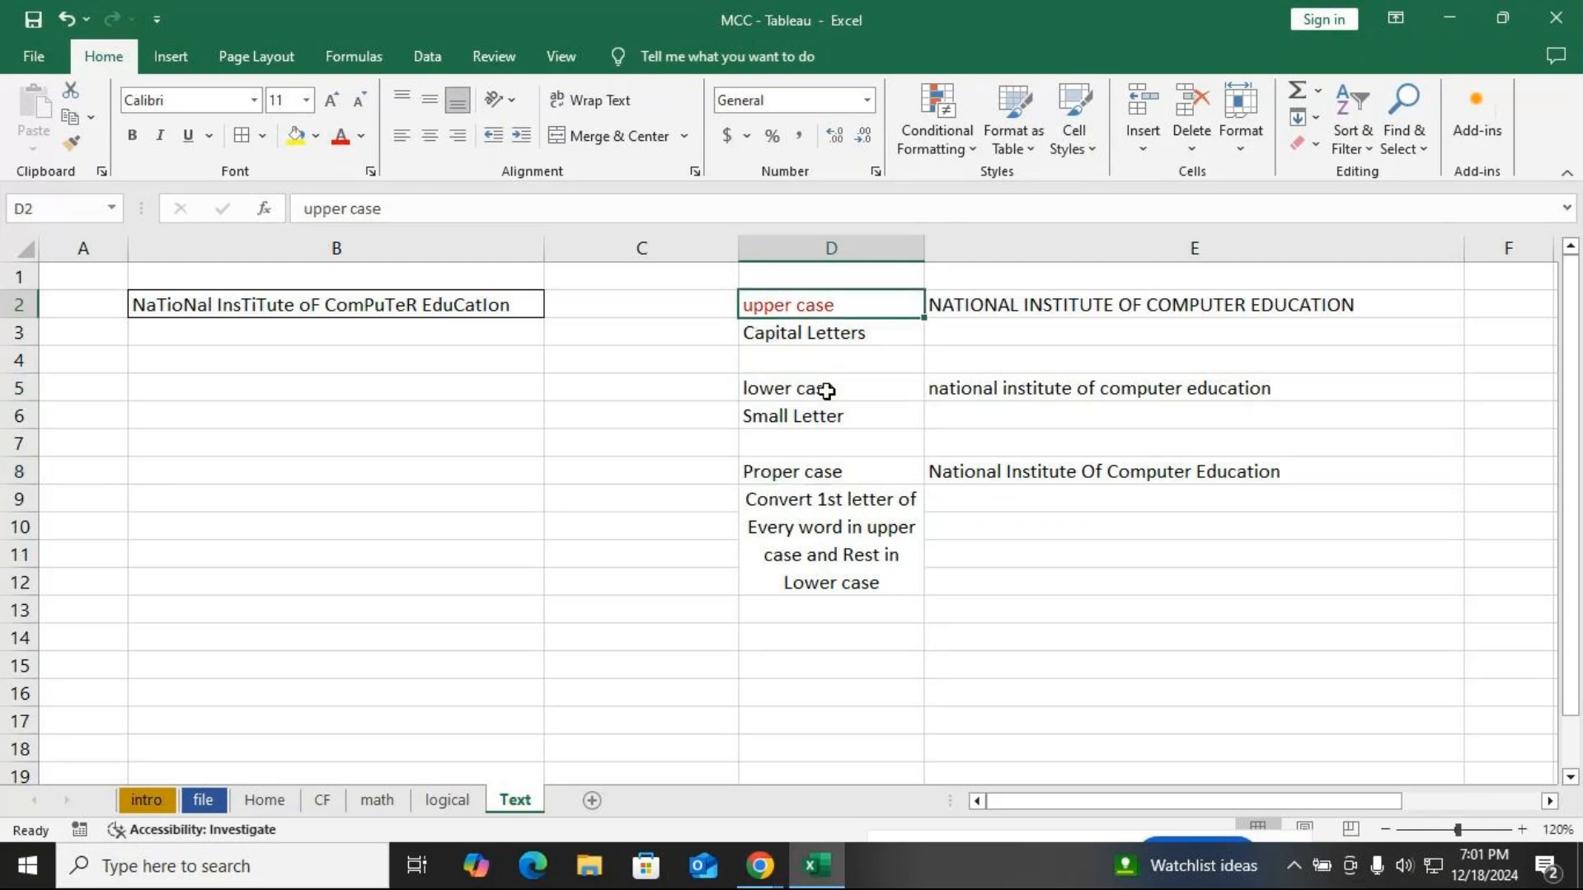
pyautogui.click(824, 391)
pyautogui.click(340, 139)
pyautogui.press('Down')
pyautogui.press('Down')
pyautogui.press('Down')
pyautogui.click(340, 137)
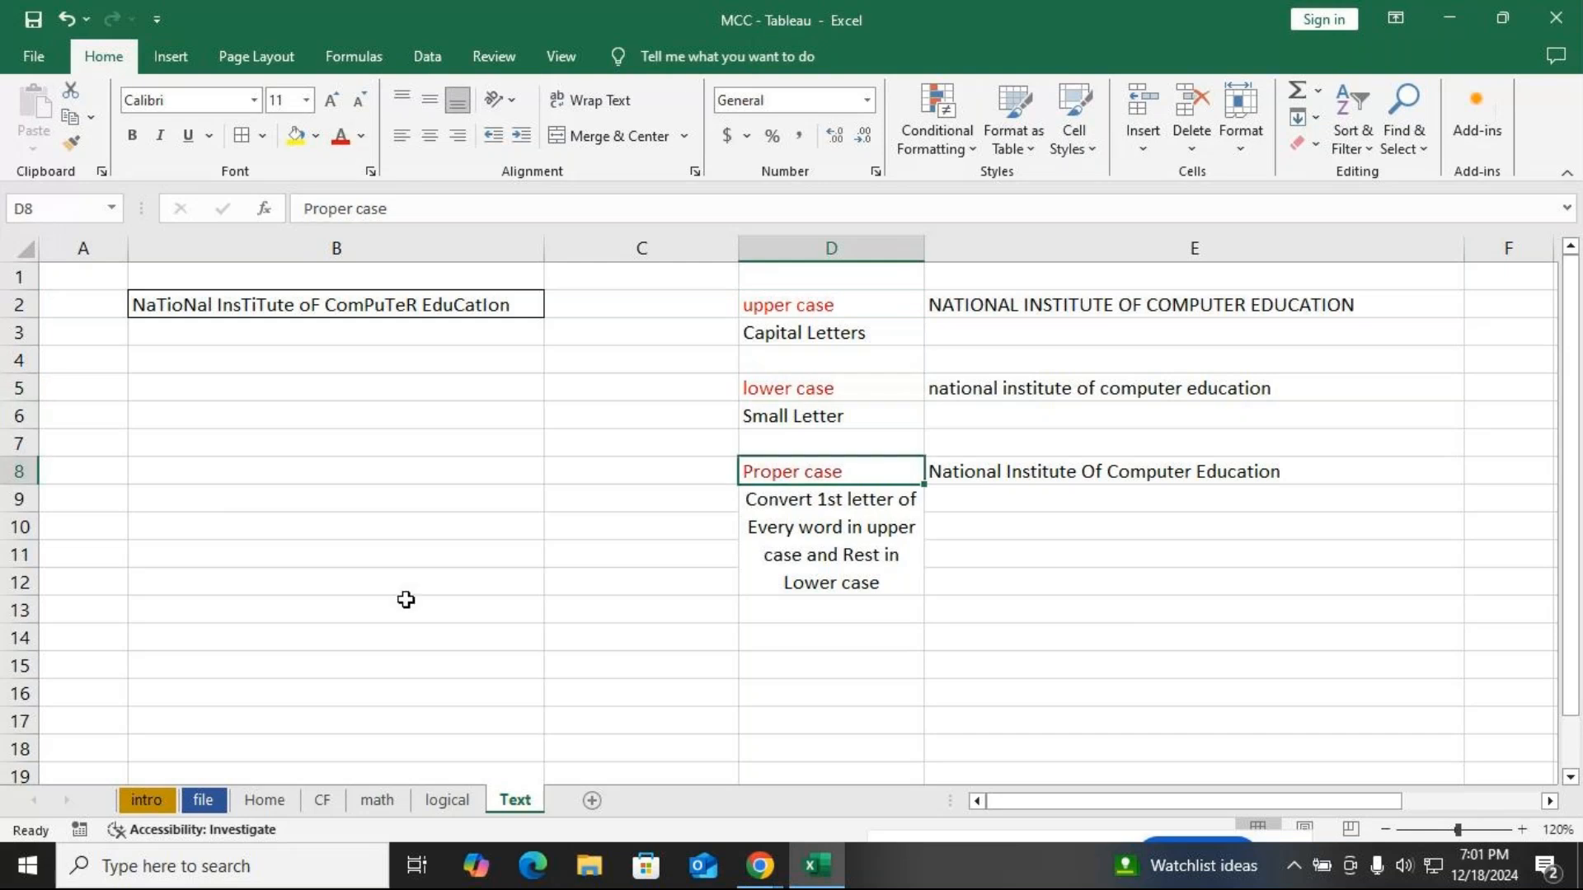
pyautogui.click(328, 656)
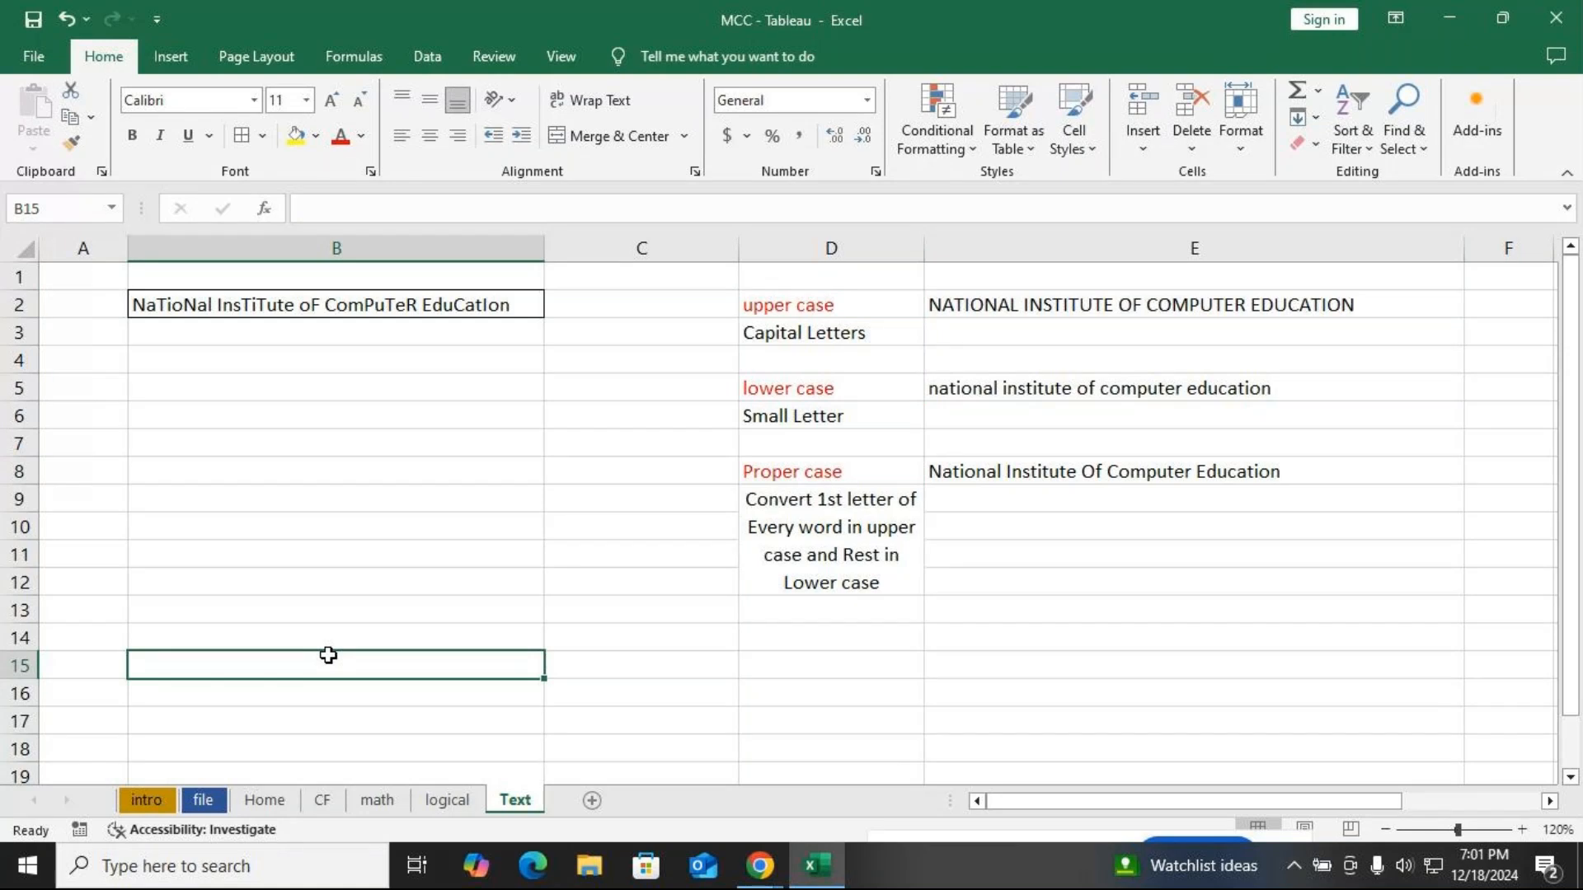
# Toggle the microphone in the GoTo Meeting window and return to the Excel workbook
pyautogui.hotkey('alt', 'Tab')
pyautogui.hotkey('alt', 'Tab')
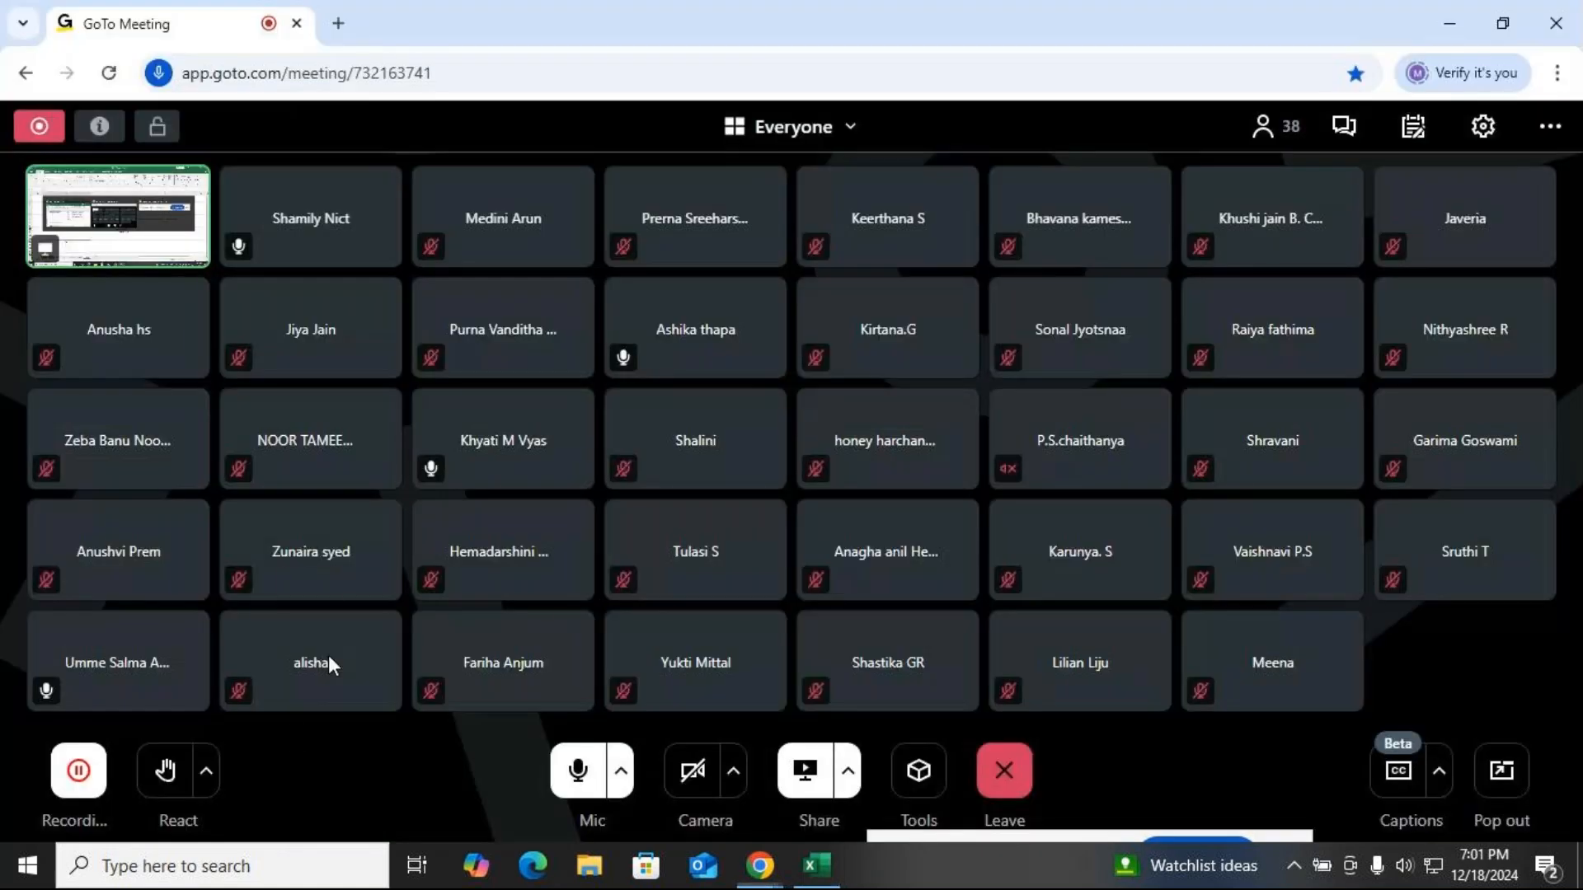
pyautogui.click(578, 775)
pyautogui.hotkey('alt', 'Tab')
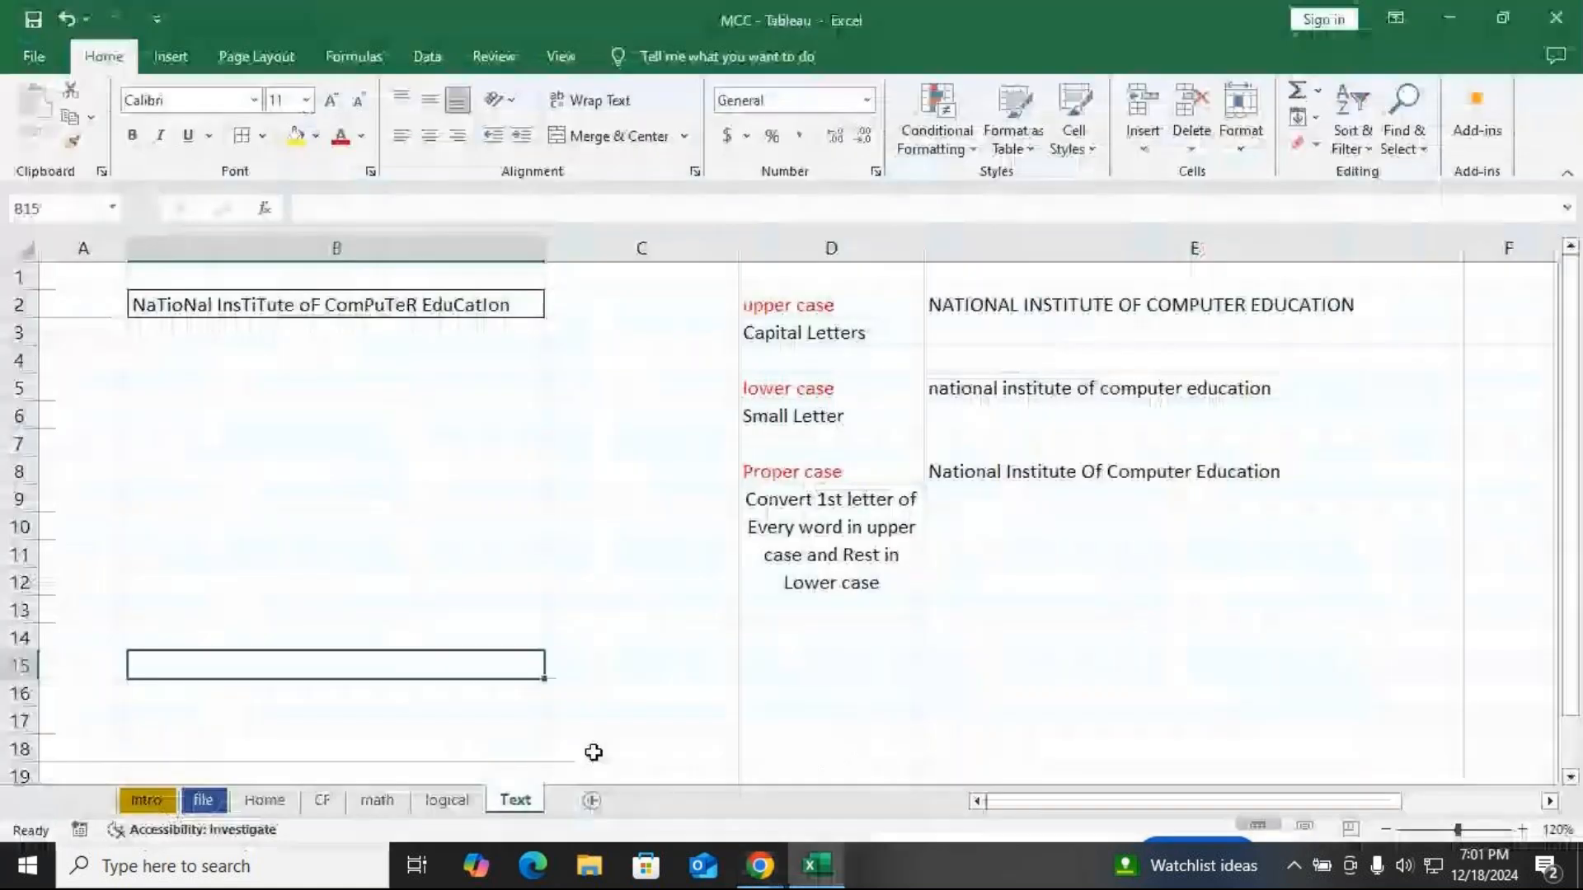
# Narrow columns C and B and show the Text sheet's formulas in place of their results
pyautogui.moveTo(739, 251); pyautogui.dragTo(582, 260)
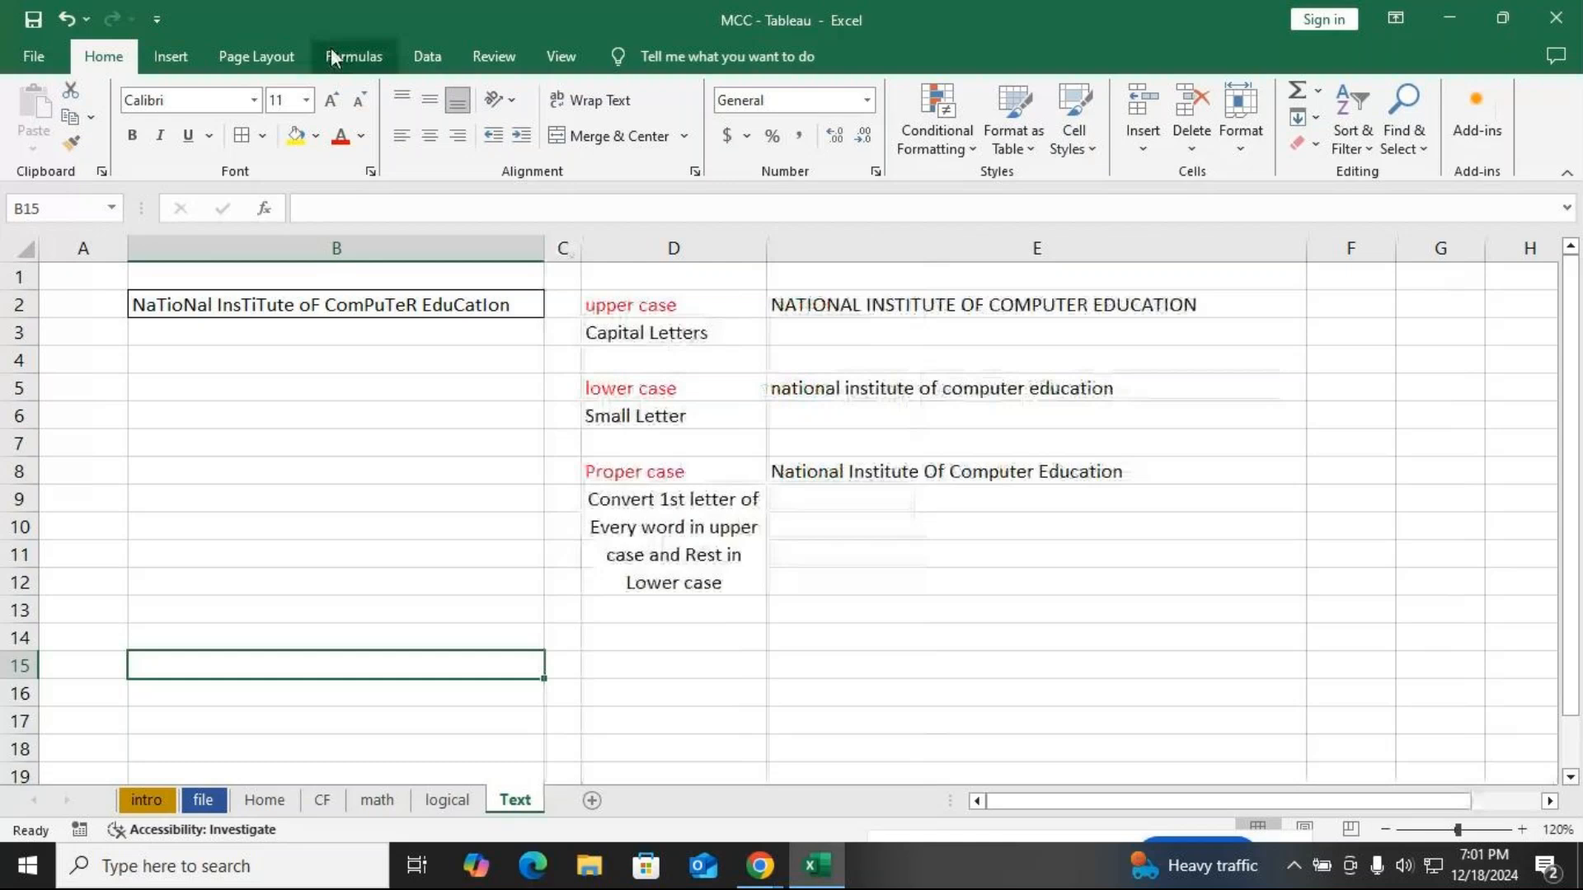
pyautogui.click(334, 58)
pyautogui.click(1113, 90)
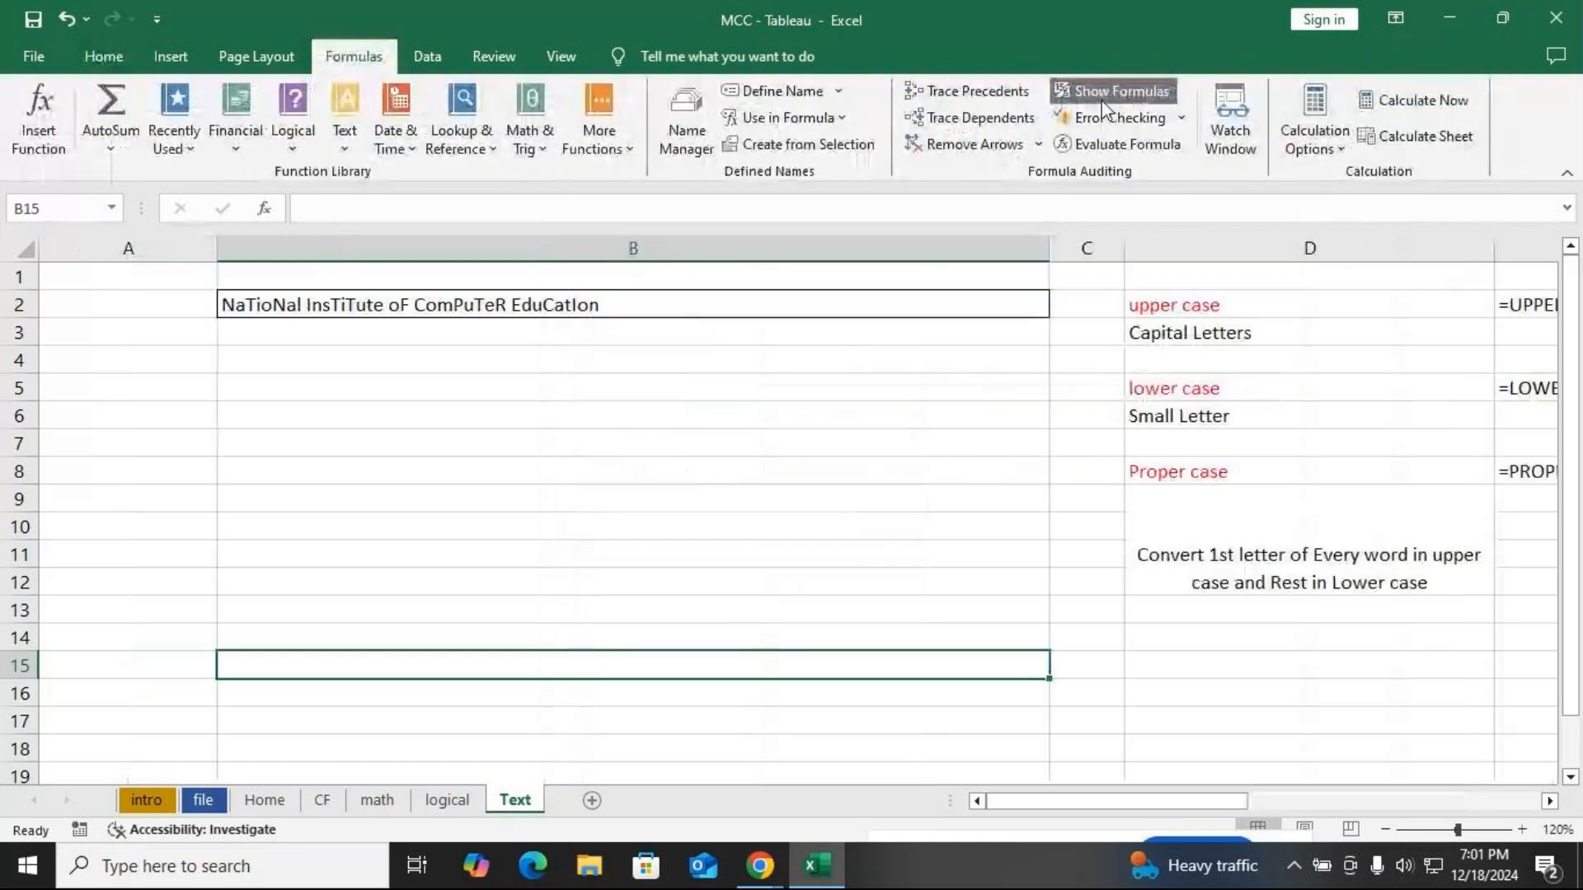
pyautogui.moveTo(1186, 804)
pyautogui.mouseDown()
pyautogui.moveTo(1270, 798)
pyautogui.moveTo(1188, 799)
pyautogui.mouseUp()
pyautogui.moveTo(1048, 249); pyautogui.dragTo(697, 249)
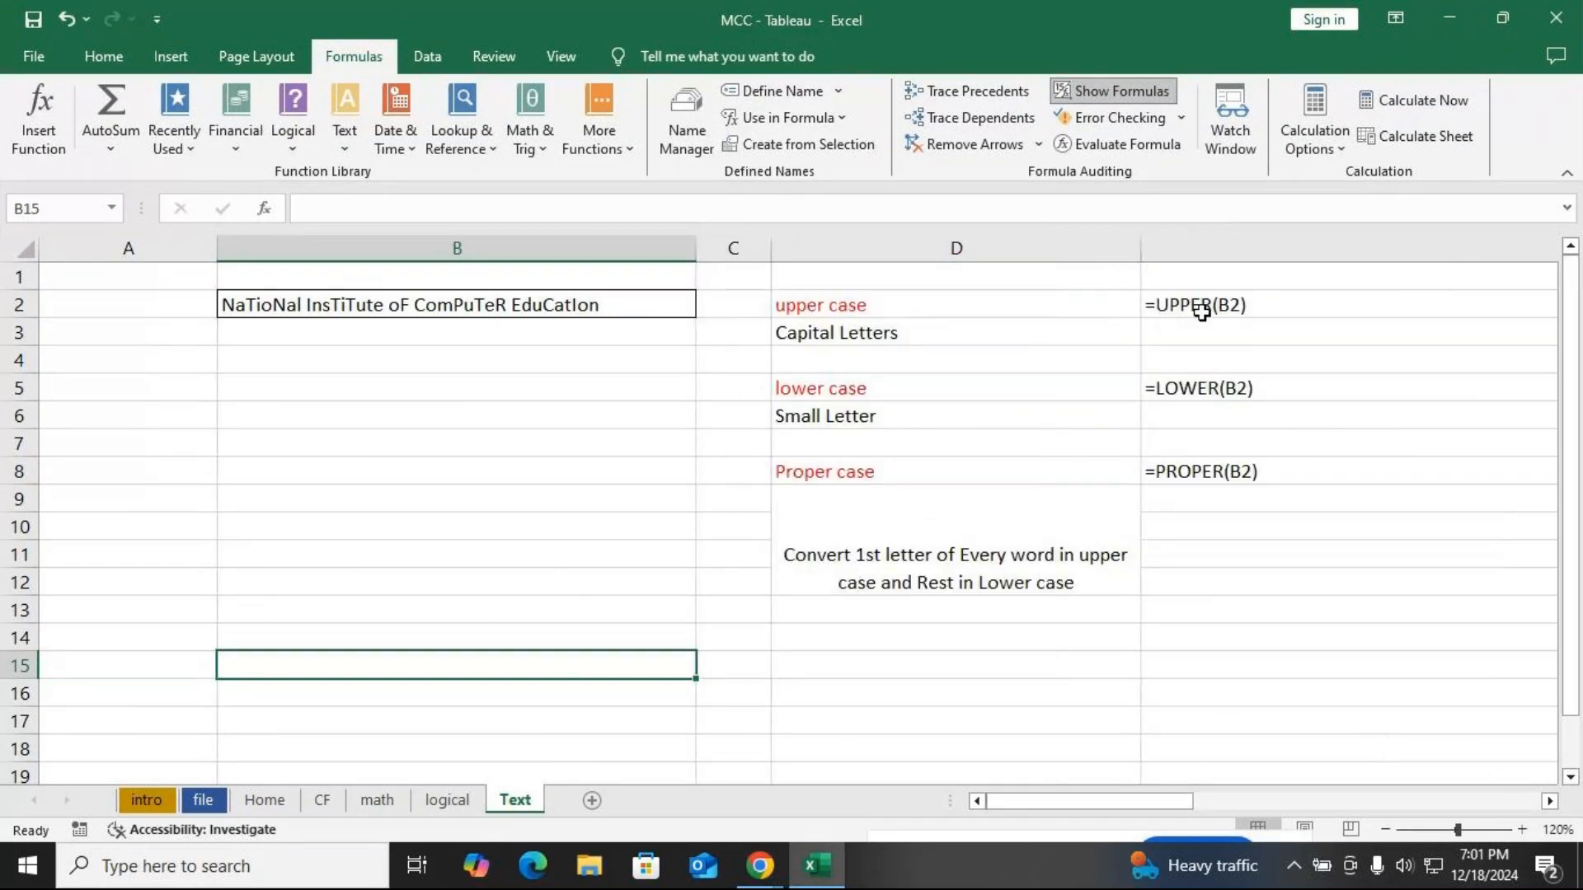
pyautogui.click(1205, 304)
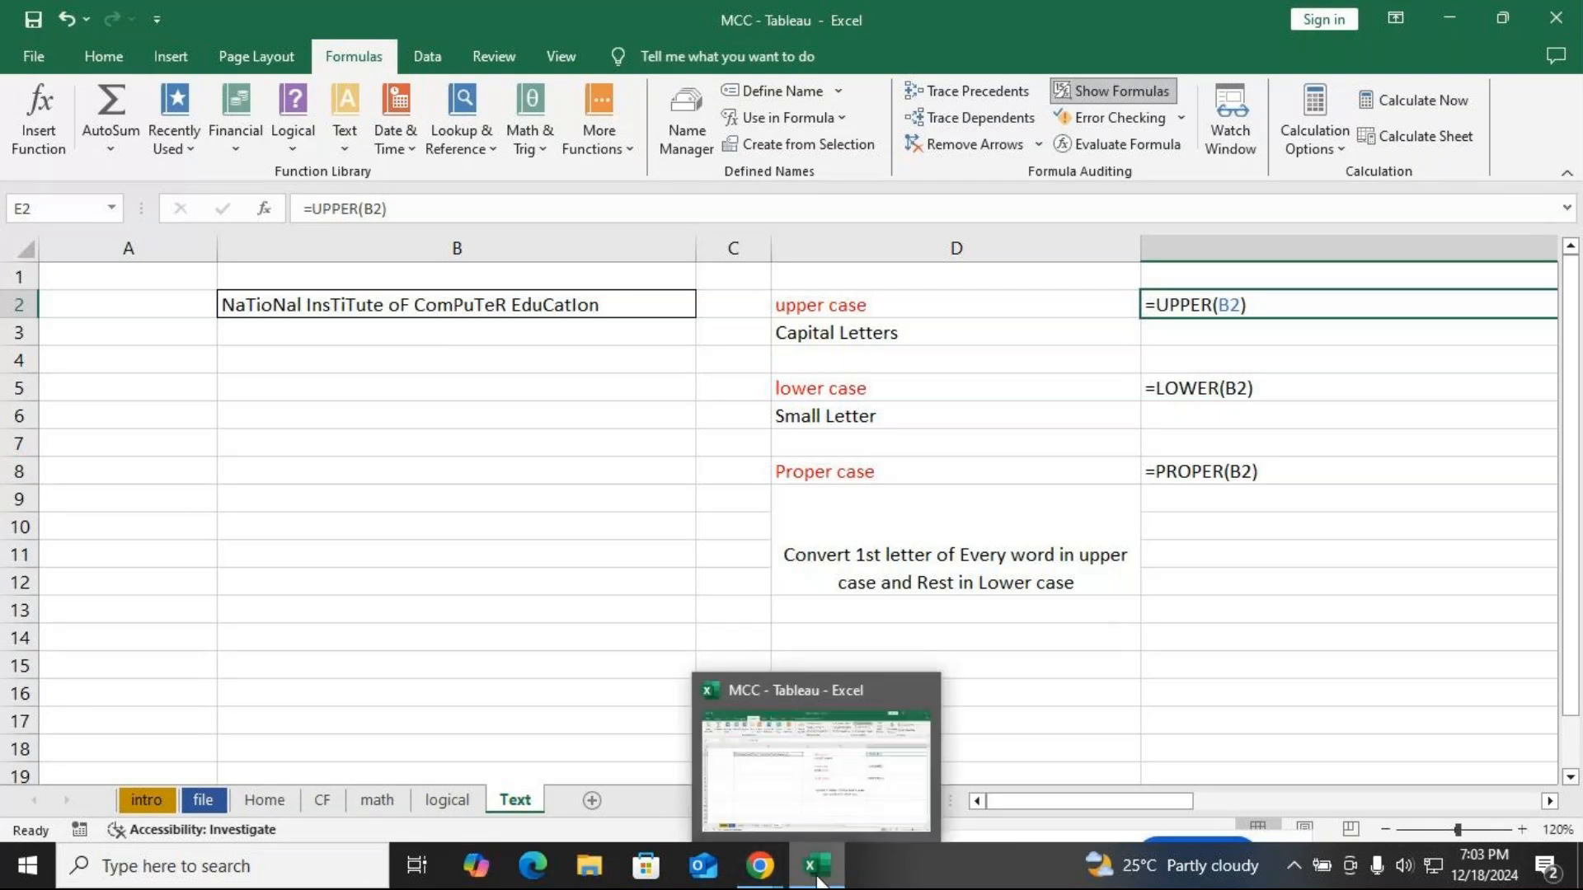
# Check the GoTo Meeting window and return to the Excel workbook
pyautogui.moveTo(770, 882)
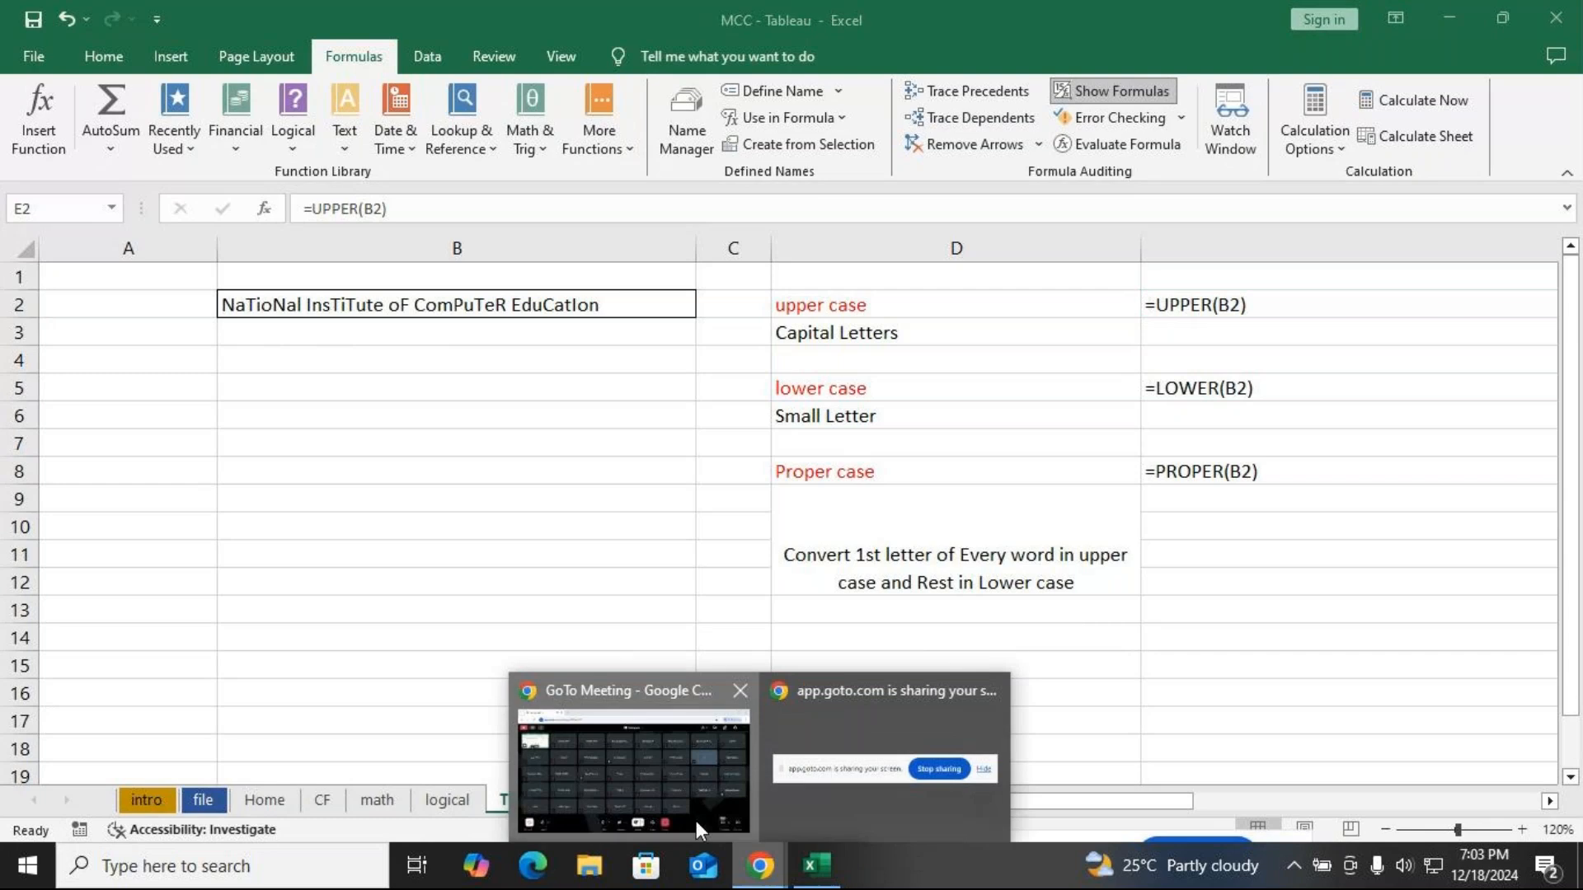
pyautogui.click(695, 816)
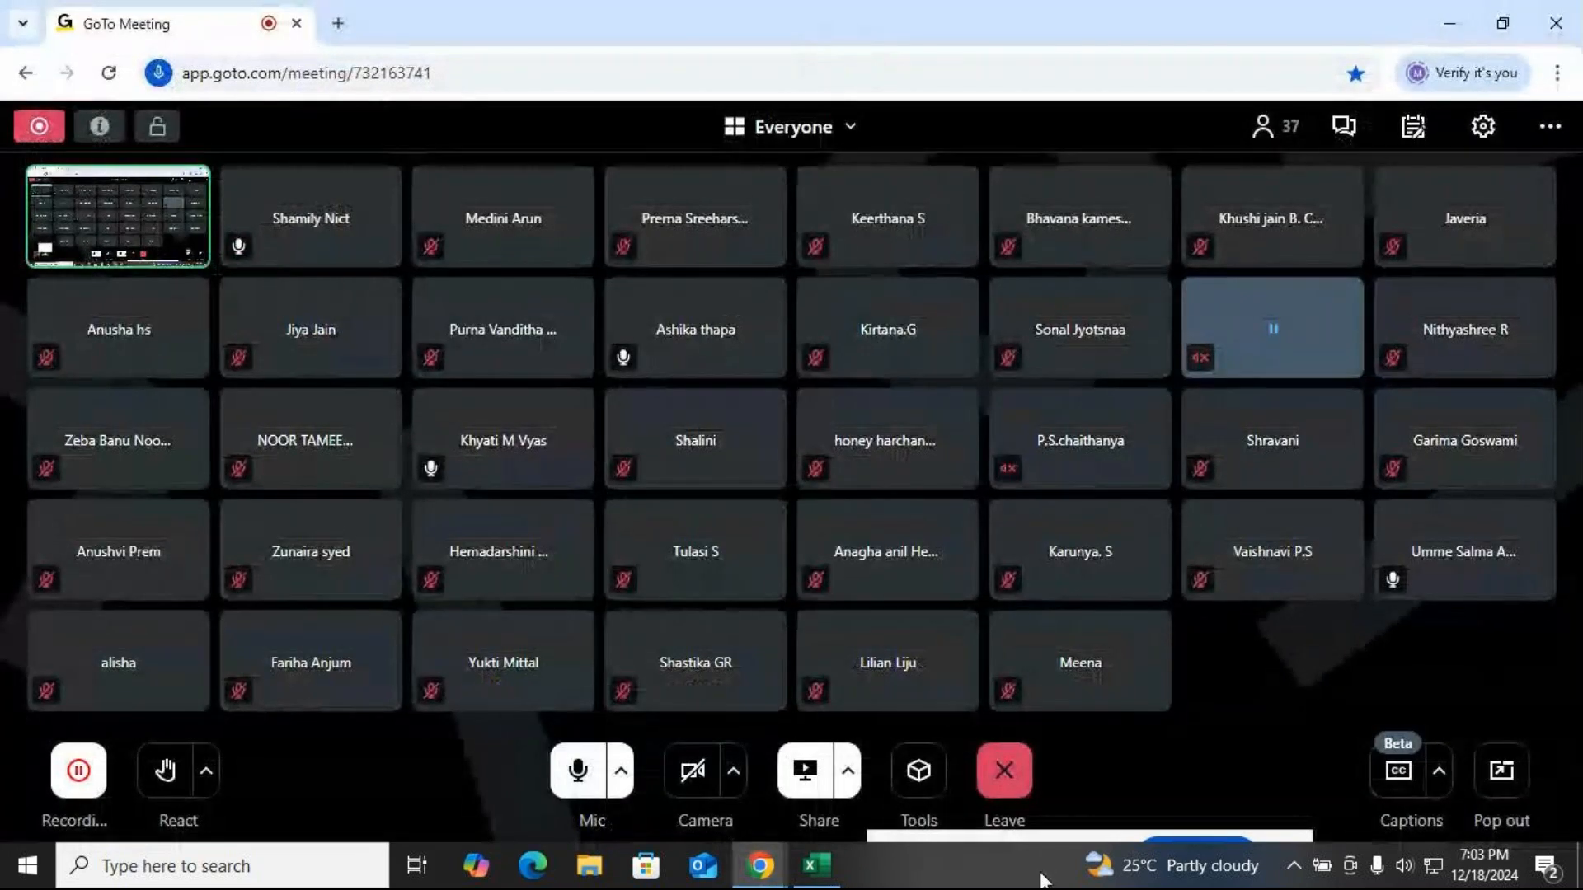
pyautogui.hotkey('alt', 'Tab')
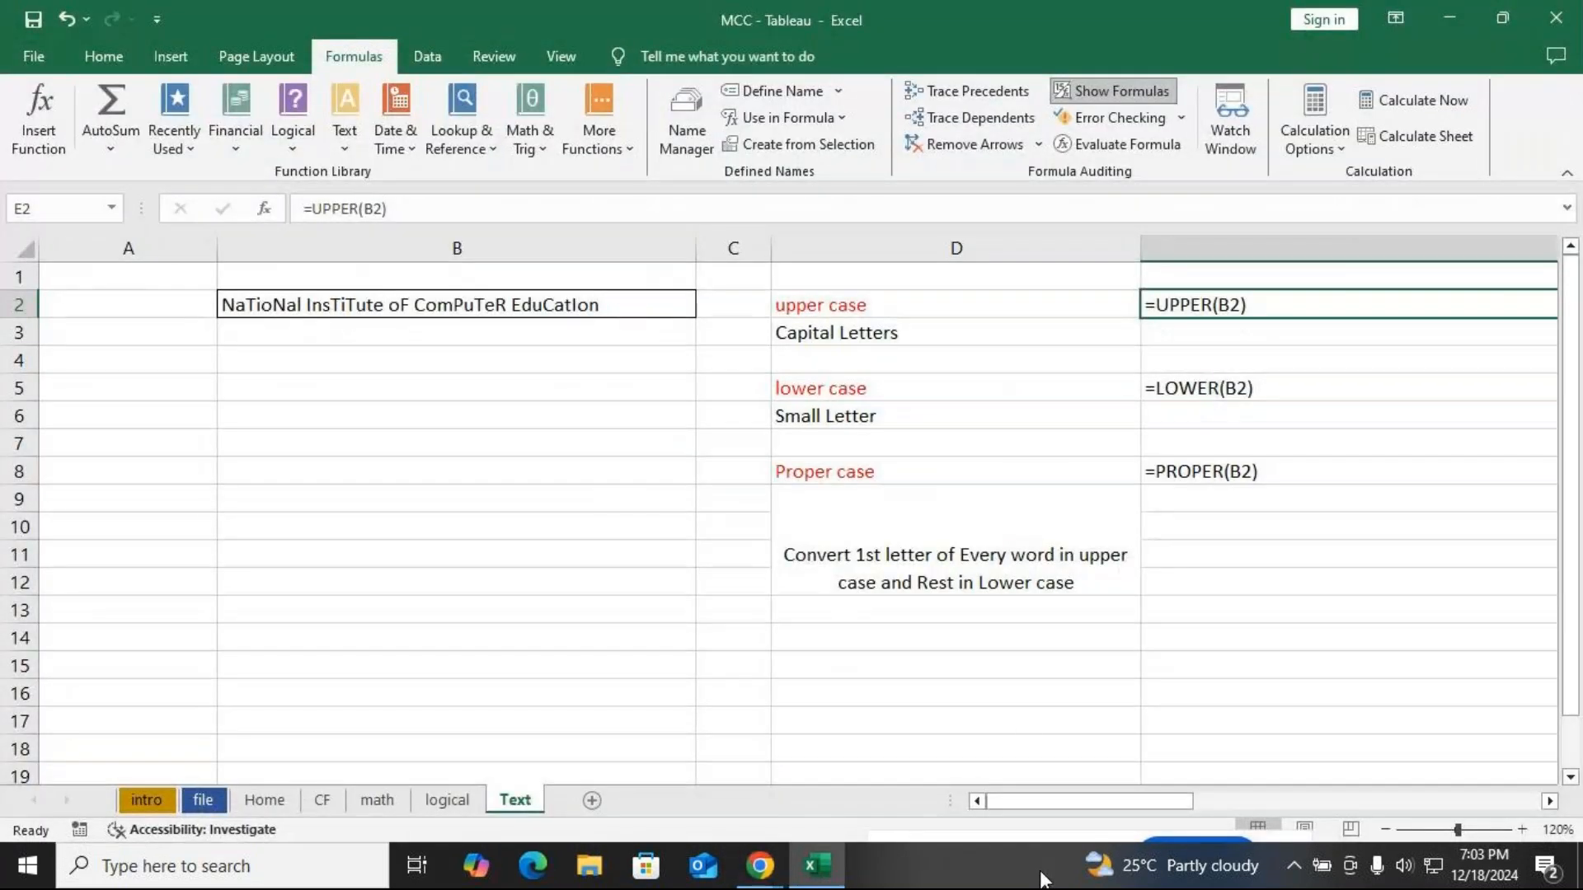
# Turn off the formula display and autofit column B to the text in cell B2
pyautogui.click(484, 693)
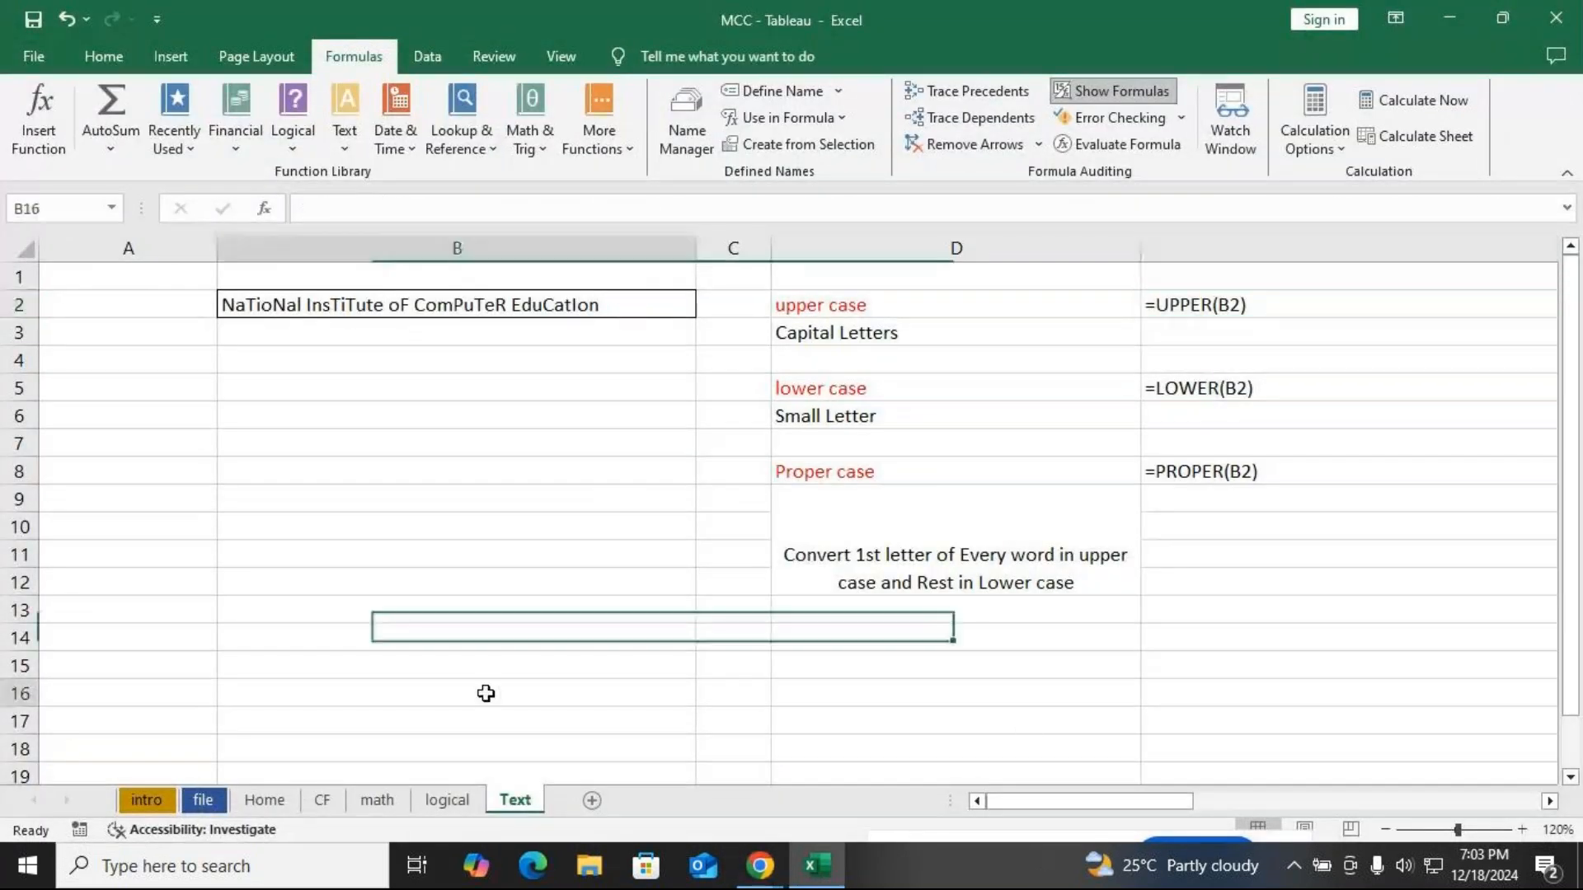
pyautogui.click(1105, 97)
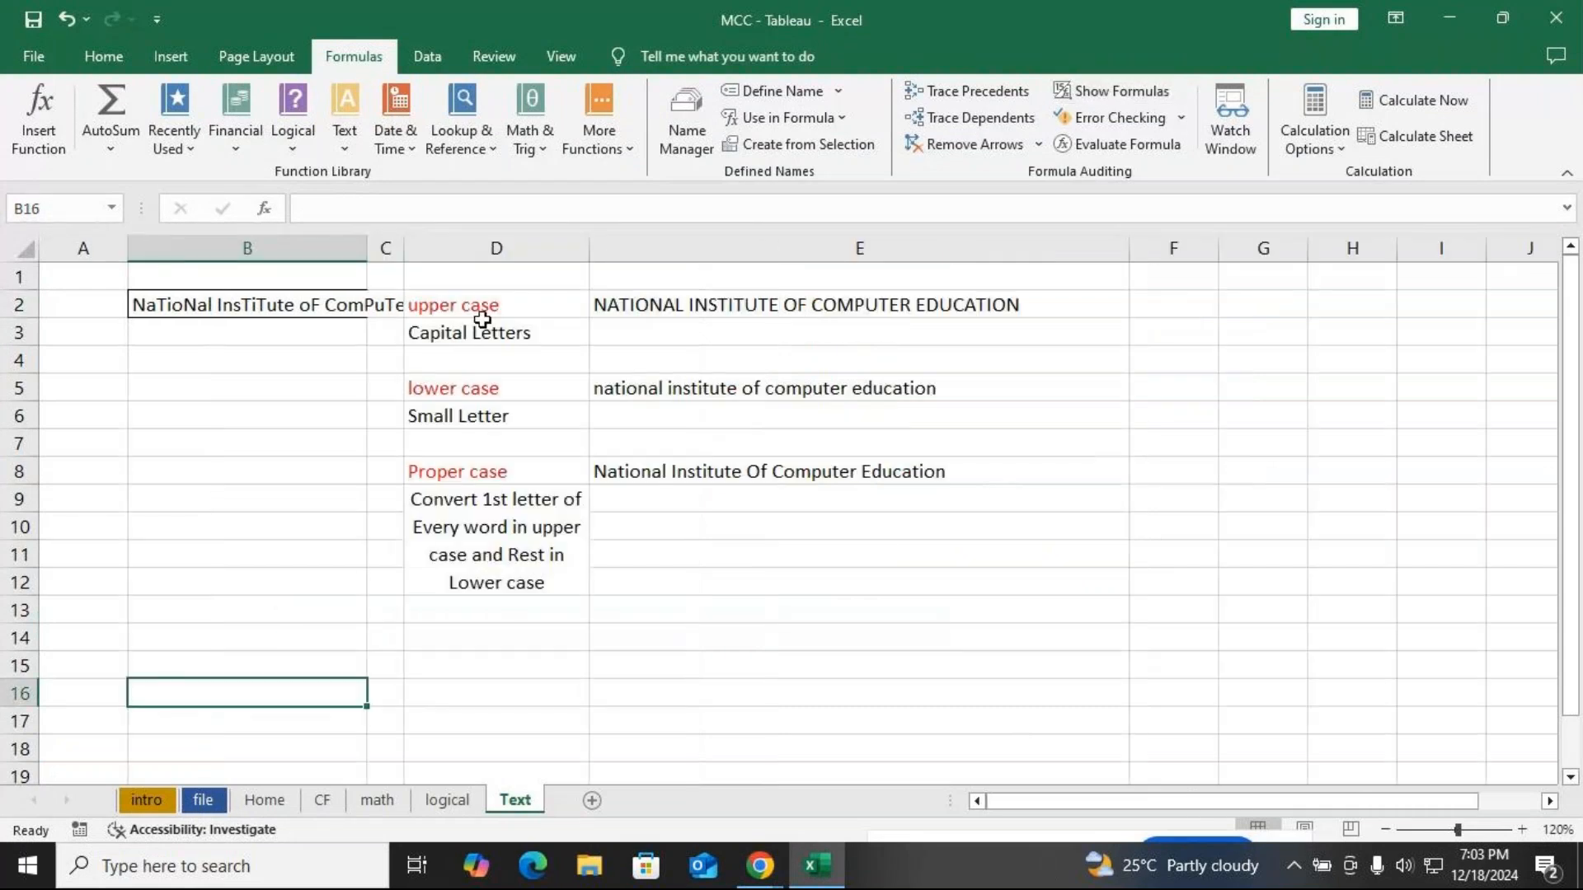
pyautogui.doubleClick(367, 248)
pyautogui.click(225, 307)
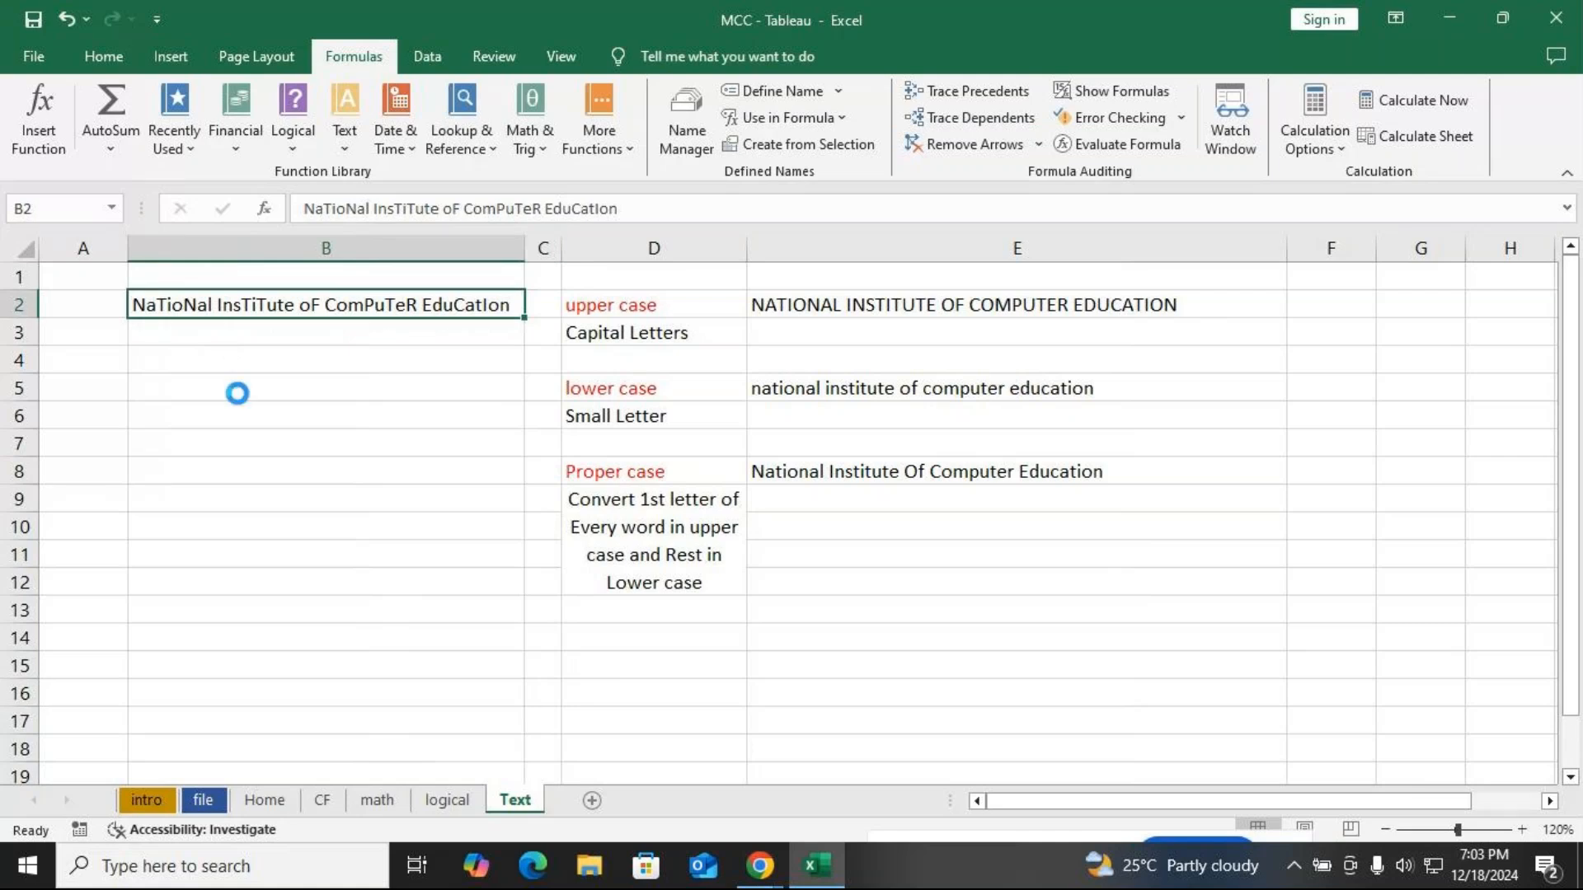
# Copy the mixed-case text from cell B2 into cells B17, B19, B21 and B23
pyautogui.hotkey('ctrl', 'c')
pyautogui.scroll(-2, 248, 541)
pyautogui.click(251, 543)
pyautogui.hotkey('ctrl', 'v')
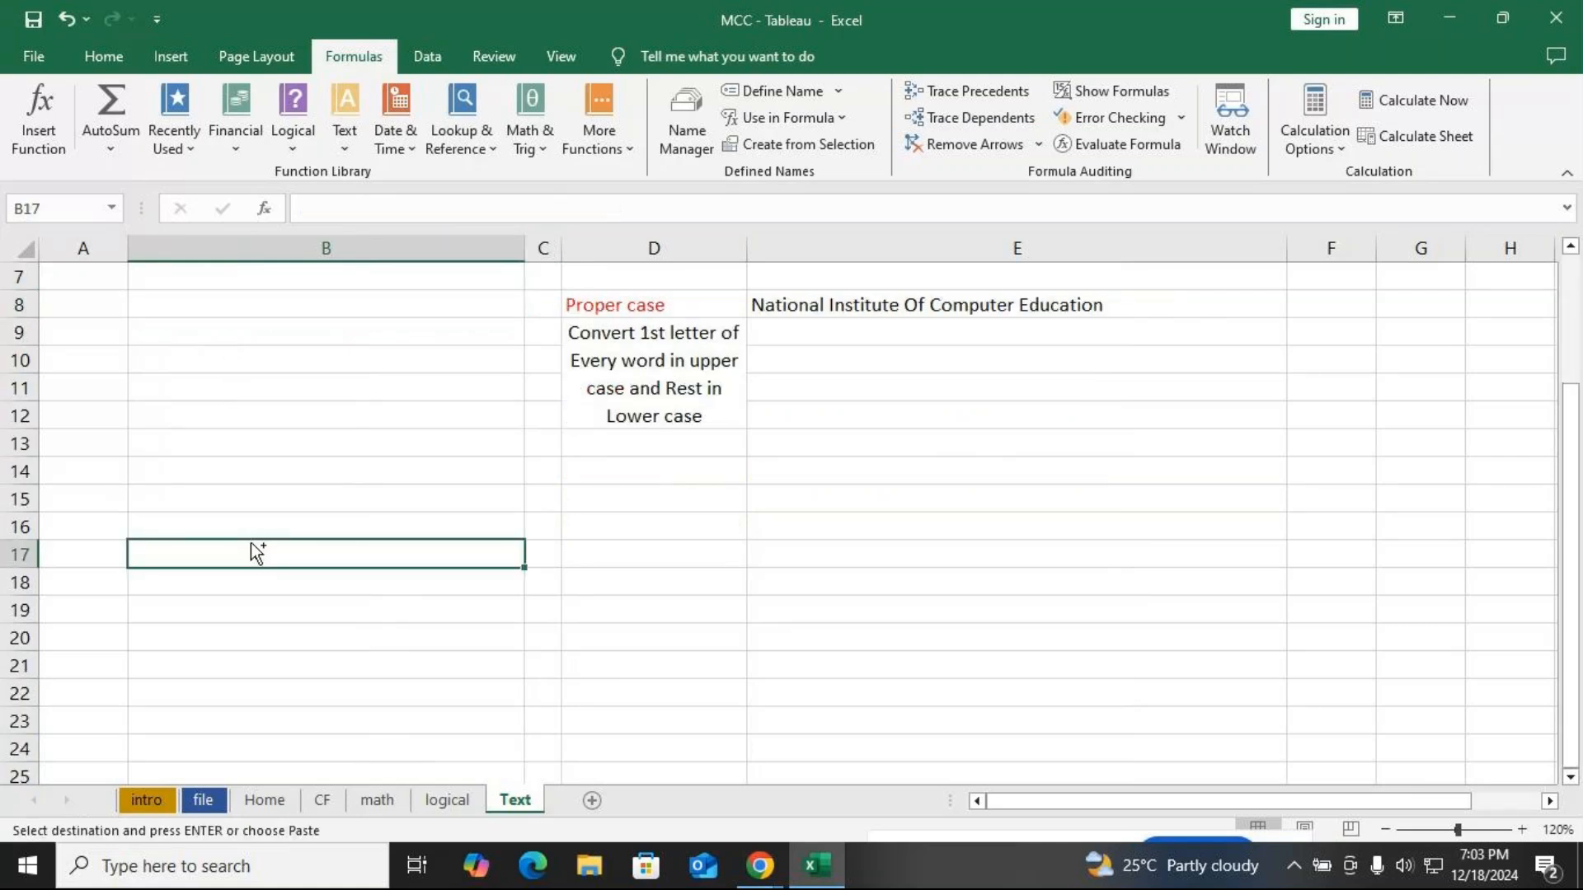
pyautogui.click(219, 599)
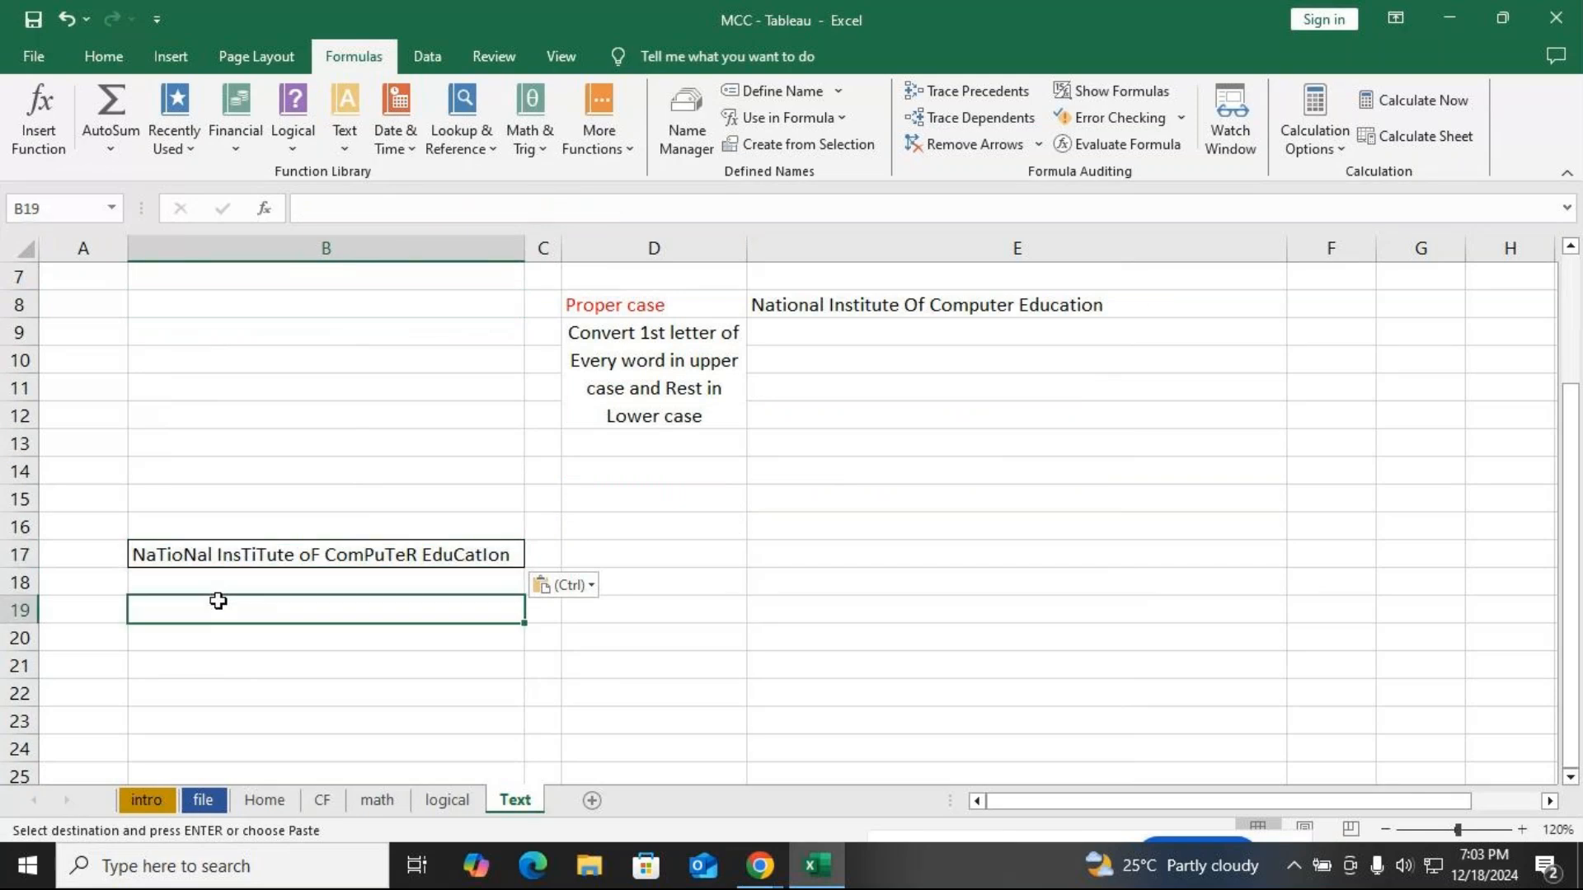
pyautogui.hotkey('ctrl', 'v')
pyautogui.click(218, 657)
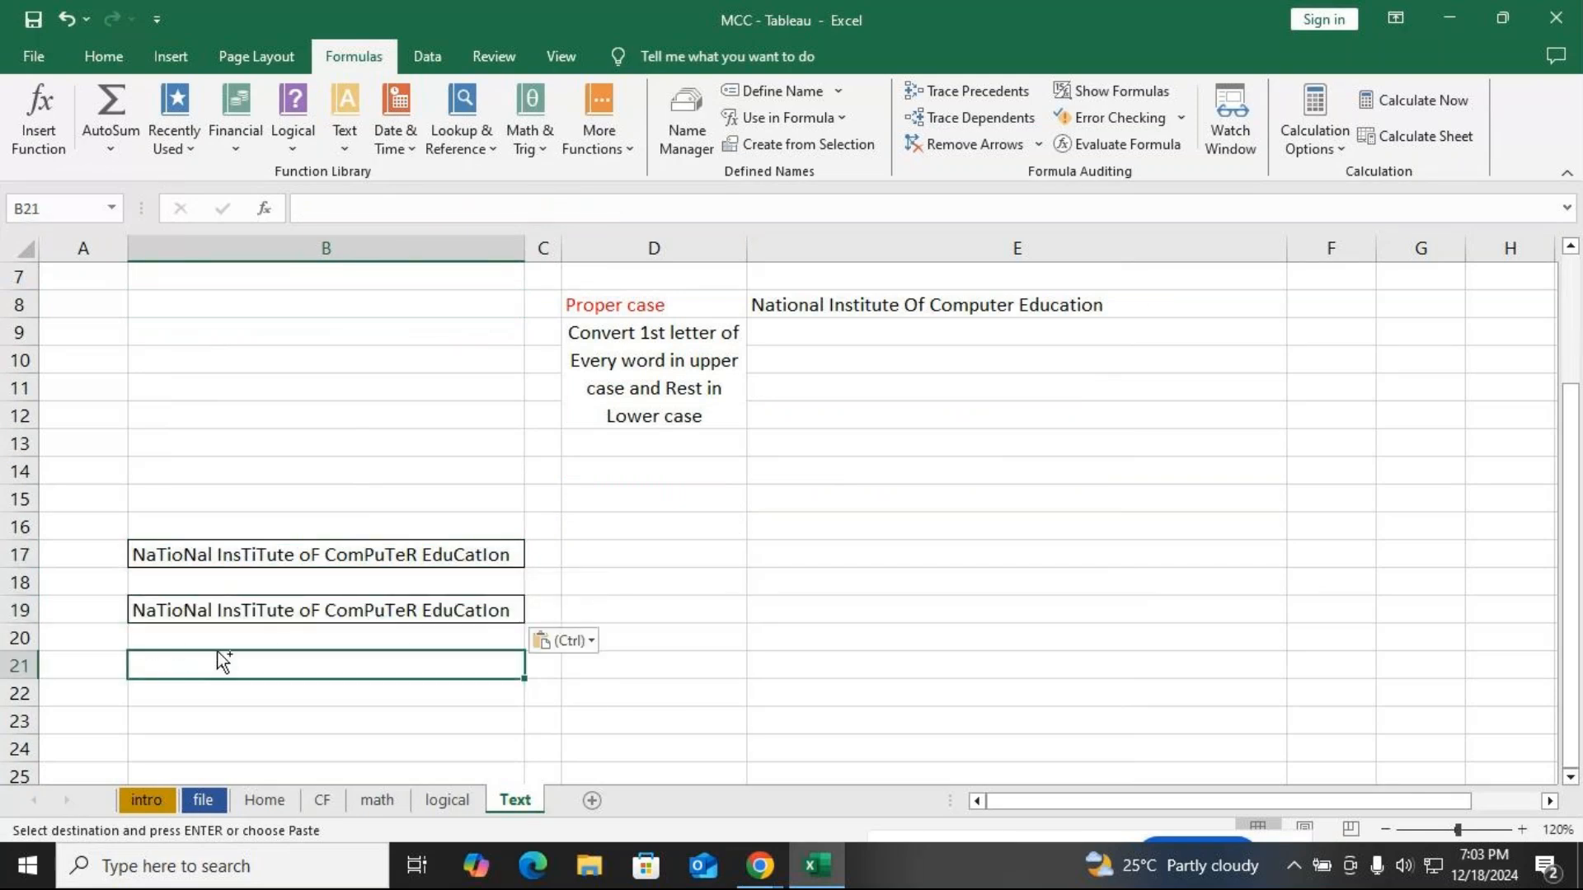
pyautogui.hotkey('ctrl', 'v')
pyautogui.click(219, 721)
pyautogui.press('Escape')
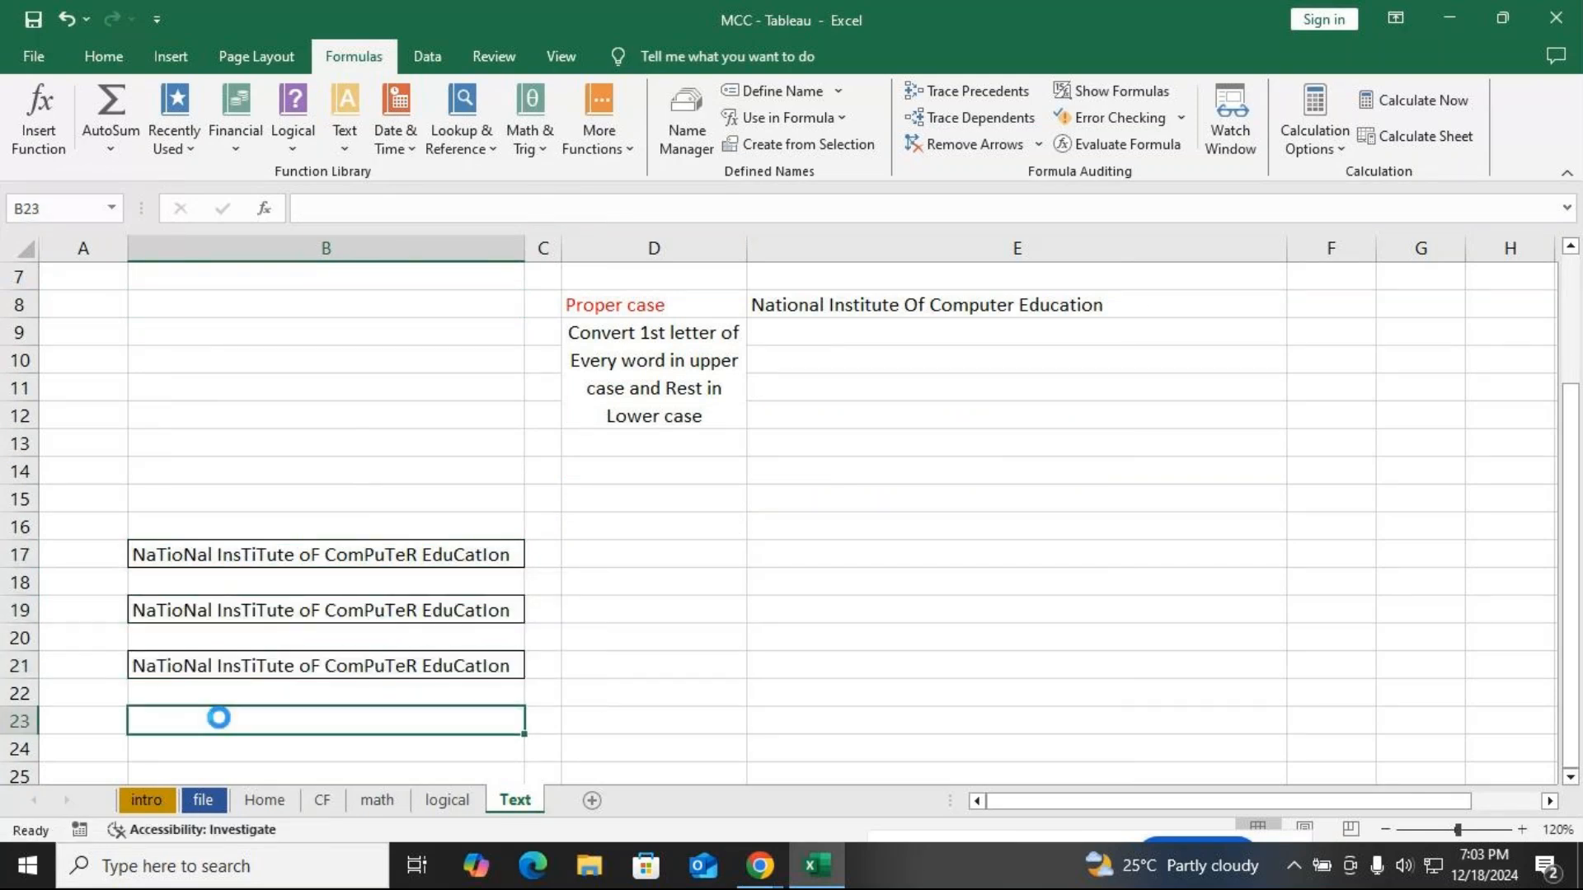
pyautogui.hotkey('ctrl', 'v')
# Widen column B and insert extra spaces in B17 after NaTioNal, before ComPuTeR and before EduCatIon
pyautogui.moveTo(524, 247); pyautogui.dragTo(620, 252)
pyautogui.click(217, 554)
pyautogui.doubleClick(217, 554)
pyautogui.click(337, 554)
pyautogui.click(444, 554)
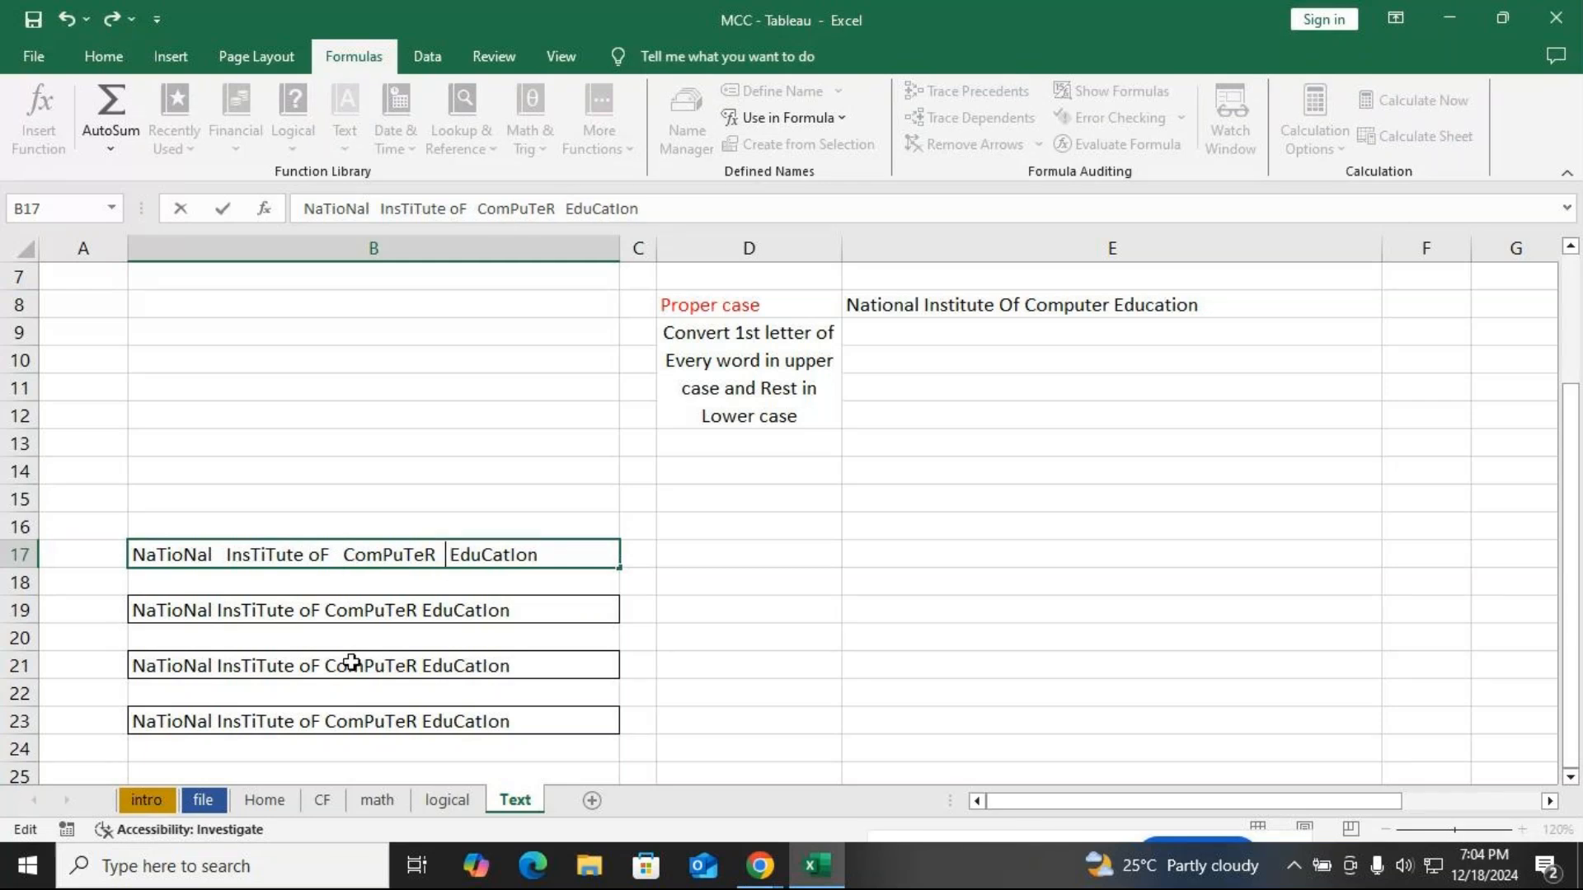
# Insert extra spaces in B19 after NaTioNal, before ComPuTeR and at the start of the text
pyautogui.click(214, 611)
pyautogui.doubleClick(217, 610)
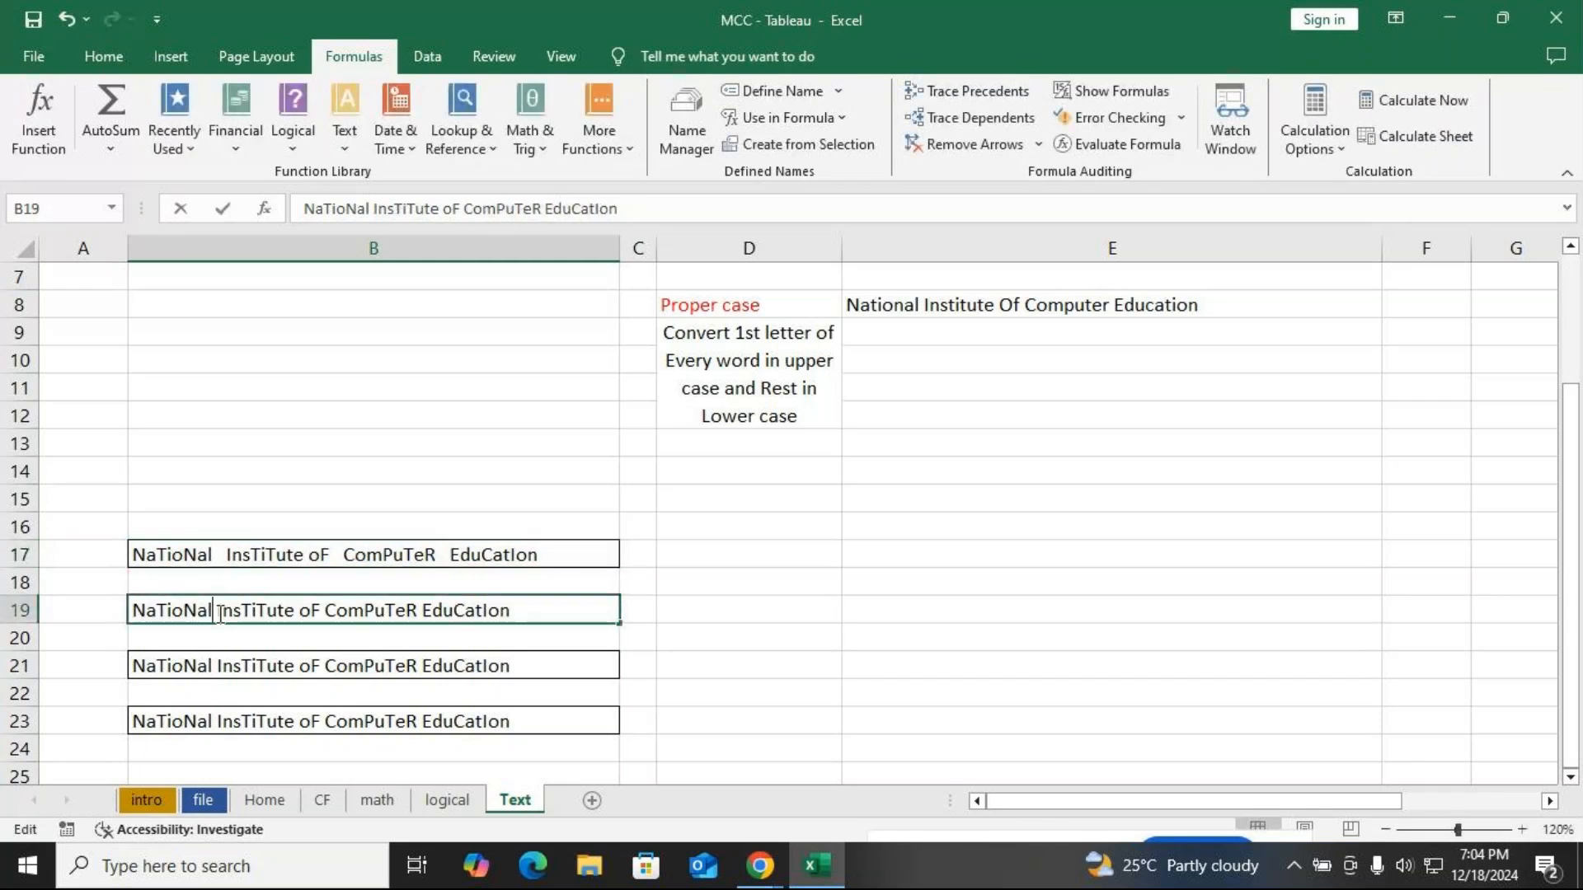
pyautogui.click(317, 610)
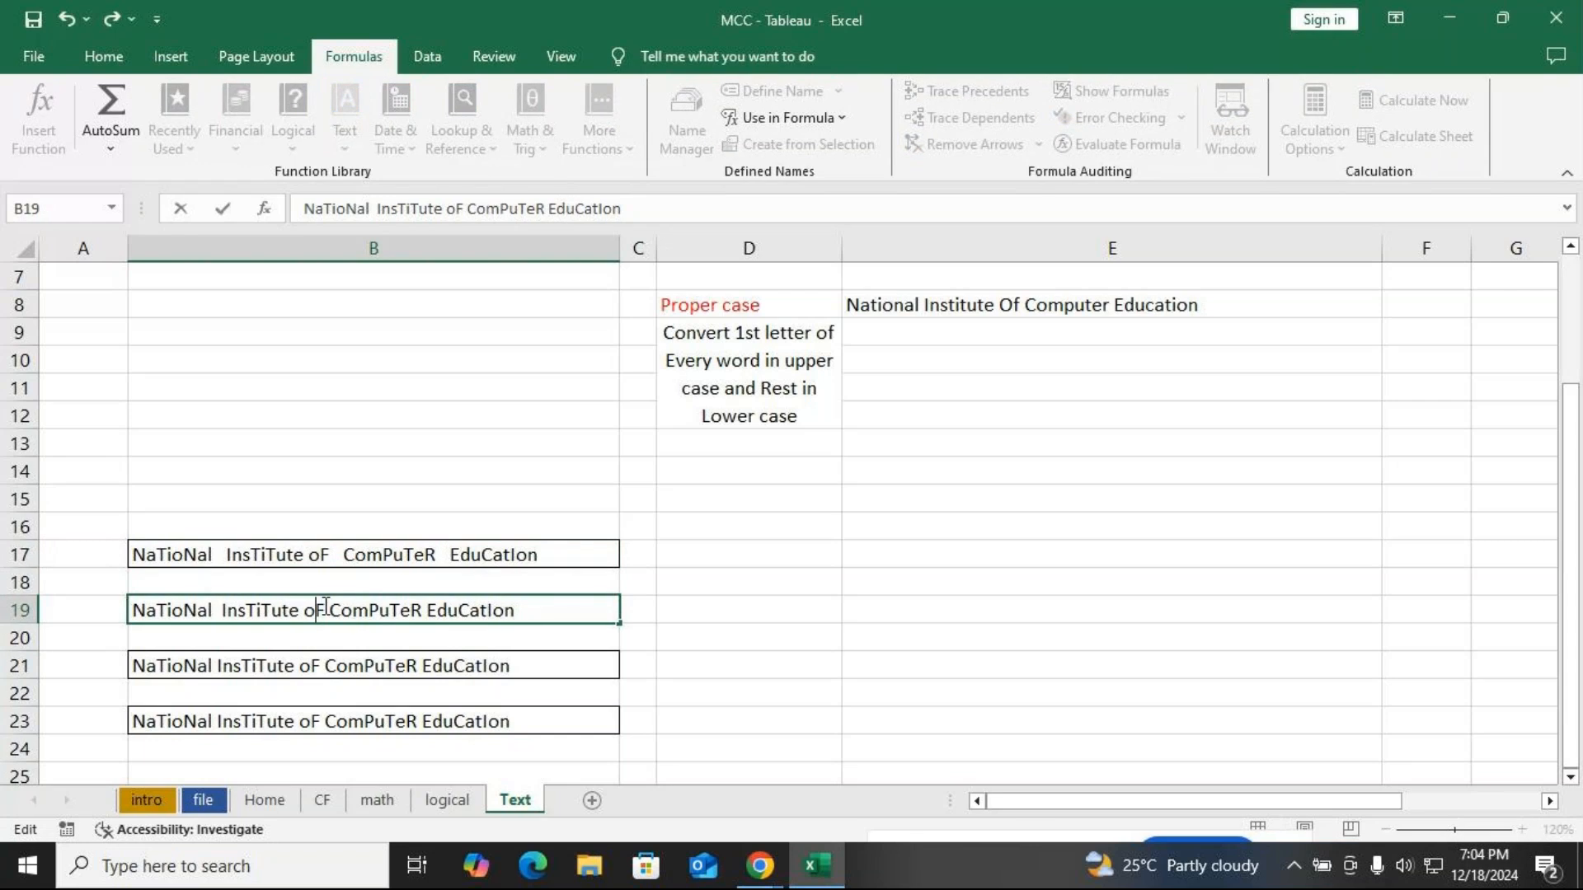
pyautogui.click(135, 606)
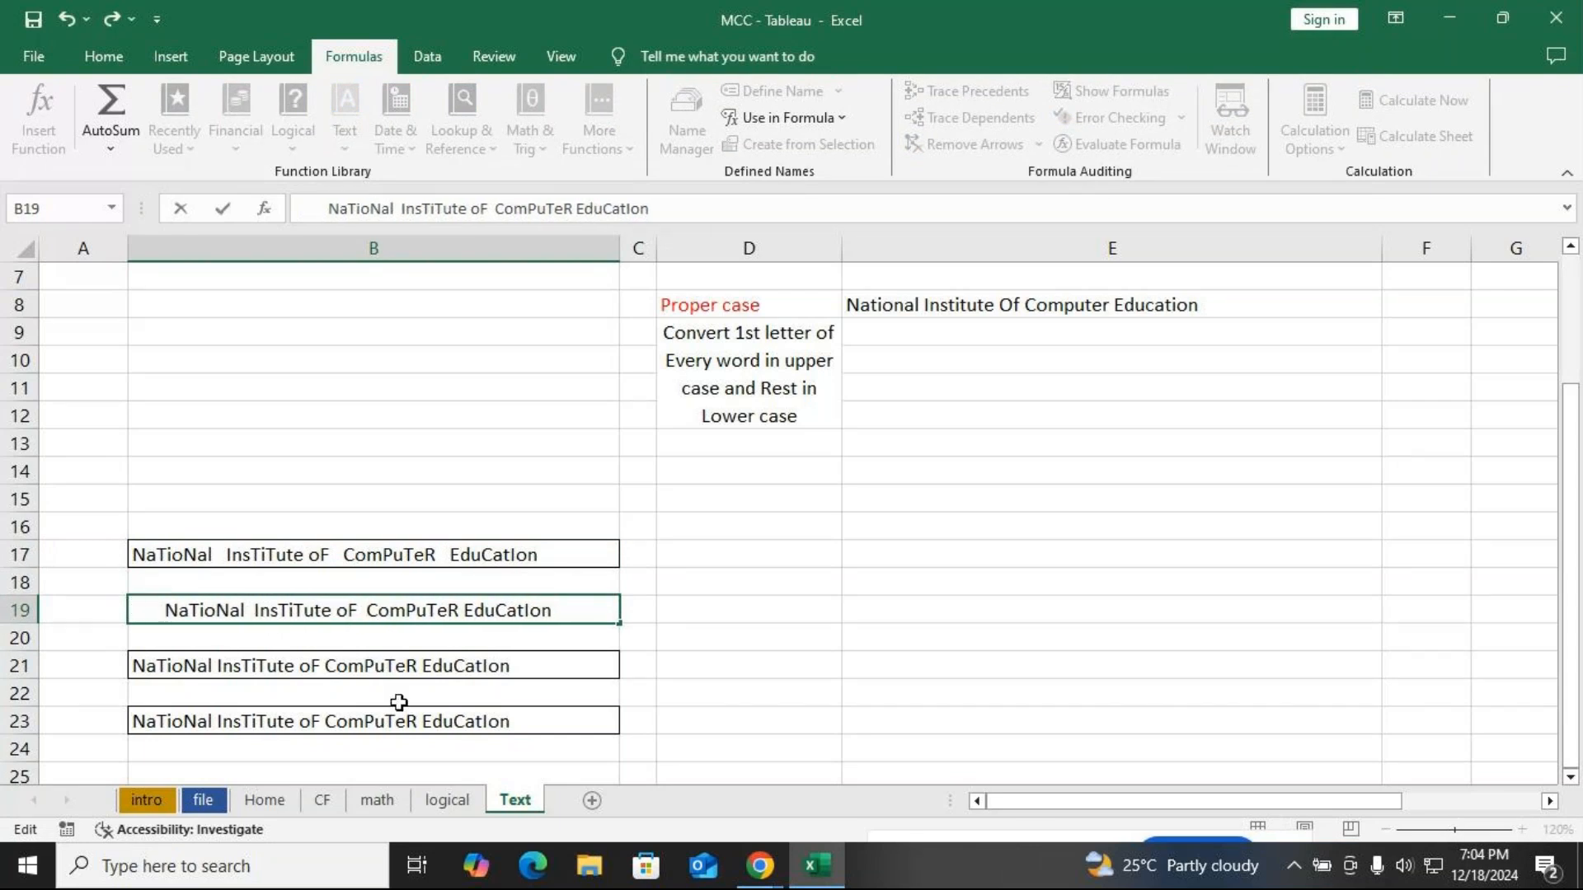
# Insert extra spaces in B21 at the start of the text, before ComPuTeR and before EduCatIon
pyautogui.click(132, 663)
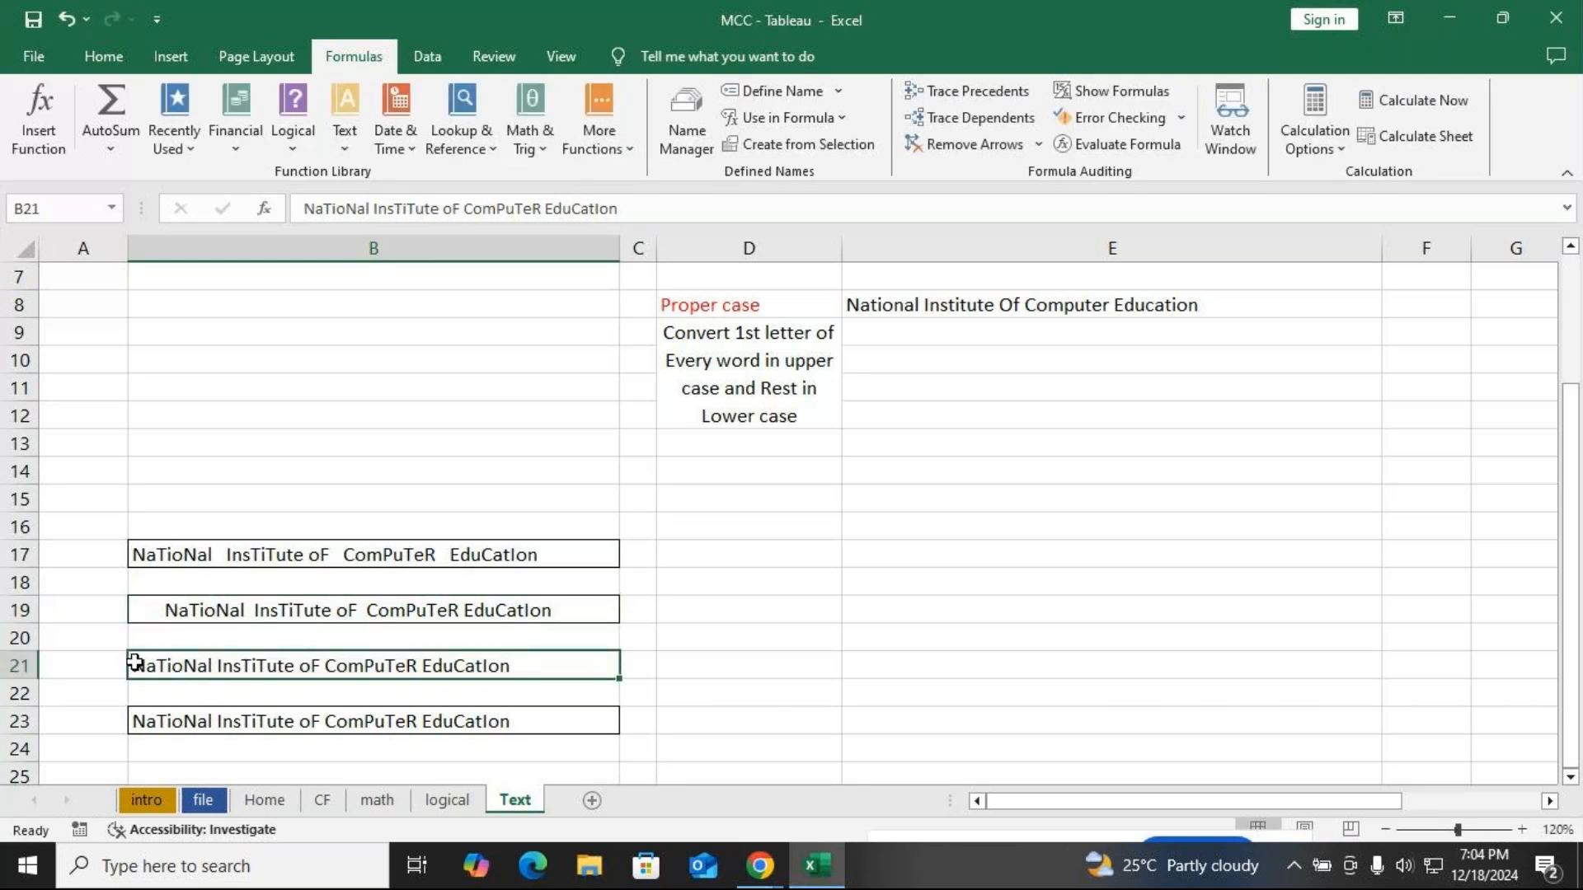
pyautogui.doubleClick(135, 664)
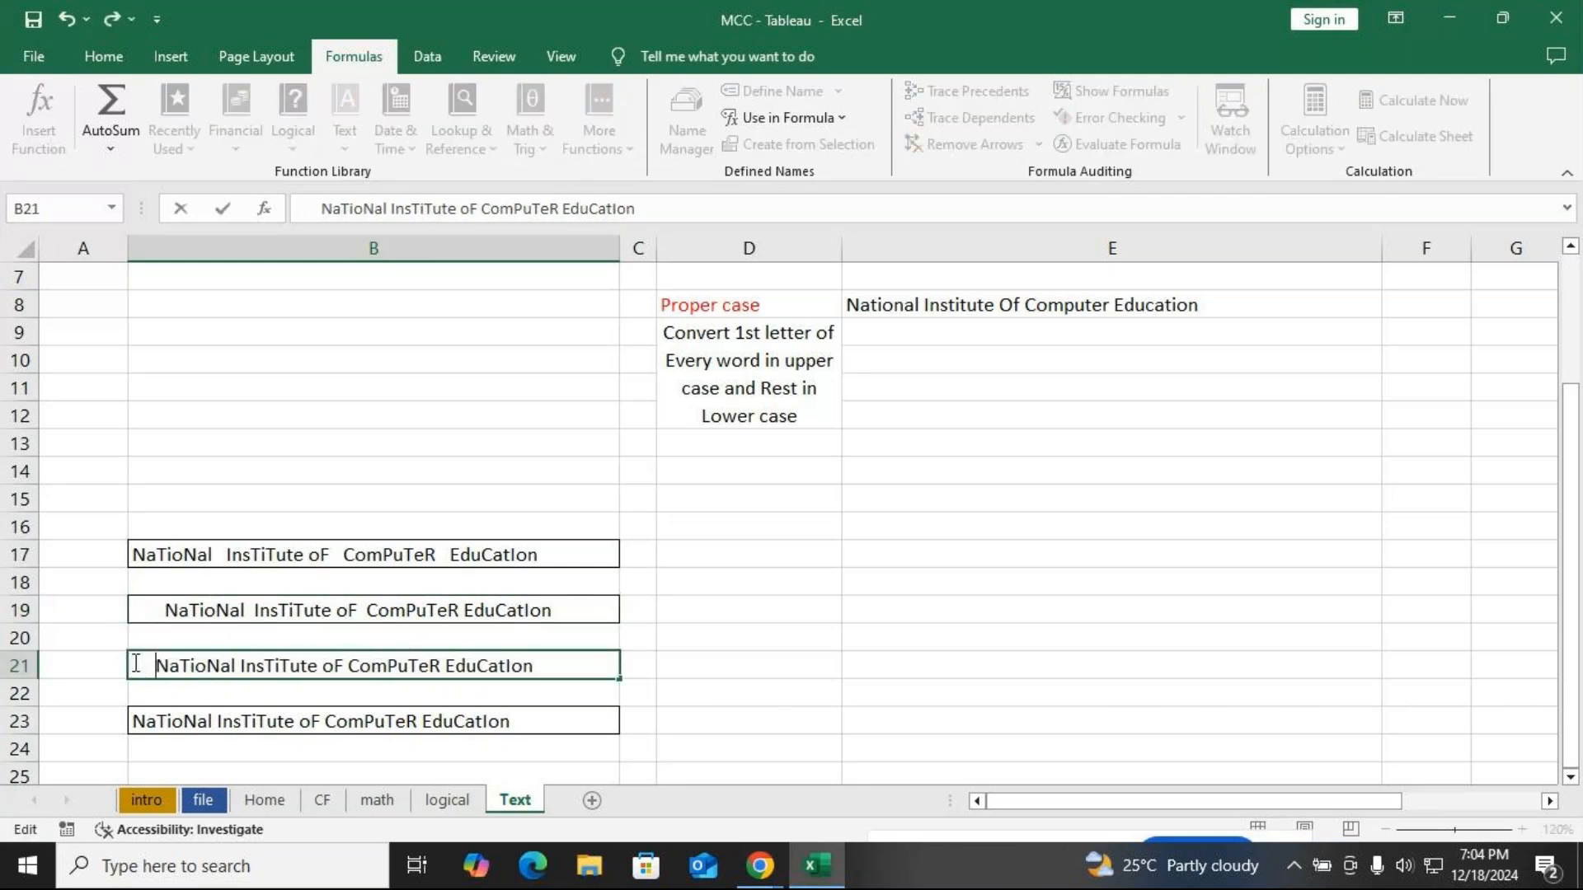
pyautogui.click(345, 666)
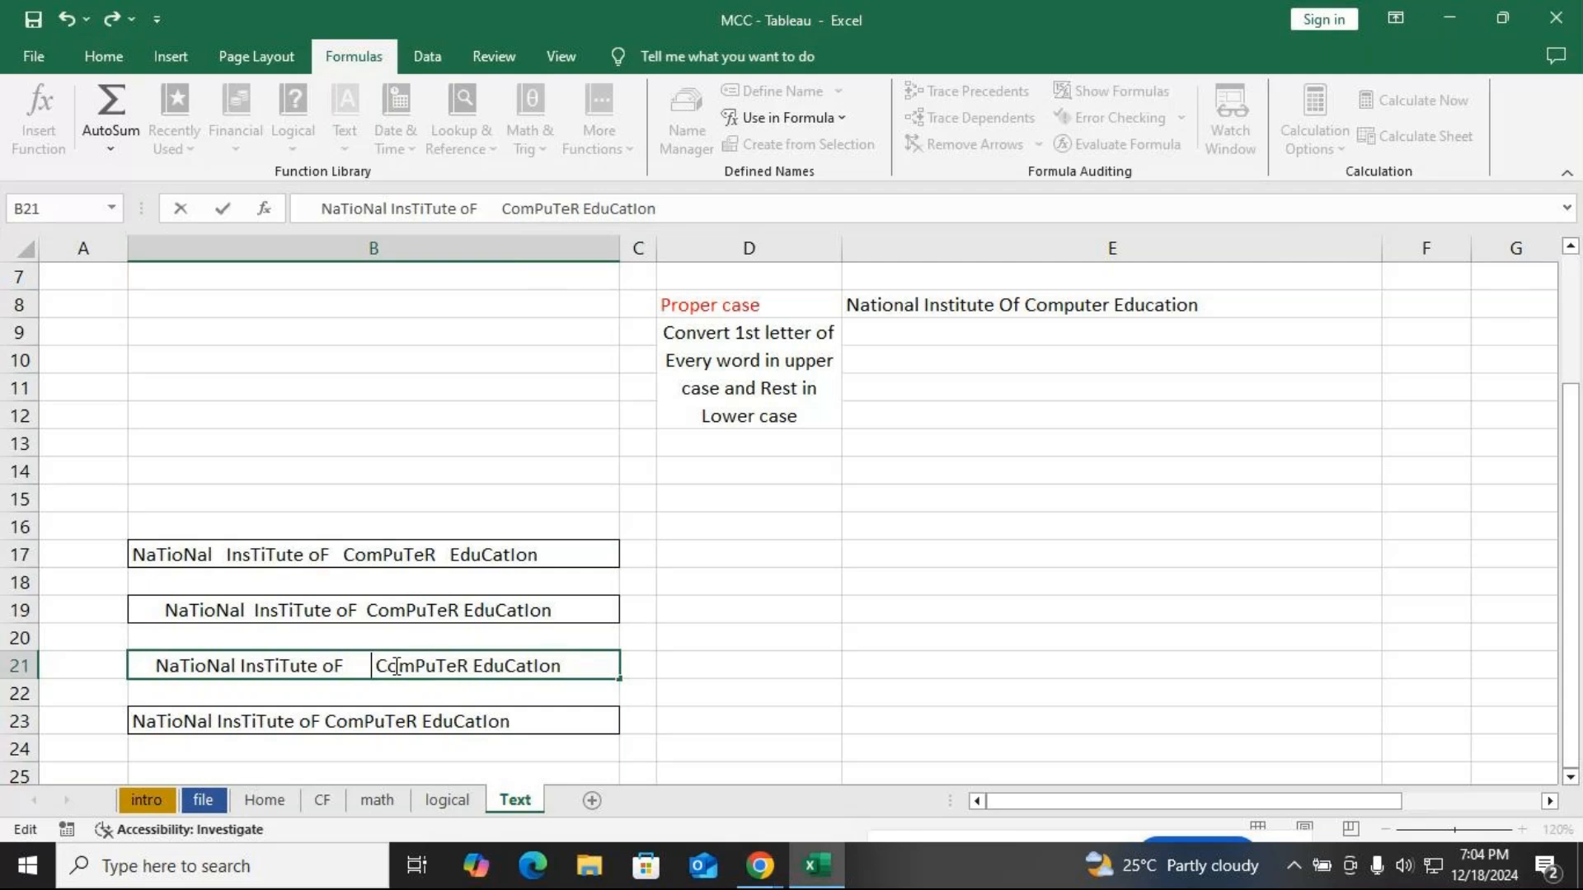
pyautogui.click(468, 667)
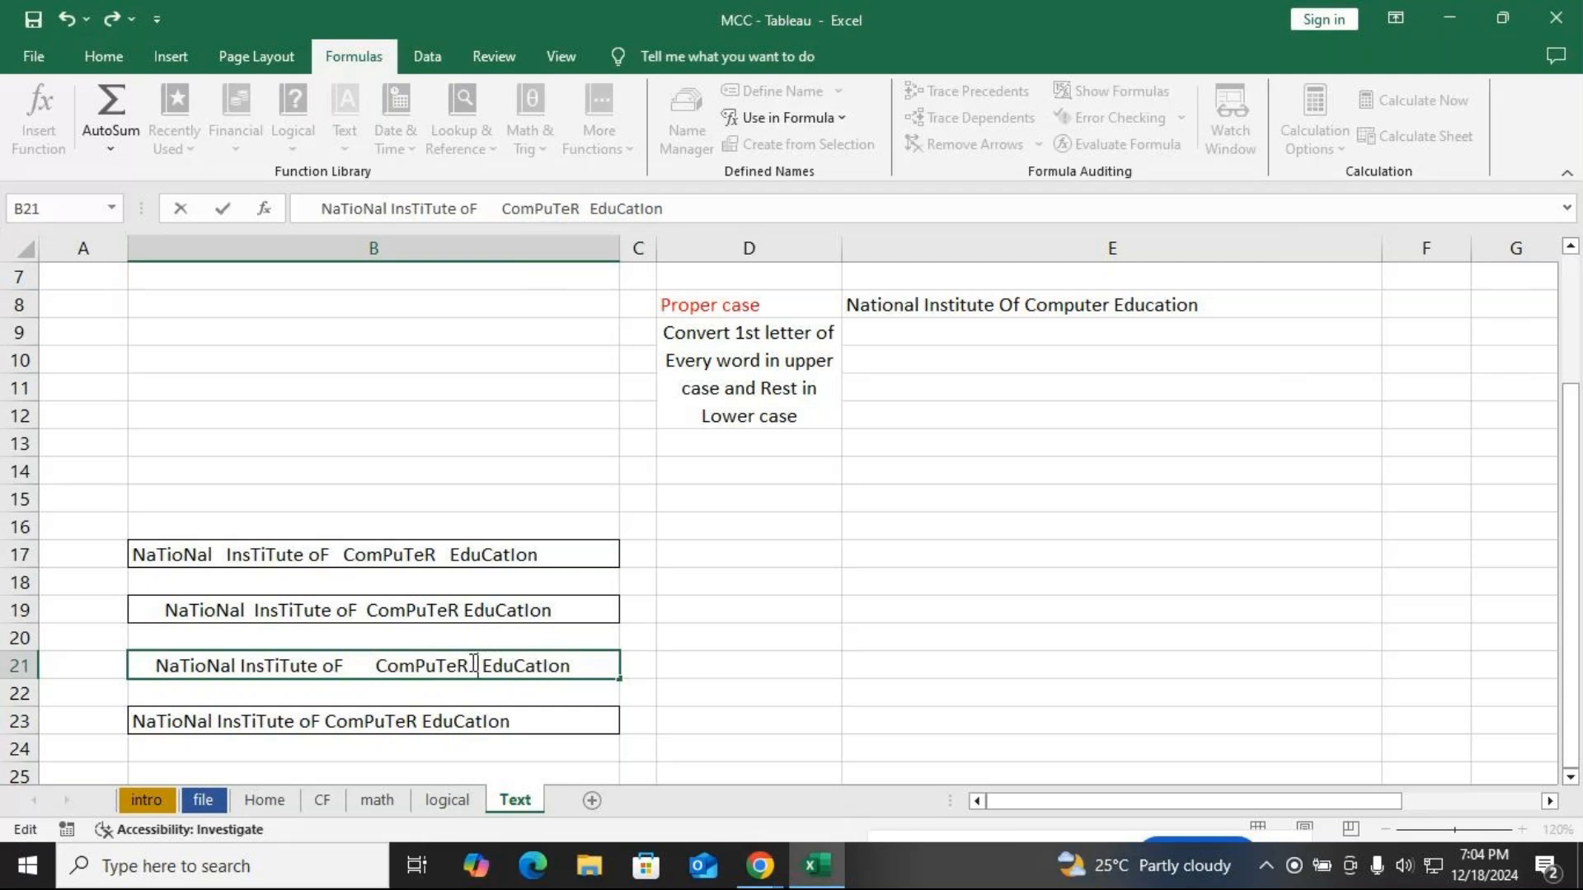
# Insert several extra spaces before ComPuTeR in cell B23 and commit the entry
pyautogui.click(318, 720)
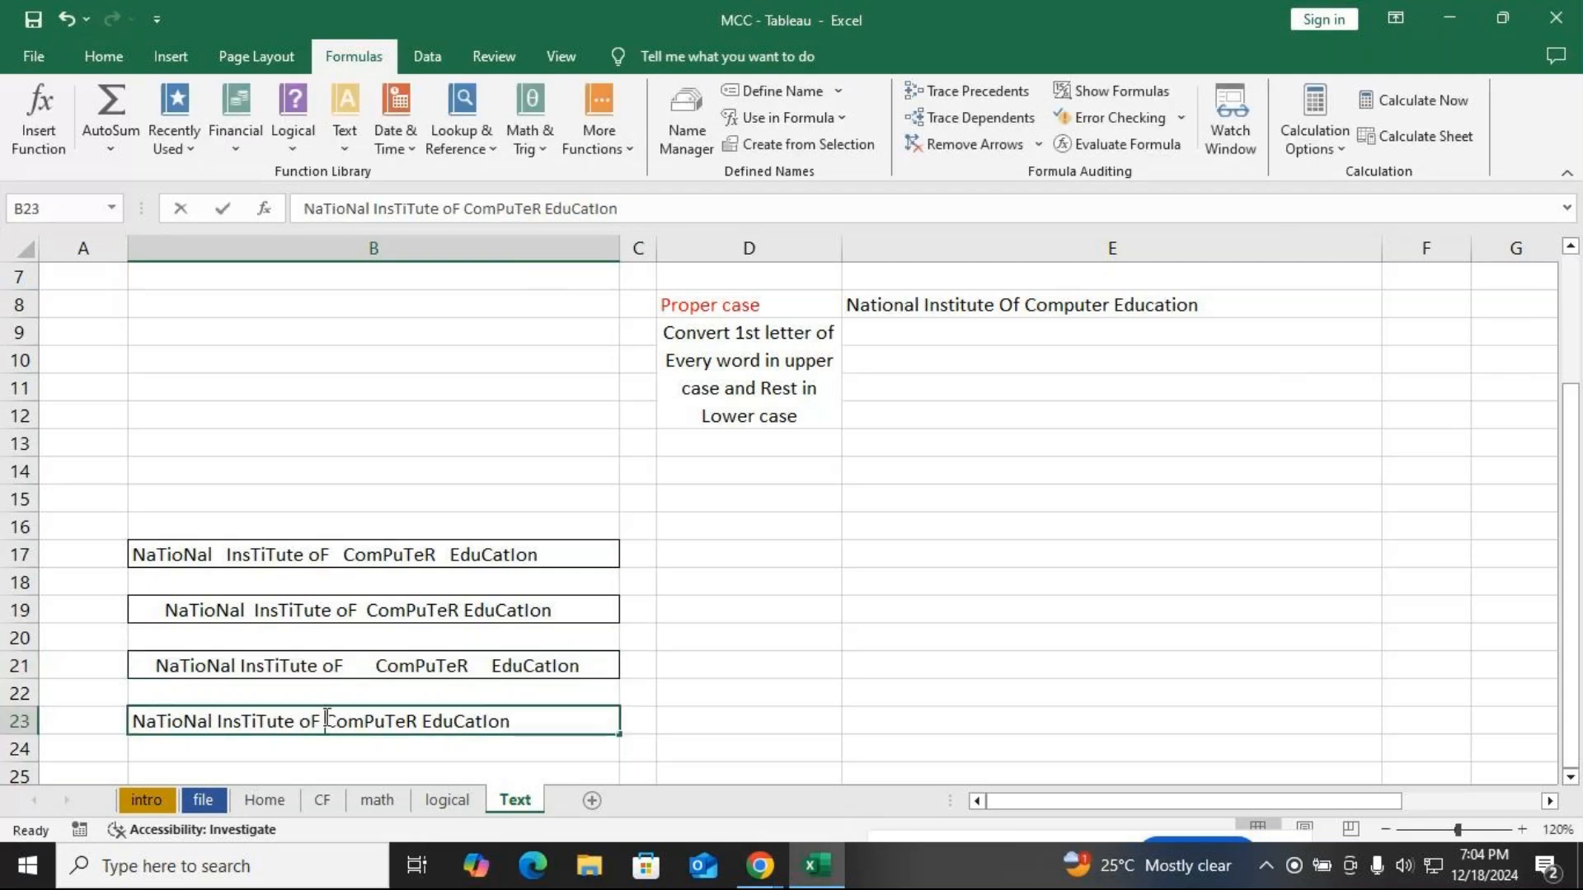
pyautogui.doubleClick(327, 719)
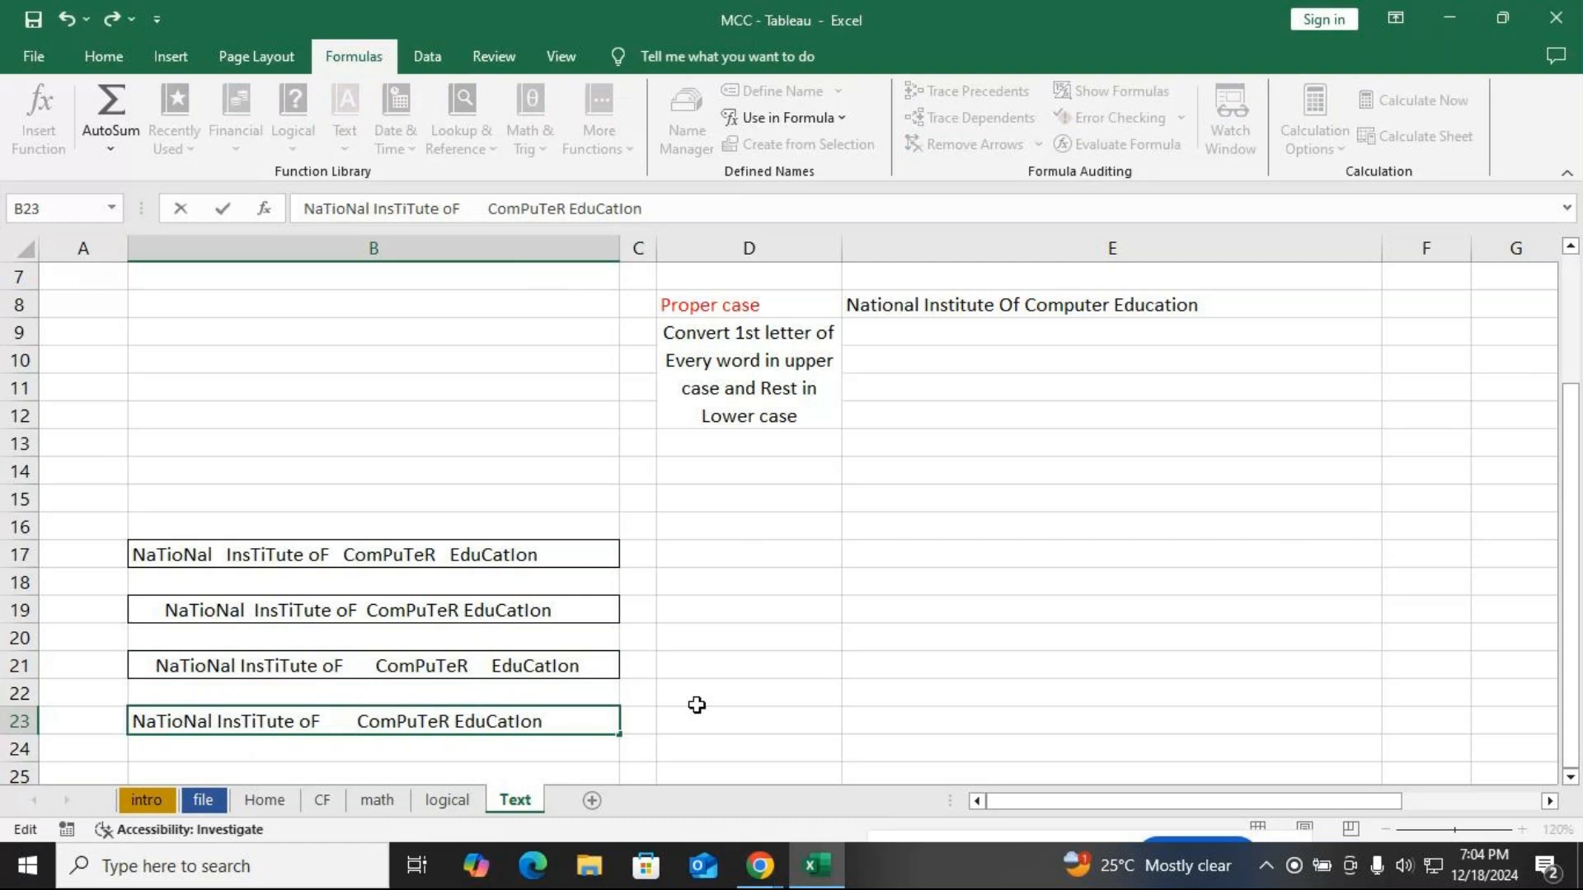
pyautogui.click(709, 678)
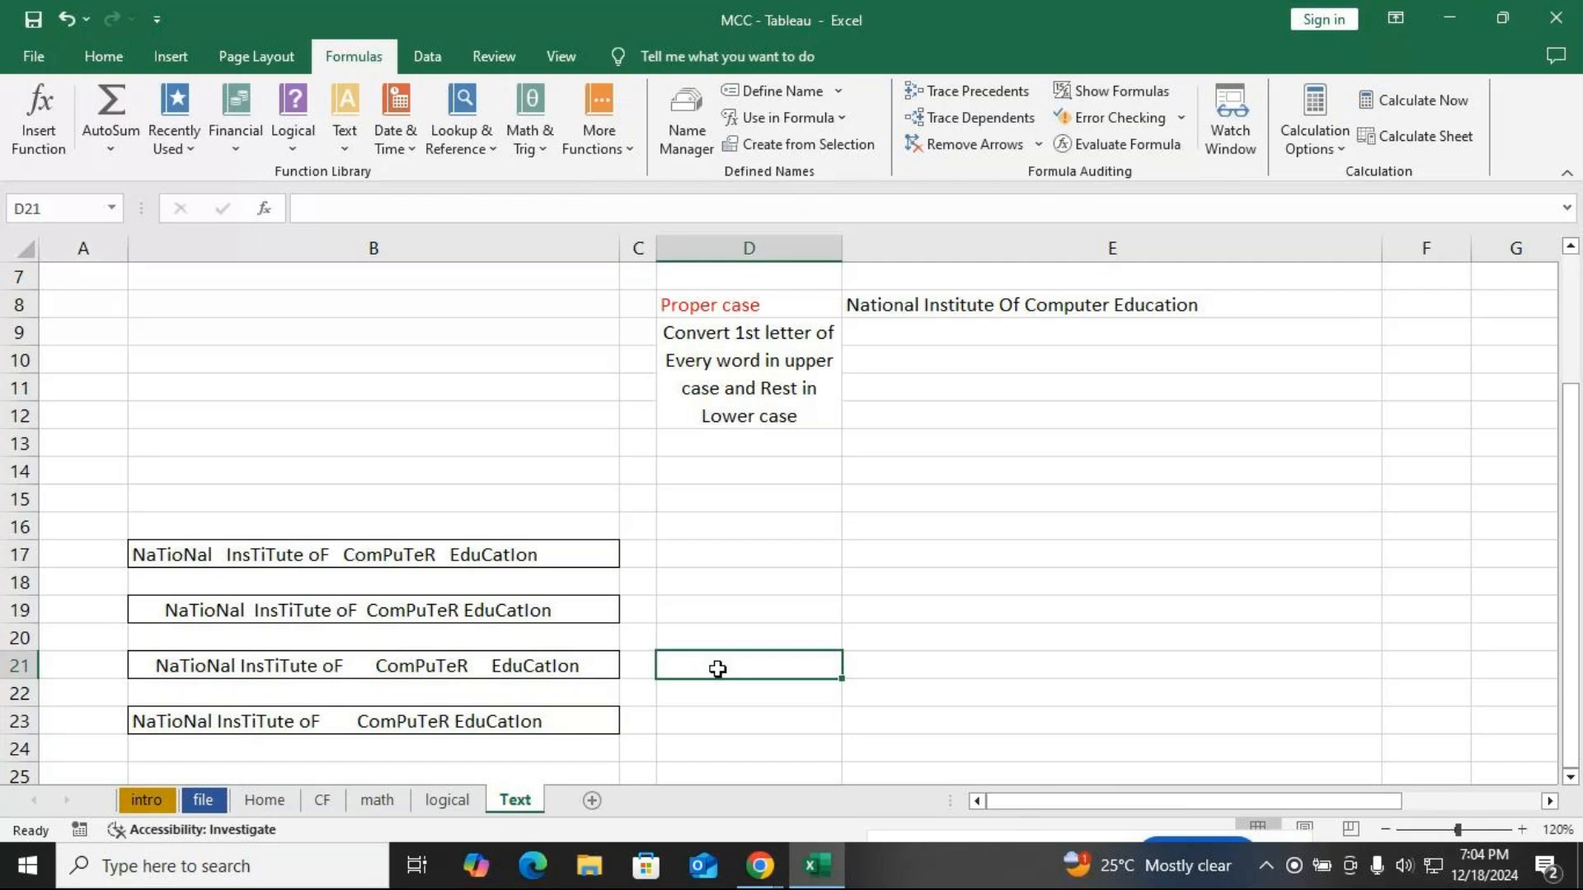
# Enter the note "extra space in text - Remove Space by leaving Single space" in cell B15
pyautogui.click(714, 499)
pyautogui.click(363, 503)
pyautogui.write('ex')
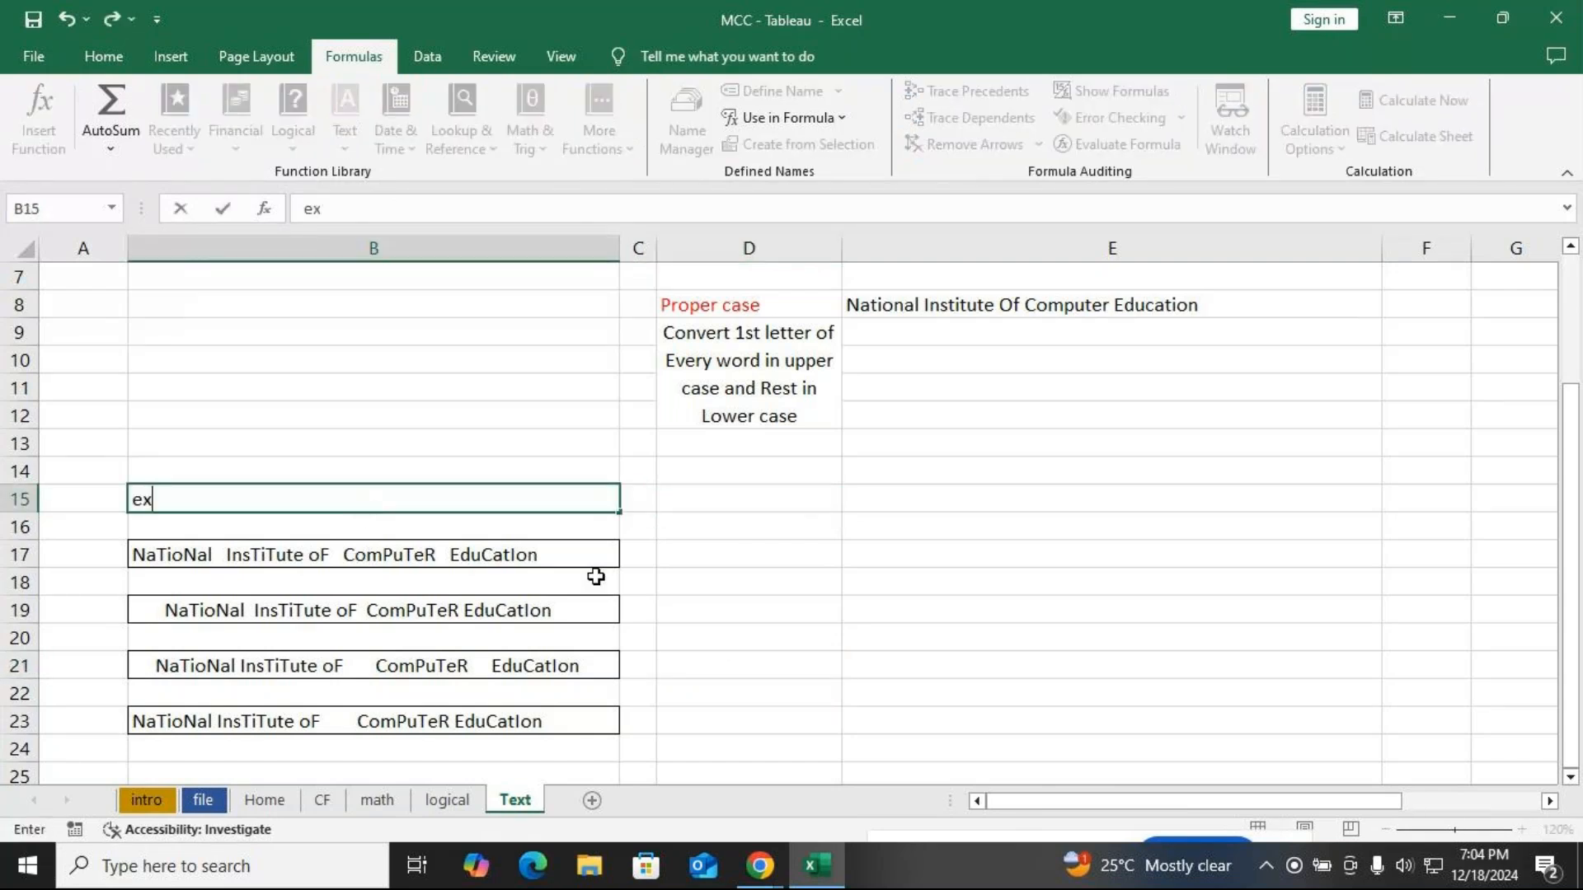
pyautogui.write('tra spacr')
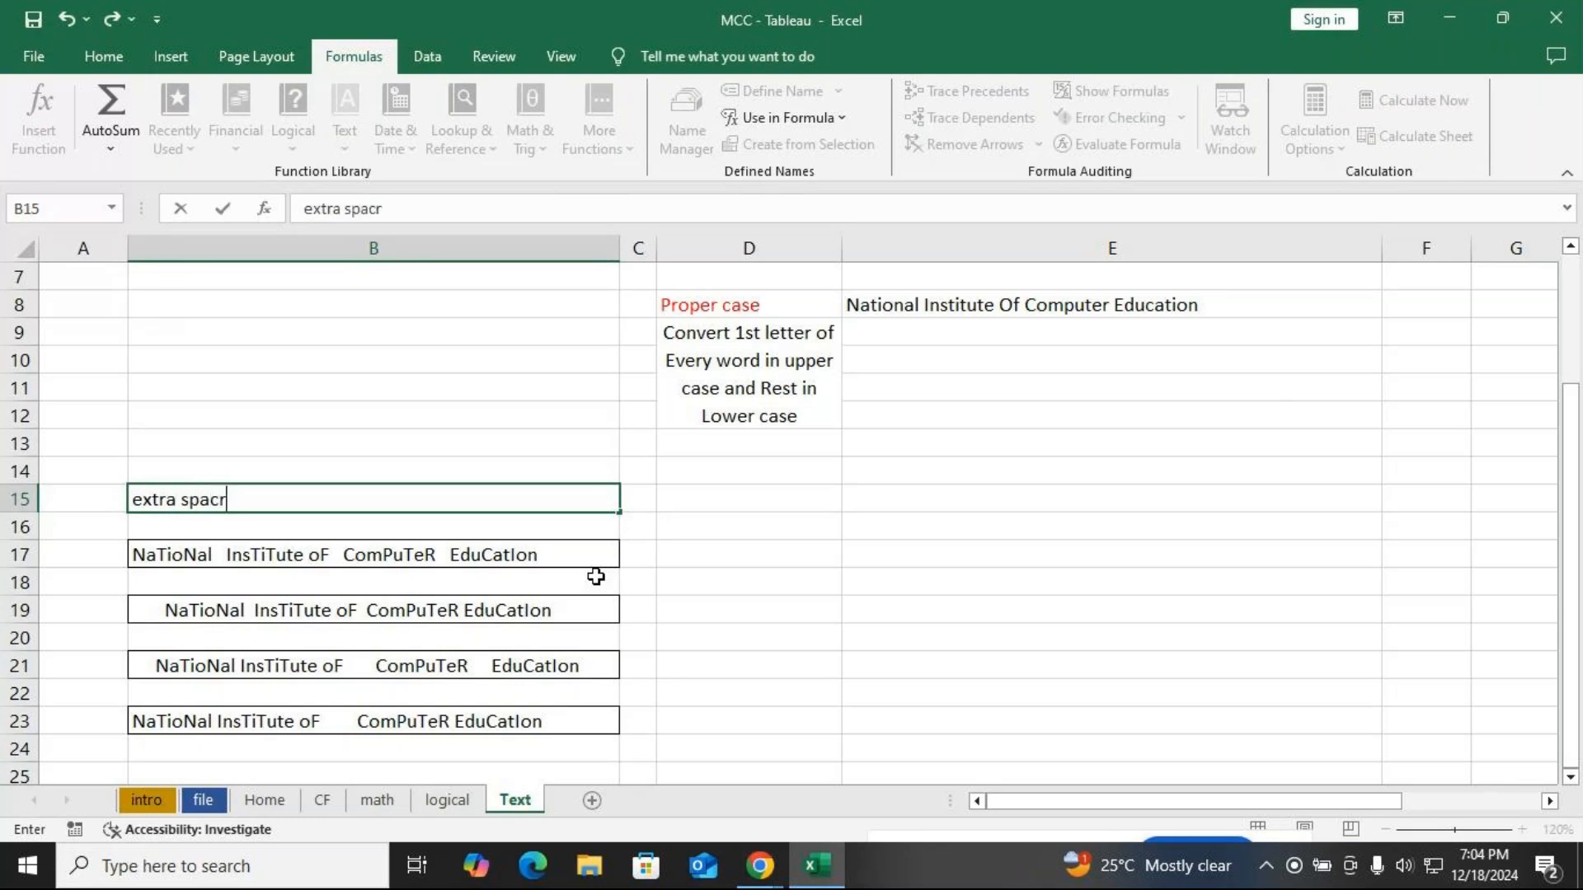
pyautogui.press('BackSpace')
pyautogui.write('e in text - Re')
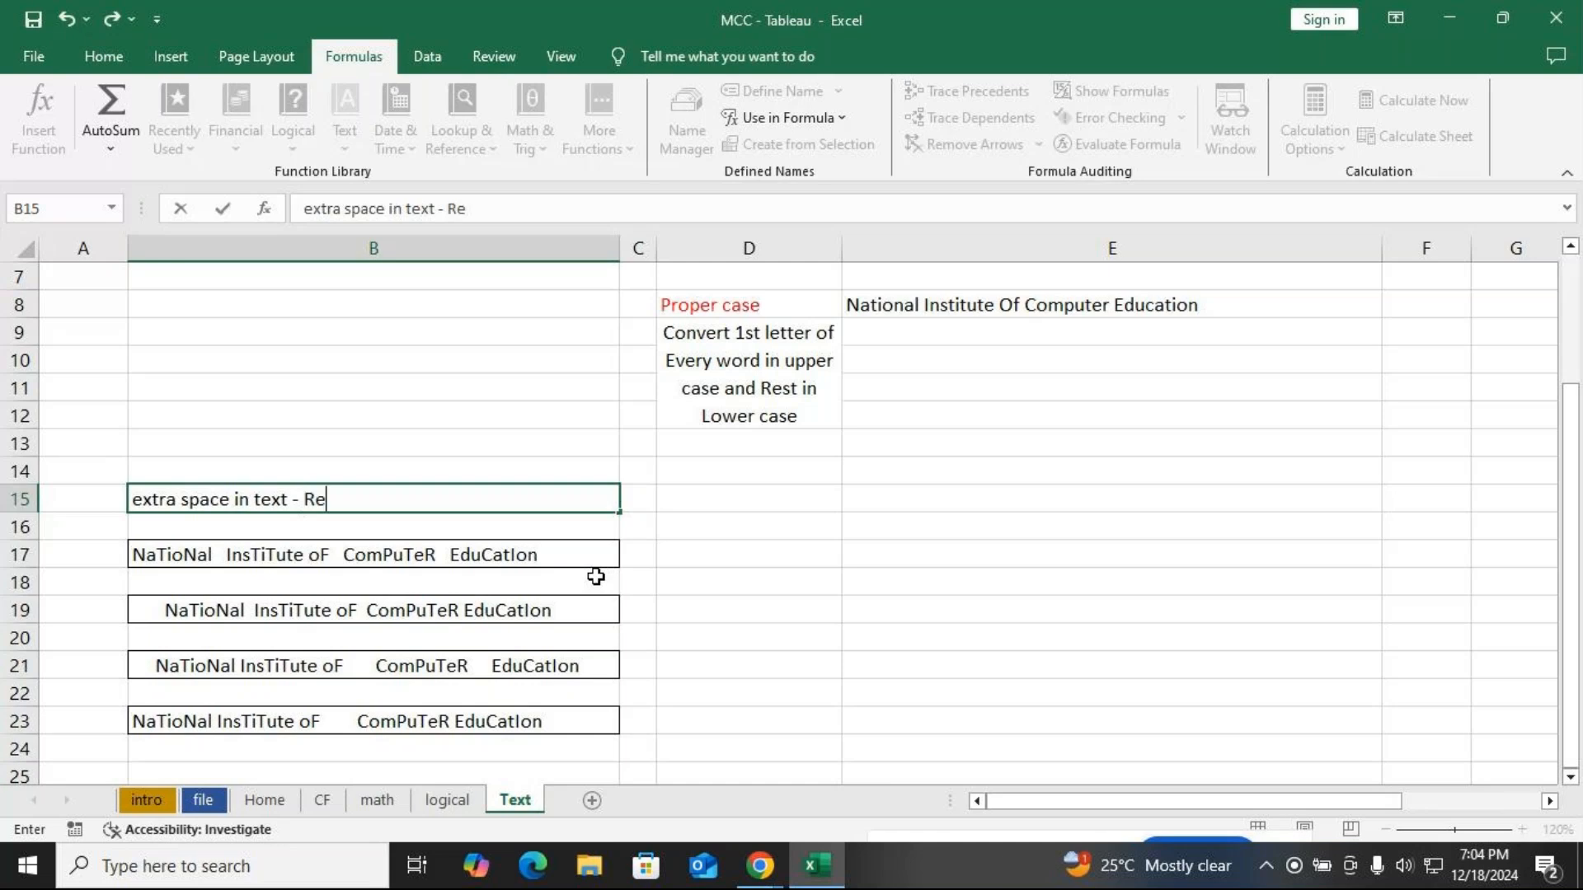
pyautogui.write('move Space')
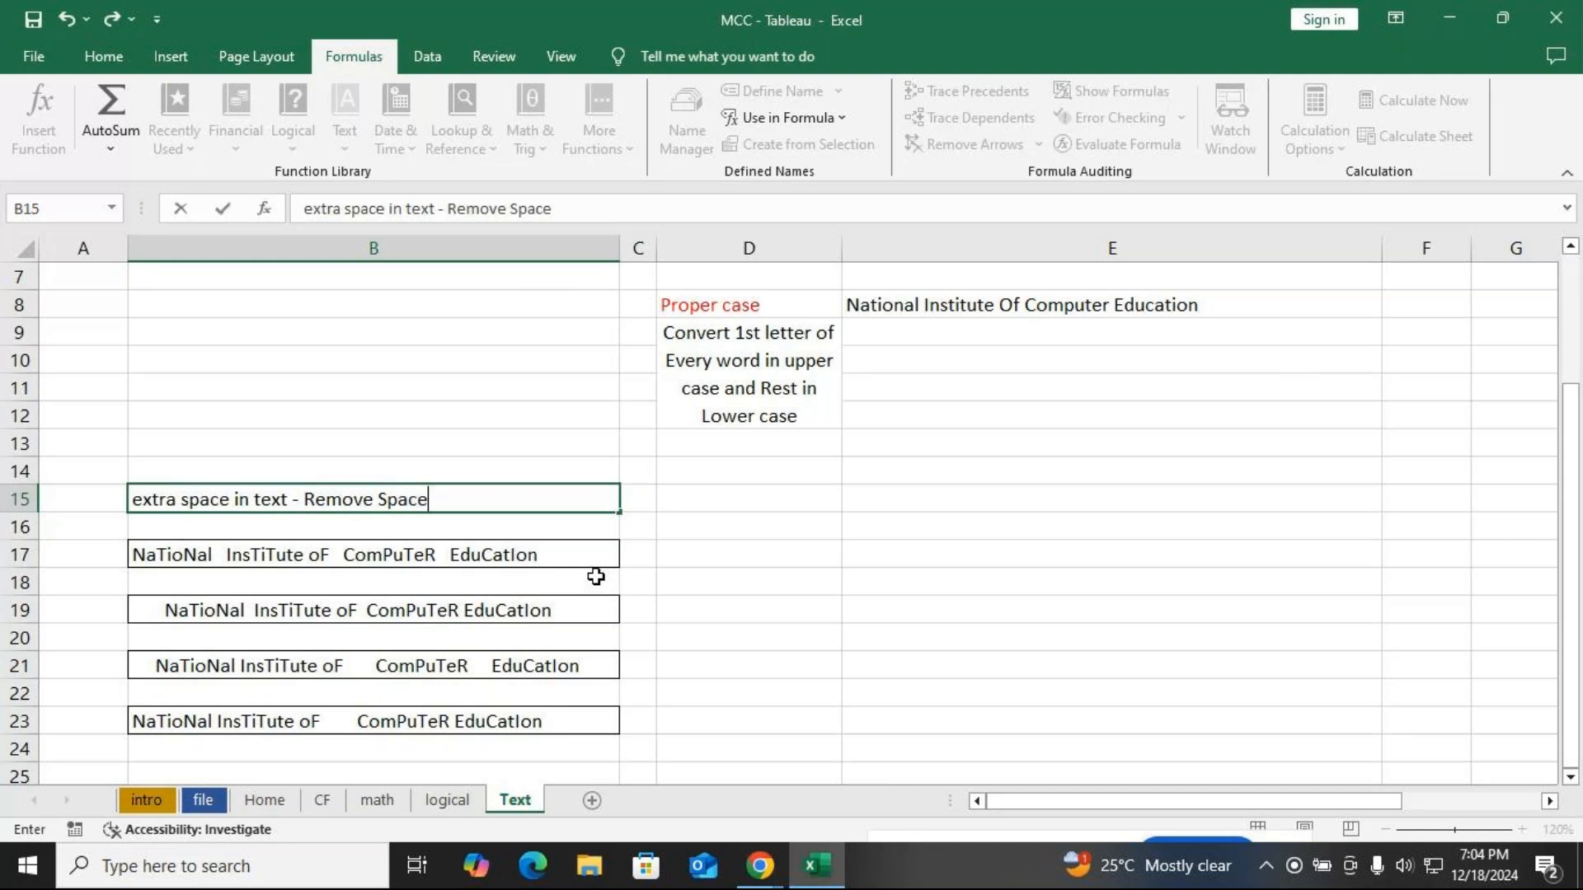
pyautogui.write(' by leavin')
pyautogui.write('Single space')
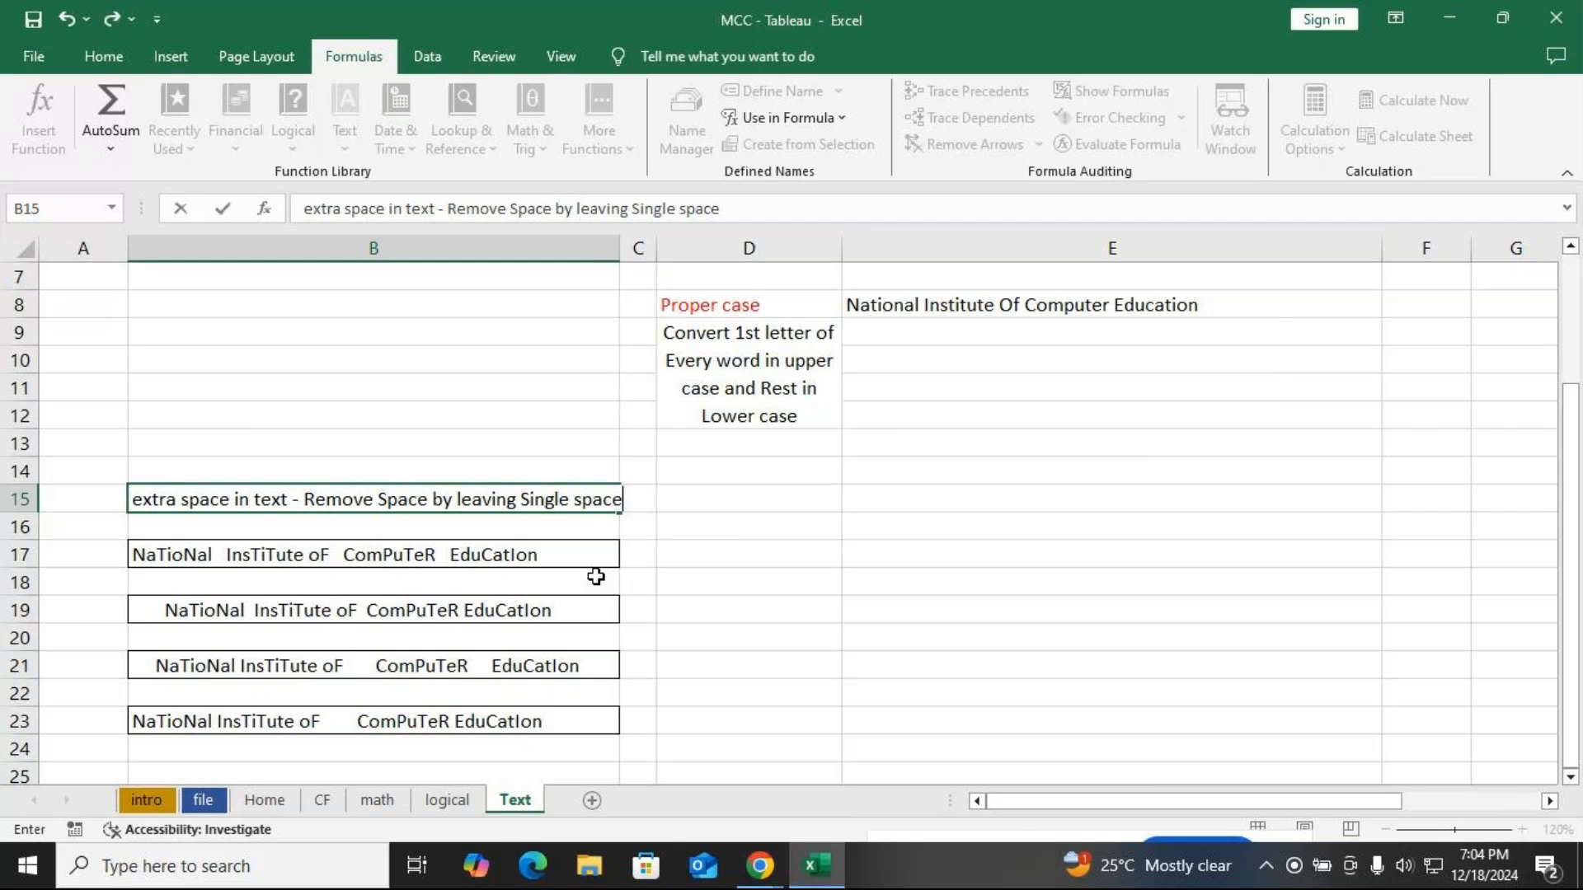
pyautogui.press('Return')
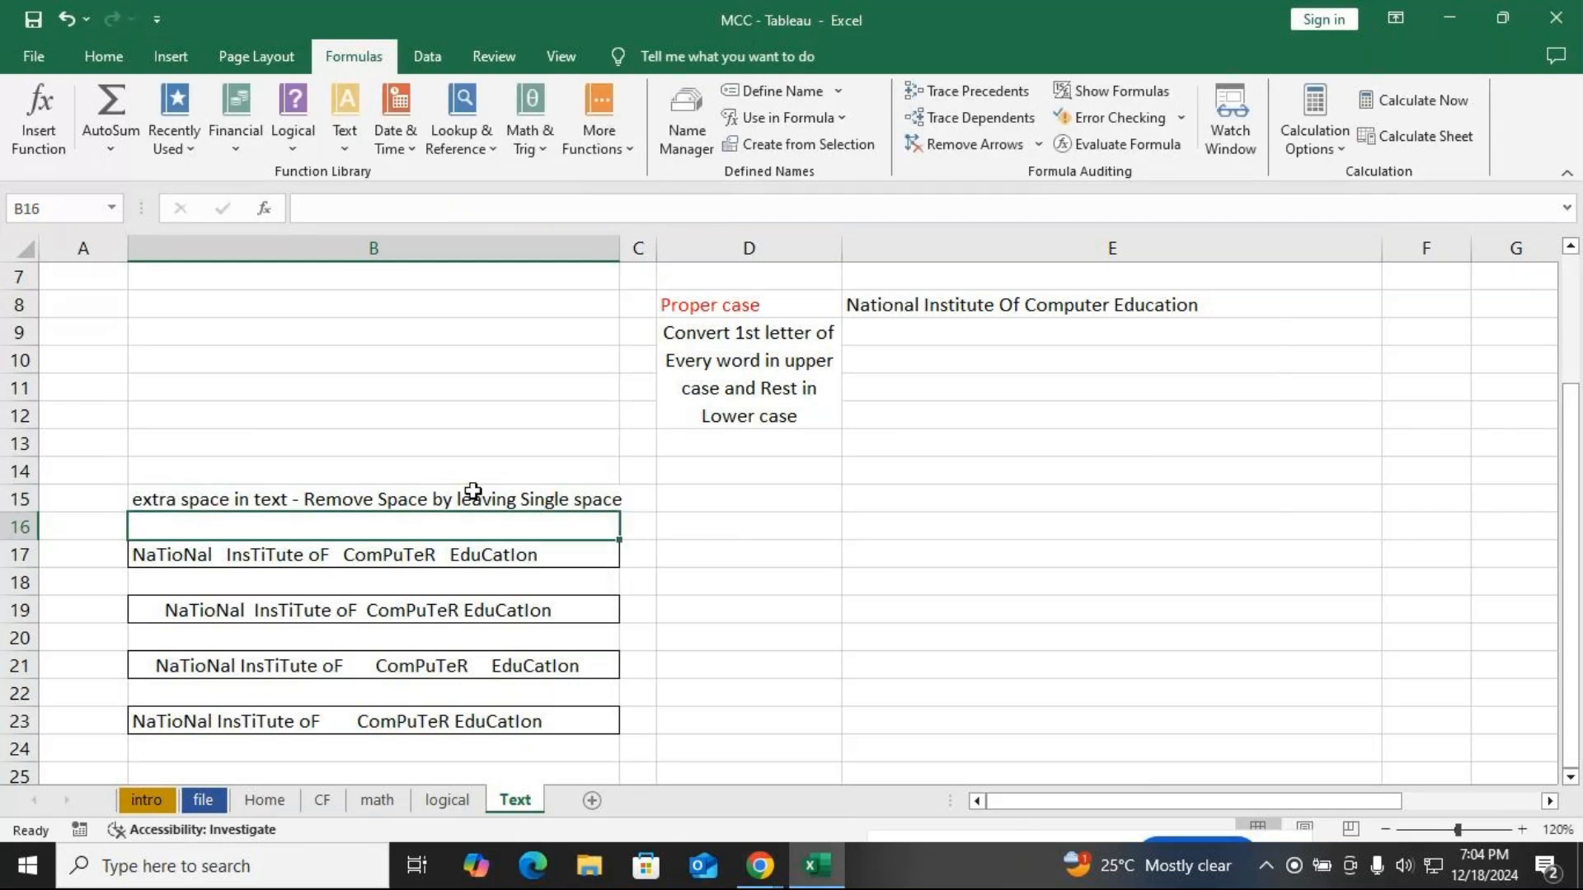
# Enter the heading TRIM in cell B14, directly above the note about extra spaces
pyautogui.click(285, 471)
pyautogui.write('TRIM')
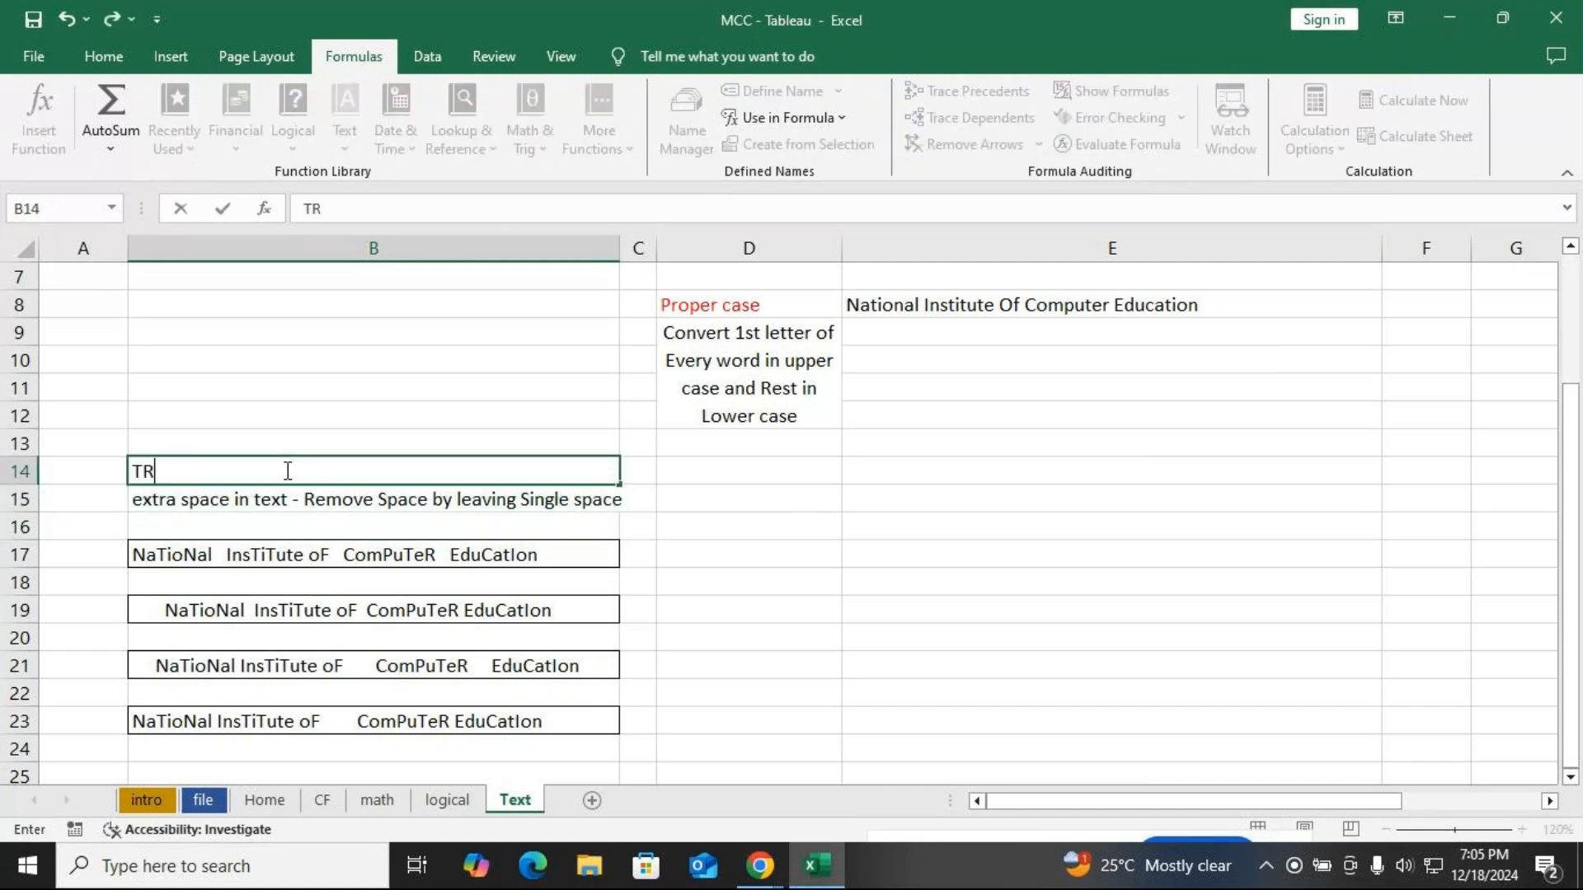
# Enter the heading TRIM in cell B14 above the extra-space description
pyautogui.hotkey('ctrl', 'Return')
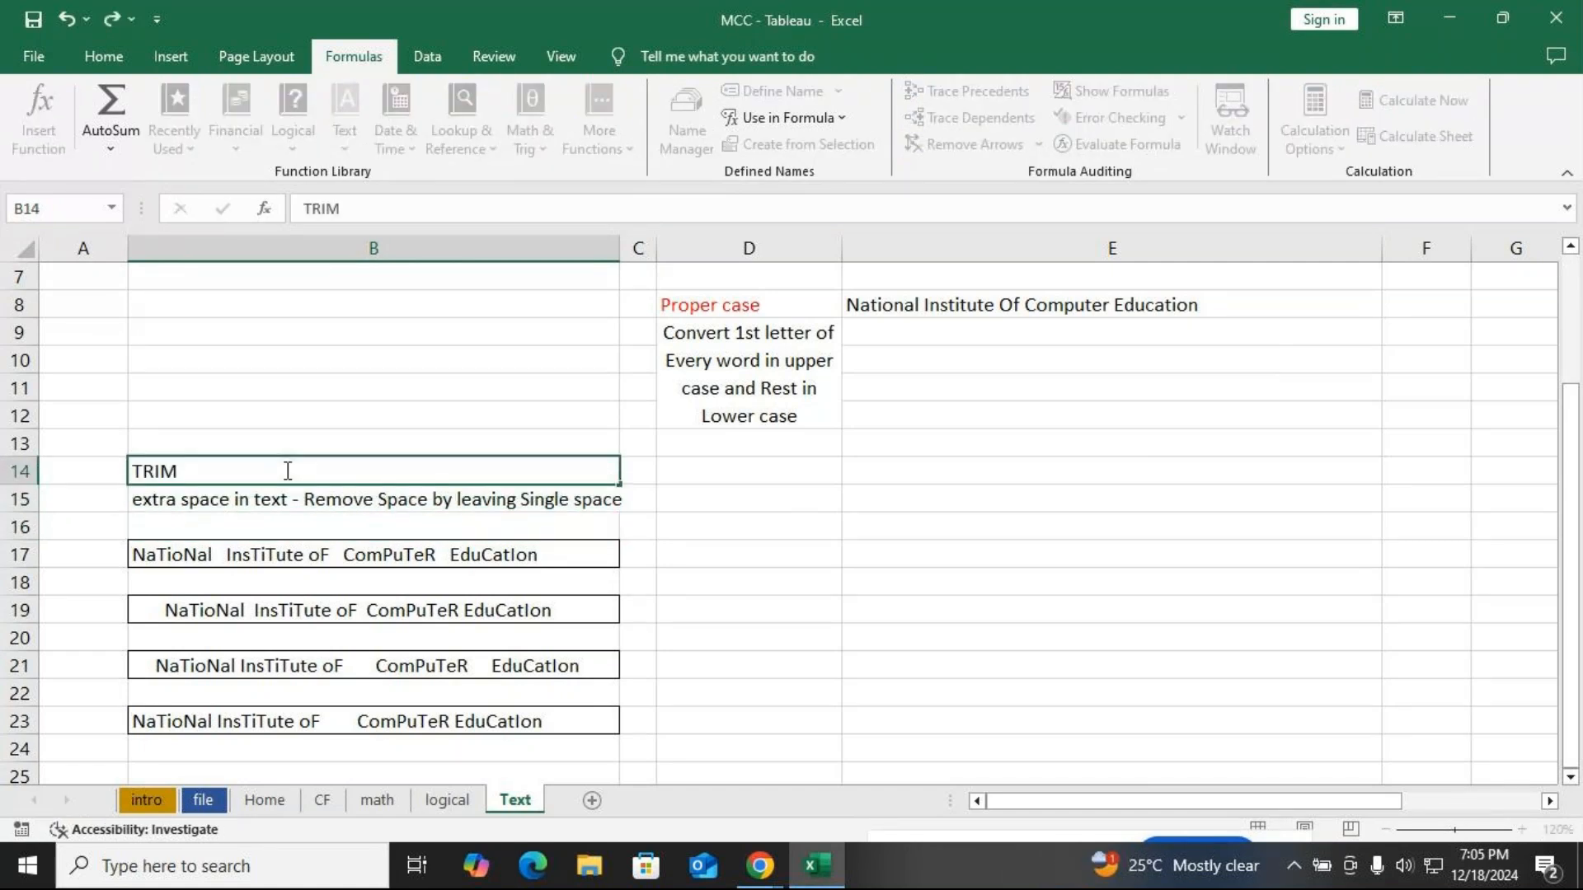
pyautogui.press('Return')
# Show the untrimmed text of B17 in cell E17 with the direct reference =B17
pyautogui.click(418, 559)
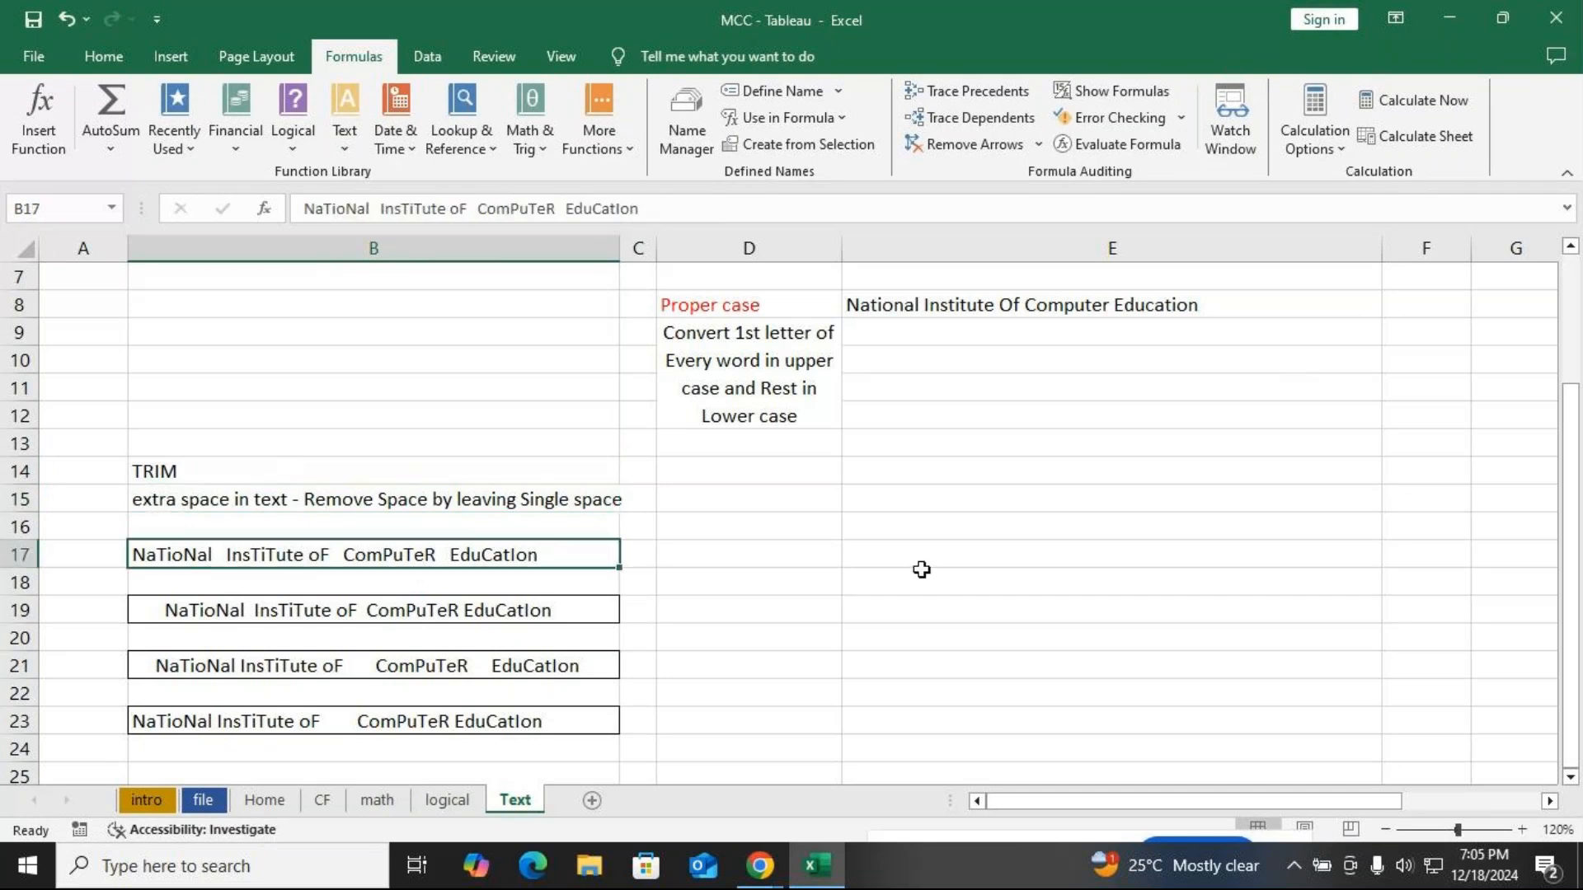
pyautogui.click(918, 575)
pyautogui.click(487, 555)
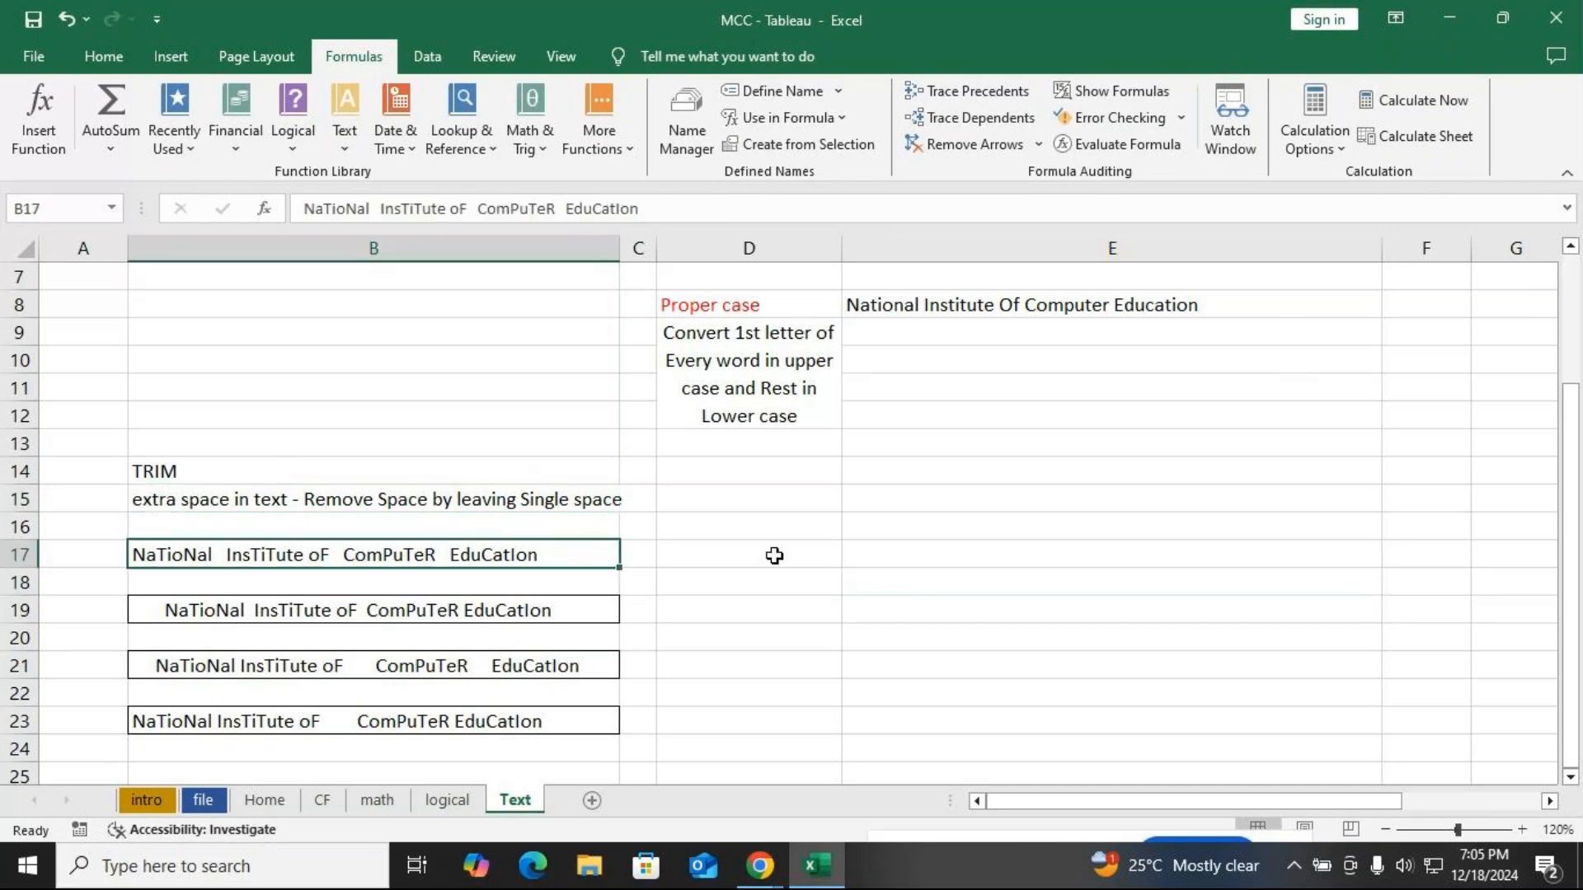
pyautogui.click(875, 547)
pyautogui.write('=')
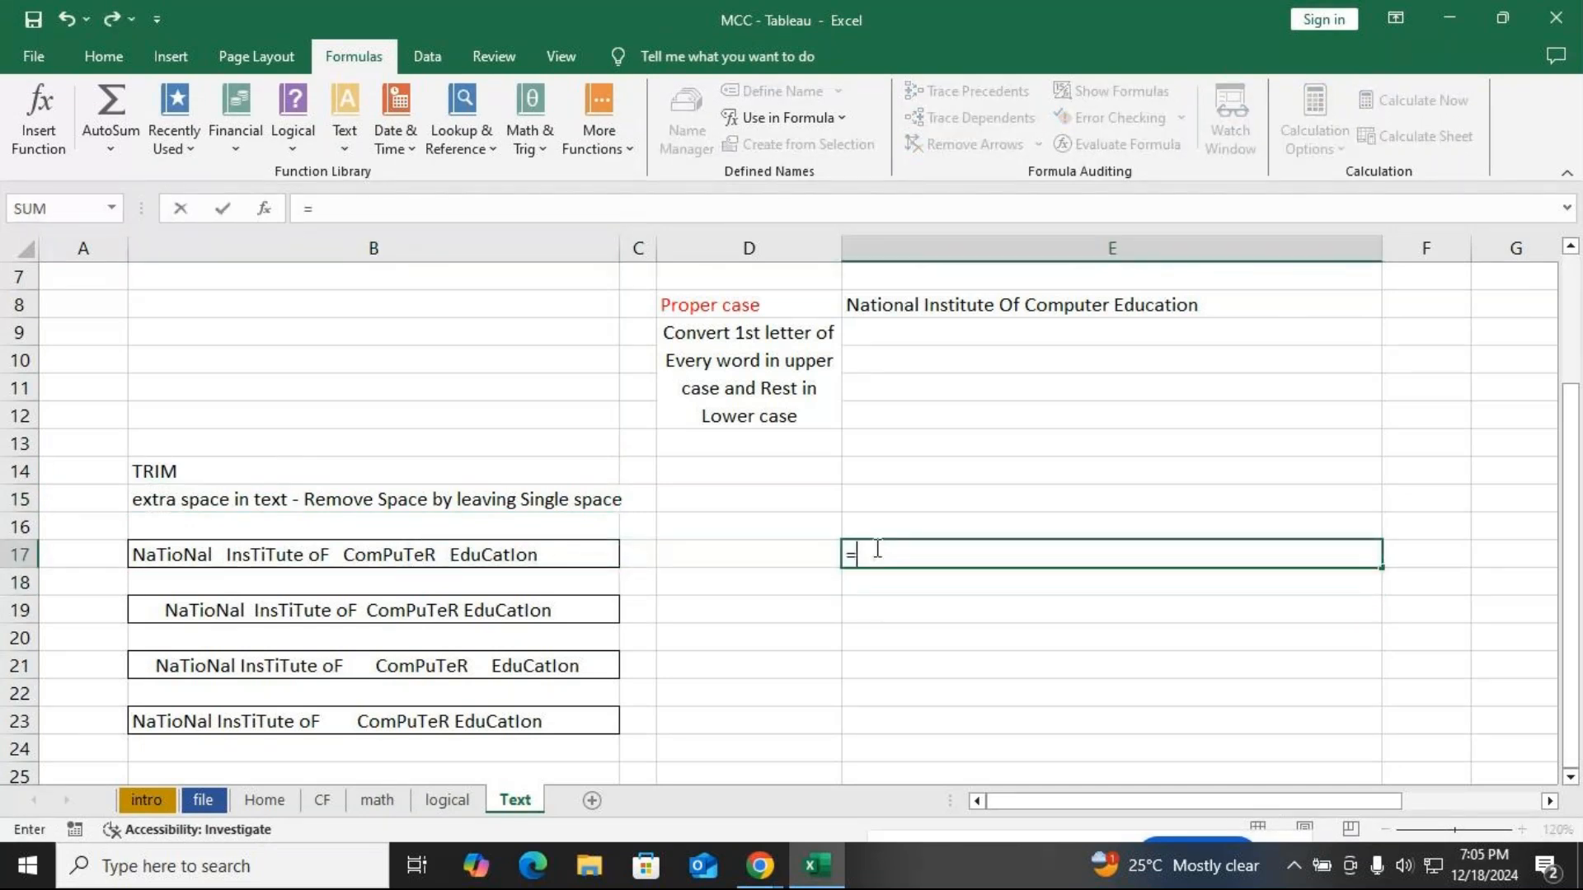
pyautogui.click(466, 554)
pyautogui.press('Return')
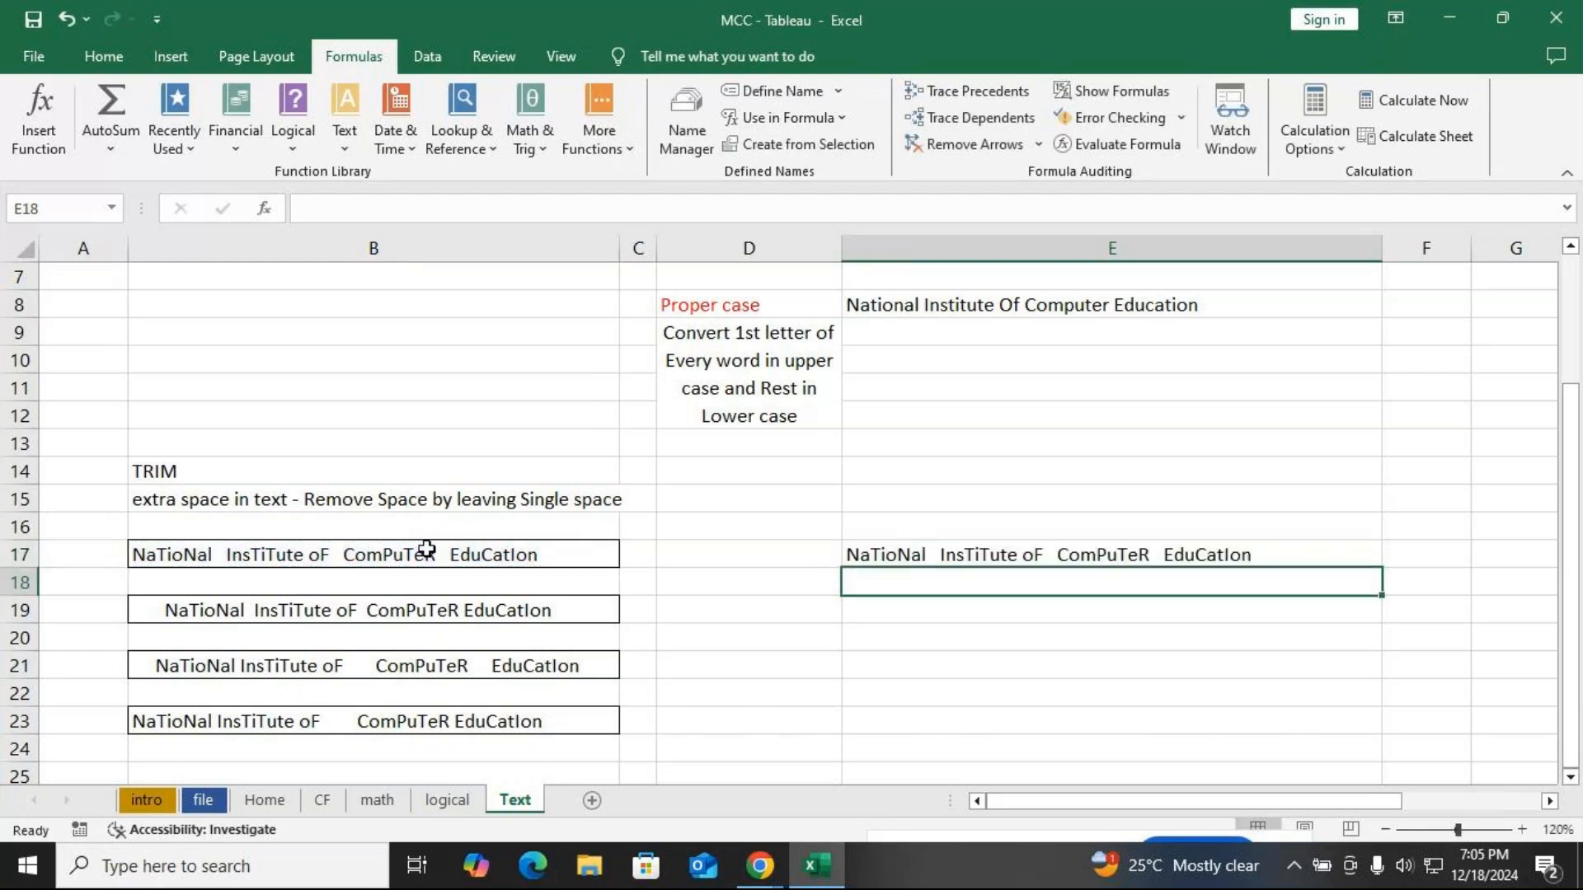
pyautogui.click(1042, 555)
pyautogui.doubleClick(1046, 554)
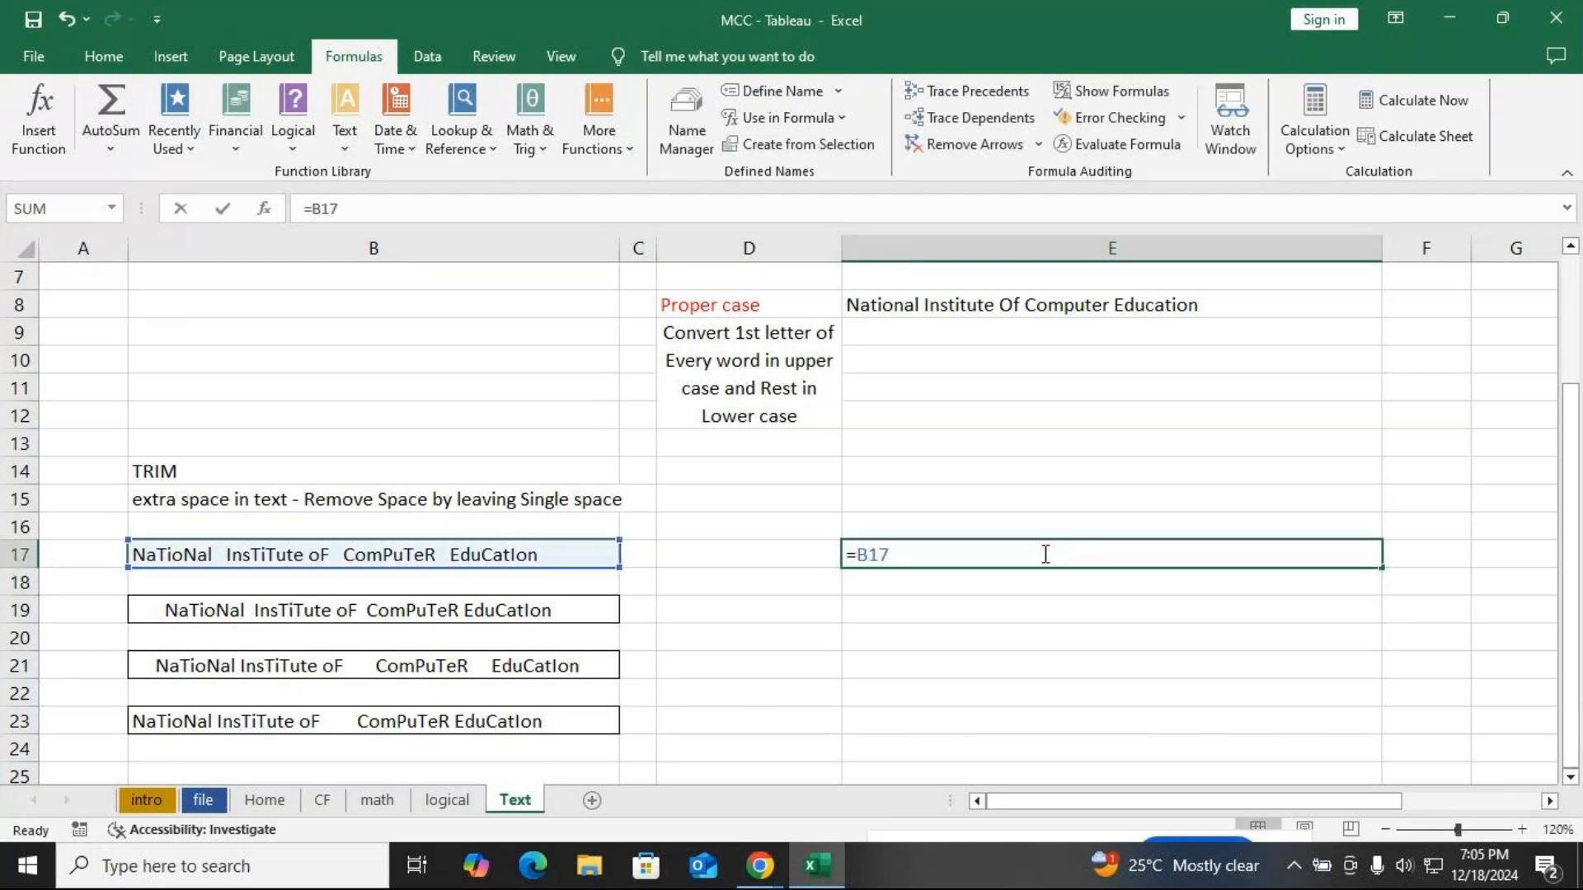
pyautogui.press('Return')
pyautogui.press('Up')
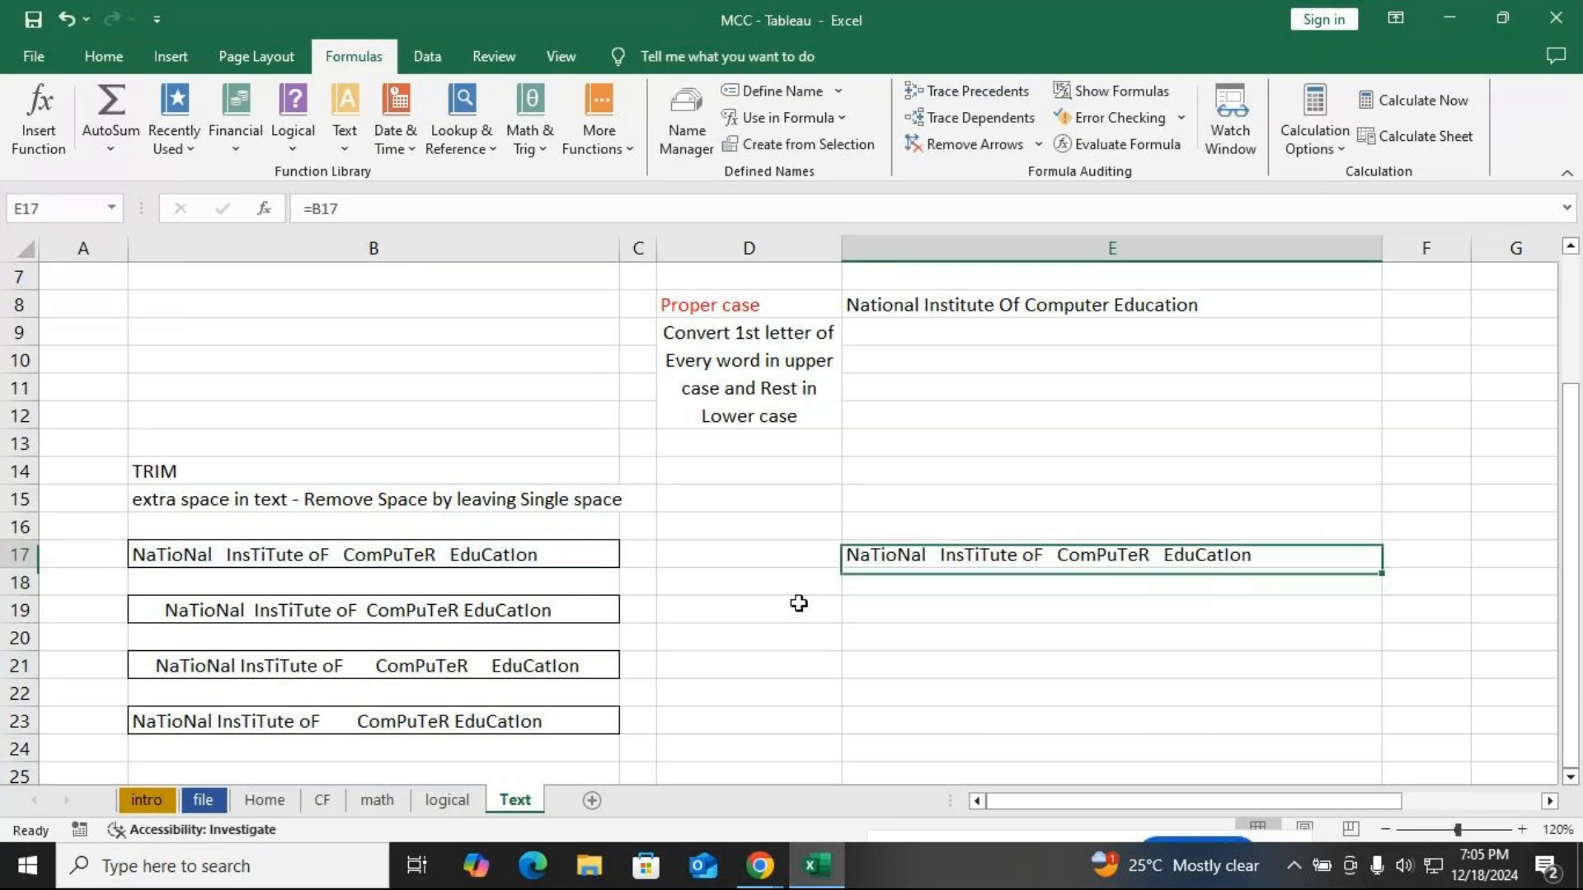
# Replace the content of cell E17 with the formula =TRIM(B17)
pyautogui.press('BackSpace')
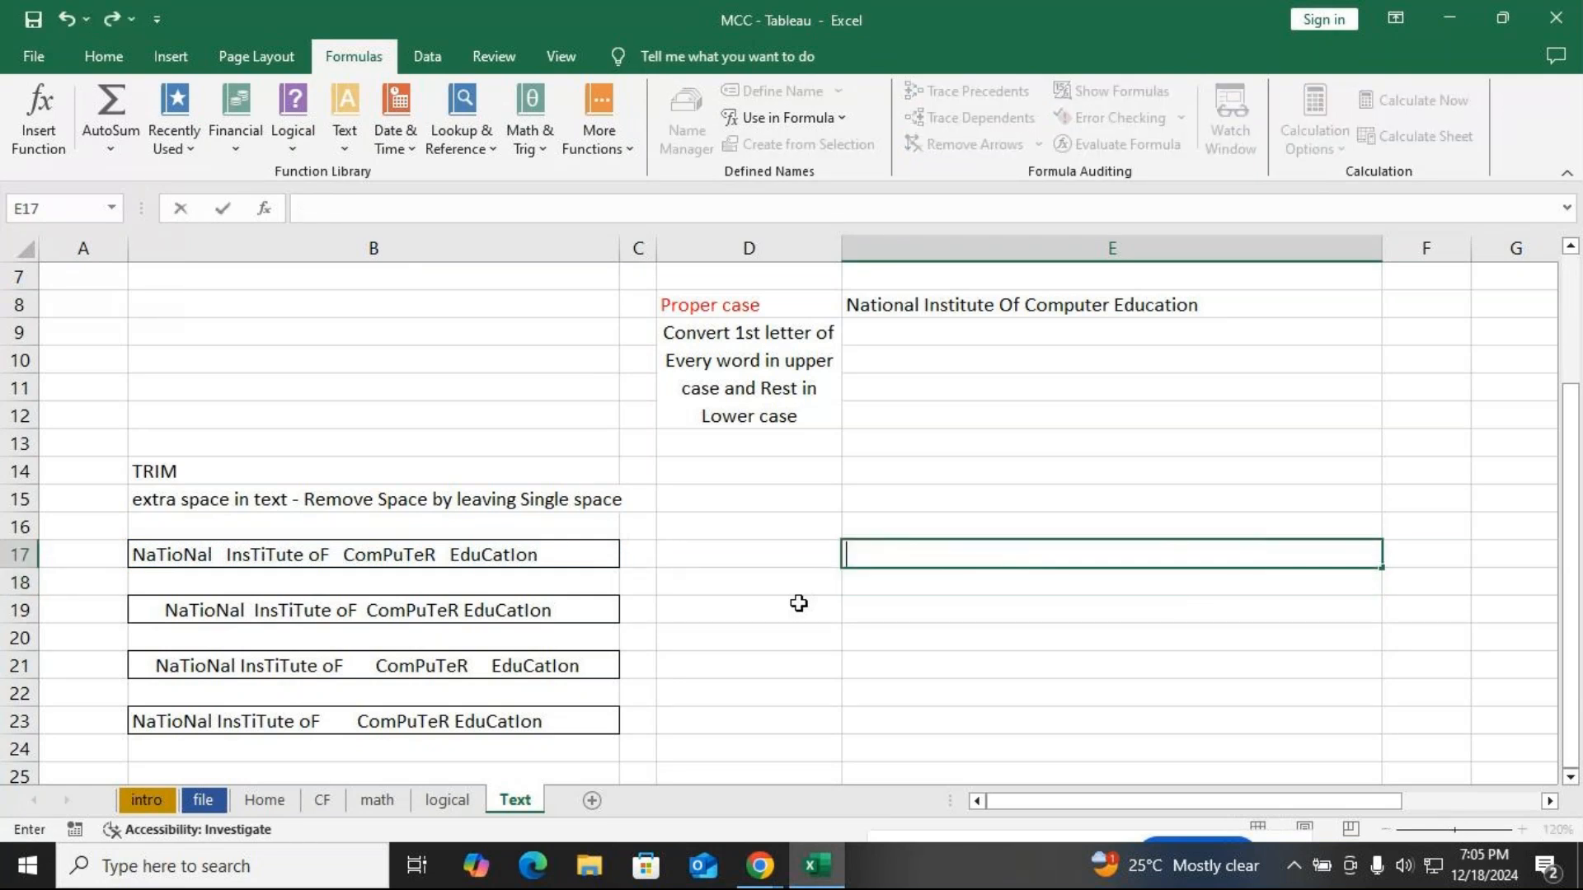
pyautogui.write('=tri')
pyautogui.press('Tab')
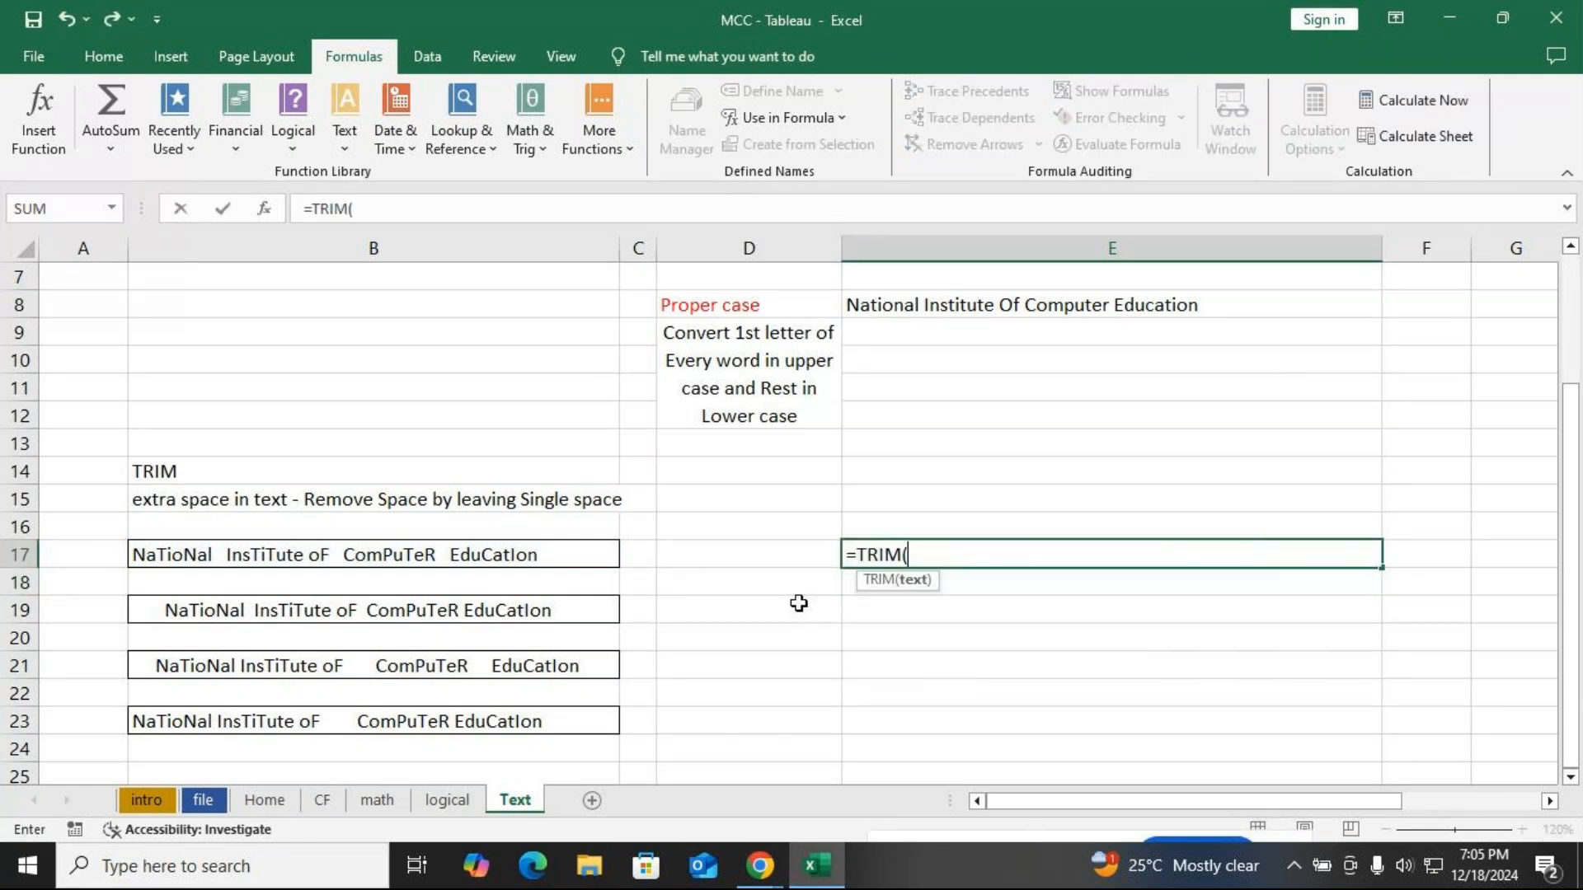
pyautogui.press('BackSpace')
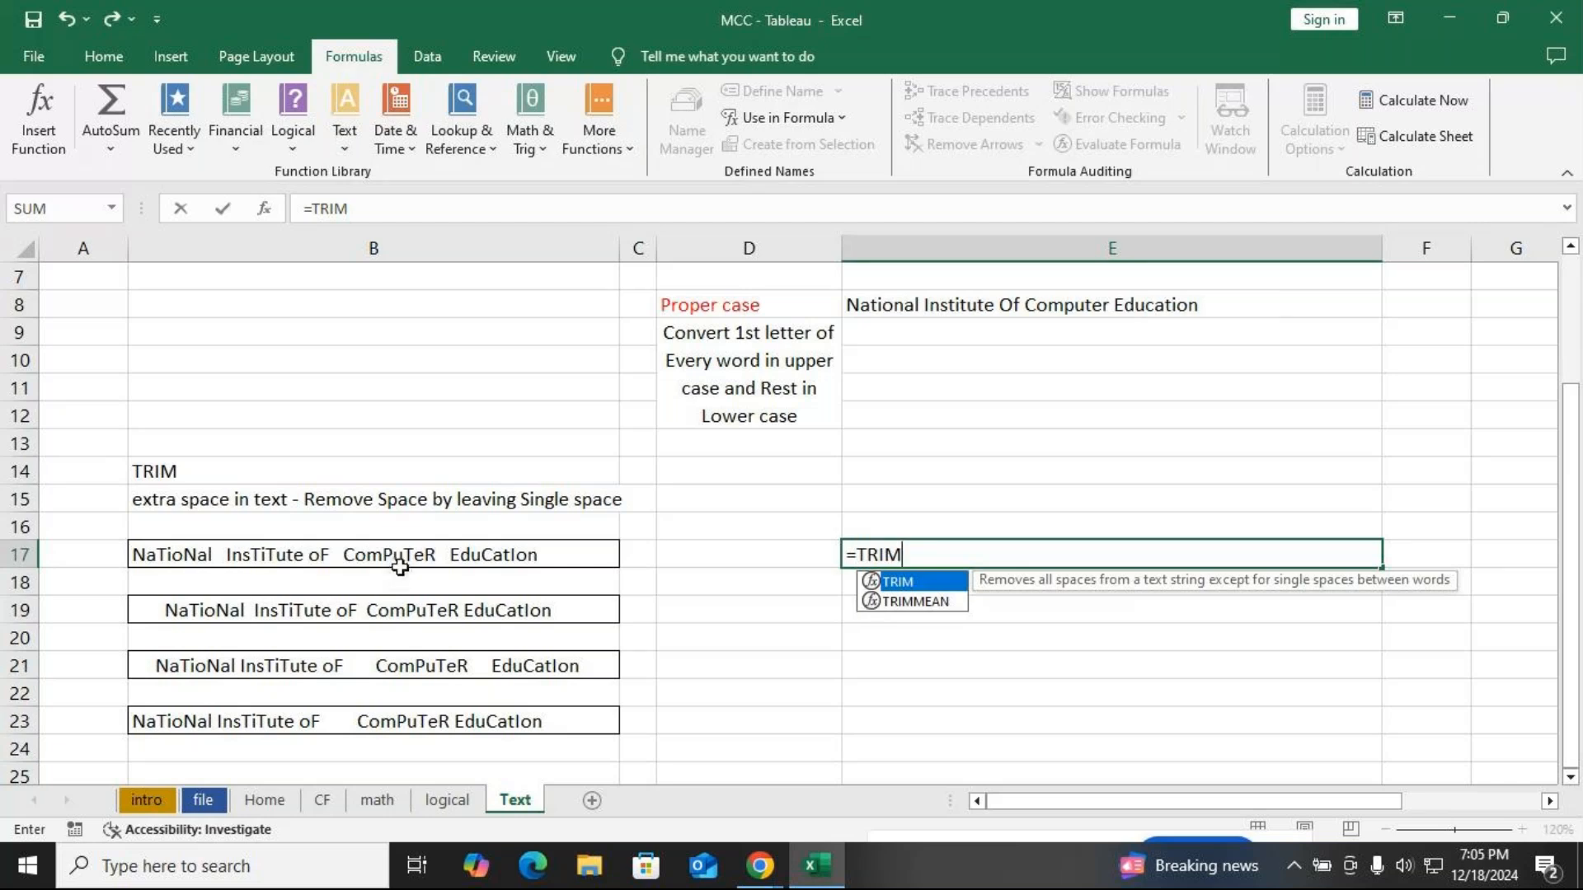
pyautogui.write('(')
pyautogui.click(318, 554)
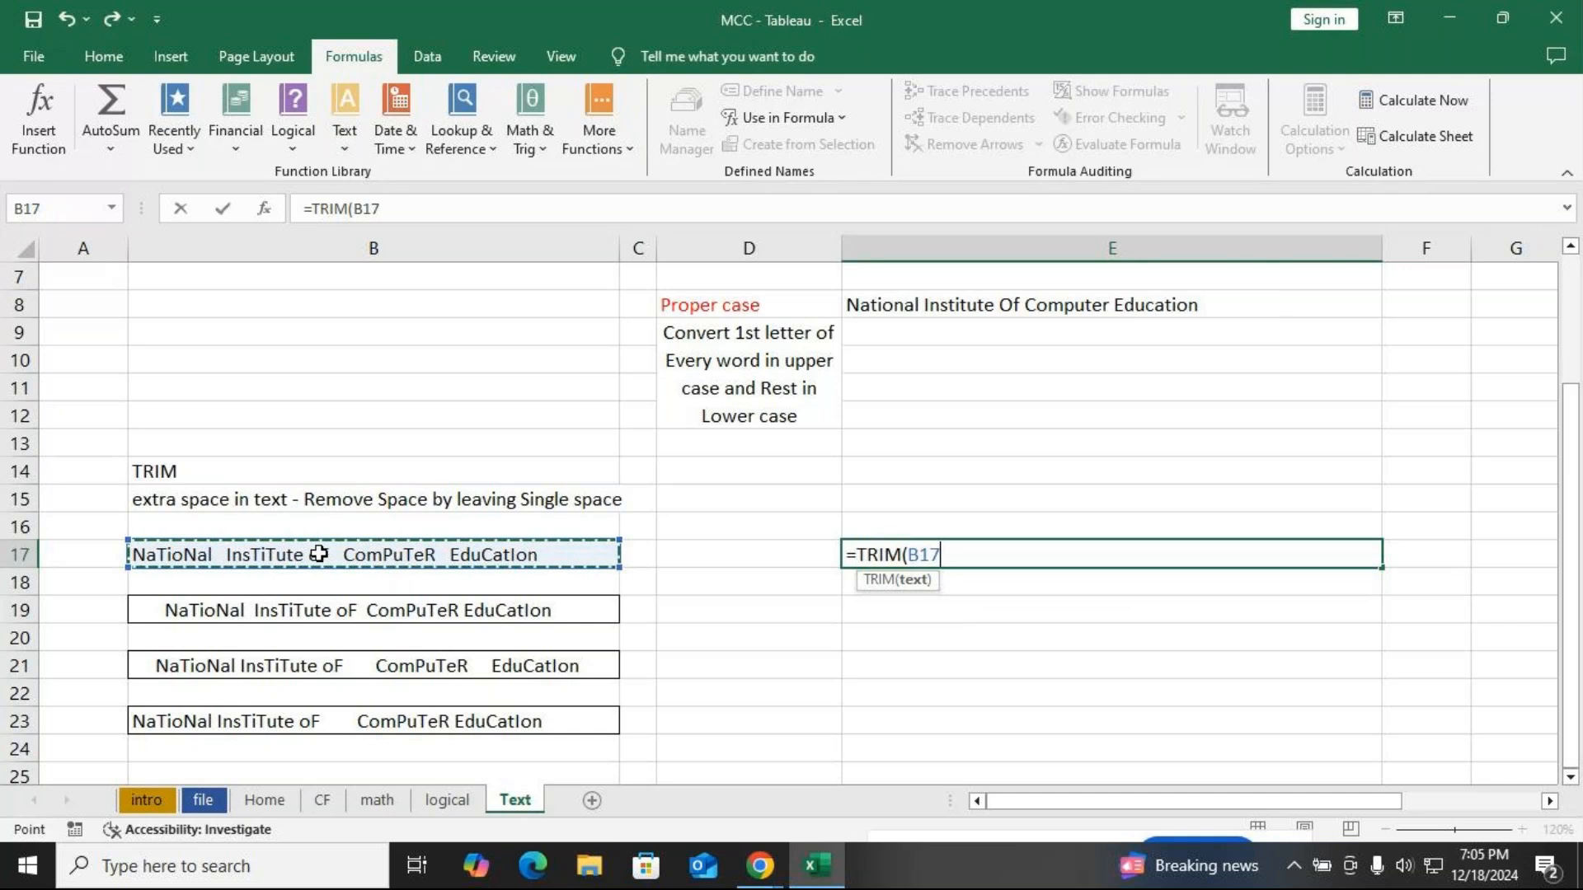
pyautogui.press('Return')
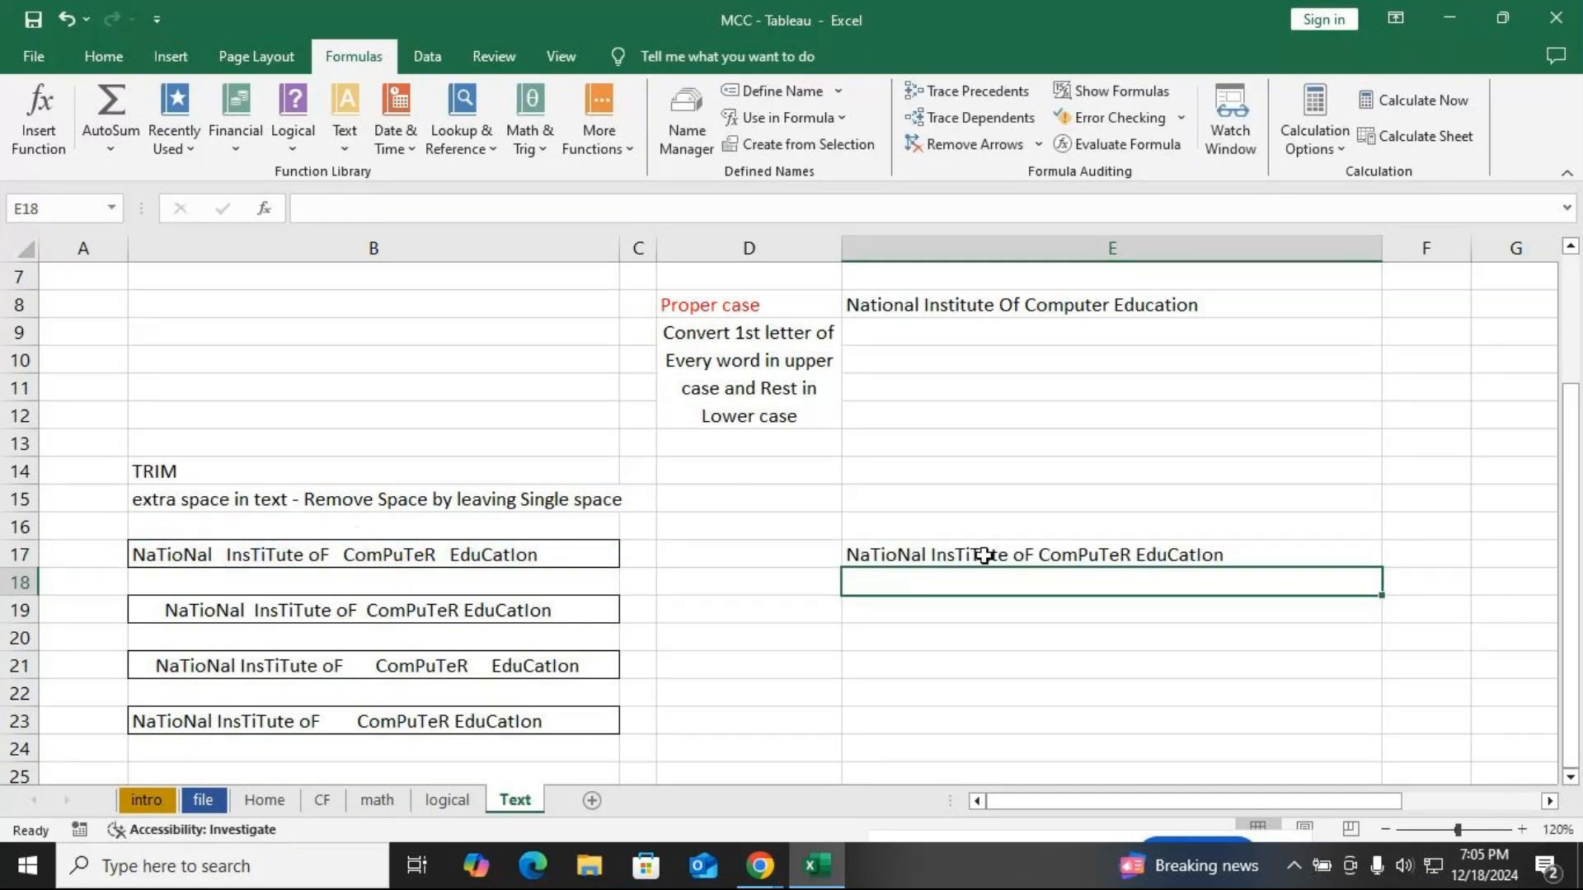
# Fill the TRIM formula from E17 down to E23 and clear the copies in E18, E20 and E22
pyautogui.click(981, 555)
pyautogui.moveTo(1374, 569); pyautogui.dragTo(1378, 739)
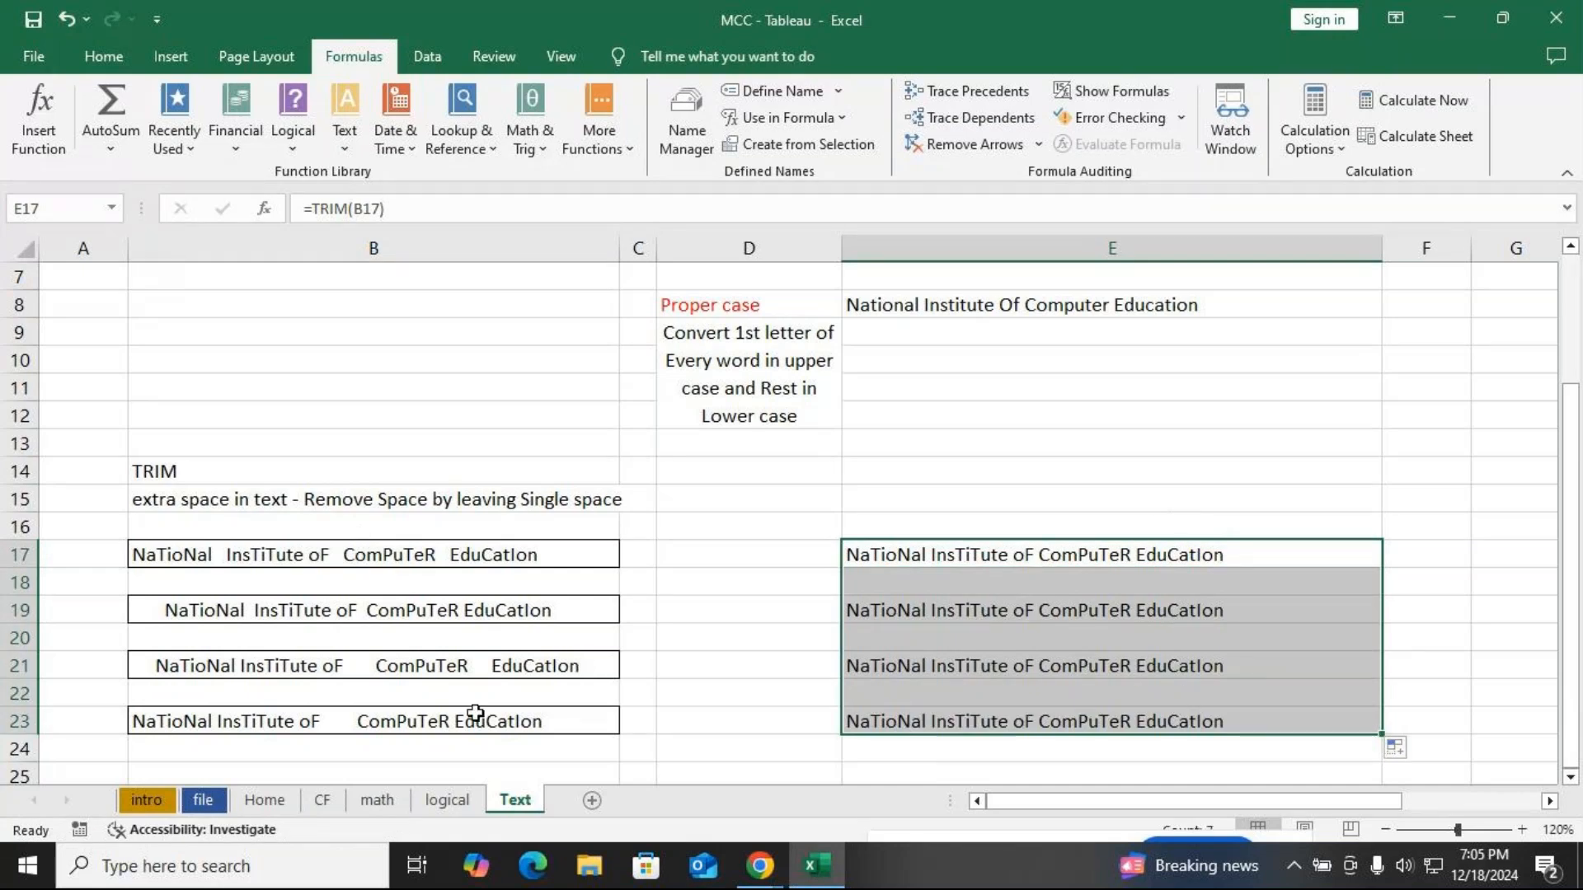
pyautogui.click(922, 583)
pyautogui.press('BackSpace')
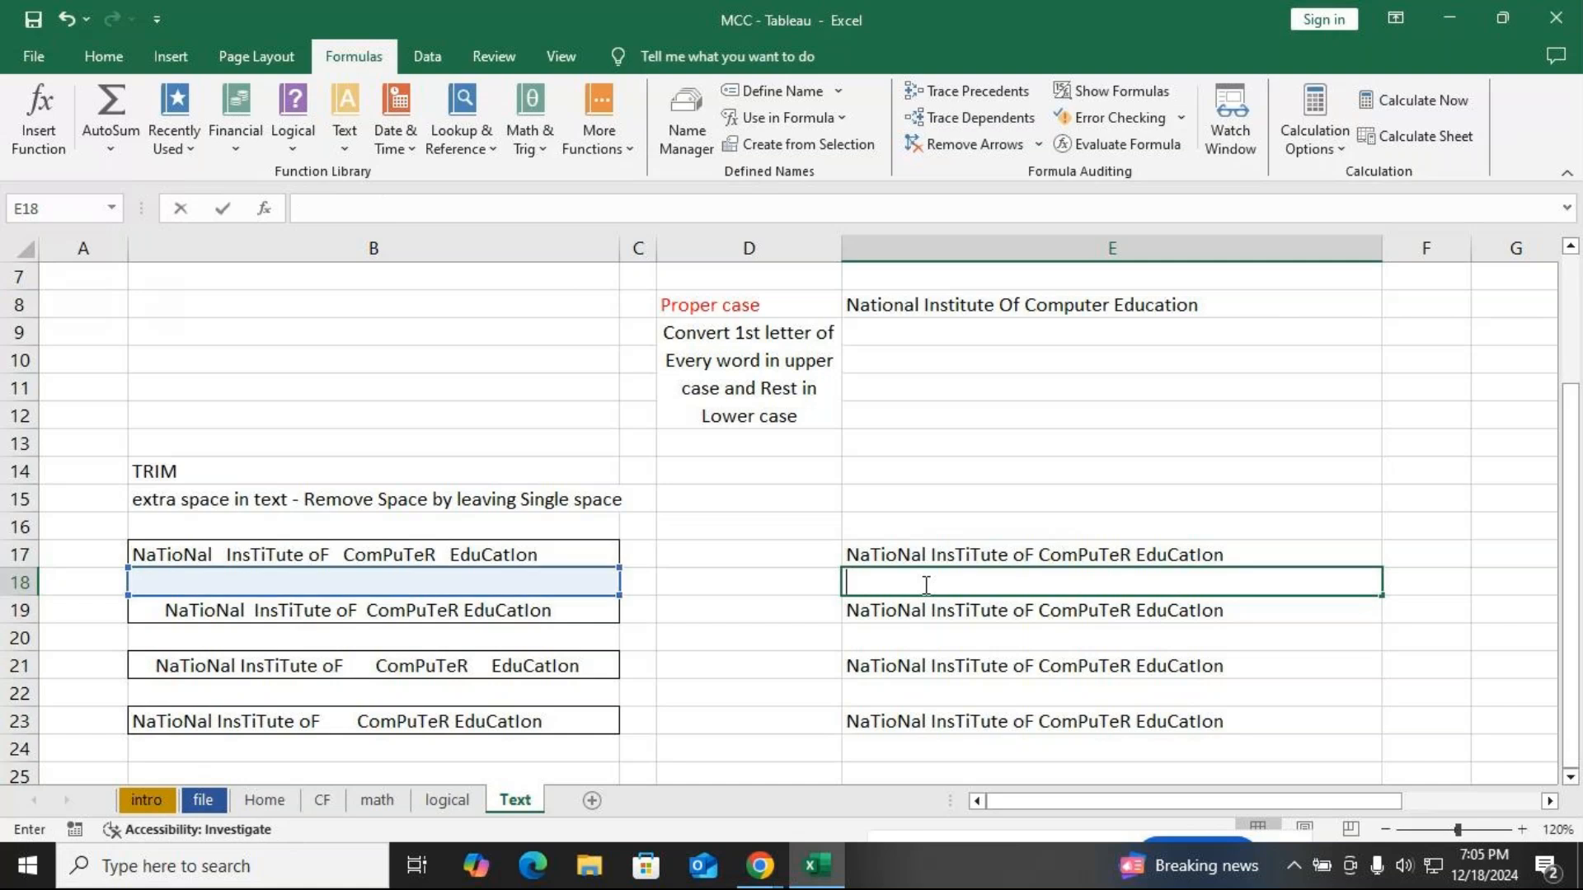
pyautogui.click(1086, 644)
pyautogui.press('BackSpace')
pyautogui.press('Return')
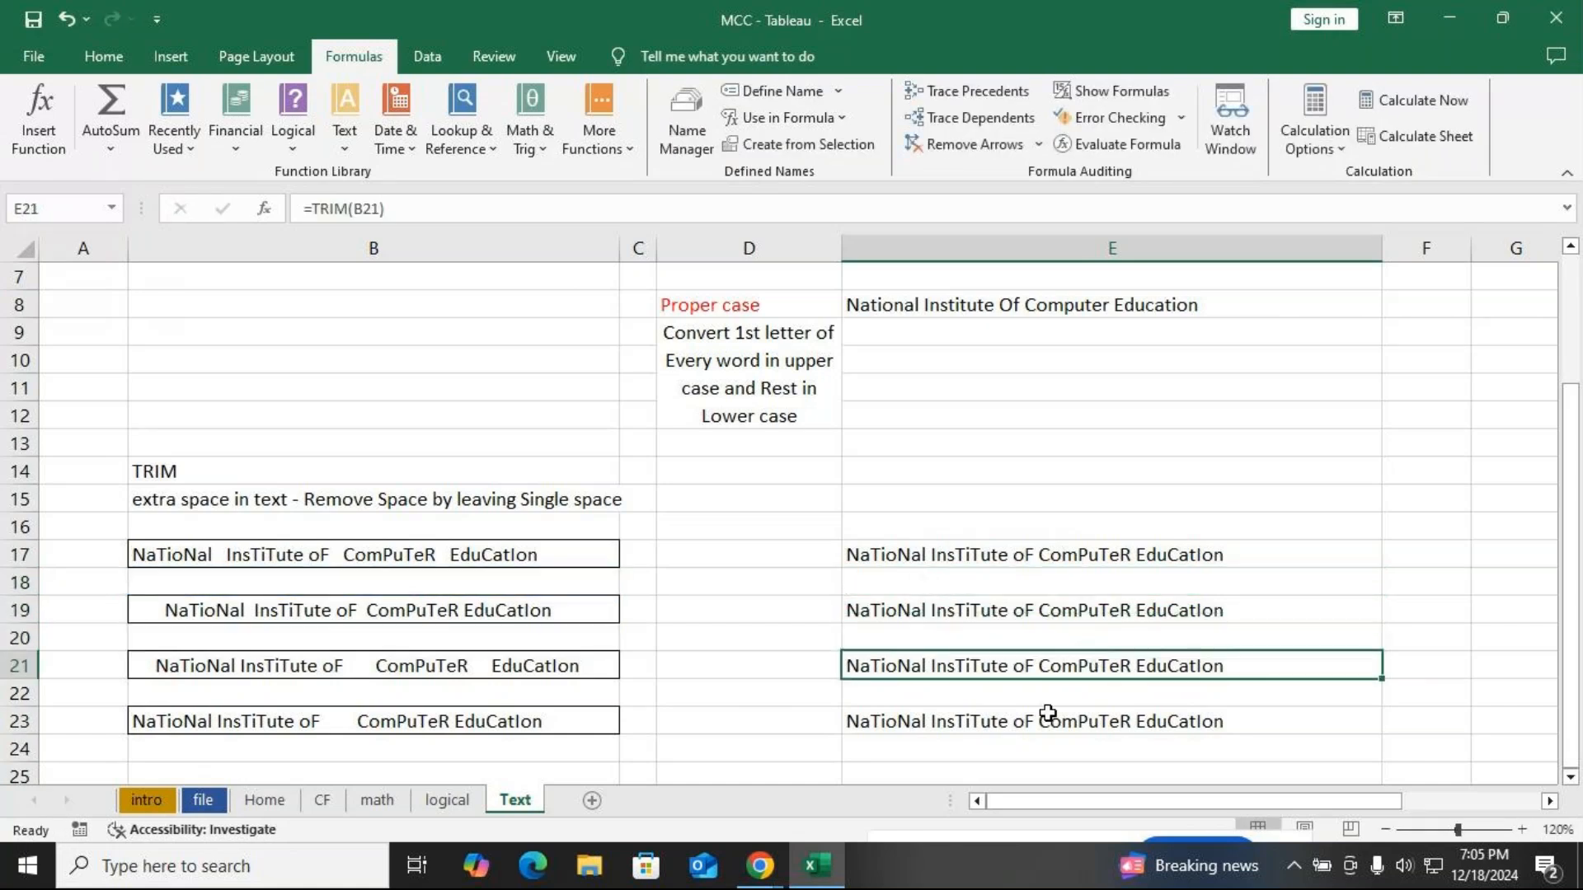
pyautogui.doubleClick(1046, 696)
pyautogui.press('Return')
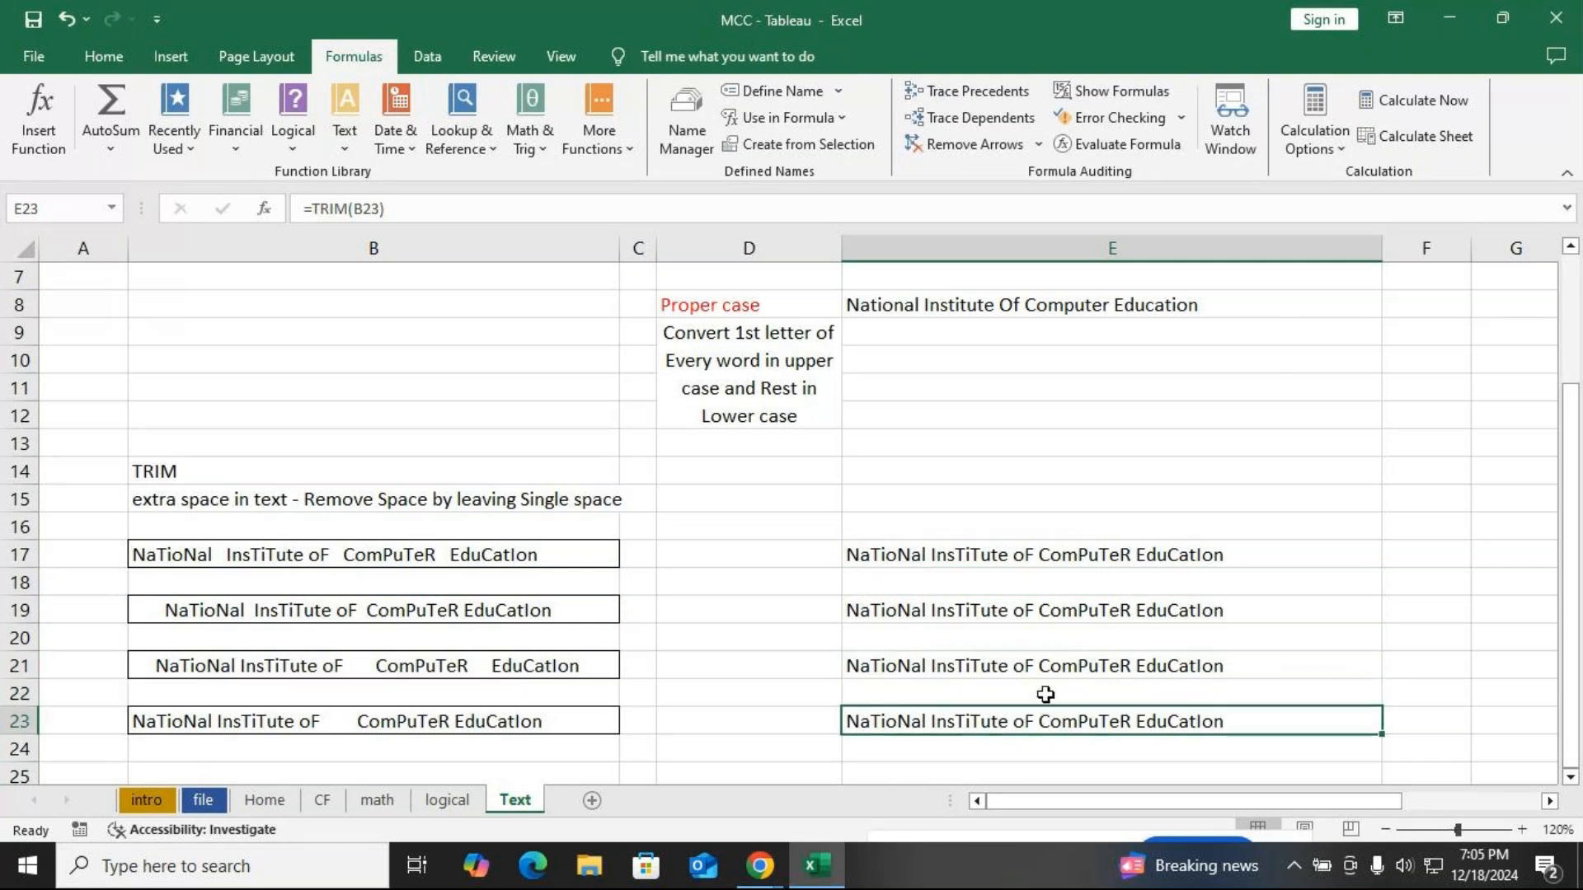
# Label the practice rows by entering upper in D19, lower in D21 and proper in D23
pyautogui.click(727, 632)
pyautogui.click(731, 561)
pyautogui.click(729, 582)
pyautogui.click(728, 611)
pyautogui.write('upper')
pyautogui.press('Return')
pyautogui.press('Return')
pyautogui.write('lower')
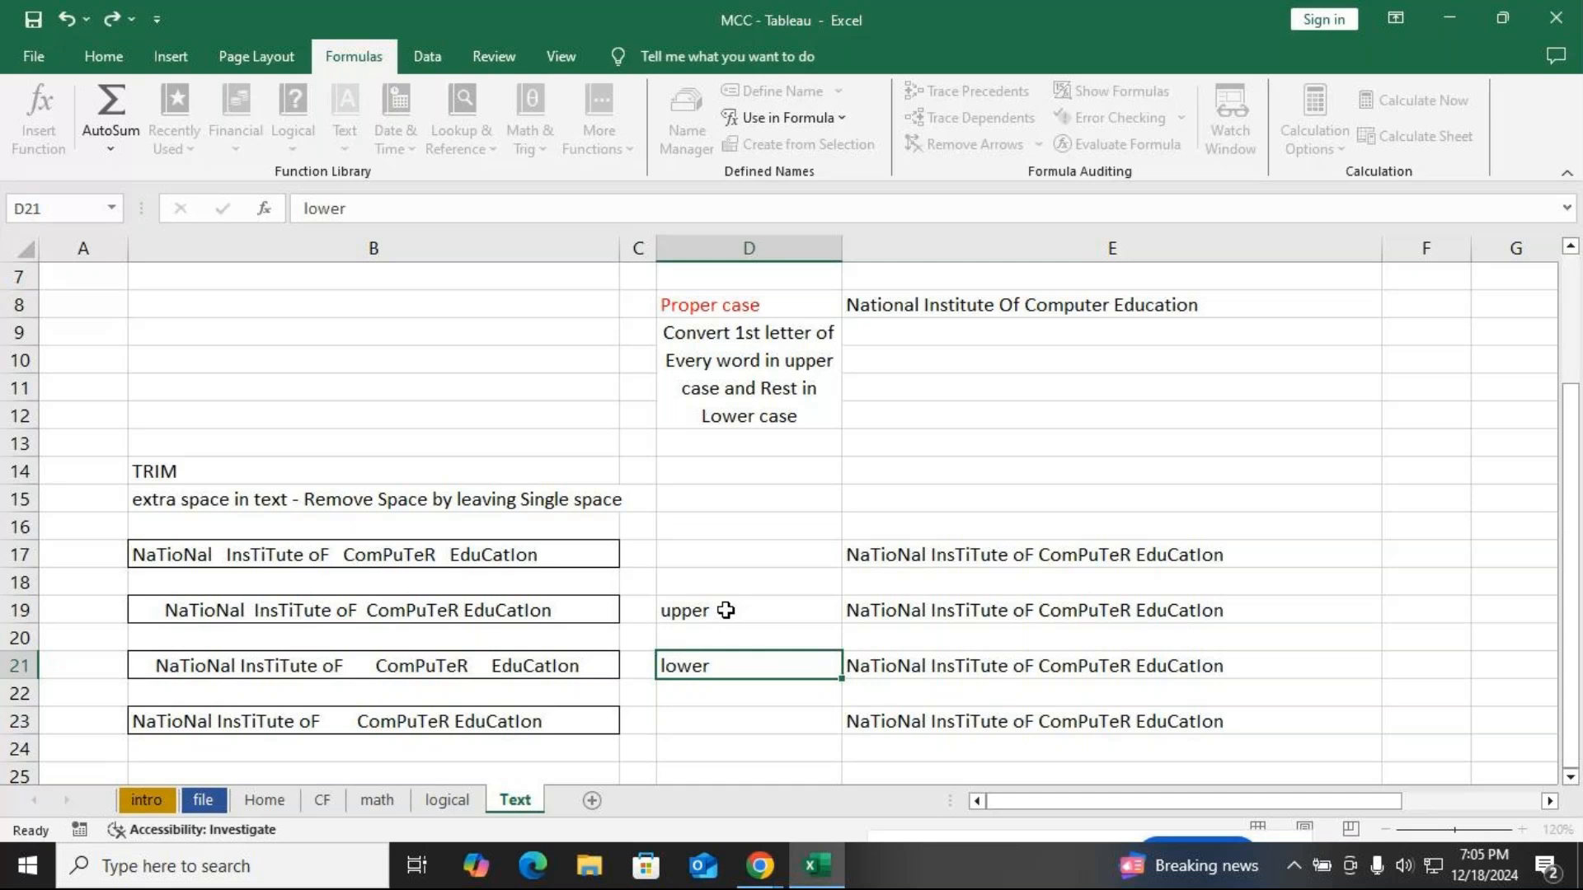
pyautogui.press('Return')
pyautogui.press('Return')
pyautogui.write('proper')
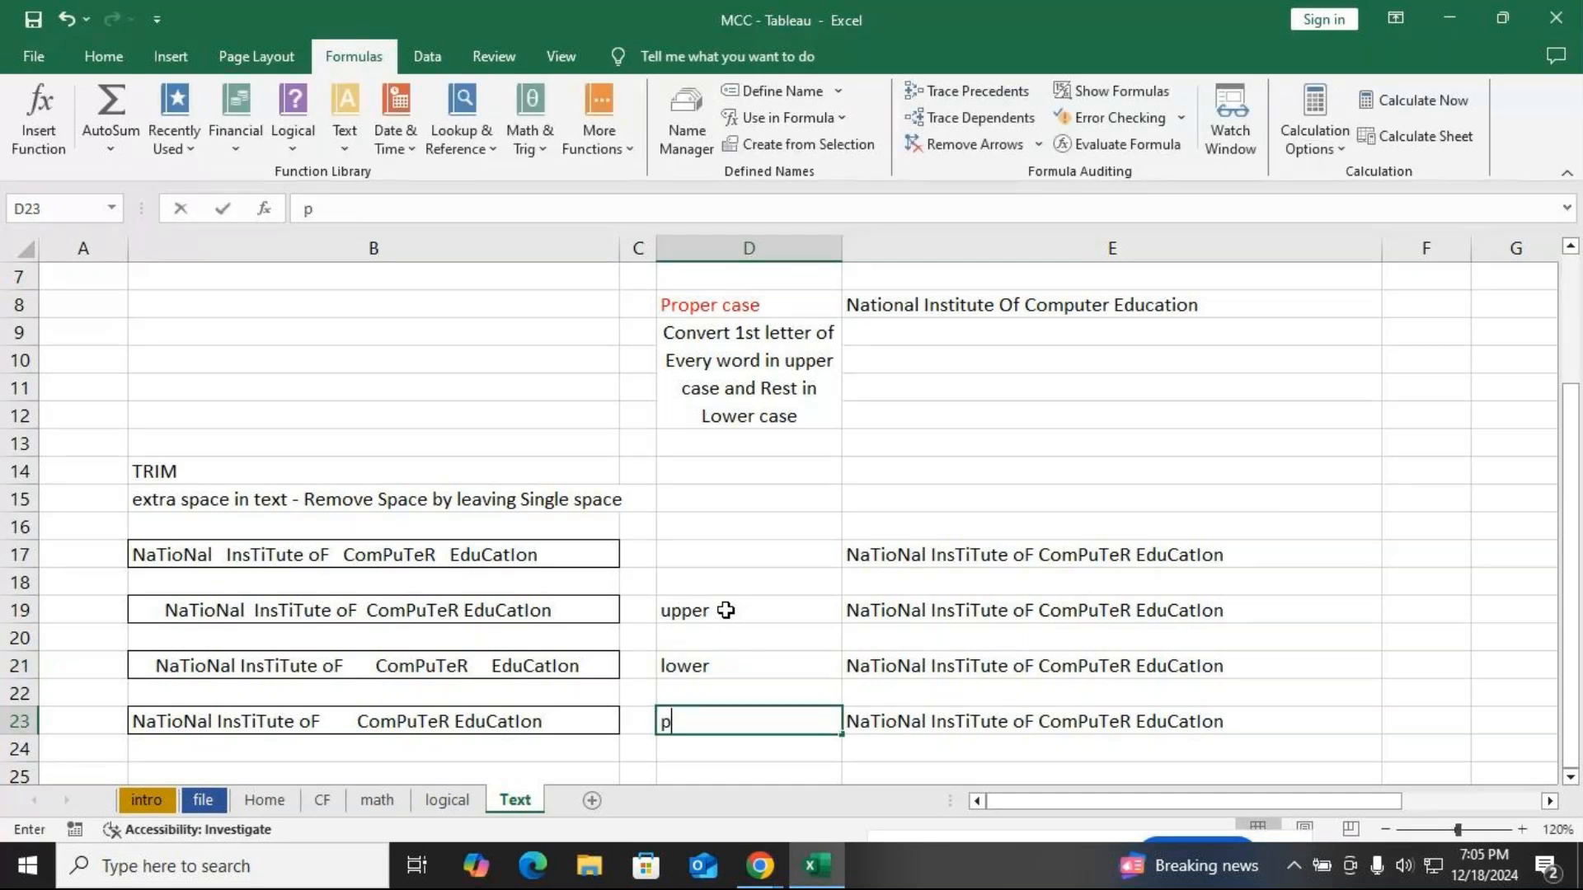
pyautogui.press('Return')
# Clear the TRIM formulas from the range E16:E24
pyautogui.click(911, 615)
pyautogui.moveTo(911, 615); pyautogui.dragTo(954, 746)
pyautogui.press('Delete')
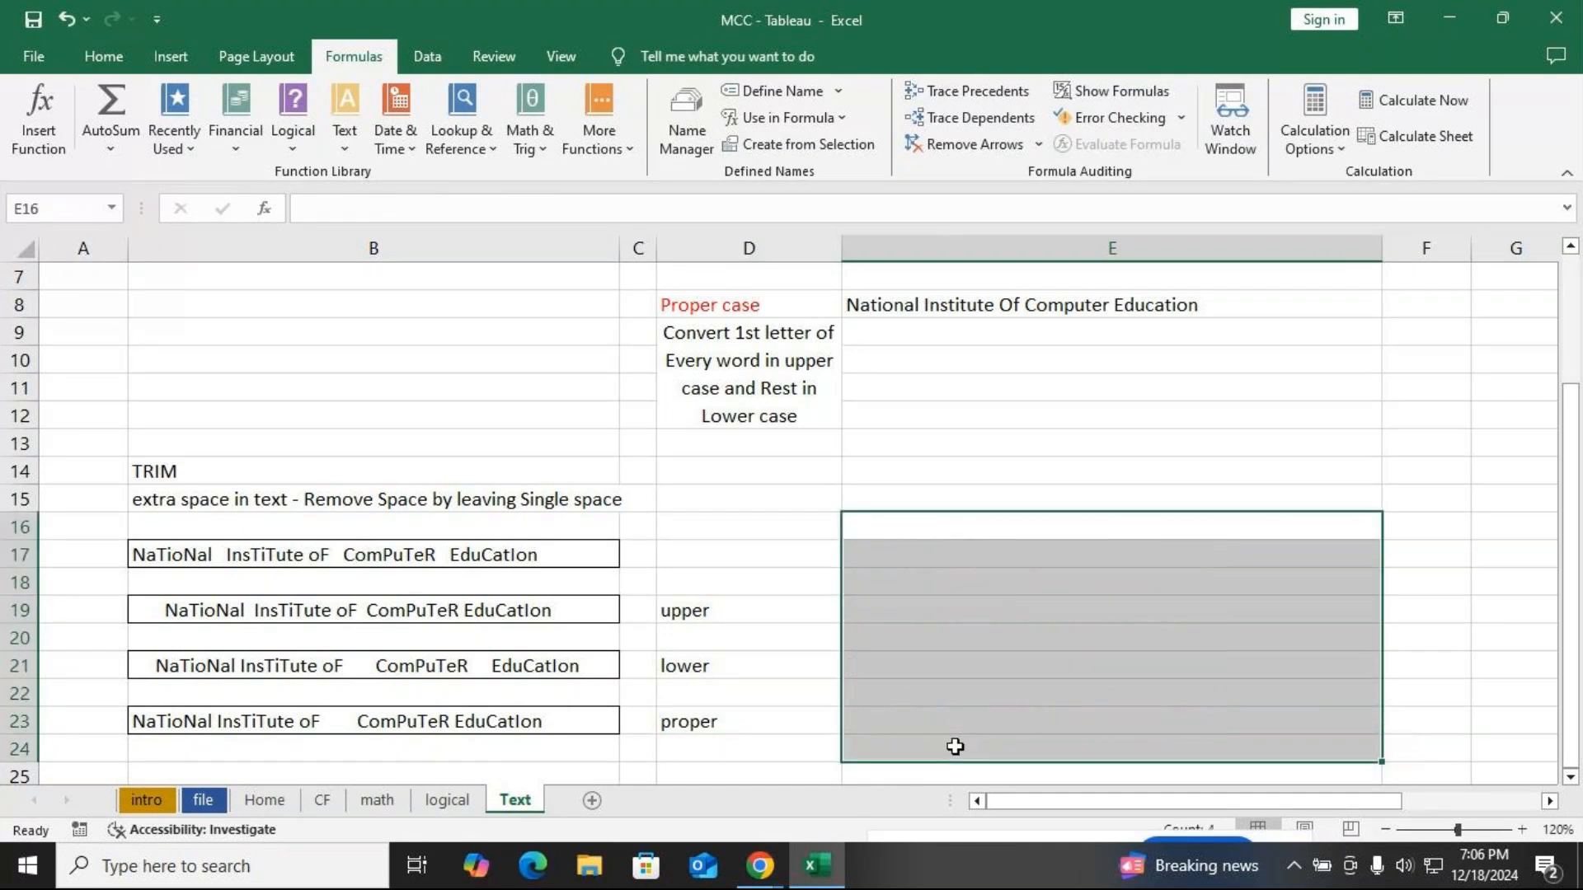
# Enter =TRIM(B17) in cell E17 to remove the extra spaces from the first practice text
pyautogui.click(927, 545)
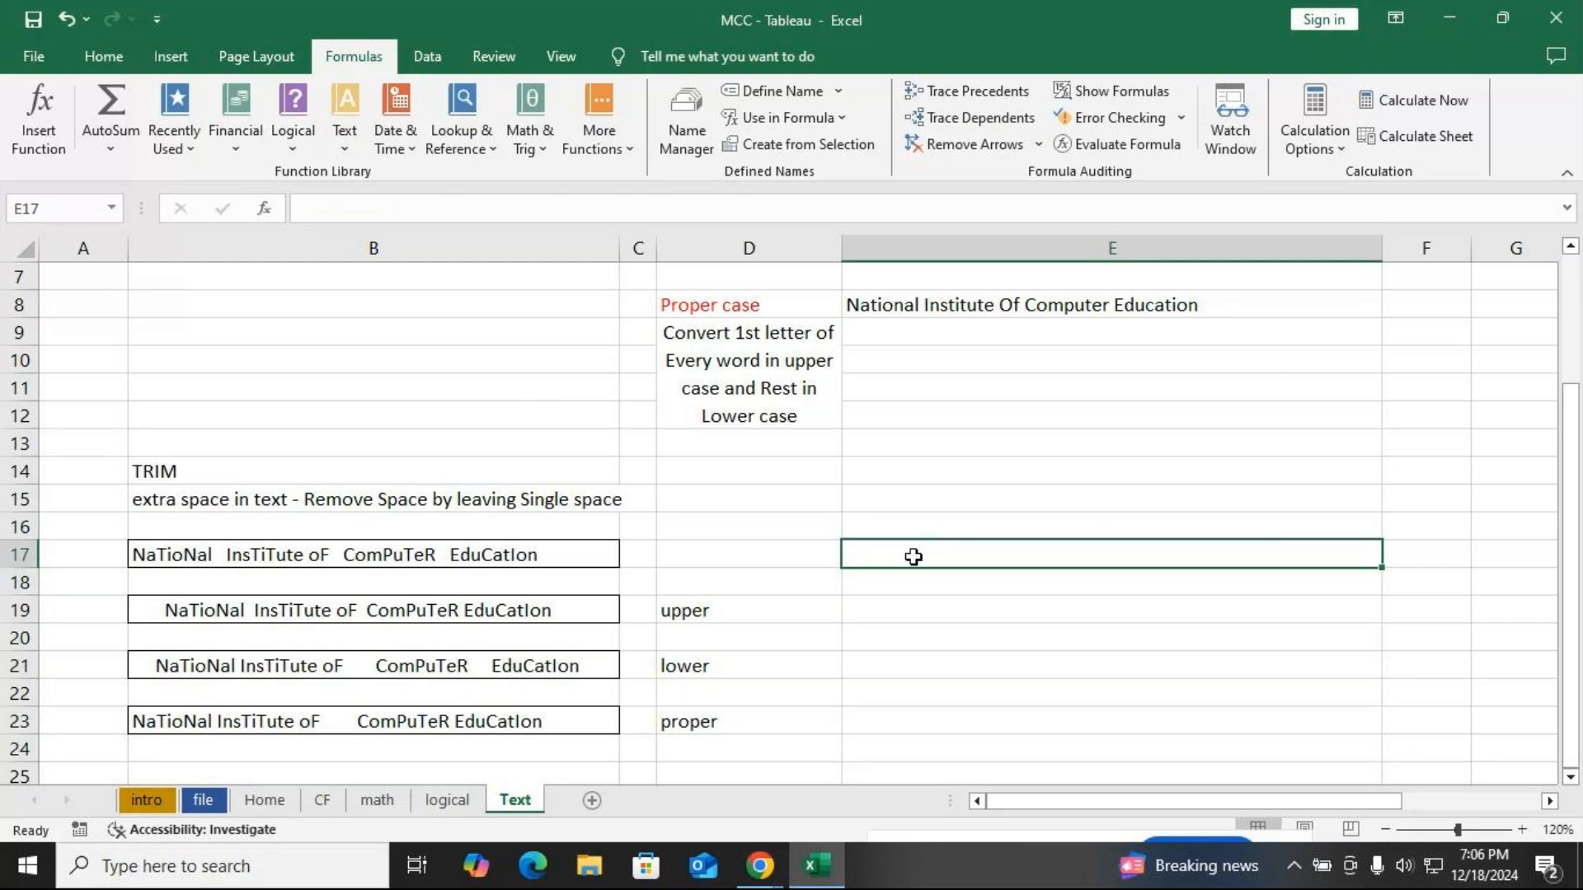
pyautogui.write('=')
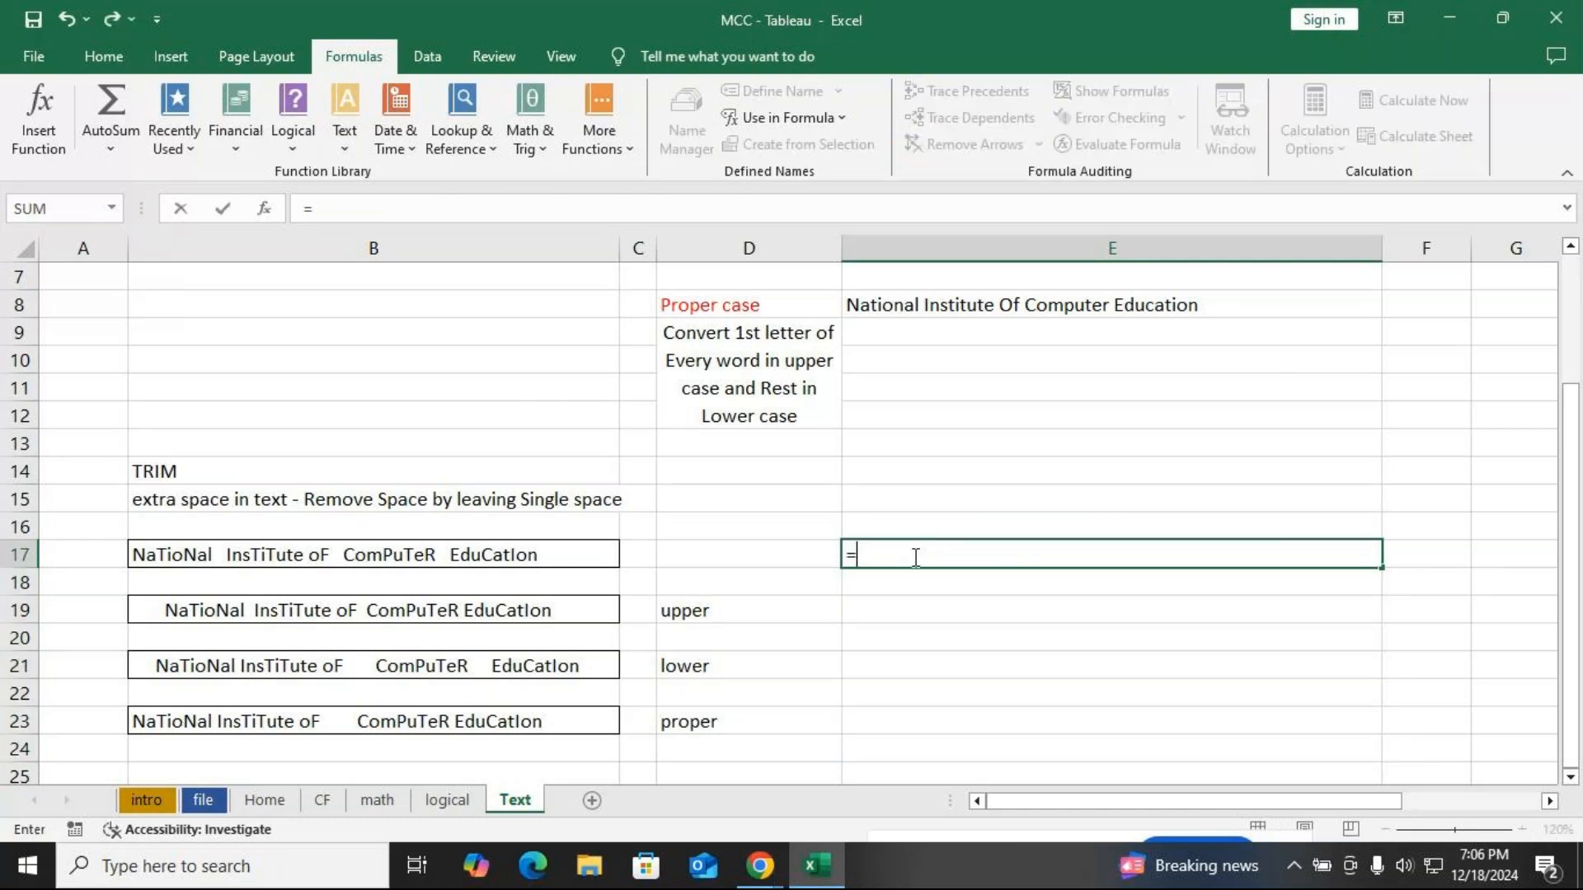
pyautogui.write('trim')
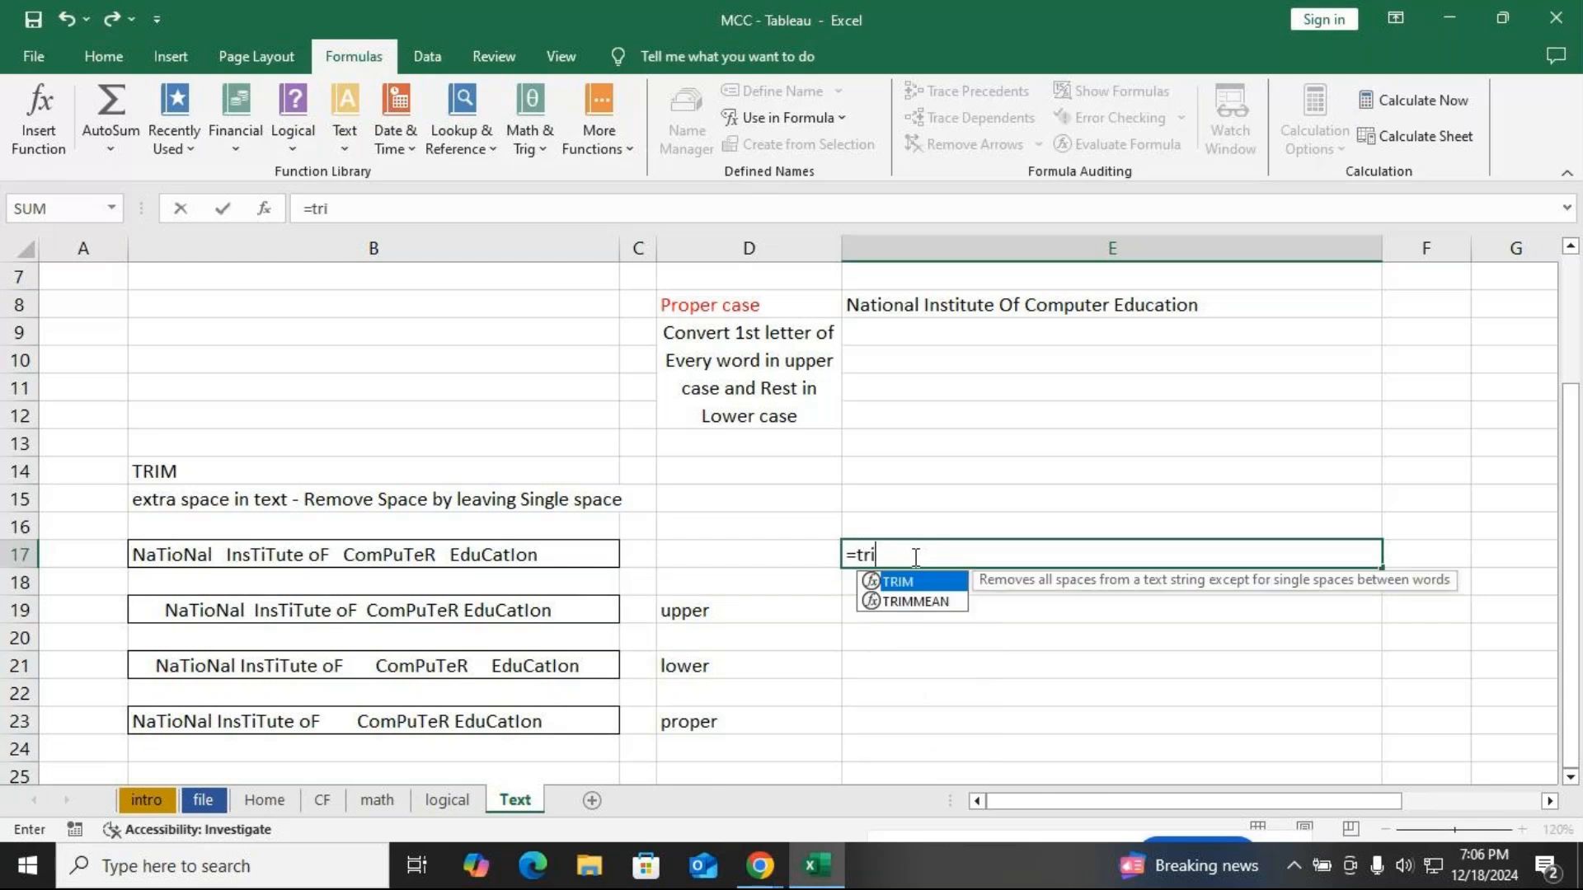
pyautogui.press('Tab')
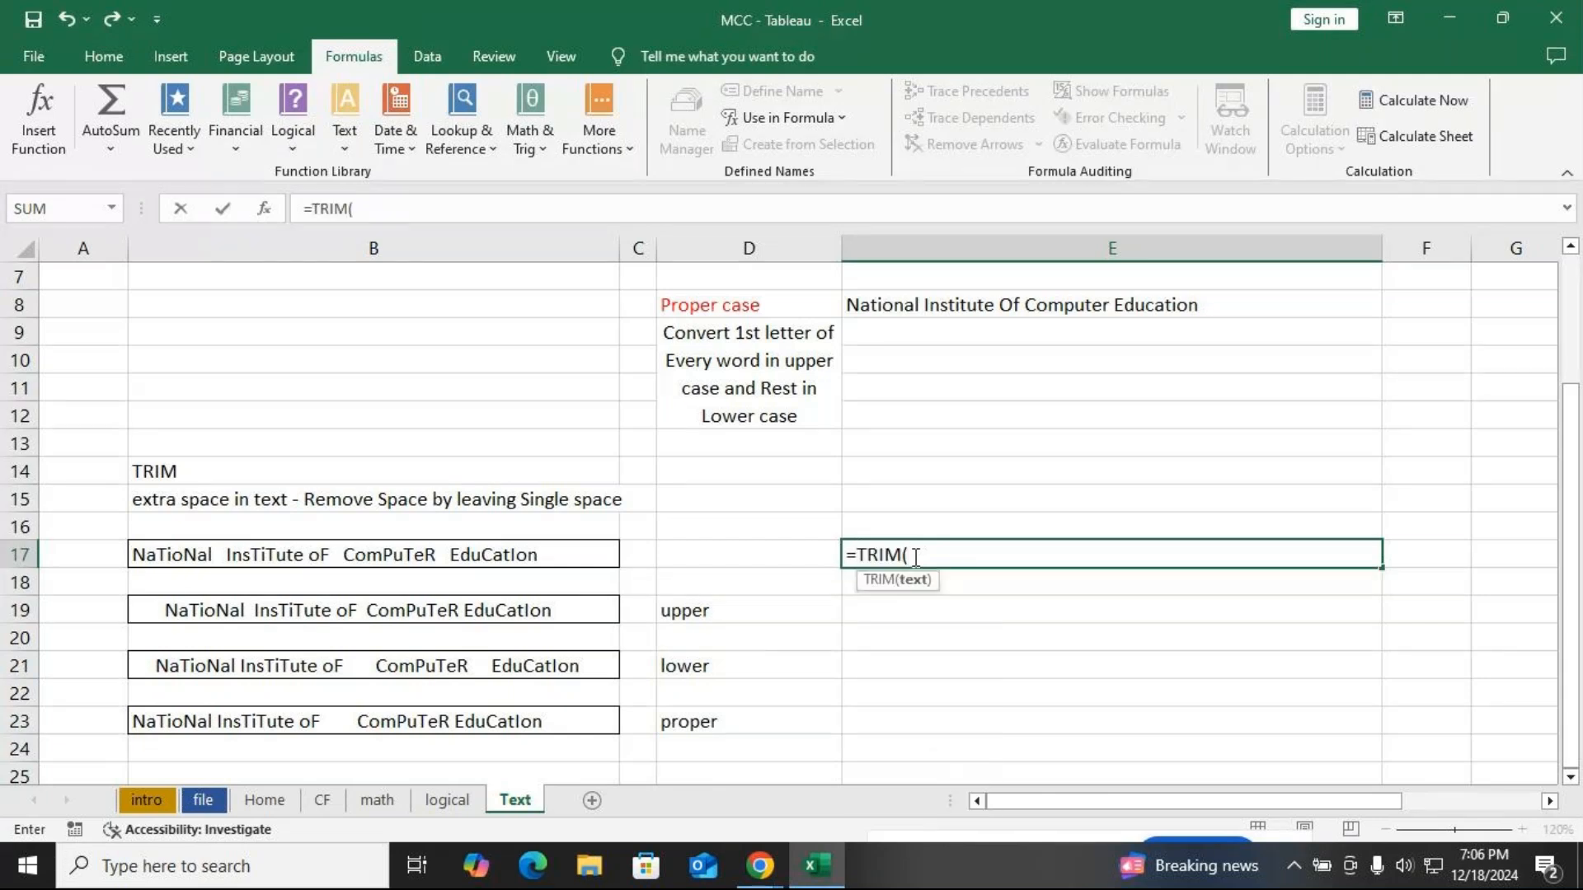
pyautogui.click(495, 552)
pyautogui.write(')')
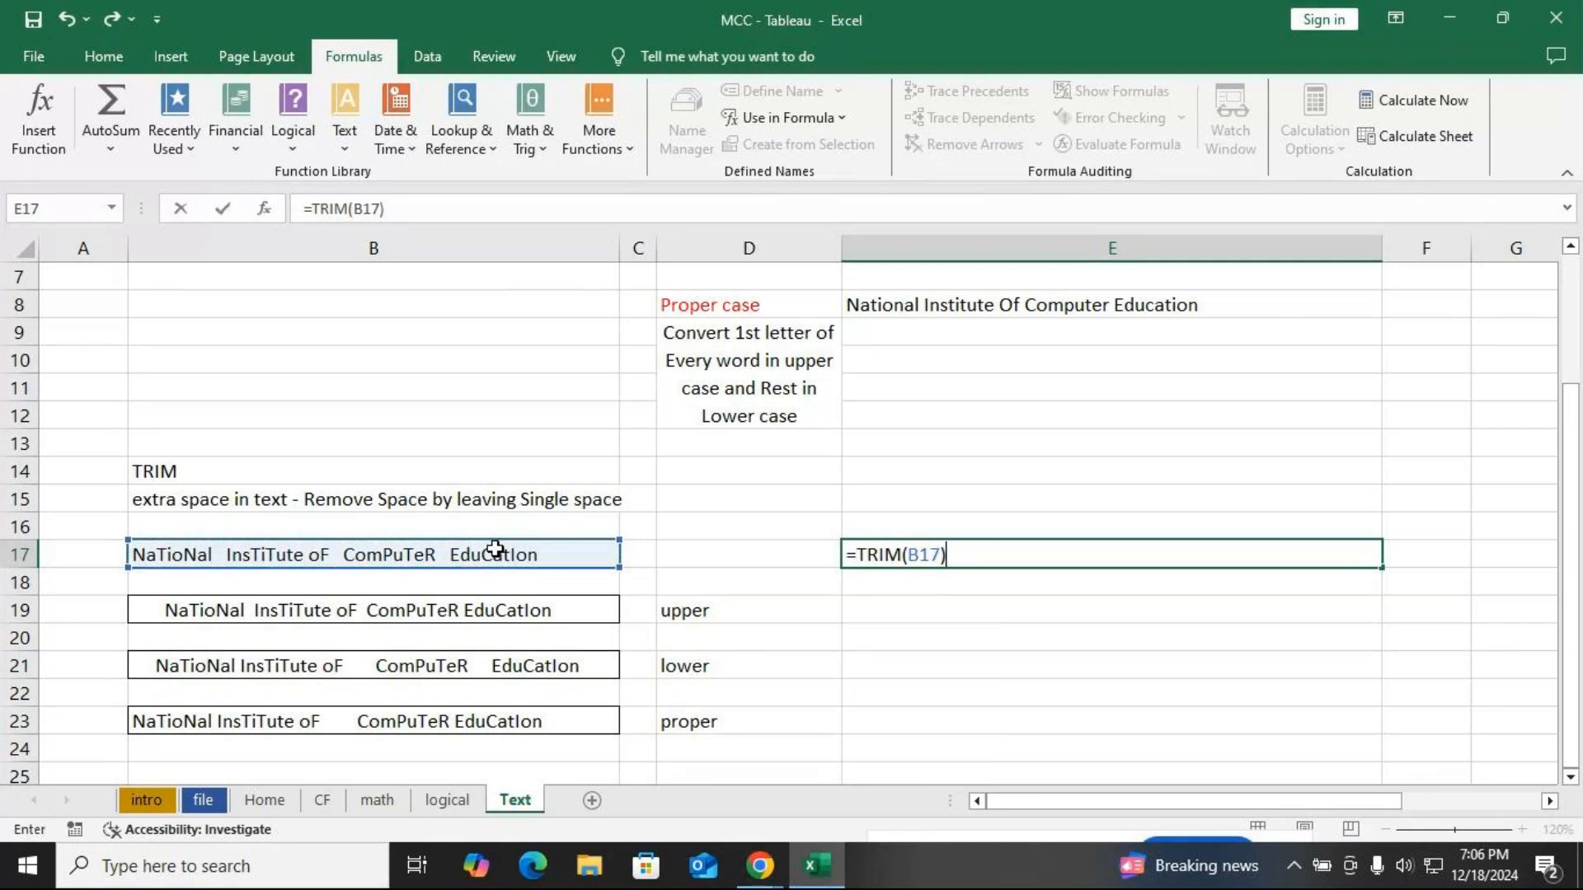
pyautogui.press('Return')
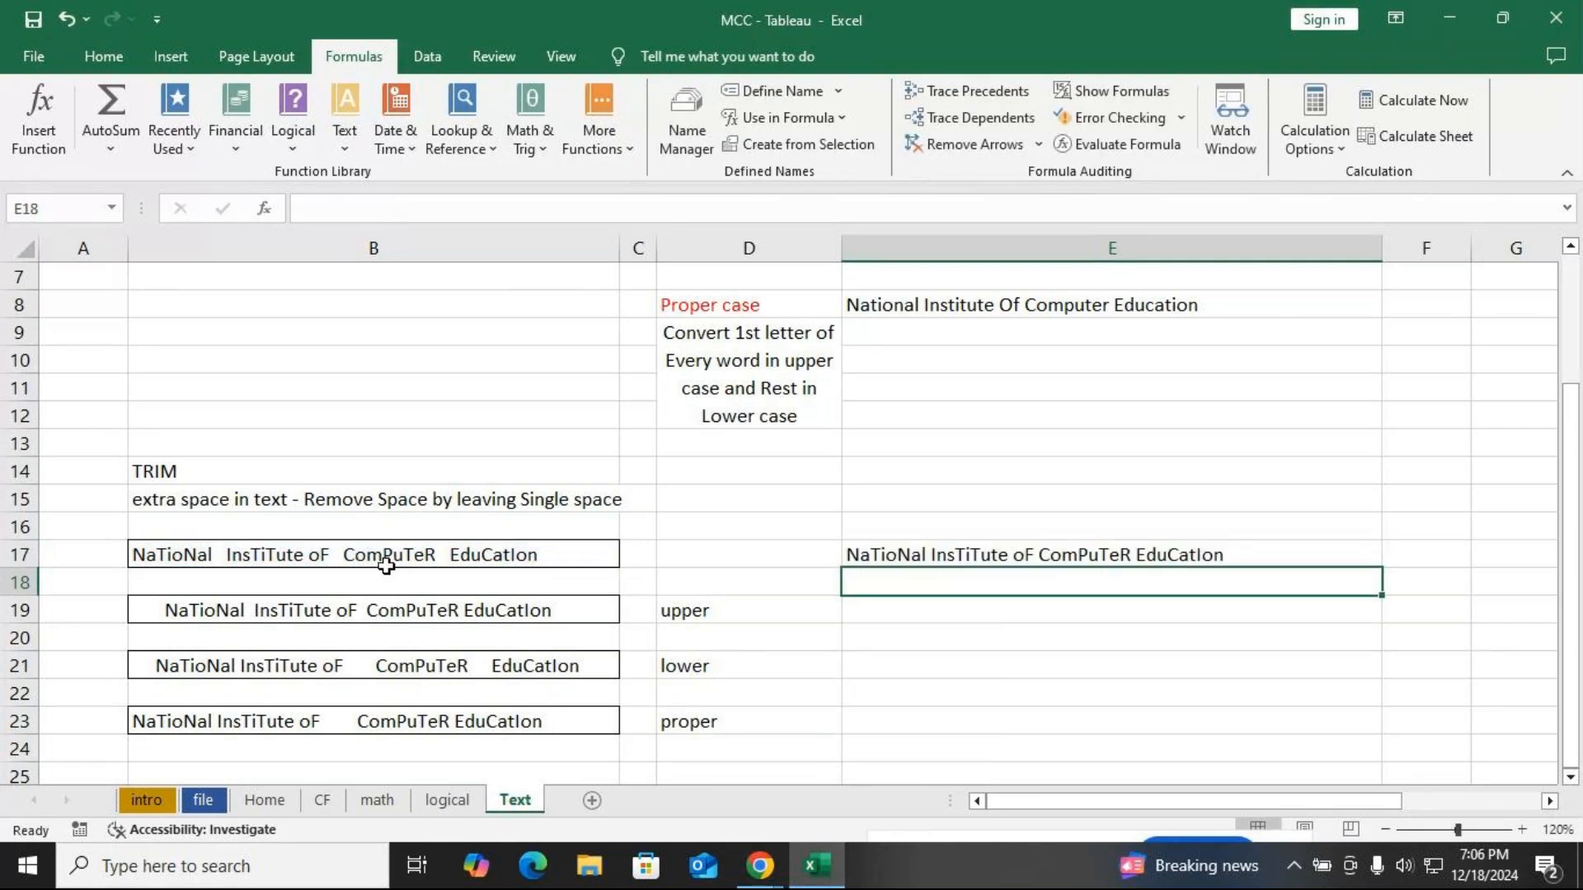
# Enter the nested formula =TRIM(UPPER(B19)) in cell E19 to trim and capitalize the text
pyautogui.click(894, 616)
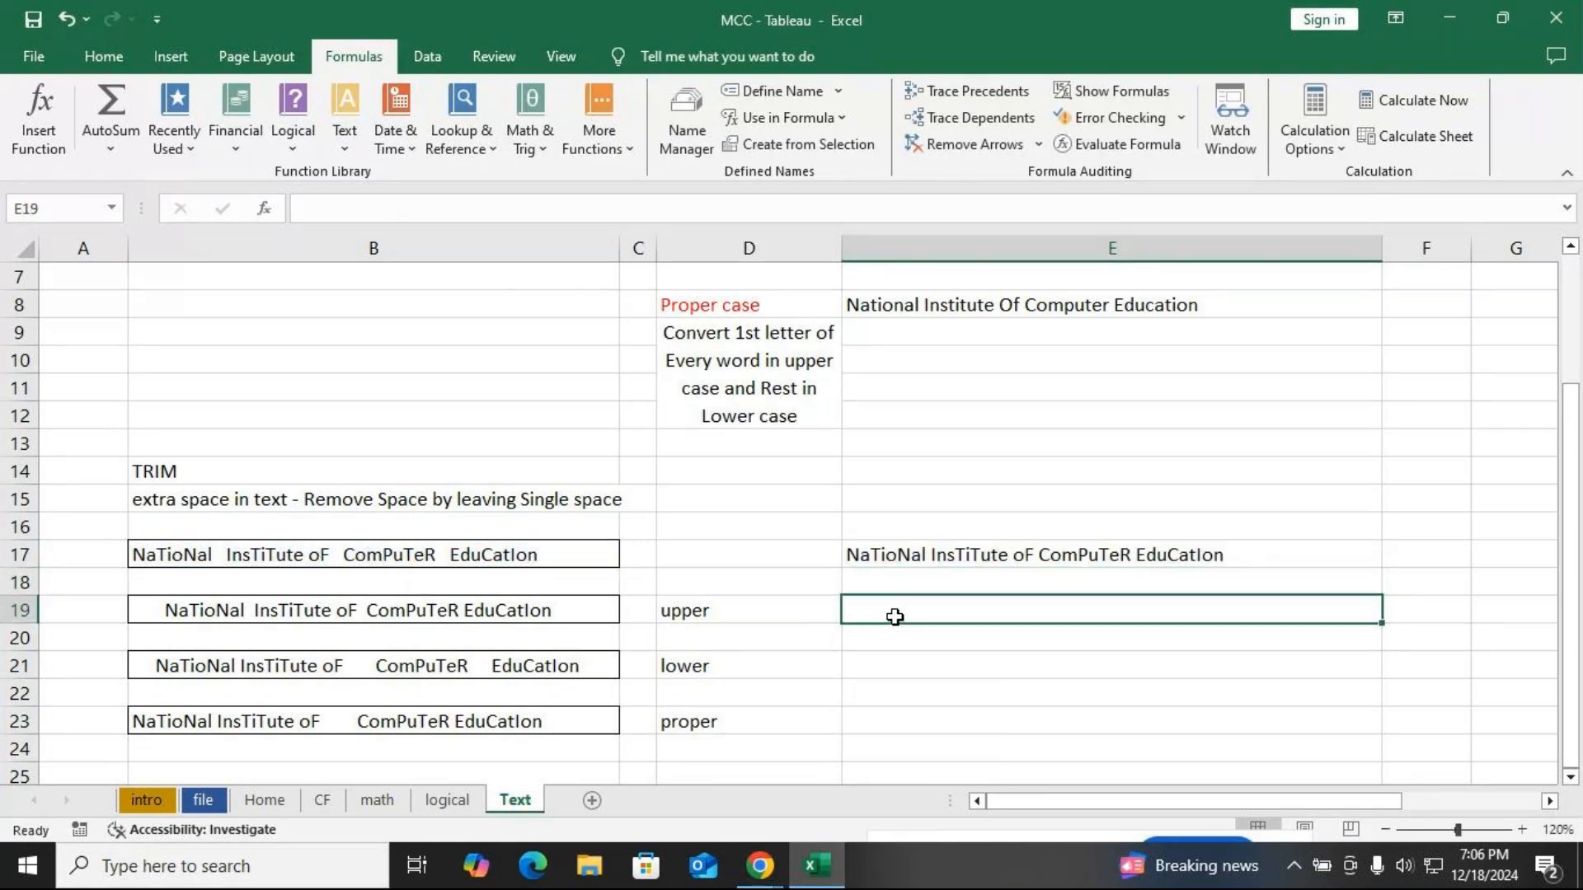
pyautogui.write('=l')
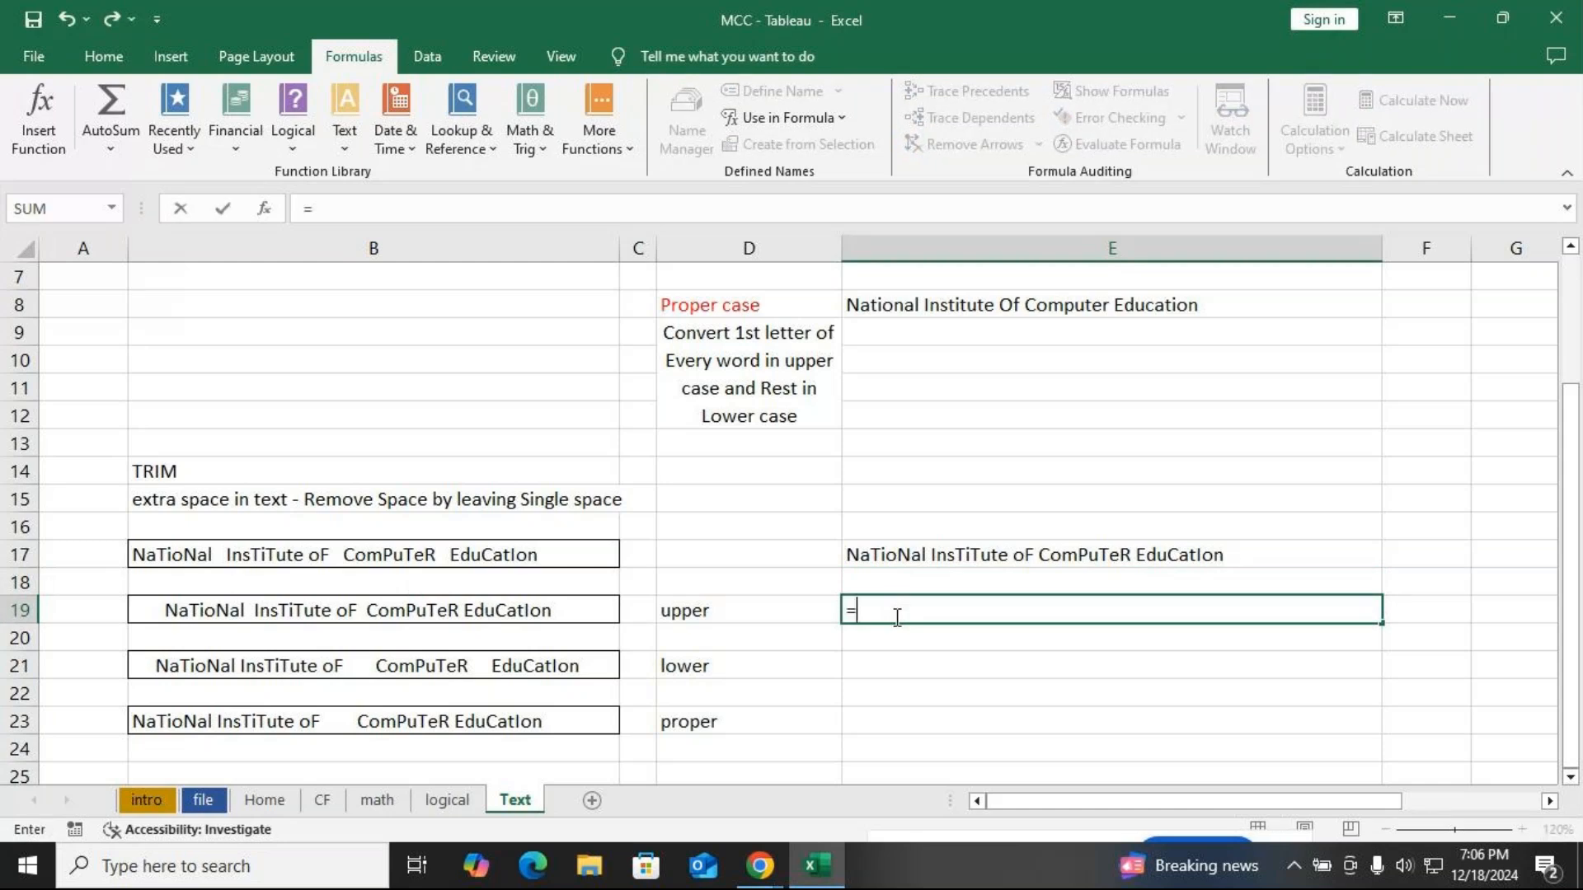
pyautogui.press('BackSpace')
pyautogui.write('tr')
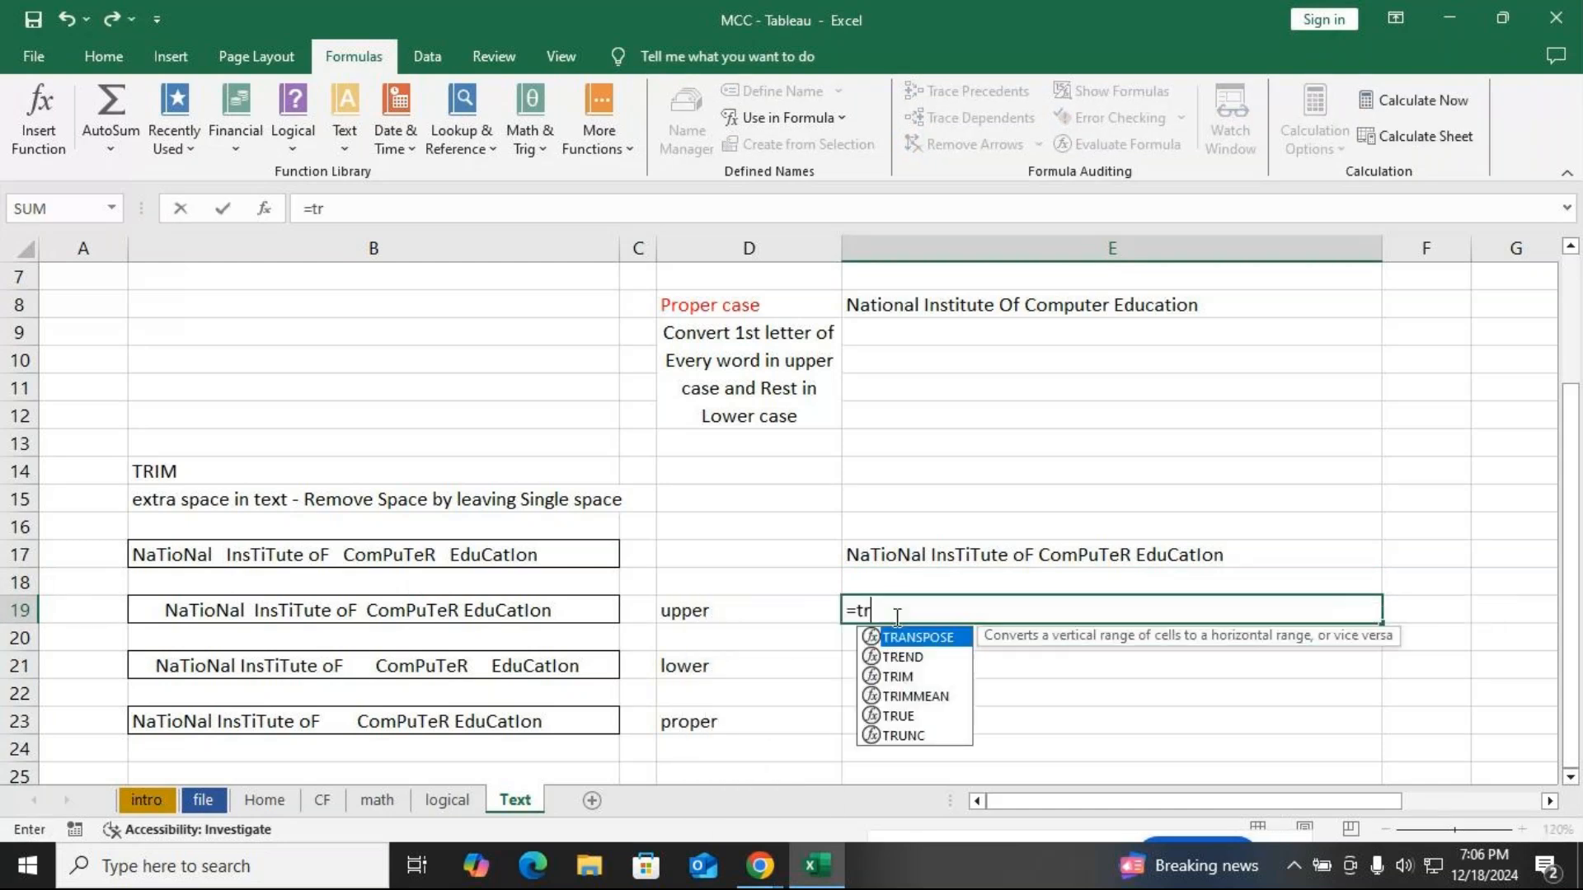
pyautogui.write('im')
pyautogui.press('Tab')
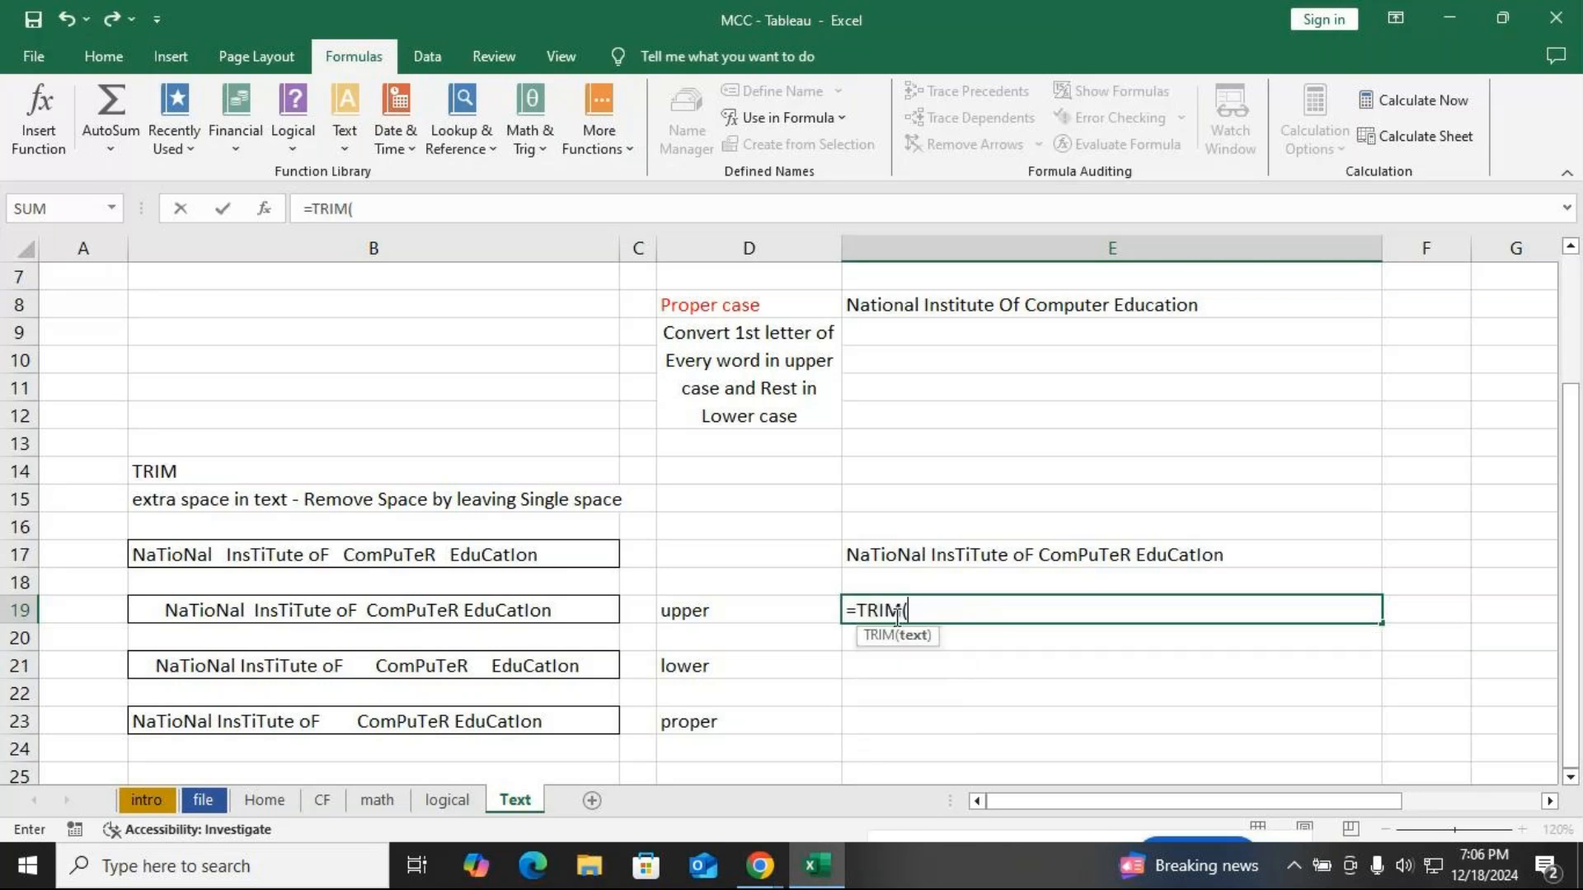
pyautogui.write('upp')
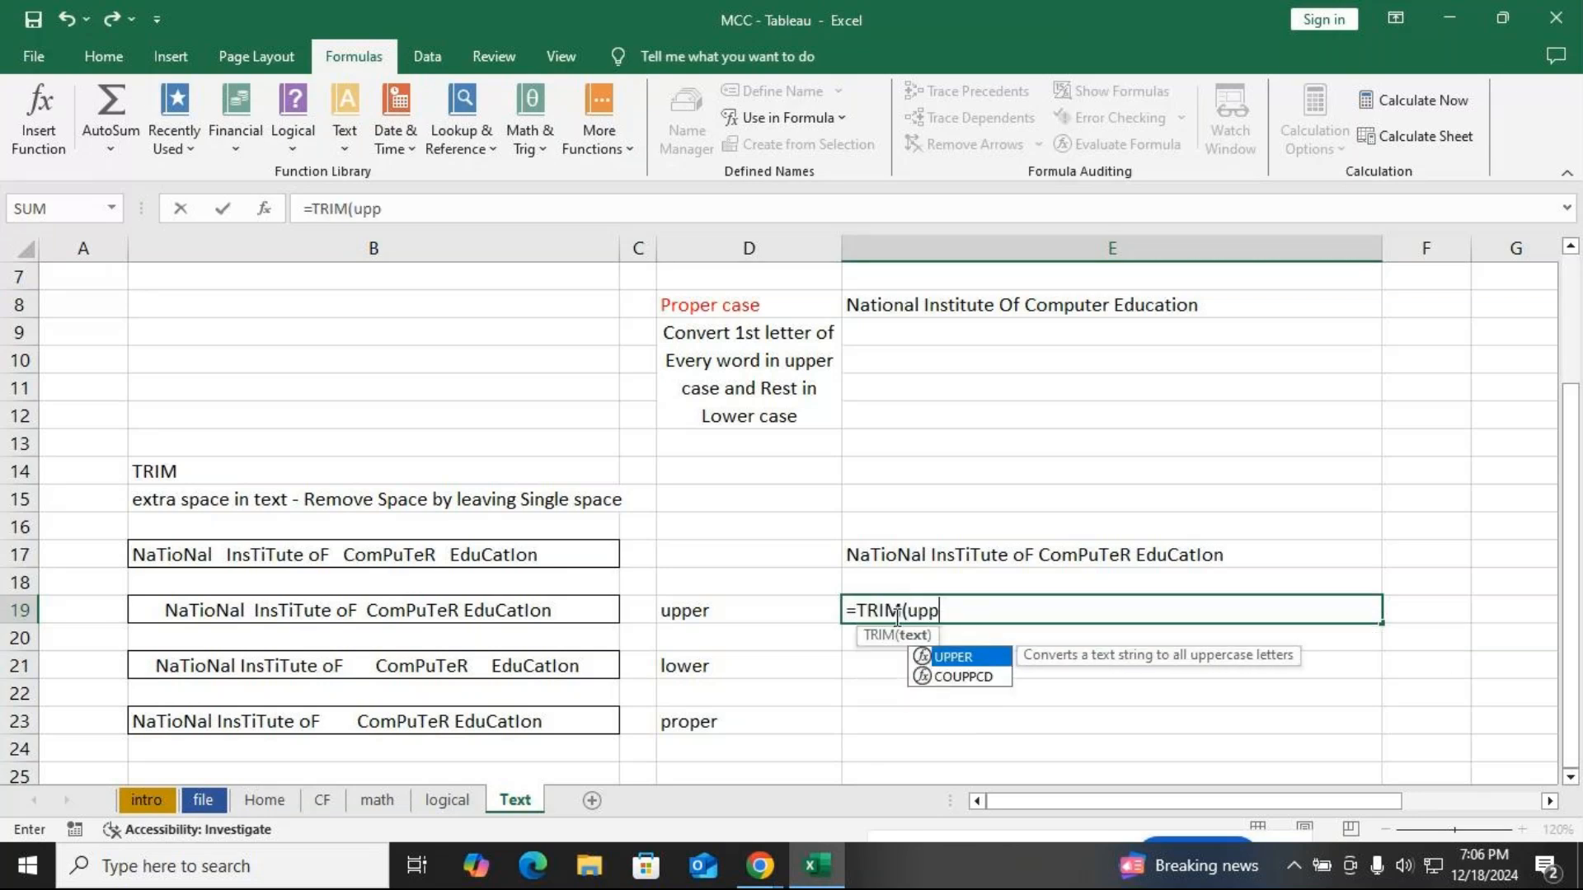
pyautogui.press('Tab')
pyautogui.click(515, 608)
pyautogui.write('))')
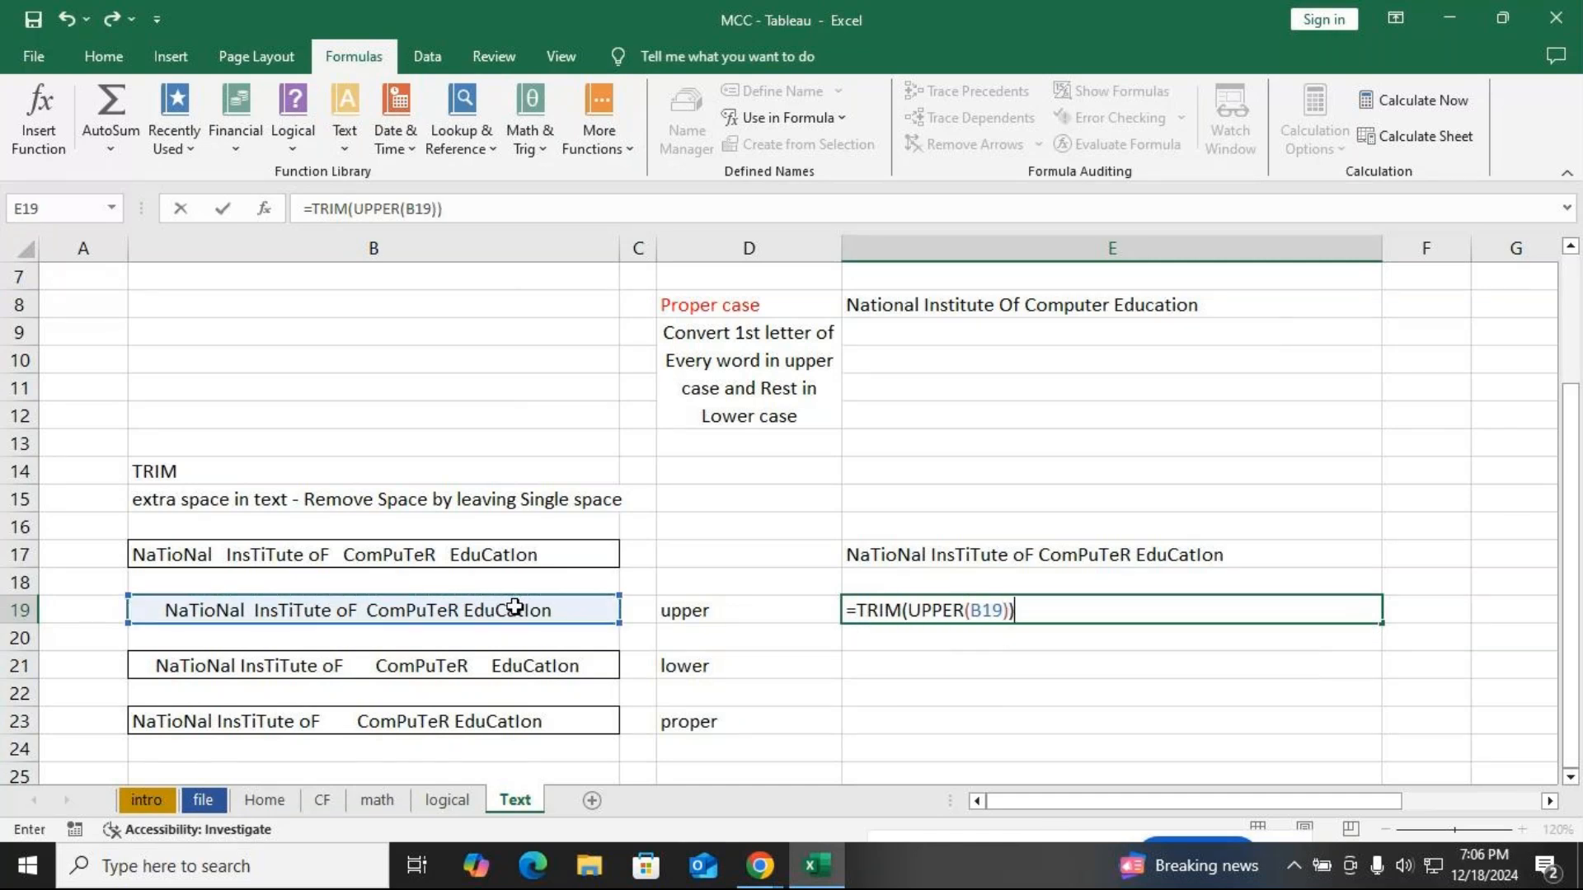
pyautogui.press('Return')
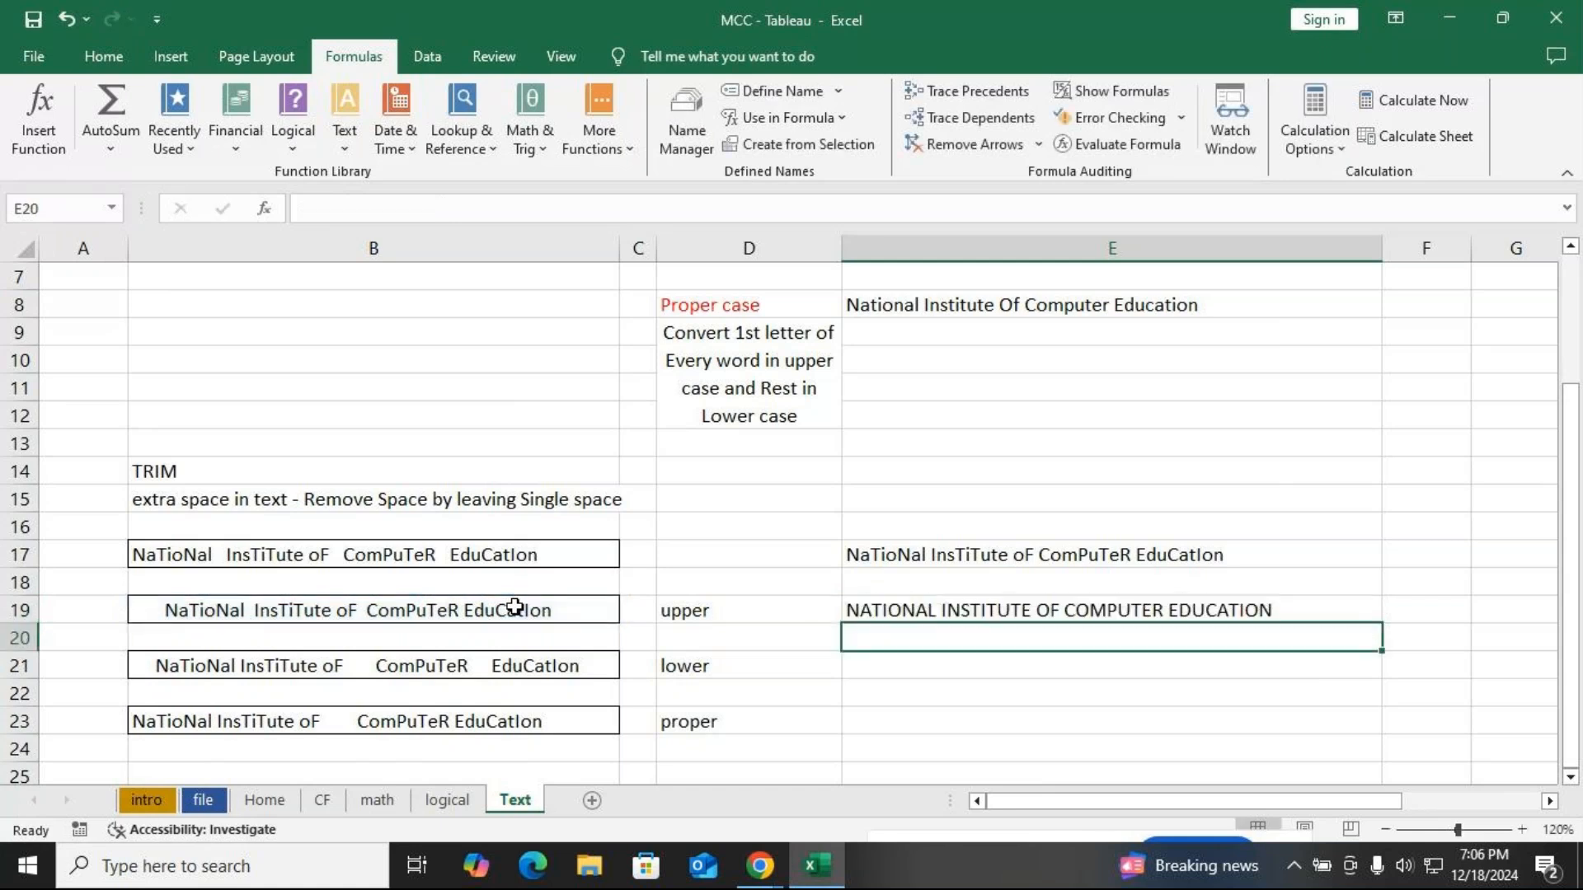
# Enter the nested formula =TRIM(LOWER(B21)) in cell E21 to trim the text and convert it to small letters
pyautogui.click(853, 665)
pyautogui.write('=')
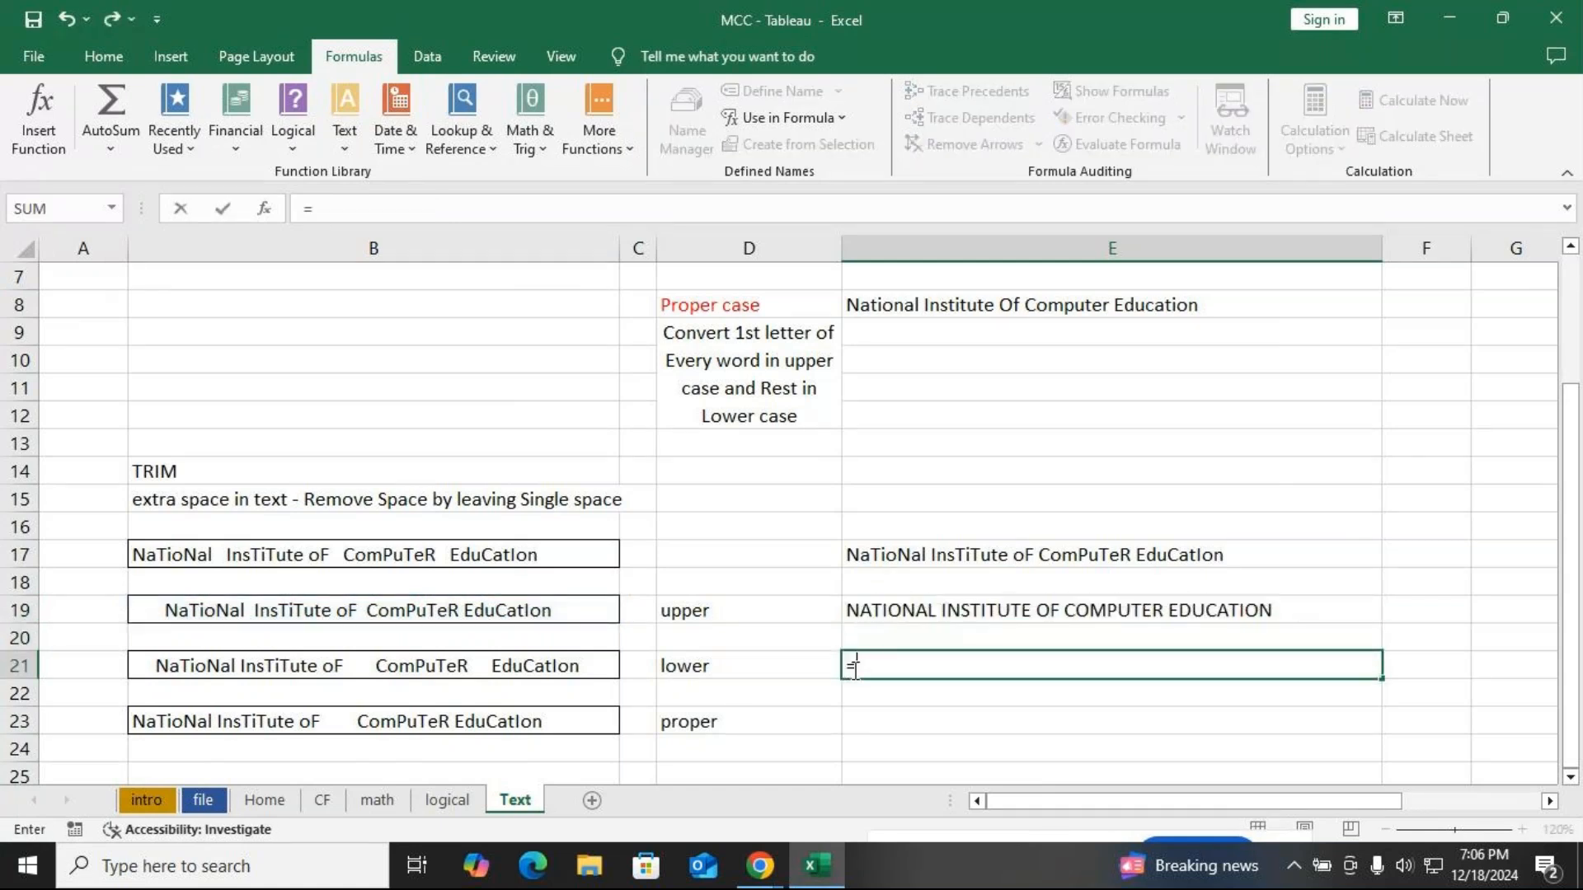
pyautogui.write('tr')
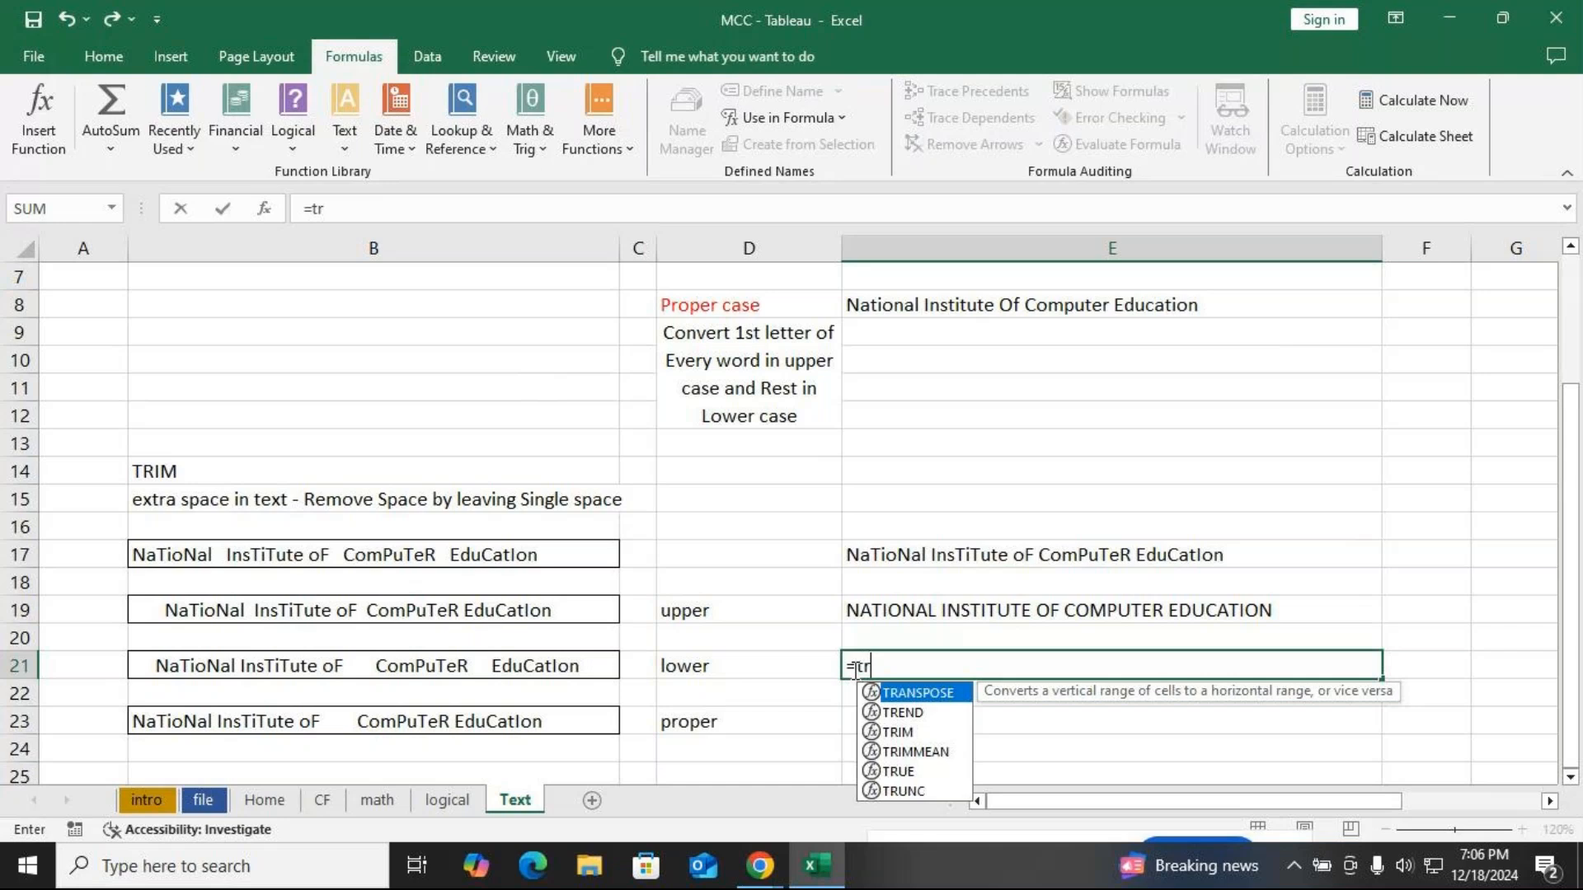
pyautogui.write('i')
pyautogui.press('Tab')
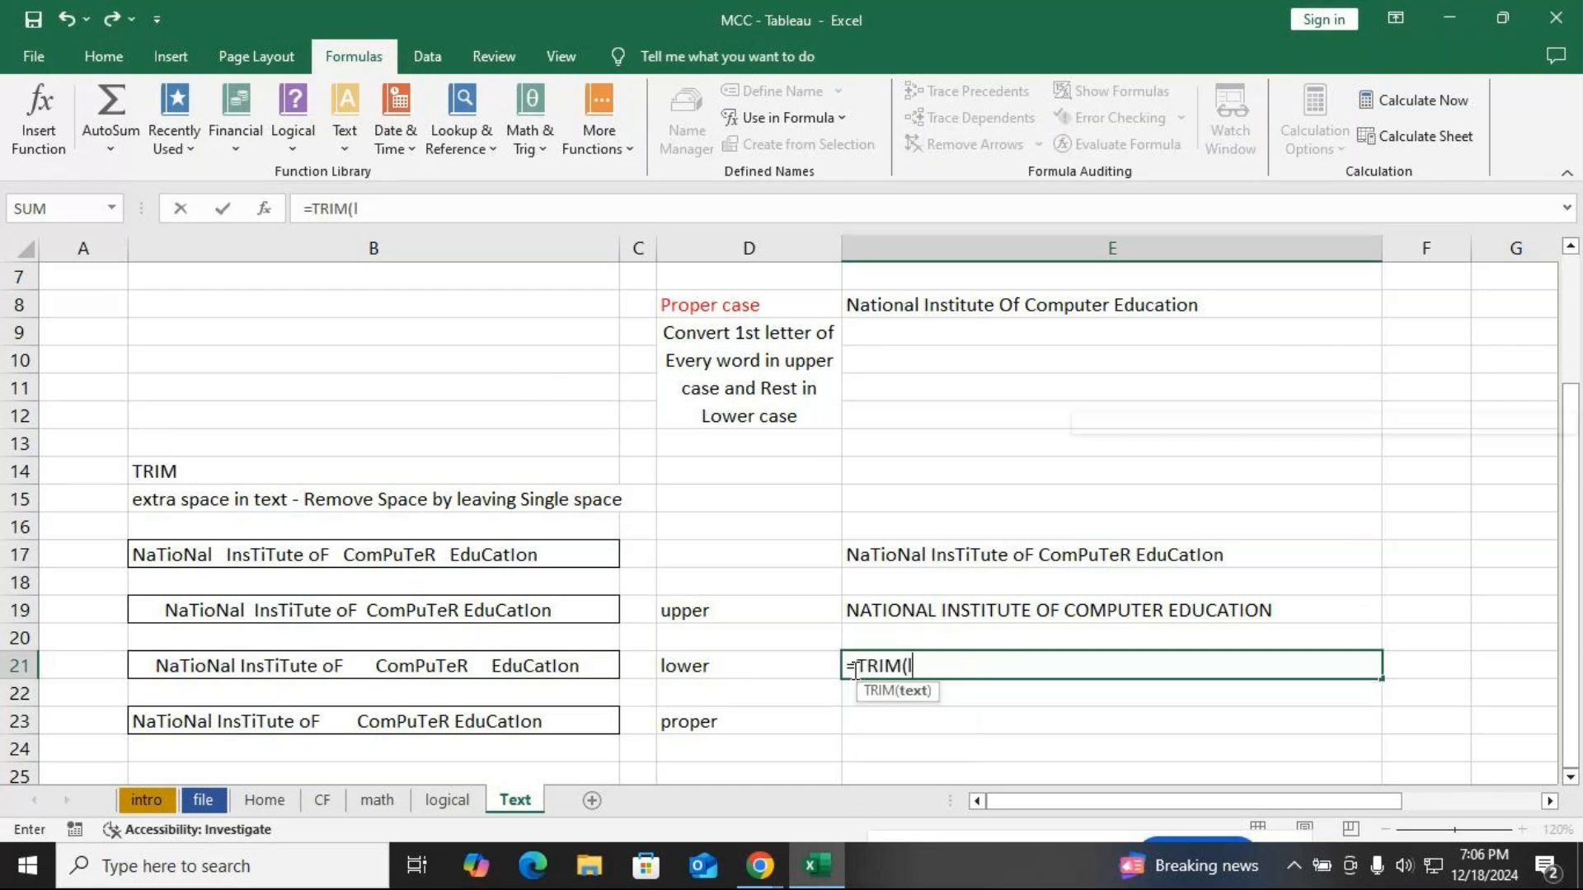
pyautogui.write('lowe')
pyautogui.press('Tab')
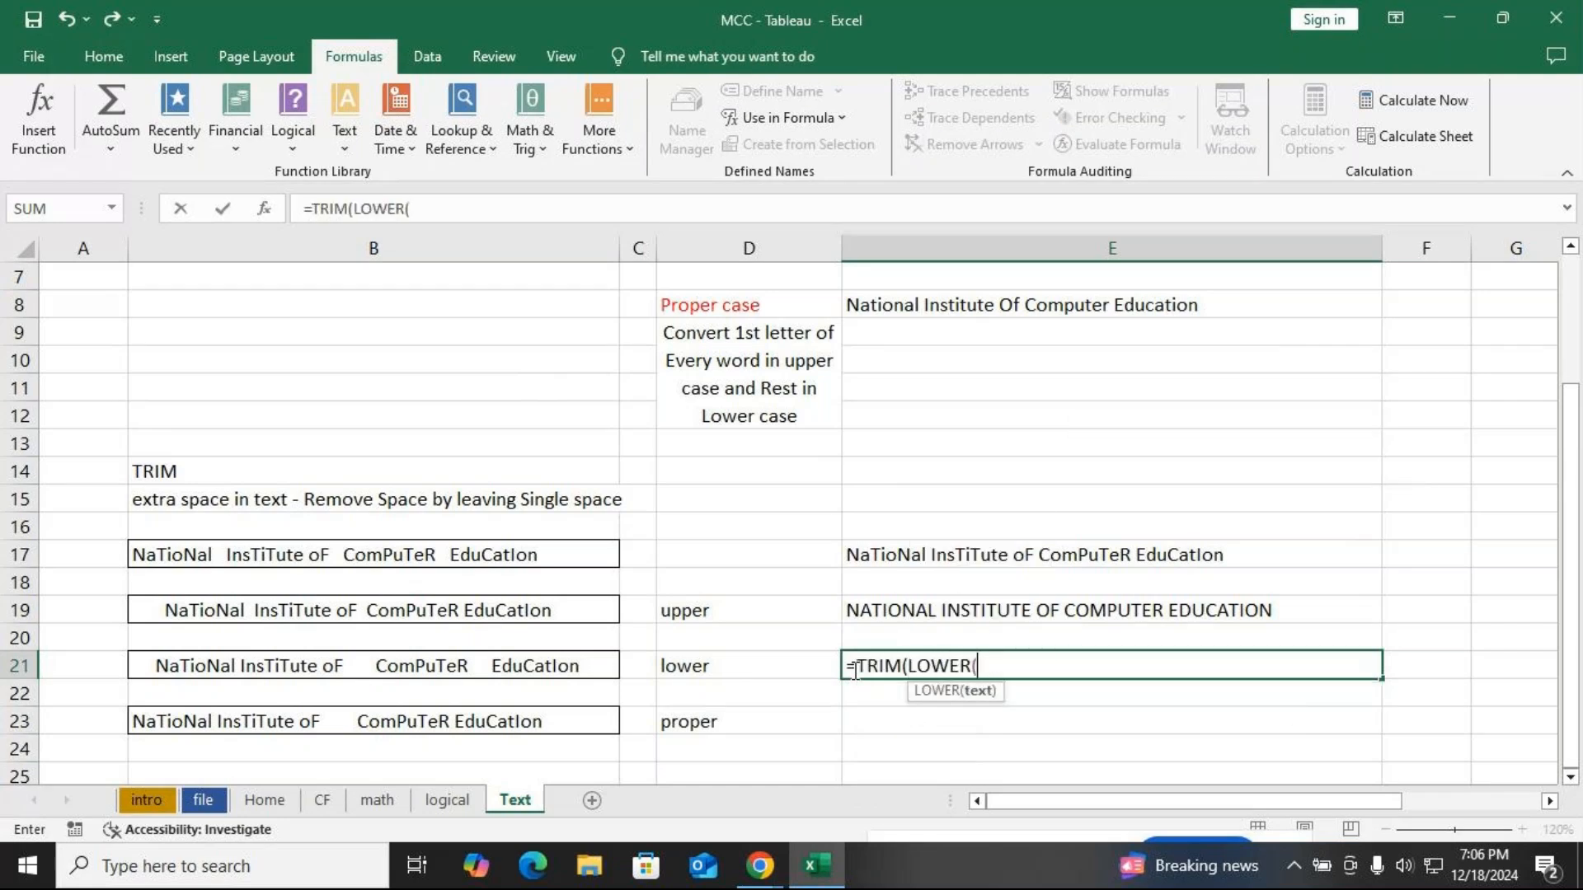
pyautogui.click(549, 667)
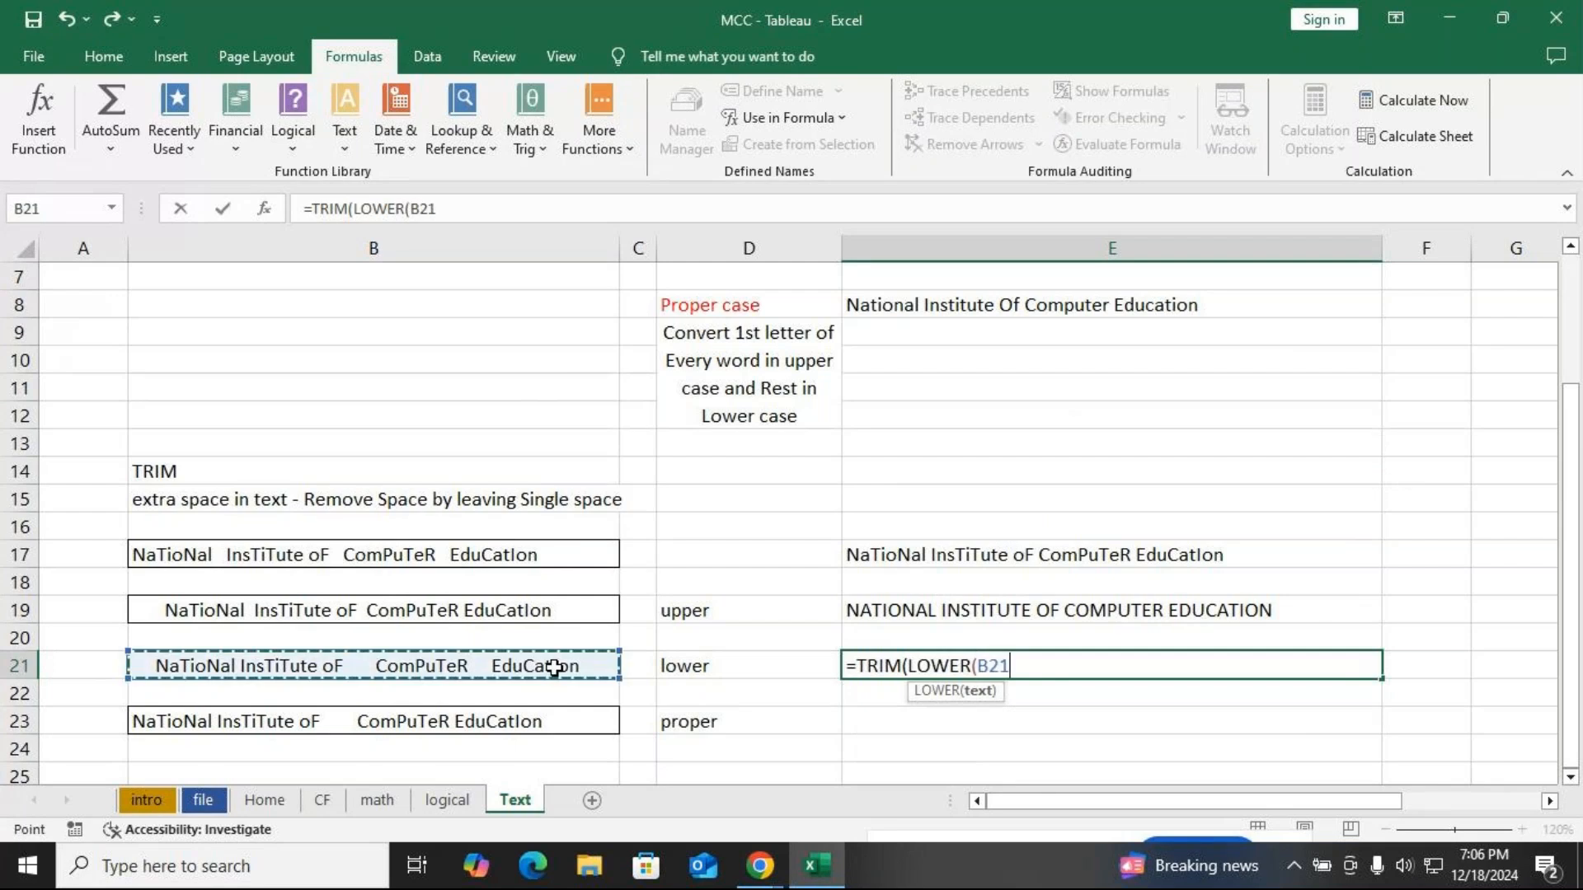
pyautogui.write(')')
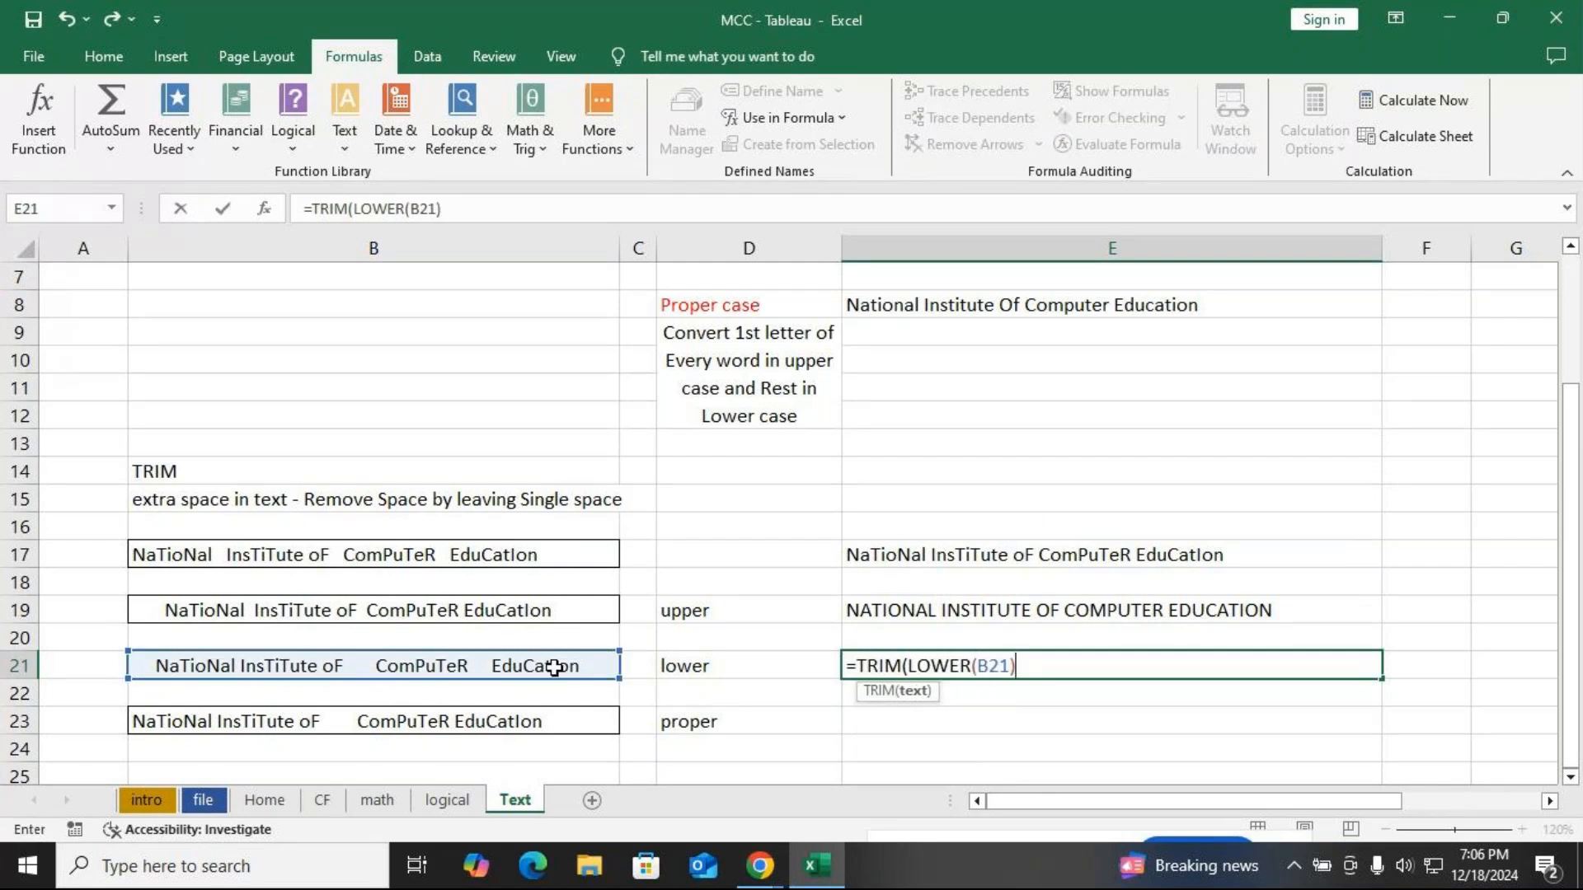
pyautogui.write(')')
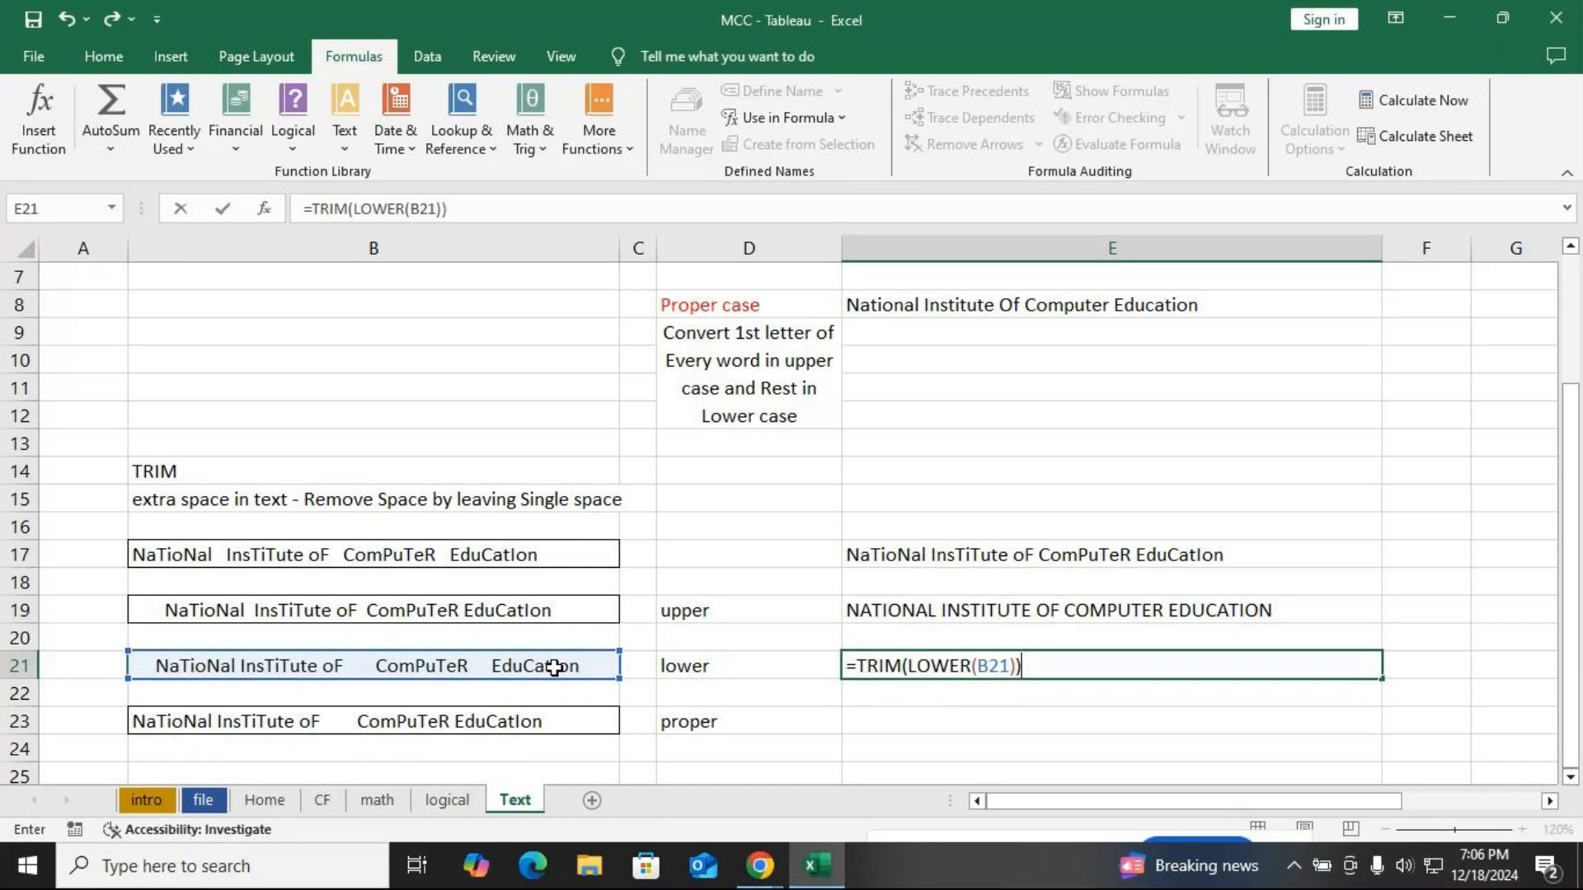
pyautogui.press('Return')
pyautogui.click(877, 723)
pyautogui.write('=')
pyautogui.press('BackSpace')
pyautogui.press('Return')
pyautogui.scroll(-1, 846, 711)
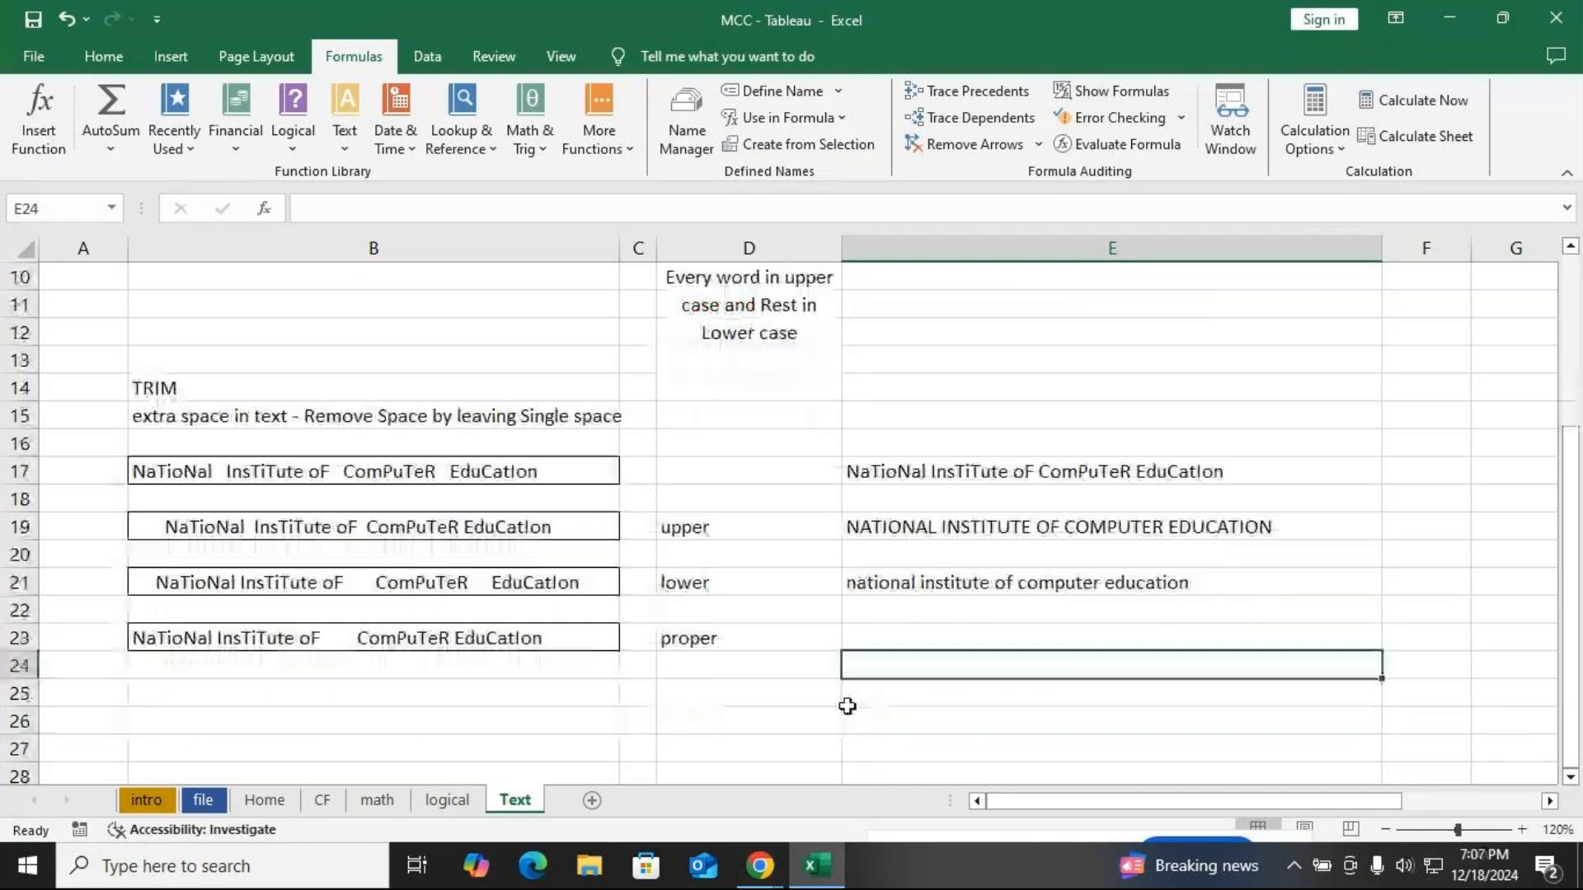
# Open cell E19 to review how UPPER is nested inside TRIM in its formula
pyautogui.click(928, 532)
pyautogui.doubleClick(925, 532)
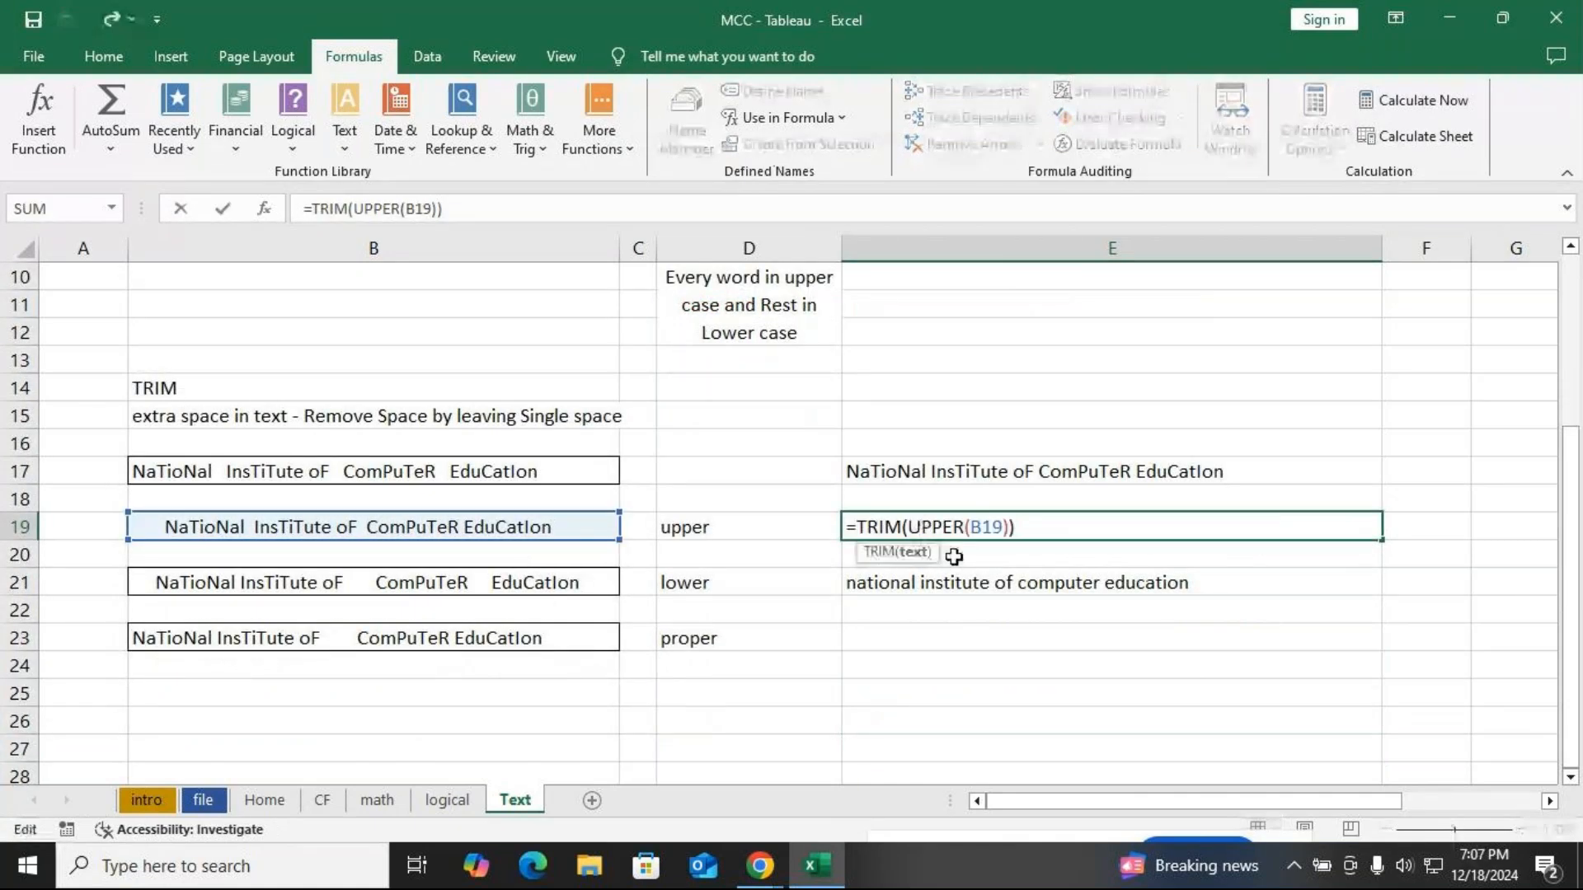
pyautogui.click(852, 588)
pyautogui.click(873, 637)
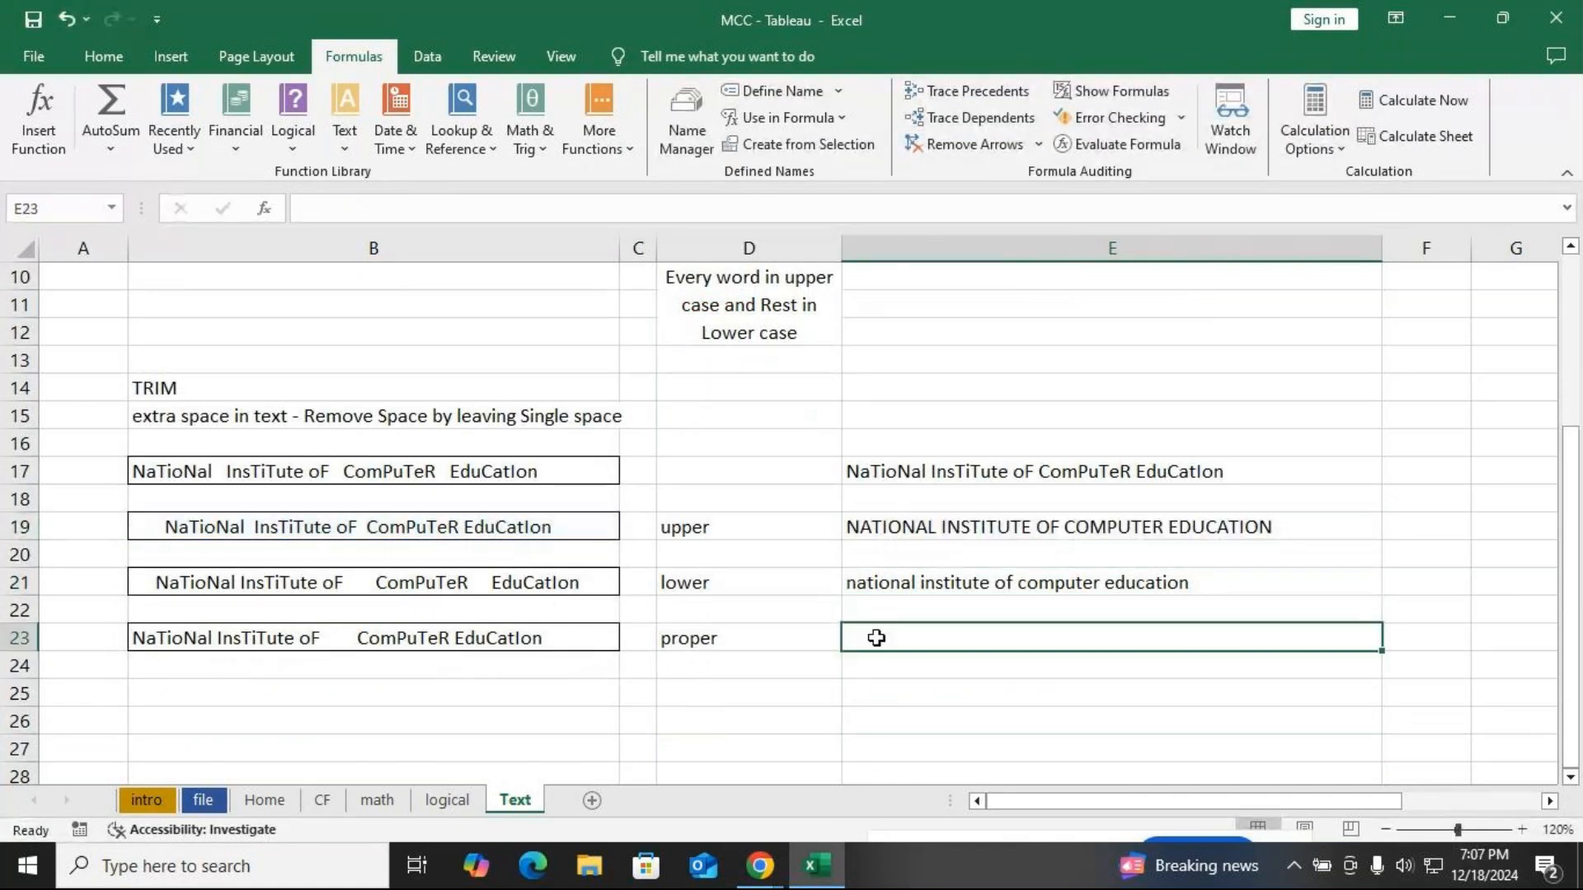
pyautogui.click(965, 525)
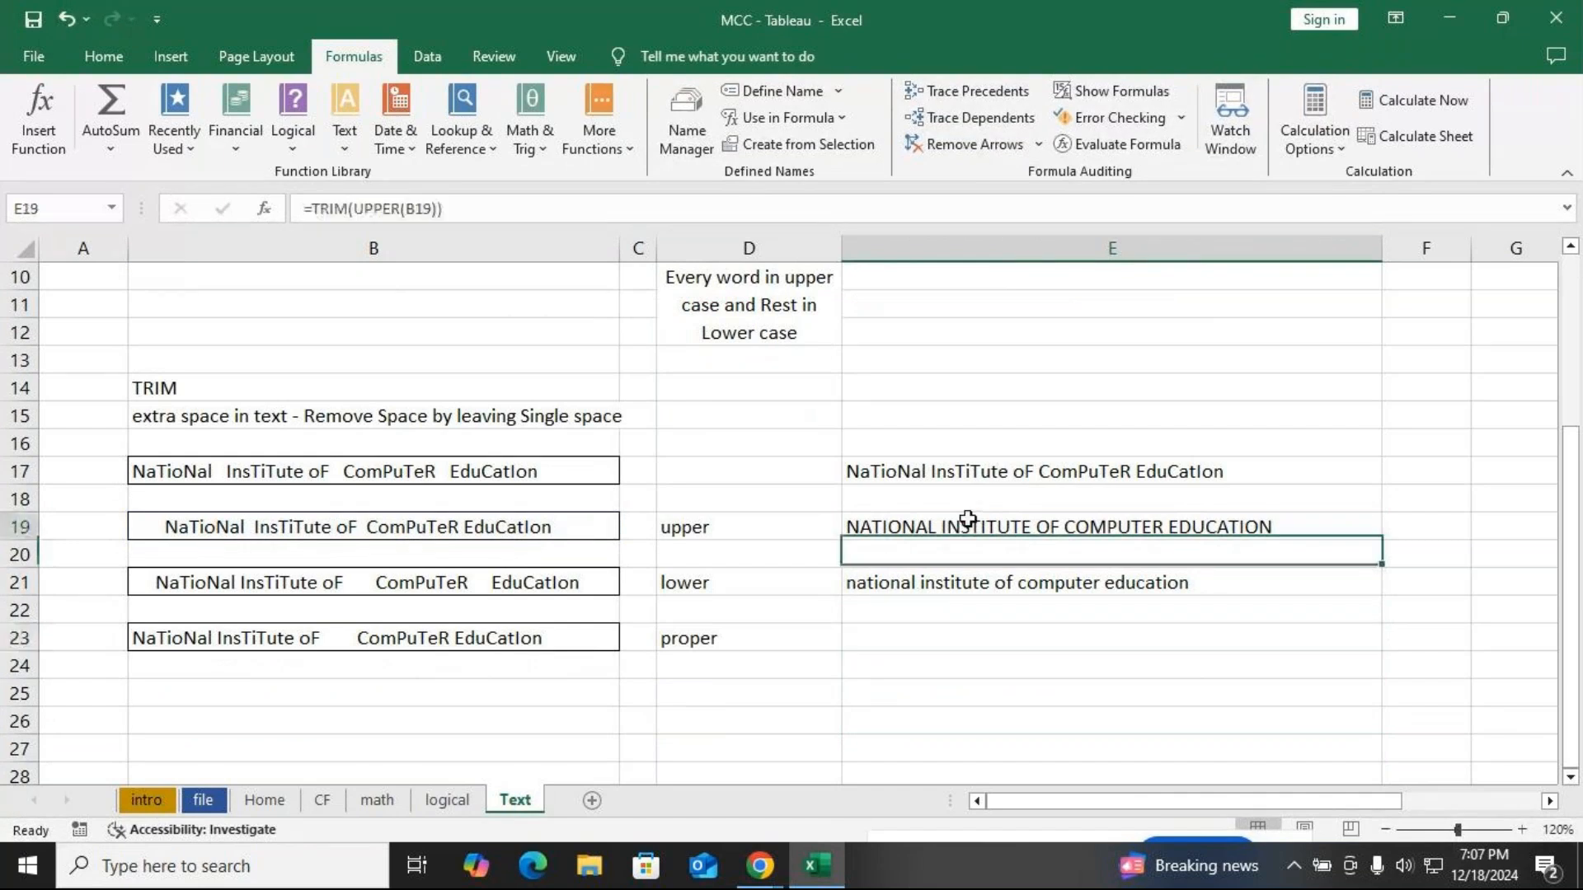
pyautogui.doubleClick(965, 524)
# Switch to the GoTo Meeting window in Chrome and turn on the microphone
pyautogui.hotkey('alt', 'Tab')
pyautogui.click(583, 770)
pyautogui.hotkey('alt', 'Tab')
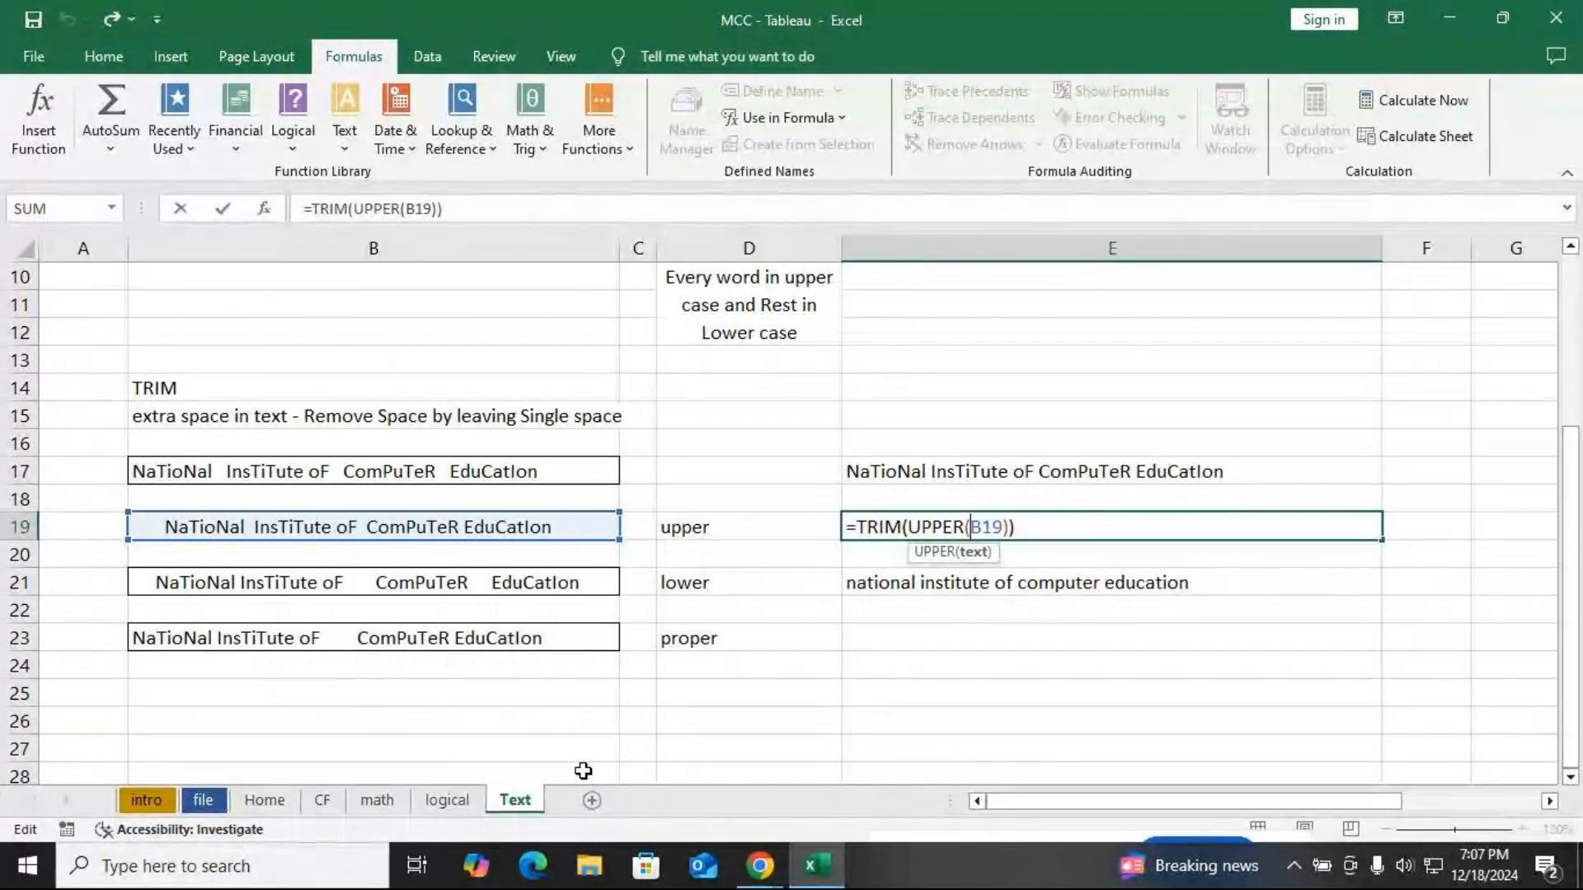
pyautogui.hotkey('alt', 'Tab')
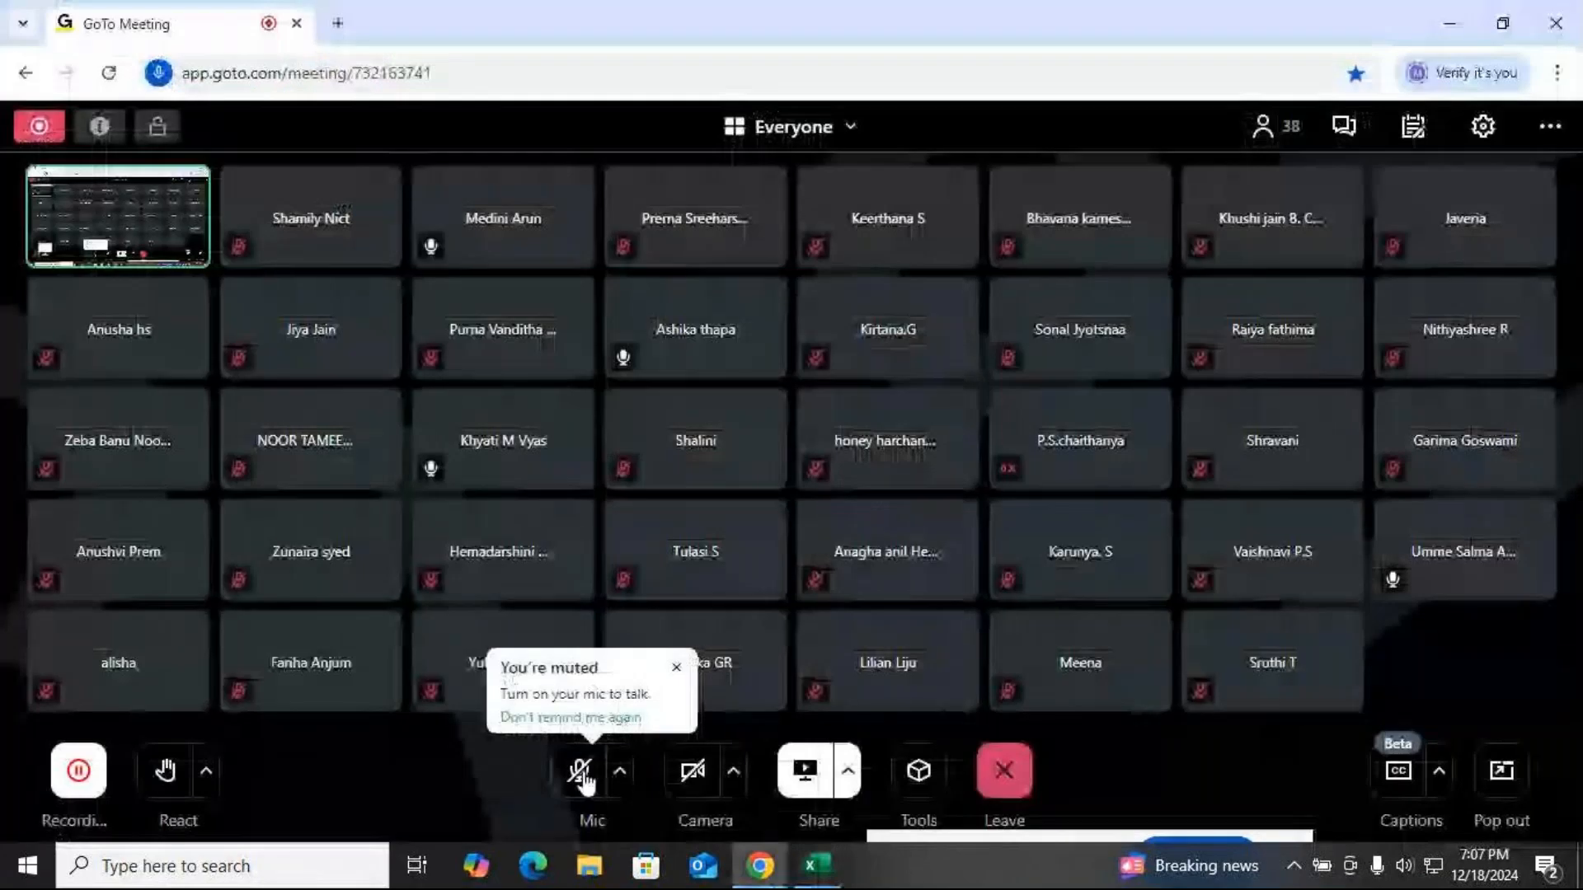
pyautogui.click(581, 777)
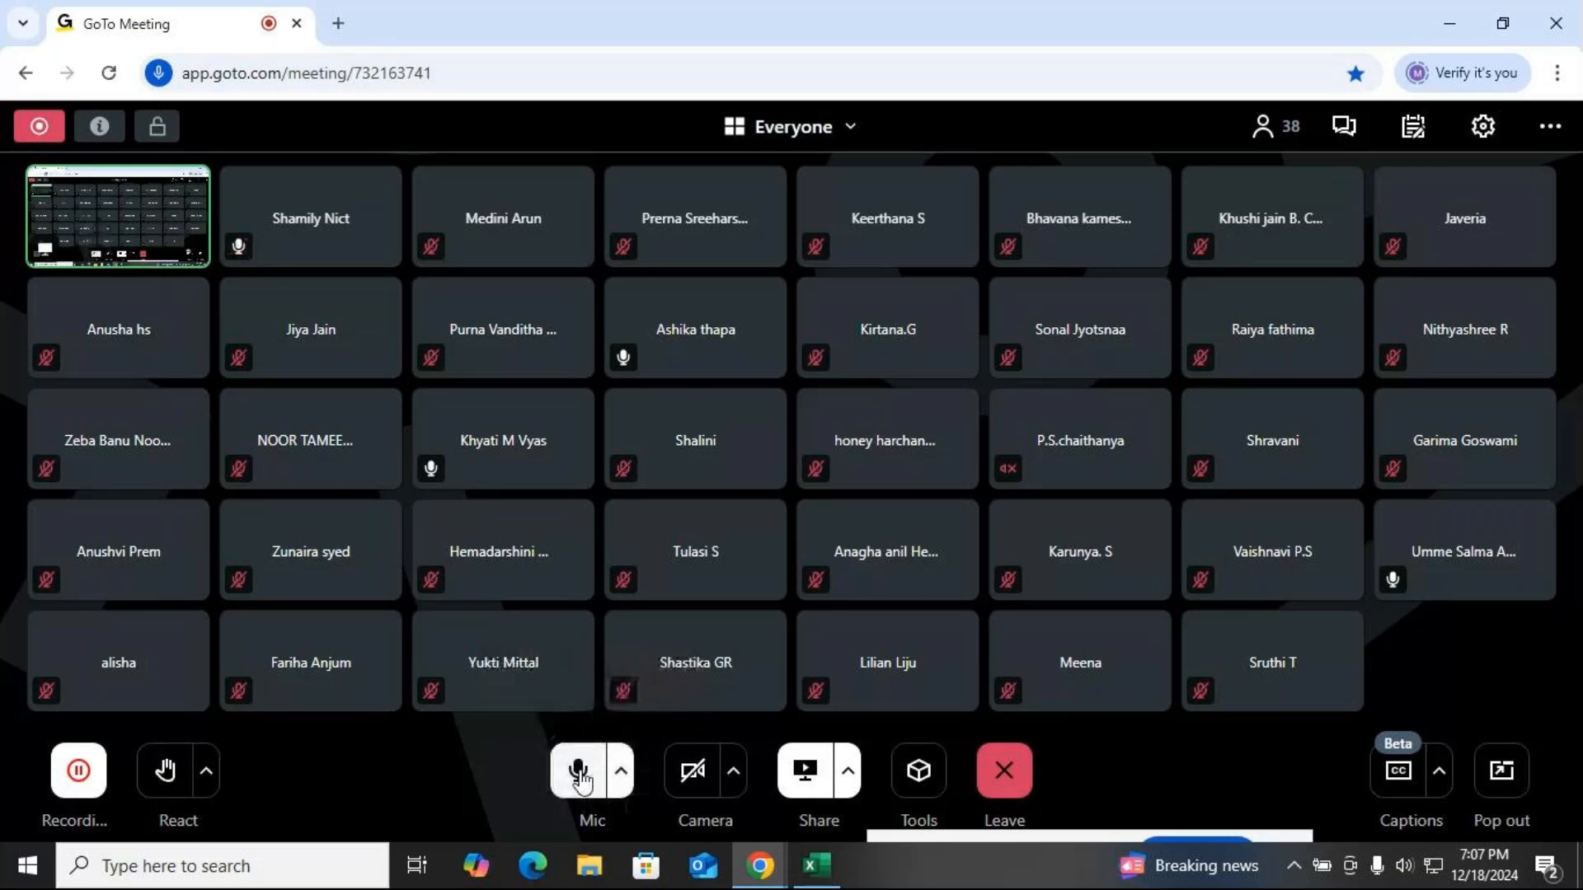
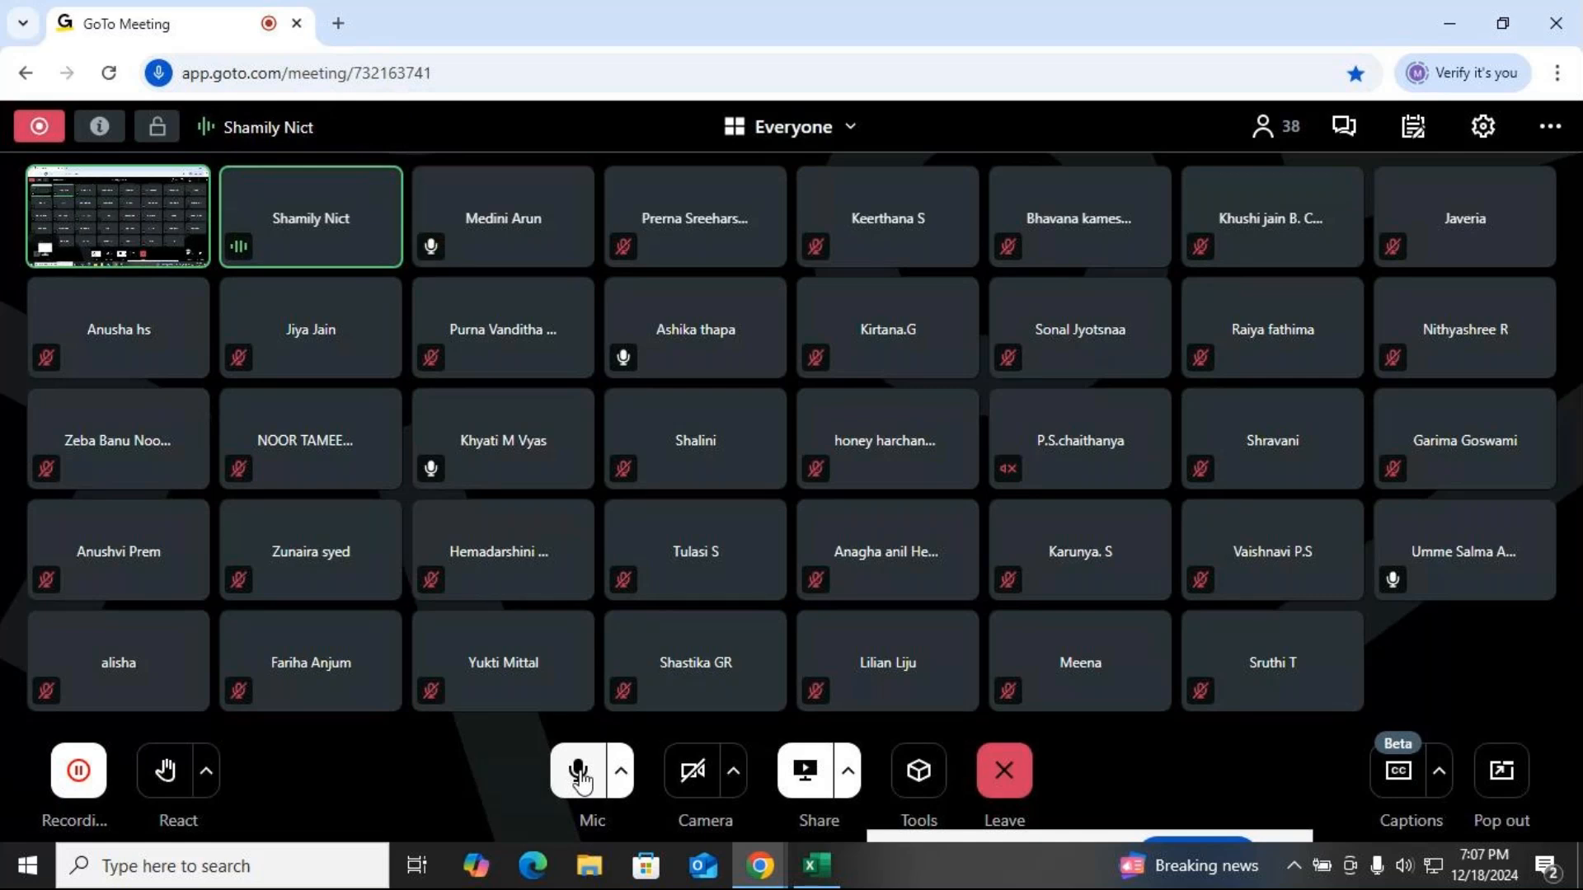
# Switch back to Excel and try wrapping the existing text inside cell B19 with =trim( and a closing parenthesis
pyautogui.hotkey('alt', 'Tab')
pyautogui.press('Return')
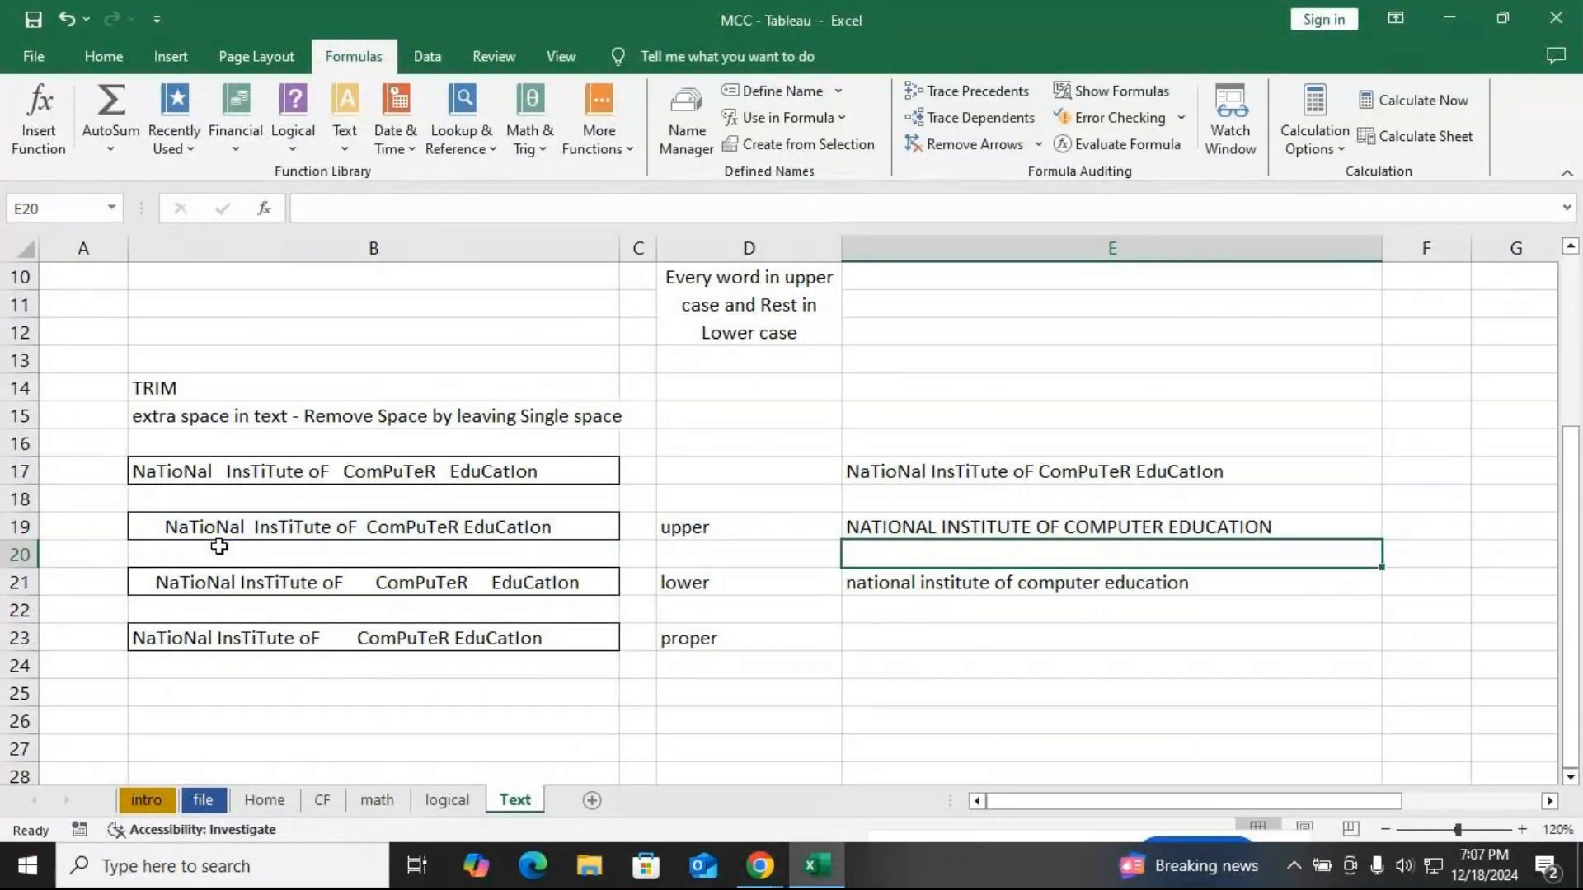
pyautogui.click(221, 537)
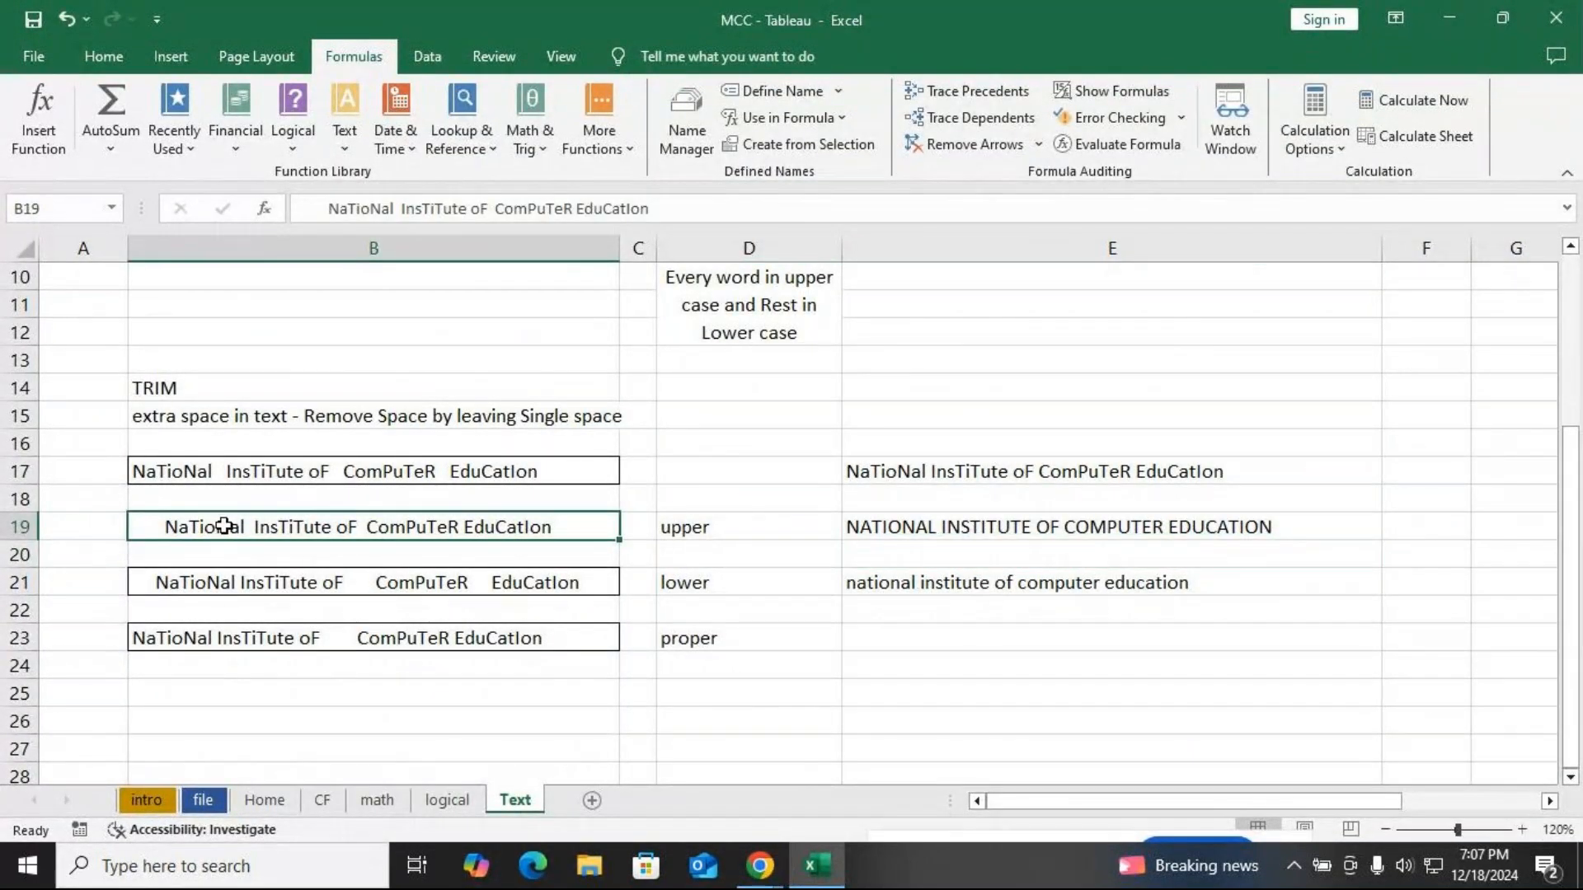
pyautogui.doubleClick(228, 527)
pyautogui.press('Home')
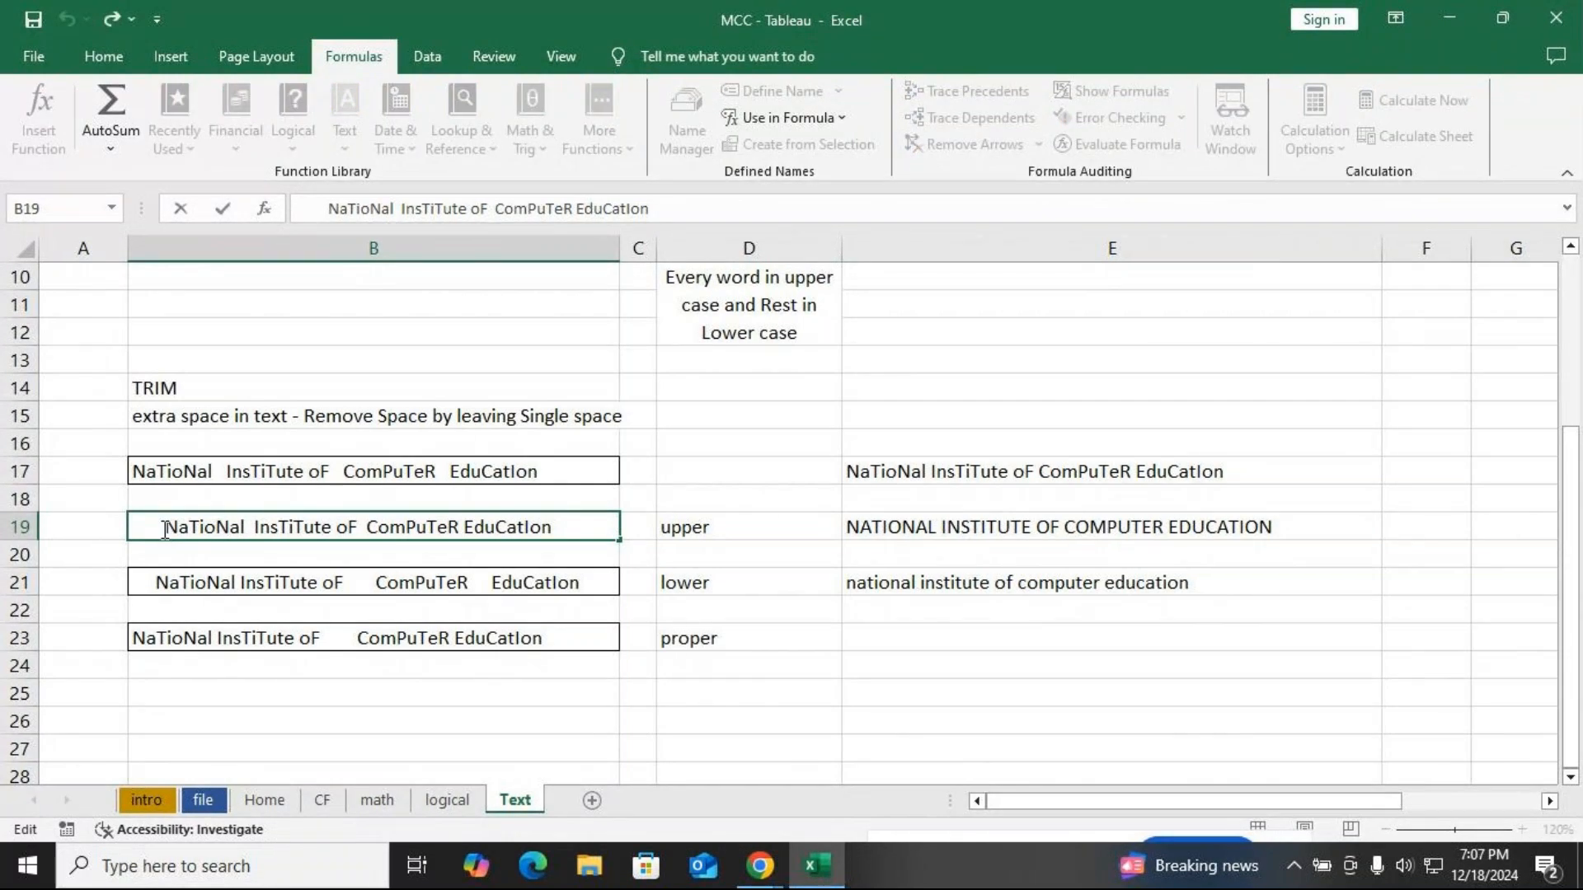
pyautogui.write('=tro')
pyautogui.press('BackSpace')
pyautogui.press('BackSpace')
pyautogui.write('rim(')
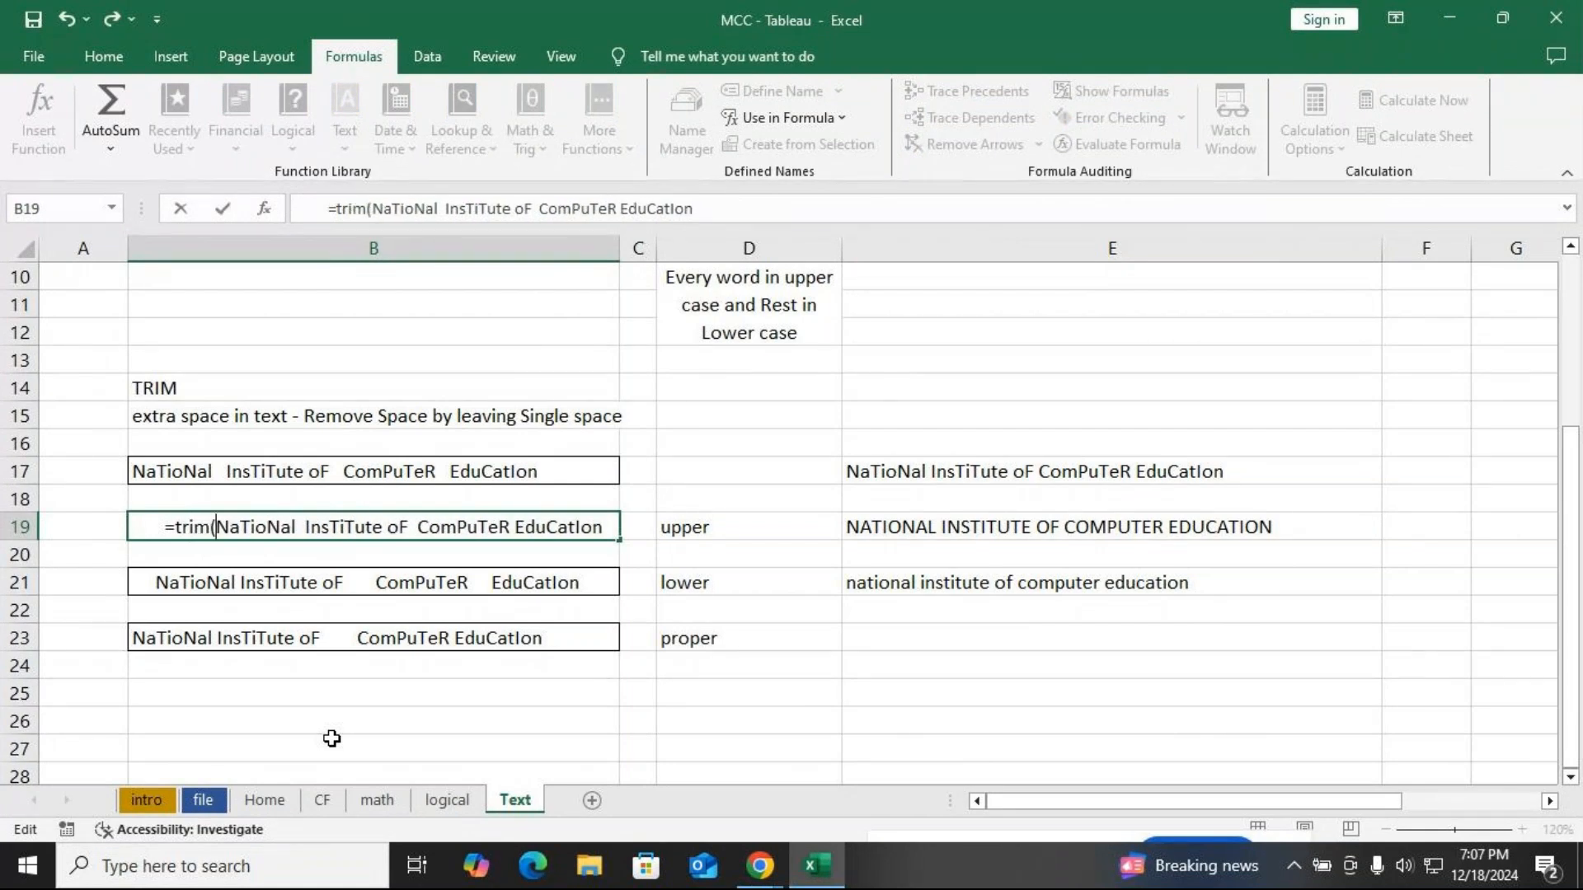
pyautogui.click(609, 527)
pyautogui.write(')')
pyautogui.press('Return')
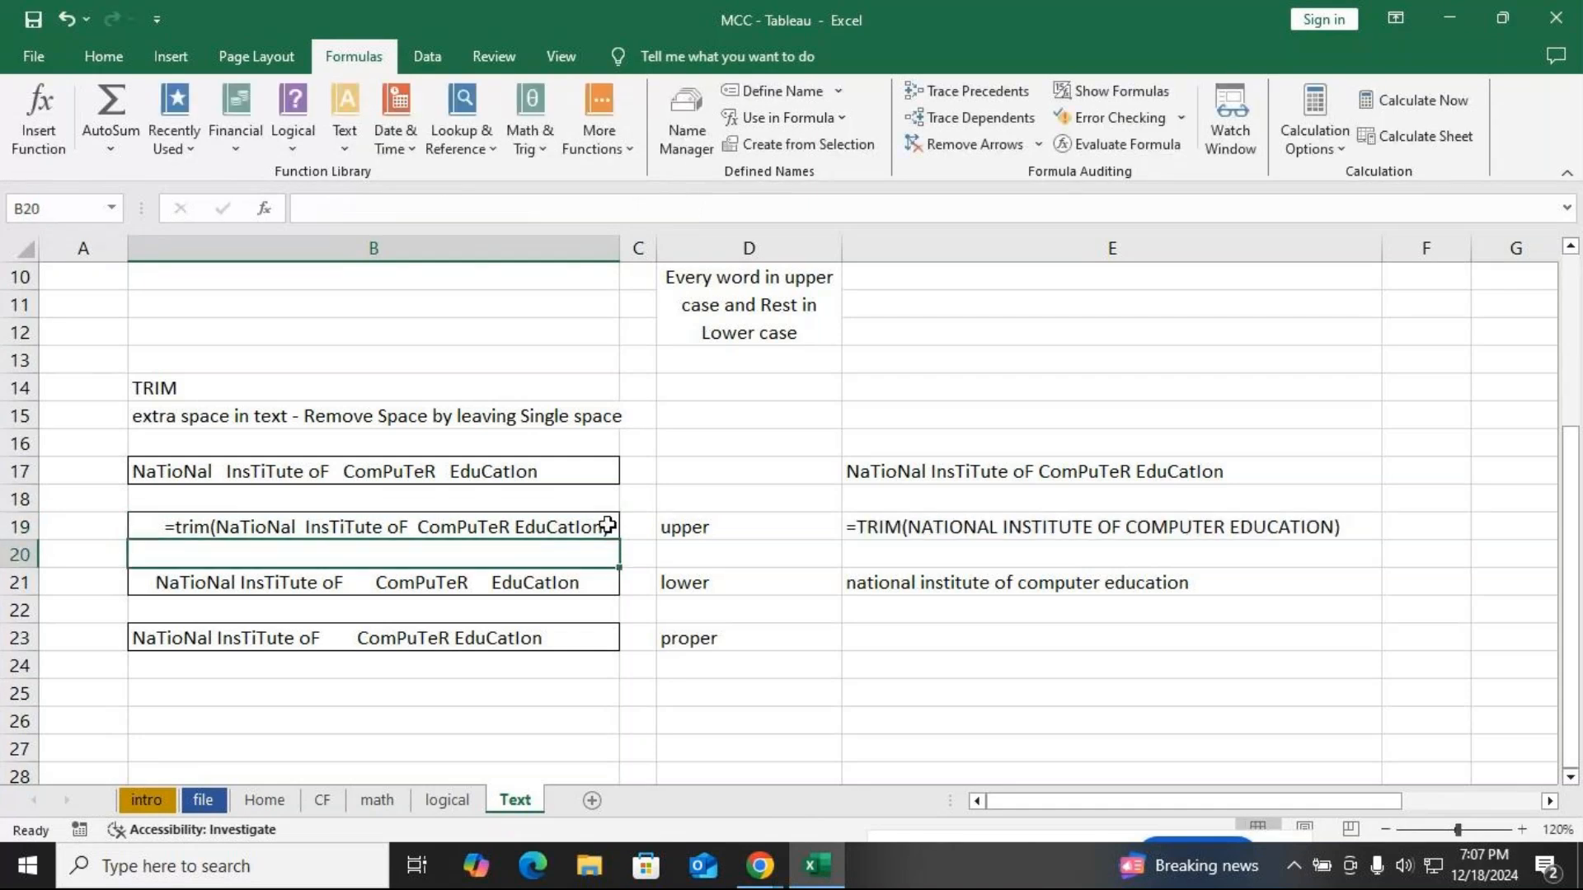
# Delete the leading spaces in front of =trim in cell B19
pyautogui.click(201, 527)
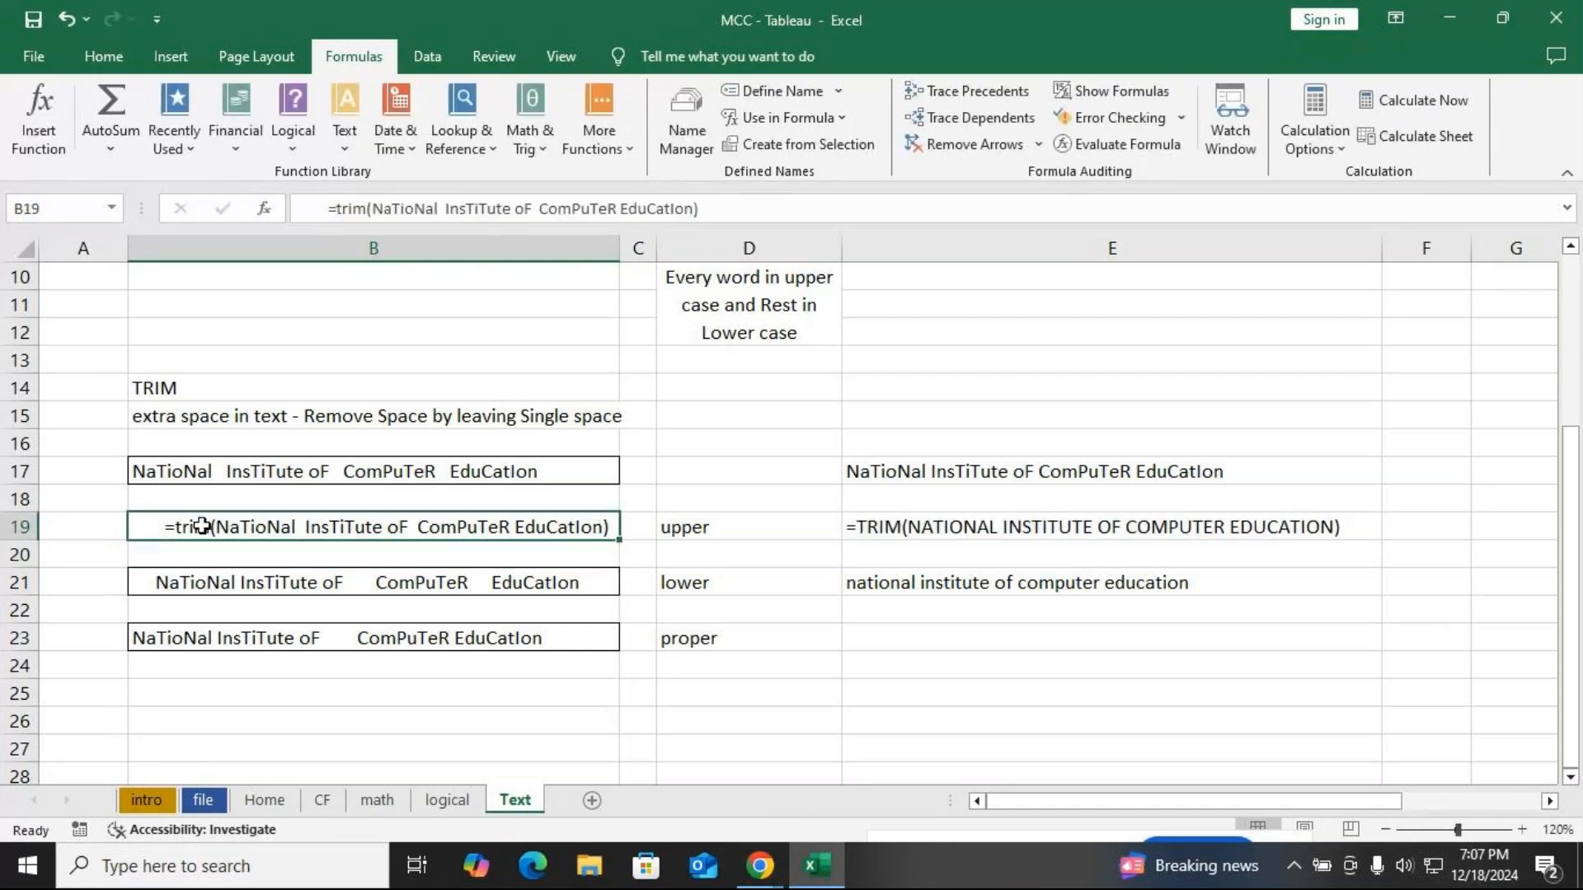
pyautogui.doubleClick(130, 527)
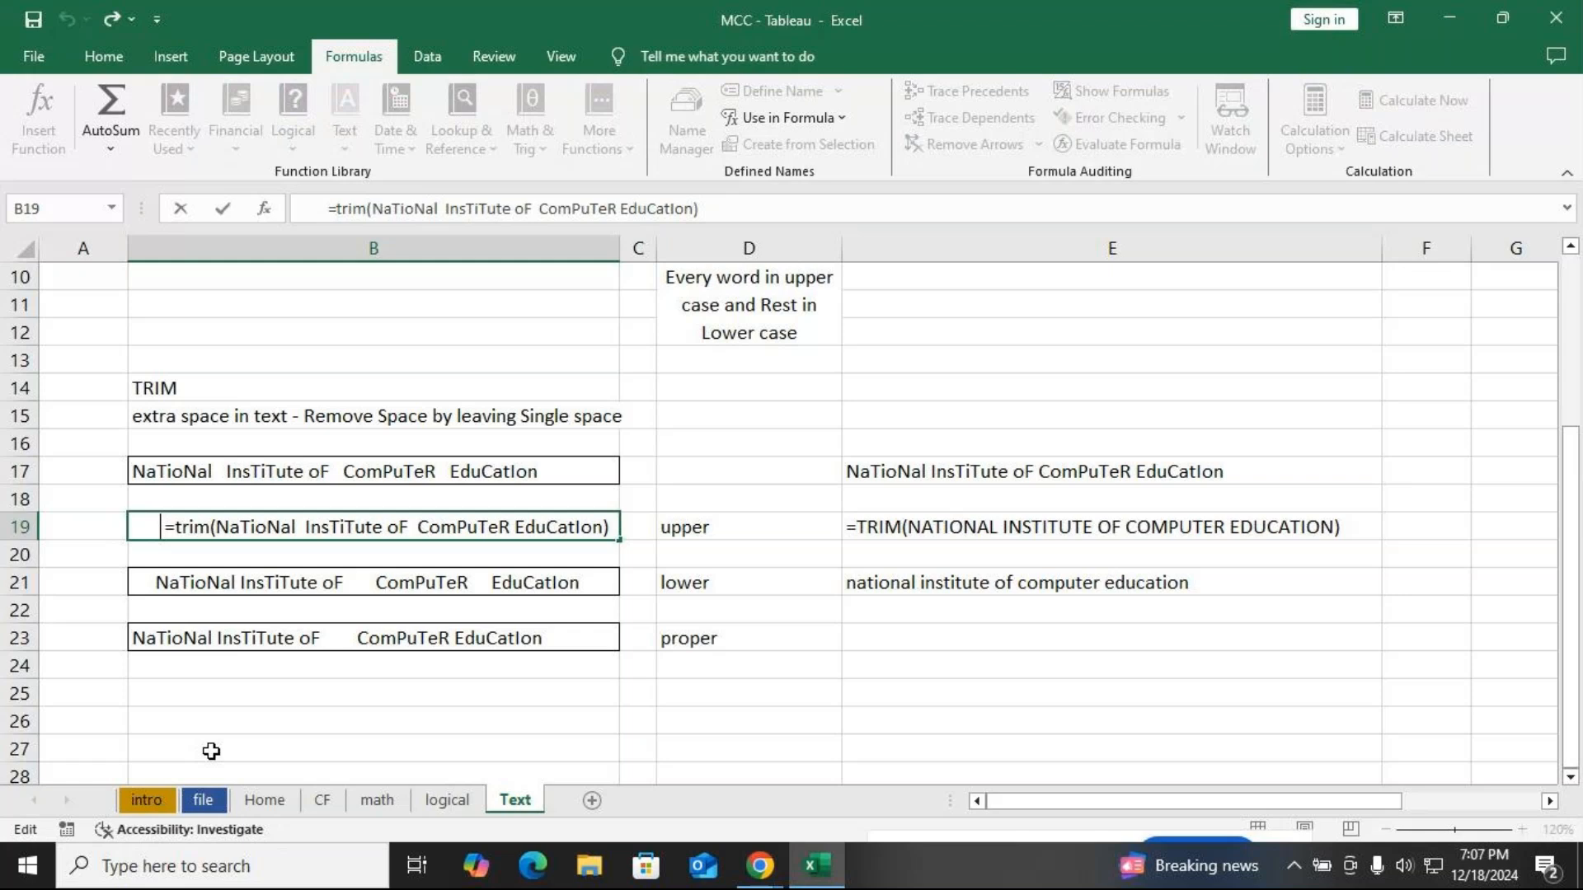
pyautogui.press('BackSpace')
pyautogui.press('BackSpace')
pyautogui.press('BackSpace')
pyautogui.press('BackSpace')
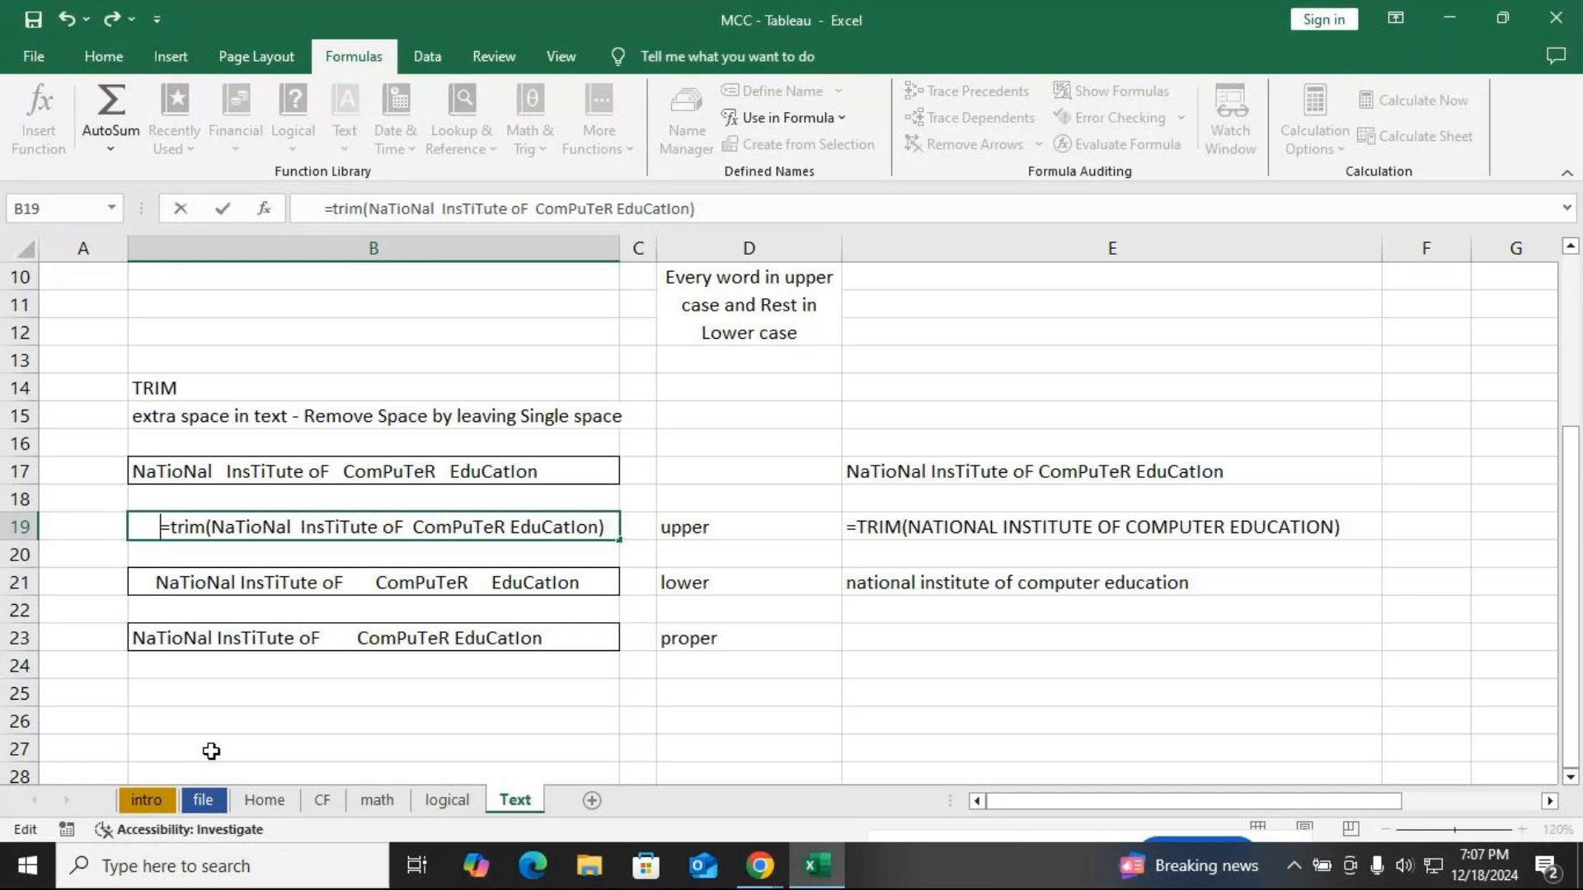
pyautogui.press('Return')
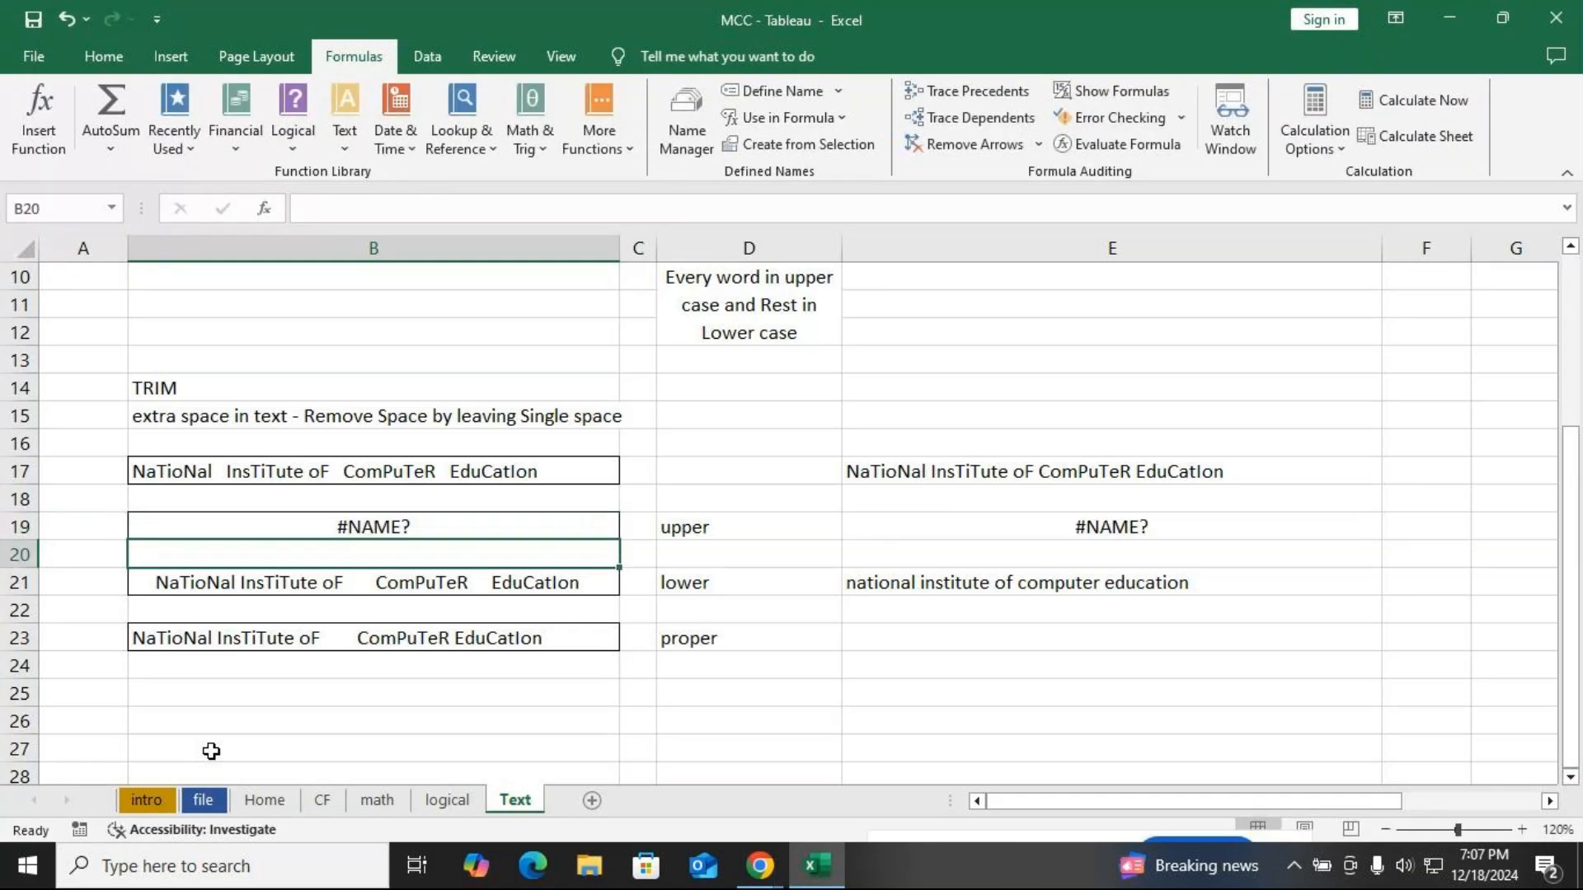
# Remove =TRIM( and the closing parenthesis from cell B19, leaving only the plain text
pyautogui.click(342, 521)
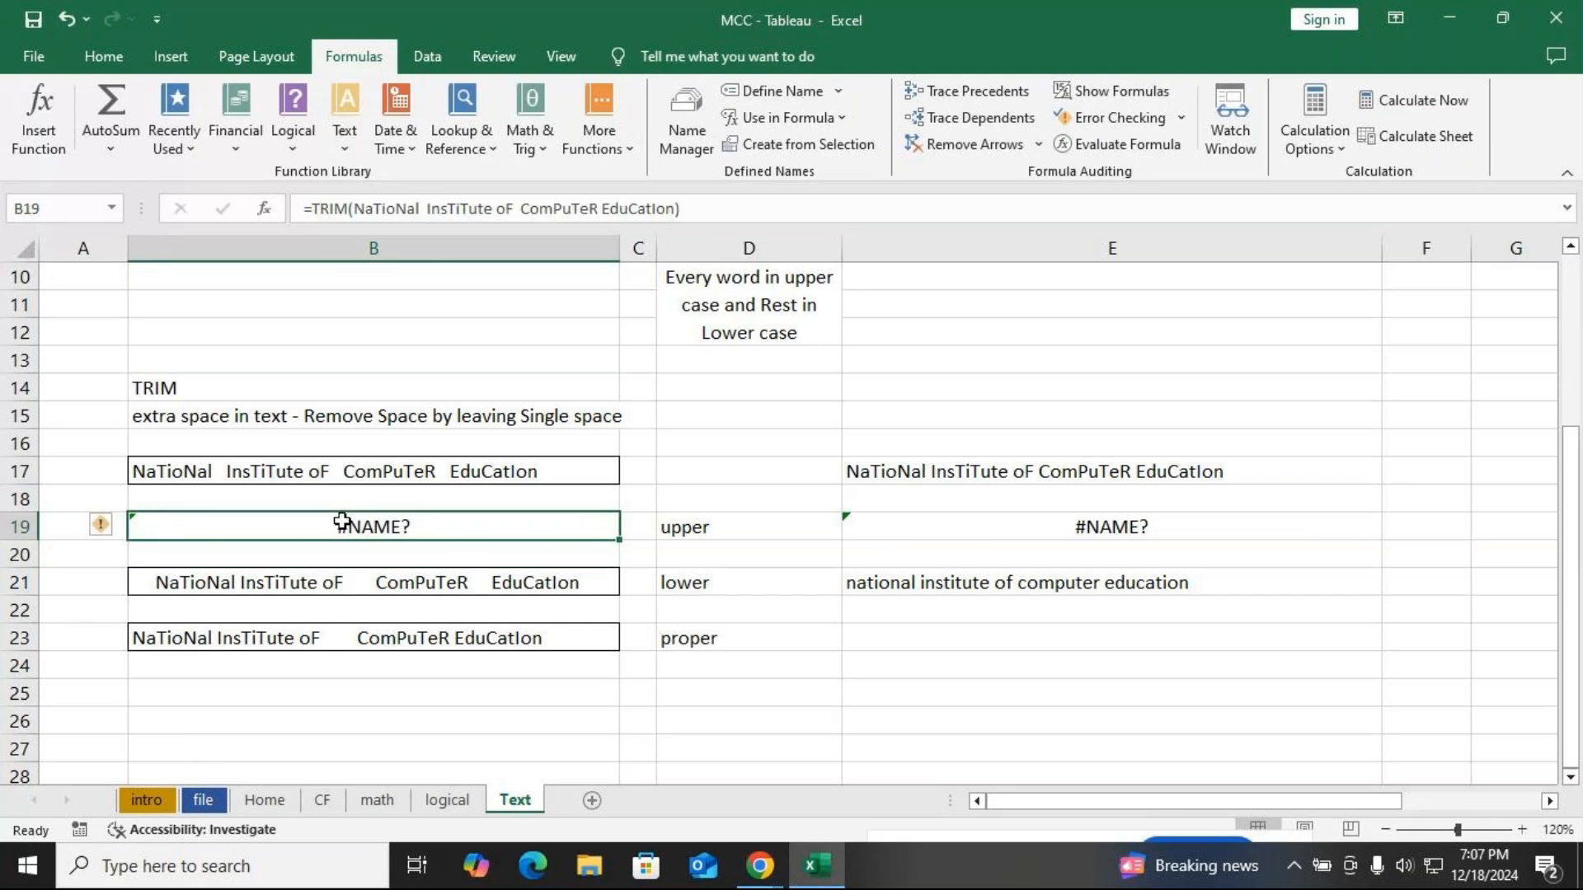
pyautogui.doubleClick(342, 521)
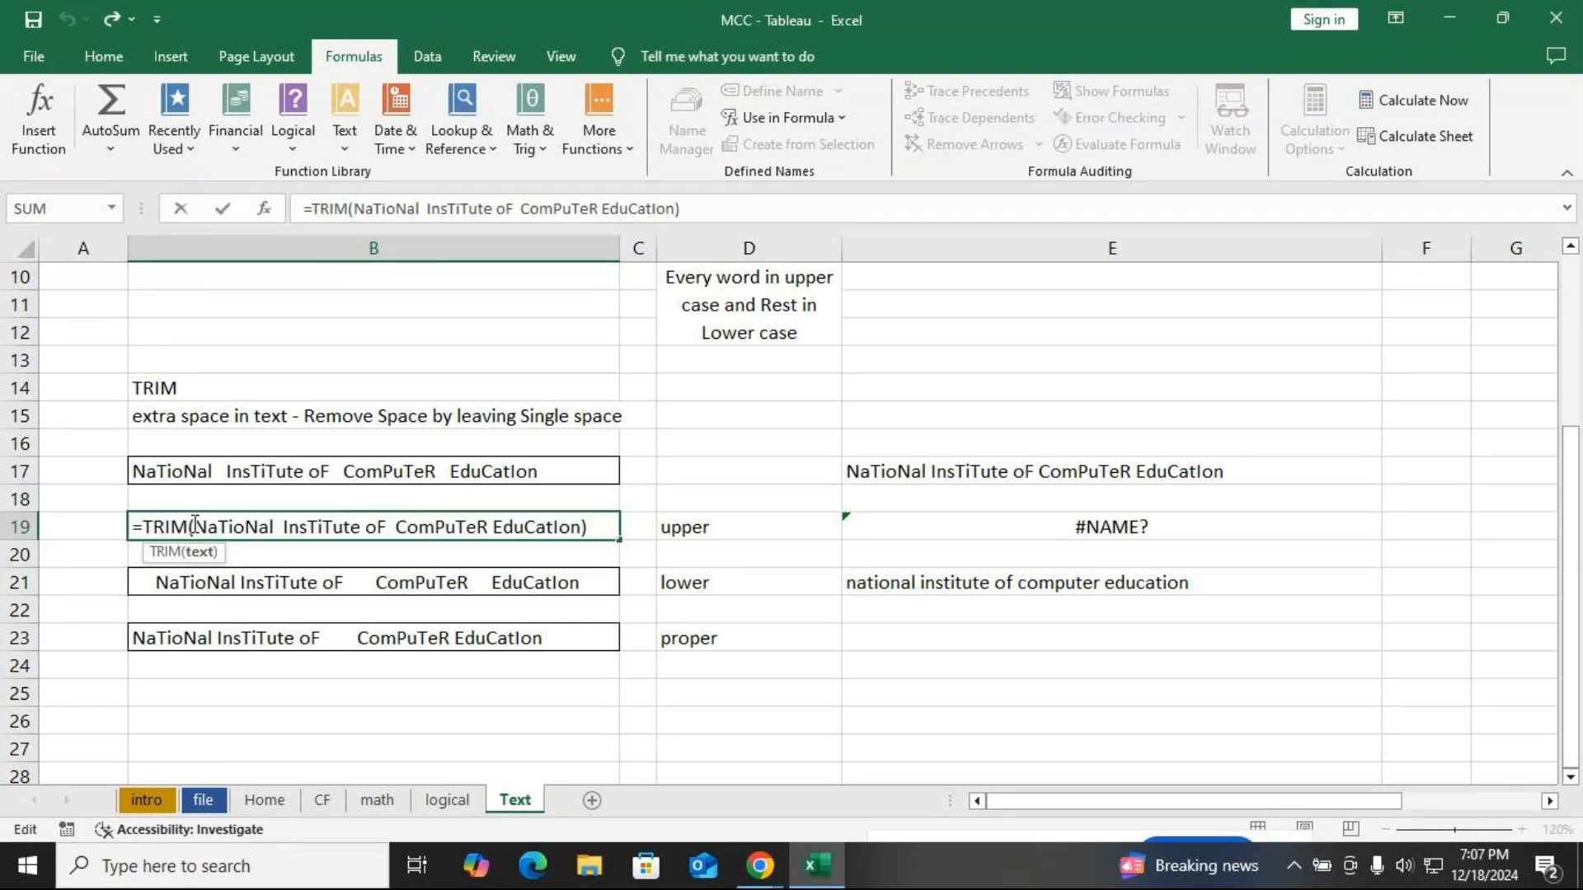
pyautogui.press('BackSpace')
pyautogui.press('BackSpace')
pyautogui.press('BackSpace')
pyautogui.press('BackSpace')
pyautogui.press('BackSpace')
pyautogui.press('BackSpace')
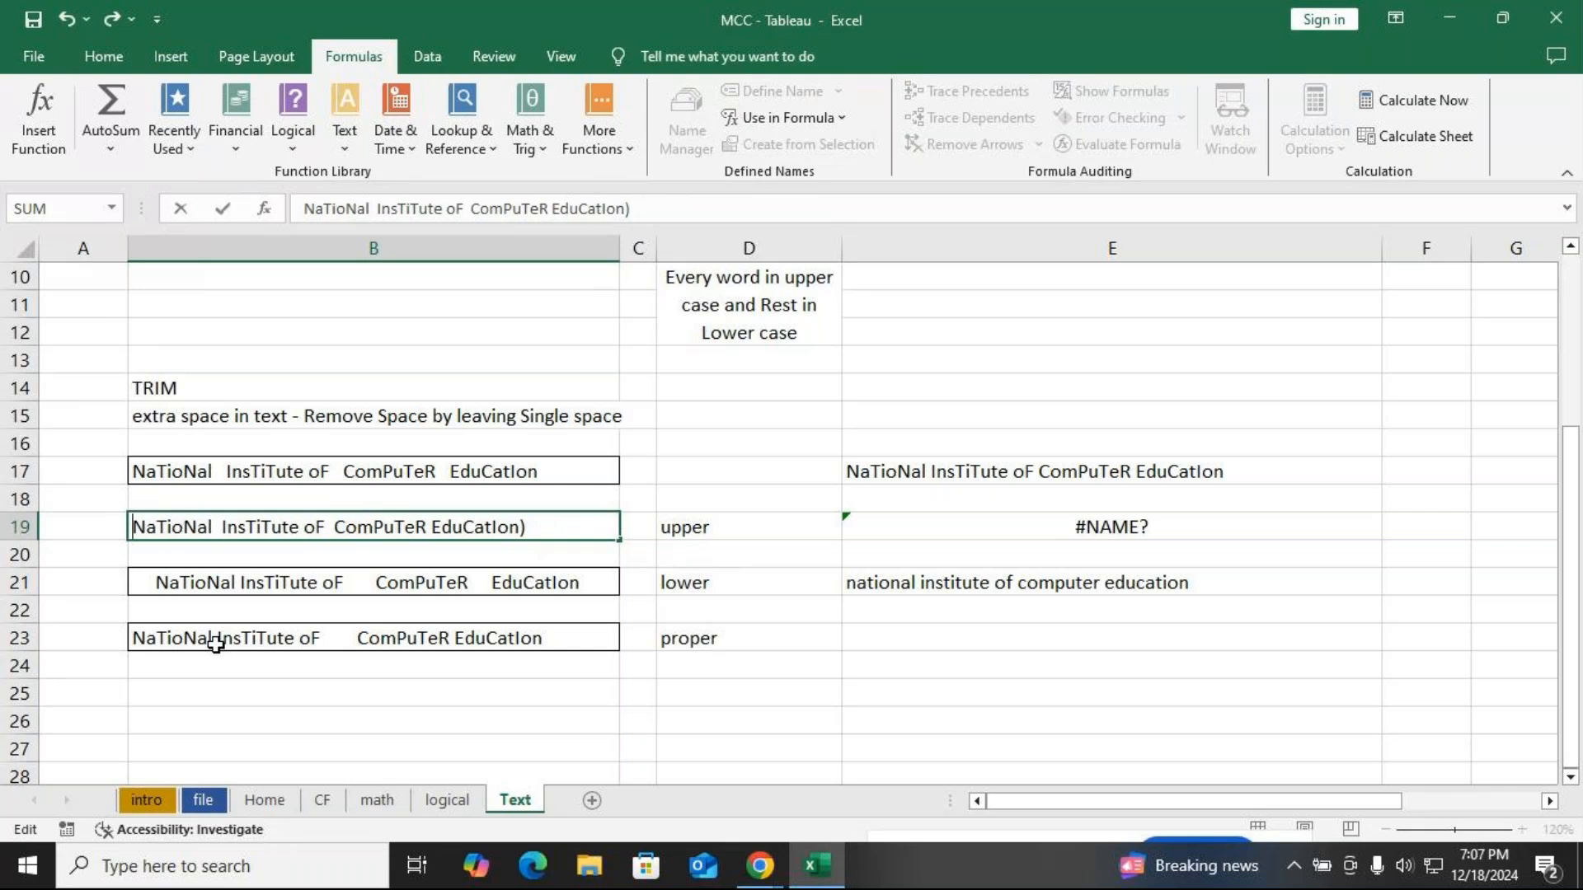
pyautogui.click(555, 522)
pyautogui.press('BackSpace')
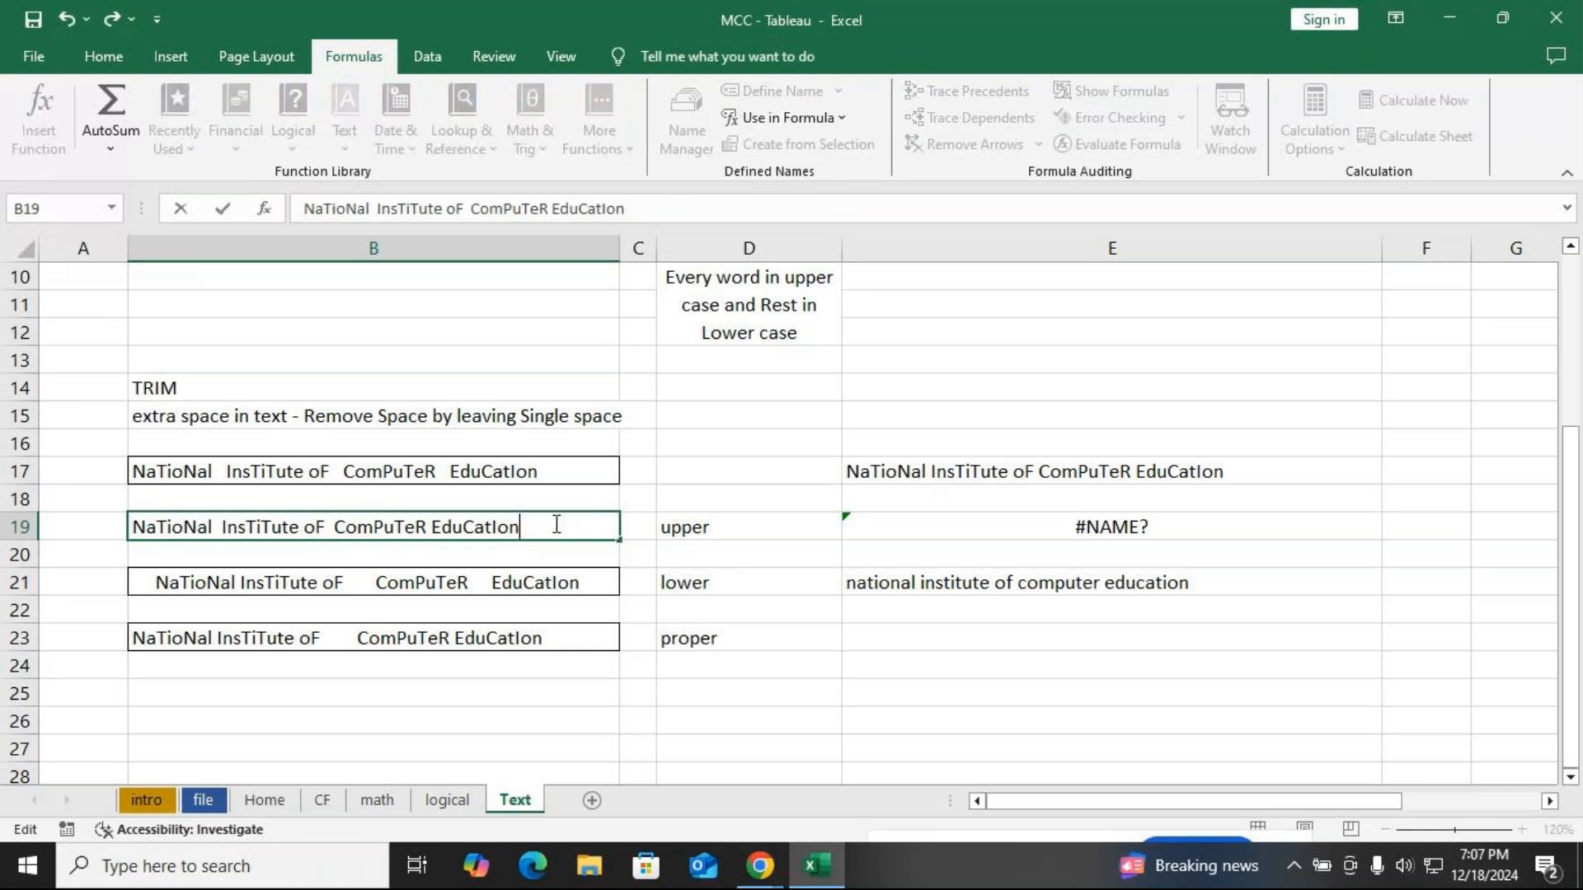
pyautogui.press('Return')
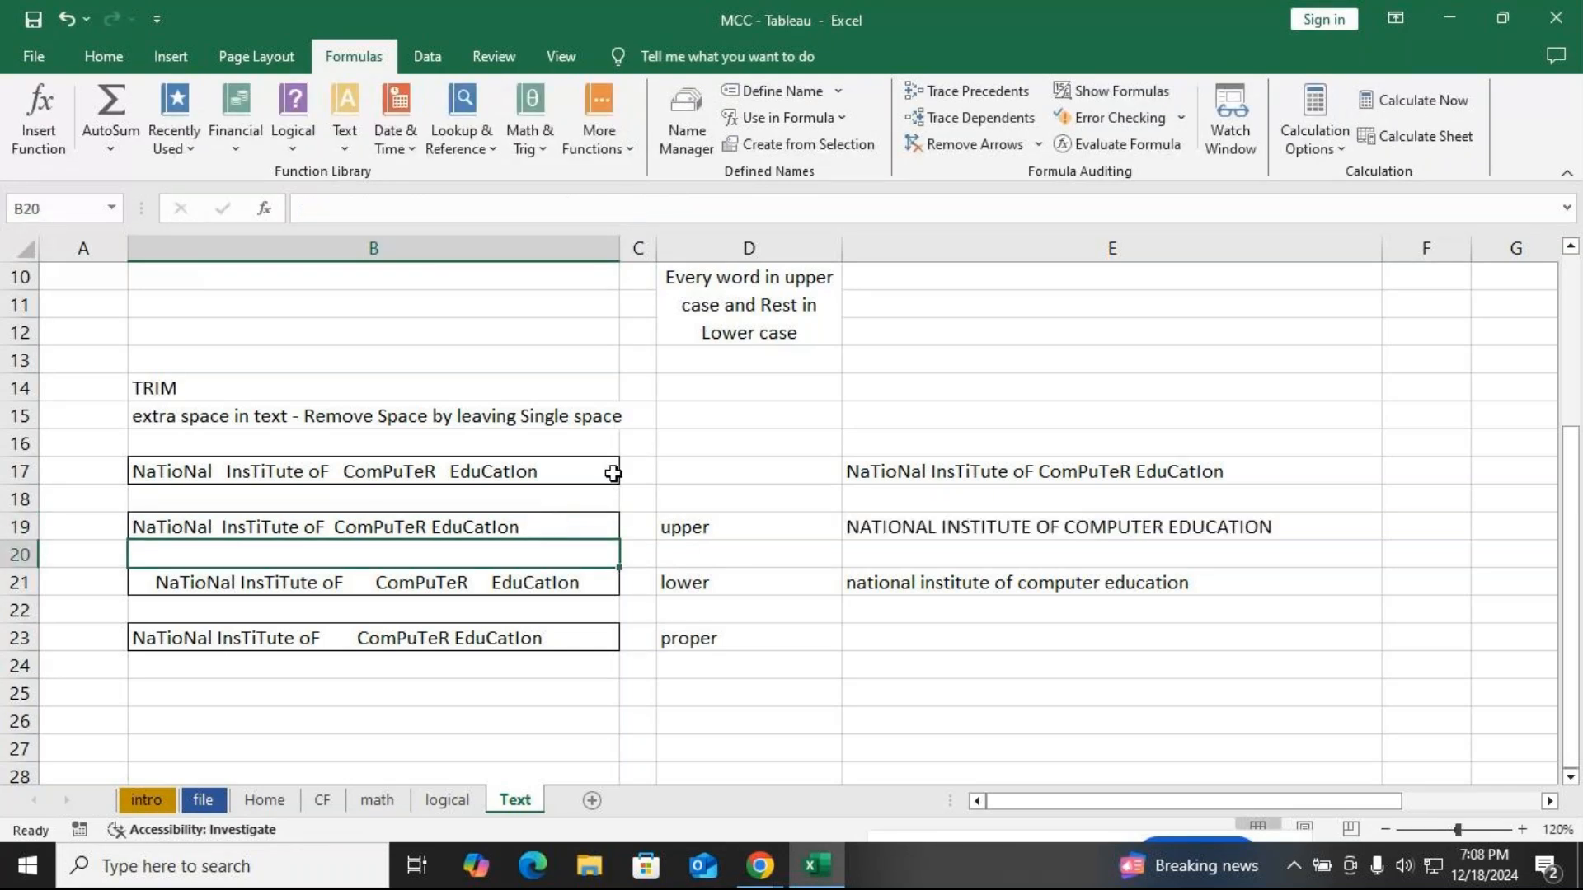
# Open the logical sheet and copy the Names column, B97:B111, including its header
pyautogui.scroll(3, 548, 593)
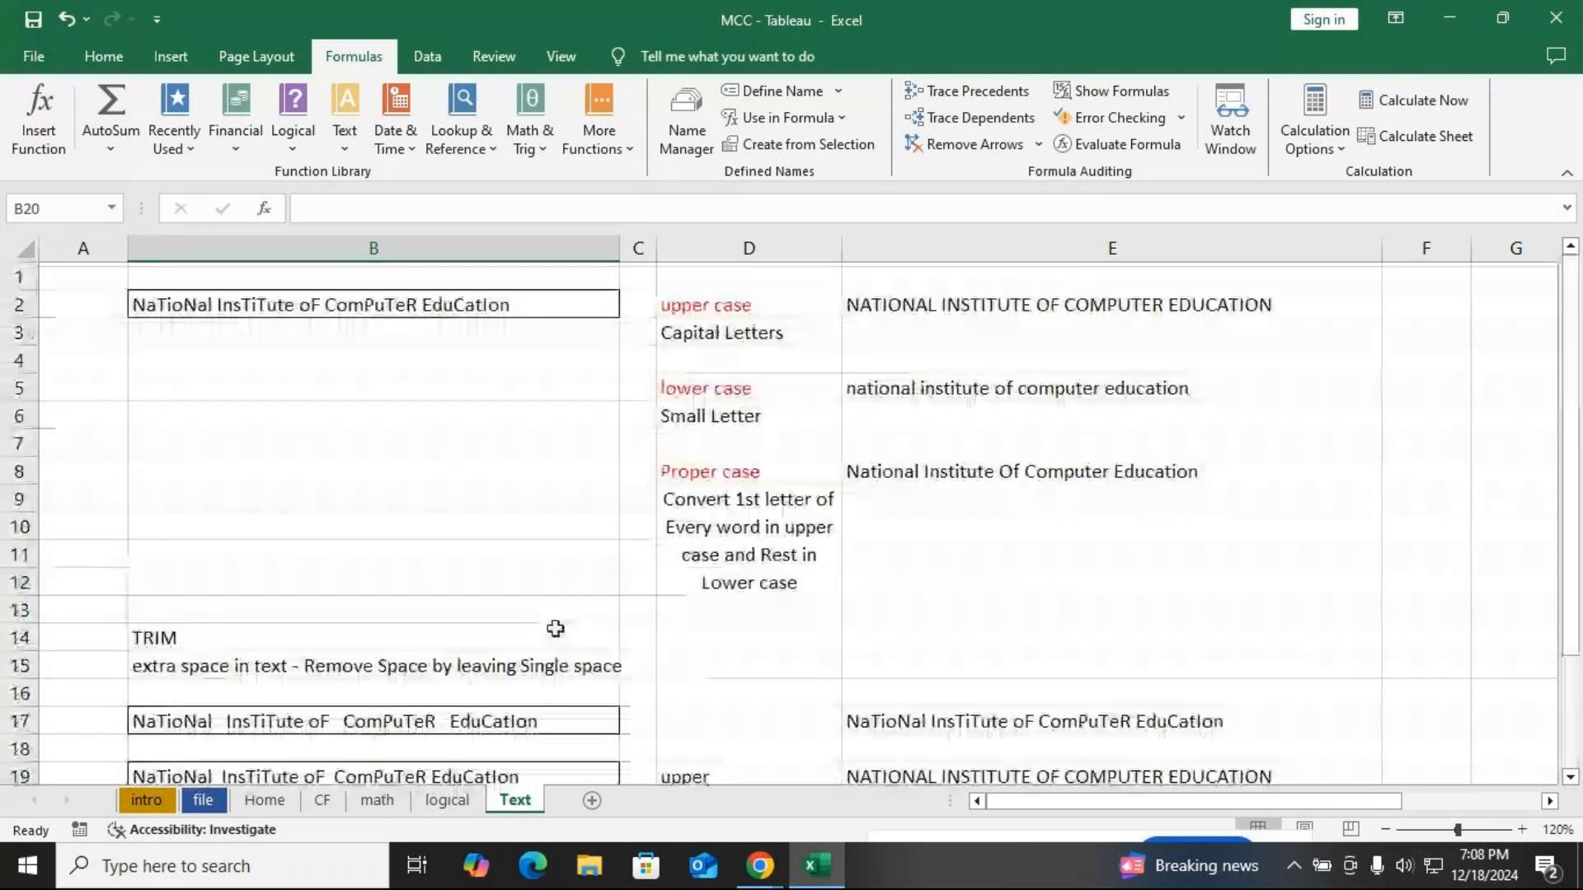
pyautogui.click(447, 799)
pyautogui.click(176, 350)
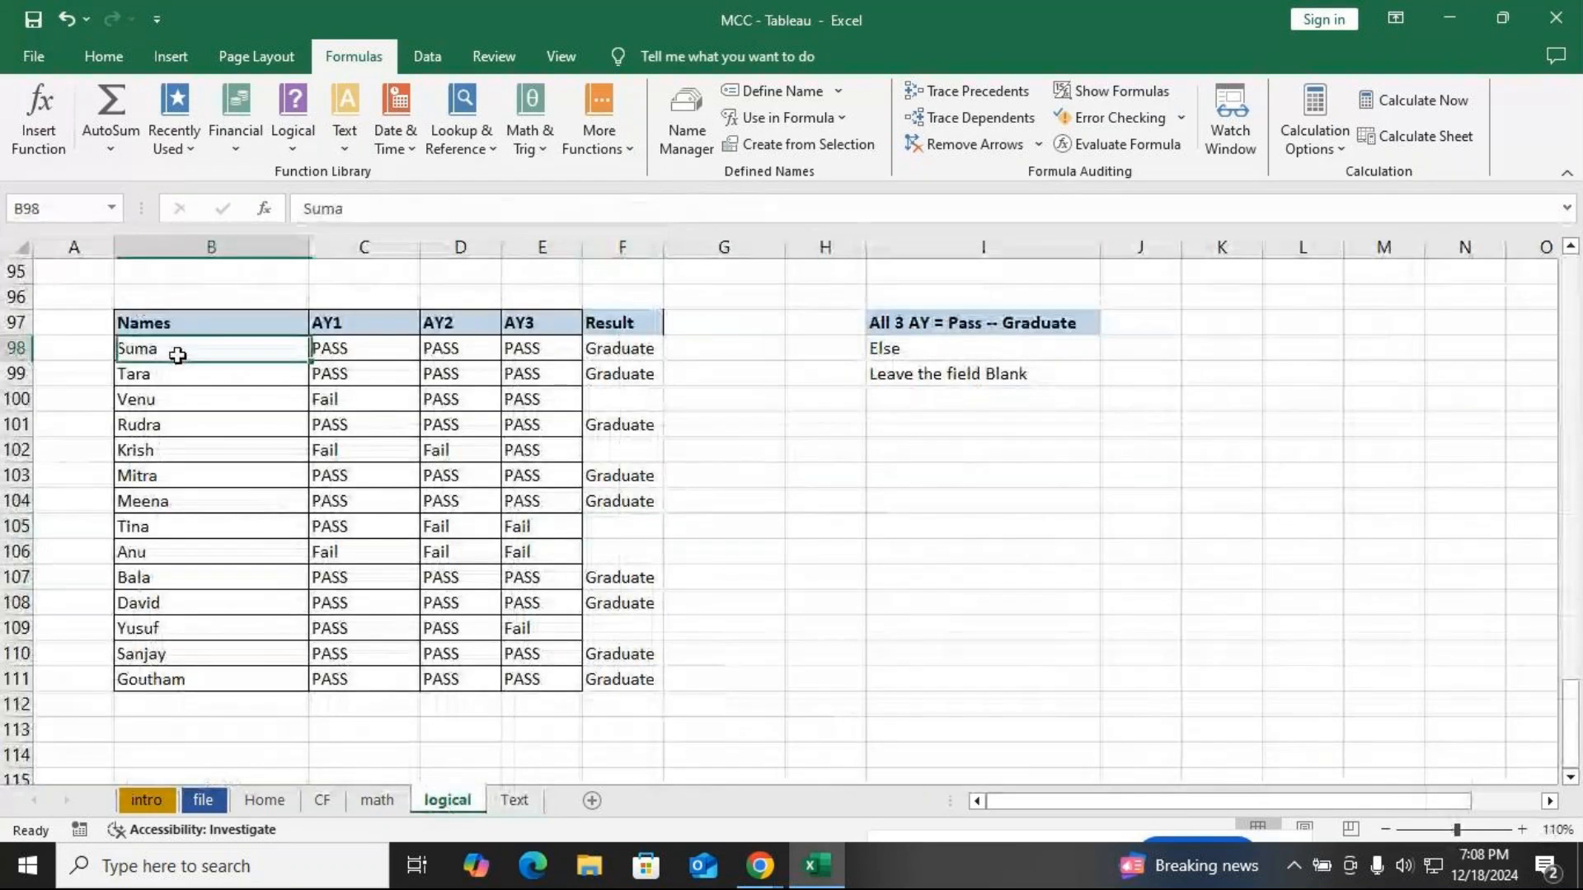
pyautogui.moveTo(181, 331); pyautogui.dragTo(189, 680)
pyautogui.hotkey('ctrl', 'c')
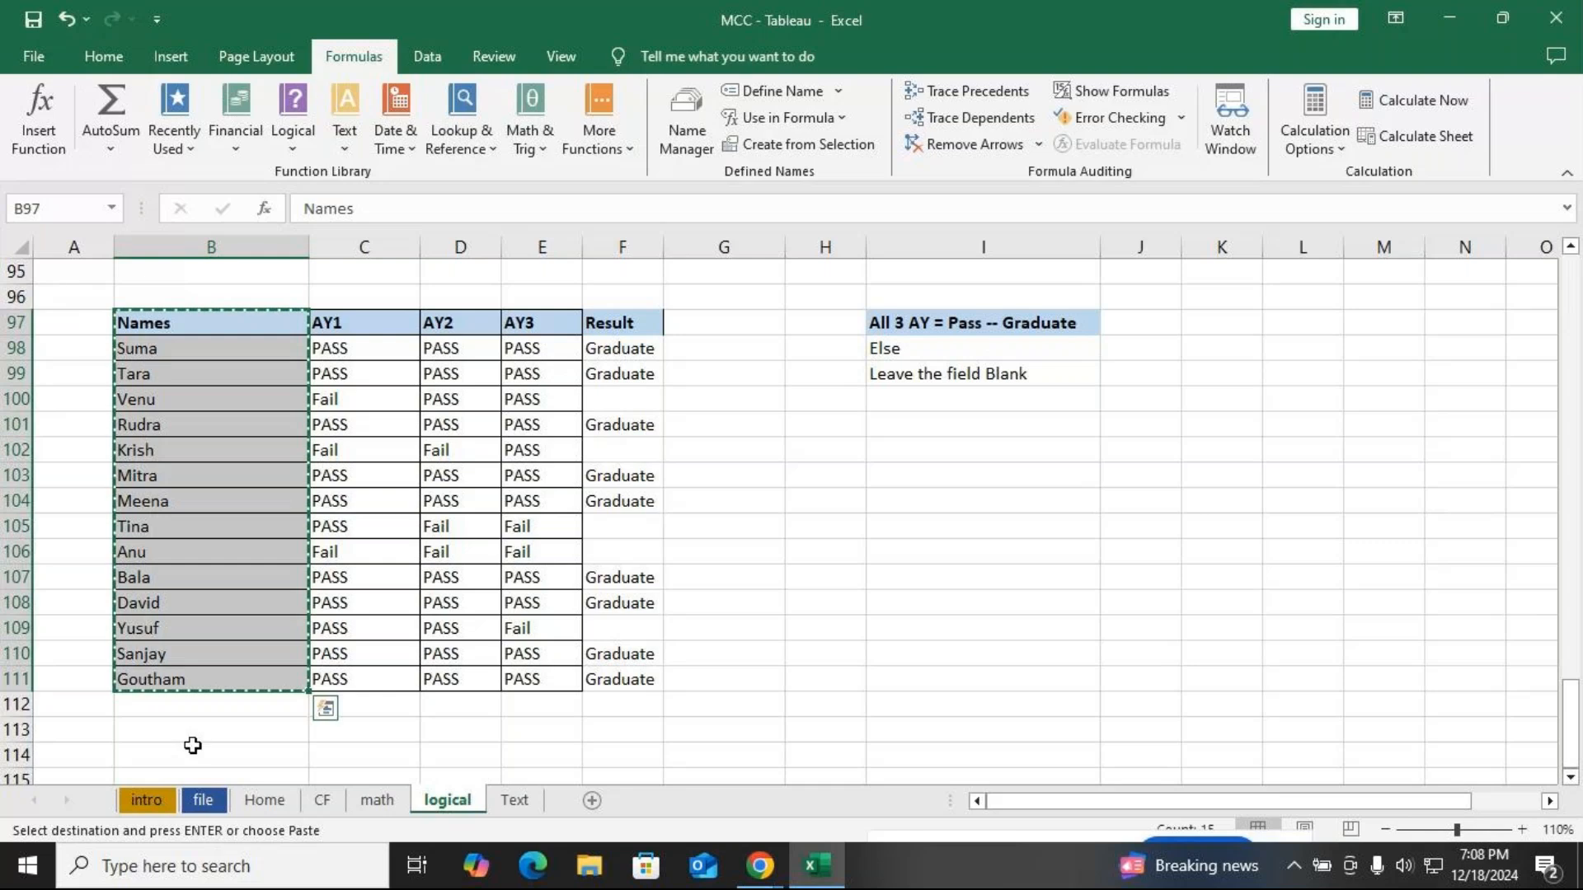
pyautogui.moveTo(759, 866)
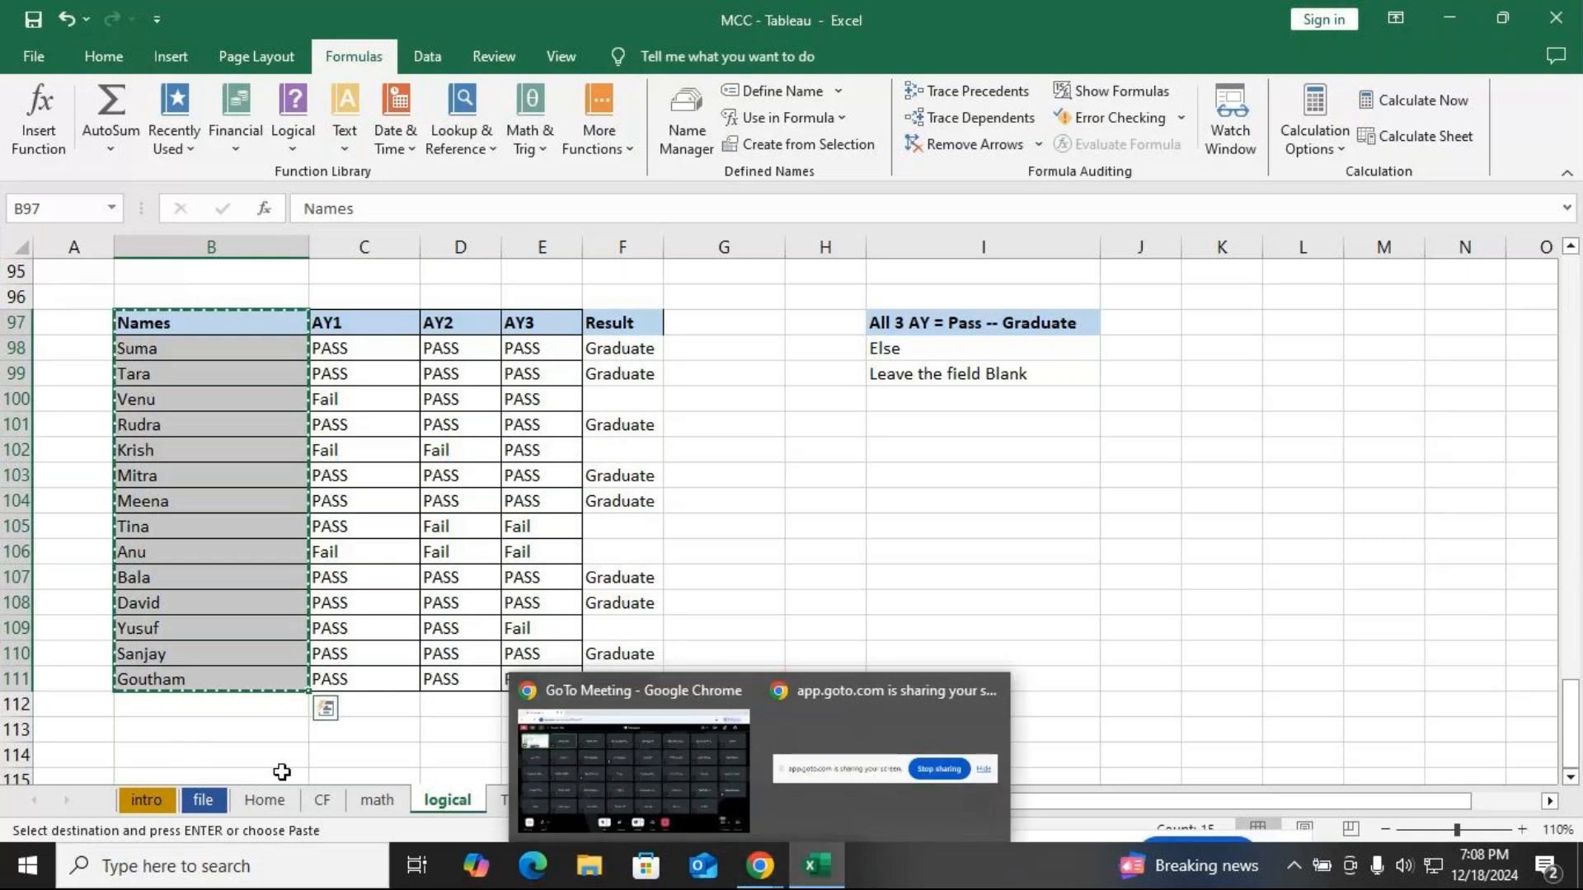
pyautogui.click(1110, 553)
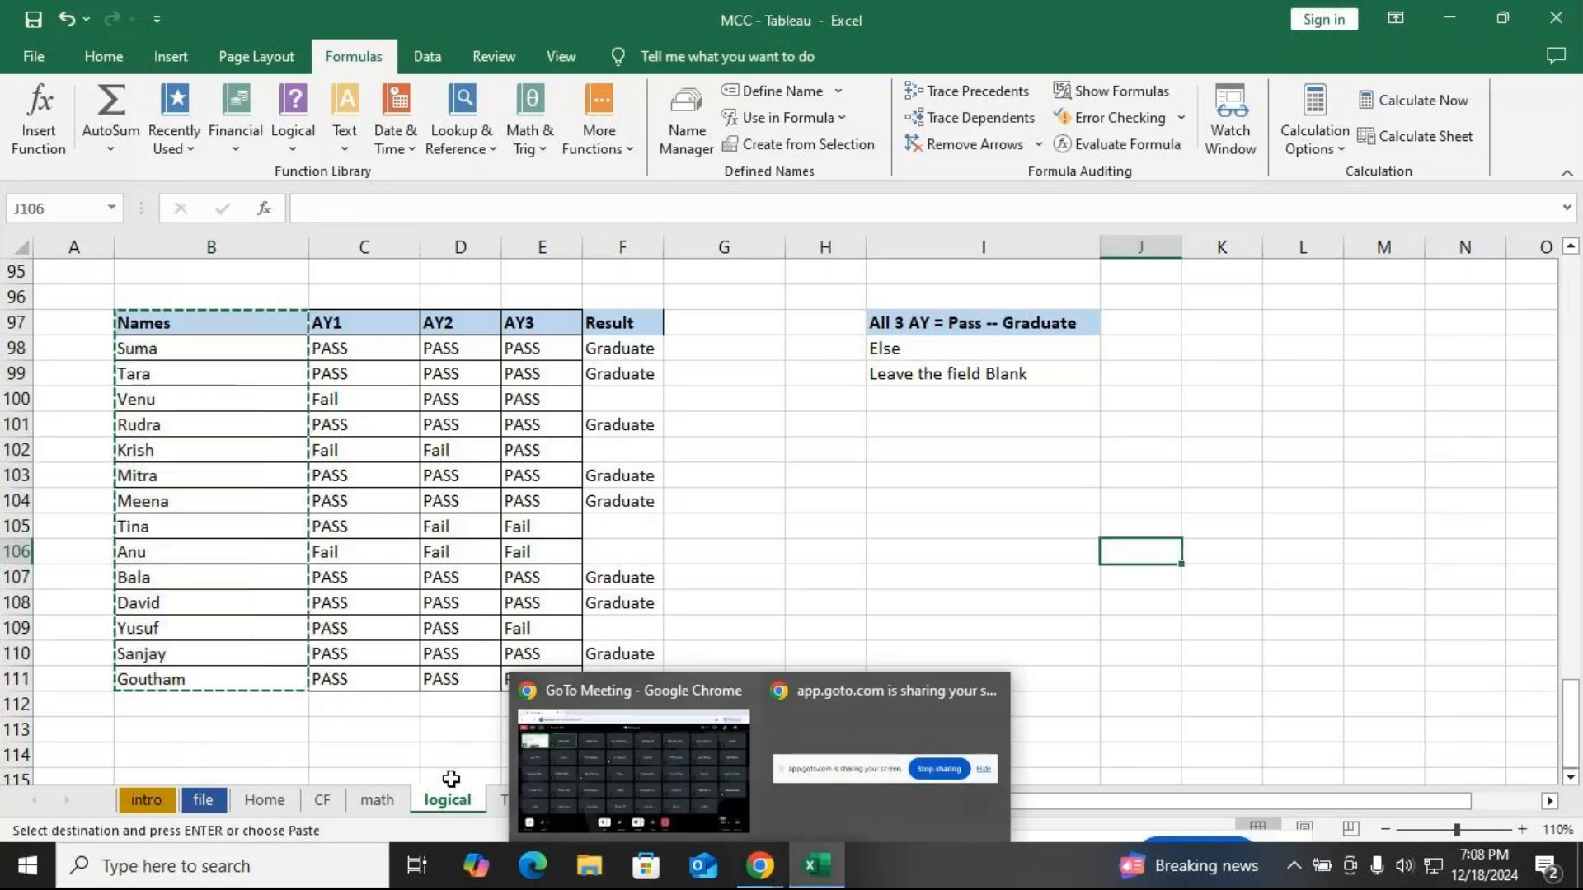
pyautogui.scroll(-2, 184, 530)
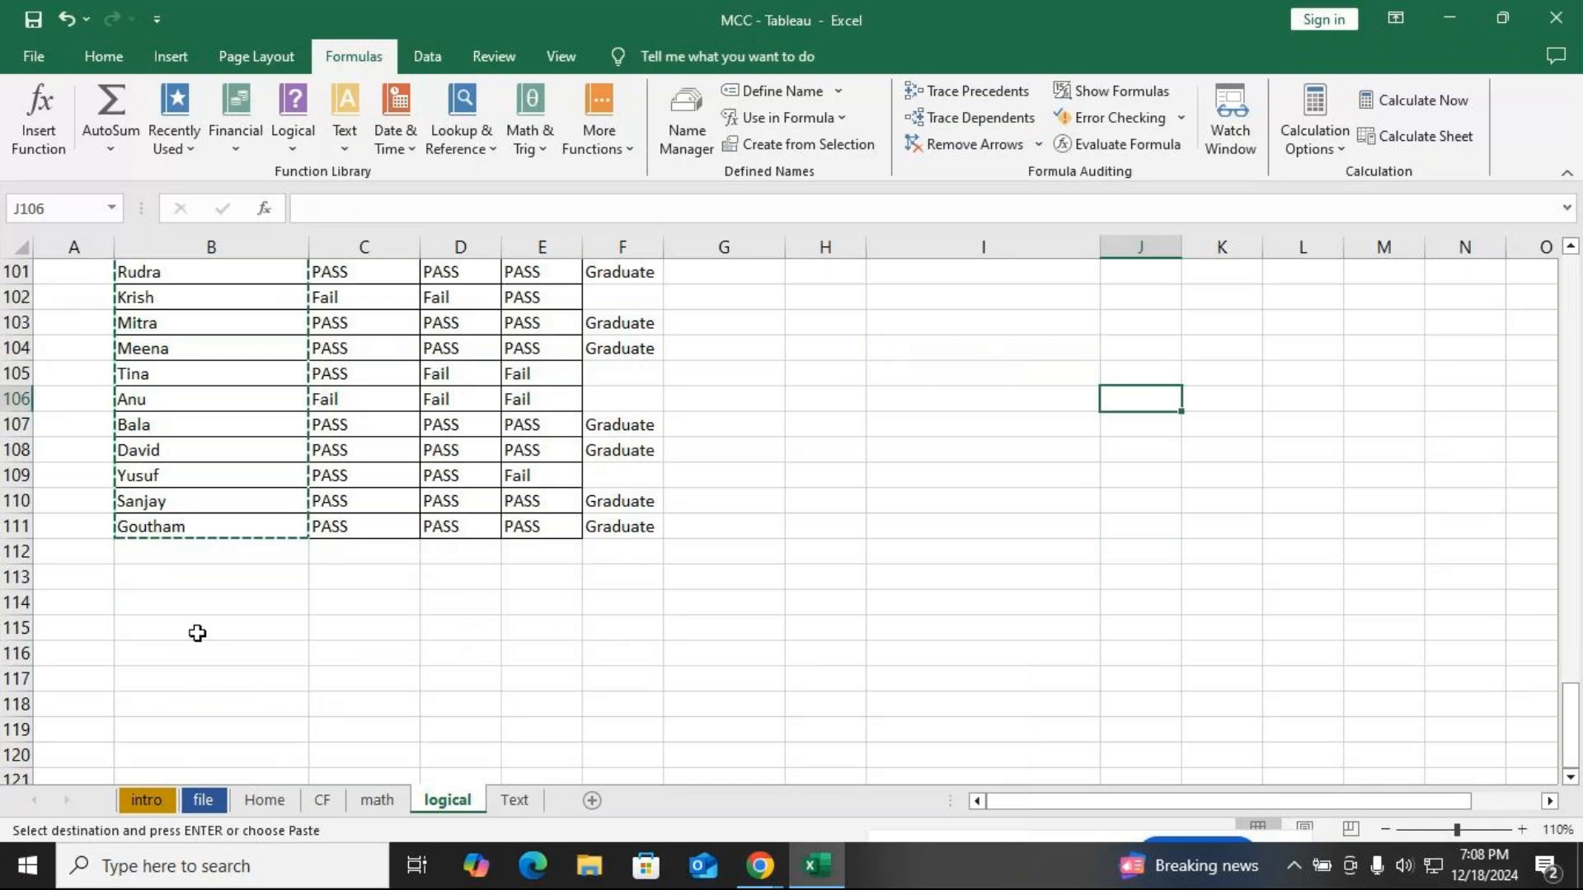
pyautogui.scroll(2, 197, 633)
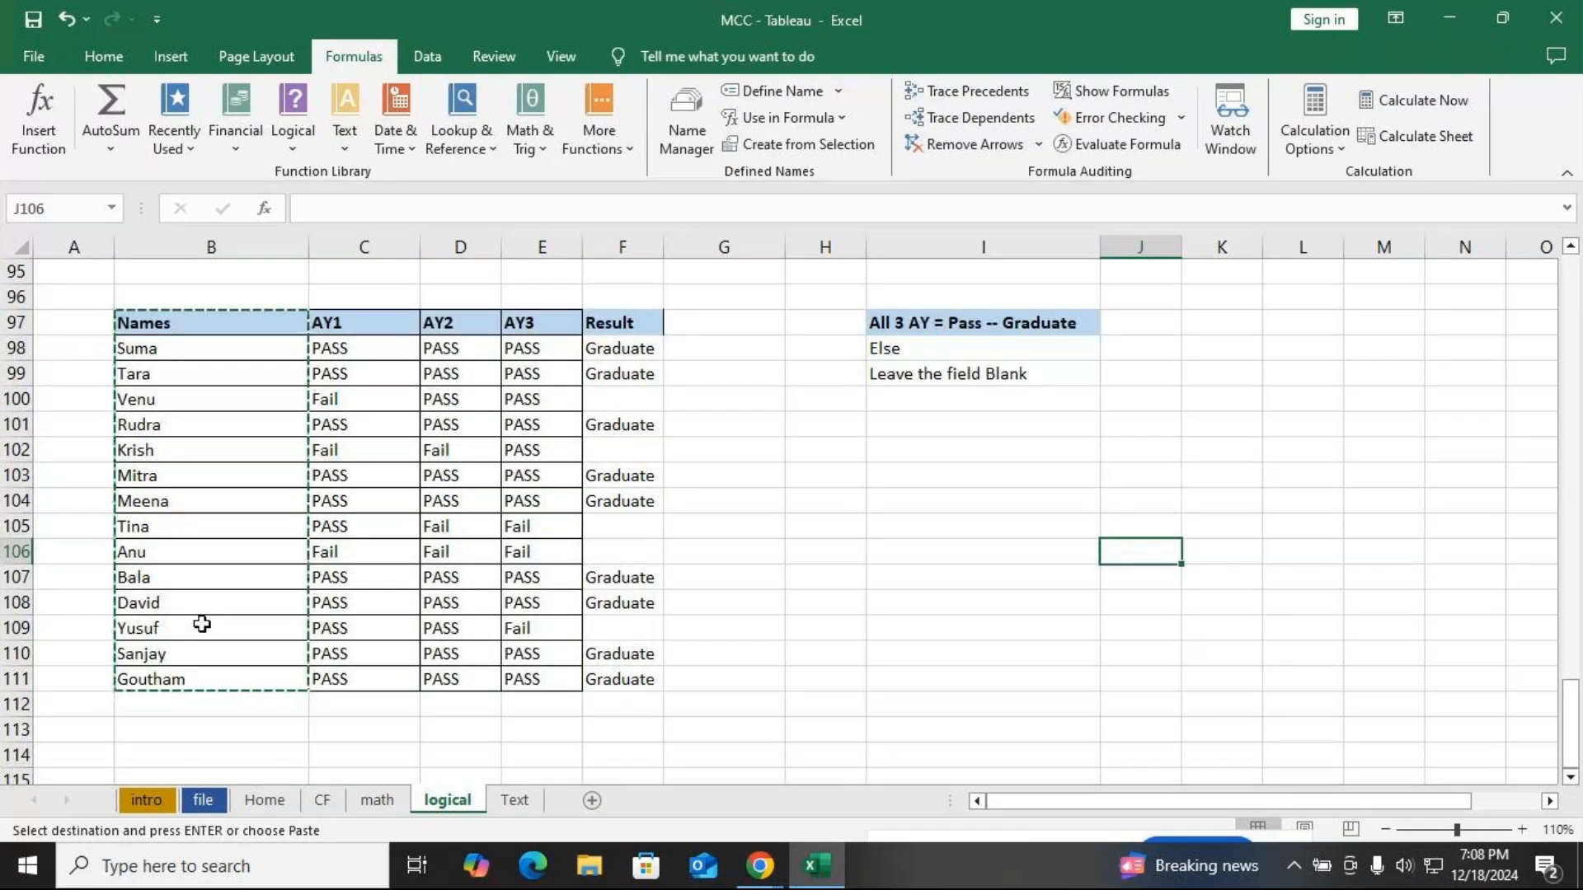
# Try wrapping the existing name inside cell B98 in UPPER( ) without quotation marks
pyautogui.click(185, 347)
pyautogui.click(198, 324)
pyautogui.click(137, 349)
pyautogui.doubleClick(129, 349)
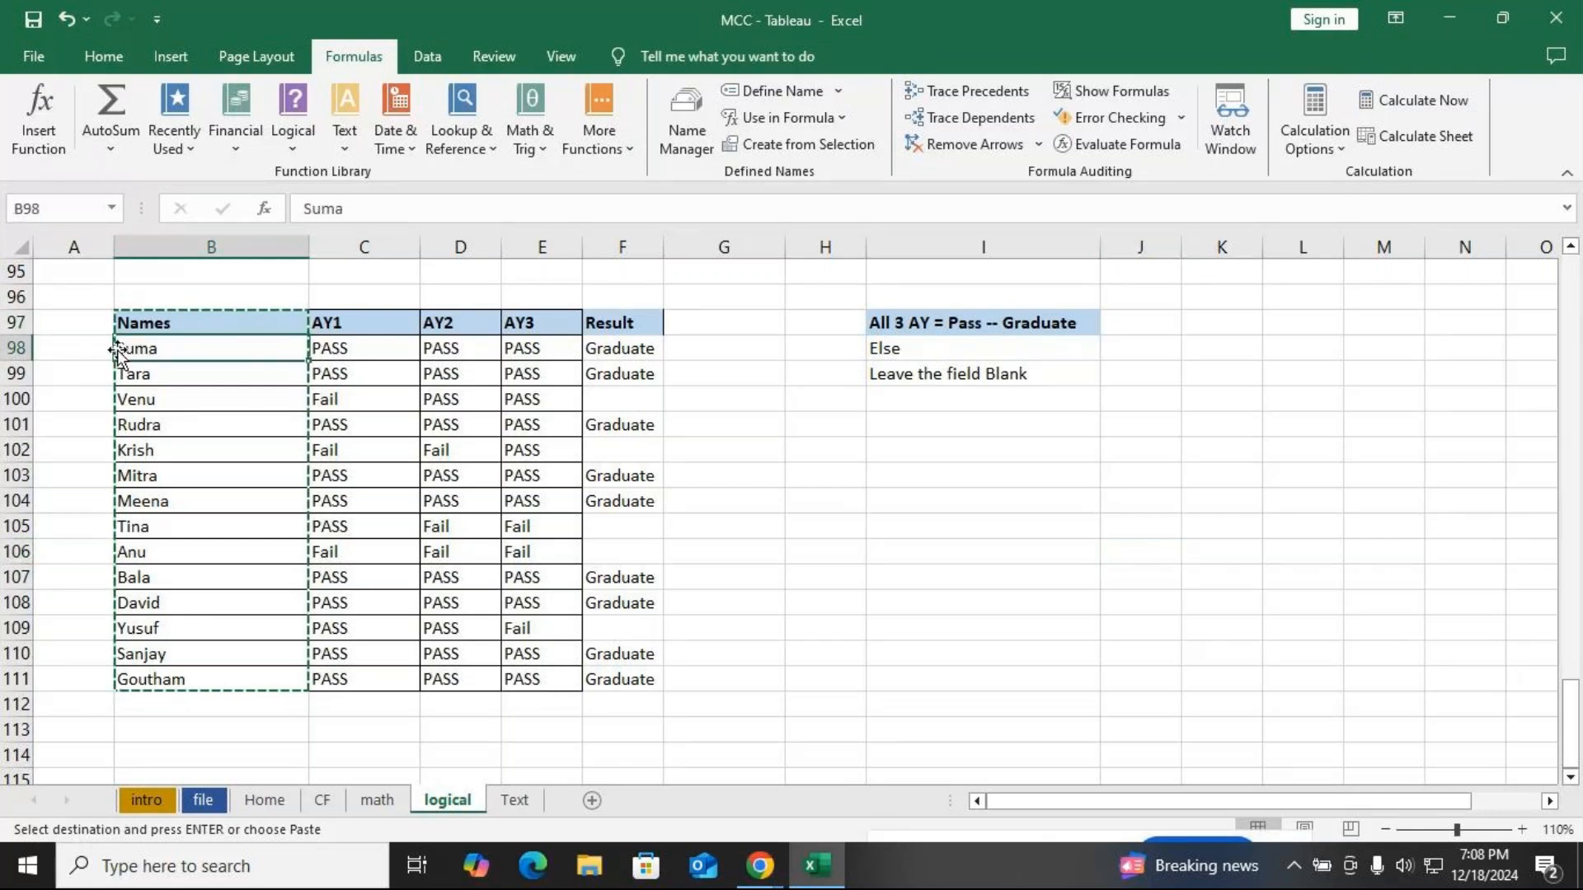
pyautogui.press('Home')
pyautogui.write('=')
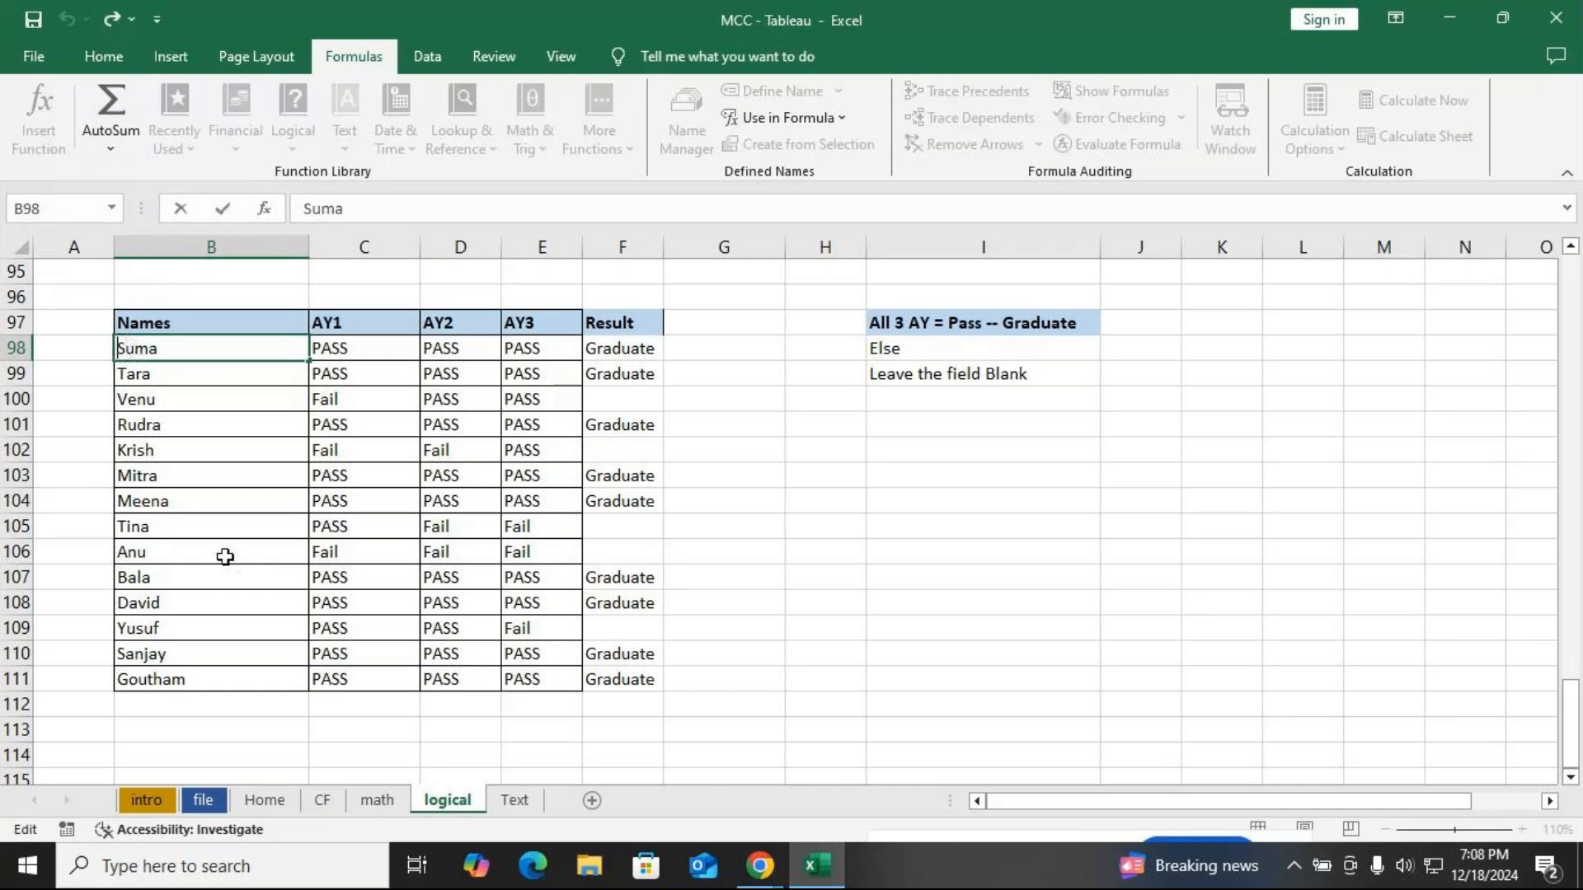
pyautogui.write('uppr')
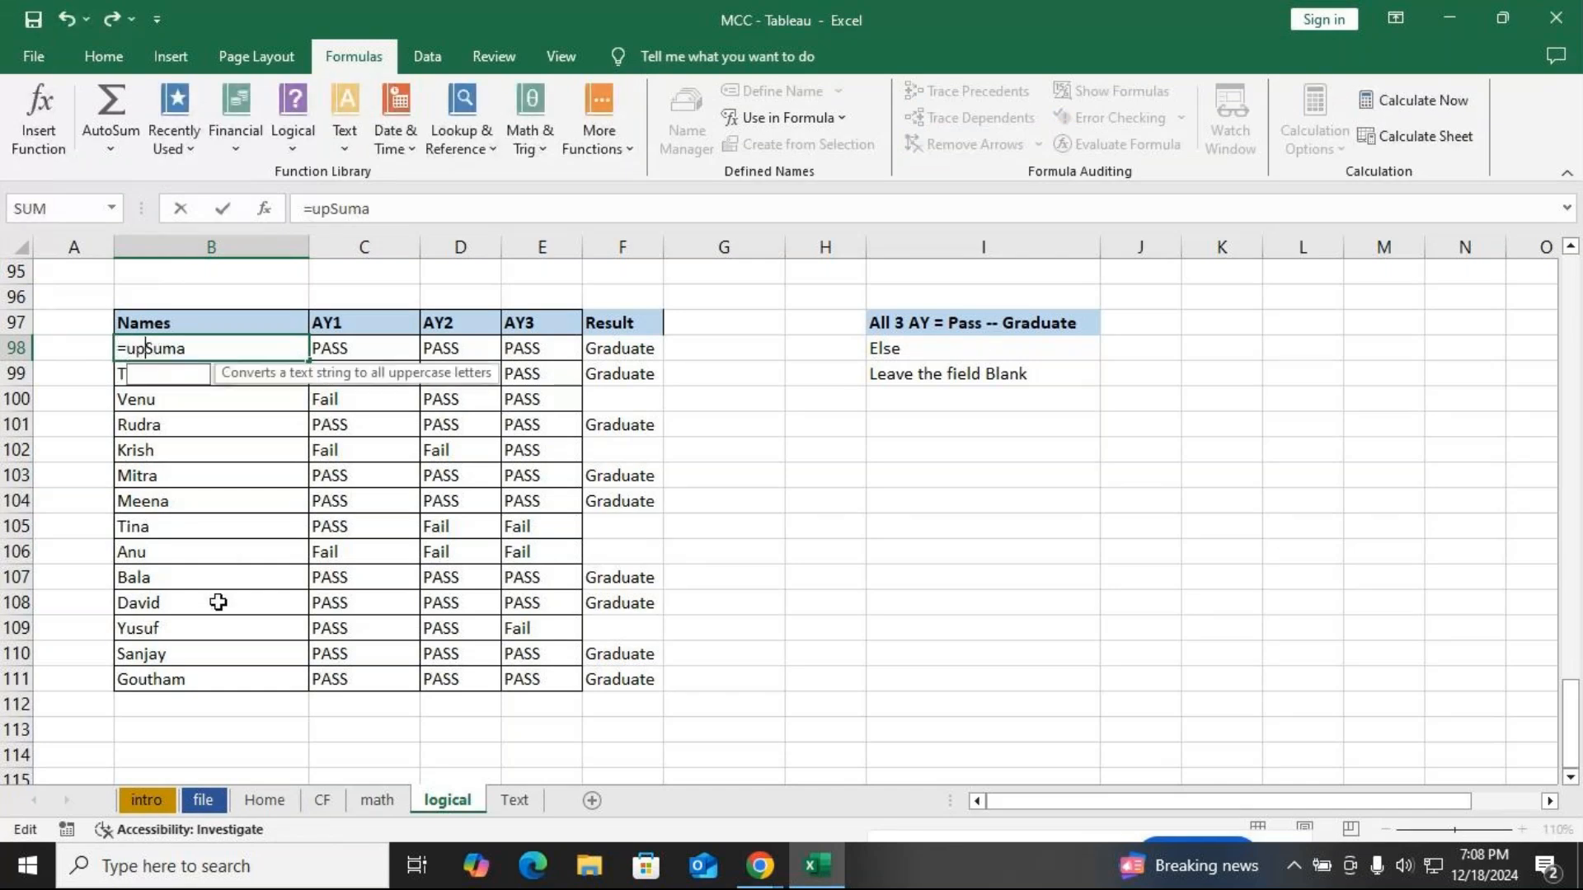
pyautogui.press('BackSpace')
pyautogui.write('er(')
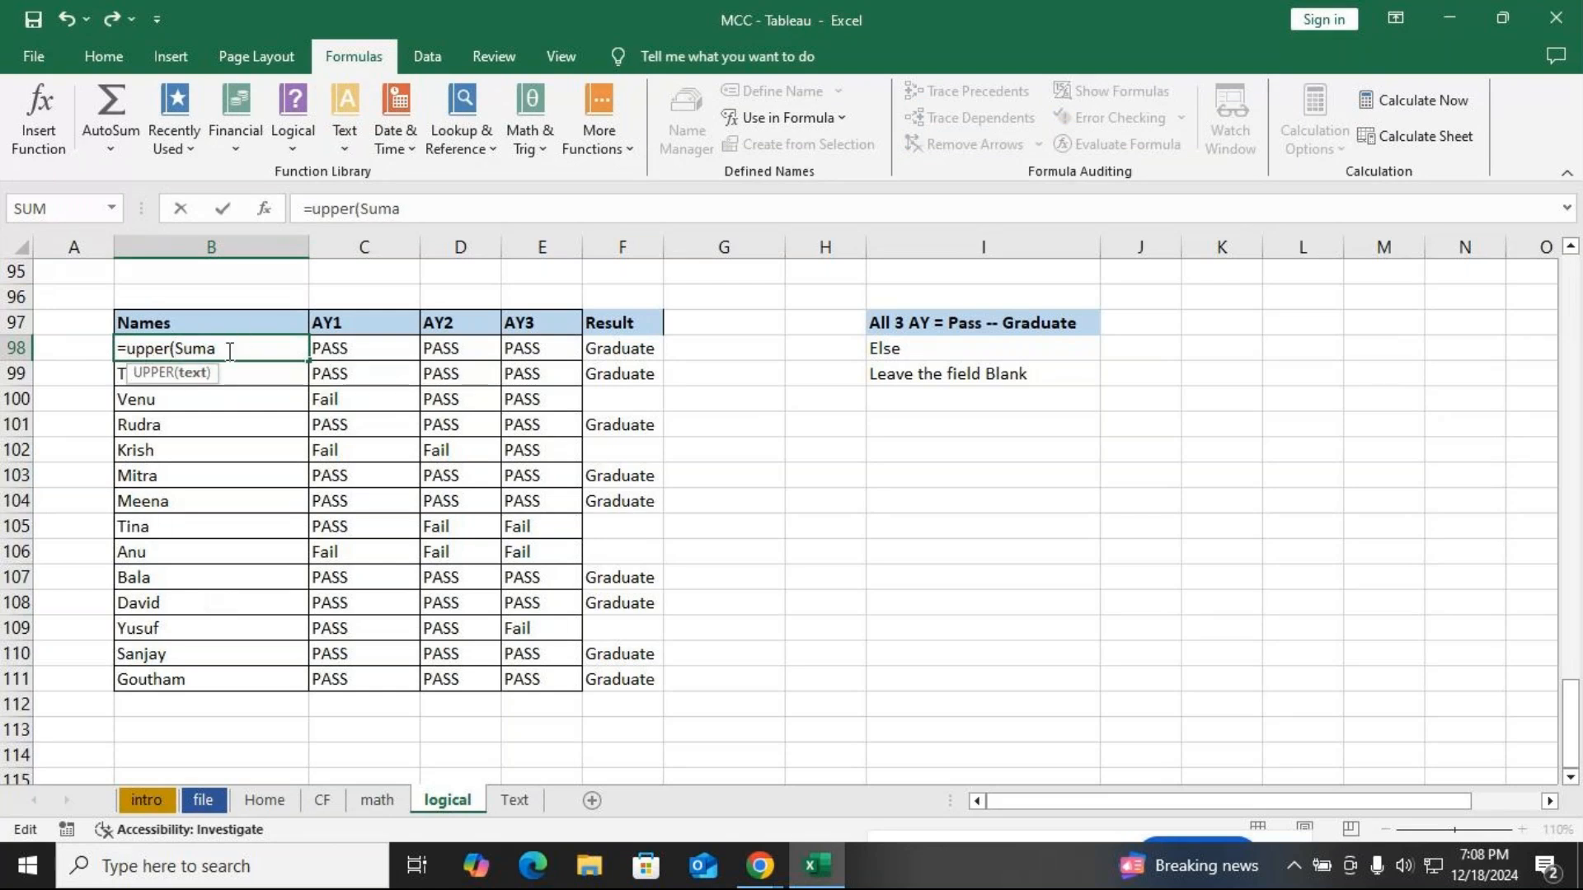
pyautogui.write(')')
pyautogui.press('Return')
pyautogui.click(226, 349)
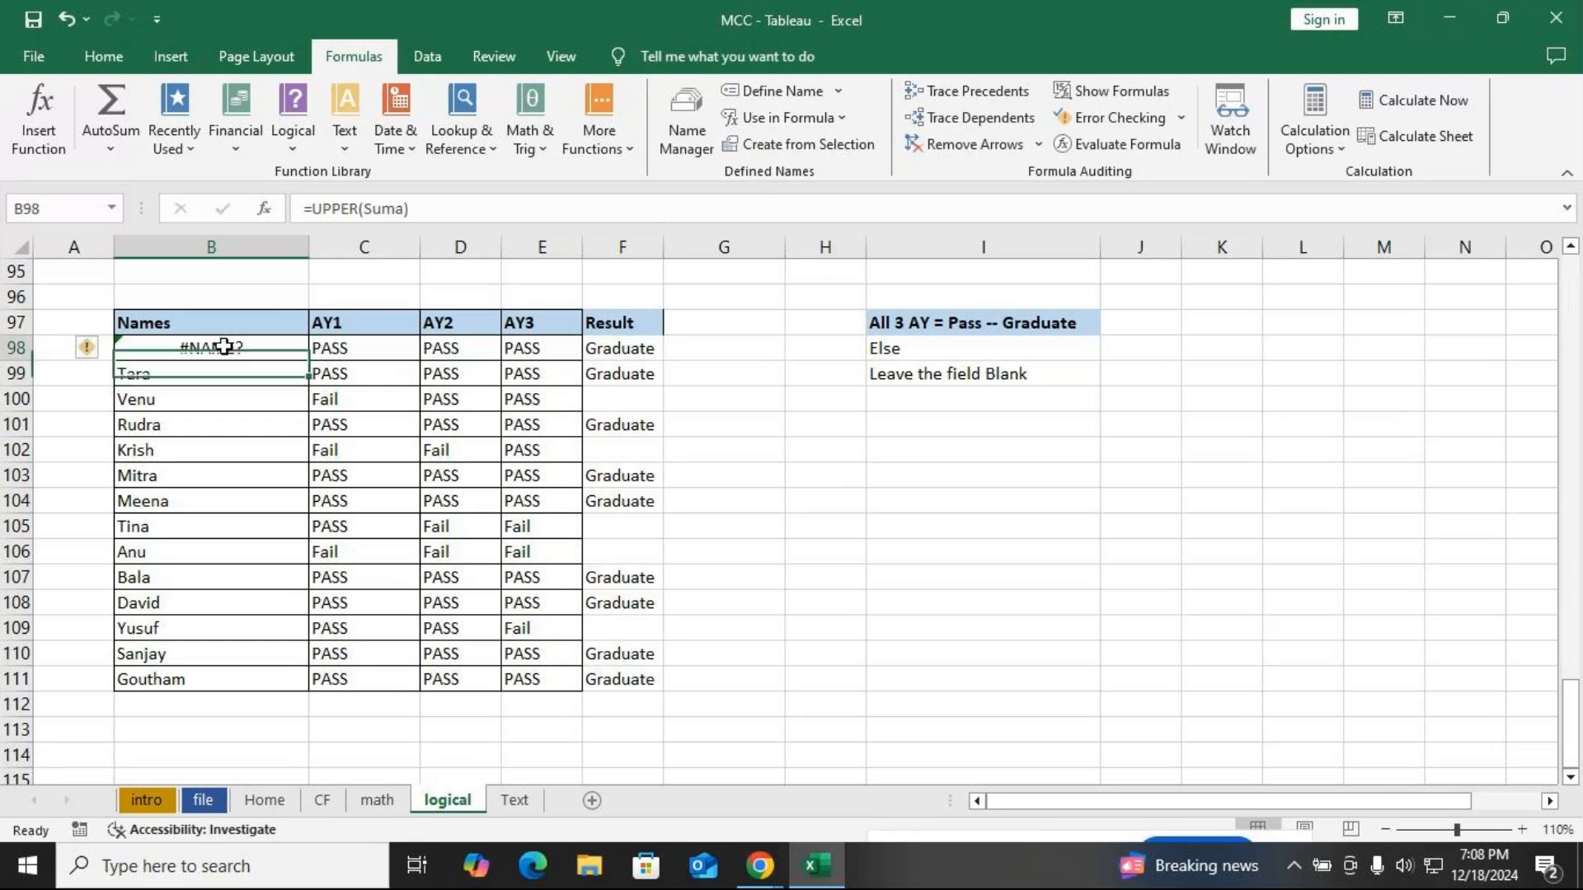
# Add double quotation marks around the name inside the UPPER formula in cell B98
pyautogui.doubleClick(222, 349)
pyautogui.write('"Suma')
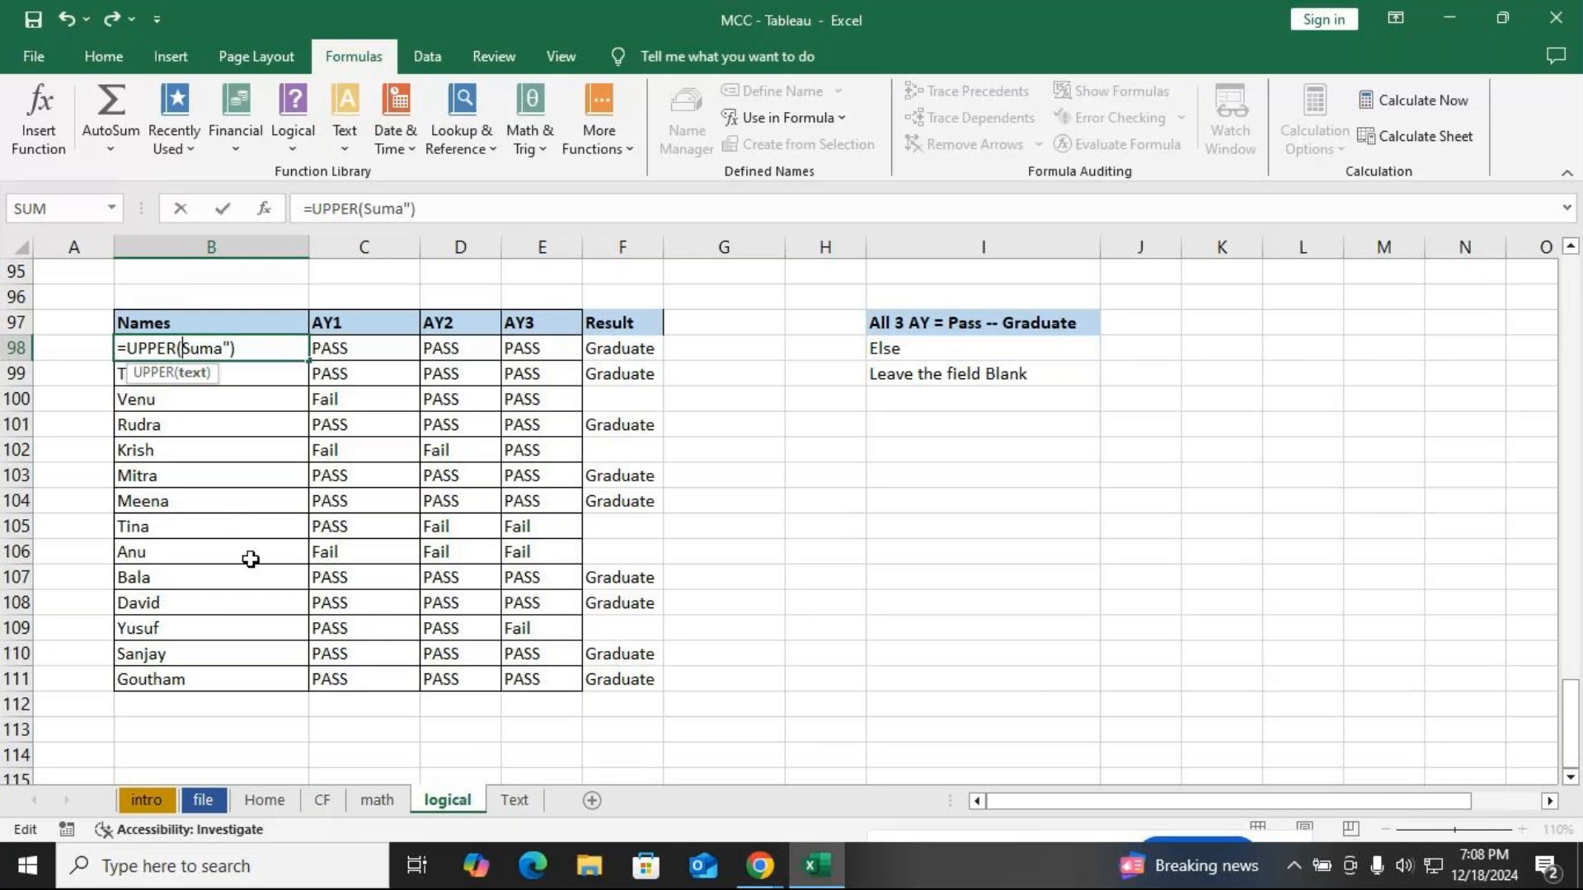
pyautogui.write('"')
pyautogui.press('Return')
pyautogui.click(183, 346)
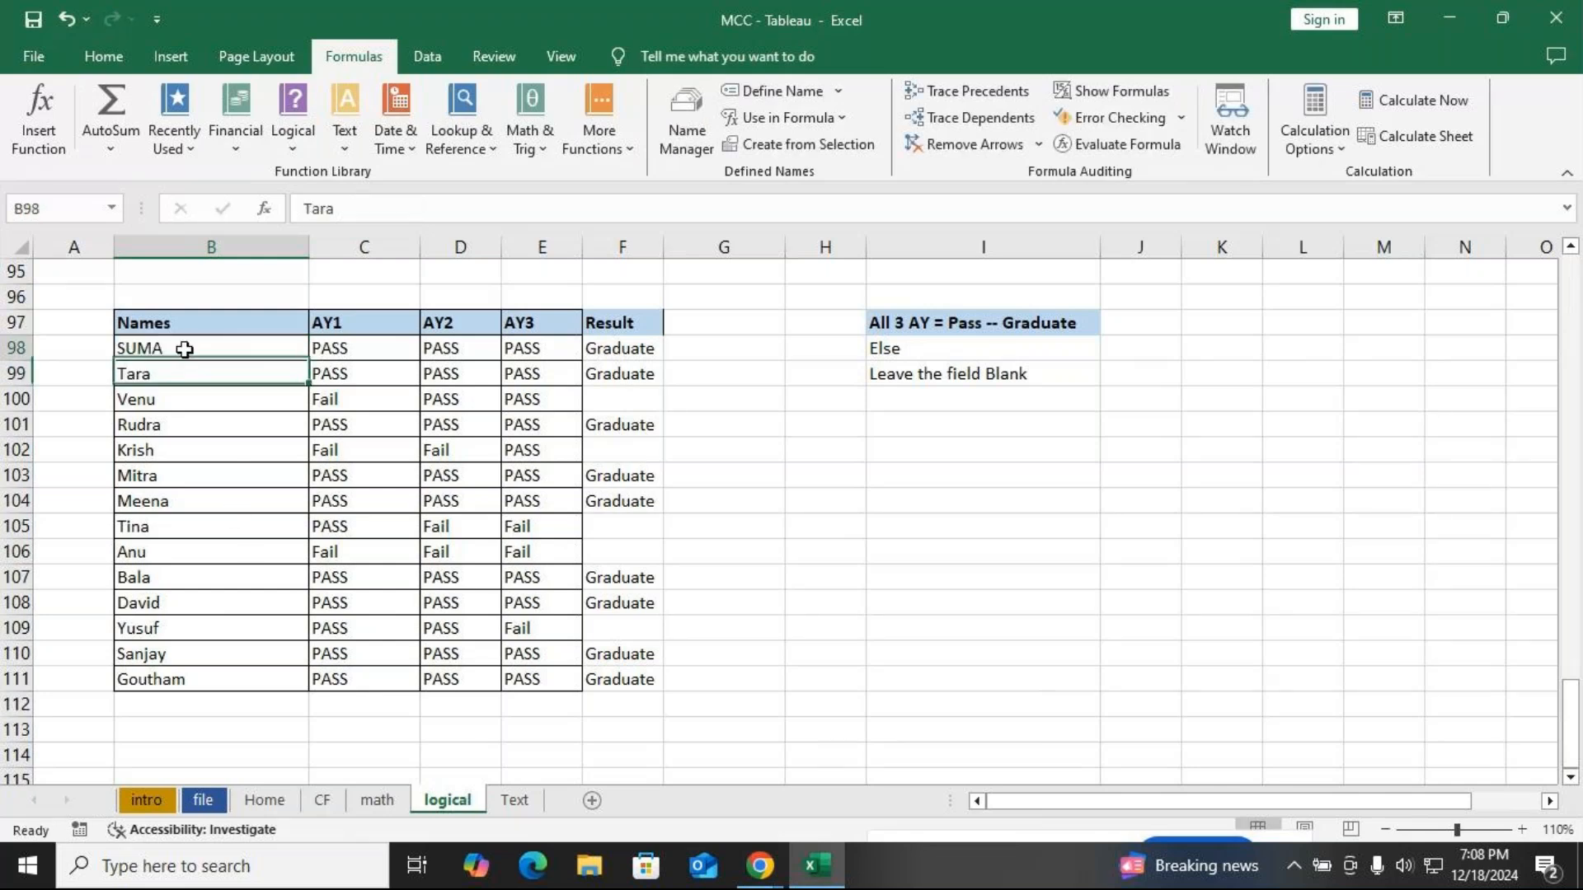
# Try filling the B98 formula down to B111, and undo both the fill and the UPPER edits in B98
pyautogui.doubleClick(308, 361)
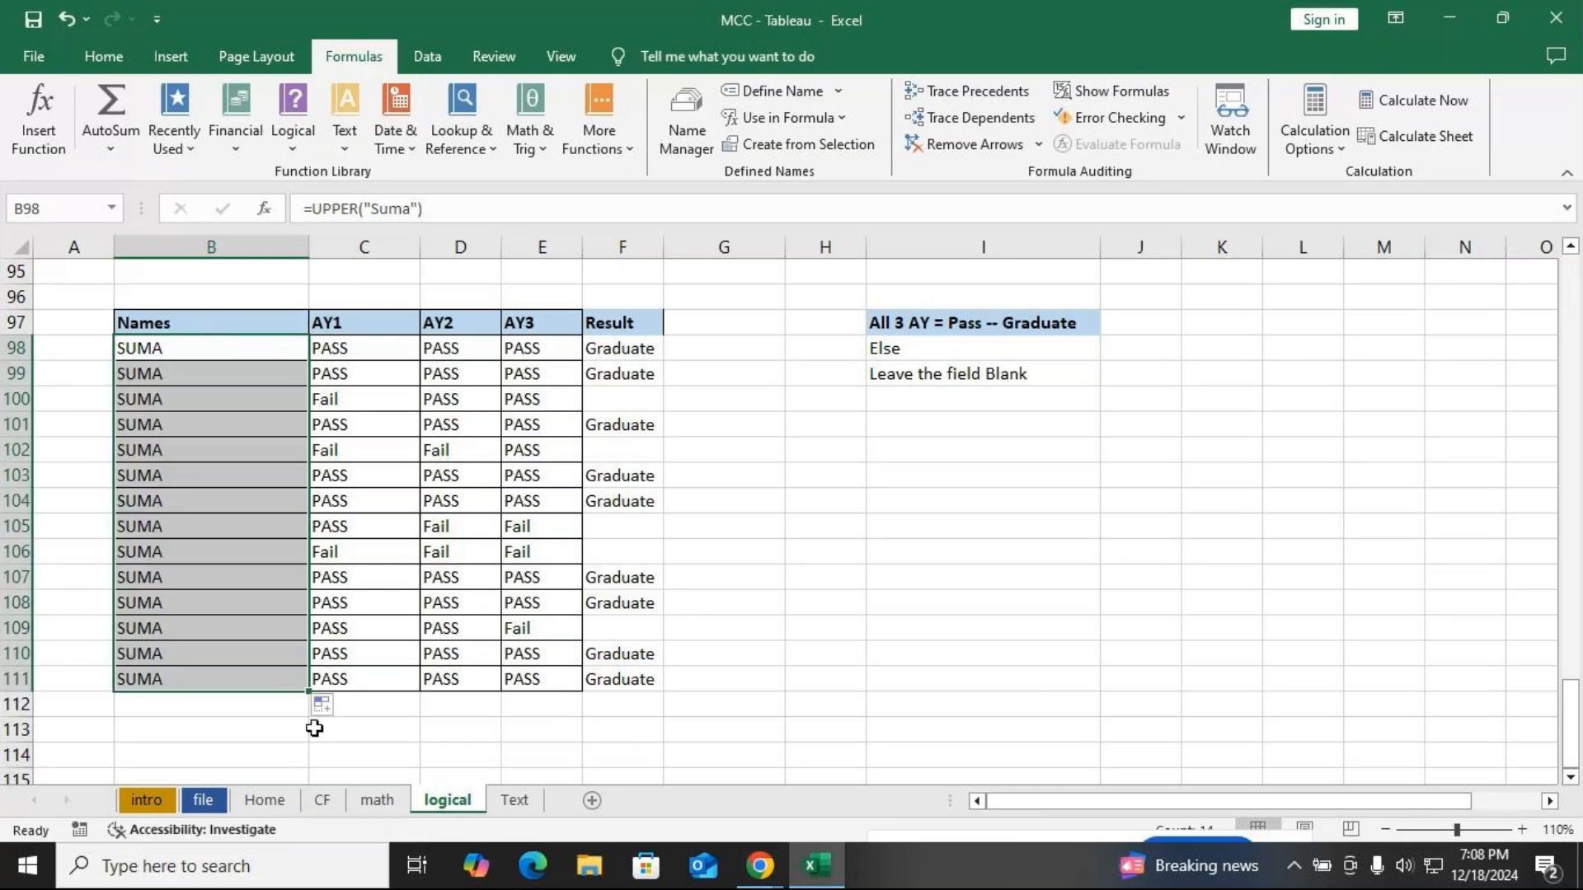
pyautogui.hotkey('ctrl', 'z')
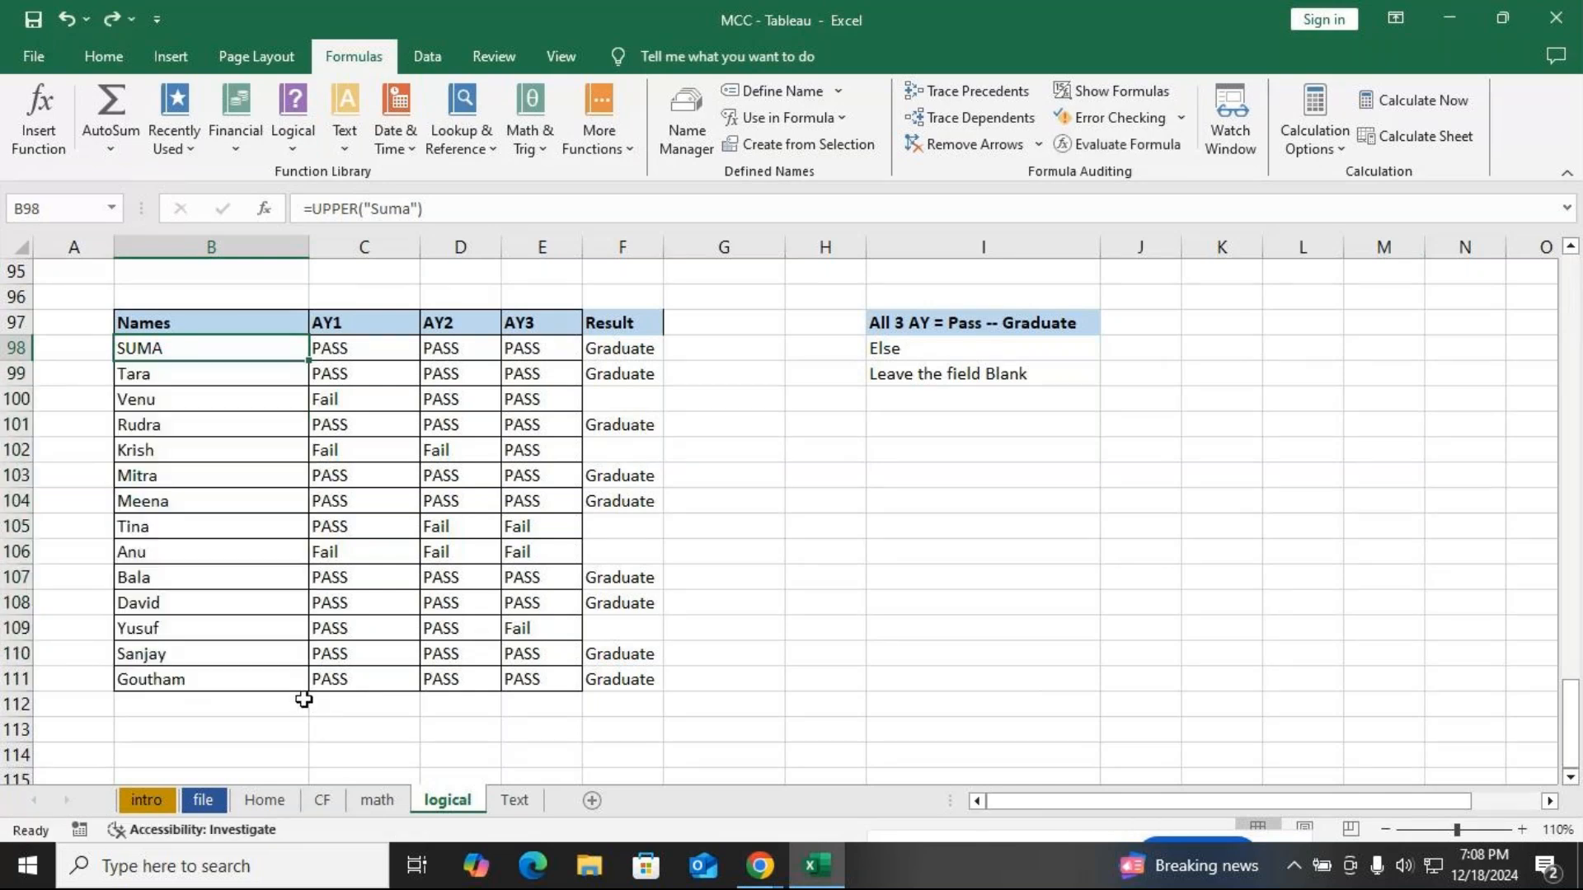
pyautogui.hotkey('ctrl', 'z')
pyautogui.hotkey('ctrl', 'z')
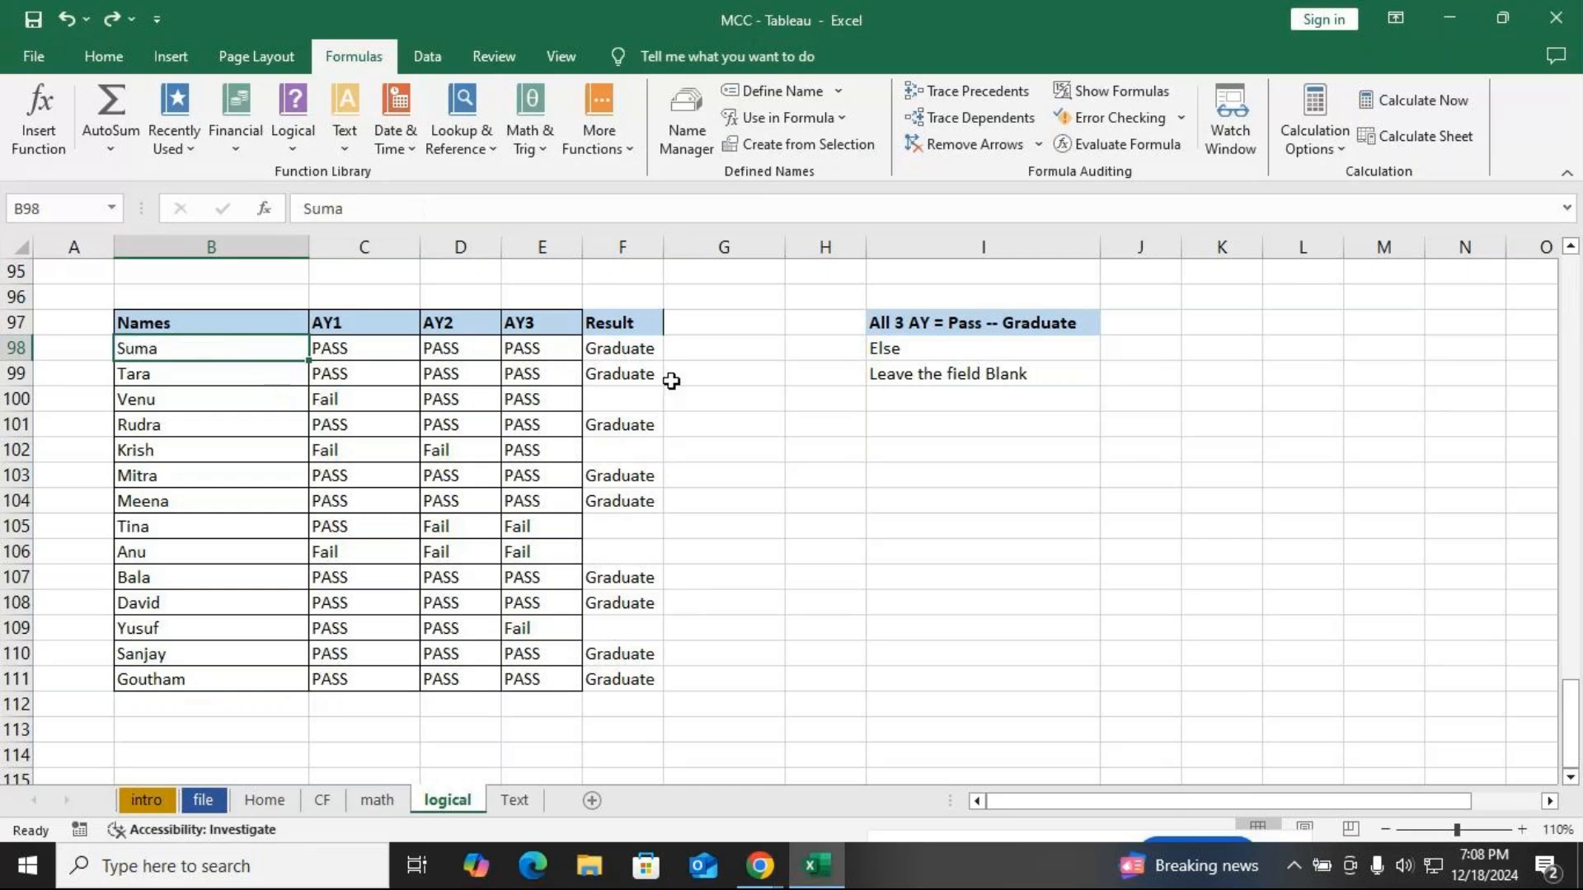
# Enter =UPPER(B98) in cell L98 and fill it down to L111
pyautogui.click(1298, 328)
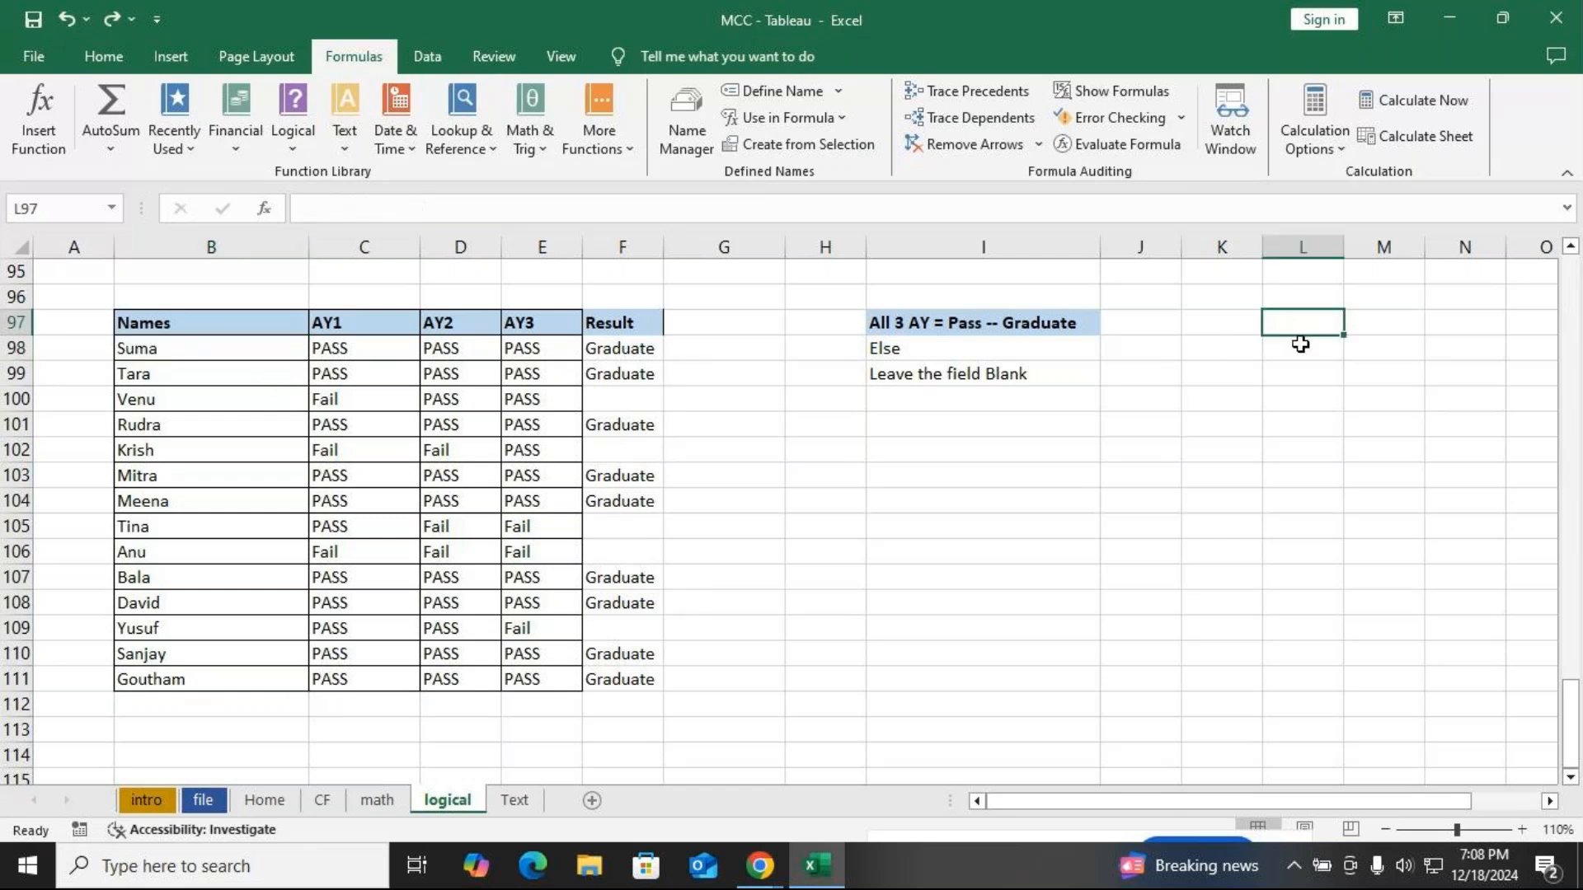
pyautogui.click(1300, 345)
pyautogui.doubleClick(1301, 347)
pyautogui.write('=uppr')
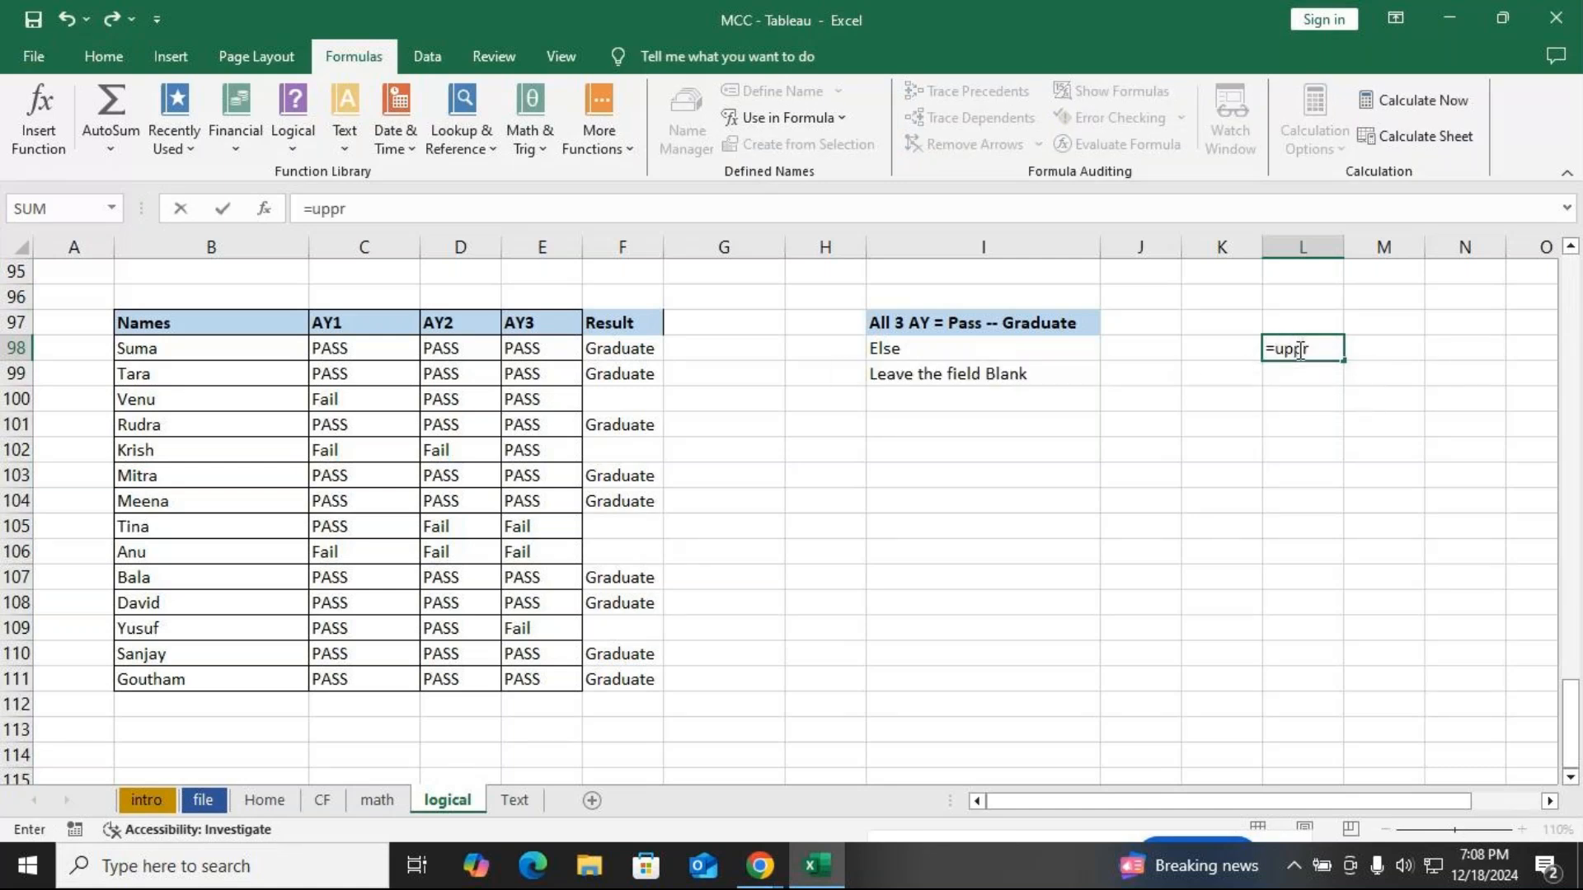
pyautogui.press('BackSpace')
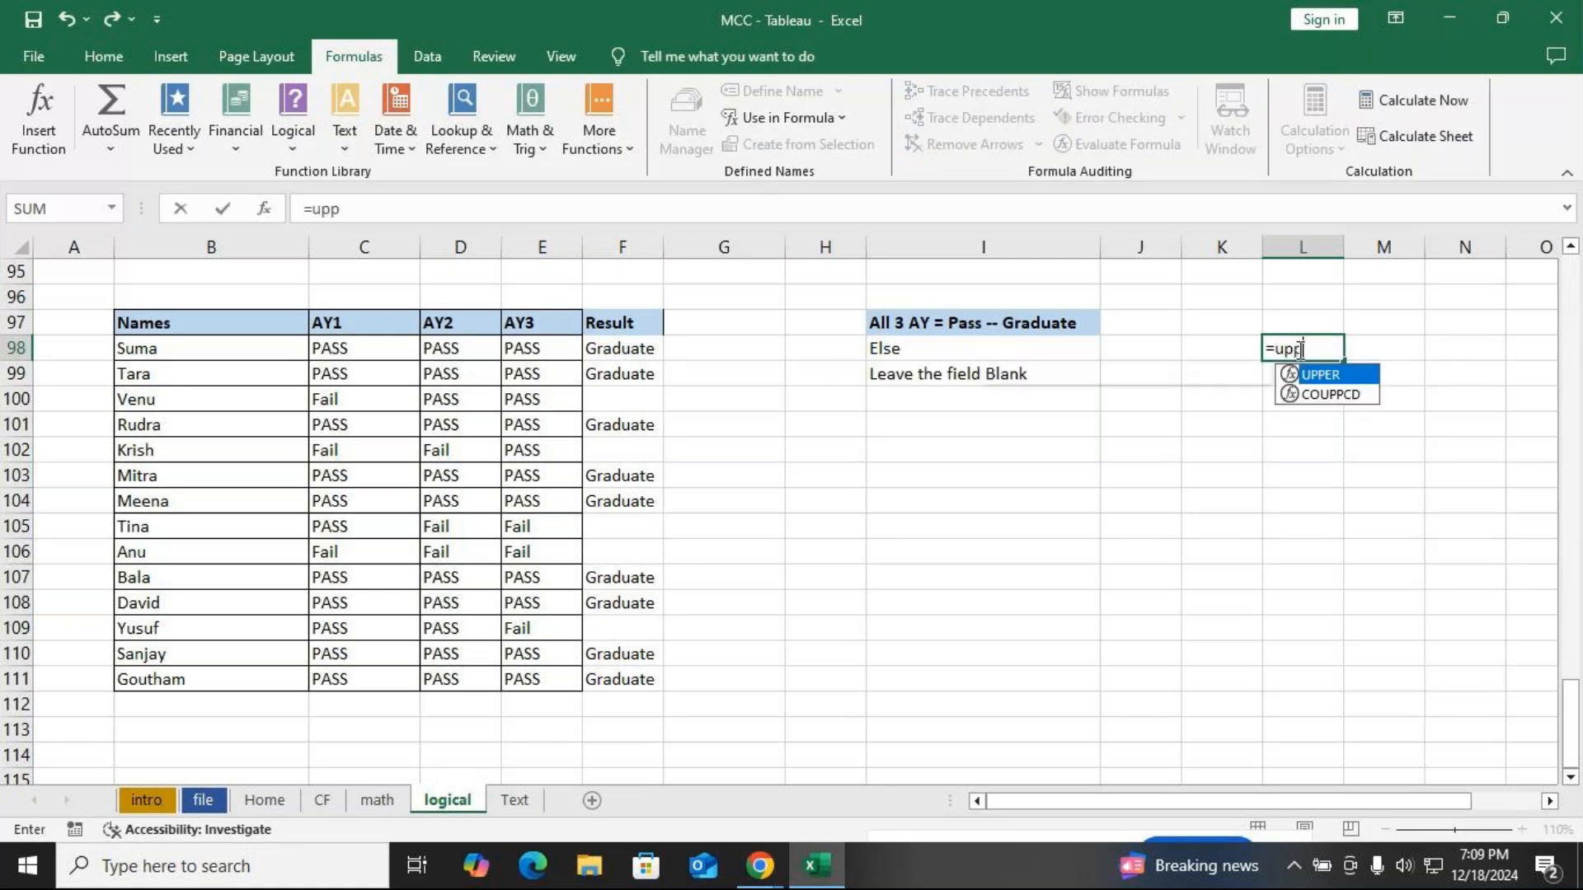
pyautogui.write('er')
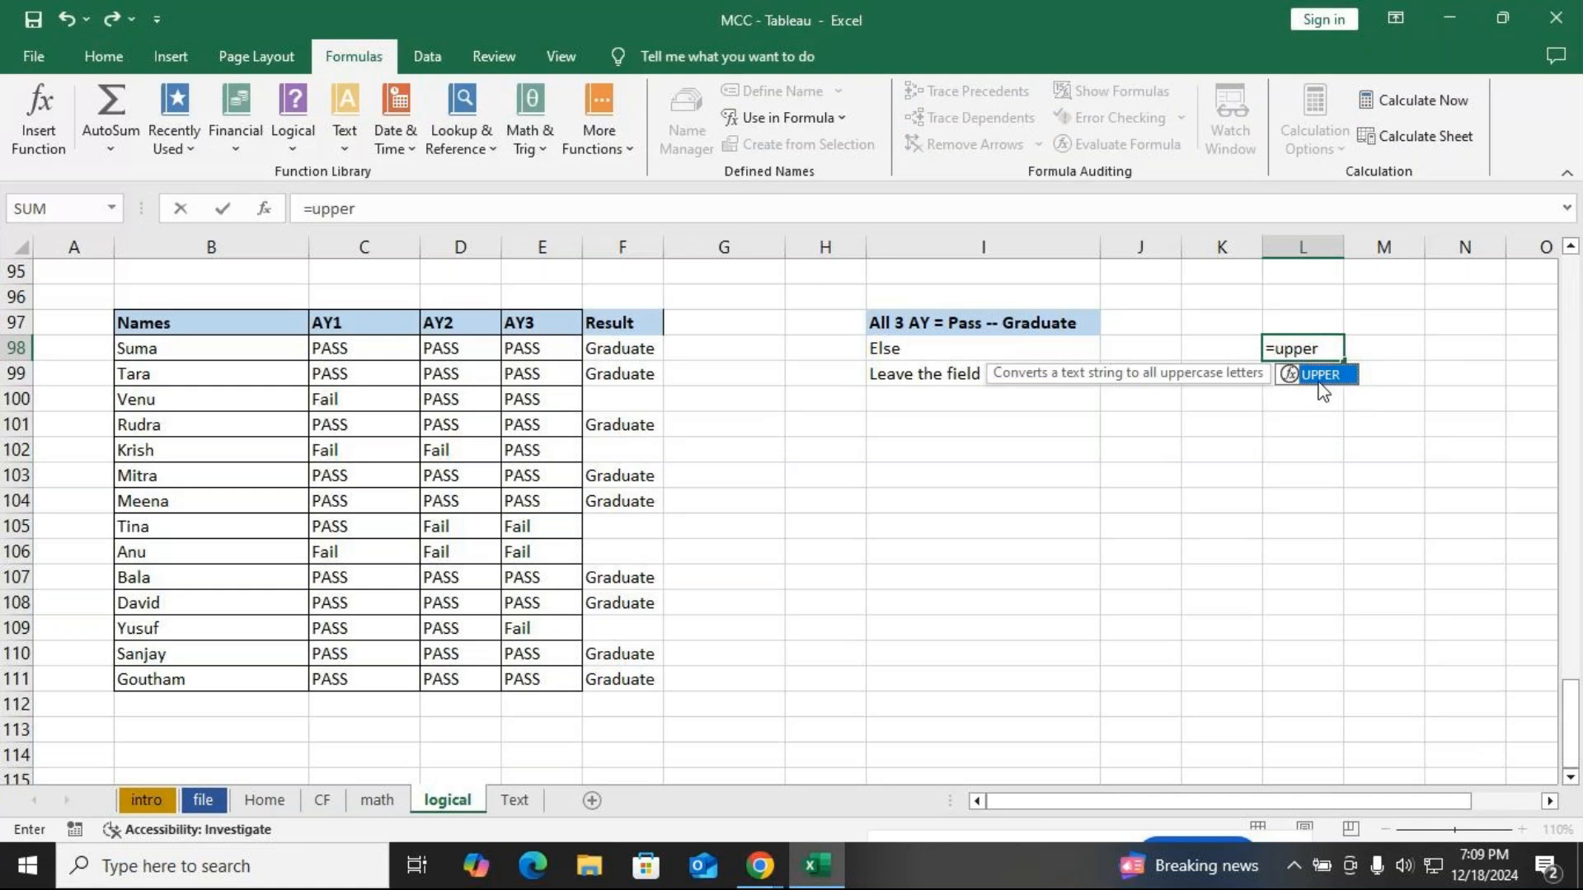
pyautogui.doubleClick(1319, 374)
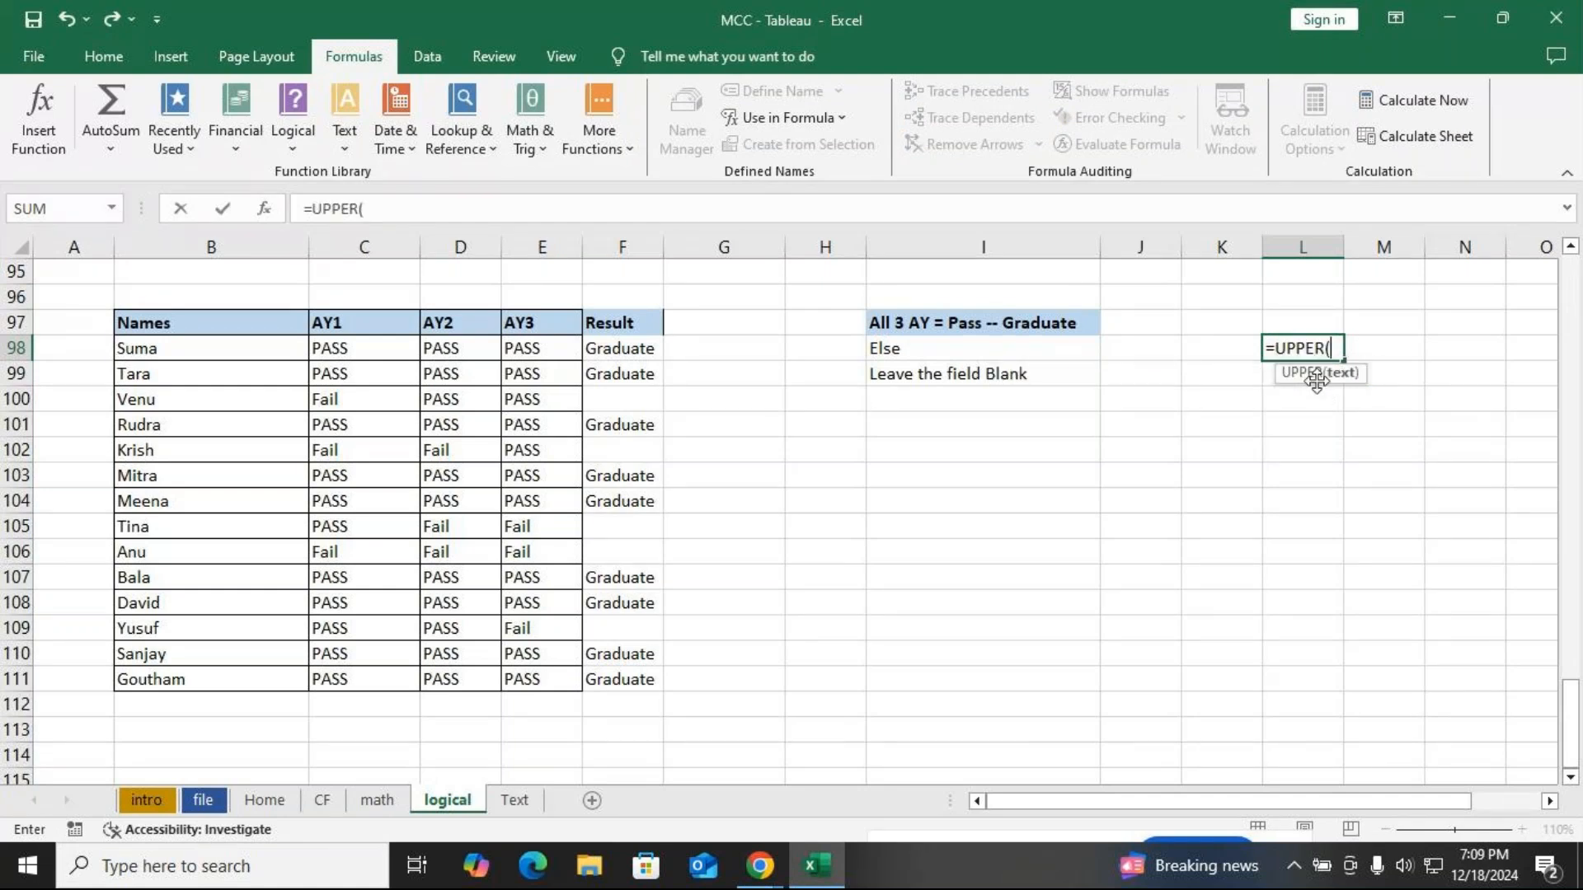
pyautogui.click(211, 348)
pyautogui.press('Return')
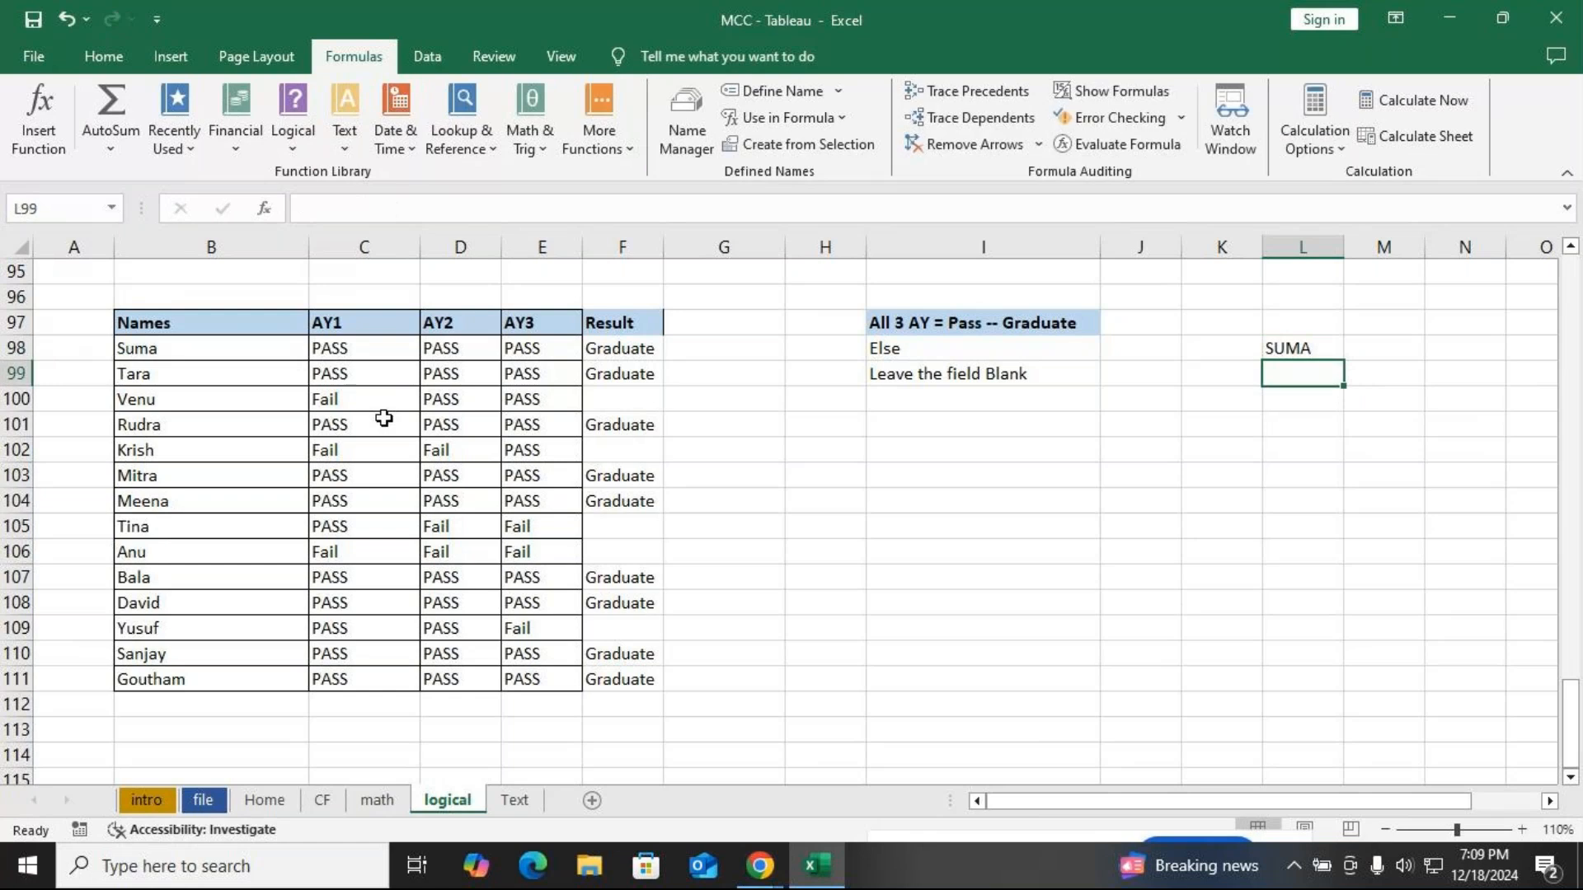
pyautogui.click(1300, 350)
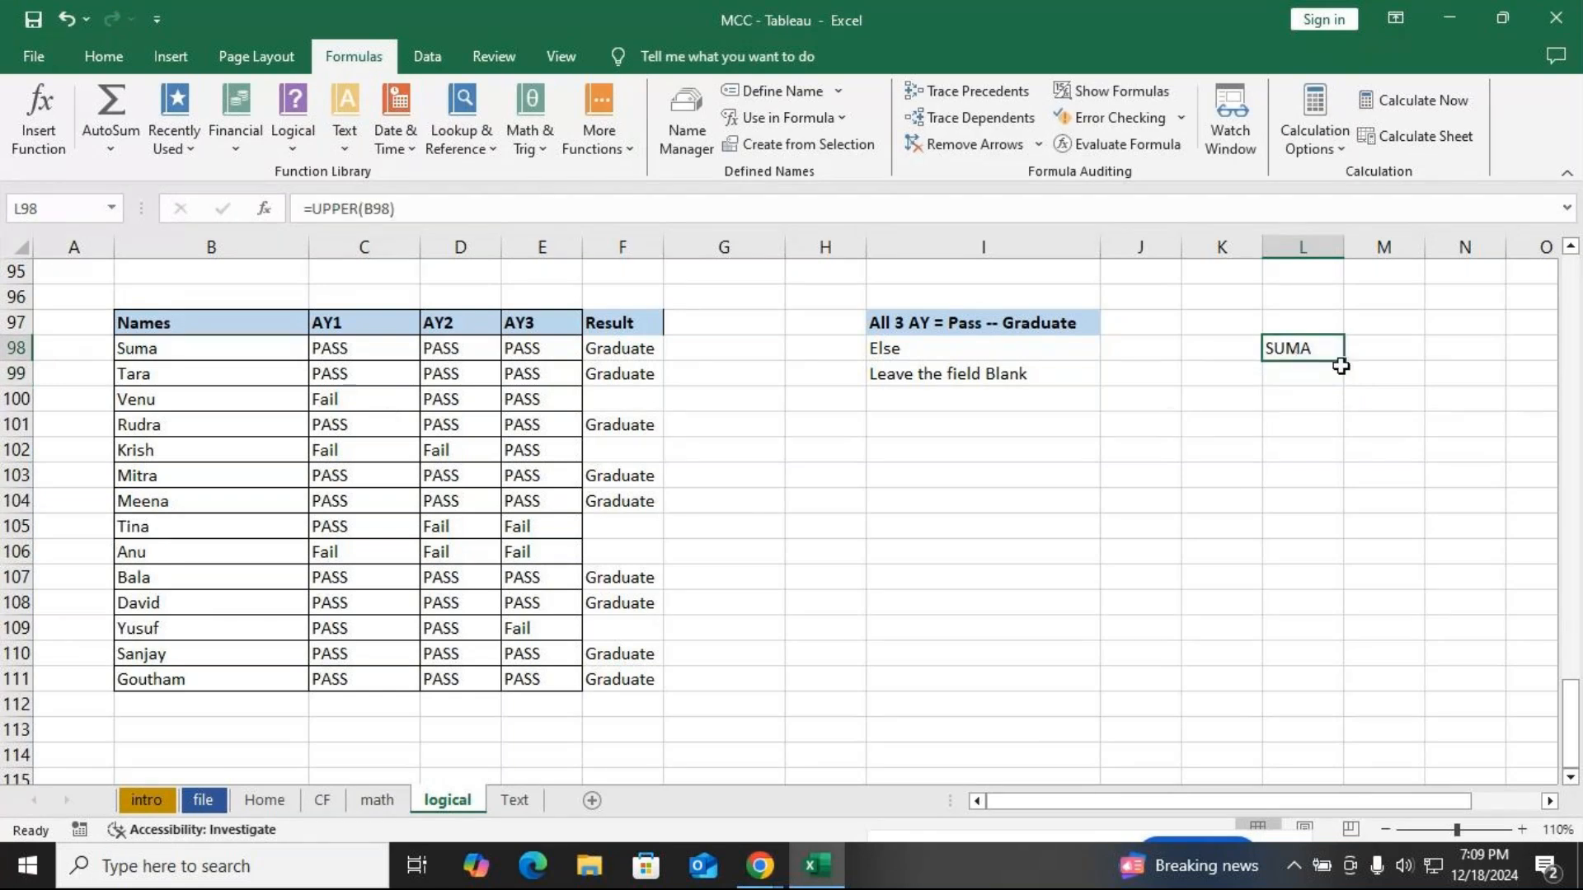
pyautogui.moveTo(1341, 365); pyautogui.dragTo(1336, 695)
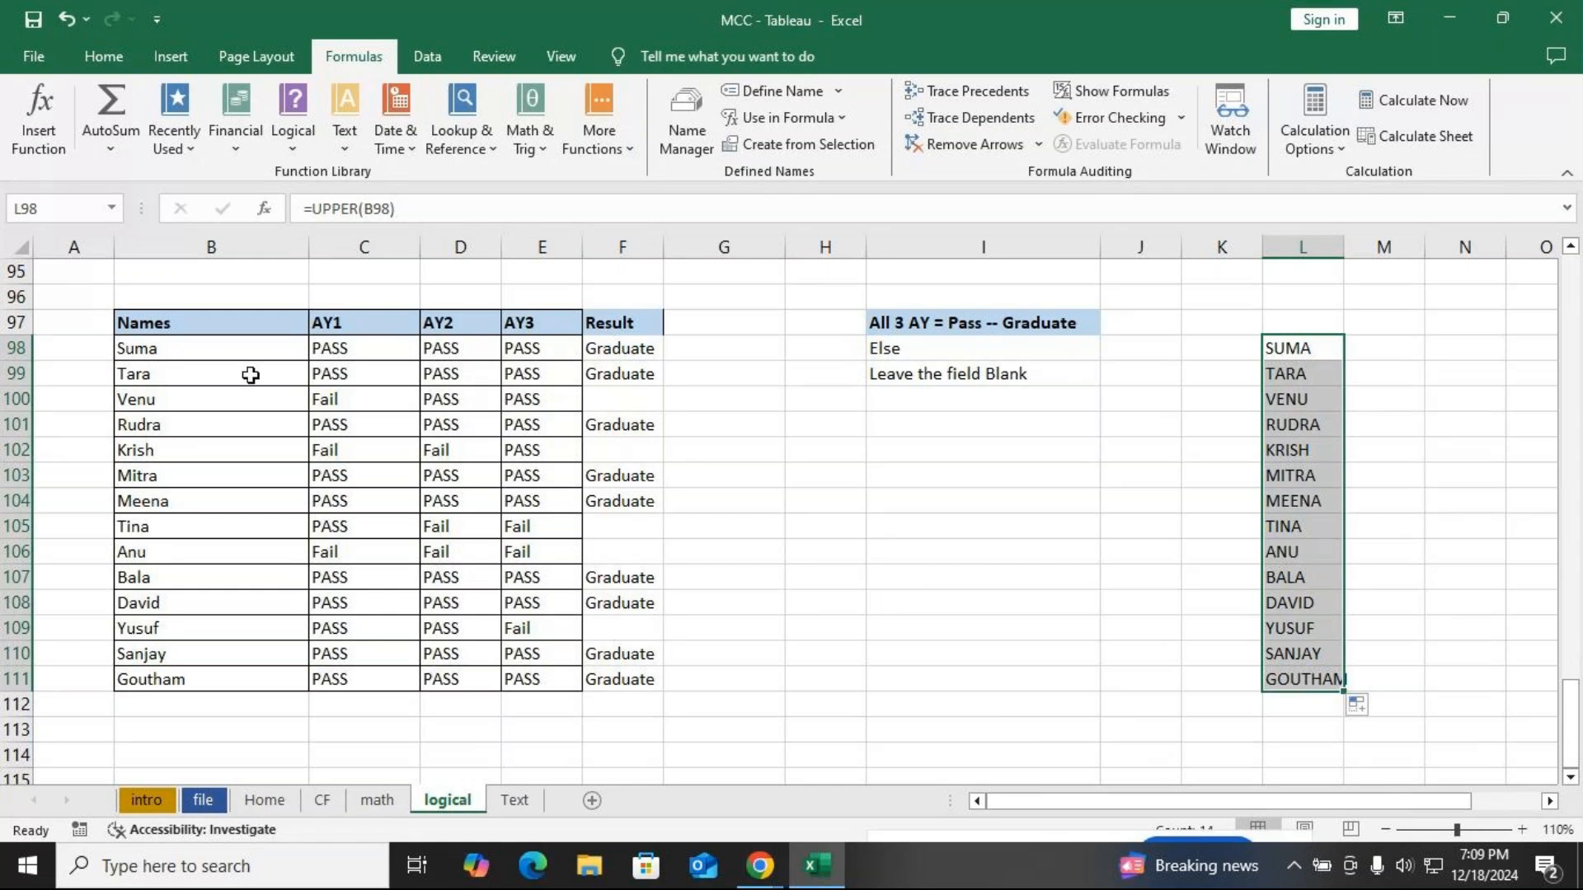
# Try pasting the uppercase formulas from L98:L111 over the original names starting at B98, and undo the paste
pyautogui.hotkey('ctrl', 'c')
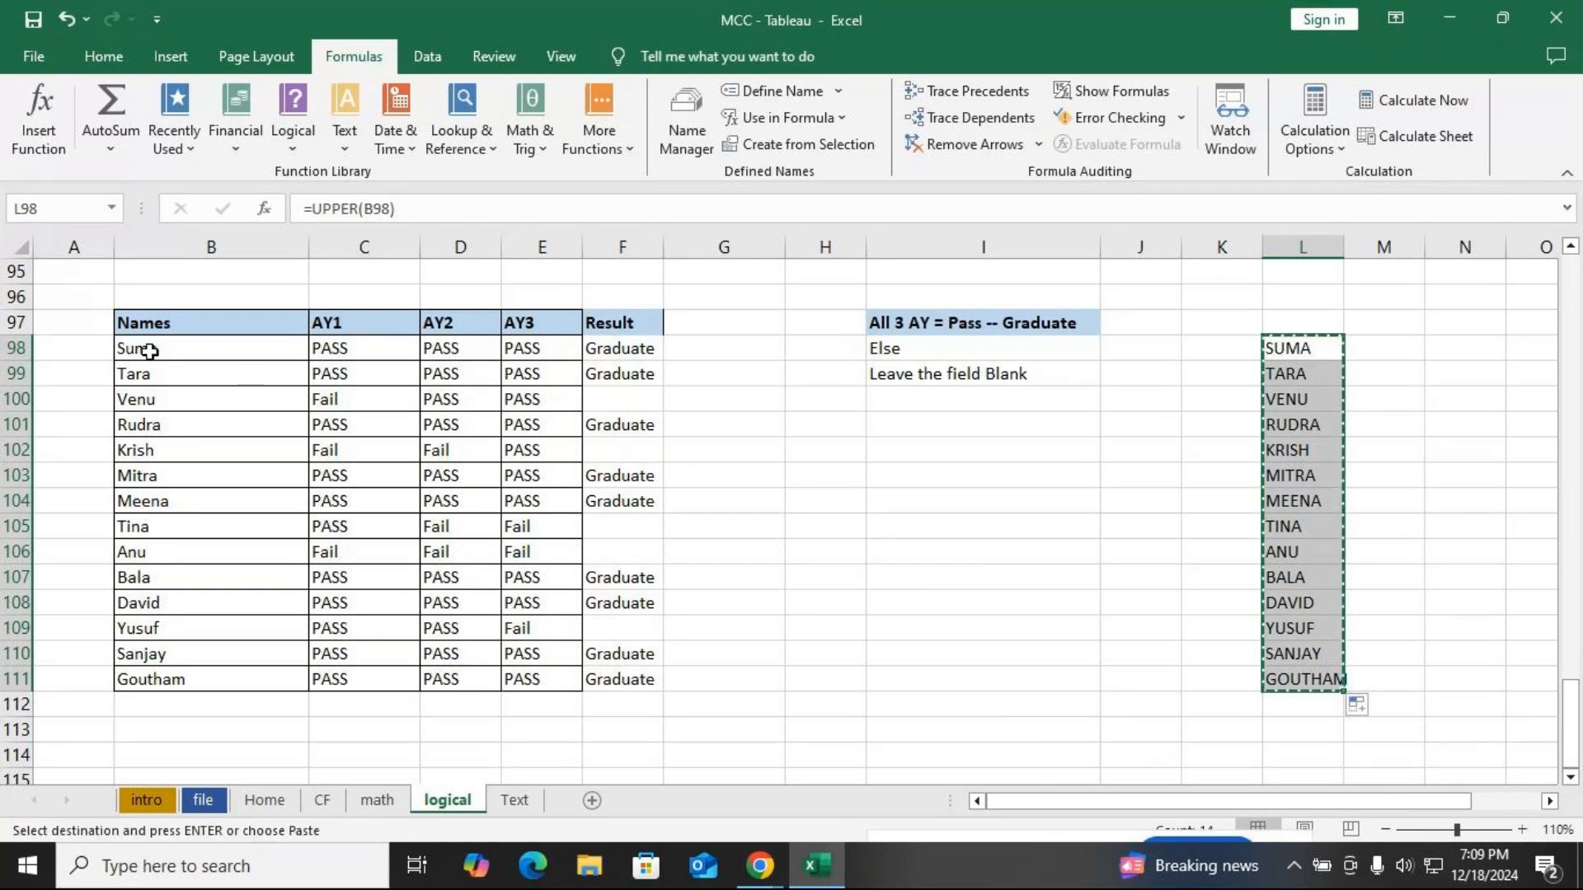
pyautogui.click(151, 349)
pyautogui.hotkey('ctrl', 'v')
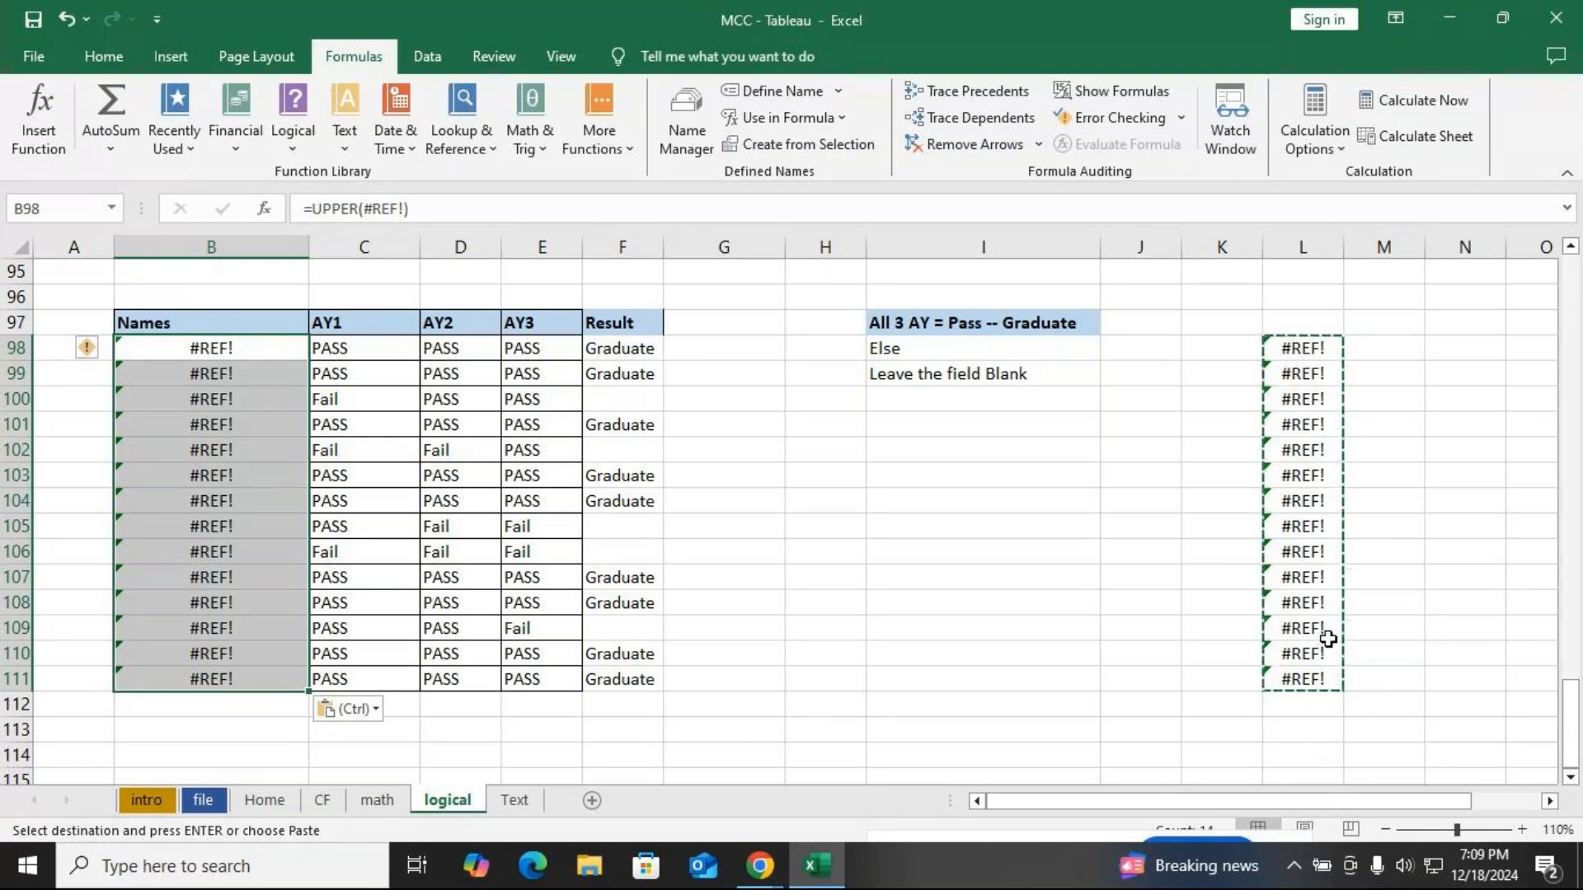
pyautogui.hotkey('ctrl', 'z')
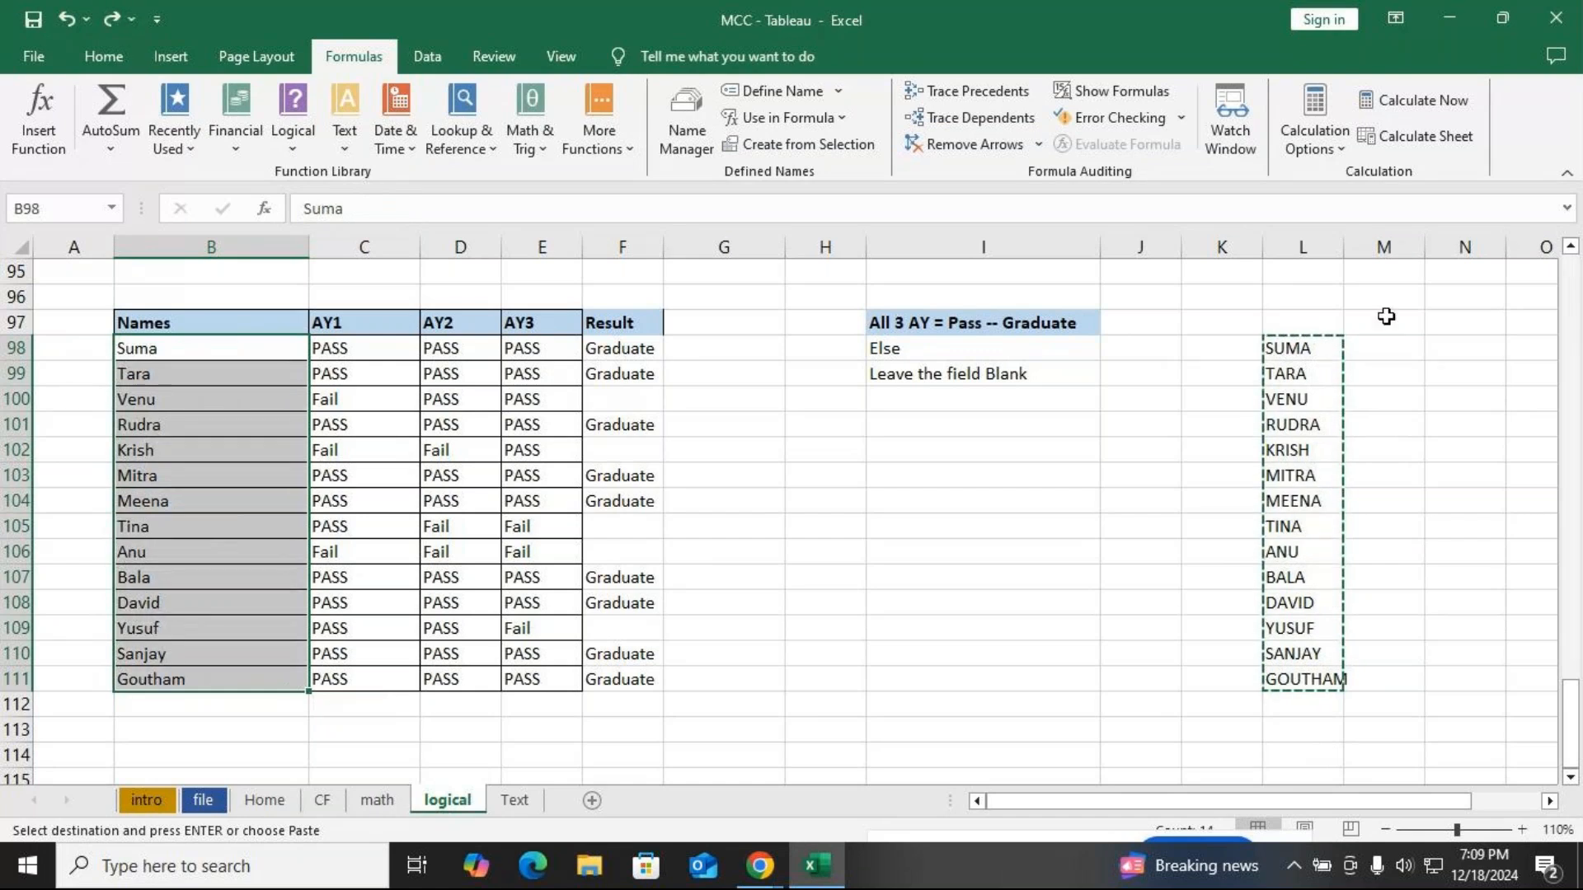
# Inspect the cell reference used by the UPPER formula in cell L98, leaving the formula as it is
pyautogui.doubleClick(1313, 346)
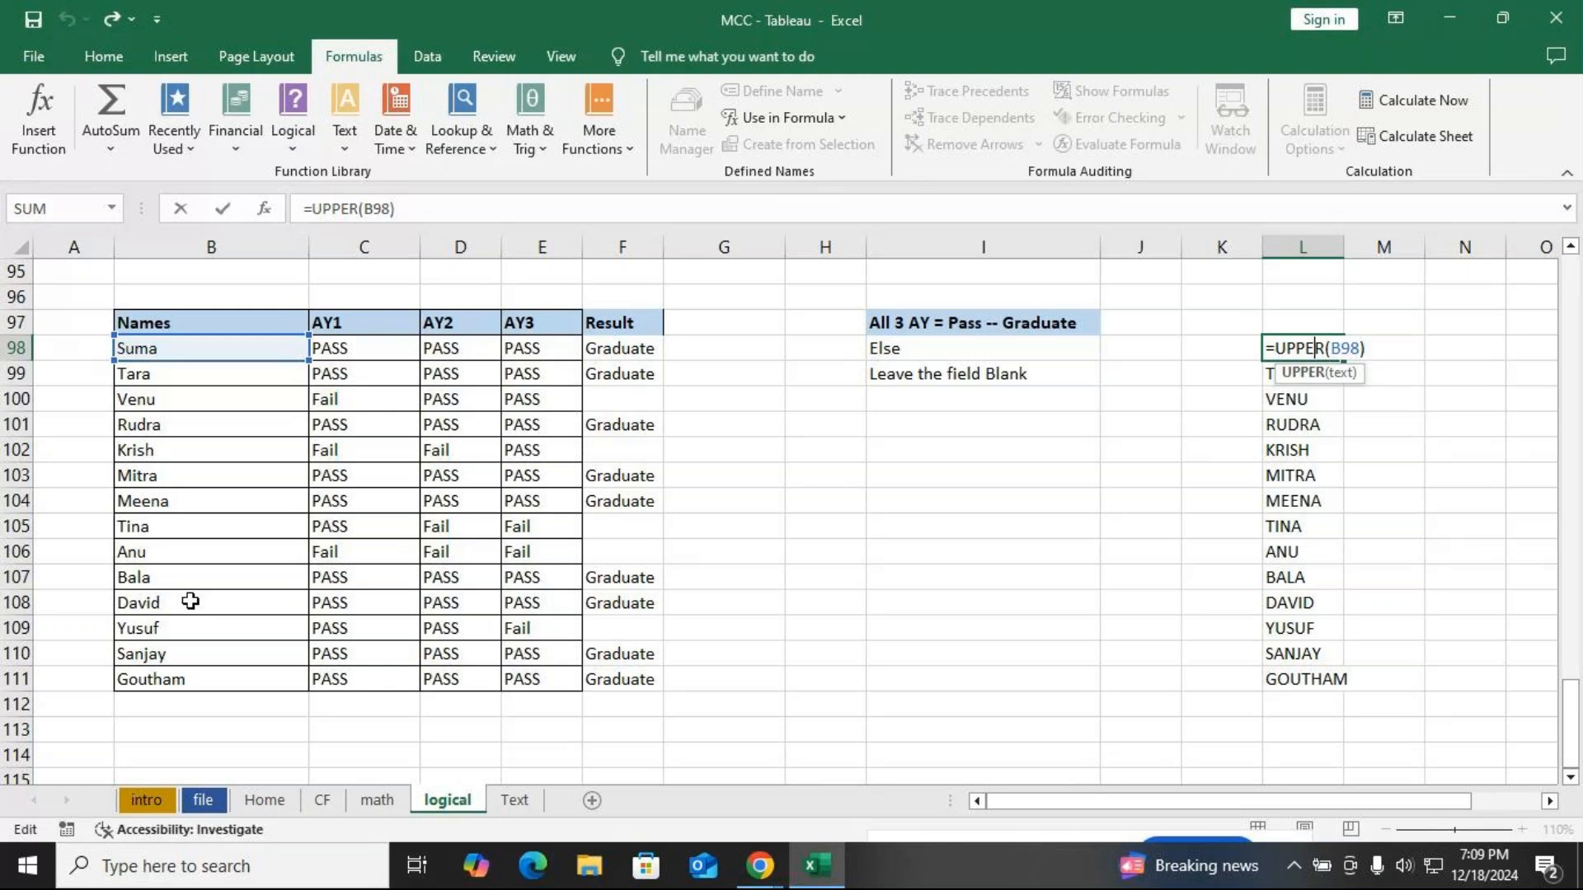
pyautogui.press('Return')
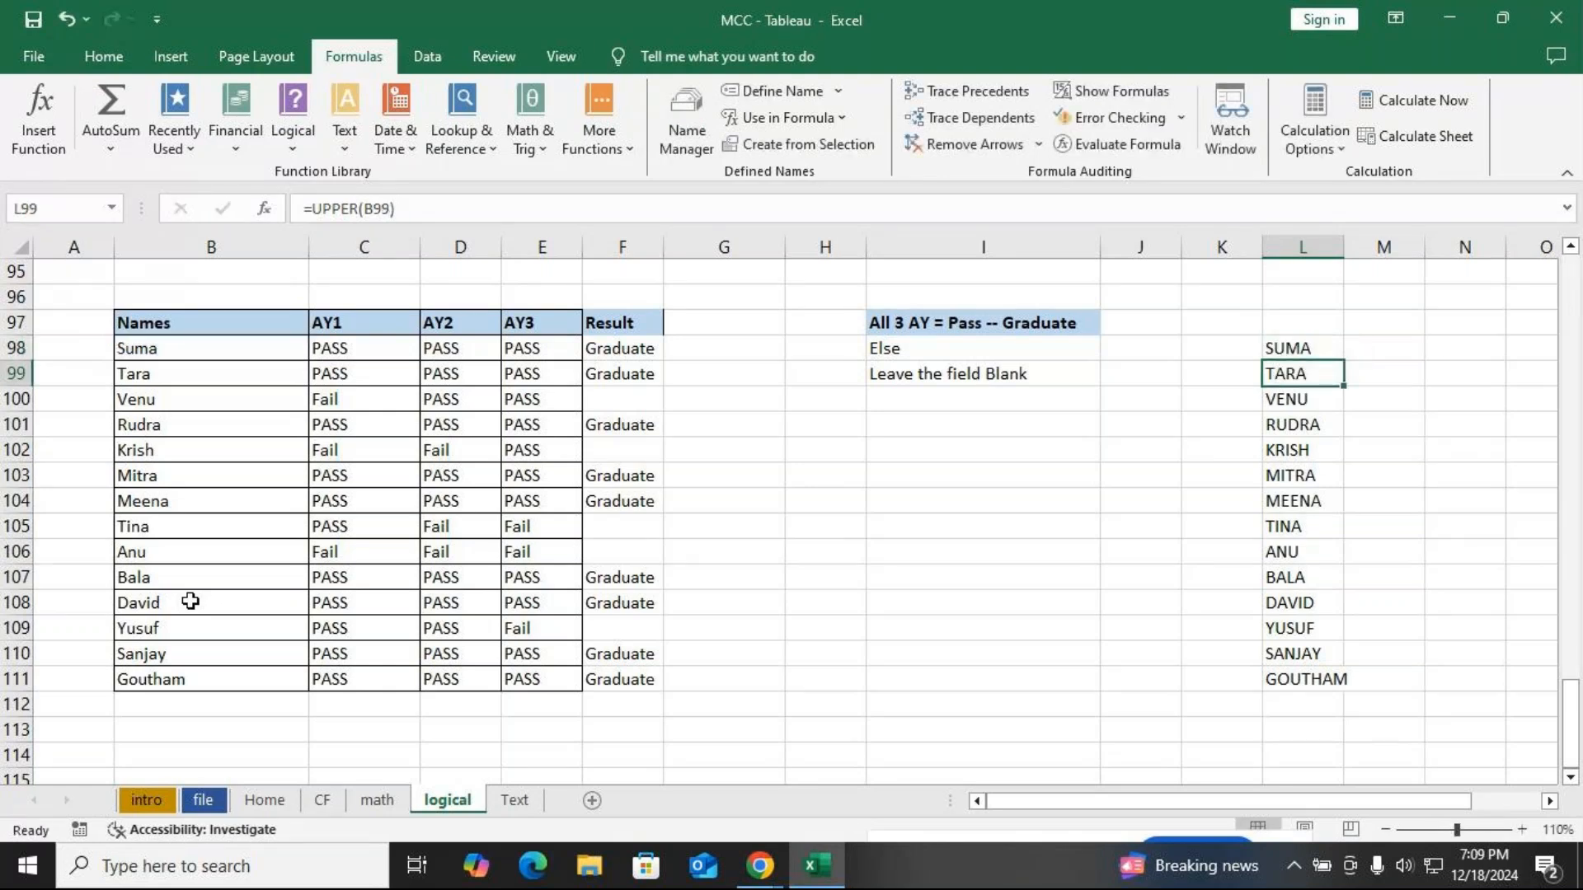
pyautogui.click(1293, 355)
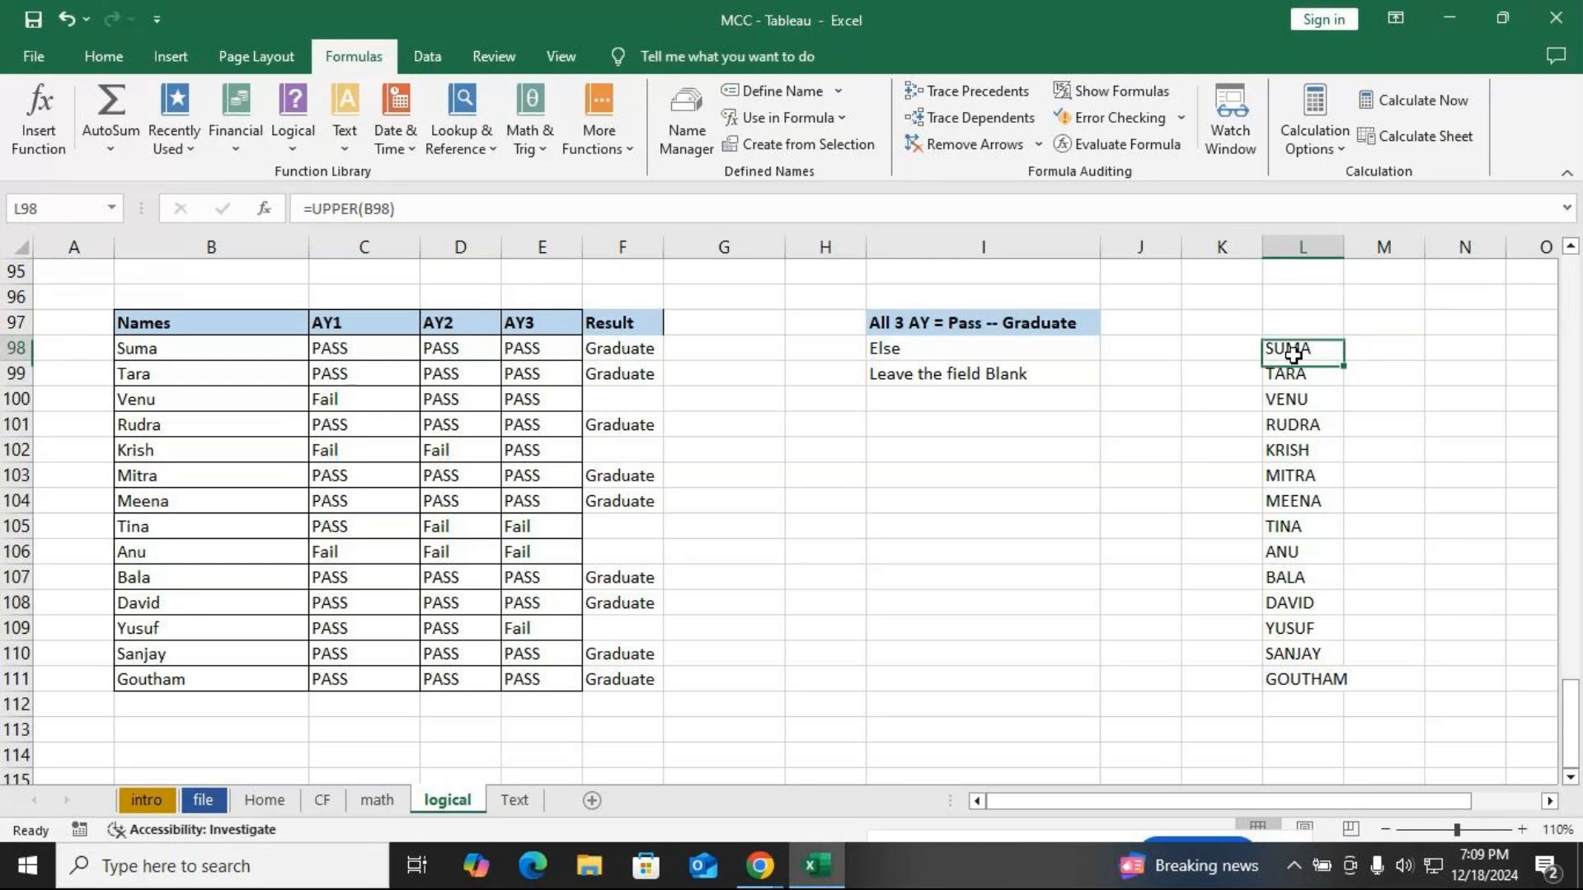
pyautogui.doubleClick(1293, 356)
pyautogui.press('Return')
# Repeat the regular copy of L98:L111 onto B98:B111 and undo it
pyautogui.click(1288, 353)
pyautogui.moveTo(1288, 353); pyautogui.dragTo(1290, 680)
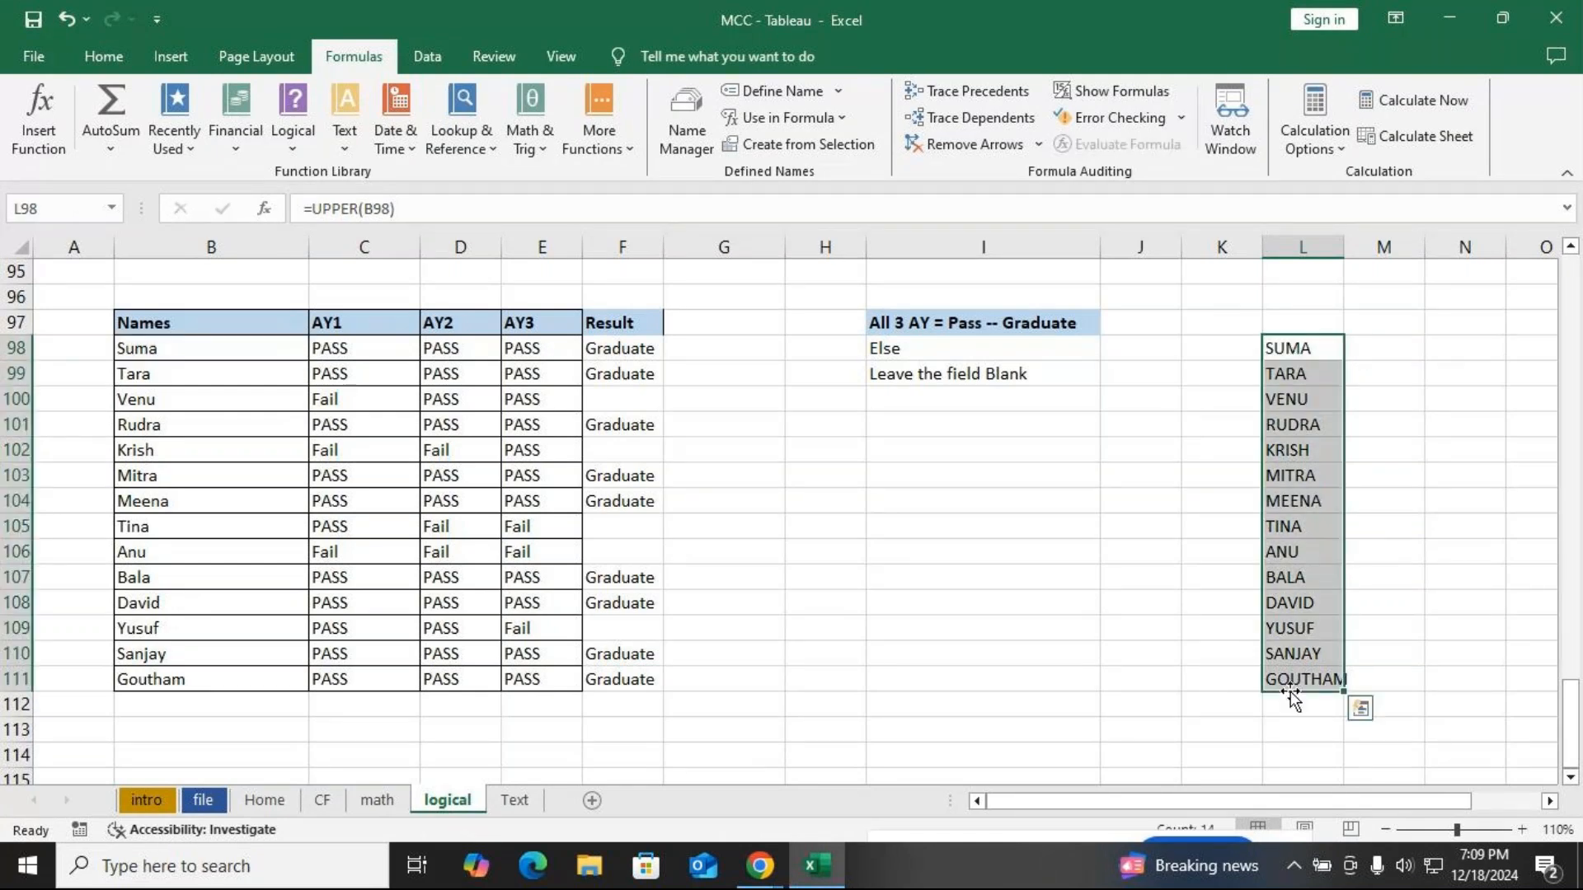
pyautogui.hotkey('ctrl', 'c')
pyautogui.click(204, 349)
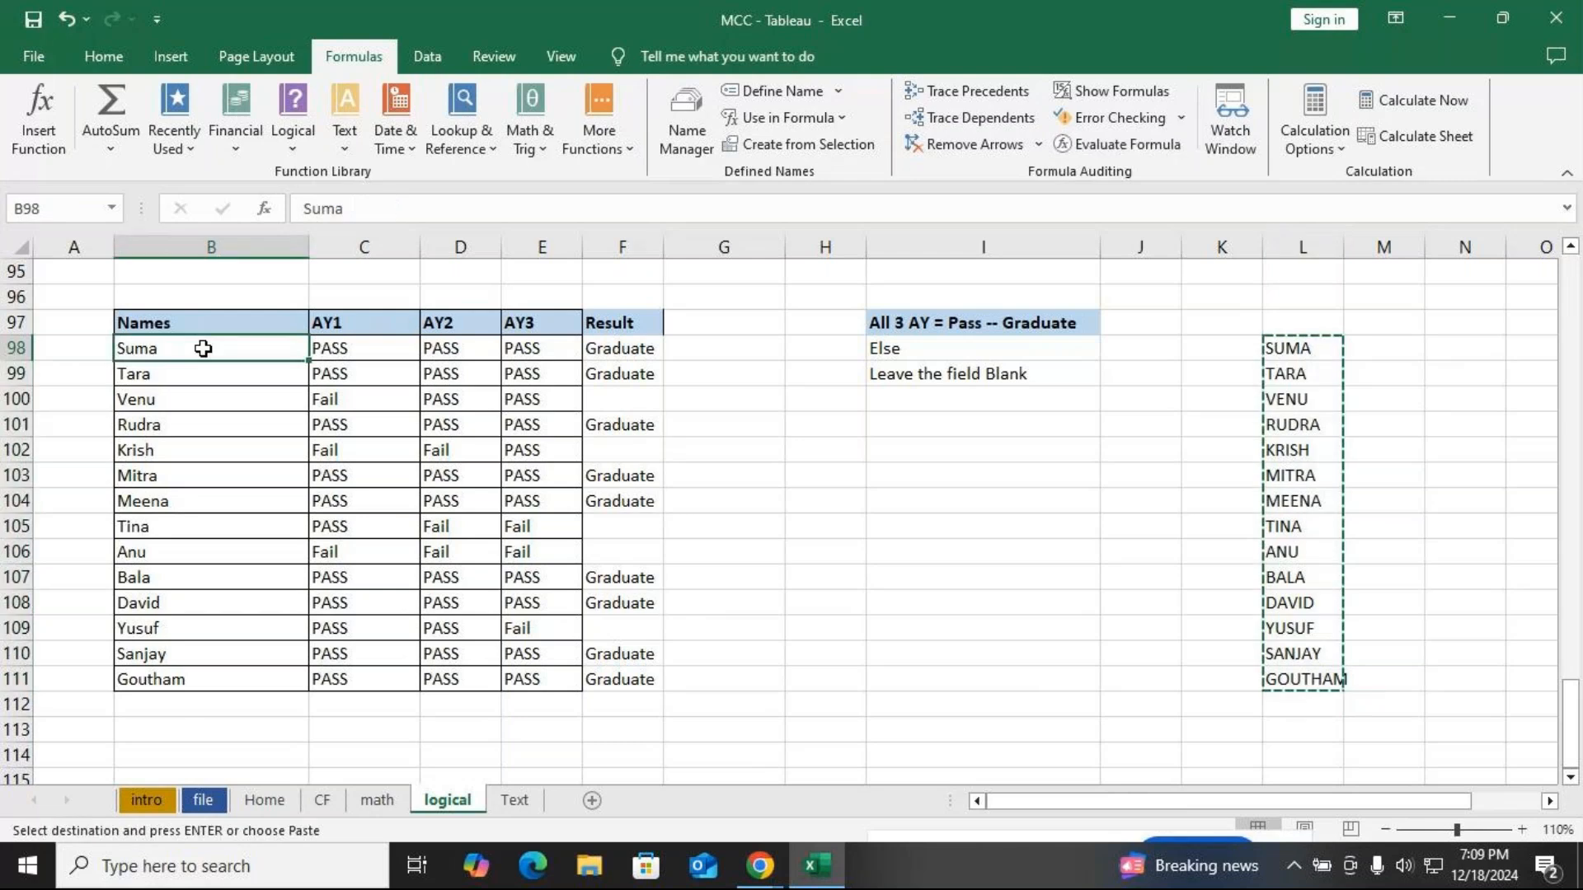
pyautogui.hotkey('ctrl', 'v')
pyautogui.hotkey('ctrl', 'z')
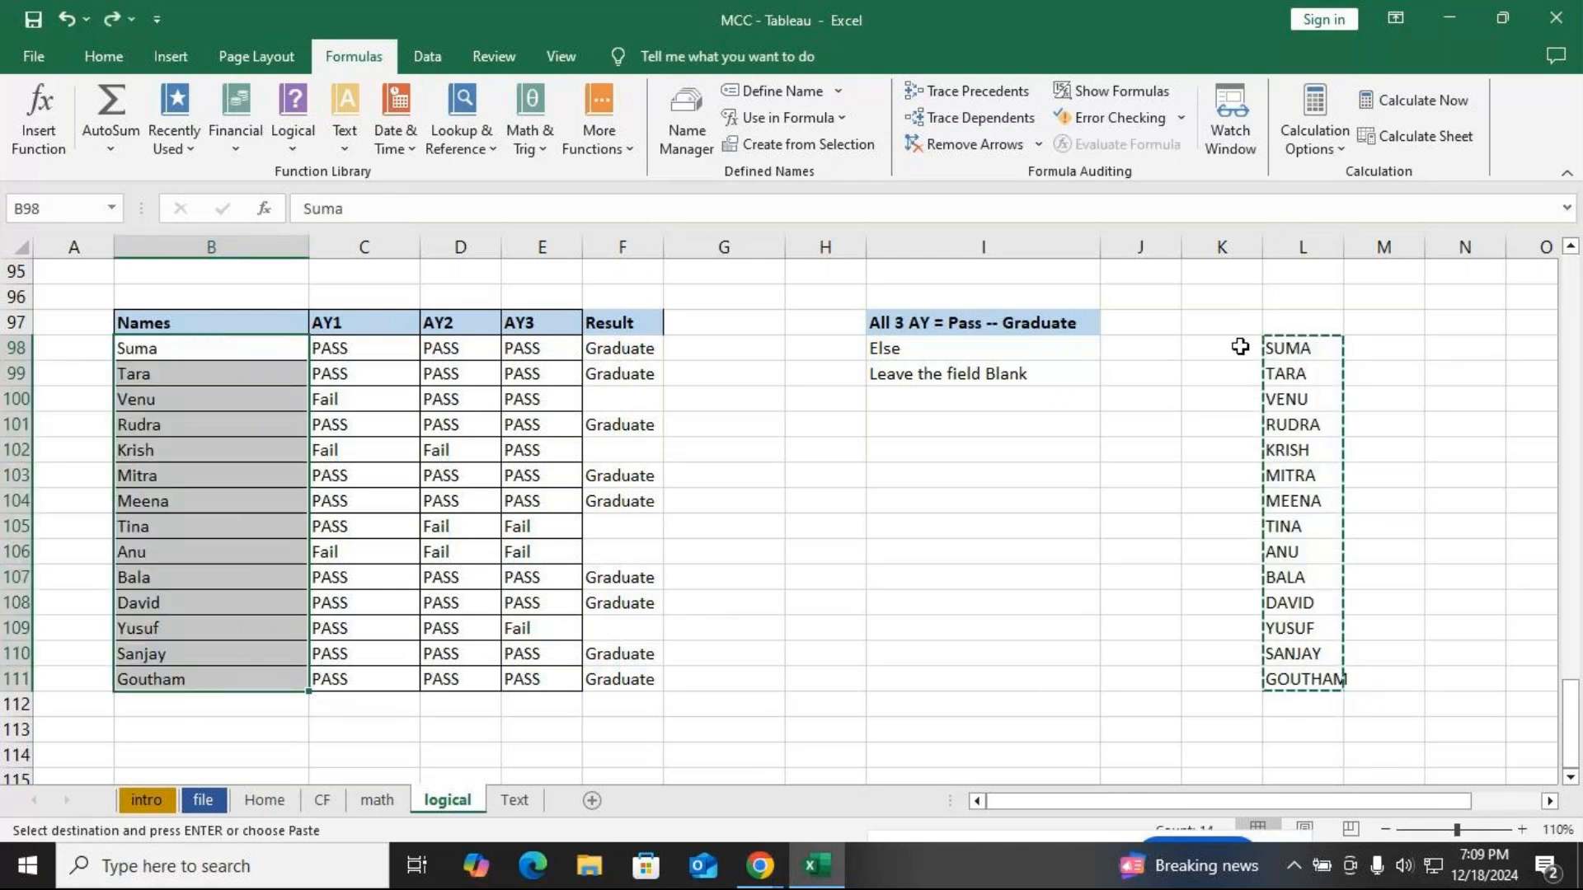
# Copy the uppercase results in L98:L111 and paste them as values only over the original names in B98:B111
pyautogui.hotkey('ctrl', 'c')
pyautogui.moveTo(1294, 351); pyautogui.dragTo(1309, 666)
pyautogui.hotkey('ctrl', 'c')
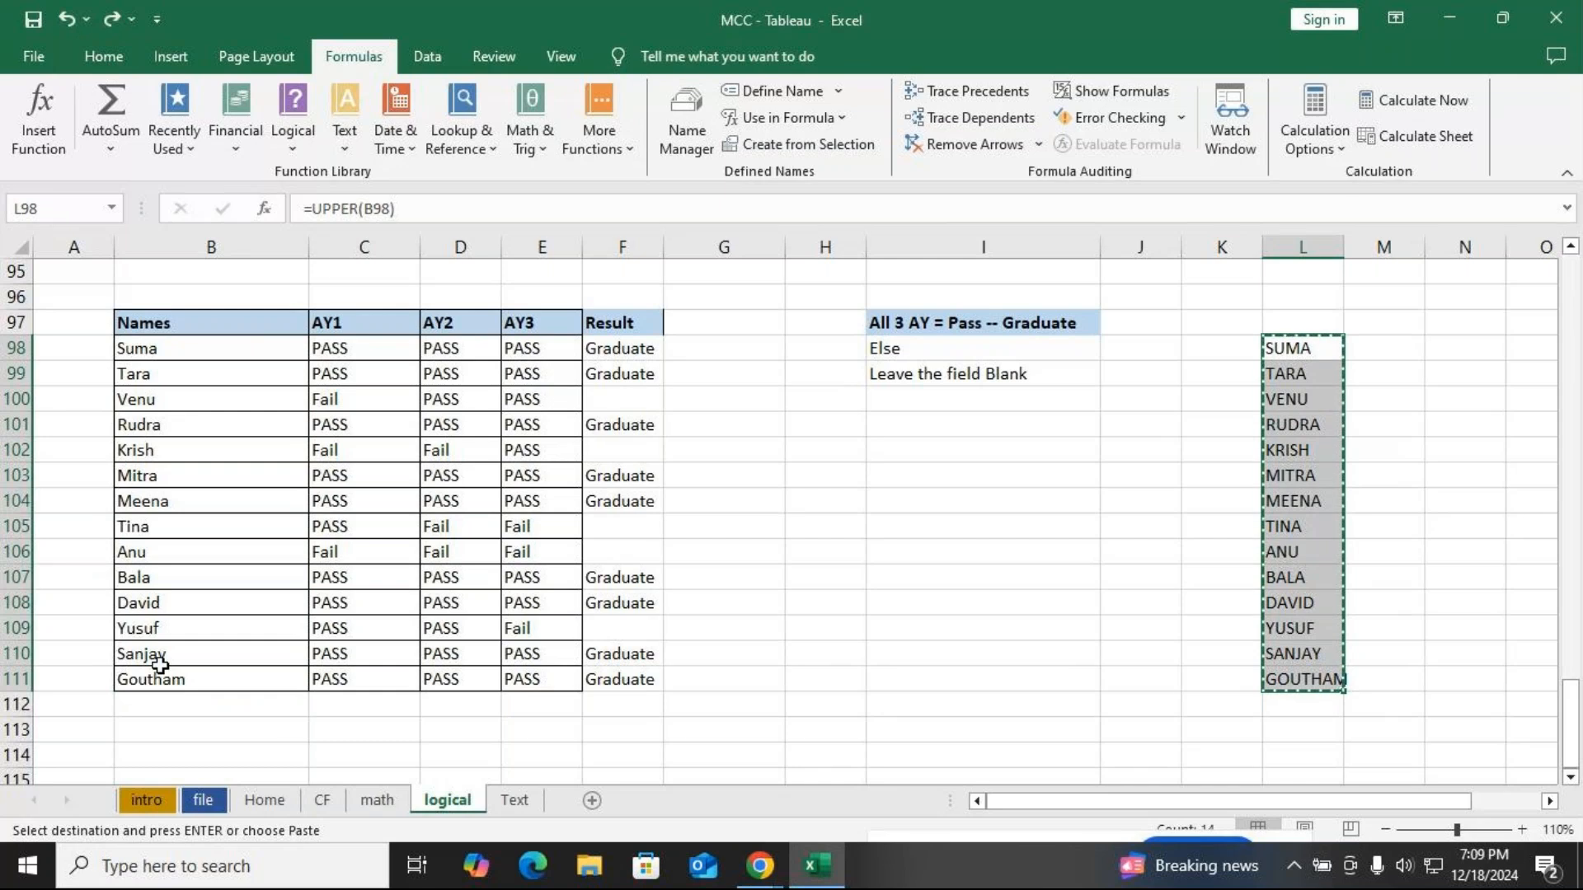
pyautogui.click(178, 347)
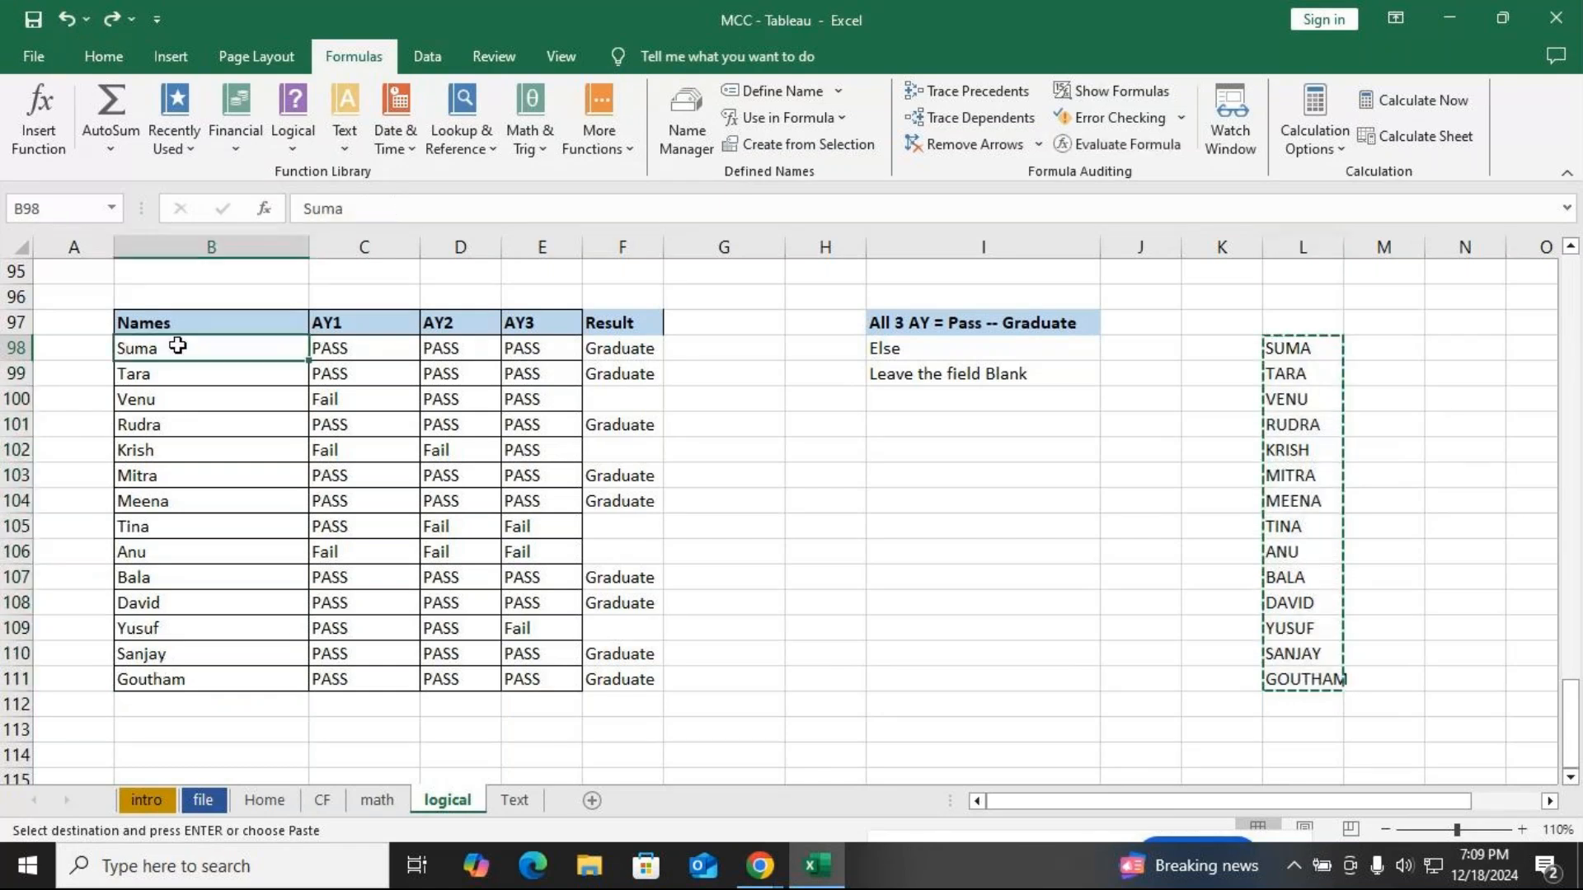
pyautogui.click(104, 58)
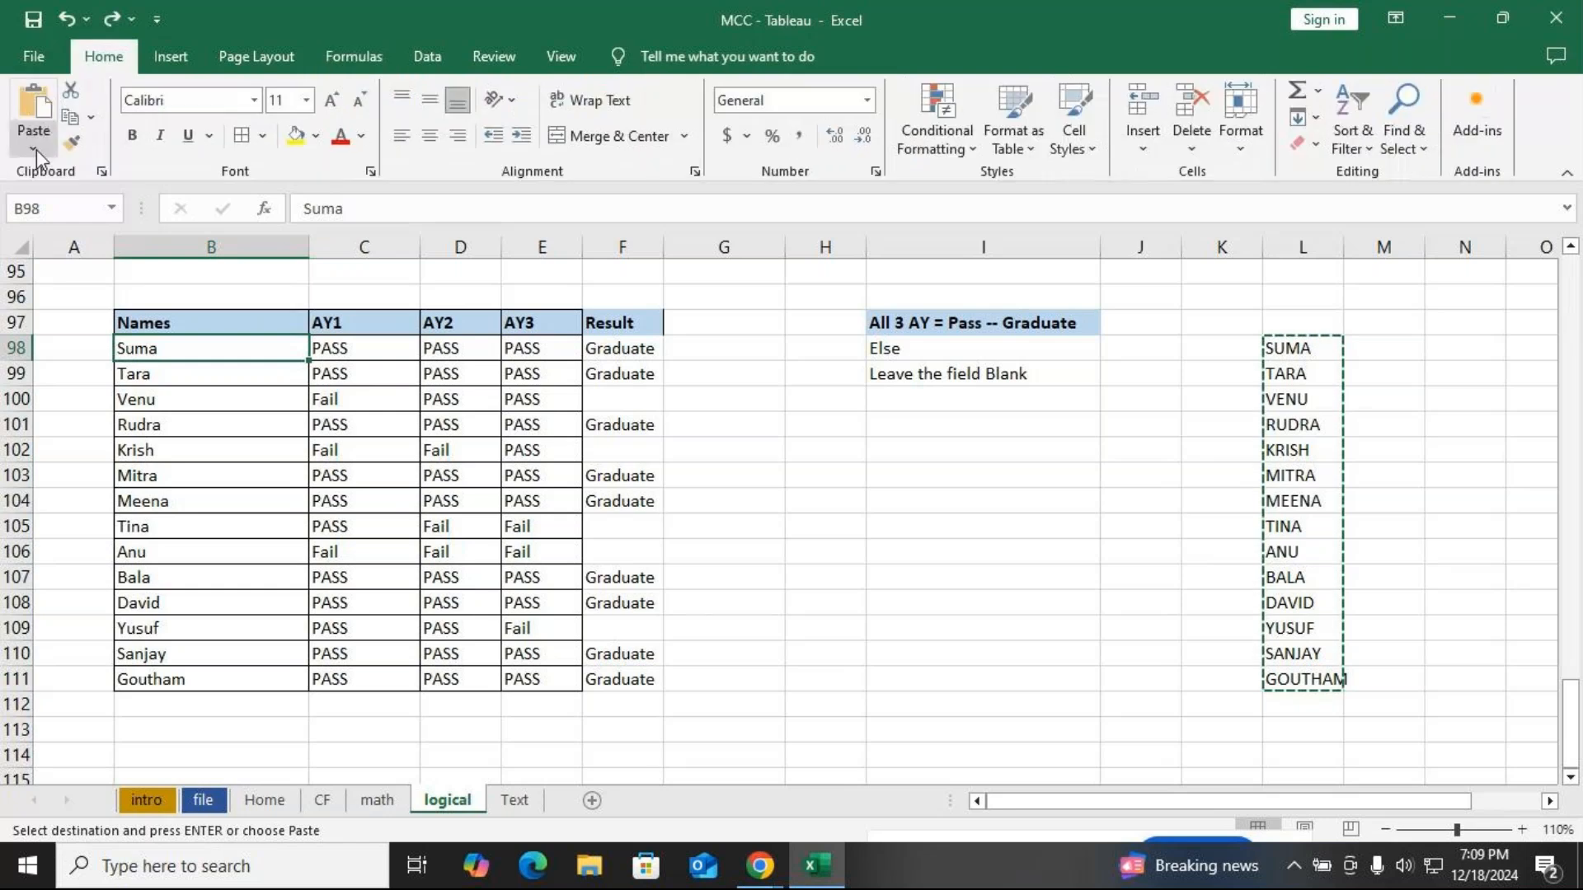
pyautogui.click(33, 150)
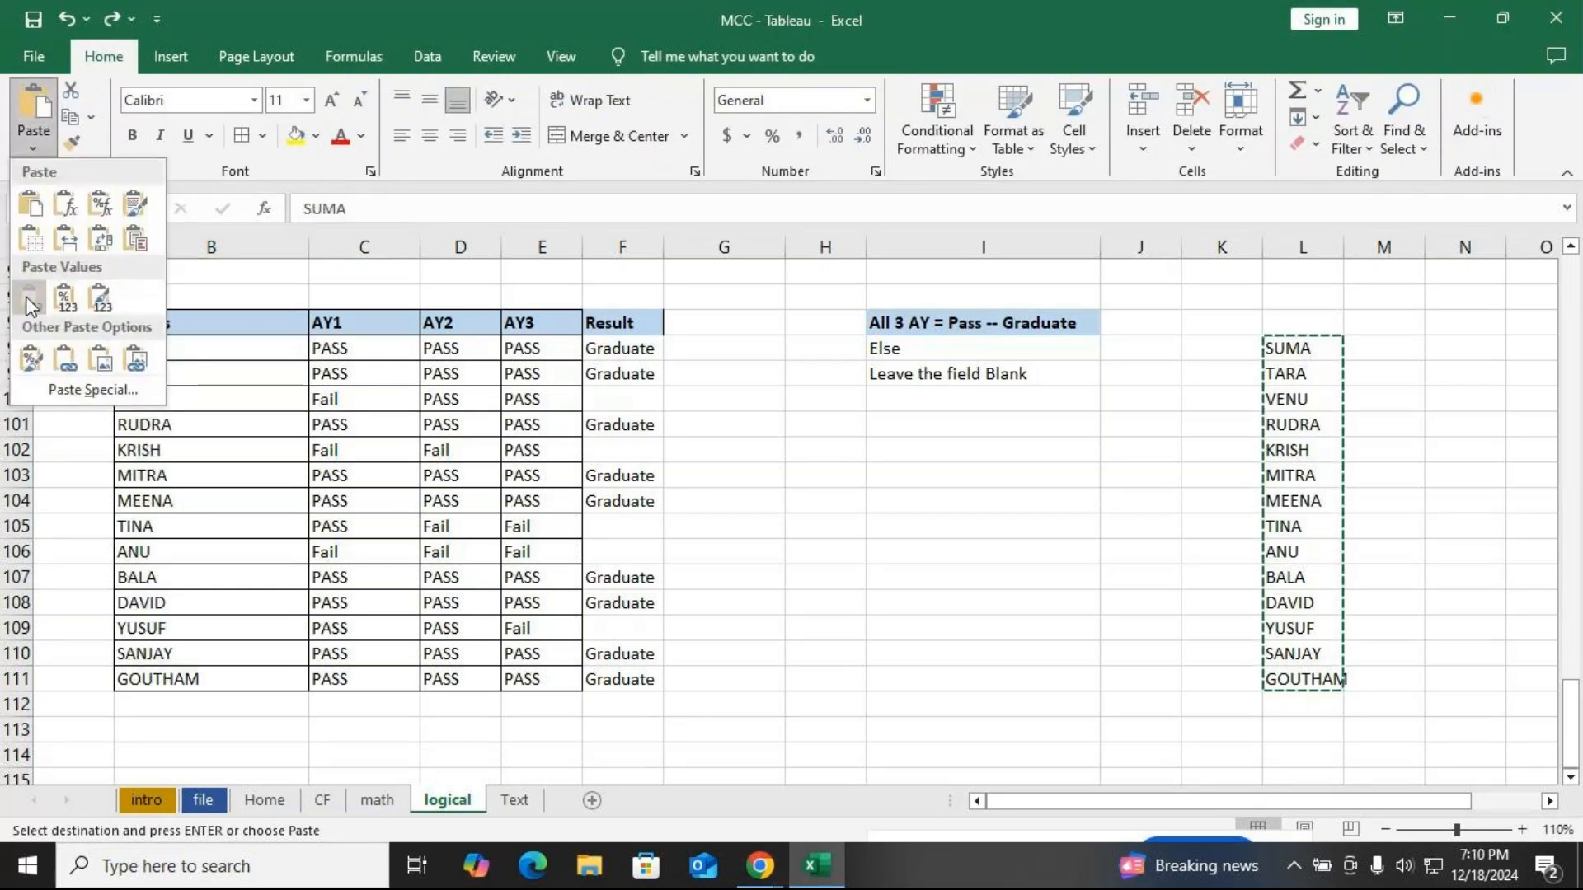
pyautogui.click(29, 296)
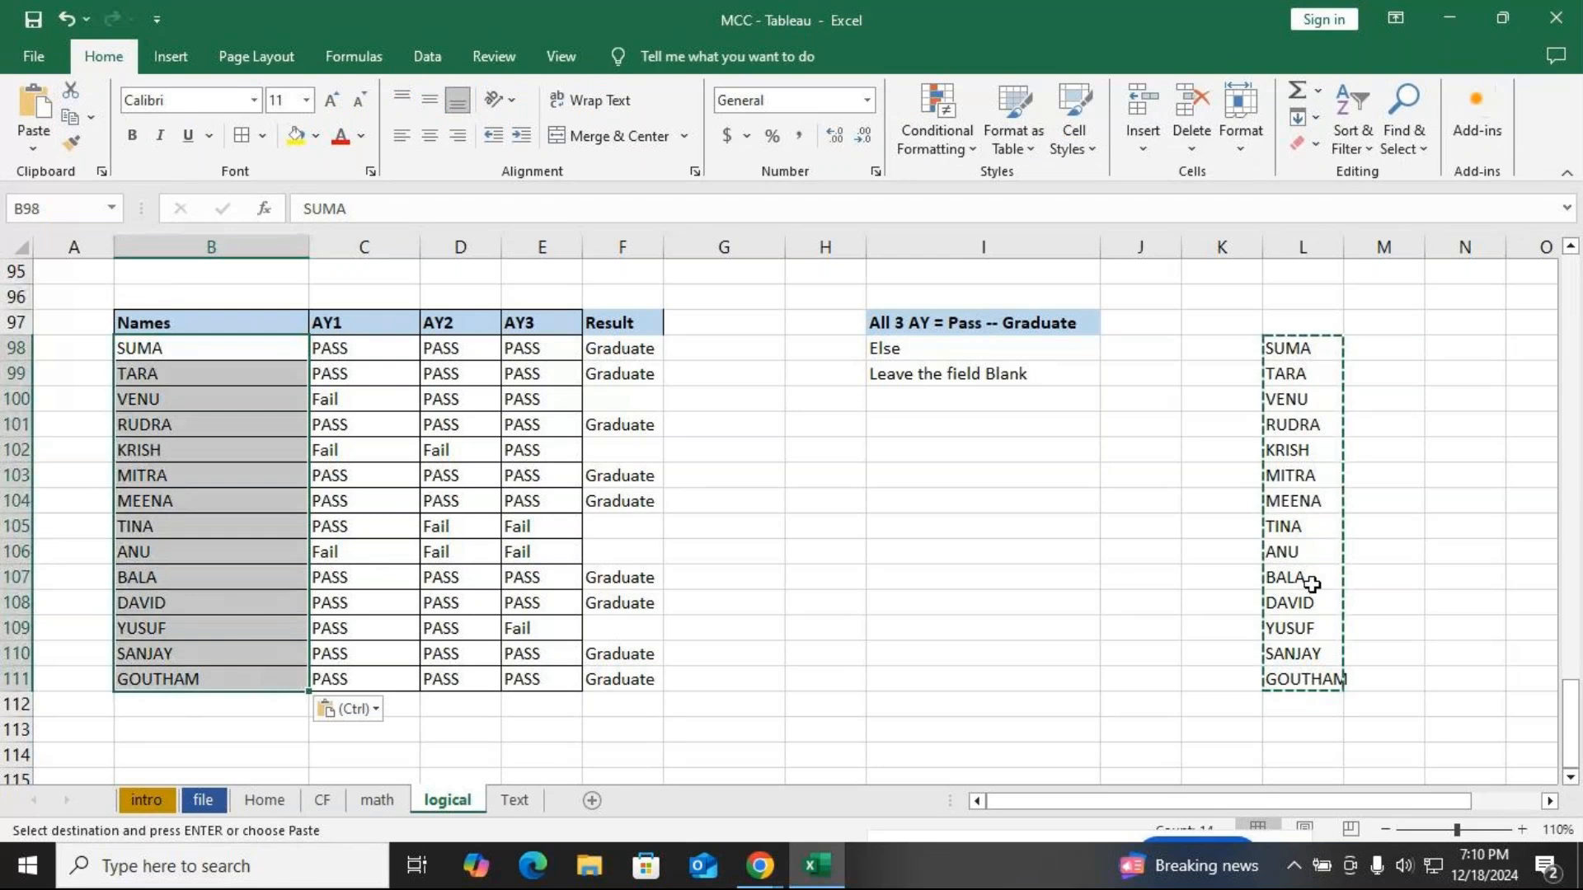
pyautogui.click(1292, 553)
pyautogui.click(184, 399)
# Replace the UPPER formulas in L98:L111 with their values by pasting values over the same range
pyautogui.moveTo(1297, 346); pyautogui.dragTo(1296, 698)
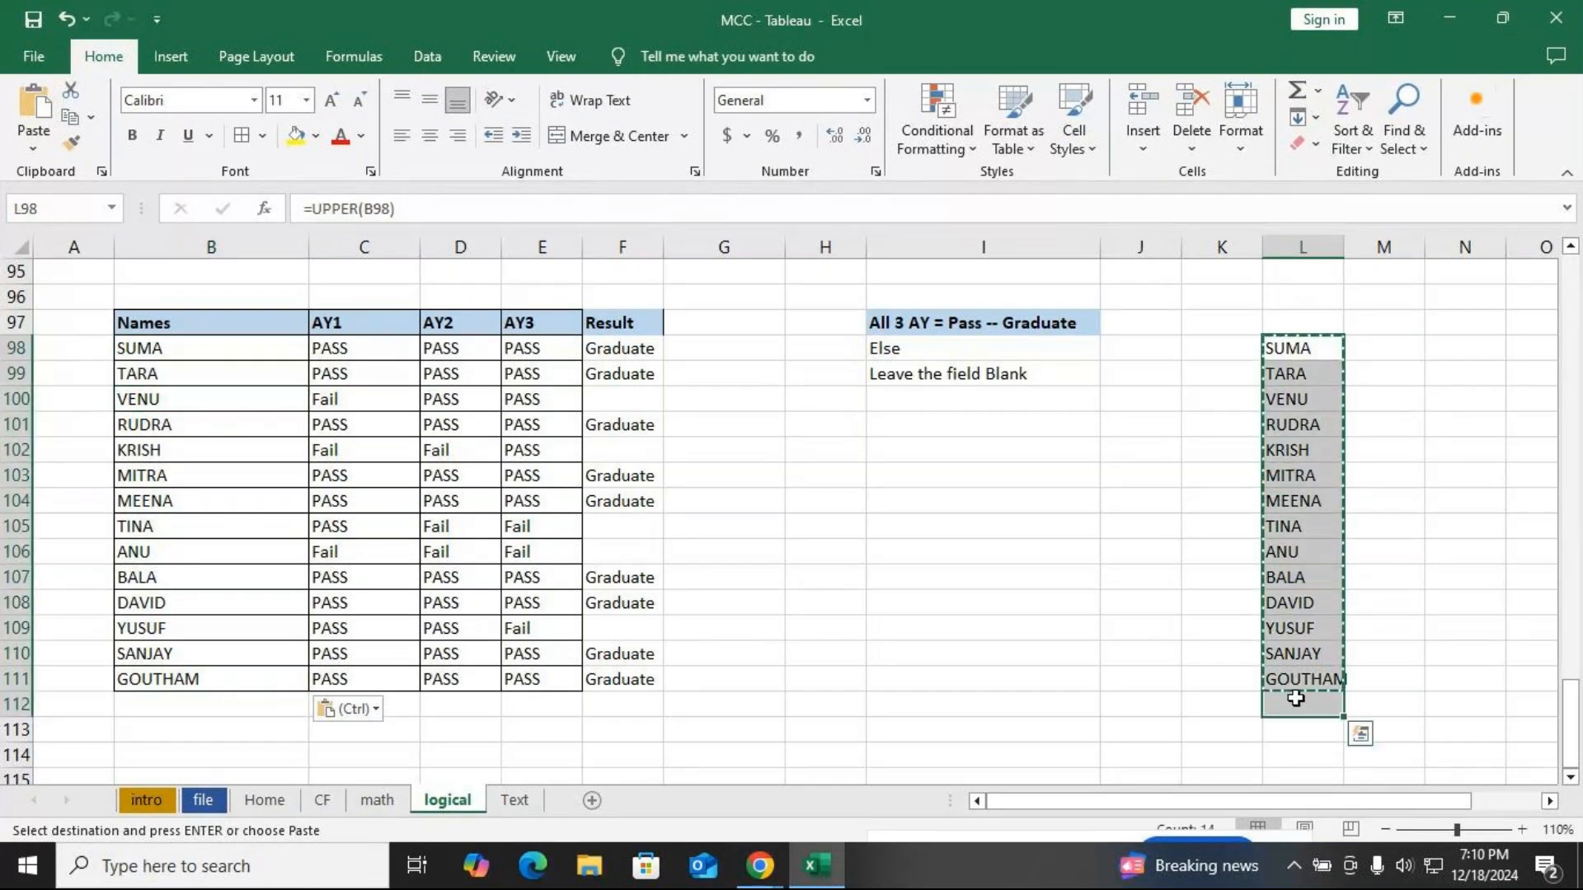
pyautogui.moveTo(1299, 348); pyautogui.dragTo(1296, 671)
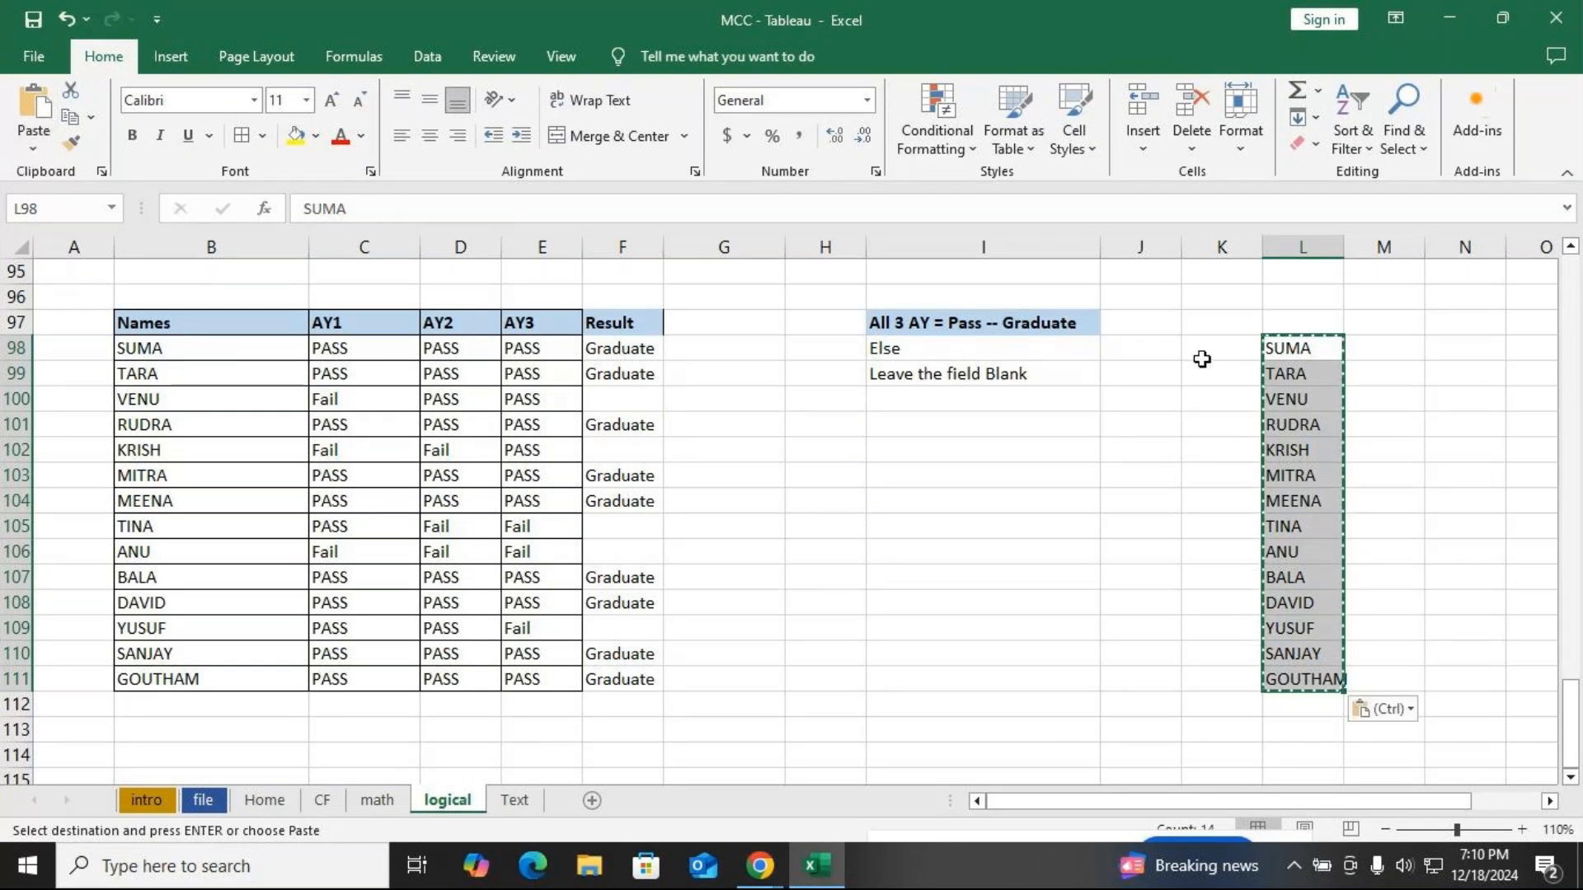
pyautogui.press('Escape')
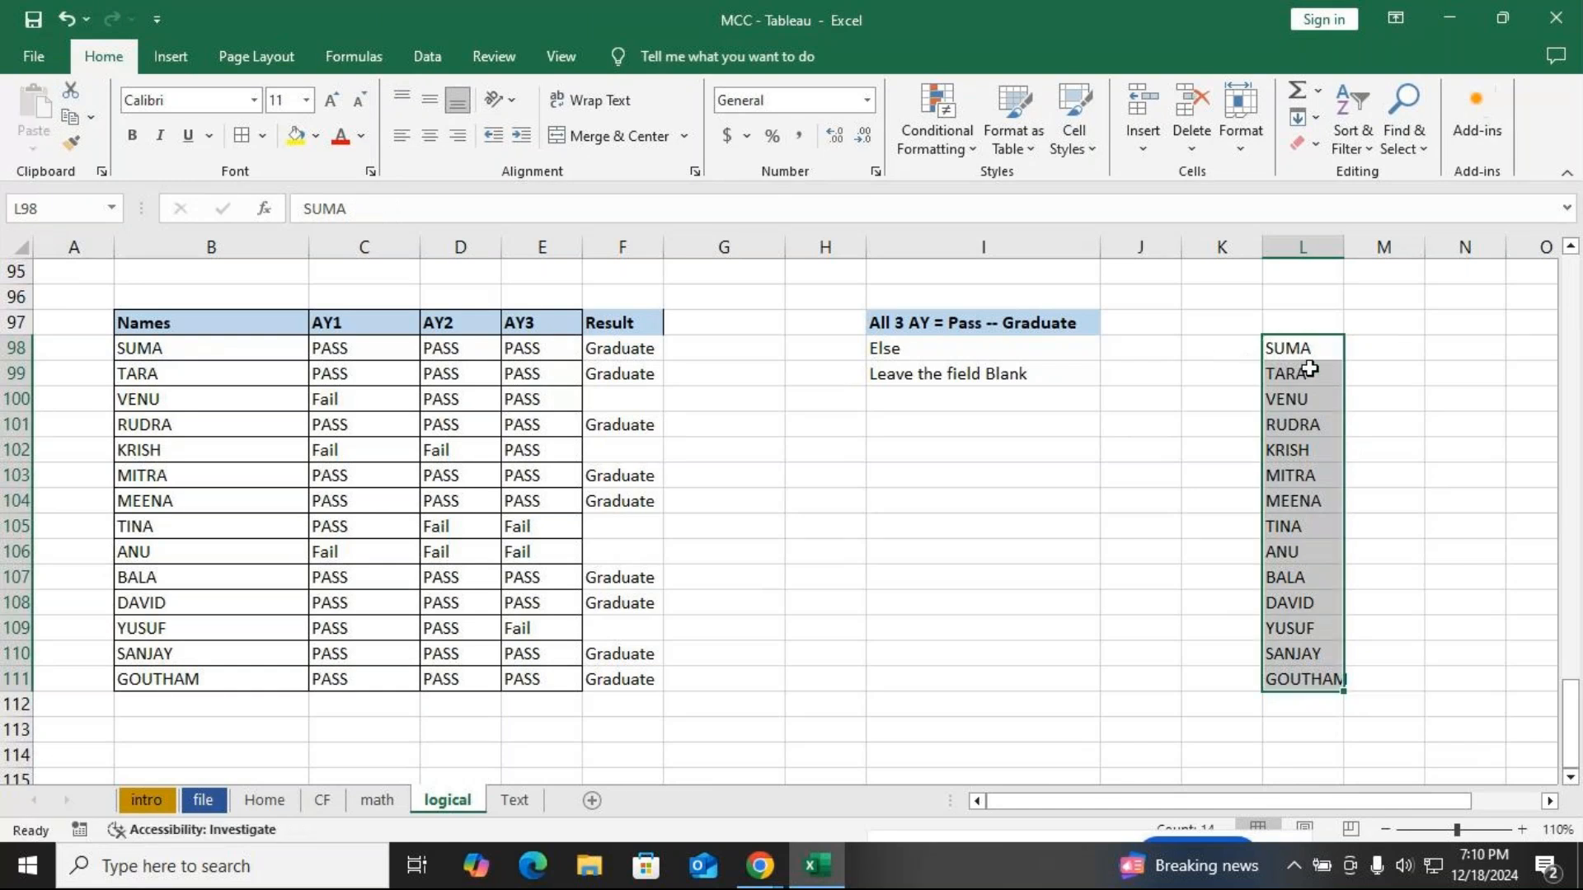
# Copy the uppercase names in L98:L111 and paste them over the mixed-case names in B62:B75
pyautogui.hotkey('ctrl', 'c')
pyautogui.scroll(9, 807, 606)
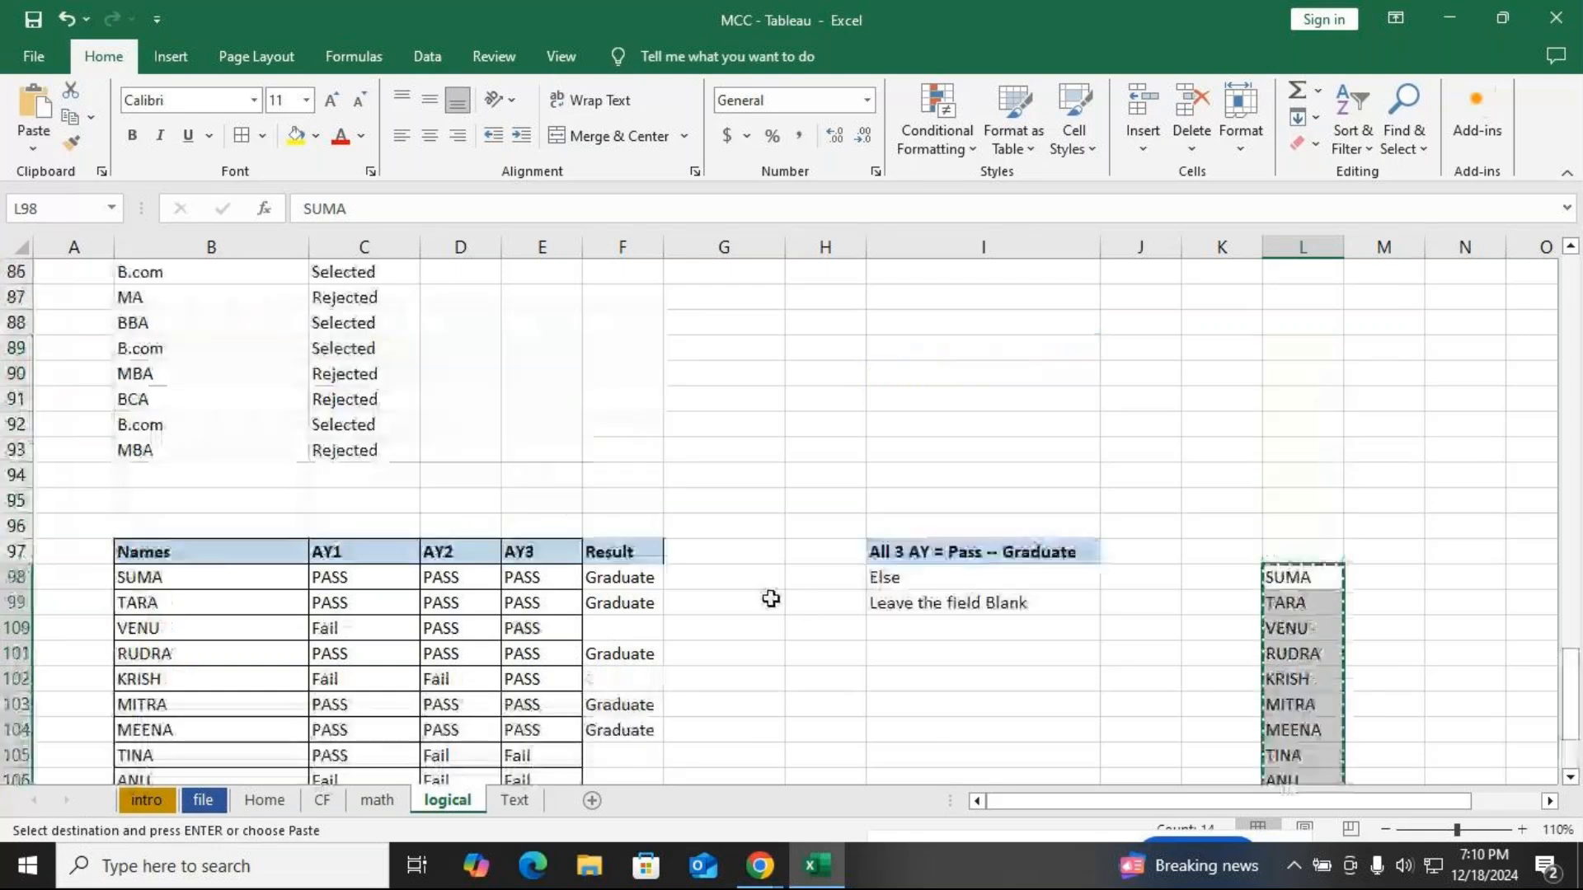
pyautogui.scroll(4, 177, 427)
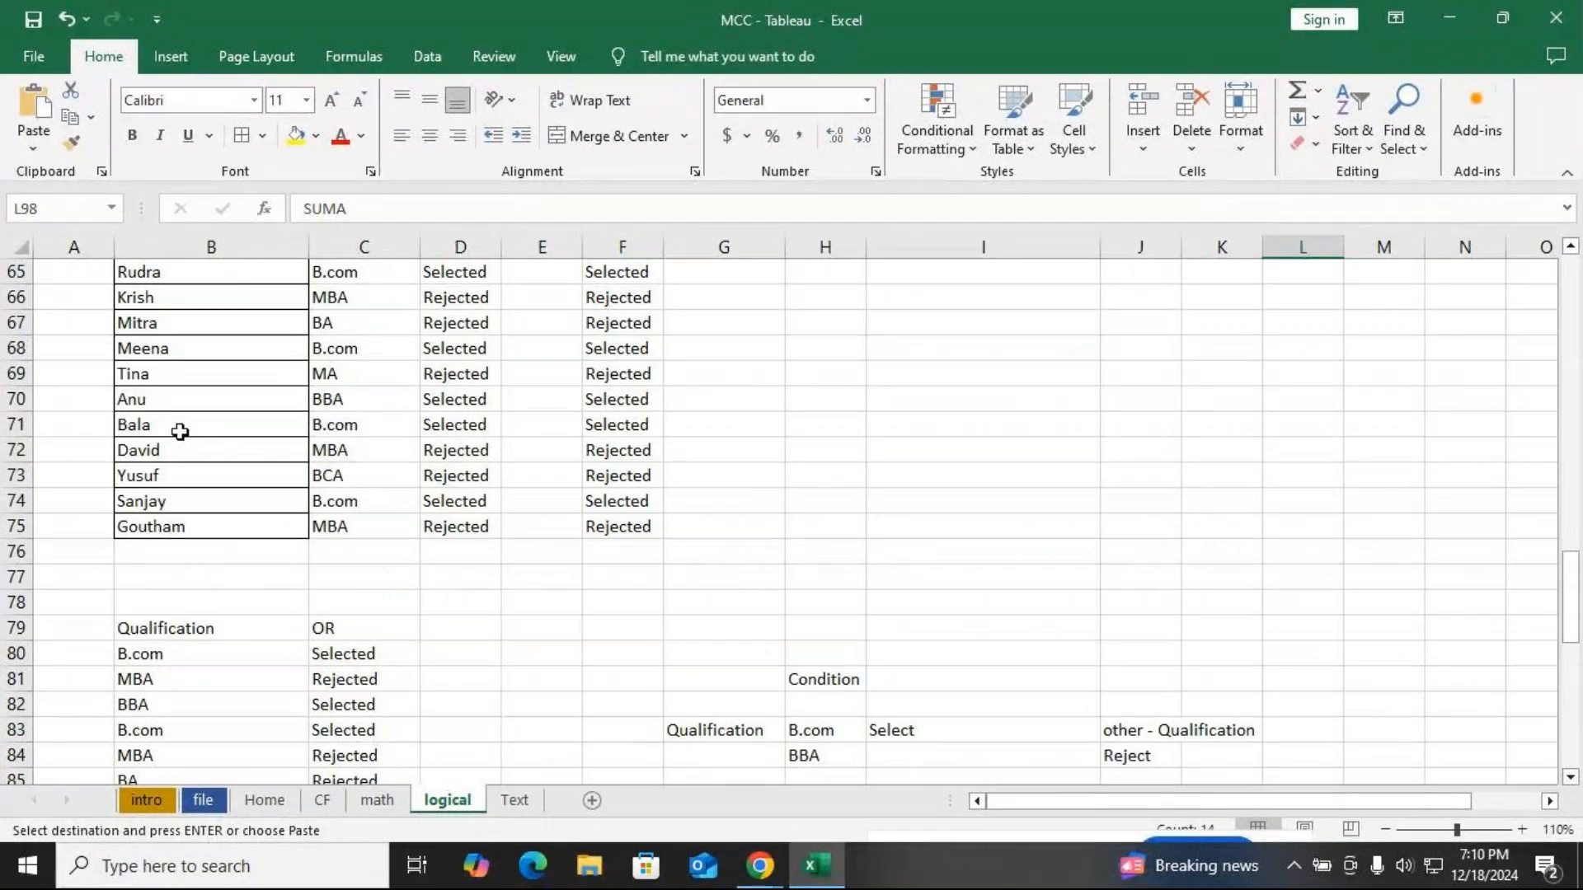
pyautogui.click(205, 424)
pyautogui.press('Return')
pyautogui.scroll(-4, 840, 492)
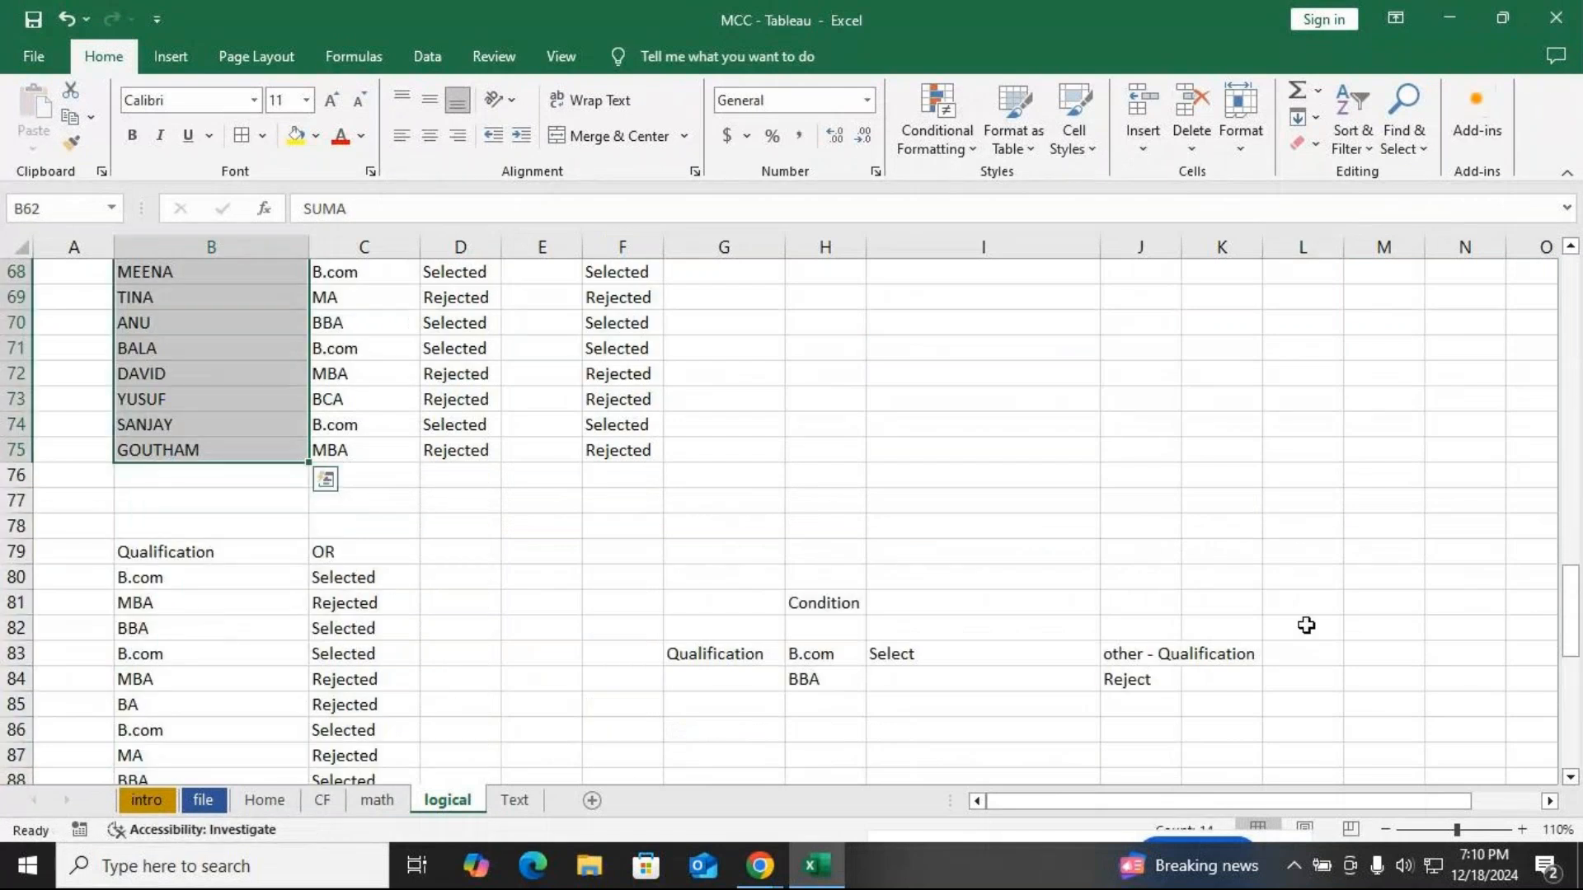
pyautogui.scroll(-8, 1310, 623)
pyautogui.scroll(4, 310, 343)
pyautogui.scroll(7, 310, 343)
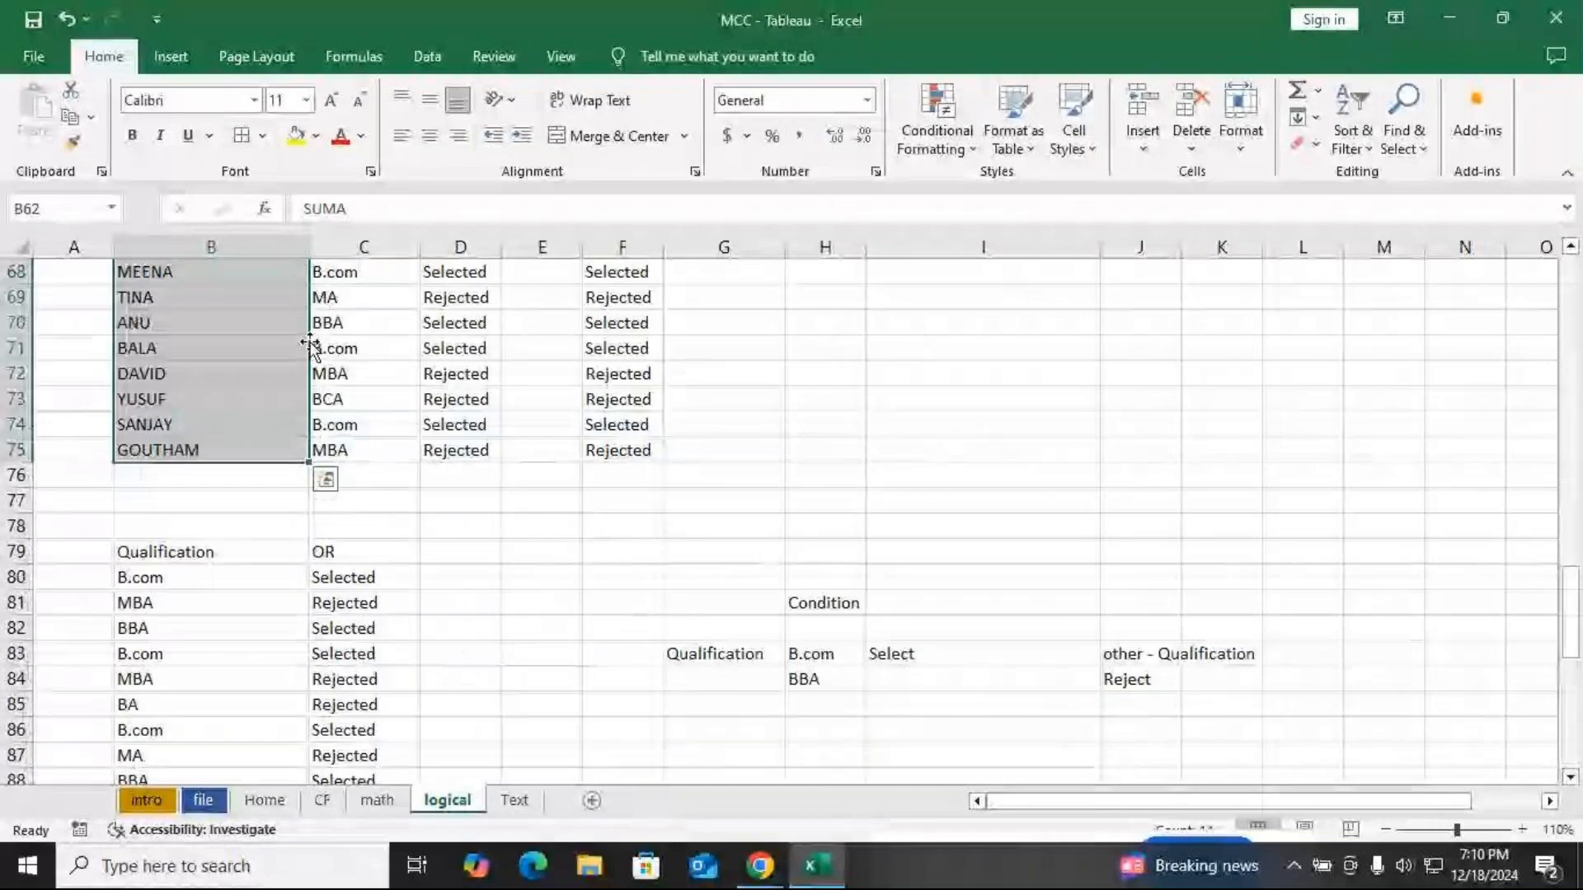
# Switch to the GoTo Meeting window, mute the microphone, and return to the Excel workbook
pyautogui.hotkey('alt', 'Tab')
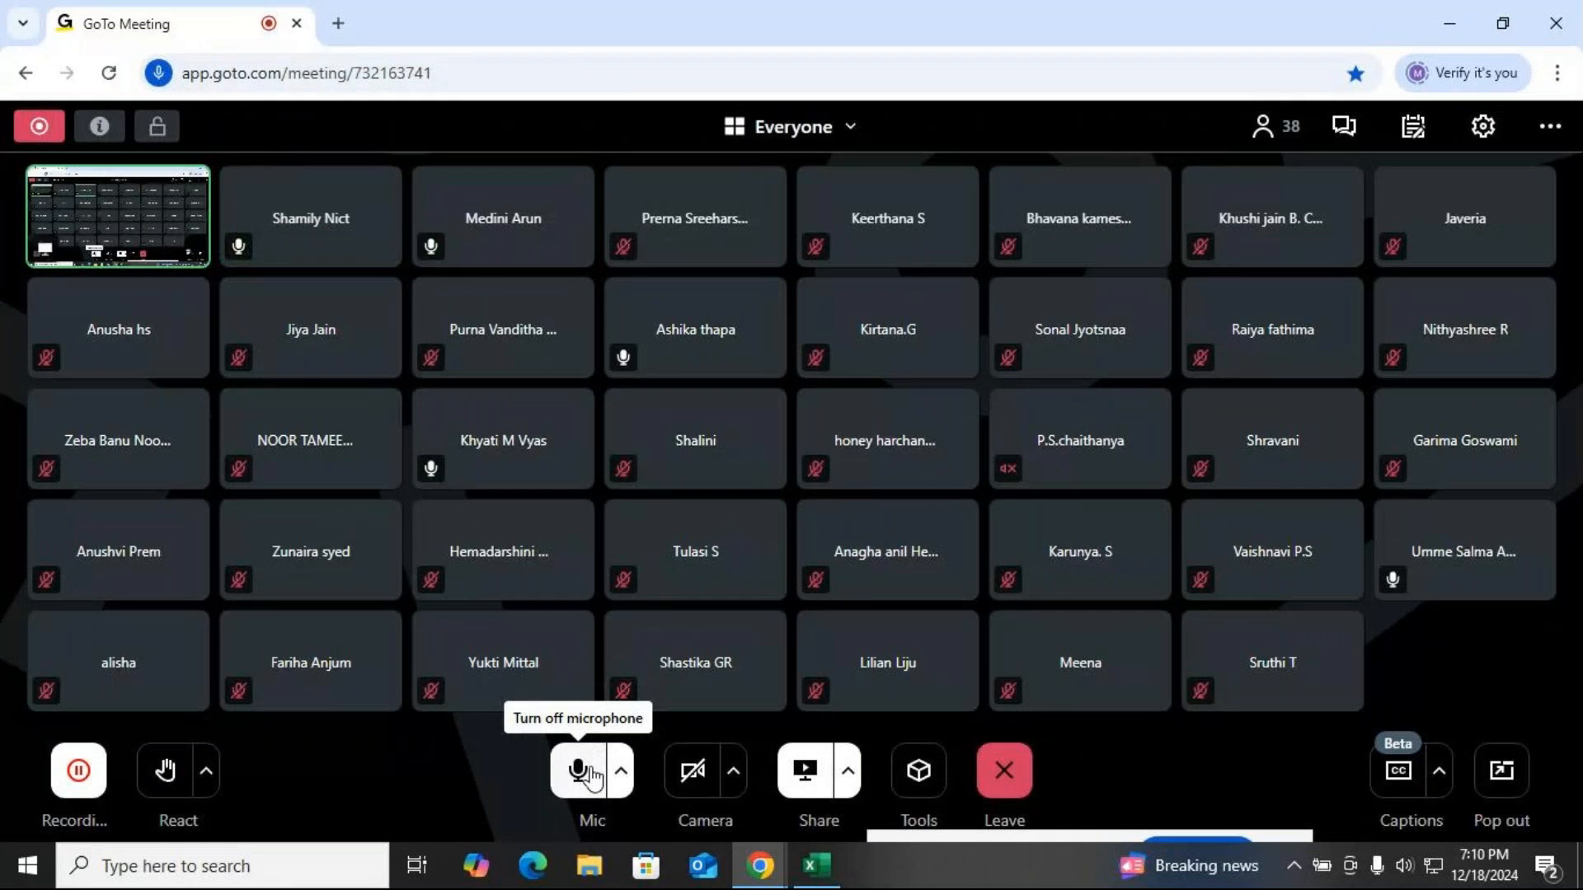
pyautogui.click(590, 775)
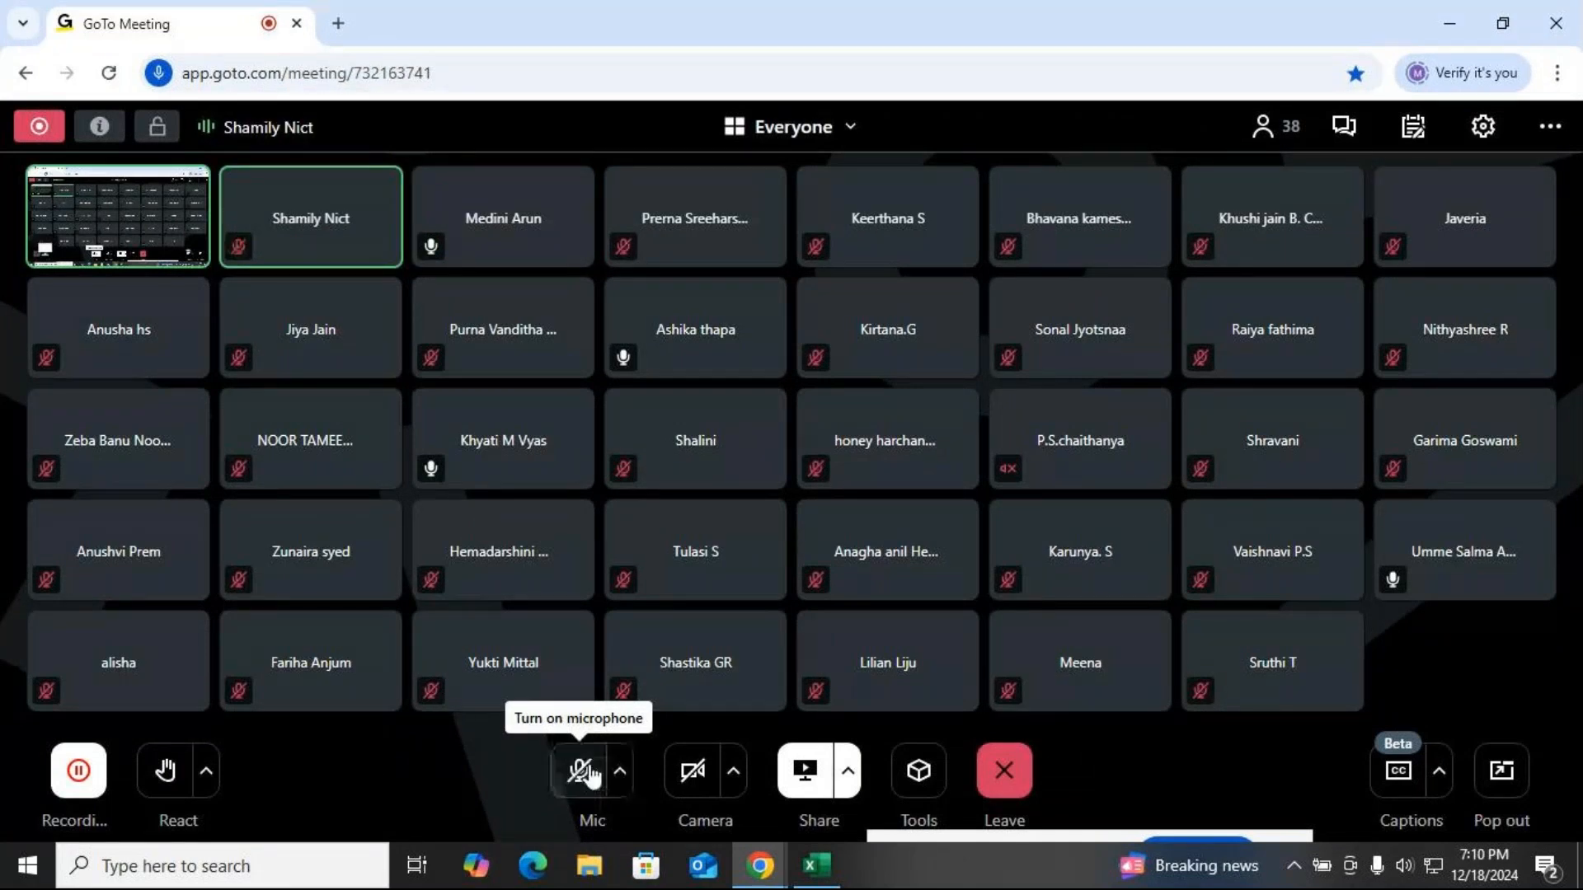
pyautogui.hotkey('alt', 'Tab')
# On the Text sheet, enter the sample word Education in cell B28
pyautogui.click(523, 805)
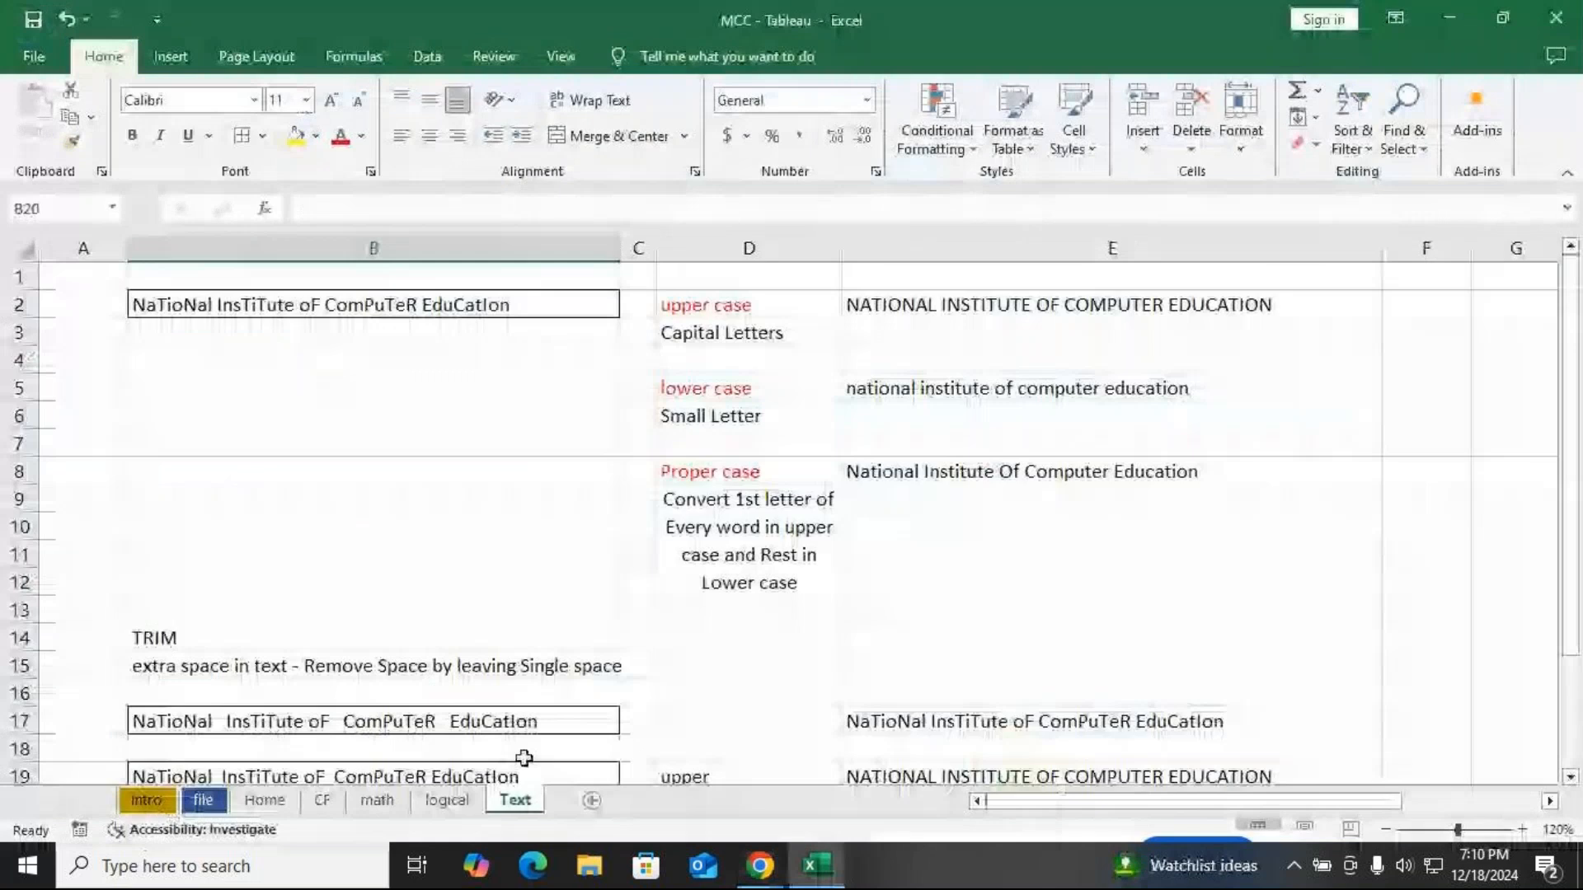
pyautogui.scroll(-5, 524, 757)
pyautogui.click(347, 551)
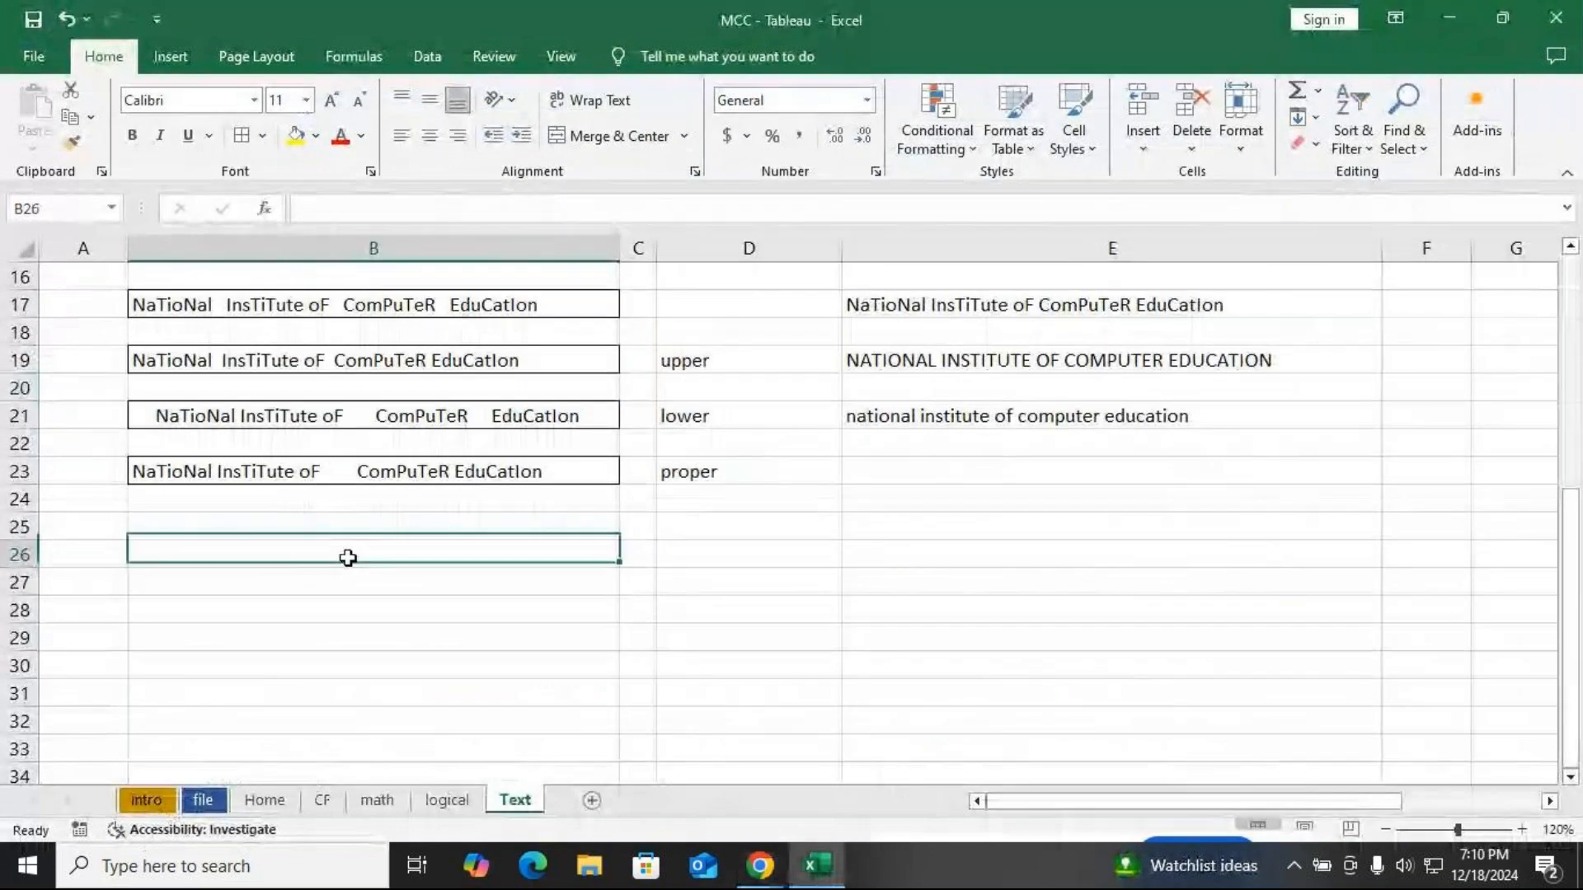
pyautogui.hotkey('alt', 'Tab')
pyautogui.hotkey('alt', 'Tab')
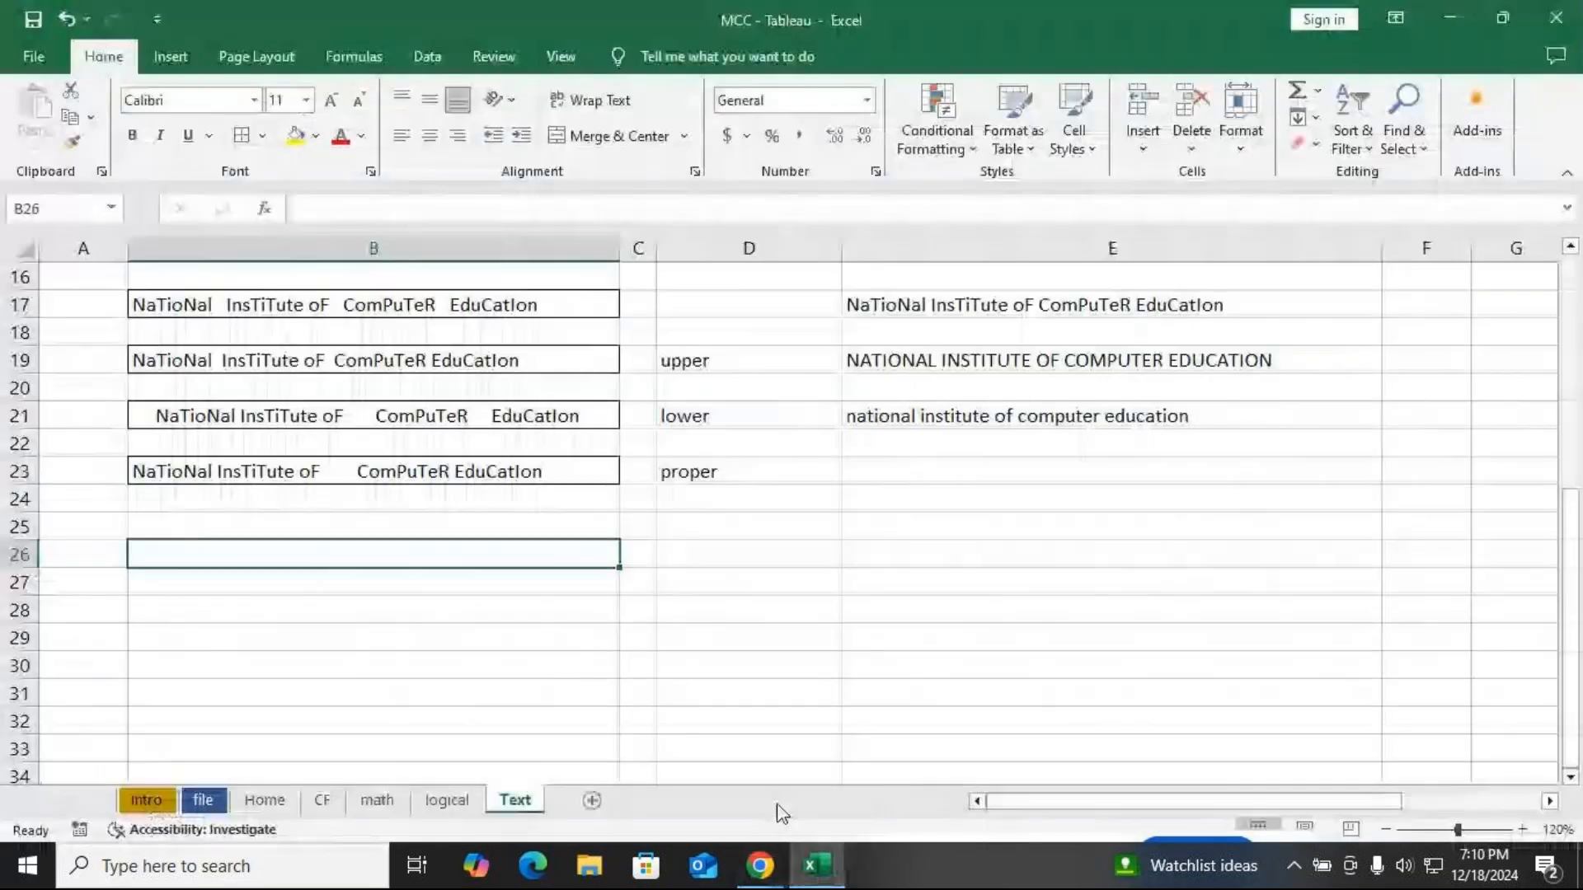
pyautogui.scroll(-1, 279, 629)
pyautogui.click(185, 532)
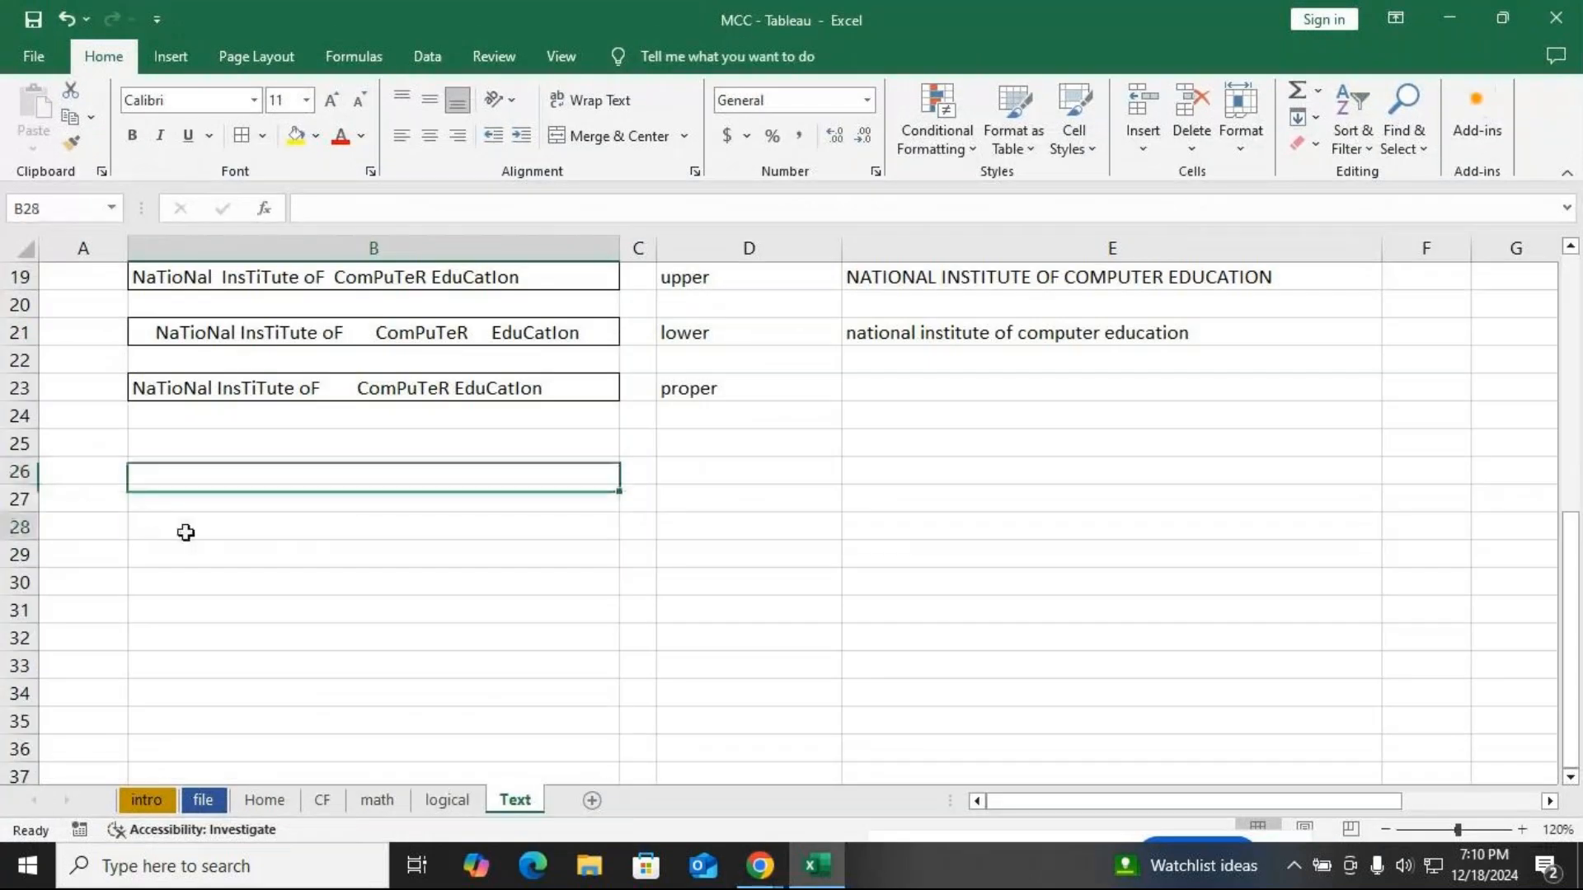
pyautogui.write('Education')
pyautogui.press('Return')
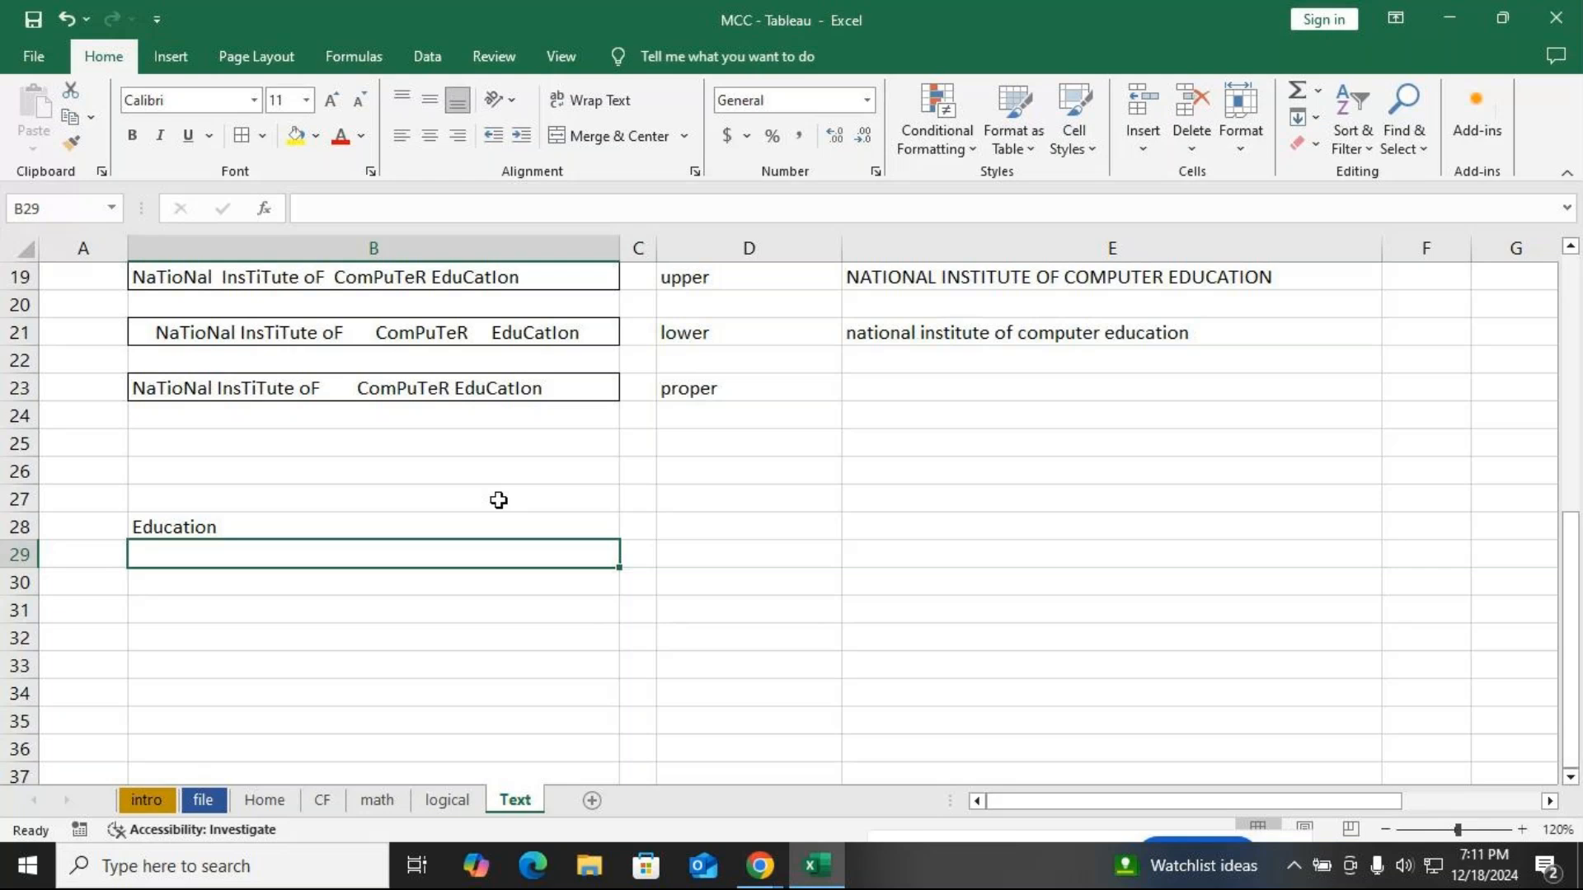
# Enter the label "Left 3 char" in cell B30, two rows below the sample word
pyautogui.click(403, 608)
pyautogui.press('Up')
pyautogui.press('Up')
pyautogui.press('Down')
pyautogui.press('Up')
pyautogui.press('Up')
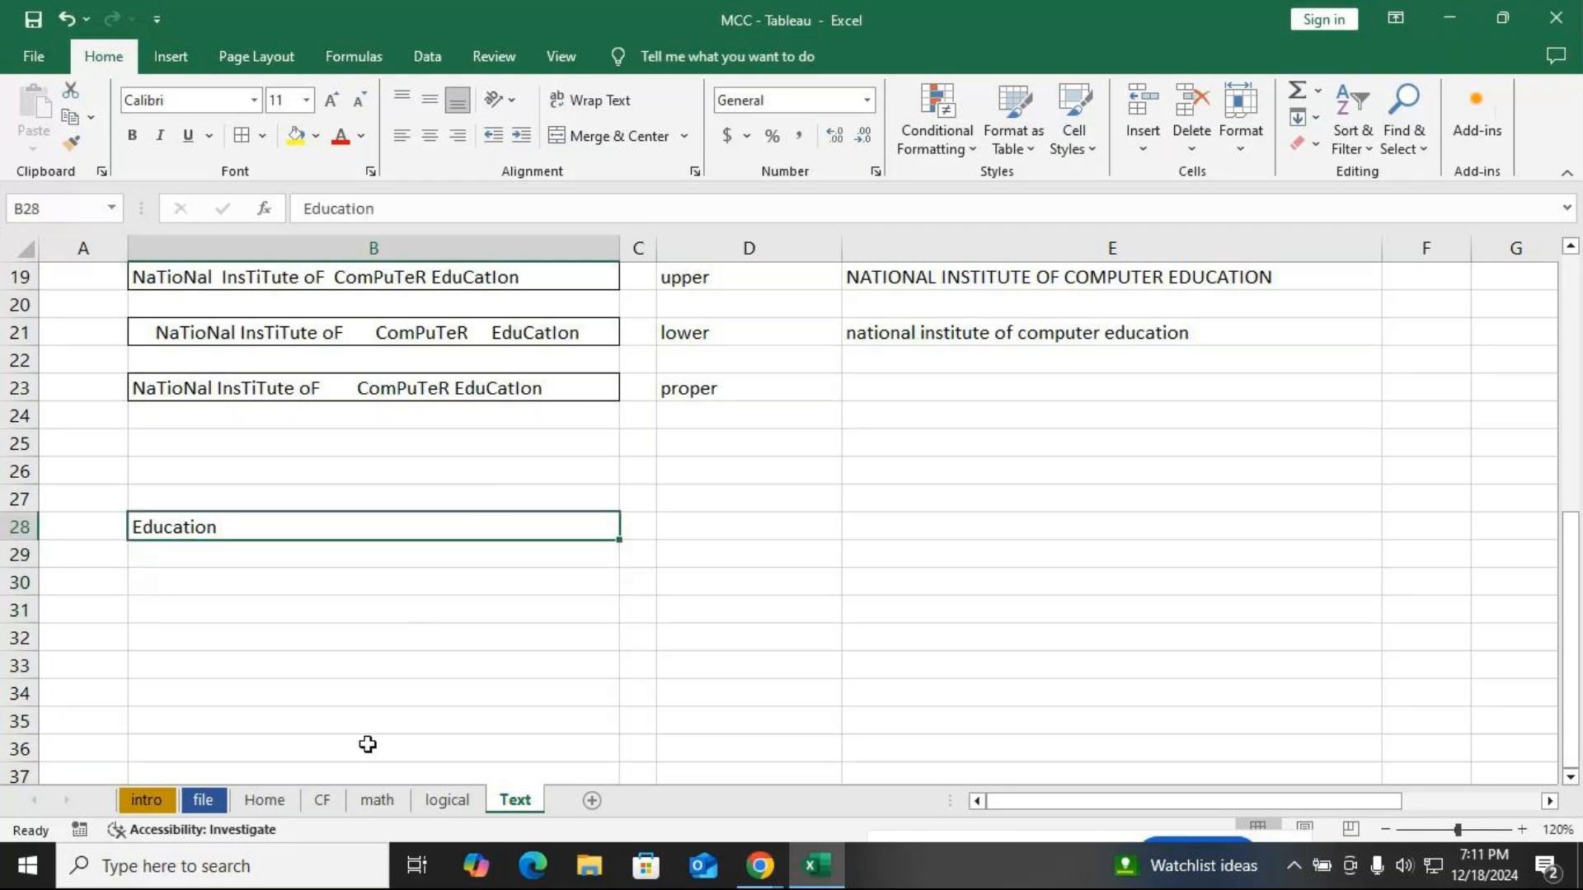
pyautogui.press('Down')
pyautogui.press('Down')
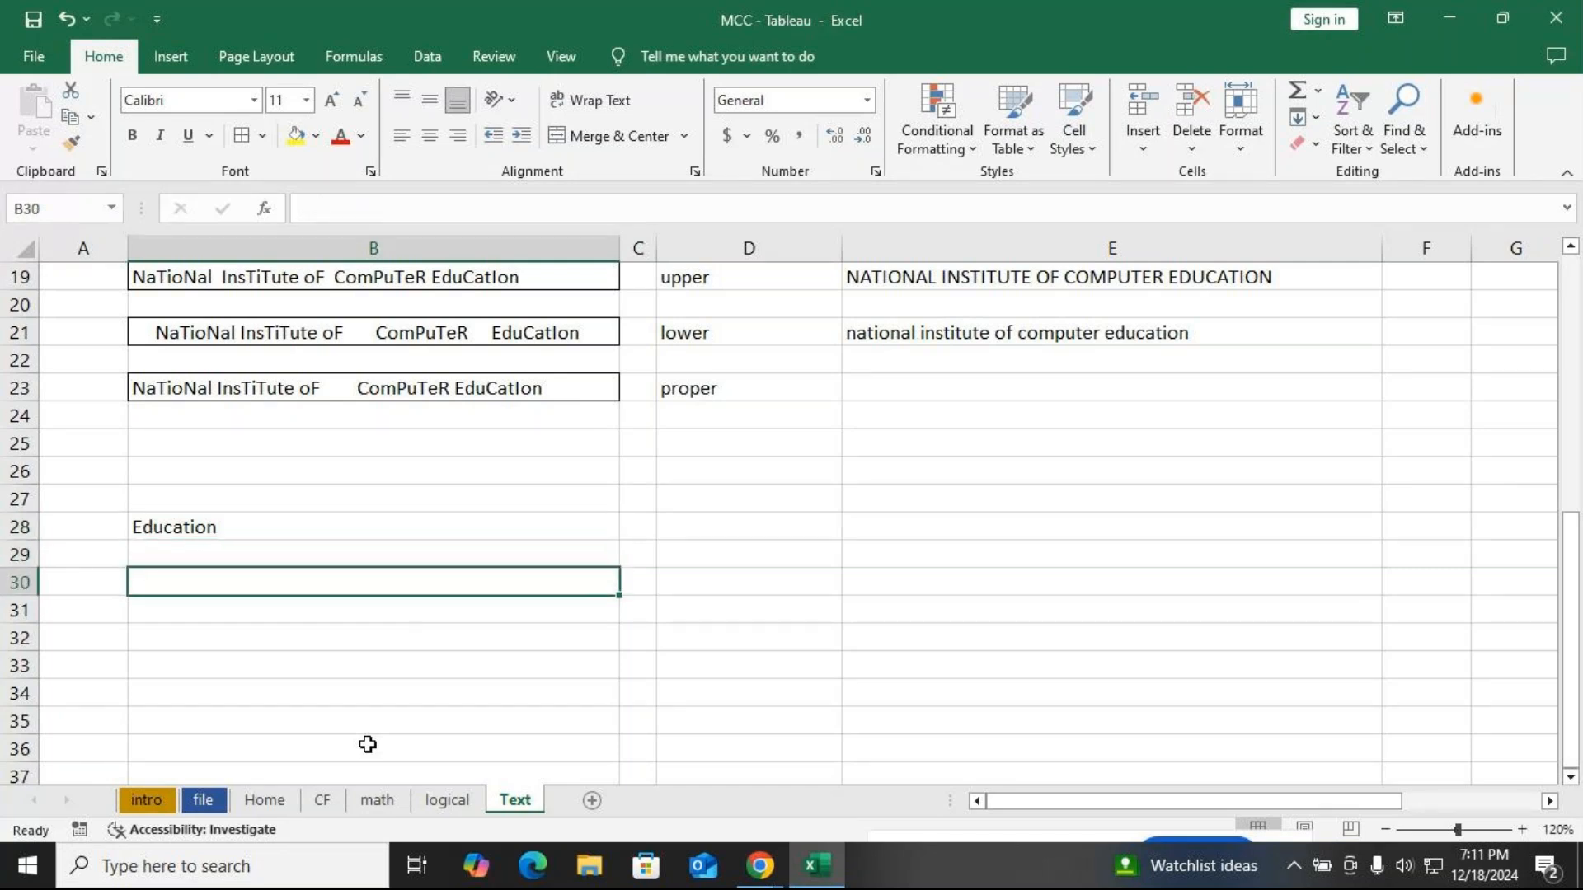
pyautogui.write('Left 3 char')
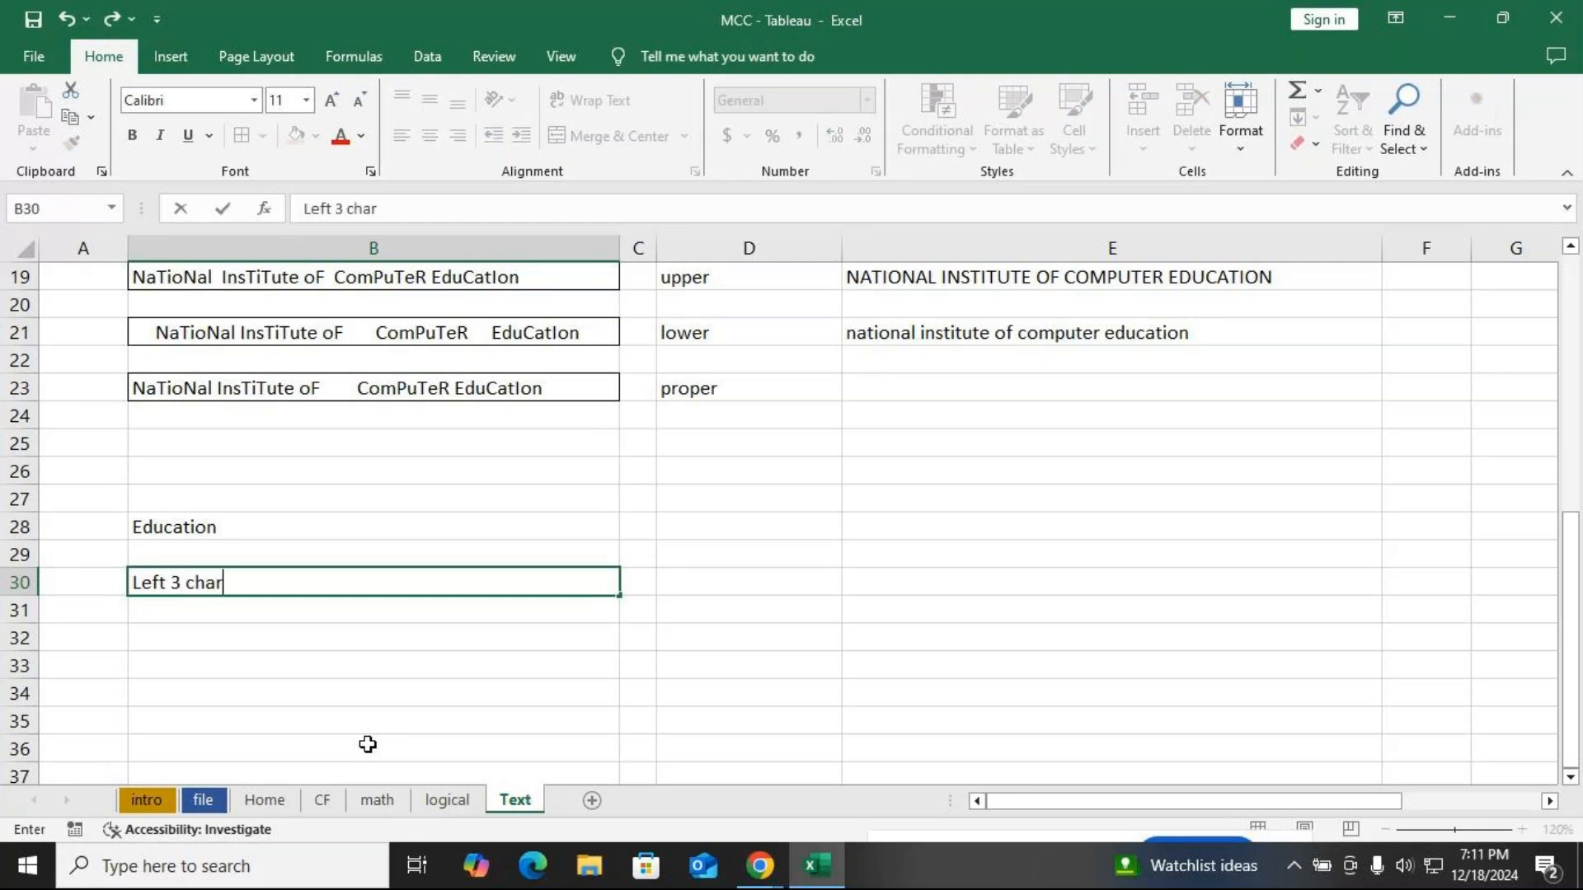
pyautogui.press('Return')
# Enter =LEFT(B28,3) in cell E30 to extract the first three characters of the sample word
pyautogui.press('Up')
pyautogui.press('Right')
pyautogui.press('Right')
pyautogui.press('Right')
pyautogui.write('=')
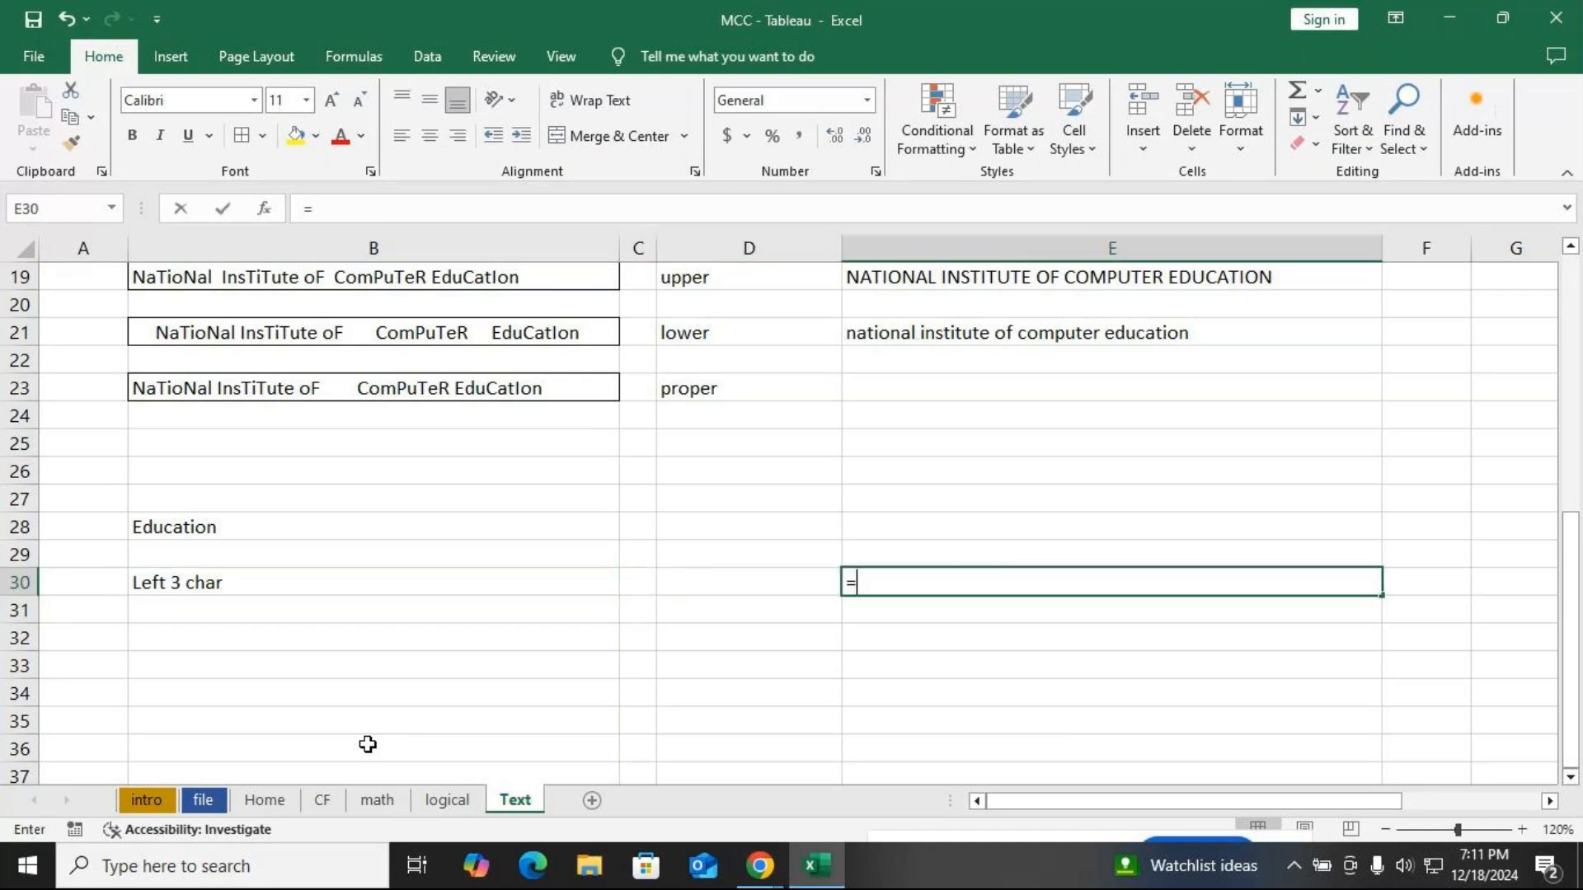
pyautogui.write('left')
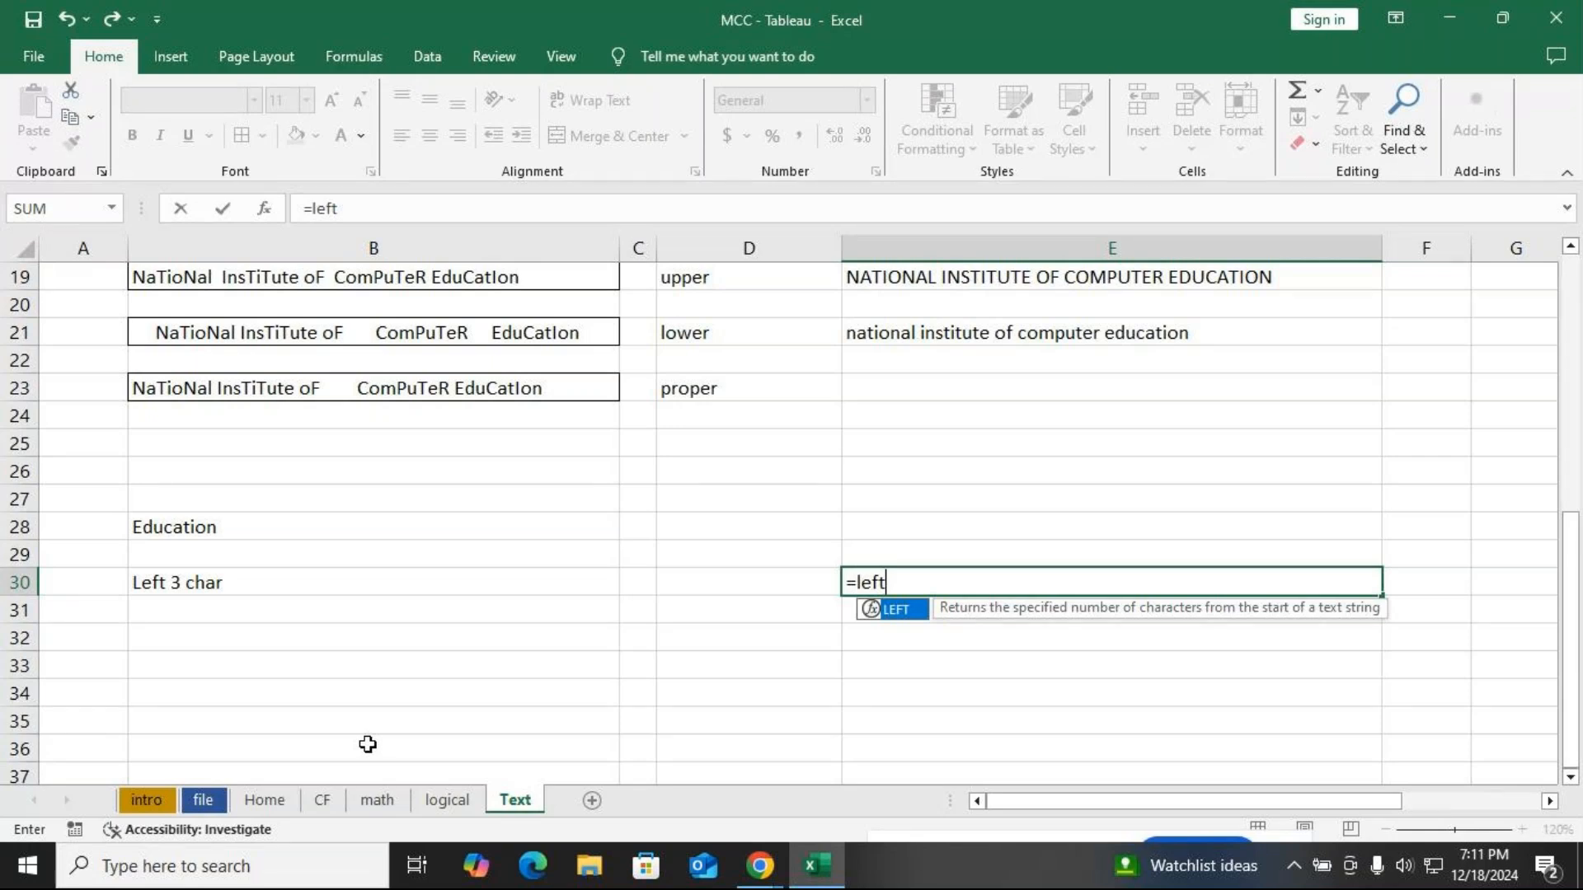
pyautogui.press('Tab')
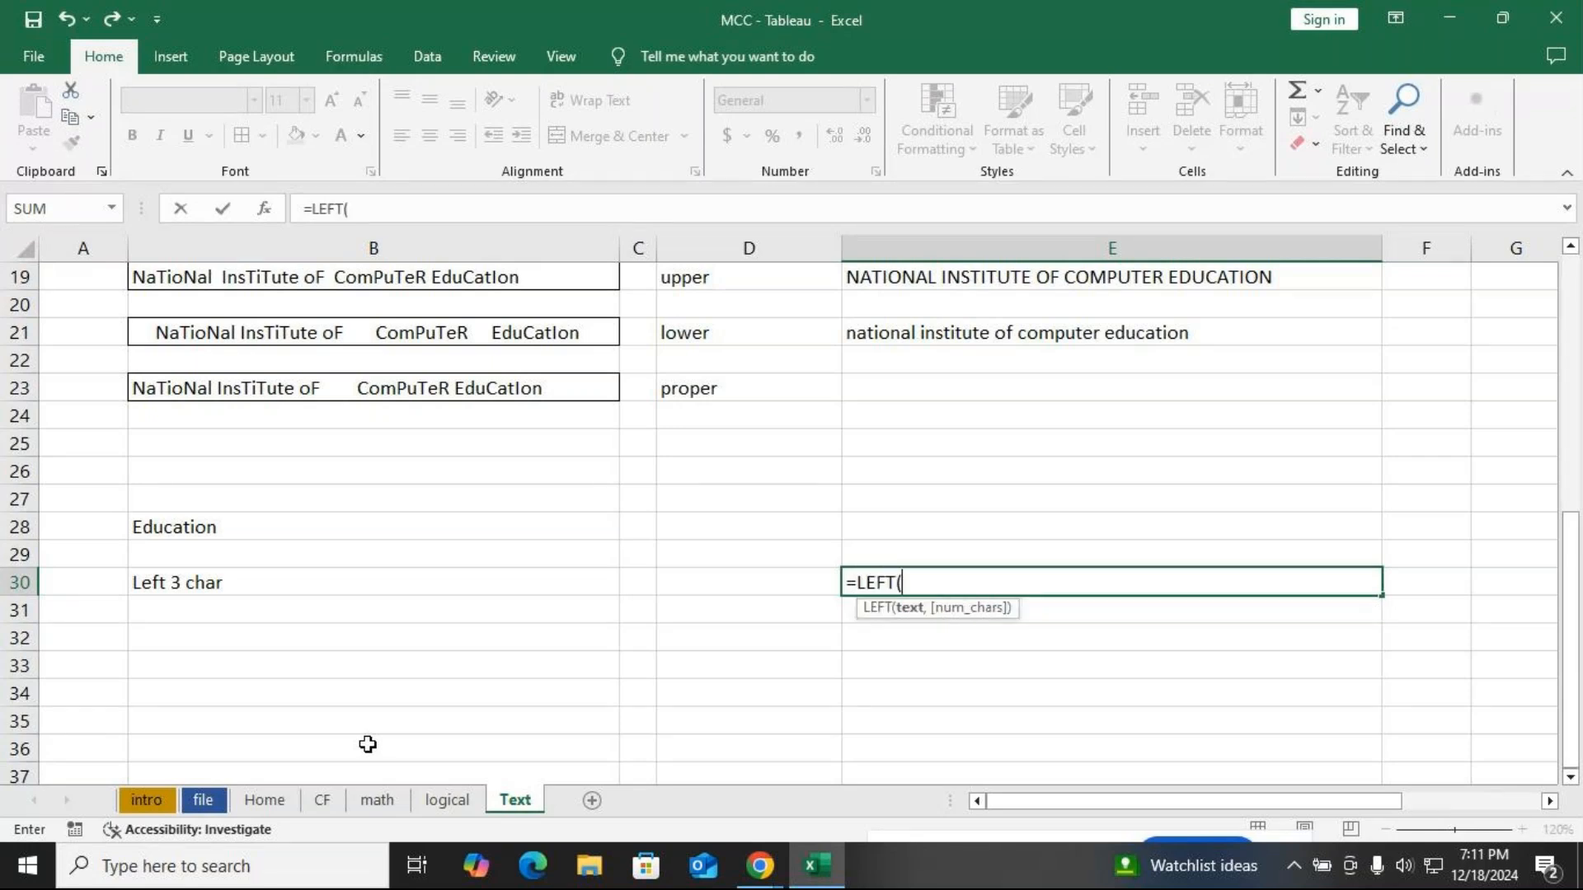
pyautogui.click(183, 530)
pyautogui.write(',3')
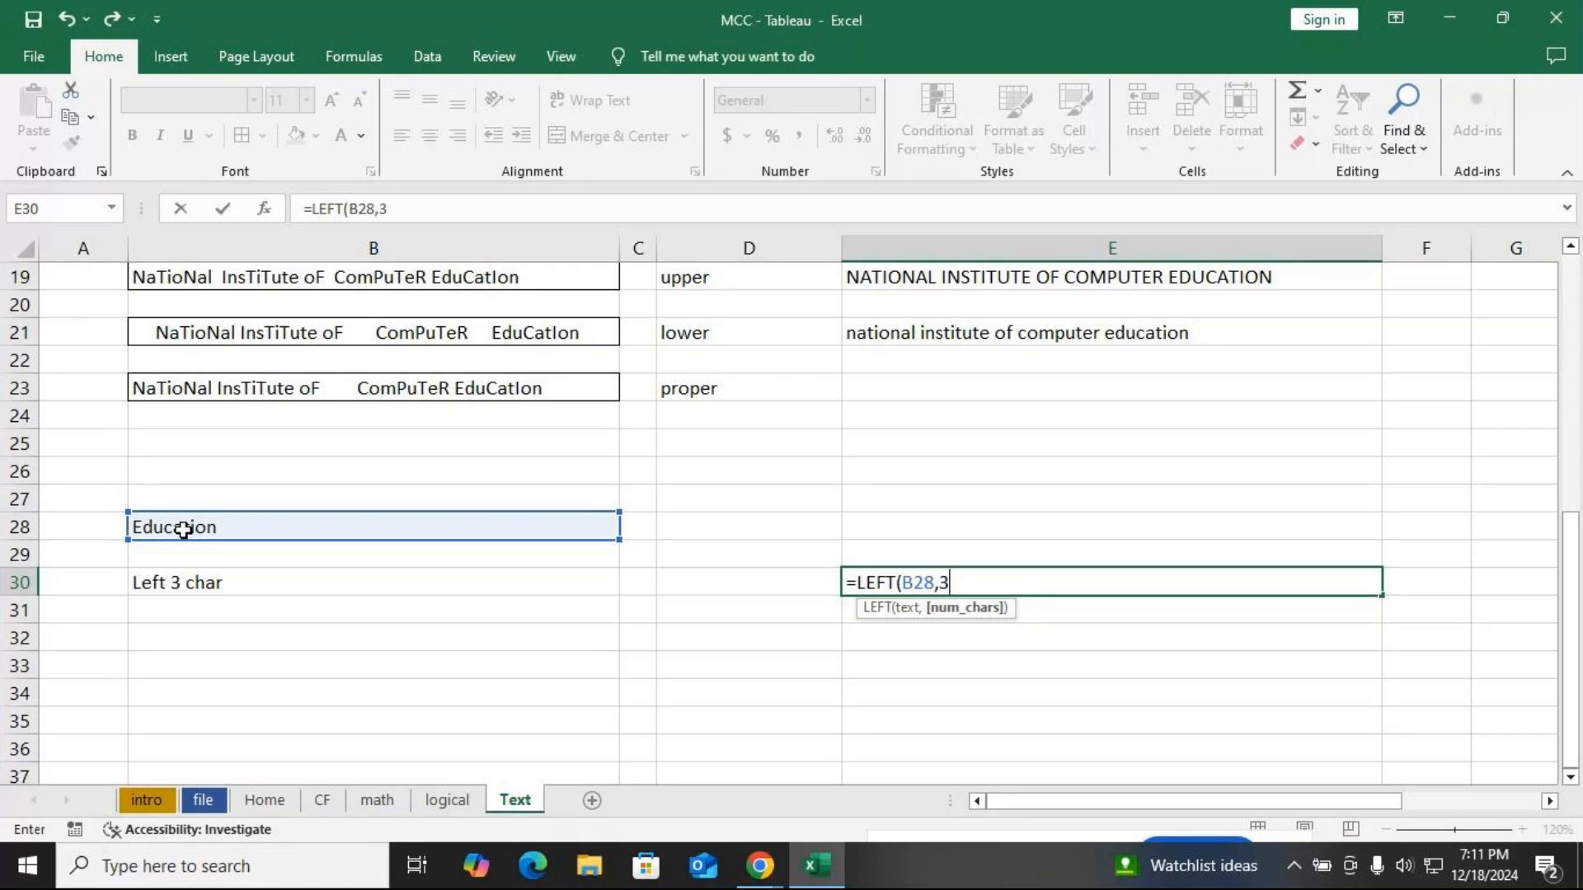
pyautogui.write(')')
pyautogui.press('Return')
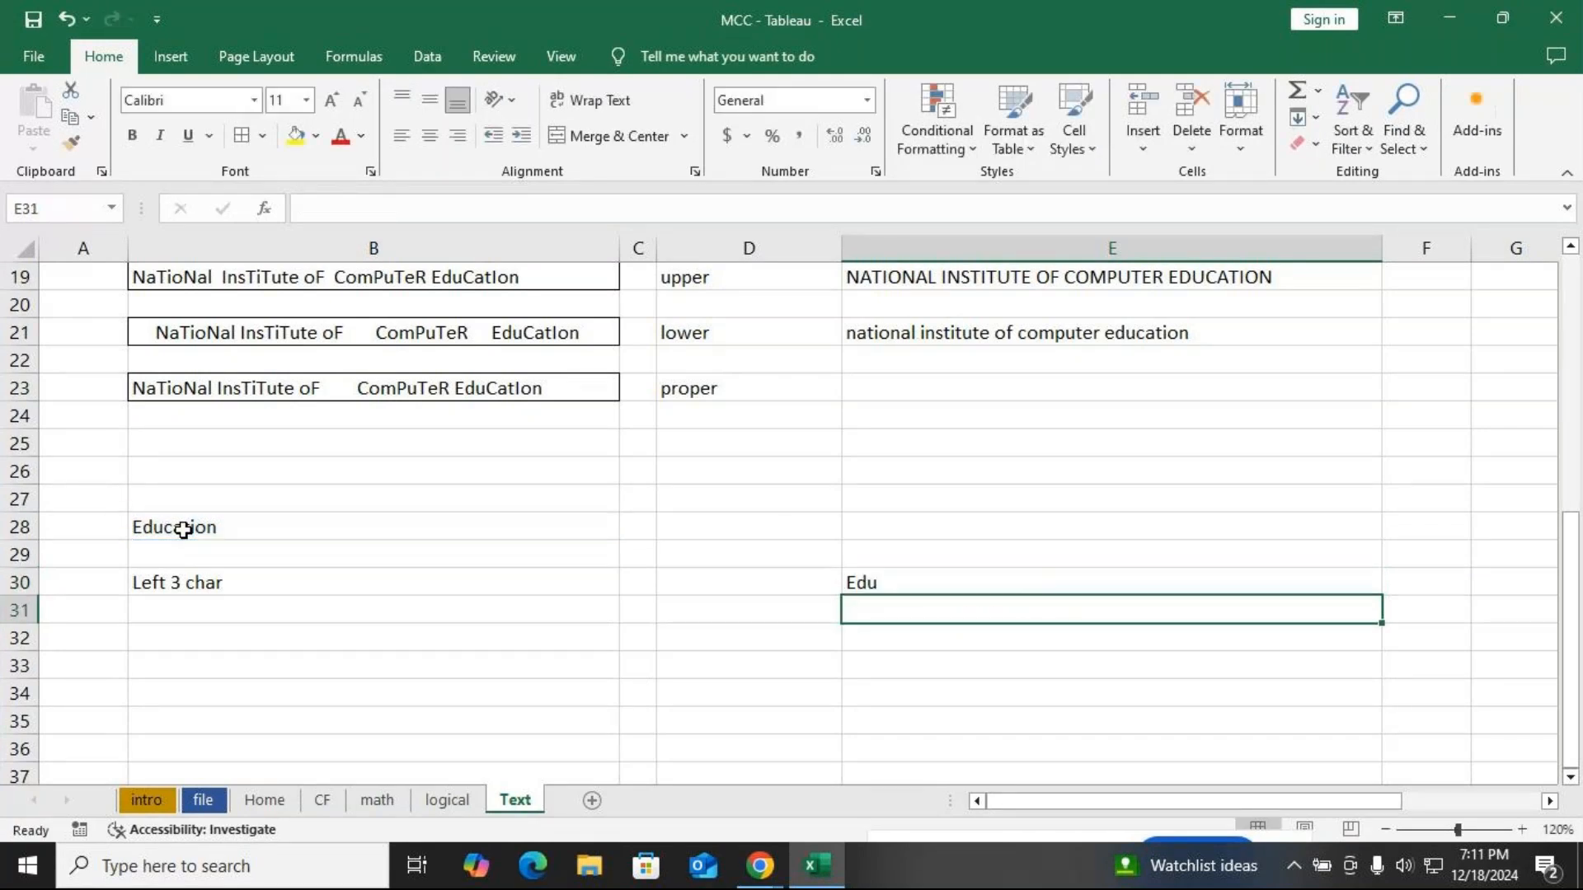
# Enter the label "right 3 char" in cell B31
pyautogui.click(180, 608)
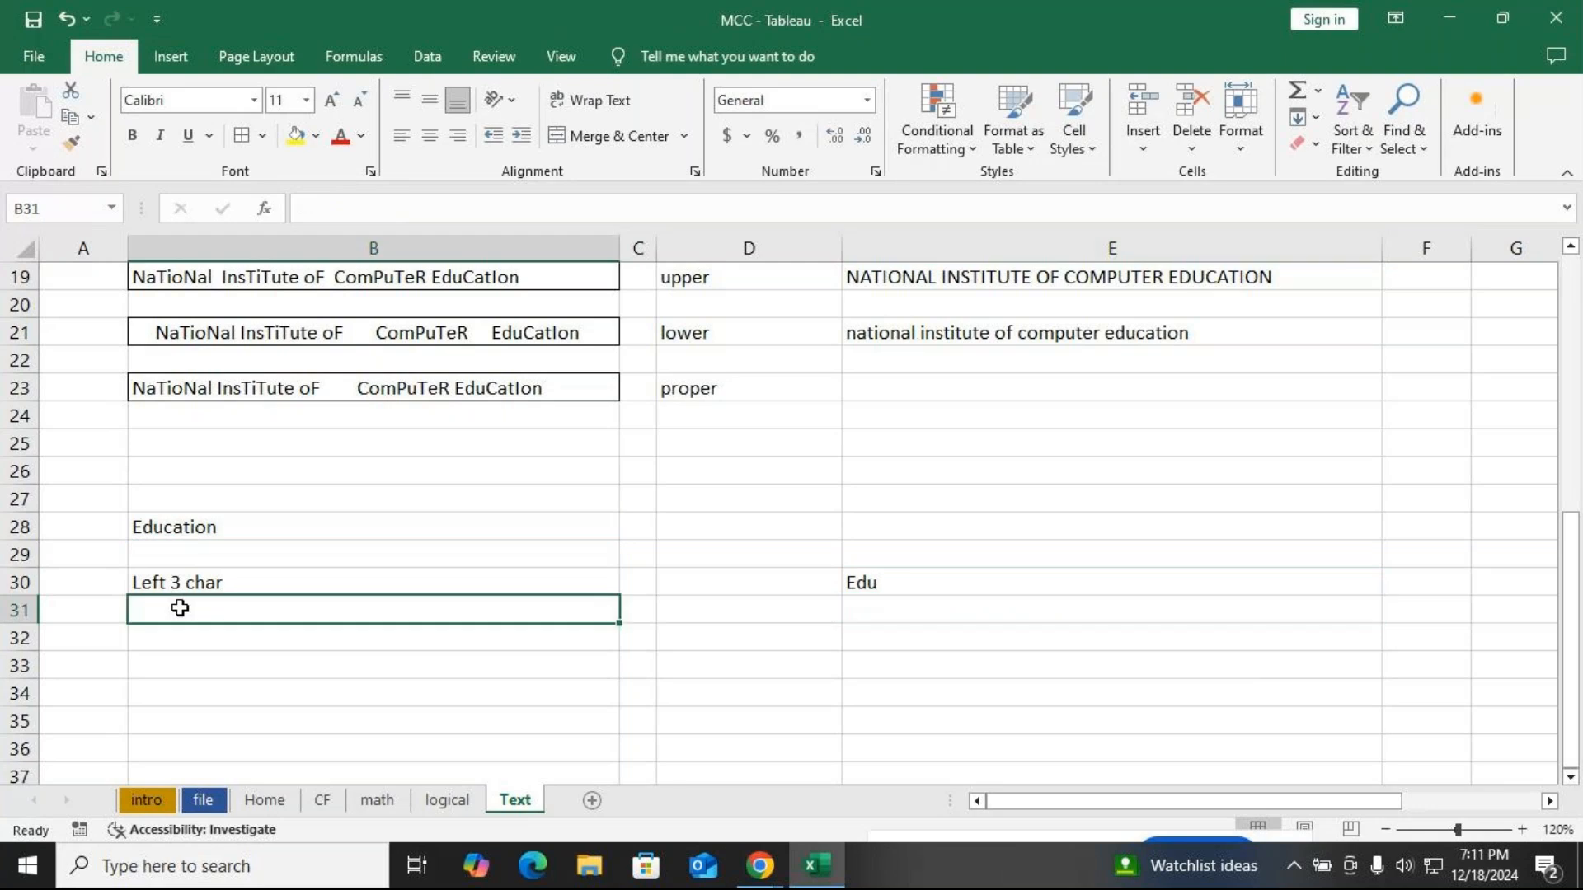
pyautogui.write('rig')
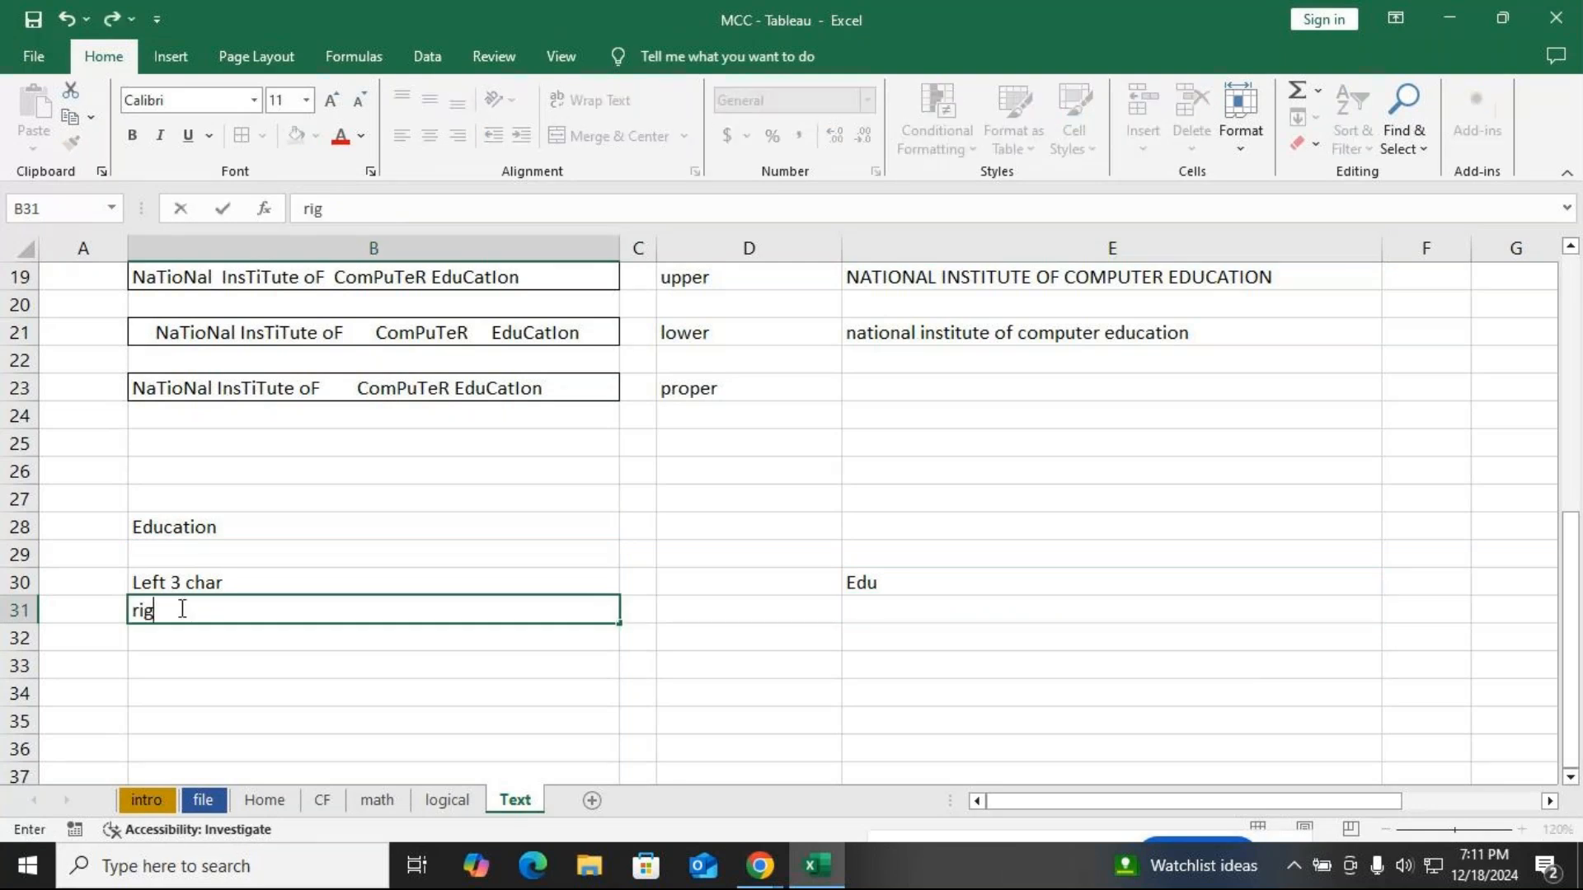
pyautogui.write('ht 3 char')
pyautogui.press('Tab')
# Enter =RIGHT(B28) in cell E31, beside the "right 3 char" label
pyautogui.press('Tab')
pyautogui.press('Tab')
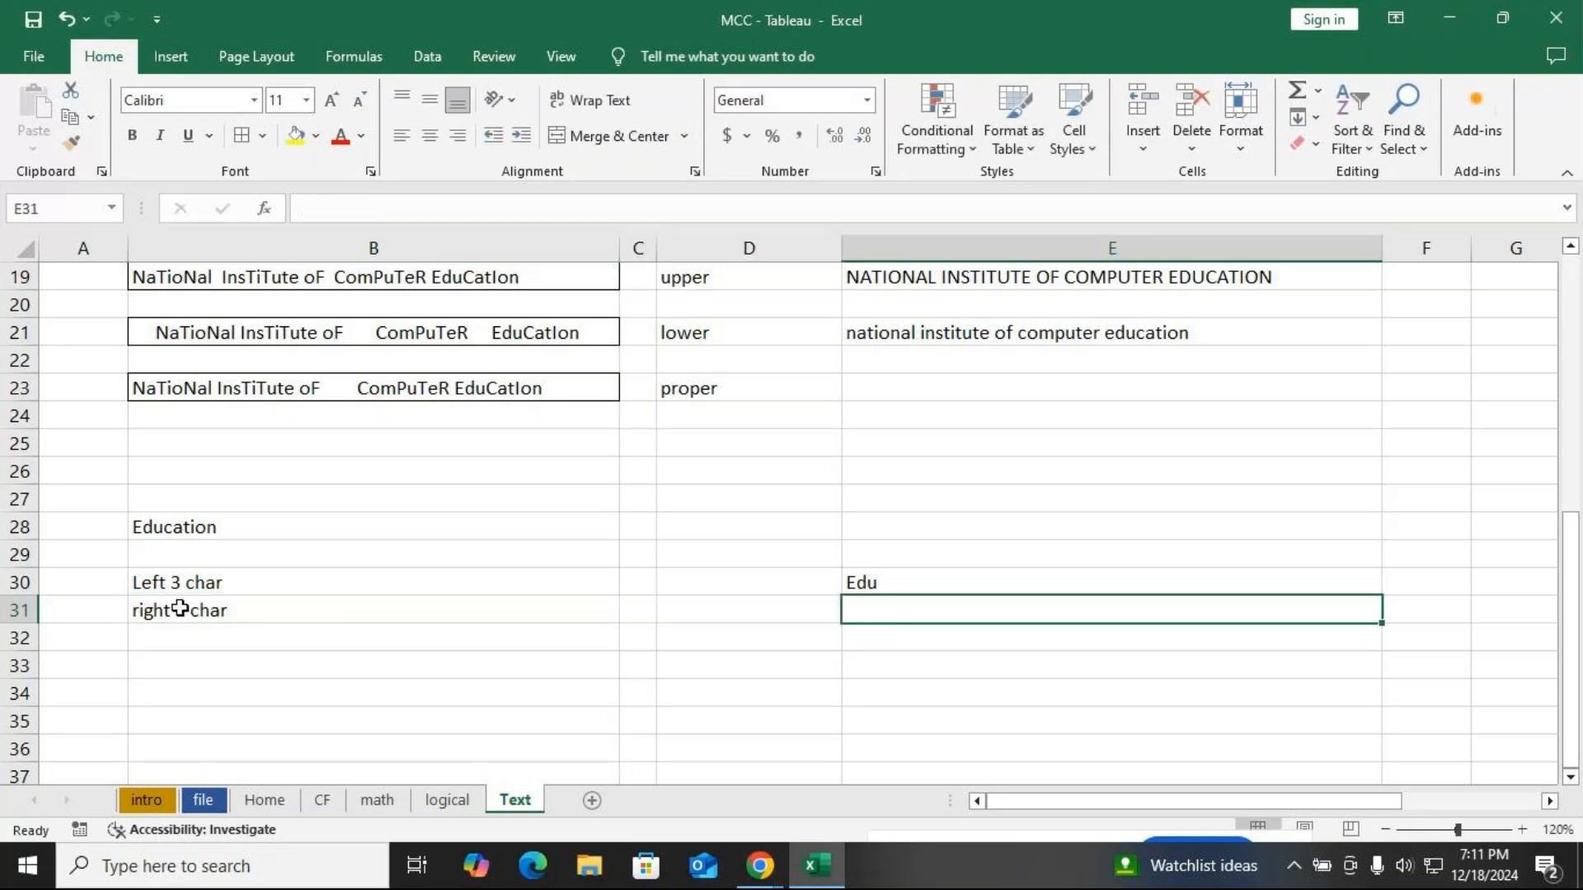
pyautogui.write('=right')
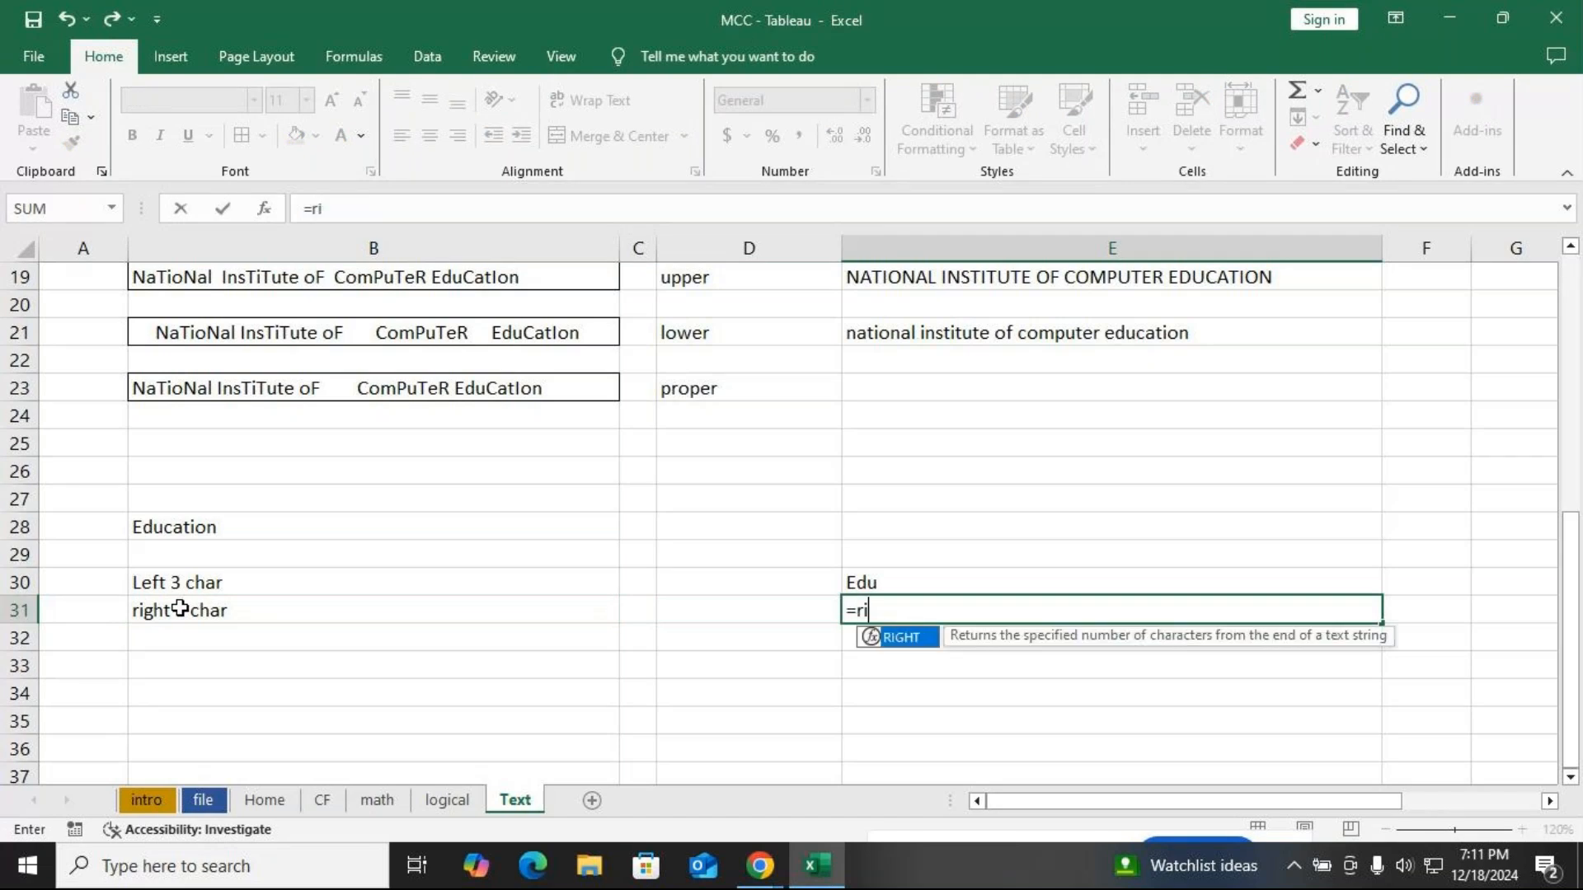
pyautogui.press('Tab')
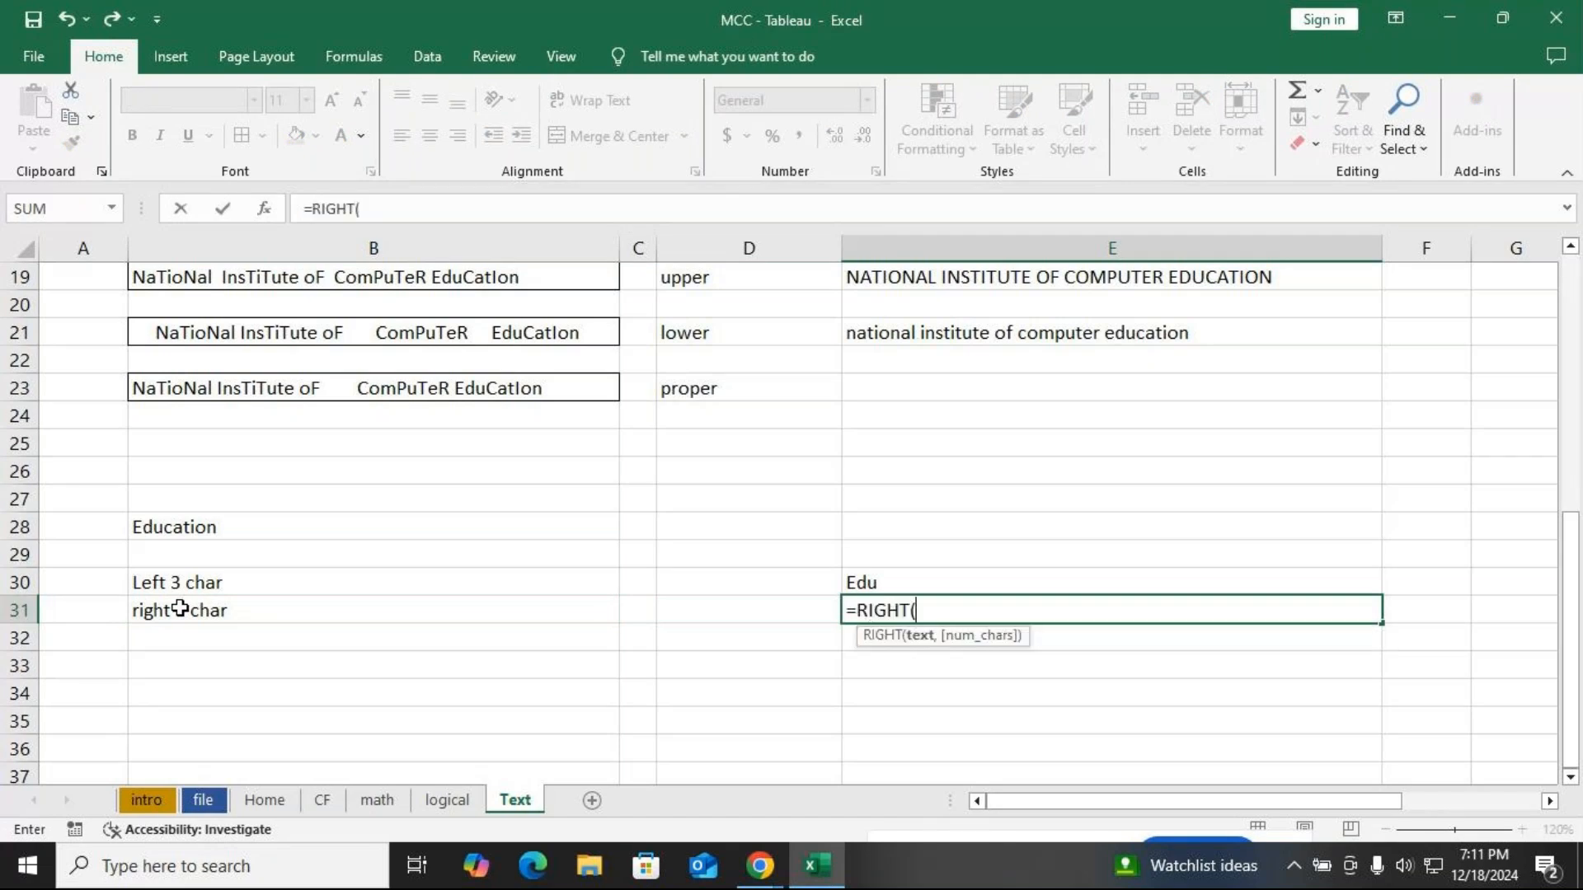
pyautogui.click(152, 533)
pyautogui.write(',')
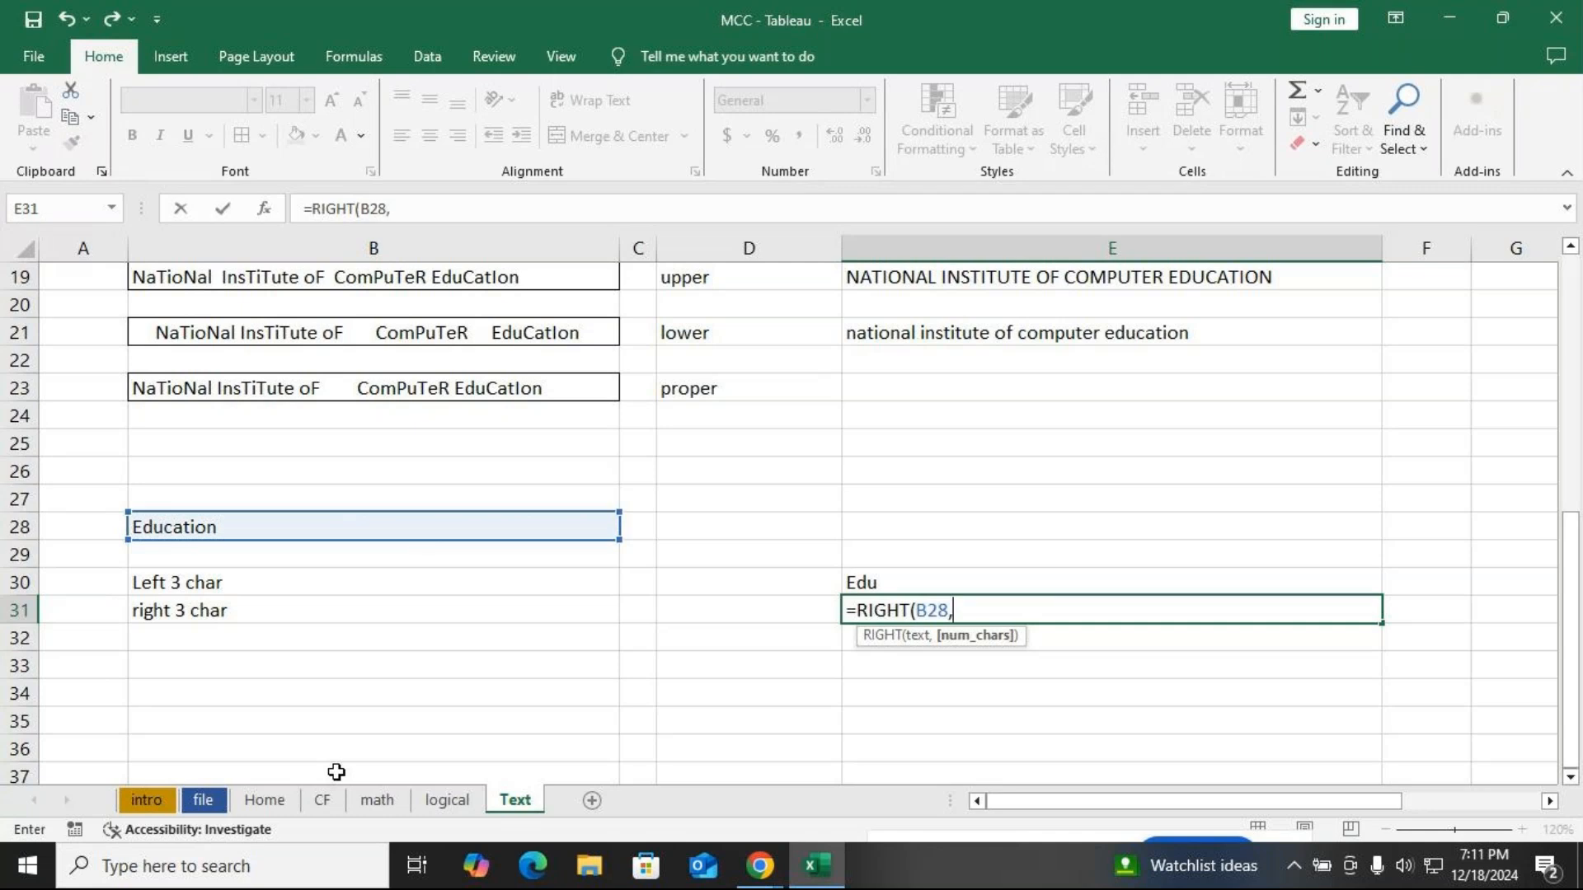
pyautogui.press('BackSpace')
pyautogui.press('BackSpace')
pyautogui.press('BackSpace')
pyautogui.press('BackSpace')
pyautogui.press('BackSpace')
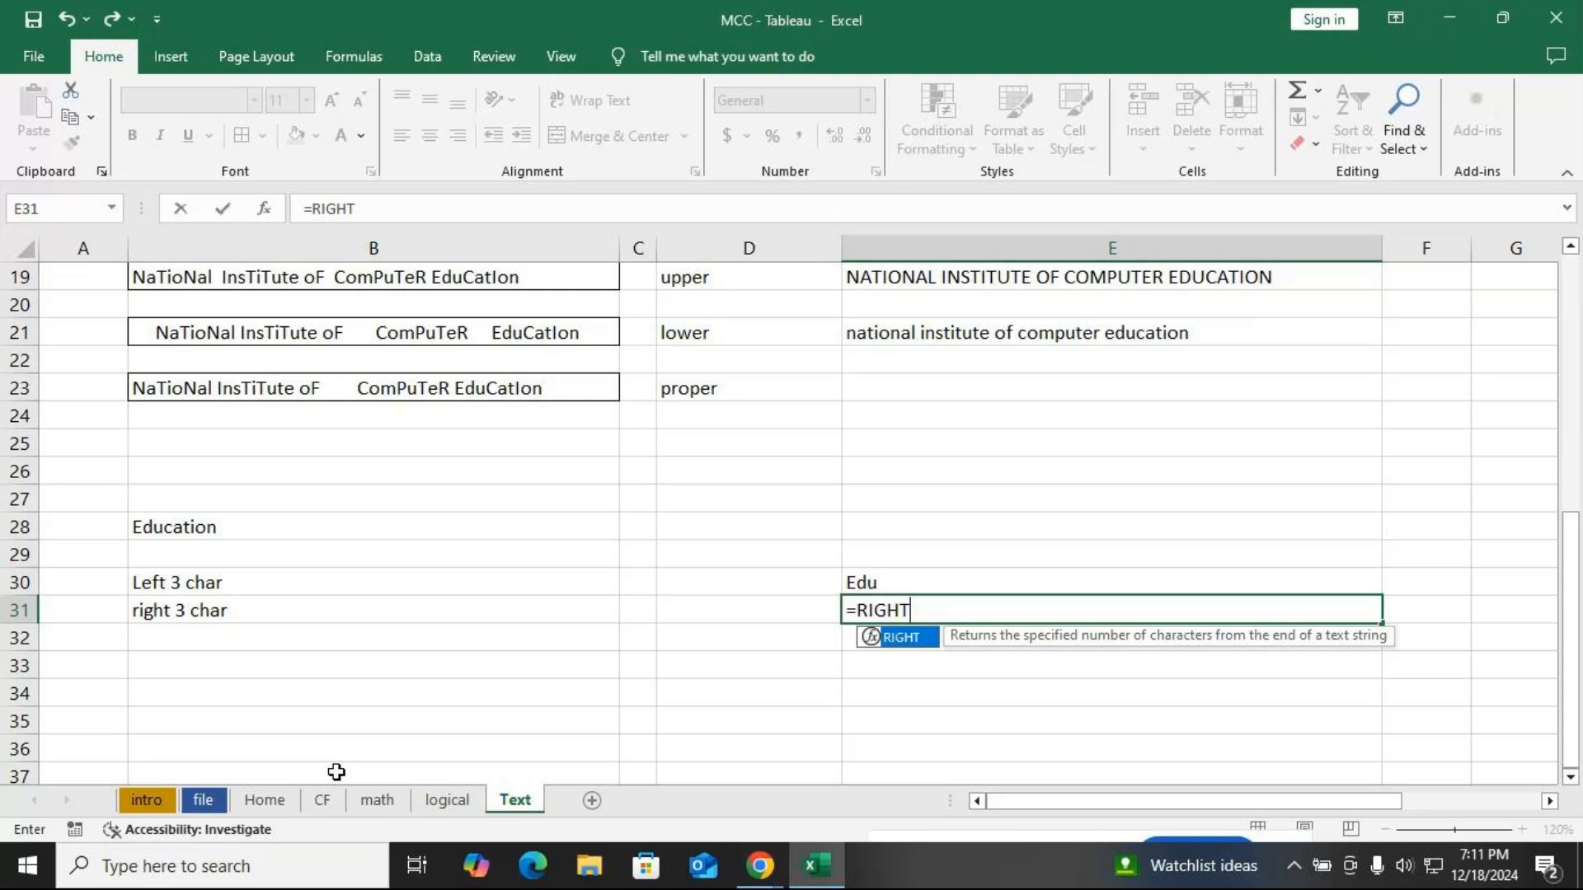
pyautogui.write('(')
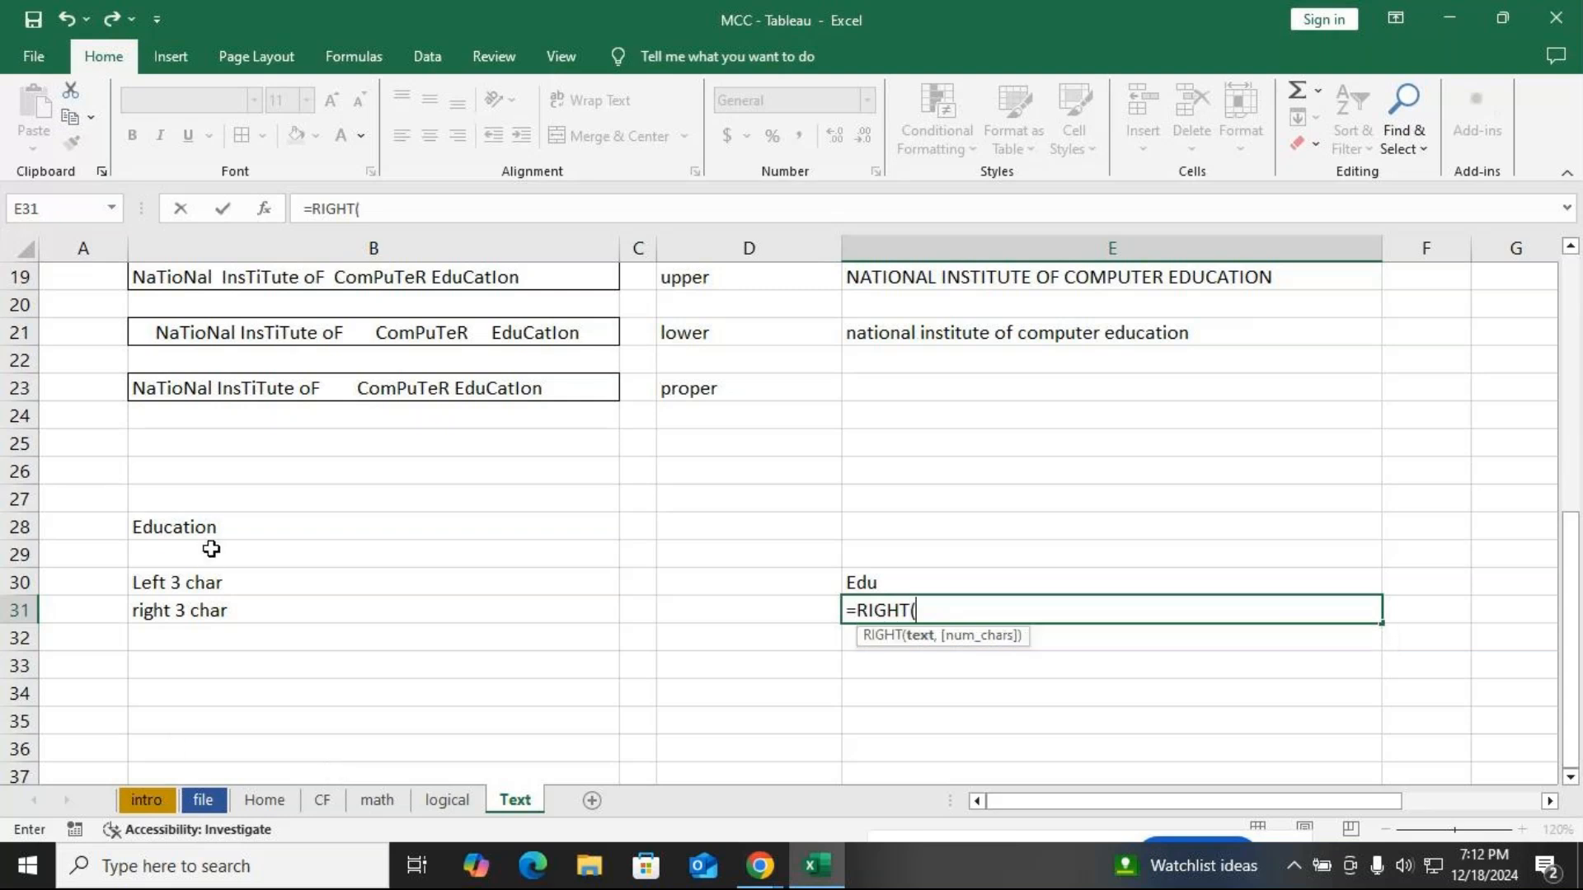
pyautogui.click(189, 526)
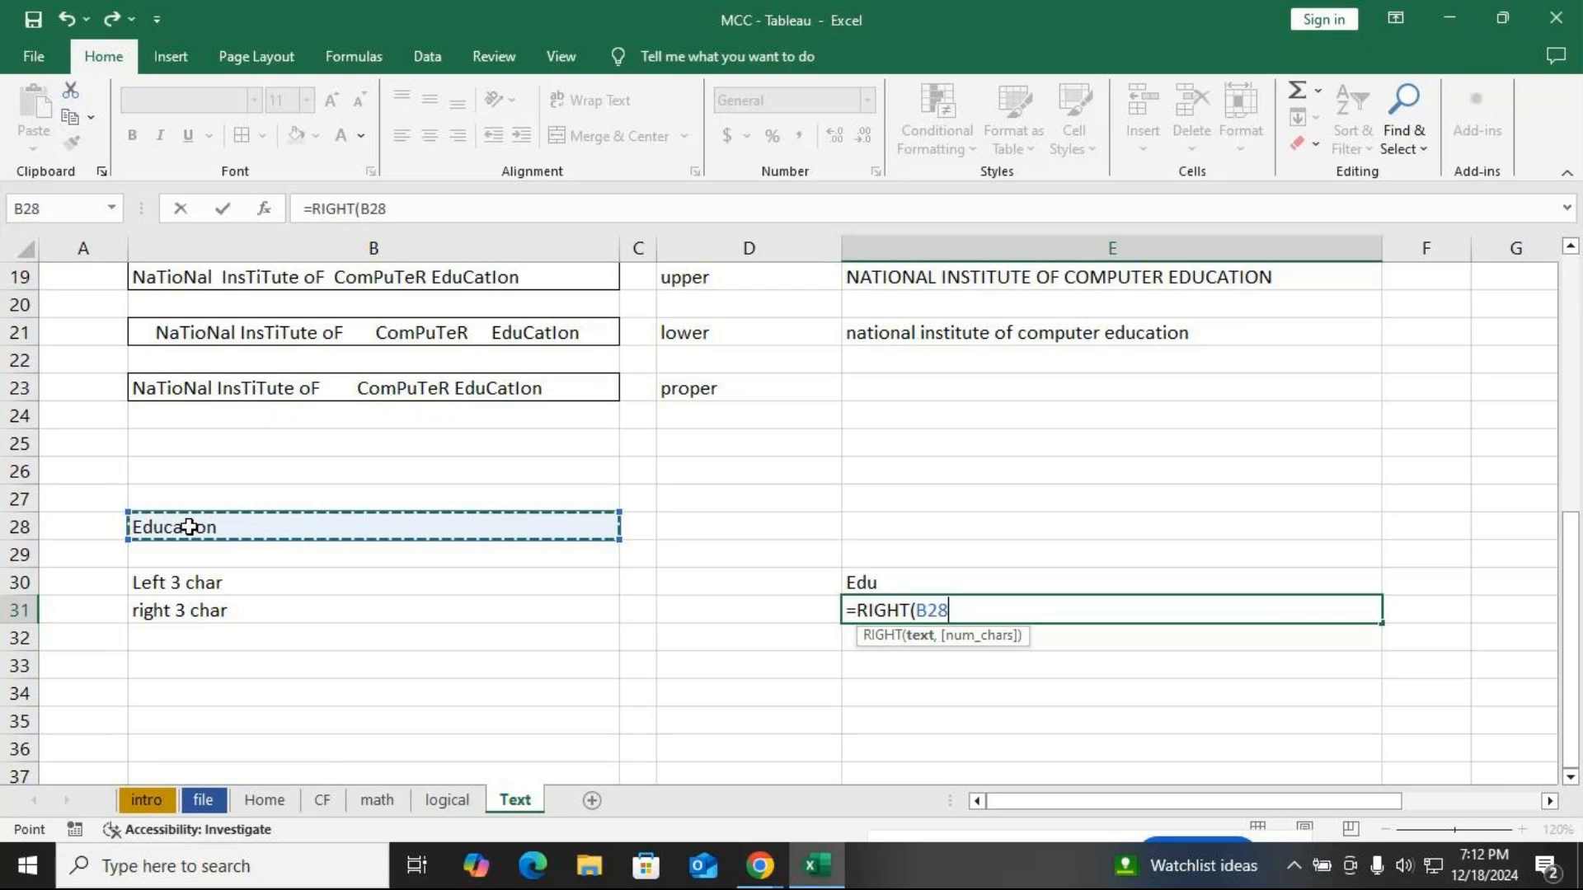
pyautogui.write(')')
pyautogui.press('Return')
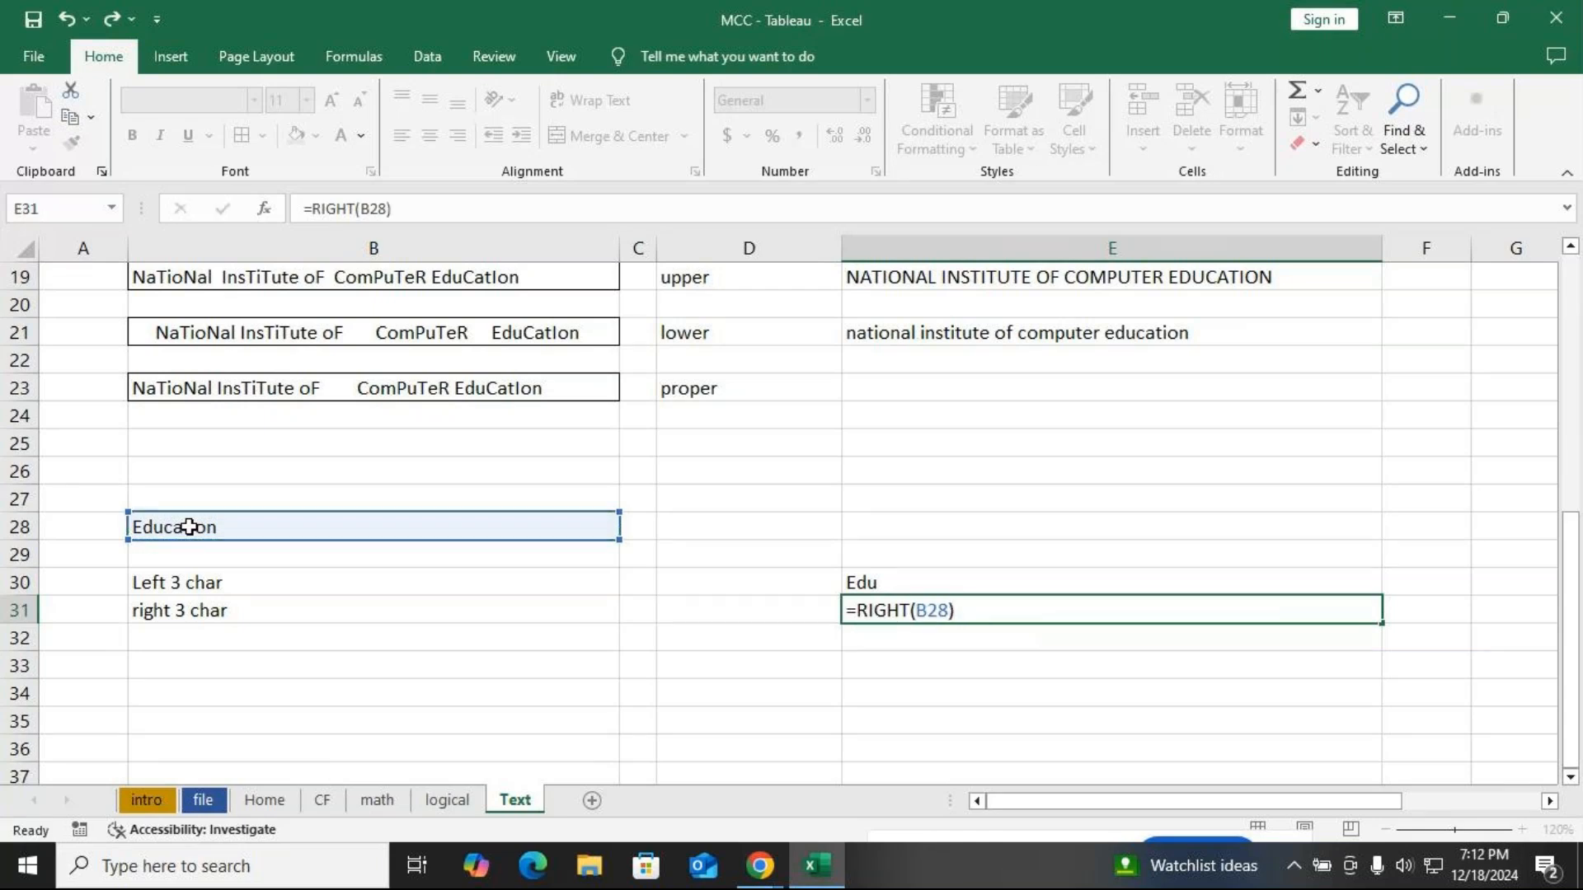
# Edit the formula in cell E31 to =RIGHT(B28,3) to extract the last three characters
pyautogui.doubleClick(843, 618)
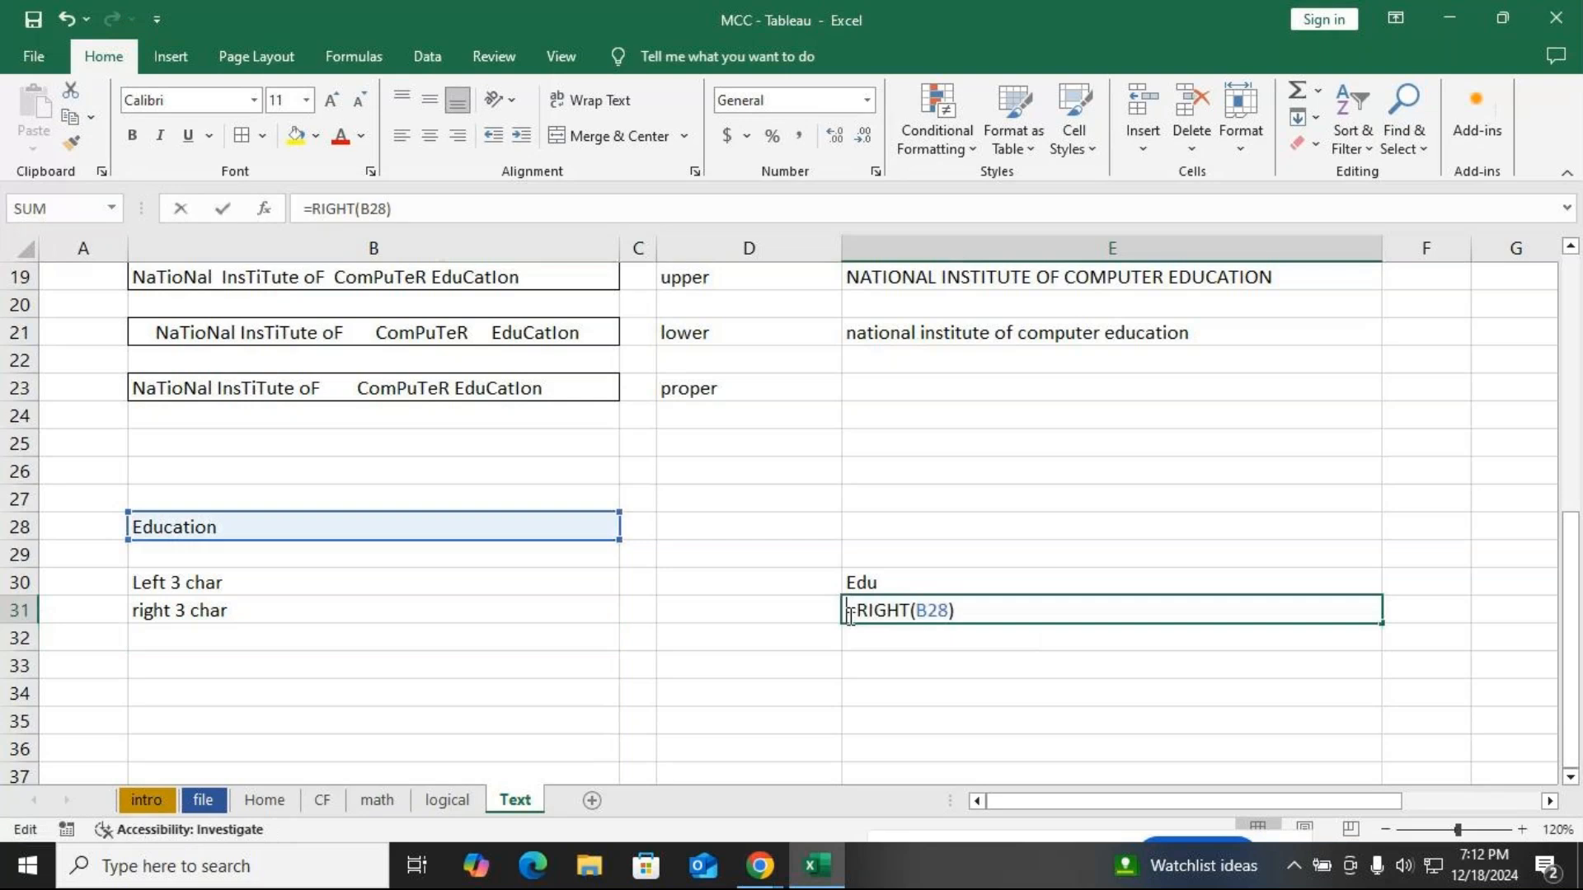
pyautogui.click(945, 611)
pyautogui.write(',3')
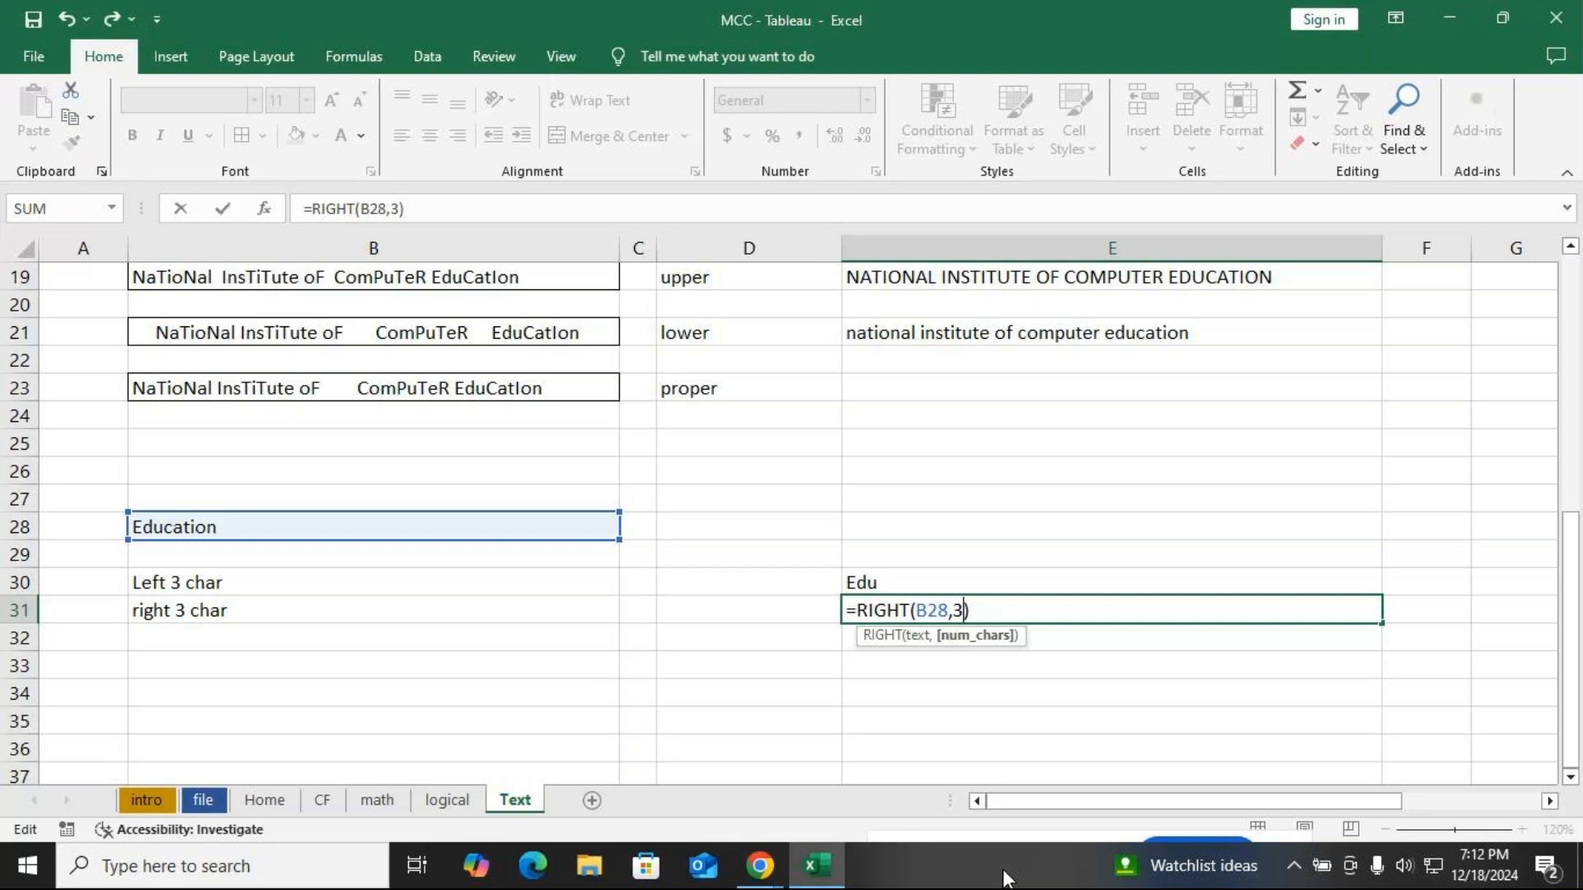
pyautogui.press('Return')
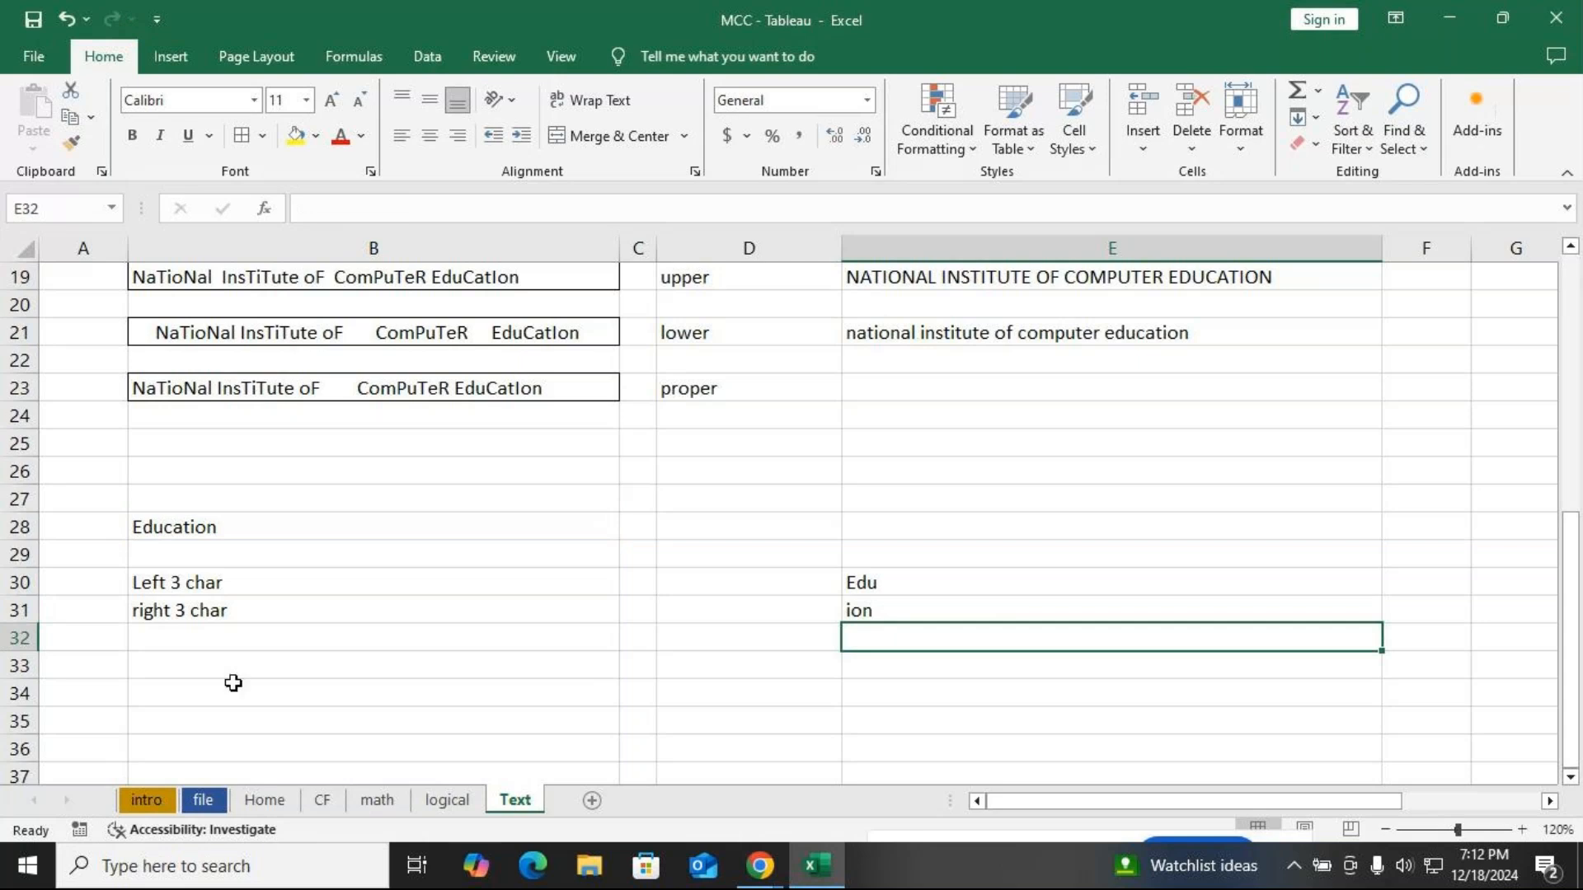
# Enter the label "middle 3 char" in cell B32
pyautogui.click(216, 634)
pyautogui.write('mid')
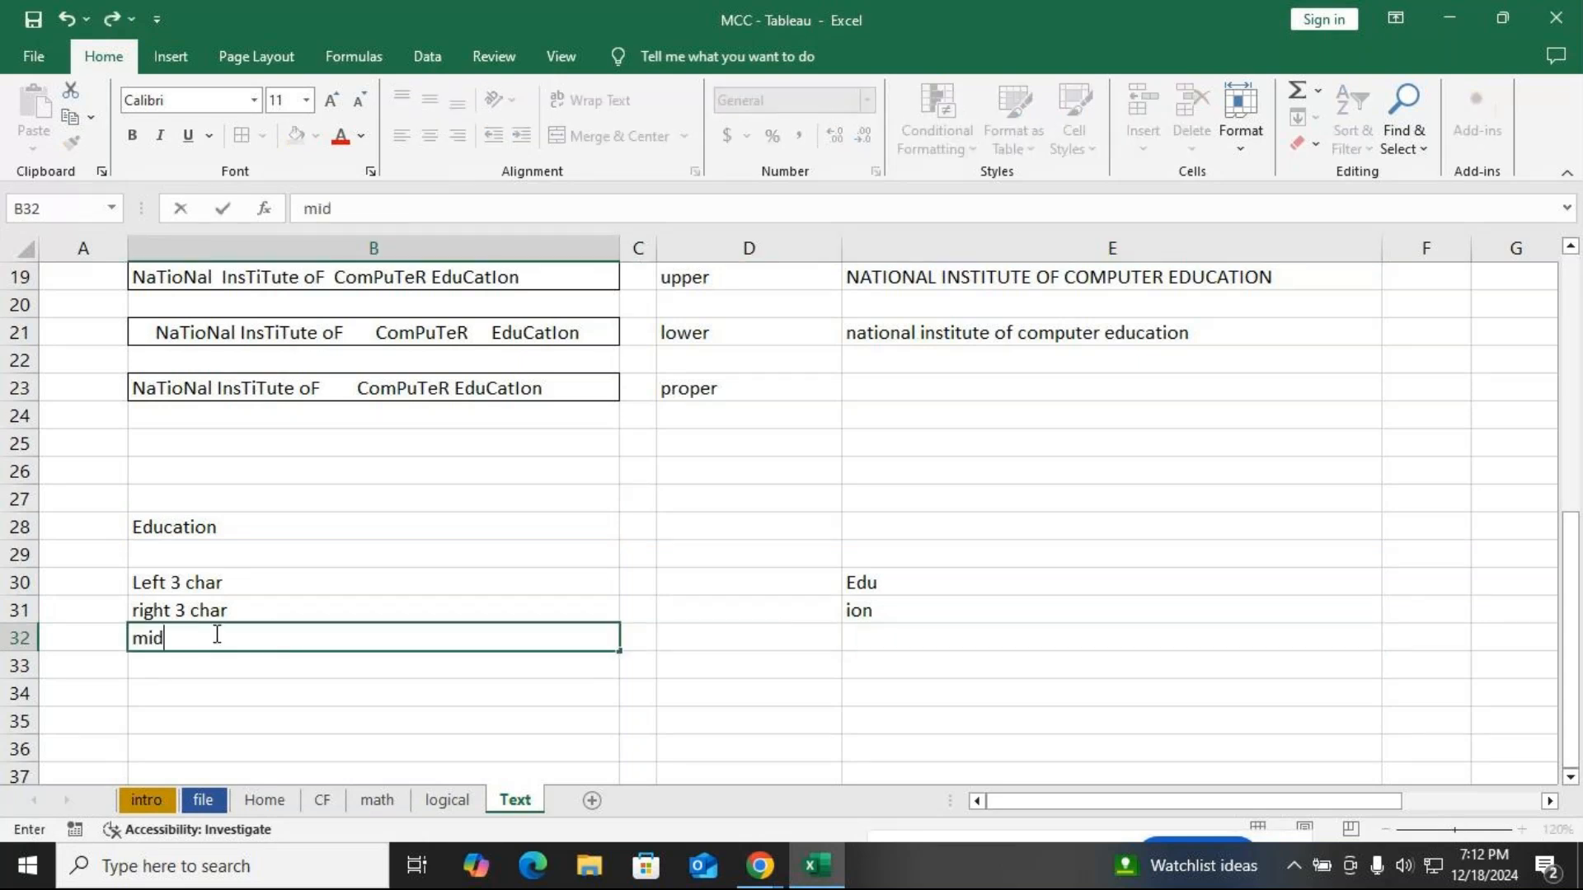
pyautogui.write('dle 3 char')
pyautogui.press('Return')
# Color only the first and last letters of the word Education in cell B28 red
pyautogui.doubleClick(223, 528)
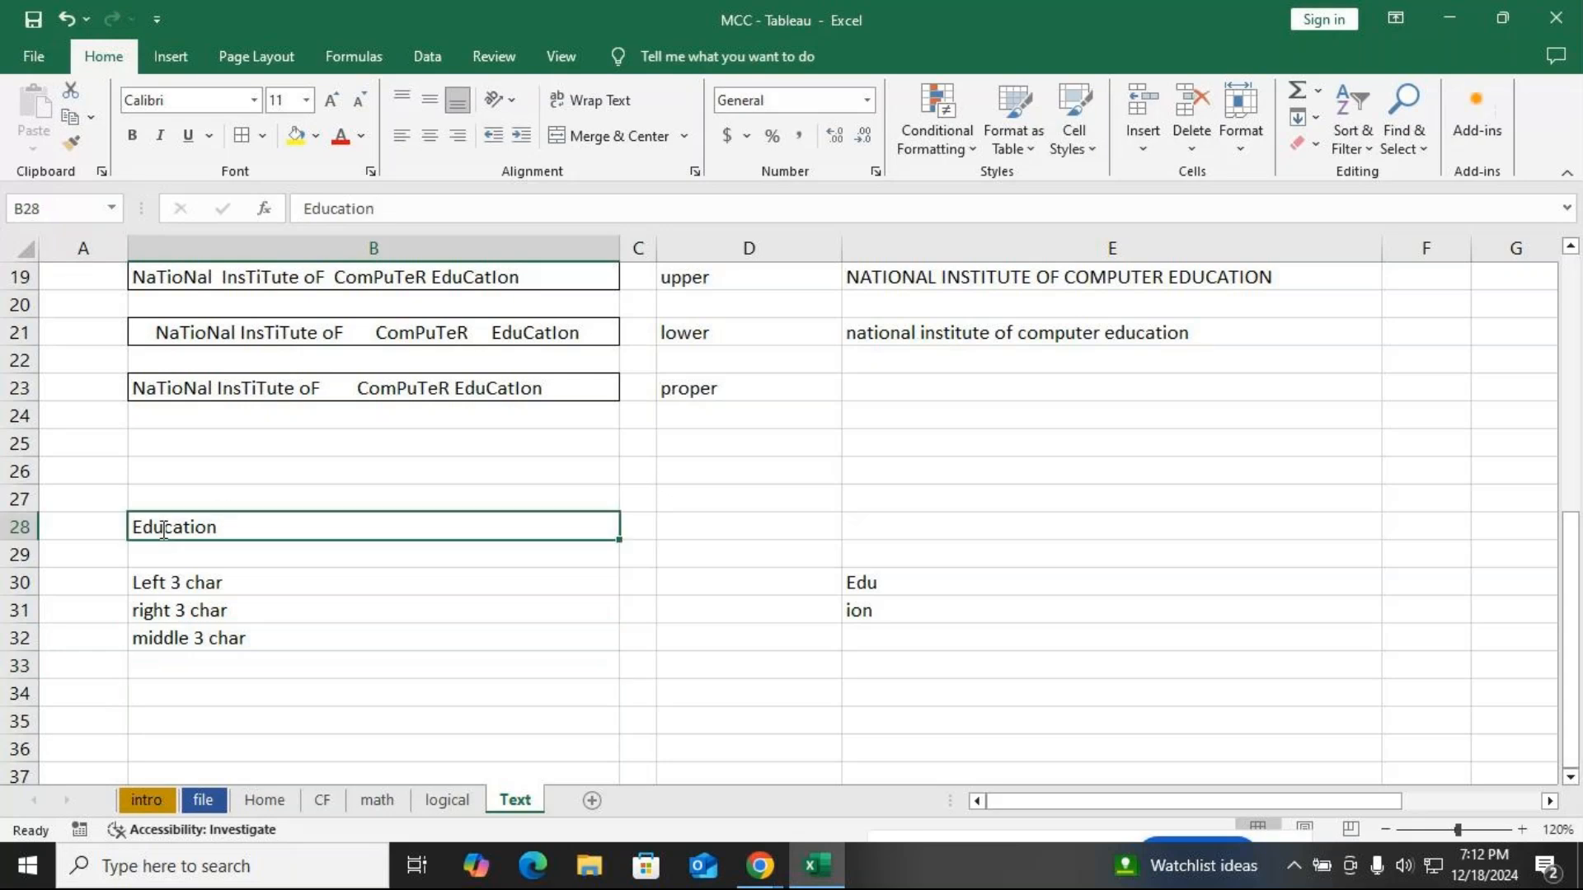
pyautogui.moveTo(218, 528); pyautogui.dragTo(207, 527)
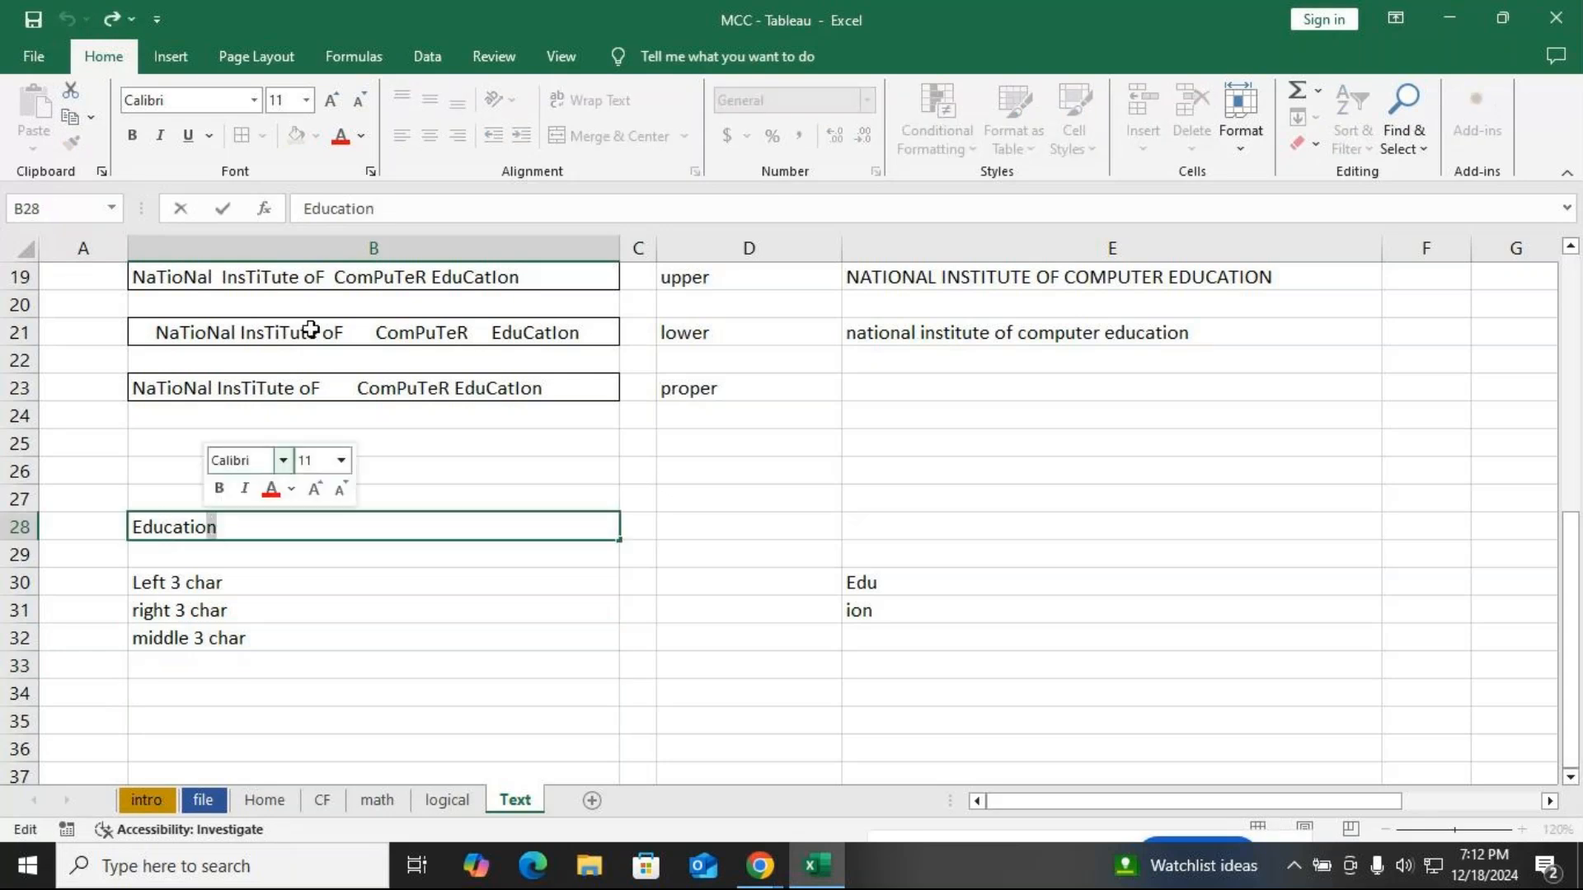
pyautogui.click(340, 142)
pyautogui.click(133, 526)
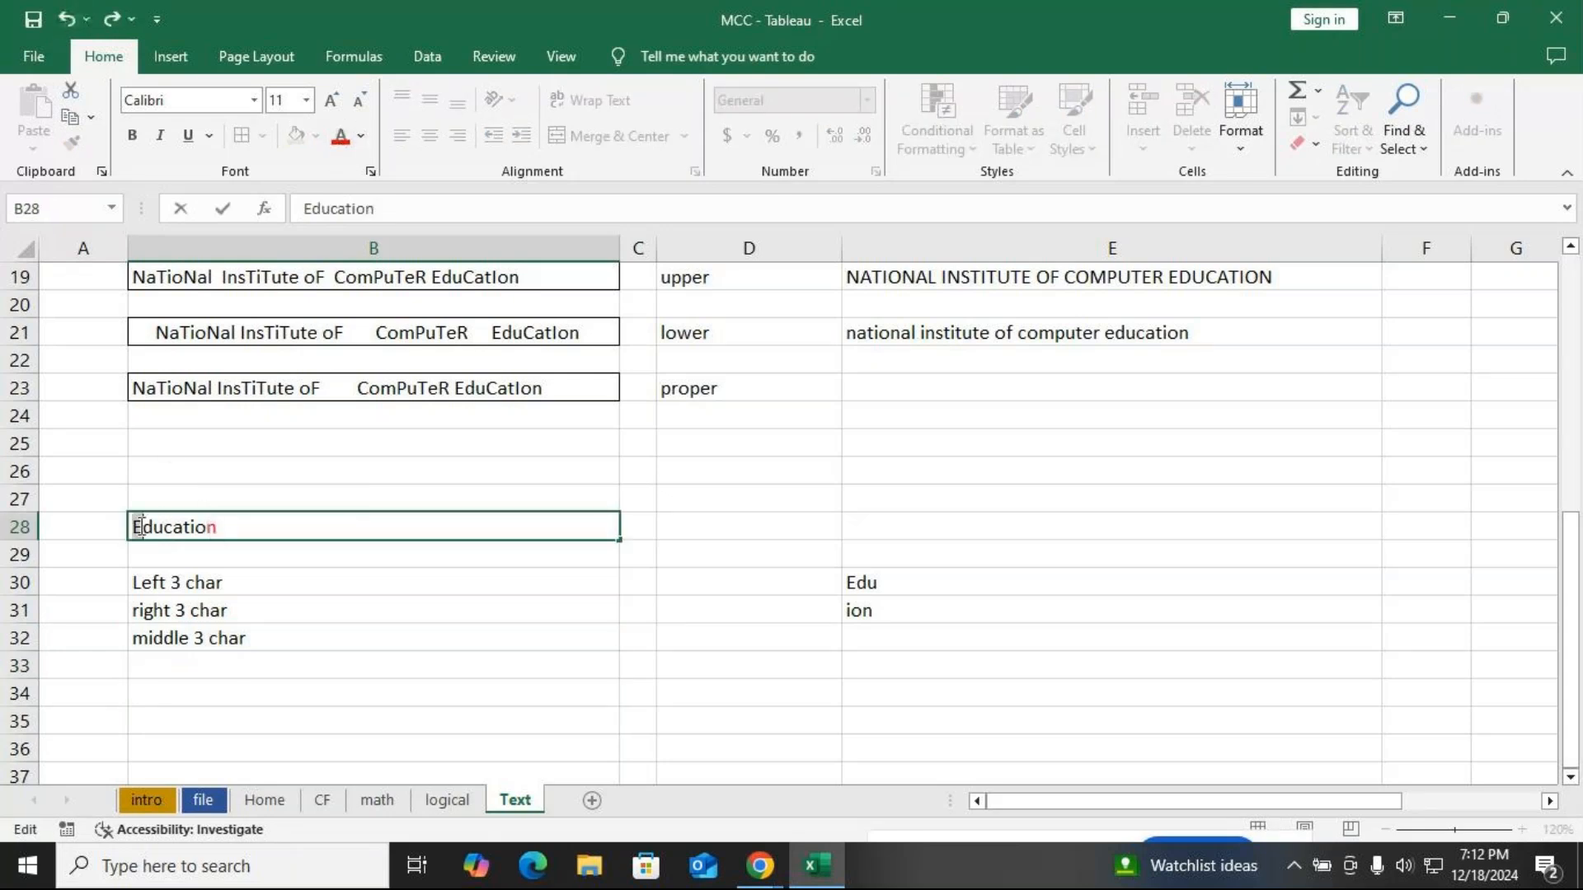
pyautogui.moveTo(133, 526); pyautogui.dragTo(143, 526)
pyautogui.click(340, 140)
pyautogui.moveTo(206, 528); pyautogui.dragTo(150, 528)
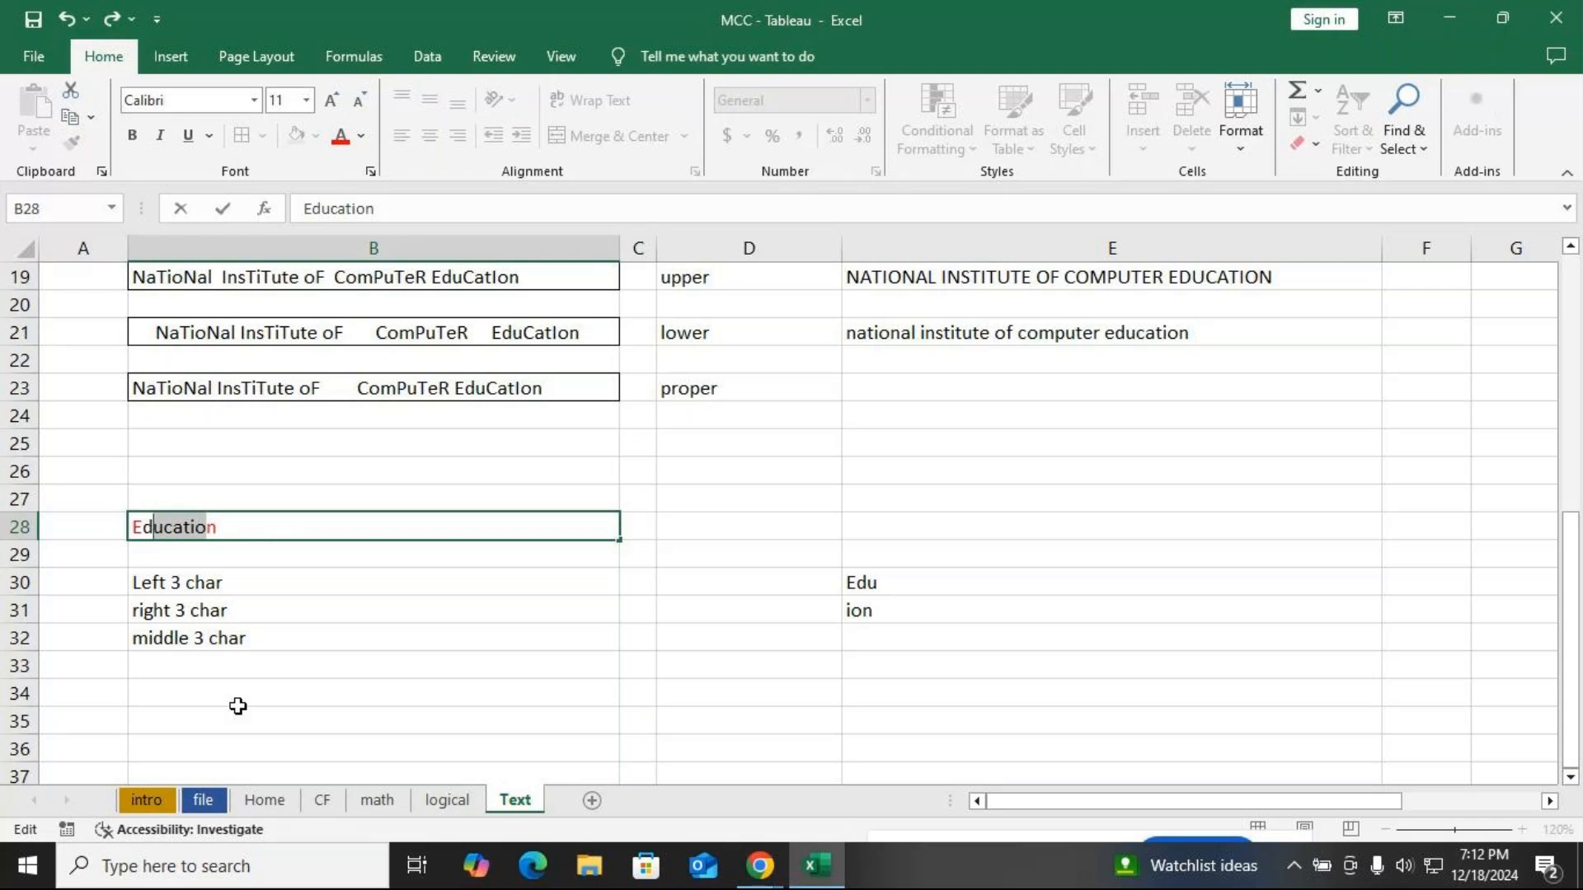
pyautogui.hotkey('shift', 'Left')
# Extend the label in cell B32 to "middle 3 char, from 4th position"
pyautogui.doubleClick(265, 639)
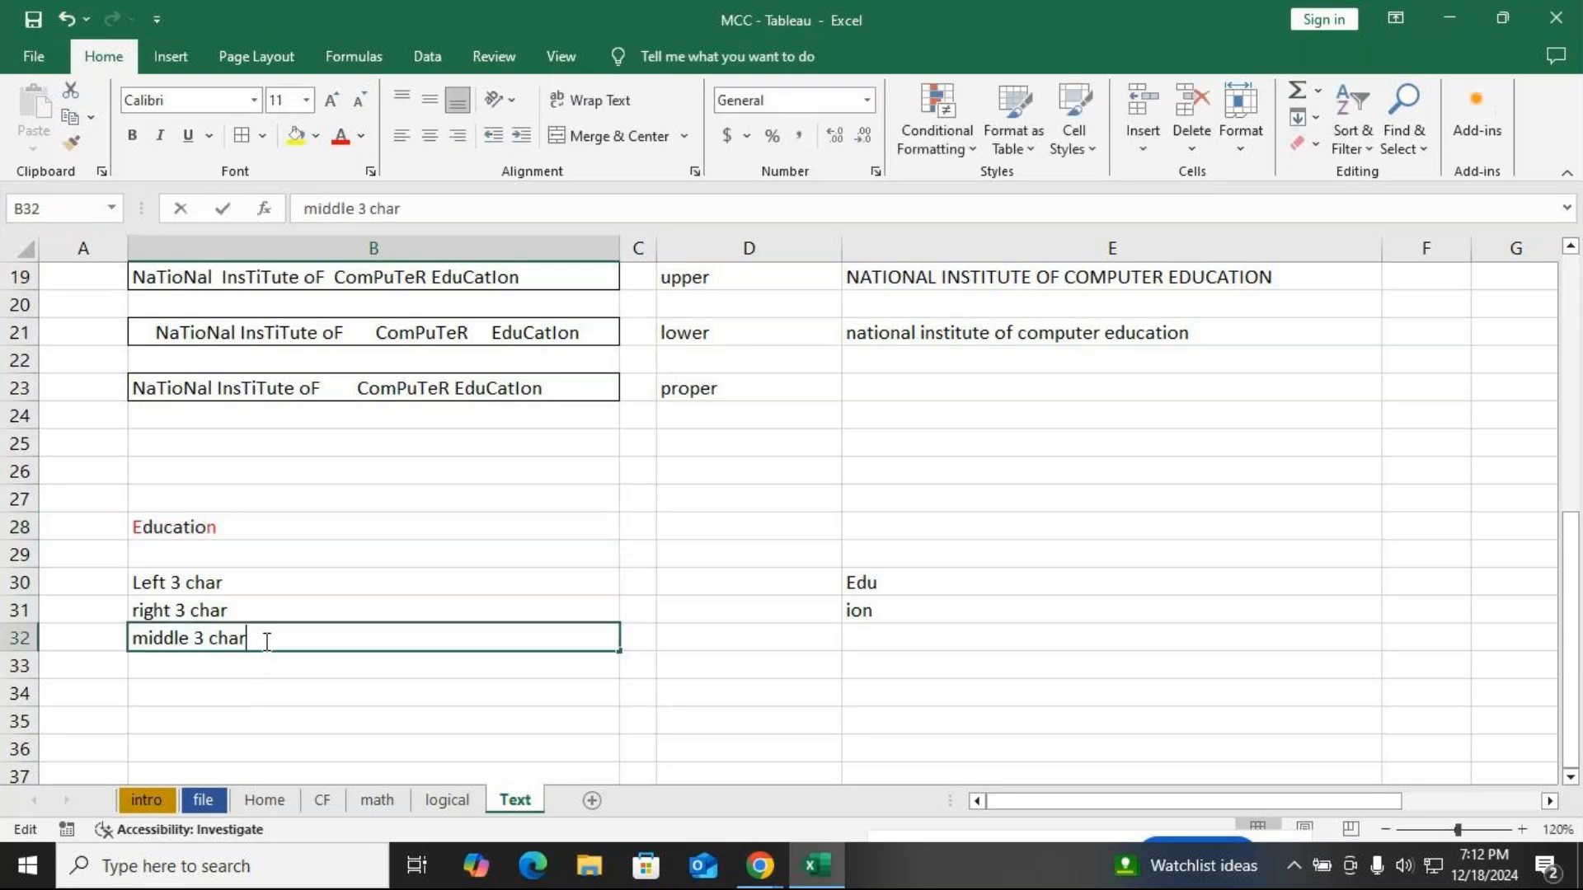
pyautogui.write(', fro')
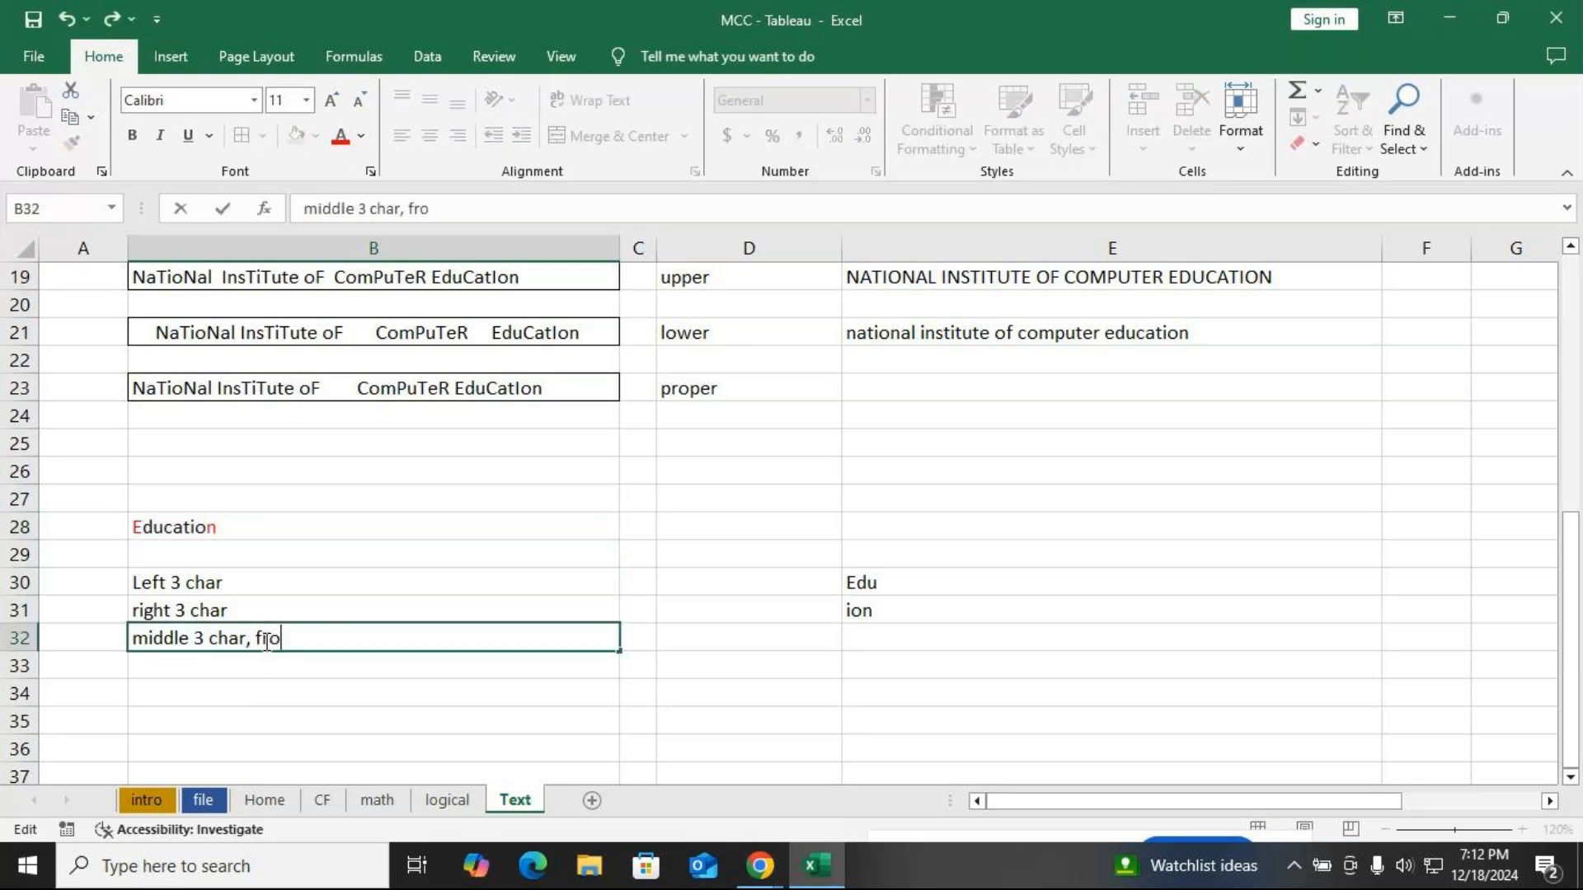
pyautogui.write('m 4th position')
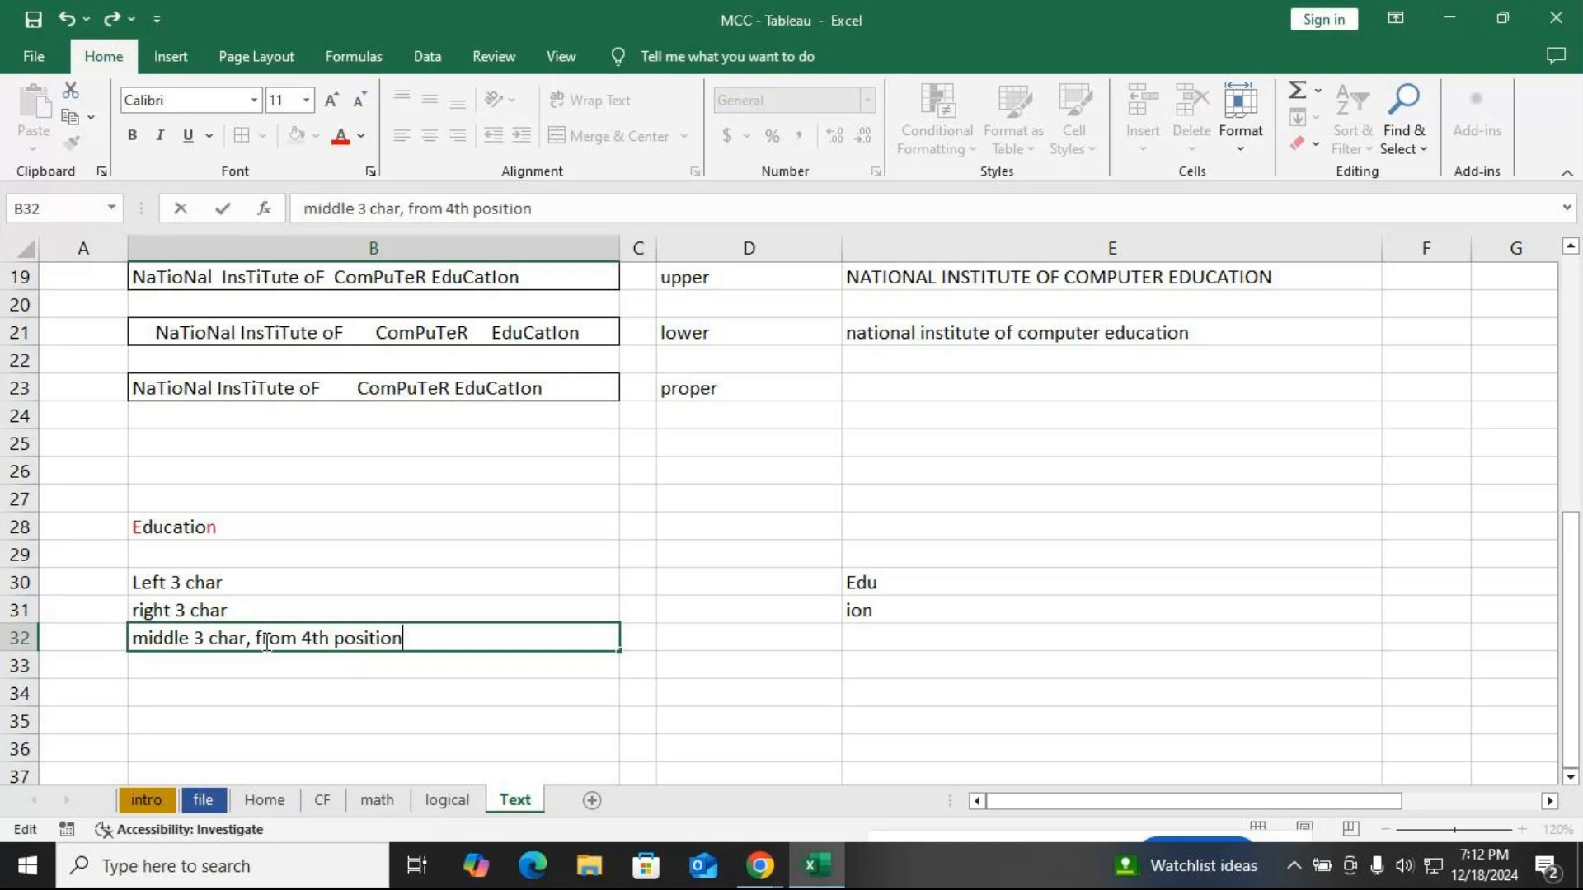
# Enter =MID(B28,4,3) in cell E32 to extract three characters starting at the fourth position
pyautogui.click(919, 640)
pyautogui.doubleClick(921, 643)
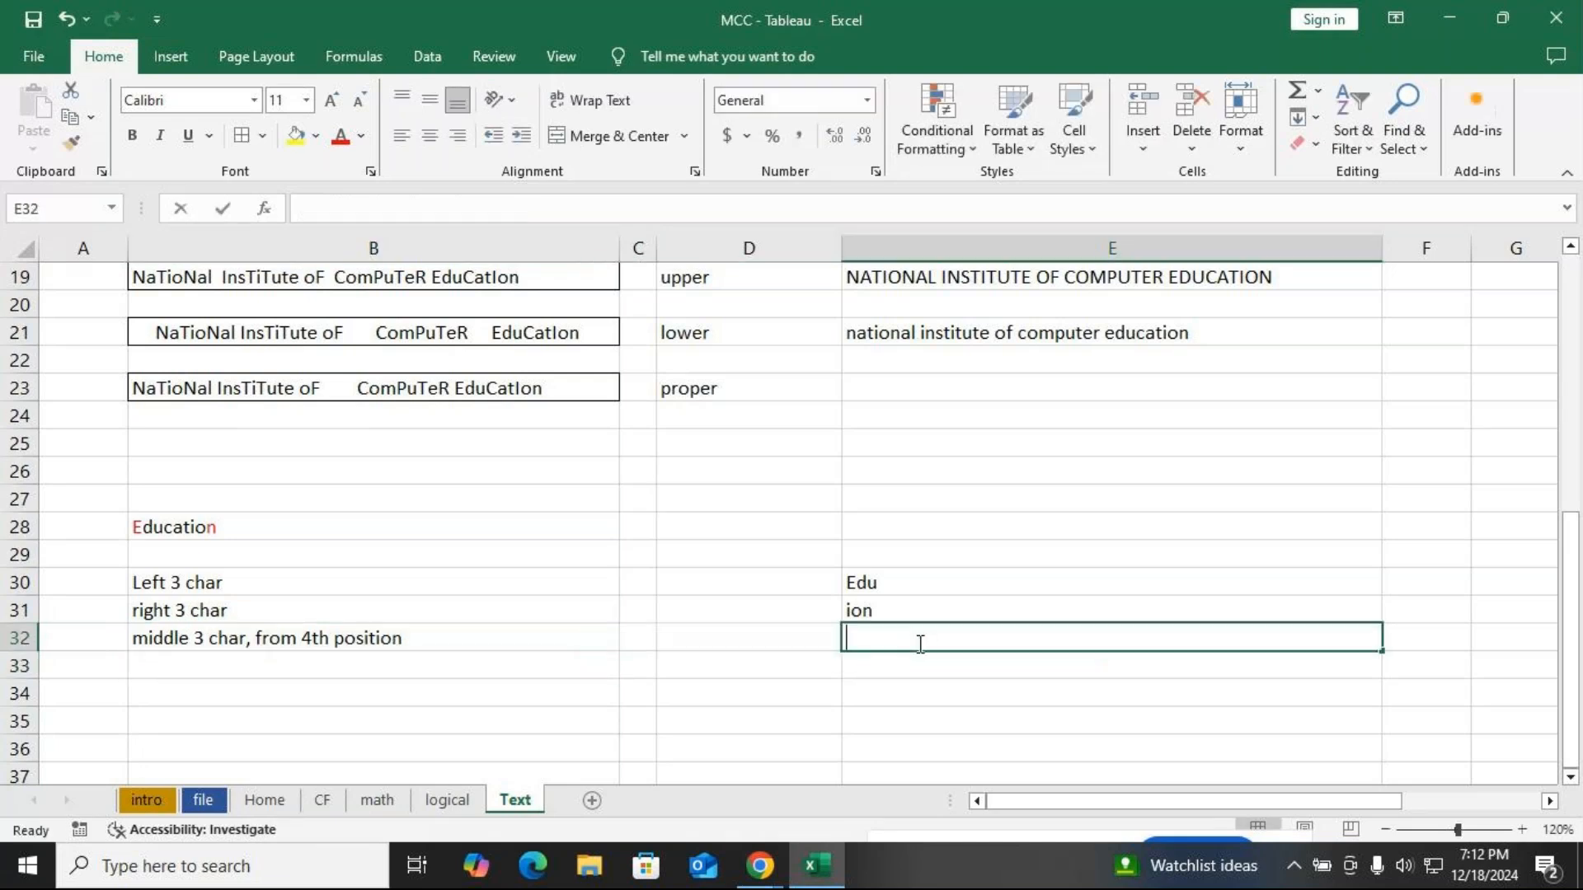
pyautogui.write('=mid')
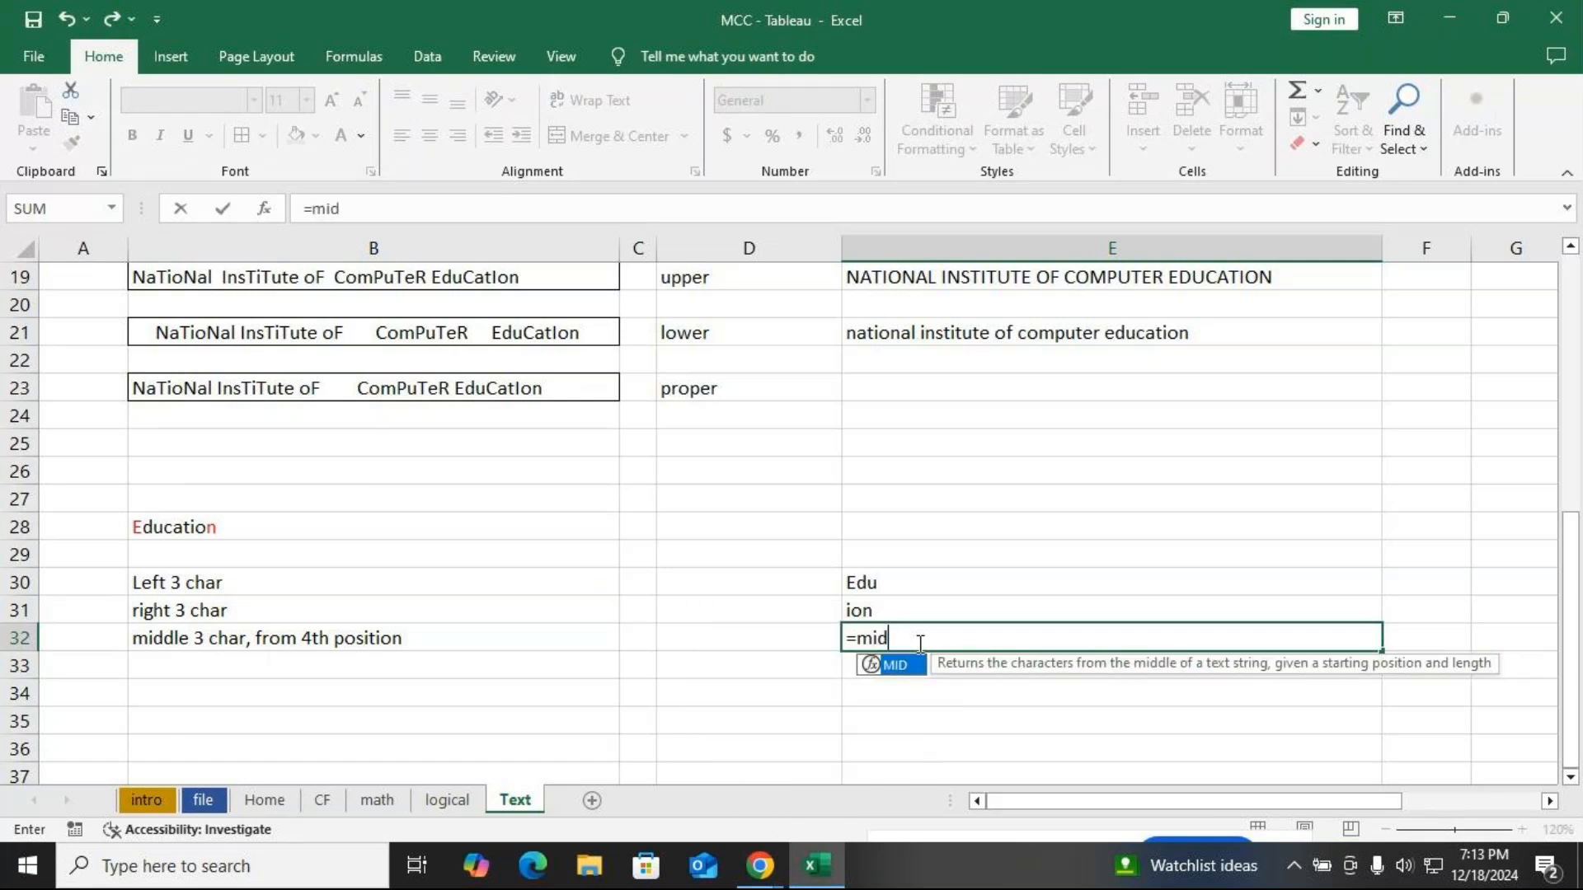
pyautogui.press('Tab')
pyautogui.press('BackSpace')
pyautogui.write('(')
pyautogui.click(202, 526)
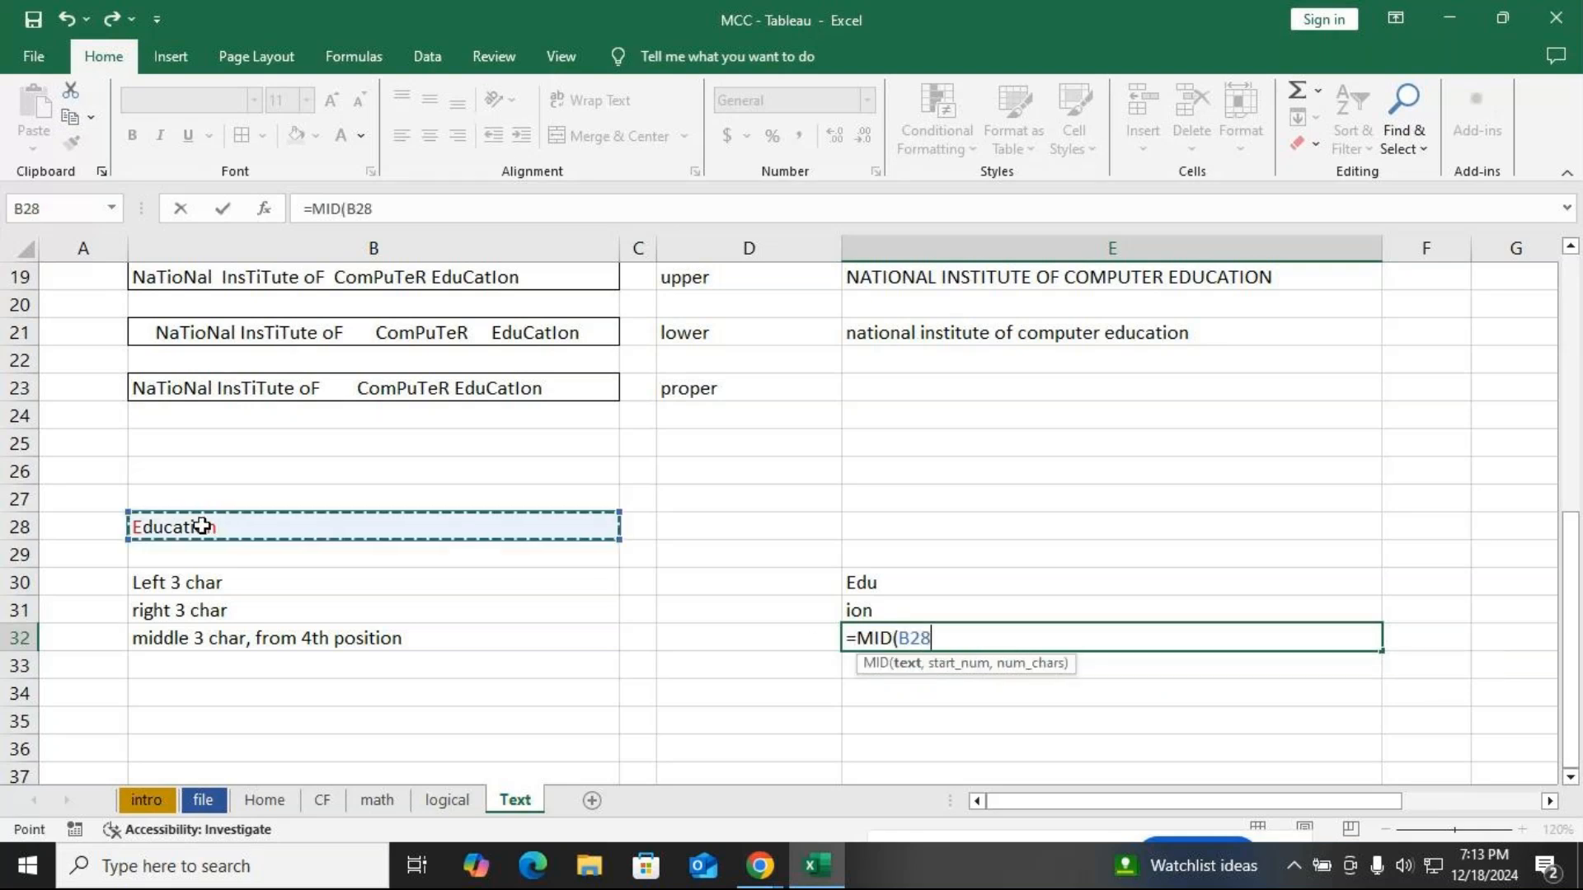
pyautogui.write(',4,3)')
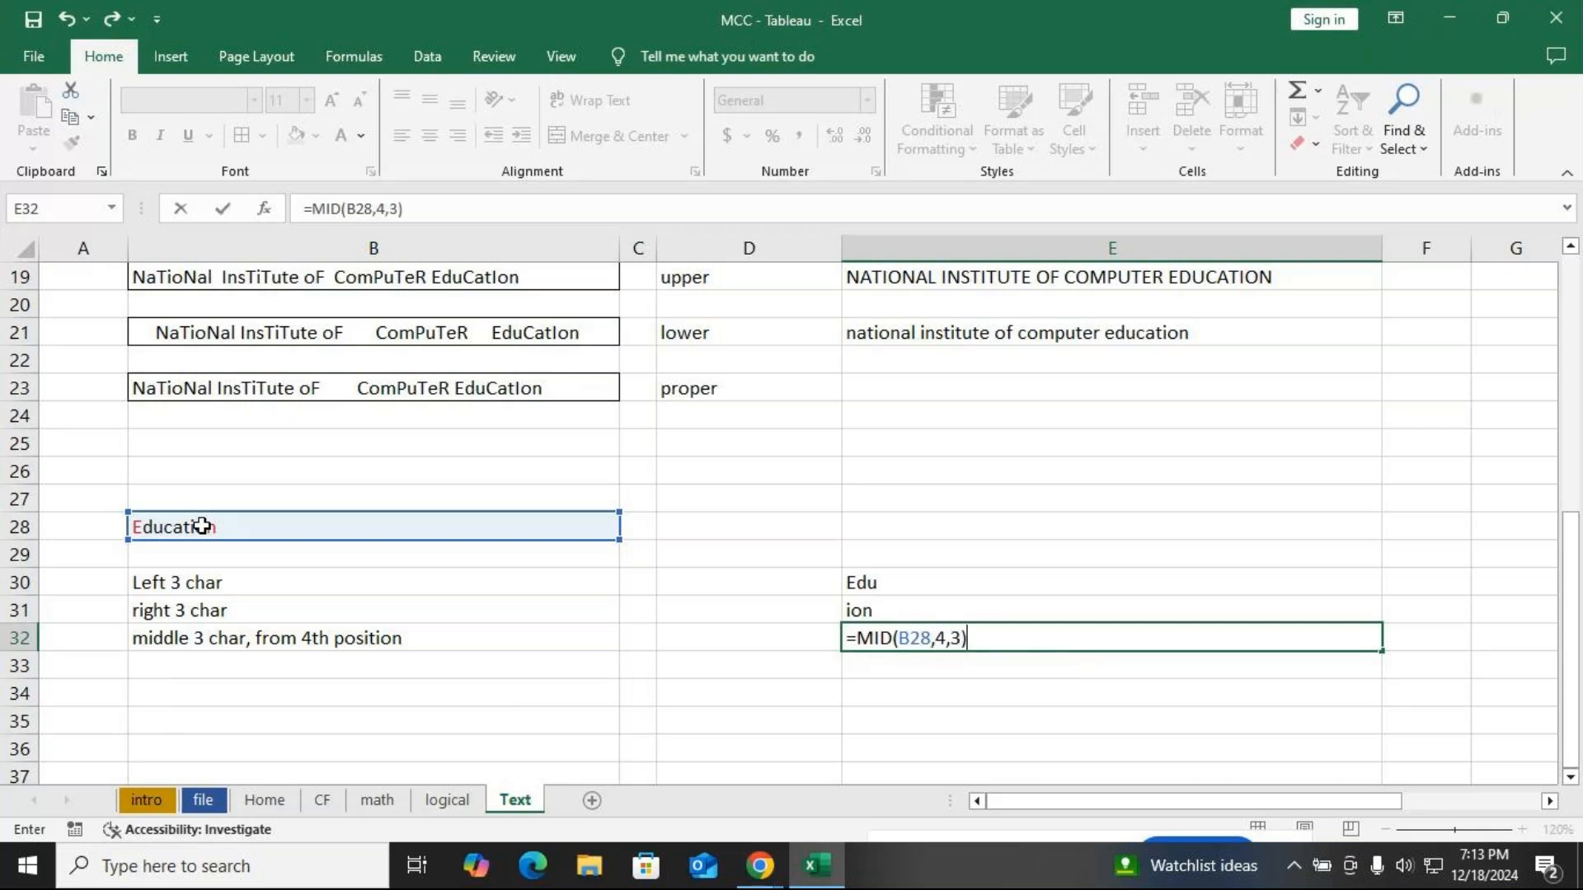
pyautogui.press('Return')
# Examine the letter positions in cell B28 by highlighting the first three letters and the three letters from the fourth position
pyautogui.doubleClick(159, 526)
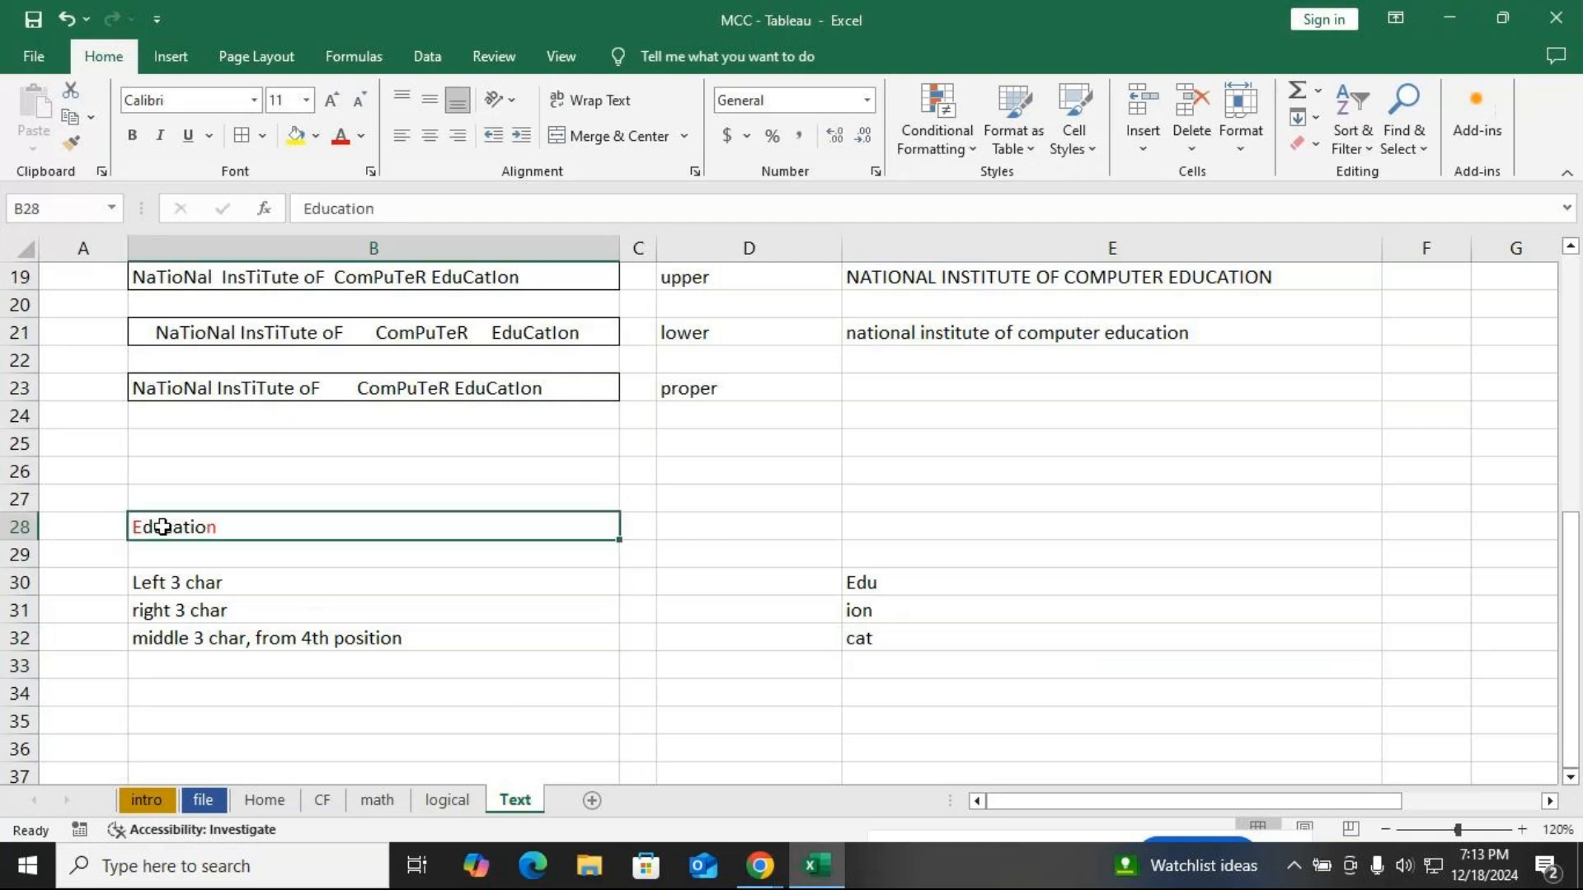
pyautogui.hotkey('shift', 'Right')
pyautogui.hotkey('shift', 'Right')
pyautogui.hotkey('shift', 'Right')
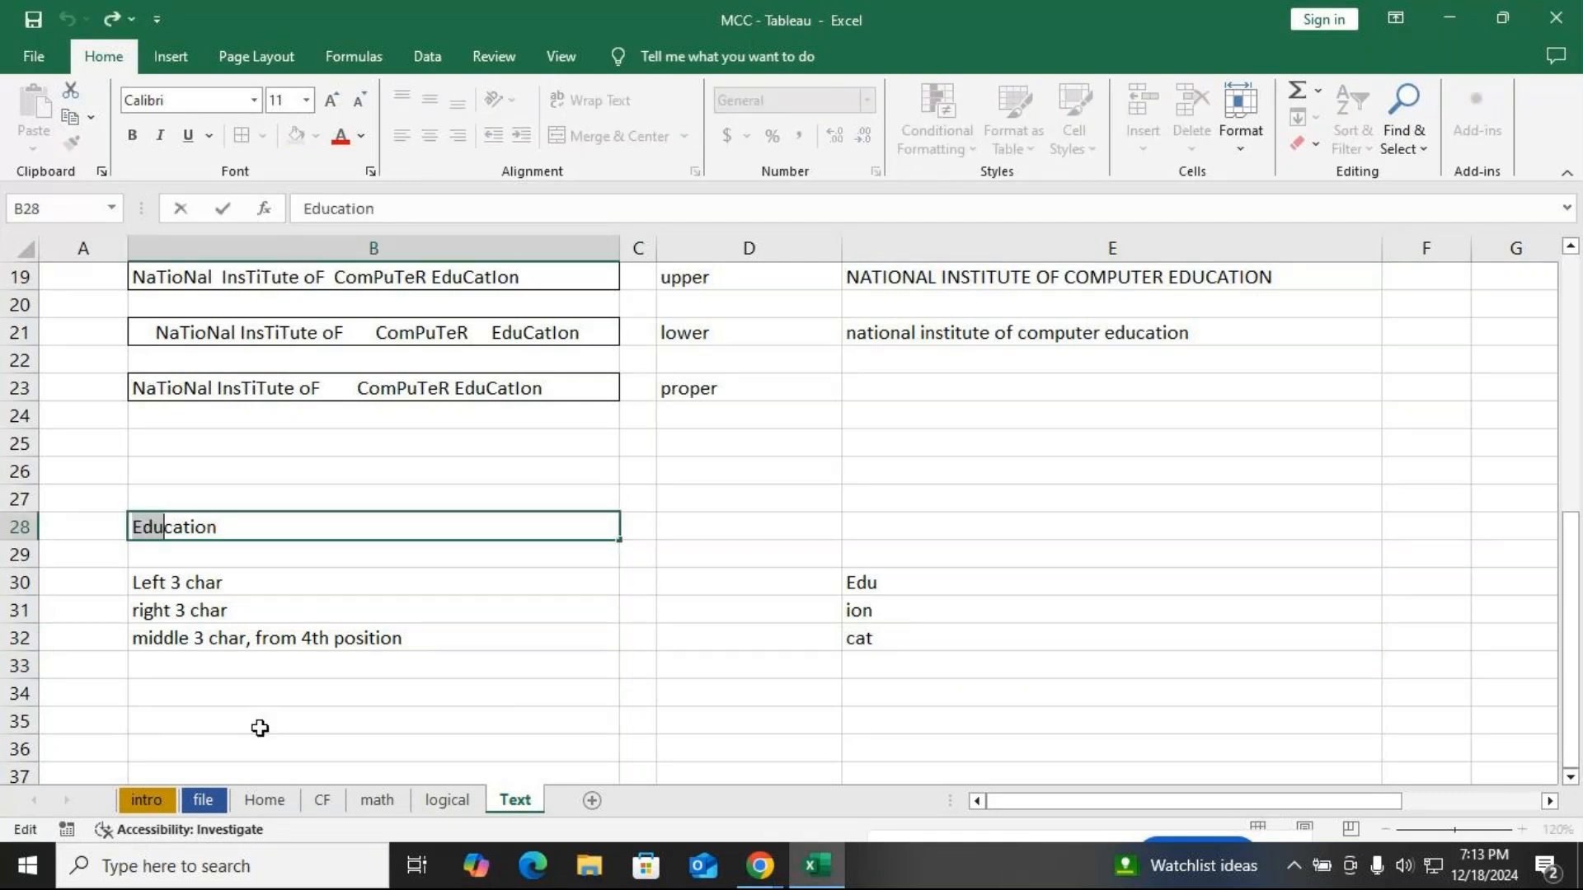
pyautogui.hotkey('shift', 'Right')
pyautogui.press('Left')
pyautogui.press('Right')
pyautogui.press('Right')
pyautogui.press('Right')
pyautogui.hotkey('shift', 'Right')
pyautogui.hotkey('shift', 'Right')
pyautogui.hotkey('shift', 'Right')
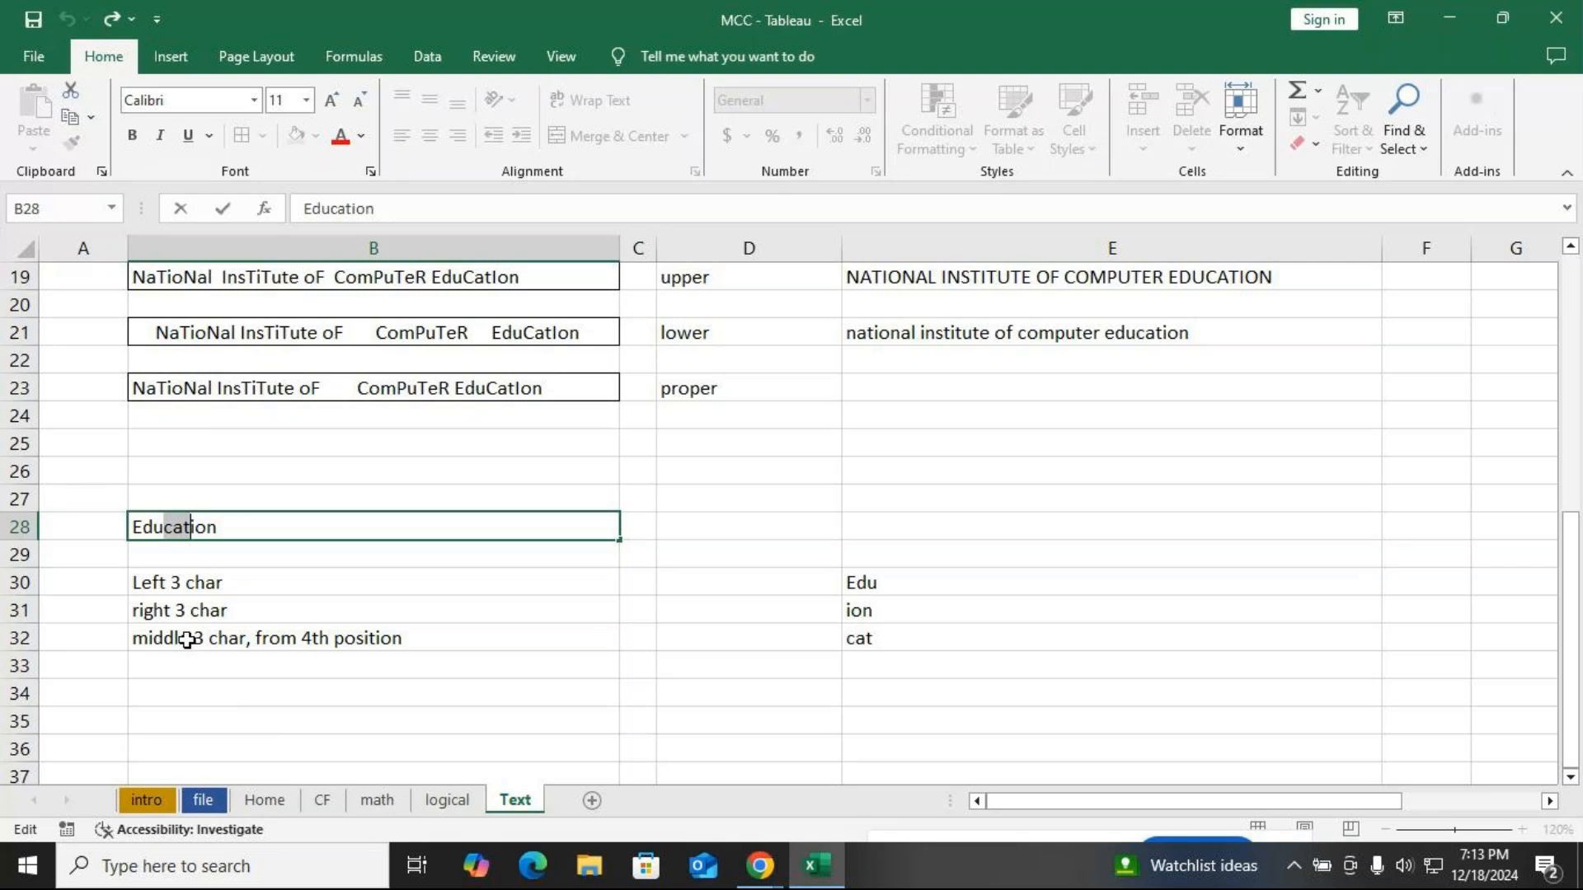
pyautogui.press('Escape')
pyautogui.press('Down')
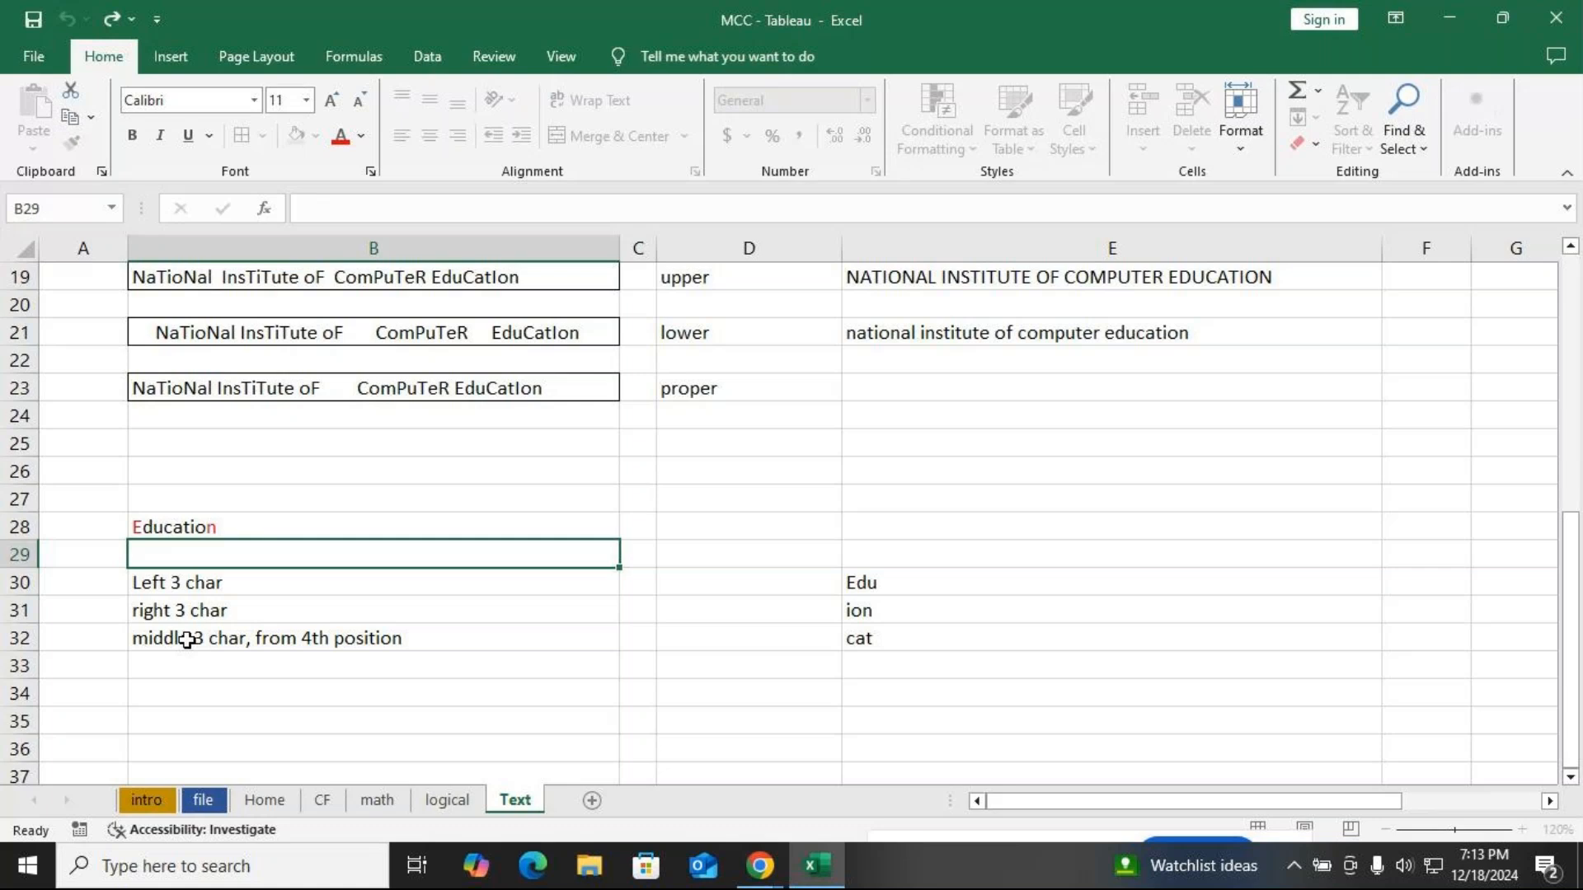
# Show the MID formula in cell E32 to review its arguments
pyautogui.click(901, 640)
pyautogui.doubleClick(902, 640)
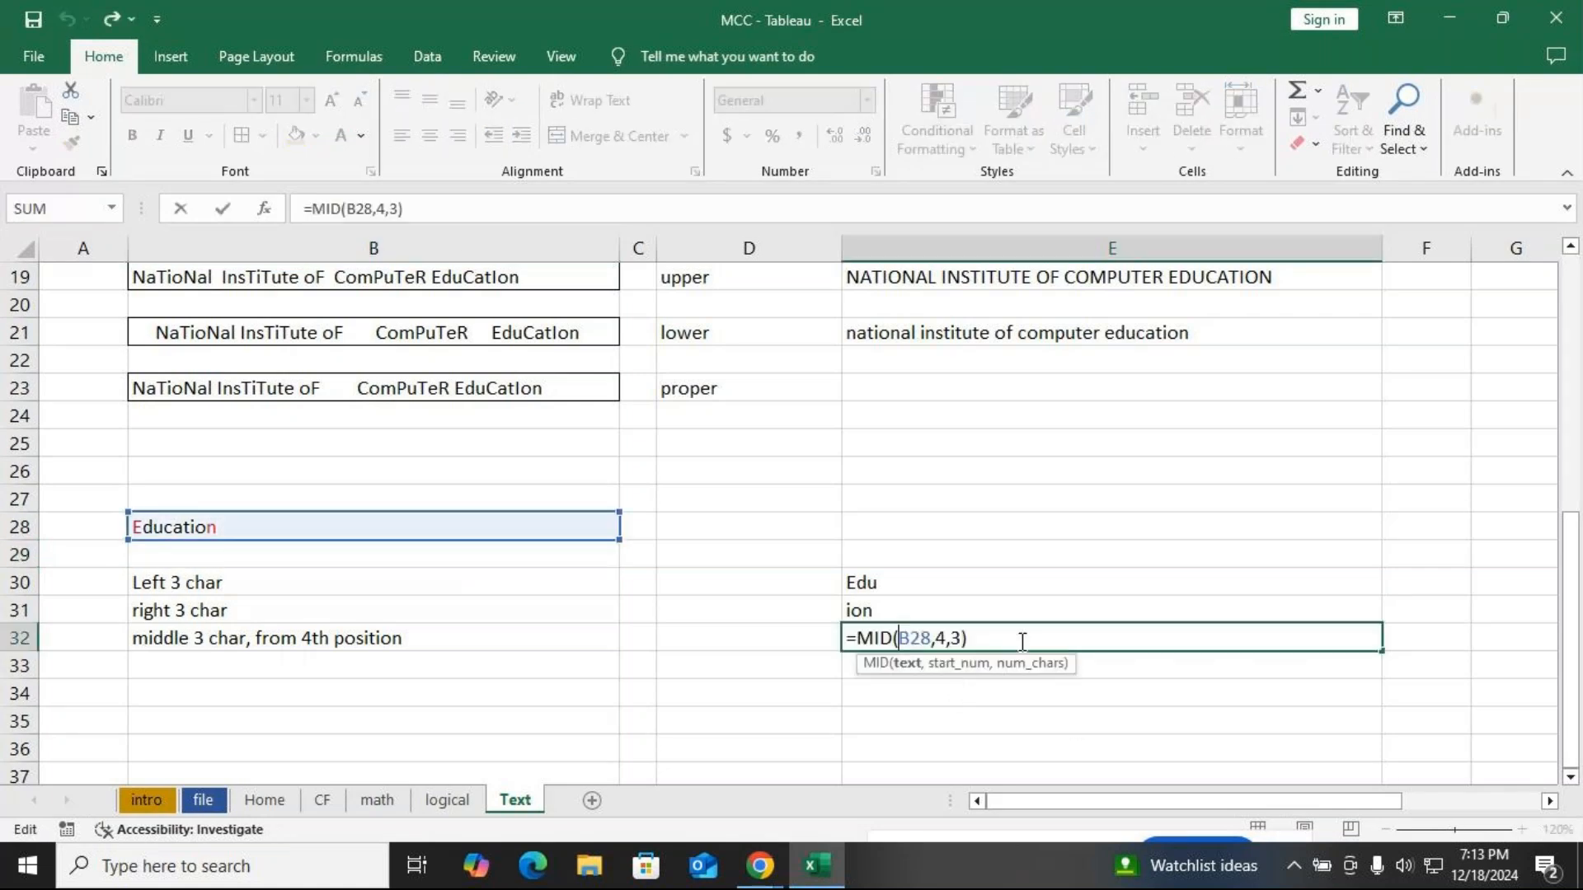
pyautogui.click(1010, 640)
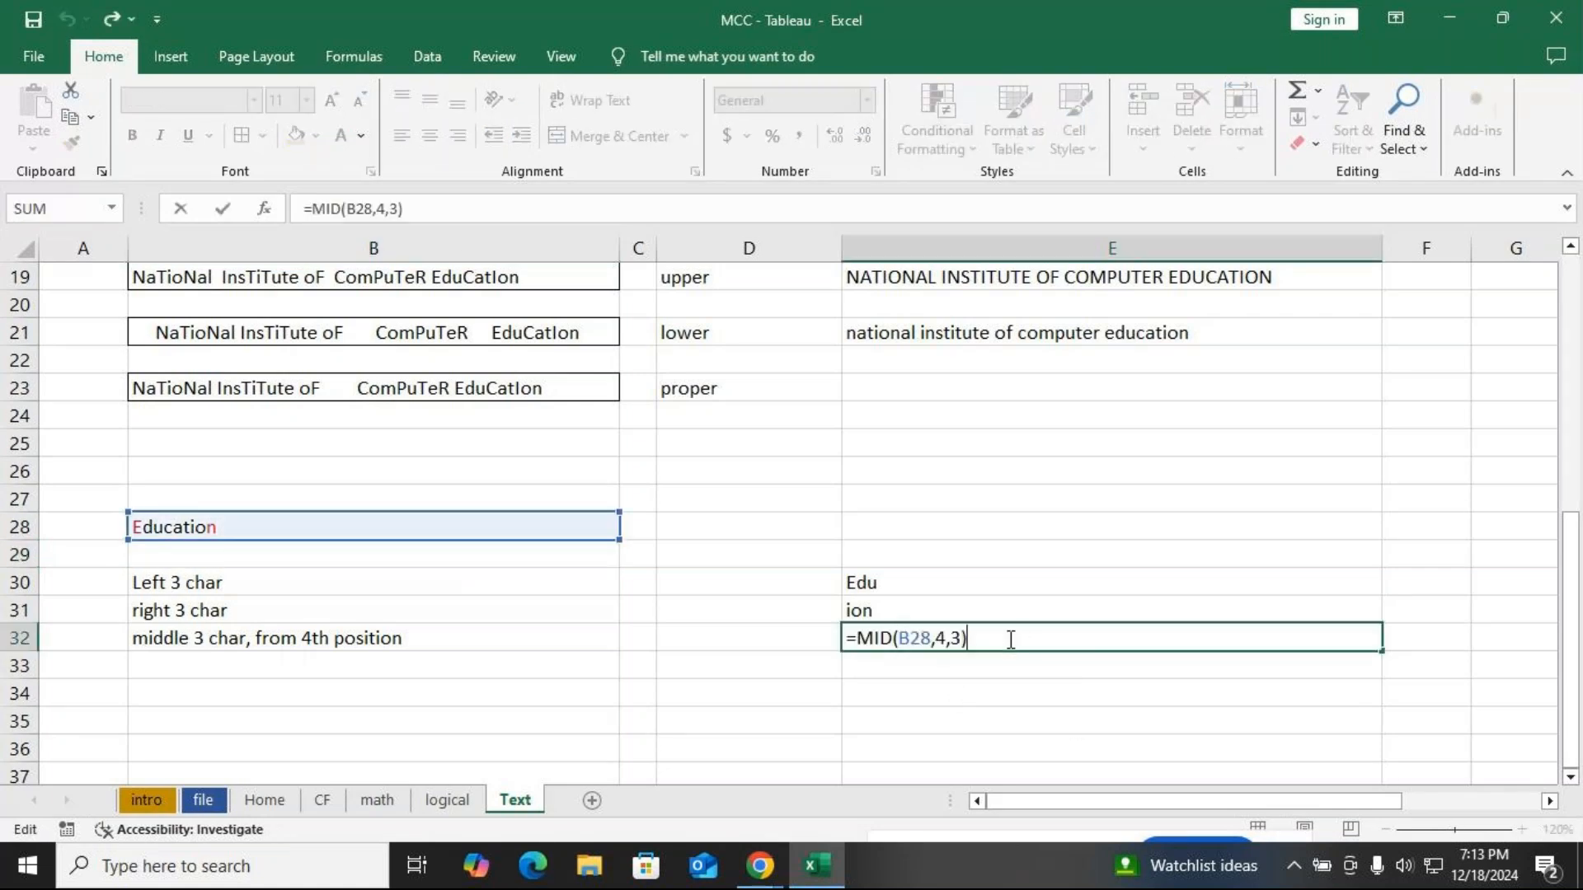
# Switch to GoTo Meeting, mute the microphone, and return to the Excel workbook
pyautogui.hotkey('alt', 'Tab')
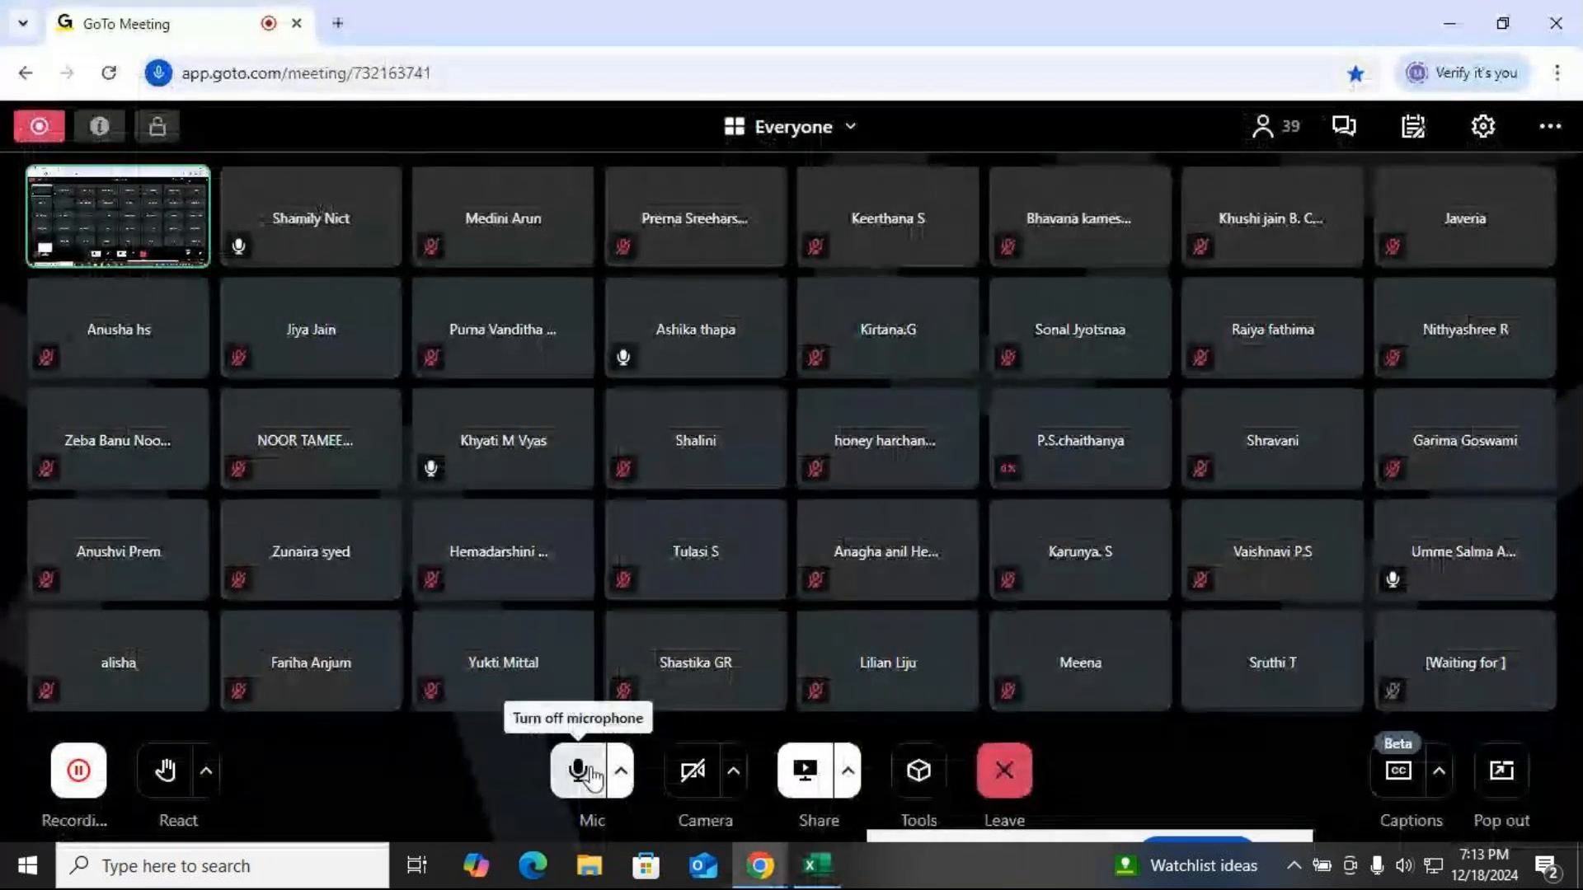
pyautogui.click(592, 772)
pyautogui.hotkey('alt', 'Tab')
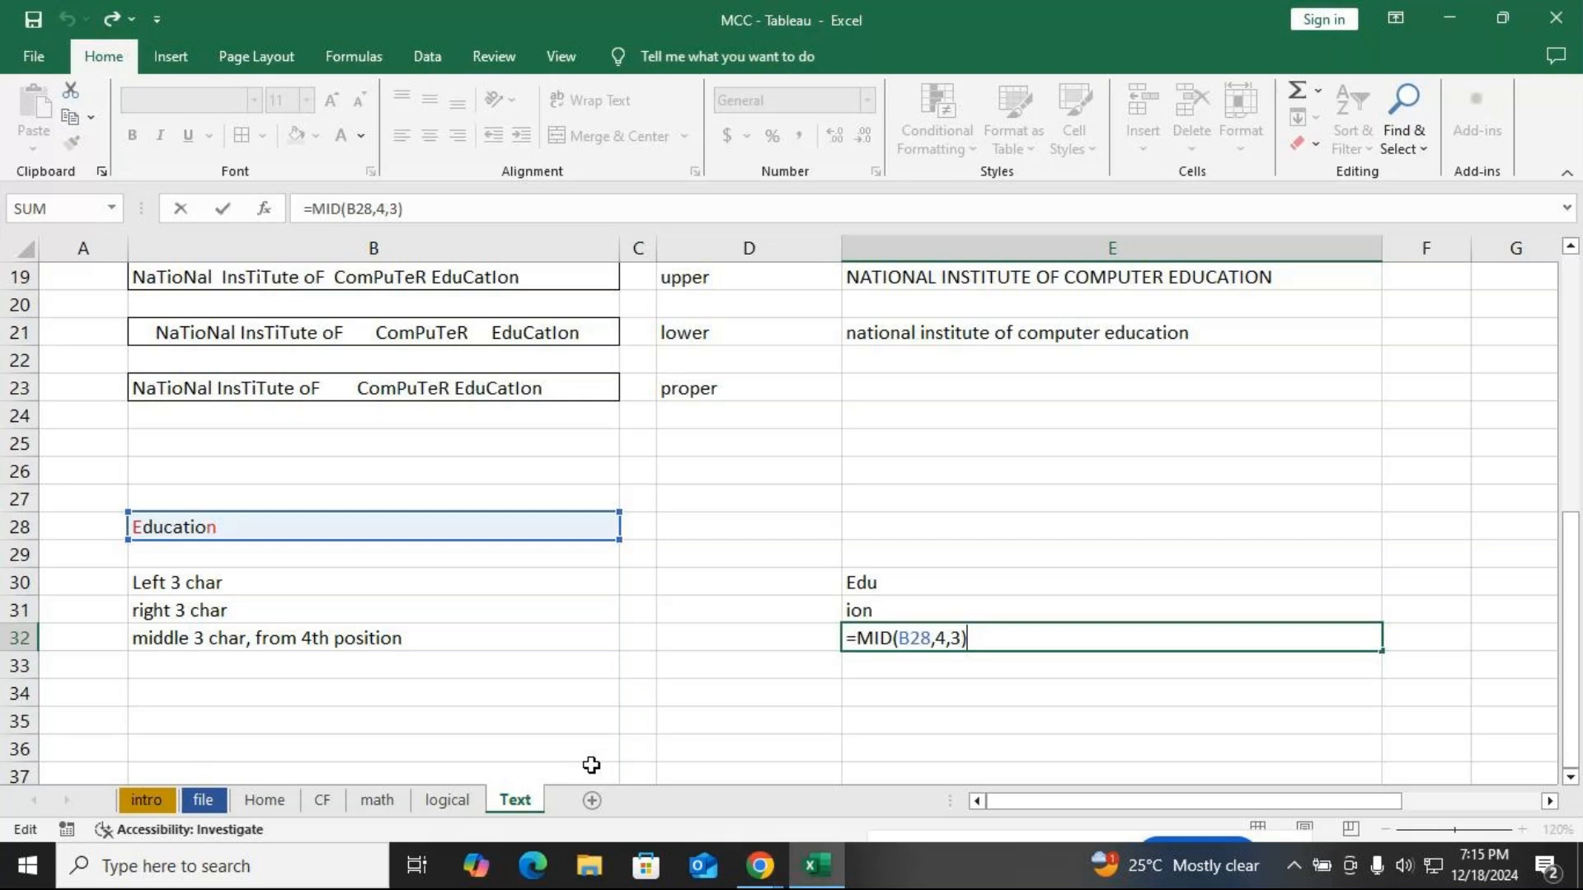
# Close the MID formula in cell E32 and unmute the microphone in GoTo Meeting before returning to Excel
pyautogui.press('Return')
pyautogui.hotkey('alt', 'Tab')
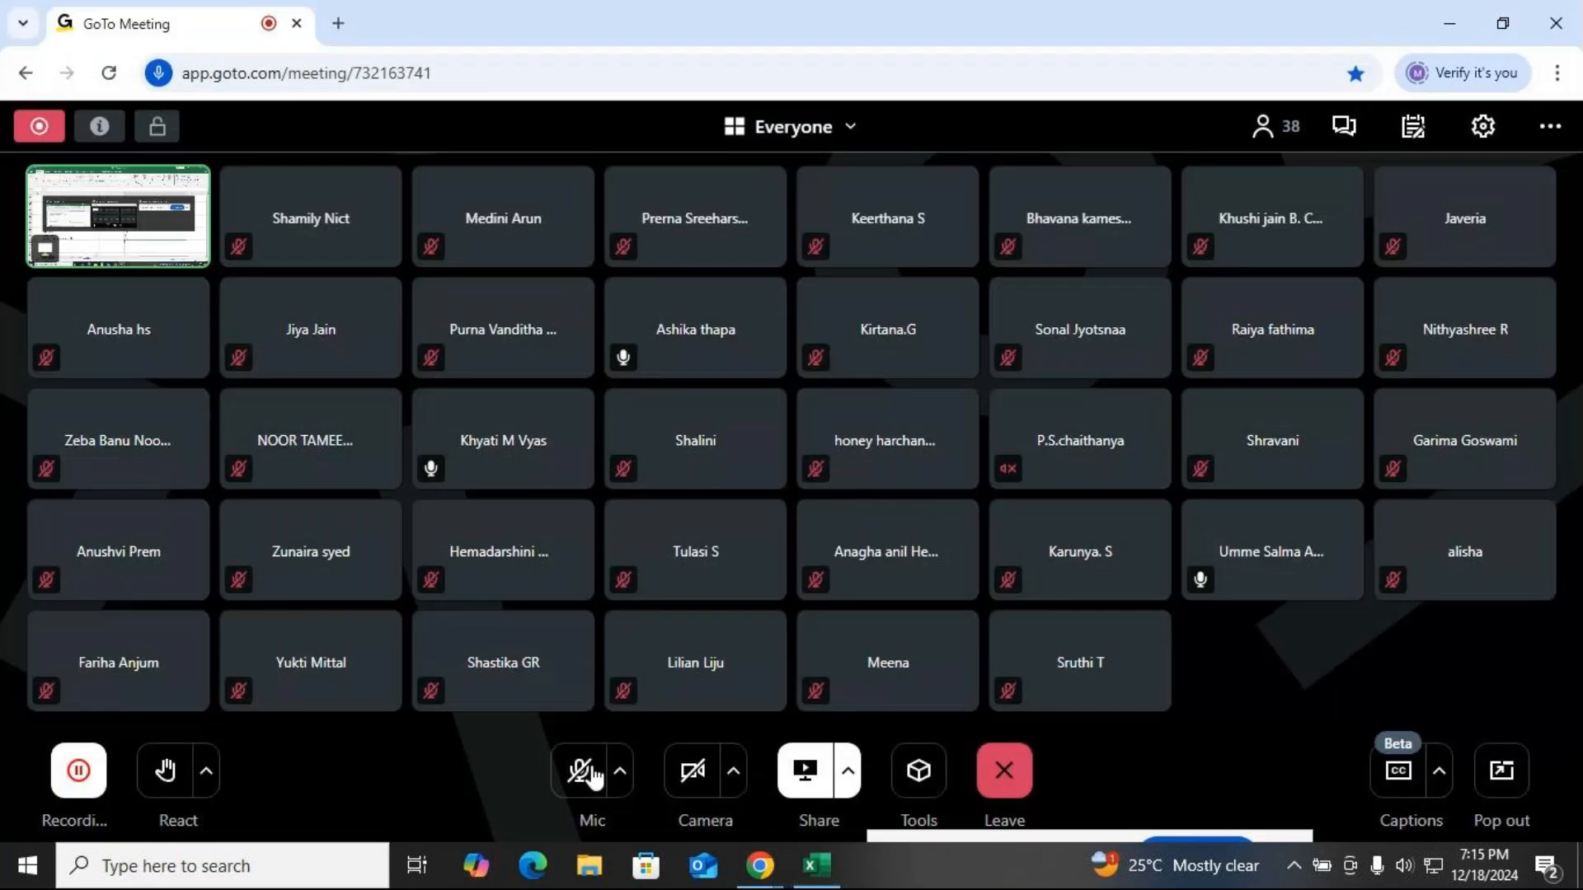
pyautogui.hotkey('alt', 'Tab')
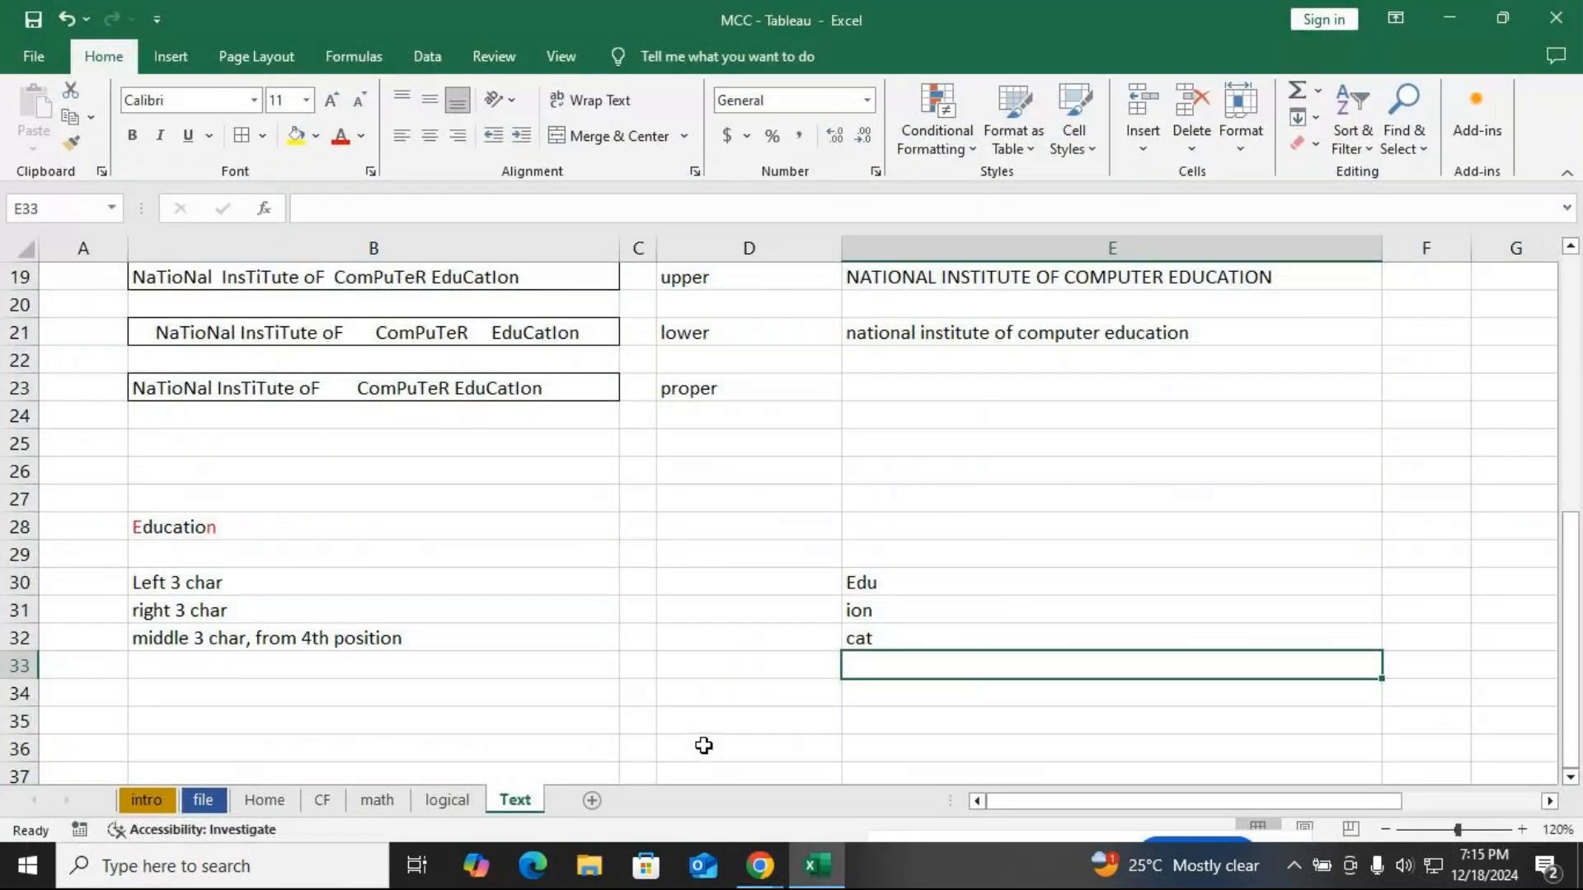
# Check GoTo Meeting for participant messages and return to the Excel worksheet below the extraction examples
pyautogui.hotkey('alt', 'Tab')
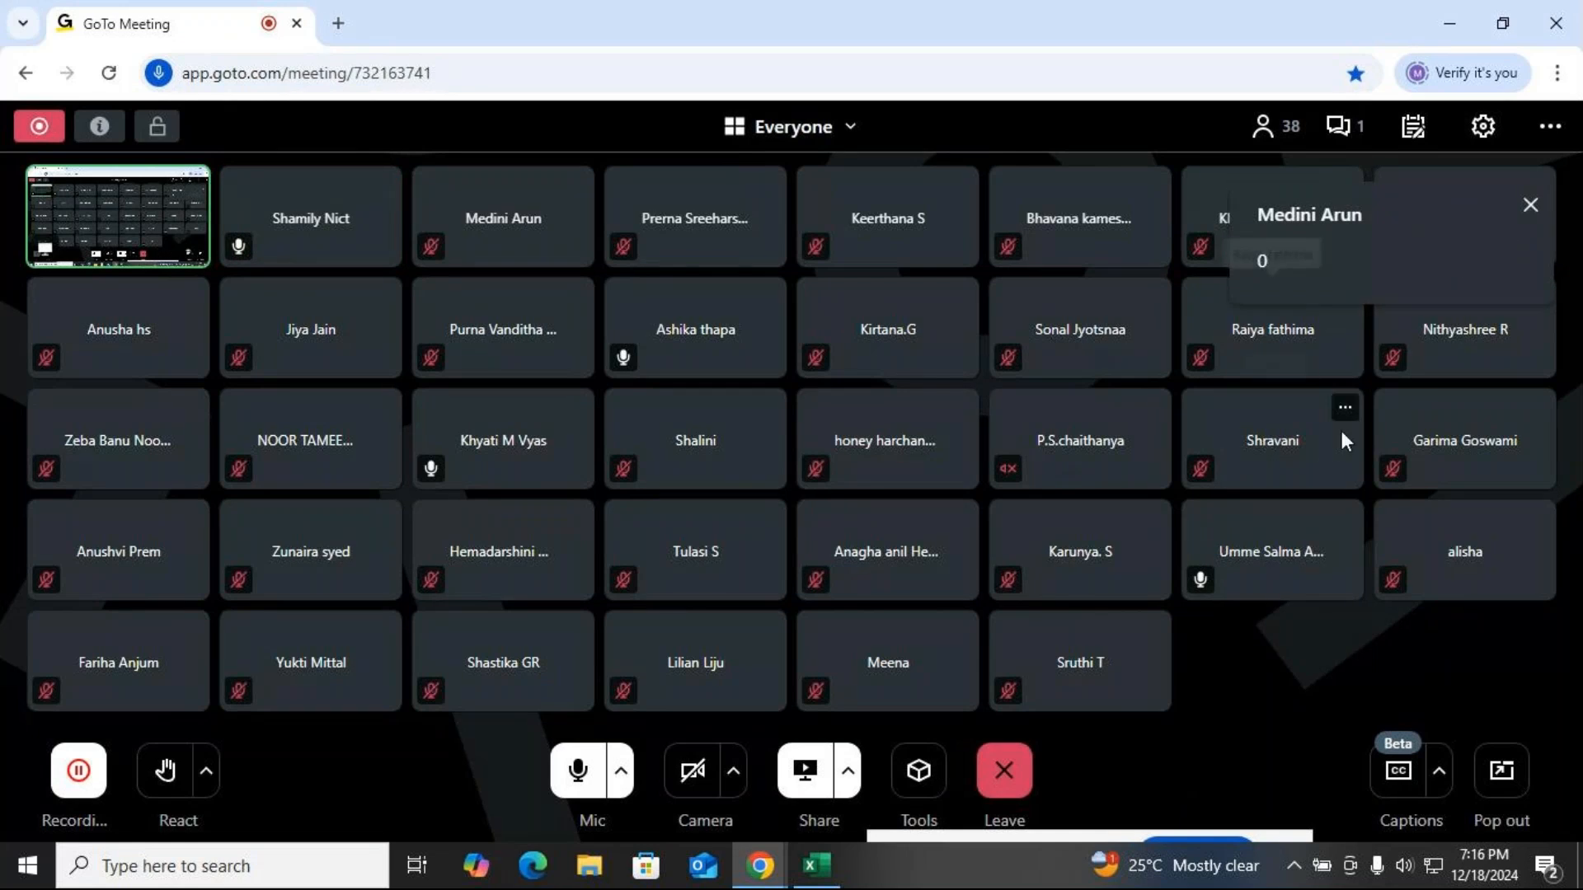
pyautogui.hotkey('alt', 'Tab')
pyautogui.scroll(-2, 502, 709)
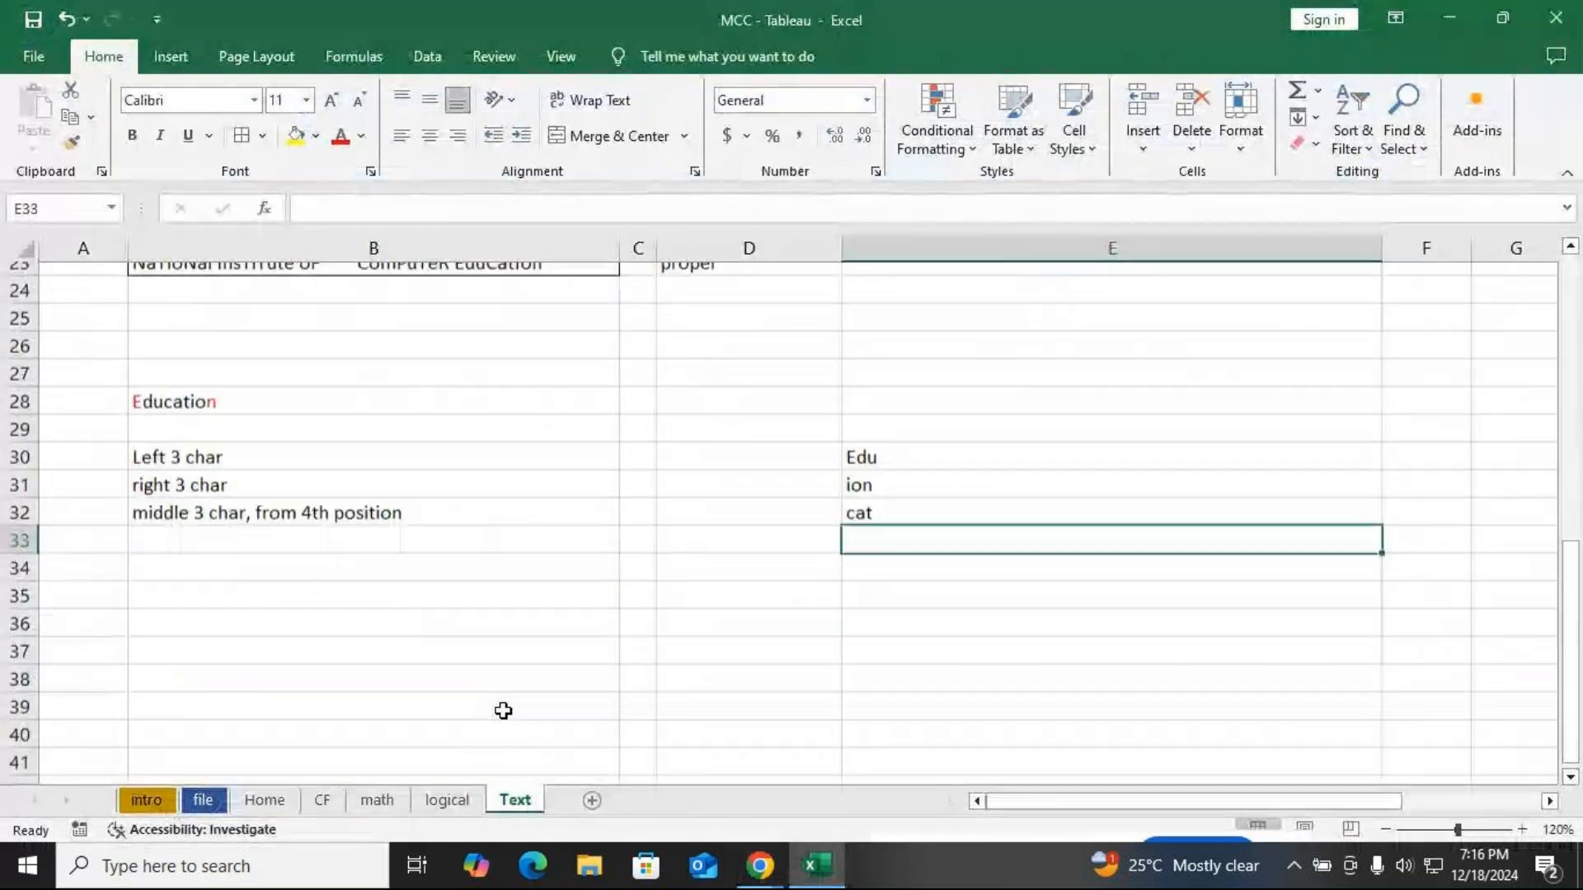
# Enter the letters N, I, C and T in separate cells from B36 down to B39
pyautogui.click(354, 583)
pyautogui.write('N')
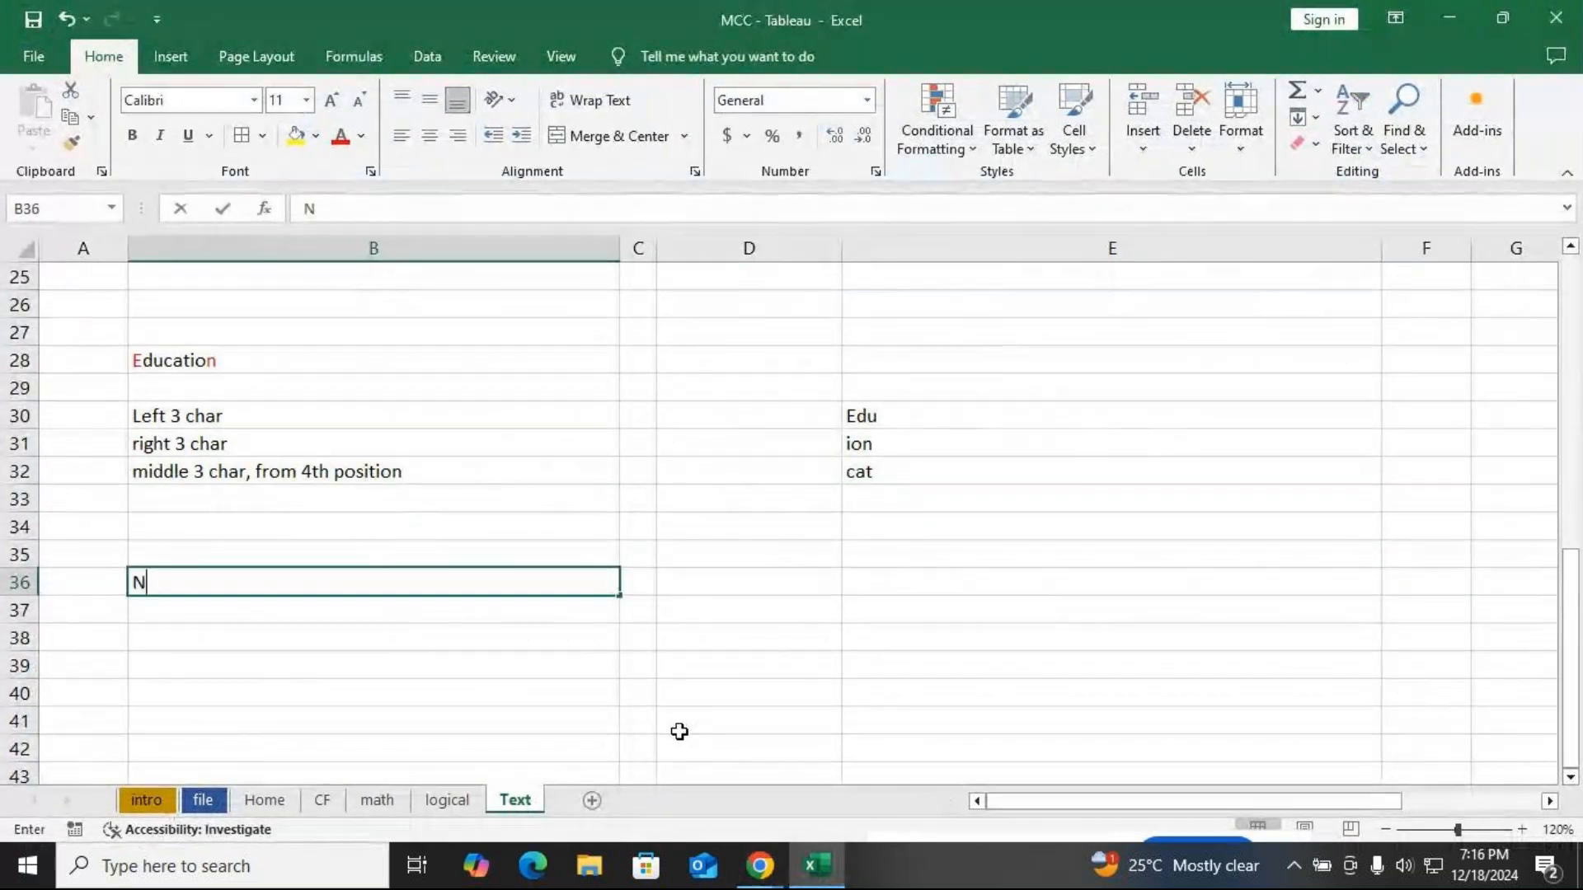
pyautogui.press('Return')
pyautogui.write('I')
pyautogui.press('Return')
pyautogui.write('C')
pyautogui.press('Return')
pyautogui.write('T')
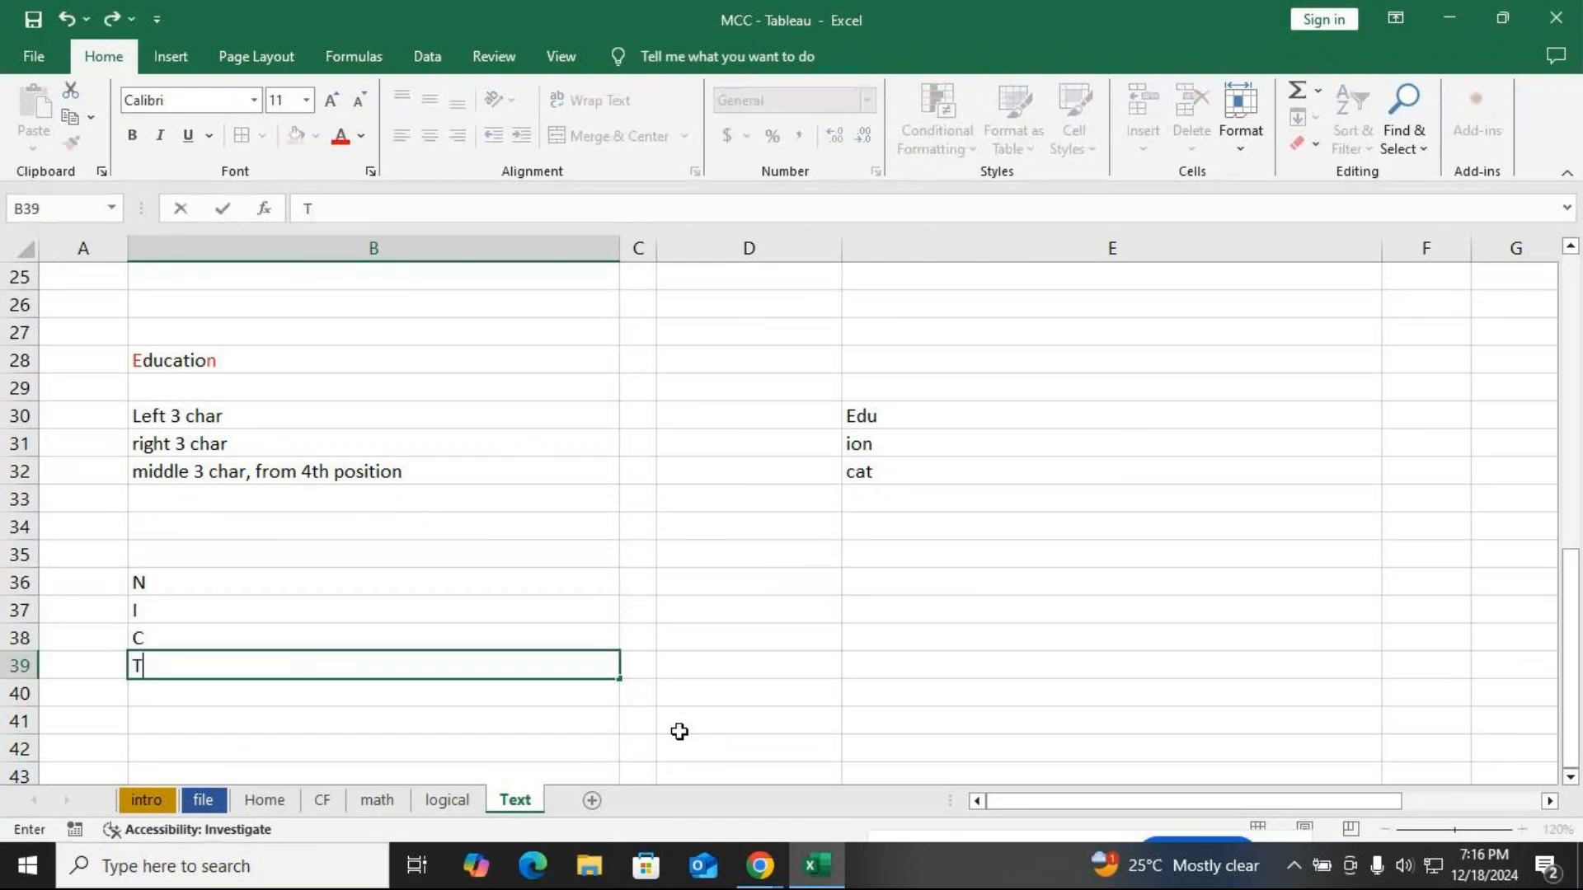
pyautogui.press('Return')
pyautogui.moveTo(360, 585); pyautogui.dragTo(345, 668)
# Join the letters in B36, B37, B38 and B39 into one text in cell E36 with the CONCATENATE function
pyautogui.click(878, 592)
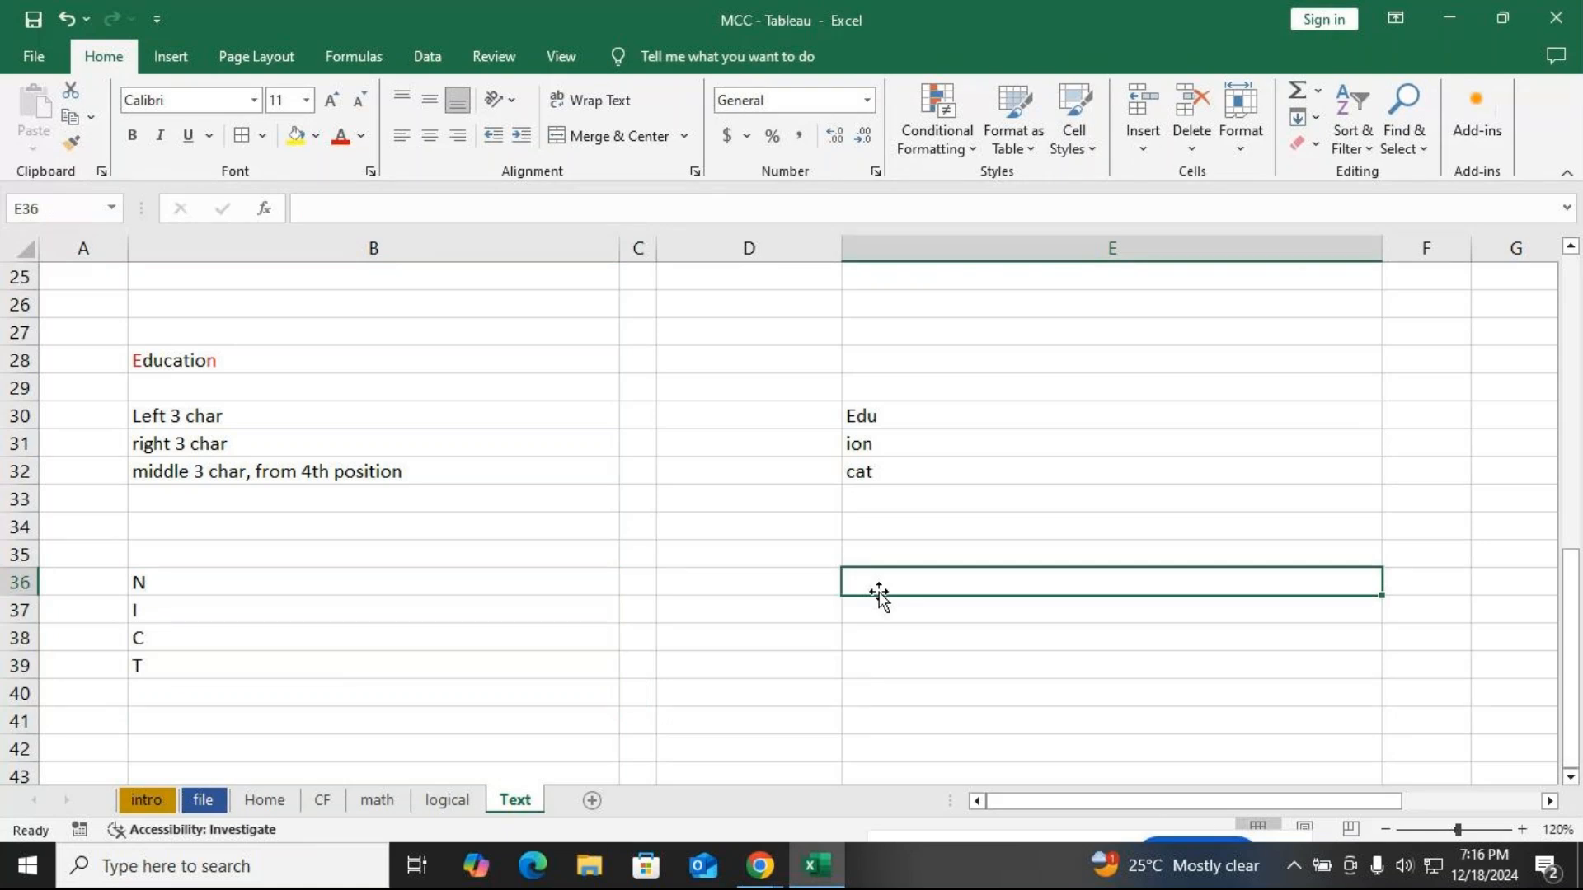
pyautogui.write('=')
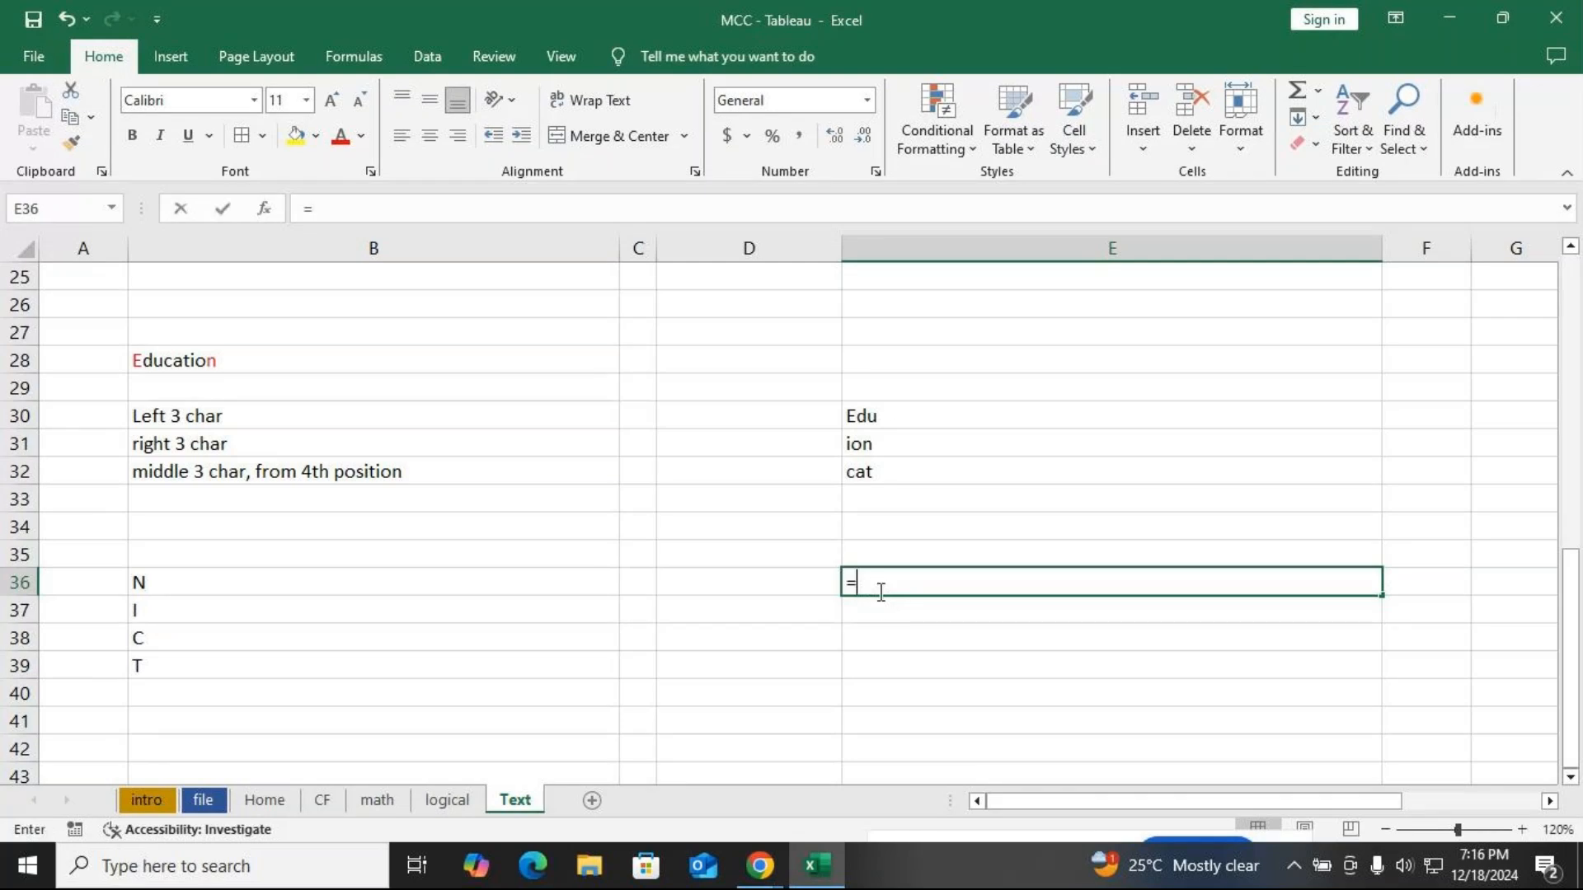
pyautogui.write('conca')
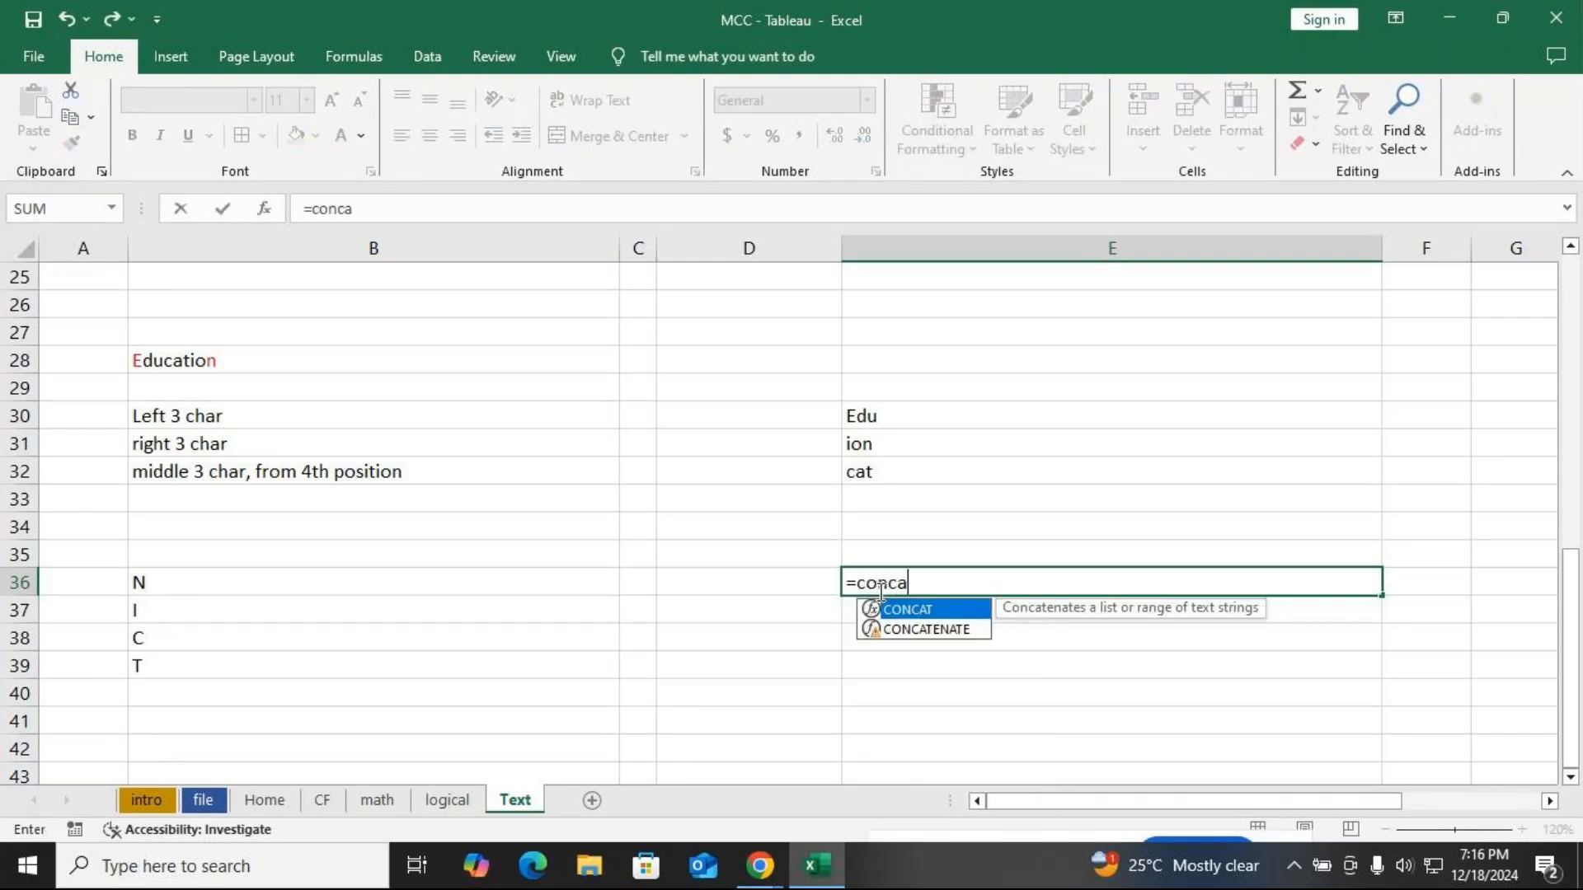
pyautogui.press('Down')
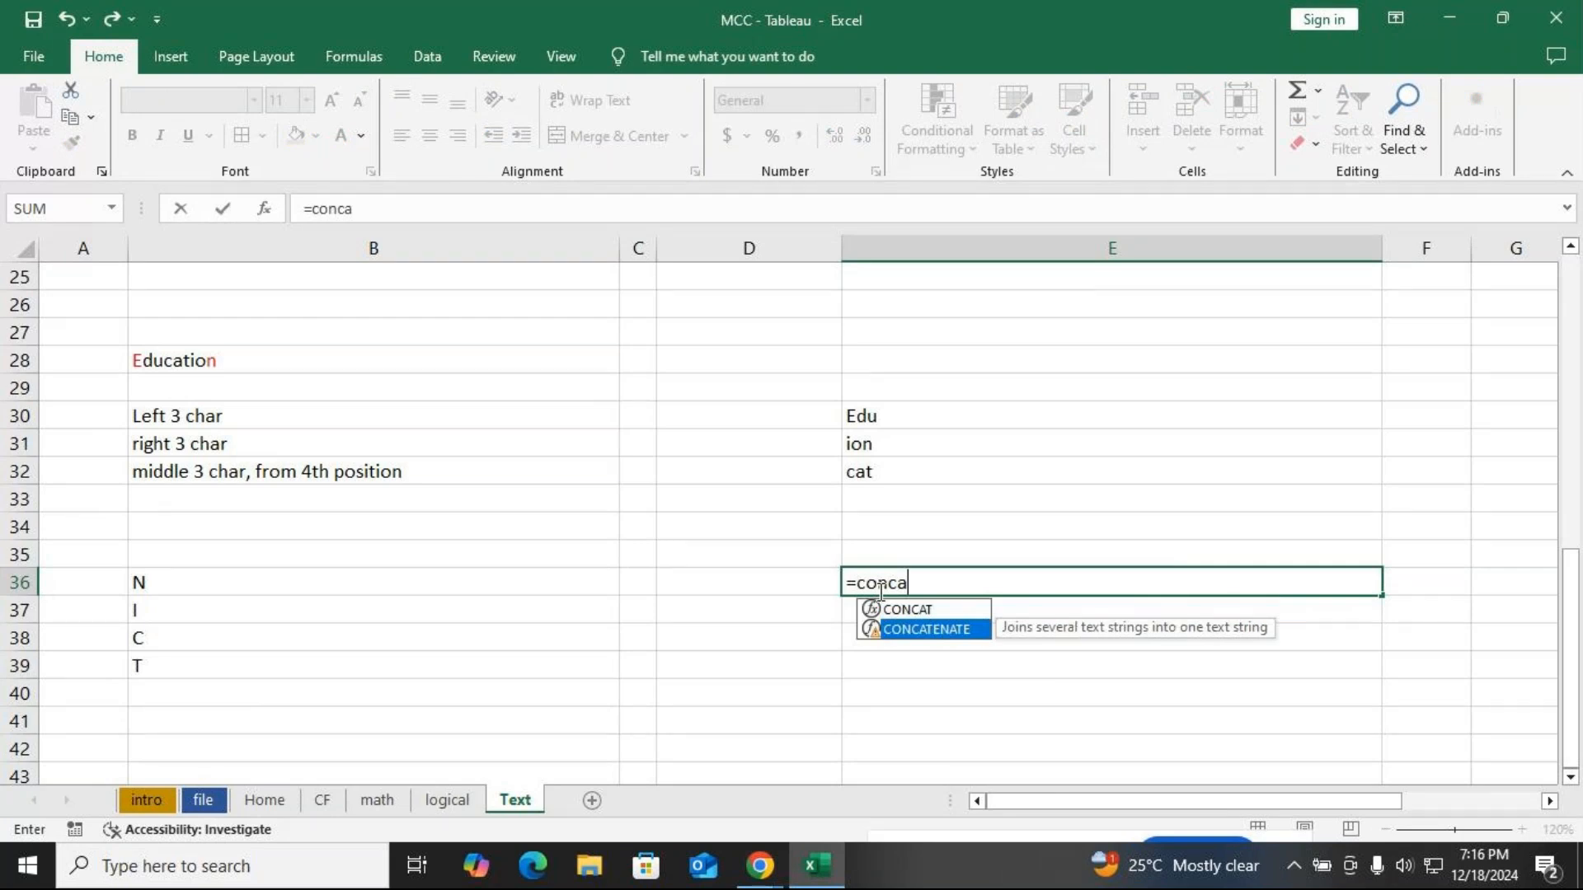
pyautogui.press('Tab')
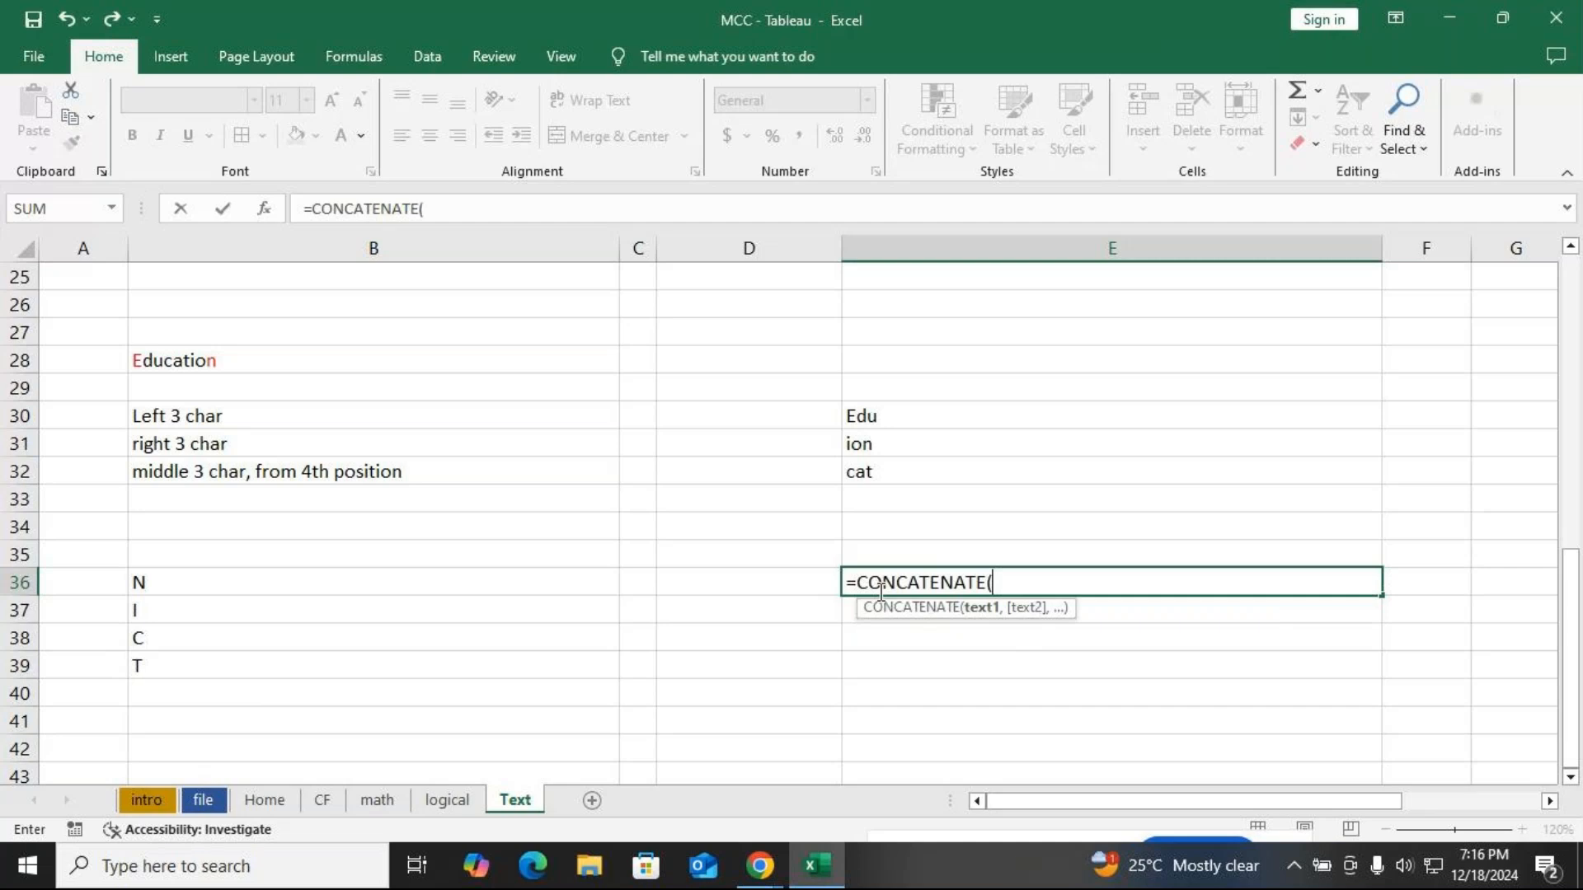
pyautogui.click(288, 581)
pyautogui.write(',')
pyautogui.click(249, 615)
pyautogui.write(',')
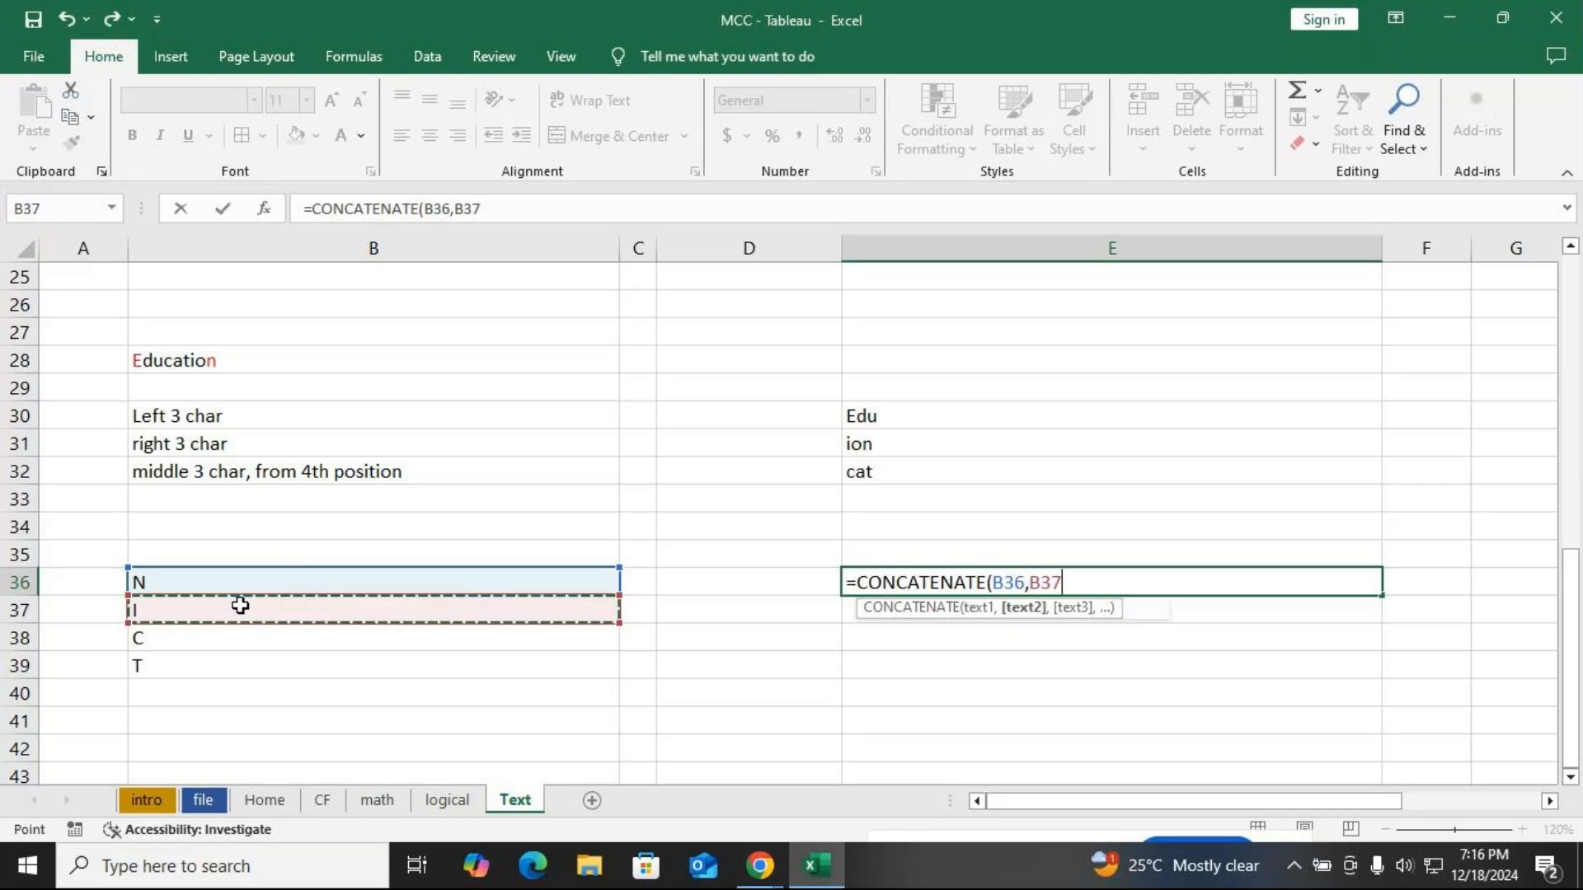
pyautogui.click(255, 633)
pyautogui.write(',')
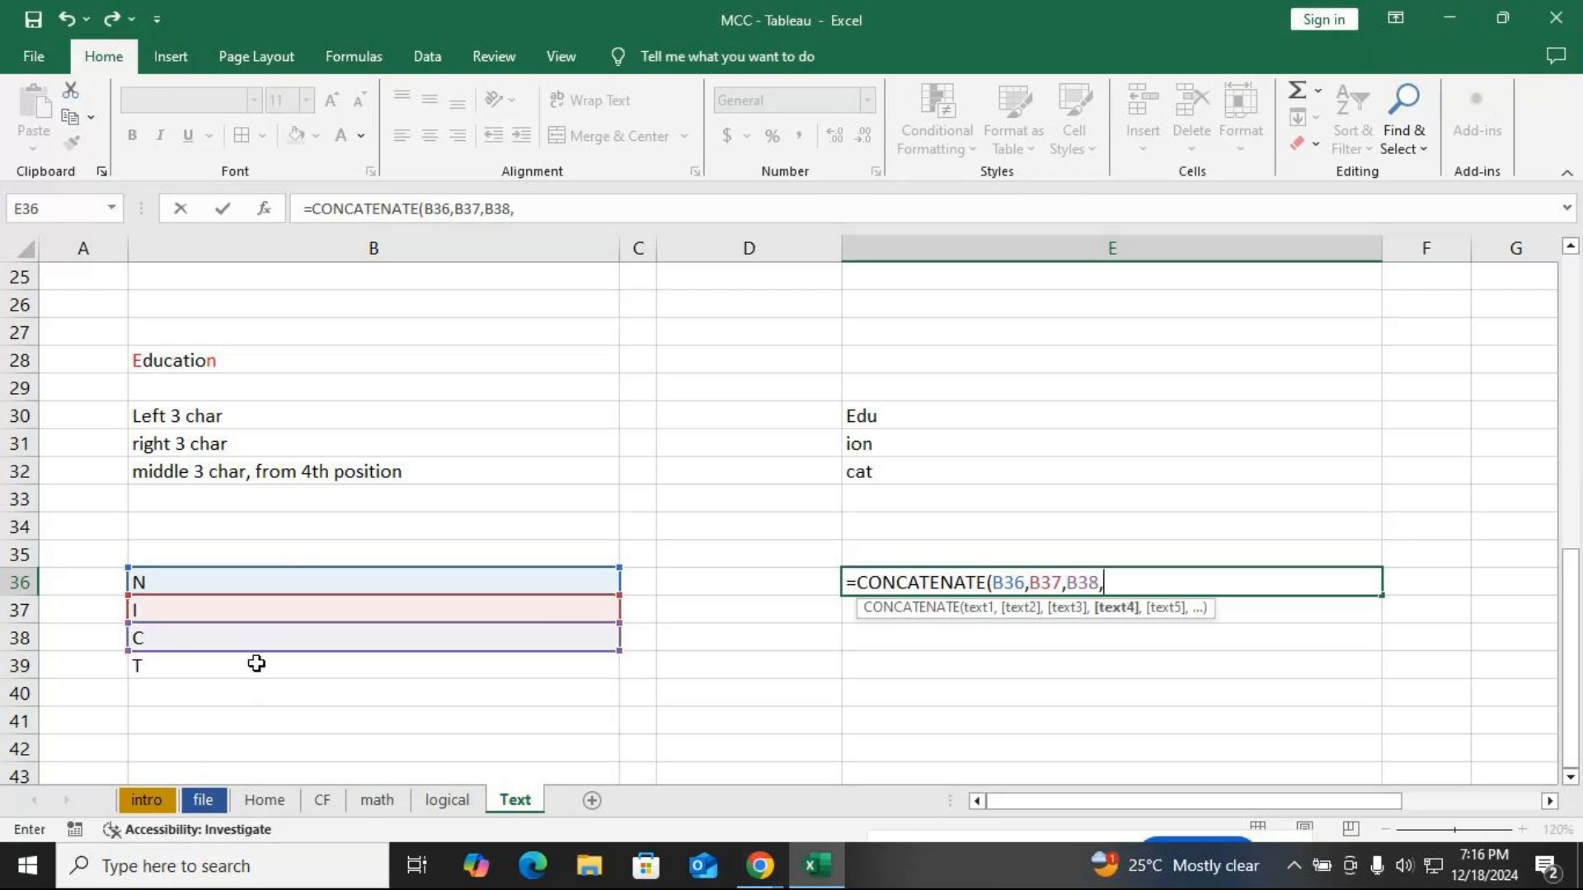
pyautogui.click(257, 663)
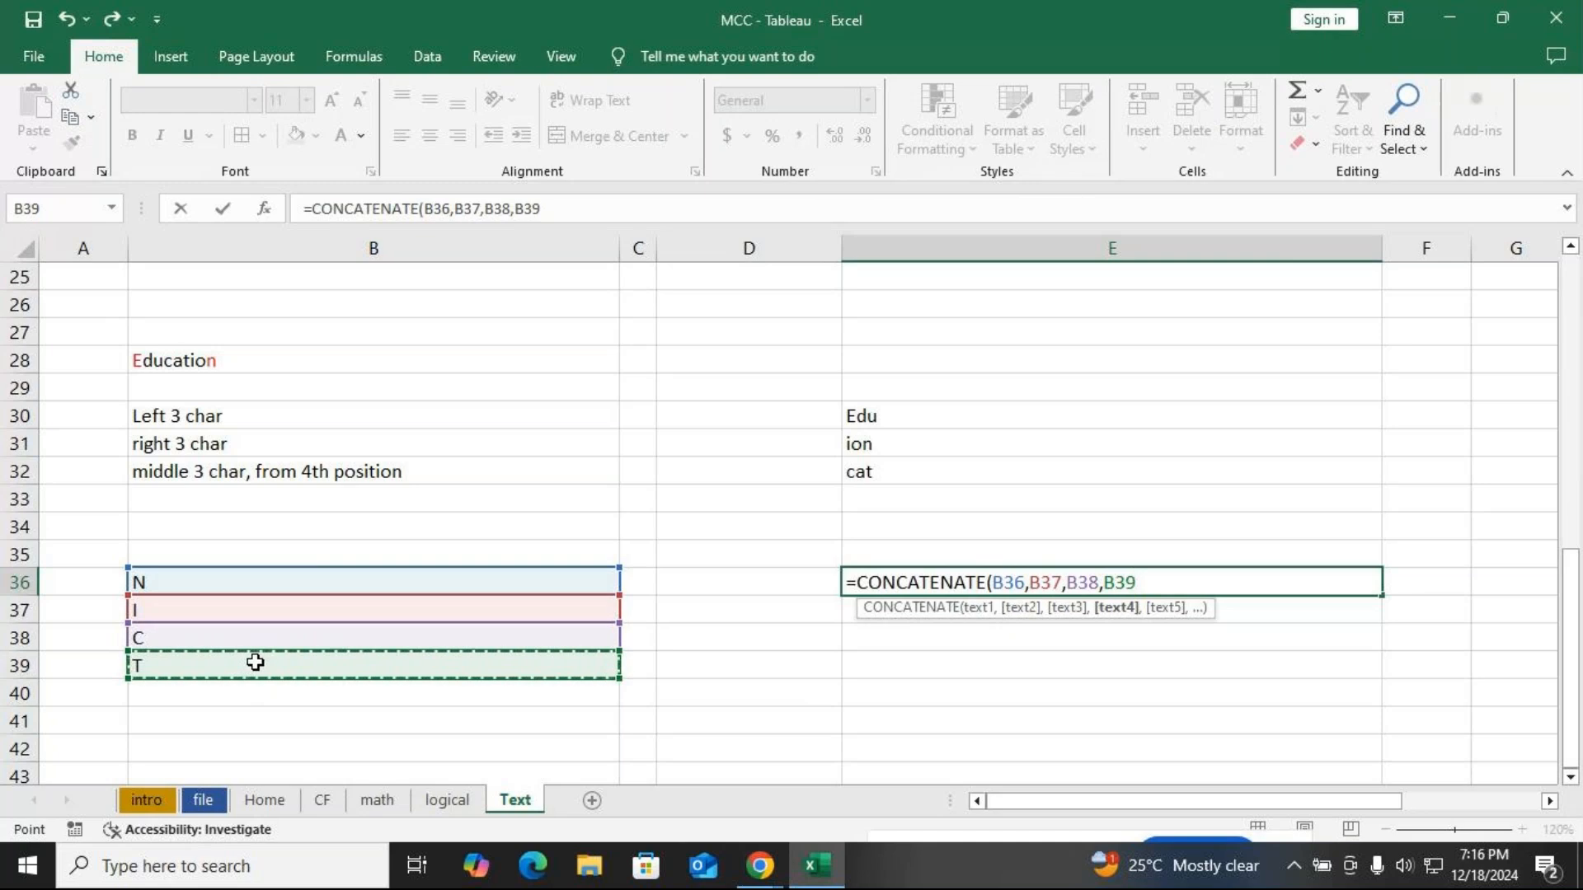
pyautogui.write(')')
pyautogui.press('Return')
# Show the CONCATENATE formula in cell E36 to review its function name and arguments, leaving it unchanged
pyautogui.click(863, 579)
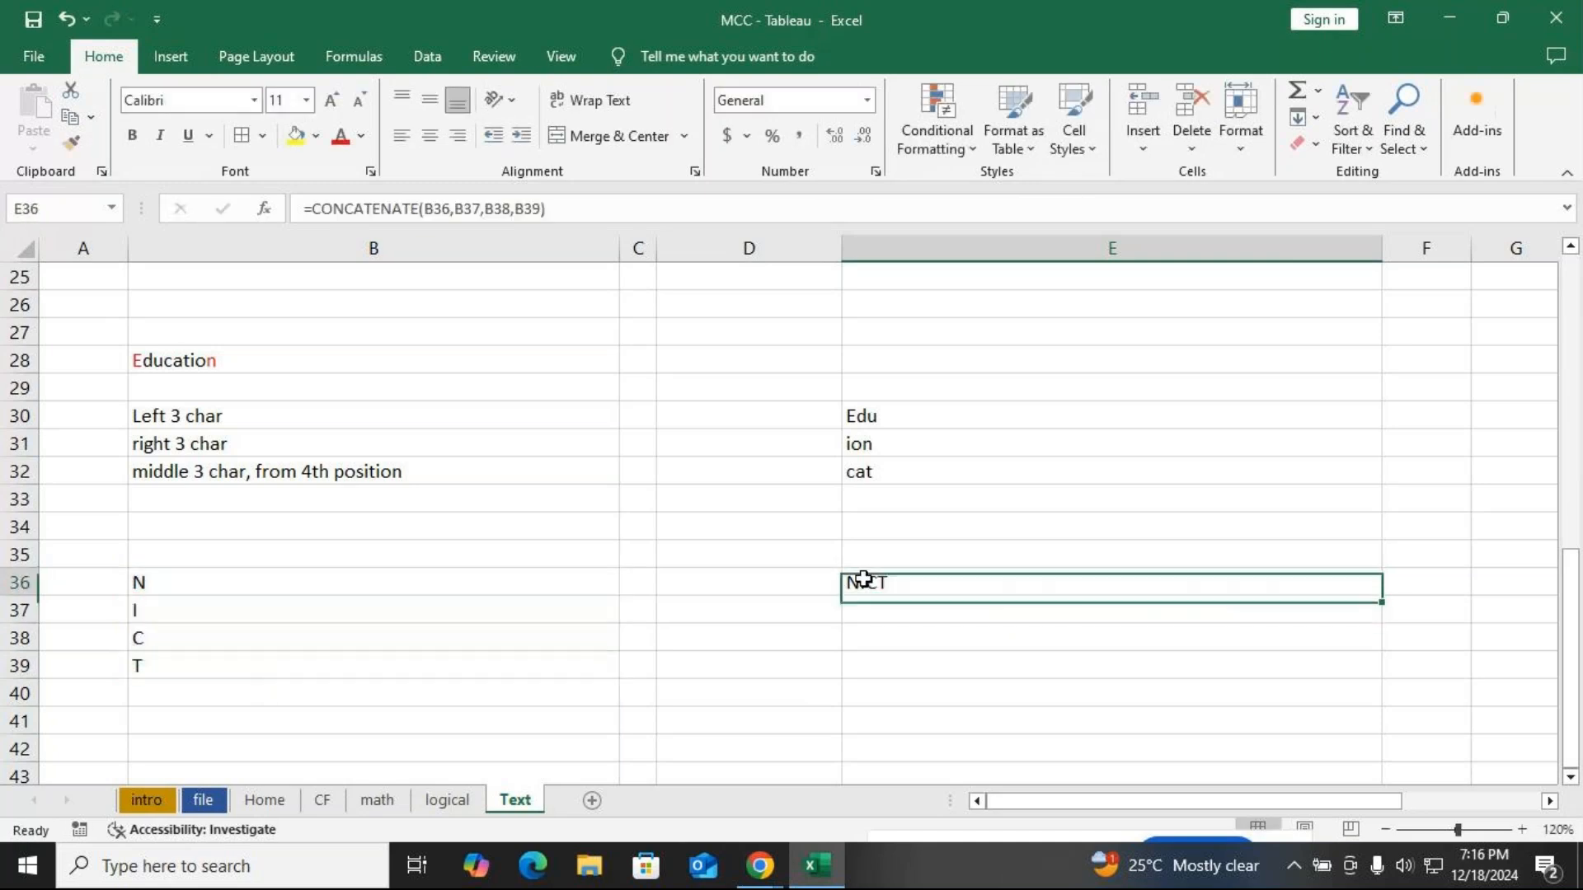
pyautogui.doubleClick(881, 594)
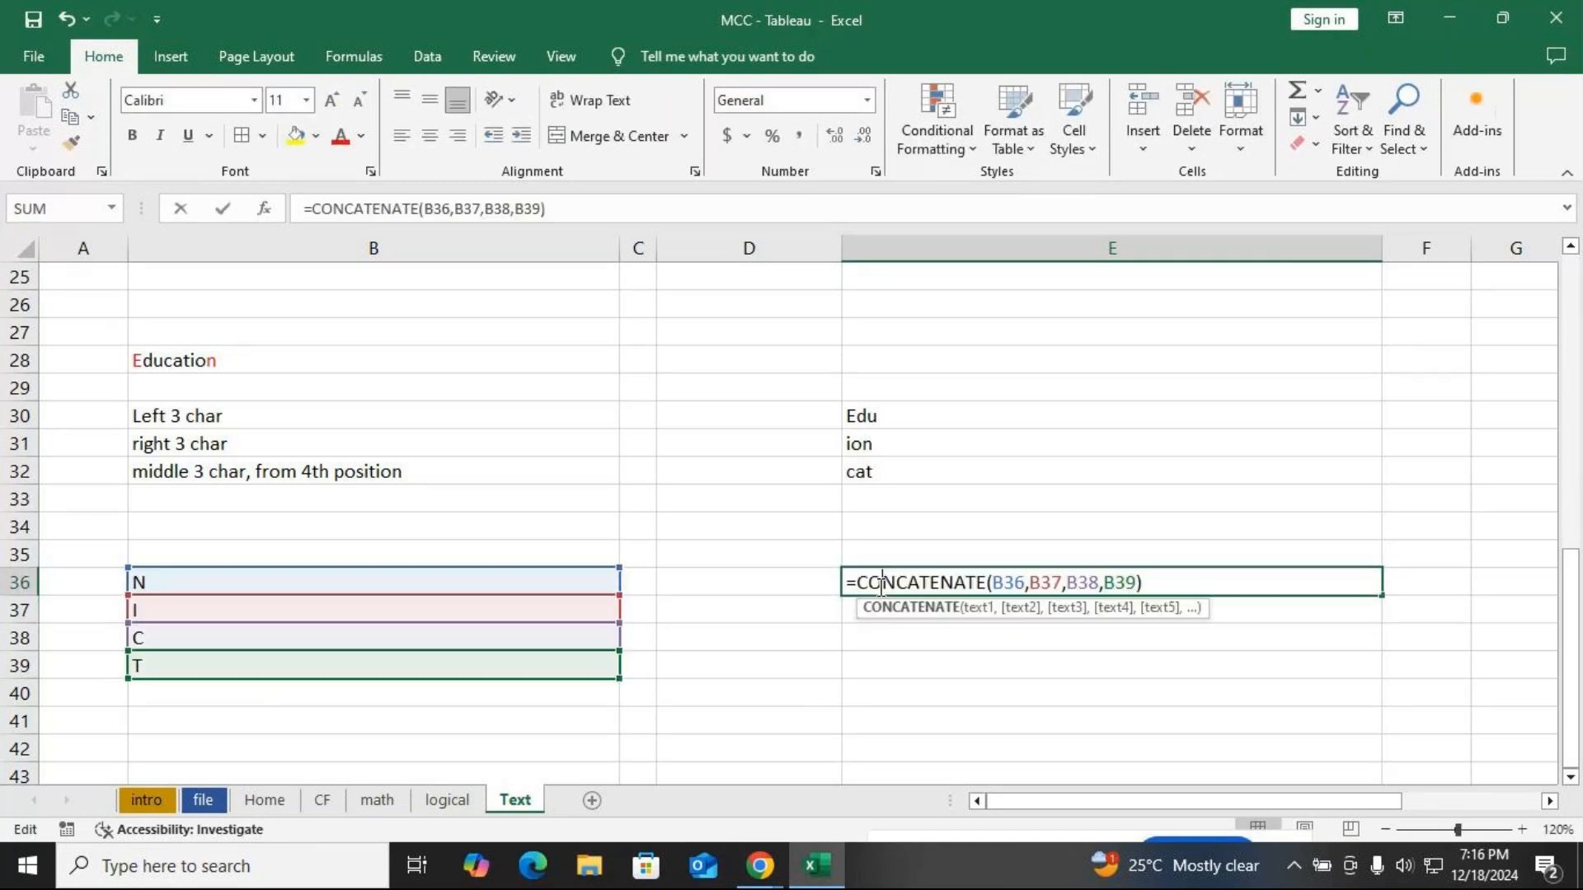
pyautogui.press('Return')
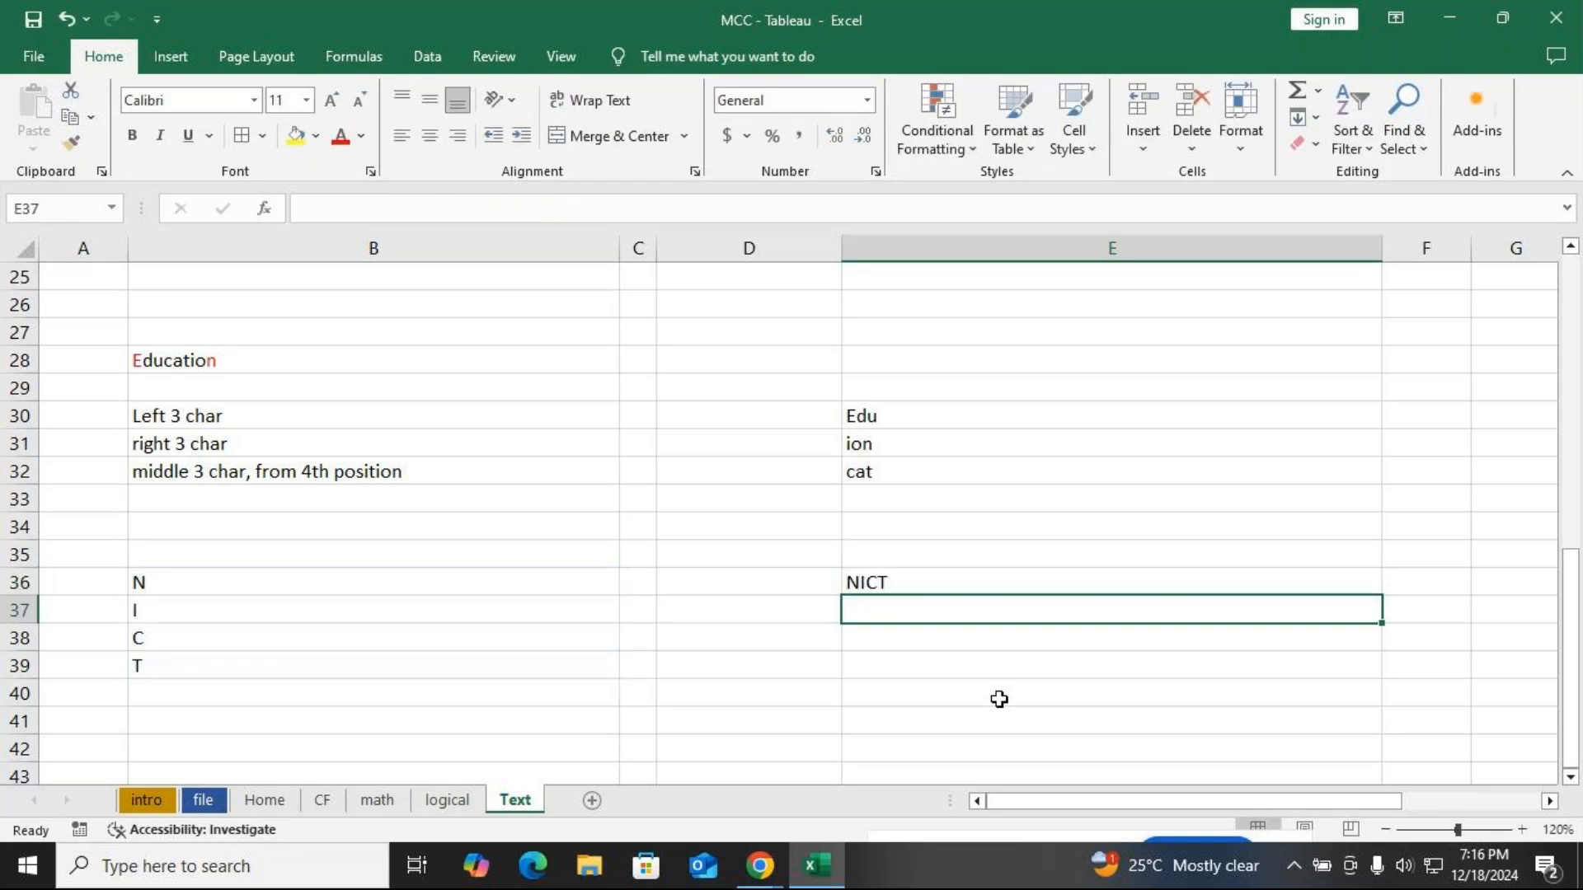
pyautogui.write('=')
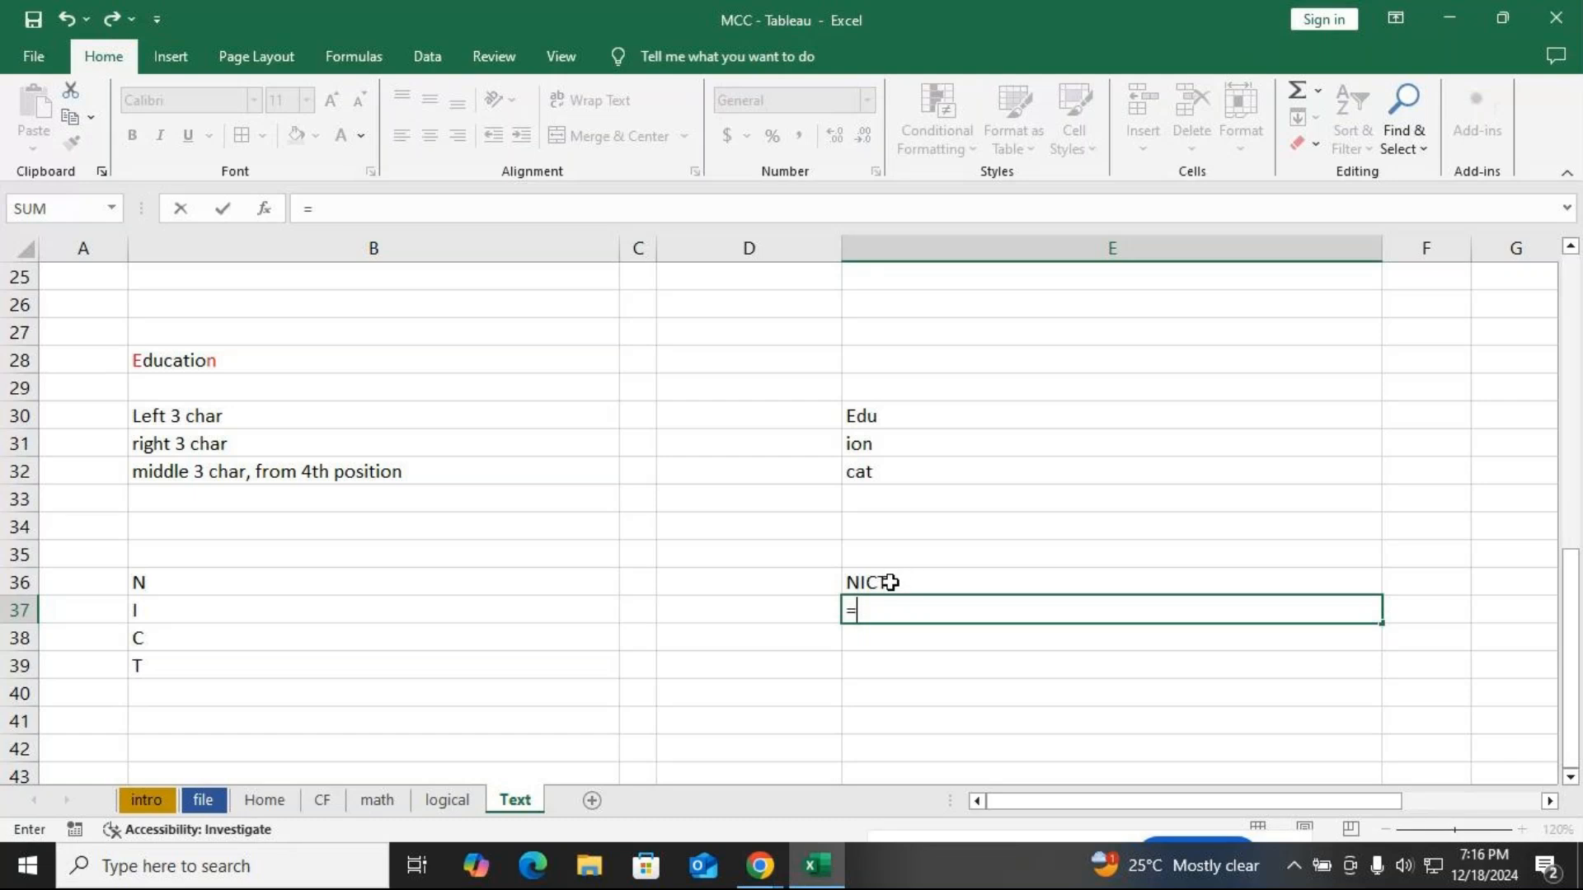
pyautogui.press('Escape')
pyautogui.doubleClick(890, 583)
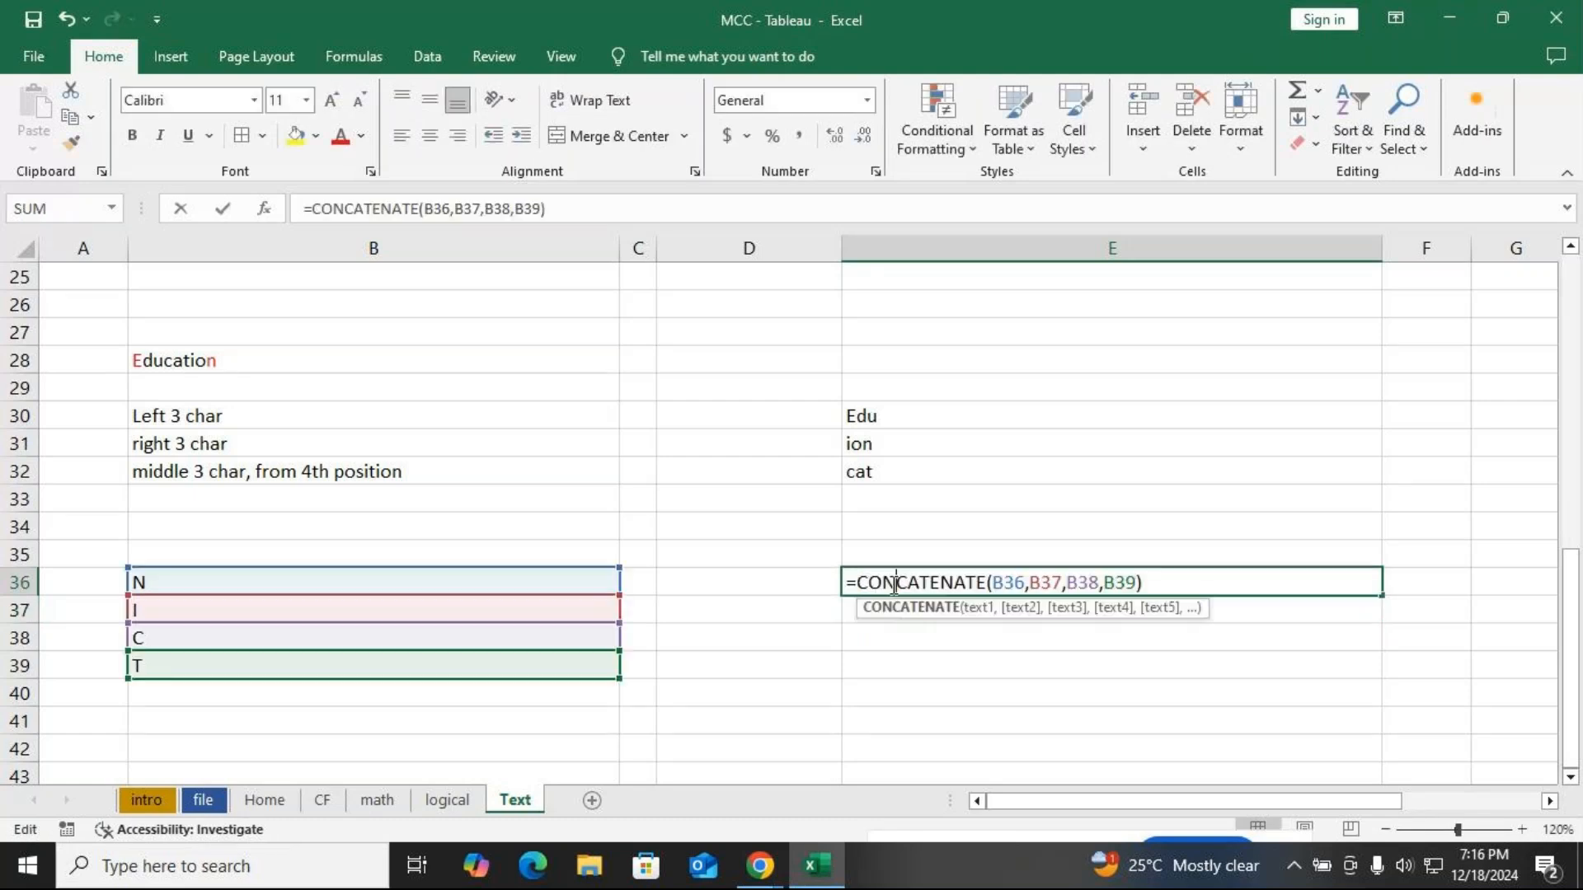
pyautogui.moveTo(990, 583); pyautogui.dragTo(852, 585)
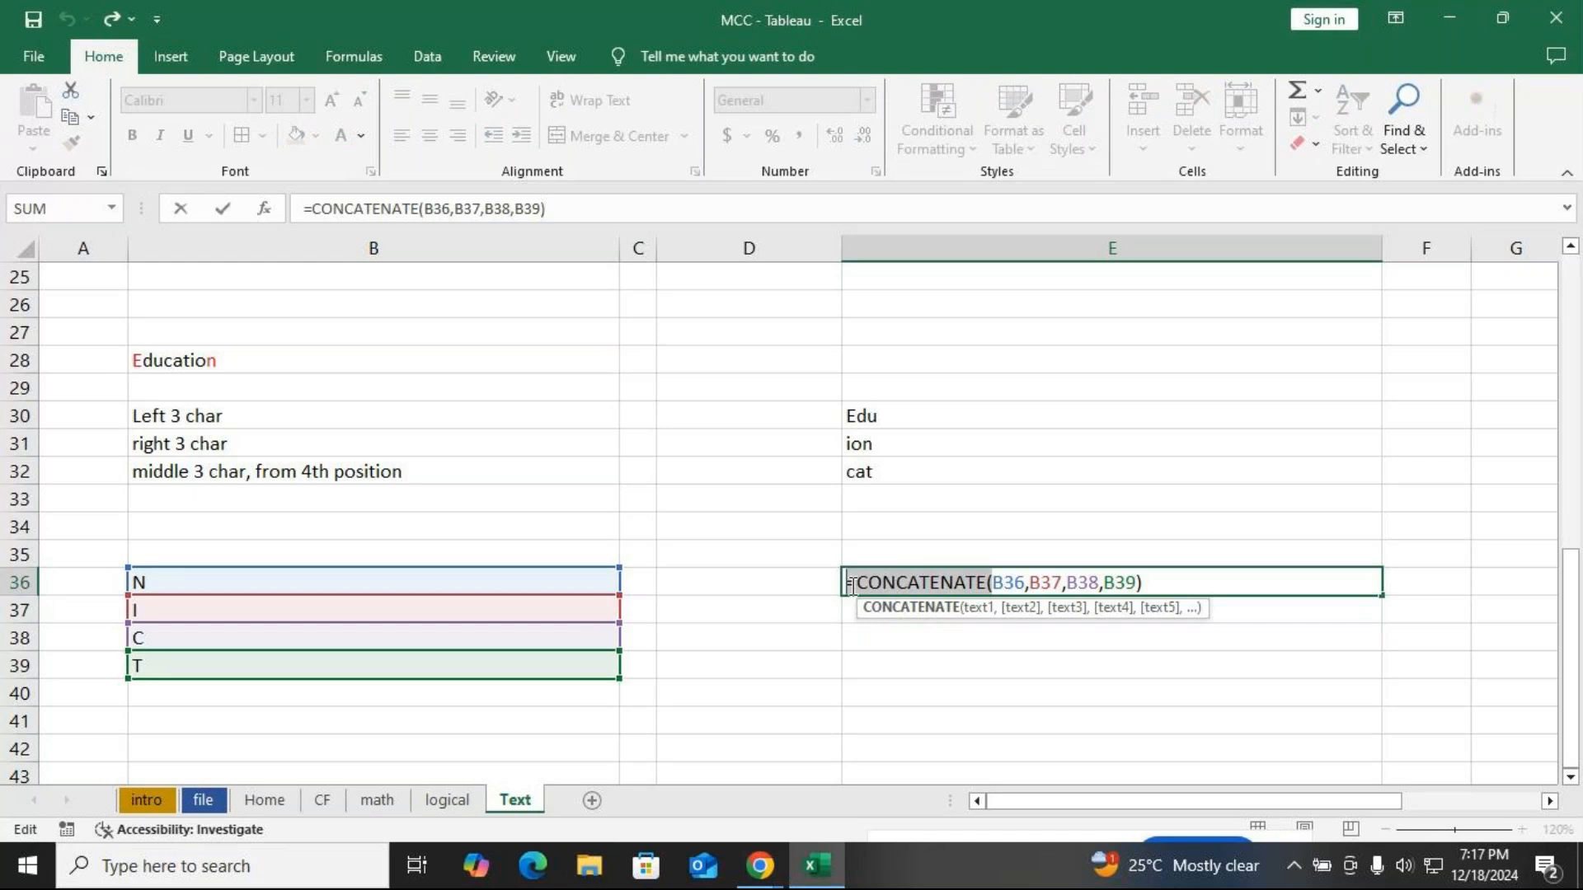
pyautogui.press('Return')
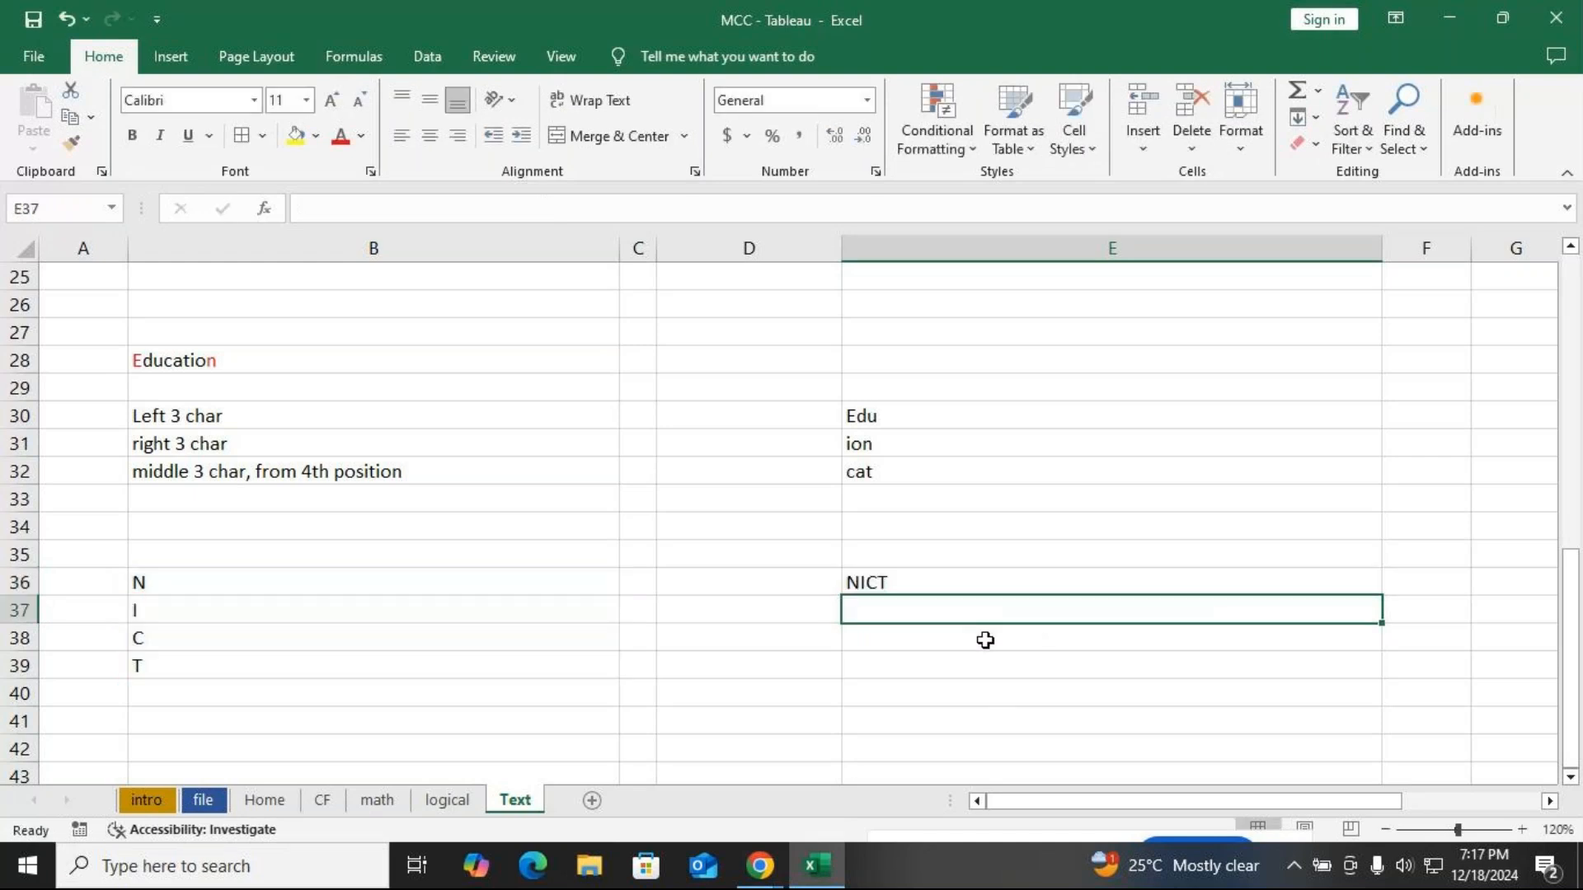
# Join the same four letters in cell E37 with the & operator, using =B36&B37&B38&B39
pyautogui.write('=')
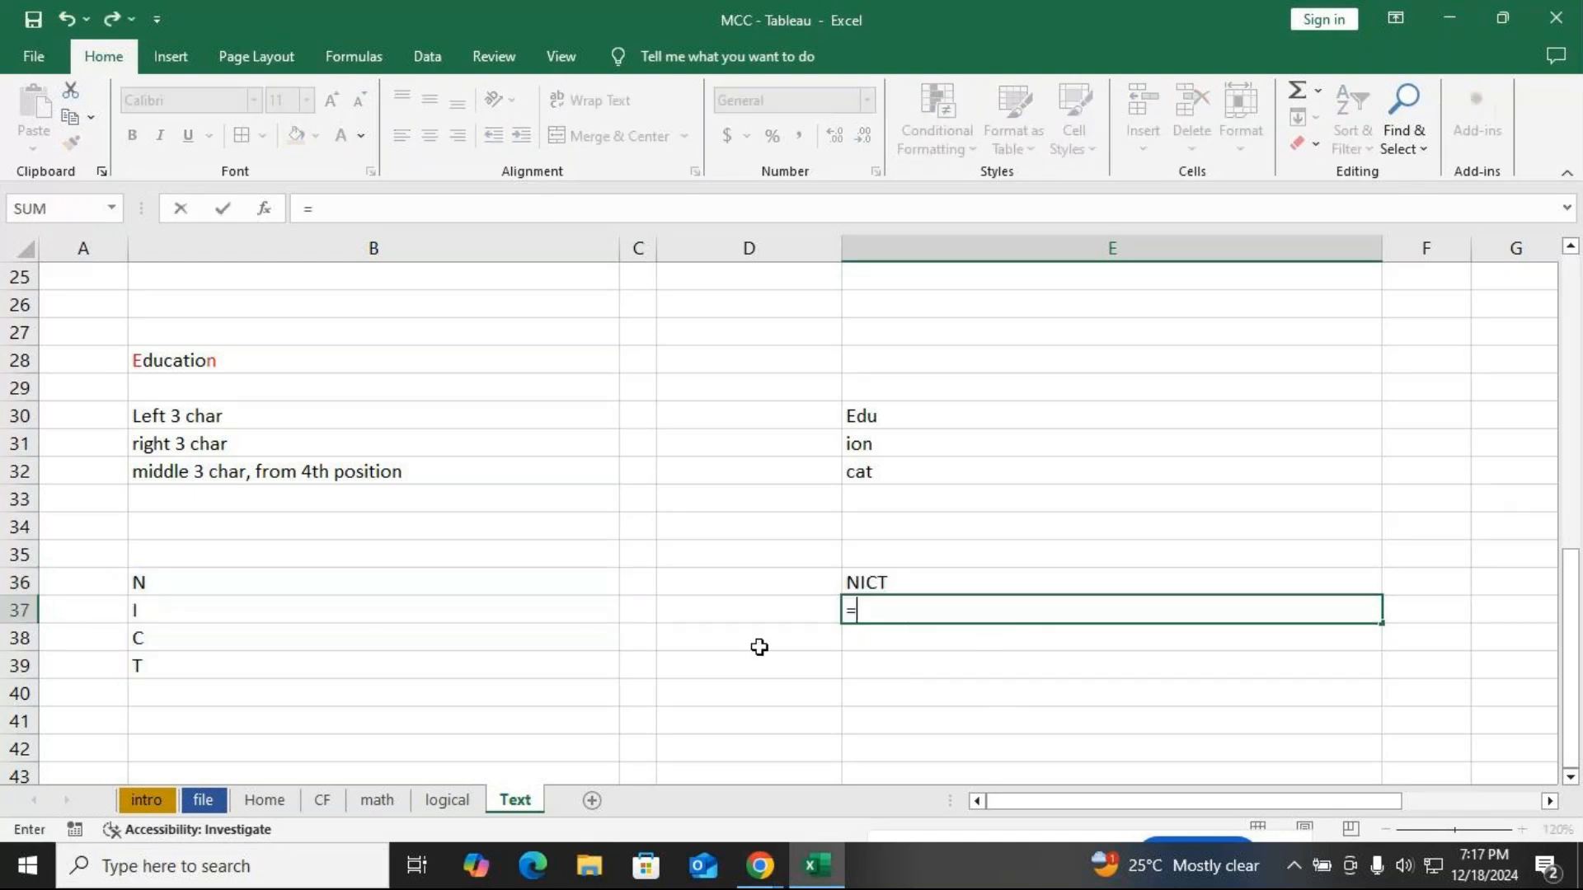
pyautogui.click(259, 581)
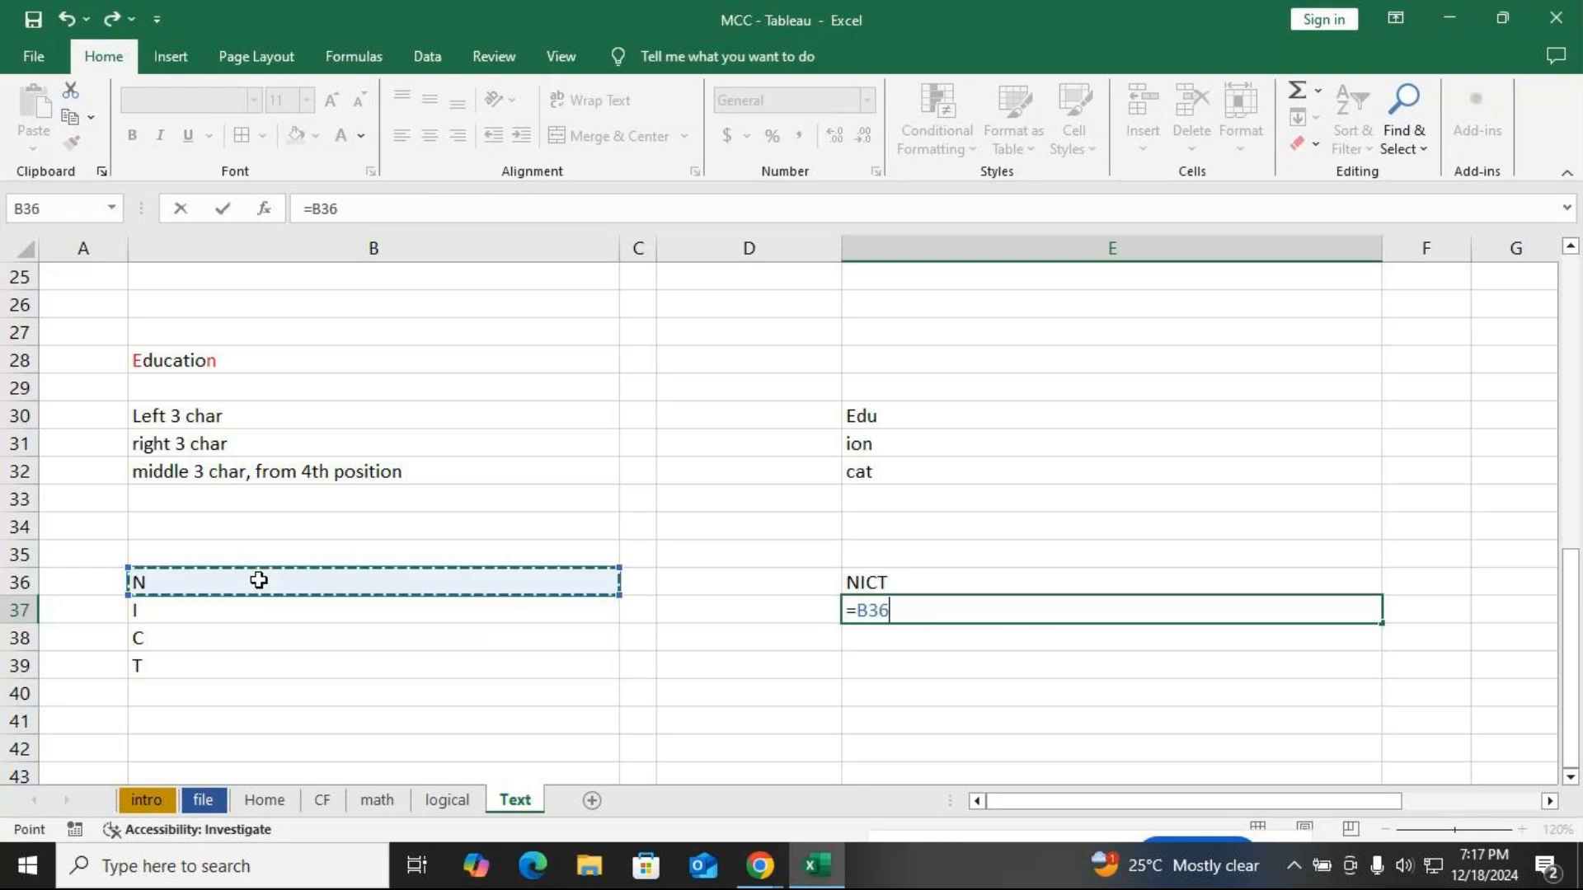
pyautogui.write('&')
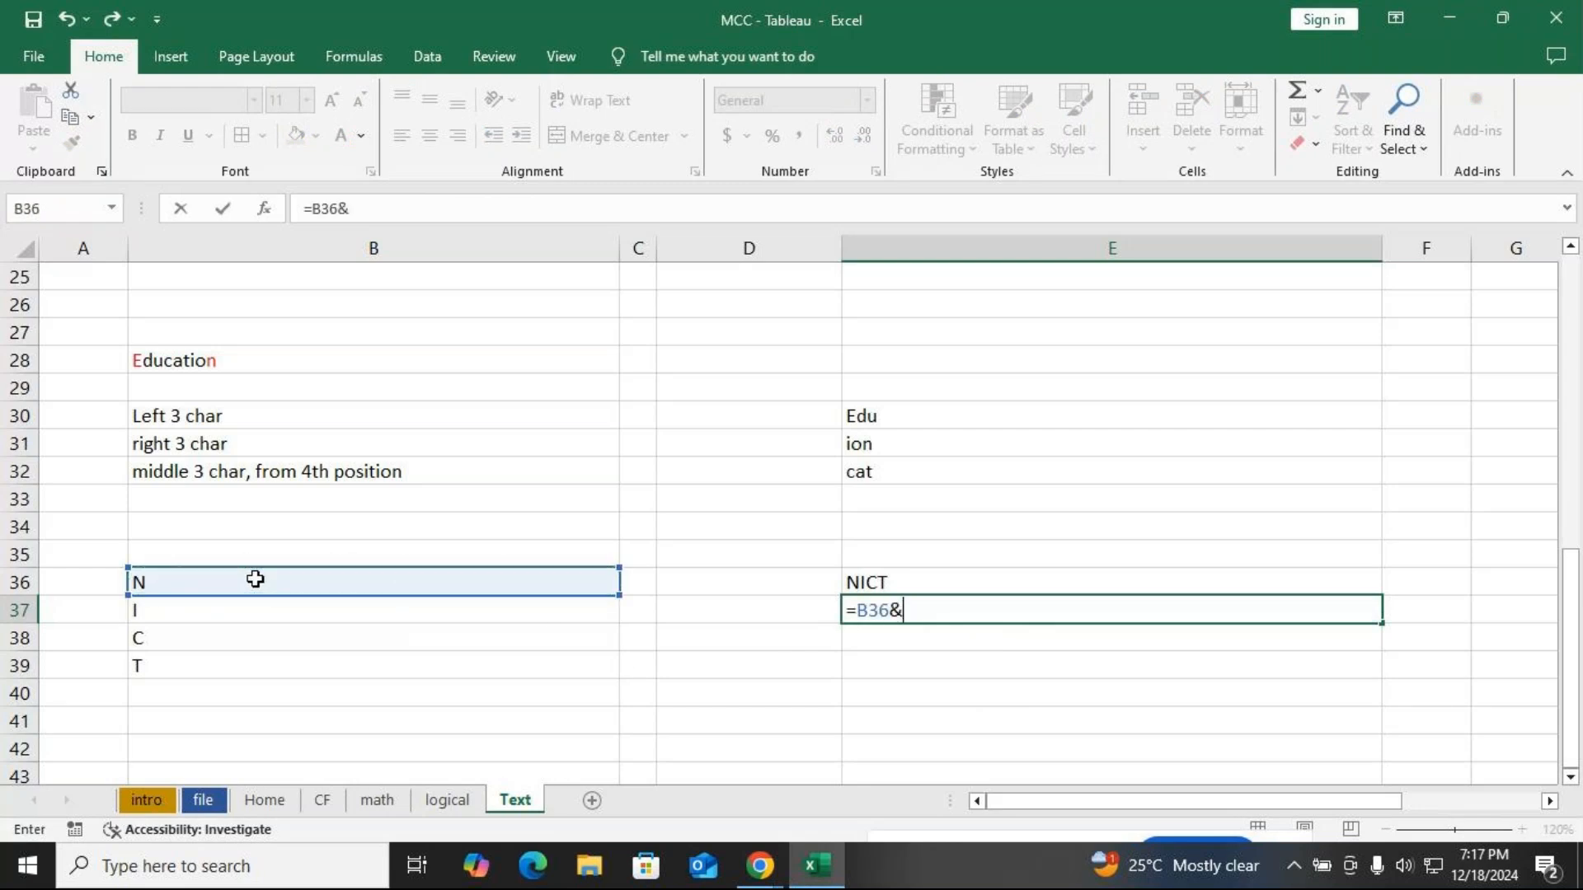
pyautogui.click(225, 610)
pyautogui.write('&')
pyautogui.click(249, 641)
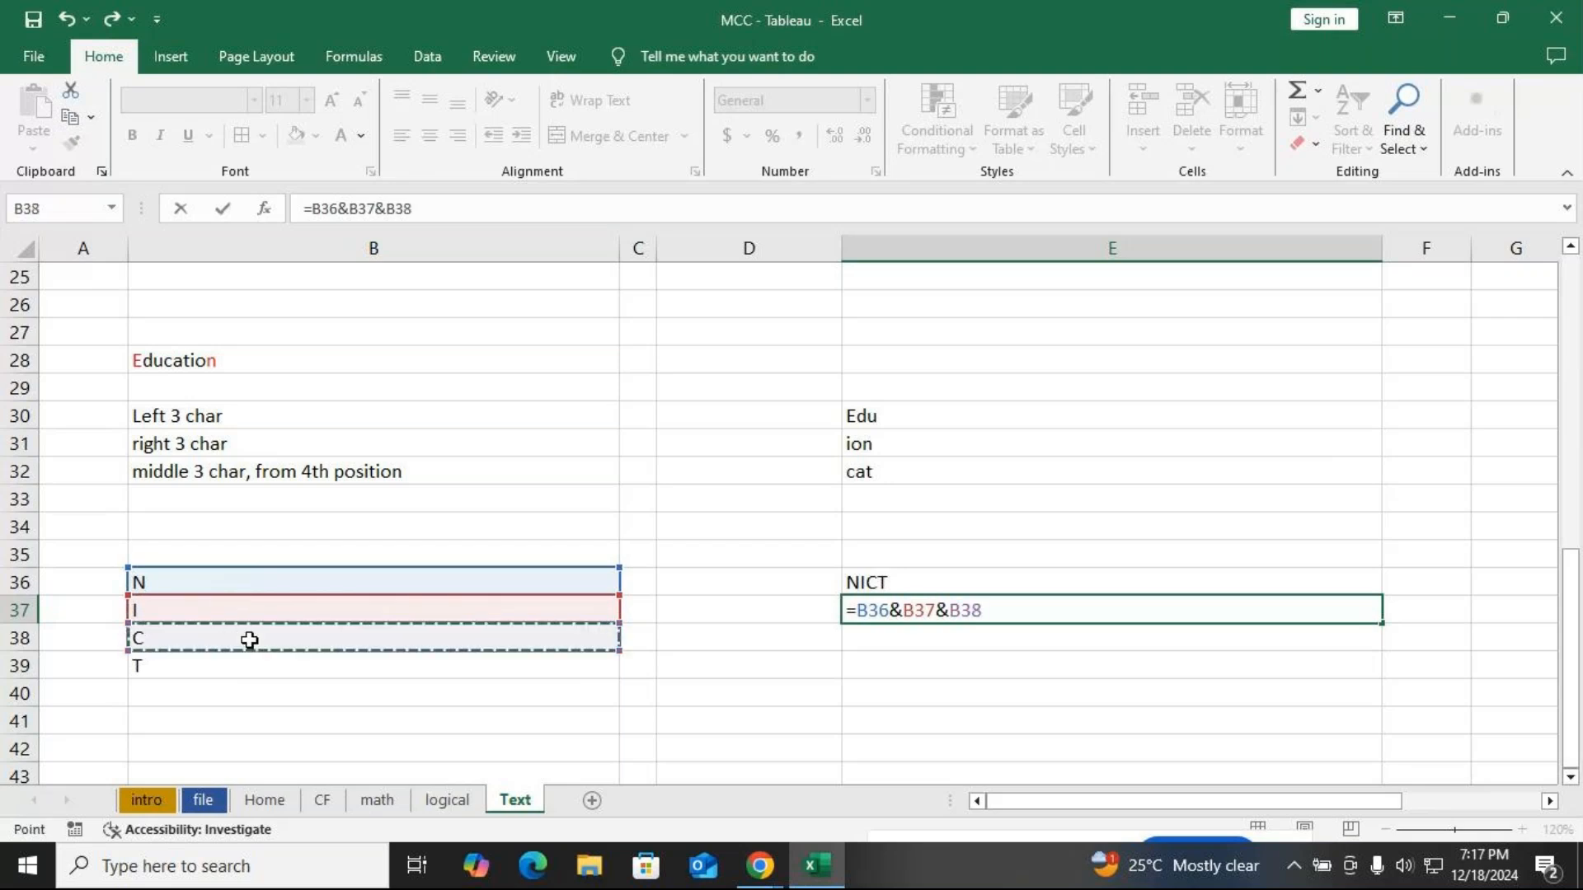
pyautogui.write('&')
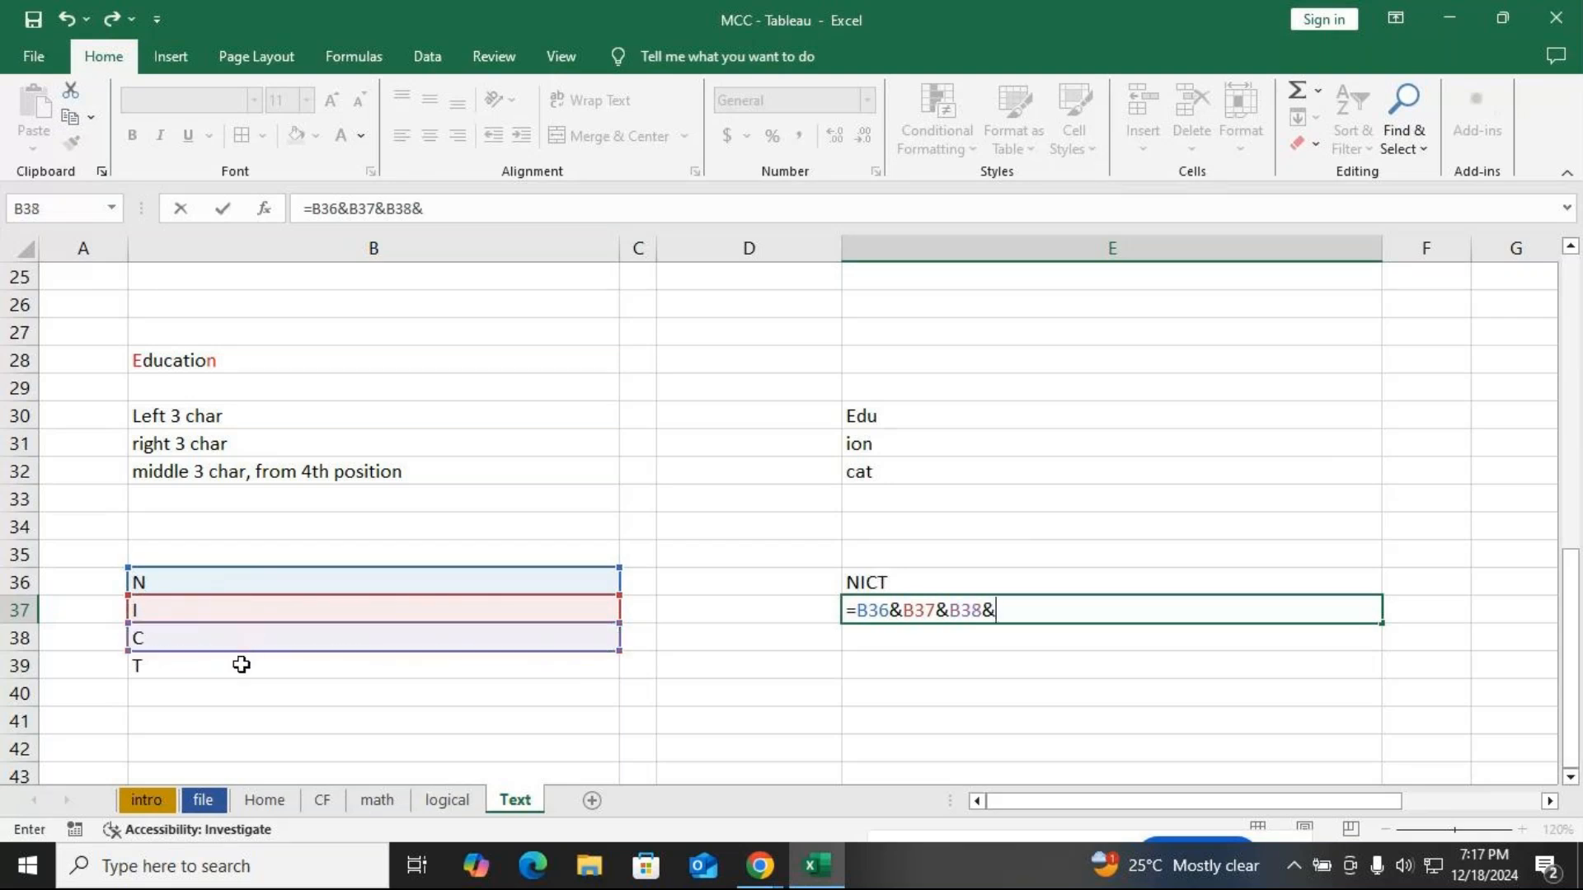
pyautogui.click(243, 664)
pyautogui.press('Return')
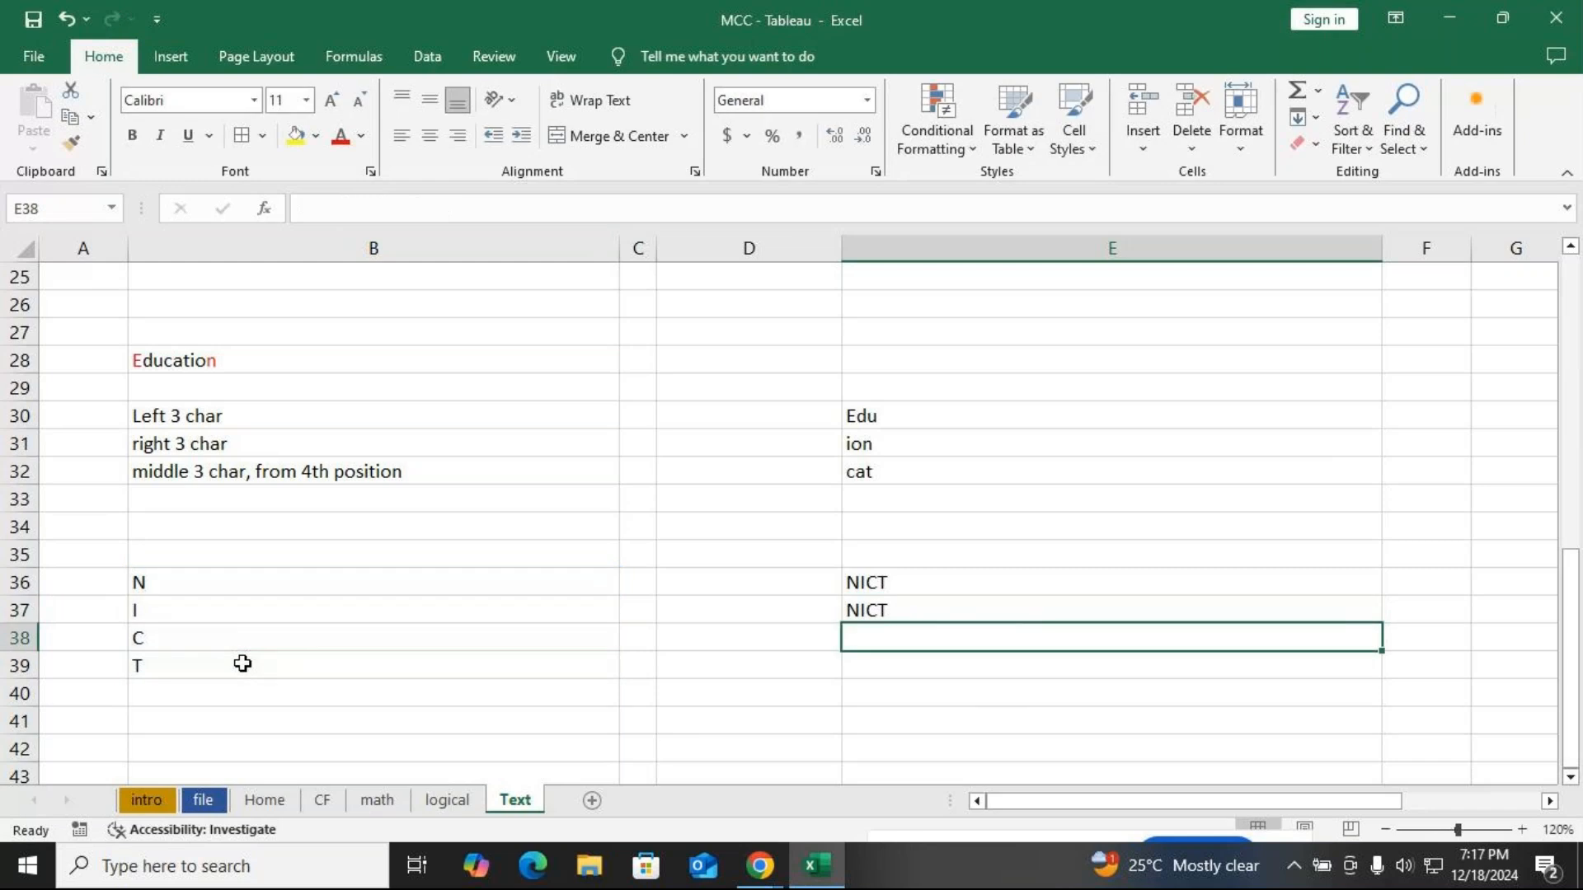
# Compare the CONCATENATE formula in cell E36 with the & formula in cell E37
pyautogui.click(950, 581)
pyautogui.click(950, 599)
pyautogui.doubleClick(936, 579)
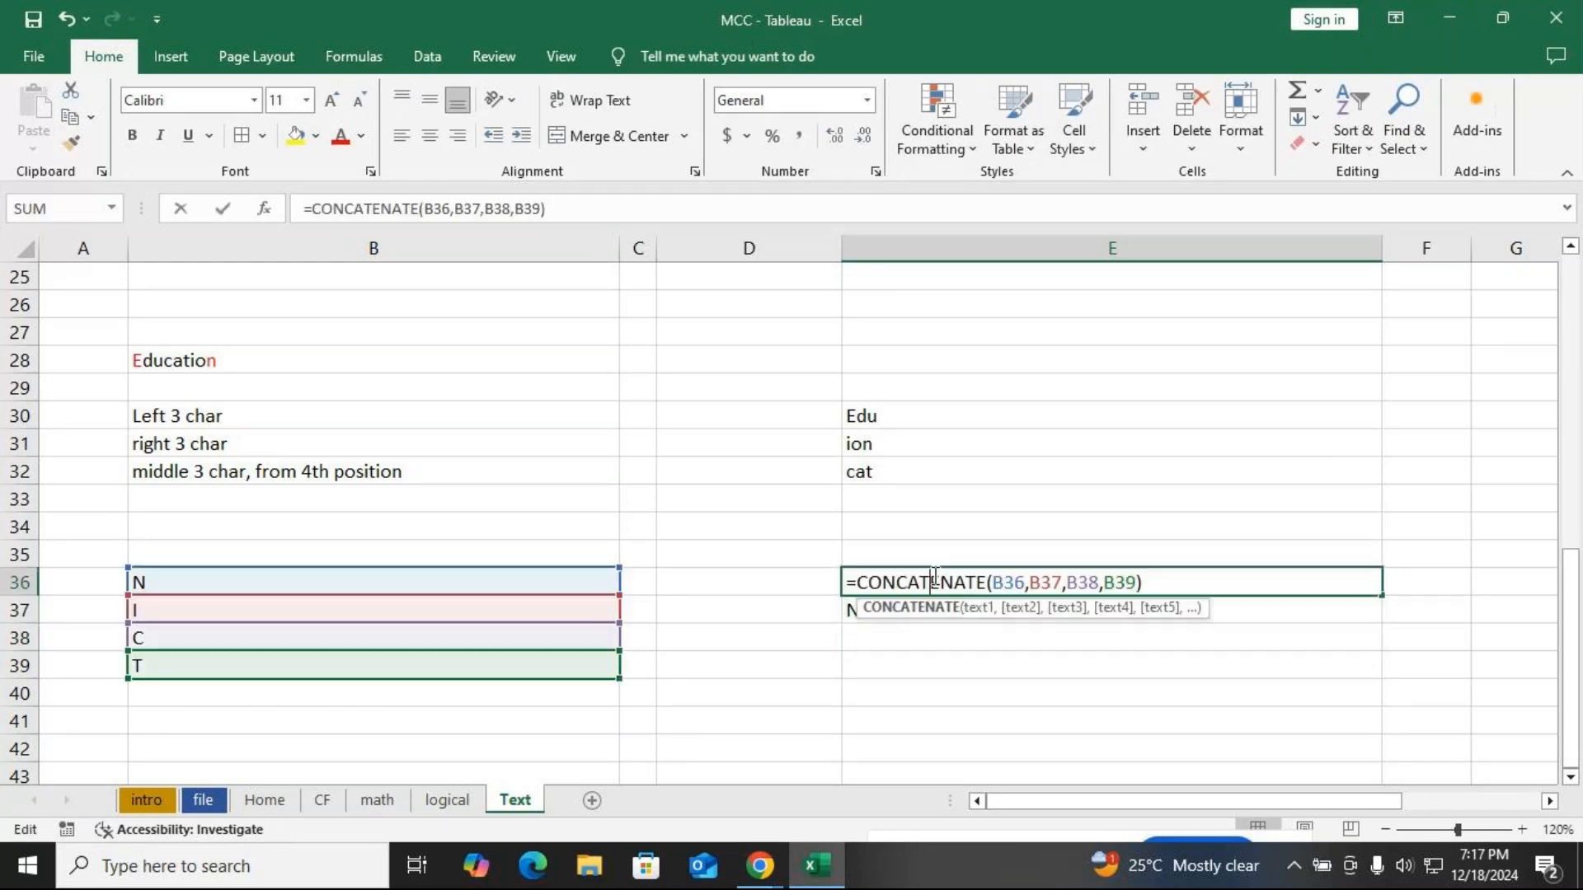
pyautogui.click(868, 629)
pyautogui.doubleClick(862, 610)
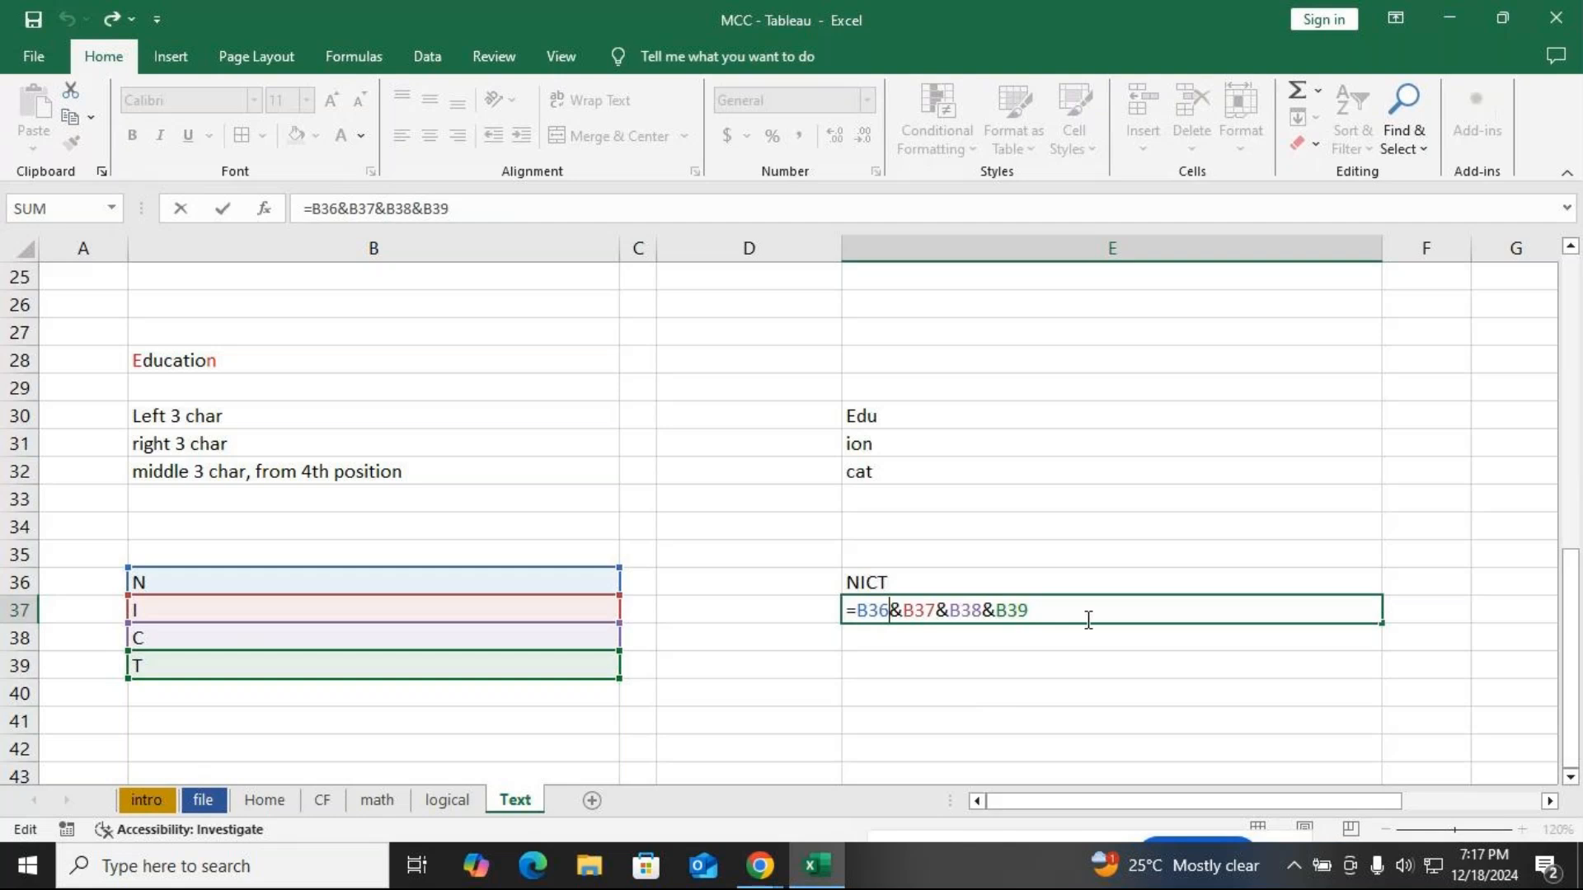
pyautogui.press('Return')
pyautogui.press('Down')
pyautogui.scroll(-1, 1106, 583)
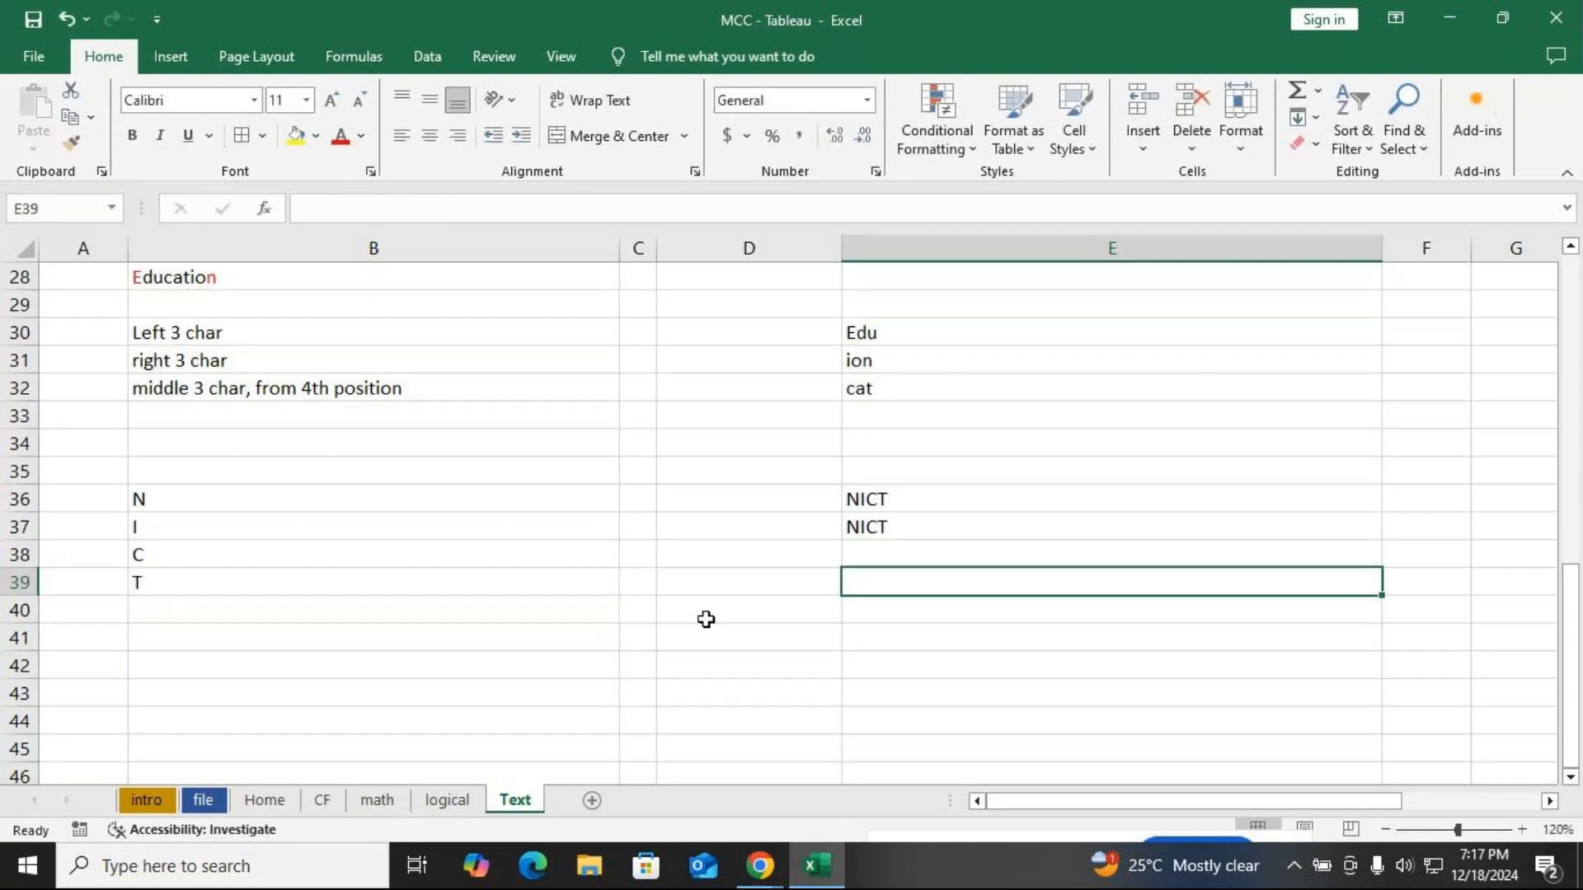
pyautogui.click(860, 505)
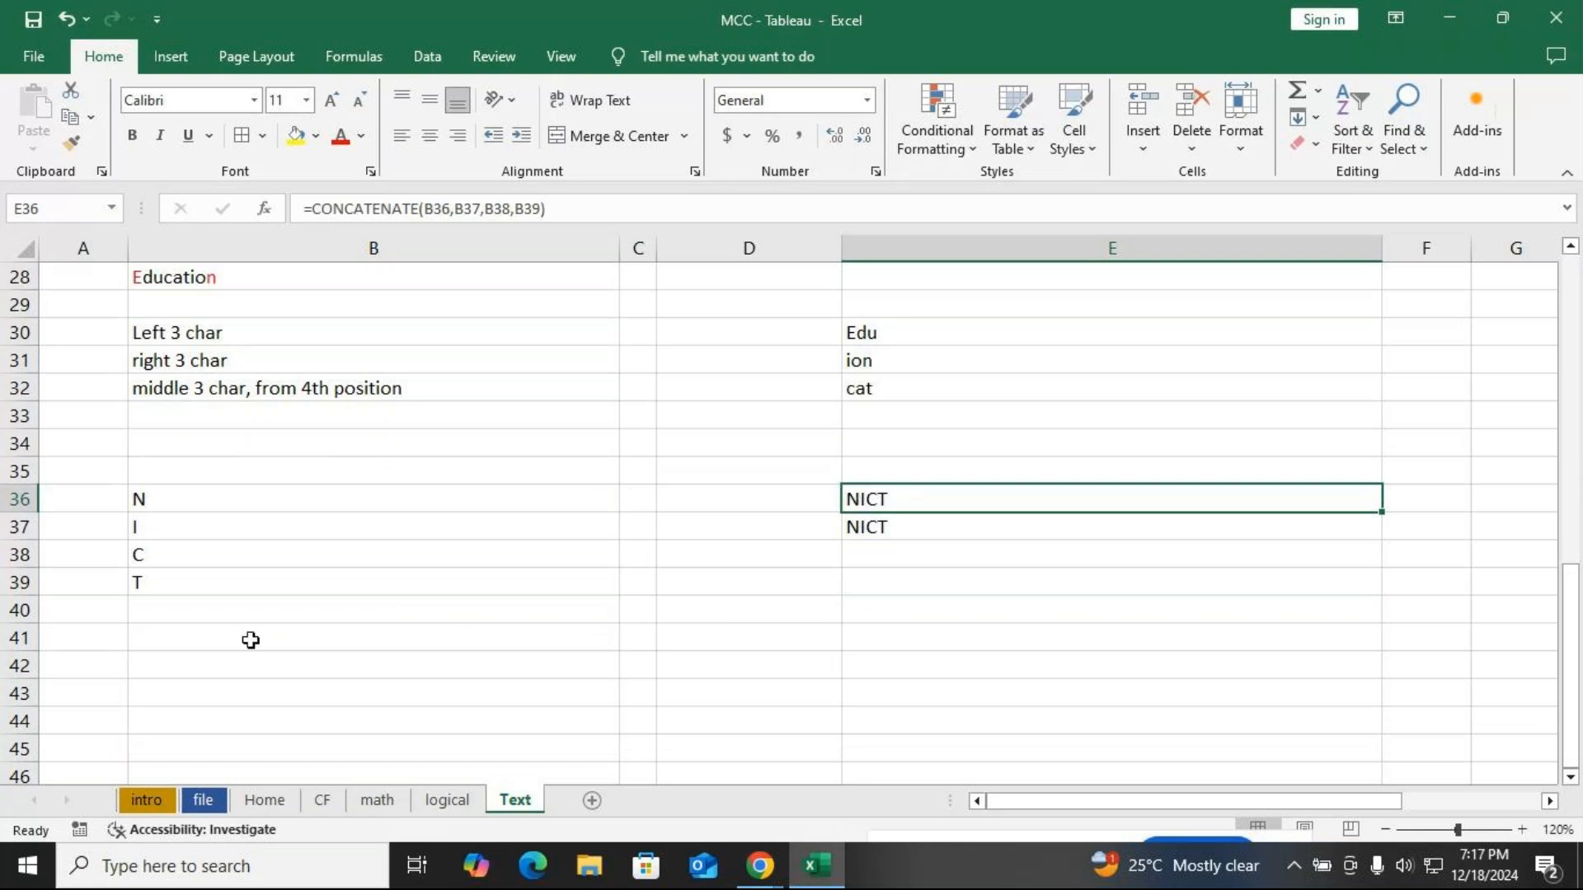
# Enter the words Have, A, Nice and Day in separate cells from B41 down to B44
pyautogui.click(231, 638)
pyautogui.write('G')
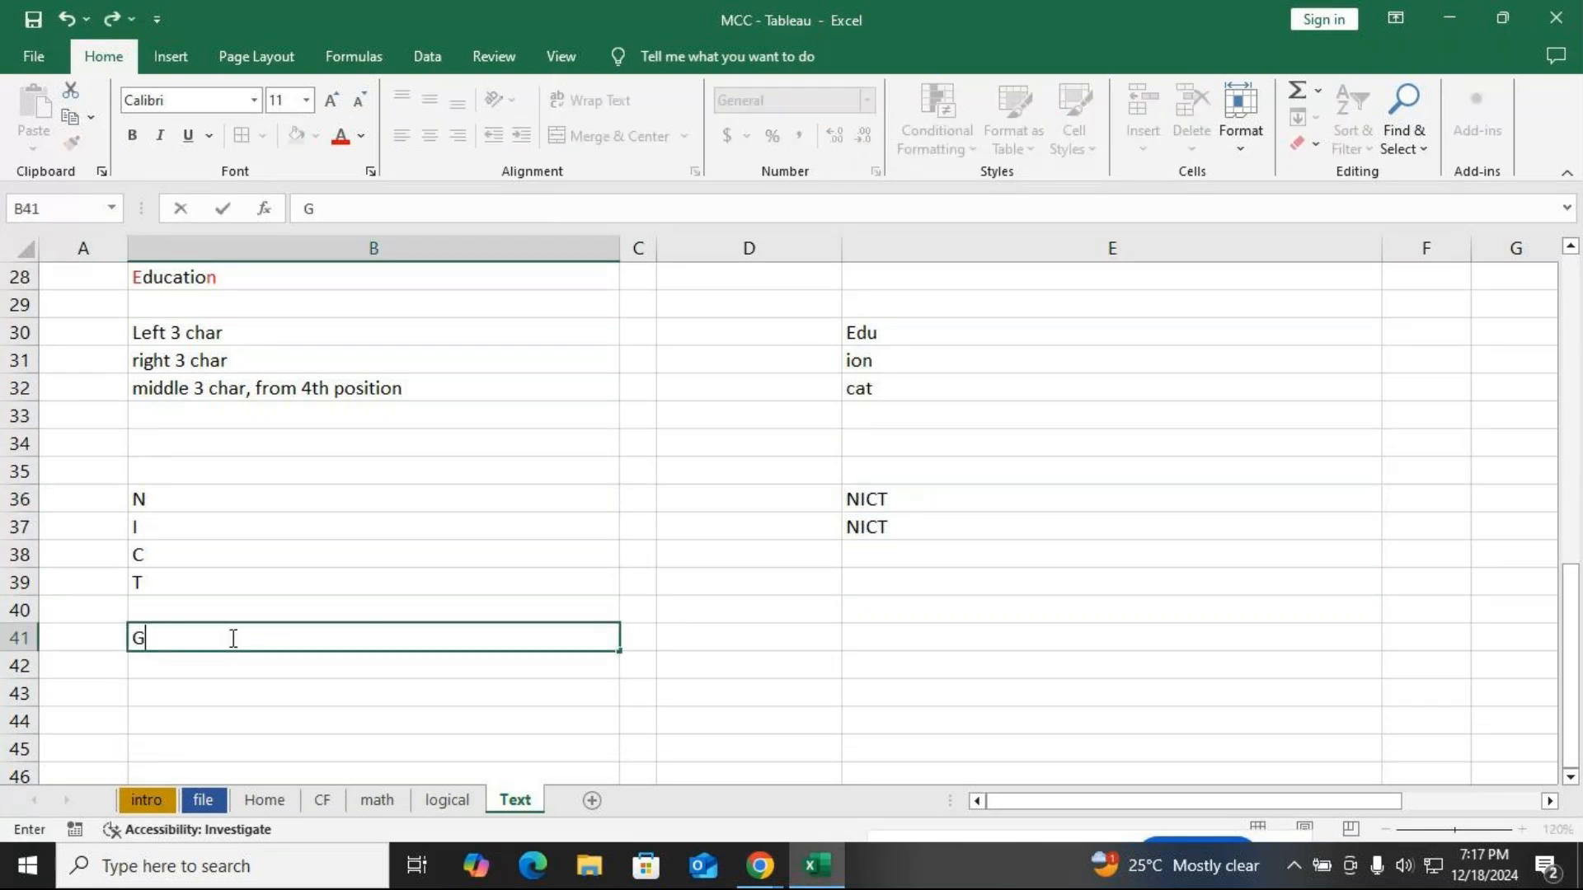
pyautogui.press('BackSpace')
pyautogui.write('Have')
pyautogui.press('Return')
pyautogui.write('A')
pyautogui.press('Return')
pyautogui.write('Nice')
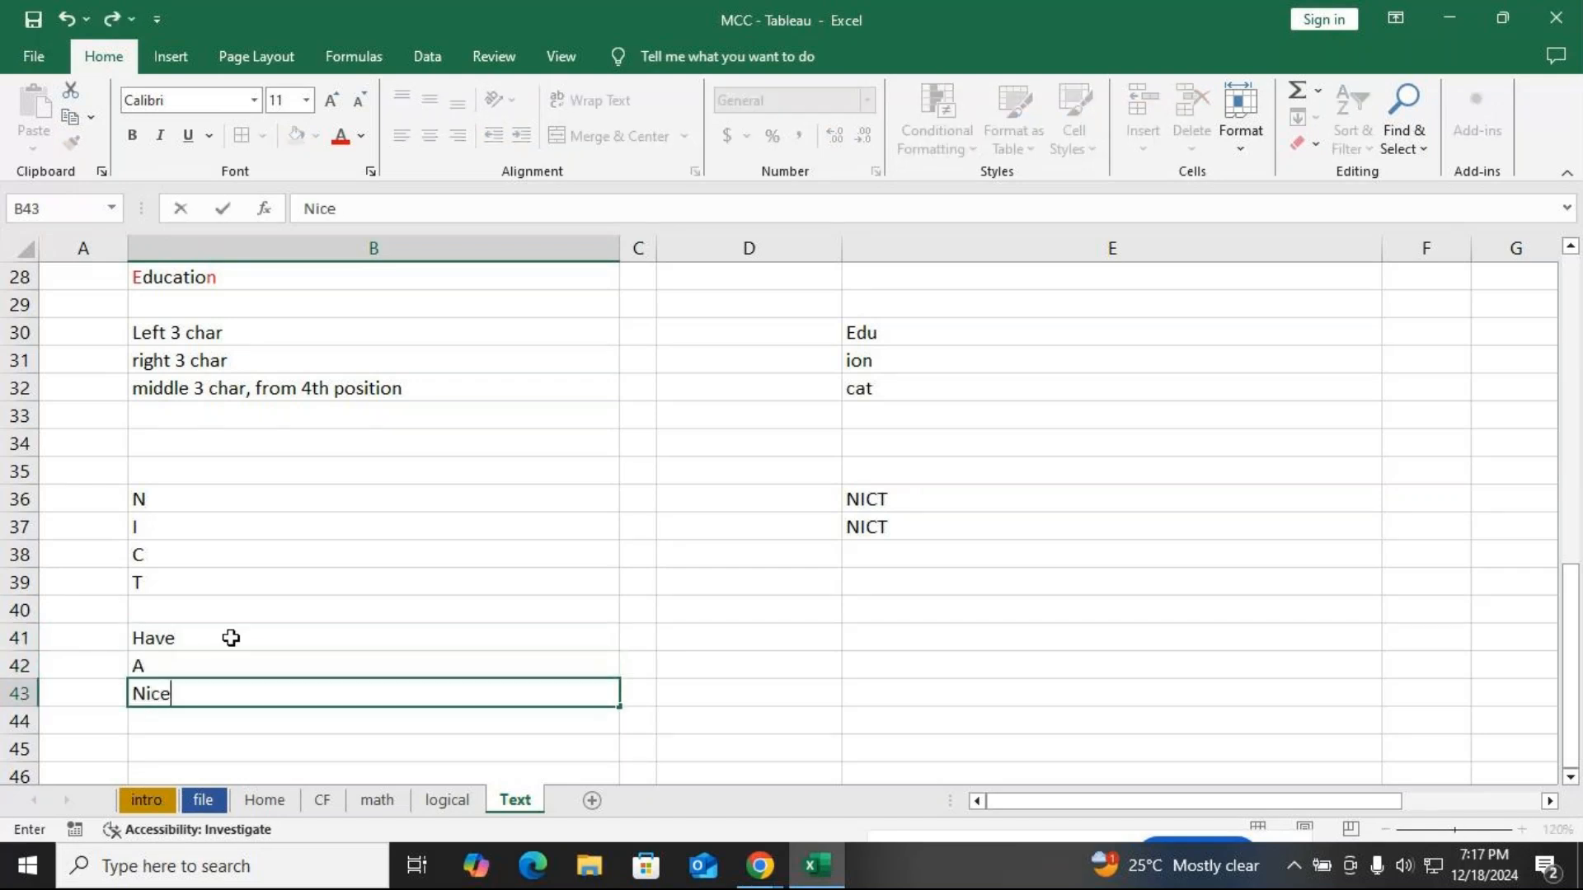
pyautogui.press('Return')
pyautogui.write('Day')
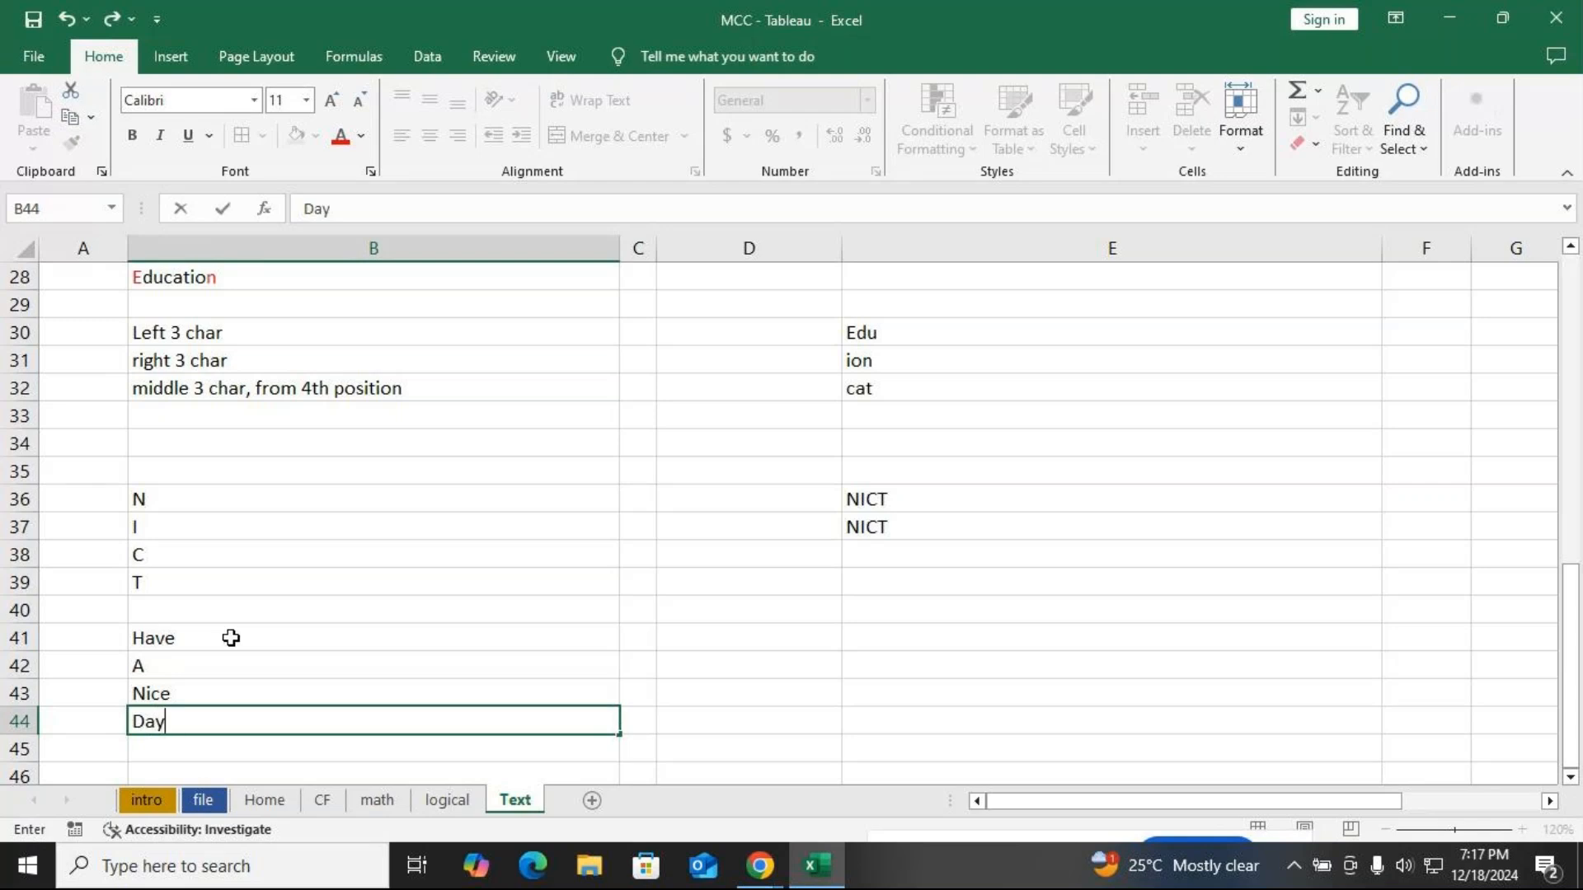
pyautogui.press('Return')
# Join the words from B41 to B44 in cell E41 without spaces, using =CONCATENATE(B41,B42,B43,B44)
pyautogui.click(907, 649)
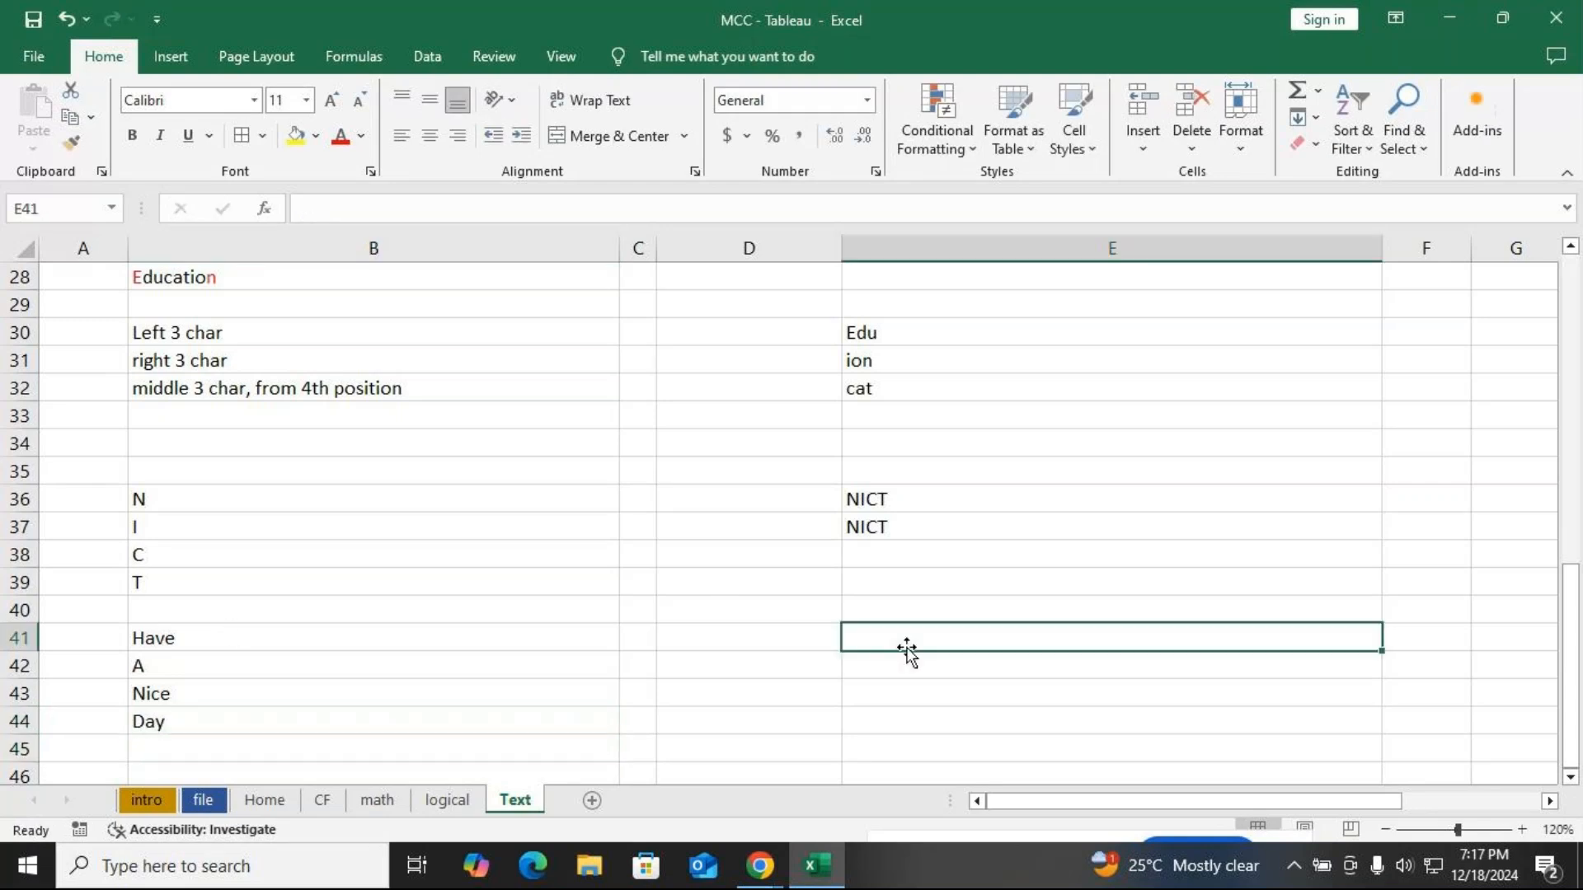
pyautogui.write('=c')
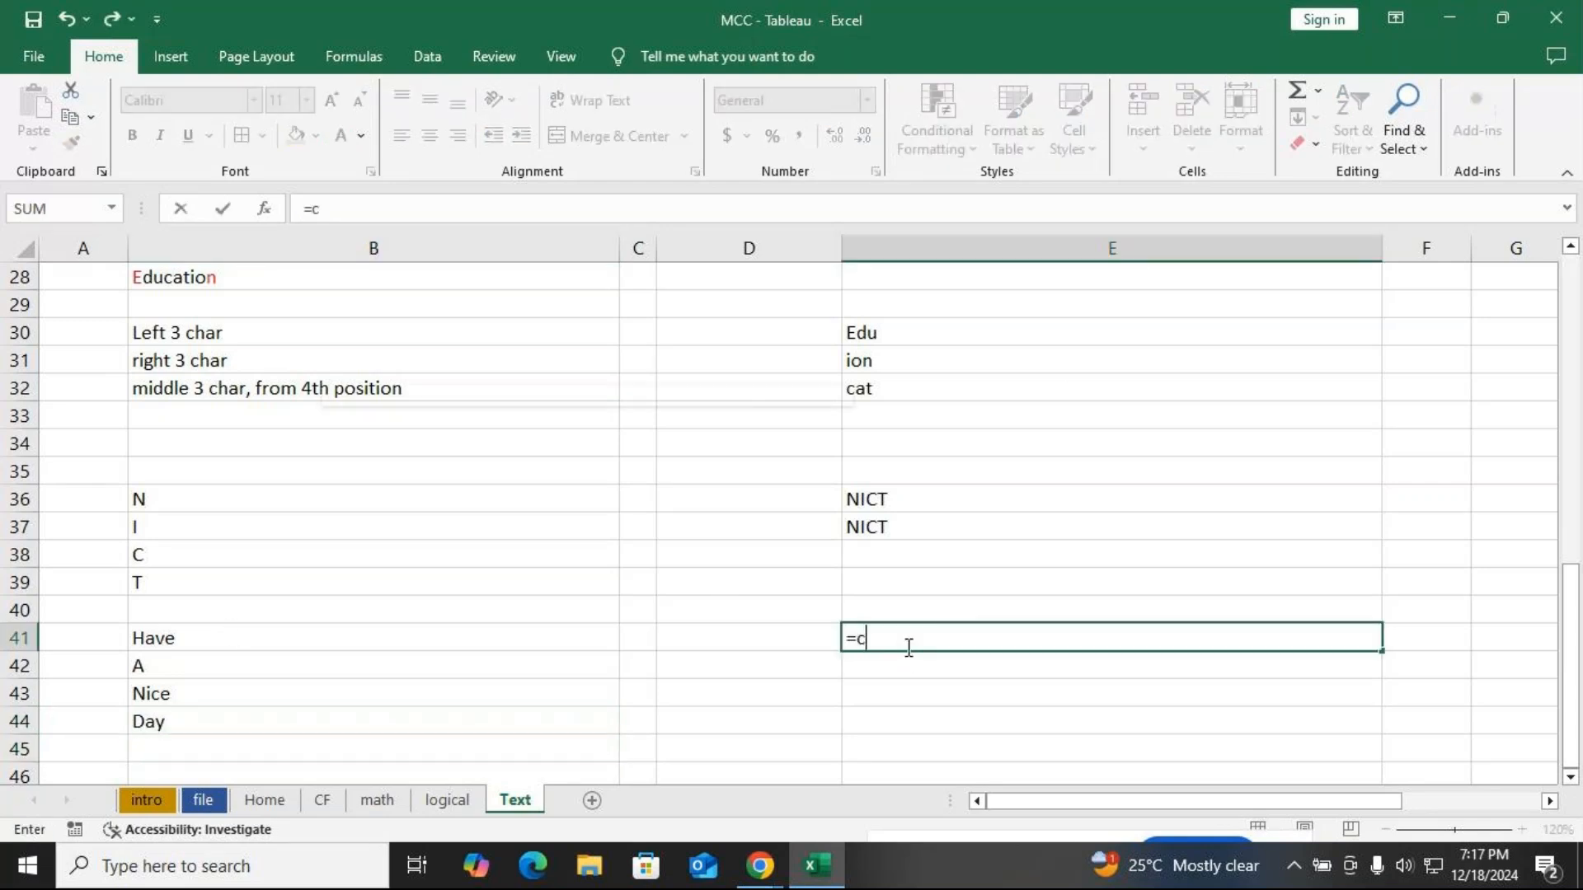
pyautogui.write('on')
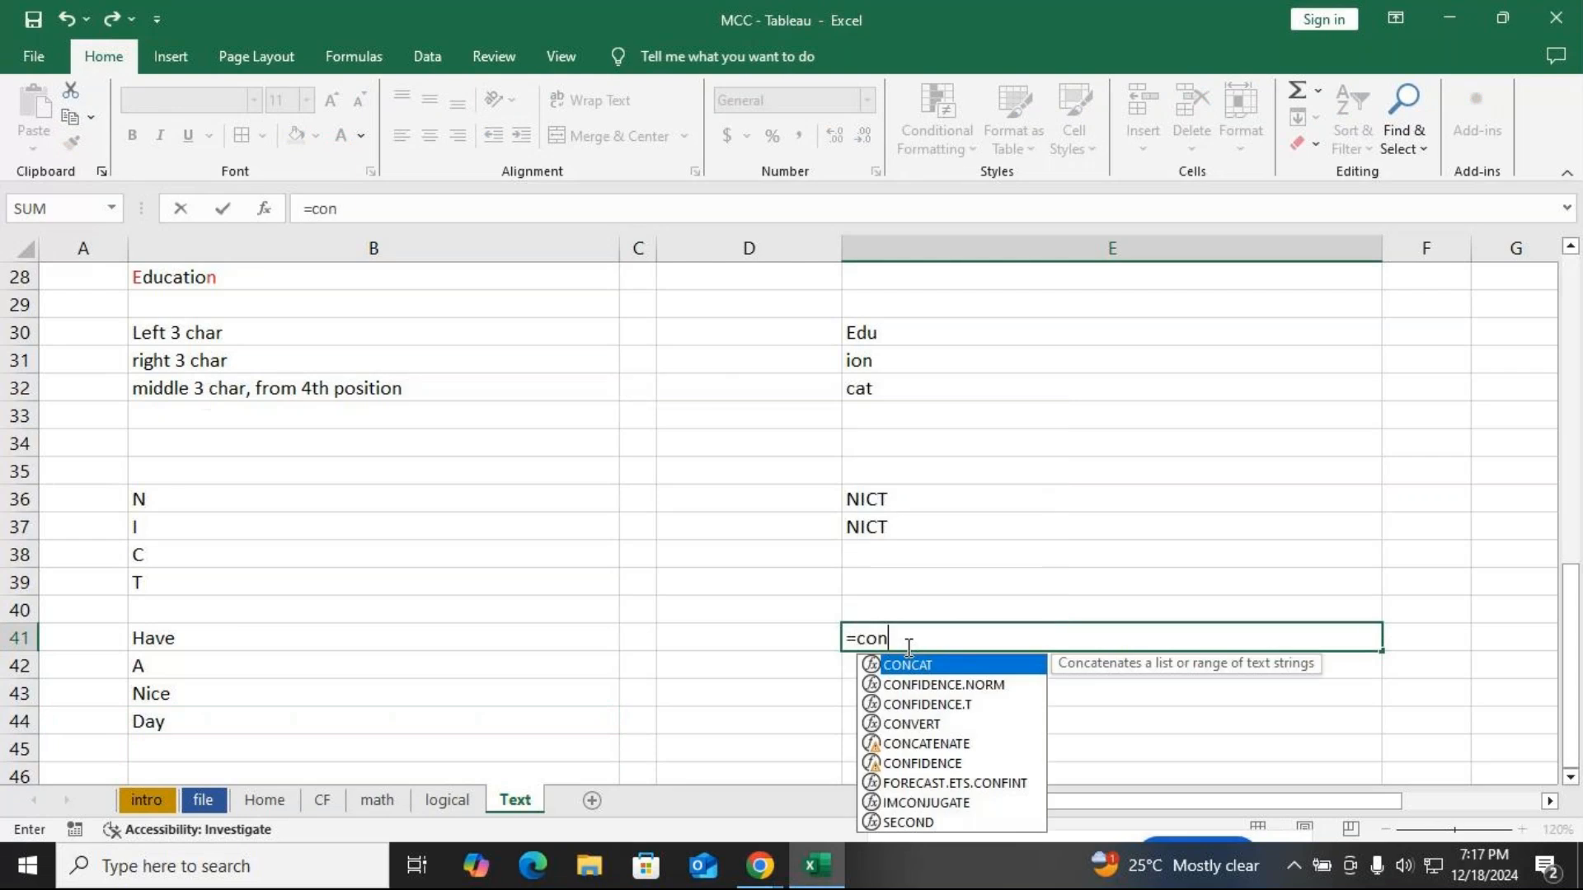
pyautogui.click(929, 751)
pyautogui.doubleClick(927, 747)
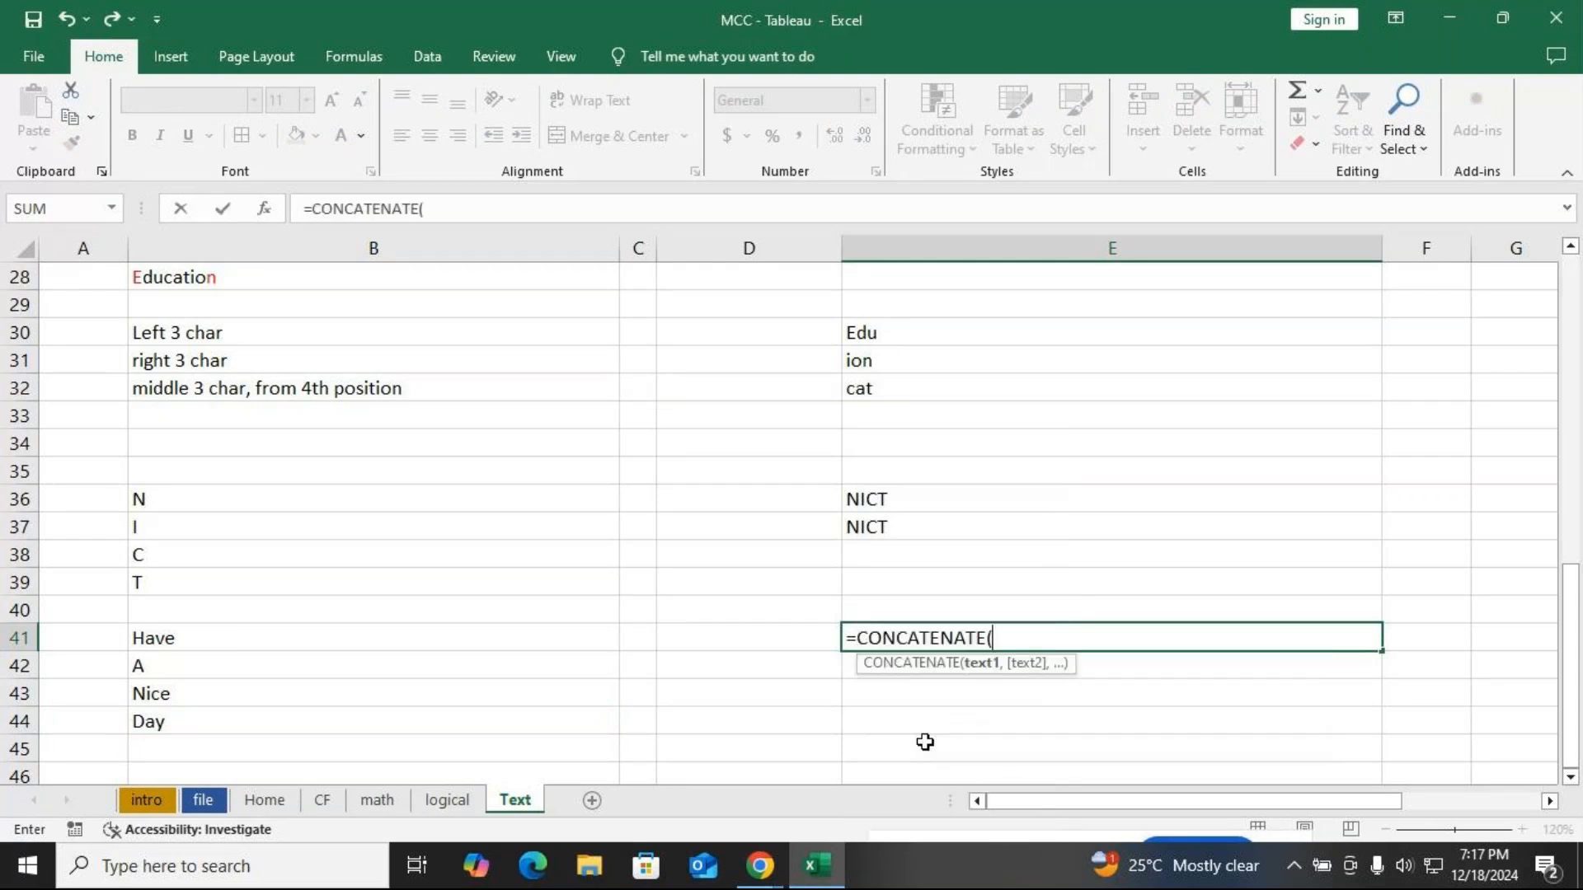
pyautogui.click(164, 641)
pyautogui.write(',')
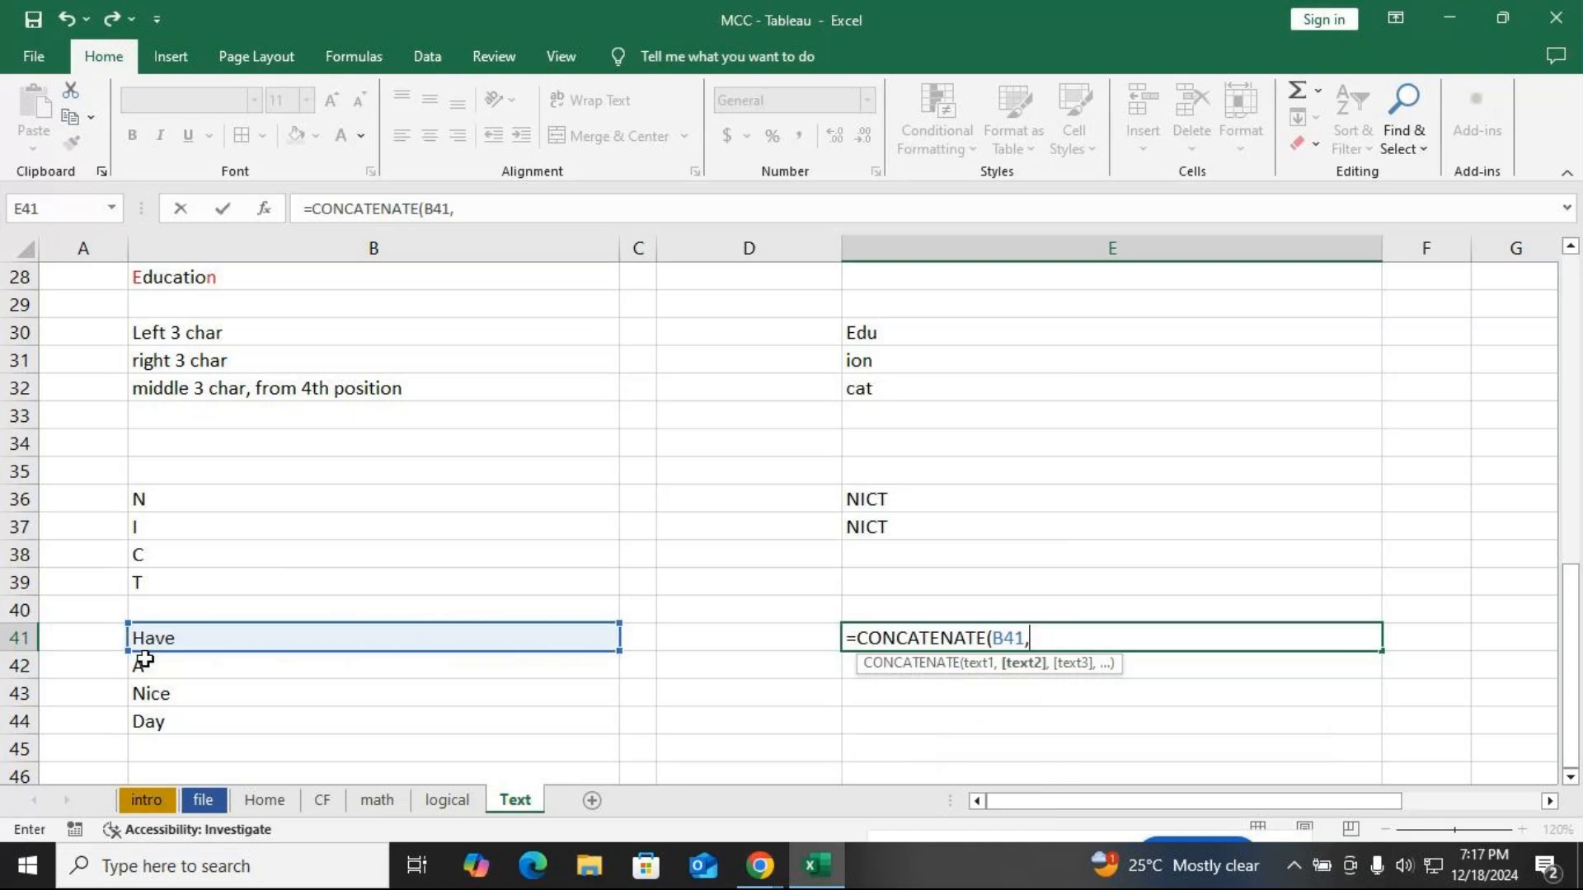
pyautogui.click(149, 666)
pyautogui.write(',')
pyautogui.click(149, 686)
pyautogui.write(',')
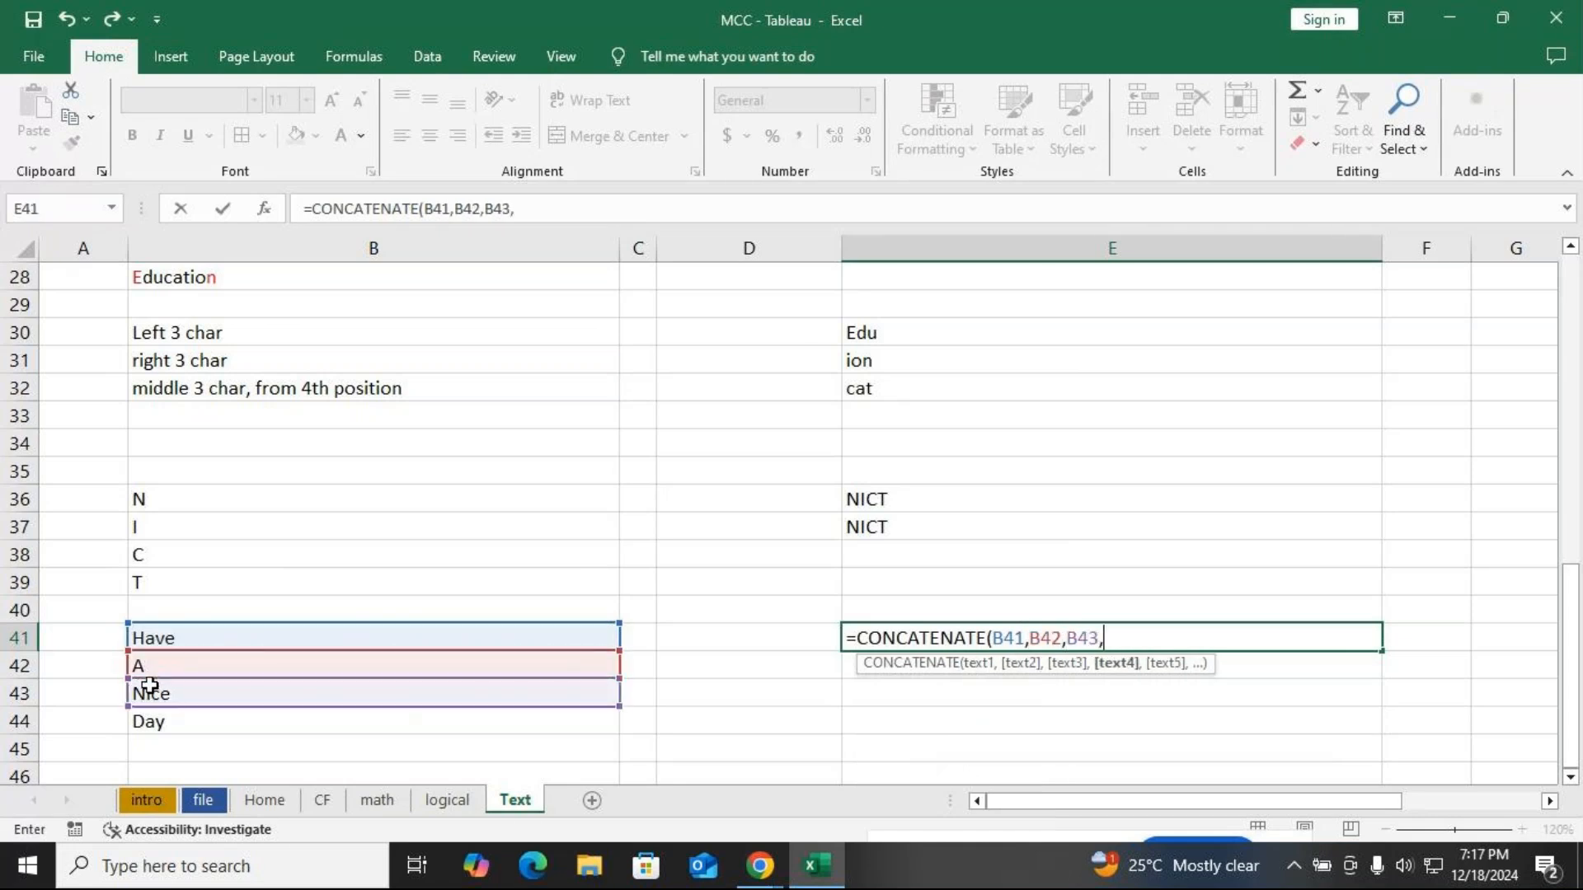
pyautogui.click(176, 723)
pyautogui.write(')')
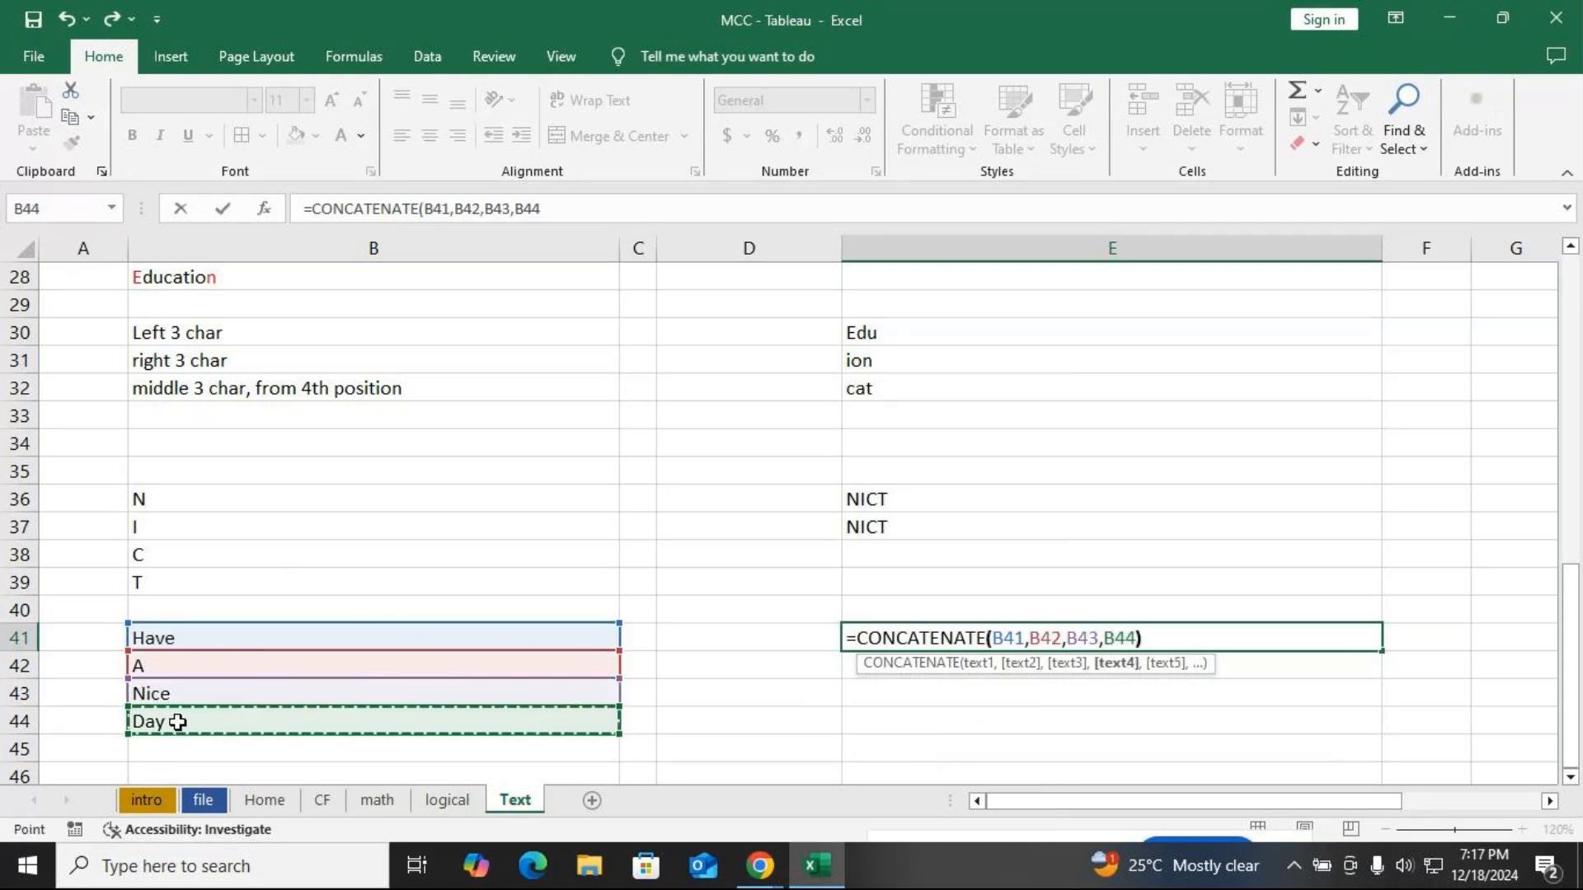
pyautogui.press('Return')
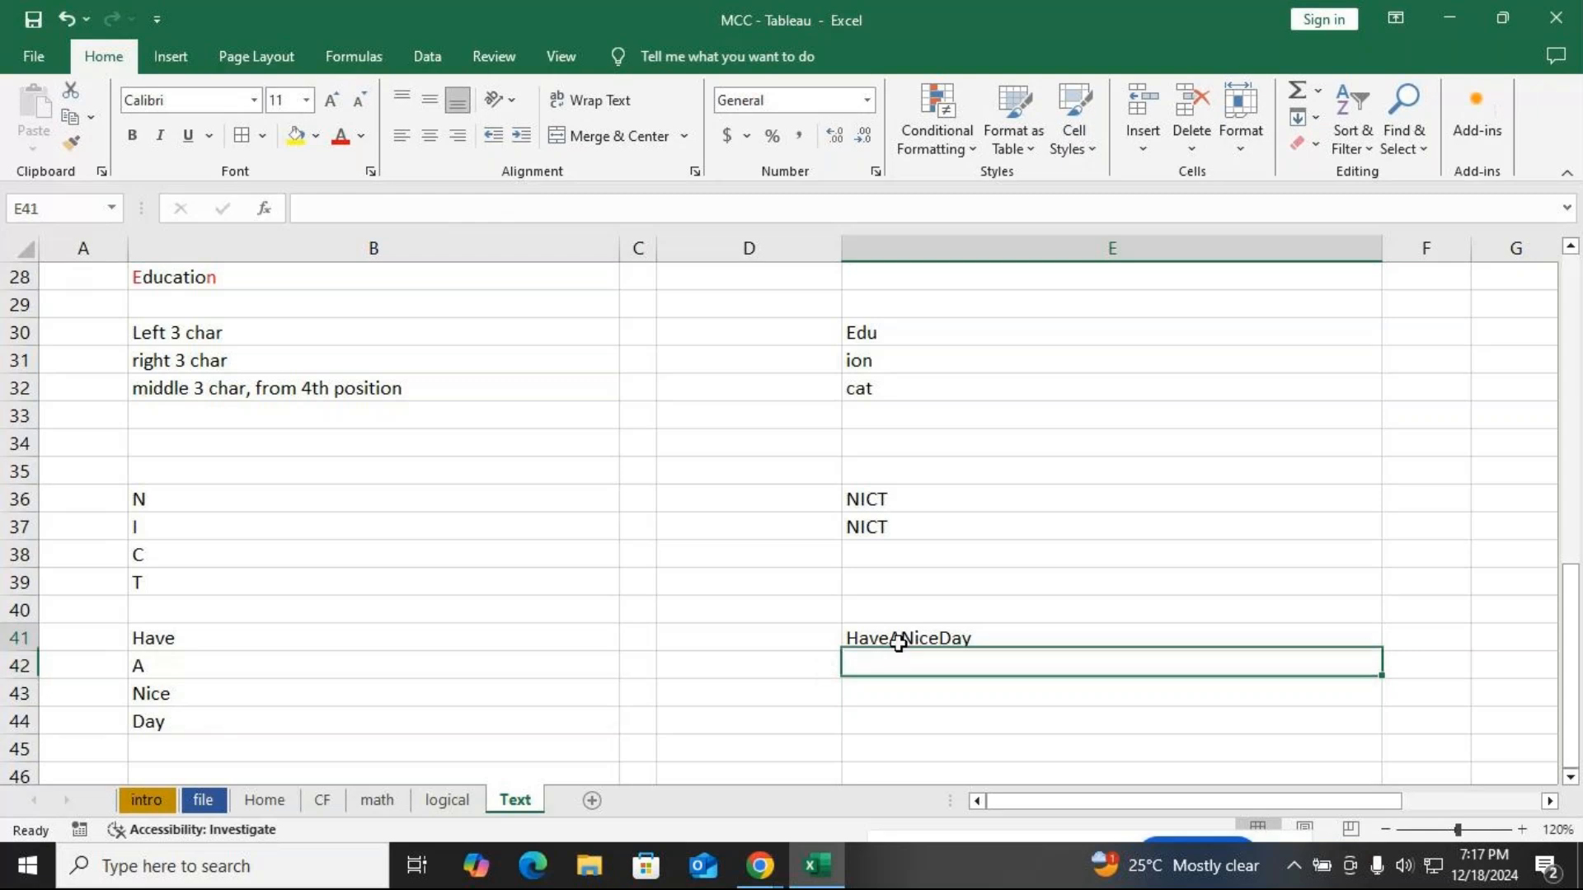
# Replace the formula in cell E41 with =CONCATENATE(B41," ",B42," ",B43," ",B44) to put a space between the words
pyautogui.click(901, 640)
pyautogui.doubleClick(986, 639)
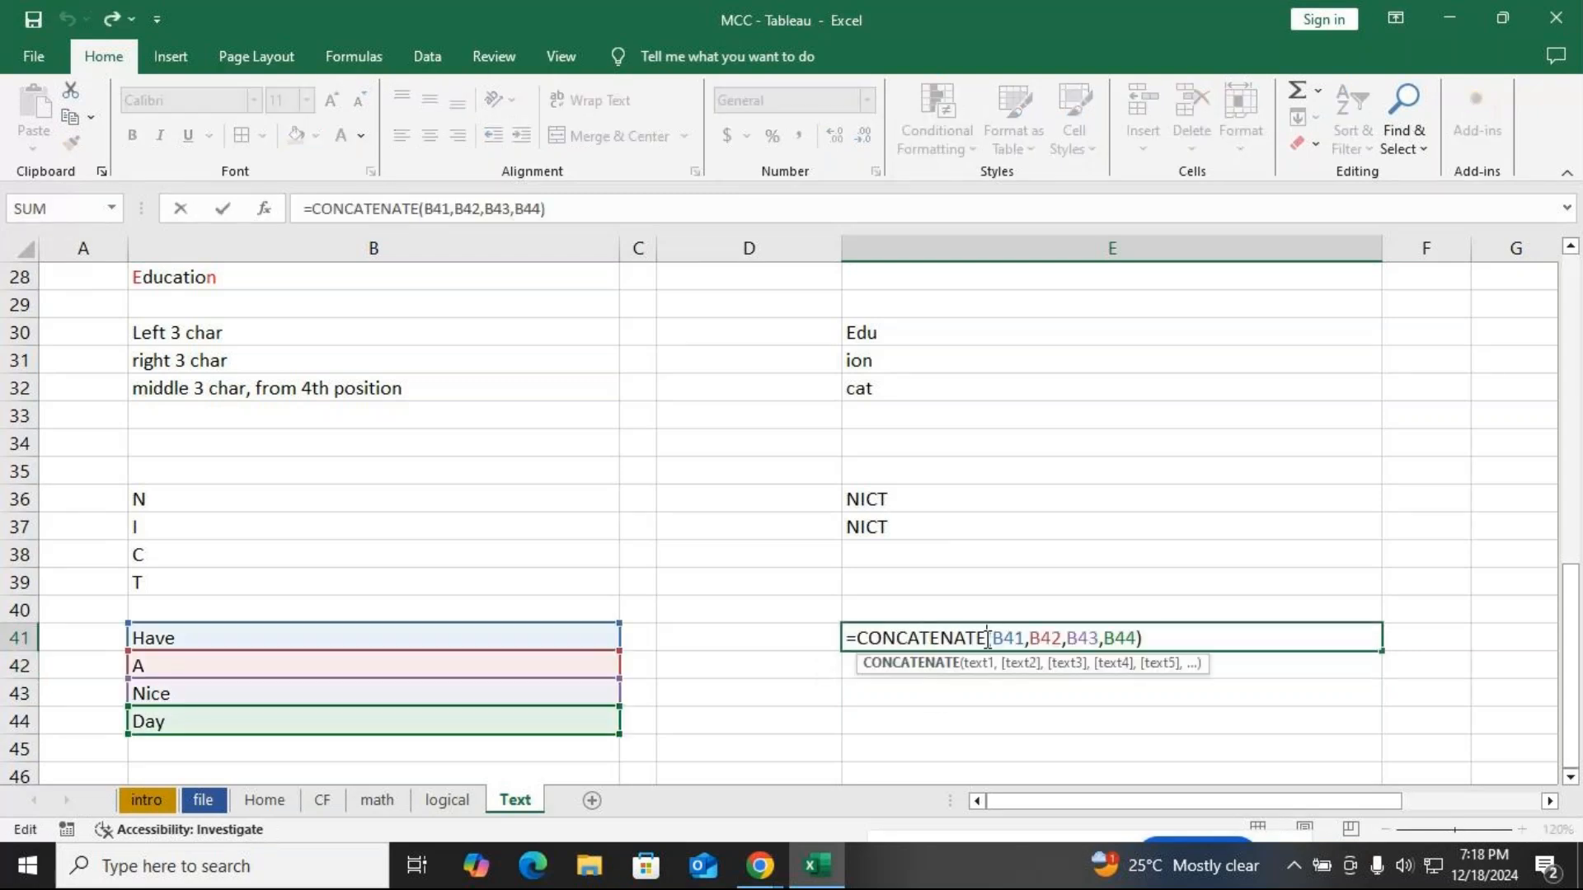
pyautogui.moveTo(1175, 643); pyautogui.dragTo(839, 644)
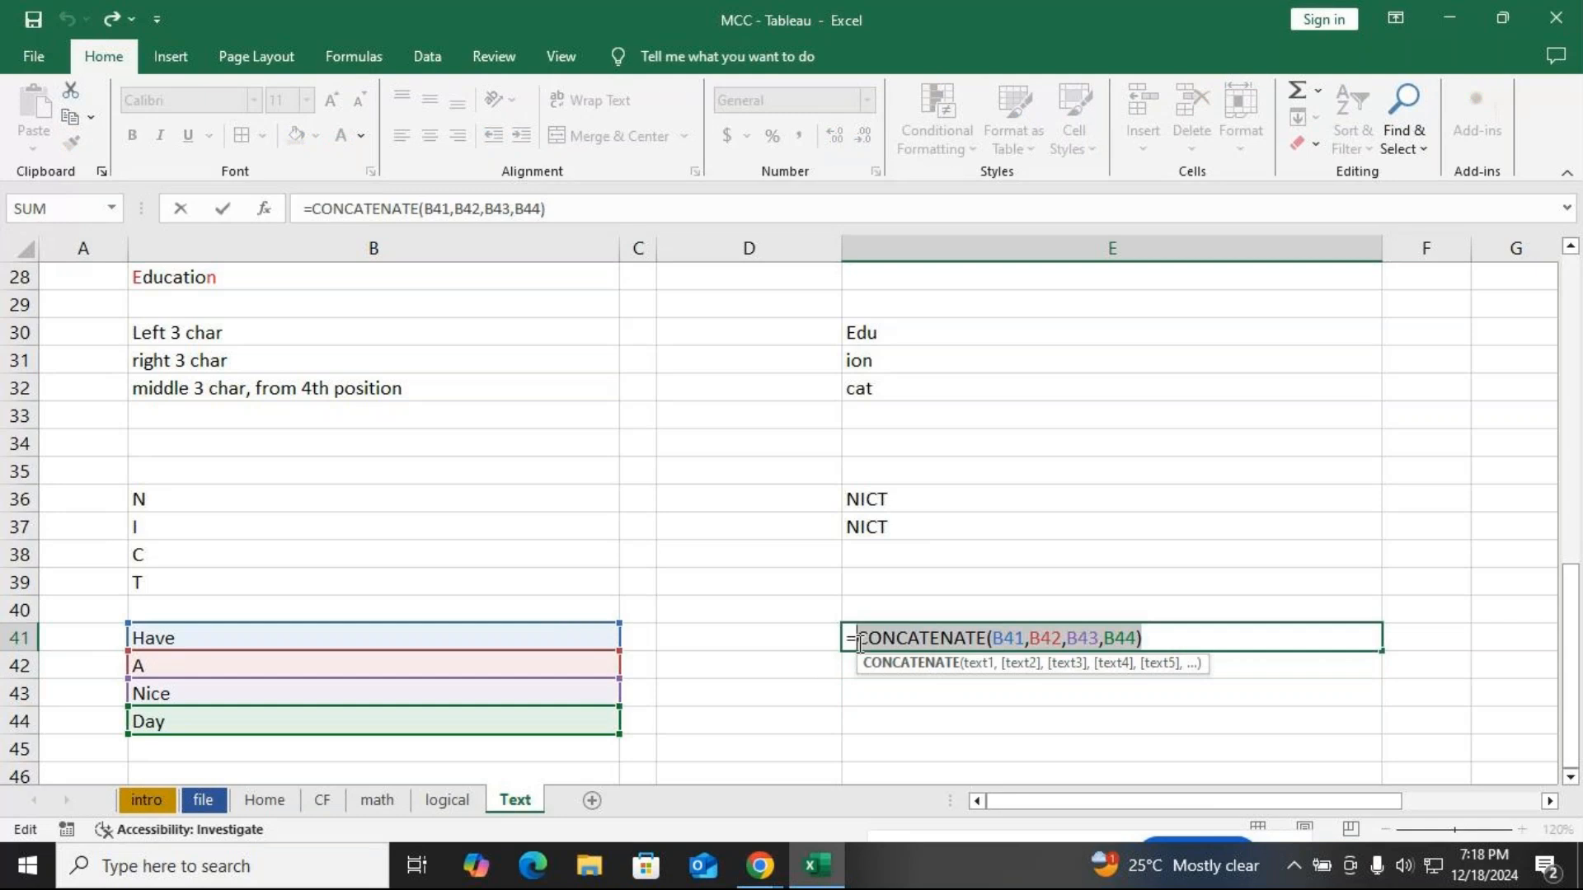
pyautogui.press('BackSpace')
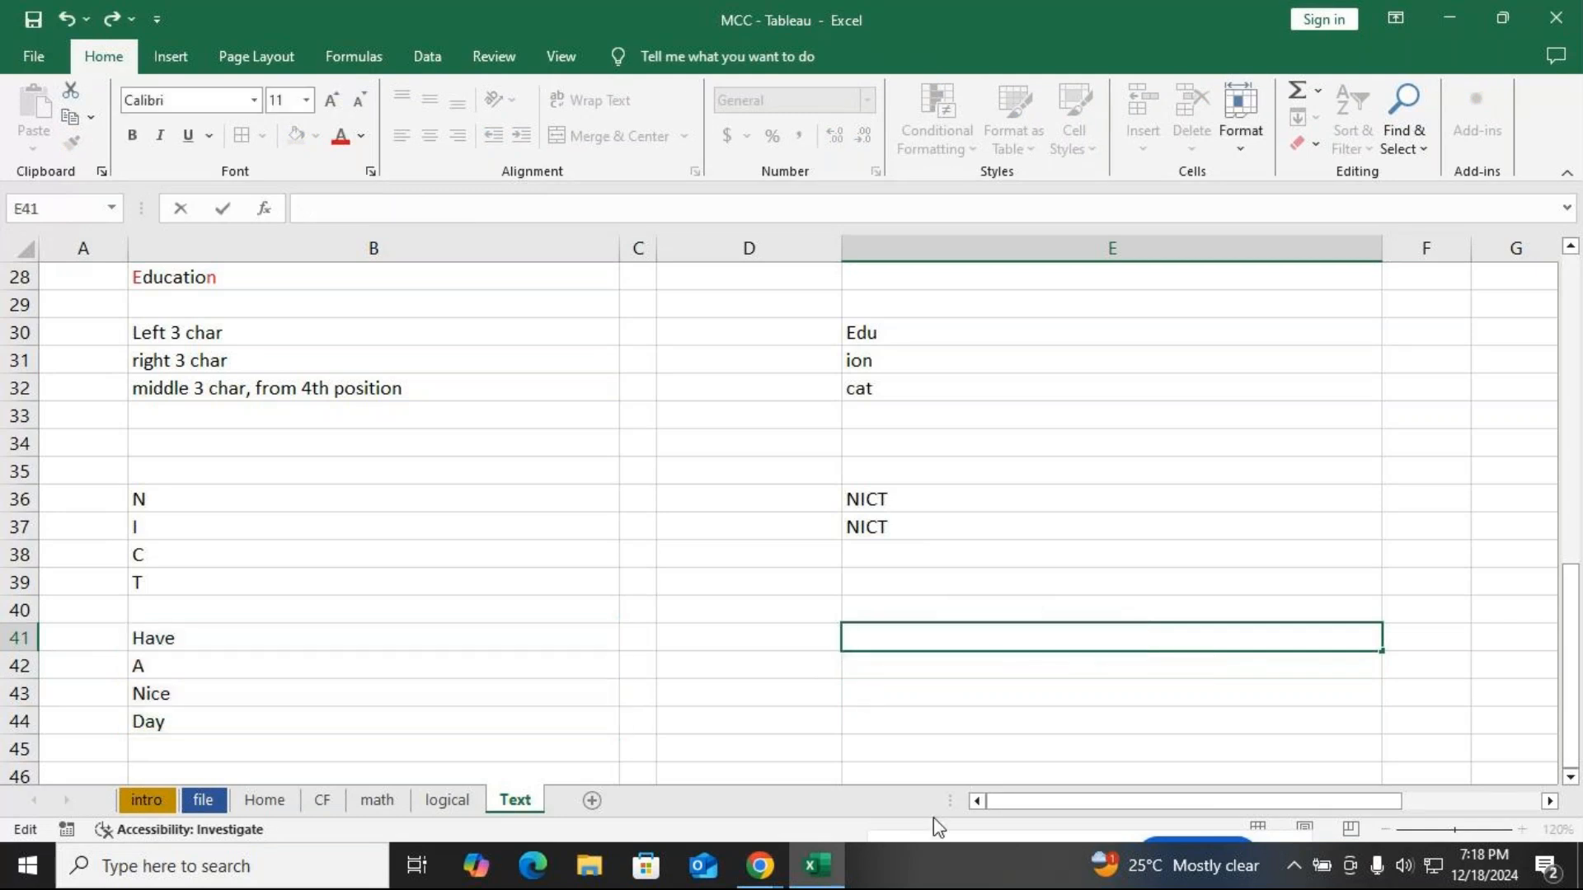
pyautogui.write('=conca')
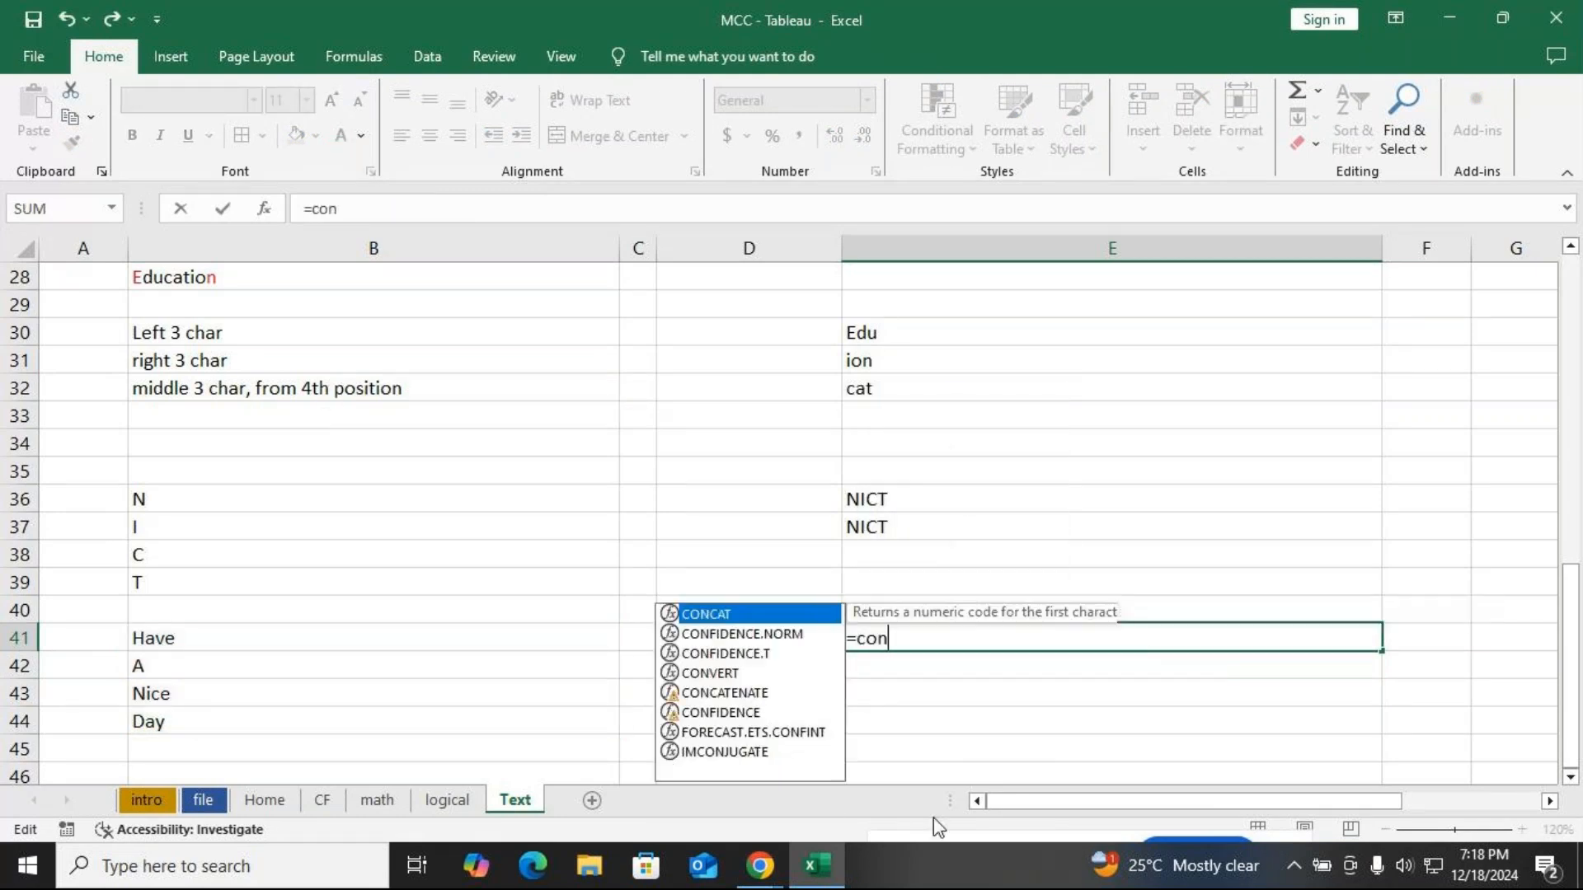
pyautogui.press('Tab')
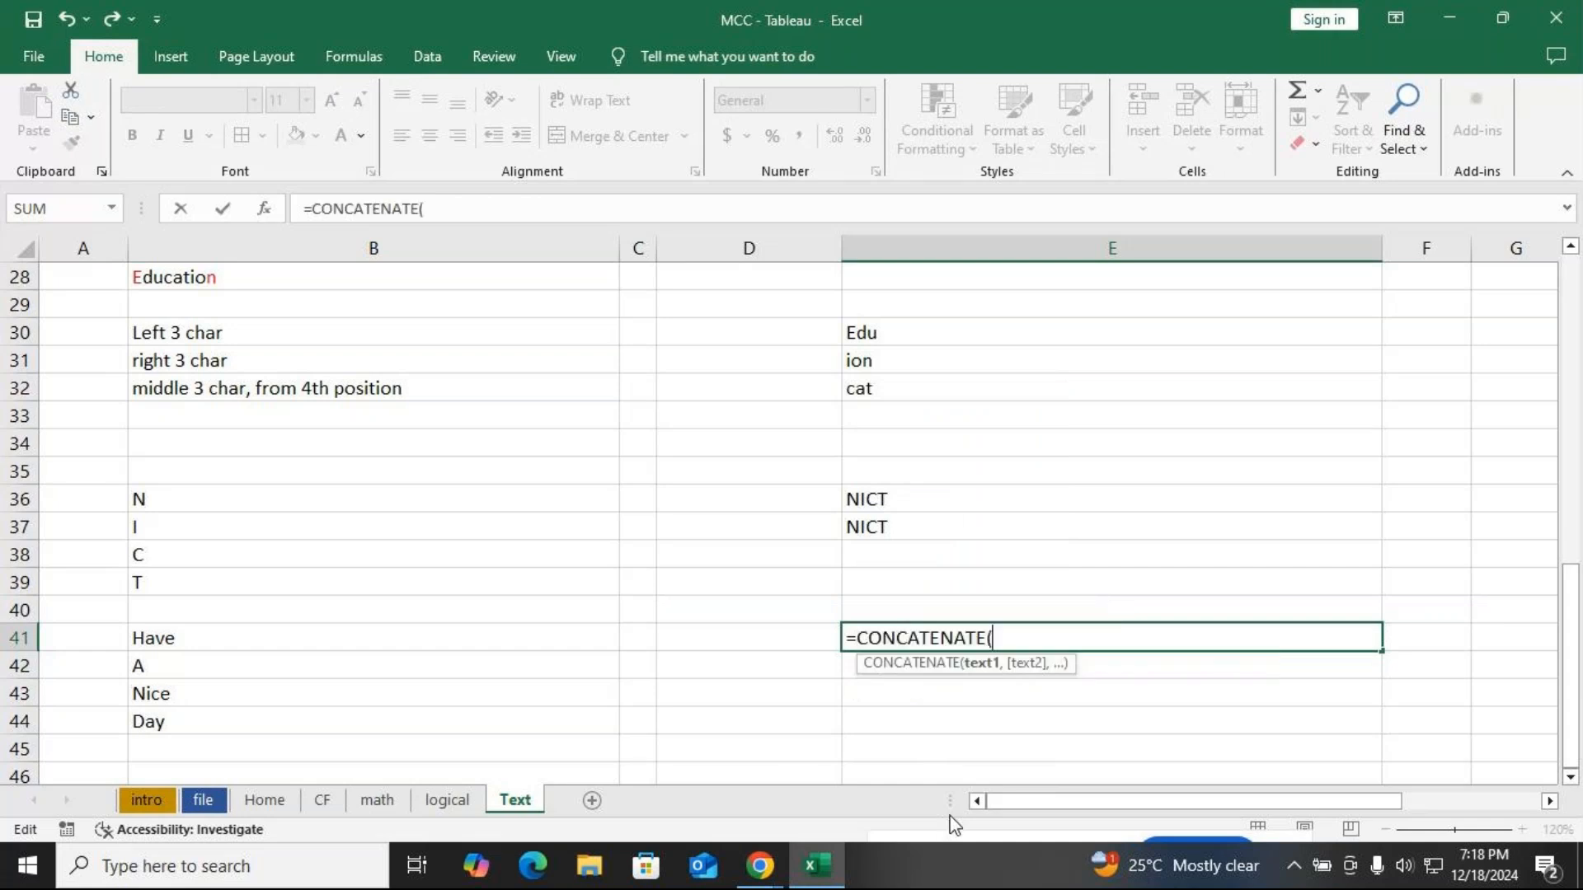
pyautogui.click(221, 639)
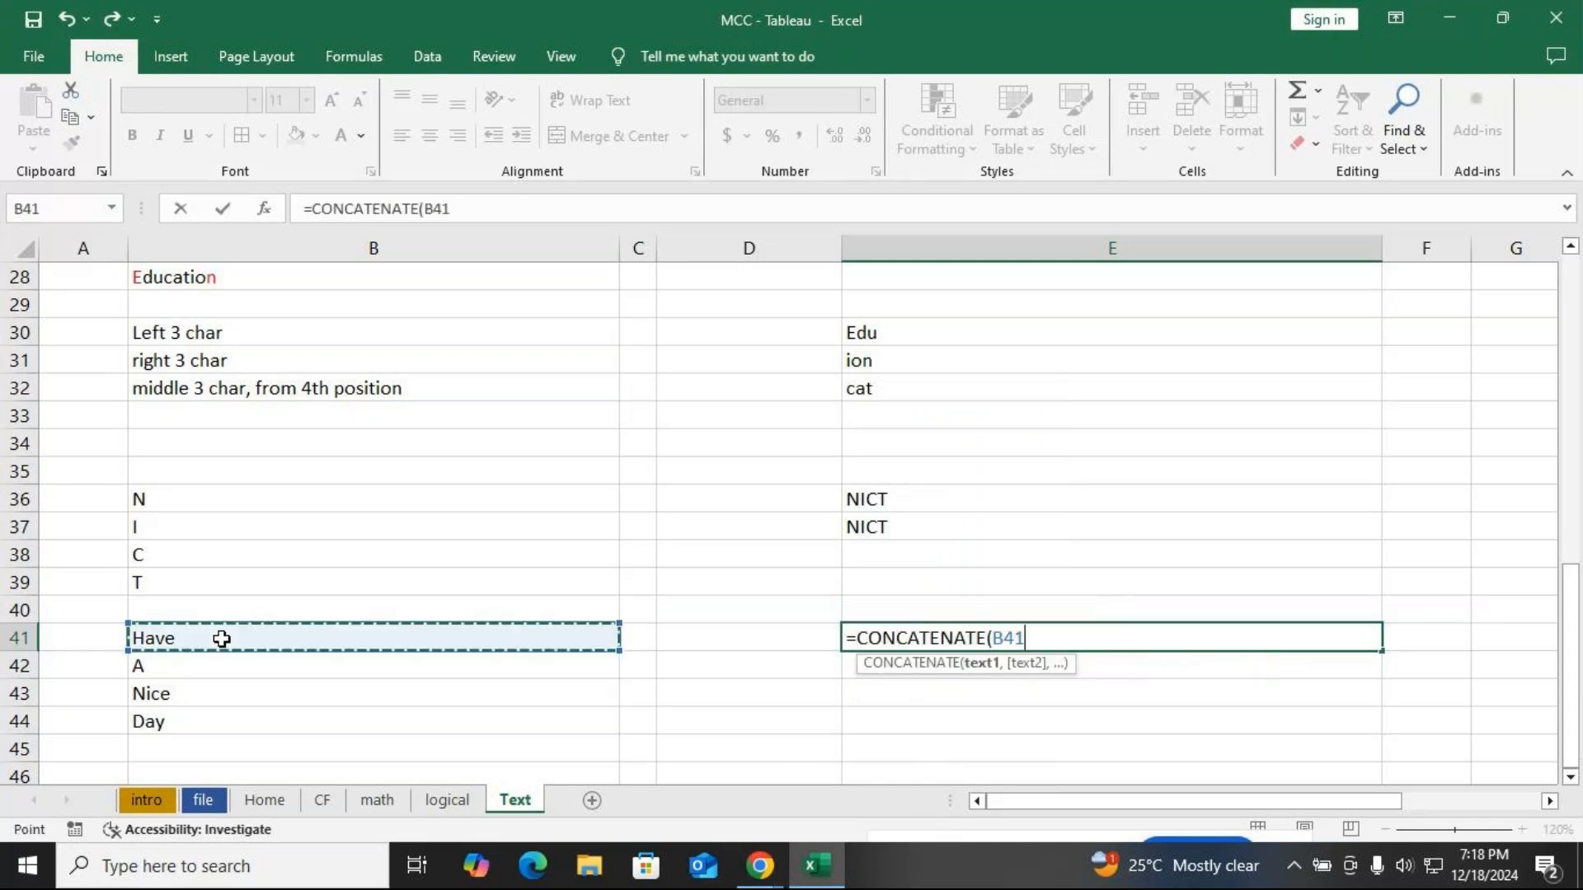
pyautogui.write('," ",')
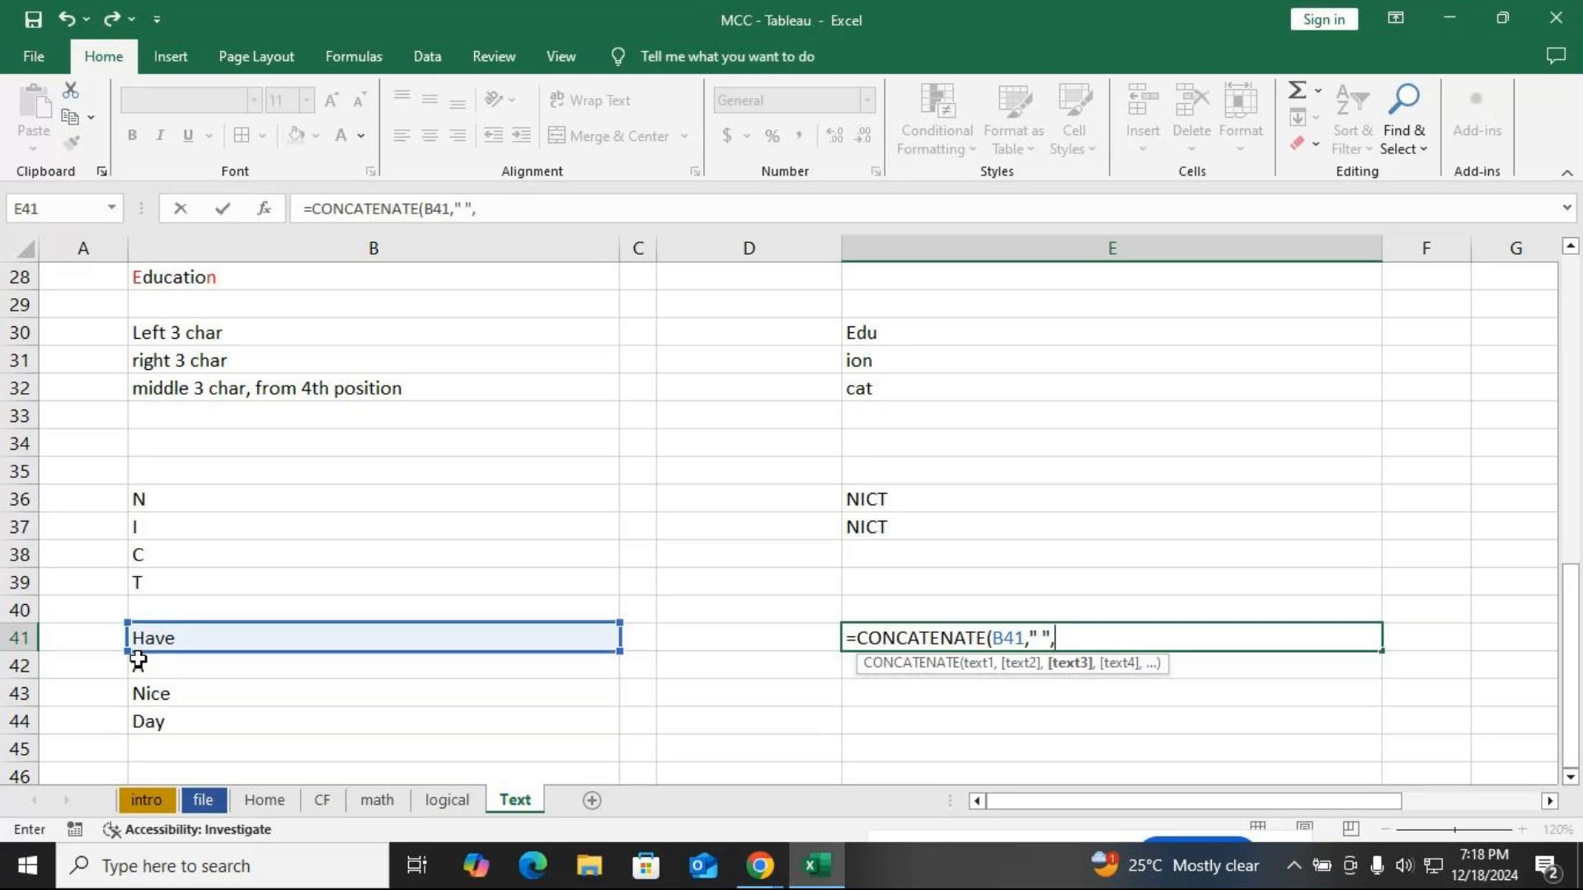
pyautogui.click(163, 665)
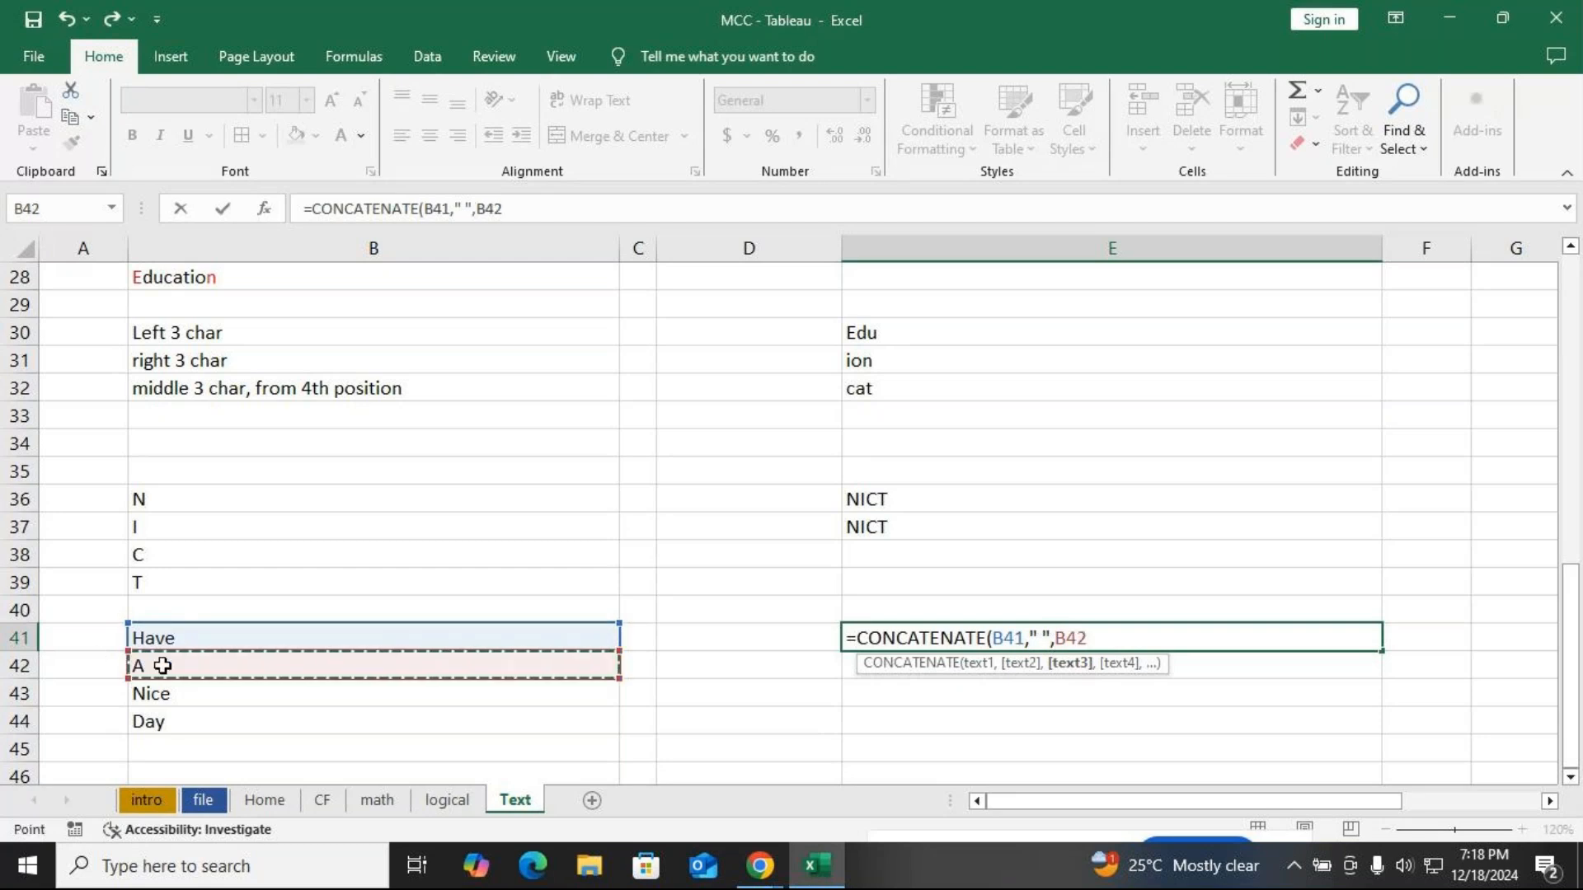
pyautogui.write(',')
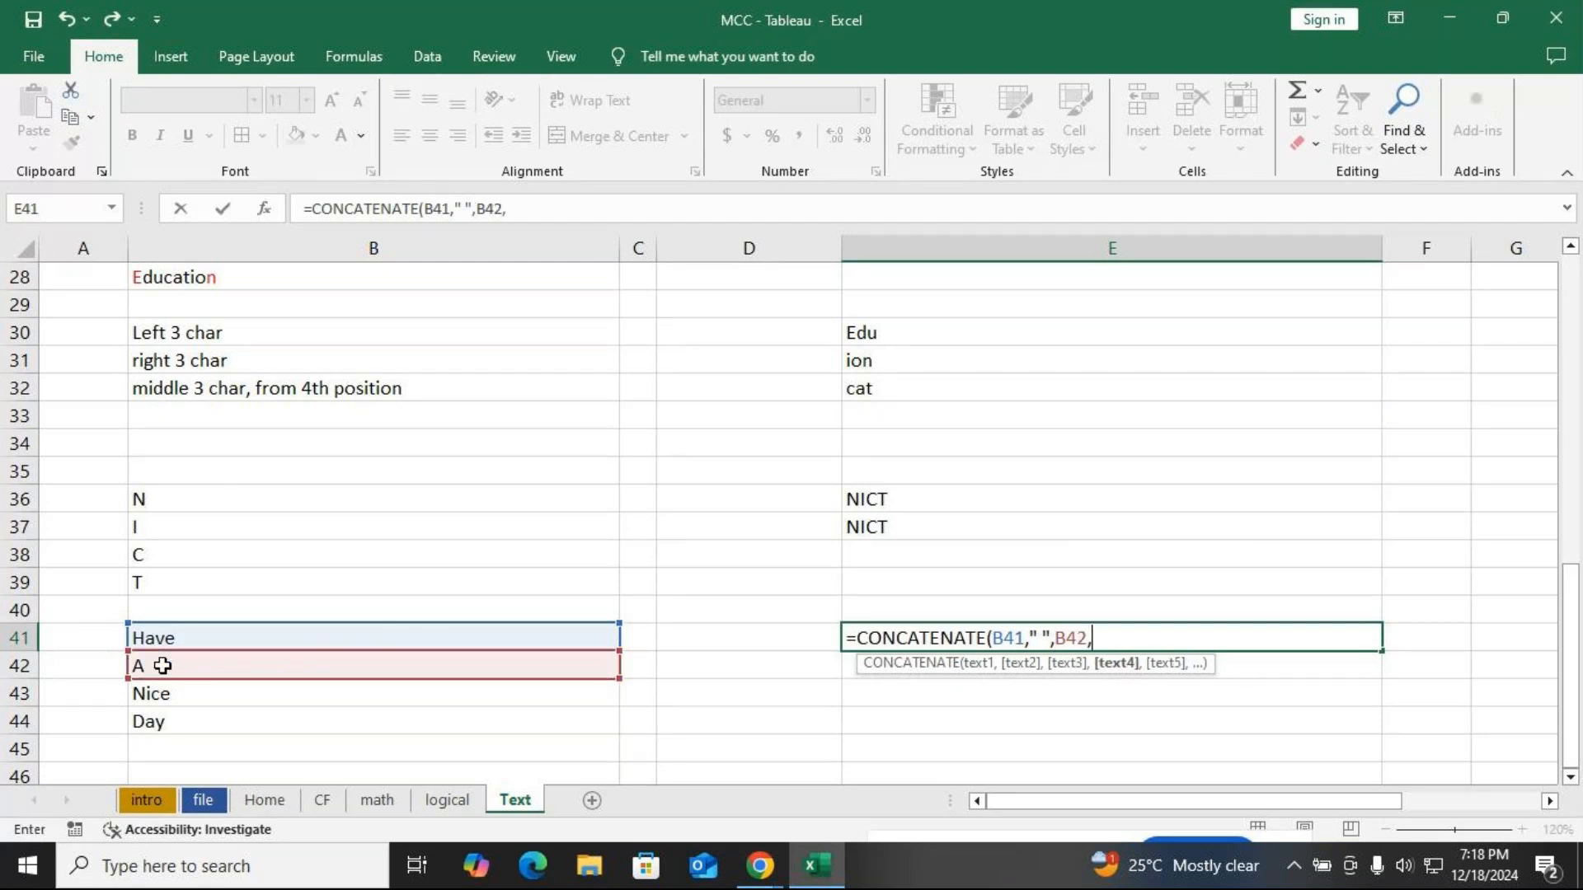
pyautogui.write('" ",')
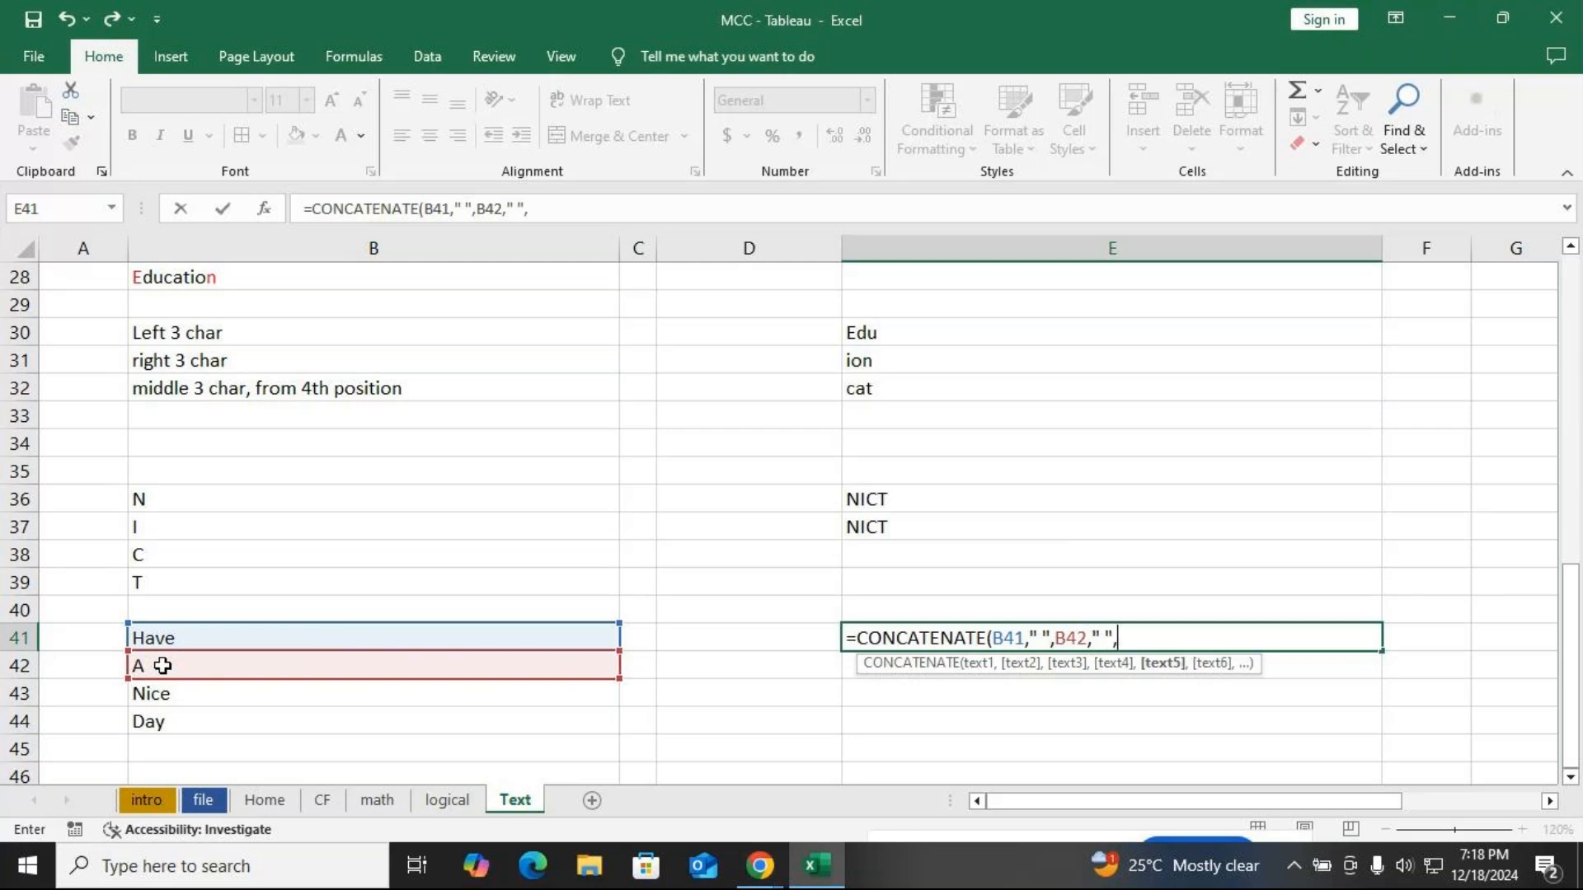
pyautogui.click(154, 689)
pyautogui.write(',')
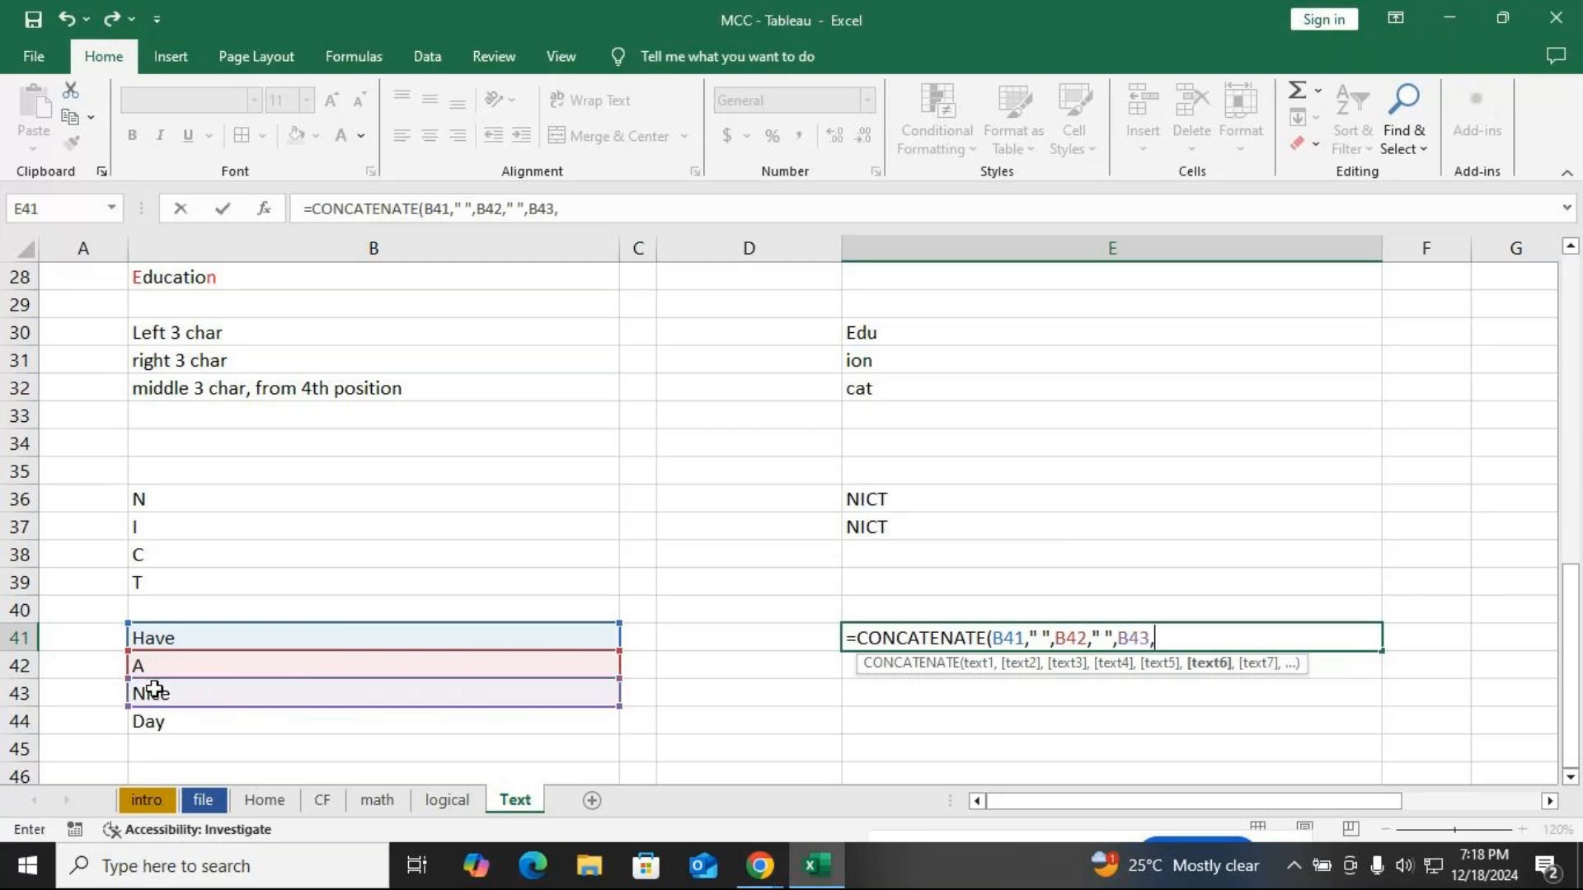
pyautogui.write('" ",')
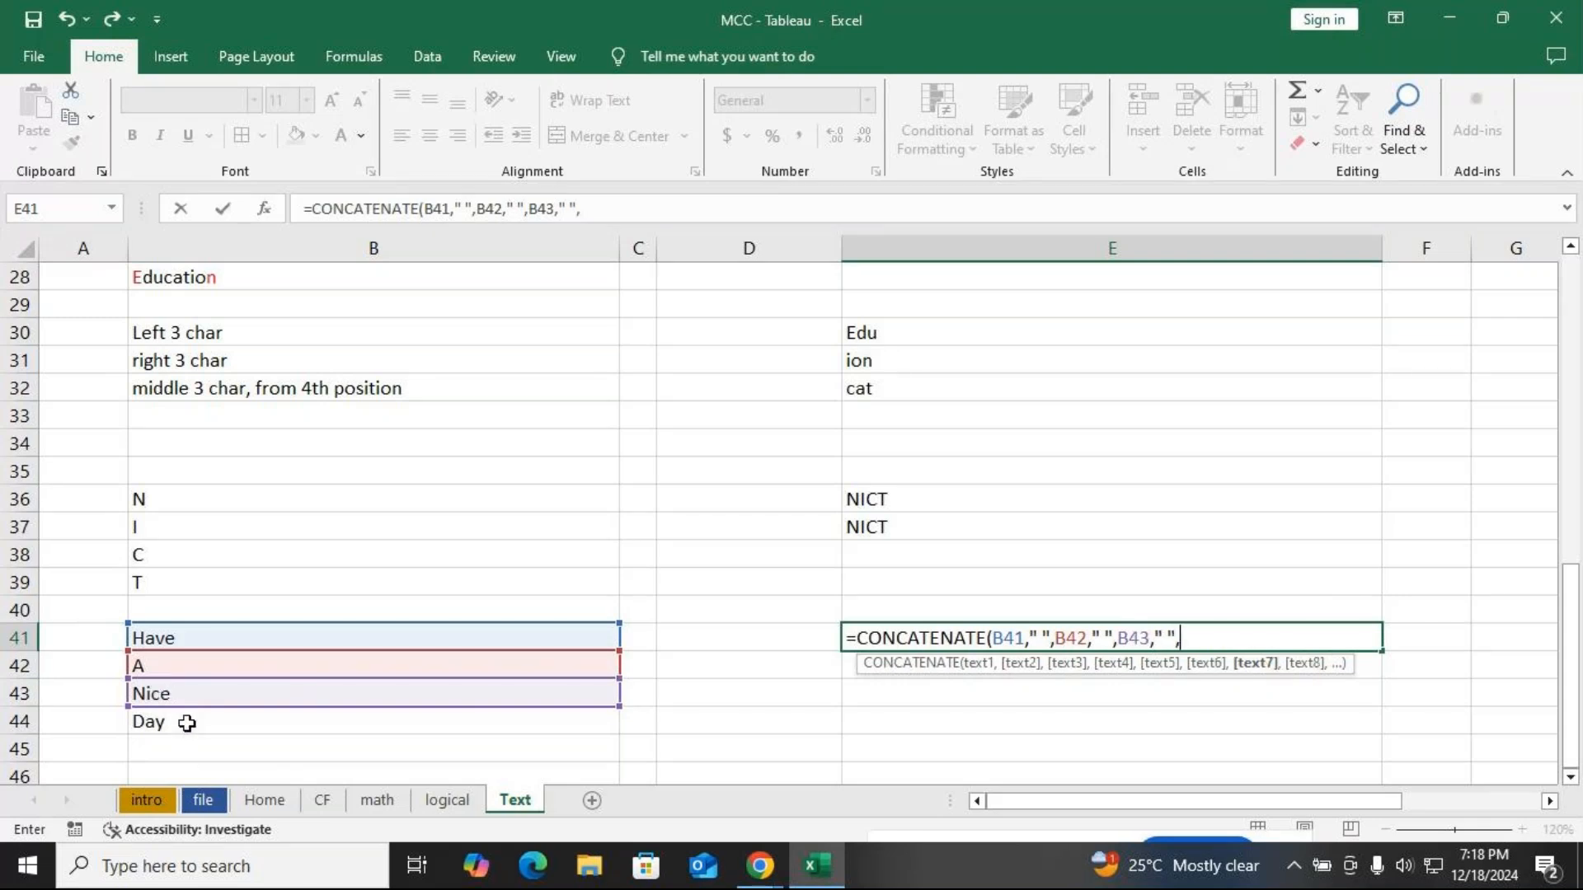
pyautogui.click(187, 723)
pyautogui.write(')')
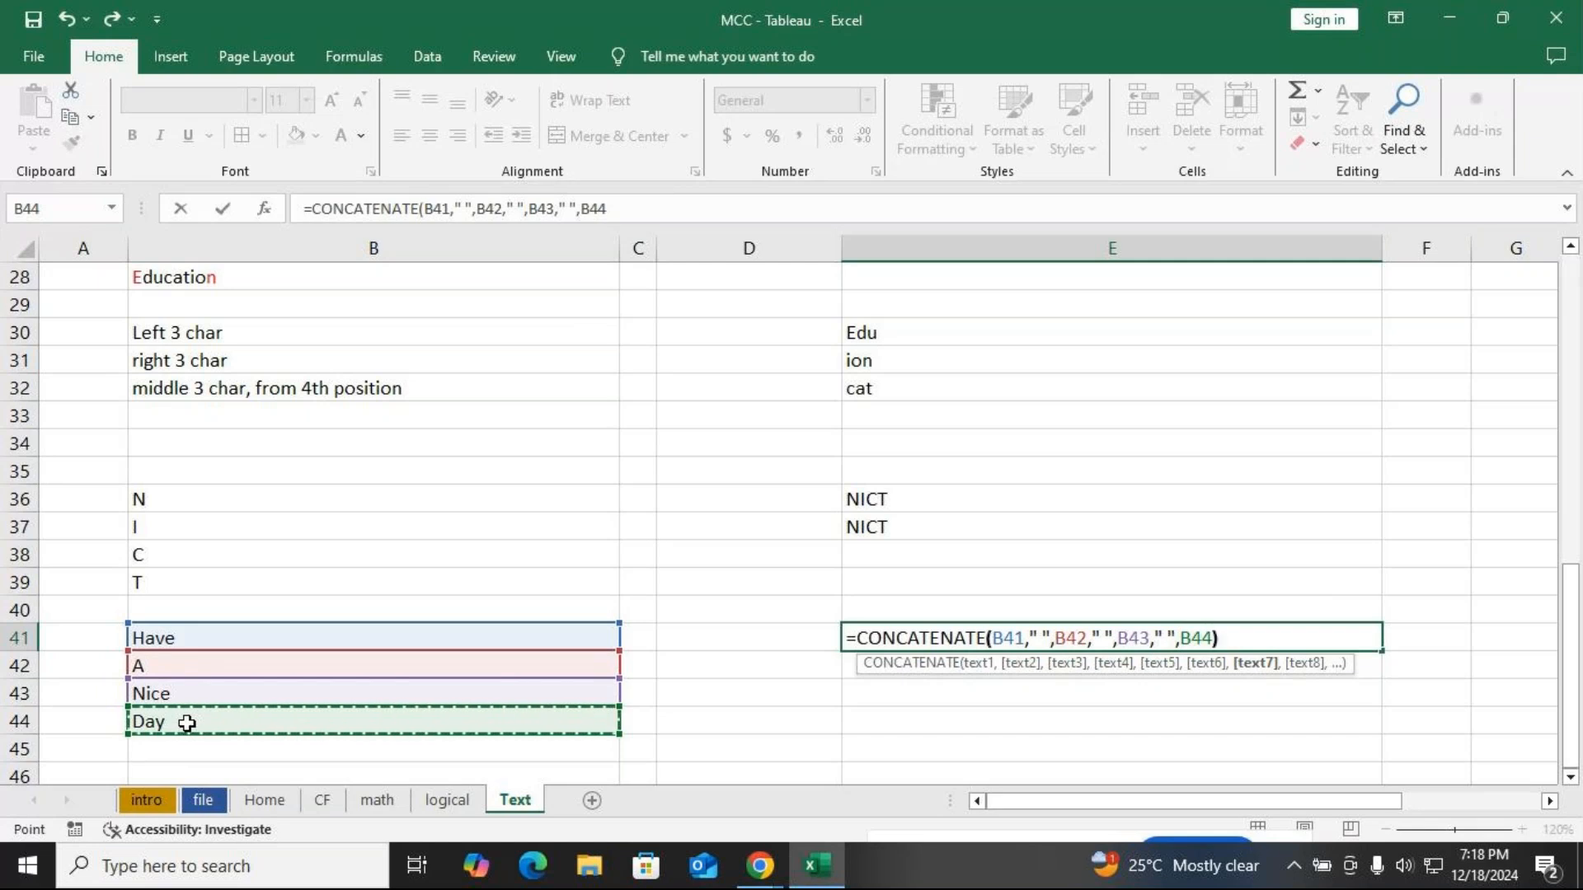
pyautogui.press('Return')
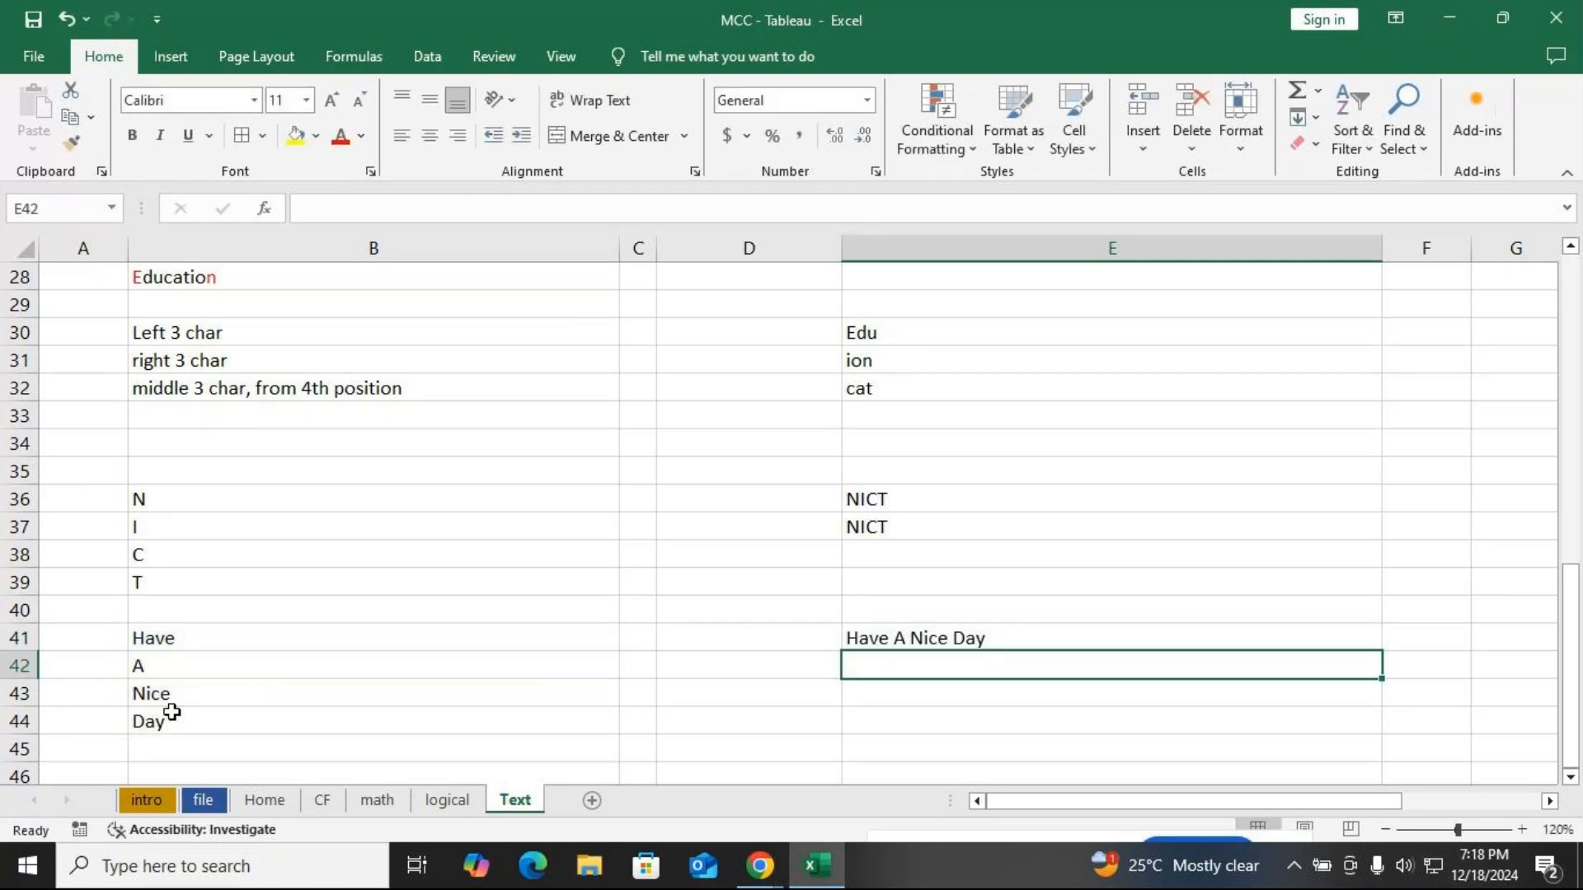
# Join the same four words with spaces in cell E42 using the & operator: =B41&" "&B42&" "&B43&" "&B44
pyautogui.doubleClick(896, 638)
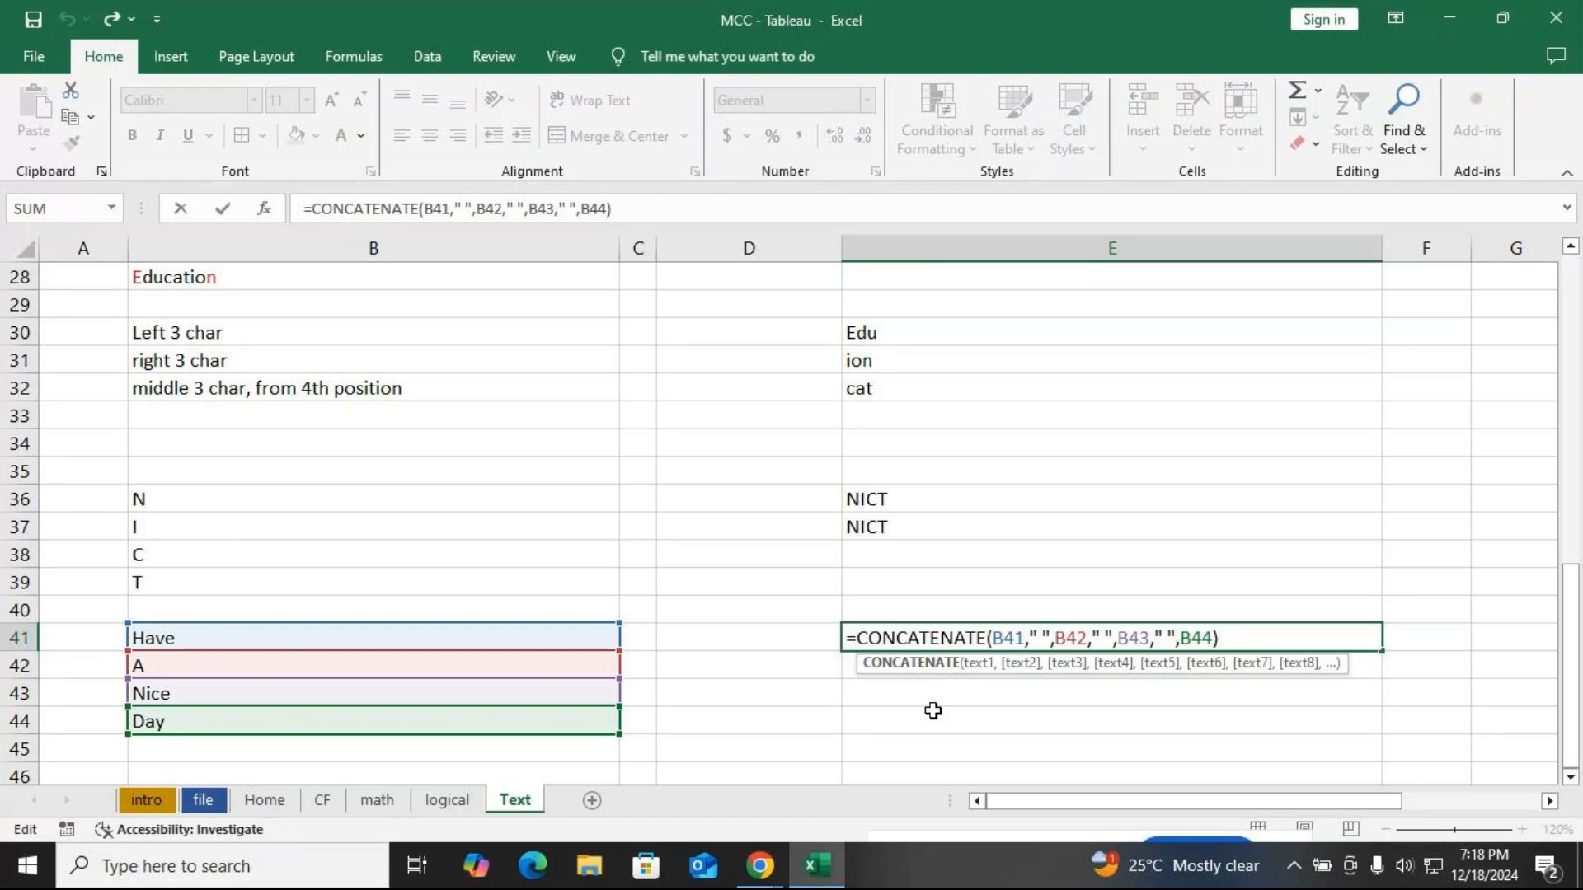
pyautogui.press('Return')
pyautogui.write('=')
pyautogui.click(228, 637)
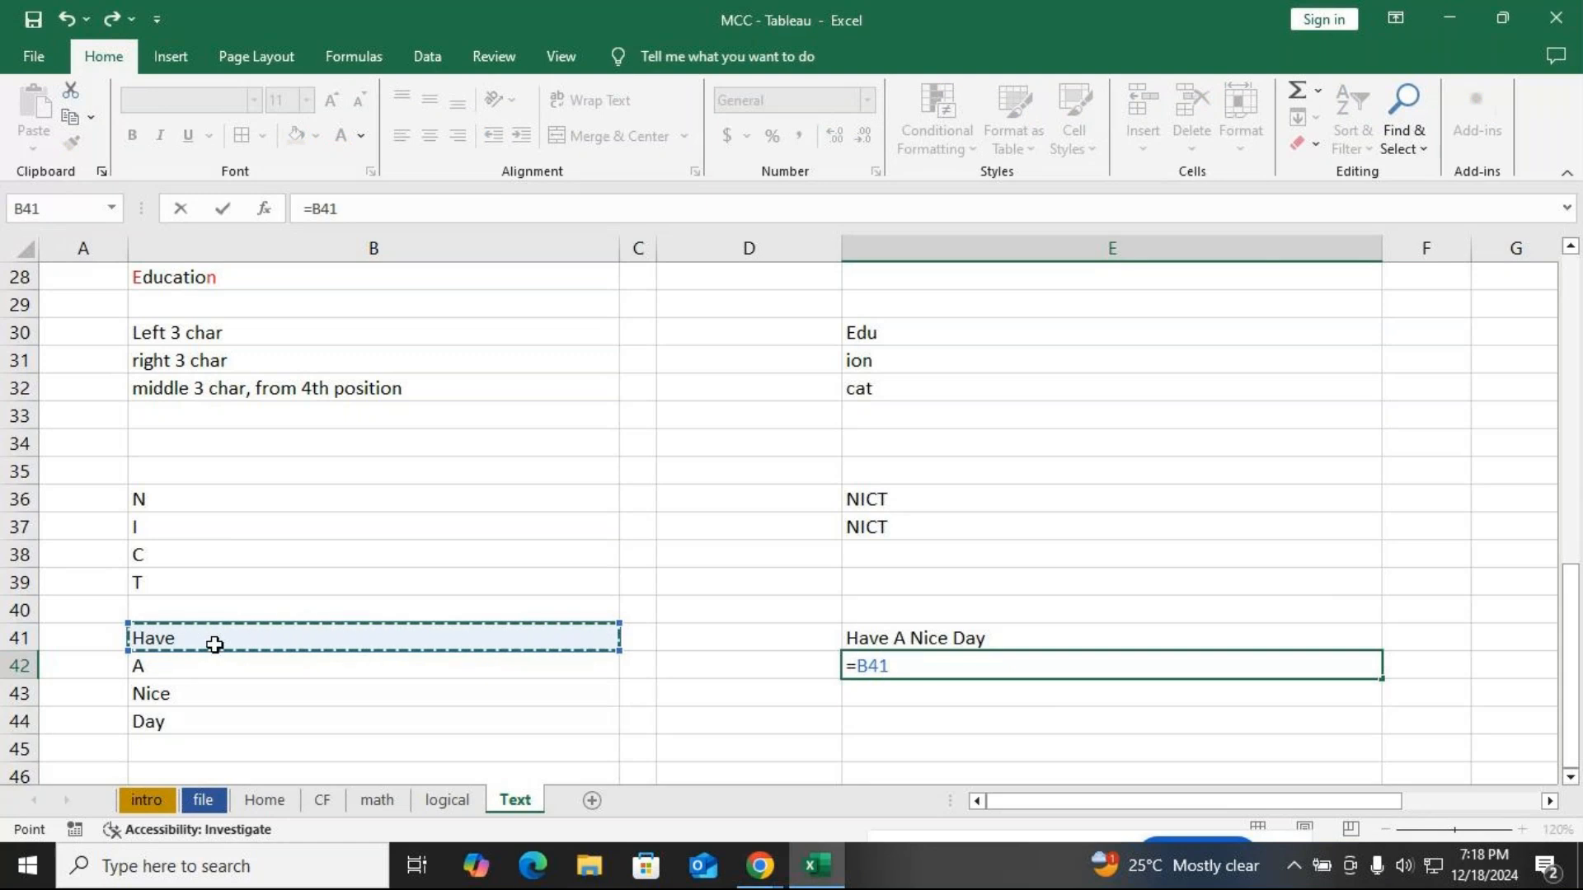
pyautogui.write('&')
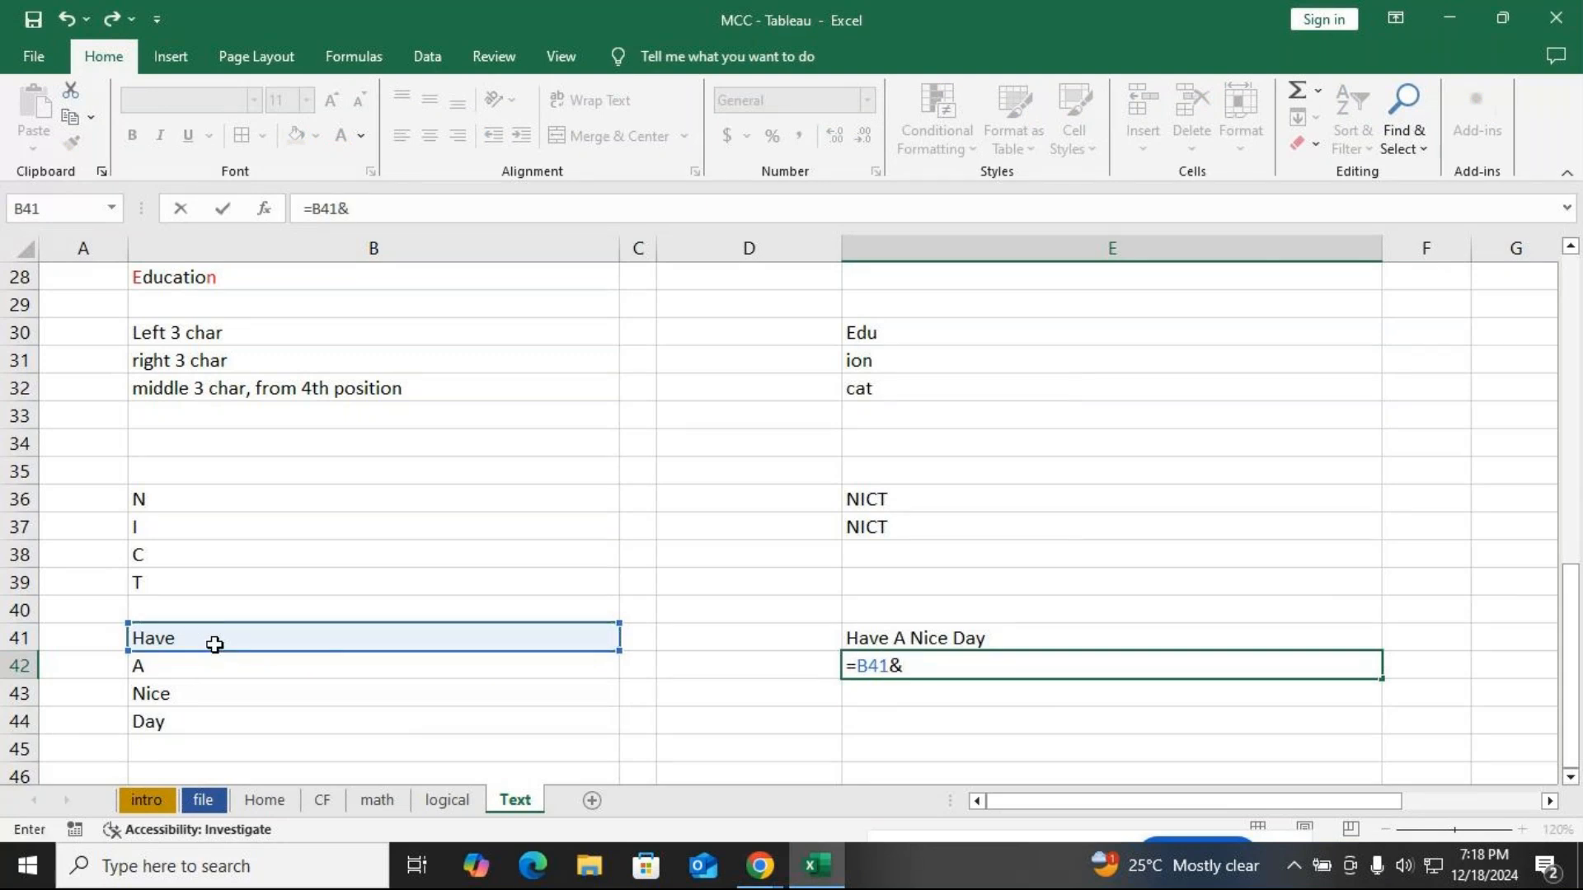
pyautogui.write('" "&')
pyautogui.click(220, 663)
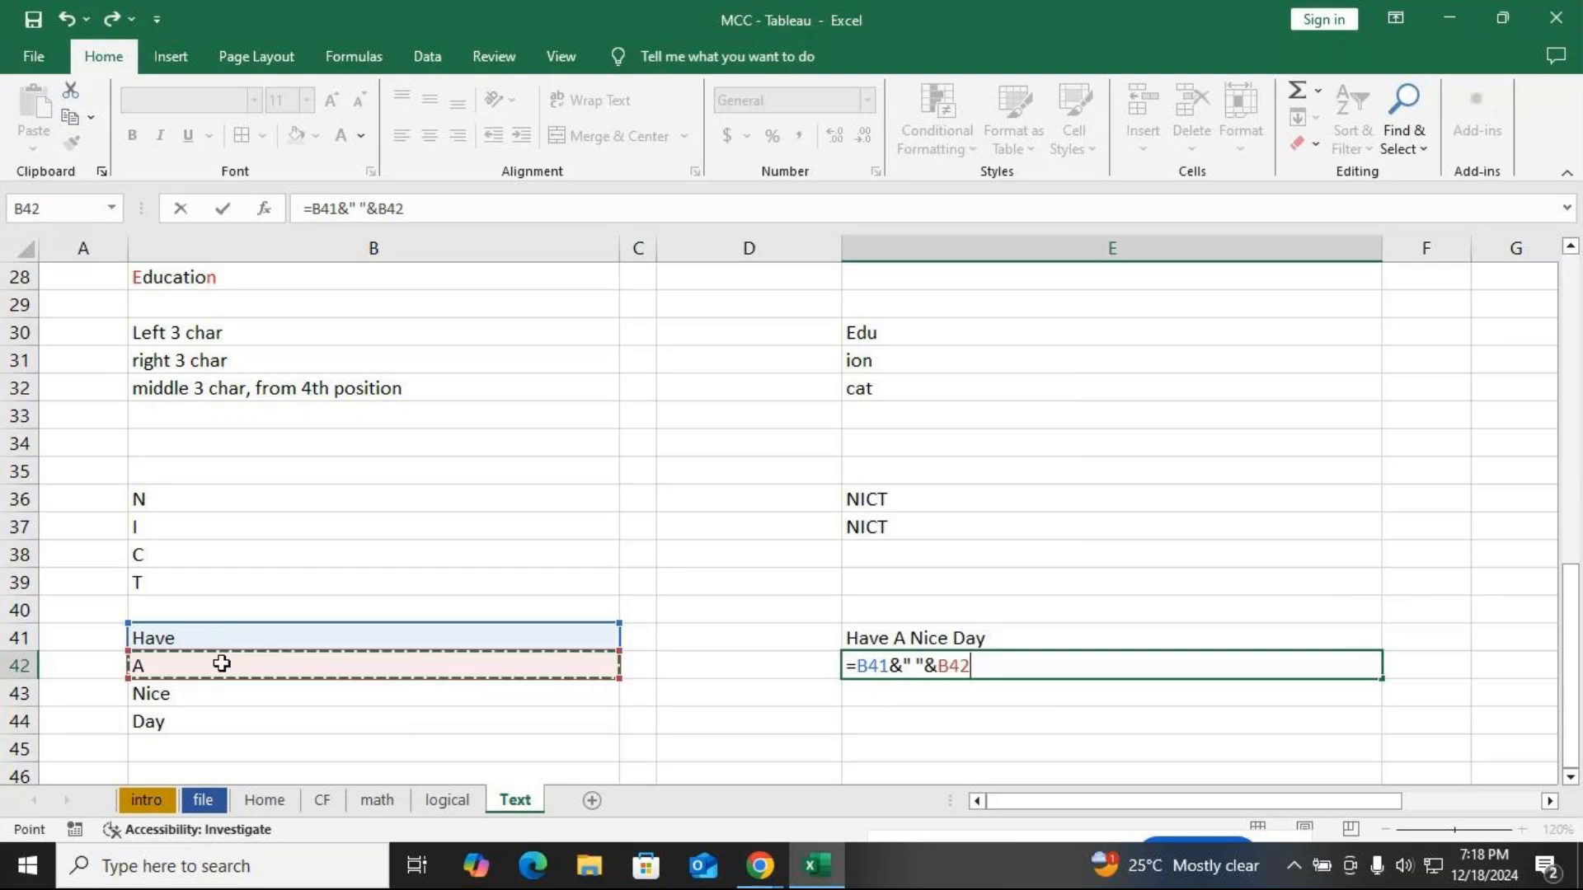
pyautogui.write('&')
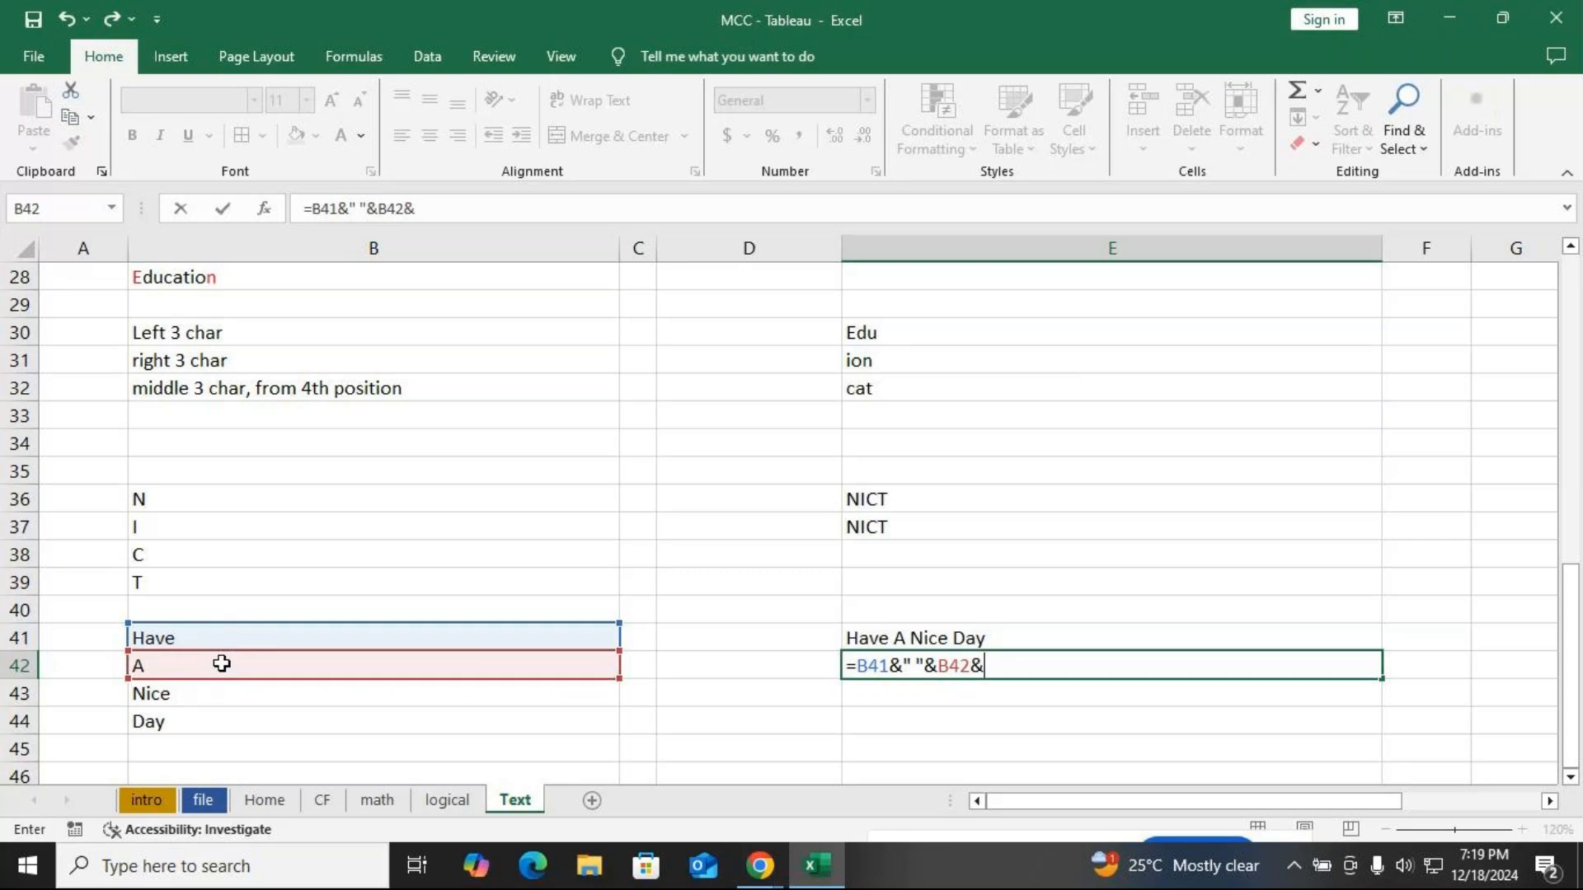
pyautogui.write('" "&')
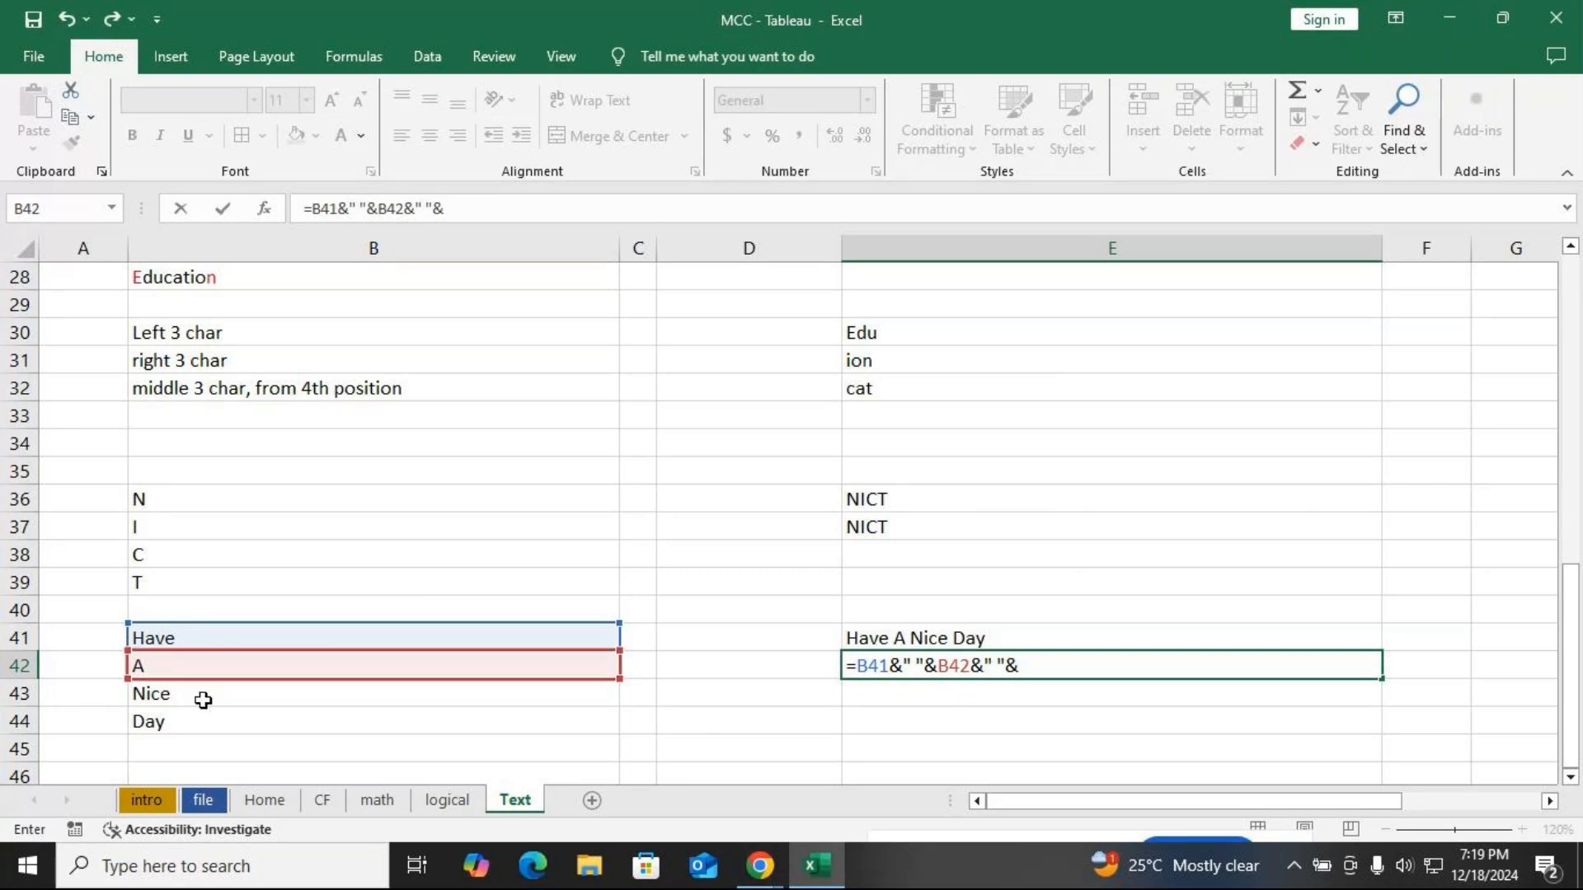
pyautogui.click(214, 700)
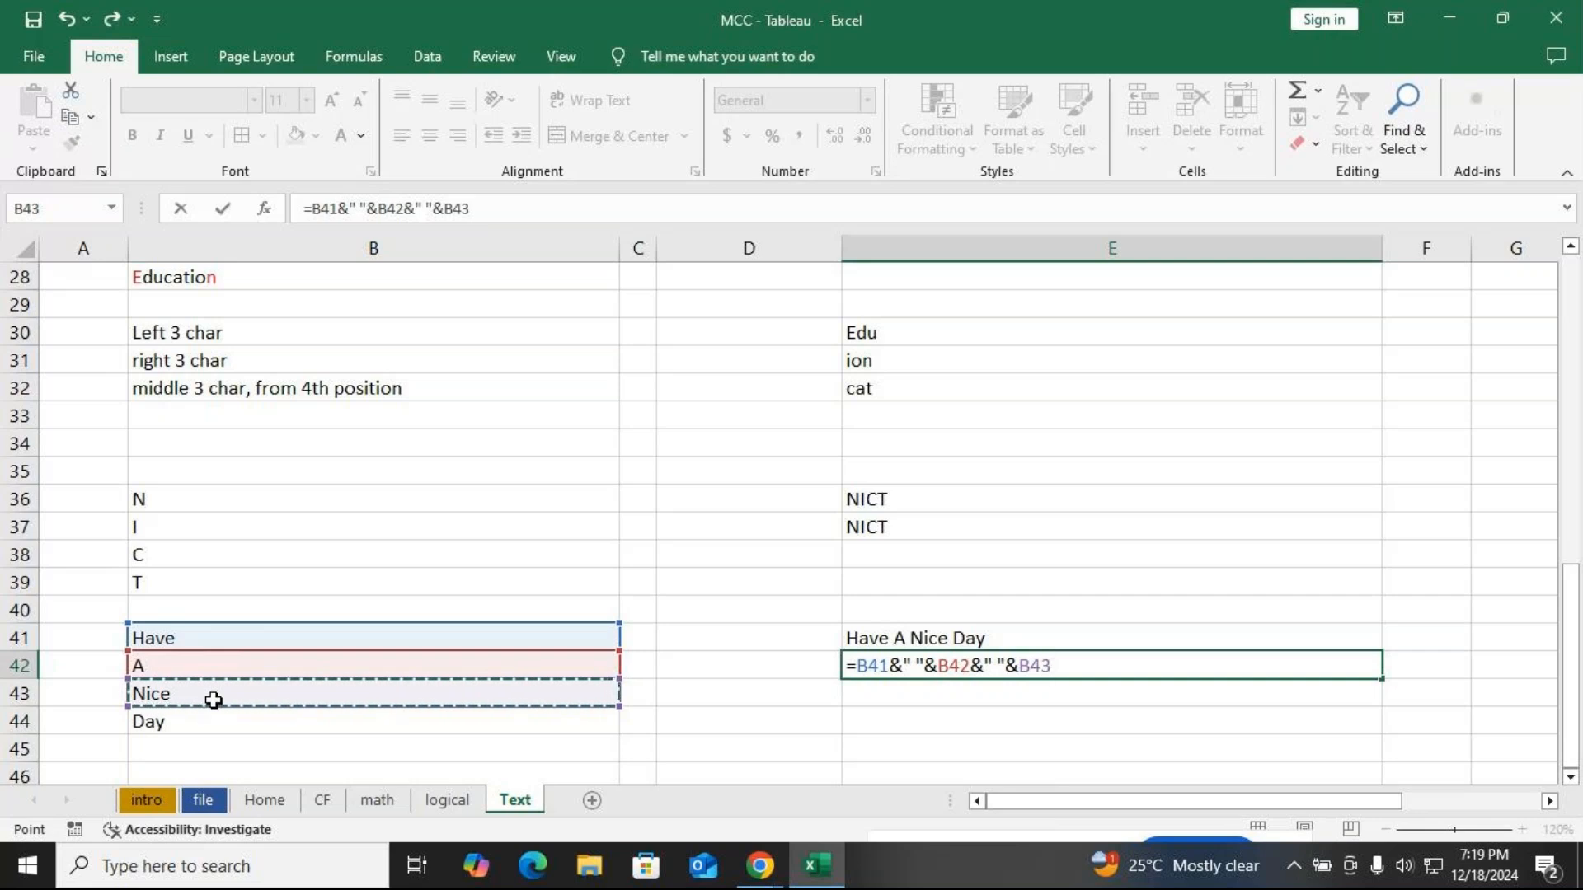
pyautogui.write('&" ')
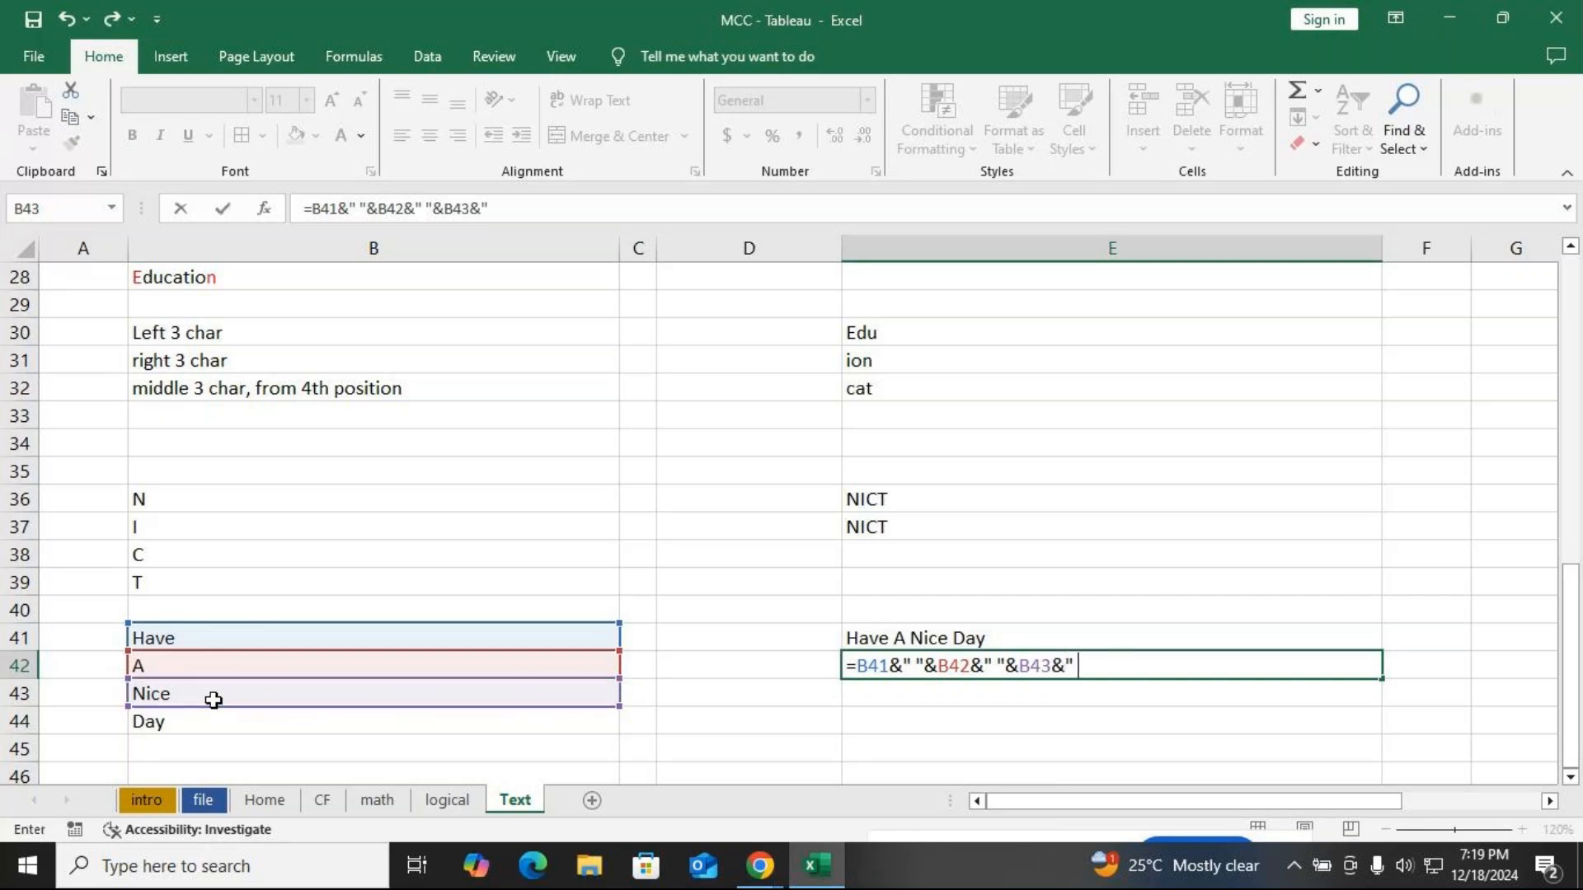
pyautogui.write('"&')
pyautogui.click(224, 726)
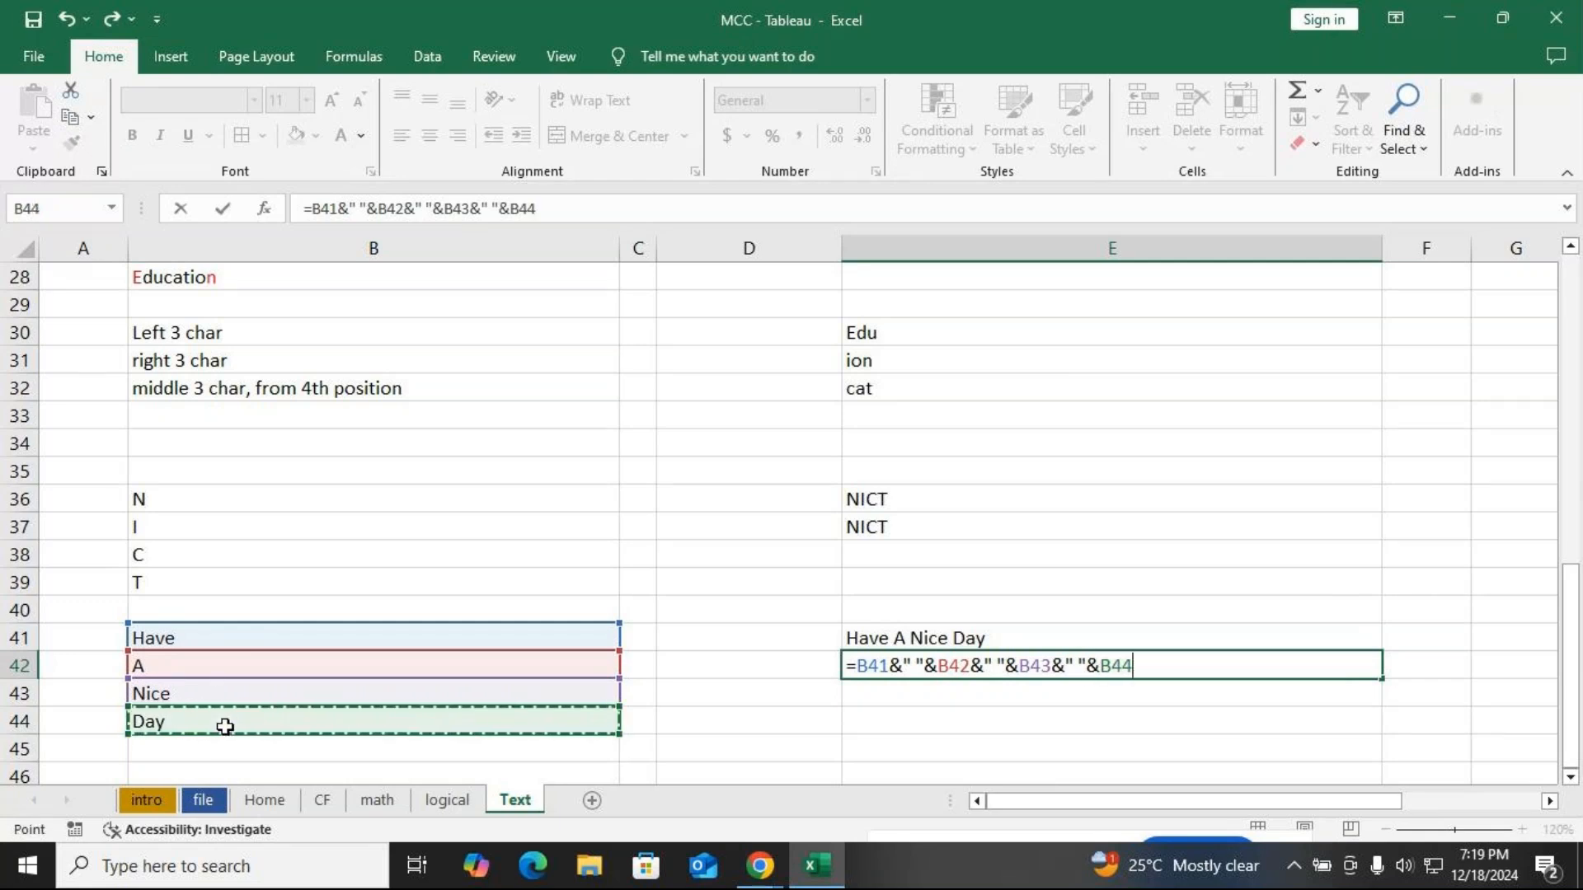
pyautogui.press('Return')
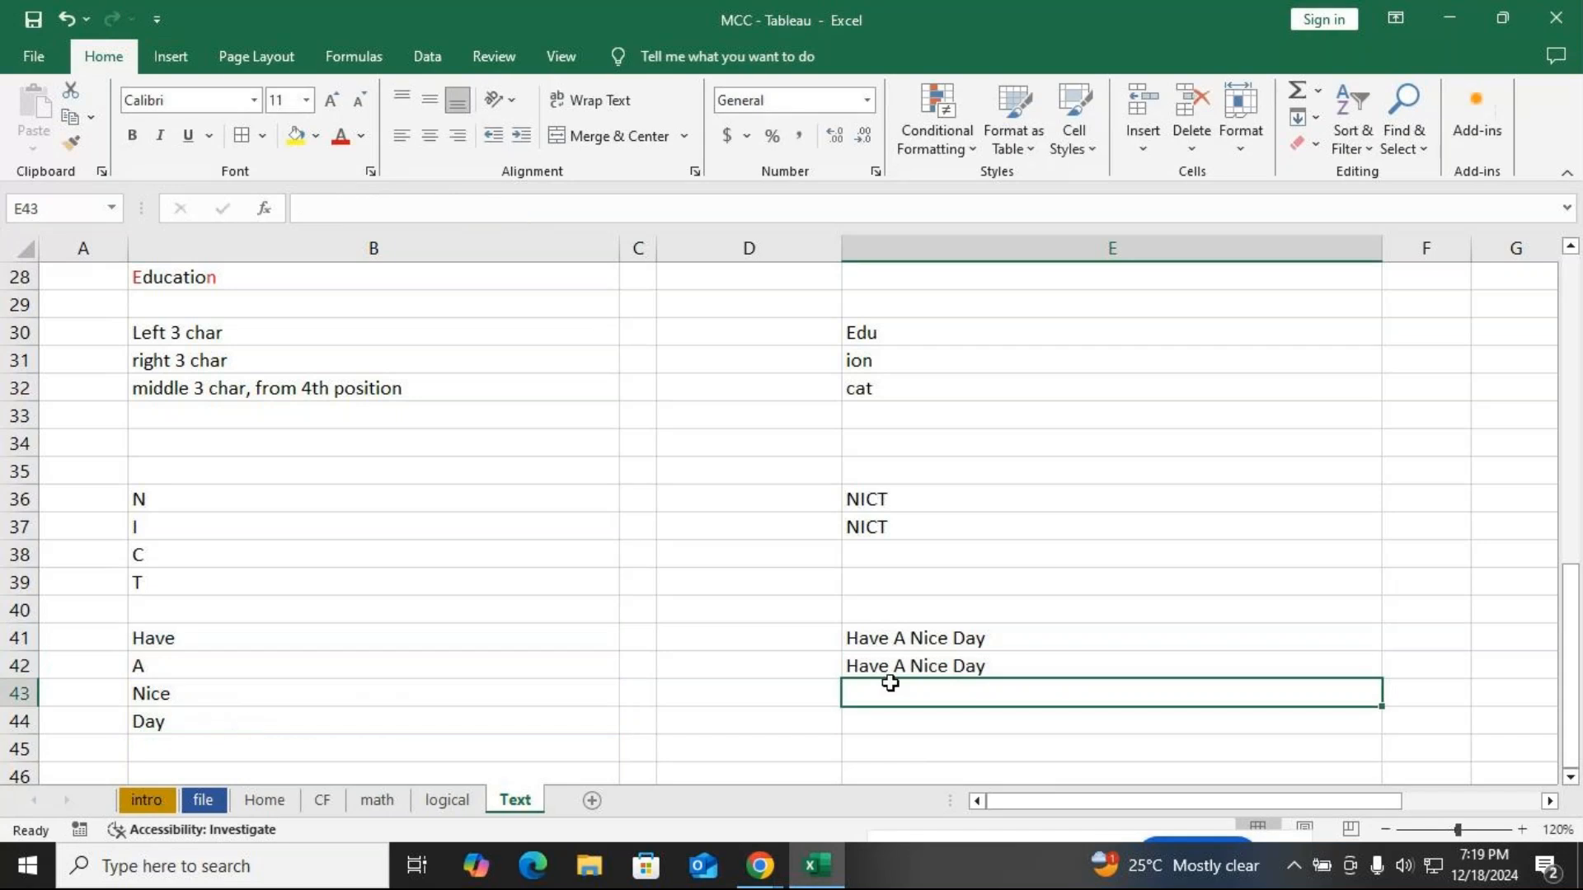
# Compare the & formula in cell E42 with the spaced CONCATENATE formula in cell E41
pyautogui.click(932, 665)
pyautogui.doubleClick(982, 637)
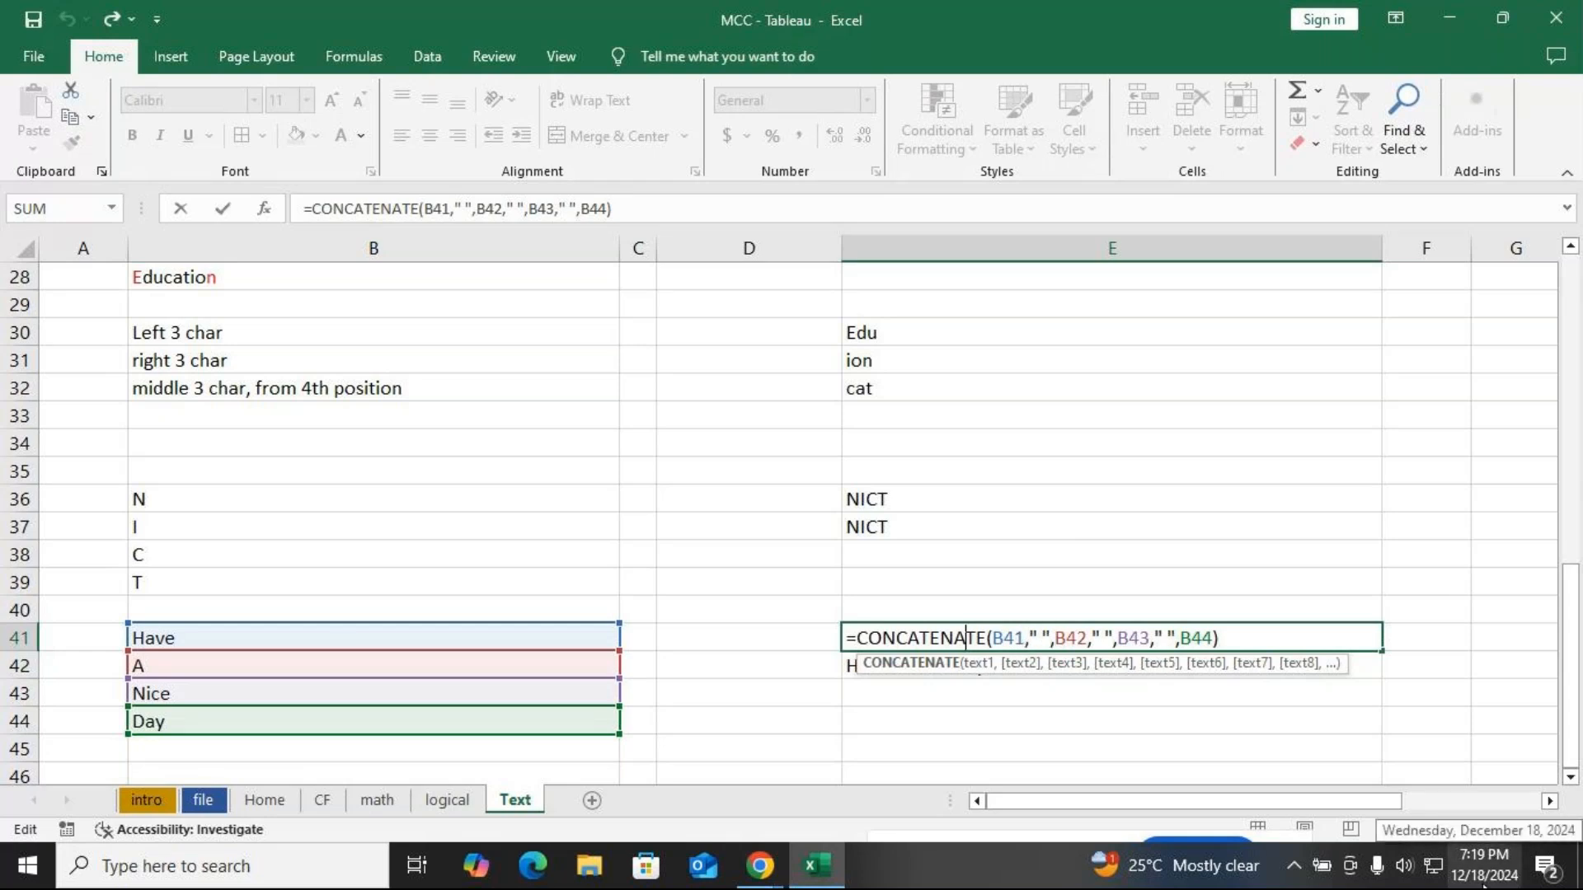
# Switch to the GoTo Meeting window in Chrome, toggle the microphone, and return to the Excel workbook
pyautogui.click(760, 865)
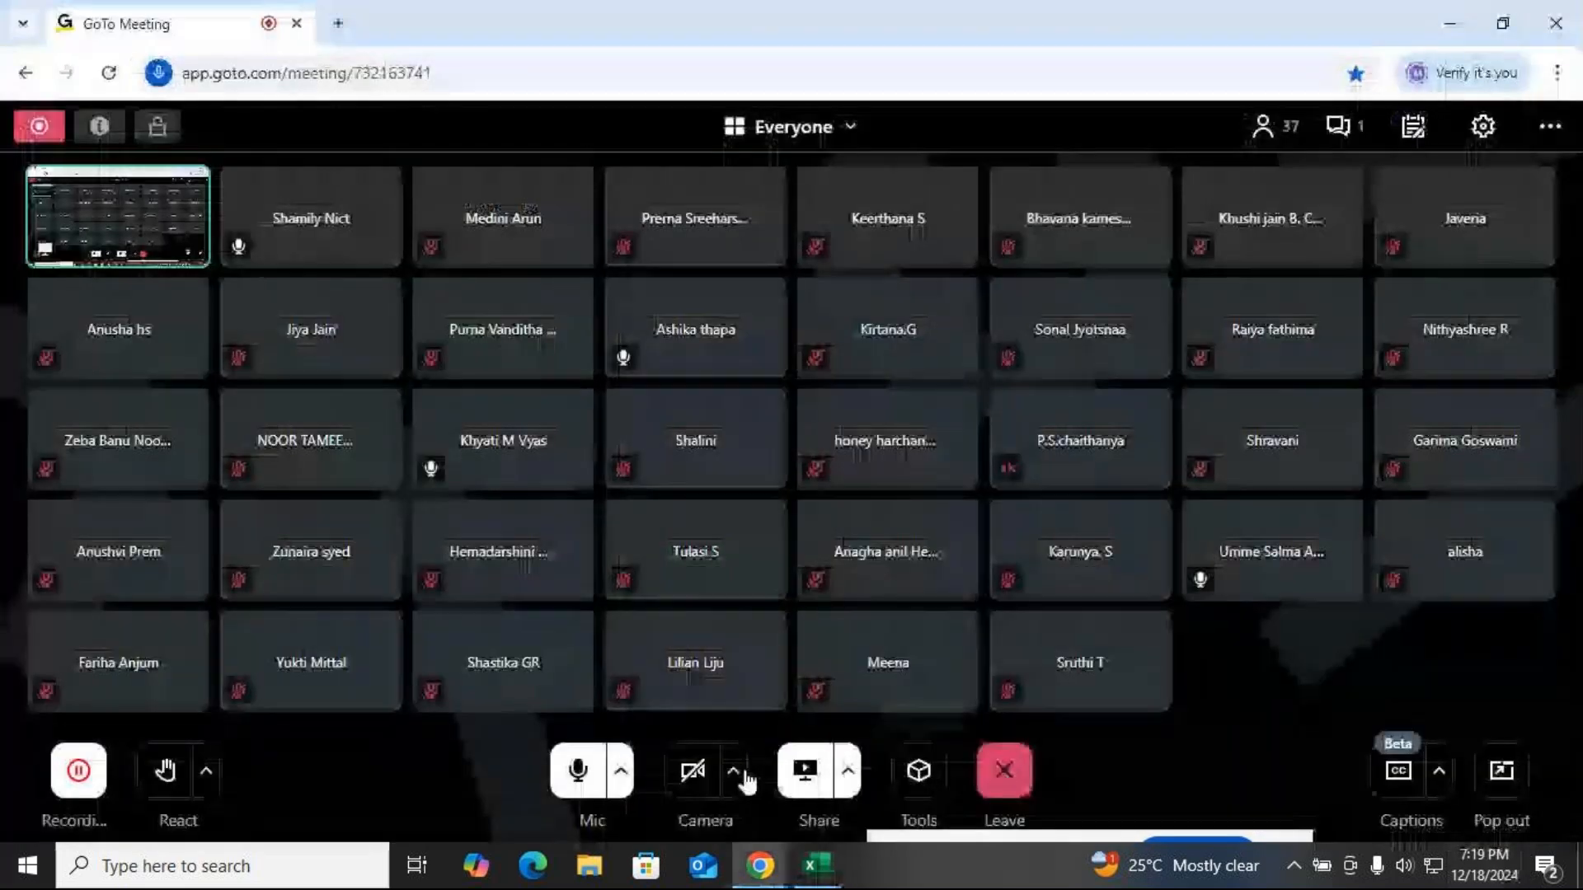
pyautogui.click(578, 770)
pyautogui.hotkey('alt', 'Tab')
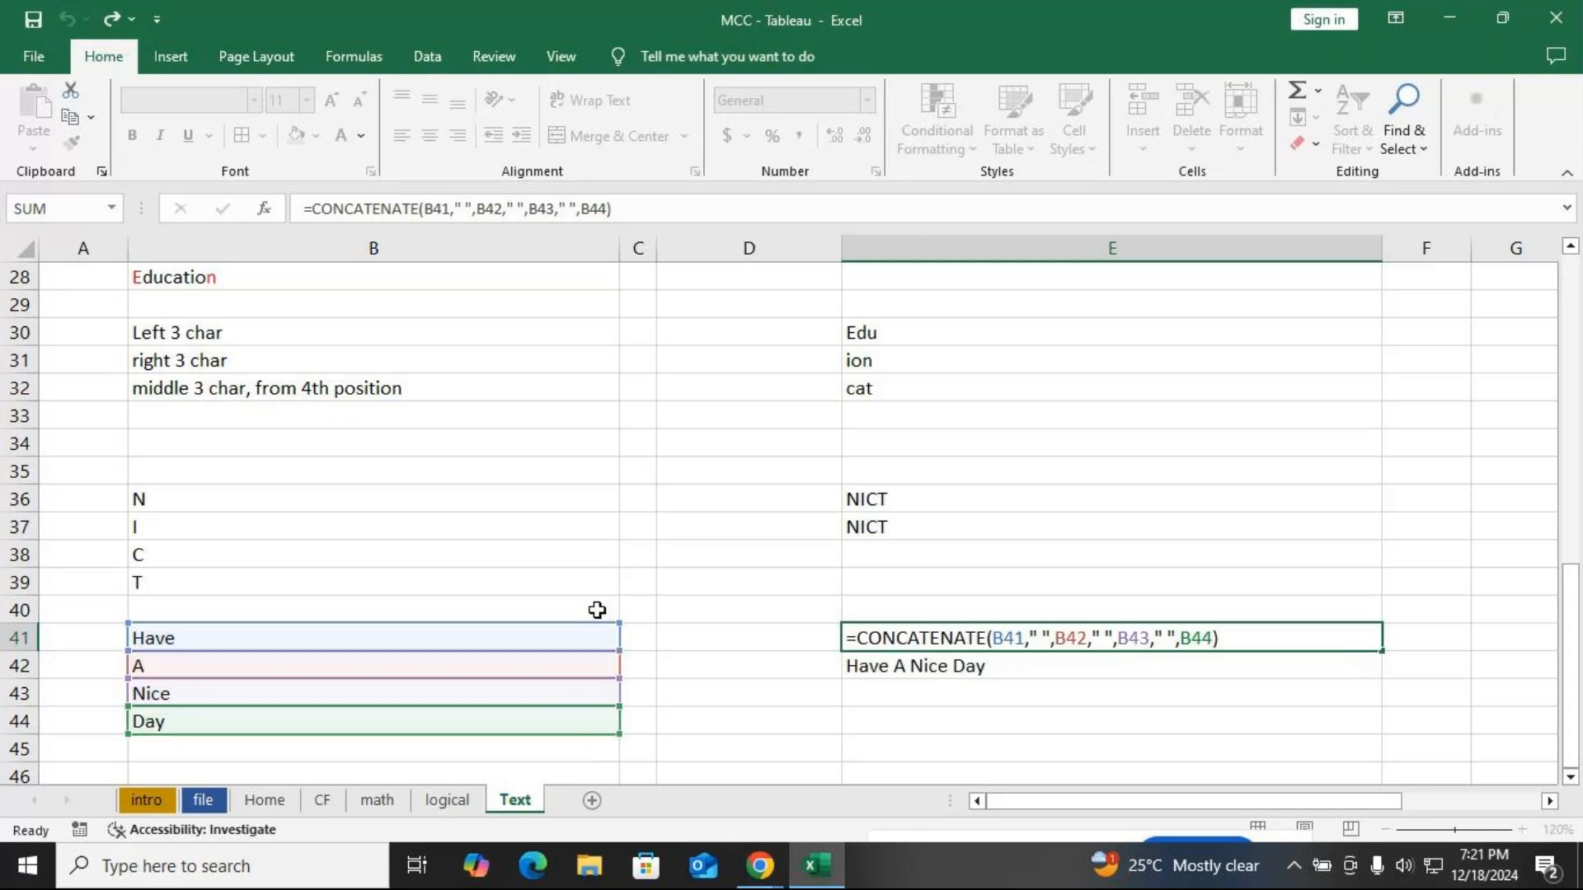
# Turn on the microphone in the GoTo Meeting window and return to the Excel workbook
pyautogui.press('Return')
pyautogui.hotkey('alt', 'Tab')
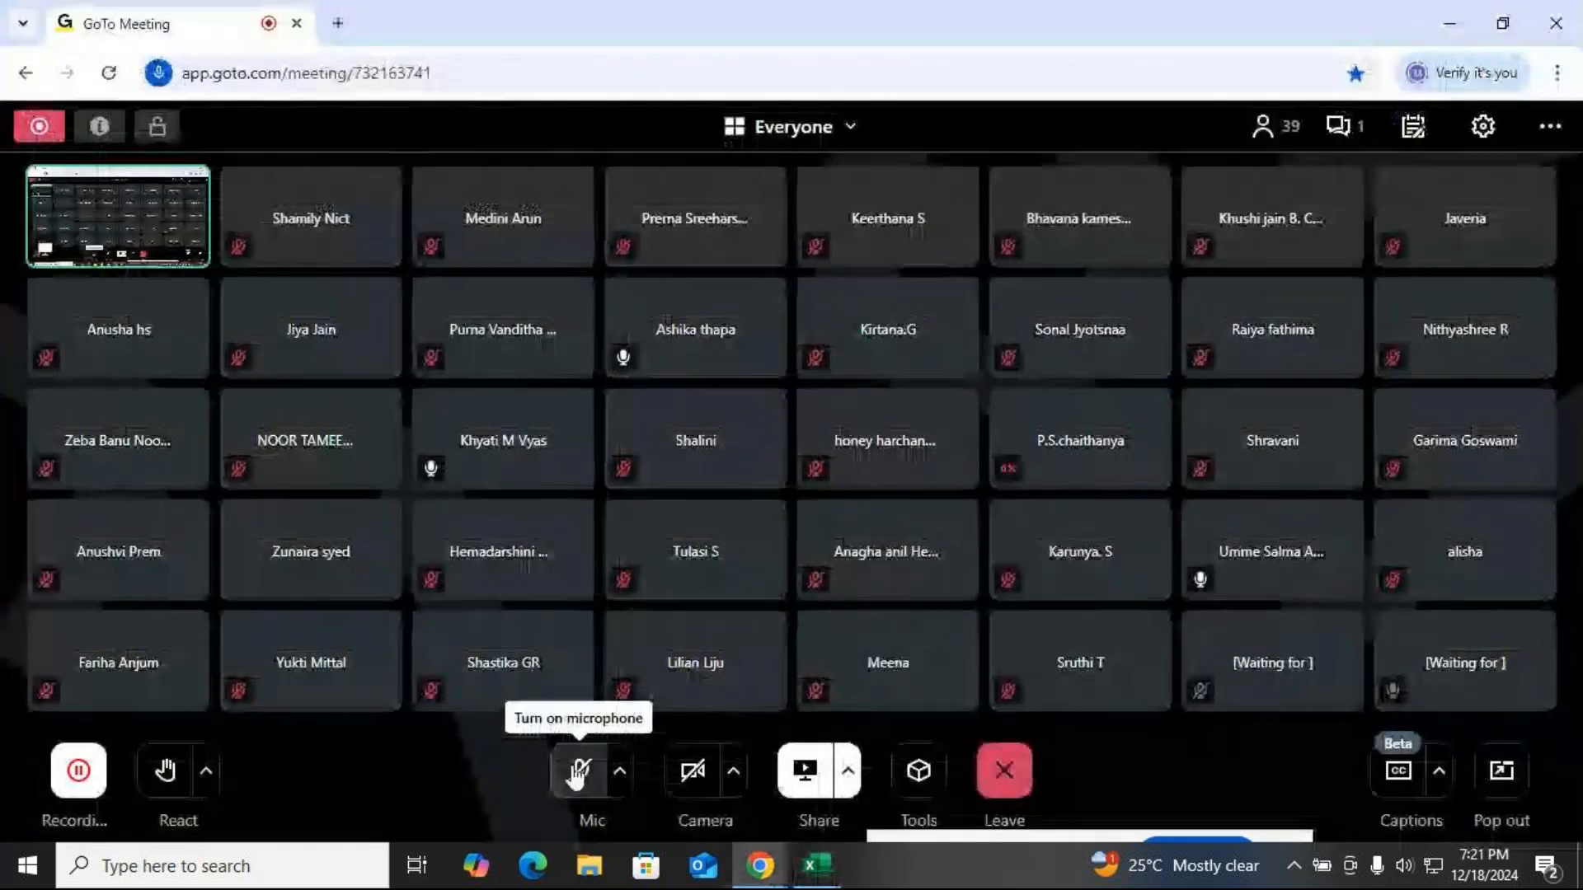
pyautogui.click(577, 769)
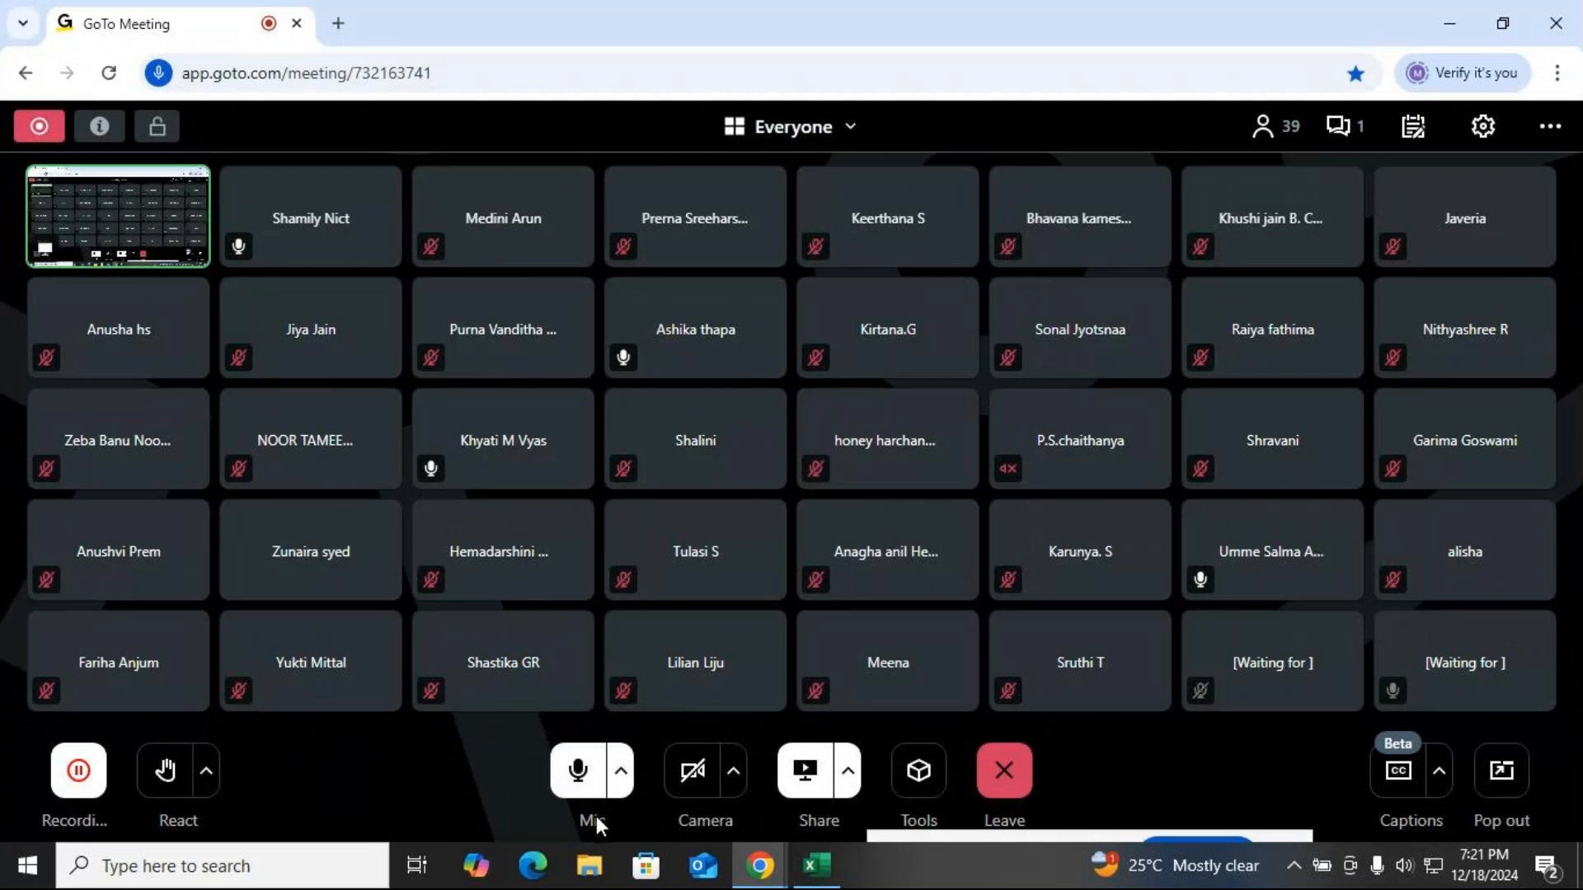
pyautogui.hotkey('alt', 'Tab')
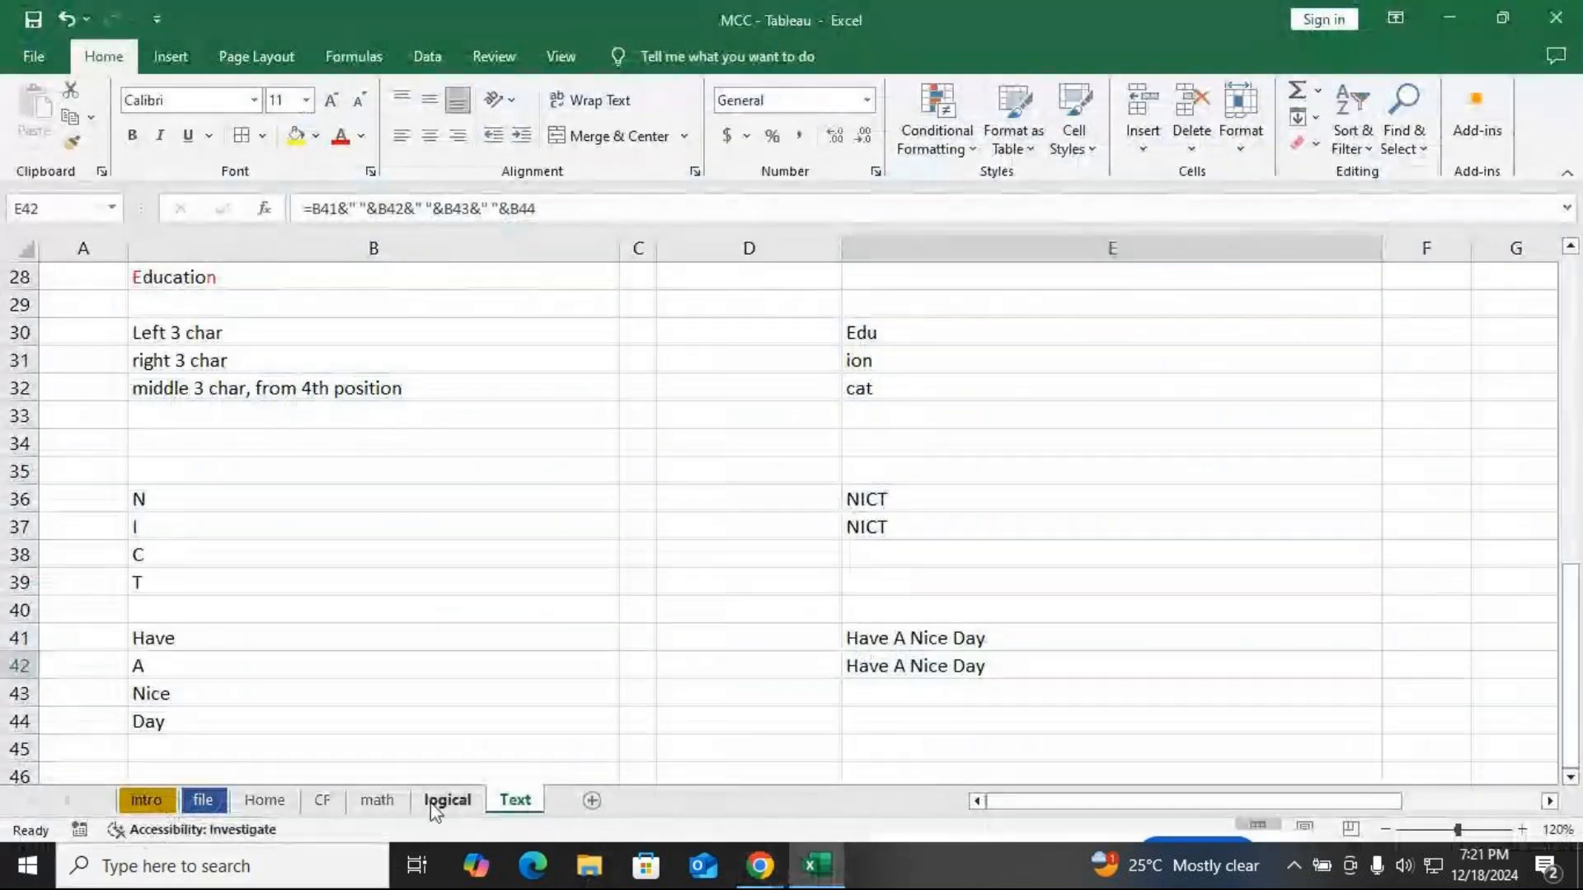
# Copy the list of names from the logical sheet and paste it into the Text sheet starting at cell B48
pyautogui.click(446, 801)
pyautogui.scroll(6, 190, 371)
pyautogui.moveTo(186, 374); pyautogui.dragTo(168, 718)
pyautogui.hotkey('ctrl', 'c')
pyautogui.click(515, 801)
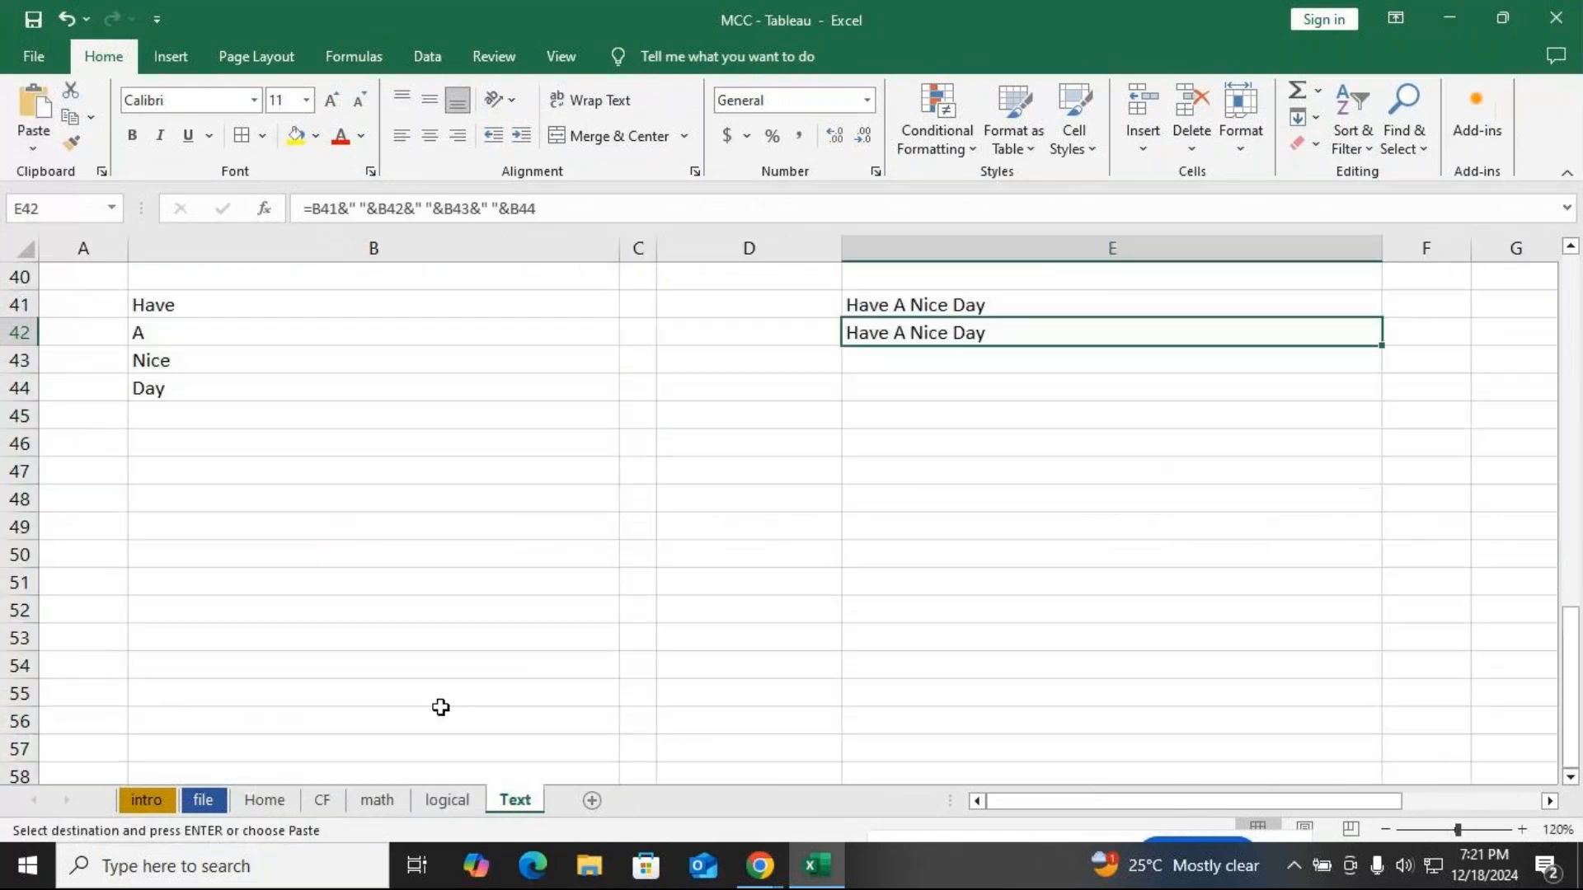
pyautogui.click(192, 494)
pyautogui.hotkey('ctrl', 'v')
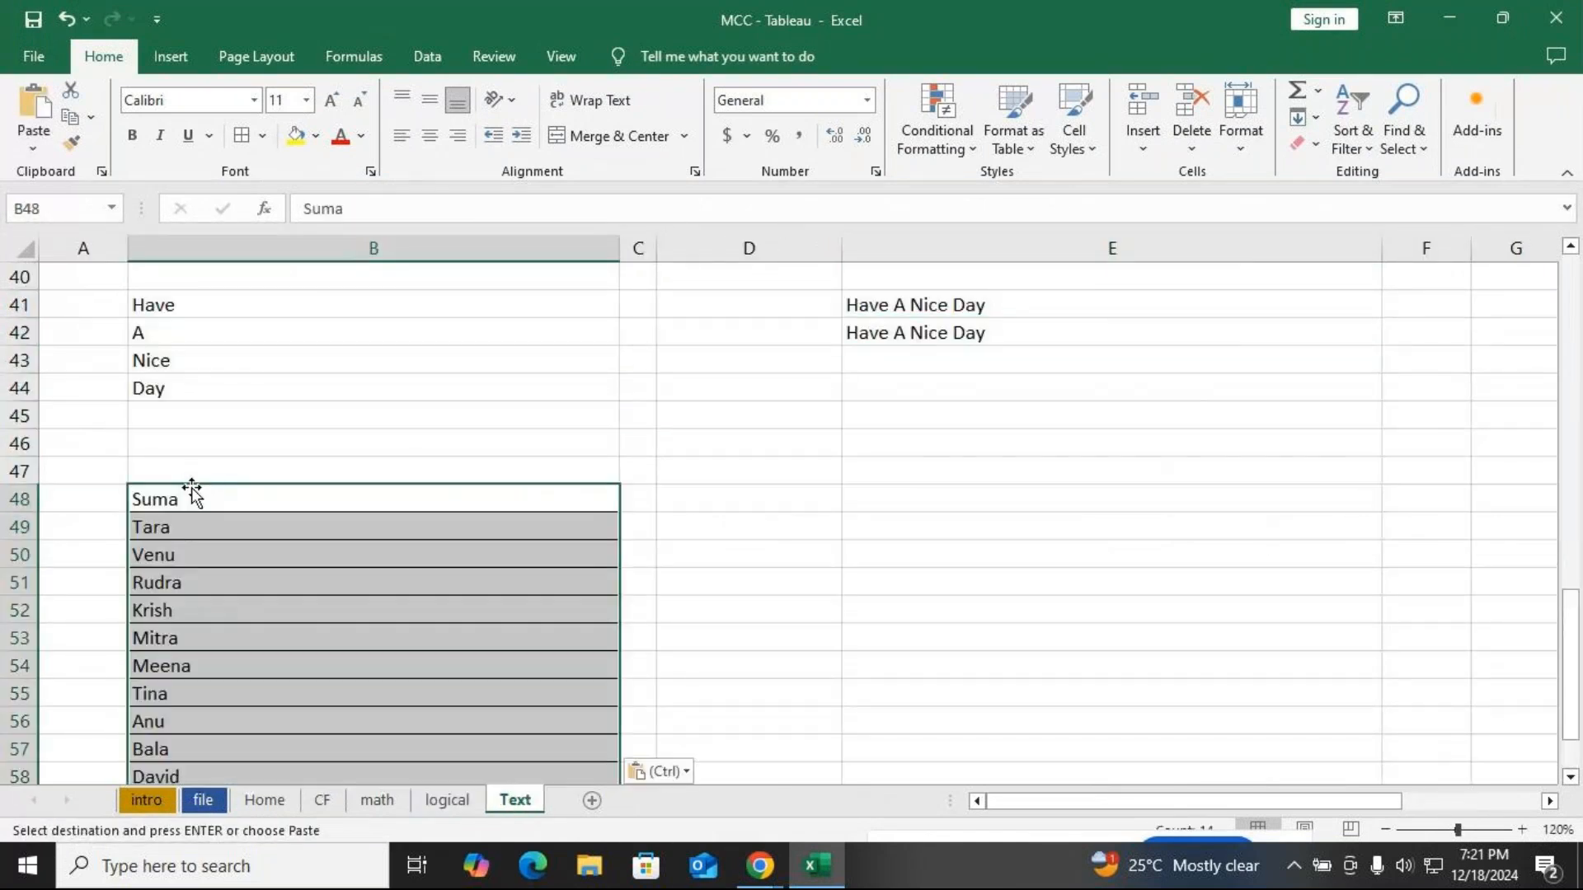
pyautogui.click(305, 449)
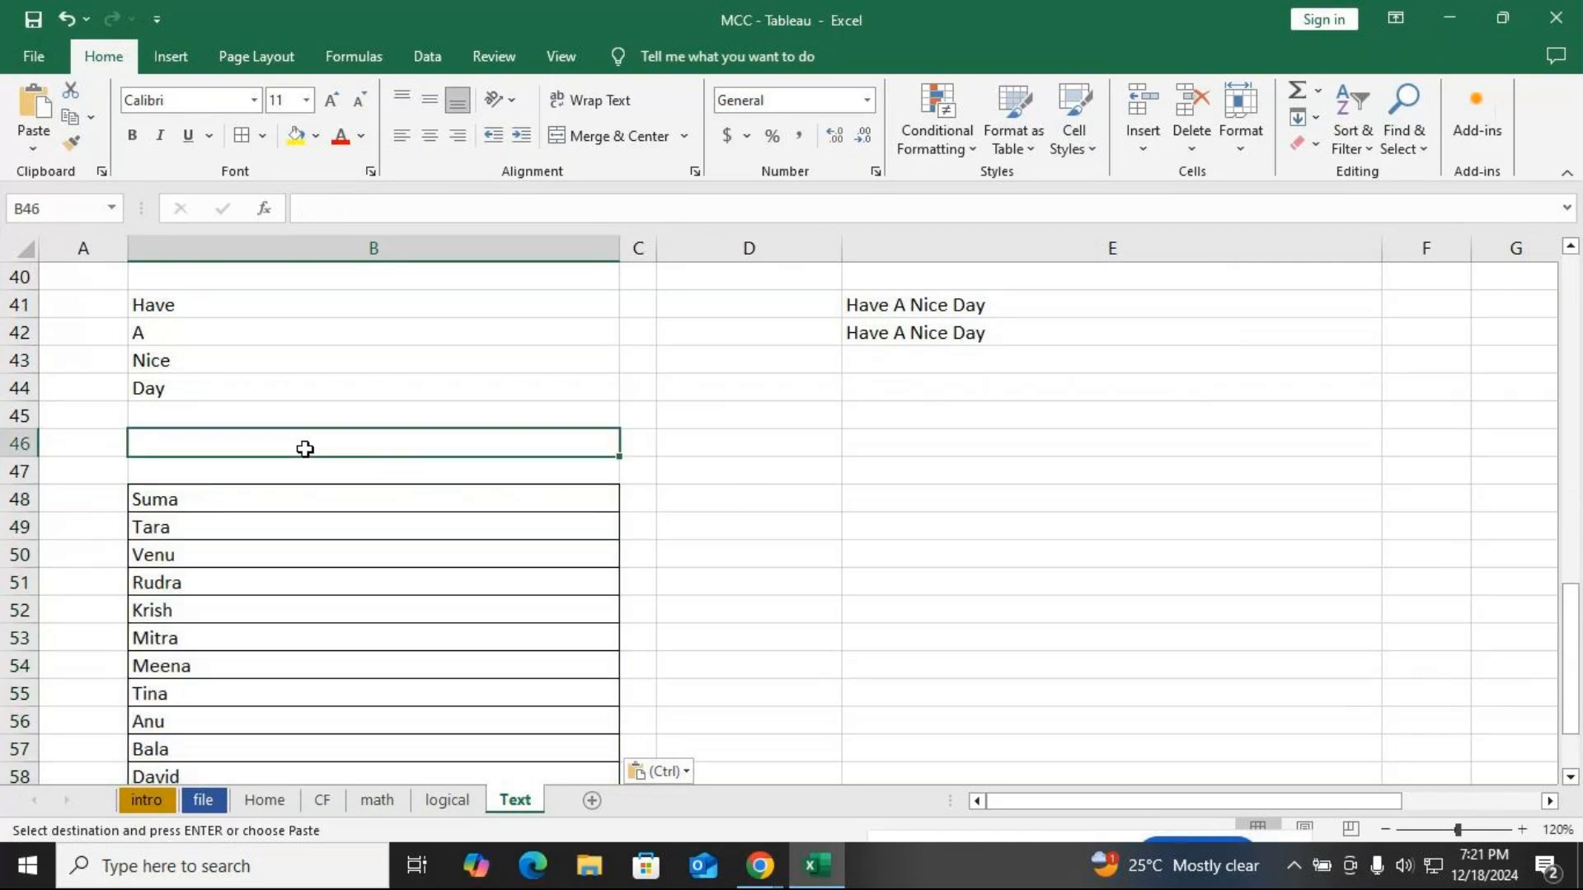
pyautogui.press('Escape')
pyautogui.write('@')
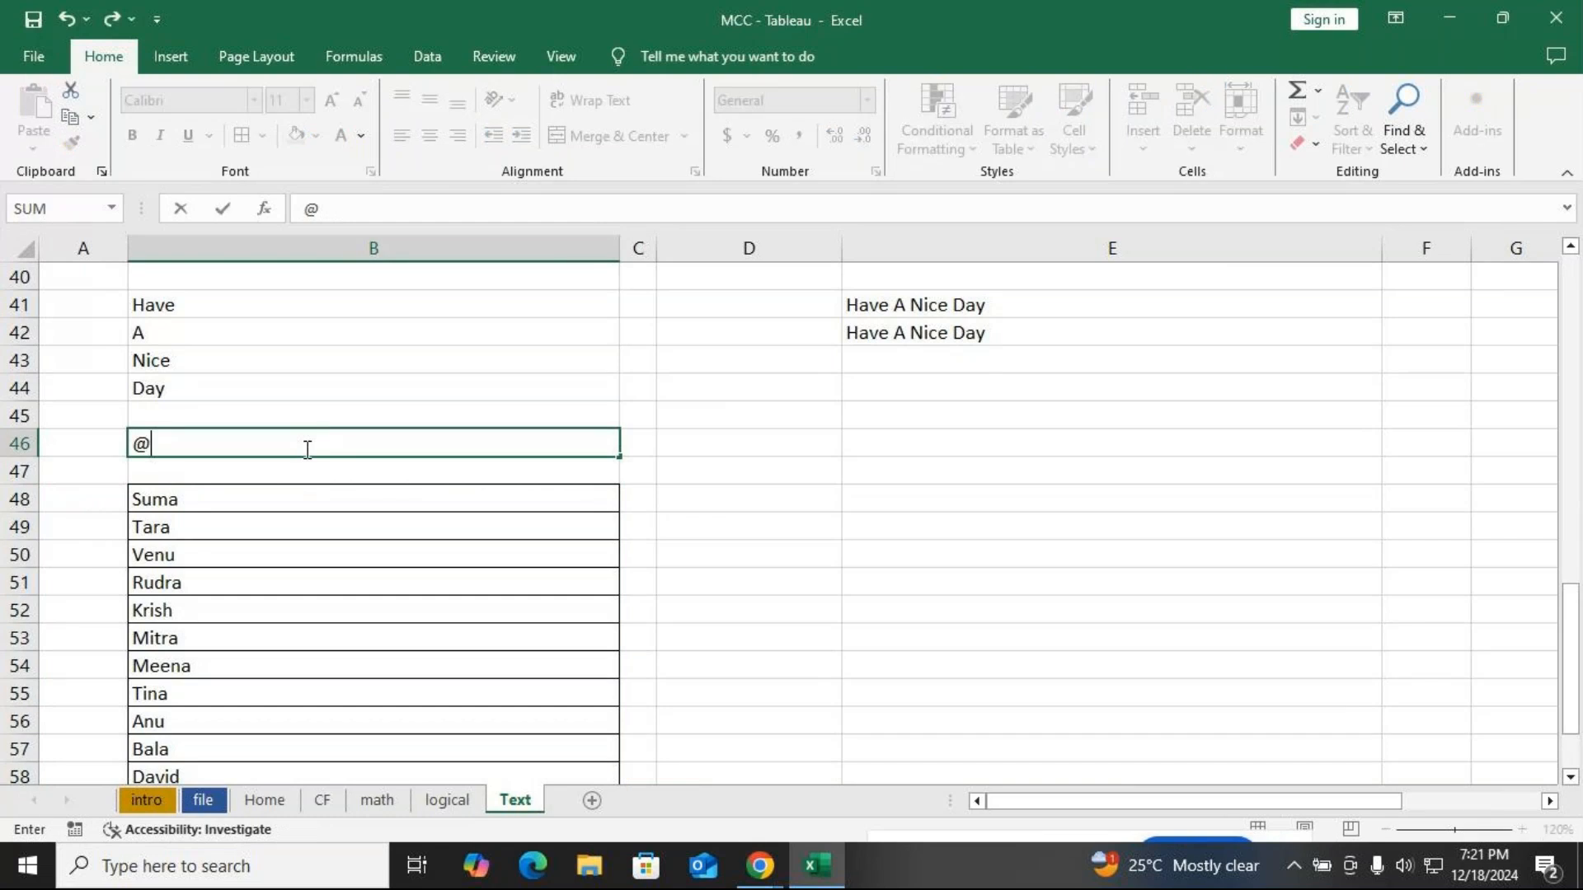
pyautogui.write('nictcomputer')
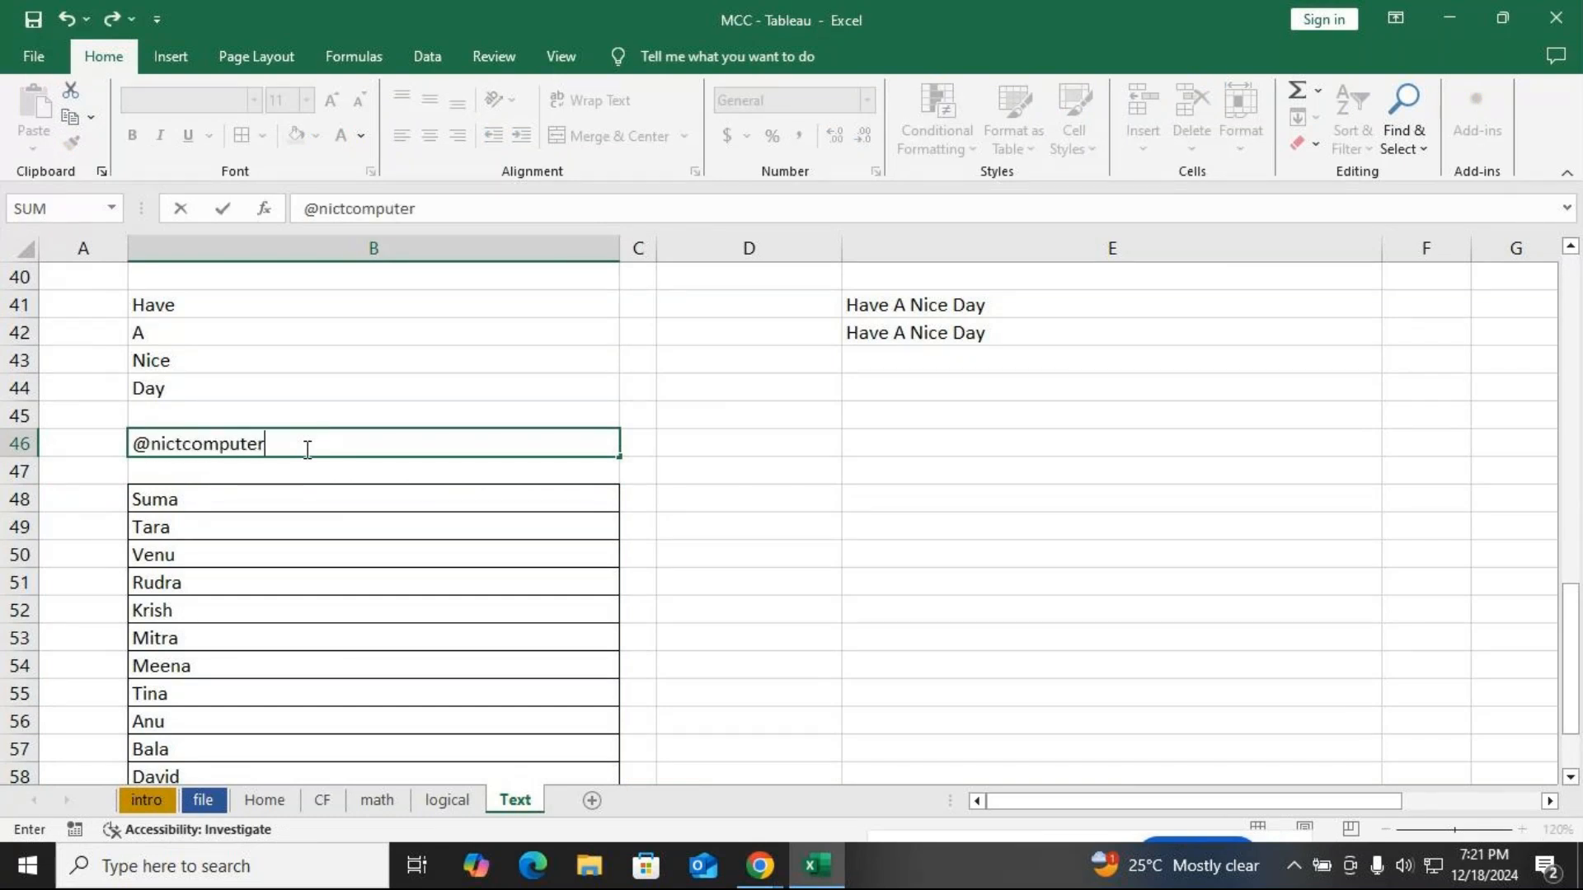
pyautogui.write('education.com')
pyautogui.press('Return')
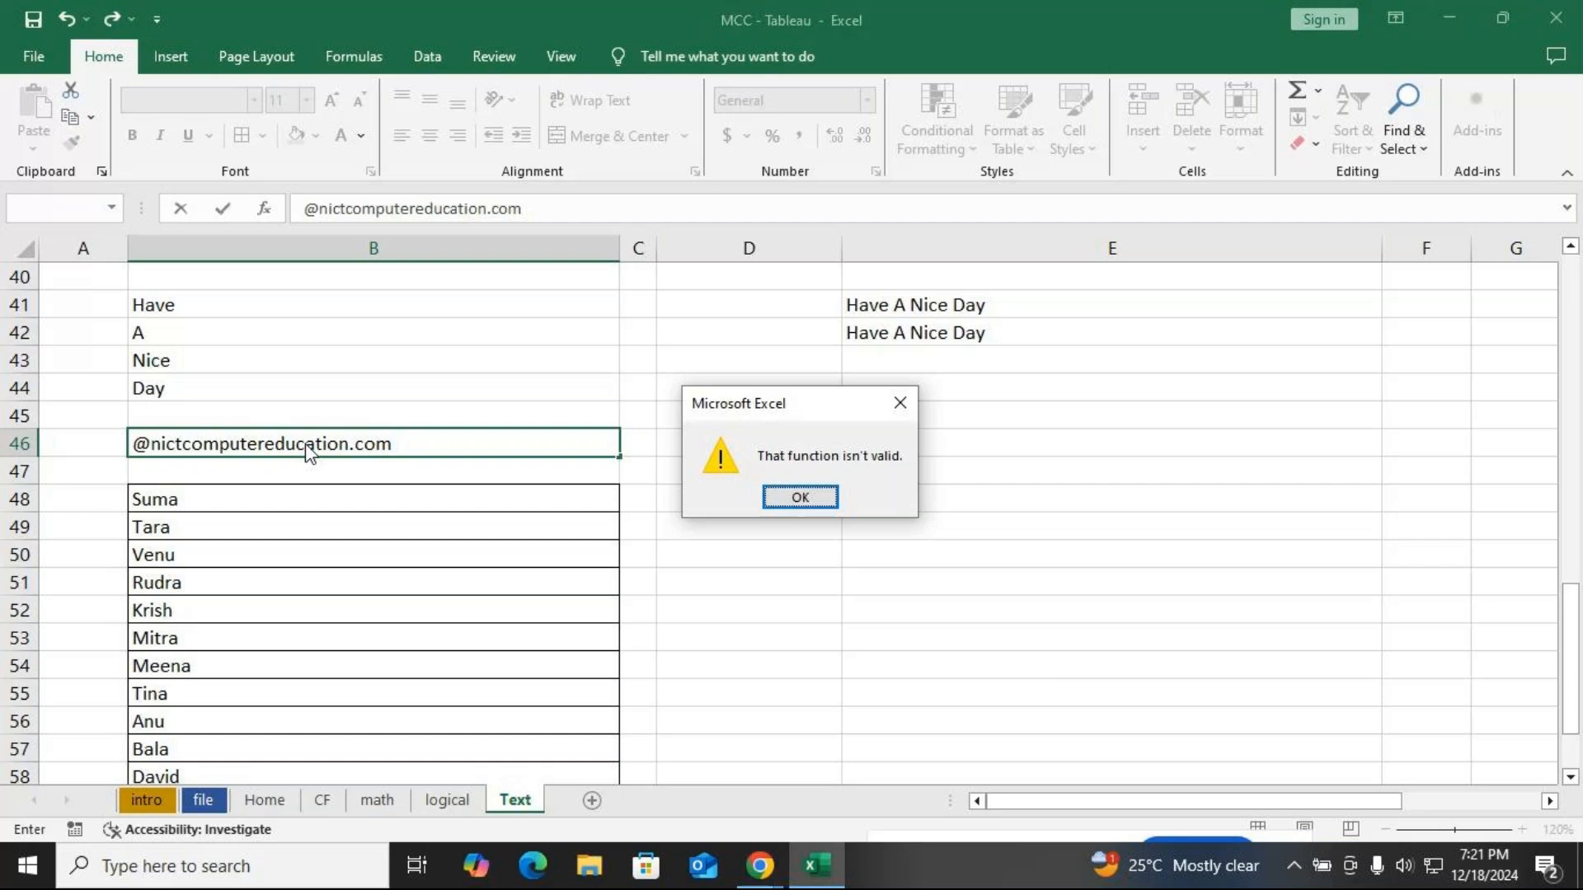
pyautogui.click(800, 495)
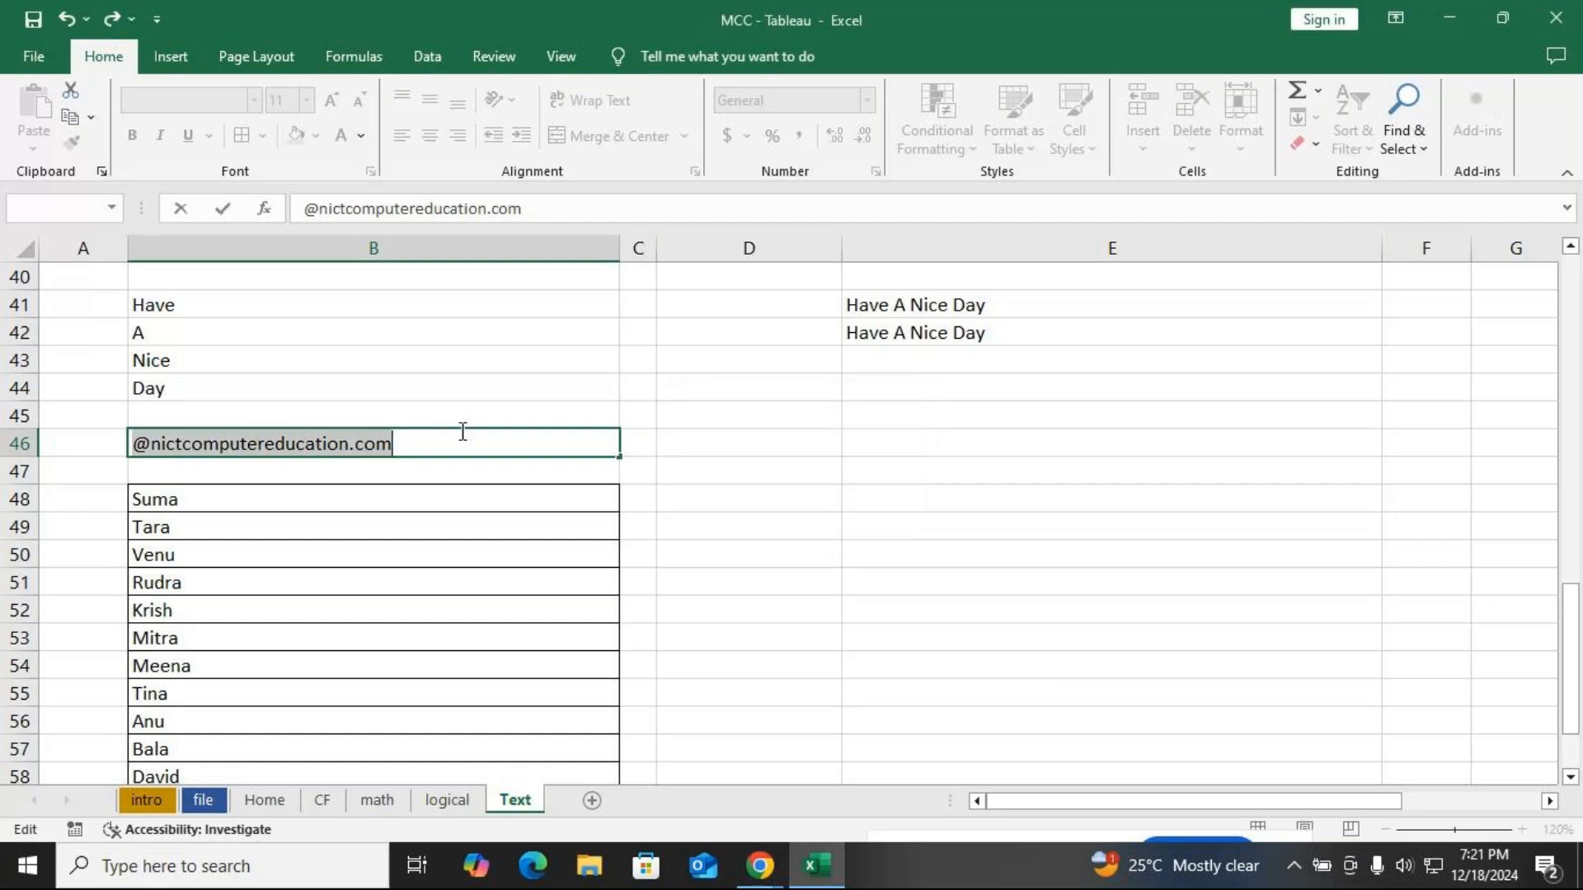
pyautogui.click(423, 440)
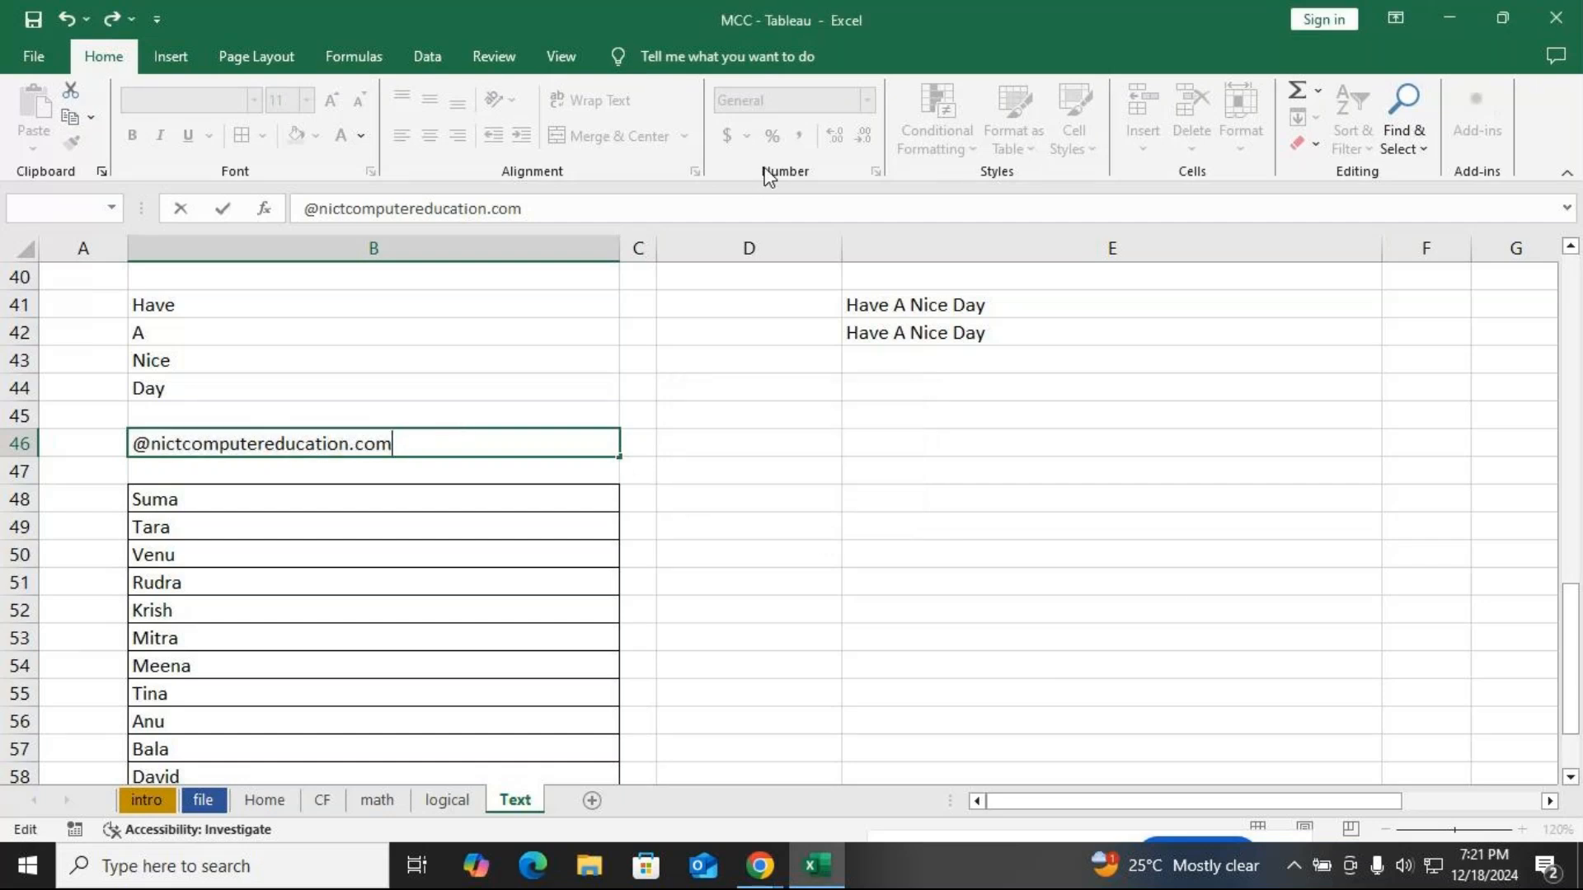
pyautogui.press('Return')
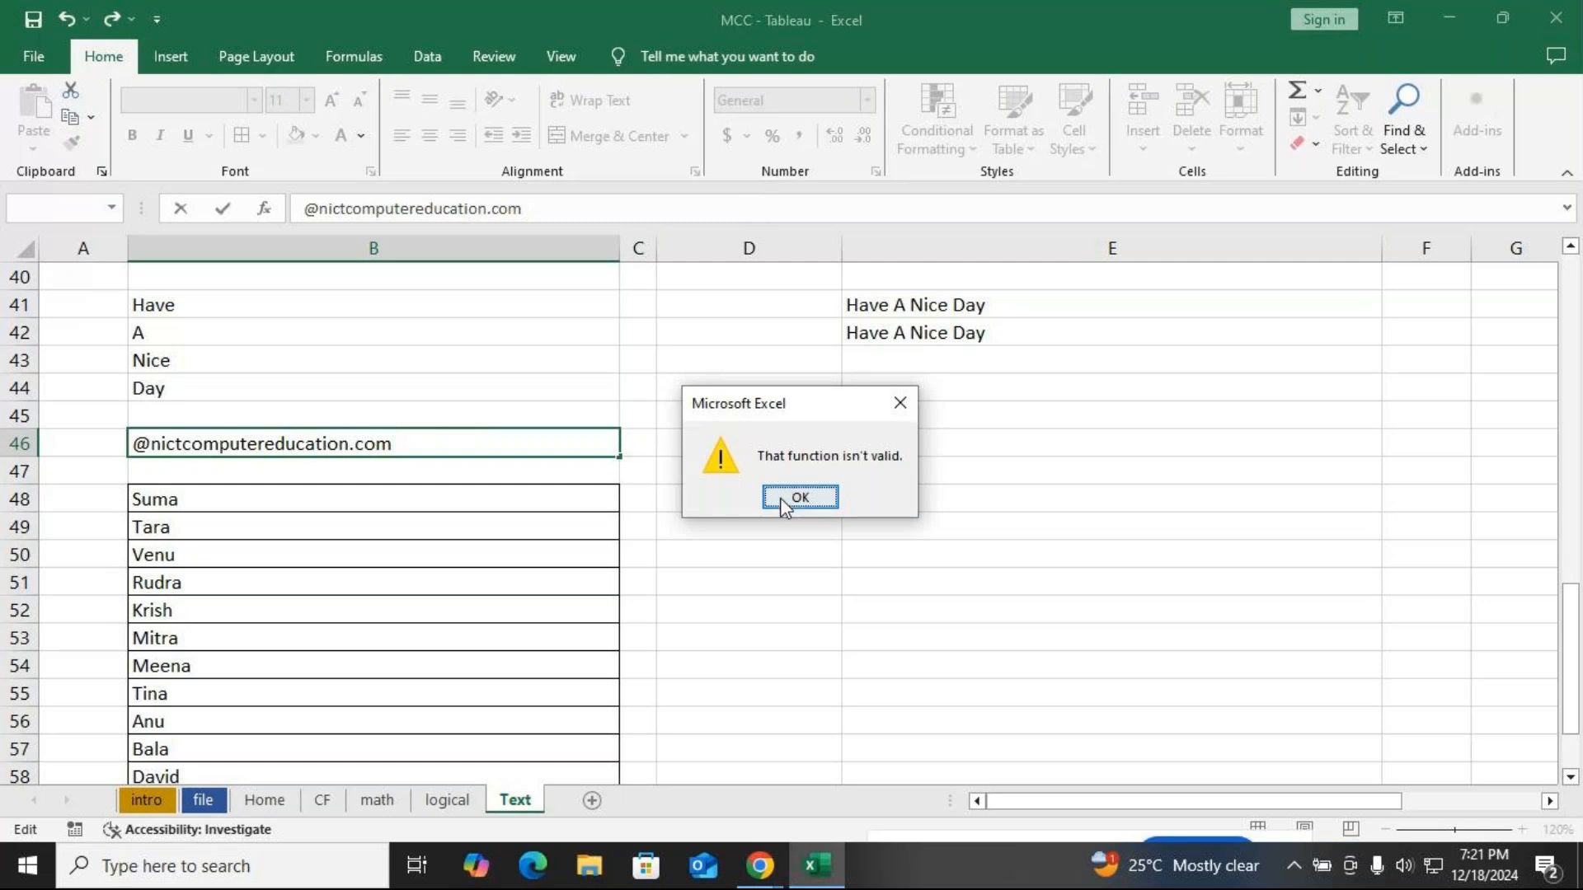
pyautogui.click(794, 498)
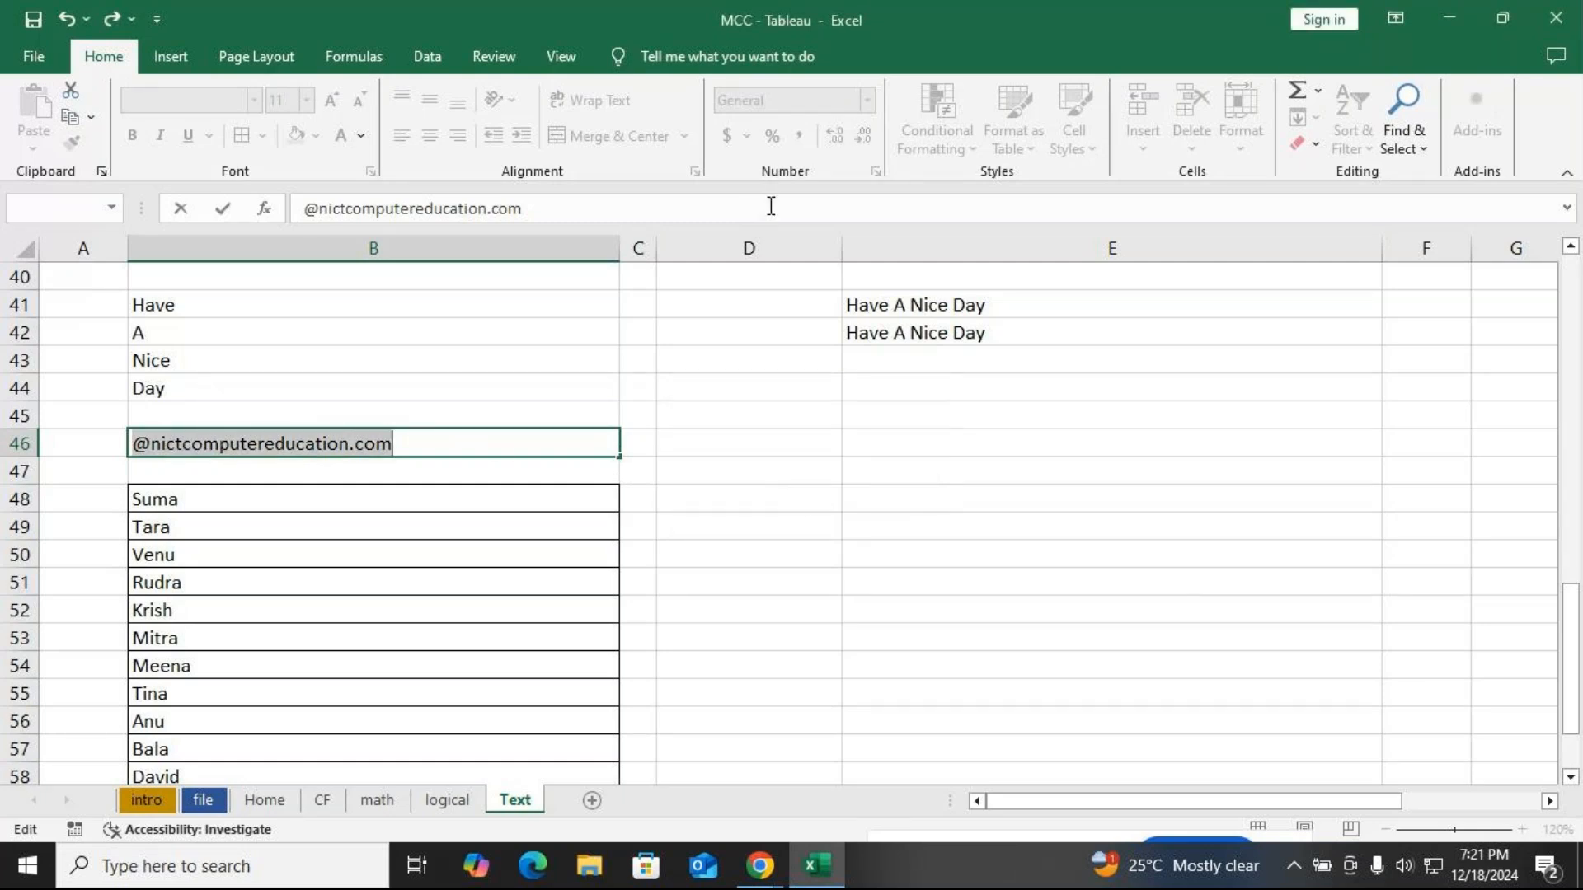
pyautogui.rightClick(502, 444)
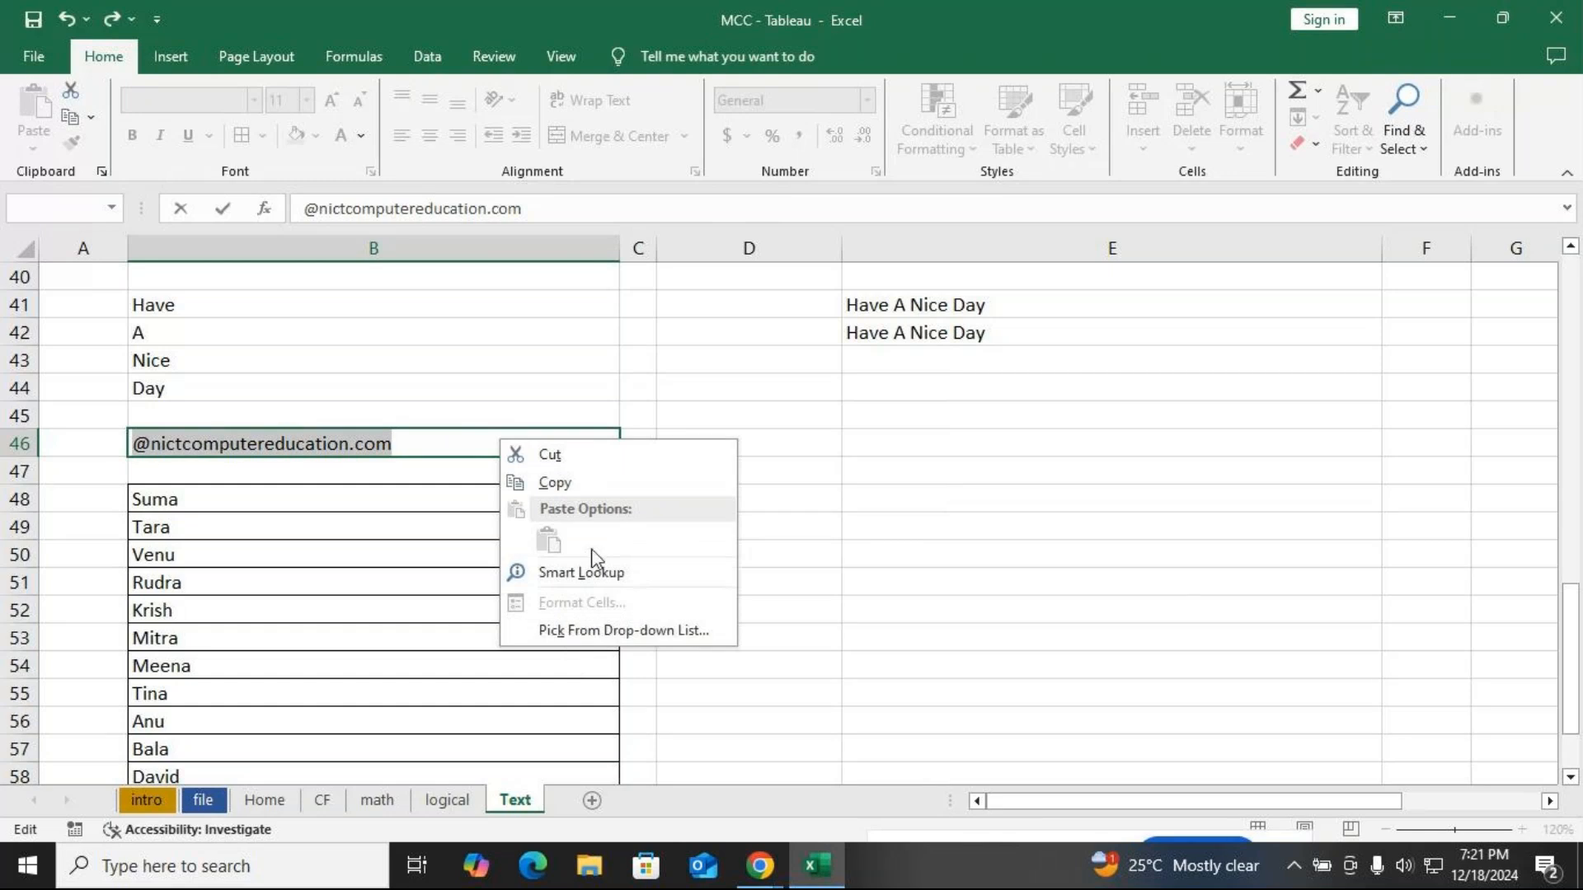
pyautogui.click(901, 665)
pyautogui.click(367, 444)
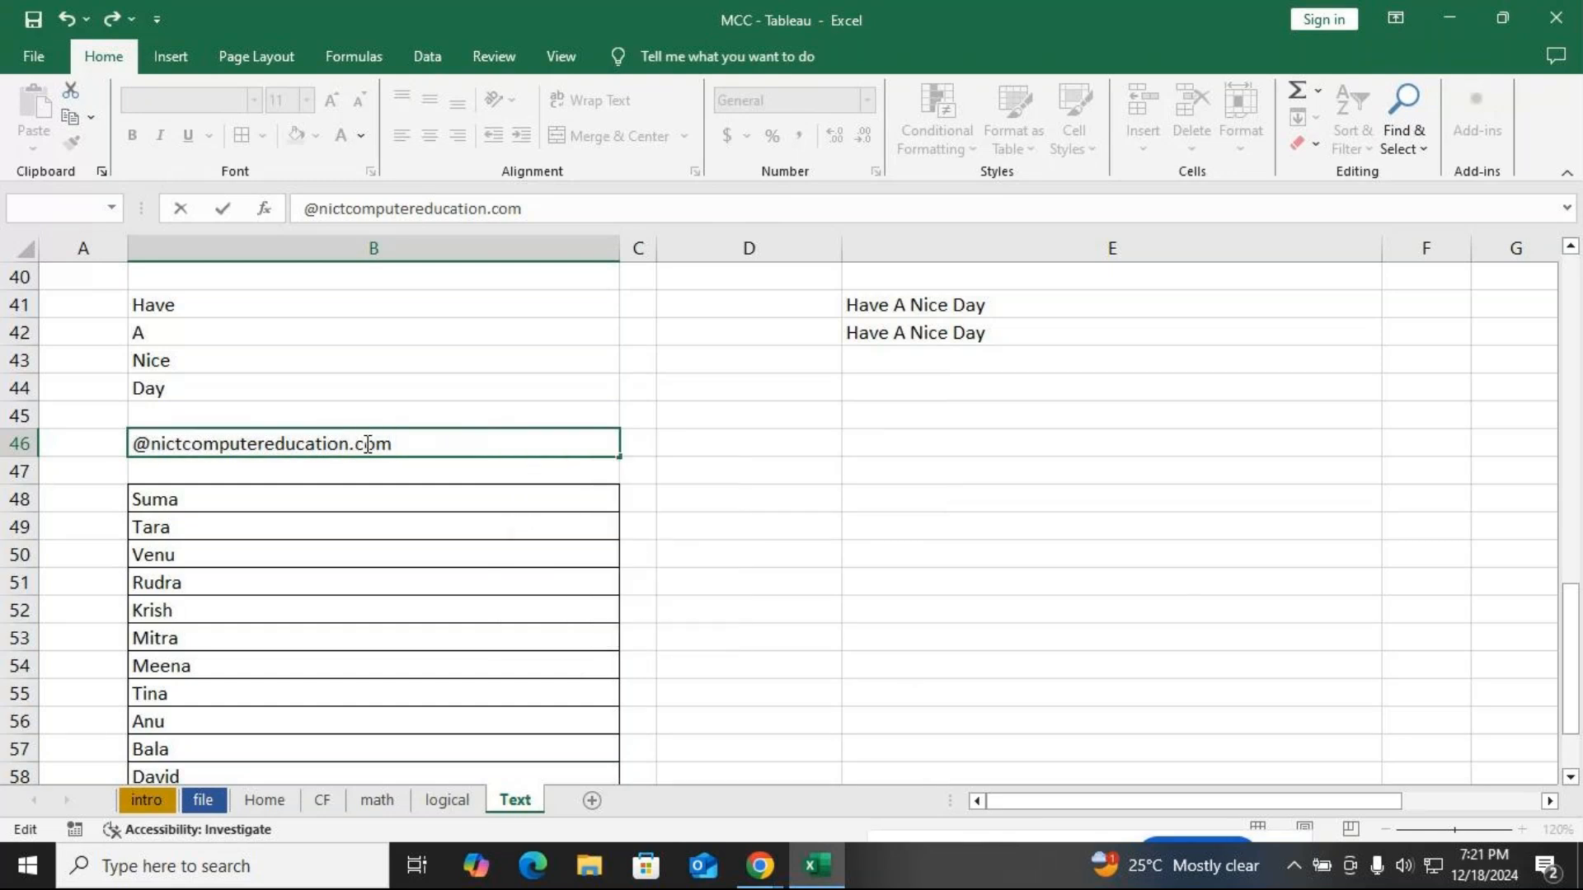
pyautogui.press('Escape')
pyautogui.click(918, 582)
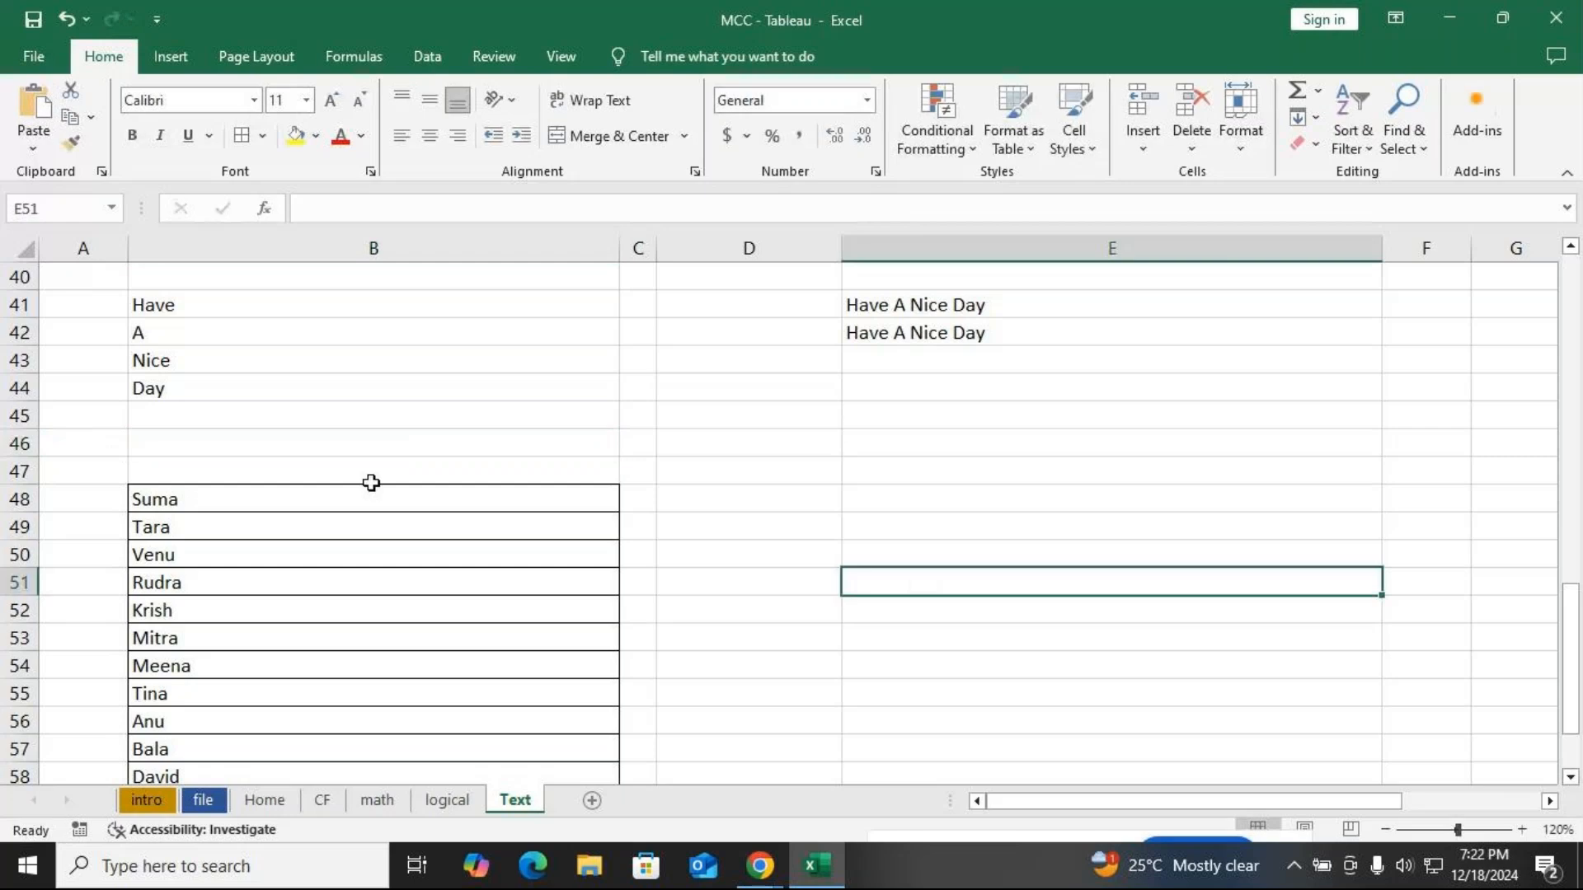
pyautogui.click(325, 441)
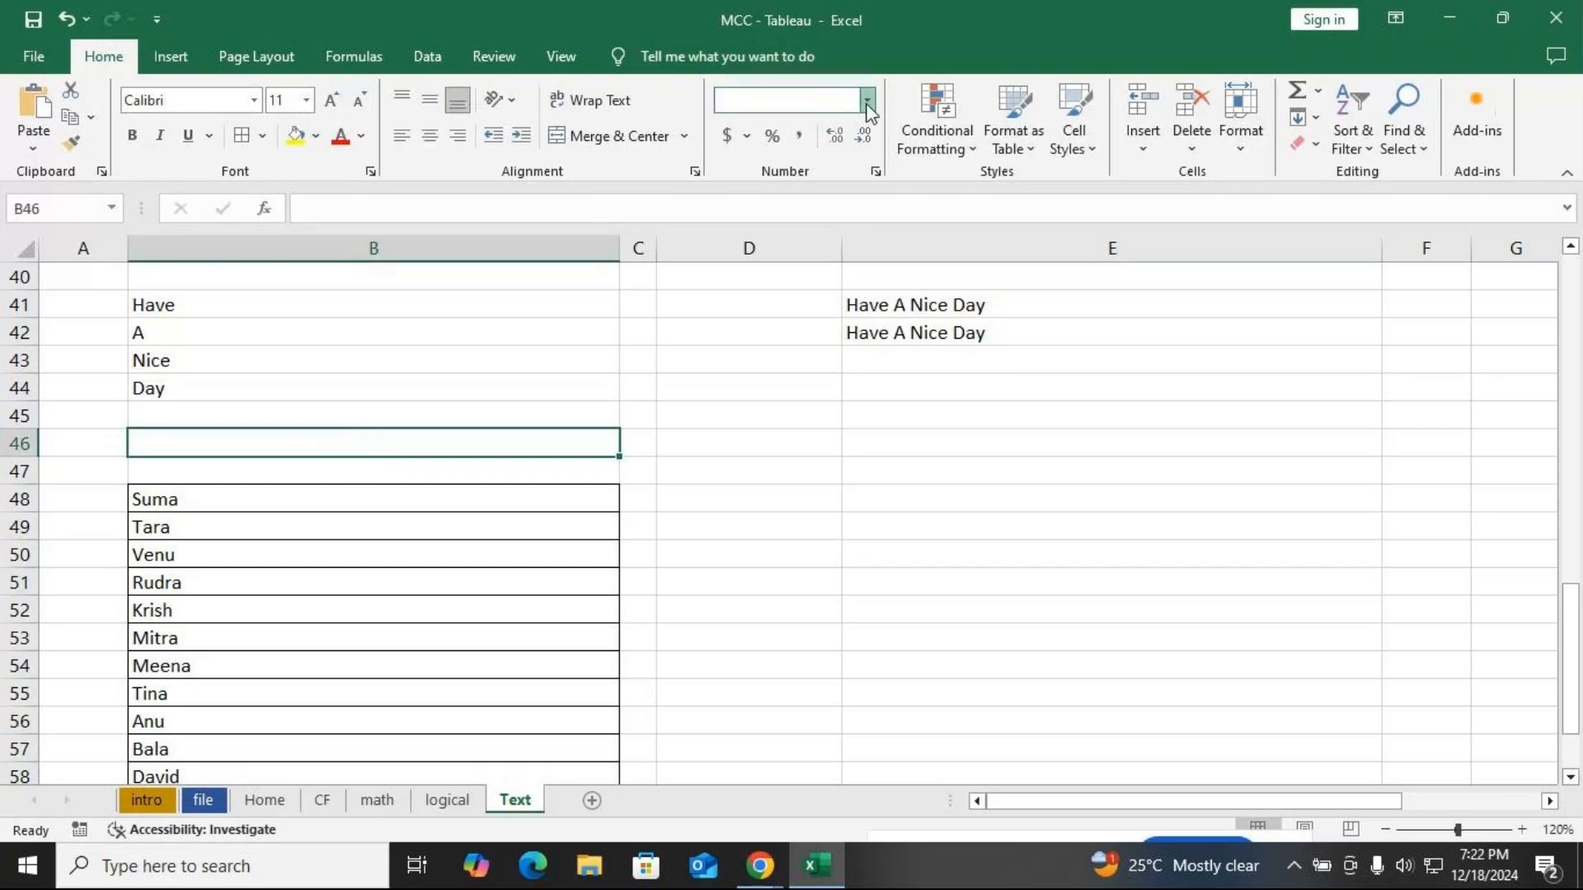
pyautogui.click(867, 105)
pyautogui.click(843, 639)
pyautogui.click(738, 244)
pyautogui.click(1169, 537)
pyautogui.write('@nictcomputereducation.com')
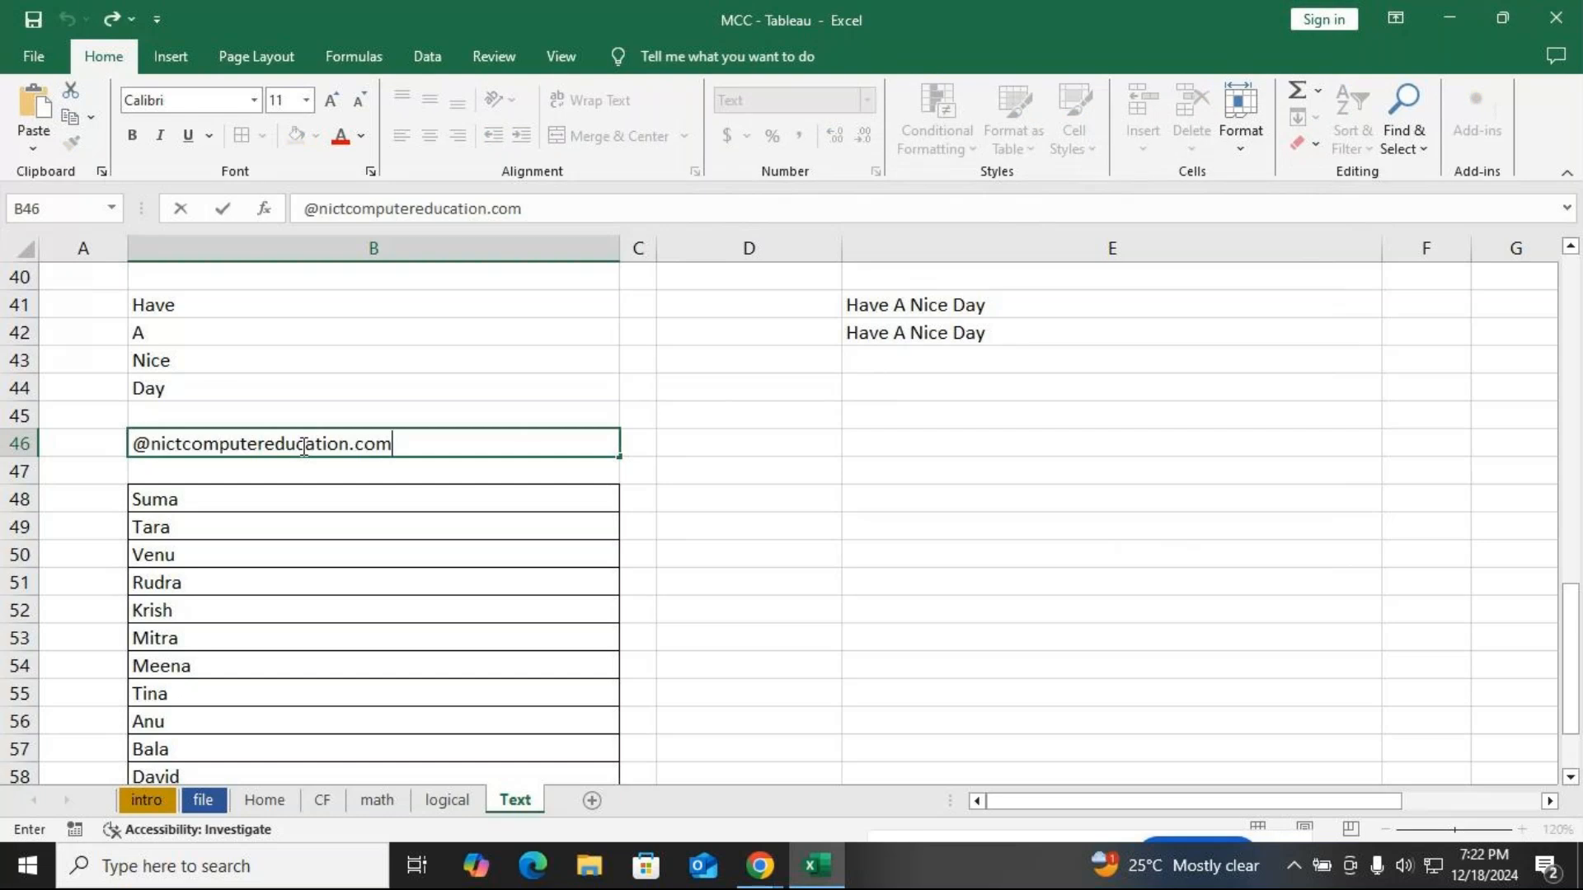
pyautogui.press('Return')
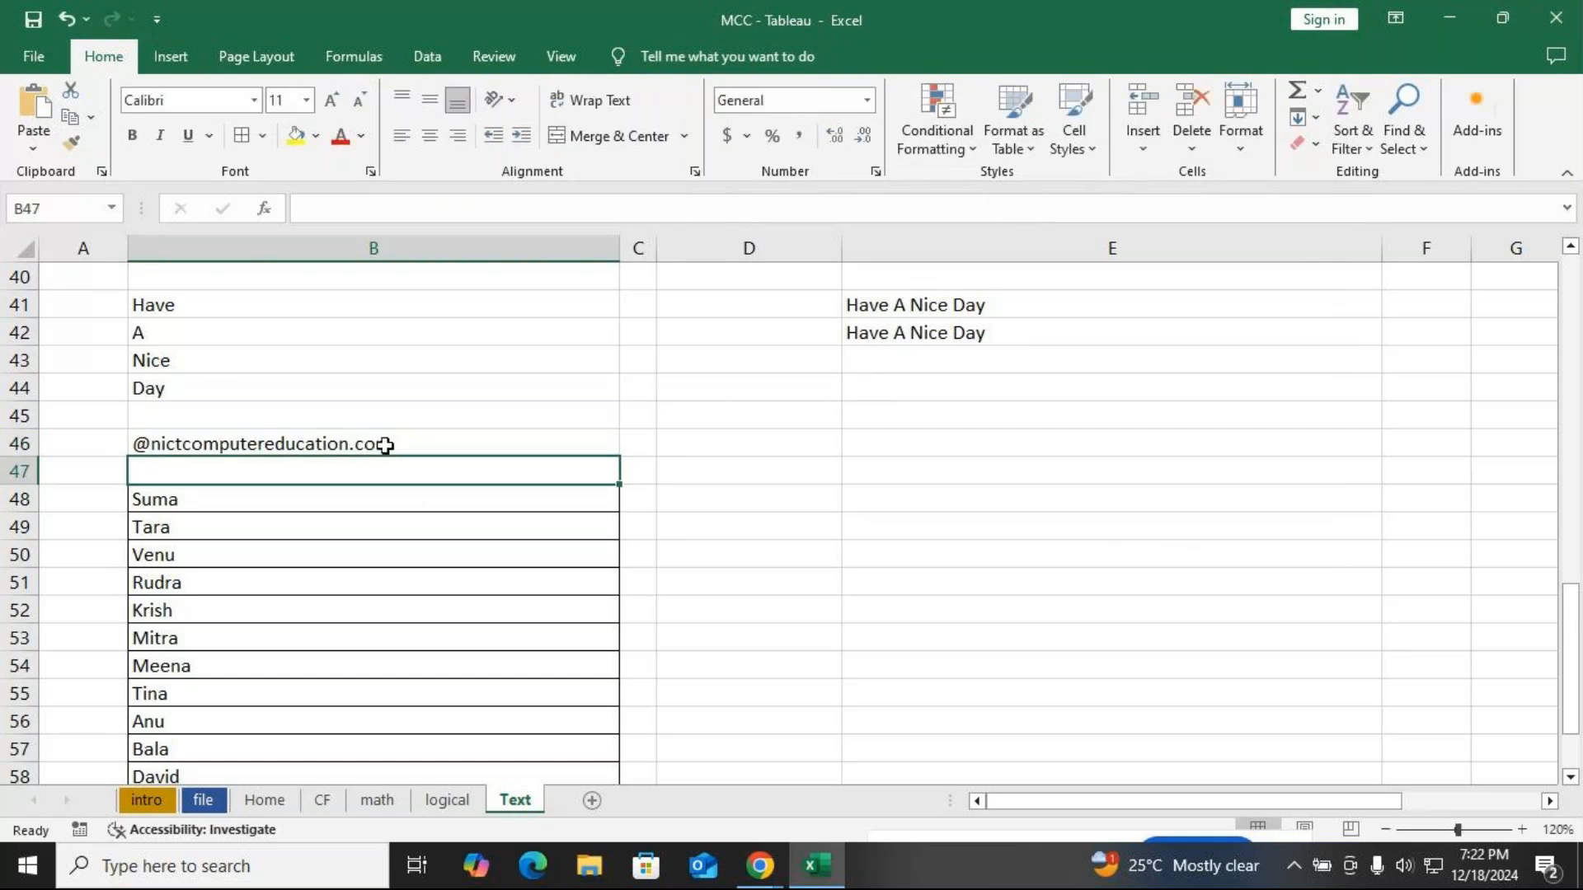
pyautogui.click(385, 445)
pyautogui.click(905, 445)
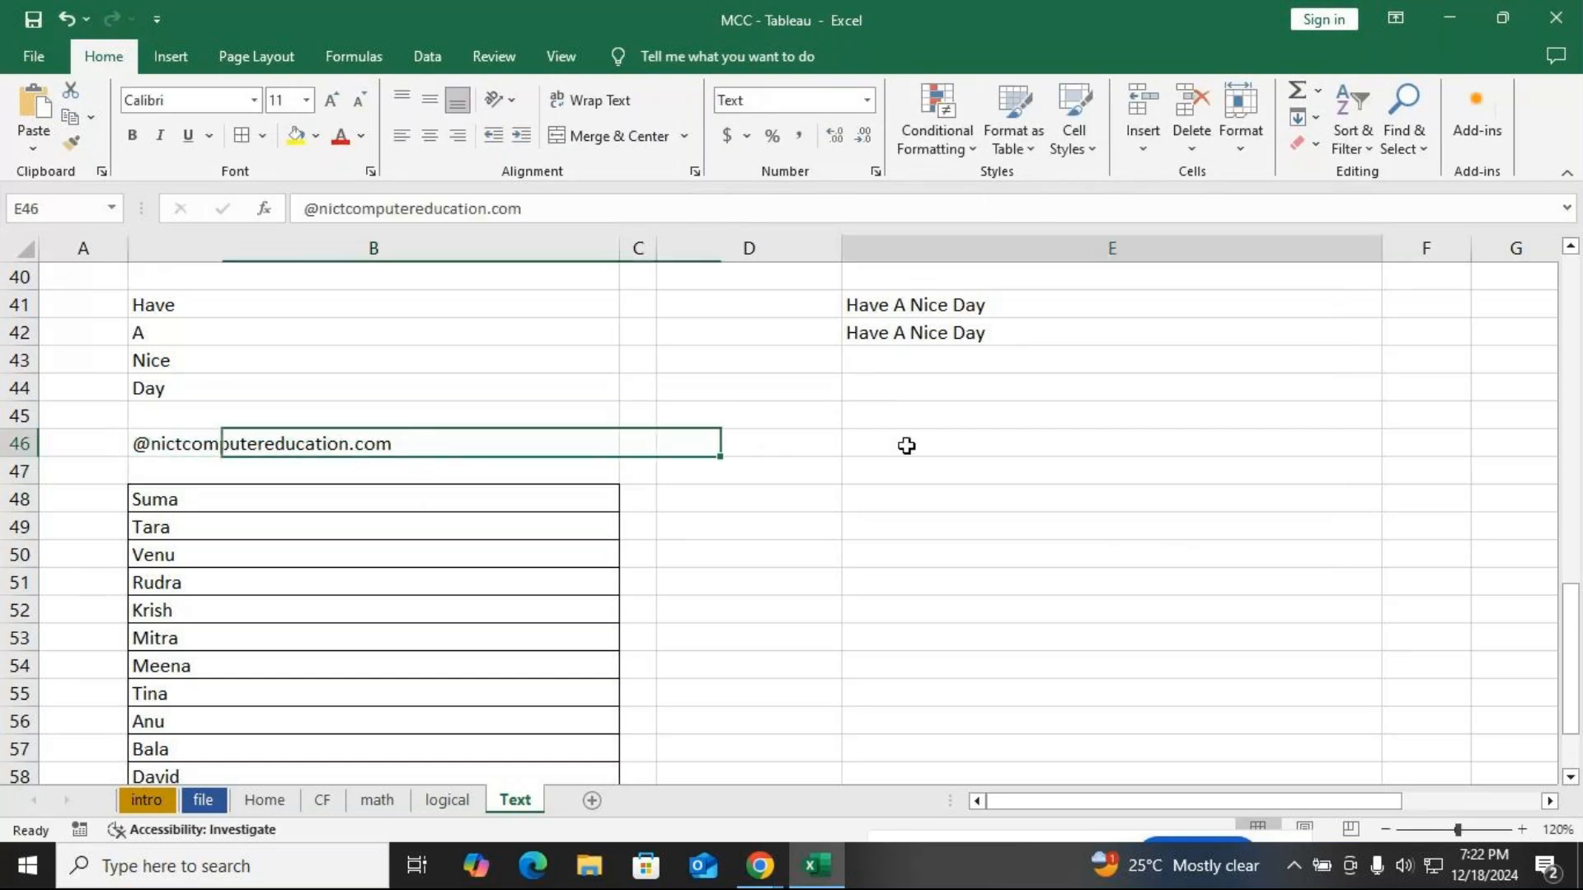
pyautogui.click(336, 446)
pyautogui.hotkey('ctrl', 'c')
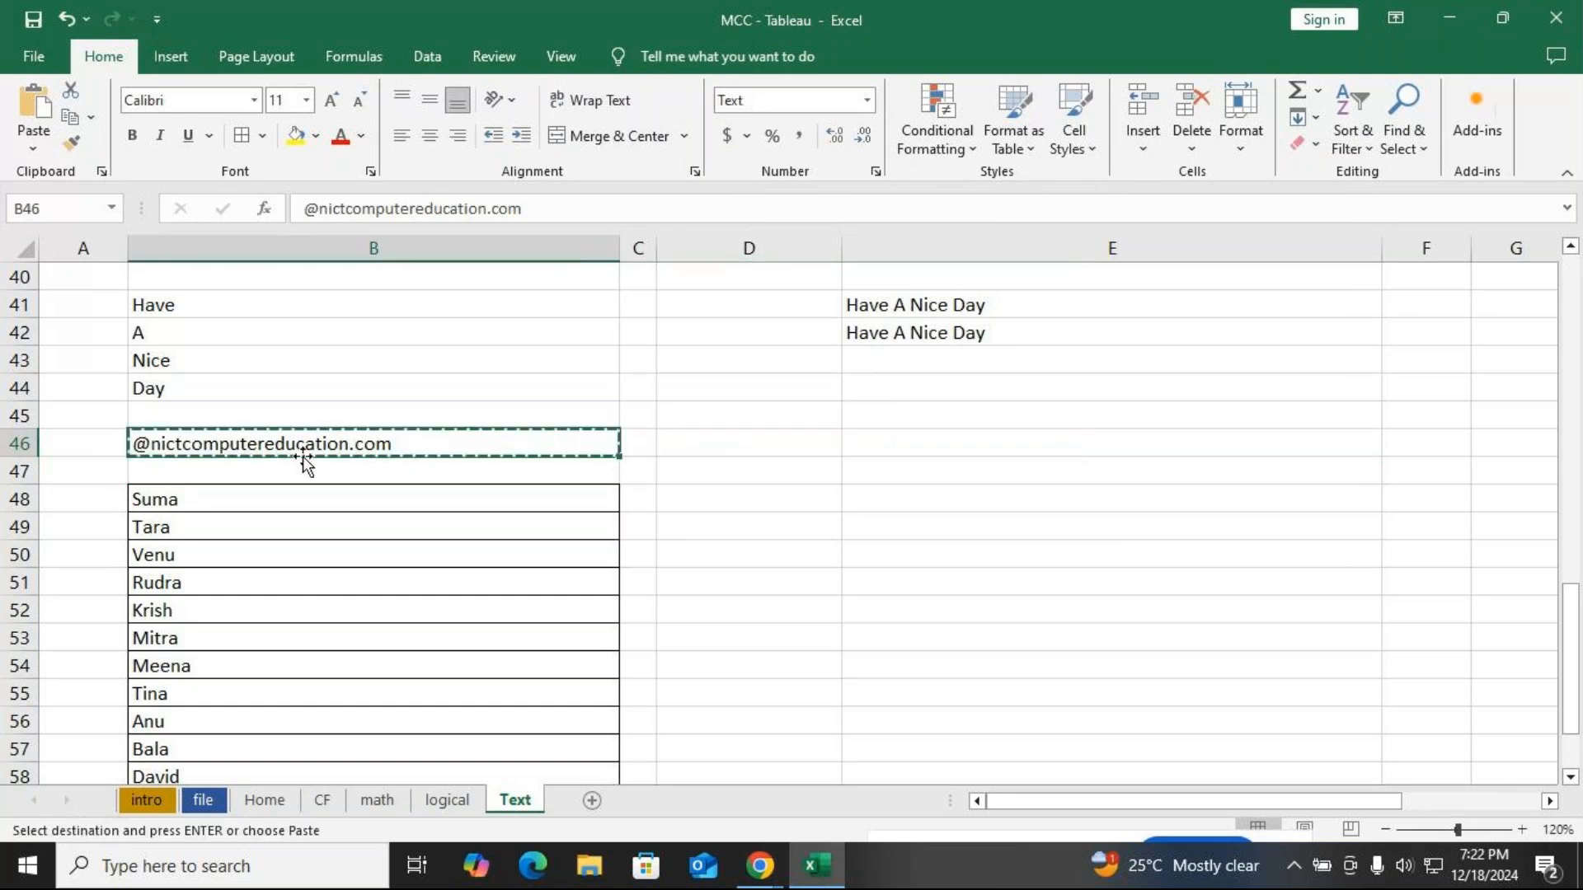
pyautogui.moveTo(304, 457); pyautogui.dragTo(972, 445)
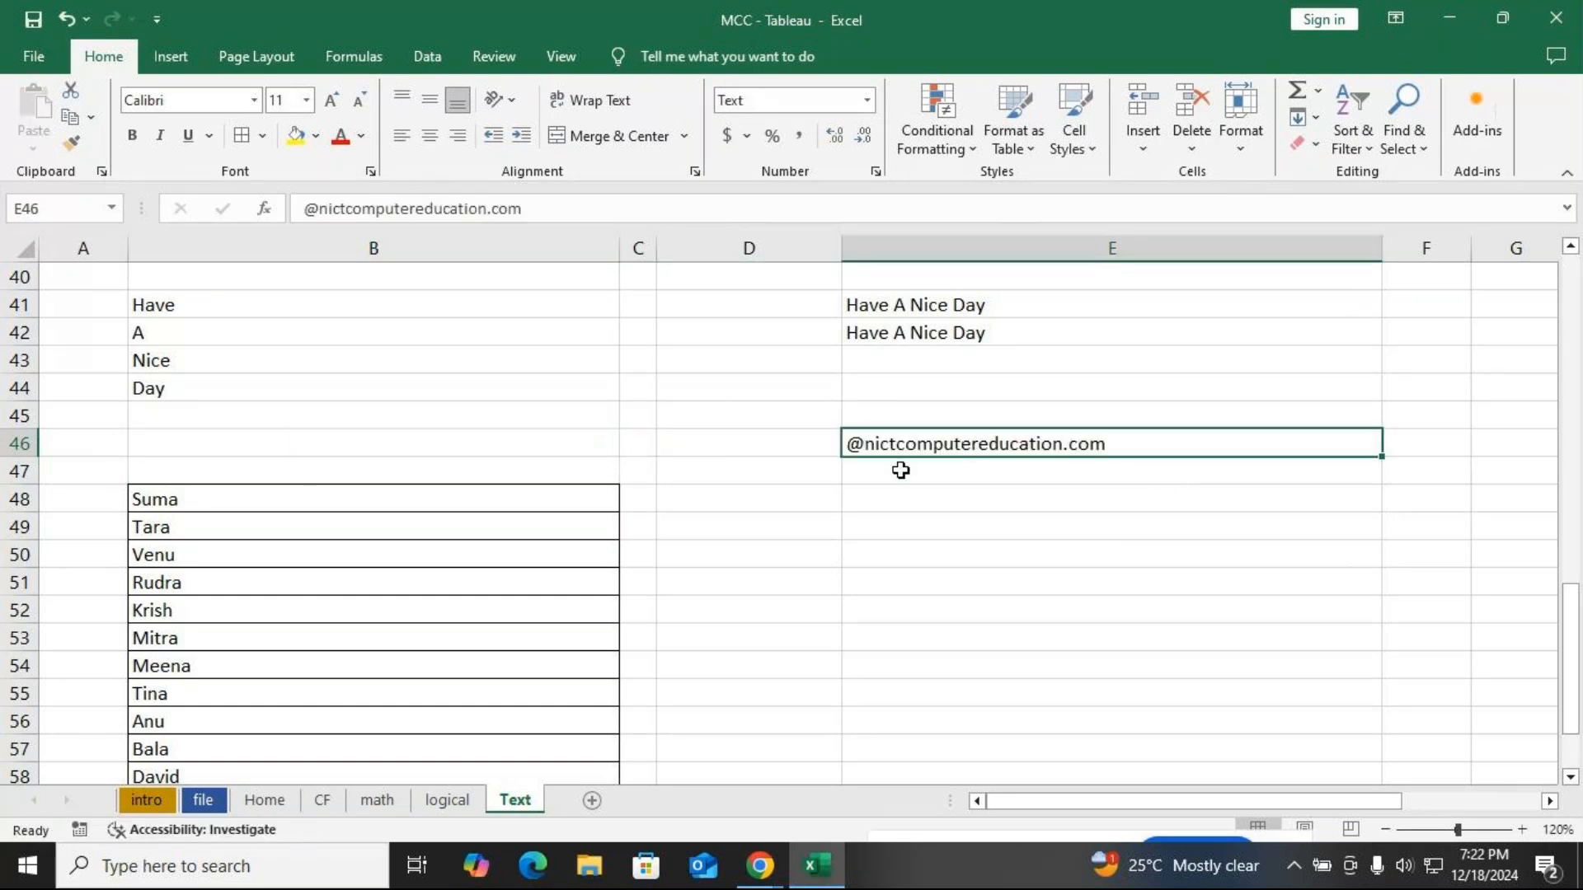
# Enter the first name from the list in cell E48
pyautogui.click(733, 100)
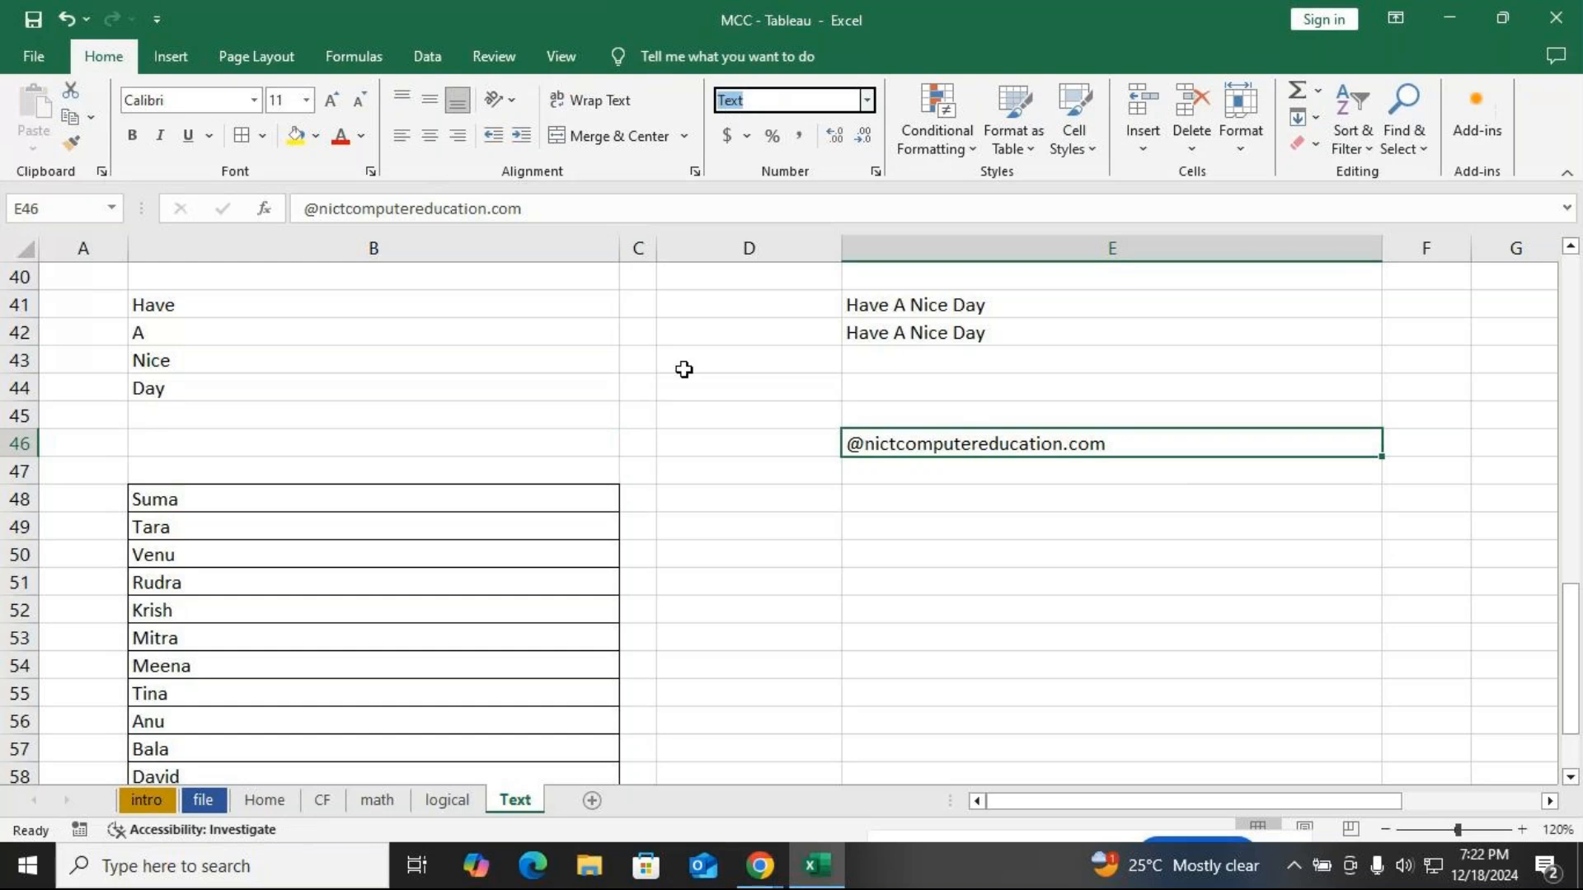
pyautogui.click(948, 516)
pyautogui.click(893, 498)
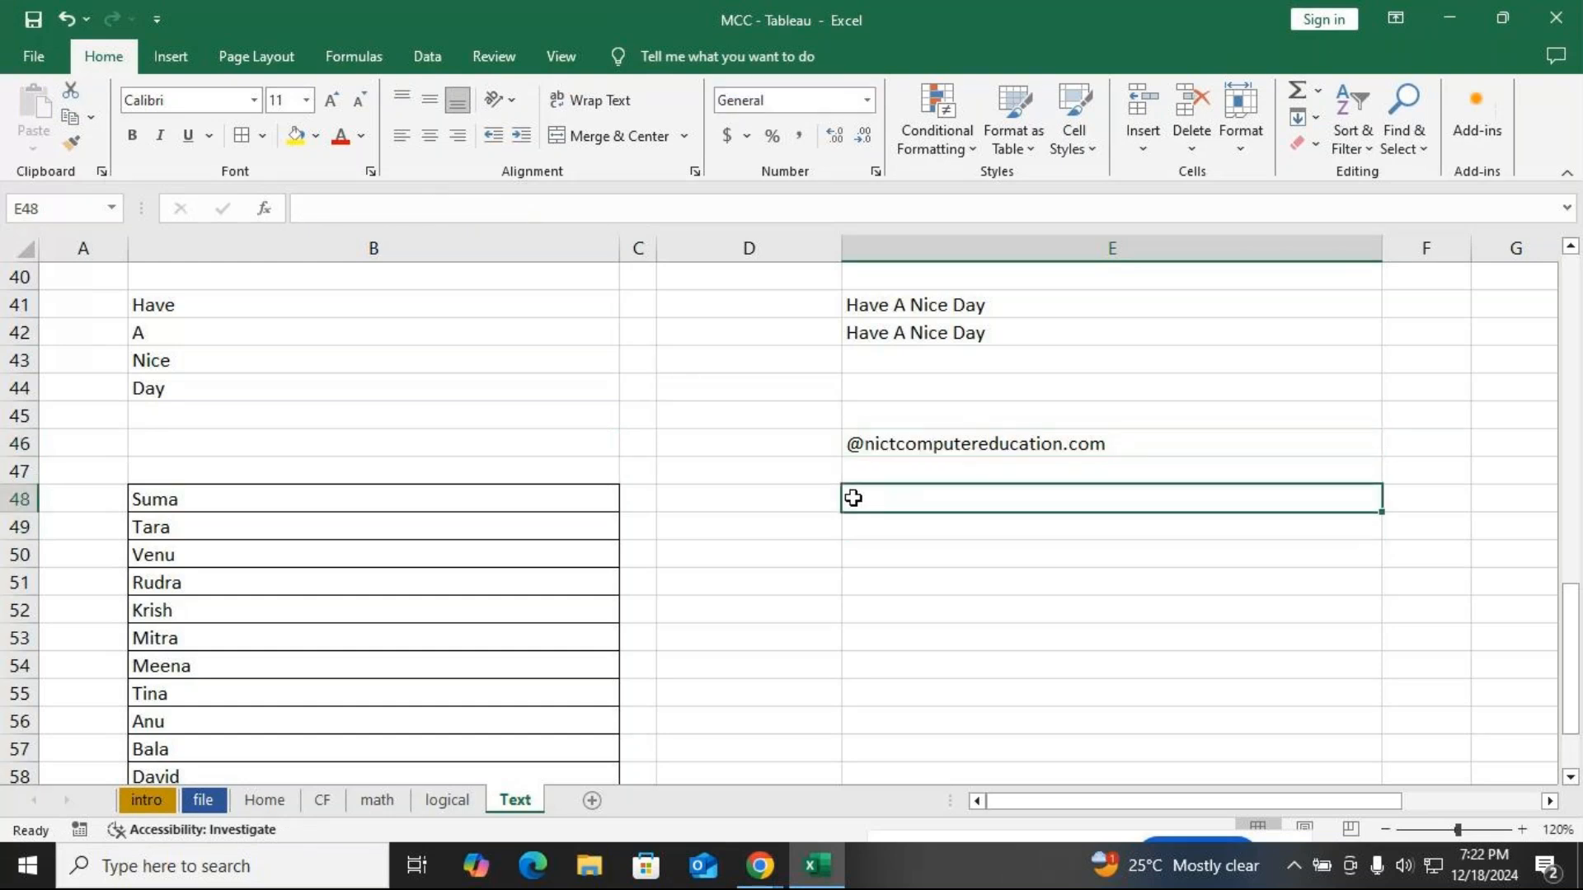
pyautogui.write('Suma')
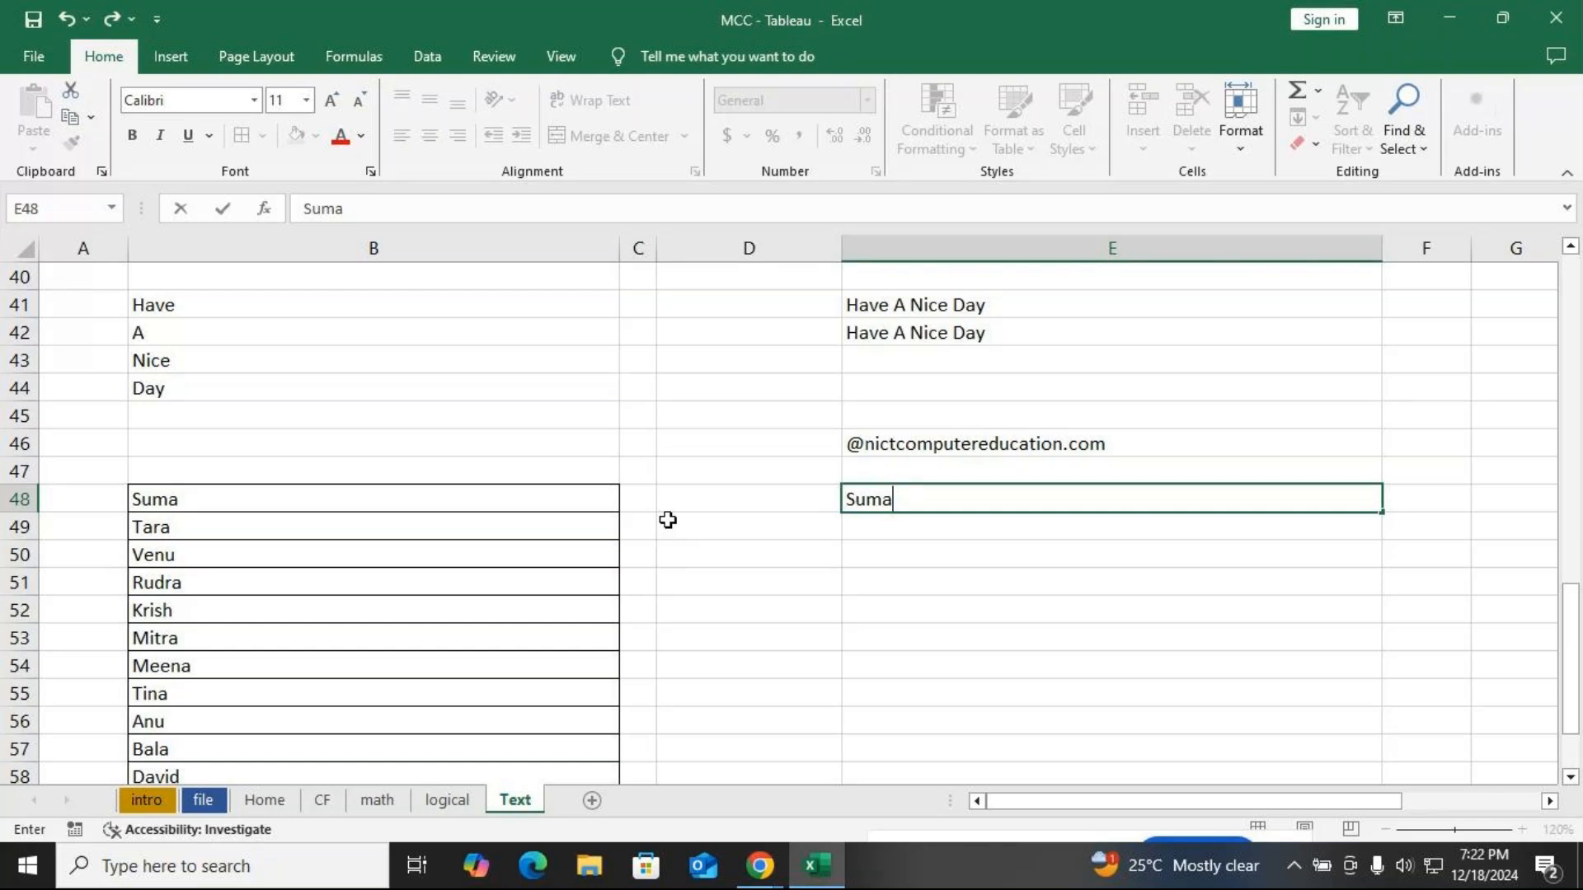
# Open cell E46 for editing and copy its whole domain text
pyautogui.click(1120, 446)
pyautogui.doubleClick(1122, 446)
pyautogui.moveTo(1123, 445); pyautogui.dragTo(805, 438)
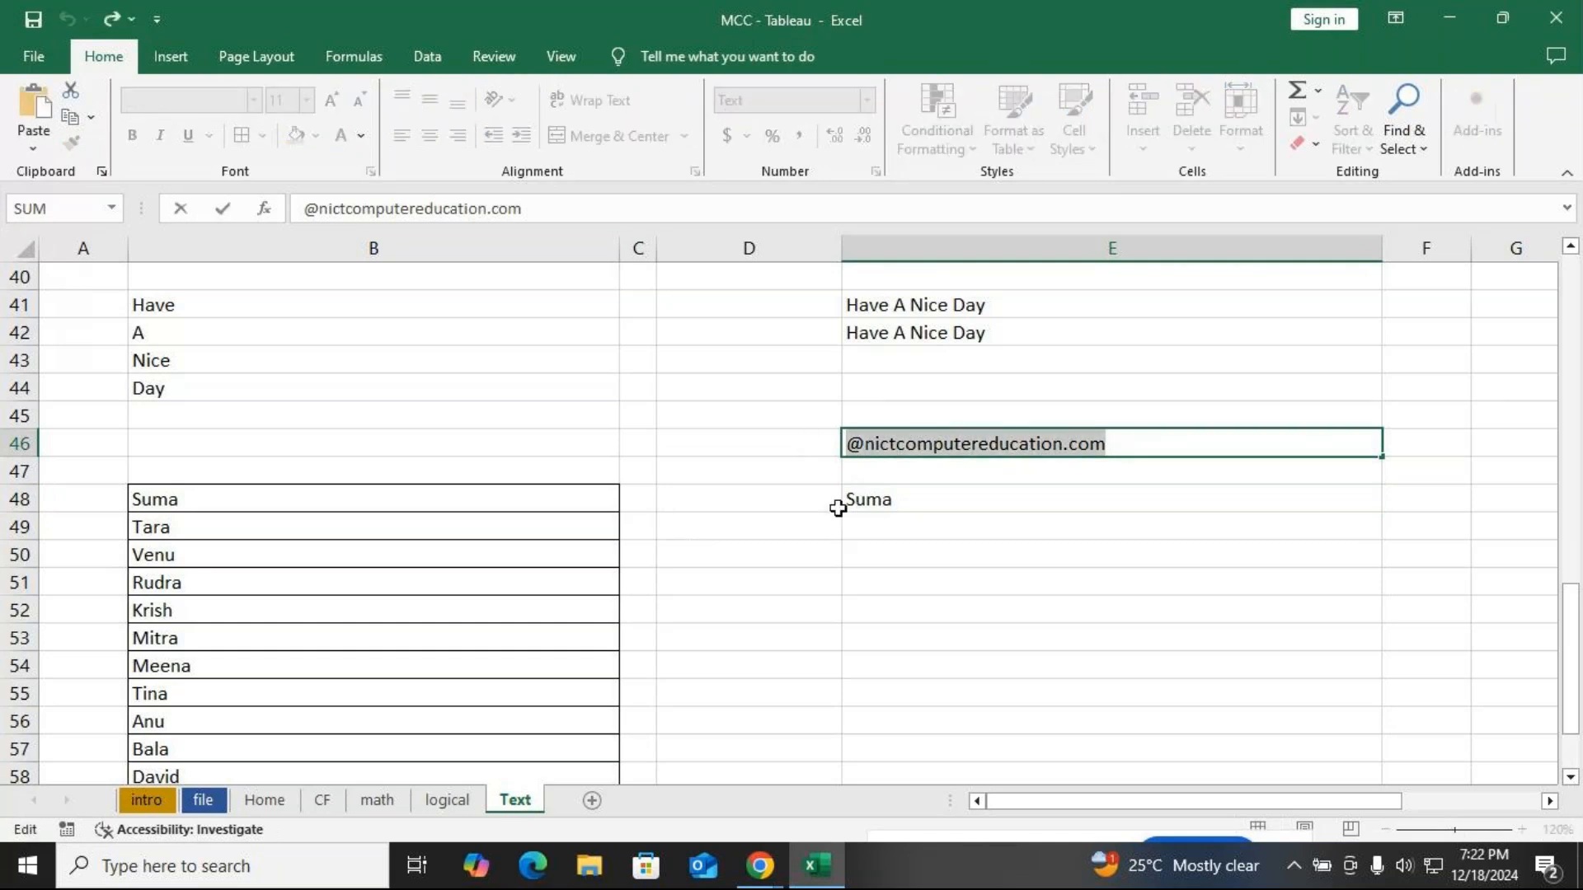
# Try replacing the domain text in cell E46 with the reference =E48, and undo the change
pyautogui.write('=')
pyautogui.click(936, 497)
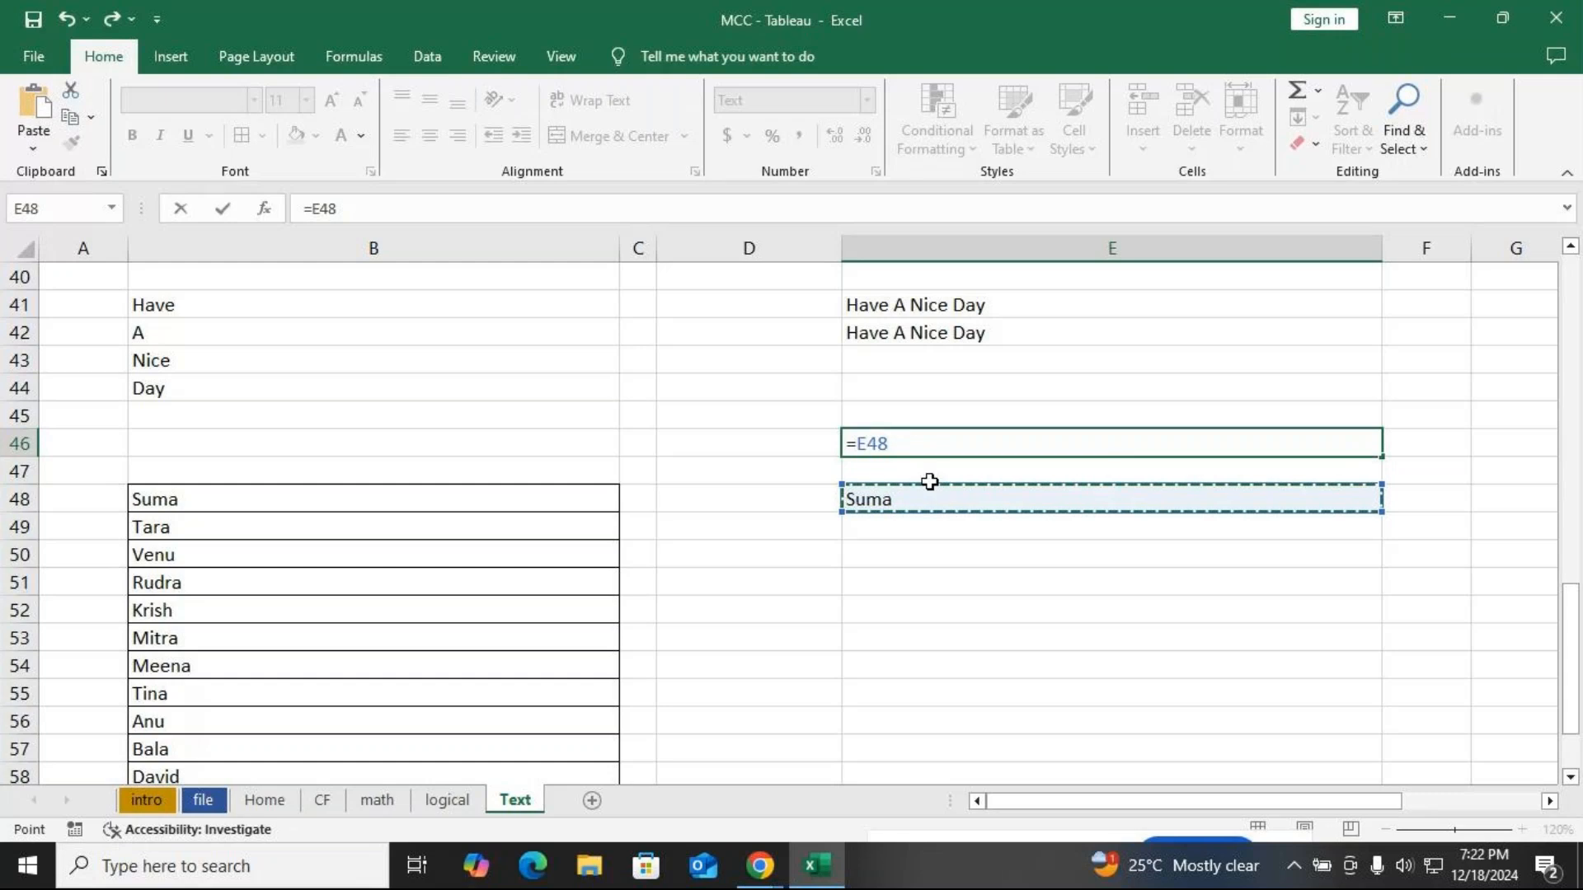
pyautogui.press('Return')
pyautogui.hotkey('ctrl', 'z')
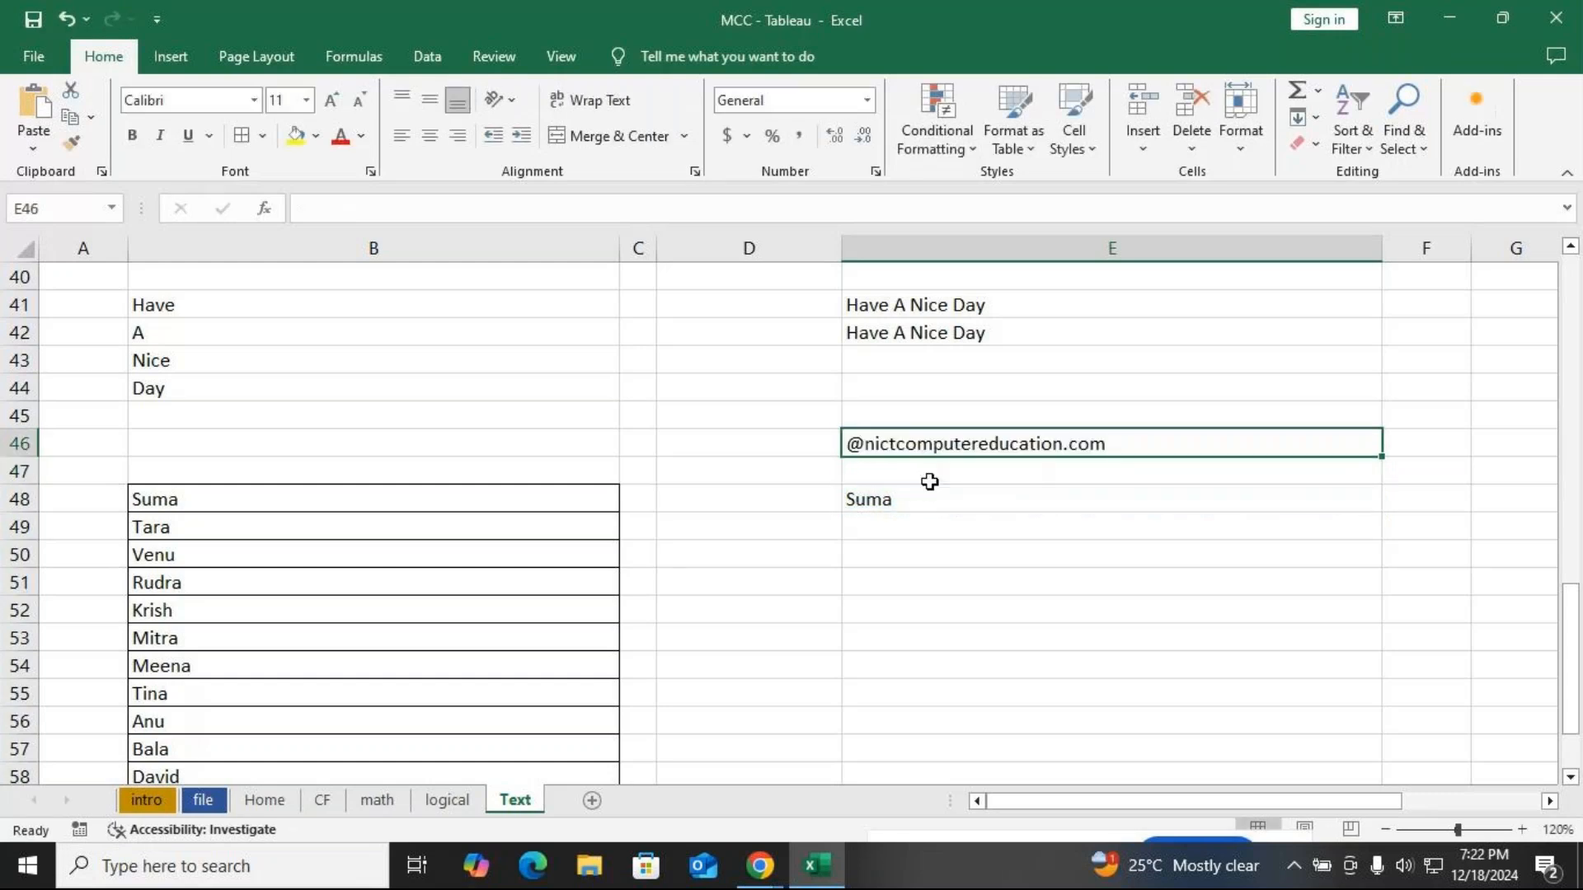
pyautogui.doubleClick(921, 499)
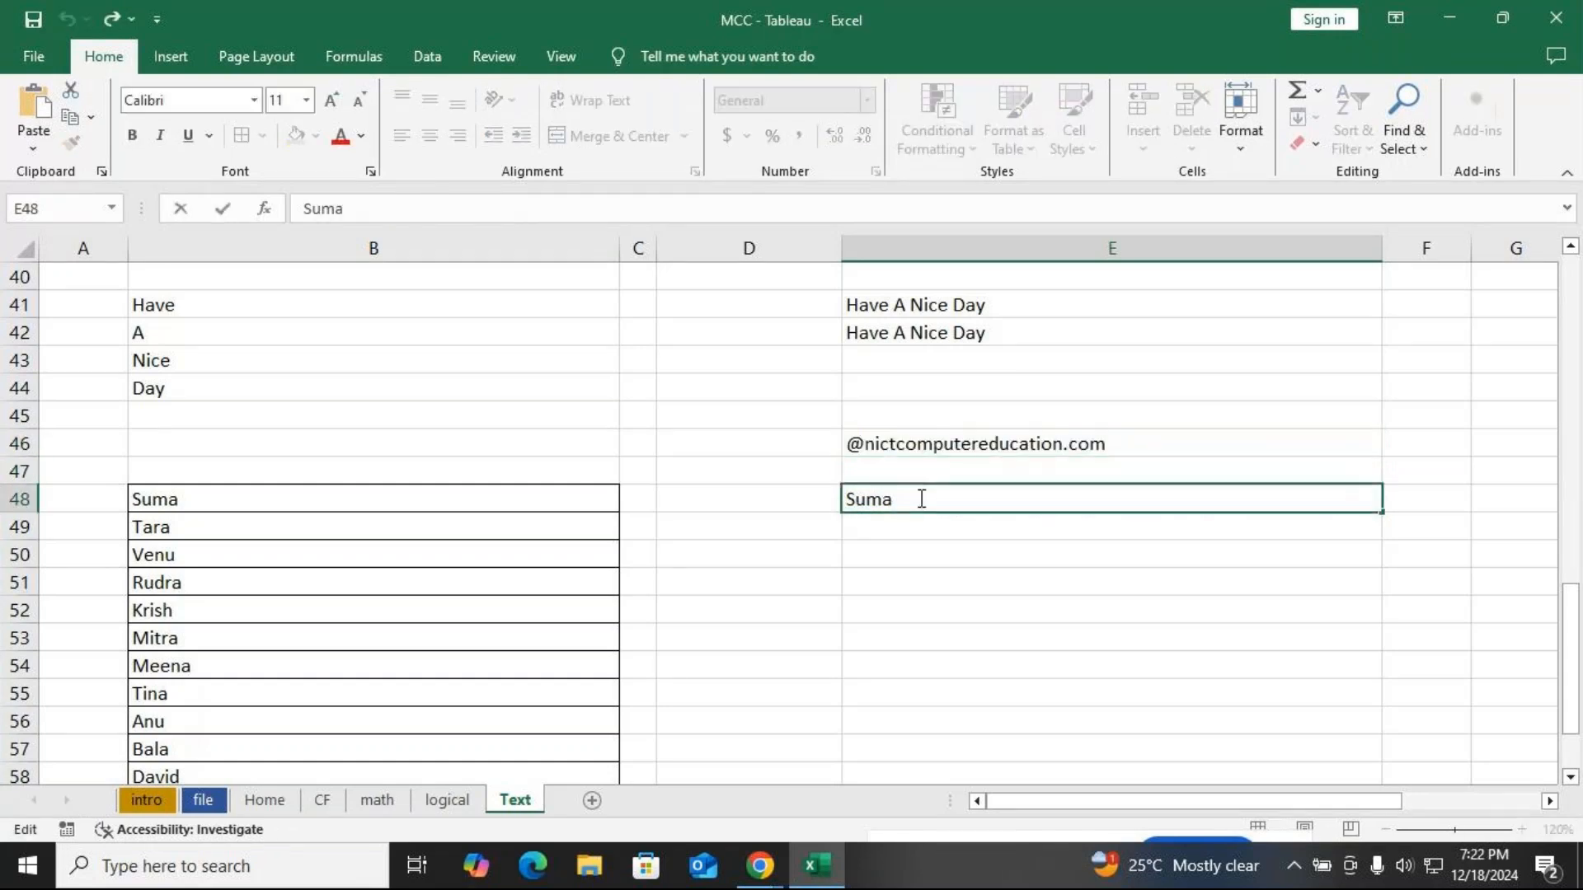
pyautogui.hotkey('ctrl', 'v')
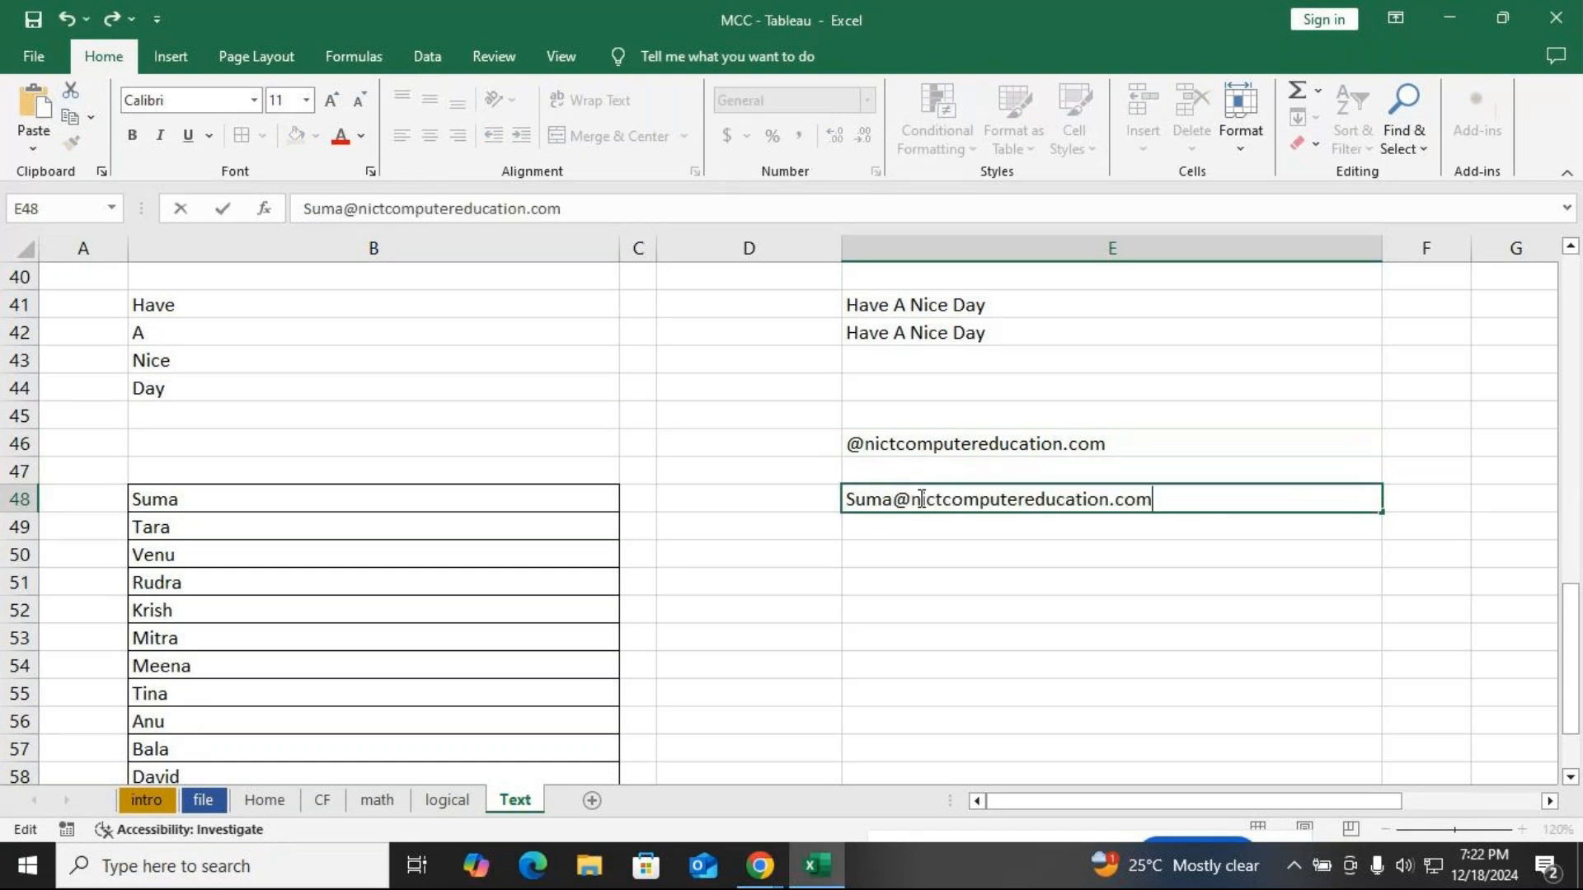
pyautogui.press('Return')
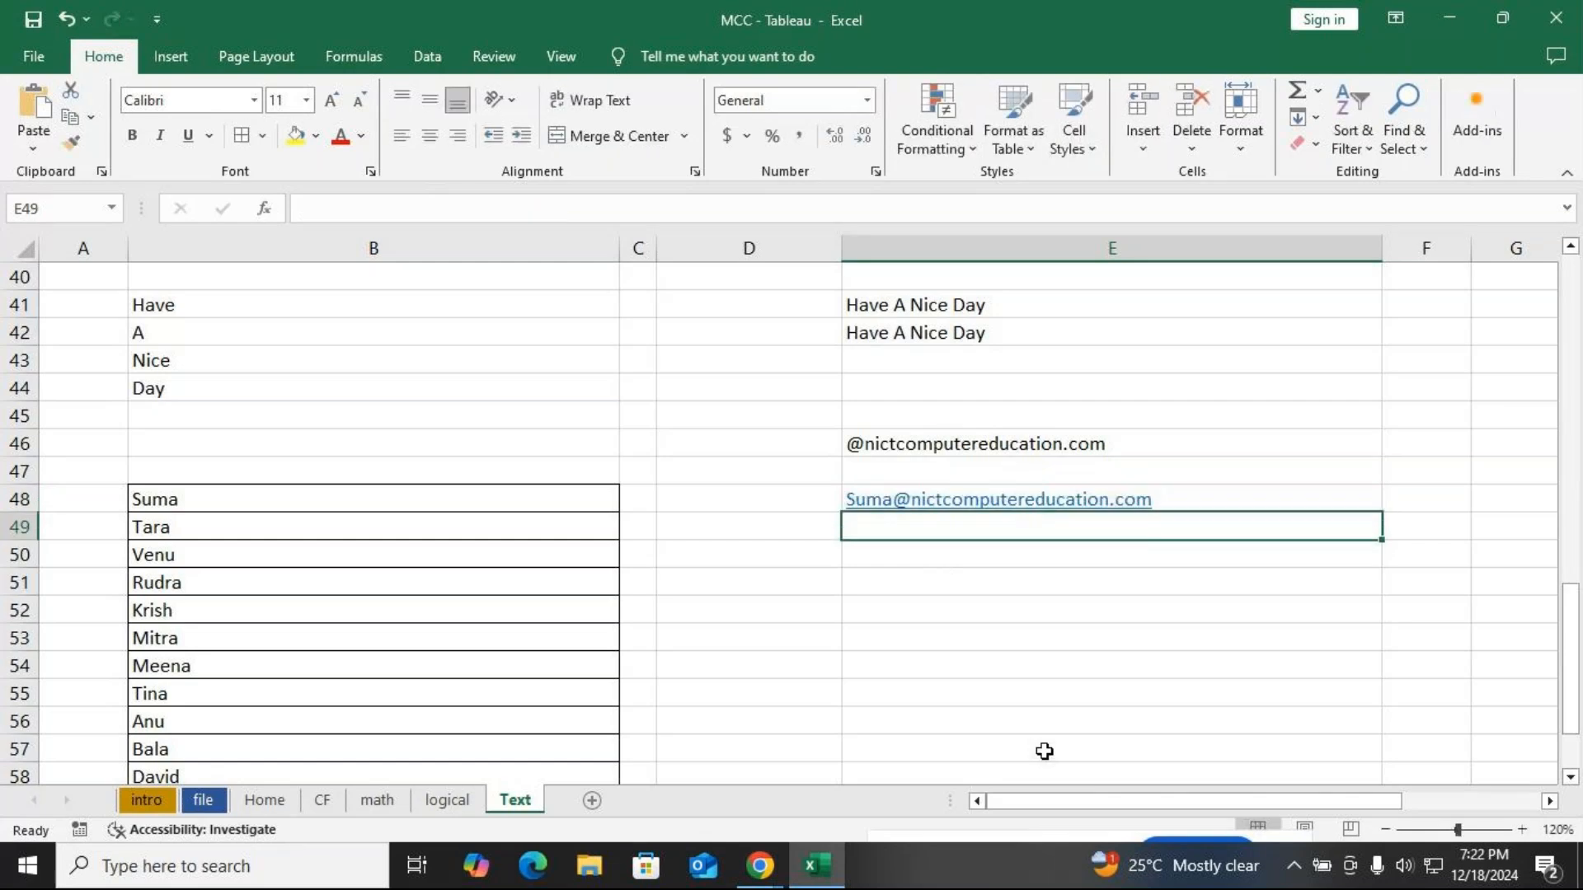
# Try joining the name in B48 with quoted text in cell E48 using the & operator, and clear the entry
pyautogui.scroll(-2, 1018, 618)
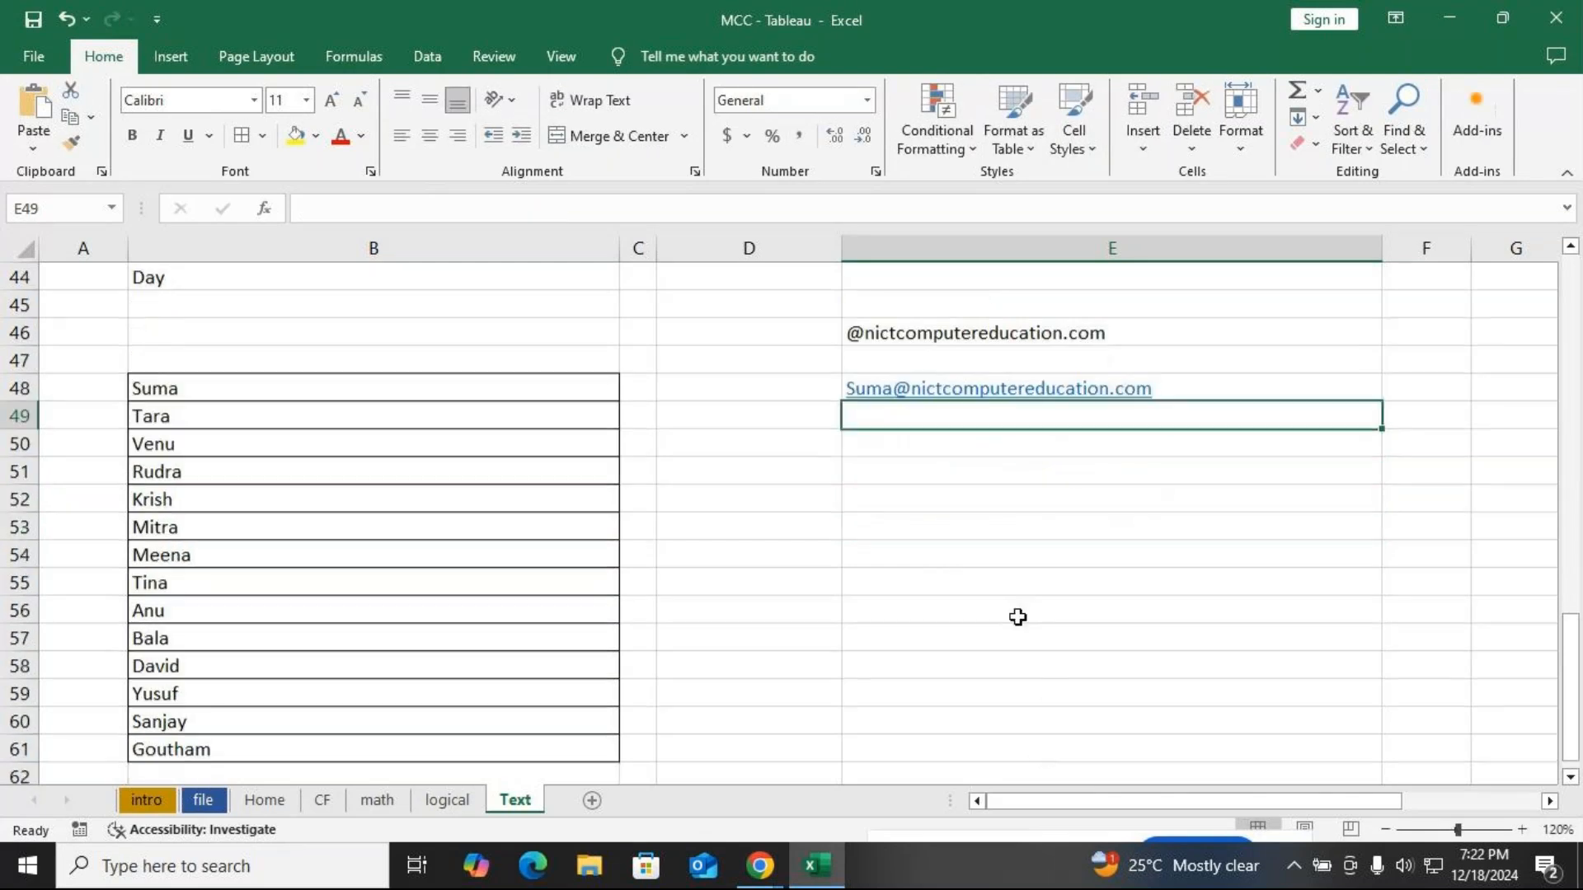
pyautogui.scroll(1, 1017, 618)
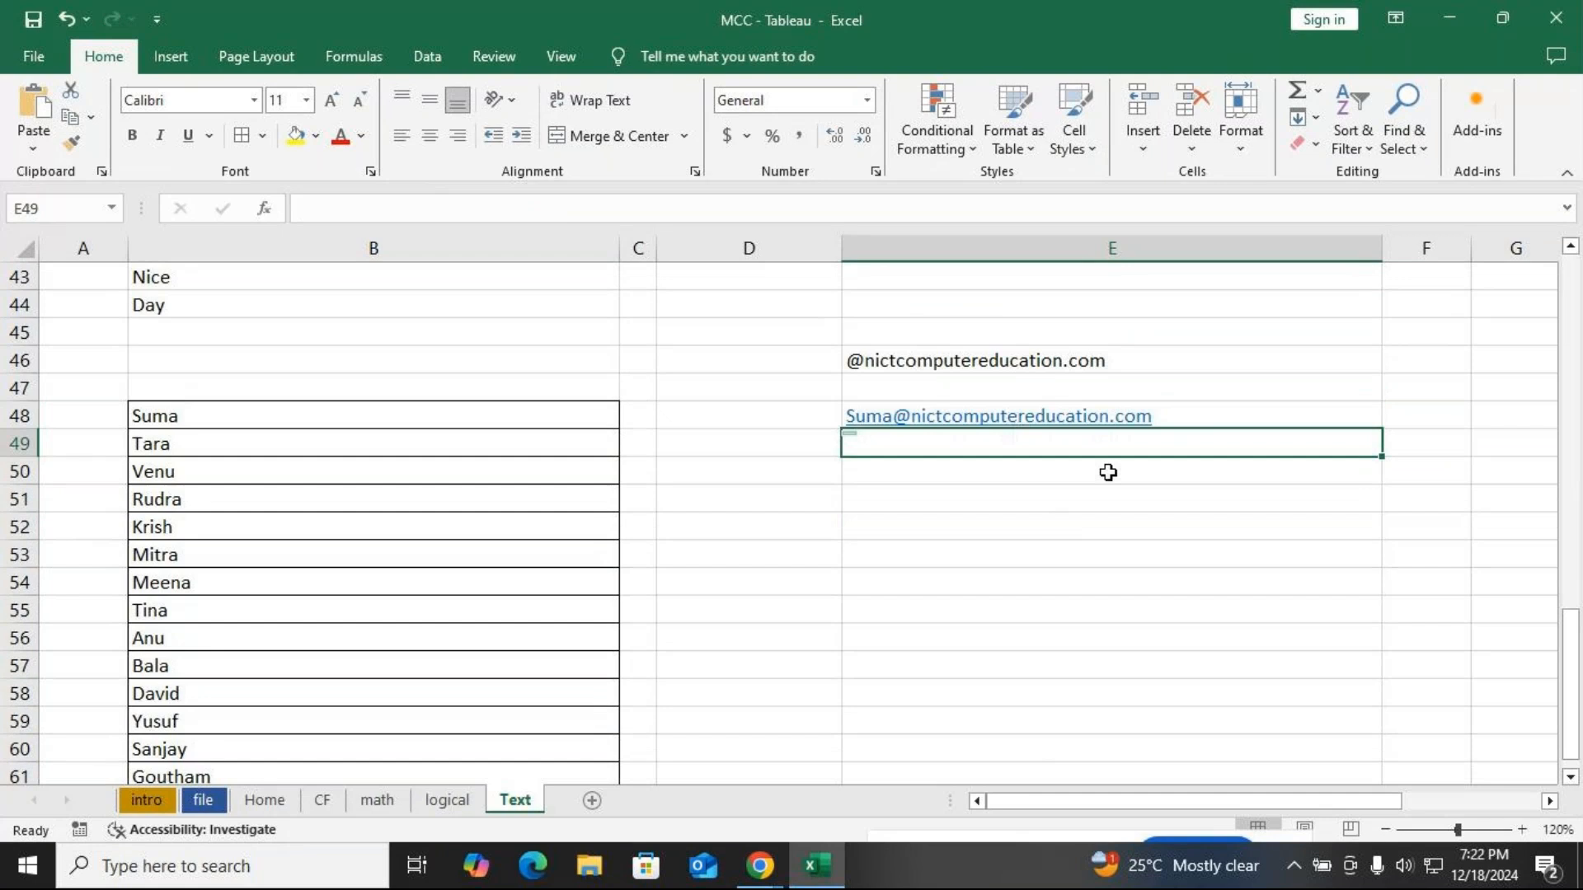
pyautogui.doubleClick(1116, 446)
pyautogui.press('Up')
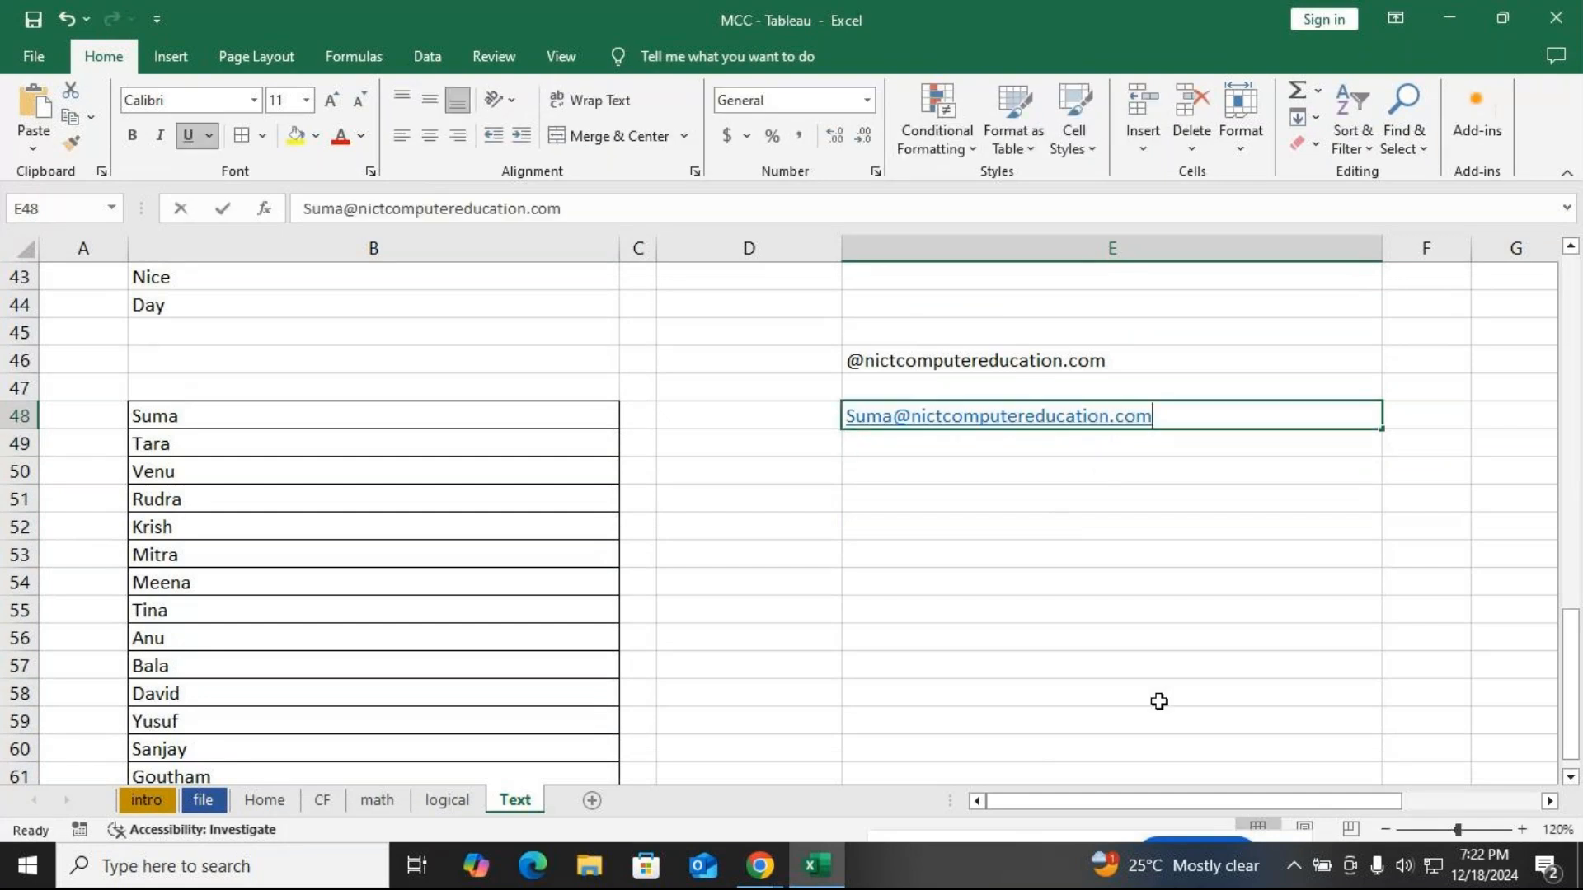
pyautogui.write('=')
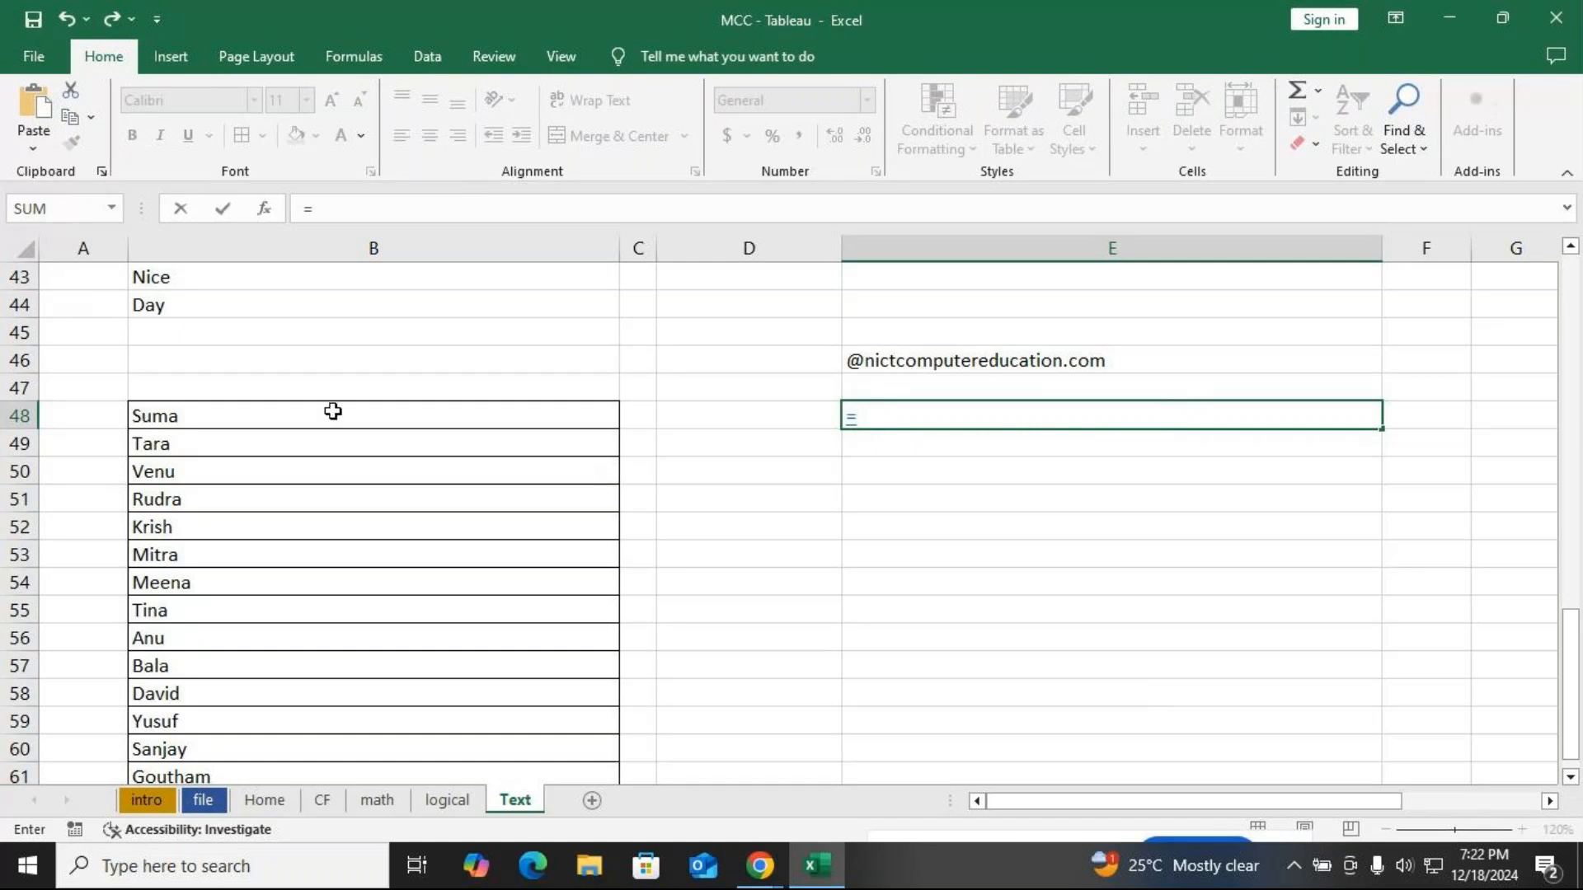
pyautogui.click(333, 410)
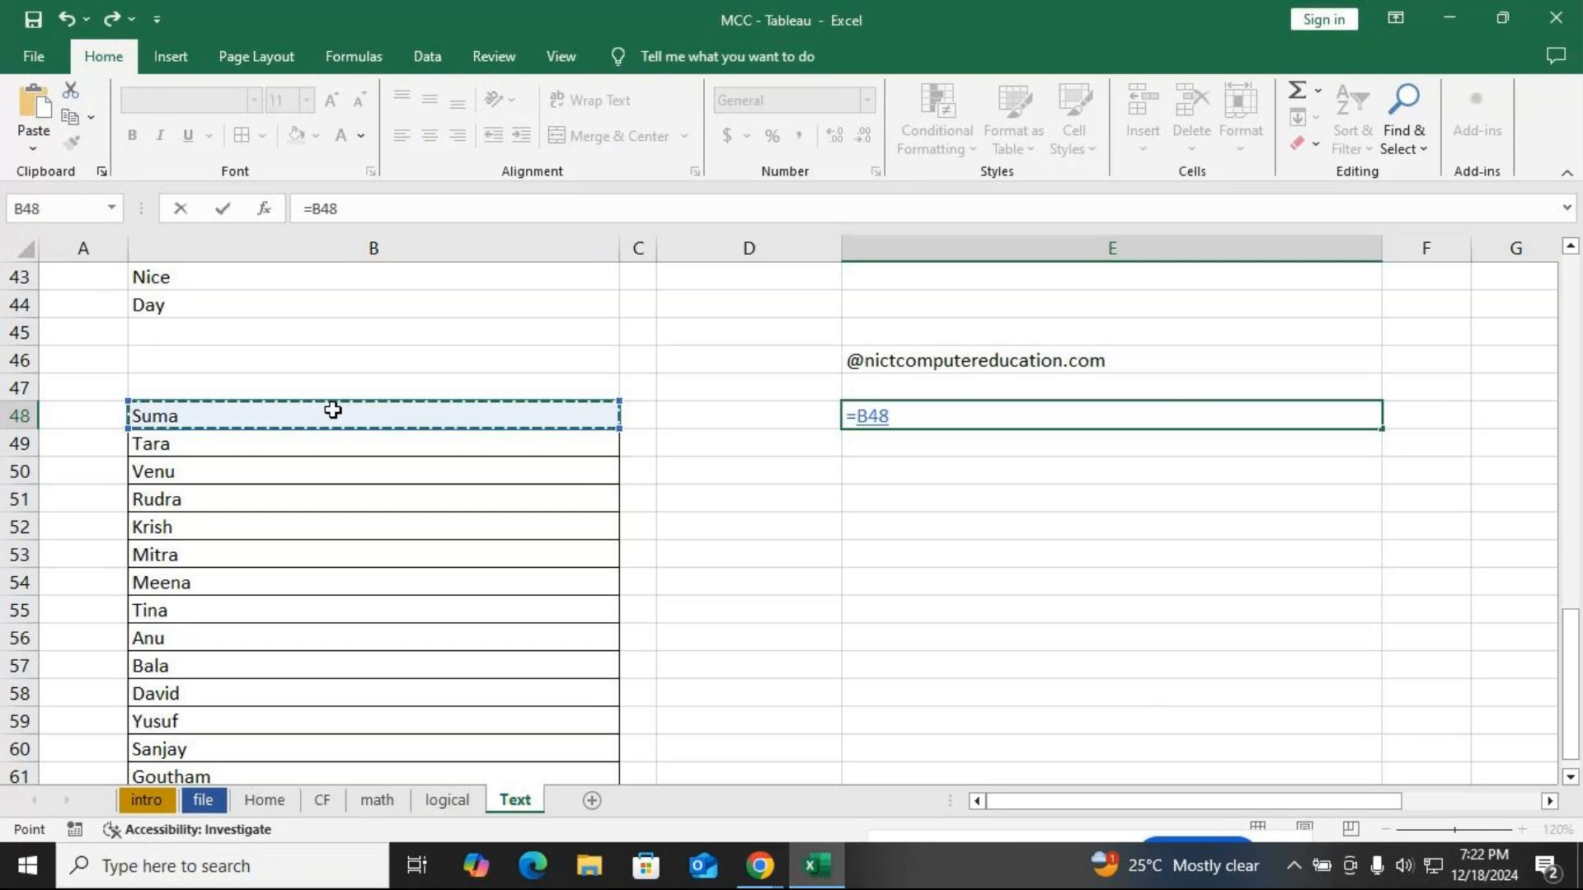
pyautogui.write('&')
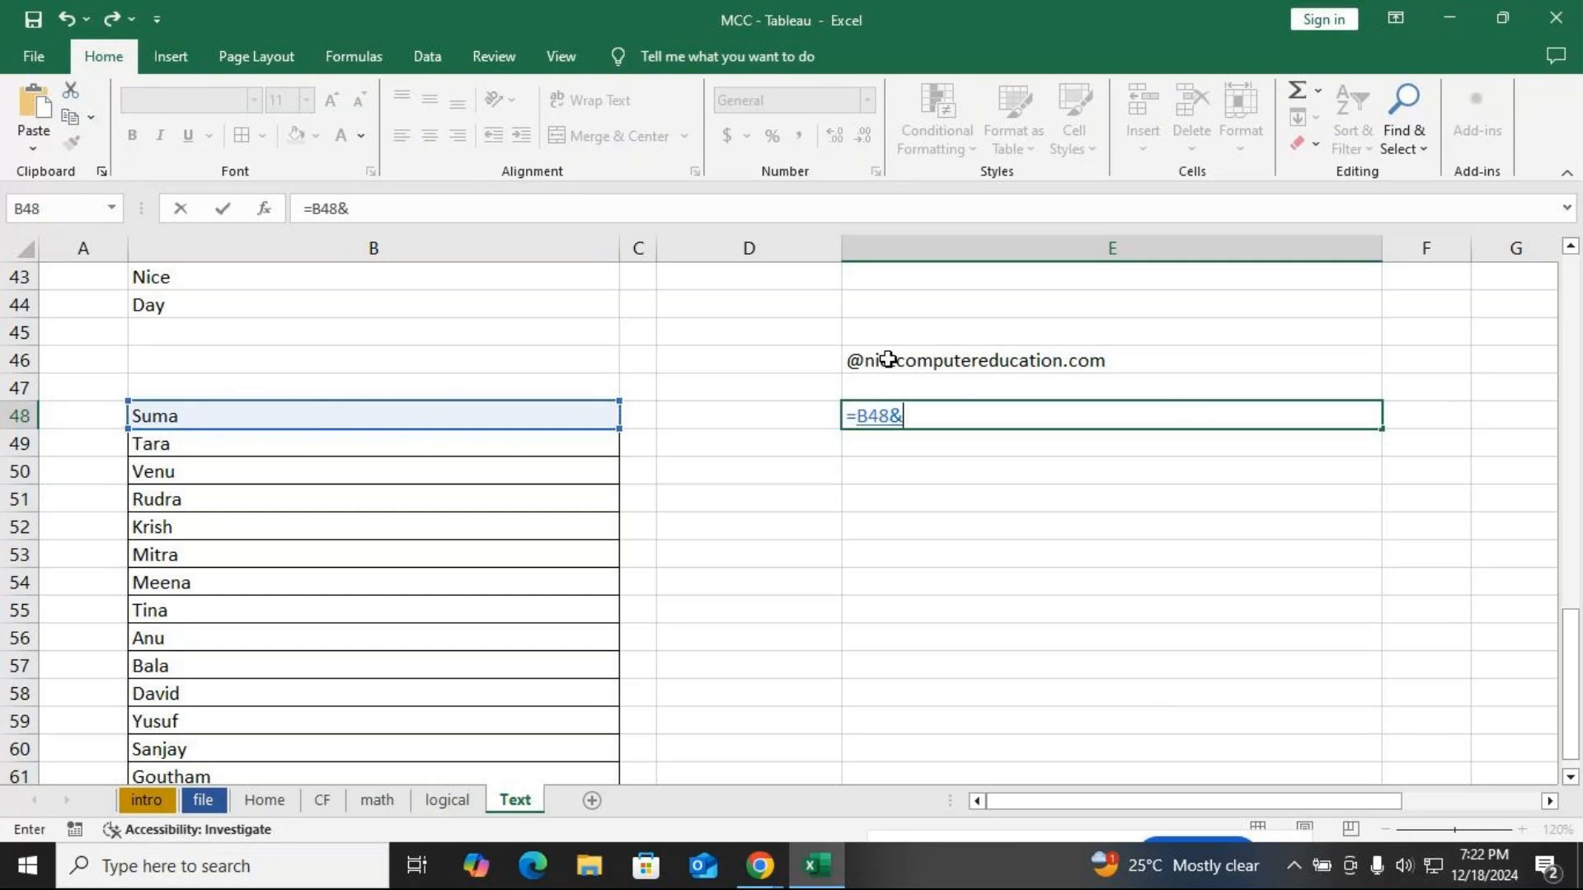
pyautogui.write('"')
pyautogui.press('Return')
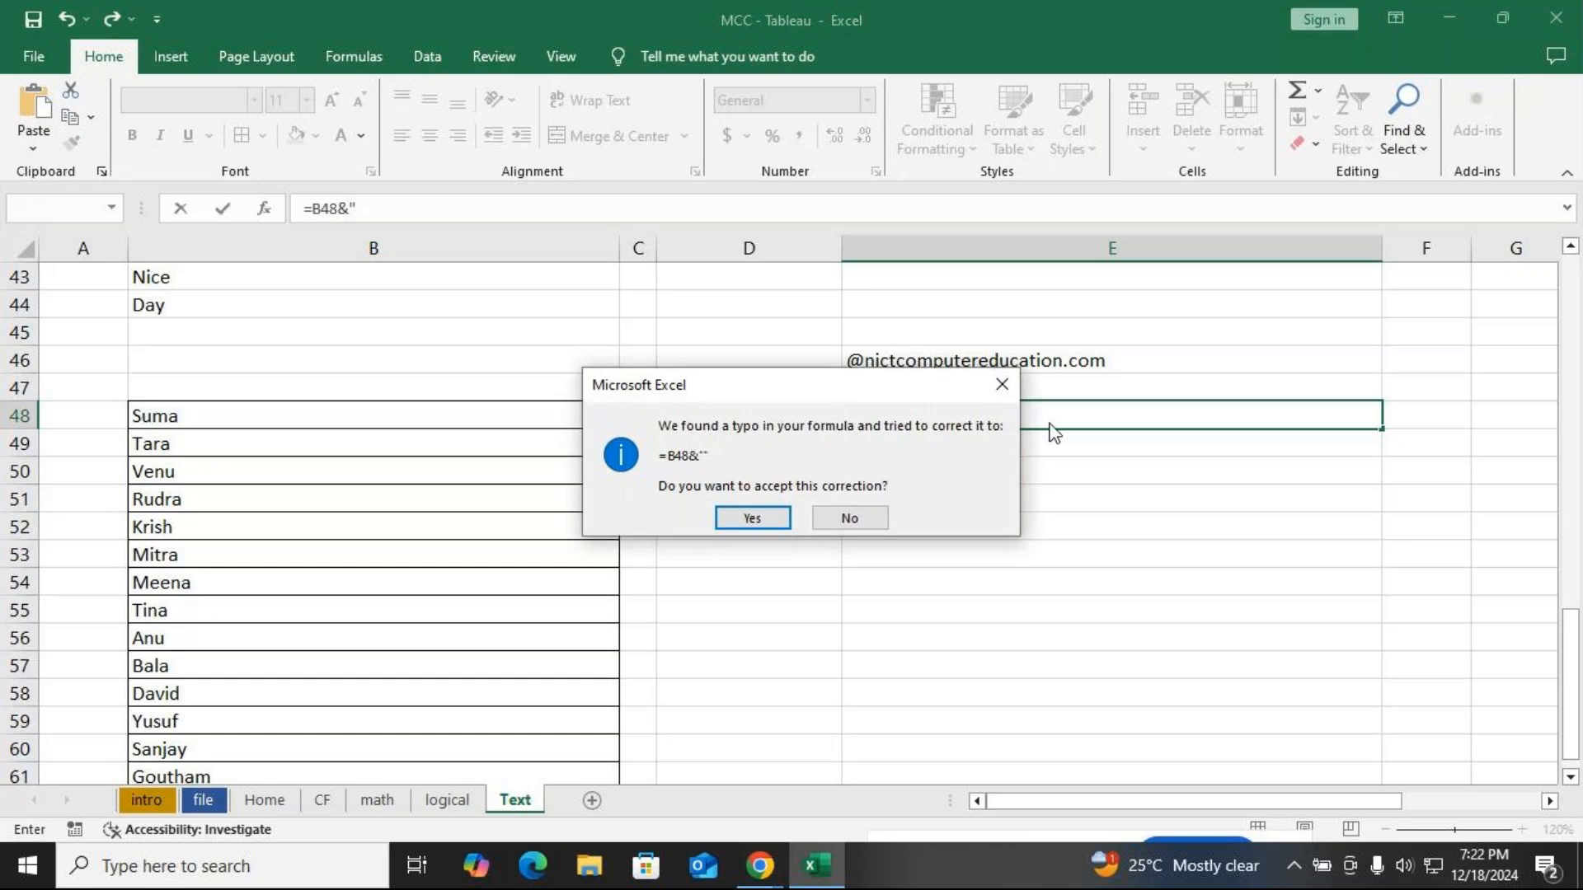
pyautogui.click(1001, 384)
pyautogui.click(1077, 350)
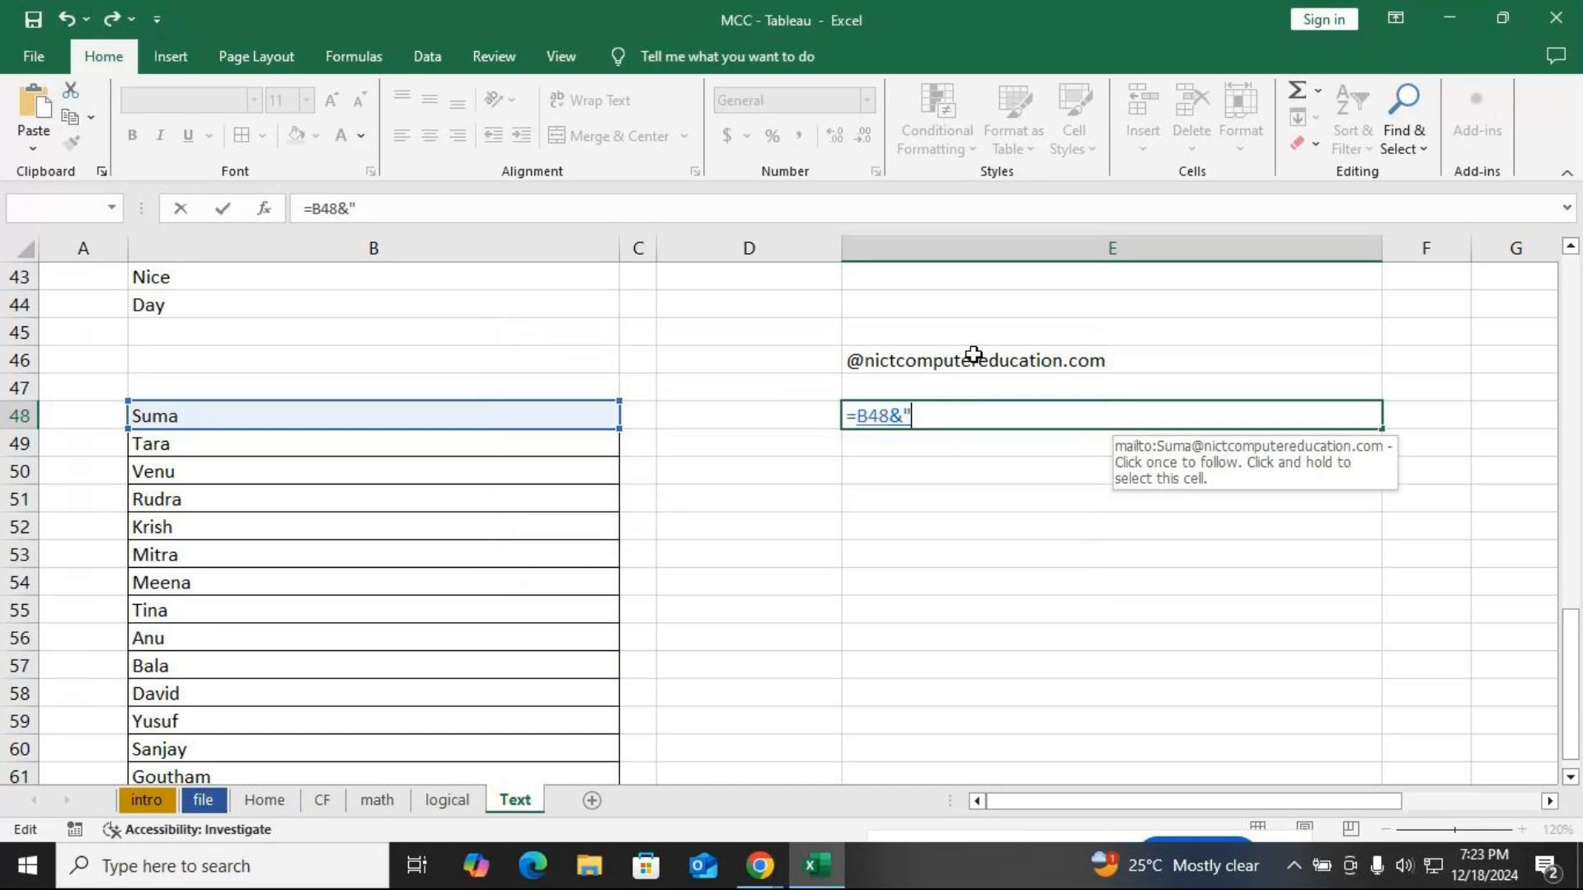
pyautogui.press('Return')
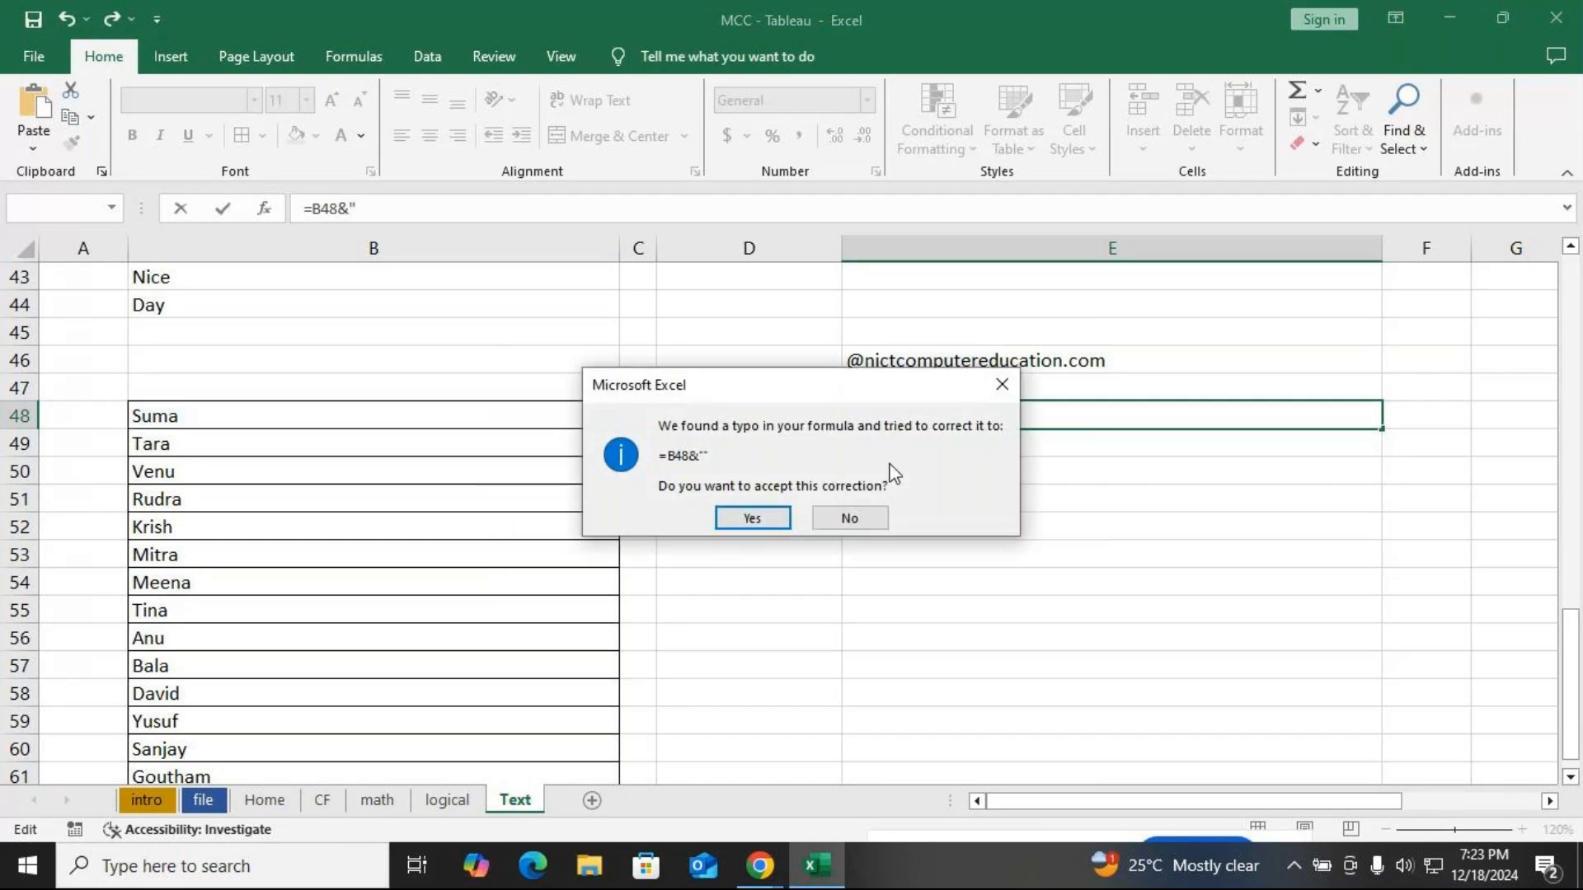
pyautogui.click(751, 518)
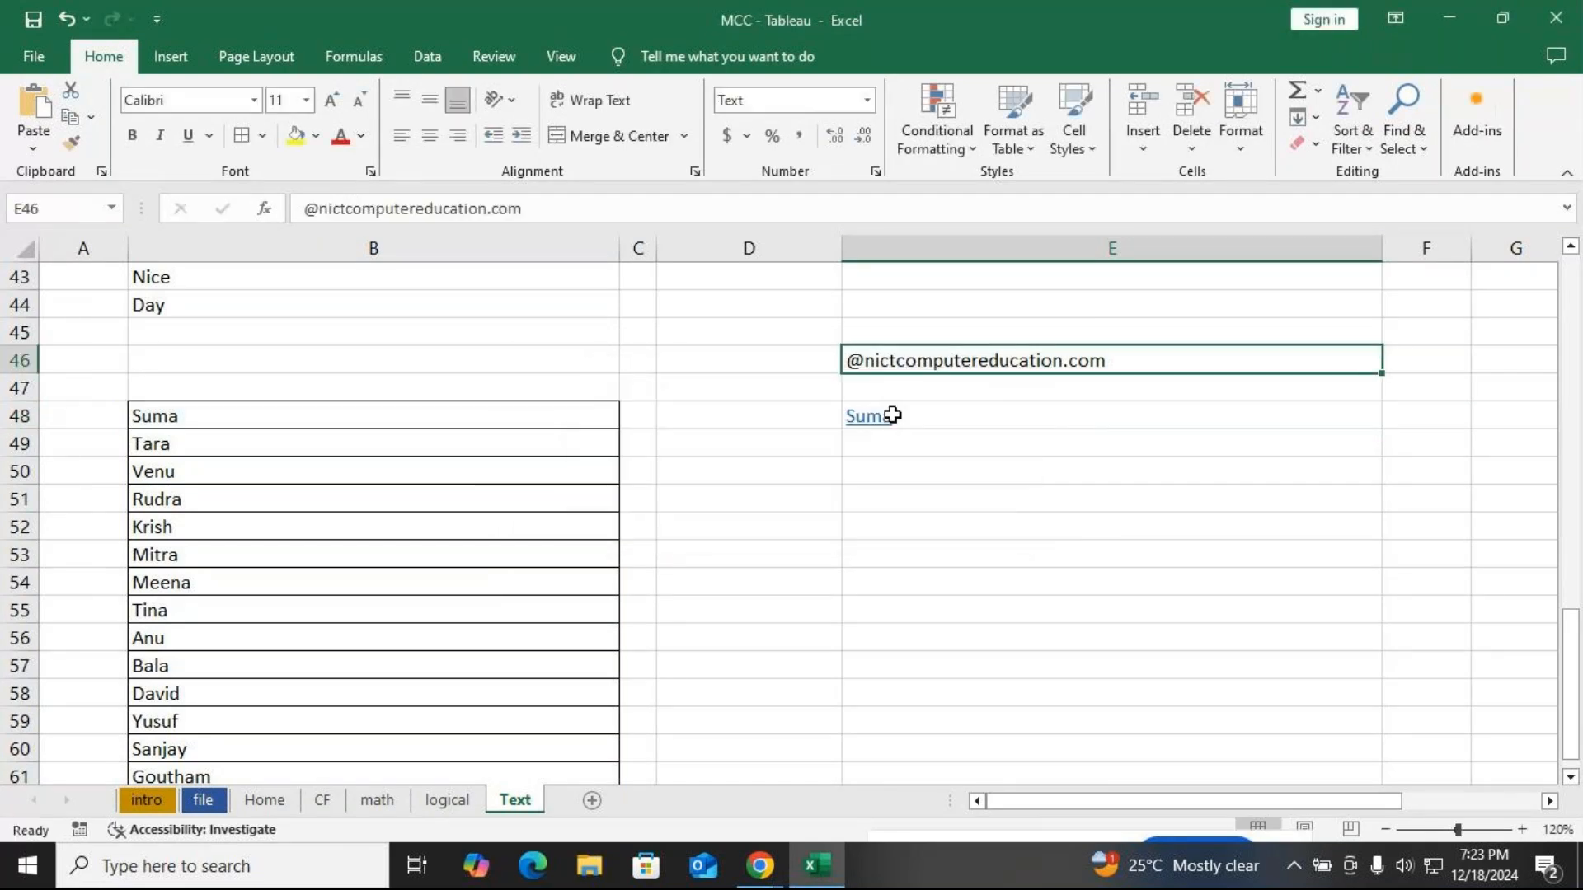
pyautogui.press('BackSpace')
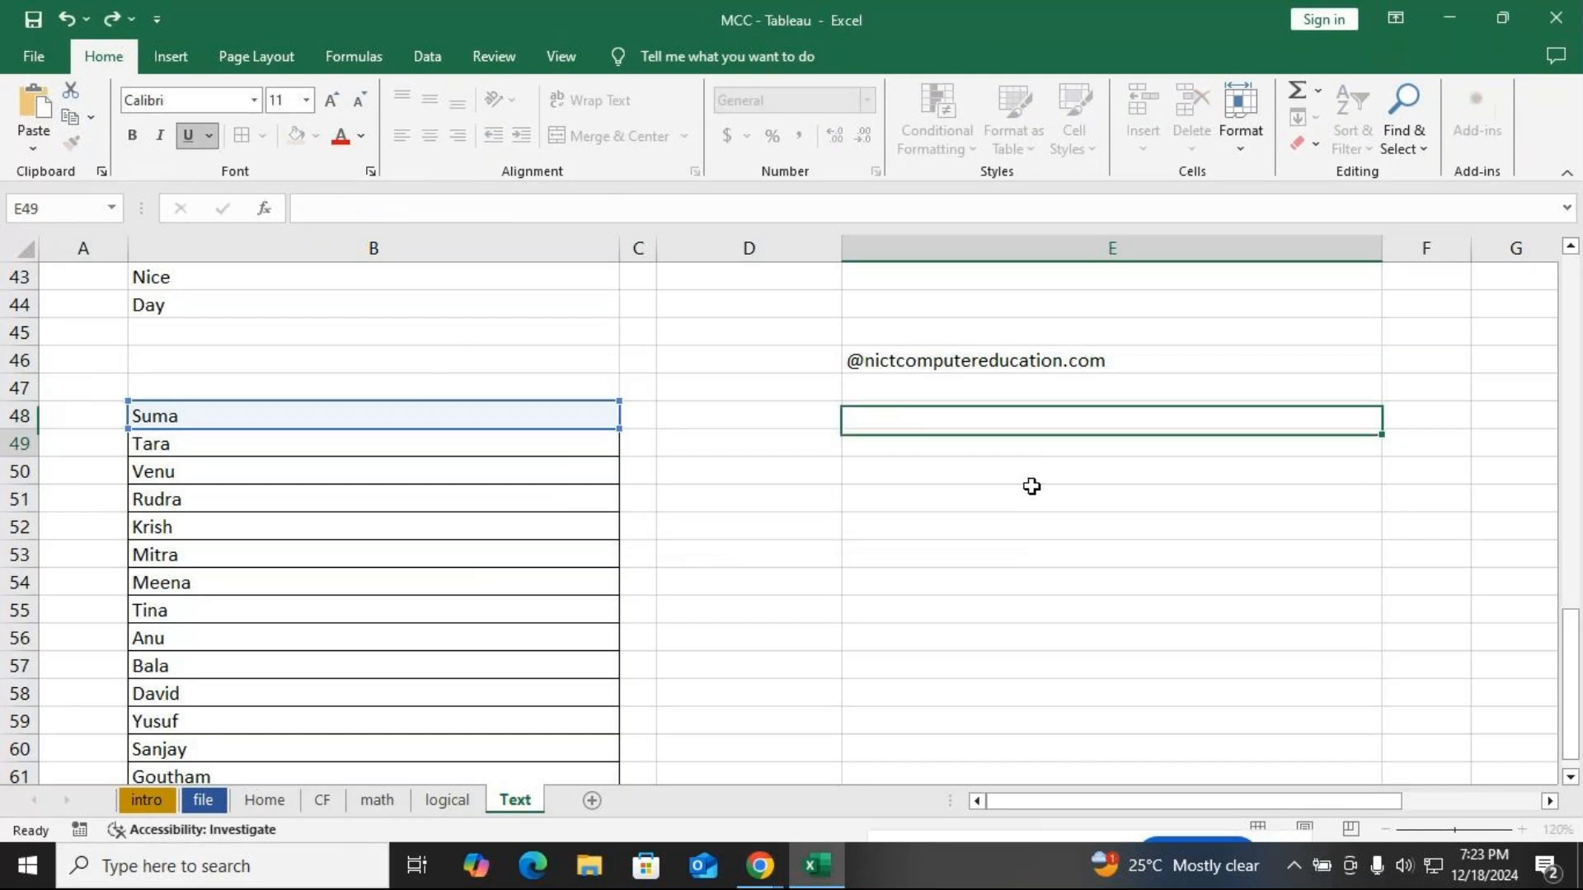
# Enter the formula =CONCATENATE(B48,E46) in cell E48 to join the first name with the domain
pyautogui.click(892, 412)
pyautogui.write('=')
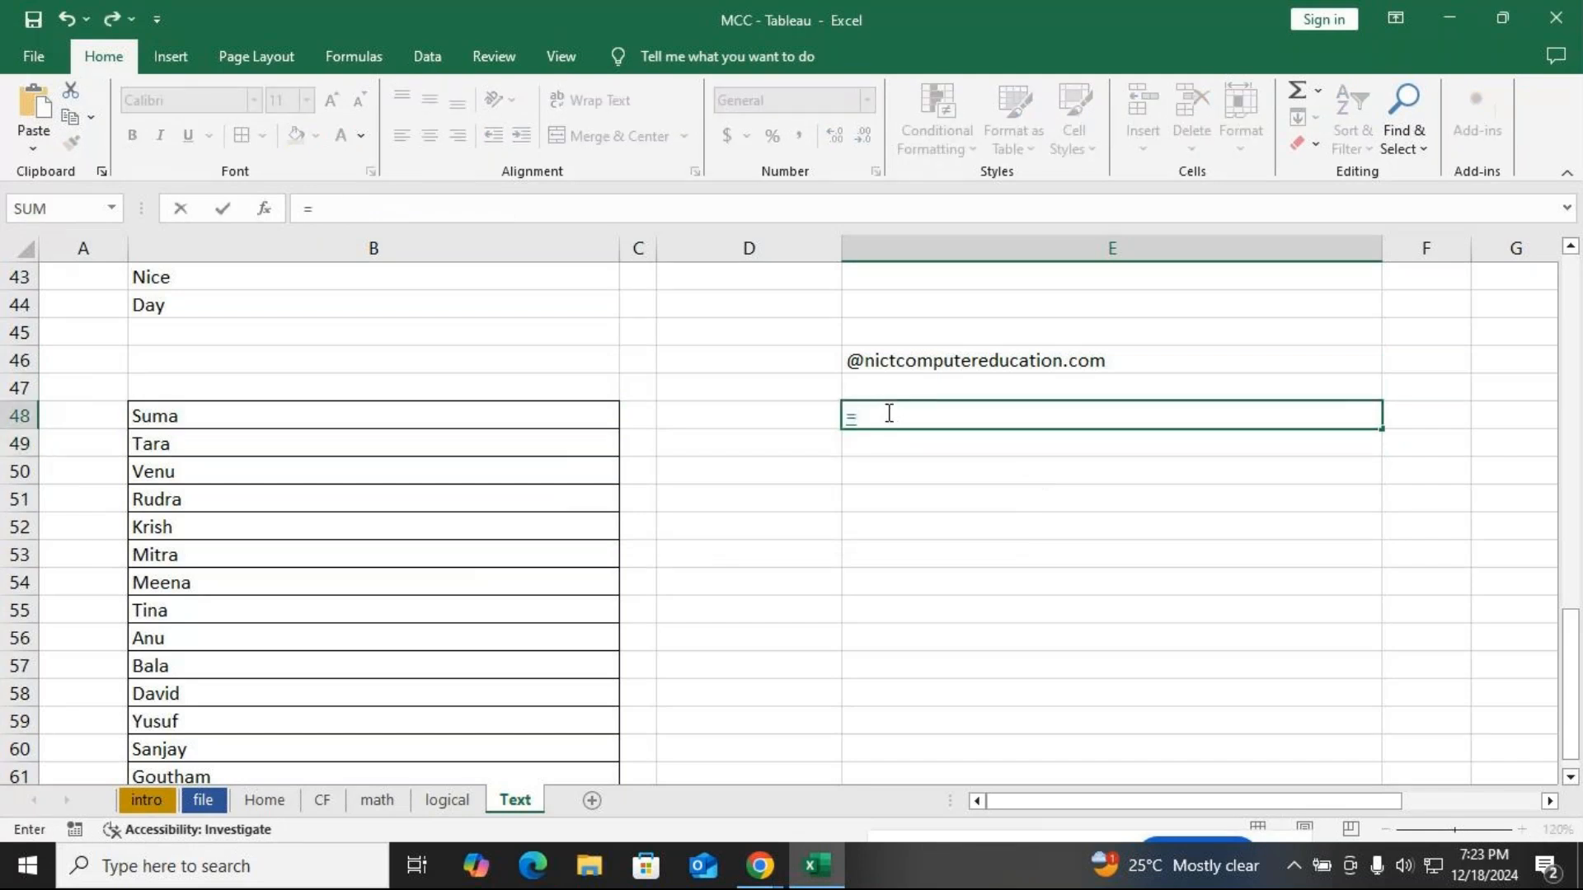
pyautogui.write('conca')
pyautogui.press('Down')
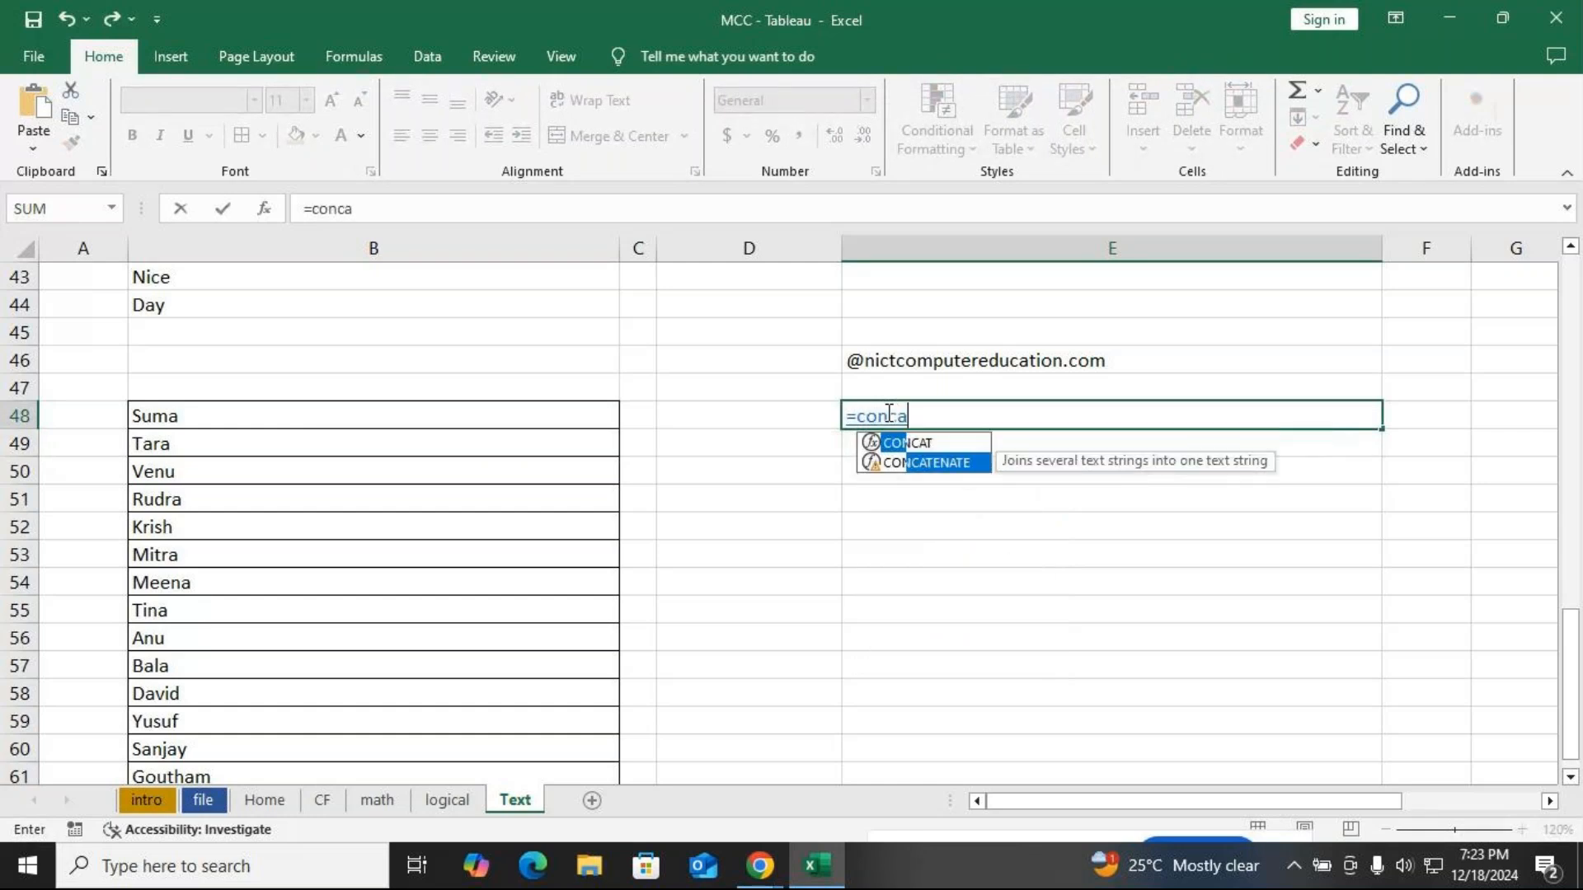
pyautogui.press('Tab')
pyautogui.click(296, 411)
pyautogui.write(',')
pyautogui.click(958, 358)
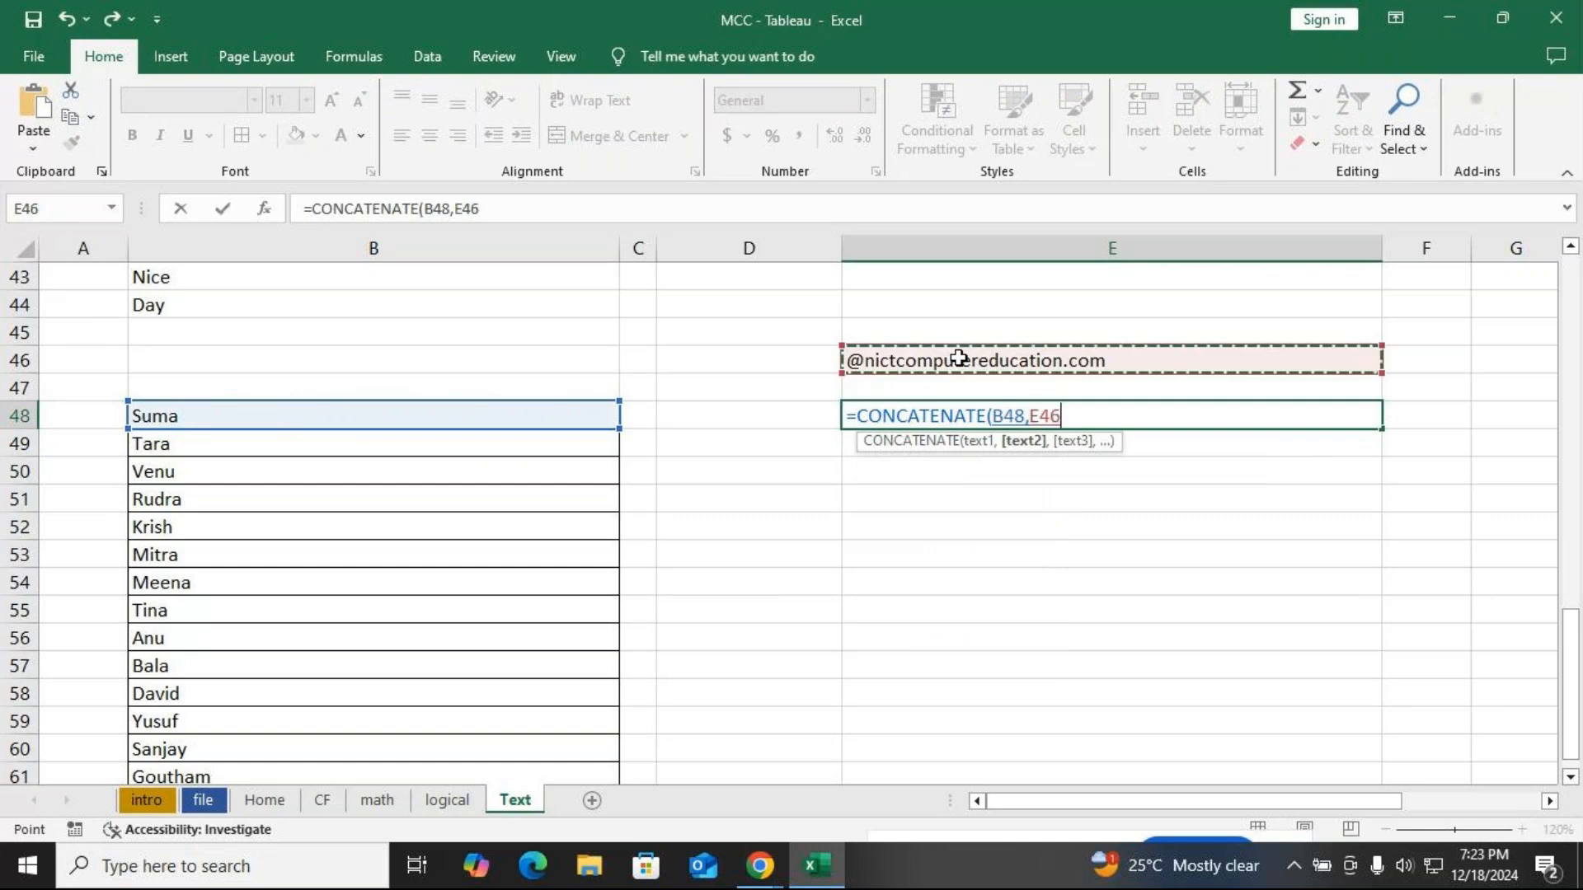
pyautogui.write(')')
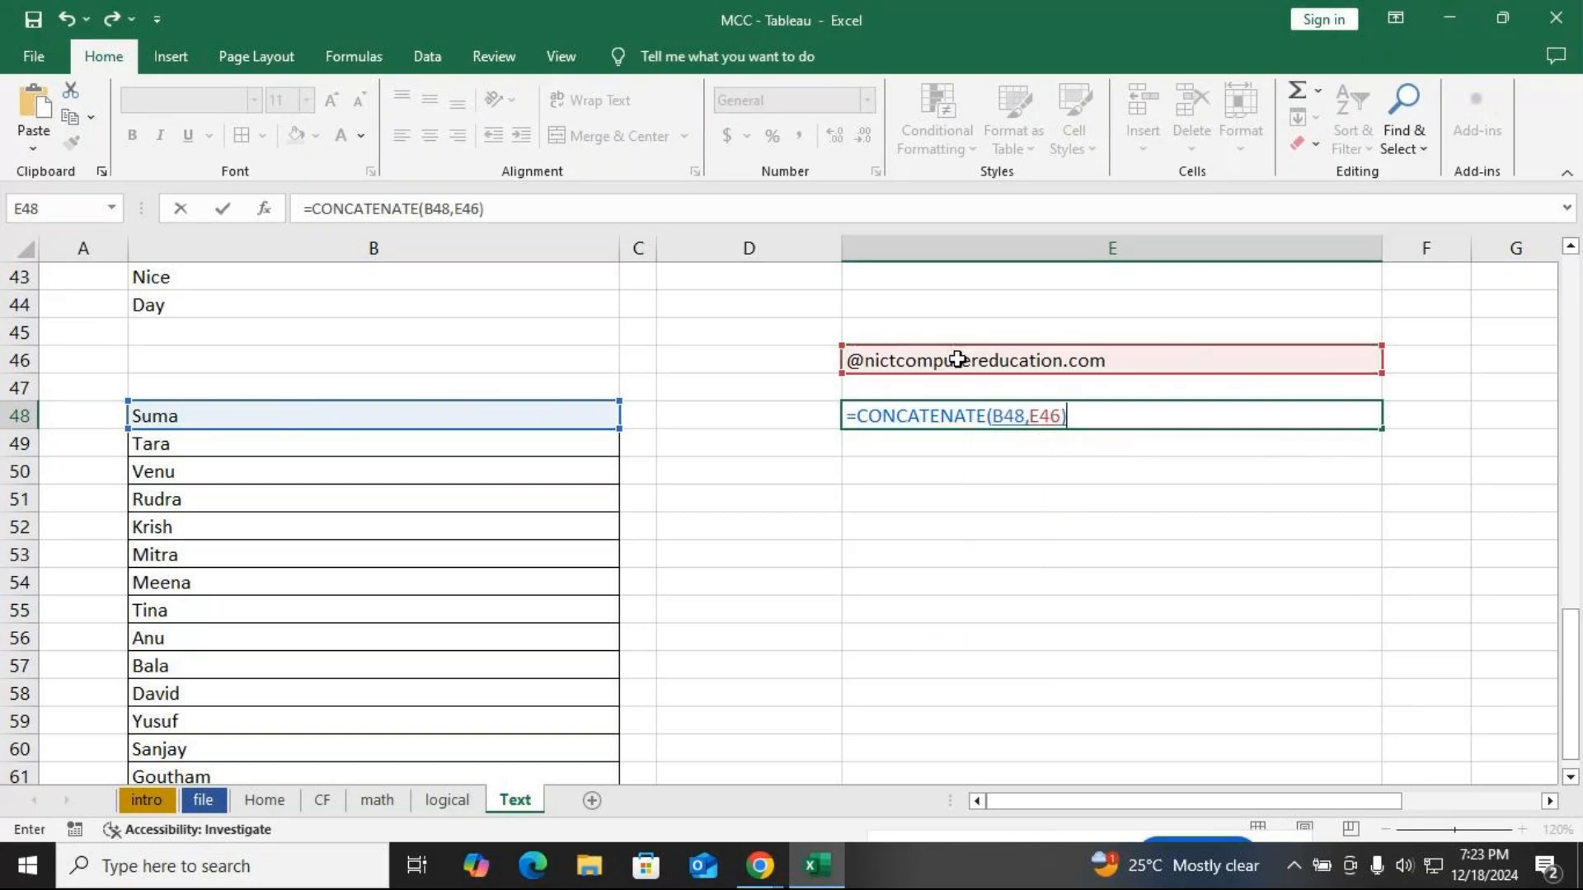
pyautogui.press('Return')
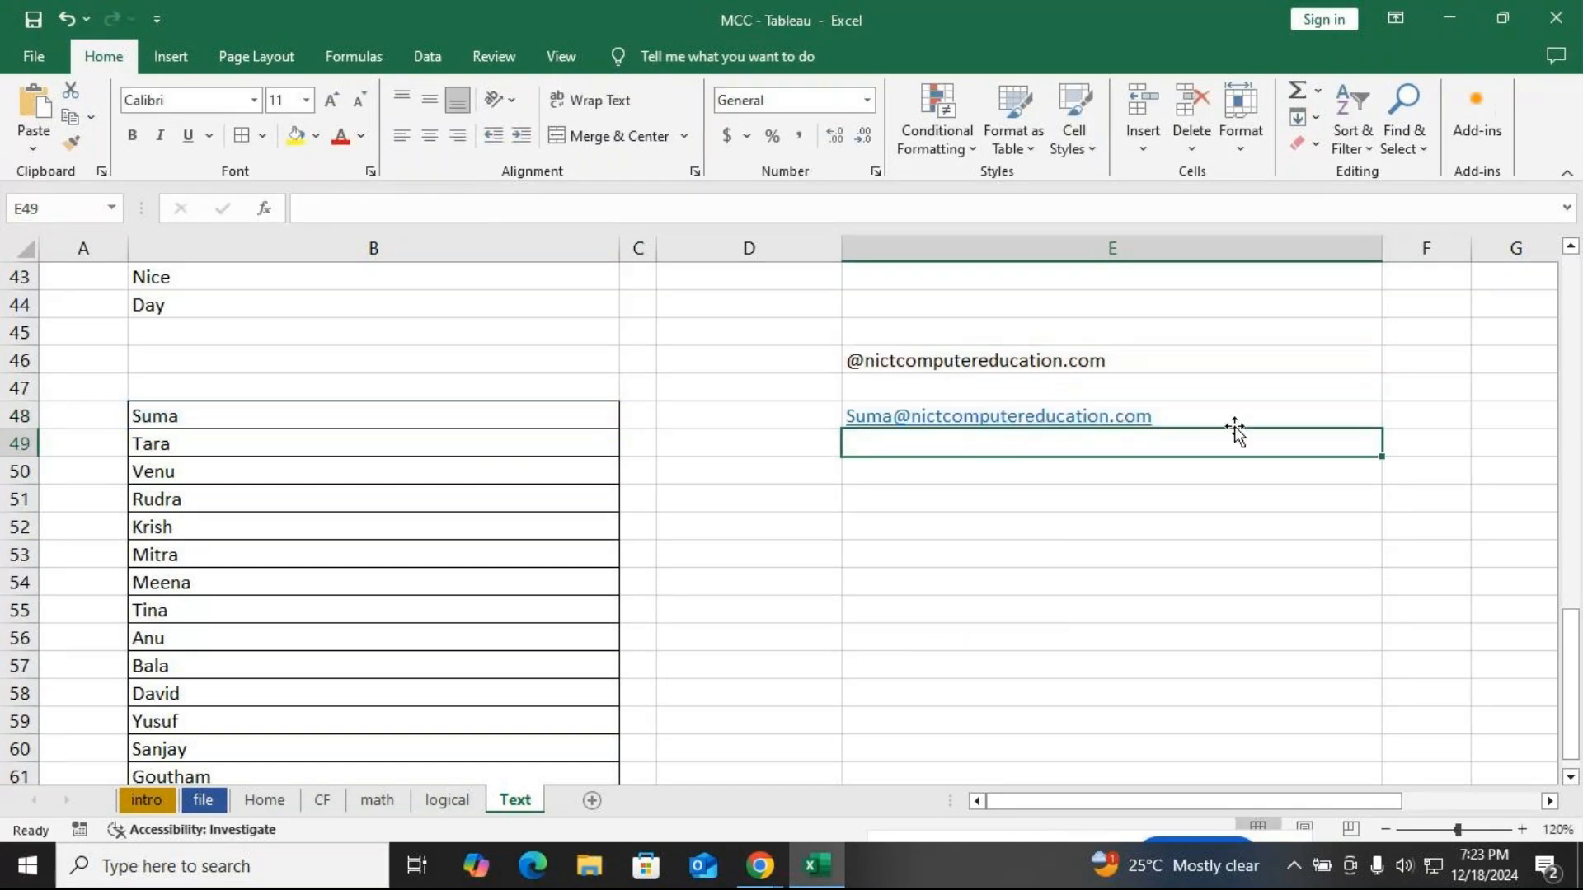
# Fill the CONCATENATE formula from cell E48 down to E57 and compare the results with the name rows and the domain cell
pyautogui.click(1222, 416)
pyautogui.moveTo(1382, 429); pyautogui.dragTo(1360, 665)
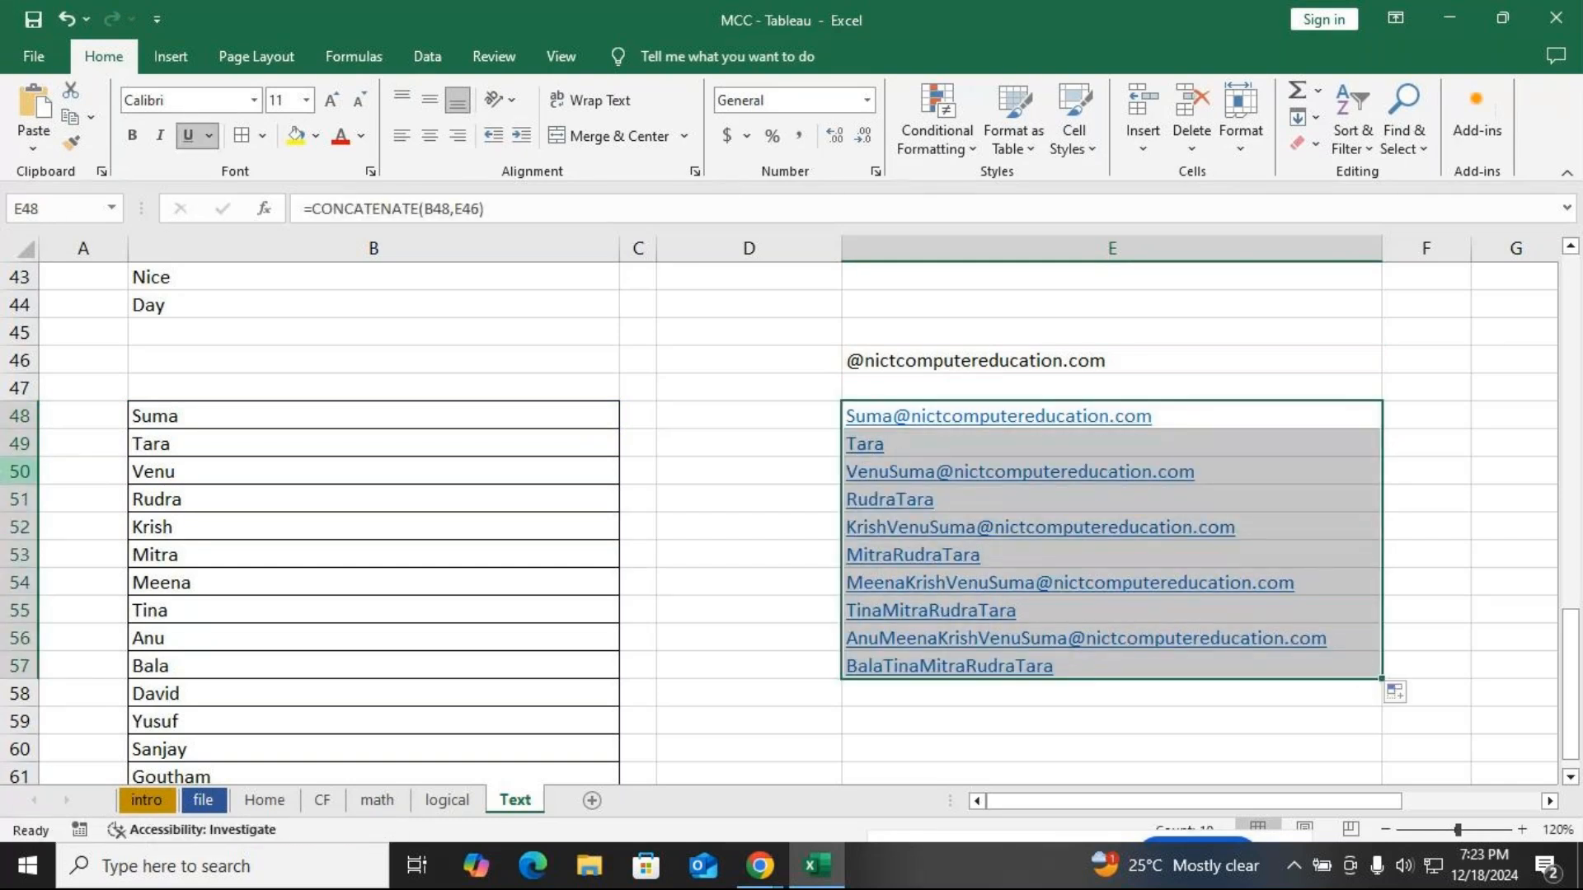
pyautogui.click(19, 472)
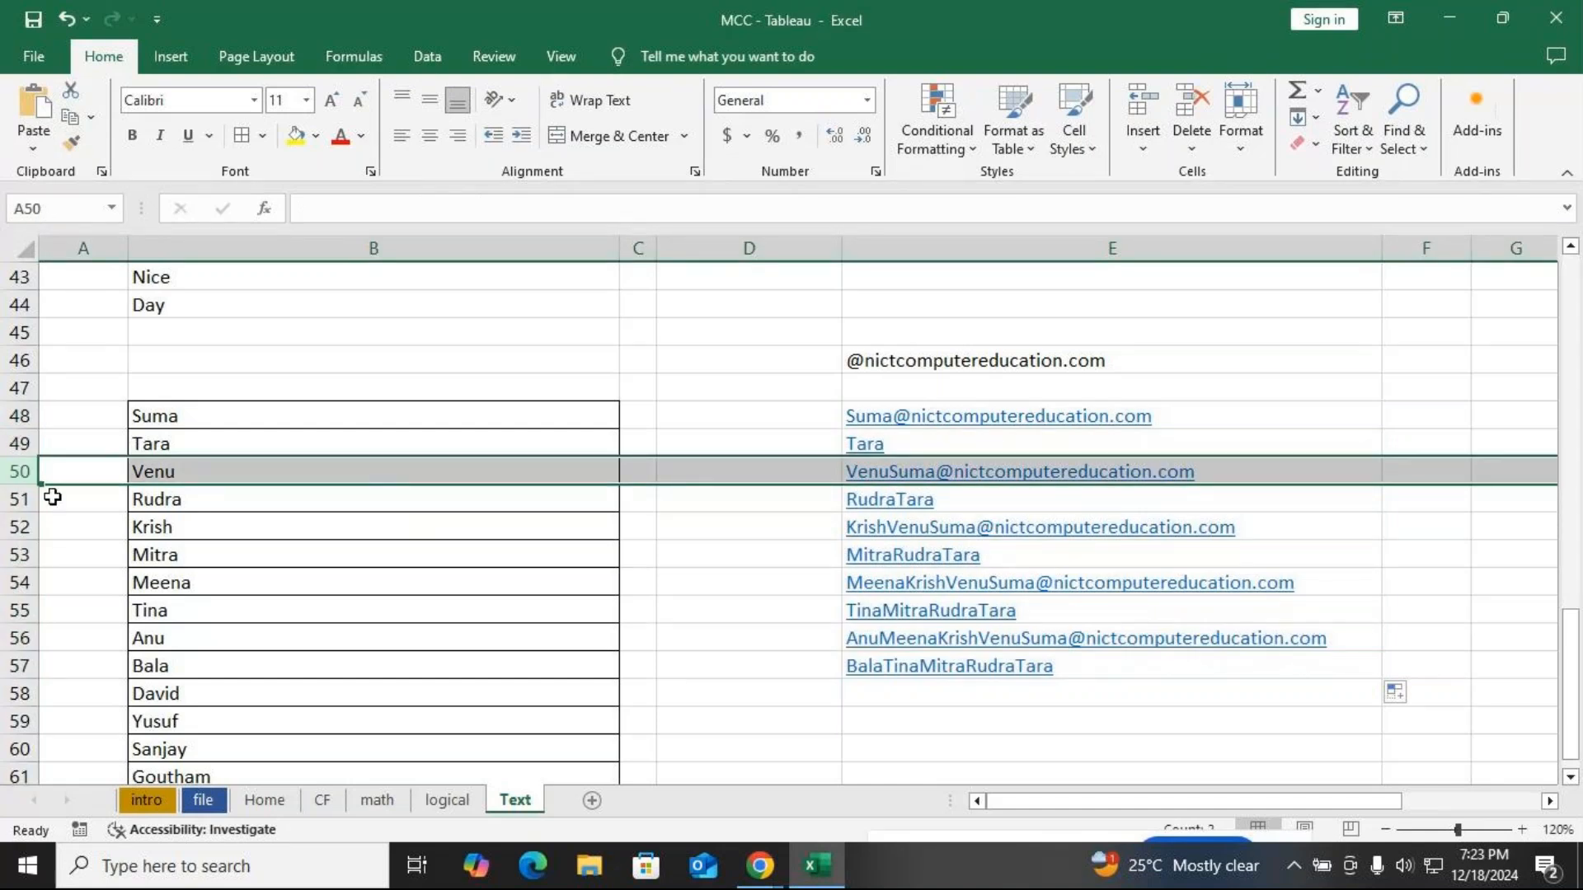
pyautogui.click(18, 499)
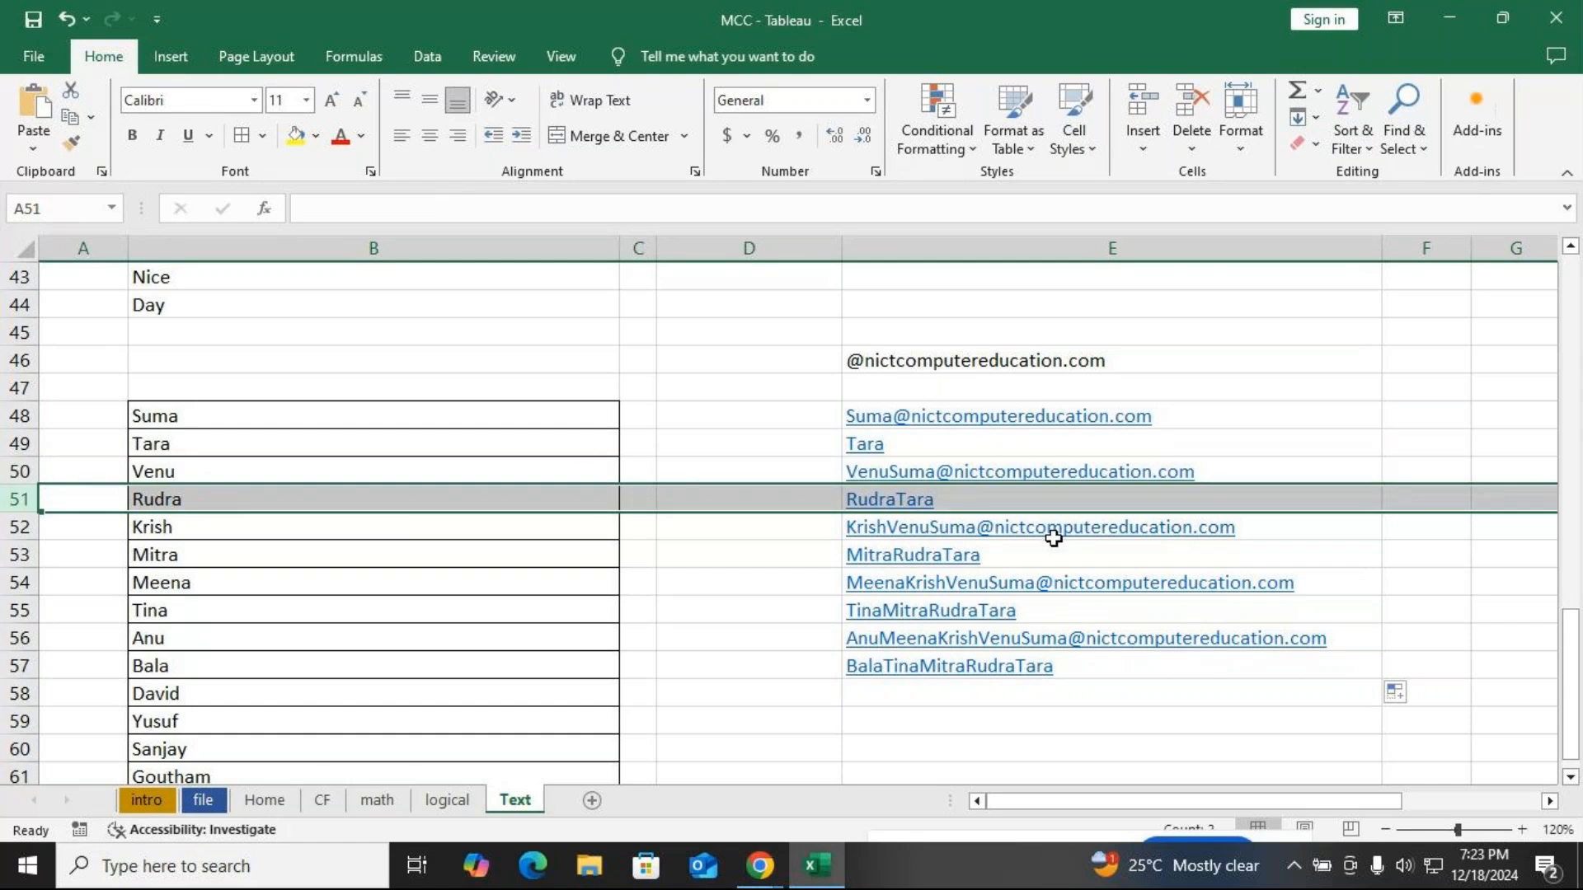
pyautogui.click(1185, 367)
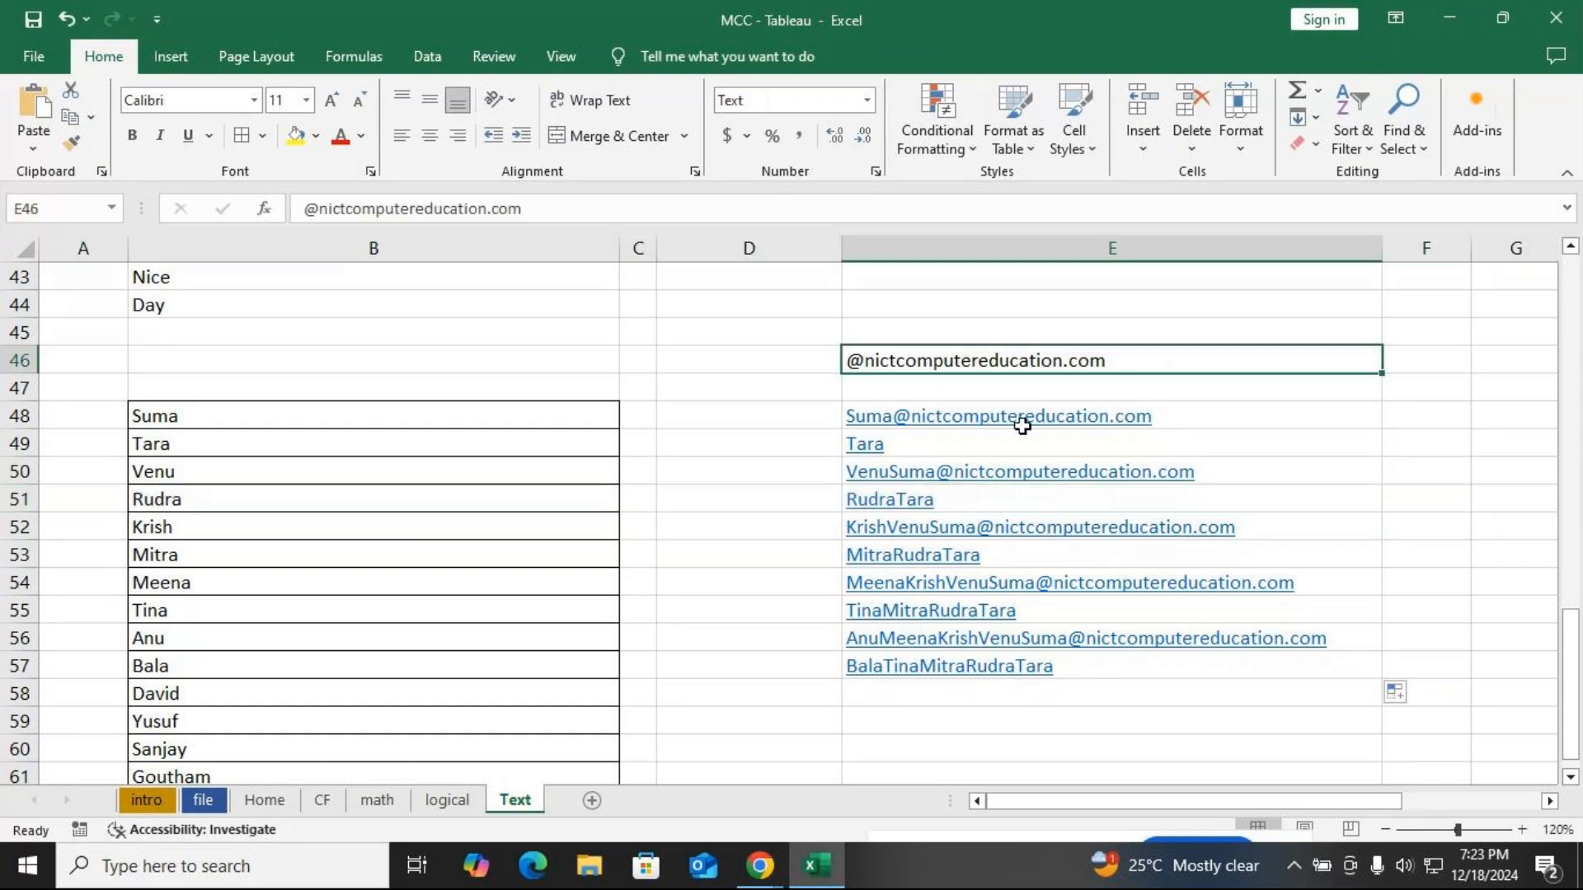
# Examine which cells the filled CONCATENATE formulas in E48, E49 and E50 reference, compared with the domain cell E46
pyautogui.doubleClick(1022, 425)
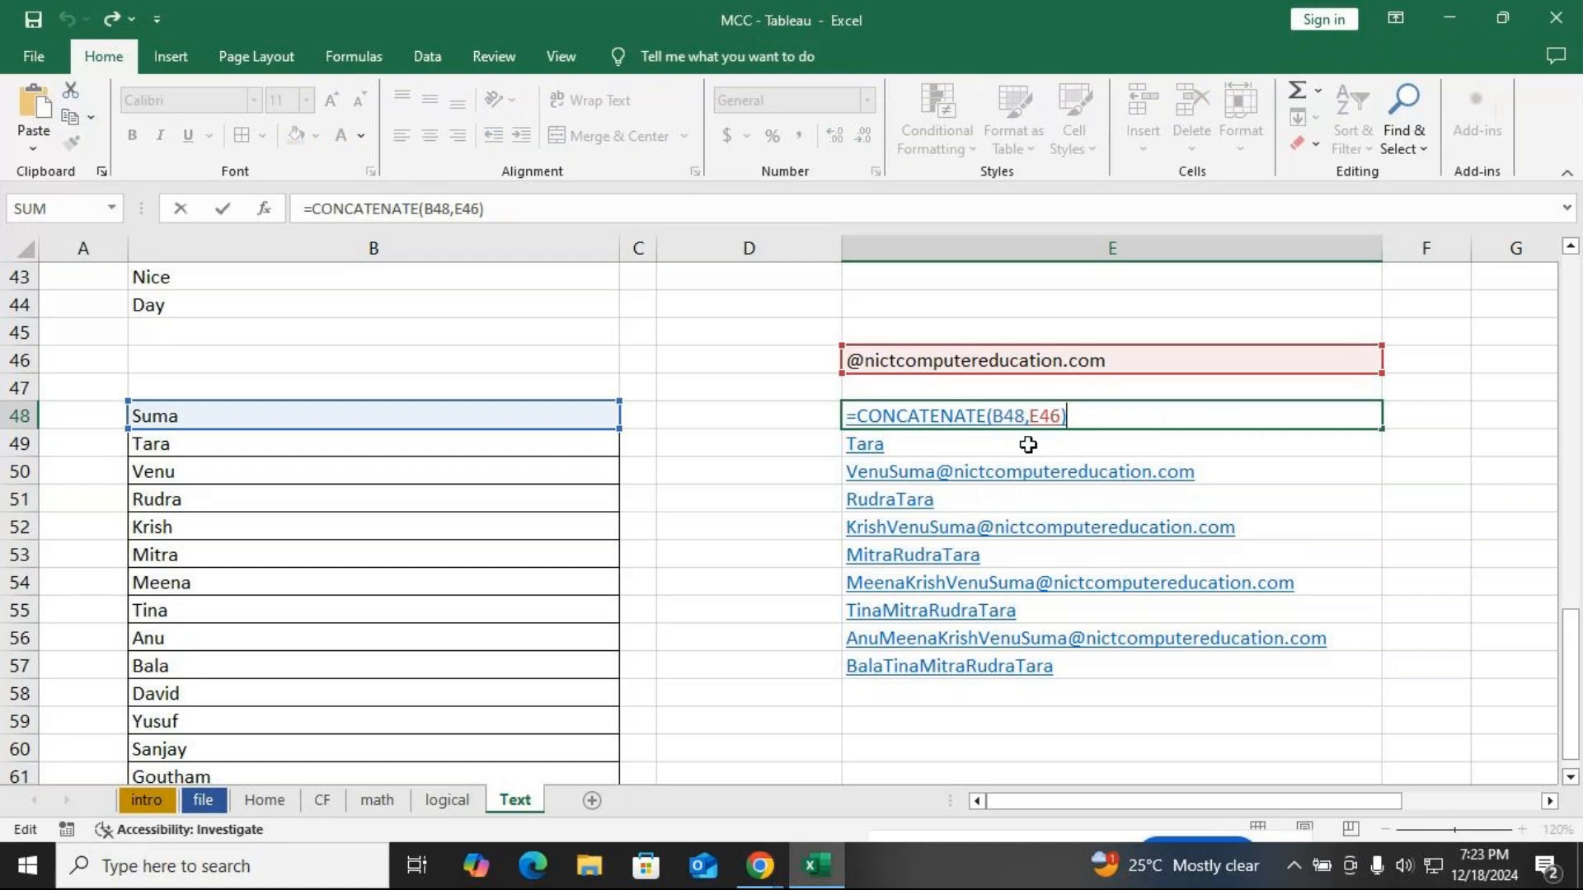
pyautogui.press('Return')
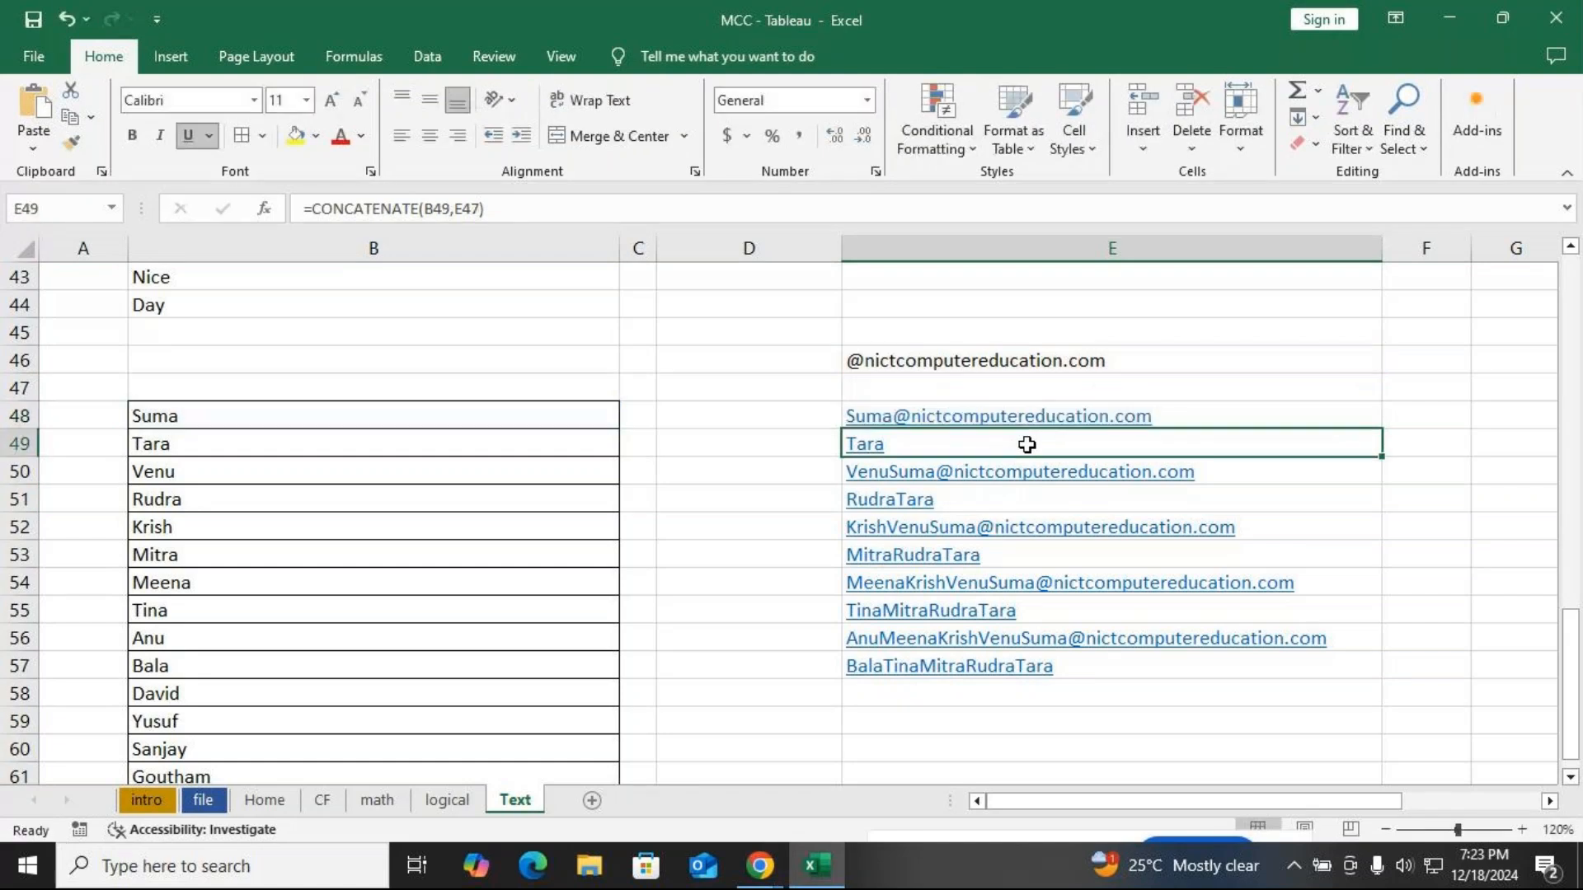
pyautogui.doubleClick(1027, 445)
pyautogui.press('Return')
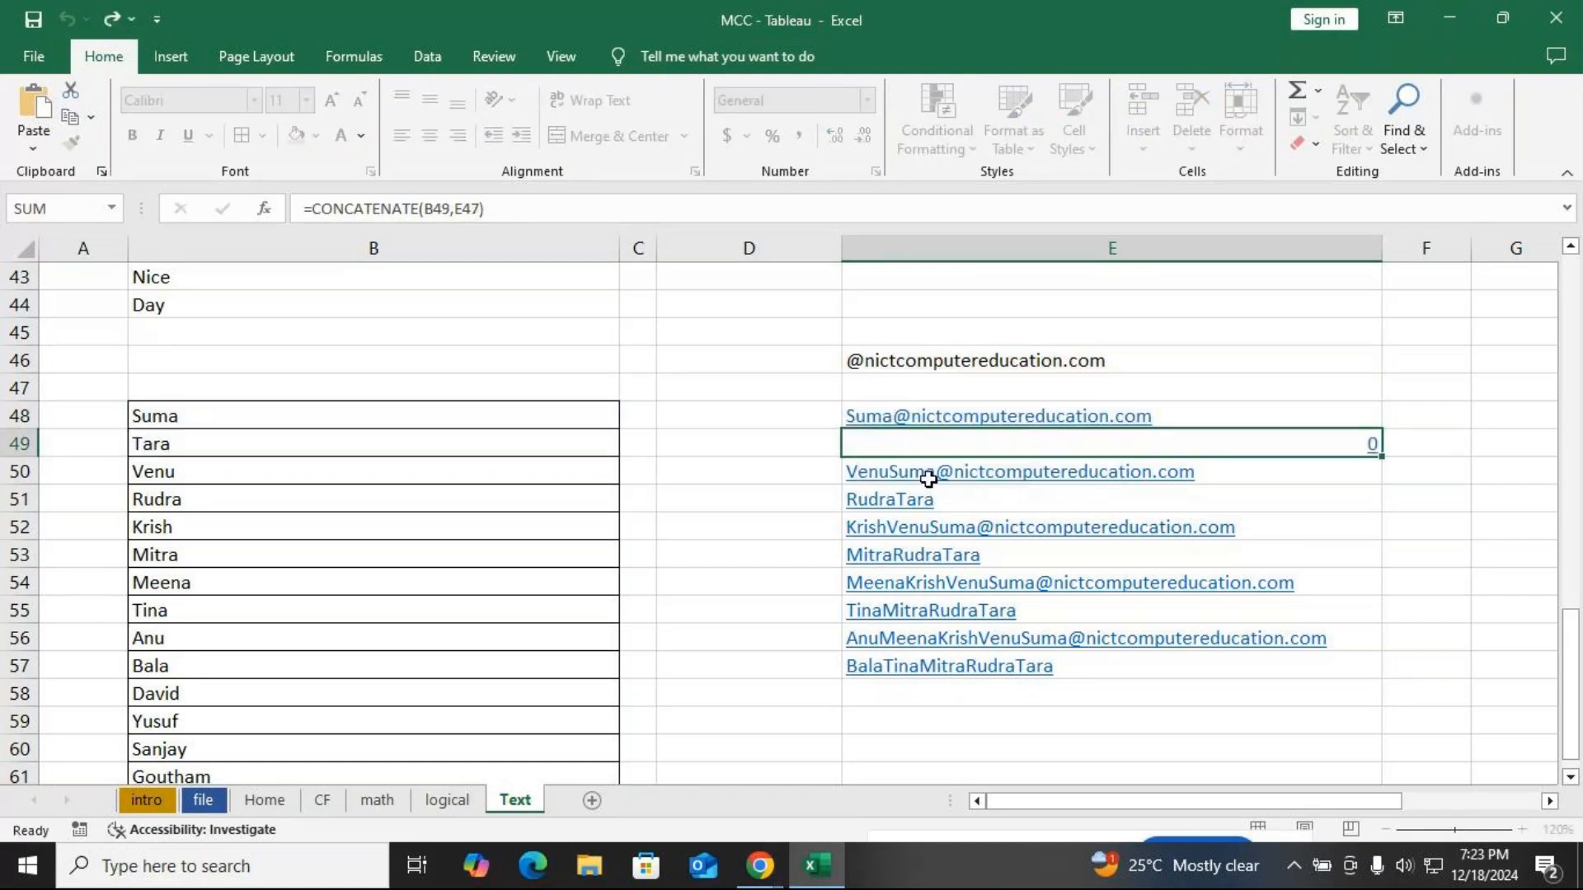
pyautogui.click(910, 393)
pyautogui.click(904, 444)
pyautogui.doubleClick(904, 444)
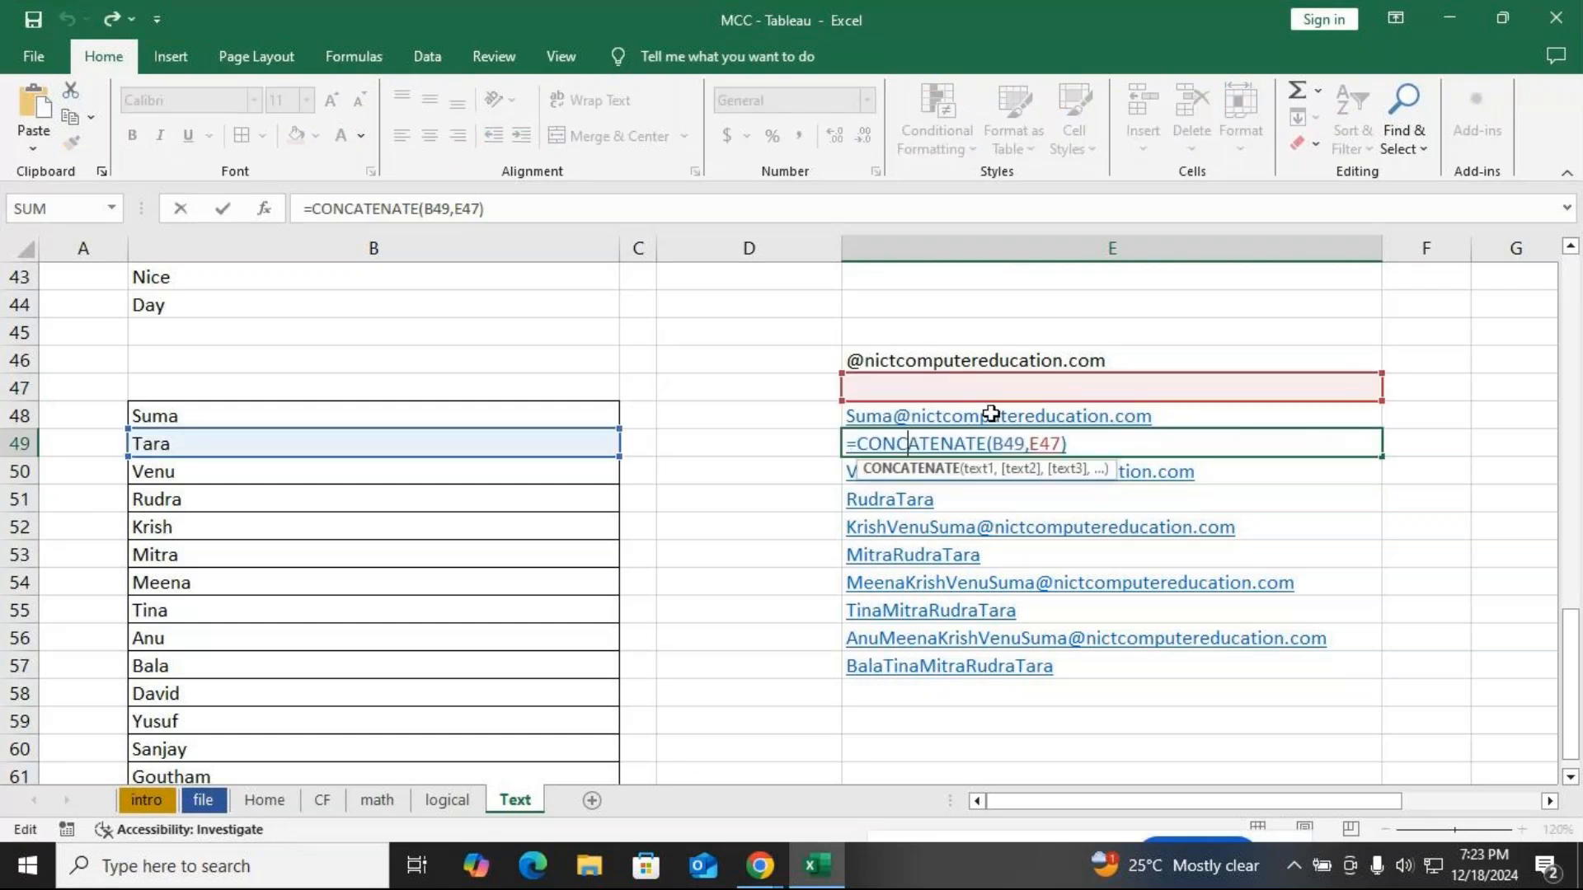
pyautogui.press('Return')
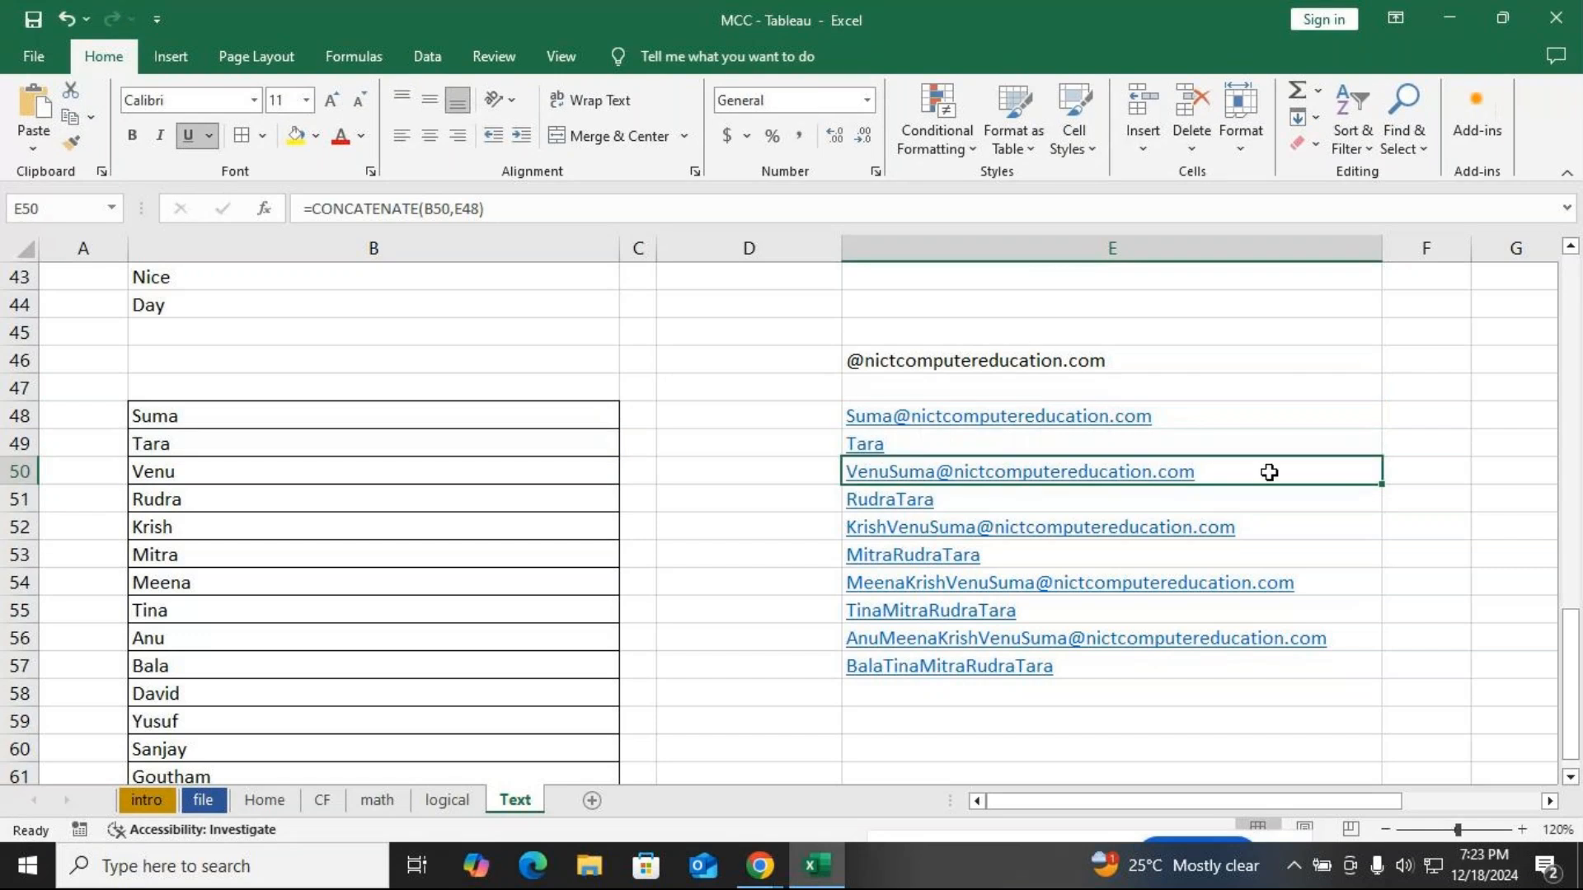
pyautogui.doubleClick(1269, 472)
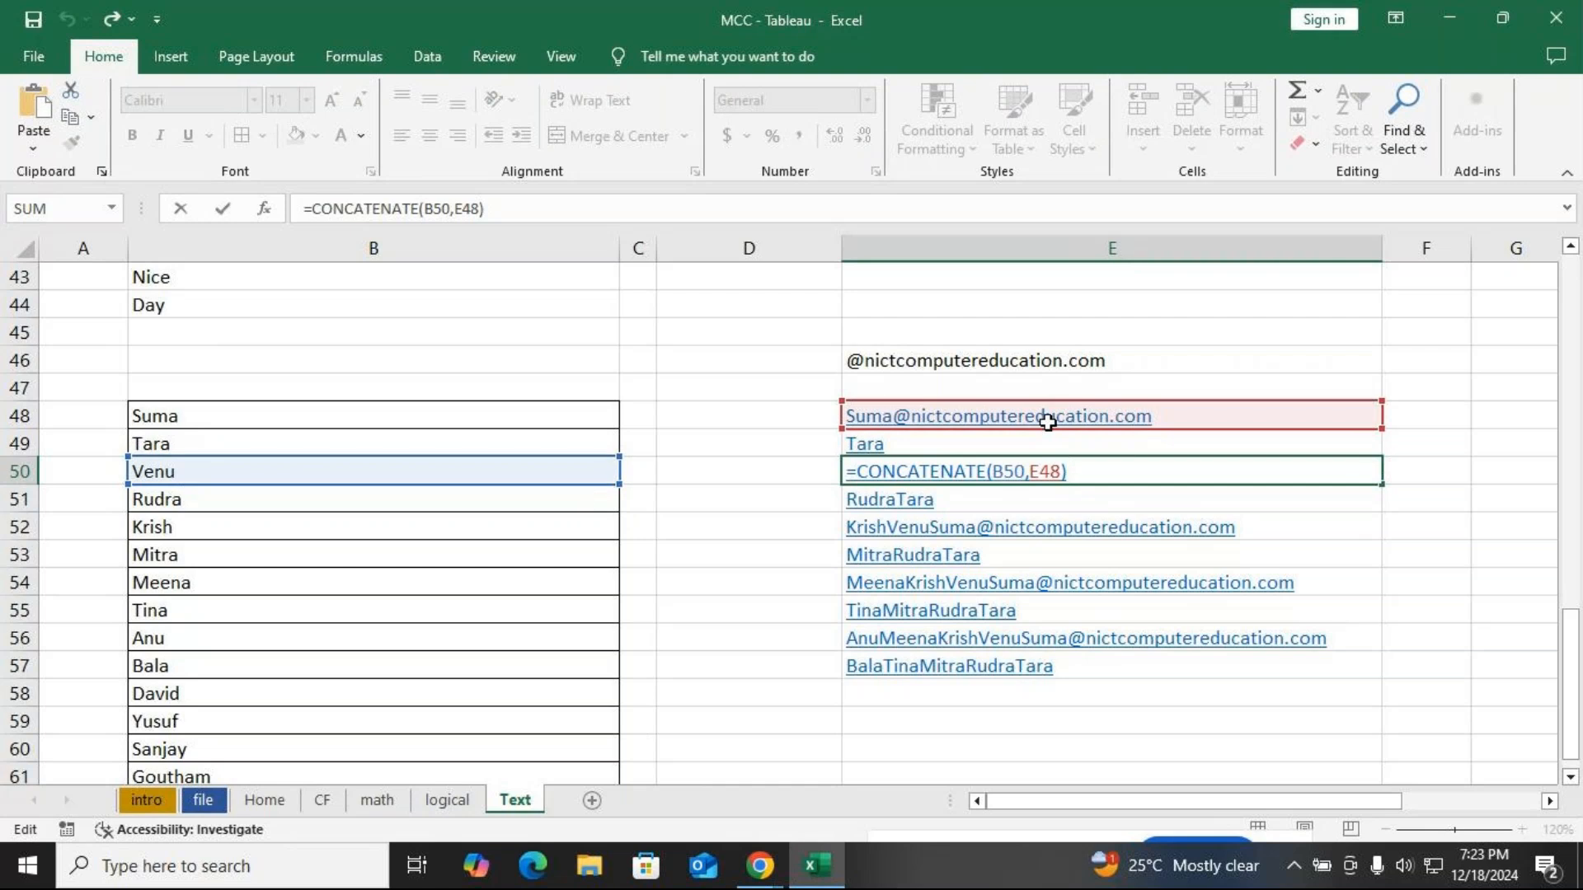
pyautogui.press('Return')
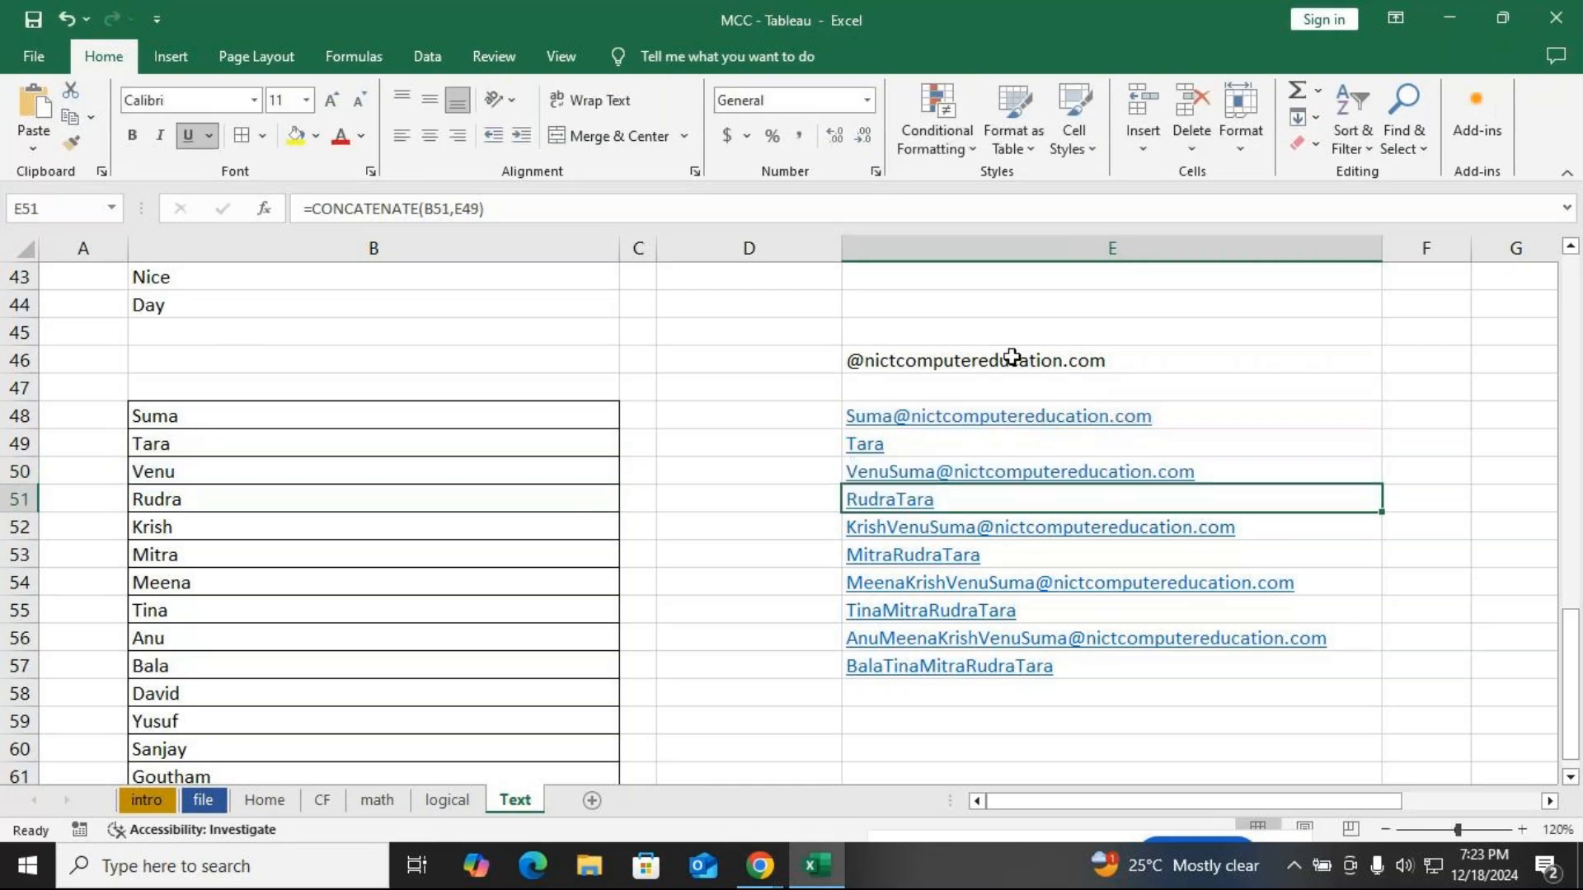
pyautogui.click(1006, 357)
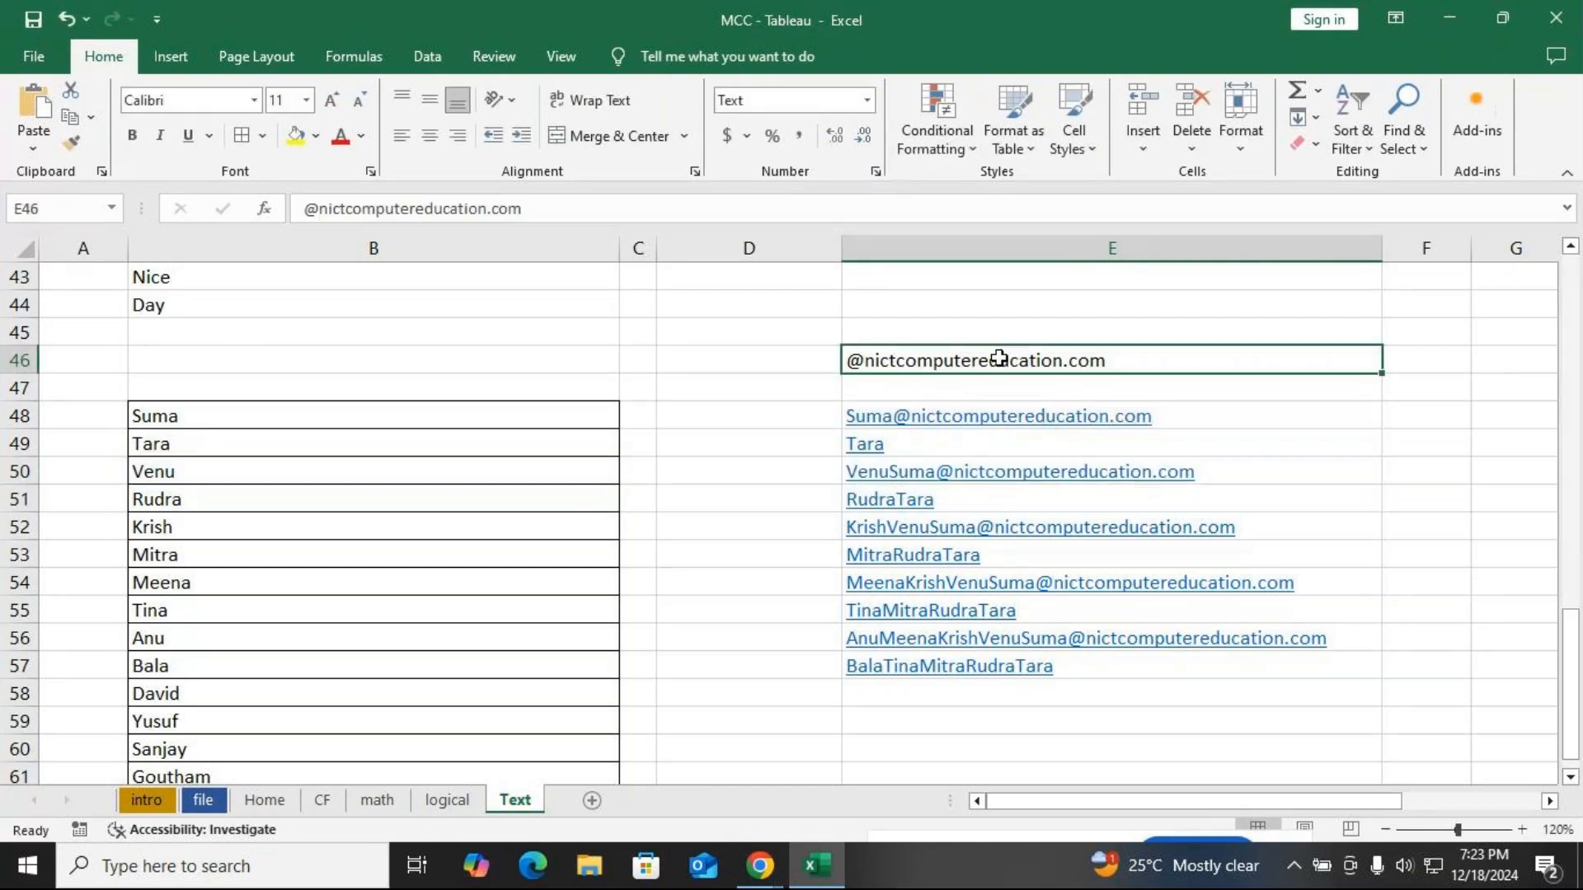
# Clear the CONCATENATE results from the range E48:E58
pyautogui.click(1419, 554)
pyautogui.click(1270, 418)
pyautogui.moveTo(1082, 416); pyautogui.dragTo(1080, 696)
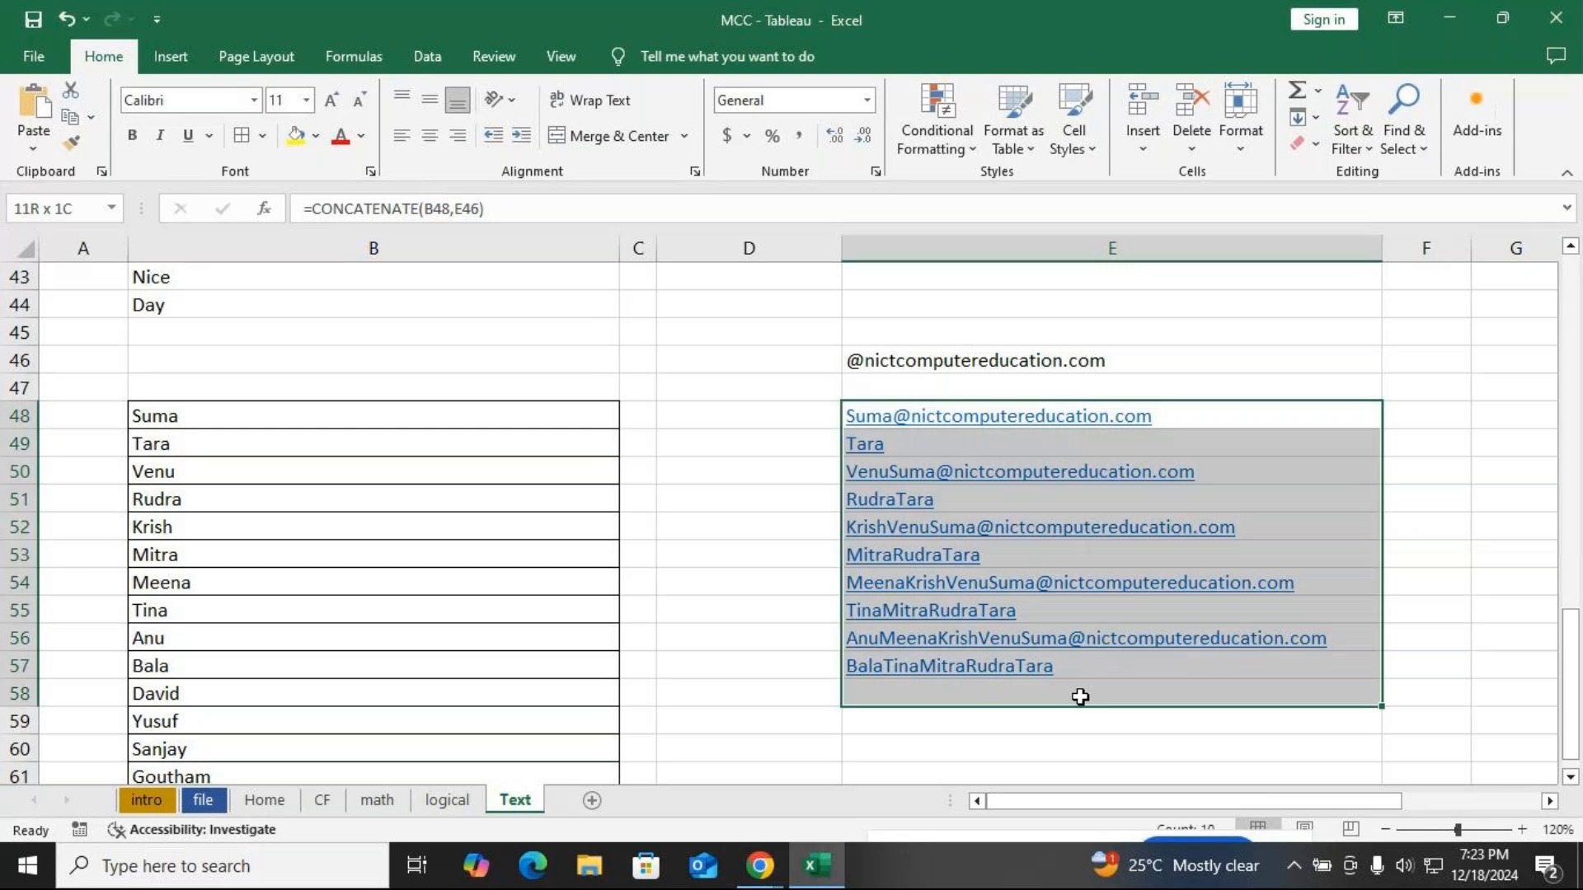
pyautogui.press('Delete')
# Enter the formula =CONCATENATE(B48,$E$46) in cell E48, locking the domain cell with an absolute reference
pyautogui.click(951, 413)
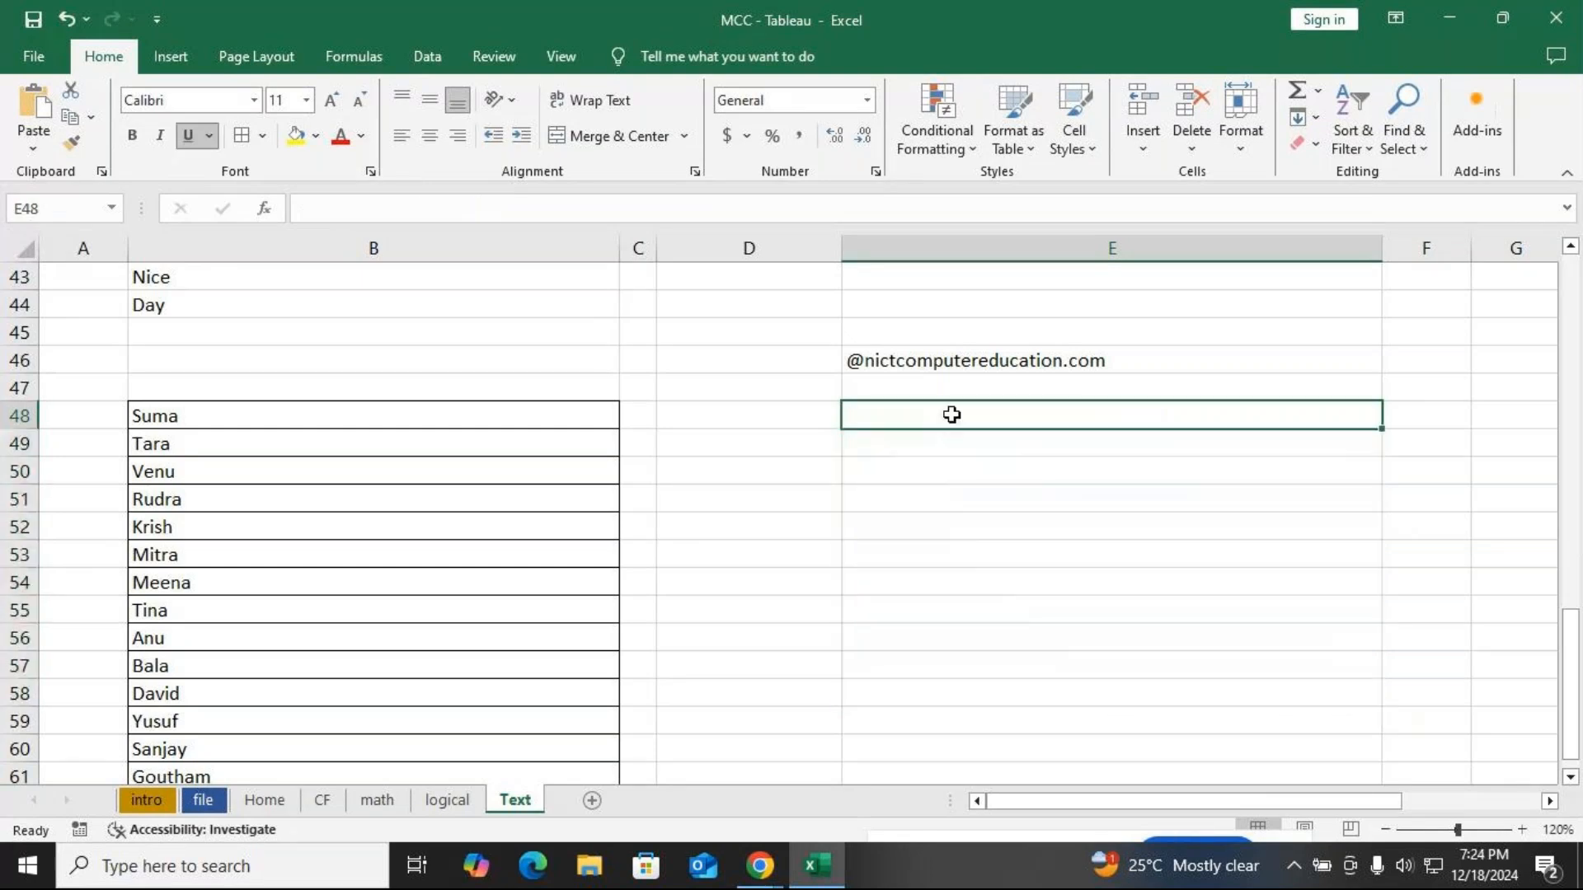
pyautogui.write('=concat')
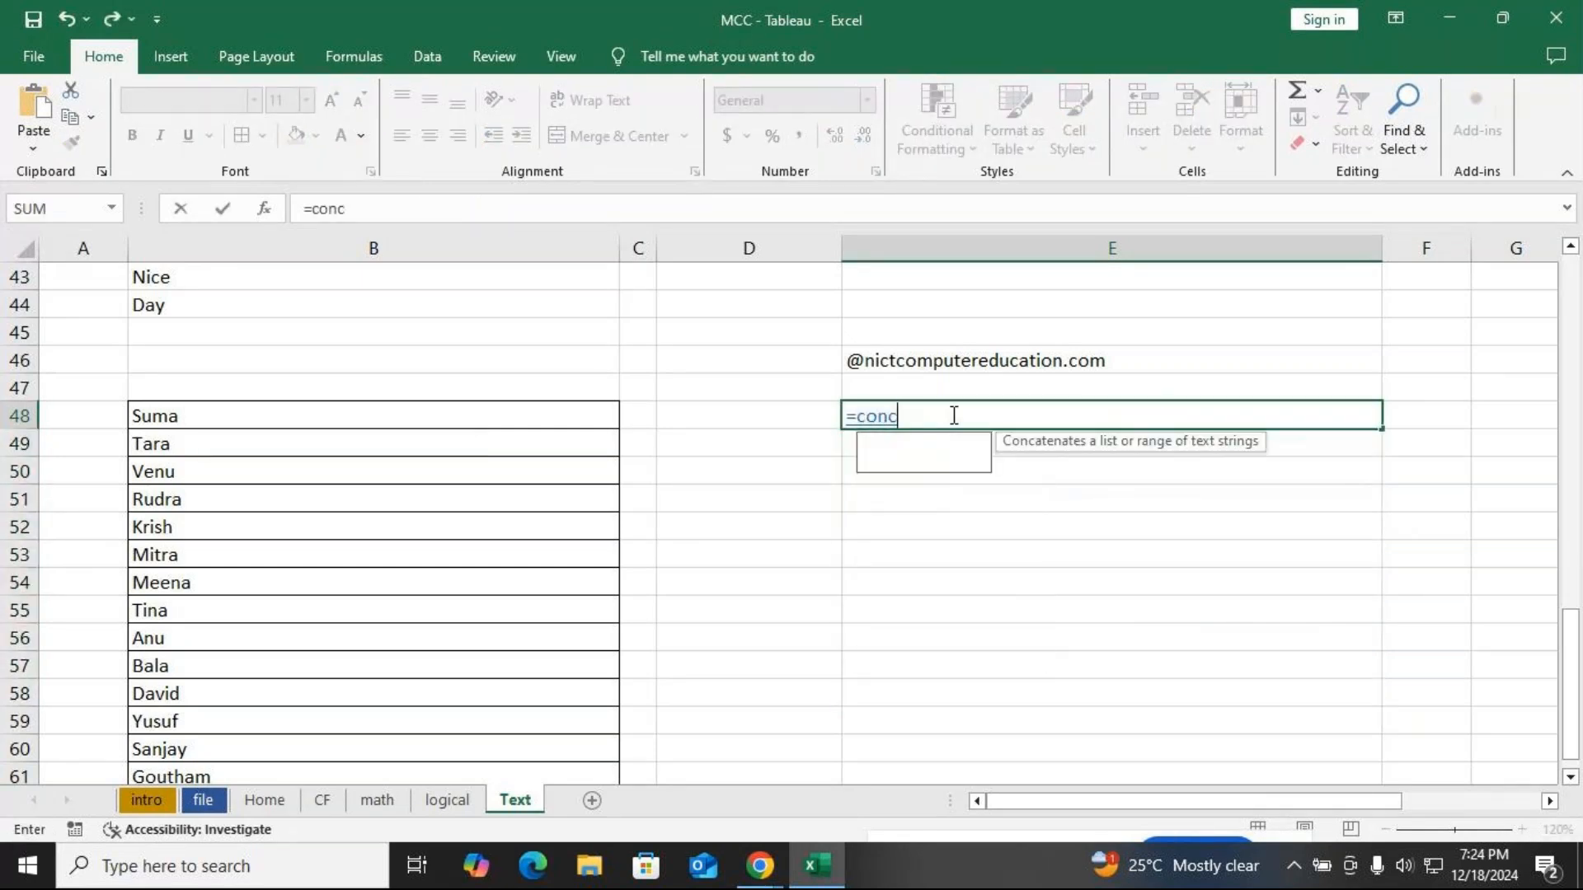
pyautogui.press('Down')
pyautogui.press('Tab')
pyautogui.click(275, 413)
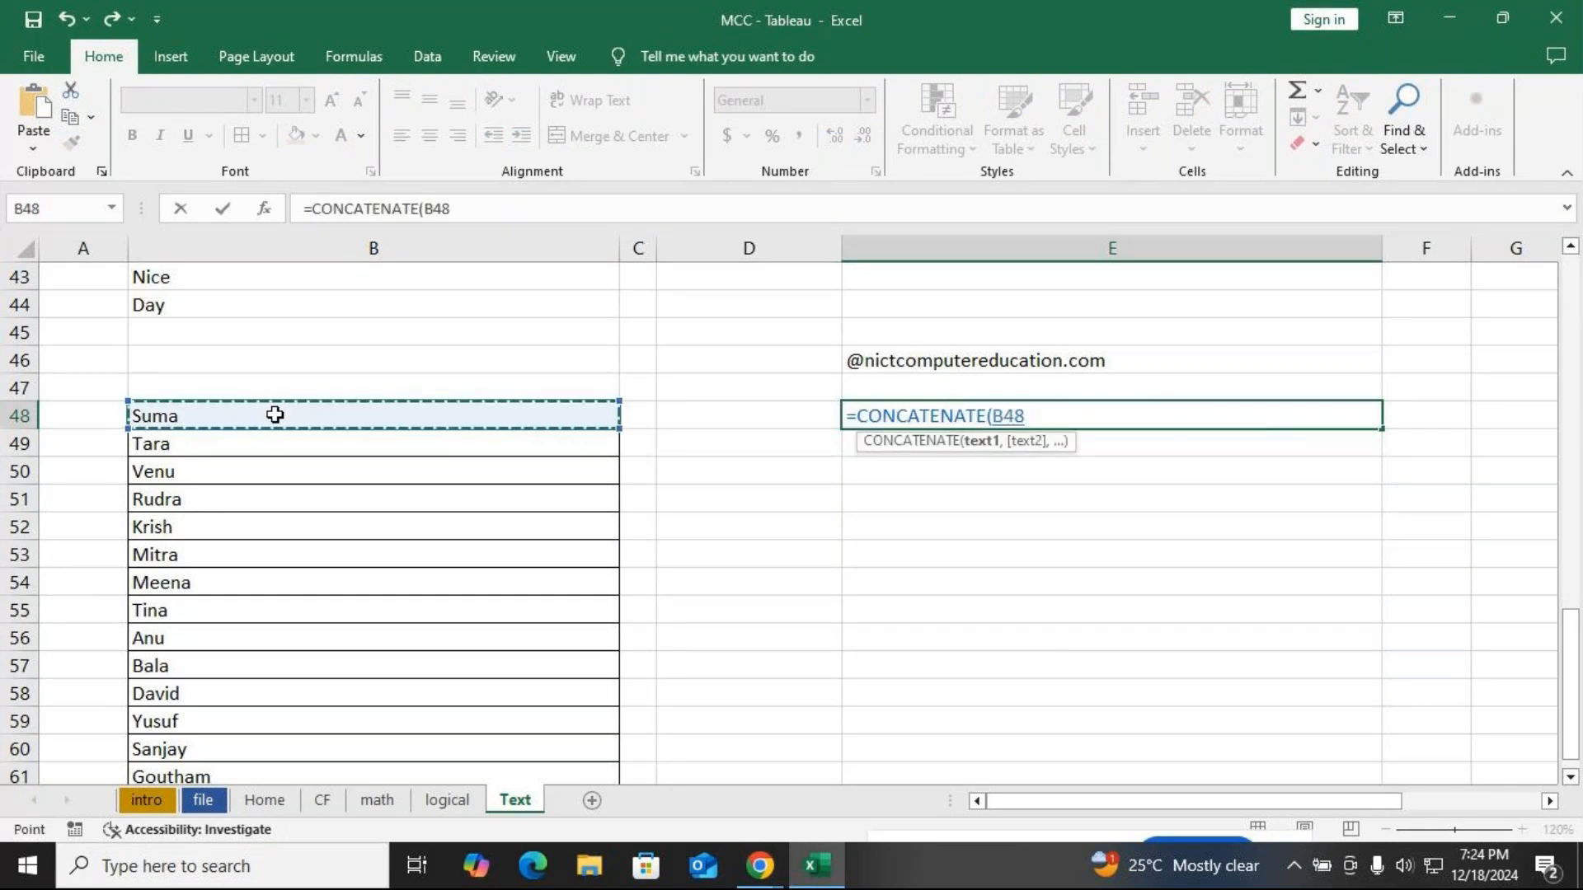
pyautogui.write(',,')
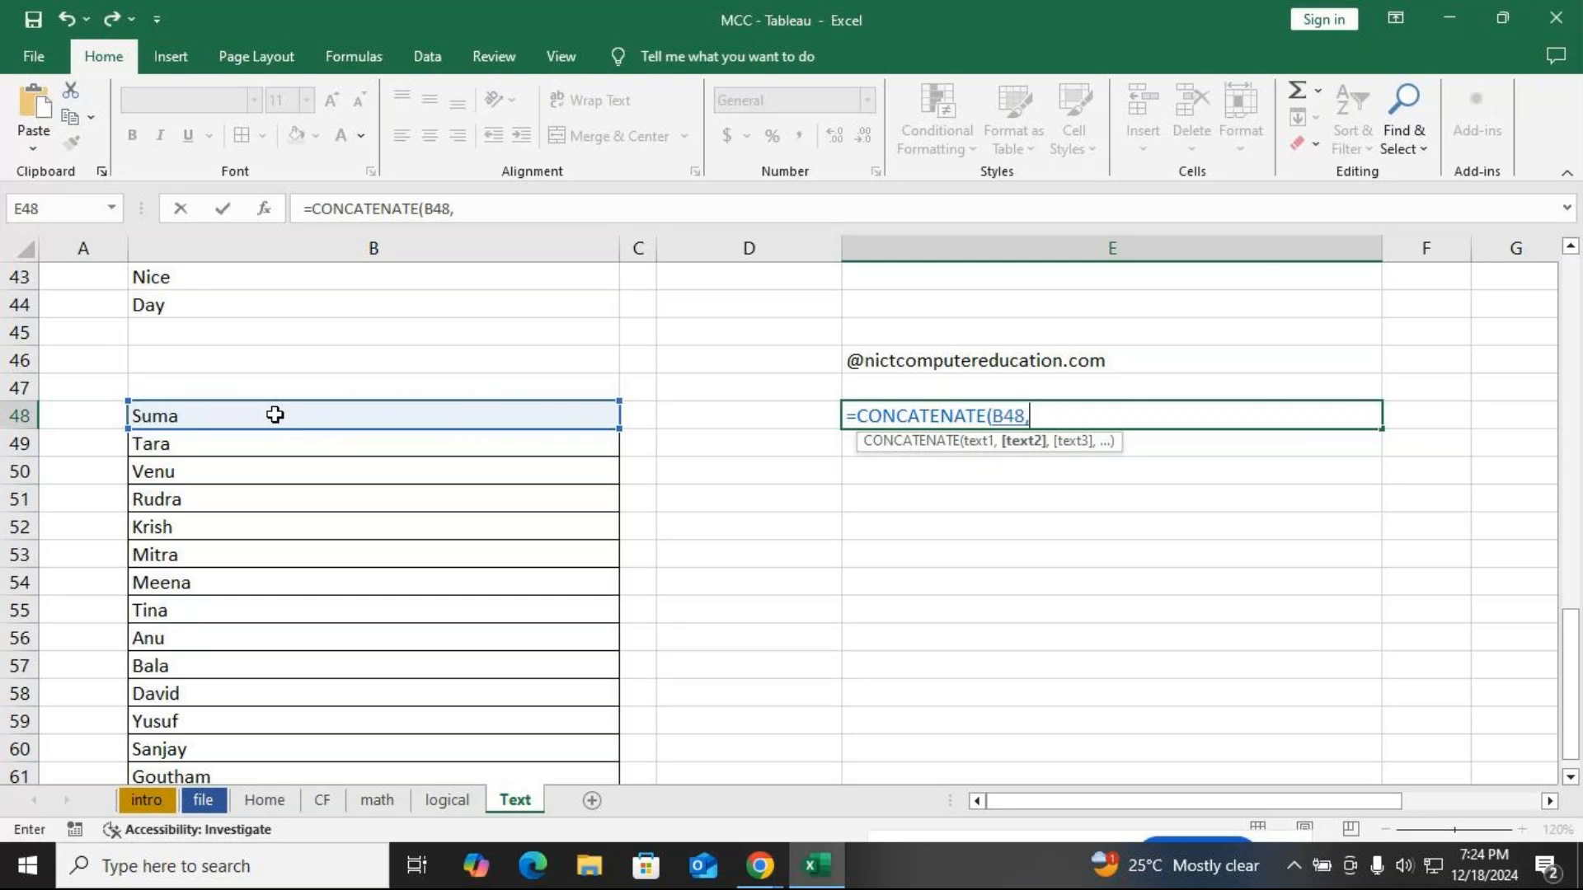
pyautogui.click(896, 360)
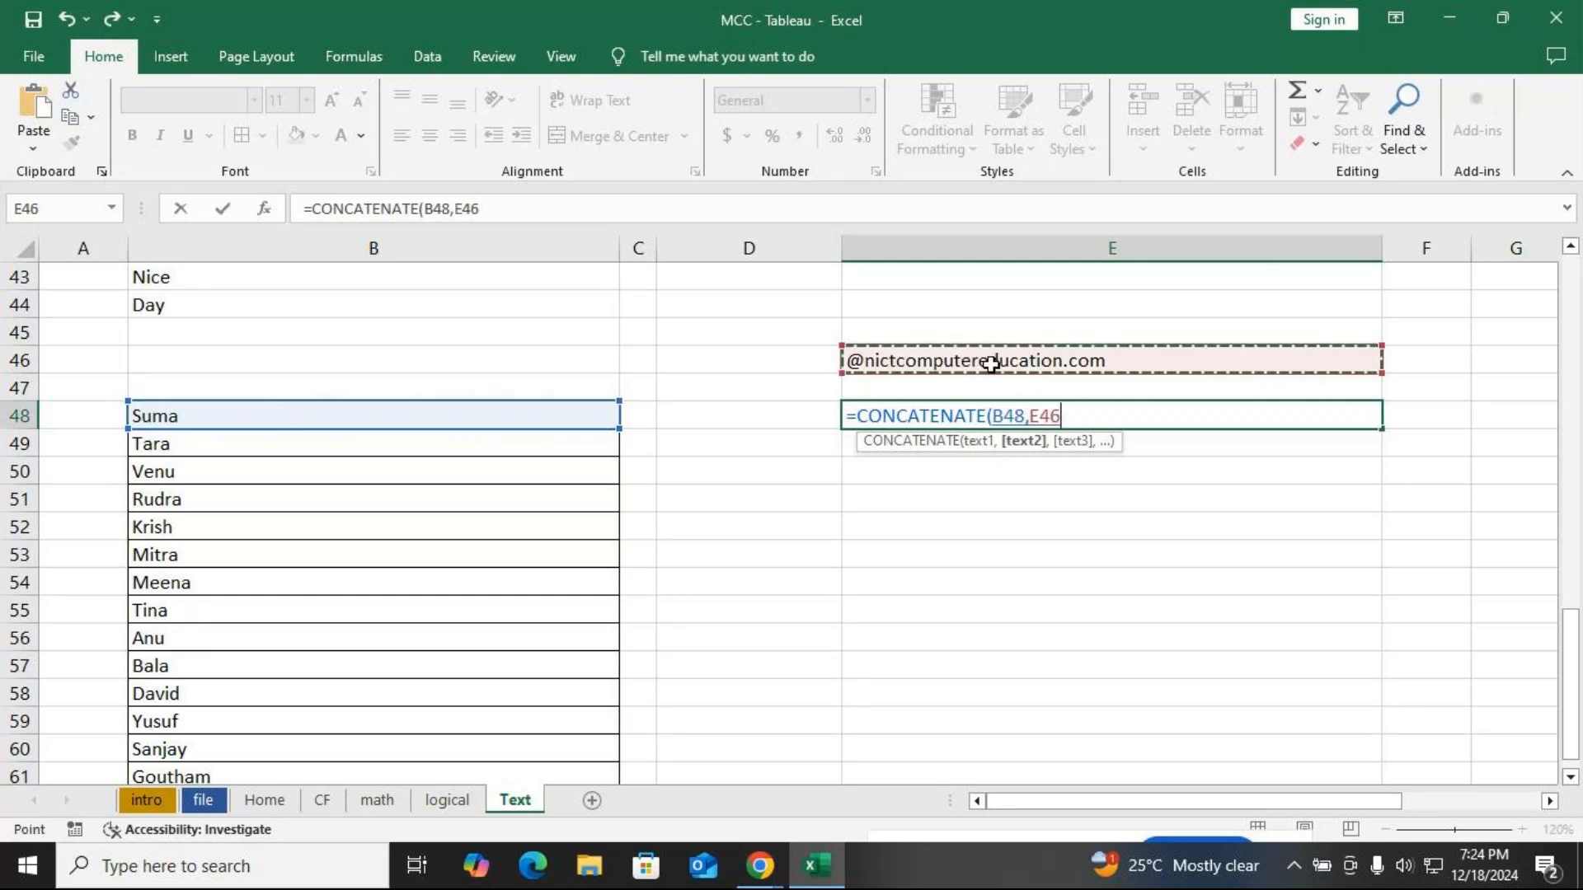
pyautogui.press('F4')
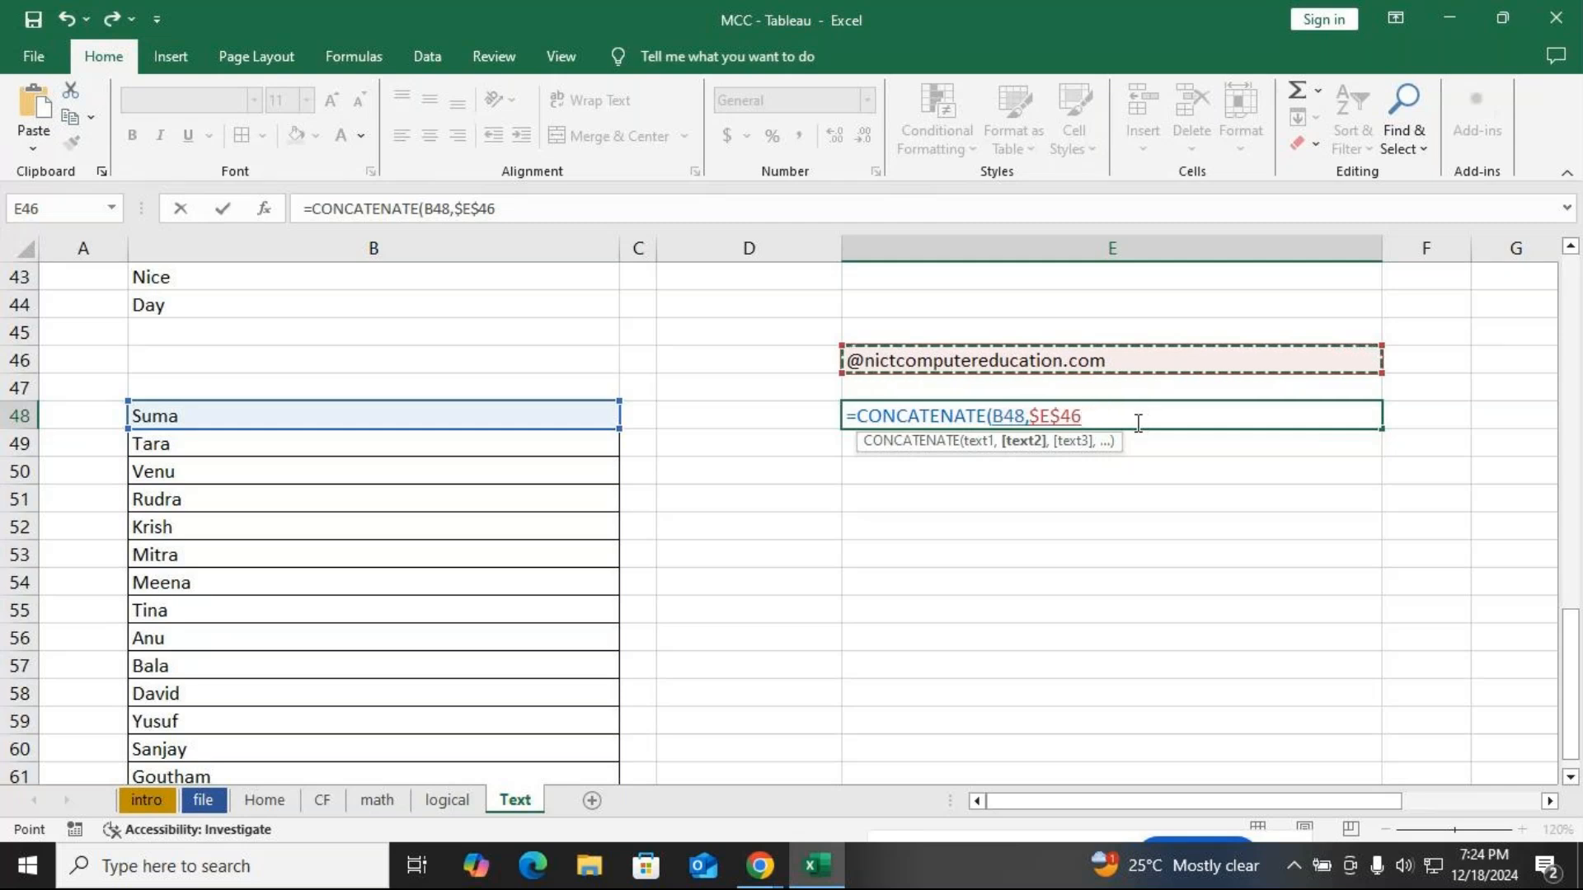
pyautogui.write(')')
pyautogui.press('Return')
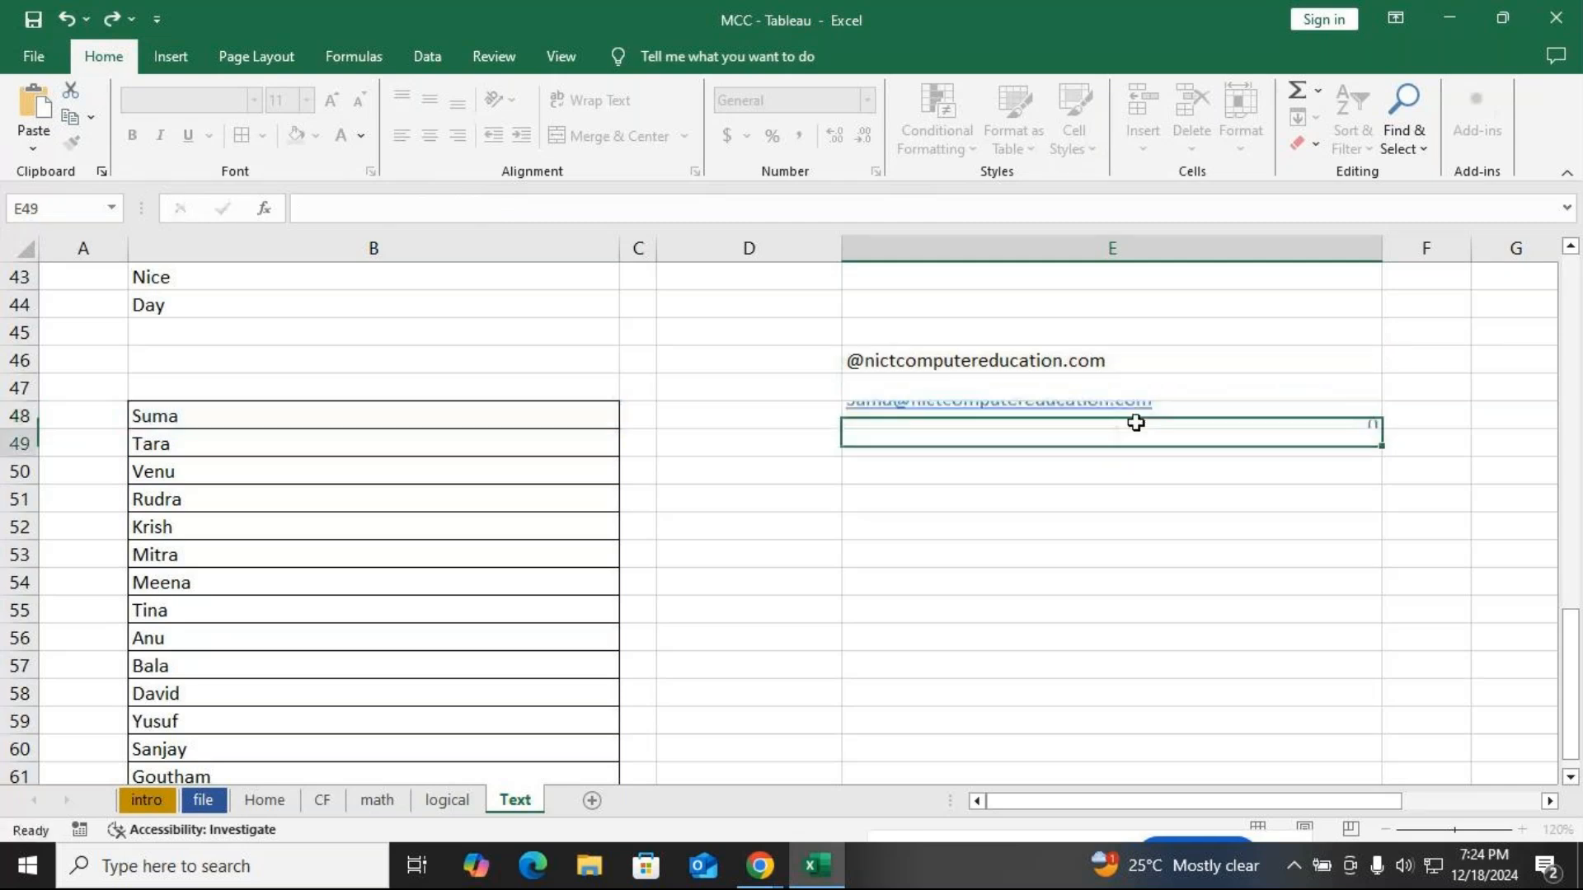
# Fill the CONCATENATE formula from cell E48 down to E61 and check the cell references used in E50
pyautogui.click(1201, 414)
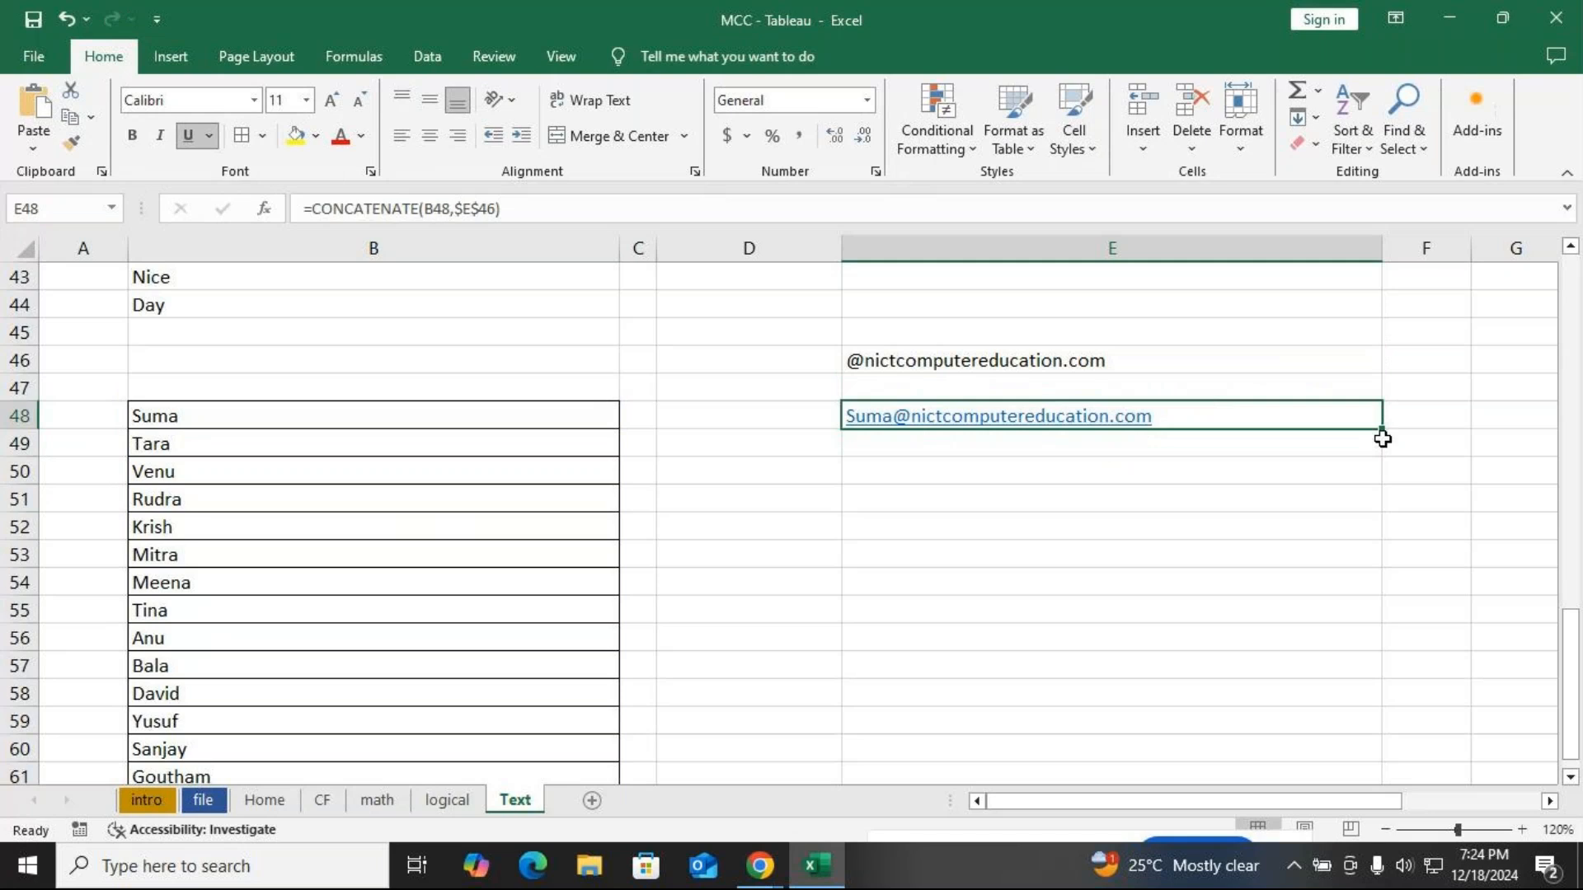
pyautogui.moveTo(1381, 429); pyautogui.dragTo(1280, 713)
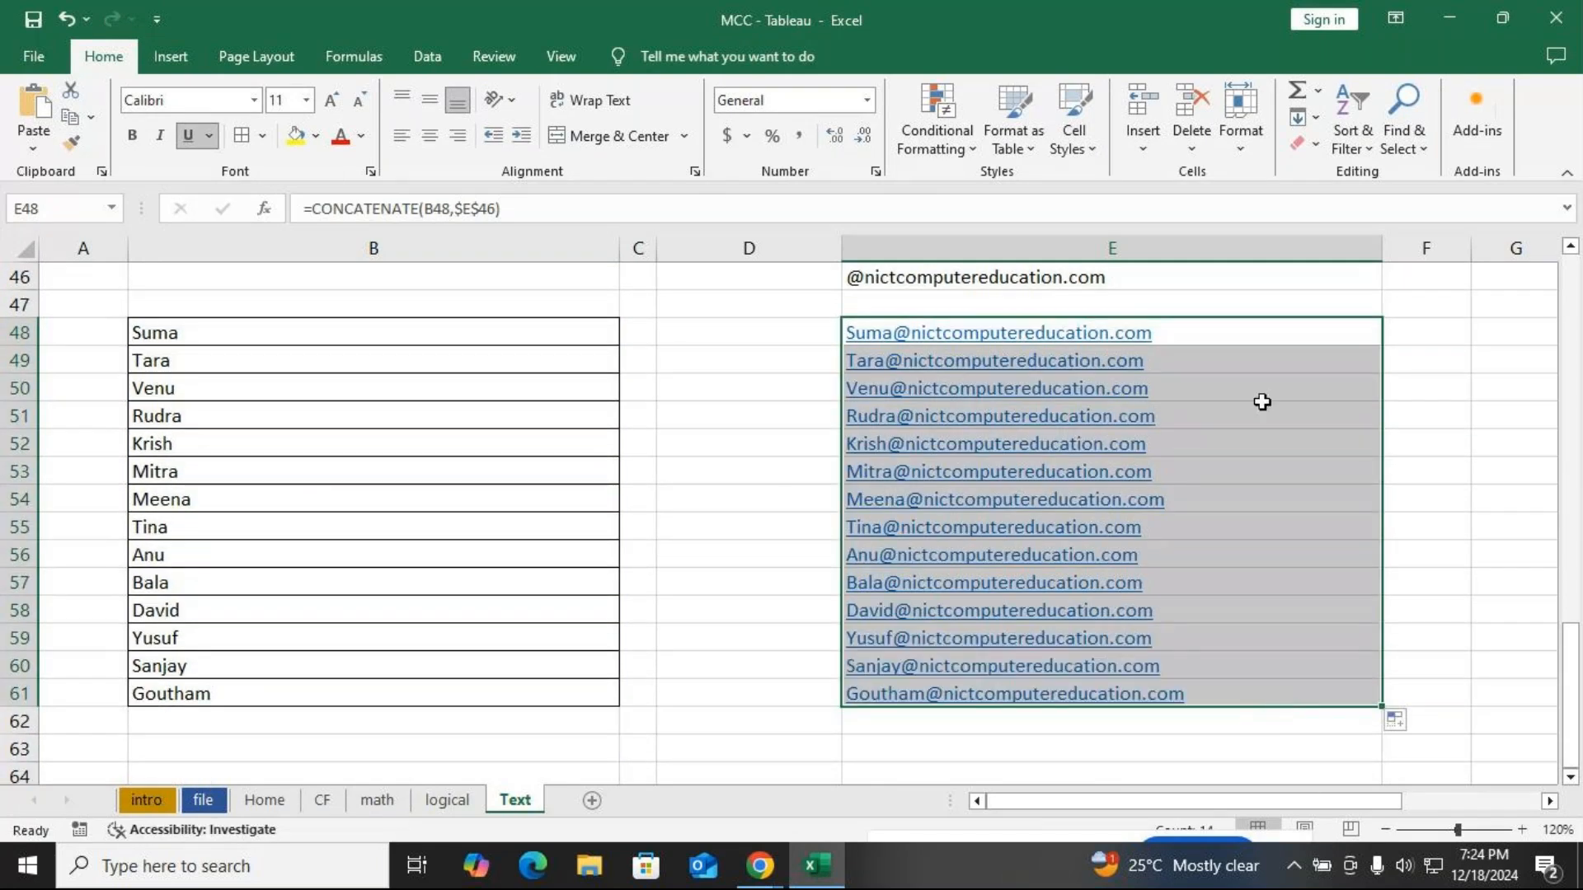
pyautogui.doubleClick(1246, 387)
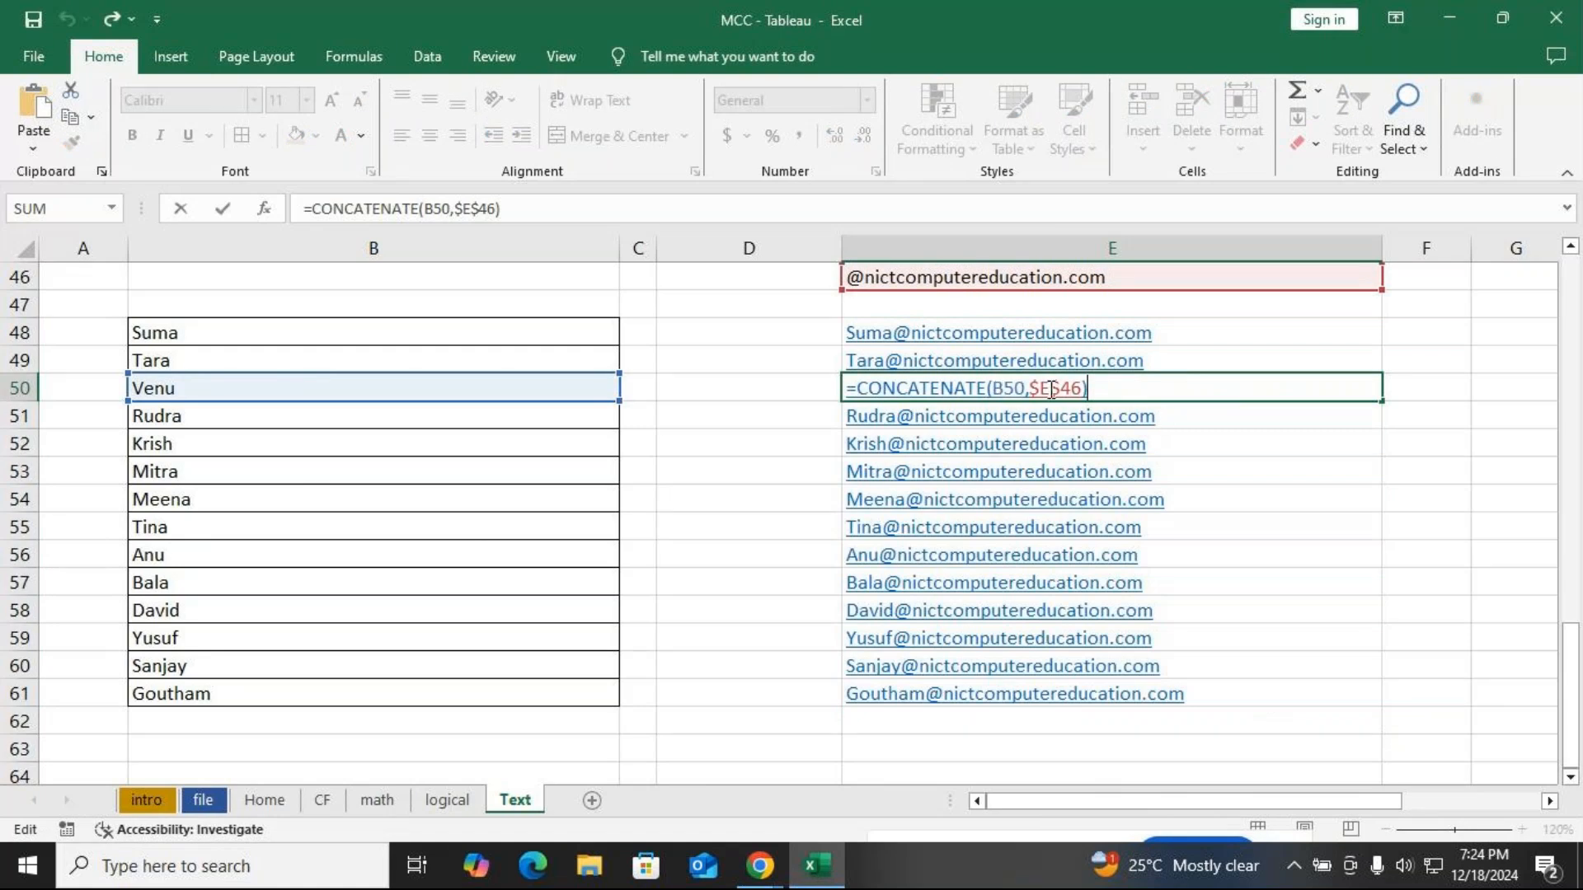
pyautogui.click(1129, 500)
# Set the font color of E48:E61 to Automatic and remove the underline from these cells
pyautogui.click(1180, 332)
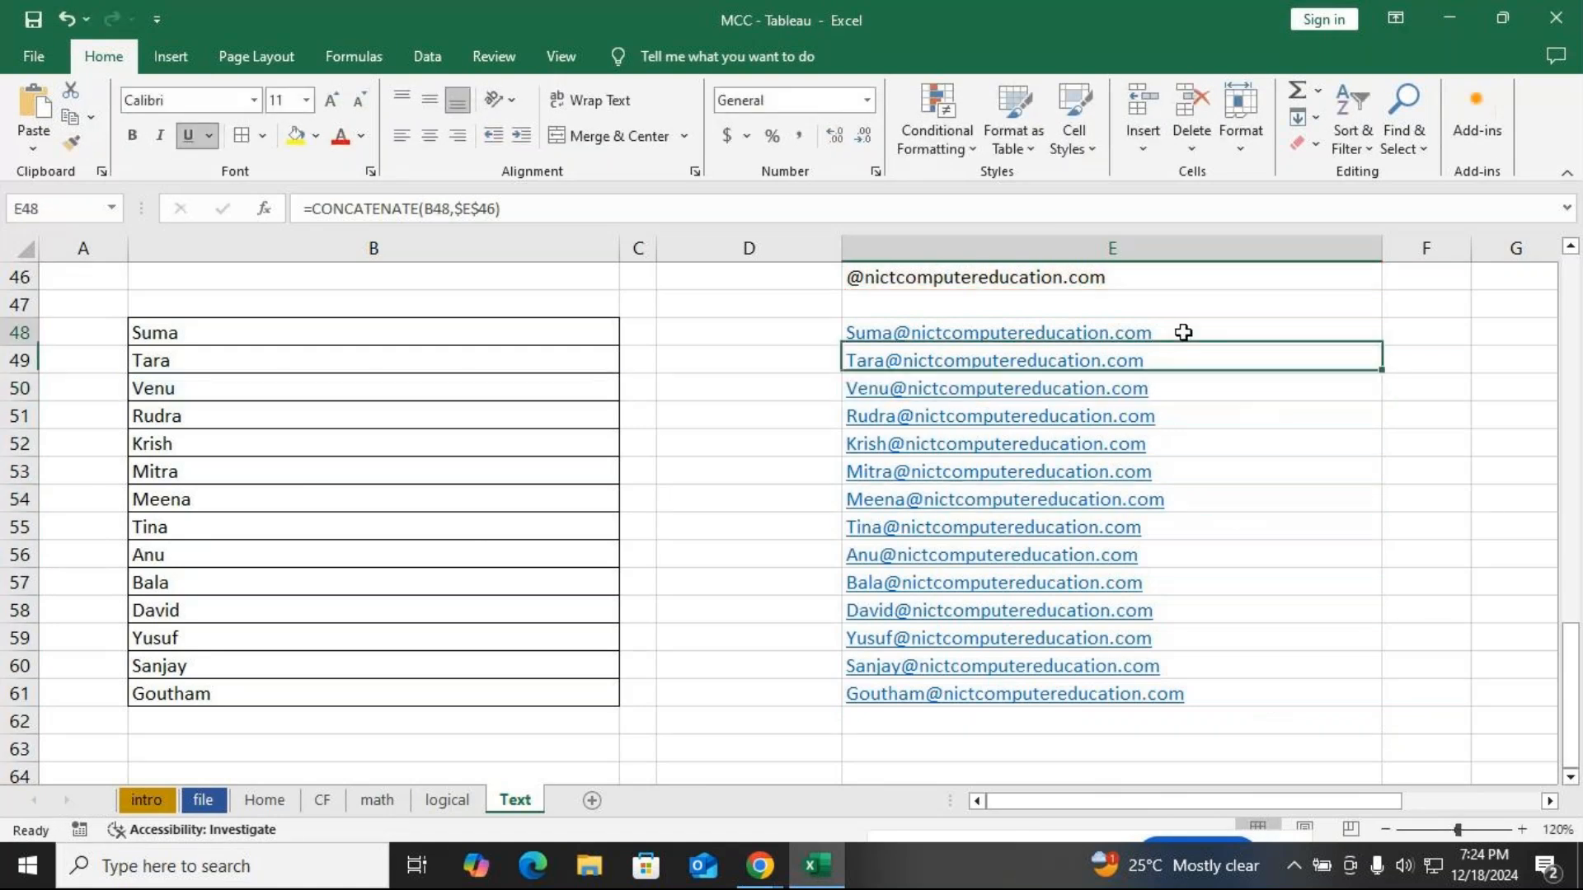
pyautogui.hotkey('ctrl', 'shift', 'Down')
pyautogui.click(363, 134)
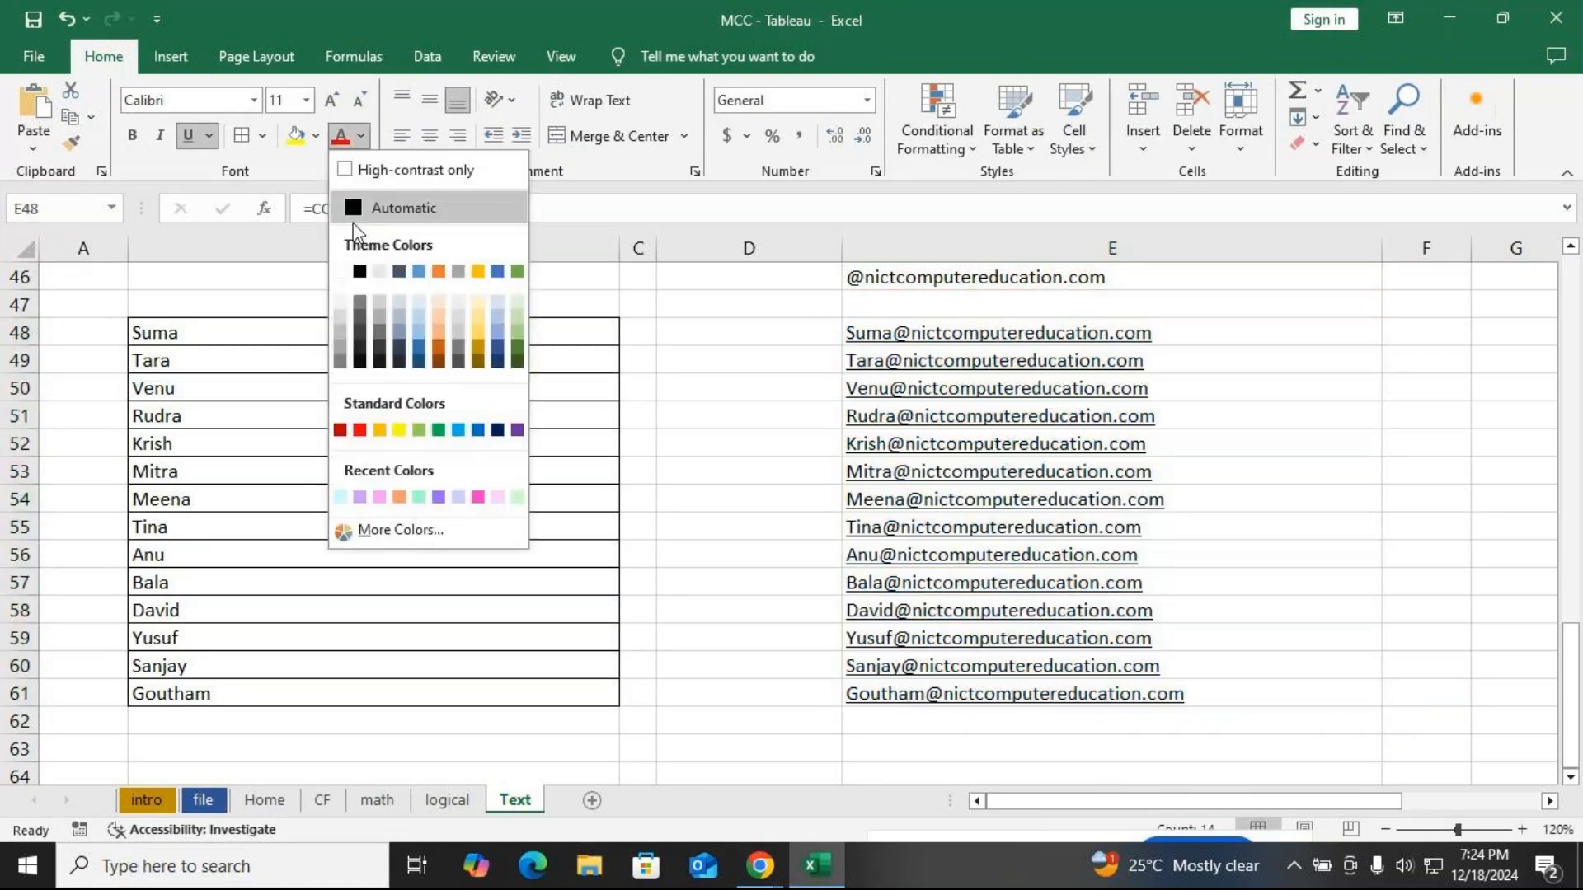
pyautogui.click(354, 216)
pyautogui.click(1265, 413)
pyautogui.moveTo(1242, 326); pyautogui.dragTo(1265, 681)
pyautogui.click(211, 137)
pyautogui.click(227, 163)
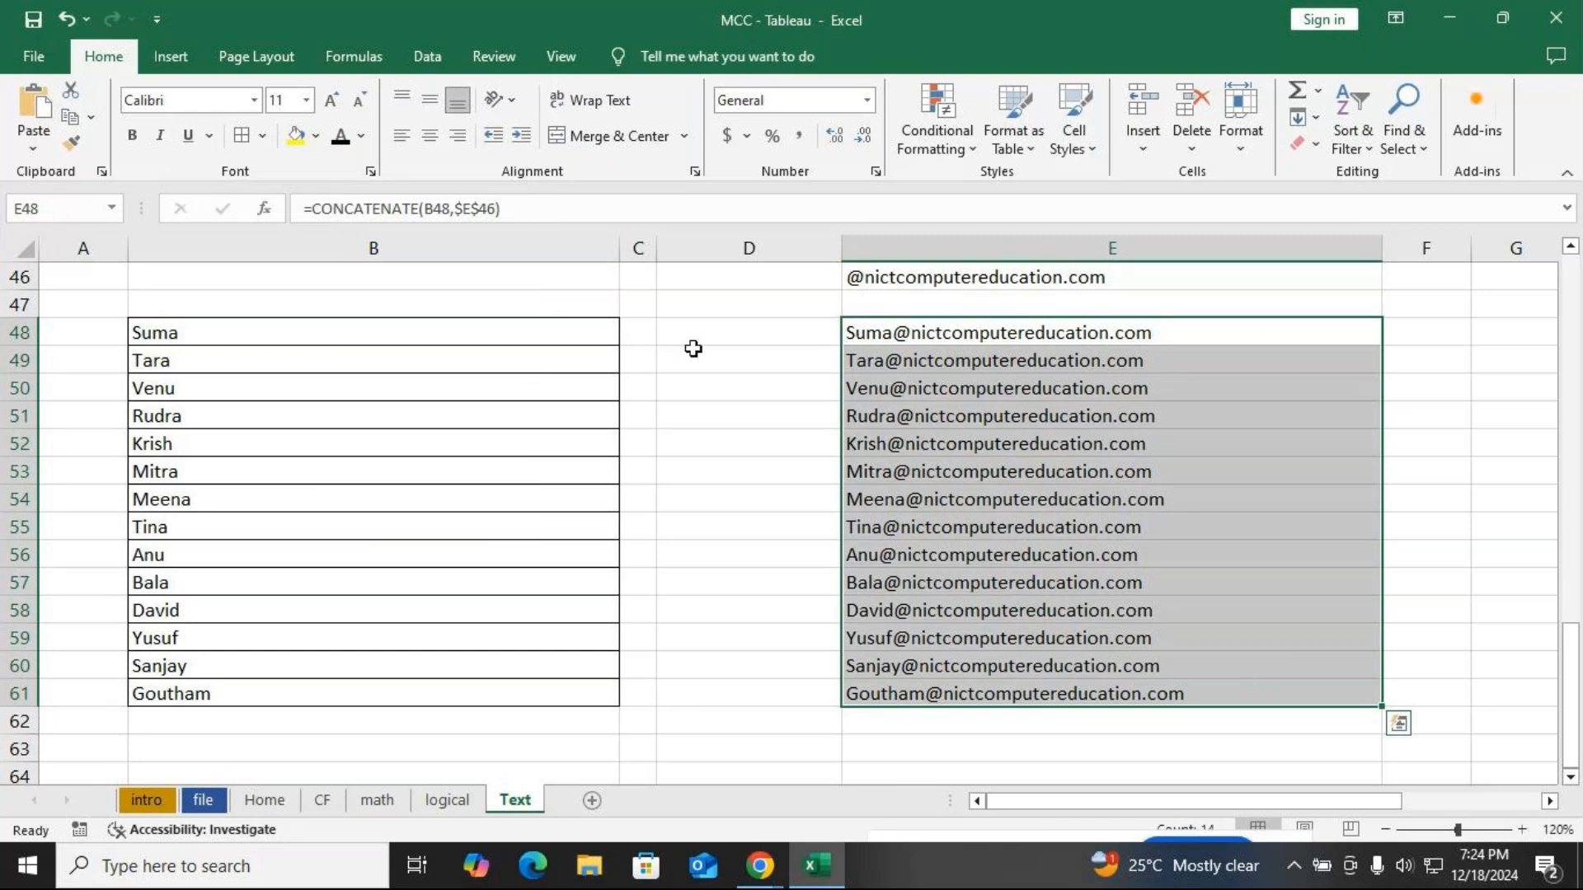
# Examine the CONCATENATE formulas in several cells of E48:E54, comparing the changing name reference with the locked domain reference
pyautogui.click(1413, 387)
pyautogui.doubleClick(1195, 363)
pyautogui.click(1202, 387)
pyautogui.doubleClick(1202, 387)
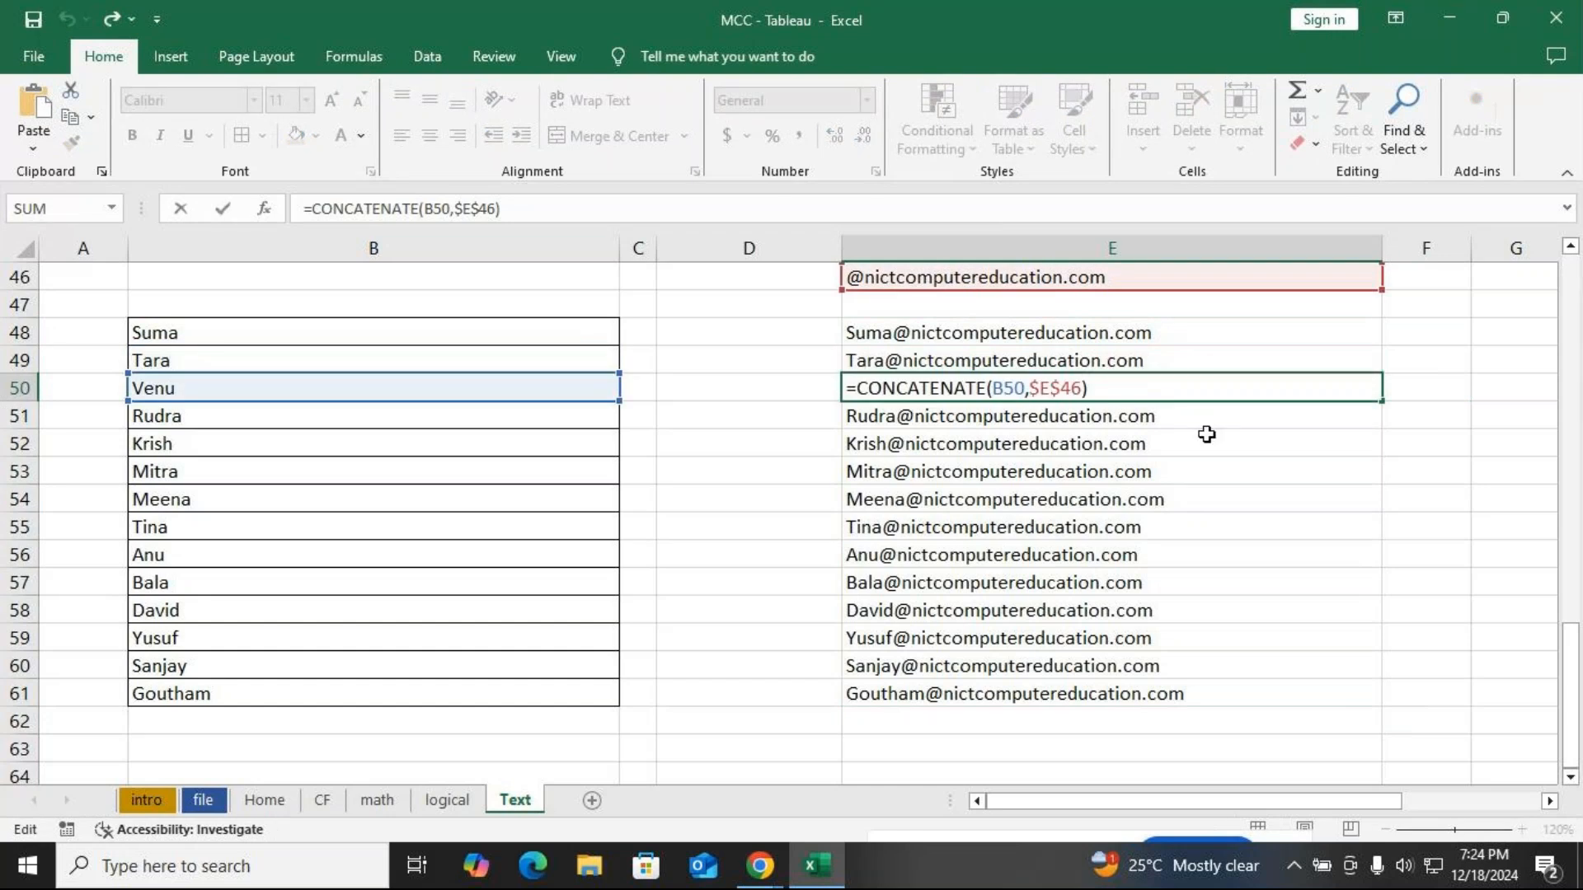
pyautogui.doubleClick(1193, 452)
pyautogui.doubleClick(1178, 472)
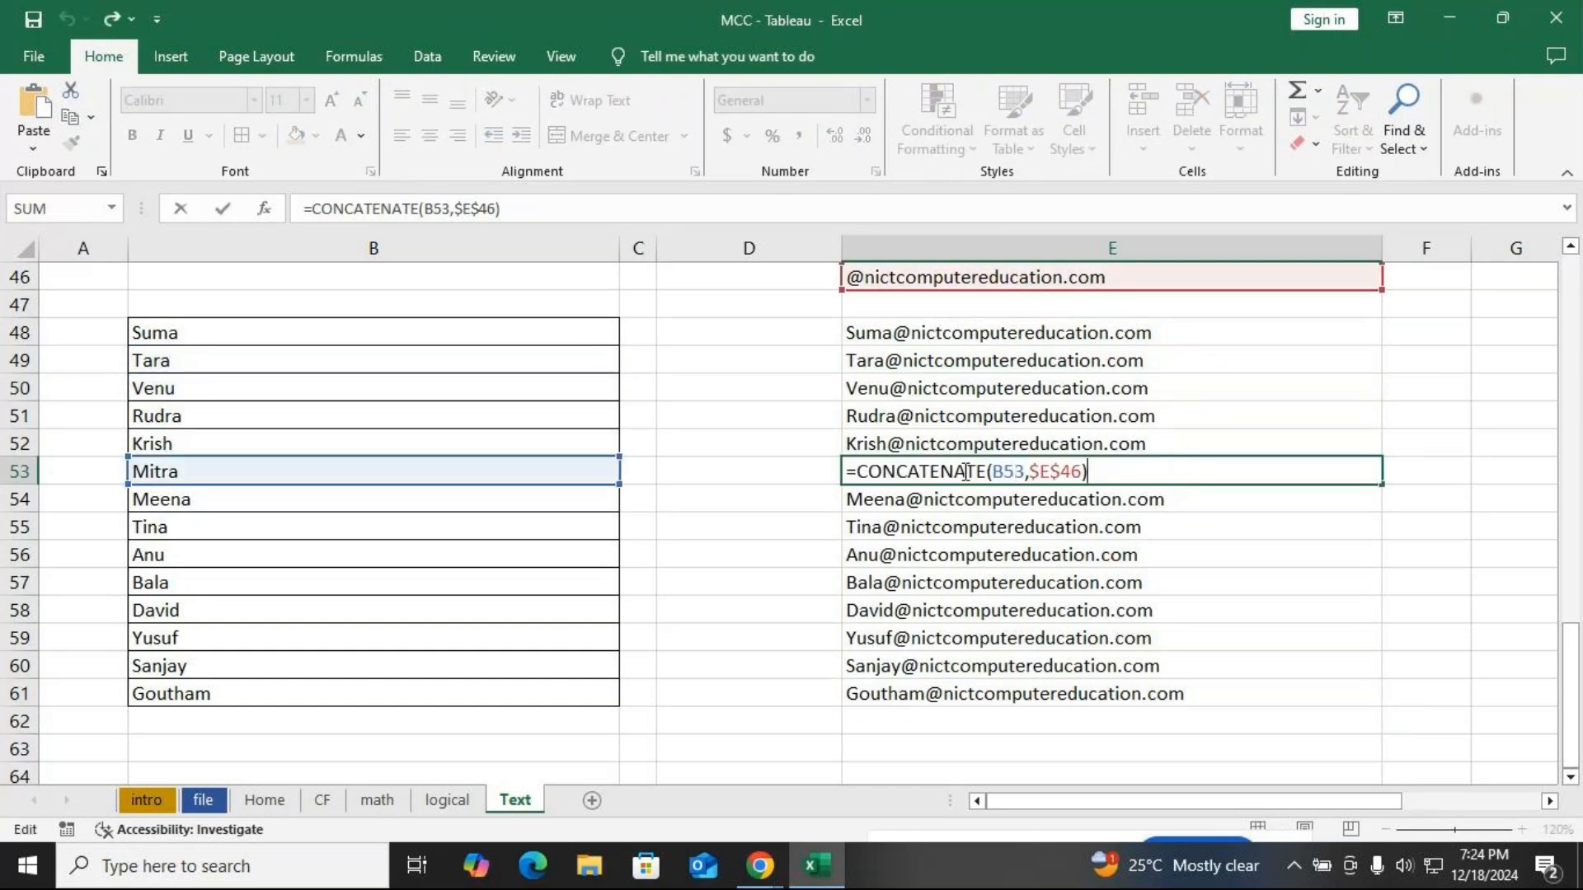
pyautogui.press('Return')
pyautogui.doubleClick(1214, 500)
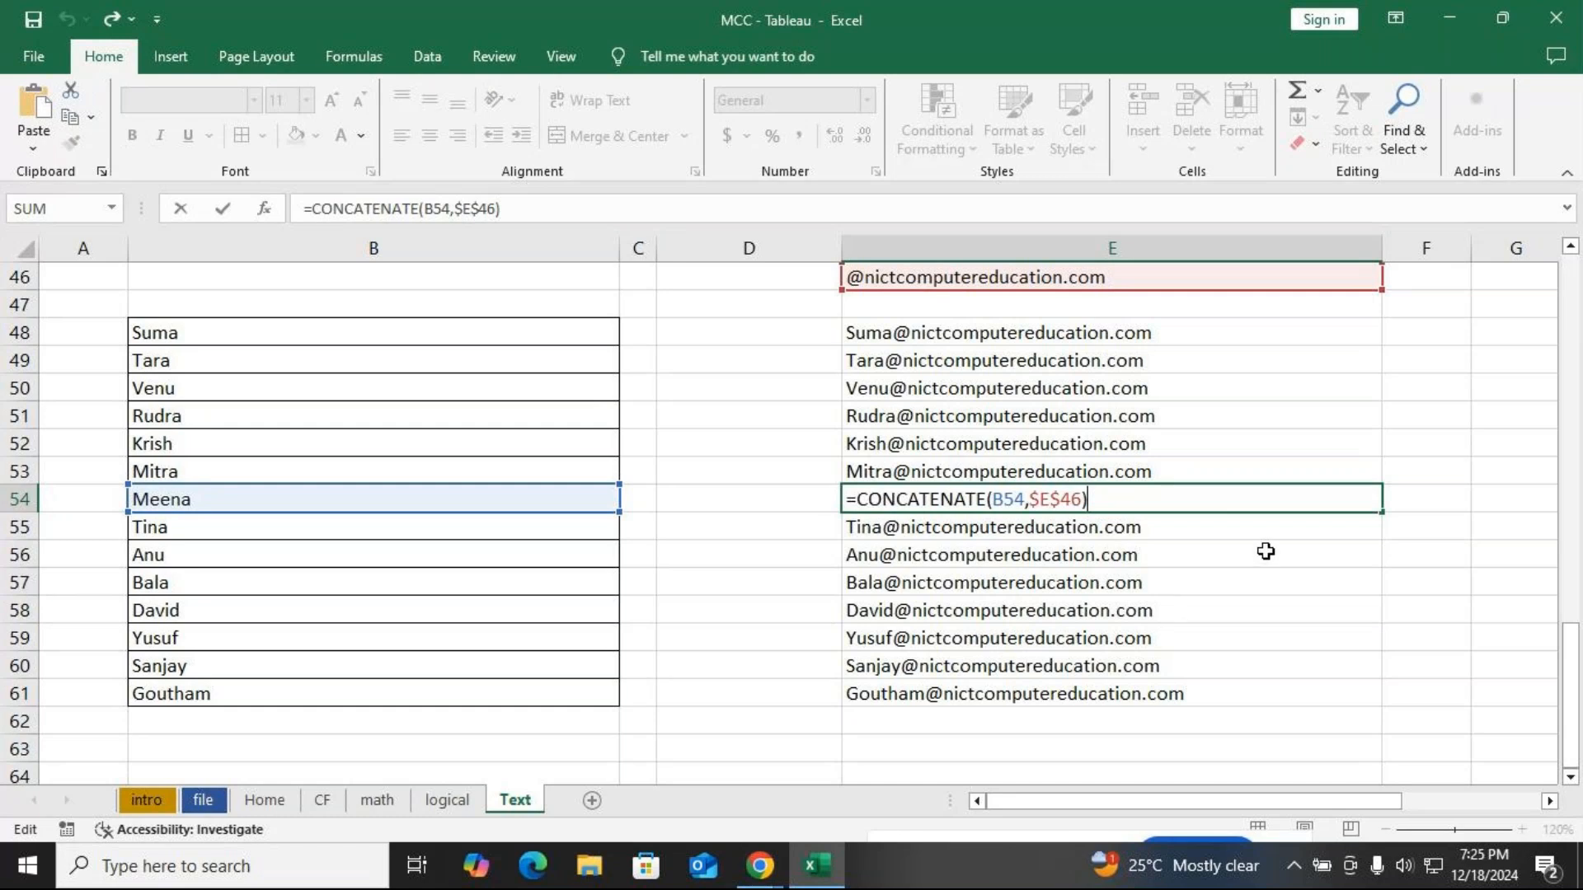
pyautogui.click(1219, 324)
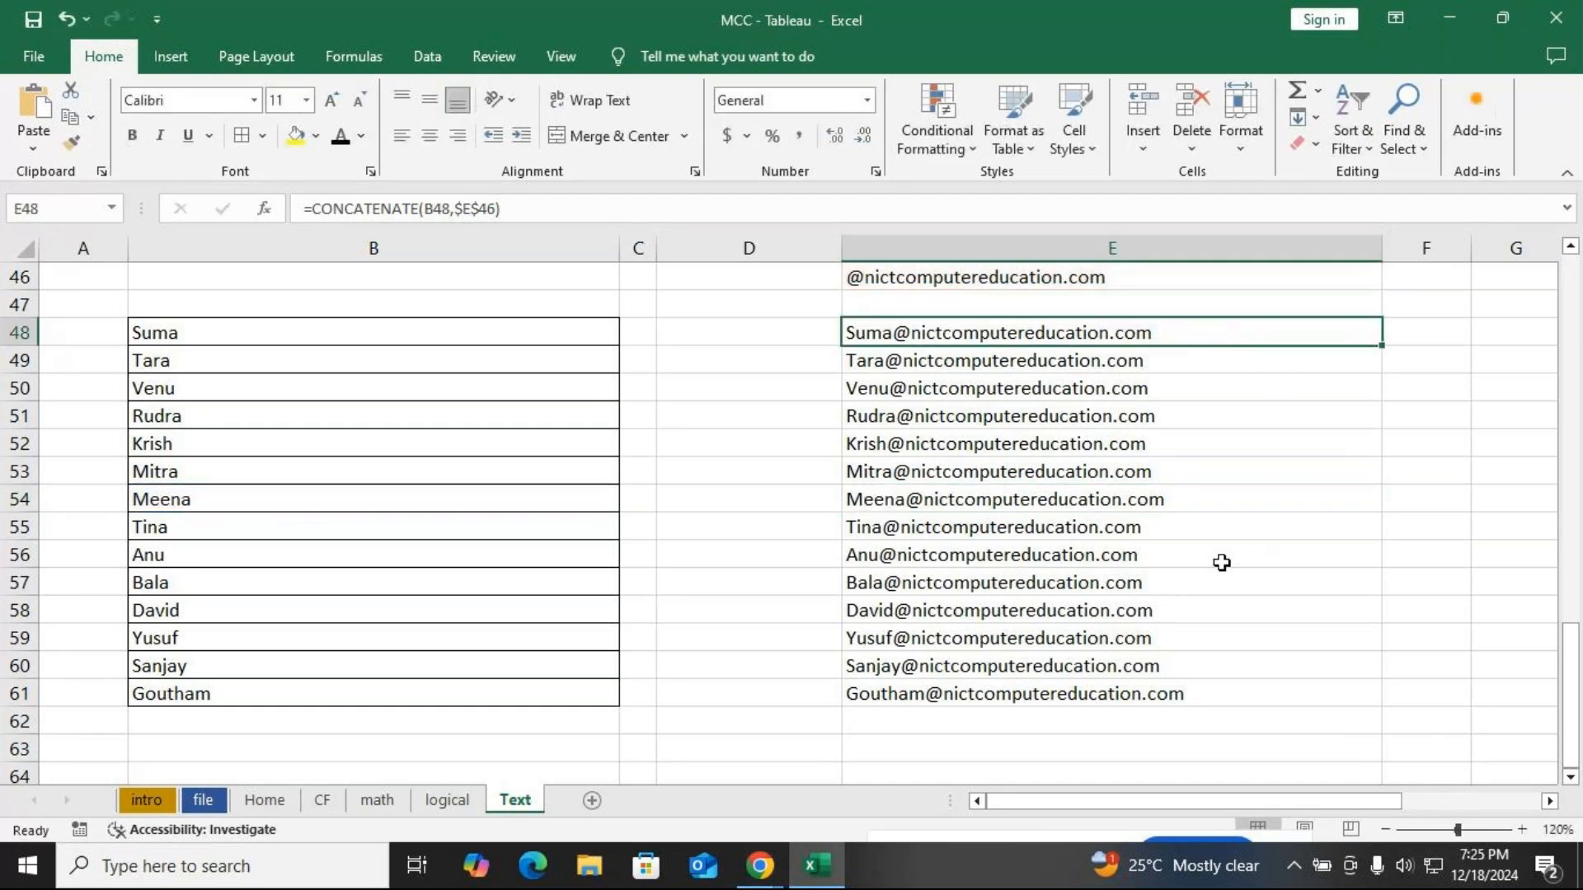
pyautogui.doubleClick(1190, 335)
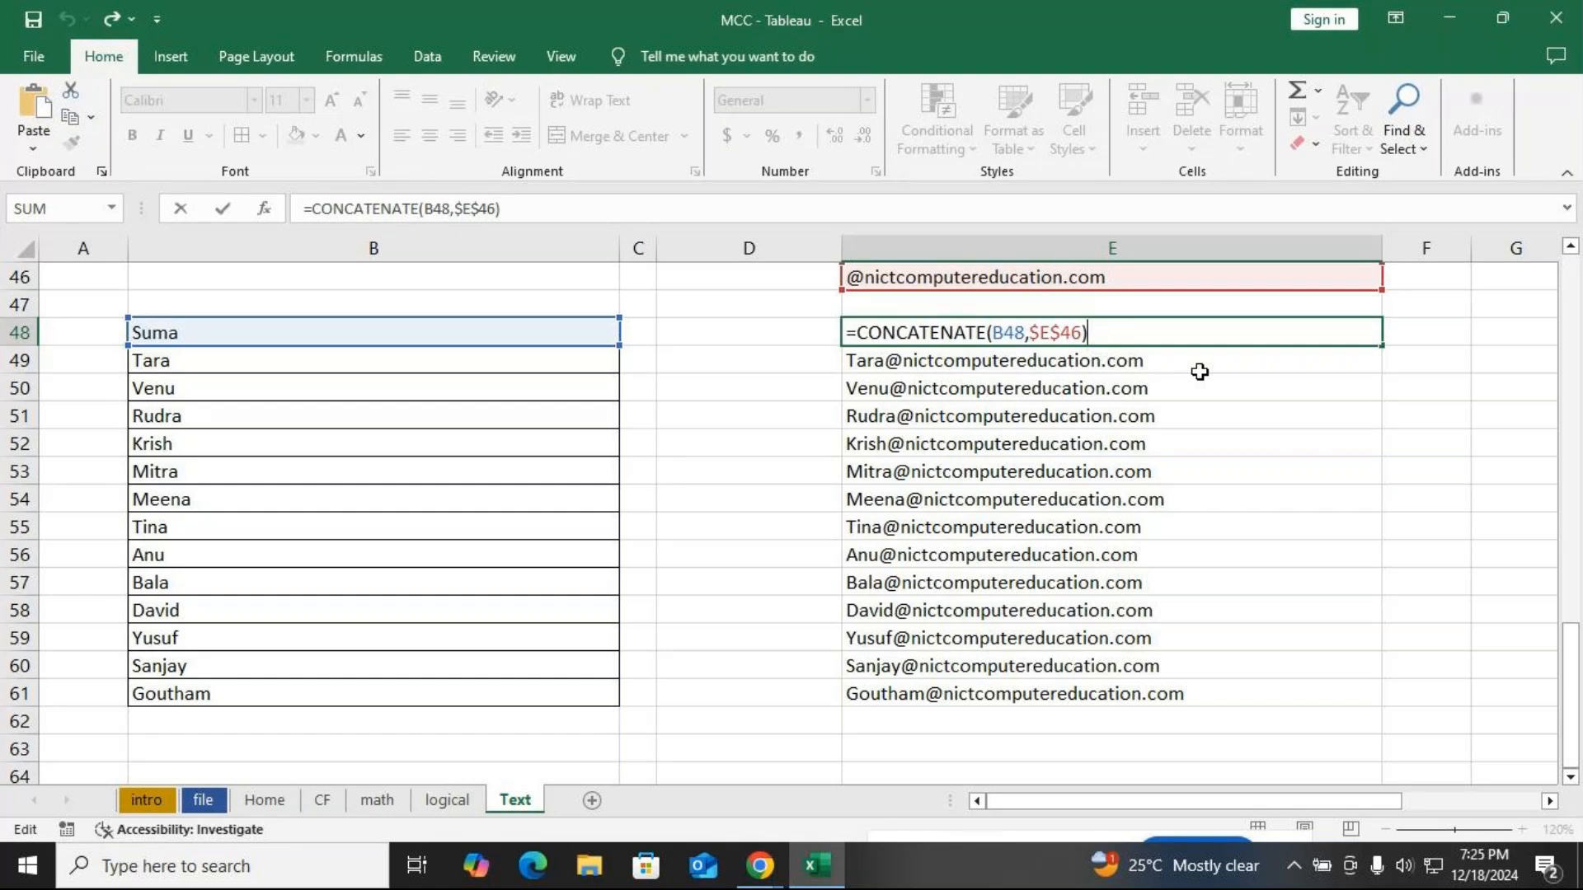
pyautogui.press('Return')
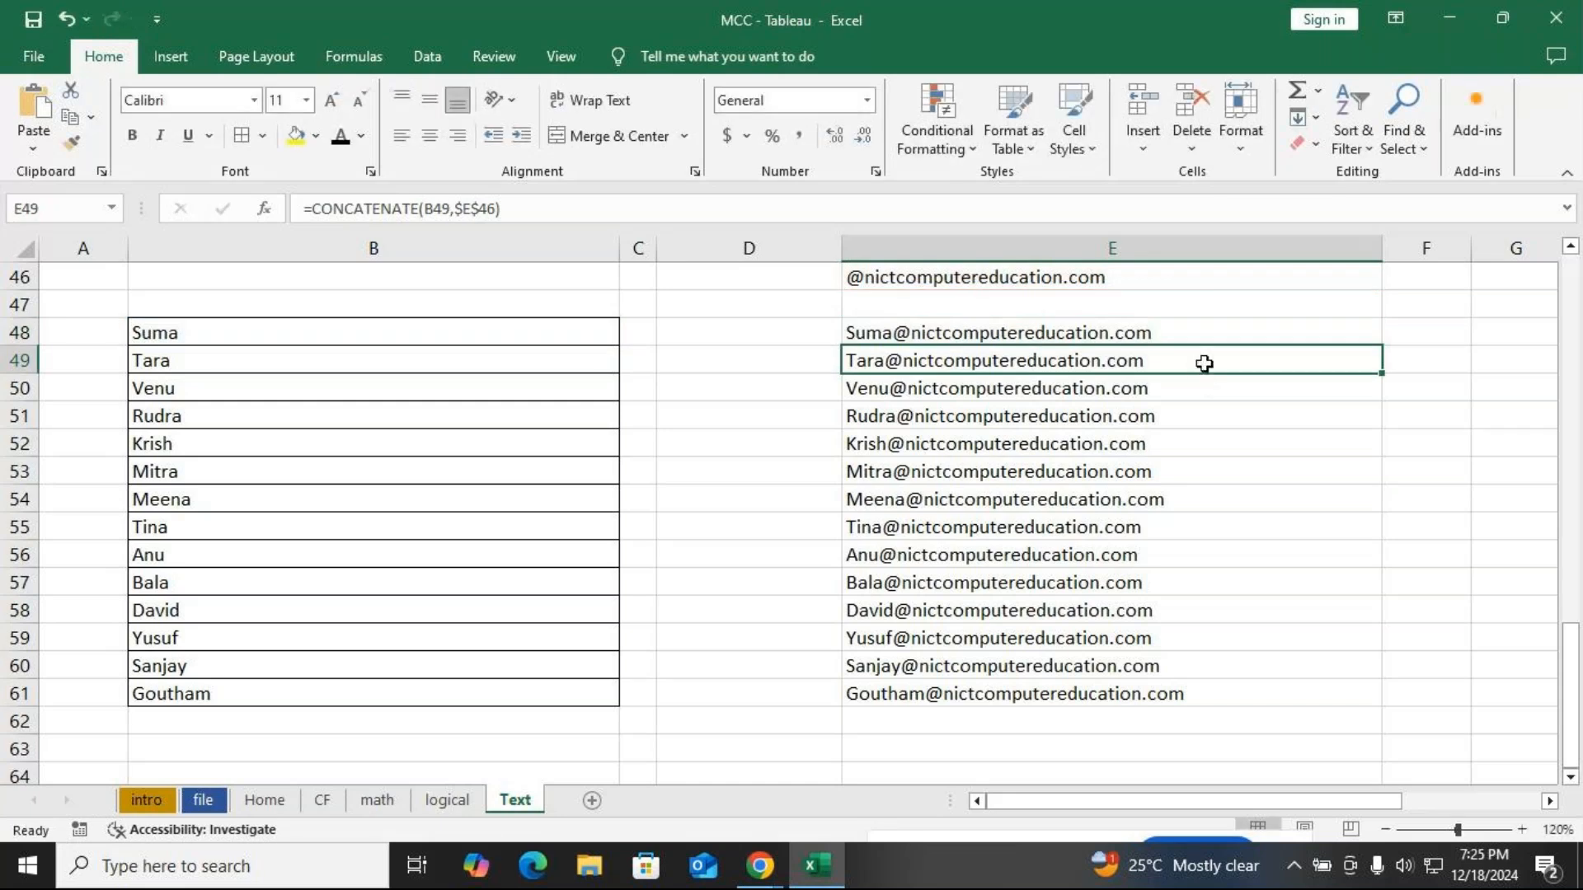
pyautogui.doubleClick(1204, 363)
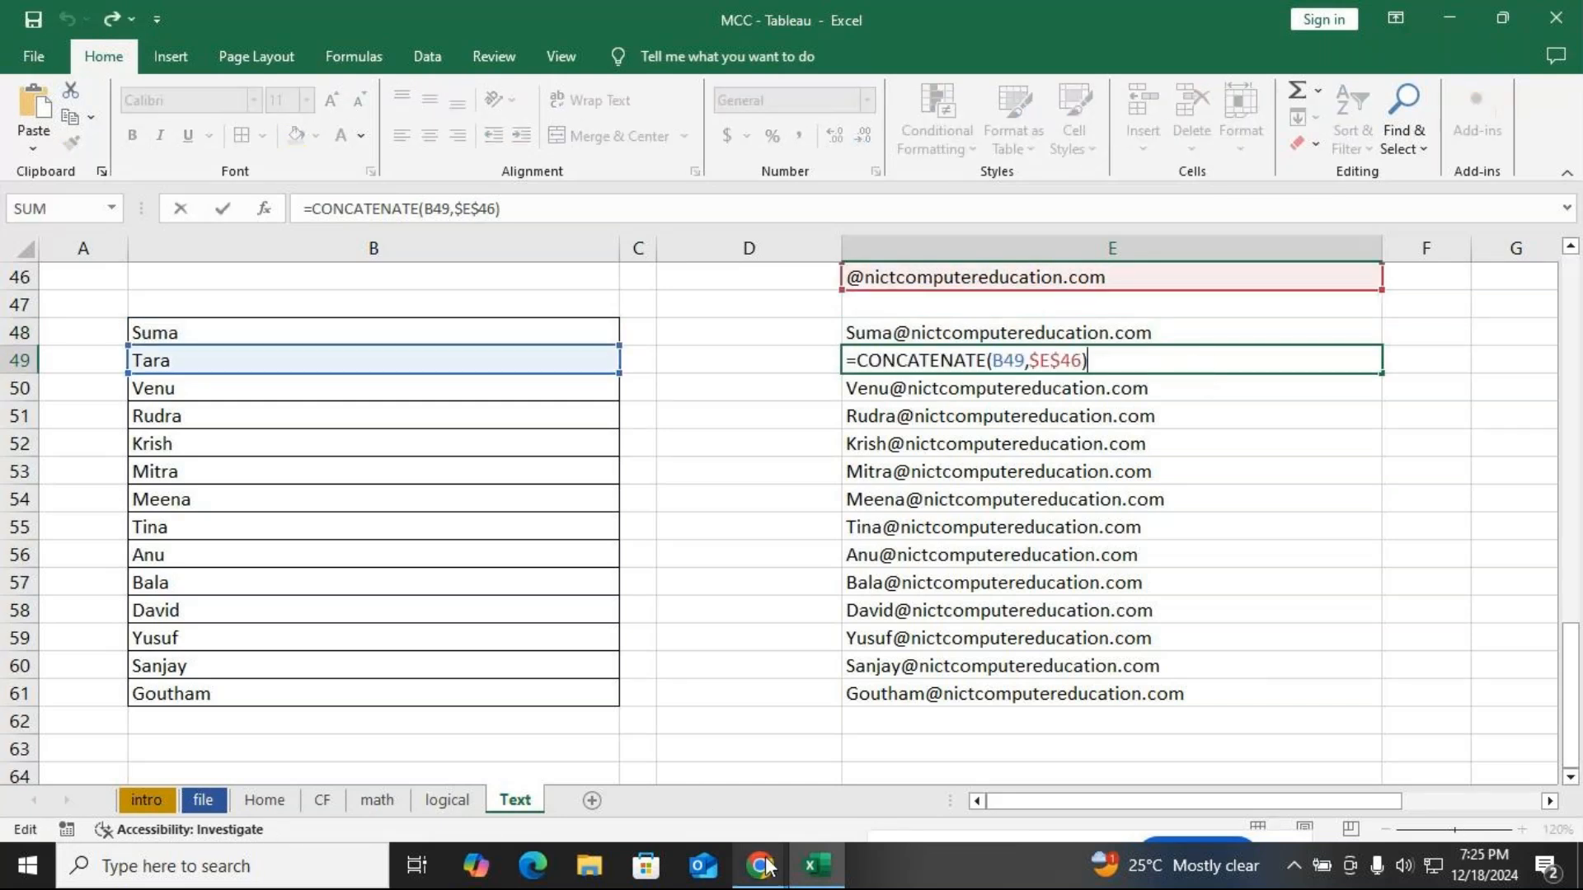
# Switch to the GoTo Meeting window, read the meeting chat with the microphone muted, and return to Excel with it unmuted
pyautogui.moveTo(759, 864)
pyautogui.click(700, 808)
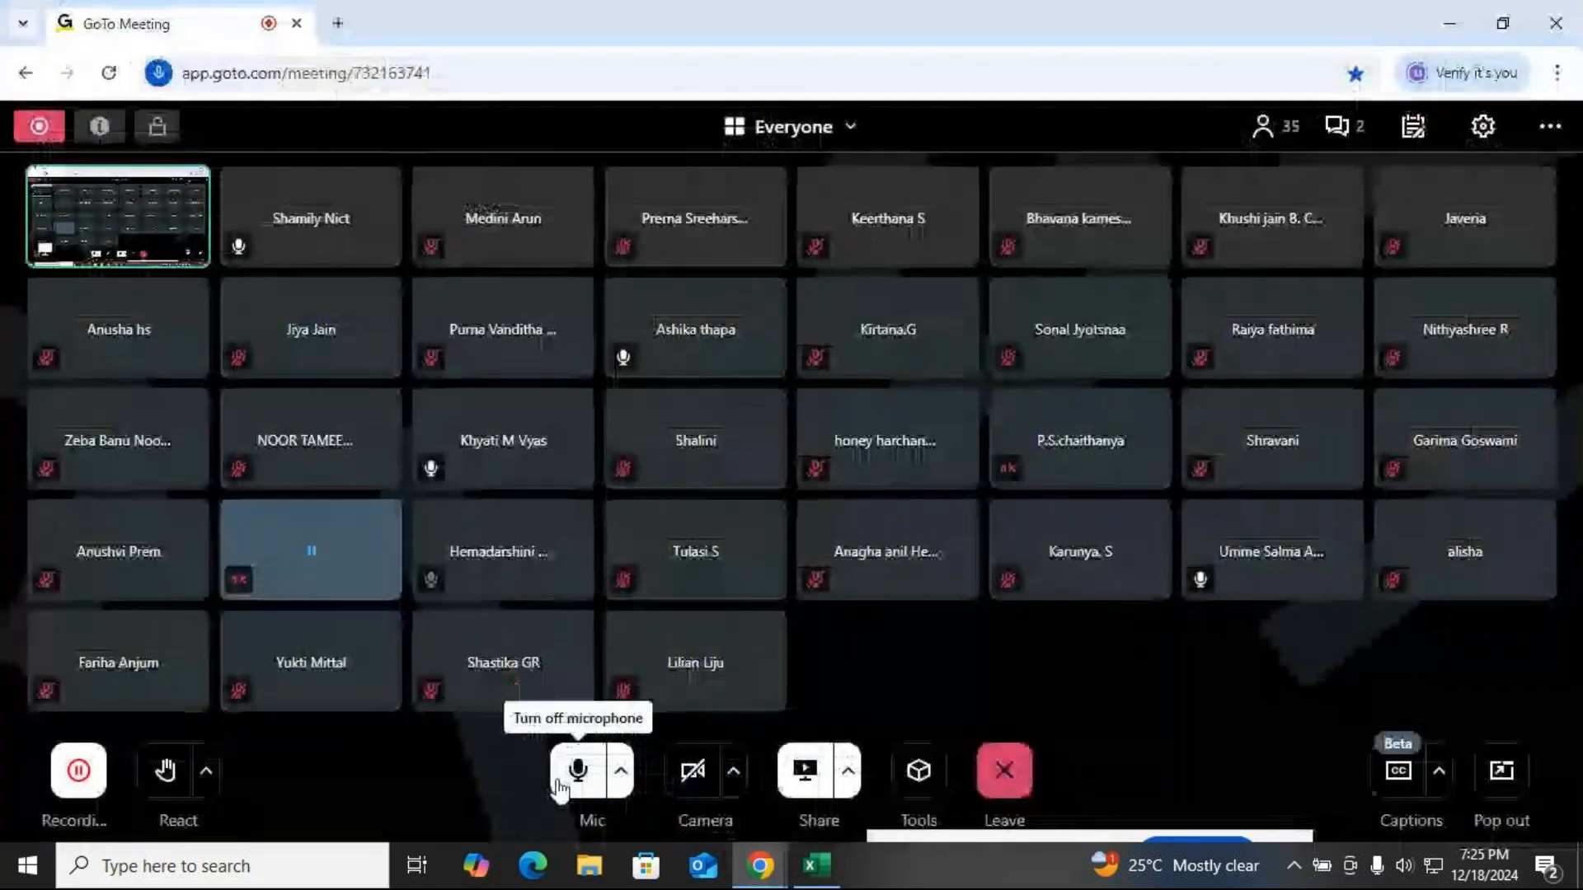
pyautogui.click(578, 781)
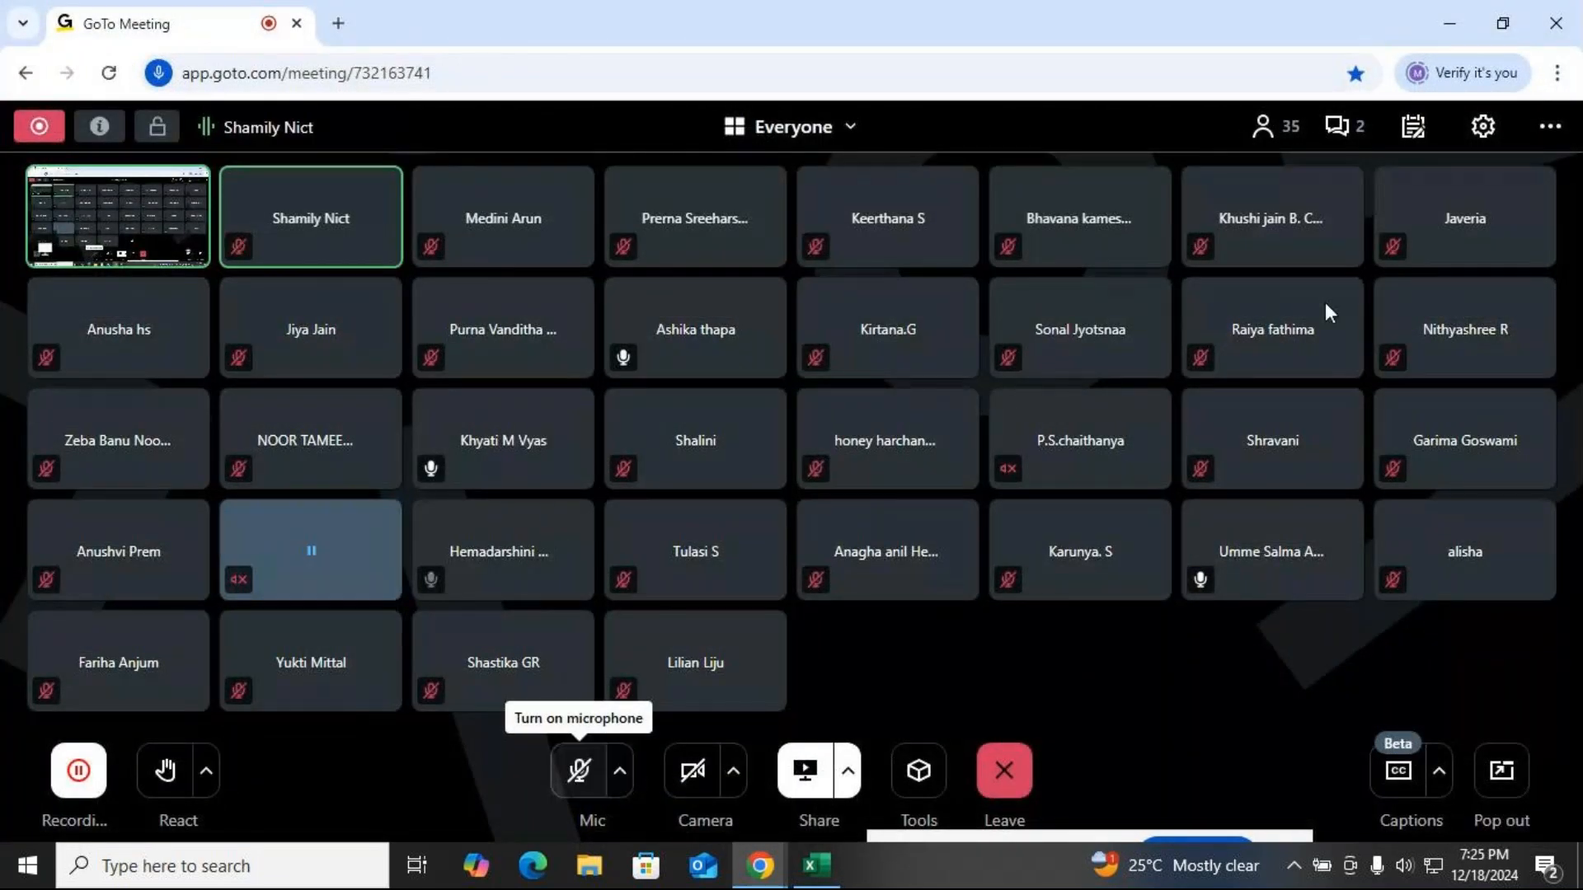
pyautogui.click(1339, 128)
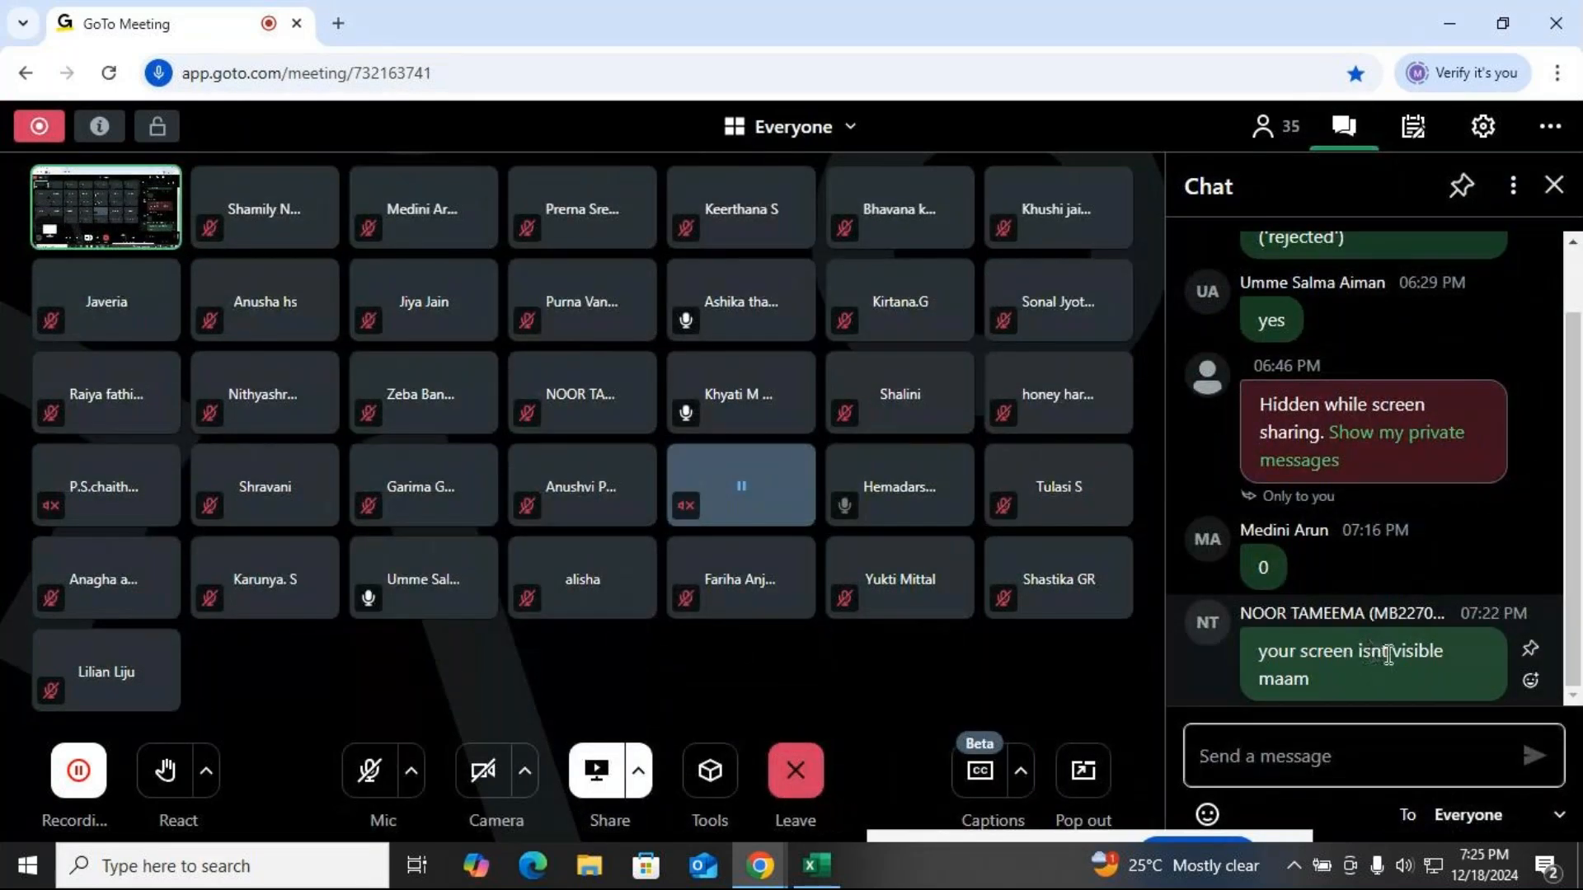
pyautogui.click(1550, 192)
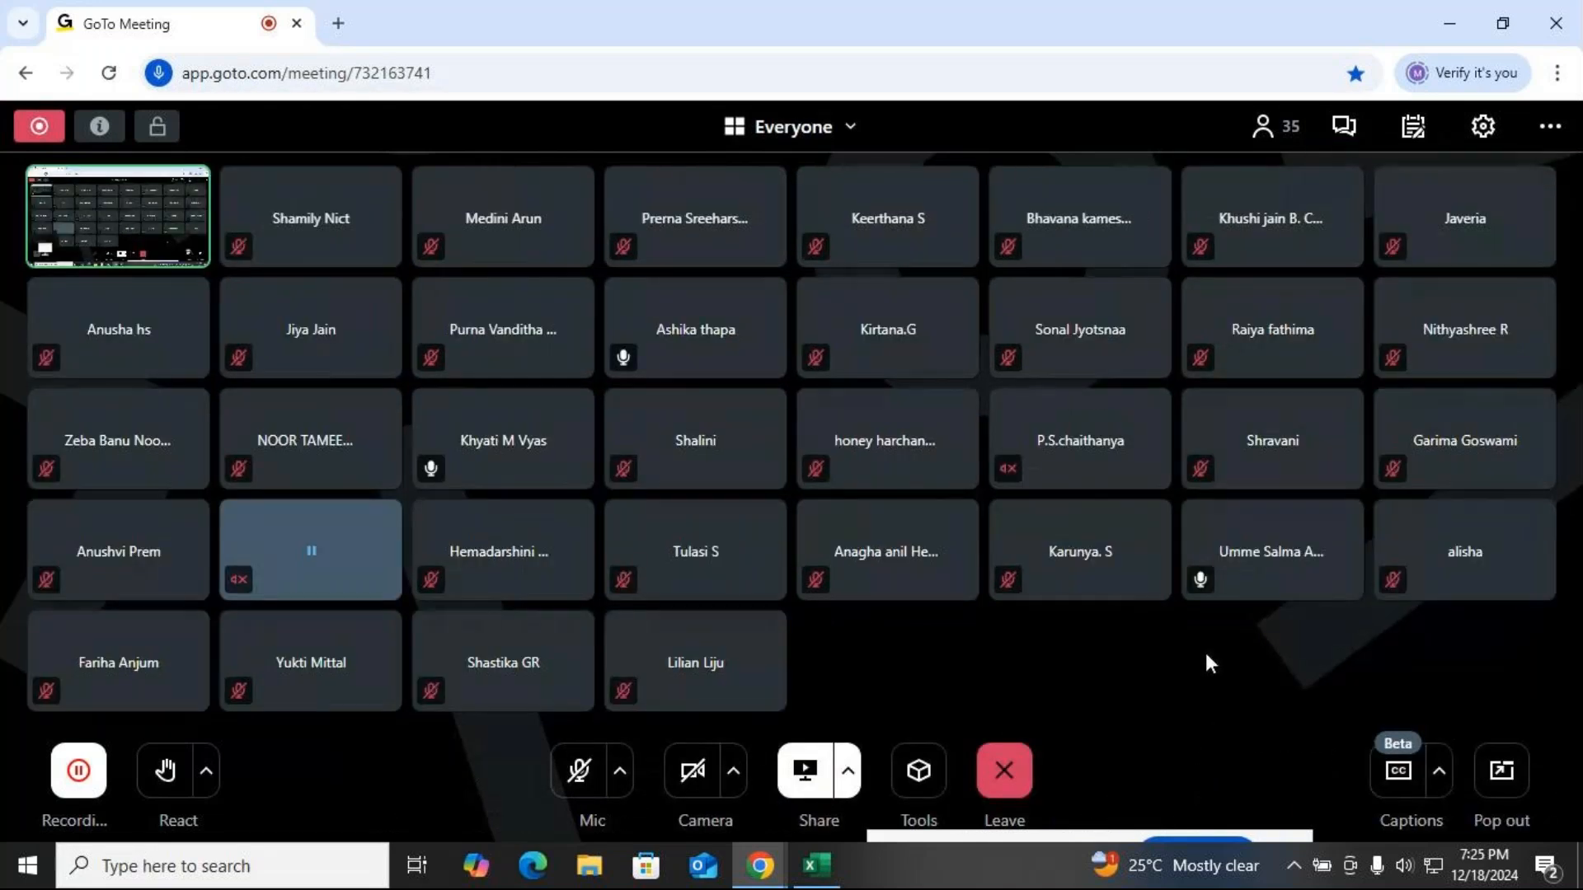
pyautogui.press('space')
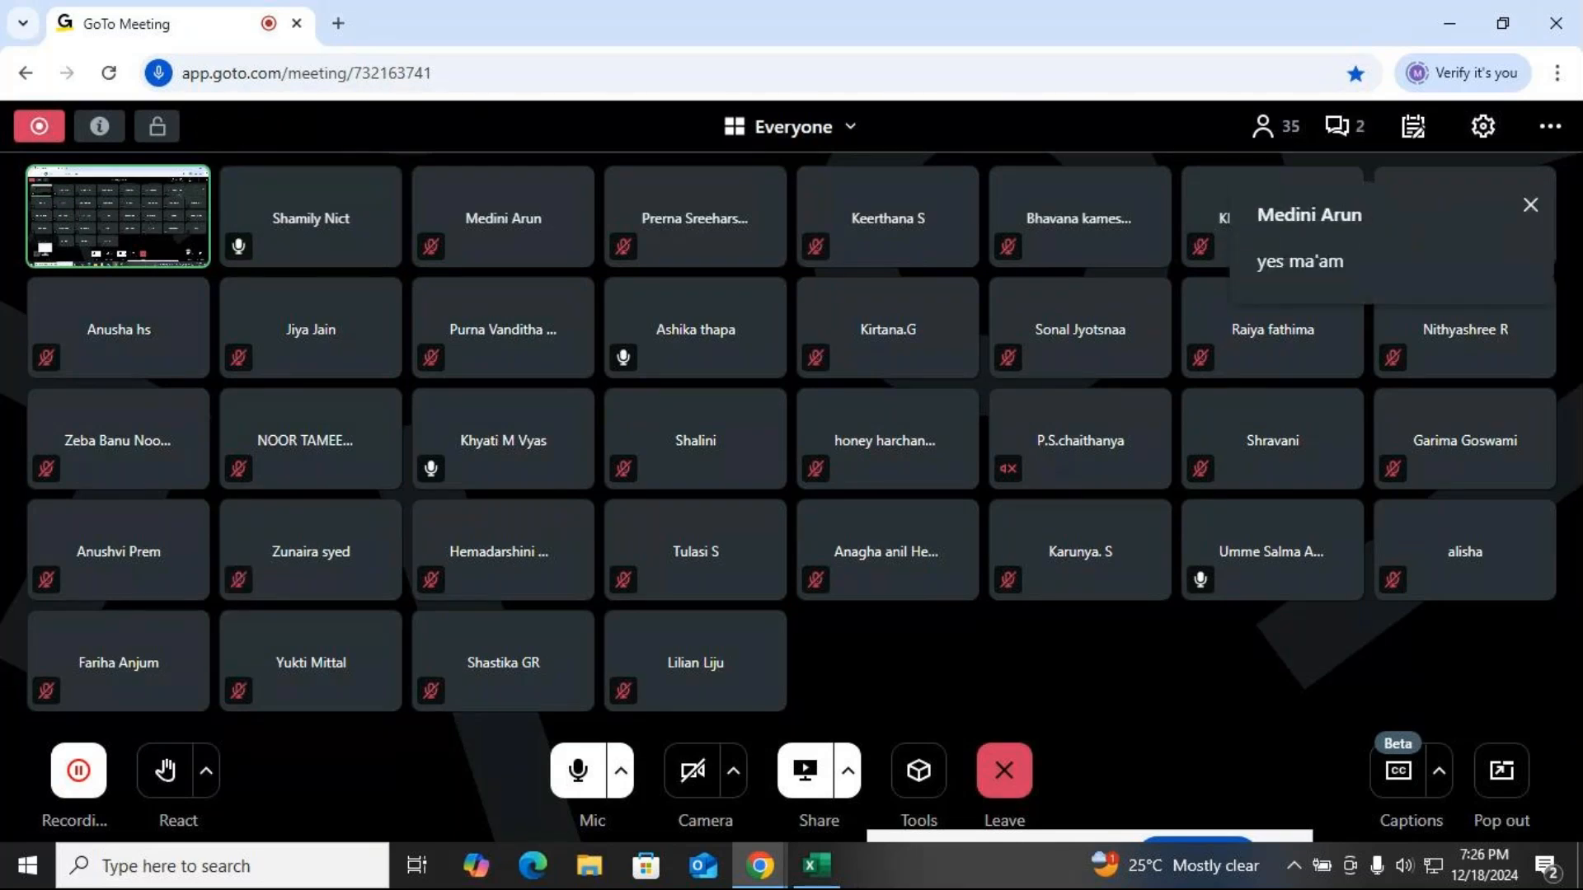
pyautogui.hotkey('alt', 'Tab')
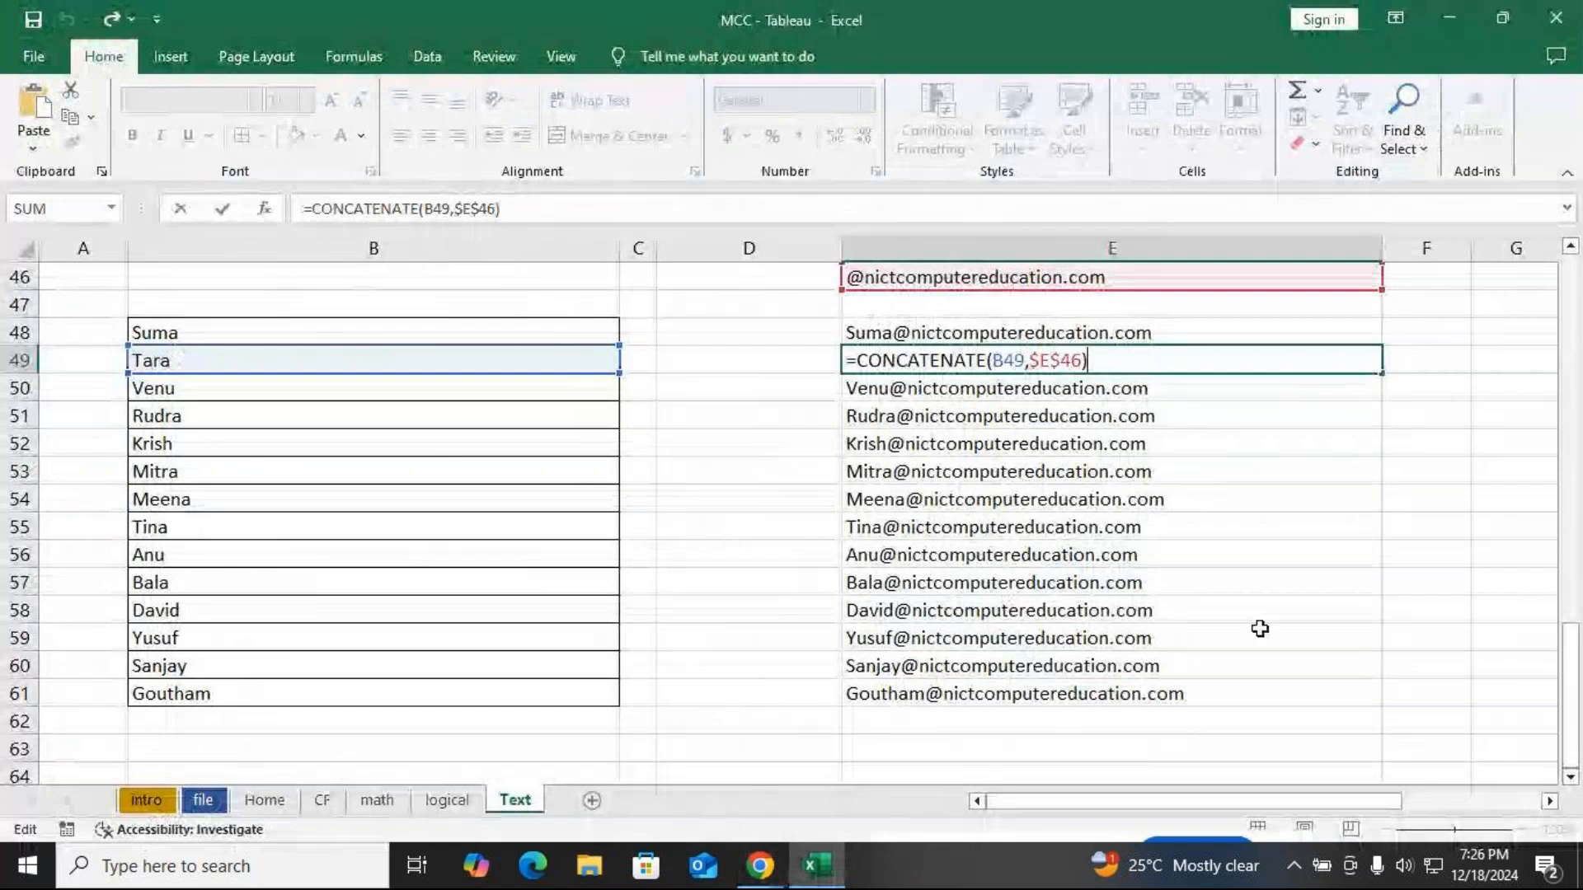
# Clear the CONCATENATE results from the range E48:E61
pyautogui.moveTo(1064, 332); pyautogui.dragTo(1047, 693)
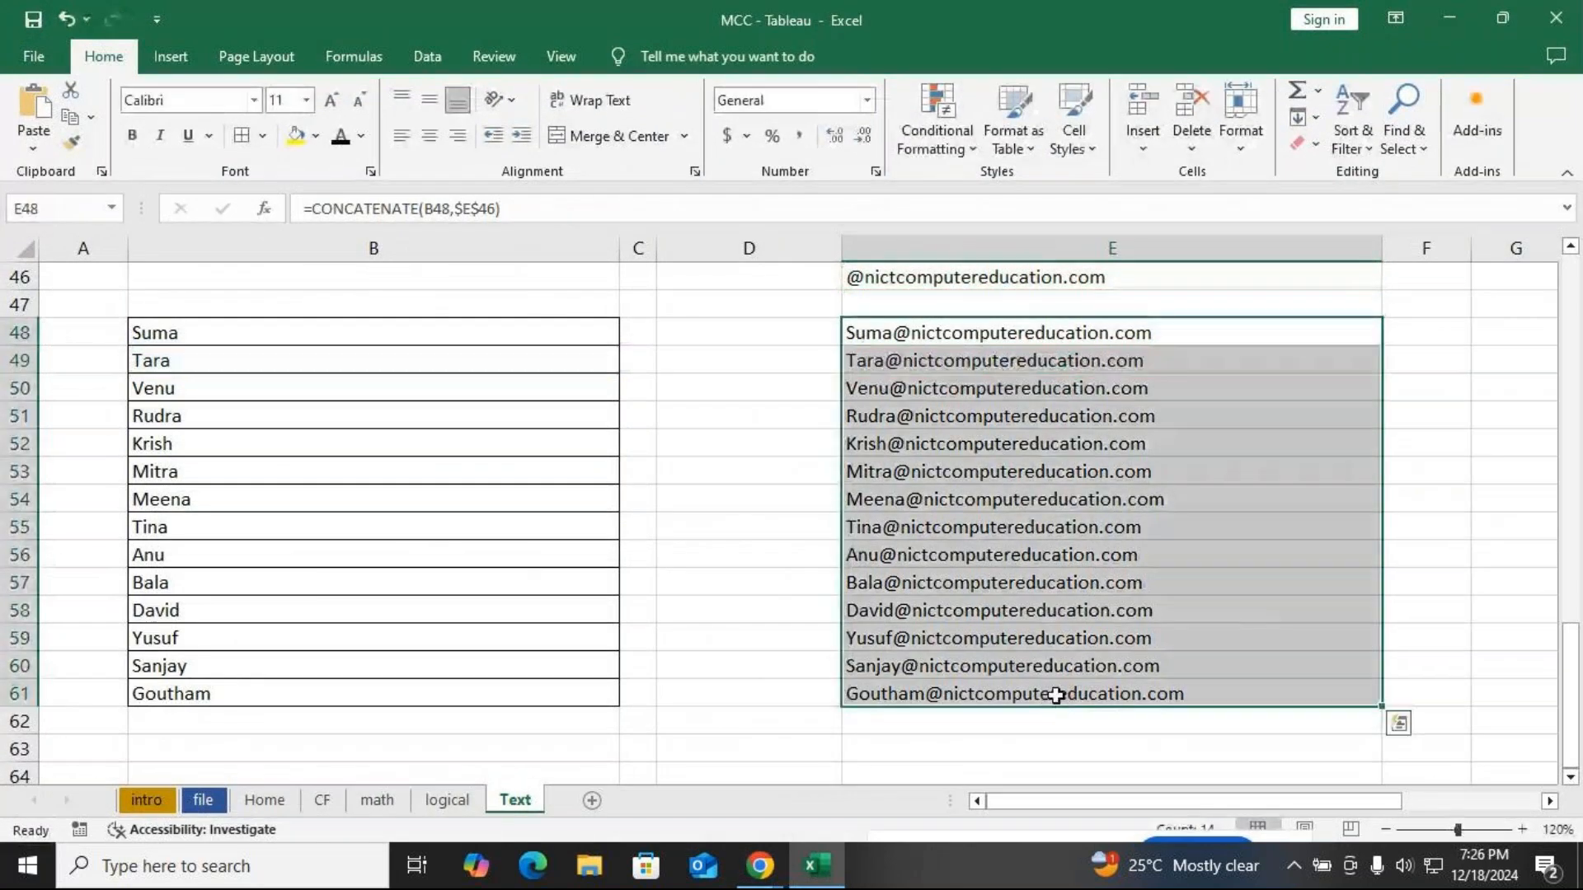
pyautogui.press('Delete')
pyautogui.click(1047, 638)
# Highlight the domain cell E46 with a yellow fill and point out the empty result range E48:E61
pyautogui.click(932, 283)
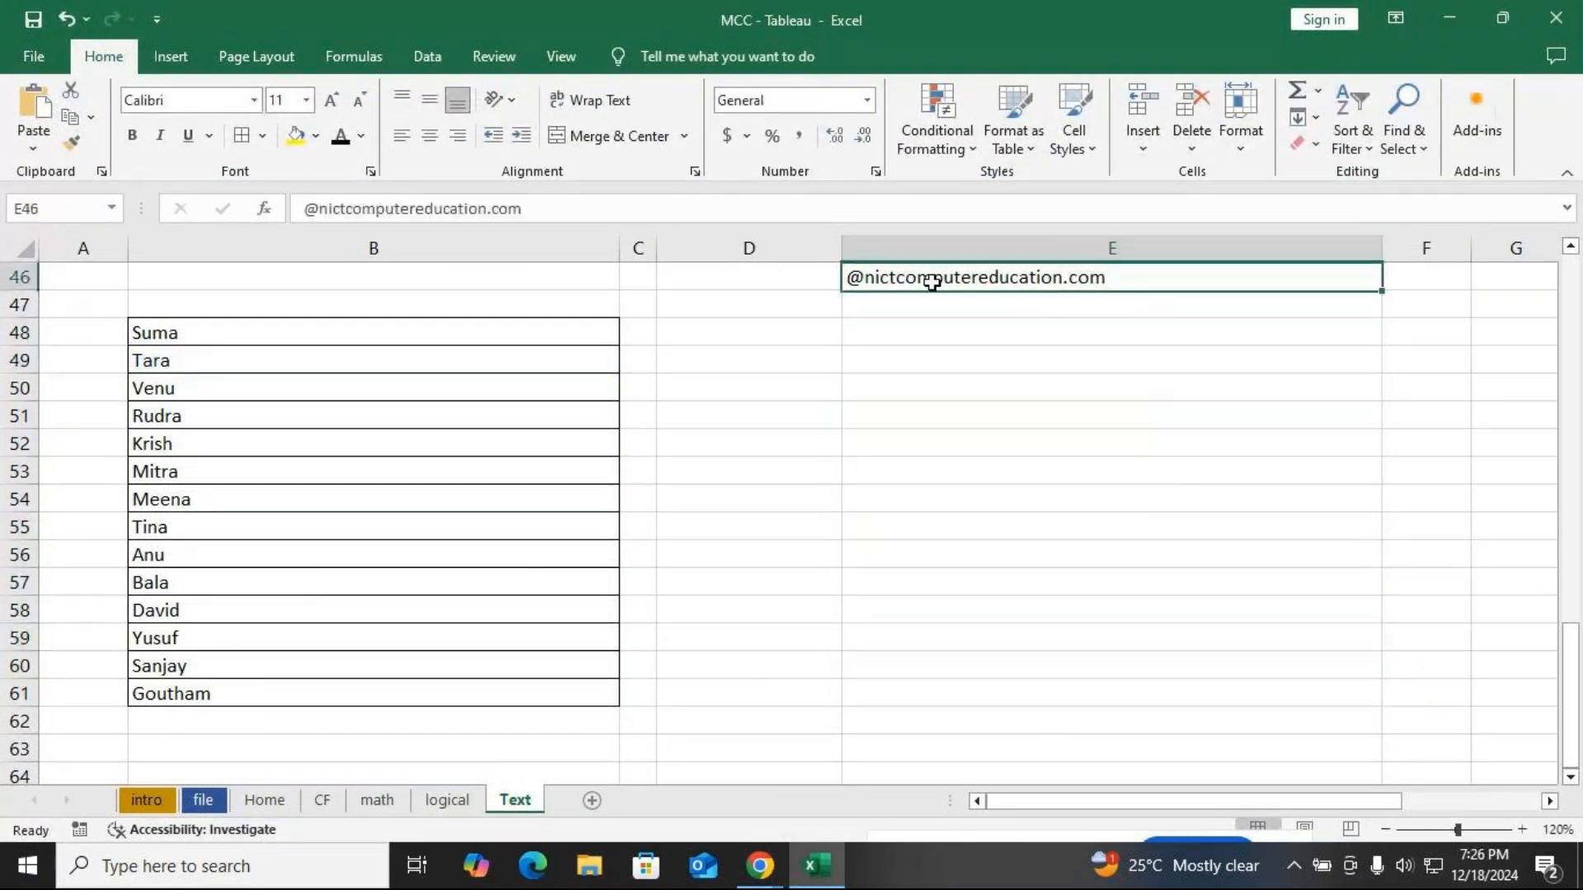
pyautogui.click(296, 135)
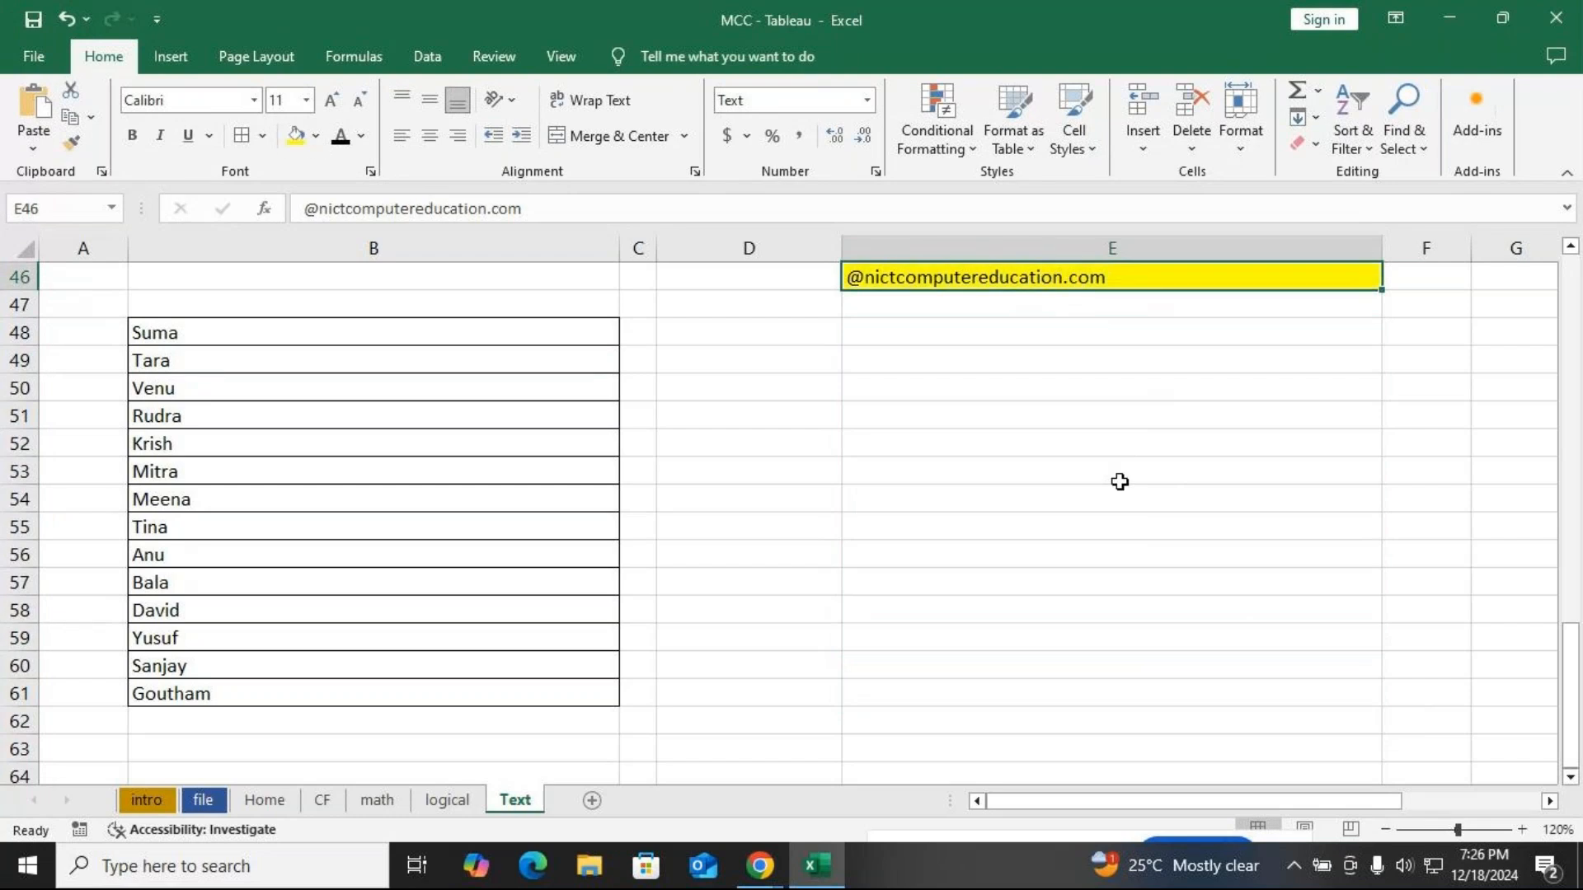
pyautogui.moveTo(922, 333); pyautogui.dragTo(947, 685)
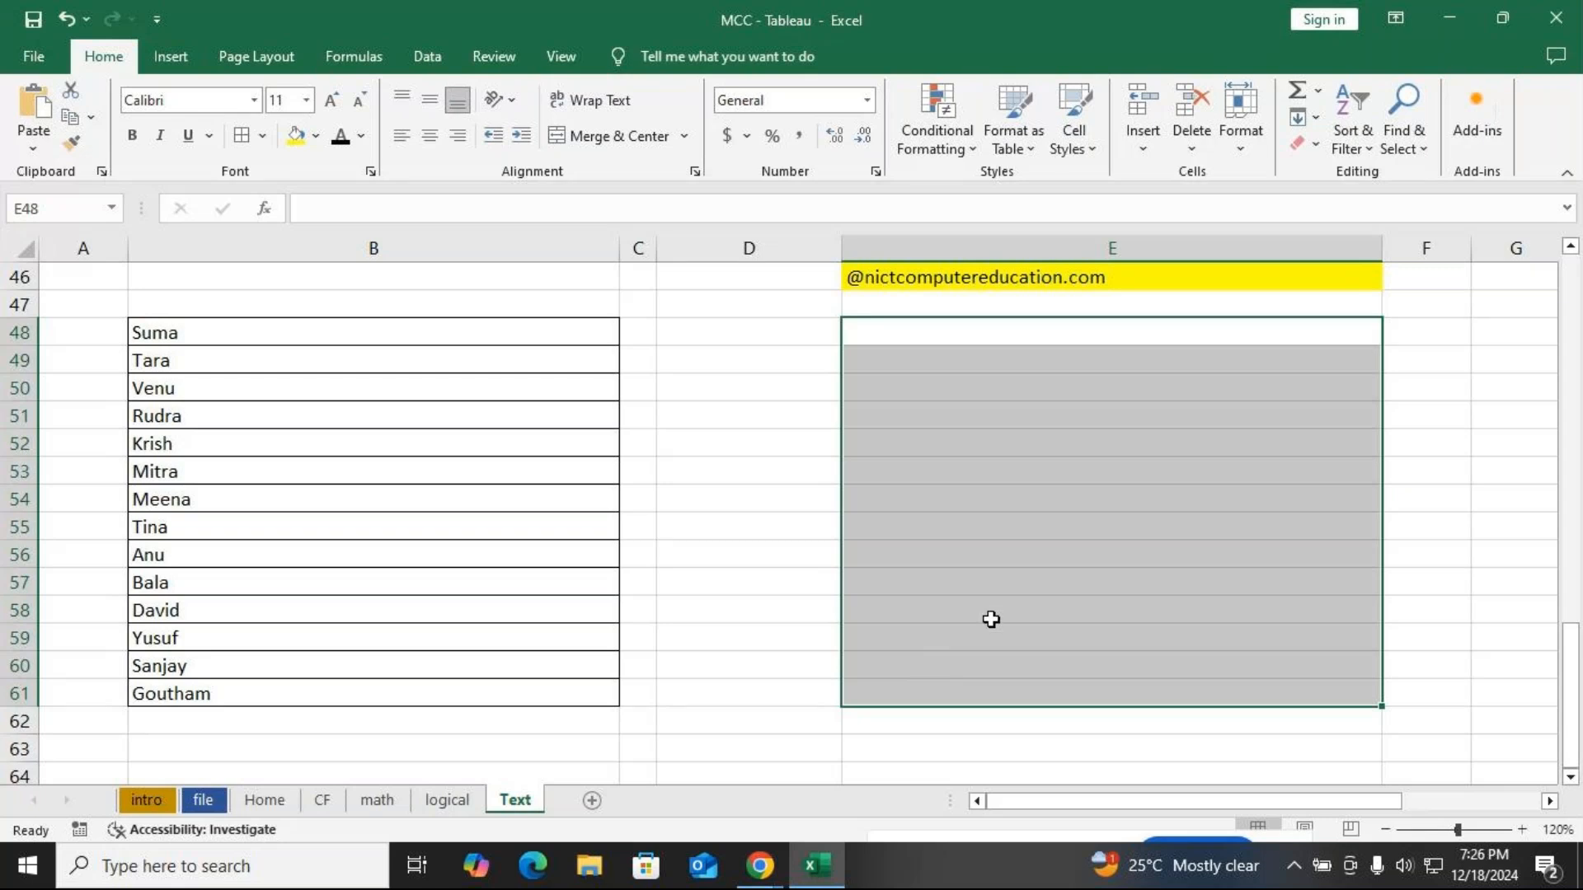
pyautogui.click(1048, 277)
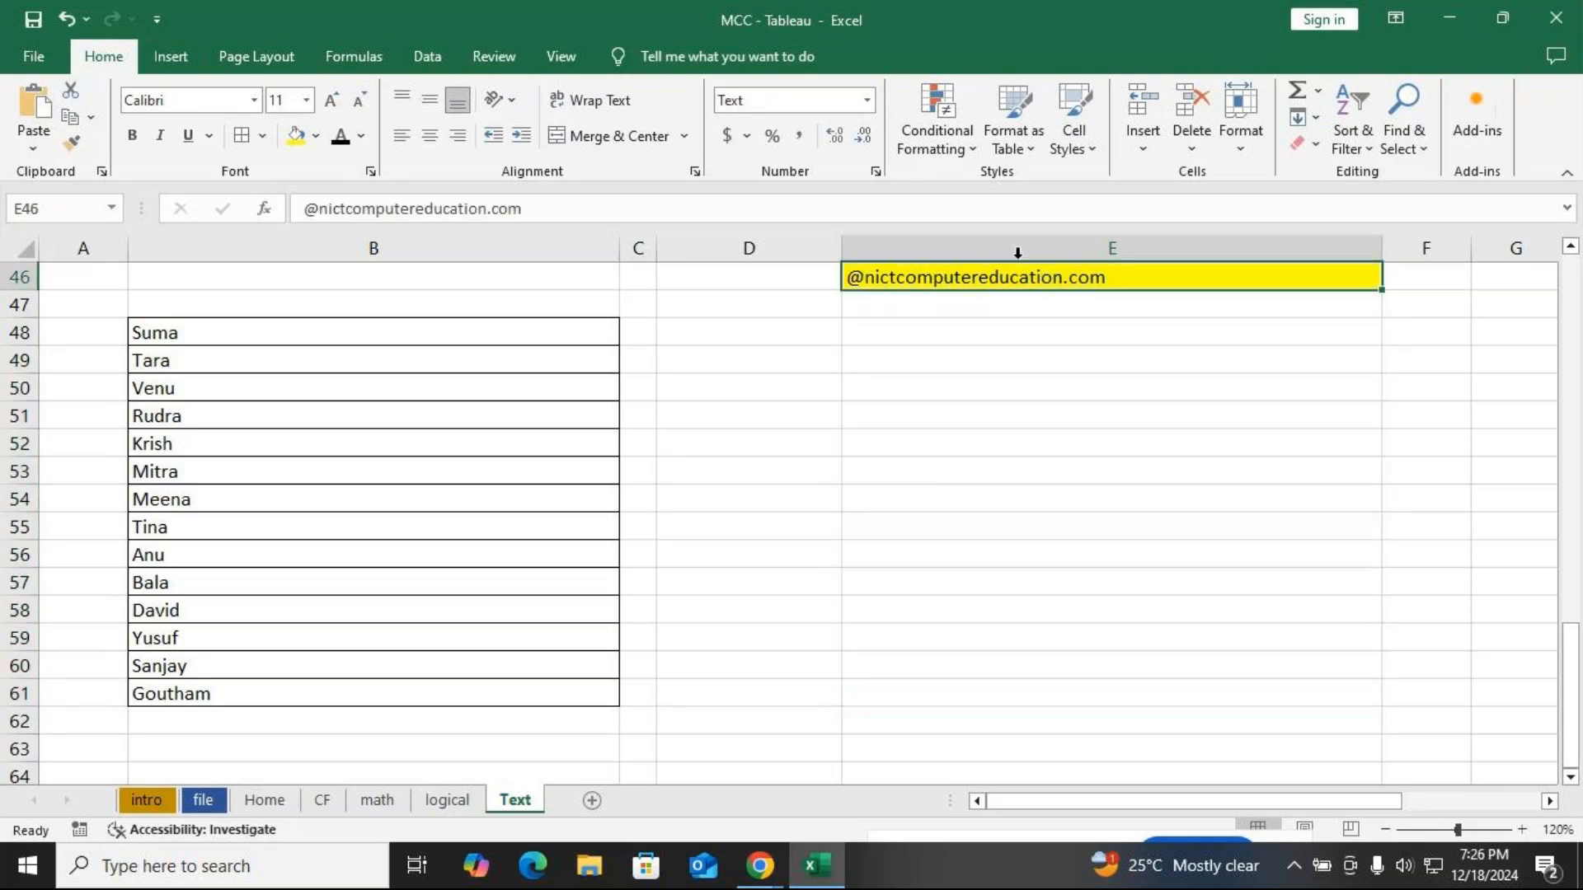
# Enter =CONCATENATE(B48,$E$46) in E48 to join the first name with the locked domain cell
pyautogui.click(899, 333)
pyautogui.write('=')
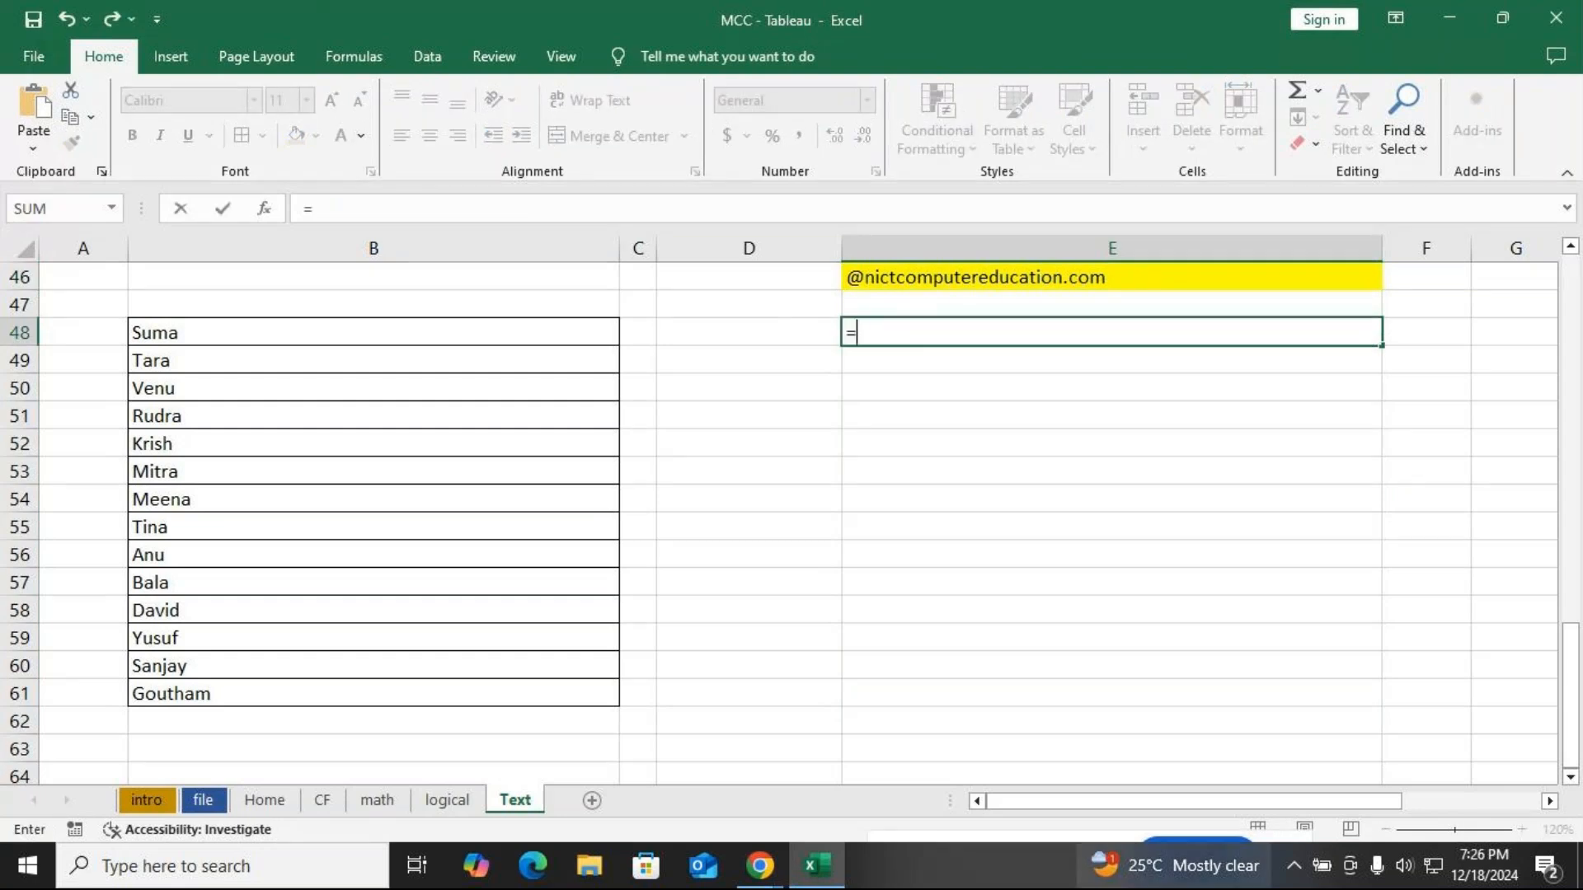
pyautogui.write('co')
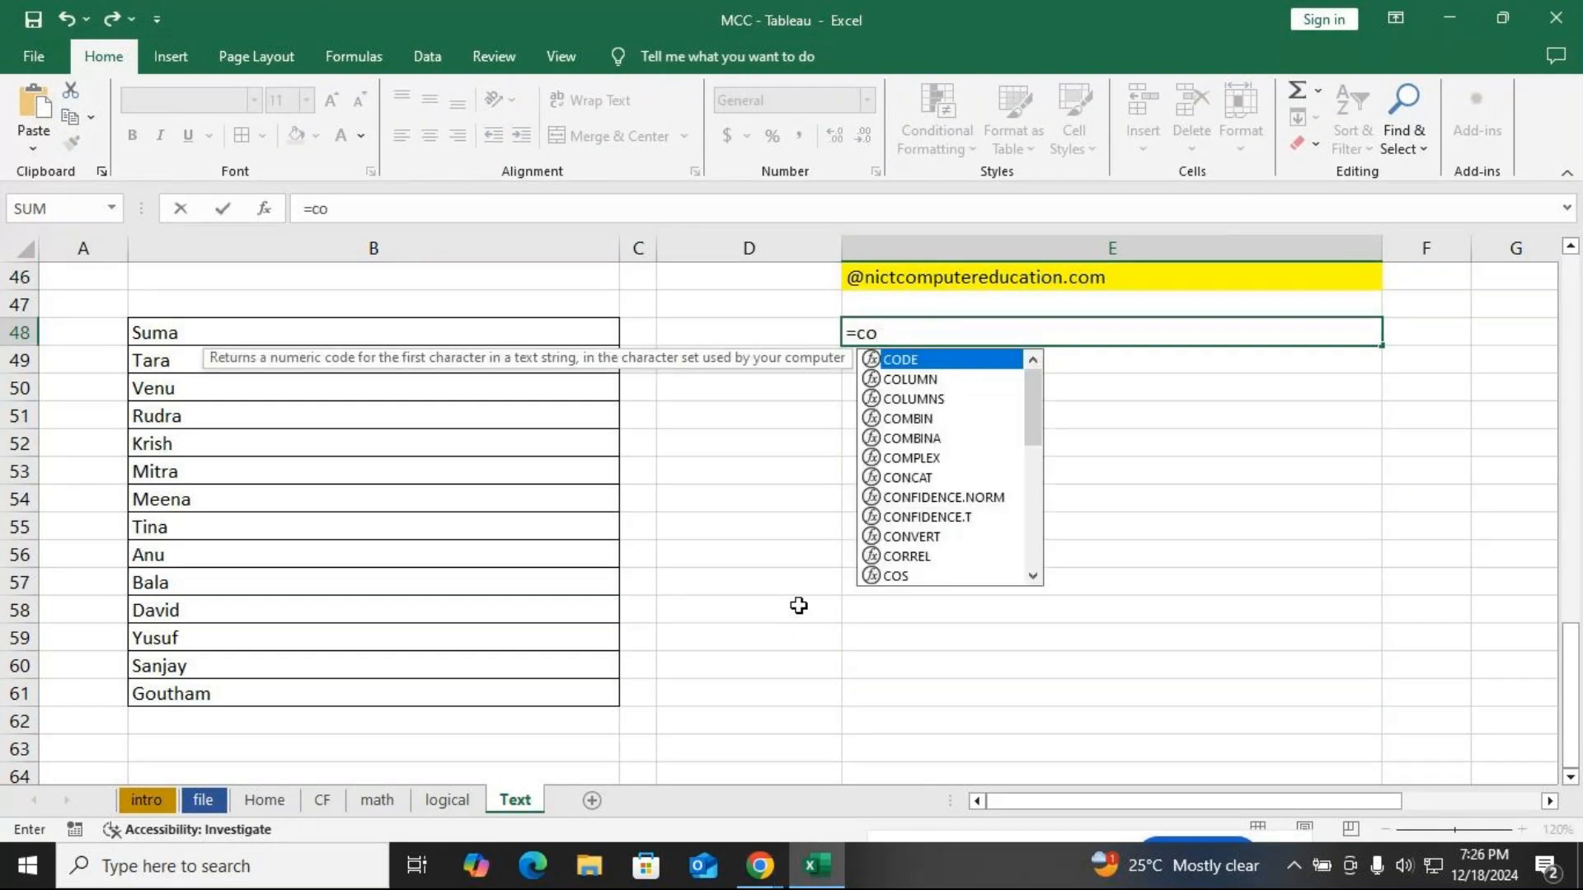
pyautogui.write('n')
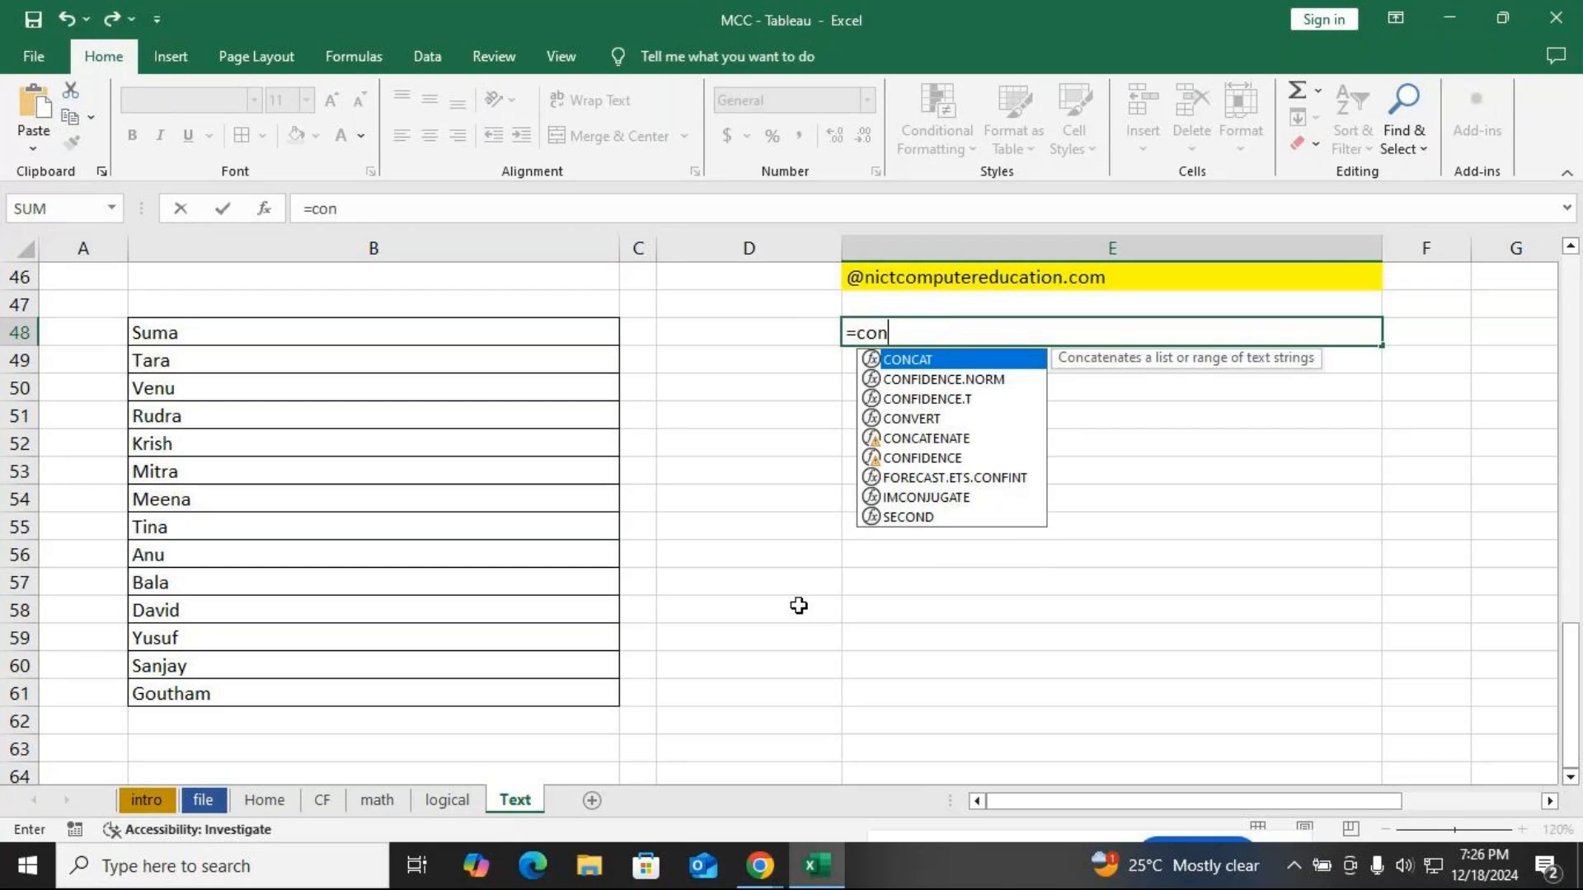
pyautogui.write('ca')
pyautogui.press('Down')
pyautogui.press('Tab')
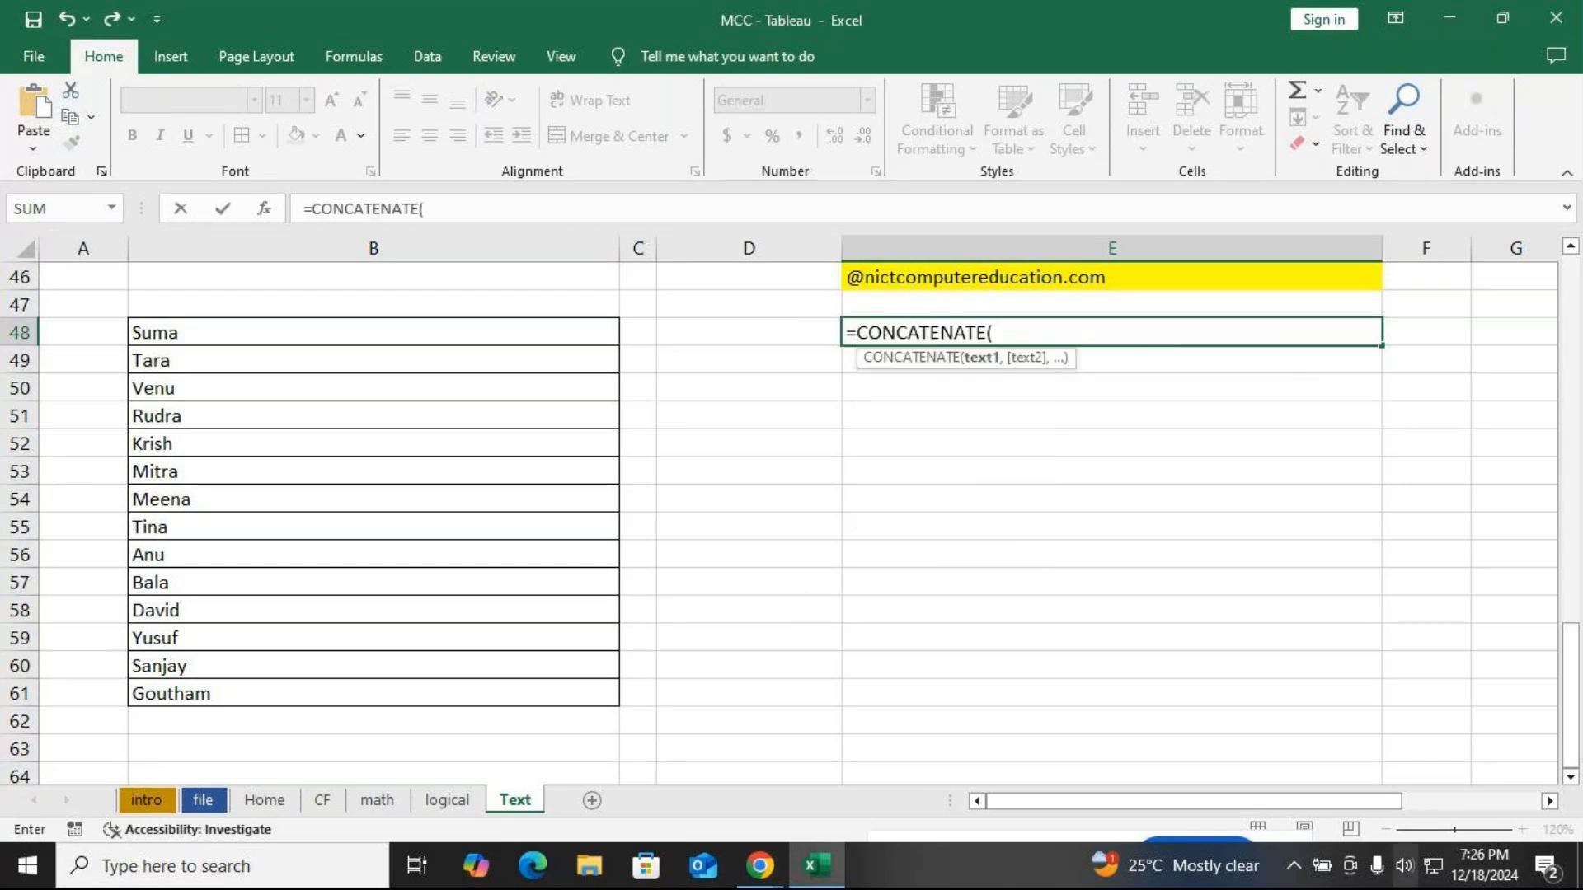
pyautogui.click(379, 333)
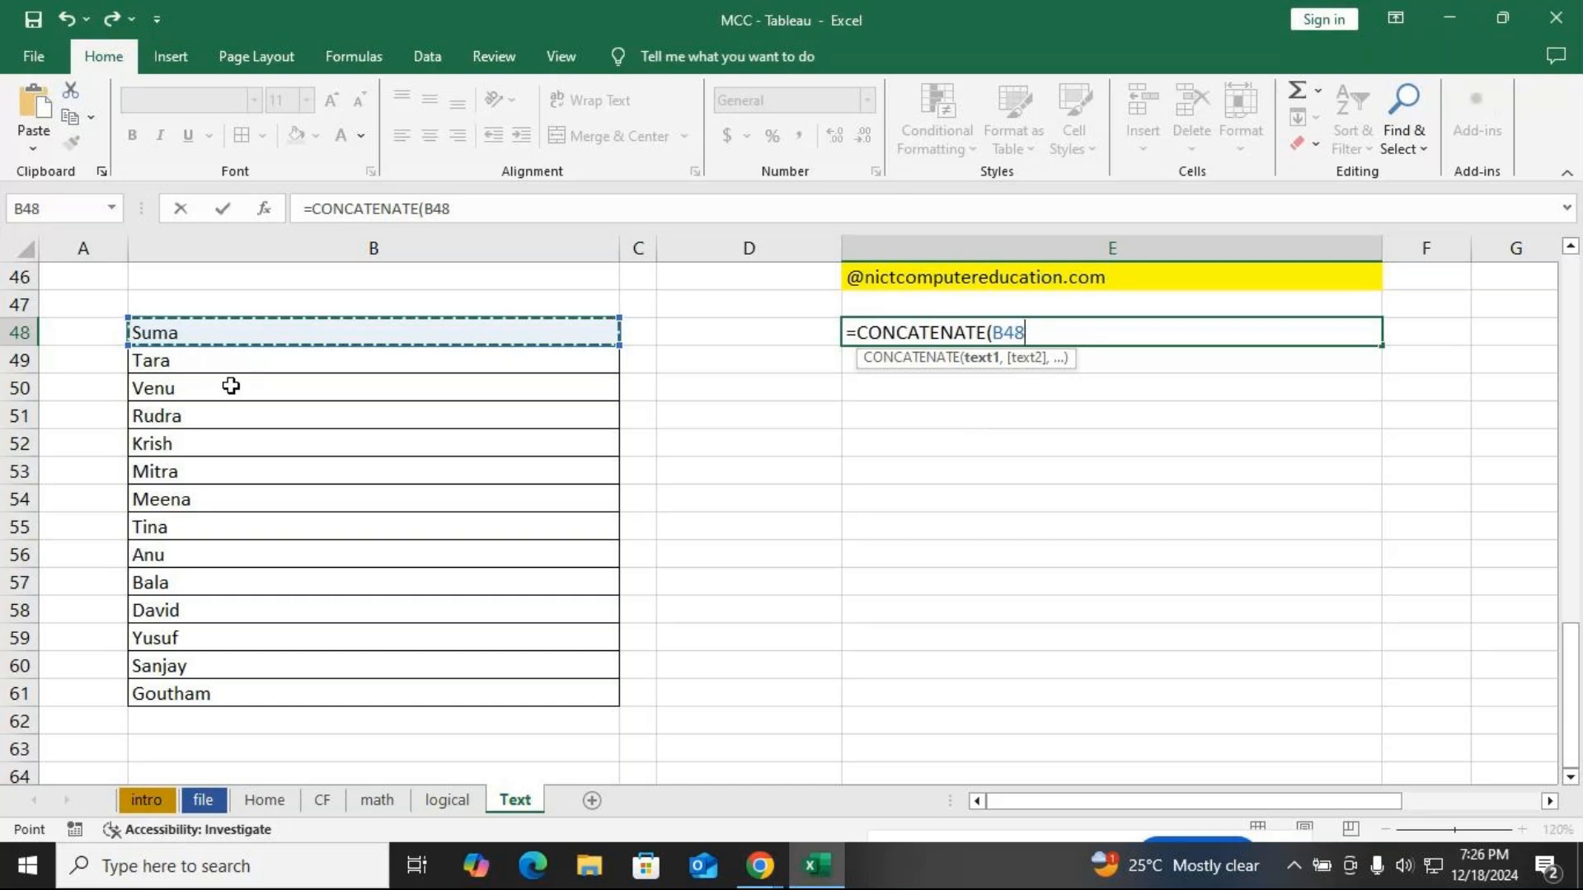
pyautogui.write(',')
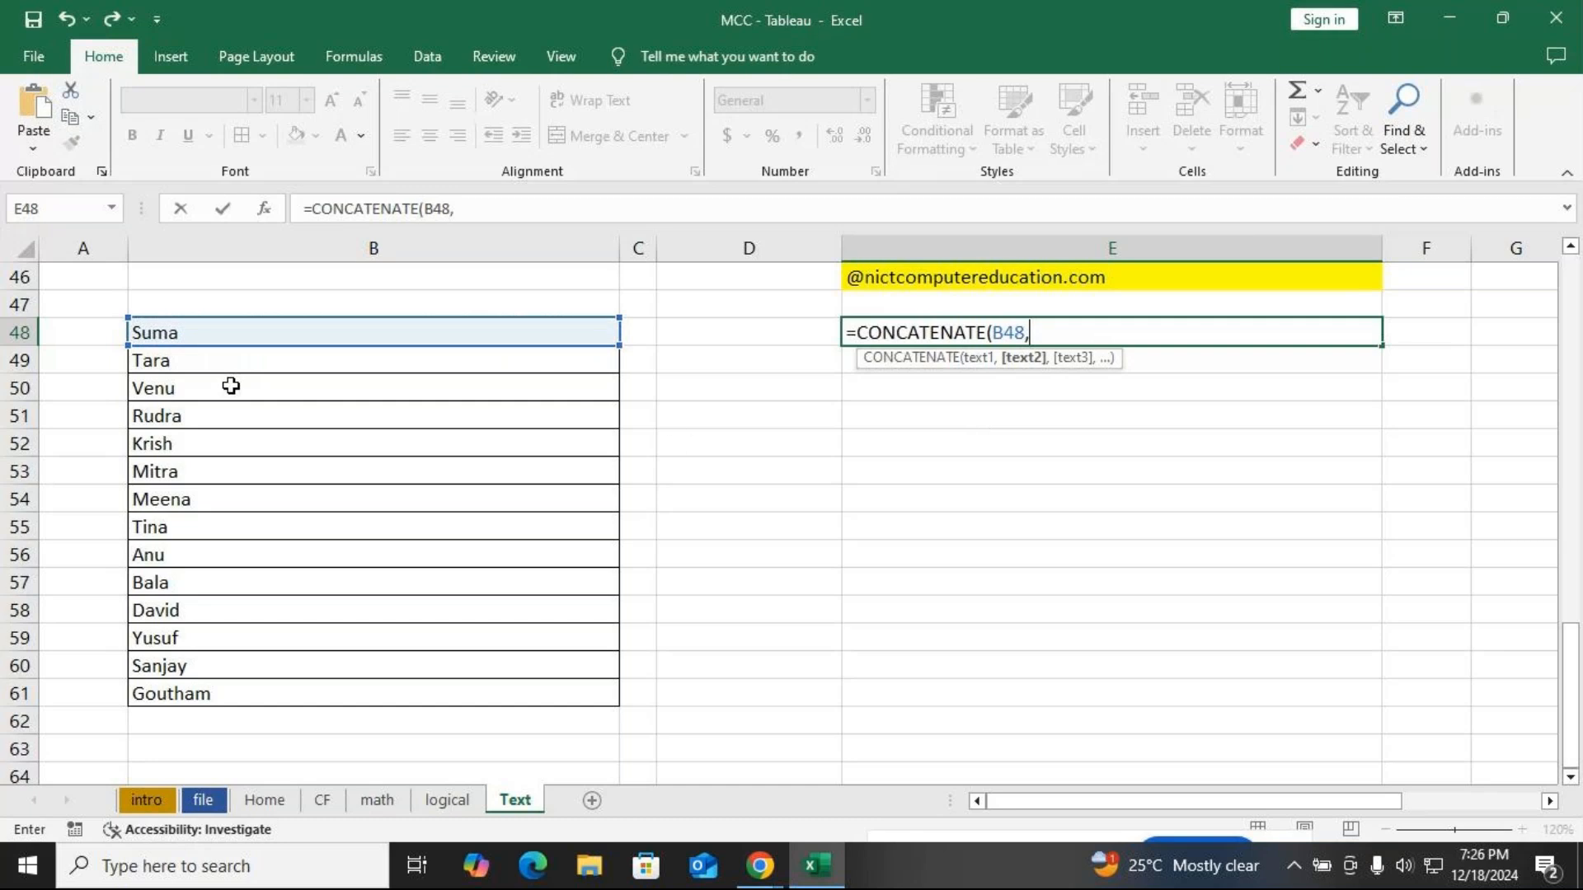
pyautogui.click(935, 281)
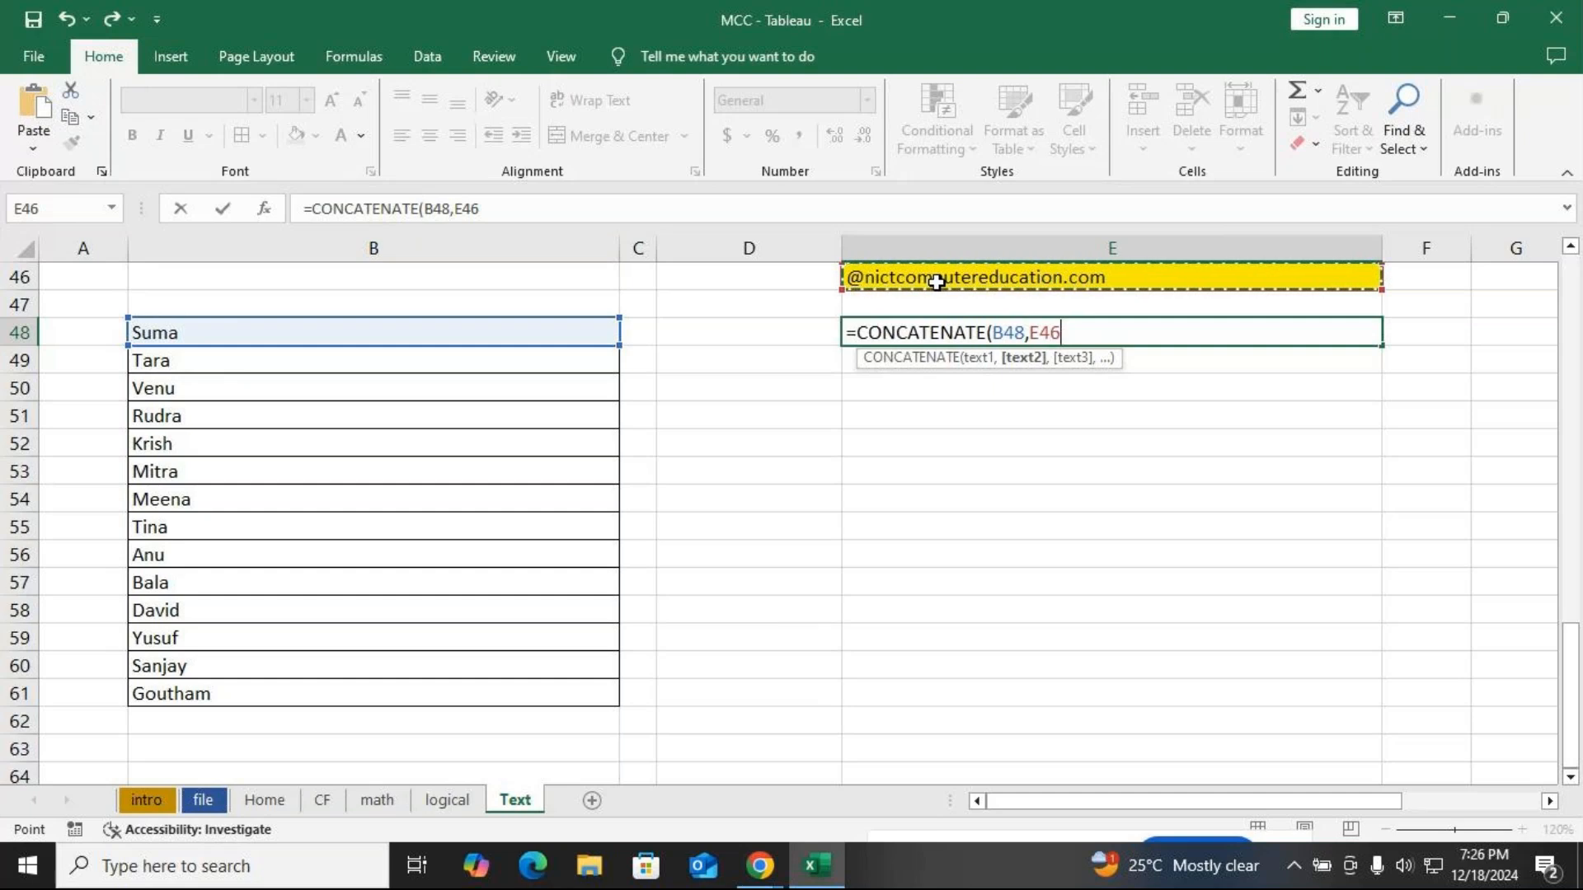
pyautogui.press('F4')
pyautogui.write(')')
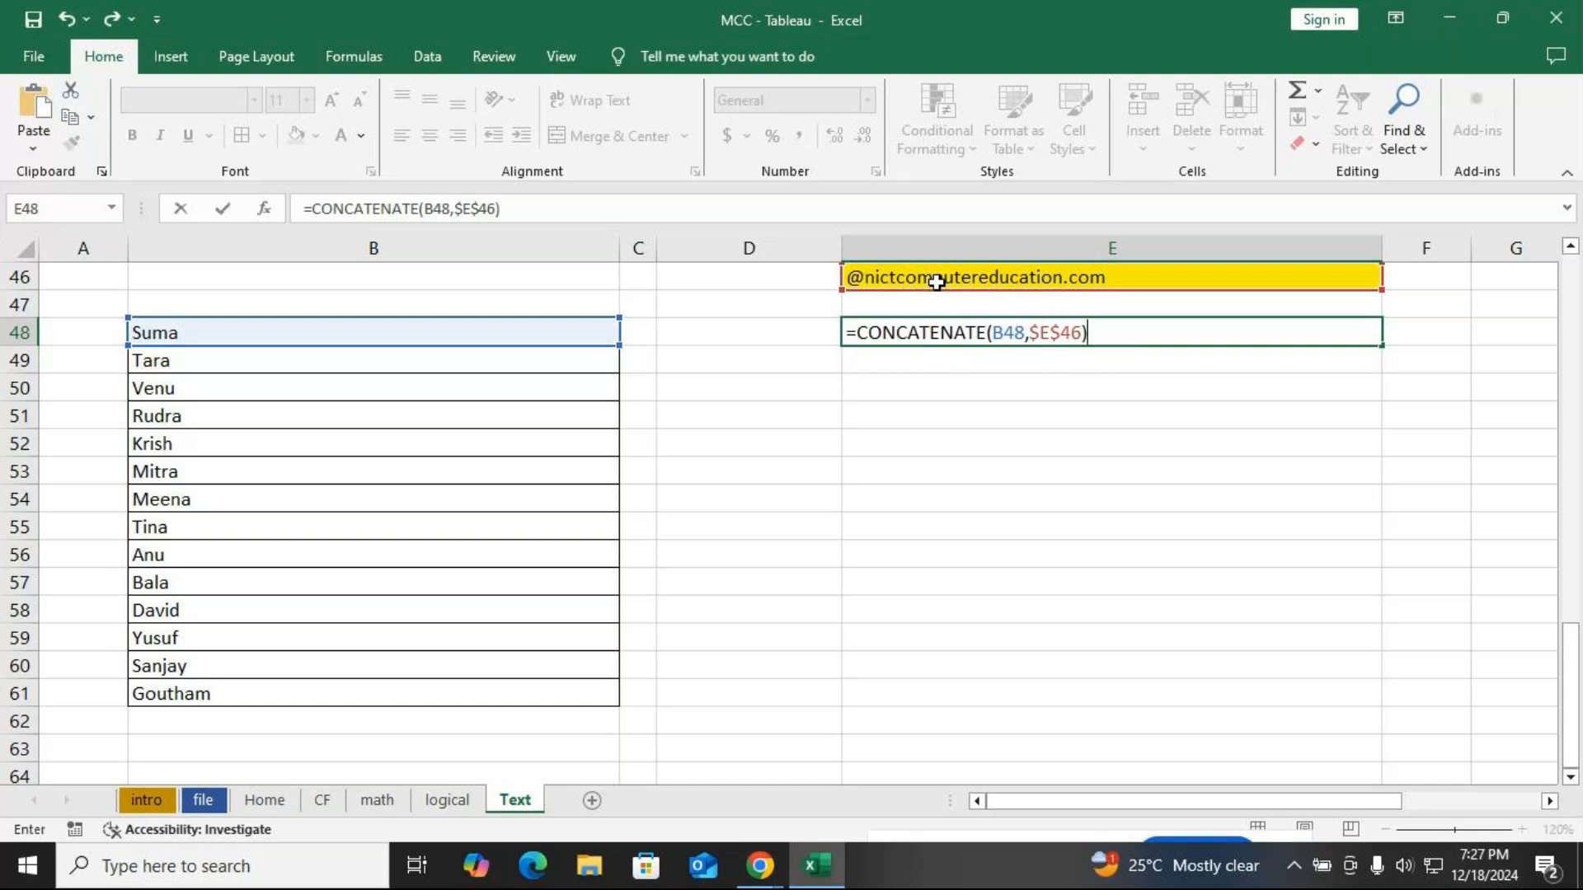
pyautogui.press('Return')
# Enter =B49&E46 in E49 to join name and domain with an ampersand, and fill the formula down to E61
pyautogui.write('=')
pyautogui.click(444, 363)
pyautogui.write('&"')
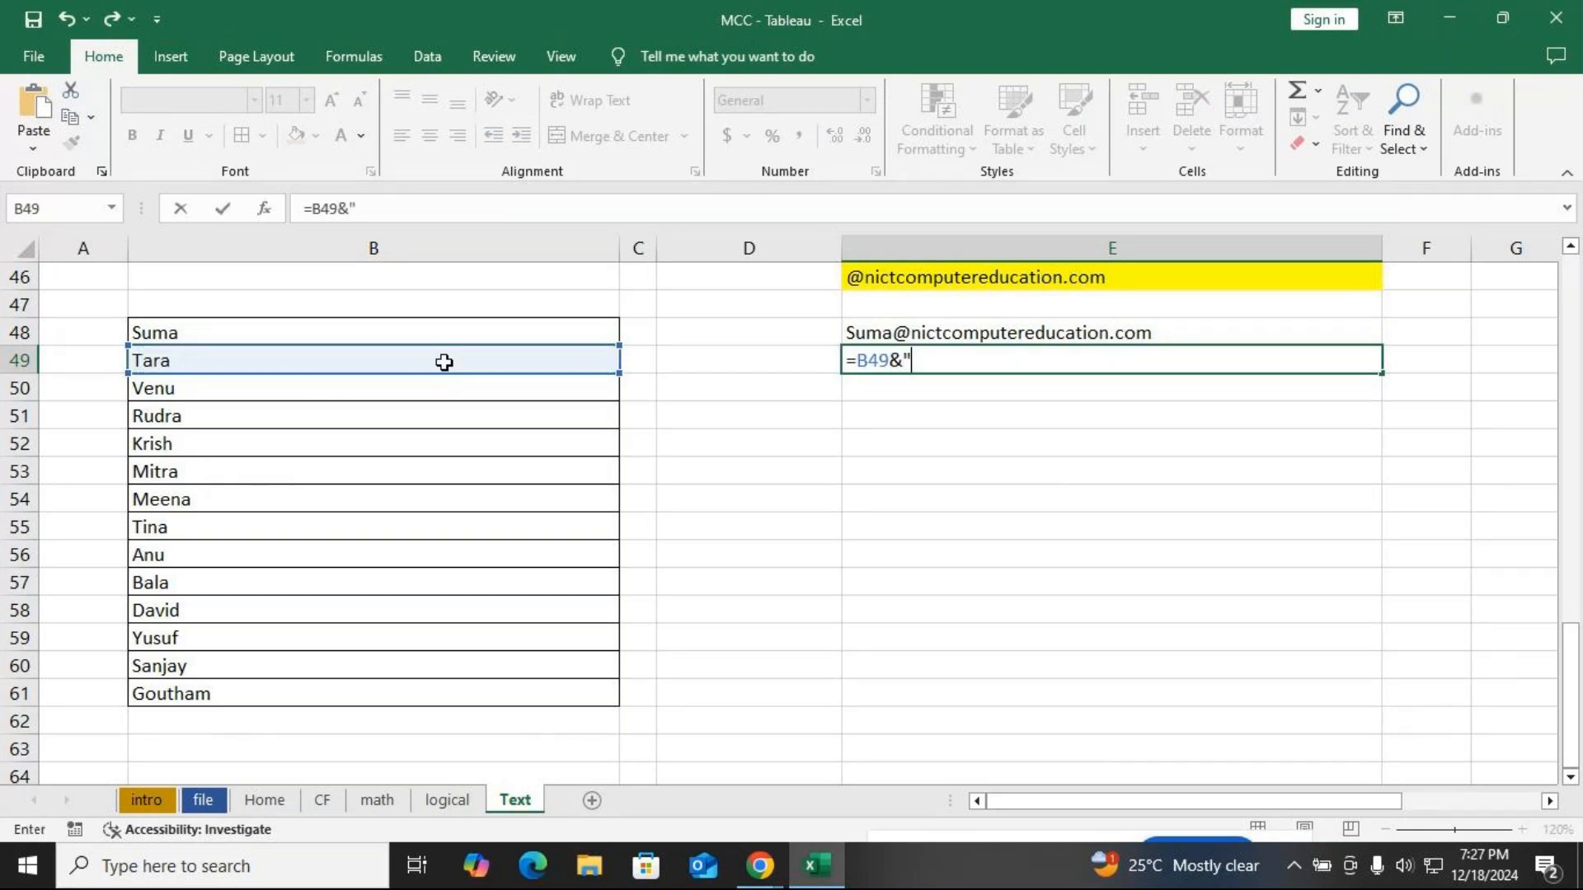
pyautogui.press('Return')
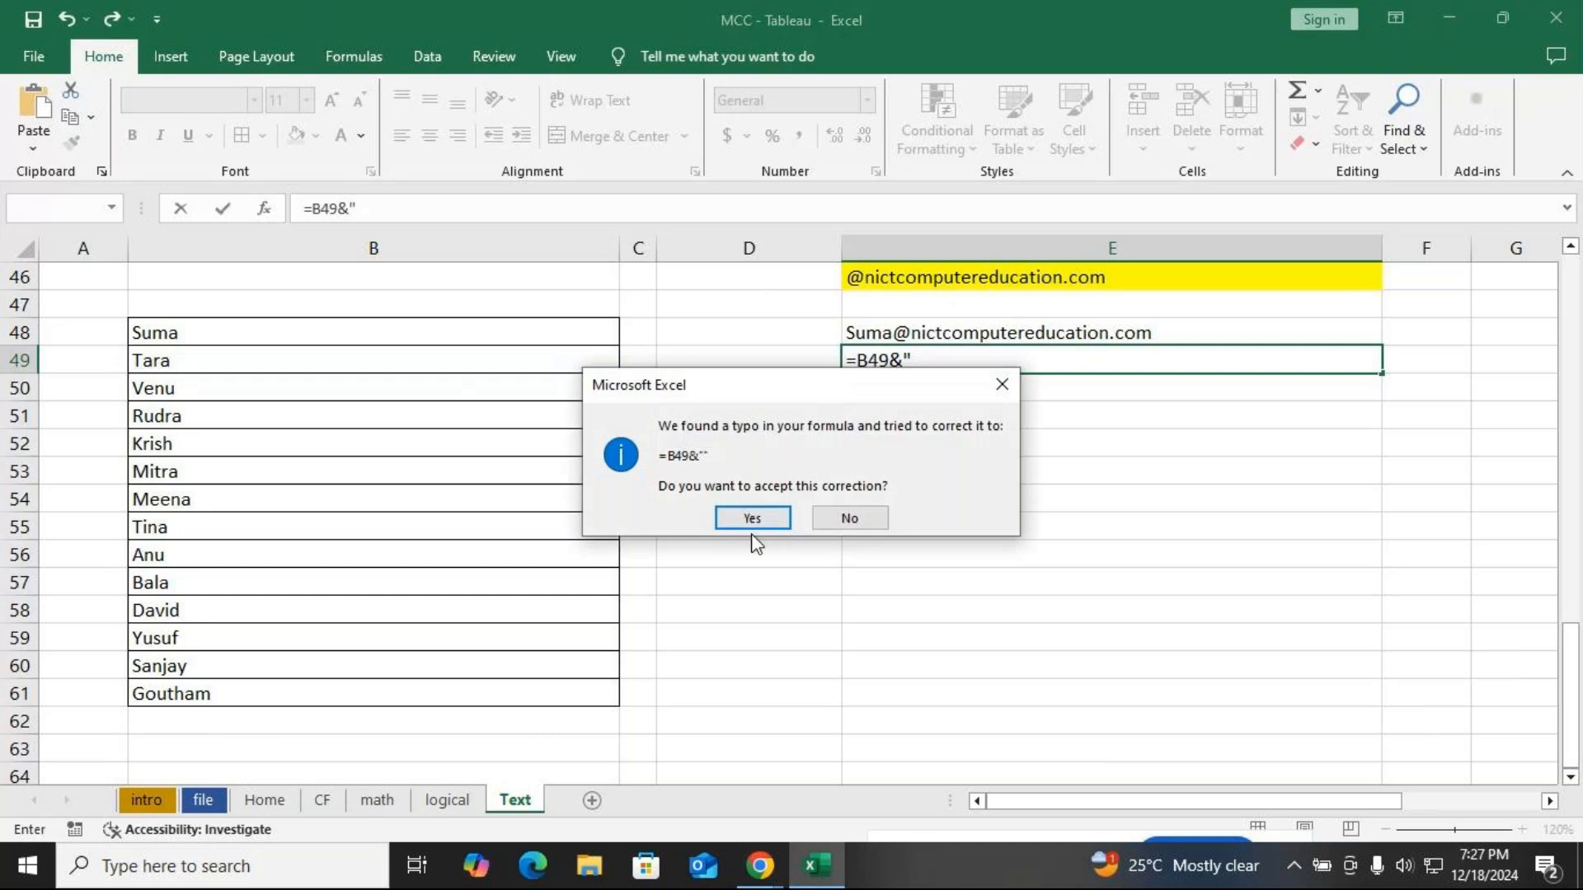
pyautogui.click(751, 518)
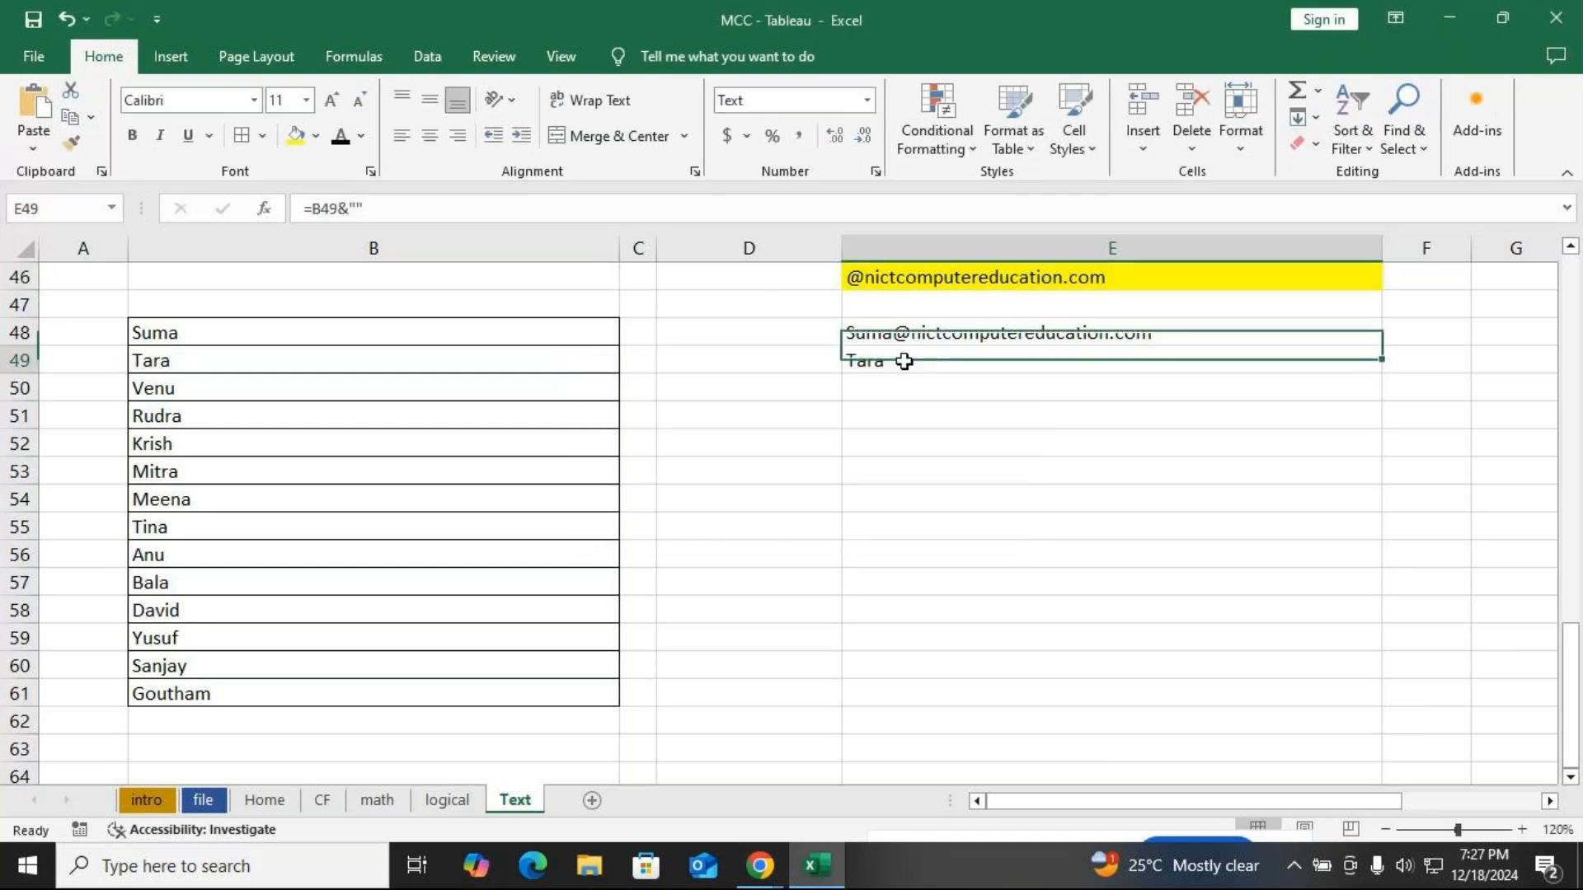
pyautogui.doubleClick(904, 361)
pyautogui.press('BackSpace')
pyautogui.press('BackSpace')
pyautogui.click(926, 277)
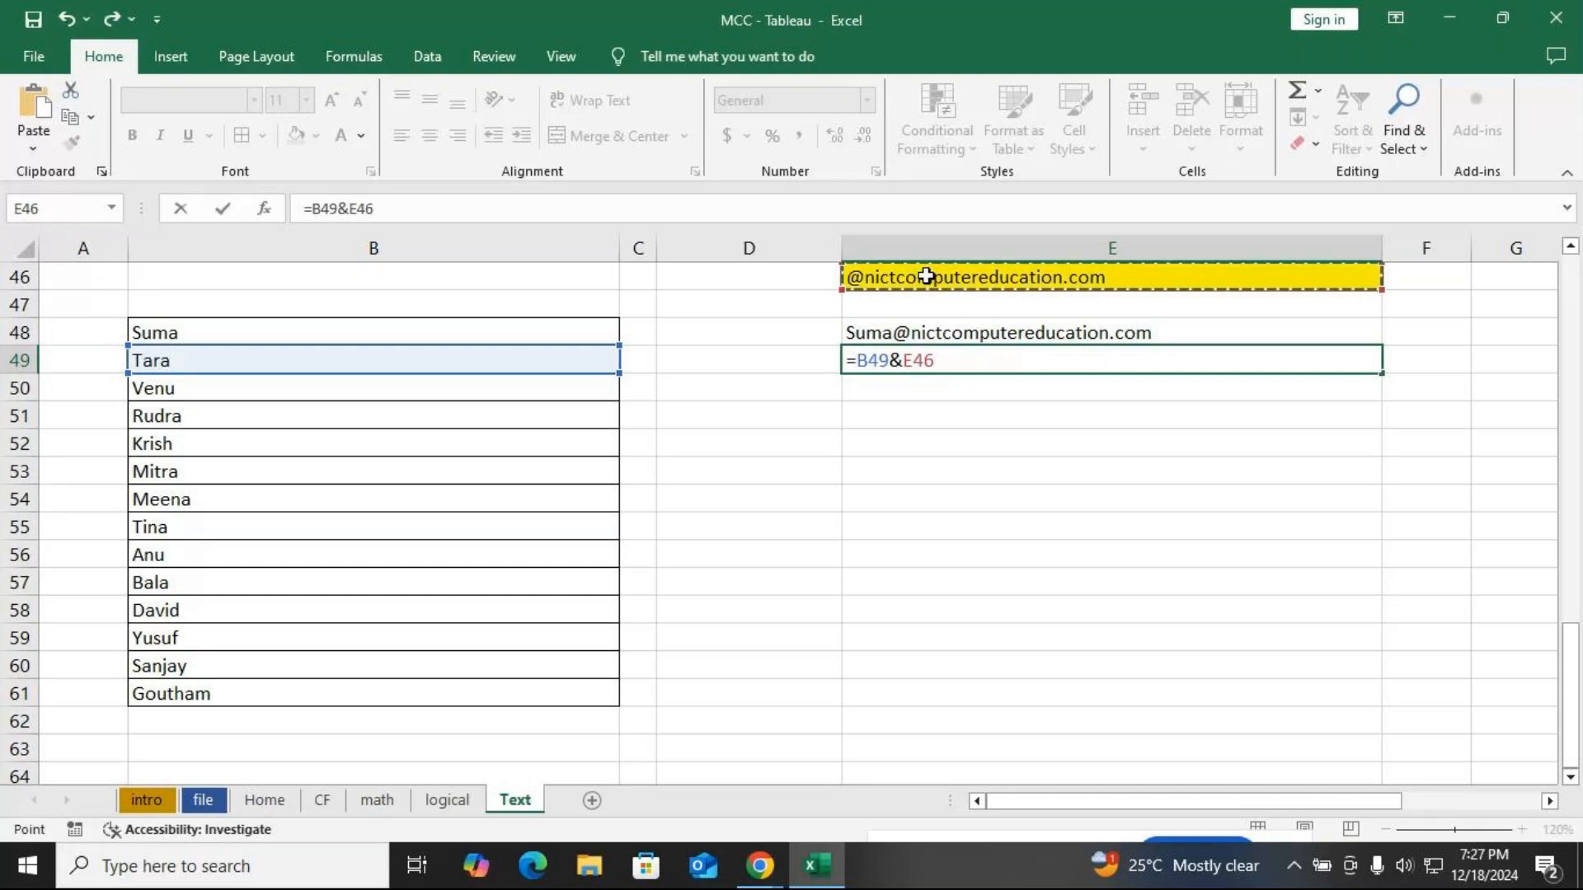
pyautogui.press('Return')
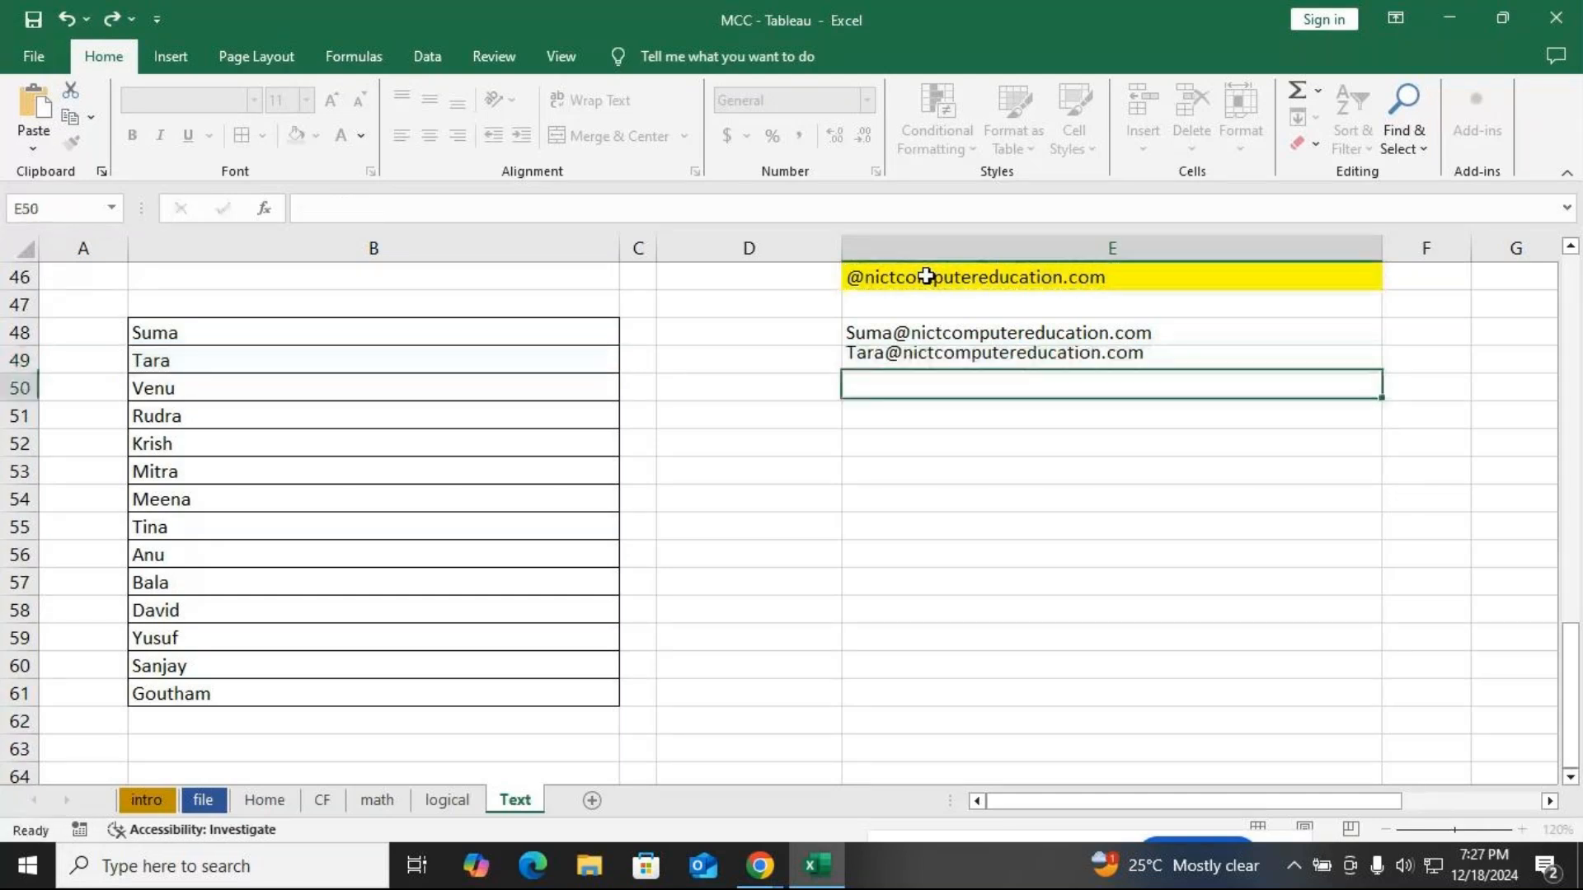
pyautogui.click(914, 361)
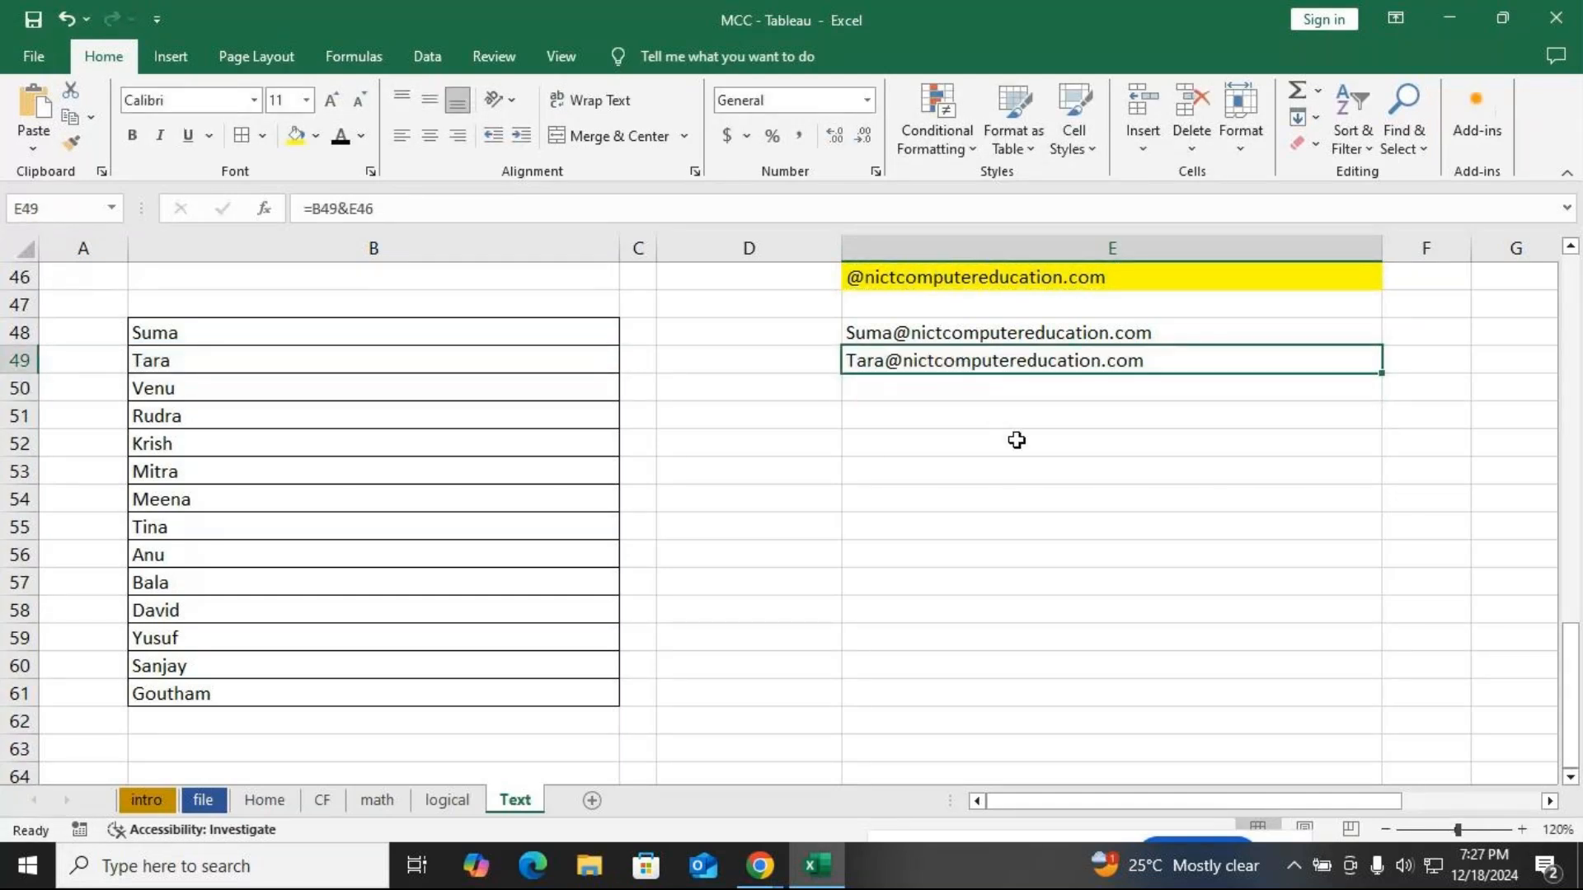
pyautogui.moveTo(1385, 377); pyautogui.dragTo(1329, 686)
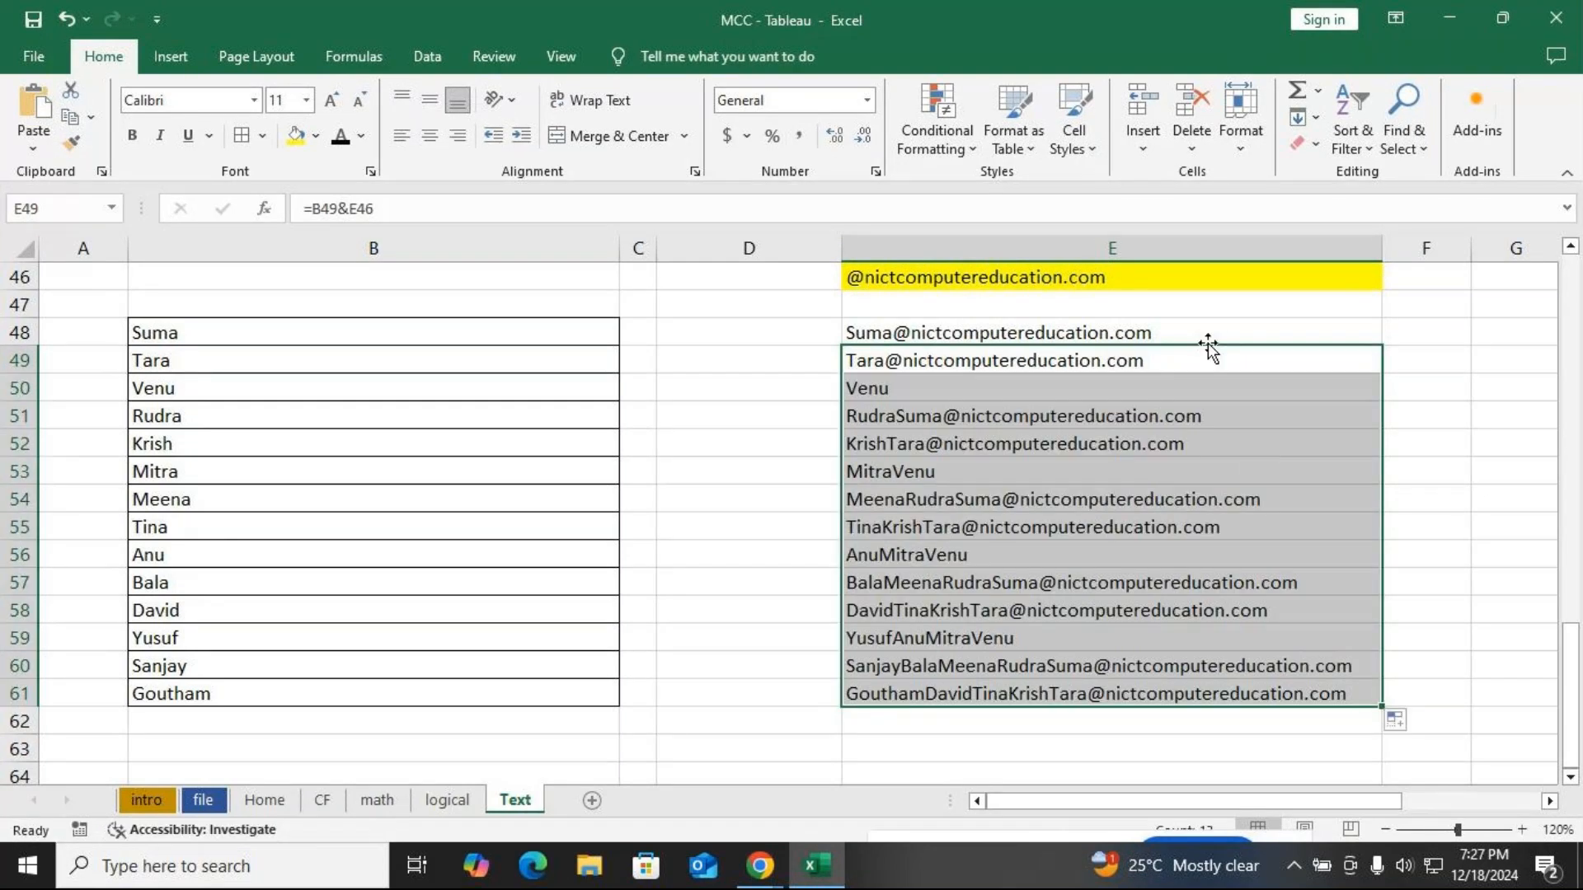
# Lock the domain reference in E49 so the formula reads =B49&$E$46, and refill it down to E61
pyautogui.click(1105, 360)
pyautogui.doubleClick(980, 366)
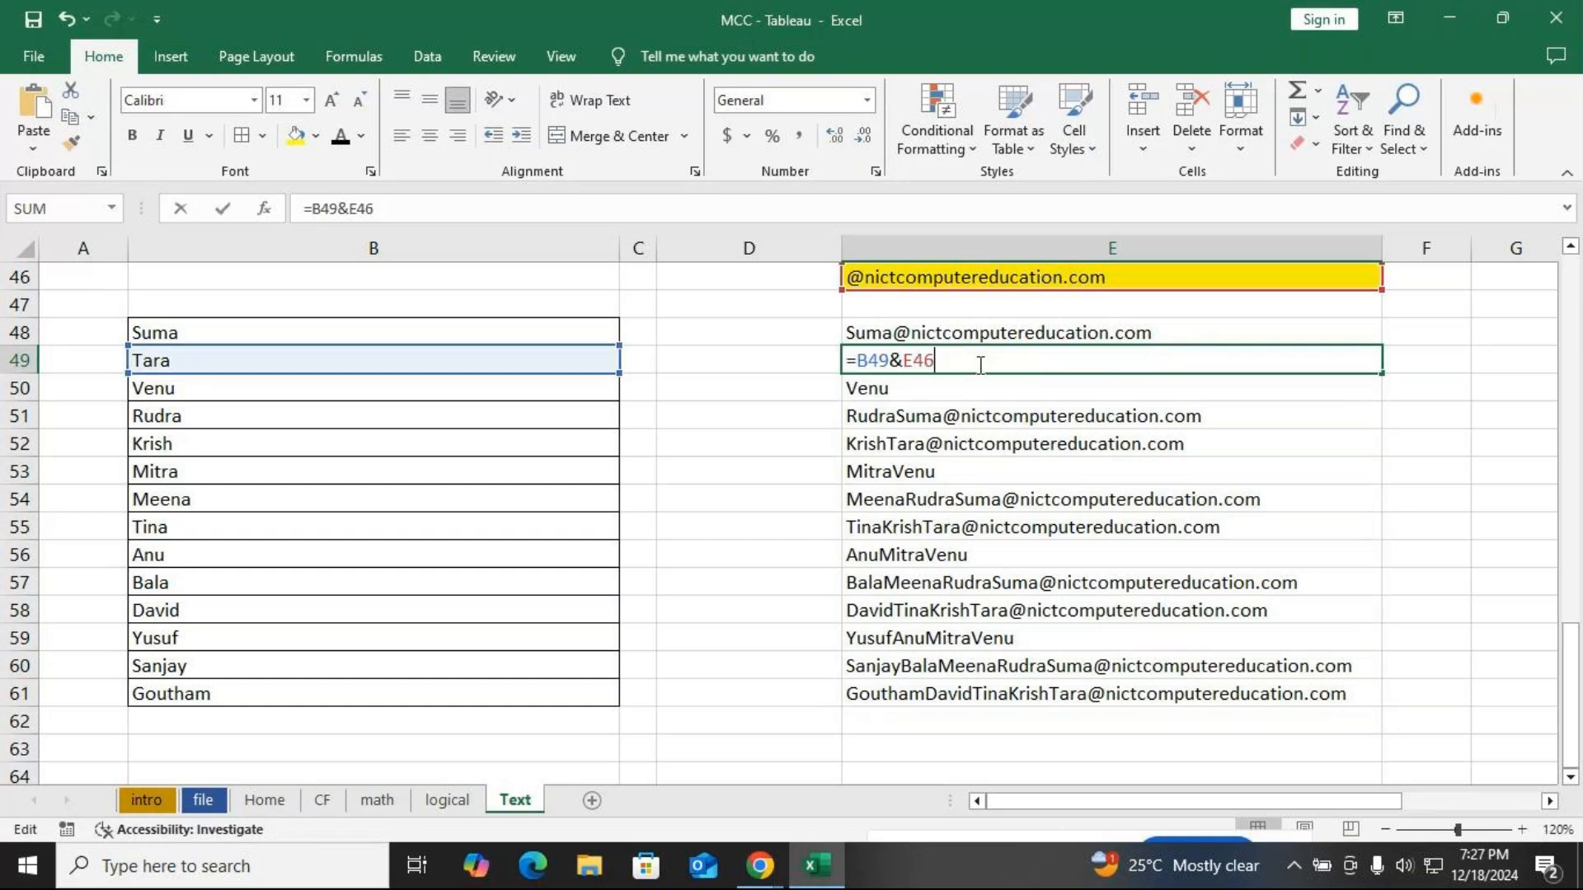
pyautogui.click(914, 362)
pyautogui.write('$E$')
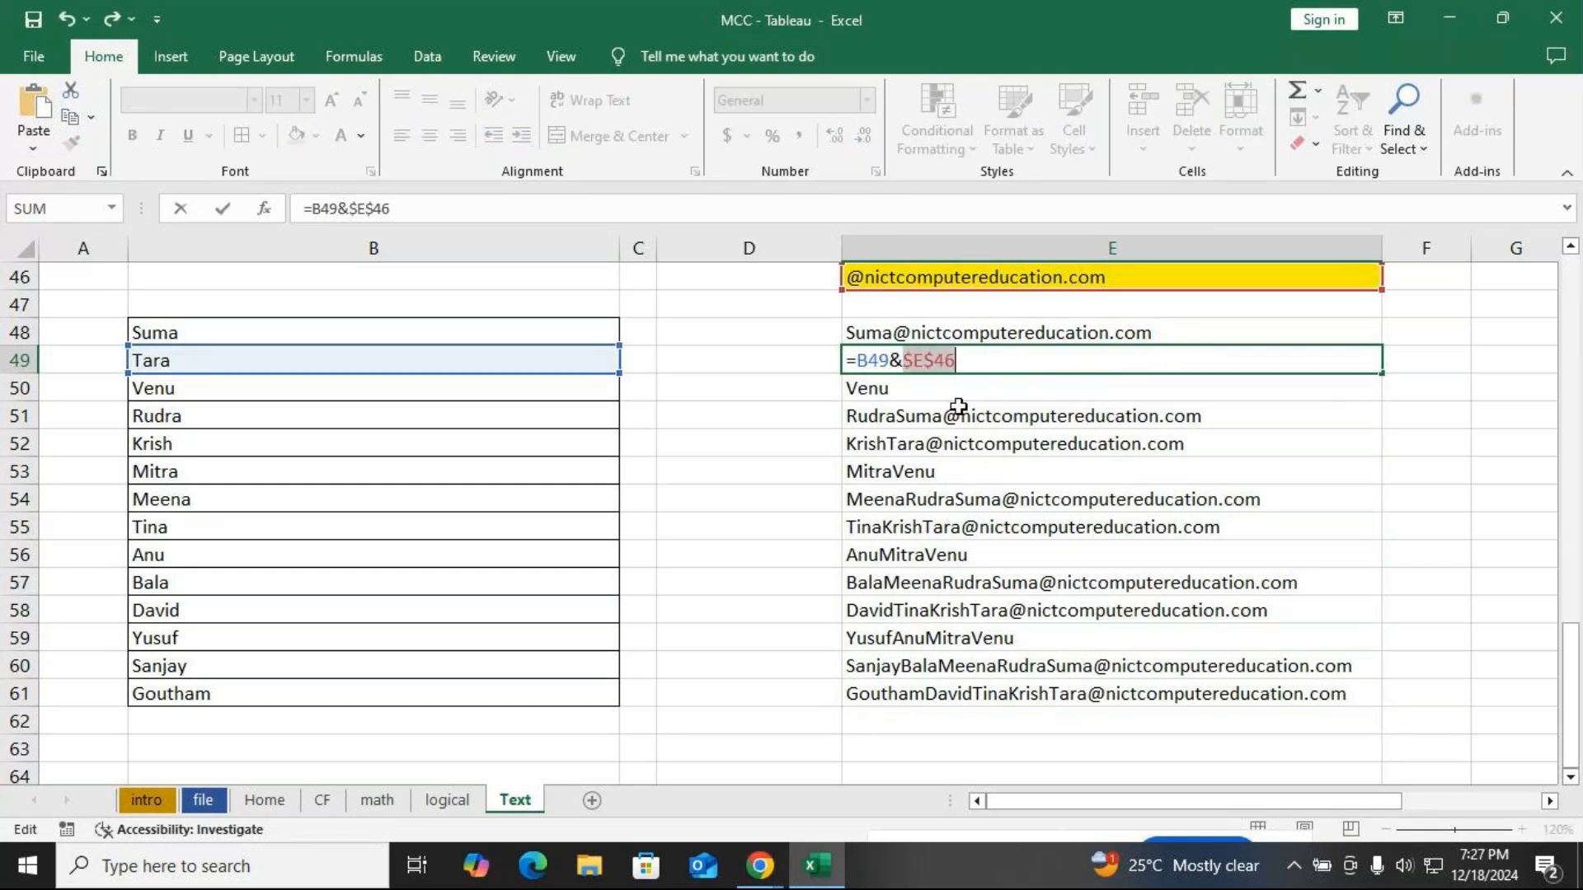
pyautogui.press('Return')
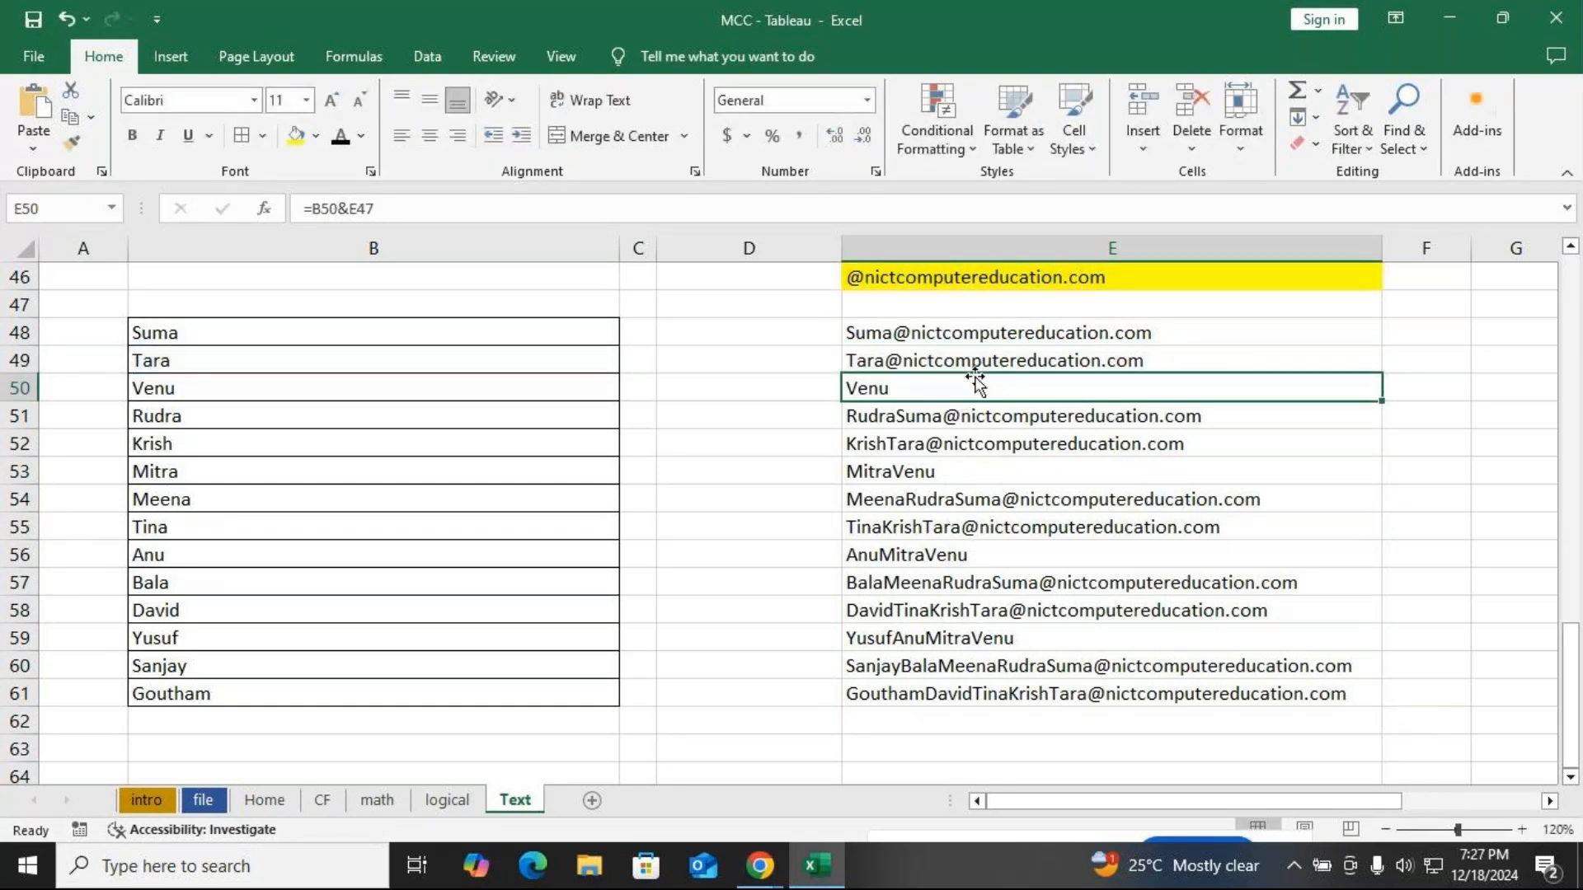
pyautogui.click(1113, 362)
pyautogui.keyDown('shift'); pyautogui.click(1353, 692); pyautogui.keyUp('shift')
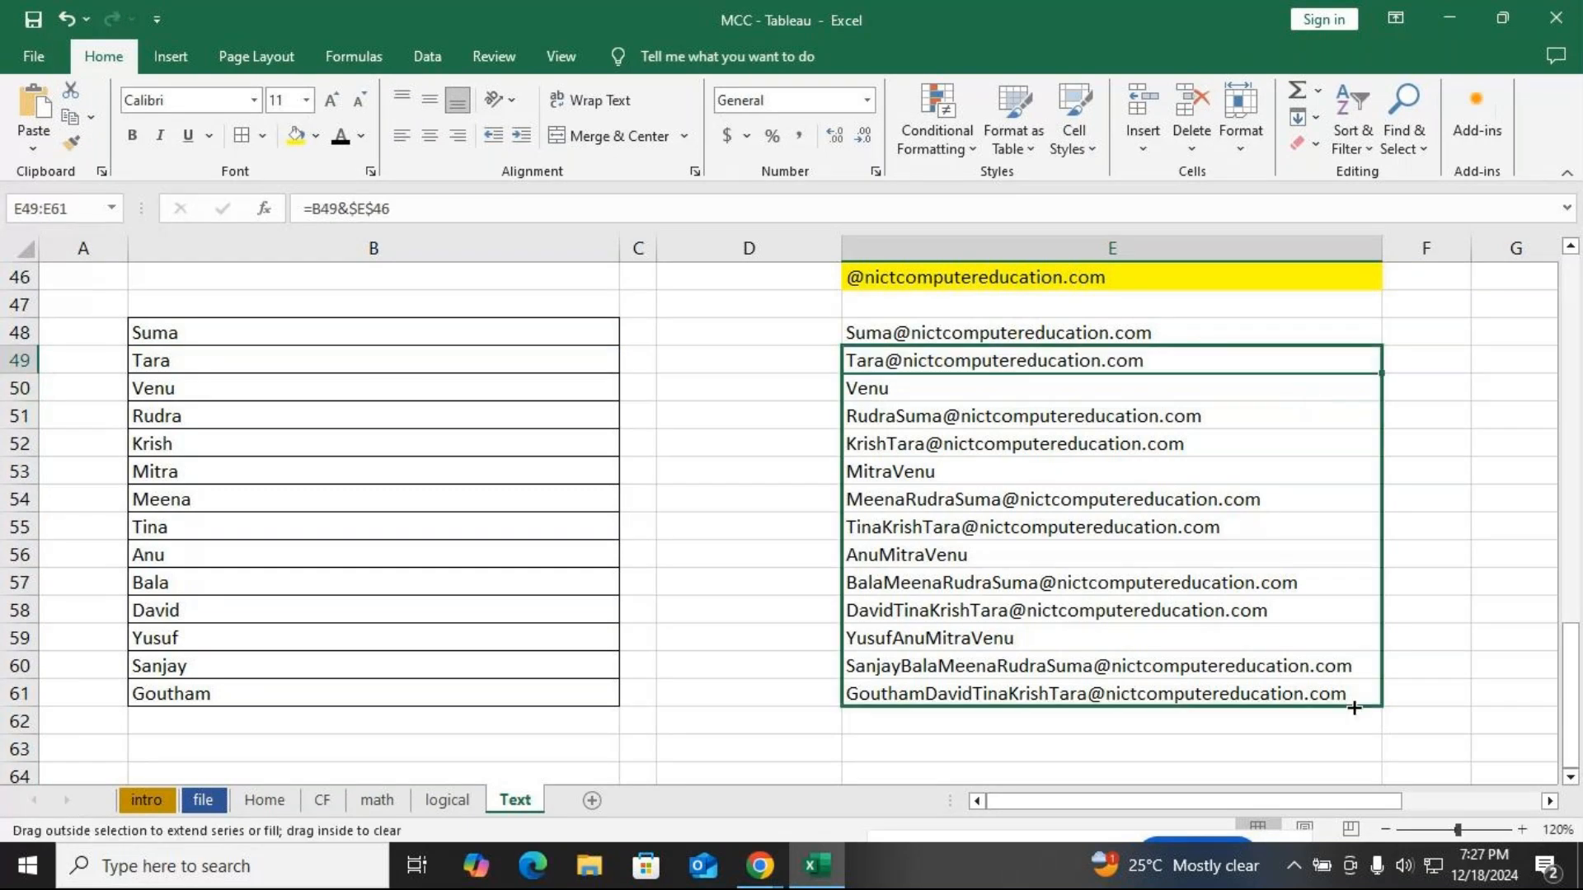
pyautogui.doubleClick(1353, 707)
# Open the formula in E48 to compare CONCATENATE with the ampersand method
pyautogui.click(1169, 336)
pyautogui.doubleClick(1169, 336)
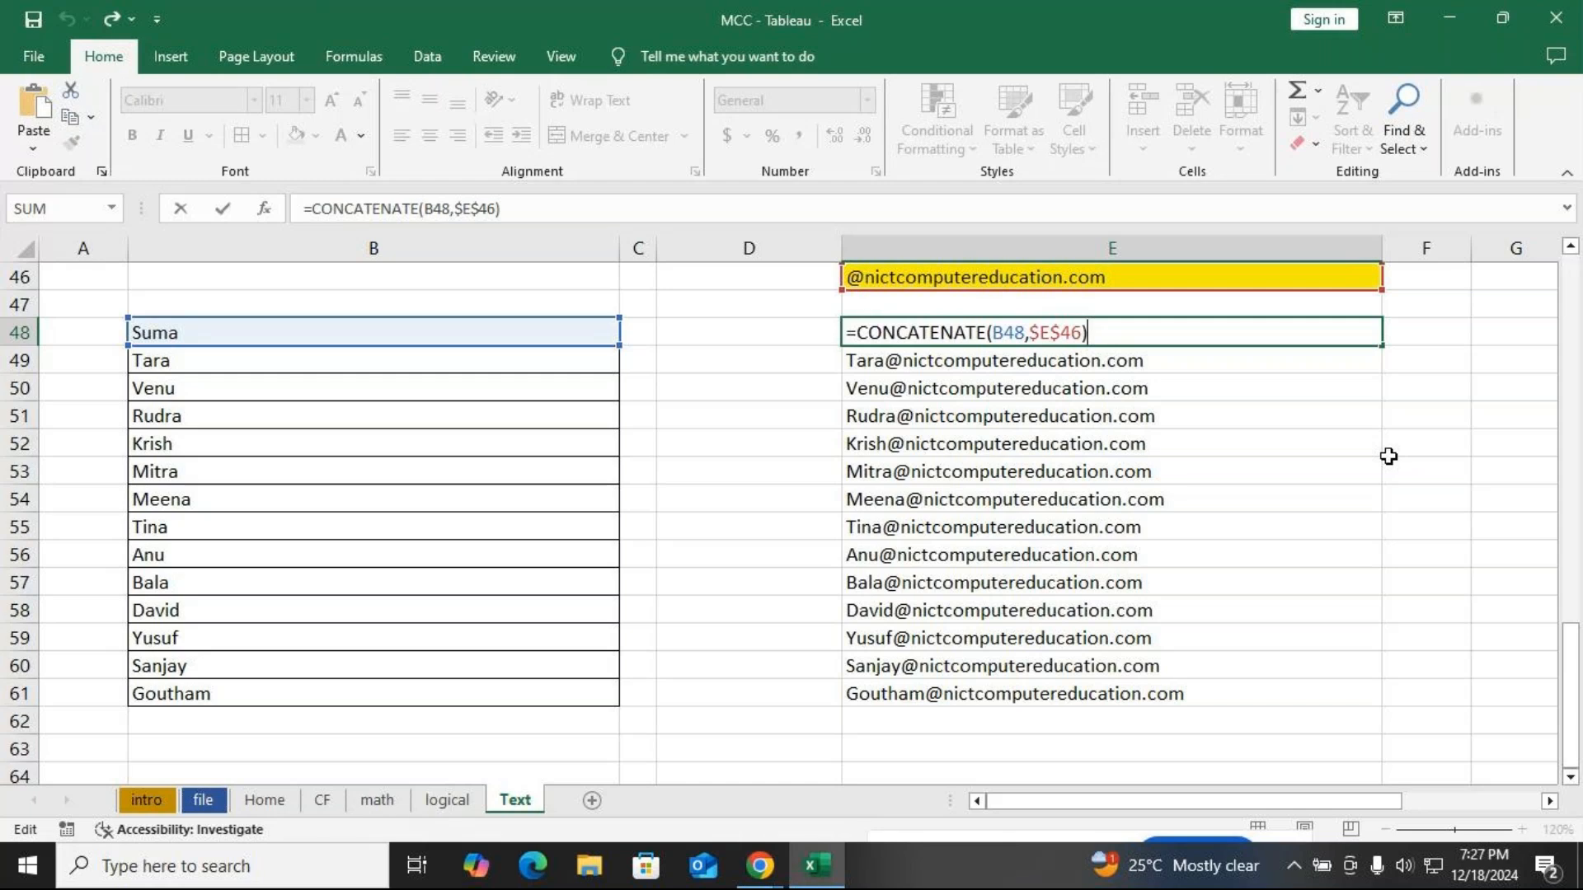
# Switch to the GoTo Meeting window, read the meeting chat and close it
pyautogui.hotkey('alt', 'Tab')
pyautogui.click(1347, 131)
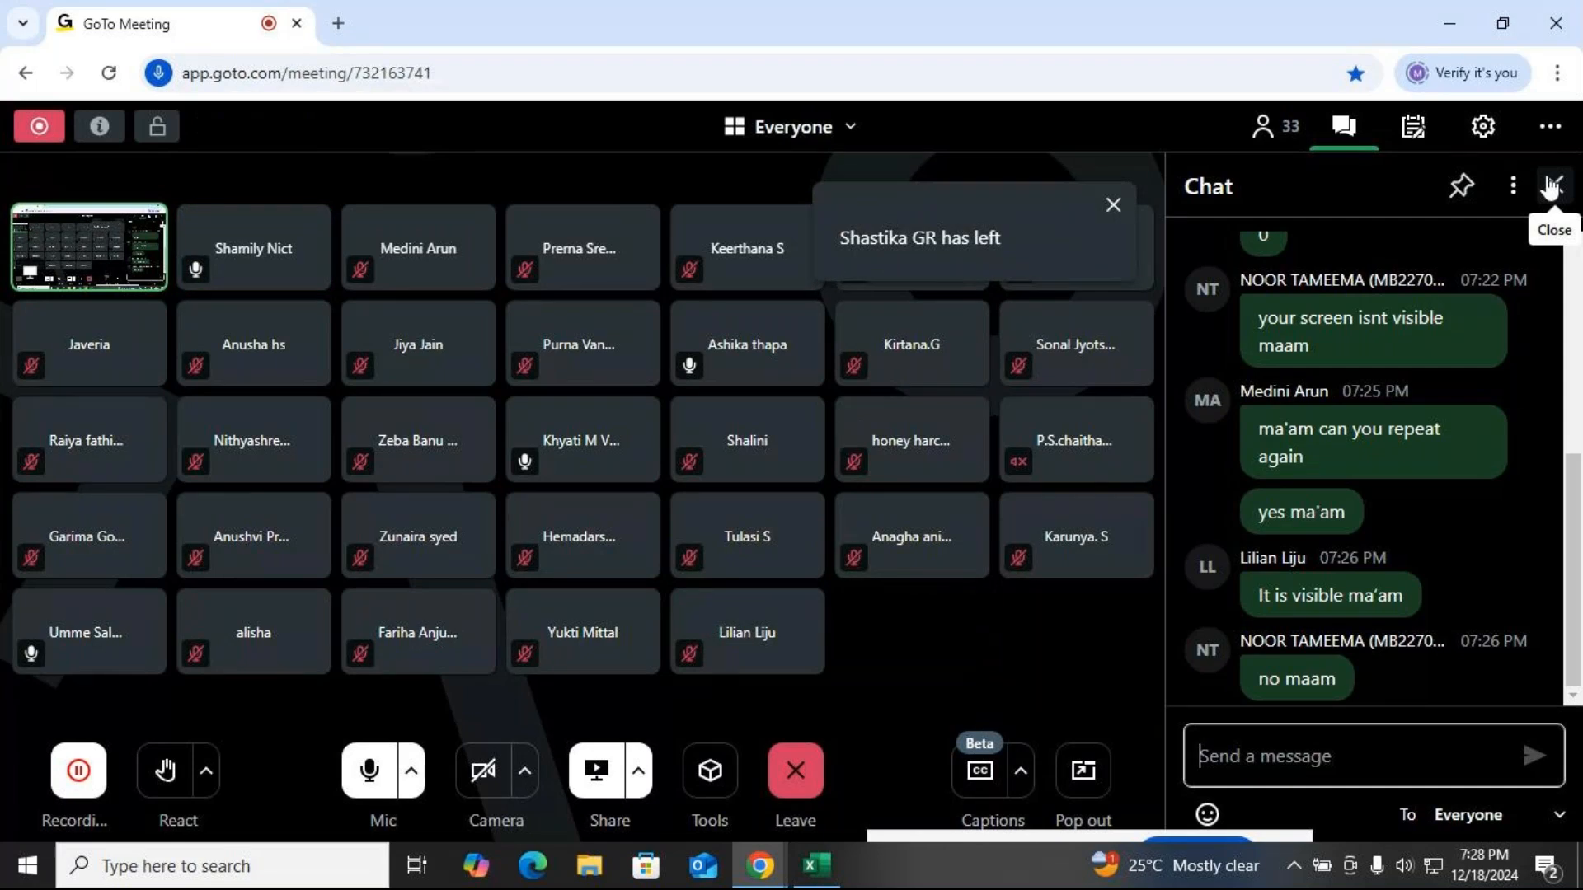
pyautogui.click(1551, 186)
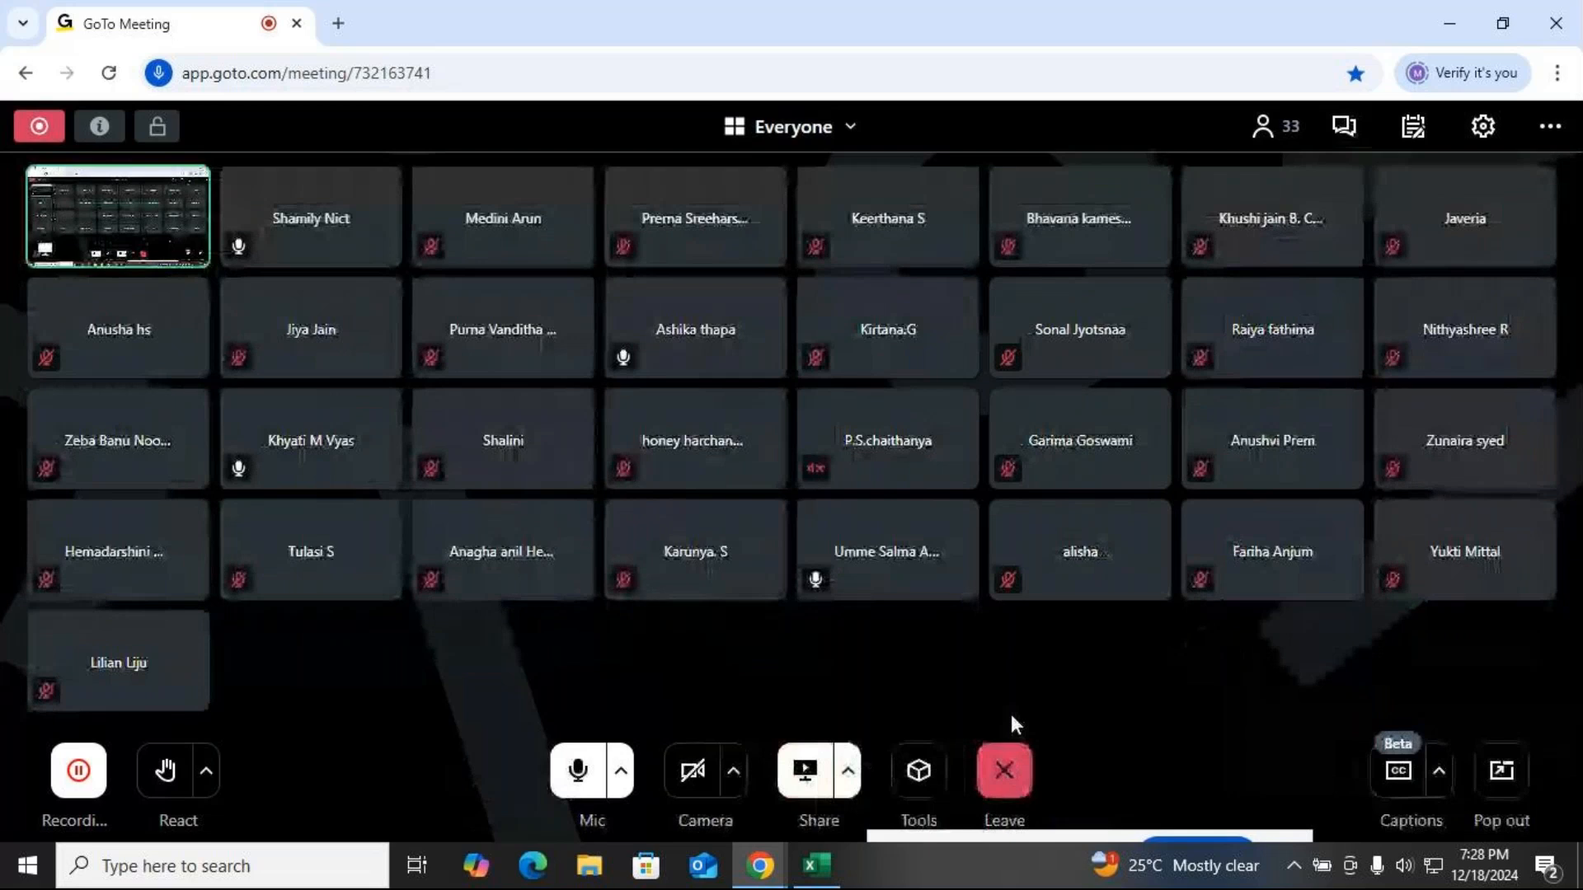
# Switch the meeting microphone off and on between remarks, and leave it muted
pyautogui.click(596, 775)
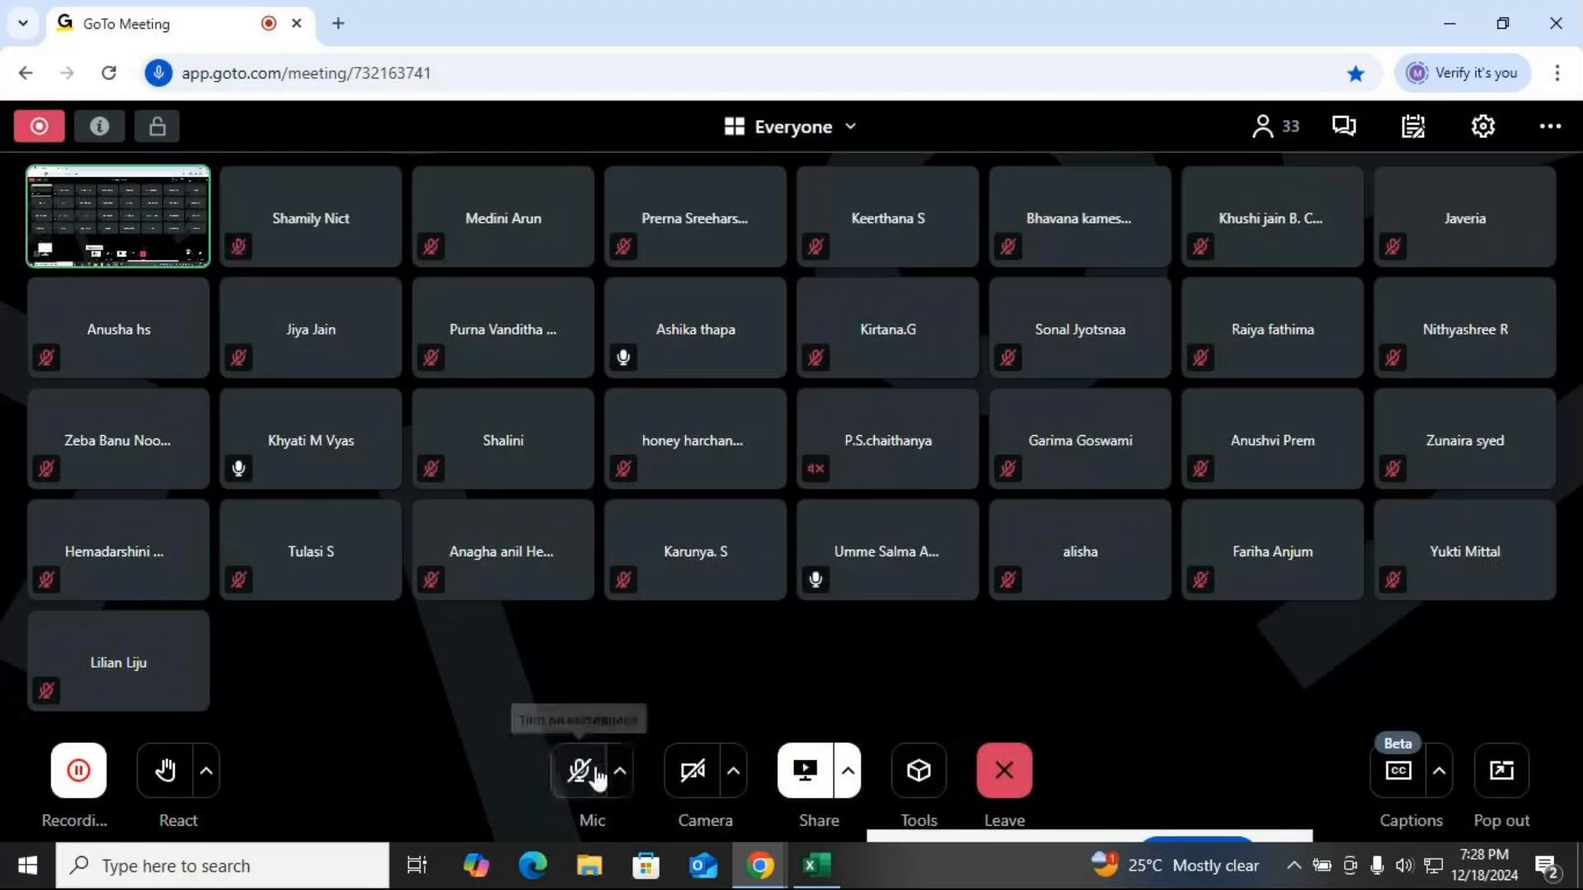
pyautogui.click(596, 775)
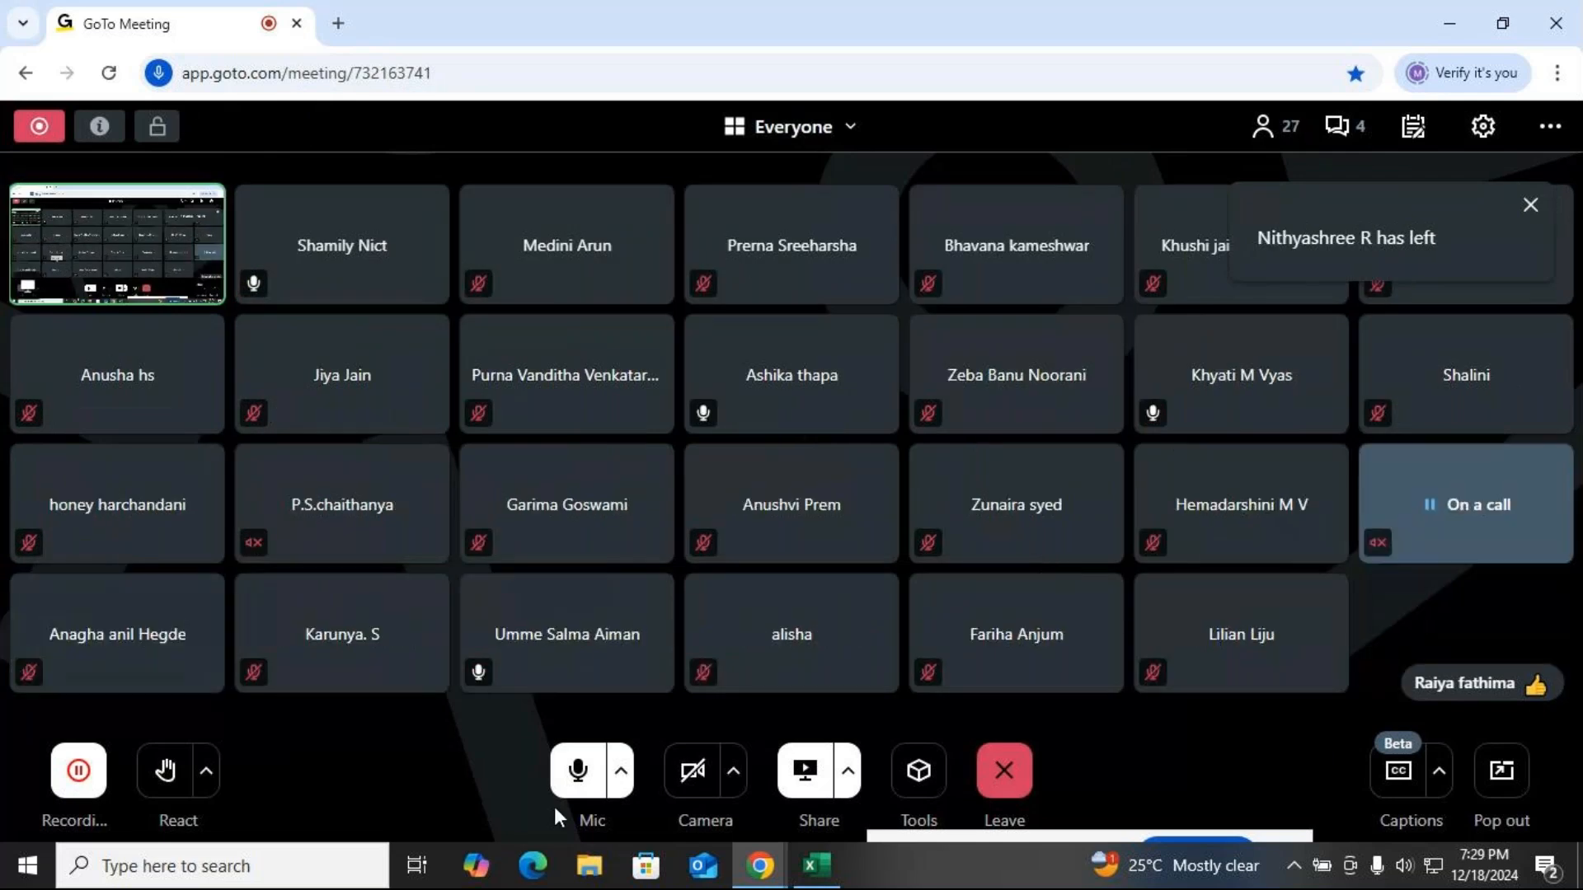
pyautogui.click(578, 779)
pyautogui.click(579, 780)
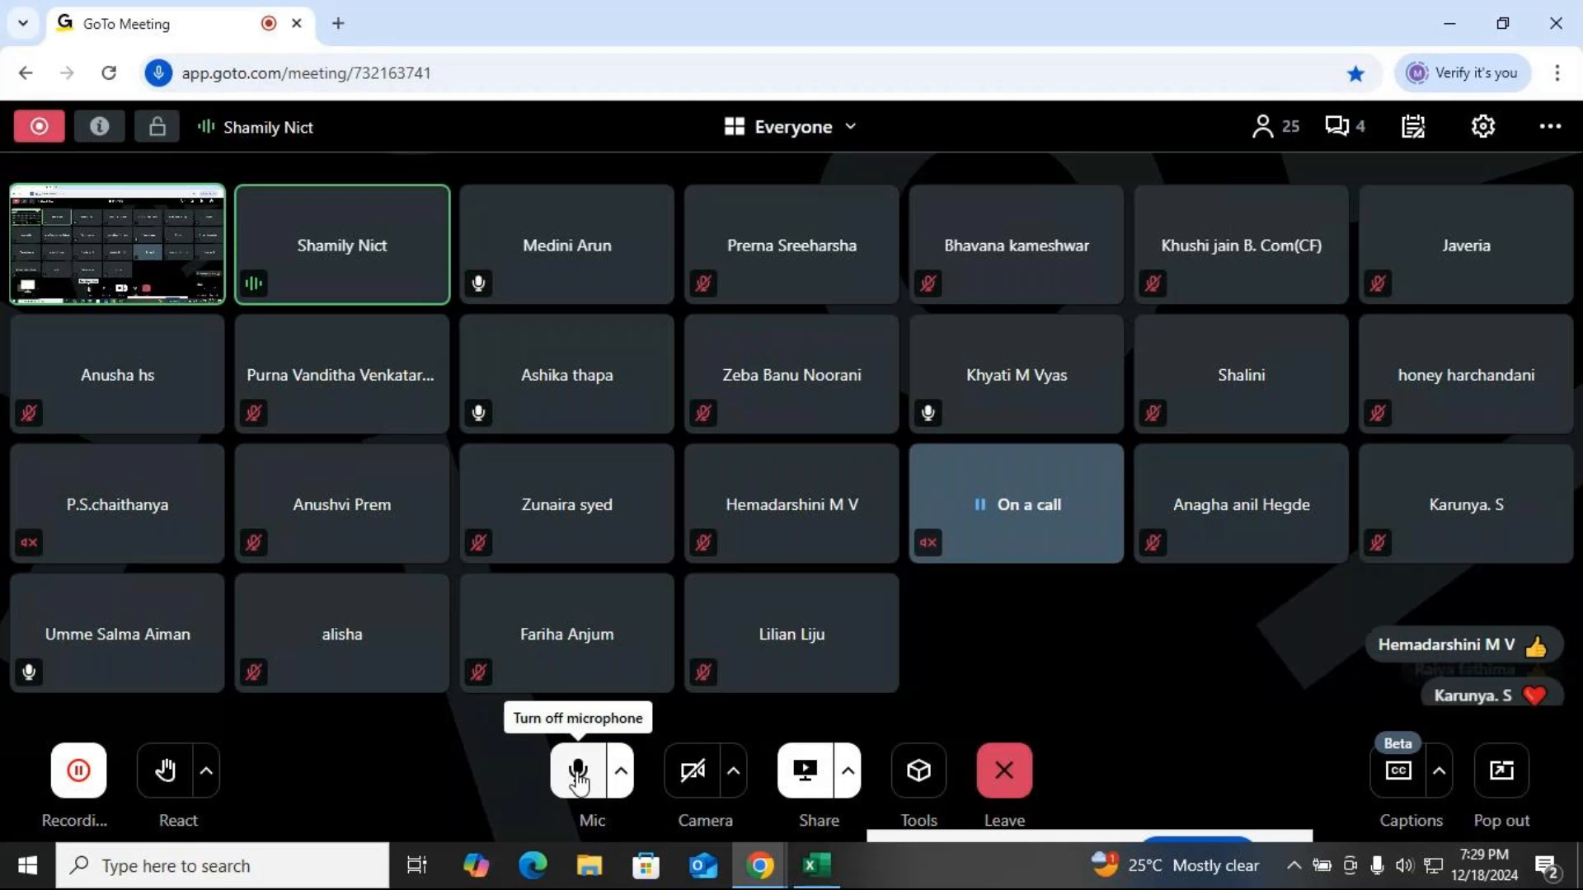
pyautogui.click(578, 779)
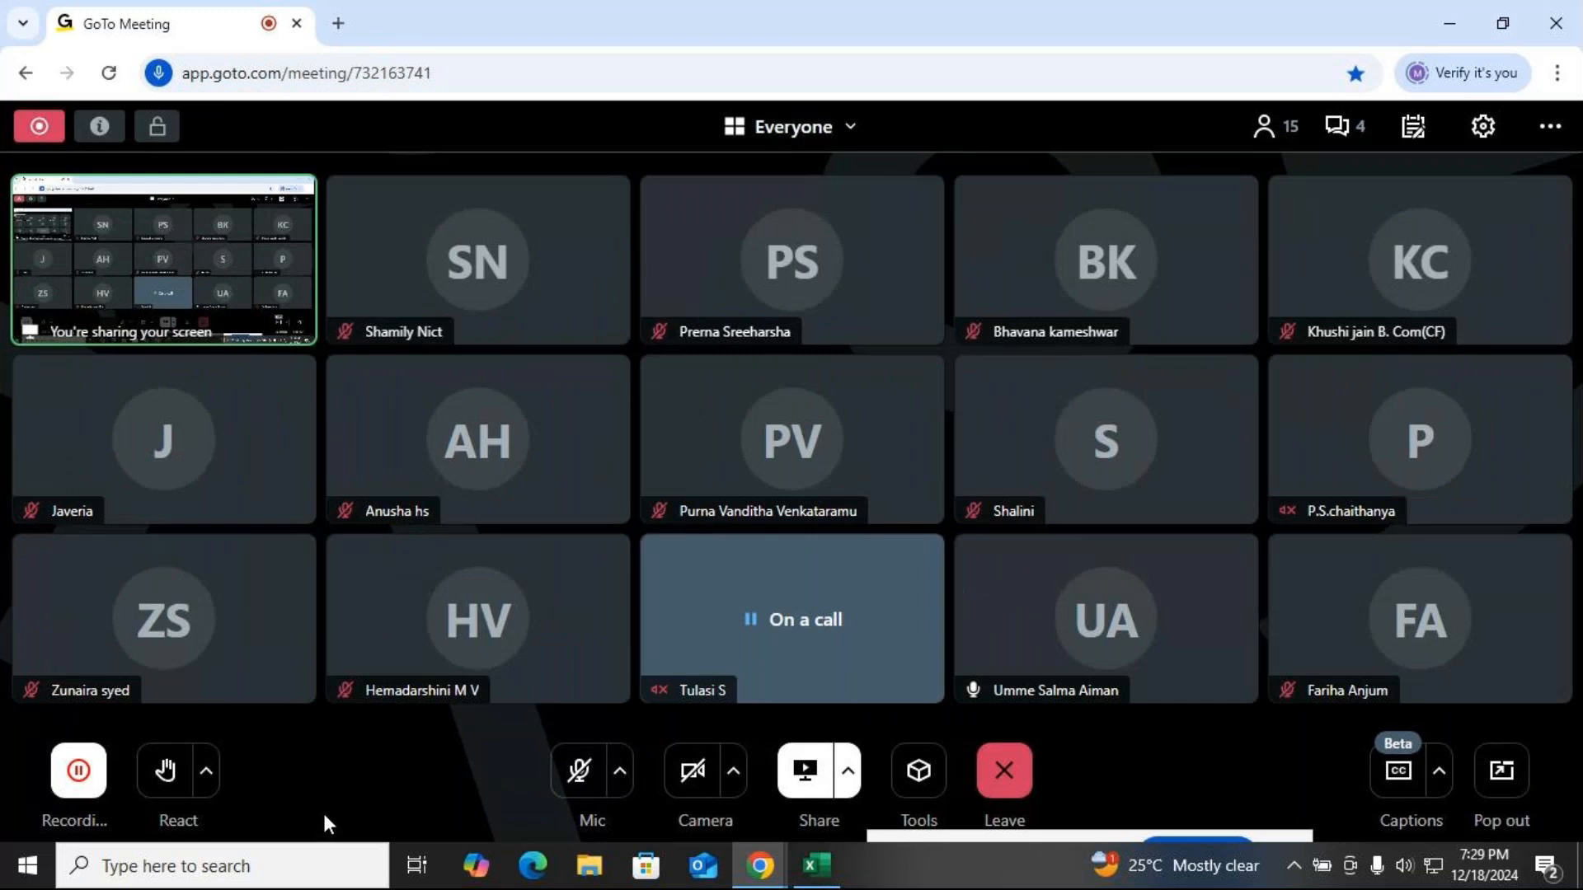
# Return to Excel, accept the E48 formula unchanged, and save and close the MCC - Tableau workbook
pyautogui.click(816, 866)
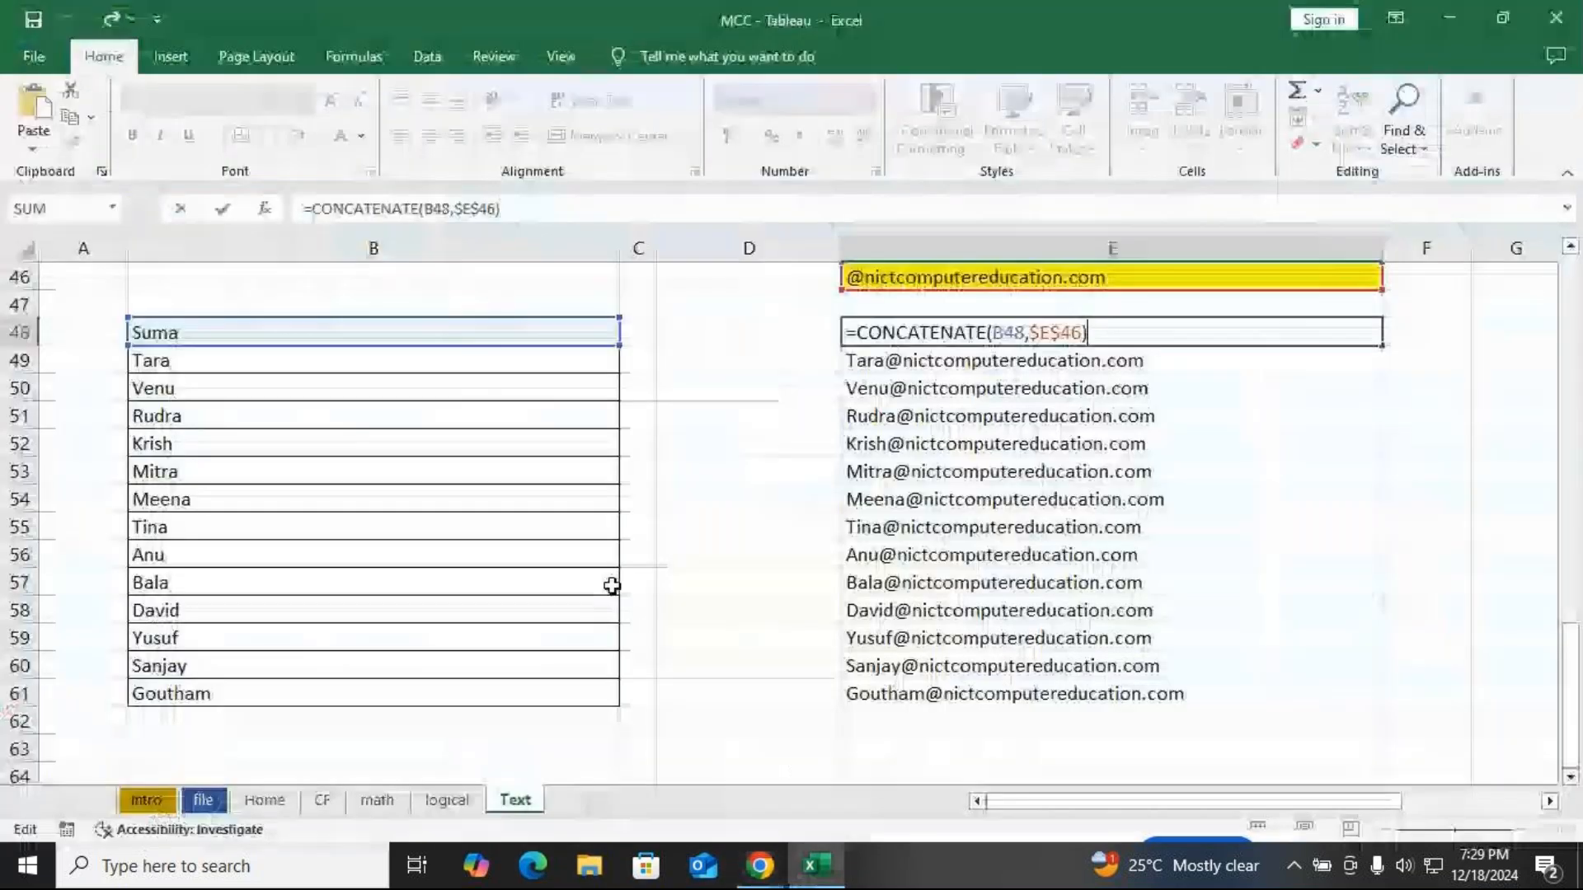
pyautogui.press('Return')
pyautogui.hotkey('ctrl', 's')
pyautogui.click(1556, 18)
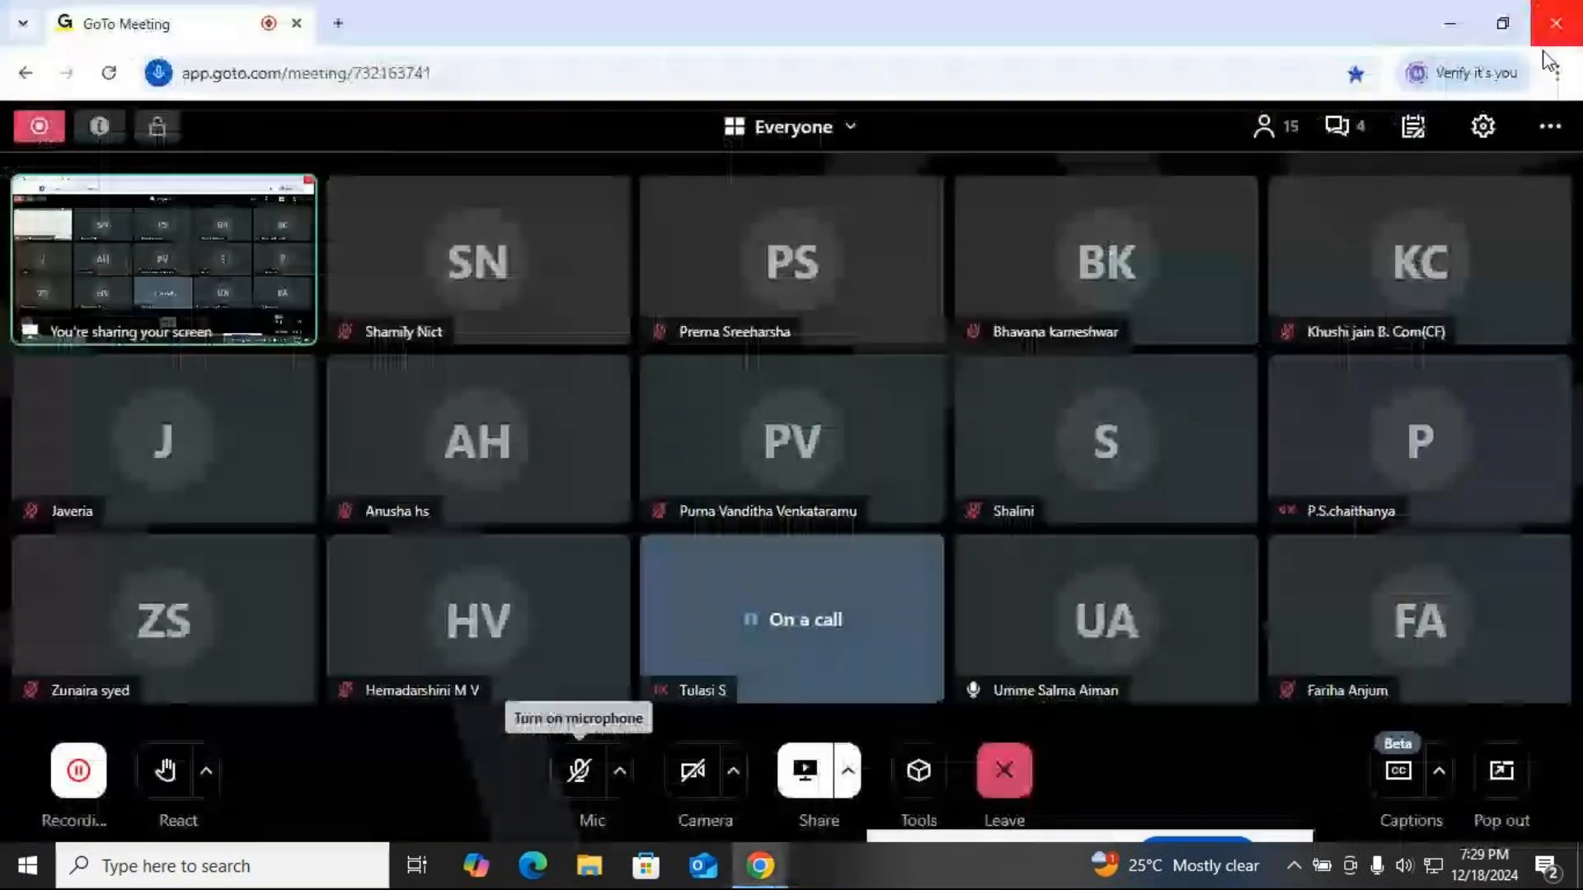
pyautogui.moveTo(784, 883)
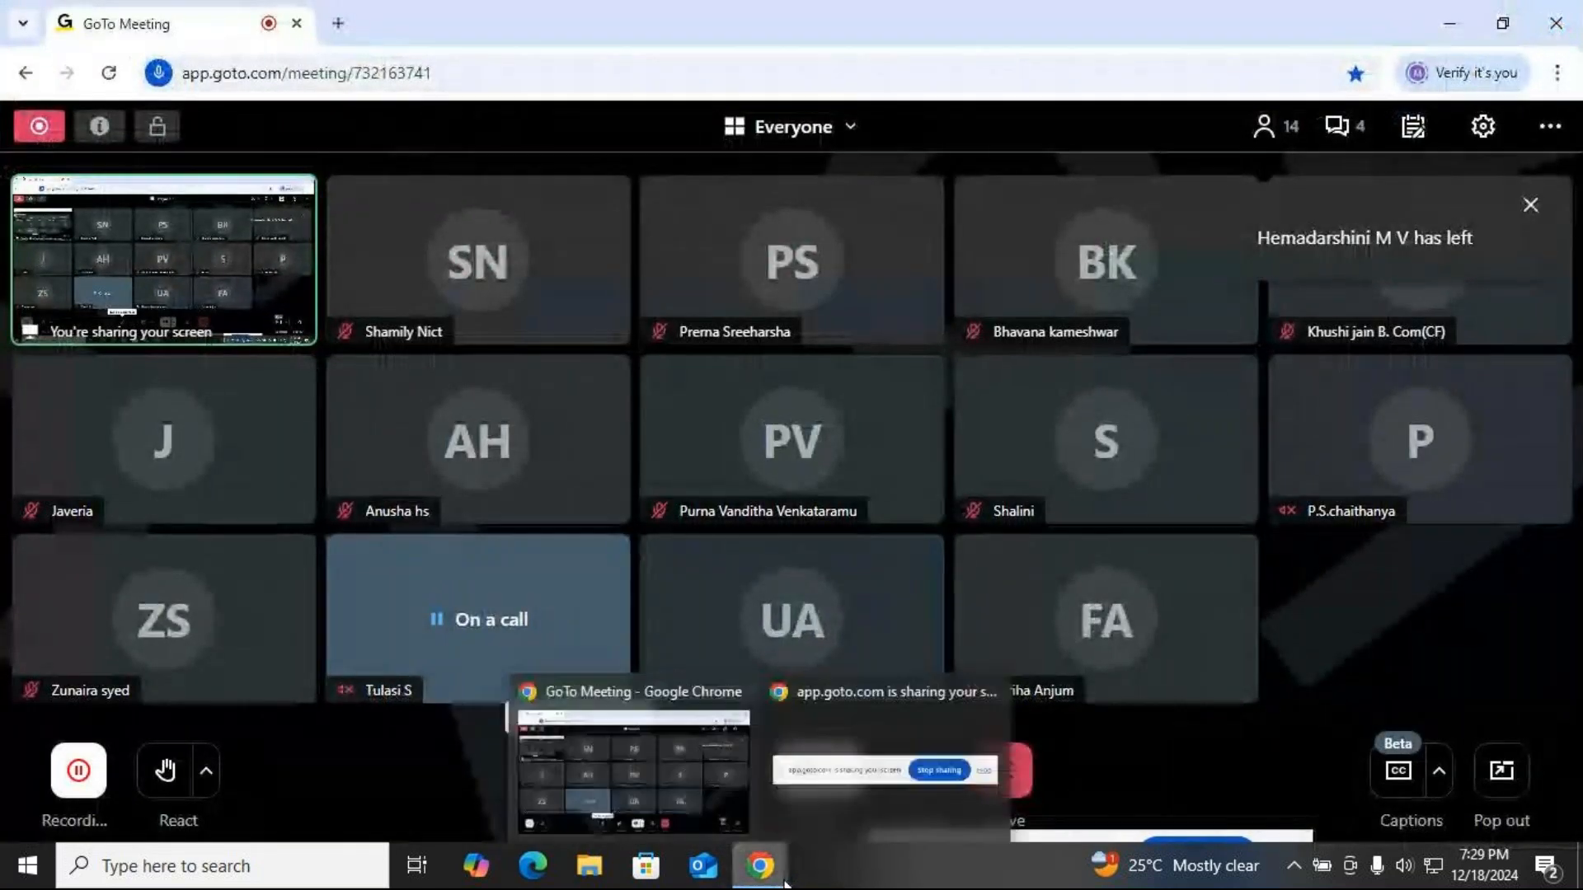